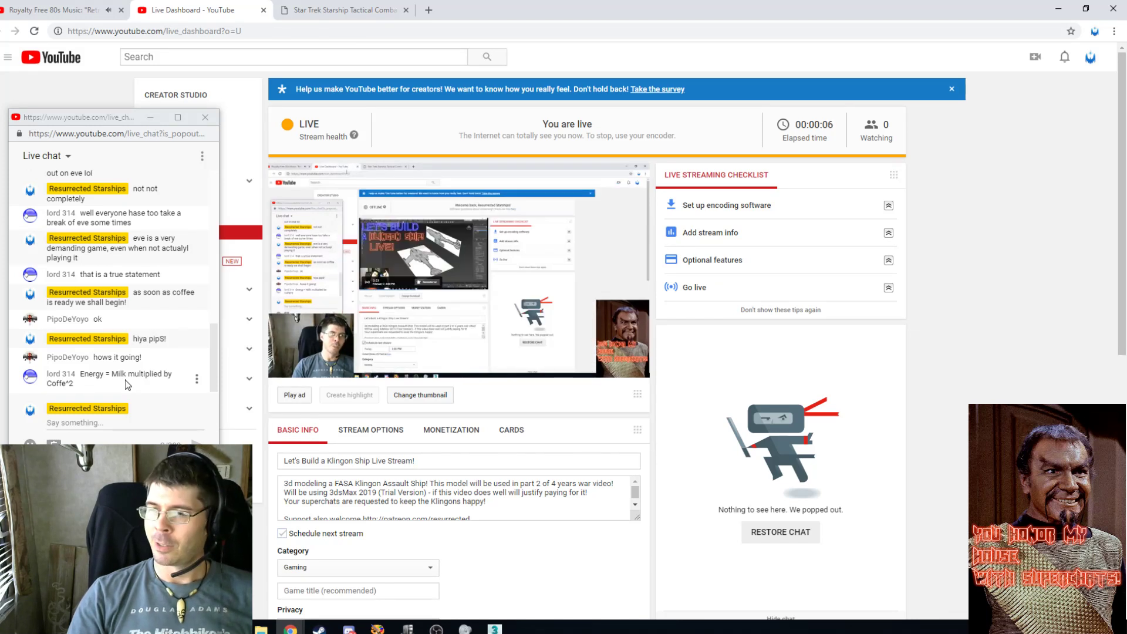
Post the message "ami i audible?" in the stream's live chat.
{"action": "left_click", "coordinate": [89, 424]}
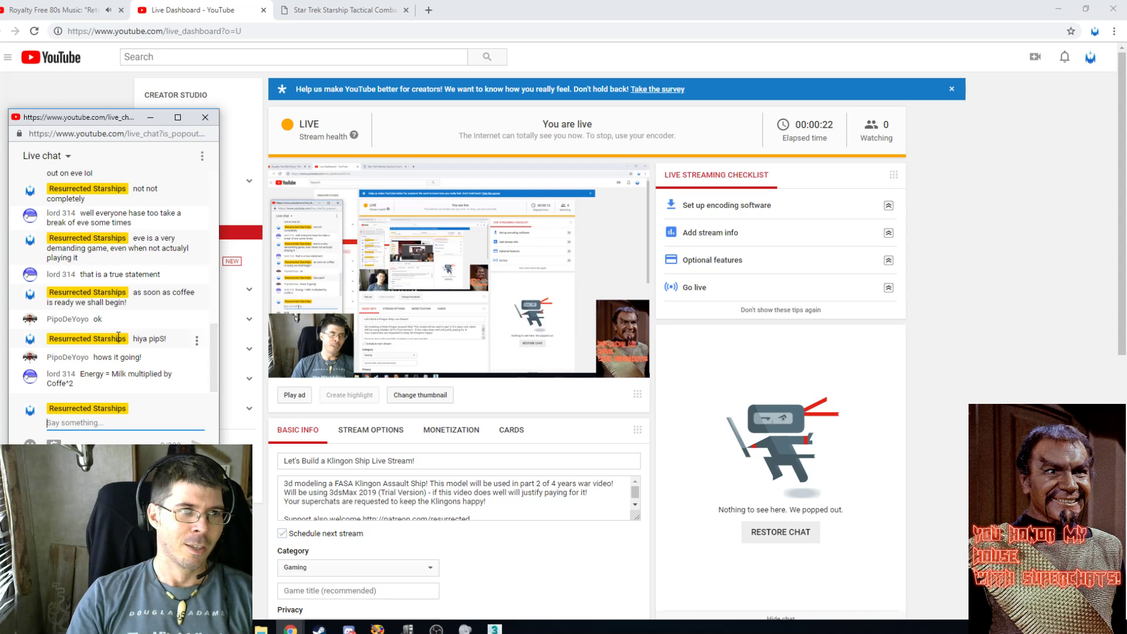
{"action": "type", "text": "a"}
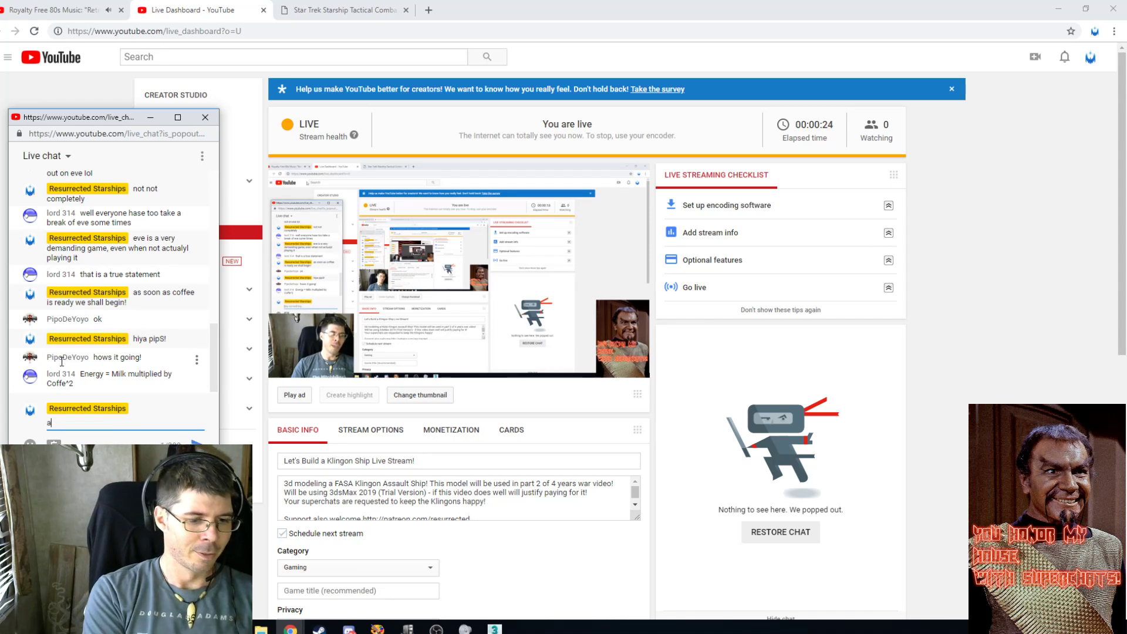
{"action": "type", "text": "mi i audib"}
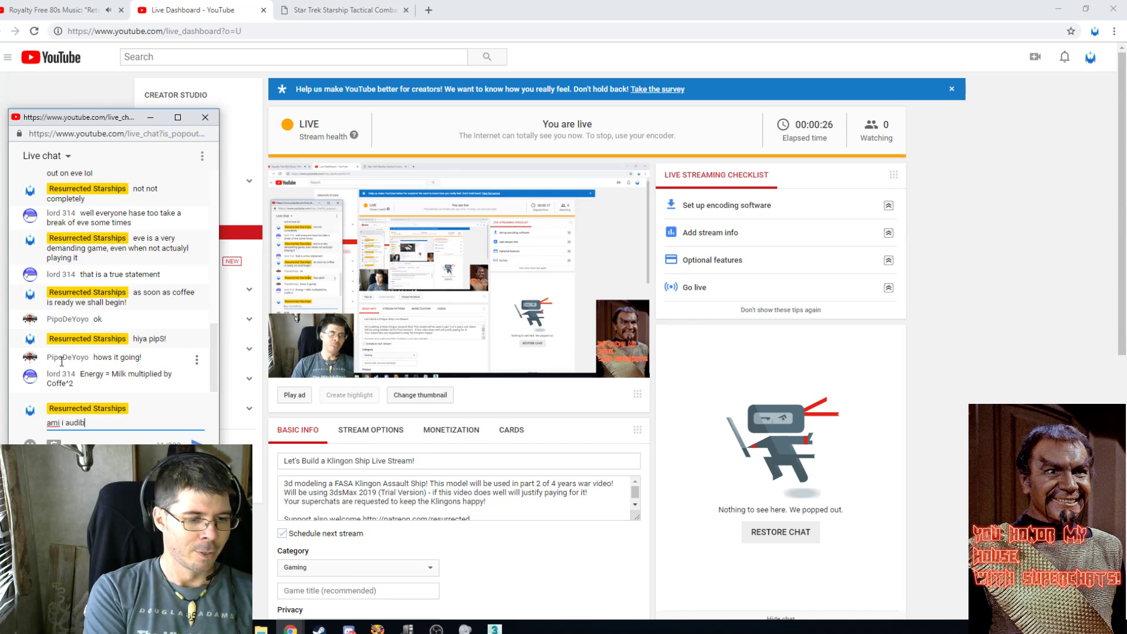
{"action": "type", "text": "le?"}
{"action": "key", "text": "Return"}
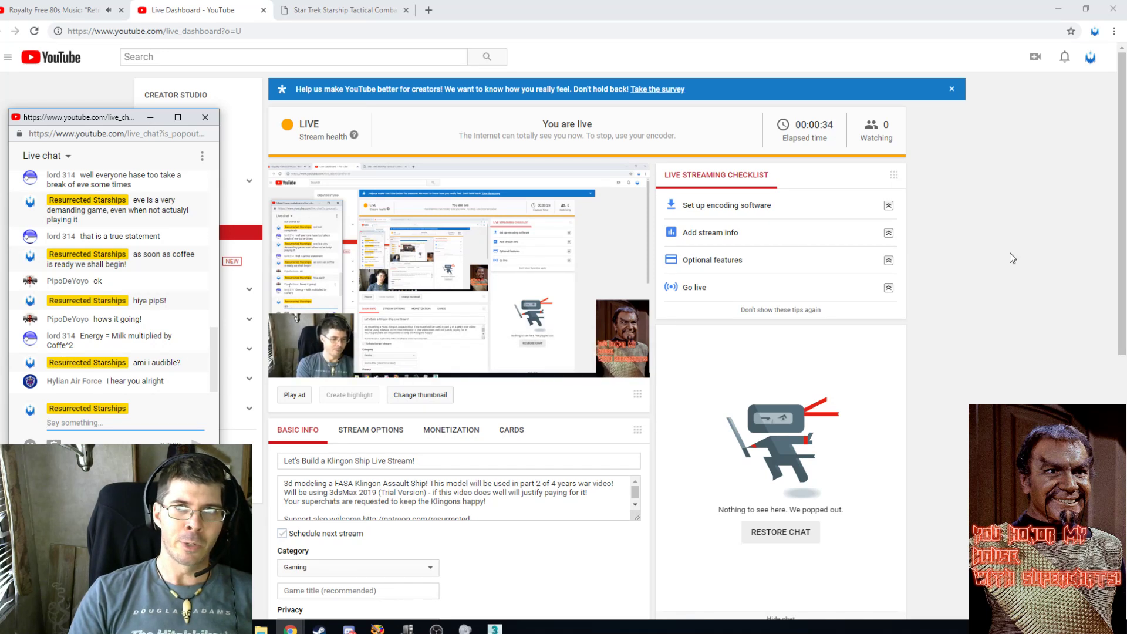
{"action": "left_click", "coordinate": [986, 269]}
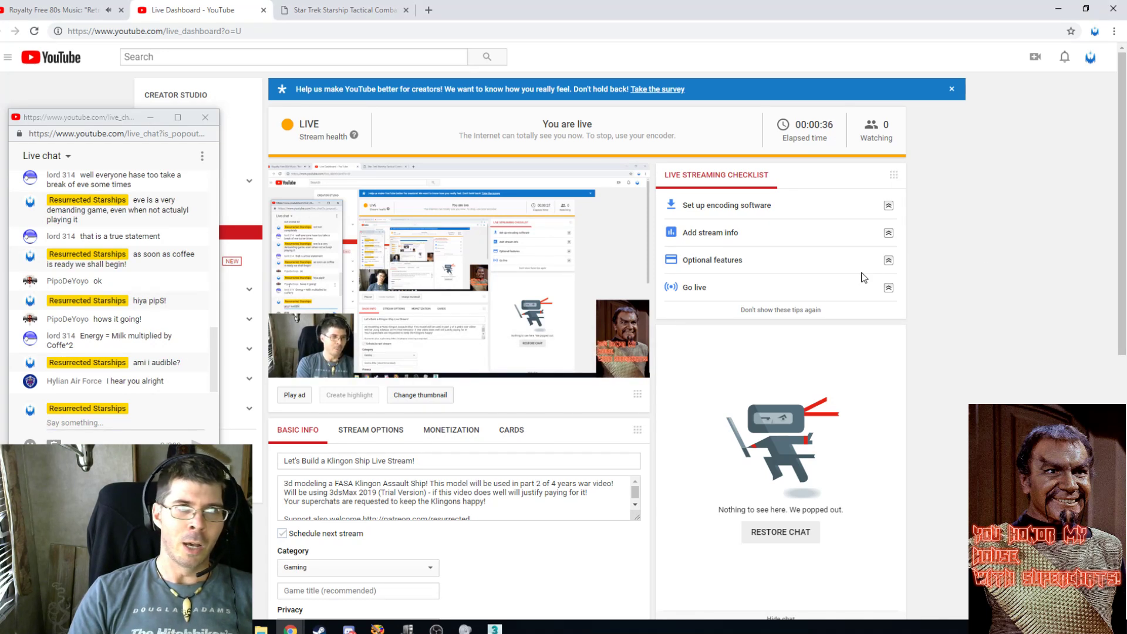
{"action": "scroll", "coordinate": [842, 297], "scroll_direction": "down", "scroll_amount": 4}
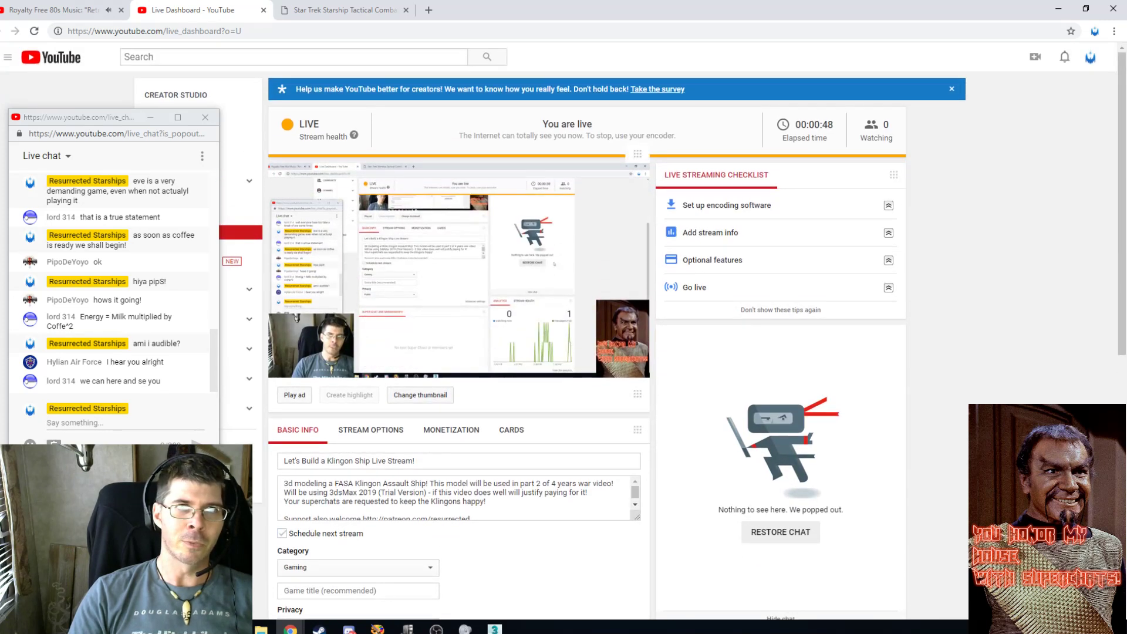
{"action": "scroll", "coordinate": [467, 332], "scroll_direction": "down", "scroll_amount": 3}
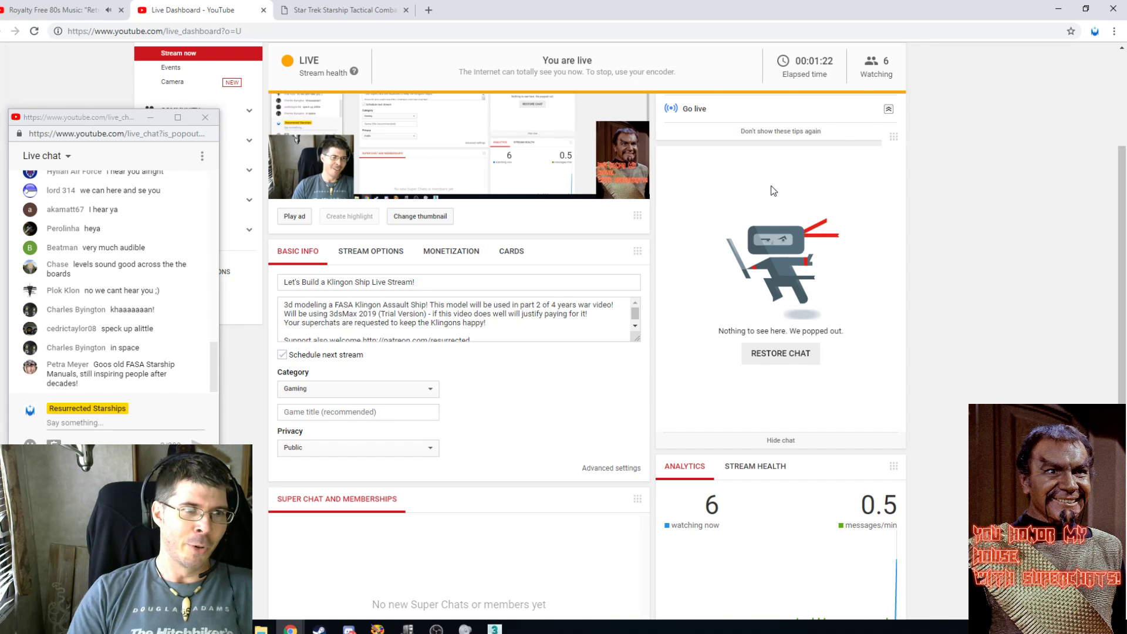
Open the T-3 Mover page among the assault ships on the Star Trek Starship Tactical Combat site.
{"action": "mouse_move", "coordinate": [542, 198]}
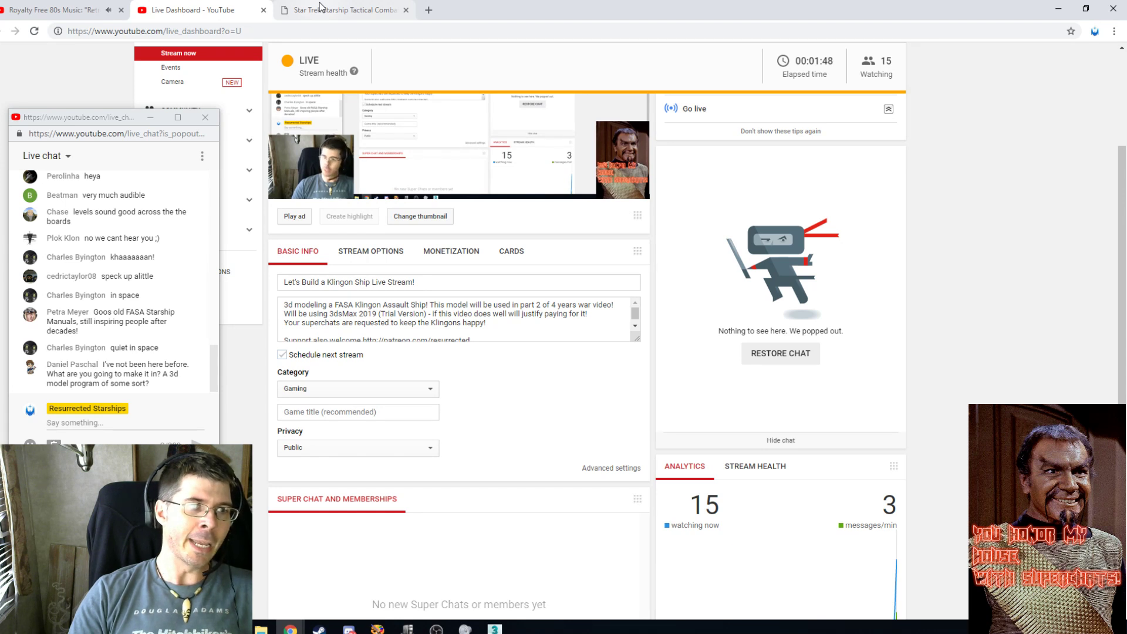
{"action": "left_click", "coordinate": [320, 8]}
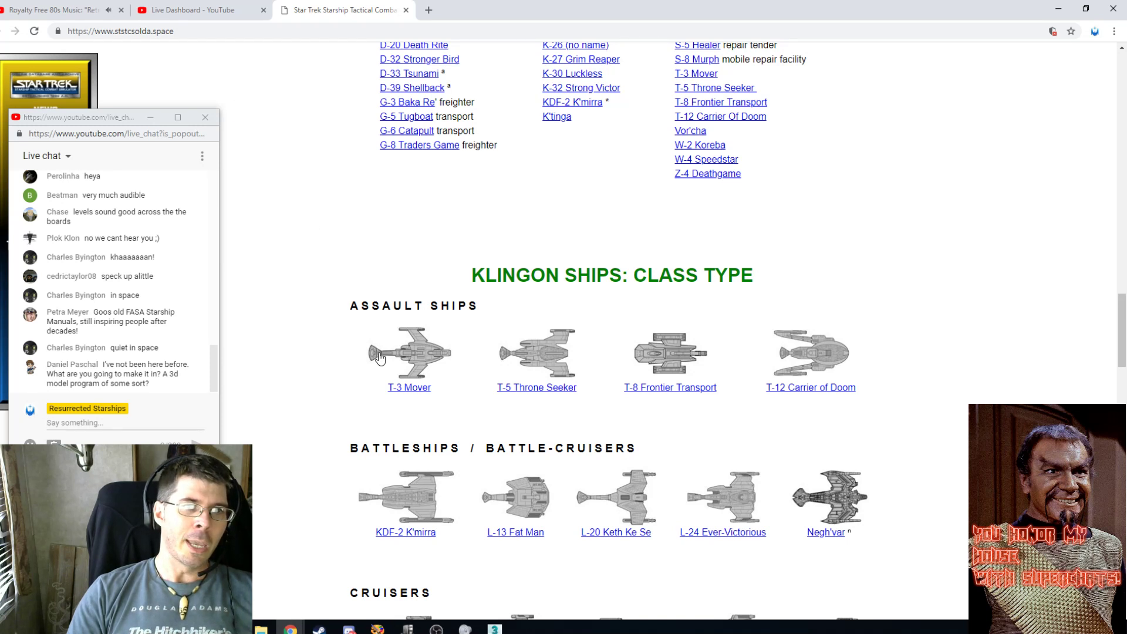
{"action": "left_click", "coordinate": [418, 358]}
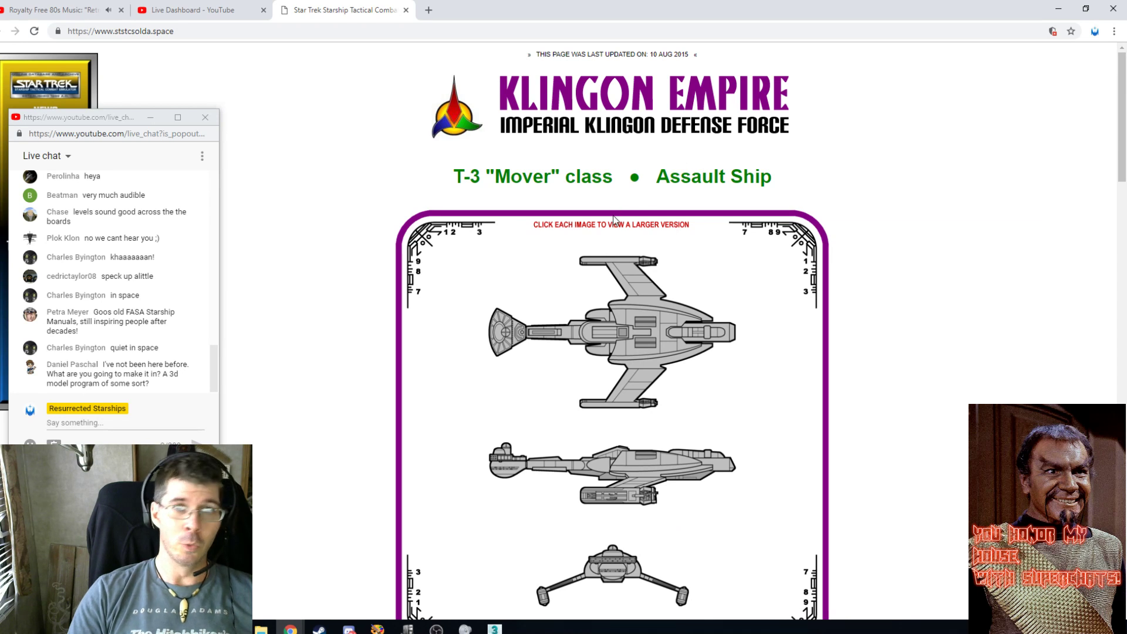
Examine the T-3 Mover's drawings, description, size comparison and construction and hull data.
{"action": "scroll", "coordinate": [613, 218], "scroll_direction": "down", "scroll_amount": 2}
{"action": "scroll", "coordinate": [613, 218], "scroll_direction": "up", "scroll_amount": 2}
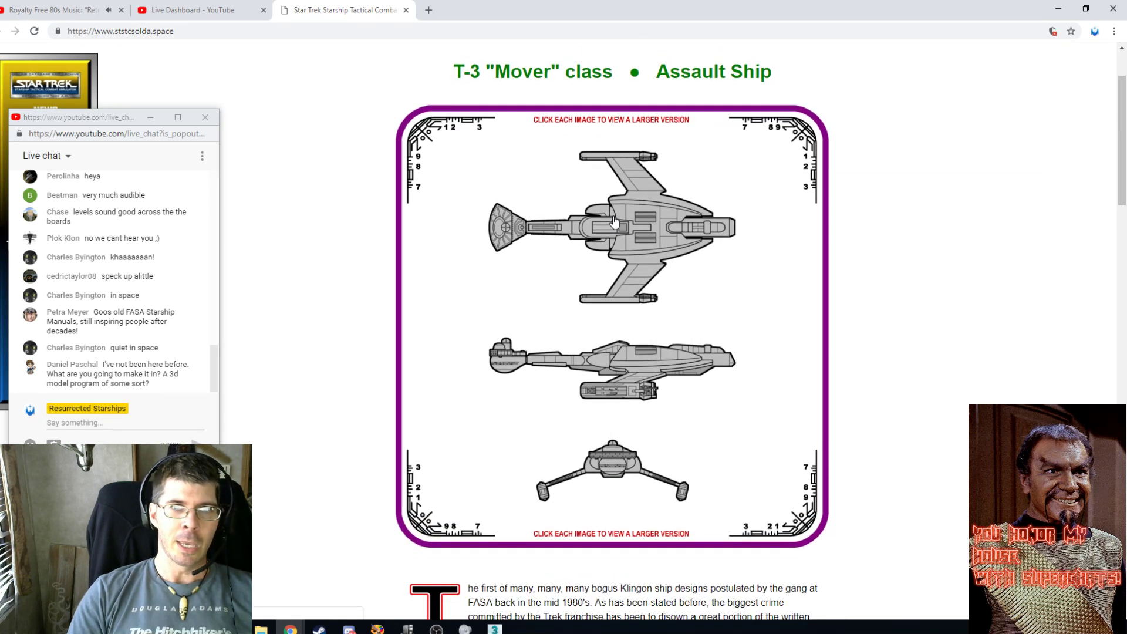
{"action": "scroll", "coordinate": [614, 218], "scroll_direction": "down", "scroll_amount": 2}
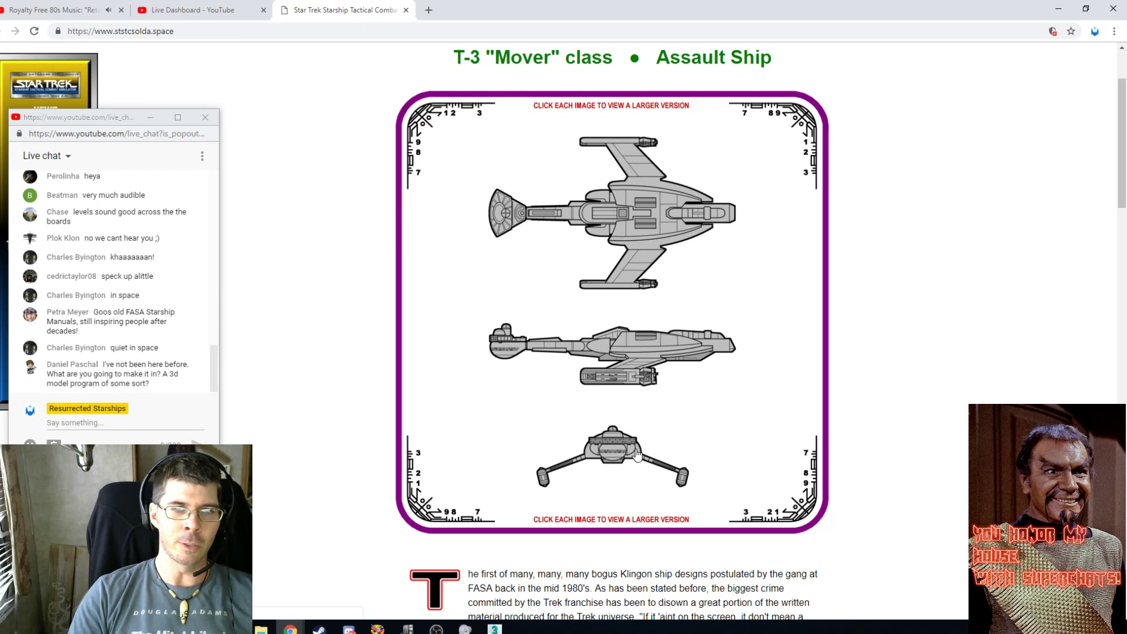
{"action": "scroll", "coordinate": [637, 454], "scroll_direction": "down", "scroll_amount": 3}
{"action": "scroll", "coordinate": [636, 449], "scroll_direction": "down", "scroll_amount": 1}
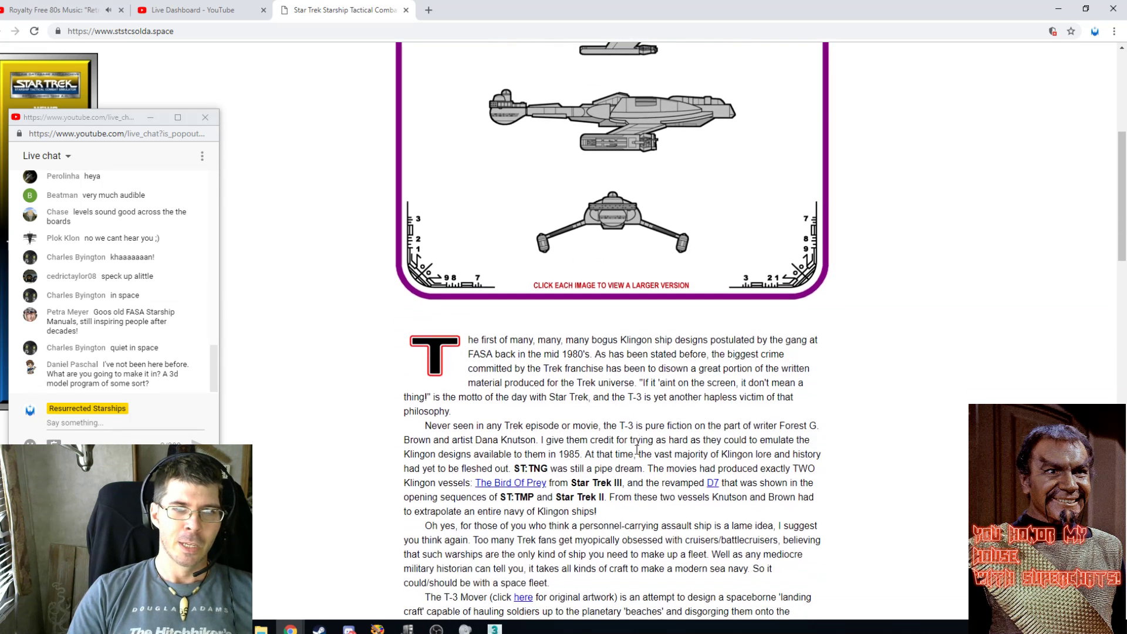
{"action": "scroll", "coordinate": [636, 450], "scroll_direction": "down", "scroll_amount": 7}
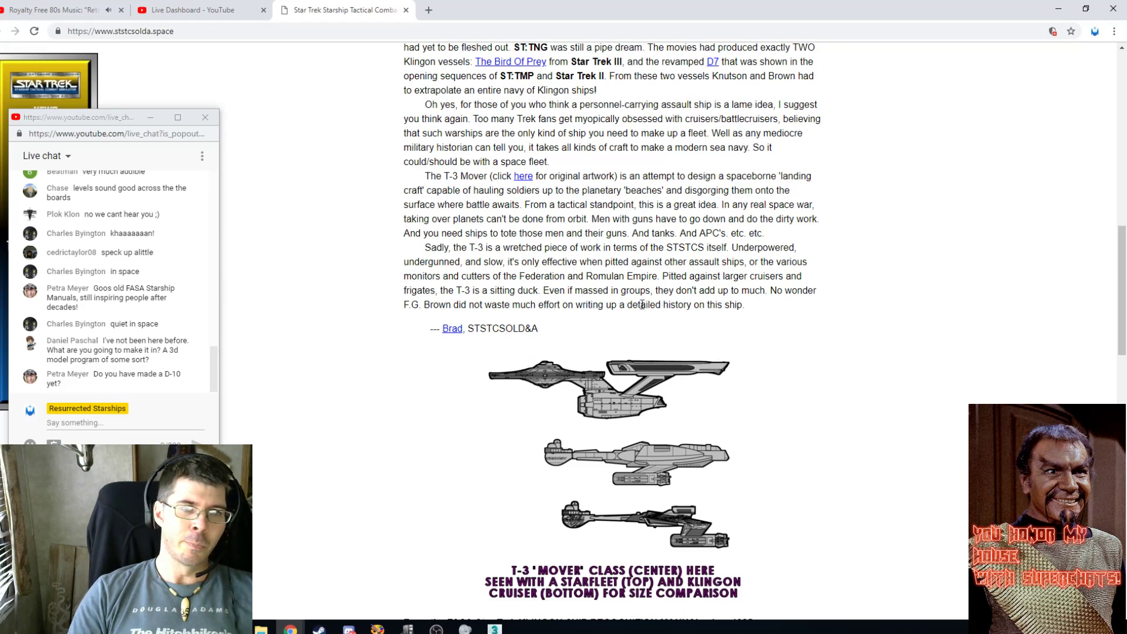
{"action": "scroll", "coordinate": [666, 370], "scroll_direction": "down", "scroll_amount": 7}
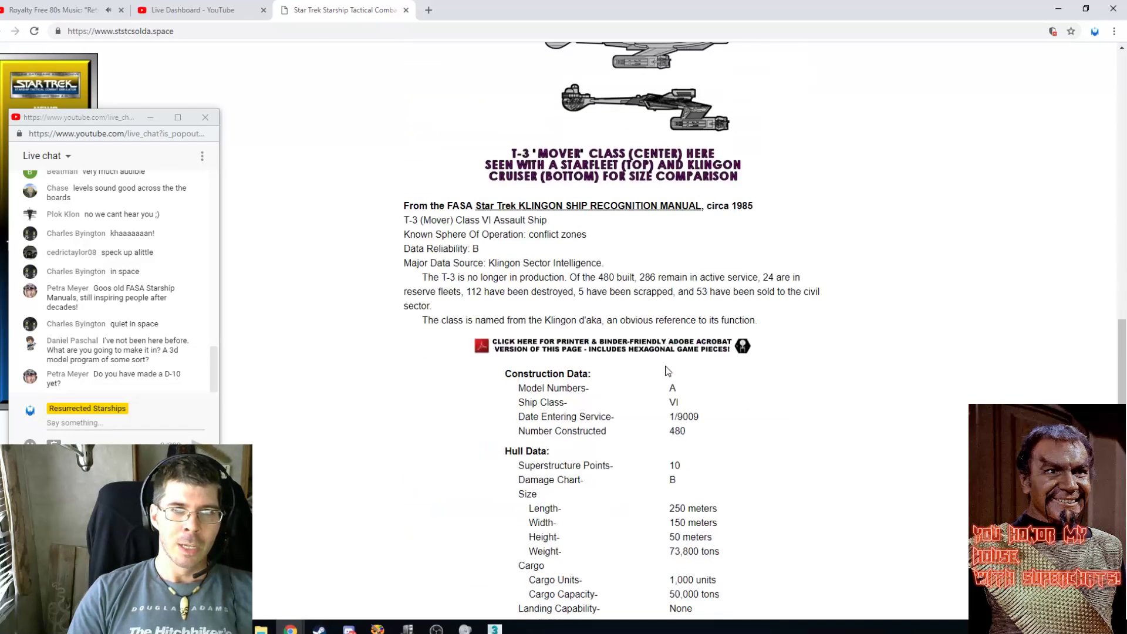
{"action": "scroll", "coordinate": [668, 371], "scroll_direction": "up", "scroll_amount": 11}
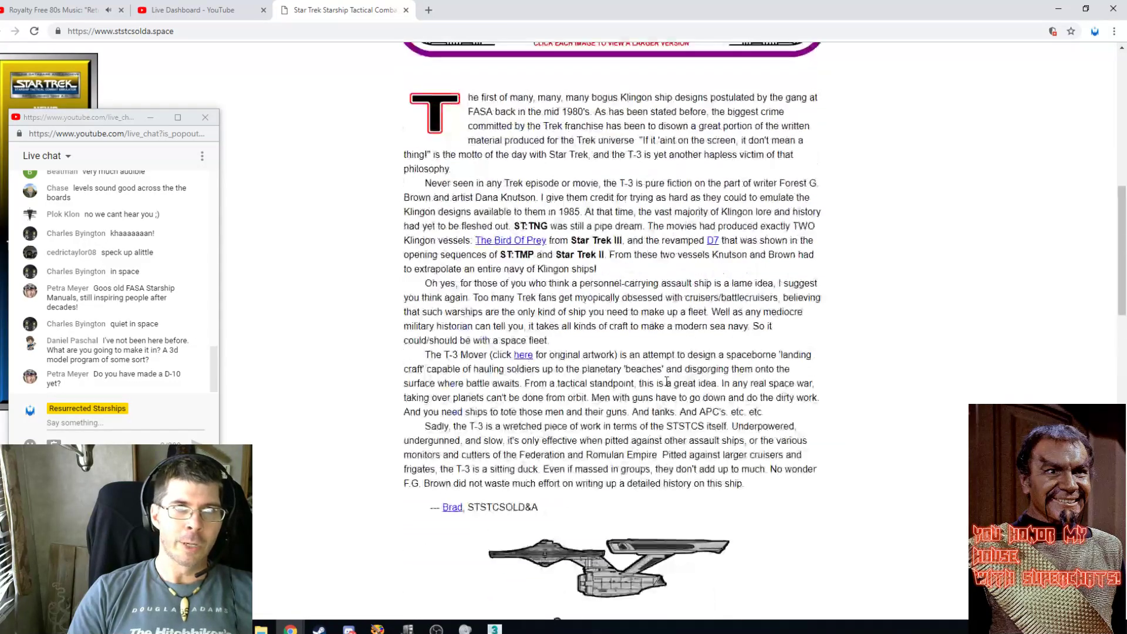
{"action": "scroll", "coordinate": [678, 425], "scroll_direction": "down", "scroll_amount": 4}
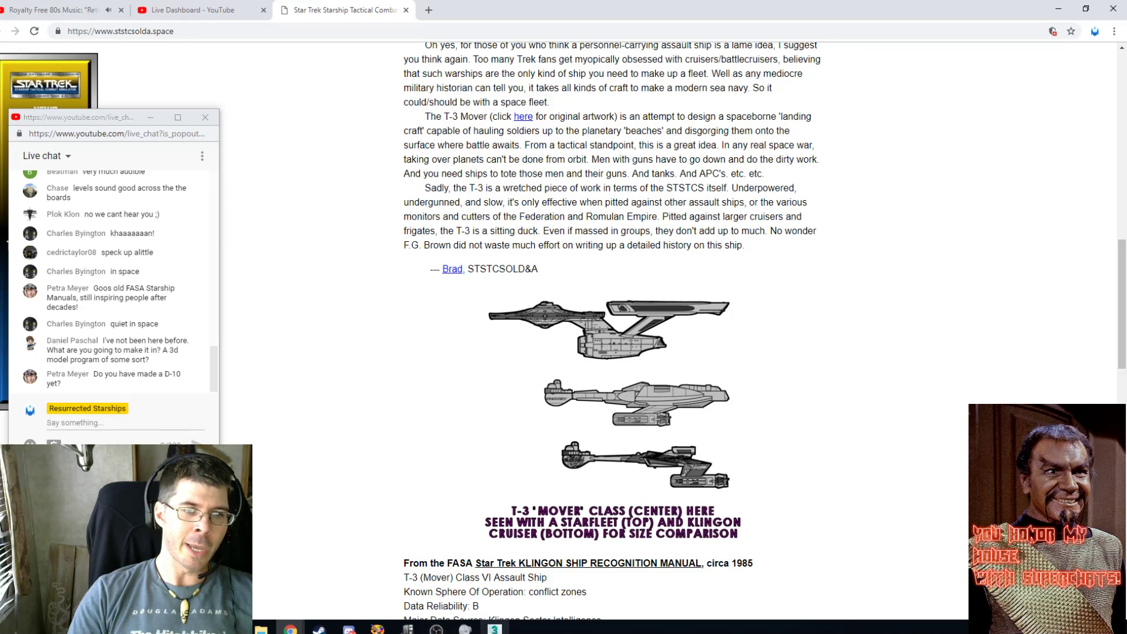
Switch to 3ds Max and examine the top-view and side-view reference planes of the Klingon ship from several angles.
{"action": "mouse_move", "coordinate": [494, 628]}
{"action": "left_click", "coordinate": [508, 536]}
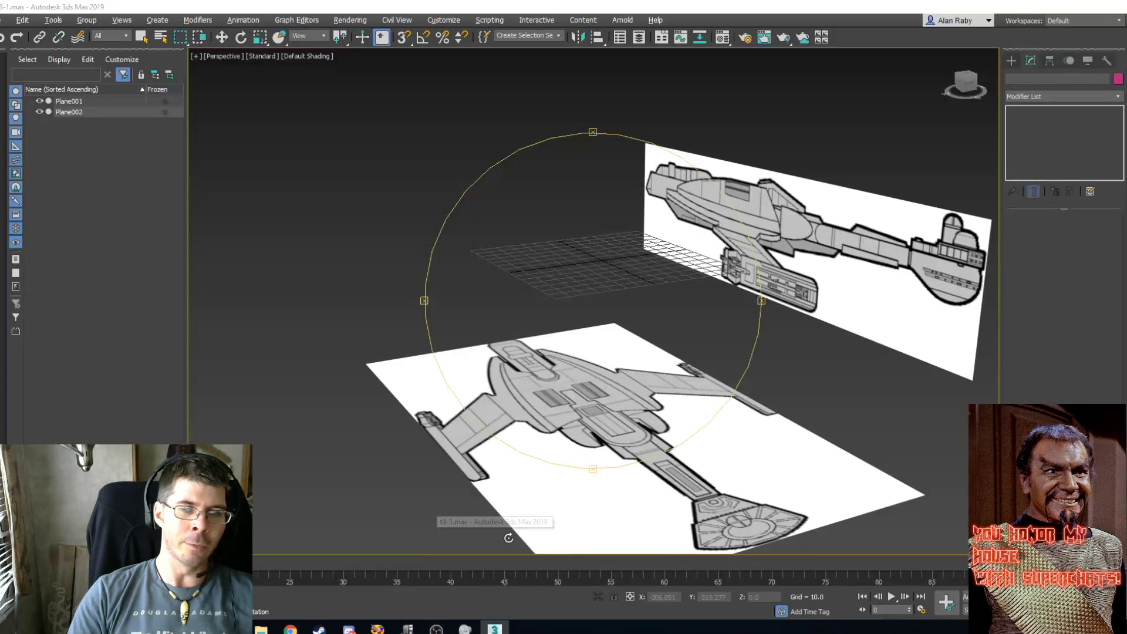
{"action": "middle_click_drag", "start_coordinate": [664, 265], "coordinate": [687, 286], "text": "alt"}
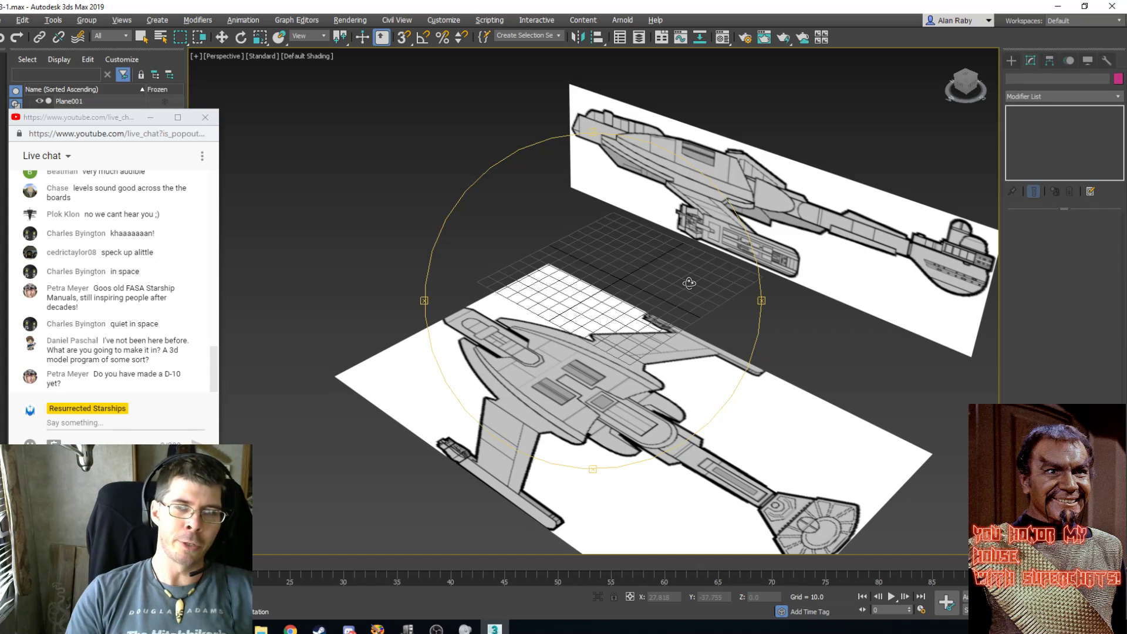
{"action": "left_click_drag", "start_coordinate": [672, 287], "coordinate": [633, 279]}
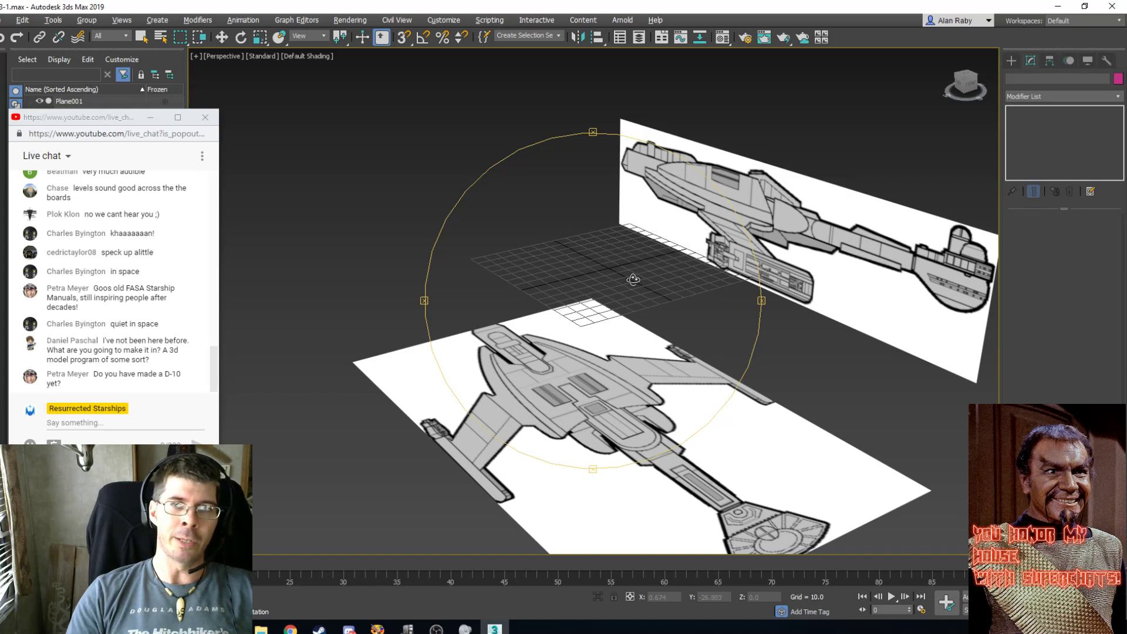
{"action": "left_click_drag", "start_coordinate": [633, 279], "coordinate": [638, 287]}
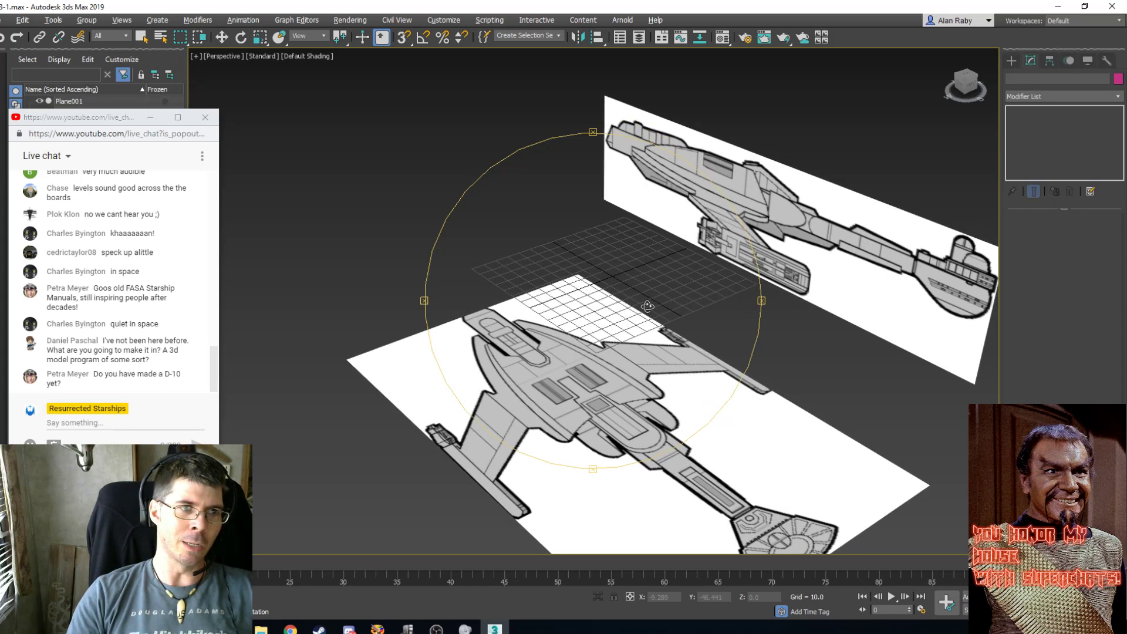
{"action": "left_click_drag", "start_coordinate": [643, 322], "coordinate": [642, 319]}
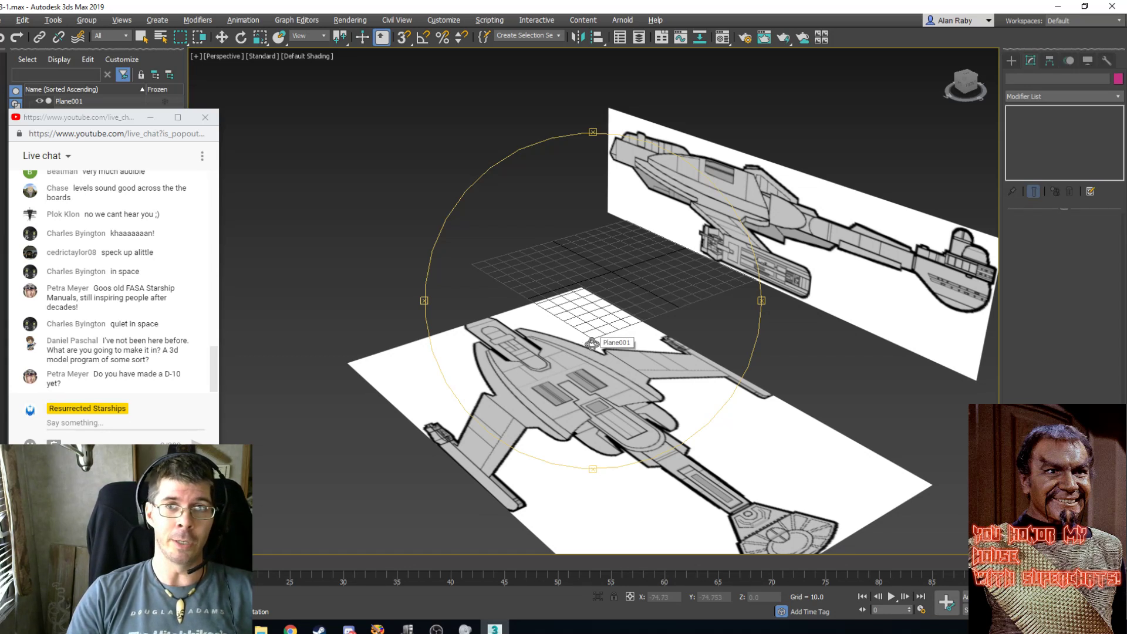
{"action": "left_click_drag", "start_coordinate": [592, 344], "coordinate": [604, 350]}
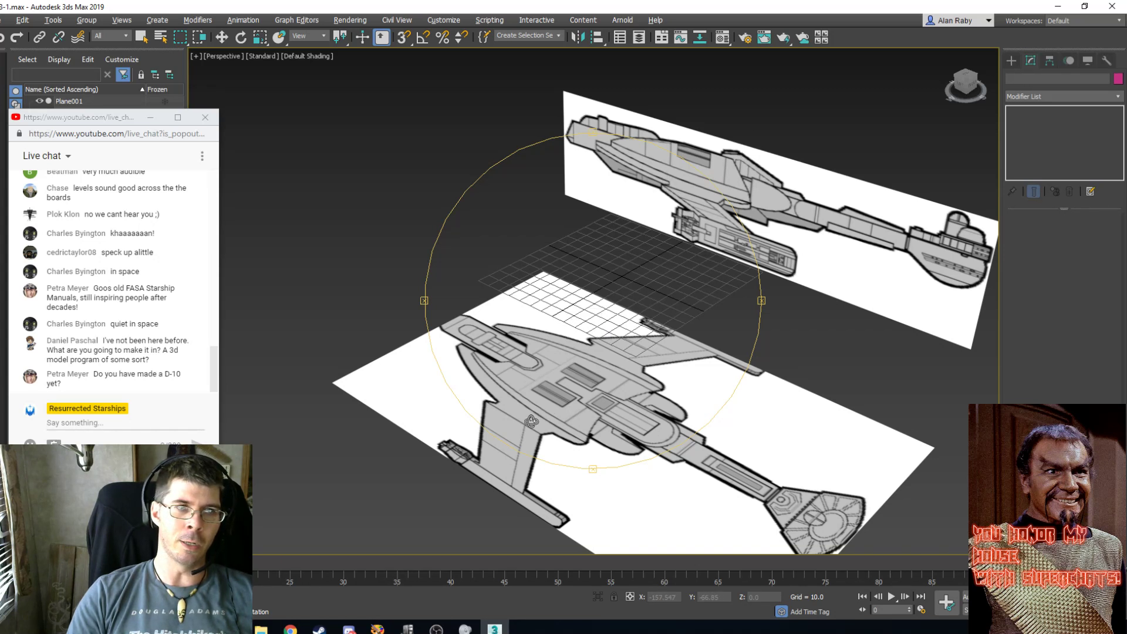
{"action": "mouse_move", "coordinate": [585, 408]}
{"action": "left_mouse_down"}
{"action": "mouse_move", "coordinate": [564, 318]}
{"action": "mouse_move", "coordinate": [580, 411]}
{"action": "mouse_move", "coordinate": [562, 388]}
{"action": "mouse_move", "coordinate": [578, 396]}
{"action": "left_mouse_up"}
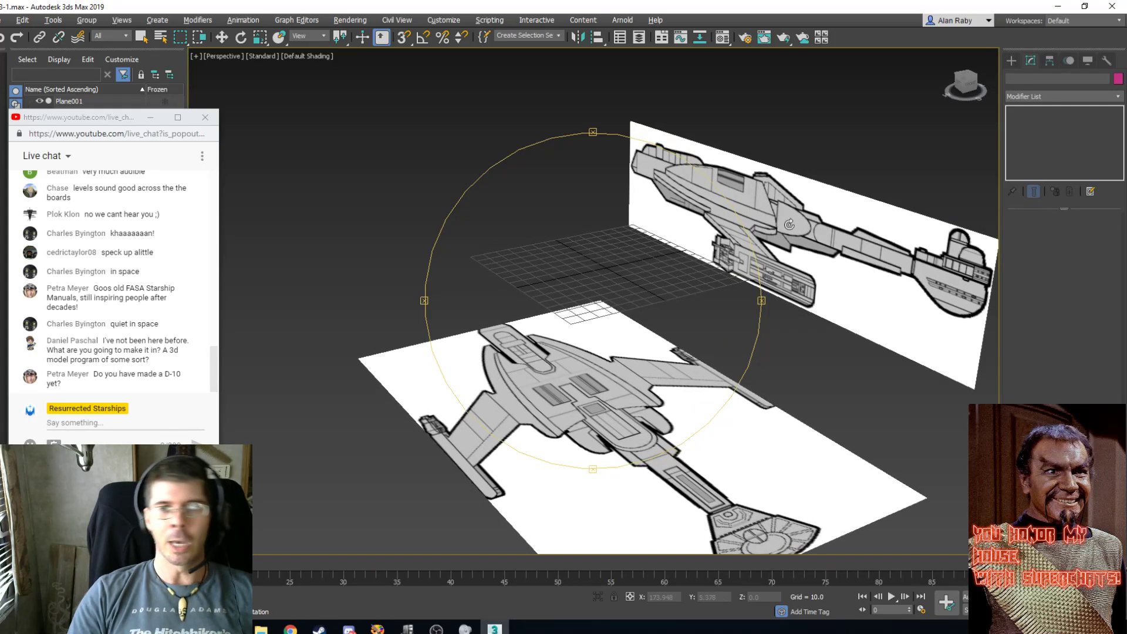
{"action": "left_click_drag", "start_coordinate": [580, 401], "coordinate": [579, 415]}
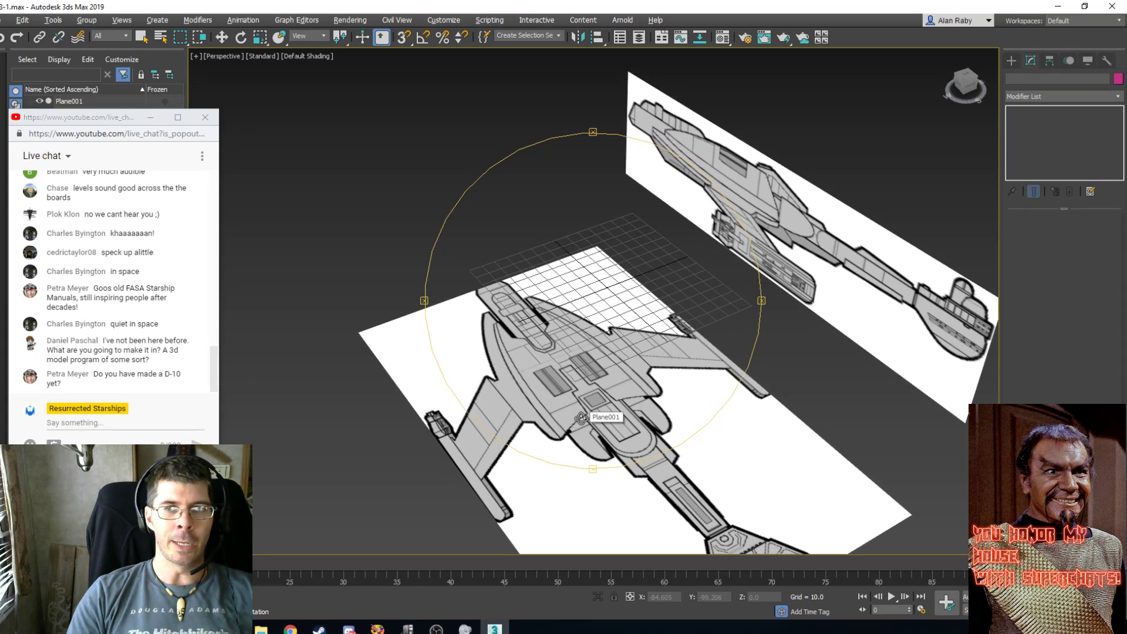
{"action": "left_click_drag", "start_coordinate": [581, 418], "coordinate": [606, 397]}
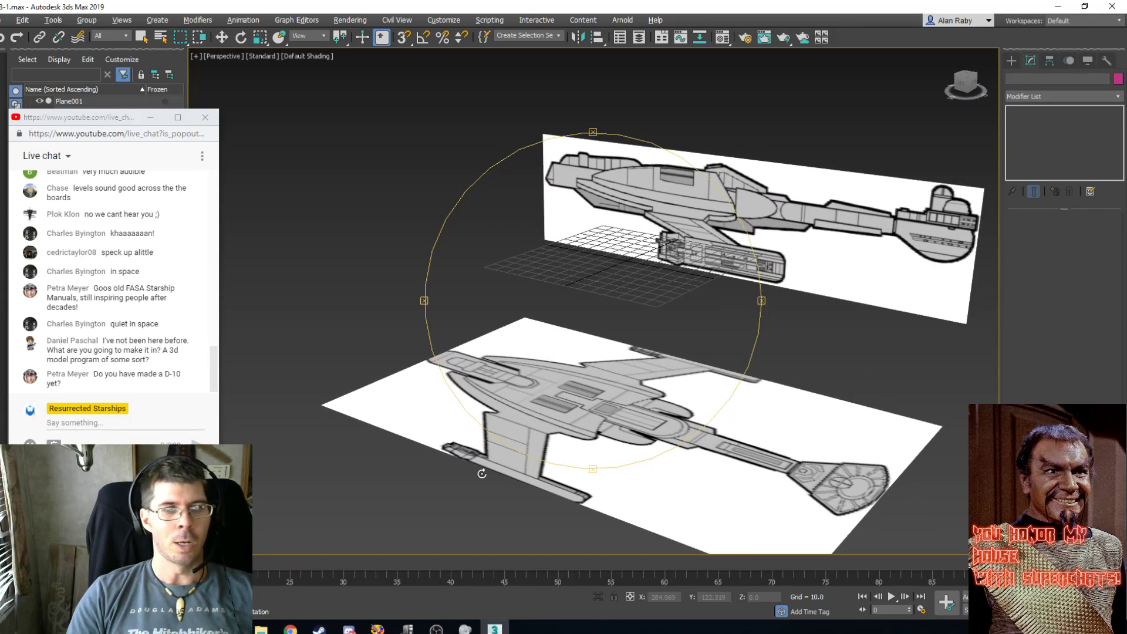
{"action": "left_click_drag", "start_coordinate": [656, 323], "coordinate": [653, 325]}
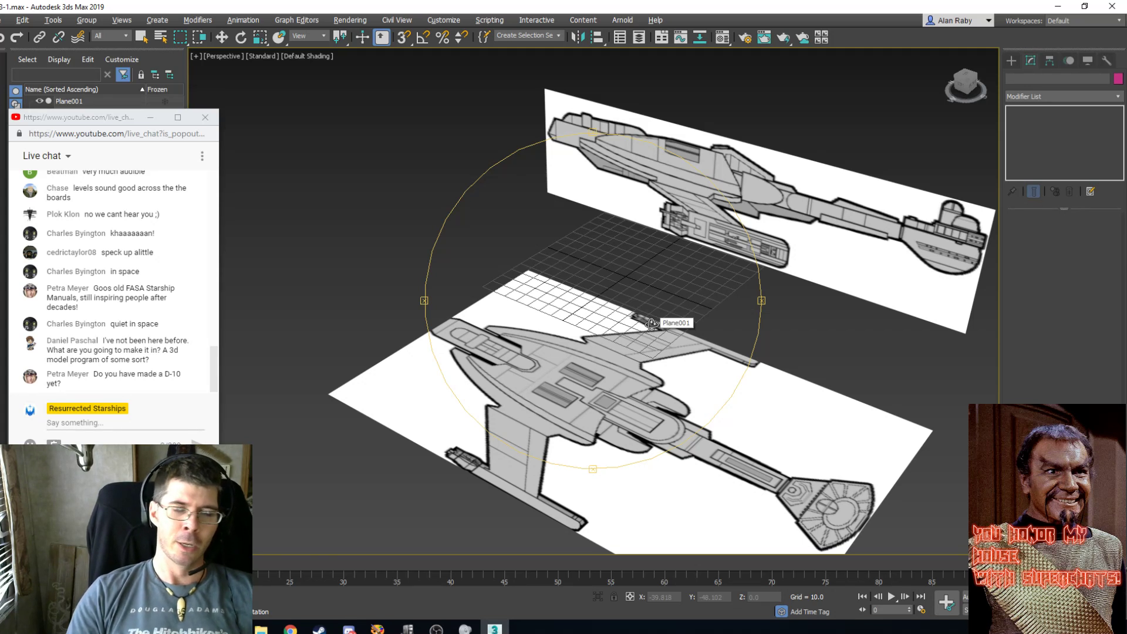
{"action": "mouse_move", "coordinate": [651, 322]}
{"action": "left_mouse_down"}
{"action": "mouse_move", "coordinate": [664, 324]}
{"action": "mouse_move", "coordinate": [644, 324]}
{"action": "left_mouse_up"}
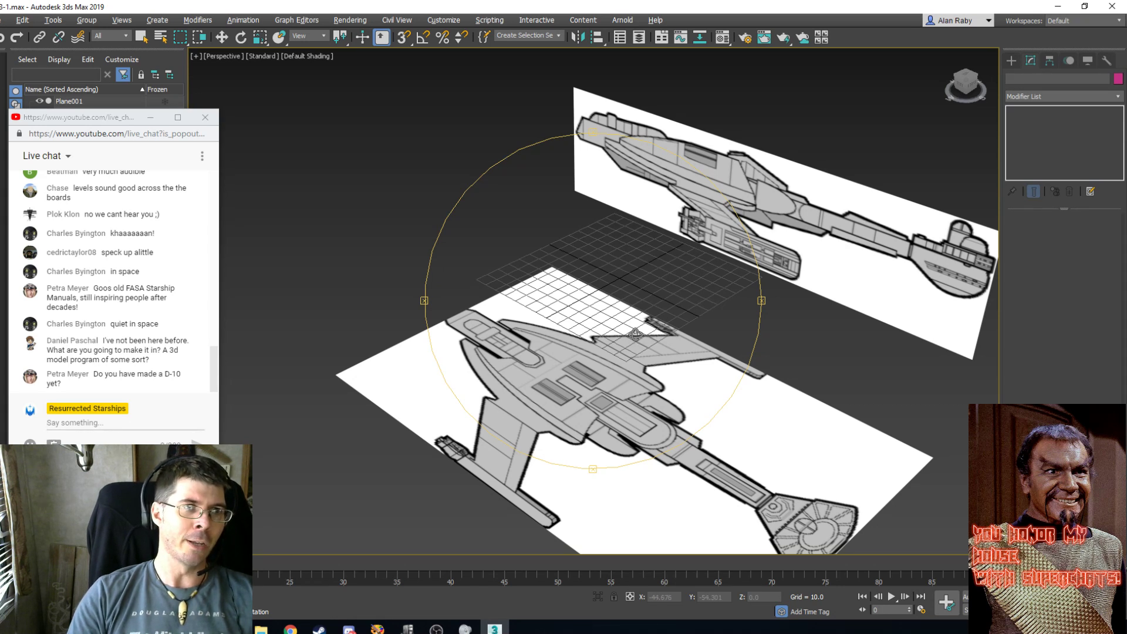
Check the YouTube live dashboard in Chrome and return to the 3ds Max scene.
{"action": "mouse_move", "coordinate": [291, 629]}
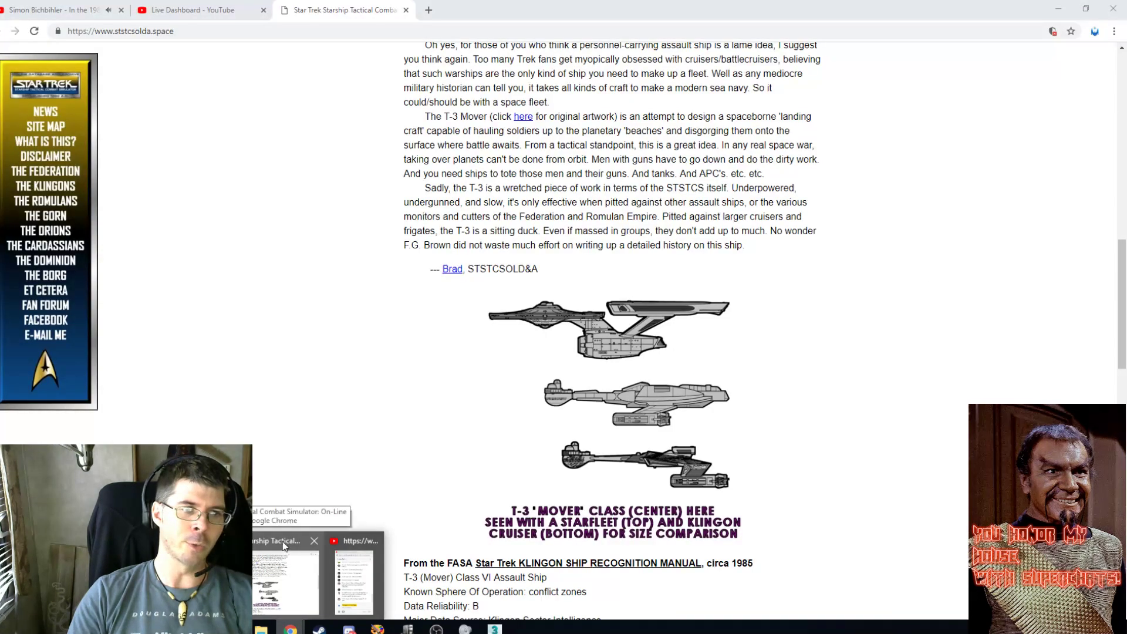
{"action": "left_click", "coordinate": [282, 541]}
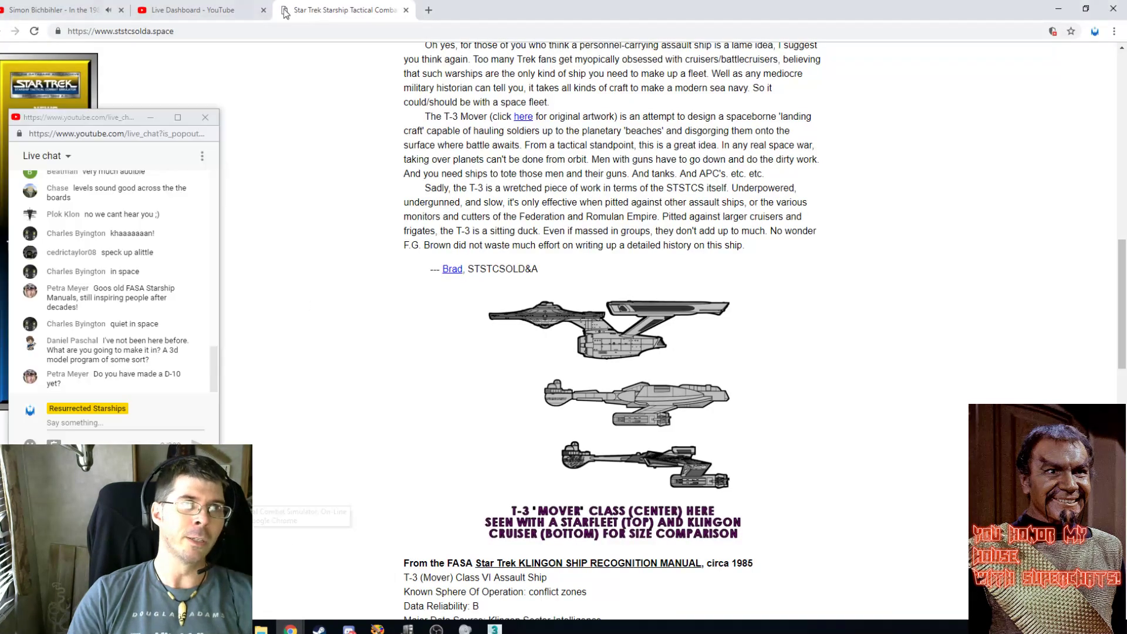
{"action": "left_click", "coordinate": [193, 10]}
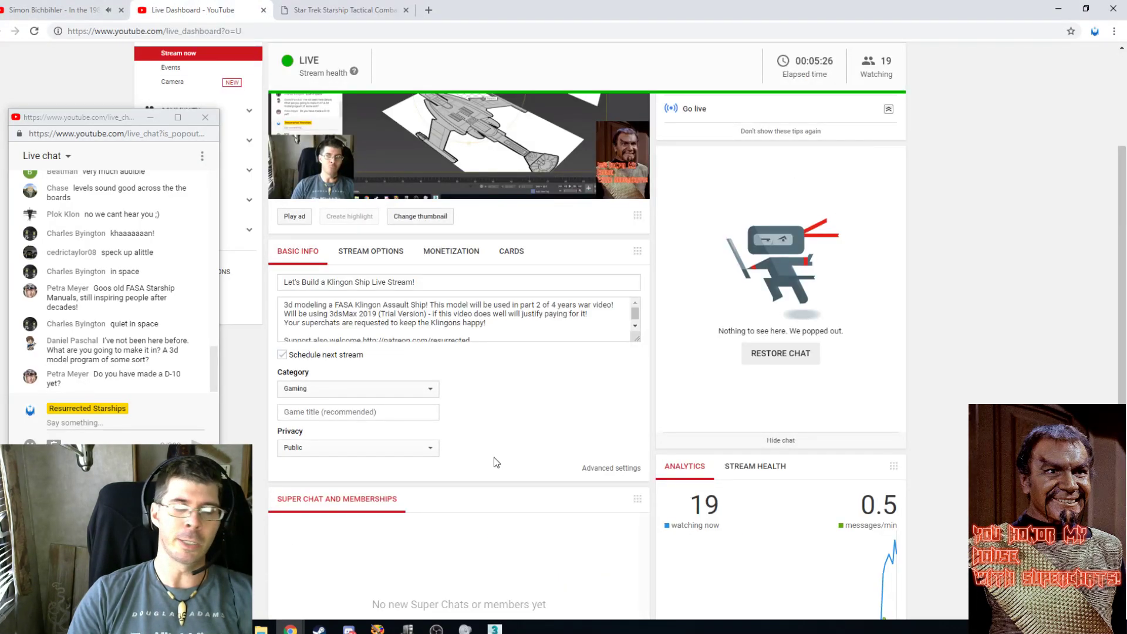
{"action": "left_click", "coordinate": [495, 628]}
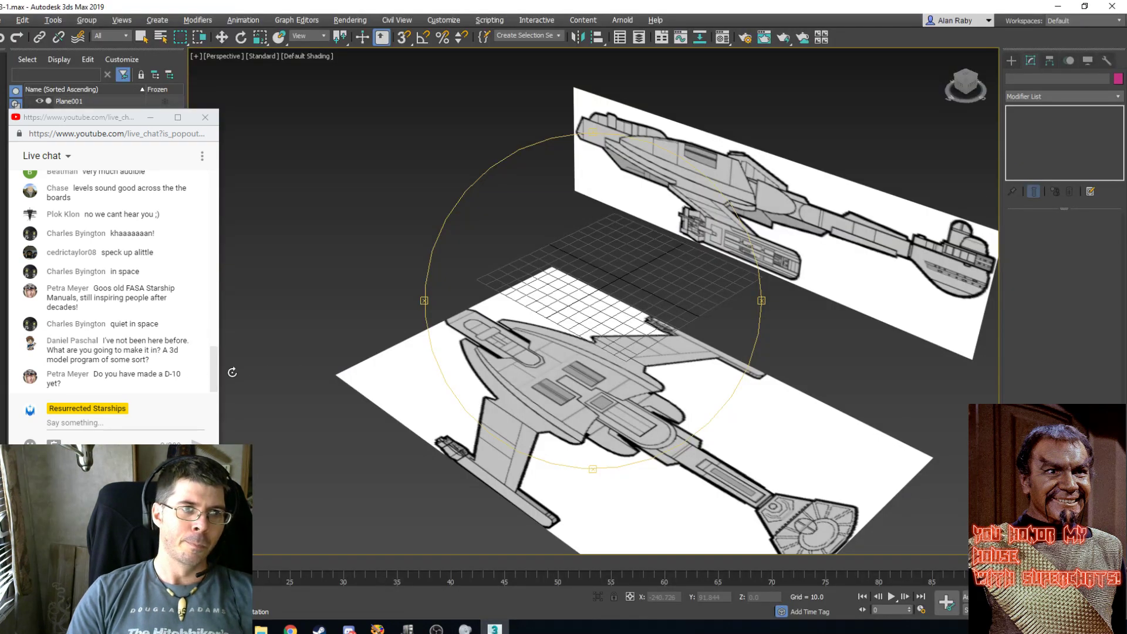
{"action": "left_click", "coordinate": [214, 379]}
Create a standing cylinder with a radius of about 16.9 and a height of about 100.6 over the top-view reference.
{"action": "left_click_drag", "start_coordinate": [594, 337], "coordinate": [656, 365]}
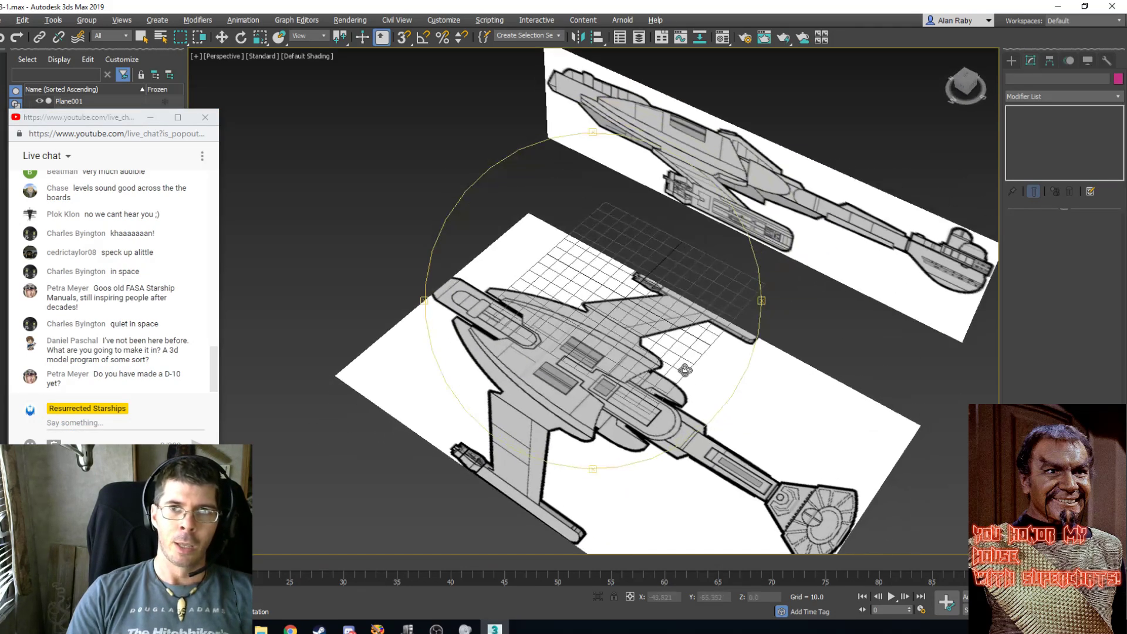
{"action": "left_click", "coordinate": [1013, 60]}
{"action": "left_click", "coordinate": [1038, 157]}
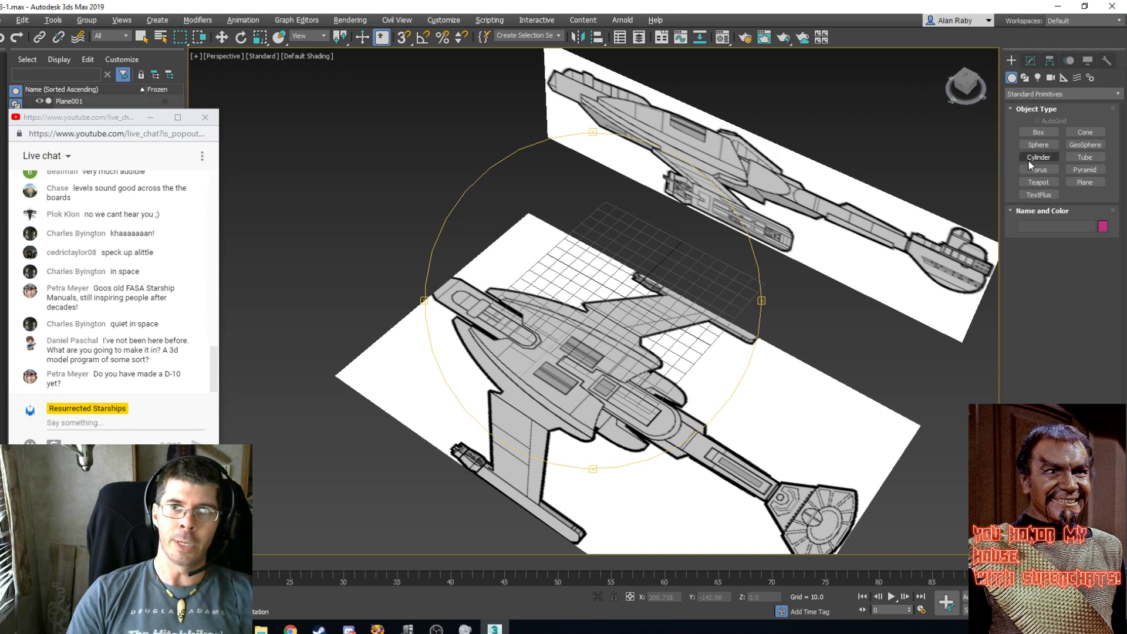
{"action": "left_click_drag", "start_coordinate": [635, 330], "coordinate": [660, 337]}
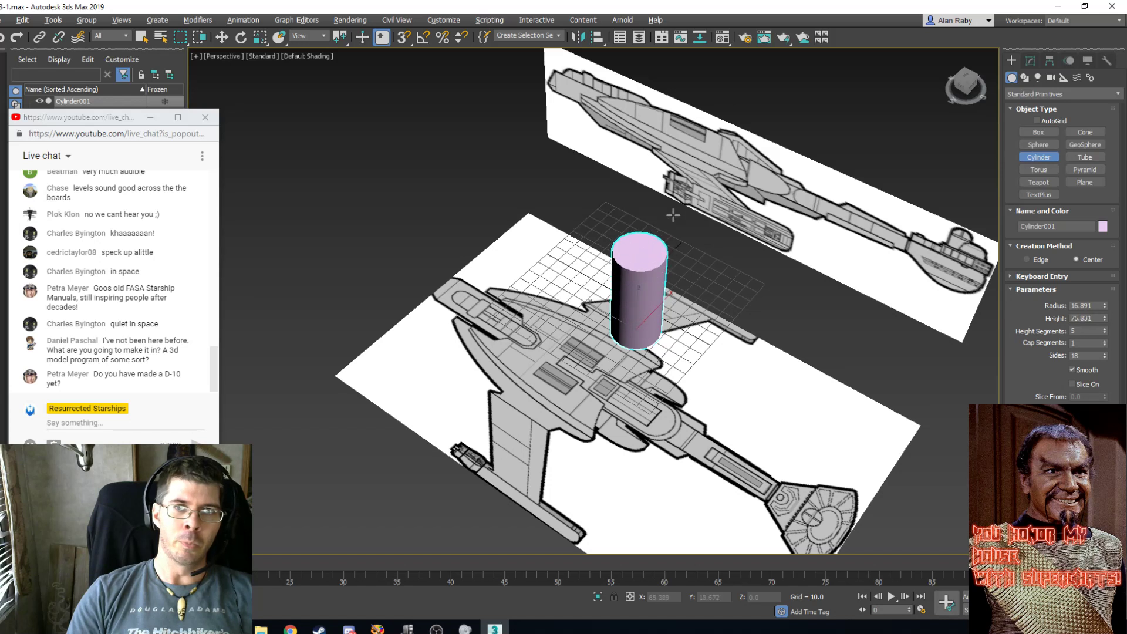
{"action": "left_click", "coordinate": [675, 186]}
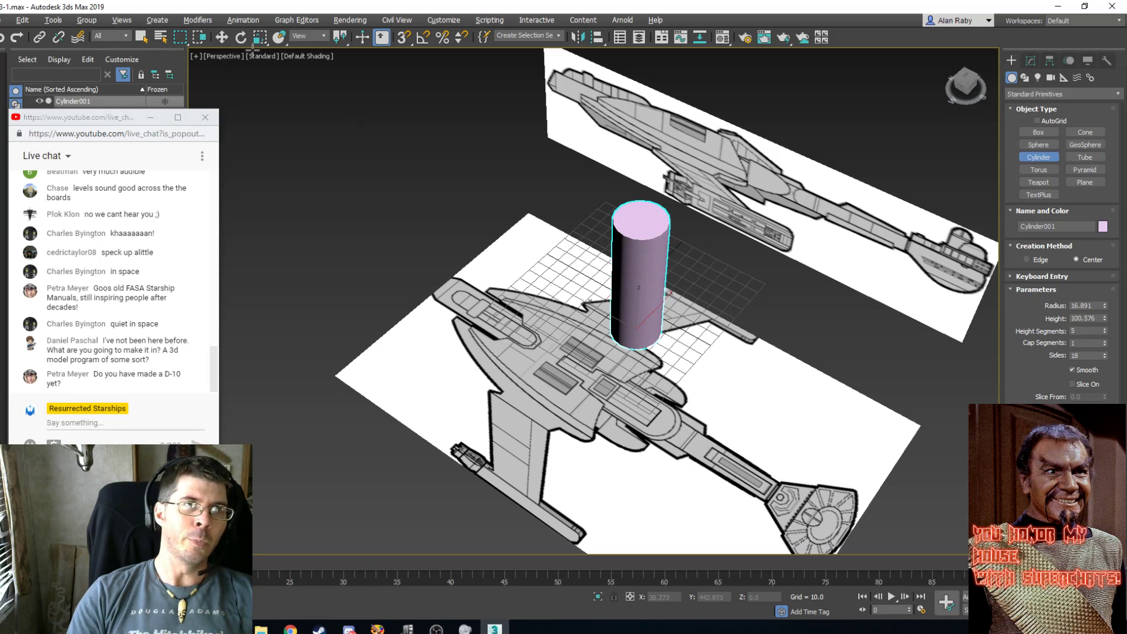
Rotate the cylinder with angle snap enabled so that it lies horizontally along the ship's length.
{"action": "left_click", "coordinate": [241, 37]}
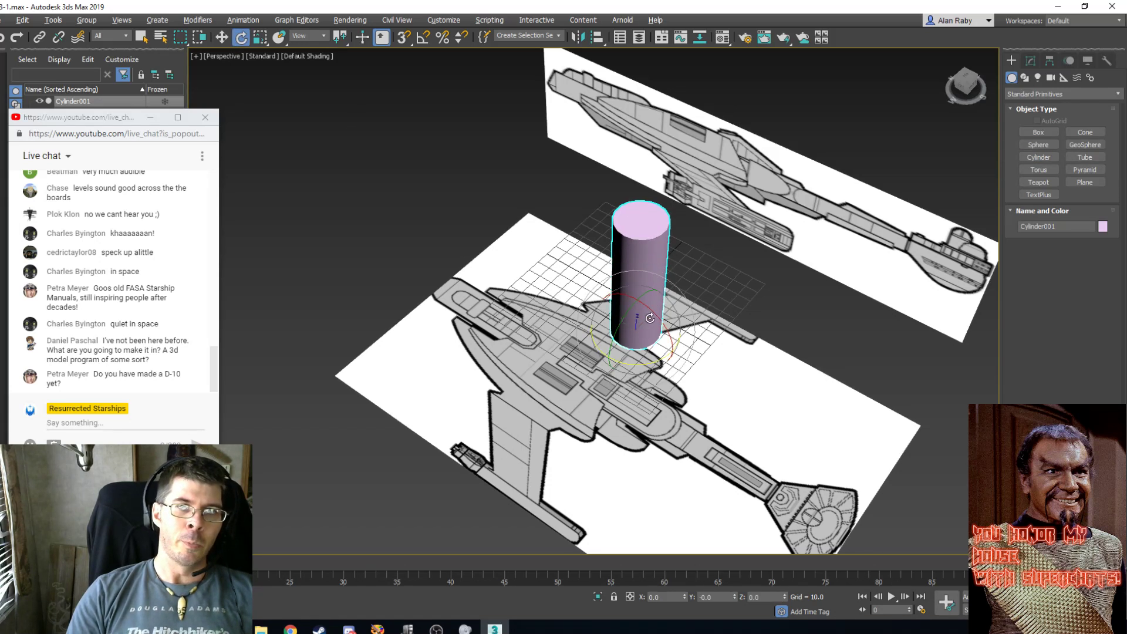
{"action": "left_click_drag", "start_coordinate": [650, 318], "coordinate": [702, 398]}
{"action": "key", "text": "ctrl+z"}
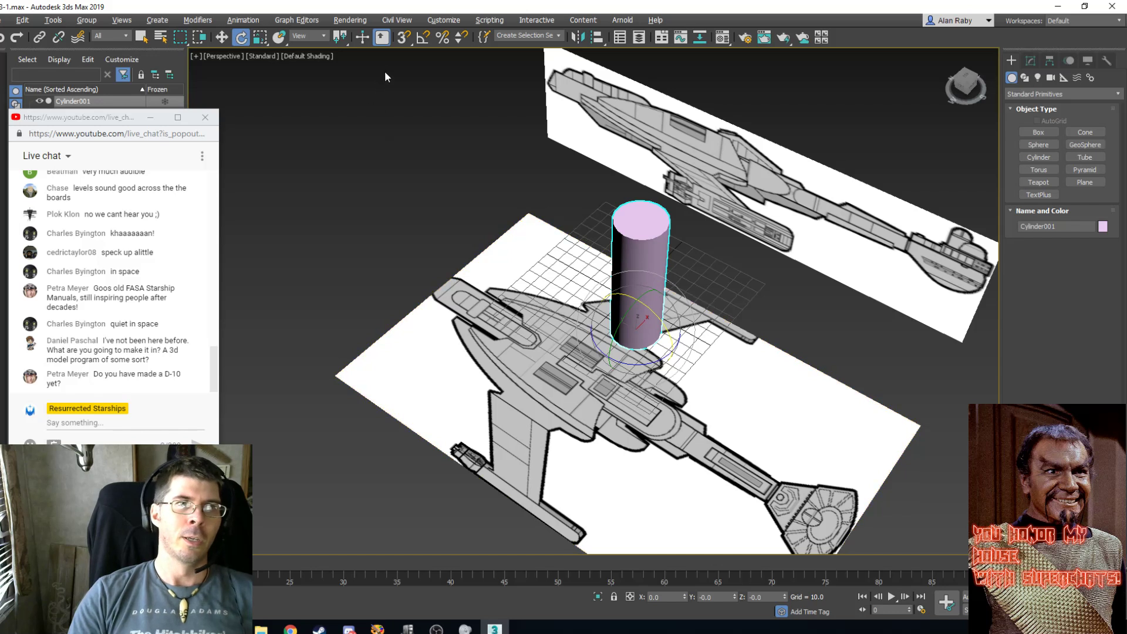
{"action": "left_click", "coordinate": [422, 40]}
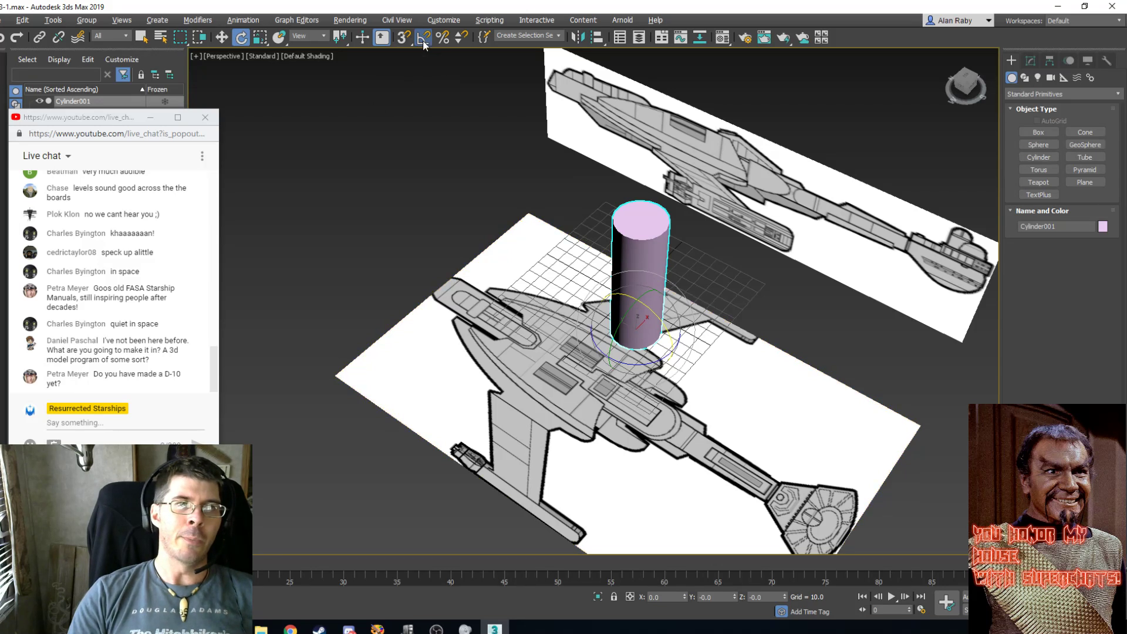
{"action": "left_click_drag", "start_coordinate": [653, 319], "coordinate": [685, 356]}
In the Left view, move the cylinder over the ship's neck between the main hull and the head.
{"action": "key", "text": "ctrl+r"}
{"action": "left_click_drag", "start_coordinate": [603, 279], "coordinate": [656, 245]}
{"action": "key", "text": "l"}
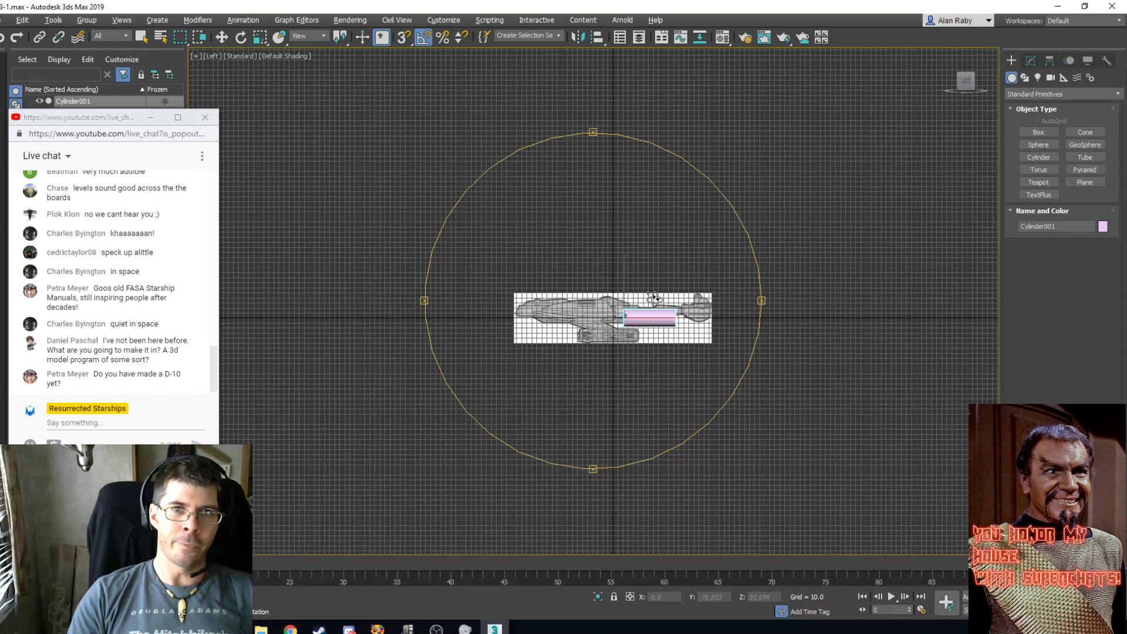
{"action": "scroll", "coordinate": [655, 302], "scroll_direction": "down", "scroll_amount": 3}
{"action": "scroll", "coordinate": [658, 308], "scroll_direction": "up", "scroll_amount": 10}
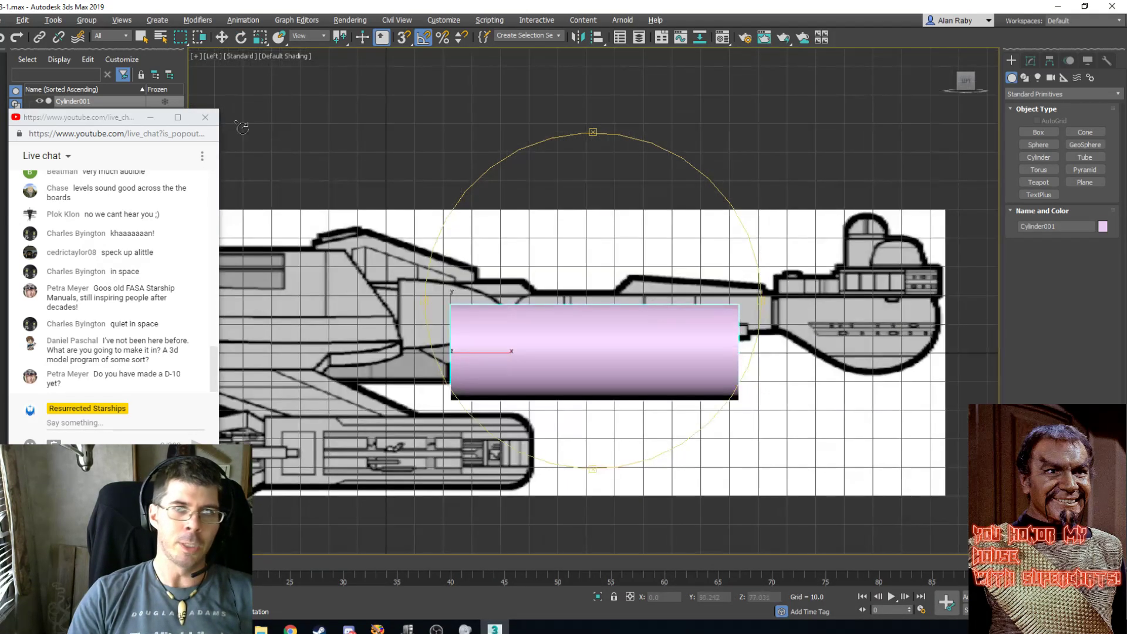
{"action": "left_click", "coordinate": [222, 37]}
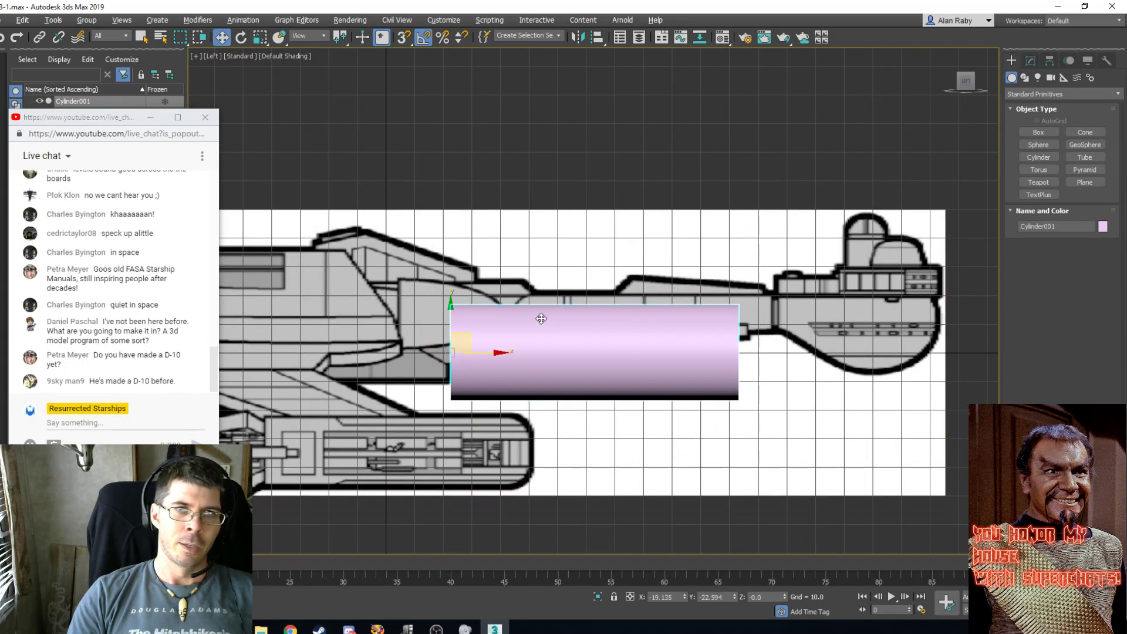
{"action": "left_click_drag", "start_coordinate": [468, 335], "coordinate": [501, 301]}
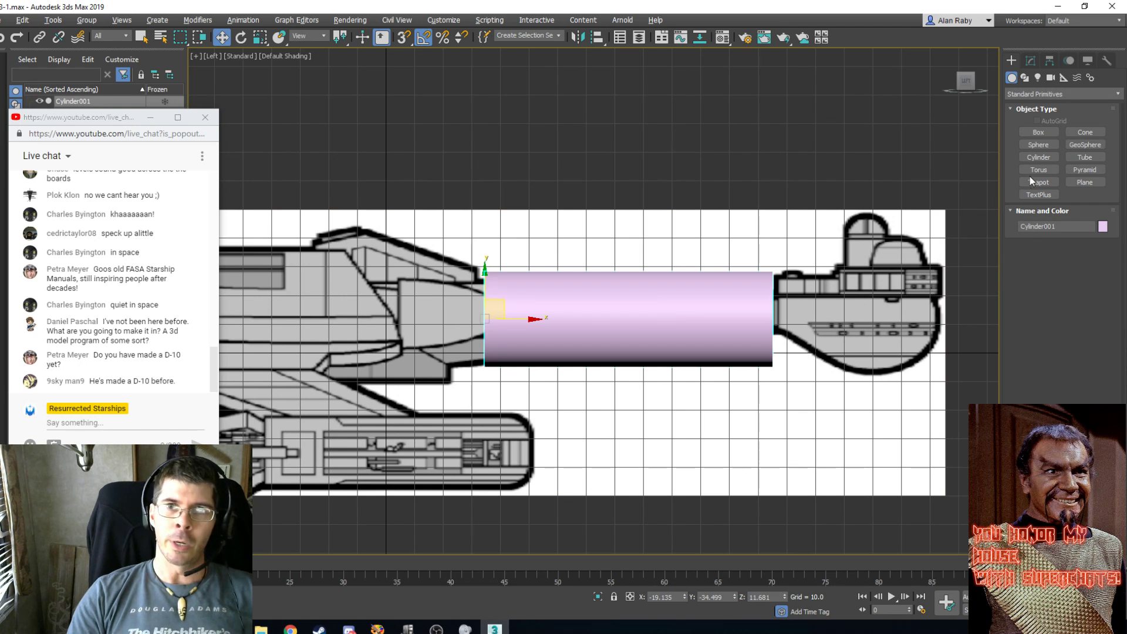
Display edged faces in both the Left and the Perspective views.
{"action": "left_click", "coordinate": [290, 55]}
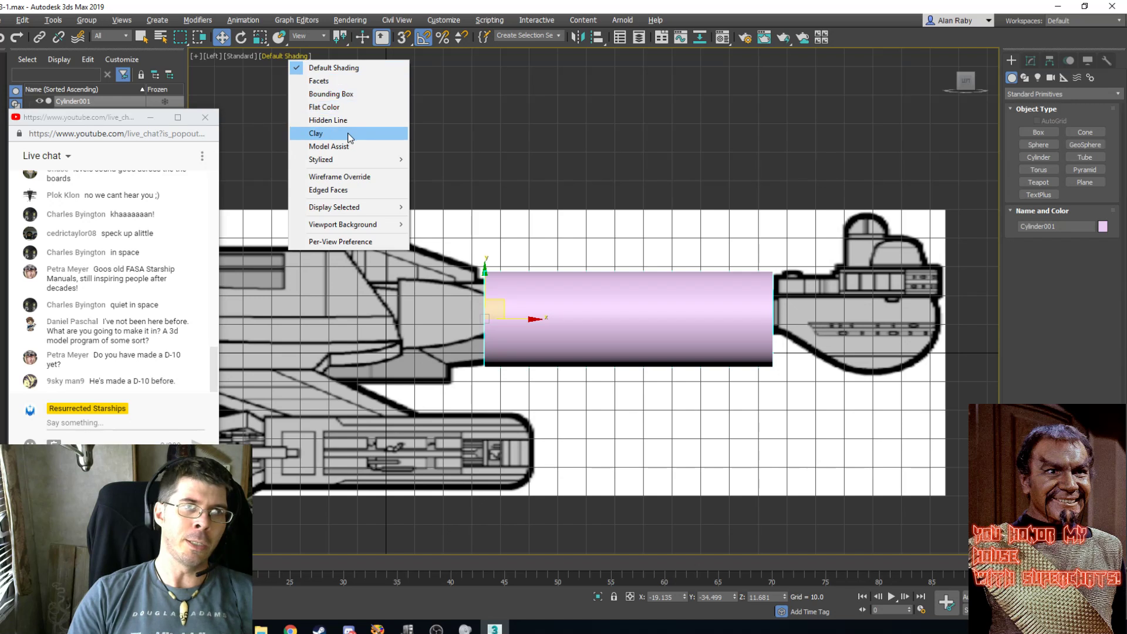
{"action": "left_click", "coordinate": [351, 189]}
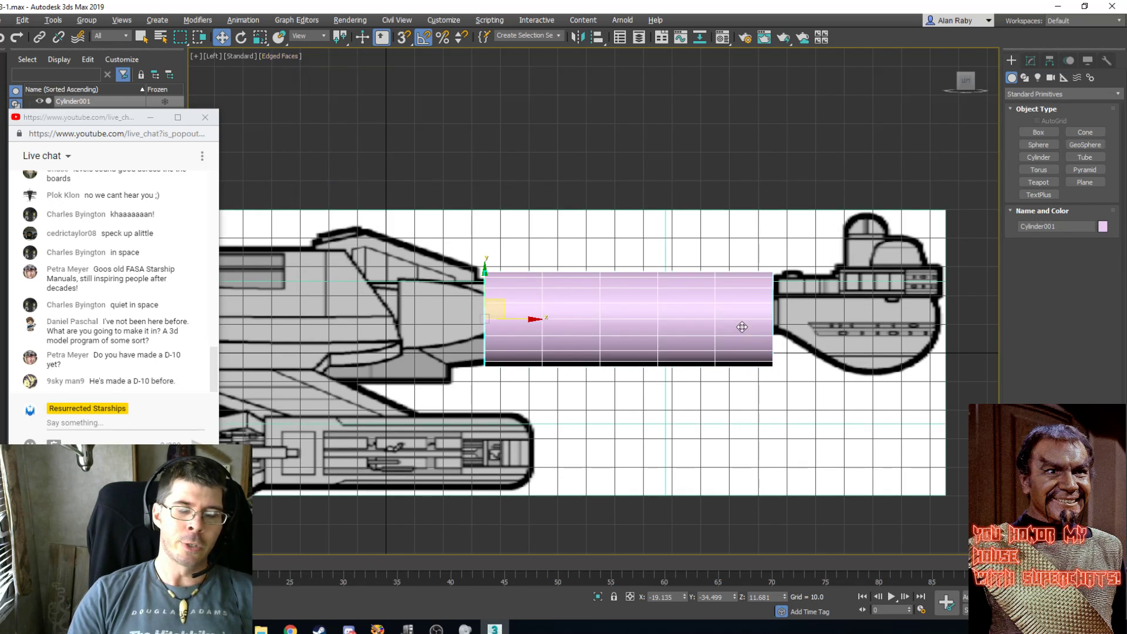
{"action": "key", "text": "p"}
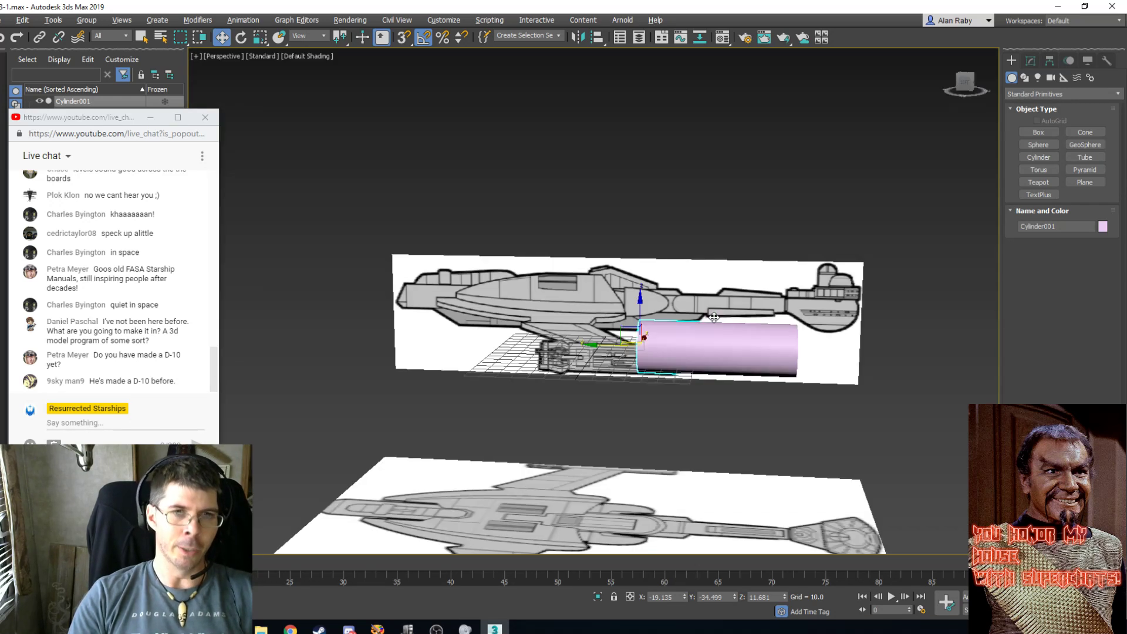
{"action": "key", "text": "z"}
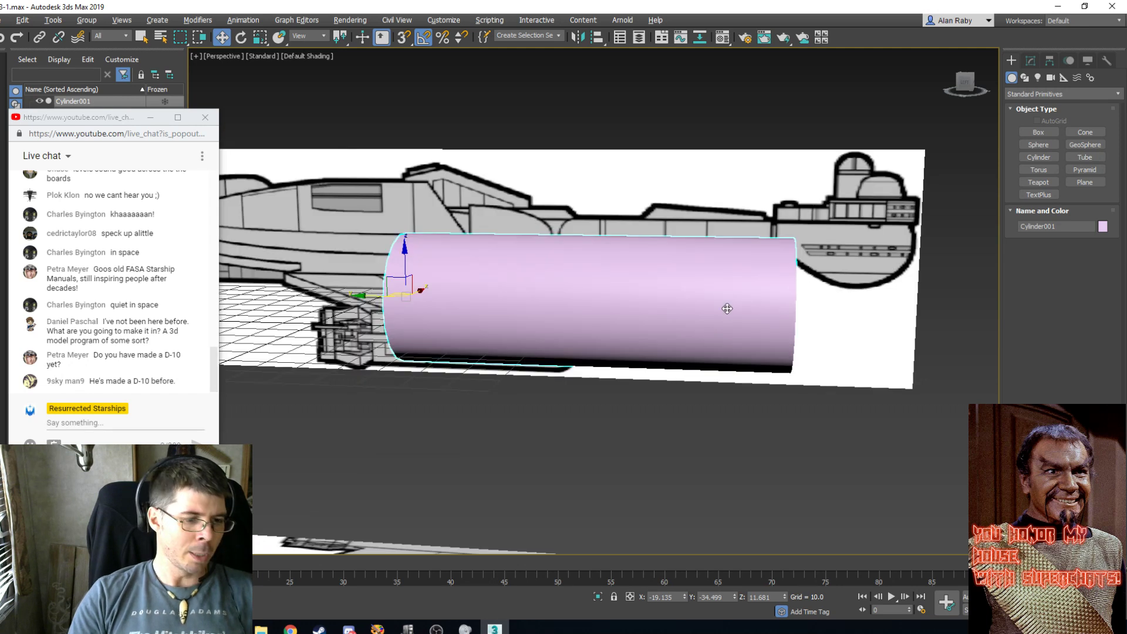
{"action": "middle_click_drag", "start_coordinate": [727, 308], "coordinate": [352, 176], "text": "alt"}
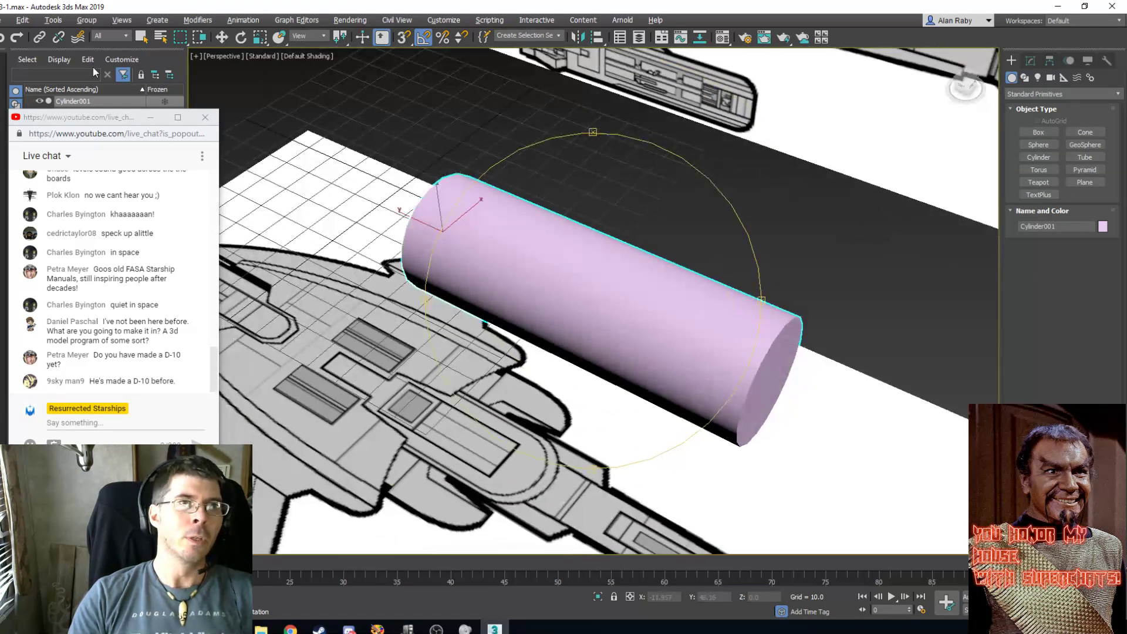
{"action": "left_click", "coordinate": [322, 57]}
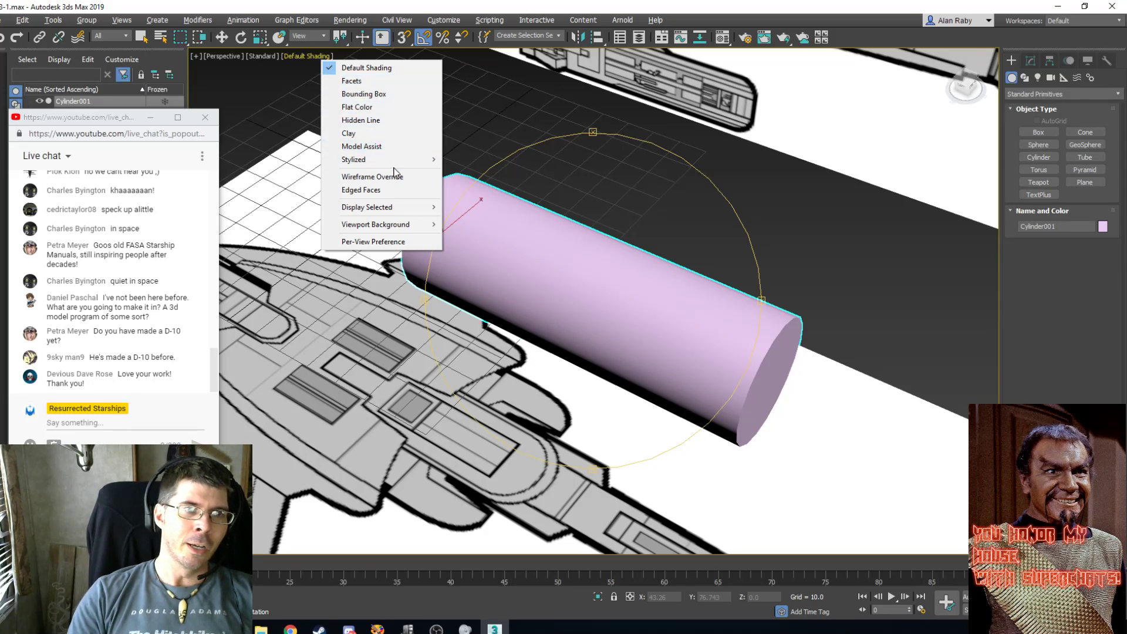
{"action": "left_click", "coordinate": [397, 190]}
{"action": "middle_click_drag", "start_coordinate": [687, 296], "coordinate": [657, 289], "text": "alt"}
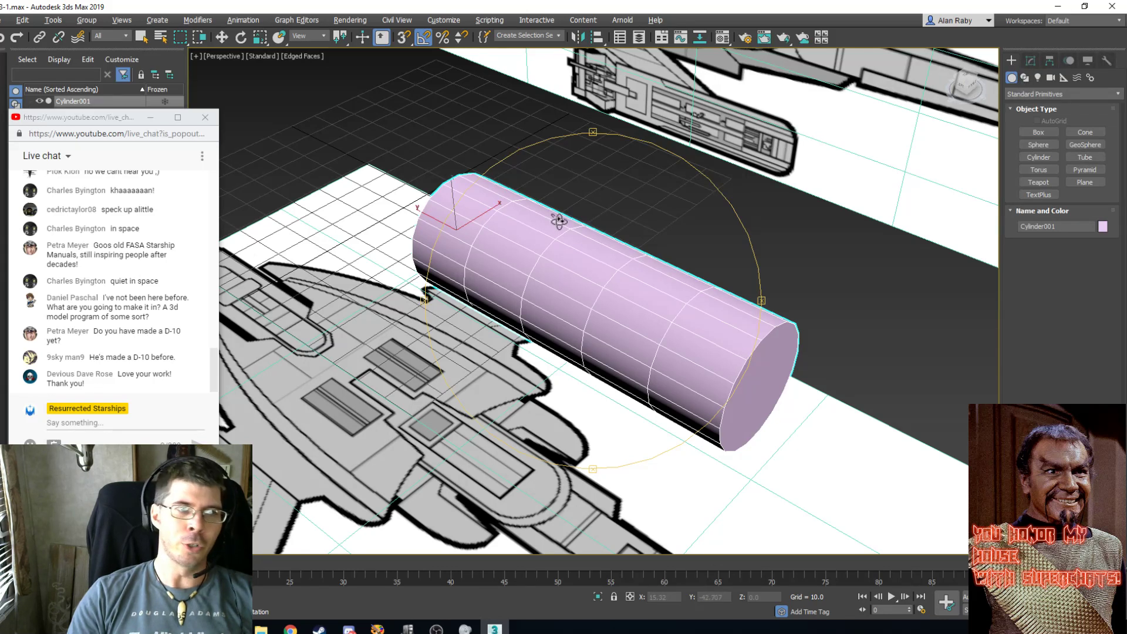
Give an unused material slot a medium blue diffuse color (RGB 79, 119, 180) and assign it to the cylinder.
{"action": "key", "text": "m"}
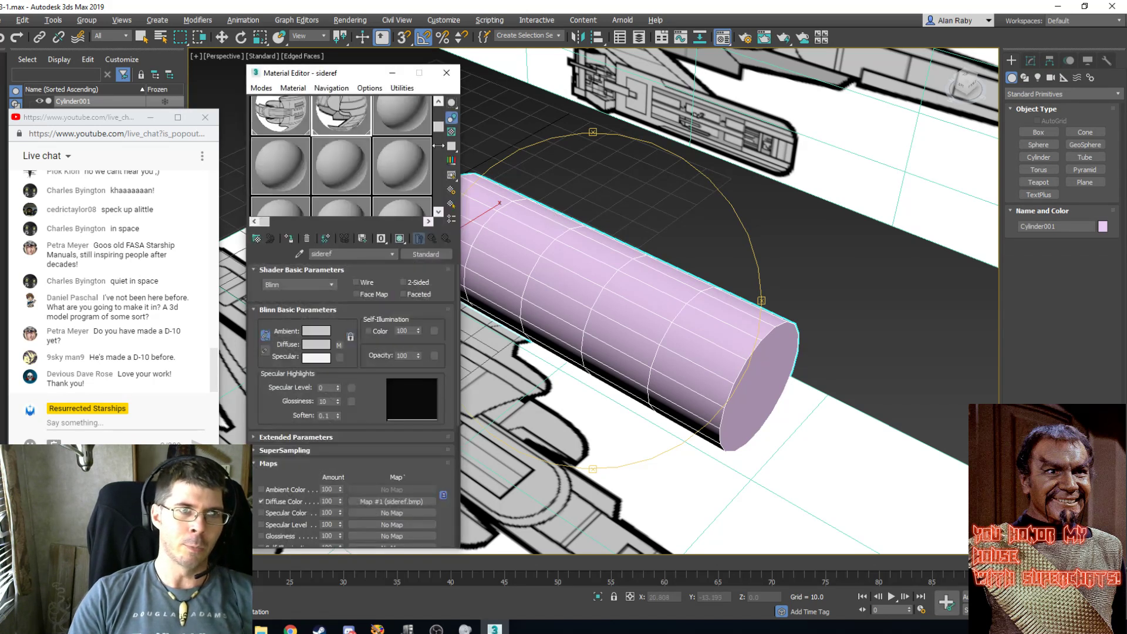
{"action": "left_click", "coordinate": [281, 178]}
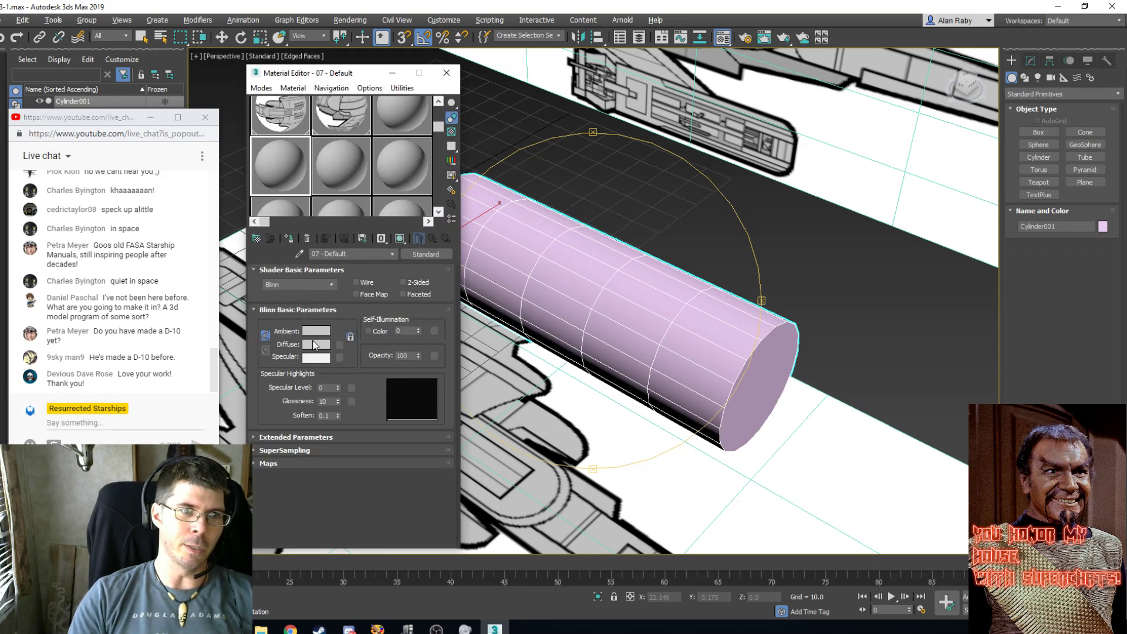
{"action": "left_click", "coordinate": [314, 345]}
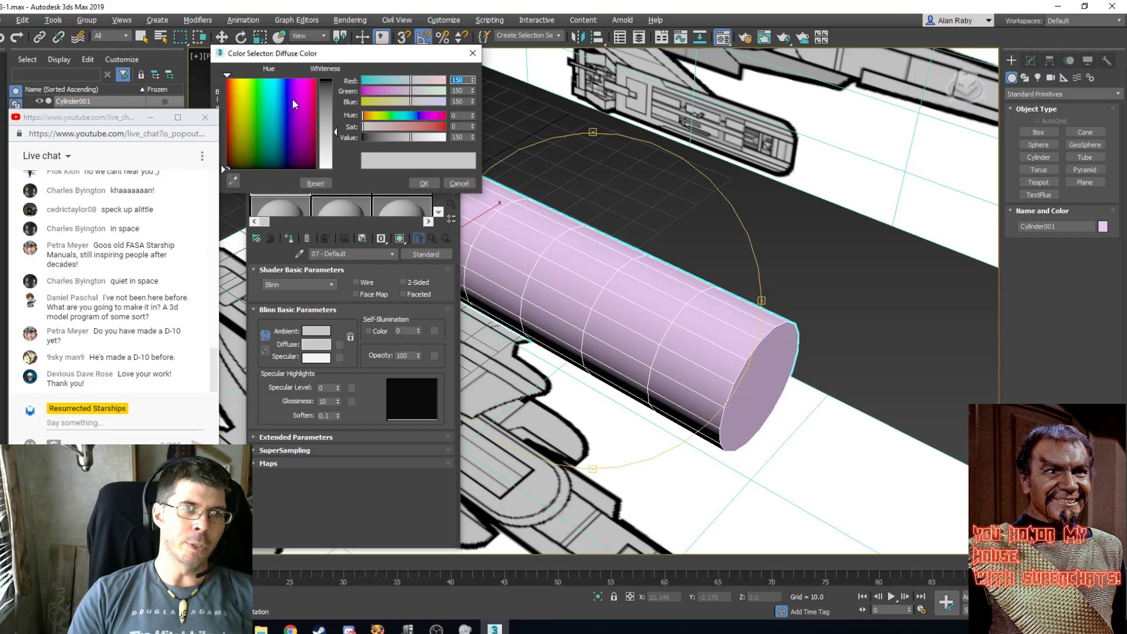
{"action": "left_click_drag", "start_coordinate": [285, 100], "coordinate": [269, 78]}
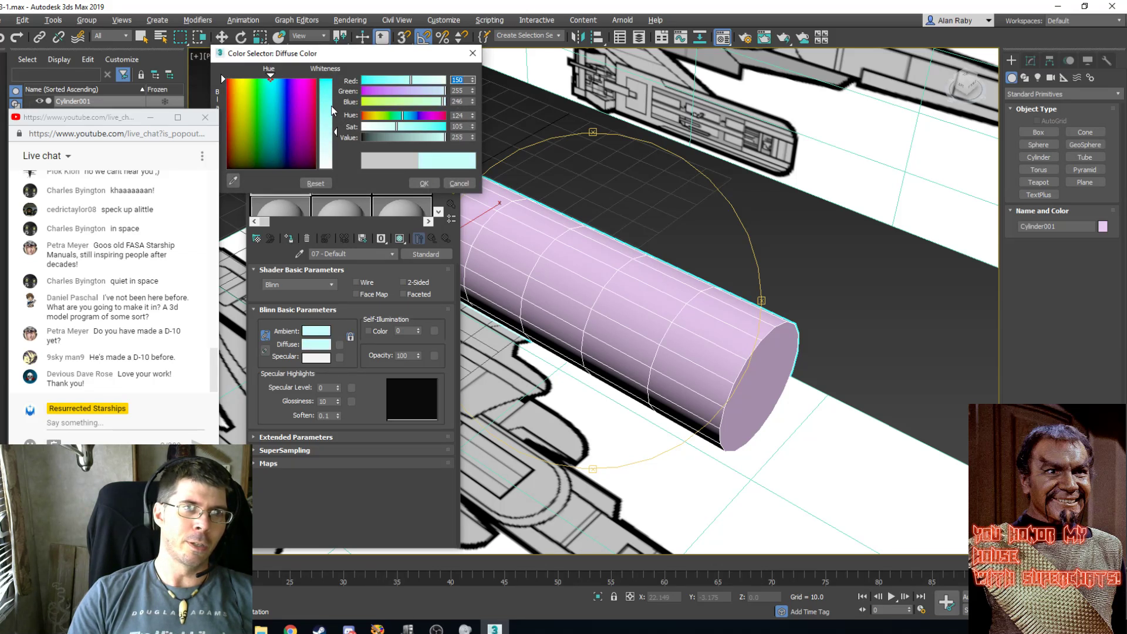
{"action": "left_click_drag", "start_coordinate": [332, 110], "coordinate": [332, 84]}
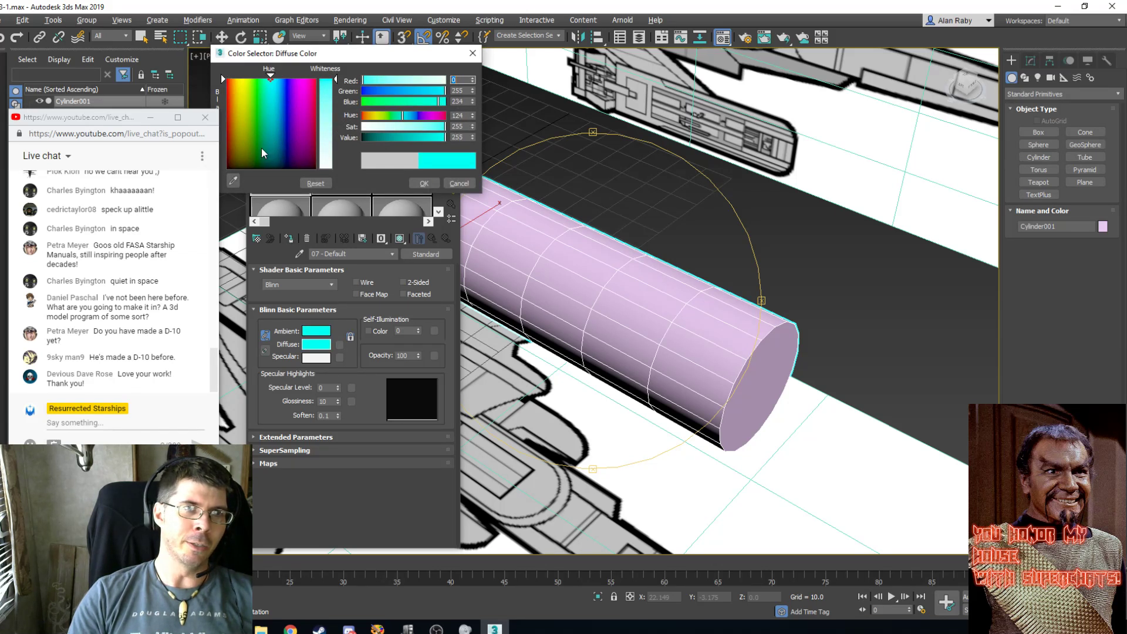
{"action": "left_click_drag", "start_coordinate": [260, 148], "coordinate": [273, 134]}
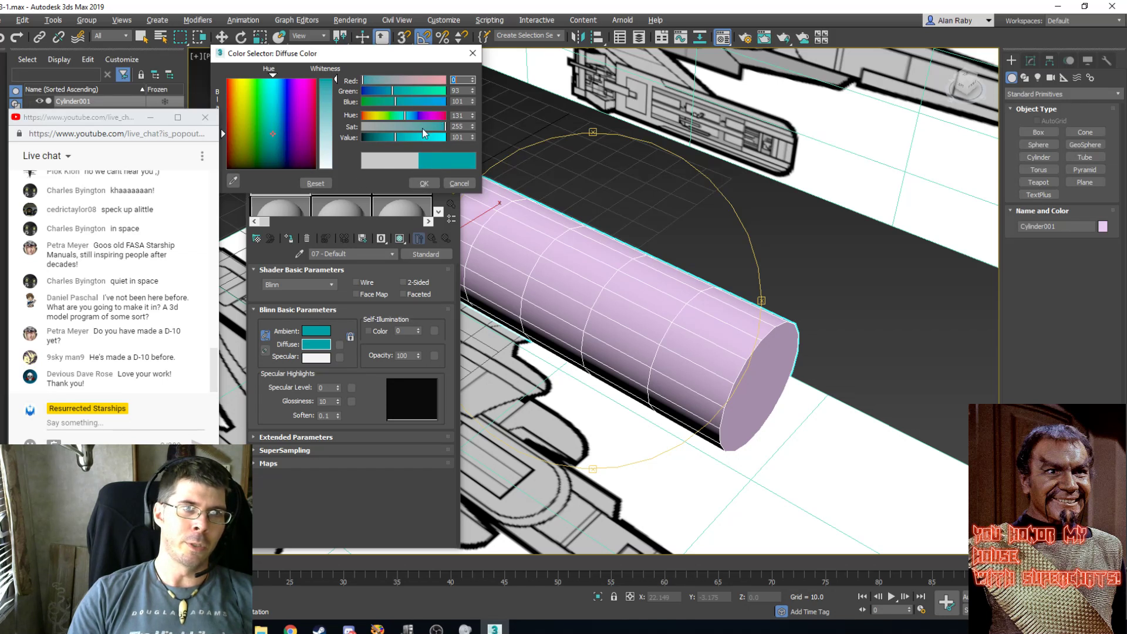
{"action": "left_click", "coordinate": [379, 136]}
{"action": "left_click", "coordinate": [406, 126]}
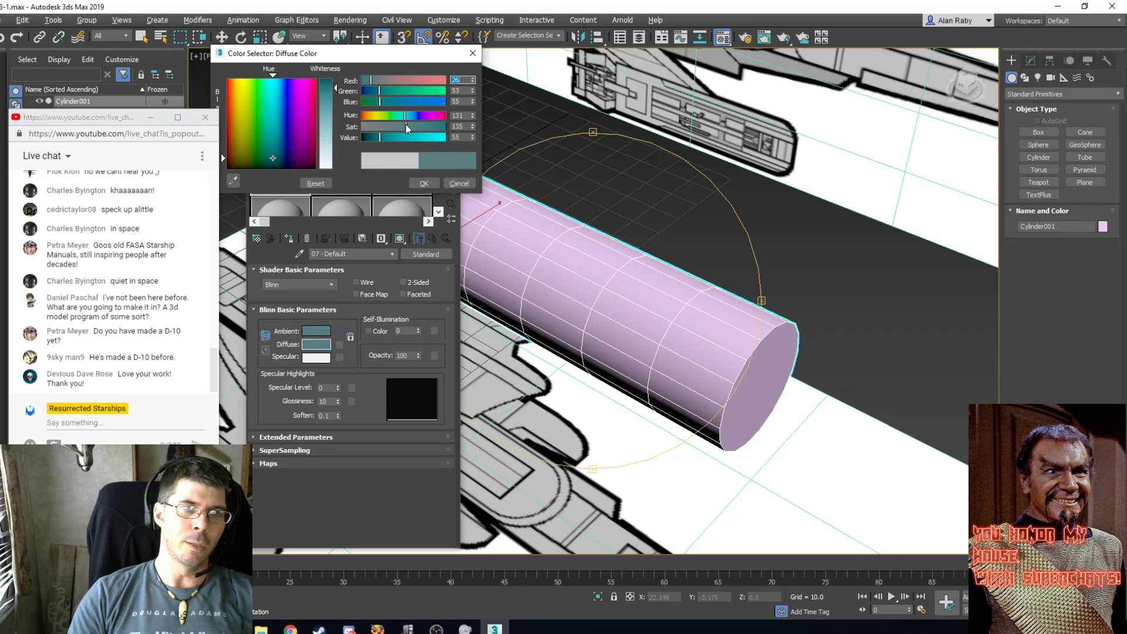
{"action": "left_click_drag", "start_coordinate": [317, 124], "coordinate": [313, 112]}
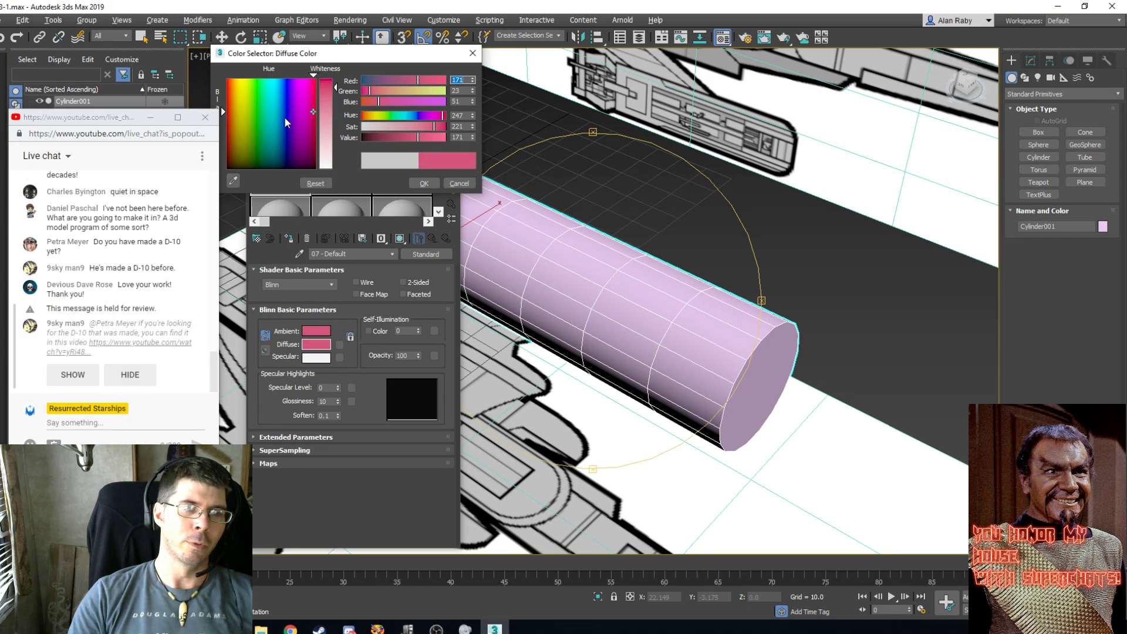
{"action": "left_click", "coordinate": [281, 117]}
{"action": "left_click", "coordinate": [329, 108]}
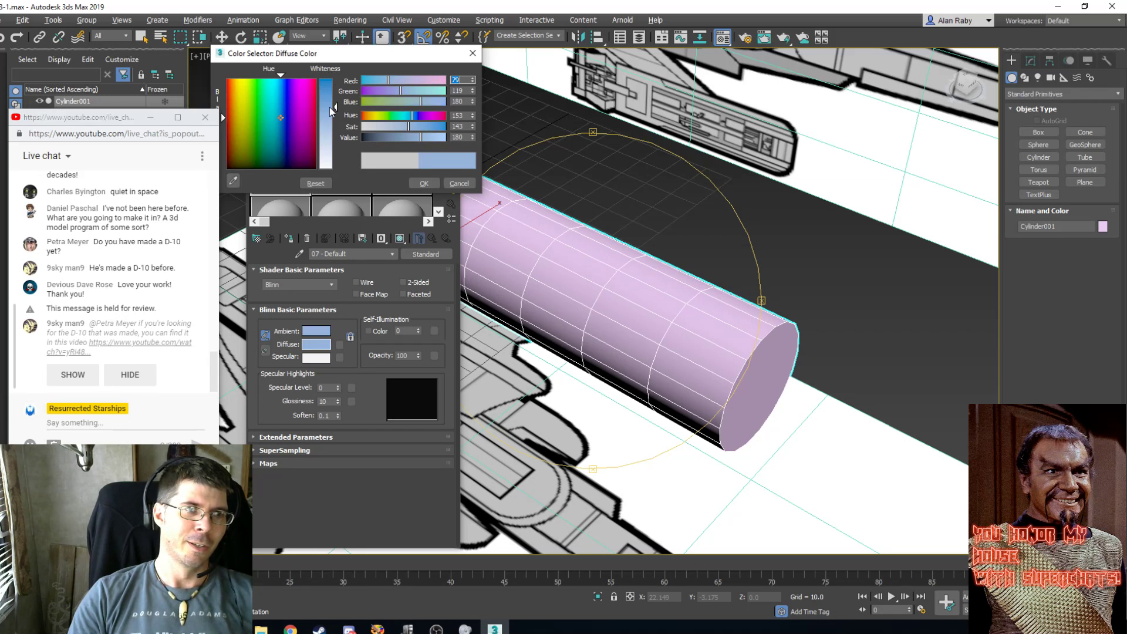
{"action": "left_click", "coordinate": [424, 184]}
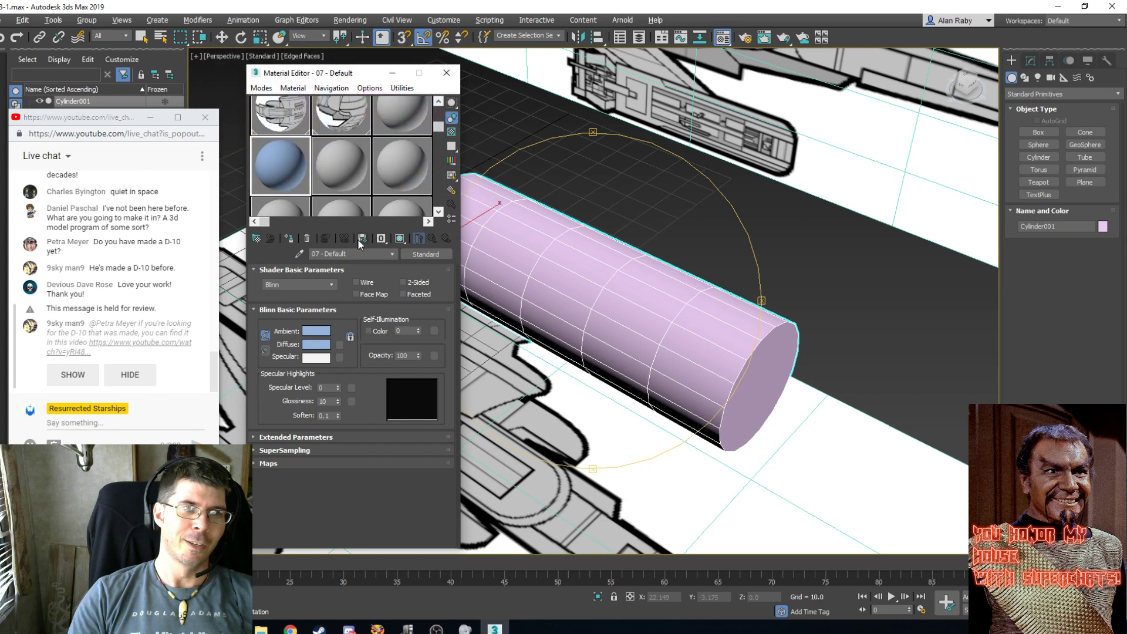
{"action": "left_click", "coordinate": [294, 237]}
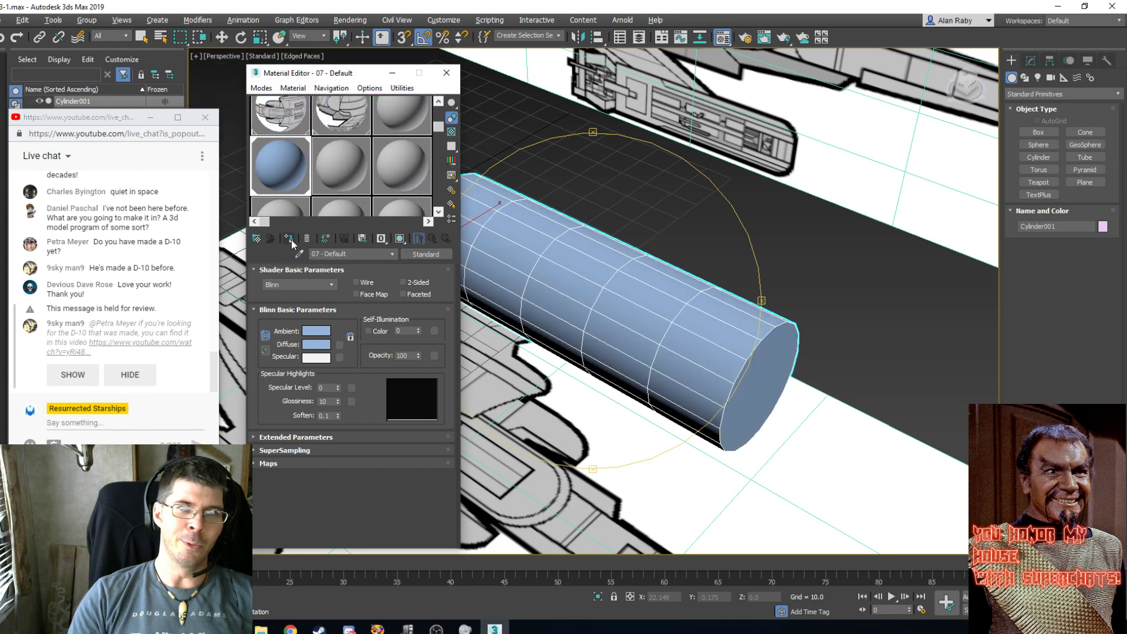
{"action": "left_click", "coordinate": [446, 73]}
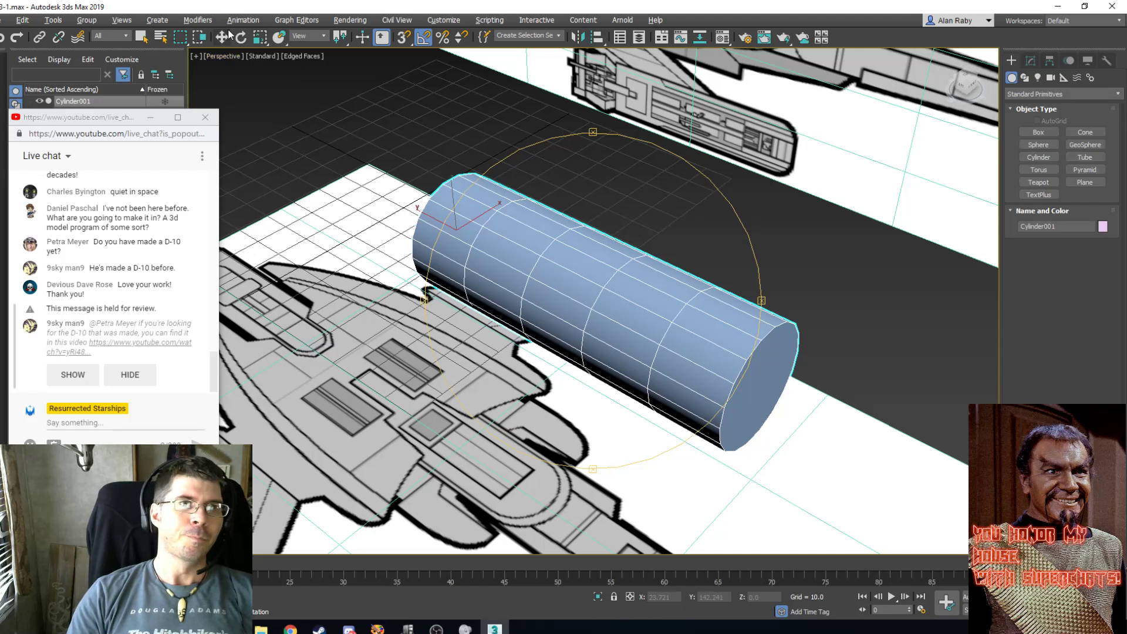
Reduce the cylinder's height segments to 1 and return to the selection tool.
{"action": "left_click", "coordinate": [1024, 62]}
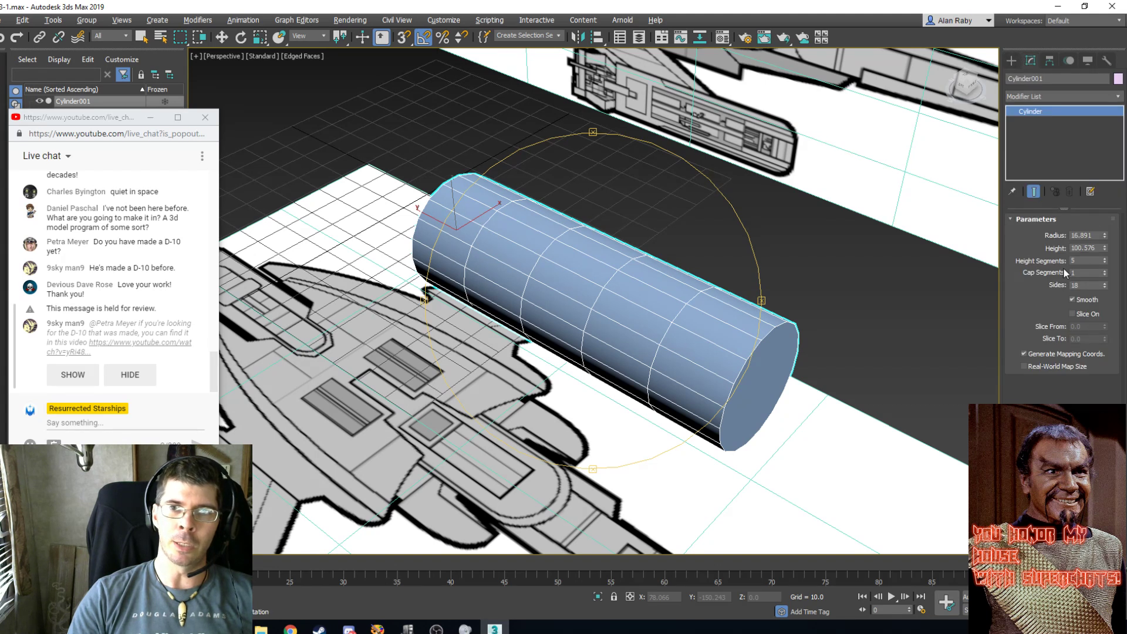
{"action": "double_click", "coordinate": [1079, 261]}
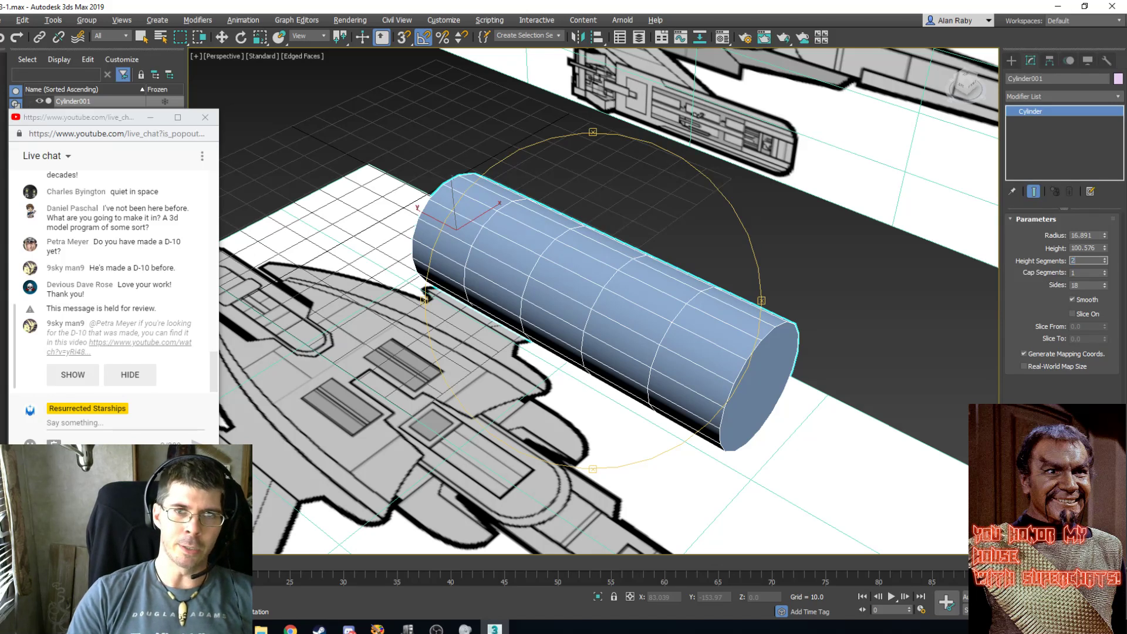
{"action": "type", "text": "2"}
{"action": "key", "text": "Return"}
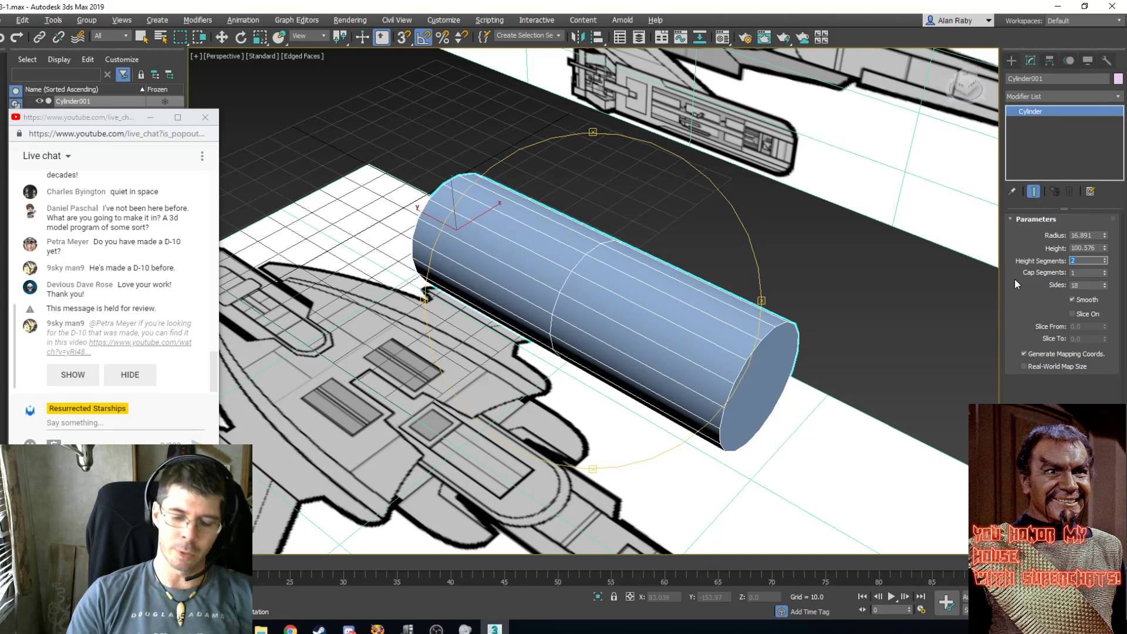
{"action": "type", "text": "1"}
{"action": "key", "text": "Return"}
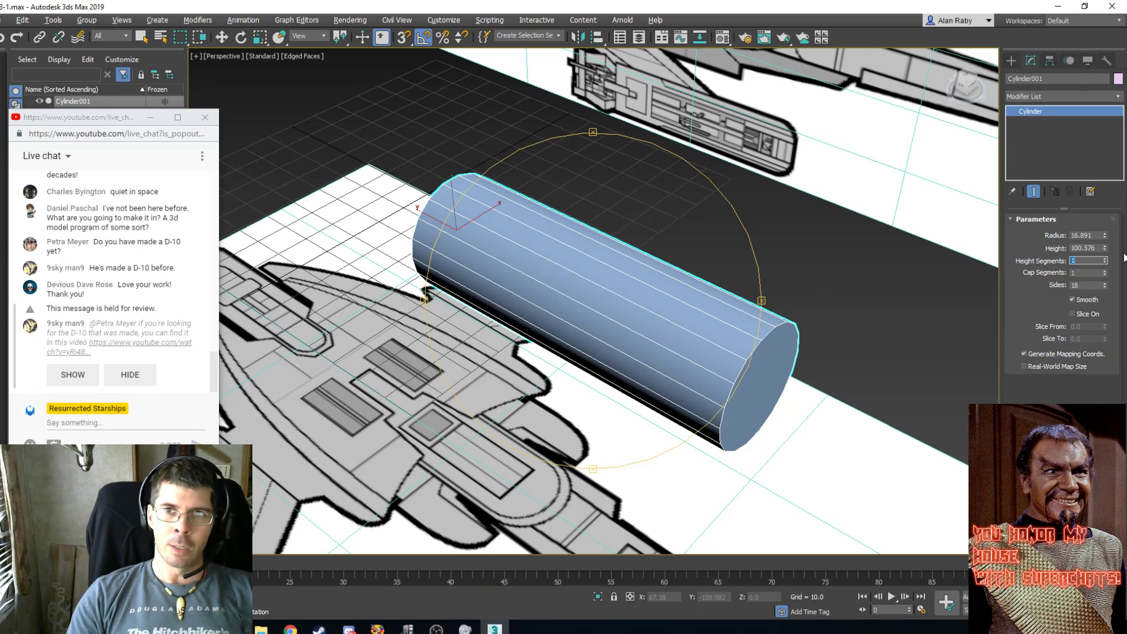
{"action": "left_click", "coordinate": [141, 37]}
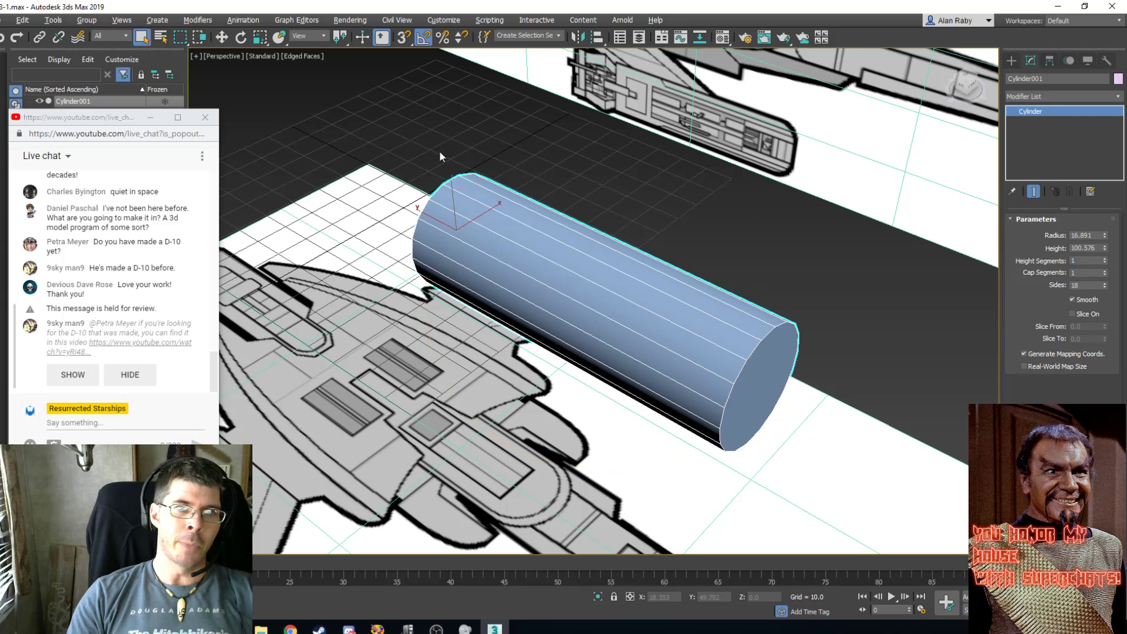
Show the held live chat message and convert the neck cylinder to an Editable Poly.
{"action": "right_click", "coordinate": [643, 294]}
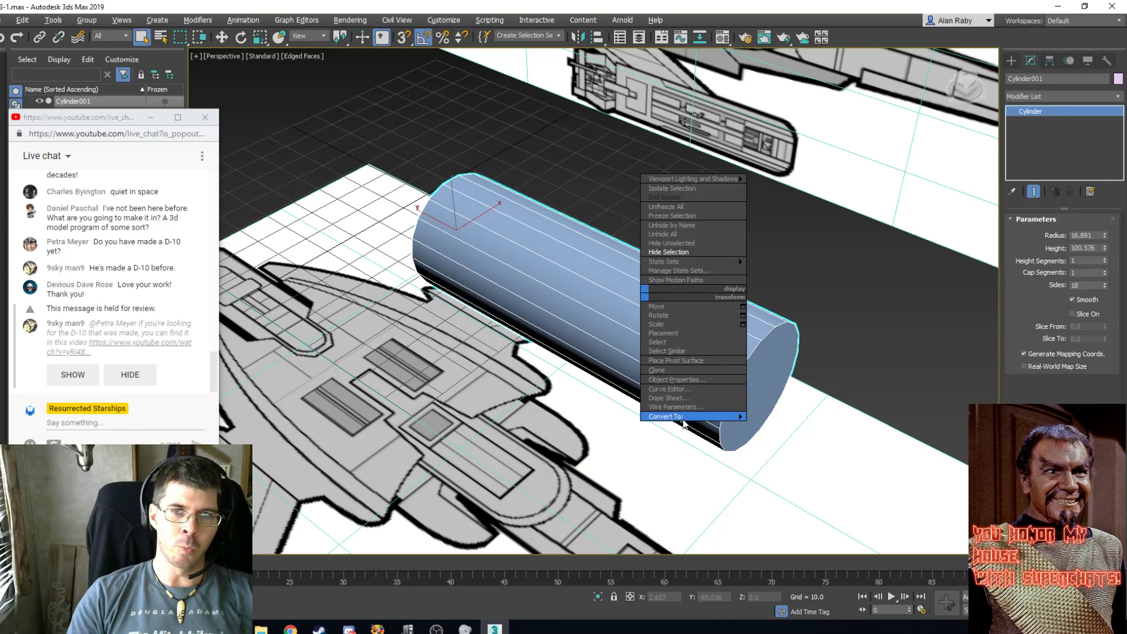
{"action": "mouse_move", "coordinate": [681, 417]}
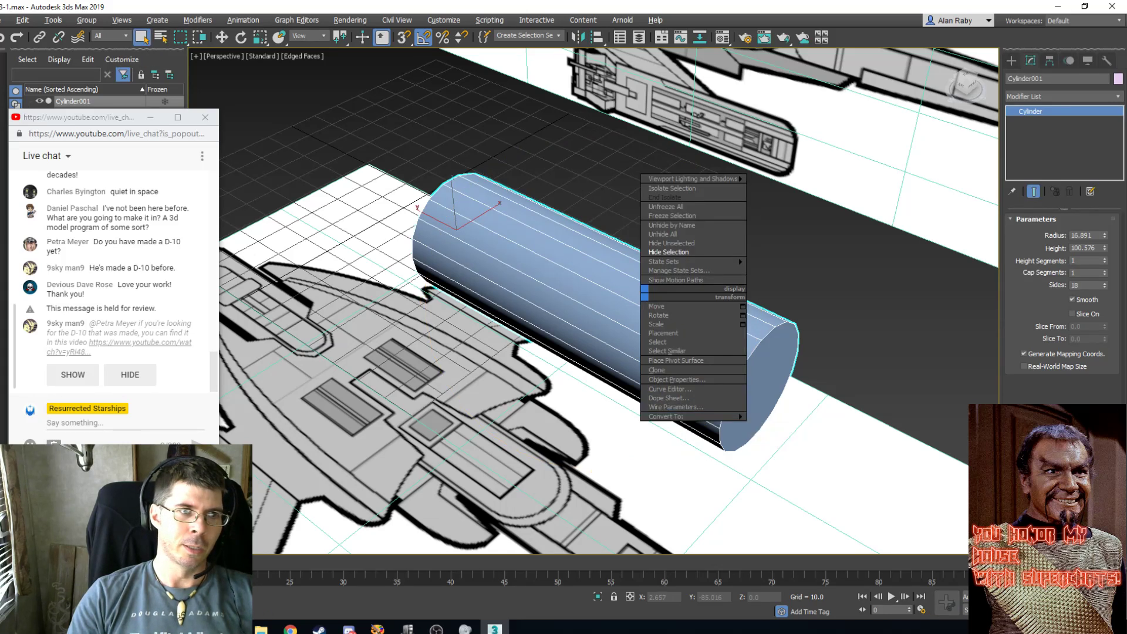
{"action": "left_click", "coordinate": [63, 375]}
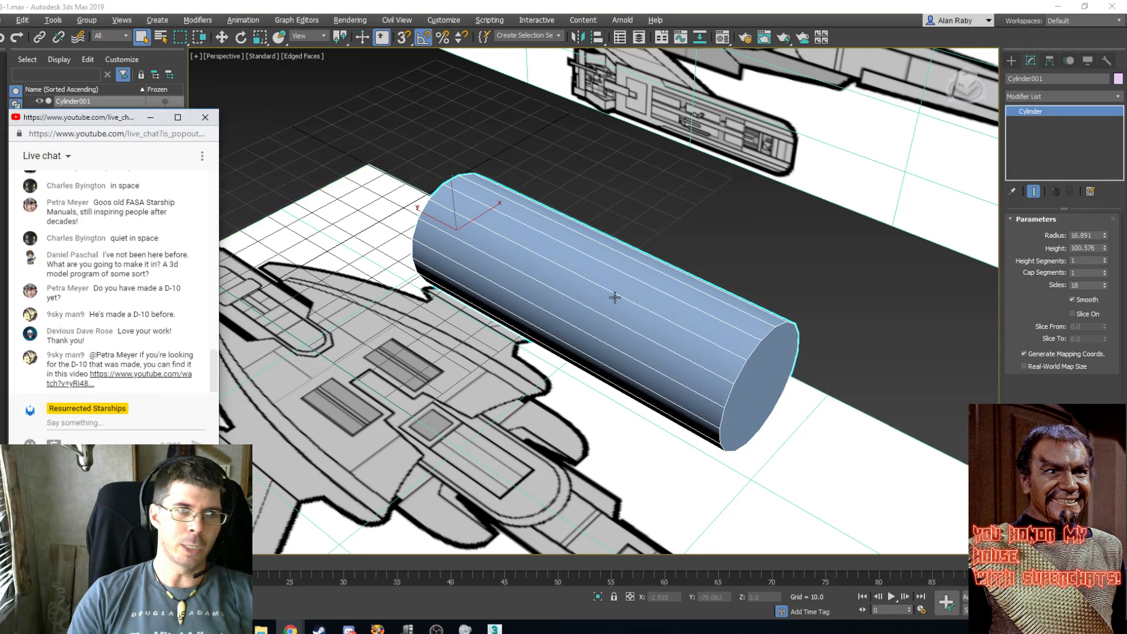
{"action": "right_click", "coordinate": [719, 285]}
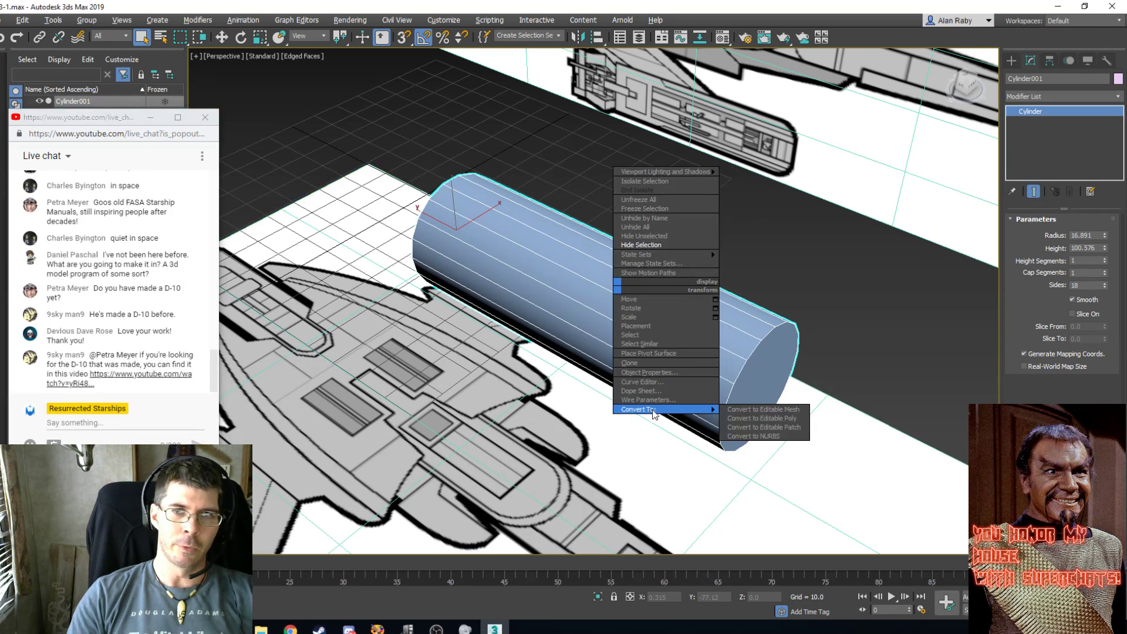
{"action": "mouse_move", "coordinate": [691, 409]}
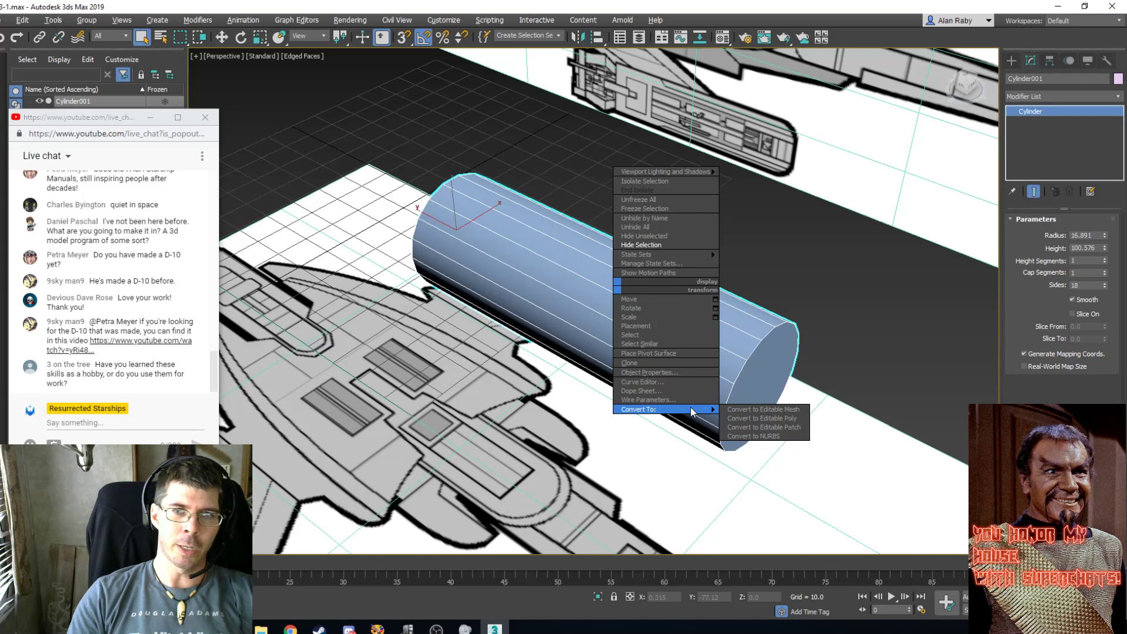
{"action": "left_click", "coordinate": [762, 418]}
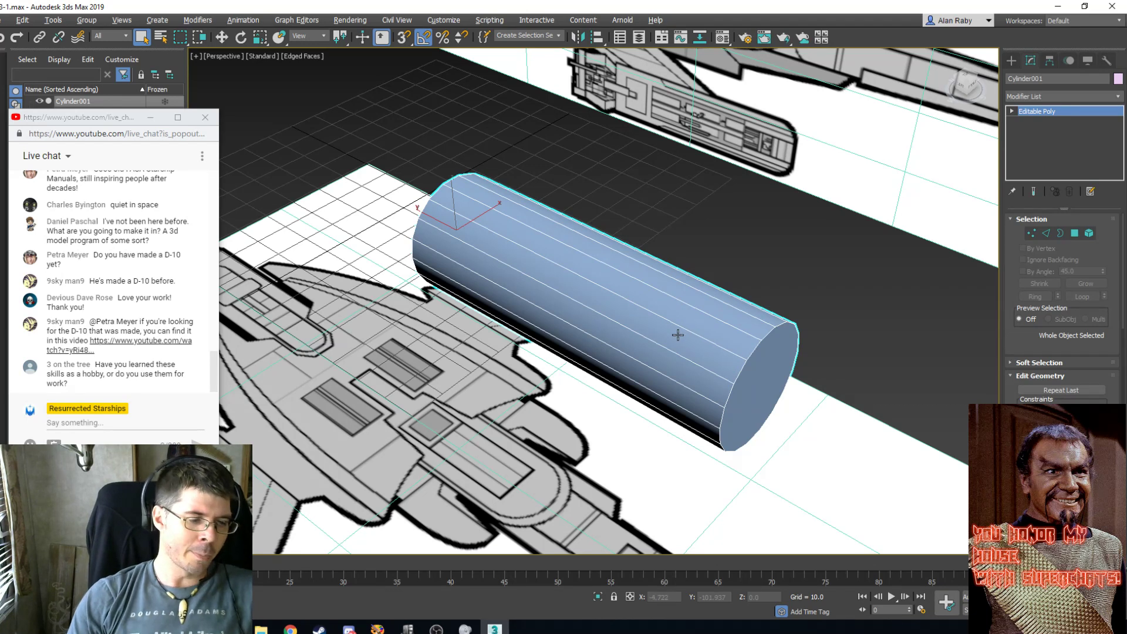
Scale the cylinder's head-end cap polygon down to 70 percent in X and Z.
{"action": "middle_click_drag", "start_coordinate": [679, 331], "coordinate": [692, 314], "text": "alt"}
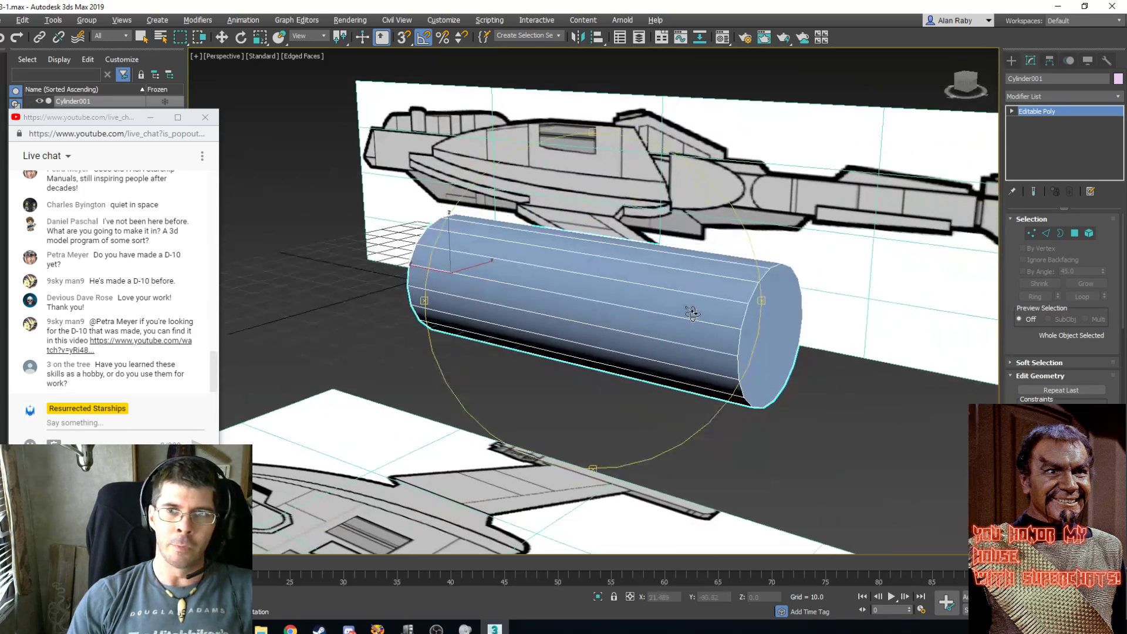
{"action": "left_click", "coordinate": [1074, 233]}
{"action": "left_click", "coordinate": [778, 320]}
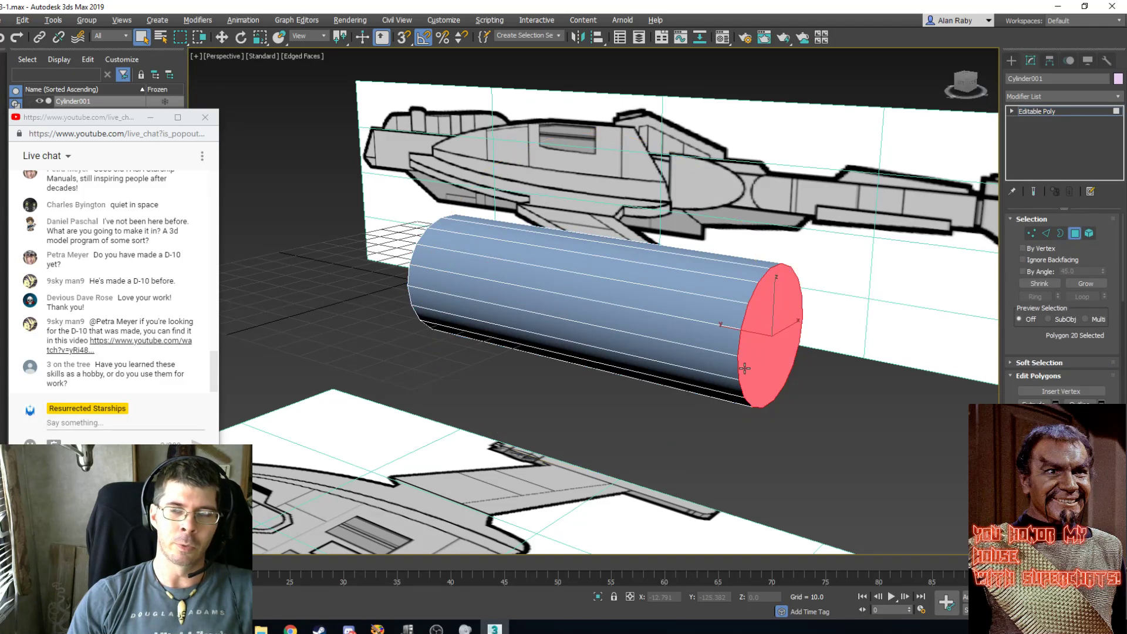
{"action": "left_click", "coordinate": [260, 37]}
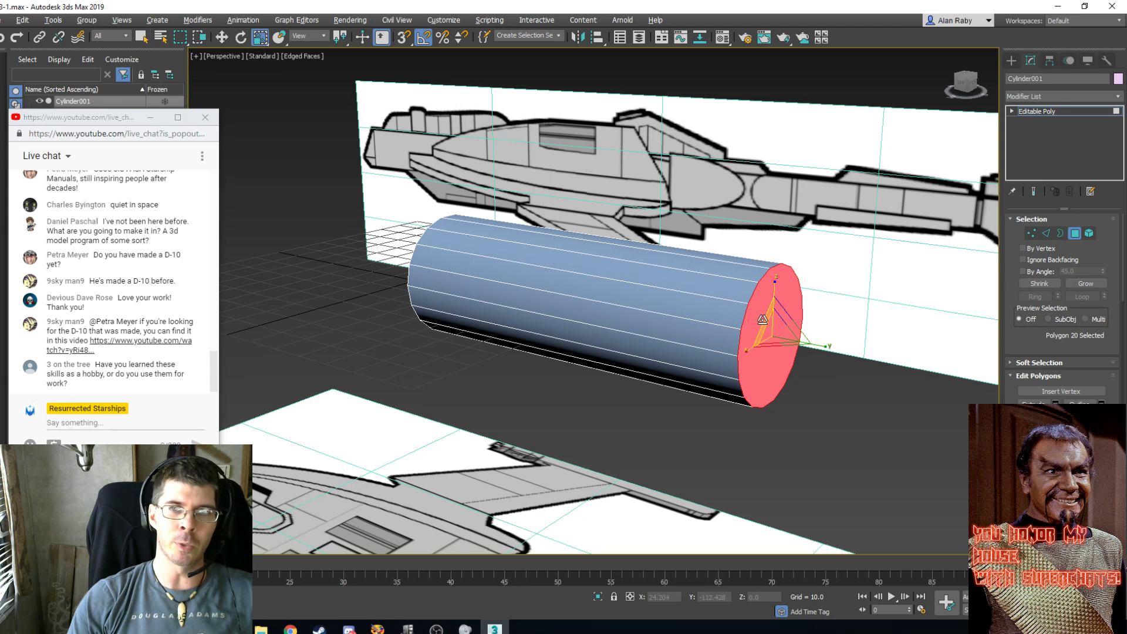
{"action": "left_click_drag", "start_coordinate": [764, 317], "coordinate": [767, 335]}
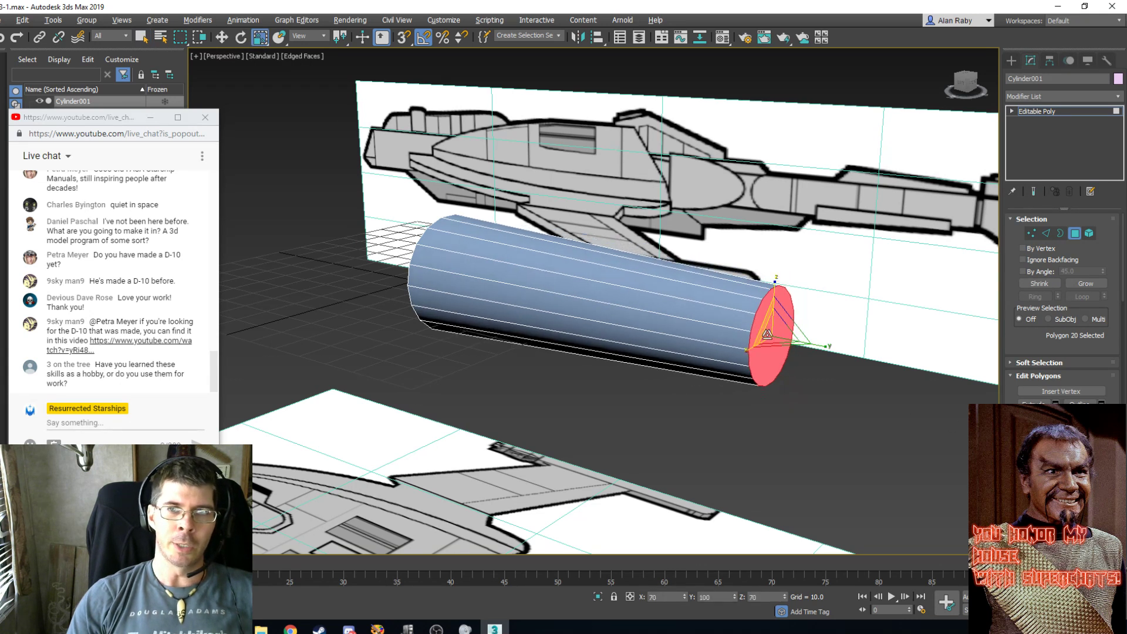
In the Left view, make the cylinder see-through and scale its head-end vertices down further to narrow the neck's tip.
{"action": "key", "text": "l"}
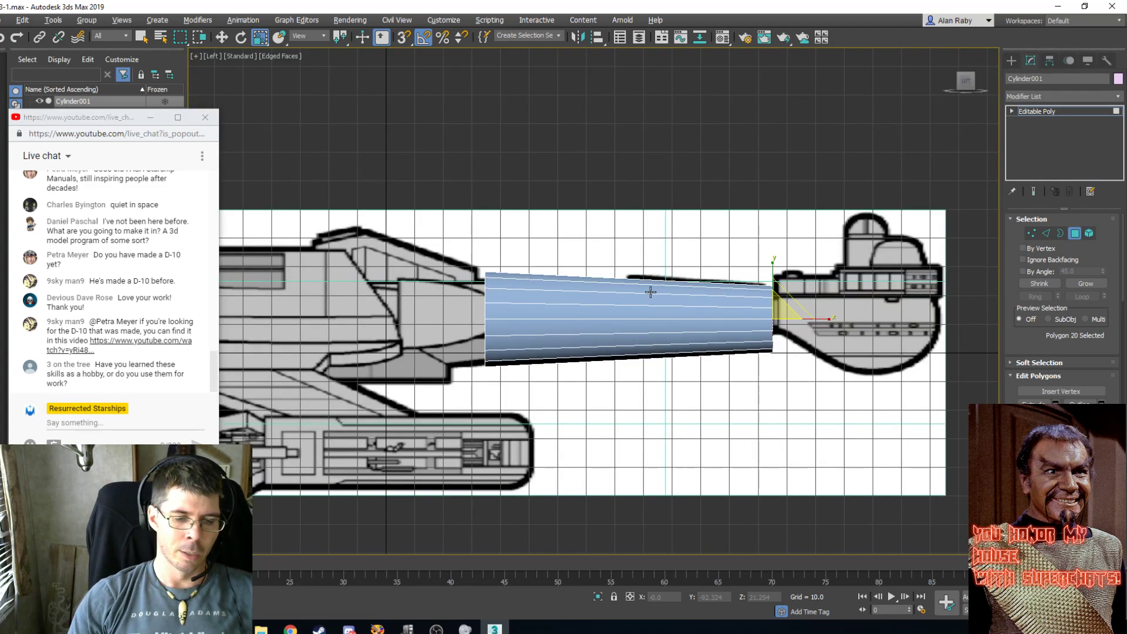
{"action": "left_click", "coordinate": [145, 40]}
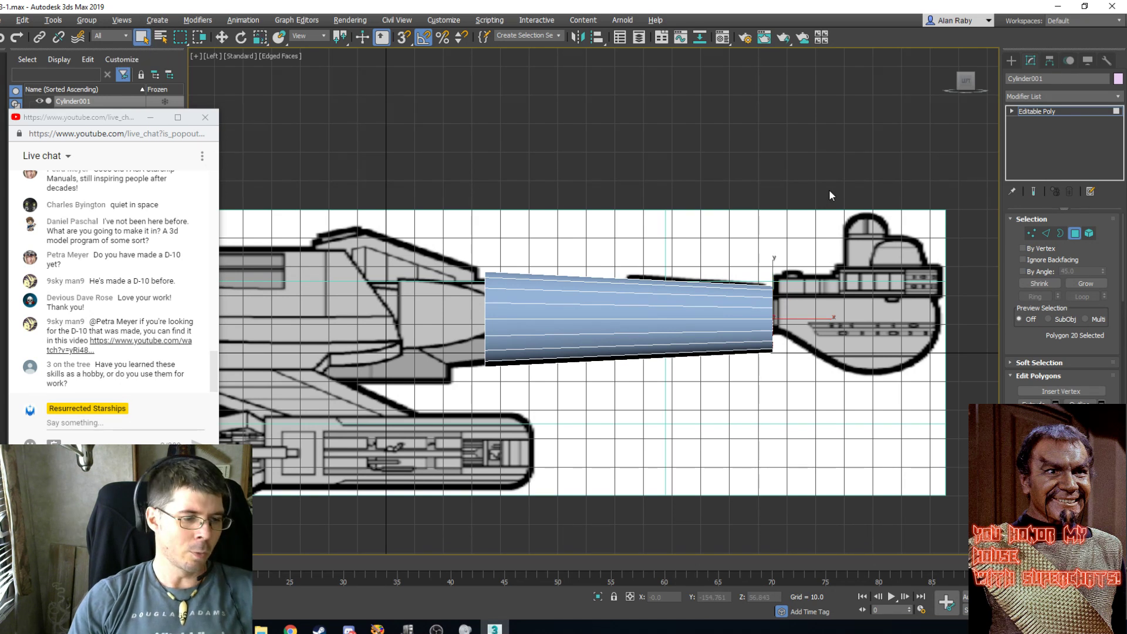
{"action": "key", "text": "1"}
{"action": "left_click_drag", "start_coordinate": [761, 371], "coordinate": [760, 368]}
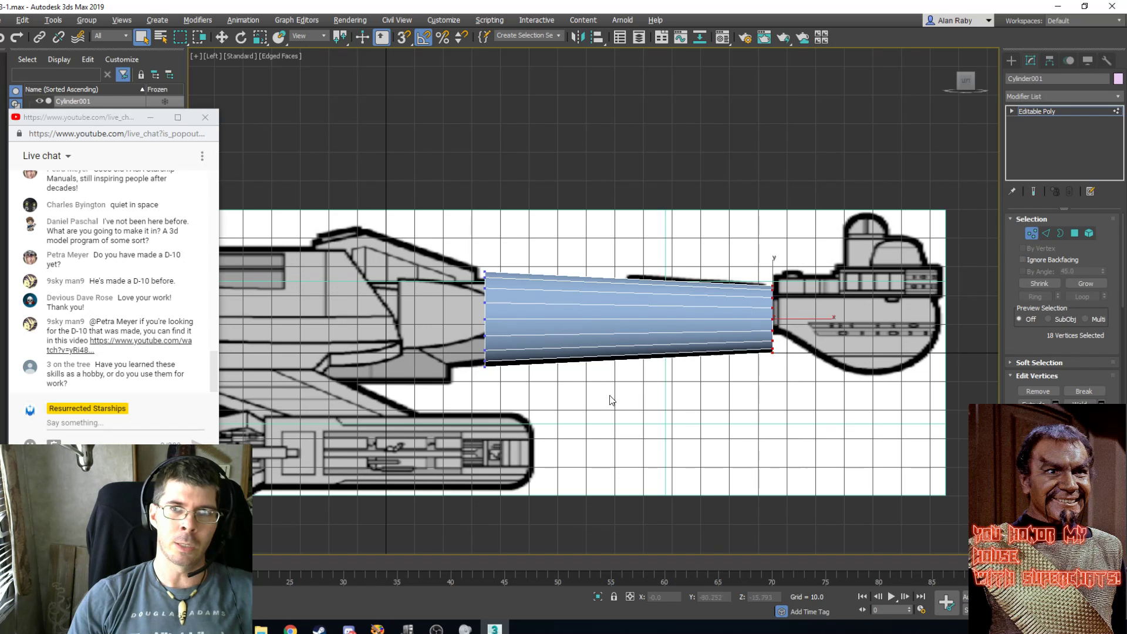
{"action": "left_click", "coordinate": [1045, 233]}
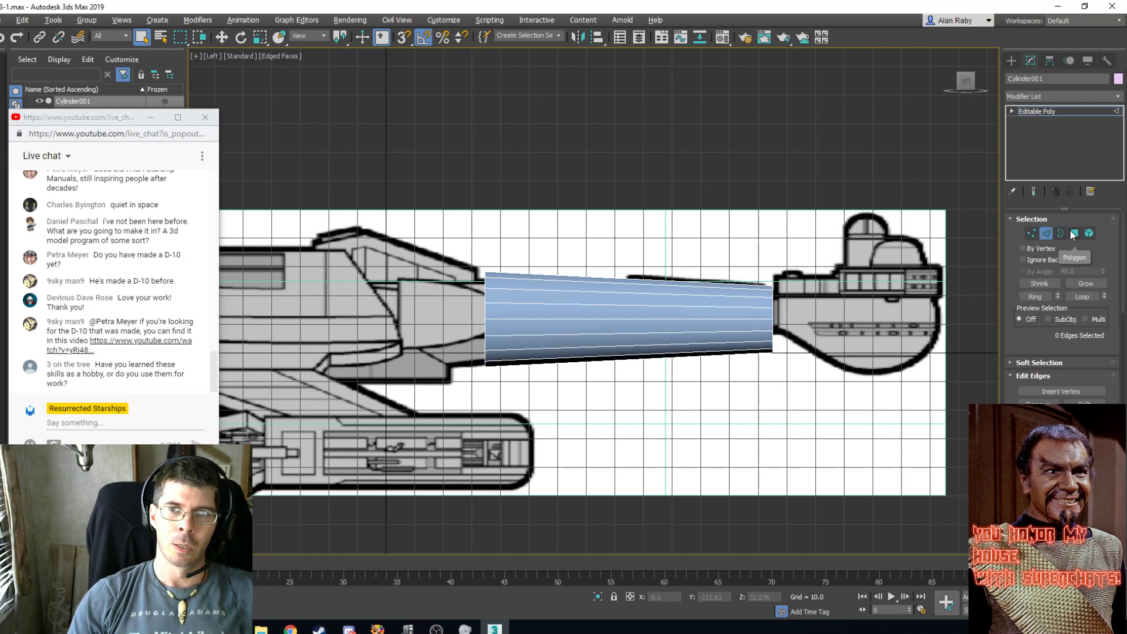
{"action": "left_click", "coordinate": [1074, 233]}
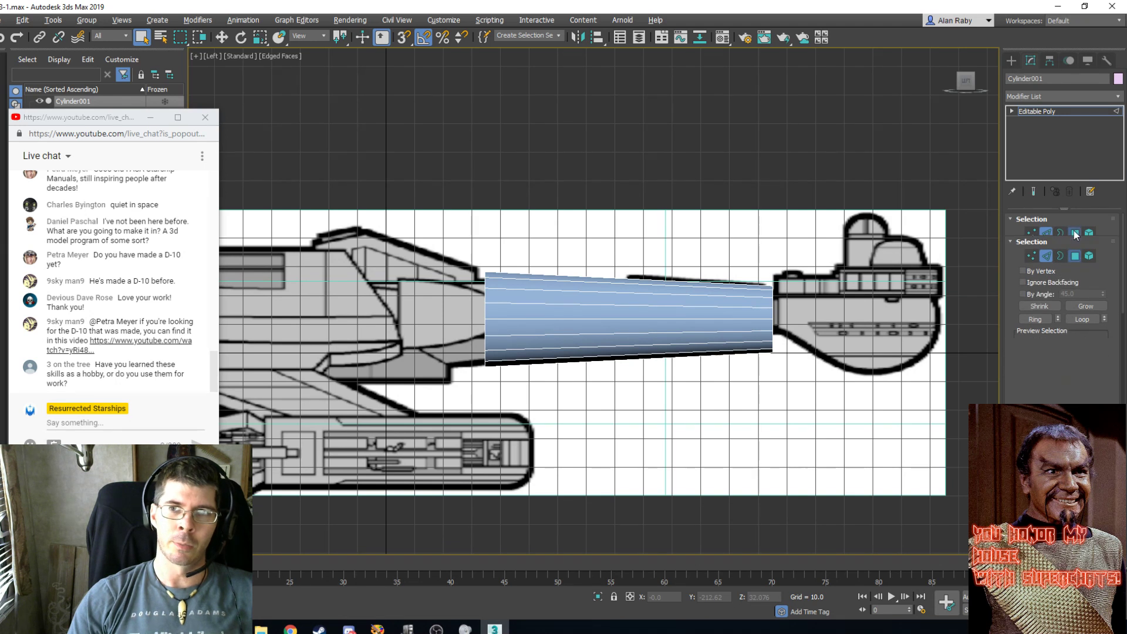
{"action": "left_click", "coordinate": [1031, 233]}
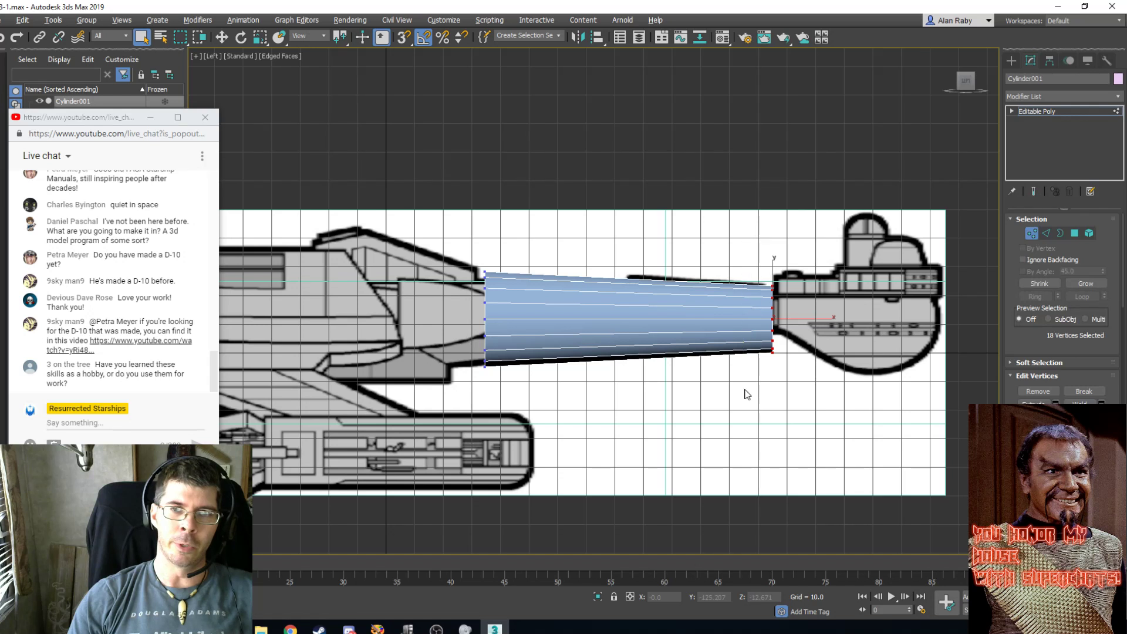
{"action": "left_click", "coordinate": [257, 41]}
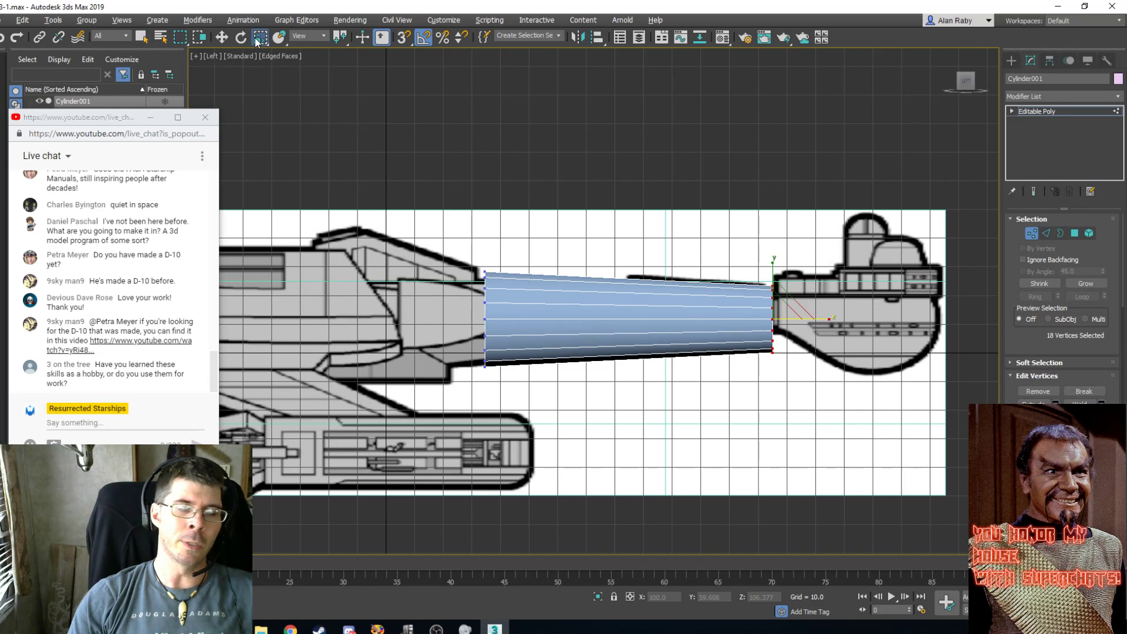
{"action": "left_click_drag", "start_coordinate": [776, 313], "coordinate": [777, 319]}
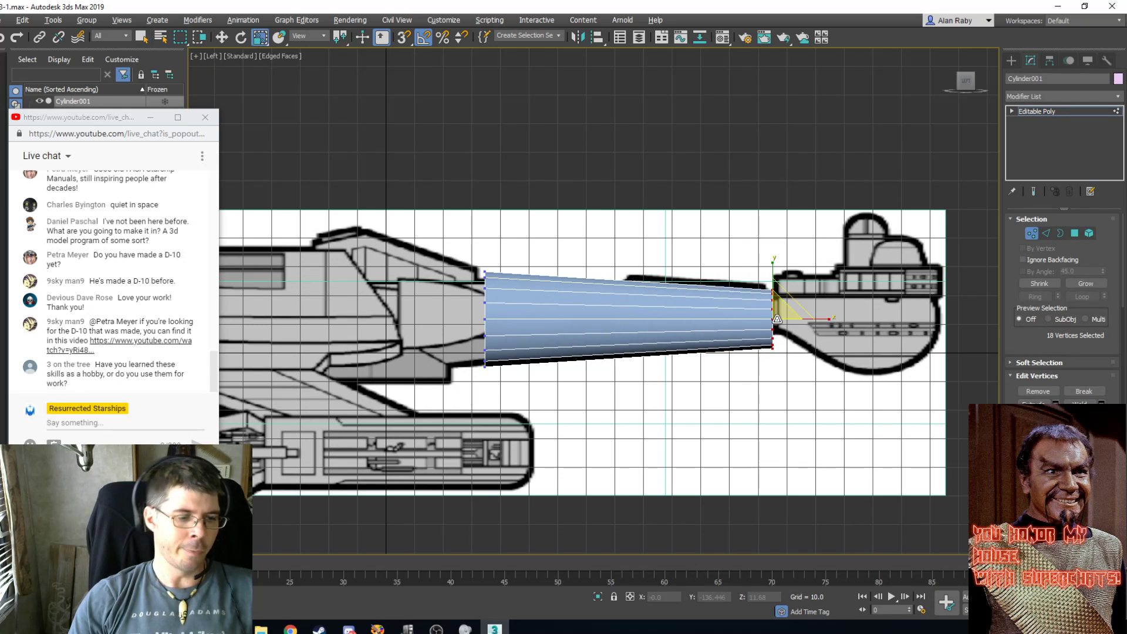
{"action": "key", "text": "alt+x"}
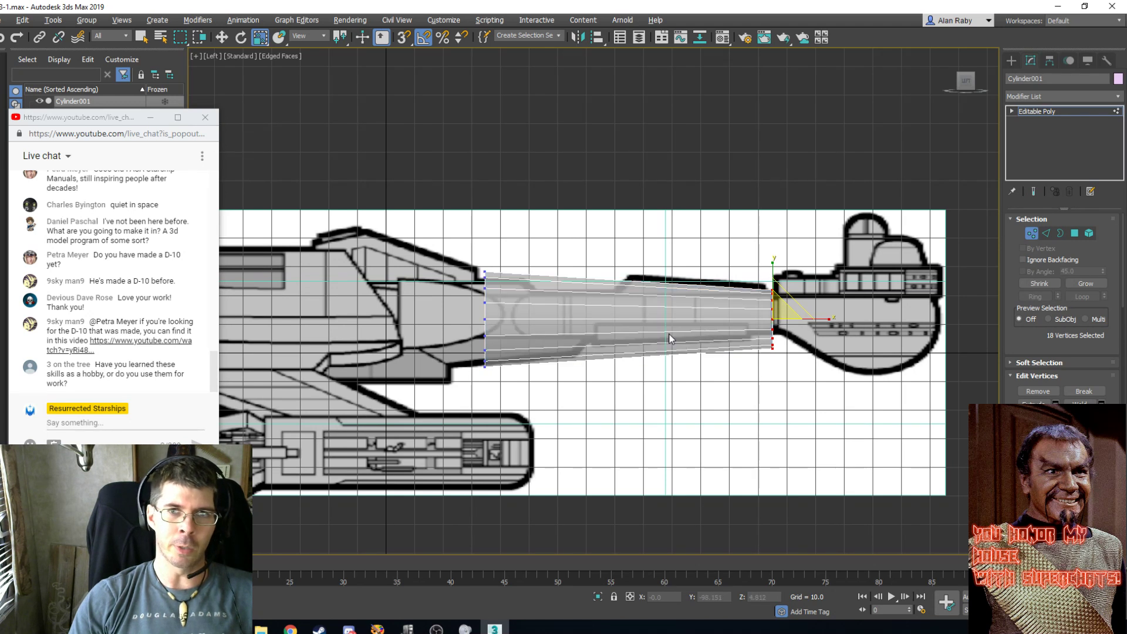
{"action": "left_click_drag", "start_coordinate": [779, 320], "coordinate": [778, 335]}
Move the hull-end vertices slightly back into the main hull and scale them down to the neck's height in the side drawing.
{"action": "left_click_drag", "start_coordinate": [527, 234], "coordinate": [456, 399]}
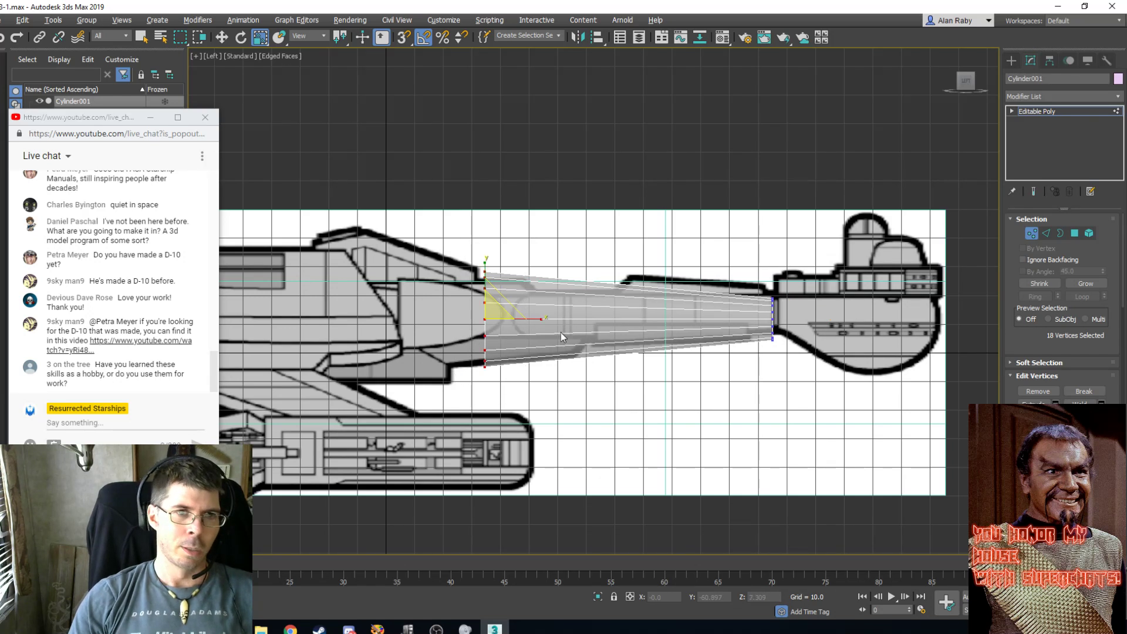
{"action": "key", "text": "w"}
{"action": "left_click_drag", "start_coordinate": [526, 320], "coordinate": [514, 327]}
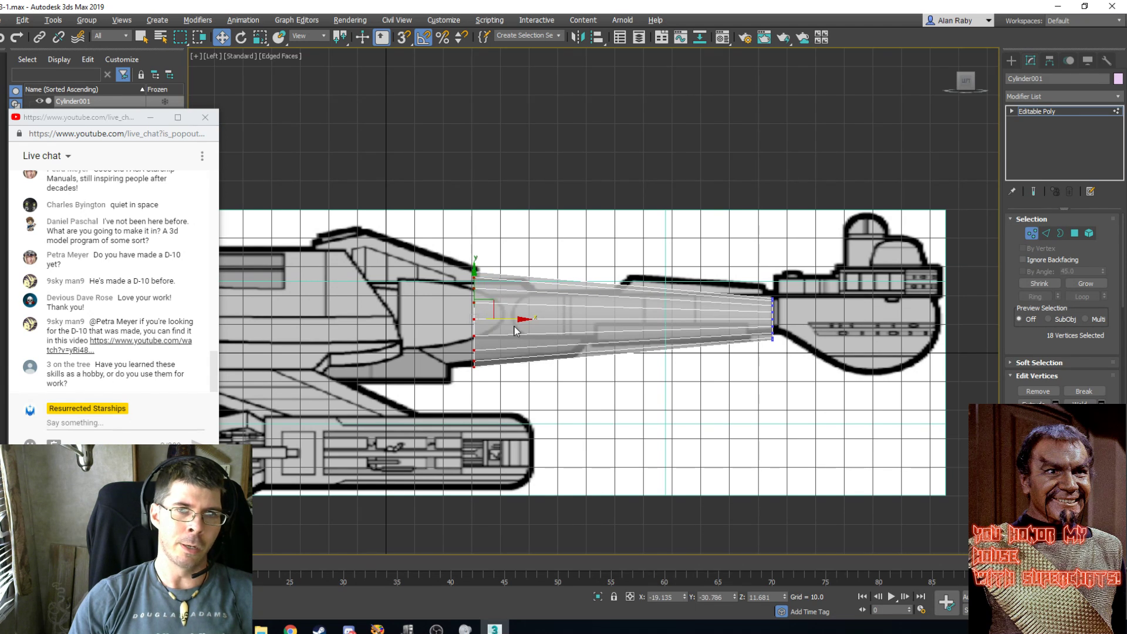
{"action": "key", "text": "r"}
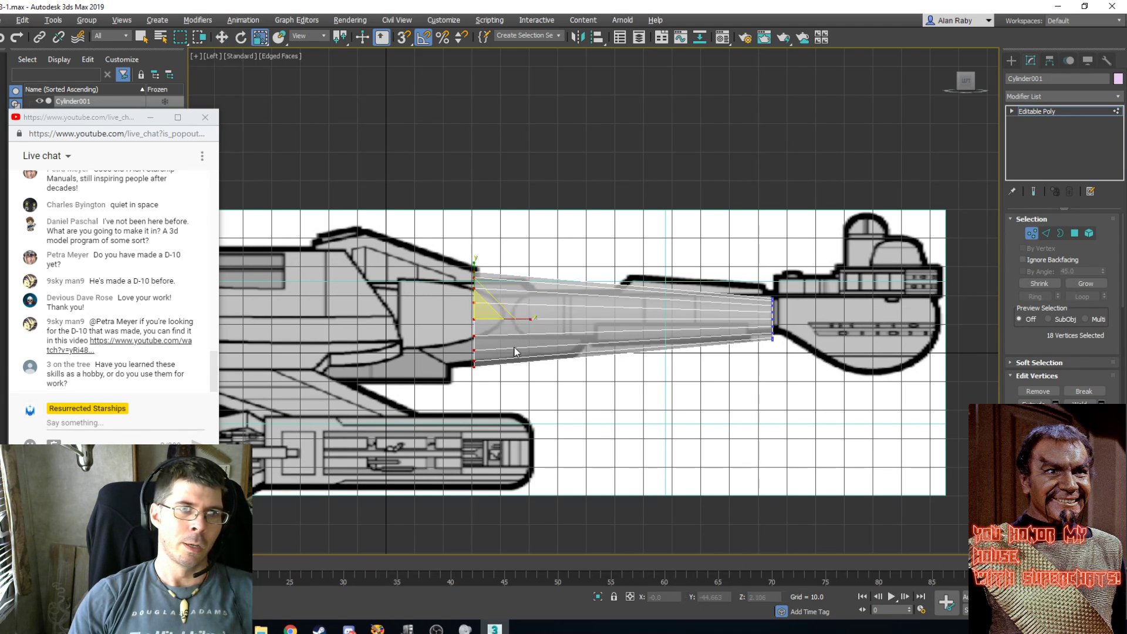
{"action": "left_click_drag", "start_coordinate": [478, 305], "coordinate": [480, 341]}
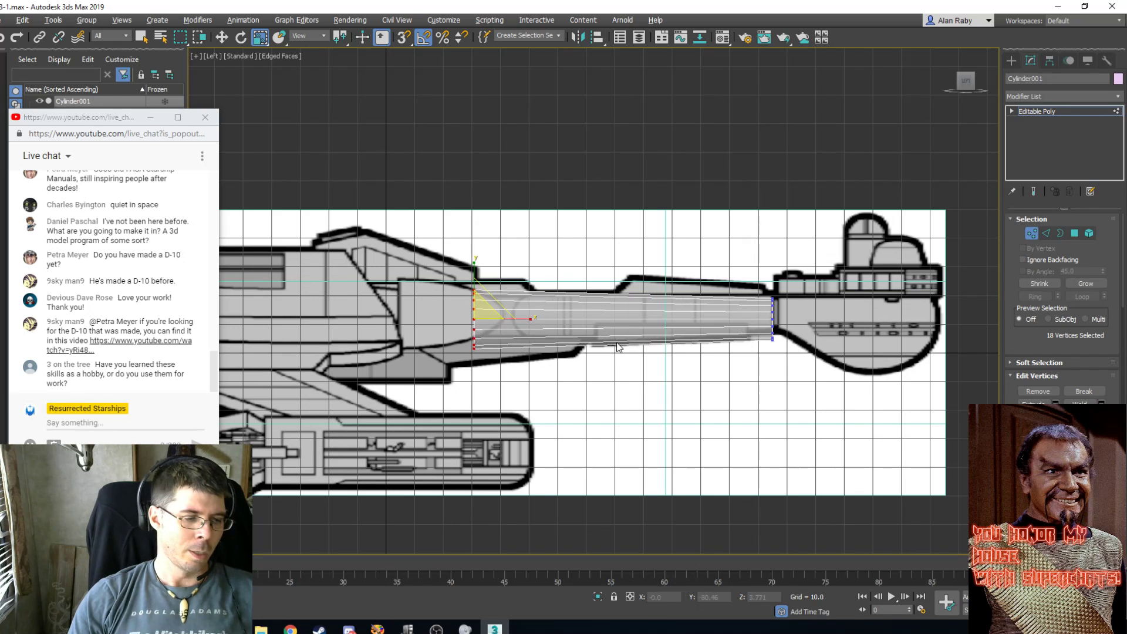
Raise the whole cylinder to about Z 14.2 over the neck drawing, and select the vertices at its head end.
{"action": "key", "text": "5"}
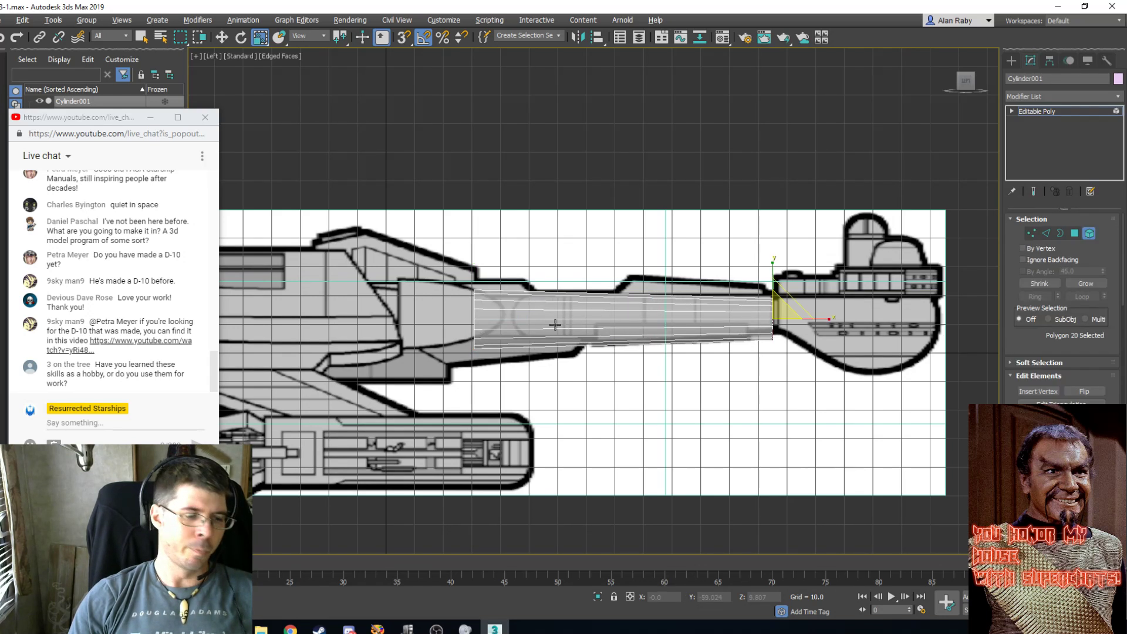
{"action": "key", "text": "w"}
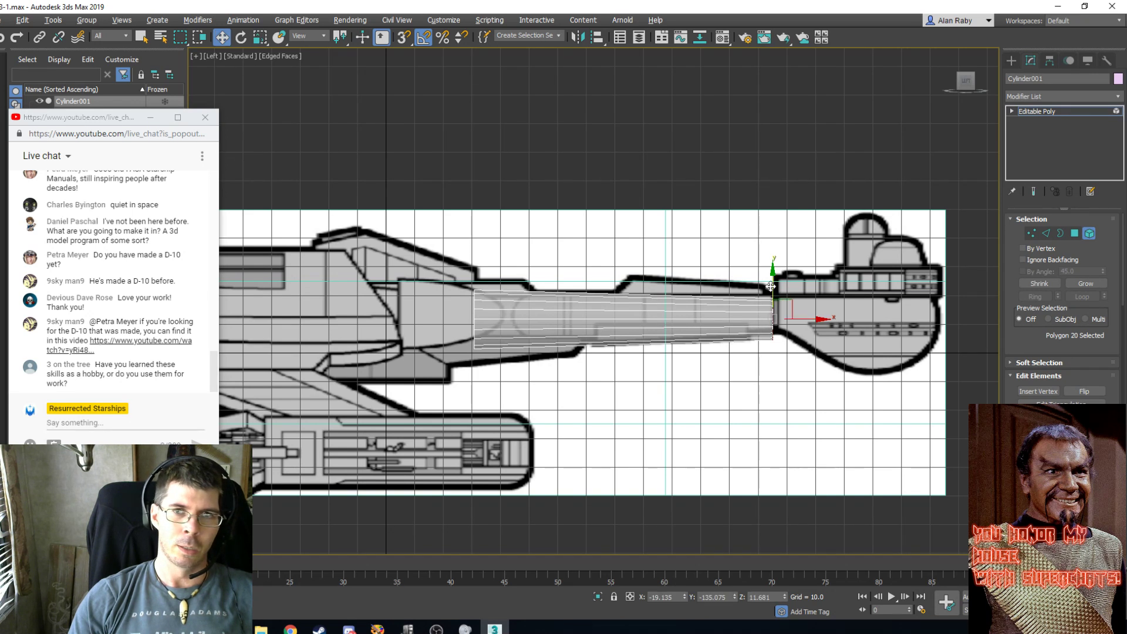
{"action": "left_click_drag", "start_coordinate": [770, 285], "coordinate": [770, 286]}
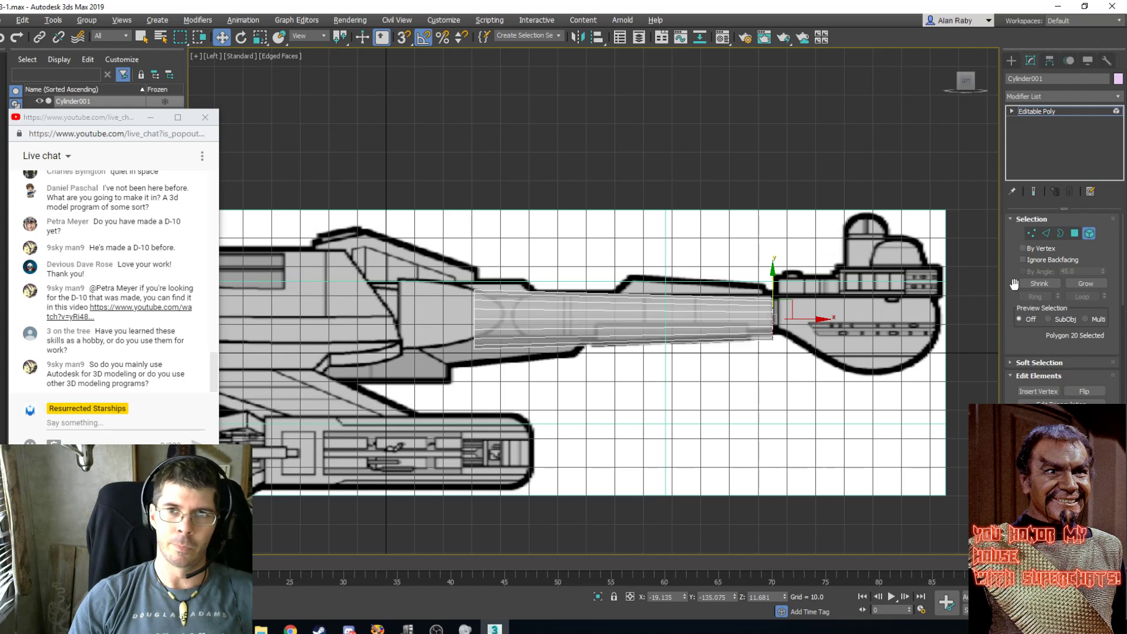
{"action": "left_click", "coordinate": [1084, 234]}
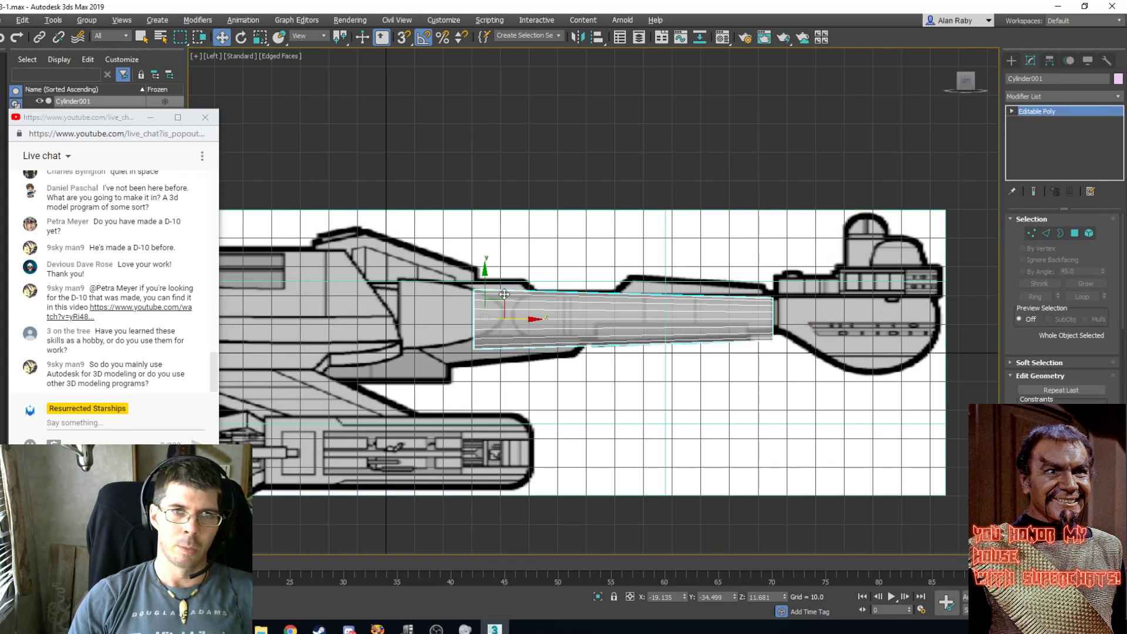
{"action": "left_click_drag", "start_coordinate": [488, 285], "coordinate": [487, 278]}
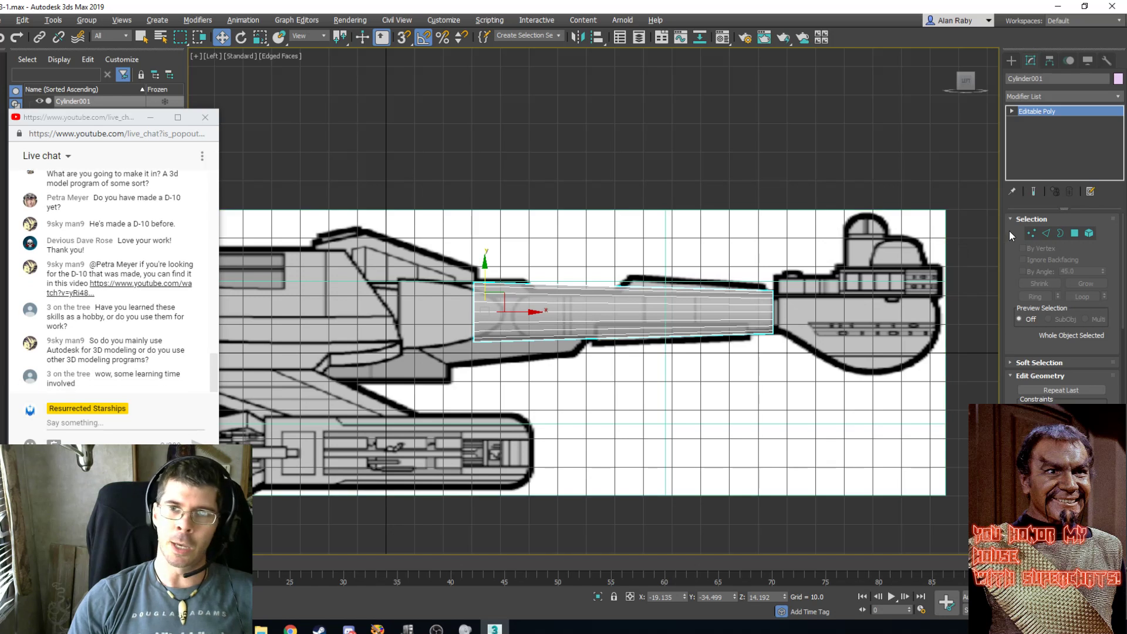
{"action": "left_click", "coordinate": [1028, 236]}
{"action": "left_click_drag", "start_coordinate": [846, 254], "coordinate": [713, 392]}
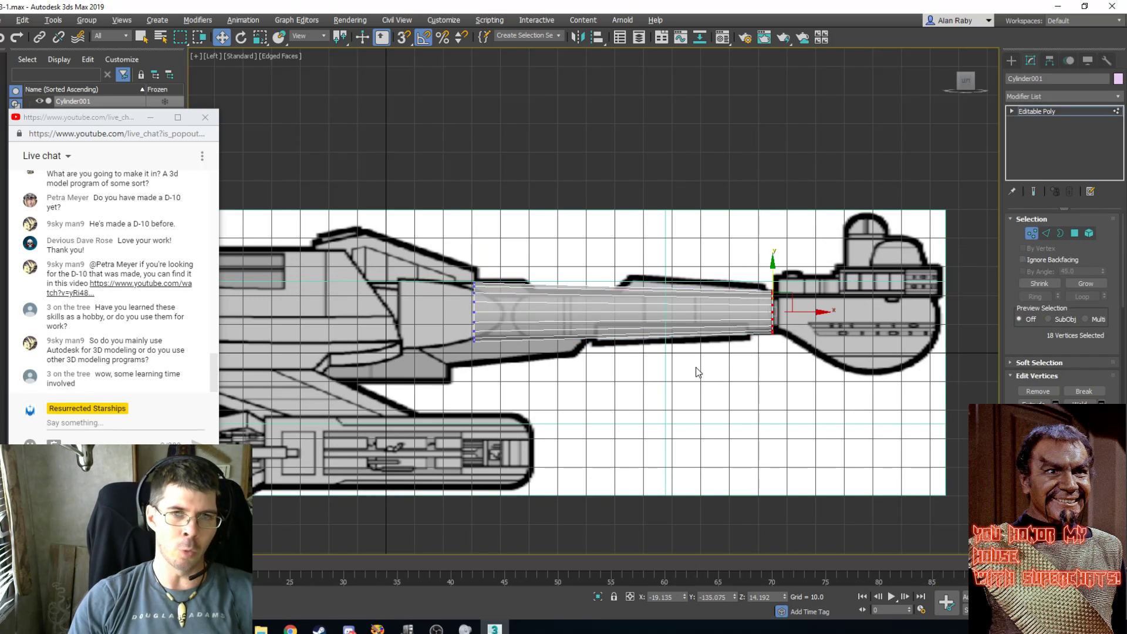
Examine the tapered cylinder against the top and side reference planes from several angles in the Perspective view.
{"action": "key", "text": "p"}
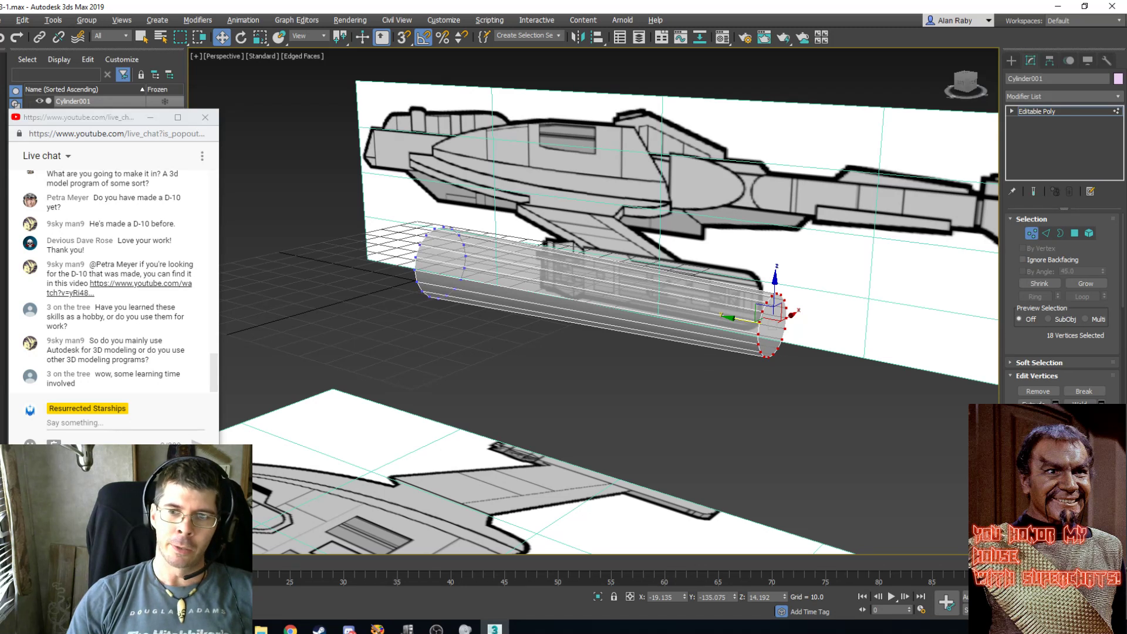
{"action": "middle_click_drag", "start_coordinate": [500, 315], "coordinate": [453, 315]}
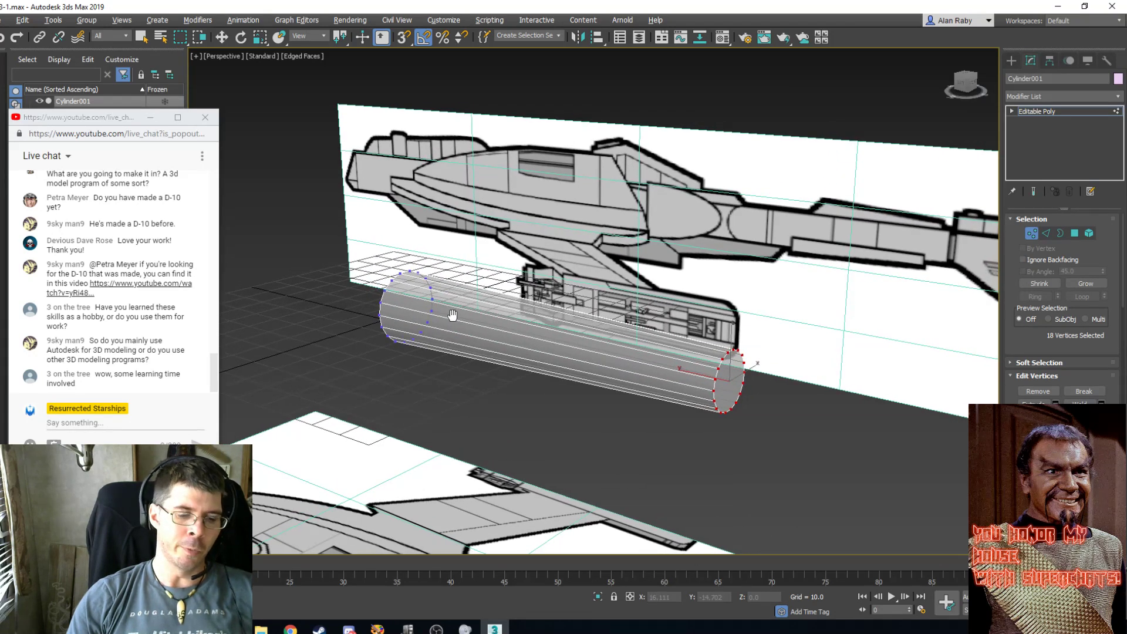
{"action": "scroll", "coordinate": [466, 326], "scroll_direction": "down", "scroll_amount": 3}
{"action": "scroll", "coordinate": [467, 331], "scroll_direction": "up", "scroll_amount": 3}
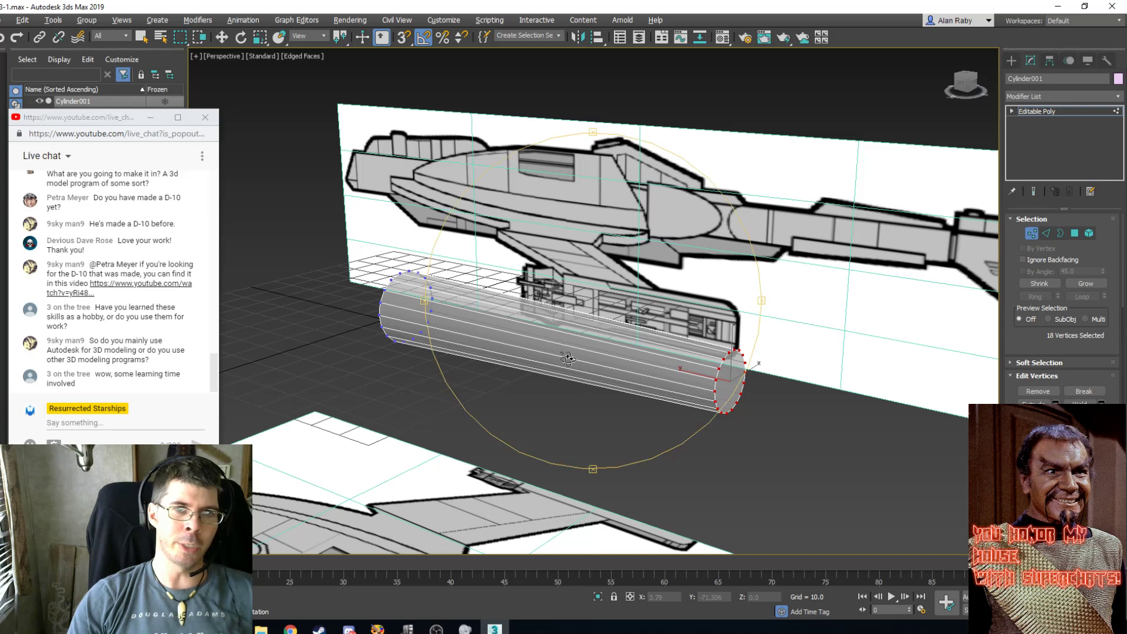
{"action": "mouse_move", "coordinate": [566, 359]}
{"action": "middle_mouse_down", "text": "alt"}
{"action": "mouse_move", "coordinate": [610, 372]}
{"action": "mouse_move", "coordinate": [554, 371]}
{"action": "middle_mouse_up", "text": "alt"}
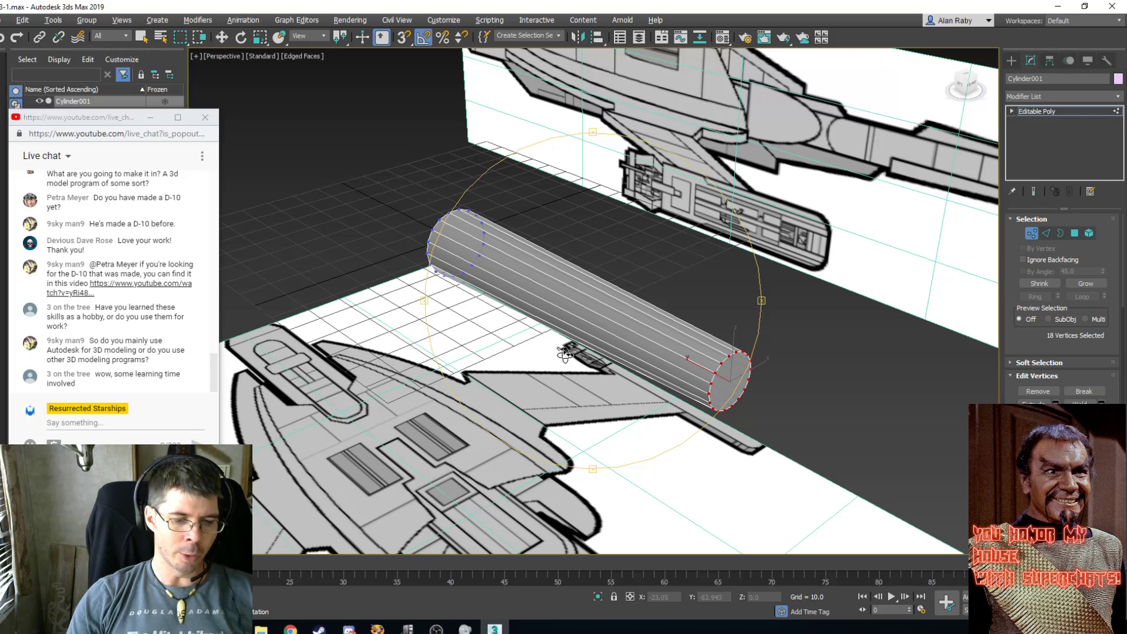
{"action": "middle_click_drag", "start_coordinate": [560, 359], "coordinate": [631, 352], "text": "alt"}
{"action": "scroll", "coordinate": [632, 353], "scroll_direction": "down", "scroll_amount": 5}
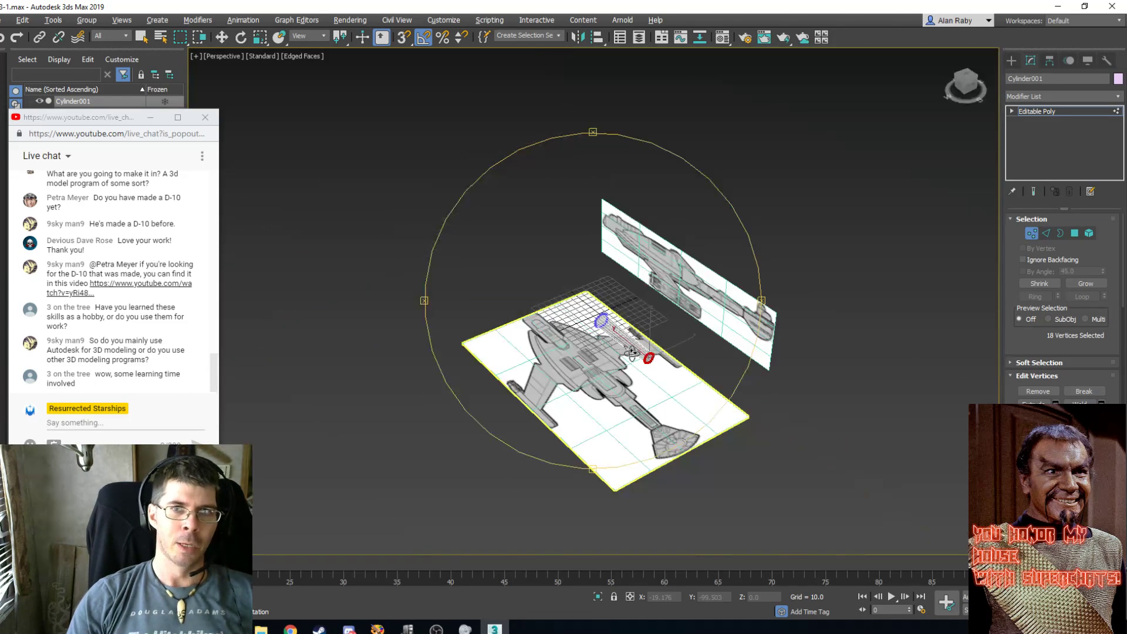
{"action": "scroll", "coordinate": [631, 354], "scroll_direction": "up", "scroll_amount": 5}
{"action": "left_click_drag", "start_coordinate": [627, 366], "coordinate": [692, 369]}
{"action": "middle_click_drag", "start_coordinate": [692, 369], "coordinate": [619, 345], "text": "alt"}
{"action": "scroll", "coordinate": [619, 345], "scroll_direction": "up", "scroll_amount": 5}
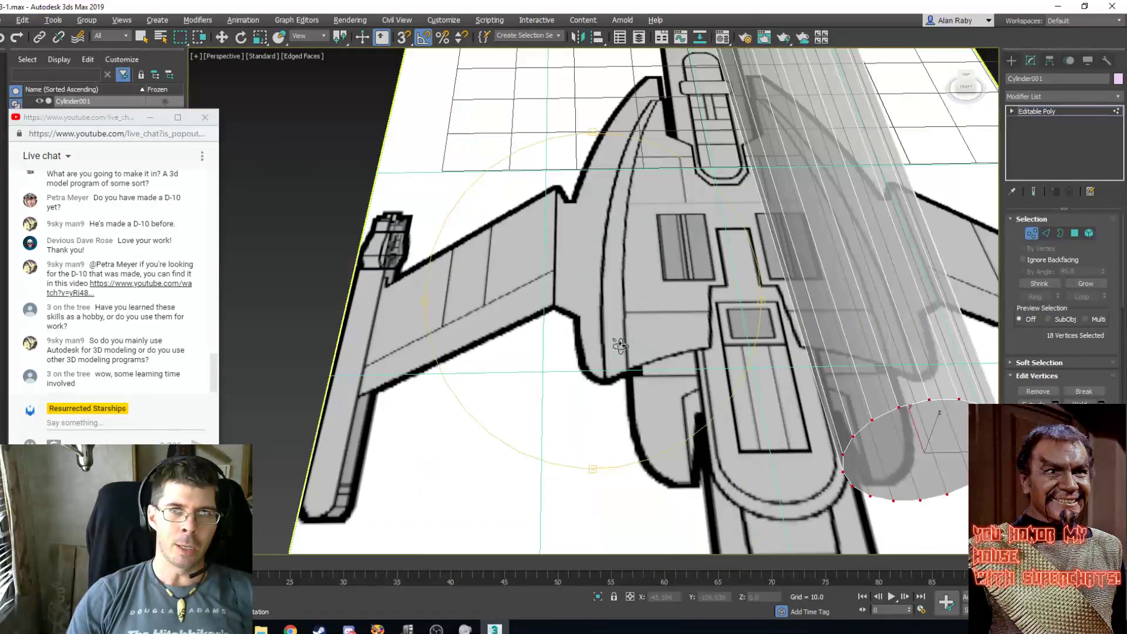
Inspect the cylinder's sides and head-end face in the Perspective view, then look along its length from the head end.
{"action": "scroll", "coordinate": [619, 345], "scroll_direction": "down", "scroll_amount": 5}
{"action": "middle_click_drag", "start_coordinate": [622, 346], "coordinate": [728, 177], "text": "alt"}
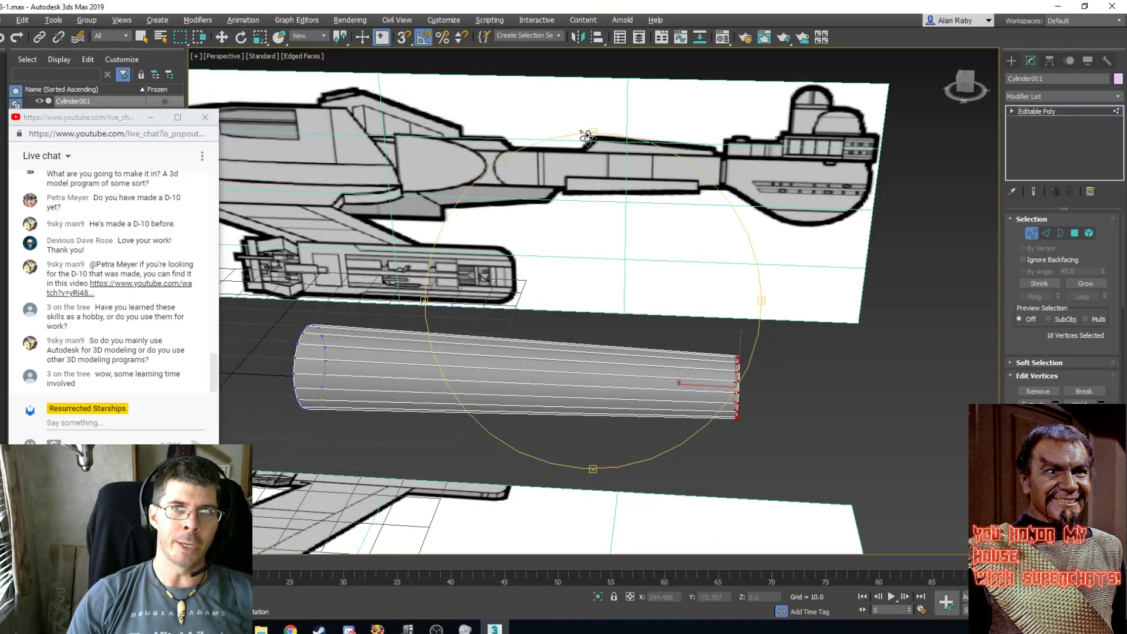
{"action": "middle_click_drag", "start_coordinate": [586, 136], "coordinate": [576, 299], "text": "alt"}
{"action": "scroll", "coordinate": [576, 300], "scroll_direction": "down", "scroll_amount": 5}
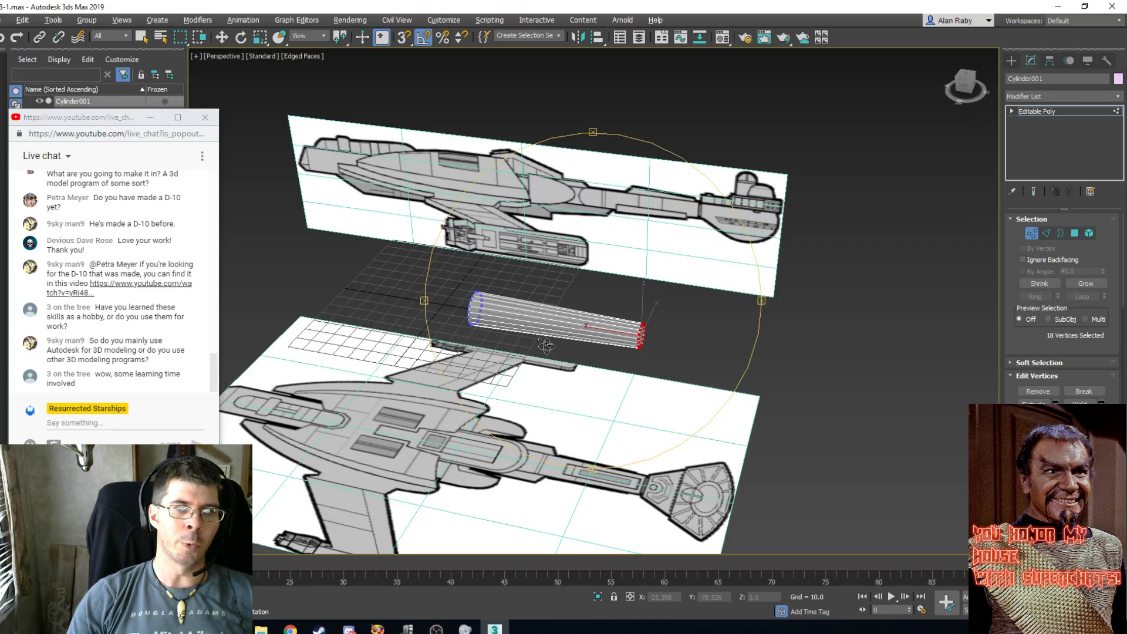
{"action": "scroll", "coordinate": [544, 310], "scroll_direction": "up", "scroll_amount": 5}
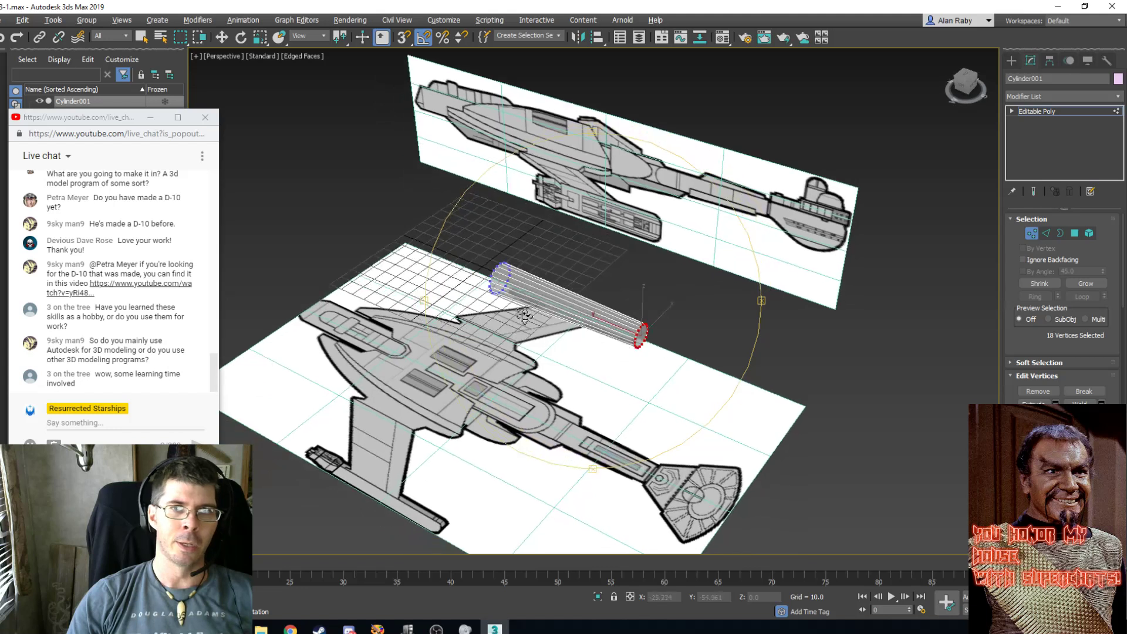
{"action": "scroll", "coordinate": [536, 323], "scroll_direction": "up", "scroll_amount": 2}
{"action": "scroll", "coordinate": [536, 323], "scroll_direction": "down", "scroll_amount": 2}
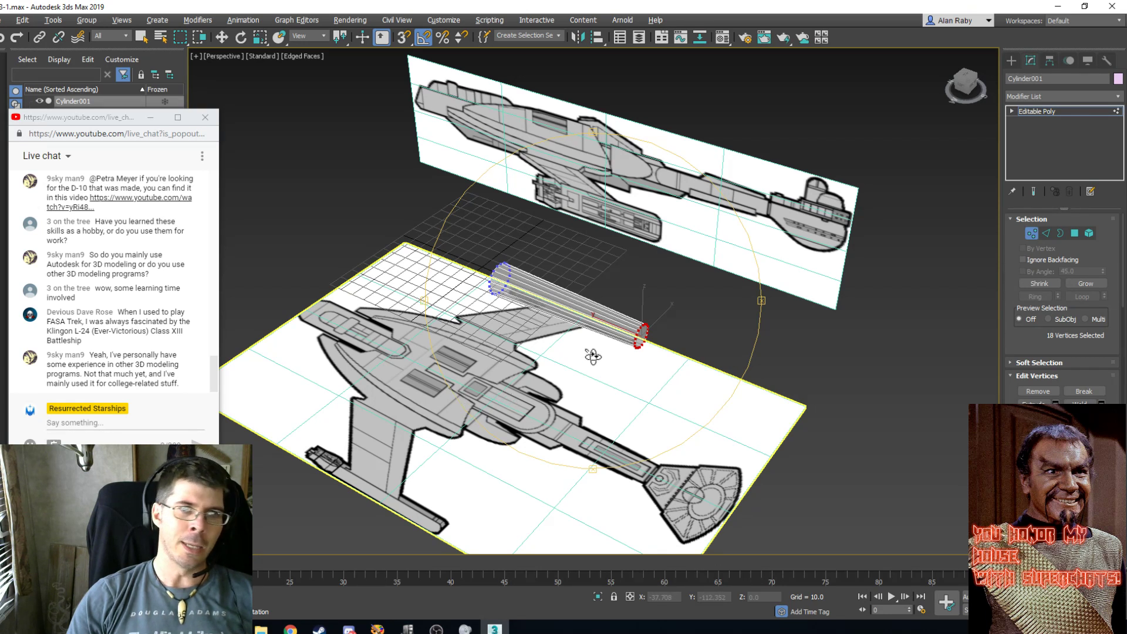
{"action": "middle_click_drag", "start_coordinate": [631, 311], "coordinate": [640, 315], "text": "alt"}
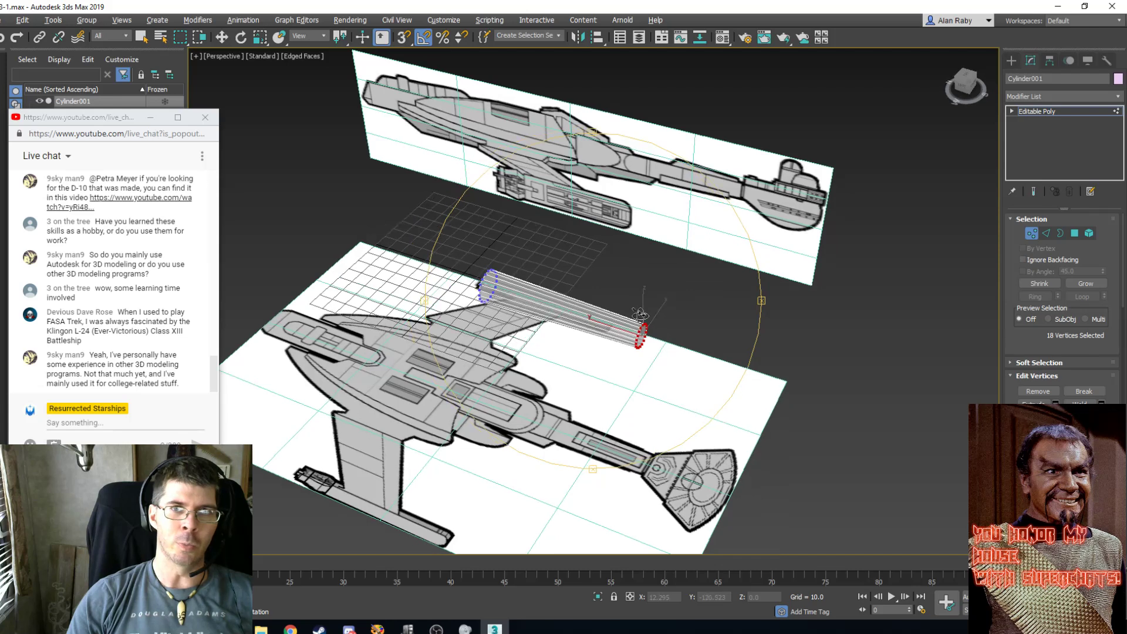
{"action": "scroll", "coordinate": [619, 313], "scroll_direction": "up", "scroll_amount": 5}
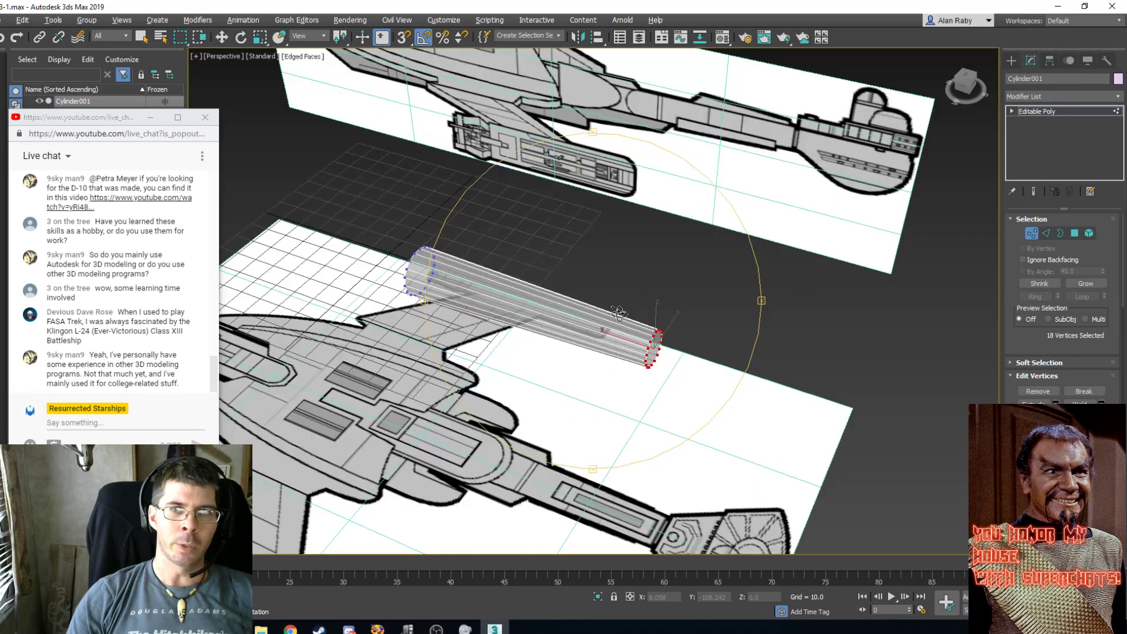
{"action": "middle_click_drag", "start_coordinate": [602, 328], "coordinate": [522, 284], "text": "alt"}
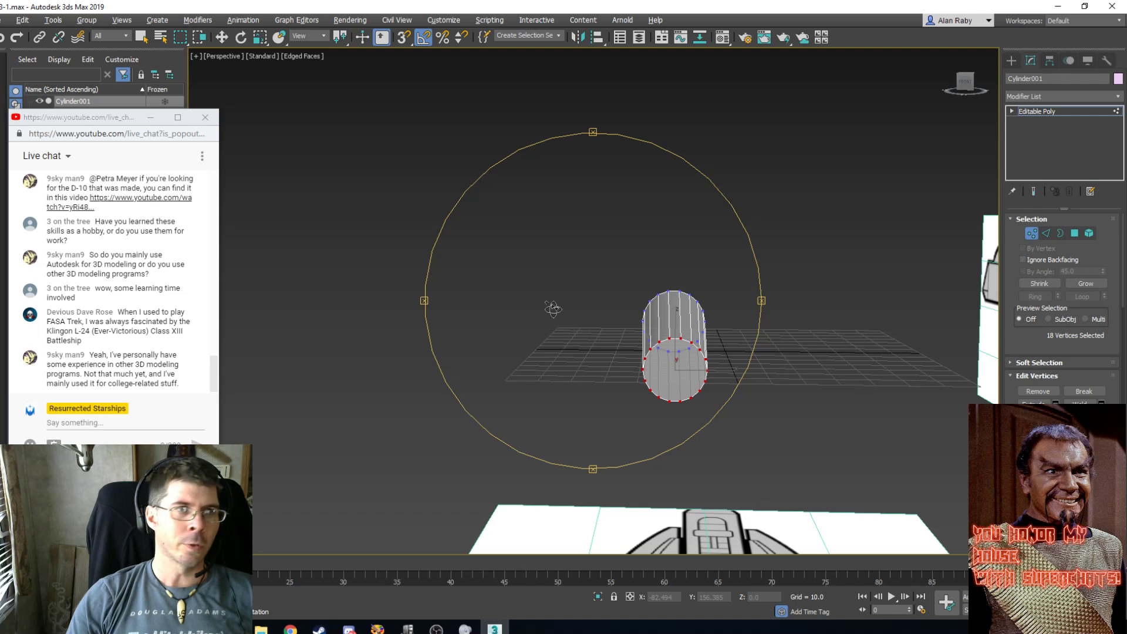
{"action": "middle_click_drag", "start_coordinate": [553, 308], "coordinate": [559, 311], "text": "alt"}
Delete the end-cap polygons at the head end and hull end of the cylinder.
{"action": "left_click", "coordinate": [141, 36]}
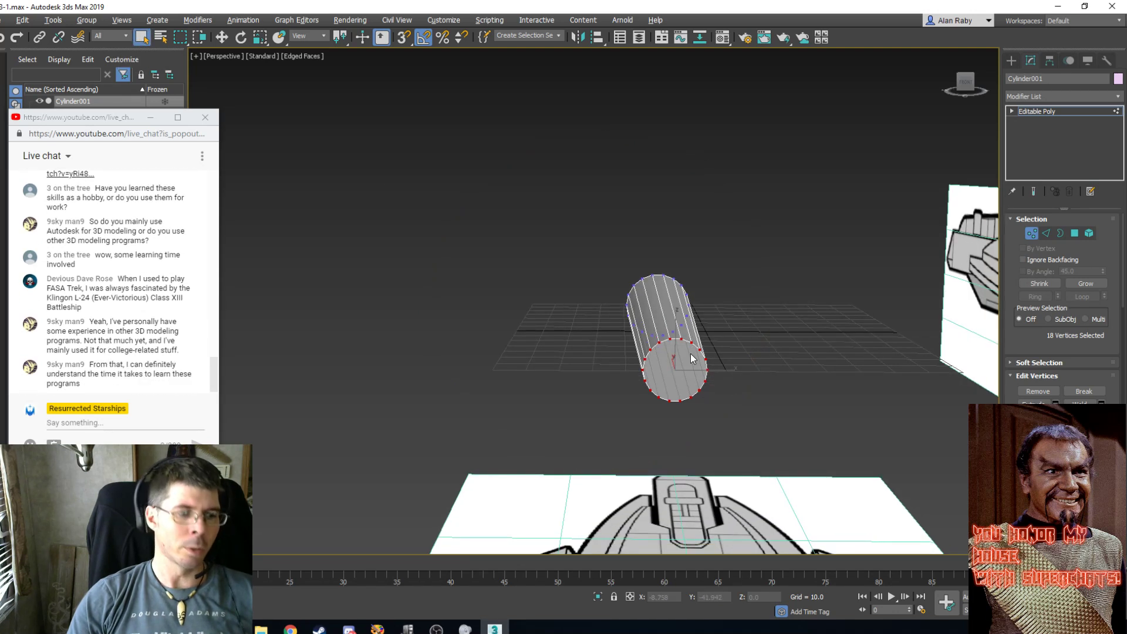
{"action": "key", "text": "4"}
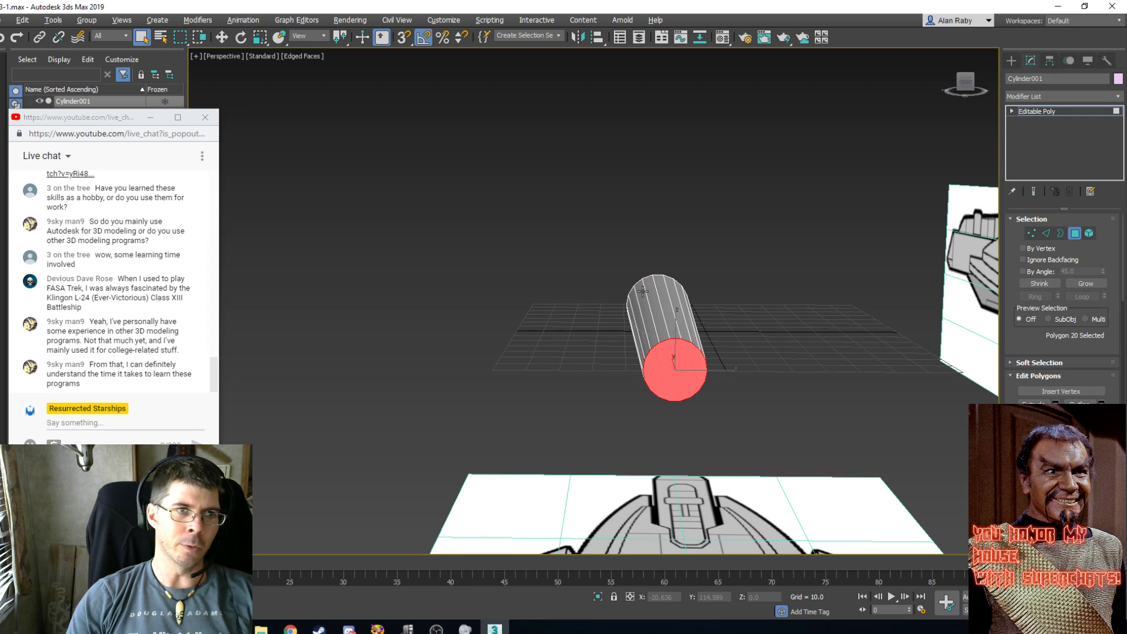
{"action": "left_click", "coordinate": [738, 363]}
{"action": "left_click", "coordinate": [678, 376]}
{"action": "left_click", "coordinate": [735, 397]}
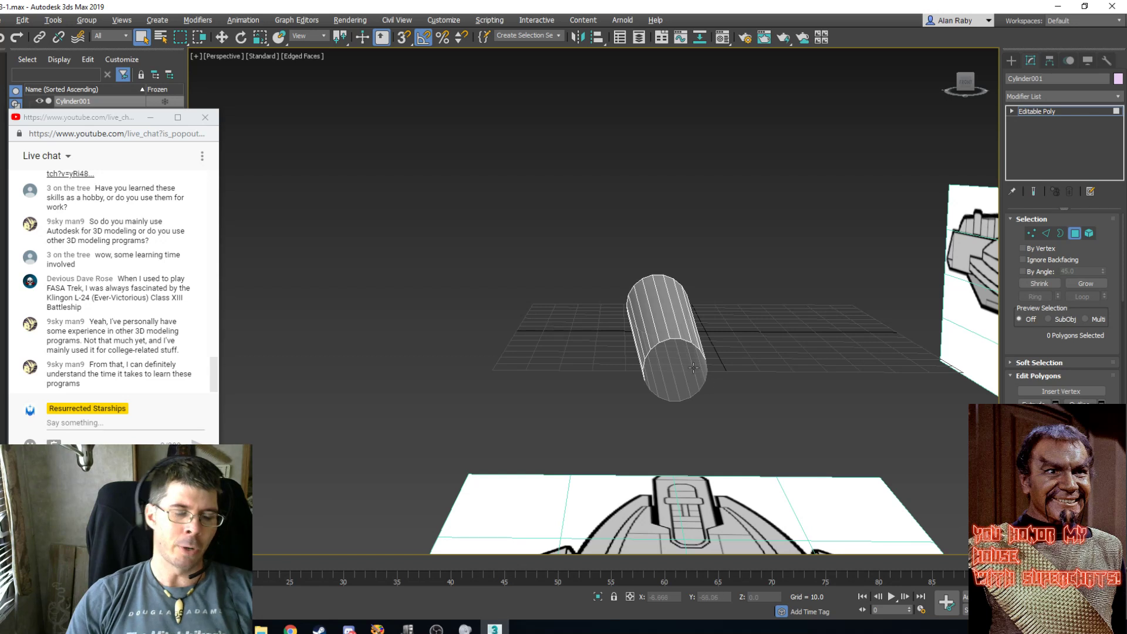
{"action": "middle_click_drag", "start_coordinate": [693, 367], "coordinate": [761, 347], "text": "alt"}
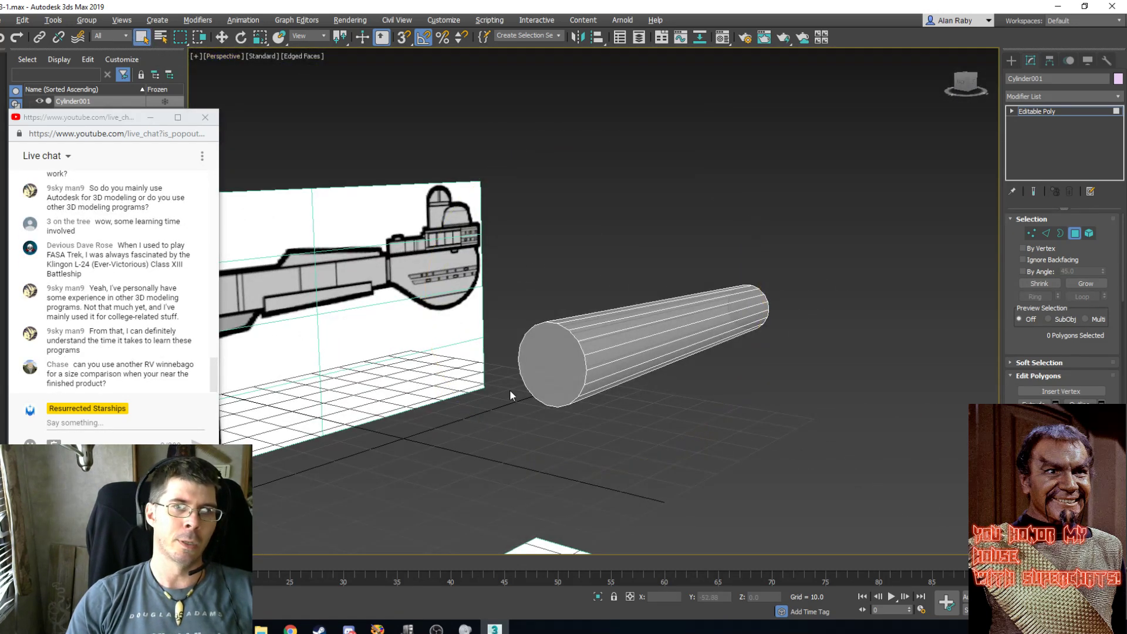
{"action": "left_click", "coordinate": [535, 361]}
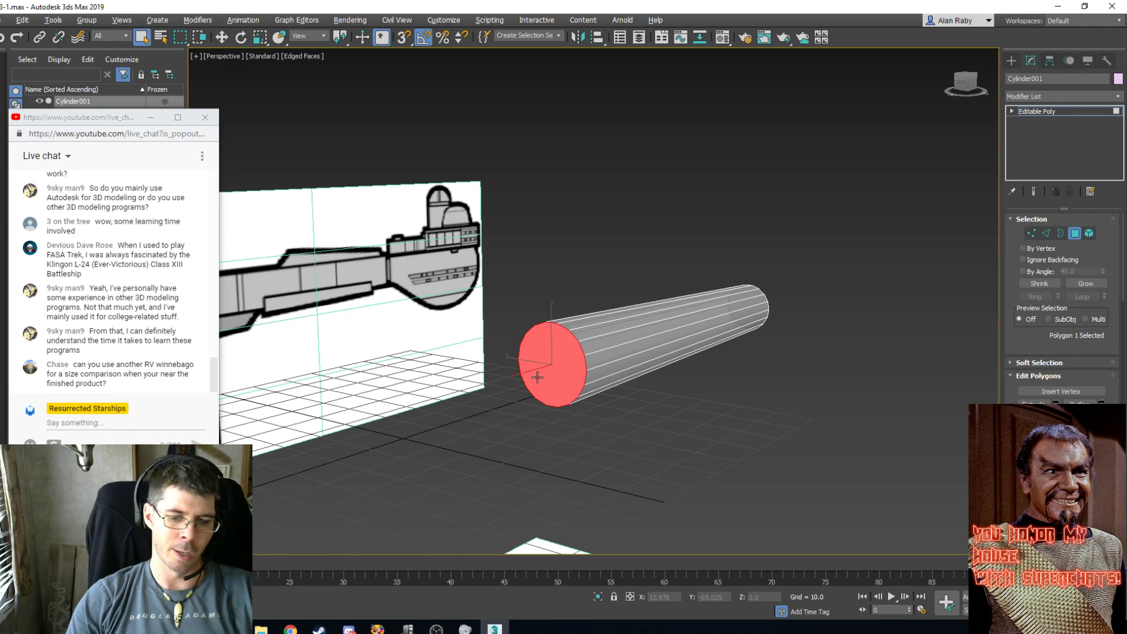
{"action": "key", "text": "Delete"}
Delete three adjacent lengthwise polygons along the top of the cylinder to open a gap.
{"action": "middle_click_drag", "start_coordinate": [682, 330], "coordinate": [468, 333], "text": "alt"}
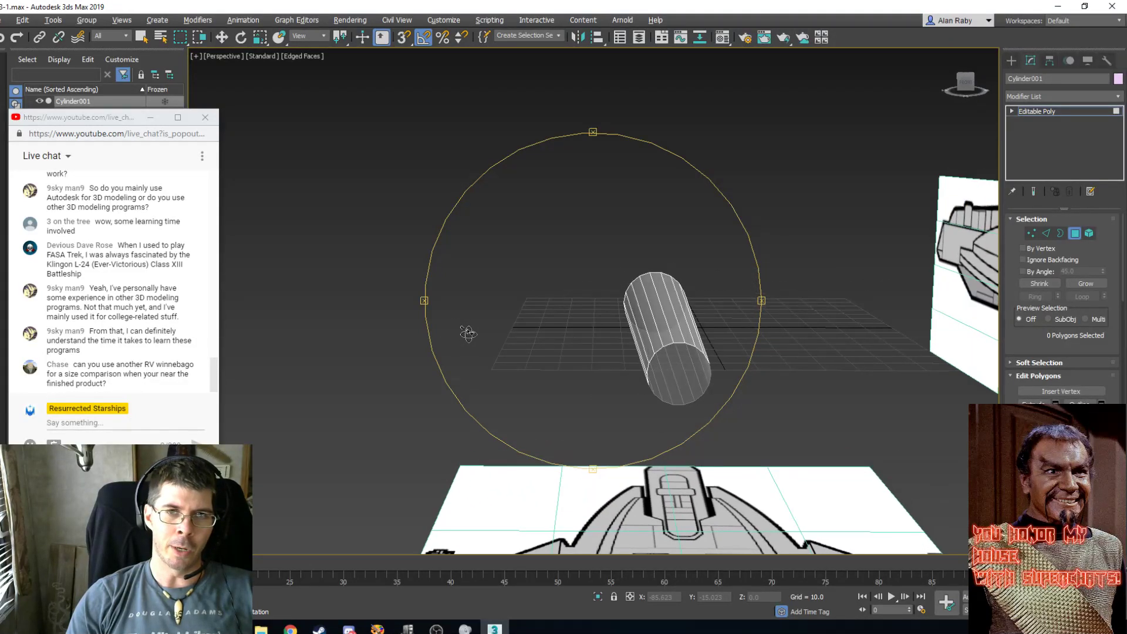
{"action": "left_click", "coordinate": [141, 37]}
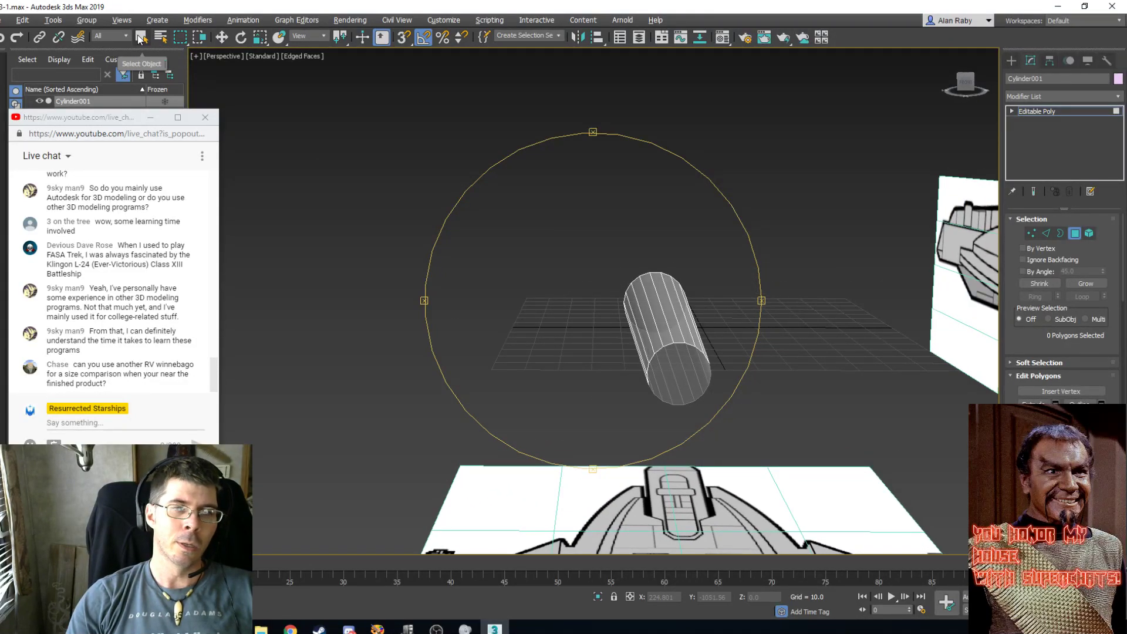
{"action": "left_click", "coordinate": [657, 308]}
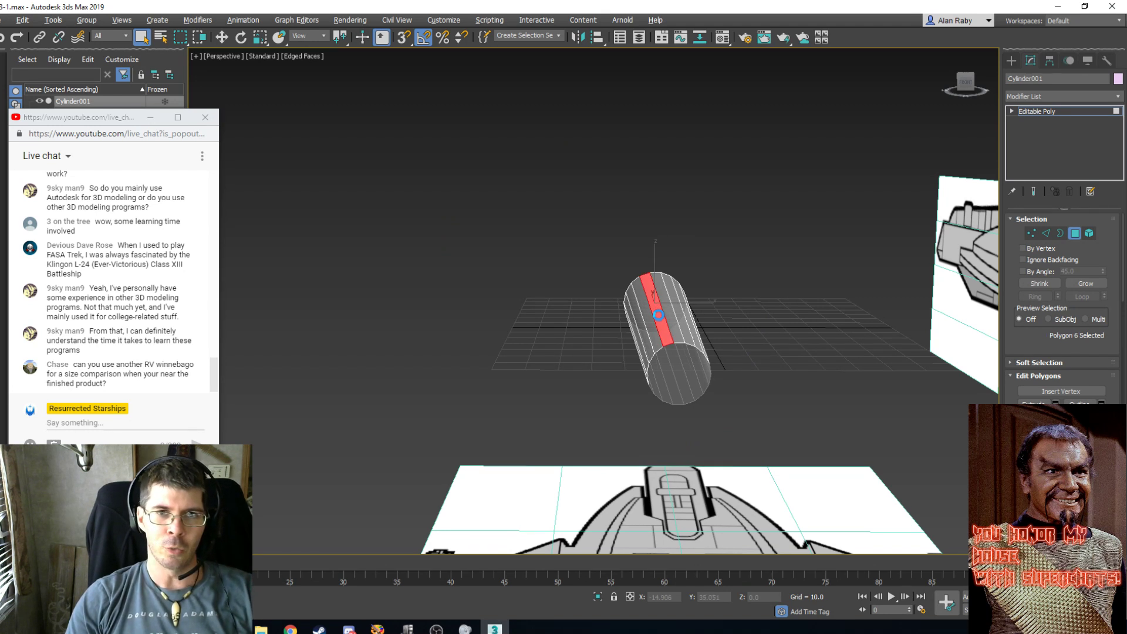
{"action": "key", "text": "Delete"}
{"action": "left_click", "coordinate": [681, 326]}
{"action": "key", "text": "Delete"}
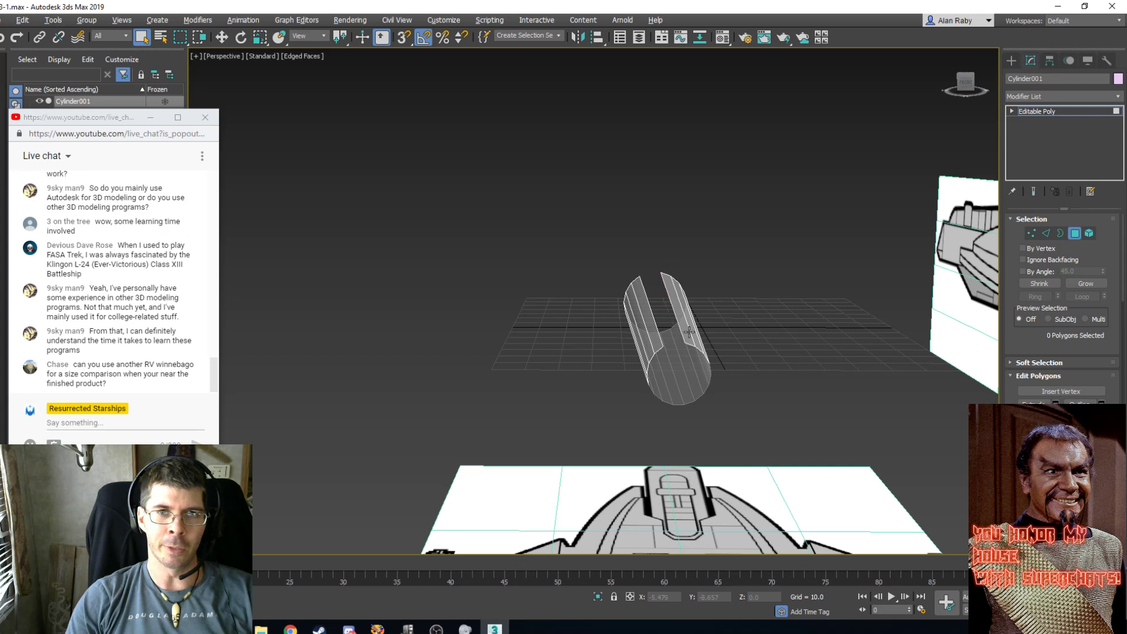
{"action": "left_click", "coordinate": [683, 327]}
{"action": "key", "text": "Delete"}
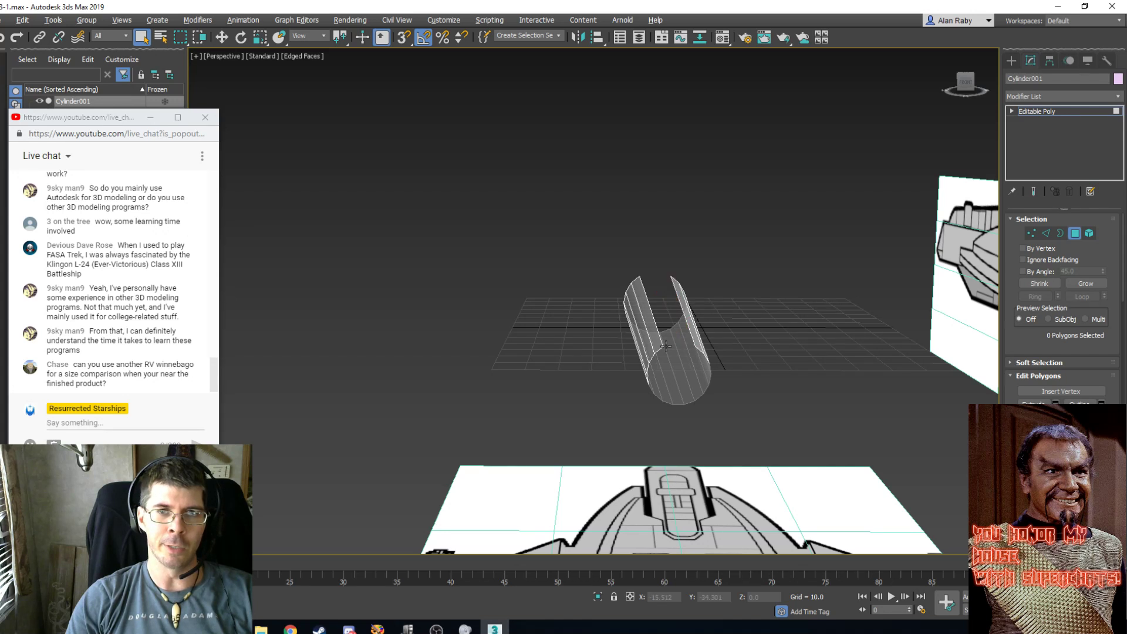
Extrude a new polygon from one long open edge of the top gap, about 5.7 units along X toward the opposite edge.
{"action": "key", "text": "ctrl+r"}
{"action": "mouse_move", "coordinate": [607, 310]}
{"action": "left_mouse_down"}
{"action": "mouse_move", "coordinate": [602, 289]}
{"action": "mouse_move", "coordinate": [604, 317]}
{"action": "mouse_move", "coordinate": [618, 321]}
{"action": "mouse_move", "coordinate": [599, 305]}
{"action": "mouse_move", "coordinate": [606, 323]}
{"action": "left_mouse_up"}
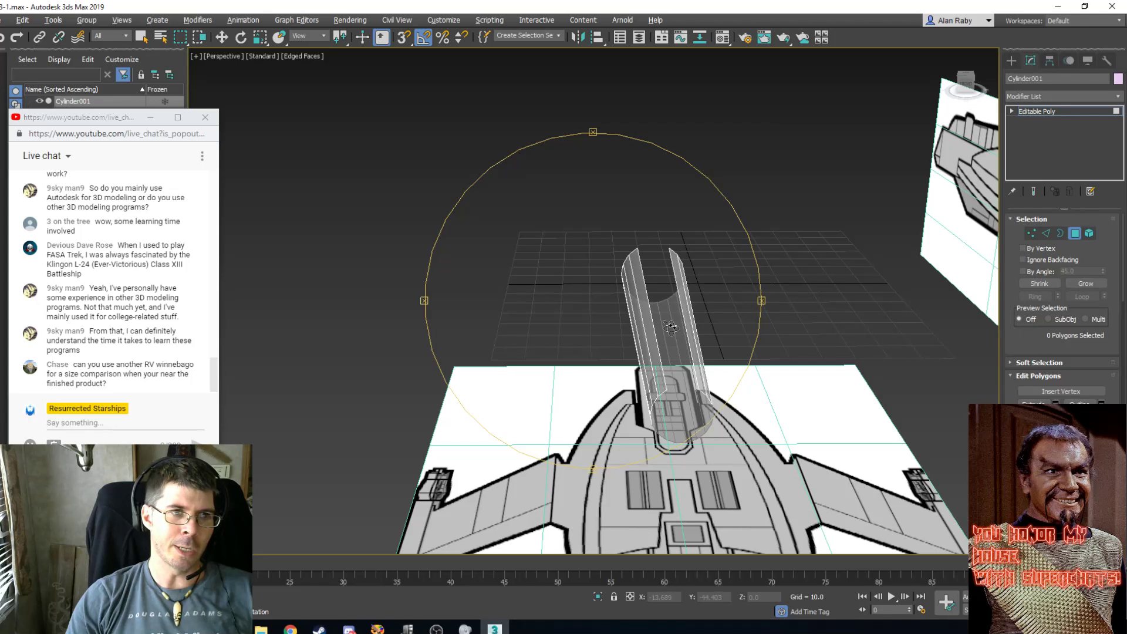
{"action": "scroll", "coordinate": [671, 327], "scroll_direction": "up", "scroll_amount": 2}
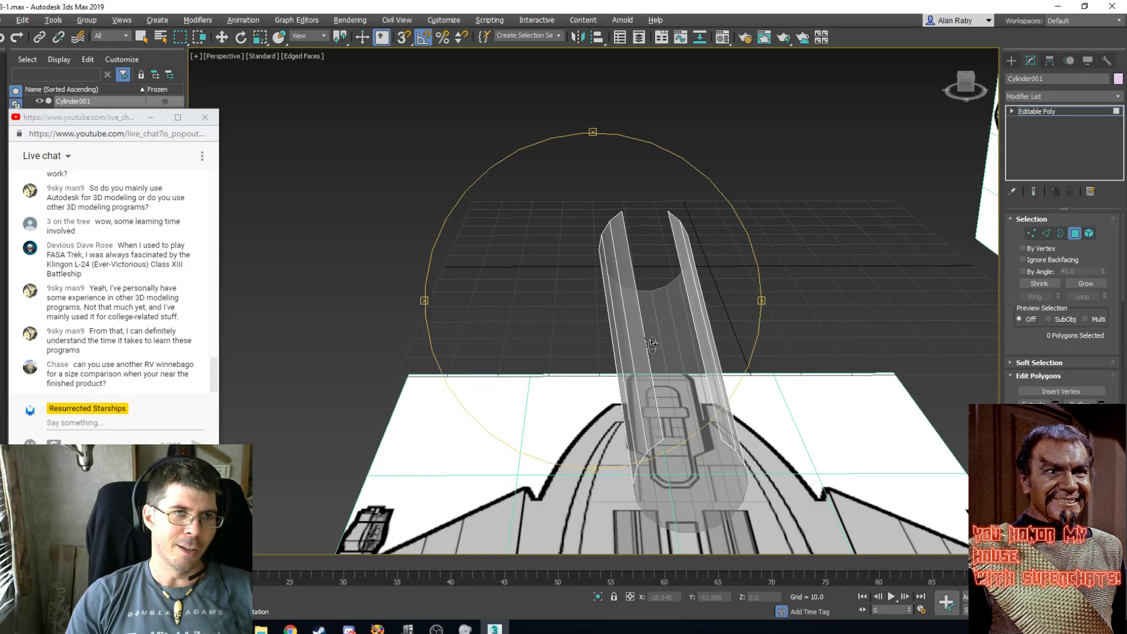
{"action": "left_click_drag", "start_coordinate": [651, 344], "coordinate": [655, 346]}
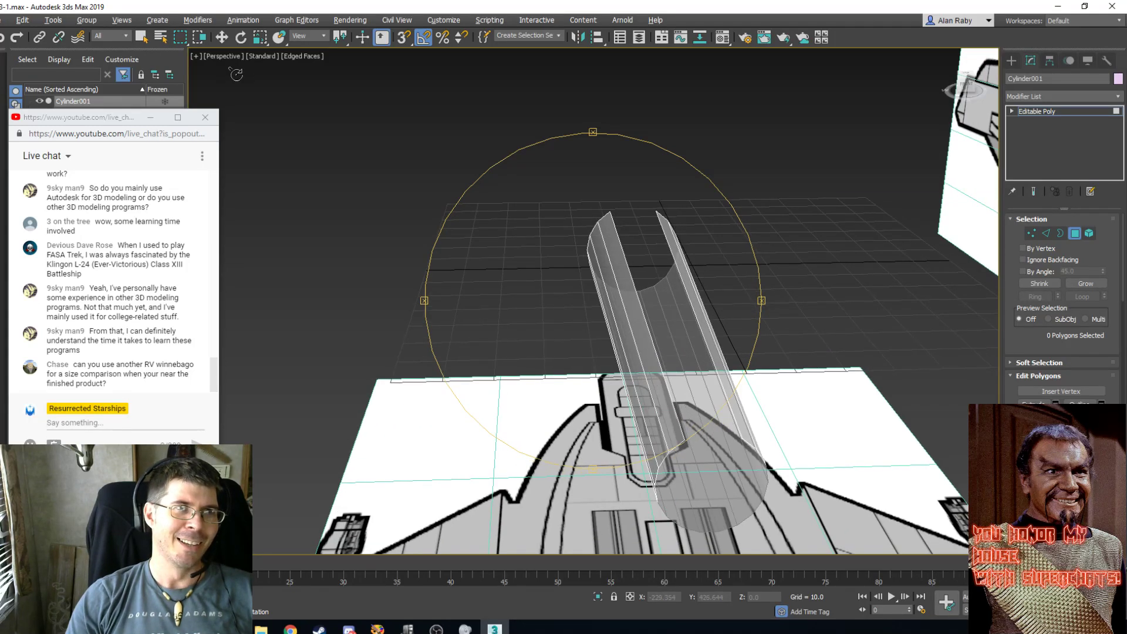
{"action": "left_click", "coordinate": [221, 37]}
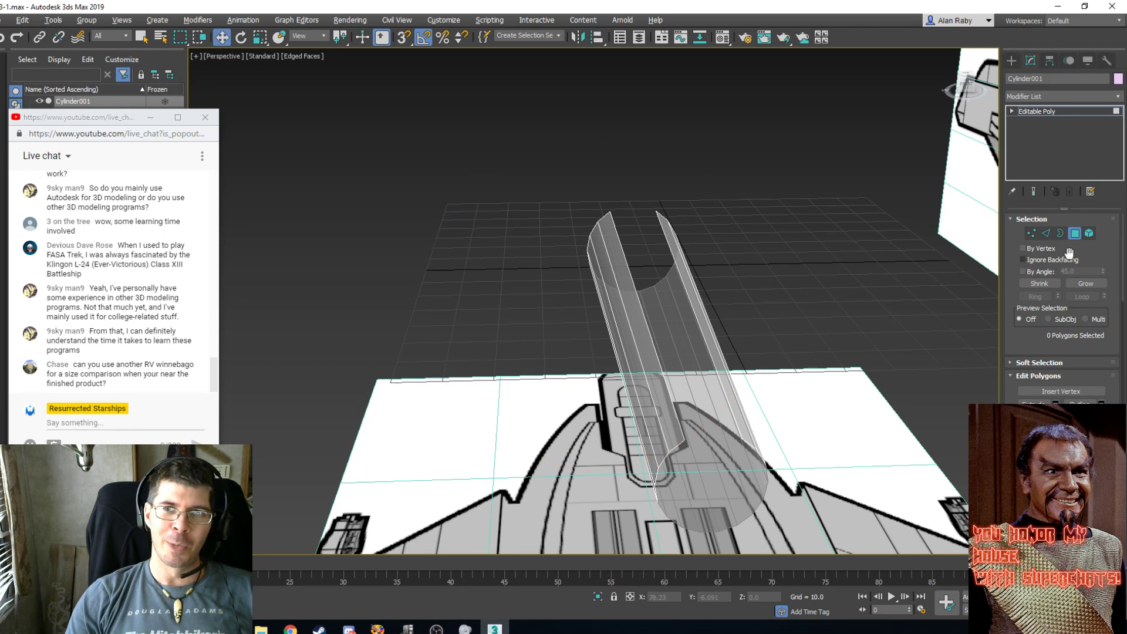
{"action": "left_click", "coordinate": [1046, 233]}
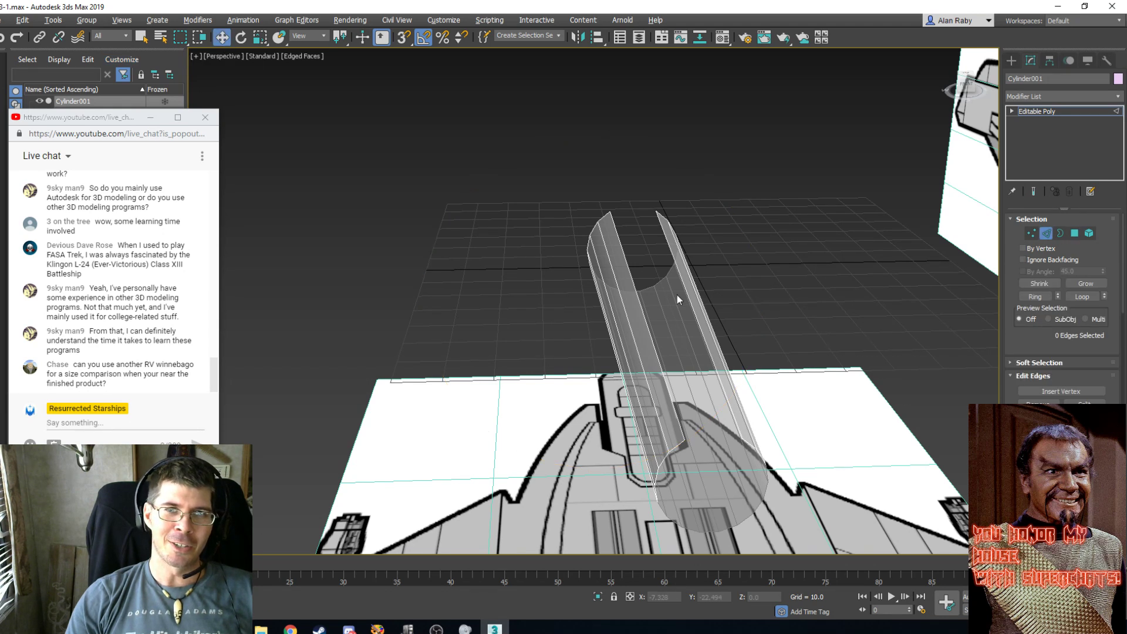
{"action": "left_click", "coordinate": [635, 286]}
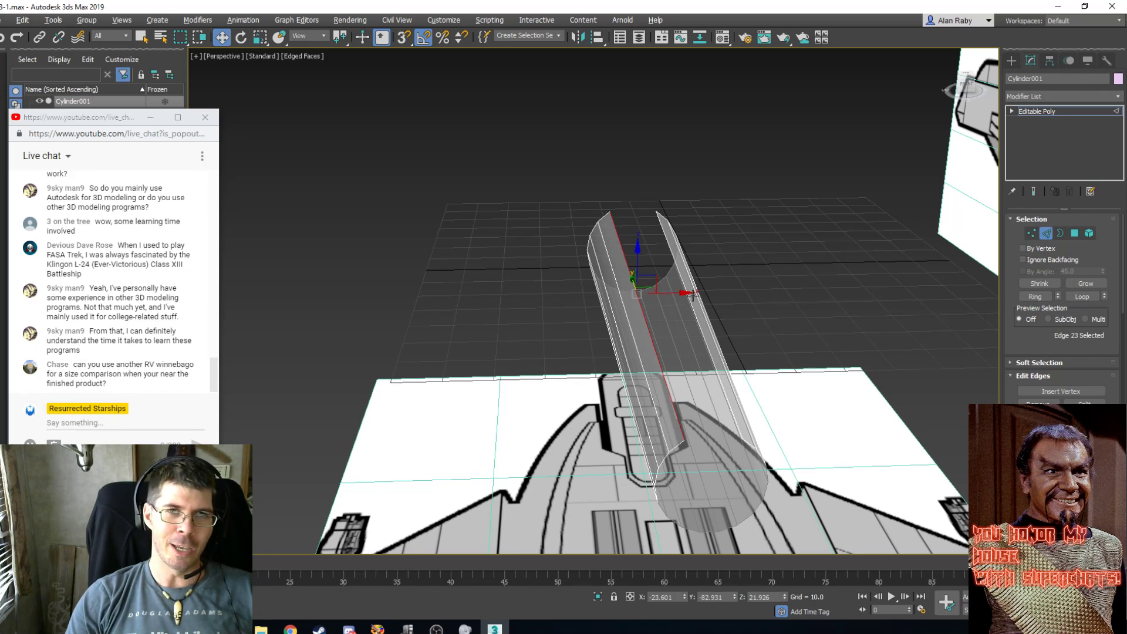
{"action": "left_click_drag", "start_coordinate": [681, 292], "coordinate": [716, 291], "text": "shift"}
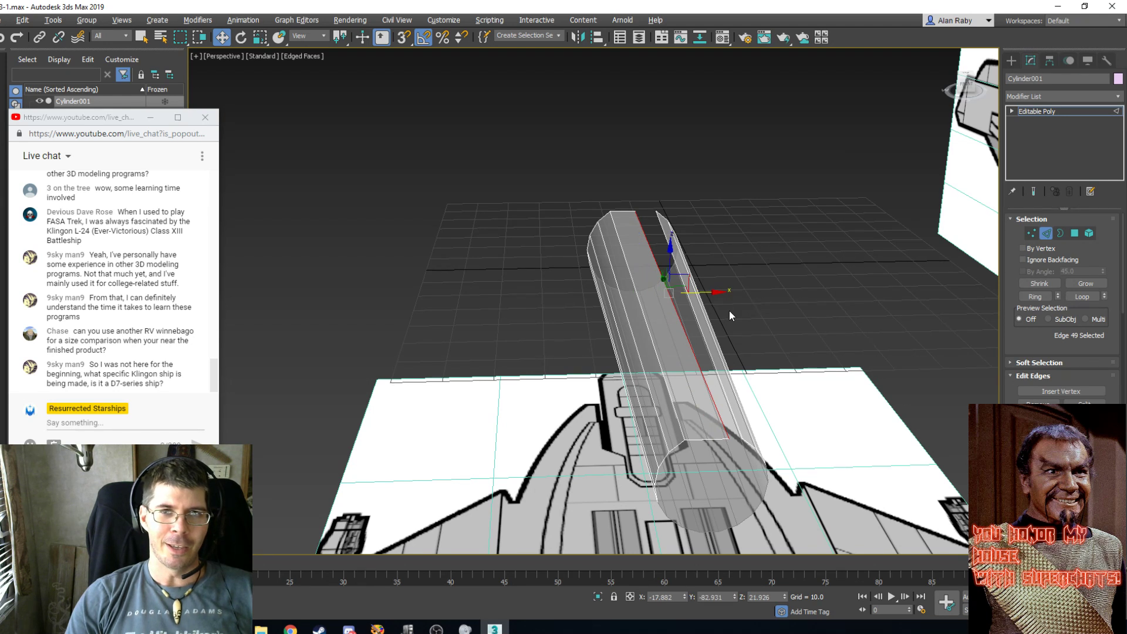
Target-weld the new polygon's free edge to the opposite edge to close the gap with a flat top.
{"action": "right_click", "coordinate": [729, 311]}
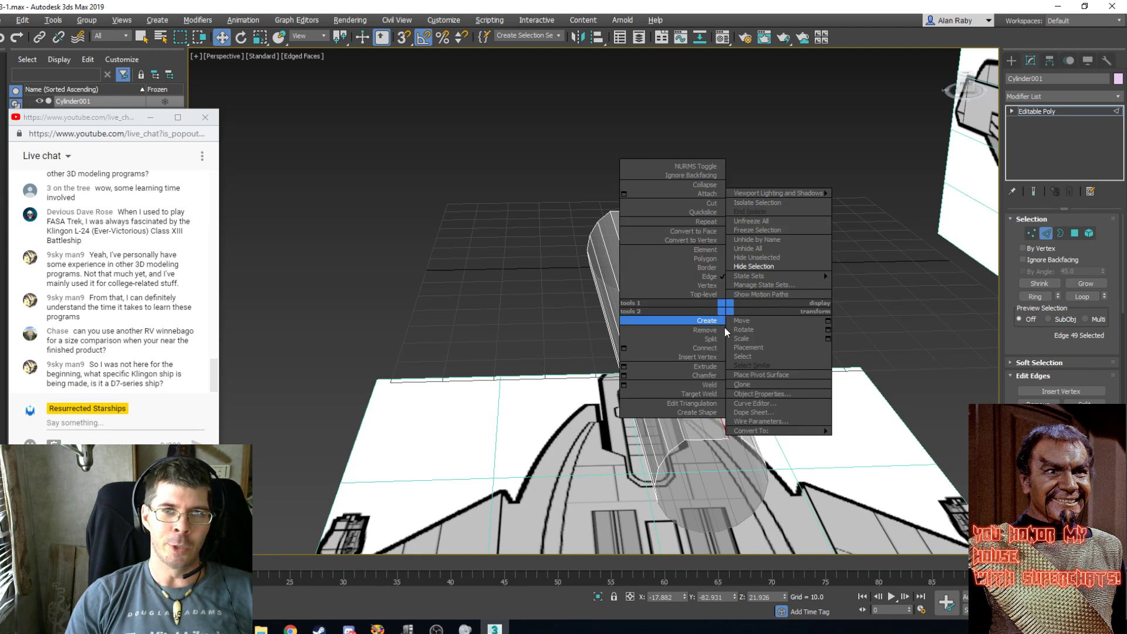
{"action": "left_click", "coordinate": [706, 394]}
{"action": "left_click", "coordinate": [729, 290]}
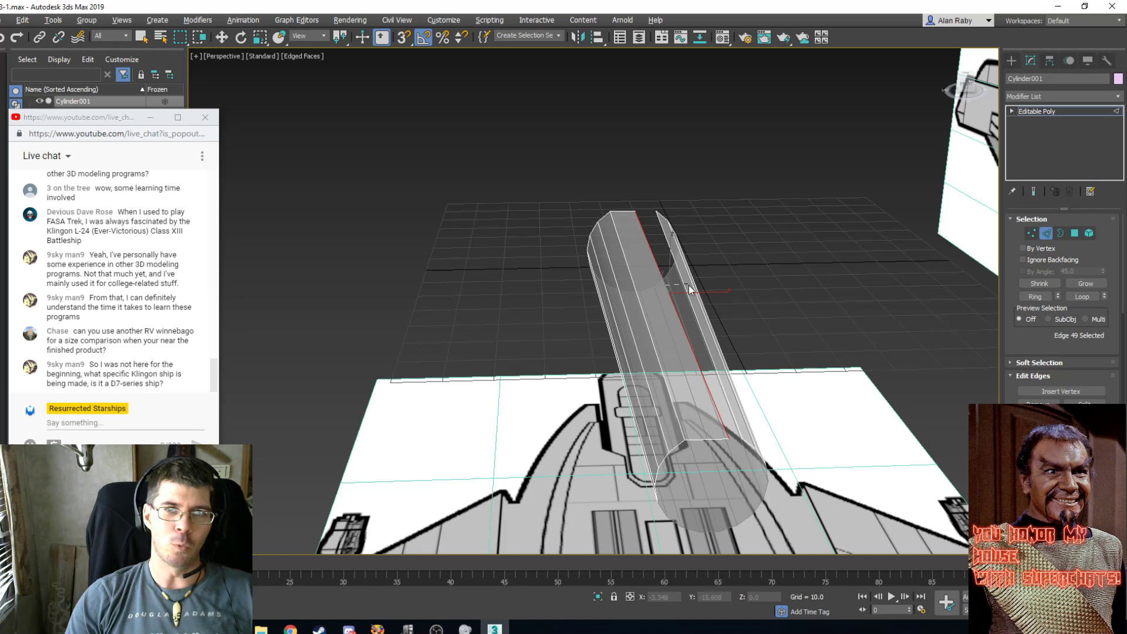
{"action": "left_click", "coordinate": [686, 286]}
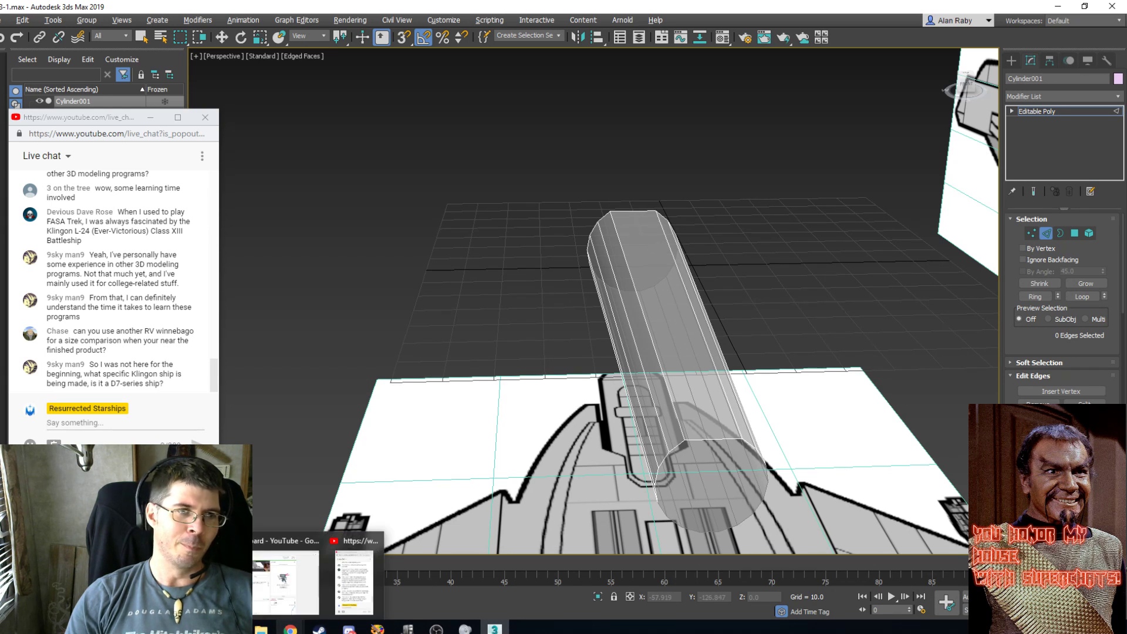
Examine the flat-topped neck from several angles in Perspective, and compare it with the side drawing in the Left view.
{"action": "middle_click_drag", "start_coordinate": [561, 294], "coordinate": [608, 294], "text": "alt"}
{"action": "scroll", "coordinate": [613, 300], "scroll_direction": "down", "scroll_amount": 5}
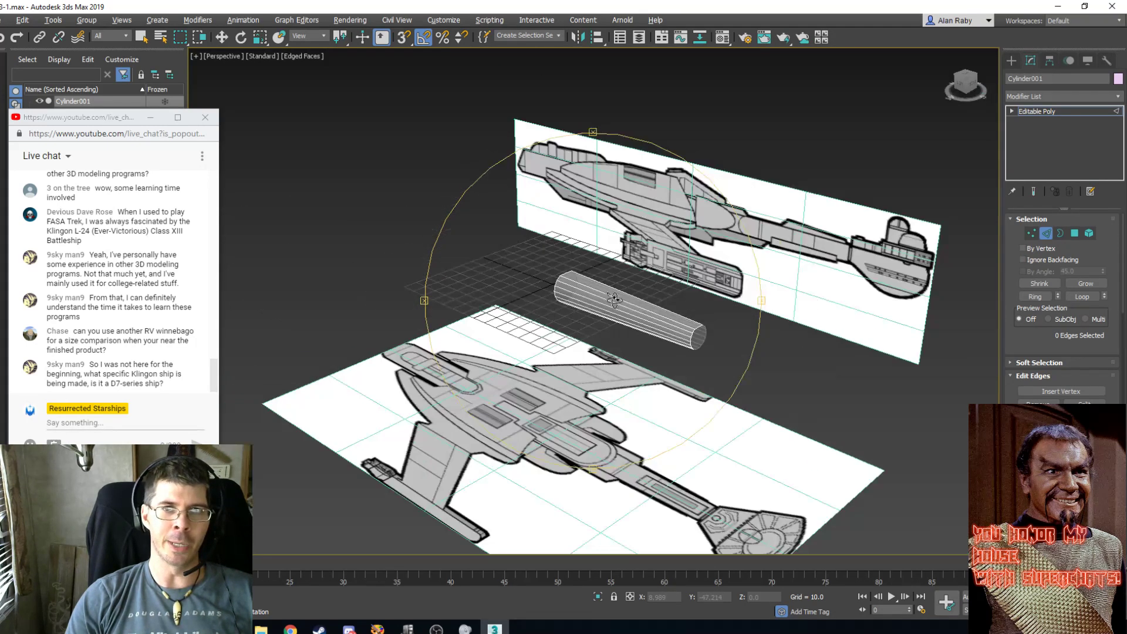
{"action": "scroll", "coordinate": [613, 299], "scroll_direction": "up", "scroll_amount": 3}
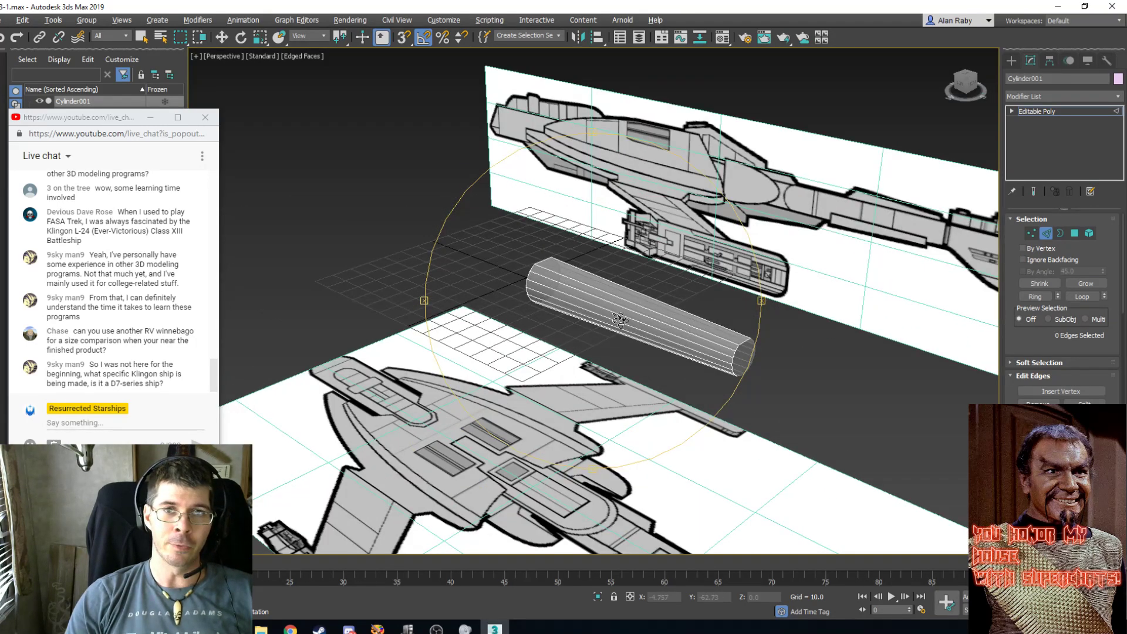
{"action": "middle_click_drag", "start_coordinate": [613, 316], "coordinate": [632, 330], "text": "alt"}
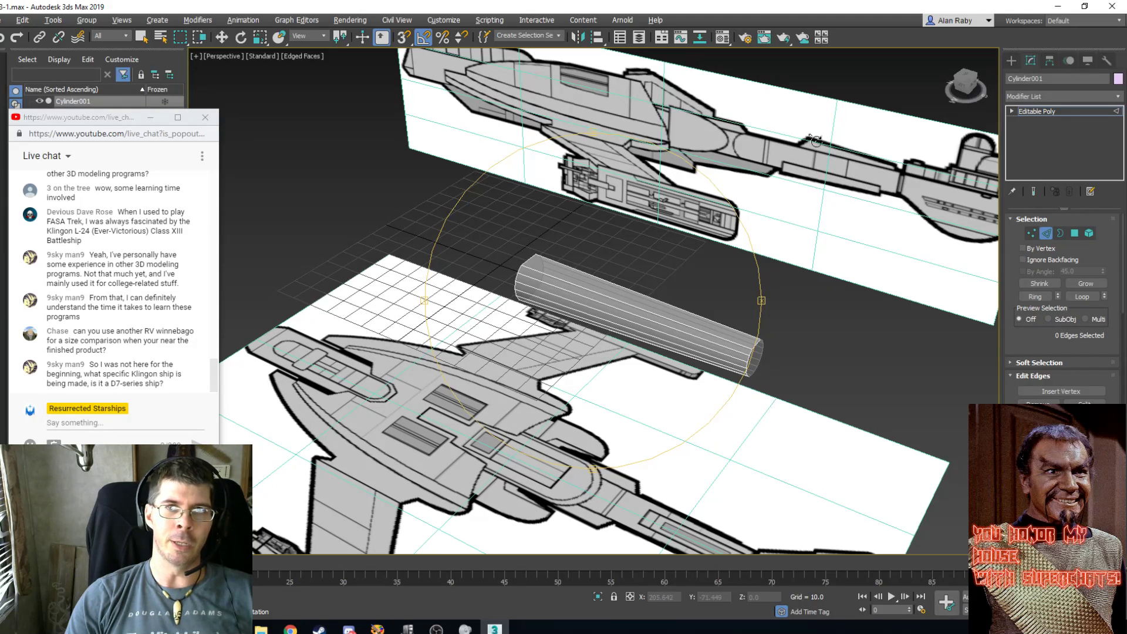
{"action": "middle_click_drag", "start_coordinate": [674, 230], "coordinate": [690, 238], "text": "alt"}
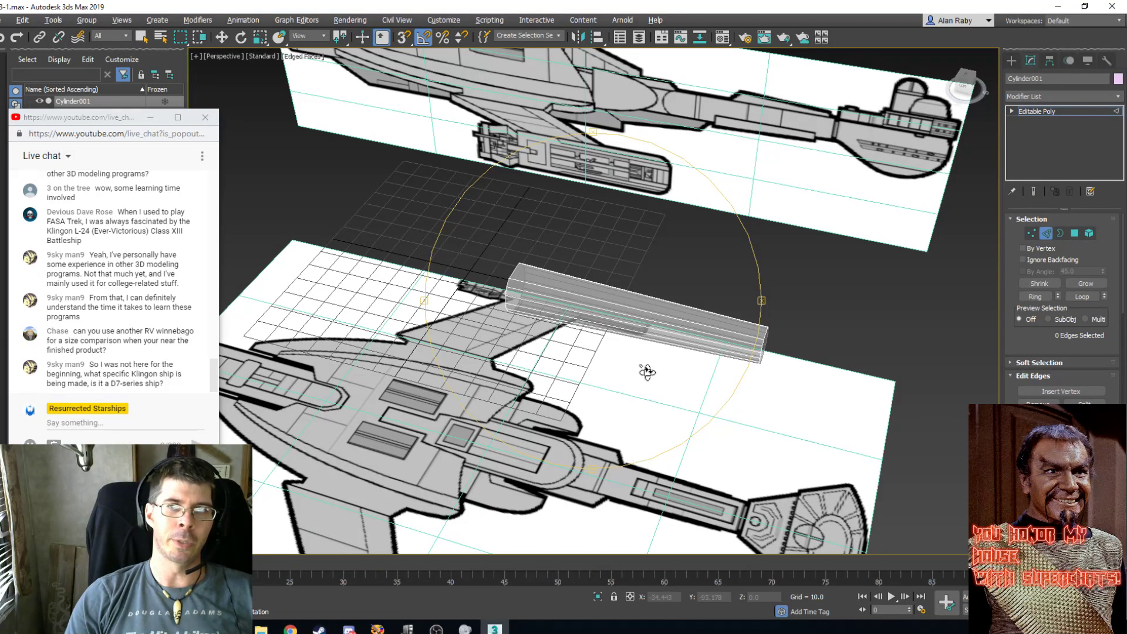
{"action": "middle_click_drag", "start_coordinate": [646, 370], "coordinate": [635, 333], "text": "alt"}
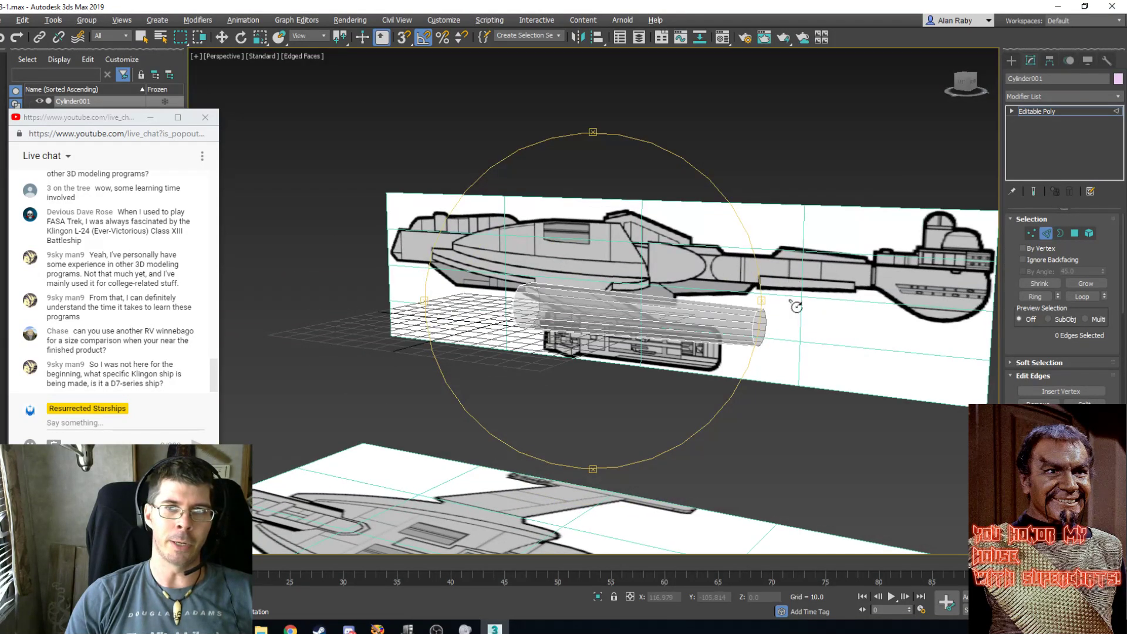
{"action": "middle_click_drag", "start_coordinate": [635, 323], "coordinate": [634, 342], "text": "alt"}
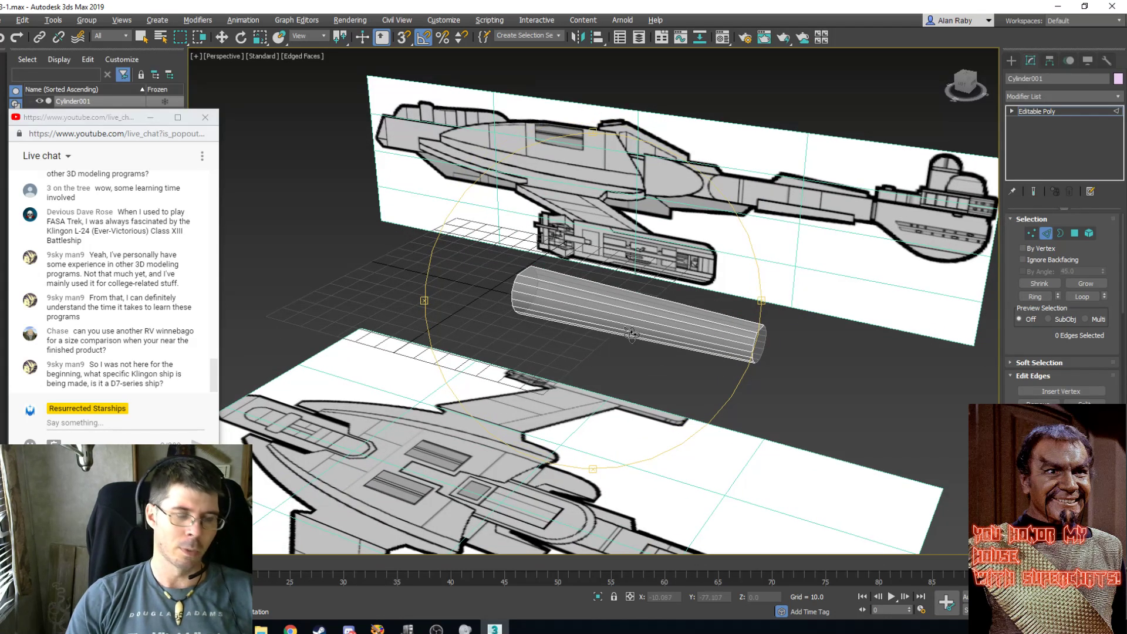
{"action": "key", "text": "l"}
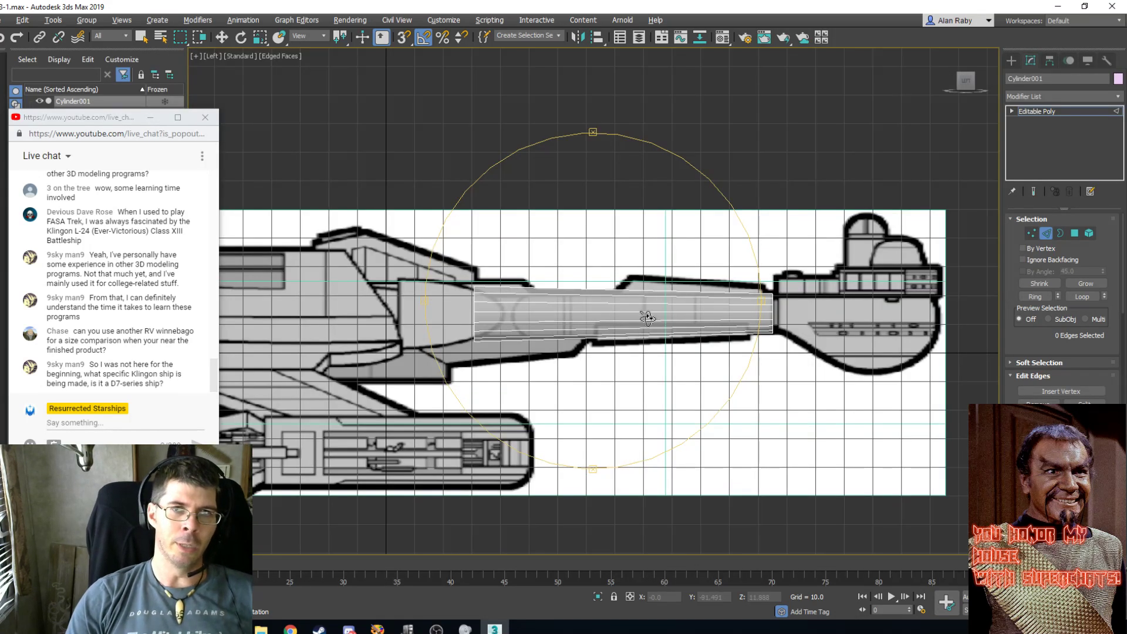
{"action": "key", "text": "z"}
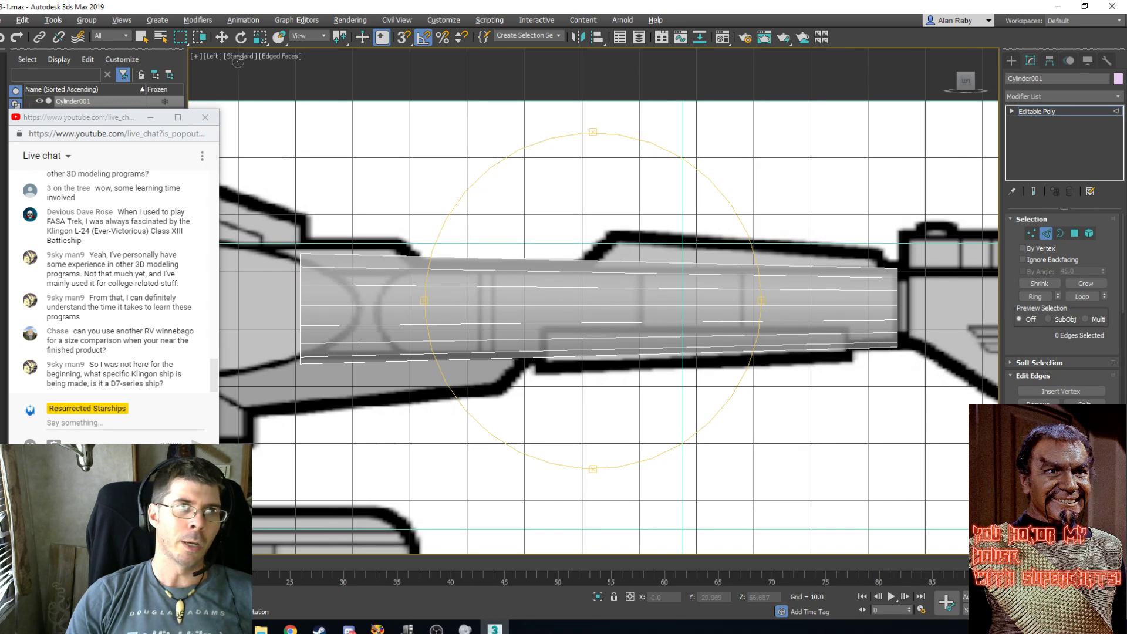
QuickSlice the whole neck cylinder vertically at the rear end of the raised dorsal block in the side drawing.
{"action": "left_click", "coordinate": [142, 37]}
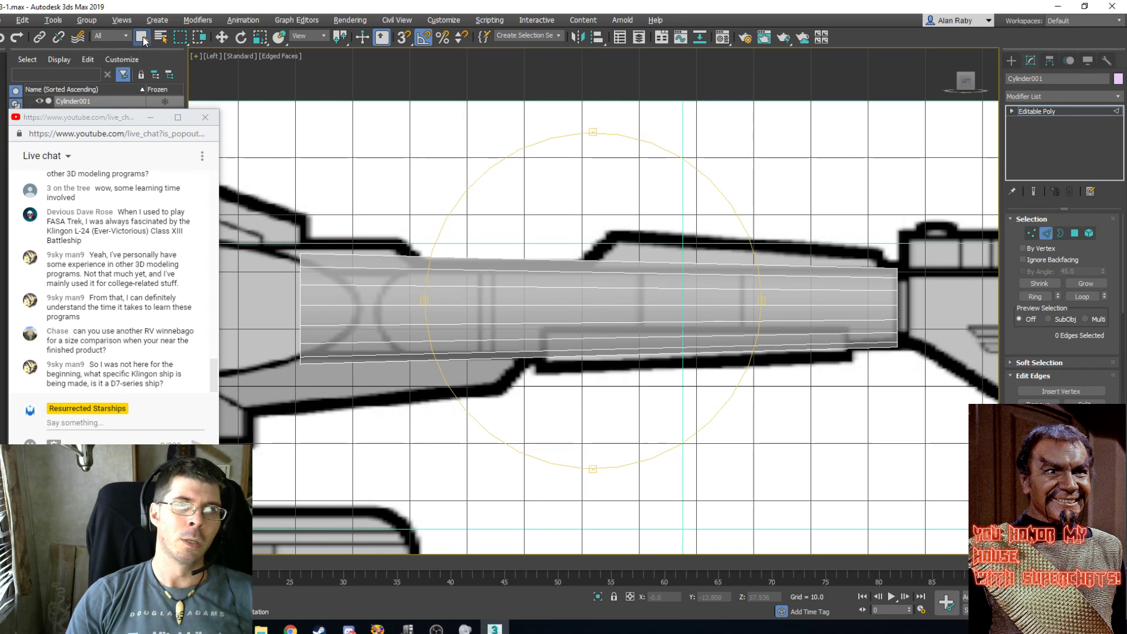
{"action": "right_click", "coordinate": [582, 219]}
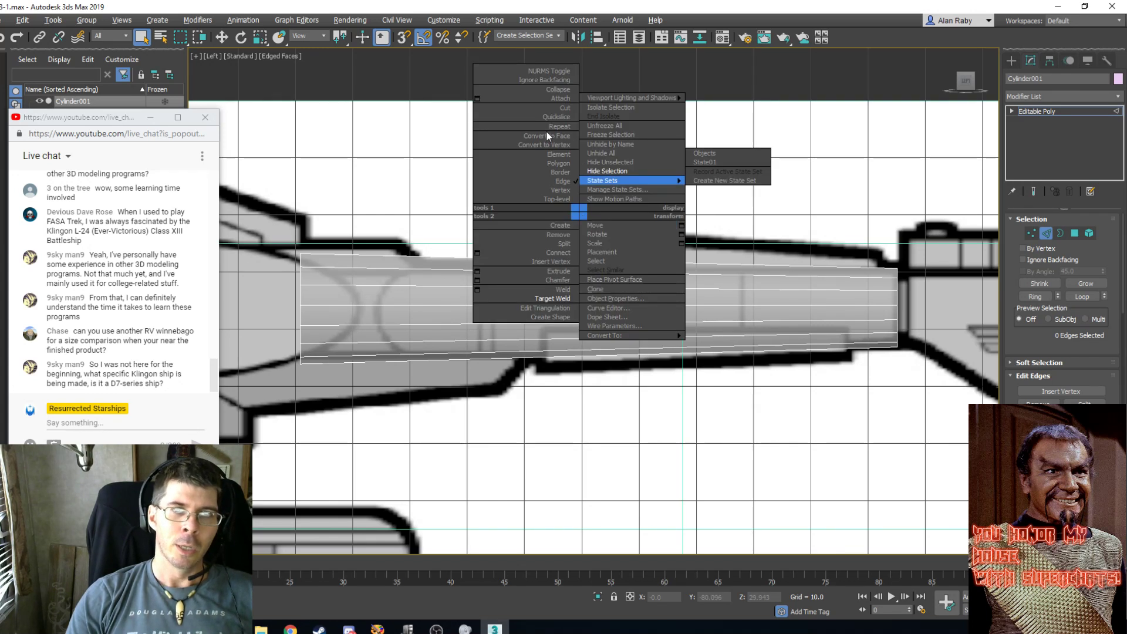
{"action": "mouse_move", "coordinate": [622, 97]}
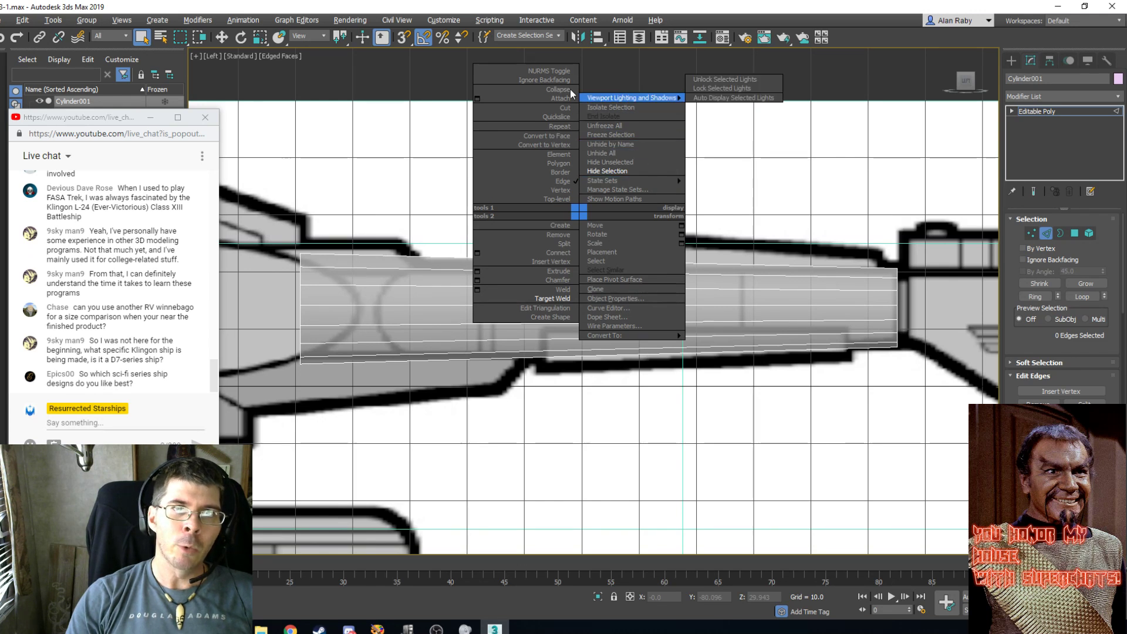
{"action": "left_click", "coordinate": [556, 117]}
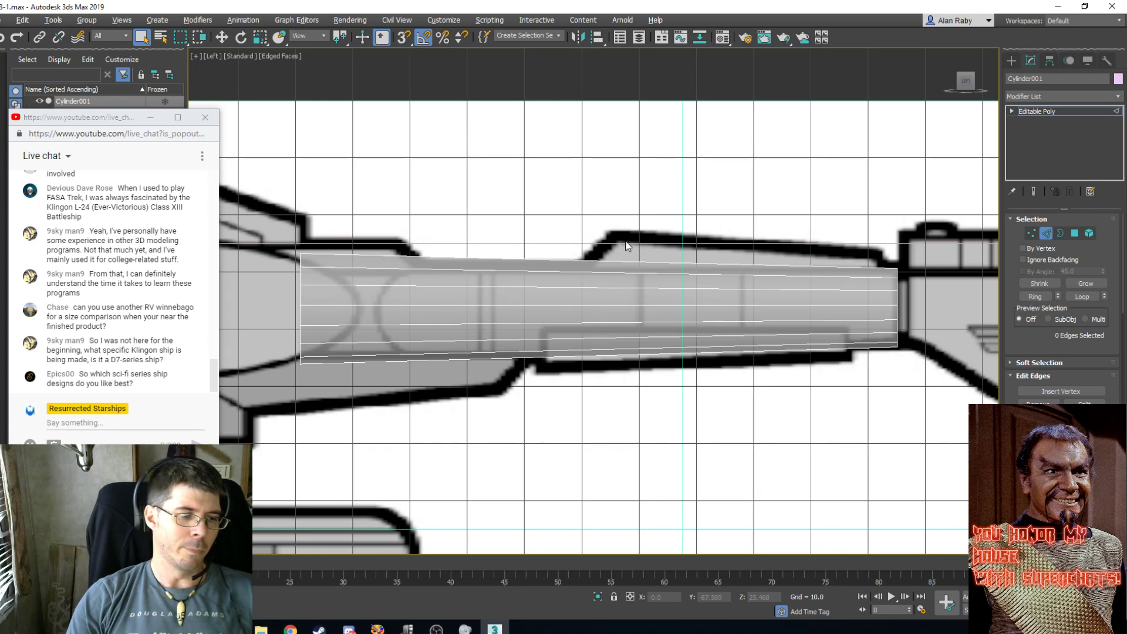
{"action": "left_click", "coordinate": [1045, 234]}
{"action": "right_click", "coordinate": [530, 200]}
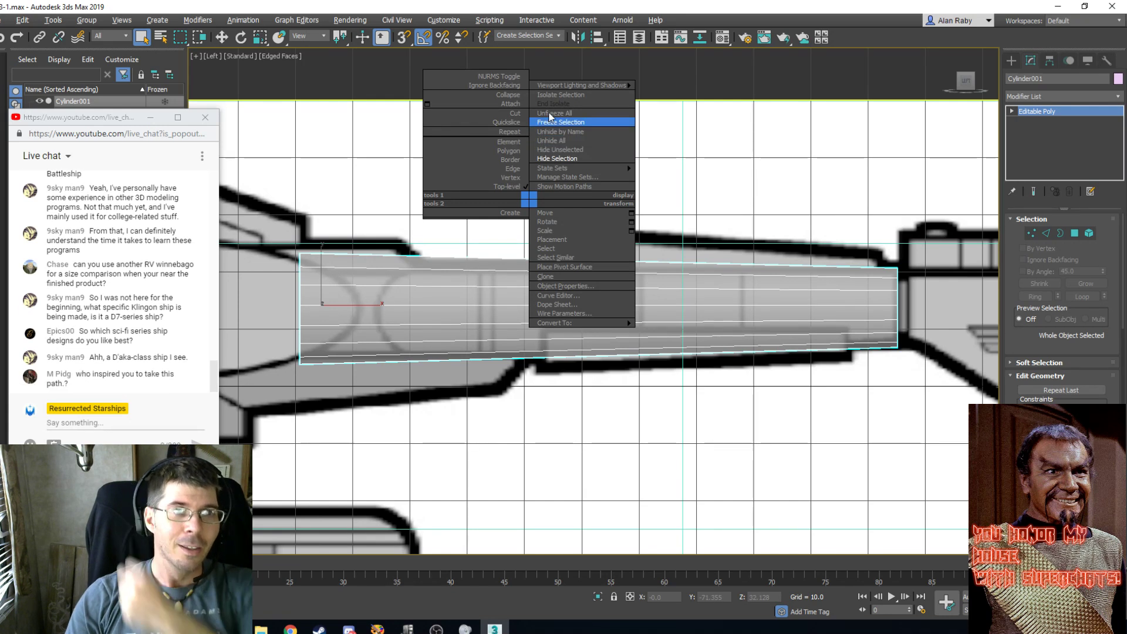
{"action": "left_click", "coordinate": [516, 121]}
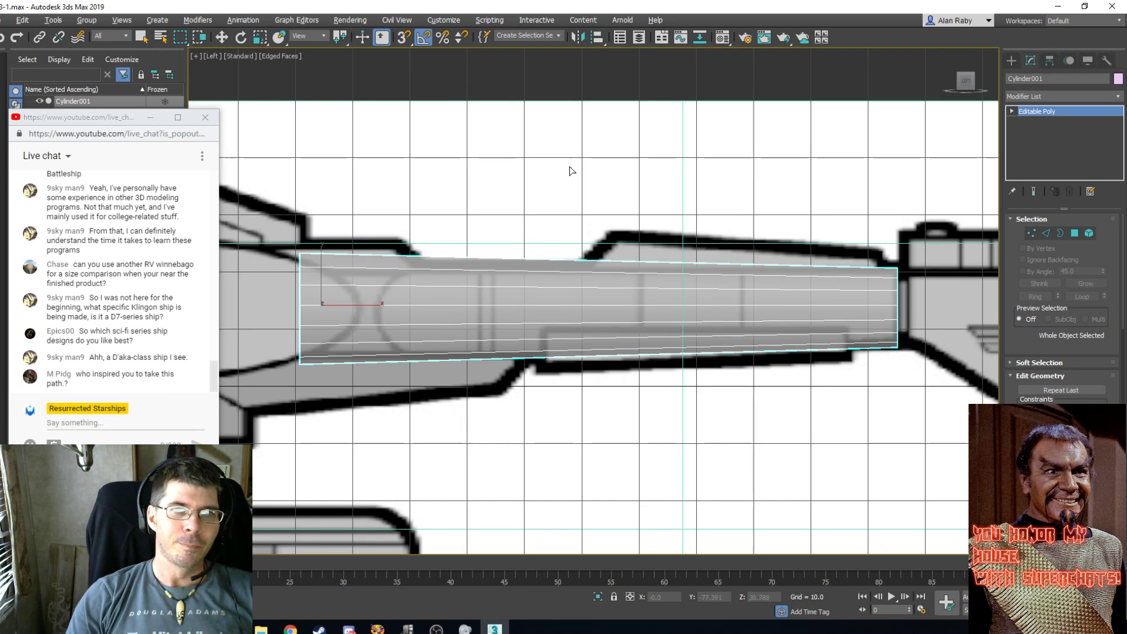
{"action": "left_click", "coordinate": [588, 207]}
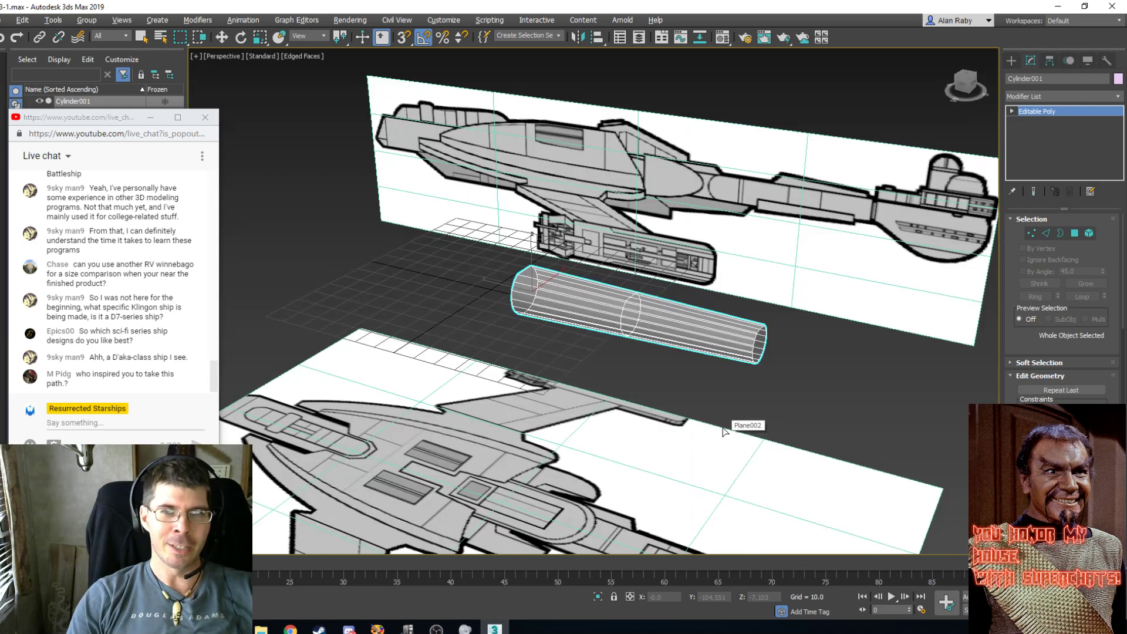
Examine the mid-neck slice in Perspective, select the top polygon ahead of it, and compare that polygon with the side drawing in the Left view.
{"action": "key", "text": "p"}
{"action": "middle_click_drag", "start_coordinate": [720, 350], "coordinate": [620, 338], "text": "alt"}
{"action": "mouse_move", "coordinate": [621, 339]}
{"action": "left_mouse_down"}
{"action": "mouse_move", "coordinate": [623, 316]}
{"action": "mouse_move", "coordinate": [641, 341]}
{"action": "left_mouse_up"}
{"action": "scroll", "coordinate": [663, 308], "scroll_direction": "up", "scroll_amount": 2}
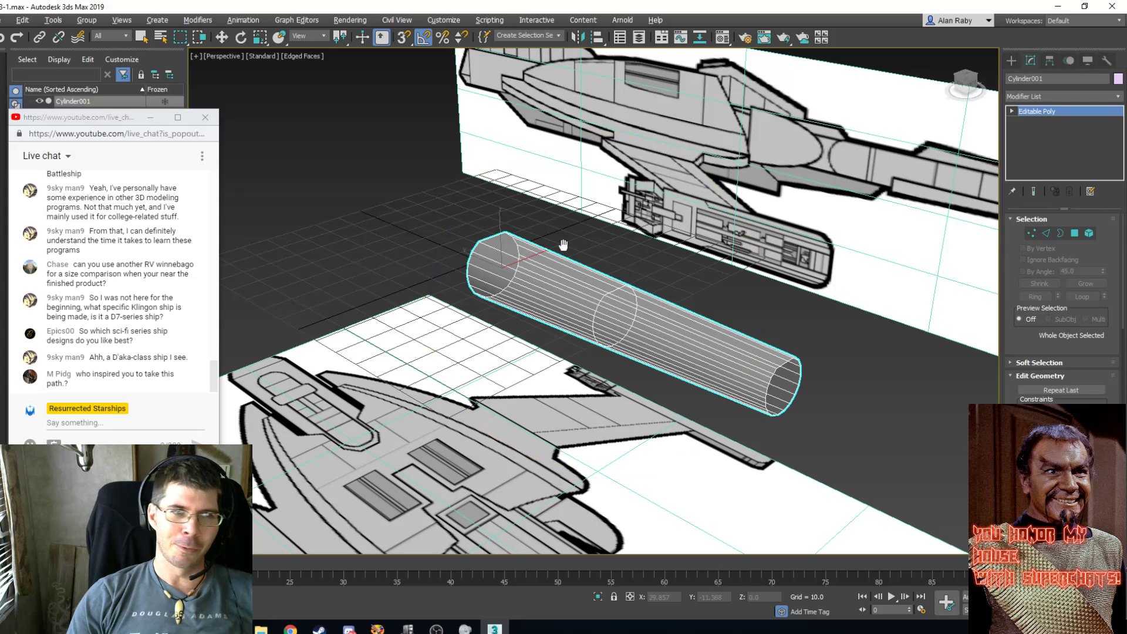
{"action": "middle_click_drag", "start_coordinate": [563, 244], "coordinate": [473, 286]}
{"action": "scroll", "coordinate": [473, 286], "scroll_direction": "up", "scroll_amount": 2}
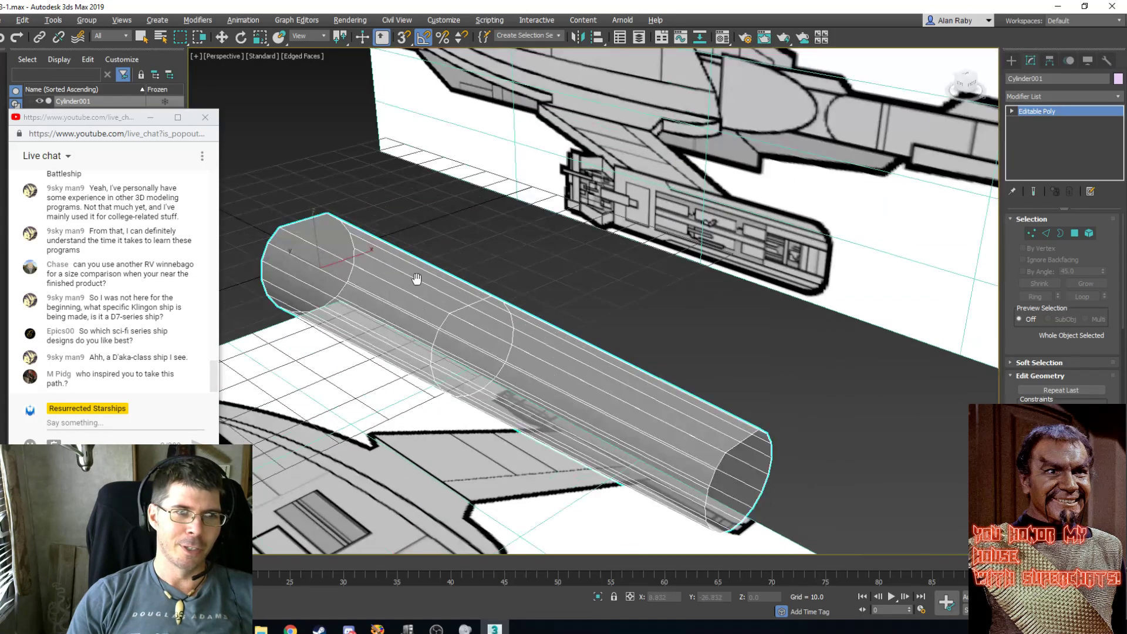
{"action": "mouse_move", "coordinate": [549, 310]}
{"action": "middle_mouse_down", "text": "alt"}
{"action": "mouse_move", "coordinate": [517, 305]}
{"action": "mouse_move", "coordinate": [552, 314]}
{"action": "mouse_move", "coordinate": [534, 308]}
{"action": "middle_mouse_up", "text": "alt"}
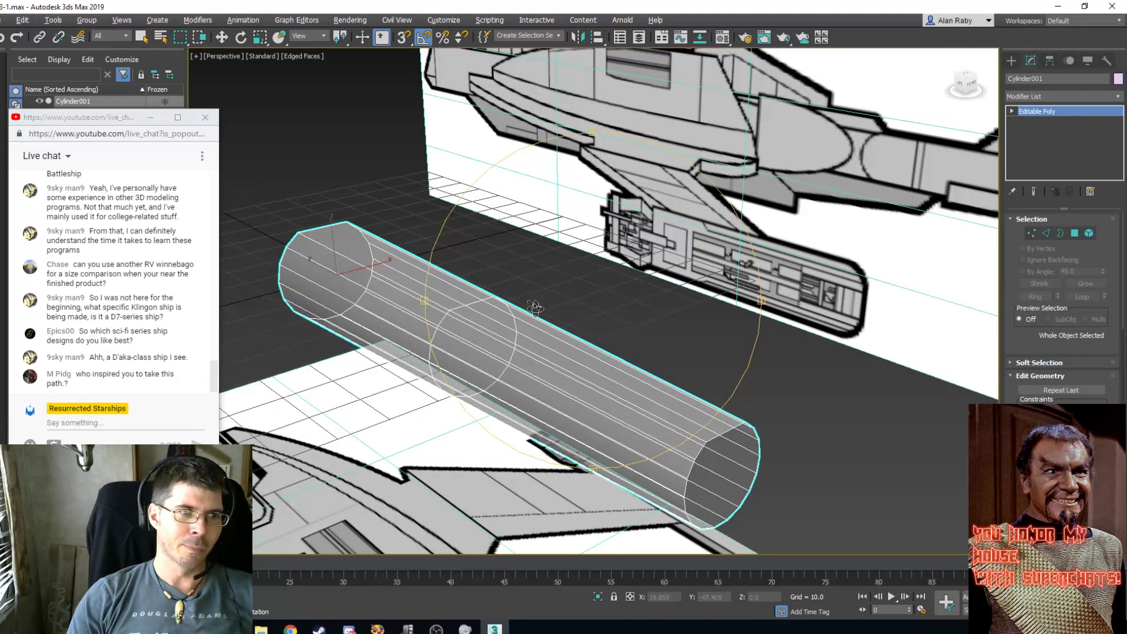
{"action": "left_click", "coordinate": [141, 38]}
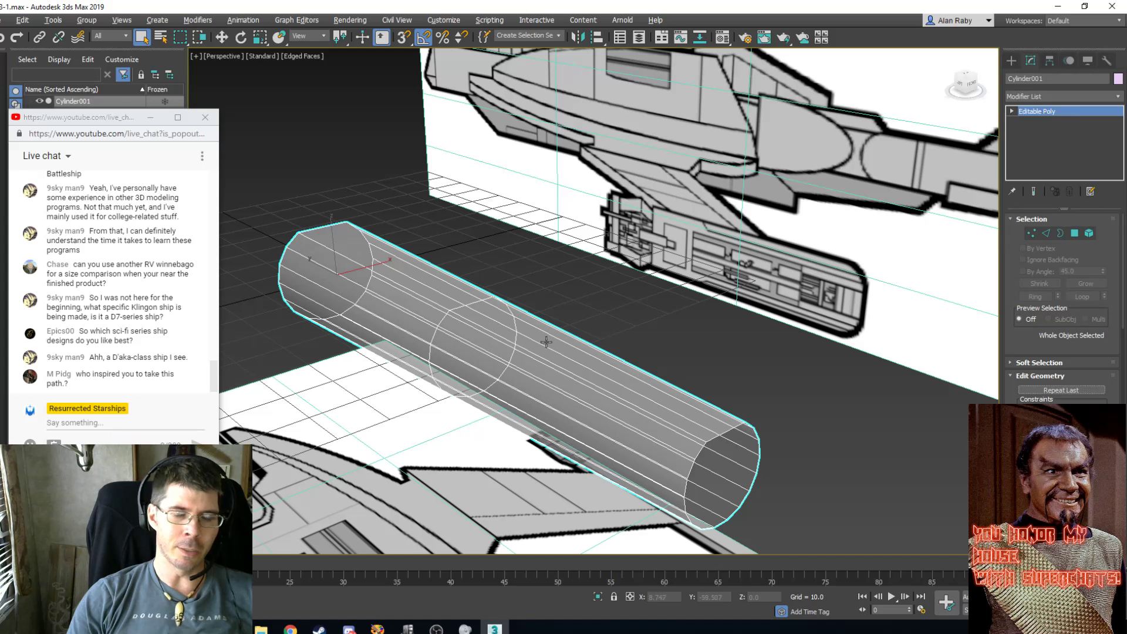
{"action": "left_click", "coordinate": [1073, 233]}
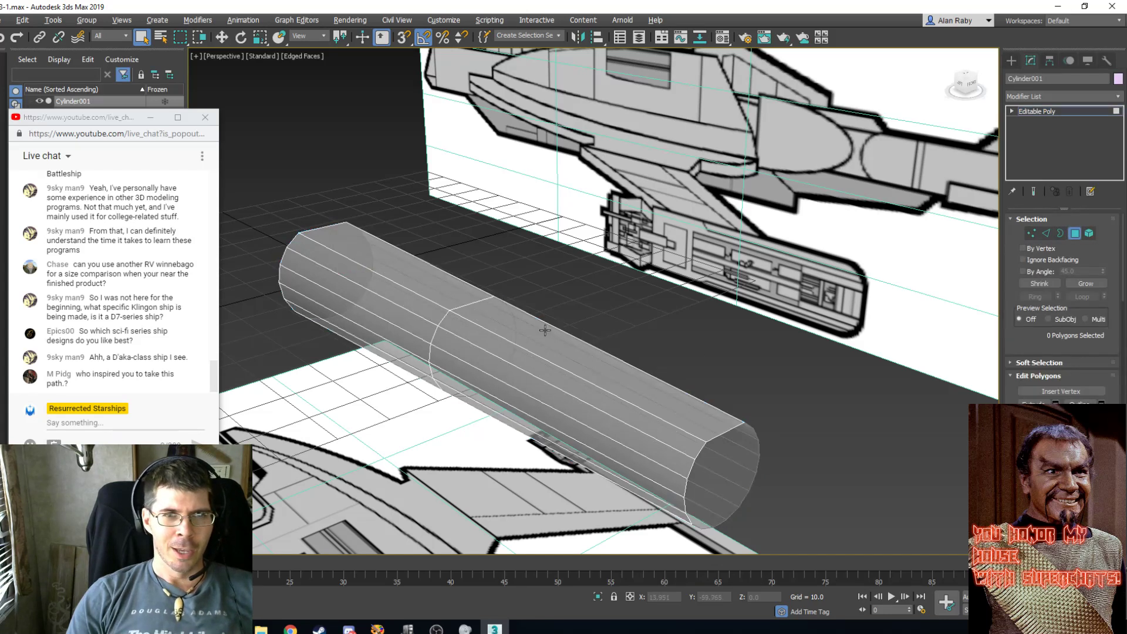
{"action": "left_click", "coordinate": [595, 368]}
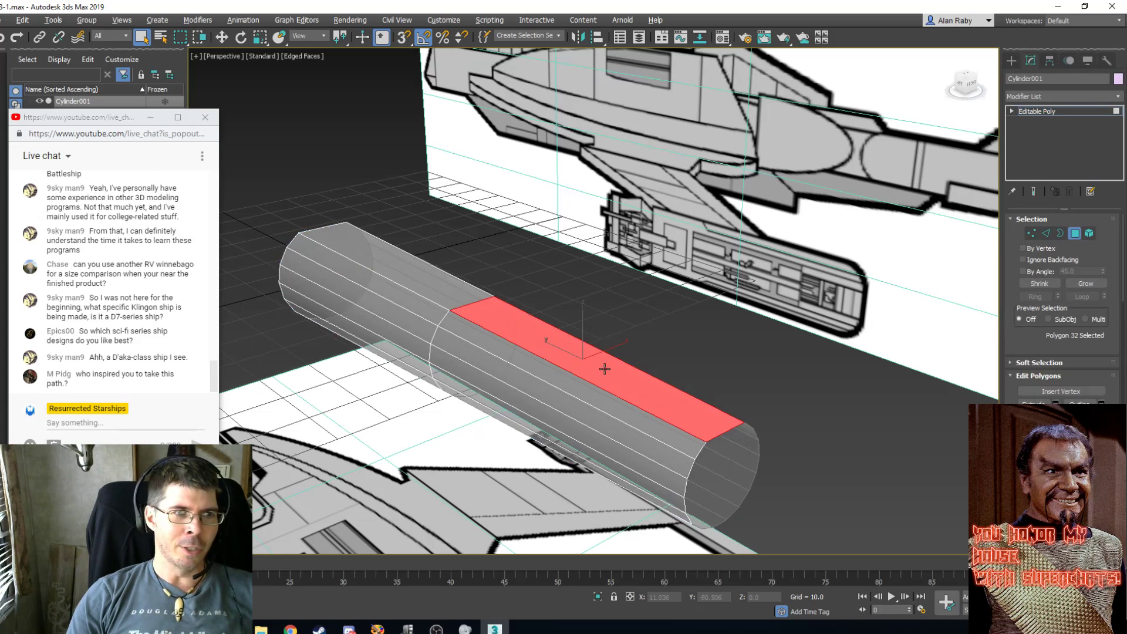
{"action": "key", "text": "l"}
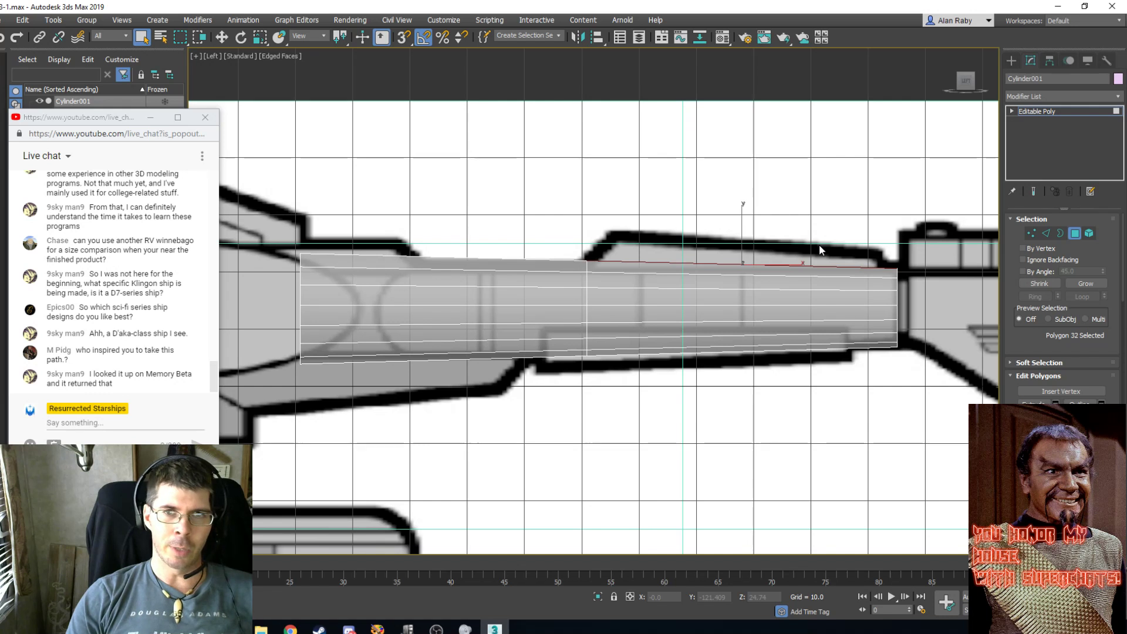
{"action": "left_click", "coordinate": [828, 83]}
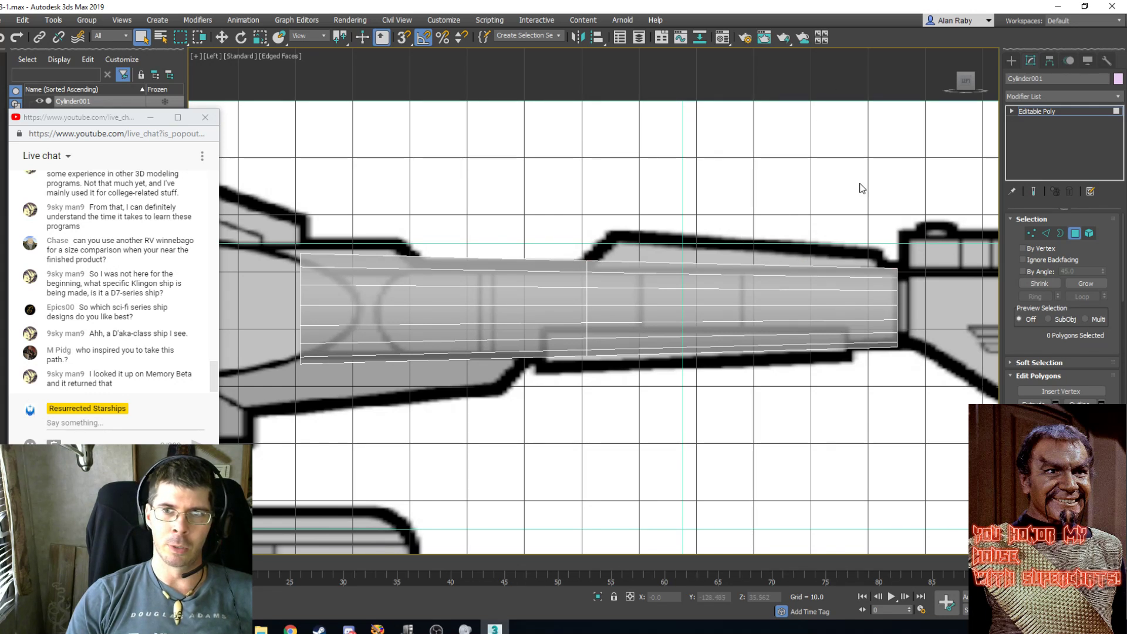
QuickSlice the whole neck vertically near its narrow front end, where the raised dorsal block ends in the side drawing.
{"action": "left_click", "coordinate": [1075, 236]}
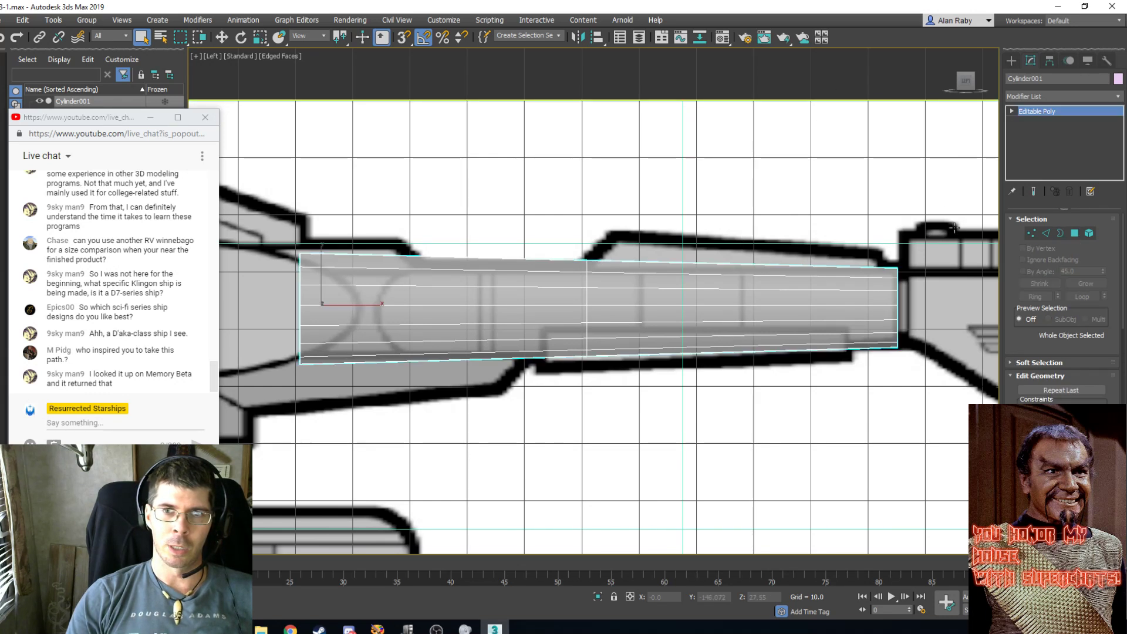
{"action": "right_click", "coordinate": [862, 232]}
{"action": "left_click", "coordinate": [849, 149]}
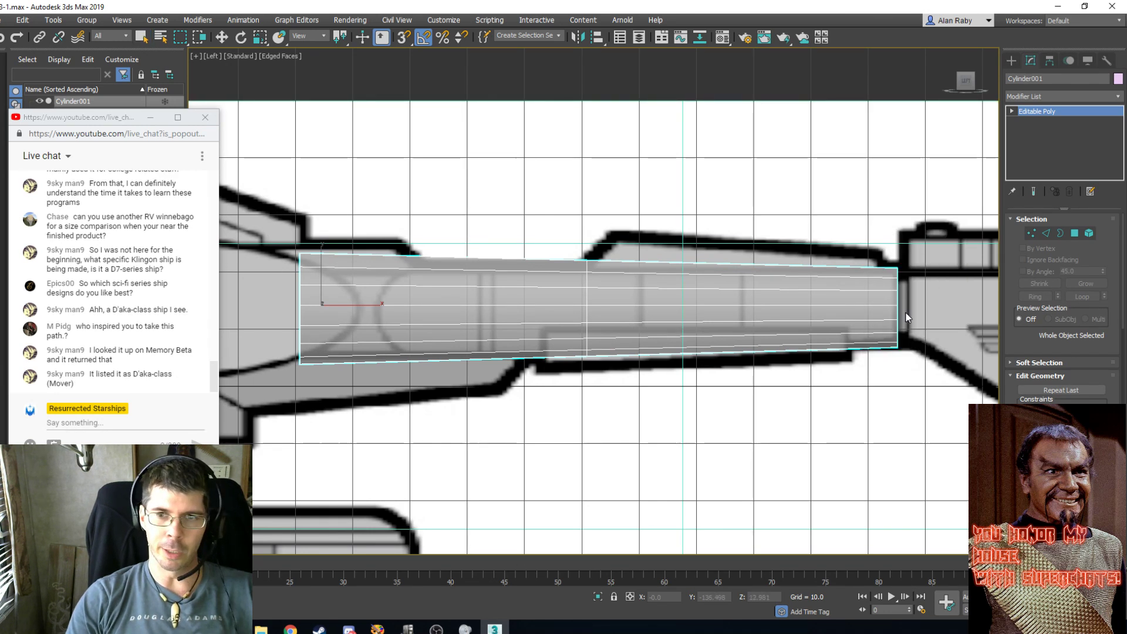
{"action": "key", "text": "q"}
{"action": "right_click", "coordinate": [880, 237]}
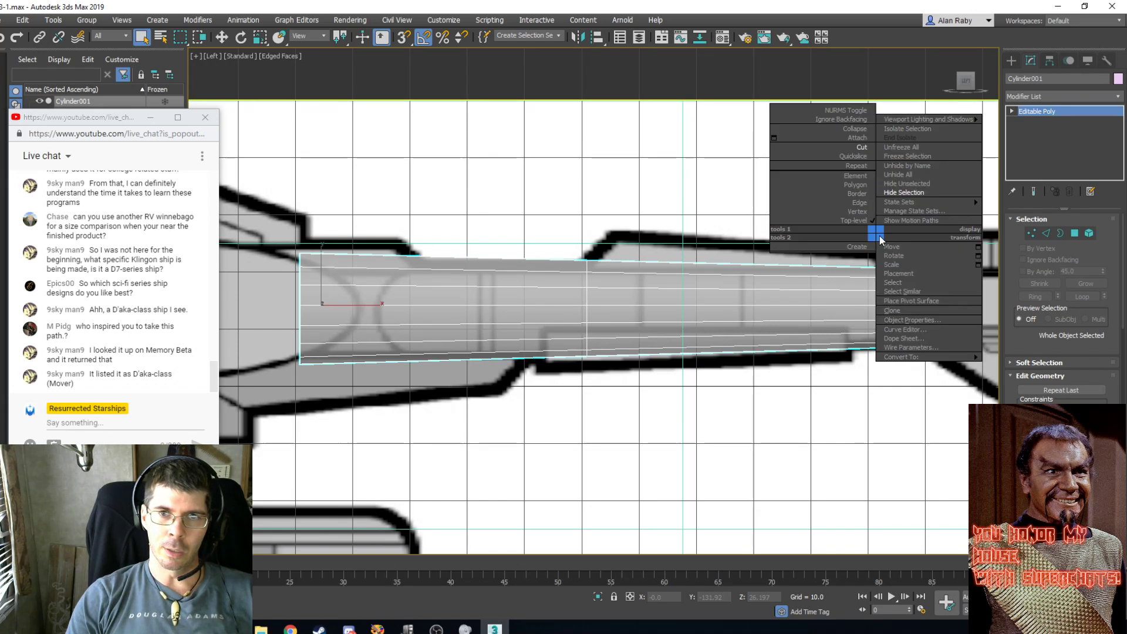
{"action": "left_click", "coordinate": [848, 160]}
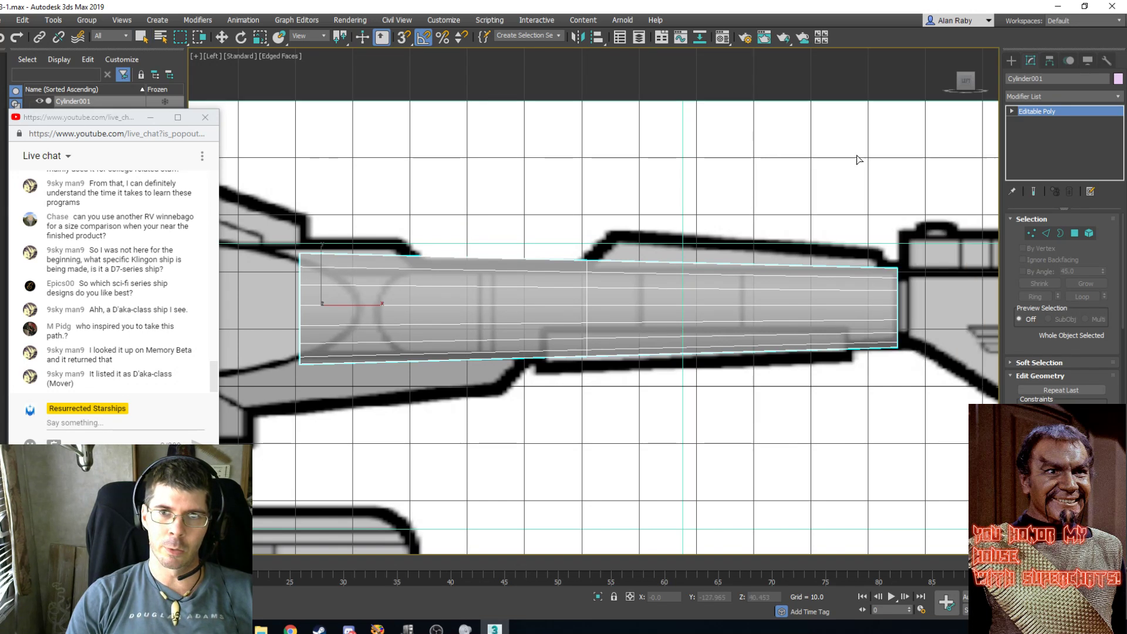
{"action": "left_click", "coordinate": [883, 239]}
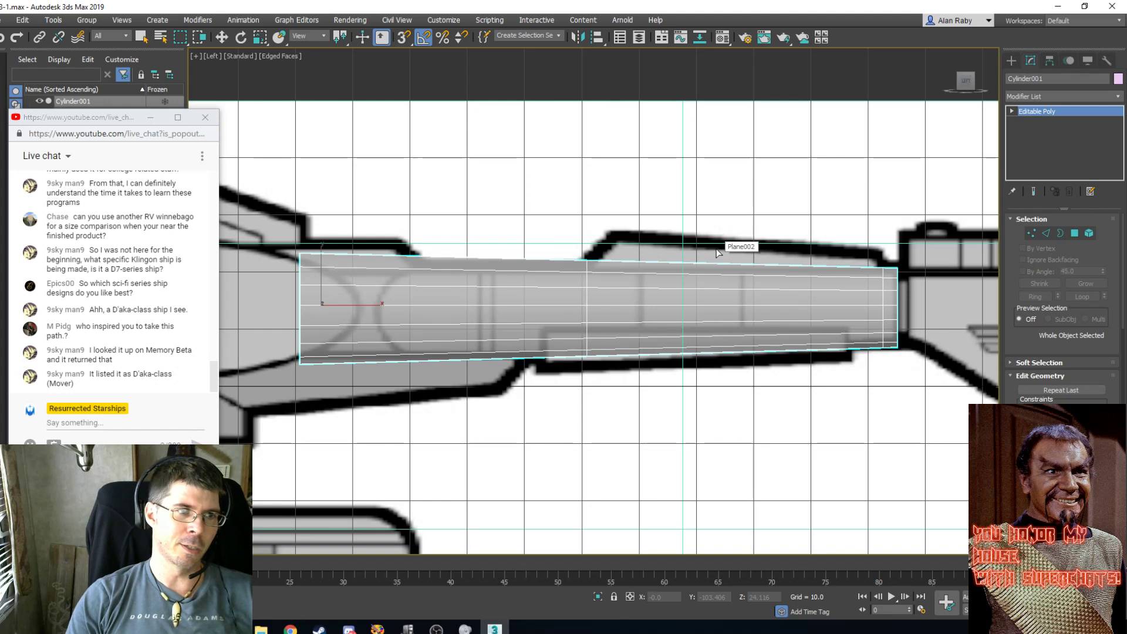
Inspect the front-end slice in Perspective by selecting the neck's forward top polygon, and check that polygon against the raised block in the Left view.
{"action": "key", "text": "p"}
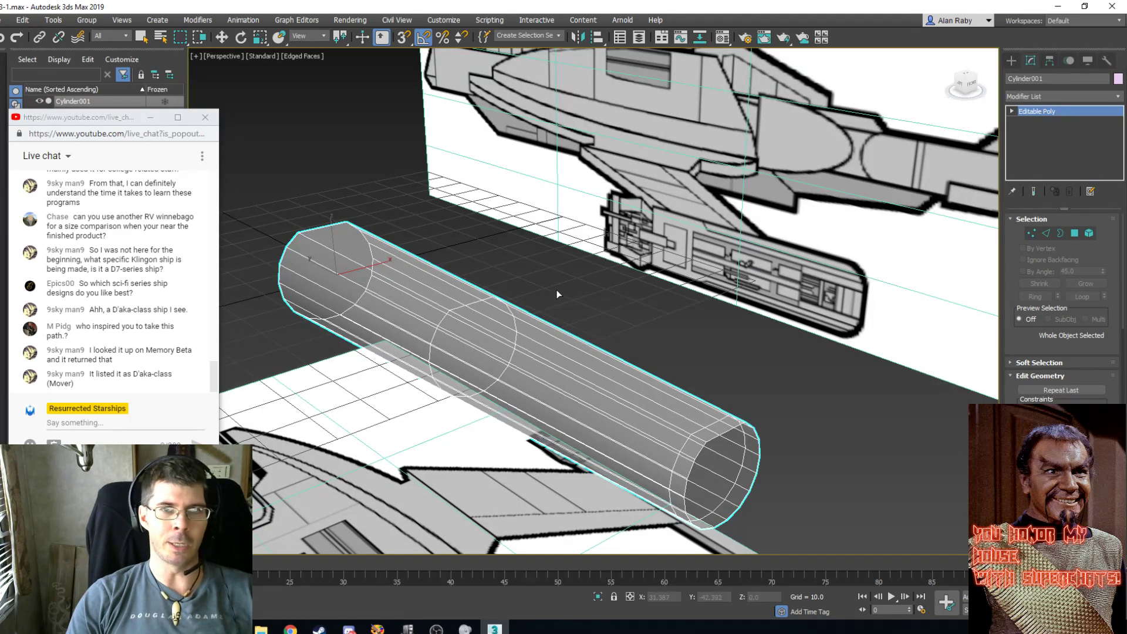
{"action": "middle_click_drag", "start_coordinate": [559, 294], "coordinate": [578, 321], "text": "alt"}
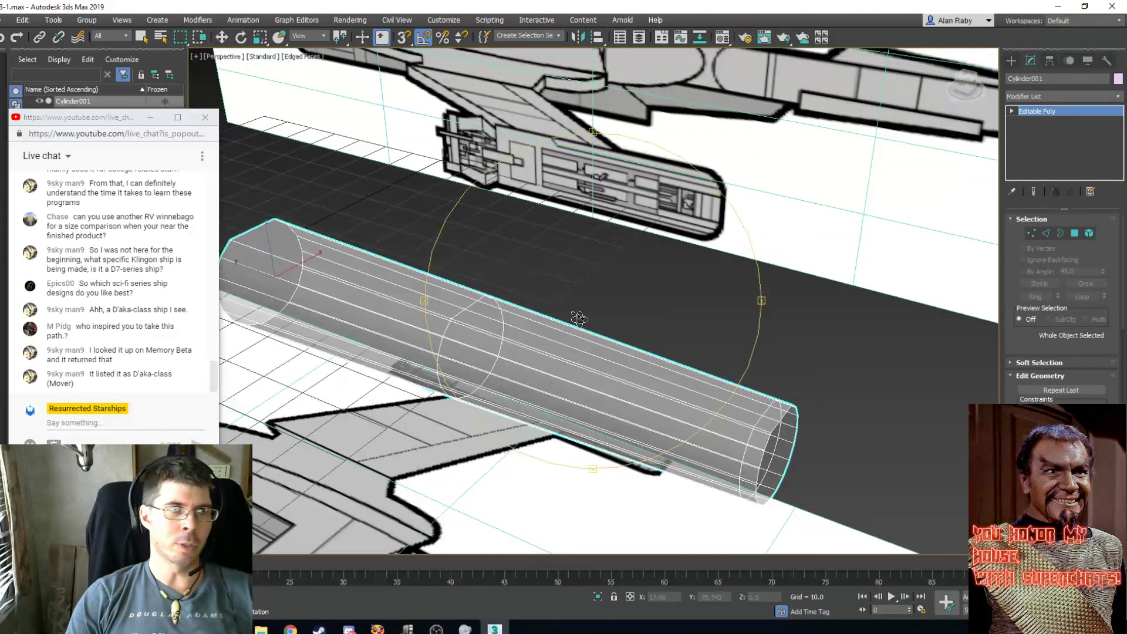
{"action": "left_click", "coordinate": [143, 39]}
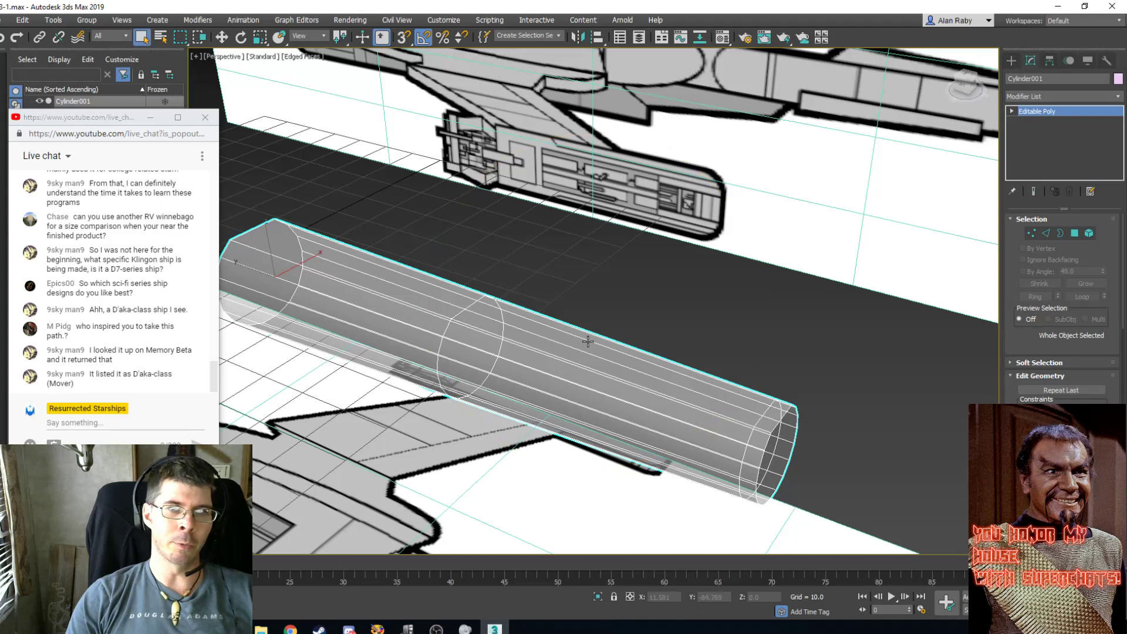
{"action": "left_click", "coordinate": [1075, 234]}
{"action": "left_click", "coordinate": [514, 302]}
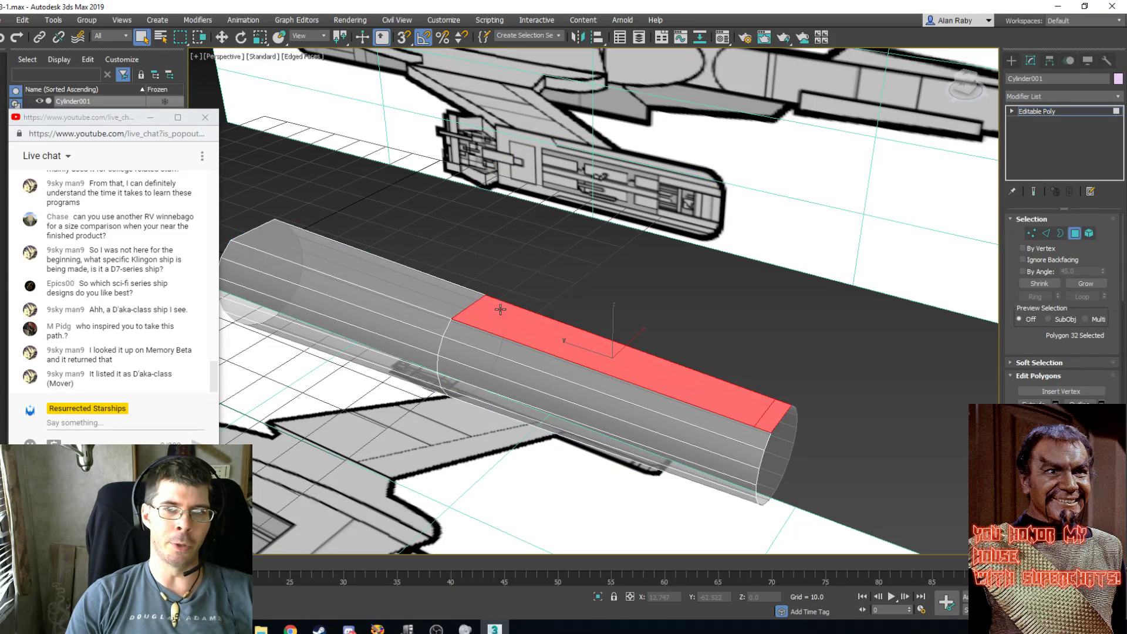
{"action": "left_click", "coordinate": [689, 323]}
{"action": "left_click", "coordinate": [529, 334]}
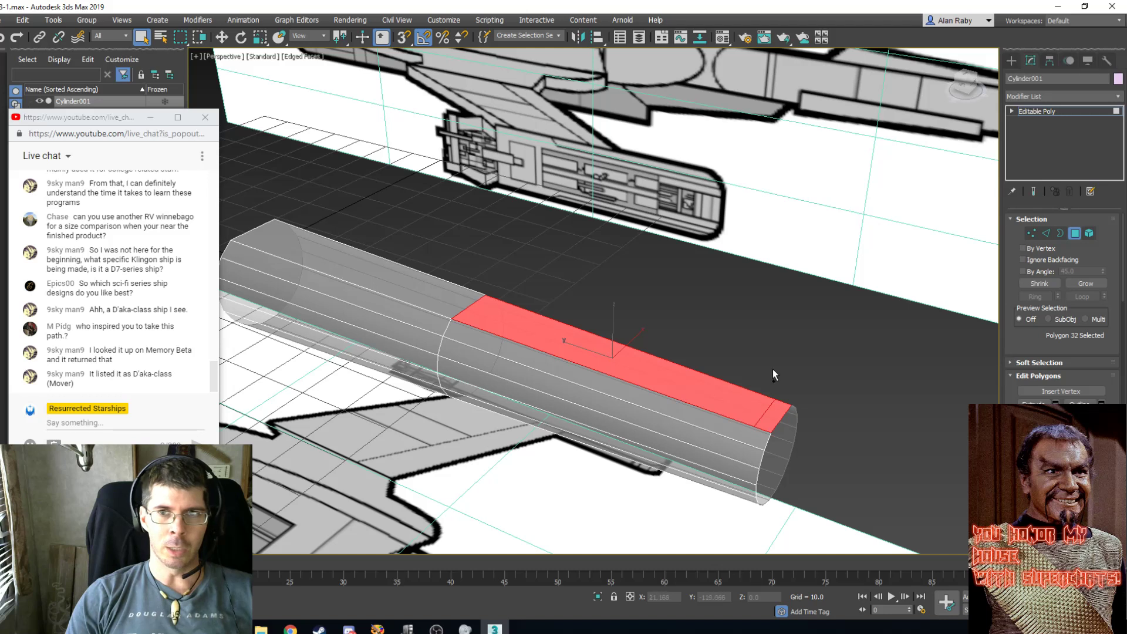
{"action": "left_click", "coordinate": [780, 325]}
{"action": "left_click", "coordinate": [766, 419]}
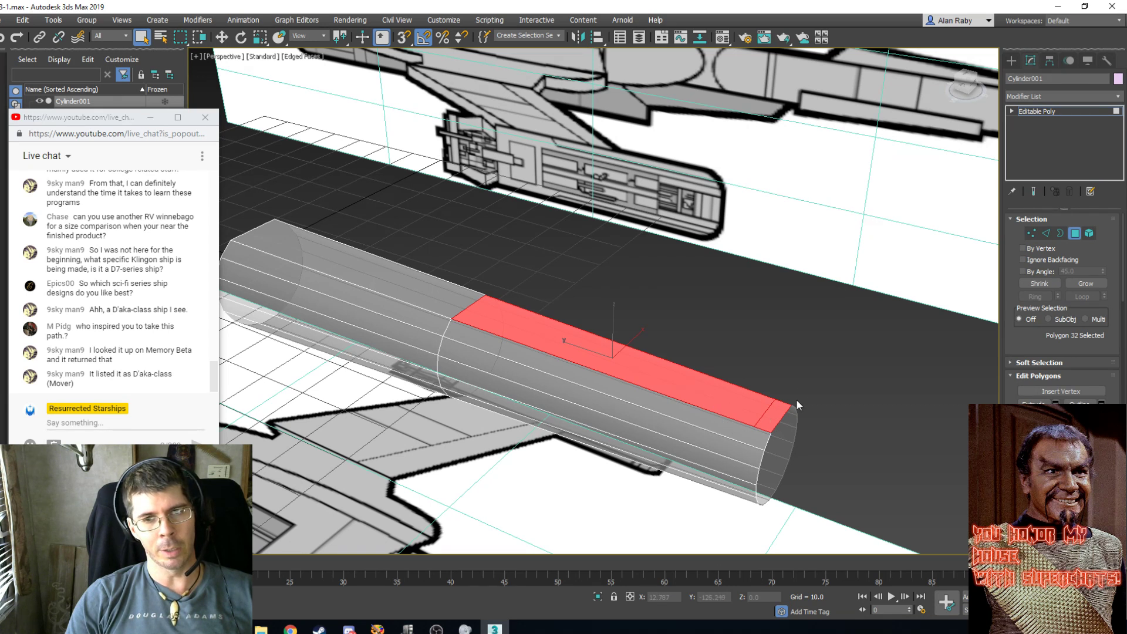
{"action": "left_click", "coordinate": [785, 382]}
{"action": "left_click", "coordinate": [742, 405]}
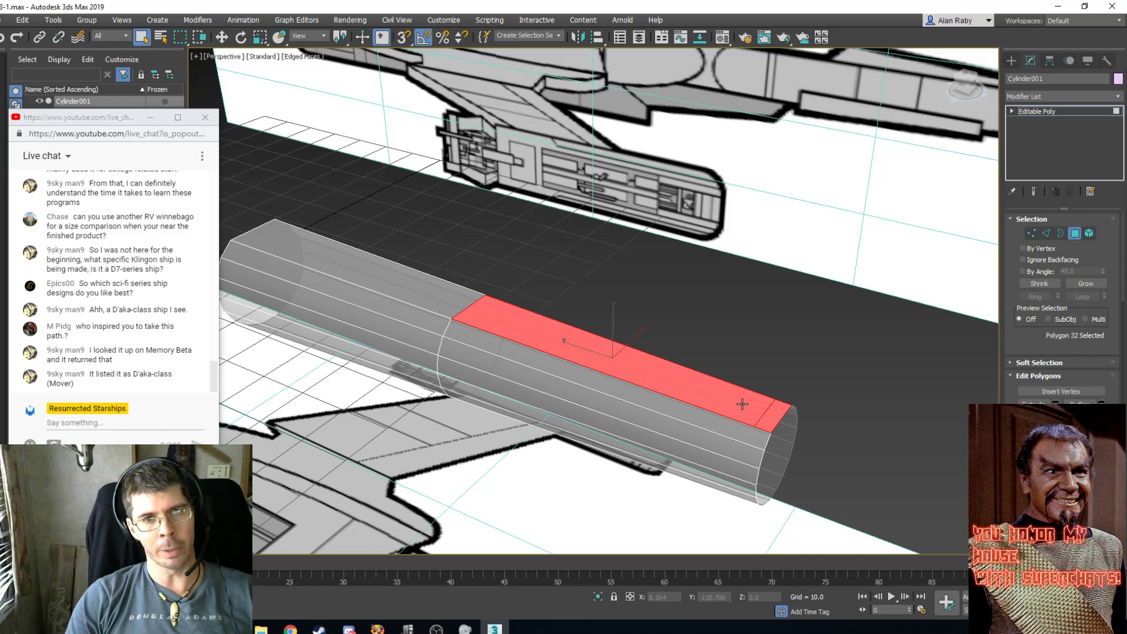
{"action": "key", "text": "l"}
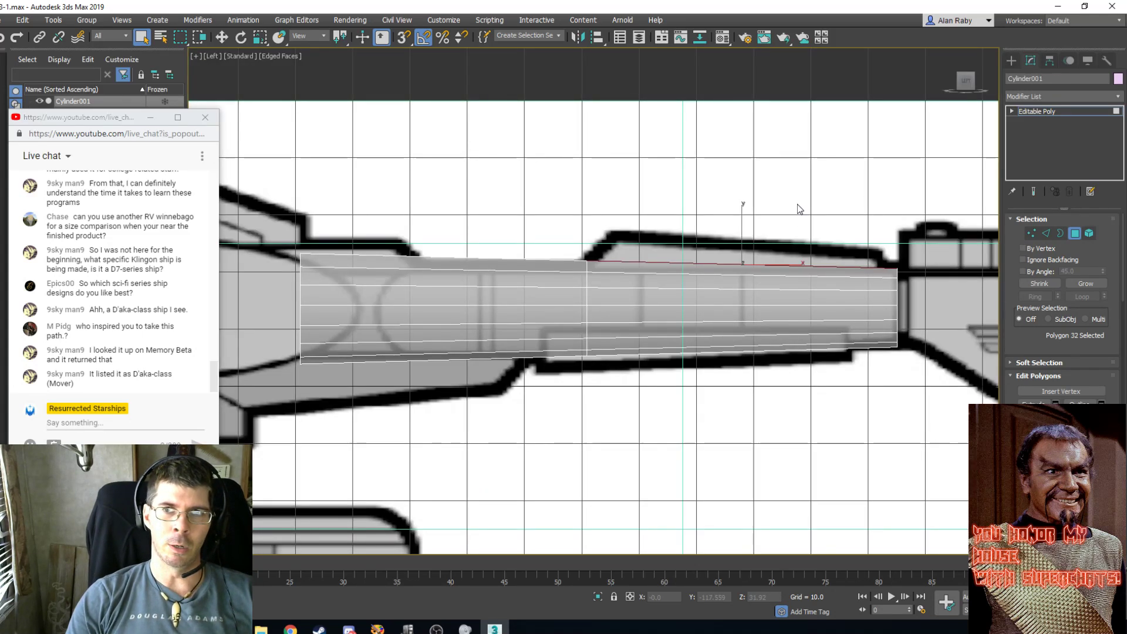
{"action": "left_click_drag", "start_coordinate": [797, 204], "coordinate": [738, 405]}
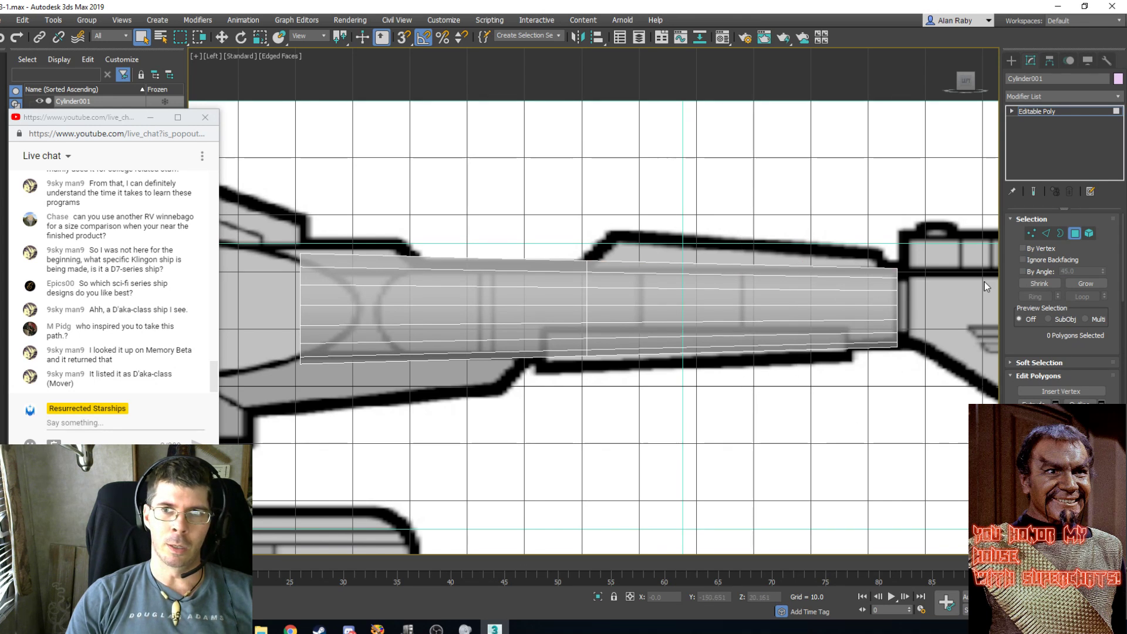
{"action": "left_click", "coordinate": [1075, 235]}
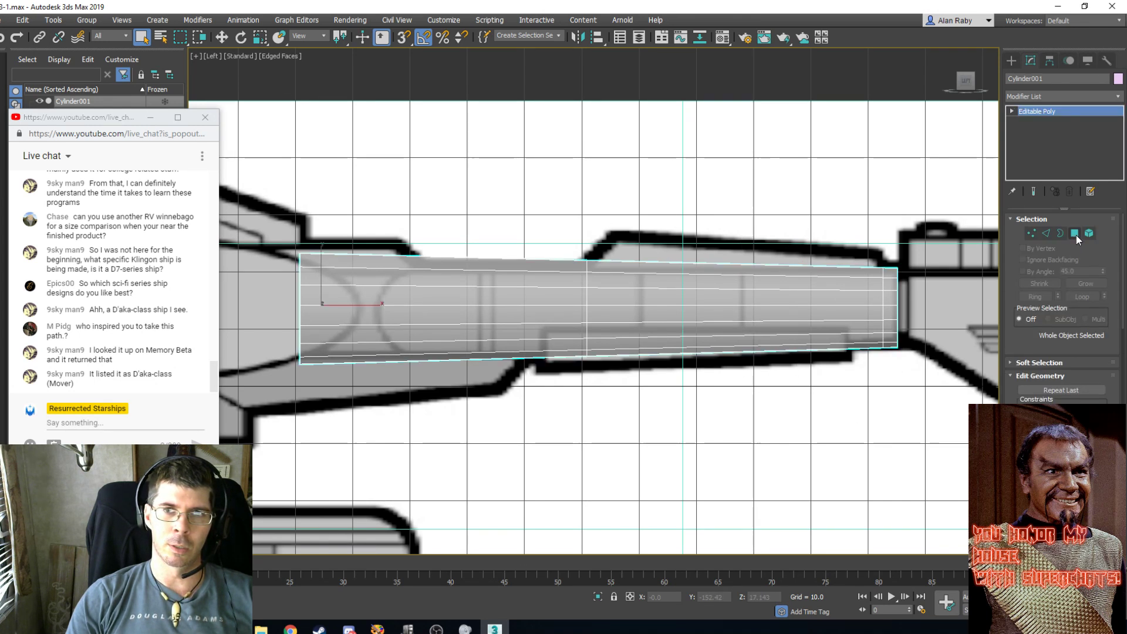
{"action": "left_click", "coordinate": [1076, 234]}
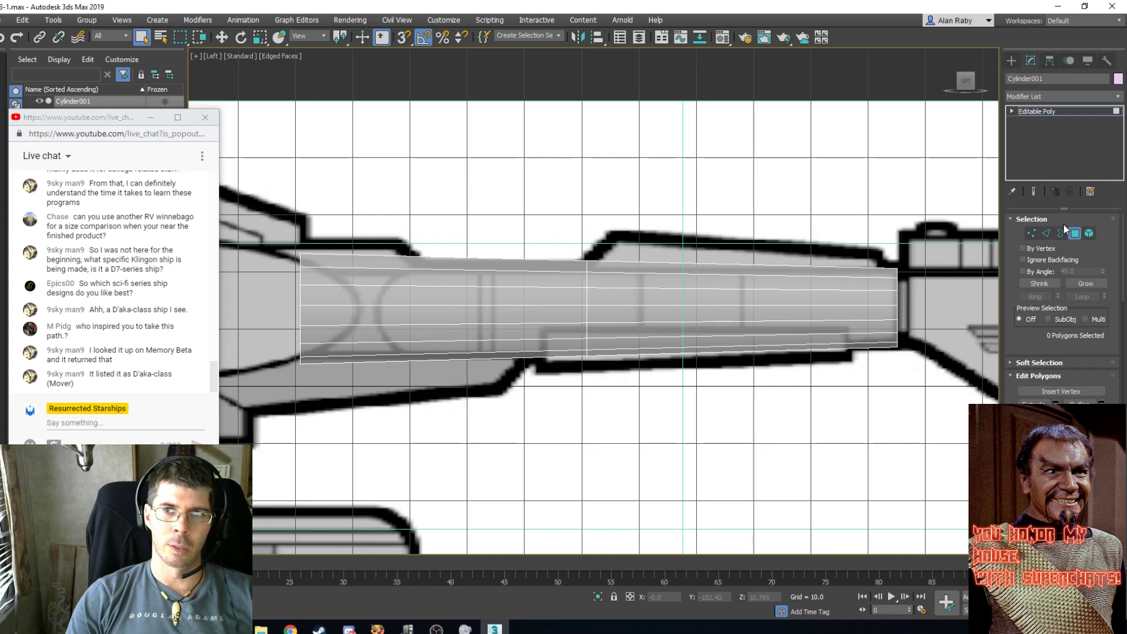
{"action": "left_click", "coordinate": [1074, 234]}
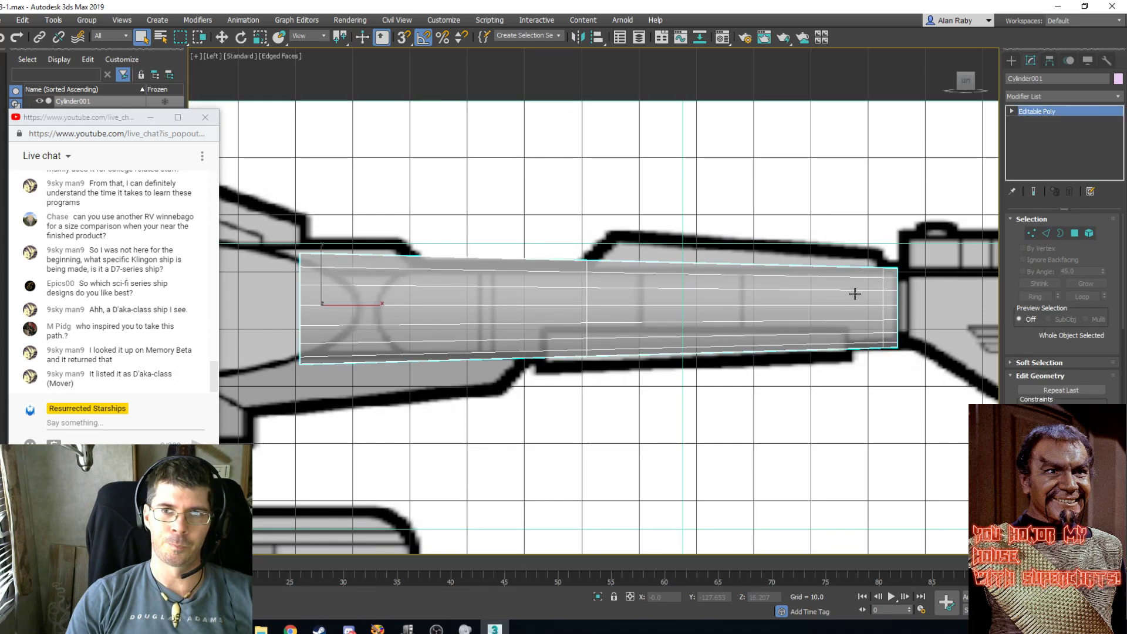
{"action": "left_click", "coordinate": [1071, 234]}
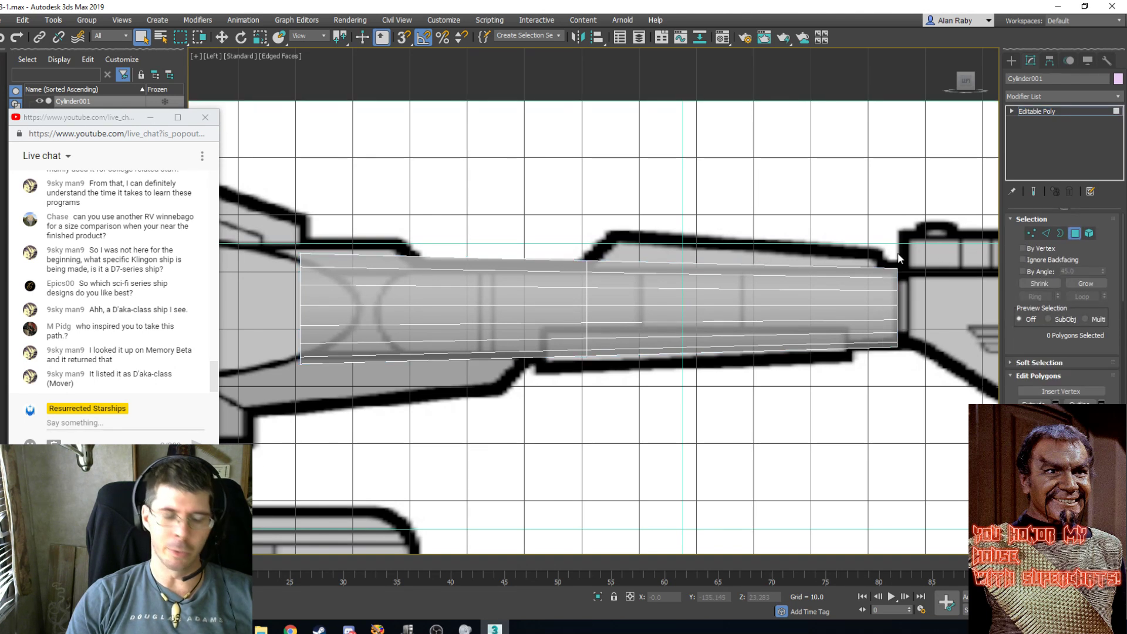
{"action": "left_click", "coordinate": [1077, 233]}
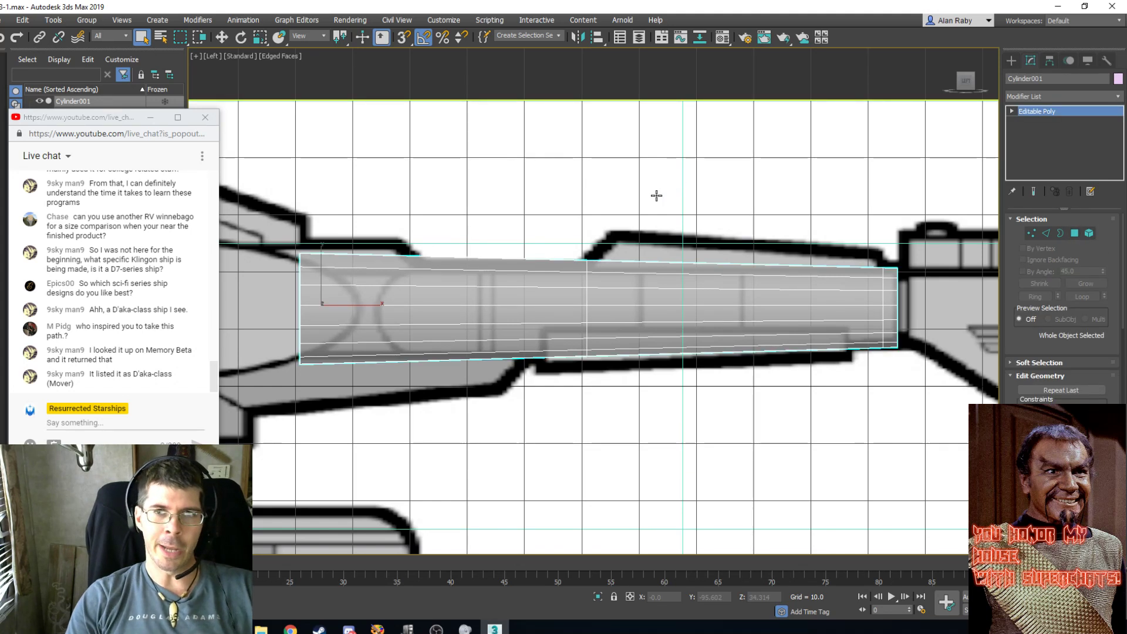
{"action": "key", "text": "p"}
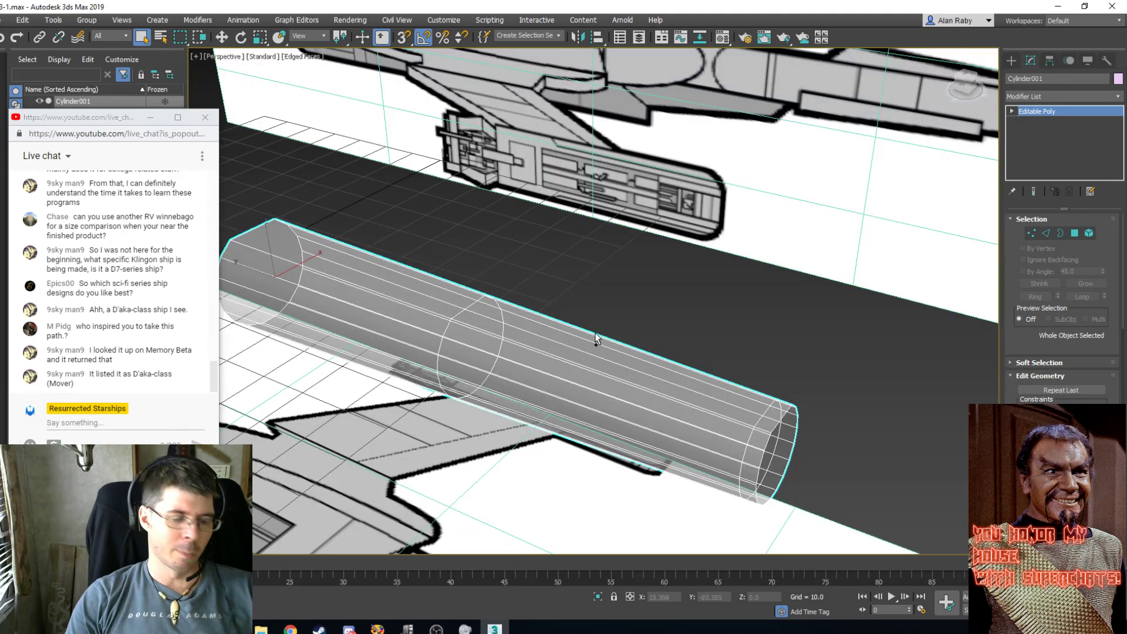
Turn off the see-through display of the neck cylinder so its surface shows solid in Perspective.
{"action": "middle_click_drag", "start_coordinate": [551, 365], "coordinate": [506, 351], "text": "alt"}
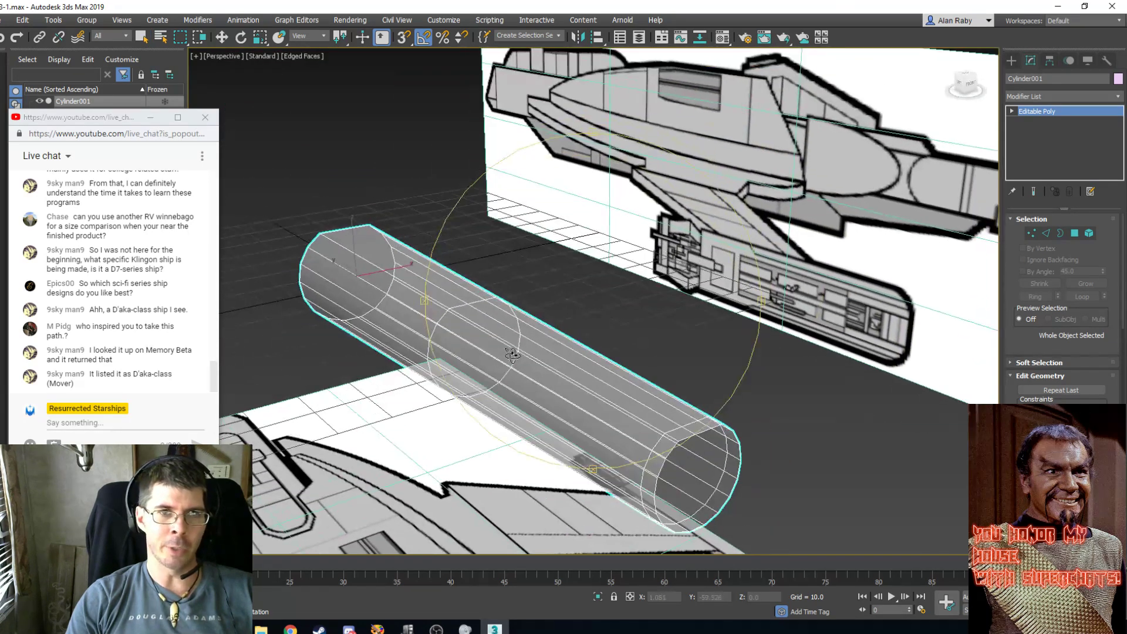
{"action": "key", "text": "alt+x"}
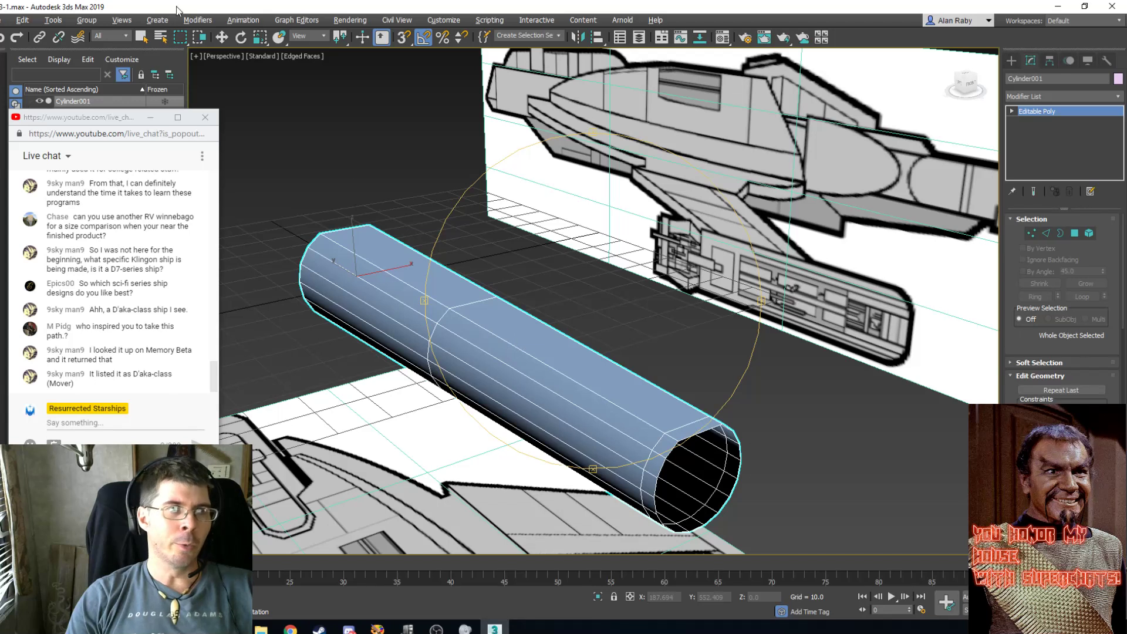
{"action": "left_click", "coordinate": [140, 37]}
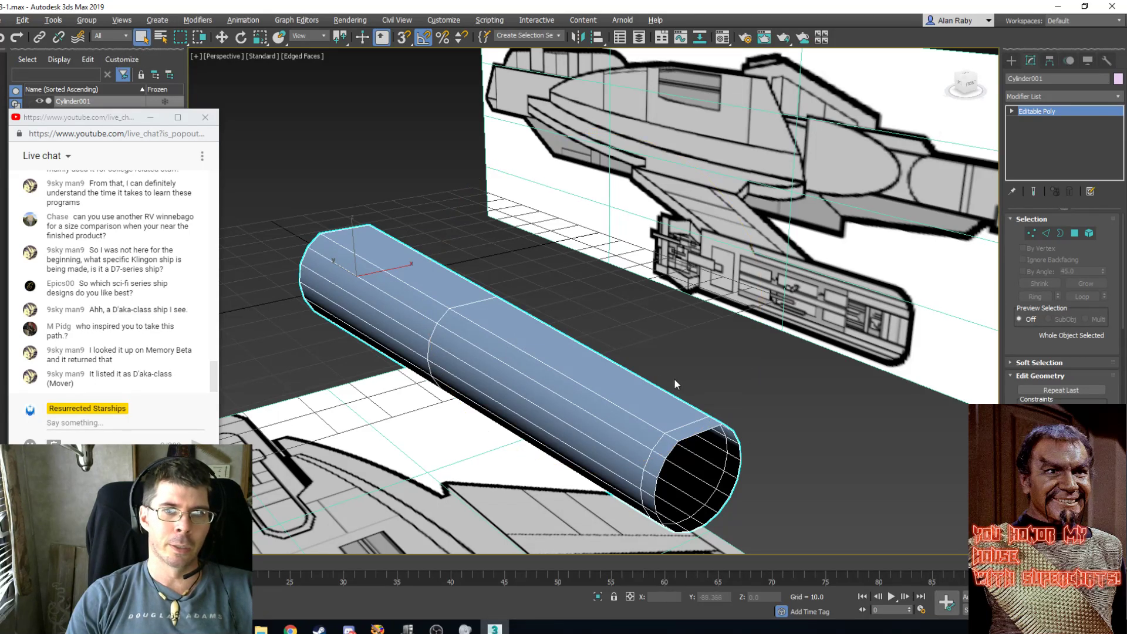
Select the neck's top polygon ahead of the mid-neck slice and check its extent in the Left view, then clear the selection.
{"action": "key", "text": "4"}
{"action": "left_click", "coordinate": [615, 385]}
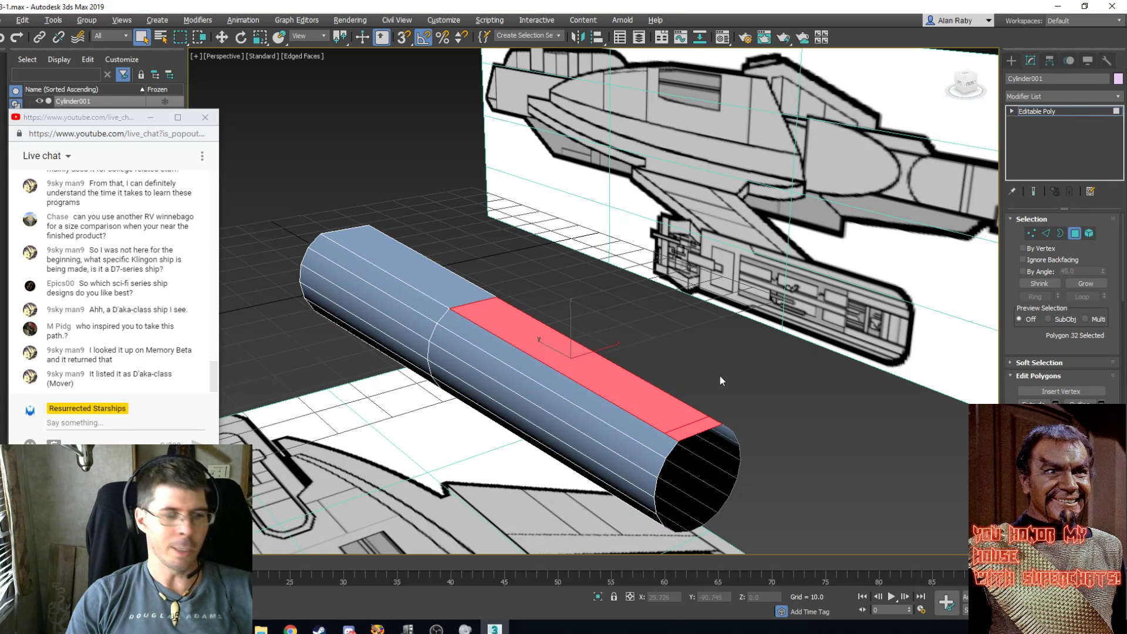
{"action": "key", "text": "l"}
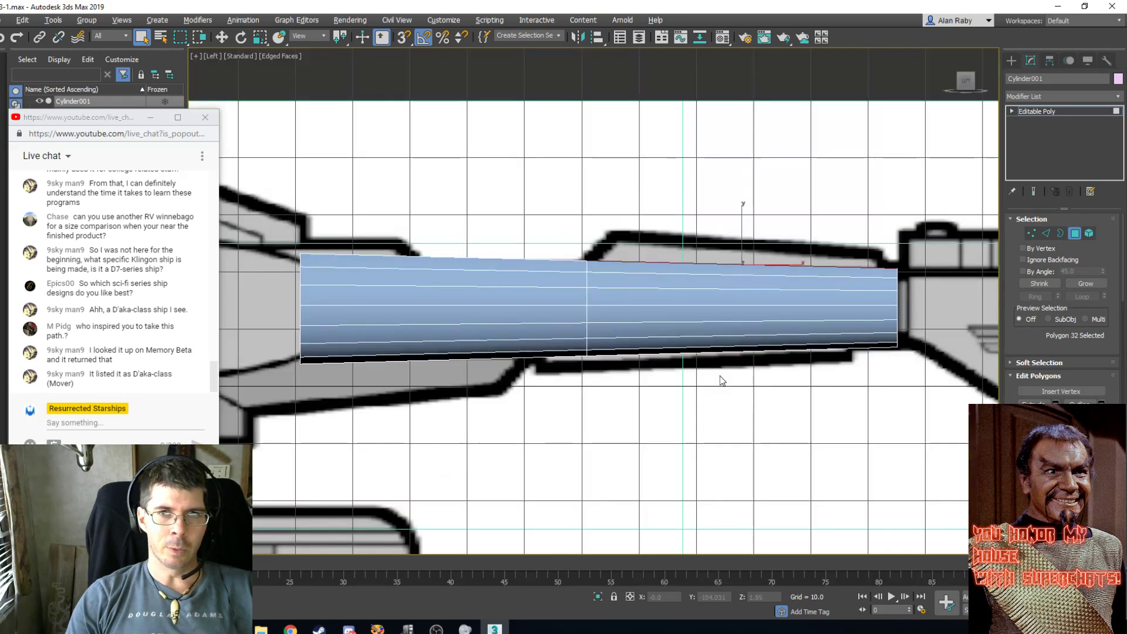
{"action": "key", "text": "p"}
{"action": "left_click", "coordinate": [854, 242]}
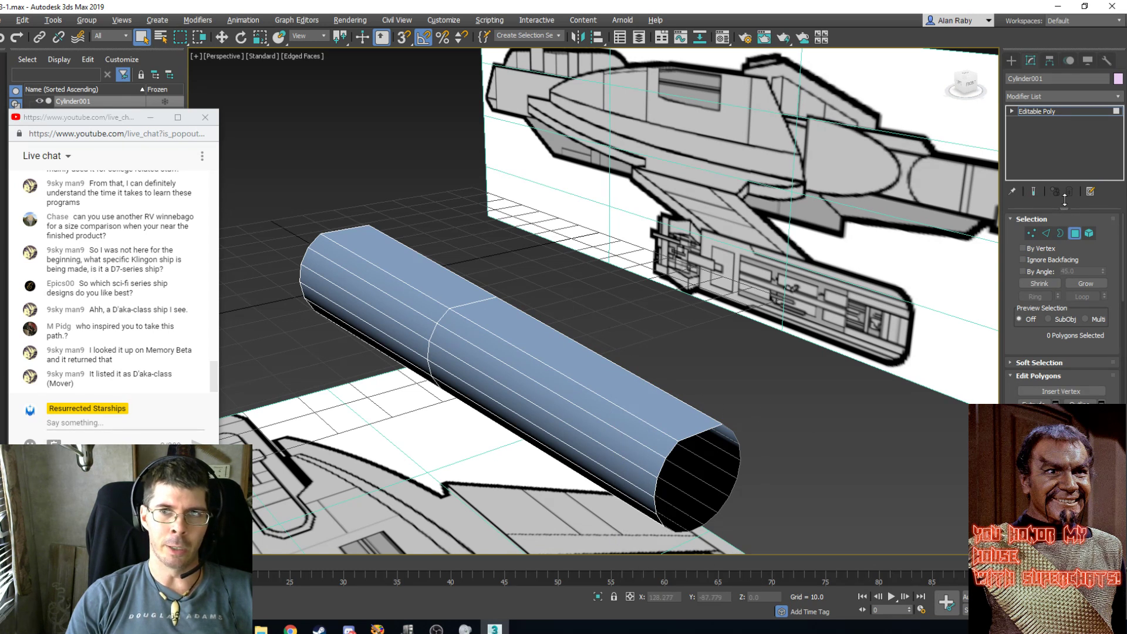
Compare the front-end slice inside and outside polygon editing, deselecting and reselecting the neck cylinder.
{"action": "left_click", "coordinate": [1073, 234]}
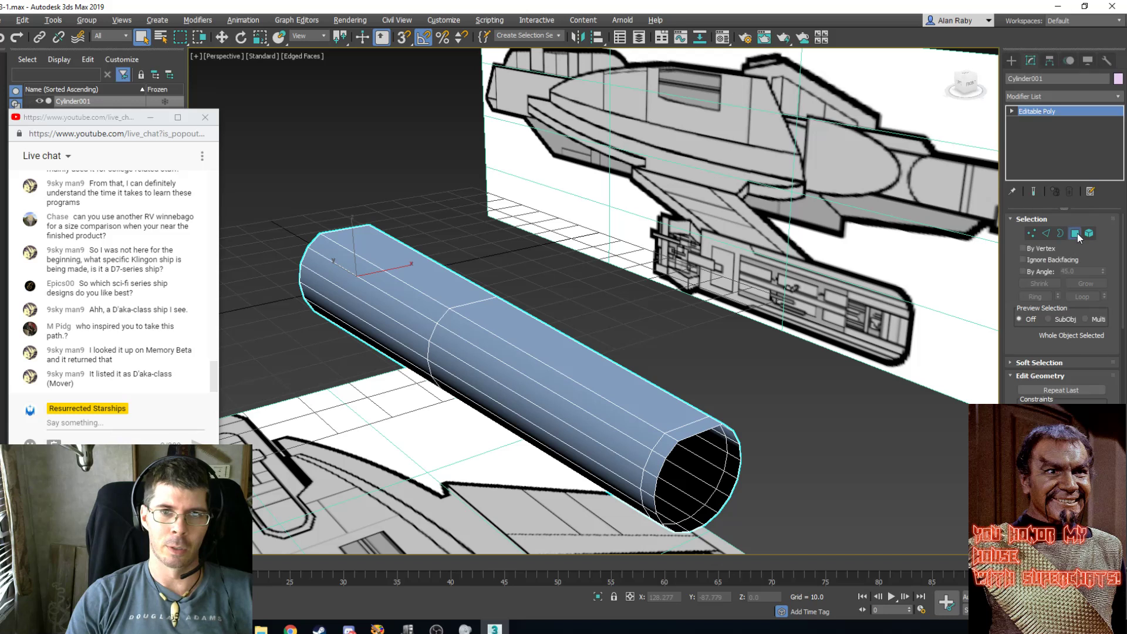
{"action": "left_click", "coordinate": [1075, 233]}
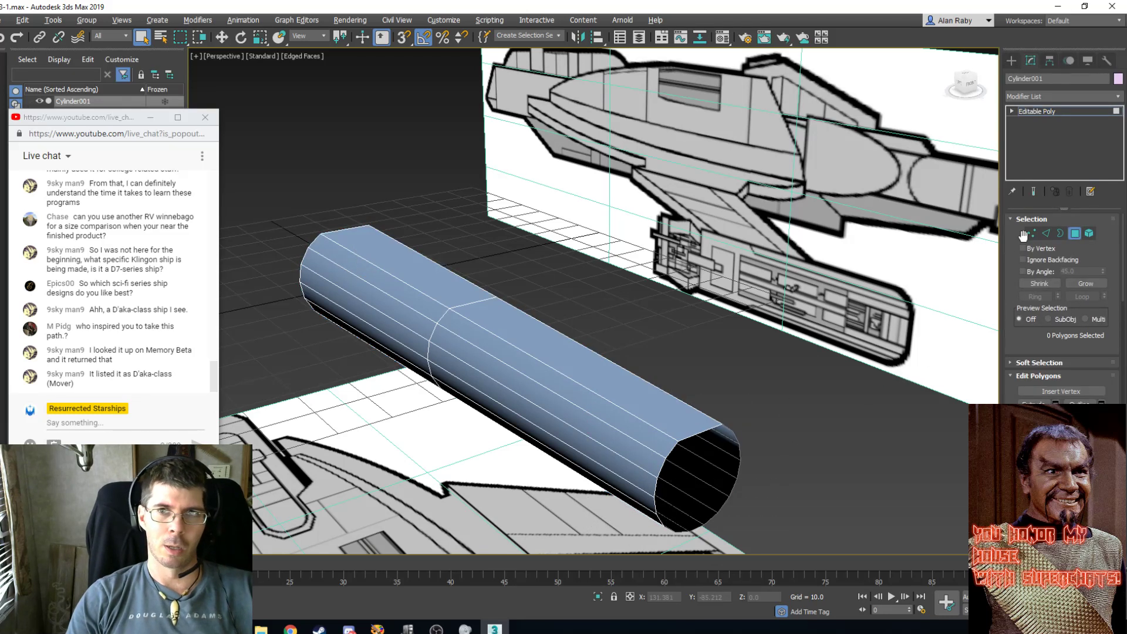
{"action": "left_click", "coordinate": [1079, 232]}
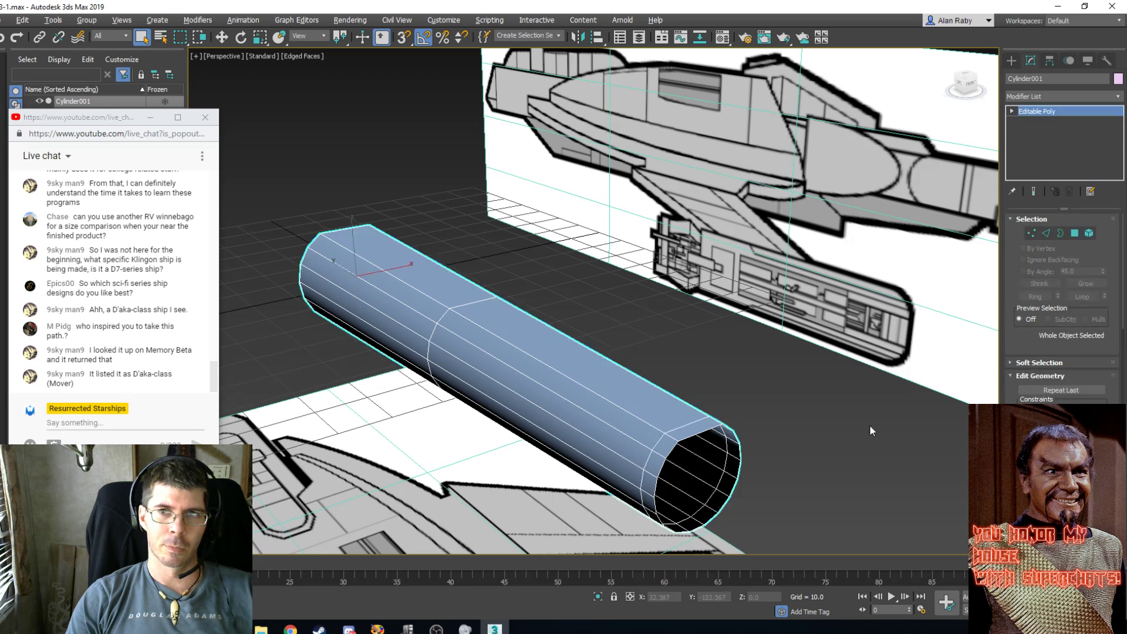
{"action": "left_click", "coordinate": [848, 394]}
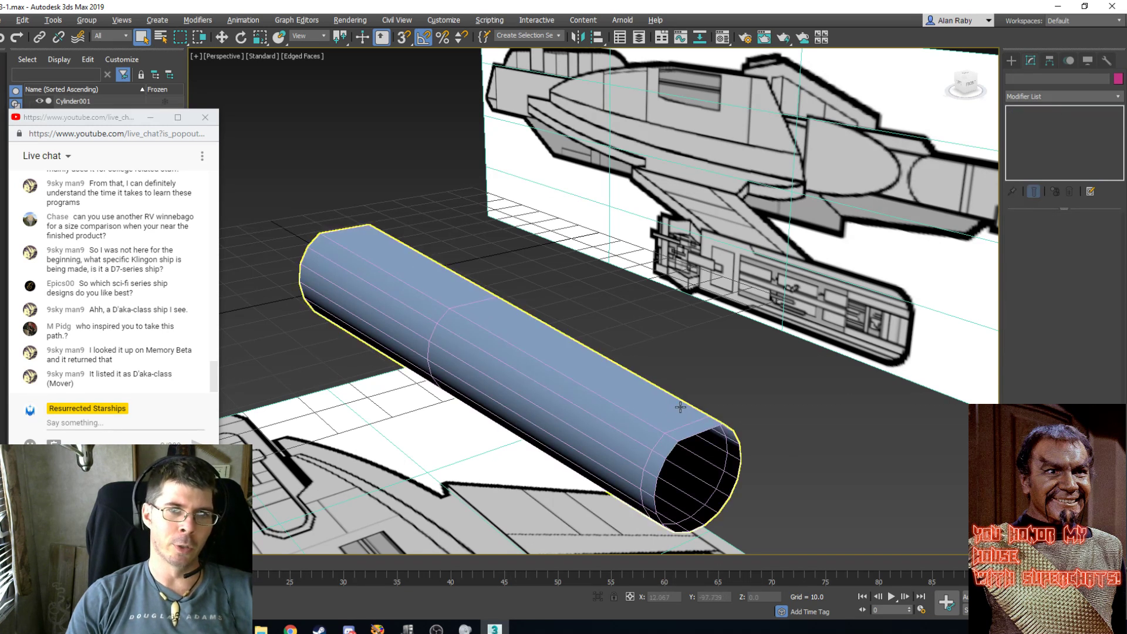
{"action": "left_click", "coordinate": [609, 391]}
{"action": "left_click", "coordinate": [780, 355]}
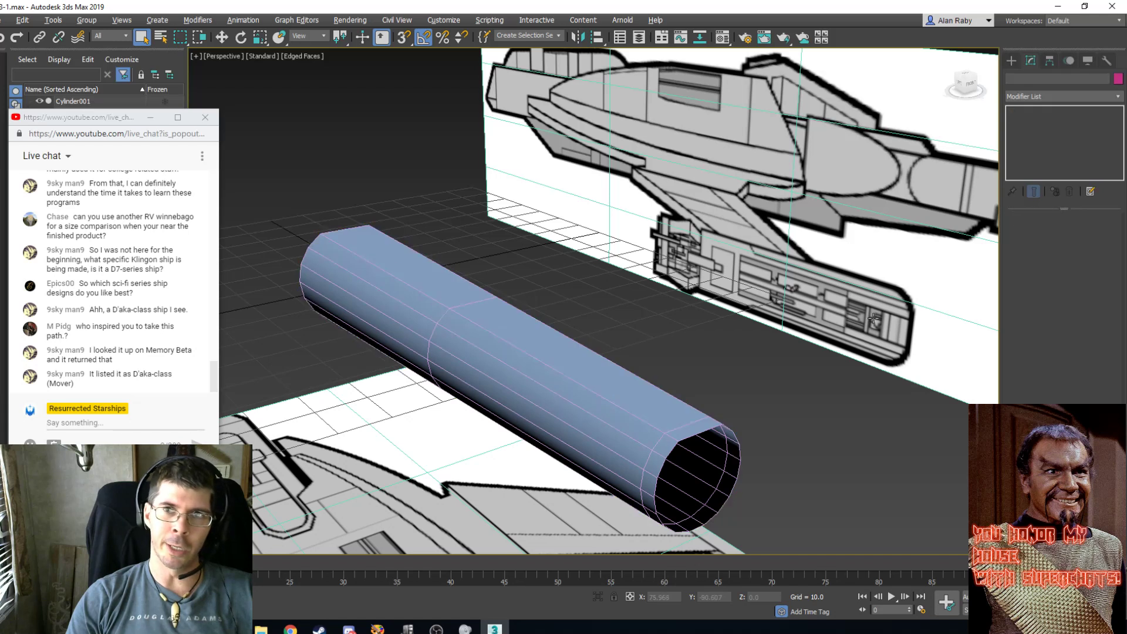
{"action": "left_click", "coordinate": [648, 429]}
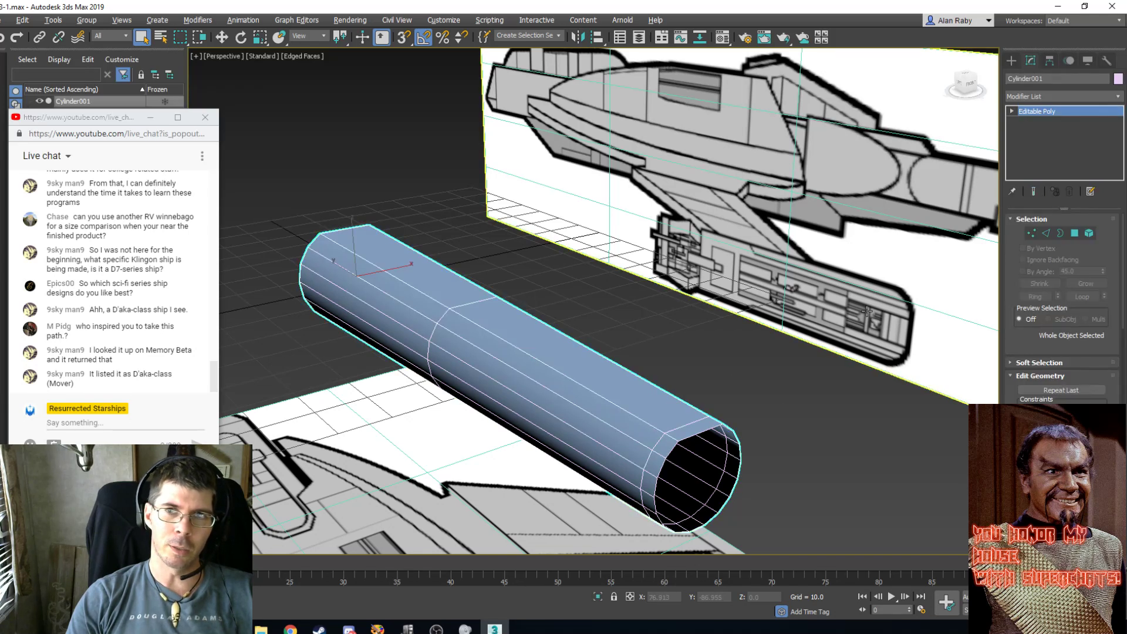
{"action": "left_click", "coordinate": [1075, 233]}
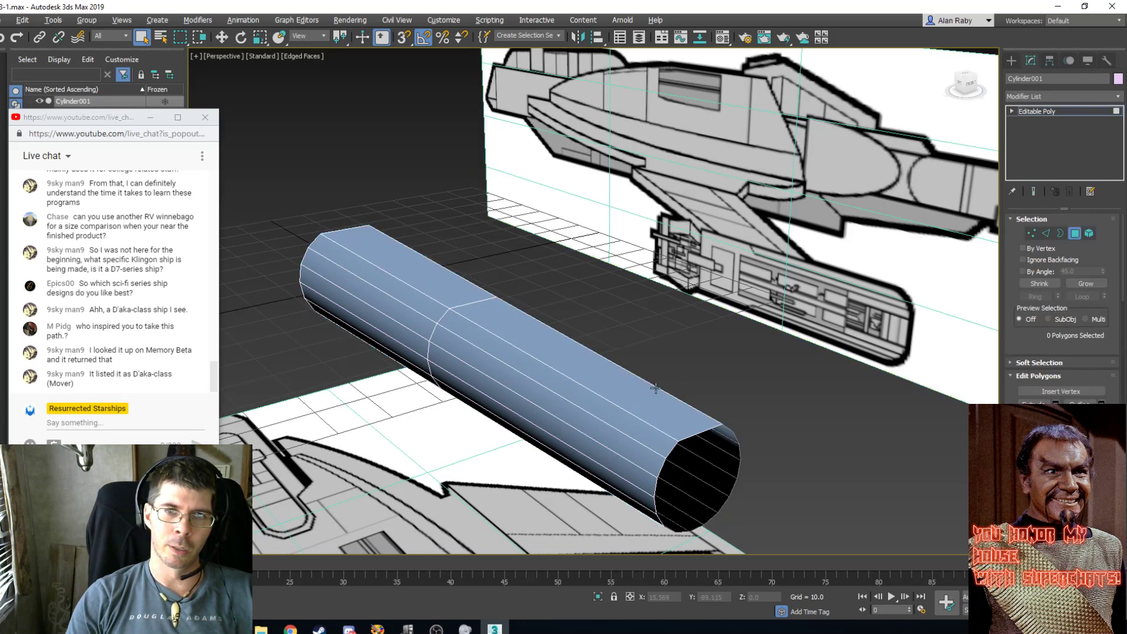
{"action": "left_click", "coordinate": [1074, 233]}
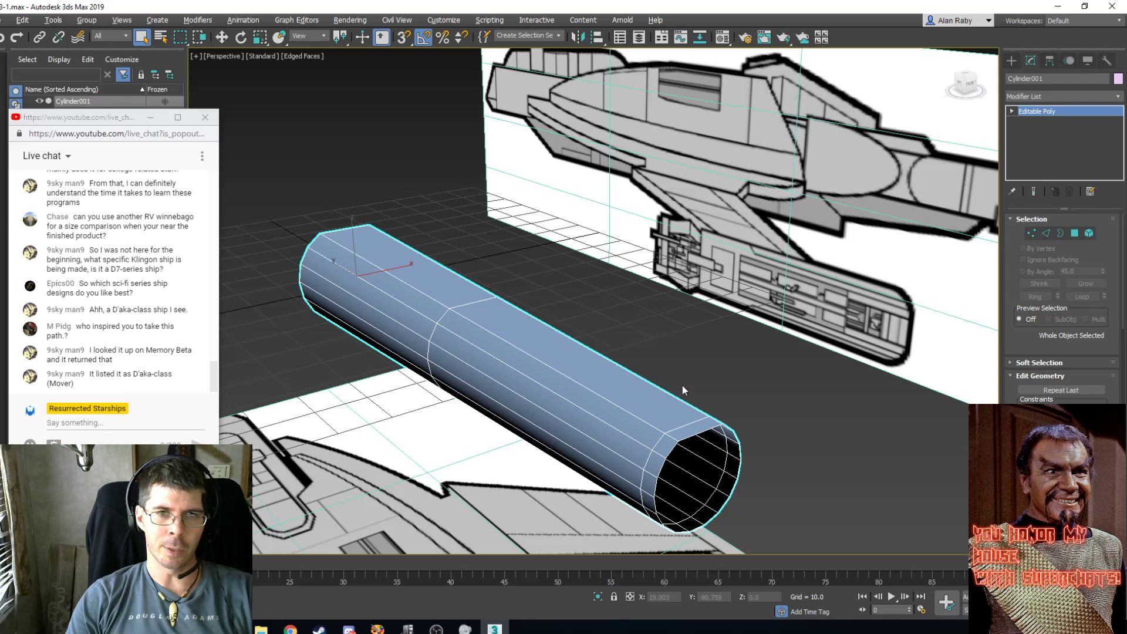
{"action": "key", "text": "Delete"}
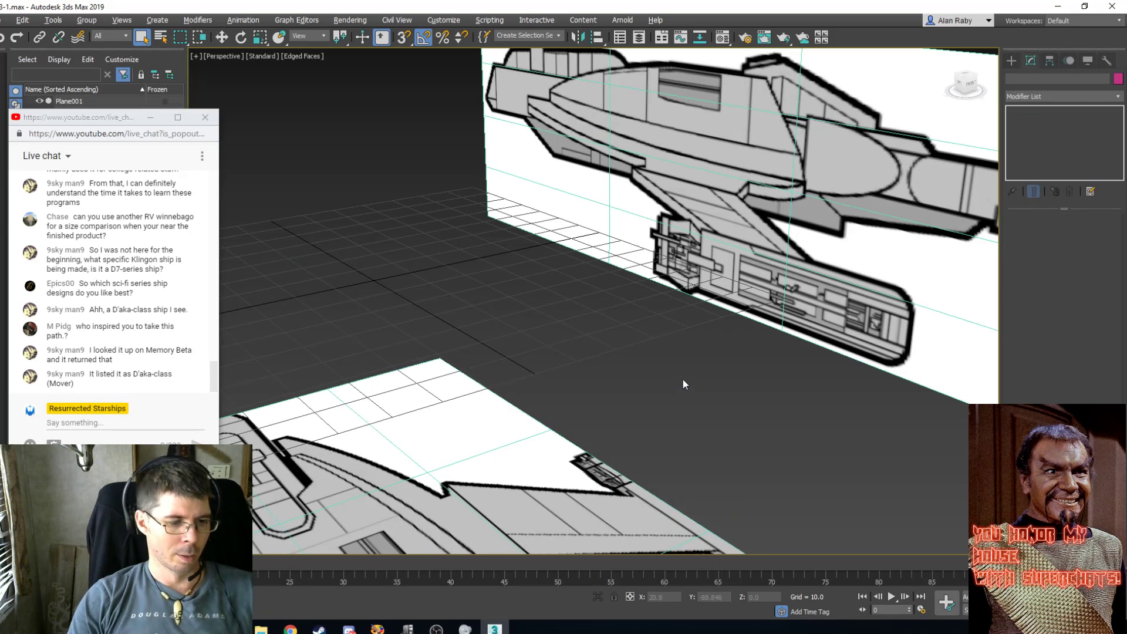
{"action": "key", "text": "ctrl+z"}
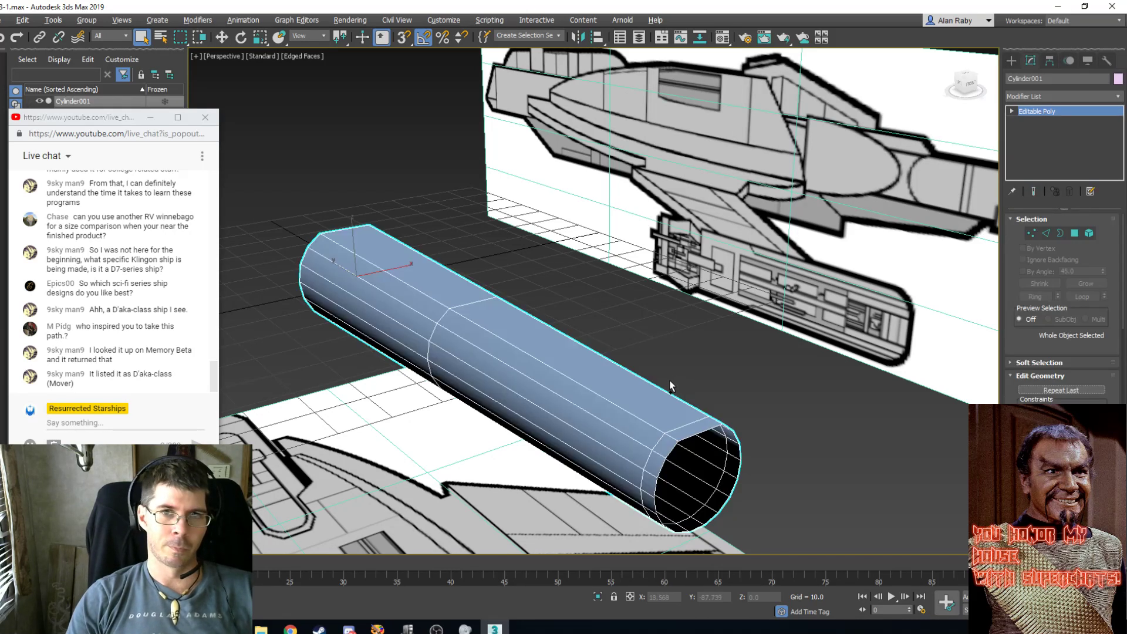
Examine the front-end slice up close in the Left view, with and without polygon editing active.
{"action": "key", "text": "l"}
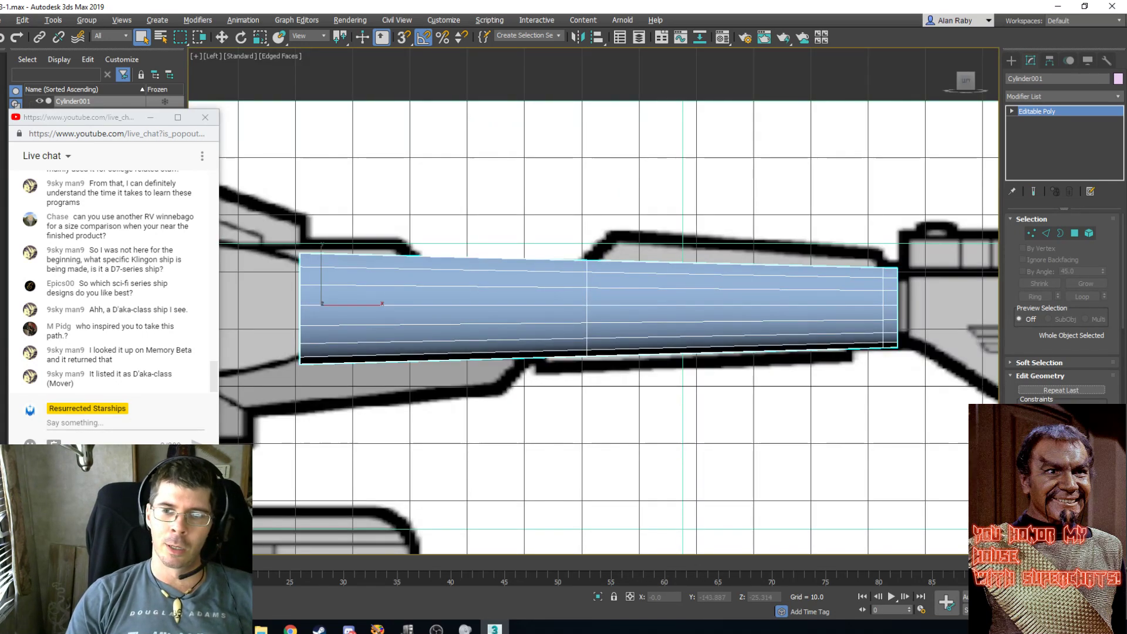
{"action": "middle_click_drag", "start_coordinate": [730, 221], "coordinate": [543, 230]}
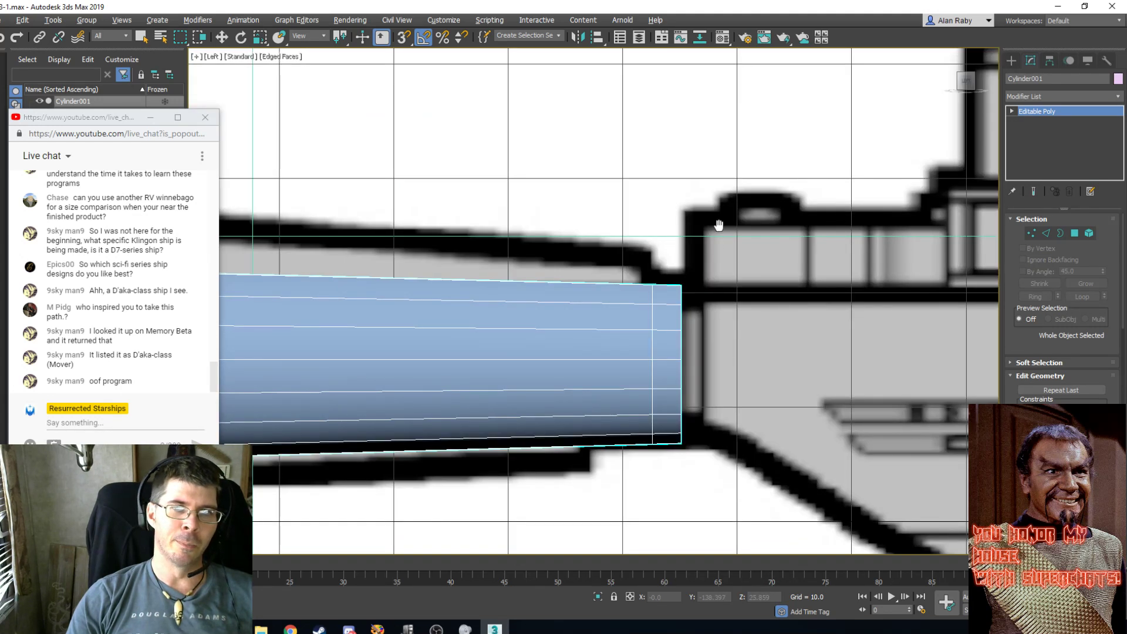
{"action": "scroll", "coordinate": [772, 276], "scroll_direction": "up", "scroll_amount": 3}
{"action": "left_click", "coordinate": [1075, 232]}
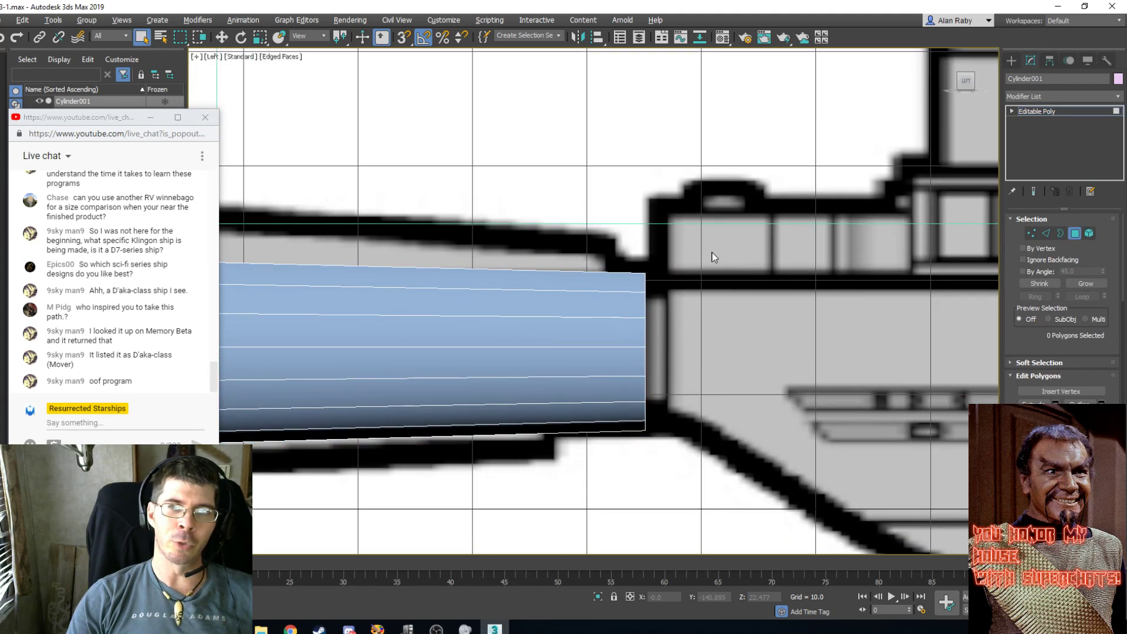
{"action": "left_click", "coordinate": [1076, 236]}
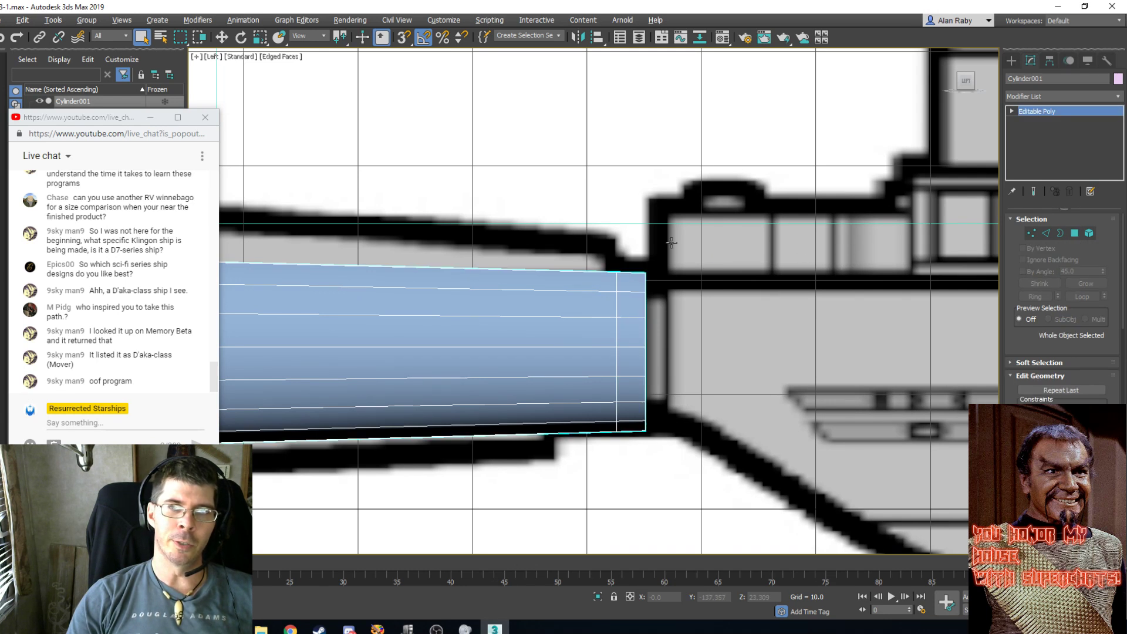
Select the open border at the neck's front end, try to delete it, and undo the attempt.
{"action": "left_click", "coordinate": [1029, 234]}
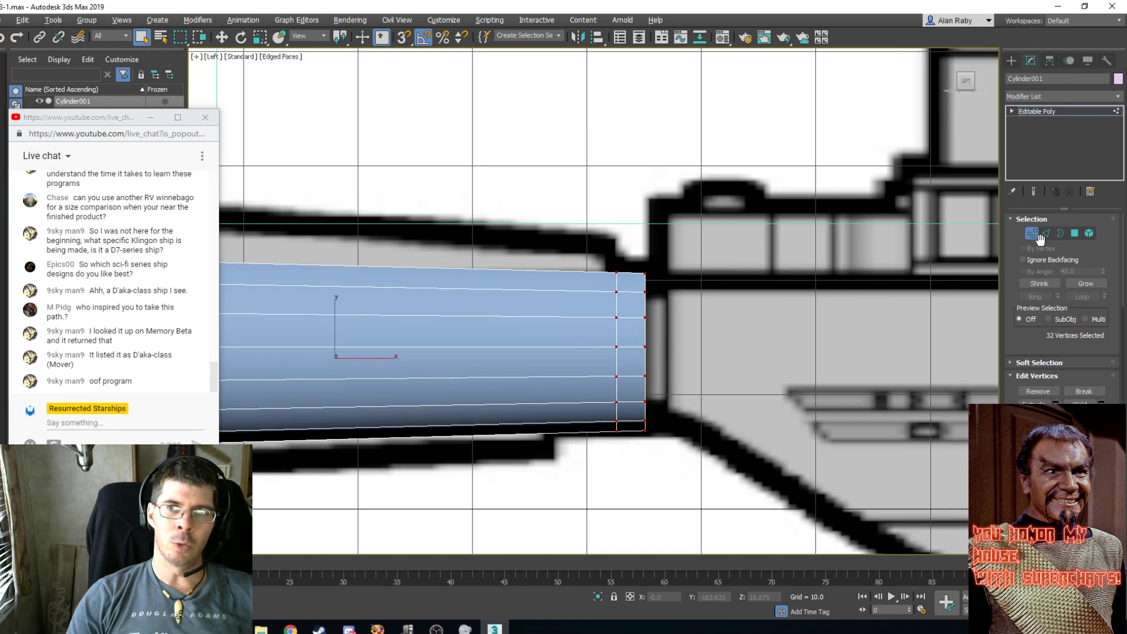
{"action": "left_click", "coordinate": [1053, 232]}
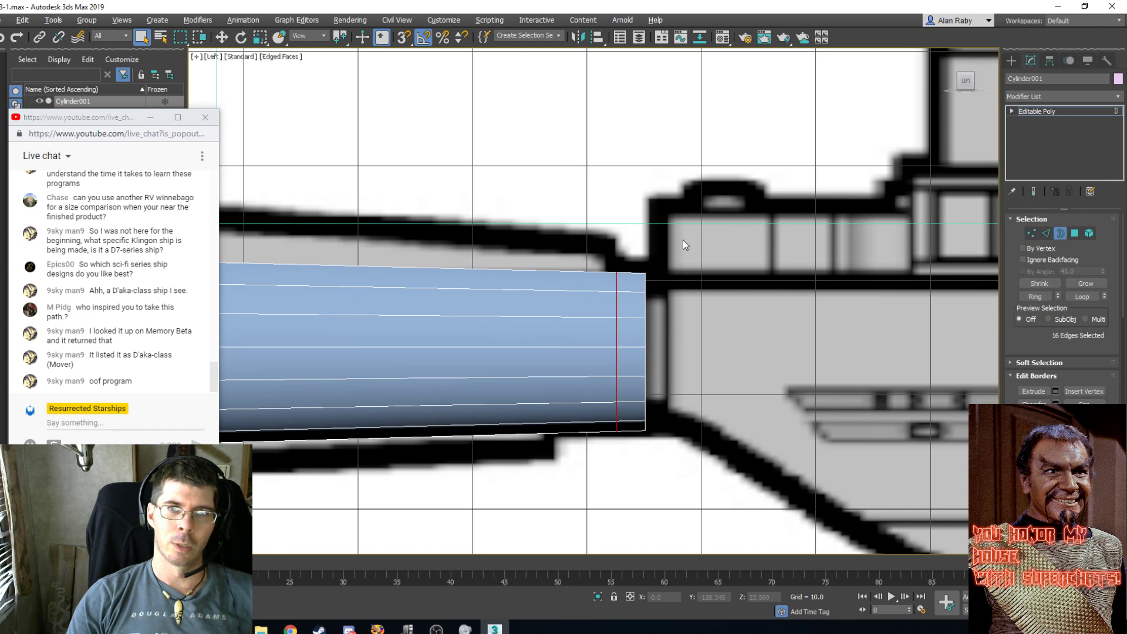
{"action": "left_click_drag", "start_coordinate": [682, 239], "coordinate": [623, 477]}
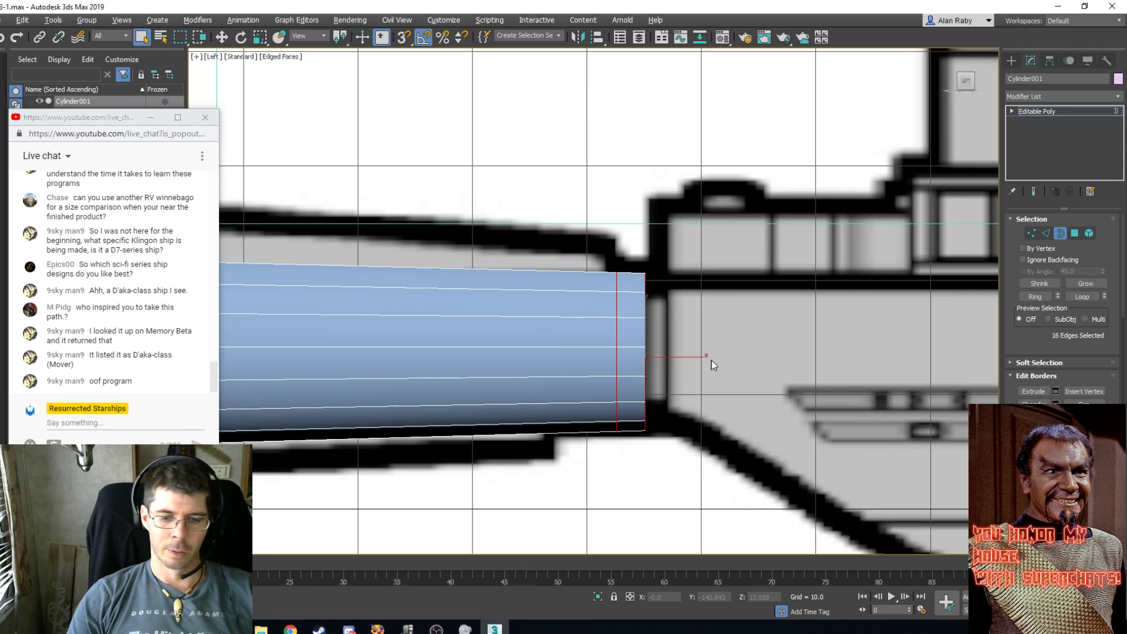
{"action": "key", "text": "Delete"}
{"action": "key", "text": "ctrl+z"}
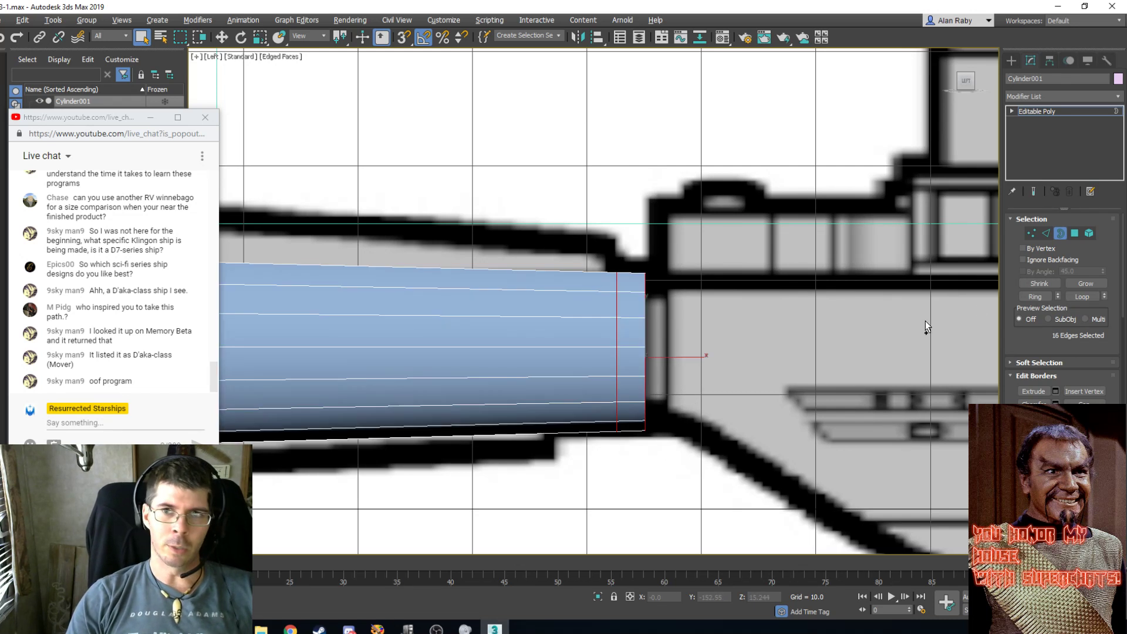
Leave border editing and select the ring of vertices at the neck's front edge to check the slice geometry.
{"action": "left_click", "coordinate": [1060, 233]}
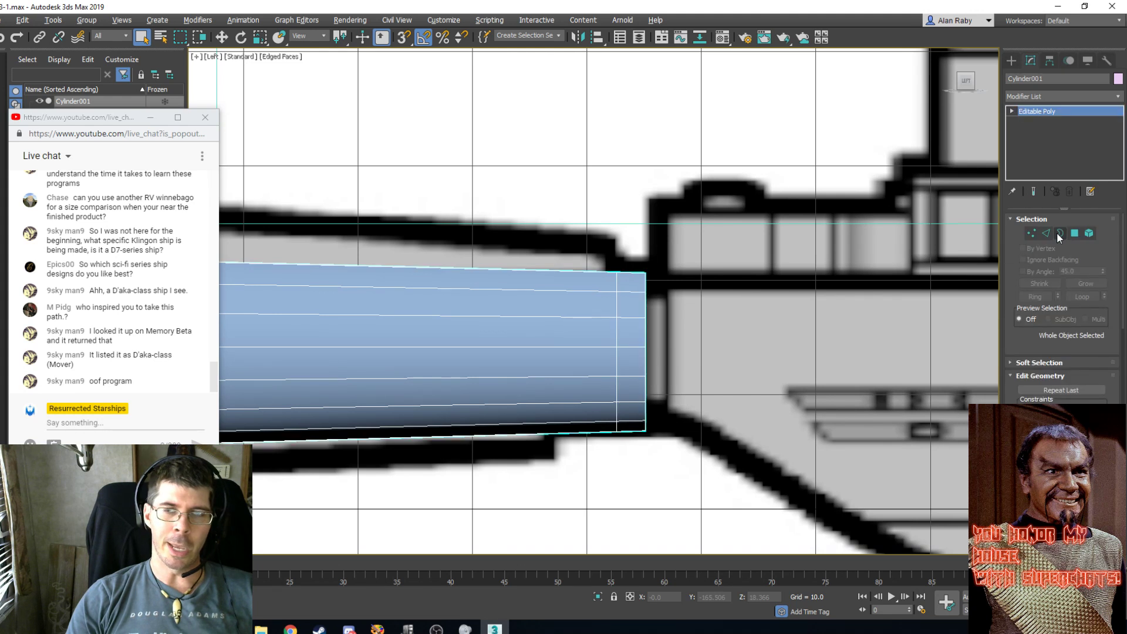
{"action": "left_click", "coordinate": [1031, 233]}
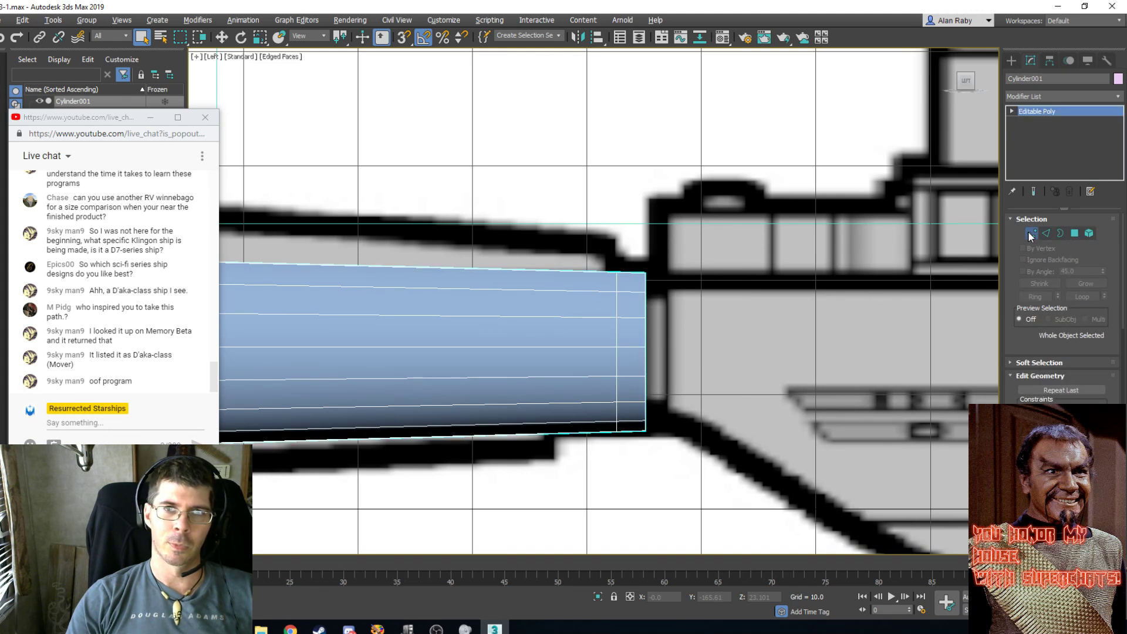
{"action": "left_click_drag", "start_coordinate": [717, 251], "coordinate": [627, 458]}
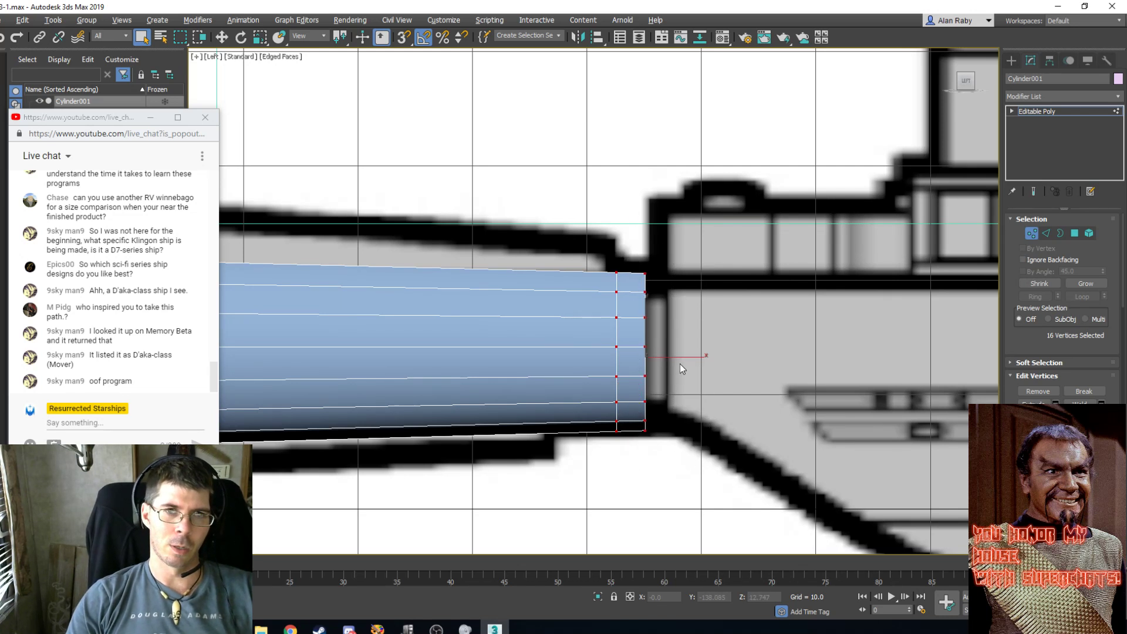
Delete the neck's top polygon between the mid-neck slice and the front end in Perspective.
{"action": "left_click", "coordinate": [1074, 233]}
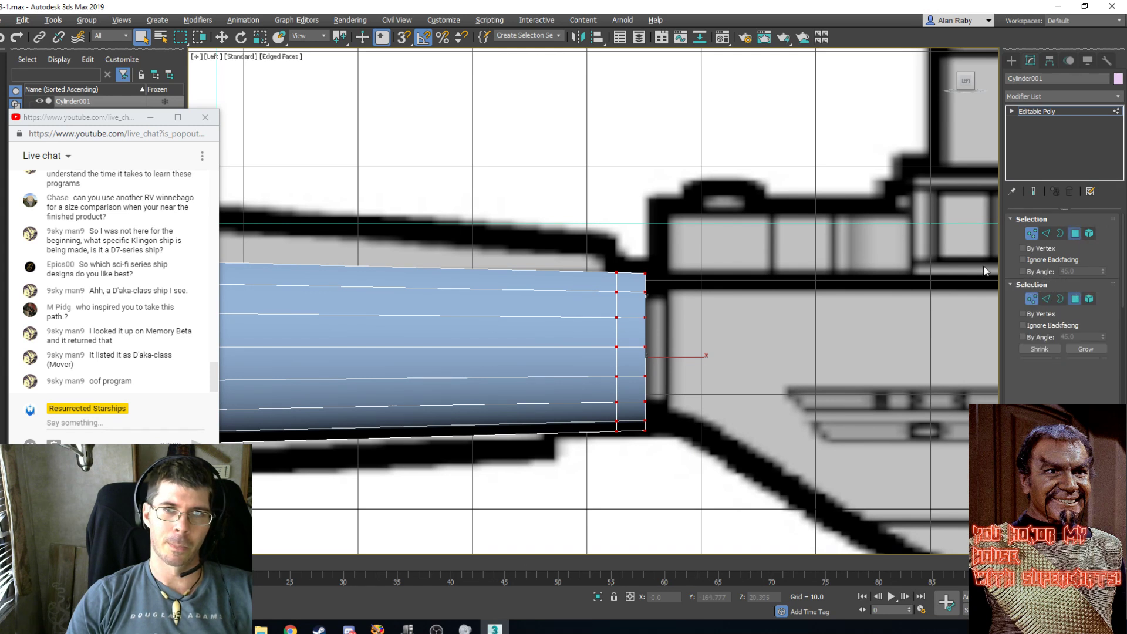
{"action": "key", "text": "p"}
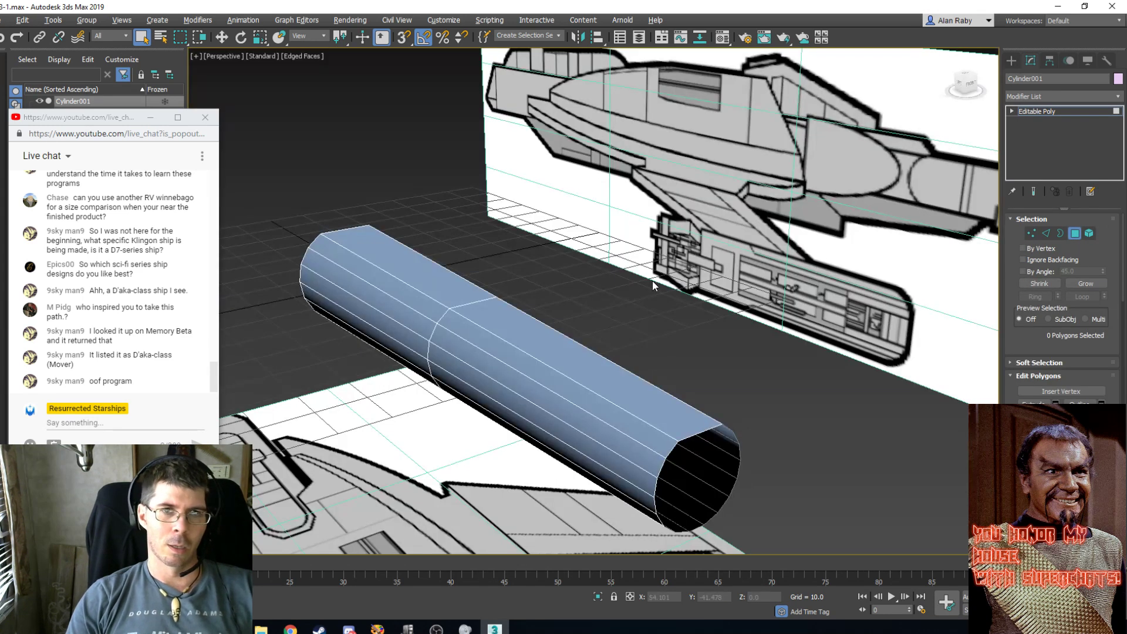
{"action": "left_click", "coordinate": [608, 375]}
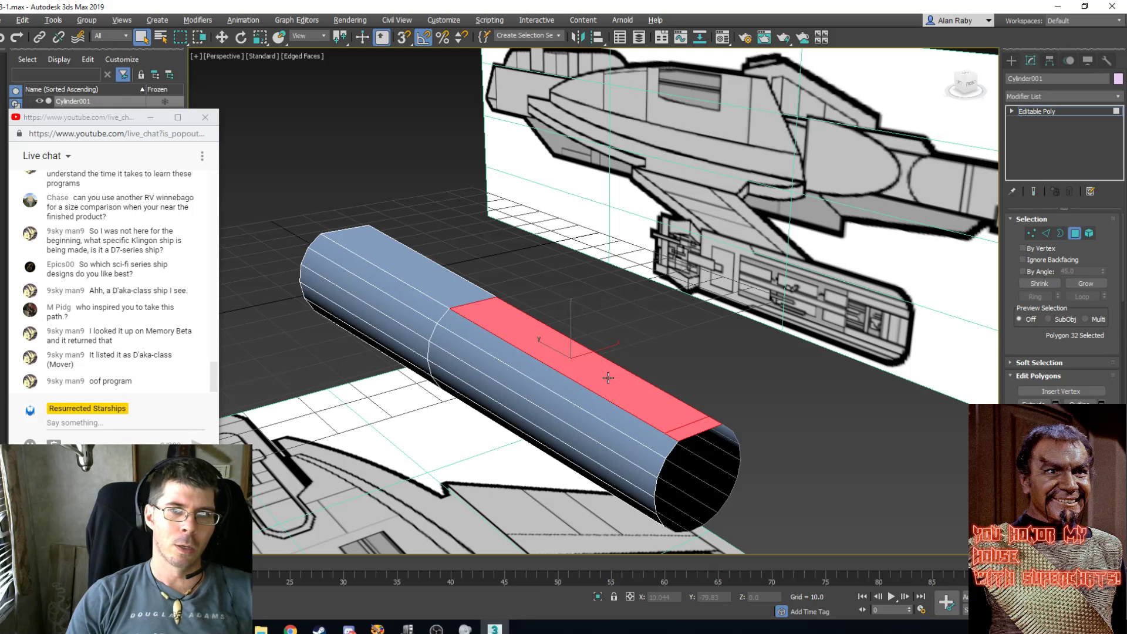
{"action": "key", "text": "Delete"}
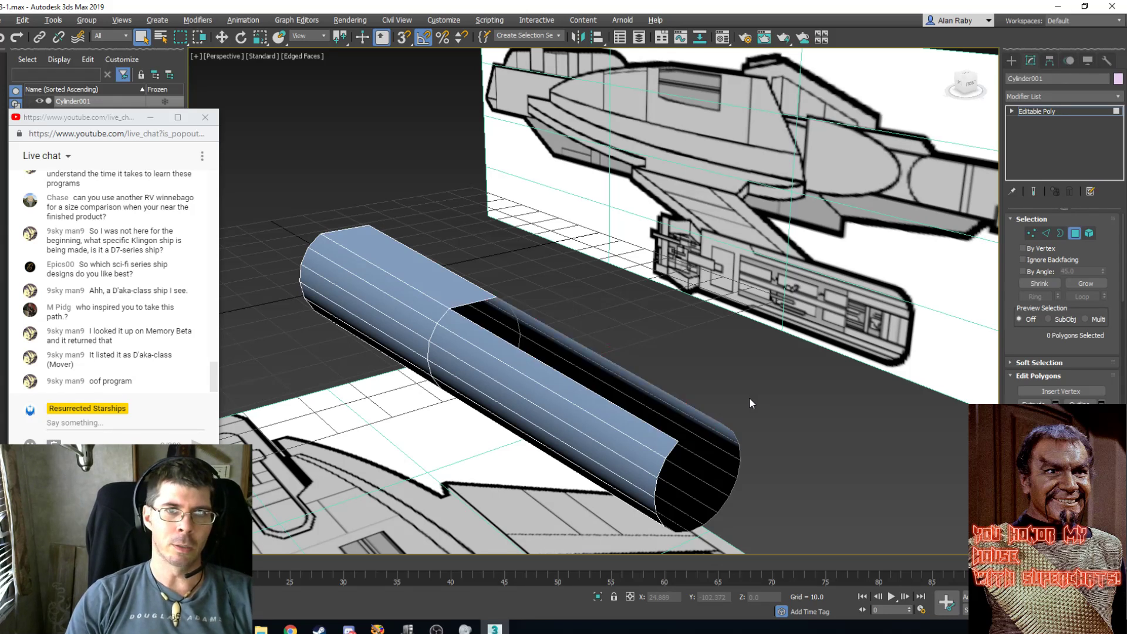
Select the remaining rear top polygon and the long upper side polygon to inspect where the front-end slice divides them.
{"action": "left_click", "coordinate": [435, 288]}
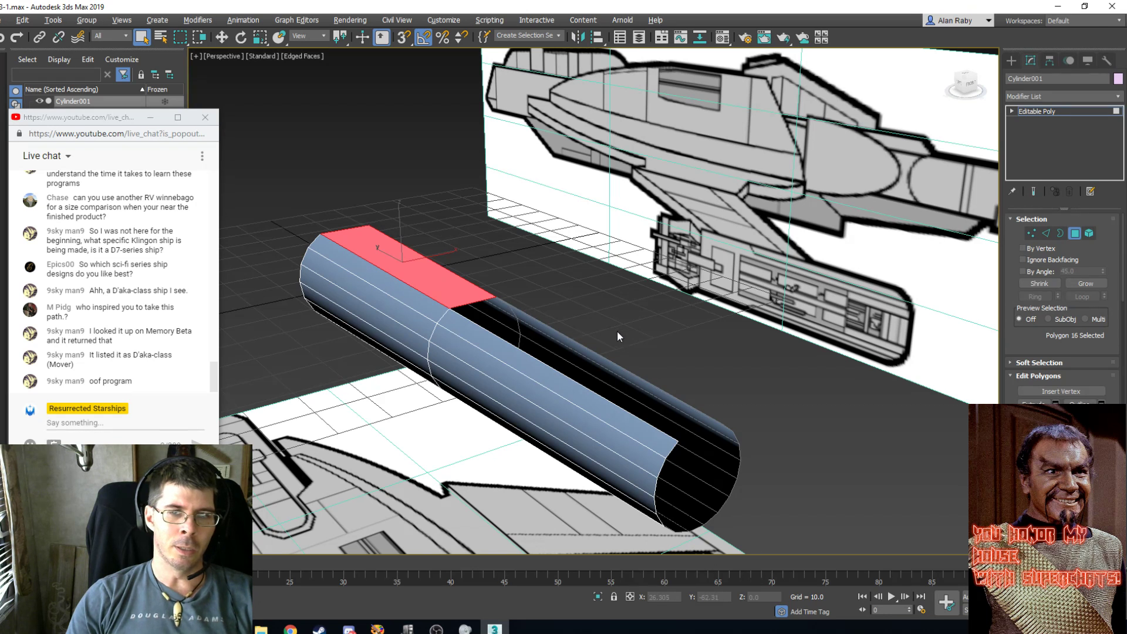
{"action": "key", "text": "l"}
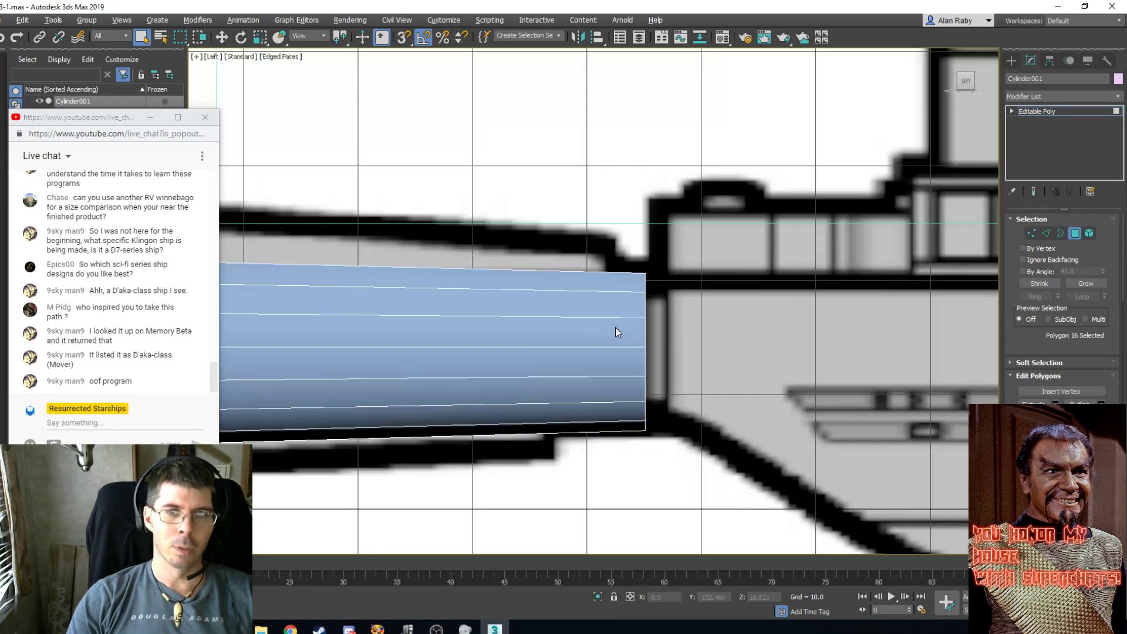
{"action": "left_click", "coordinate": [595, 290]}
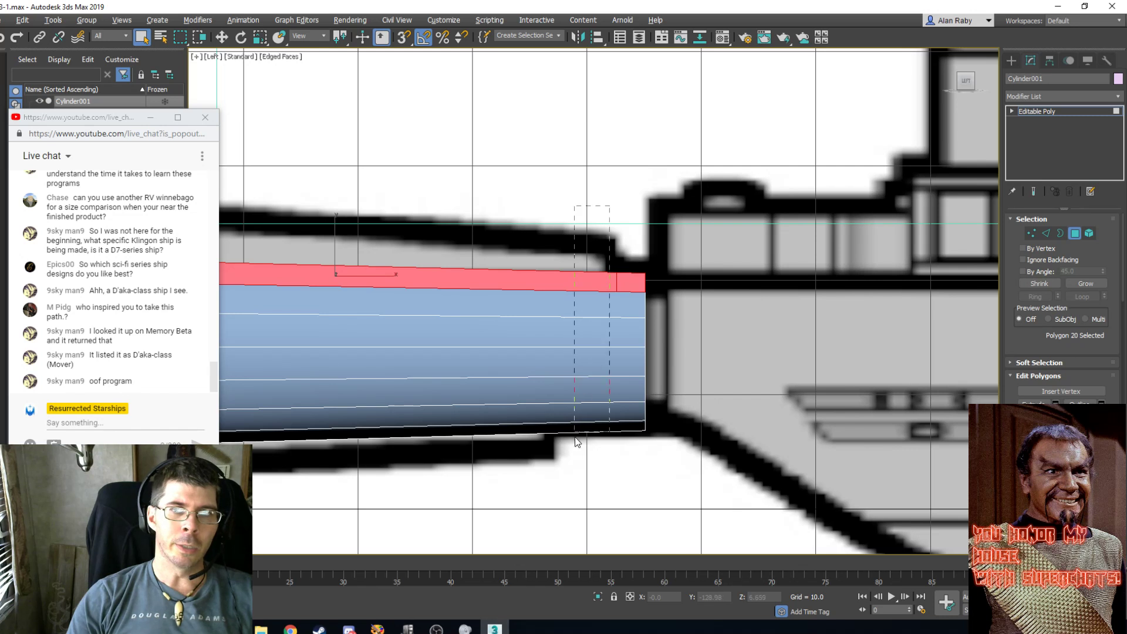
{"action": "left_click", "coordinate": [566, 481]}
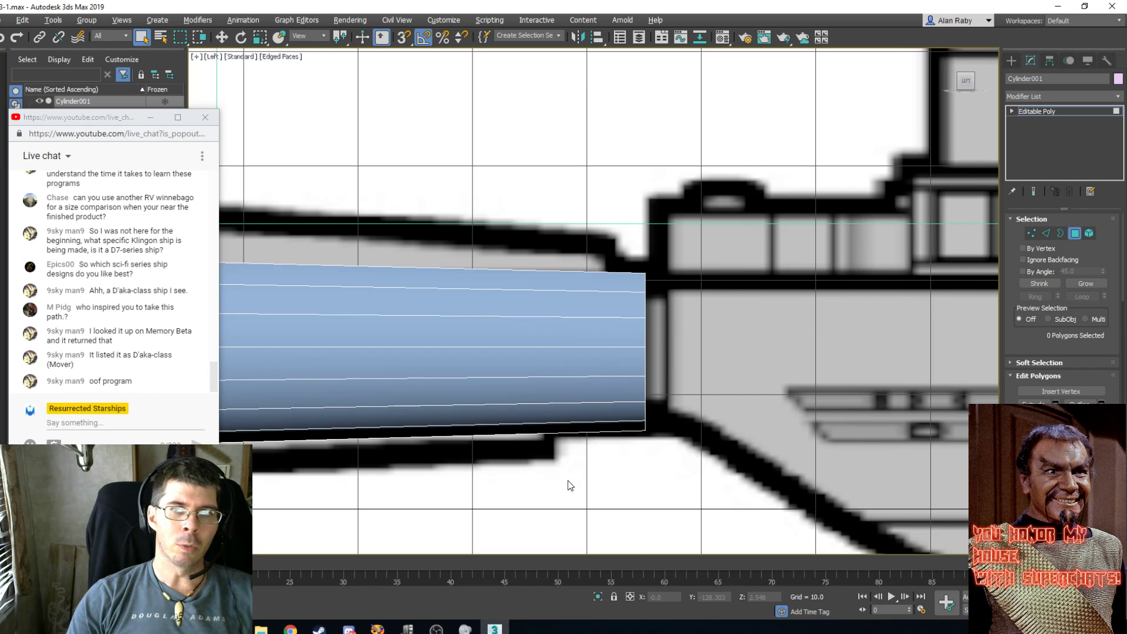
Inspect the neck's front-end slice at object level in Perspective and select a polygon inside the open top gap.
{"action": "left_click", "coordinate": [1074, 236]}
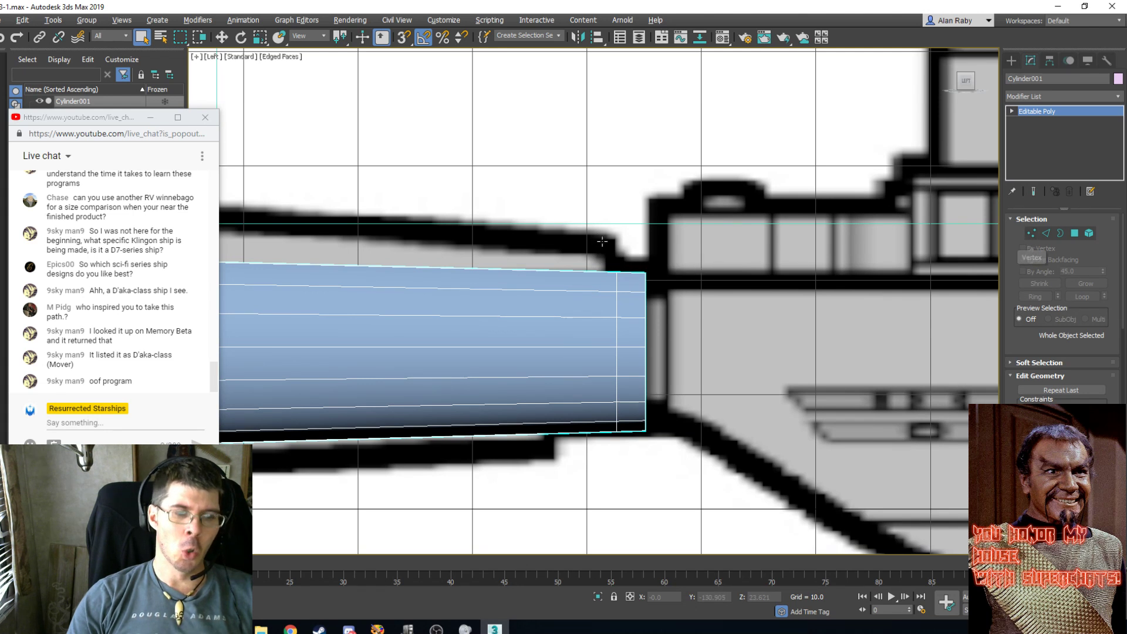
{"action": "key", "text": "p"}
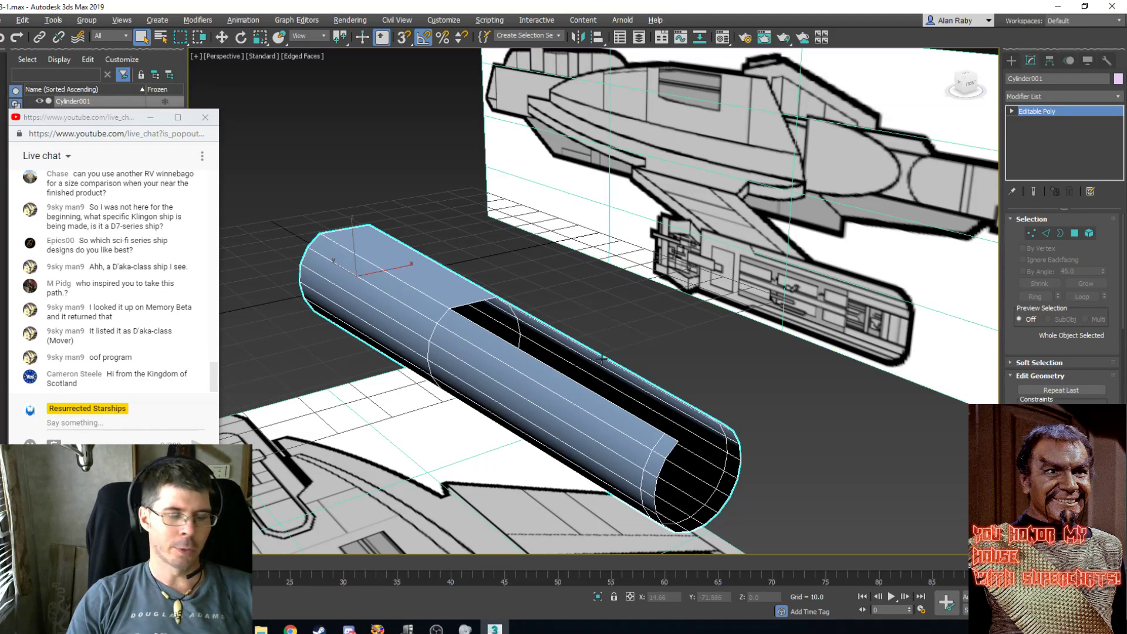
{"action": "left_click", "coordinate": [758, 379]}
{"action": "left_click", "coordinate": [419, 350]}
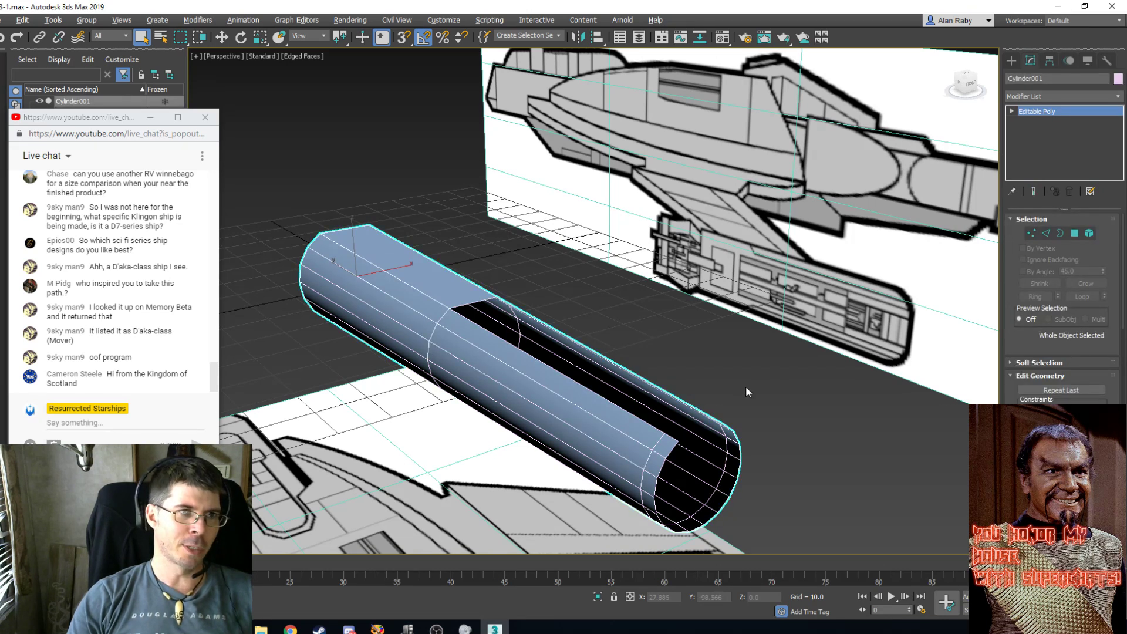
{"action": "left_click", "coordinate": [692, 372]}
{"action": "key", "text": "ctrl+z"}
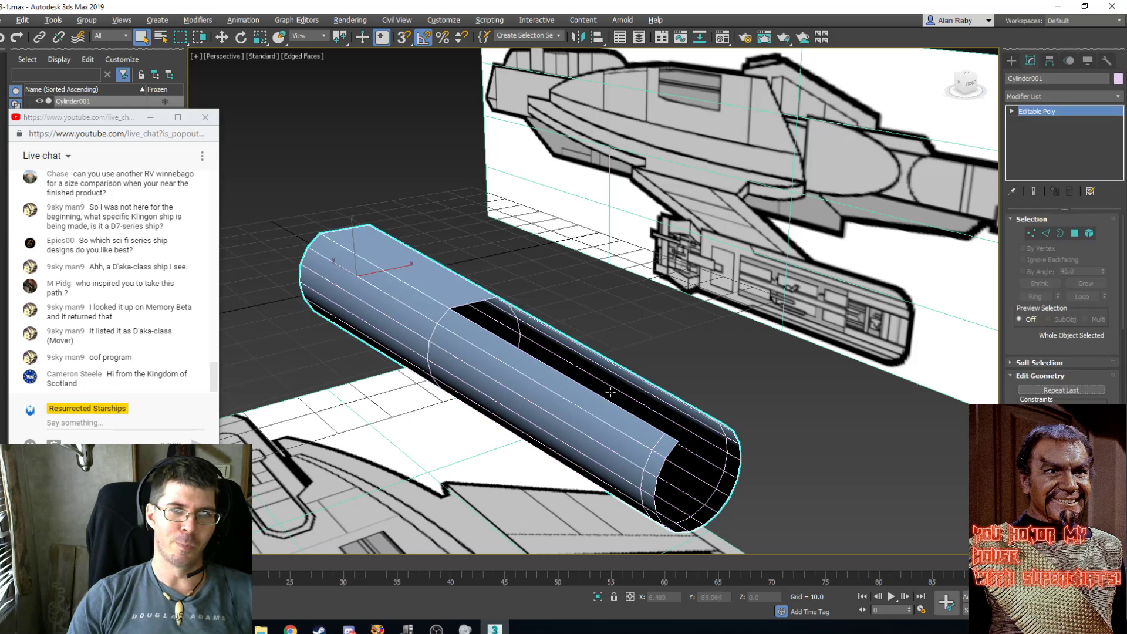
{"action": "left_click", "coordinate": [1072, 235]}
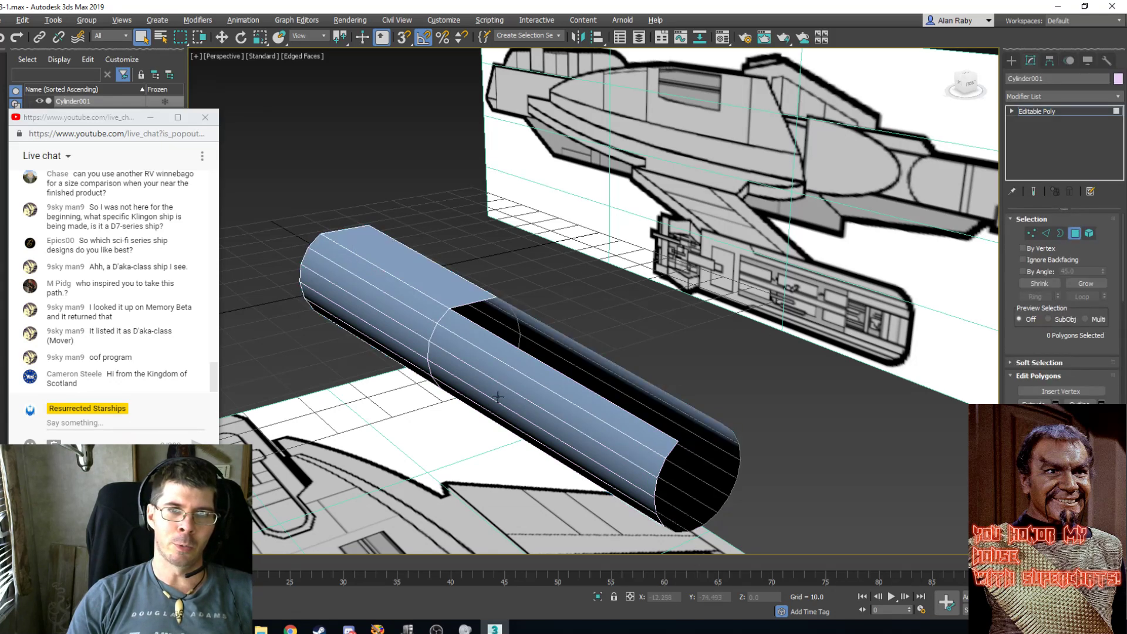
{"action": "left_click", "coordinate": [567, 374]}
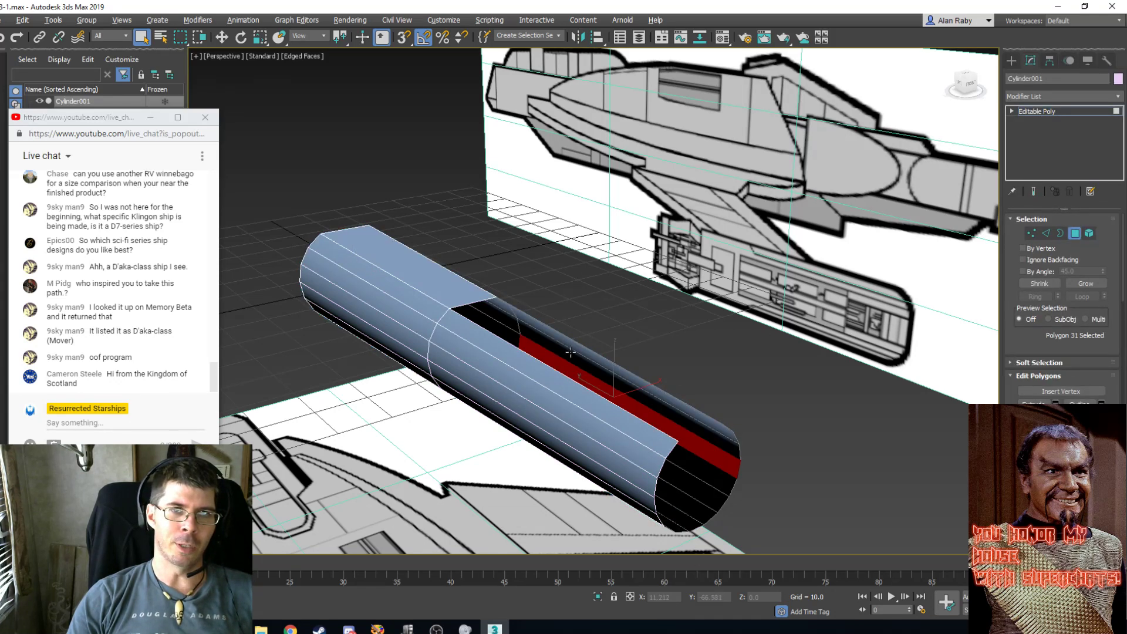
Extend the open edge along the neck's top gap across the opening and target-weld it to the opposite edge.
{"action": "key", "text": "2"}
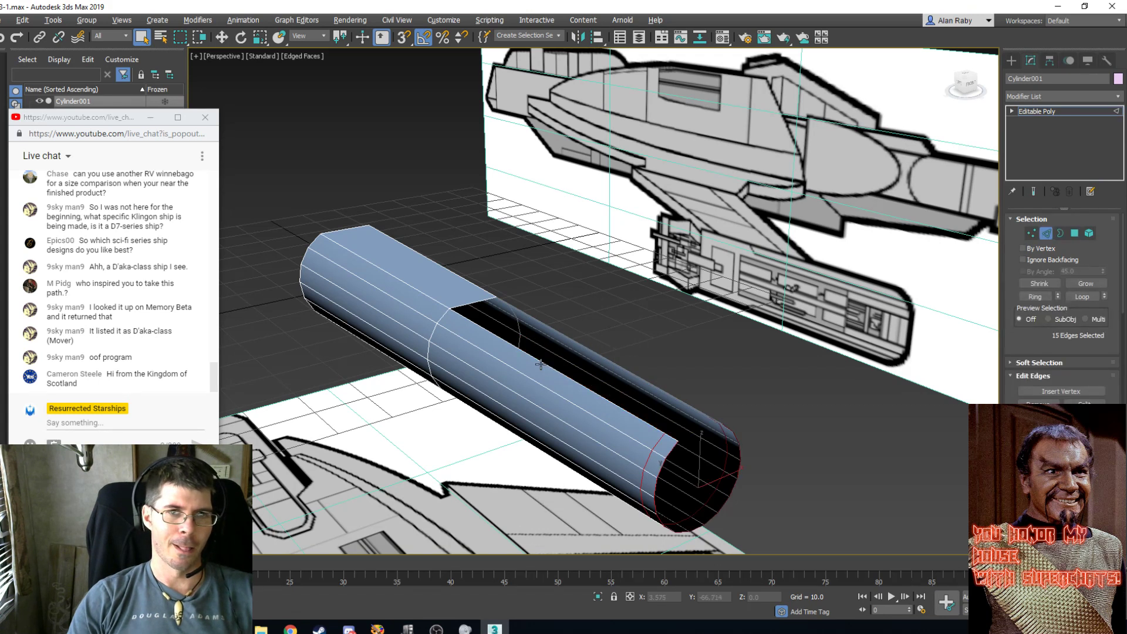
{"action": "left_click", "coordinate": [540, 363]}
{"action": "key", "text": "w"}
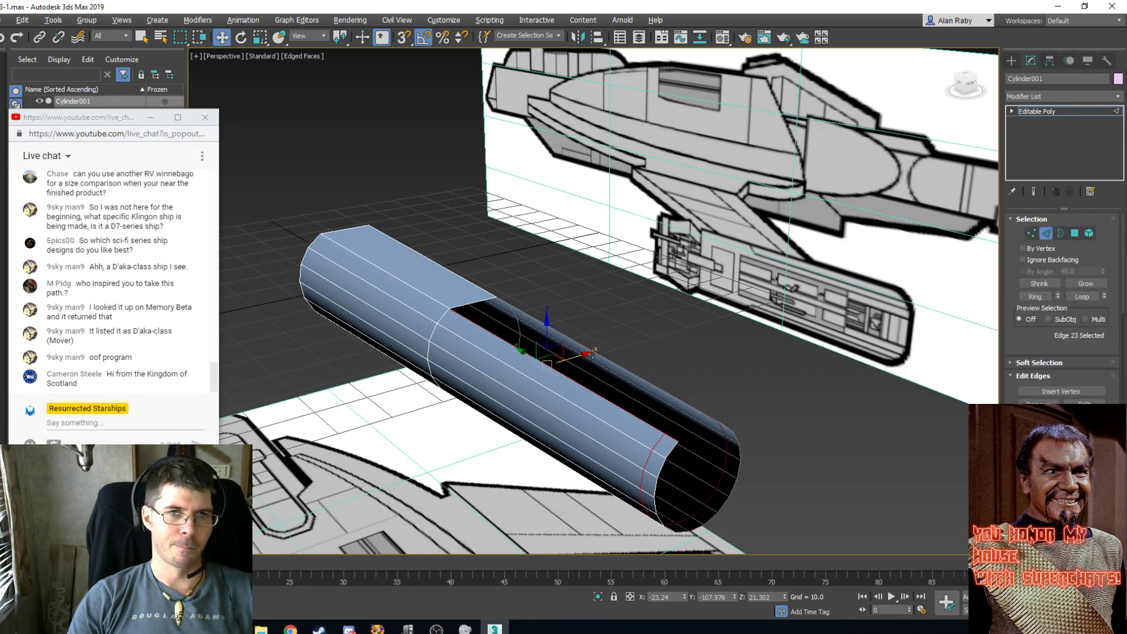
{"action": "left_click", "coordinate": [595, 350]}
{"action": "left_click_drag", "start_coordinate": [595, 351], "coordinate": [645, 339]}
{"action": "right_click", "coordinate": [646, 333]}
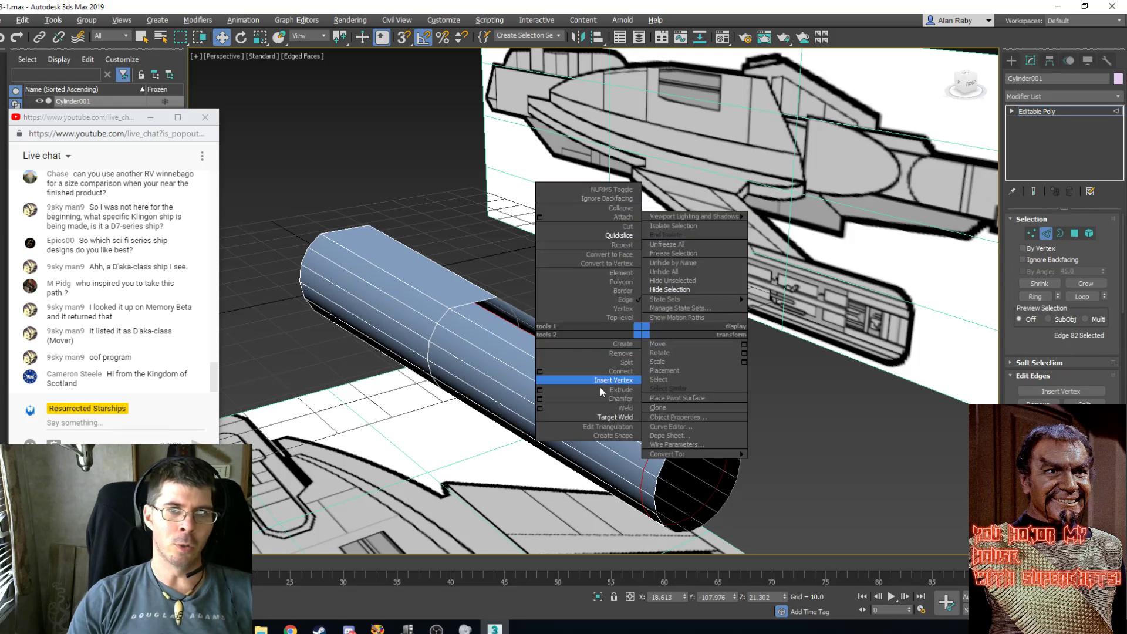
{"action": "left_click", "coordinate": [603, 418]}
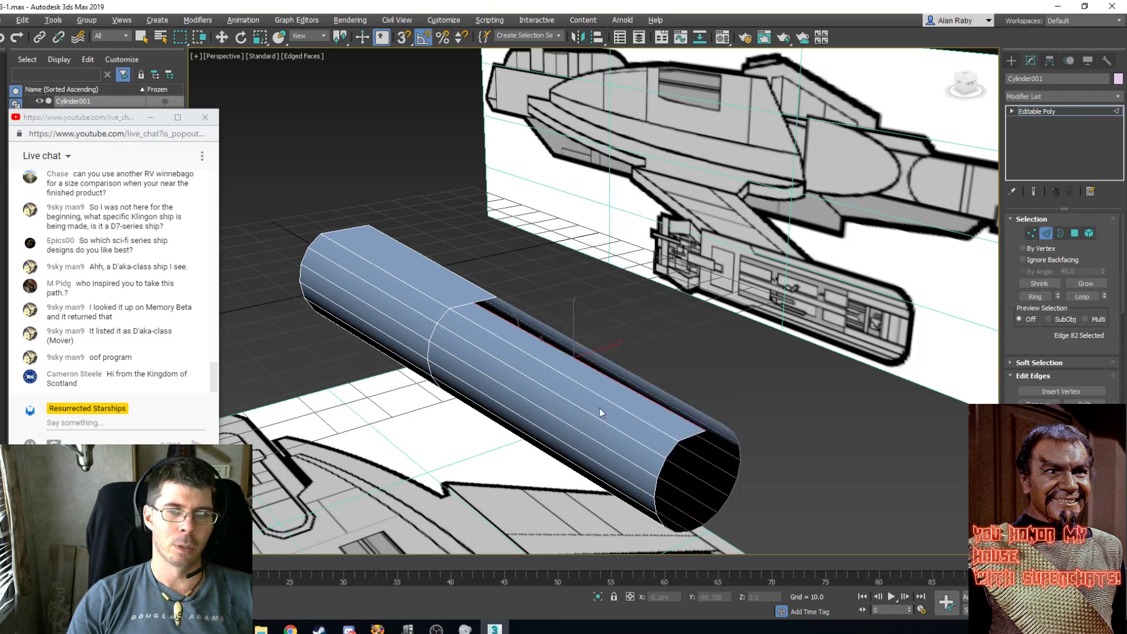
{"action": "left_click", "coordinate": [560, 353]}
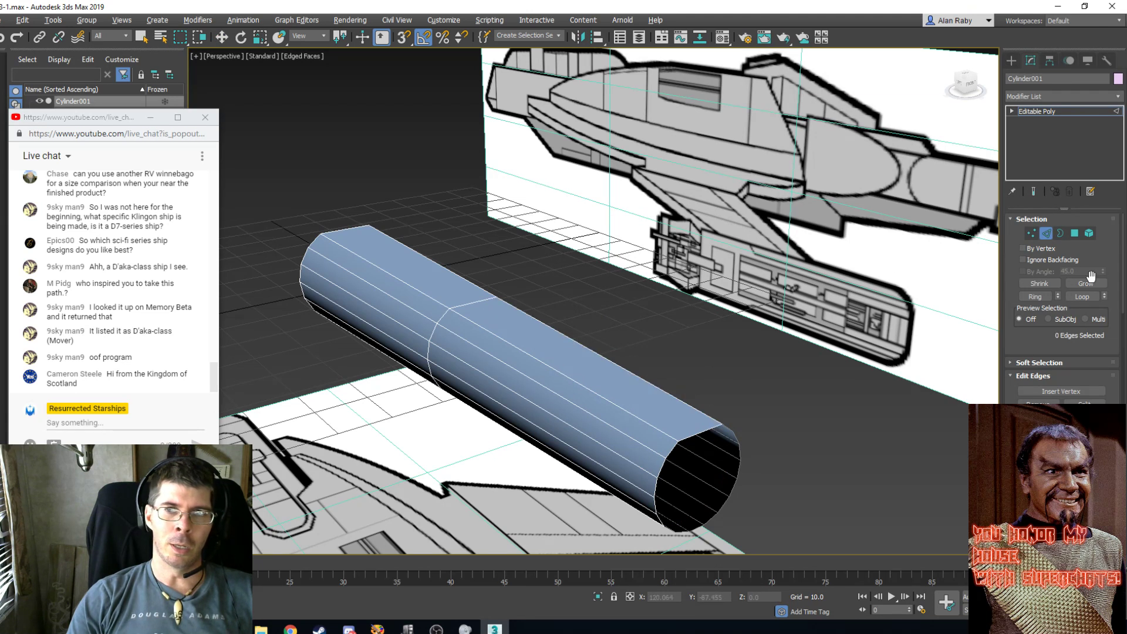
Extrude the new top polygon between the mid-neck slice and the front end slightly upward as a raised dorsal block.
{"action": "left_click", "coordinate": [1073, 233]}
{"action": "left_click", "coordinate": [606, 358]}
{"action": "left_click", "coordinate": [569, 353]}
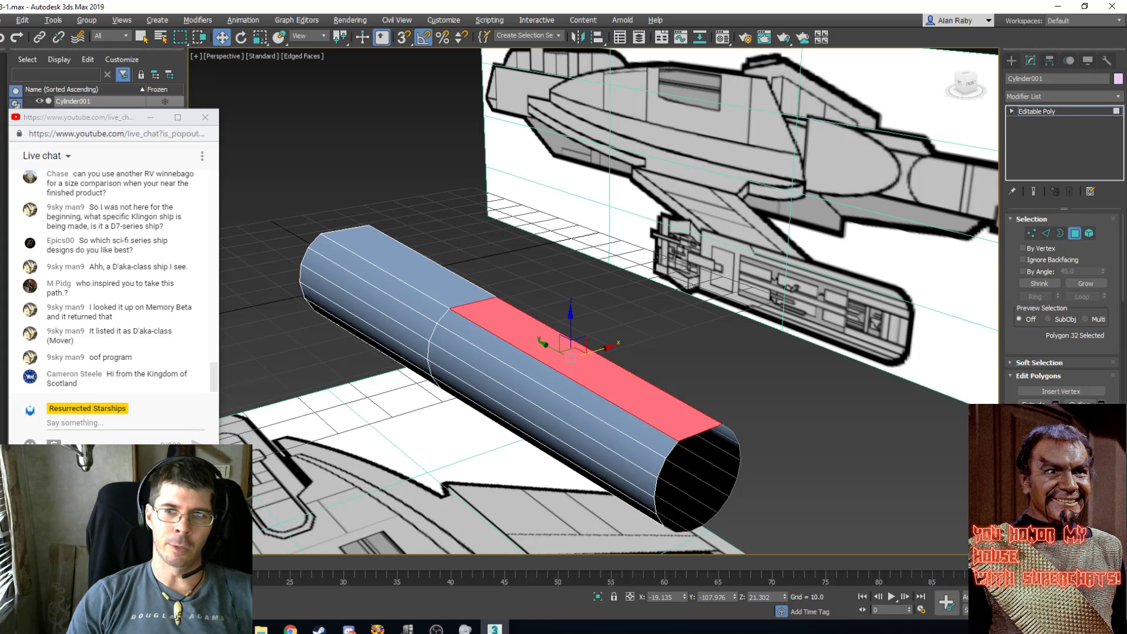
{"action": "scroll", "coordinate": [1023, 333], "scroll_direction": "down", "scroll_amount": 5}
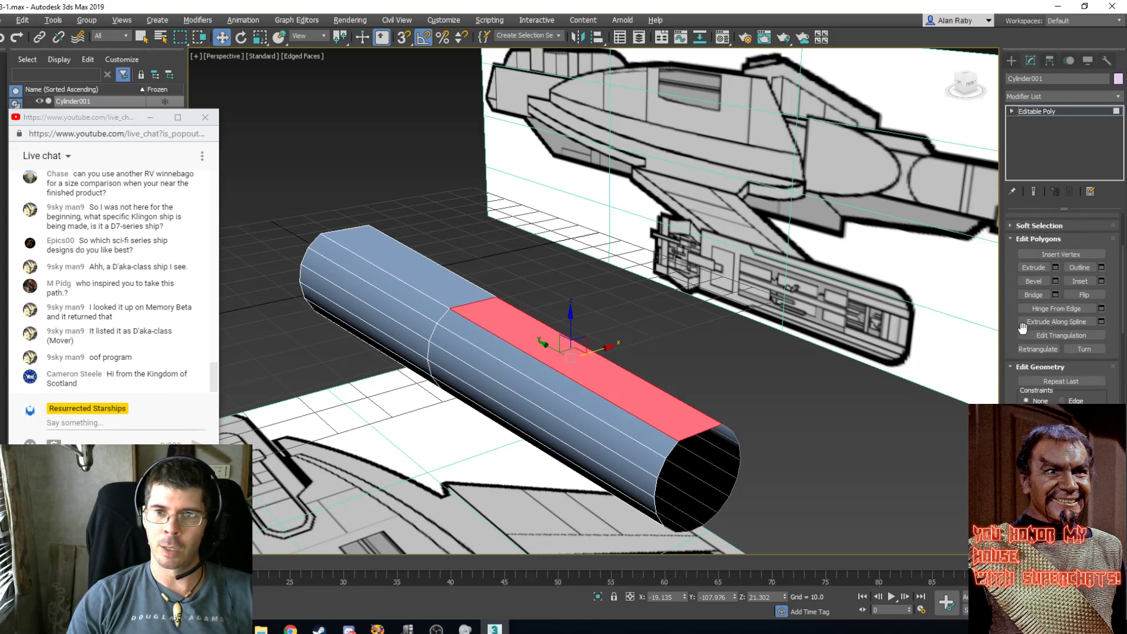
{"action": "scroll", "coordinate": [1024, 333], "scroll_direction": "down", "scroll_amount": 1}
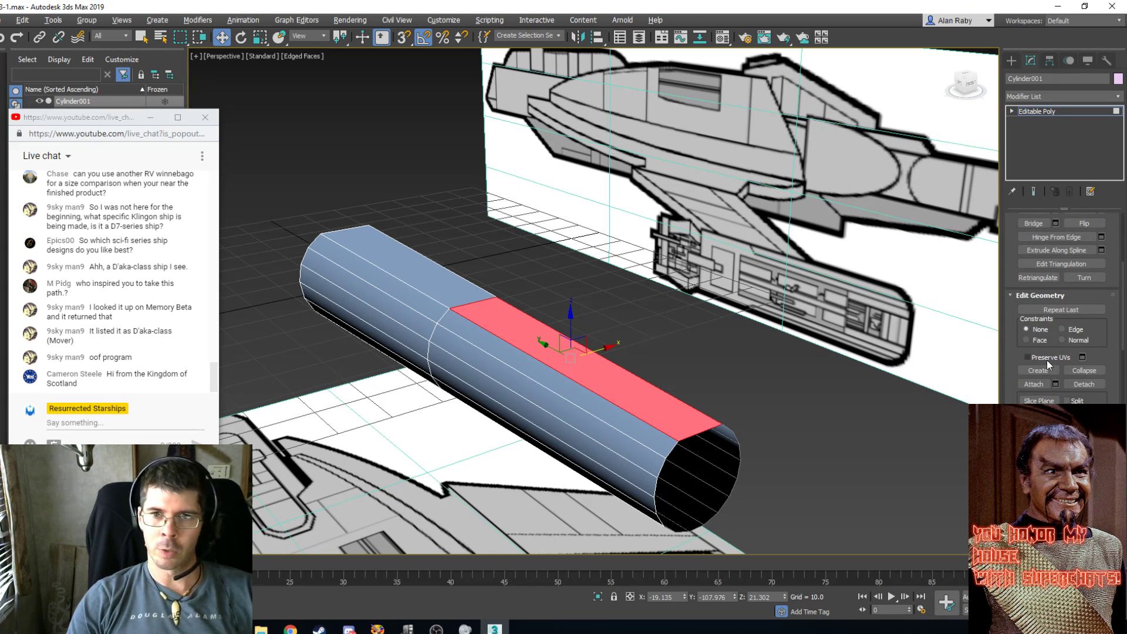
{"action": "scroll", "coordinate": [1044, 339], "scroll_direction": "down", "scroll_amount": 2}
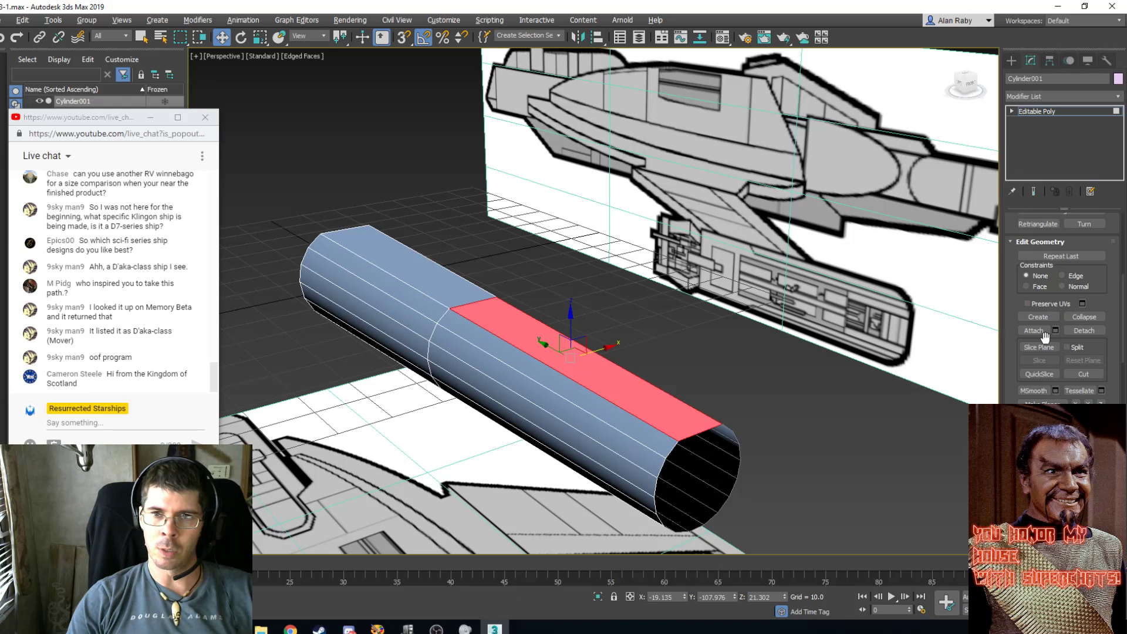
{"action": "scroll", "coordinate": [1045, 339], "scroll_direction": "up", "scroll_amount": 7}
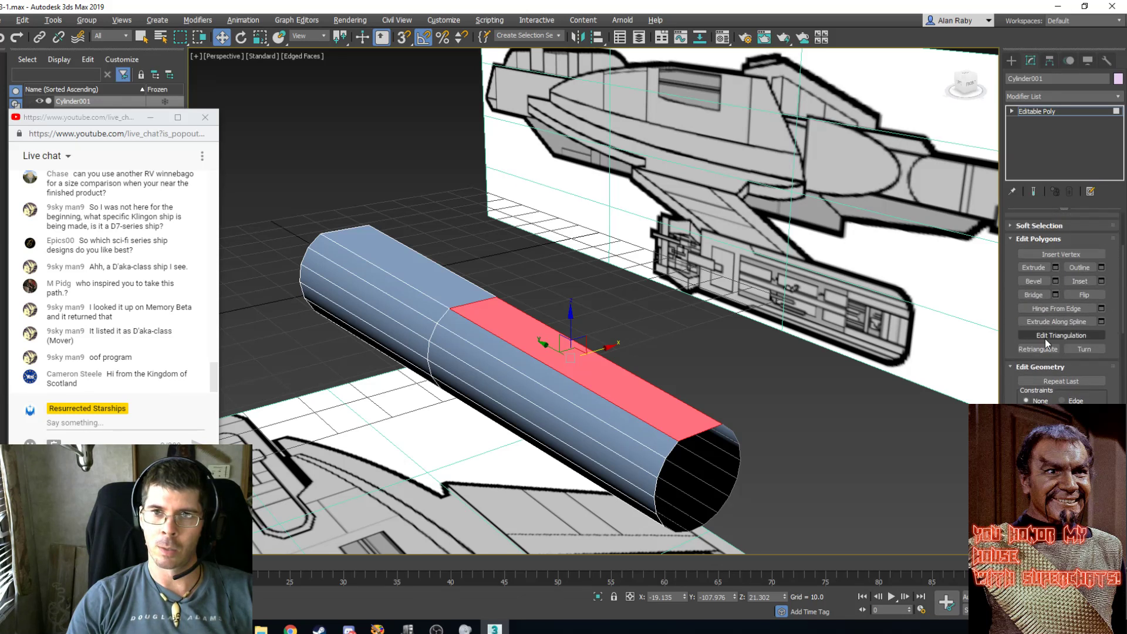
{"action": "scroll", "coordinate": [1044, 340], "scroll_direction": "down", "scroll_amount": 5}
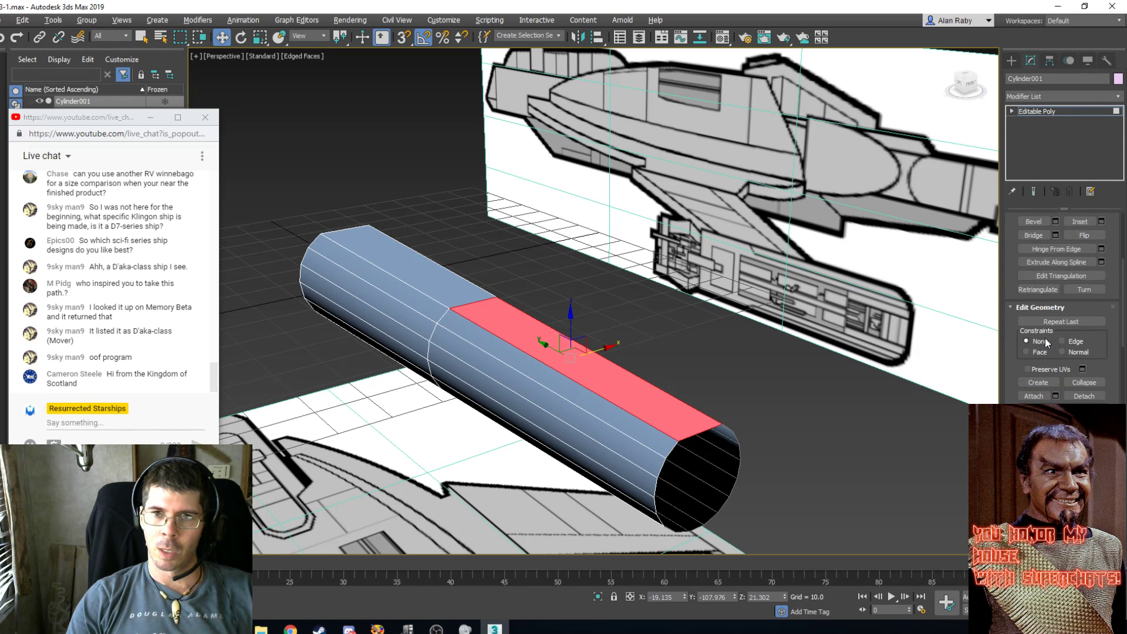
{"action": "scroll", "coordinate": [1045, 341], "scroll_direction": "up", "scroll_amount": 1}
{"action": "left_click", "coordinate": [1035, 244]}
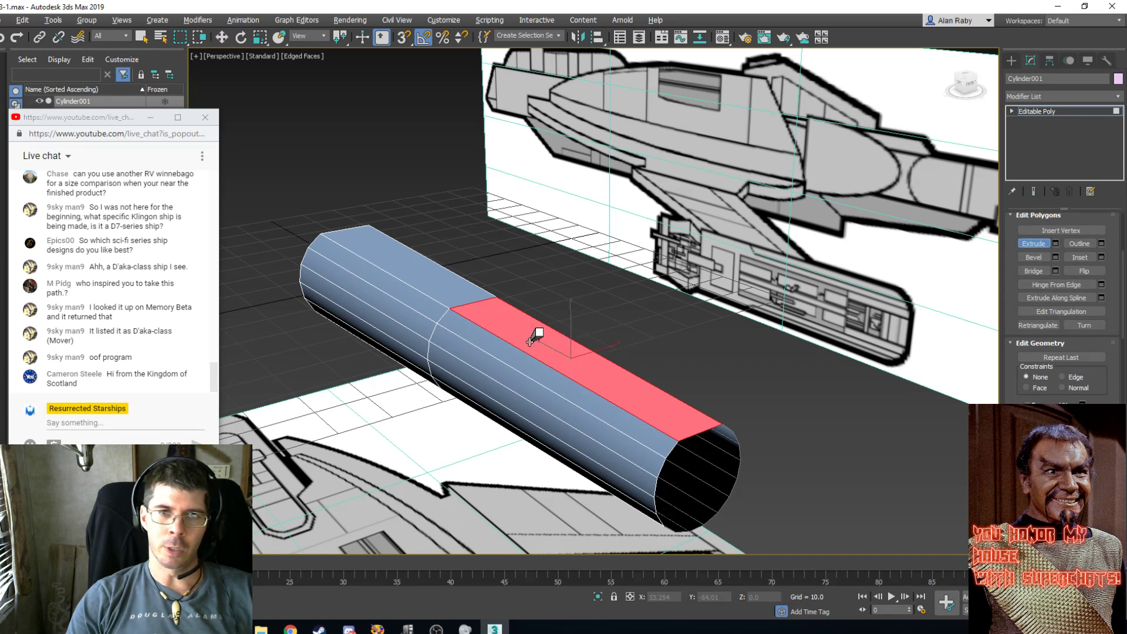
{"action": "left_click_drag", "start_coordinate": [594, 373], "coordinate": [590, 368]}
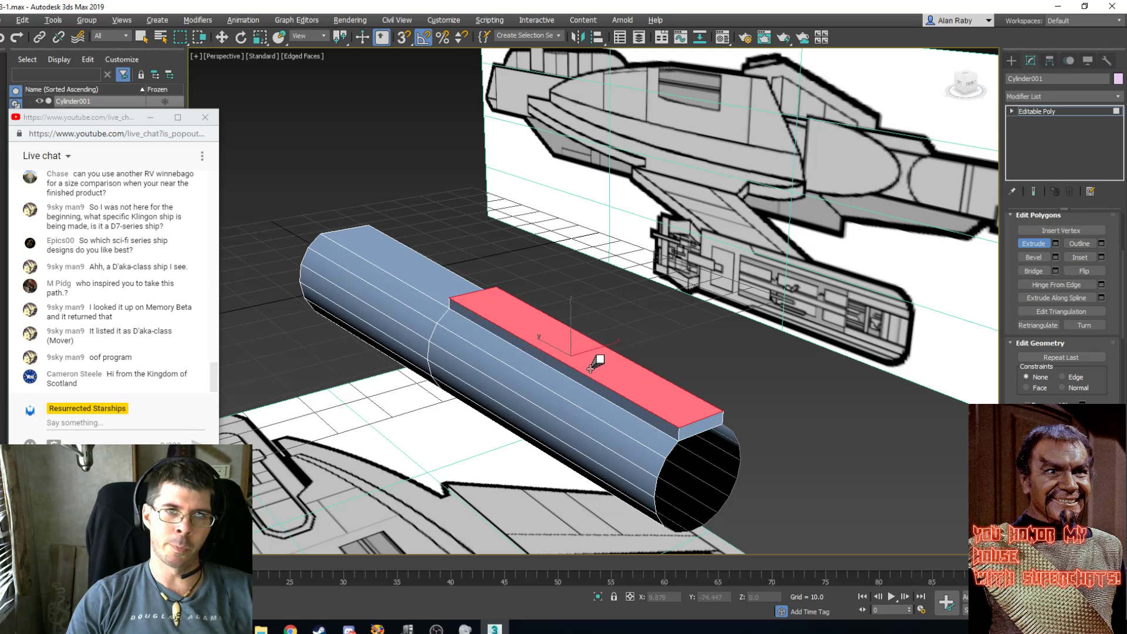
Make the neck see-through in the Left view and move the dorsal block's rear and front top vertices onto the blueprint's sloped outline.
{"action": "key", "text": "l"}
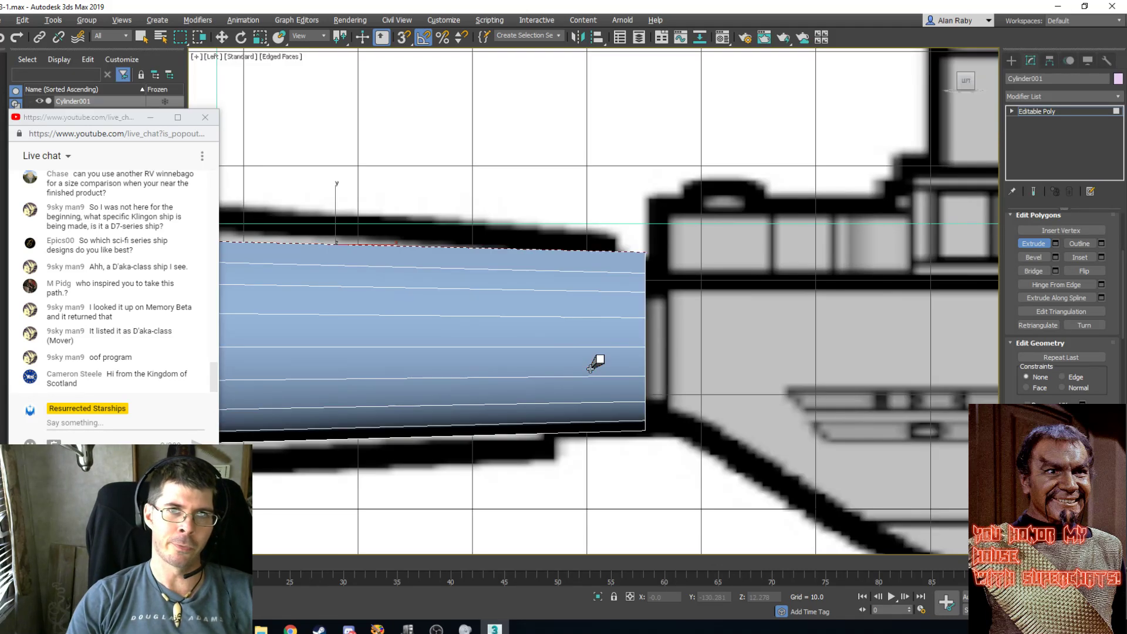
{"action": "scroll", "coordinate": [591, 368], "scroll_direction": "down", "scroll_amount": 4}
{"action": "scroll", "coordinate": [590, 368], "scroll_direction": "up", "scroll_amount": 2}
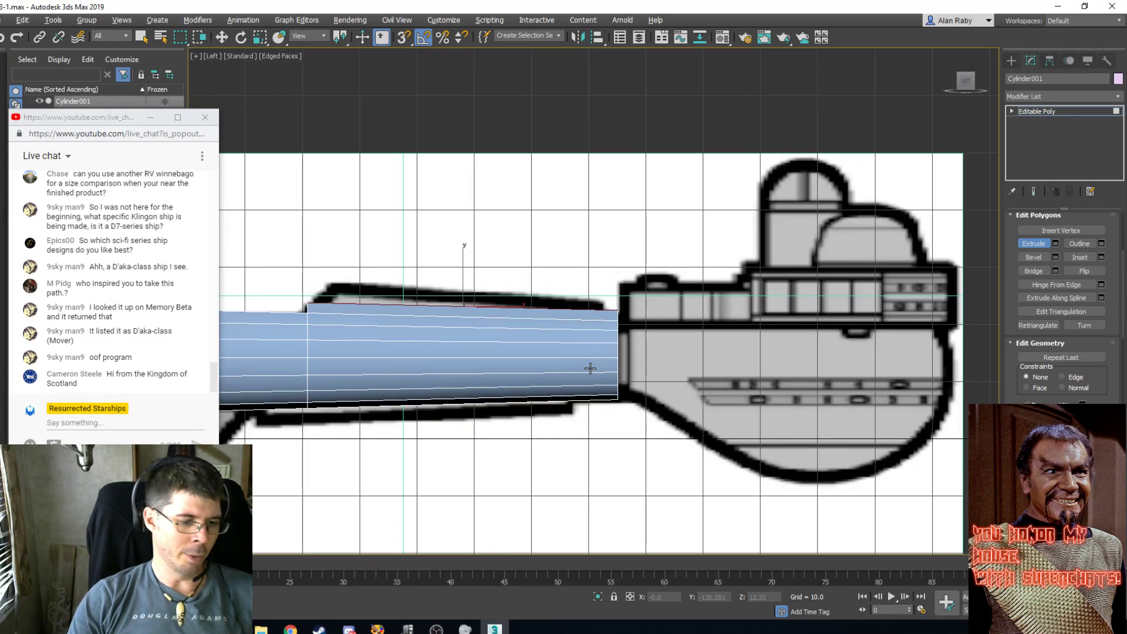
{"action": "key", "text": "alt+x"}
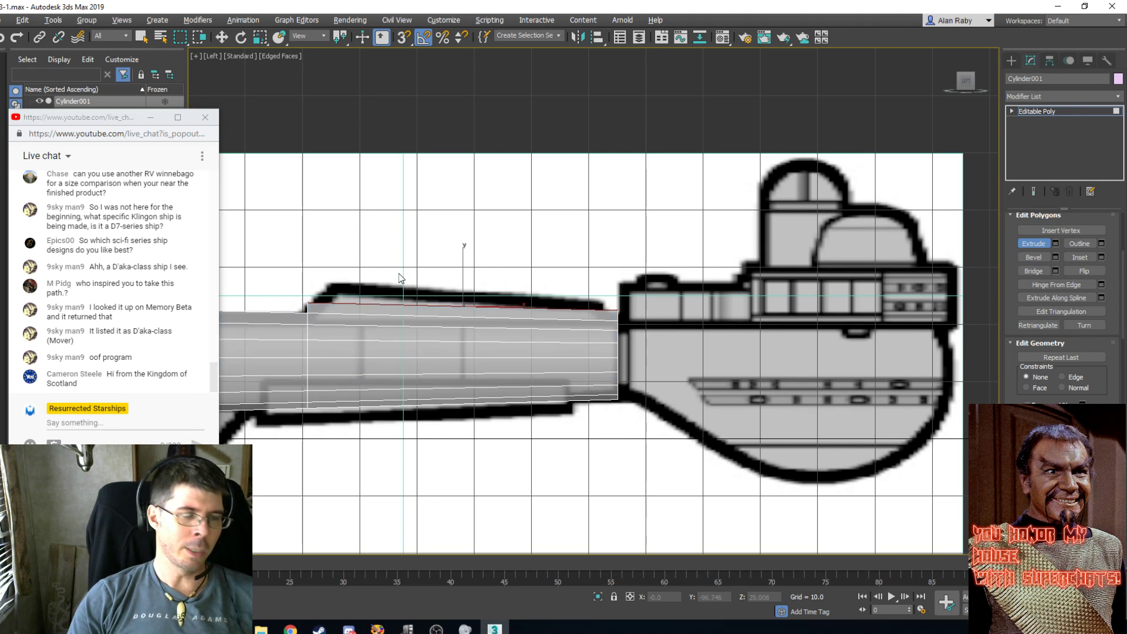
{"action": "key", "text": "1"}
{"action": "left_click_drag", "start_coordinate": [326, 283], "coordinate": [301, 316]}
{"action": "key", "text": "w"}
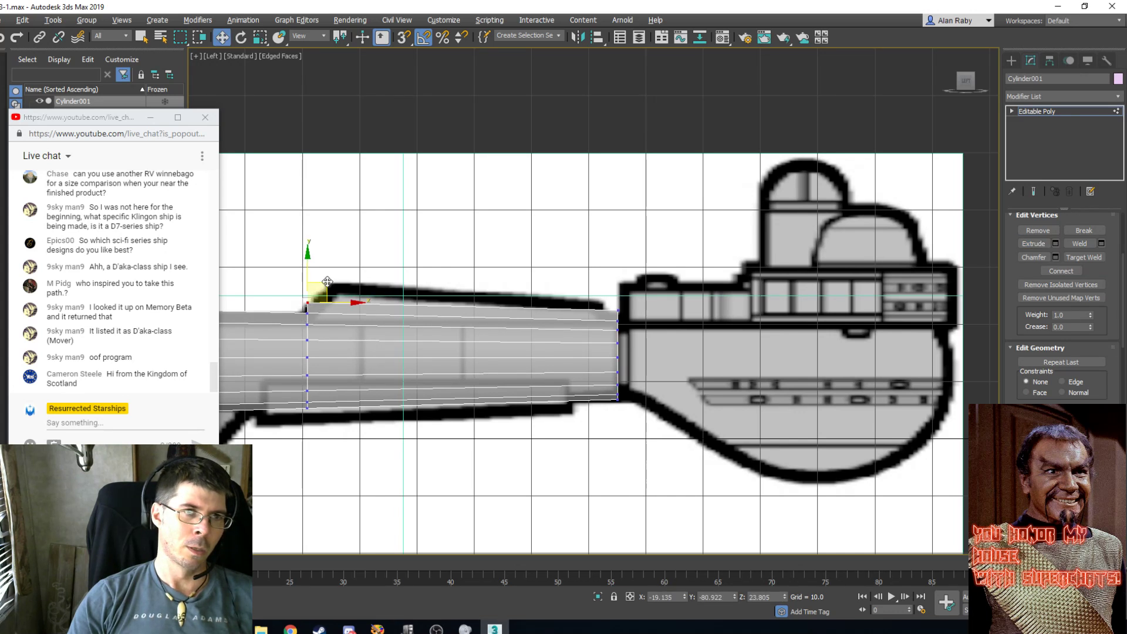
{"action": "left_click_drag", "start_coordinate": [327, 281], "coordinate": [352, 263]}
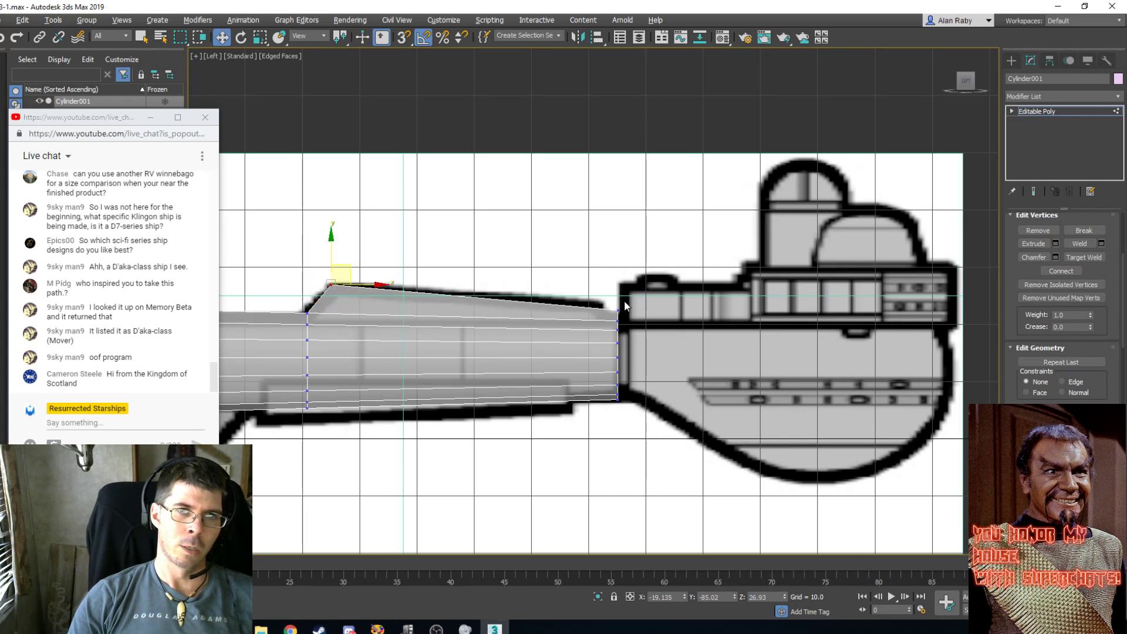
{"action": "left_click_drag", "start_coordinate": [625, 304], "coordinate": [613, 283]}
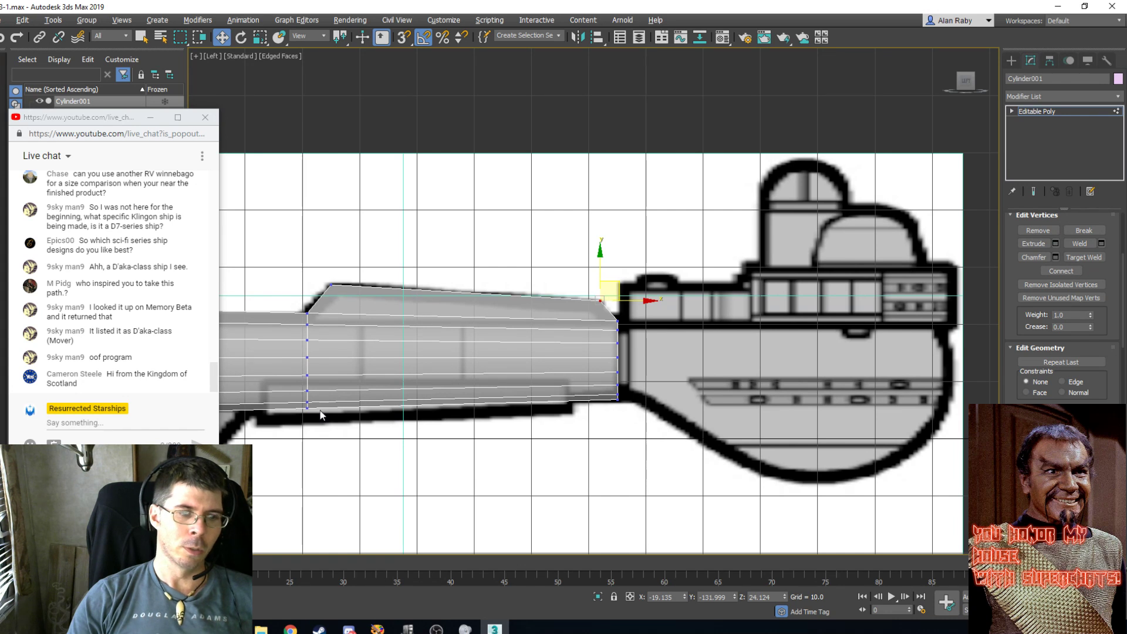
Examine the raised block's shape and top polygon in Perspective and against the blueprint in the Left view.
{"action": "key", "text": "p"}
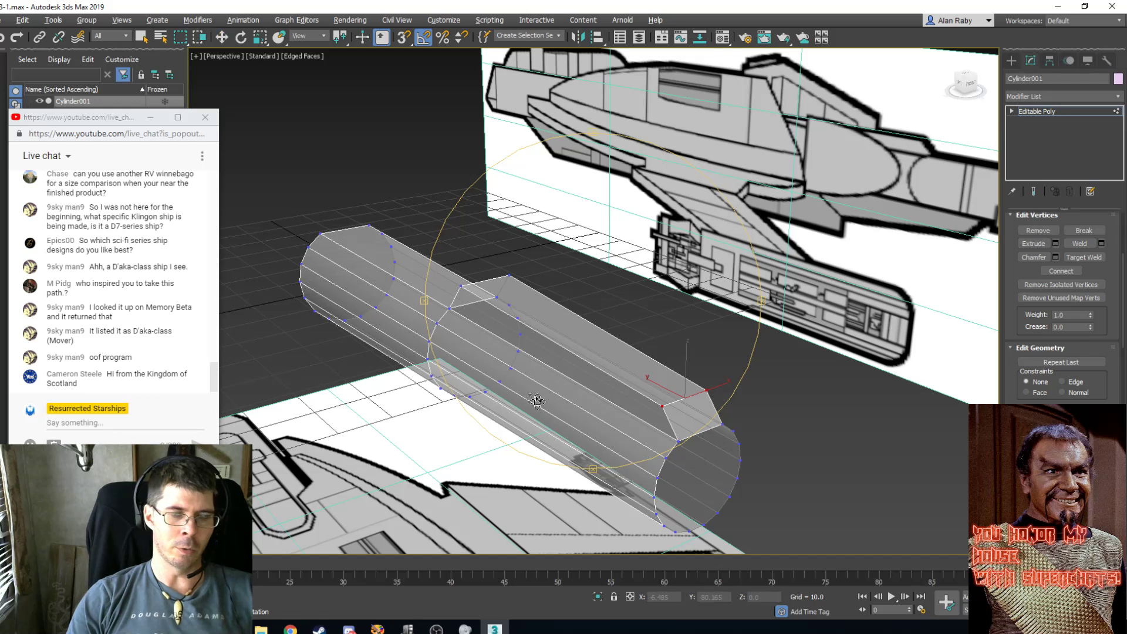
{"action": "key", "text": "l"}
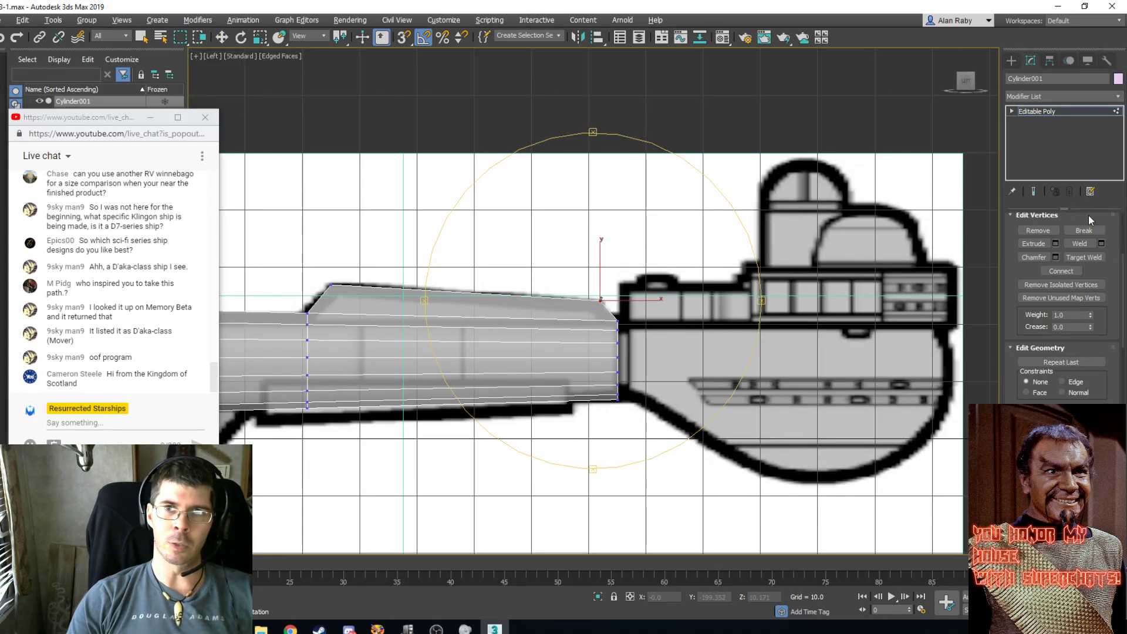
{"action": "left_click", "coordinate": [1010, 111]}
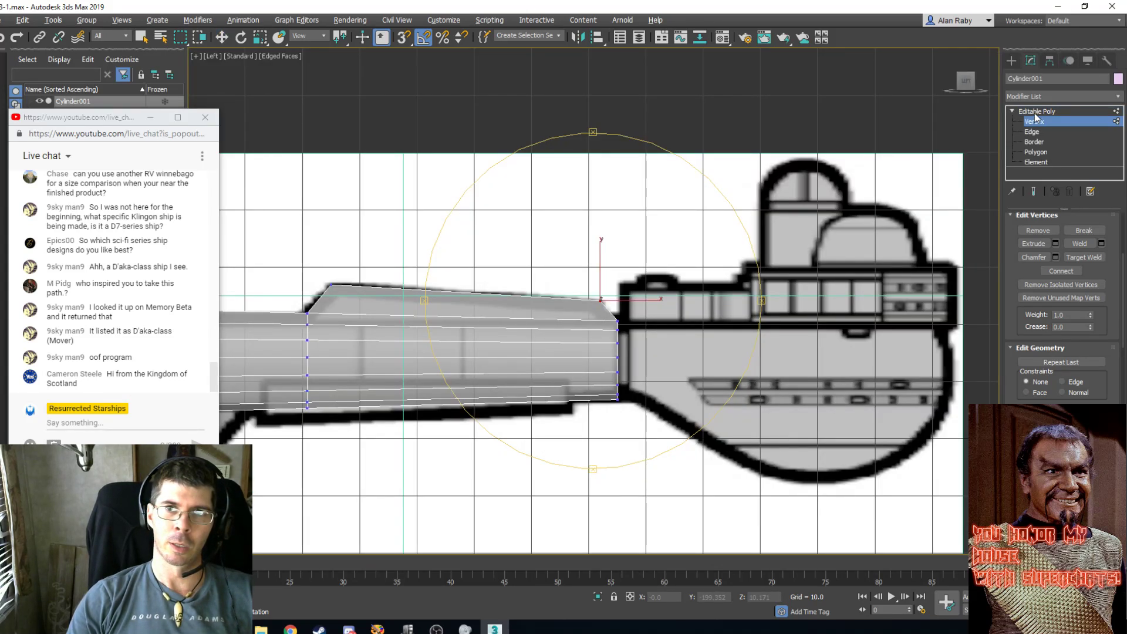
{"action": "left_click", "coordinate": [1035, 120]}
{"action": "left_click", "coordinate": [1035, 152]}
{"action": "left_click", "coordinate": [564, 297]}
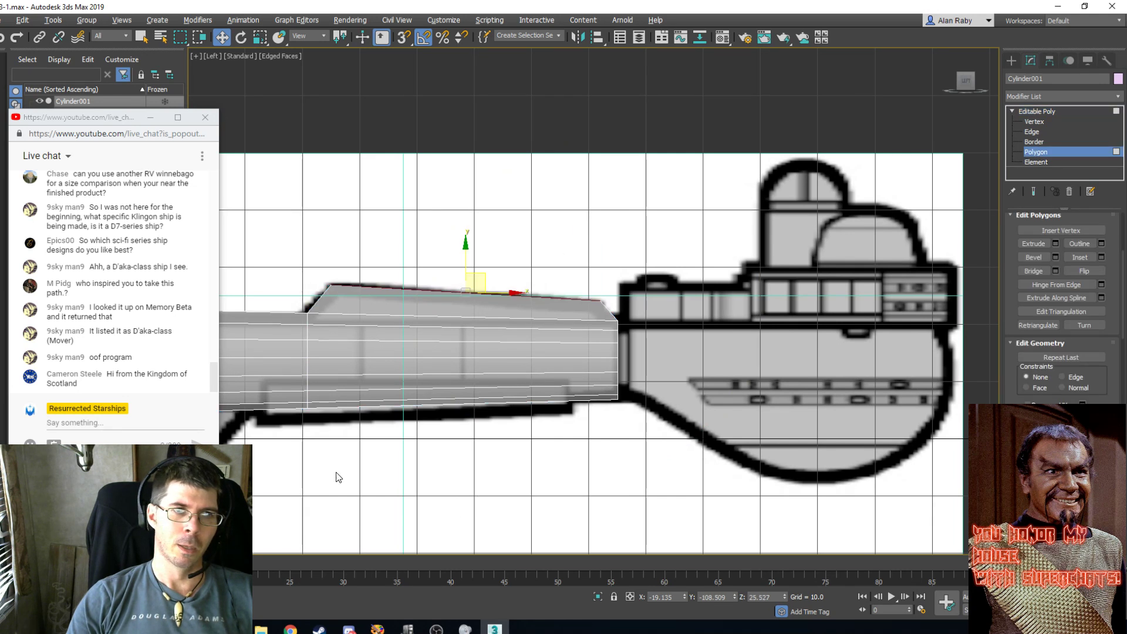
{"action": "left_click", "coordinate": [531, 495]}
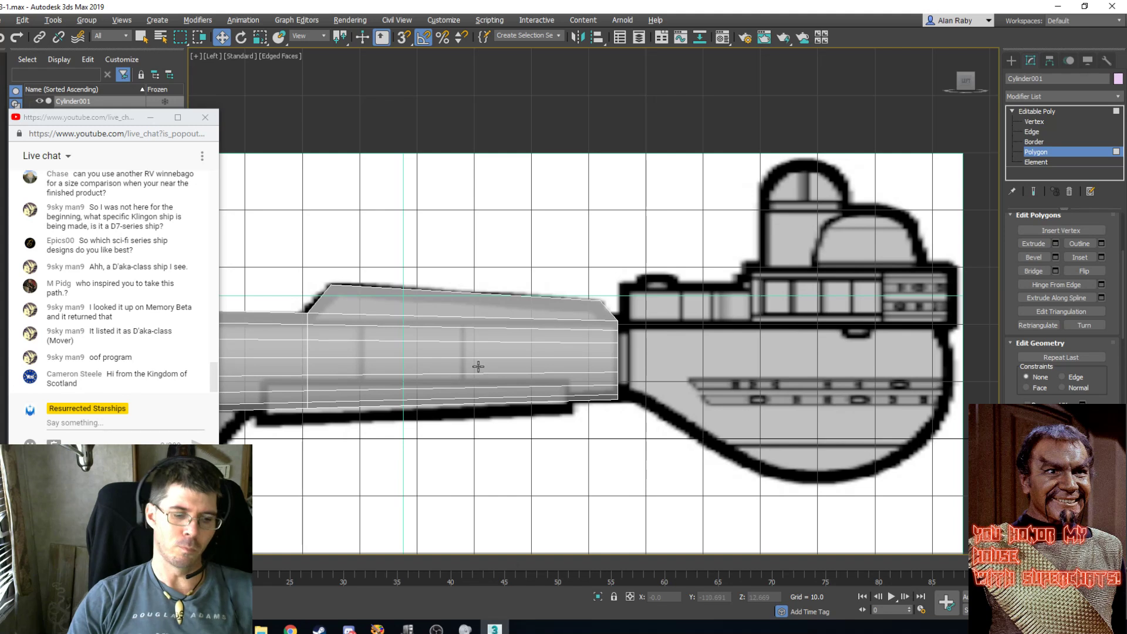
{"action": "key", "text": "p"}
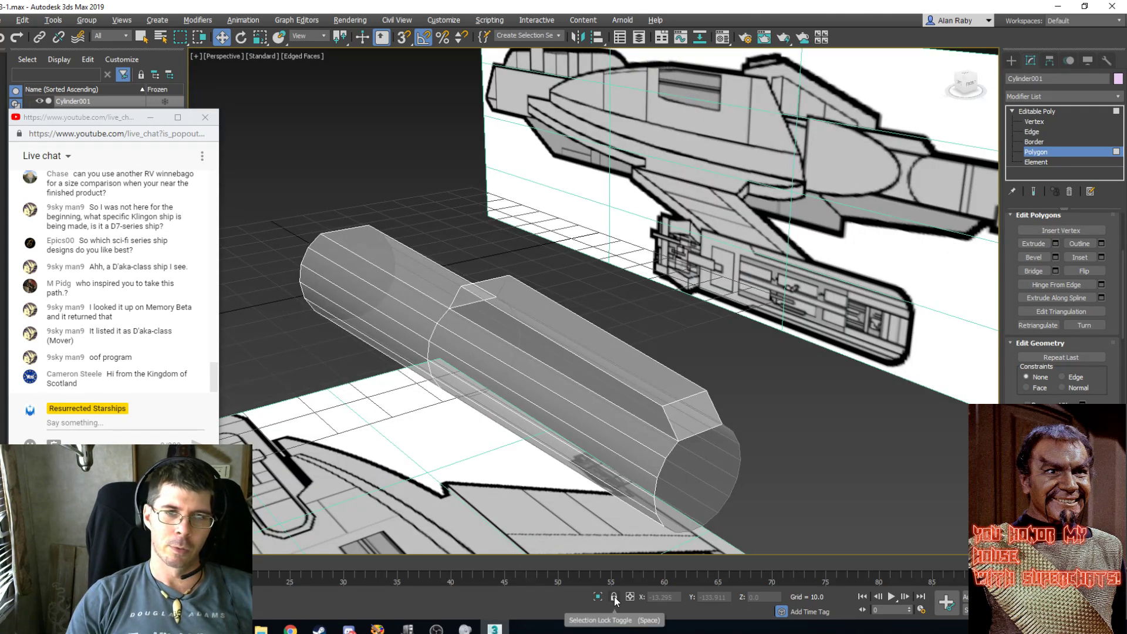
{"action": "left_click", "coordinate": [1056, 121]}
{"action": "left_click", "coordinate": [1035, 152]}
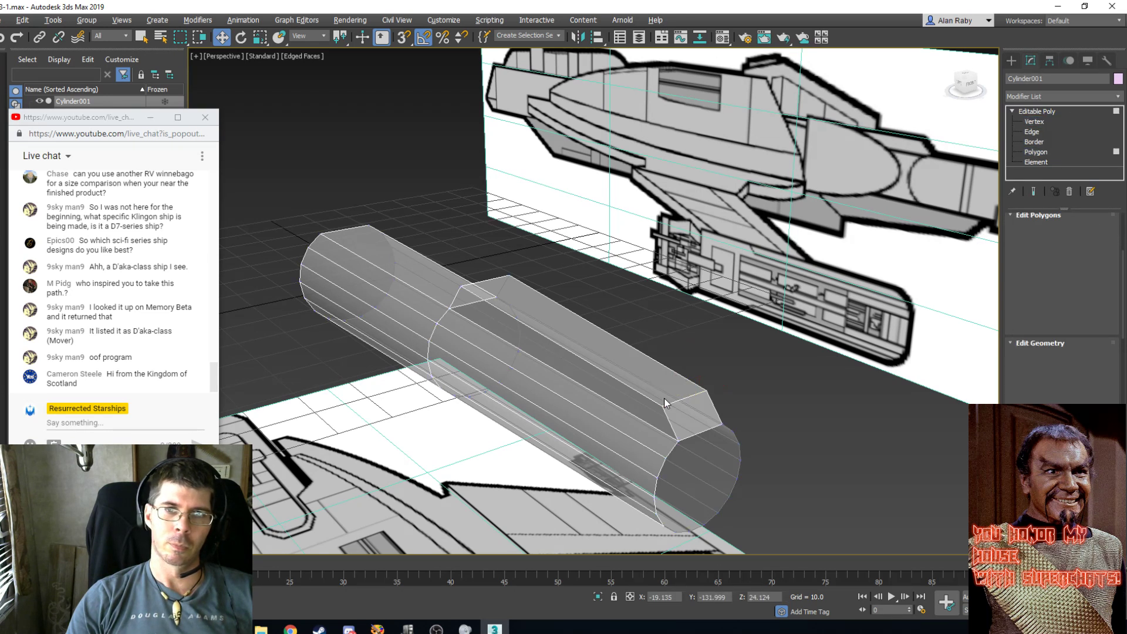
{"action": "left_click", "coordinate": [625, 363]}
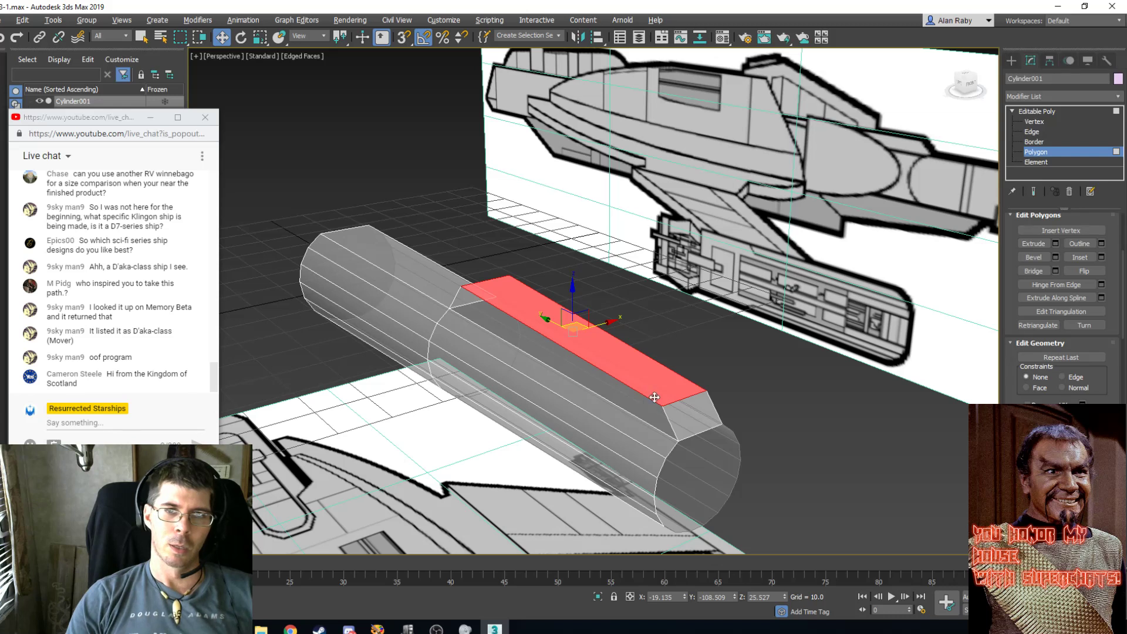
{"action": "key", "text": "l"}
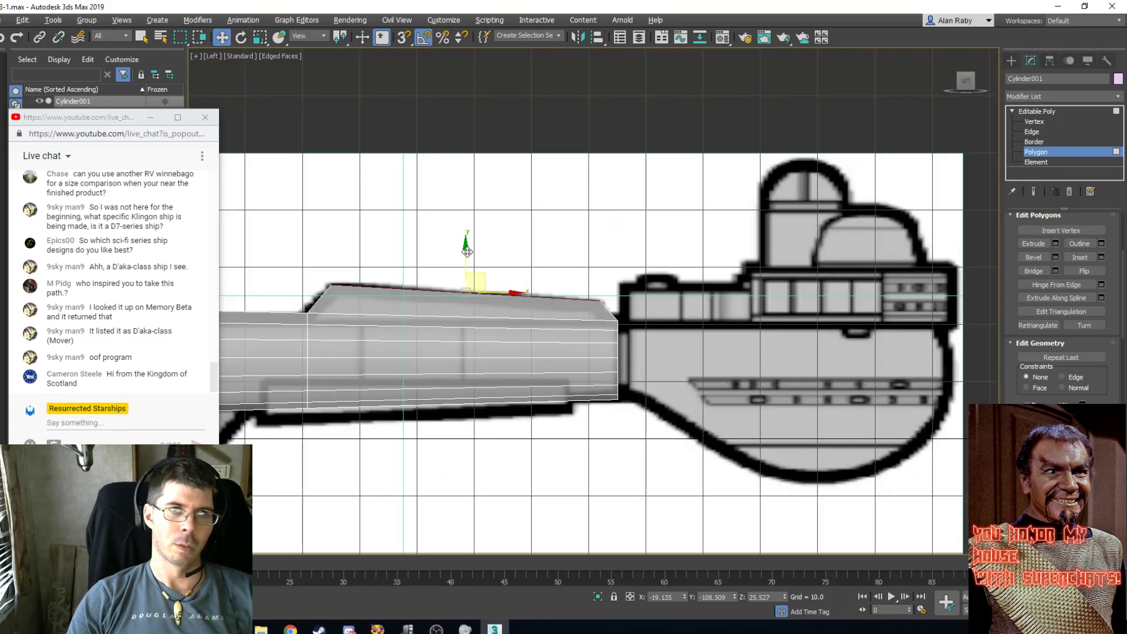
{"action": "left_click", "coordinate": [329, 543]}
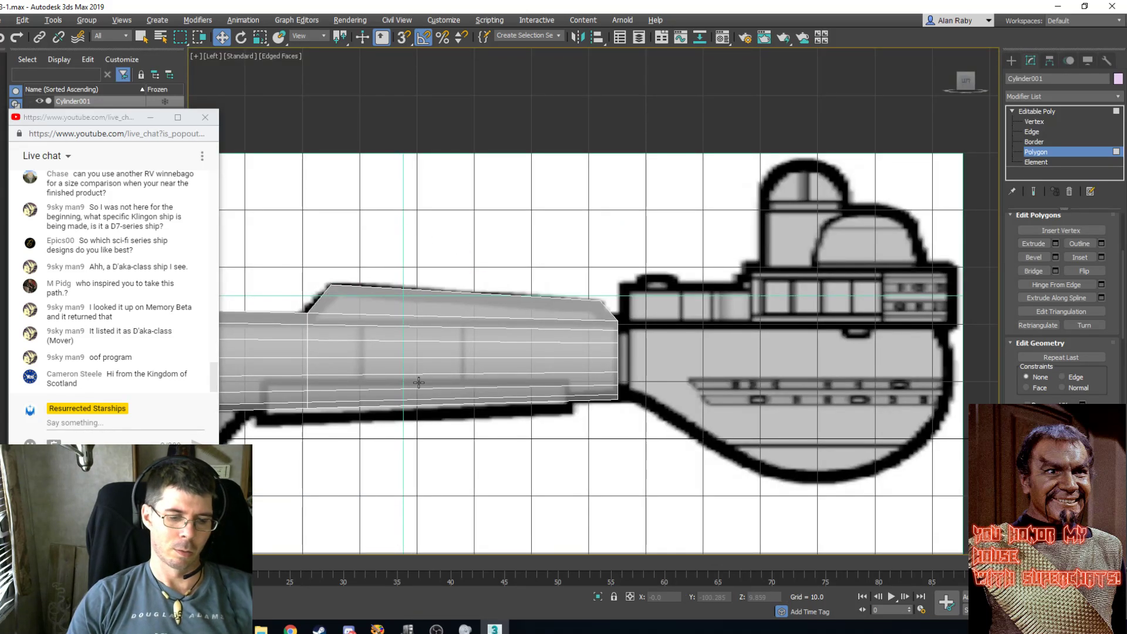
Try to region-select the neck's polygons in Perspective using the Select Object tool.
{"action": "key", "text": "p"}
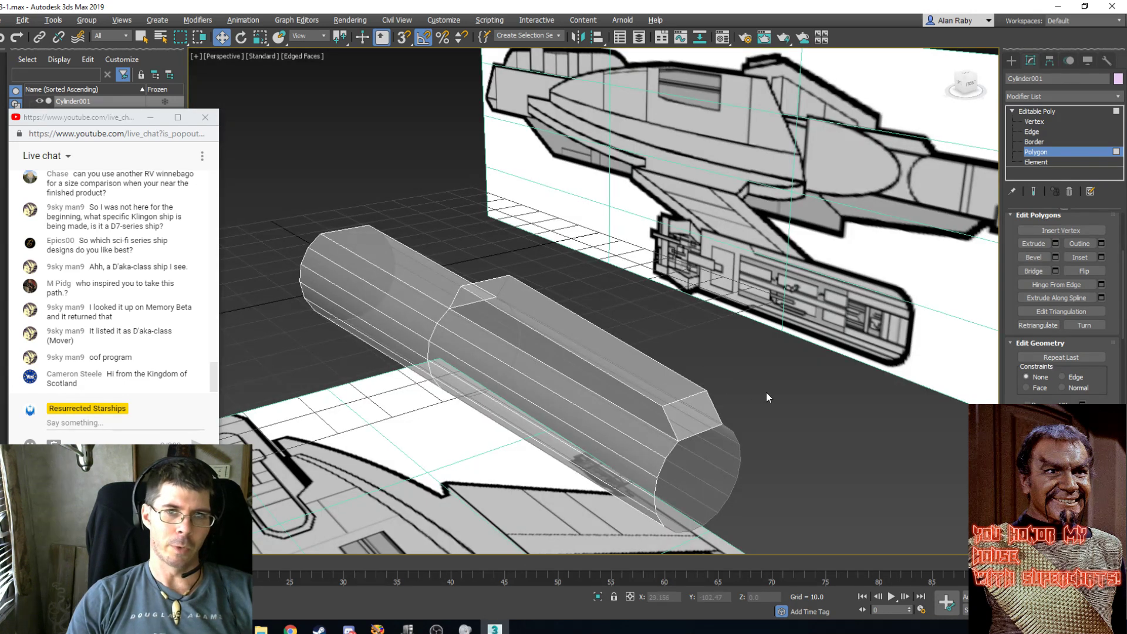
{"action": "left_click_drag", "start_coordinate": [766, 392], "coordinate": [630, 517]}
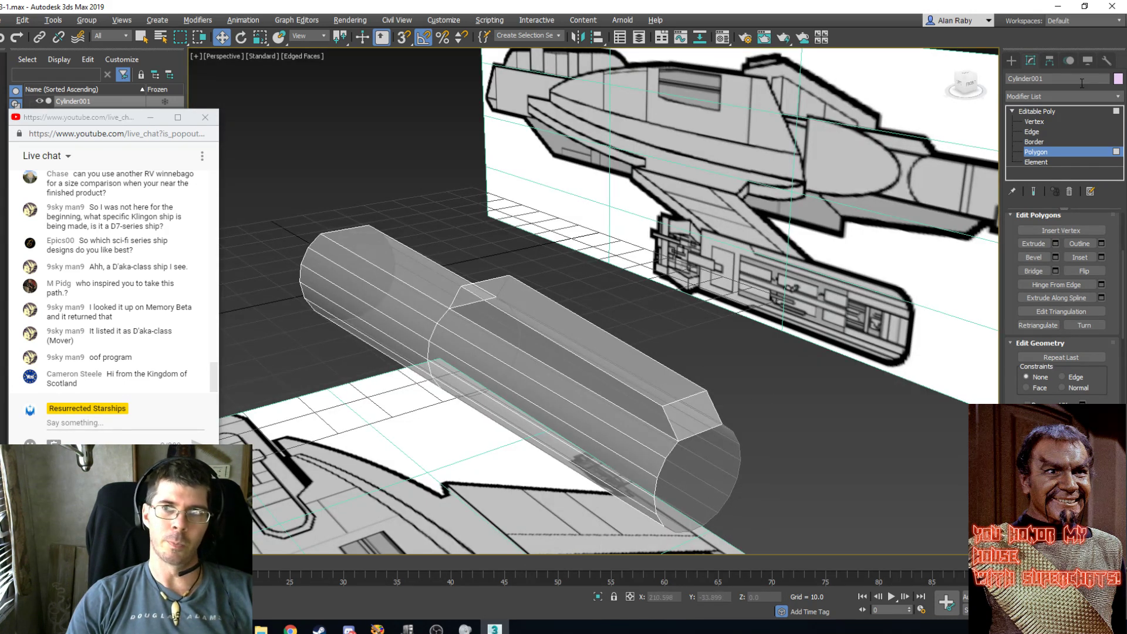
{"action": "key", "text": "ctrl+r"}
{"action": "left_click_drag", "start_coordinate": [533, 379], "coordinate": [509, 336]}
{"action": "left_click", "coordinate": [142, 37]}
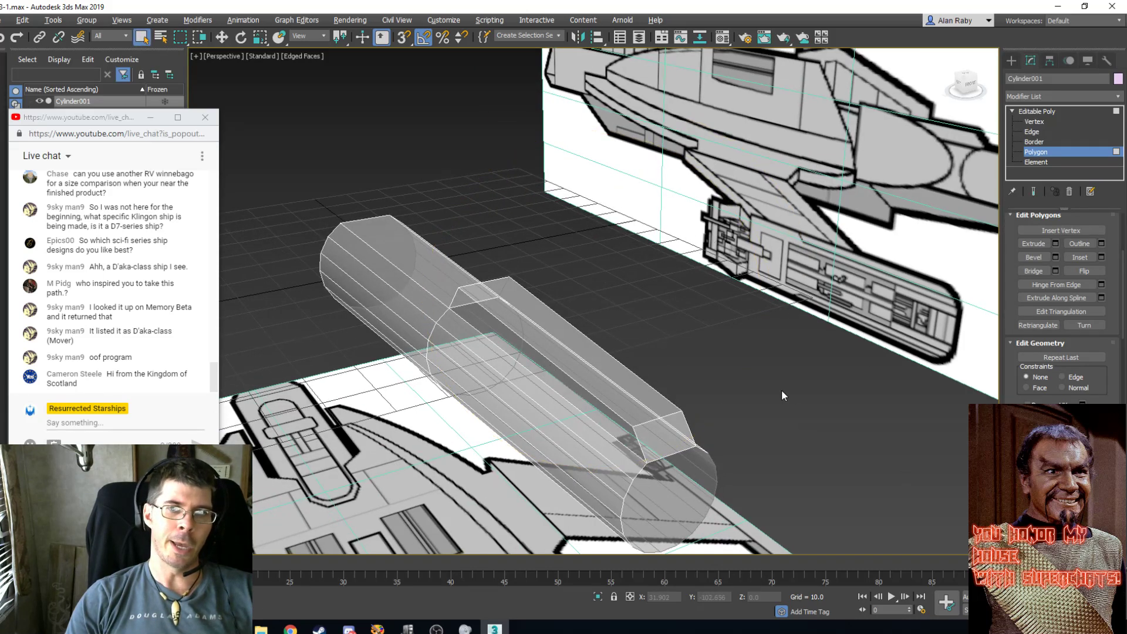
{"action": "left_click_drag", "start_coordinate": [567, 561], "coordinate": [567, 561]}
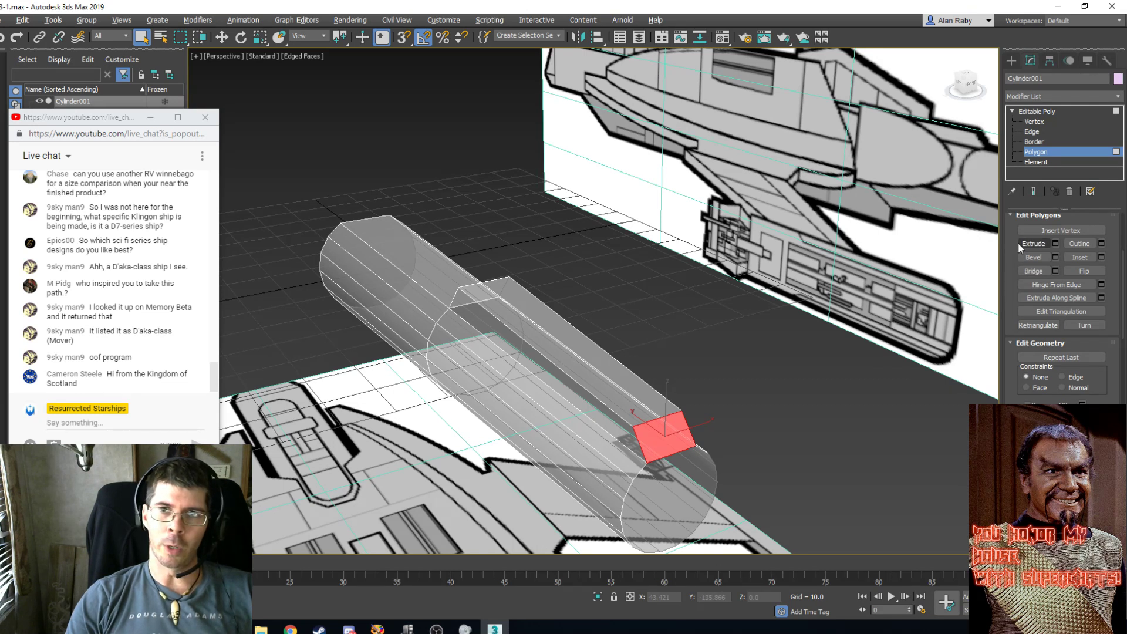
Re-enter polygon level and retry window selection on the neck, adding to the raised block's sloped front polygon.
{"action": "scroll", "coordinate": [1013, 244], "scroll_direction": "up", "scroll_amount": 5}
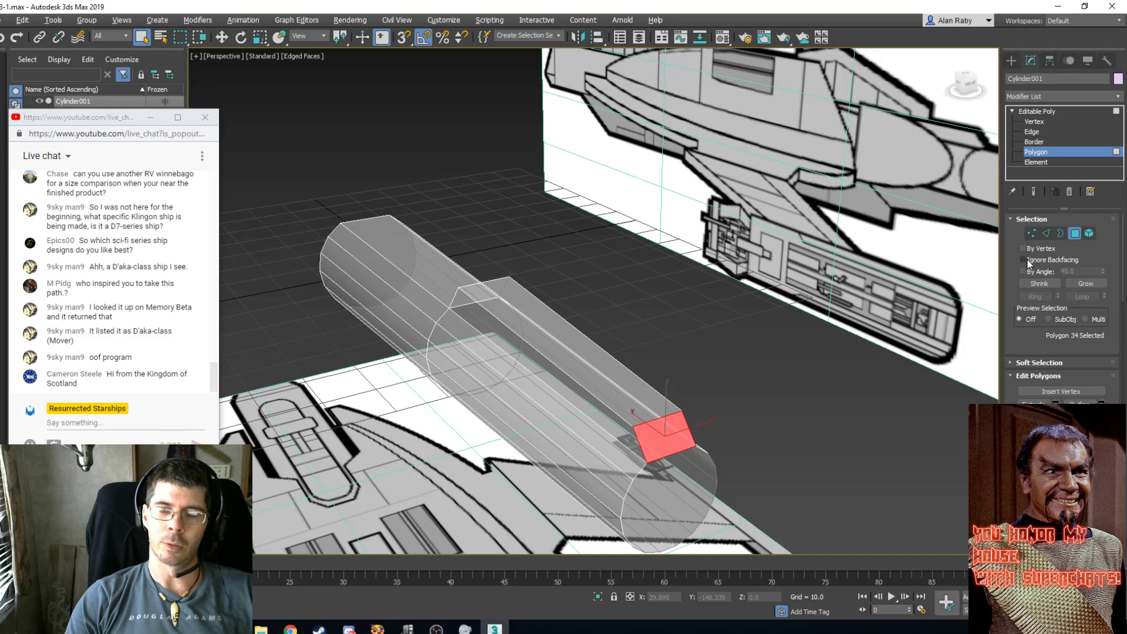
{"action": "left_click", "coordinate": [1076, 233]}
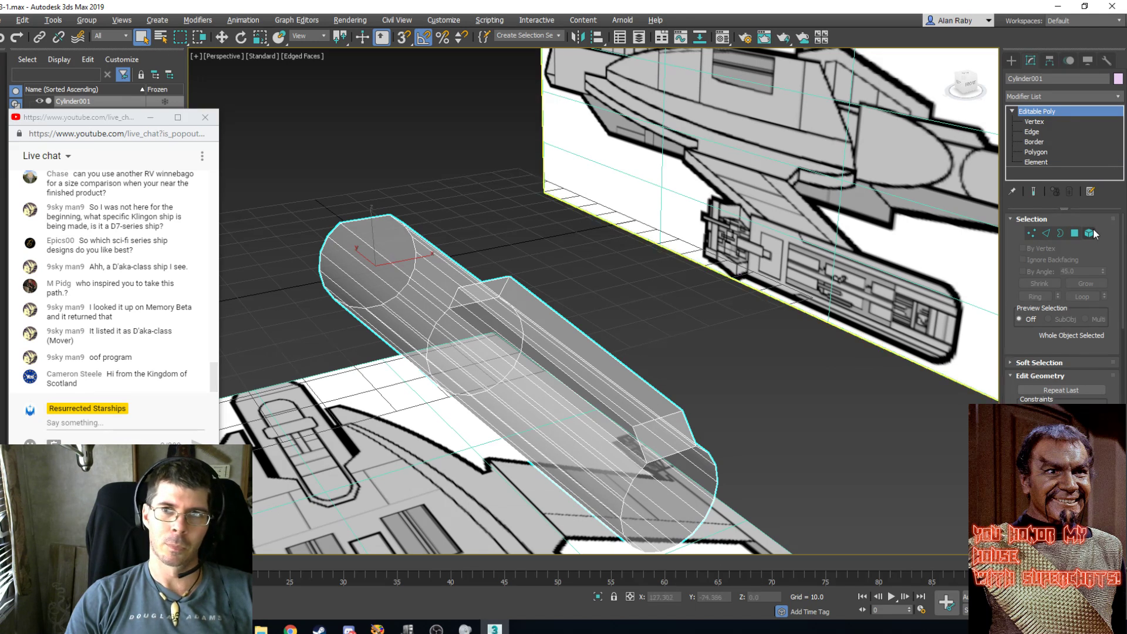
{"action": "left_click", "coordinate": [1071, 233]}
{"action": "left_click", "coordinate": [504, 392]}
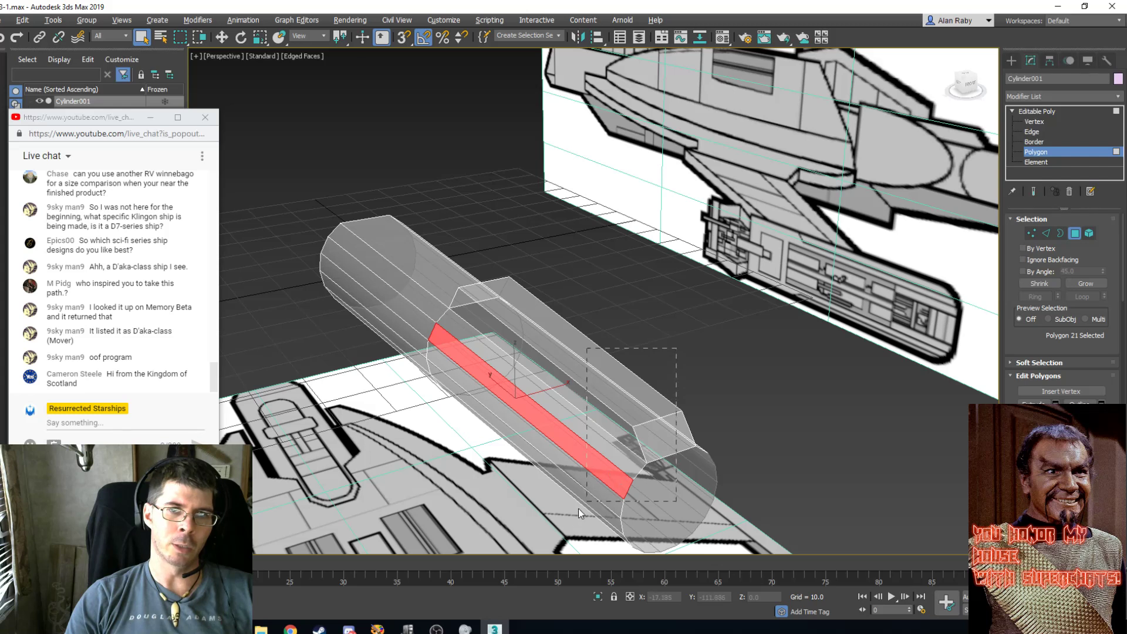
{"action": "left_click_drag", "start_coordinate": [579, 508], "coordinate": [549, 538]}
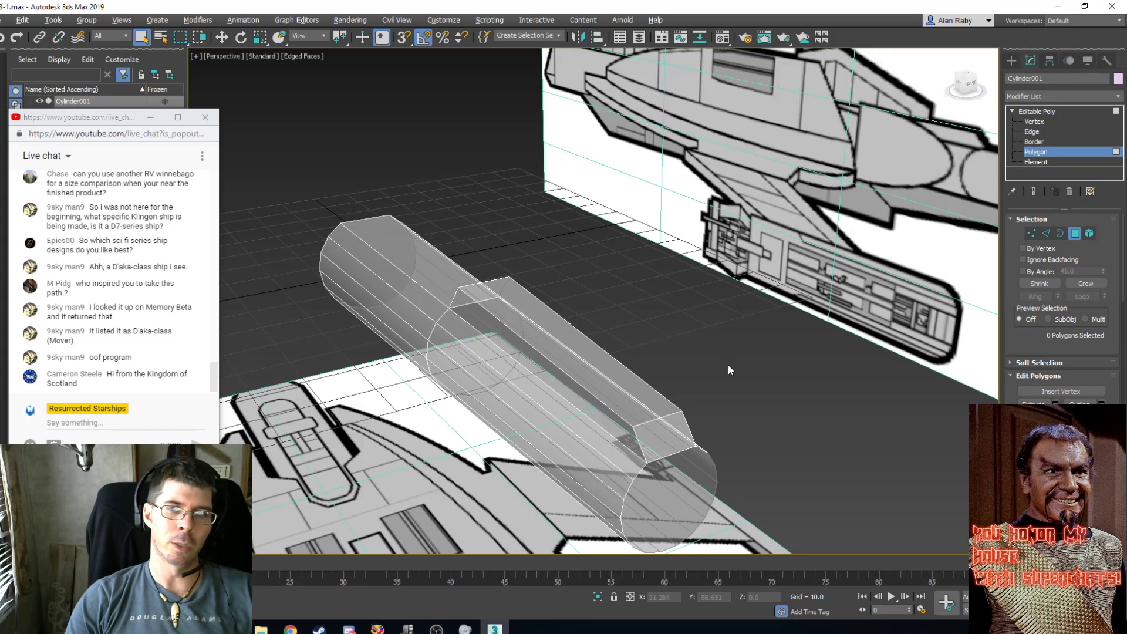
{"action": "left_click", "coordinate": [663, 437]}
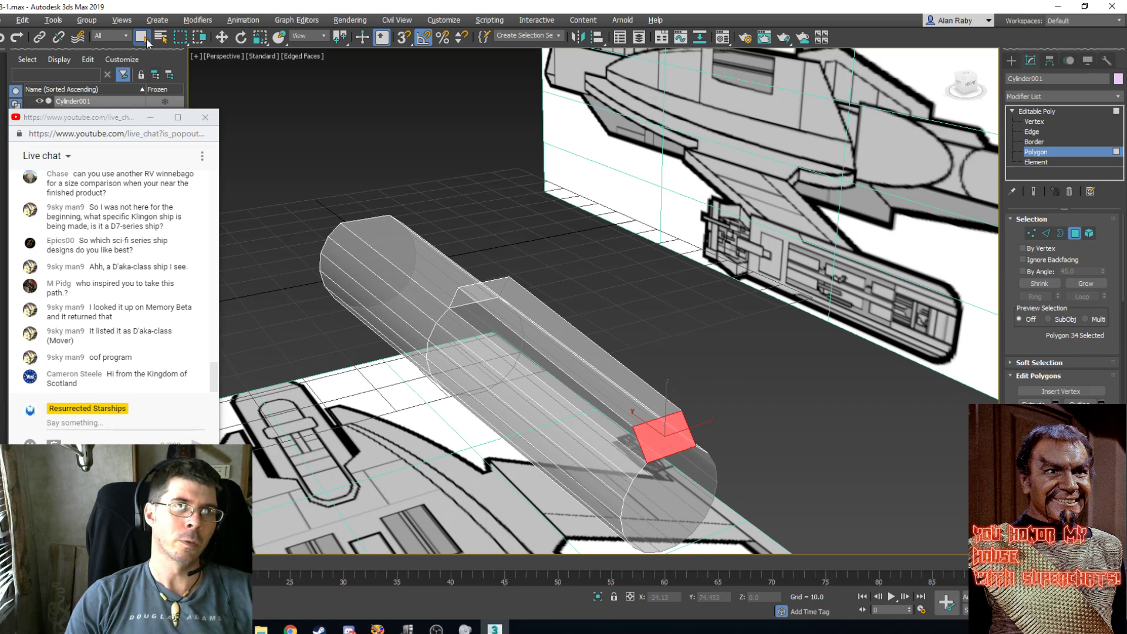
{"action": "left_click_drag", "start_coordinate": [488, 558], "coordinate": [489, 560], "text": "ctrl"}
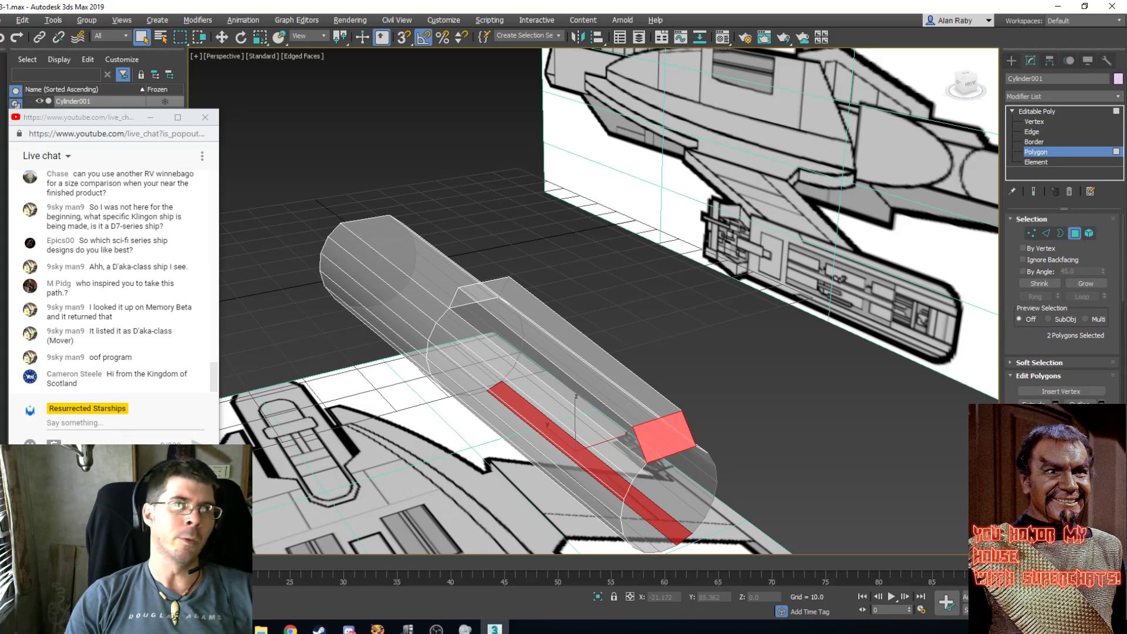
Save the scene, reset the program and reopen the recent file t3-1.max.
{"action": "left_click", "coordinate": [2, 20]}
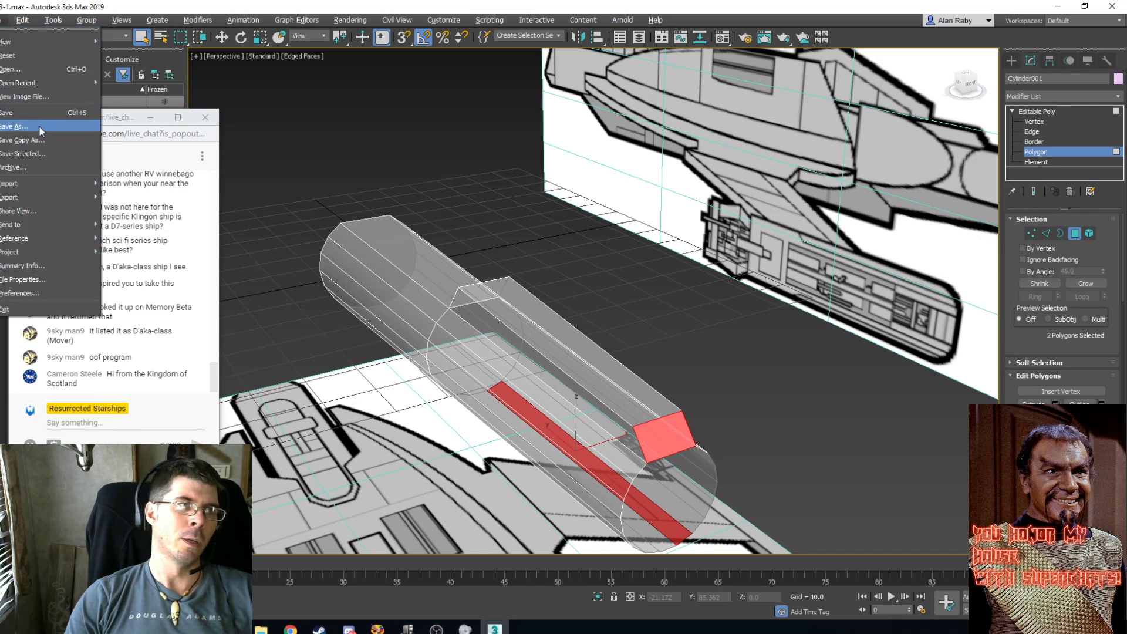
{"action": "left_click", "coordinate": [29, 111]}
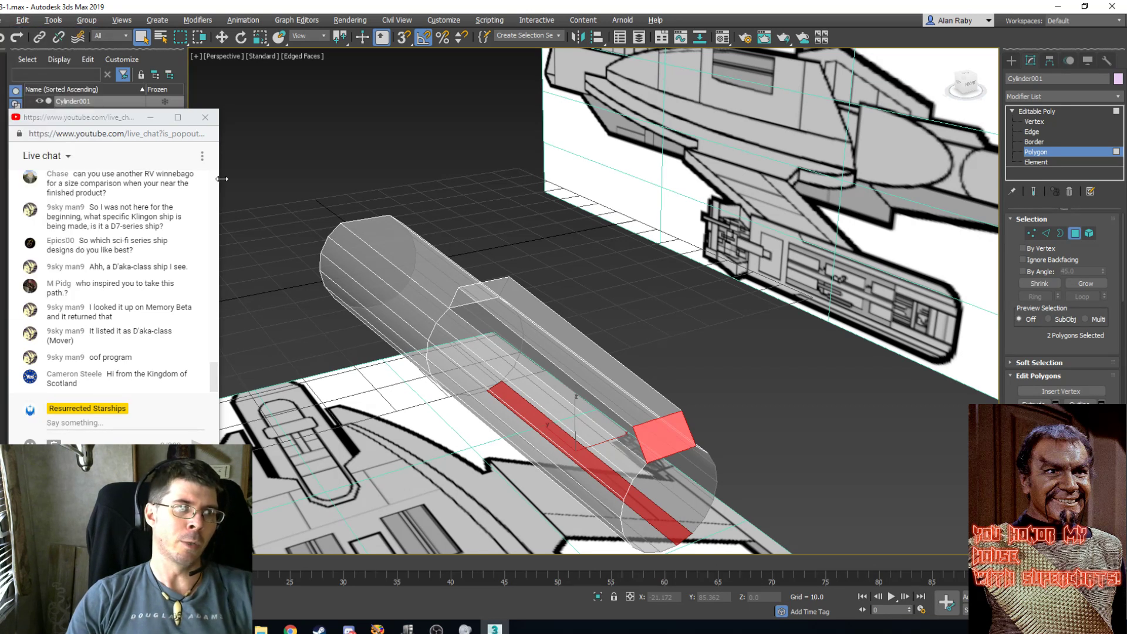
{"action": "left_click", "coordinate": [2, 21]}
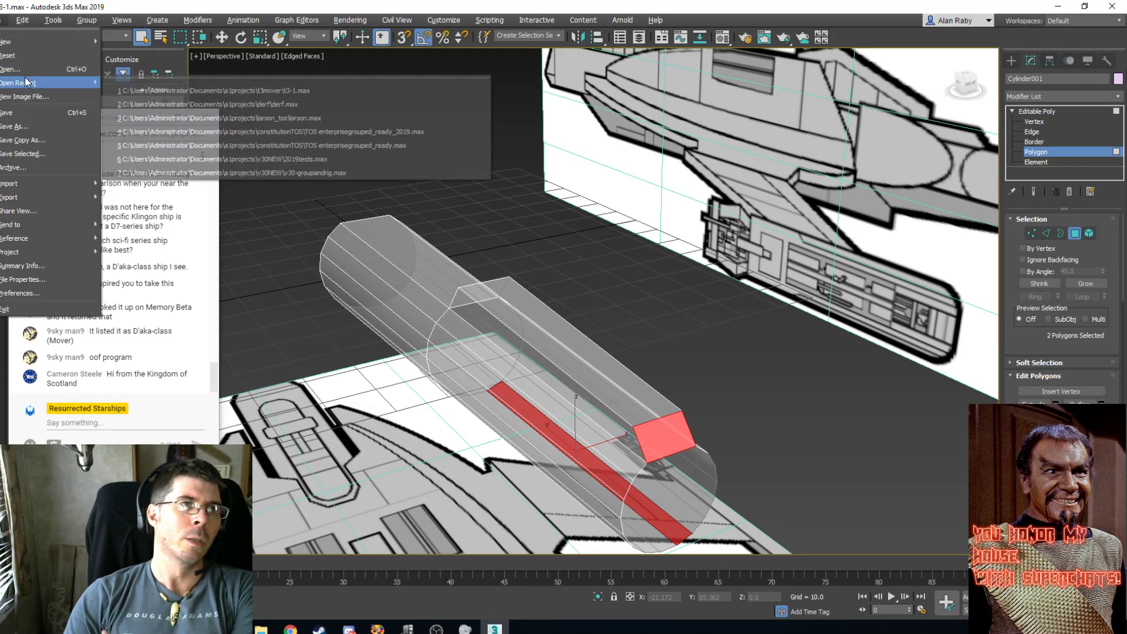
{"action": "left_click", "coordinate": [21, 55]}
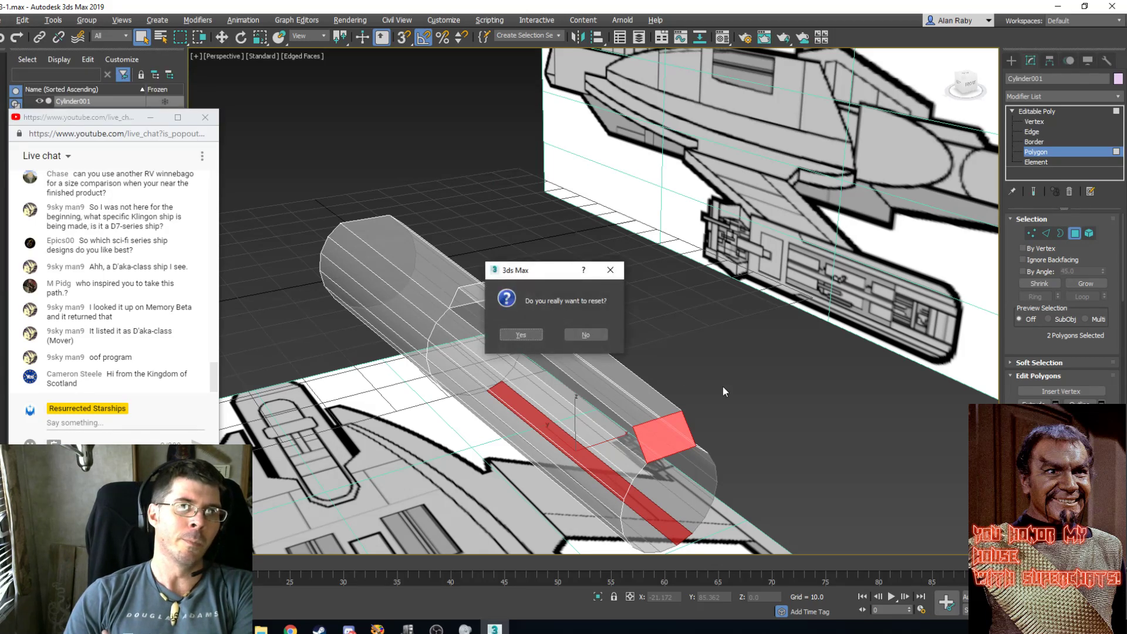
{"action": "left_click", "coordinate": [530, 335]}
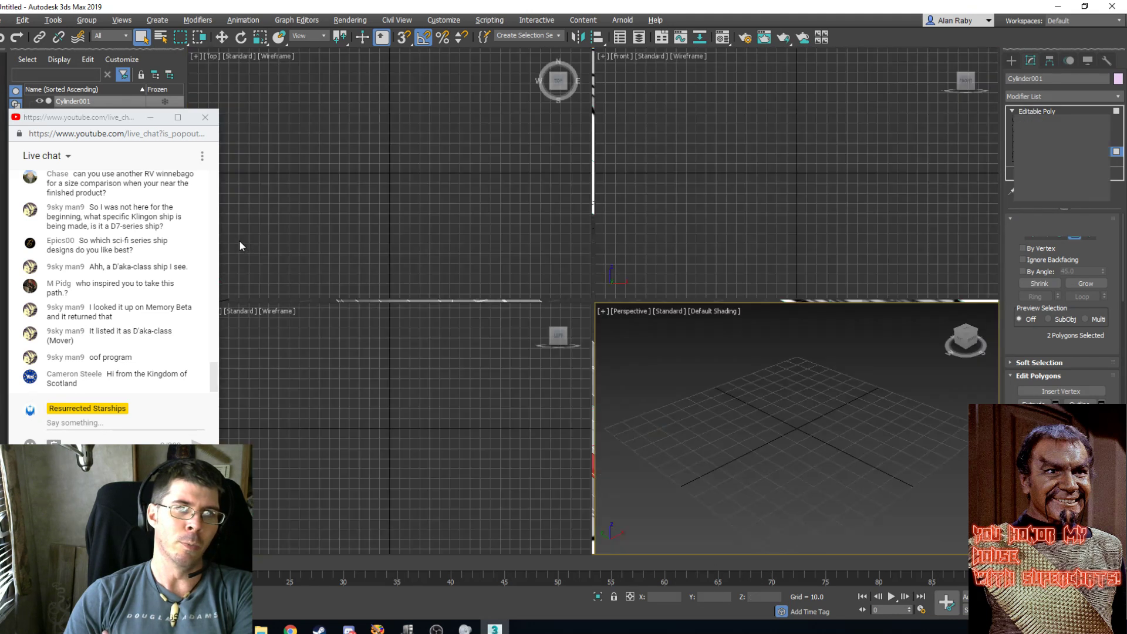
{"action": "left_click", "coordinate": [6, 20]}
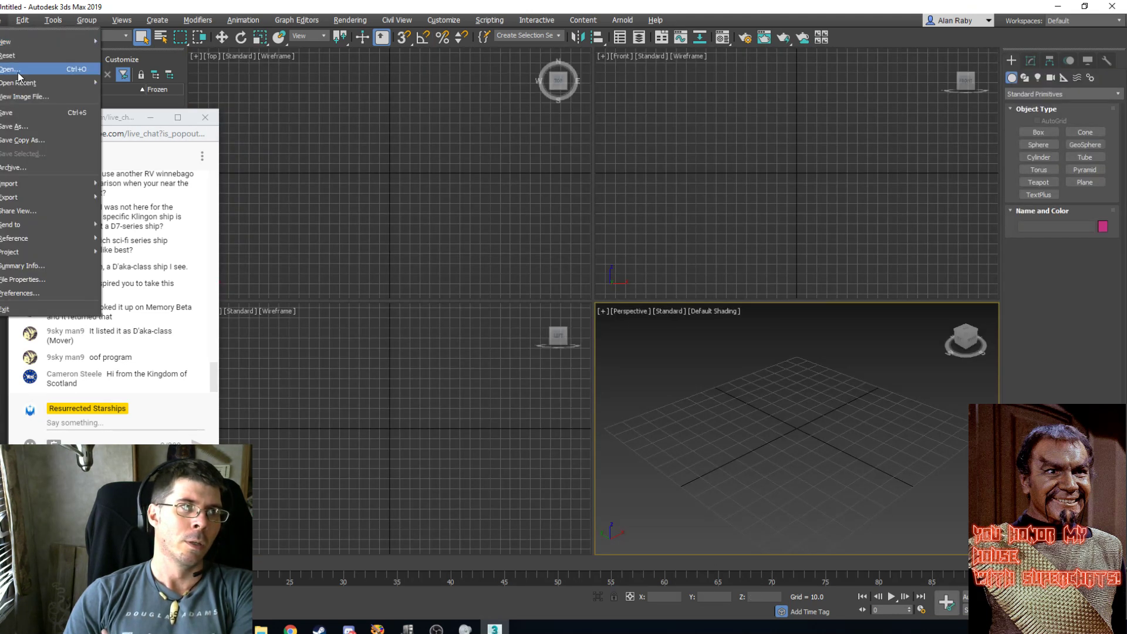
{"action": "mouse_move", "coordinate": [25, 78]}
{"action": "left_click", "coordinate": [177, 90]}
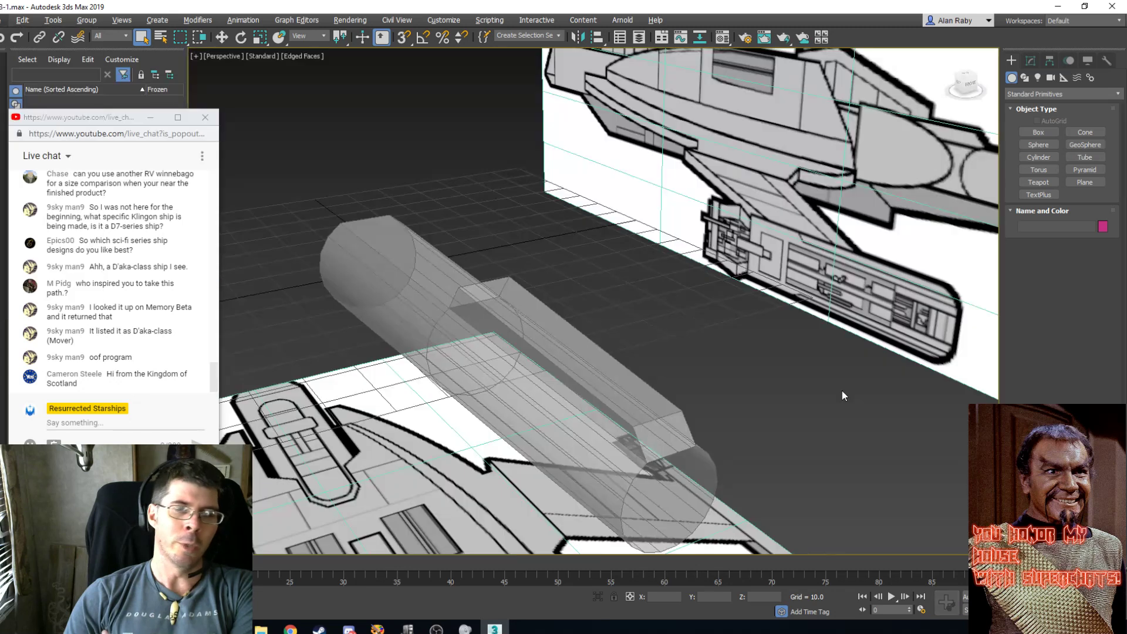
Select the neck cylinder in the reopened scene and enter polygon-level editing.
{"action": "left_click", "coordinate": [599, 371]}
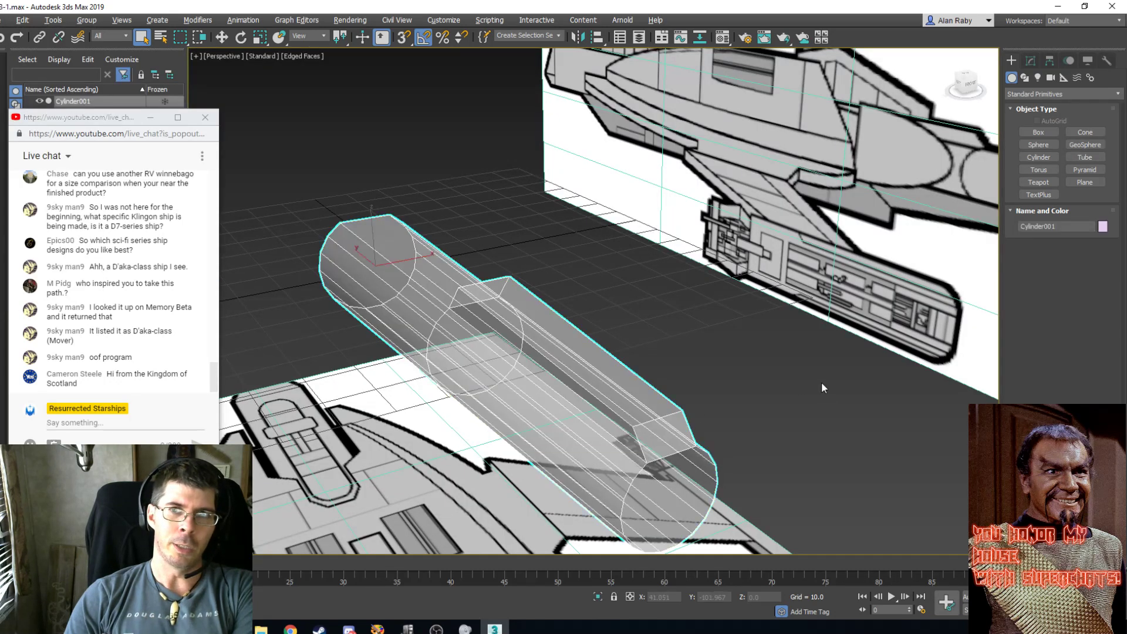
{"action": "left_click", "coordinate": [1031, 61]}
{"action": "key", "text": "4"}
{"action": "left_click", "coordinate": [684, 360]}
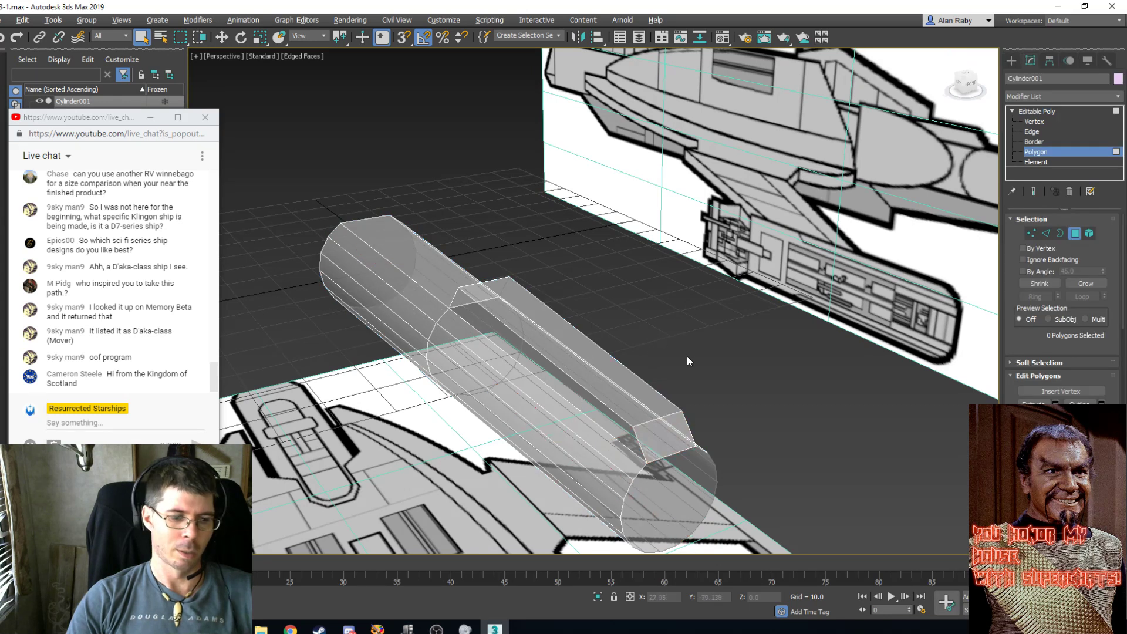
Try window-selecting the neck's polygons in the Left view and pick individual side polygons of the neck and raised block.
{"action": "key", "text": "l"}
{"action": "left_click_drag", "start_coordinate": [681, 244], "coordinate": [388, 468]}
{"action": "left_click", "coordinate": [409, 397]}
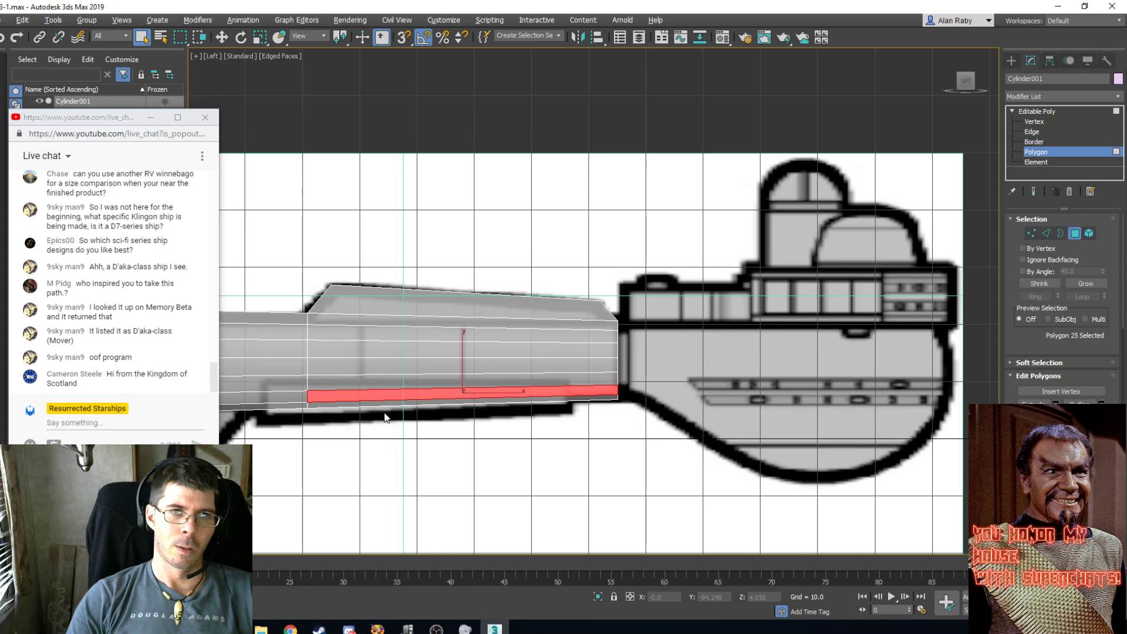
{"action": "left_click", "coordinate": [376, 380]}
{"action": "left_click", "coordinate": [356, 306]}
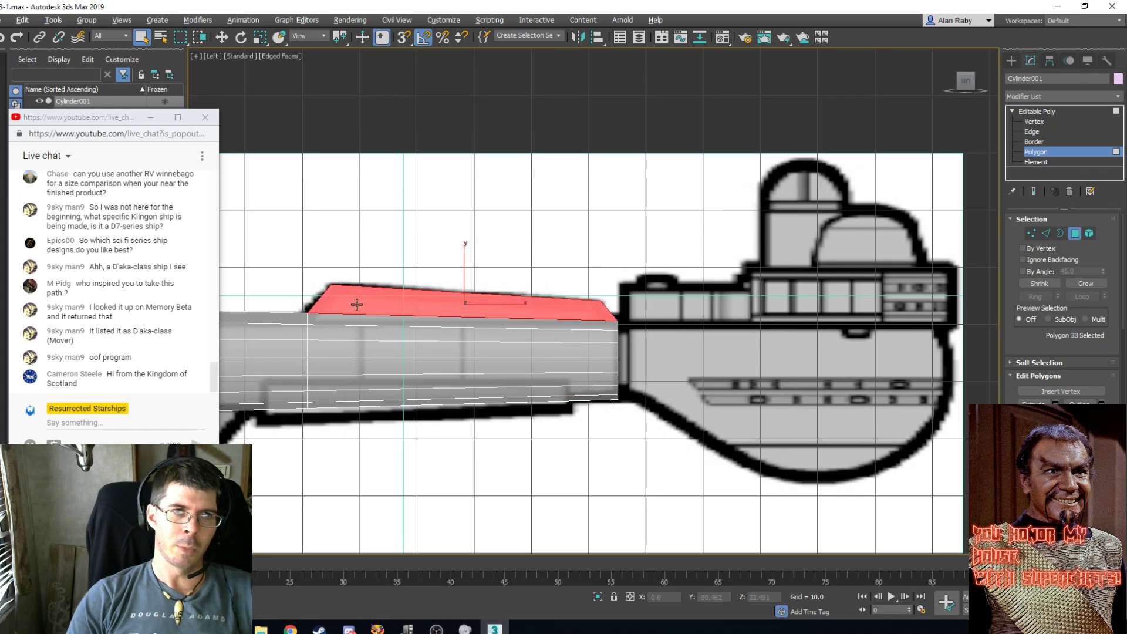
{"action": "left_click", "coordinate": [364, 320]}
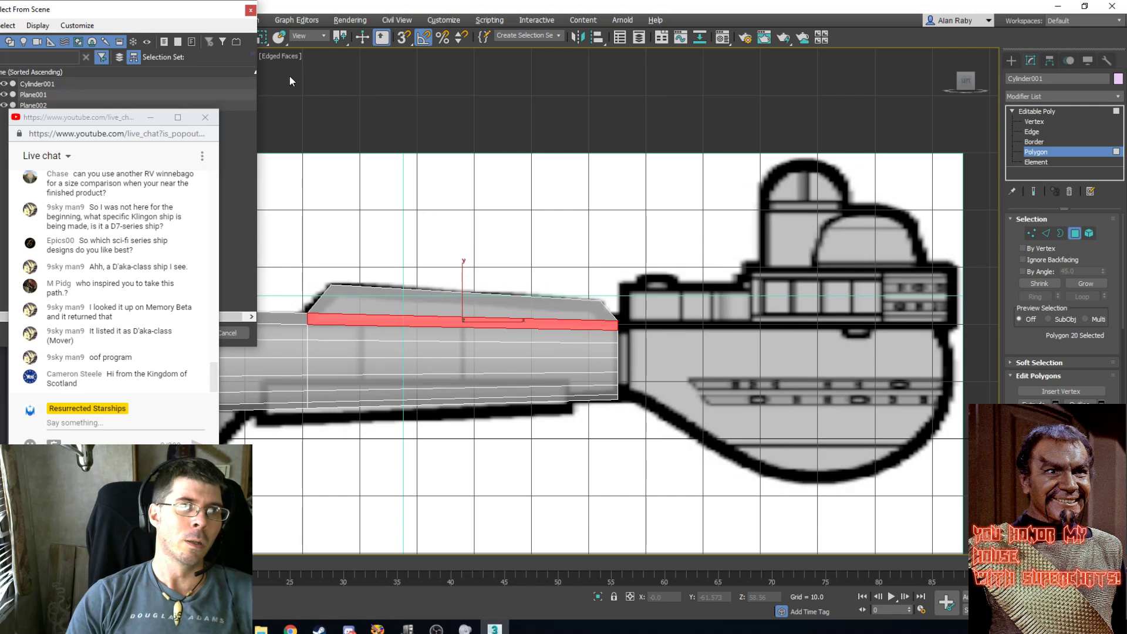
Dismiss the Select From Scene dialog and try region selection on the neck's polygons and edges in the Left view.
{"action": "left_click", "coordinate": [250, 11]}
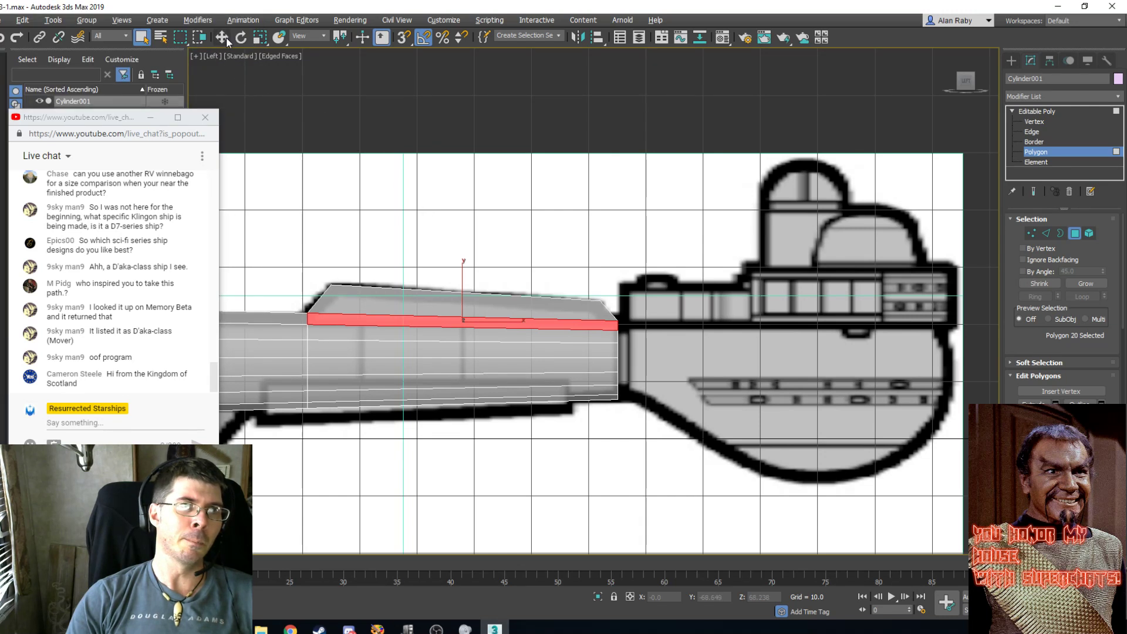
{"action": "left_click", "coordinate": [160, 38]}
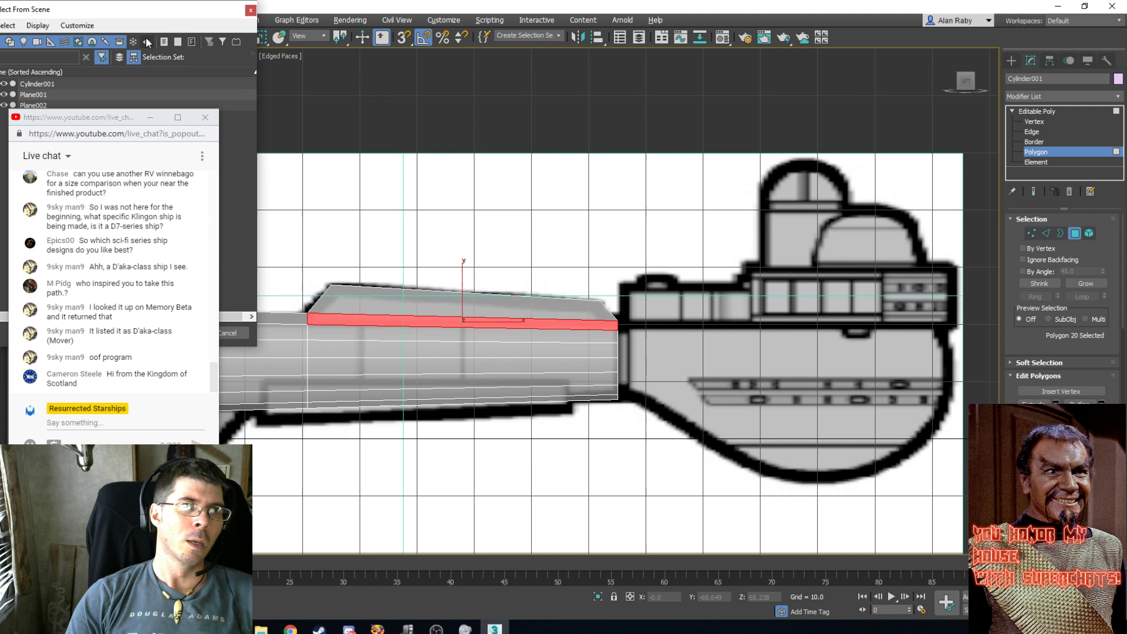
{"action": "left_click", "coordinate": [250, 10]}
{"action": "left_click_drag", "start_coordinate": [509, 423], "coordinate": [979, 250]}
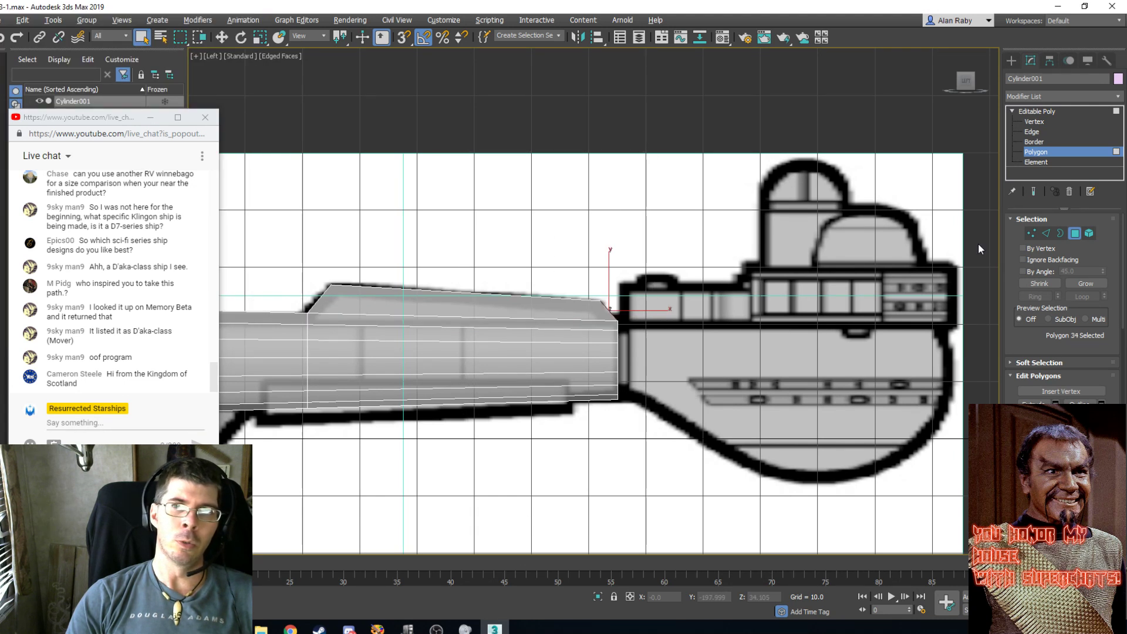
{"action": "left_click", "coordinate": [1033, 132]}
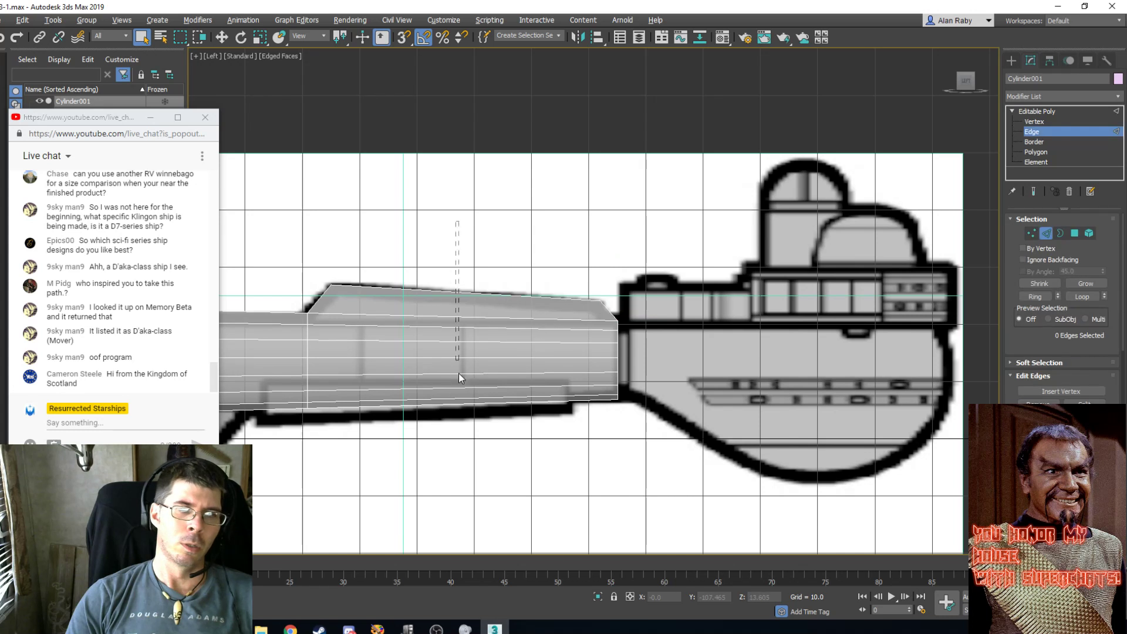
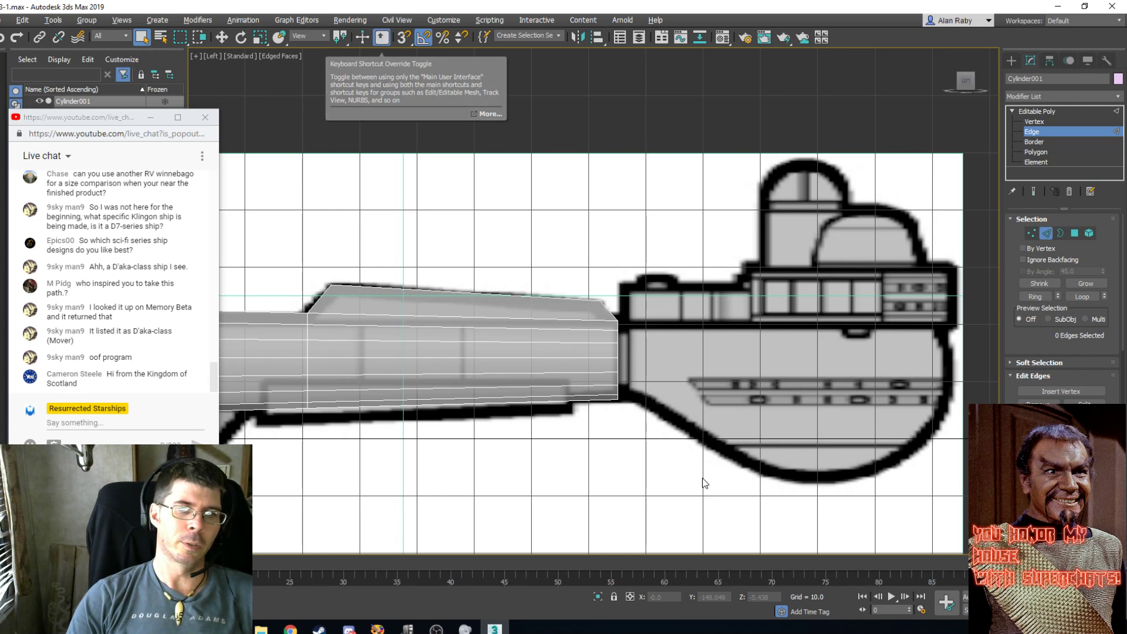
Isolate the neck to retry region selection of its polygons, and exit isolation.
{"action": "left_click", "coordinate": [598, 597]}
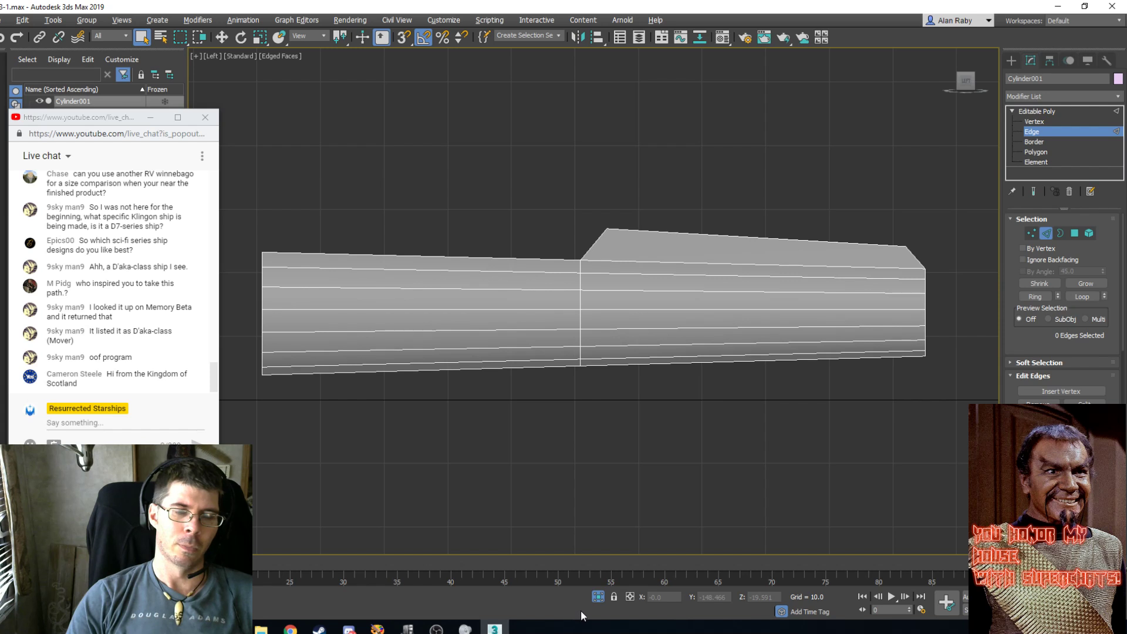
{"action": "left_click", "coordinate": [598, 597]}
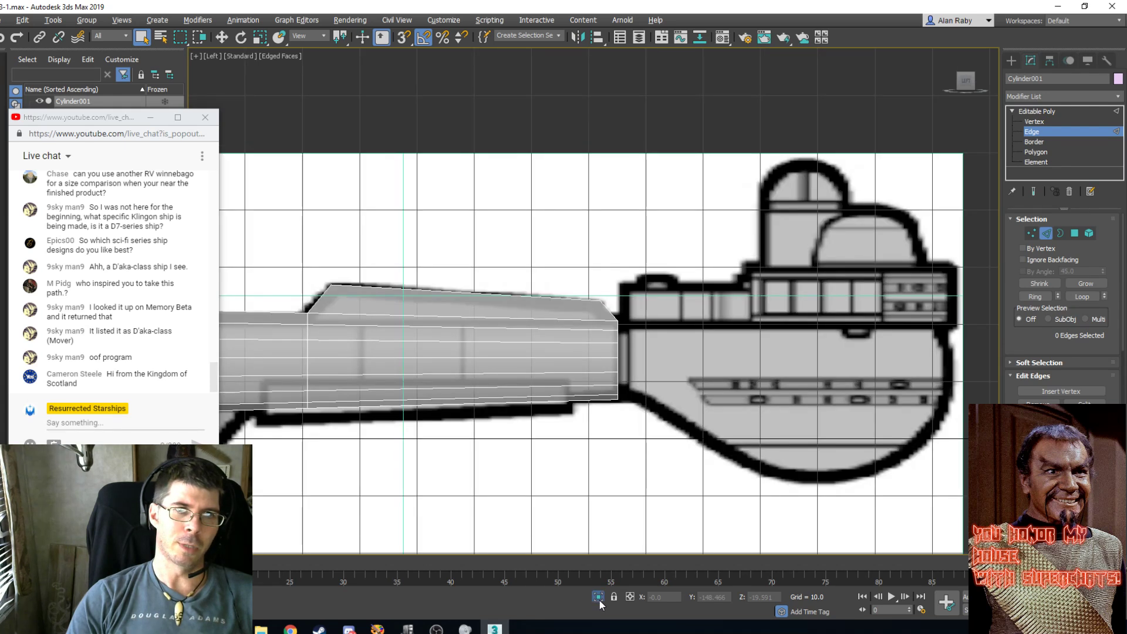
{"action": "left_click", "coordinate": [598, 598]}
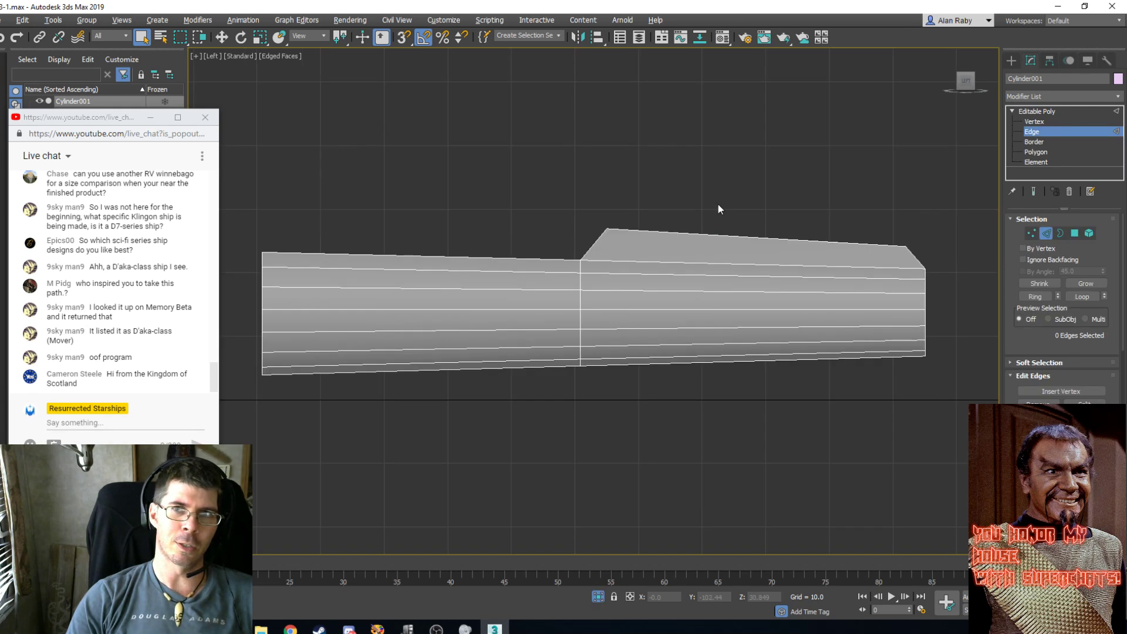
{"action": "left_click", "coordinate": [1034, 151]}
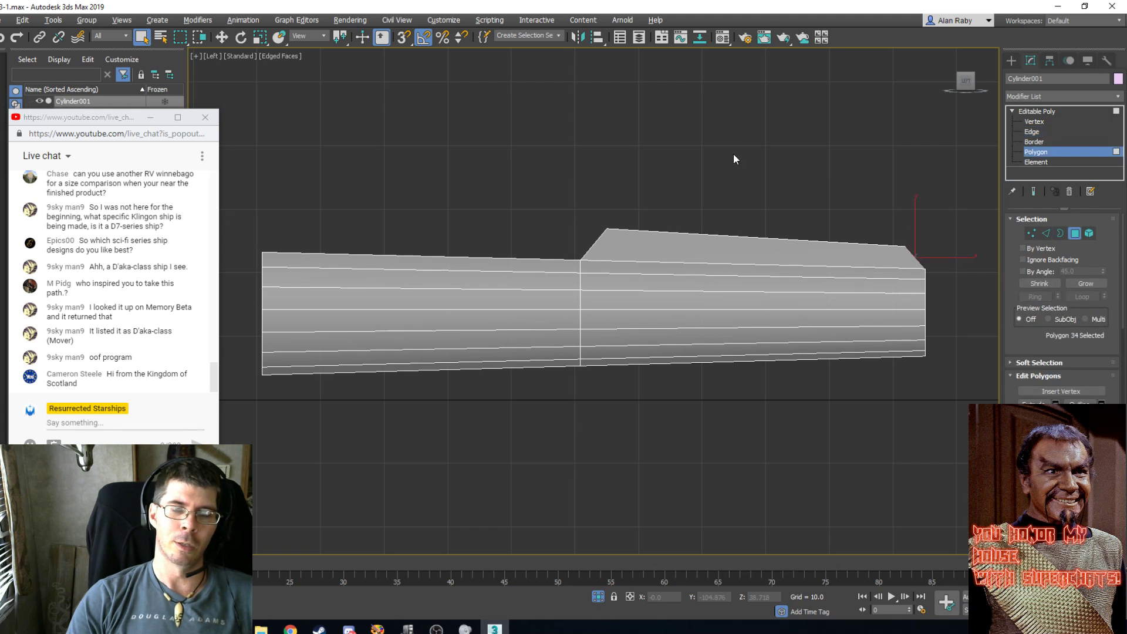
{"action": "left_click_drag", "start_coordinate": [608, 453], "coordinate": [612, 458]}
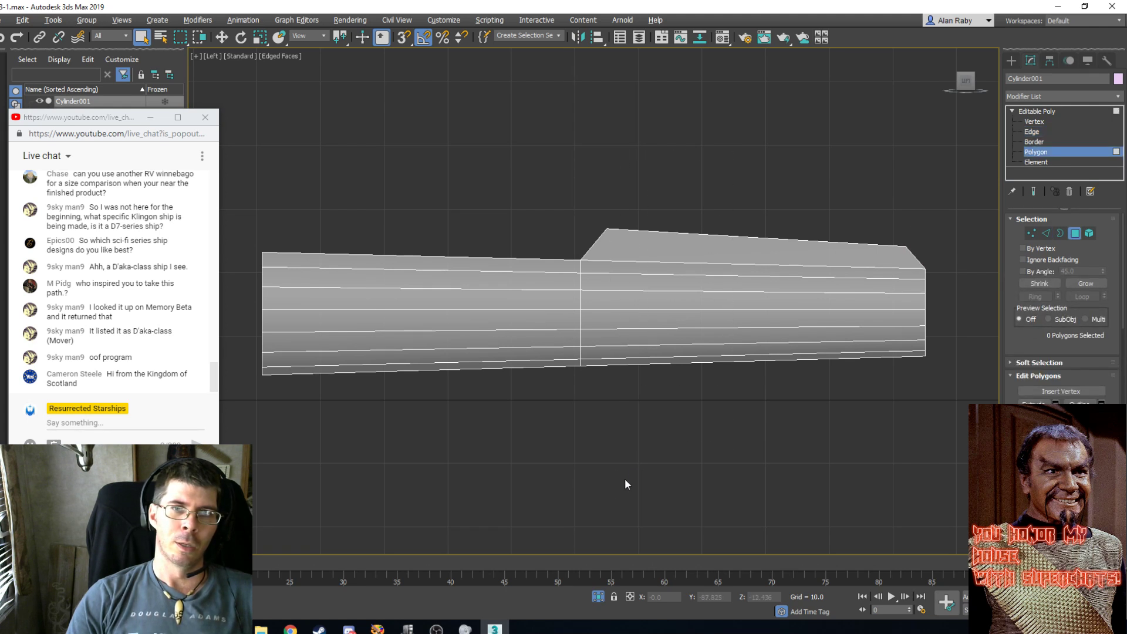
{"action": "left_click", "coordinate": [598, 597]}
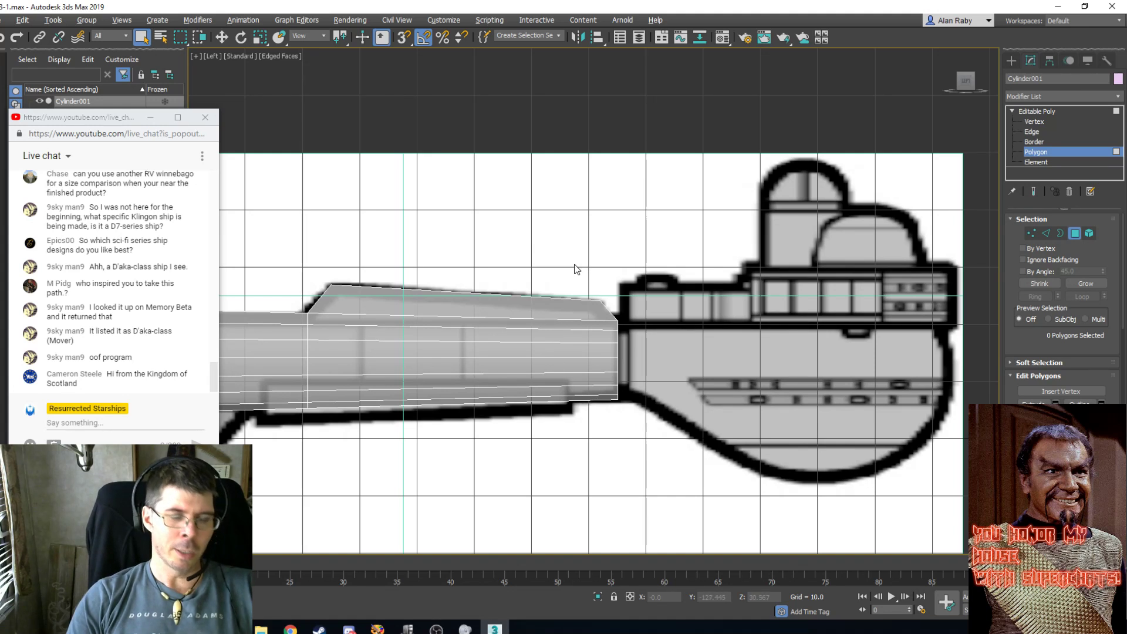
Select the raised dorsal block's long top polygon in Perspective.
{"action": "key", "text": "p"}
{"action": "left_click", "coordinate": [435, 273]}
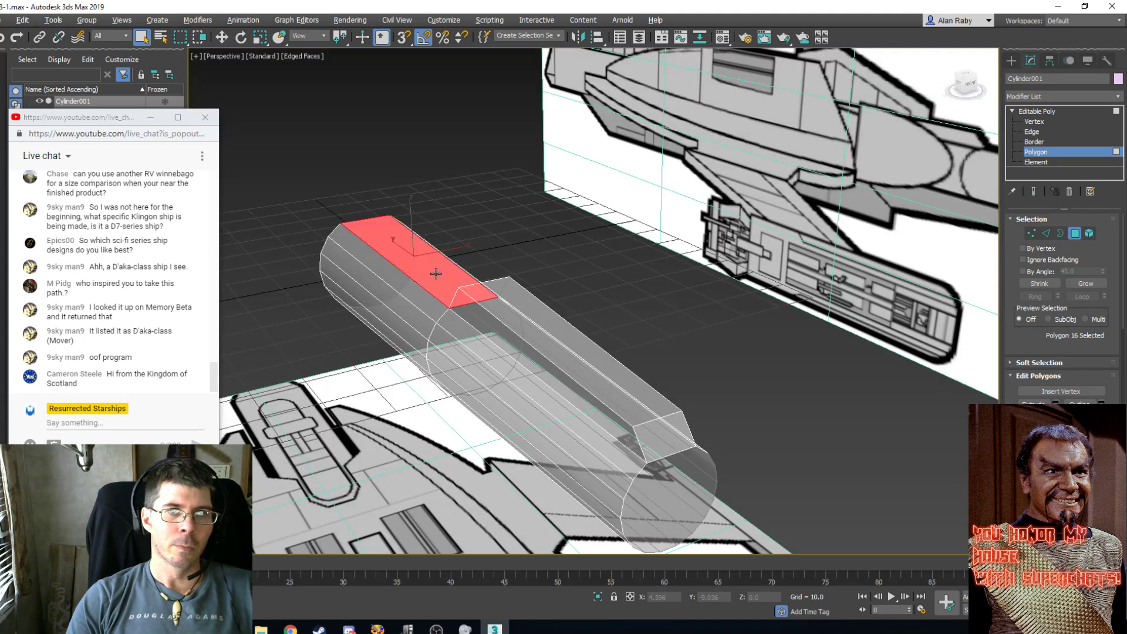
{"action": "left_click", "coordinate": [540, 340]}
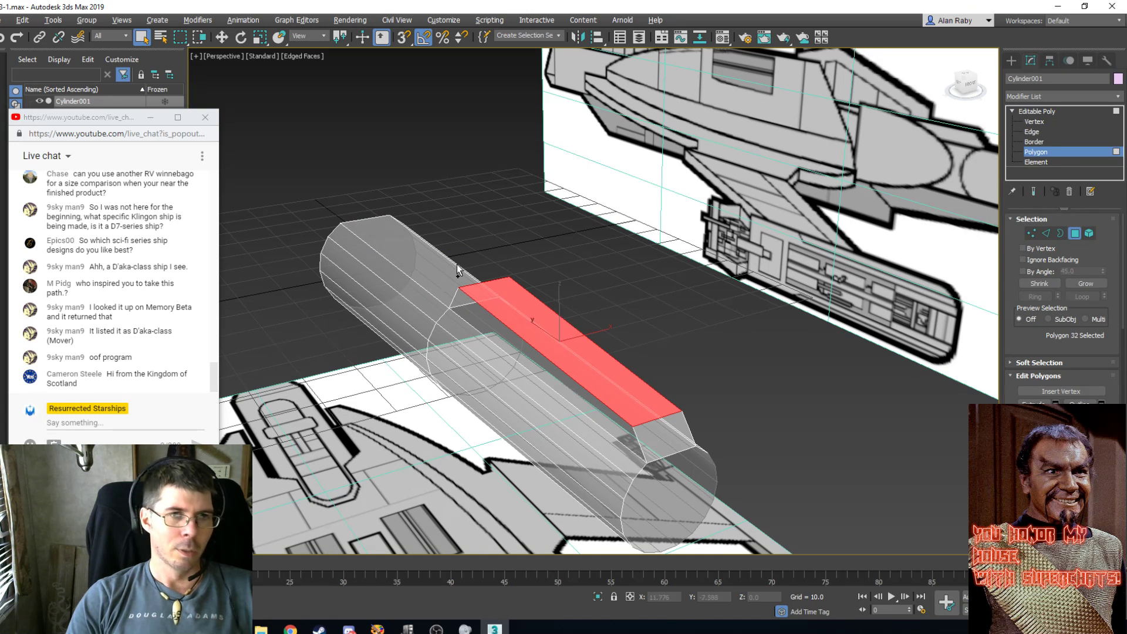
Try region-selecting the neck's polygons in Perspective from the side and underneath.
{"action": "left_click", "coordinate": [414, 289]}
{"action": "left_click", "coordinate": [416, 316]}
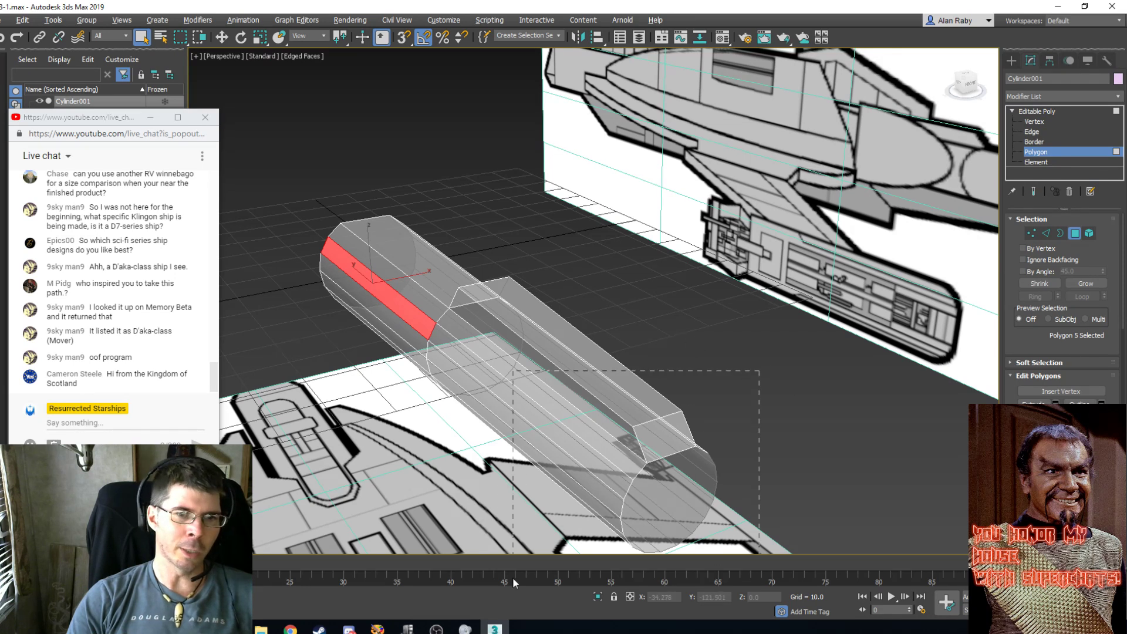
{"action": "left_click_drag", "start_coordinate": [512, 576], "coordinate": [498, 561]}
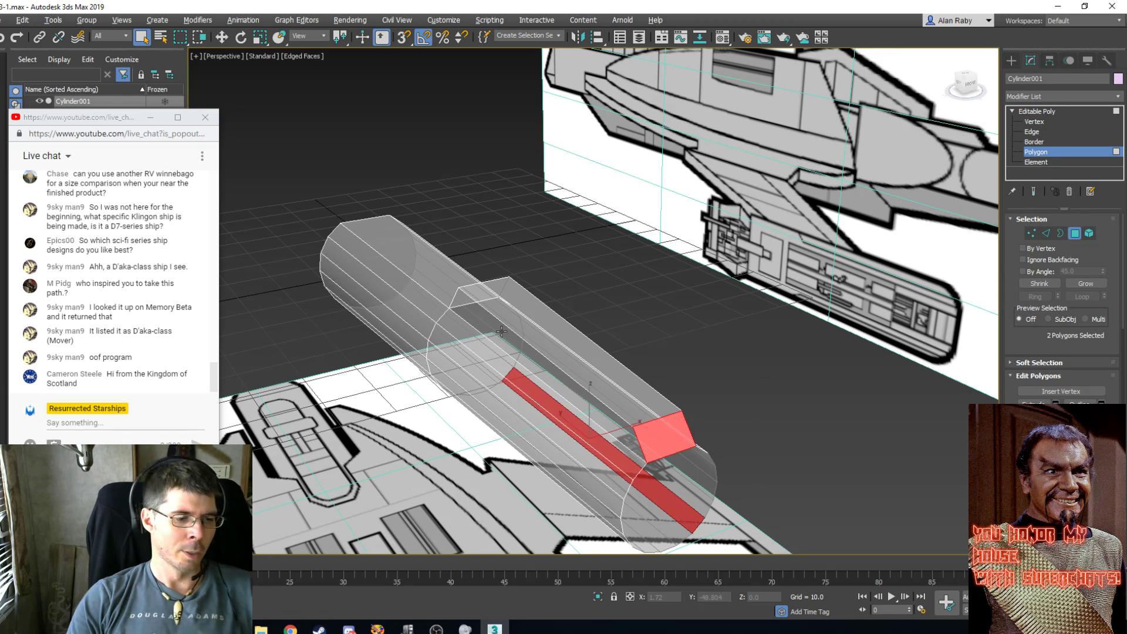
{"action": "middle_click_drag", "start_coordinate": [501, 331], "coordinate": [397, 290], "text": "alt"}
{"action": "left_click", "coordinate": [224, 38]}
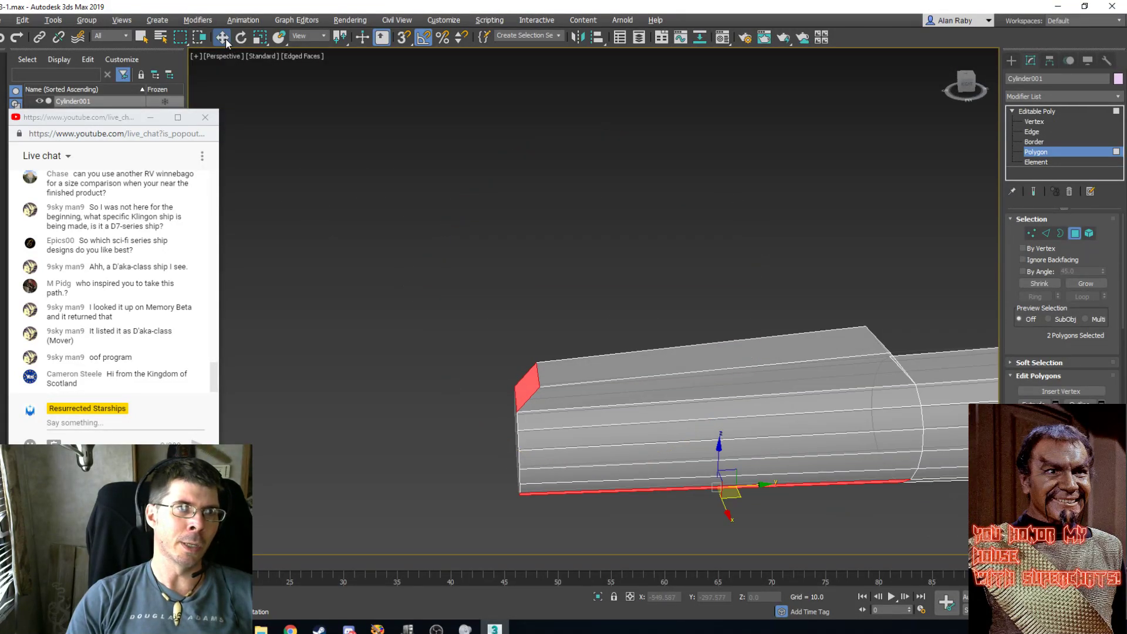
{"action": "left_click_drag", "start_coordinate": [551, 518], "coordinate": [483, 583]}
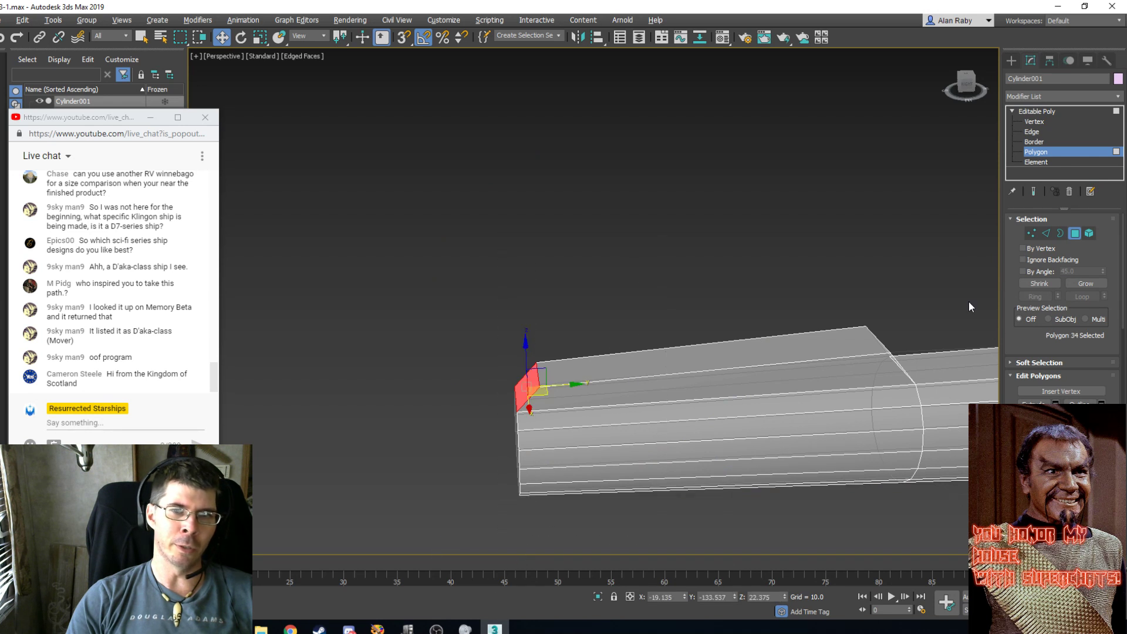
Select the raised dorsal block's long side and top polygons, adding its sloped end polygon by region selection.
{"action": "left_click", "coordinate": [871, 377]}
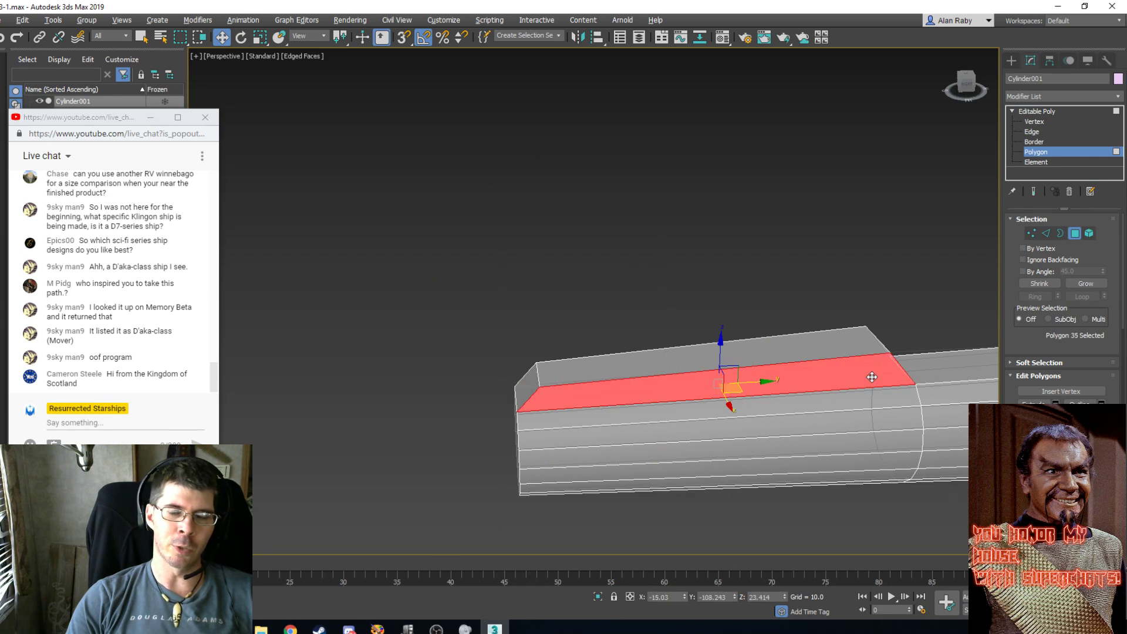
{"action": "left_click", "coordinate": [823, 336], "text": "ctrl"}
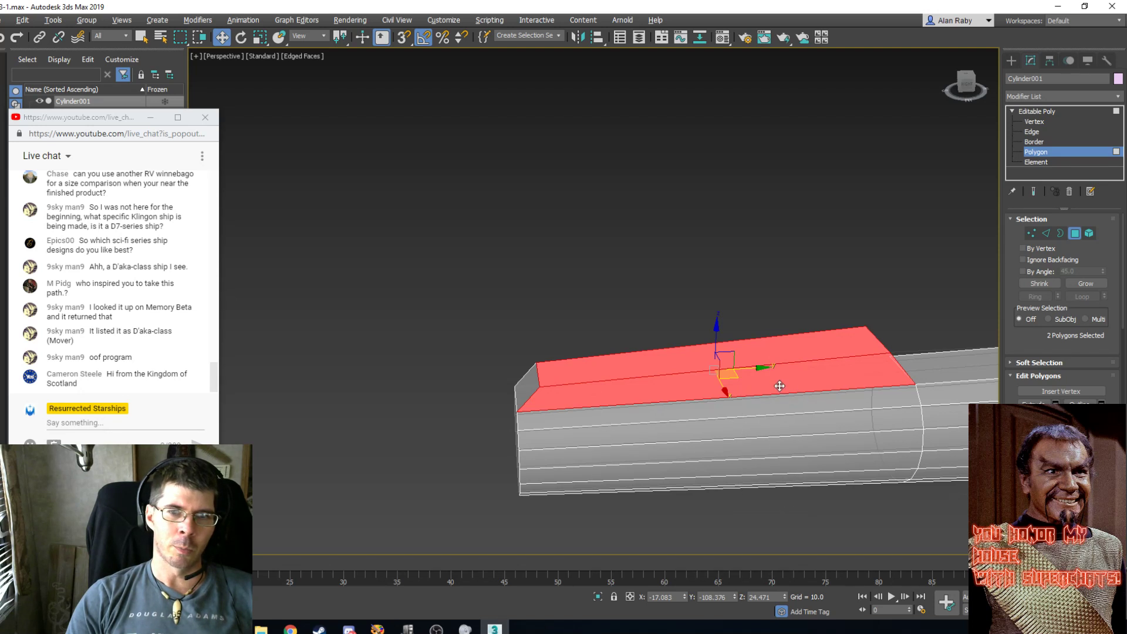
{"action": "left_click", "coordinate": [142, 37]}
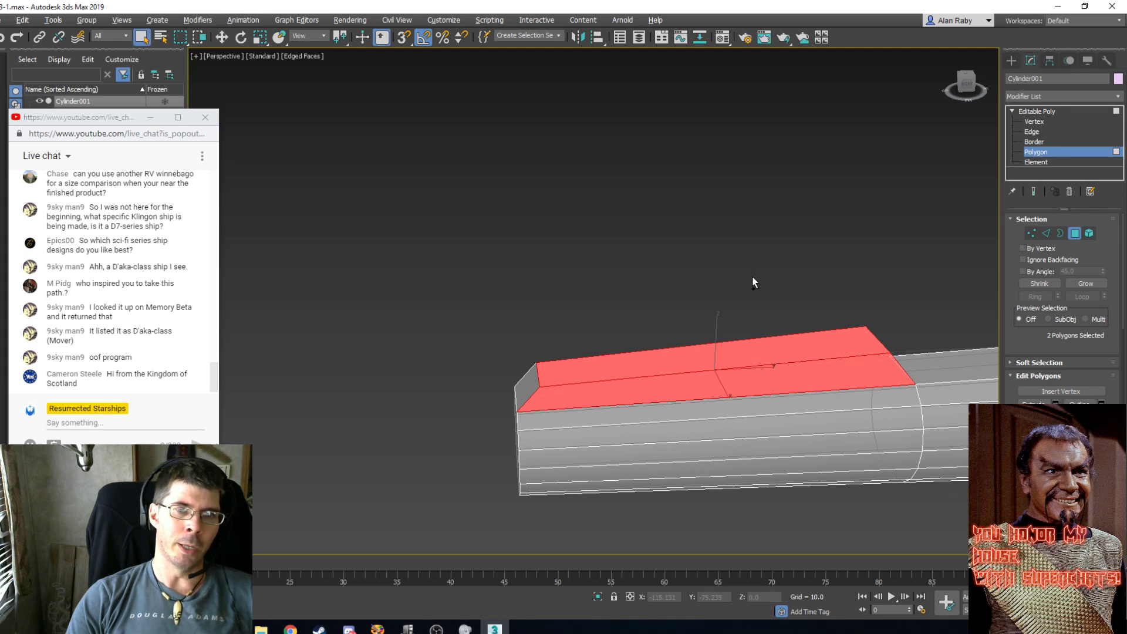
{"action": "left_click_drag", "start_coordinate": [476, 547], "coordinate": [434, 557], "text": "ctrl"}
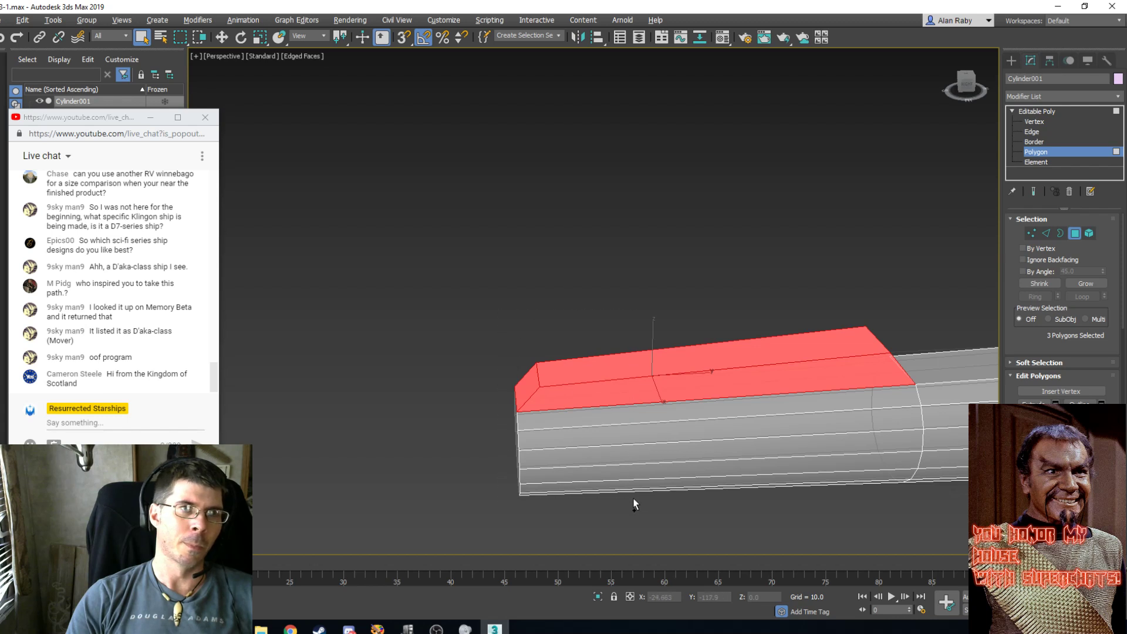
Save the scene and close 3ds Max.
{"action": "left_click", "coordinate": [52, 24]}
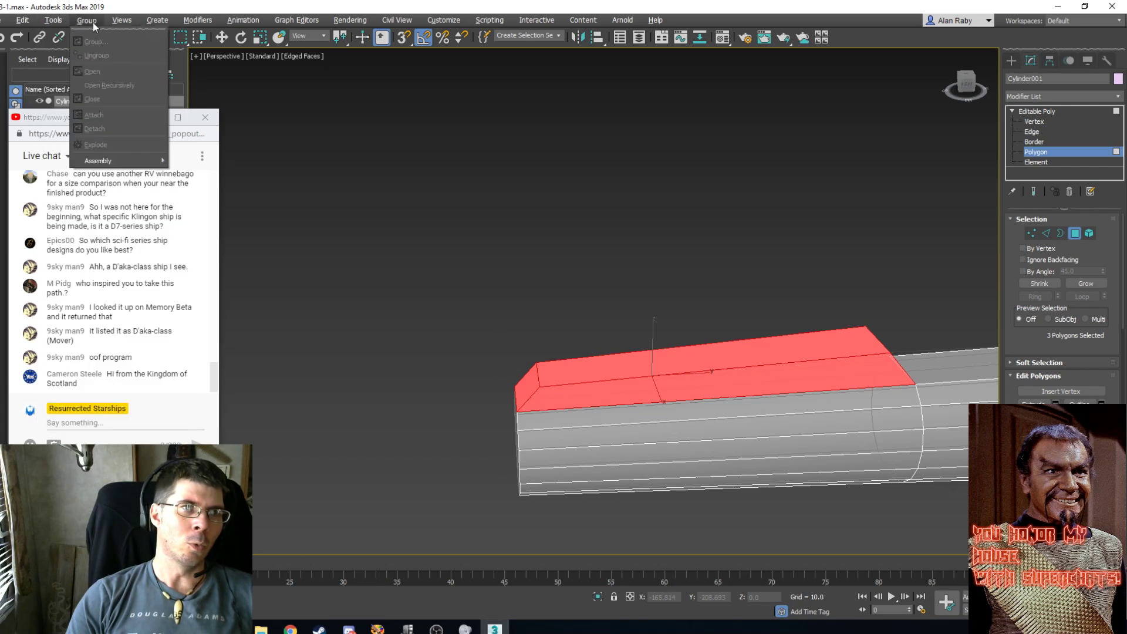
{"action": "left_click", "coordinate": [270, 4]}
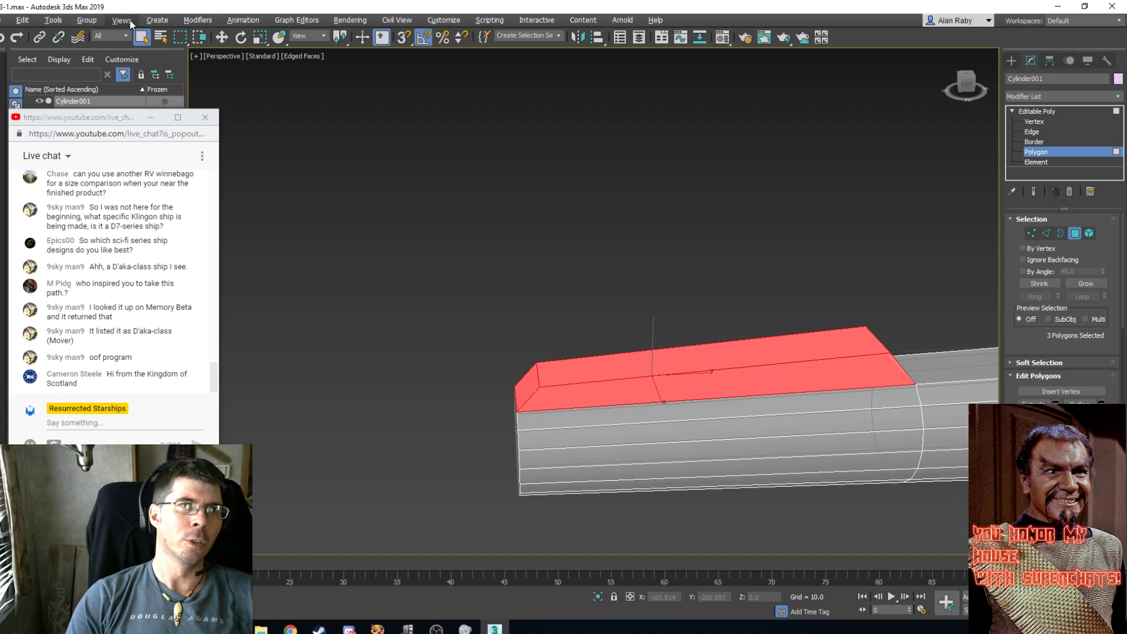
{"action": "left_click", "coordinate": [4, 20]}
{"action": "mouse_move", "coordinate": [10, 87]}
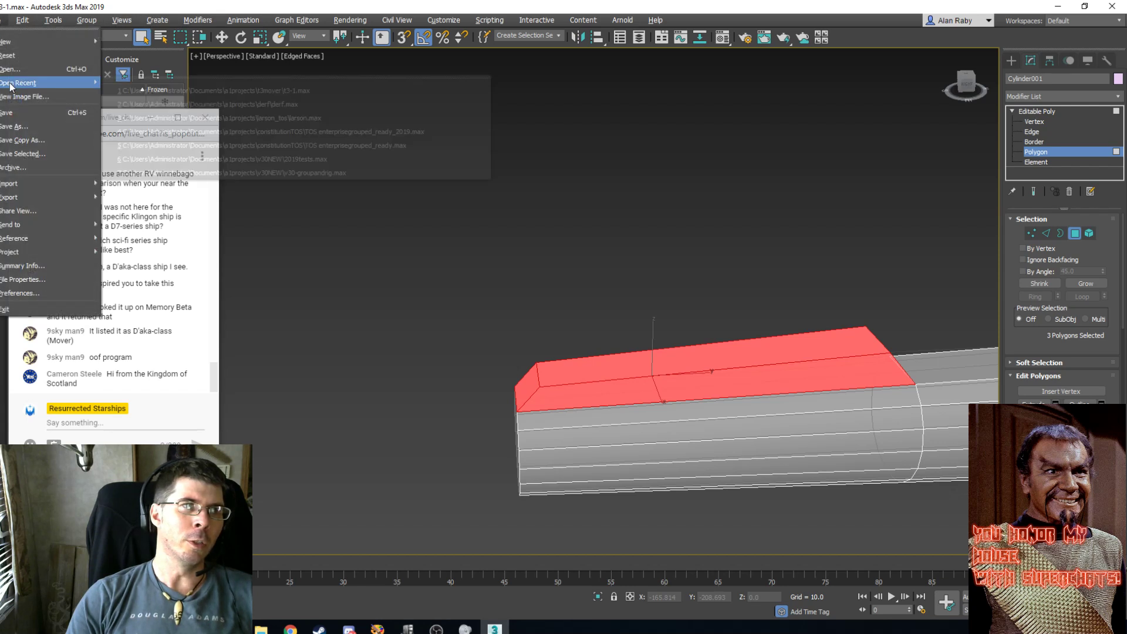
{"action": "left_click", "coordinate": [16, 112]}
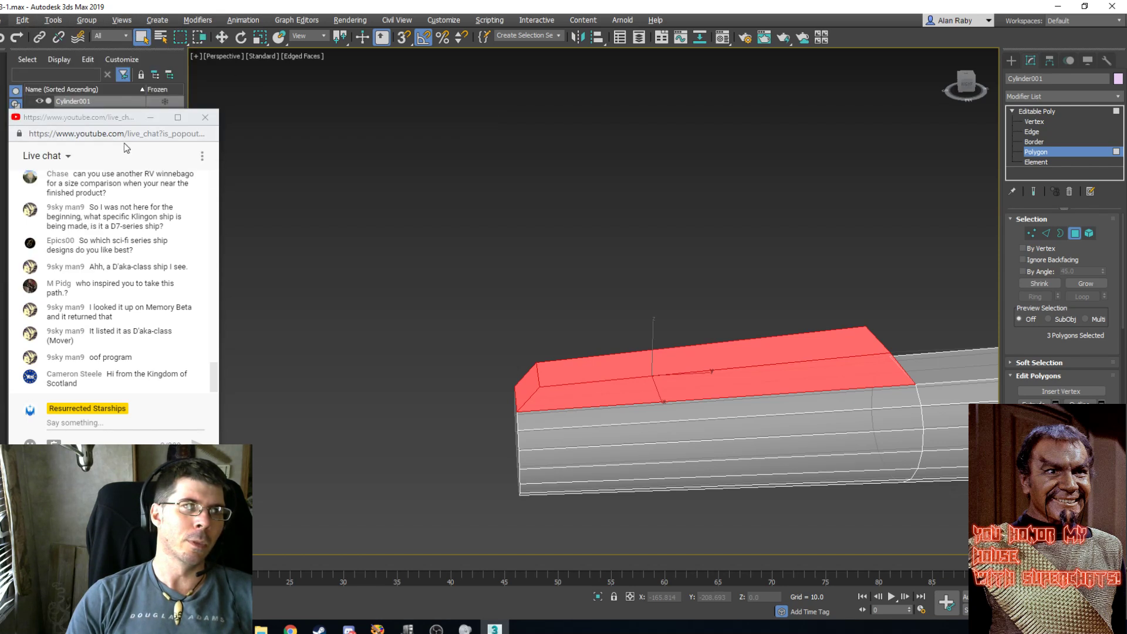
{"action": "left_click", "coordinate": [1119, 4]}
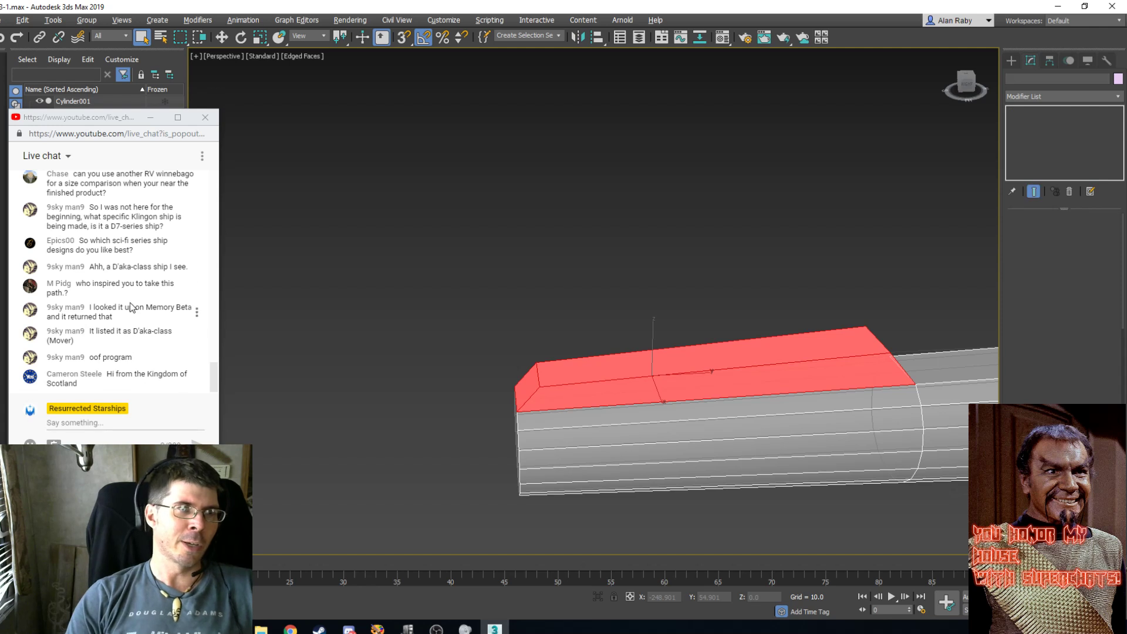
Minimize the browser and Paint Shop Pro, reposition the live chat window, and relaunch 3ds Max.
{"action": "left_click", "coordinate": [290, 627]}
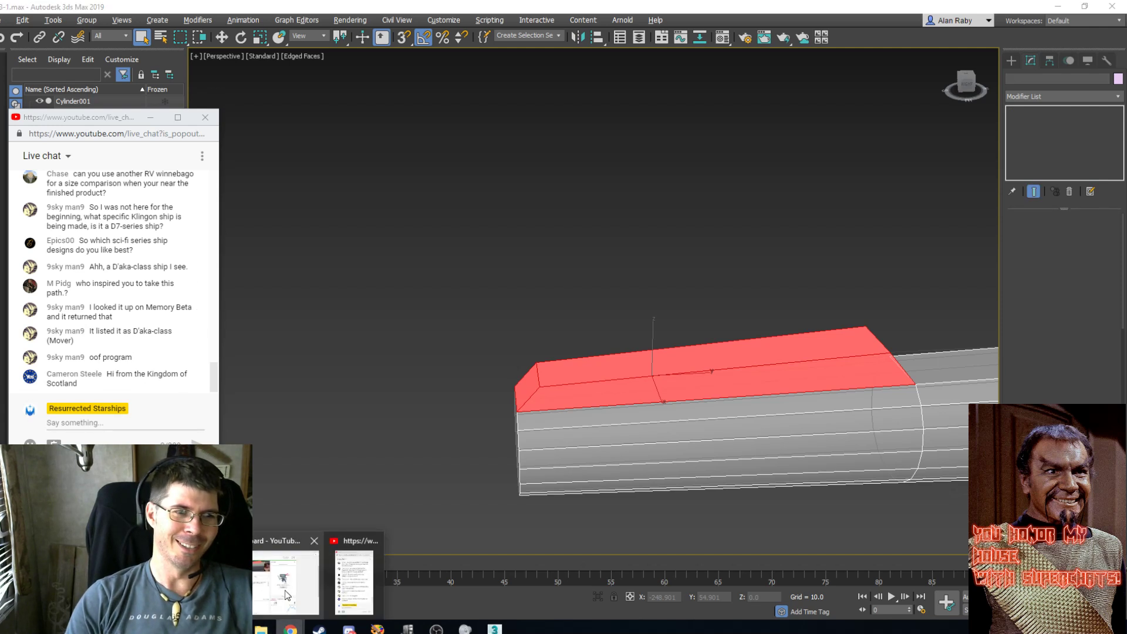
{"action": "mouse_move", "coordinate": [287, 552]}
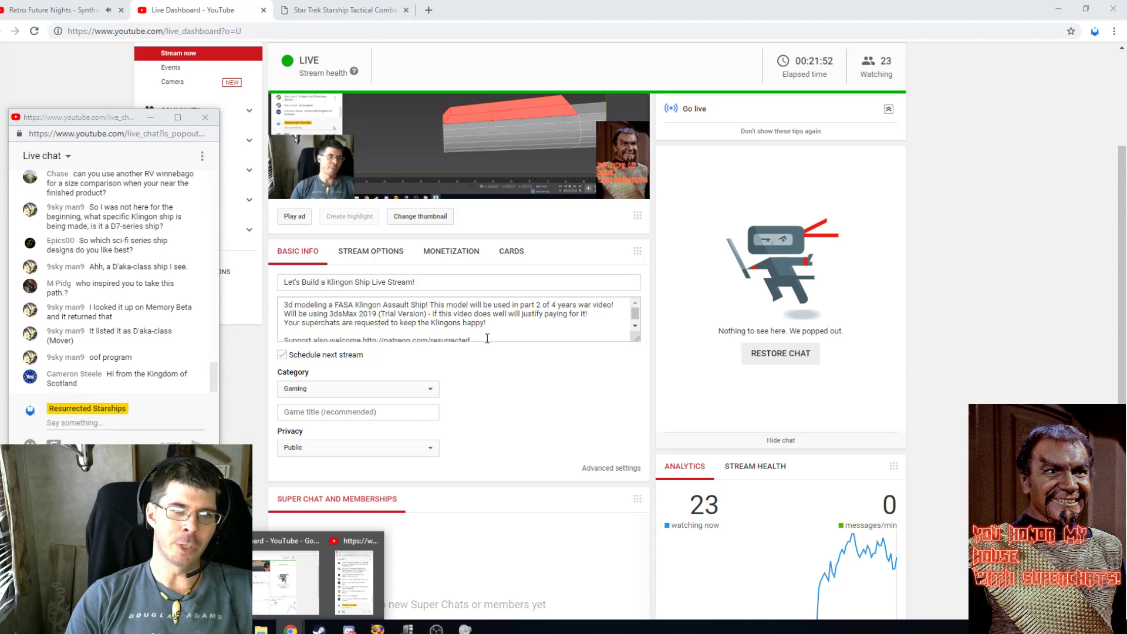
{"action": "left_click", "coordinate": [1057, 7]}
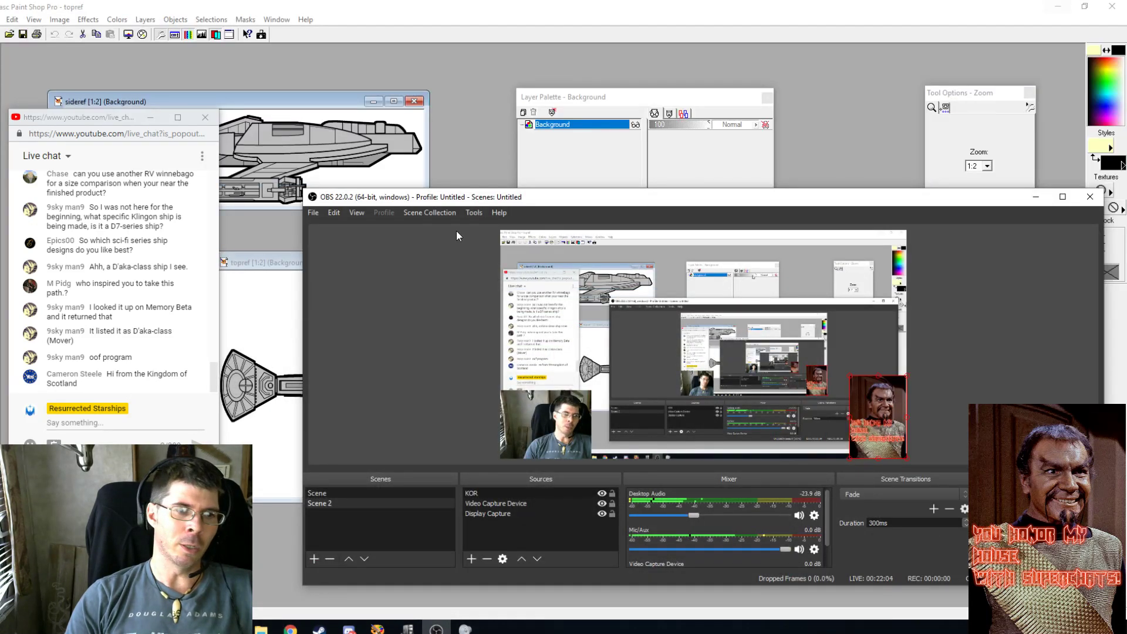
{"action": "left_click", "coordinate": [1056, 6]}
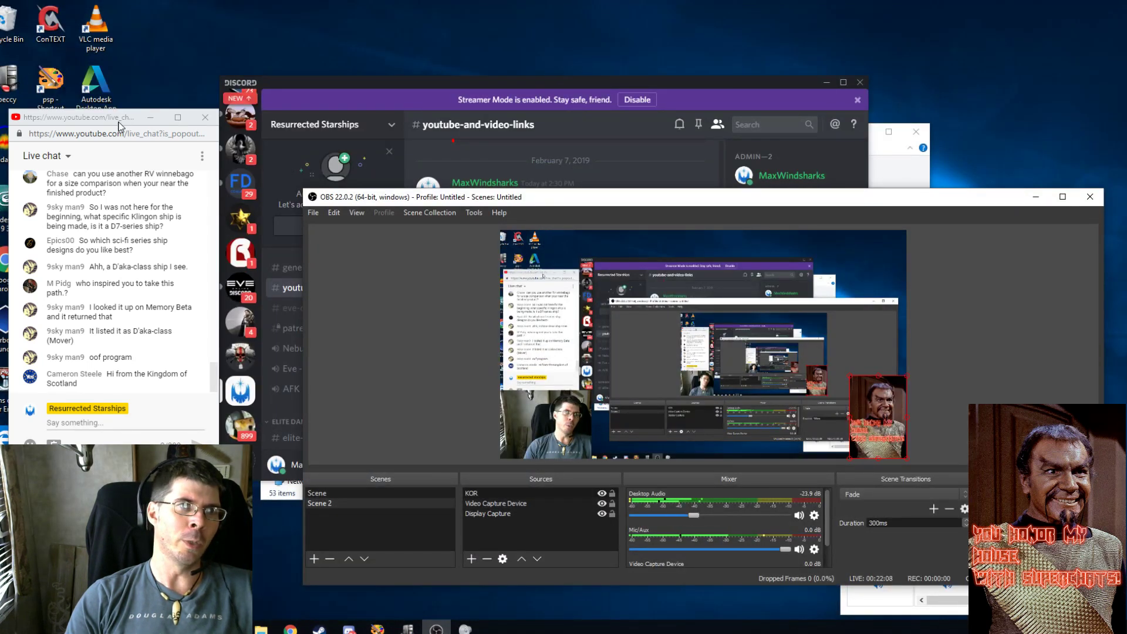
{"action": "left_click_drag", "start_coordinate": [119, 125], "coordinate": [153, 118]}
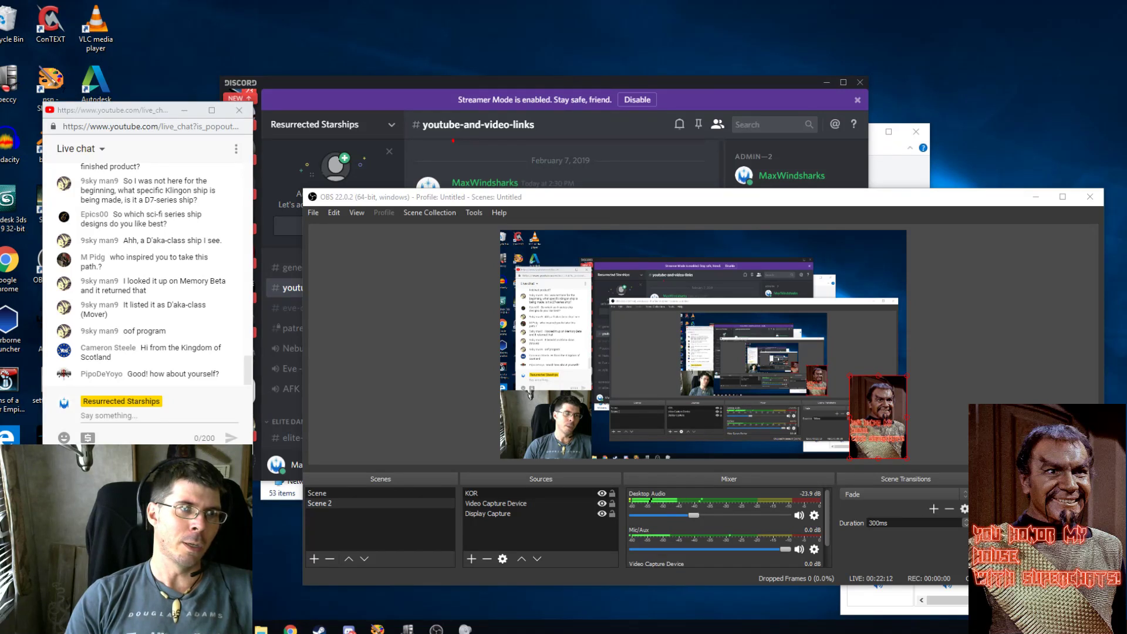
{"action": "left_click_drag", "start_coordinate": [161, 113], "coordinate": [113, 111]}
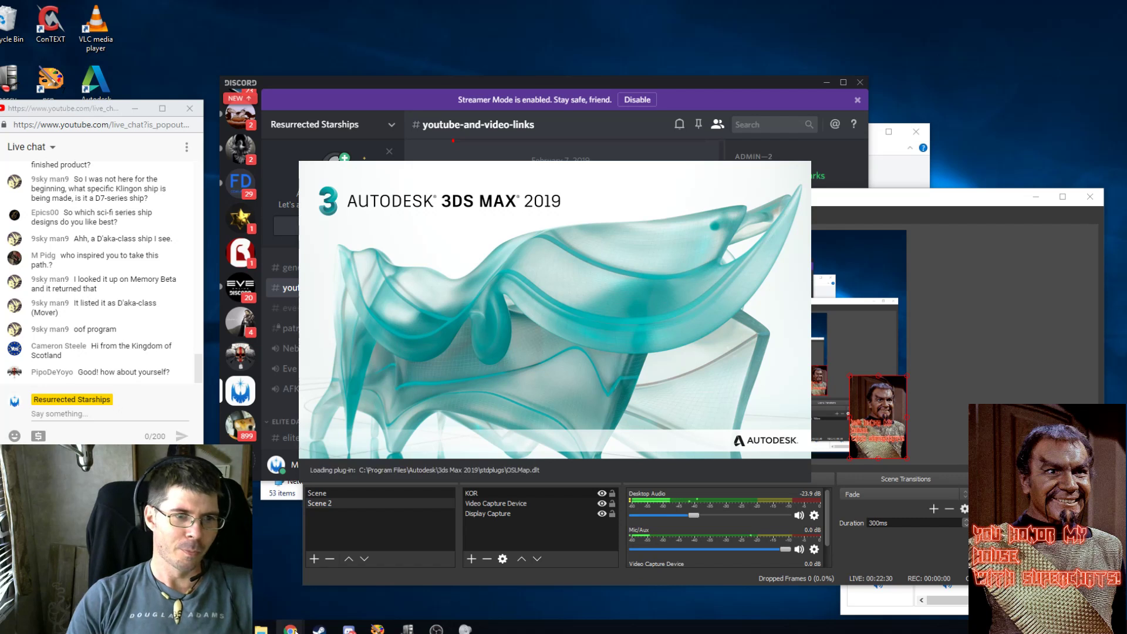
Minimize the OBS, Discord, Videos folder and live chat windows.
{"action": "mouse_move", "coordinate": [290, 630]}
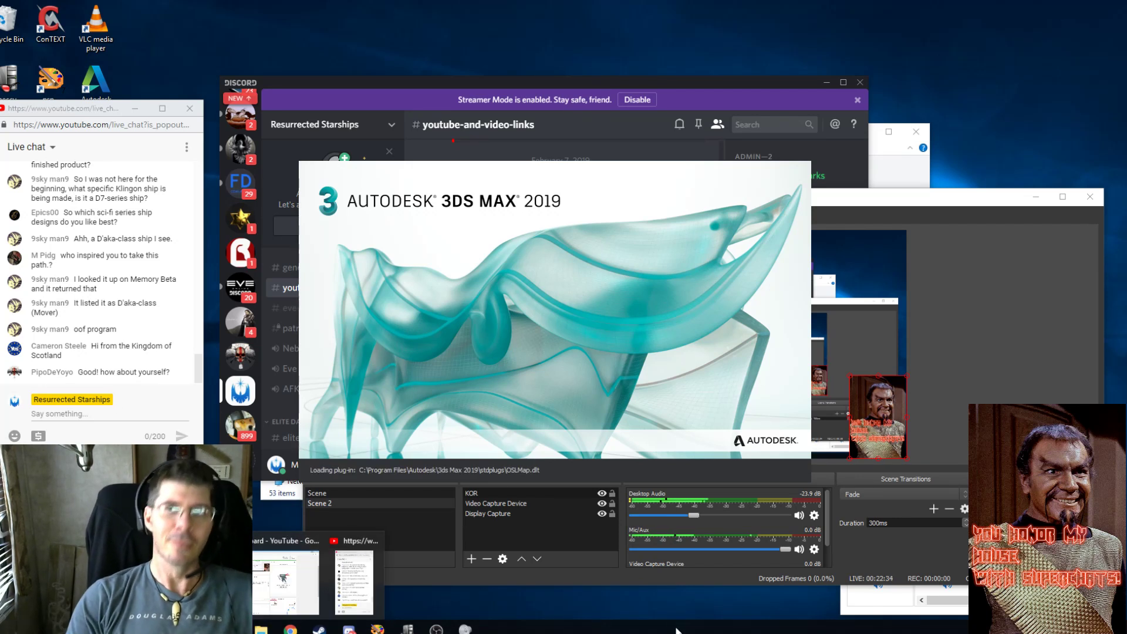
{"action": "left_click", "coordinate": [991, 196]}
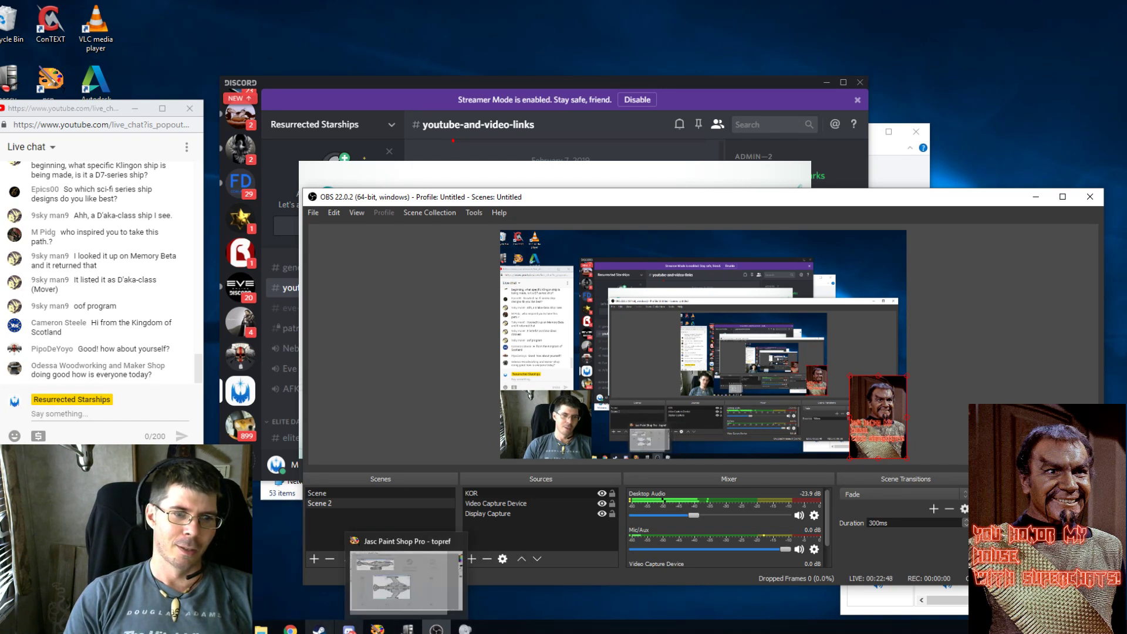
{"action": "left_click", "coordinate": [578, 178]}
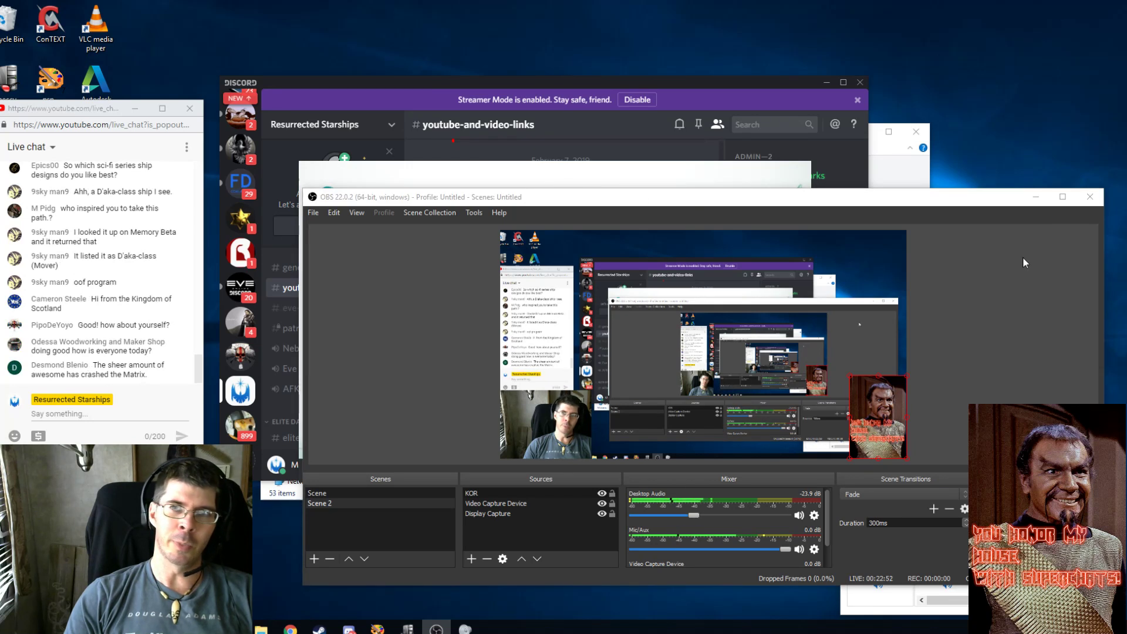
{"action": "left_click", "coordinate": [1035, 197]}
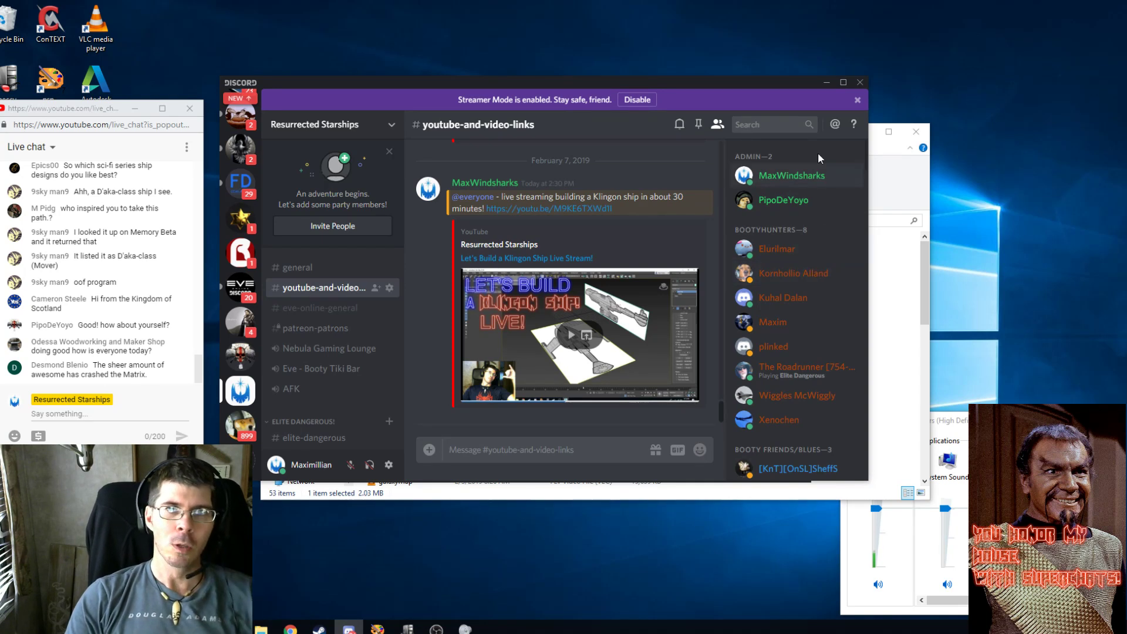
{"action": "left_click", "coordinate": [825, 85]}
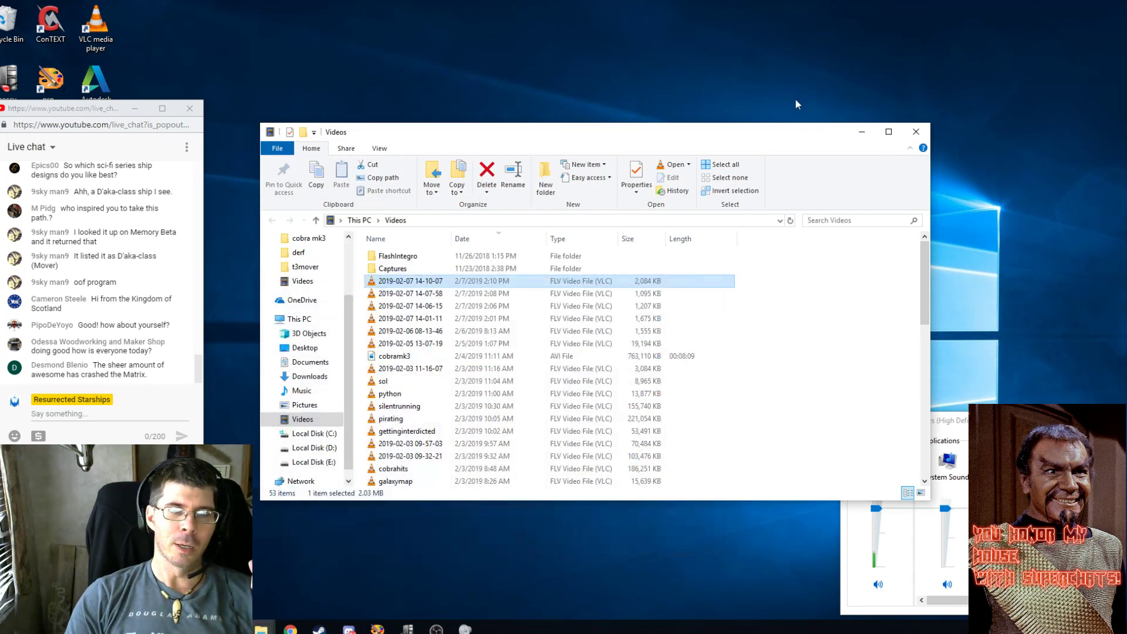
{"action": "left_click", "coordinate": [862, 133]}
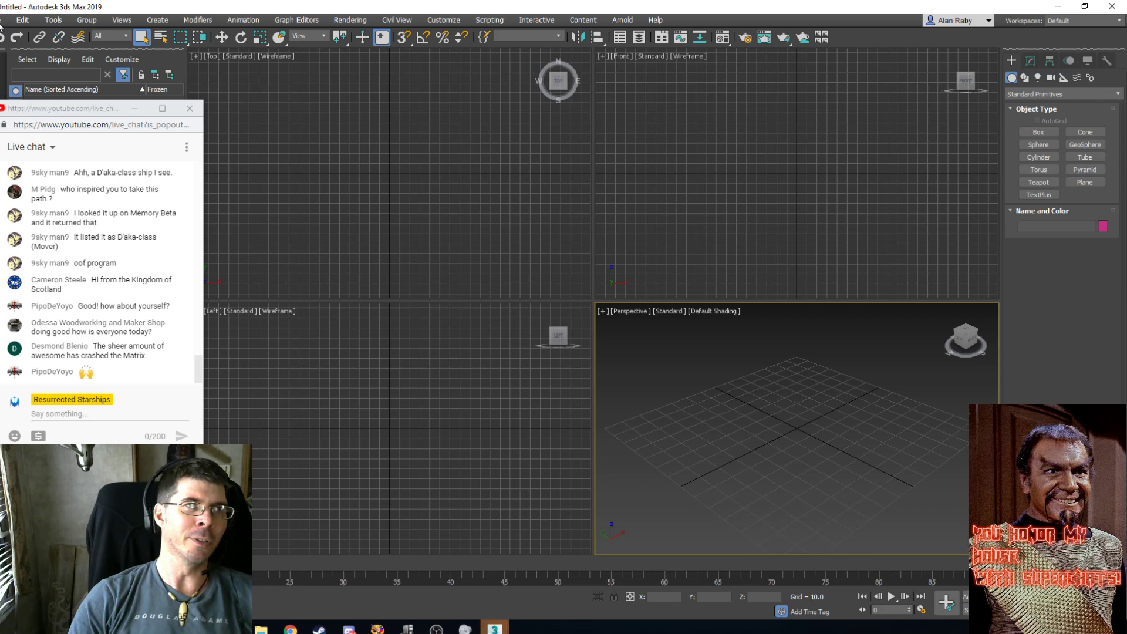
{"action": "left_click", "coordinate": [134, 108]}
Reopen the recent scene t3-1.max from the t3mover folder and select the neck cylinder.
{"action": "left_click", "coordinate": [5, 20]}
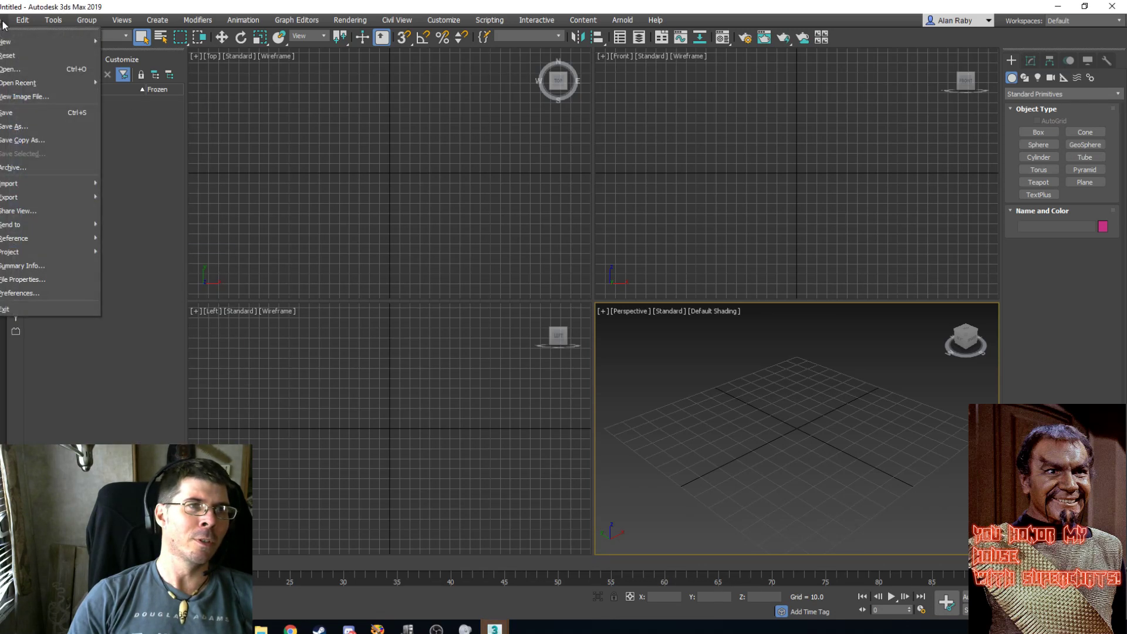
{"action": "mouse_move", "coordinate": [85, 86]}
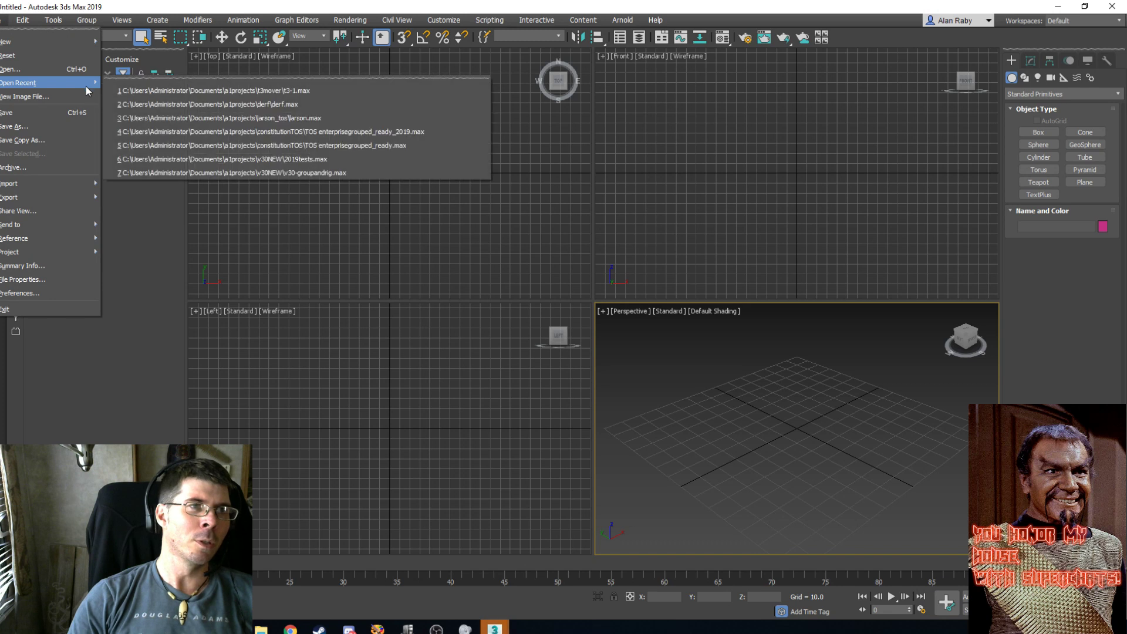
{"action": "left_click", "coordinate": [261, 90]}
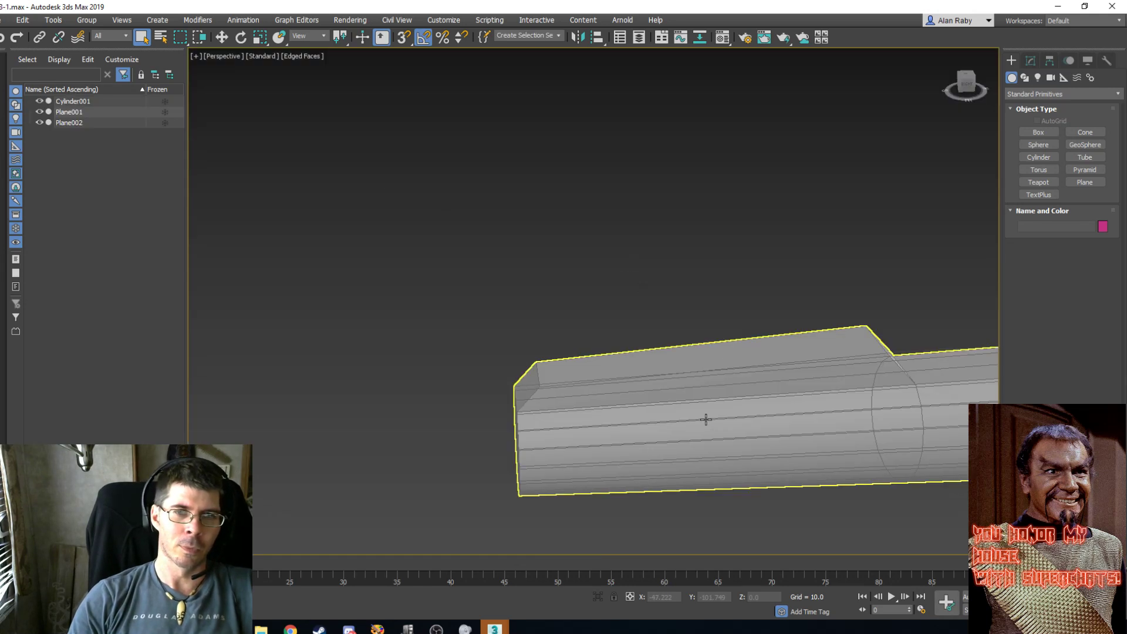
{"action": "left_click", "coordinate": [650, 469]}
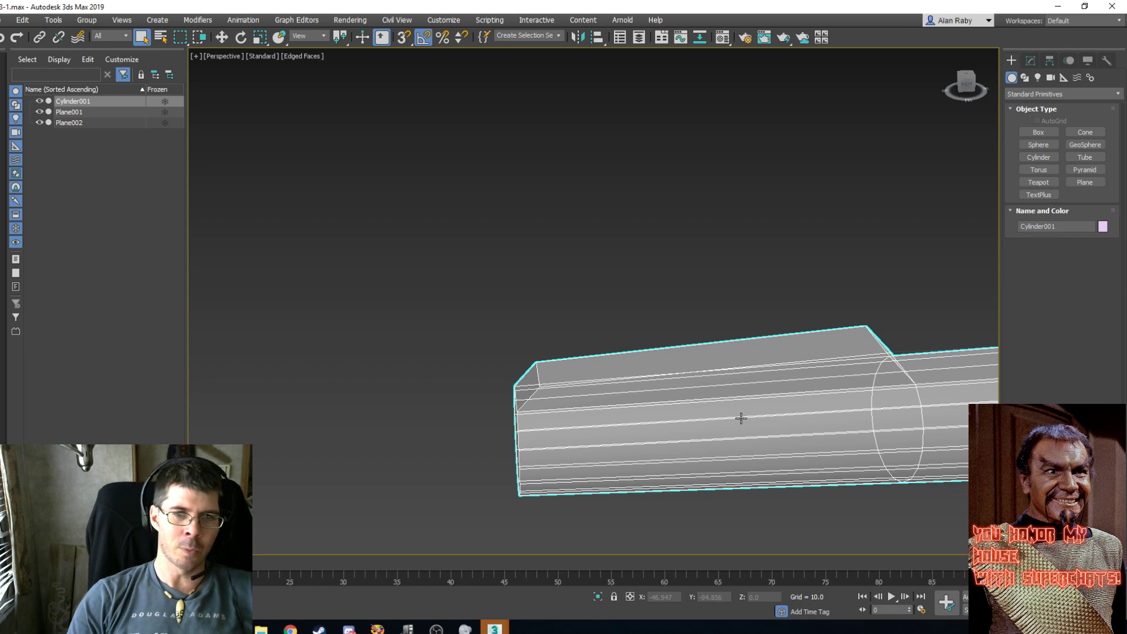
Examine the neck against the reference planes and check its polygon selection at Polygon level, returning to object level.
{"action": "key", "text": "ctrl+r"}
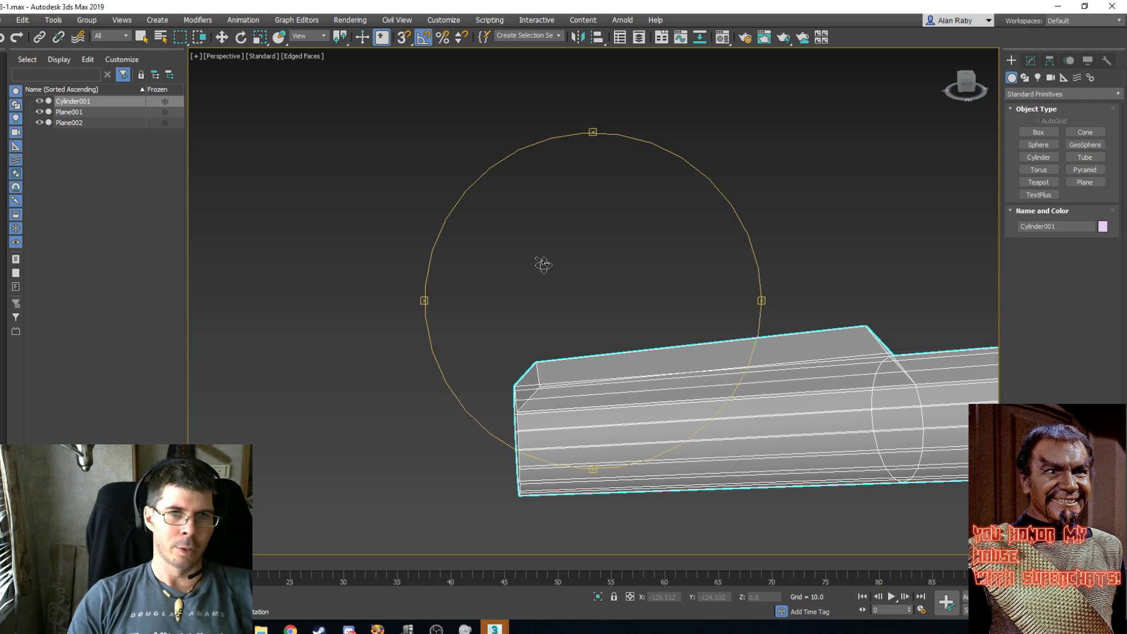
{"action": "left_click_drag", "start_coordinate": [540, 262], "coordinate": [728, 342]}
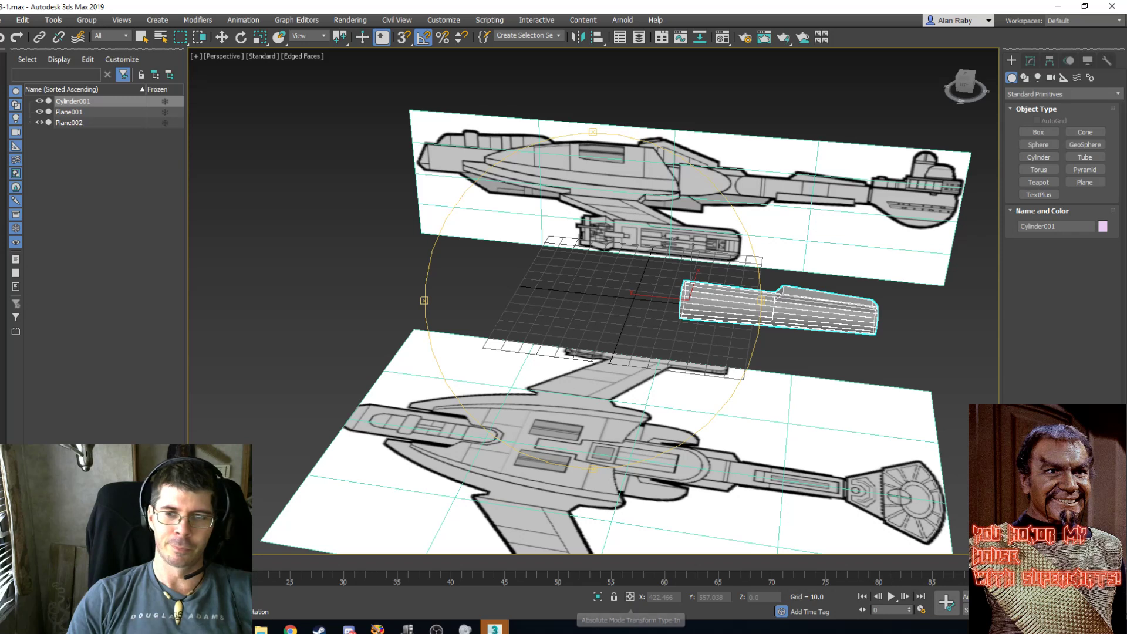
{"action": "middle_click_drag", "start_coordinate": [678, 370], "coordinate": [340, 378]}
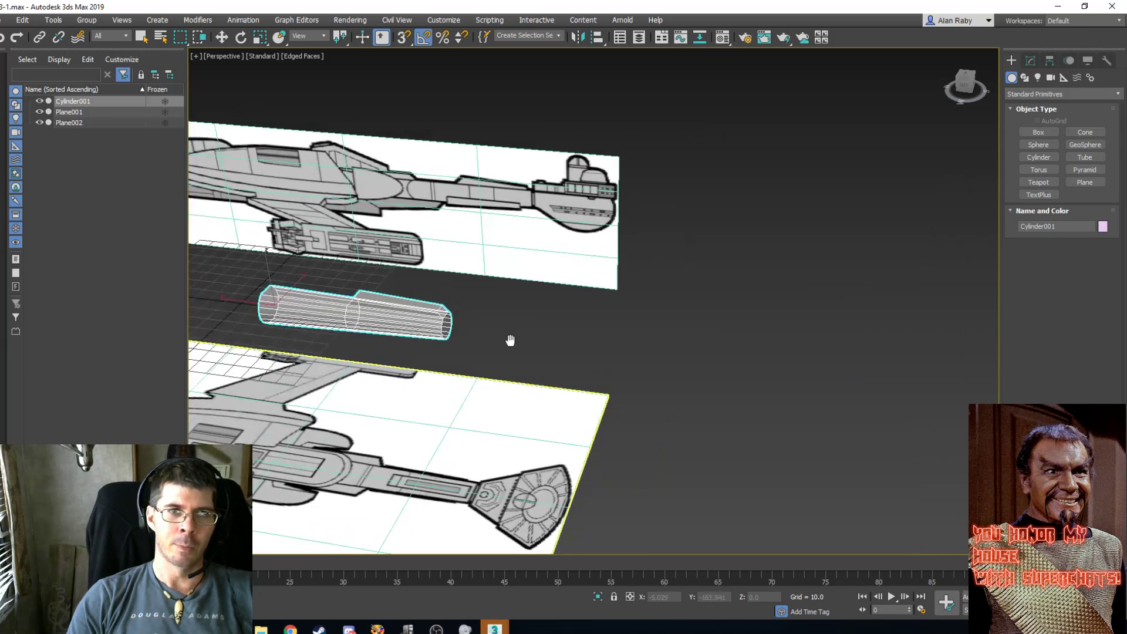
{"action": "middle_click_drag", "start_coordinate": [517, 341], "coordinate": [698, 366]}
{"action": "scroll", "coordinate": [704, 364], "scroll_direction": "up", "scroll_amount": 4}
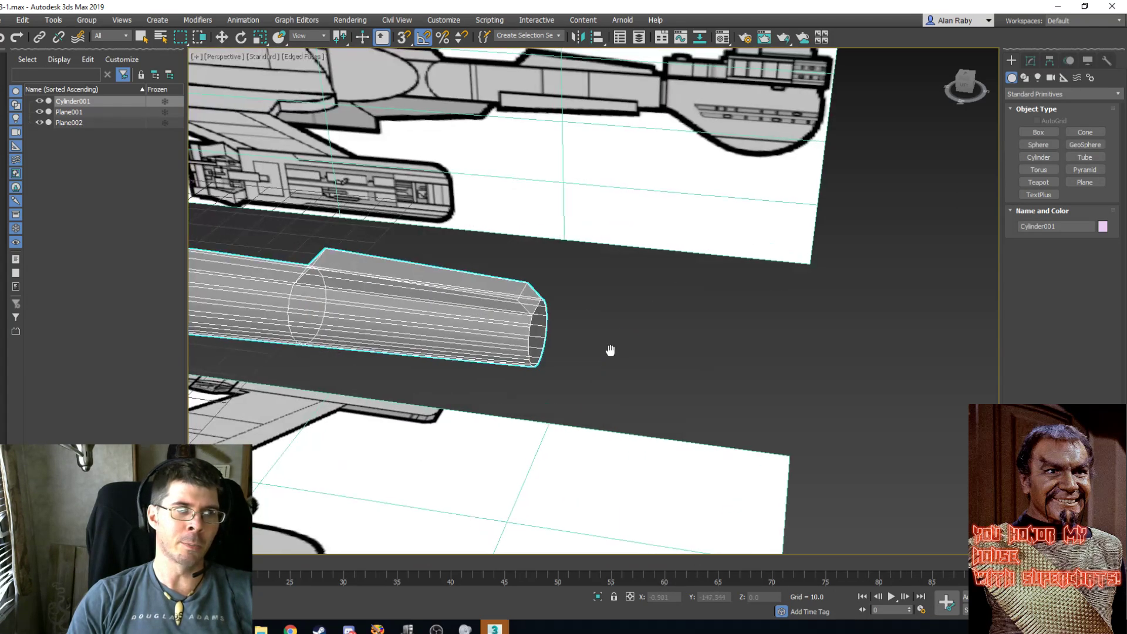
{"action": "scroll", "coordinate": [609, 349], "scroll_direction": "up", "scroll_amount": 2}
{"action": "left_click", "coordinate": [1030, 61]}
{"action": "left_click", "coordinate": [1028, 151]}
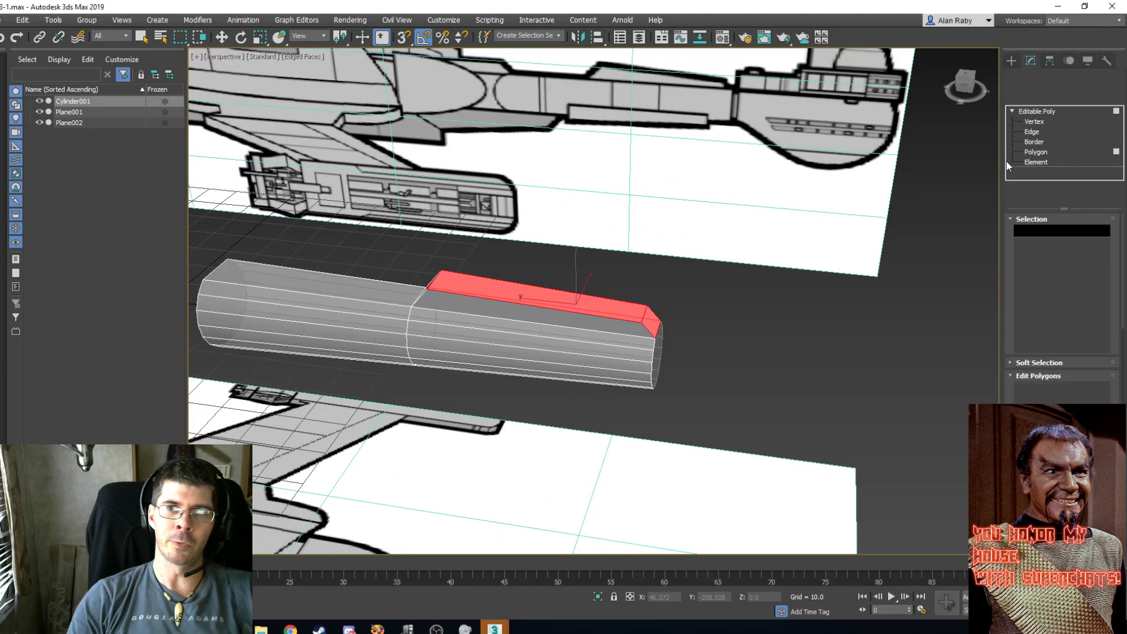
{"action": "left_click", "coordinate": [1029, 152]}
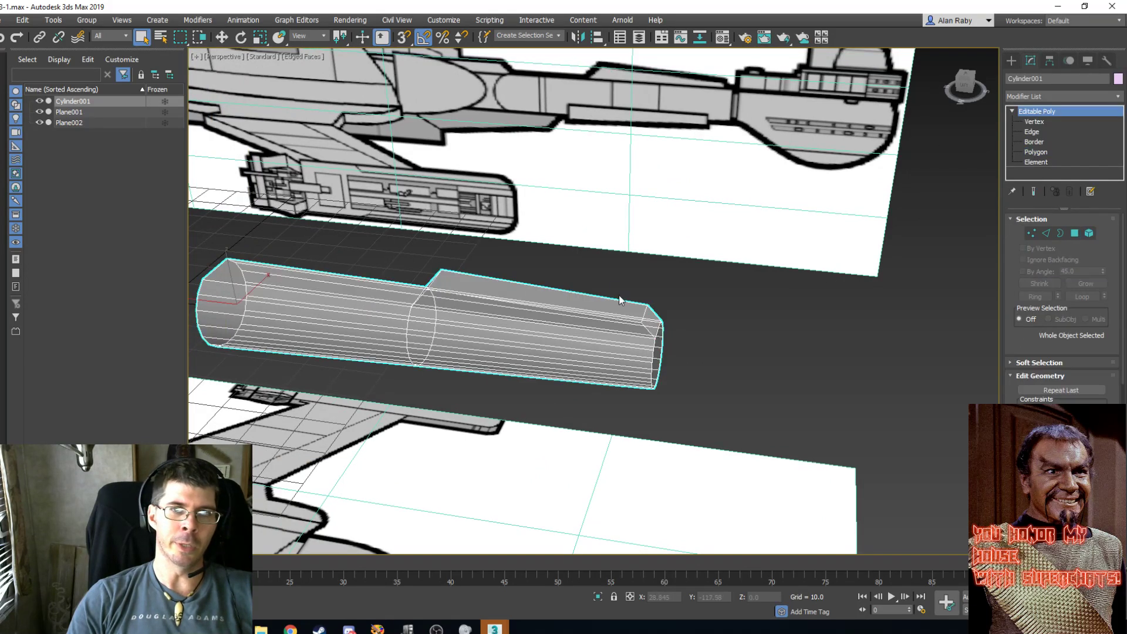
Reselect the neck cylinder, enter Polygon level and try to region-select the side polygons below the raised block.
{"action": "left_click_drag", "start_coordinate": [527, 450], "coordinate": [523, 448]}
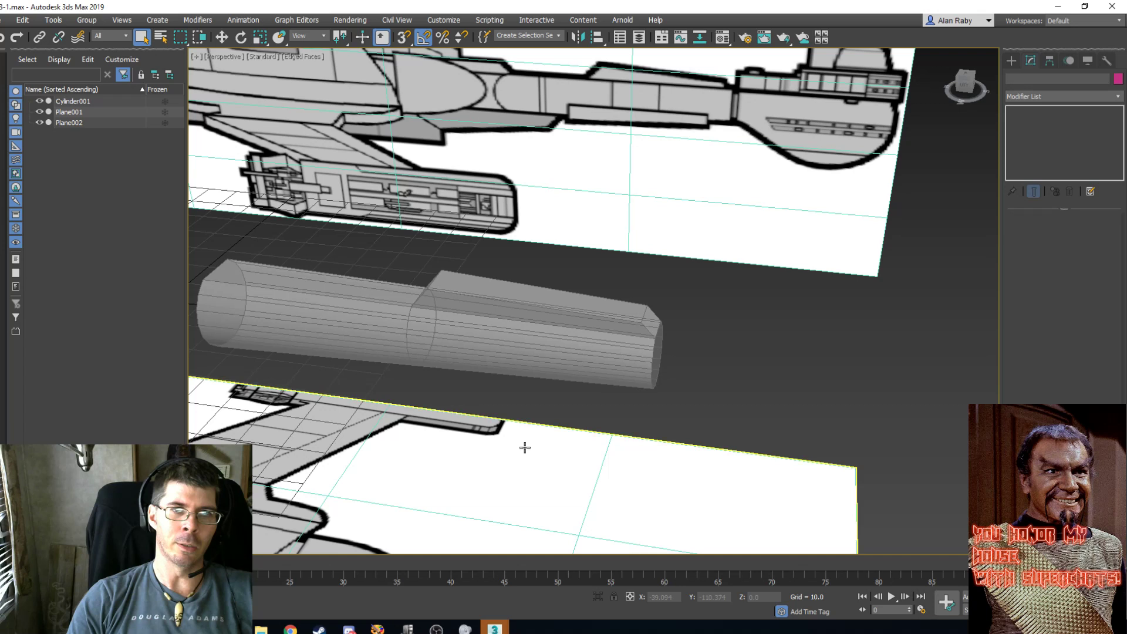
{"action": "left_click", "coordinate": [521, 352]}
{"action": "key", "text": "4"}
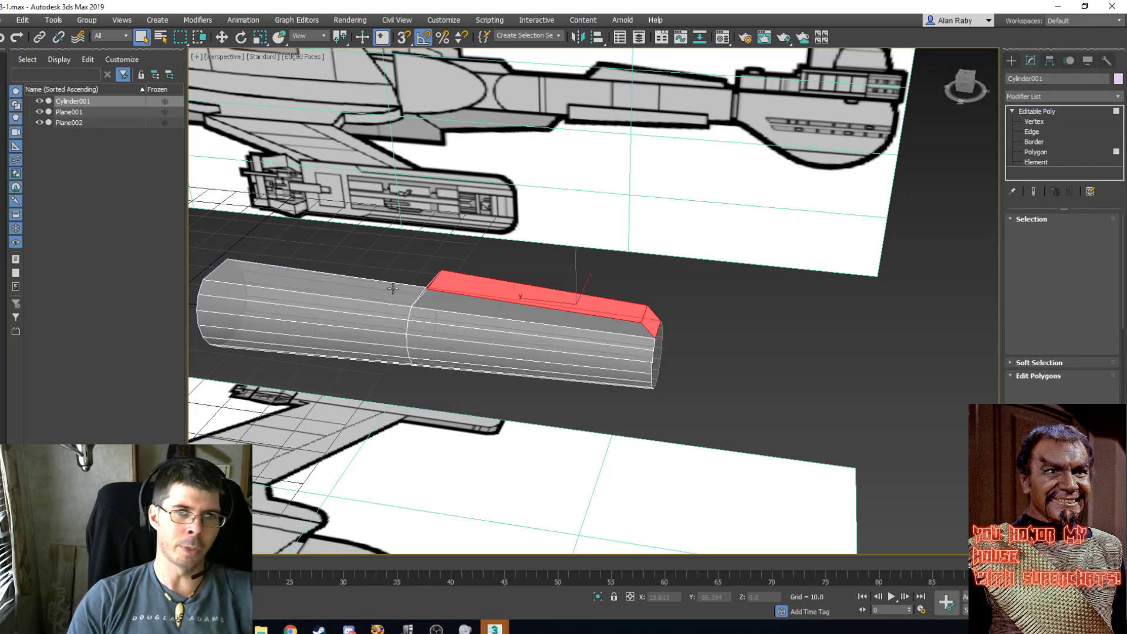
{"action": "mouse_move", "coordinate": [505, 379]}
{"action": "left_mouse_down"}
{"action": "mouse_move", "coordinate": [499, 395]}
{"action": "mouse_move", "coordinate": [488, 366]}
{"action": "left_mouse_up"}
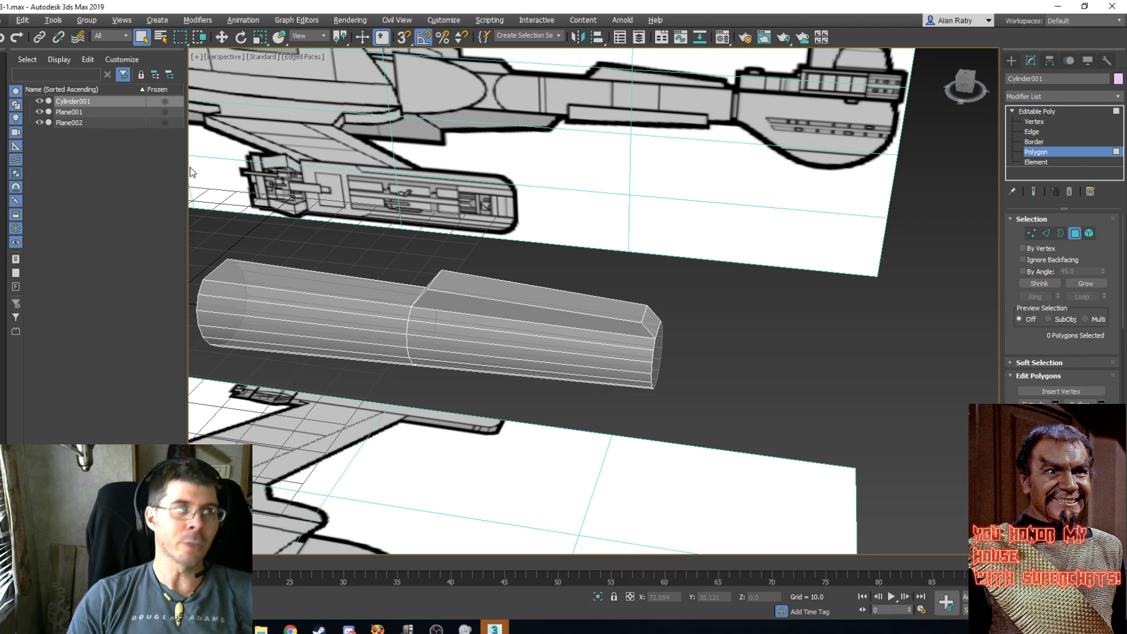
Choose the rectangular selection region and try to region-select the polygons across the neck's raised section.
{"action": "left_click", "coordinate": [22, 20]}
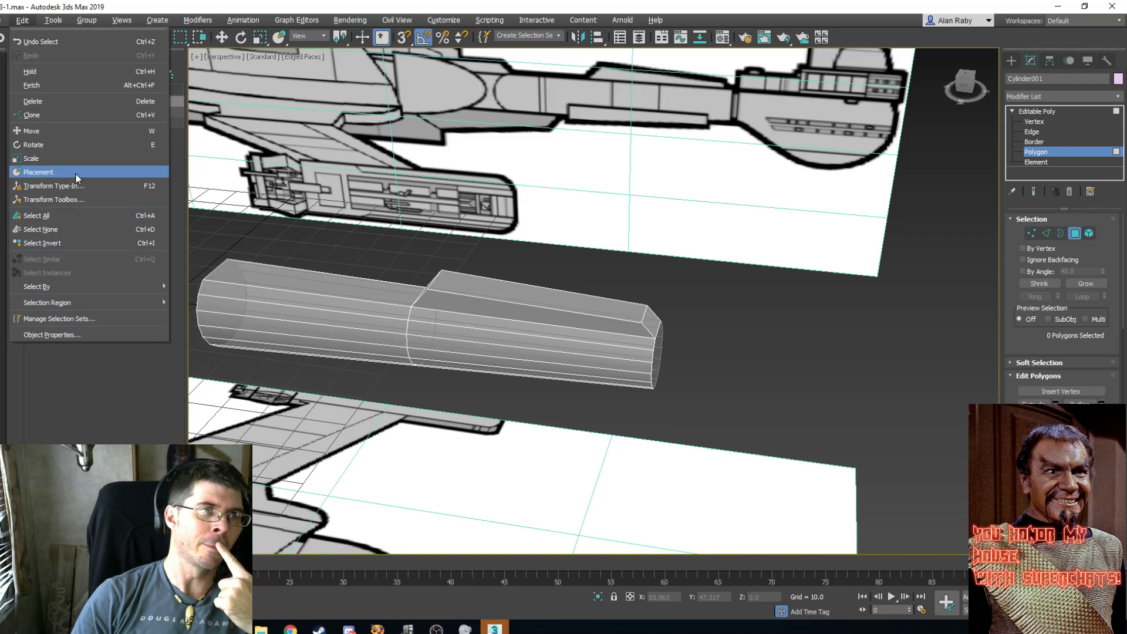
{"action": "left_click", "coordinate": [209, 2]}
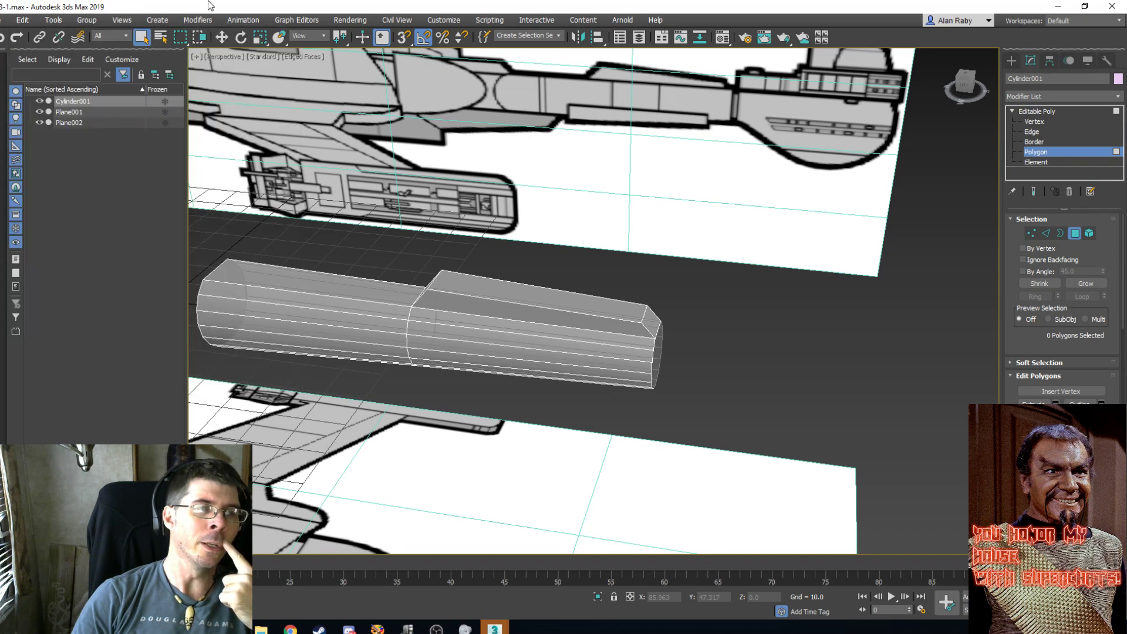
{"action": "left_click", "coordinate": [183, 44]}
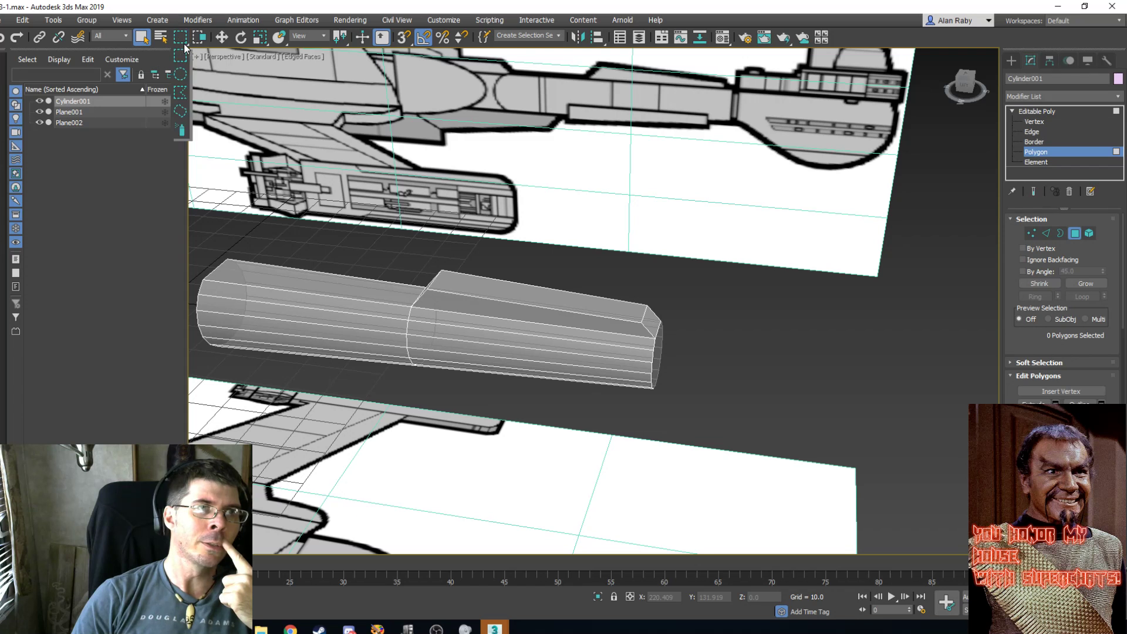
{"action": "left_click", "coordinate": [182, 56]}
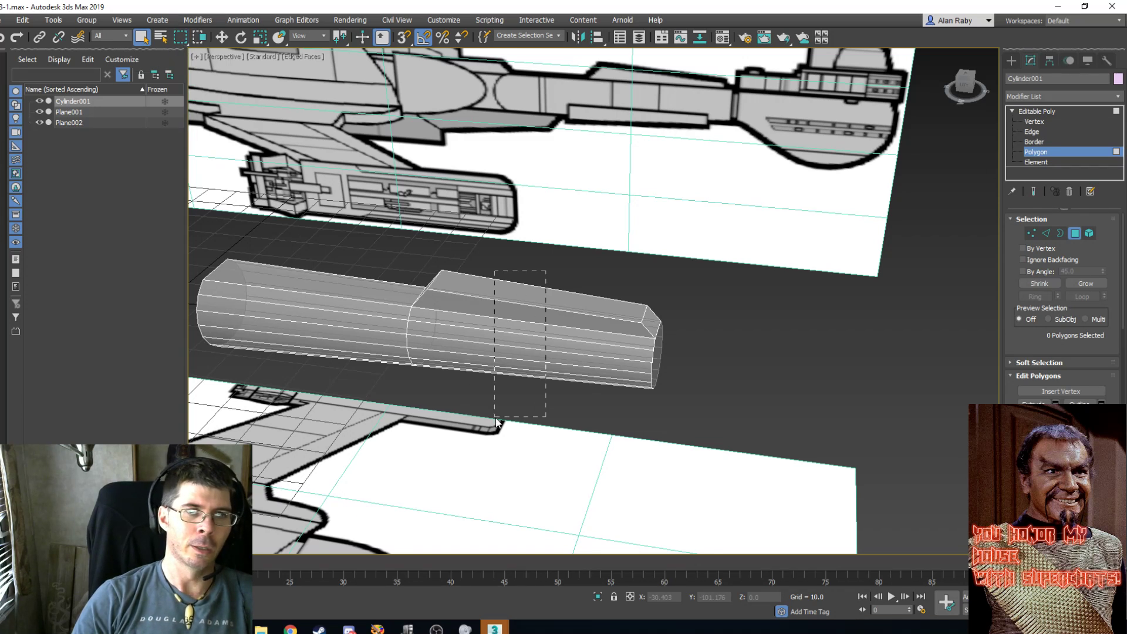
{"action": "left_click_drag", "start_coordinate": [497, 421], "coordinate": [496, 420]}
Select the five side polygons of the neck's front section beneath the raised block one by one.
{"action": "left_click", "coordinate": [493, 323]}
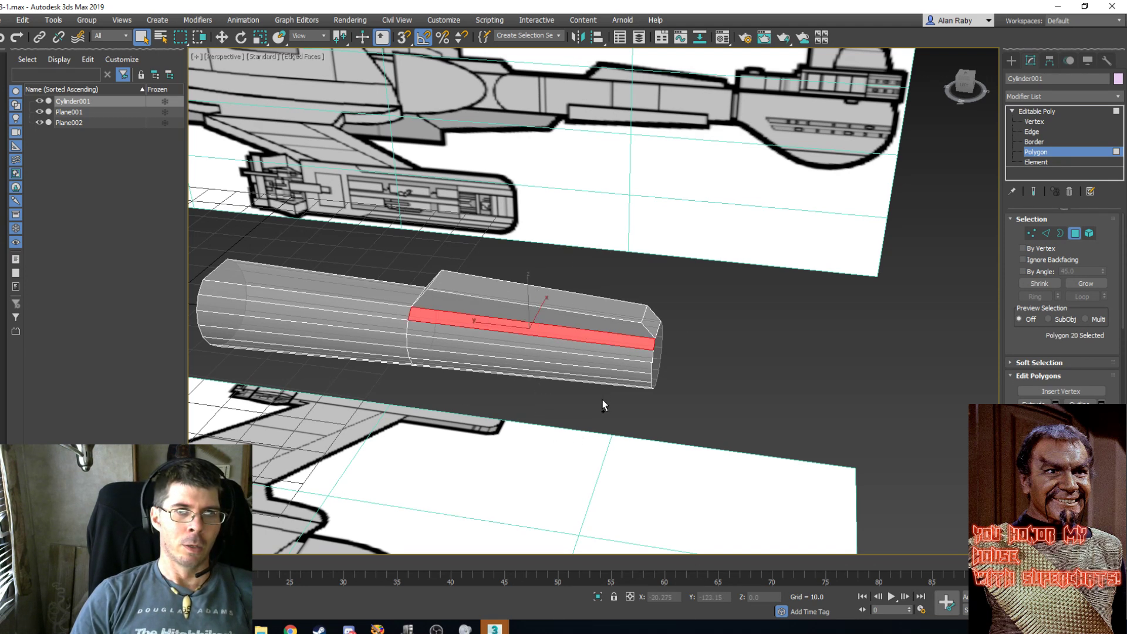
{"action": "left_click", "coordinate": [606, 365], "text": "ctrl"}
{"action": "left_click", "coordinate": [544, 336], "text": "ctrl"}
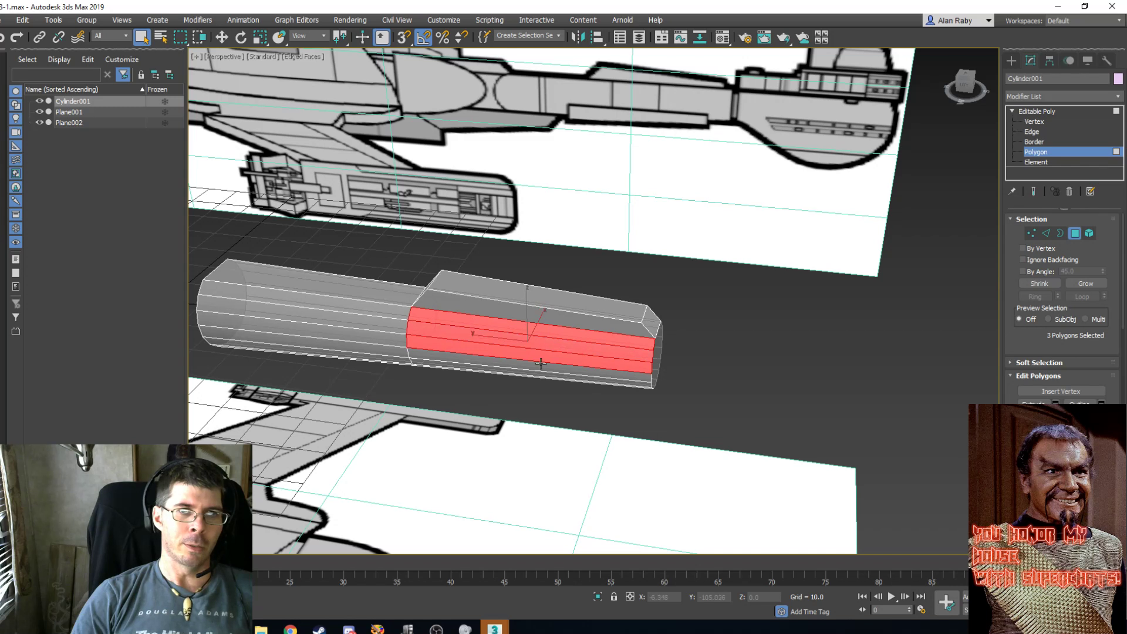
{"action": "left_click", "coordinate": [537, 369], "text": "ctrl"}
{"action": "left_click", "coordinate": [537, 381], "text": "ctrl"}
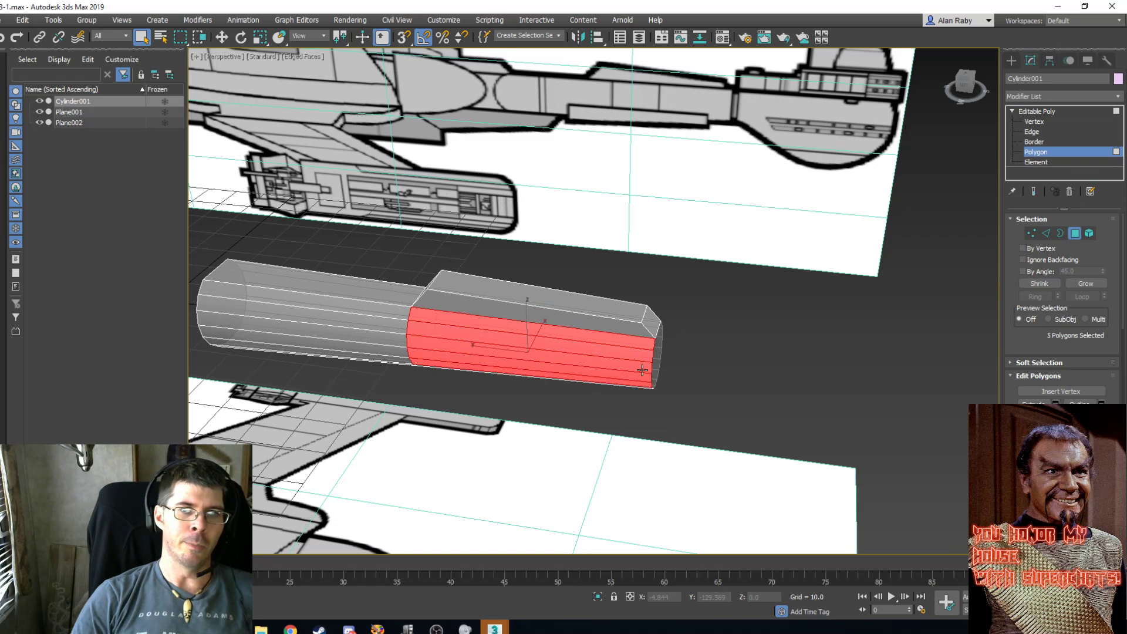
Bring up the live chat window and switch to the Chrome window with the live dashboard.
{"action": "mouse_move", "coordinate": [290, 628]}
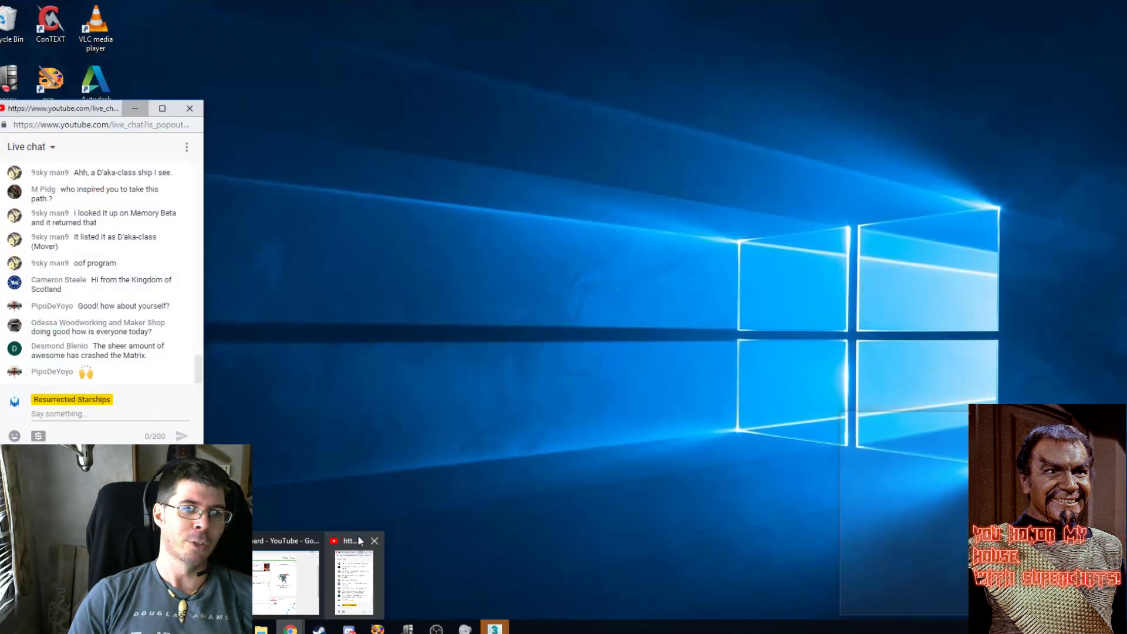
{"action": "left_click", "coordinate": [358, 550]}
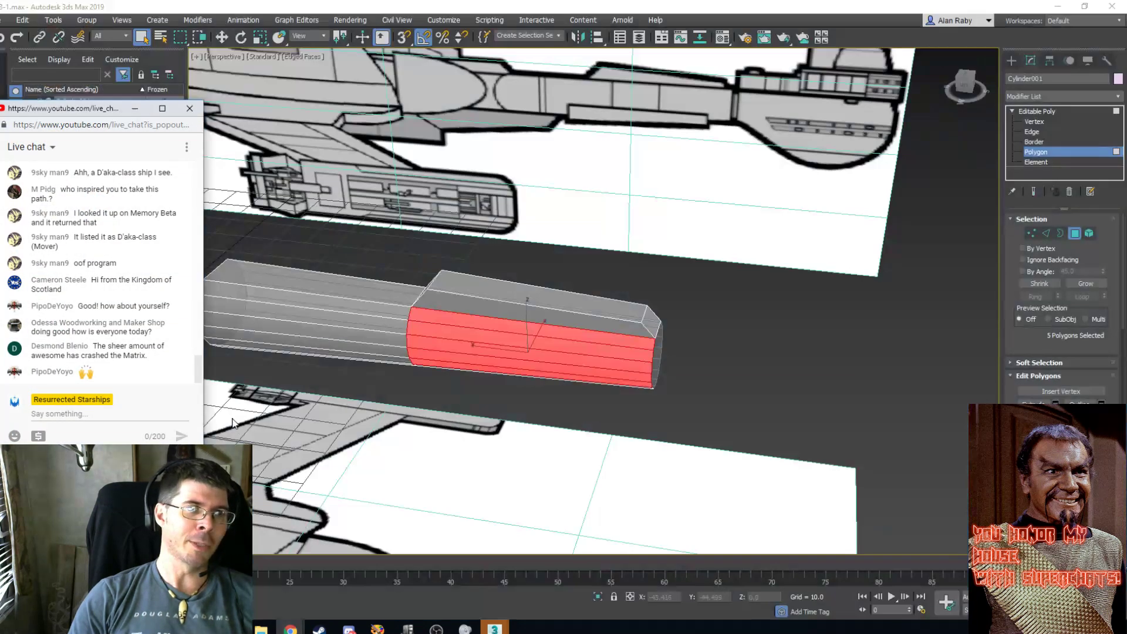
{"action": "left_click", "coordinate": [297, 630]}
{"action": "mouse_move", "coordinate": [297, 630]}
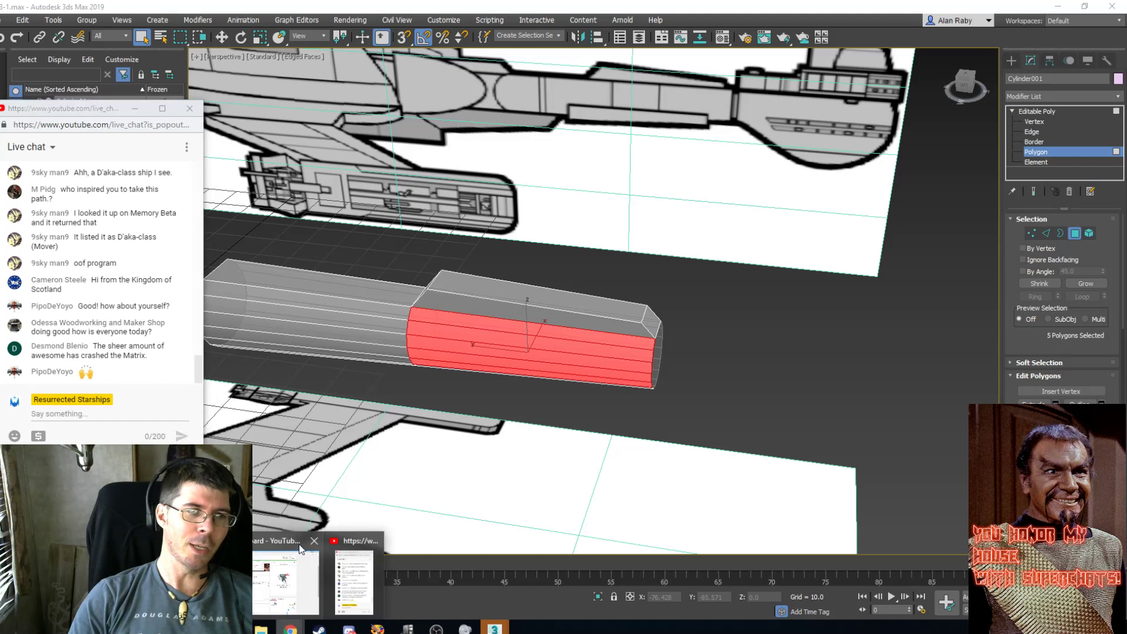
{"action": "left_click", "coordinate": [271, 545]}
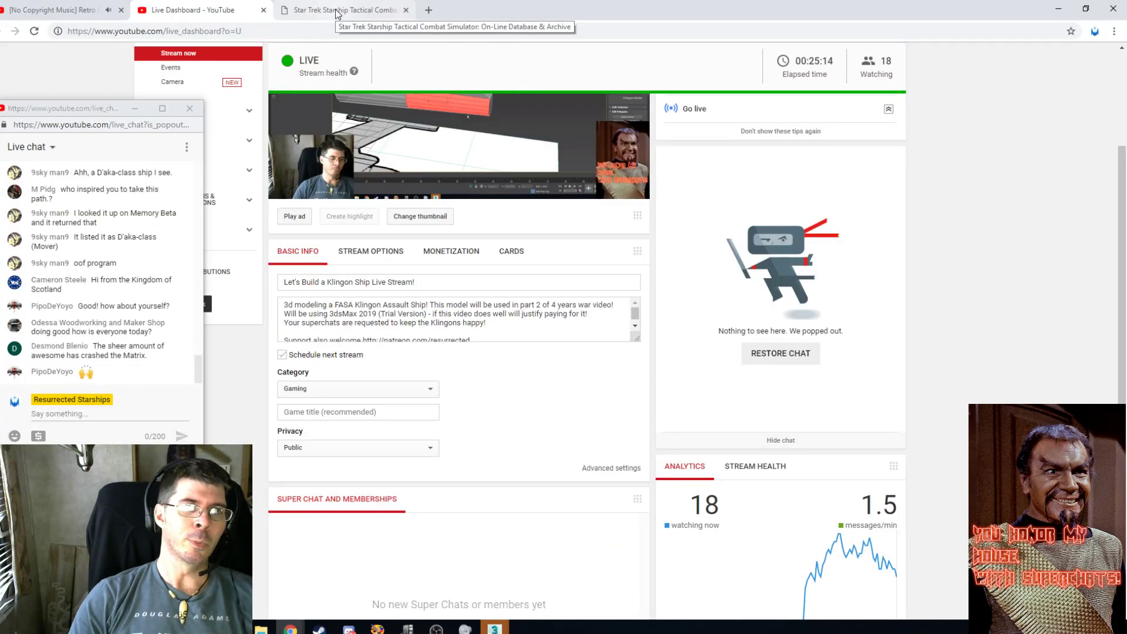
In the Star Trek Starship Tactical Combat Simulator page's tab, search the web for "3ds max, window poly selection not working".
{"action": "left_click", "coordinate": [376, 12]}
{"action": "left_click", "coordinate": [313, 35]}
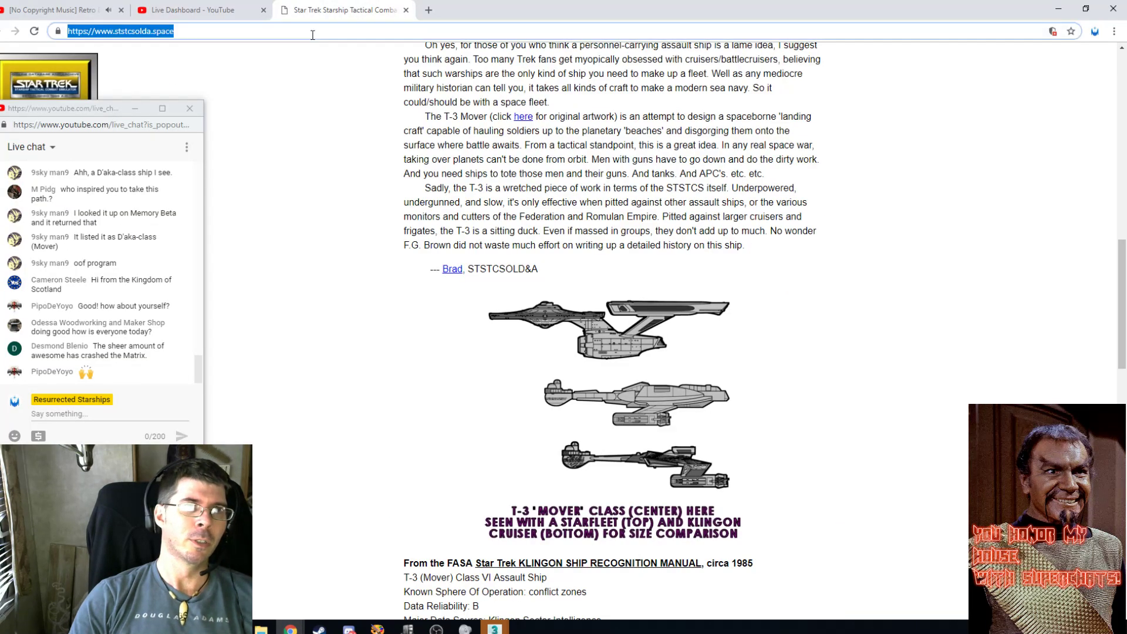
{"action": "type", "text": "3ds m"}
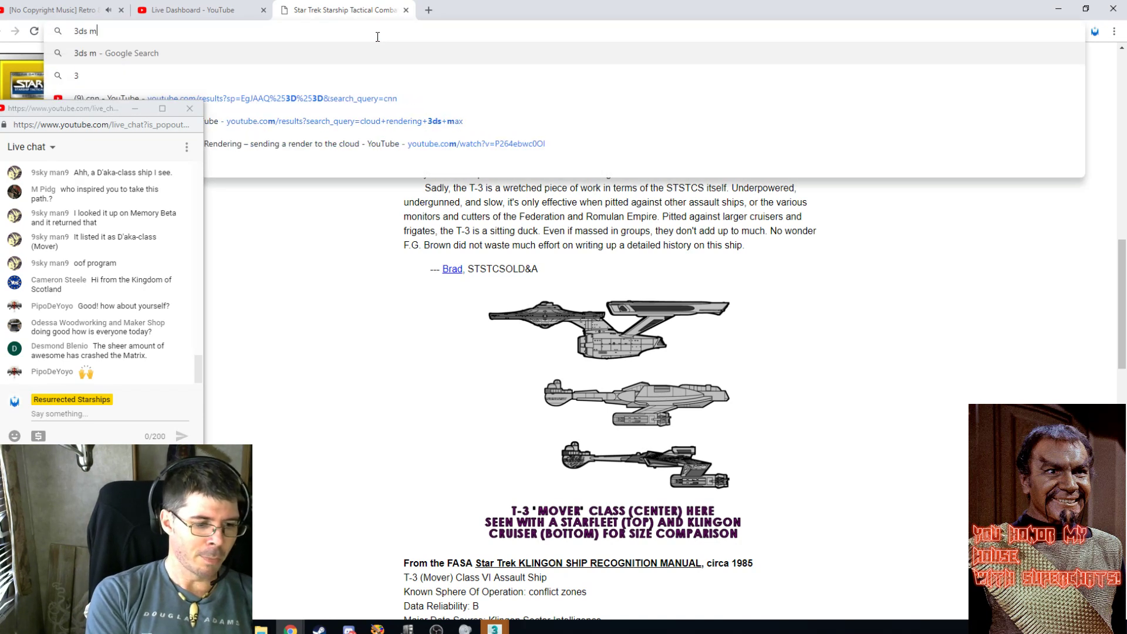
{"action": "type", "text": "ax, "}
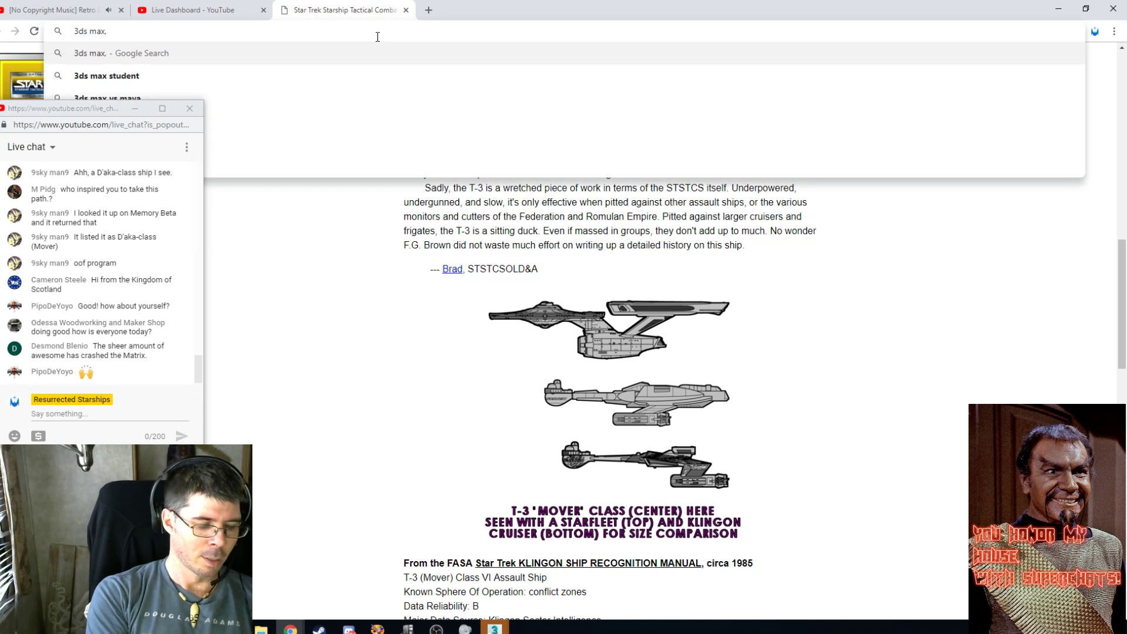
{"action": "type", "text": "w"}
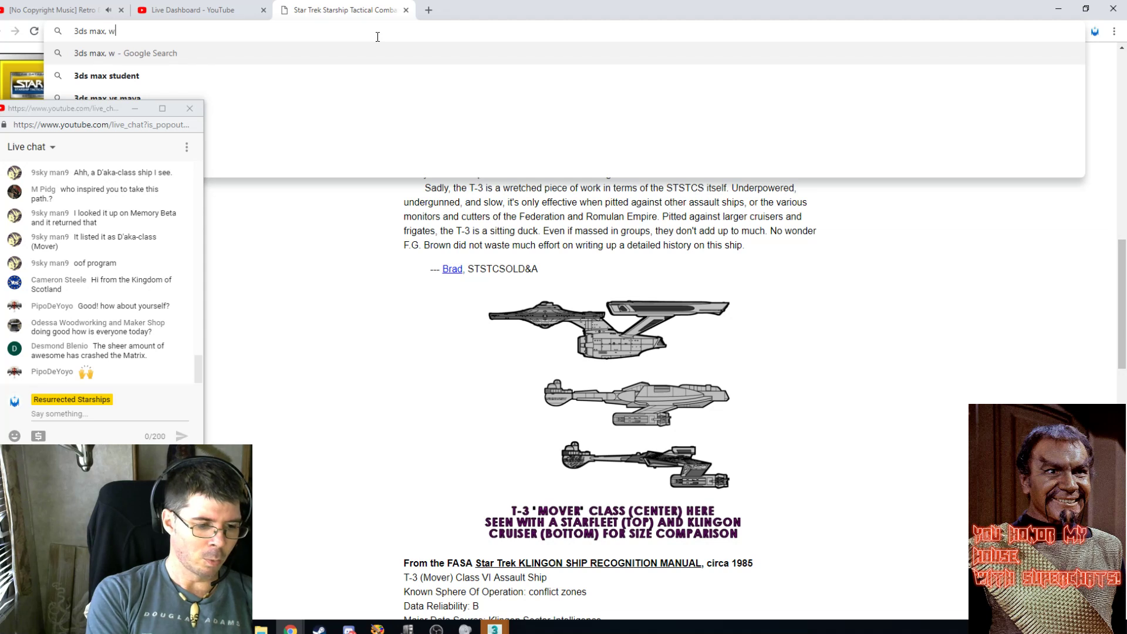
{"action": "type", "text": "indow p"}
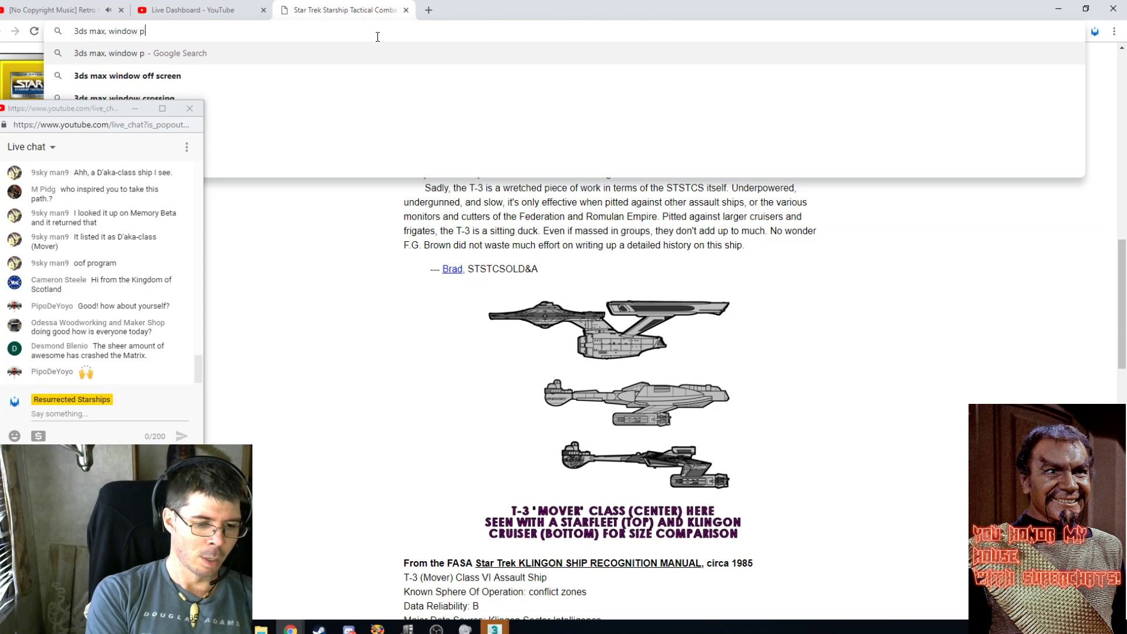
{"action": "type", "text": "oly selecti"}
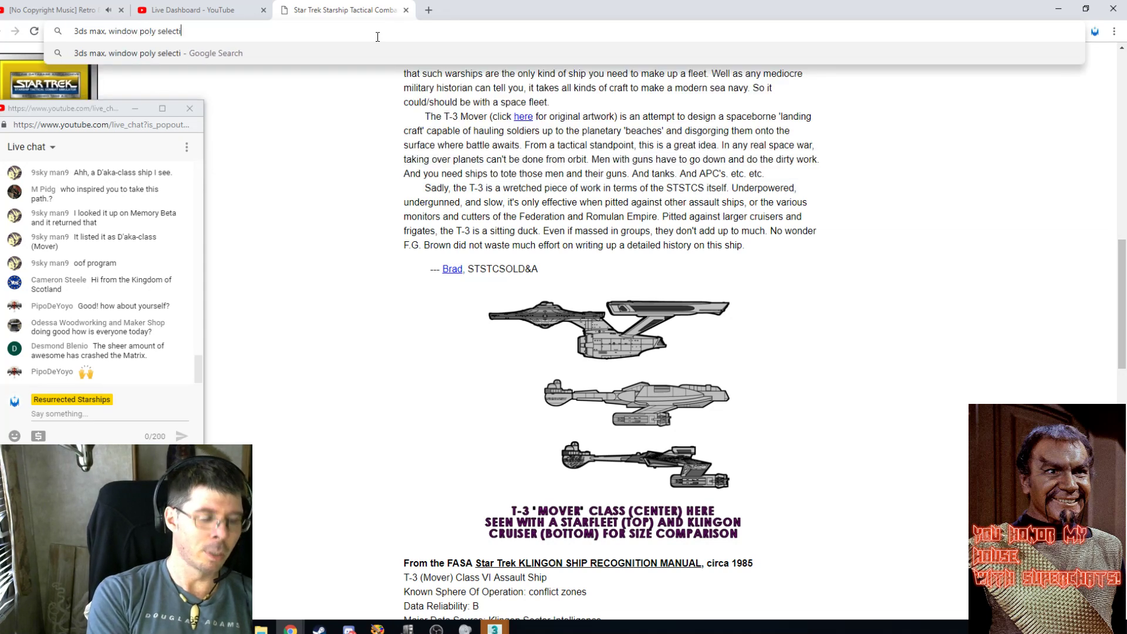
{"action": "type", "text": "on not working"}
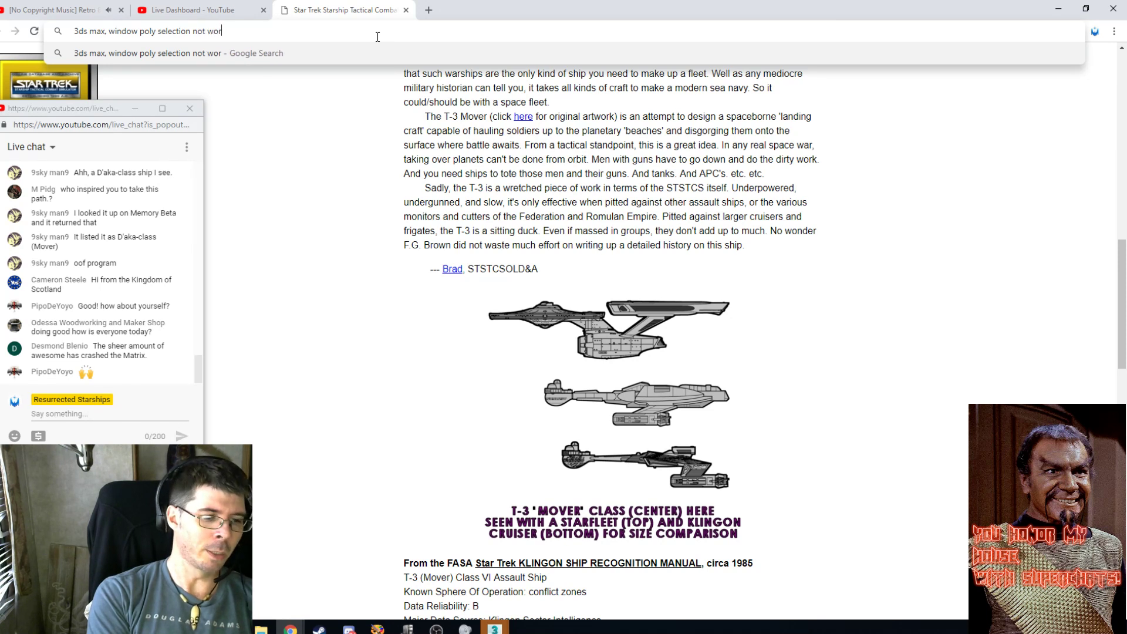
{"action": "key", "text": "Return"}
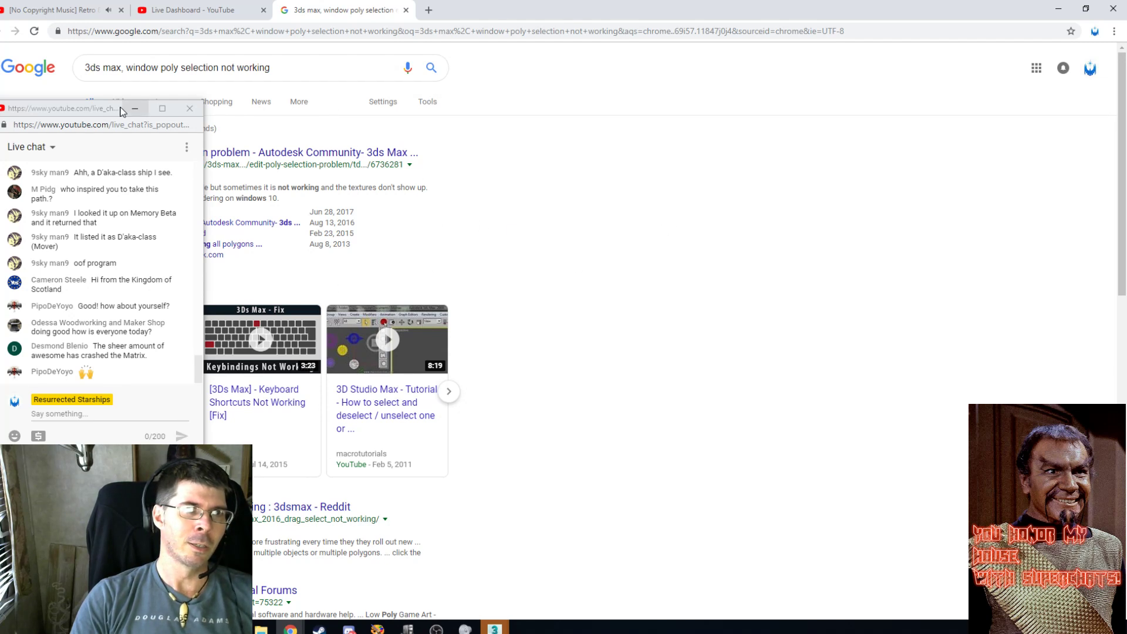
Move the live chat window off the search results and open the Reddit thread "3ds Max 2016 drag select not working".
{"action": "left_click_drag", "start_coordinate": [110, 113], "coordinate": [634, 200]}
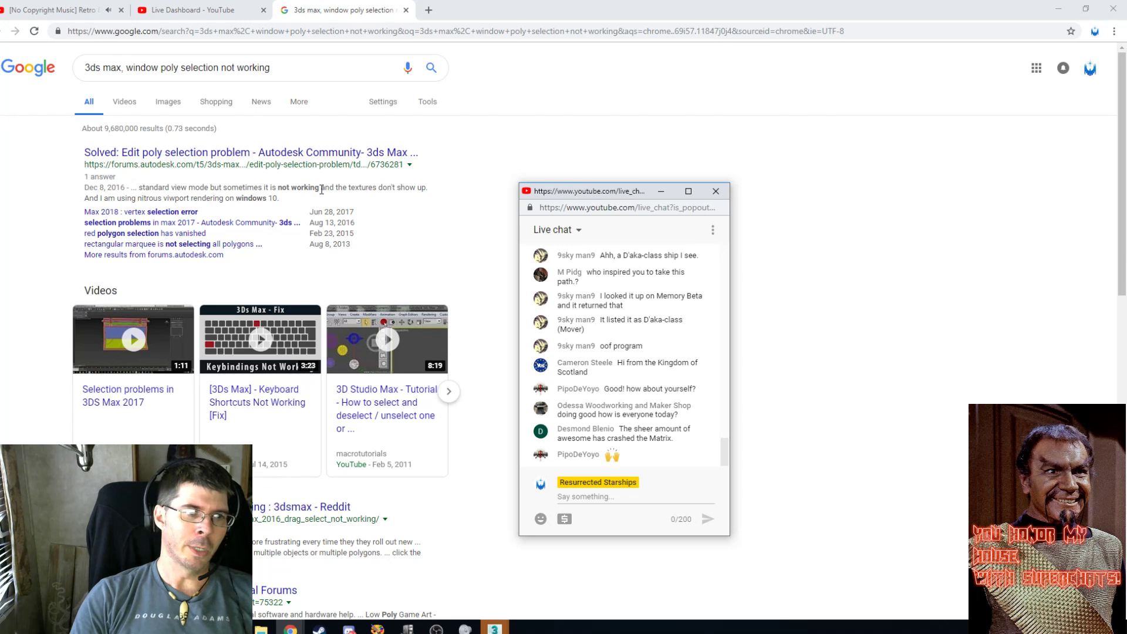
{"action": "scroll", "coordinate": [322, 189], "scroll_direction": "down", "scroll_amount": 2}
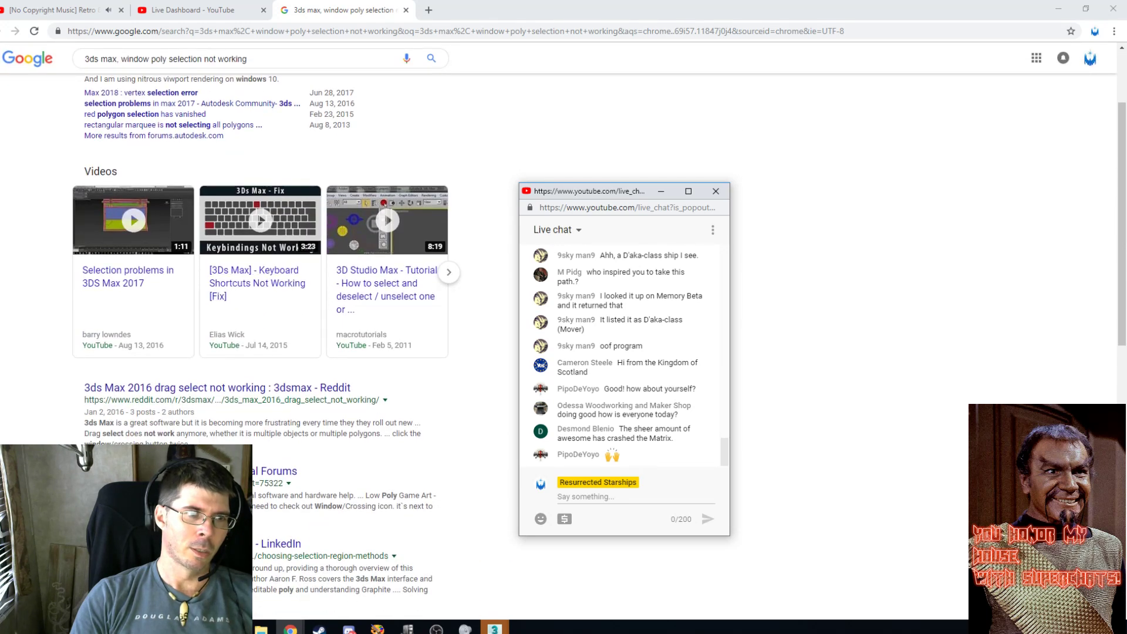
{"action": "left_click", "coordinate": [154, 394]}
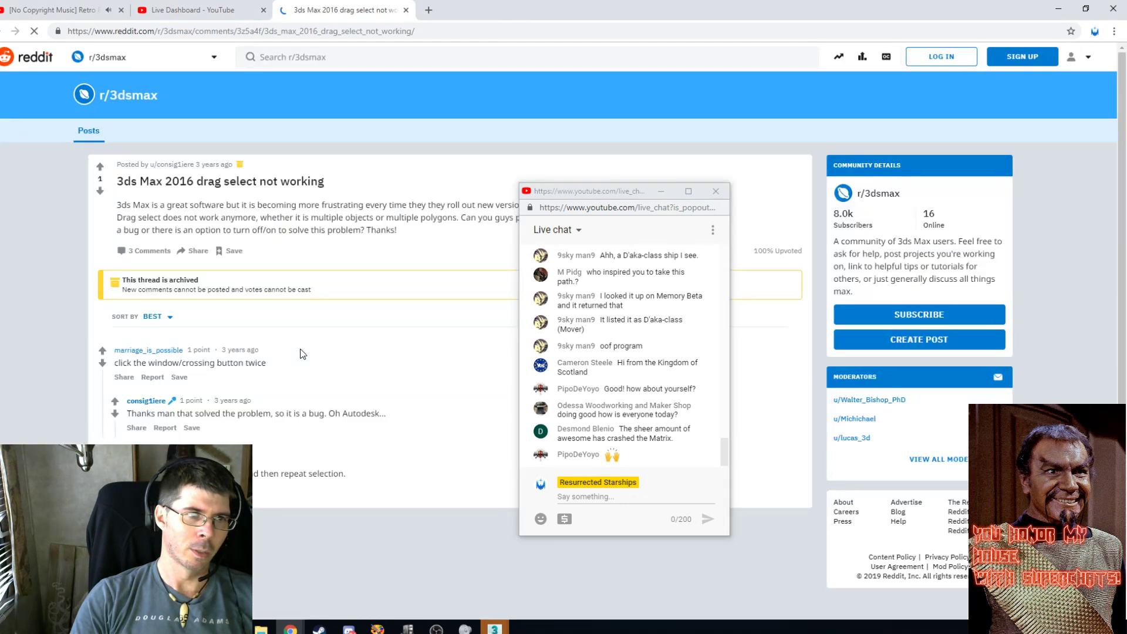
Read the Reddit thread's replies for a drag-selection fix, moving the live chat window out of the way.
{"action": "left_click_drag", "start_coordinate": [561, 191], "coordinate": [41, 262]}
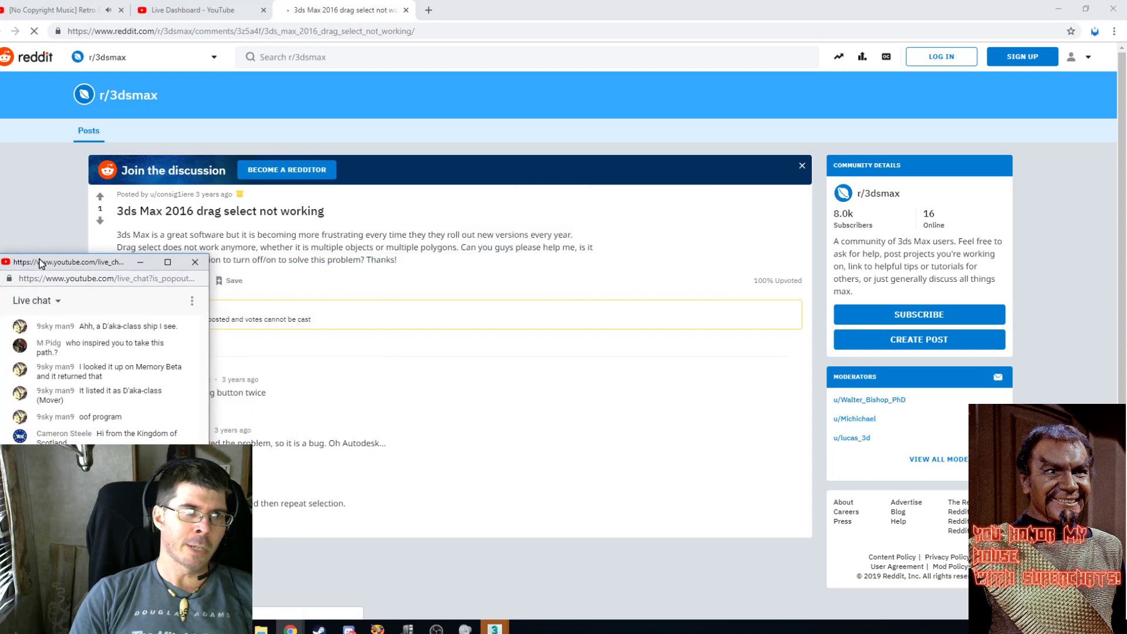
{"action": "left_click", "coordinate": [372, 236]}
{"action": "scroll", "coordinate": [486, 315], "scroll_direction": "down", "scroll_amount": 2}
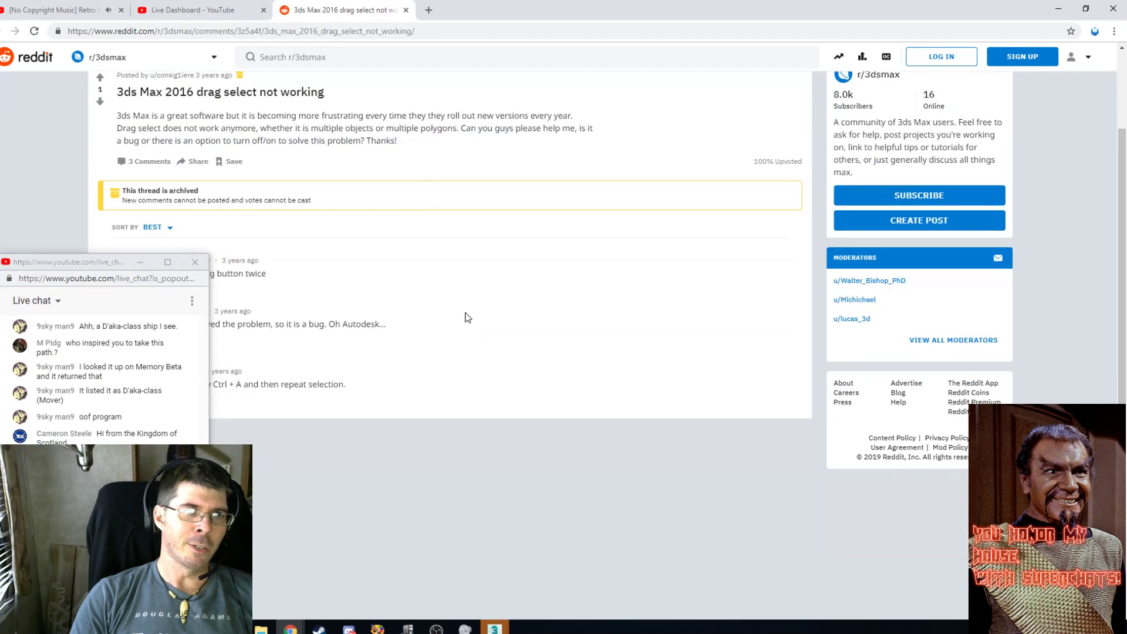
{"action": "scroll", "coordinate": [467, 317], "scroll_direction": "down", "scroll_amount": 2}
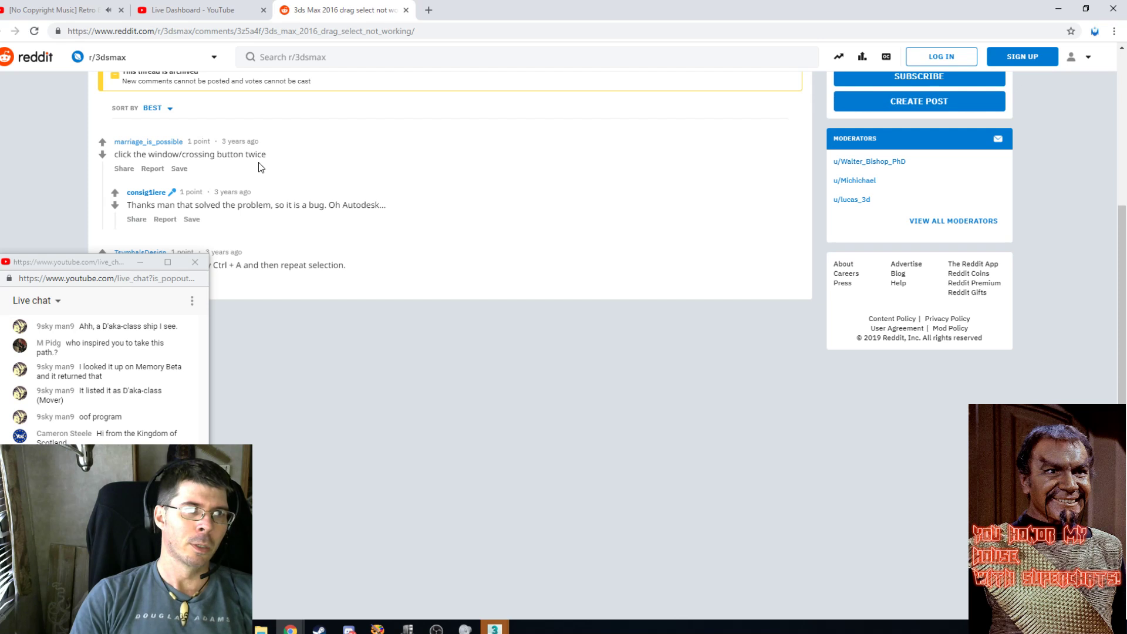
{"action": "scroll", "coordinate": [256, 171], "scroll_direction": "down", "scroll_amount": 1}
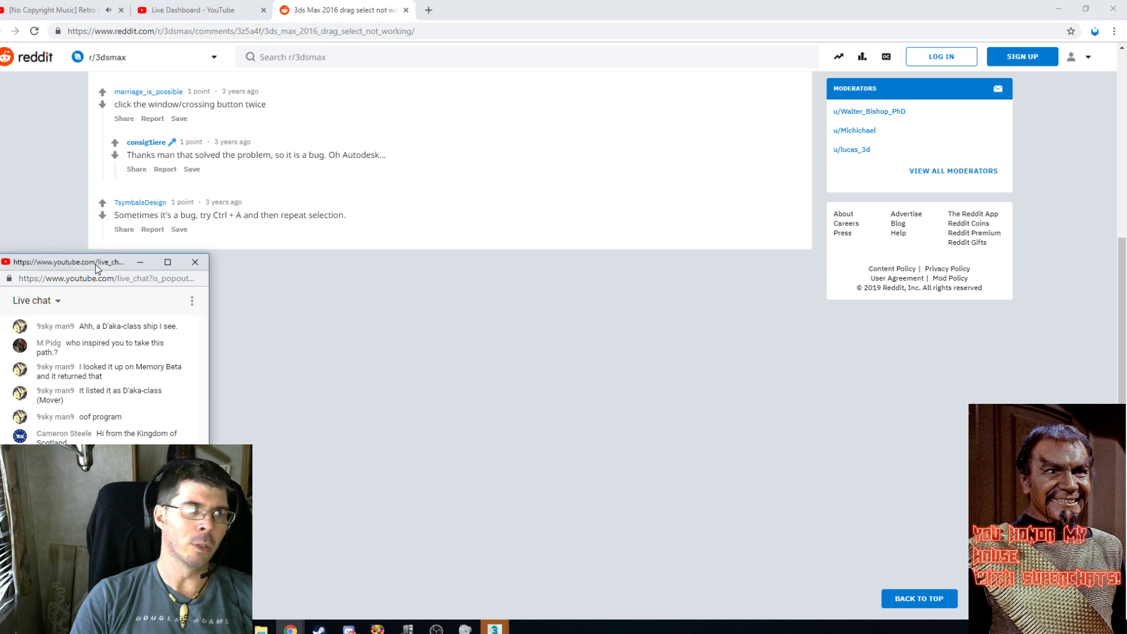
{"action": "left_click_drag", "start_coordinate": [95, 264], "coordinate": [109, 115]}
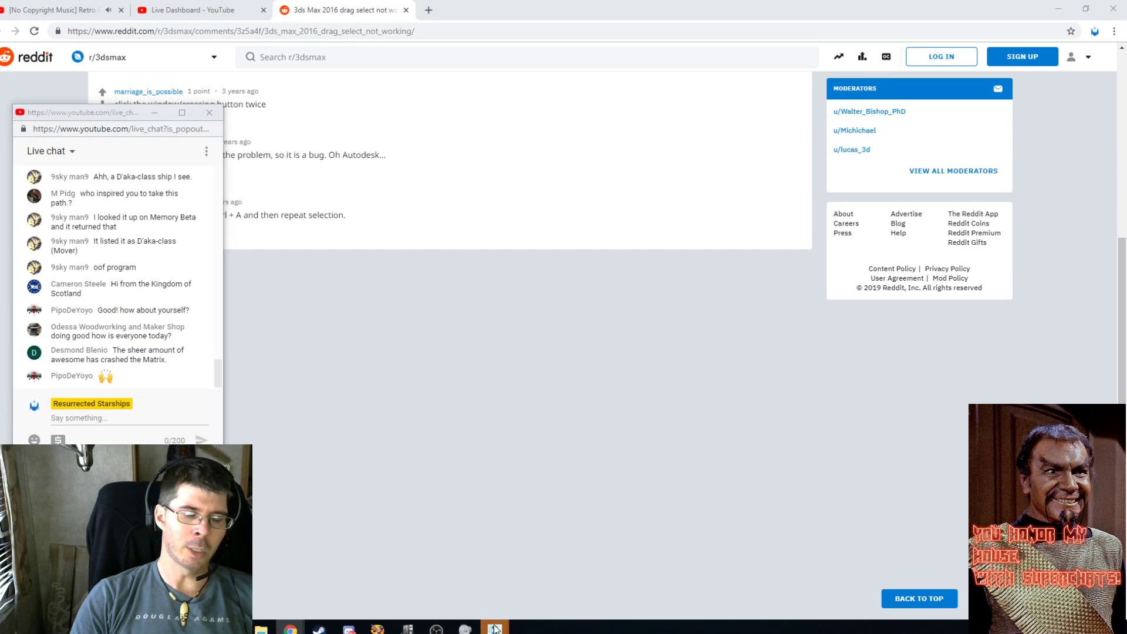
Switch back to 3ds Max, try selecting all the neck's polygons and repeating the selection, and shift the live chat window aside.
{"action": "mouse_move", "coordinate": [497, 627]}
{"action": "left_click", "coordinate": [549, 540]}
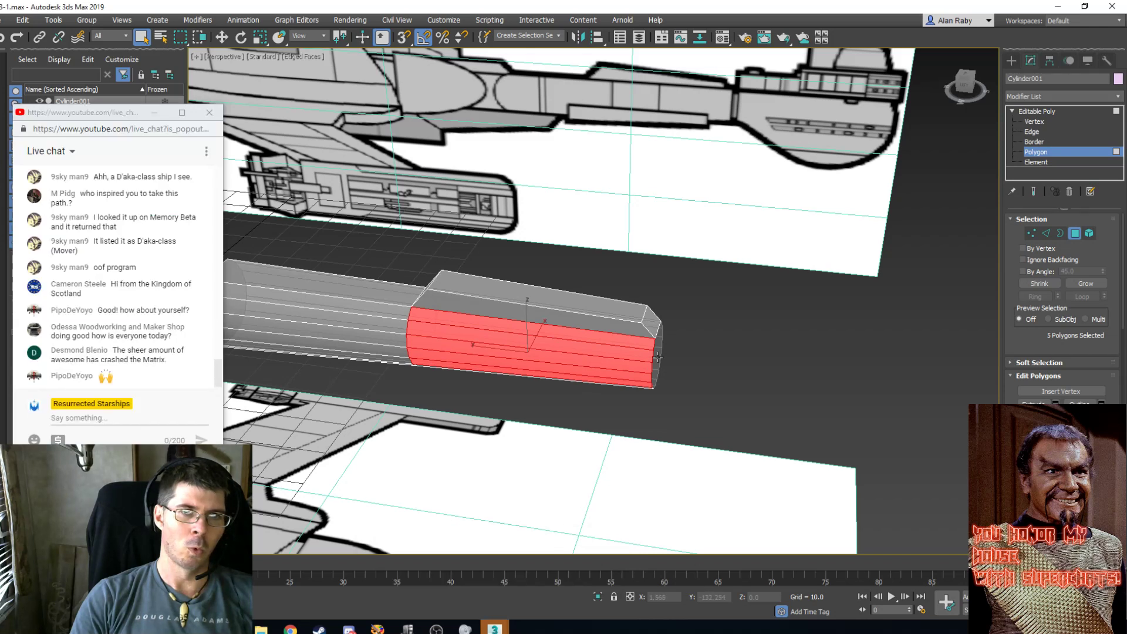
{"action": "left_click", "coordinate": [858, 469]}
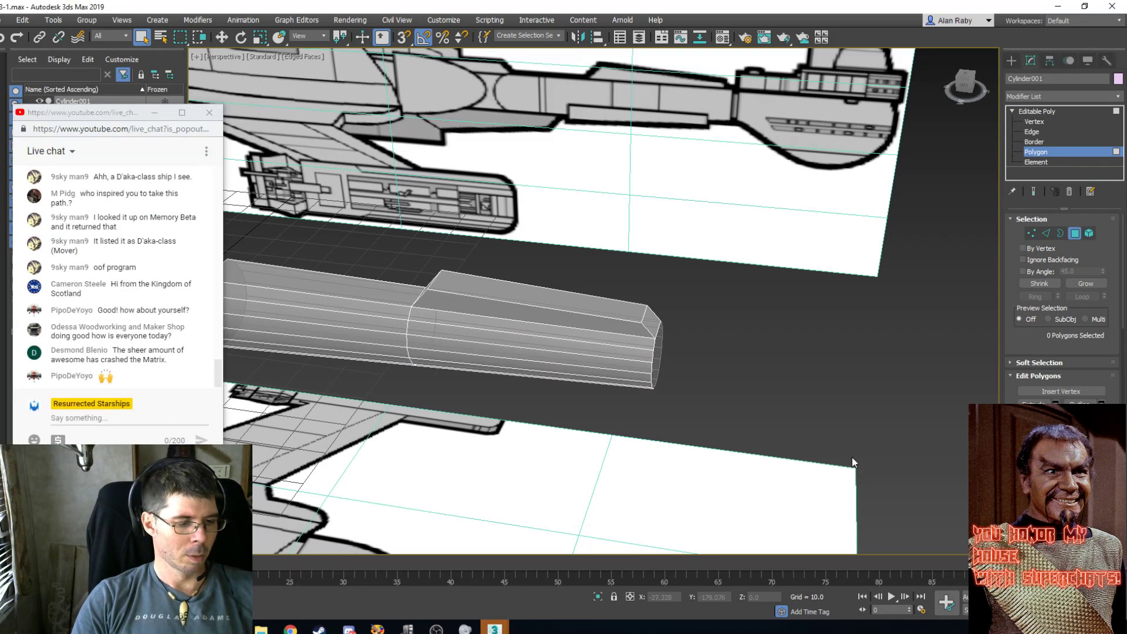
{"action": "key", "text": "ctrl+z"}
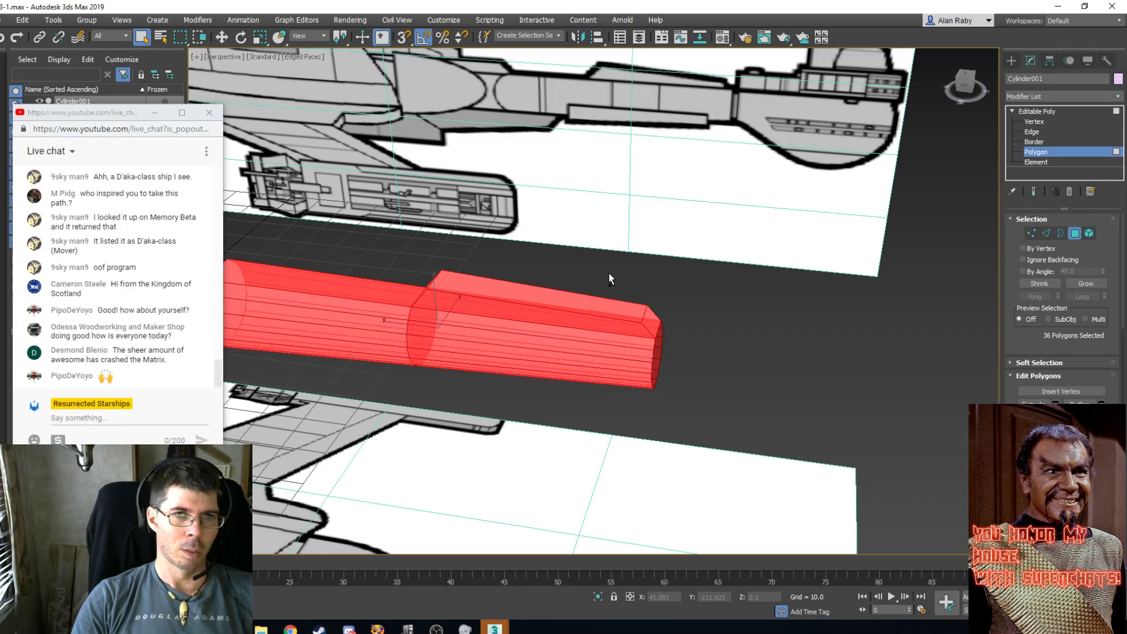
{"action": "left_click", "coordinate": [533, 405]}
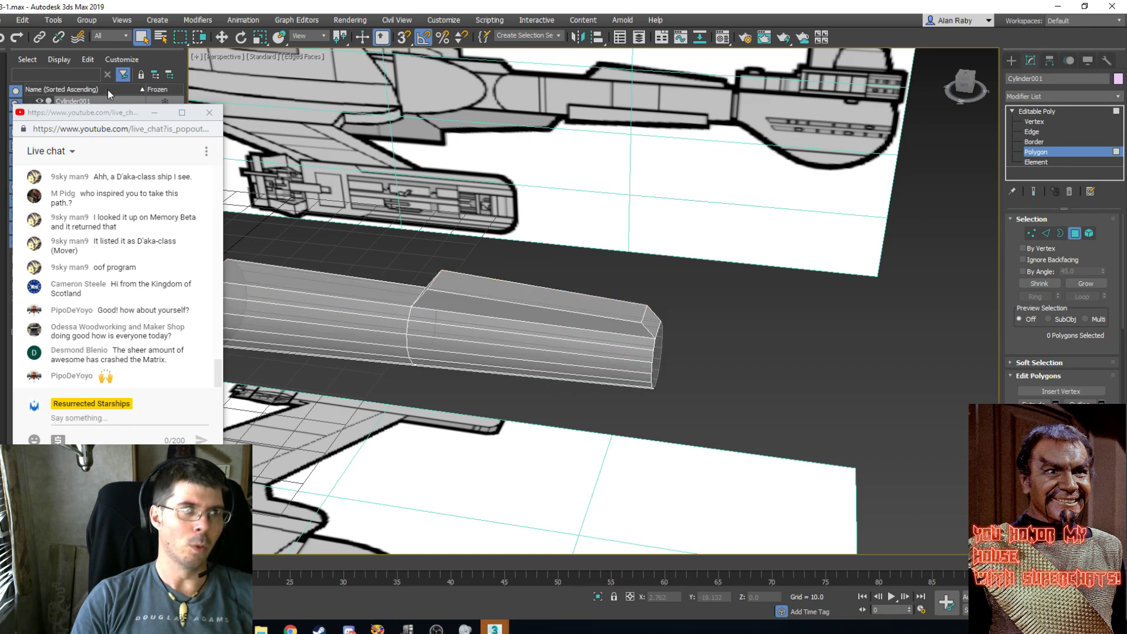
{"action": "left_click_drag", "start_coordinate": [92, 114], "coordinate": [78, 109]}
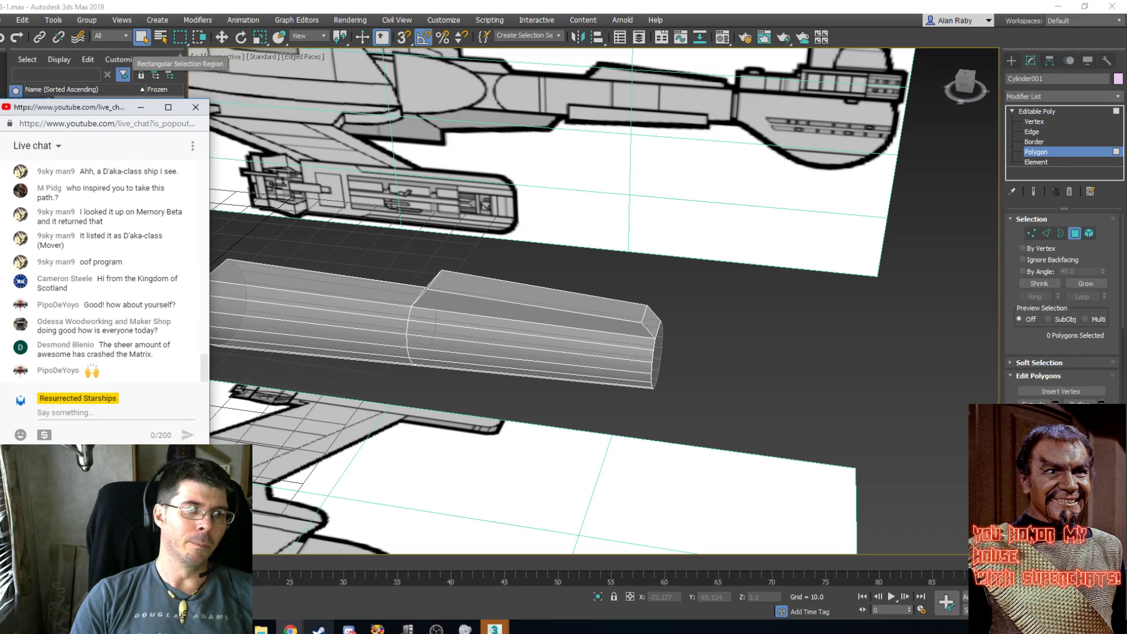
Switch to the Reddit thread in Chrome and search the web from its tab for "3ds max window crossing button".
{"action": "left_click", "coordinate": [290, 628]}
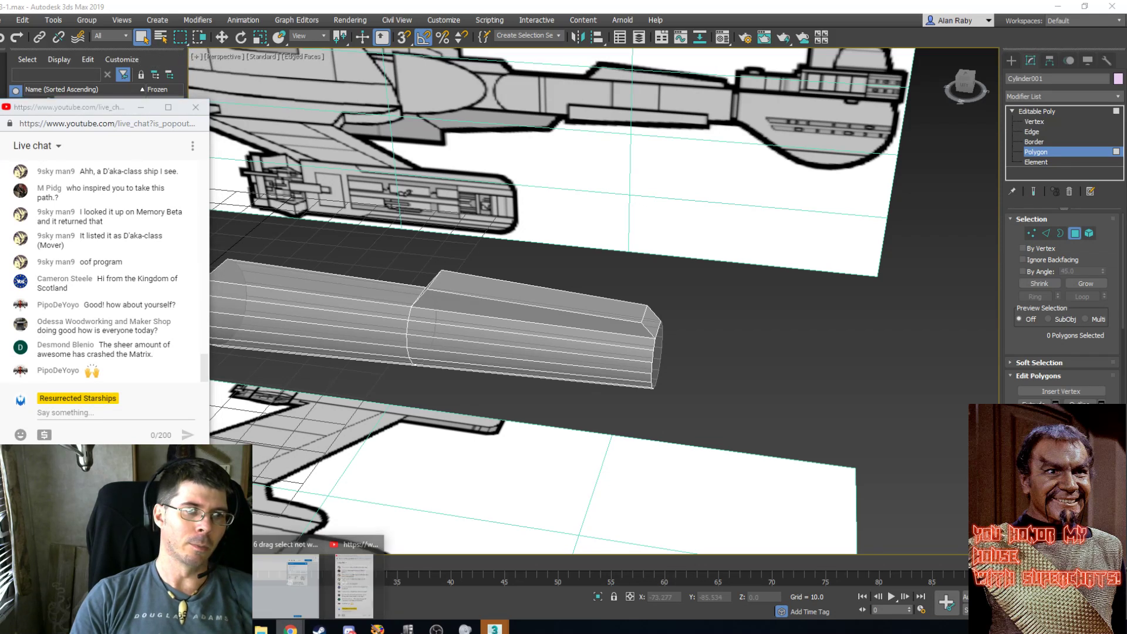
{"action": "left_click", "coordinate": [266, 531]}
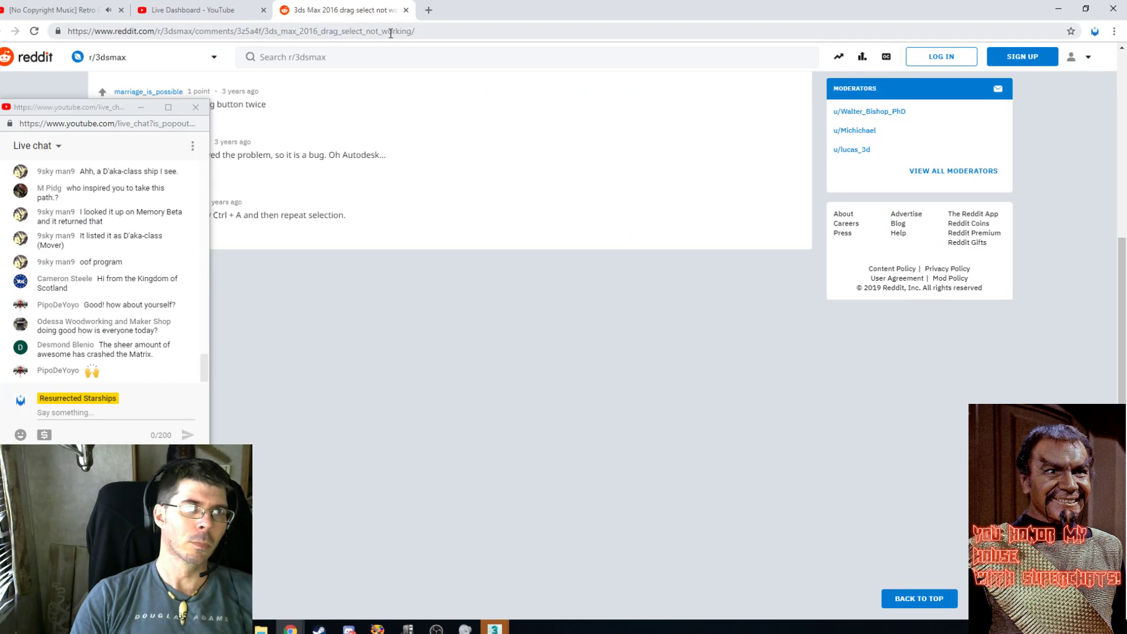
{"action": "left_click", "coordinate": [429, 10]}
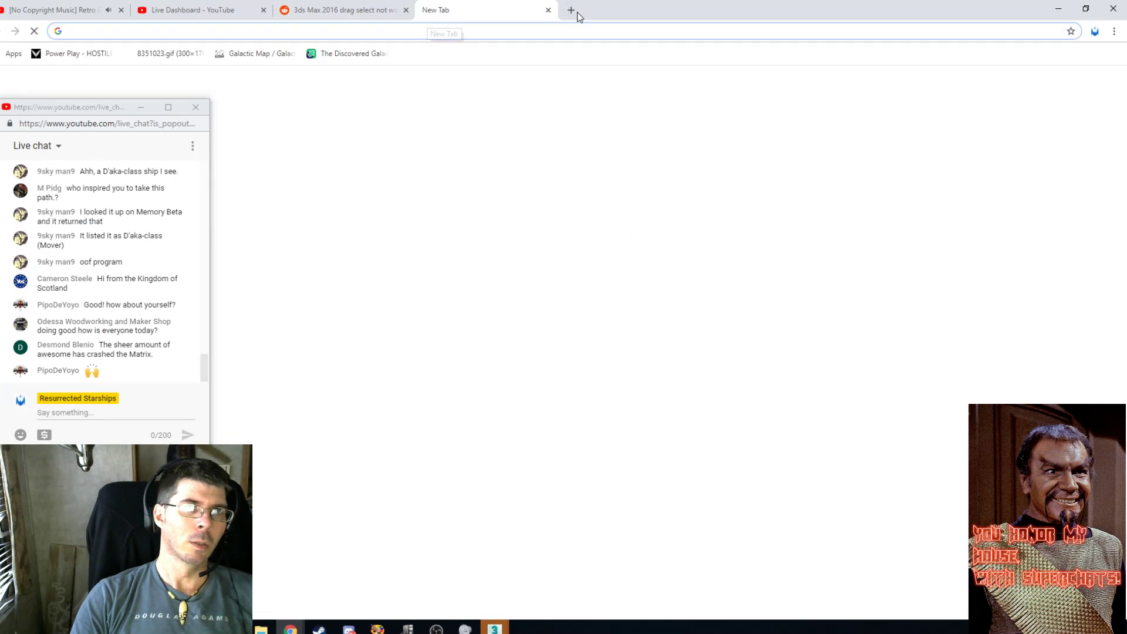
{"action": "left_click", "coordinate": [549, 10]}
{"action": "left_click", "coordinate": [491, 31]}
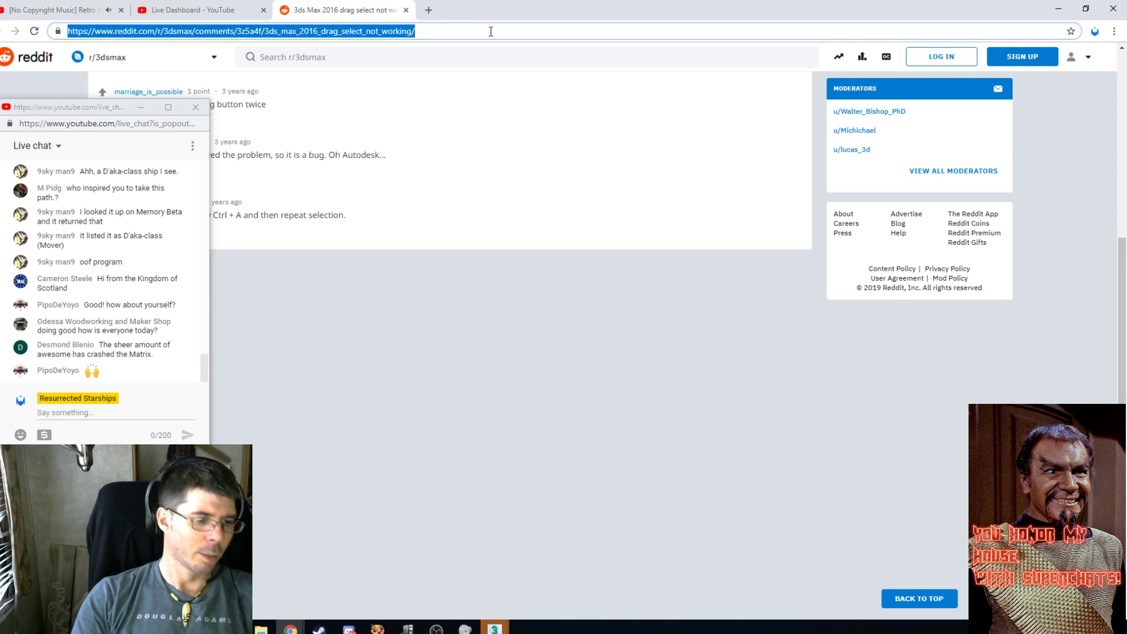
{"action": "type", "text": "3ds ma"}
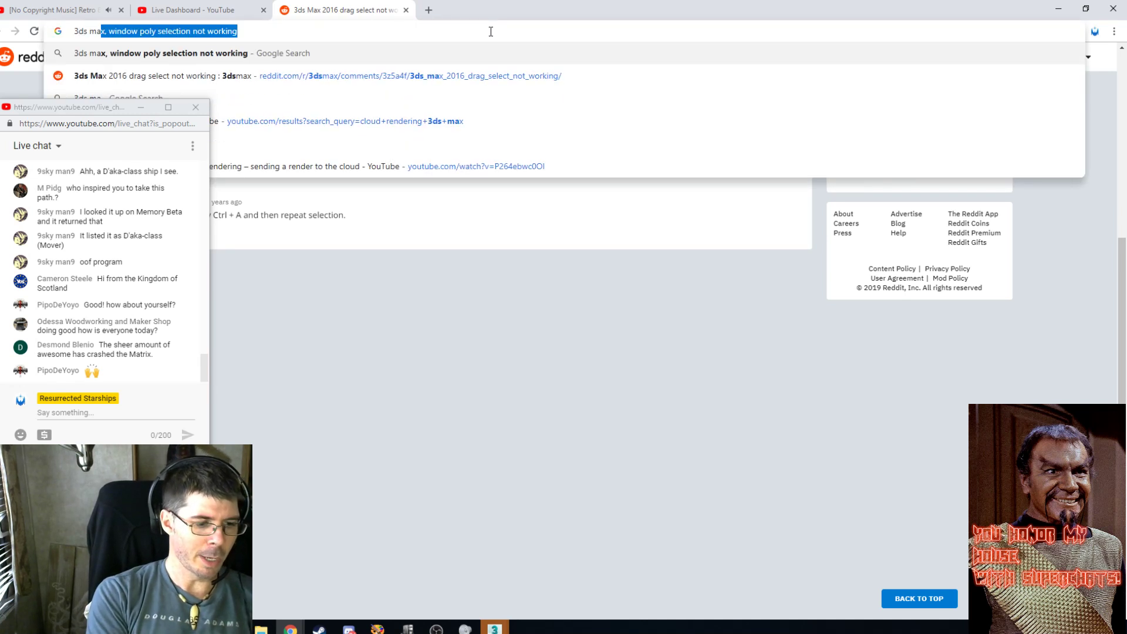
{"action": "type", "text": "x window cros"}
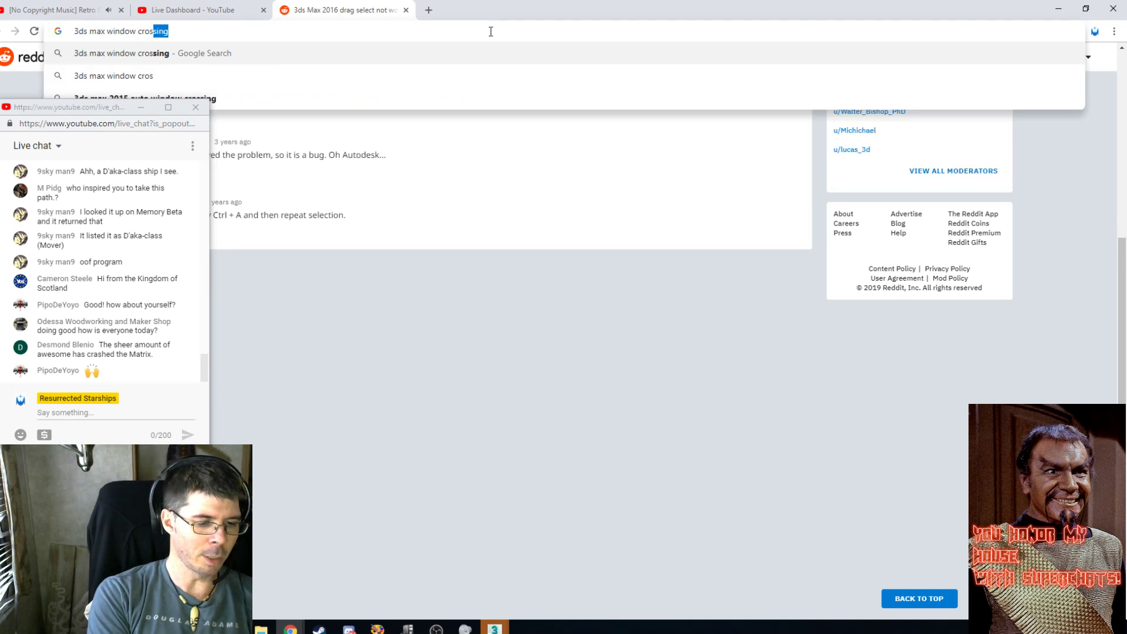
{"action": "type", "text": "sing button"}
{"action": "key", "text": "Return"}
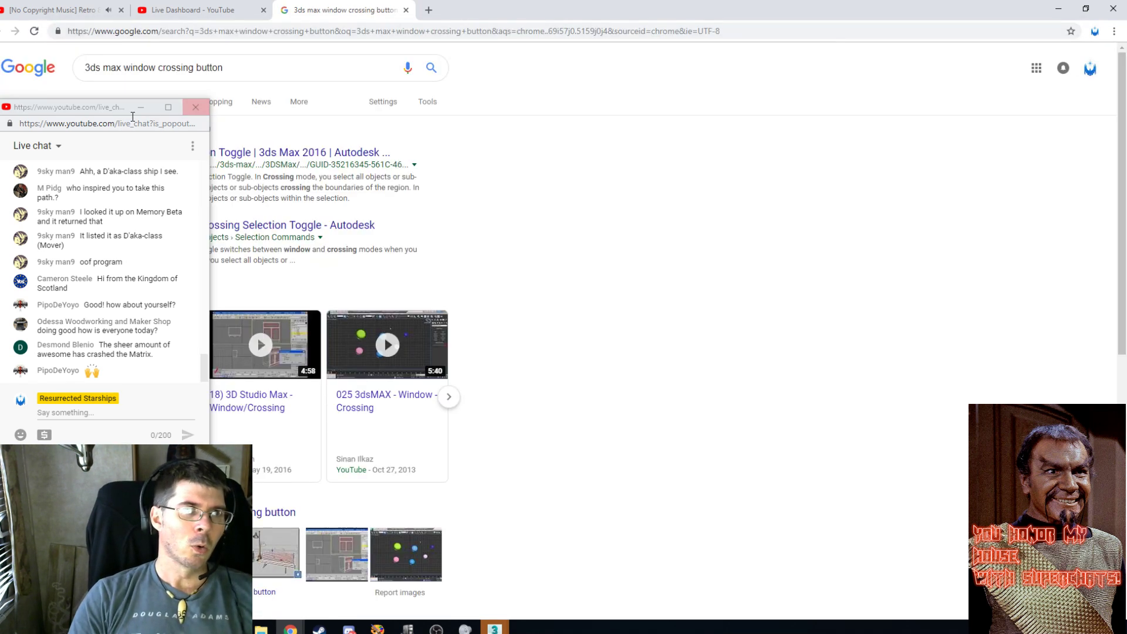
Move the live chat window off the results, read Autodesk's "Window/Crossing Selection Toggle" help page and dismiss its feedback survey.
{"action": "left_click", "coordinate": [116, 112]}
{"action": "left_click_drag", "start_coordinate": [116, 111], "coordinate": [142, 196]}
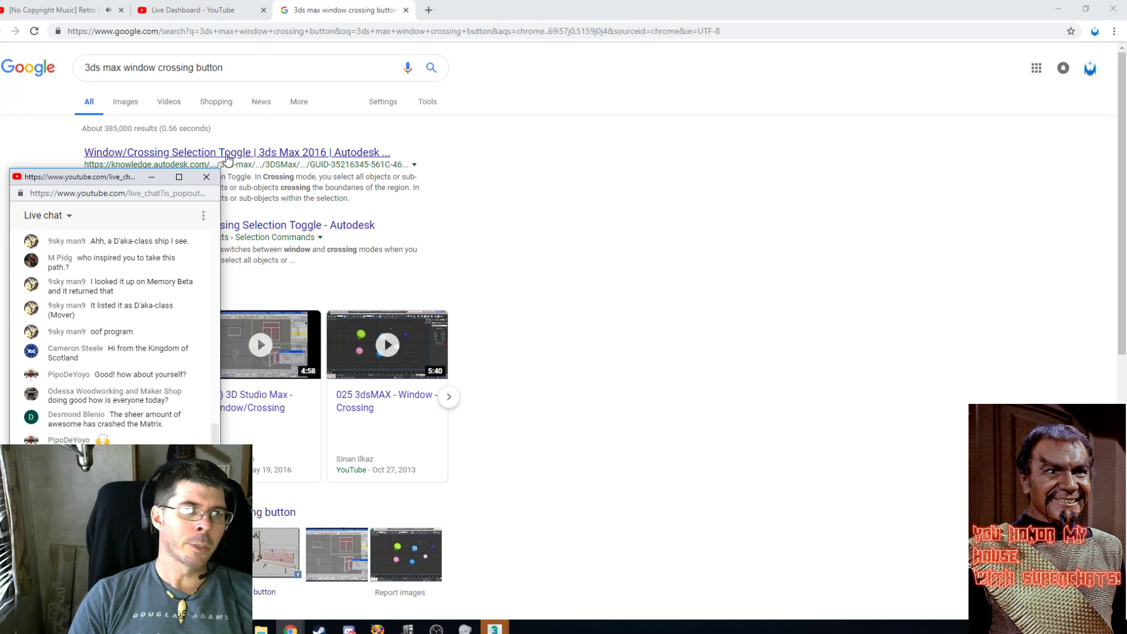
{"action": "left_click", "coordinate": [328, 168]}
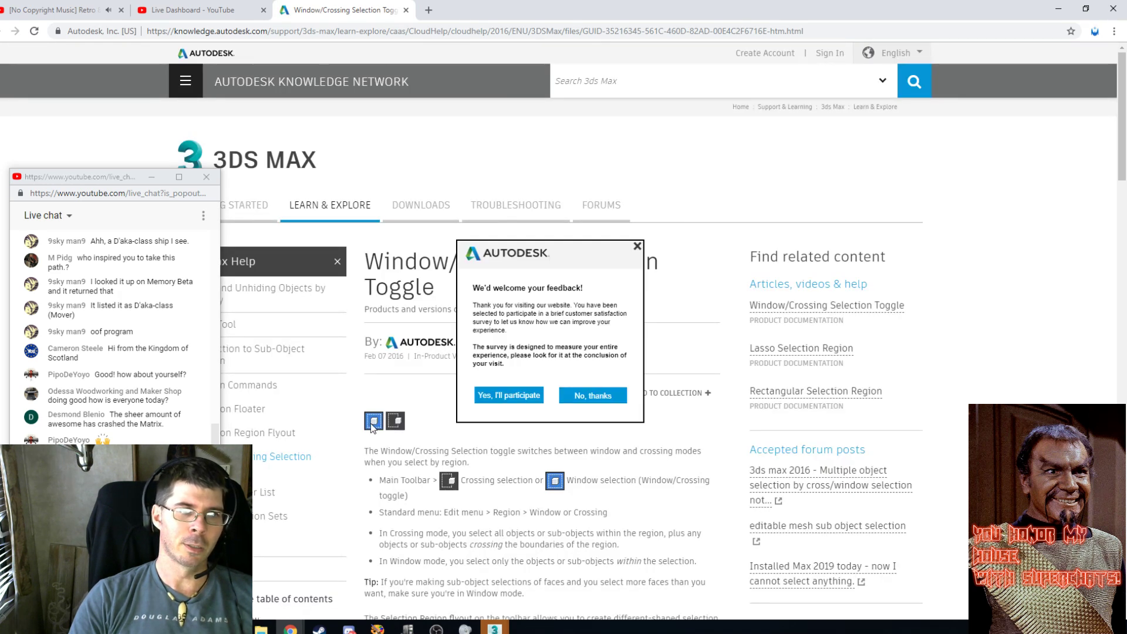
{"action": "scroll", "coordinate": [352, 405], "scroll_direction": "down", "scroll_amount": 2}
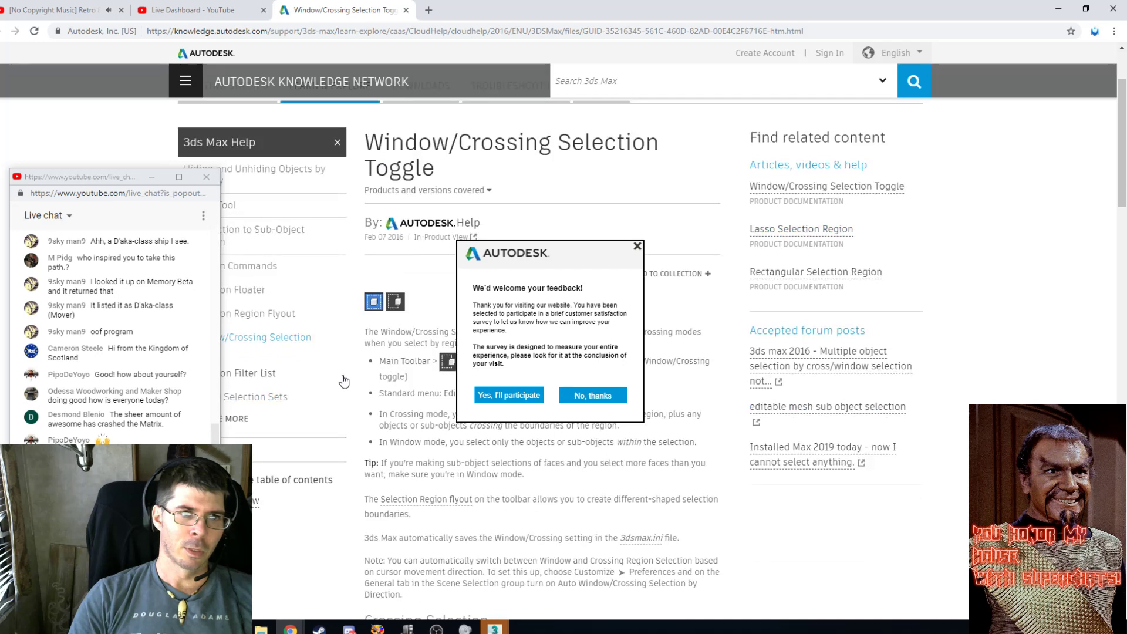
{"action": "left_click", "coordinate": [635, 246]}
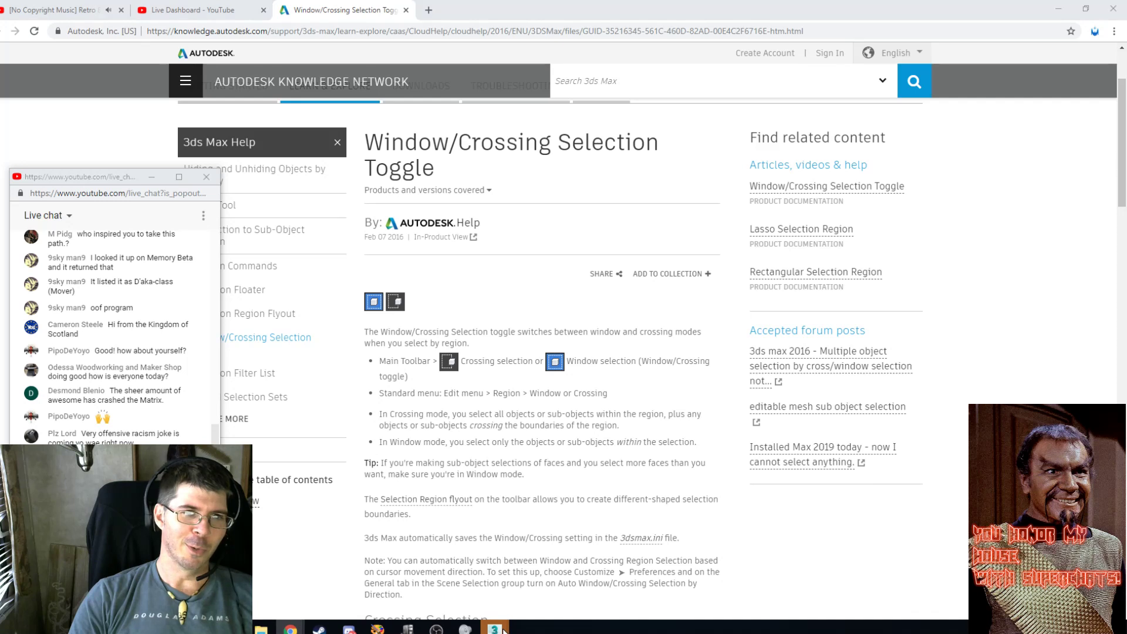
Switch back to 3ds Max and reposition the live chat window beside the neck model, below the scene object list.
{"action": "mouse_move", "coordinate": [503, 630]}
{"action": "left_click", "coordinate": [536, 544]}
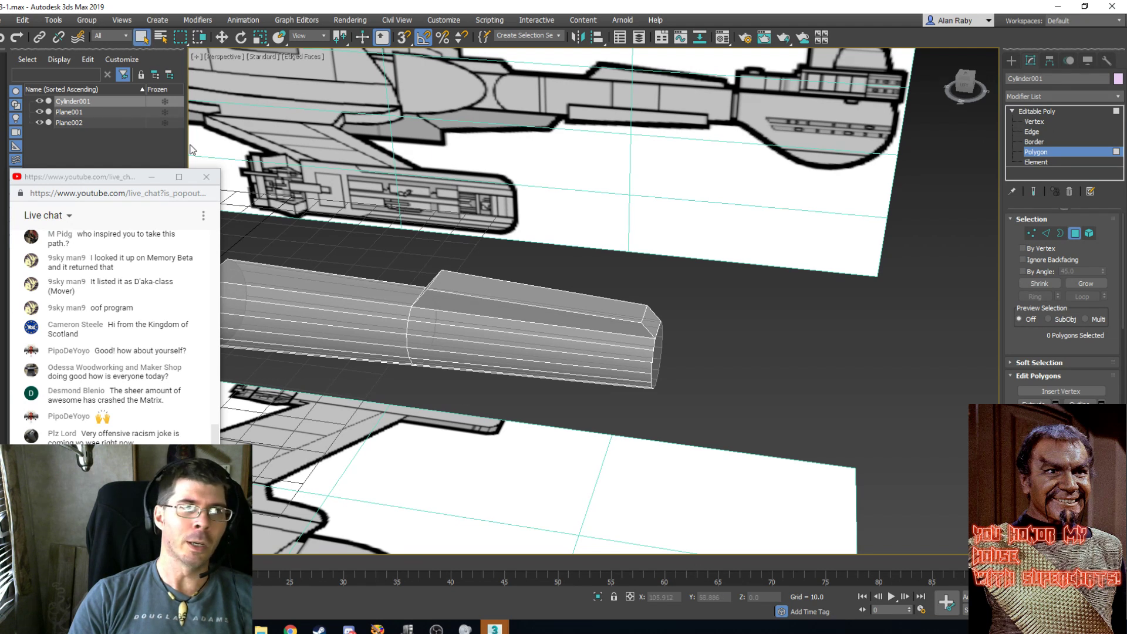
{"action": "left_click_drag", "start_coordinate": [103, 176], "coordinate": [243, 156]}
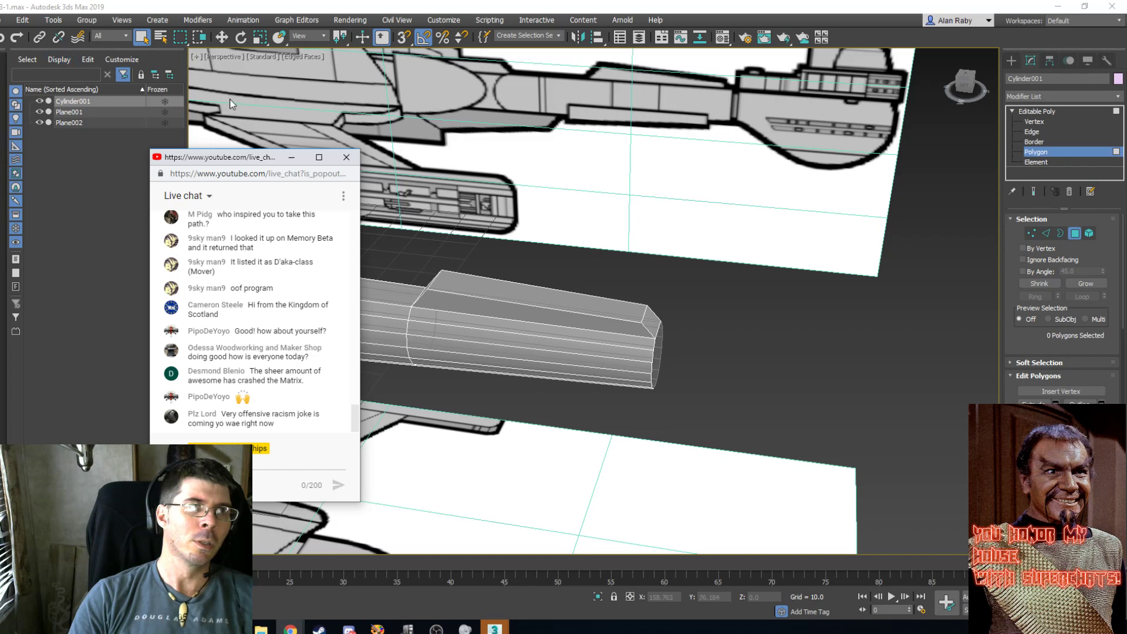
{"action": "left_click_drag", "start_coordinate": [253, 156], "coordinate": [148, 147]}
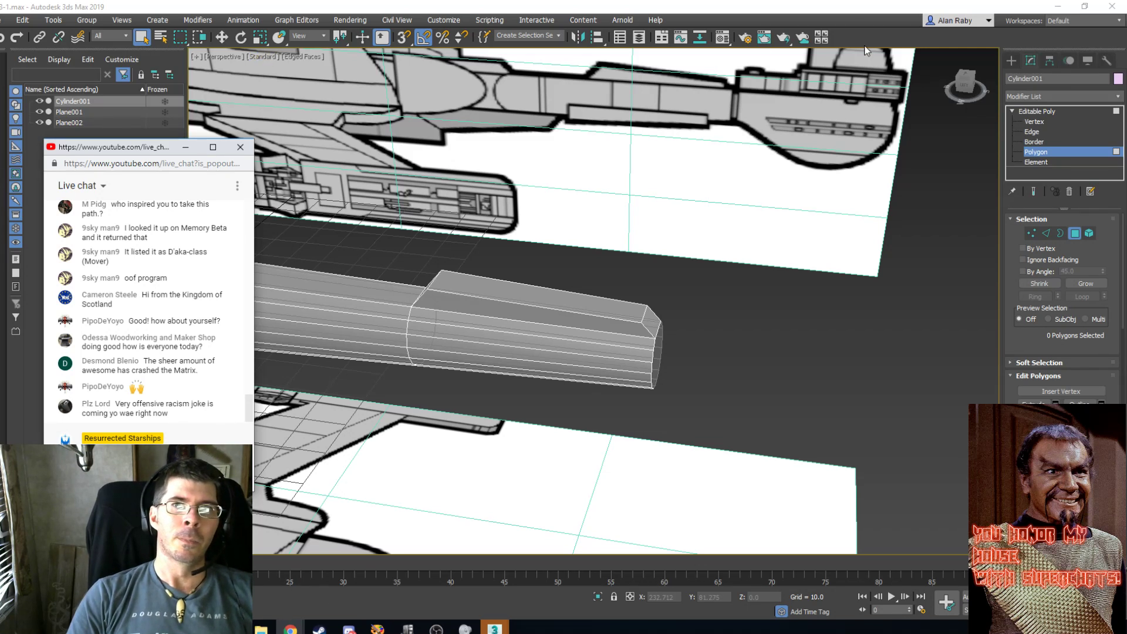
Switch to the browser and read the Autodesk Knowledge Network article on the Window/Crossing Selection Toggle.
{"action": "left_click", "coordinate": [53, 21]}
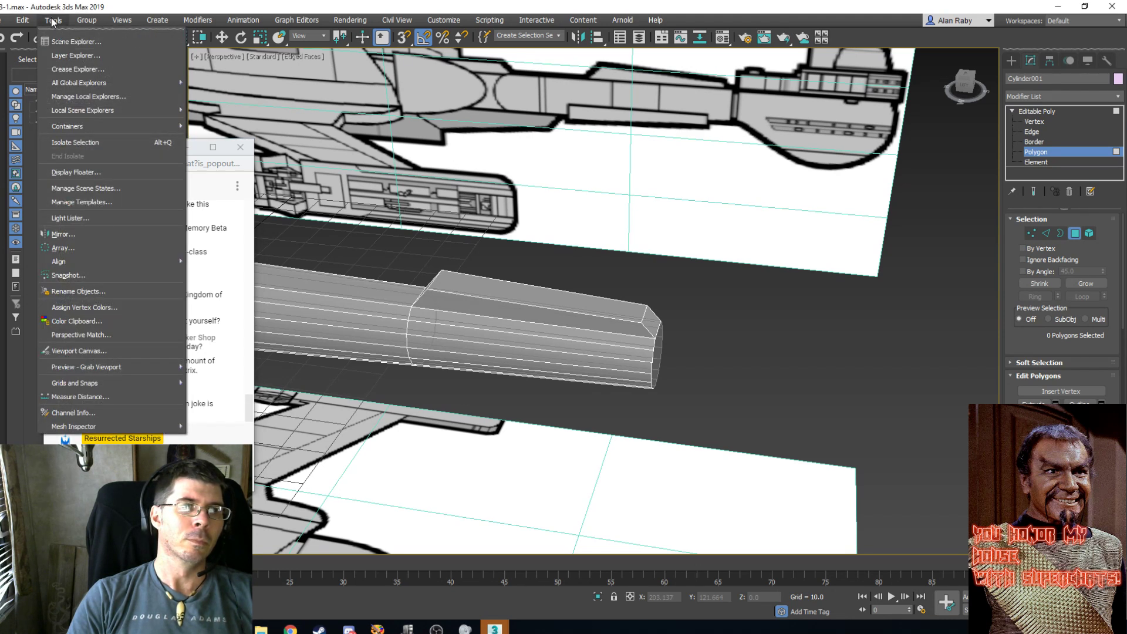
{"action": "left_click", "coordinate": [53, 21]}
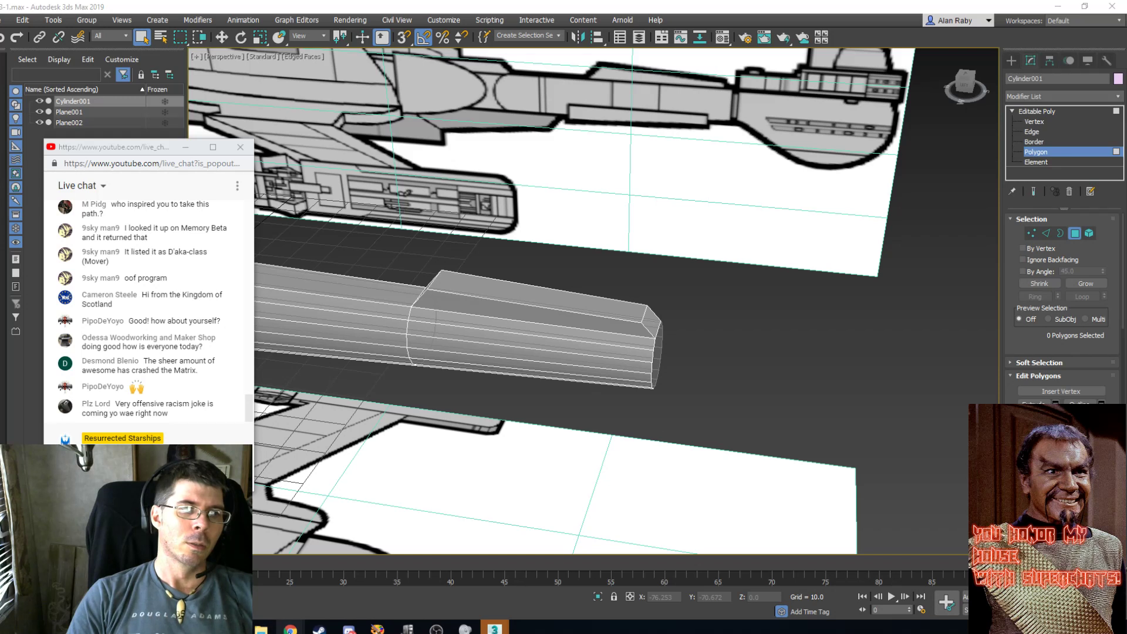
{"action": "mouse_move", "coordinate": [290, 628]}
{"action": "left_click", "coordinate": [296, 578]}
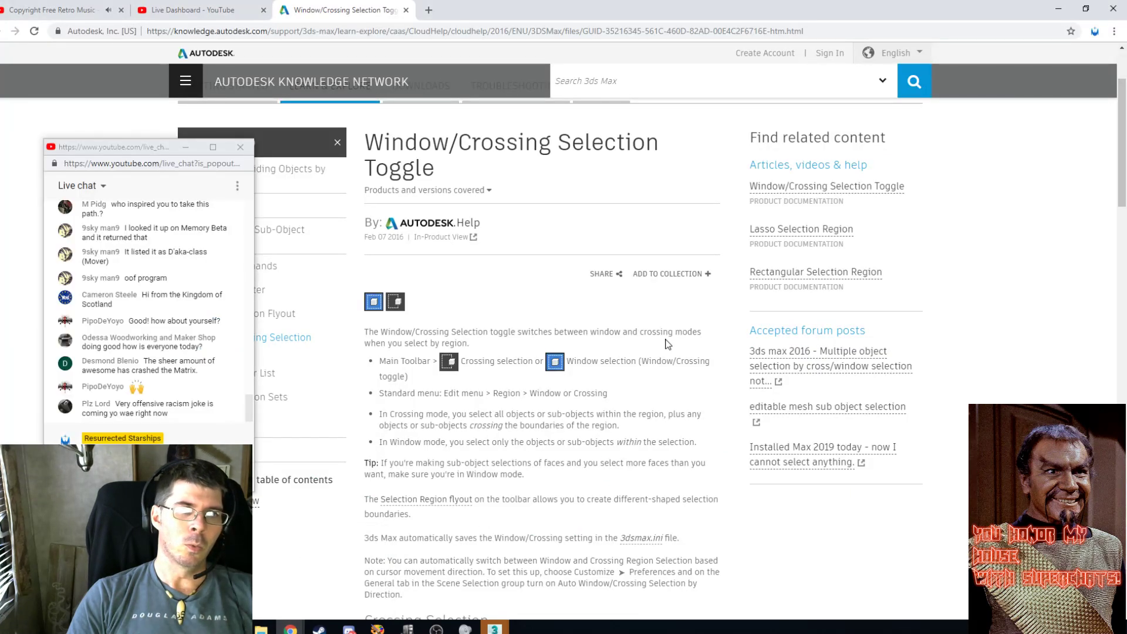
{"action": "scroll", "coordinate": [667, 343], "scroll_direction": "down", "scroll_amount": 2}
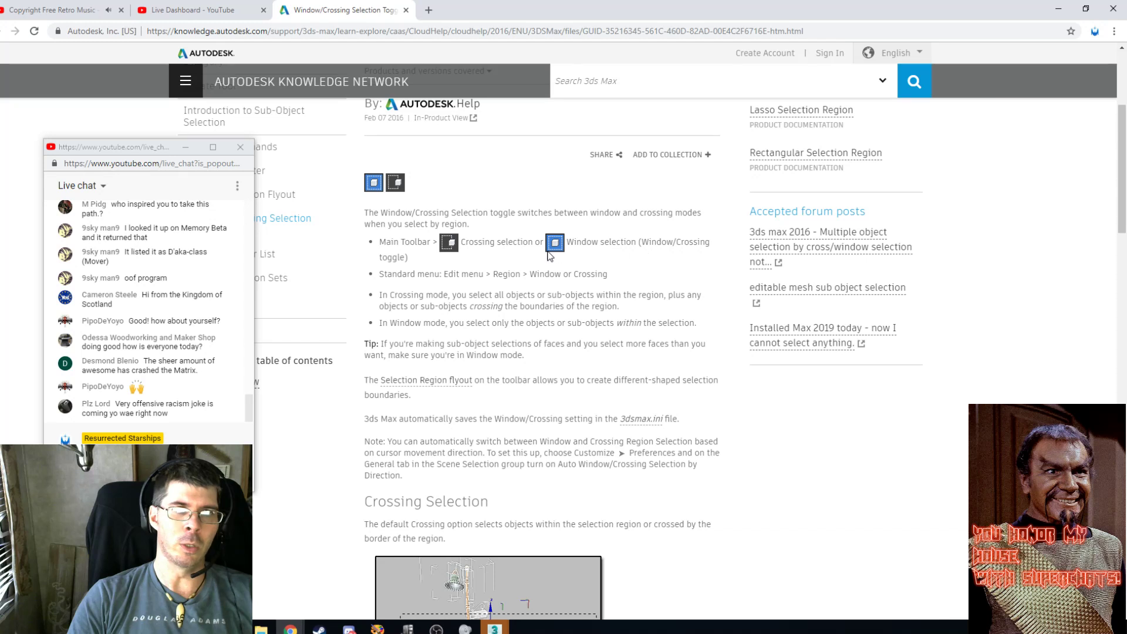
Return to t3-1.max in 3ds Max and look for the Window/Crossing selection toggle among the selection and editing commands.
{"action": "mouse_move", "coordinate": [494, 628]}
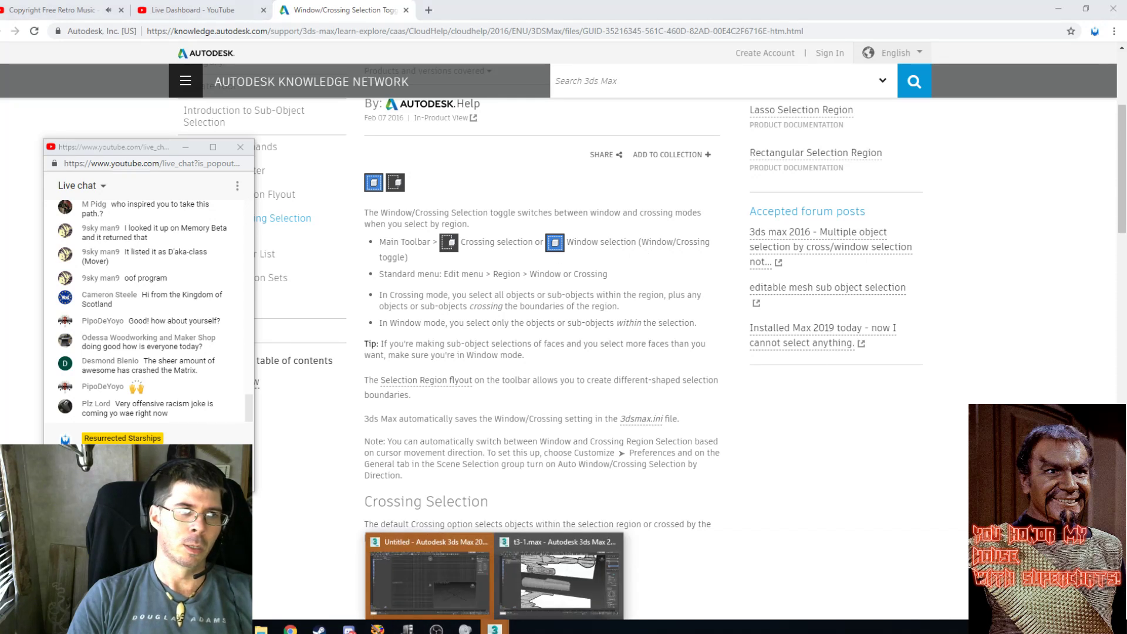
{"action": "left_click", "coordinate": [554, 542]}
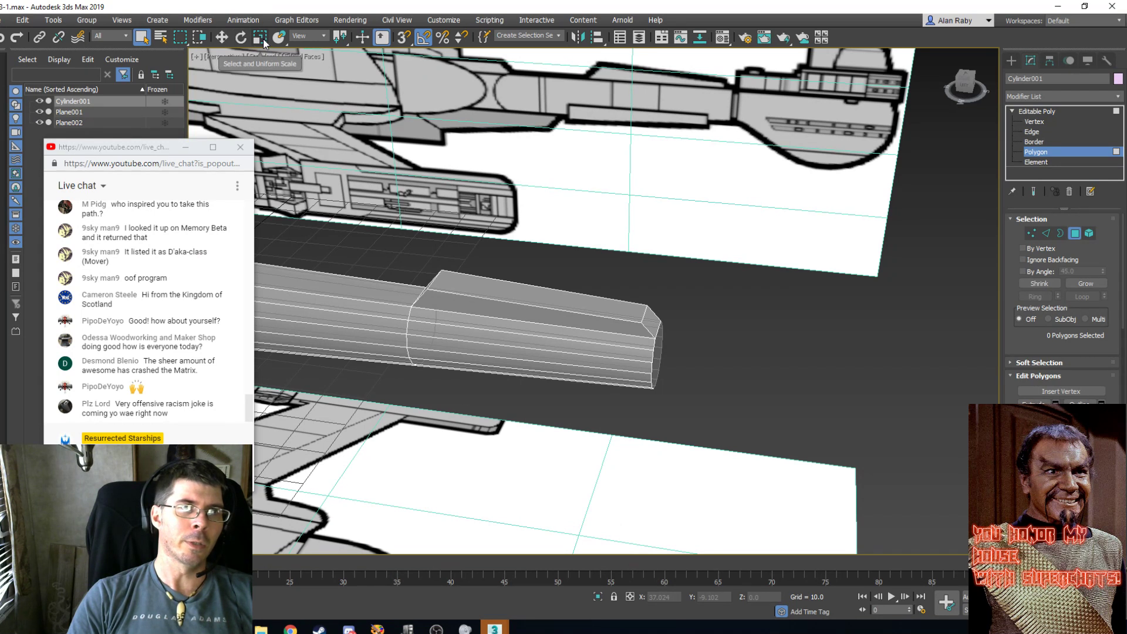
{"action": "left_click", "coordinate": [125, 37]}
{"action": "left_click", "coordinate": [125, 37]}
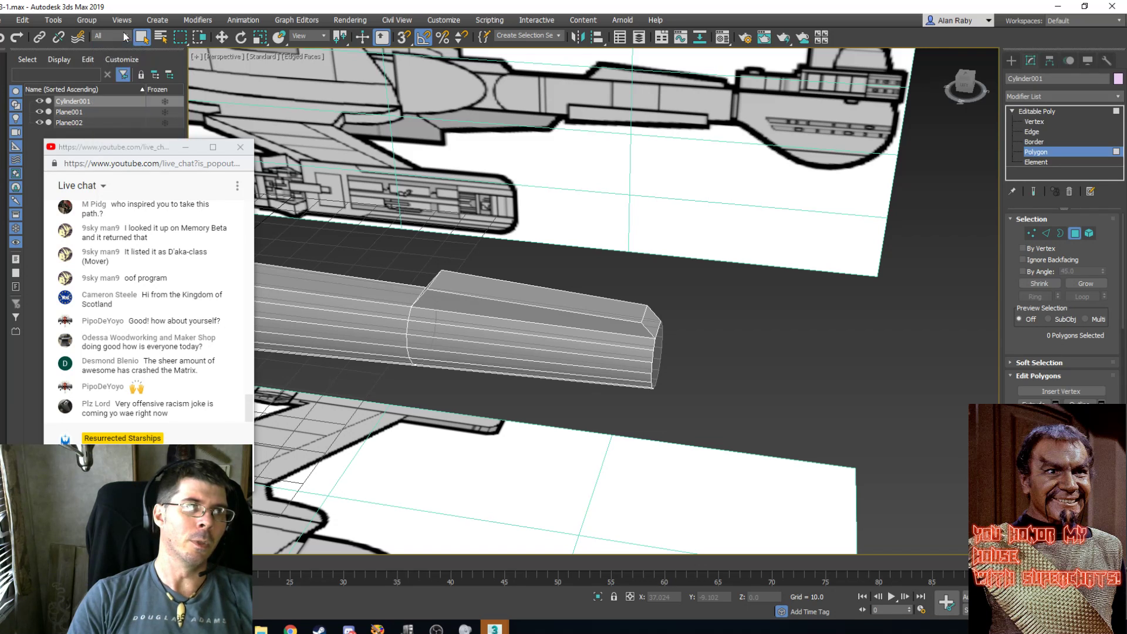
{"action": "left_click", "coordinate": [22, 20]}
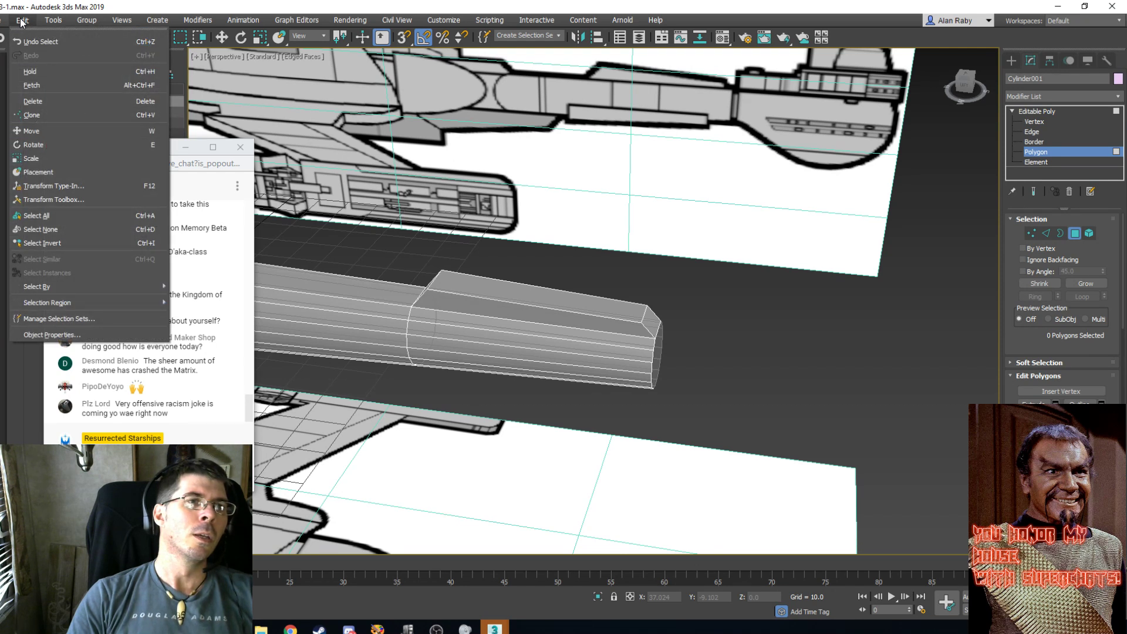
{"action": "left_click", "coordinate": [22, 21]}
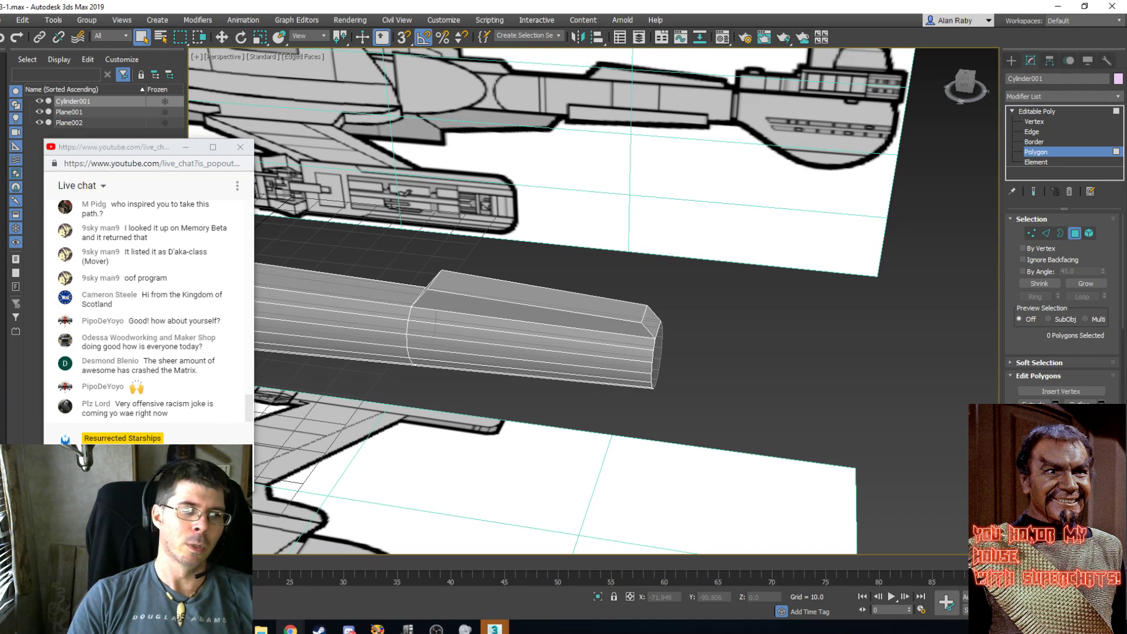
Switch to the browser and search Google for "where is windows crossing selections 3dsmax".
{"action": "mouse_move", "coordinate": [290, 627]}
{"action": "left_click", "coordinate": [285, 540]}
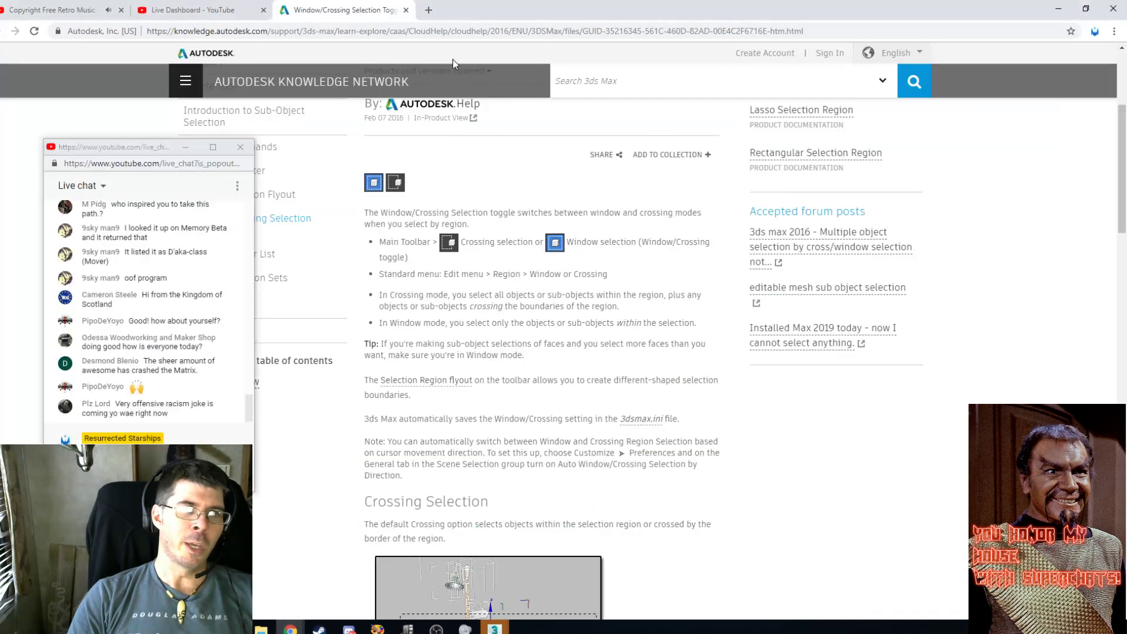
{"action": "left_click", "coordinate": [500, 33]}
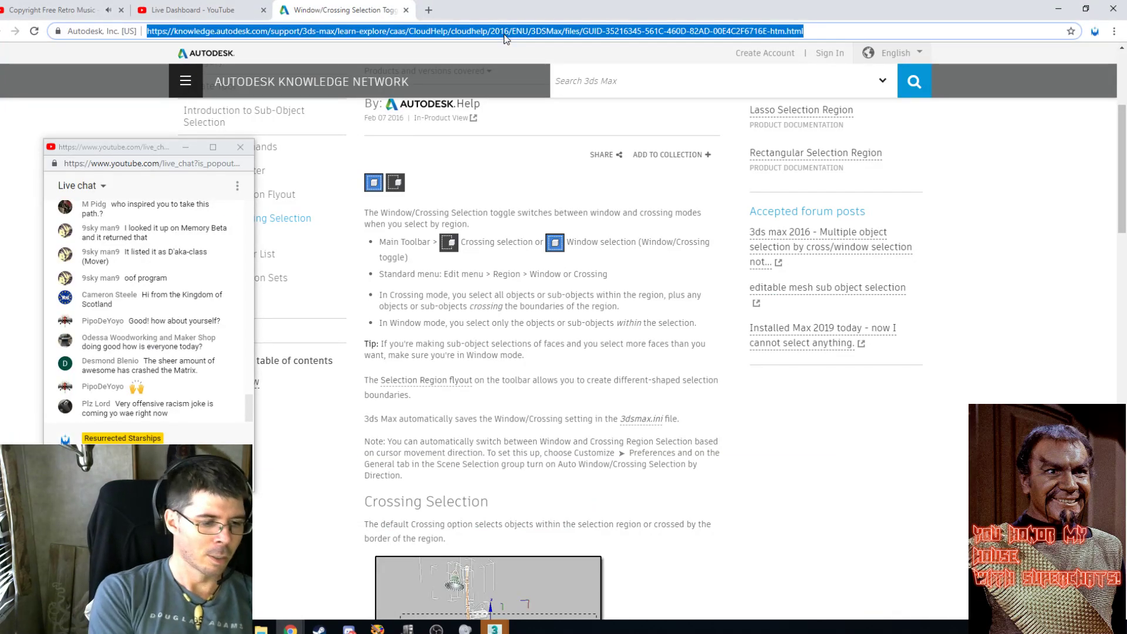
{"action": "type", "text": "where is wind"}
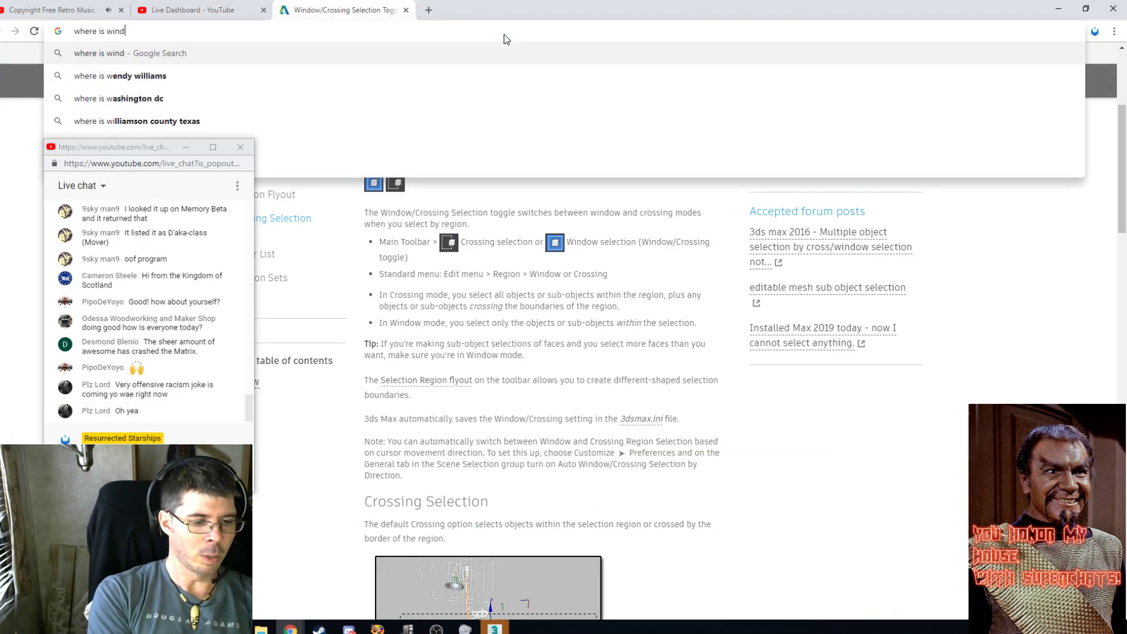
{"action": "type", "text": "ows c"}
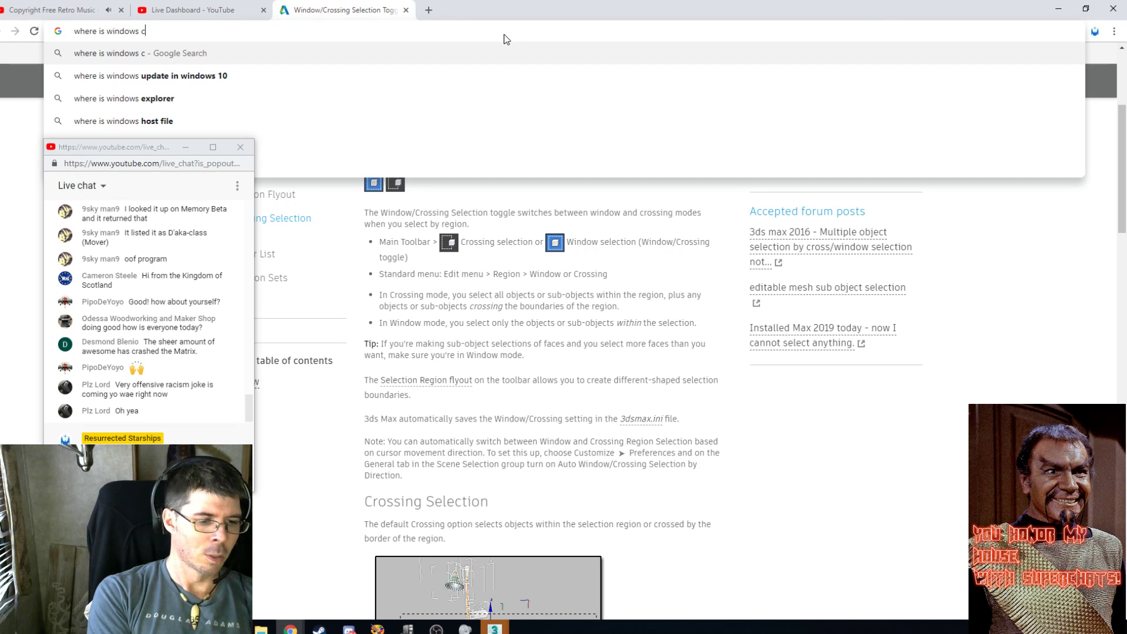
{"action": "type", "text": "rossing sec"}
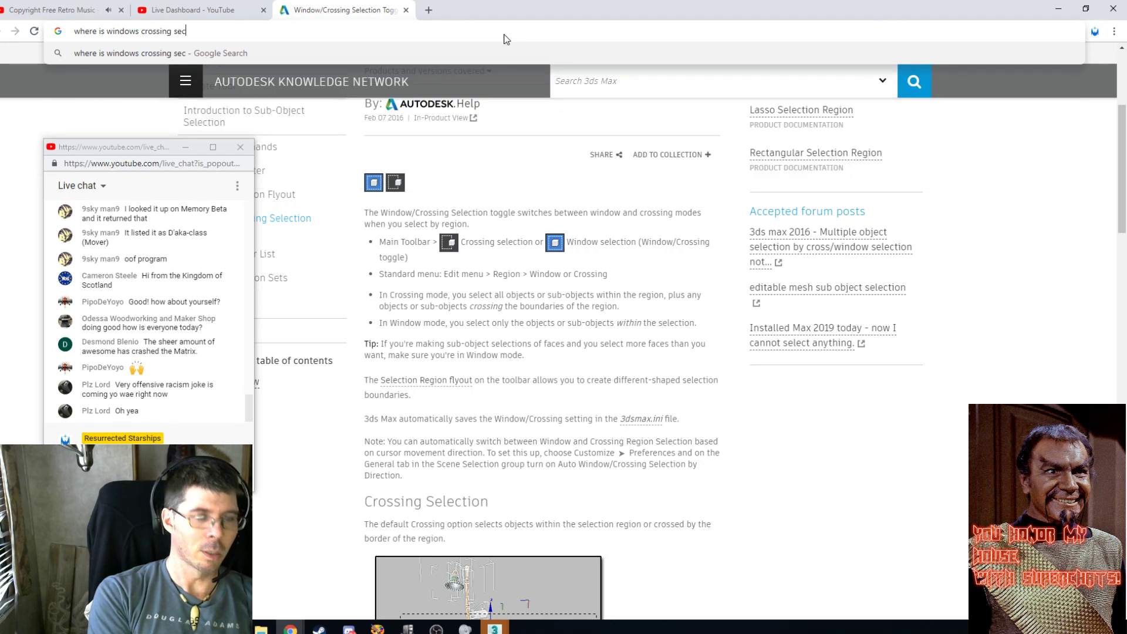
{"action": "key", "text": "BackSpace"}
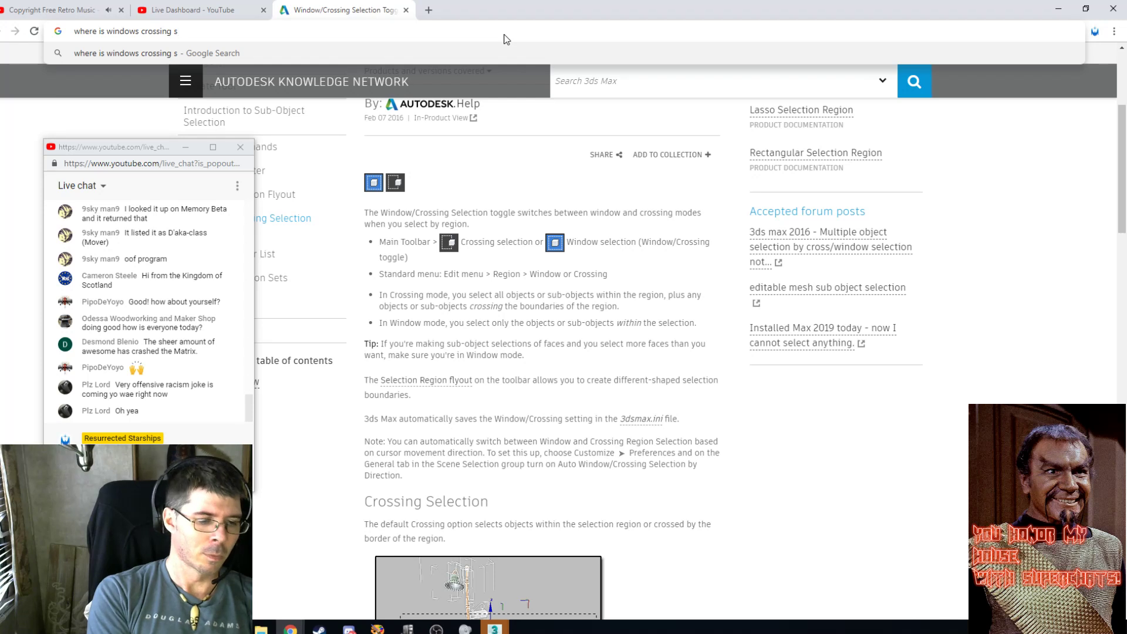
{"action": "type", "text": "lections"}
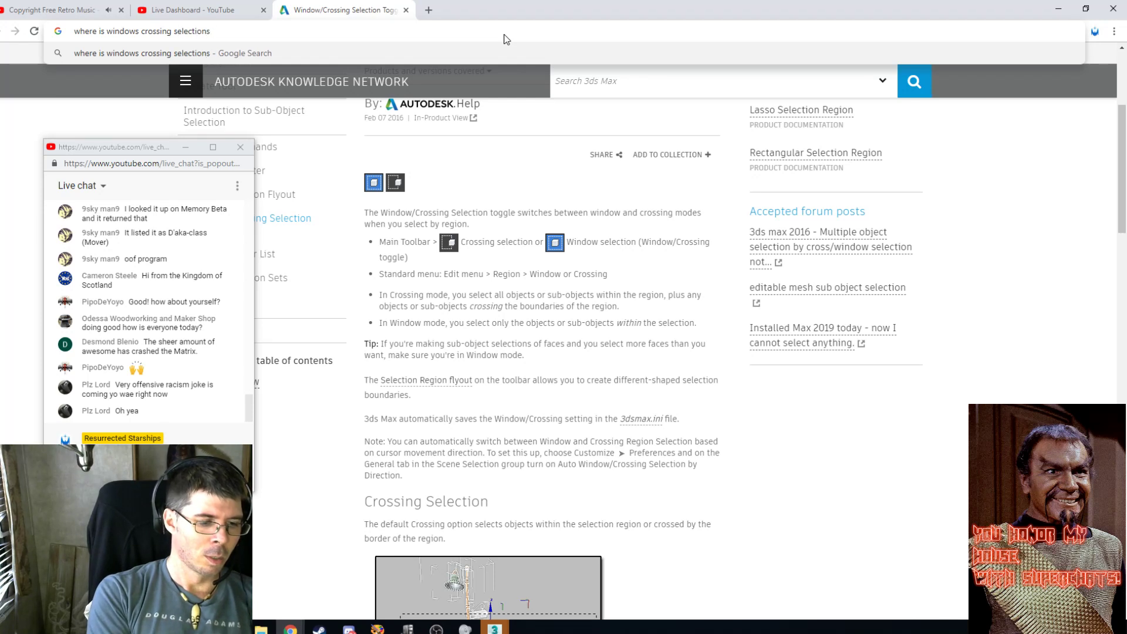
{"action": "type", "text": " 3dsmax"}
{"action": "key", "text": "Return"}
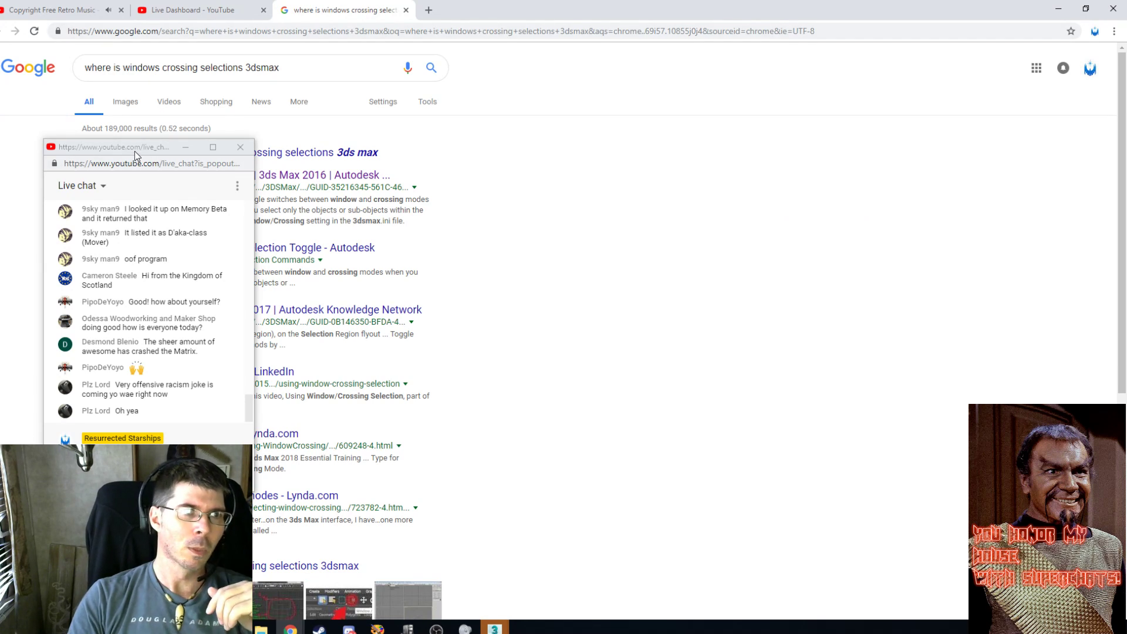
Open the docs.autodesk.com help result on the Window/Crossing Selection Toggle and read its Crossing Selection instructions, keeping the live chat window clear of the text.
{"action": "left_click_drag", "start_coordinate": [135, 150], "coordinate": [569, 143]}
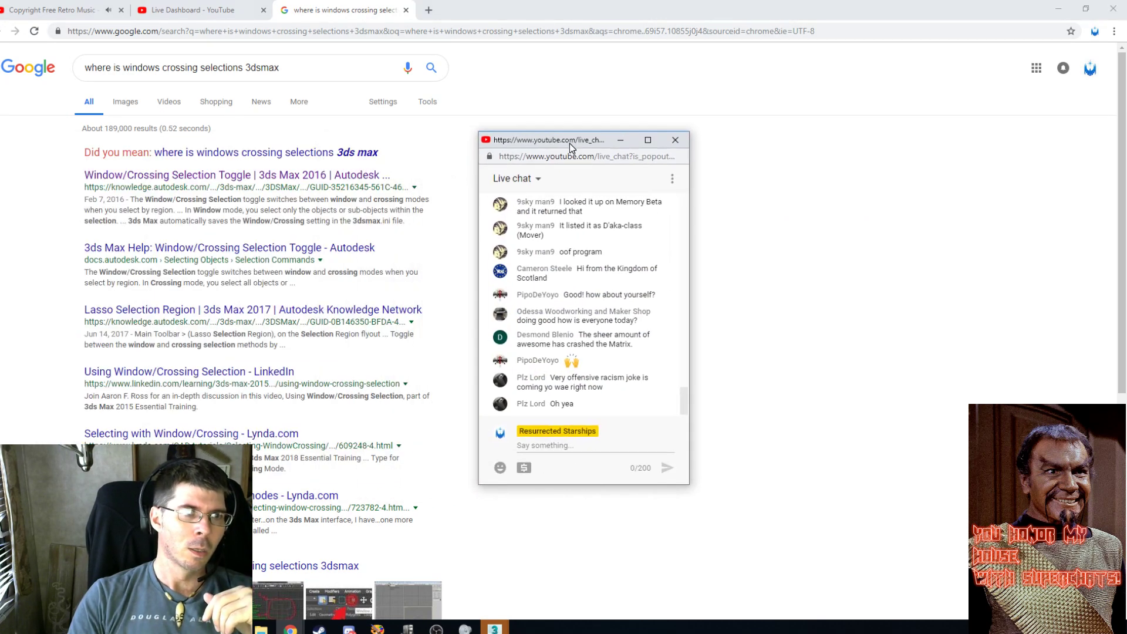
{"action": "left_click", "coordinate": [269, 249]}
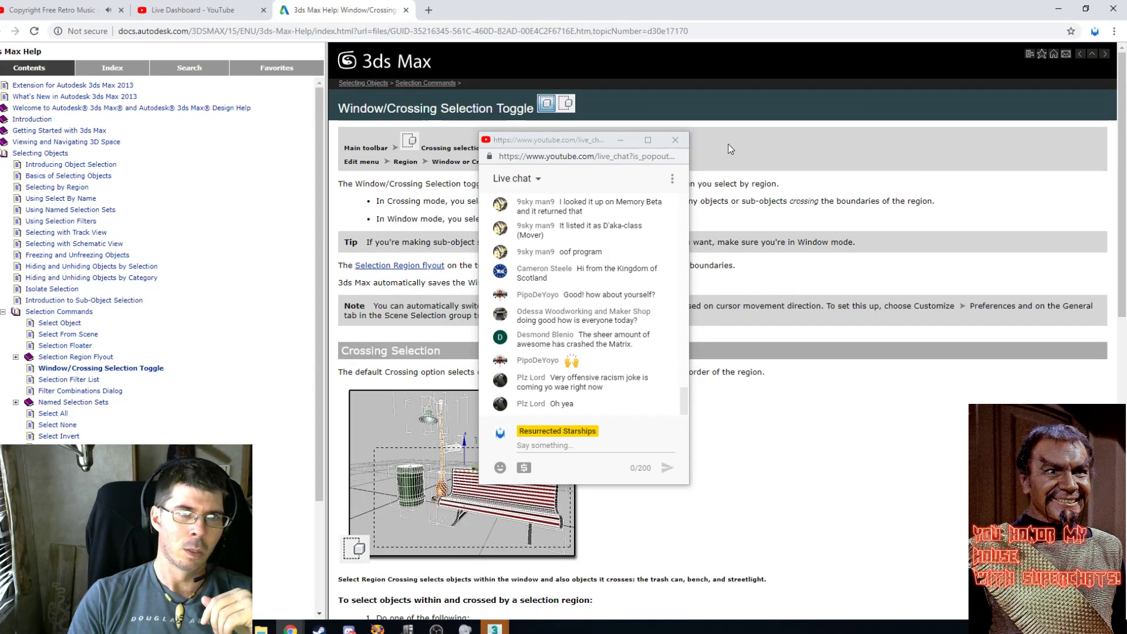
{"action": "left_click_drag", "start_coordinate": [593, 147], "coordinate": [173, 151]}
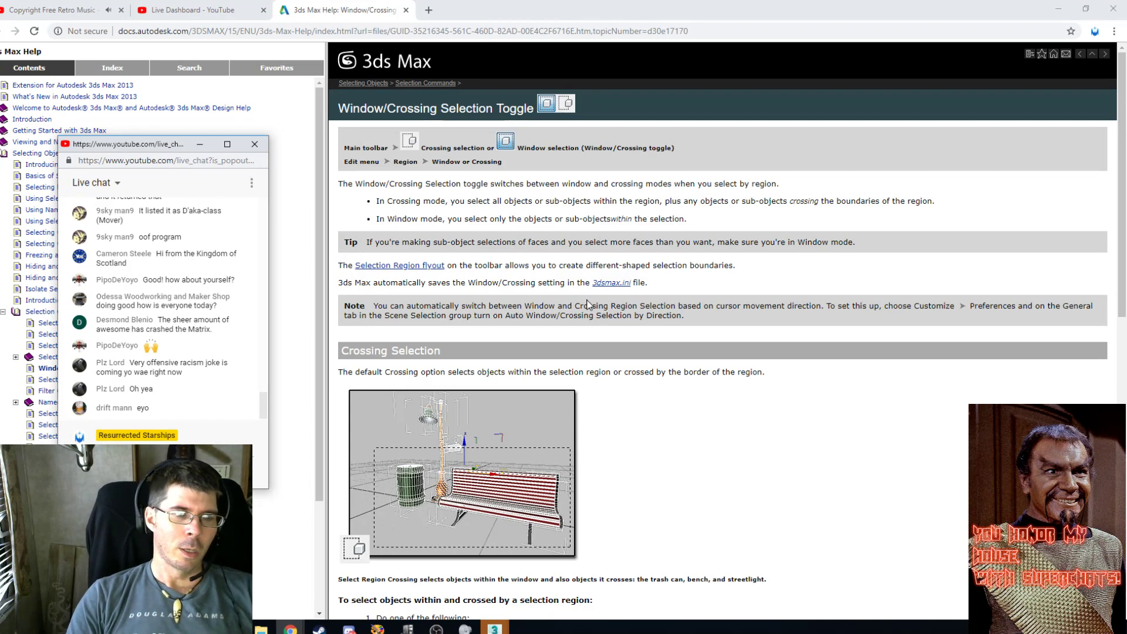
{"action": "scroll", "coordinate": [588, 303], "scroll_direction": "down", "scroll_amount": 1}
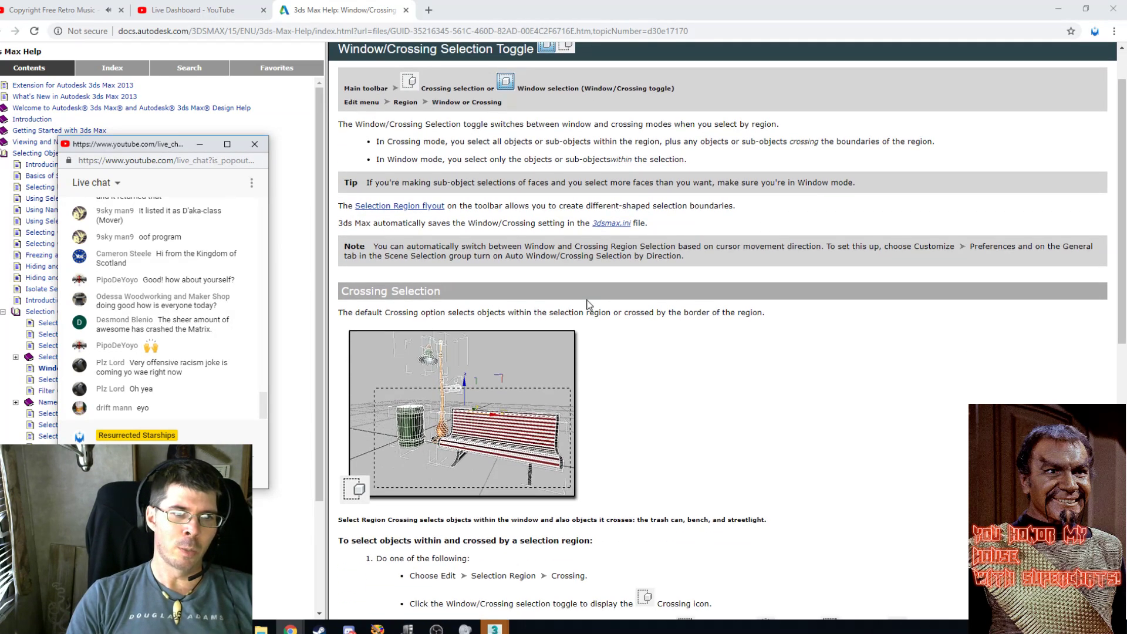
{"action": "scroll", "coordinate": [587, 303], "scroll_direction": "down", "scroll_amount": 2}
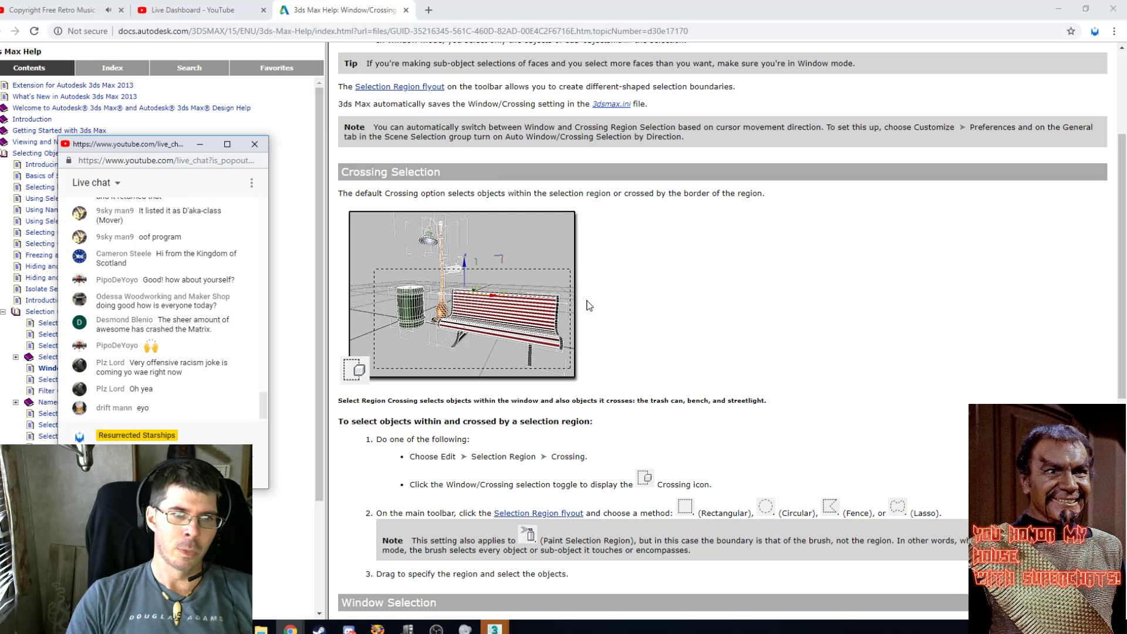
Switch back to t3-1.max in 3ds Max and check the Window and Crossing options for the selection region.
{"action": "left_click", "coordinate": [494, 627]}
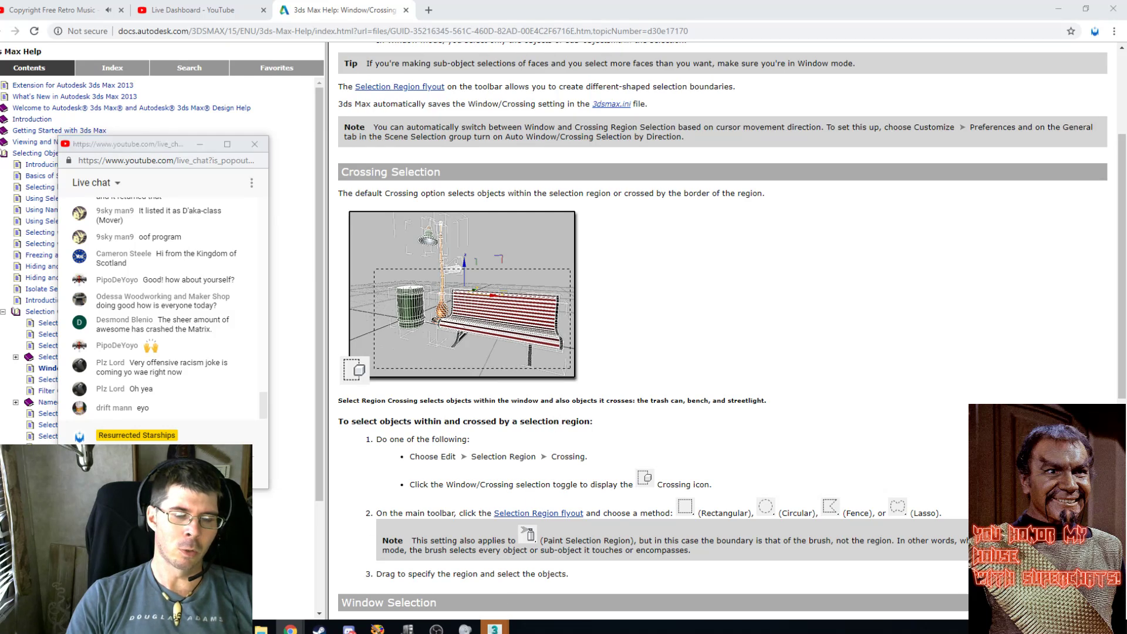
{"action": "left_click", "coordinate": [519, 542]}
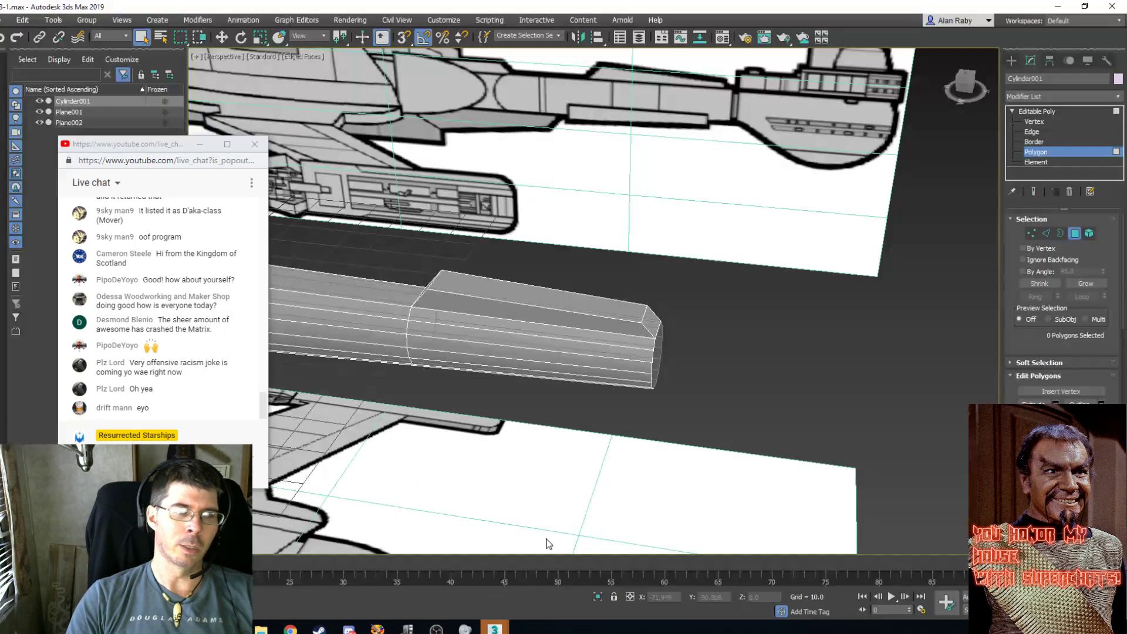
{"action": "left_click", "coordinate": [21, 20]}
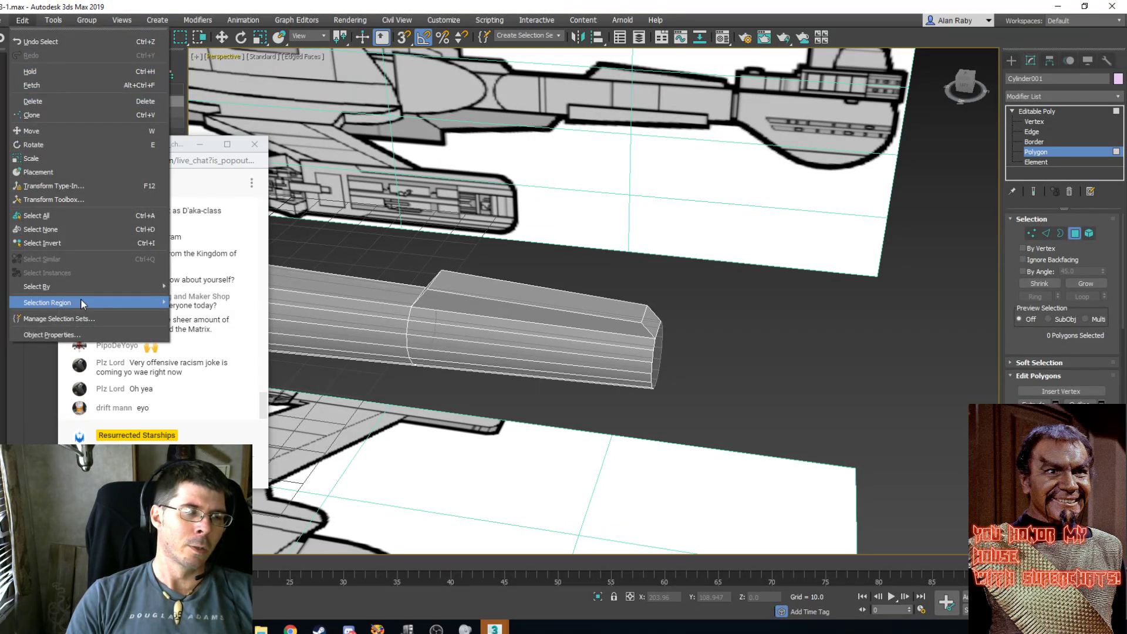
{"action": "mouse_move", "coordinate": [83, 304]}
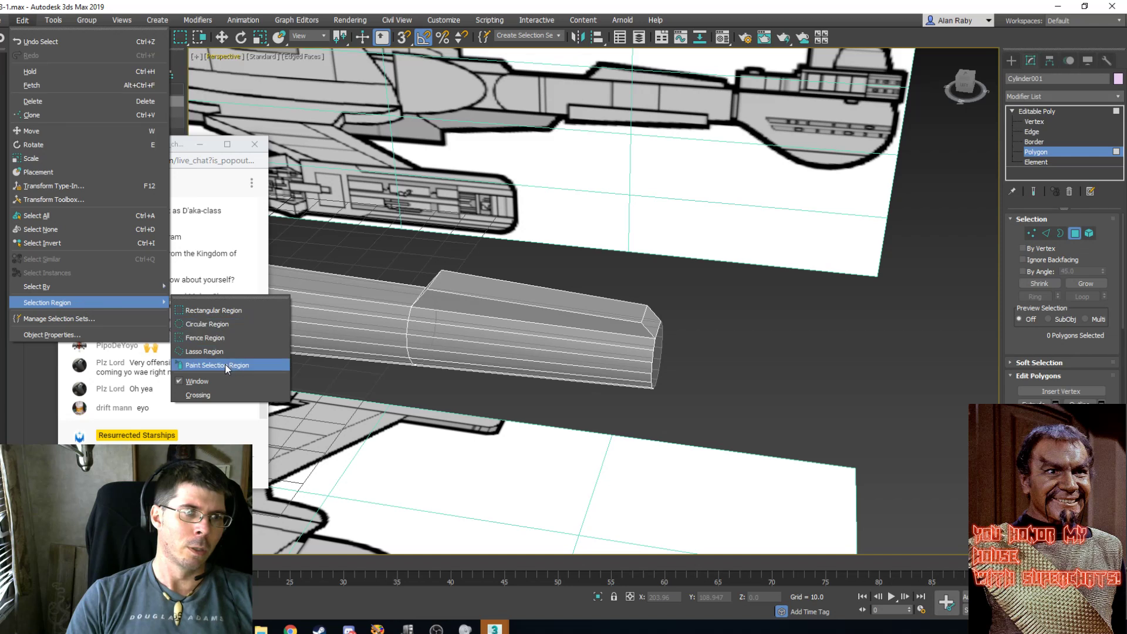
{"action": "left_click", "coordinate": [348, 428]}
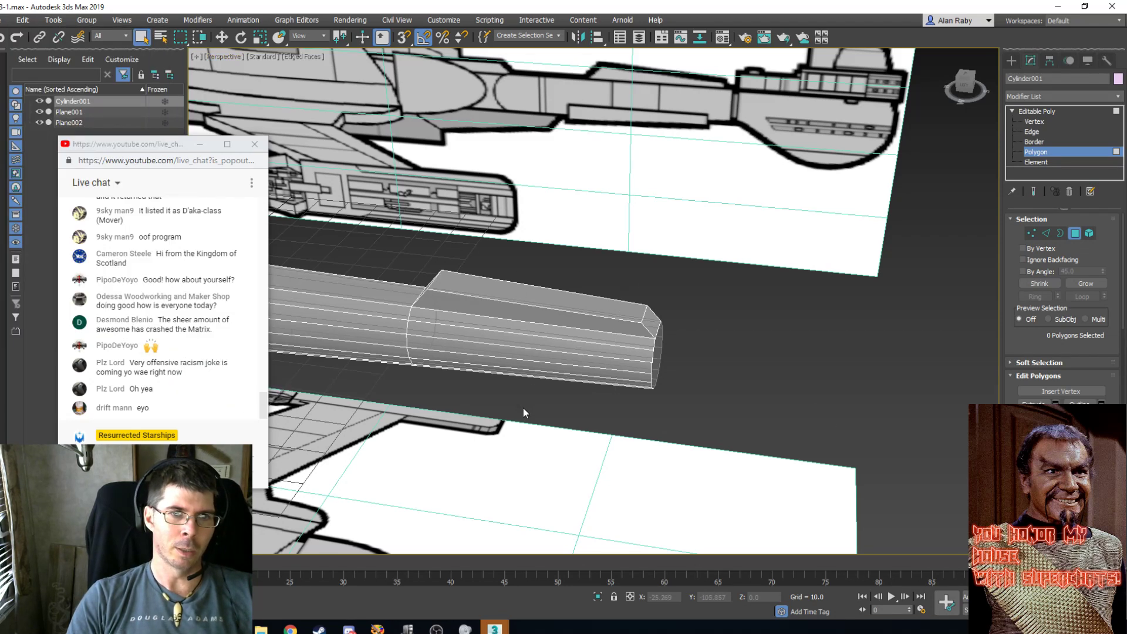
Try selecting side polygons on the cylinder's tapered end section, individually and with a rectangular region across them.
{"action": "left_click", "coordinate": [584, 345]}
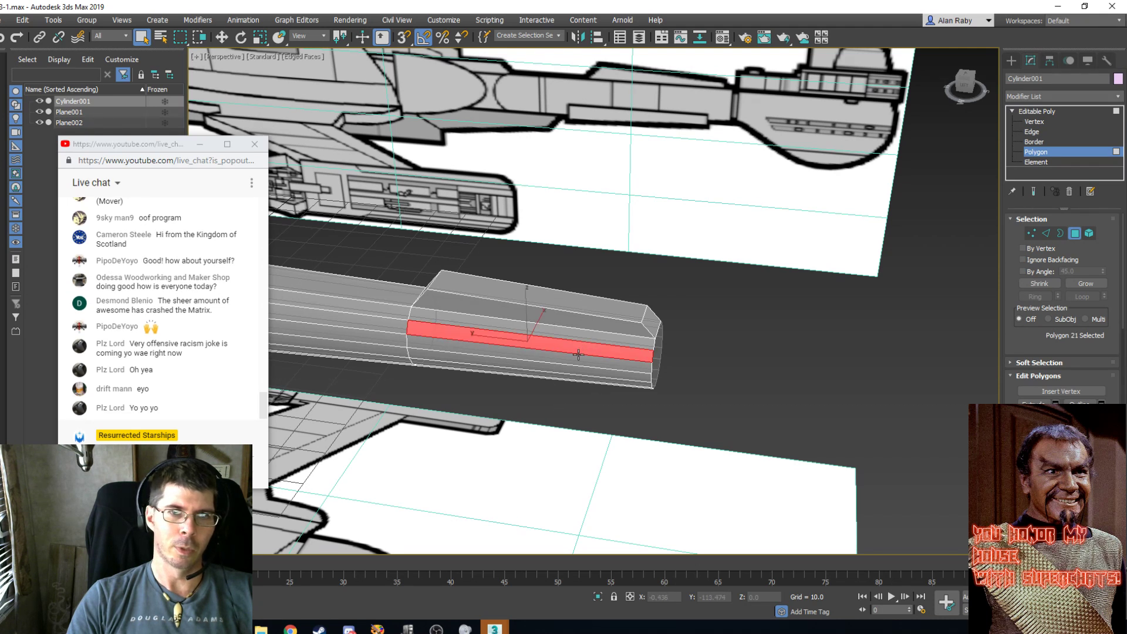
{"action": "left_click", "coordinate": [562, 379]}
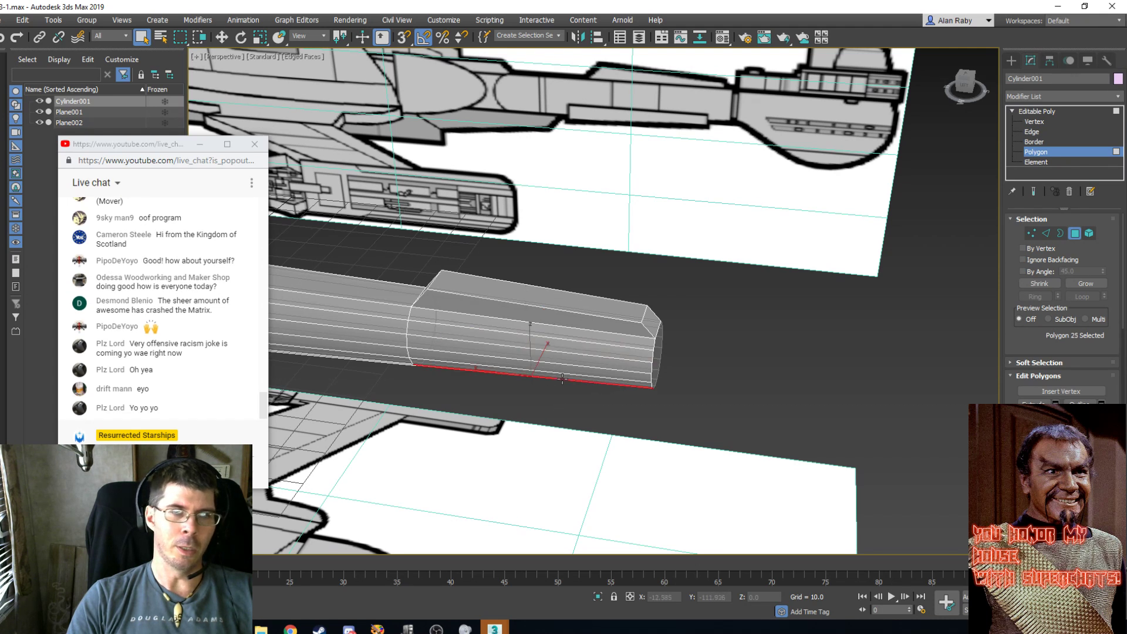
{"action": "left_click", "coordinate": [141, 37]}
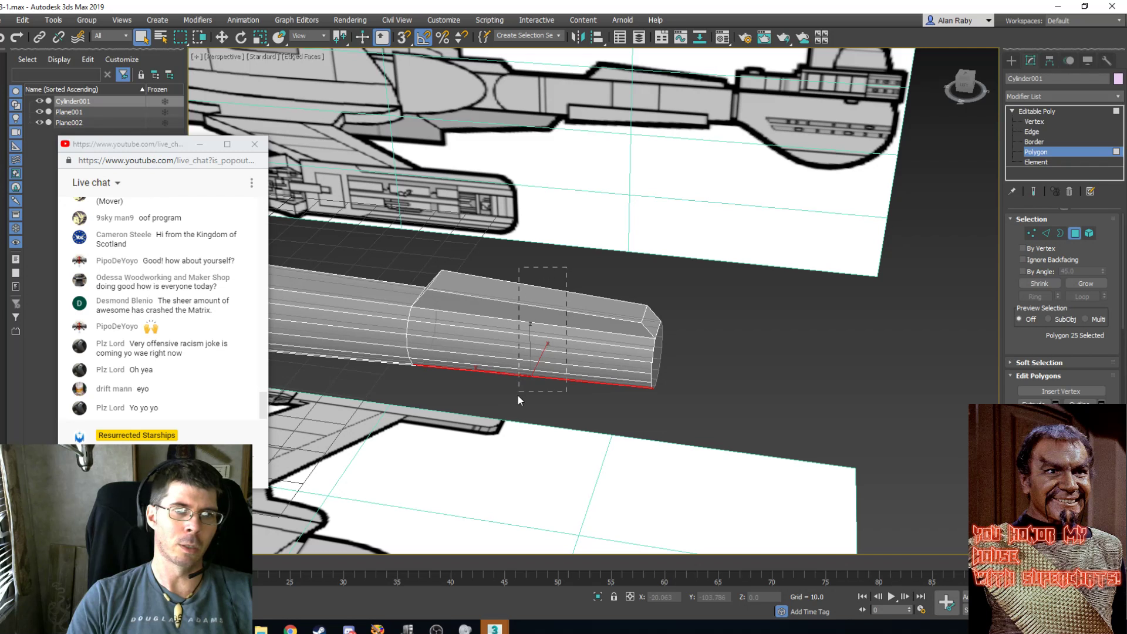
{"action": "left_click_drag", "start_coordinate": [518, 396], "coordinate": [581, 321]}
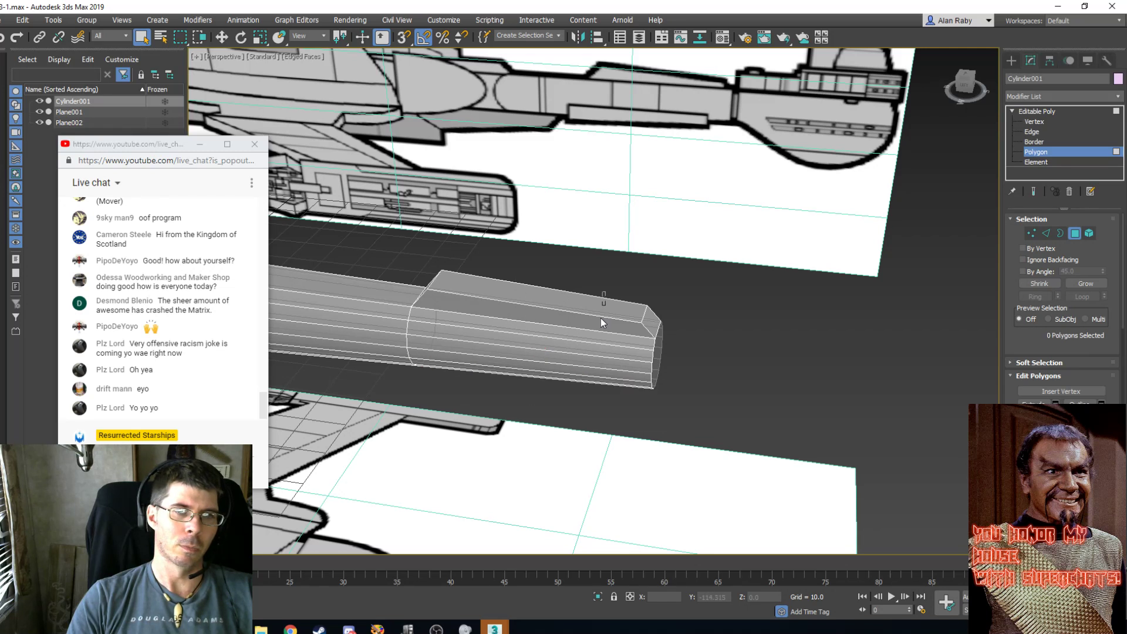
{"action": "left_click_drag", "start_coordinate": [581, 269], "coordinate": [541, 391]}
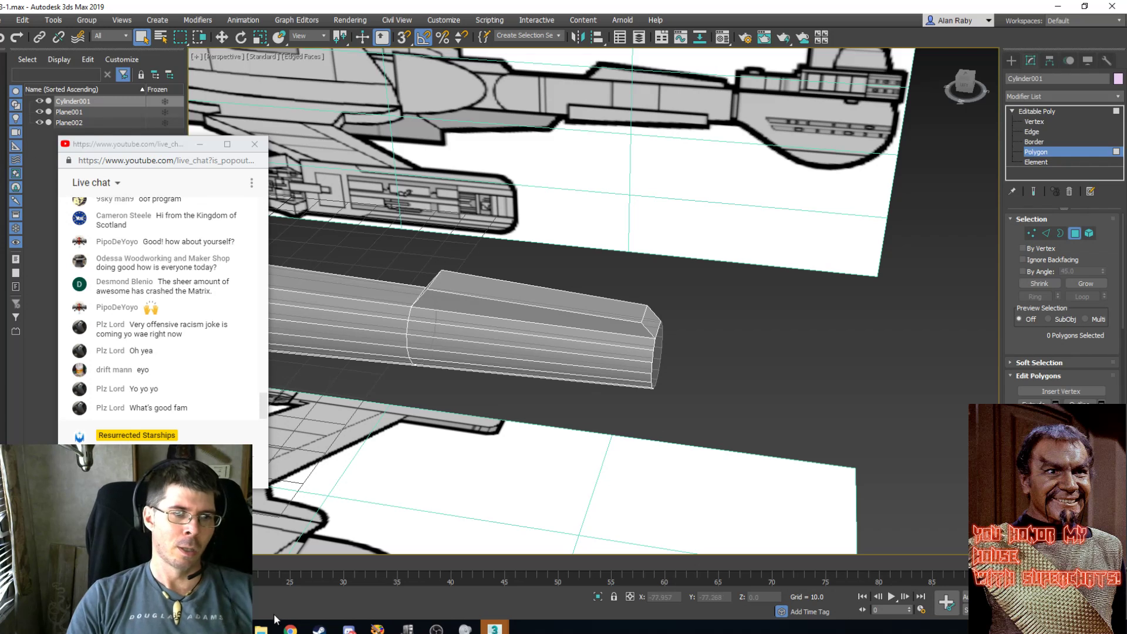
Switch to the browser to recheck the Crossing Selection instructions and bring the live chat window forward.
{"action": "mouse_move", "coordinate": [290, 626]}
{"action": "mouse_move", "coordinate": [284, 540]}
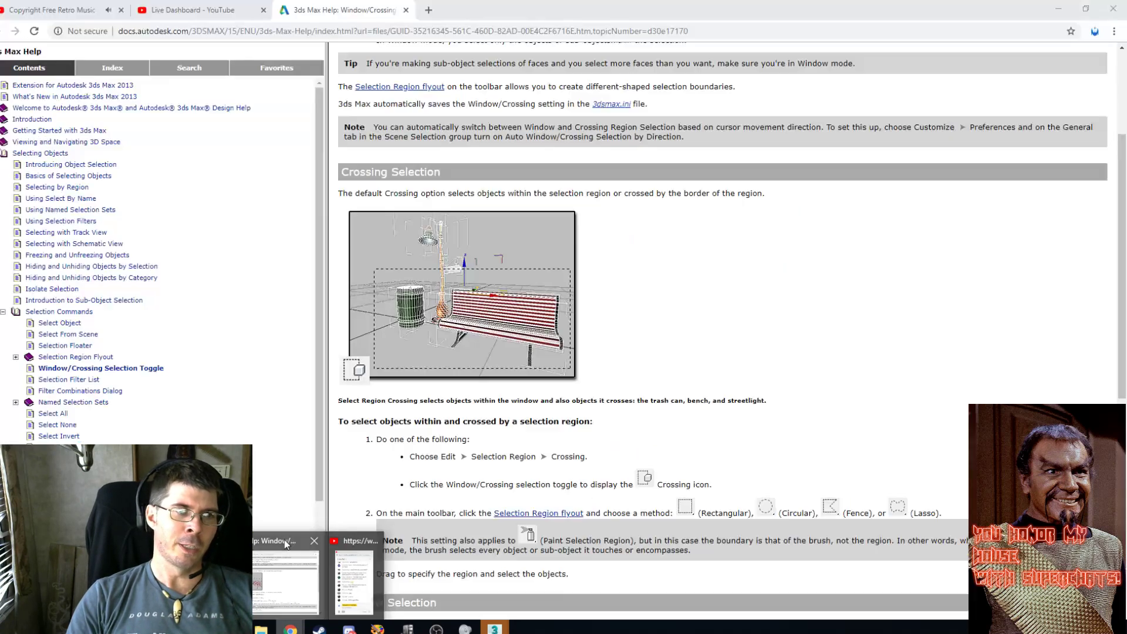
{"action": "left_click", "coordinate": [354, 569]}
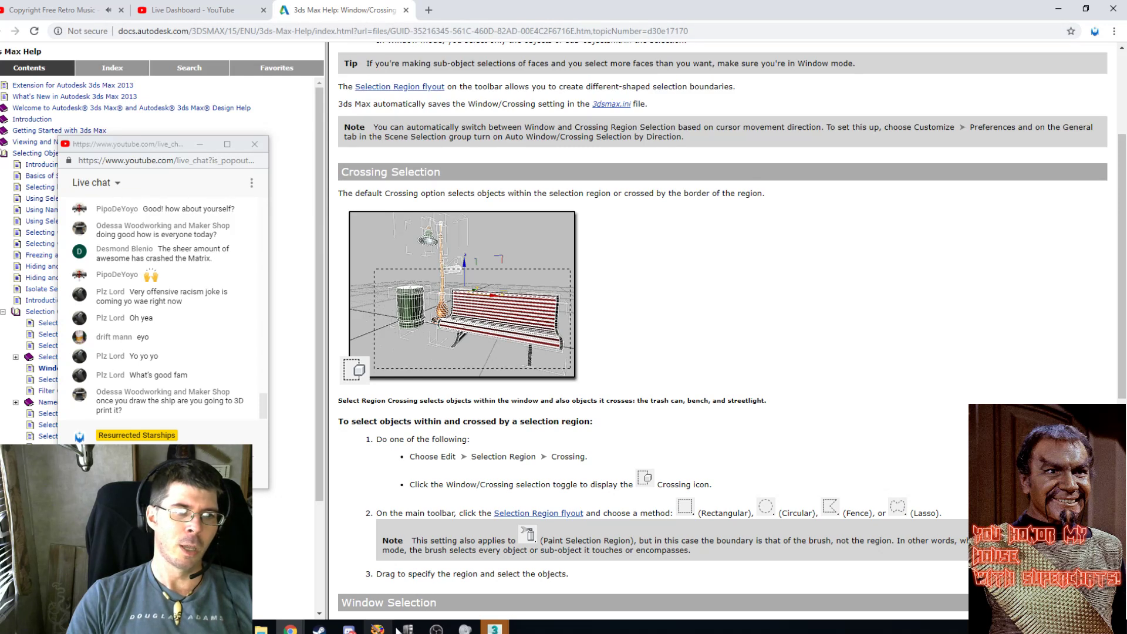
{"action": "mouse_move", "coordinate": [497, 629]}
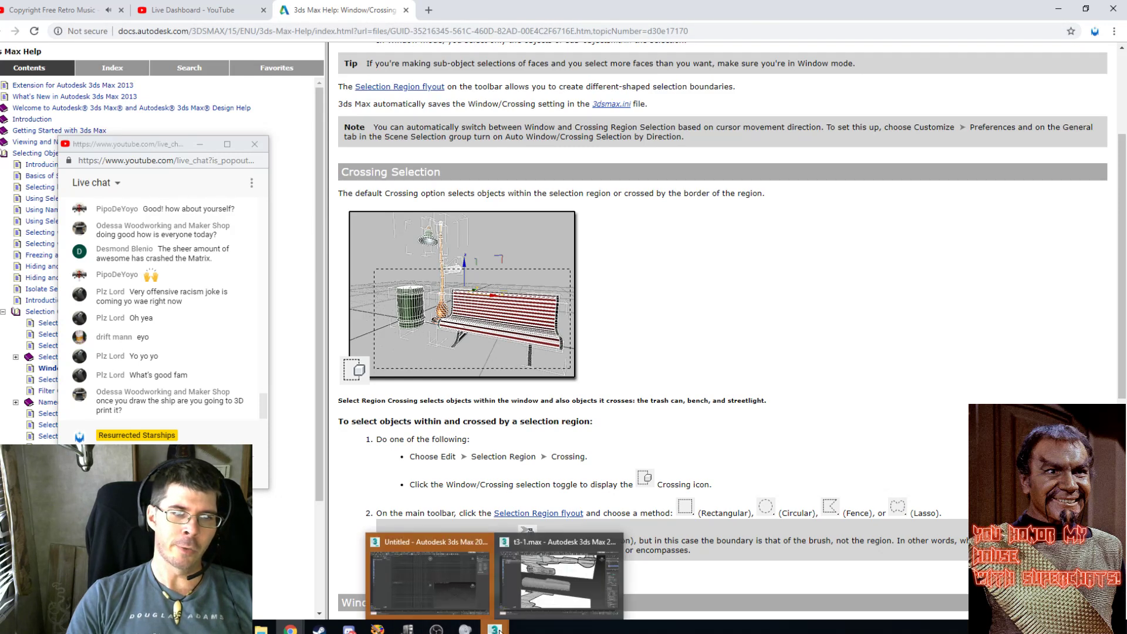
Switch to t3-1.max in 3ds Max and select the top and upper side polygons of the cylinder's tapered end section.
{"action": "left_click", "coordinate": [538, 536]}
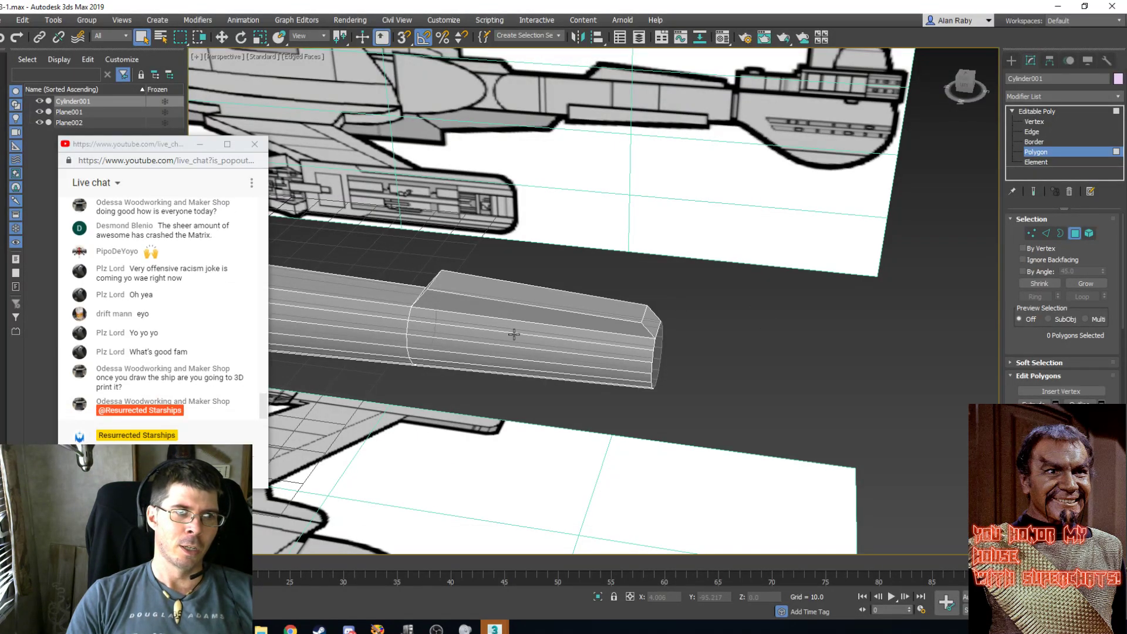
{"action": "left_click", "coordinate": [574, 305]}
{"action": "left_click", "coordinate": [563, 315], "text": "ctrl"}
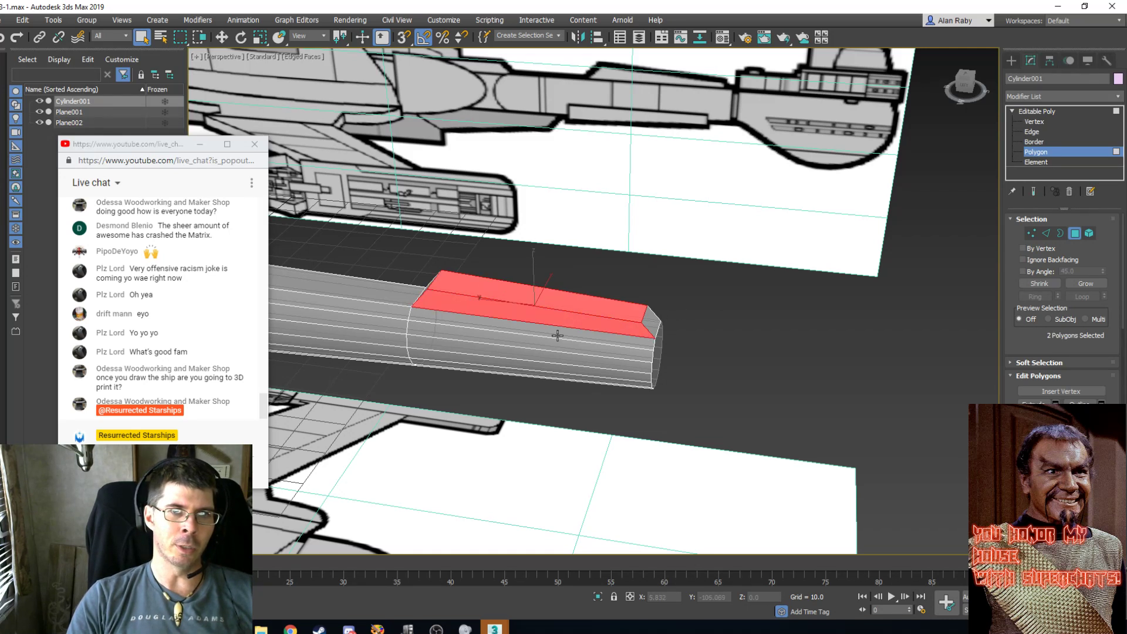
{"action": "left_click", "coordinate": [556, 344], "text": "ctrl"}
{"action": "left_click", "coordinate": [545, 360], "text": "ctrl"}
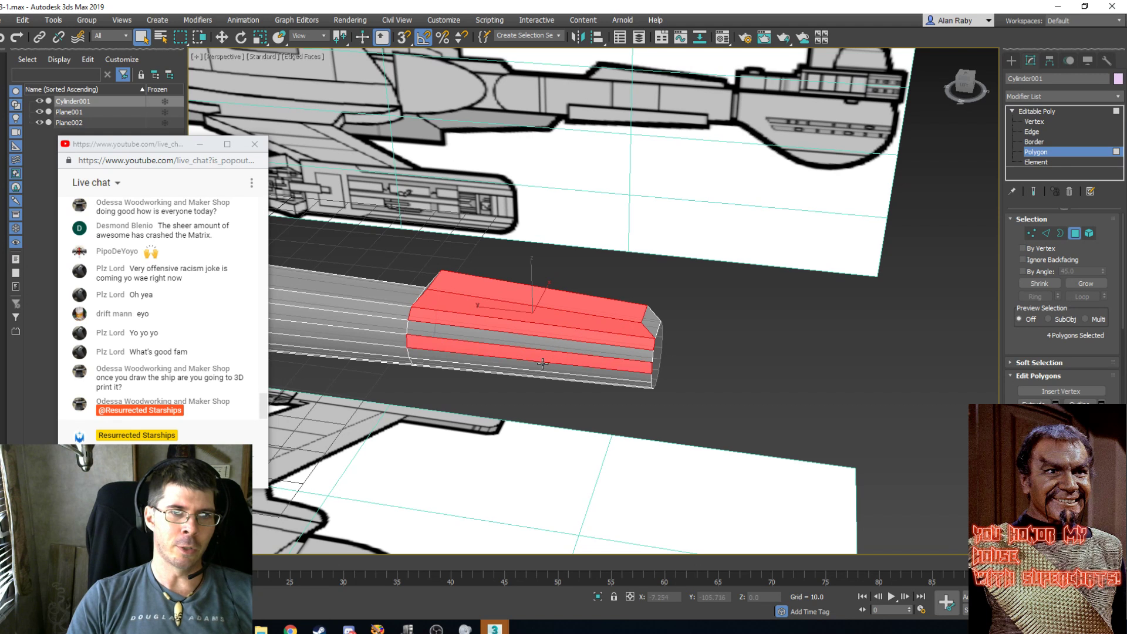
{"action": "left_click", "coordinate": [512, 365], "text": "ctrl"}
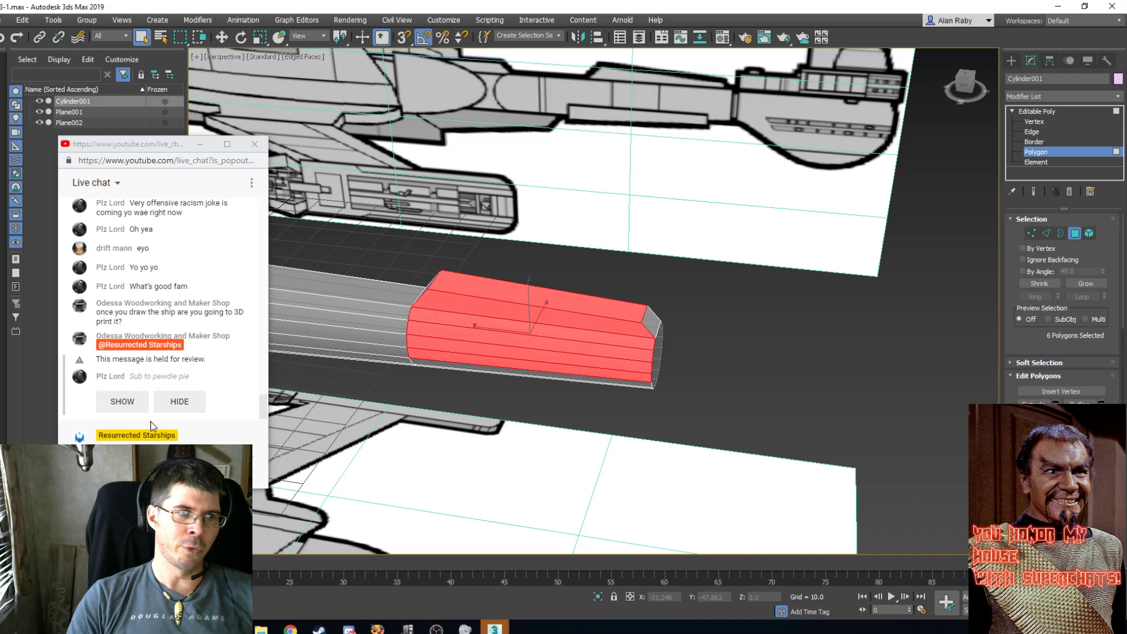
Add the remaining lower polygons on the same side of the tapered end section to the selection.
{"action": "middle_click_drag", "start_coordinate": [657, 317], "coordinate": [674, 254], "text": "alt"}
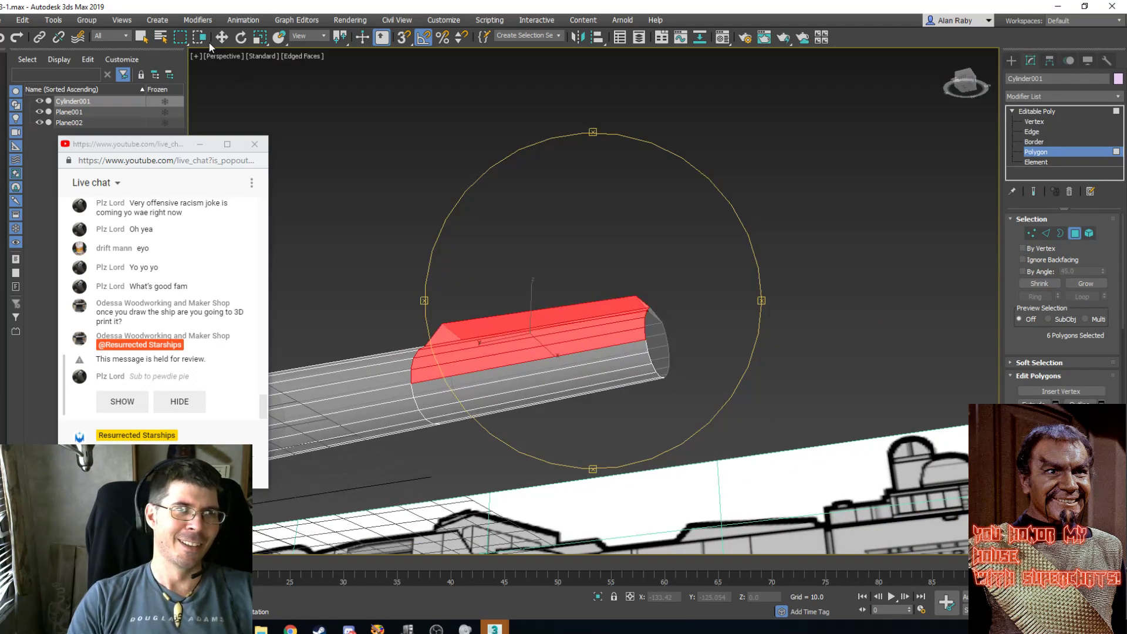
{"action": "left_click", "coordinate": [145, 37]}
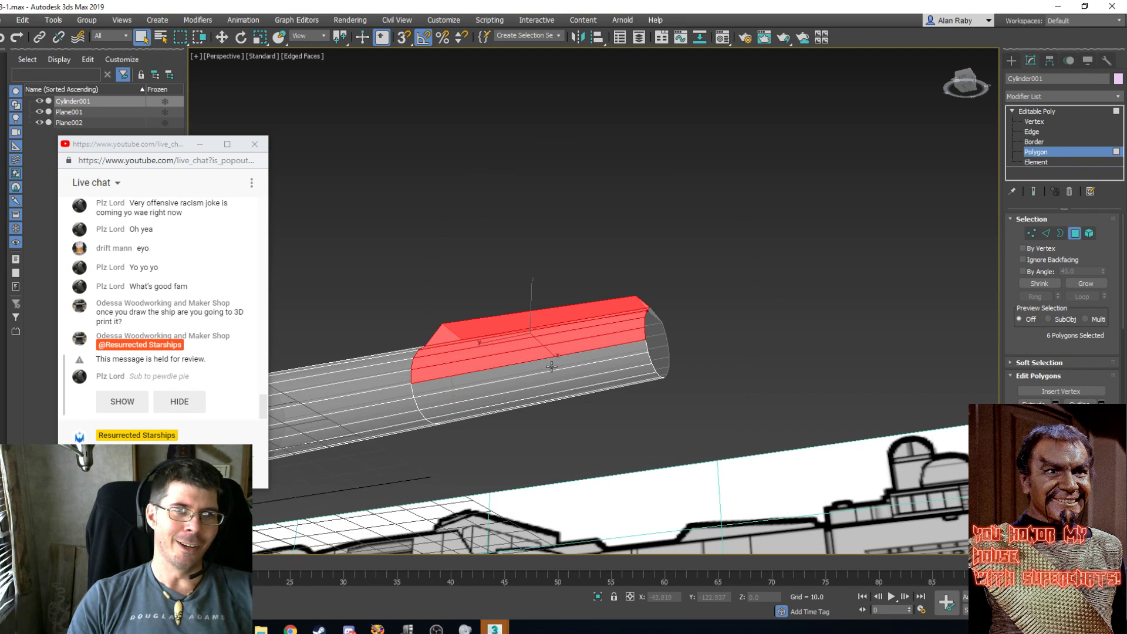
{"action": "left_click", "coordinate": [550, 382], "text": "ctrl"}
{"action": "left_click", "coordinate": [549, 380], "text": "ctrl"}
{"action": "left_click", "coordinate": [547, 379], "text": "ctrl"}
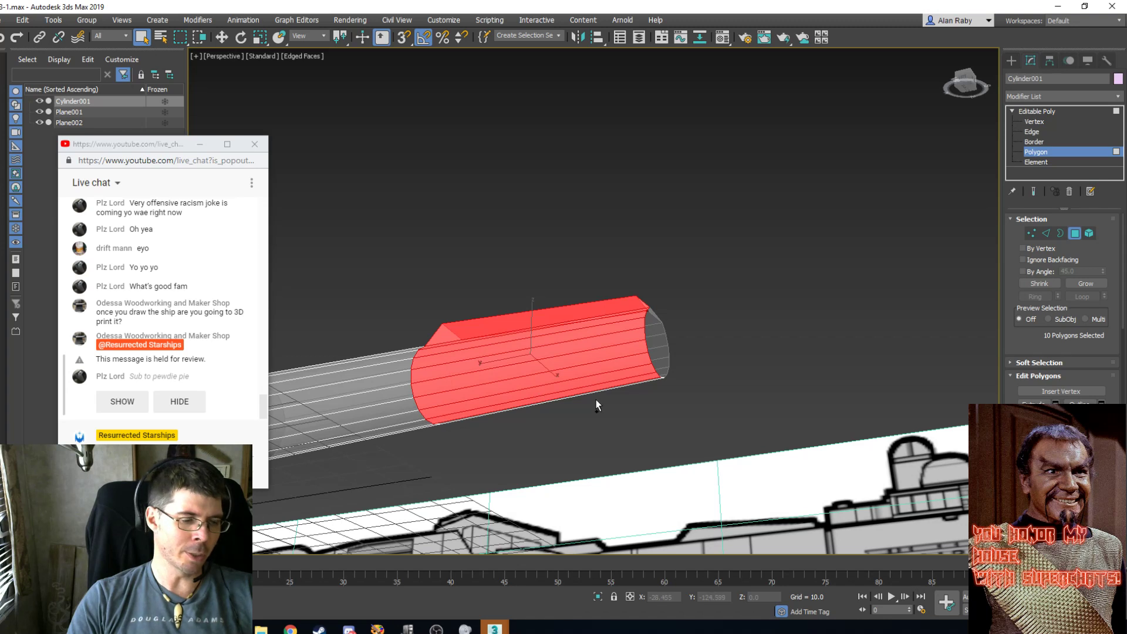
Add the unselected side polygons on the opposite side of the tapered end section to the selection.
{"action": "key", "text": "ctrl+r"}
{"action": "left_click_drag", "start_coordinate": [628, 390], "coordinate": [468, 442]}
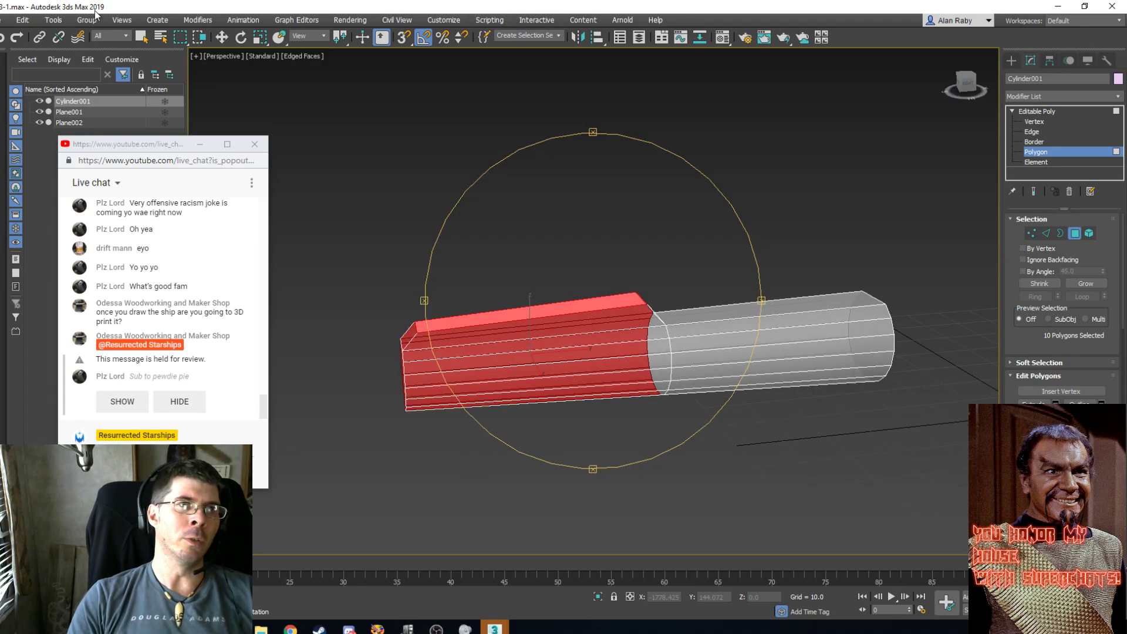
{"action": "left_click", "coordinate": [141, 38]}
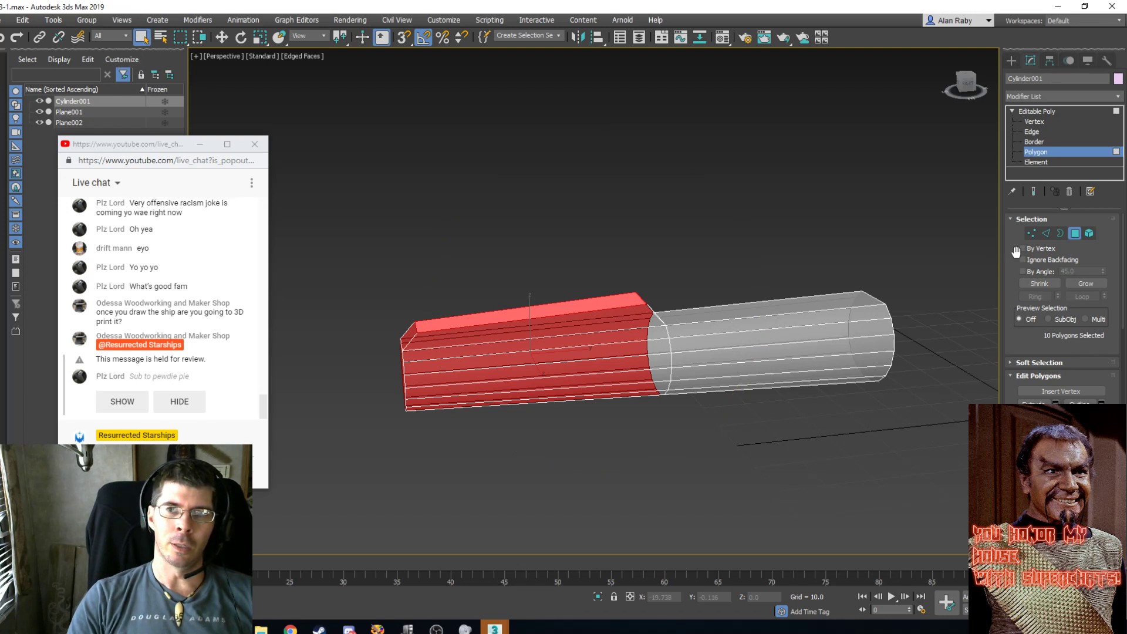
{"action": "left_click", "coordinate": [502, 351], "text": "ctrl"}
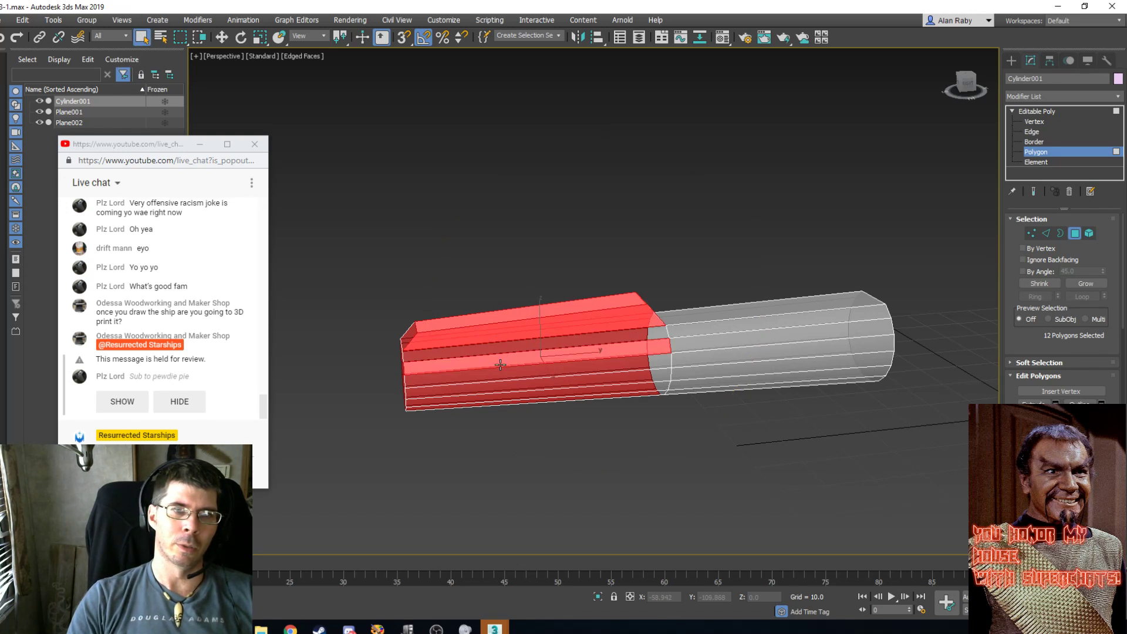
{"action": "left_click", "coordinate": [500, 363], "text": "ctrl"}
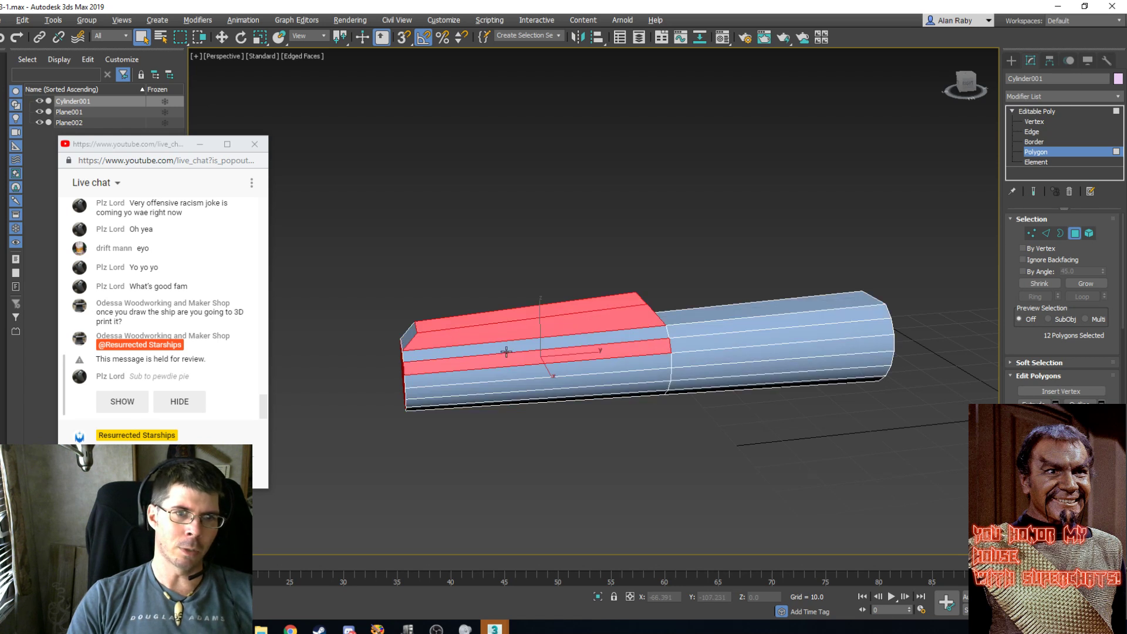
{"action": "left_click", "coordinate": [506, 352], "text": "ctrl"}
{"action": "left_click", "coordinate": [506, 380], "text": "ctrl"}
{"action": "left_click", "coordinate": [507, 390], "text": "ctrl"}
{"action": "left_click", "coordinate": [508, 397], "text": "ctrl"}
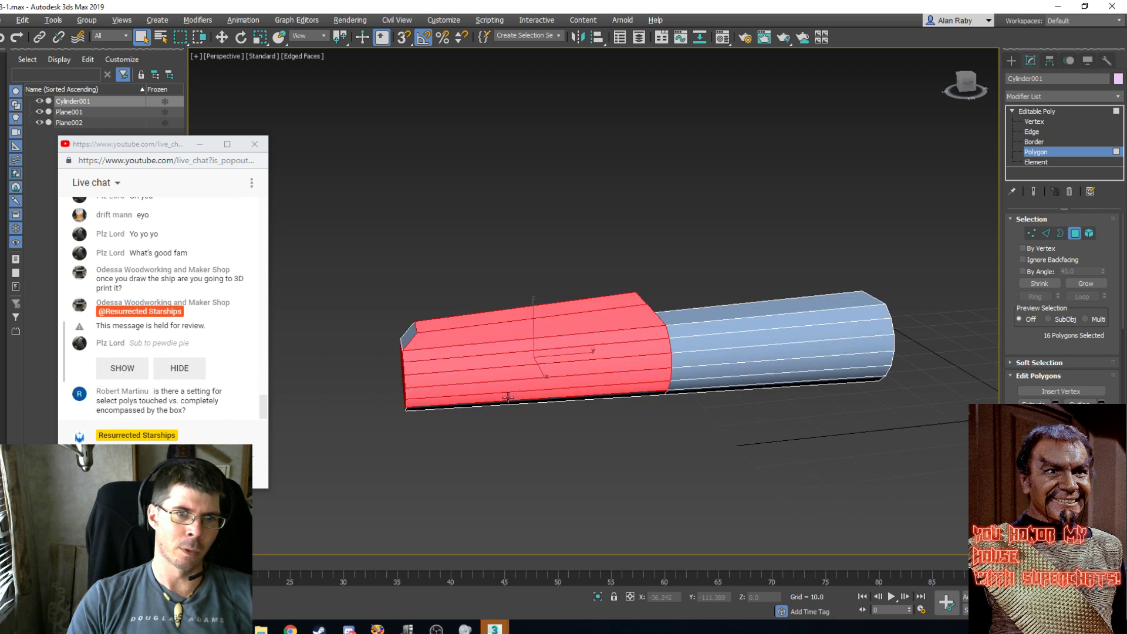
{"action": "left_click", "coordinate": [501, 402], "text": "ctrl"}
Add the last unselected underside polygon of the tapered end section to the selection.
{"action": "middle_click_drag", "start_coordinate": [497, 410], "coordinate": [562, 299], "text": "alt"}
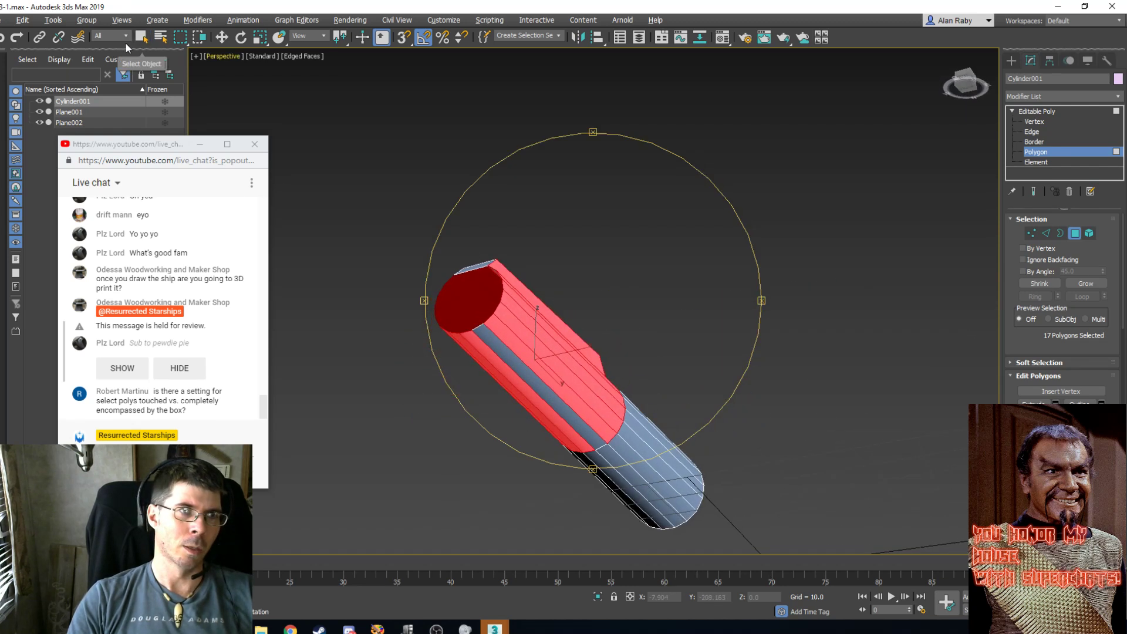
{"action": "left_click", "coordinate": [141, 37]}
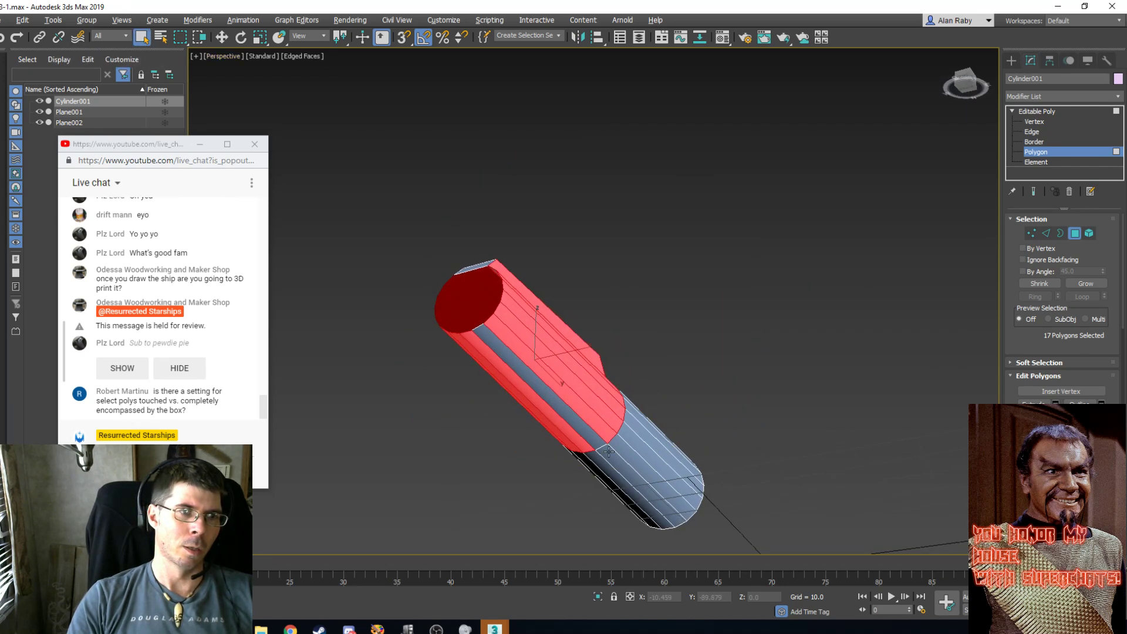
{"action": "left_click", "coordinate": [551, 397], "text": "ctrl"}
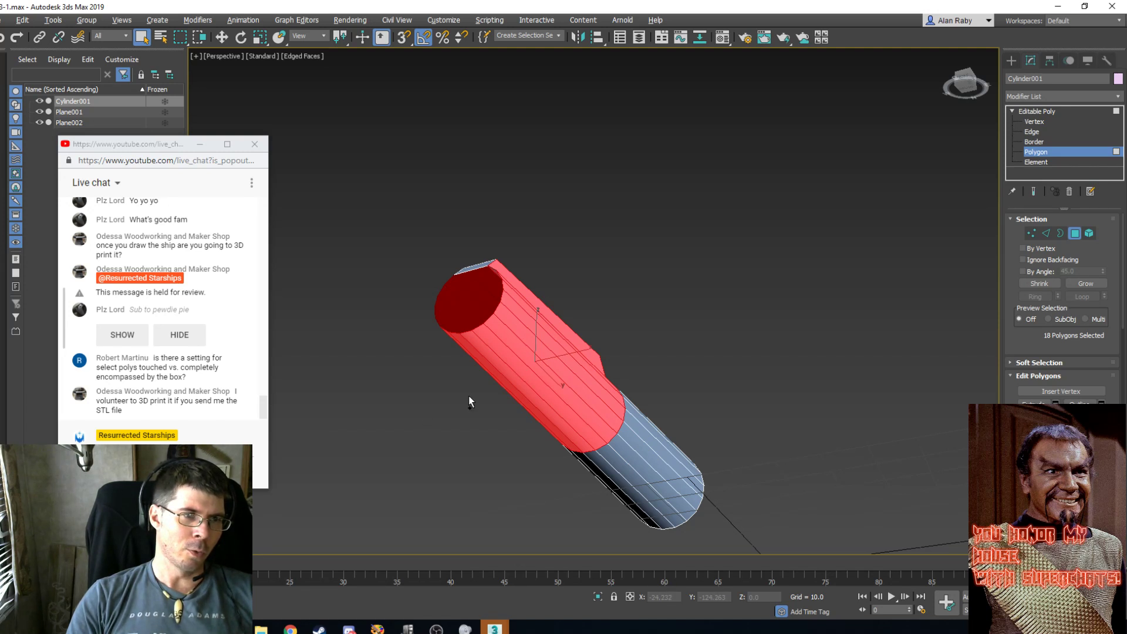
In the Left view, QuickSlice the selected polygons vertically where the blueprint's lower strip ends near the tapered tip.
{"action": "middle_click_drag", "start_coordinate": [622, 402], "coordinate": [694, 402], "text": "alt"}
{"action": "key", "text": "l"}
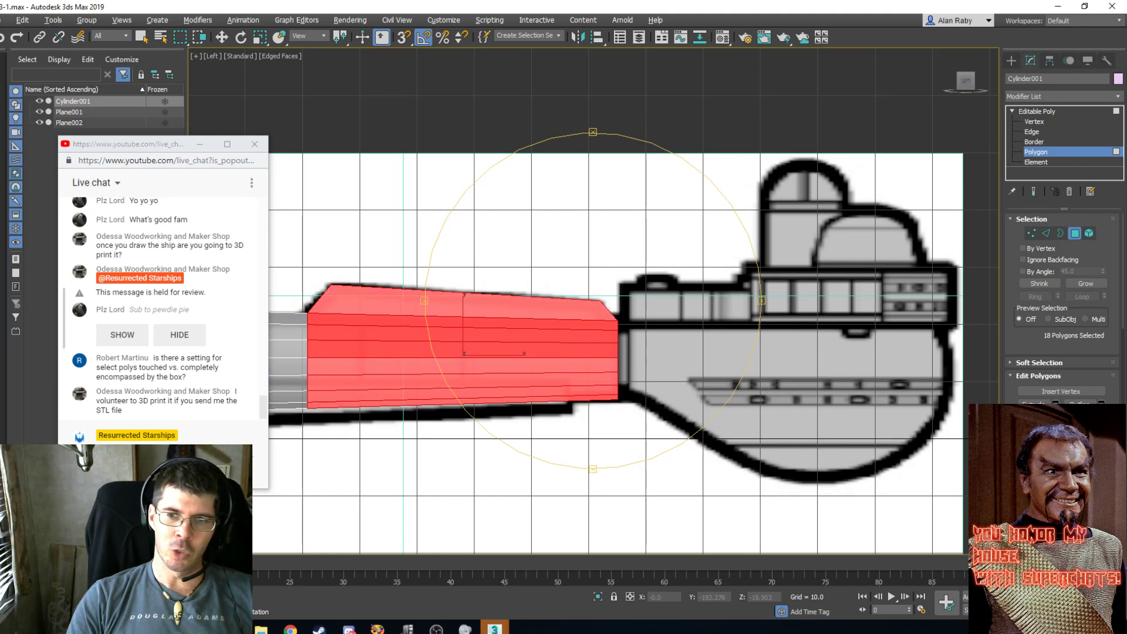
{"action": "middle_click_drag", "start_coordinate": [301, 320], "coordinate": [462, 335]}
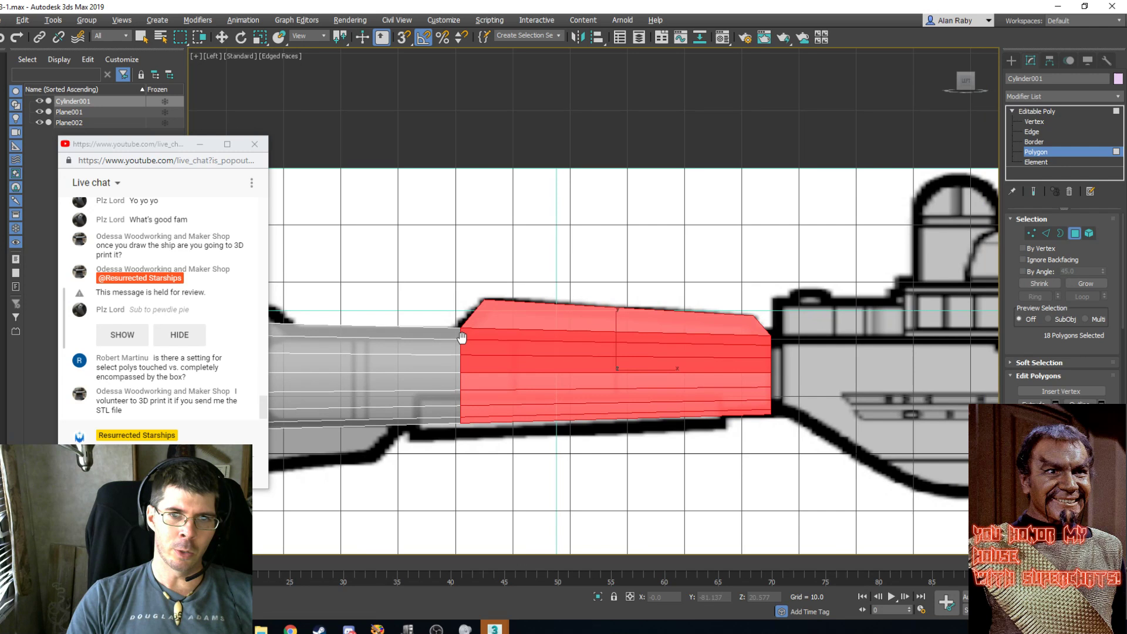
{"action": "left_click", "coordinate": [140, 38]}
{"action": "right_click", "coordinate": [746, 229]}
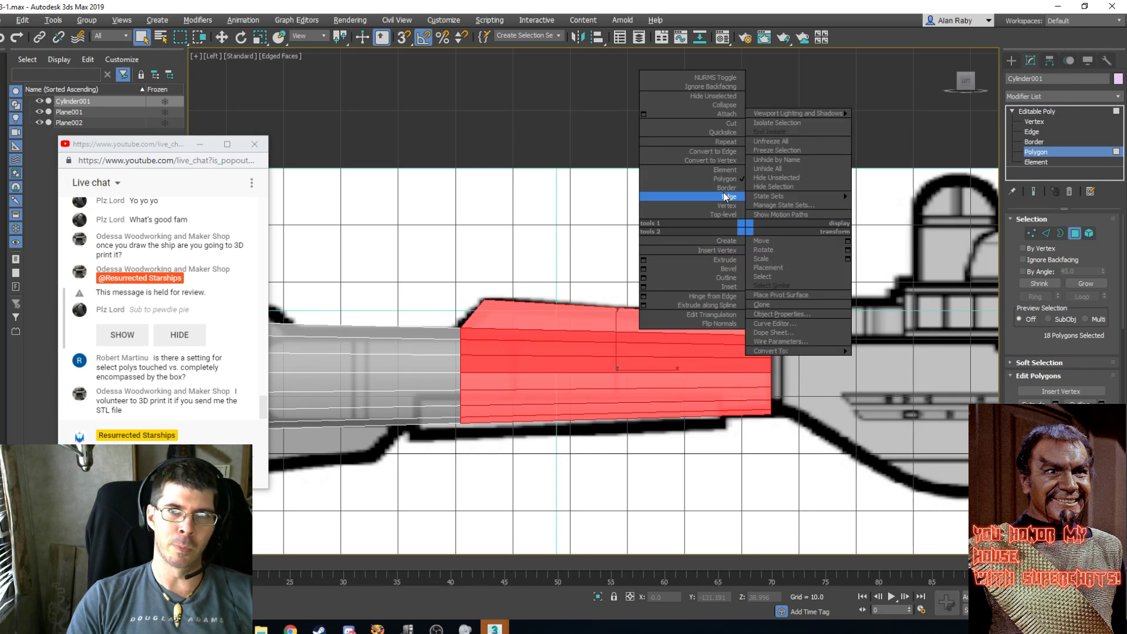
{"action": "left_click", "coordinate": [734, 132]}
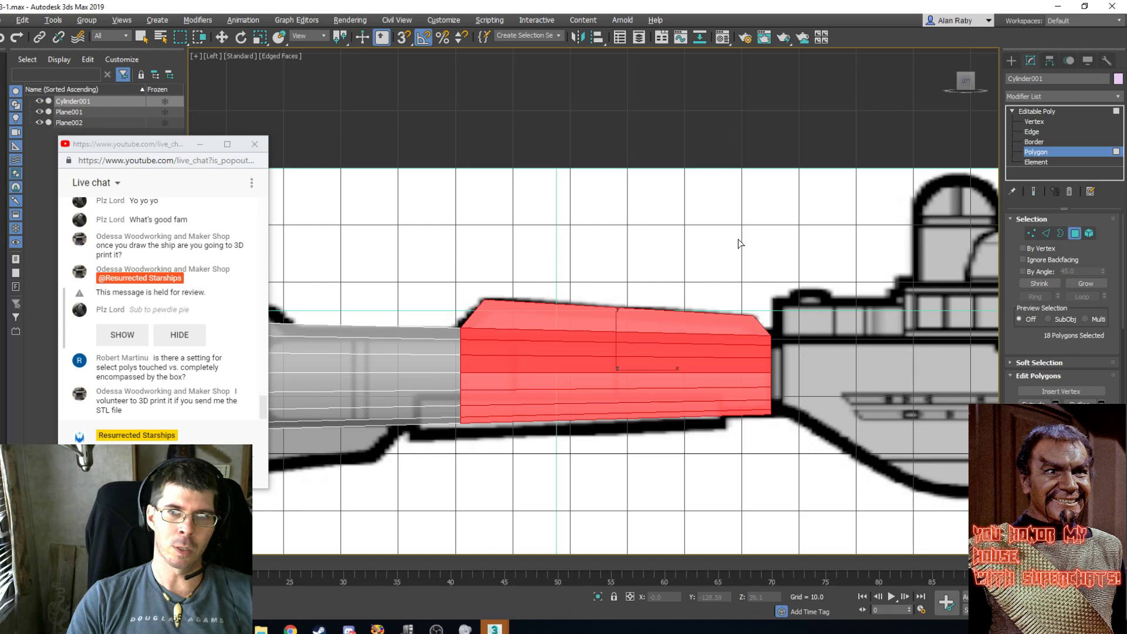
{"action": "left_click", "coordinate": [723, 310]}
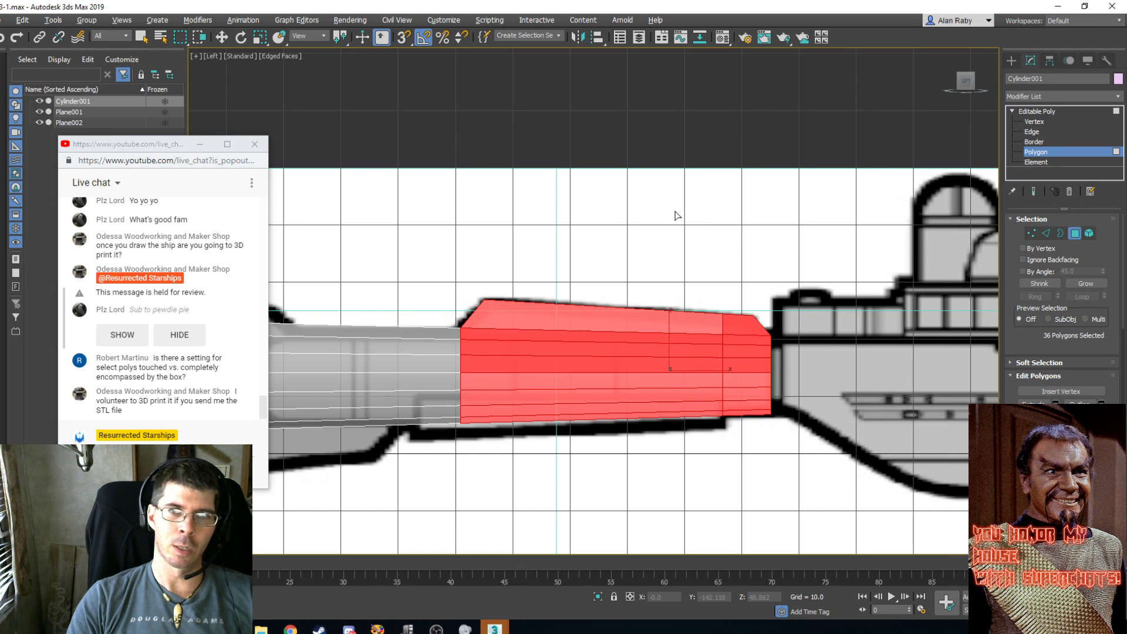
{"action": "left_click", "coordinate": [1055, 112]}
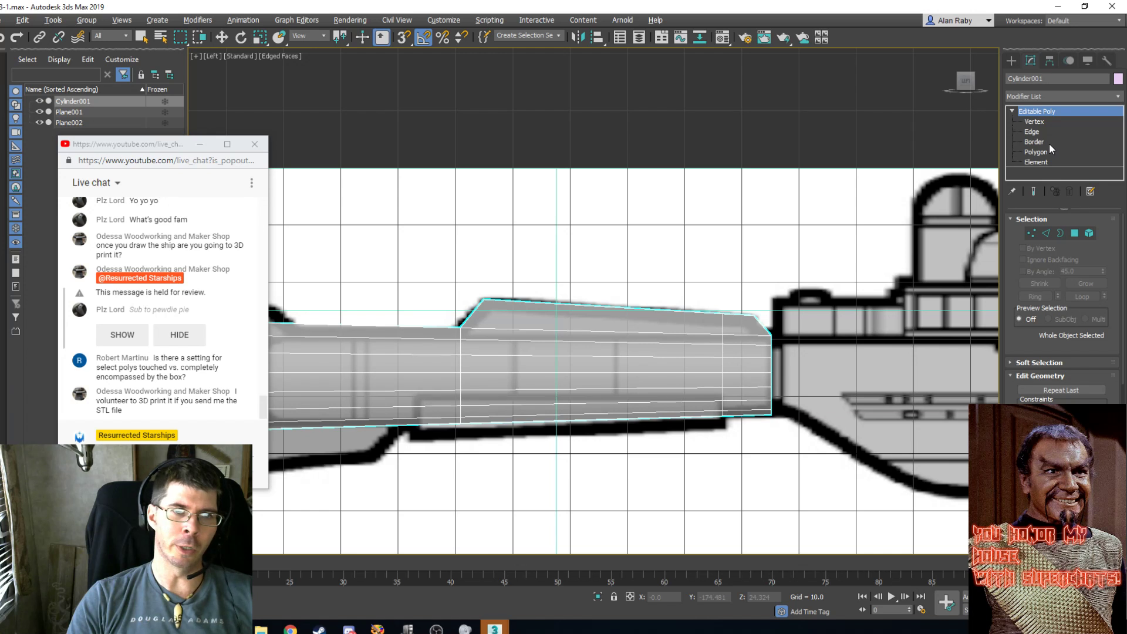
{"action": "left_click", "coordinate": [1040, 140]}
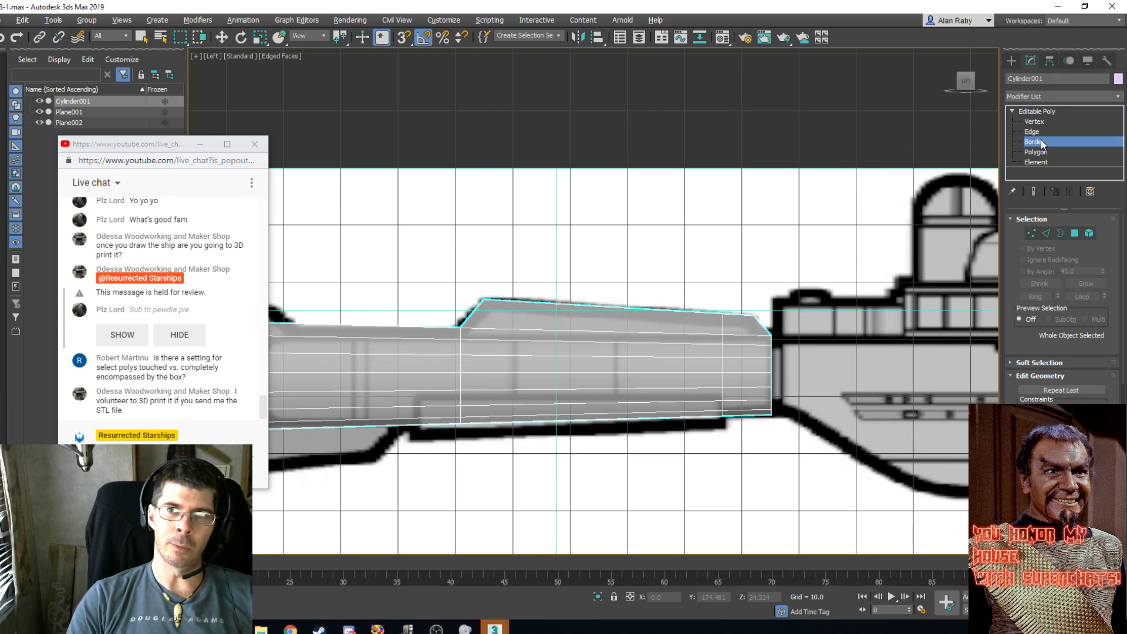
{"action": "key", "text": "w"}
{"action": "left_click", "coordinate": [1036, 152]}
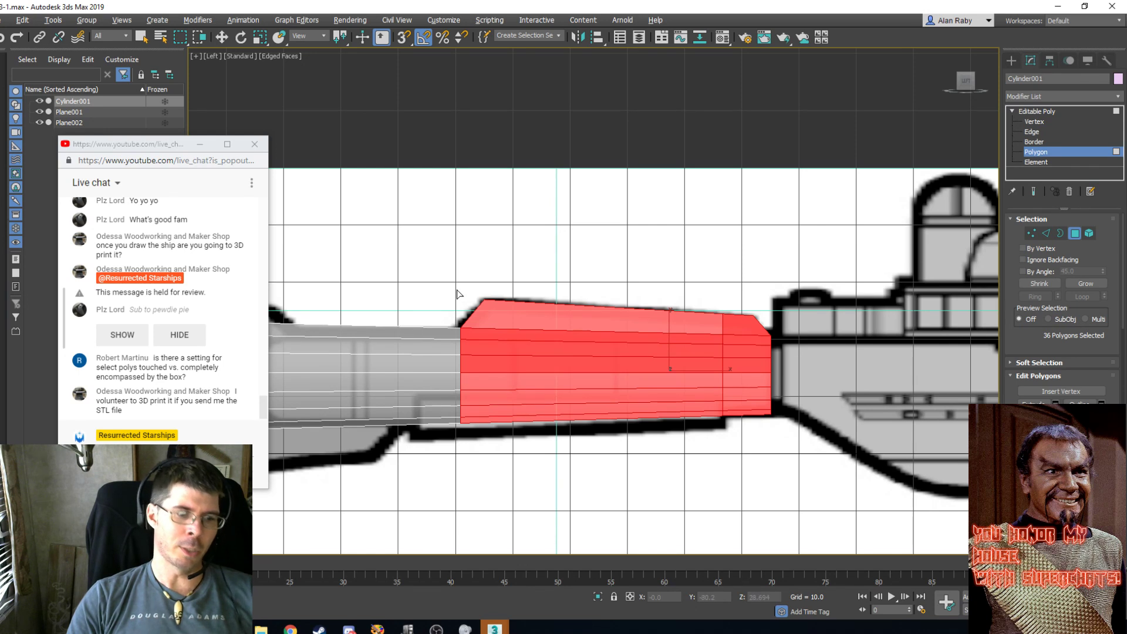
In the Perspective view, replace the selection with three adjacent upper polygons on the cylinder's straight section.
{"action": "key", "text": "p"}
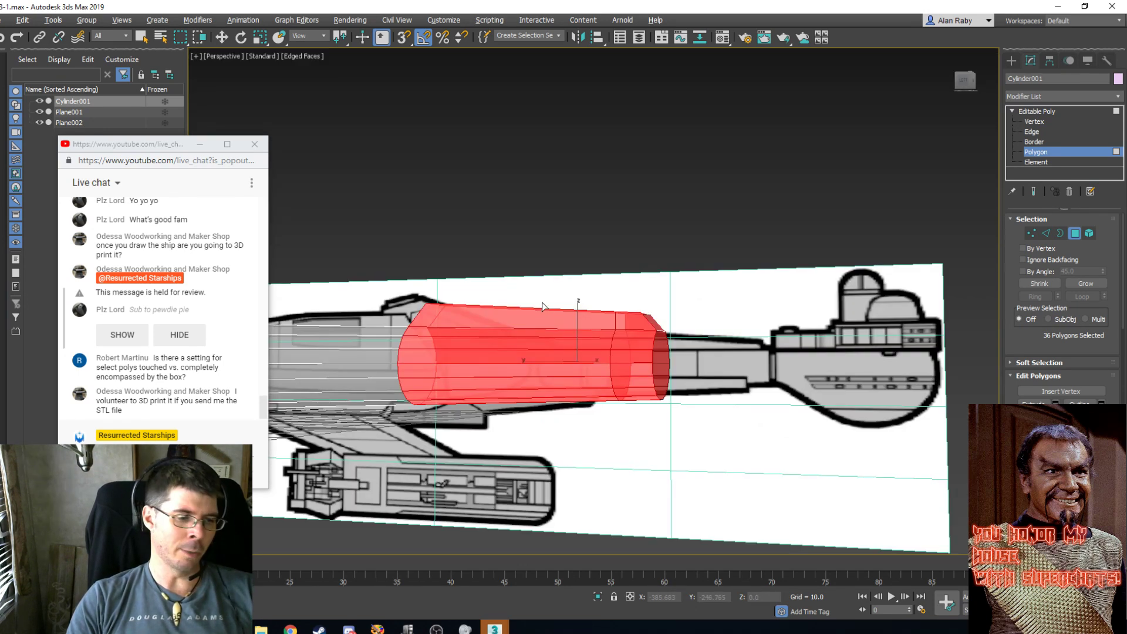
{"action": "middle_click_drag", "start_coordinate": [610, 387], "coordinate": [623, 450], "text": "alt"}
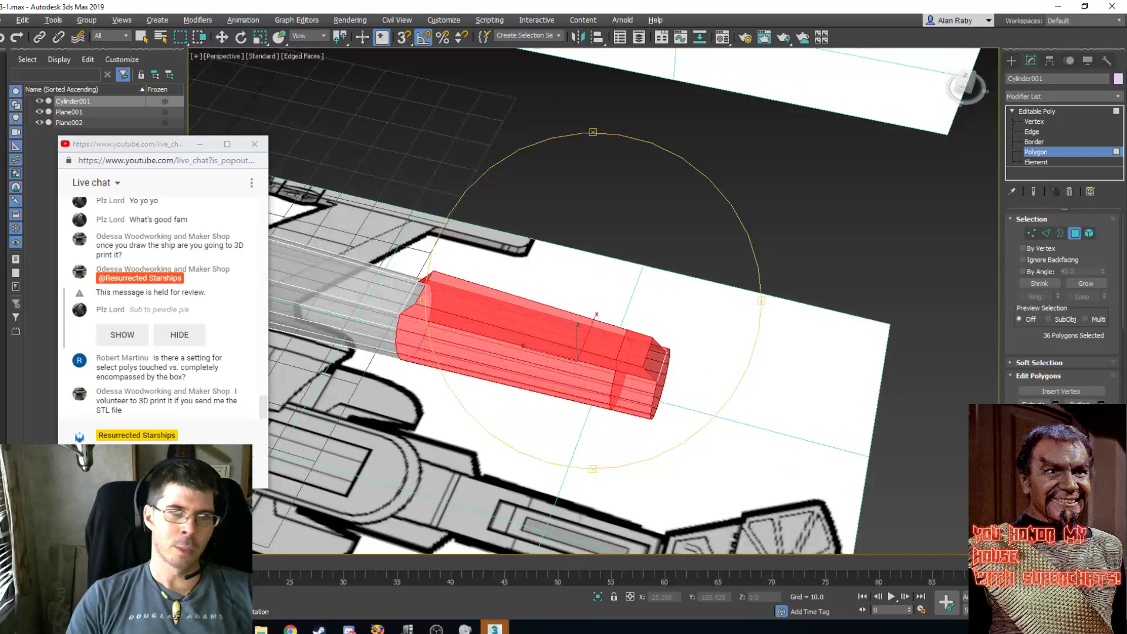
{"action": "middle_click_drag", "start_coordinate": [389, 310], "coordinate": [581, 348]}
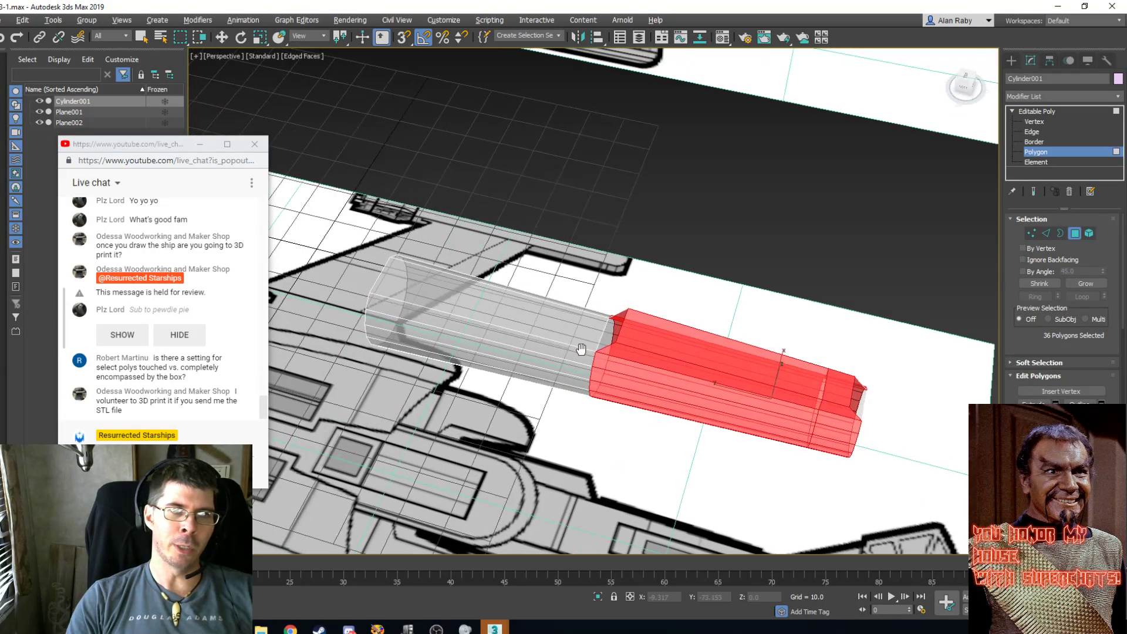
{"action": "left_click", "coordinate": [141, 37]}
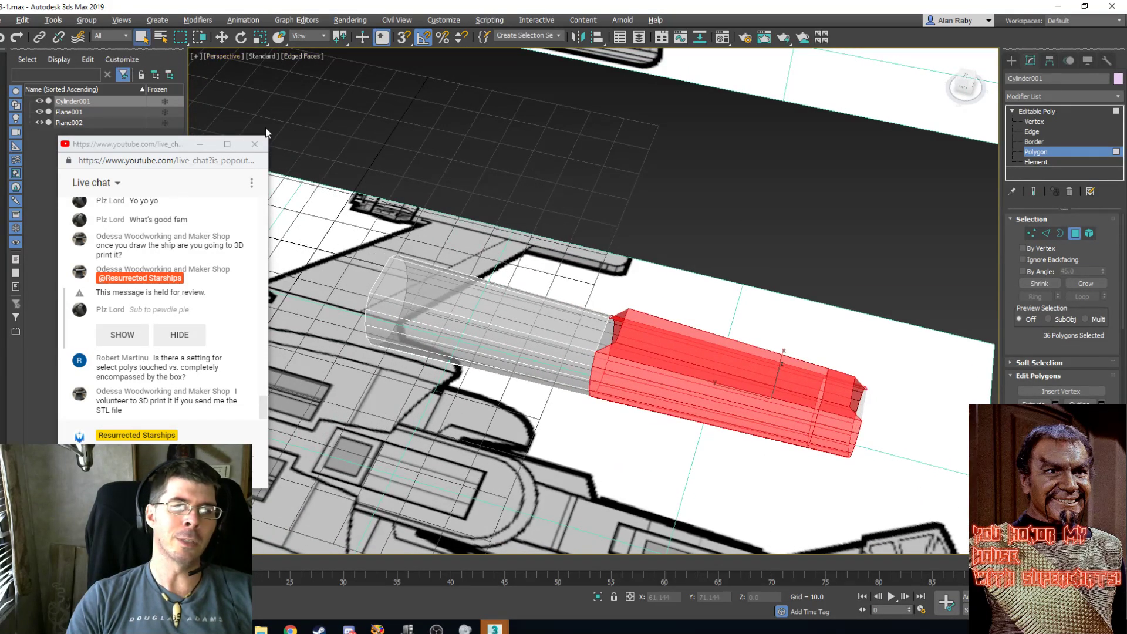
{"action": "left_click", "coordinate": [563, 319]}
{"action": "left_click", "coordinate": [542, 345], "text": "ctrl"}
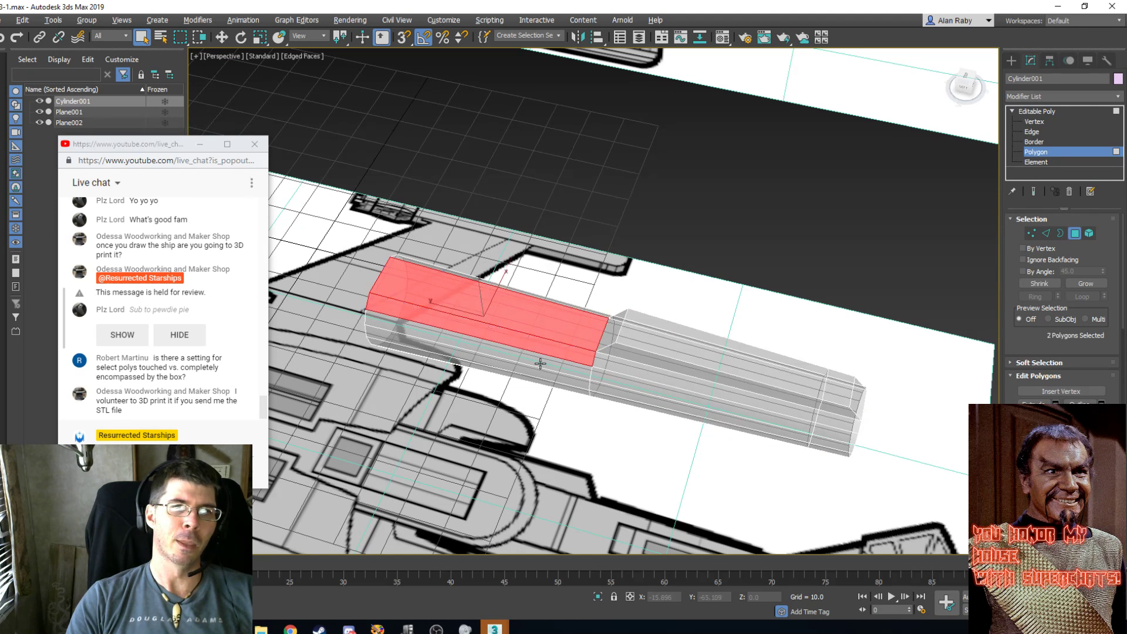
{"action": "left_click", "coordinate": [541, 361], "text": "ctrl"}
{"action": "key", "text": "ctrl+r"}
{"action": "left_click_drag", "start_coordinate": [541, 361], "coordinate": [551, 257]}
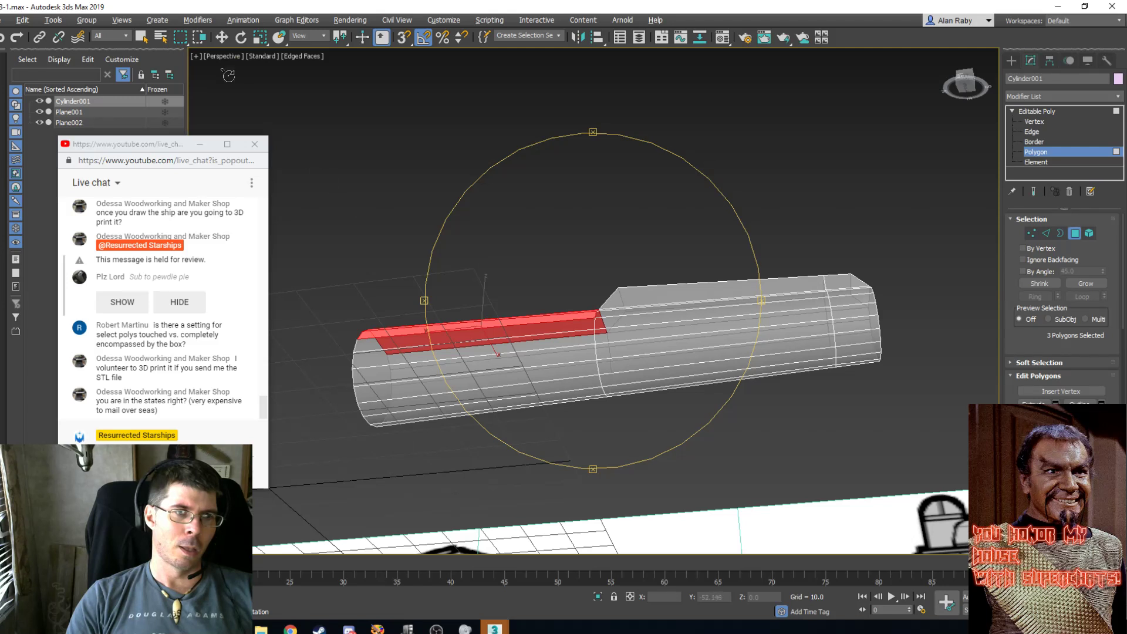
{"action": "left_click", "coordinate": [164, 38]}
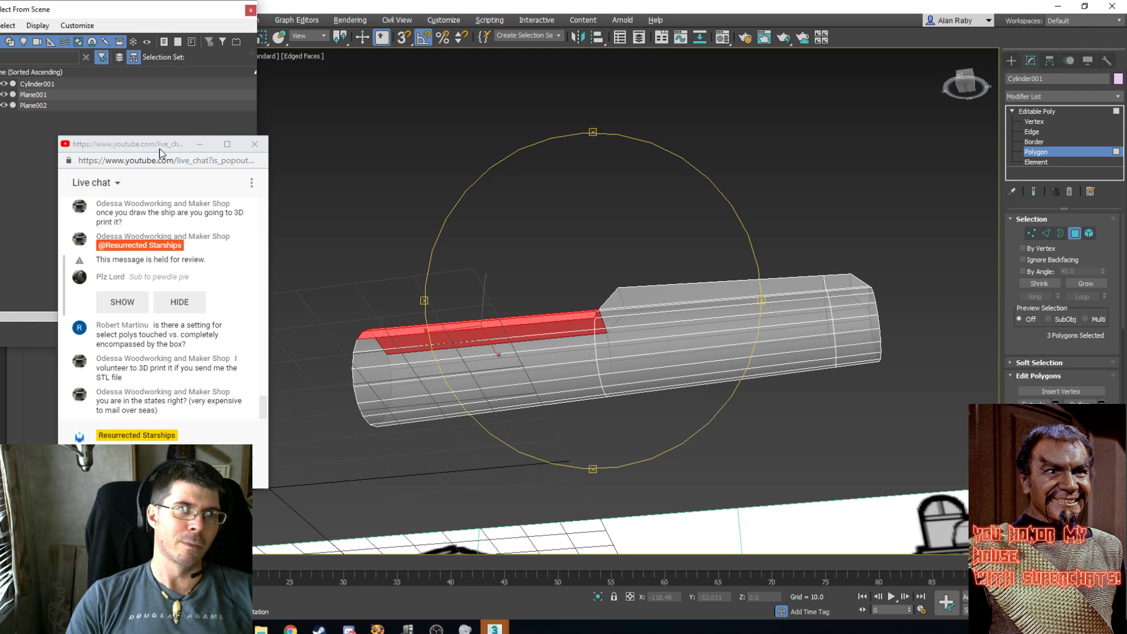
{"action": "left_click_drag", "start_coordinate": [151, 149], "coordinate": [133, 139]}
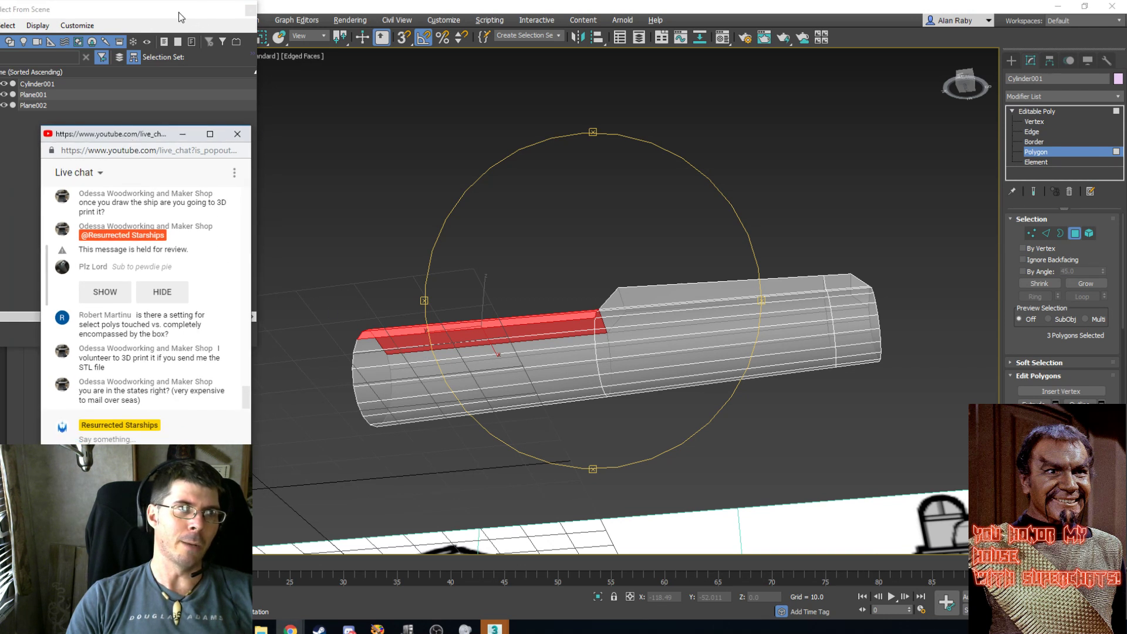
{"action": "left_click", "coordinate": [234, 27]}
{"action": "left_click", "coordinate": [250, 11]}
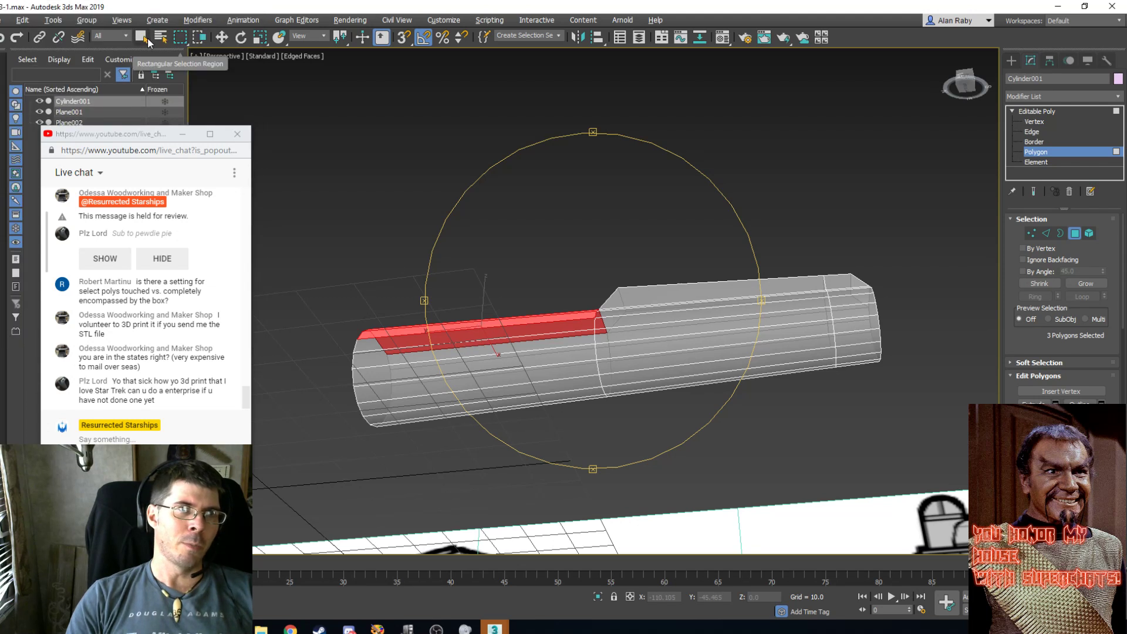
With the Move tool active, add the remaining polygons down the visible side of the straight section to the selection.
{"action": "left_click", "coordinate": [222, 38]}
{"action": "left_click", "coordinate": [494, 339], "text": "ctrl"}
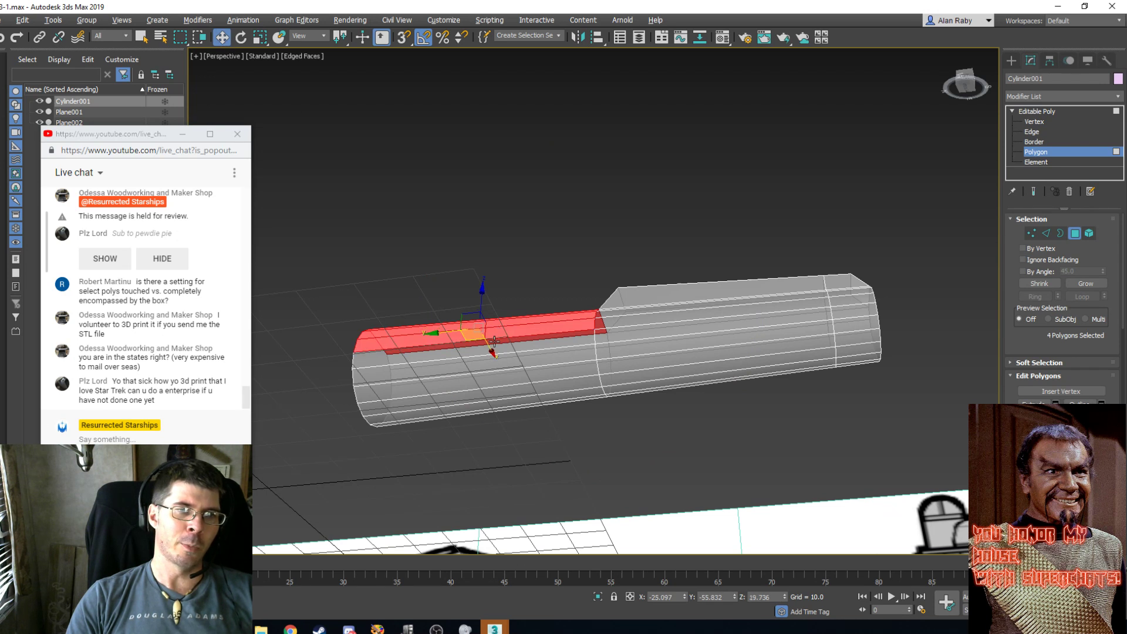
{"action": "left_click", "coordinate": [493, 354], "text": "ctrl"}
{"action": "left_click", "coordinate": [480, 368], "text": "ctrl"}
{"action": "left_click", "coordinate": [473, 384], "text": "ctrl"}
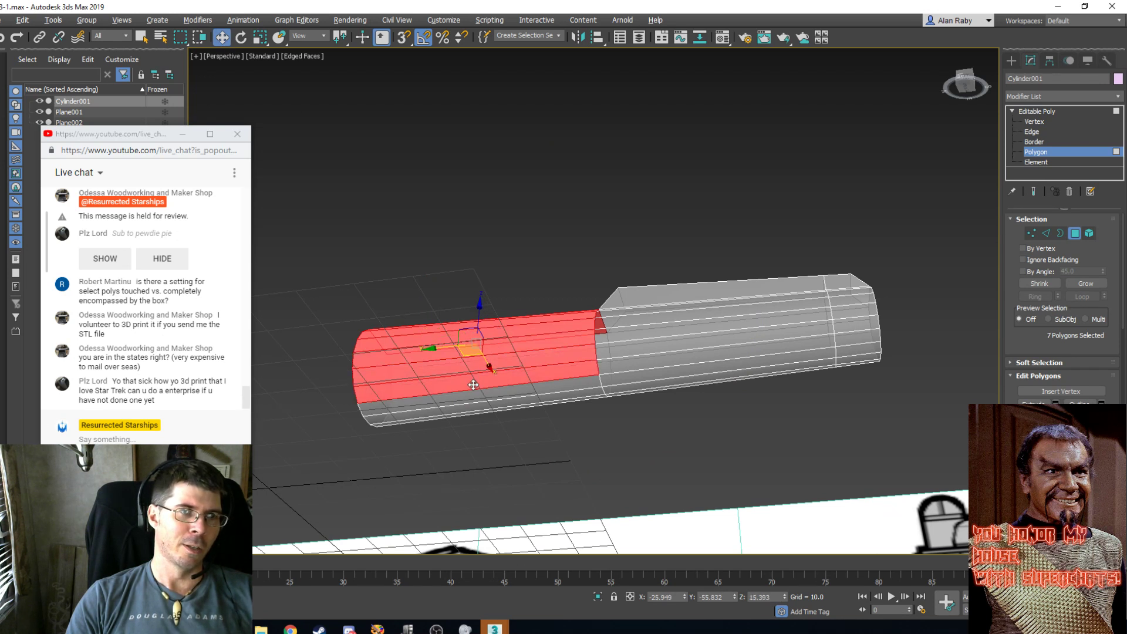
{"action": "left_click", "coordinate": [465, 405], "text": "ctrl"}
{"action": "left_click", "coordinate": [457, 407], "text": "ctrl"}
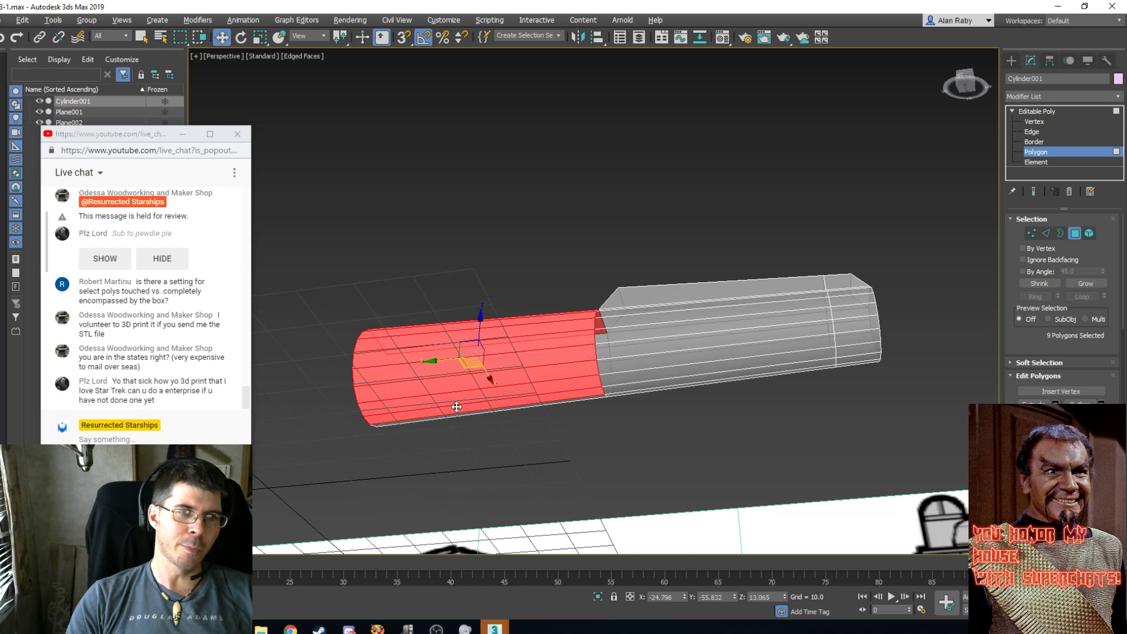
Add the remaining lower polygon on the near side and the polygons on the opposite side of the straight section to the selection.
{"action": "left_click", "coordinate": [447, 415], "text": "ctrl"}
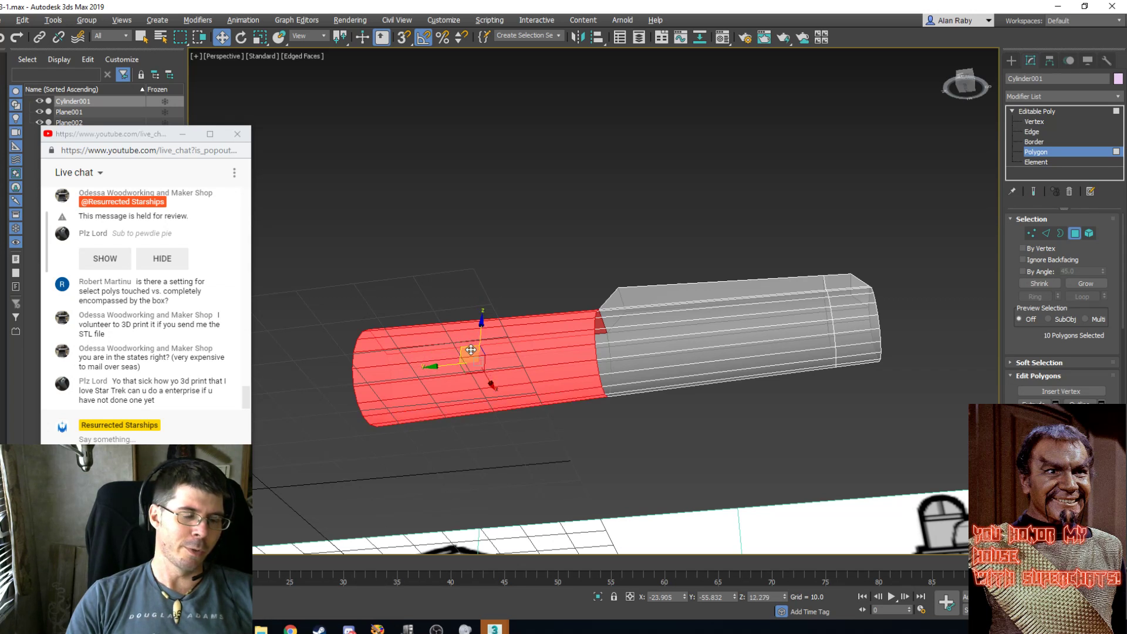
{"action": "key", "text": "e"}
{"action": "middle_click_drag", "start_coordinate": [557, 357], "coordinate": [359, 423], "text": "alt"}
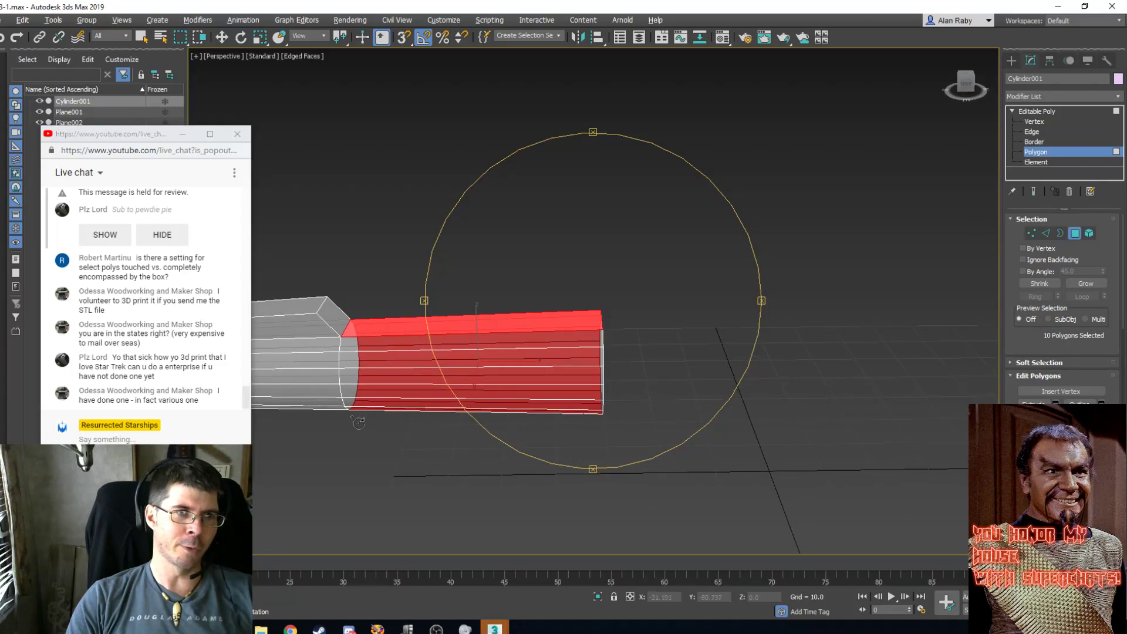
{"action": "left_click", "coordinate": [138, 36]}
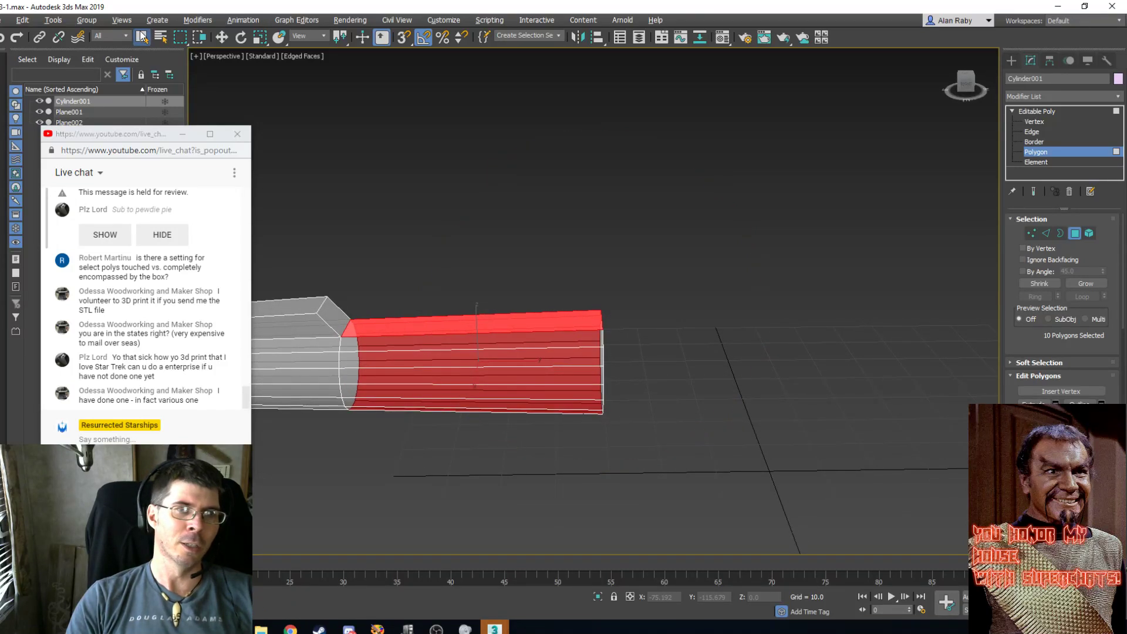
{"action": "mouse_move", "coordinate": [558, 342]}
{"action": "left_mouse_down"}
{"action": "mouse_move", "coordinate": [528, 403]}
{"action": "mouse_move", "coordinate": [518, 401]}
{"action": "left_mouse_up"}
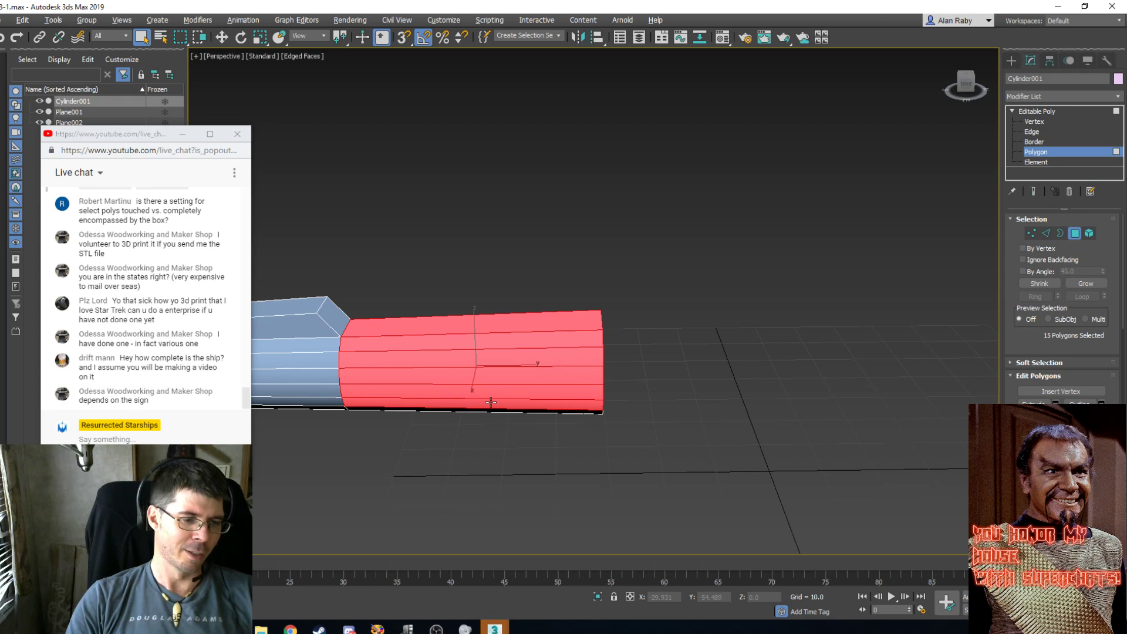
Add the last unselected underside polygon of the straight section to the selection.
{"action": "key", "text": "e"}
{"action": "middle_click_drag", "start_coordinate": [528, 374], "coordinate": [495, 332], "text": "alt"}
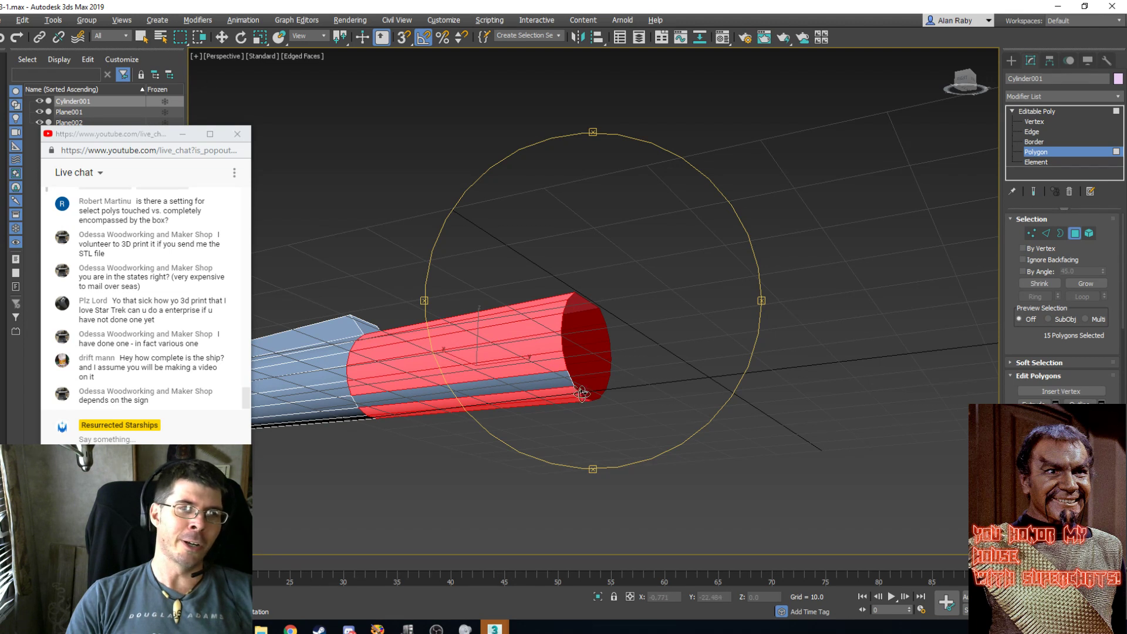
{"action": "left_click", "coordinate": [142, 39]}
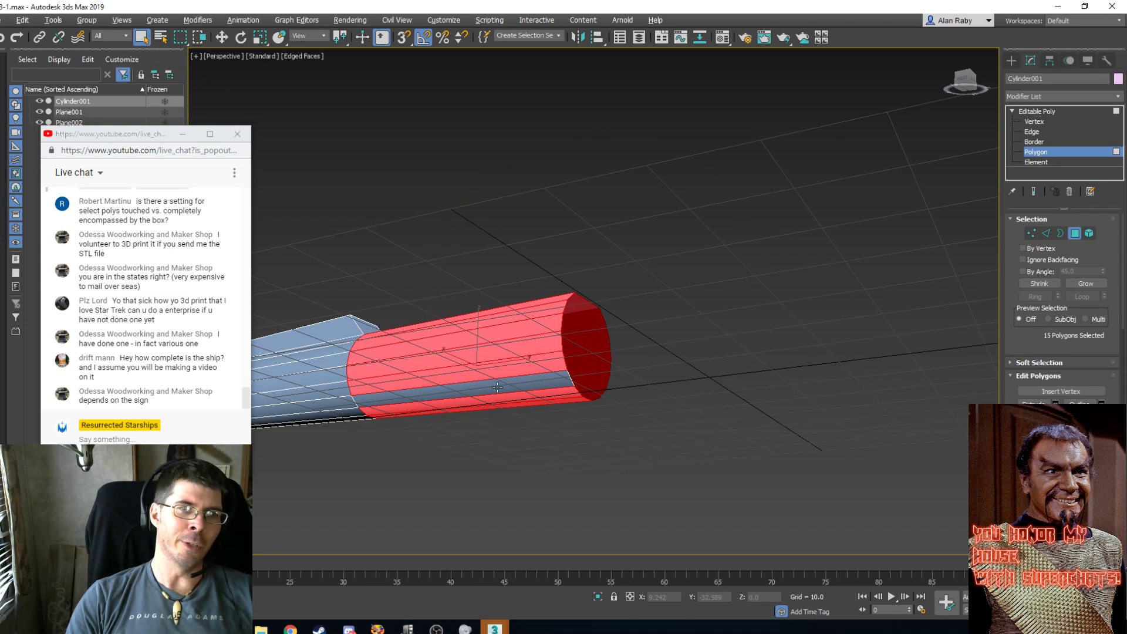
{"action": "left_click", "coordinate": [465, 385], "text": "ctrl"}
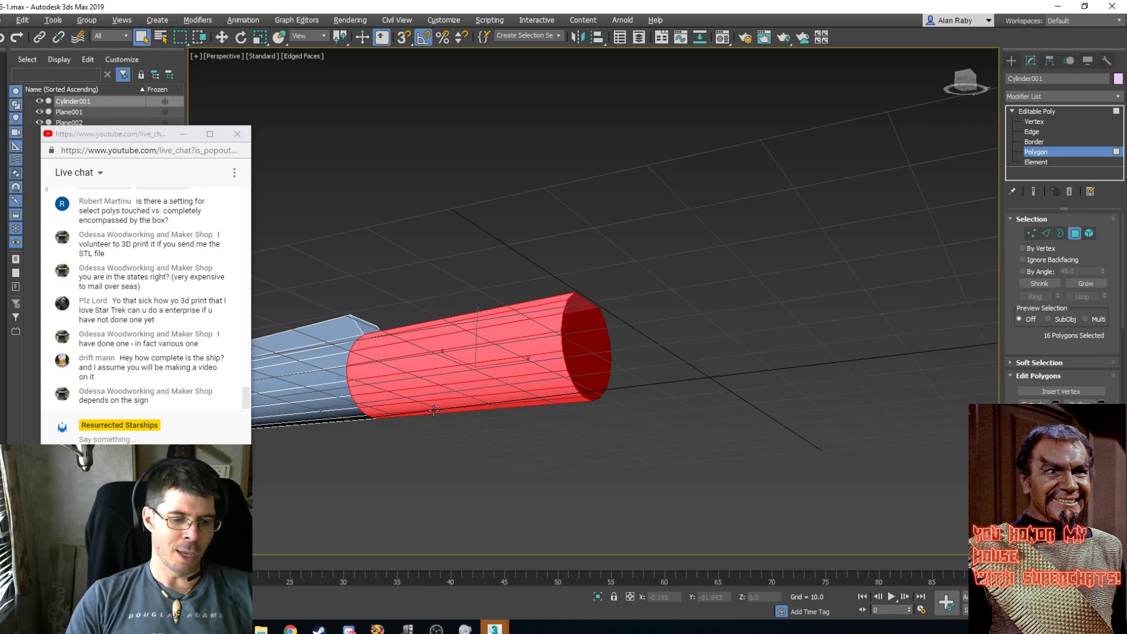
In the Left view, QuickSlice the selected polygons vertically where the blueprint's lower strip begins on the straight section, and leave the slicing command.
{"action": "key", "text": "l"}
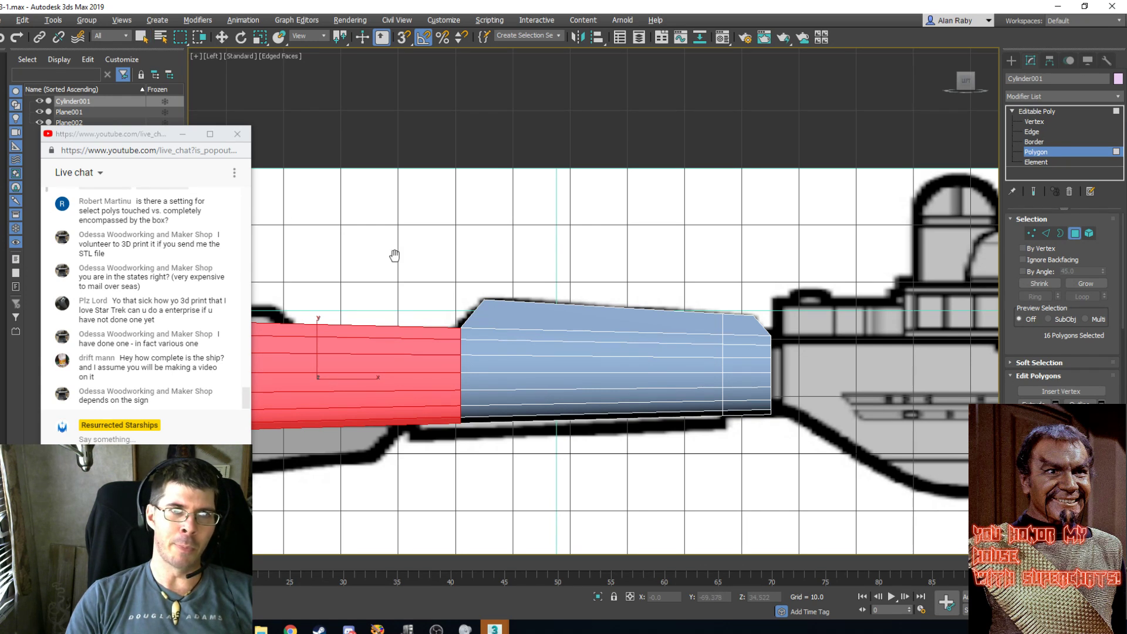
{"action": "middle_click_drag", "start_coordinate": [448, 256], "coordinate": [103, 247]}
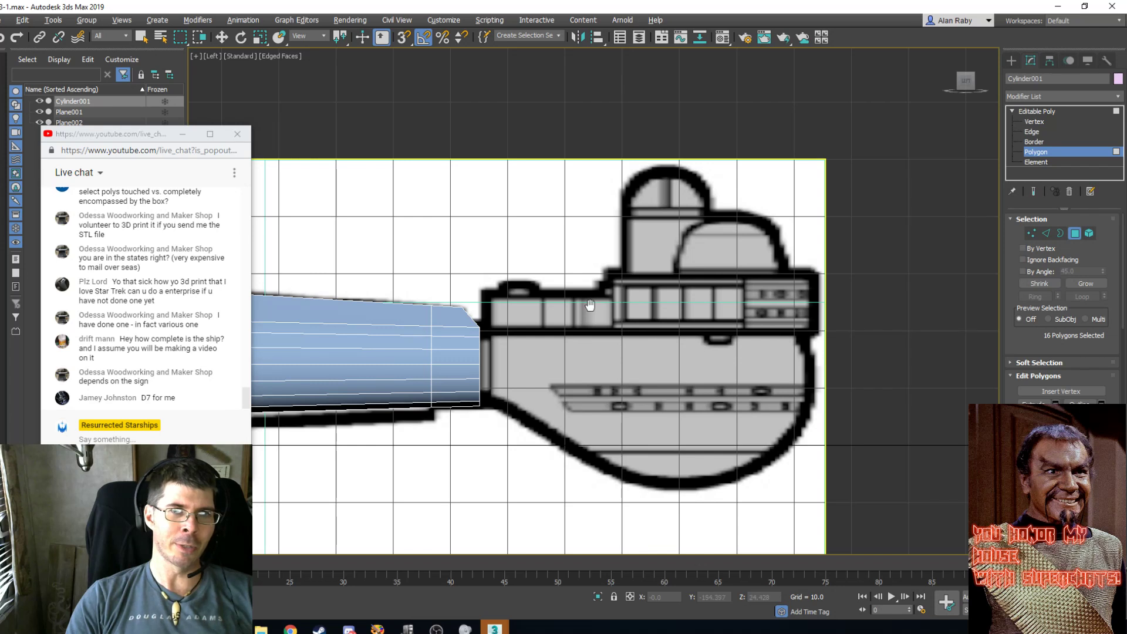
{"action": "middle_click_drag", "start_coordinate": [253, 261], "coordinate": [622, 203]}
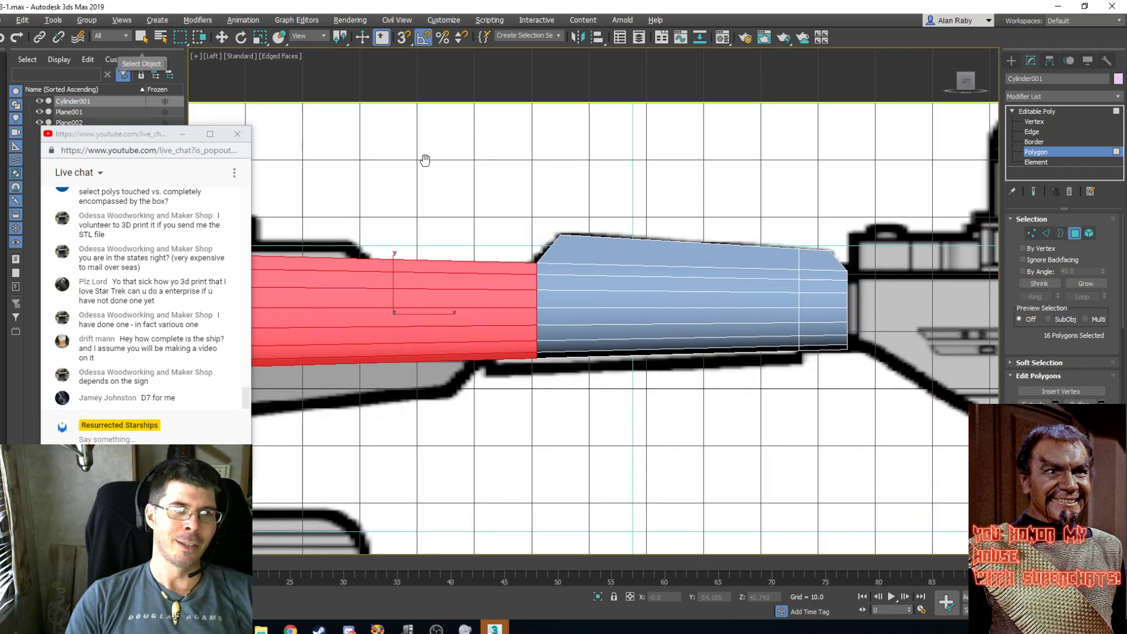
{"action": "key", "text": "w"}
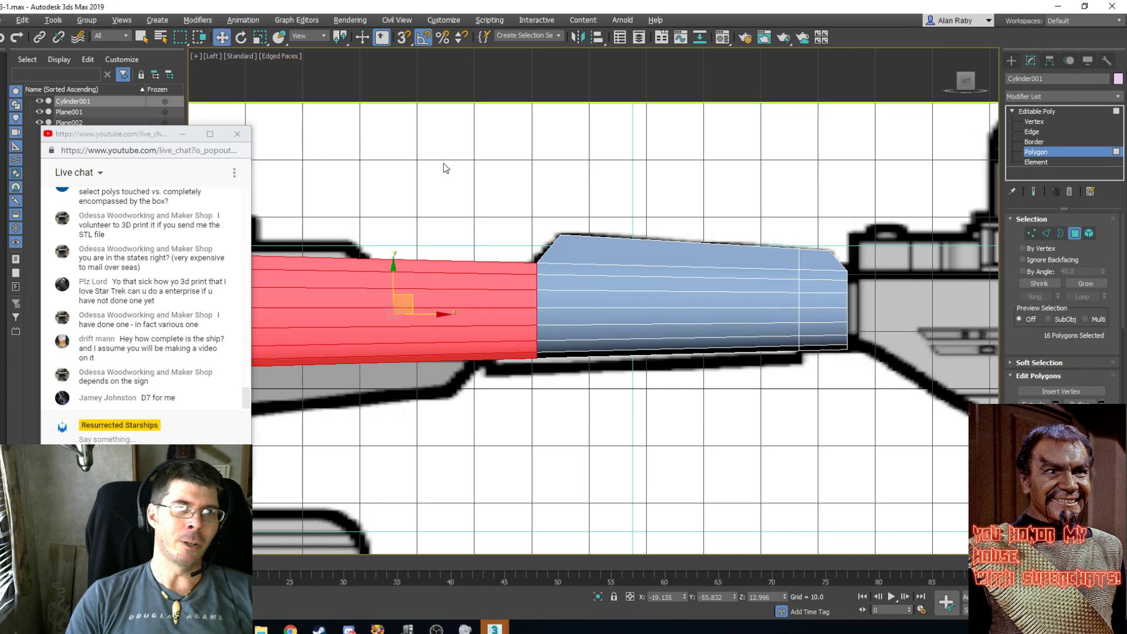
{"action": "right_click", "coordinate": [479, 158]}
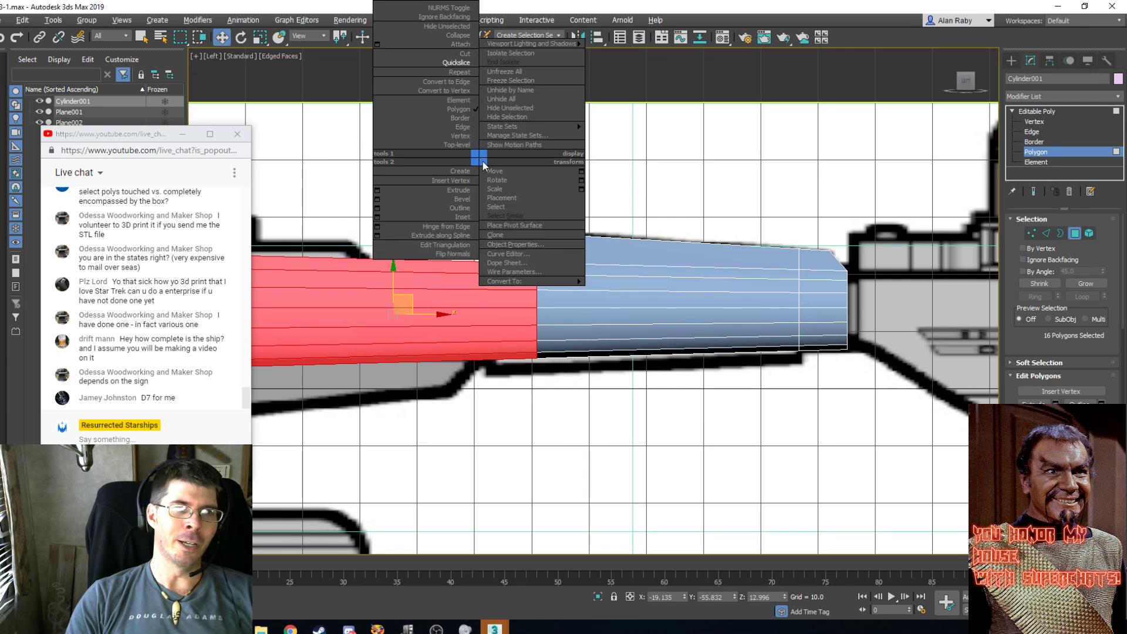
{"action": "left_click", "coordinate": [457, 62]}
{"action": "left_click", "coordinate": [488, 237]}
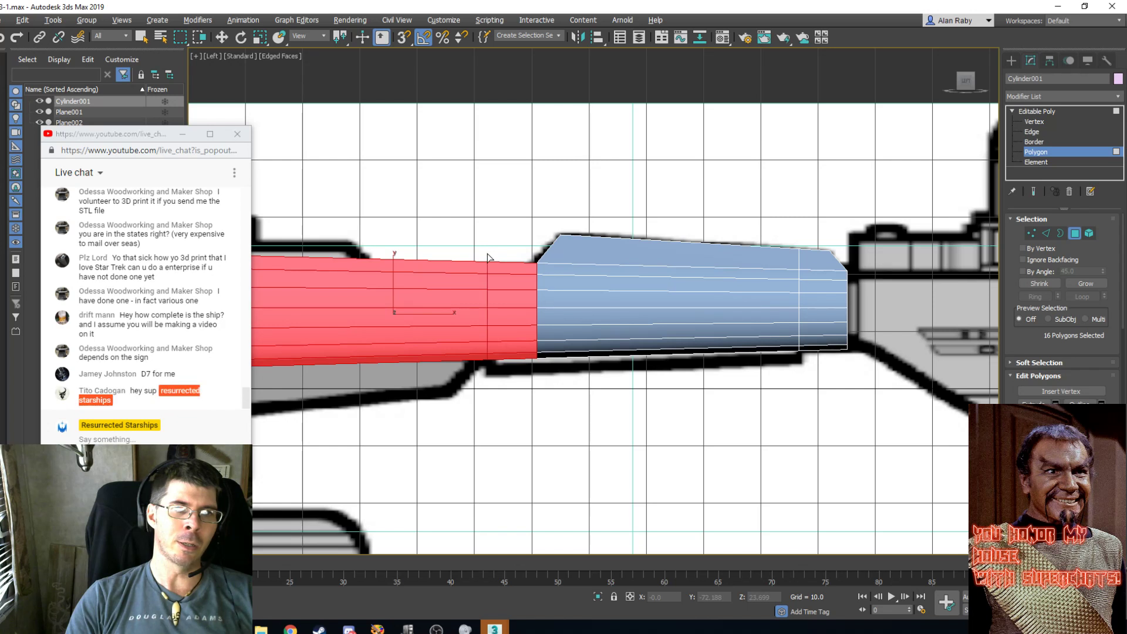
{"action": "left_click", "coordinate": [488, 257]}
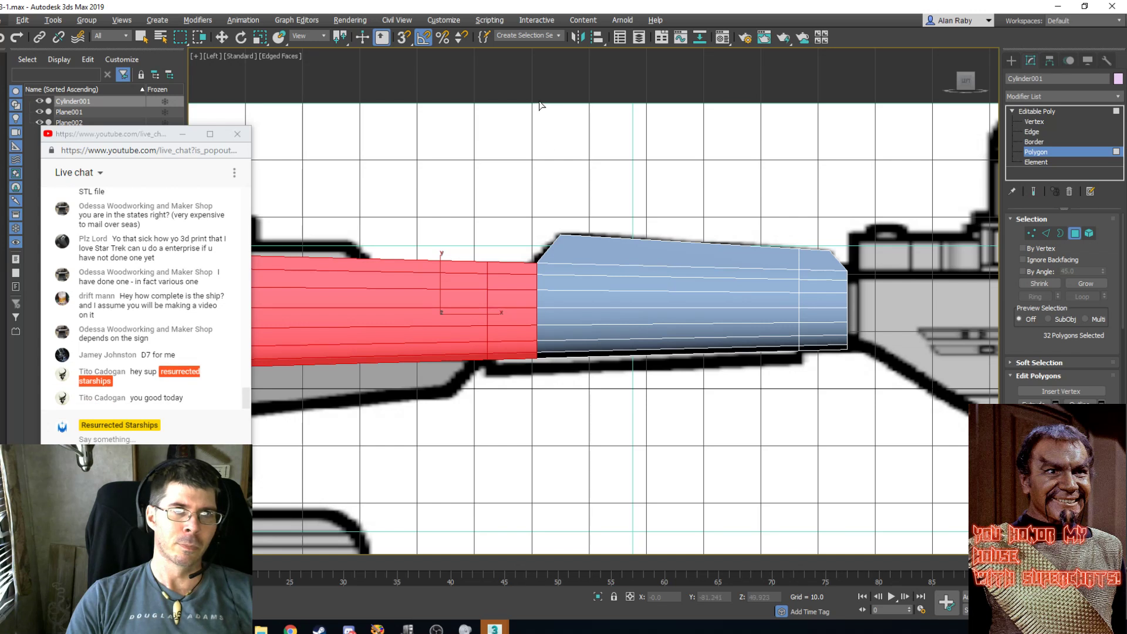
{"action": "left_click", "coordinate": [544, 76]}
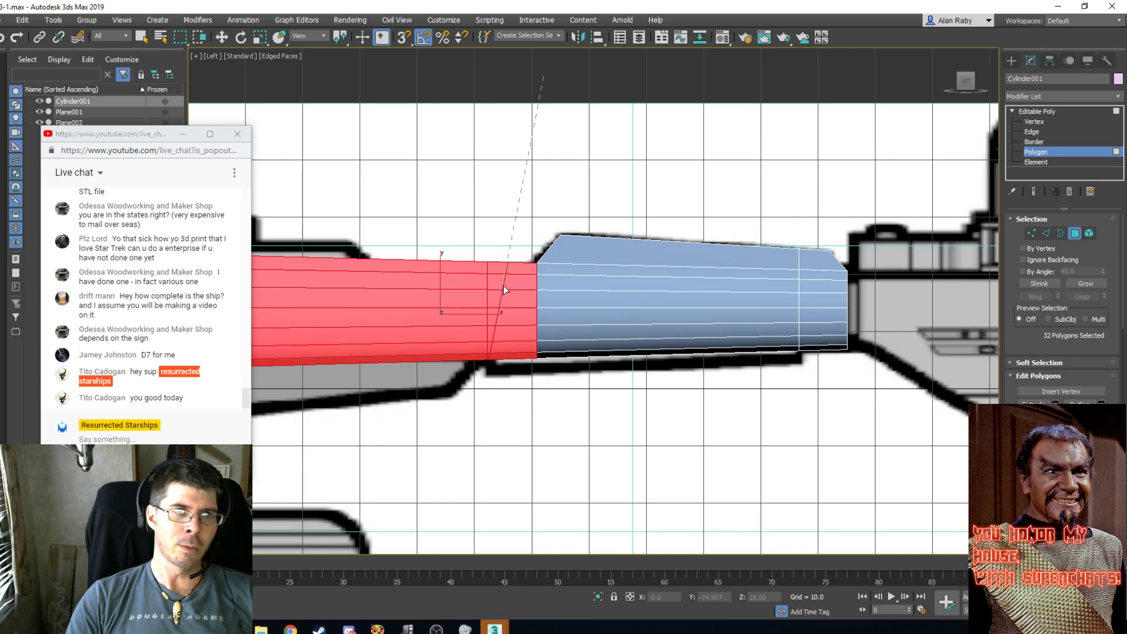
{"action": "right_click", "coordinate": [535, 151]}
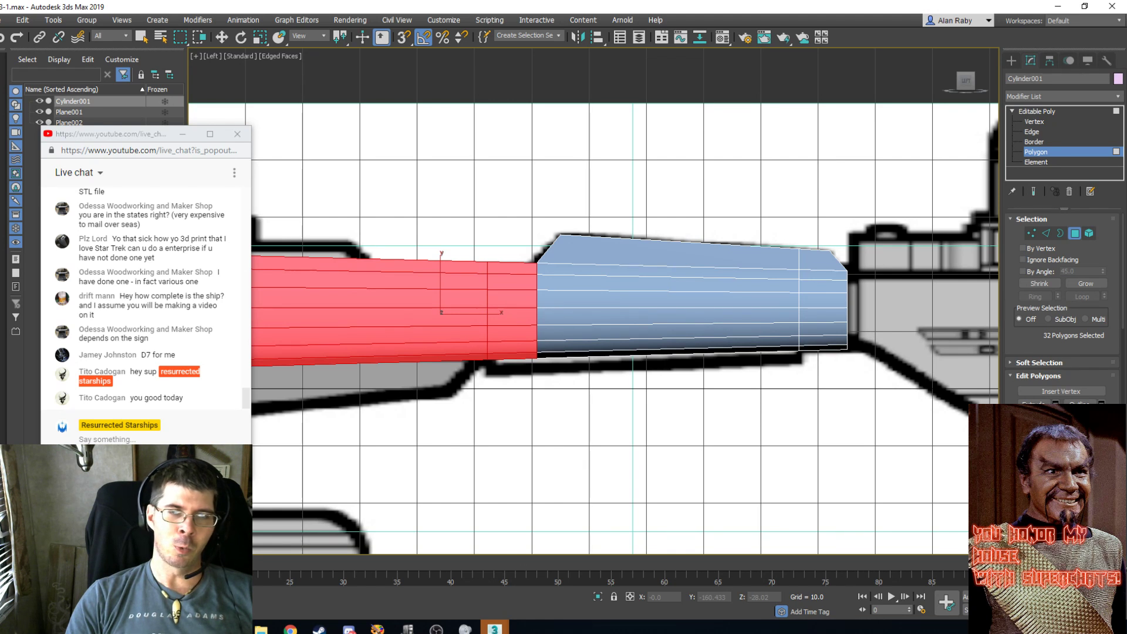
Make the cylinder see-through over the blueprint, activate the Move tool and clear the polygon selection.
{"action": "middle_click_drag", "start_coordinate": [483, 236], "coordinate": [565, 266]}
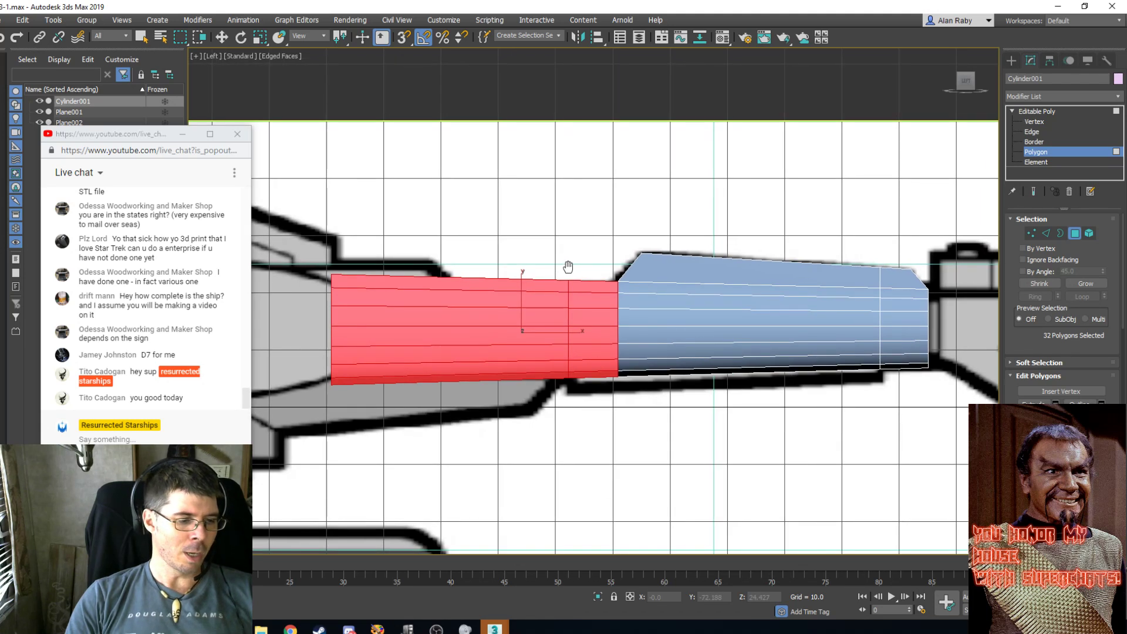
{"action": "key", "text": "alt+x"}
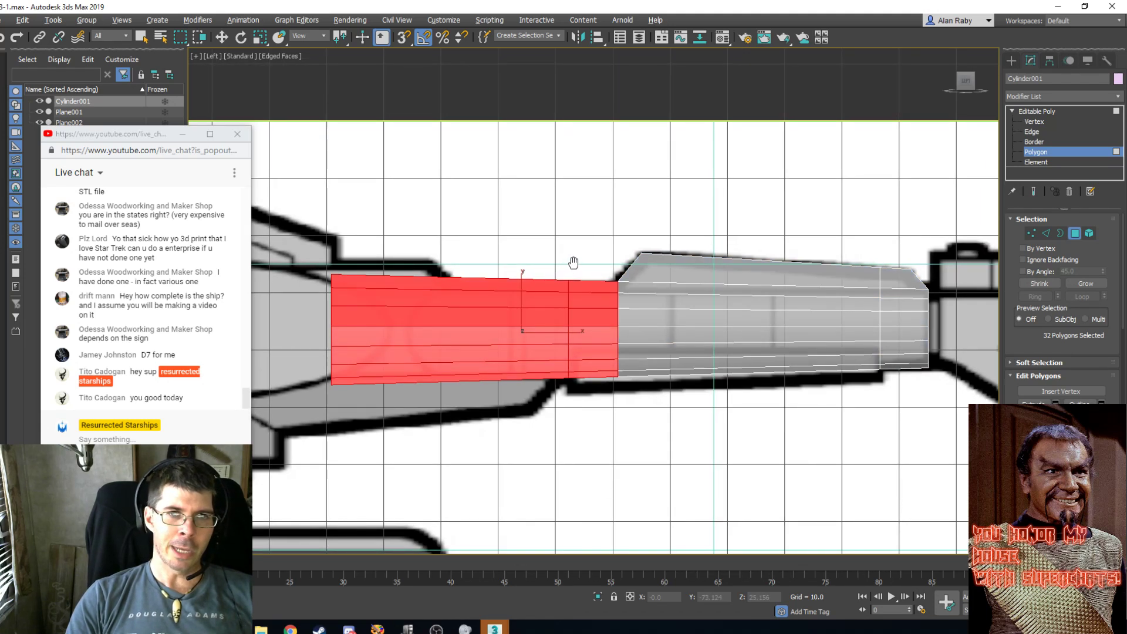
{"action": "middle_click_drag", "start_coordinate": [573, 263], "coordinate": [513, 243]}
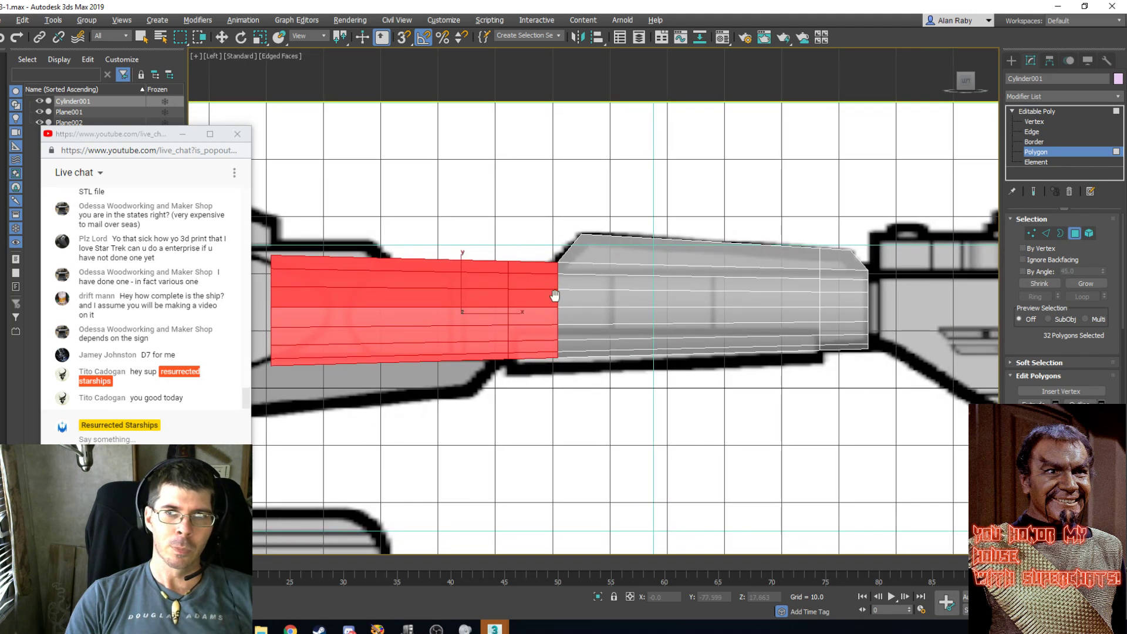
{"action": "left_click", "coordinate": [228, 40]}
{"action": "left_click", "coordinate": [699, 406]}
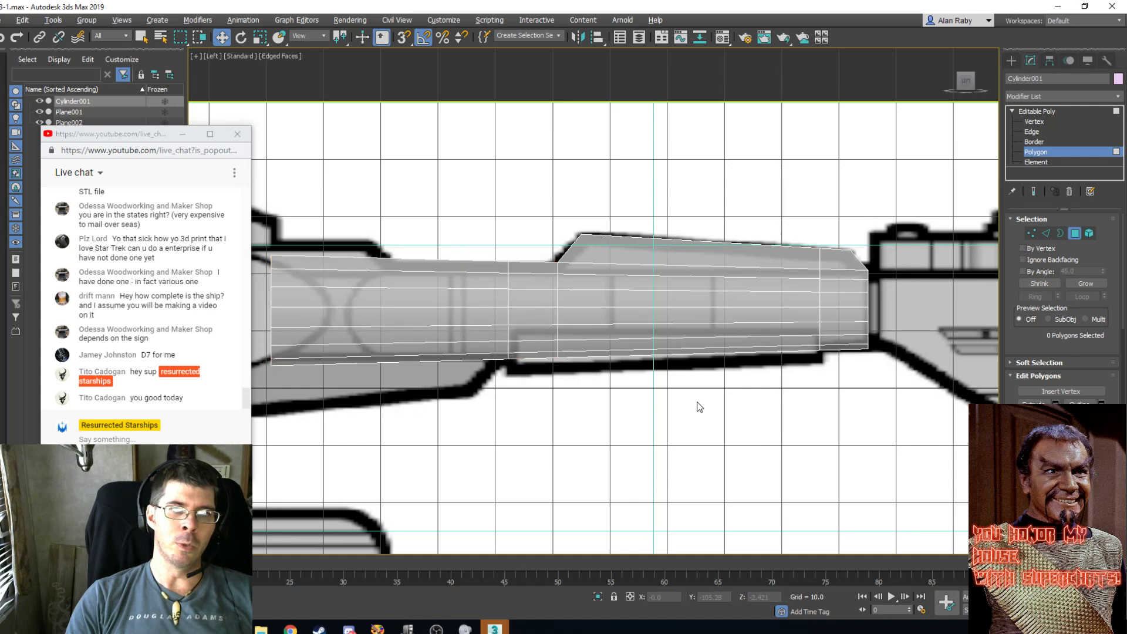
Select the three lowest visible rows of polygons between the two vertical slices, covering the blueprint's lower strip.
{"action": "left_click_drag", "start_coordinate": [696, 401], "coordinate": [628, 341]}
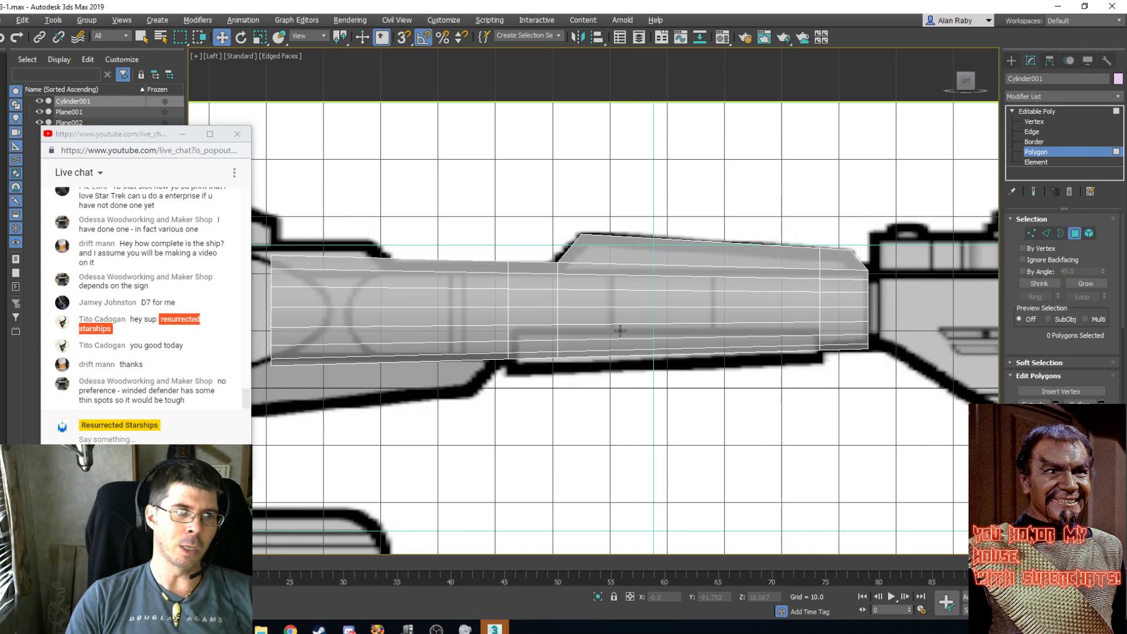
{"action": "left_click", "coordinate": [617, 332]}
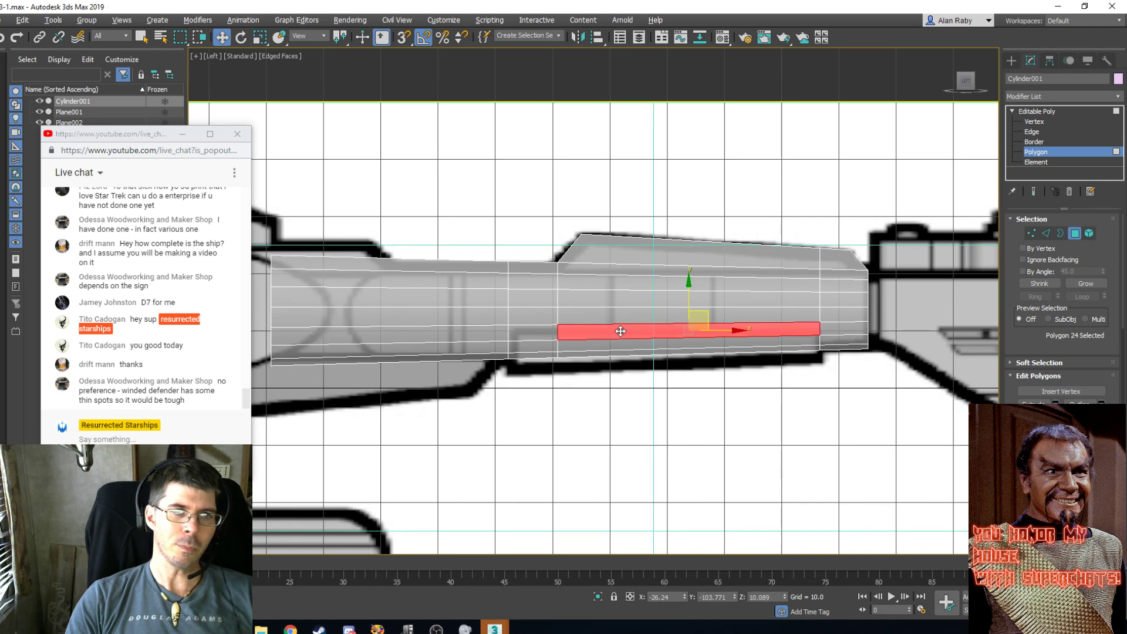
{"action": "left_click", "coordinate": [531, 333], "text": "ctrl"}
{"action": "left_click", "coordinate": [538, 346], "text": "ctrl"}
{"action": "left_click", "coordinate": [565, 348], "text": "ctrl"}
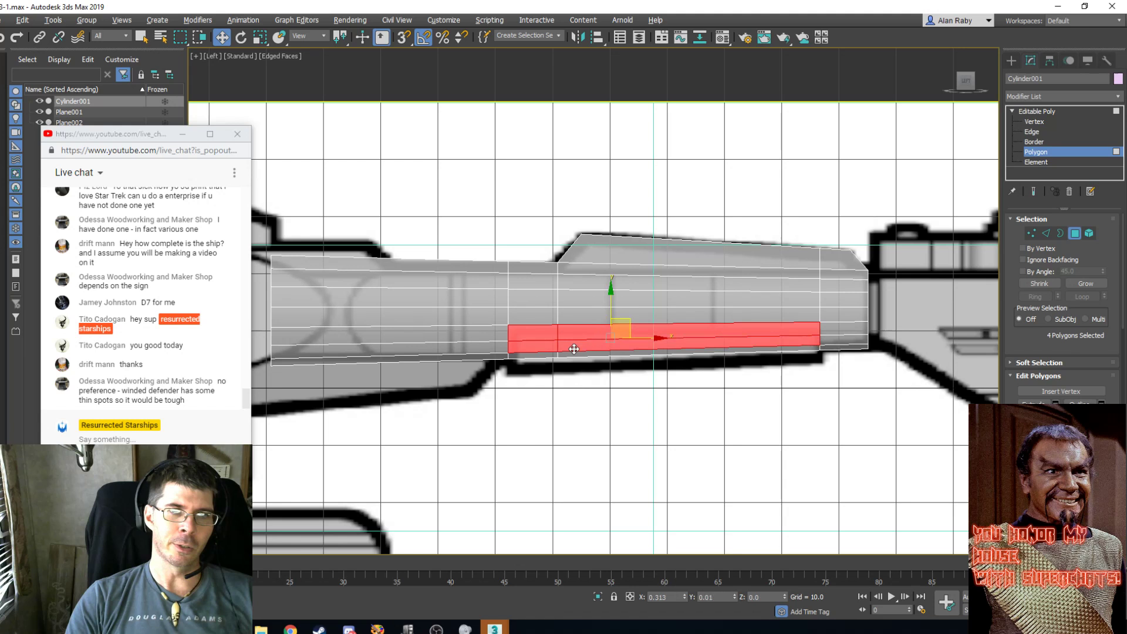
{"action": "left_click", "coordinate": [536, 354], "text": "ctrl"}
{"action": "left_click", "coordinate": [622, 351], "text": "ctrl"}
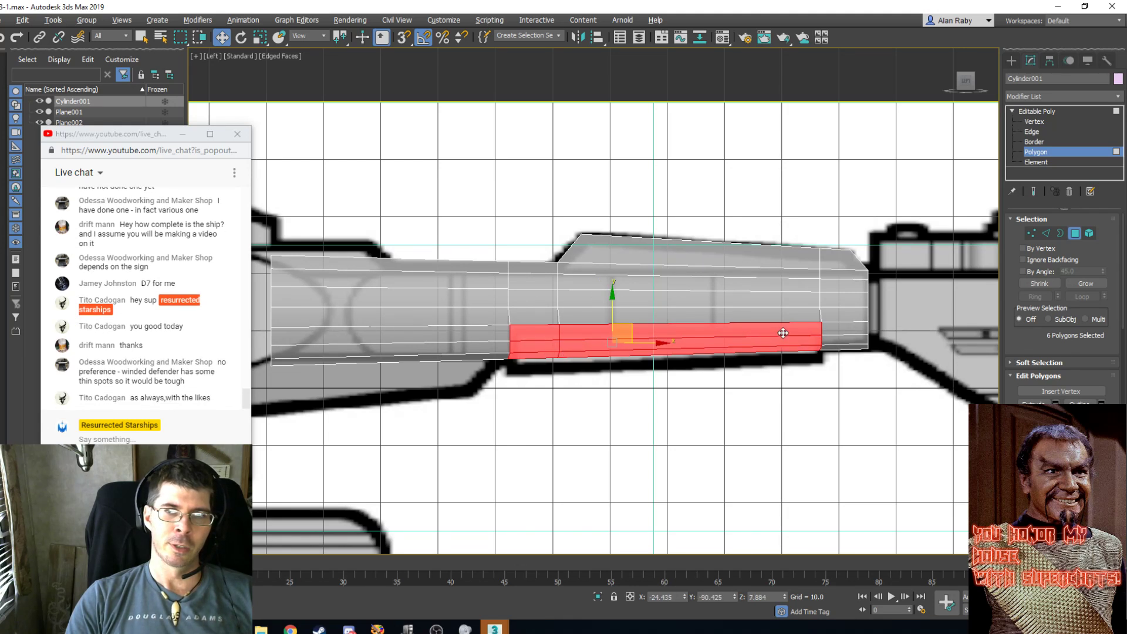
In the Perspective view, add the next two rows of underside polygons between the slices to the selection with the Select tool.
{"action": "key", "text": "p"}
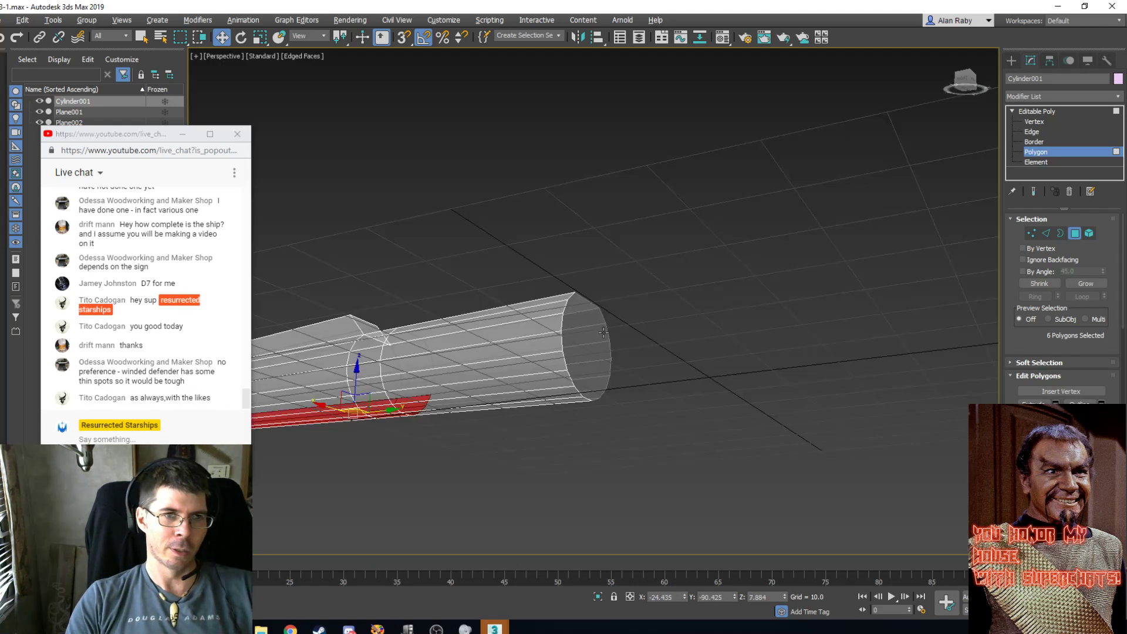
{"action": "key", "text": "z"}
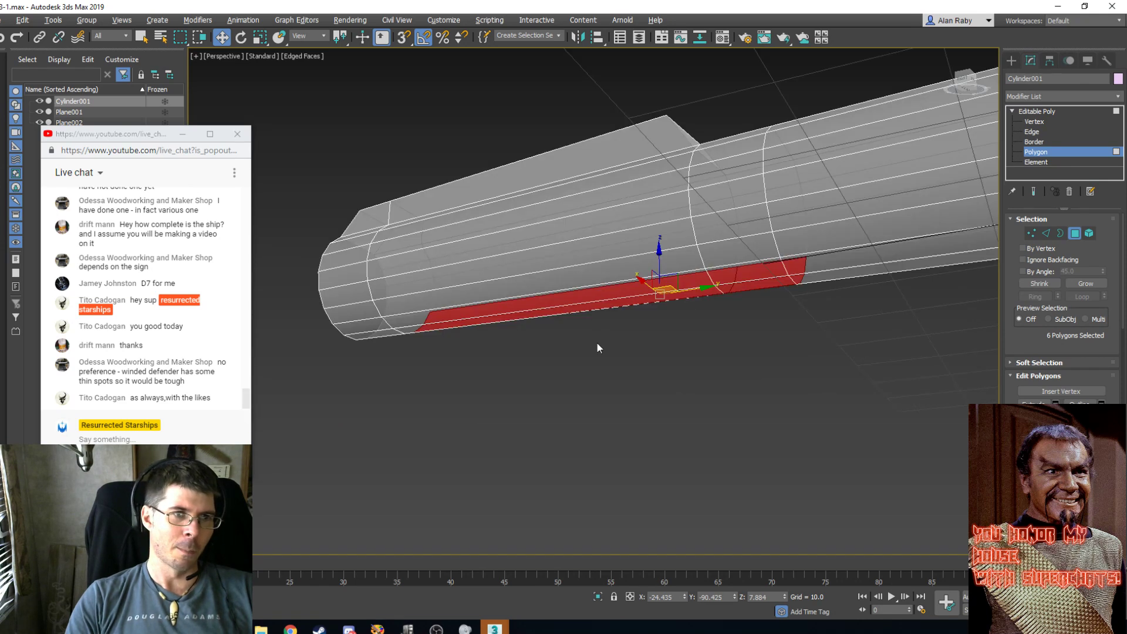
{"action": "key", "text": "e"}
{"action": "middle_click_drag", "start_coordinate": [597, 317], "coordinate": [561, 285], "text": "alt"}
{"action": "middle_click_drag", "start_coordinate": [557, 272], "coordinate": [534, 279], "text": "alt"}
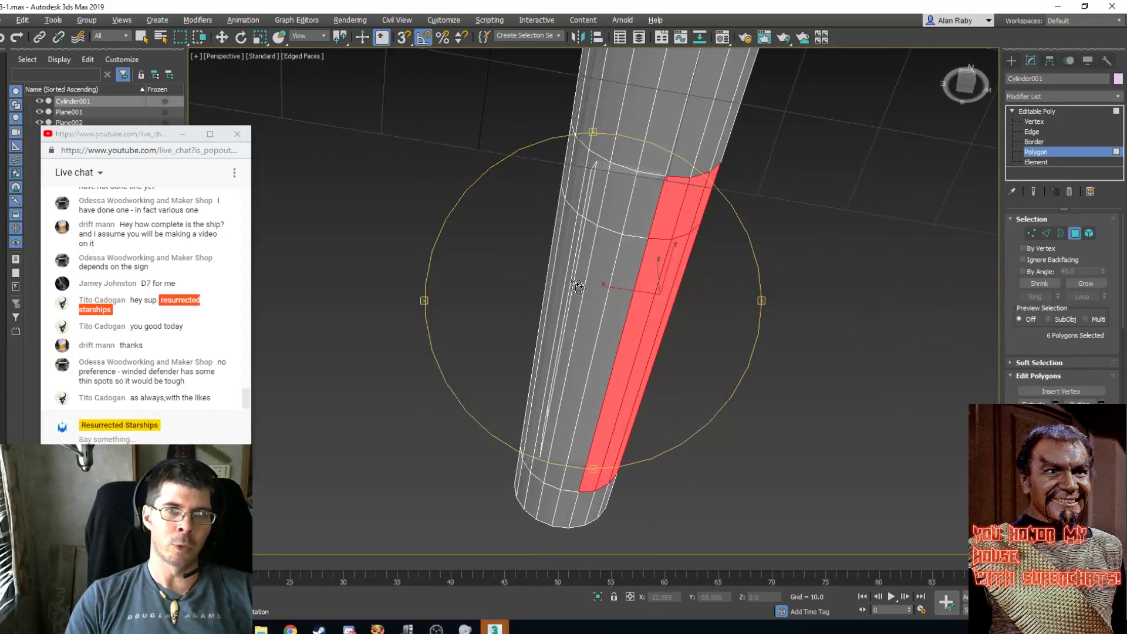
{"action": "left_click", "coordinate": [143, 40]}
{"action": "left_click", "coordinate": [639, 208], "text": "ctrl"}
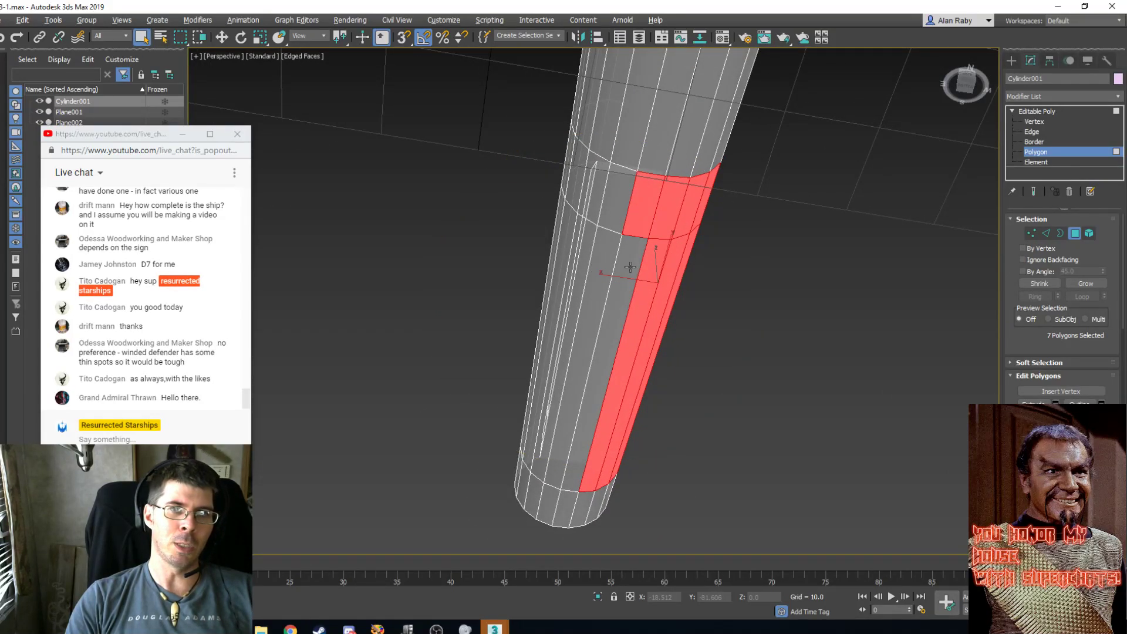
{"action": "left_click", "coordinate": [629, 265], "text": "ctrl"}
{"action": "left_click", "coordinate": [606, 201], "text": "ctrl"}
{"action": "left_click", "coordinate": [604, 257], "text": "ctrl"}
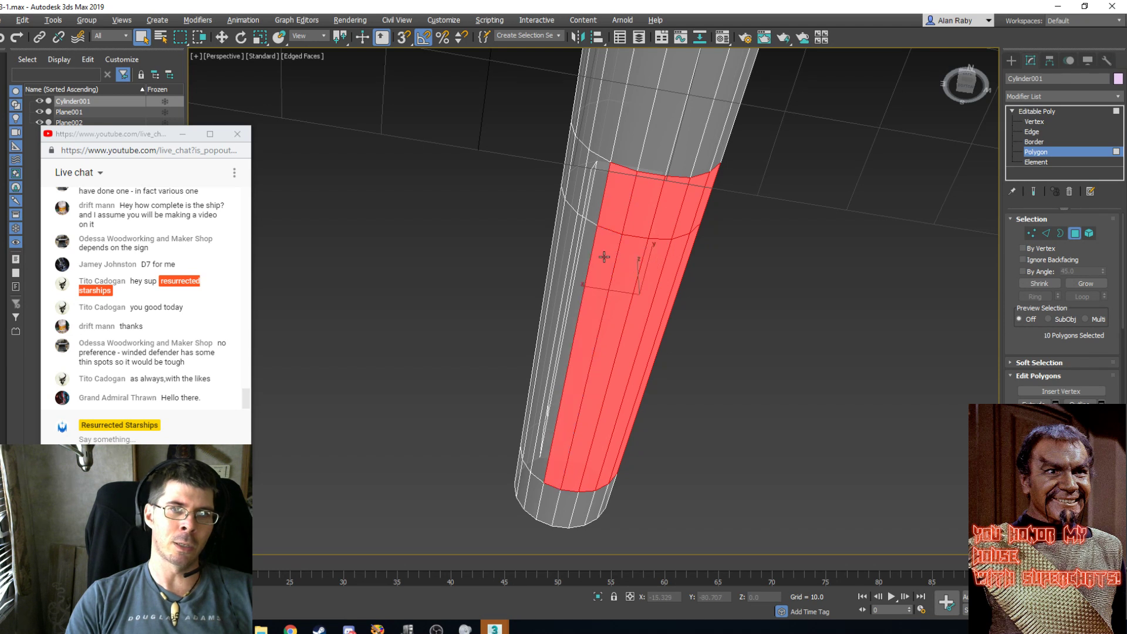
Extend the selection by two more rows of polygons between the slices, up the cylinder's opposite side.
{"action": "left_click", "coordinate": [590, 204], "text": "ctrl"}
{"action": "left_click", "coordinate": [581, 223], "text": "ctrl"}
{"action": "left_click", "coordinate": [571, 182], "text": "ctrl"}
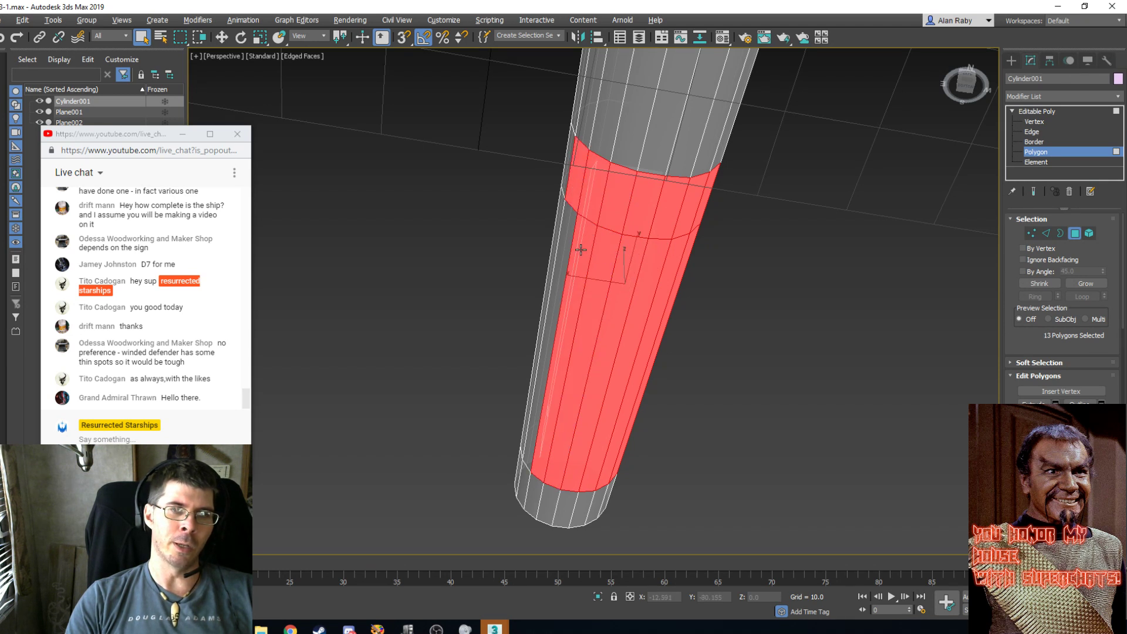
{"action": "left_click", "coordinate": [567, 255], "text": "ctrl"}
Extrude the selected underside polygons between the two slices by a height of 1.829.
{"action": "middle_click_drag", "start_coordinate": [615, 313], "coordinate": [529, 321], "text": "alt"}
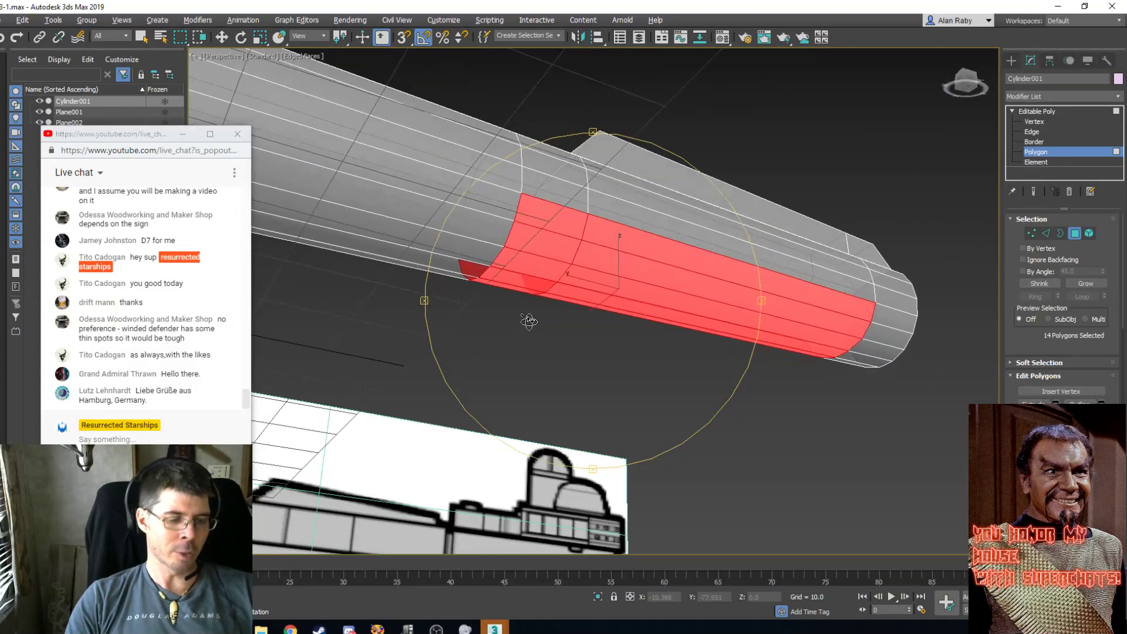
{"action": "key", "text": "l"}
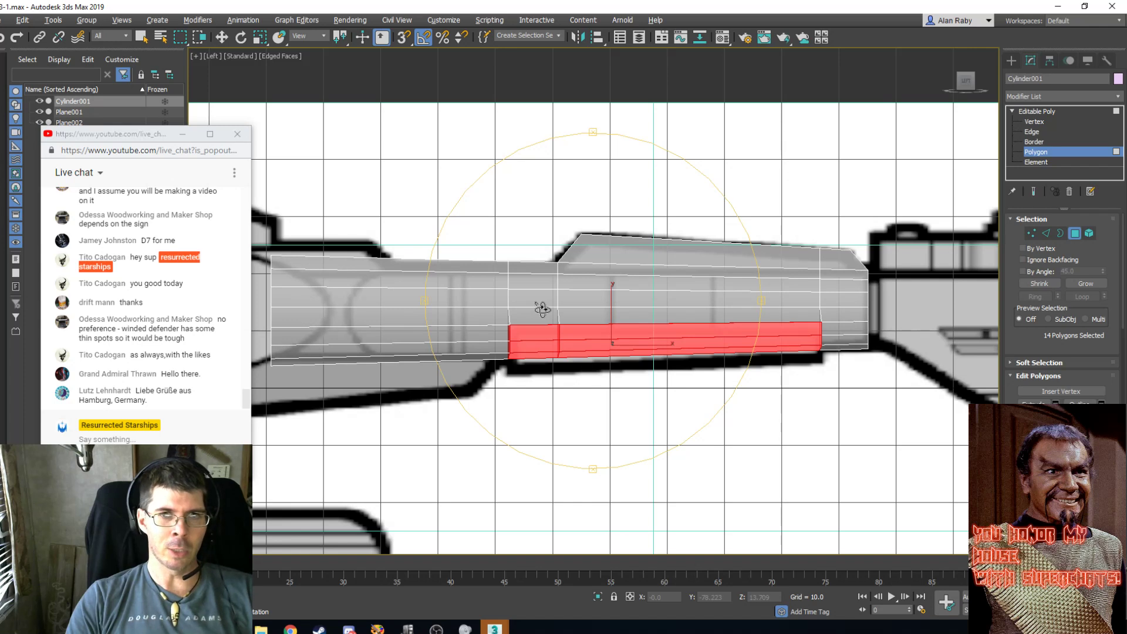
{"action": "key", "text": "p"}
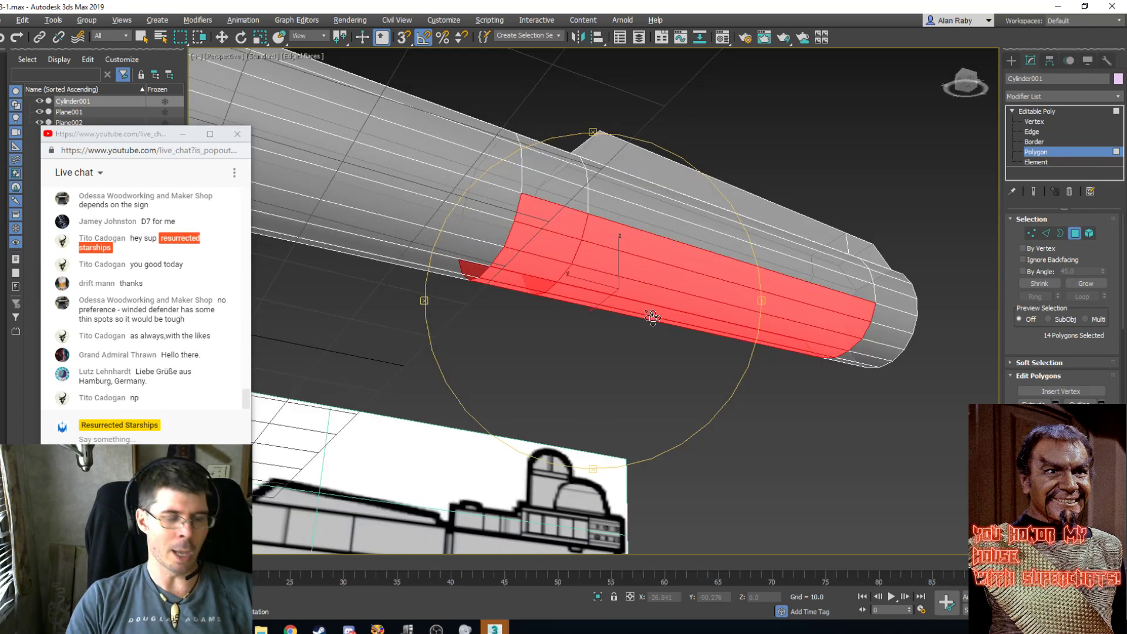
{"action": "middle_click_drag", "start_coordinate": [652, 317], "coordinate": [568, 297], "text": "alt"}
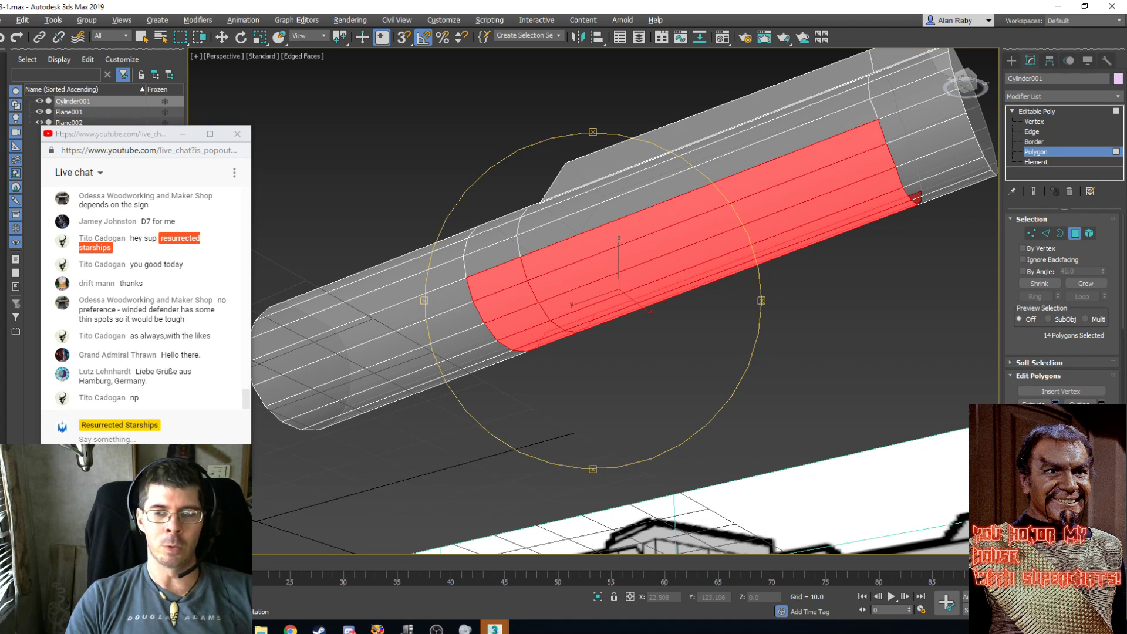
{"action": "left_click", "coordinate": [1055, 404]}
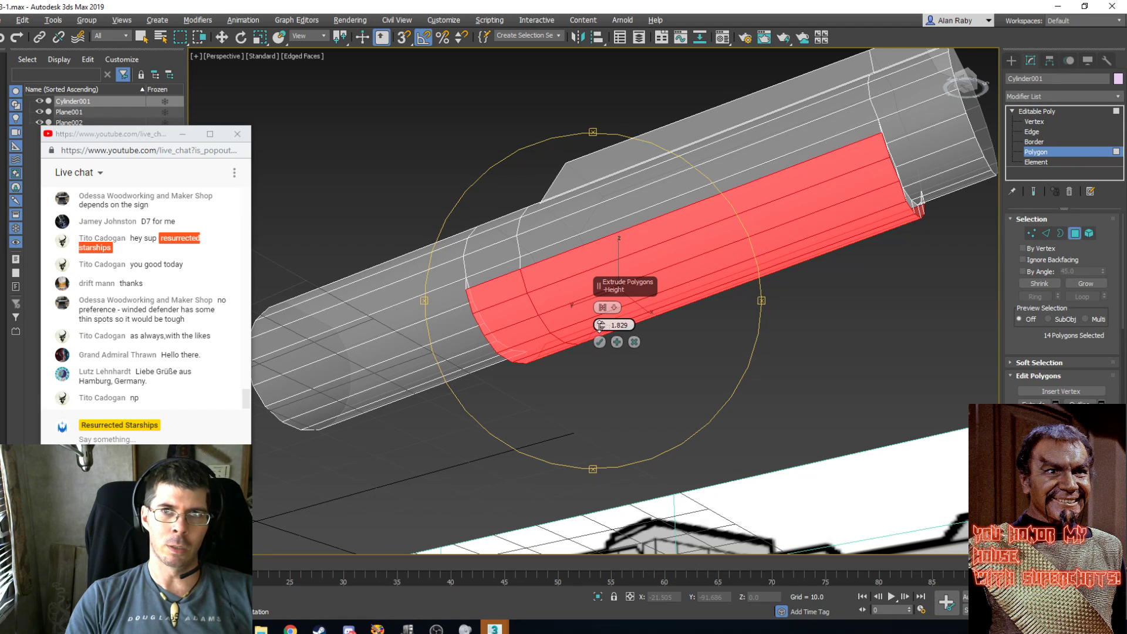
{"action": "left_click_drag", "start_coordinate": [600, 326], "coordinate": [600, 324]}
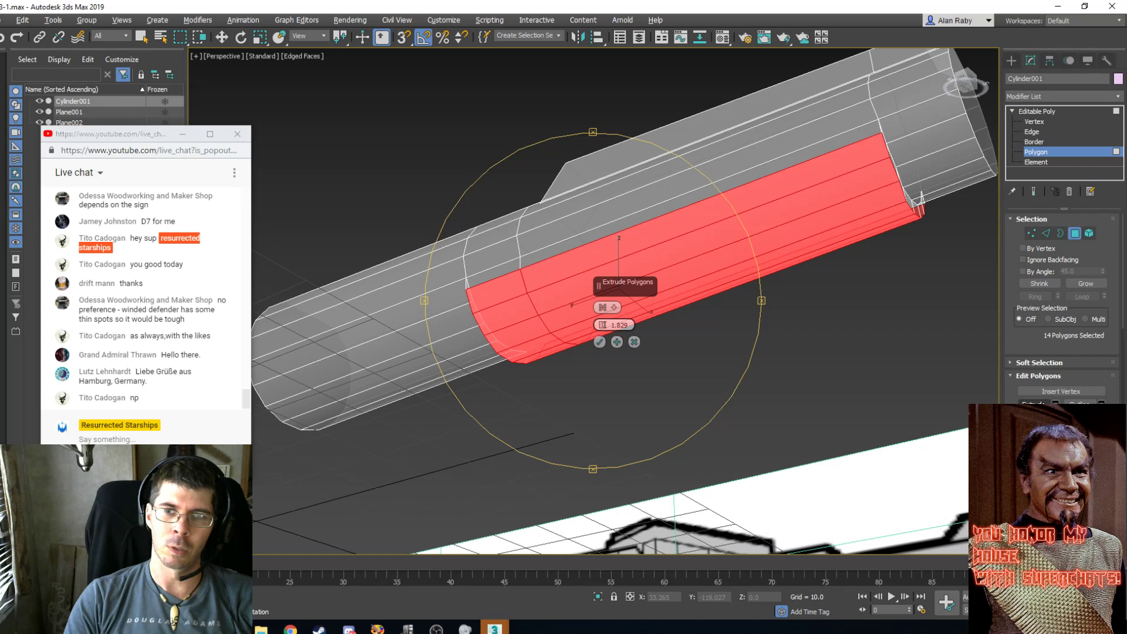
{"action": "left_click", "coordinate": [1034, 405]}
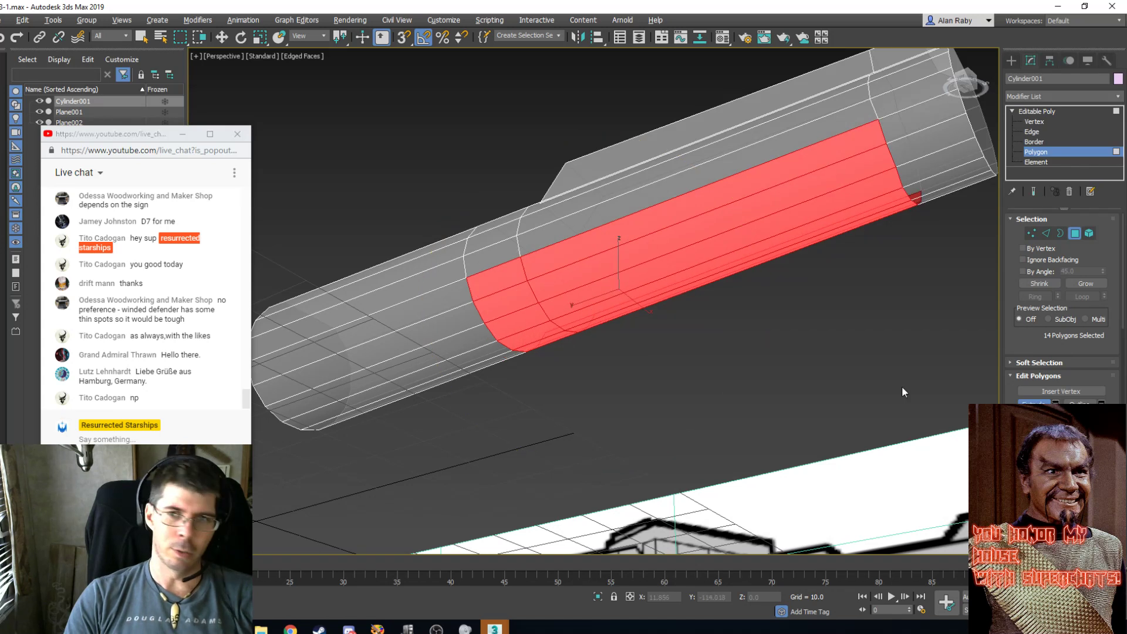
{"action": "left_click", "coordinate": [1055, 404]}
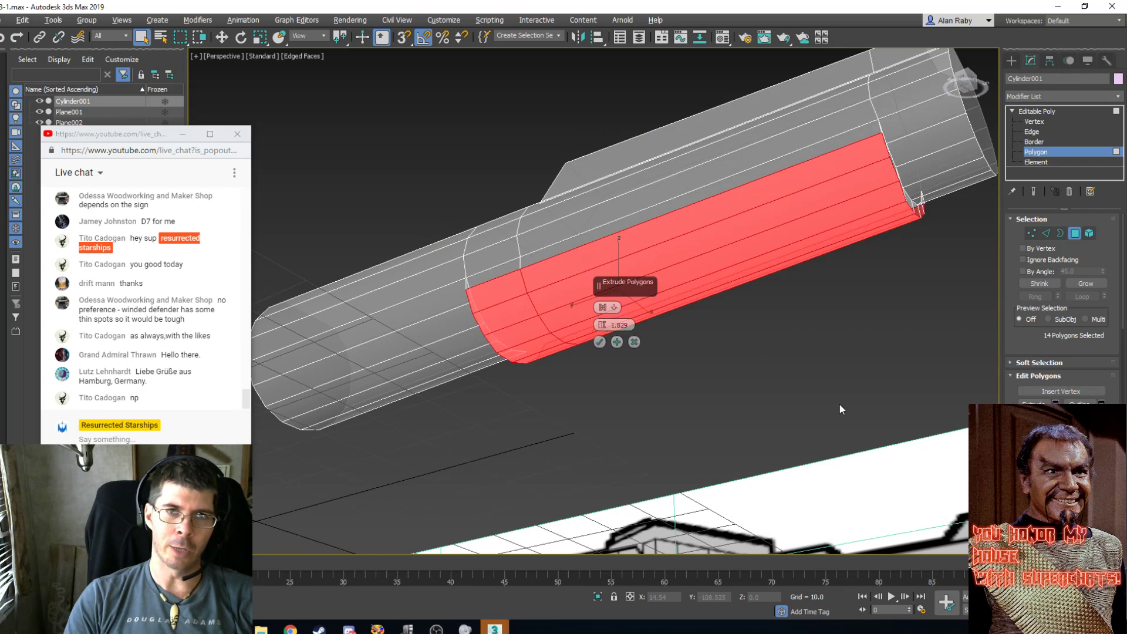
{"action": "left_click", "coordinate": [599, 342]}
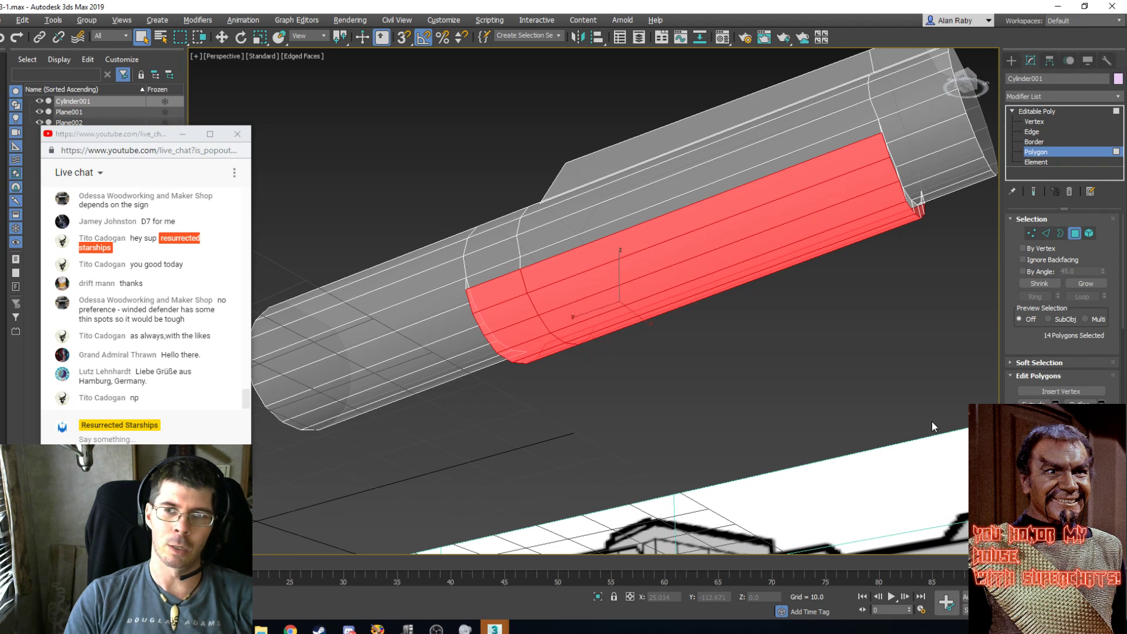
Check the extruded strip against the blueprint in the Left view, and clear the polygon selection with the Select tool.
{"action": "mouse_move", "coordinate": [615, 308]}
{"action": "middle_mouse_down", "text": "alt"}
{"action": "mouse_move", "coordinate": [695, 332]}
{"action": "mouse_move", "coordinate": [620, 327]}
{"action": "middle_mouse_up", "text": "alt"}
{"action": "key", "text": "l"}
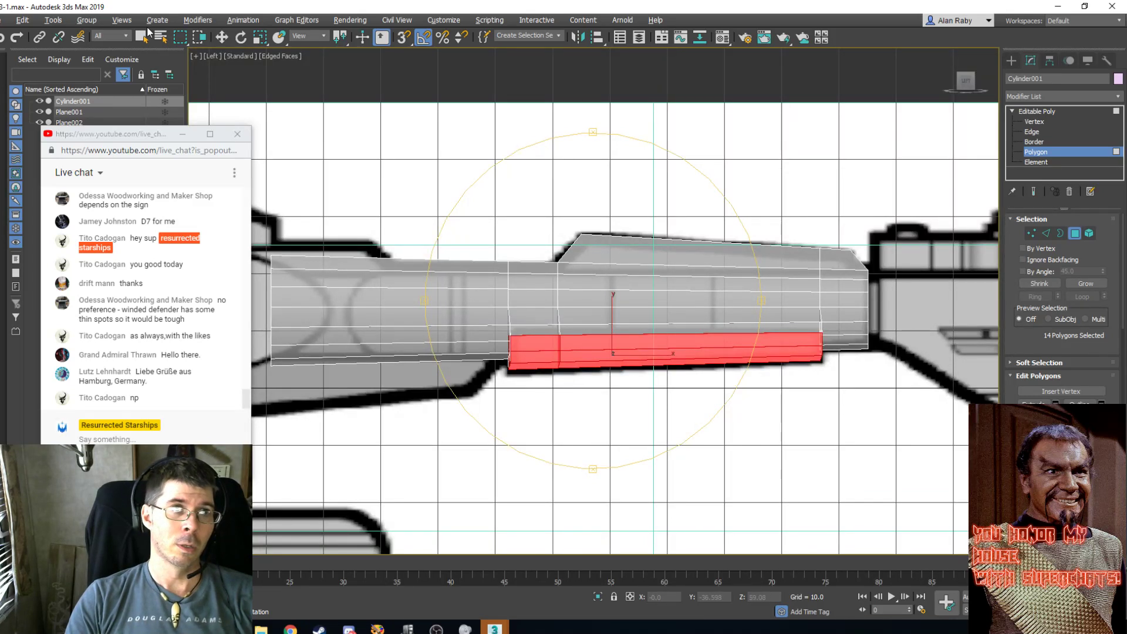
{"action": "left_click", "coordinate": [144, 37]}
{"action": "left_click", "coordinate": [463, 81]}
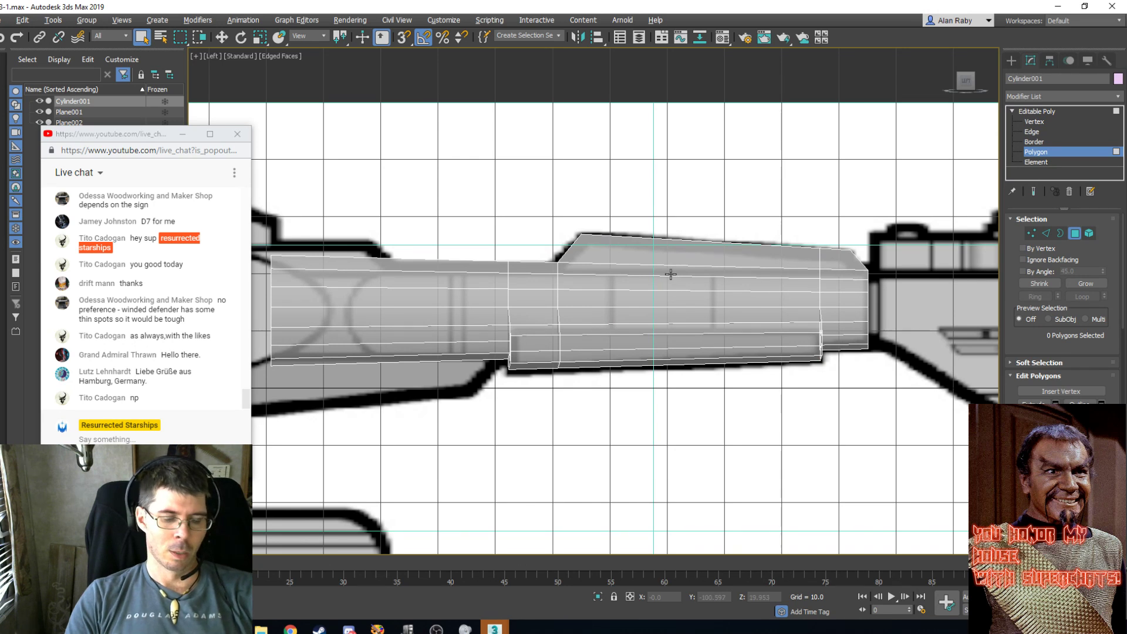
Render the Perspective view from beneath the cylinder, and close the rendered image.
{"action": "key", "text": "p"}
{"action": "middle_click_drag", "start_coordinate": [634, 288], "coordinate": [568, 266], "text": "alt"}
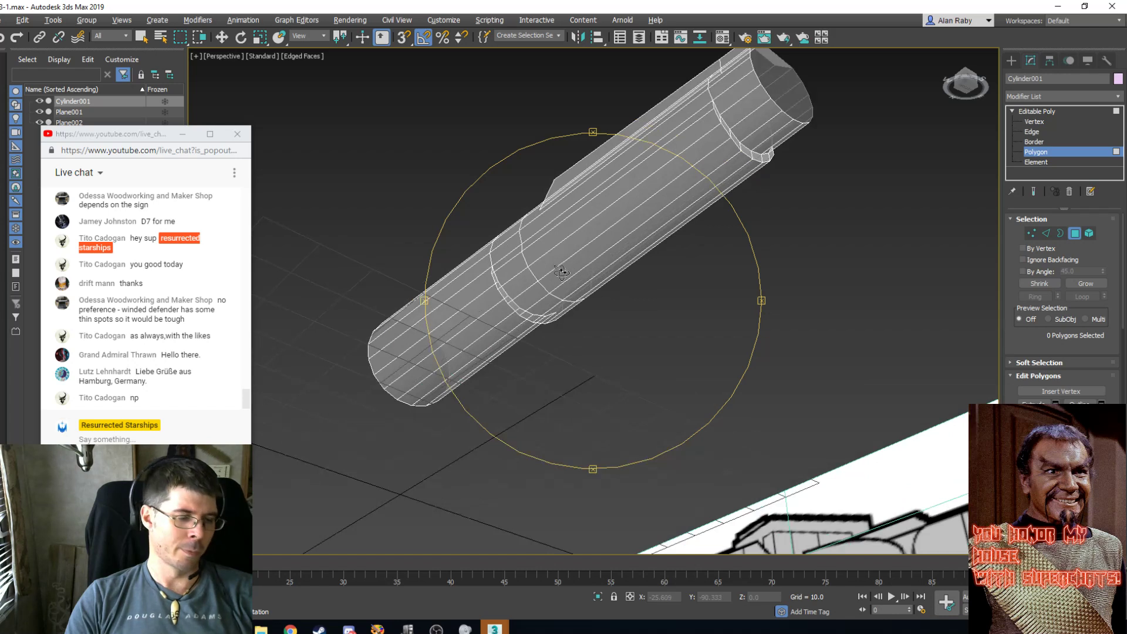
{"action": "key", "text": "shift+q"}
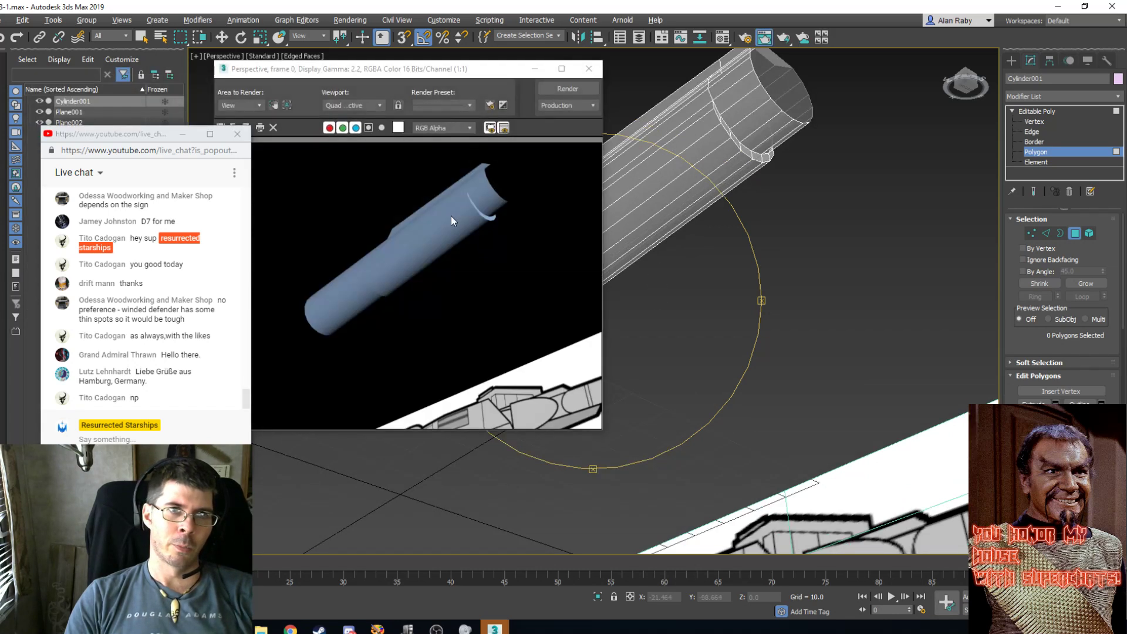
{"action": "left_click", "coordinate": [589, 70]}
Examine the cylinder against the side and top blueprints in the Perspective view, and inspect its hull-side end in the Left view.
{"action": "middle_click_drag", "start_coordinate": [543, 261], "coordinate": [580, 338], "text": "alt"}
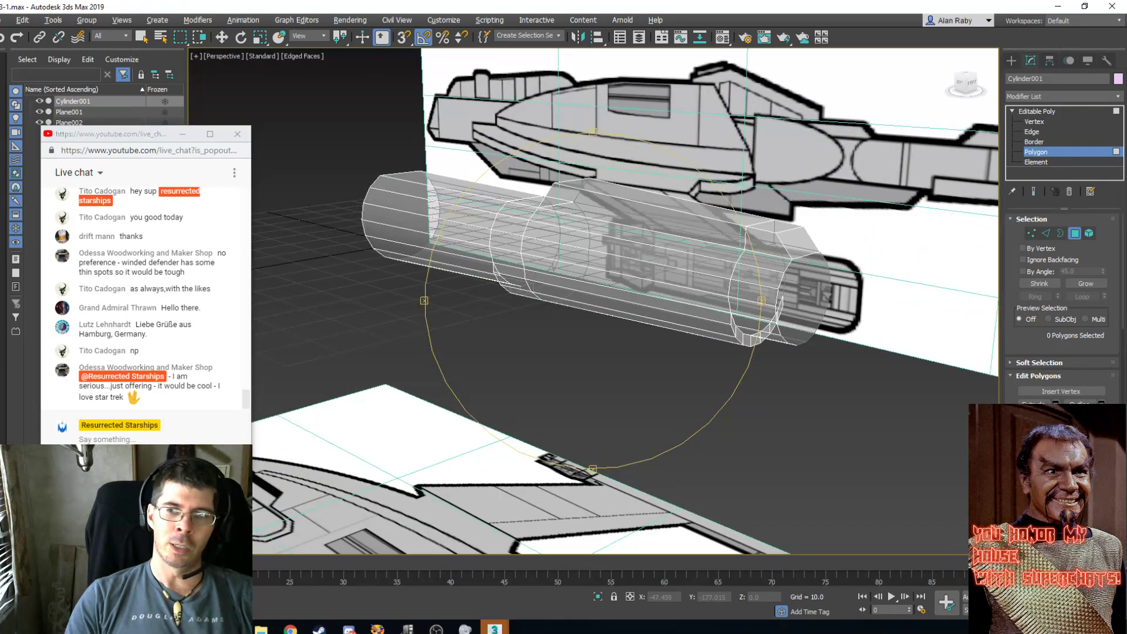
{"action": "middle_click_drag", "start_coordinate": [543, 206], "coordinate": [536, 277]}
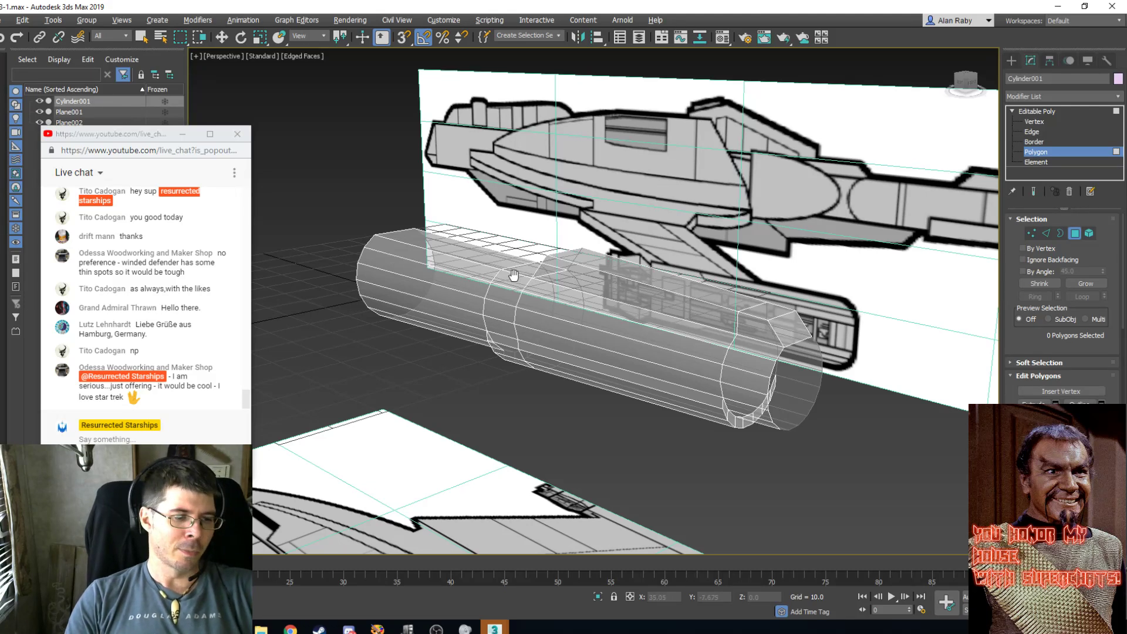
{"action": "middle_click_drag", "start_coordinate": [513, 276], "coordinate": [586, 315], "text": "alt"}
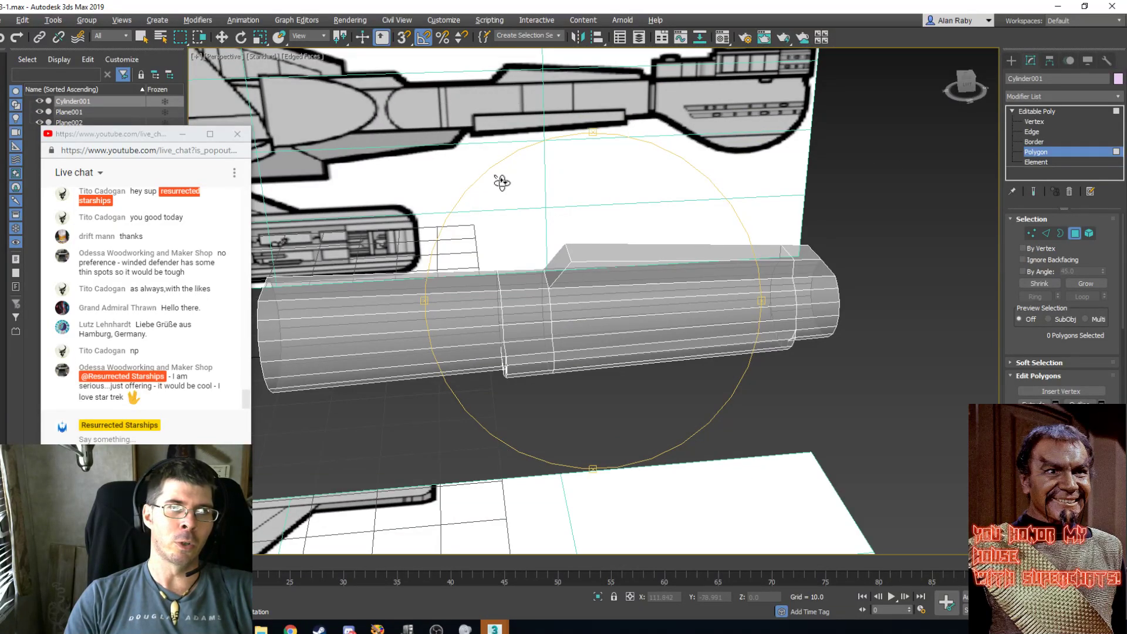
{"action": "middle_click_drag", "start_coordinate": [541, 245], "coordinate": [566, 339], "text": "alt"}
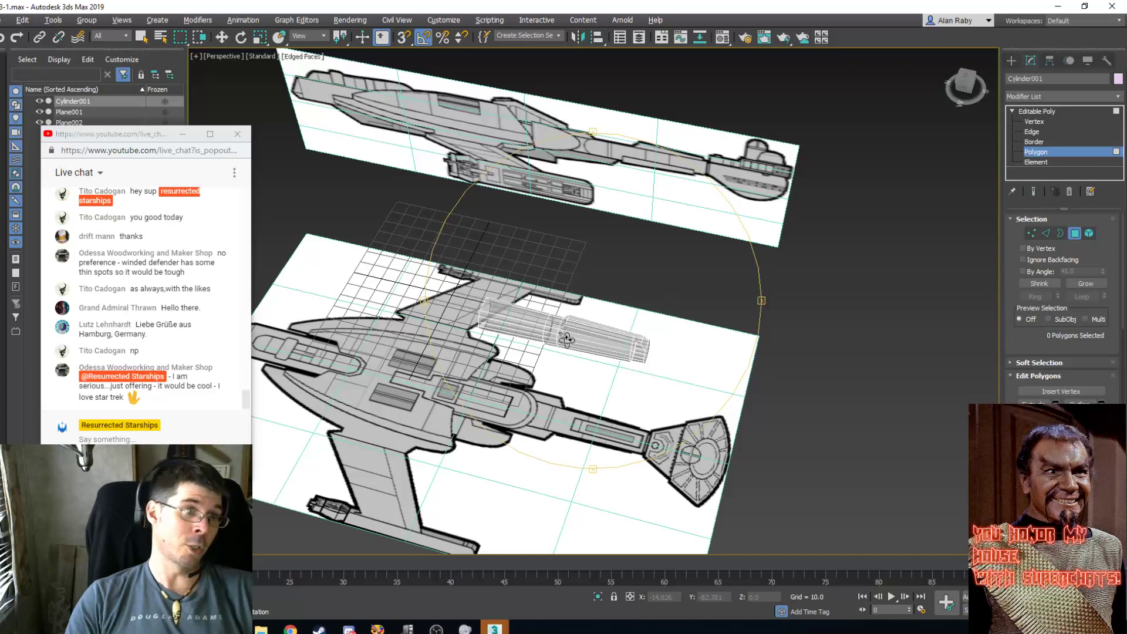
{"action": "scroll", "coordinate": [567, 339], "scroll_direction": "up", "scroll_amount": 4}
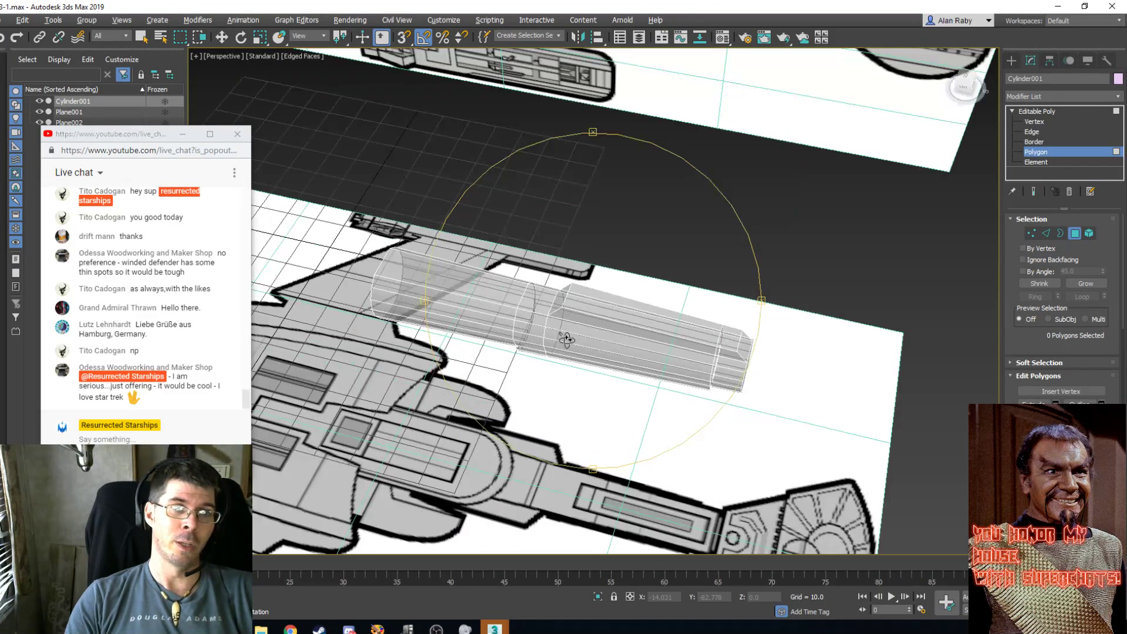
{"action": "middle_click_drag", "start_coordinate": [592, 337], "coordinate": [586, 313], "text": "alt"}
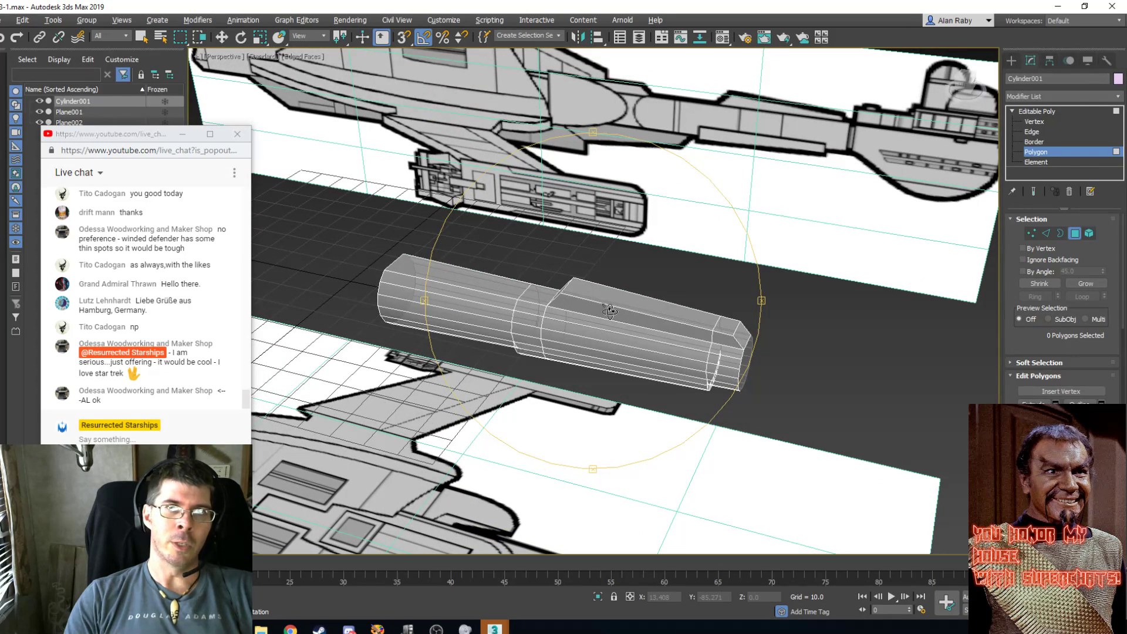
{"action": "middle_click_drag", "start_coordinate": [590, 276], "coordinate": [579, 289], "text": "alt"}
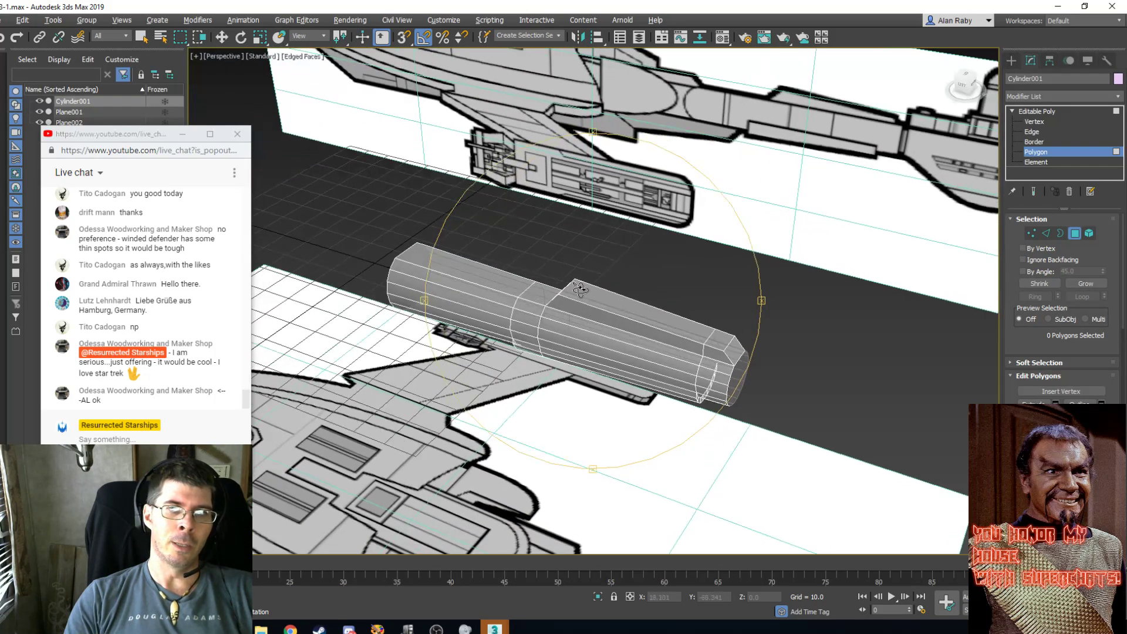
{"action": "scroll", "coordinate": [574, 339], "scroll_direction": "down", "scroll_amount": 5}
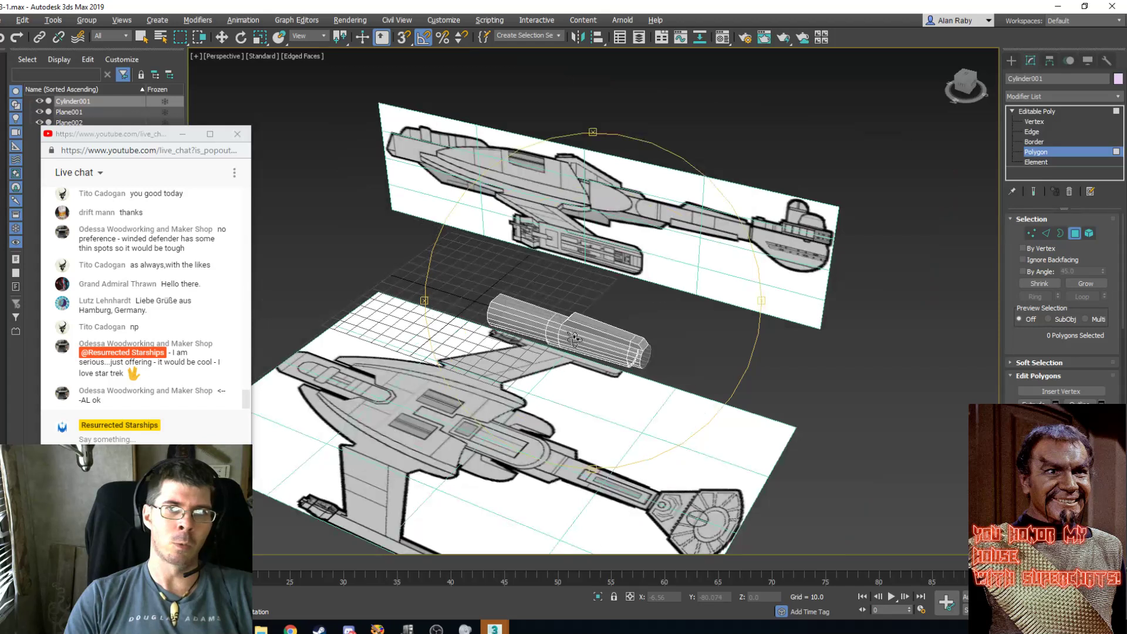
{"action": "scroll", "coordinate": [574, 340], "scroll_direction": "up", "scroll_amount": 3}
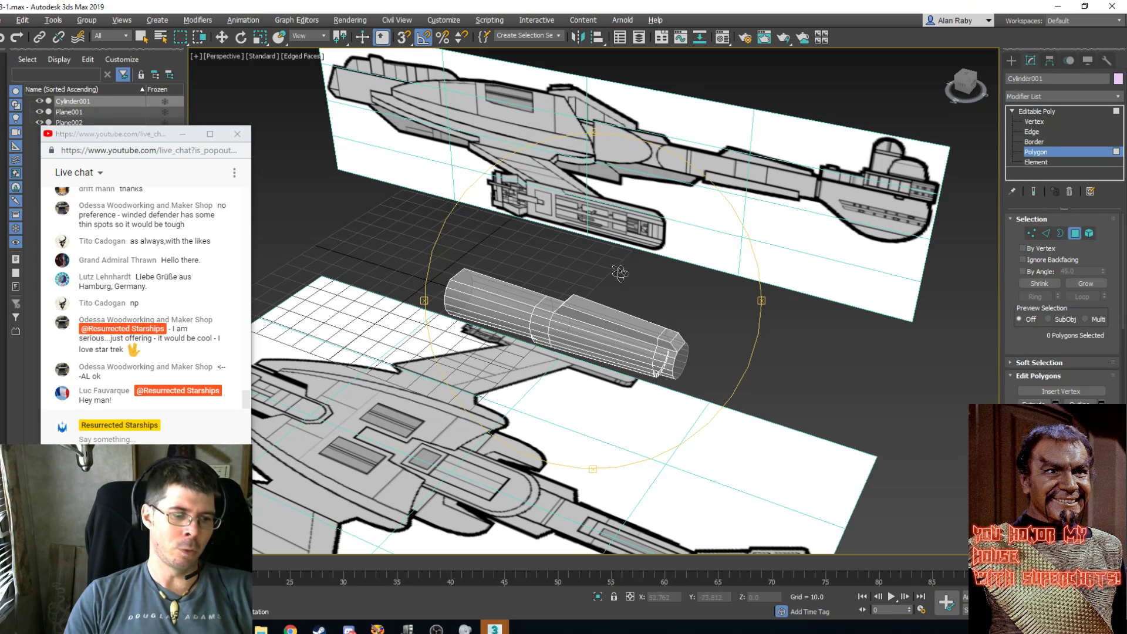
{"action": "left_click_drag", "start_coordinate": [620, 274], "coordinate": [684, 241]}
{"action": "scroll", "coordinate": [611, 316], "scroll_direction": "up", "scroll_amount": 3}
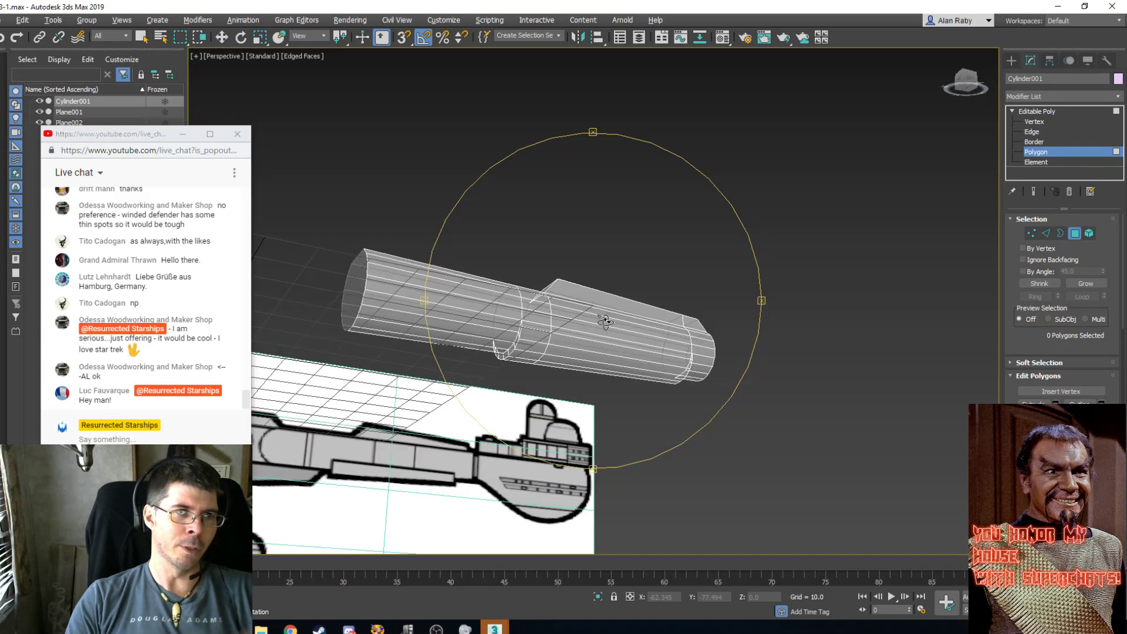
{"action": "left_click_drag", "start_coordinate": [591, 324], "coordinate": [434, 322]}
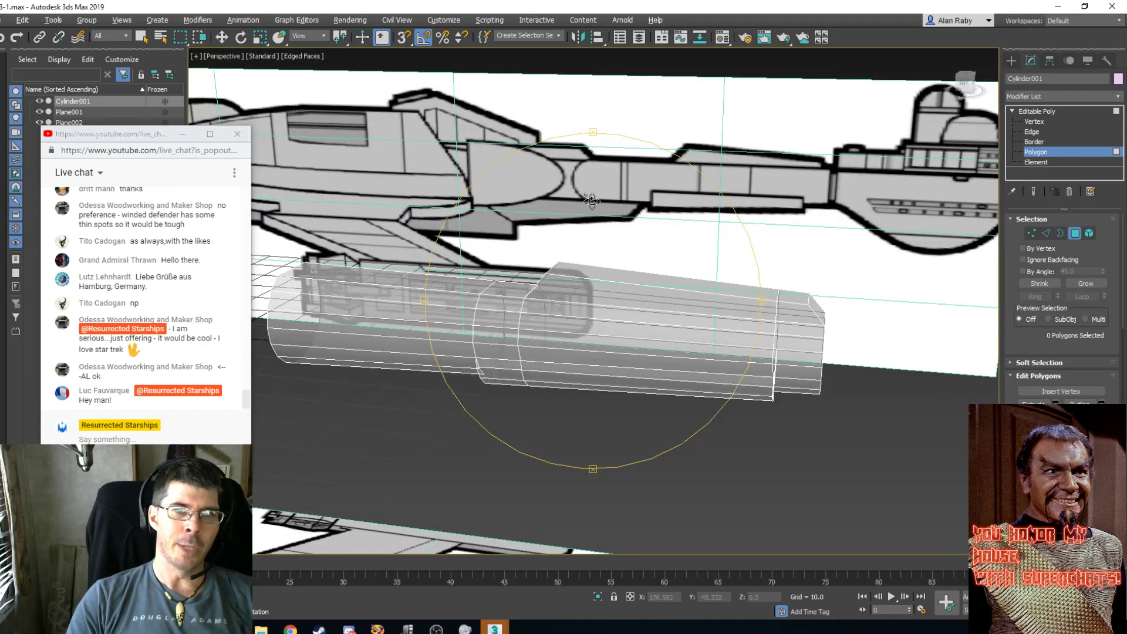
{"action": "key", "text": "l"}
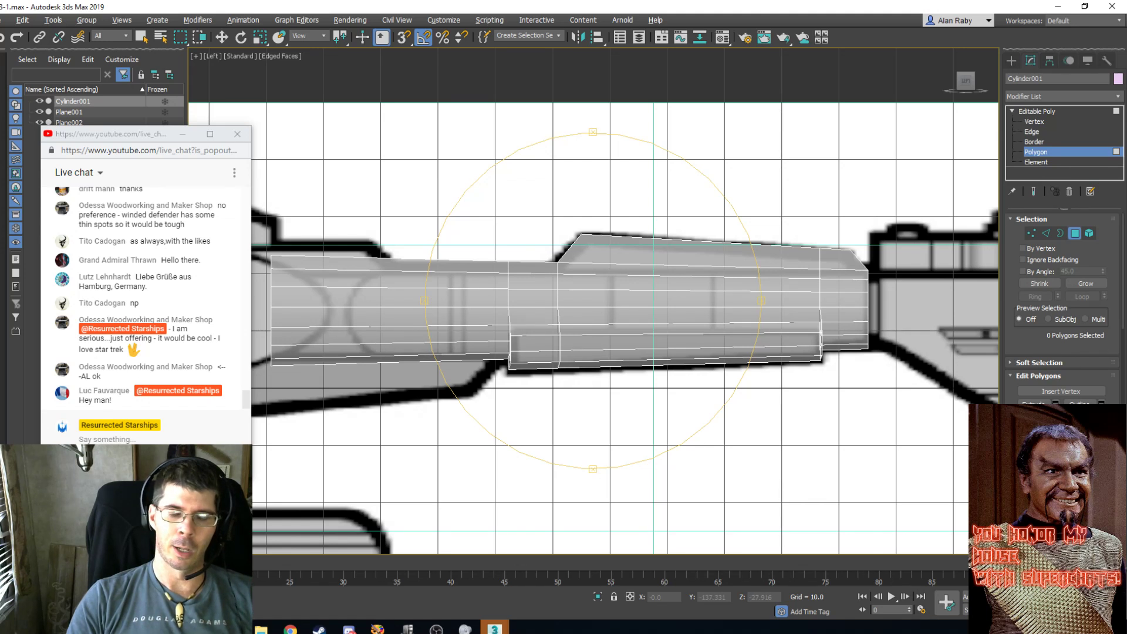
{"action": "middle_click_drag", "start_coordinate": [365, 319], "coordinate": [621, 301]}
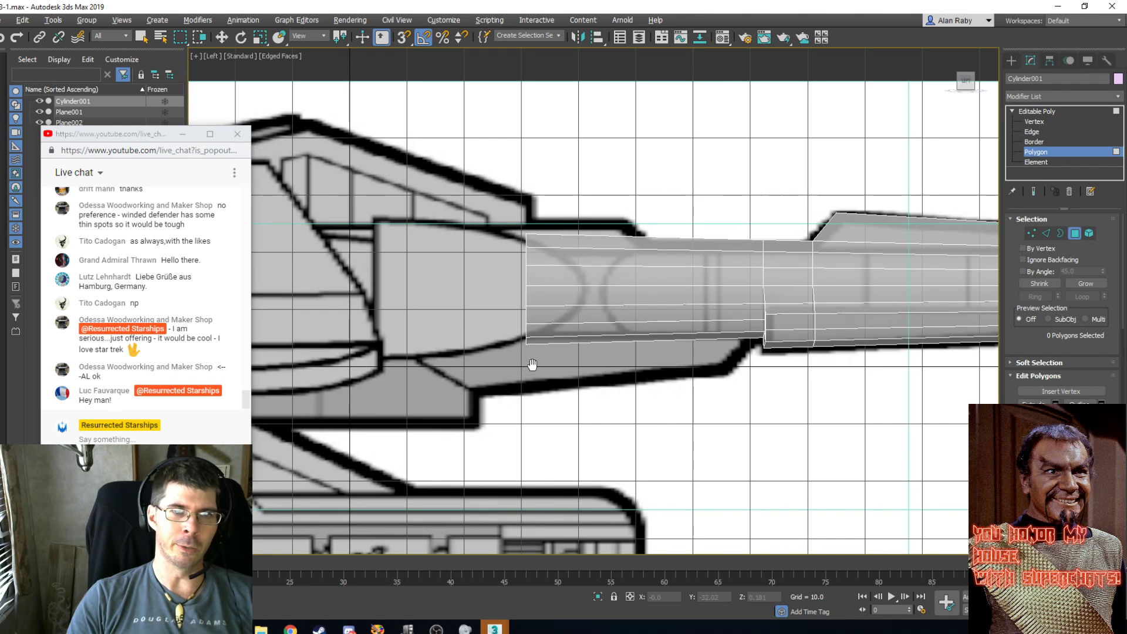
{"action": "mouse_move", "coordinate": [691, 218]}
{"action": "middle_mouse_down"}
{"action": "mouse_move", "coordinate": [646, 229]}
{"action": "mouse_move", "coordinate": [699, 216]}
{"action": "middle_mouse_up"}
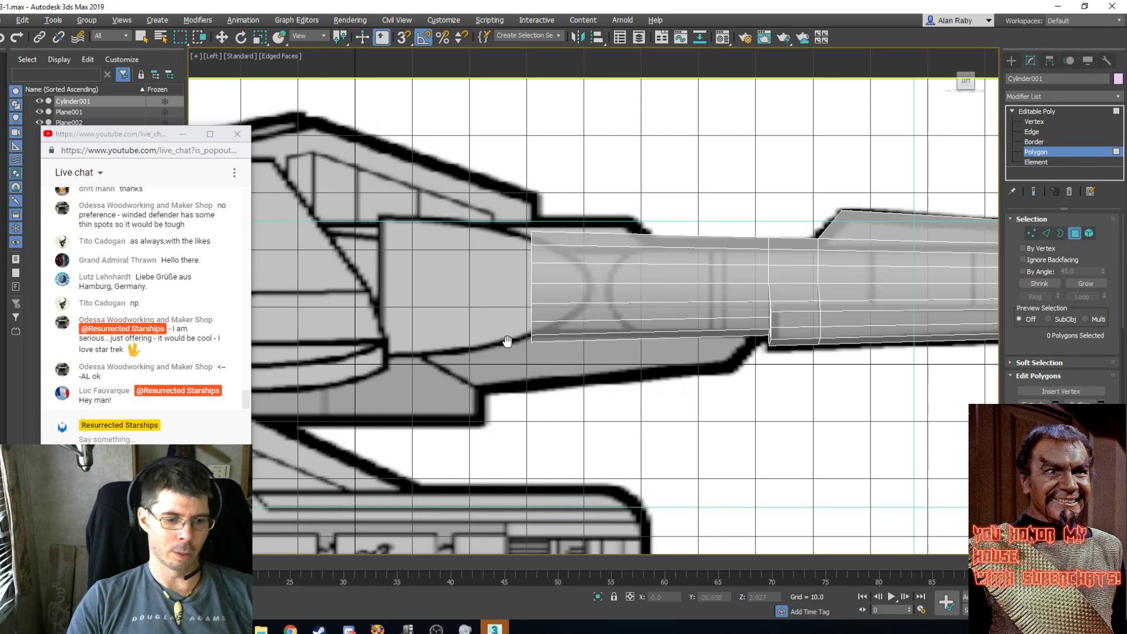
Extrude the central underside polygon at the cylinder's hull-side end downward into a narrow strip.
{"action": "key", "text": "p"}
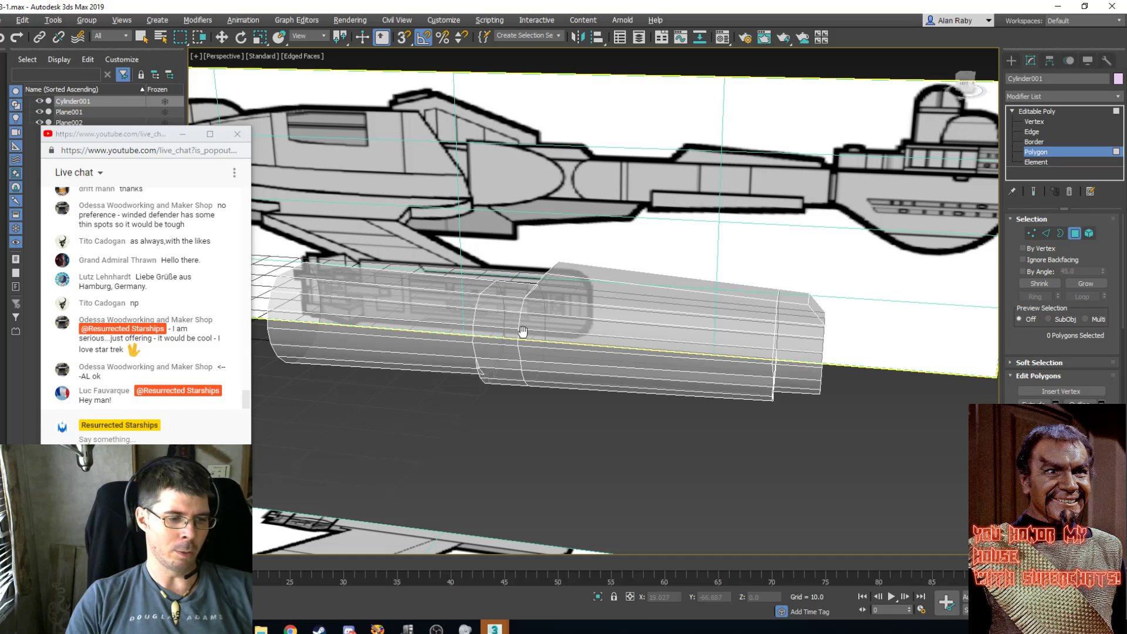
{"action": "middle_click_drag", "start_coordinate": [509, 341], "coordinate": [376, 227], "text": "alt"}
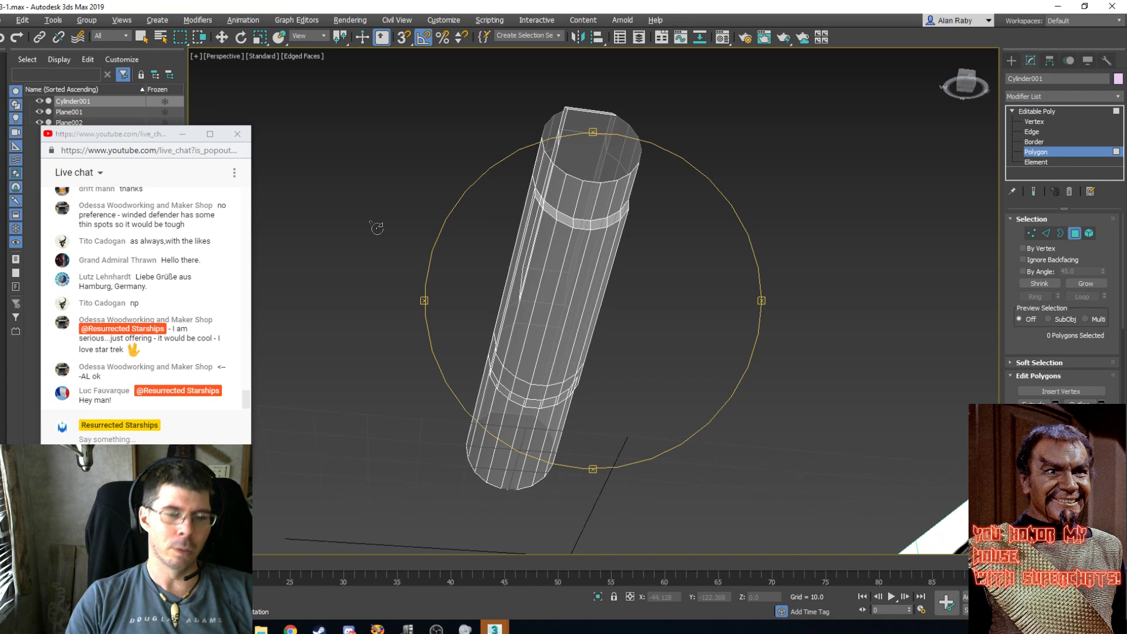
{"action": "left_click", "coordinate": [141, 38]}
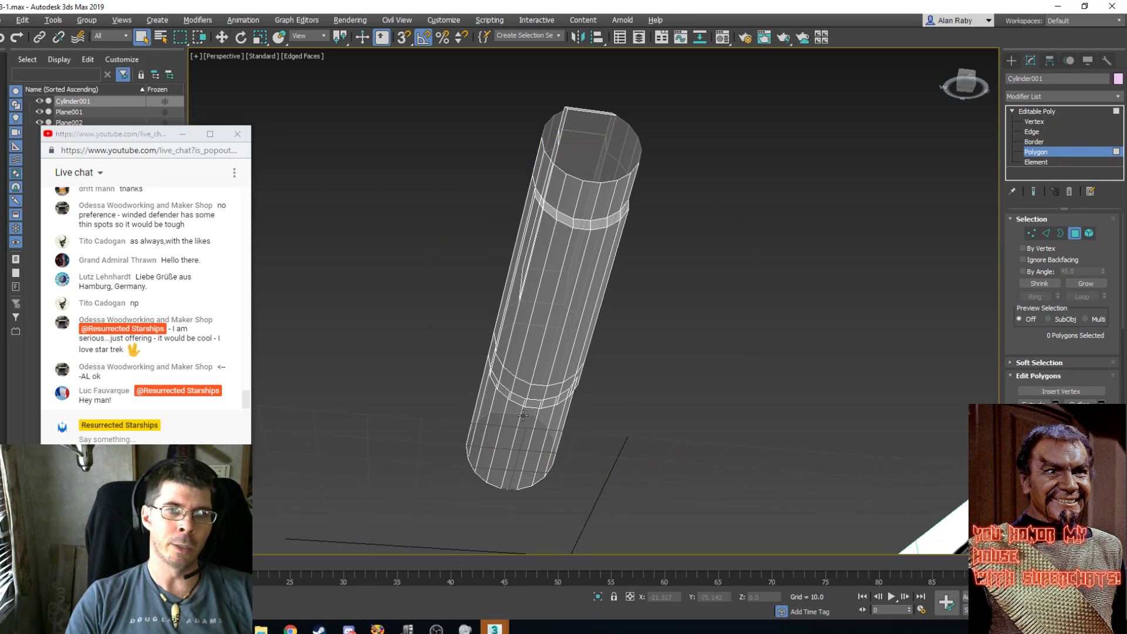
{"action": "left_click", "coordinate": [516, 483]}
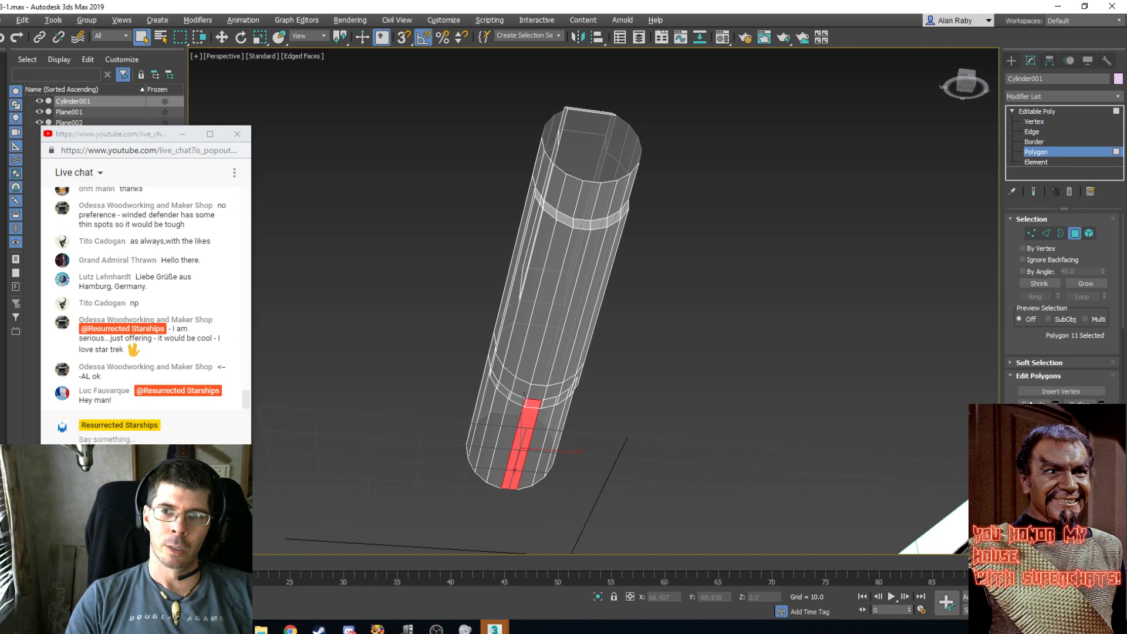
{"action": "left_click", "coordinate": [1033, 402]}
{"action": "left_click_drag", "start_coordinate": [533, 417], "coordinate": [526, 398]}
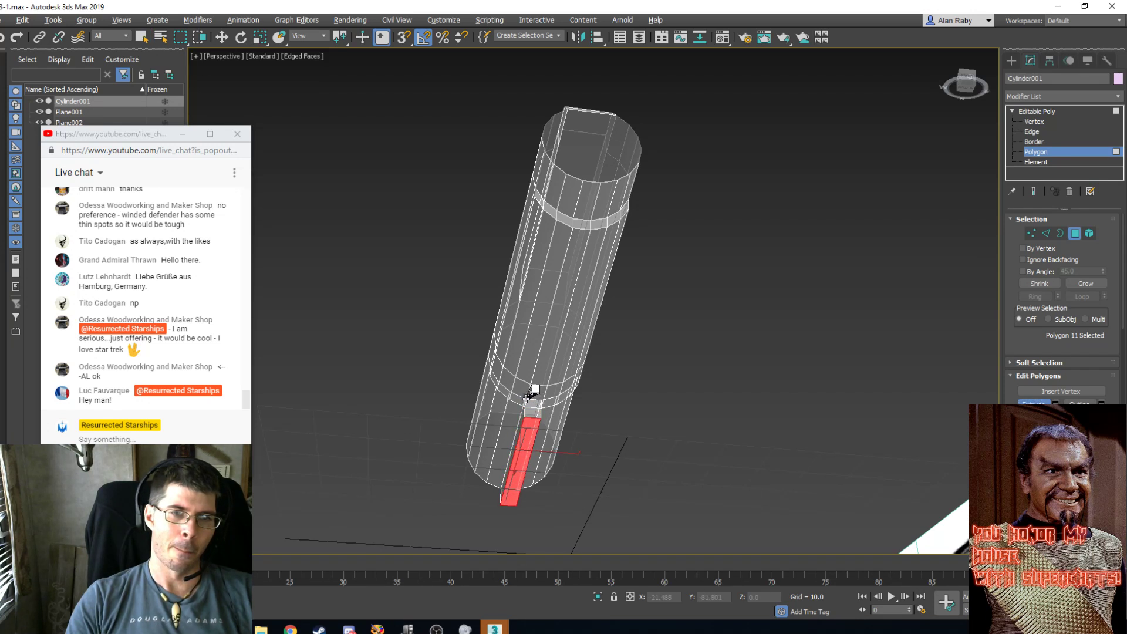
Extrude the narrow strip's side polygon outward into a wide slab, and compare it with the blueprint in the Left view.
{"action": "key", "text": "e"}
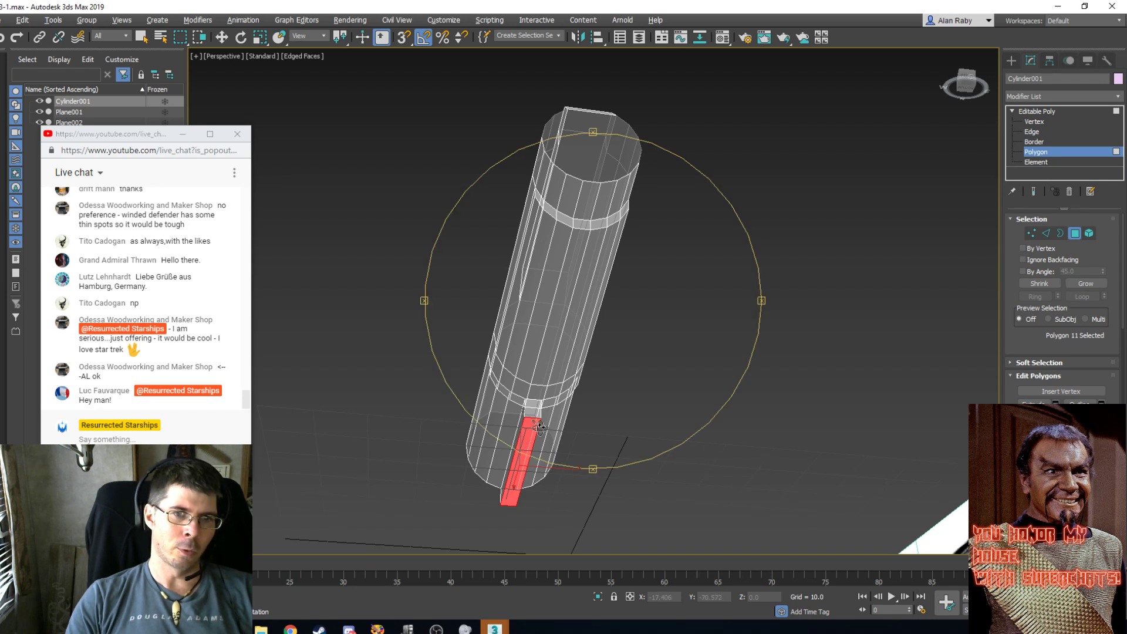
{"action": "middle_click_drag", "start_coordinate": [538, 426], "coordinate": [559, 436], "text": "alt"}
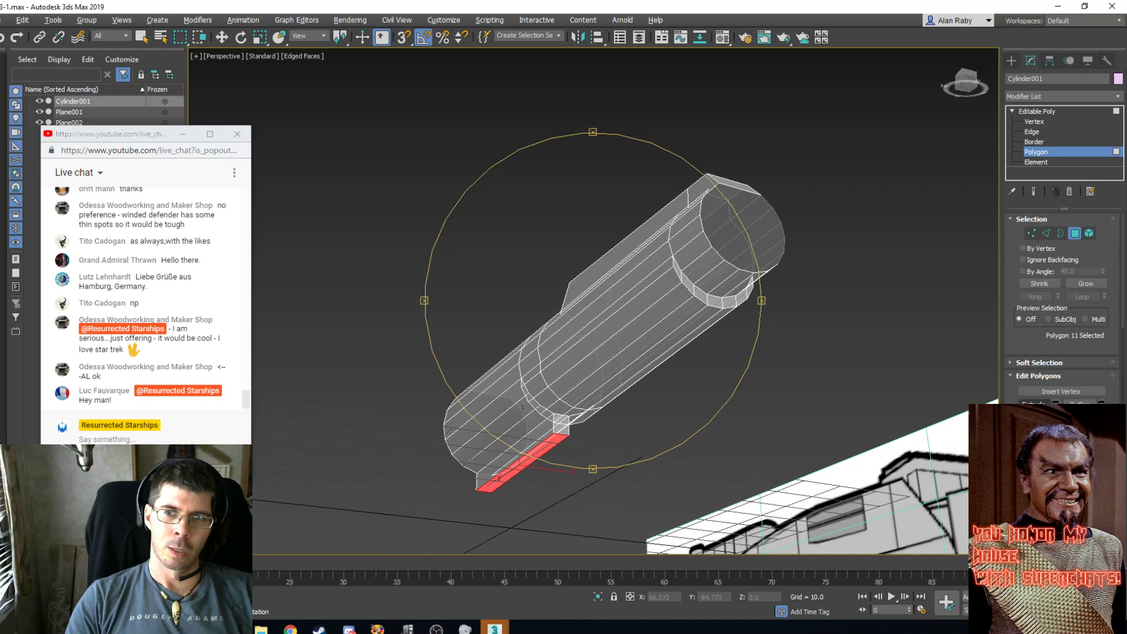
{"action": "left_click", "coordinate": [1024, 402]}
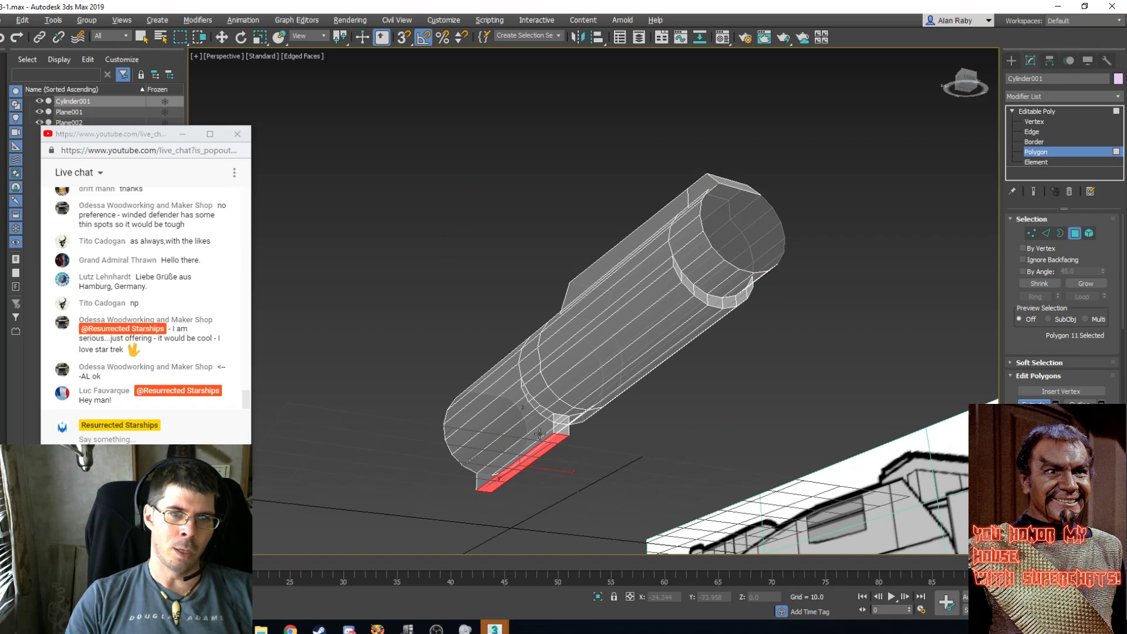
{"action": "left_click_drag", "start_coordinate": [539, 432], "coordinate": [543, 342]}
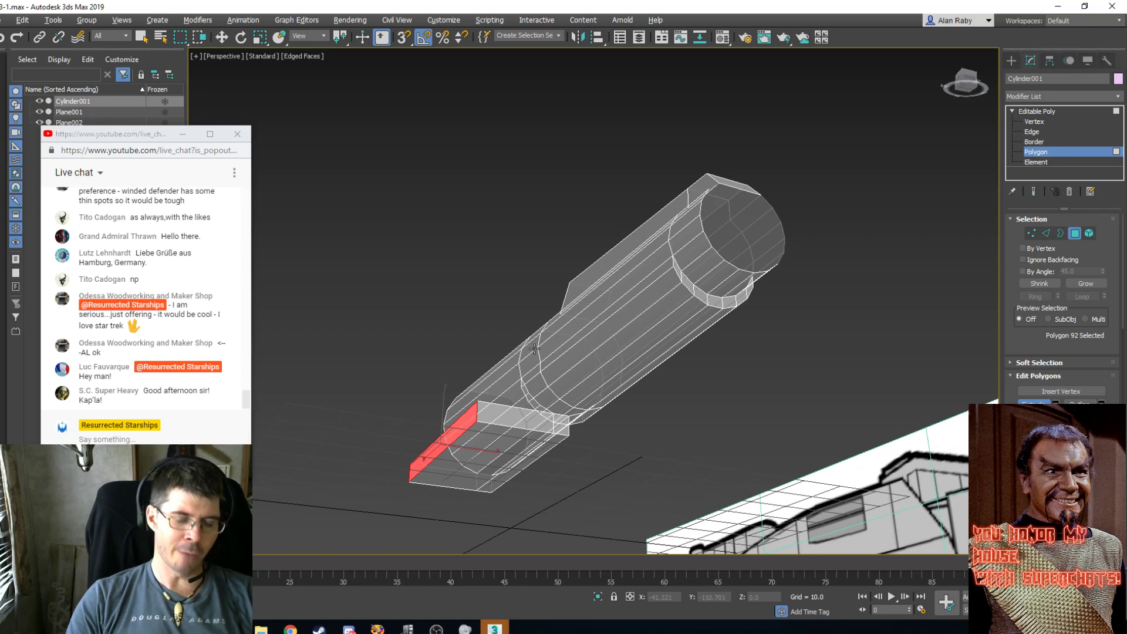
{"action": "key", "text": "l"}
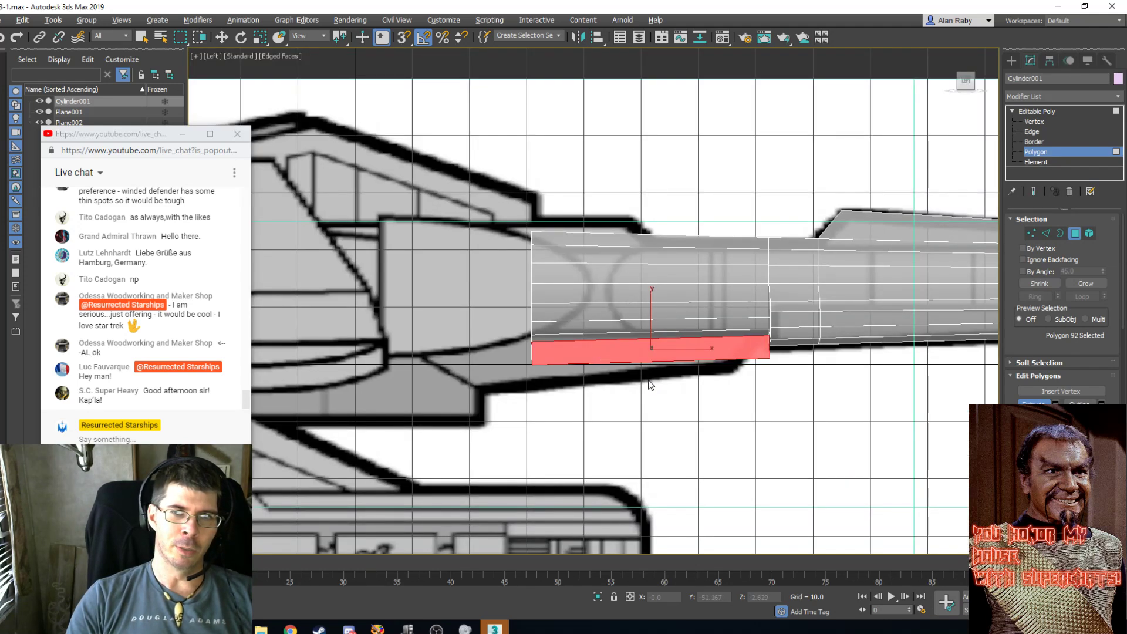
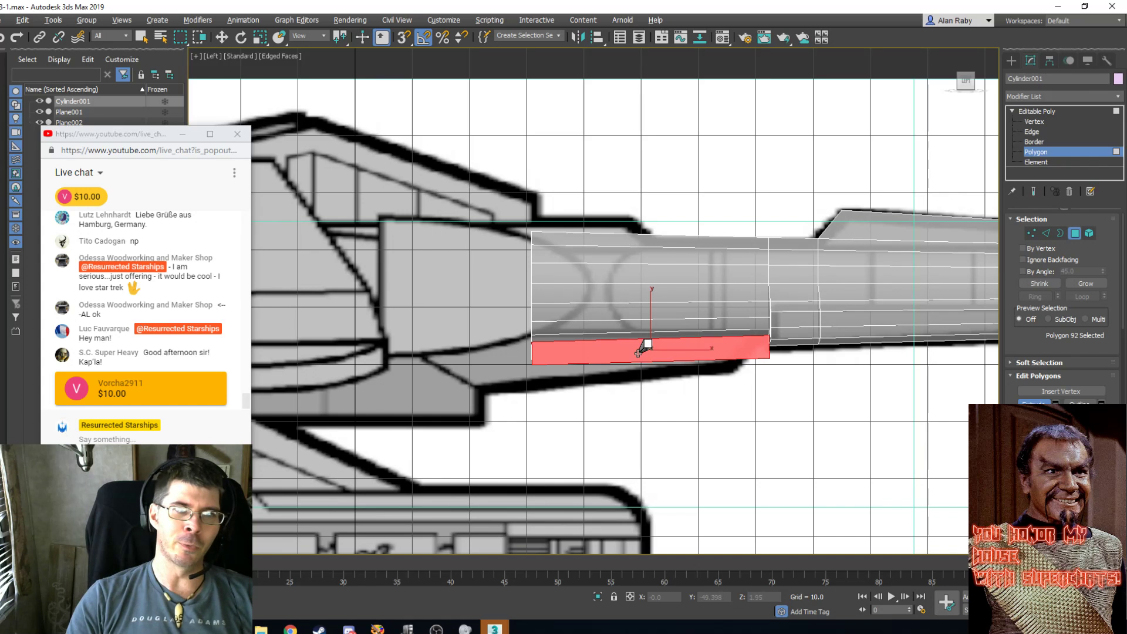
Switch the cylinder to edge editing and turn off its see-through display in the Perspective view.
{"action": "left_click", "coordinate": [141, 37]}
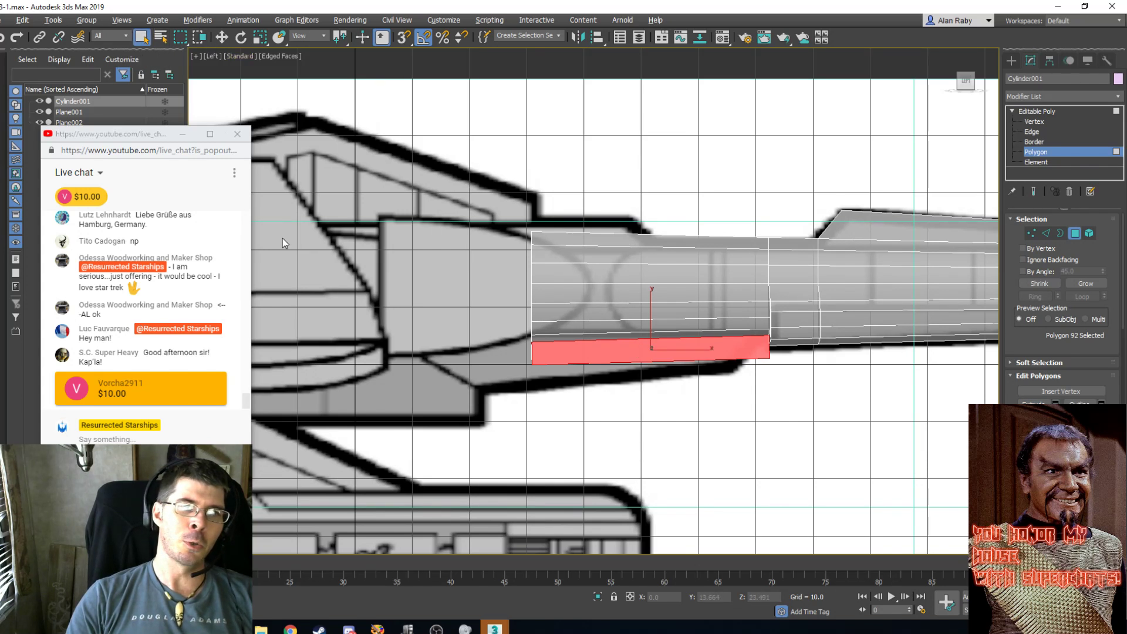
{"action": "left_click", "coordinate": [1037, 162]}
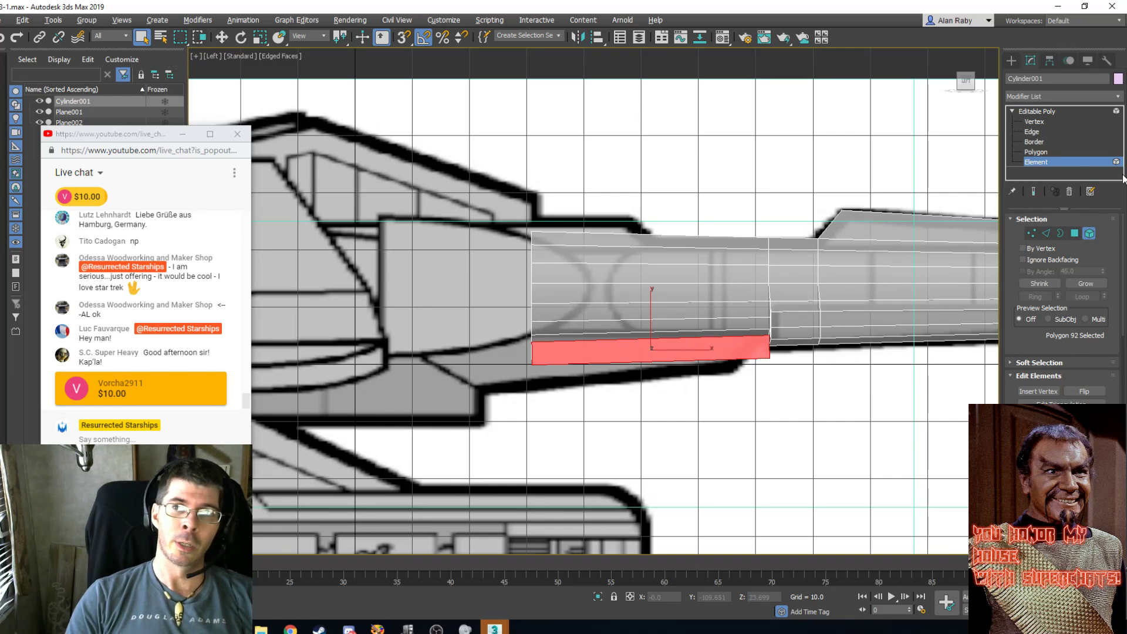
{"action": "left_click", "coordinate": [221, 37]}
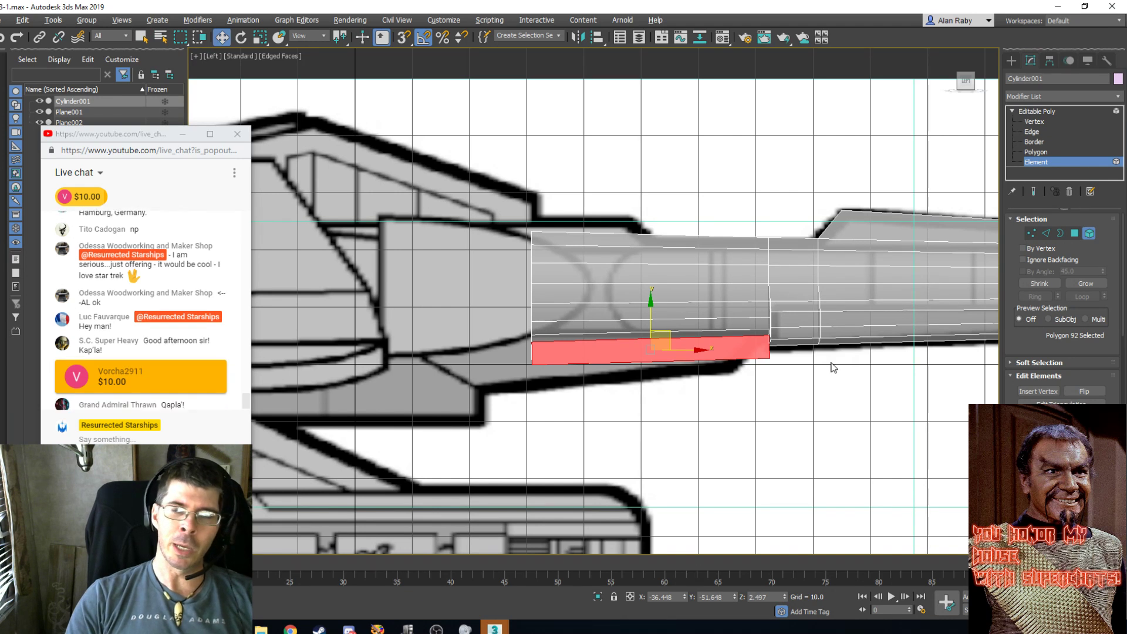
{"action": "left_click", "coordinate": [1036, 132]}
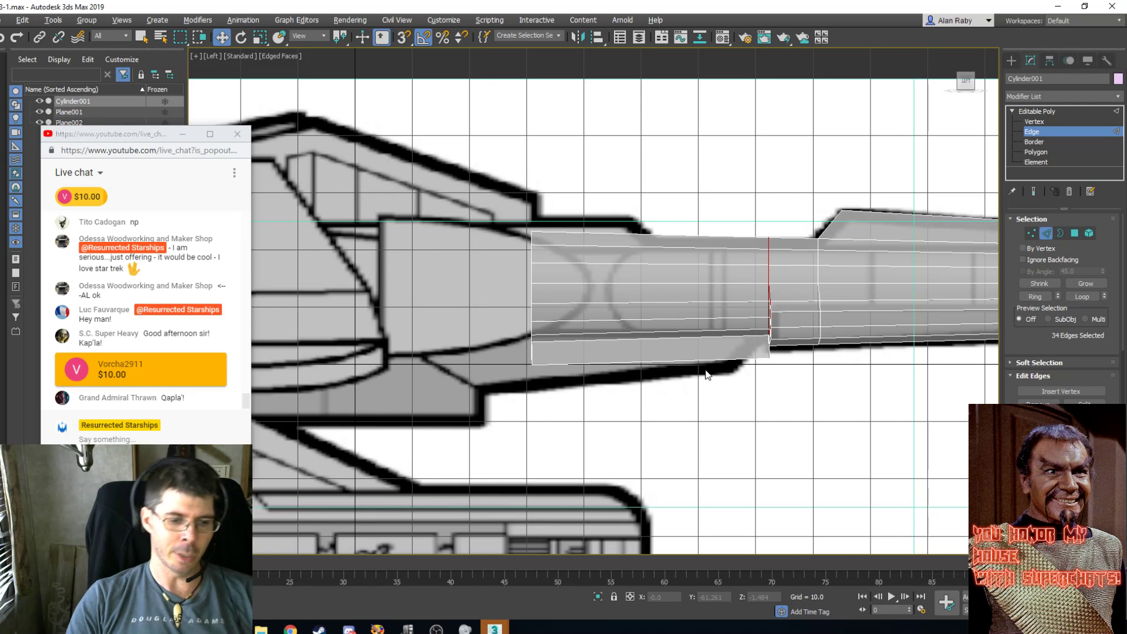
{"action": "key", "text": "p"}
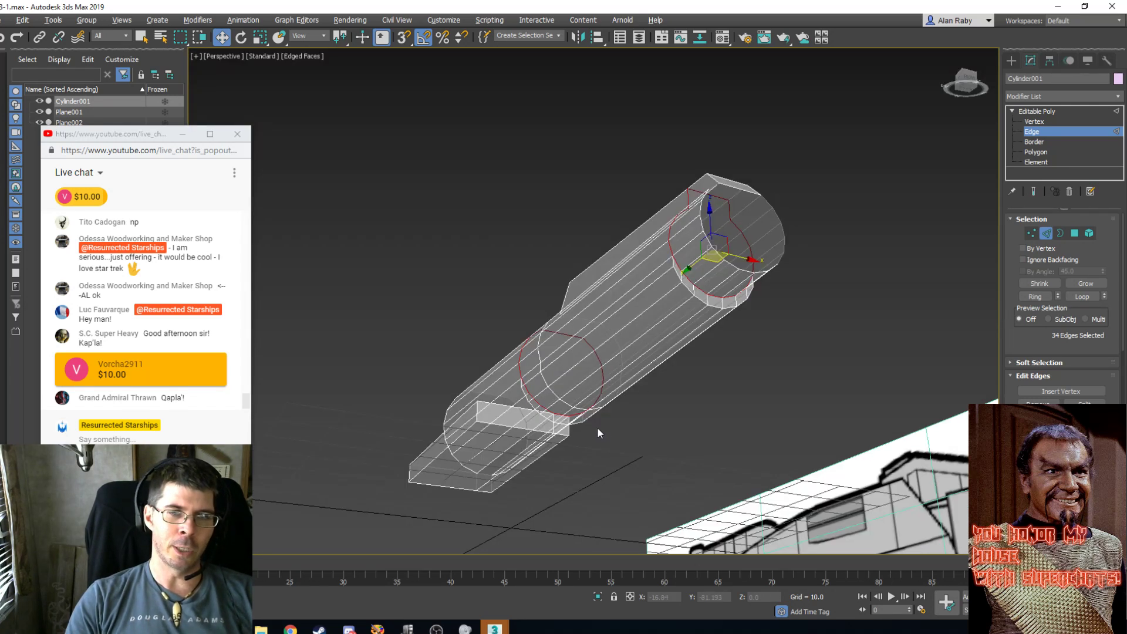
{"action": "left_click", "coordinate": [435, 466]}
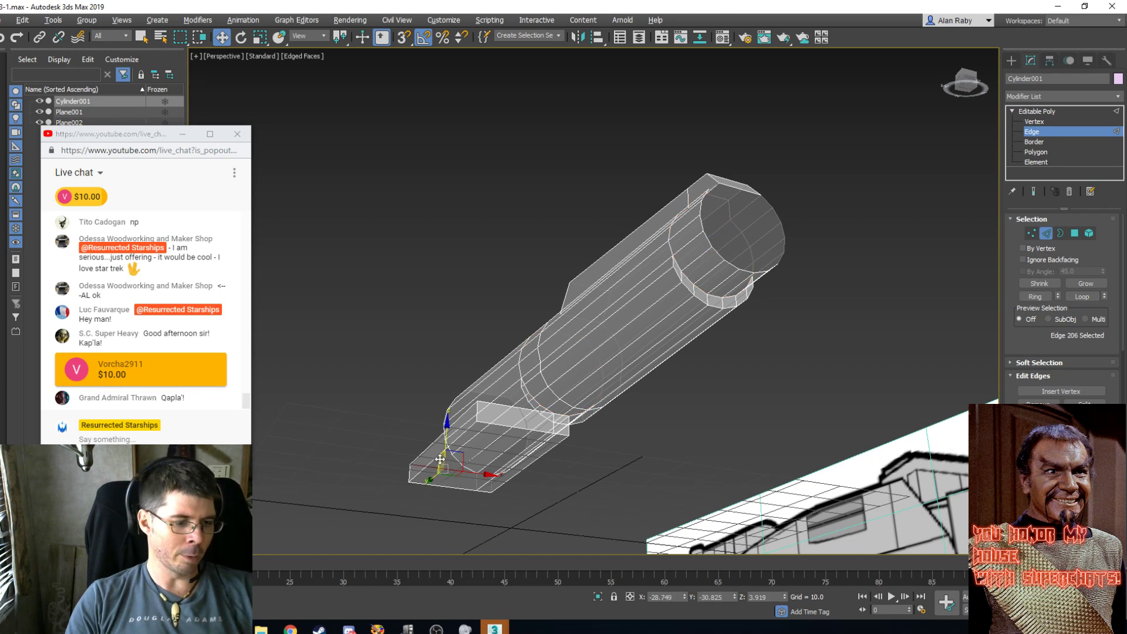
{"action": "key", "text": "alt+x"}
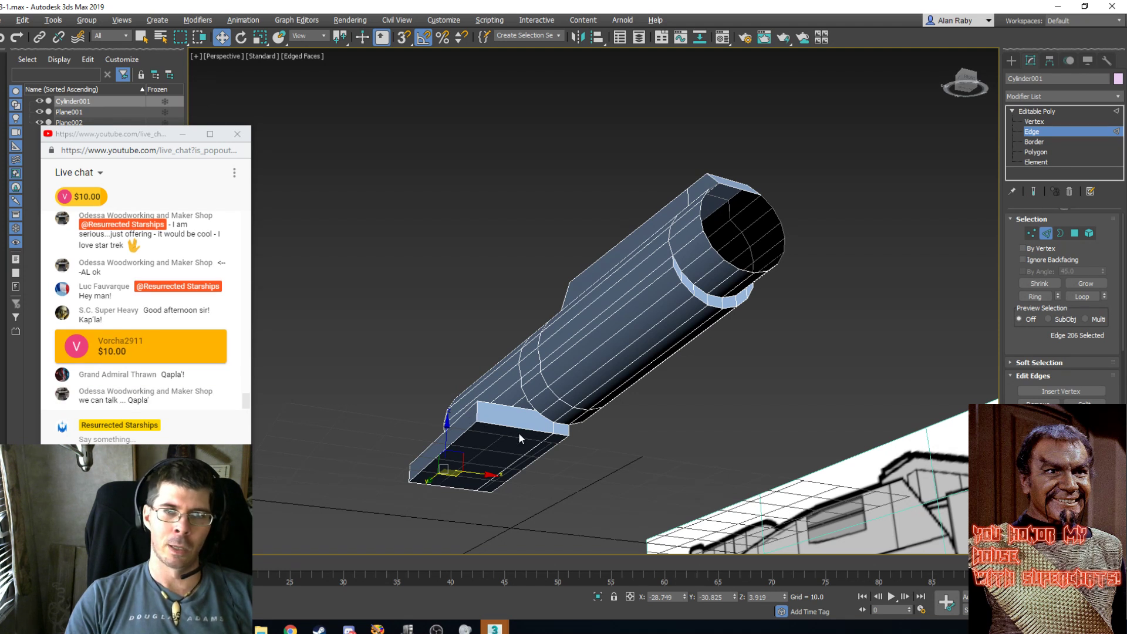
Select the slab's two lower edges at the hull-side end and lower them to about Z -4.77, onto the blueprint outline.
{"action": "left_click", "coordinate": [1034, 152]}
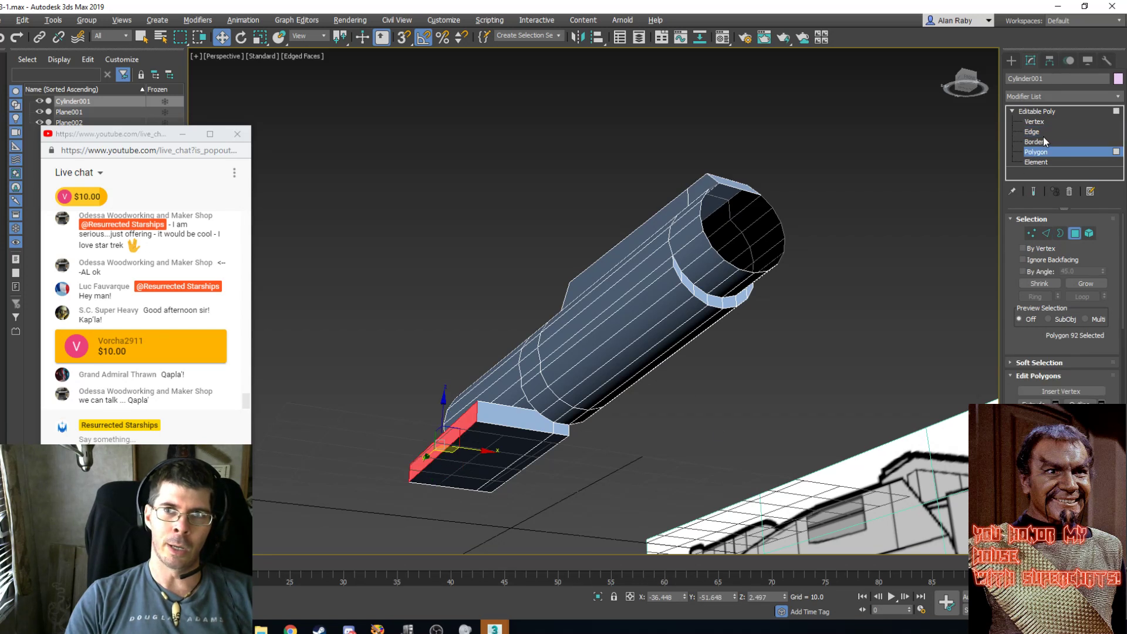
{"action": "left_click", "coordinate": [1042, 134]}
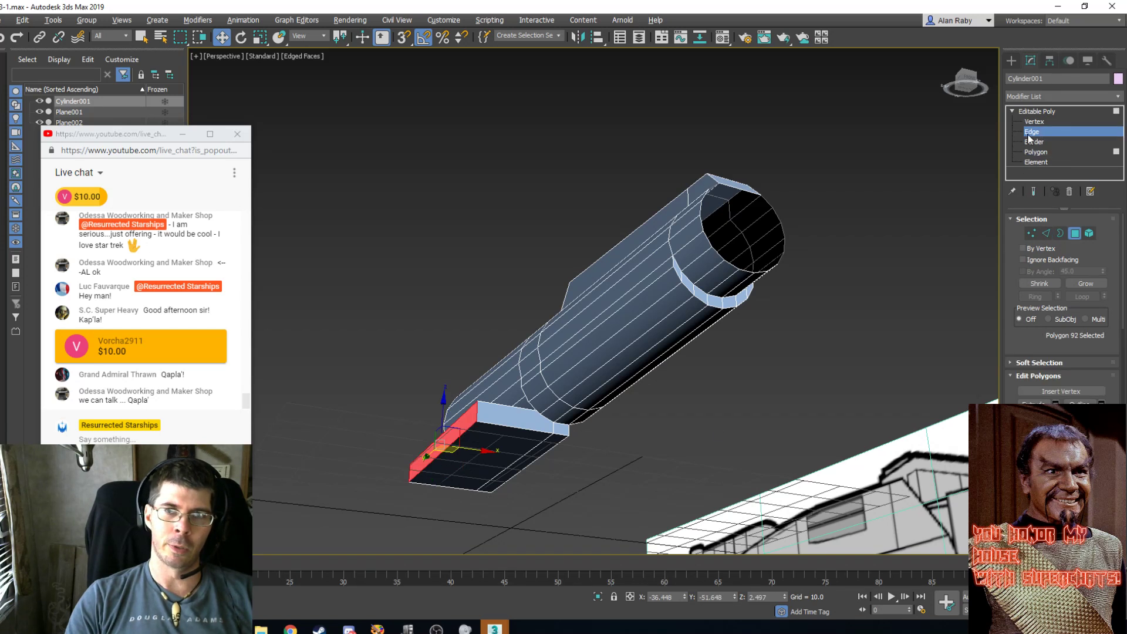
{"action": "left_click", "coordinate": [452, 487], "text": "ctrl"}
{"action": "left_click", "coordinate": [486, 492], "text": "ctrl"}
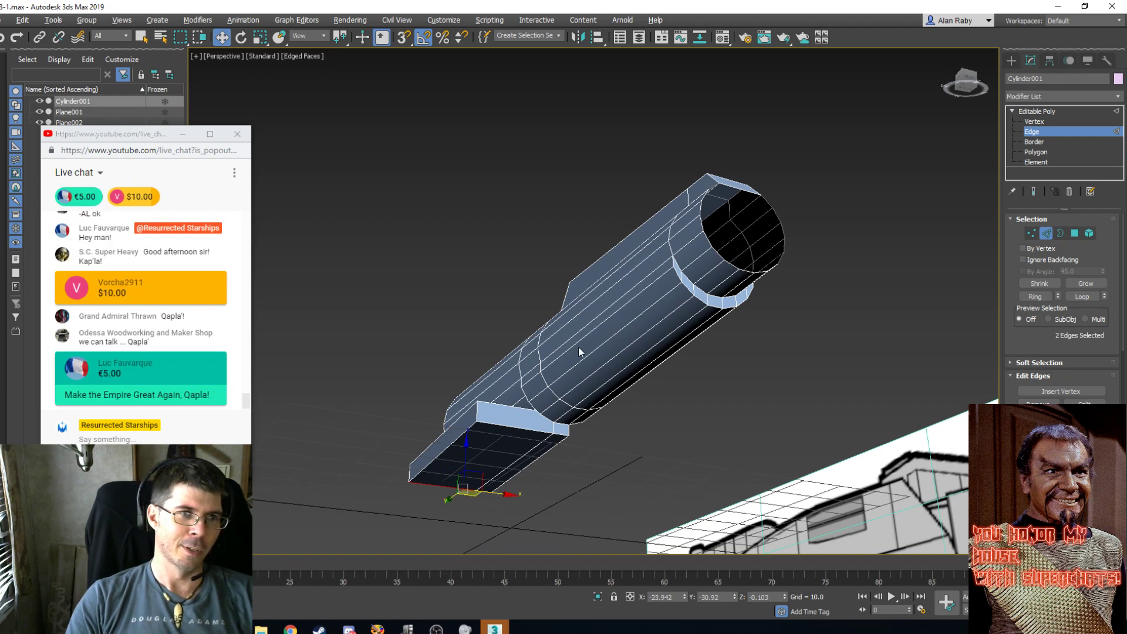
{"action": "key", "text": "l"}
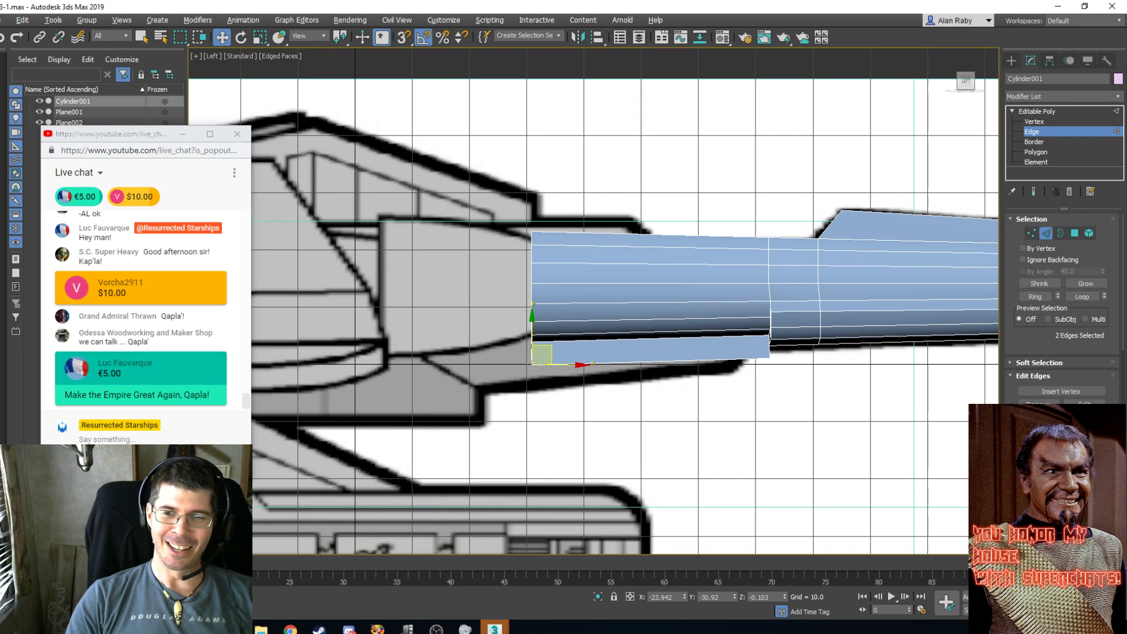
{"action": "middle_click_drag", "start_coordinate": [540, 323], "coordinate": [588, 322]}
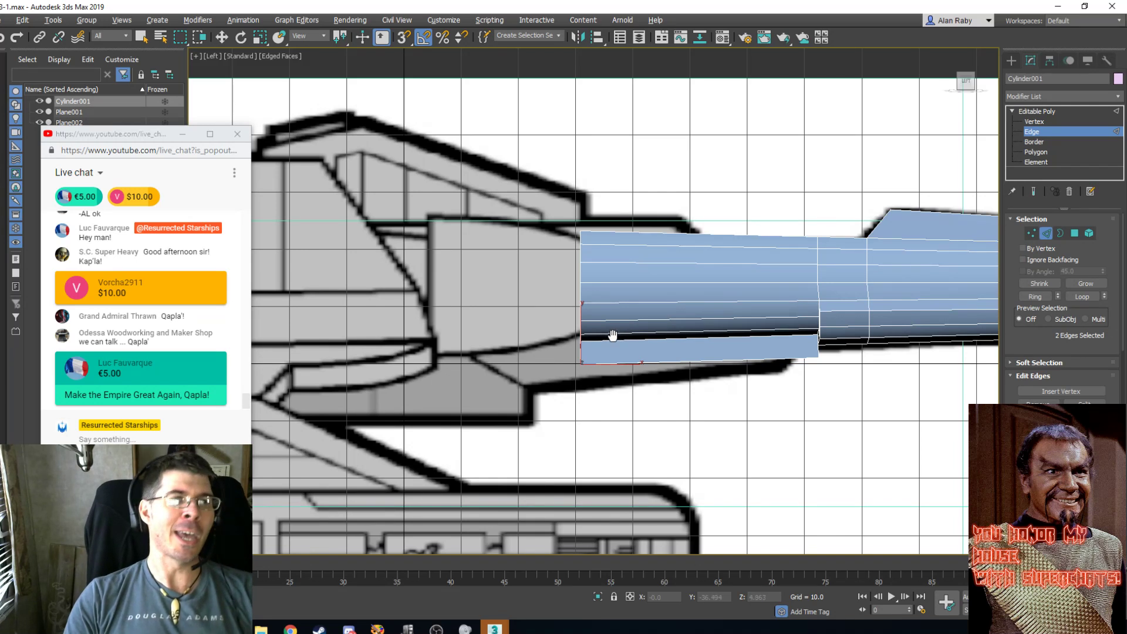
{"action": "left_click_drag", "start_coordinate": [629, 332], "coordinate": [624, 326]}
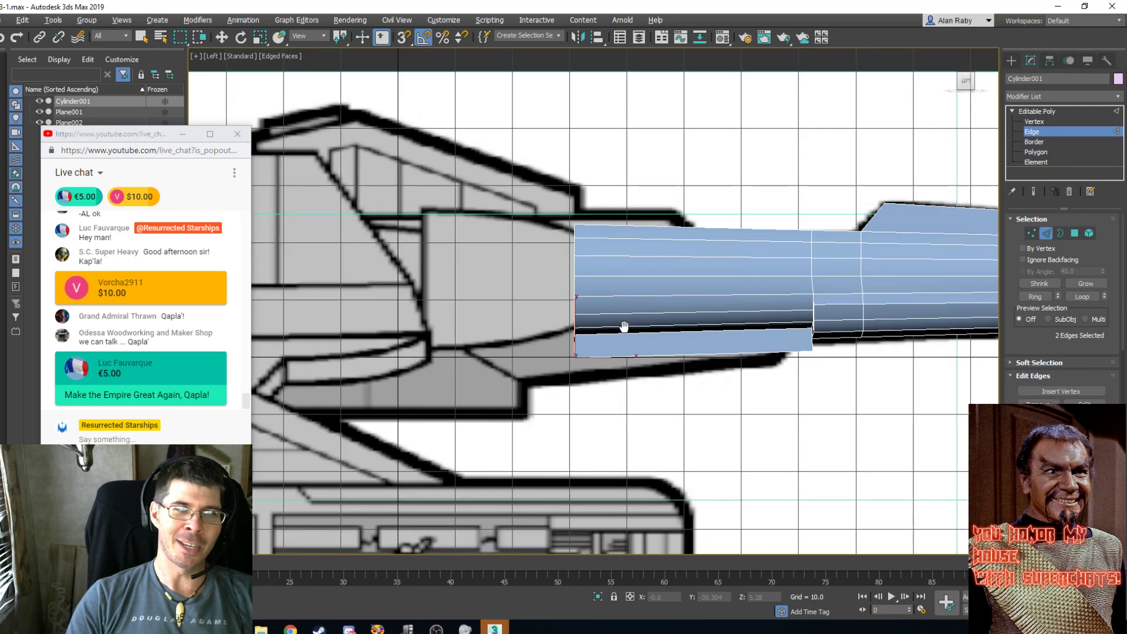
{"action": "left_click", "coordinate": [222, 37]}
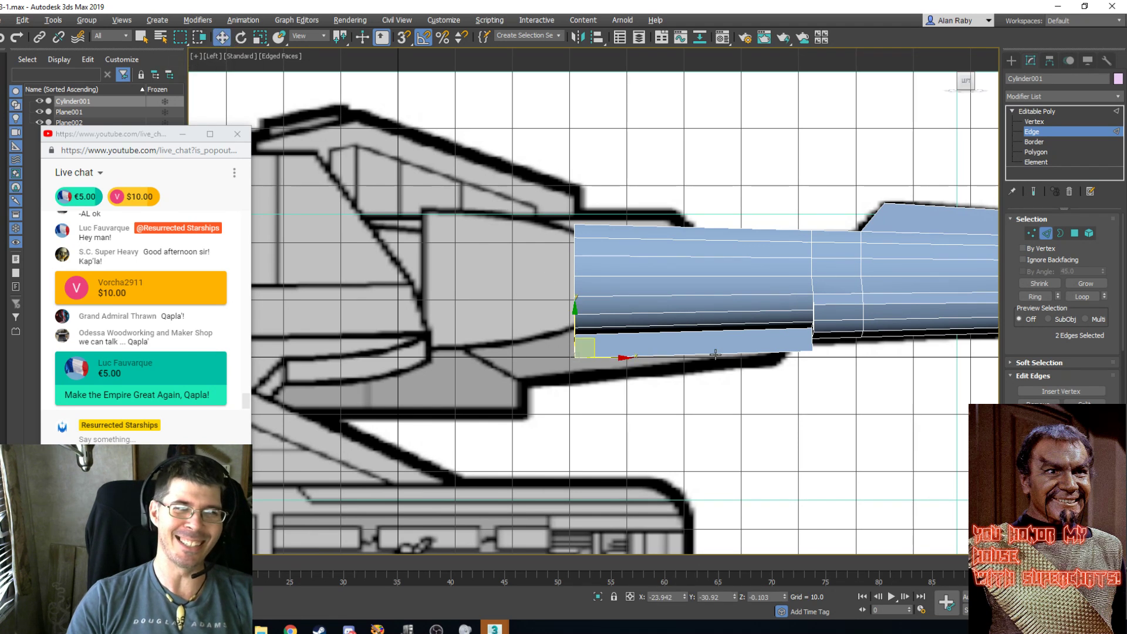
{"action": "left_click_drag", "start_coordinate": [575, 321], "coordinate": [571, 341]}
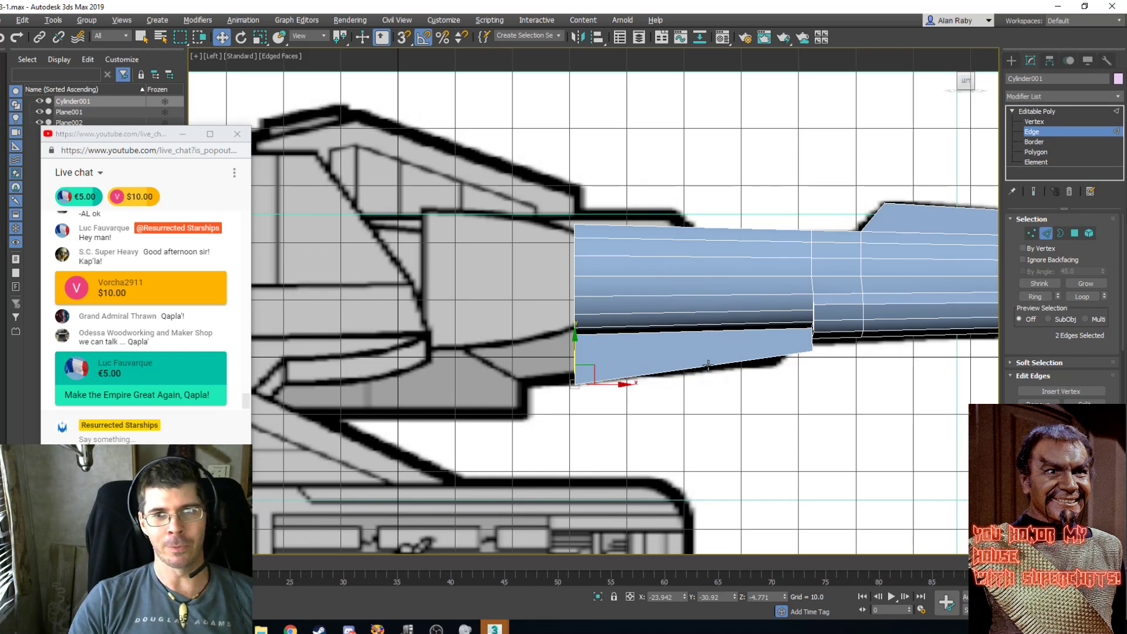
Move the three lower vertices at the slab's neck-side end to about Y -65.28, Z -1.72, following the blueprint's slanted edge.
{"action": "left_click", "coordinate": [1034, 121]}
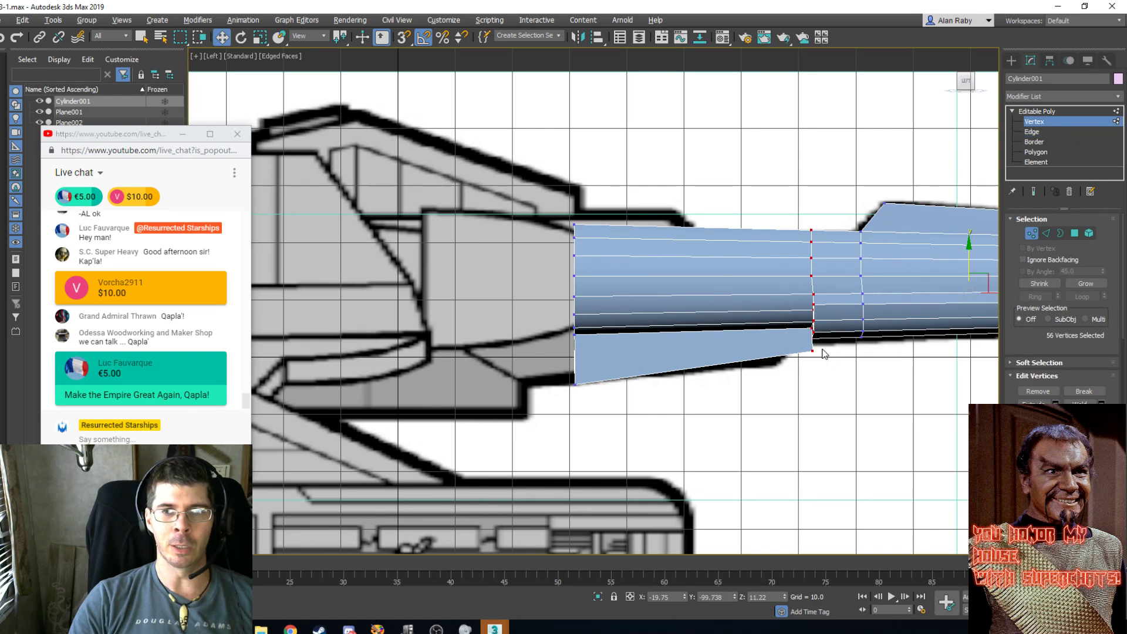
{"action": "left_click_drag", "start_coordinate": [821, 348], "coordinate": [796, 372]}
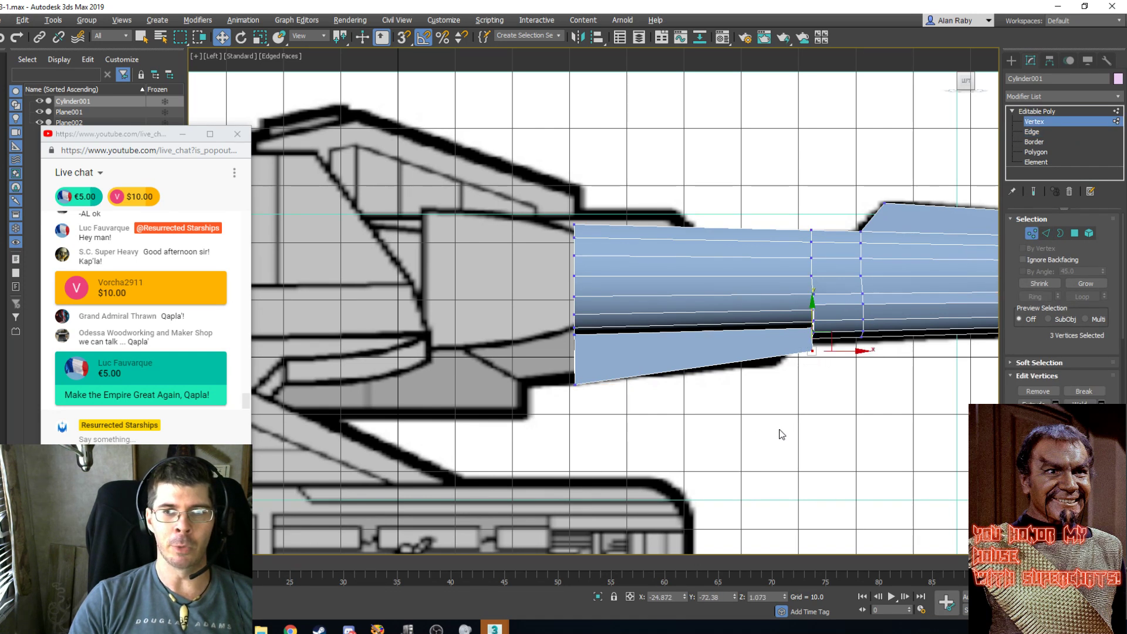
{"action": "left_click_drag", "start_coordinate": [821, 334], "coordinate": [786, 347]}
{"action": "key", "text": "p"}
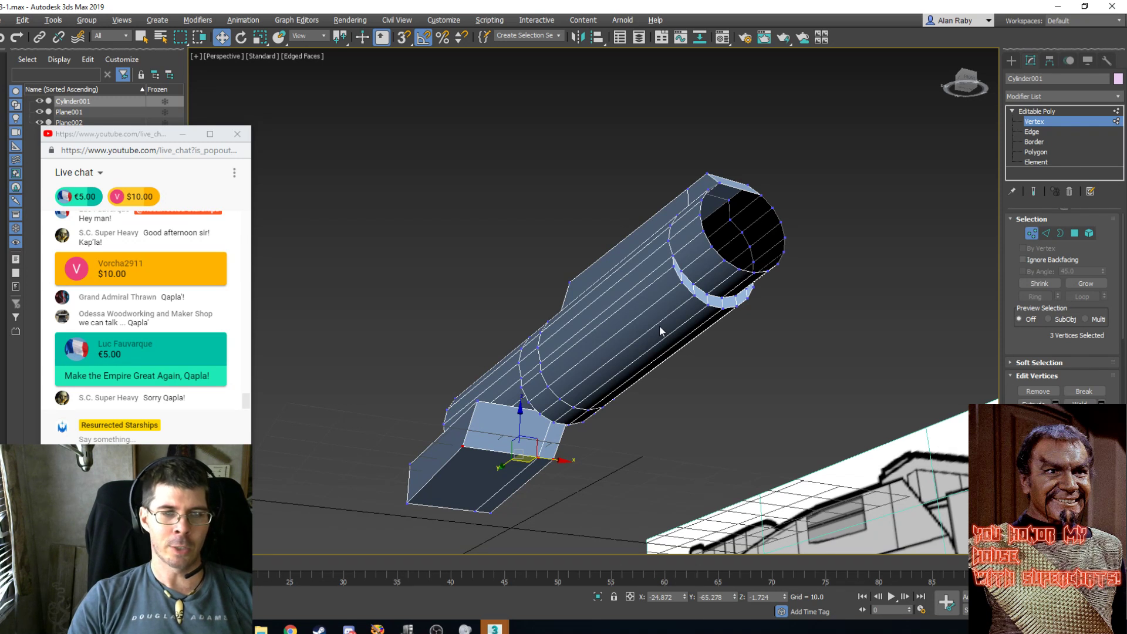
Try moving the slab's outer side polygon horizontally to about X -20.9, Y -29.3, and undo the move.
{"action": "left_click", "coordinate": [1042, 151]}
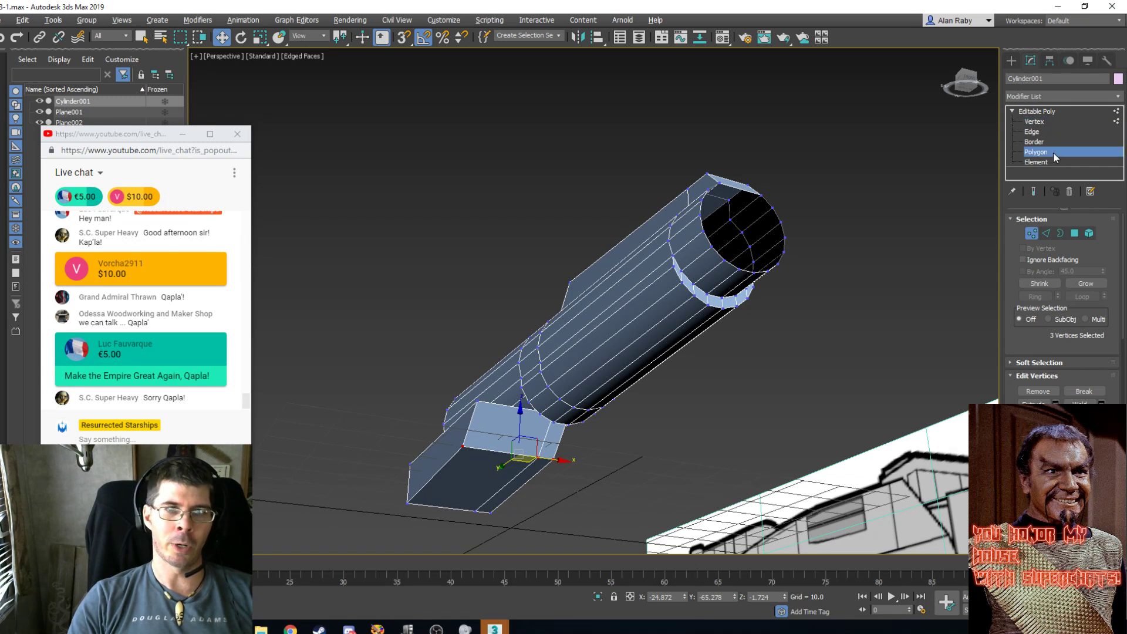
{"action": "left_click", "coordinate": [441, 464]}
{"action": "left_click_drag", "start_coordinate": [571, 487], "coordinate": [480, 497]}
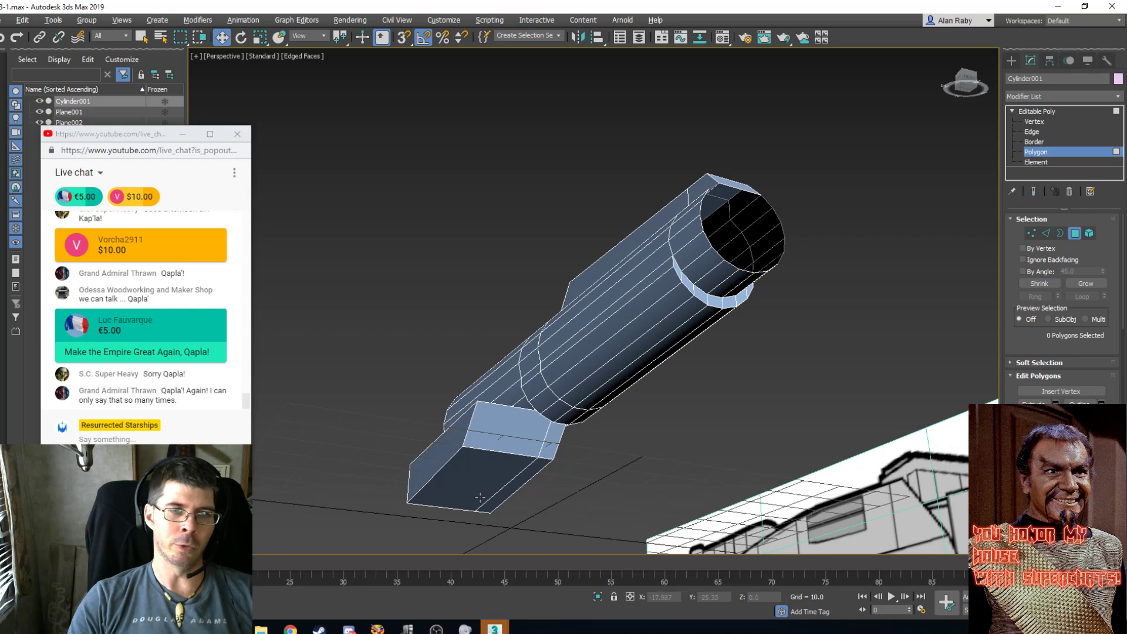
{"action": "left_click_drag", "start_coordinate": [452, 437], "coordinate": [490, 465]}
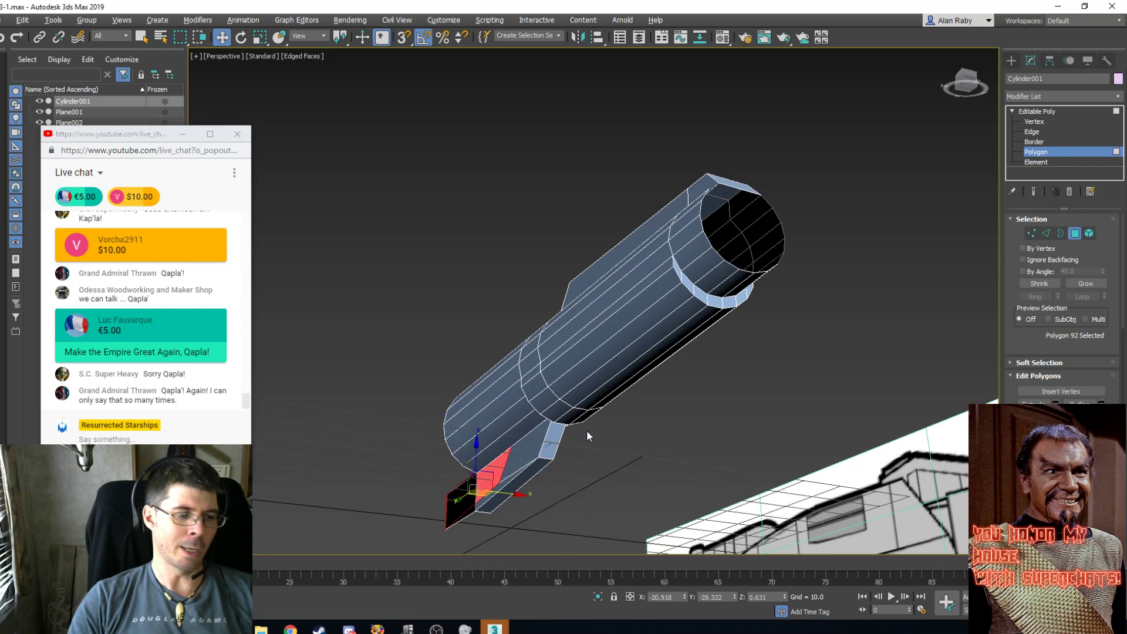
{"action": "key", "text": "ctrl+z"}
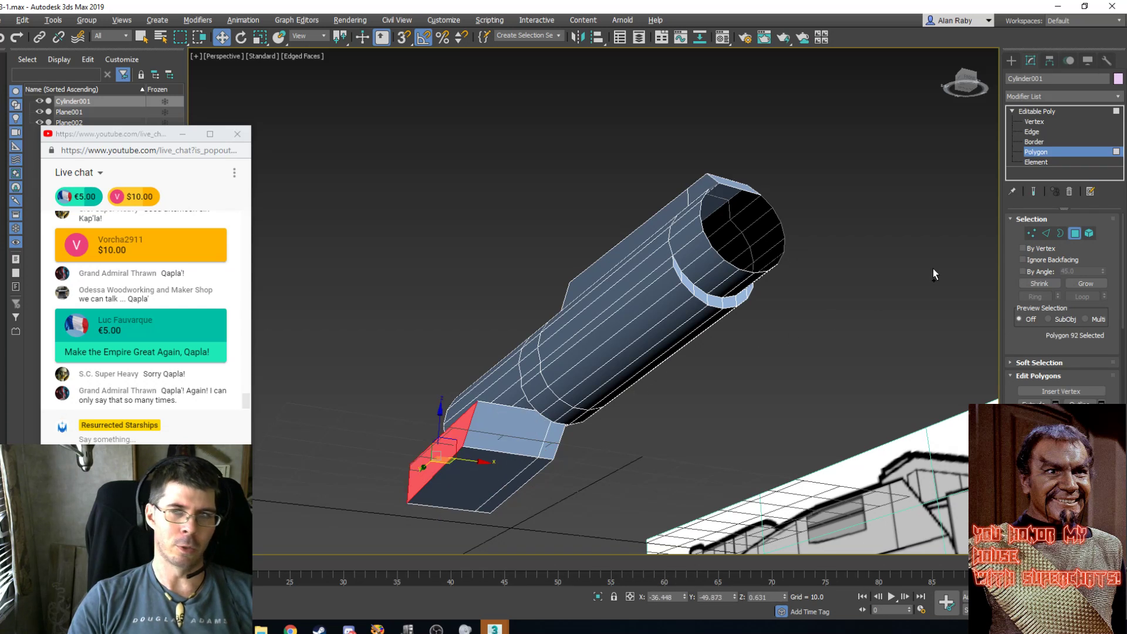
{"action": "left_click", "coordinate": [1031, 233]}
{"action": "left_click_drag", "start_coordinate": [476, 420], "coordinate": [460, 388]}
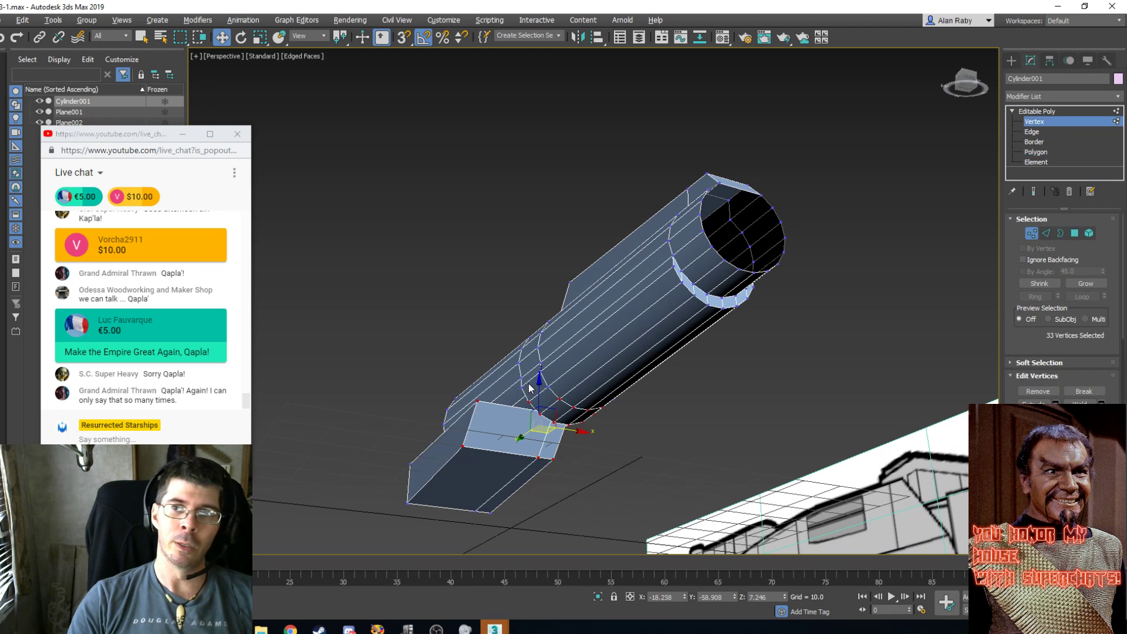
{"action": "left_click", "coordinate": [1074, 234]}
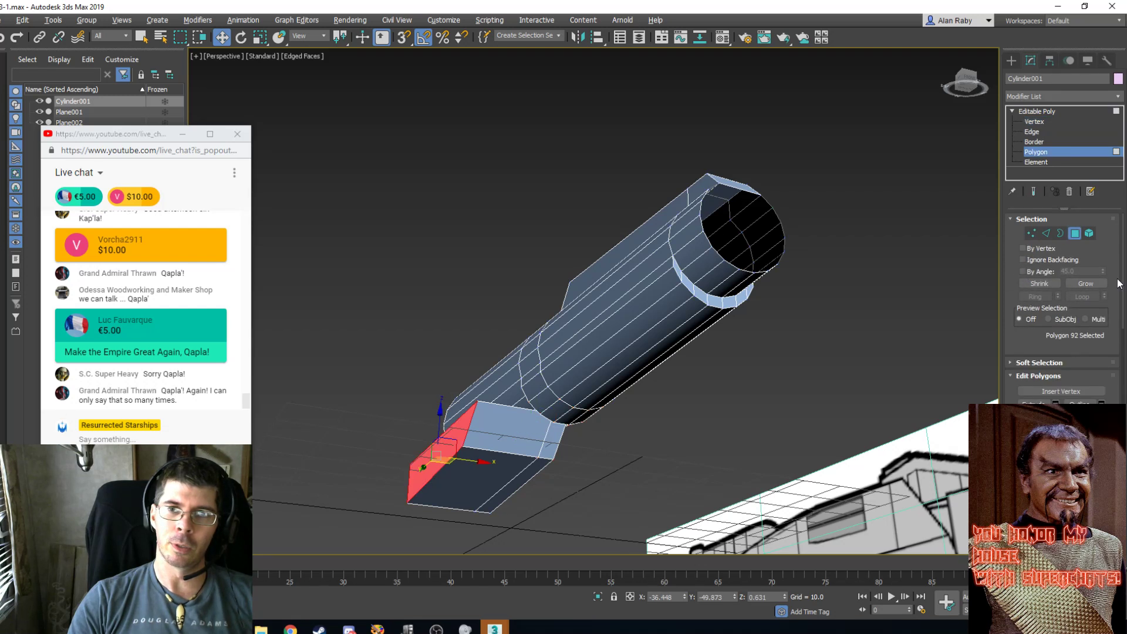
{"action": "scroll", "coordinate": [1035, 343], "scroll_direction": "down", "scroll_amount": 3}
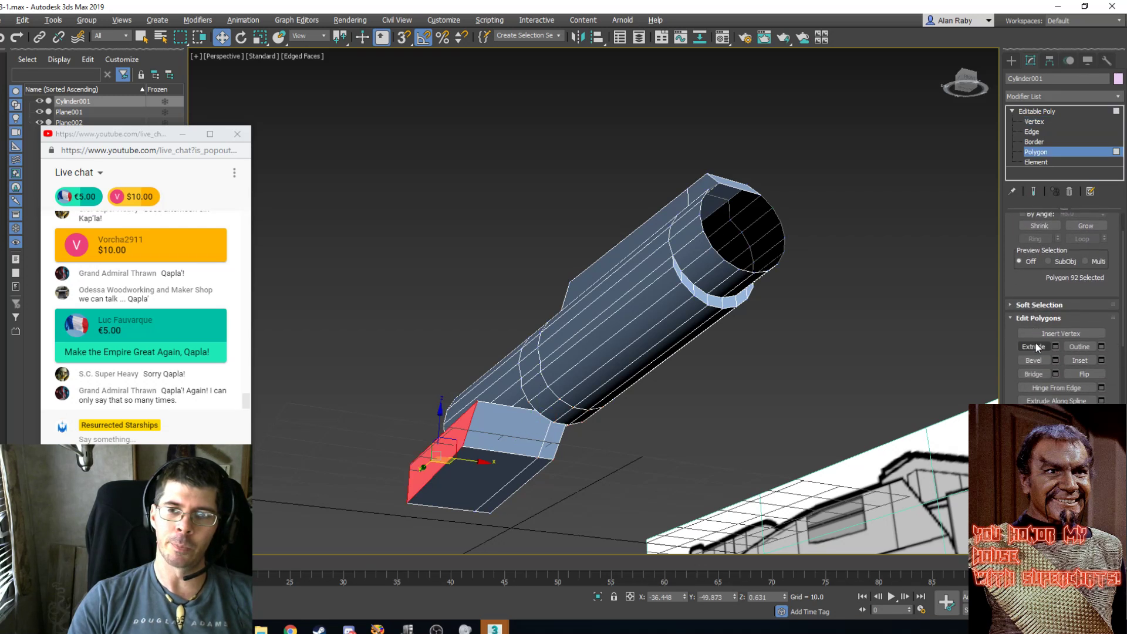
{"action": "scroll", "coordinate": [1035, 342], "scroll_direction": "down", "scroll_amount": 5}
{"action": "scroll", "coordinate": [1035, 342], "scroll_direction": "down", "scroll_amount": 4}
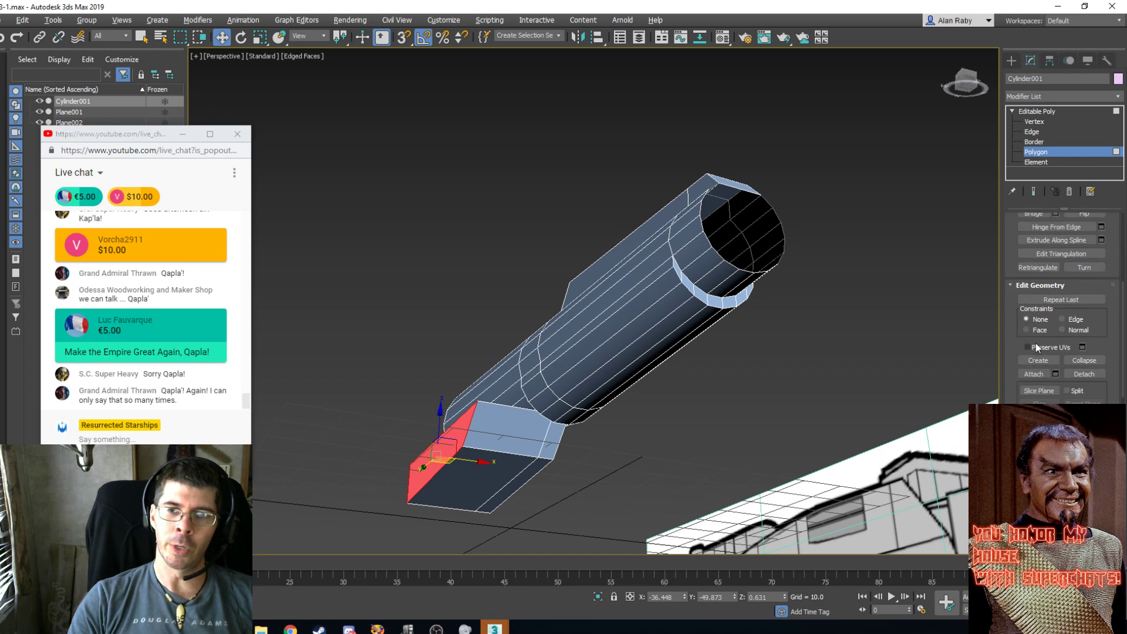
{"action": "scroll", "coordinate": [1036, 343], "scroll_direction": "up", "scroll_amount": 10}
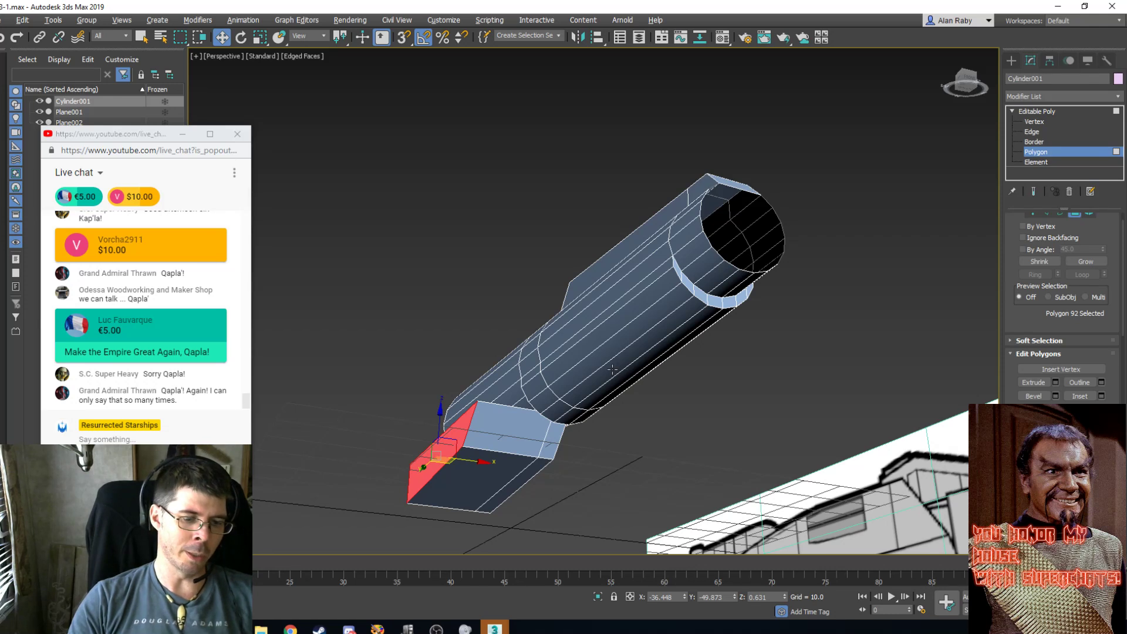
Switch to the Top view, display it with Default Shading and Edged Faces, and make the cylinder see-through over the blueprint.
{"action": "key", "text": "t"}
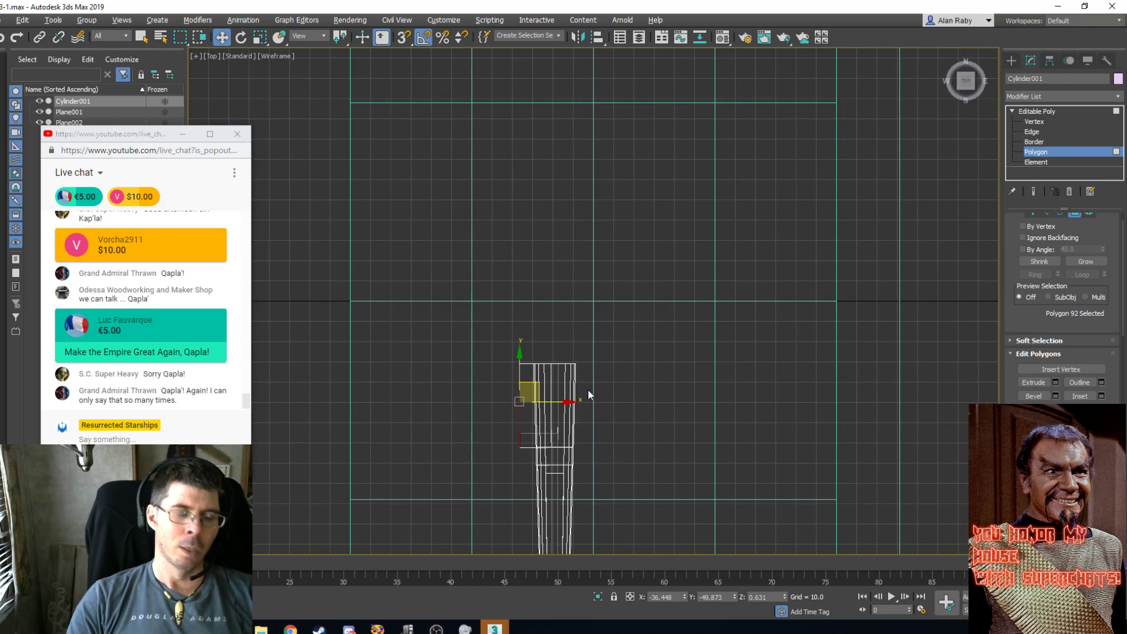
{"action": "left_click", "coordinate": [285, 57]}
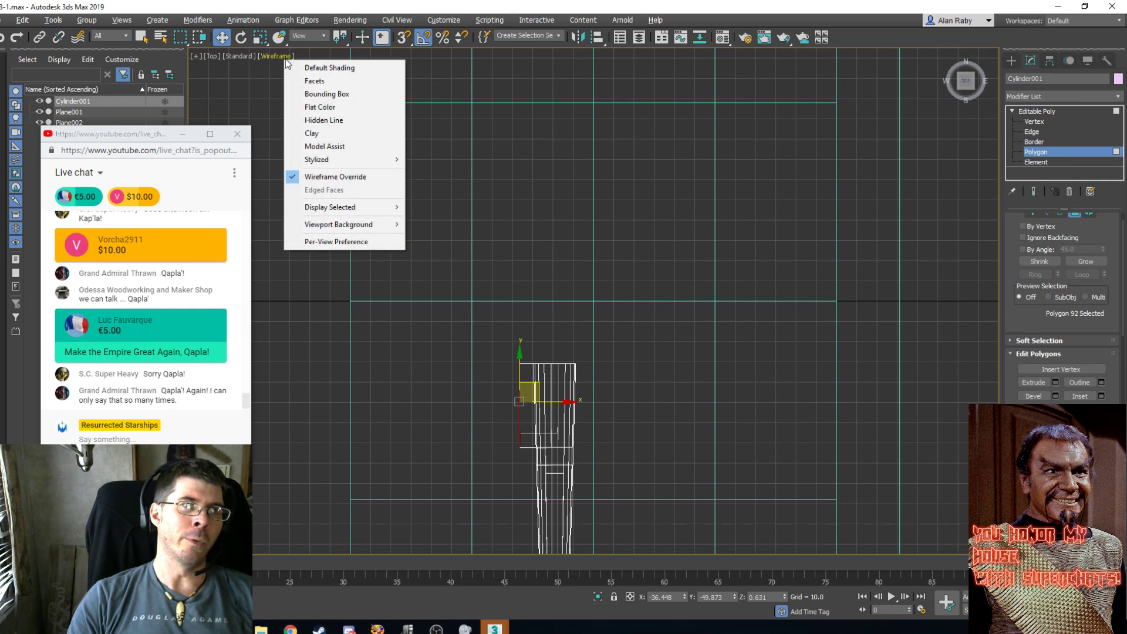
{"action": "left_click", "coordinate": [361, 70]}
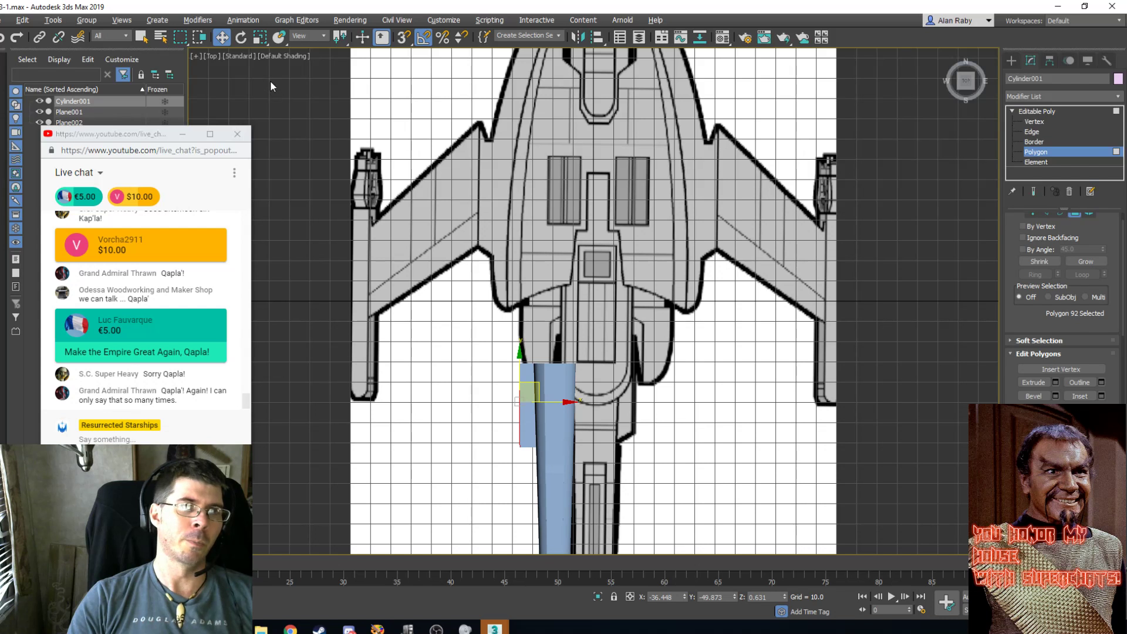
{"action": "left_click", "coordinate": [286, 58]}
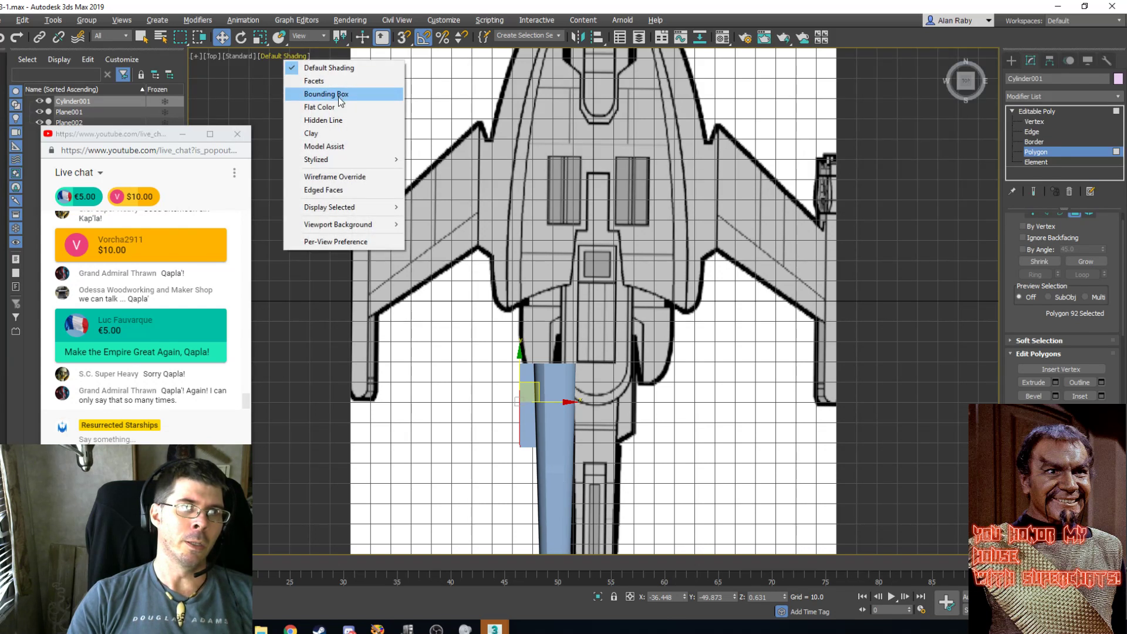
{"action": "left_click", "coordinate": [342, 191]}
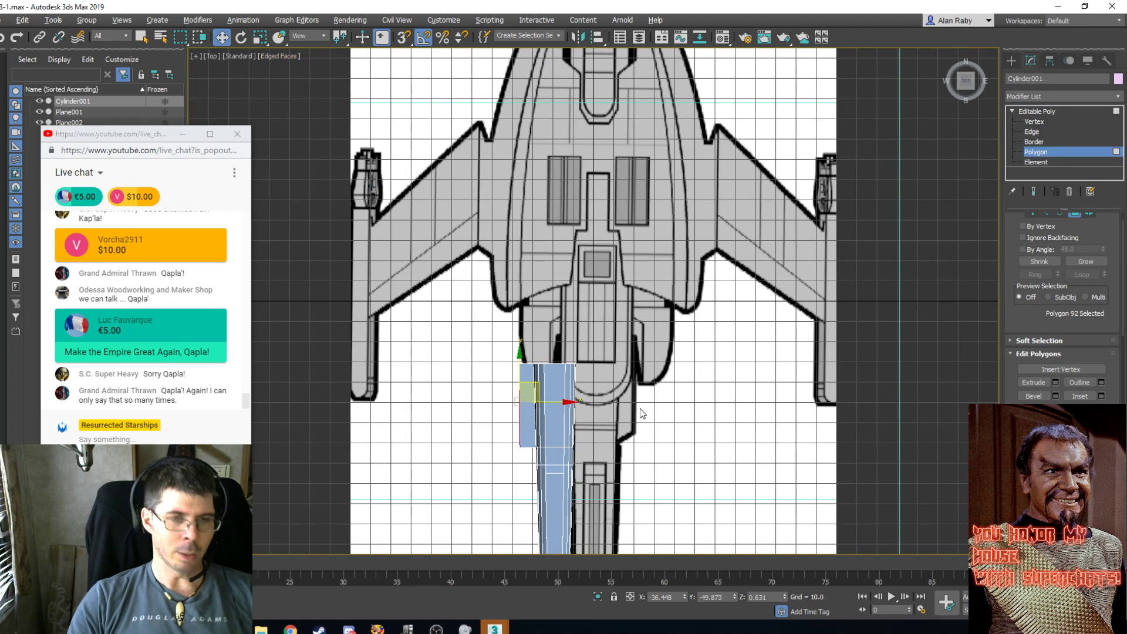
{"action": "key", "text": "alt+x"}
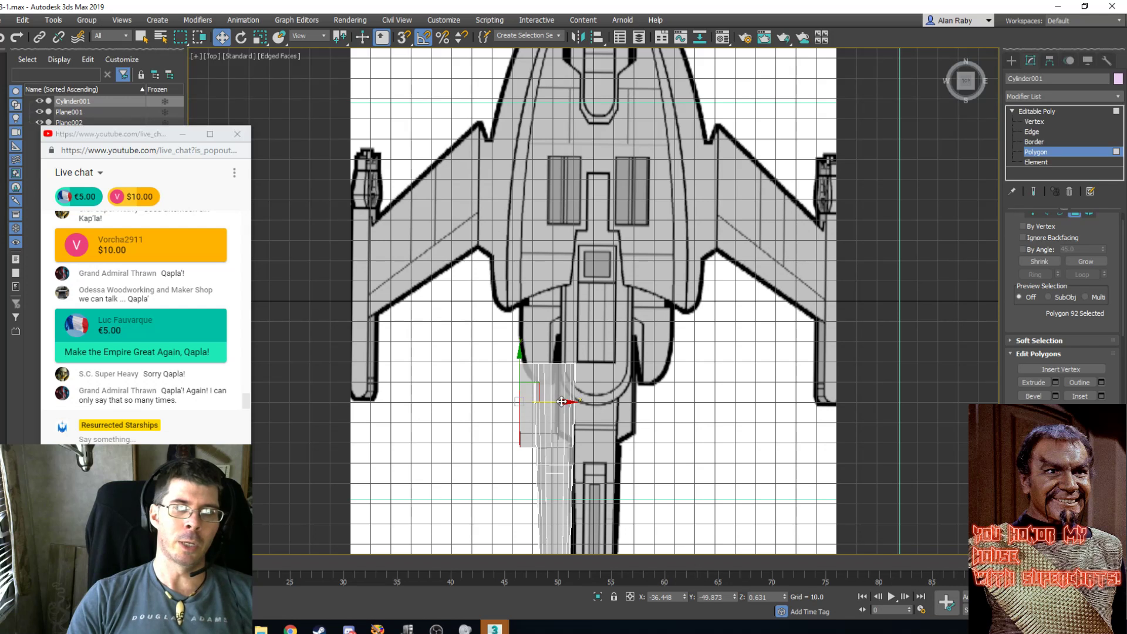
Leave polygon editing and set the whole cylinder's absolute world X position to 0 to centre it on the blueprint.
{"action": "scroll", "coordinate": [575, 387], "scroll_direction": "down", "scroll_amount": 4}
{"action": "scroll", "coordinate": [576, 394], "scroll_direction": "up", "scroll_amount": 2}
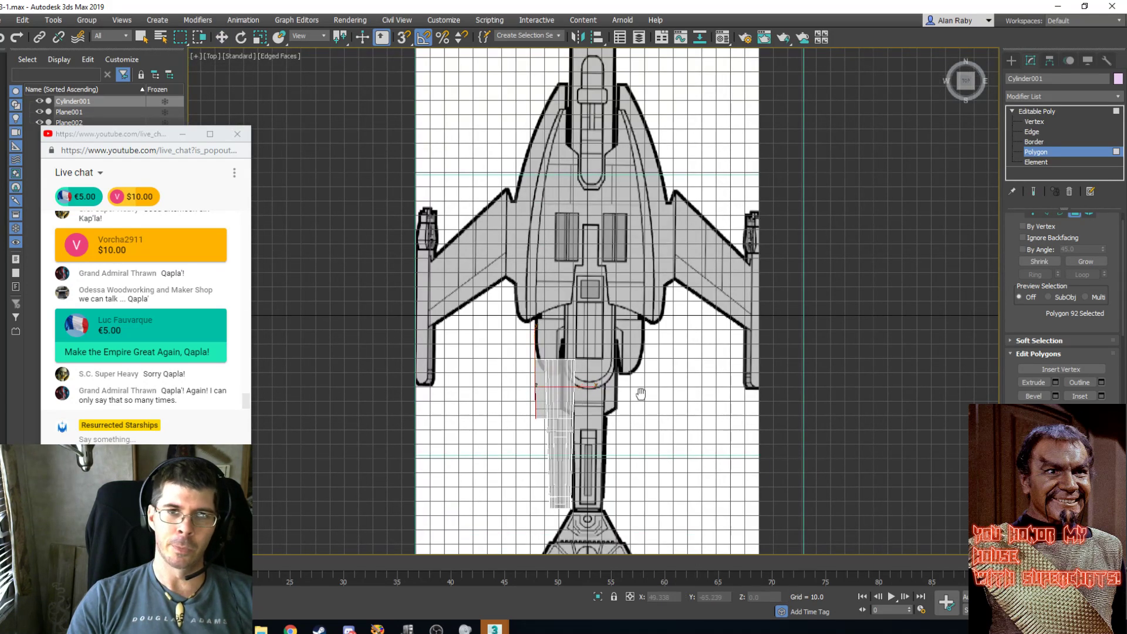
{"action": "middle_click_drag", "start_coordinate": [621, 353], "coordinate": [541, 304]}
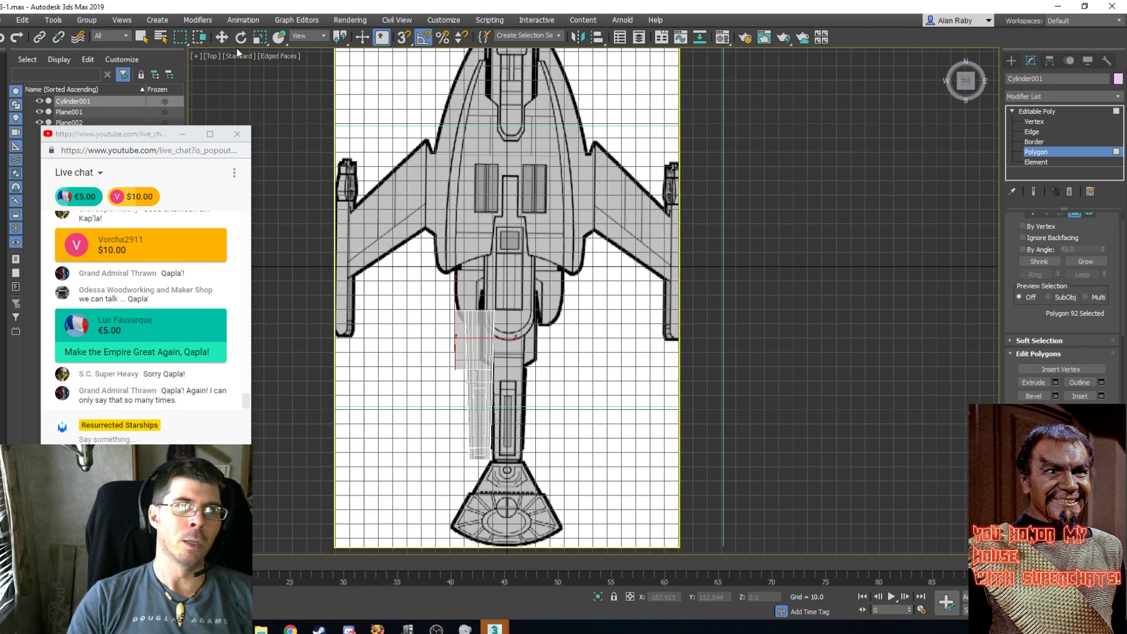
{"action": "left_click", "coordinate": [1050, 111]}
{"action": "left_click", "coordinate": [223, 38]}
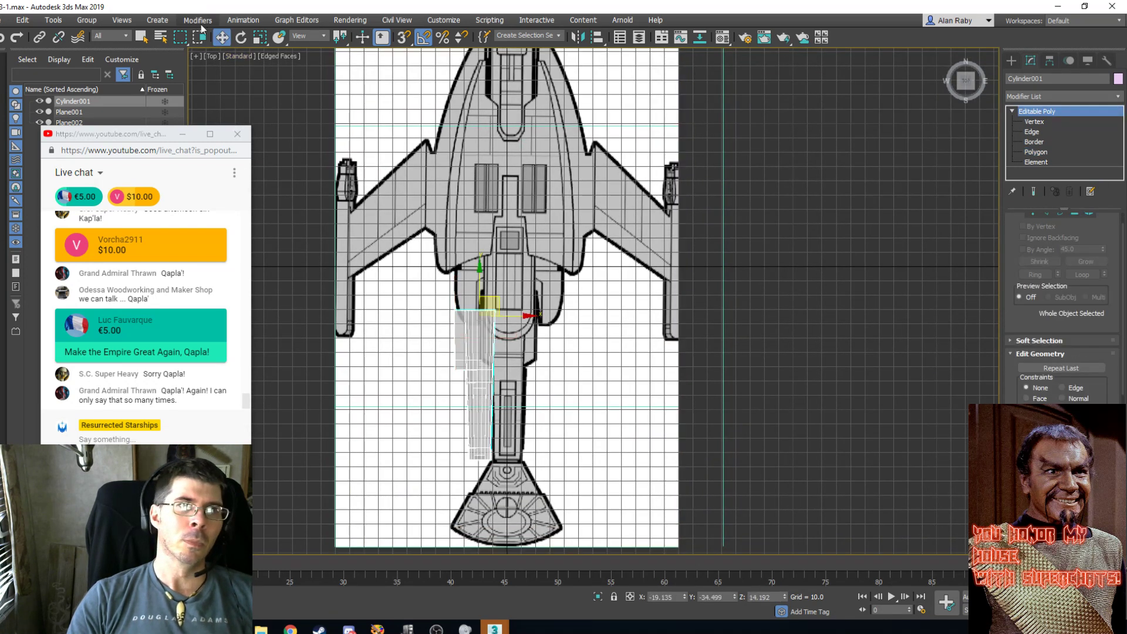
{"action": "right_click", "coordinate": [228, 39]}
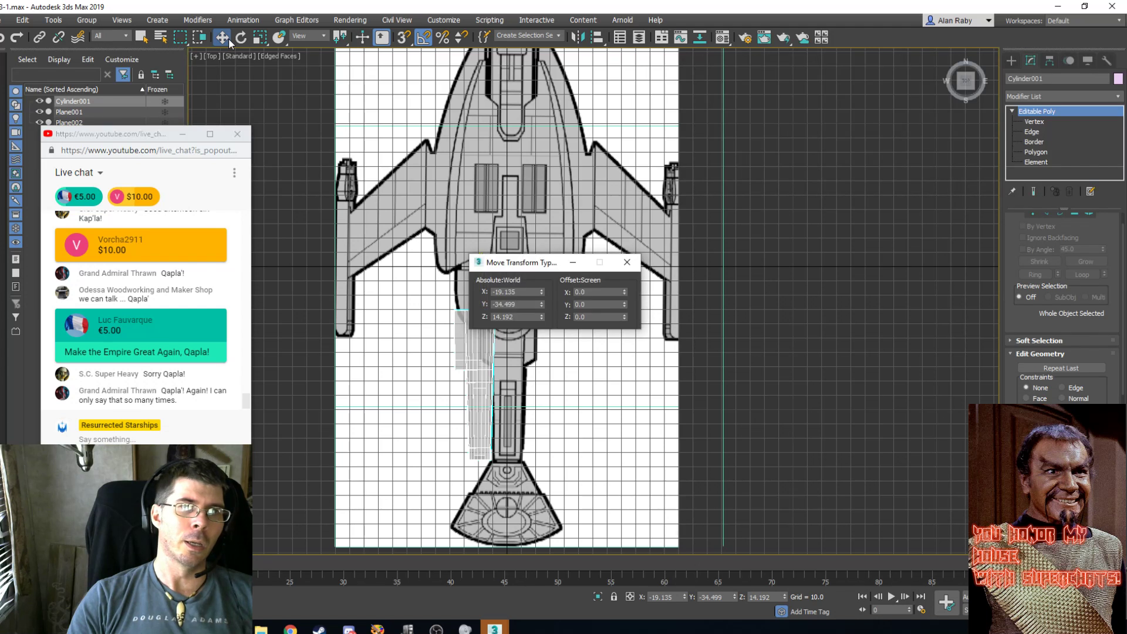
{"action": "right_click", "coordinate": [541, 294]}
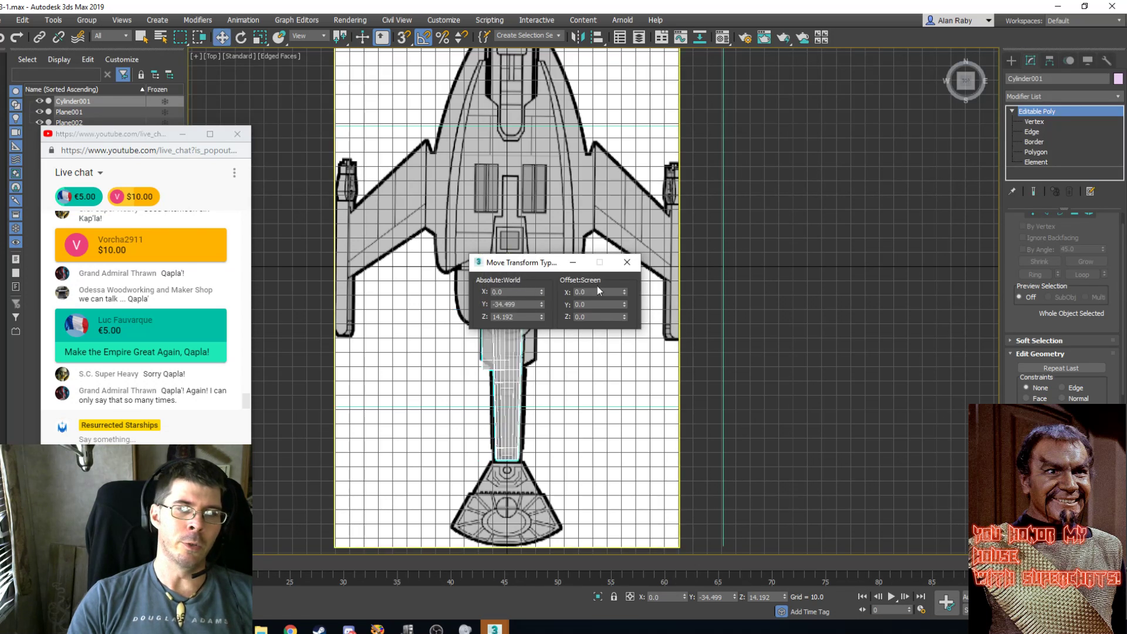
{"action": "left_click", "coordinate": [627, 262]}
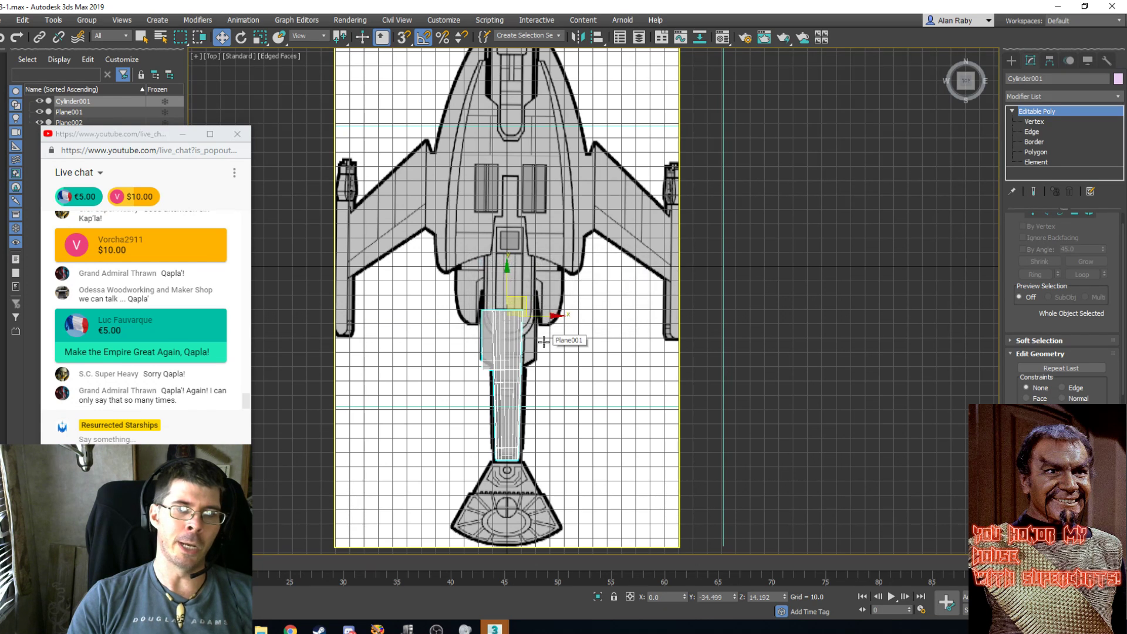
Switch the cylinder to vertex editing around the slab in the Top view.
{"action": "scroll", "coordinate": [545, 396], "scroll_direction": "up", "scroll_amount": 2}
{"action": "scroll", "coordinate": [545, 396], "scroll_direction": "up", "scroll_amount": 2}
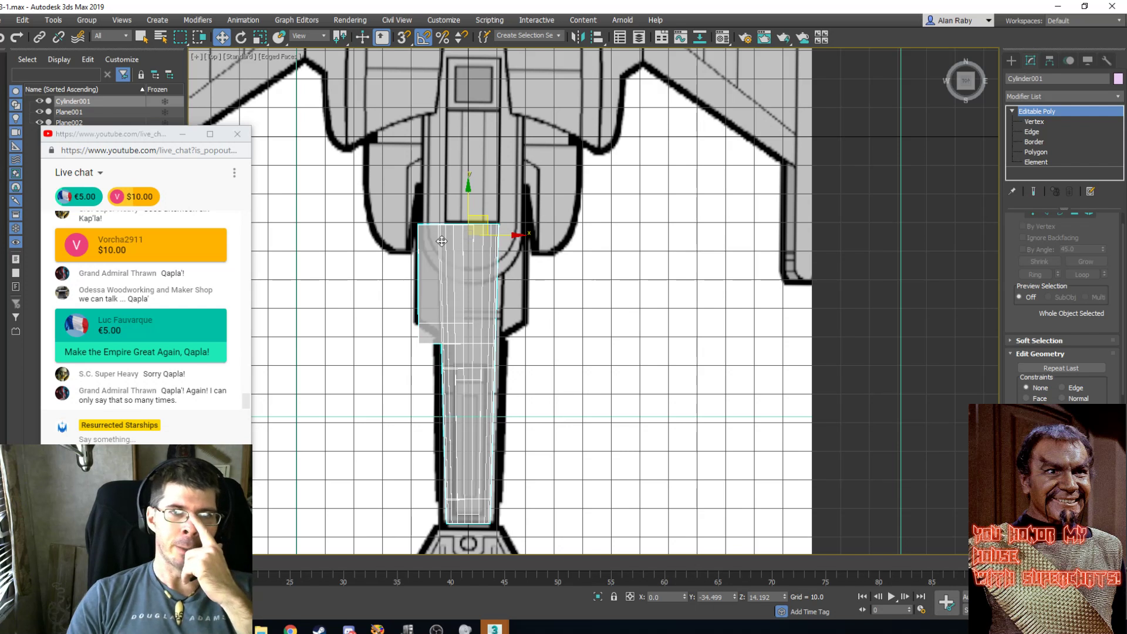
{"action": "left_click", "coordinate": [1040, 131]}
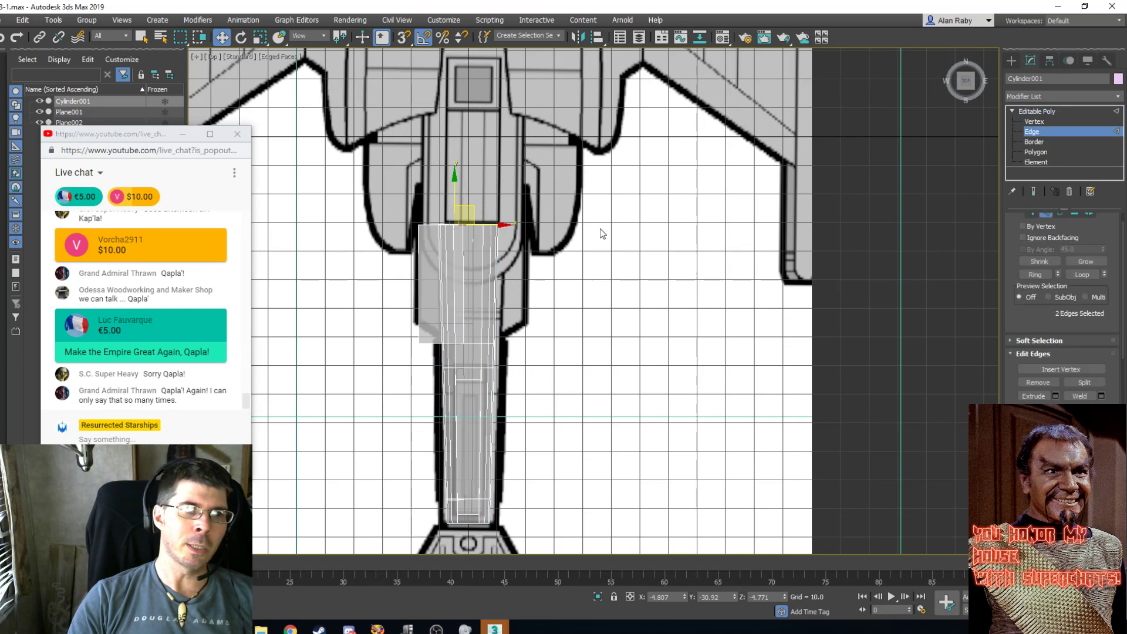
{"action": "left_click", "coordinate": [1036, 121]}
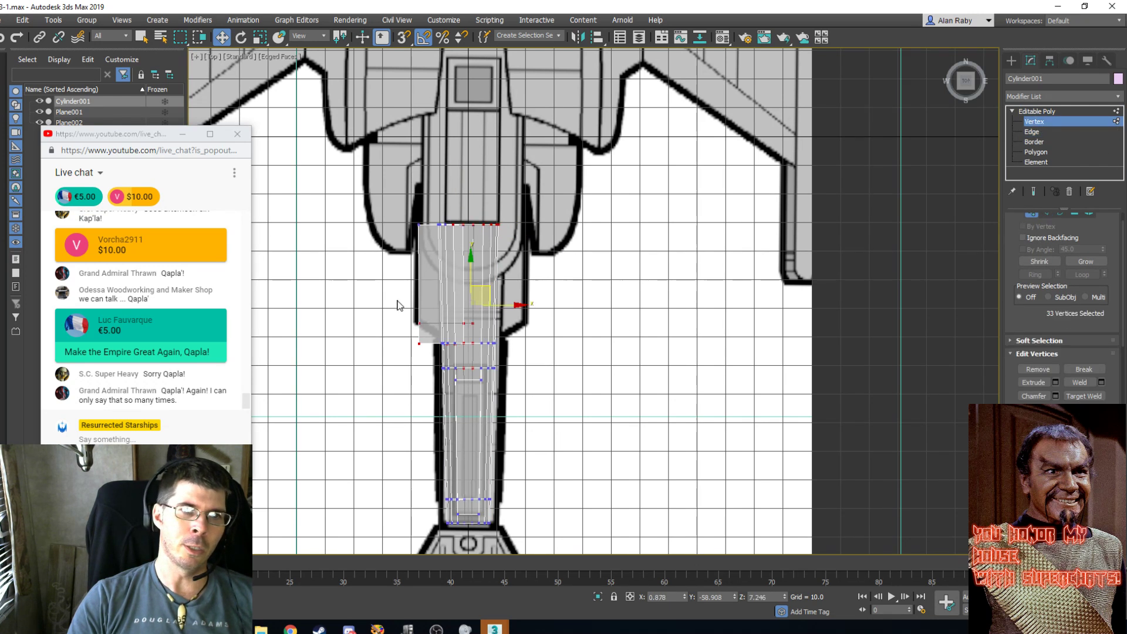
Try moving three of the slab's outer side vertices to about X -20.21, Y -38.24, and undo the move.
{"action": "mouse_move", "coordinate": [397, 300]}
{"action": "left_mouse_down"}
{"action": "mouse_move", "coordinate": [429, 356]}
{"action": "mouse_move", "coordinate": [397, 314]}
{"action": "mouse_move", "coordinate": [404, 284]}
{"action": "left_mouse_up"}
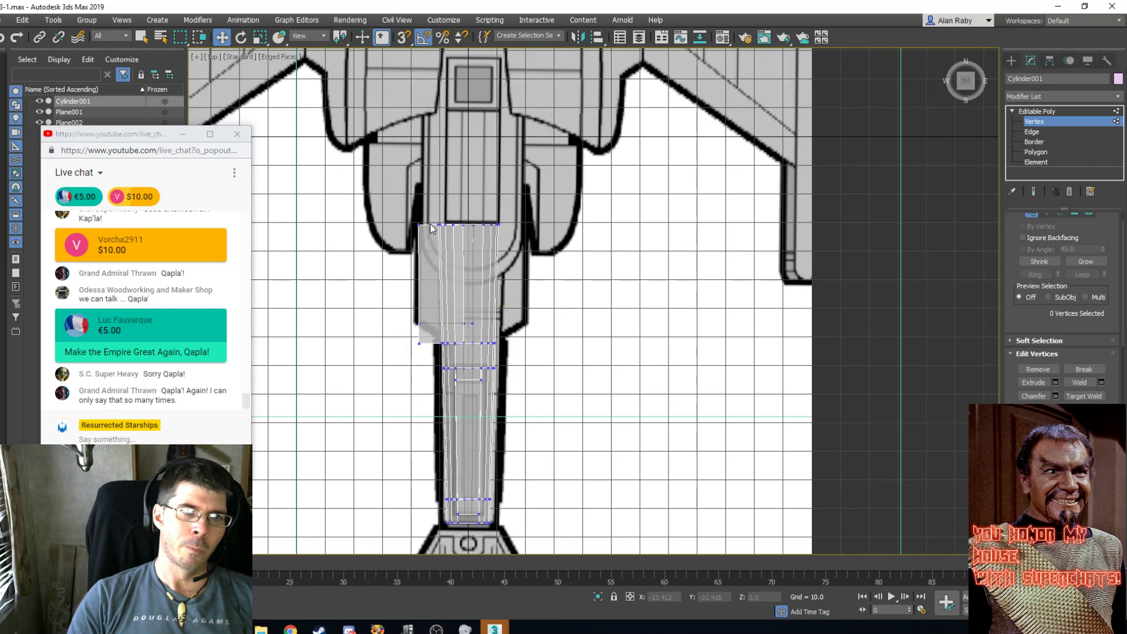
{"action": "left_click_drag", "start_coordinate": [426, 210], "coordinate": [387, 337]}
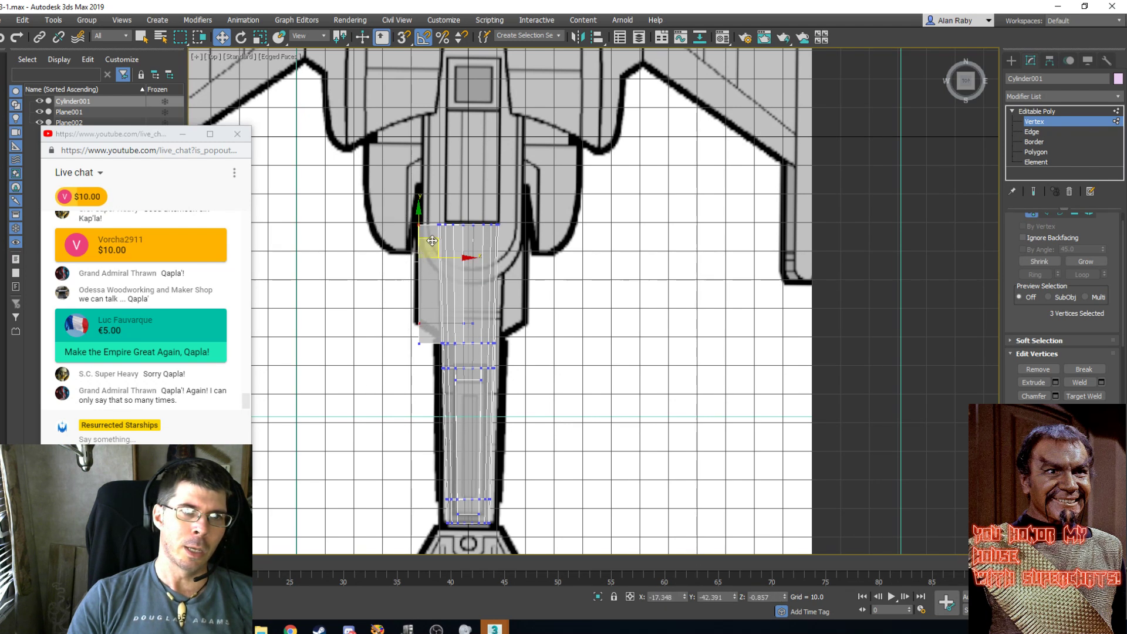
{"action": "left_click_drag", "start_coordinate": [432, 240], "coordinate": [419, 232]}
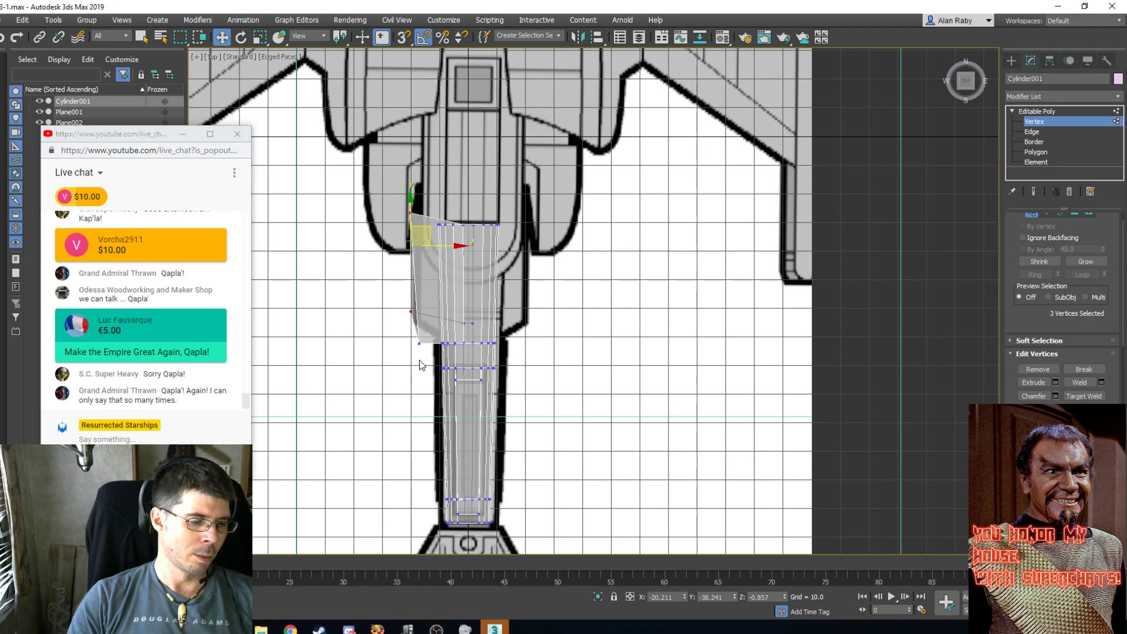
{"action": "key", "text": "ctrl+z"}
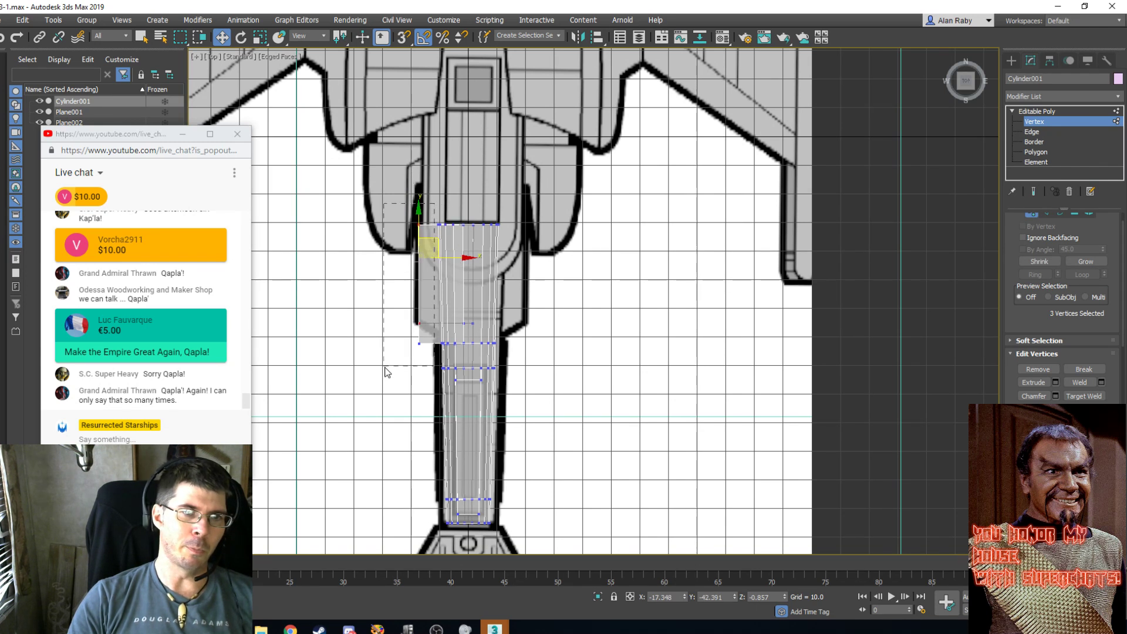
Shift the slab's neck-side outer vertices toward the hull and move all four outer vertices to about X -19.34, matching the blueprint outline.
{"action": "left_click_drag", "start_coordinate": [386, 371], "coordinate": [425, 284]}
{"action": "left_click_drag", "start_coordinate": [430, 218], "coordinate": [387, 357]}
{"action": "left_click_drag", "start_coordinate": [457, 269], "coordinate": [445, 269]}
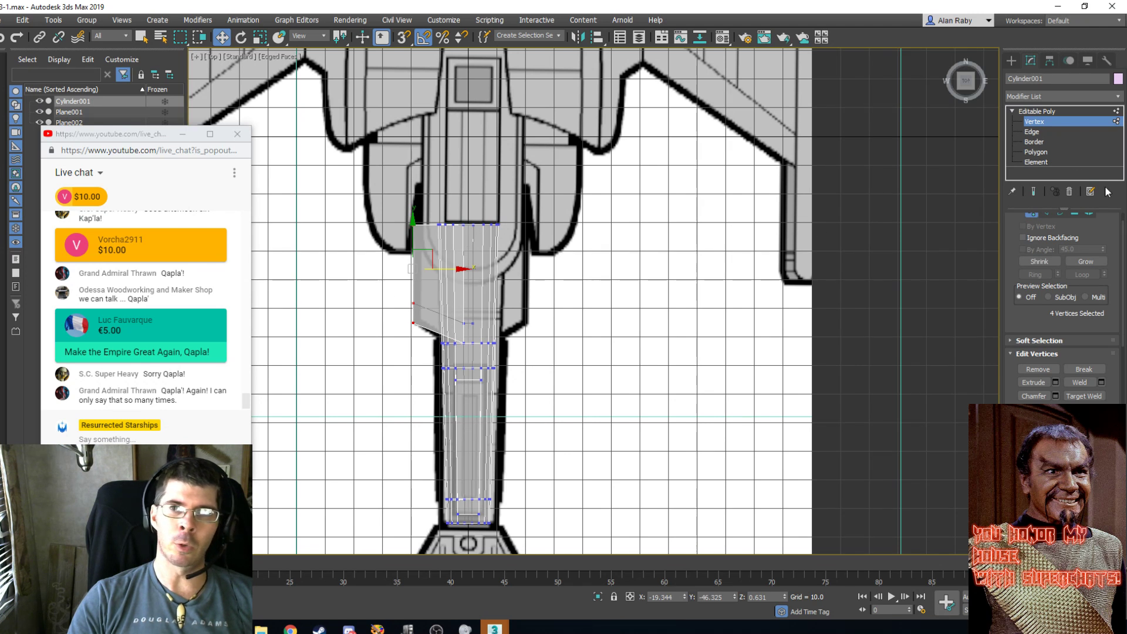
{"action": "left_click", "coordinate": [1060, 112]}
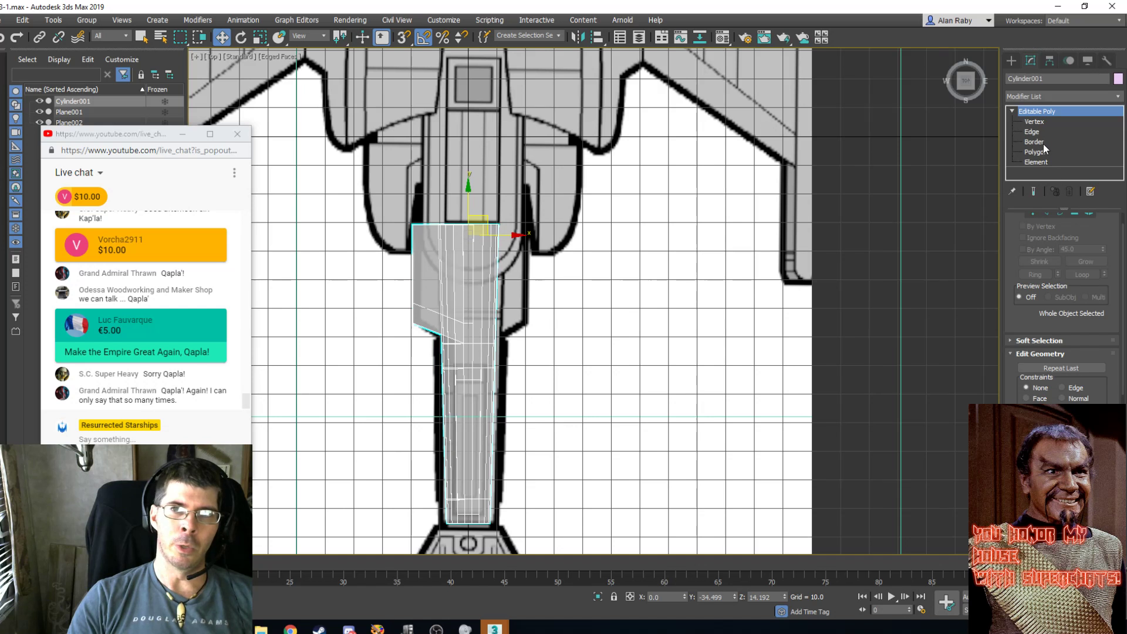
Switch to edge editing, clear the old selection and select the six edges at the slab's inner end near the centre line.
{"action": "left_click", "coordinate": [1052, 122]}
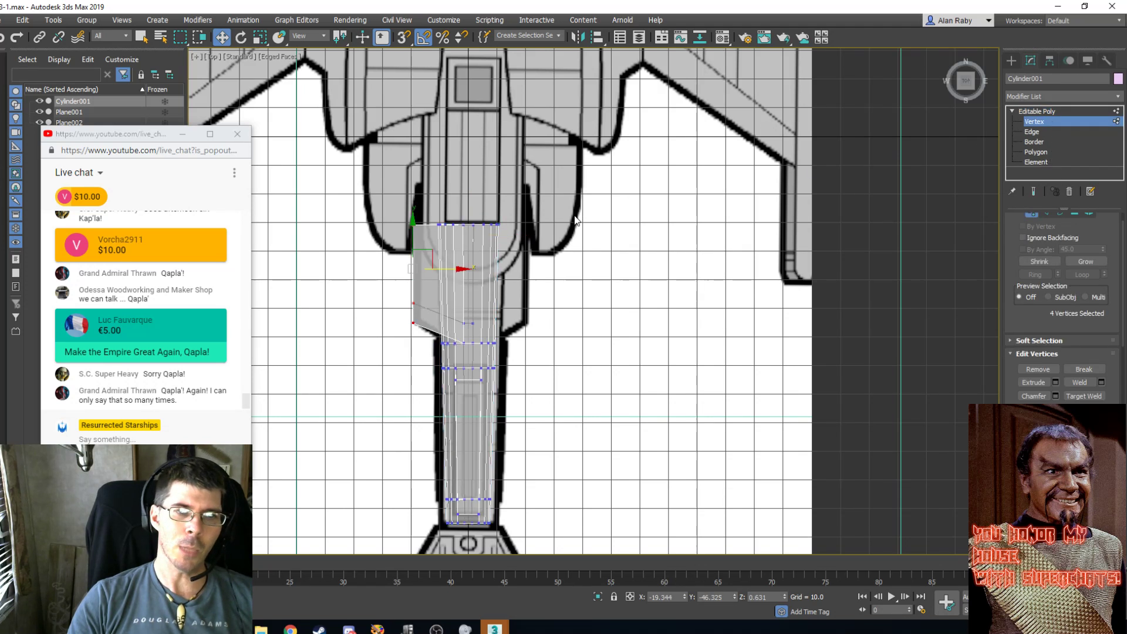
{"action": "left_click", "coordinate": [1033, 132]}
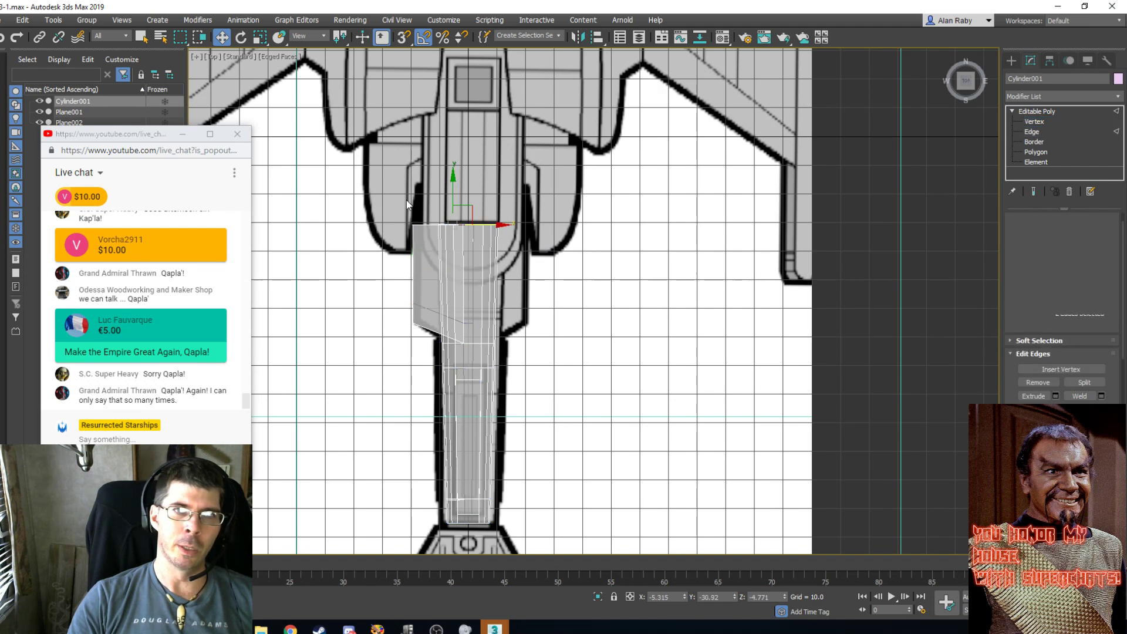
{"action": "scroll", "coordinate": [476, 304], "scroll_direction": "up", "scroll_amount": 3}
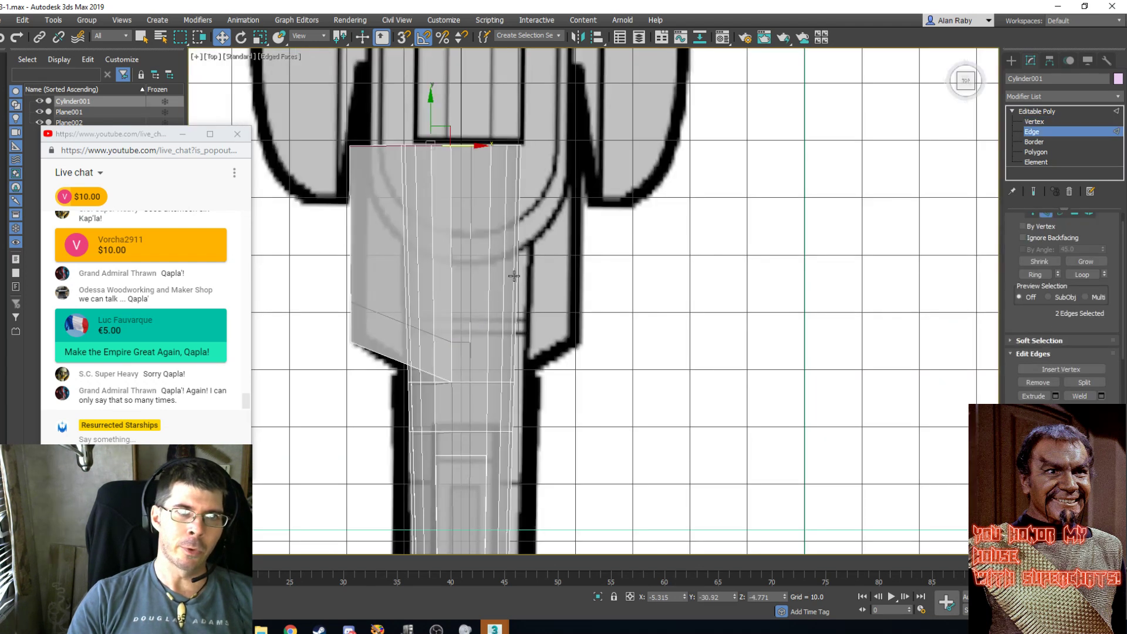
{"action": "left_click", "coordinate": [481, 127]}
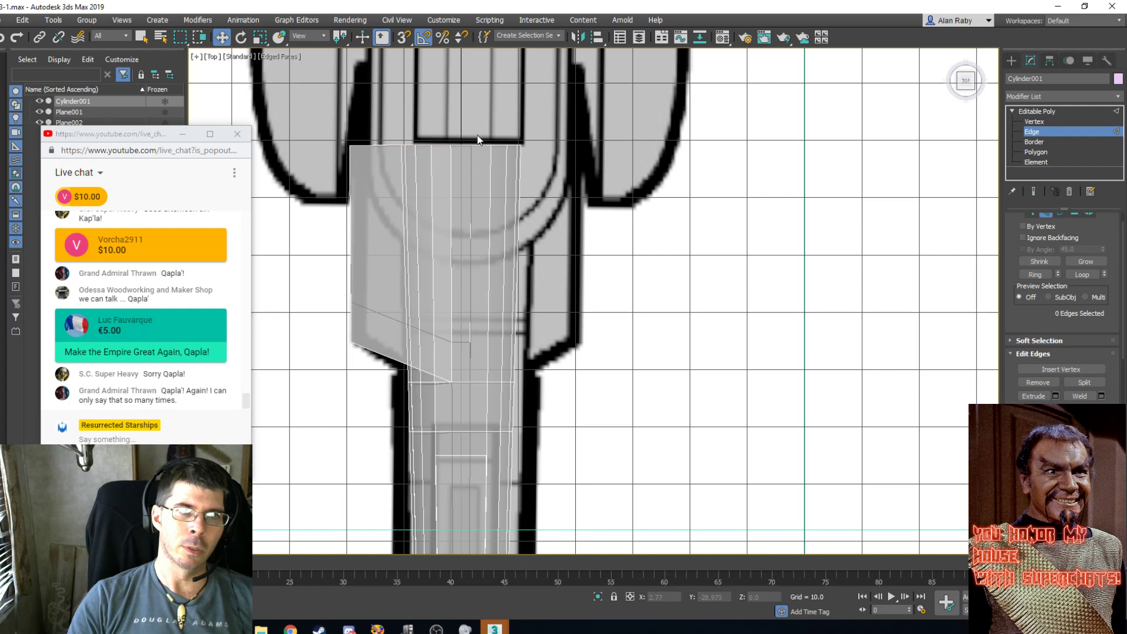
{"action": "left_click_drag", "start_coordinate": [476, 176], "coordinate": [466, 520]}
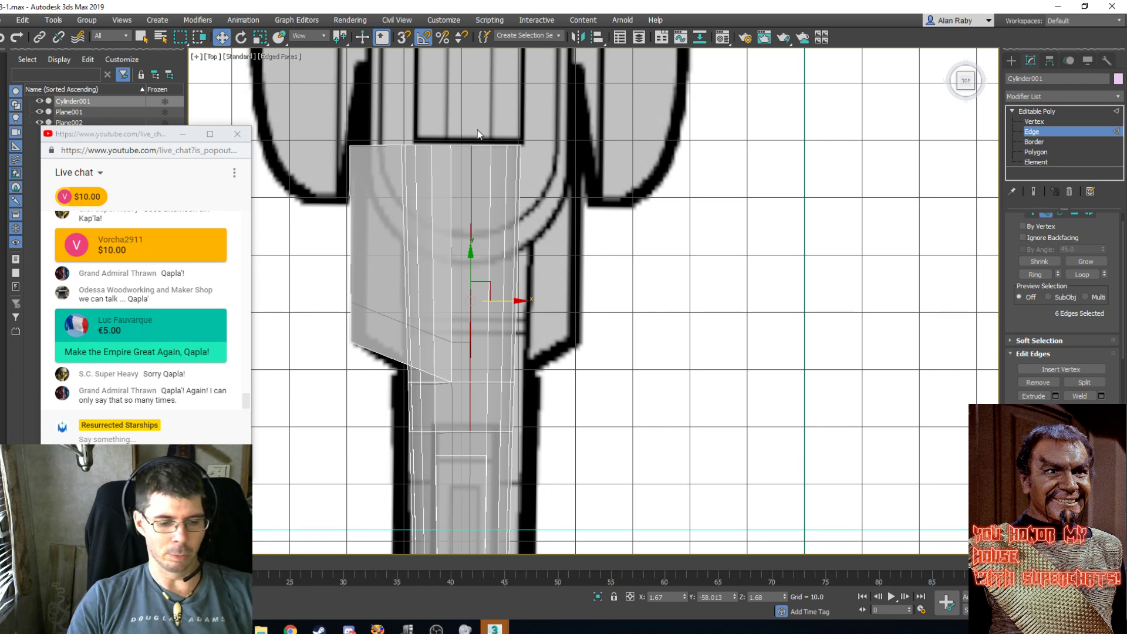
Examine the slab's selected inner-end edges inside the see-through cylinder from several angles in the Perspective view, and activate the Select Object tool.
{"action": "key", "text": "p"}
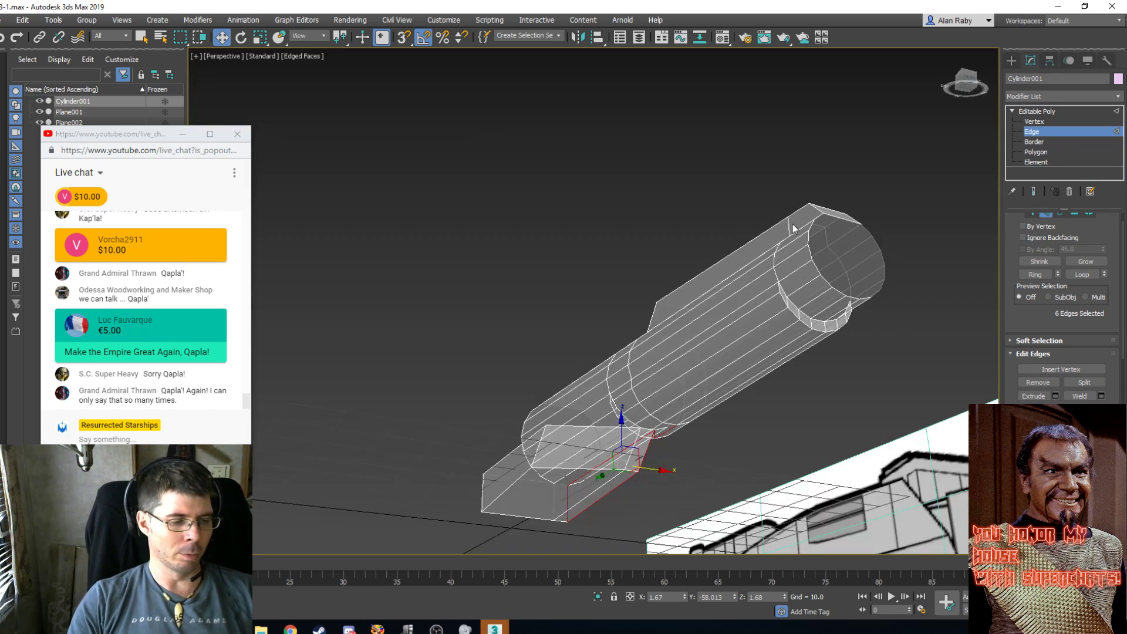
{"action": "key", "text": "e"}
{"action": "middle_click_drag", "start_coordinate": [698, 315], "coordinate": [675, 359], "text": "alt"}
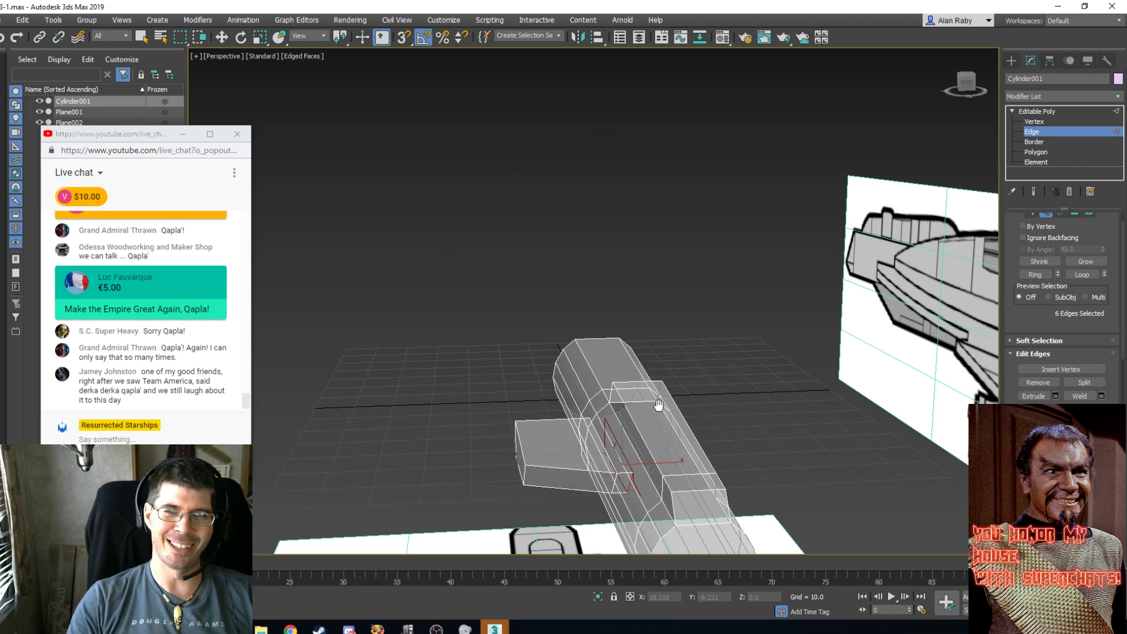
{"action": "middle_click_drag", "start_coordinate": [656, 402], "coordinate": [529, 271]}
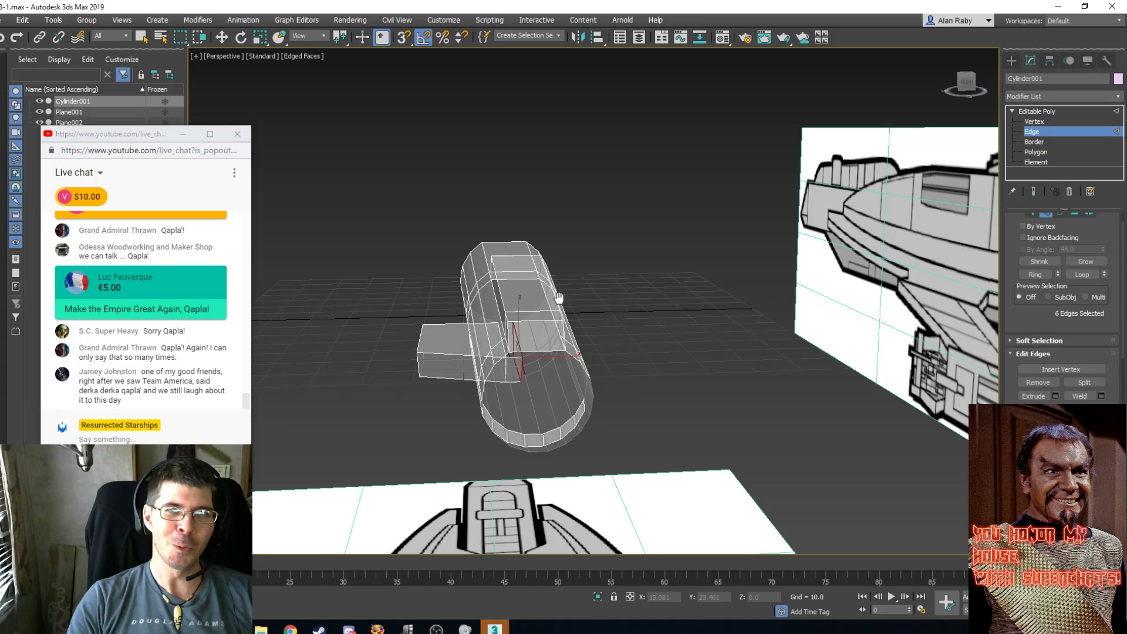
{"action": "scroll", "coordinate": [557, 299], "scroll_direction": "up", "scroll_amount": 3}
{"action": "scroll", "coordinate": [601, 313], "scroll_direction": "down", "scroll_amount": 3}
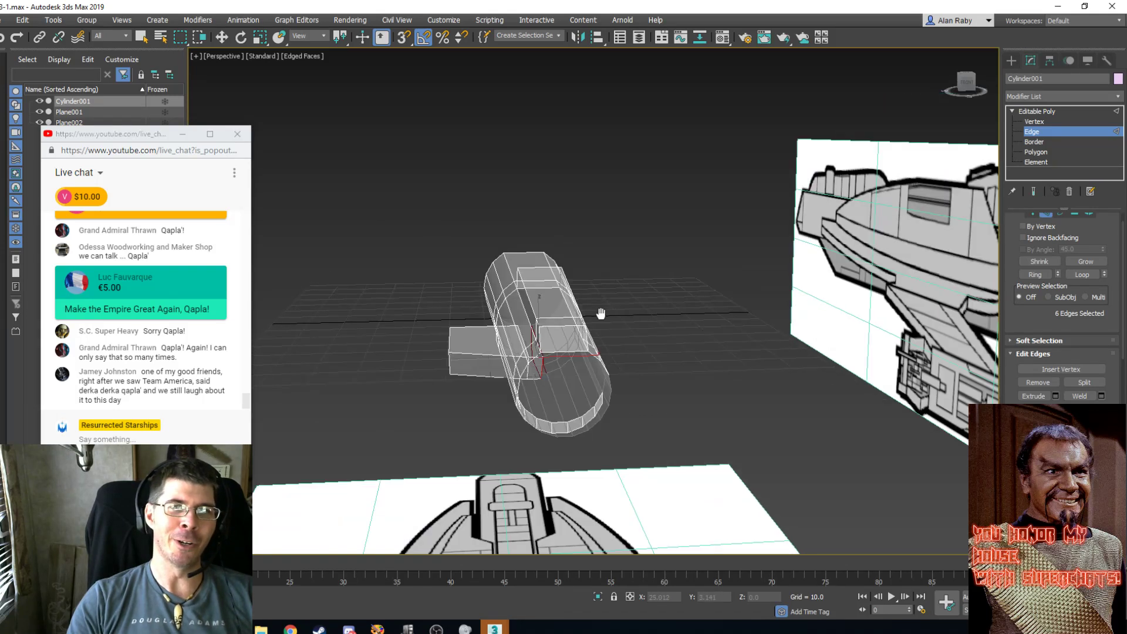
{"action": "scroll", "coordinate": [601, 313], "scroll_direction": "up", "scroll_amount": 3}
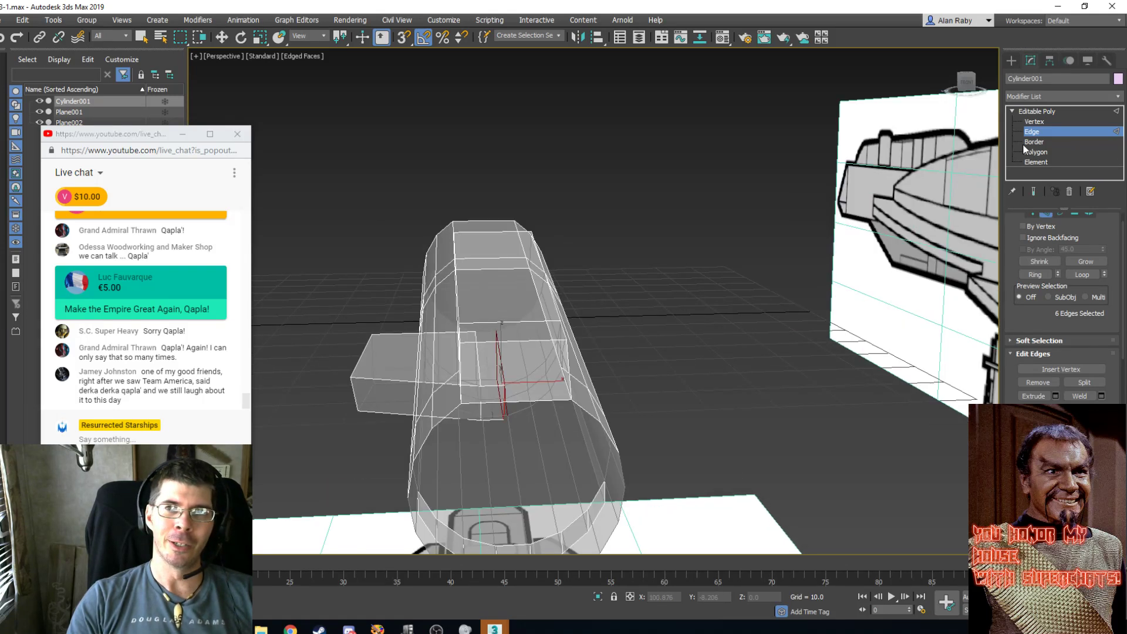
{"action": "left_click", "coordinate": [142, 37]}
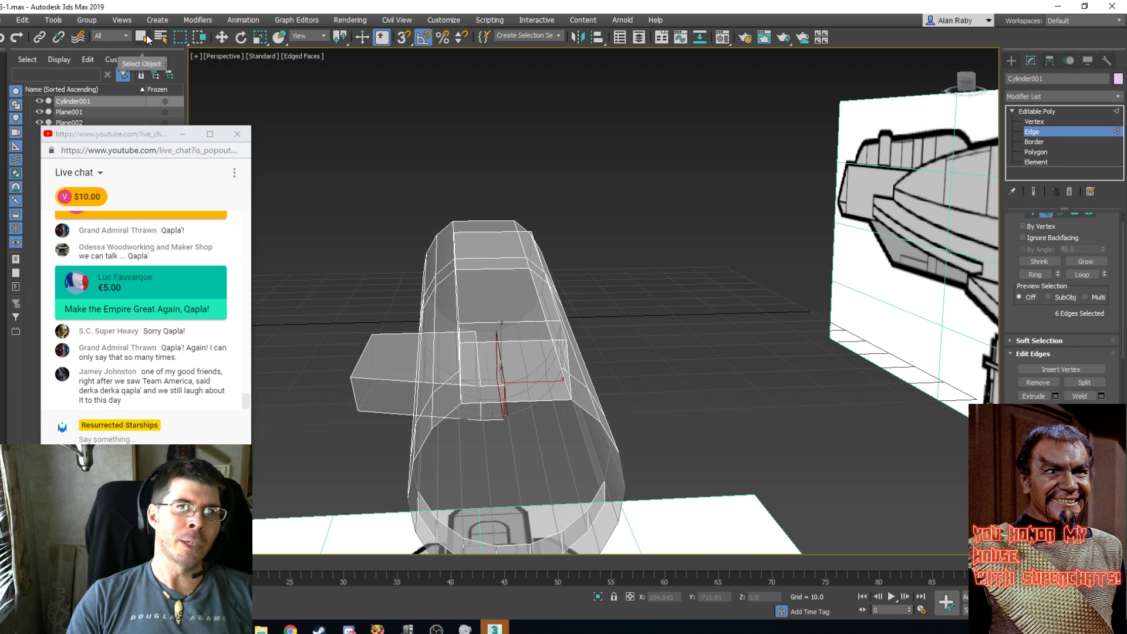
Select the seven crosswise edges along the cylinder's upper strip and connect them with a lengthwise edge line down the middle.
{"action": "left_click", "coordinate": [524, 401]}
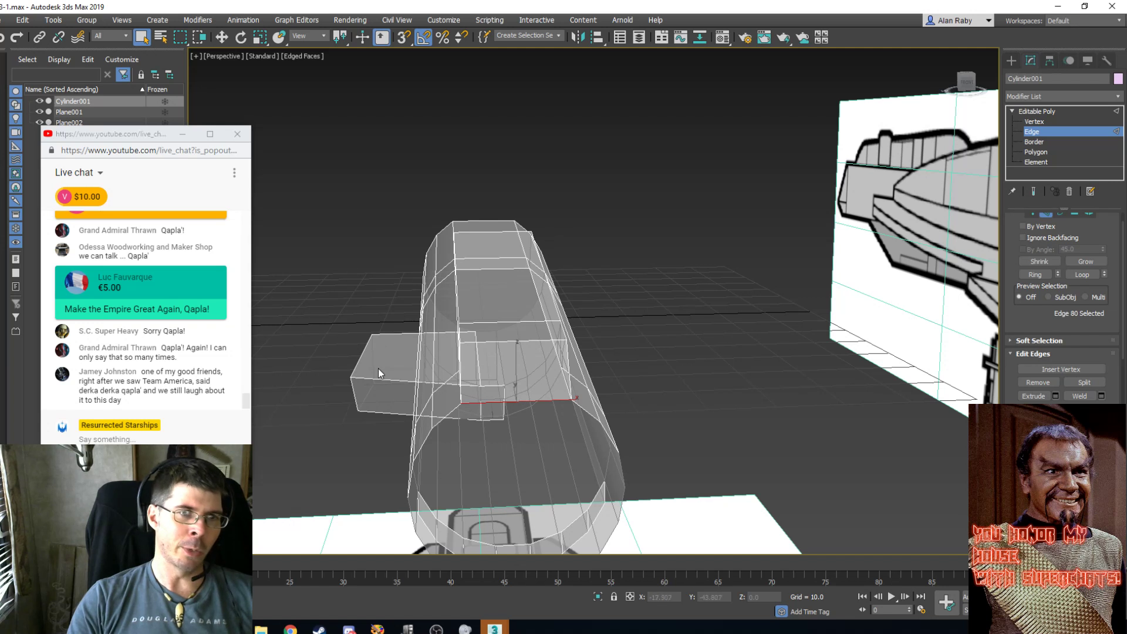
{"action": "left_click", "coordinate": [535, 340], "text": "ctrl"}
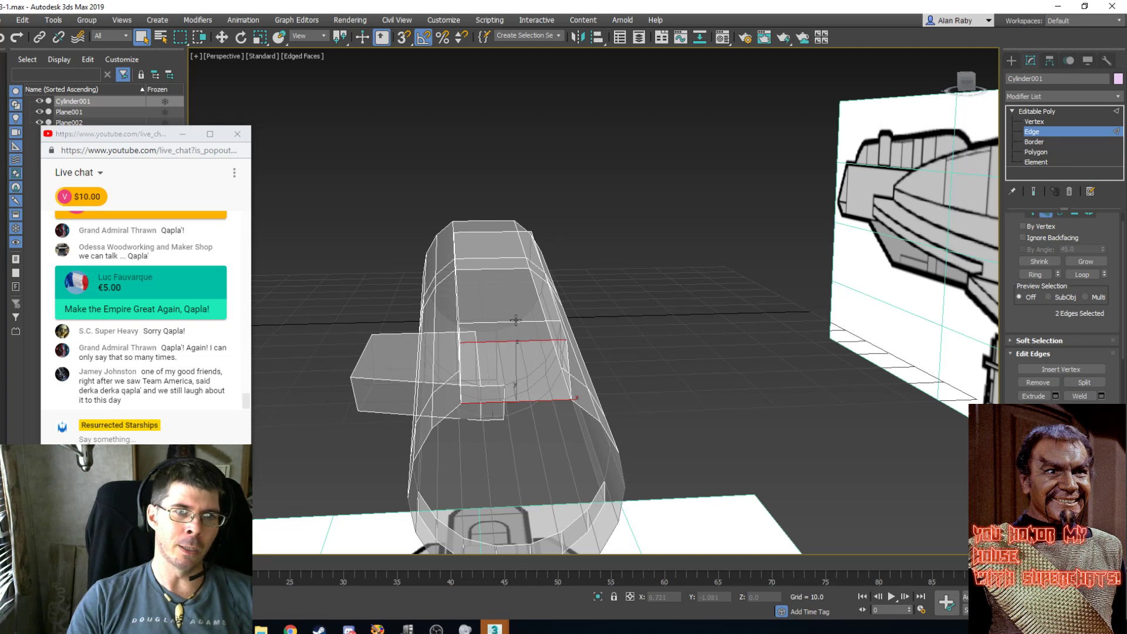
{"action": "left_click", "coordinate": [515, 321], "text": "ctrl"}
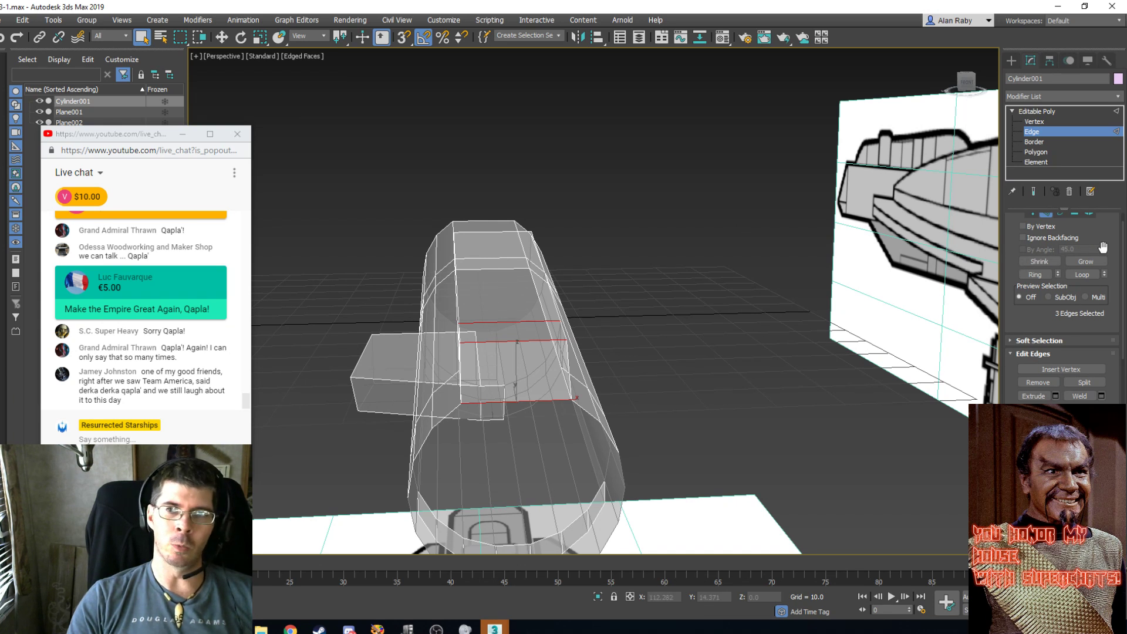
{"action": "scroll", "coordinate": [1096, 240], "scroll_direction": "up", "scroll_amount": 1}
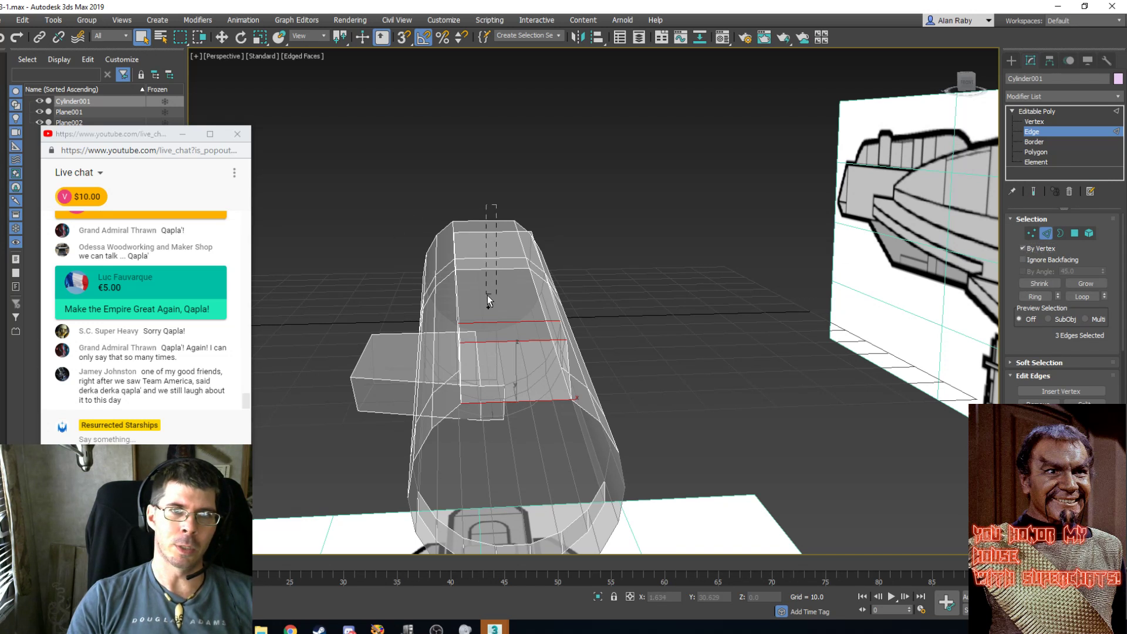
{"action": "left_click", "coordinate": [1024, 249]}
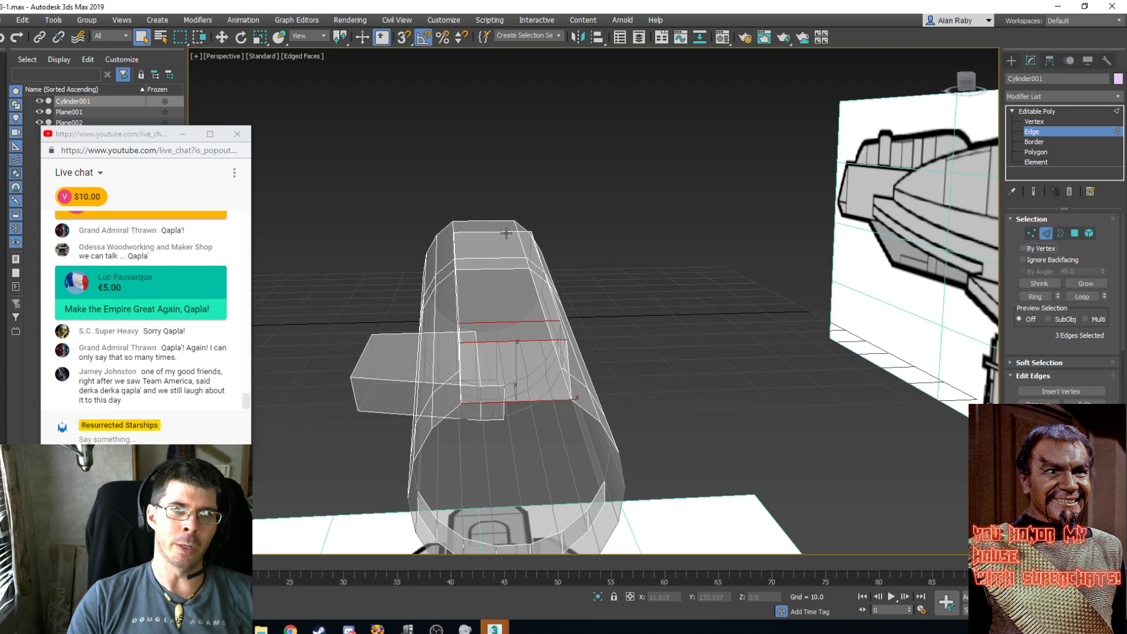
{"action": "left_click", "coordinate": [510, 269], "text": "ctrl"}
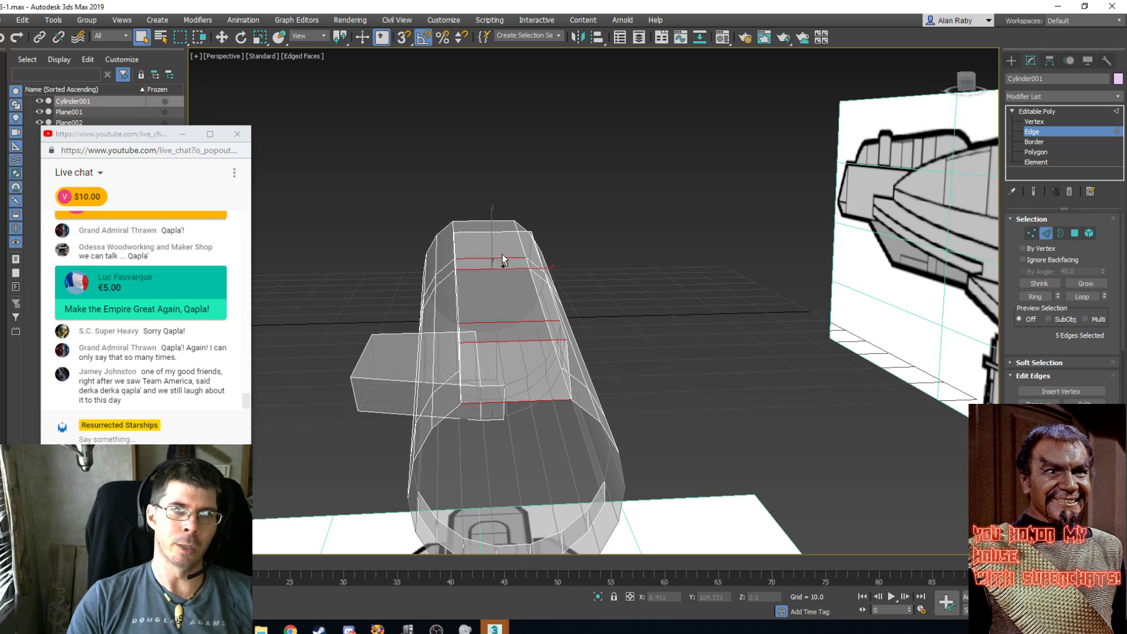
{"action": "left_click", "coordinate": [489, 232], "text": "ctrl"}
{"action": "left_click", "coordinate": [490, 223], "text": "ctrl"}
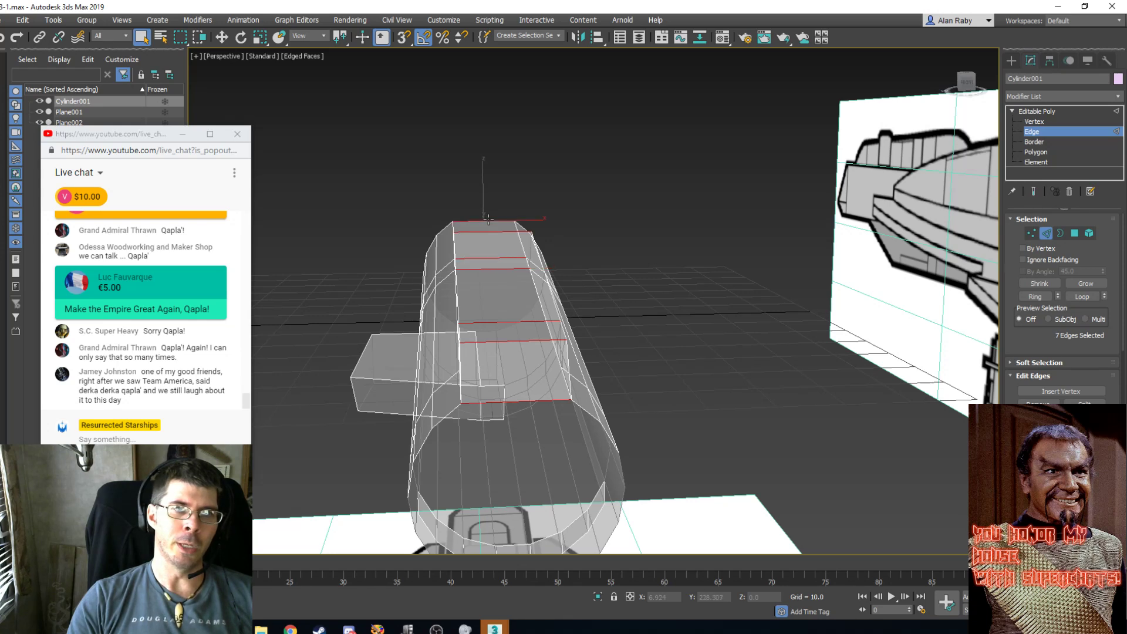
{"action": "middle_click_drag", "start_coordinate": [504, 260], "coordinate": [771, 348], "text": "alt"}
{"action": "scroll", "coordinate": [583, 347], "scroll_direction": "down", "scroll_amount": 5}
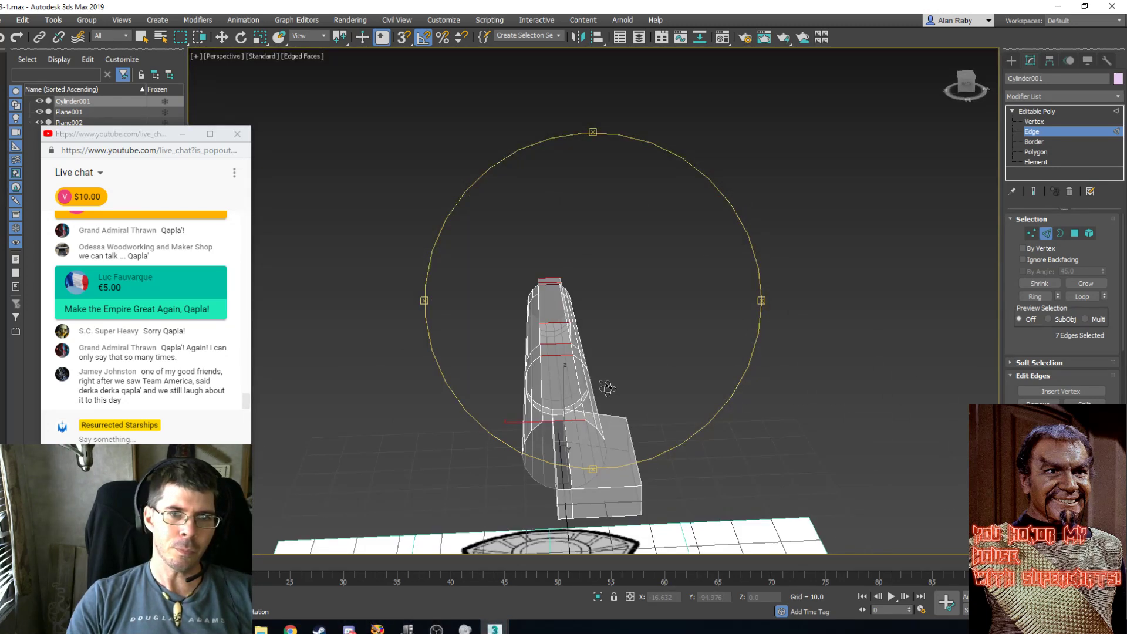
{"action": "left_click_drag", "start_coordinate": [608, 388], "coordinate": [608, 369]}
{"action": "middle_click_drag", "start_coordinate": [608, 369], "coordinate": [397, 378], "text": "alt"}
{"action": "key", "text": "ctrl+shift+e"}
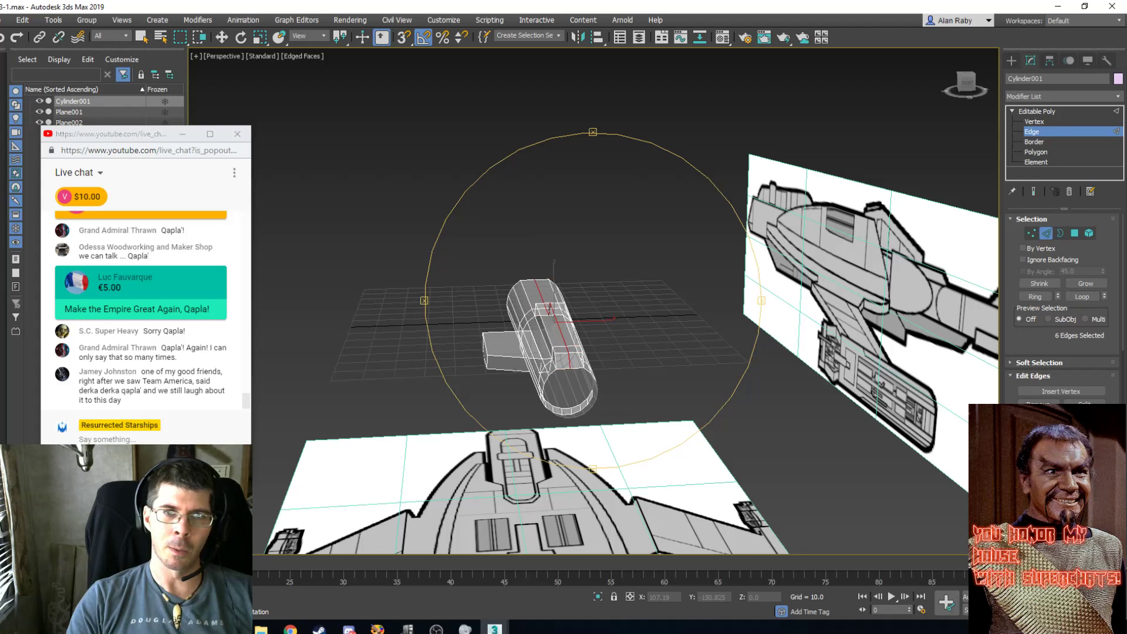
Examine the connected centre edges on the cylinder from several angles and in the Front view.
{"action": "middle_click_drag", "start_coordinate": [559, 326], "coordinate": [550, 289], "text": "alt"}
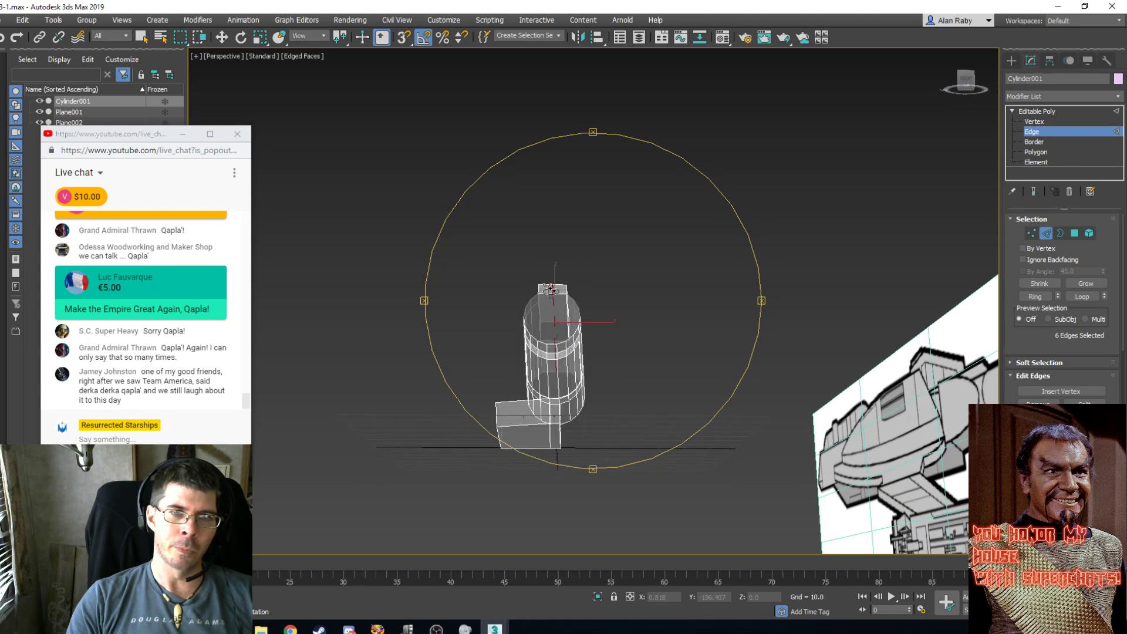
{"action": "scroll", "coordinate": [554, 352], "scroll_direction": "up", "scroll_amount": 3}
{"action": "scroll", "coordinate": [576, 355], "scroll_direction": "up", "scroll_amount": 3}
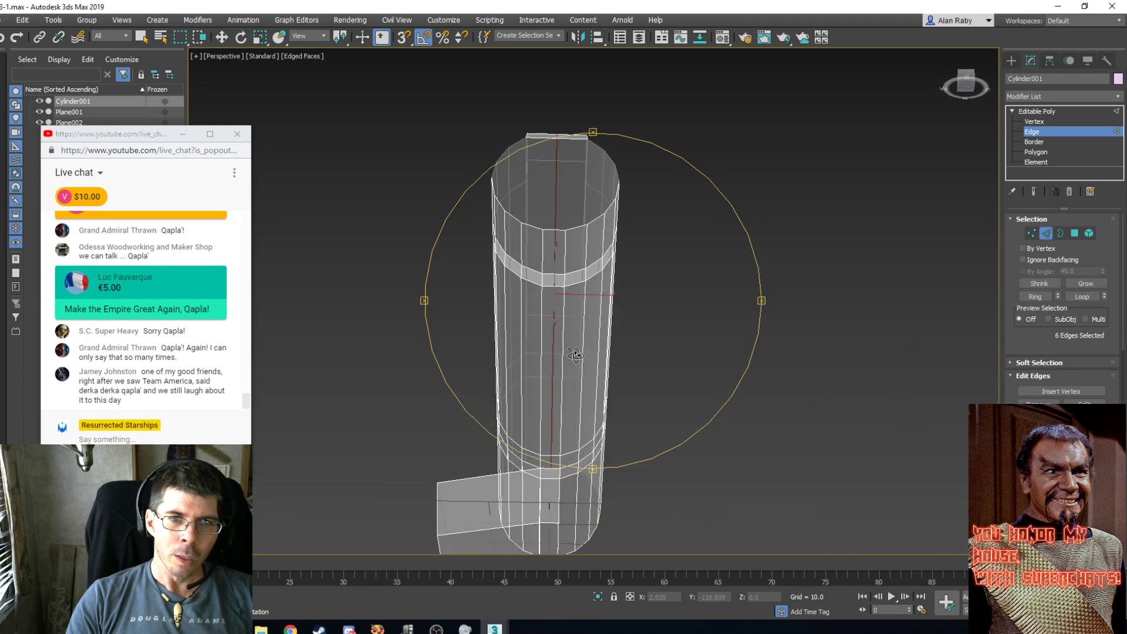
{"action": "middle_click_drag", "start_coordinate": [575, 355], "coordinate": [569, 387], "text": "alt"}
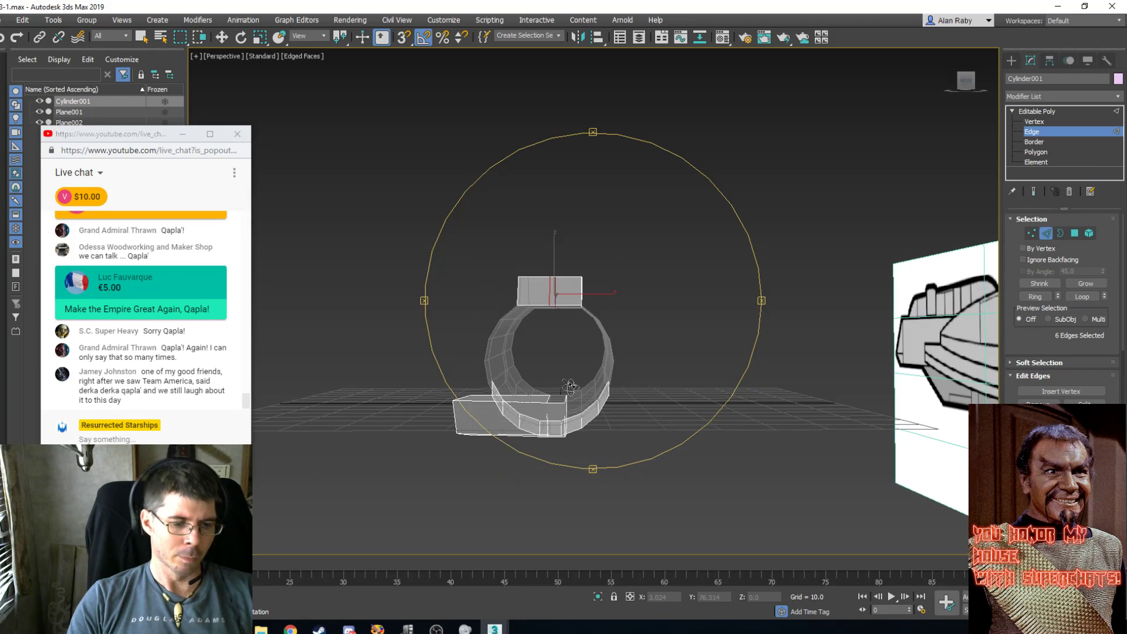
{"action": "key", "text": "f"}
{"action": "scroll", "coordinate": [632, 351], "scroll_direction": "up", "scroll_amount": 3}
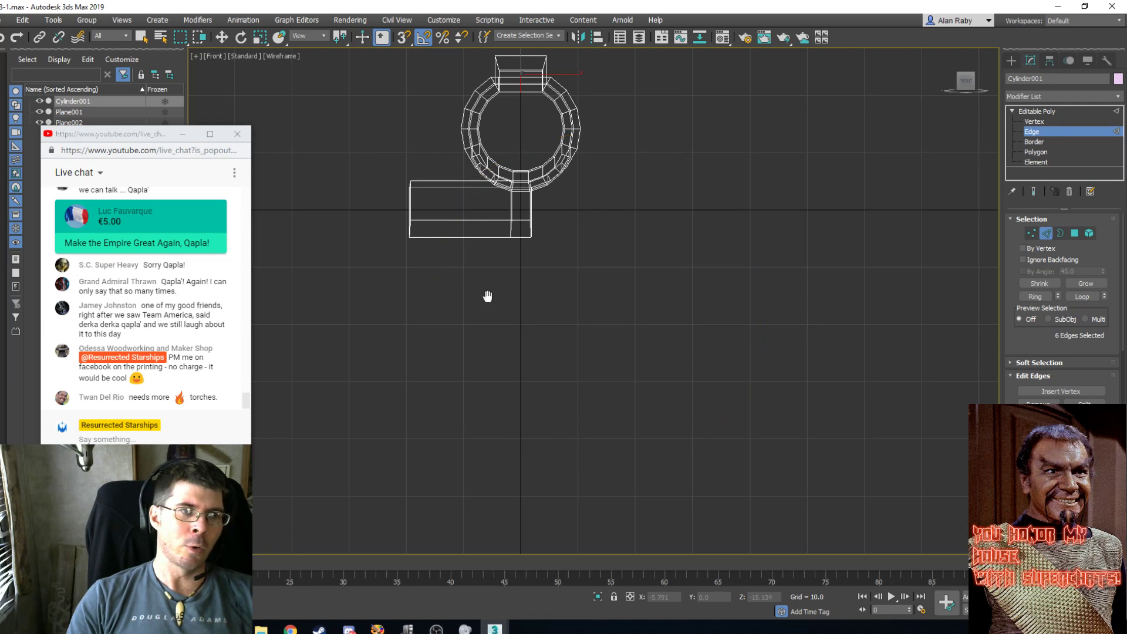
{"action": "middle_click_drag", "start_coordinate": [487, 297], "coordinate": [551, 435]}
{"action": "scroll", "coordinate": [592, 377], "scroll_direction": "up", "scroll_amount": 2}
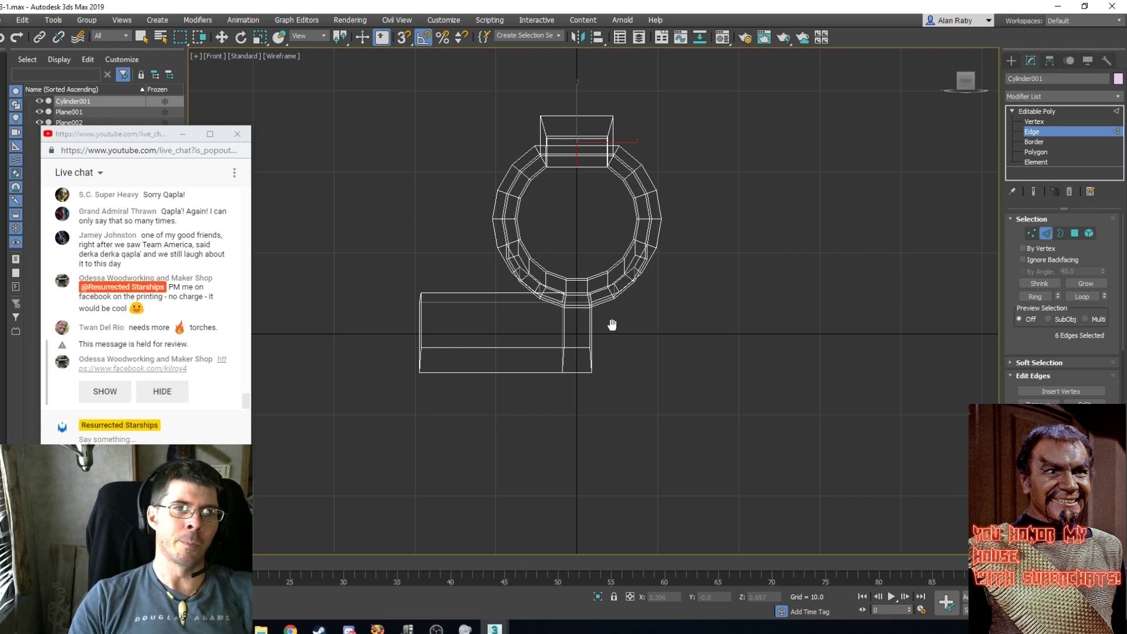
In the Front view, select the eight crosswise edges on the cylinder's underside and slab's inner end, and connect them along the centre line.
{"action": "left_click", "coordinate": [142, 38]}
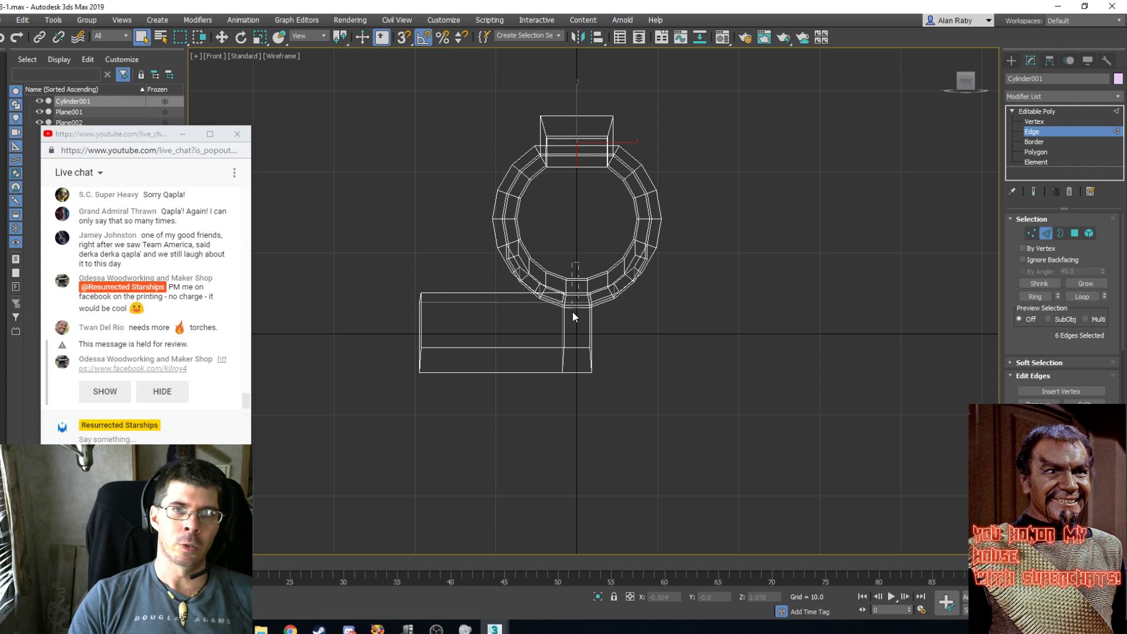
{"action": "left_click", "coordinate": [575, 424]}
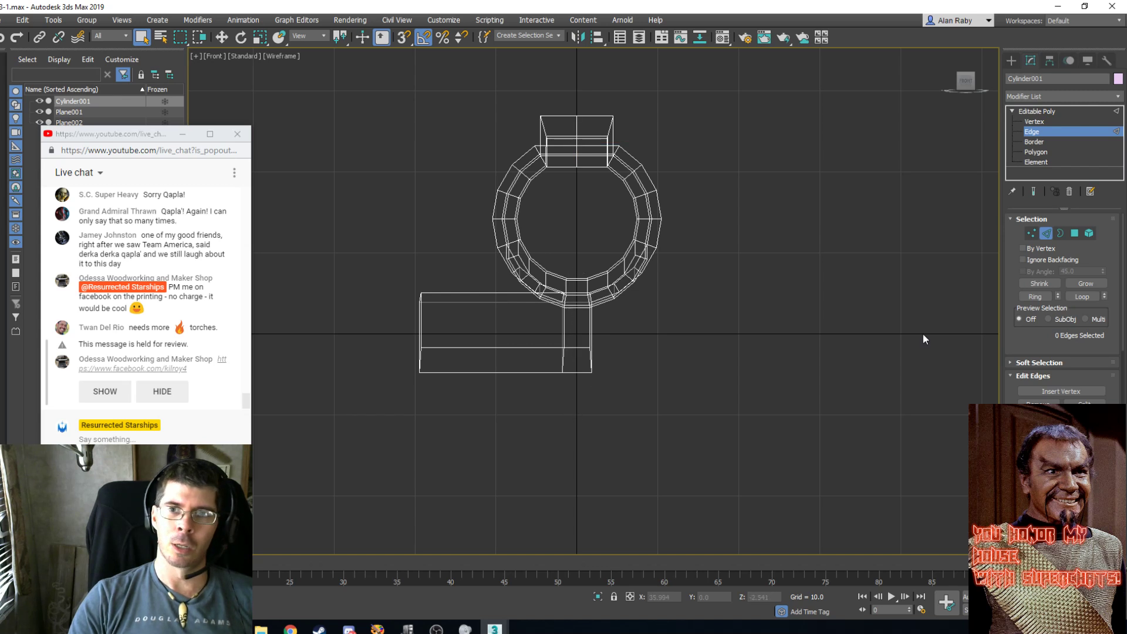
{"action": "left_click", "coordinate": [575, 372]}
{"action": "left_click", "coordinate": [573, 346], "text": "ctrl"}
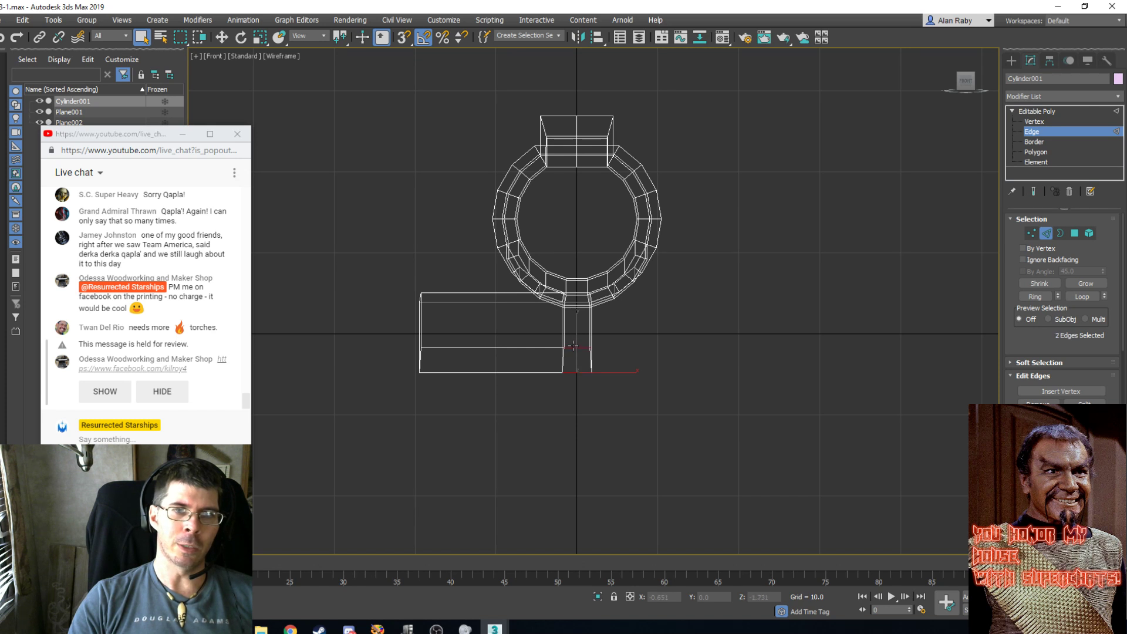
{"action": "left_click", "coordinate": [576, 306], "text": "ctrl"}
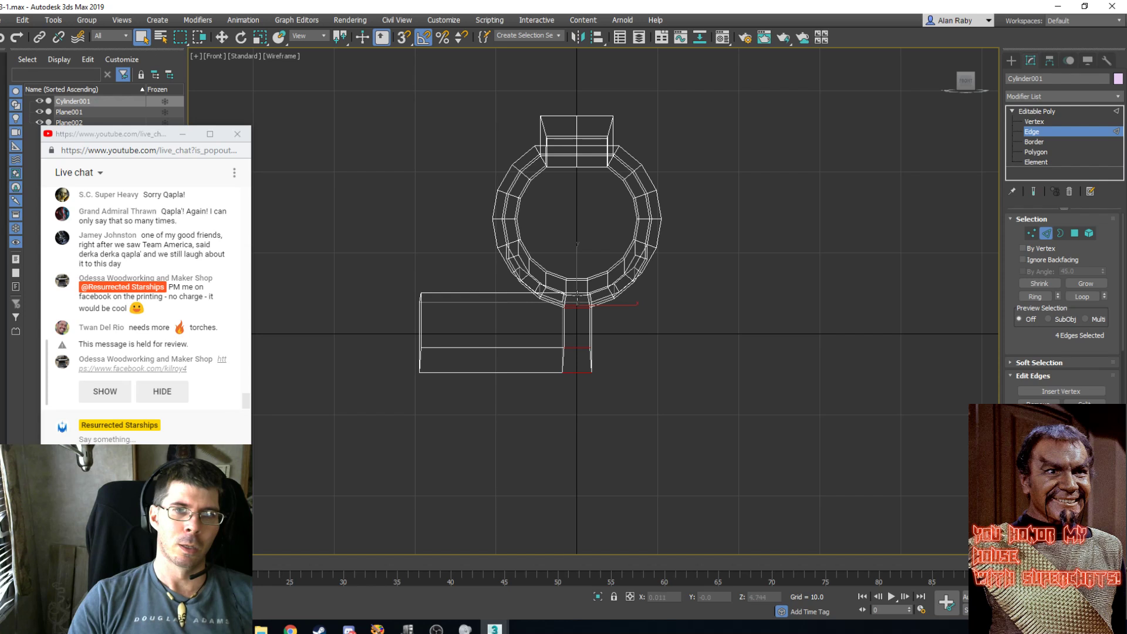
{"action": "left_click", "coordinate": [577, 278], "text": "ctrl"}
{"action": "scroll", "coordinate": [597, 289], "scroll_direction": "up", "scroll_amount": 5}
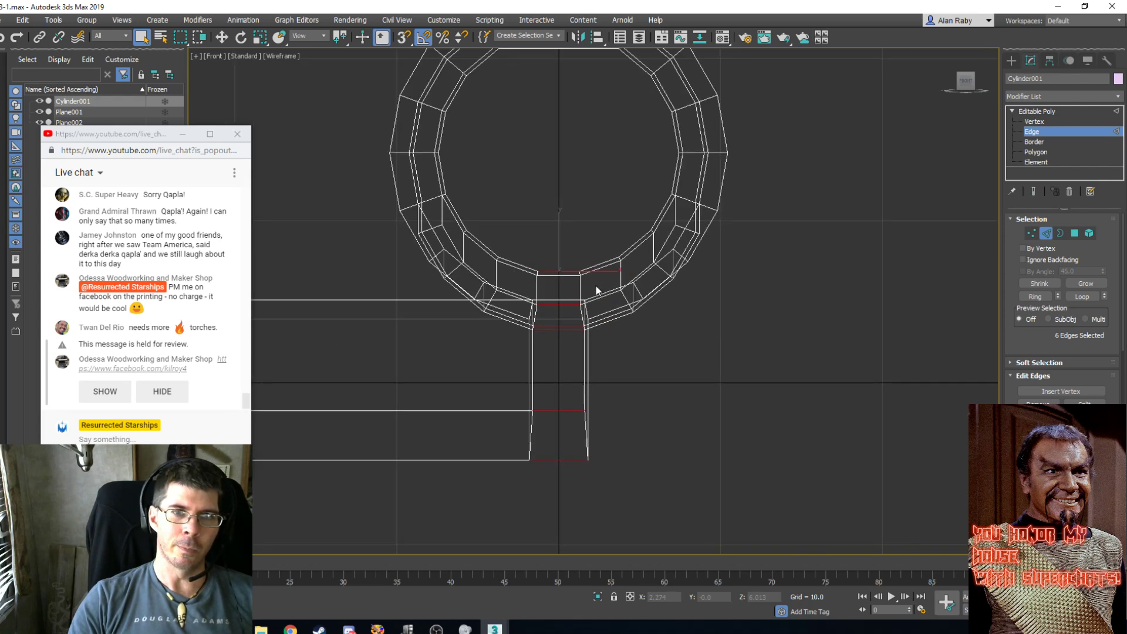
{"action": "left_click", "coordinate": [550, 306], "text": "ctrl"}
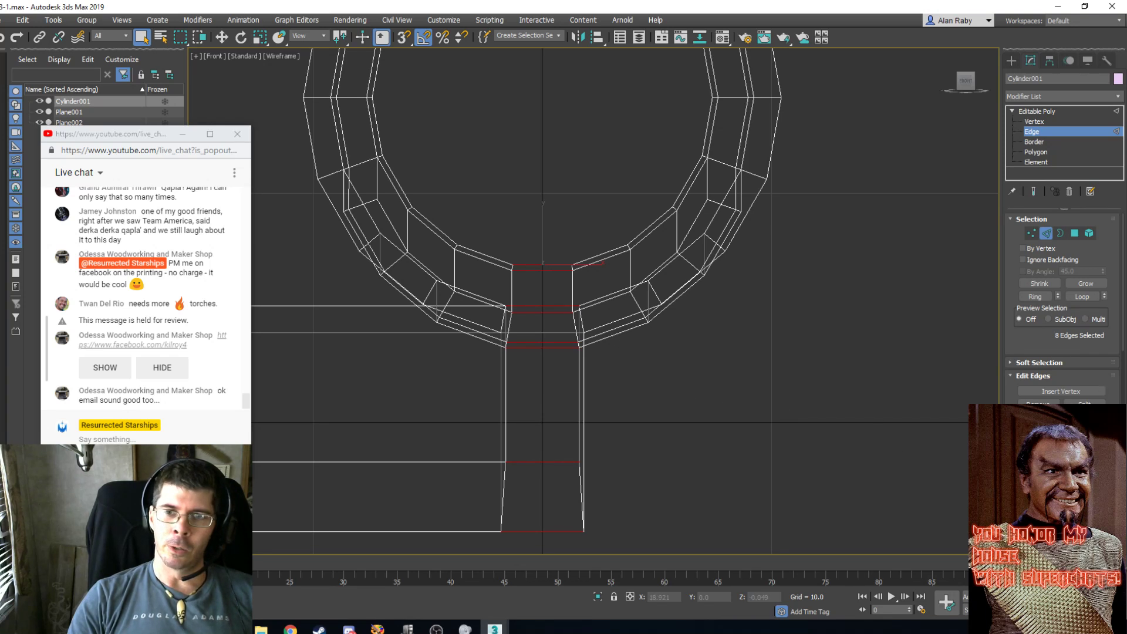
{"action": "key", "text": "ctrl+shift+e"}
Delete all vertices on the positive X side of the centre line, keeping the half with the slab.
{"action": "scroll", "coordinate": [578, 340], "scroll_direction": "down", "scroll_amount": 3}
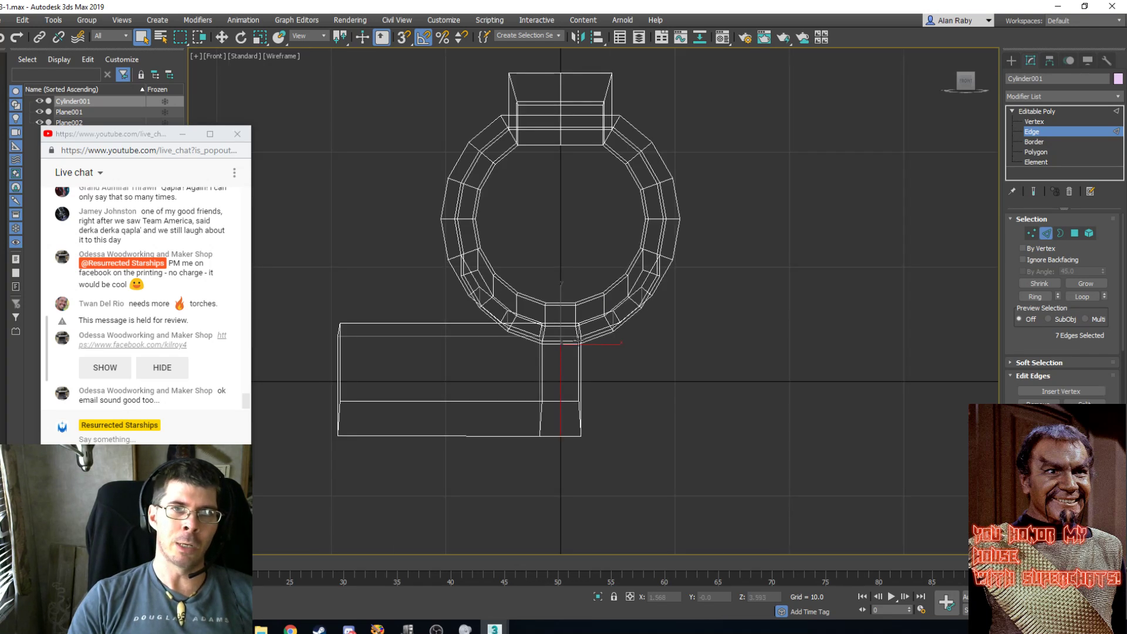
{"action": "left_click", "coordinate": [1031, 232]}
{"action": "left_click_drag", "start_coordinate": [699, 62], "coordinate": [567, 501]}
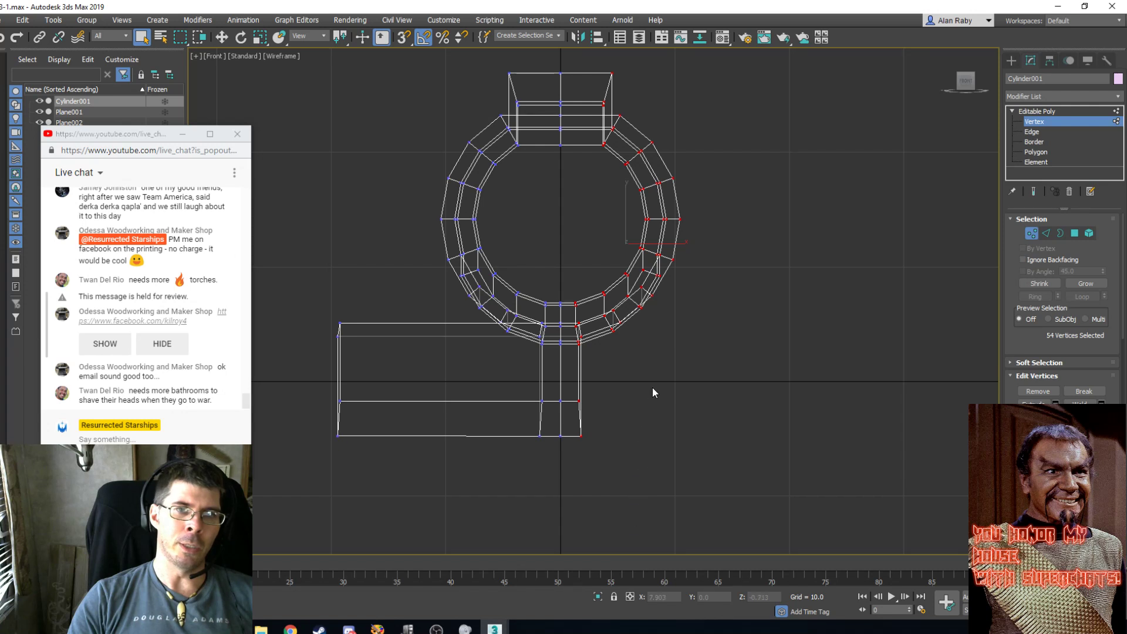
{"action": "key", "text": "Delete"}
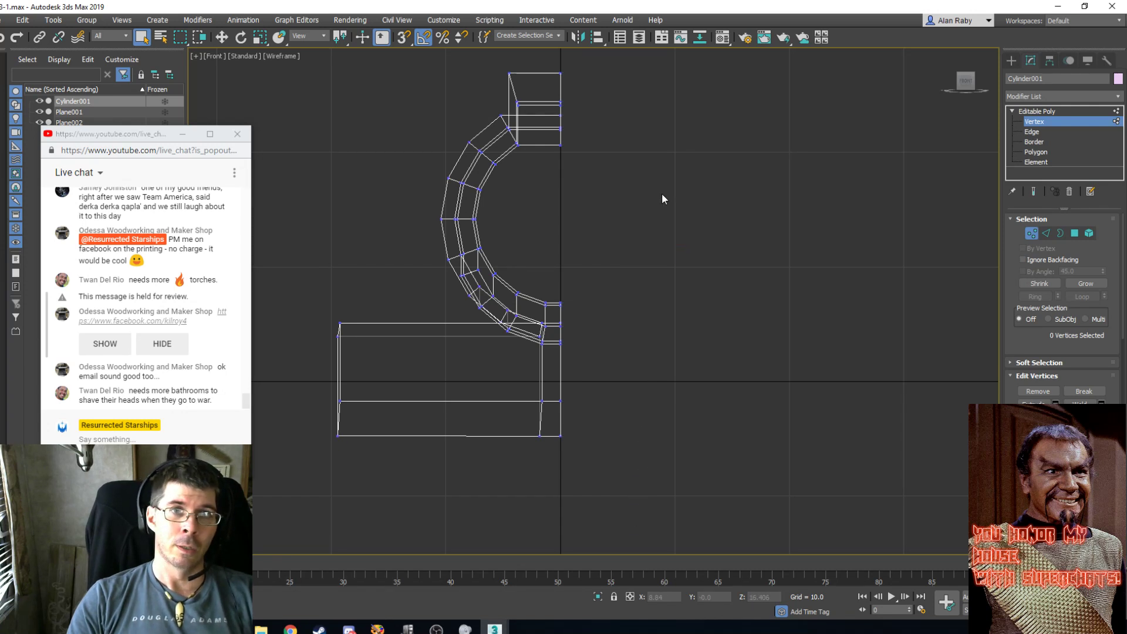
Leave vertex editing and mirror the remaining half across the X axis as an instance with 0.0 offset.
{"action": "key", "text": "p"}
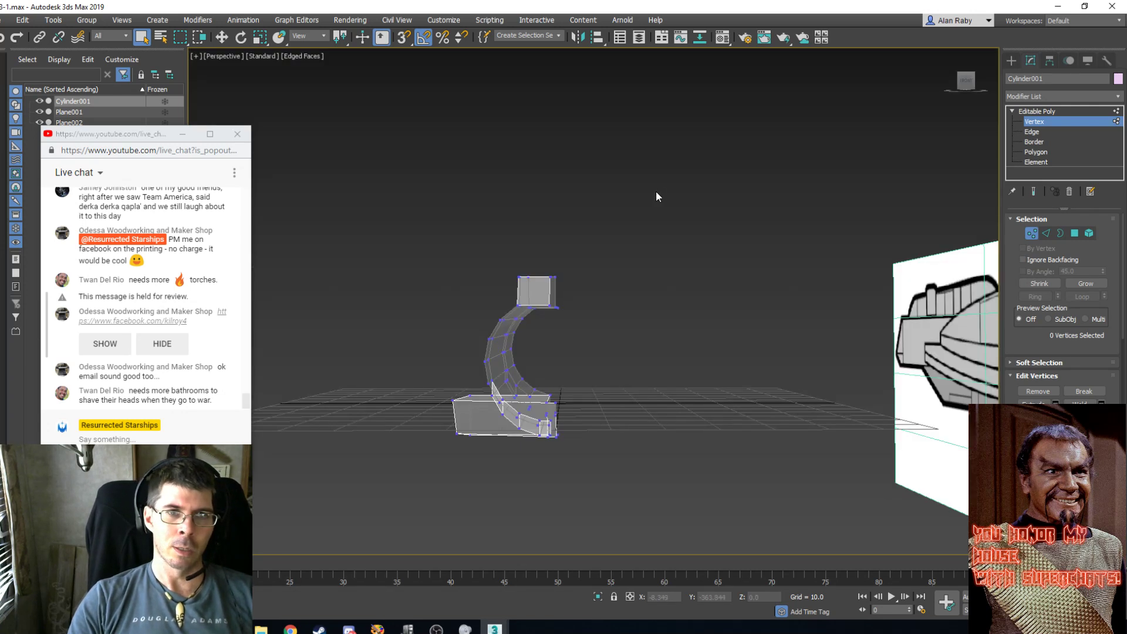
{"action": "key", "text": "z"}
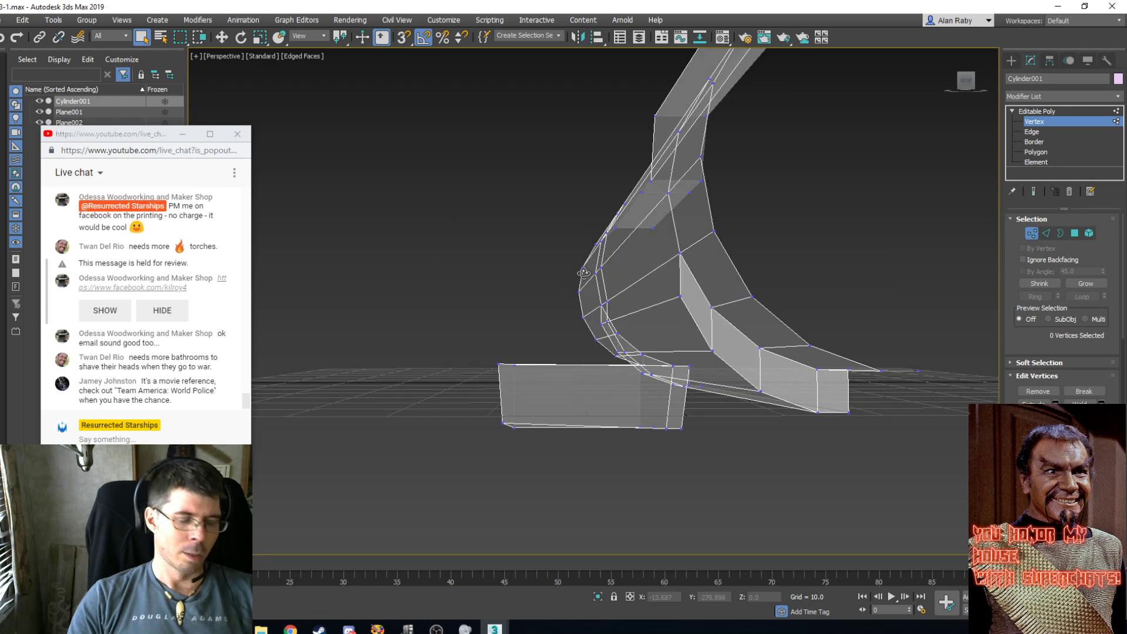
{"action": "middle_click_drag", "start_coordinate": [624, 235], "coordinate": [622, 358], "text": "alt"}
{"action": "scroll", "coordinate": [626, 295], "scroll_direction": "down", "scroll_amount": 8}
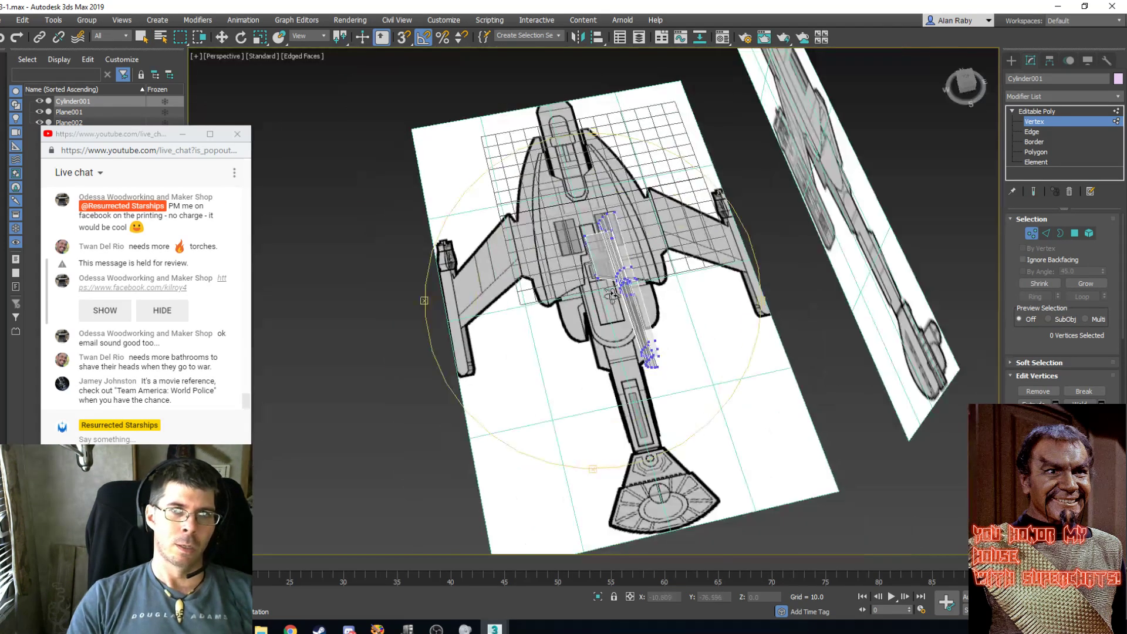
{"action": "middle_click_drag", "start_coordinate": [611, 298], "coordinate": [599, 261], "text": "alt"}
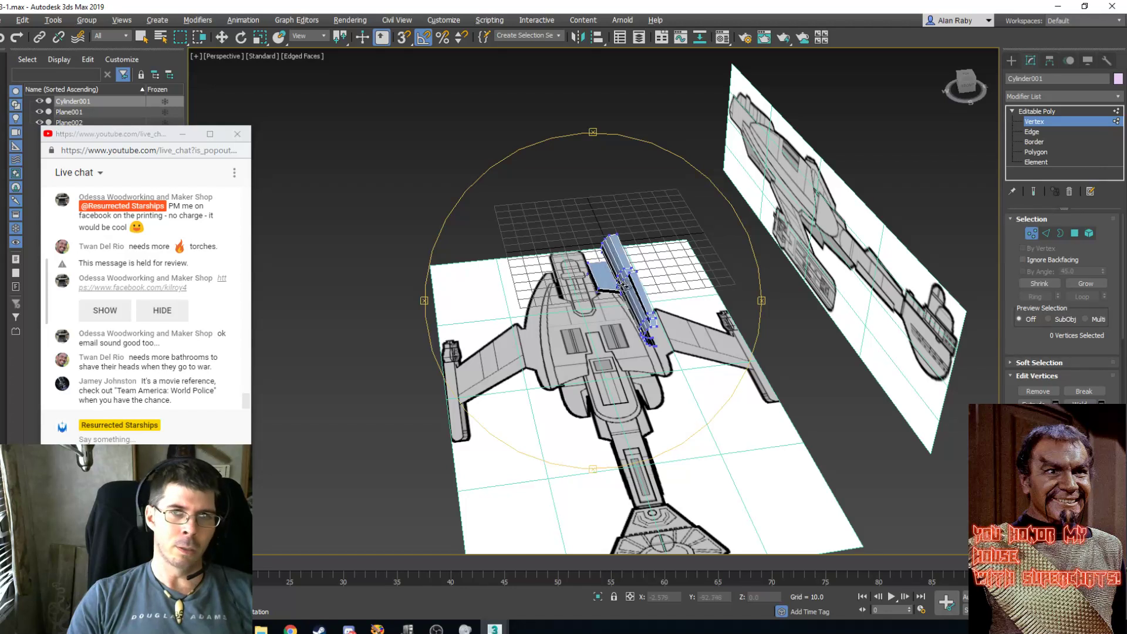
{"action": "scroll", "coordinate": [639, 305], "scroll_direction": "up", "scroll_amount": 4}
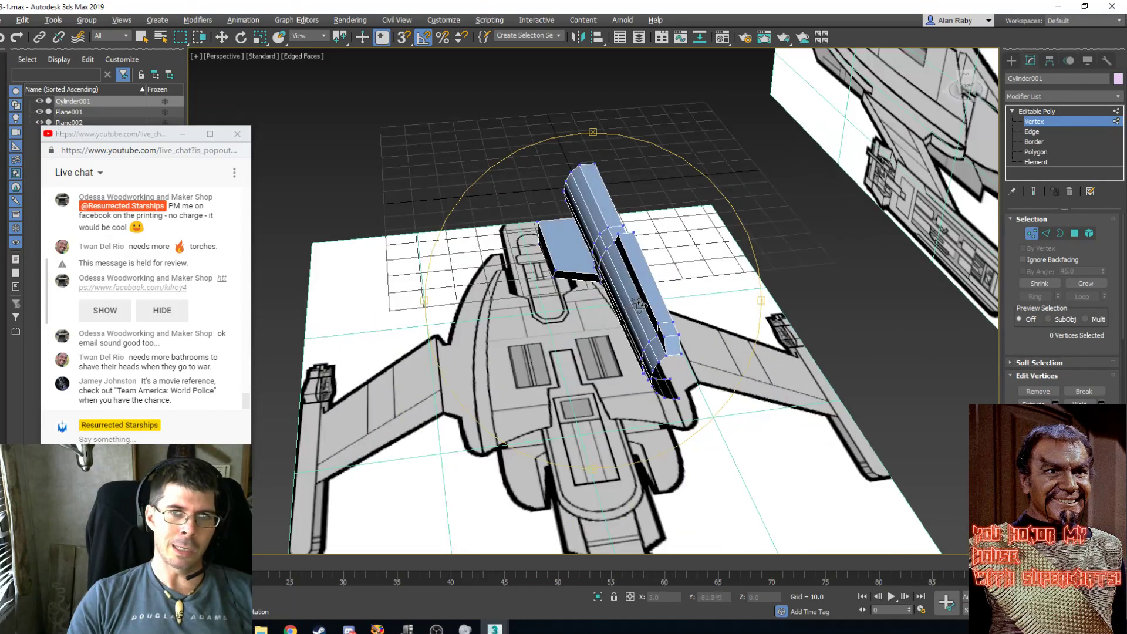
{"action": "left_click", "coordinate": [1066, 115]}
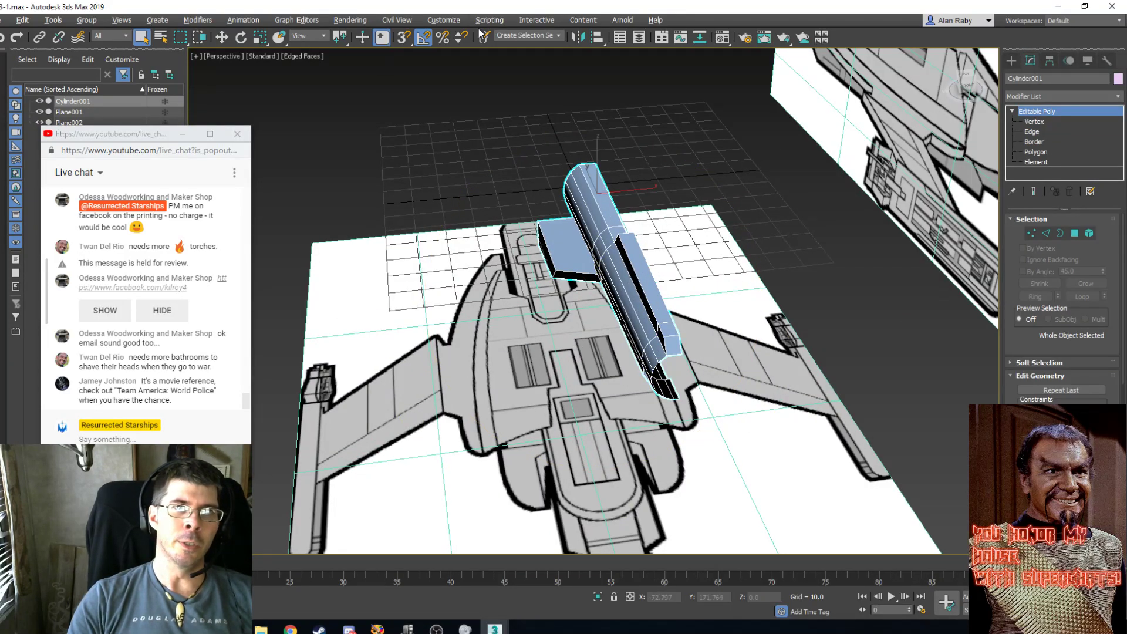
{"action": "left_click", "coordinate": [577, 37]}
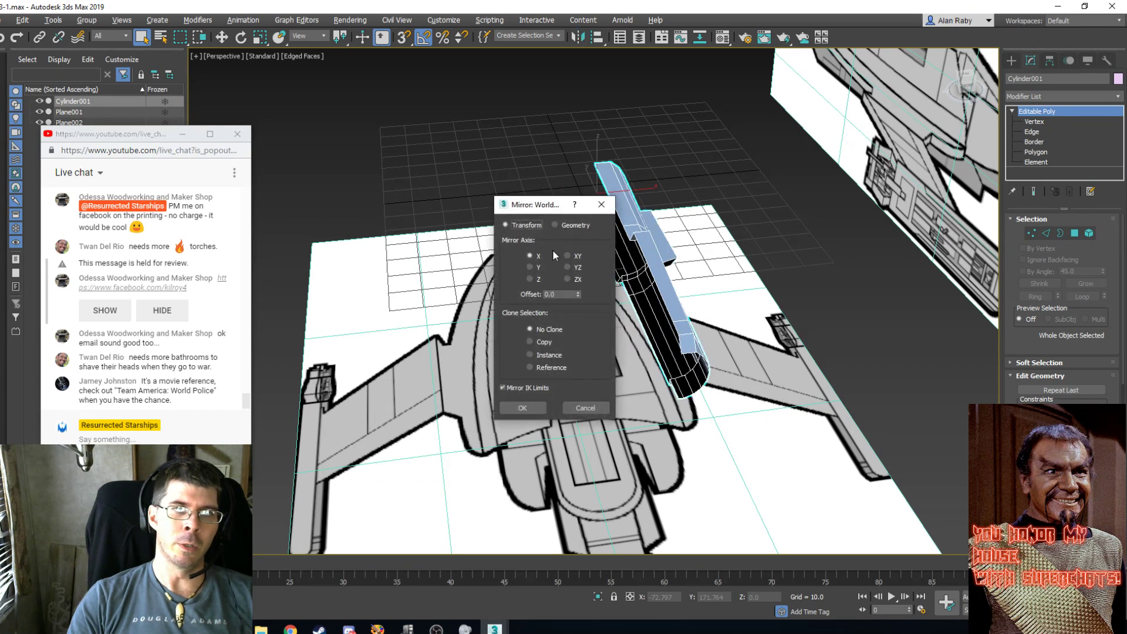
{"action": "left_click", "coordinate": [534, 354]}
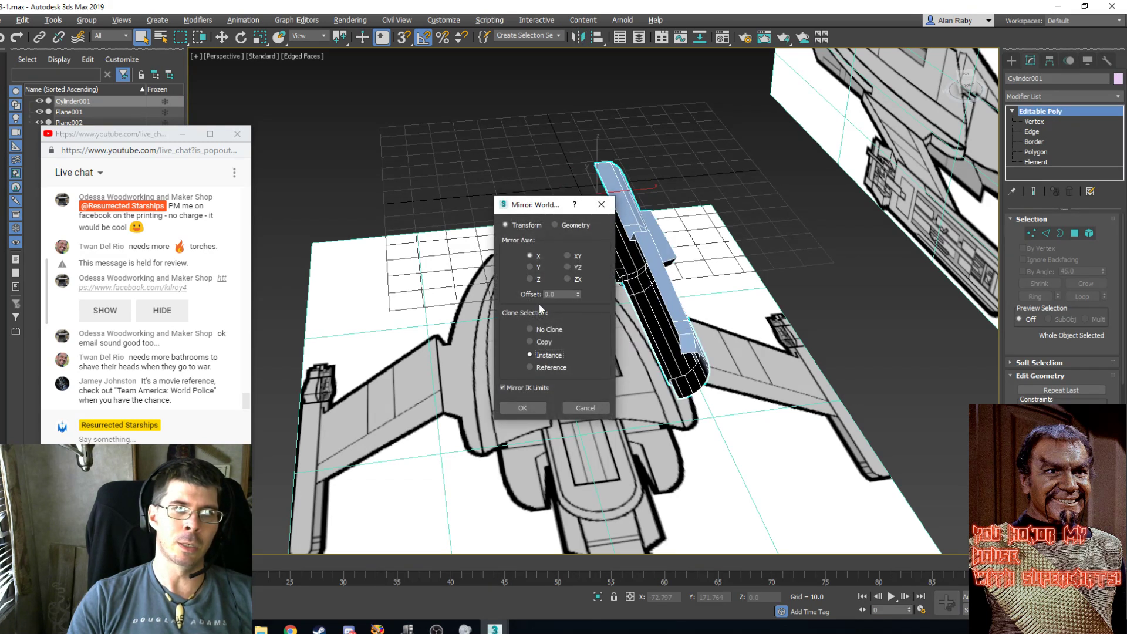
{"action": "left_click_drag", "start_coordinate": [547, 207], "coordinate": [429, 193]}
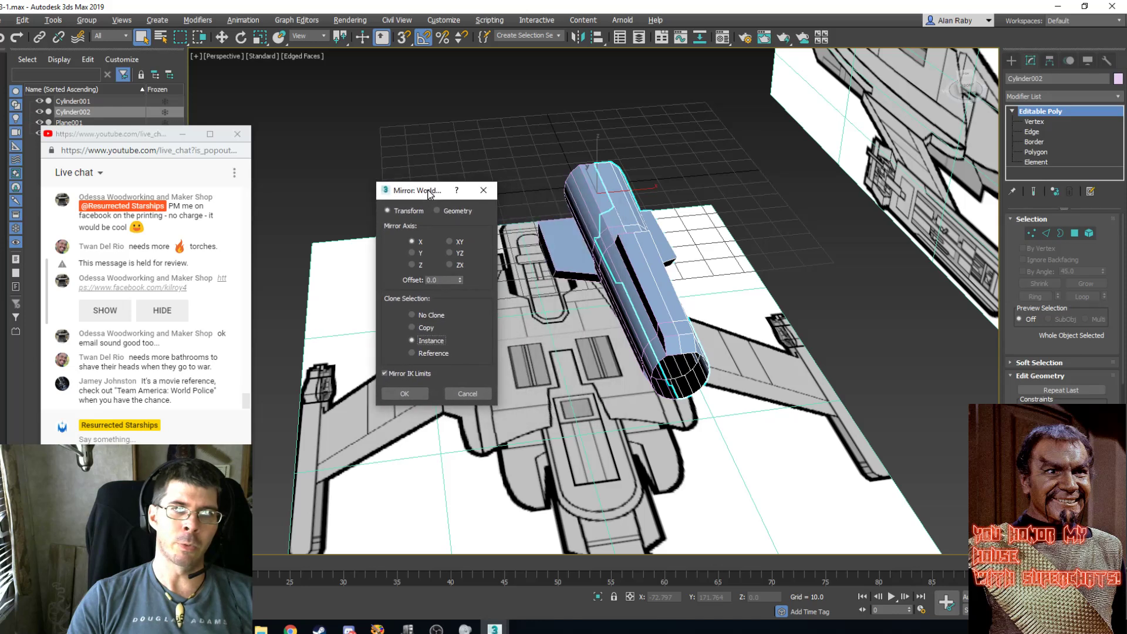
{"action": "left_click", "coordinate": [404, 395]}
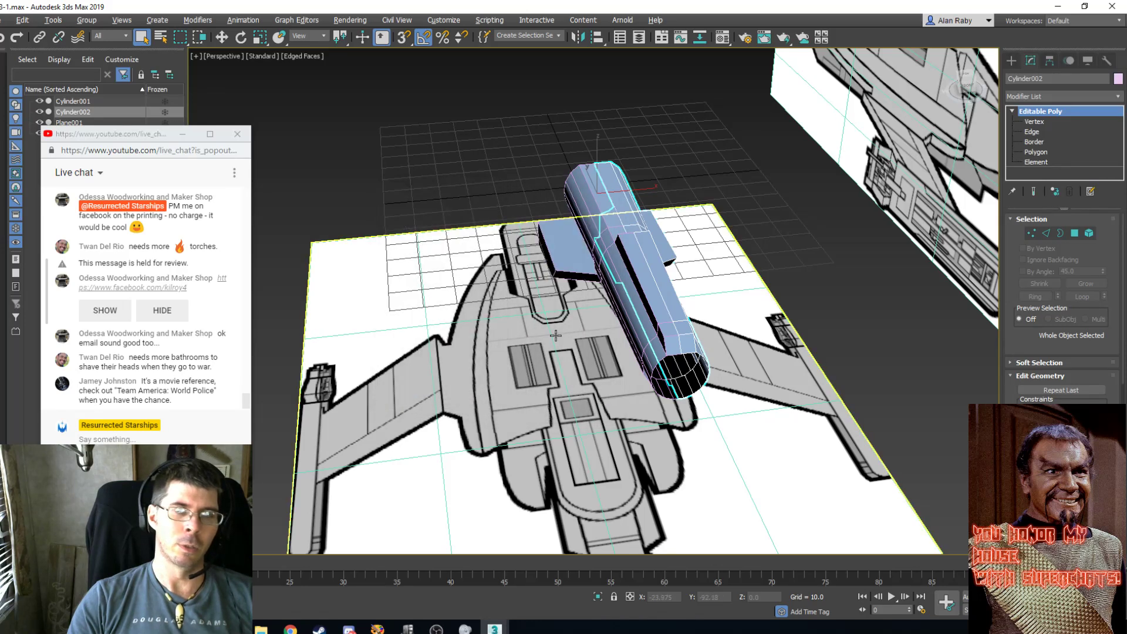
Examine the mirrored neck and slab against the blueprints from the side in the Perspective view.
{"action": "key", "text": "e"}
{"action": "middle_click_drag", "start_coordinate": [662, 298], "coordinate": [728, 302], "text": "alt"}
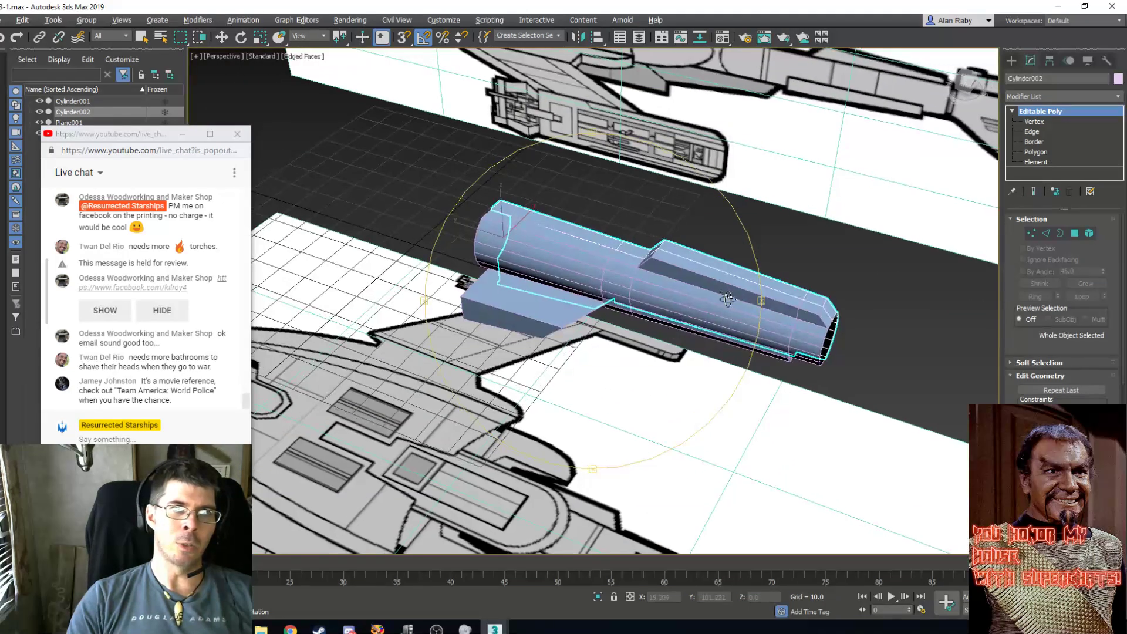
{"action": "mouse_move", "coordinate": [565, 287]}
{"action": "middle_mouse_down", "text": "alt"}
{"action": "mouse_move", "coordinate": [563, 311]}
{"action": "mouse_move", "coordinate": [571, 304]}
{"action": "middle_mouse_up", "text": "alt"}
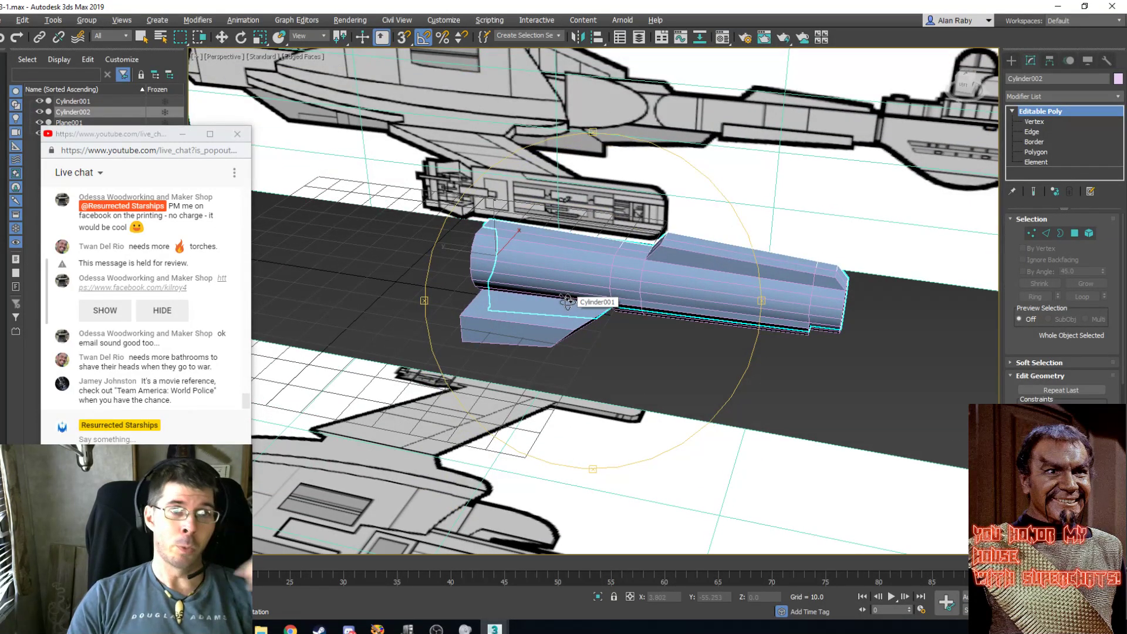
Examine the mirrored neck and slab against the side and top blueprints in the Perspective and Left views, including the slab's hull-side end.
{"action": "middle_click_drag", "start_coordinate": [571, 302], "coordinate": [569, 295], "text": "alt"}
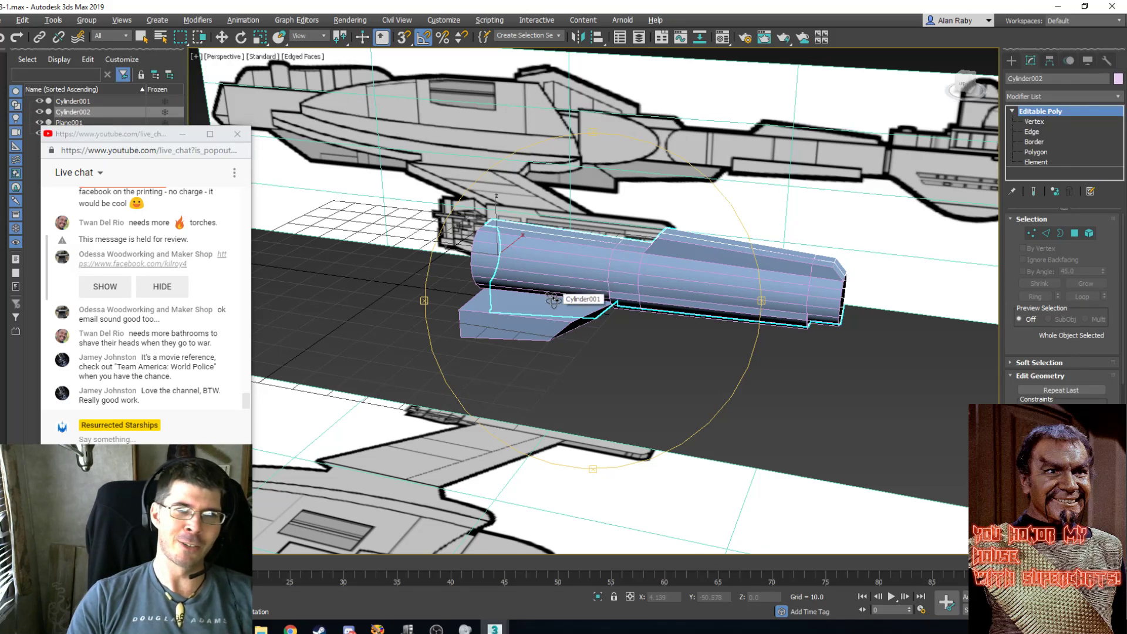
{"action": "middle_click_drag", "start_coordinate": [547, 298], "coordinate": [543, 298], "text": "alt"}
{"action": "scroll", "coordinate": [537, 293], "scroll_direction": "up", "scroll_amount": 2}
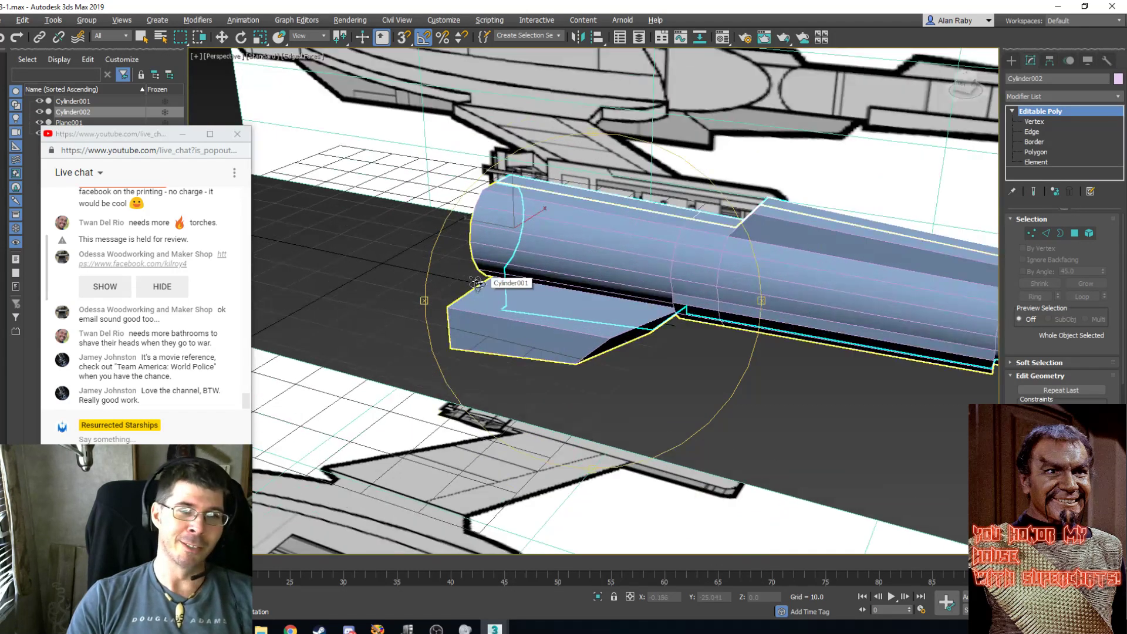
{"action": "key", "text": "l"}
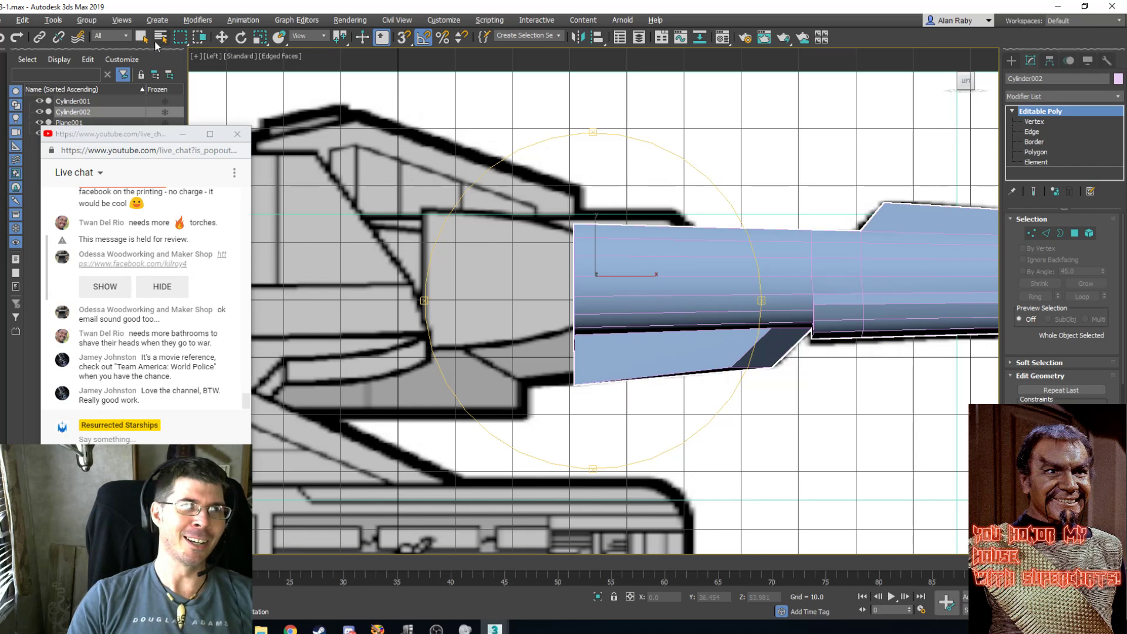
{"action": "key", "text": "p"}
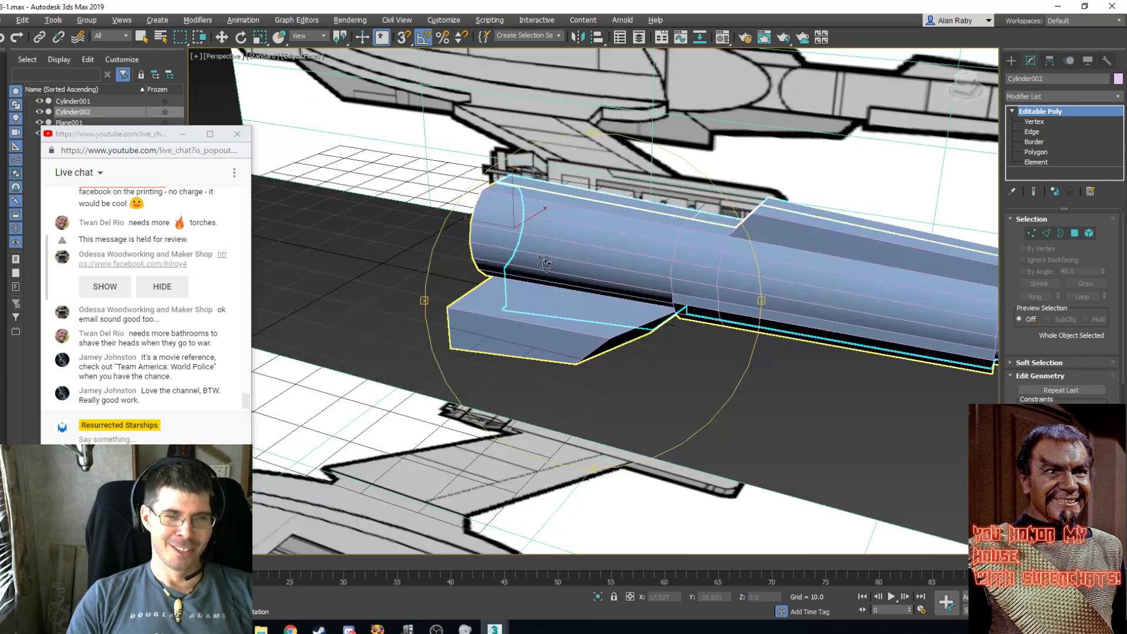
{"action": "left_click_drag", "start_coordinate": [565, 284], "coordinate": [549, 292]}
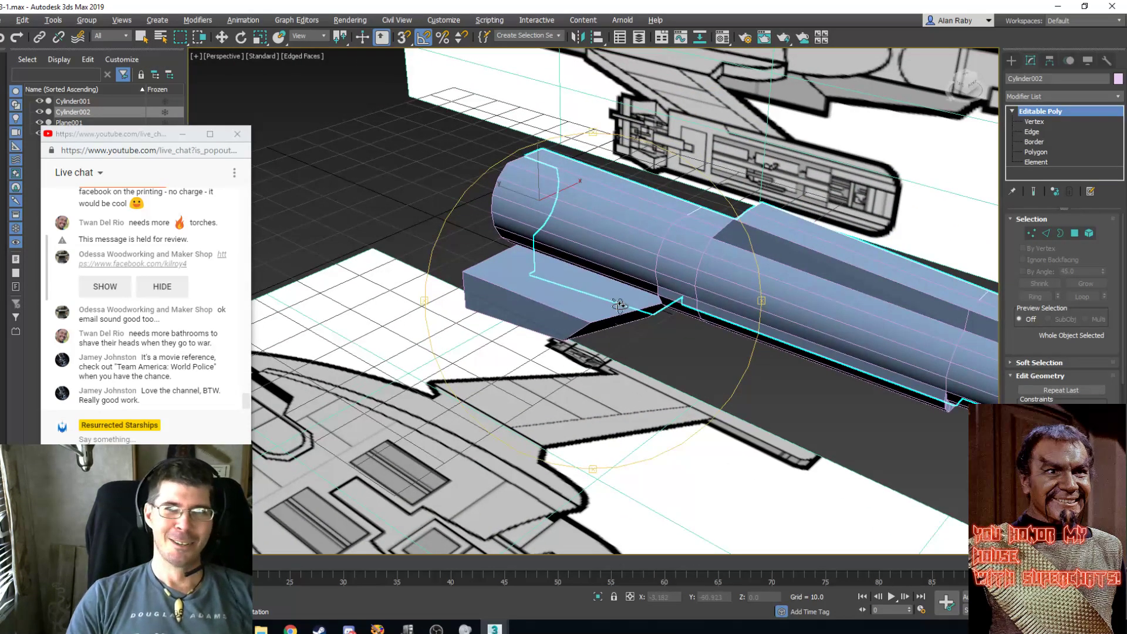
{"action": "left_click_drag", "start_coordinate": [619, 305], "coordinate": [630, 302]}
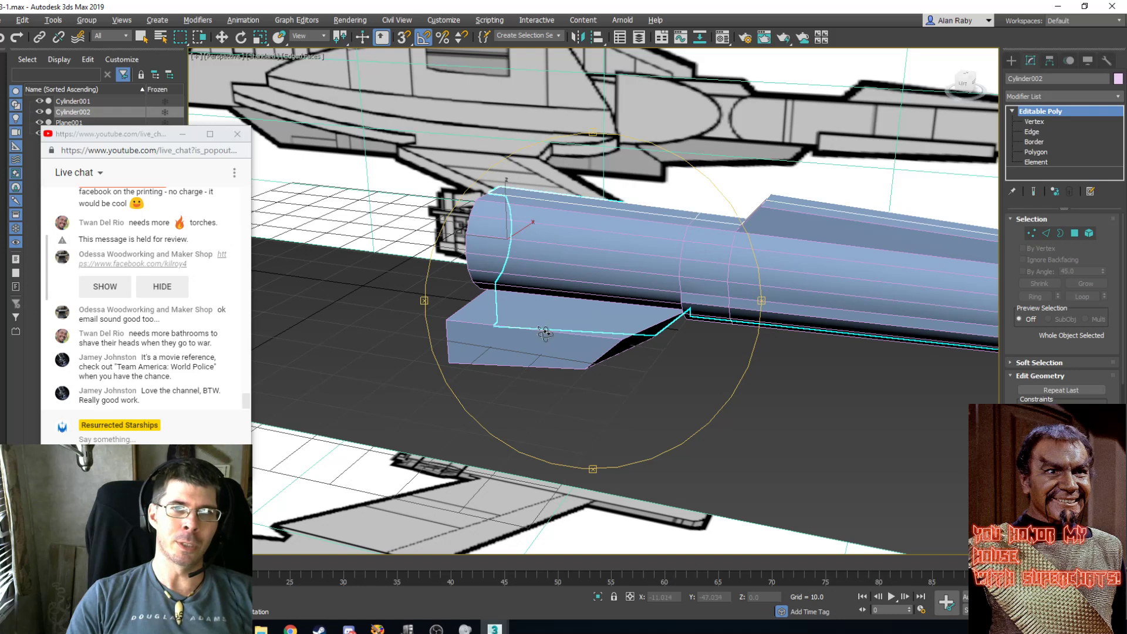
{"action": "left_click_drag", "start_coordinate": [541, 327], "coordinate": [683, 279]}
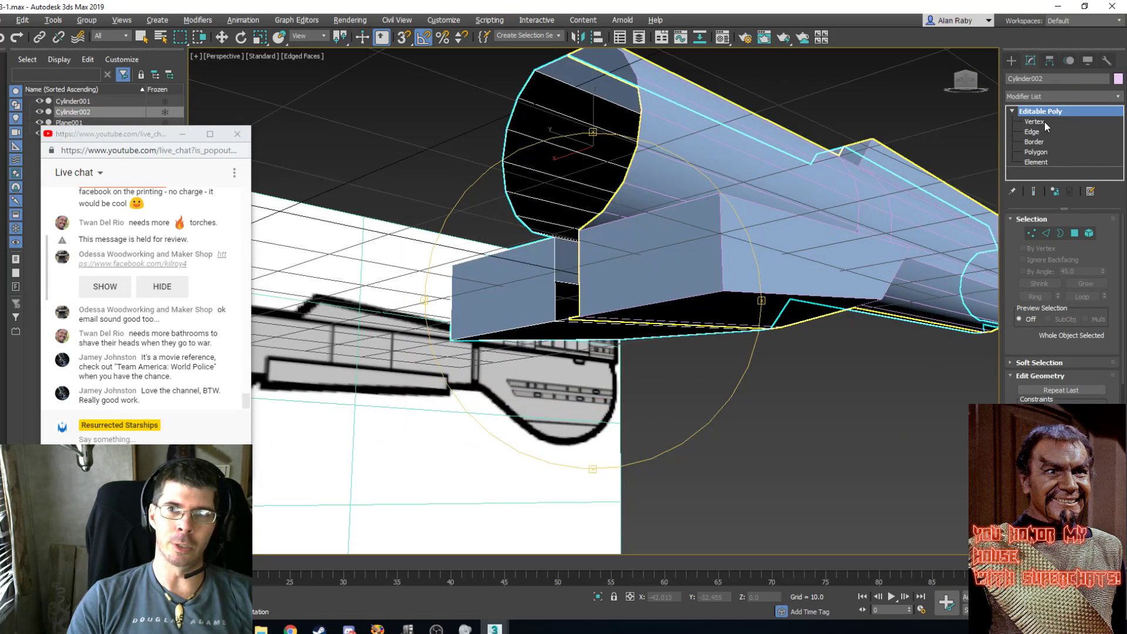
{"action": "left_click", "coordinate": [1034, 151]}
{"action": "left_click", "coordinate": [566, 258]}
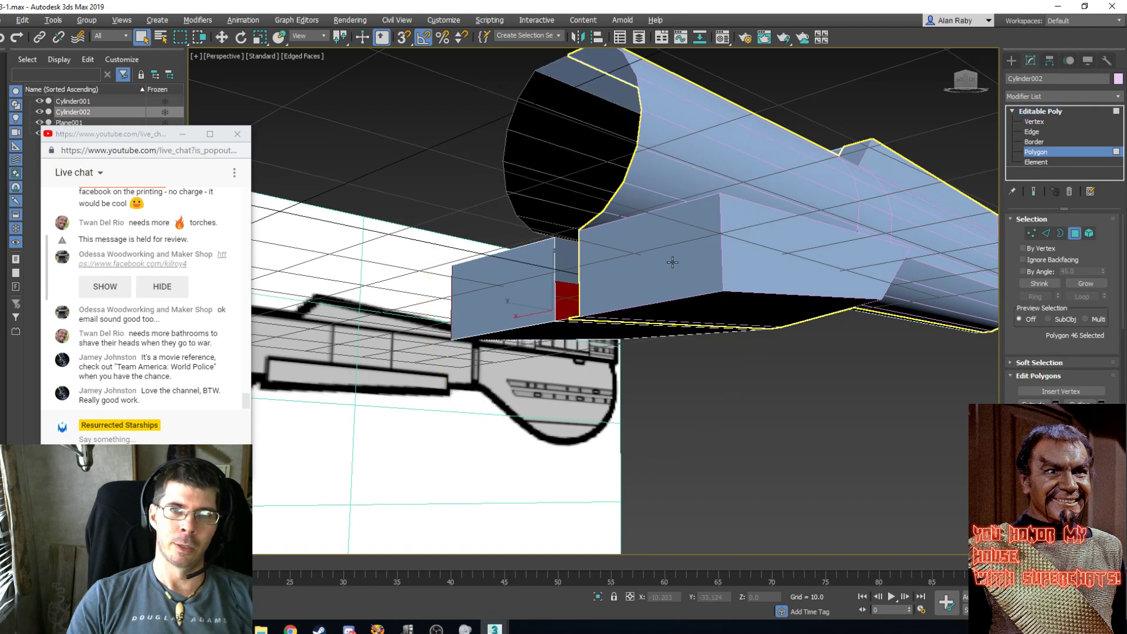
{"action": "left_click", "coordinate": [825, 377]}
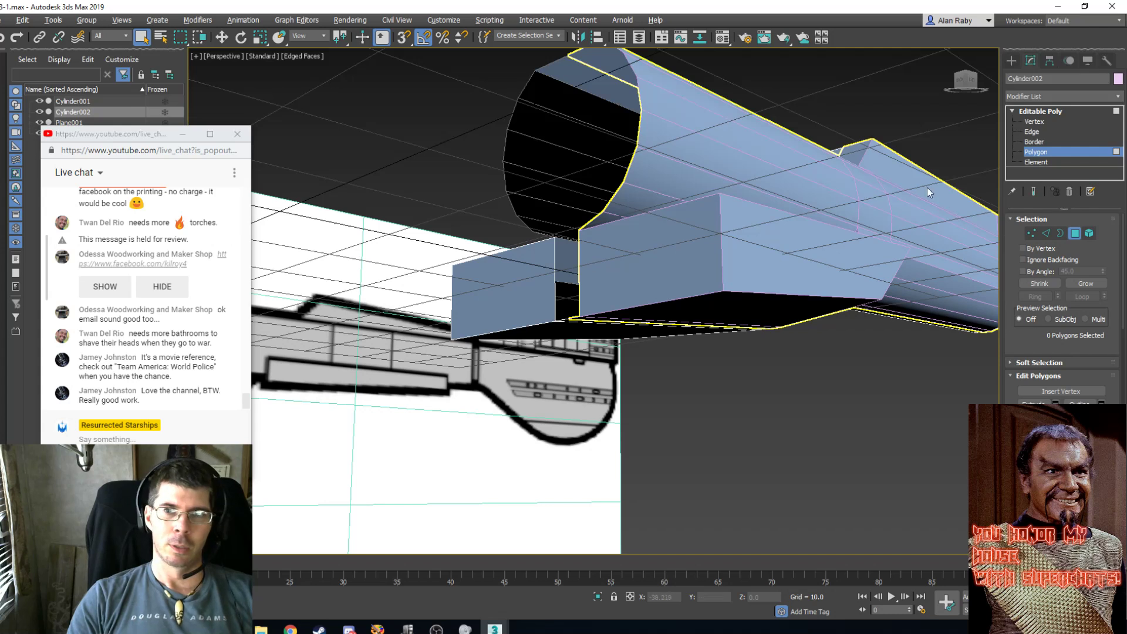
{"action": "left_click", "coordinate": [1075, 233]}
Select the Cylinder001 half and delete the polygon closing the hull-side end of its slab.
{"action": "left_click", "coordinate": [702, 246]}
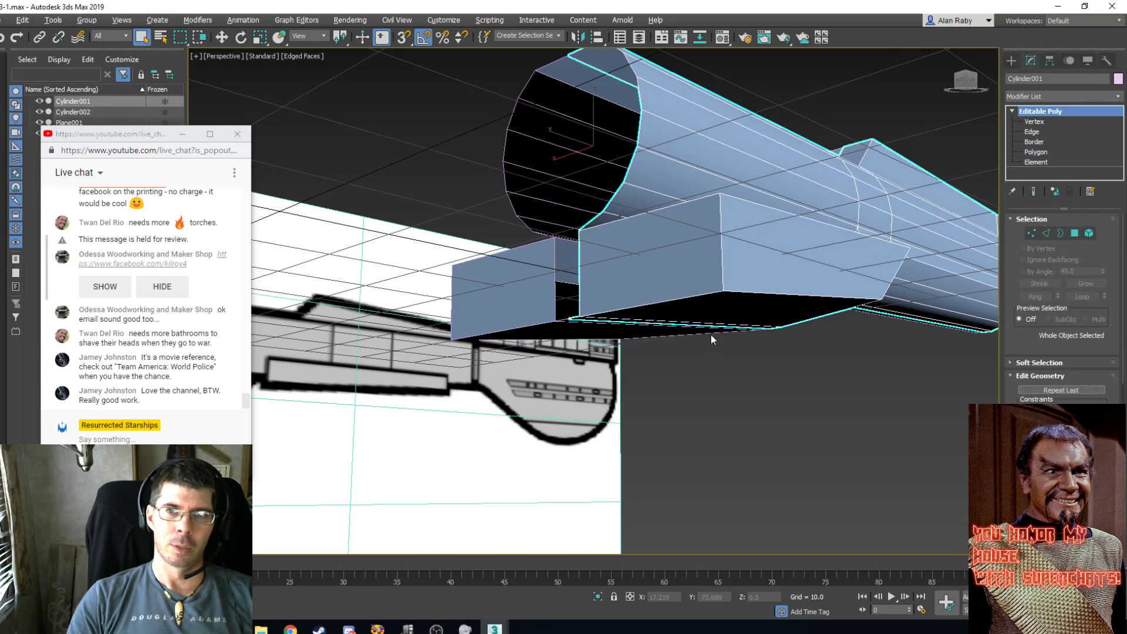
{"action": "left_click", "coordinate": [1036, 152]}
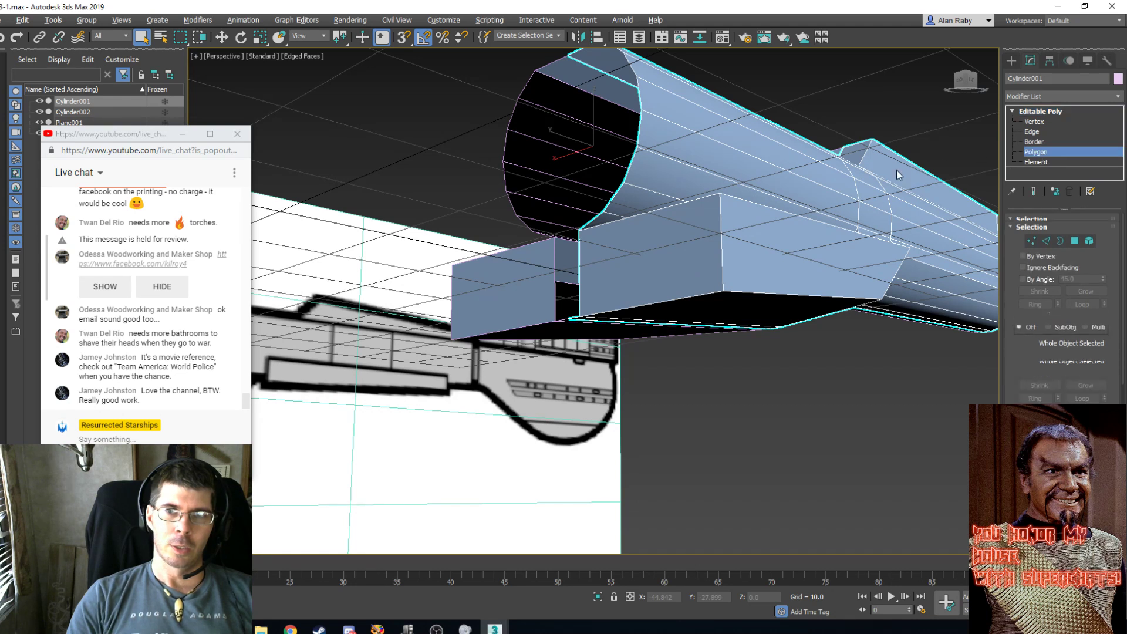
{"action": "left_click", "coordinate": [675, 242]}
{"action": "key", "text": "Delete"}
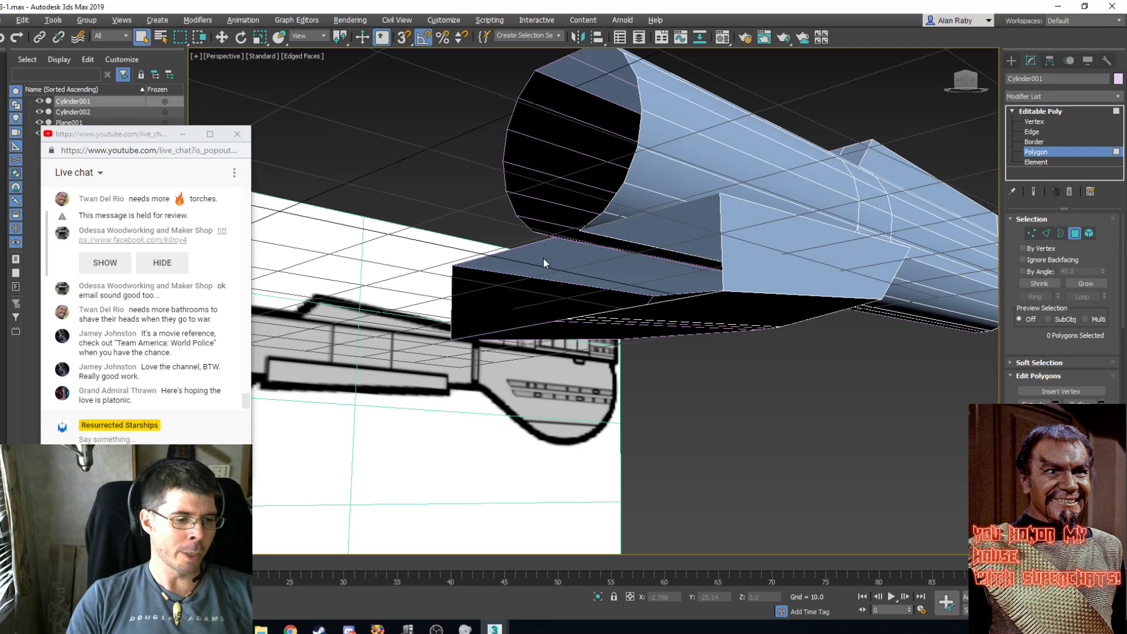
Select the four edges around the slab's open end and extrude them about 7 units along Y toward the hull.
{"action": "mouse_move", "coordinate": [667, 284]}
{"action": "middle_mouse_down", "text": "alt"}
{"action": "mouse_move", "coordinate": [658, 264]}
{"action": "mouse_move", "coordinate": [651, 284]}
{"action": "middle_mouse_up", "text": "alt"}
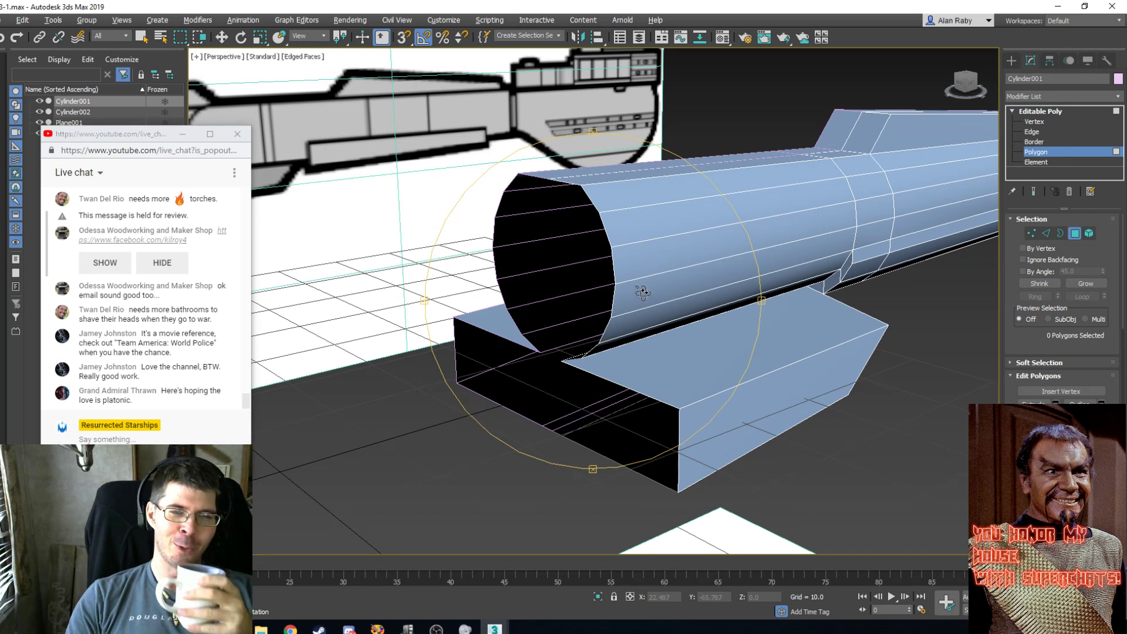
{"action": "middle_click_drag", "start_coordinate": [645, 294], "coordinate": [647, 264], "text": "alt"}
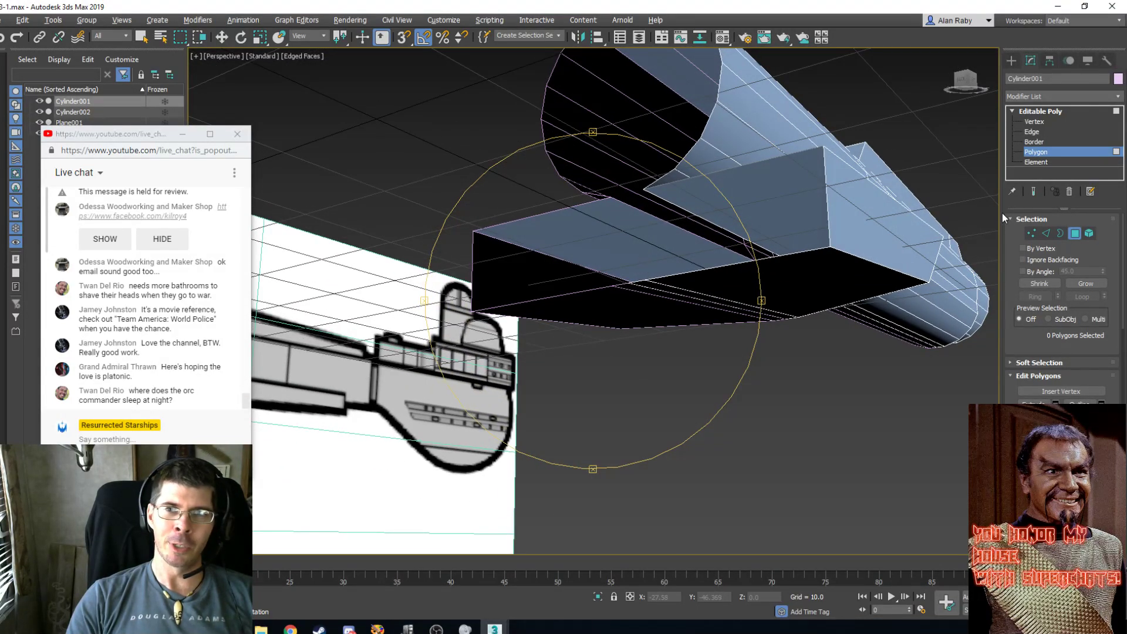
{"action": "left_click", "coordinate": [1034, 132]}
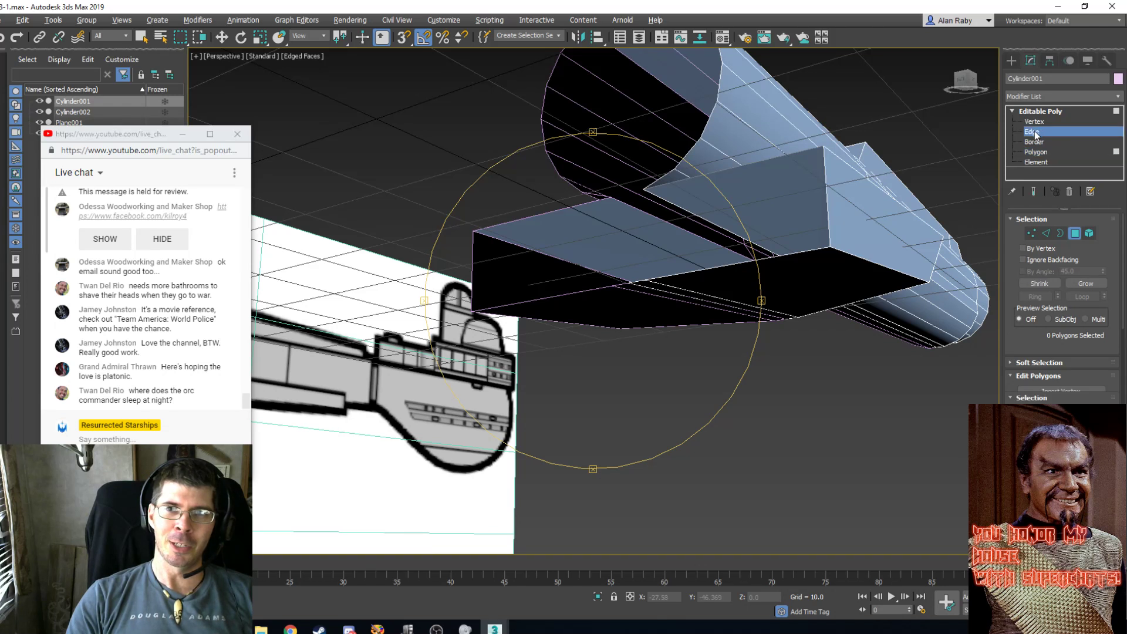
{"action": "left_click", "coordinate": [790, 155]}
{"action": "left_click", "coordinate": [826, 189], "text": "ctrl"}
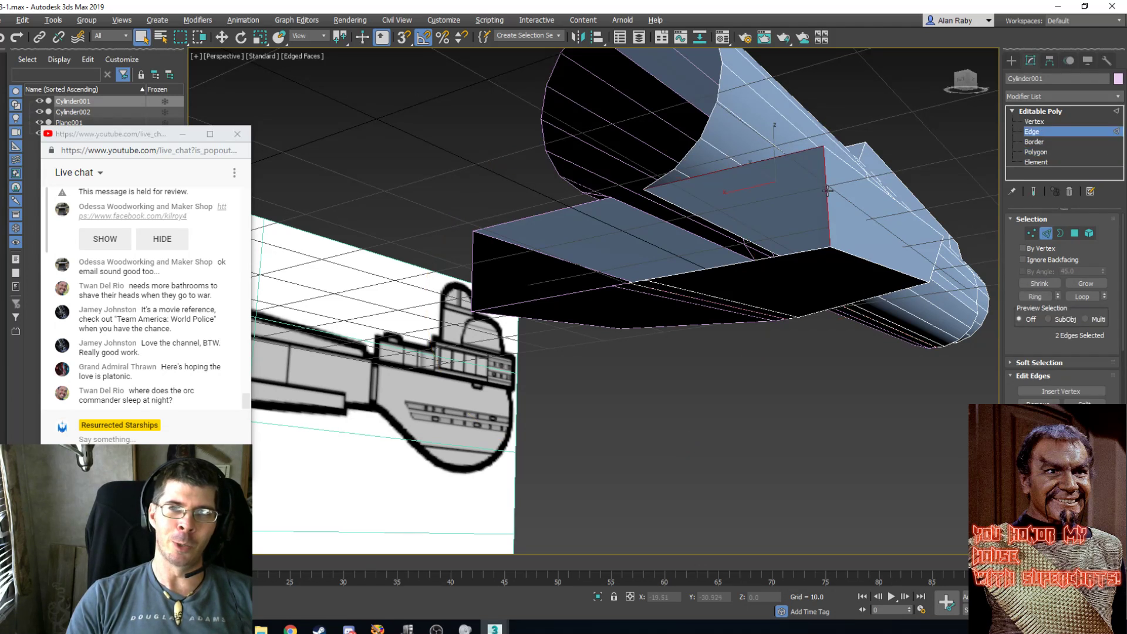
{"action": "left_click", "coordinate": [802, 252], "text": "ctrl"}
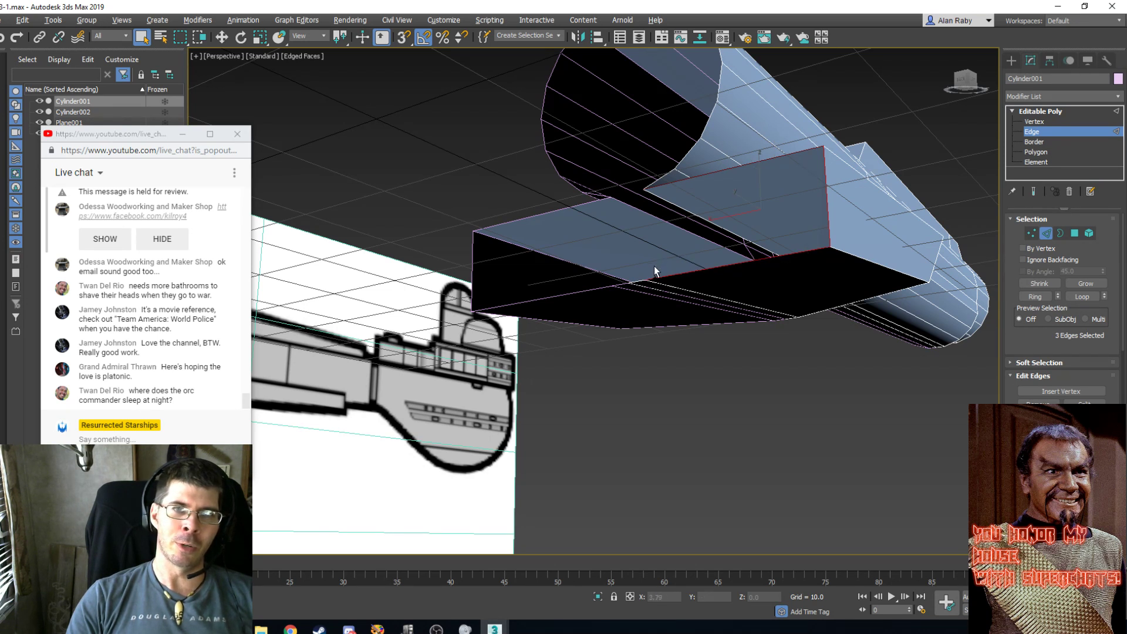
{"action": "left_click", "coordinate": [222, 37]}
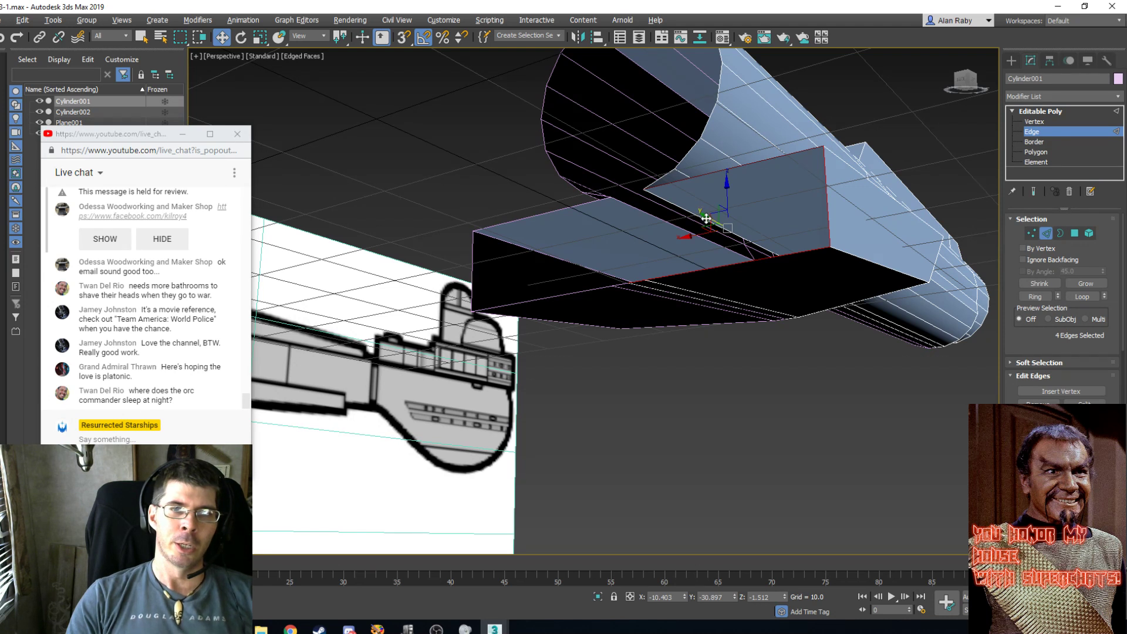
{"action": "left_click_drag", "start_coordinate": [706, 216], "coordinate": [657, 193]}
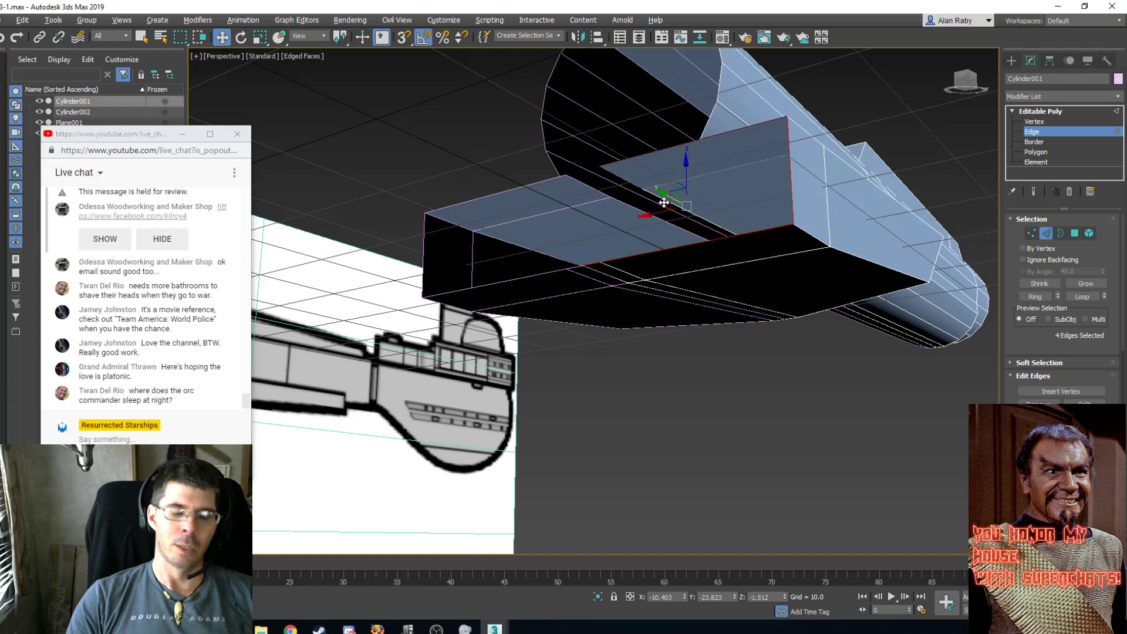
Make the Cylinder001 half see-through in the Left view and check the extended slab against the blueprints in Perspective.
{"action": "key", "text": "l"}
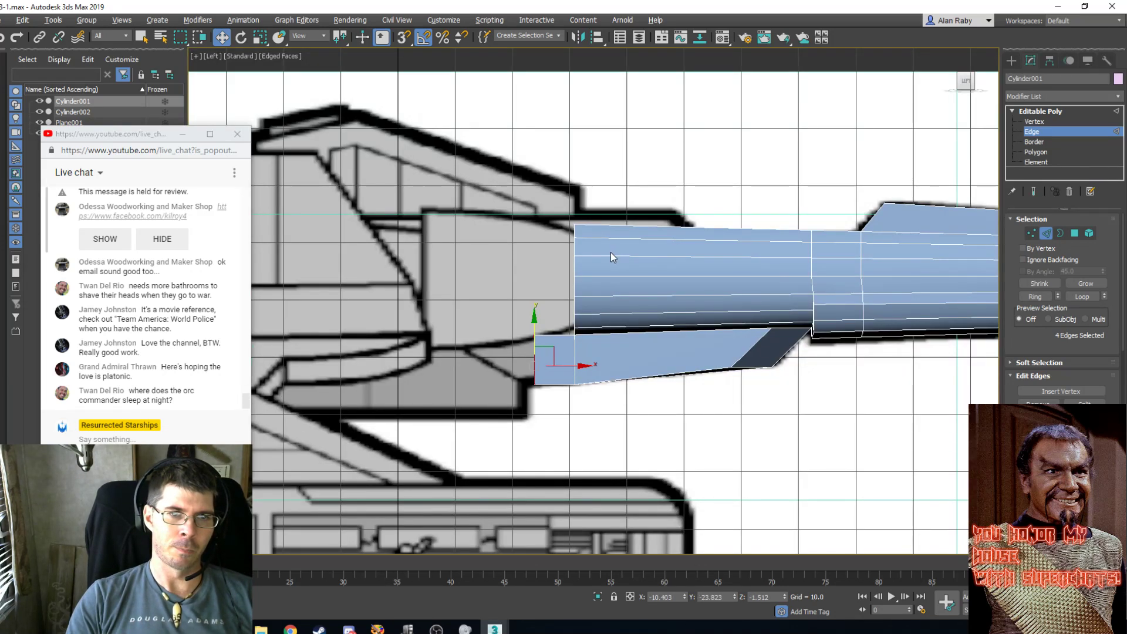
{"action": "key", "text": "alt+x"}
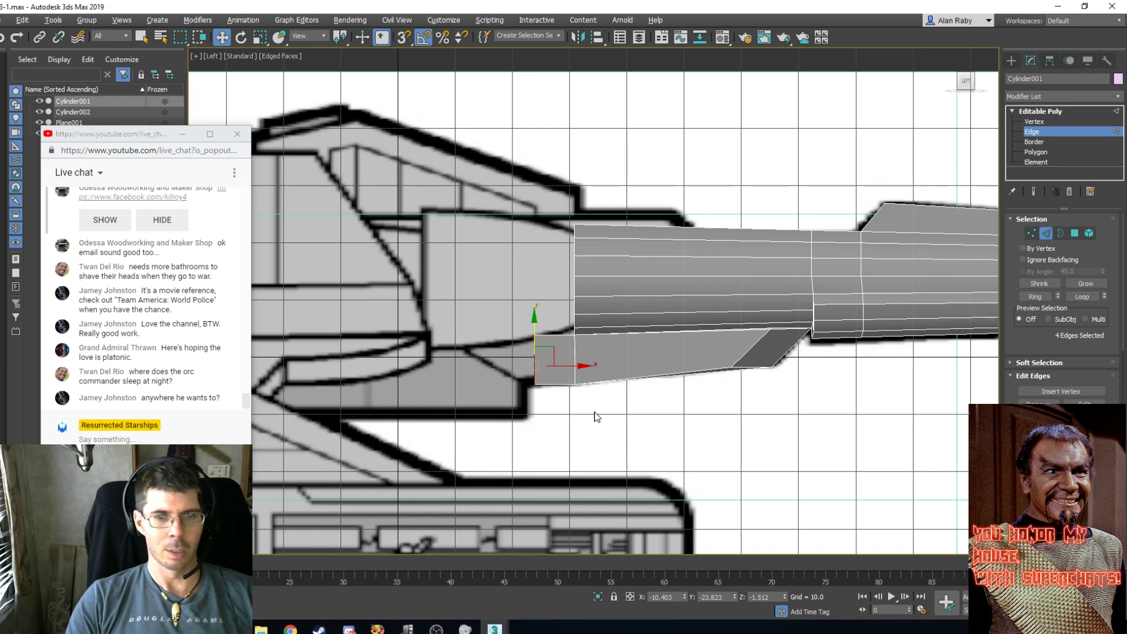
{"action": "key", "text": "p"}
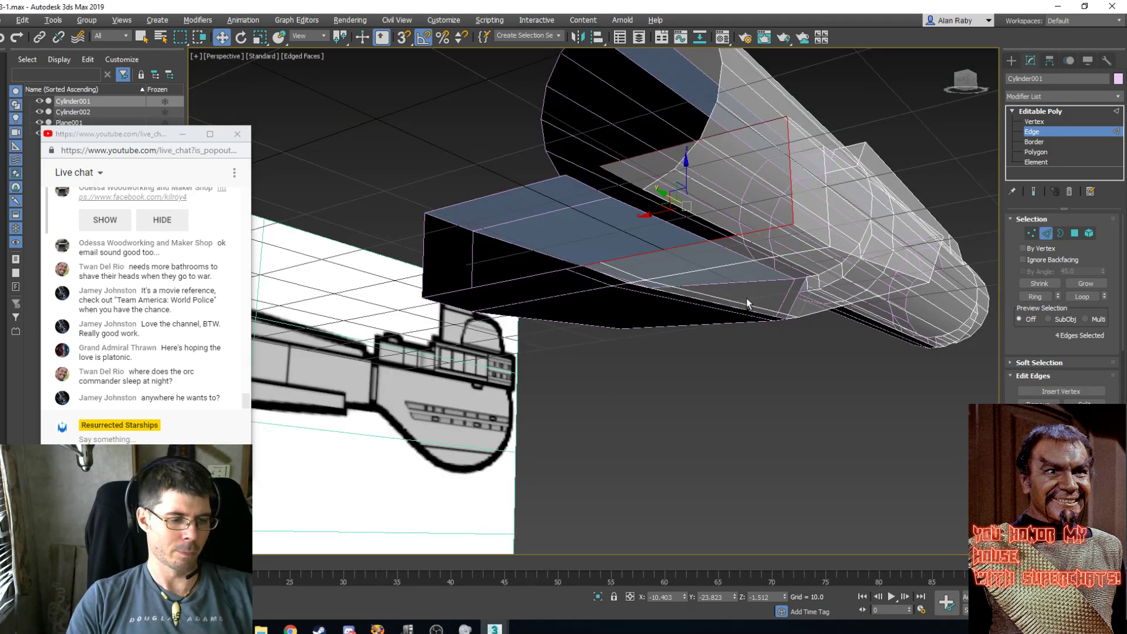
{"action": "key", "text": "ctrl+r"}
{"action": "left_click_drag", "start_coordinate": [654, 250], "coordinate": [536, 386]}
{"action": "scroll", "coordinate": [529, 332], "scroll_direction": "down", "scroll_amount": 5}
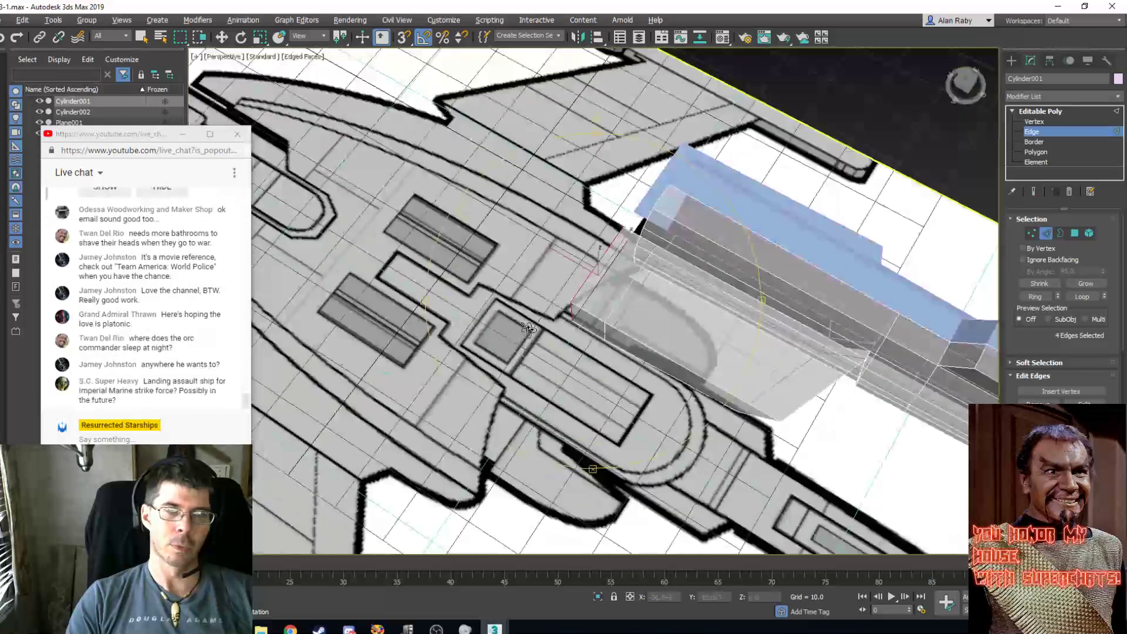
{"action": "left_click_drag", "start_coordinate": [673, 286], "coordinate": [666, 246]}
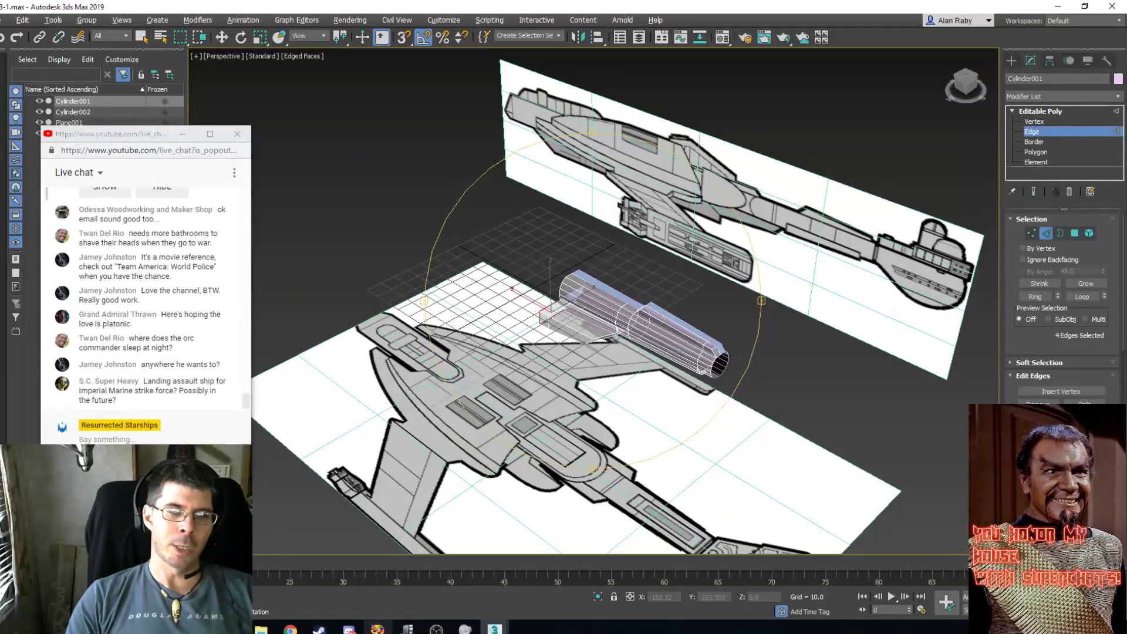
Switch to Paint Shop Pro to examine the sideref image at 1:1 zoom, and return to the starship scene in 3ds Max.
{"action": "left_click", "coordinate": [377, 628]}
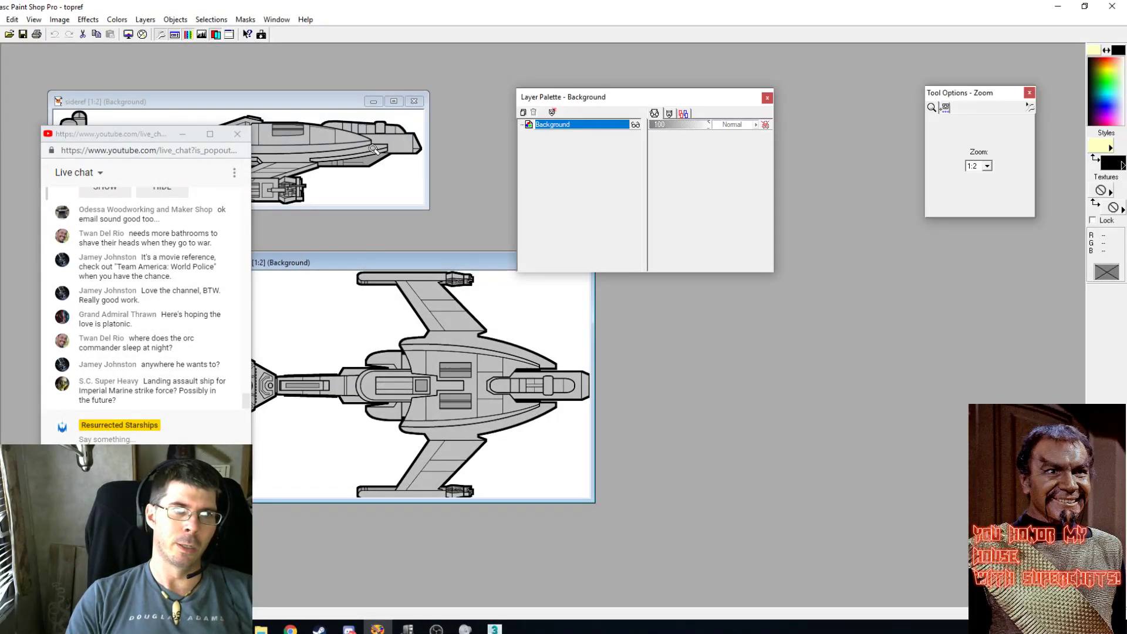
{"action": "left_click_drag", "start_coordinate": [312, 101], "coordinate": [899, 344]}
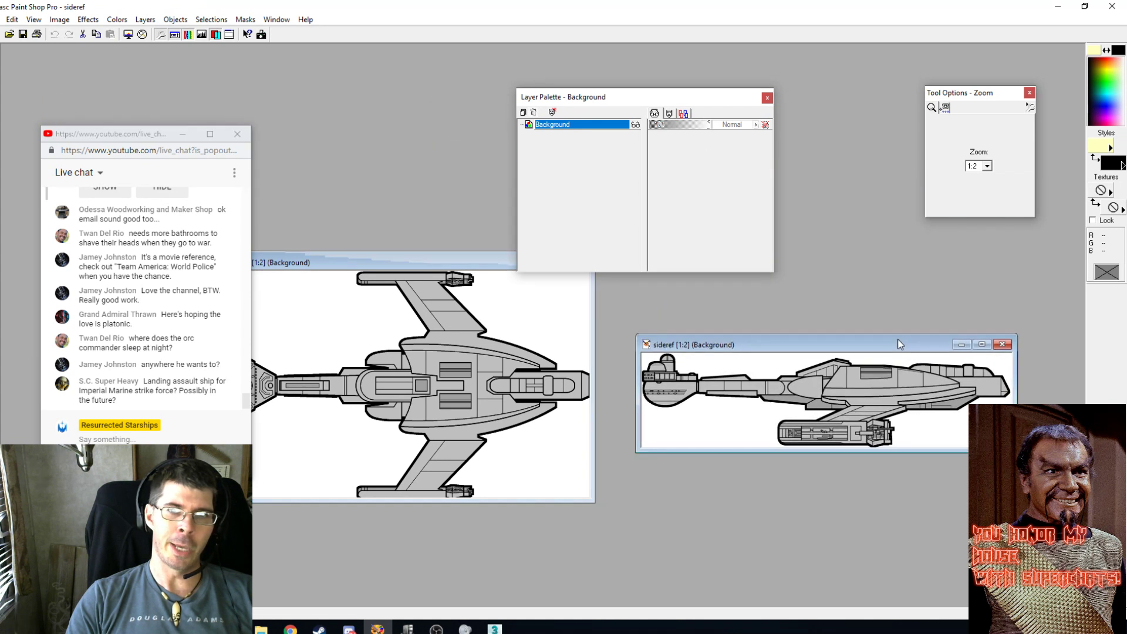
{"action": "left_click", "coordinate": [816, 416]}
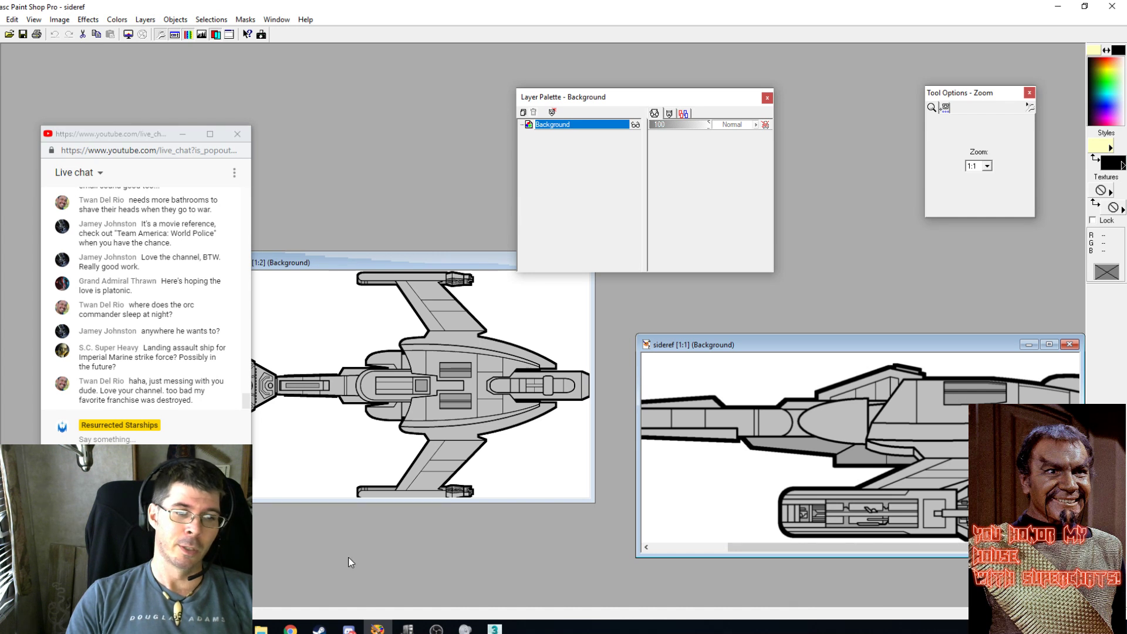
{"action": "mouse_move", "coordinate": [495, 627]}
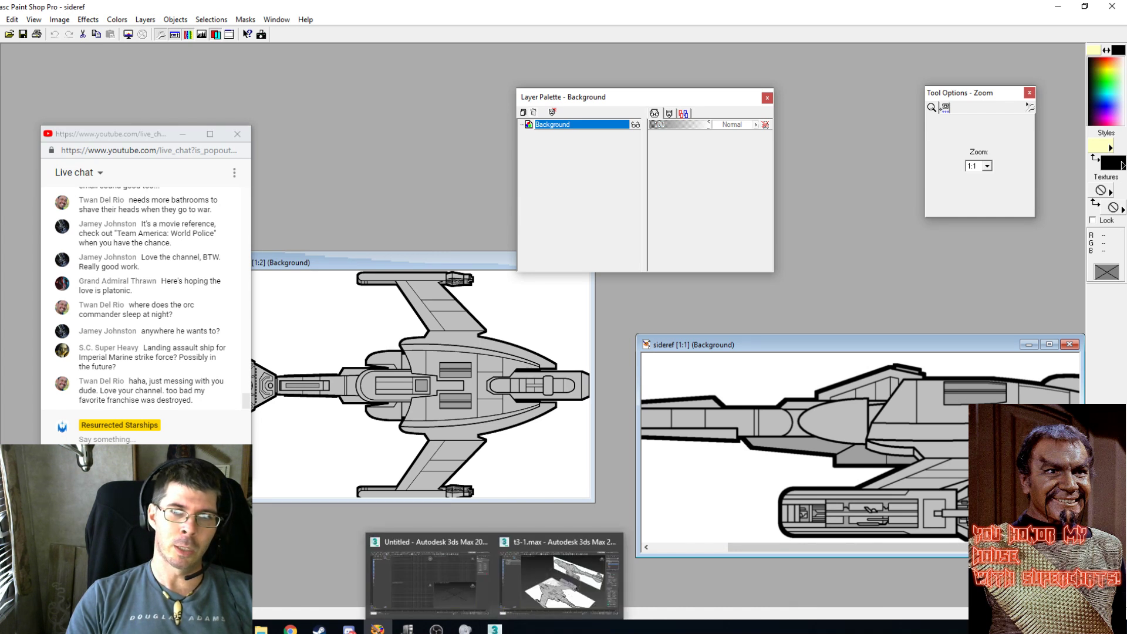
{"action": "left_click", "coordinate": [496, 628]}
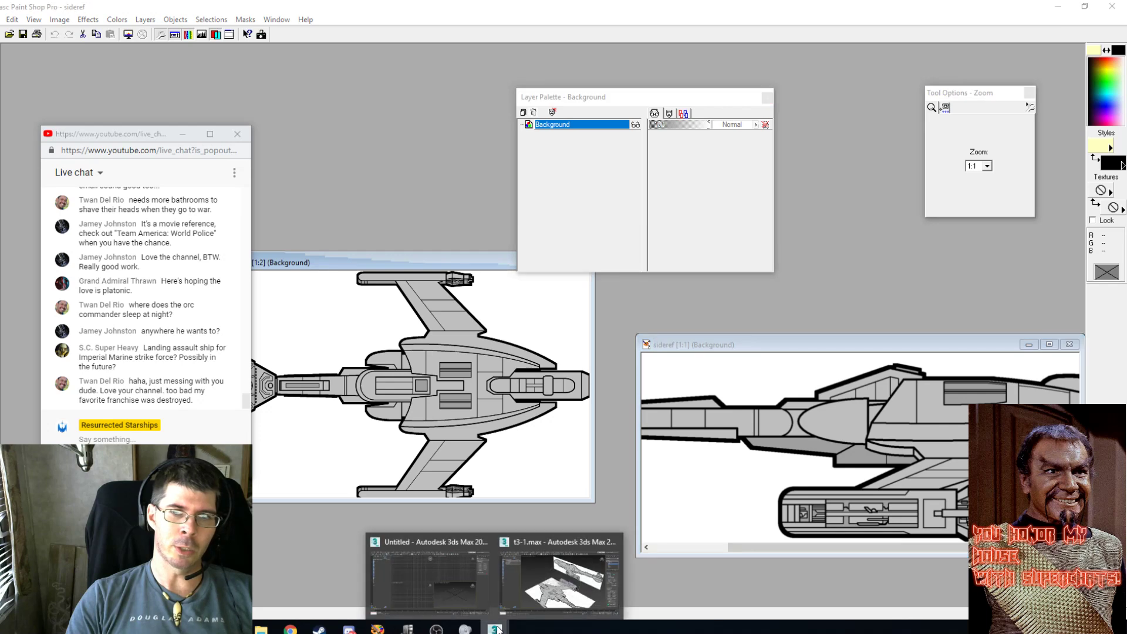
{"action": "left_click", "coordinate": [537, 581]}
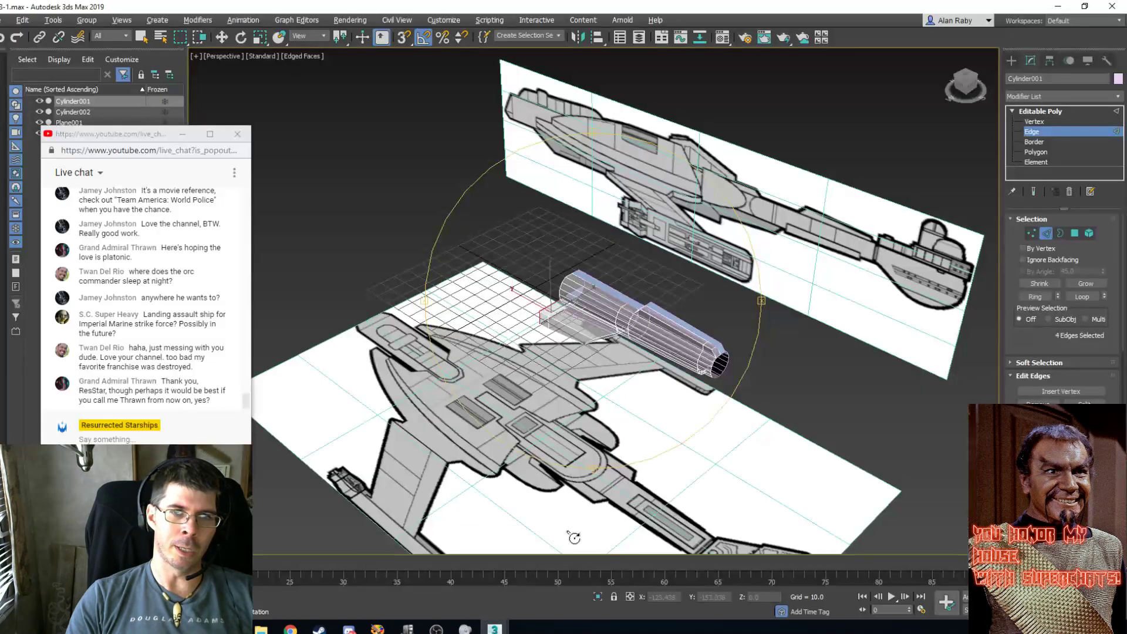
Move the three lower vertices at the slab's hull-side end about 3.4 units toward the hull and 1.2 units down in the Left view.
{"action": "middle_click_drag", "start_coordinate": [589, 352], "coordinate": [641, 344], "text": "alt"}
{"action": "scroll", "coordinate": [637, 306], "scroll_direction": "up", "scroll_amount": 3}
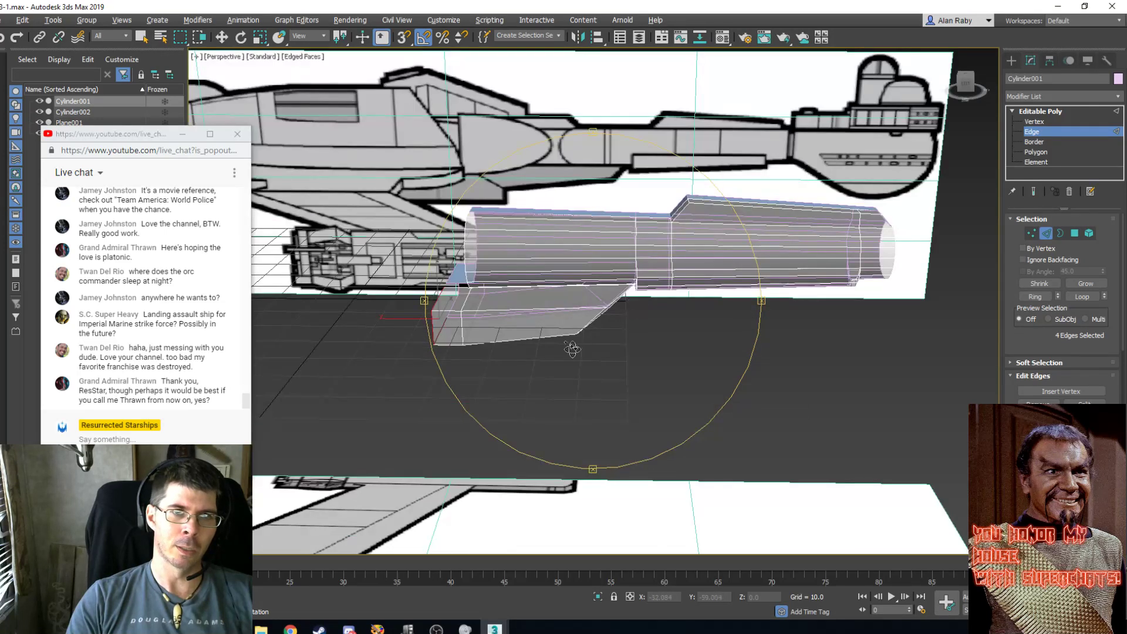
{"action": "middle_click_drag", "start_coordinate": [572, 349], "coordinate": [542, 297], "text": "alt"}
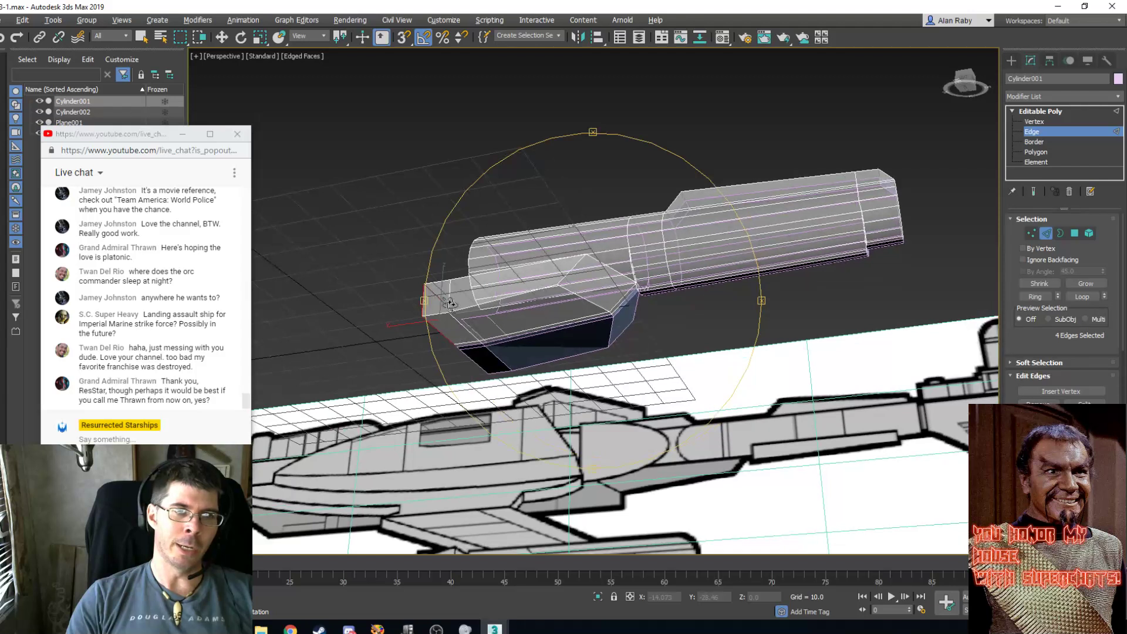
{"action": "scroll", "coordinate": [449, 303], "scroll_direction": "up", "scroll_amount": 2}
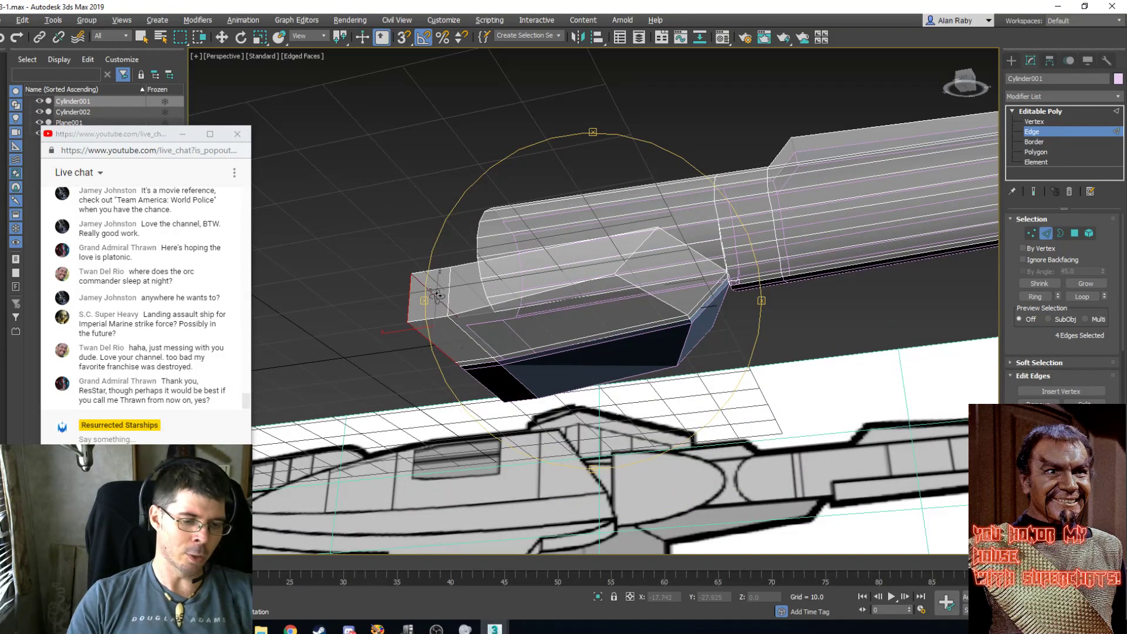
{"action": "key", "text": "l"}
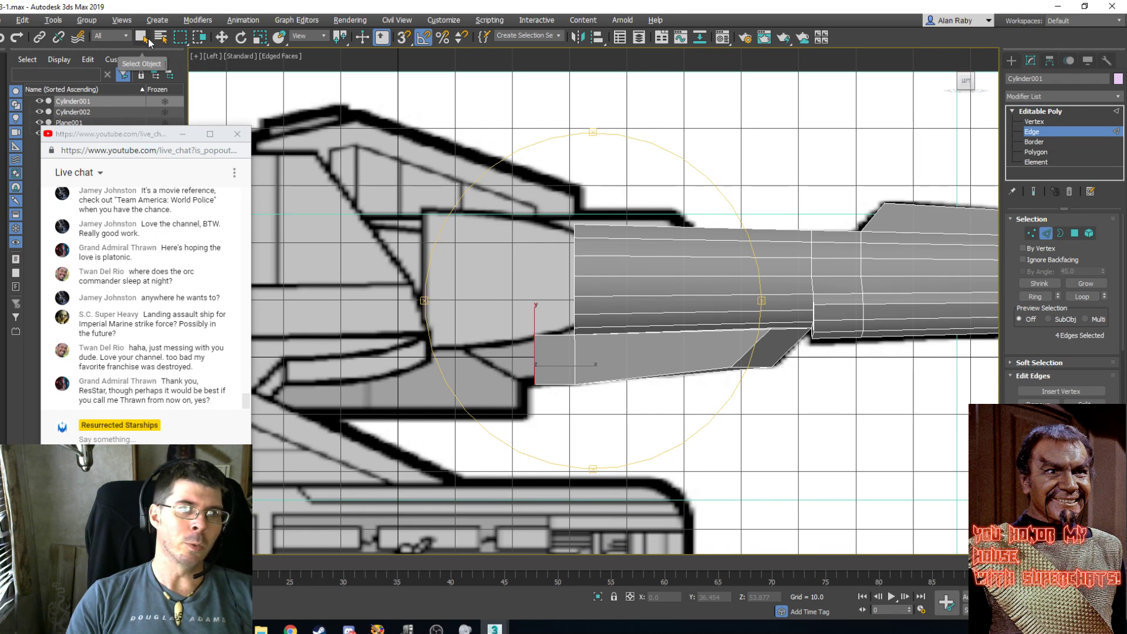
{"action": "key", "text": "1"}
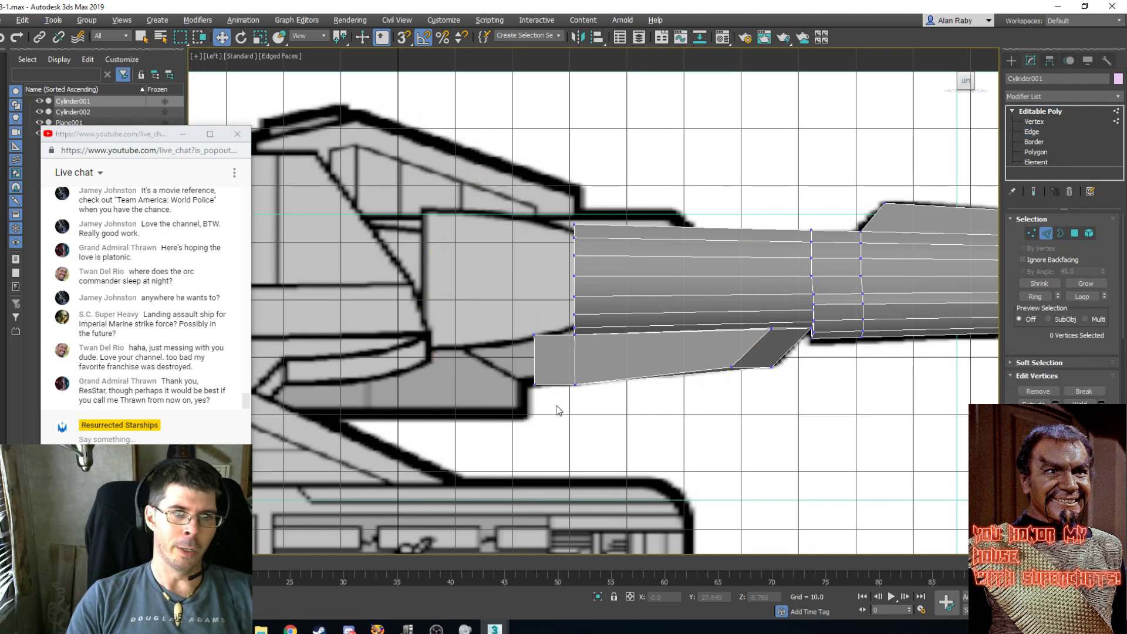
{"action": "key", "text": "w"}
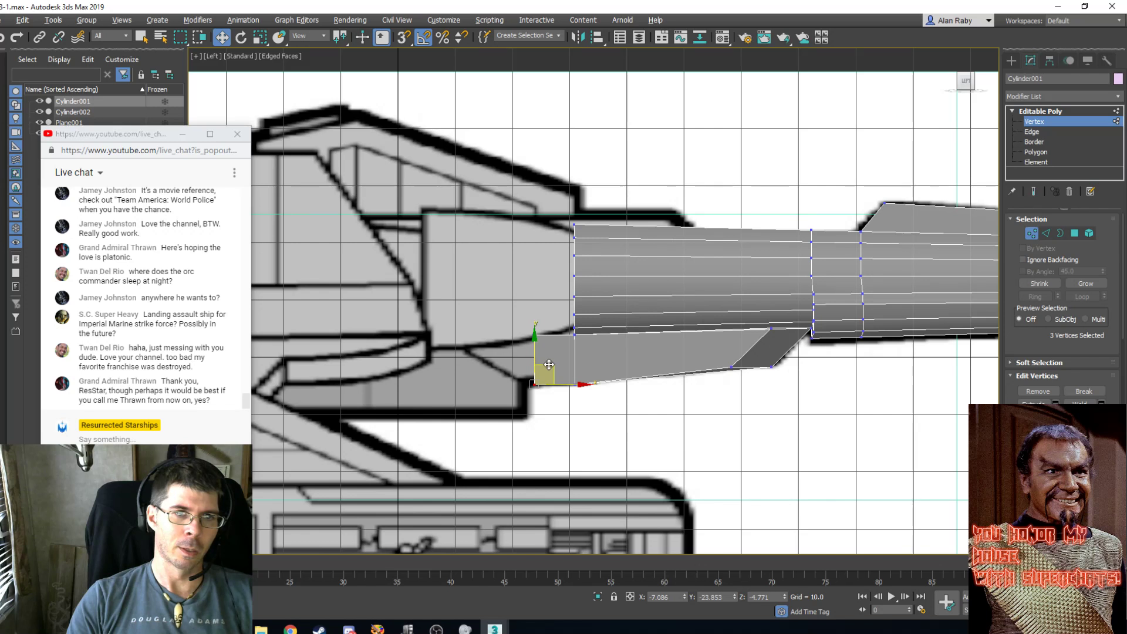
{"action": "left_click_drag", "start_coordinate": [548, 365], "coordinate": [527, 374]}
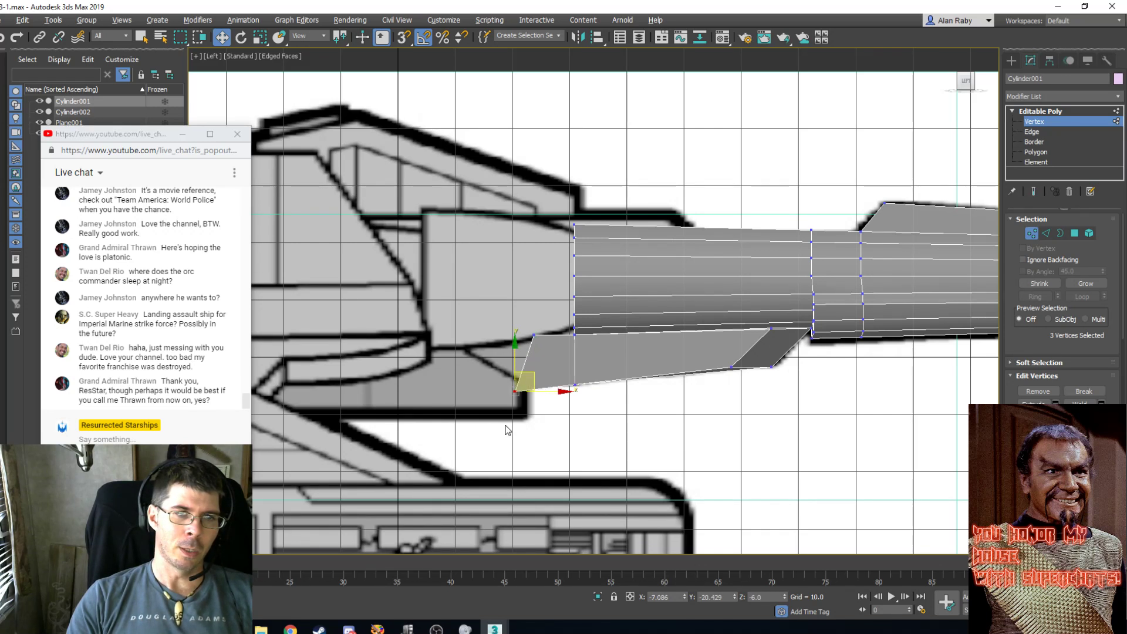
Extrude the four edges around the slab's open end about 34 units along Y toward the hull in Perspective.
{"action": "key", "text": "p"}
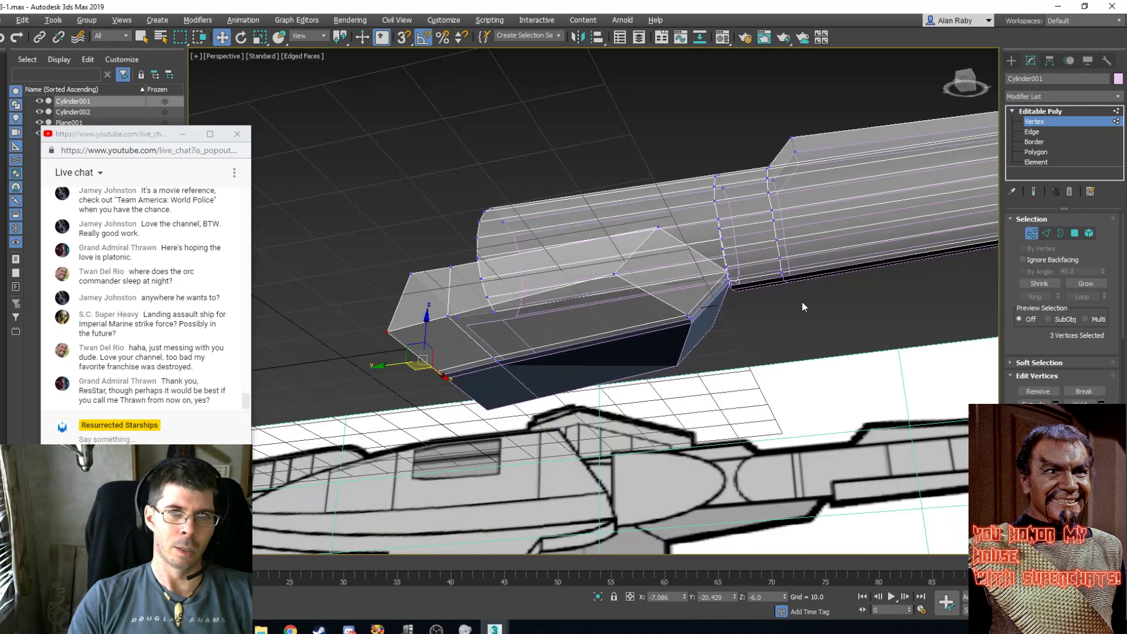
{"action": "middle_click_drag", "start_coordinate": [660, 302], "coordinate": [647, 424], "text": "alt"}
{"action": "key", "text": "2"}
{"action": "key", "text": "w"}
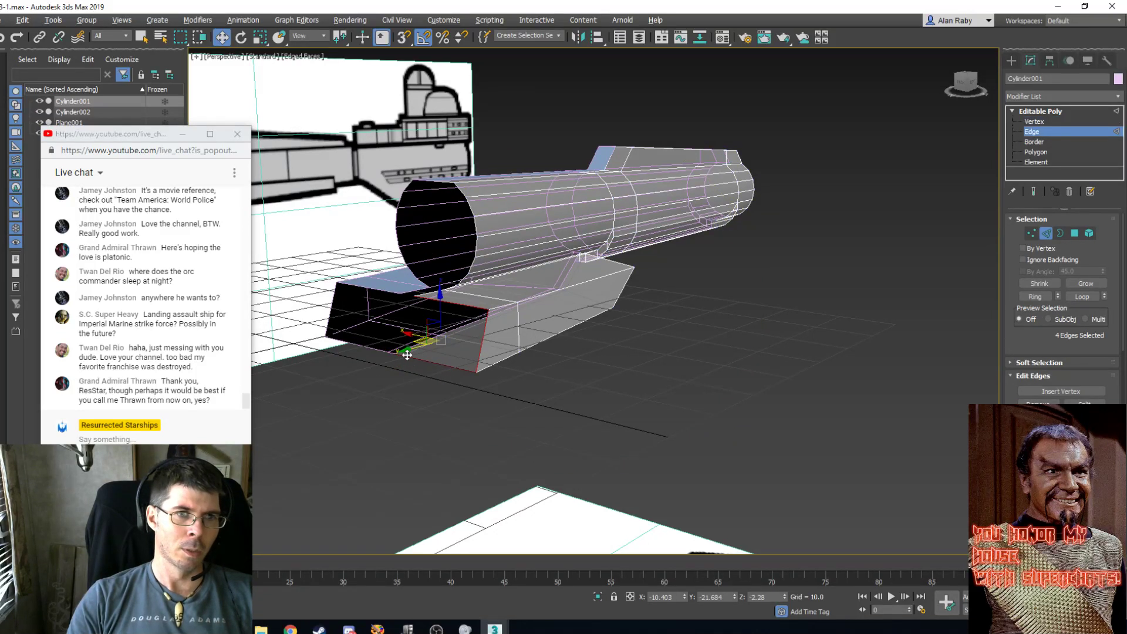
{"action": "left_click_drag", "start_coordinate": [407, 355], "coordinate": [226, 417], "text": "shift"}
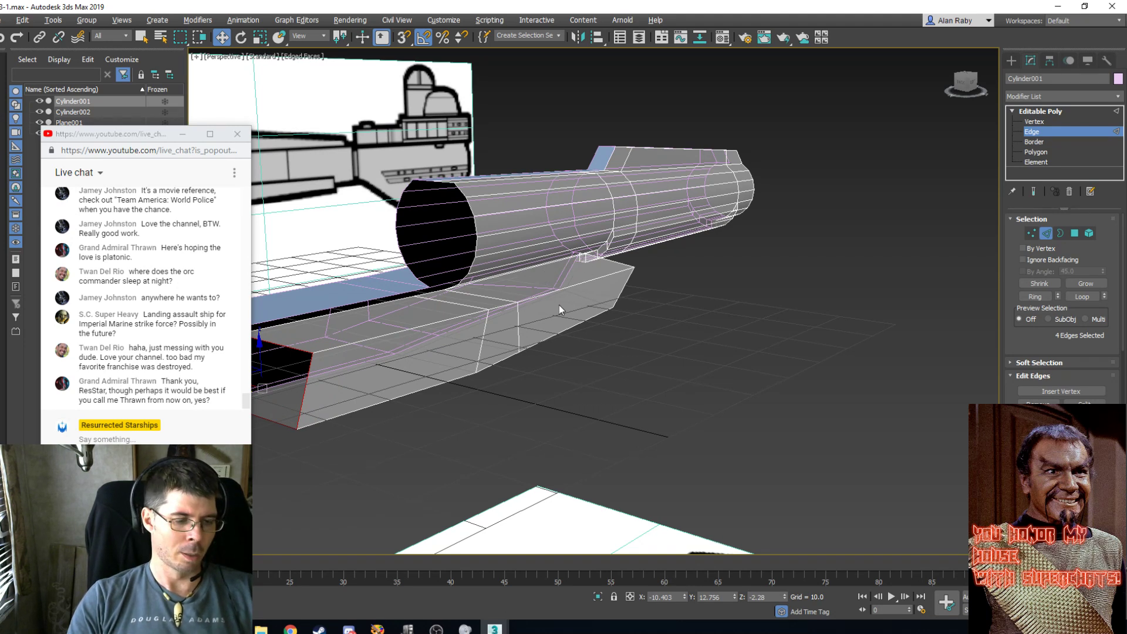
Select the two underside polygons of the slab's new hull-side section and extrude them downward.
{"action": "key", "text": "ctrl+r"}
{"action": "left_click_drag", "start_coordinate": [554, 352], "coordinate": [448, 272]}
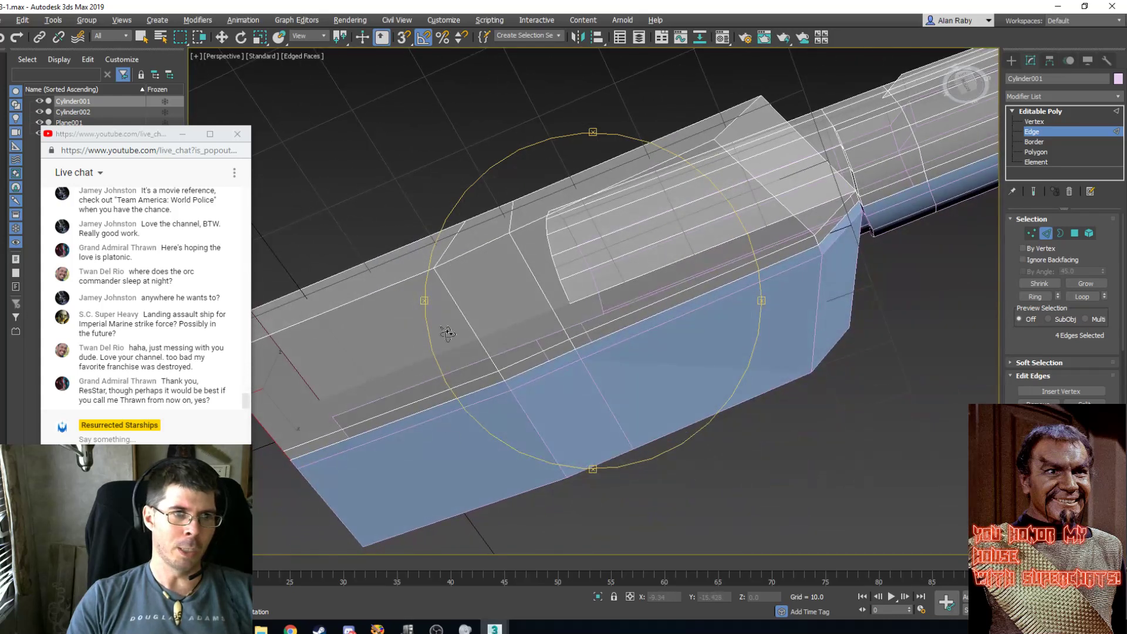
{"action": "left_click", "coordinate": [142, 37]}
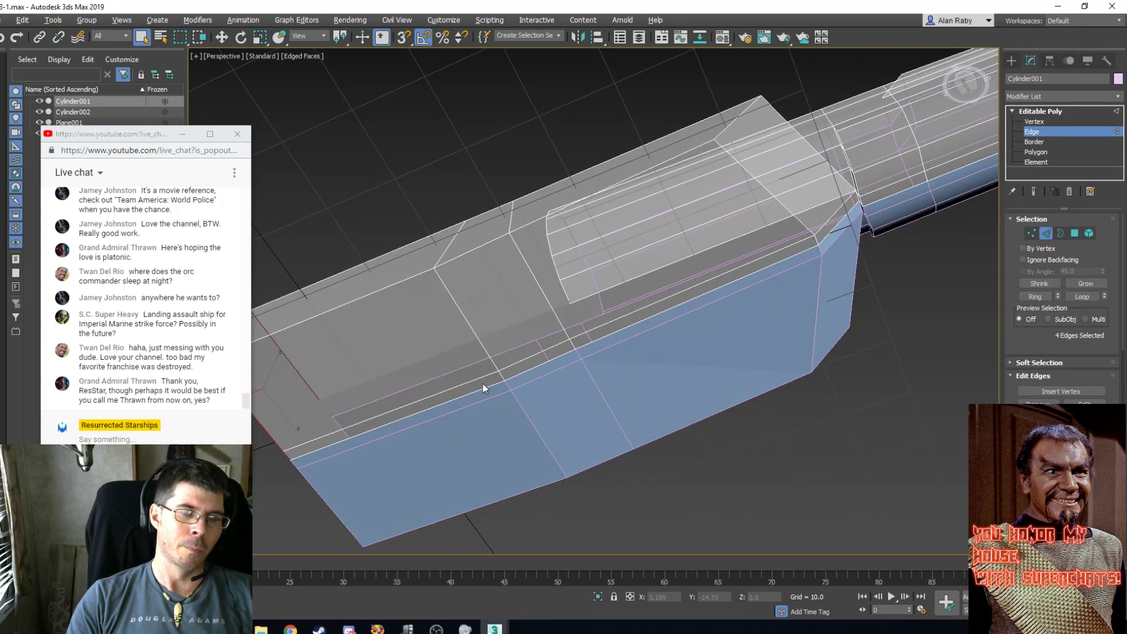
{"action": "left_click", "coordinate": [465, 382]}
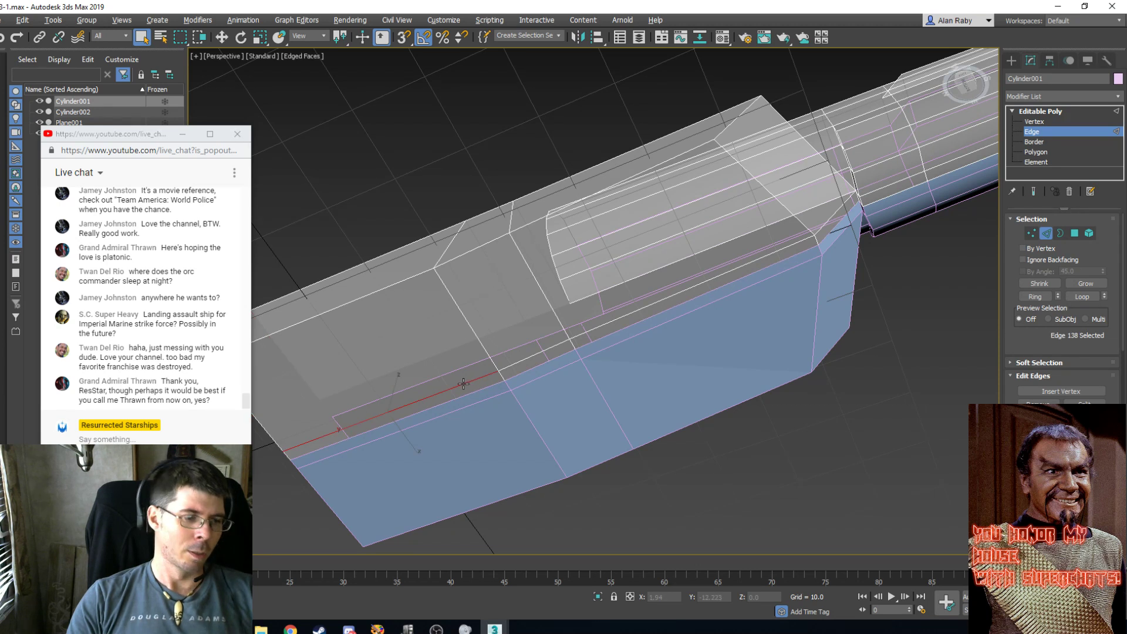
{"action": "key", "text": "4"}
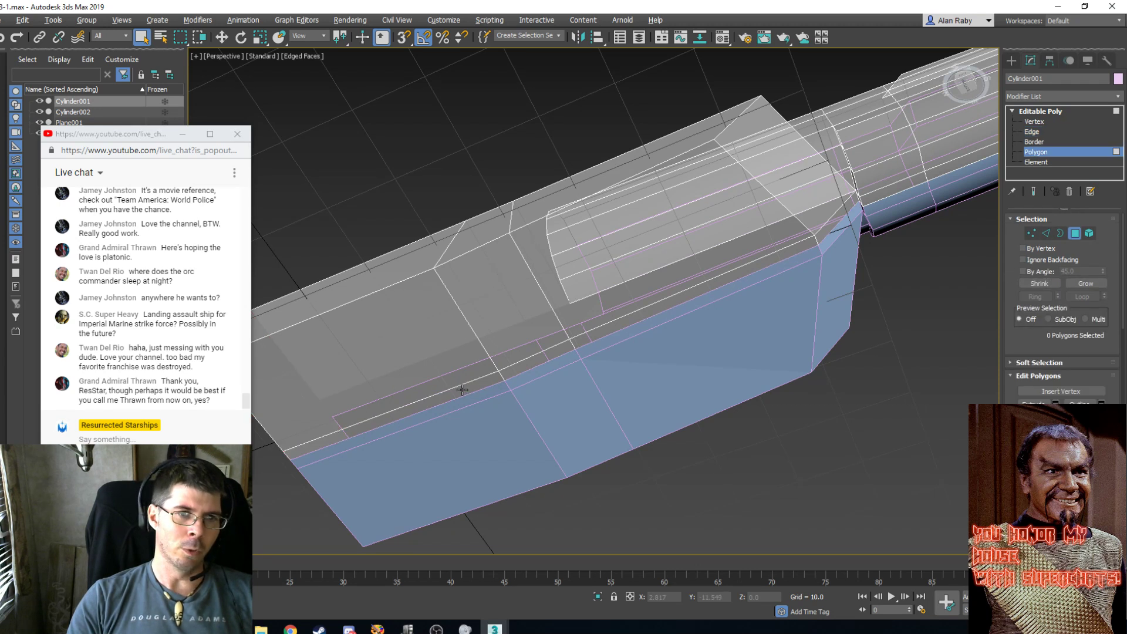
{"action": "left_click", "coordinate": [437, 371]}
{"action": "left_click", "coordinate": [446, 405], "text": "ctrl"}
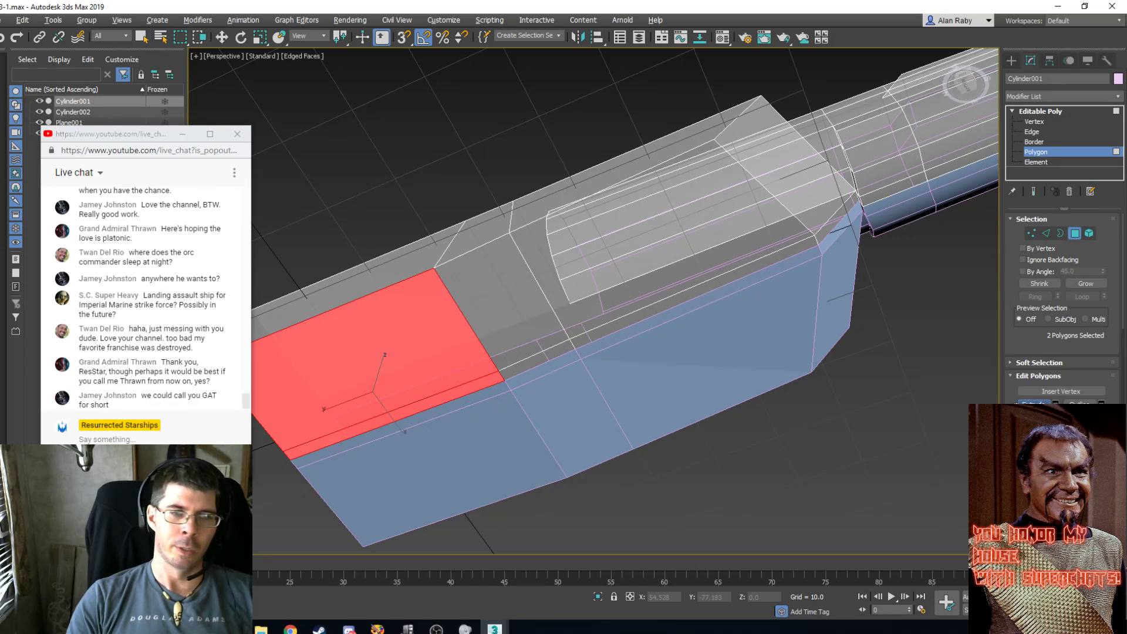
{"action": "left_click_drag", "start_coordinate": [390, 370], "coordinate": [436, 367]}
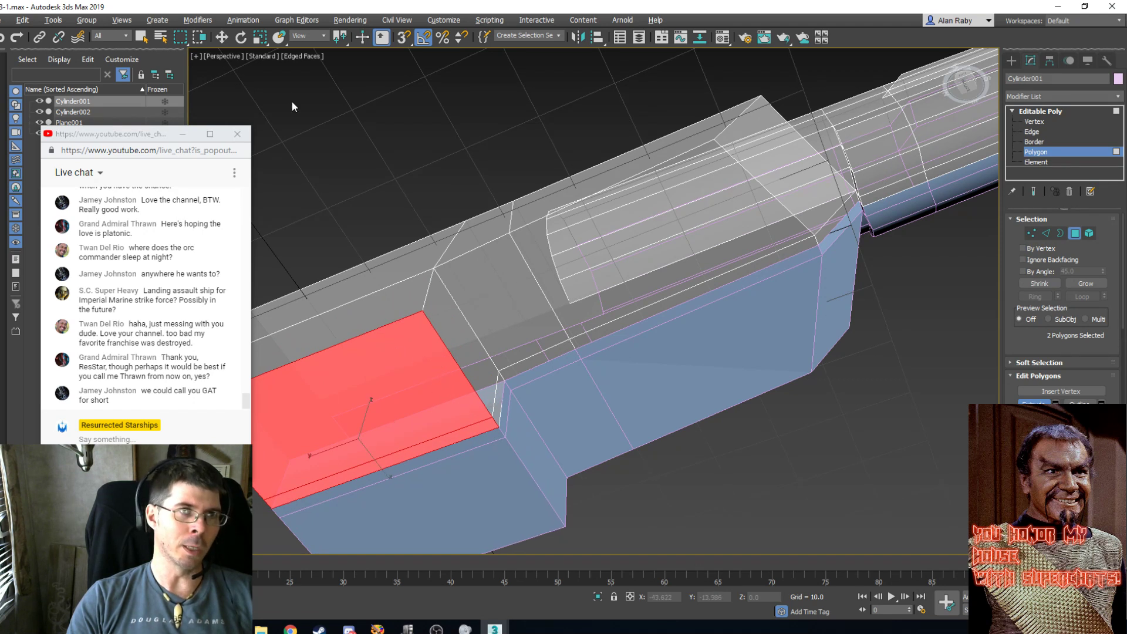
Raise the two extruded underside polygons about 3.59 units along Z and deselect them.
{"action": "left_click", "coordinate": [224, 41]}
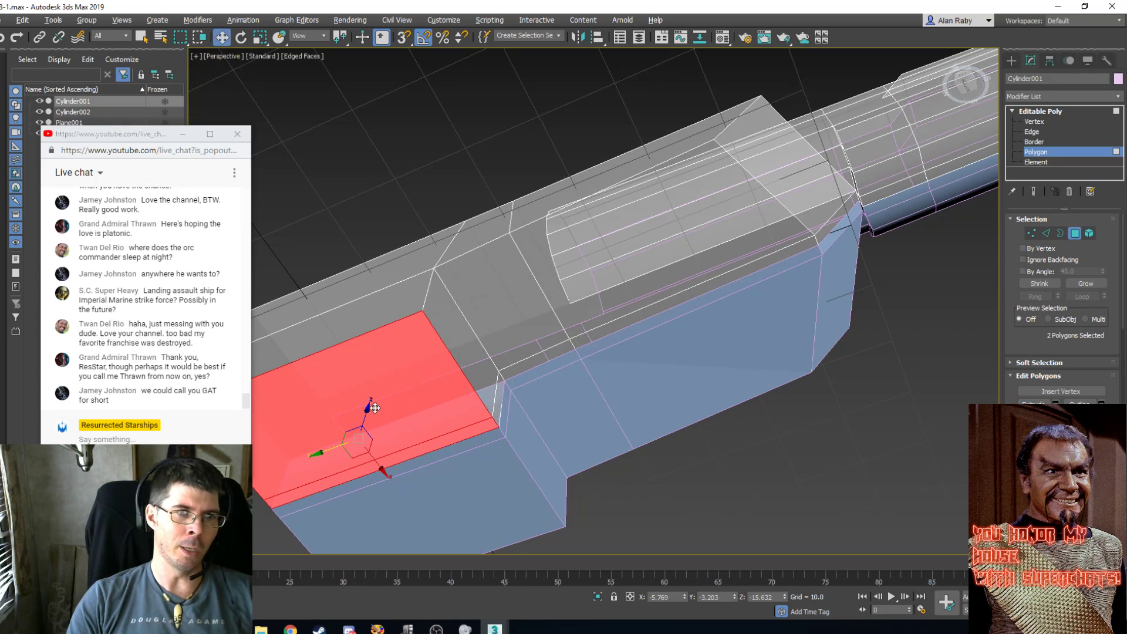
{"action": "left_click_drag", "start_coordinate": [370, 402], "coordinate": [372, 393]}
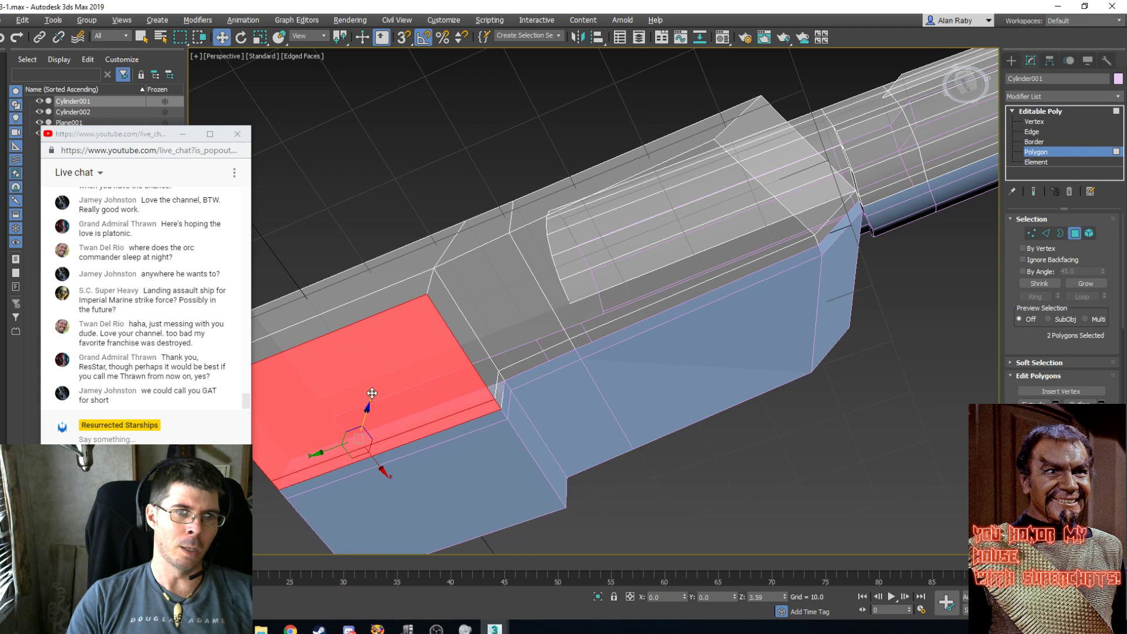
{"action": "left_click", "coordinate": [760, 476]}
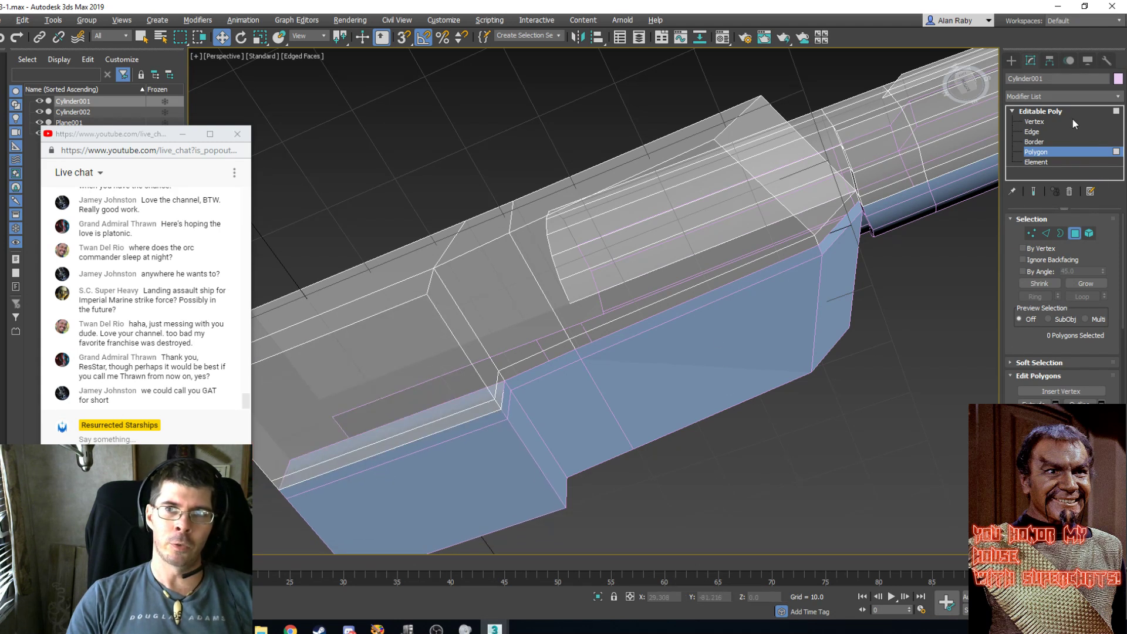
Leave polygon editing on Cylinder001, then select the mirrored Cylinder002 half and hide it.
{"action": "left_click", "coordinate": [1041, 110]}
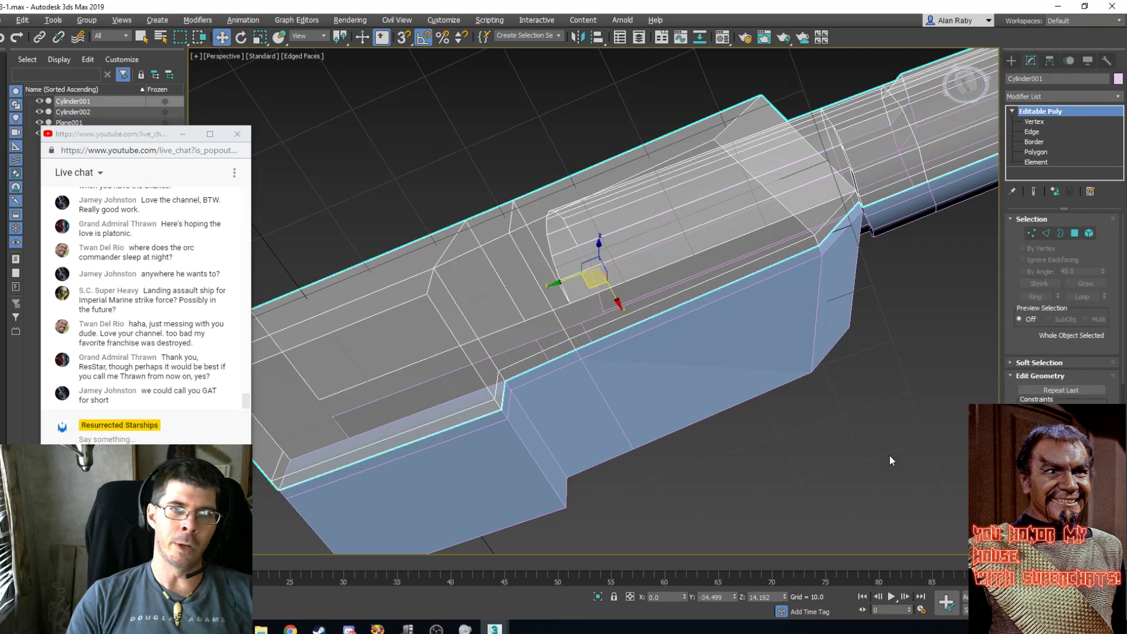
{"action": "left_click", "coordinate": [890, 457]}
{"action": "left_click", "coordinate": [717, 395]}
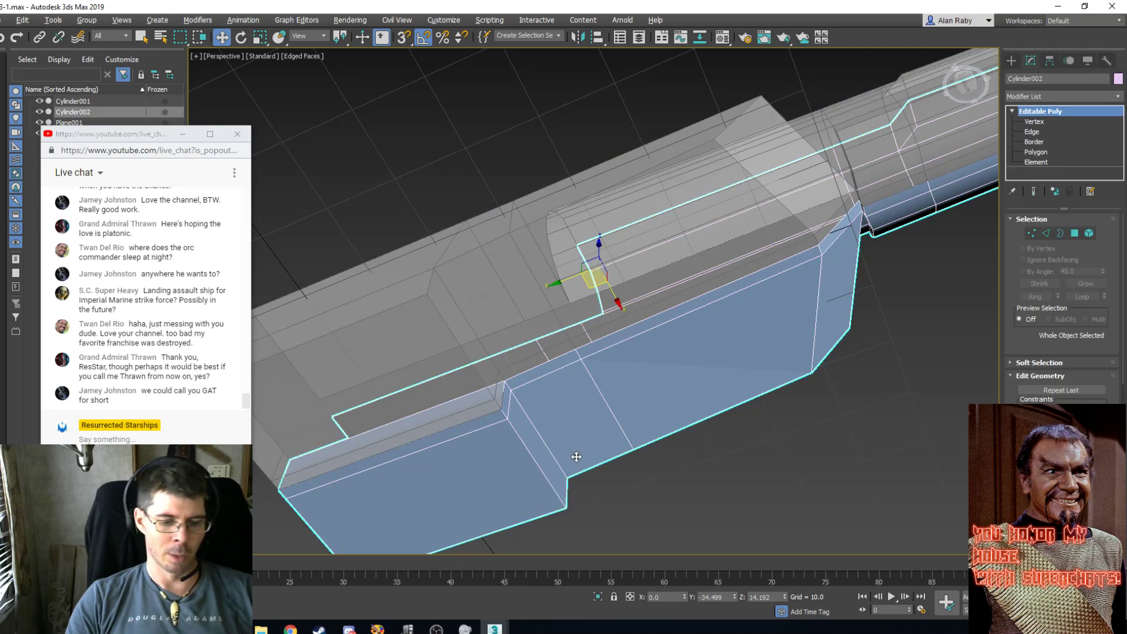
{"action": "right_click", "coordinate": [716, 460]}
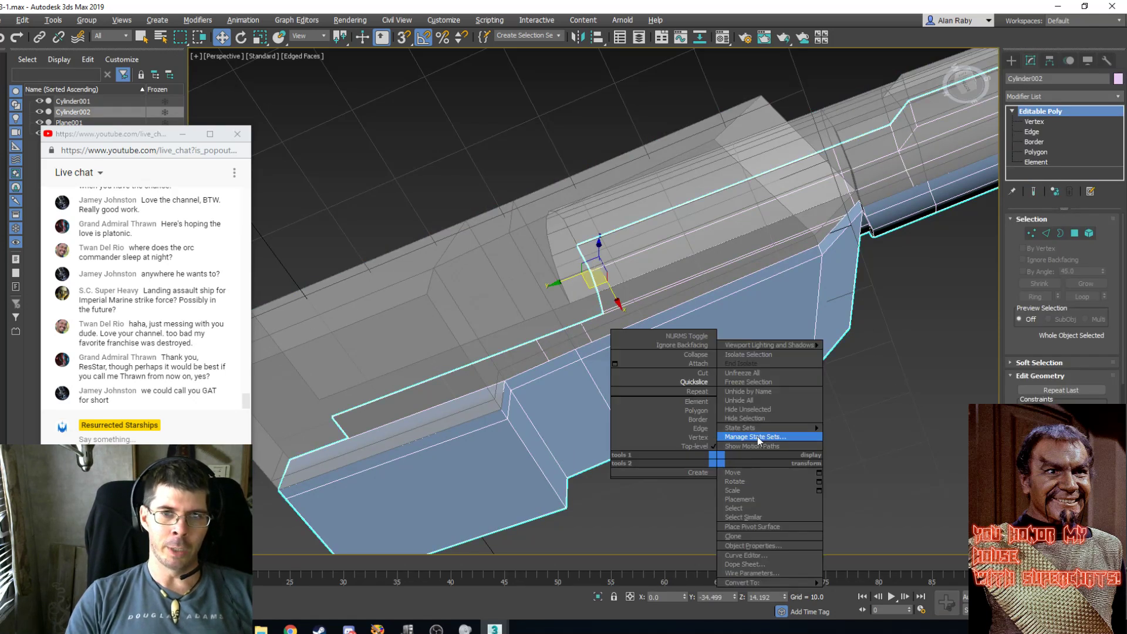
{"action": "left_click", "coordinate": [762, 418]}
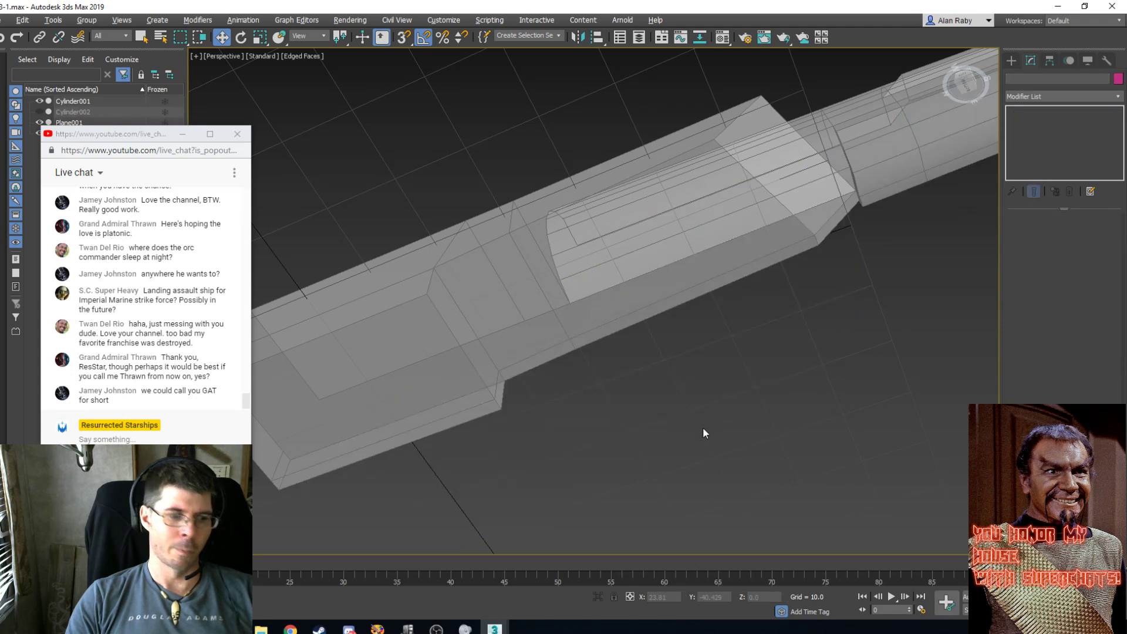
Select the Cylinder001 half from its open inner side and turn off its see-through display.
{"action": "middle_click_drag", "start_coordinate": [586, 352], "coordinate": [422, 451], "text": "alt"}
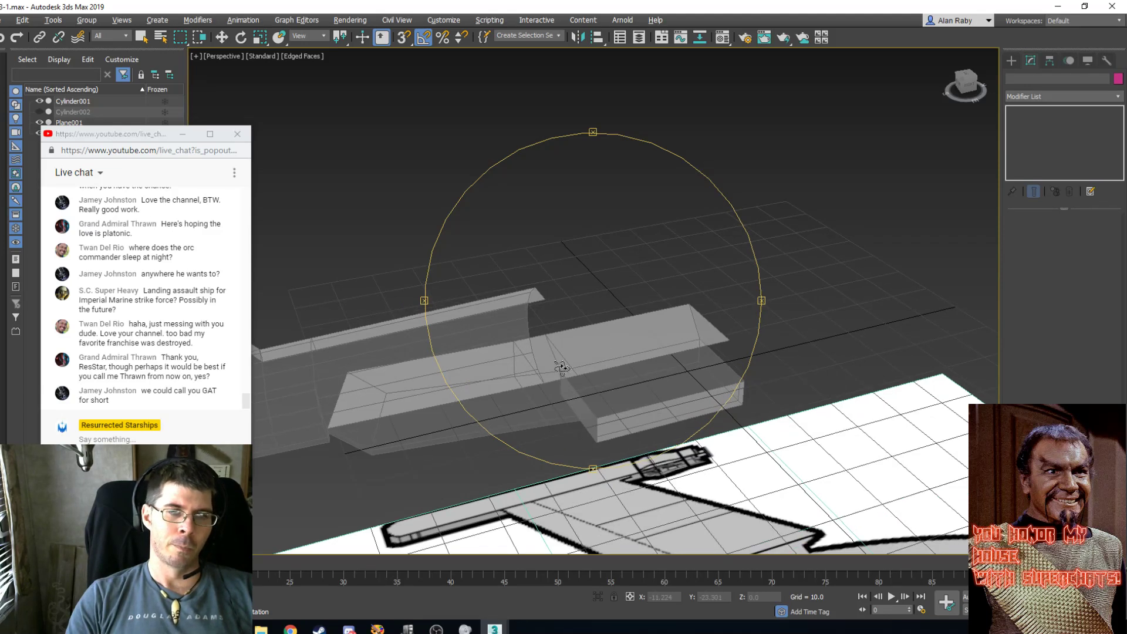
{"action": "middle_click_drag", "start_coordinate": [562, 368], "coordinate": [578, 366], "text": "alt"}
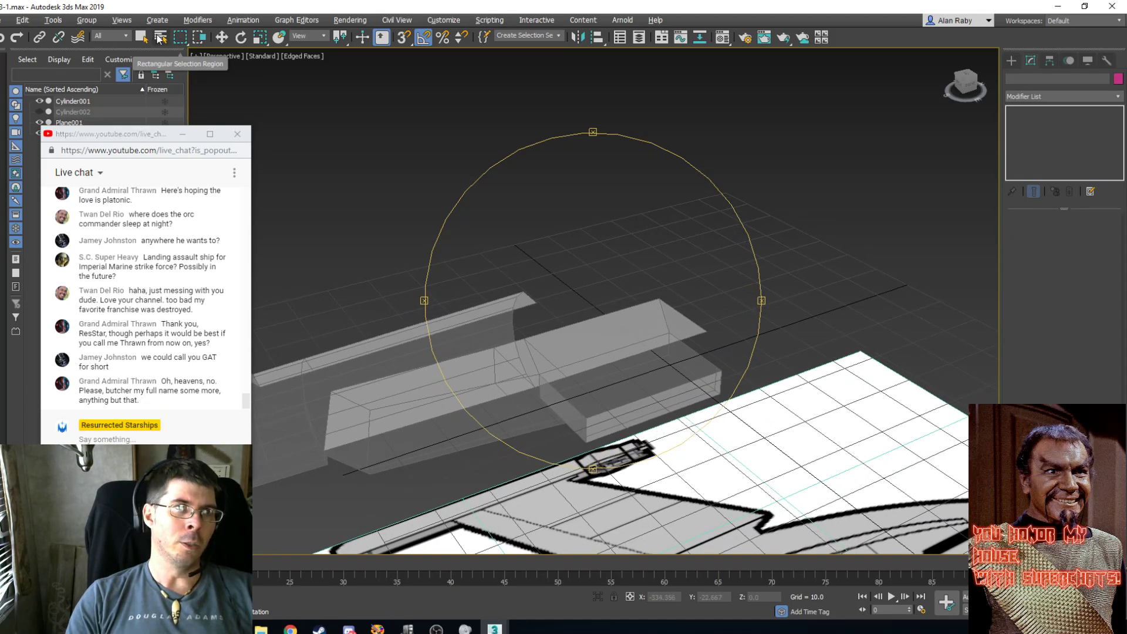
{"action": "left_click", "coordinate": [142, 37]}
{"action": "left_click", "coordinate": [687, 401]}
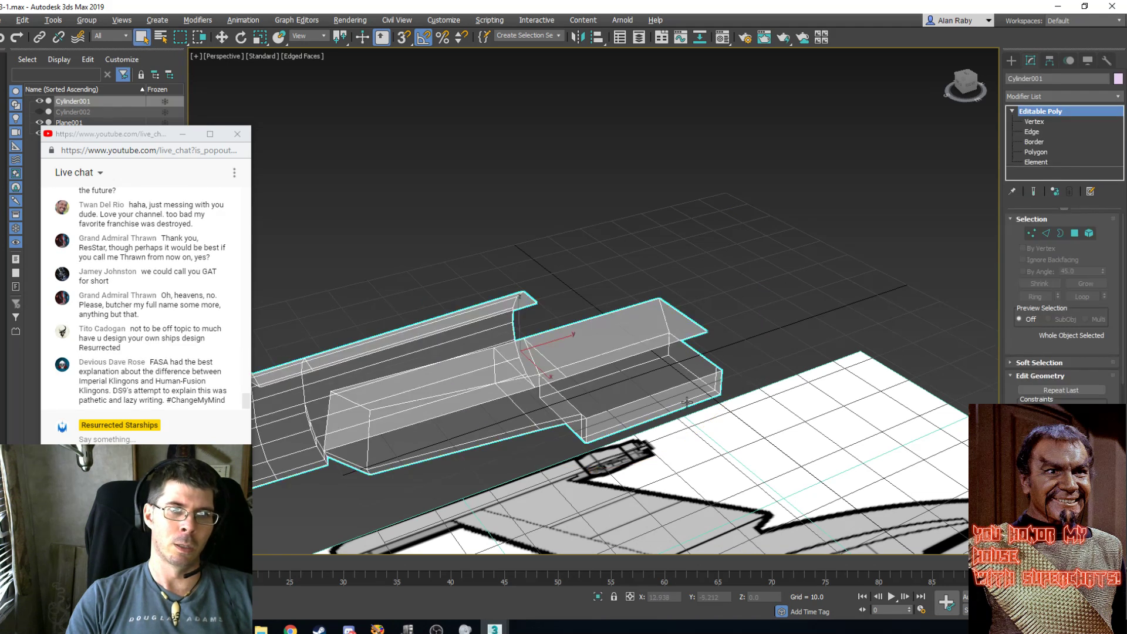
{"action": "key", "text": "alt+x"}
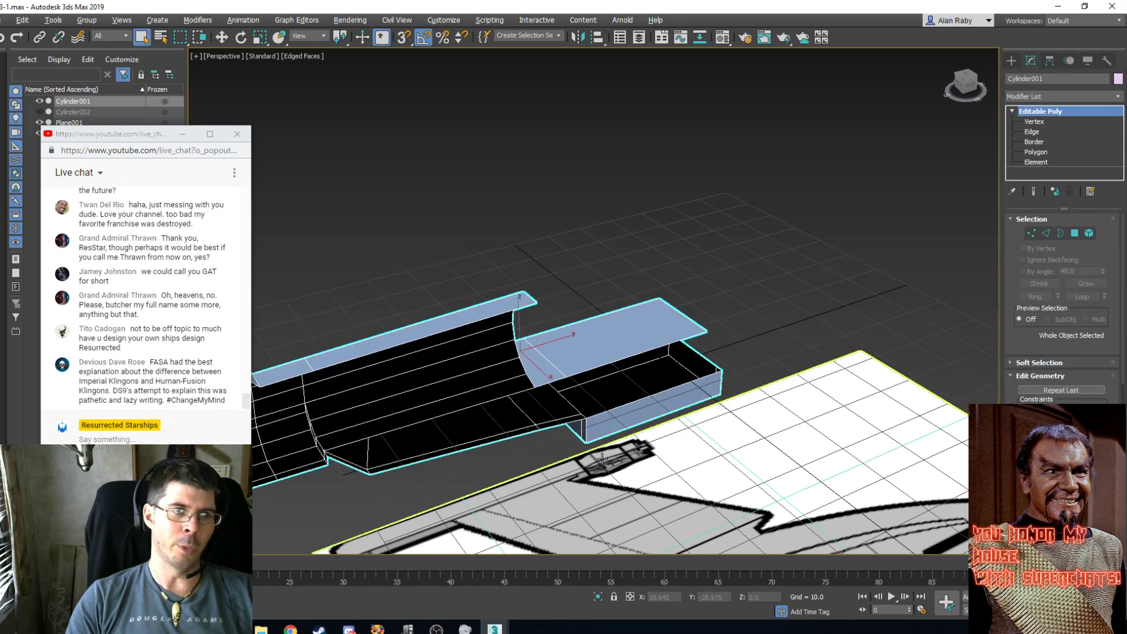
Delete the inner polygon of the slab's lowered block along the mirror plane, and unhide the Cylinder002 half.
{"action": "left_click", "coordinate": [1036, 151]}
{"action": "left_click", "coordinate": [678, 397]}
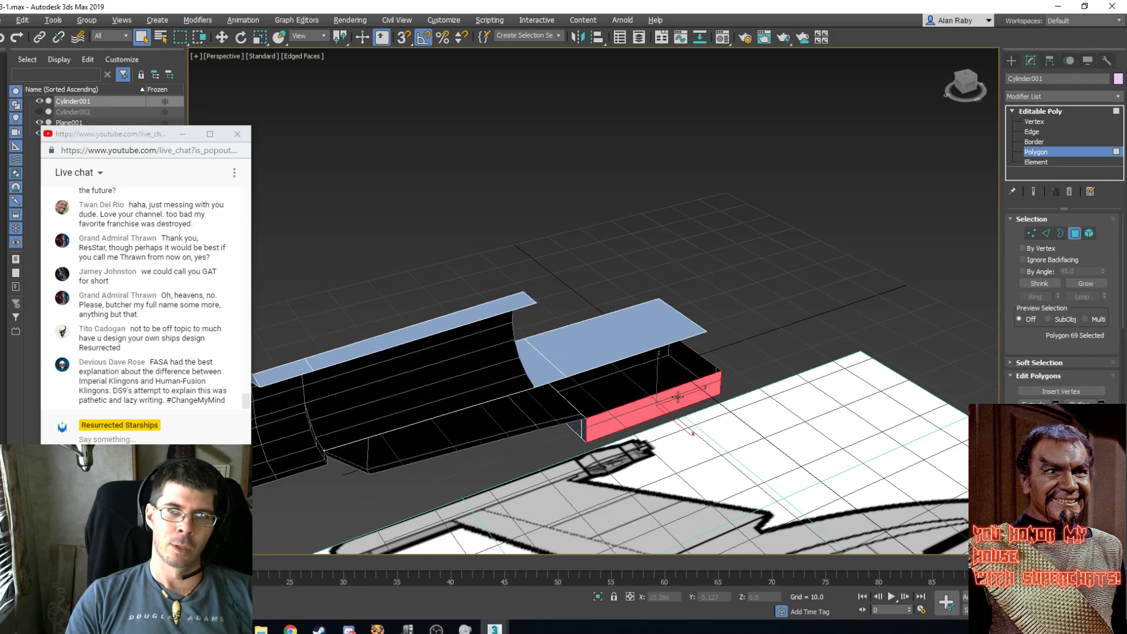
{"action": "key", "text": "Delete"}
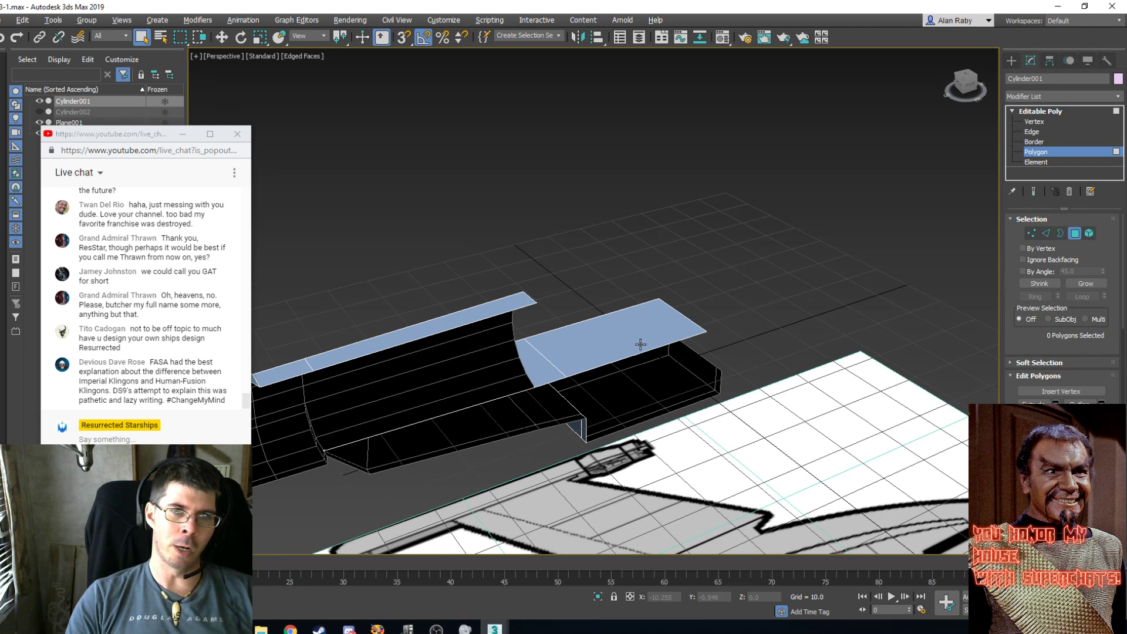
{"action": "right_click", "coordinate": [622, 234]}
{"action": "left_click", "coordinate": [657, 172]}
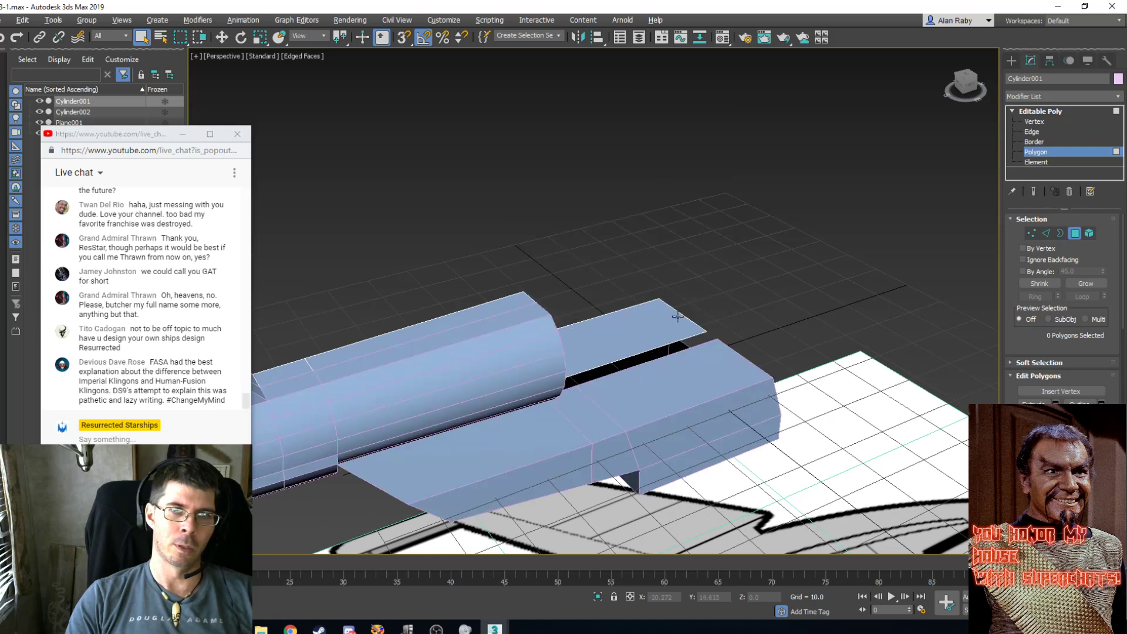
Examine both neck halves against the side and top blueprints in Perspective, and select a long polygon on Cylinder001's lower side.
{"action": "middle_click_drag", "start_coordinate": [576, 301], "coordinate": [508, 336], "text": "alt"}
{"action": "scroll", "coordinate": [510, 336], "scroll_direction": "down", "scroll_amount": 4}
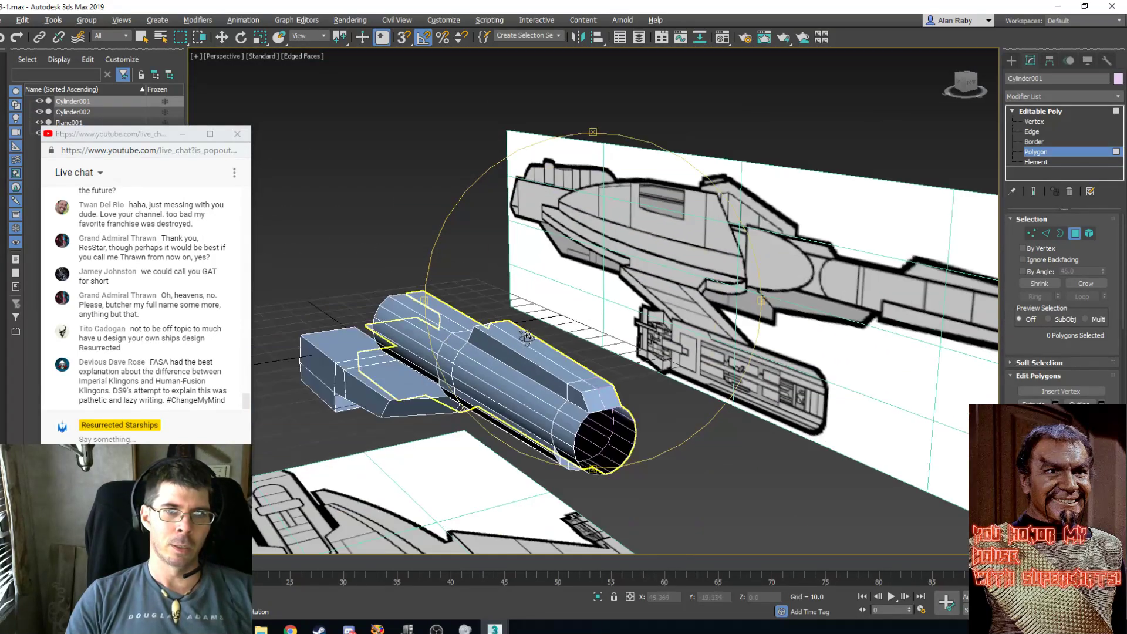
{"action": "middle_click_drag", "start_coordinate": [527, 338], "coordinate": [554, 351], "text": "alt"}
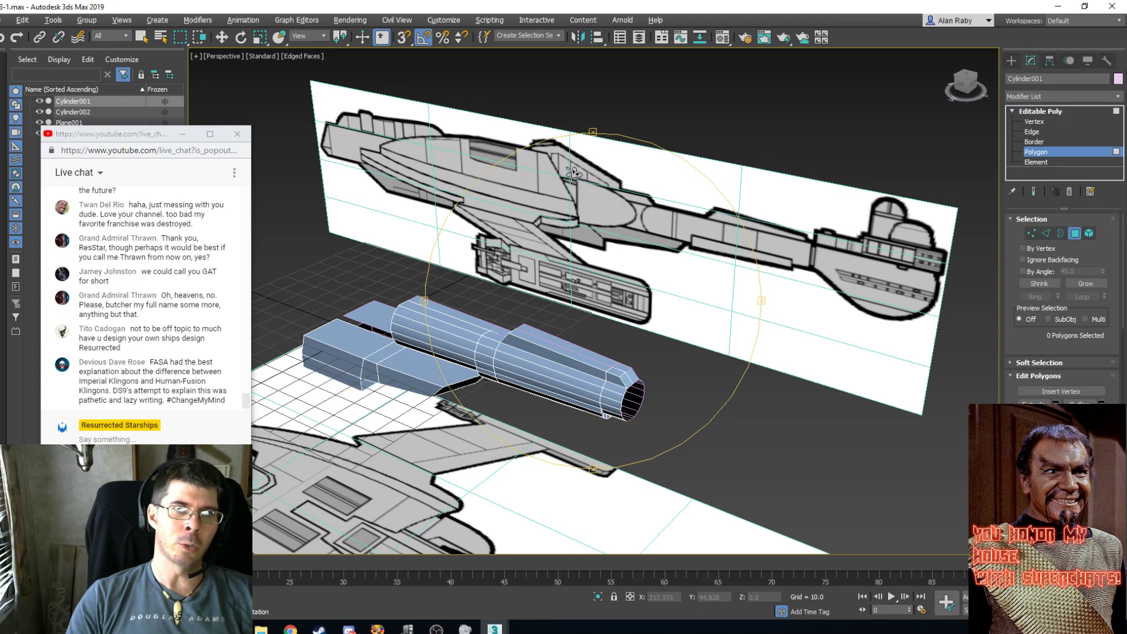
{"action": "left_click_drag", "start_coordinate": [558, 237], "coordinate": [553, 259]}
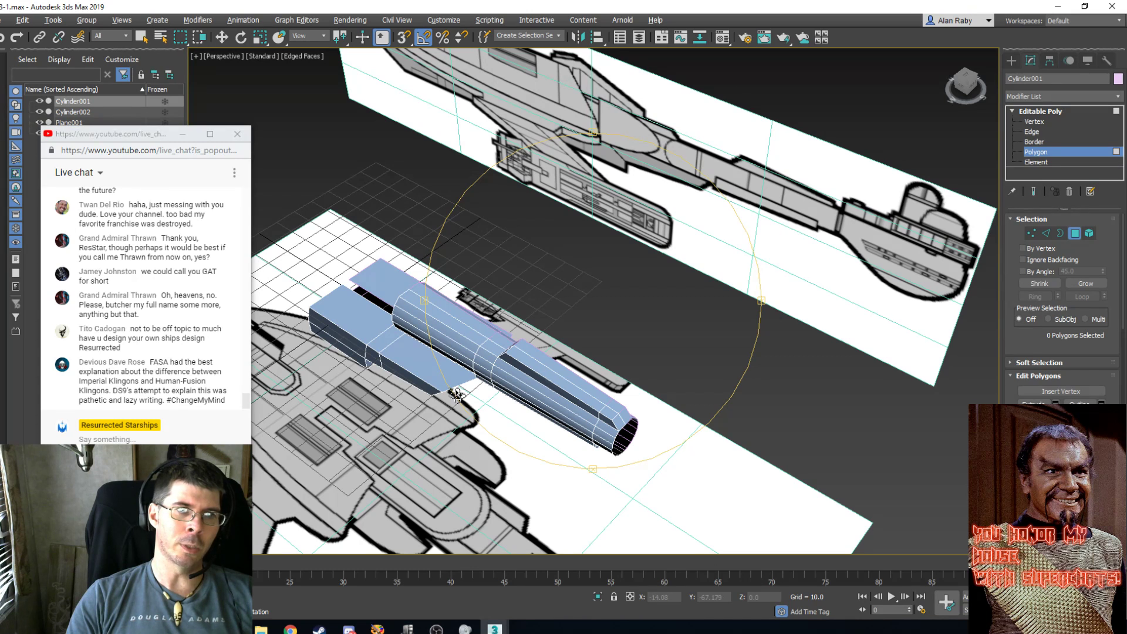
{"action": "left_click", "coordinate": [142, 37]}
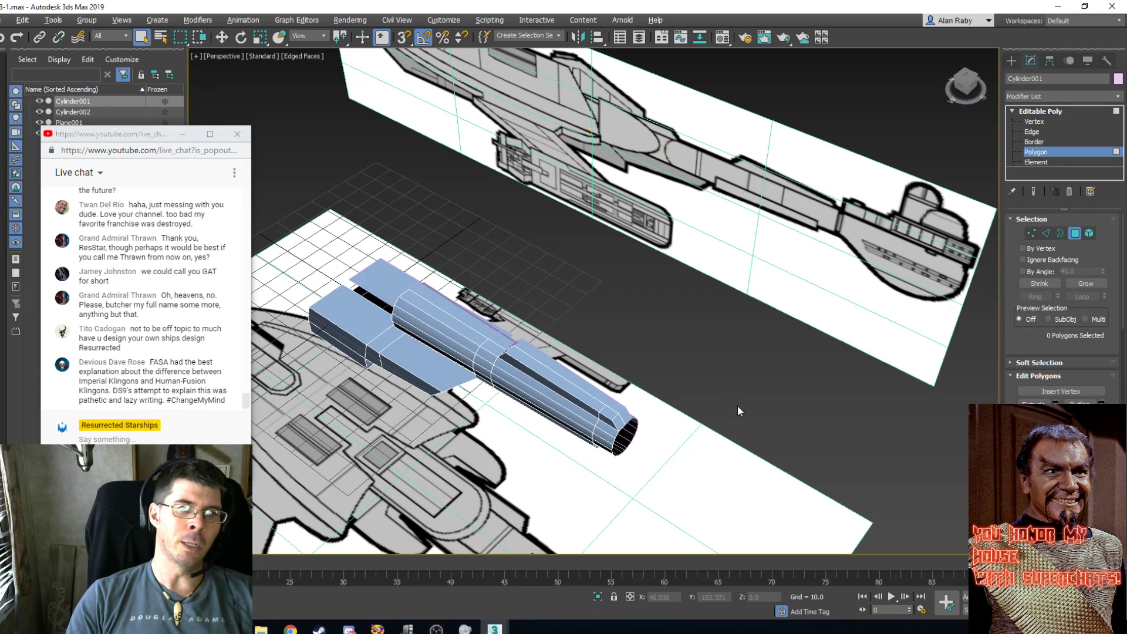
{"action": "left_click", "coordinate": [500, 390]}
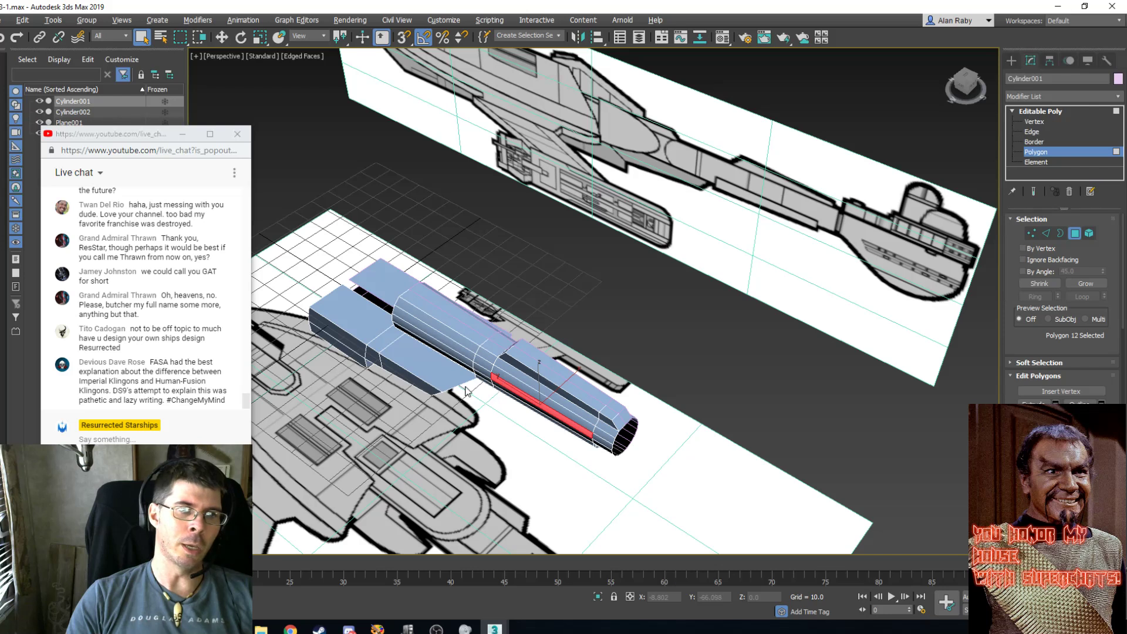
Turn on see-through display for Cylinder001, leave its polygon editing, and make the mirrored Cylinder002 half see-through as well.
{"action": "key", "text": "alt+x"}
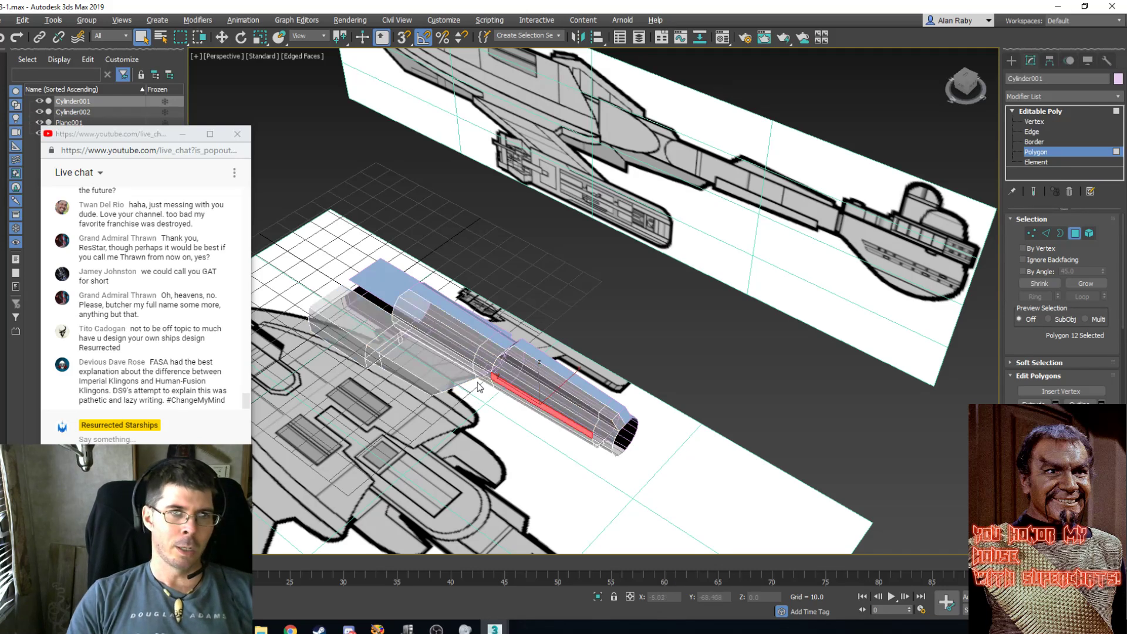
{"action": "left_click", "coordinate": [646, 355]}
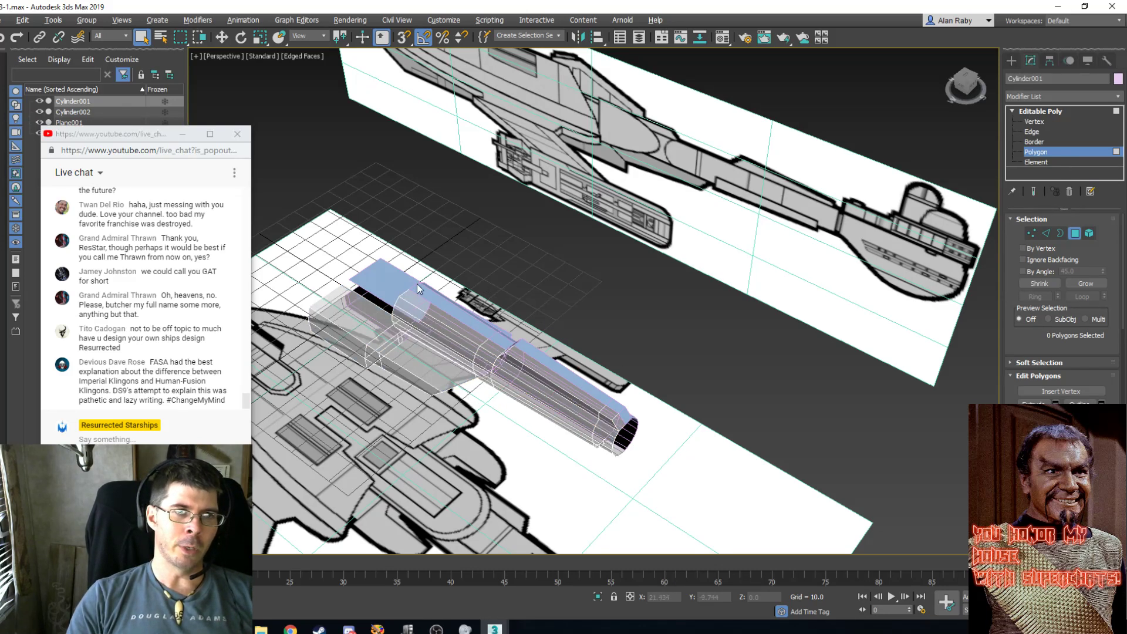
{"action": "left_click", "coordinate": [1052, 113]}
{"action": "left_click", "coordinate": [742, 357]}
{"action": "left_click", "coordinate": [374, 282]}
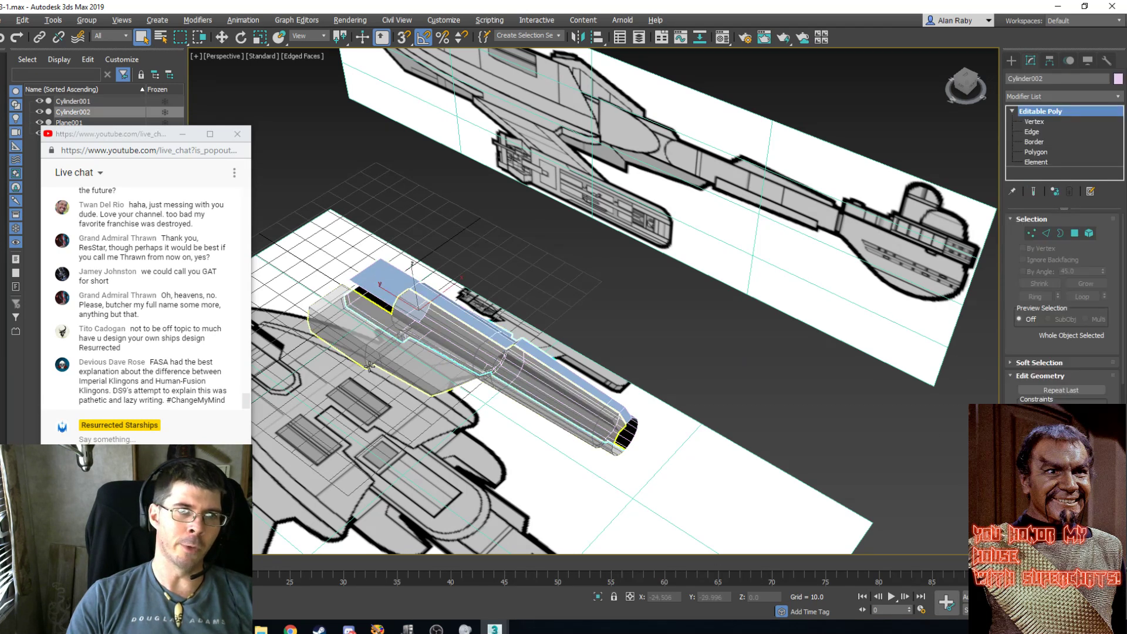
{"action": "left_click", "coordinate": [667, 333]}
{"action": "left_click", "coordinate": [592, 386]}
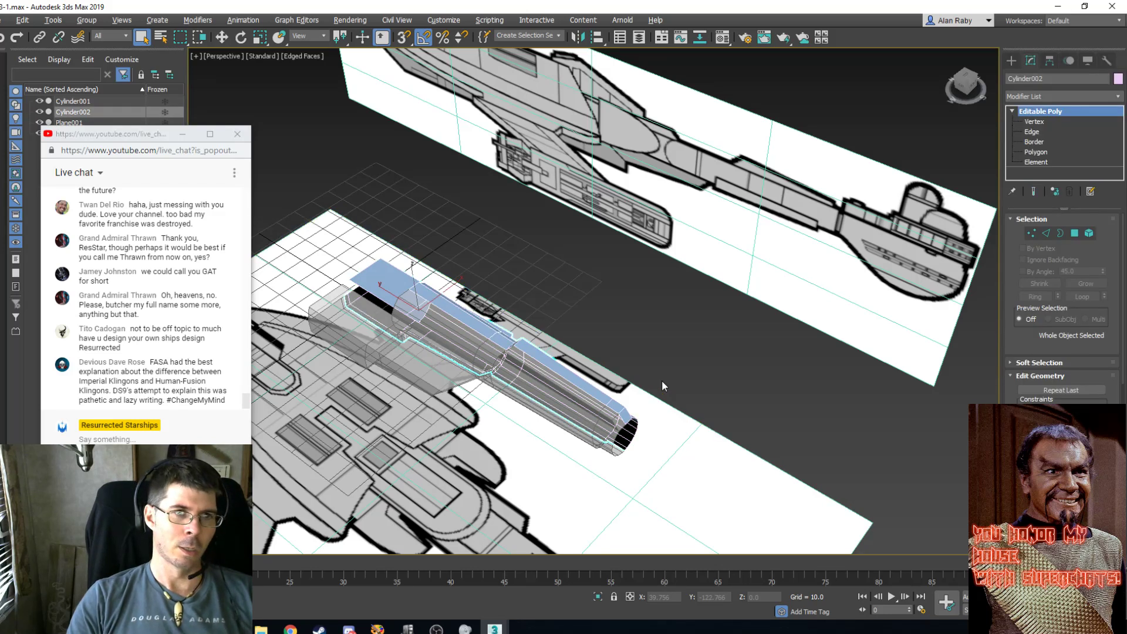
{"action": "key", "text": "alt+x"}
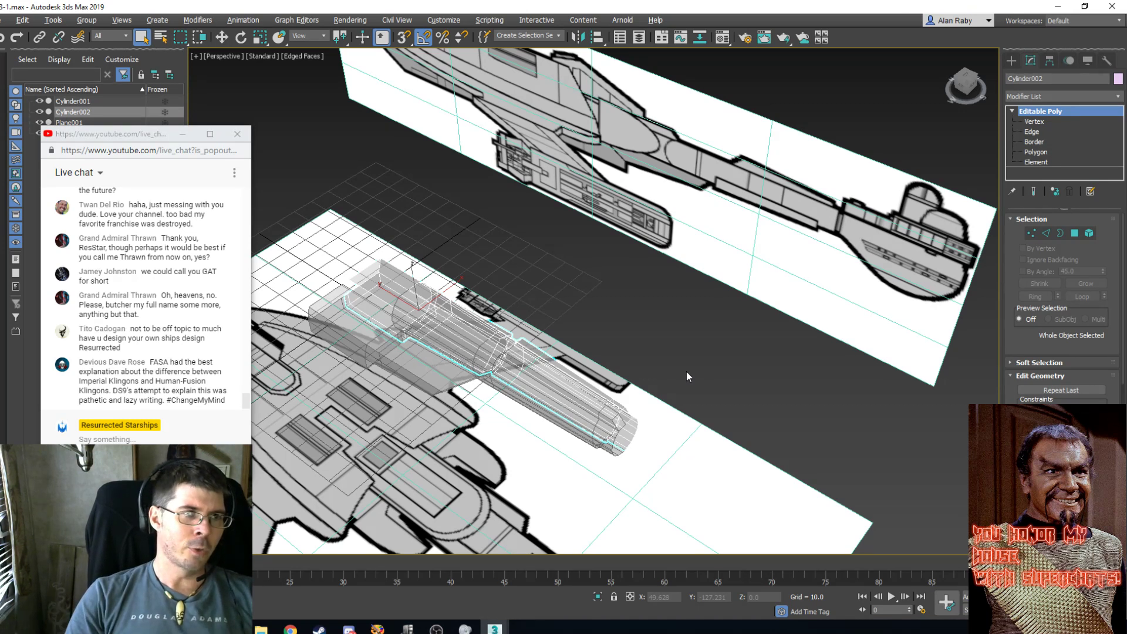
Examine the see-through neck halves against the top blueprint where the neck meets the hull.
{"action": "key", "text": "t"}
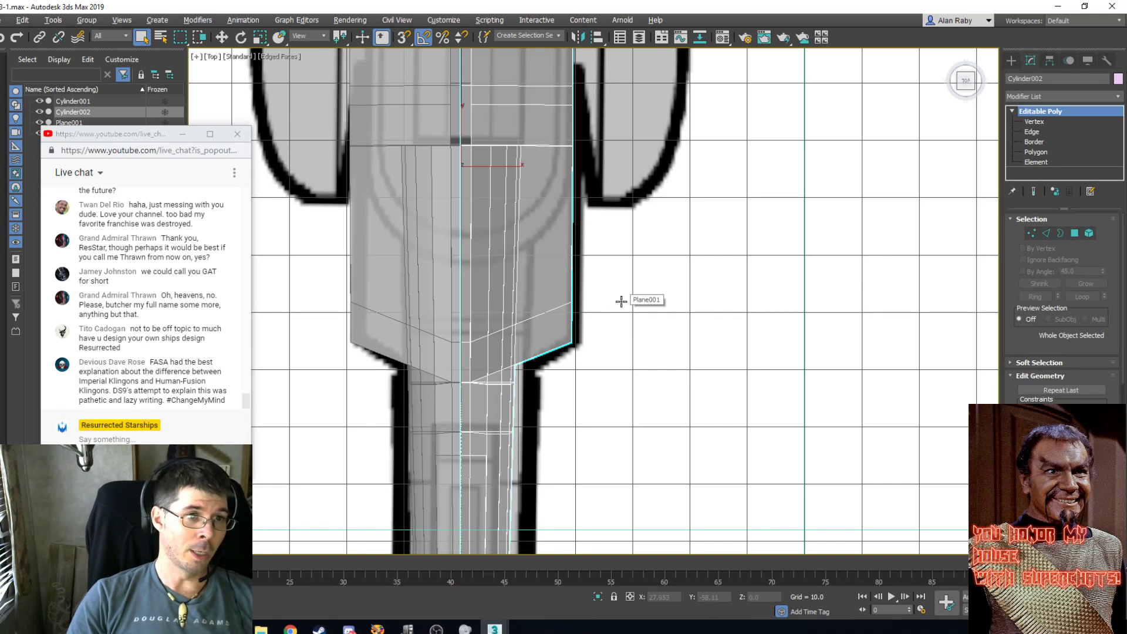
{"action": "scroll", "coordinate": [621, 301], "scroll_direction": "down", "scroll_amount": 3}
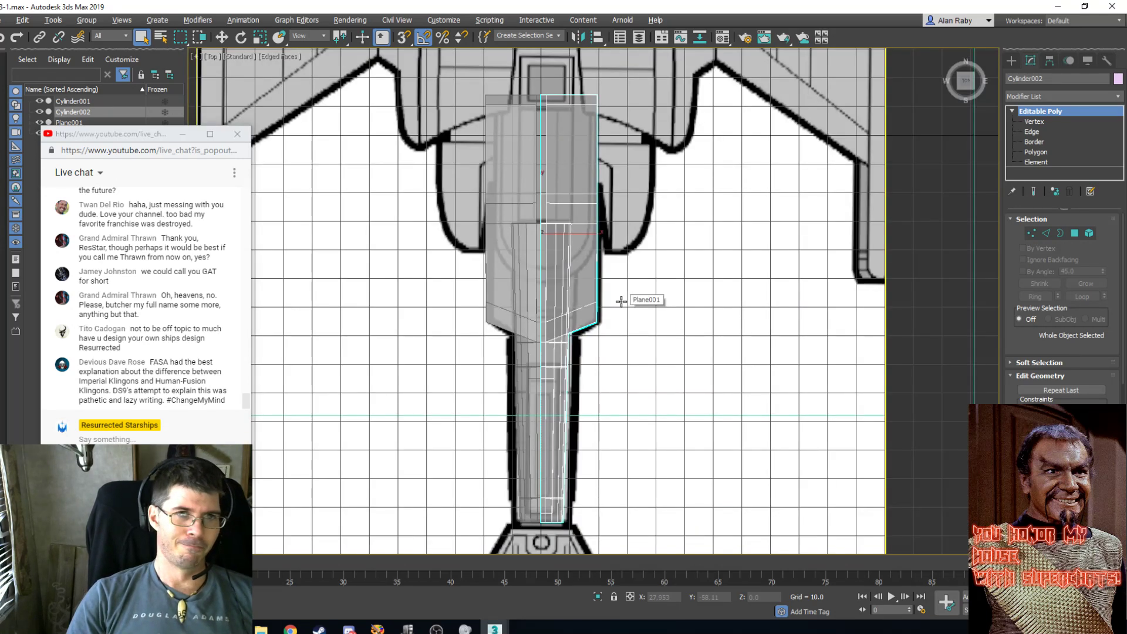
{"action": "scroll", "coordinate": [621, 301], "scroll_direction": "down", "scroll_amount": 3}
{"action": "scroll", "coordinate": [621, 301], "scroll_direction": "up", "scroll_amount": 3}
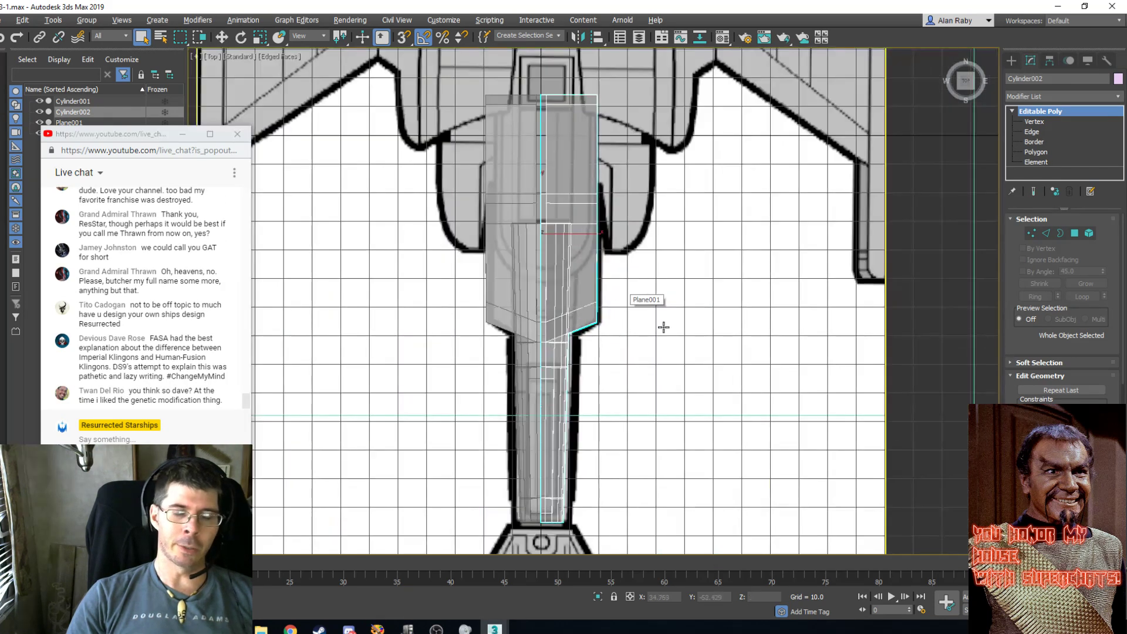
{"action": "middle_click_drag", "start_coordinate": [595, 281], "coordinate": [595, 279]}
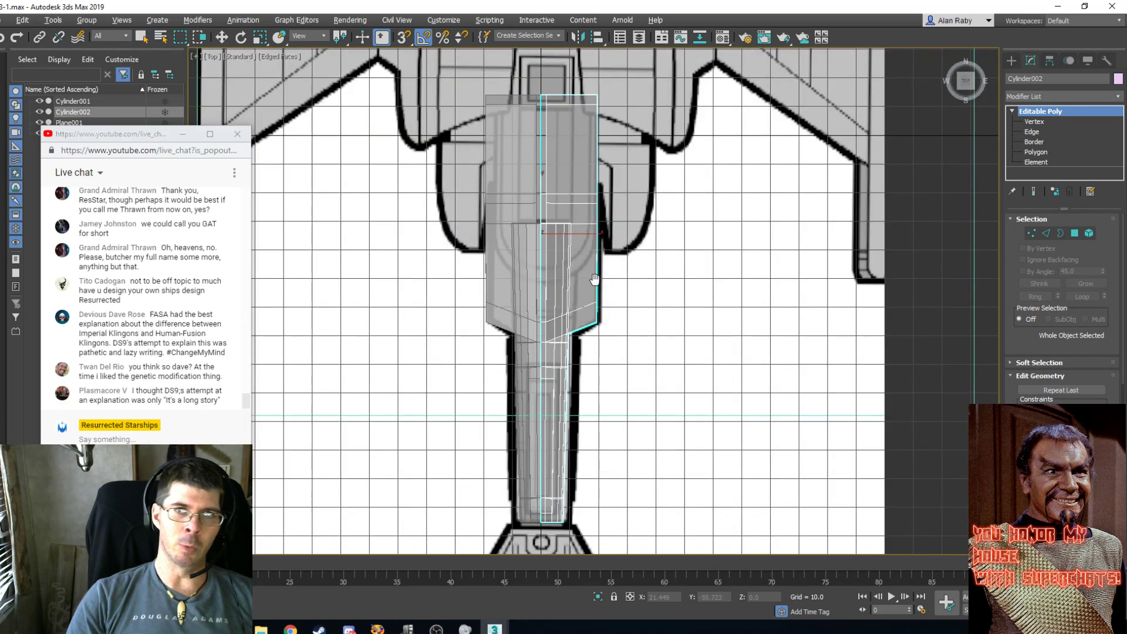
{"action": "middle_click_drag", "start_coordinate": [595, 194], "coordinate": [551, 301]}
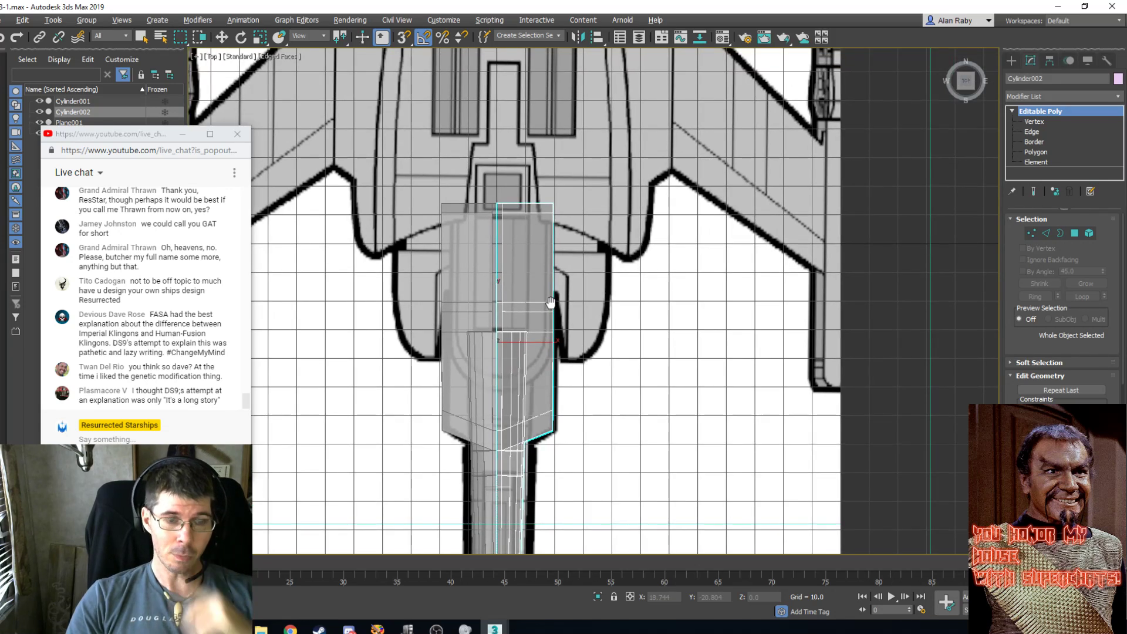
{"action": "left_click", "coordinate": [1040, 132]}
{"action": "left_click", "coordinate": [1043, 153]}
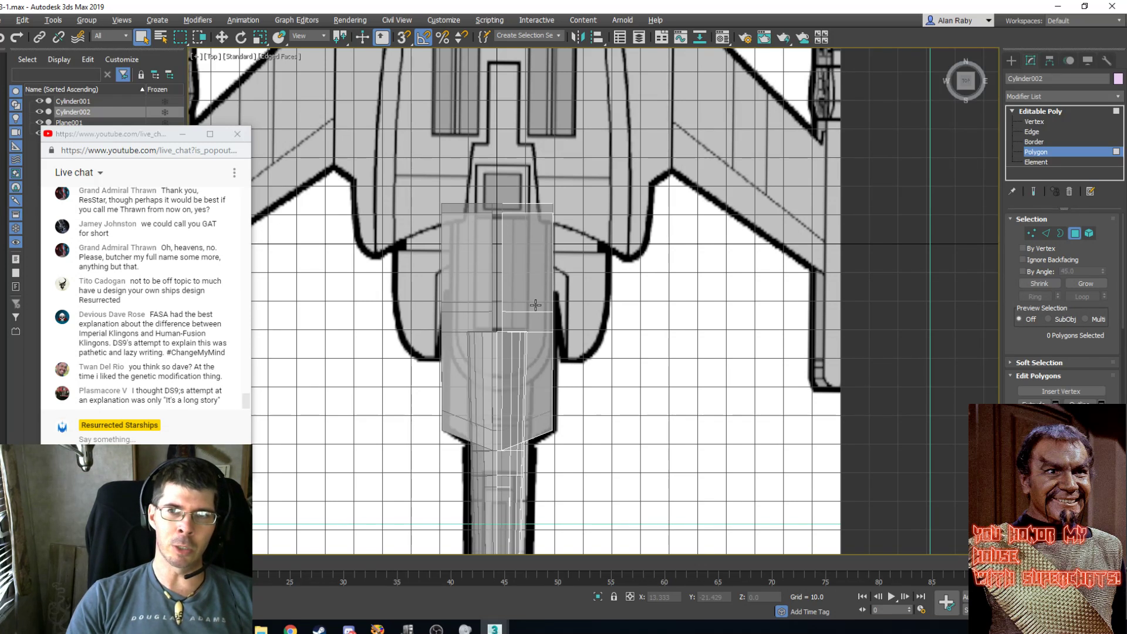
{"action": "left_click", "coordinate": [1075, 233]}
Create a cylinder in the Top view over the blueprint's circular neck outline, about 18.9 in radius and 4.0 high.
{"action": "left_click", "coordinate": [1010, 61]}
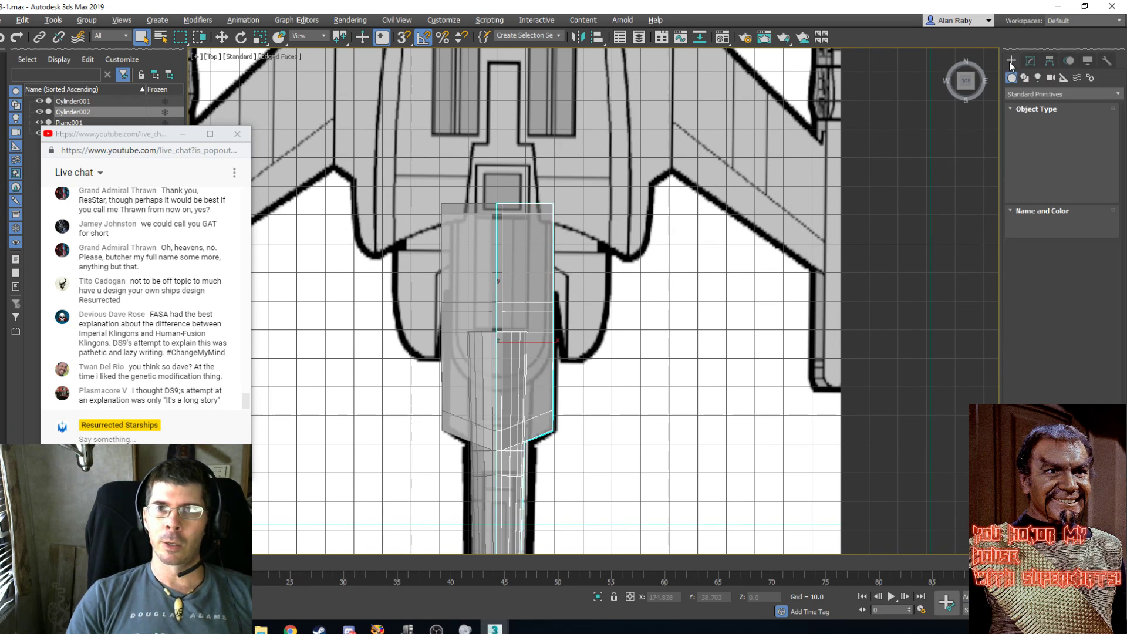
{"action": "left_click", "coordinate": [1041, 158]}
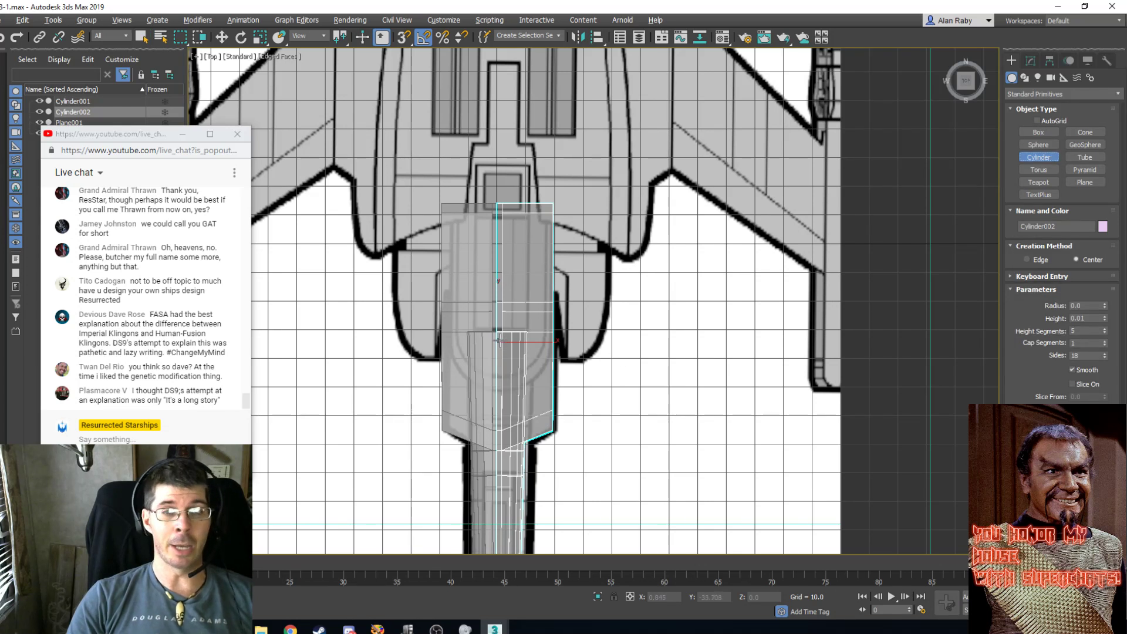
{"action": "left_click_drag", "start_coordinate": [498, 341], "coordinate": [554, 347]}
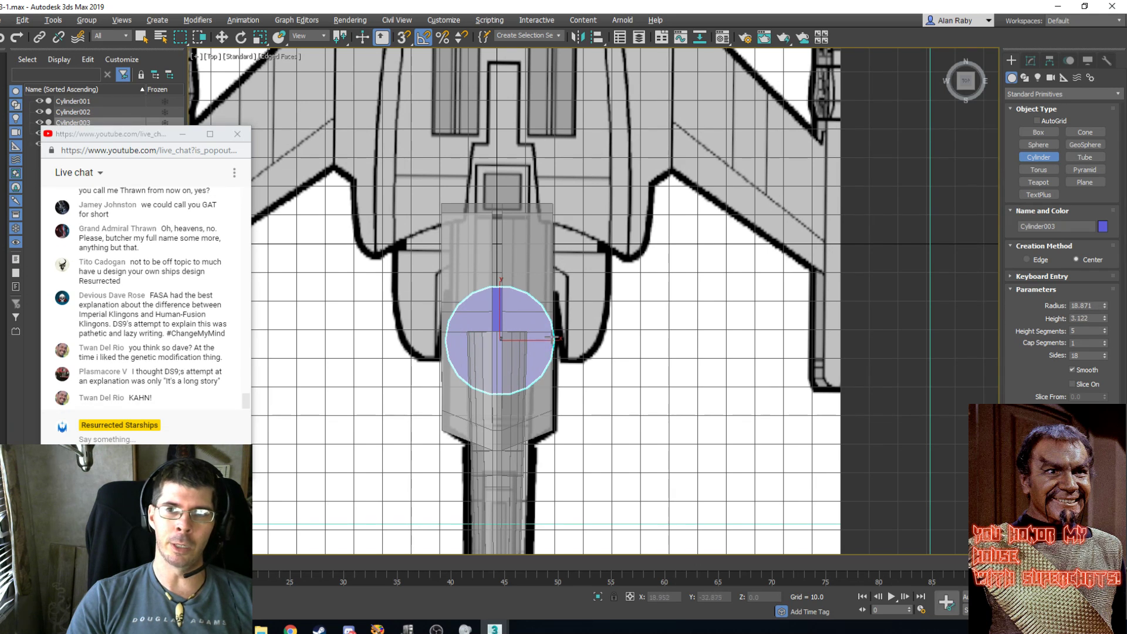
{"action": "left_click", "coordinate": [555, 335]}
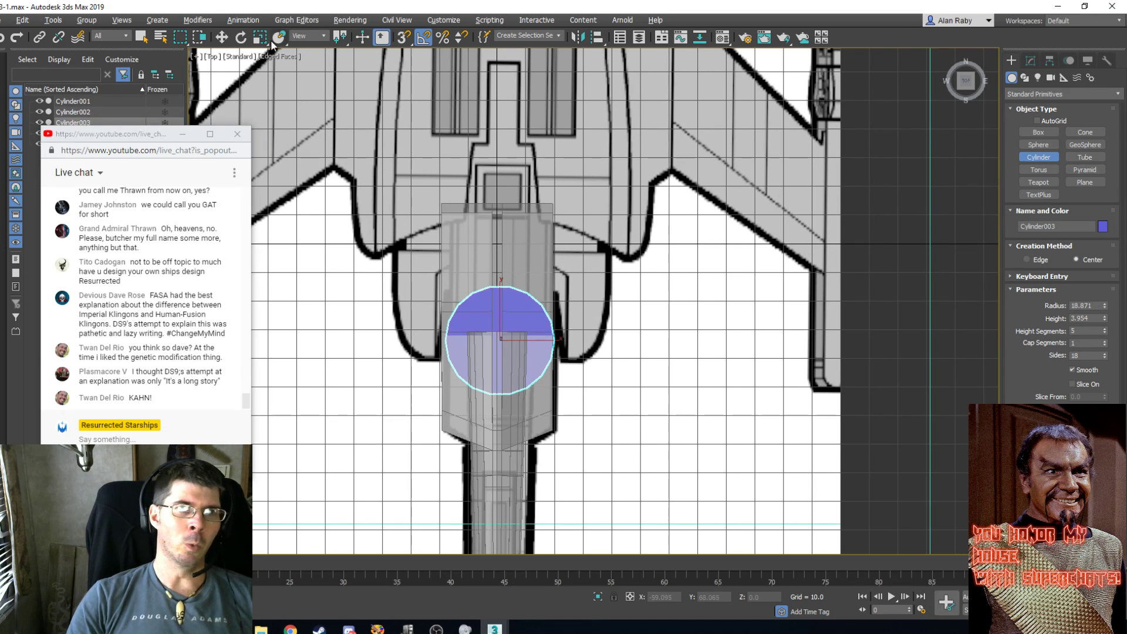
Centre the new cylinder on the ship's midline by setting its absolute X position to 0.
{"action": "right_click", "coordinate": [221, 37]}
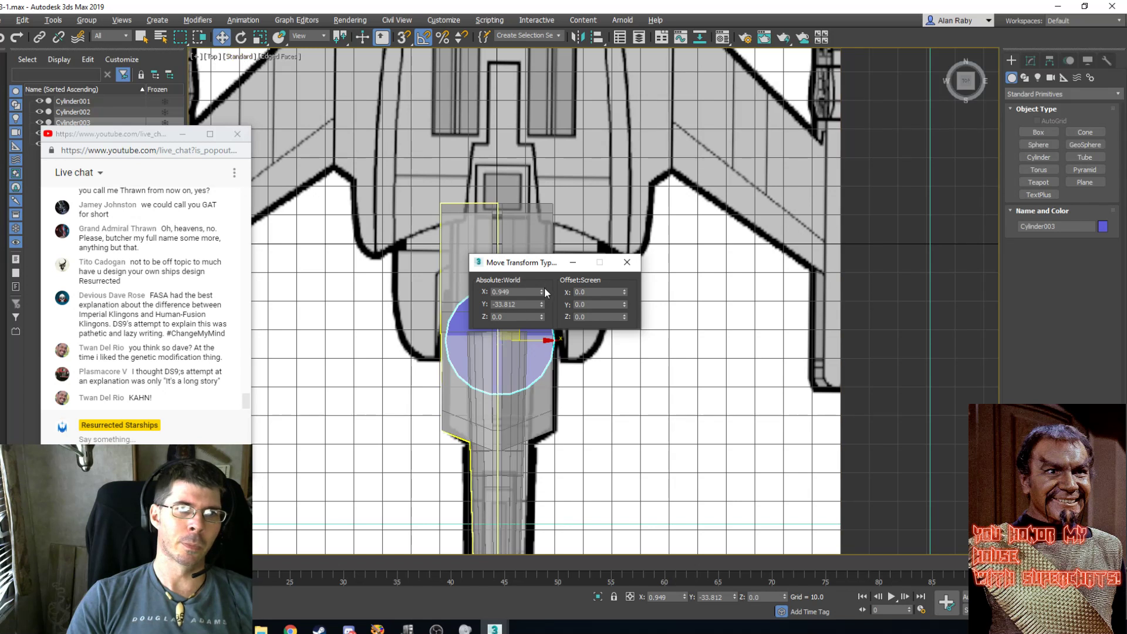
{"action": "right_click", "coordinate": [542, 293]}
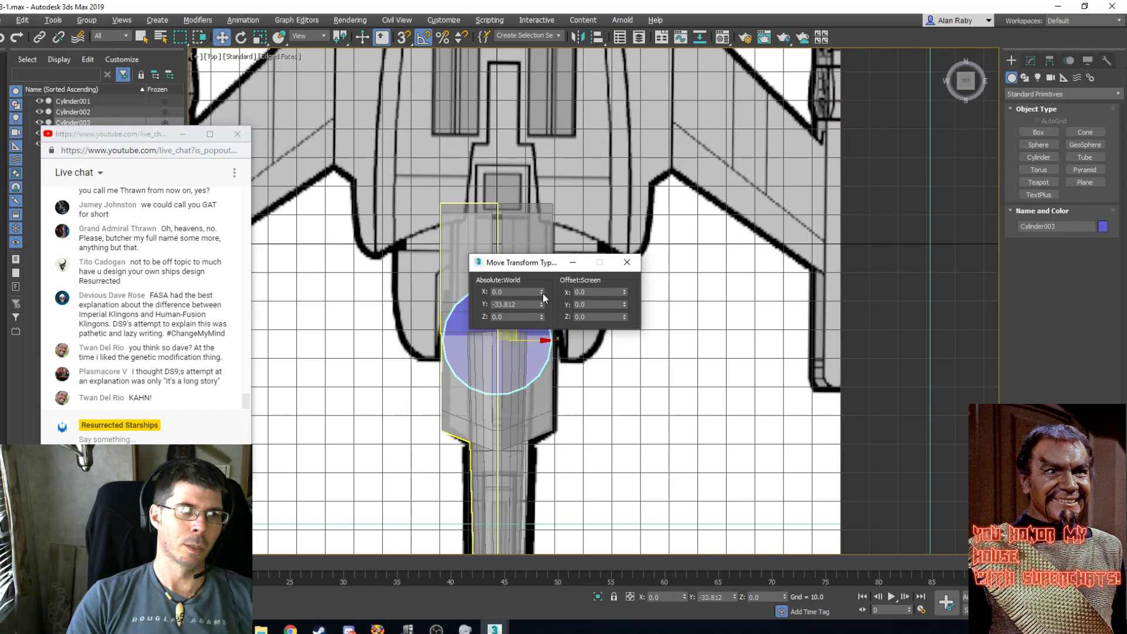
{"action": "left_click", "coordinate": [636, 266]}
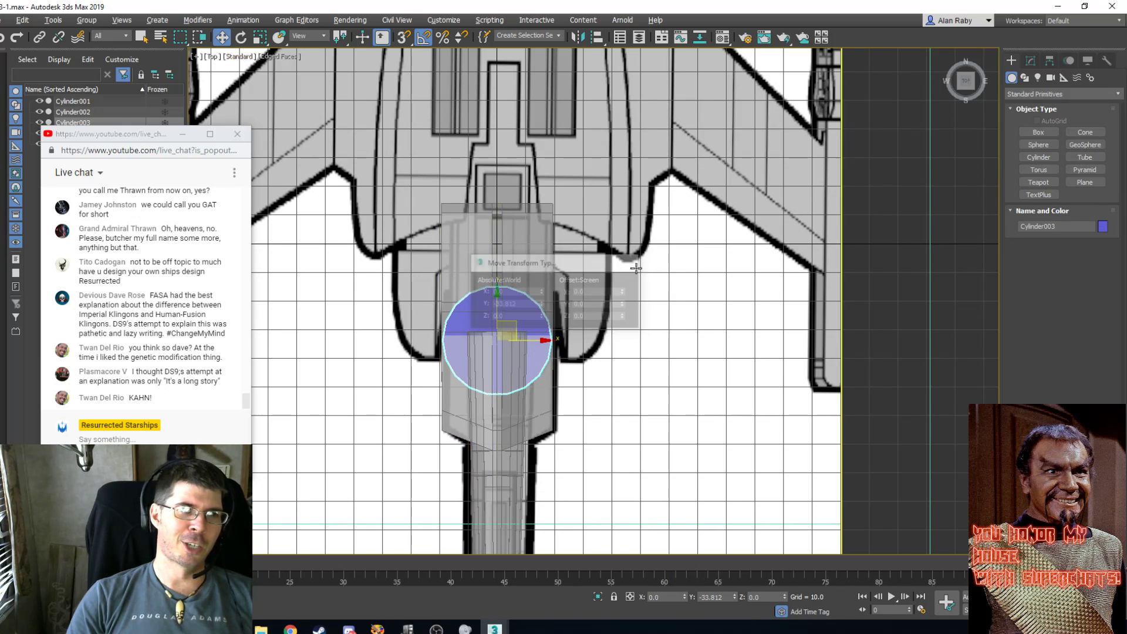
{"action": "left_click", "coordinate": [514, 260]}
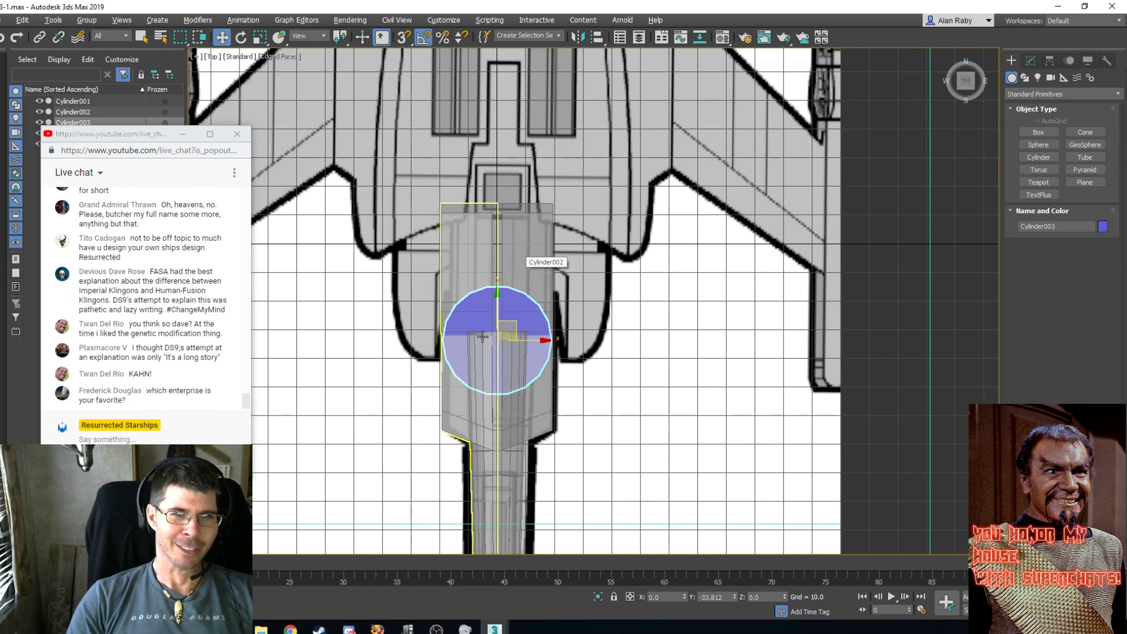
Raise the new cylinder to a Z position of about 22 so it sits at the top of the neck.
{"action": "key", "text": "e"}
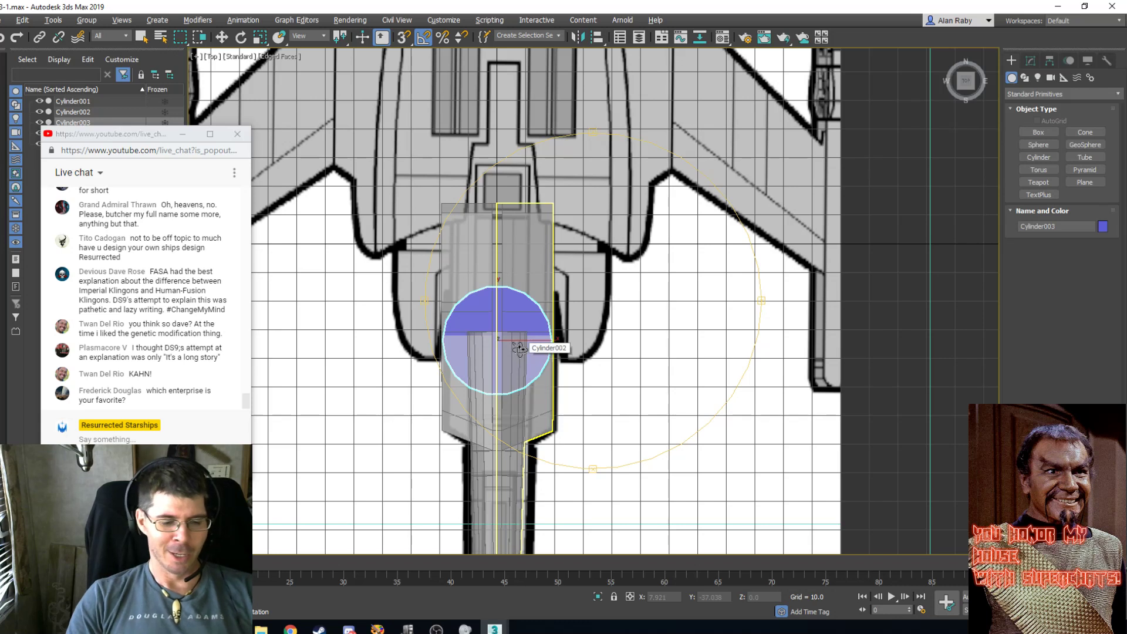
{"action": "key", "text": "p"}
{"action": "left_click_drag", "start_coordinate": [520, 348], "coordinate": [548, 306]}
{"action": "left_click", "coordinate": [222, 37]}
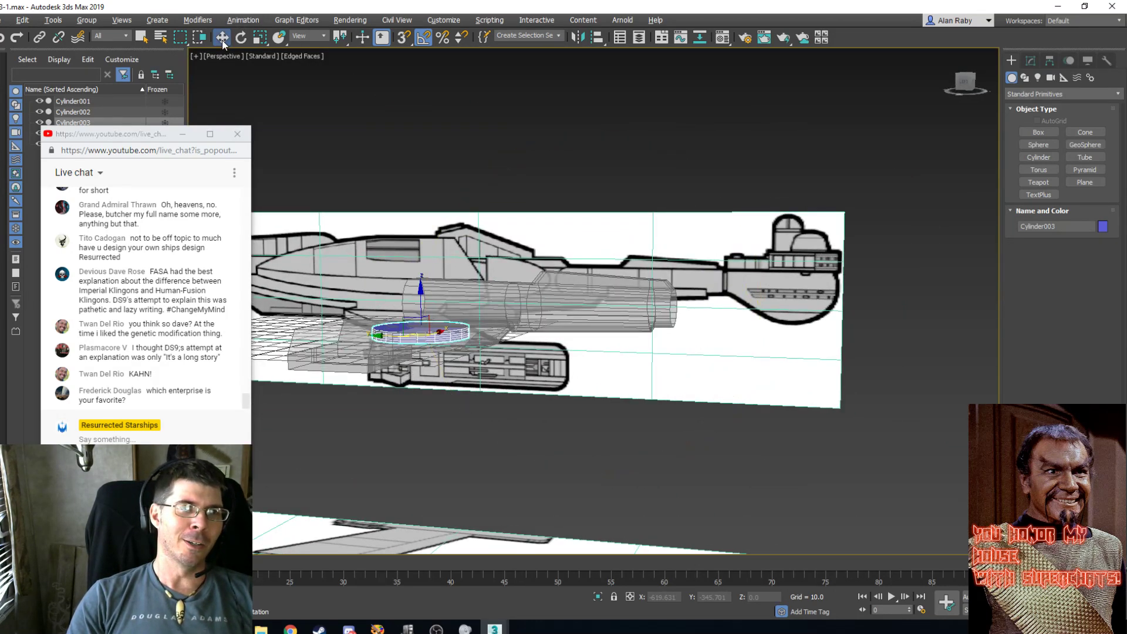
{"action": "left_click_drag", "start_coordinate": [423, 299], "coordinate": [446, 247]}
Make the cylinder see-through in the Left view and shift it along the neck to a Y position of about -33.
{"action": "key", "text": "l"}
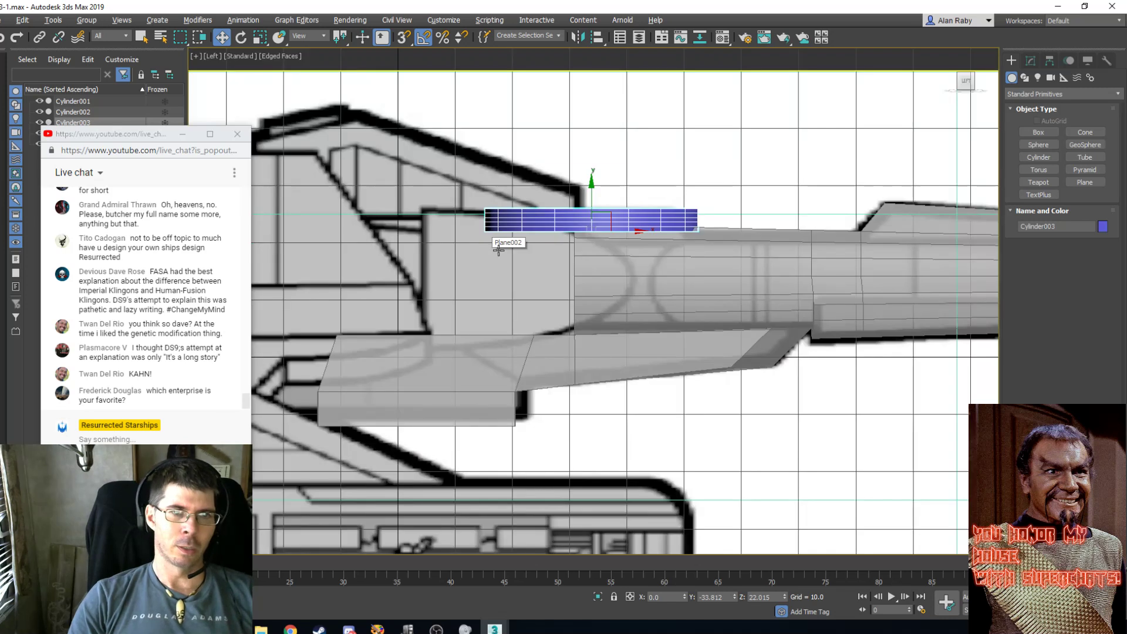
{"action": "key", "text": "alt+x"}
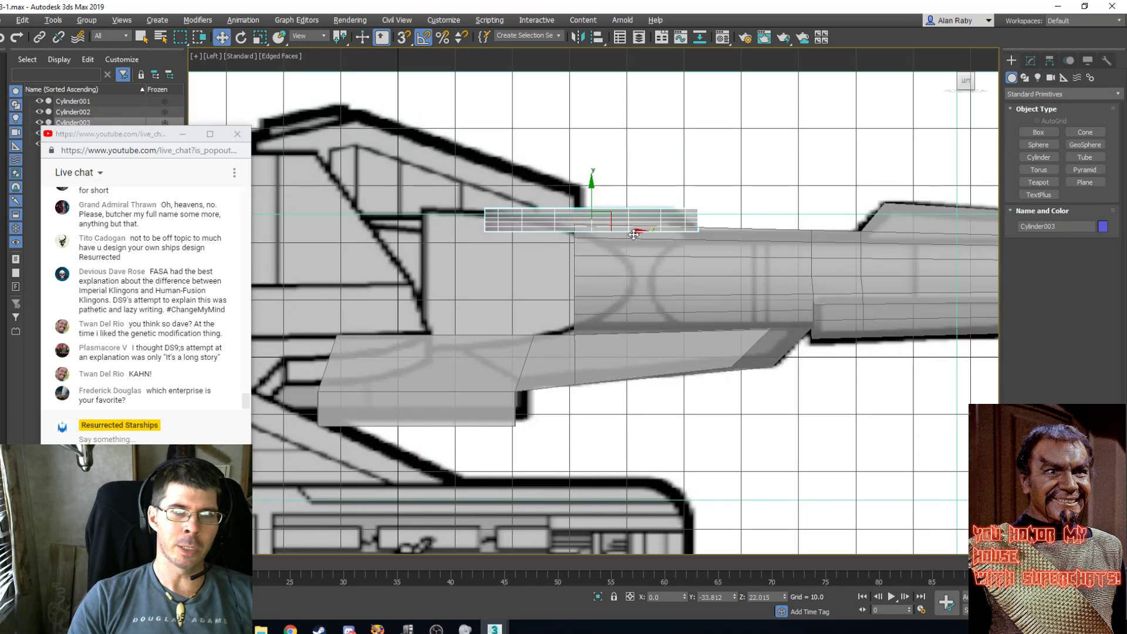
{"action": "mouse_move", "coordinate": [633, 235]}
{"action": "left_mouse_down"}
{"action": "mouse_move", "coordinate": [616, 233]}
{"action": "mouse_move", "coordinate": [628, 230]}
{"action": "left_mouse_up"}
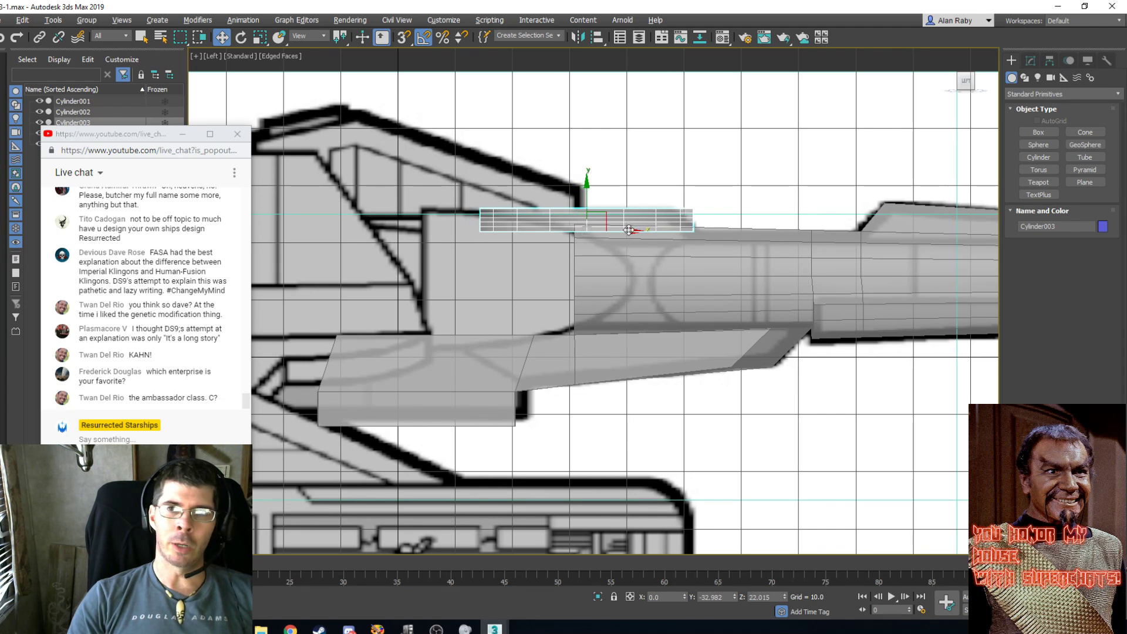
Set the new cylinder's height segments to 1, then deselect and reselect it to check its wireframe.
{"action": "left_click", "coordinate": [1031, 61]}
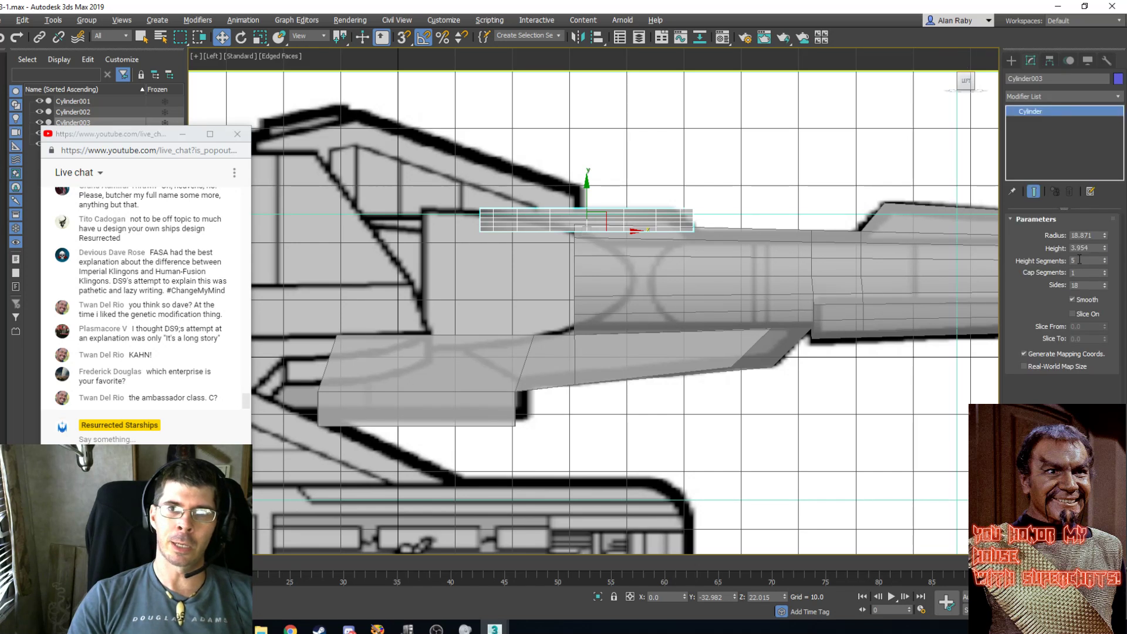
{"action": "left_click_drag", "start_coordinate": [1092, 260], "coordinate": [1000, 272]}
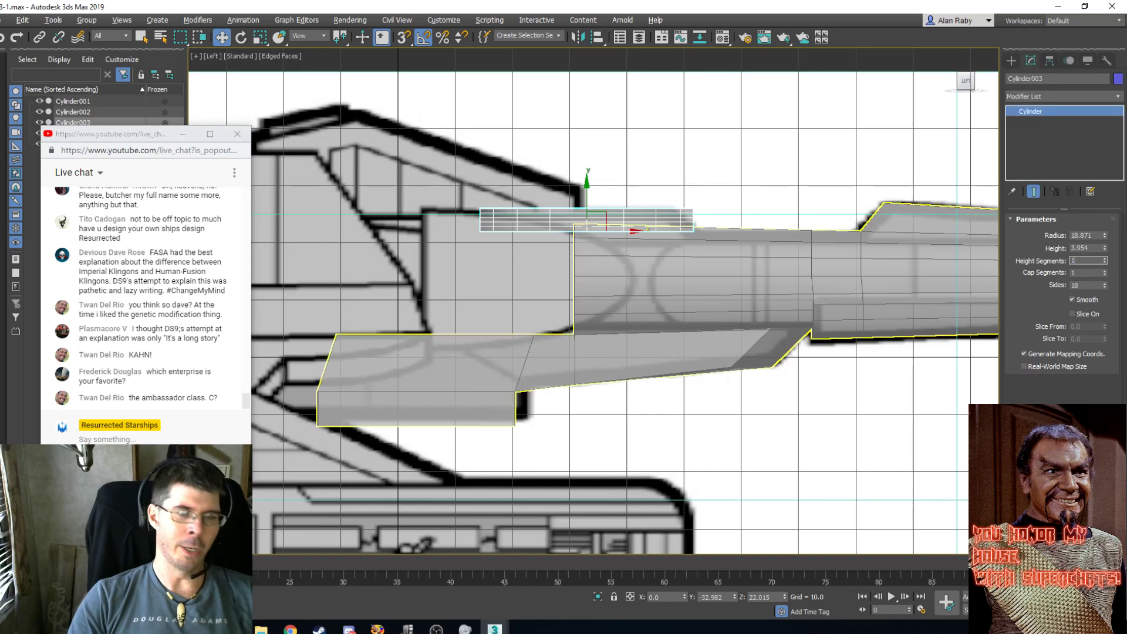
{"action": "type", "text": "1"}
{"action": "key", "text": "Return"}
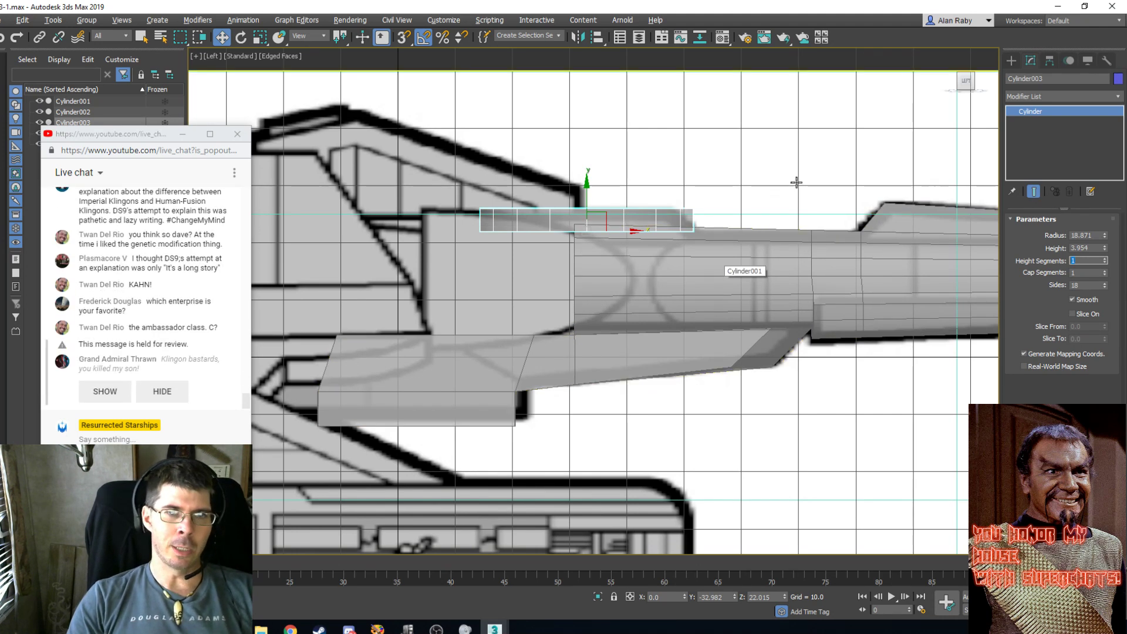
{"action": "left_click", "coordinate": [748, 179]}
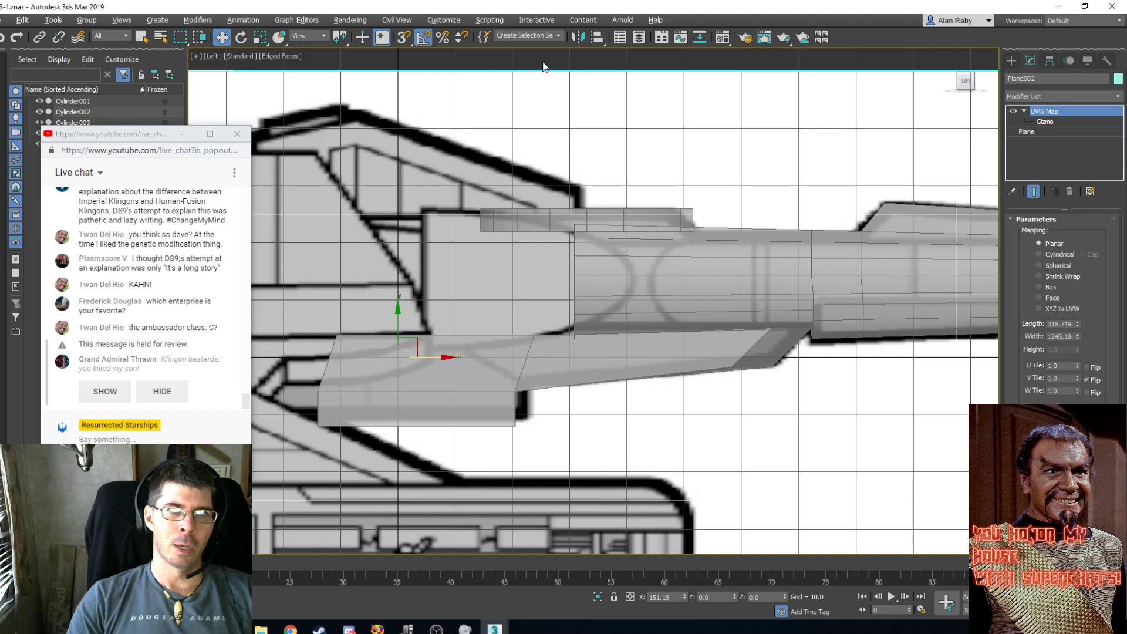
{"action": "left_click", "coordinate": [617, 215]}
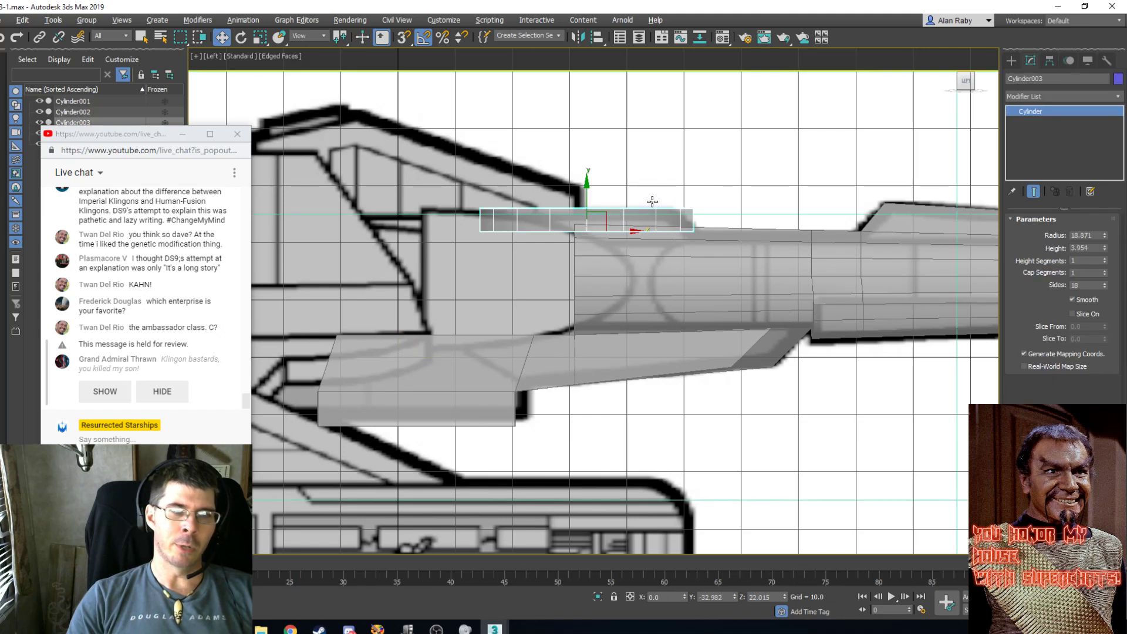
Examine the cylinder in Perspective from above and from the side against the neck, and show the live chat message held for review.
{"action": "key", "text": "p"}
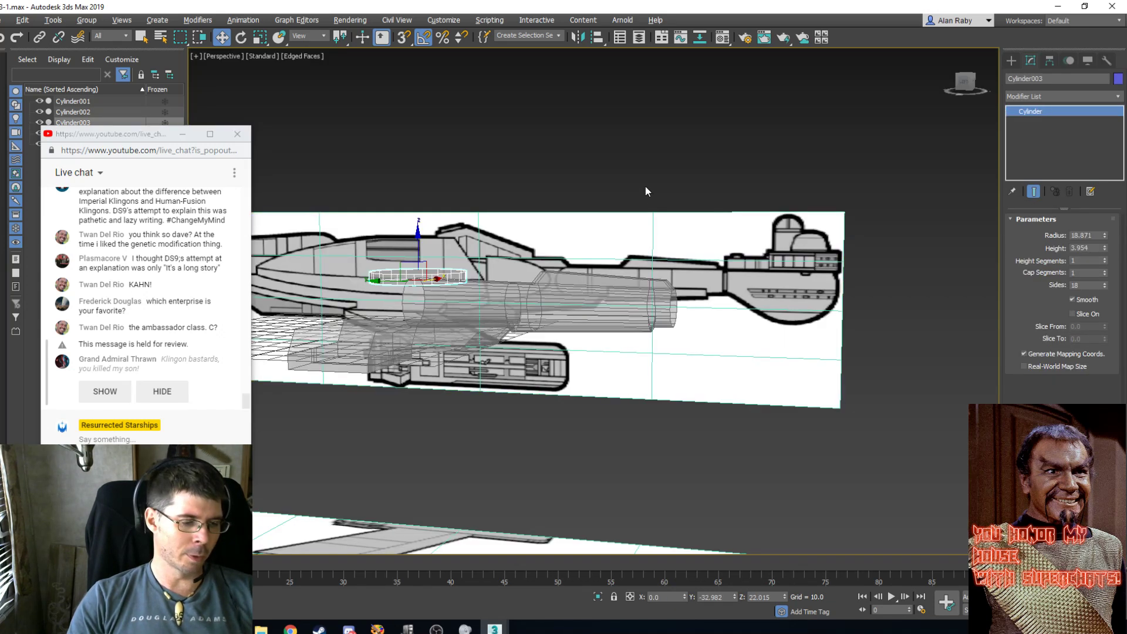
{"action": "key", "text": "z"}
{"action": "middle_click_drag", "start_coordinate": [645, 185], "coordinate": [574, 354], "text": "alt"}
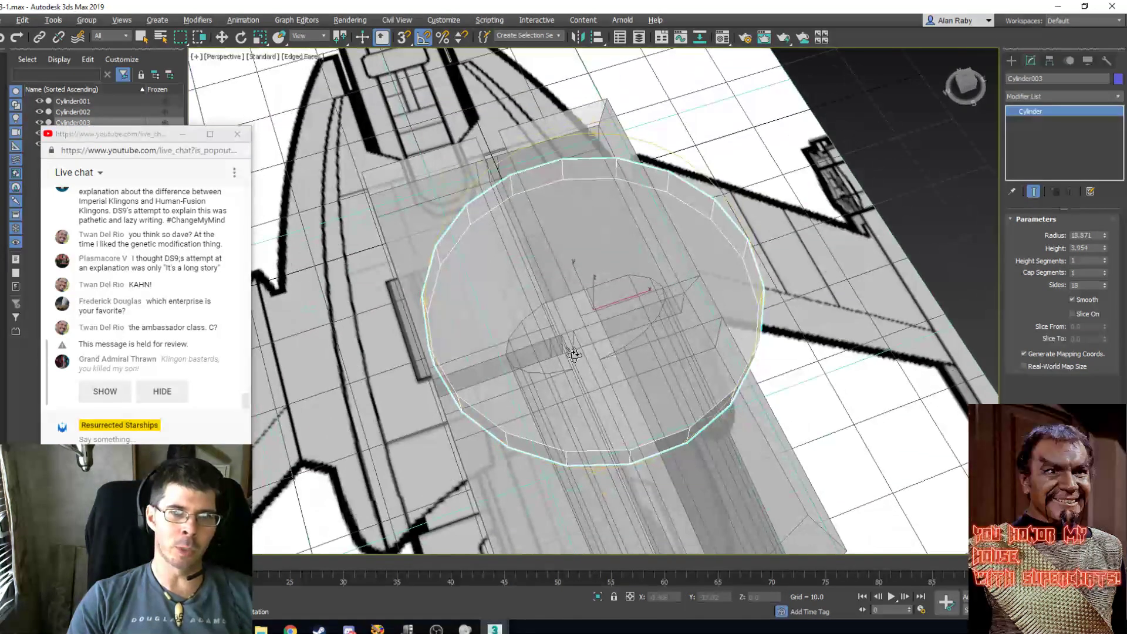
{"action": "scroll", "coordinate": [575, 354], "scroll_direction": "down", "scroll_amount": 3}
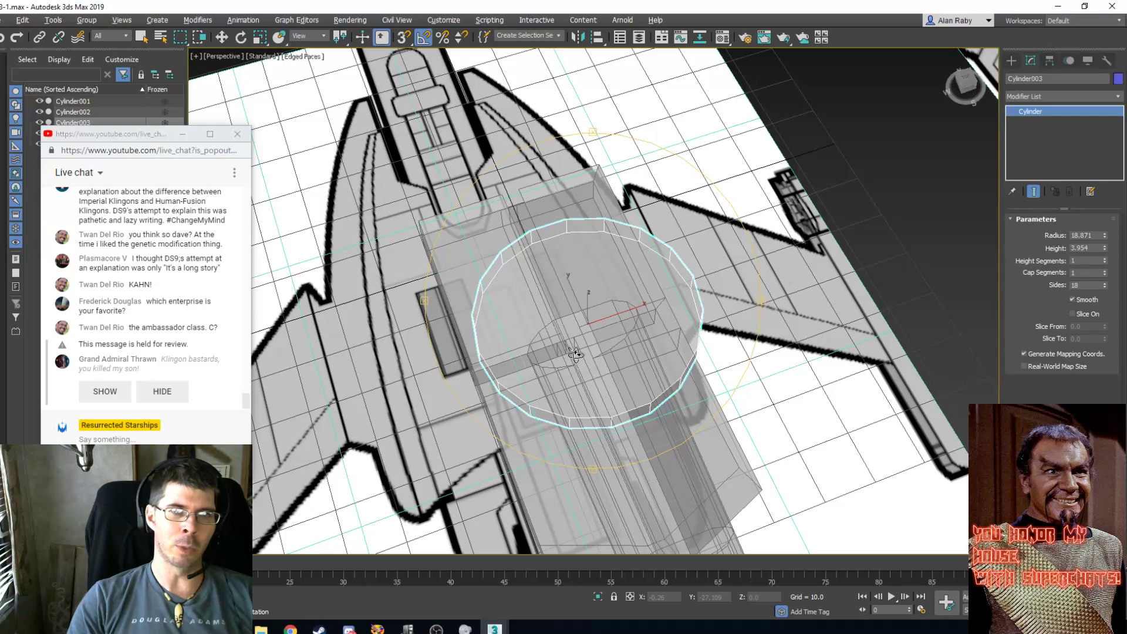
{"action": "scroll", "coordinate": [575, 354], "scroll_direction": "up", "scroll_amount": 2}
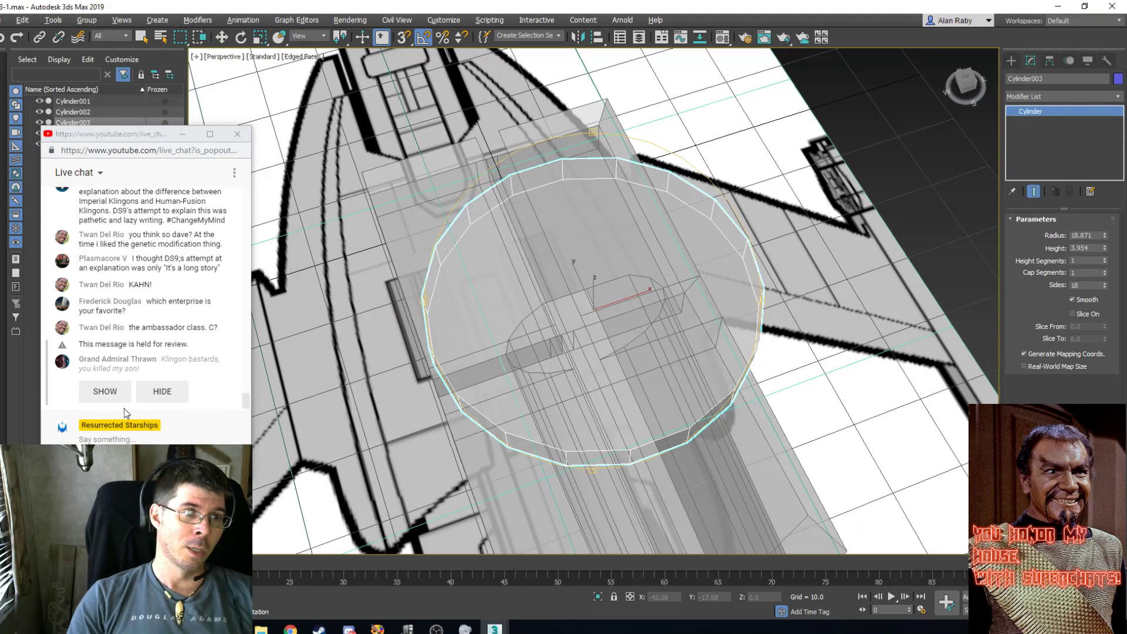
{"action": "left_click", "coordinate": [106, 392]}
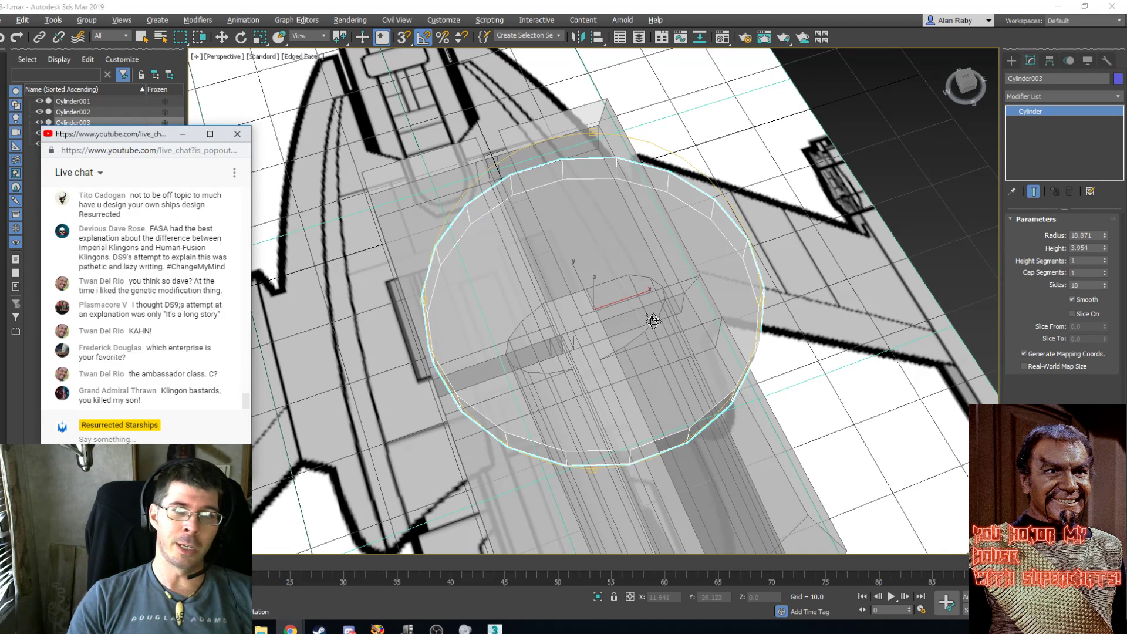
{"action": "middle_click_drag", "start_coordinate": [655, 322], "coordinate": [659, 267], "text": "alt"}
{"action": "left_click_drag", "start_coordinate": [659, 267], "coordinate": [653, 321]}
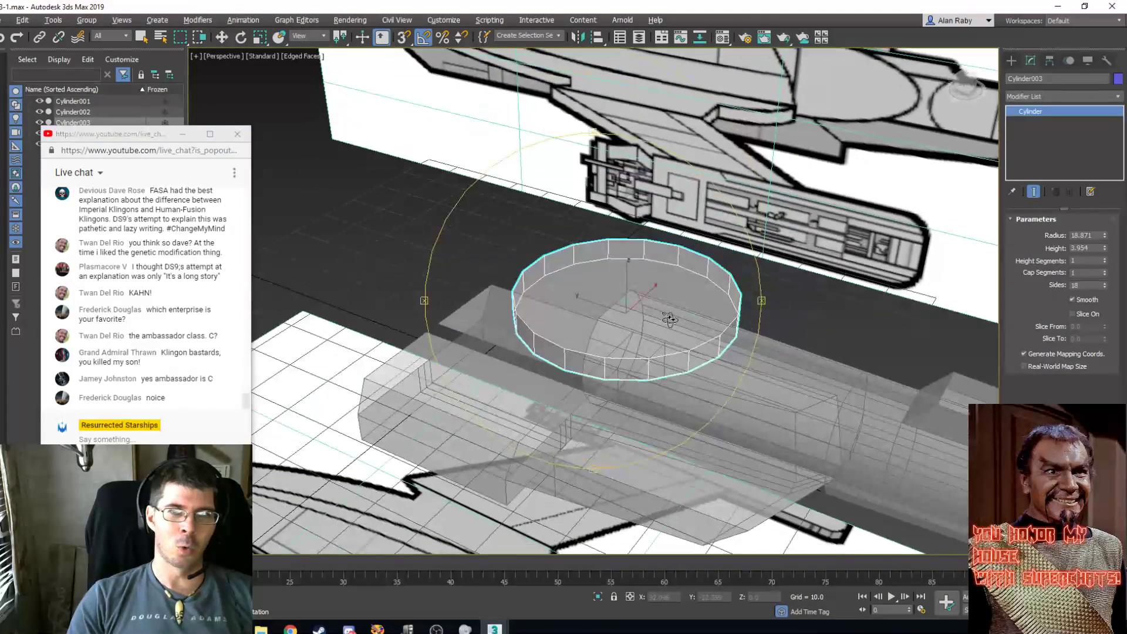
Convert the disc-shaped cylinder above the neck to an Editable Poly.
{"action": "scroll", "coordinate": [670, 318], "scroll_direction": "up", "scroll_amount": 3}
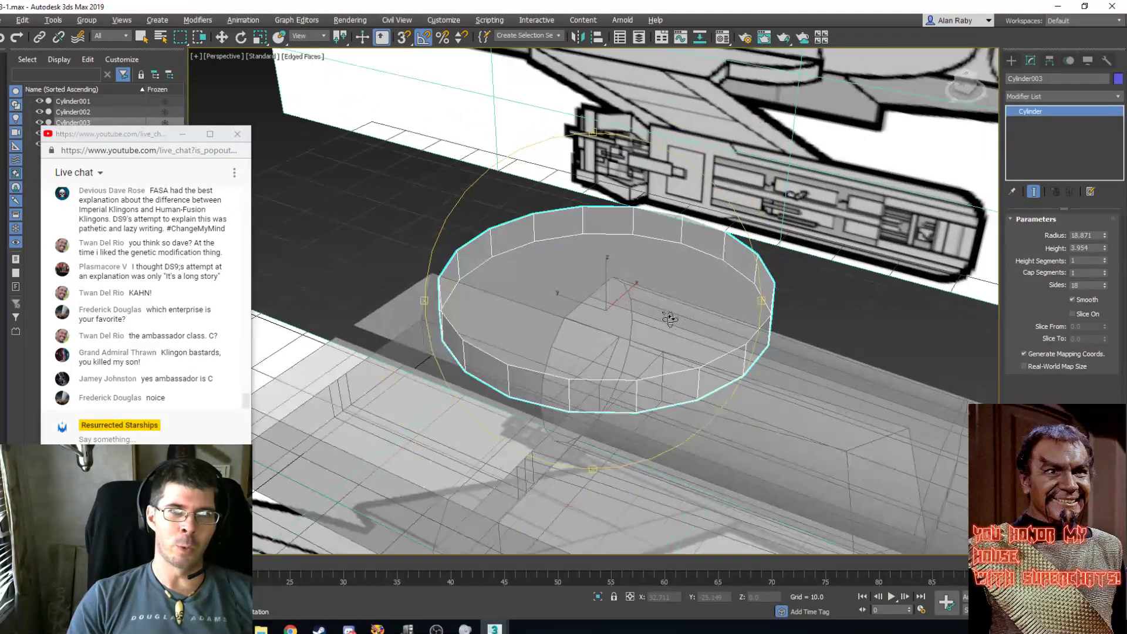
{"action": "left_click", "coordinate": [140, 37]}
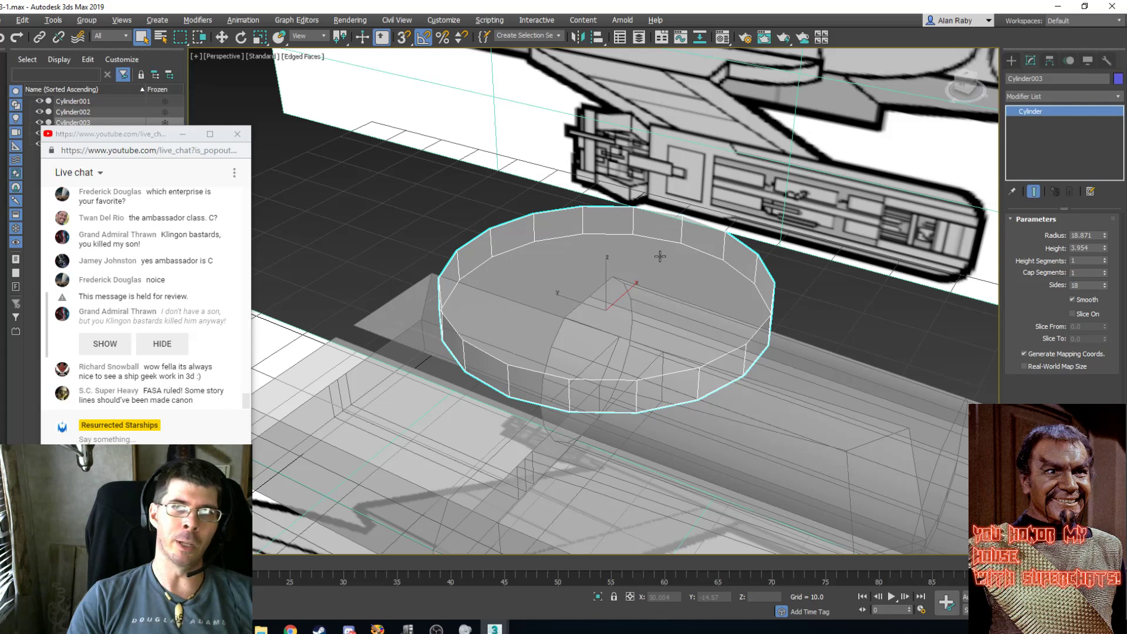
{"action": "right_click", "coordinate": [642, 270]}
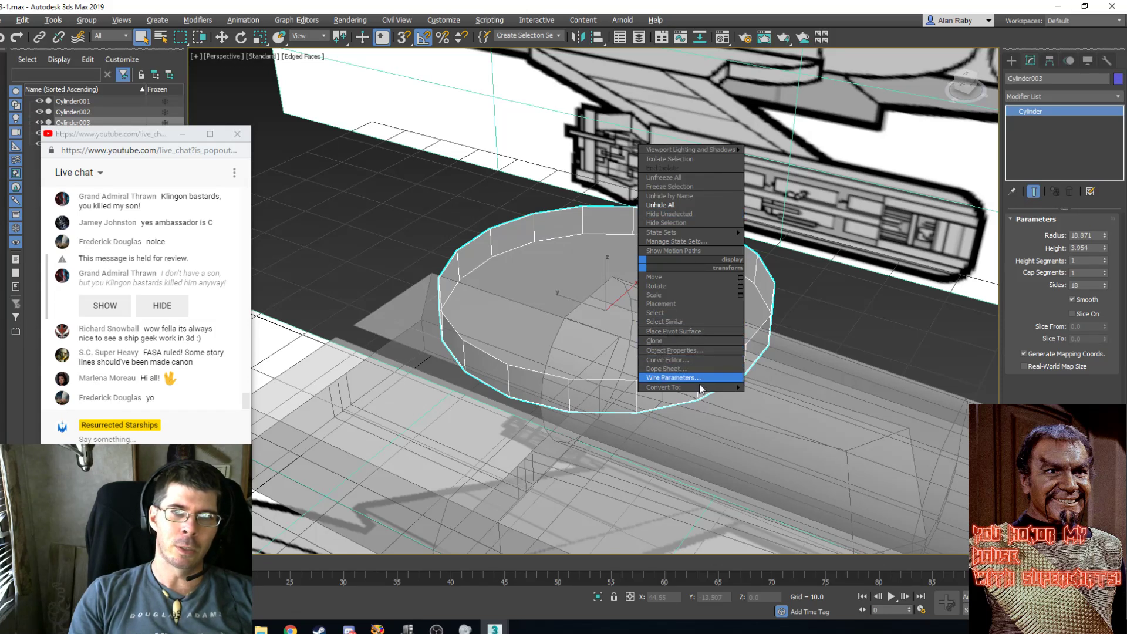
{"action": "mouse_move", "coordinate": [700, 387]}
{"action": "left_click", "coordinate": [779, 400]}
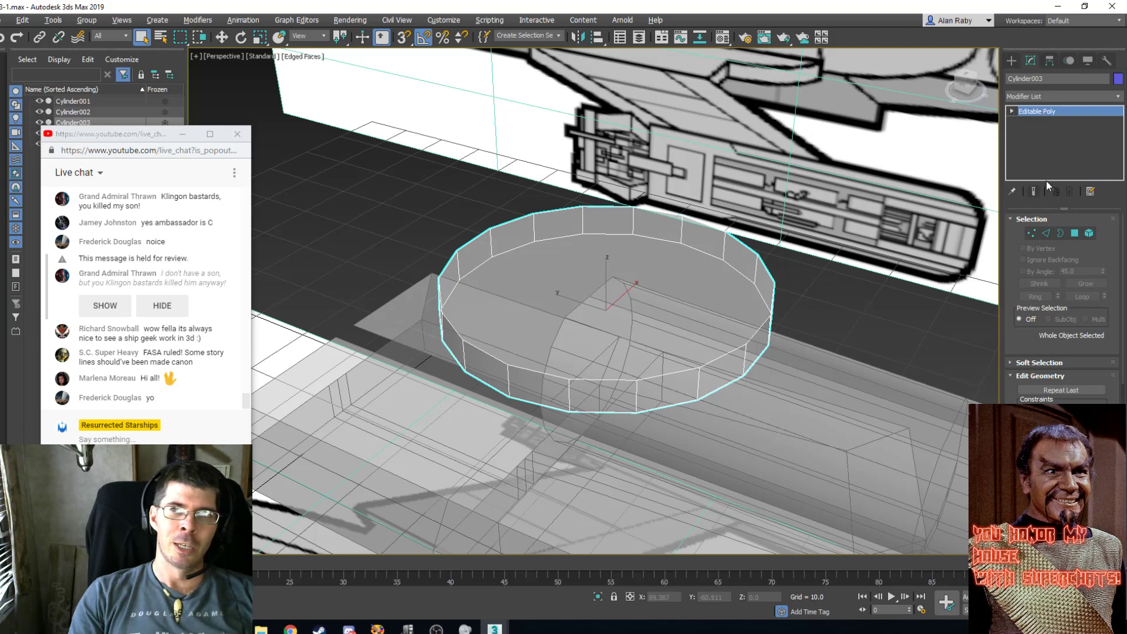
Select the disc's top polygon and scale it inward slightly so the side walls taper toward the top.
{"action": "left_click", "coordinate": [1011, 111]}
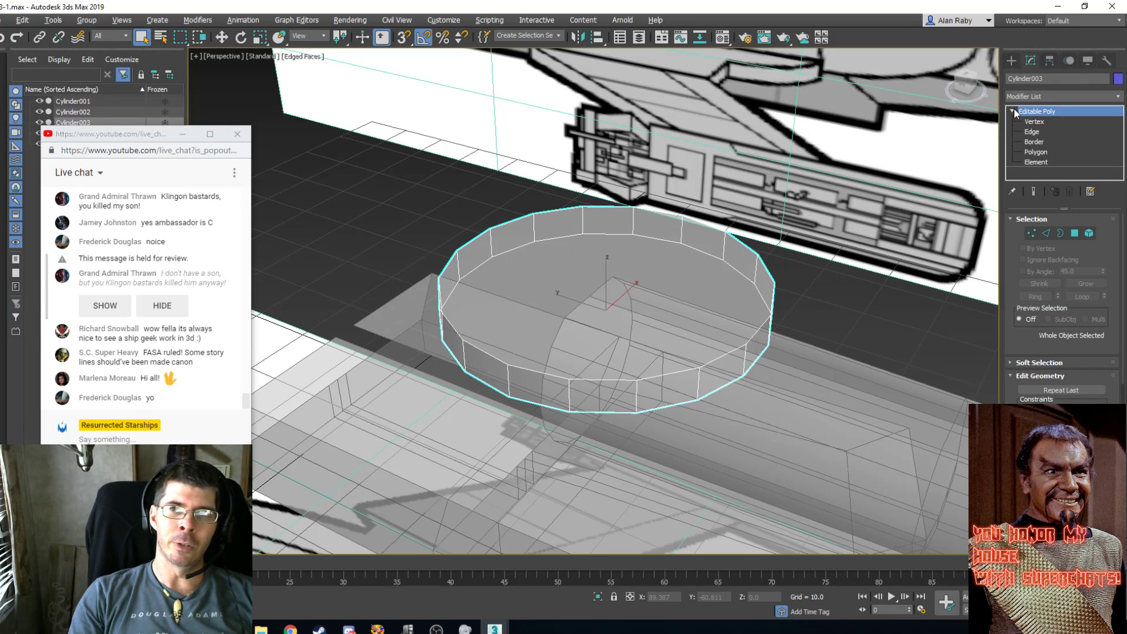
{"action": "left_click", "coordinate": [1034, 142]}
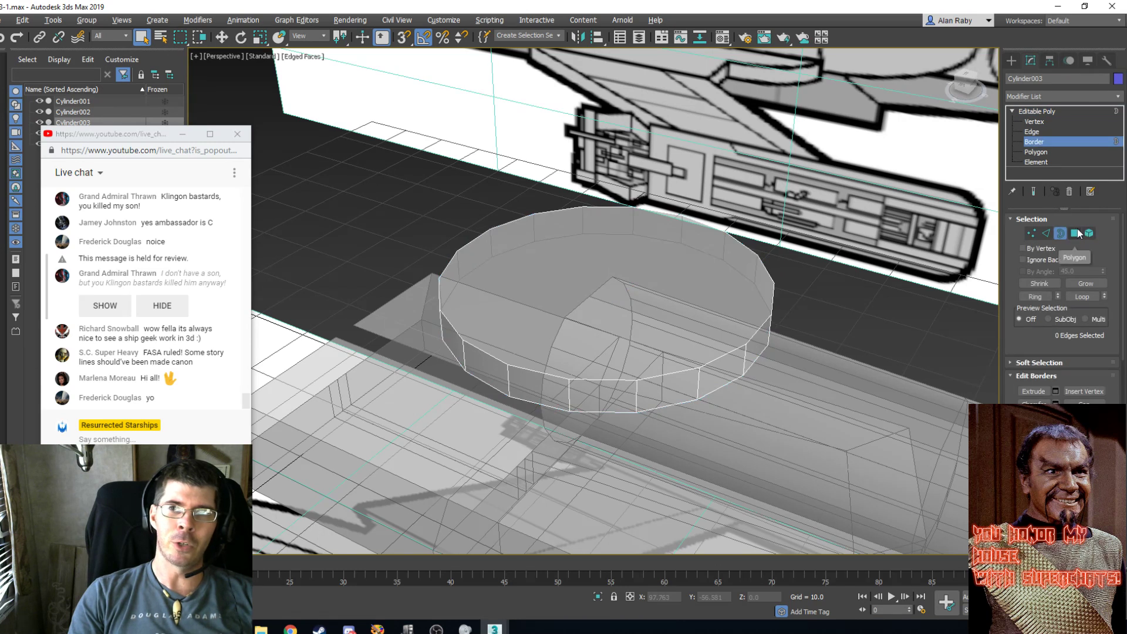
{"action": "left_click", "coordinate": [1044, 152]}
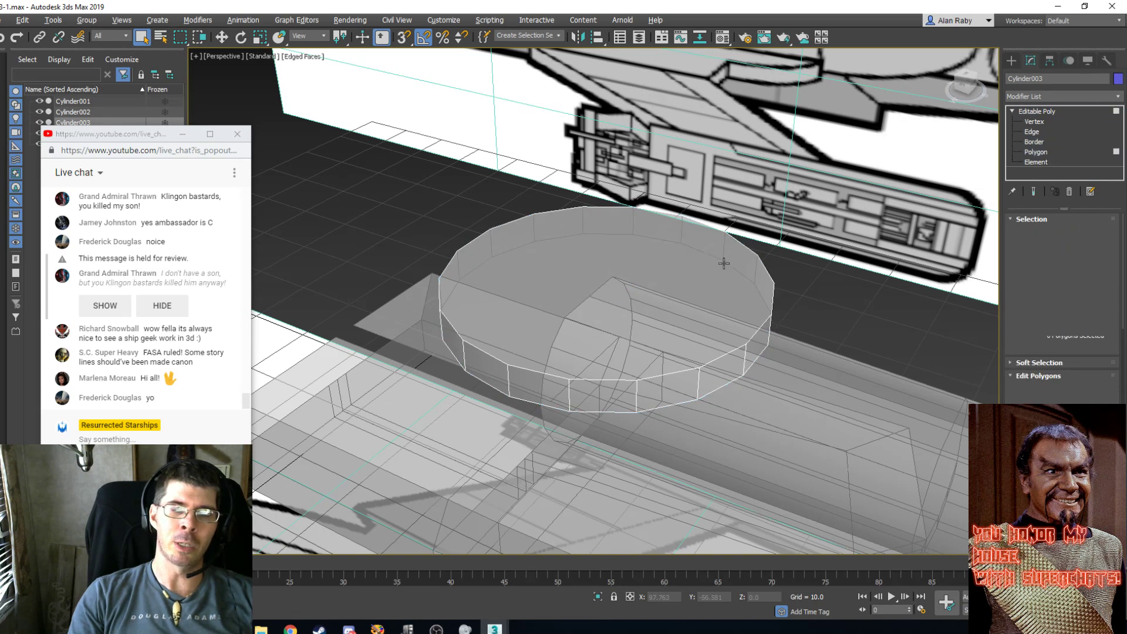
{"action": "left_click", "coordinate": [651, 322]}
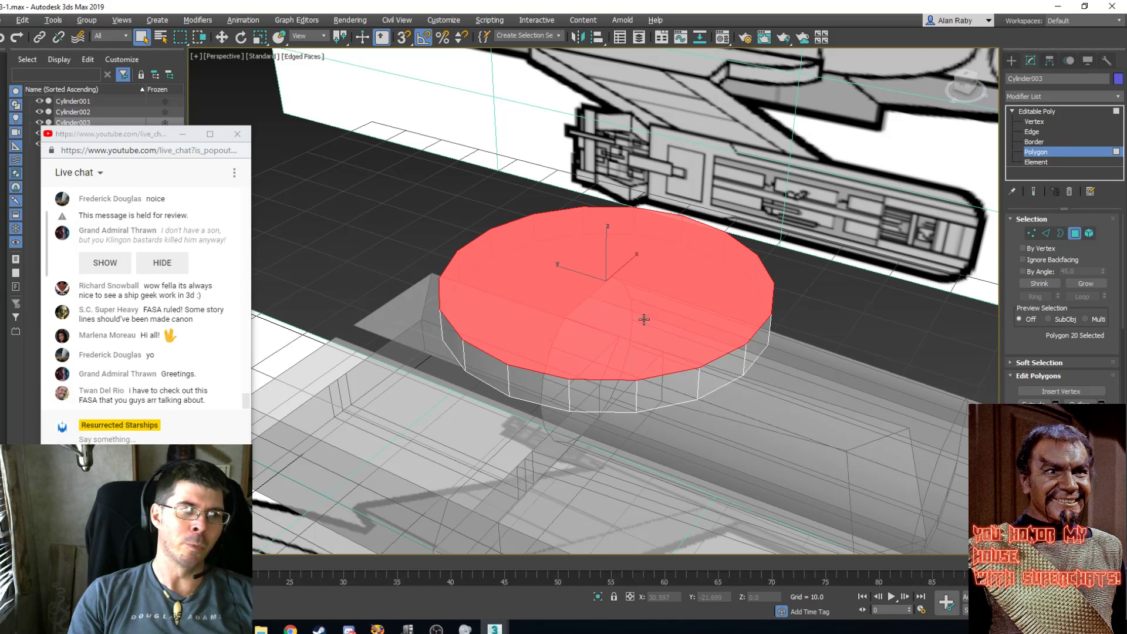
{"action": "left_click", "coordinate": [260, 39]}
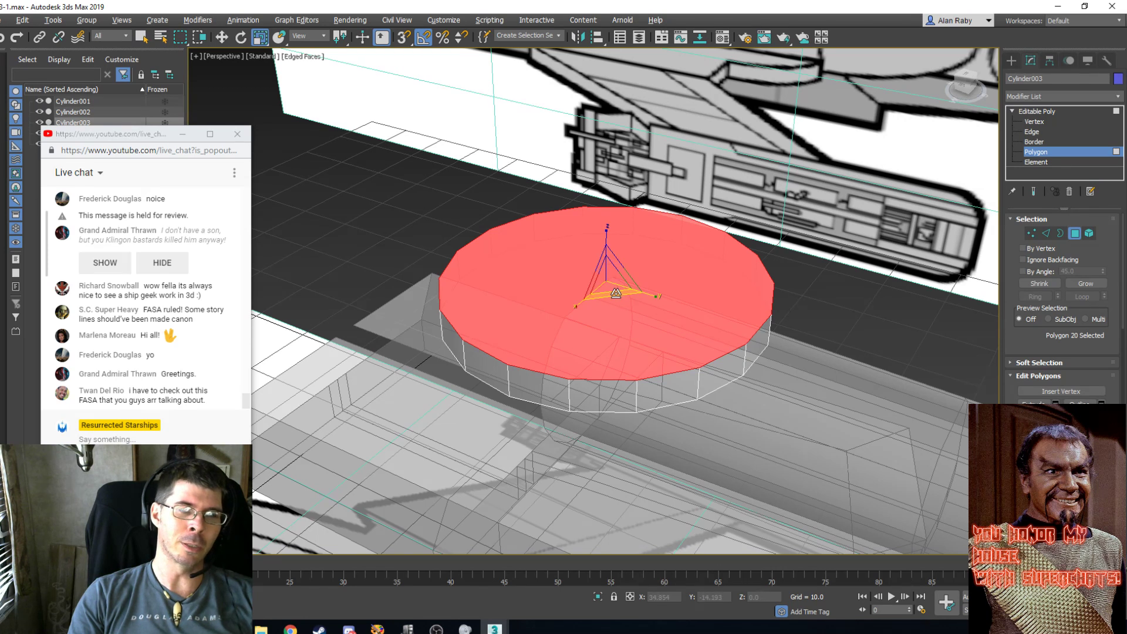
{"action": "left_click_drag", "start_coordinate": [616, 293], "coordinate": [612, 290]}
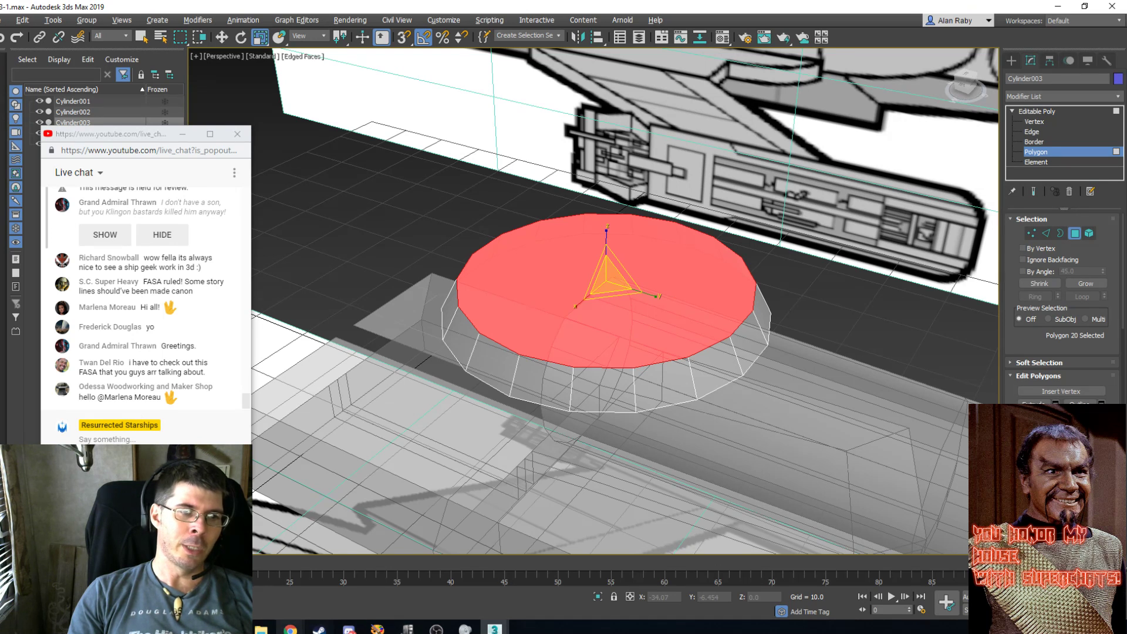
Switch to the 3ds Max Help window in Chrome, begin an address search for "star", and move the live chat clear of the suggestions.
{"action": "mouse_move", "coordinate": [291, 628]}
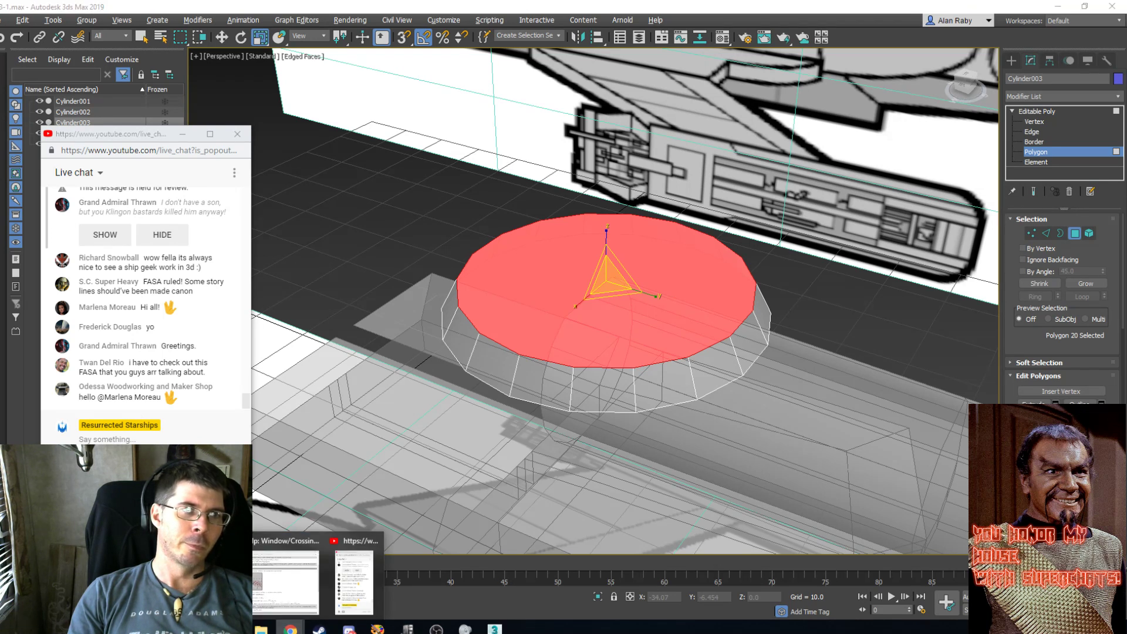
{"action": "left_click", "coordinate": [275, 543]}
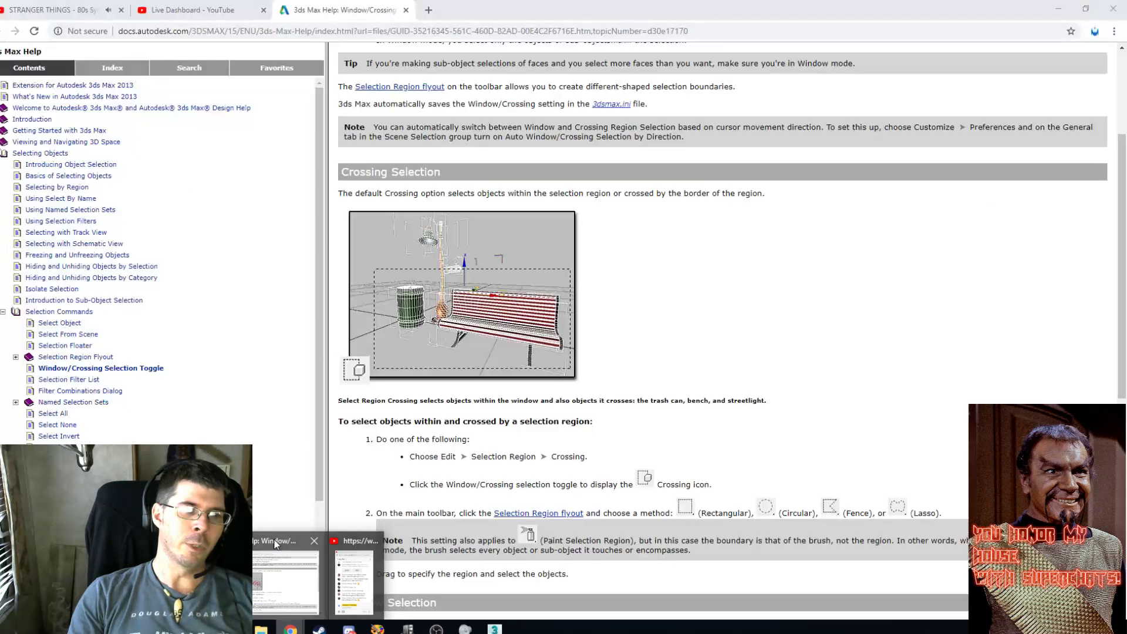
{"action": "left_click", "coordinate": [360, 31]}
{"action": "type", "text": "st"}
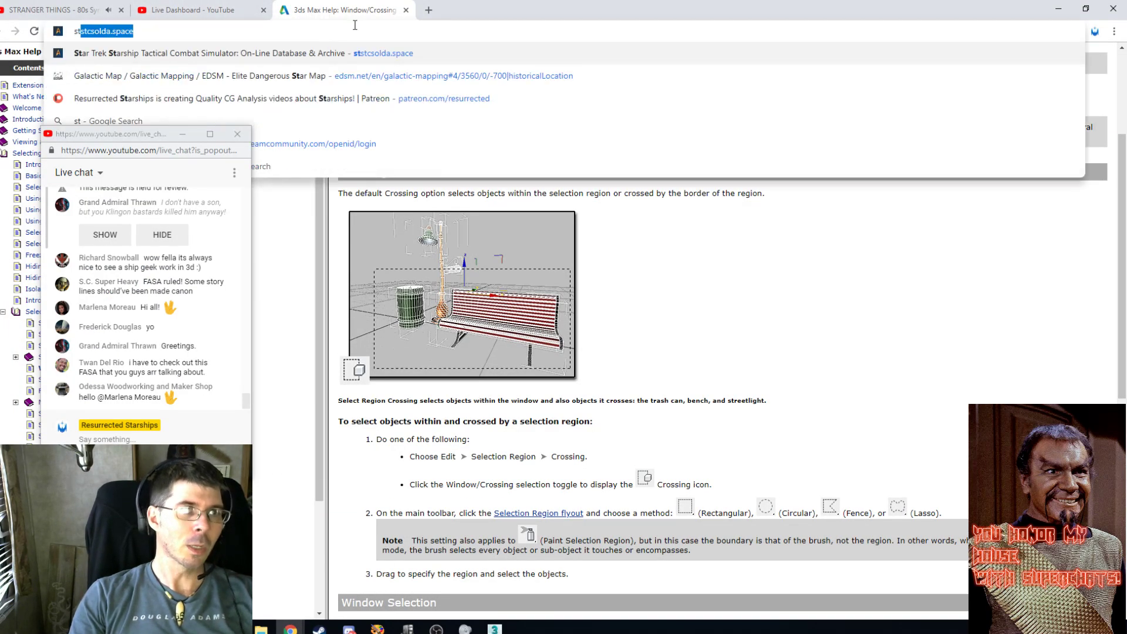
{"action": "type", "text": "ar"}
{"action": "key", "text": "BackSpace"}
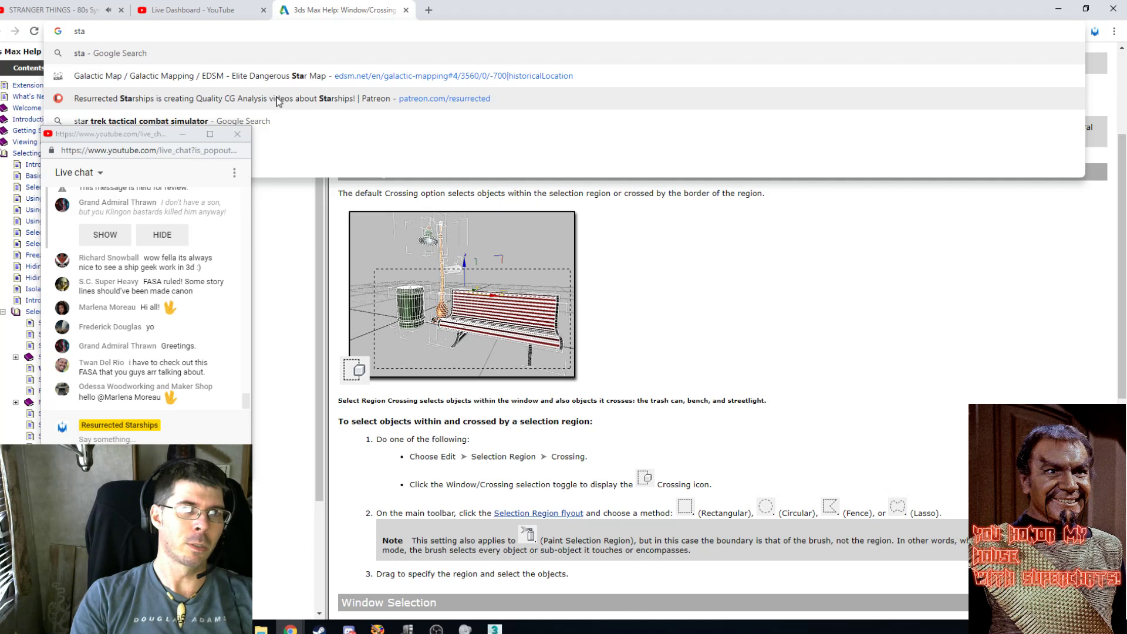
{"action": "type", "text": "r"}
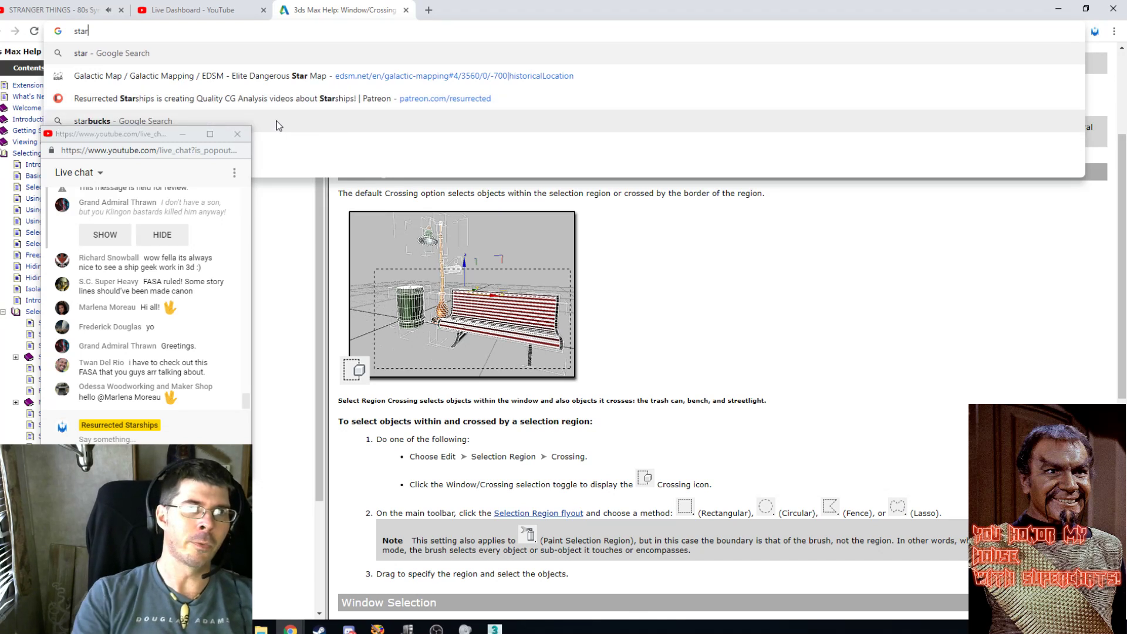
{"action": "left_click_drag", "start_coordinate": [145, 133], "coordinate": [138, 192]}
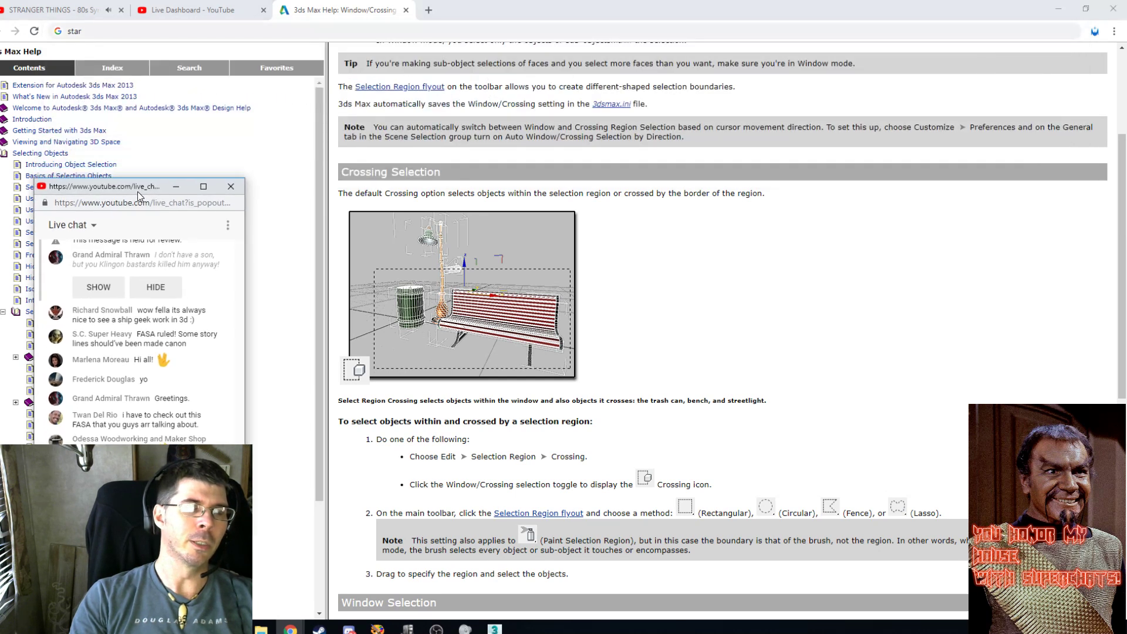
Replace the address text and open the Star Trek Starship Tactical Combat Simulator archive at ststcsolda.space.
{"action": "left_click", "coordinate": [128, 32]}
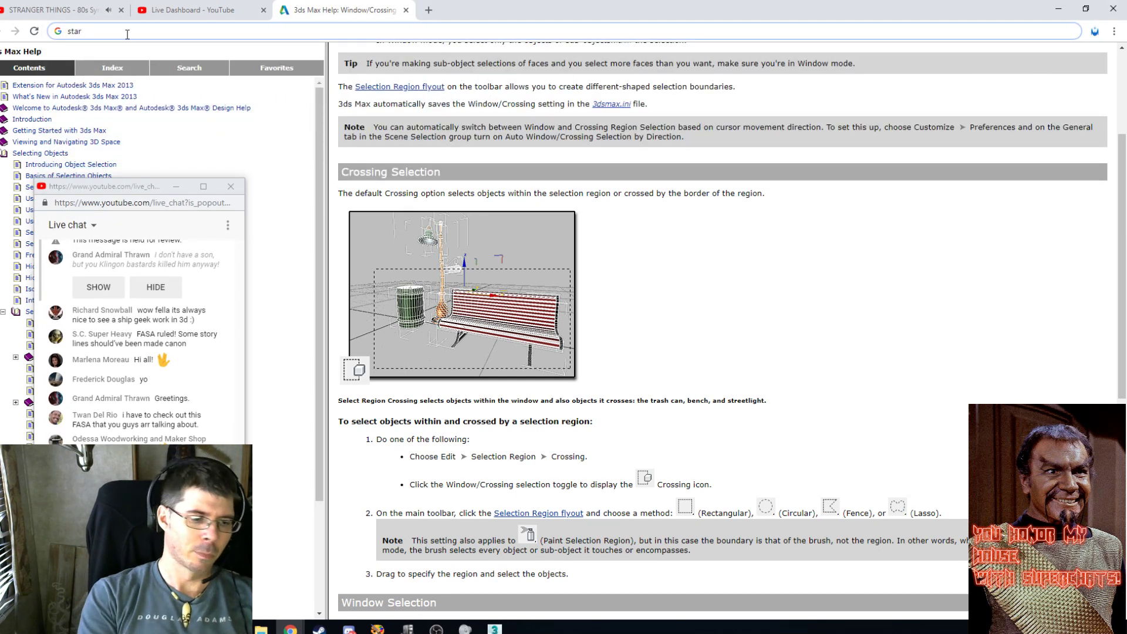
{"action": "key", "text": "BackSpace"}
{"action": "key", "text": "BackSpace"}
{"action": "key", "text": "BackSpace"}
{"action": "type", "text": "stt"}
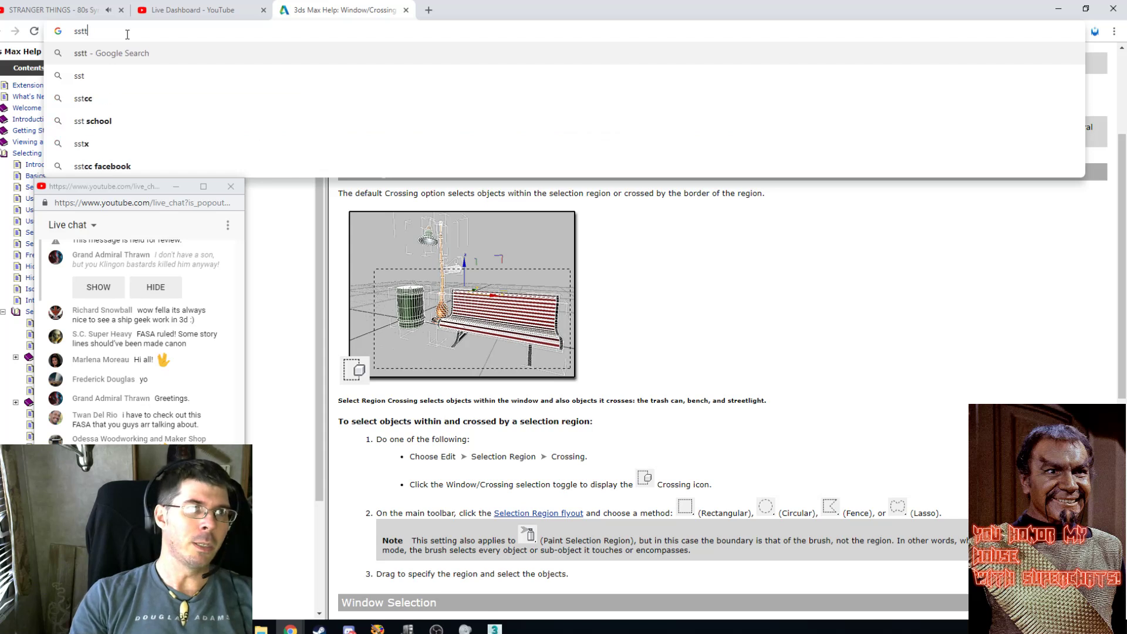
{"action": "key", "text": "BackSpace"}
{"action": "key", "text": "BackSpace"}
{"action": "type", "text": "tcsolda.space"}
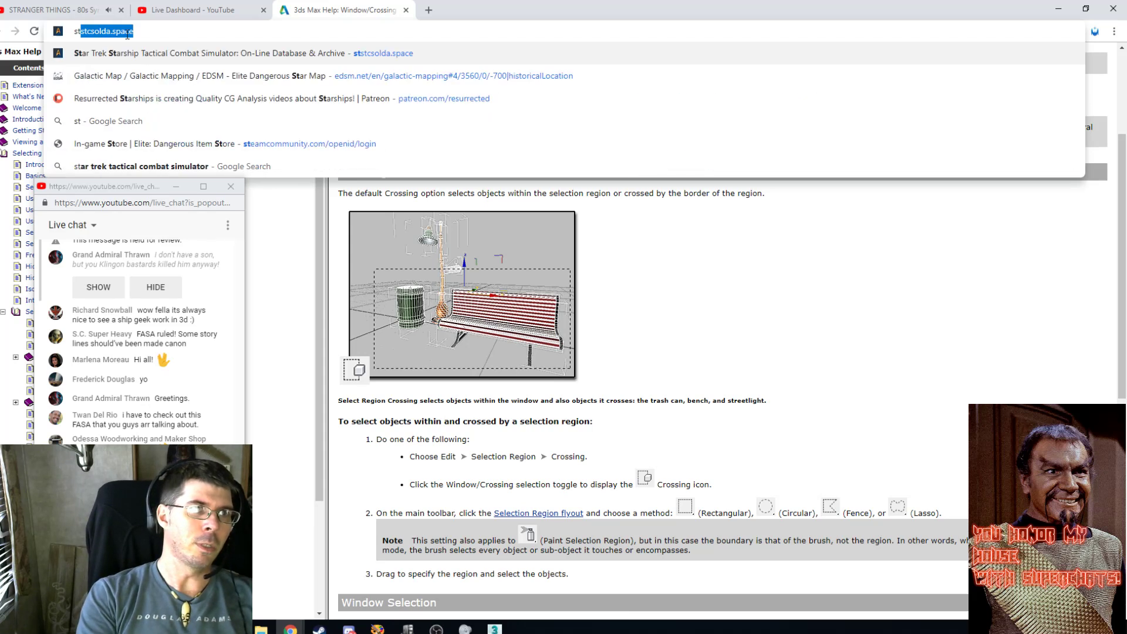
{"action": "left_click", "coordinate": [197, 59]}
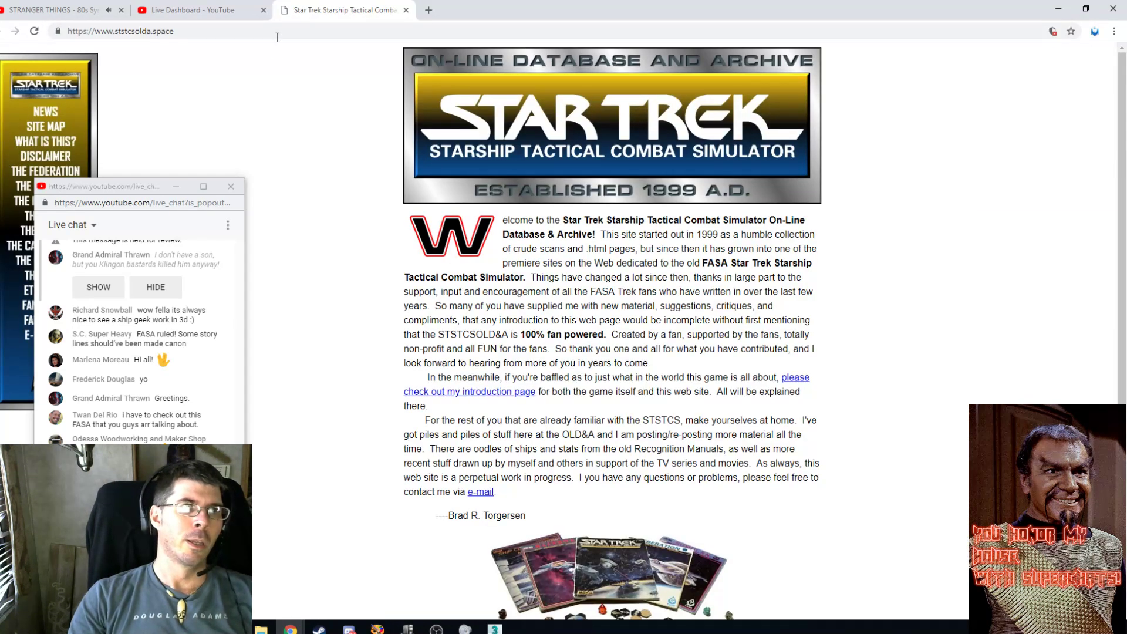
Share the archive site's address as a live chat message and shift the chat window slightly aside.
{"action": "left_click", "coordinate": [278, 32]}
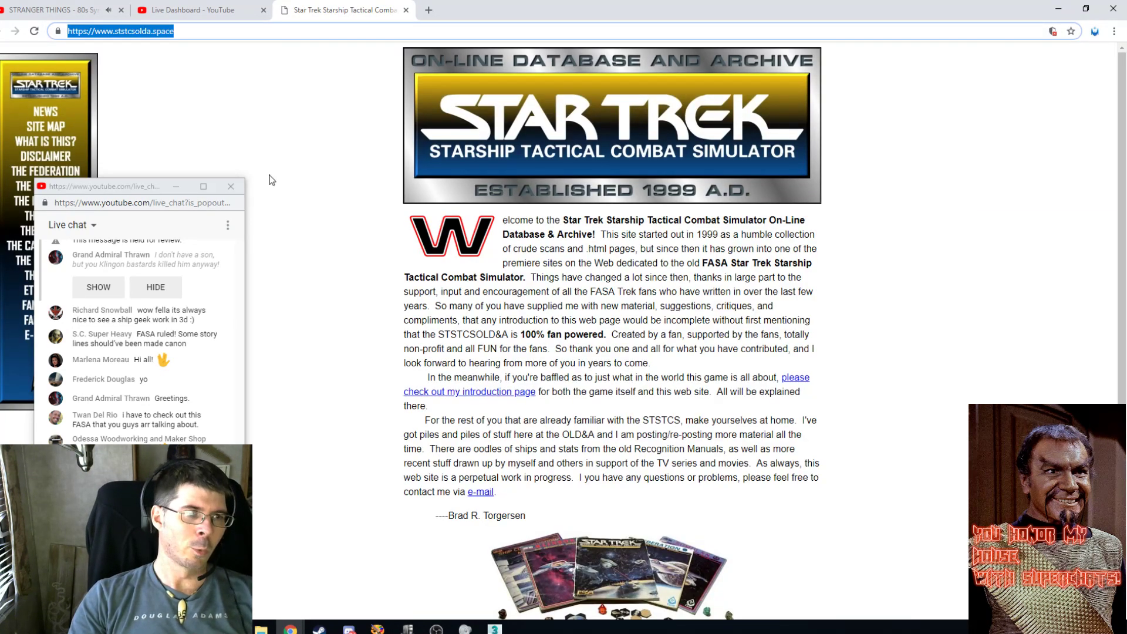
{"action": "left_click", "coordinate": [135, 511]}
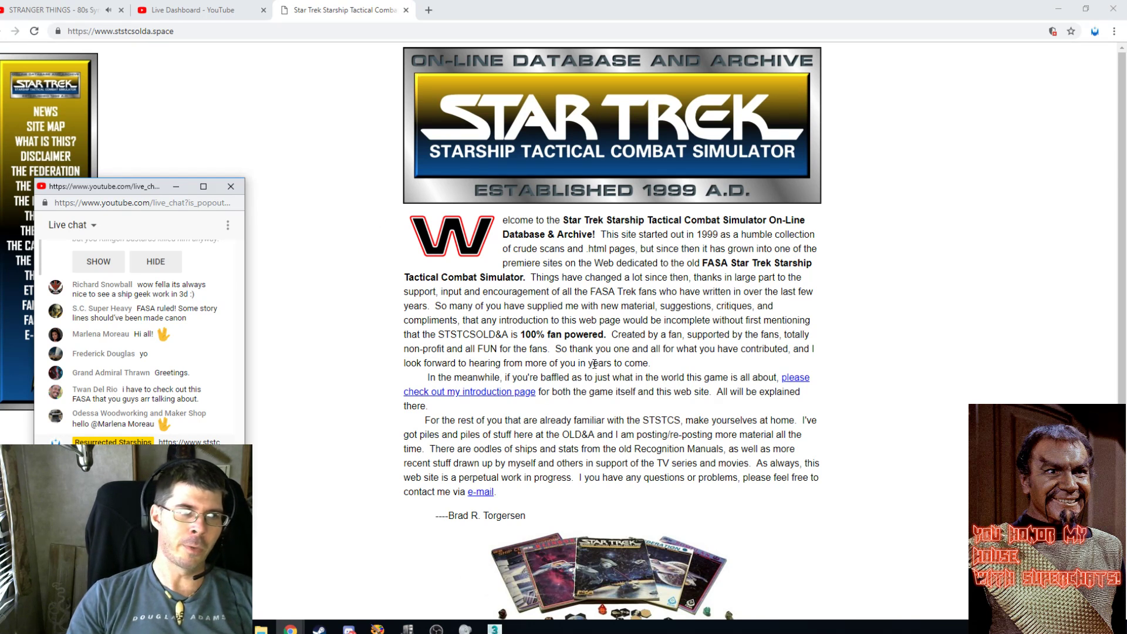
{"action": "mouse_move", "coordinate": [133, 189]}
{"action": "left_mouse_down"}
{"action": "mouse_move", "coordinate": [169, 174]}
{"action": "mouse_move", "coordinate": [115, 200]}
{"action": "left_mouse_up"}
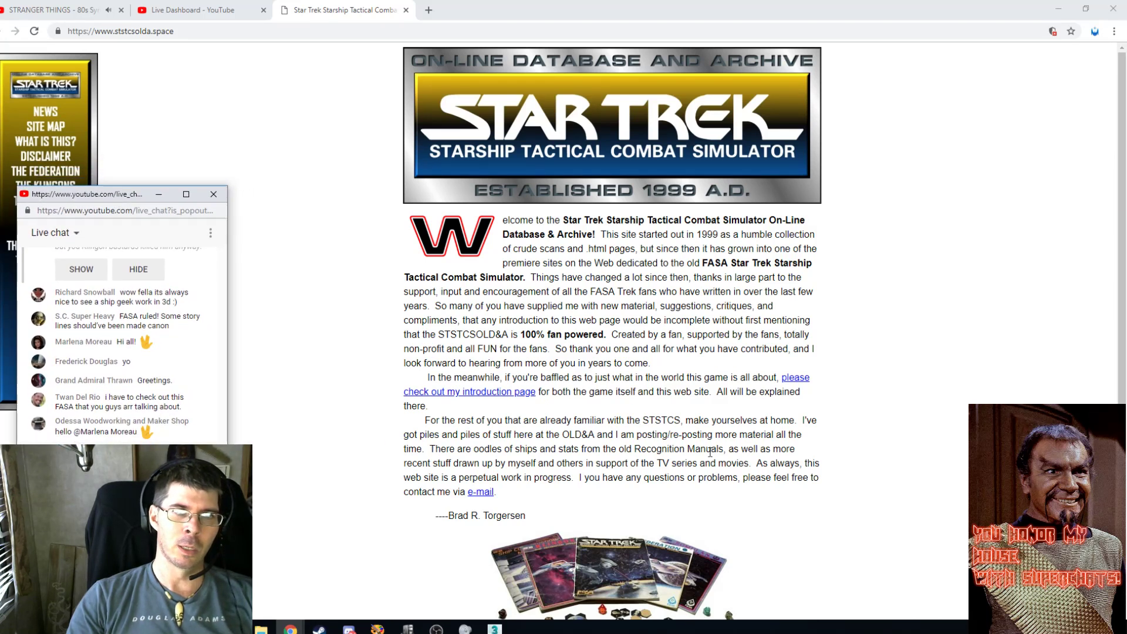
Return to the t3-1.max scene in 3ds Max and turn off the disc's see-through display.
{"action": "left_click", "coordinate": [494, 628]}
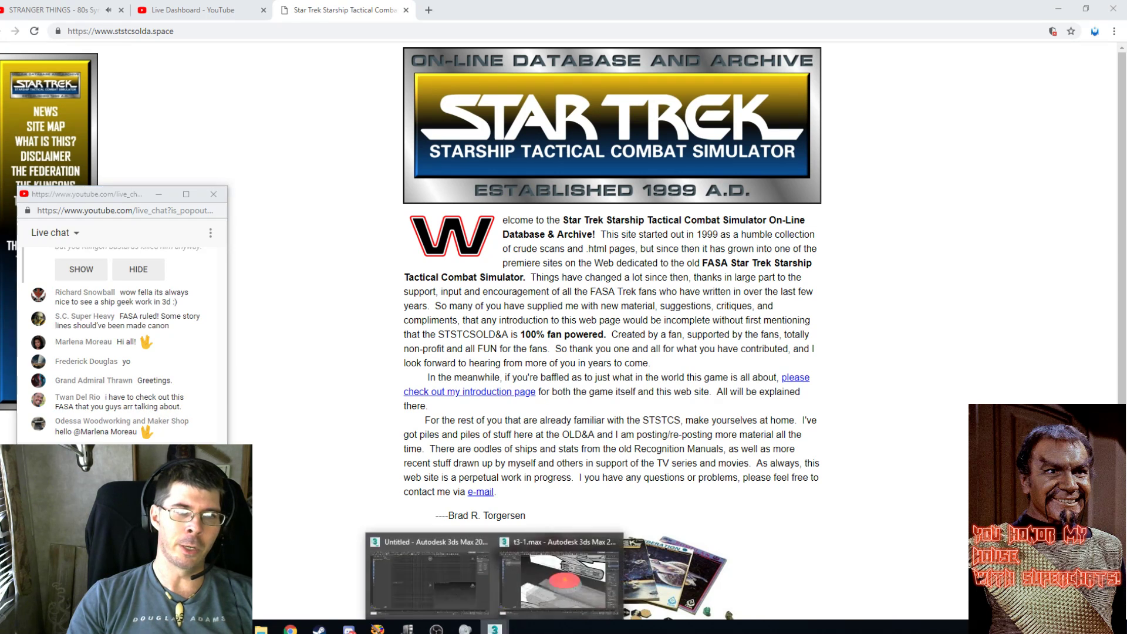
{"action": "left_click", "coordinate": [531, 545]}
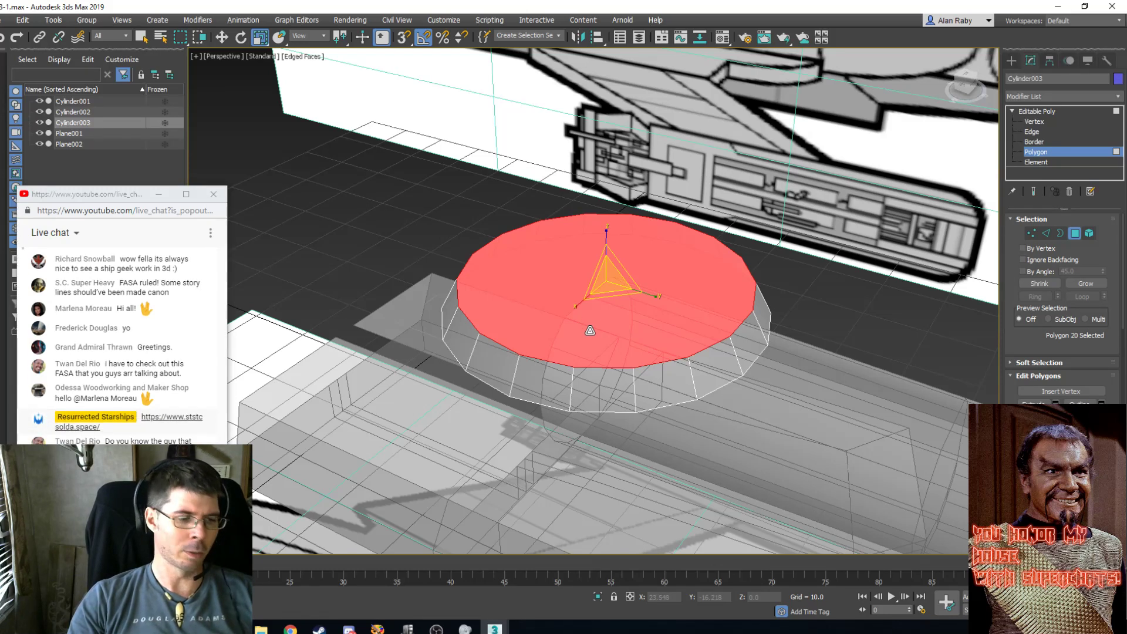
{"action": "key", "text": "alt+x"}
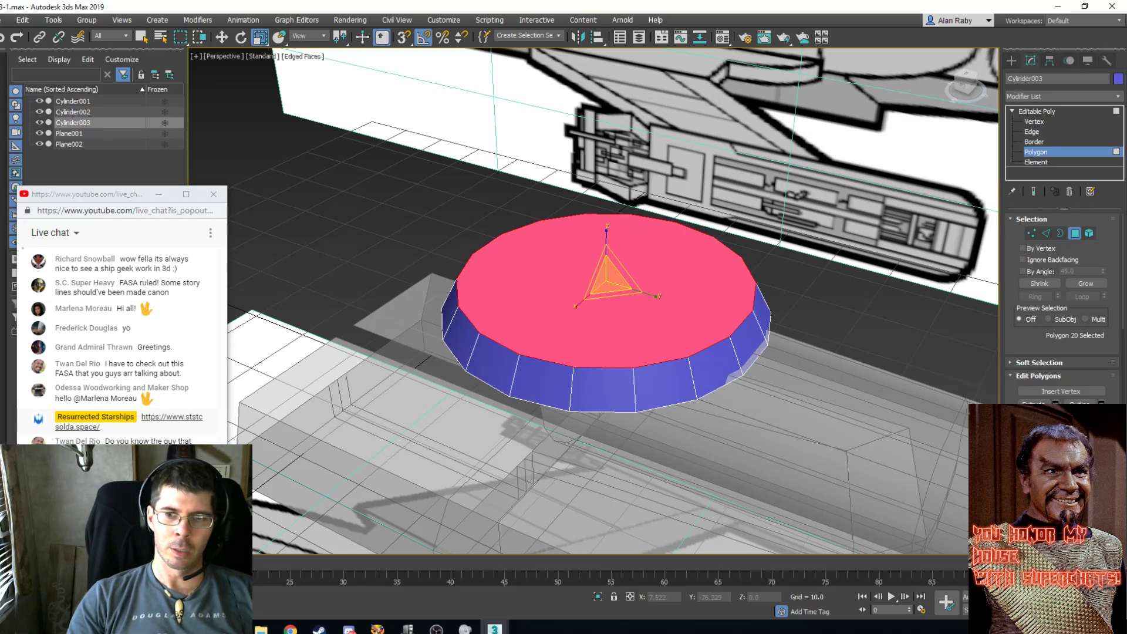
Render a test image of the Perspective view showing the disc, neck and blueprints, and close the rendered frame.
{"action": "key", "text": "q"}
{"action": "scroll", "coordinate": [703, 327], "scroll_direction": "down", "scroll_amount": 8}
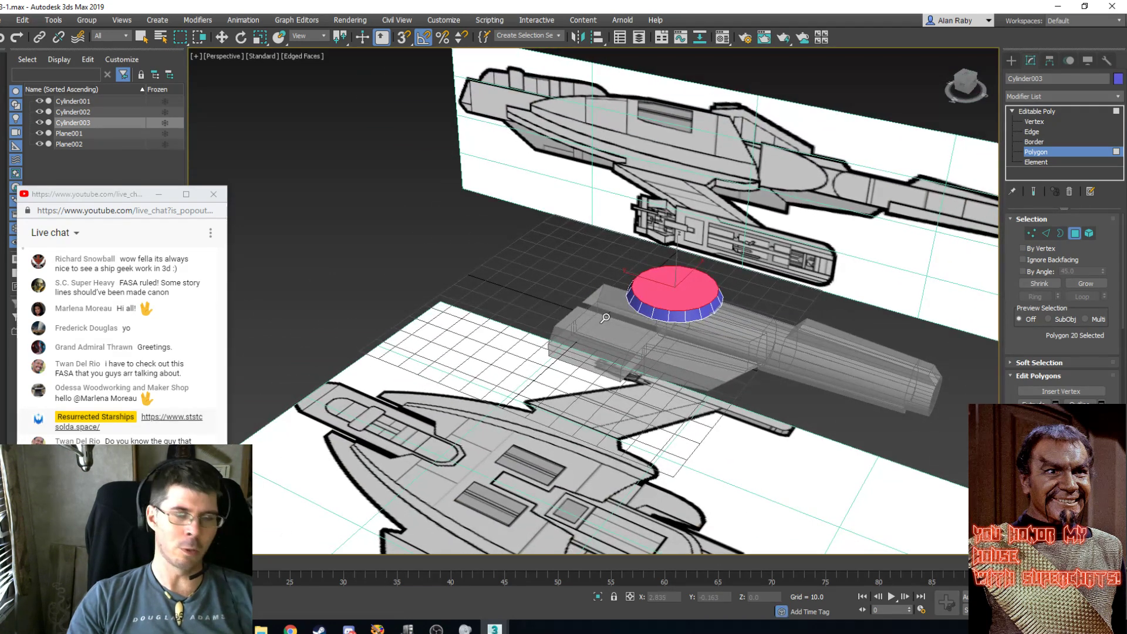
{"action": "key", "text": "shift+q"}
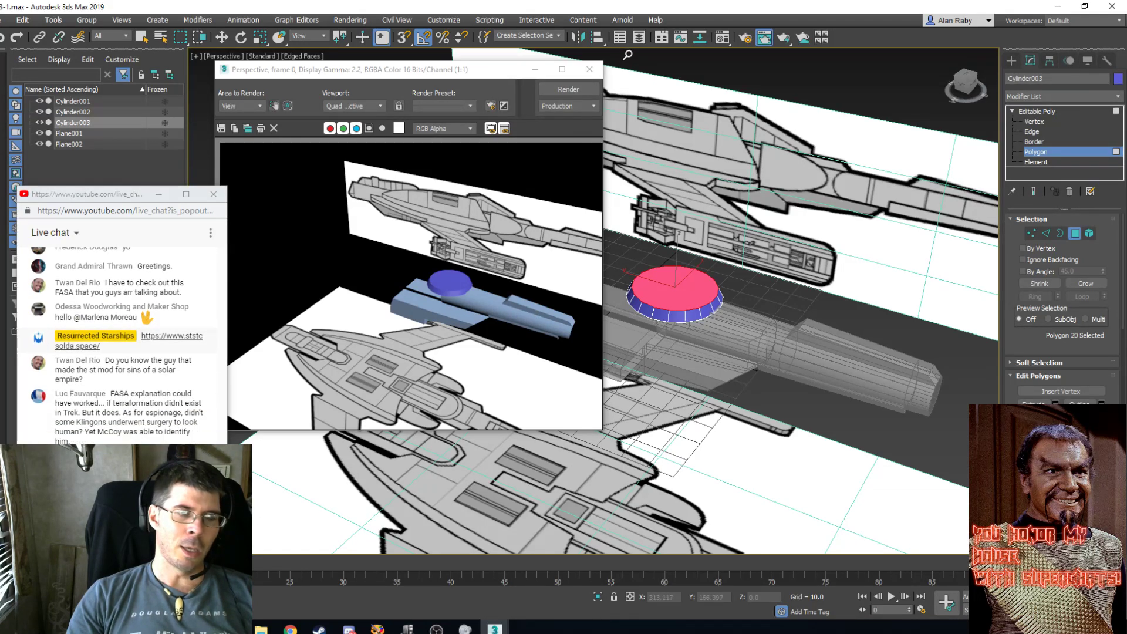
{"action": "left_click", "coordinate": [587, 70]}
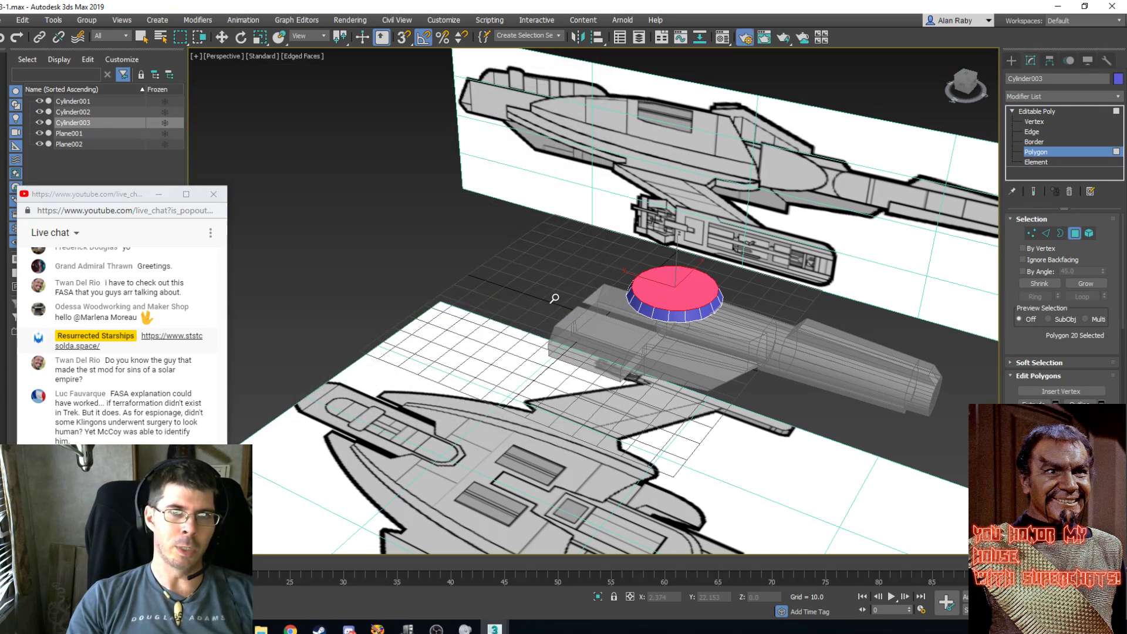
Open the Render Setup for the Scanline Renderer.
{"action": "key", "text": "F10"}
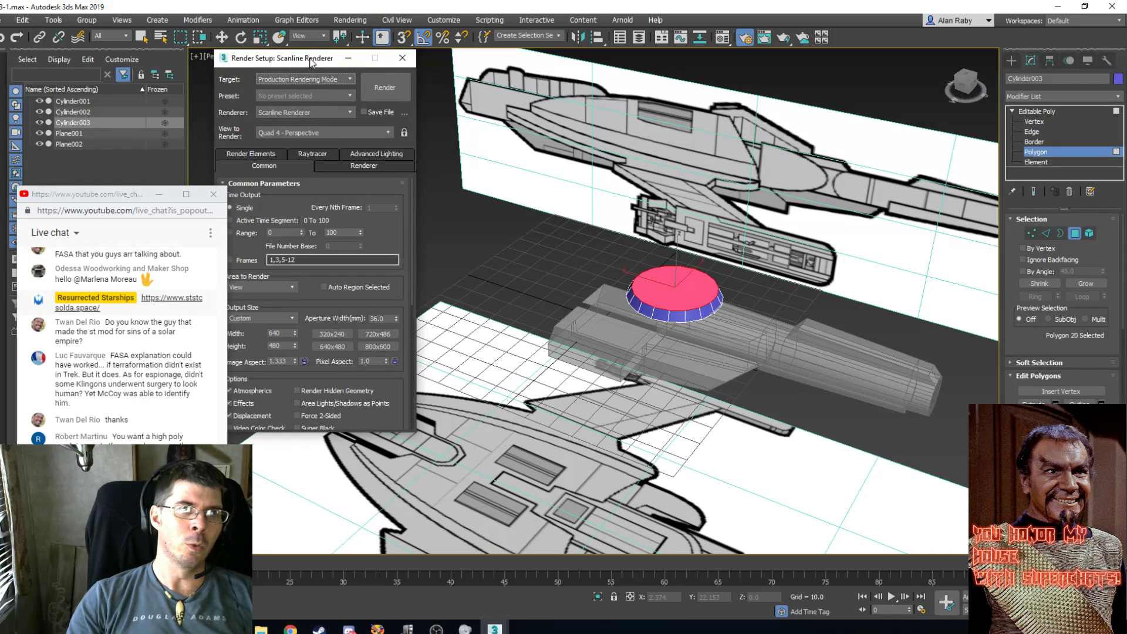
Set the render output size to a width of 1280 and a height of 720.
{"action": "left_click_drag", "start_coordinate": [311, 61], "coordinate": [421, 92]}
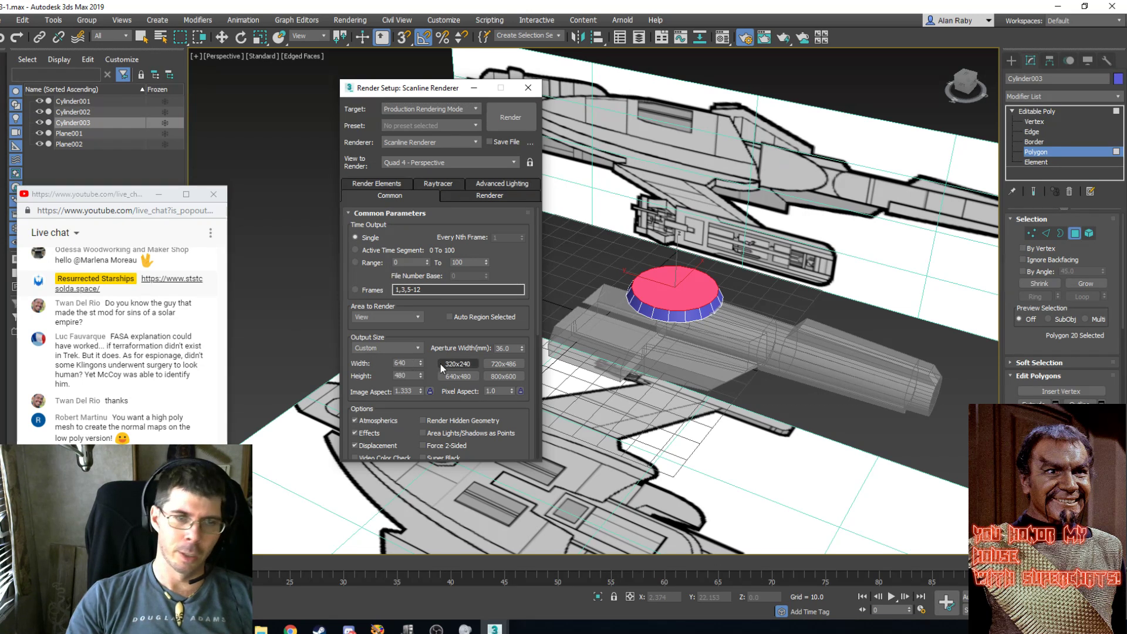
{"action": "double_click", "coordinate": [410, 363]}
{"action": "type", "text": "128"}
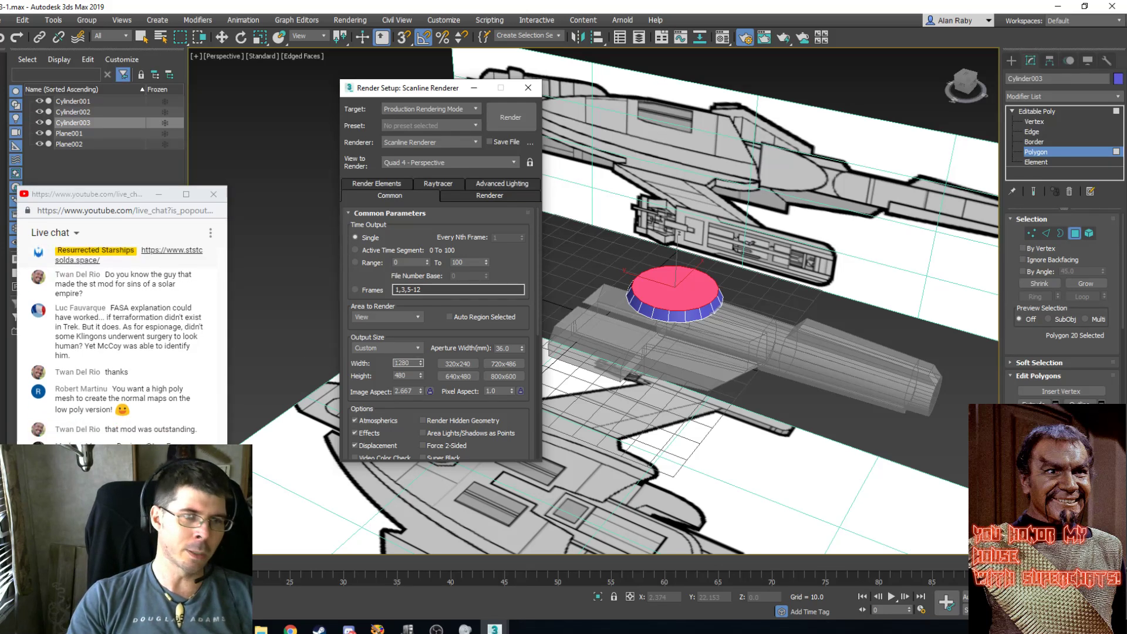
{"action": "type", "text": "0"}
{"action": "key", "text": "Tab"}
{"action": "type", "text": "720"}
{"action": "key", "text": "Tab"}
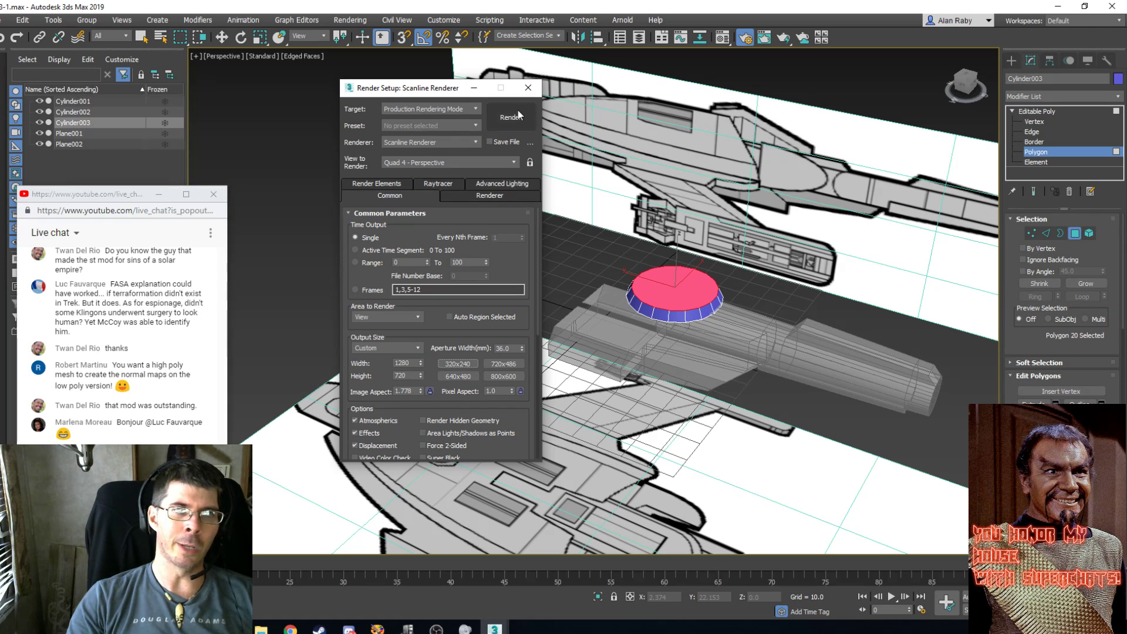
Render the Perspective view twice with the Scanline Renderer, closing each rendered frame and the render settings.
{"action": "key", "text": "shift+q"}
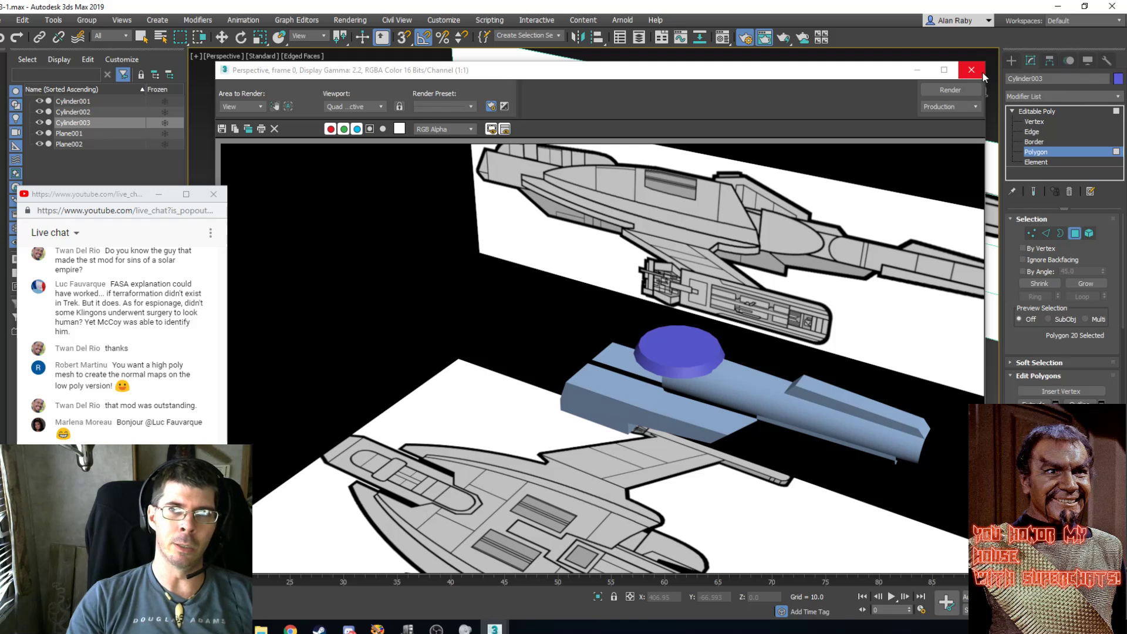
{"action": "left_click", "coordinate": [980, 71]}
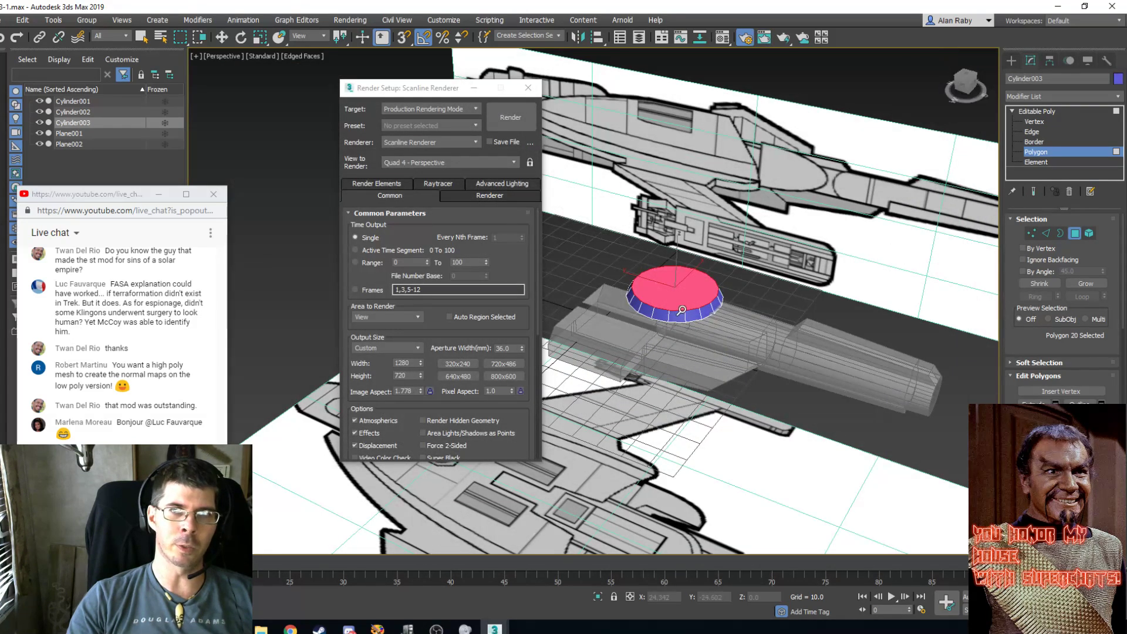
{"action": "left_click_drag", "start_coordinate": [437, 88], "coordinate": [311, 83]}
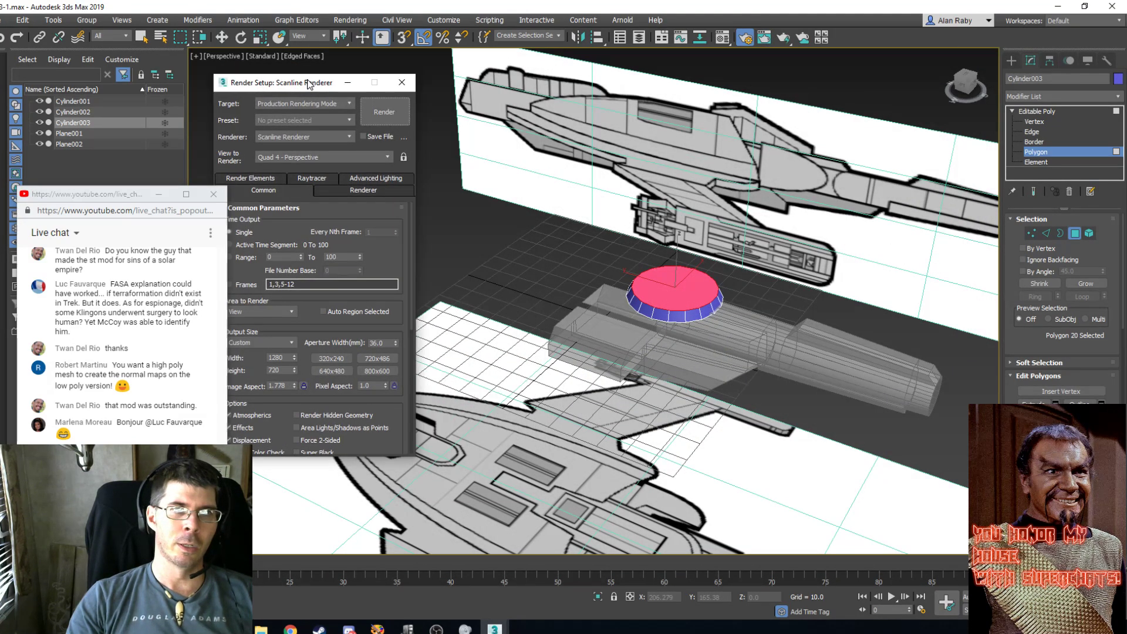
{"action": "left_click", "coordinate": [376, 103]}
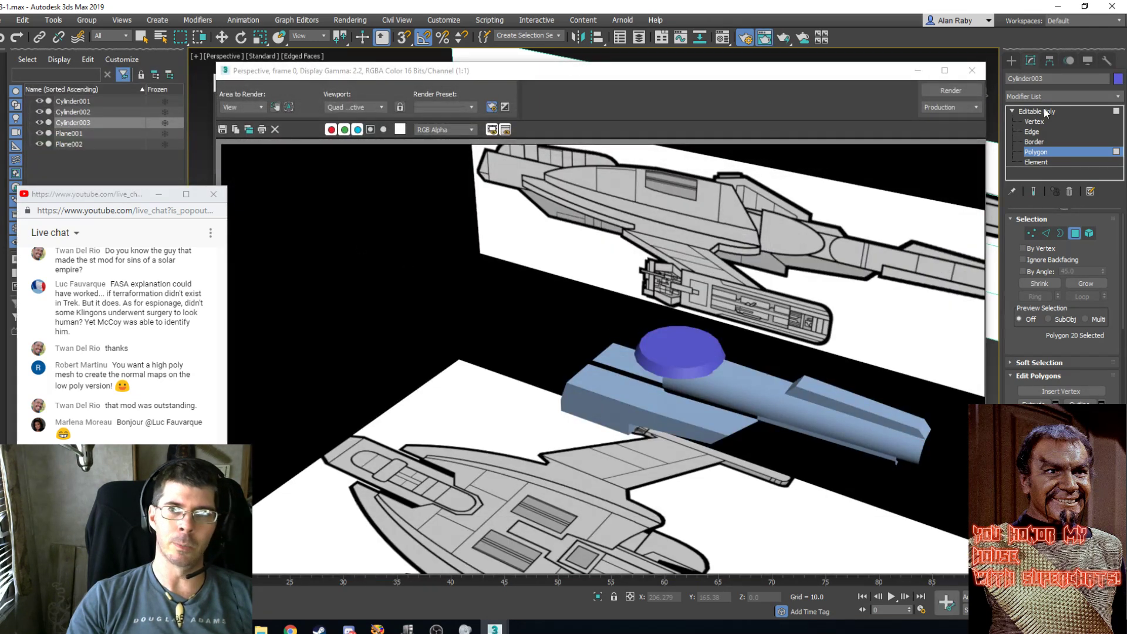
{"action": "left_click", "coordinate": [972, 71]}
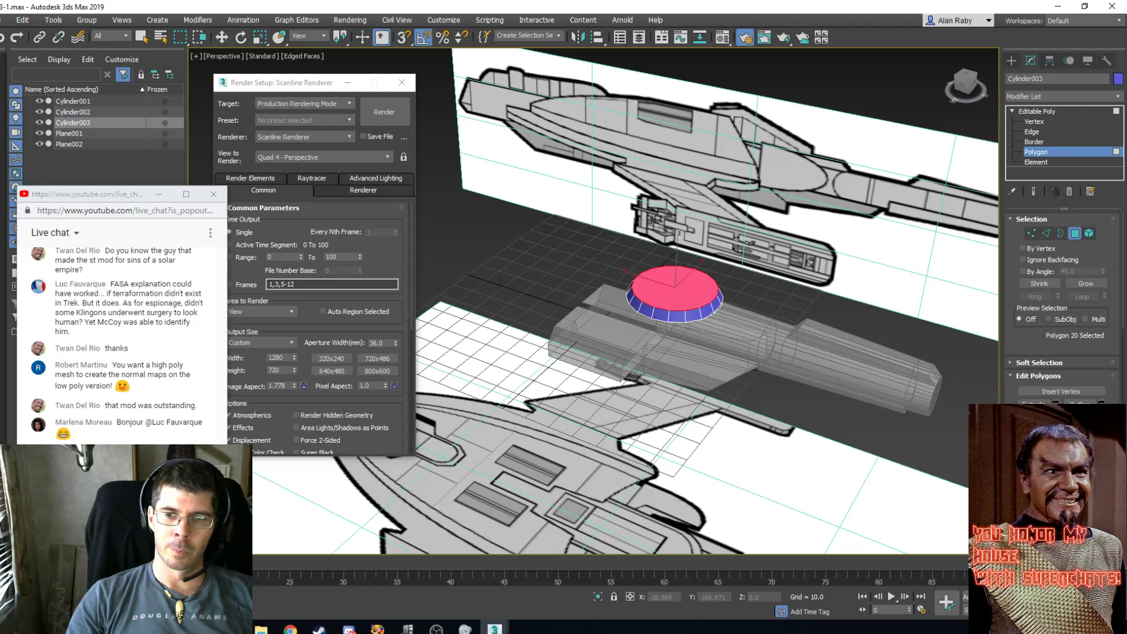
{"action": "middle_click_drag", "start_coordinate": [648, 327], "coordinate": [596, 345]}
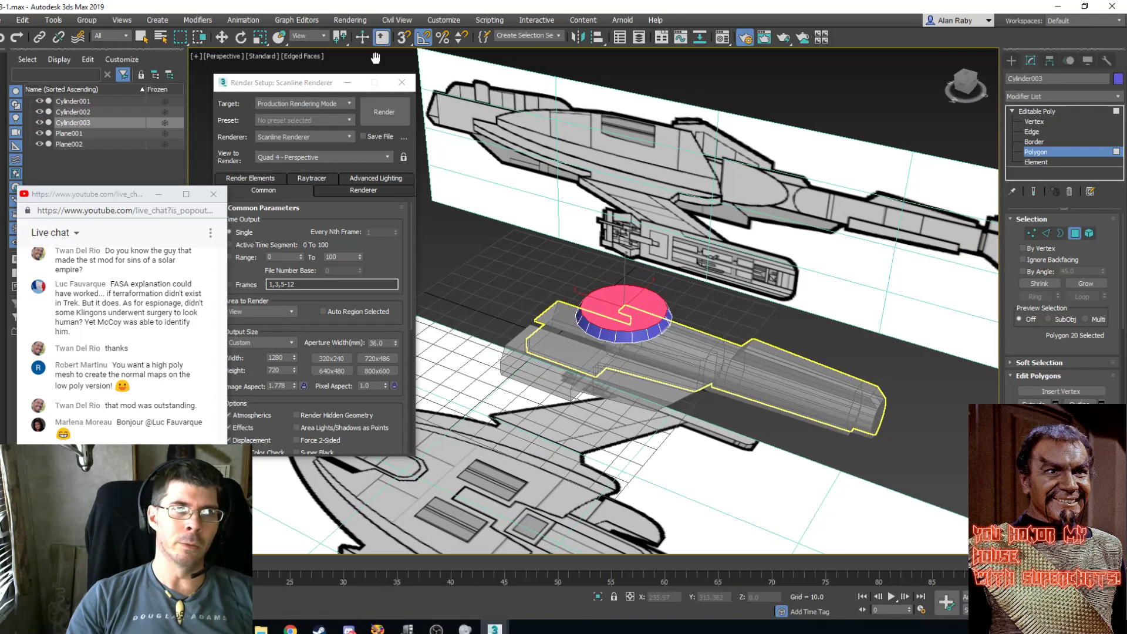
{"action": "key", "text": "F10"}
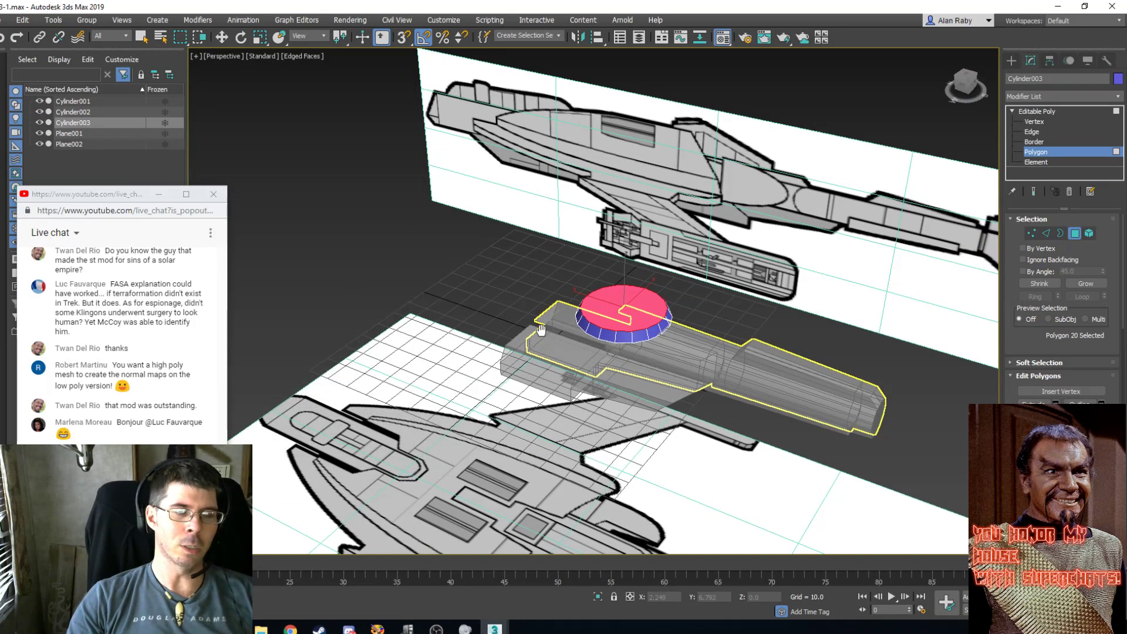
Assign the blue 07 - Default material to the selected disc, Cylinder003, and close the Material Editor.
{"action": "key", "text": "m"}
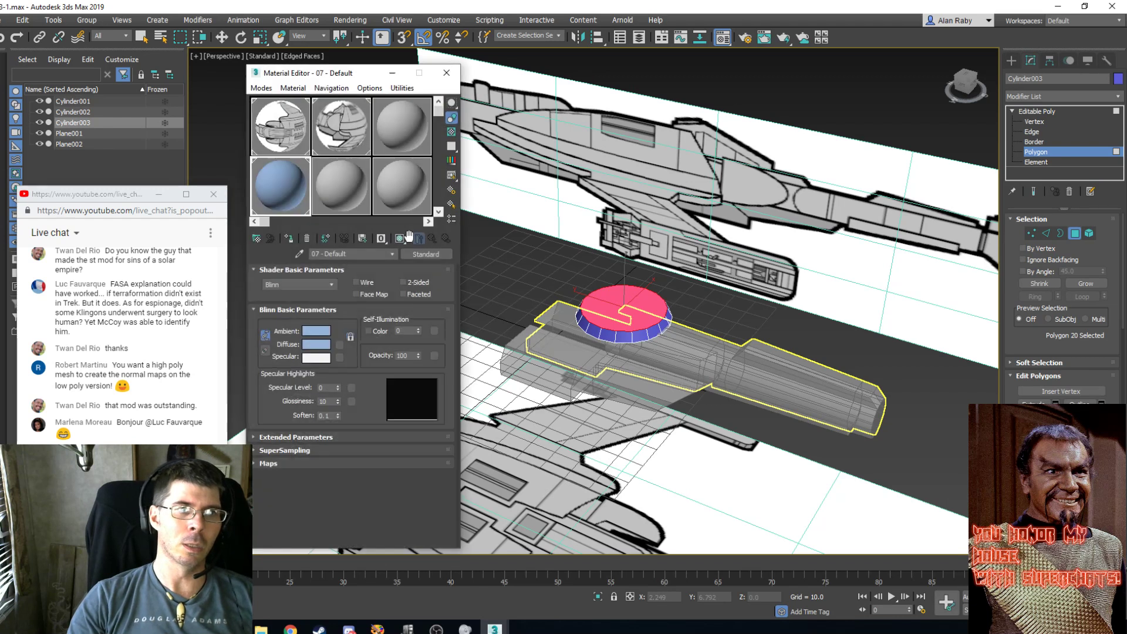
{"action": "left_click", "coordinate": [289, 239]}
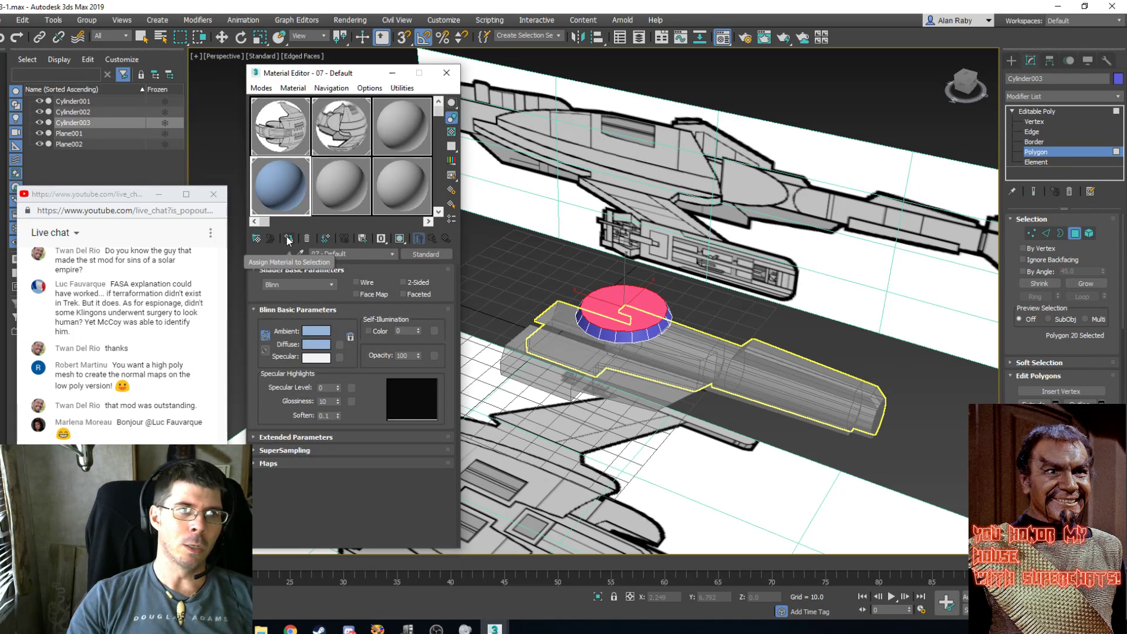
{"action": "left_click", "coordinate": [447, 72]}
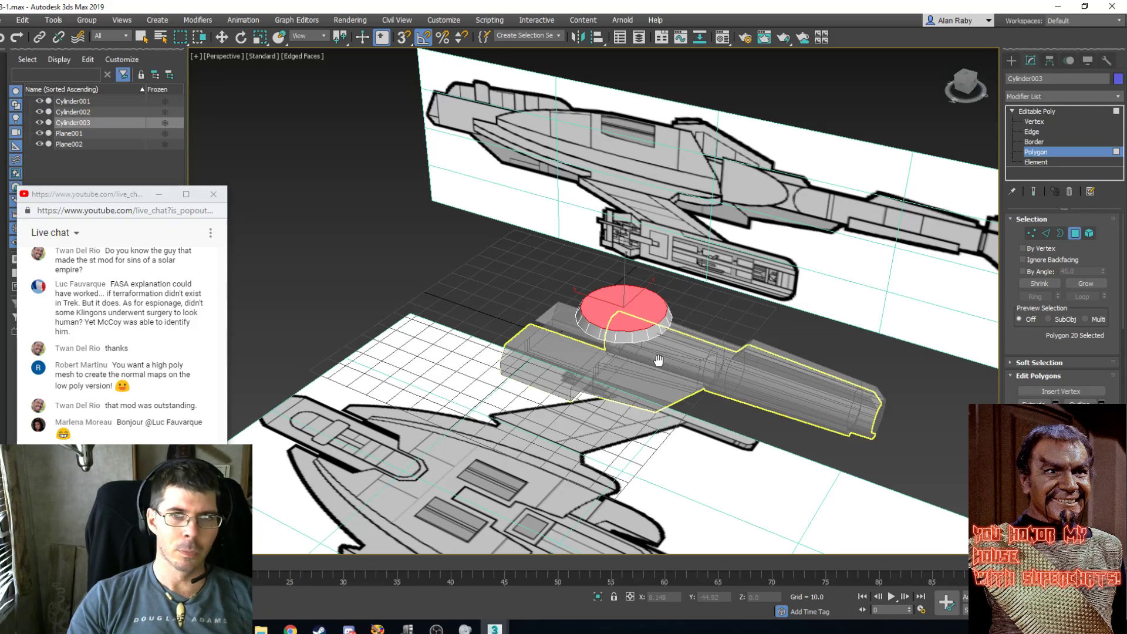
Delete the disc's selected top cap polygon while in the Top view.
{"action": "scroll", "coordinate": [658, 359], "scroll_direction": "up", "scroll_amount": 1}
{"action": "scroll", "coordinate": [668, 357], "scroll_direction": "up", "scroll_amount": 1}
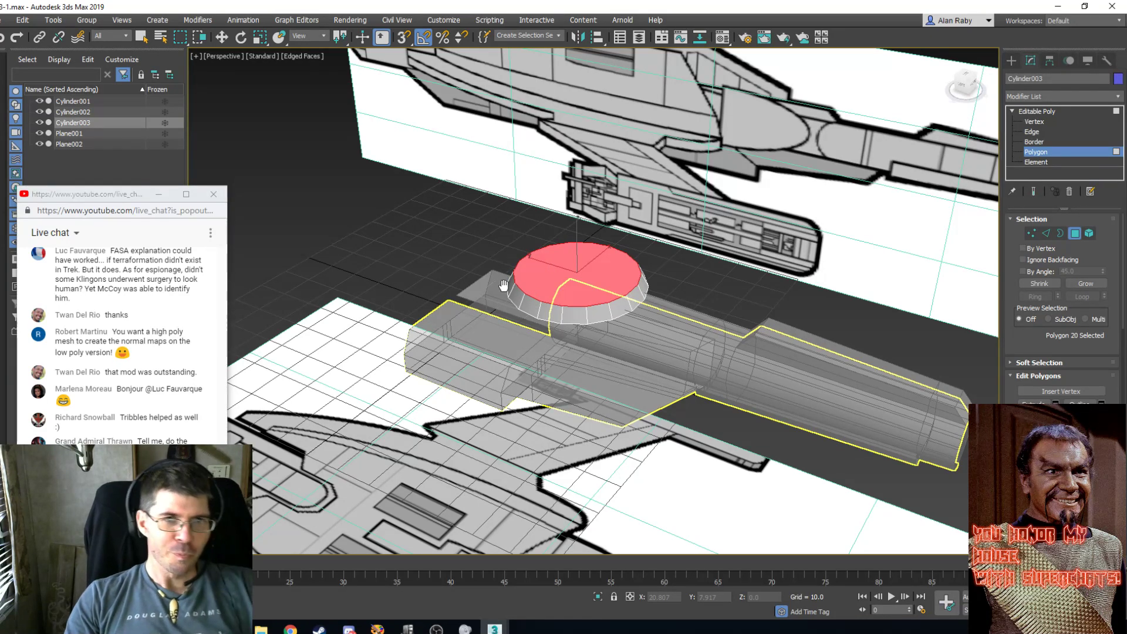
{"action": "middle_click_drag", "start_coordinate": [579, 380], "coordinate": [567, 385]}
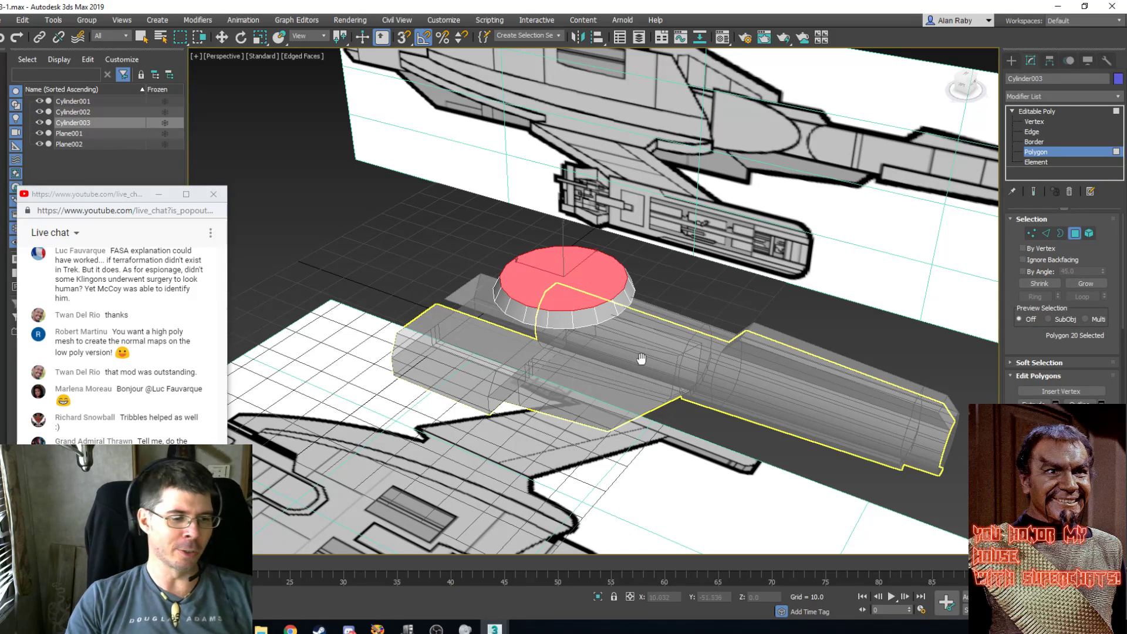
{"action": "key", "text": "e"}
{"action": "left_click_drag", "start_coordinate": [565, 324], "coordinate": [563, 323]}
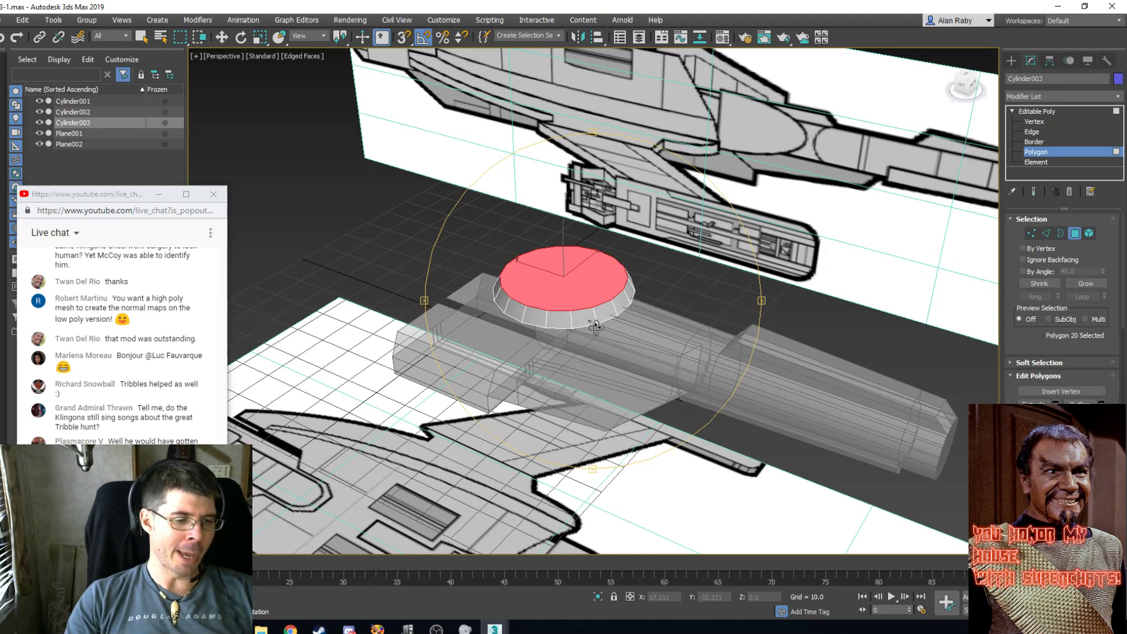
{"action": "key", "text": "t"}
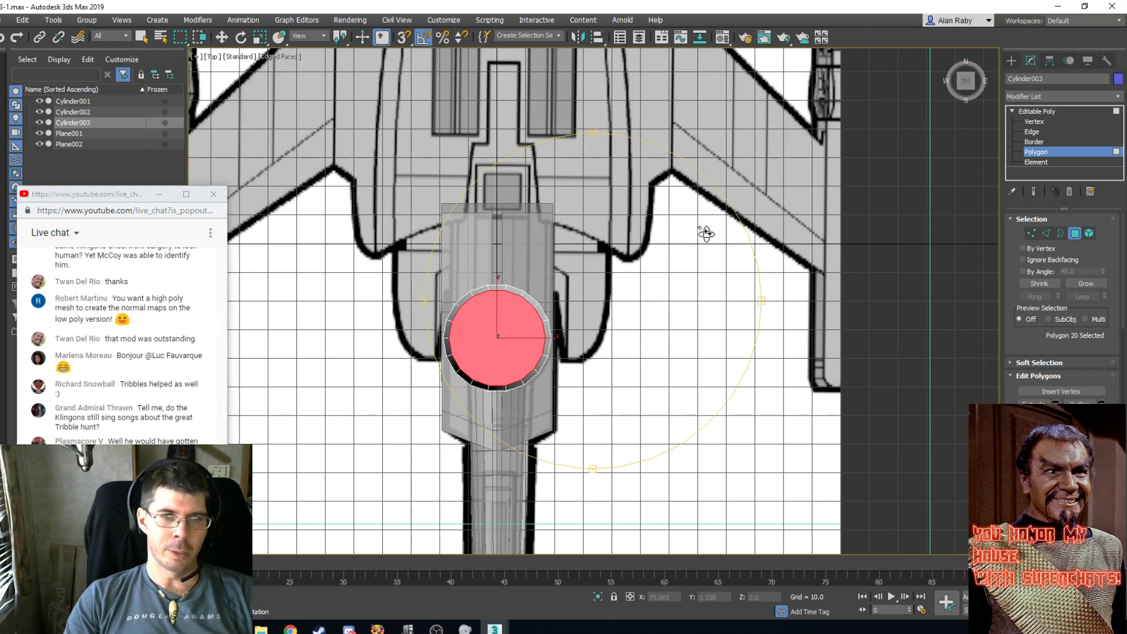
{"action": "key", "text": "Delete"}
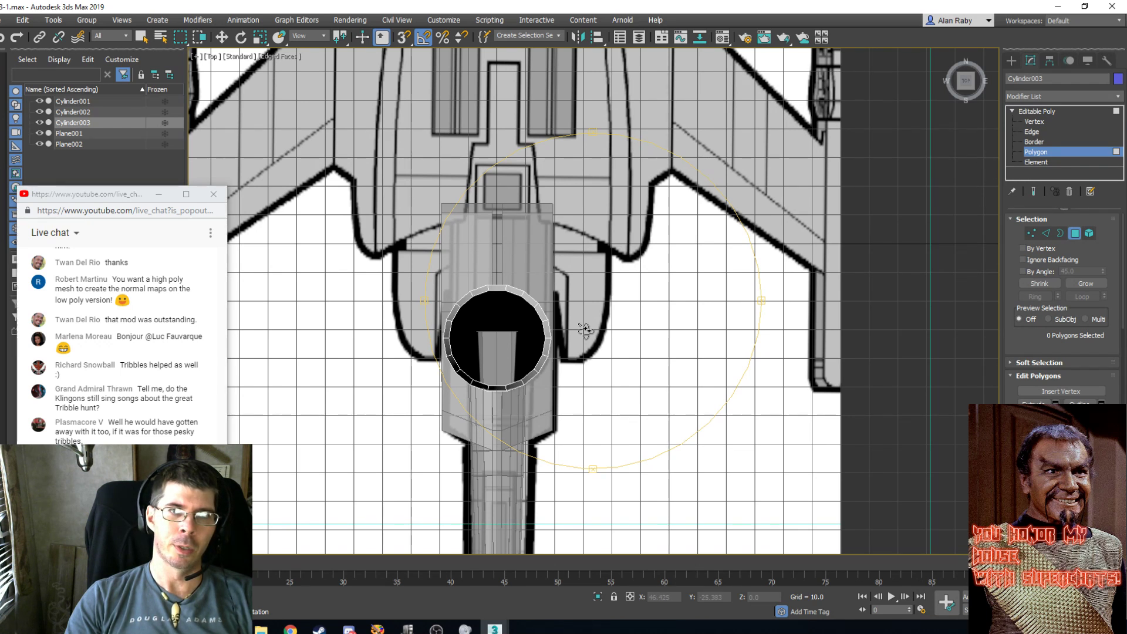
Delete the seven side polygons along the upper arc of the disc in the Top view, selecting them with Ignore Backfacing on.
{"action": "scroll", "coordinate": [461, 392], "scroll_direction": "up", "scroll_amount": 2}
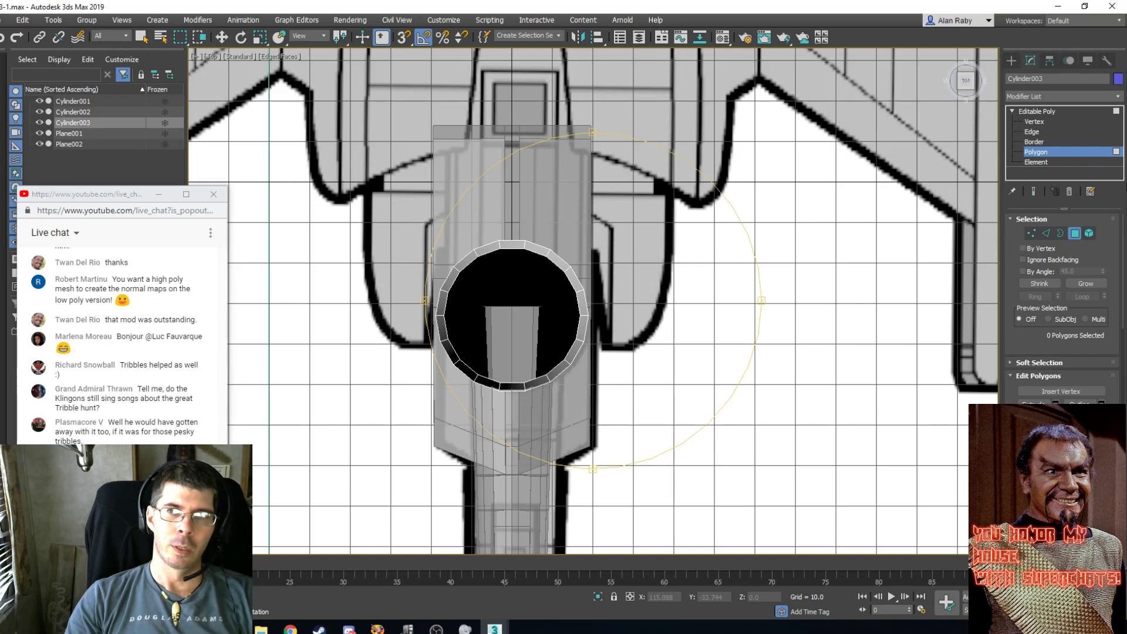
{"action": "left_click", "coordinate": [143, 37]}
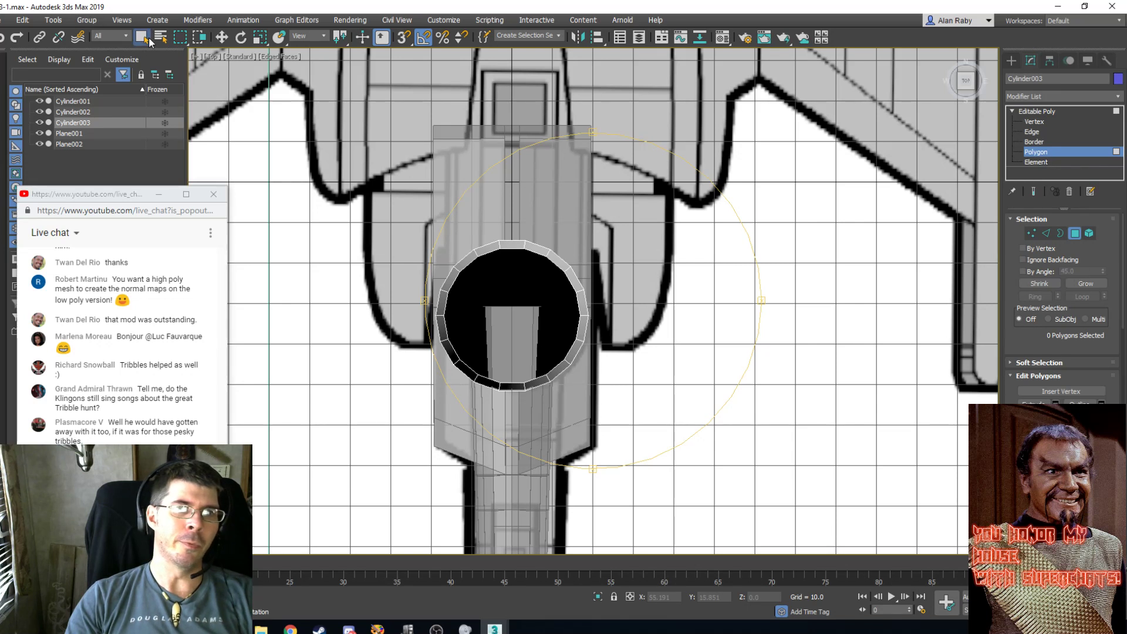
{"action": "left_click_drag", "start_coordinate": [332, 299], "coordinate": [332, 299]}
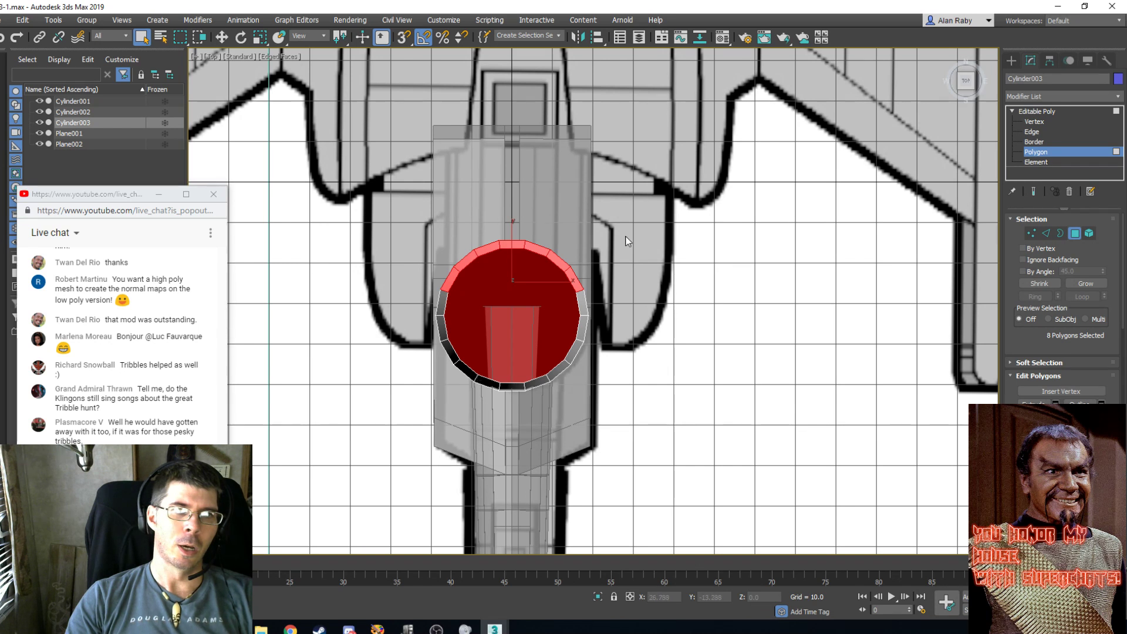
{"action": "left_click_drag", "start_coordinate": [424, 315], "coordinate": [425, 302]}
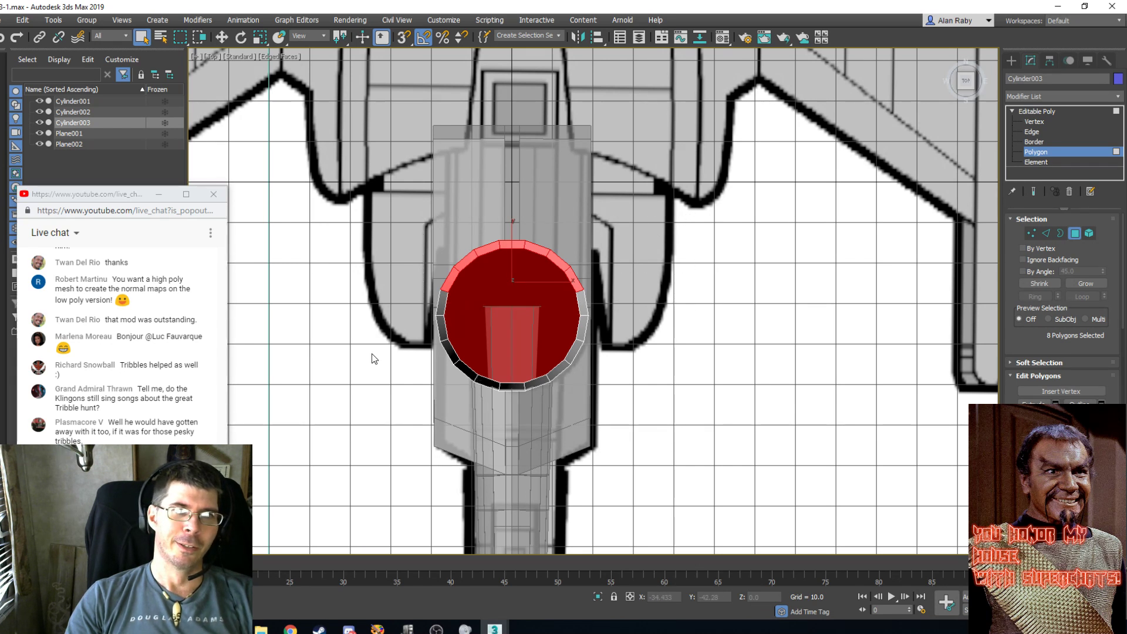
{"action": "left_click_drag", "start_coordinate": [553, 280], "coordinate": [437, 299]}
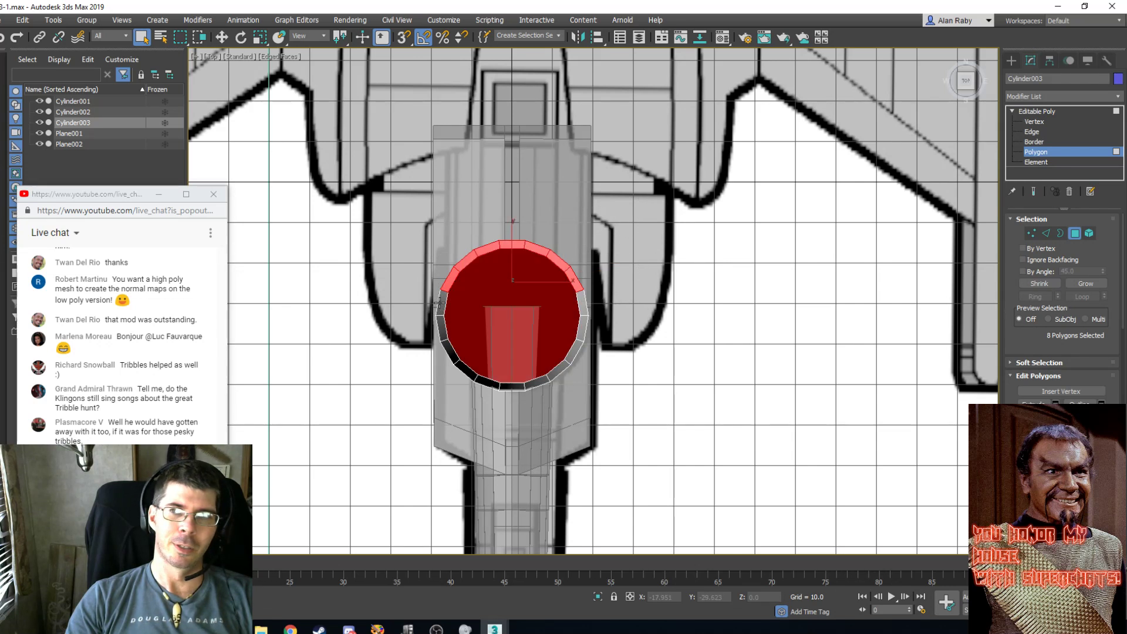
{"action": "left_click", "coordinate": [1022, 259]}
{"action": "left_click_drag", "start_coordinate": [344, 310], "coordinate": [346, 309]}
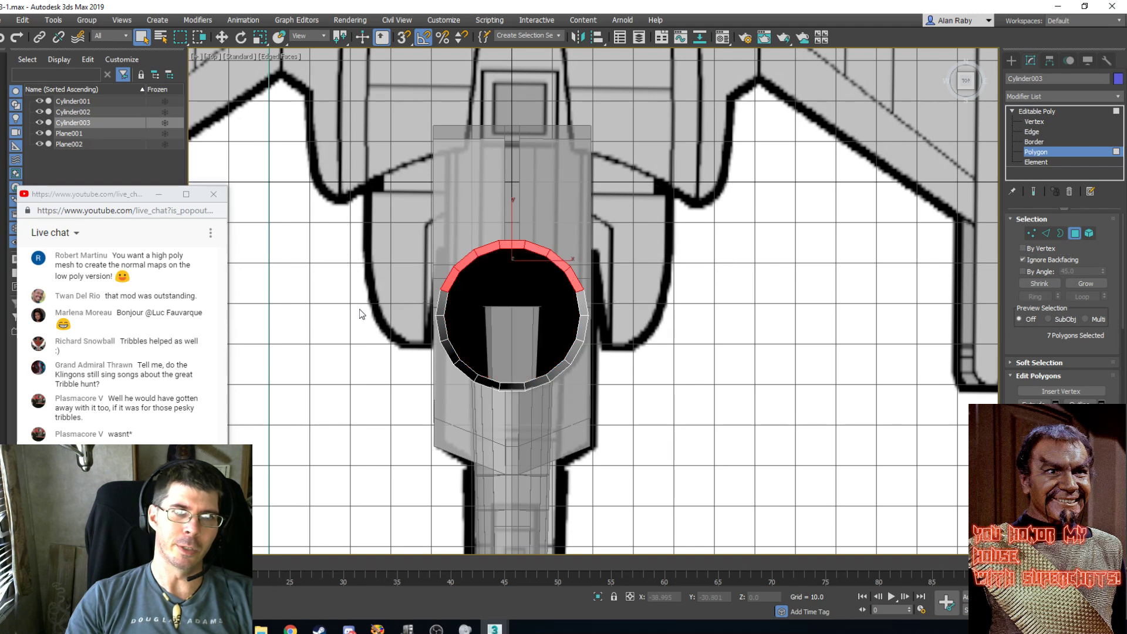
{"action": "left_click", "coordinate": [880, 261]}
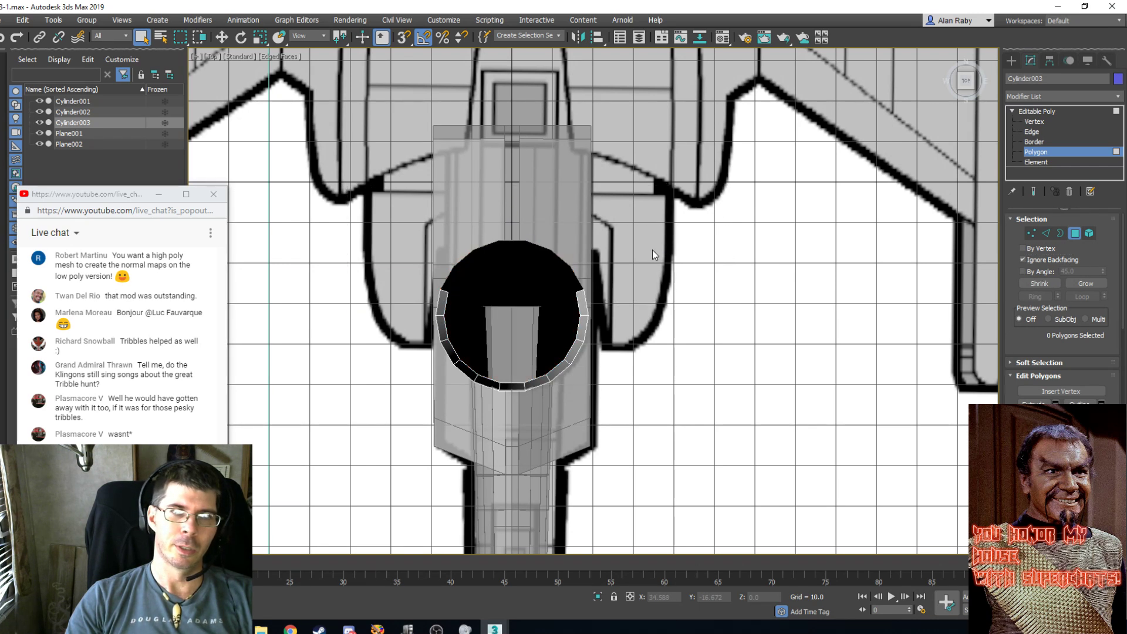
Turn off Ignore Backfacing and delete the disc's bottom cap polygon, leaving only the curved side strip.
{"action": "left_click", "coordinate": [1023, 260]}
{"action": "left_click_drag", "start_coordinate": [735, 180], "coordinate": [440, 347]}
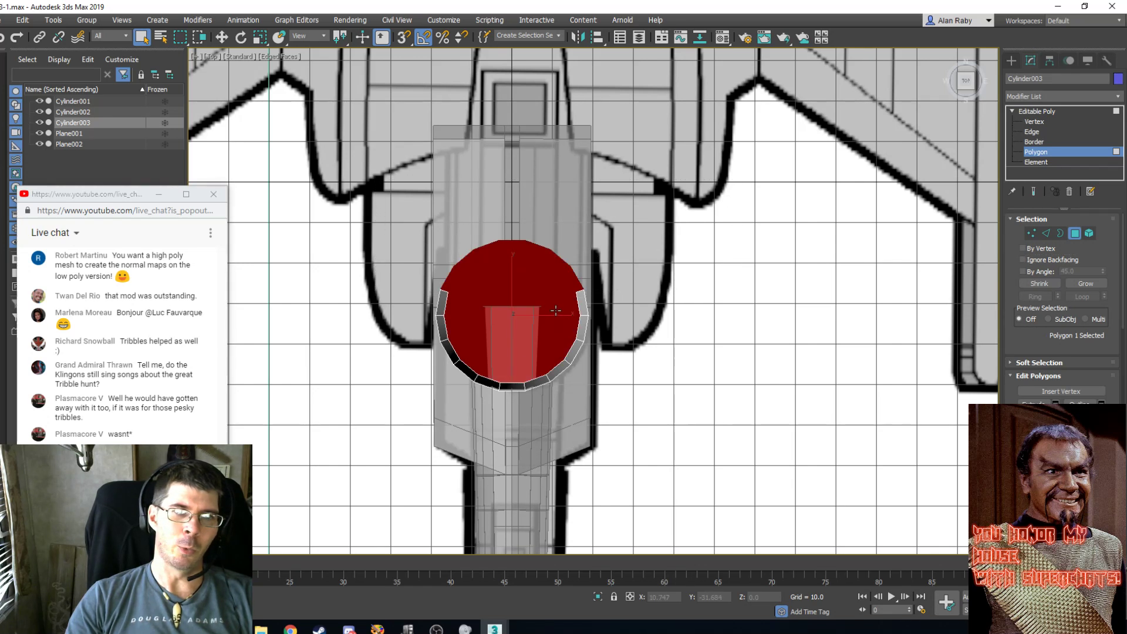
{"action": "key", "text": "Delete"}
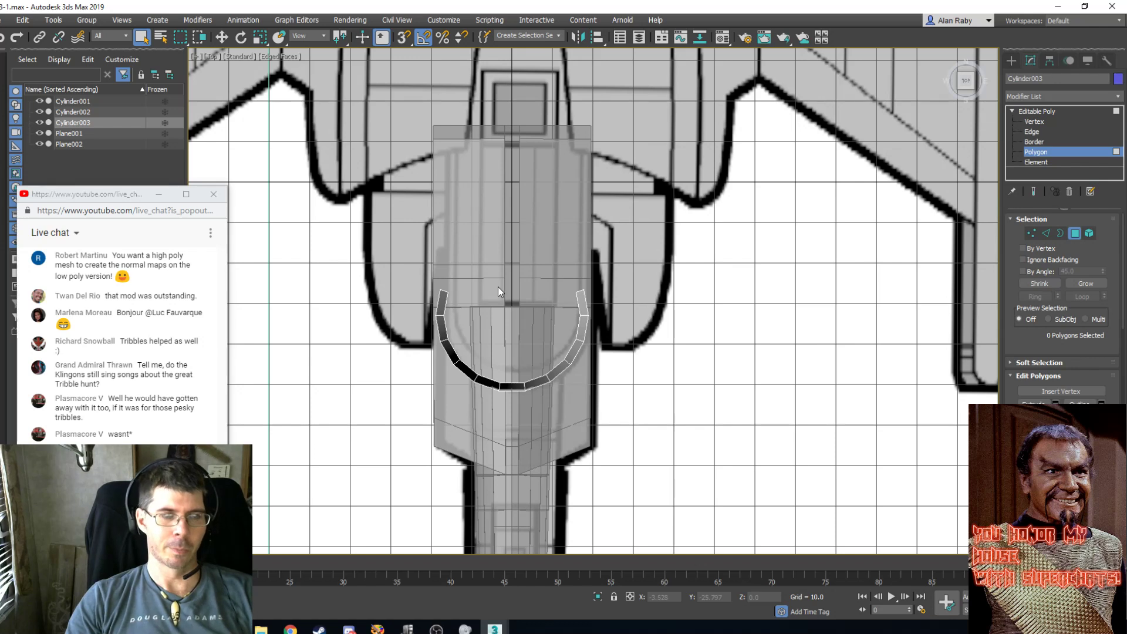
Return to the Perspective view, leave polygon editing, and turn off see-through display for Cylinder001 and Cylinder002.
{"action": "key", "text": "p"}
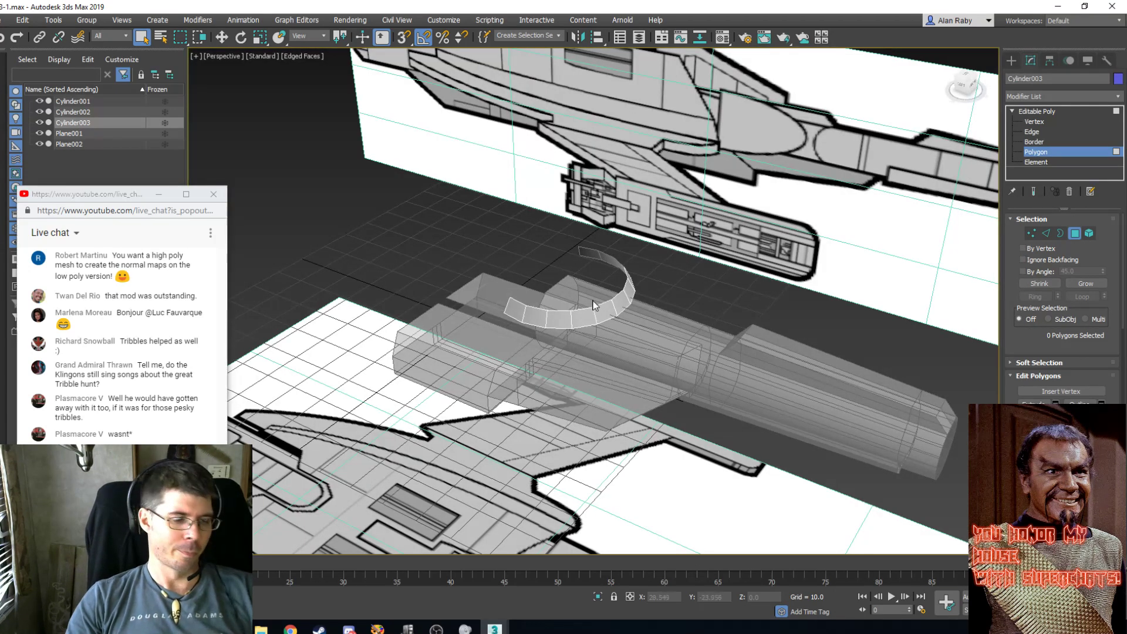
{"action": "middle_click_drag", "start_coordinate": [586, 299], "coordinate": [709, 342], "text": "alt"}
{"action": "left_click", "coordinate": [142, 40]}
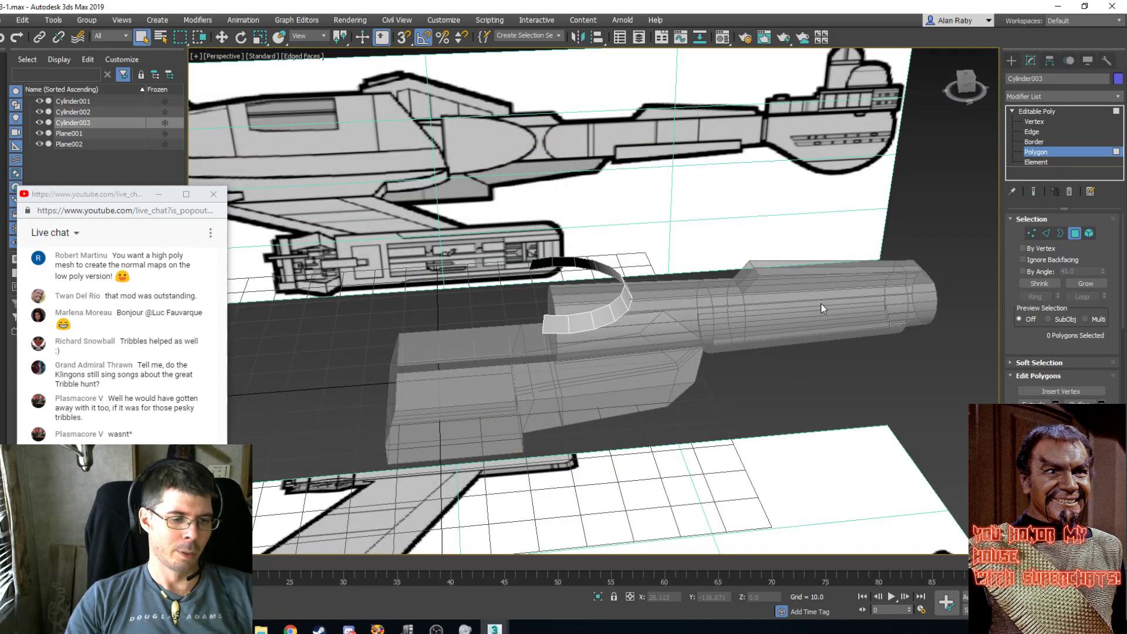
{"action": "key", "text": "4"}
{"action": "left_click", "coordinate": [769, 335]}
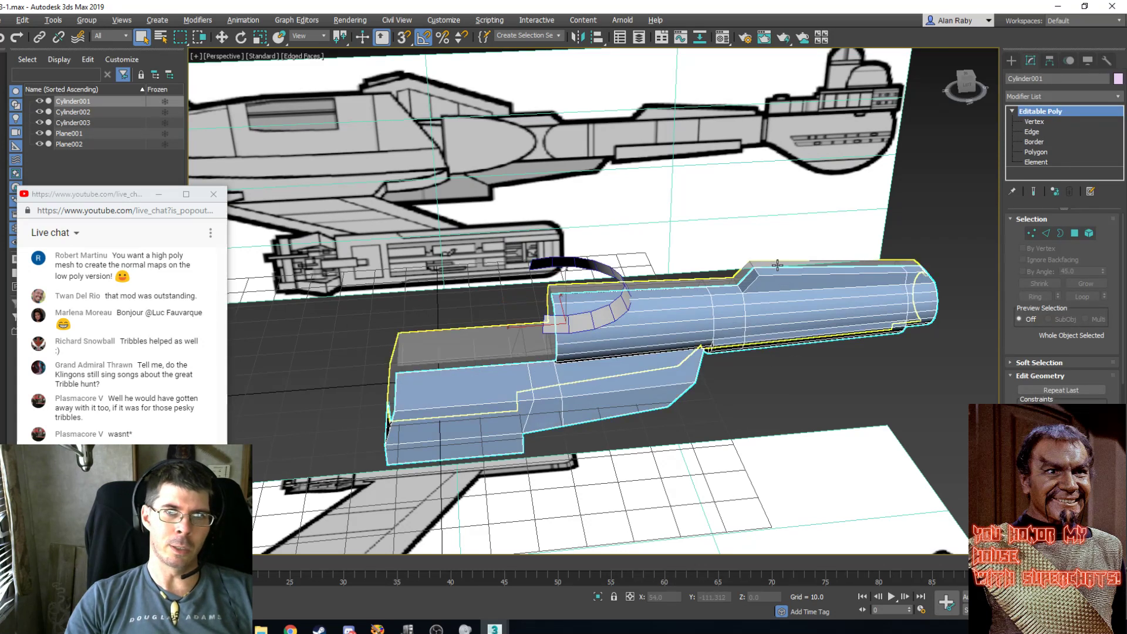
{"action": "left_click", "coordinate": [648, 337]}
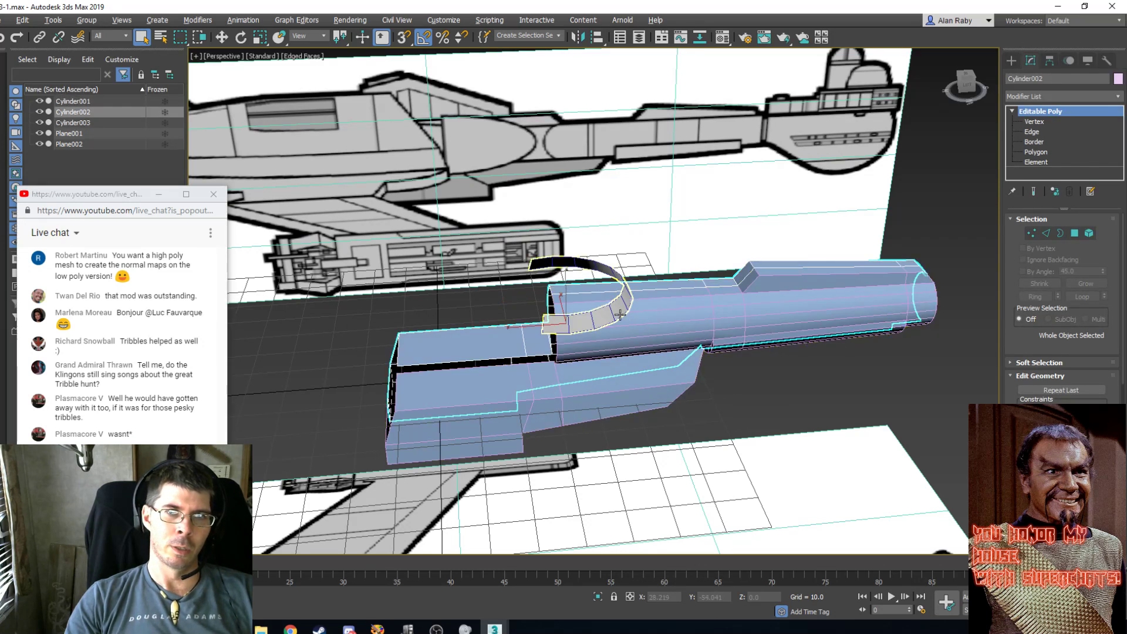
Select the two end edges of the curved strip Cylinder003 and extend them as new straight polygons along Y over the nacelle.
{"action": "left_click", "coordinate": [618, 308]}
{"action": "scroll", "coordinate": [581, 325], "scroll_direction": "up", "scroll_amount": 2}
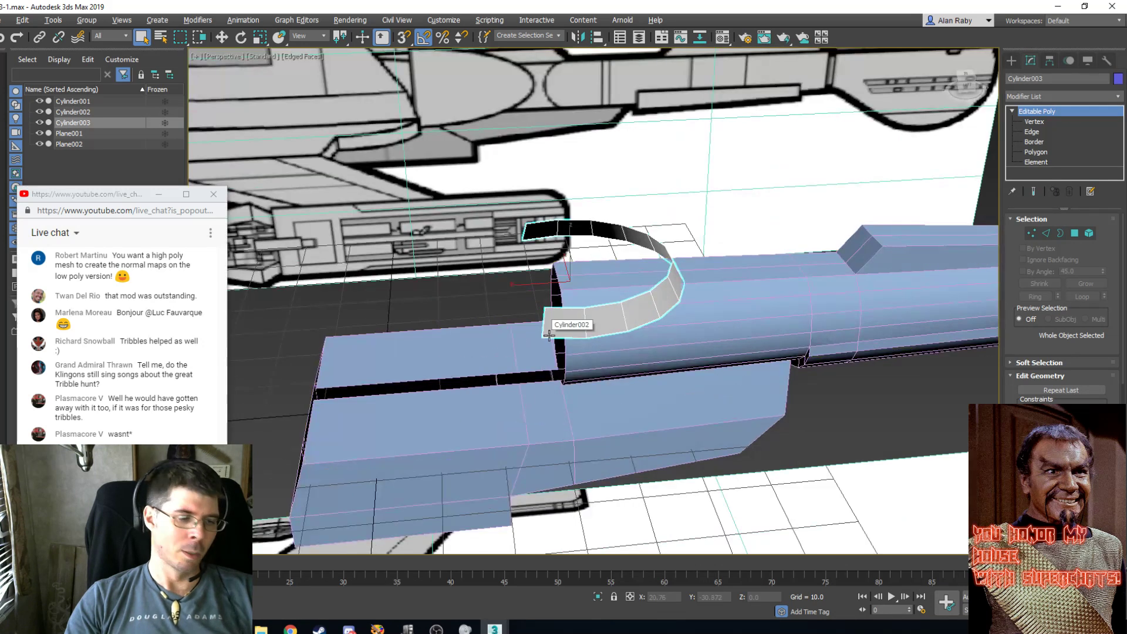
{"action": "middle_click_drag", "start_coordinate": [624, 299], "coordinate": [637, 301], "text": "alt"}
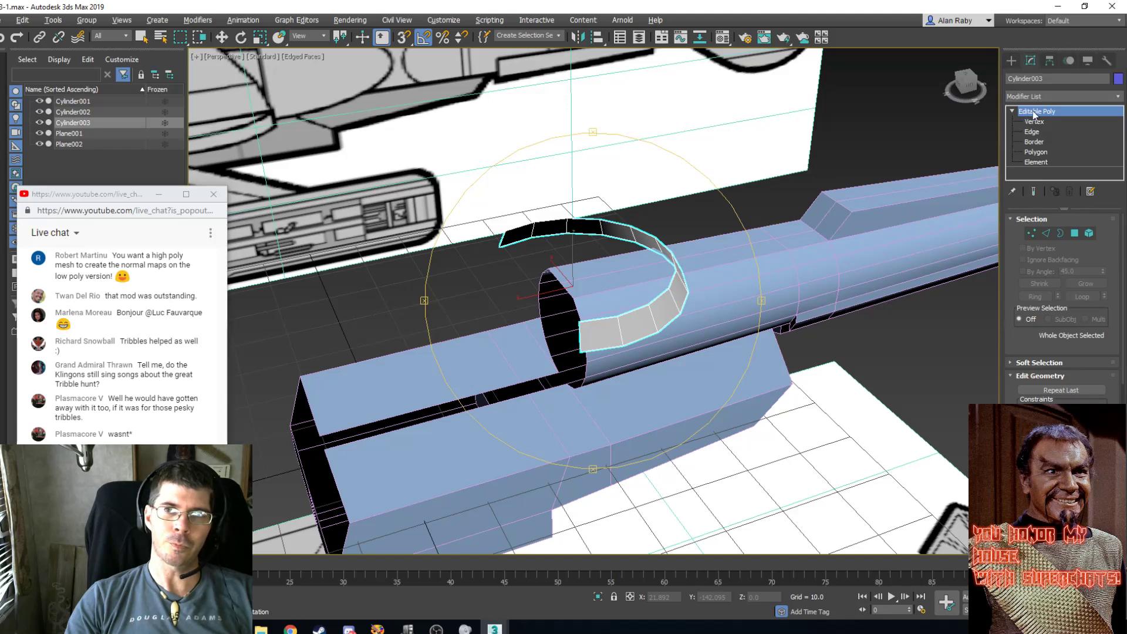
{"action": "left_click", "coordinate": [1031, 132]}
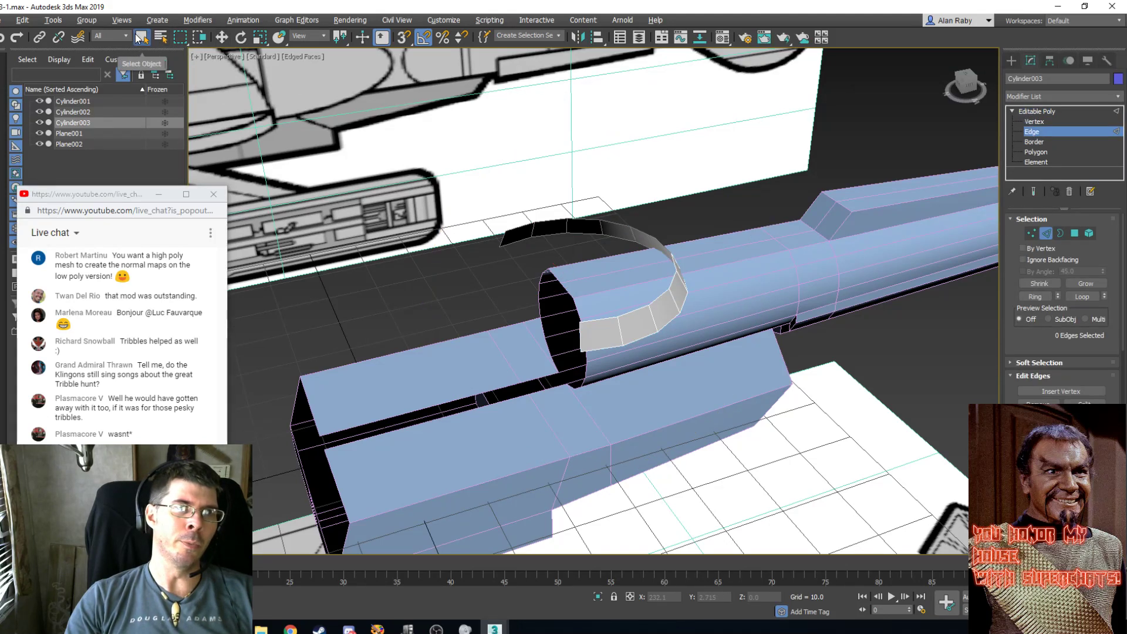
{"action": "left_click", "coordinate": [580, 330]}
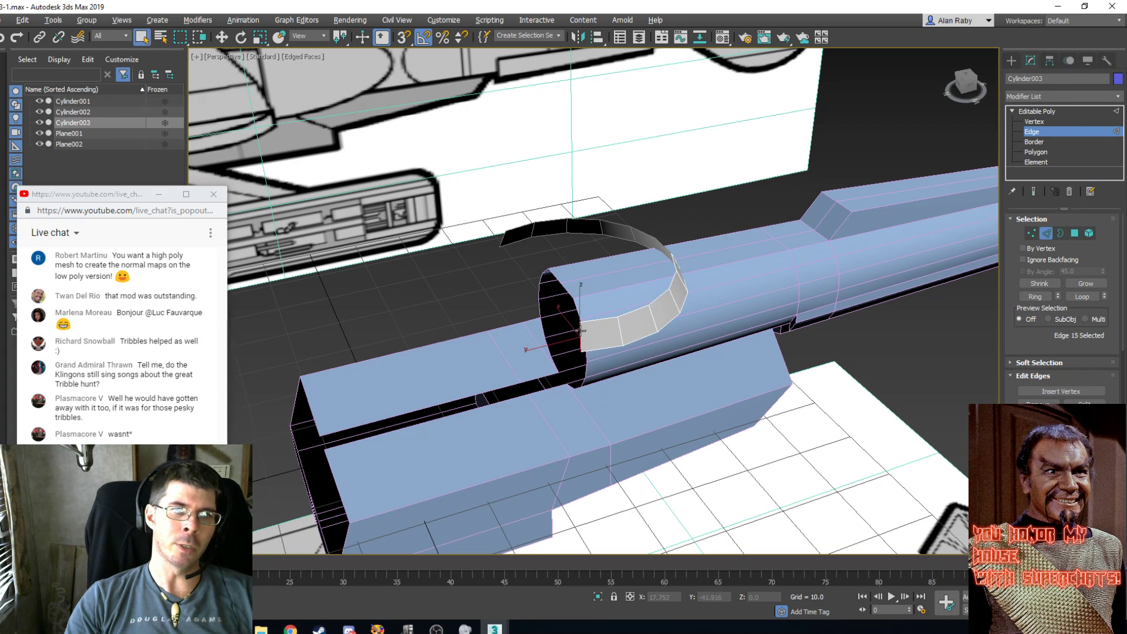
{"action": "left_click", "coordinate": [503, 240]}
{"action": "key", "text": "w"}
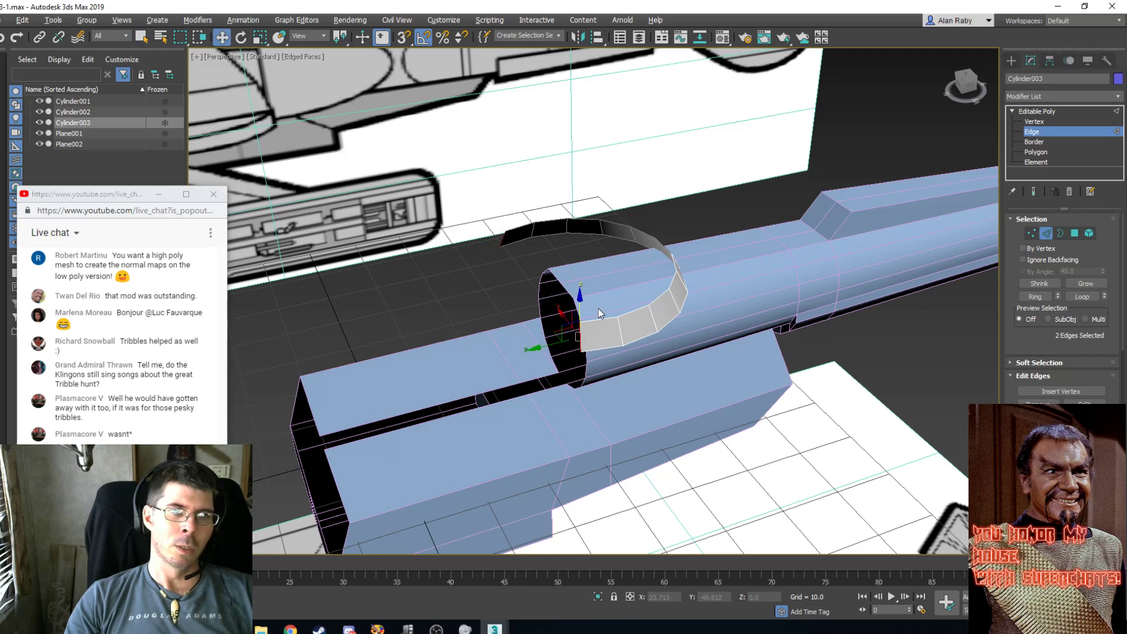
{"action": "left_click_drag", "start_coordinate": [545, 346], "coordinate": [398, 395], "text": "shift"}
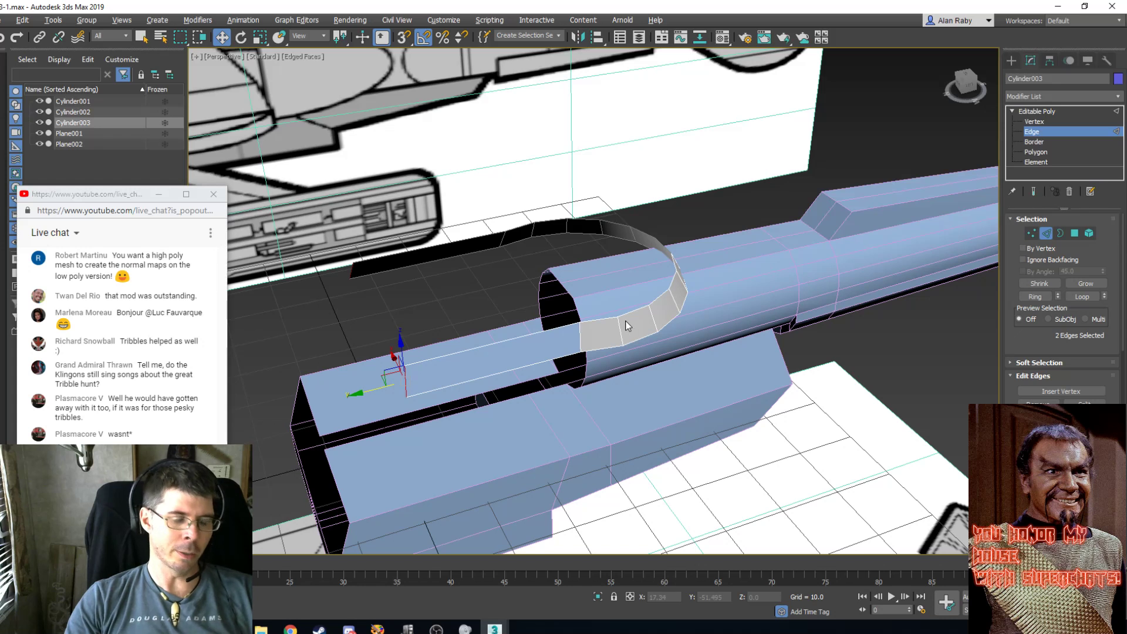
In the Top view, leave edge editing and hide everything except the curved strip Cylinder003 and the blueprint Plane001.
{"action": "key", "text": "t"}
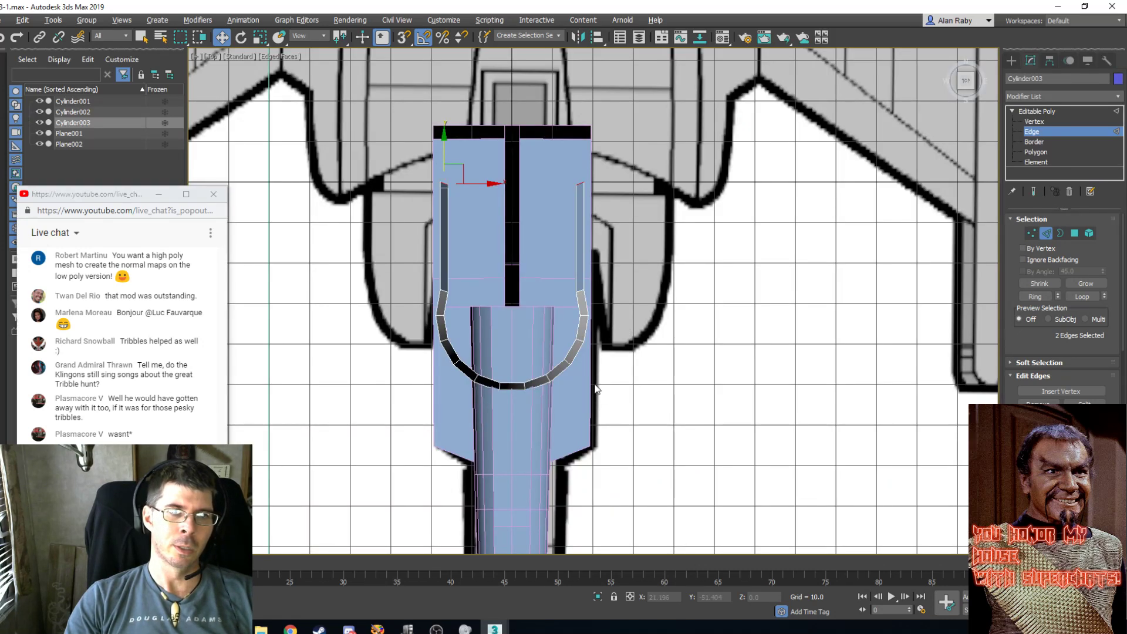
{"action": "right_click", "coordinate": [575, 363]}
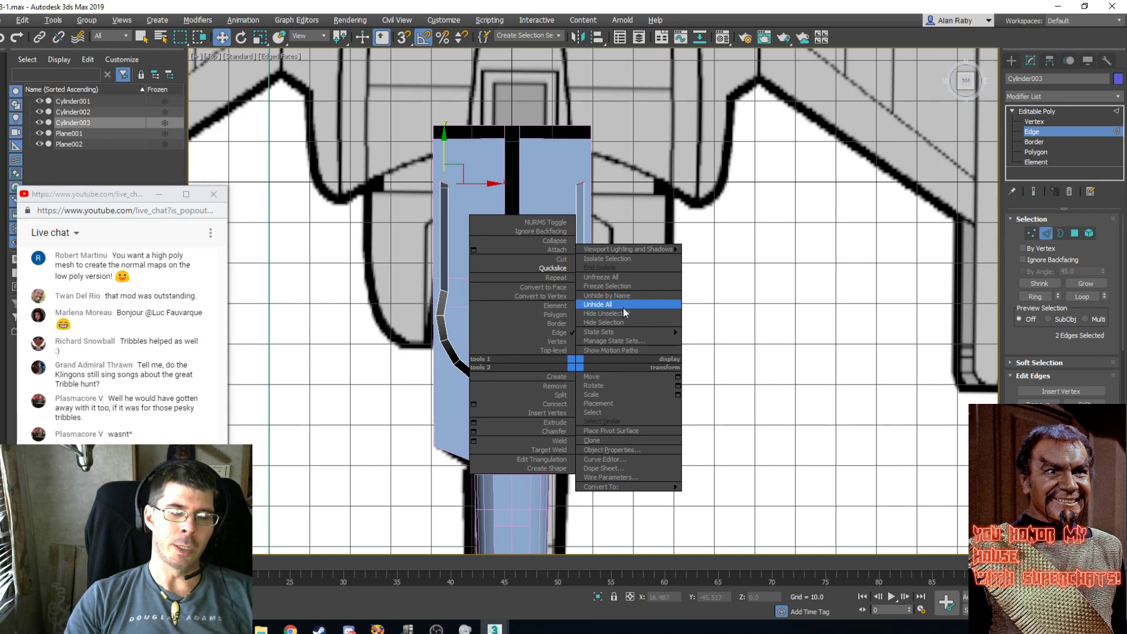
{"action": "left_click", "coordinate": [353, 301]}
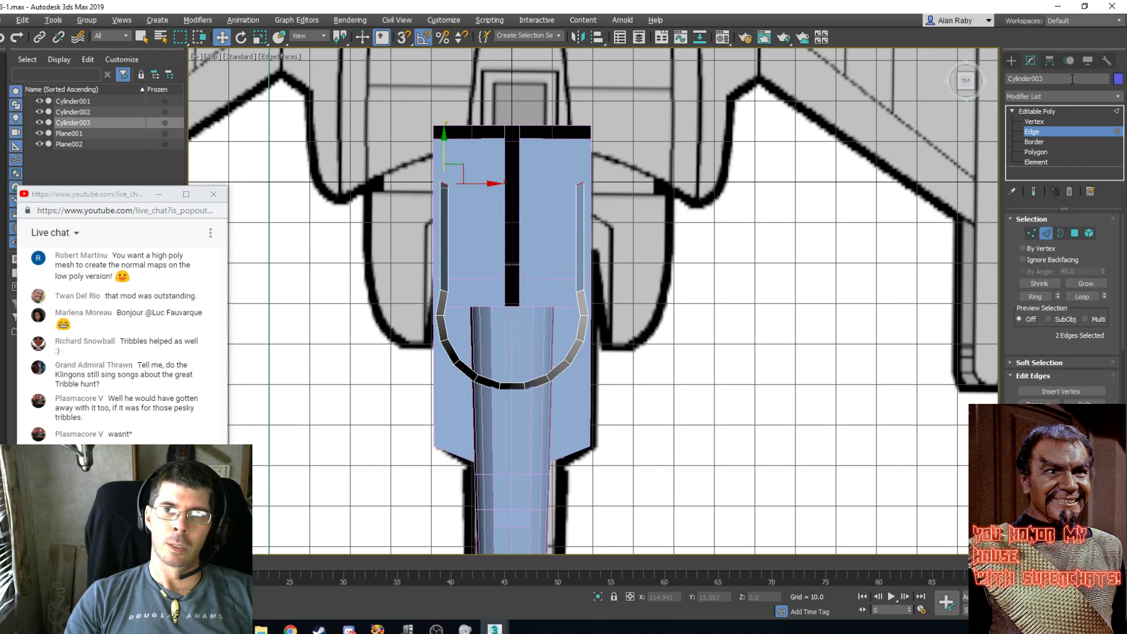
{"action": "left_click", "coordinate": [1043, 110]}
{"action": "left_click", "coordinate": [743, 286]}
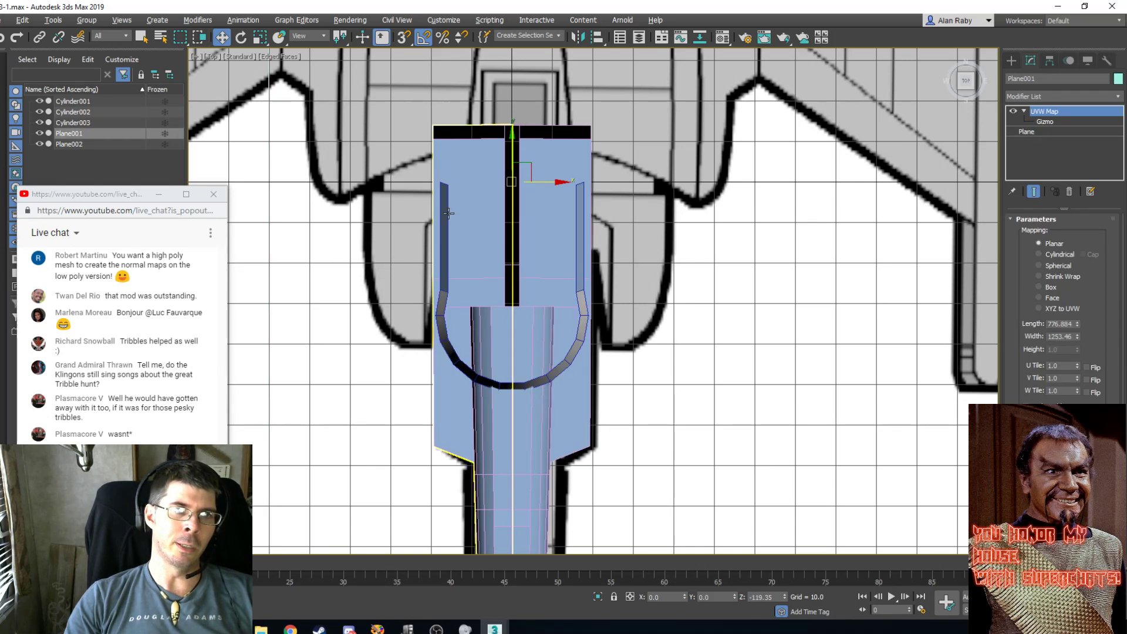
{"action": "left_click", "coordinate": [439, 322], "text": "ctrl"}
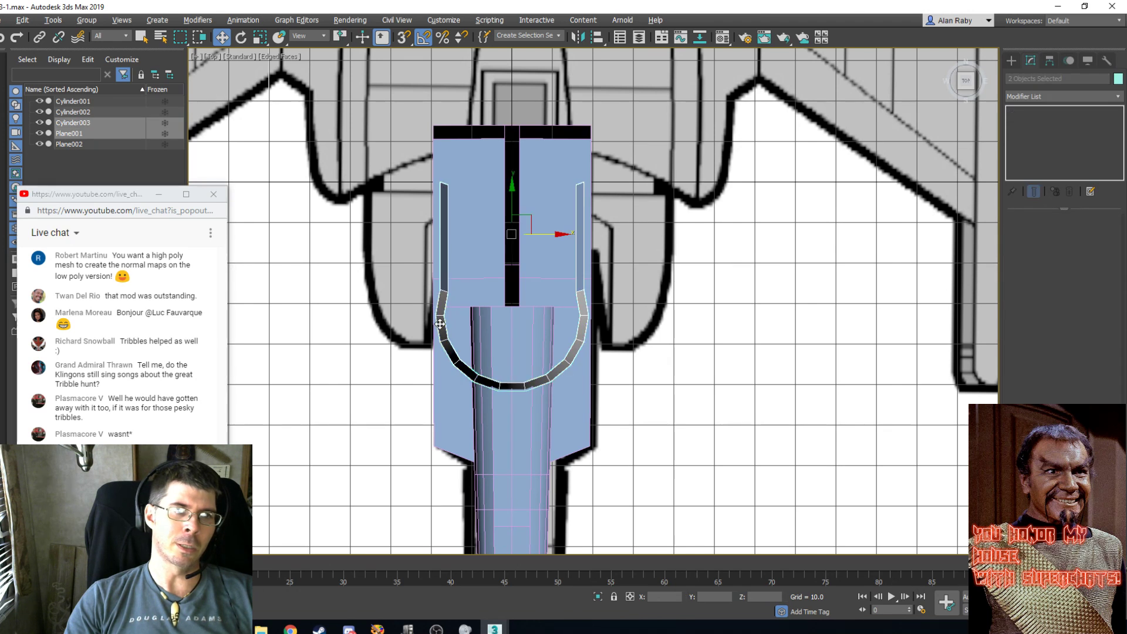
{"action": "right_click", "coordinate": [365, 300]}
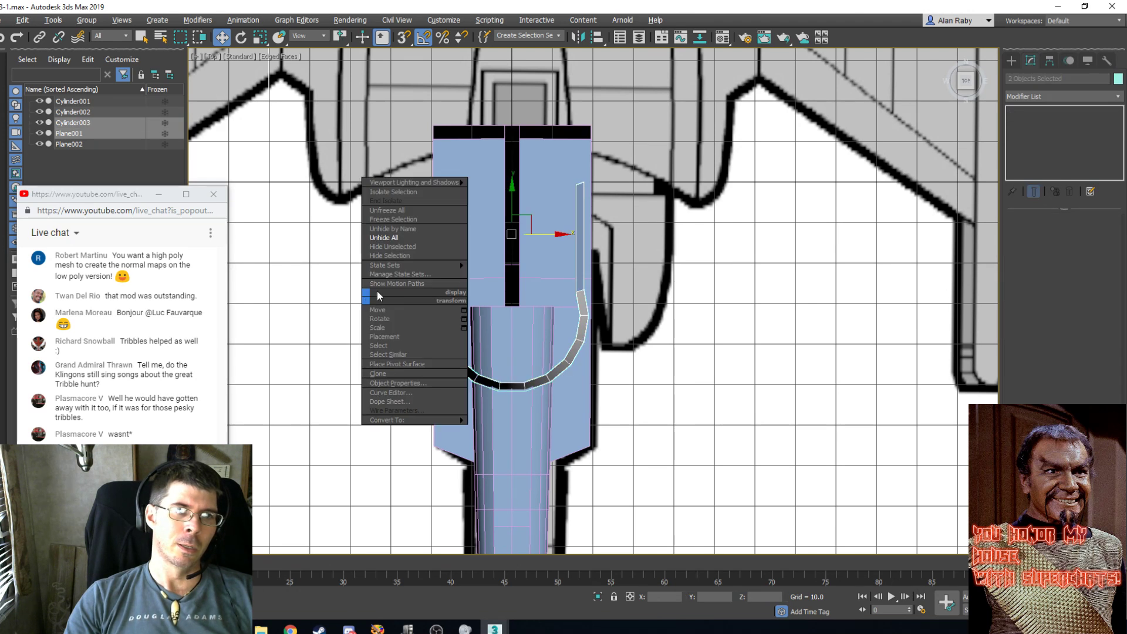
{"action": "left_click", "coordinate": [419, 245]}
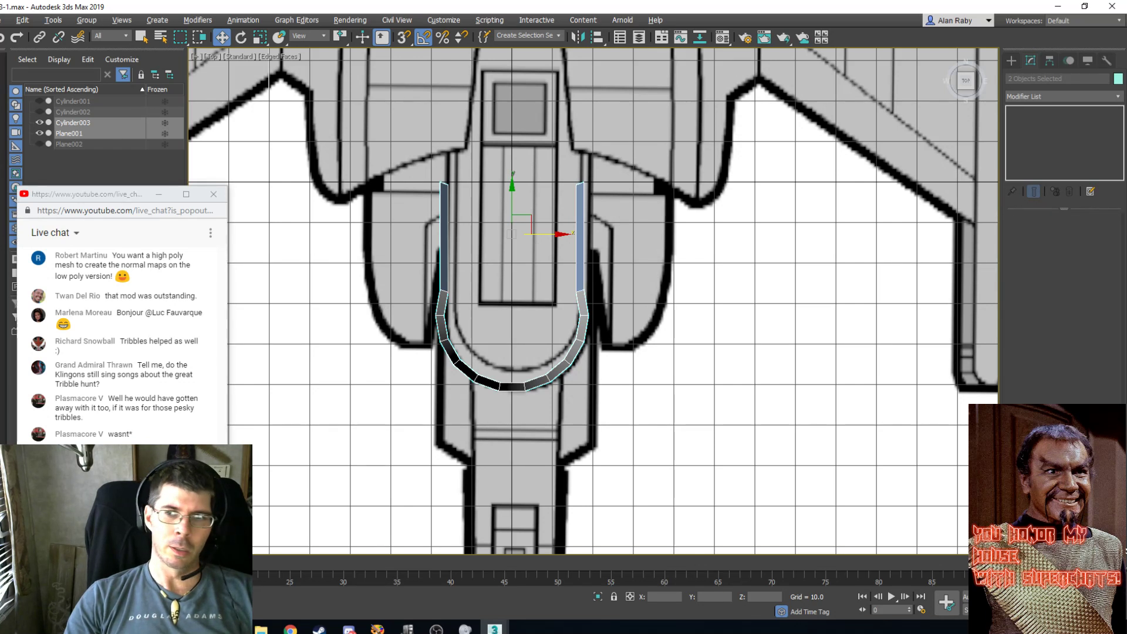
Select the strip alone and scale down the 20 vertices of its curved section slightly to fit the blueprint outline.
{"action": "left_click", "coordinate": [142, 40]}
{"action": "left_click", "coordinate": [347, 315]}
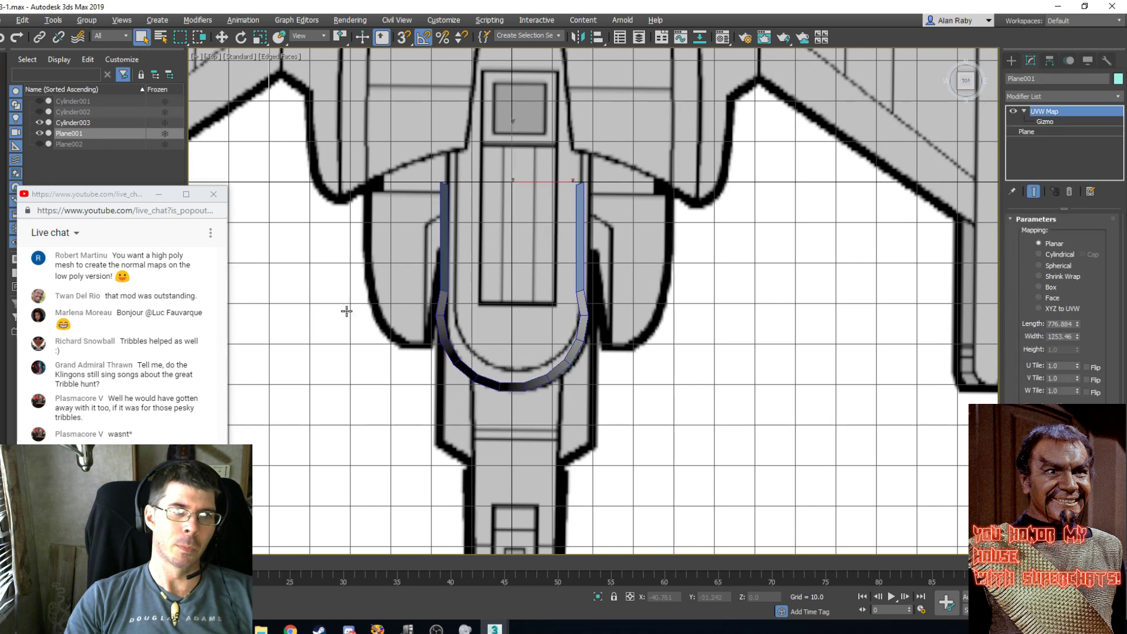
{"action": "left_click", "coordinate": [446, 324]}
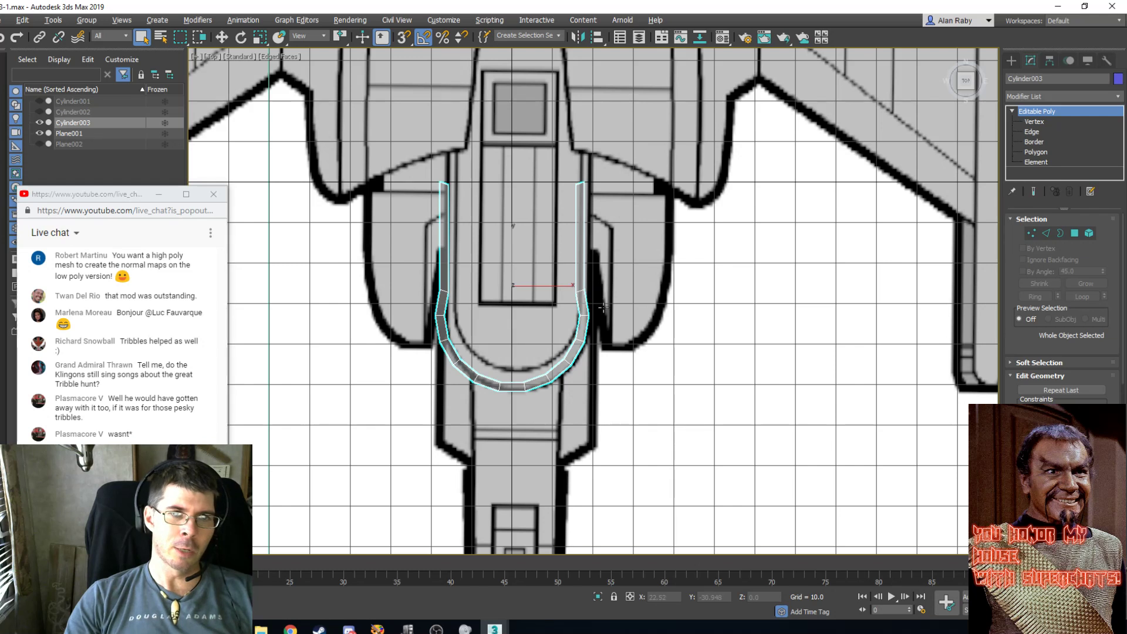
{"action": "scroll", "coordinate": [603, 306], "scroll_direction": "up", "scroll_amount": 2}
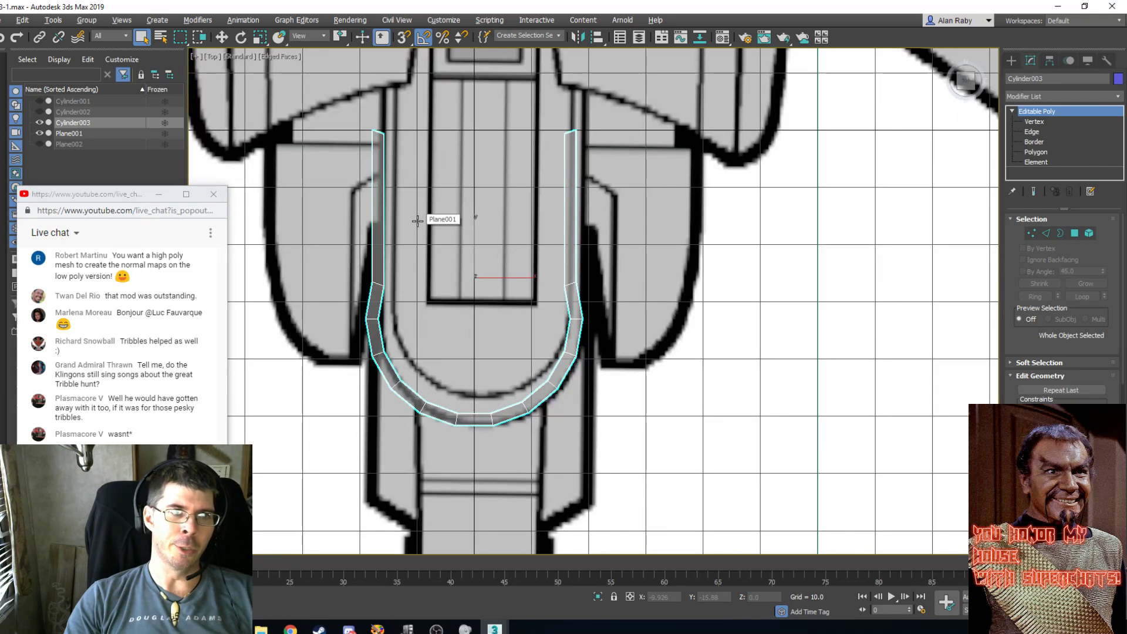
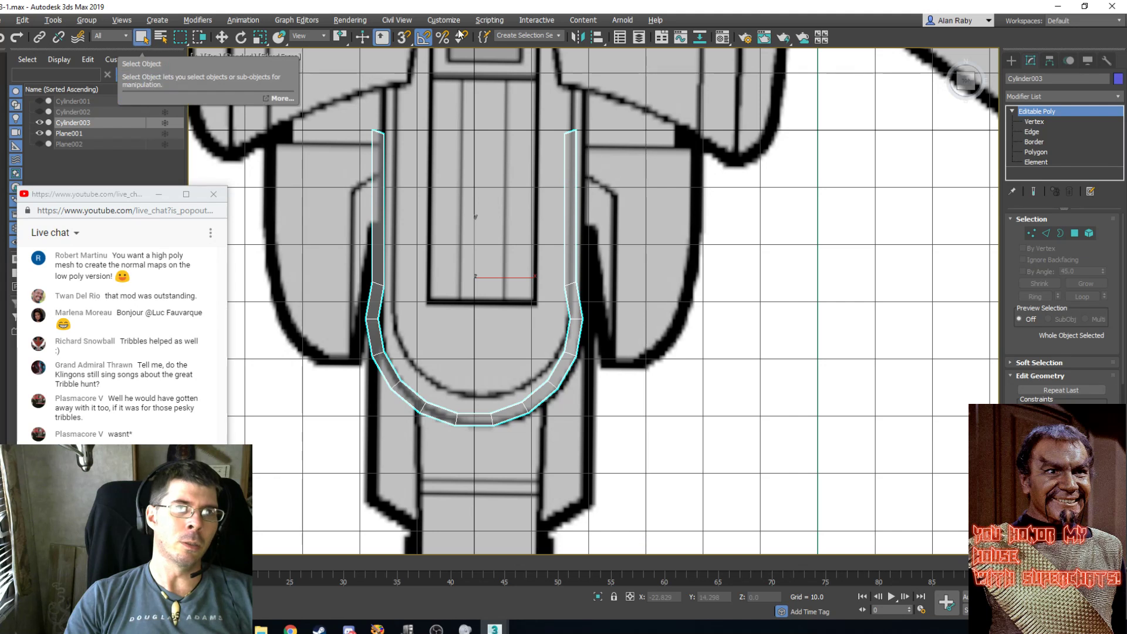
{"action": "left_click", "coordinate": [259, 37]}
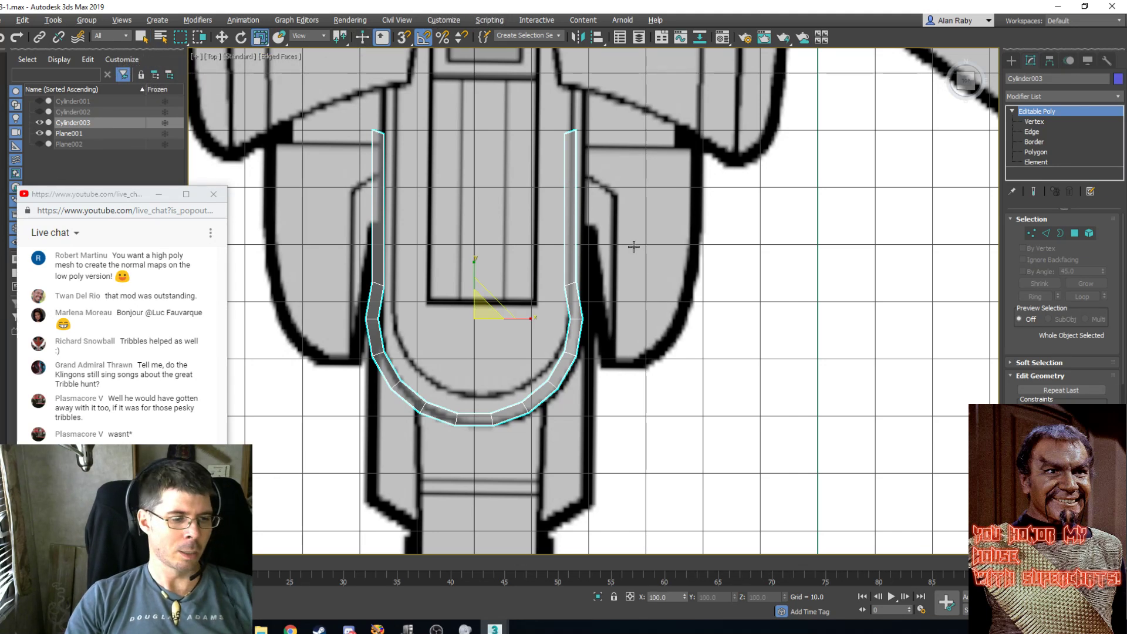
{"action": "key", "text": "1"}
{"action": "left_click_drag", "start_coordinate": [628, 301], "coordinate": [352, 447]}
{"action": "left_click_drag", "start_coordinate": [498, 358], "coordinate": [496, 363]}
{"action": "scroll", "coordinate": [427, 257], "scroll_direction": "down", "scroll_amount": 3}
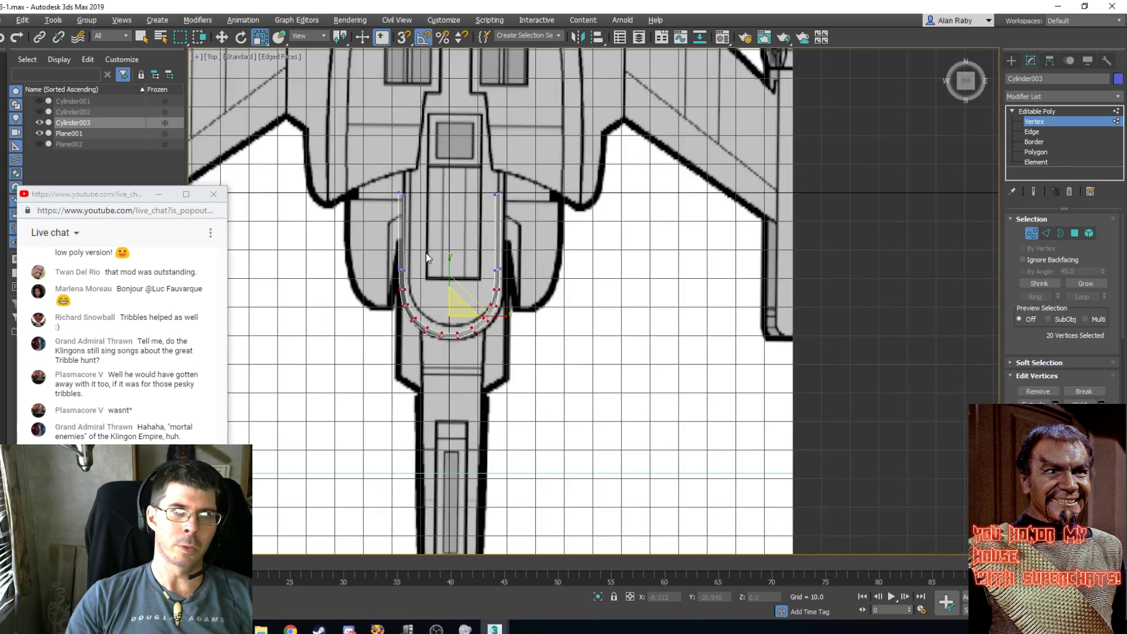
Move the four vertices at the strip's open ends along Y to about 12.47, lengthening both straight arms.
{"action": "scroll", "coordinate": [426, 257], "scroll_direction": "up", "scroll_amount": 4}
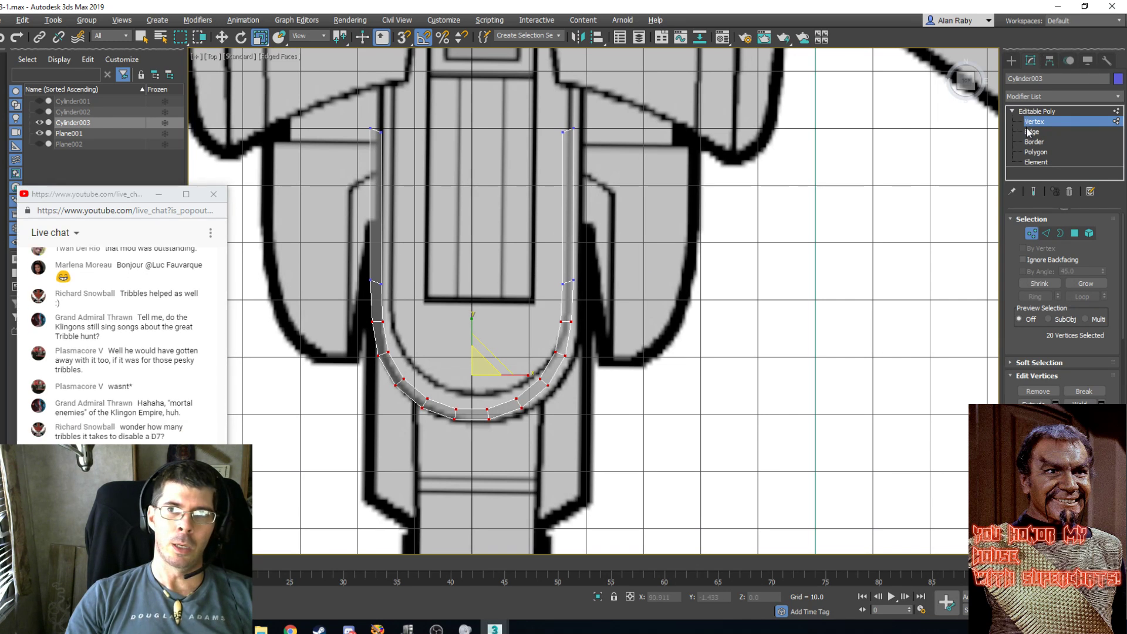
{"action": "left_click_drag", "start_coordinate": [605, 115], "coordinate": [361, 216]}
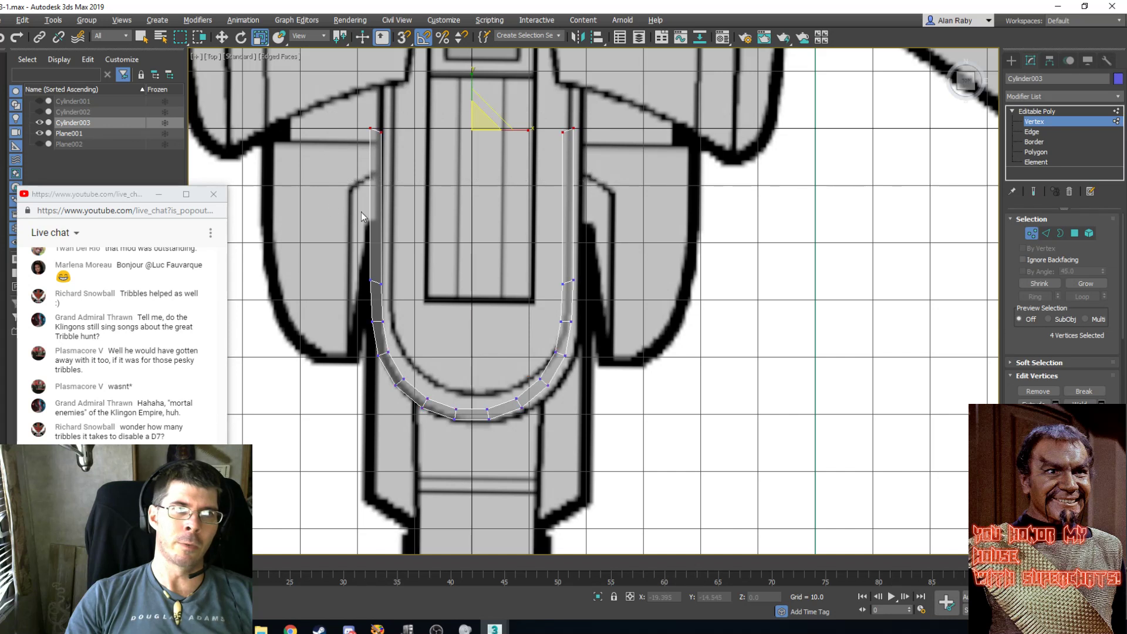
{"action": "scroll", "coordinate": [558, 136], "scroll_direction": "down", "scroll_amount": 3}
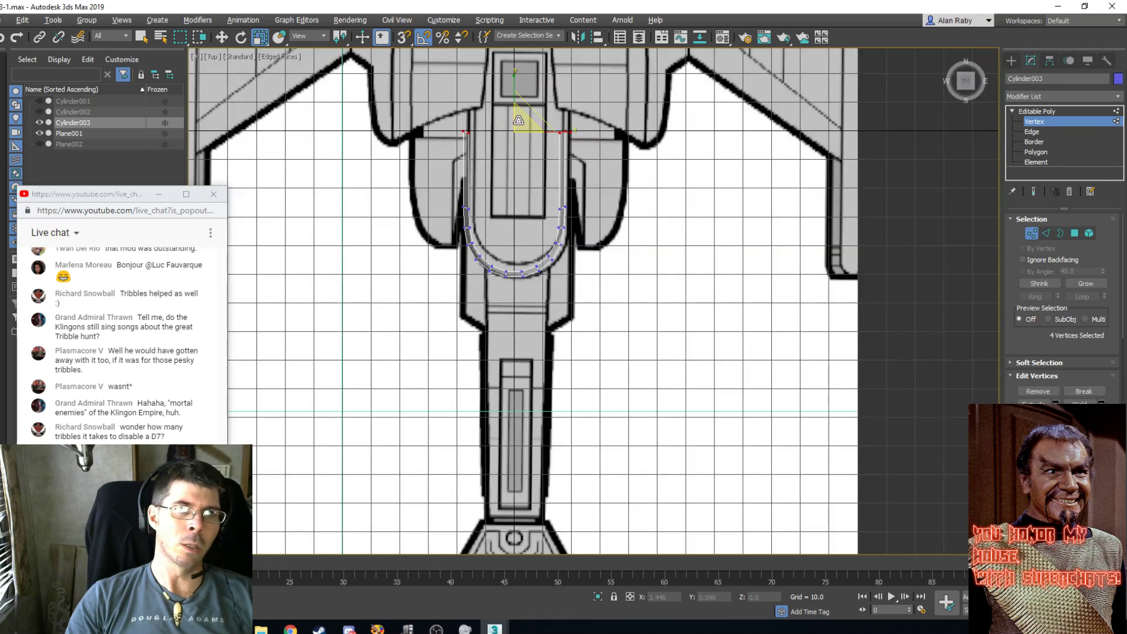
{"action": "key", "text": "w"}
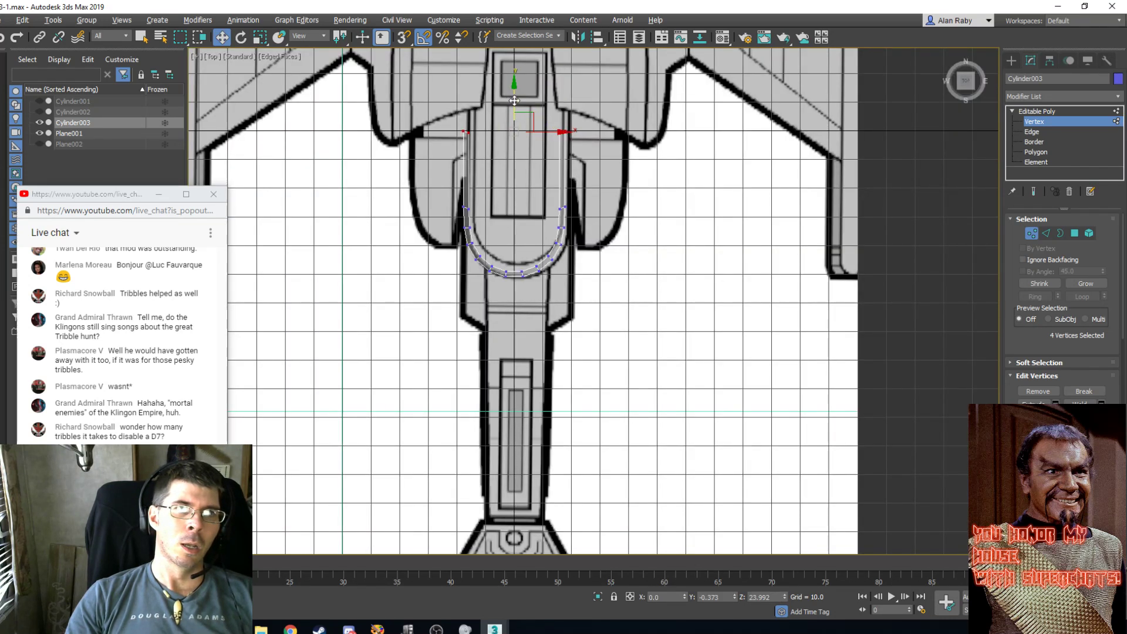
{"action": "left_click_drag", "start_coordinate": [514, 101], "coordinate": [515, 63]}
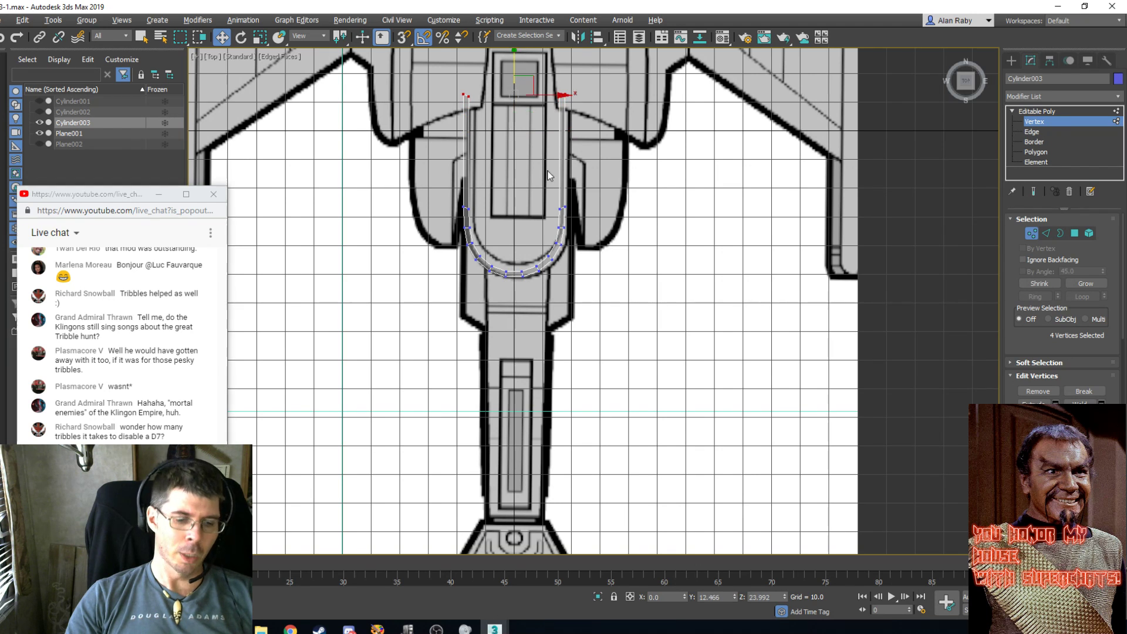
Return to the Perspective view, turn off the strip's see-through display, and unhide all objects.
{"action": "key", "text": "p"}
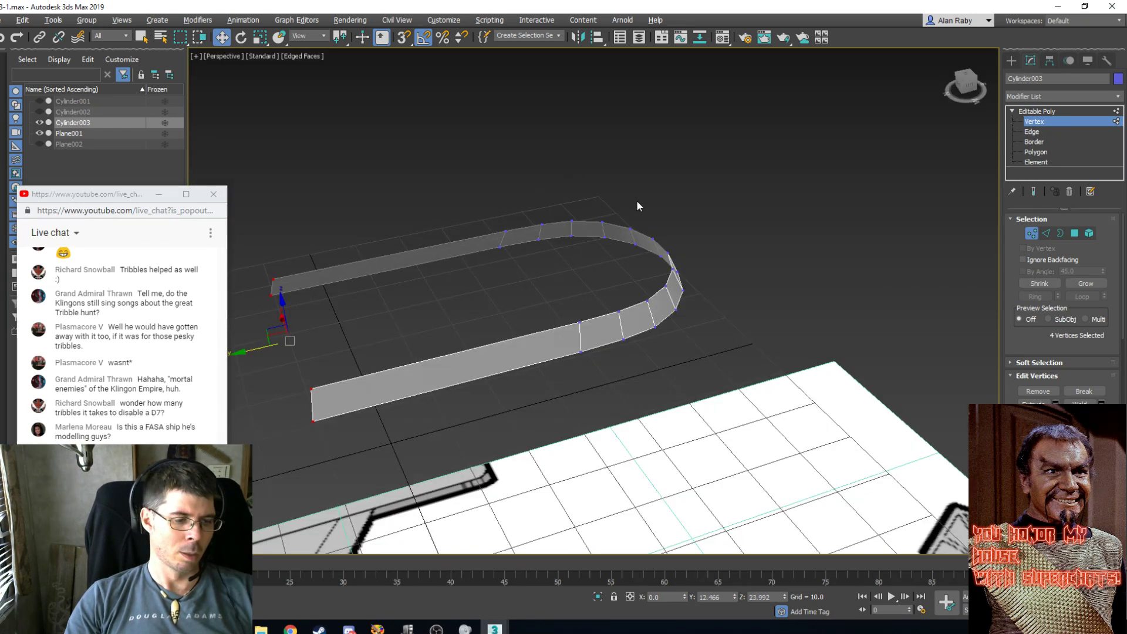
{"action": "right_click", "coordinate": [714, 192]}
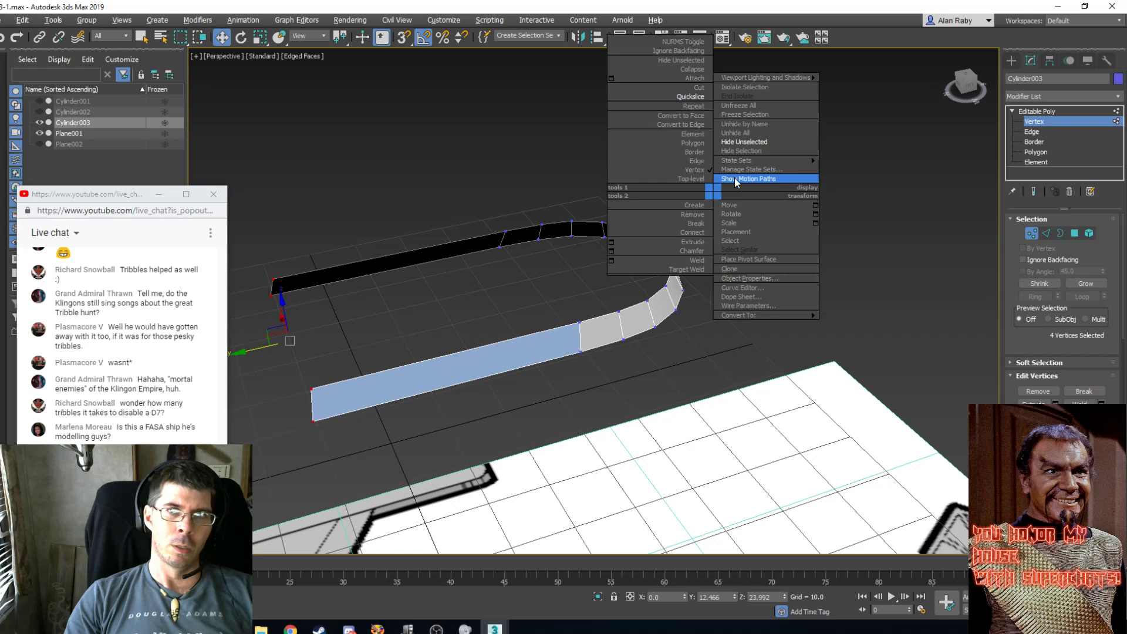
{"action": "left_click", "coordinate": [761, 133]}
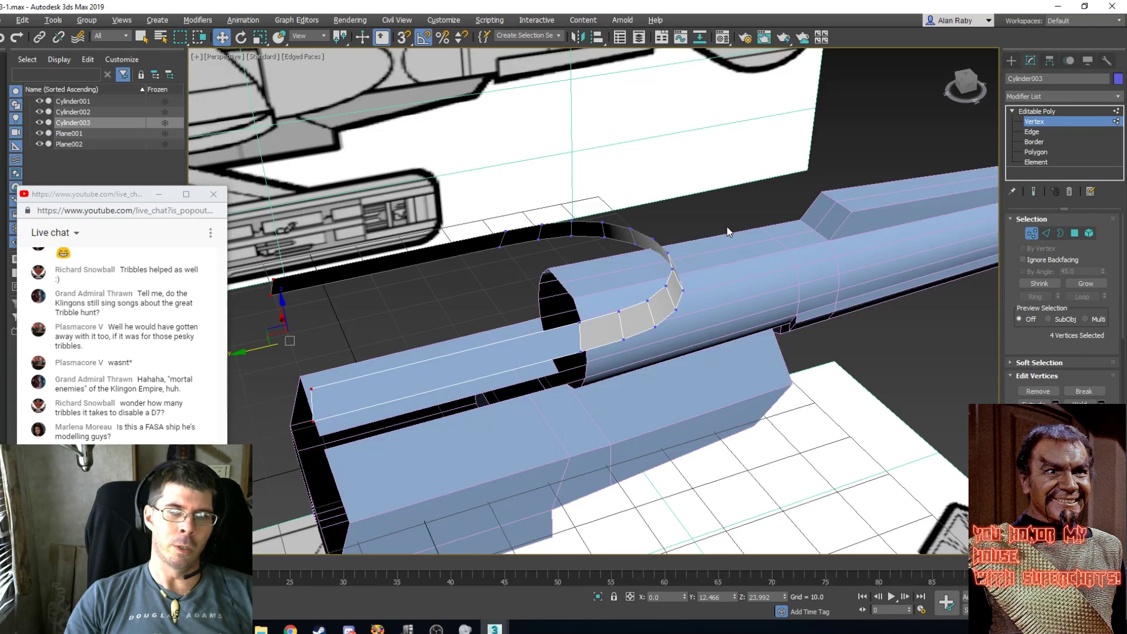
{"action": "middle_click_drag", "start_coordinate": [658, 329], "coordinate": [529, 370], "text": "alt"}
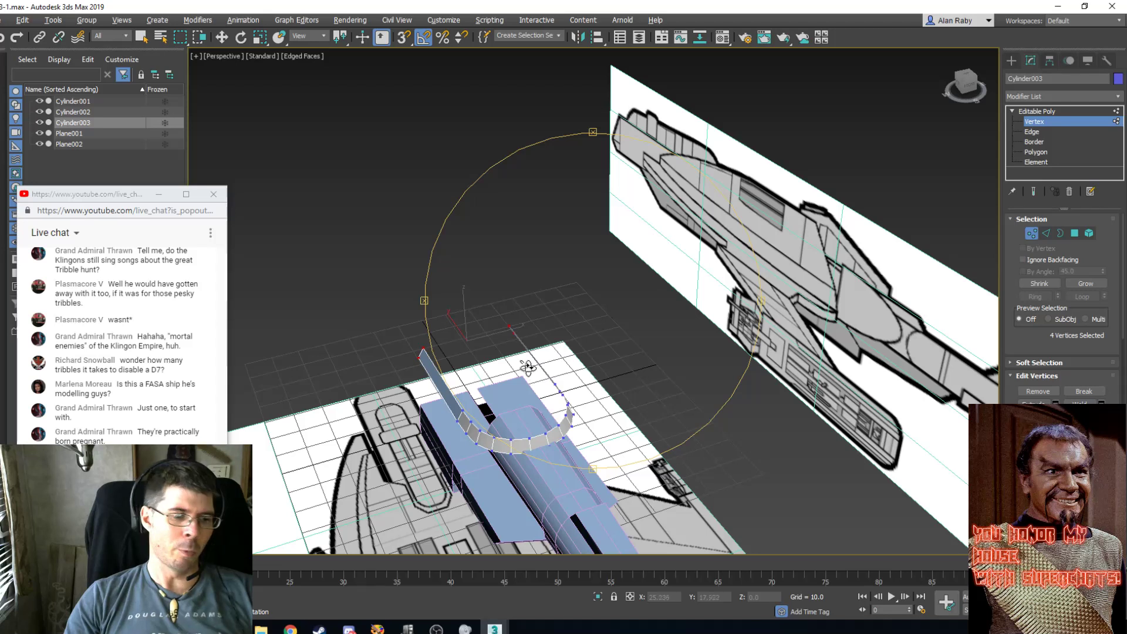
In the Top view, switch the strip to edge editing and hide all unselected objects, including the blueprint planes.
{"action": "key", "text": "t"}
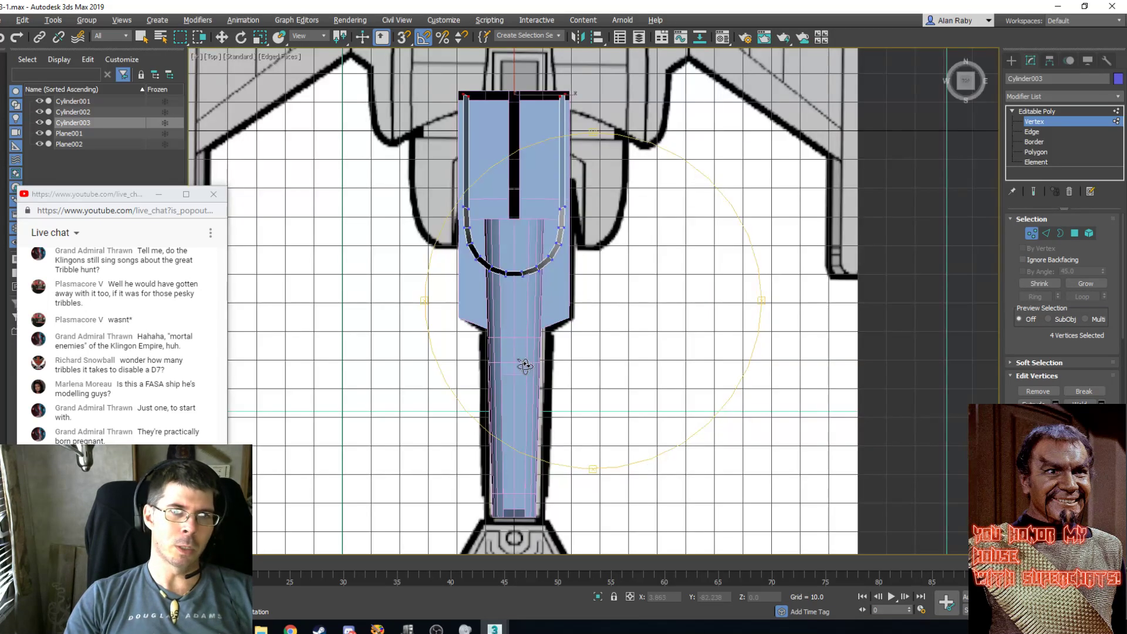
{"action": "scroll", "coordinate": [529, 292], "scroll_direction": "up", "scroll_amount": 3}
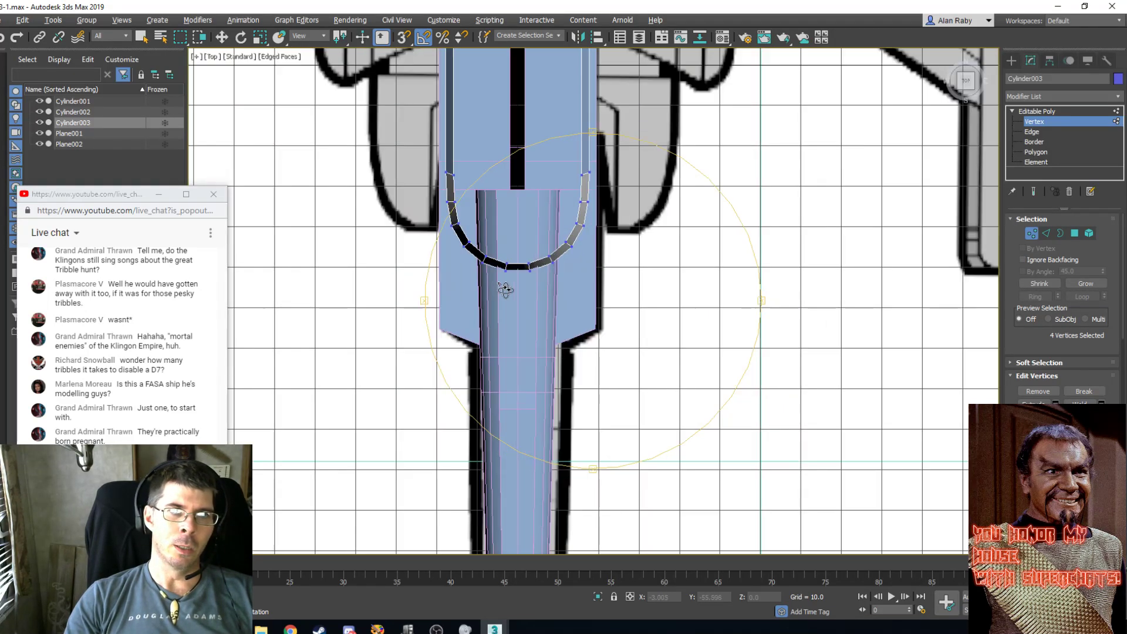
{"action": "left_click", "coordinate": [1028, 132]}
{"action": "key", "text": "w"}
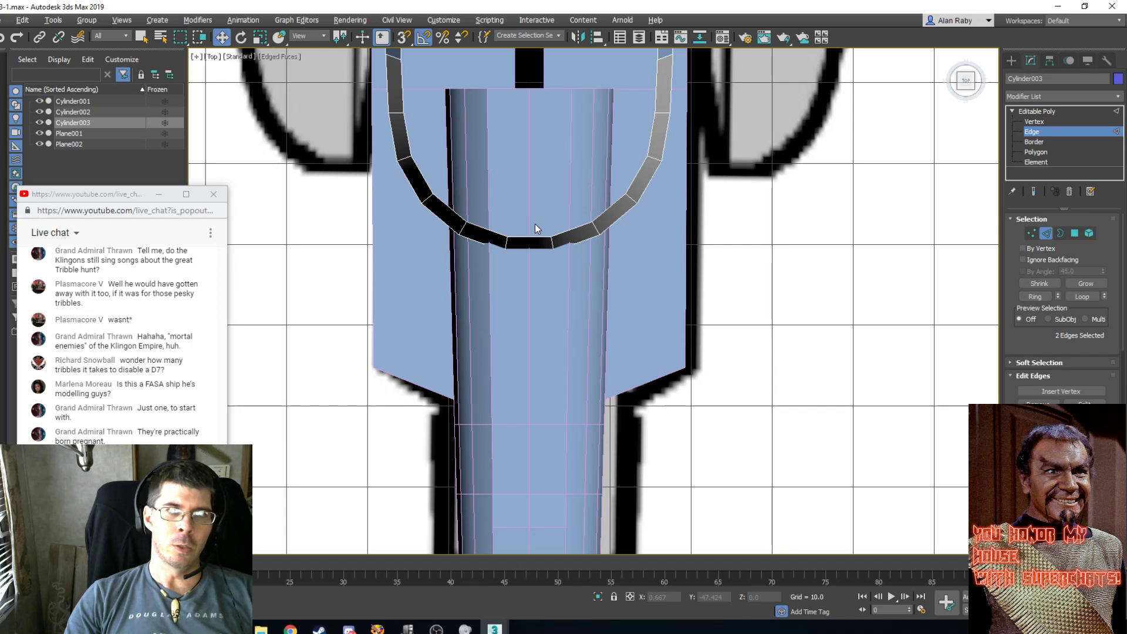
{"action": "right_click", "coordinate": [533, 221]}
{"action": "left_click", "coordinate": [572, 170]}
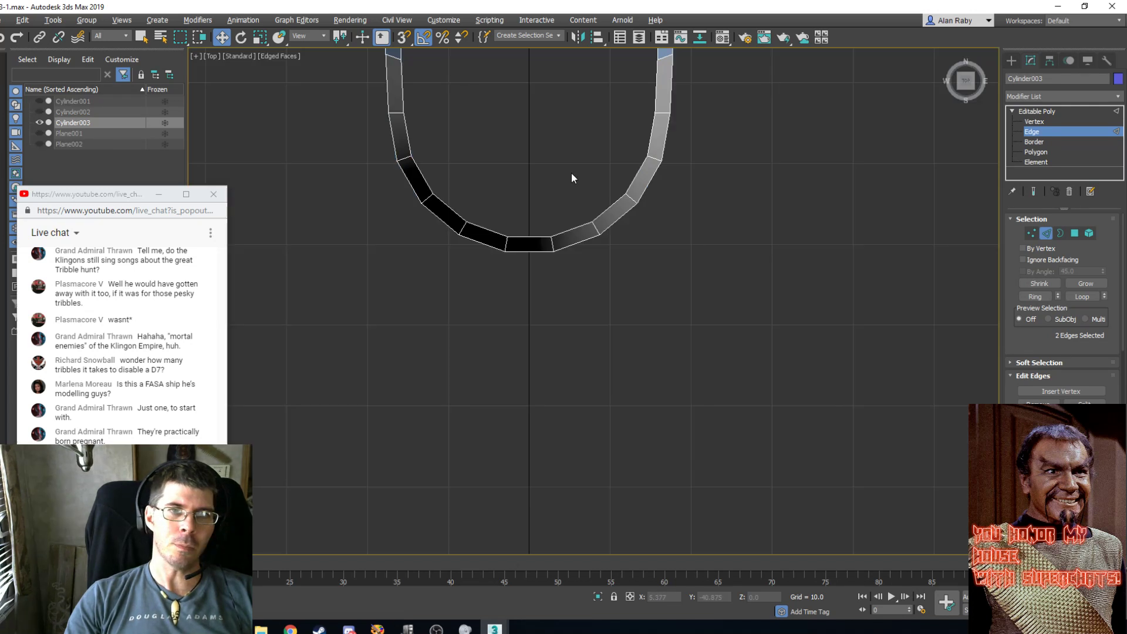
Connect the inner and outer edges of the strip's middle curve segment with a new edge on the centre line.
{"action": "left_click", "coordinate": [529, 413]}
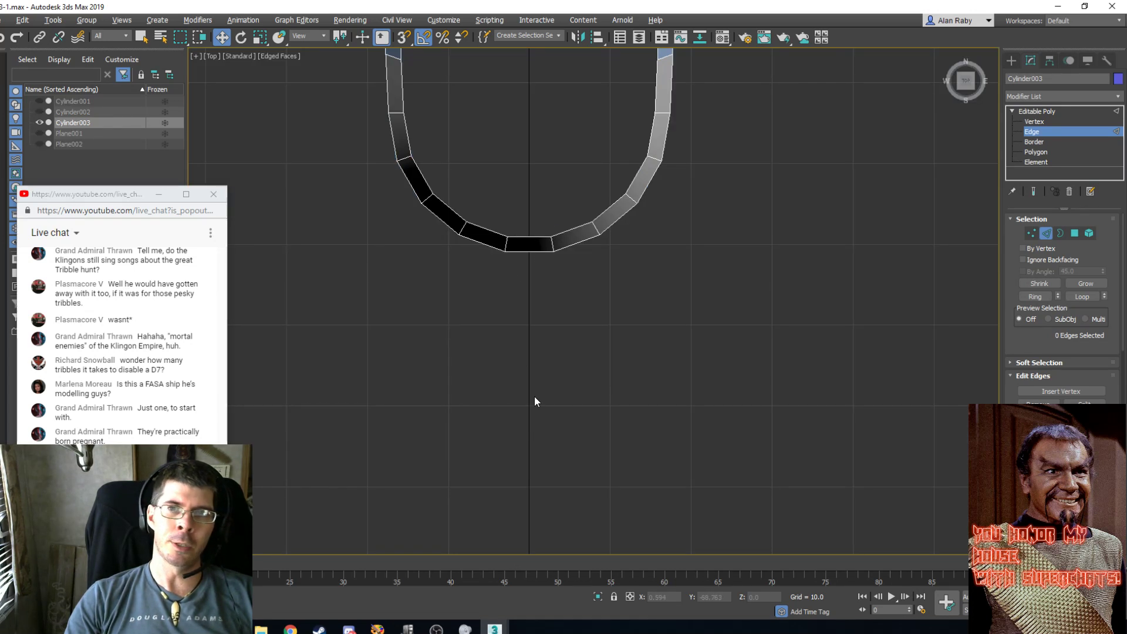
{"action": "left_click", "coordinate": [527, 237]}
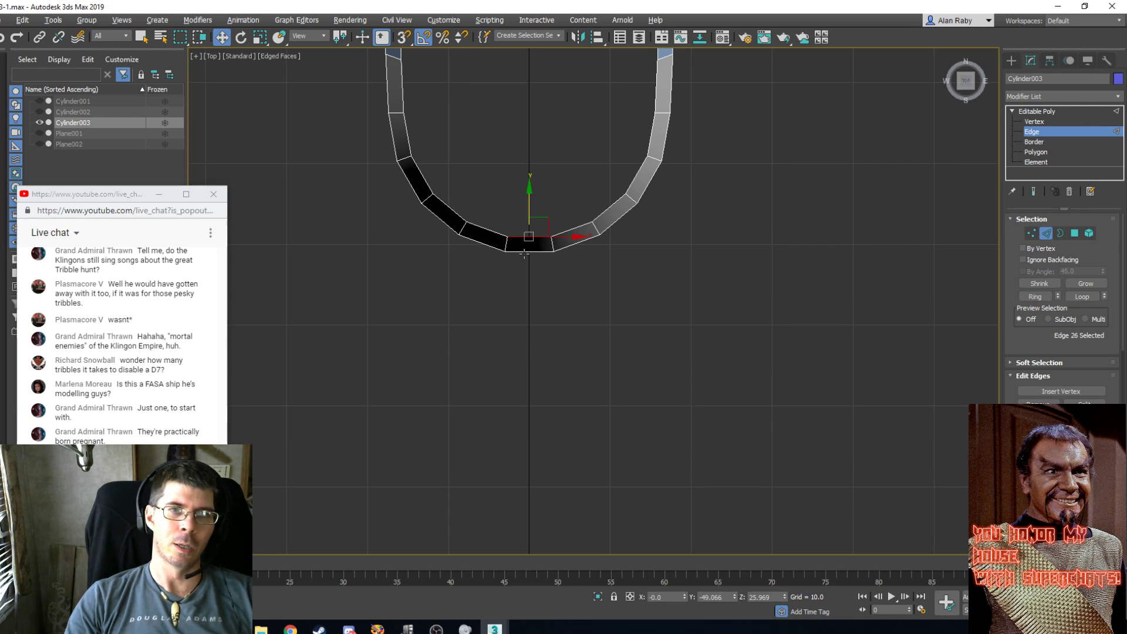
{"action": "left_click", "coordinate": [524, 253], "text": "ctrl"}
{"action": "scroll", "coordinate": [610, 285], "scroll_direction": "down", "scroll_amount": 3}
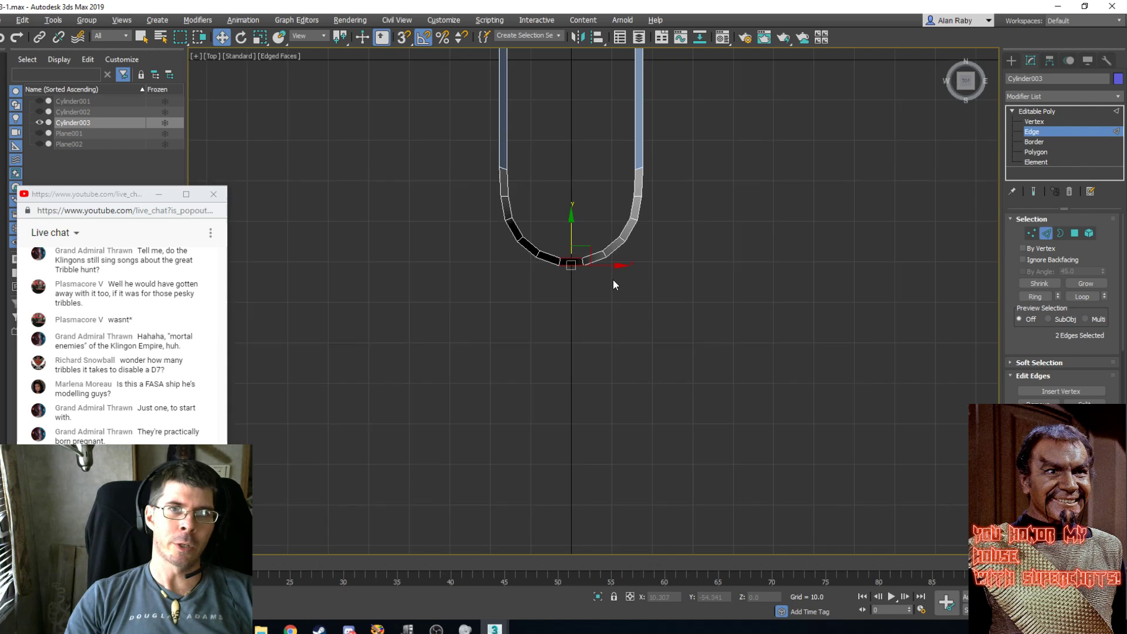
{"action": "left_click", "coordinate": [641, 130]}
{"action": "left_click", "coordinate": [669, 129]}
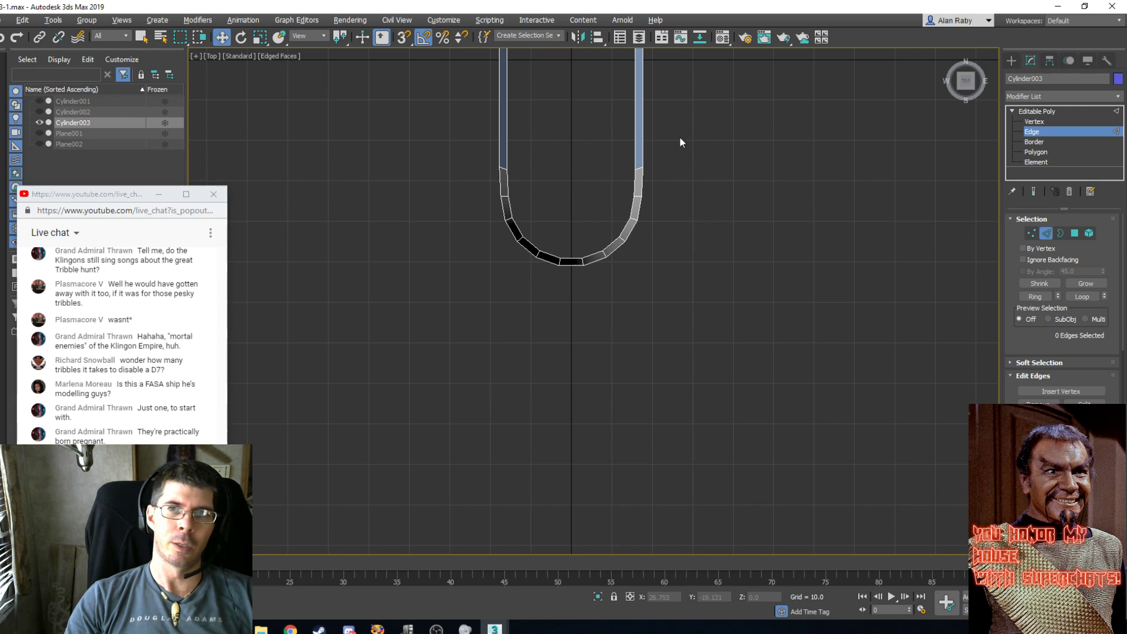
{"action": "left_click", "coordinate": [569, 261]}
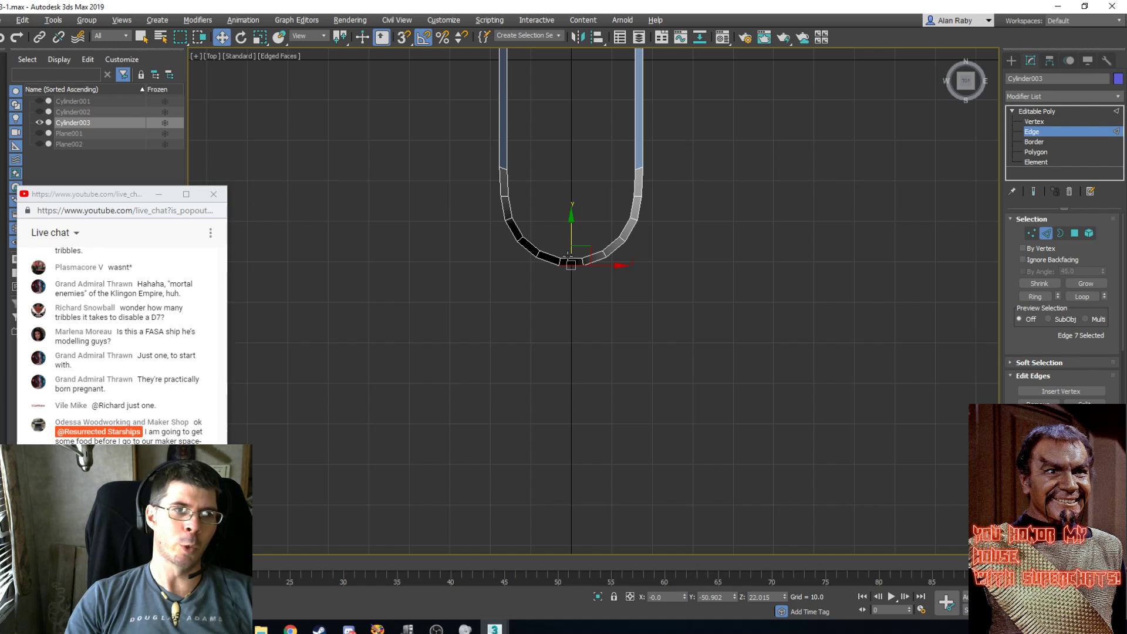
{"action": "left_click", "coordinate": [578, 265], "text": "ctrl"}
{"action": "scroll", "coordinate": [579, 266], "scroll_direction": "up", "scroll_amount": 5}
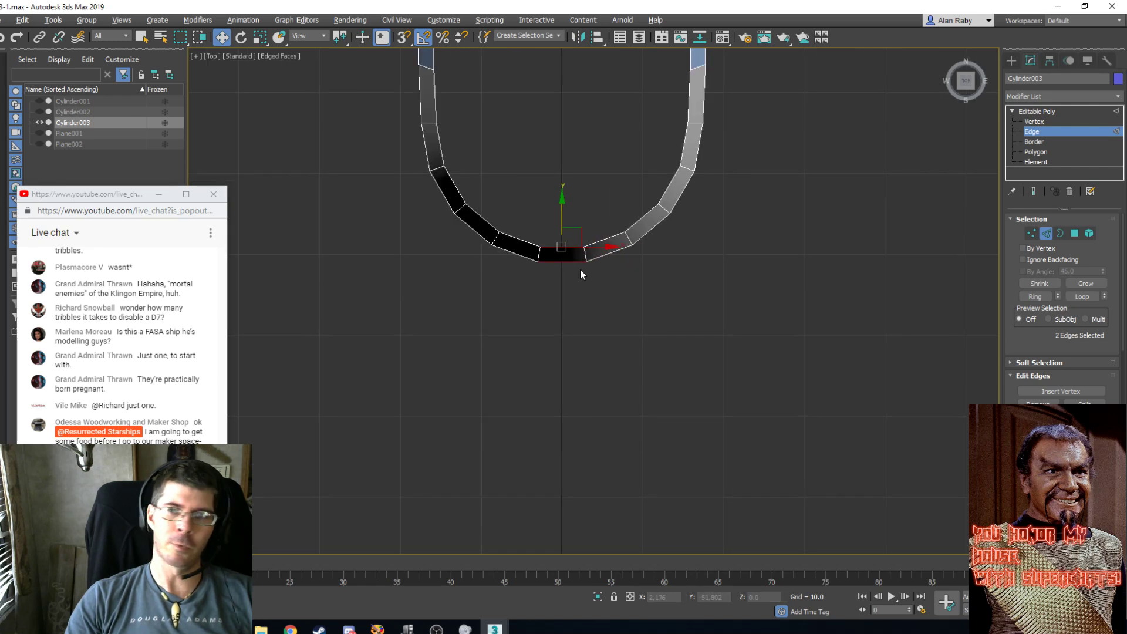
{"action": "key", "text": "ctrl+shift+e"}
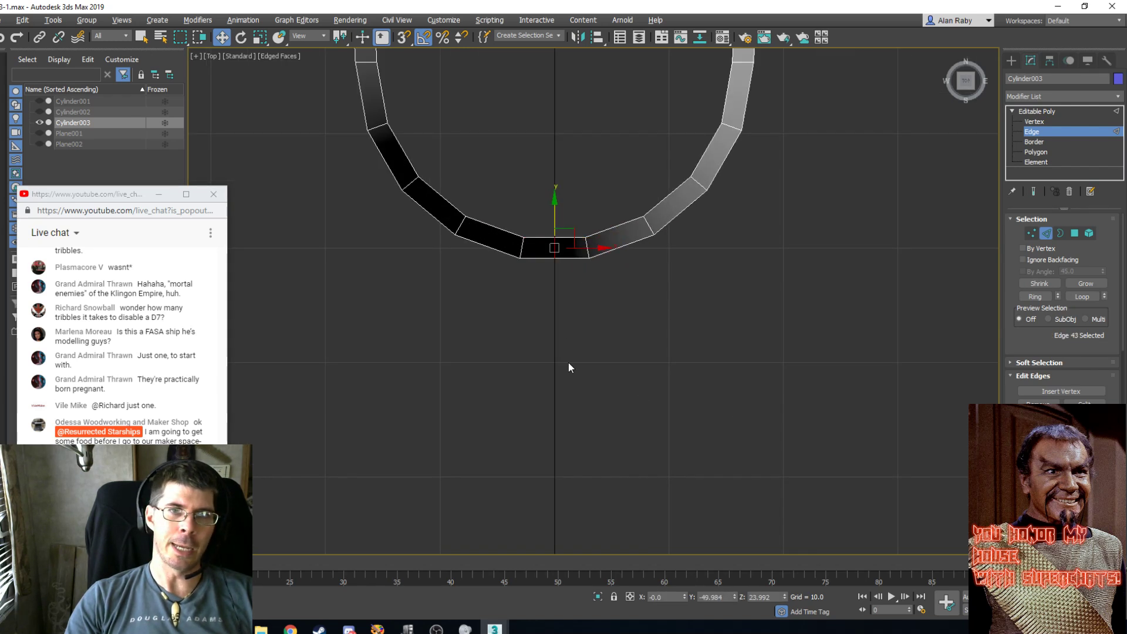
Select the 14 vertices of the strip's half on the positive X side and delete them, leaving the centre edge intact.
{"action": "scroll", "coordinate": [572, 314], "scroll_direction": "down", "scroll_amount": 3}
{"action": "scroll", "coordinate": [573, 318], "scroll_direction": "down", "scroll_amount": 2}
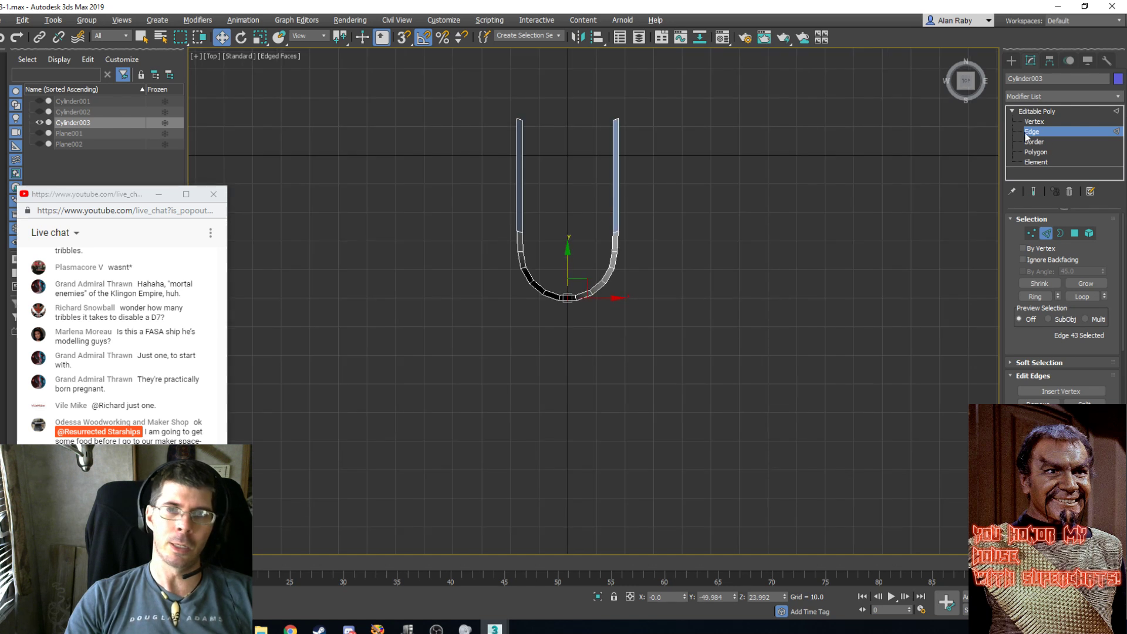
{"action": "key", "text": "1"}
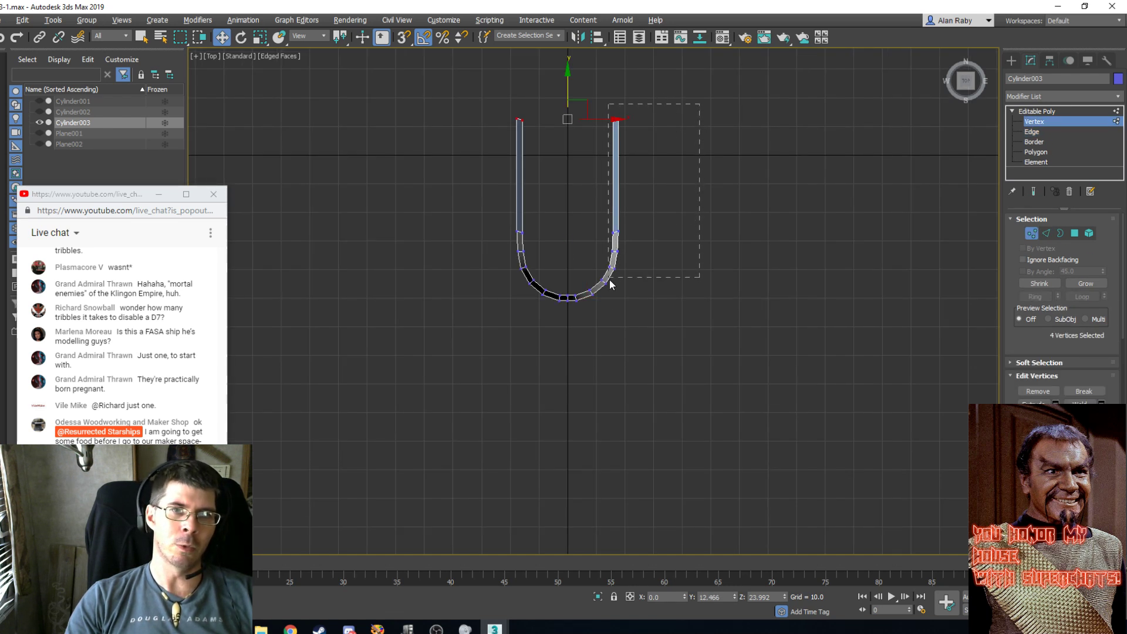
{"action": "left_click_drag", "start_coordinate": [586, 331], "coordinate": [574, 339]}
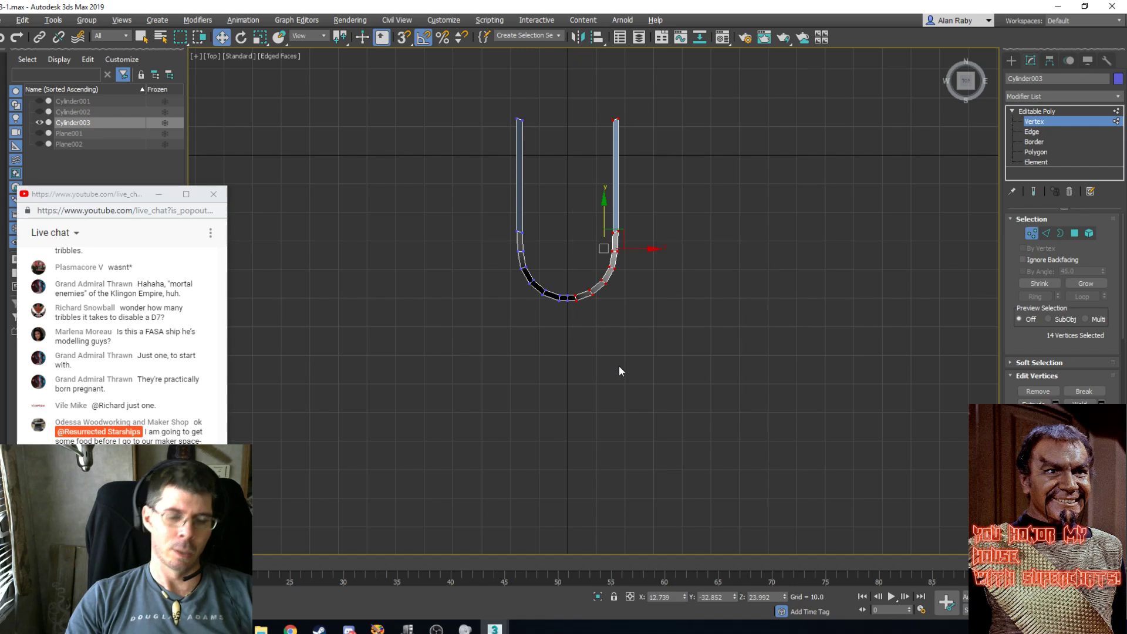
{"action": "key", "text": "Delete"}
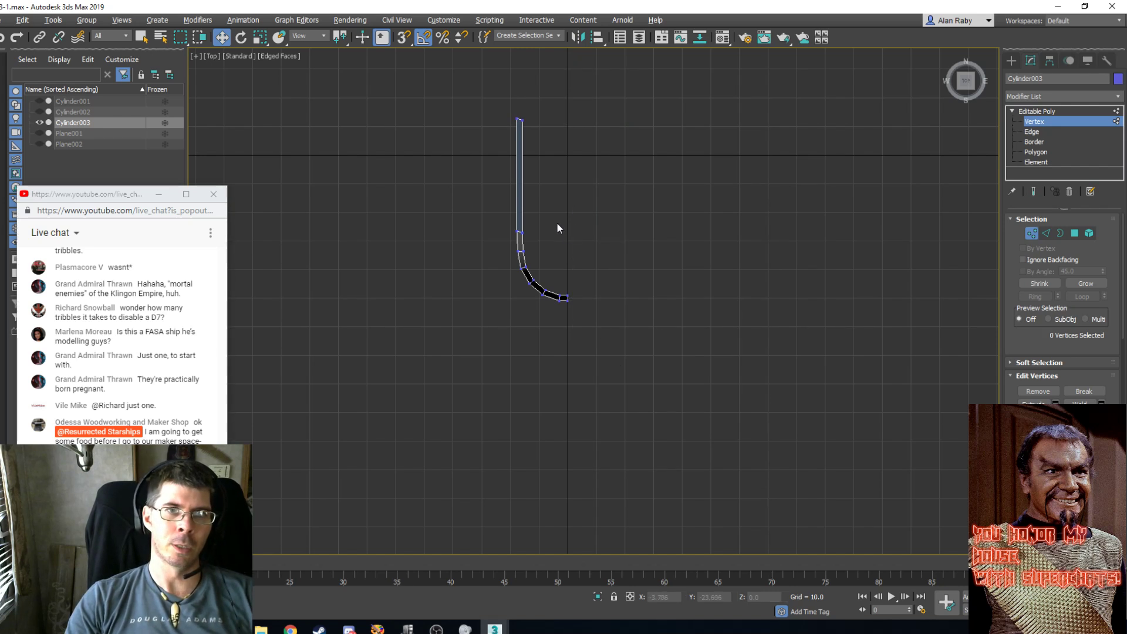
Mirror the remaining half strip across the X axis as an instance with 0.0 offset, and deselect it.
{"action": "key", "text": "z"}
{"action": "left_click", "coordinate": [1066, 113]}
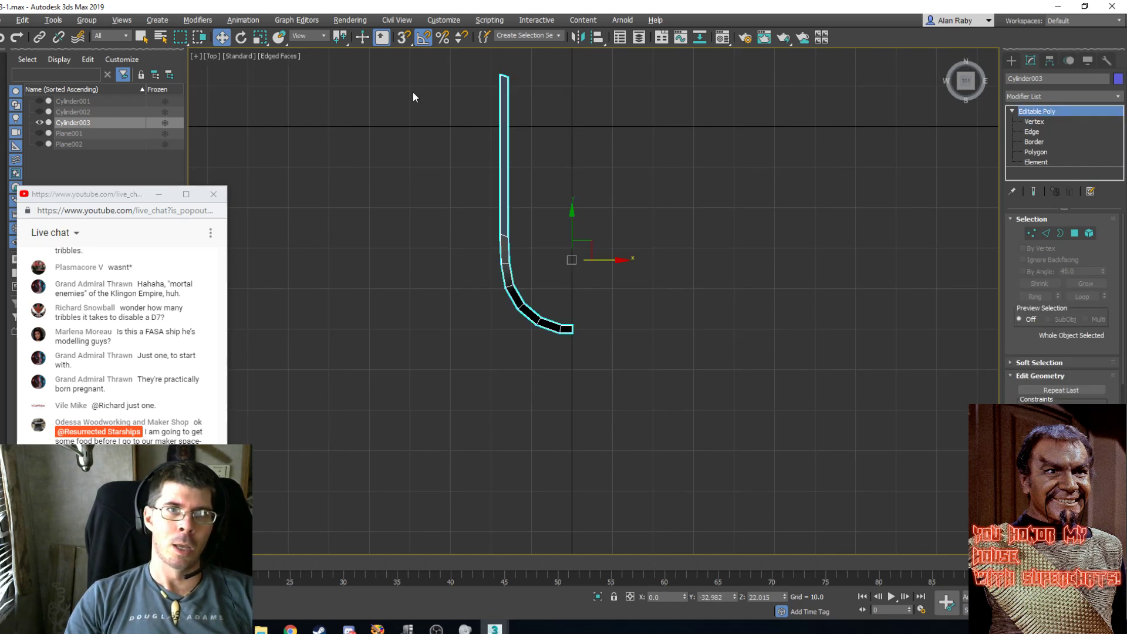
{"action": "left_click", "coordinate": [580, 38]}
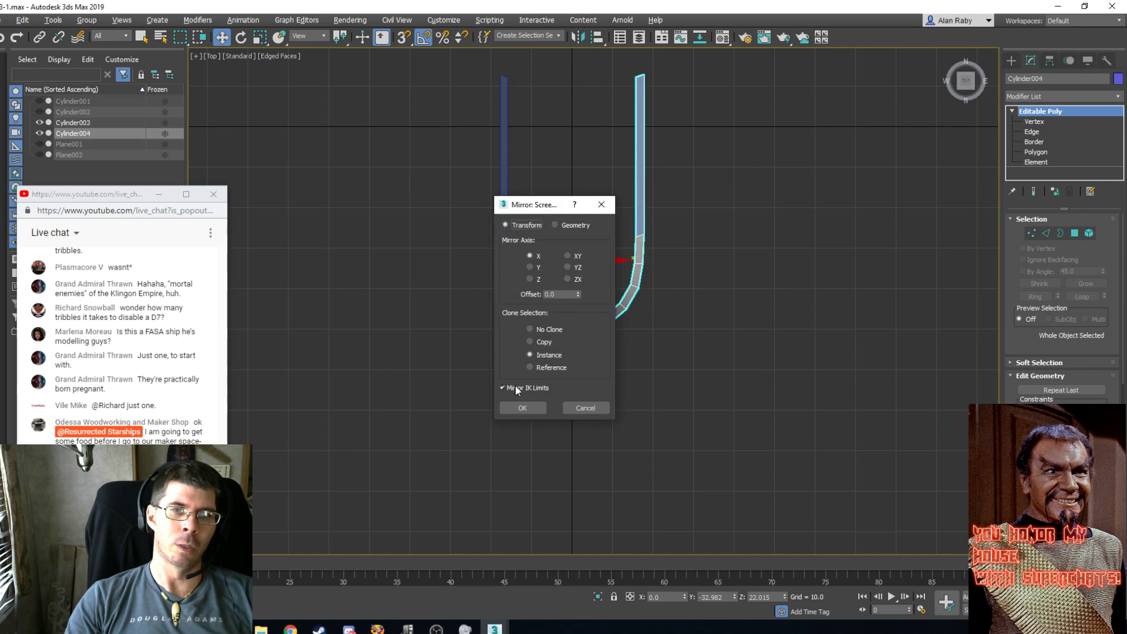
{"action": "left_click", "coordinate": [523, 408]}
{"action": "left_click", "coordinate": [764, 376]}
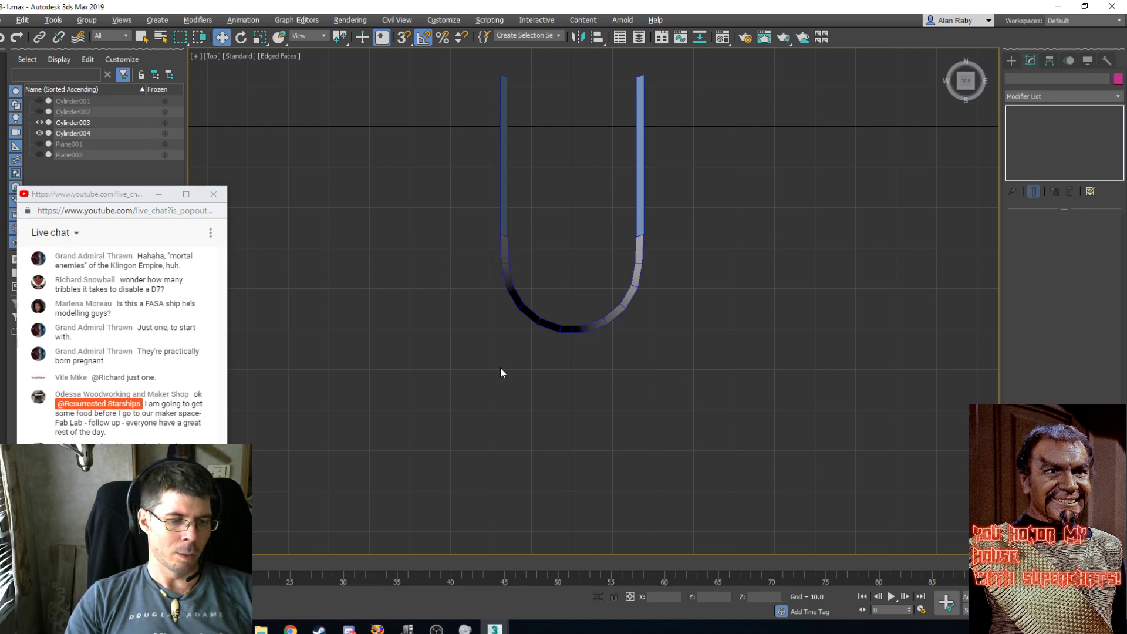
Return to the Perspective view and unhide all objects, including the nacelle parts and blueprint planes.
{"action": "key", "text": "ctrl+r"}
{"action": "key", "text": "p"}
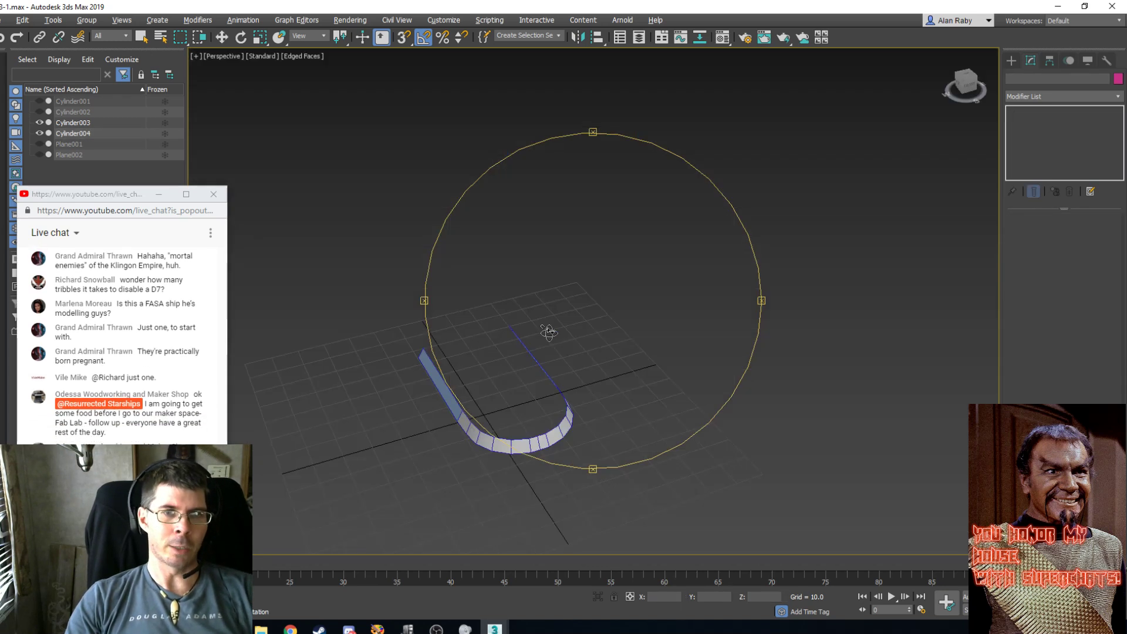
{"action": "left_click", "coordinate": [222, 37]}
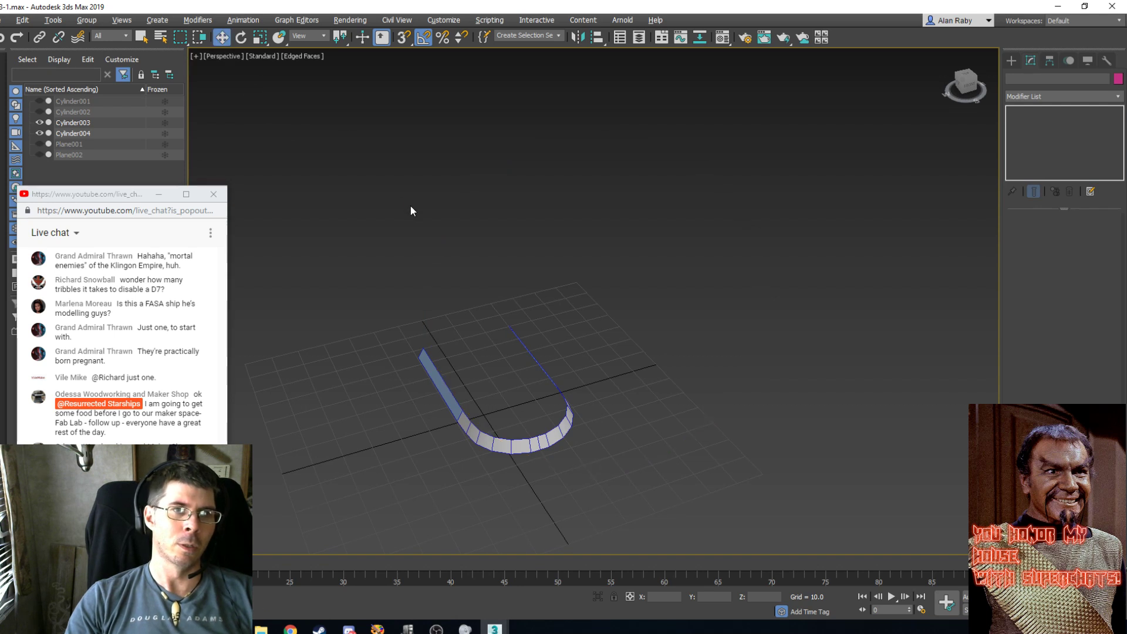
{"action": "right_click", "coordinate": [410, 205]}
{"action": "left_click", "coordinate": [473, 150]}
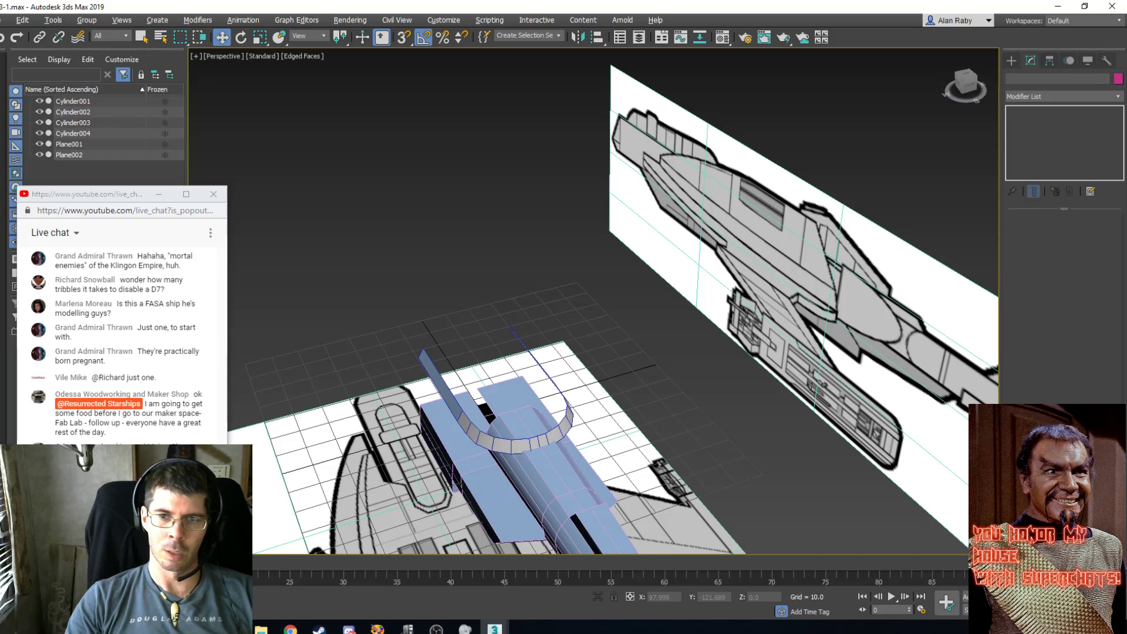
{"action": "middle_click_drag", "start_coordinate": [498, 388], "coordinate": [522, 269]}
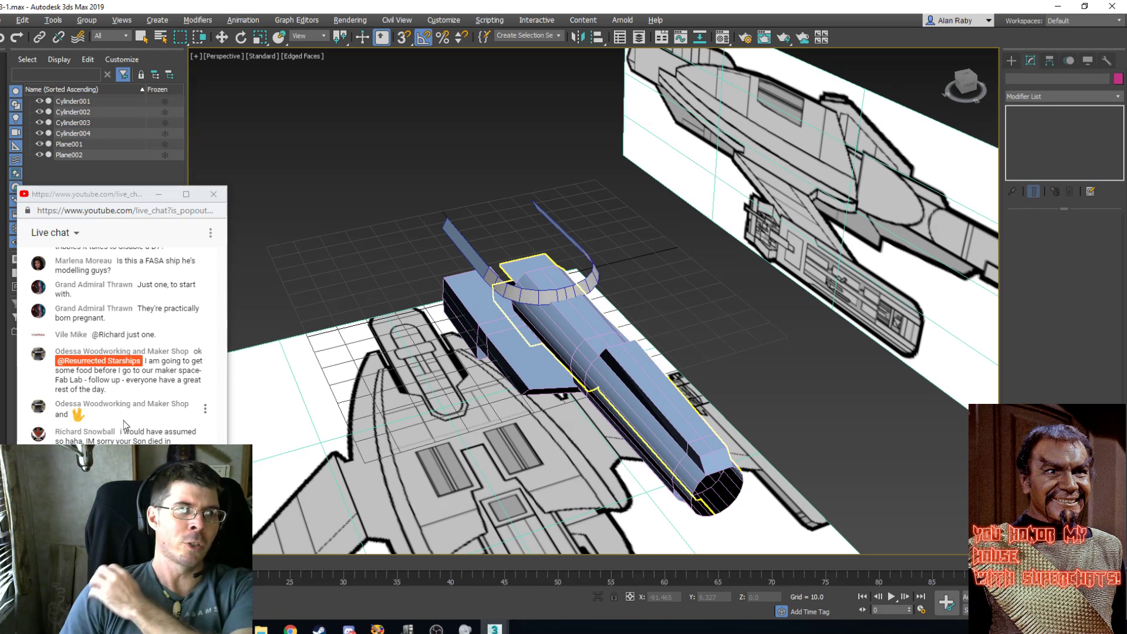
Switch to the YouTube live chat and open the moderation options for the maker shop's message.
{"action": "right_click", "coordinate": [120, 351]}
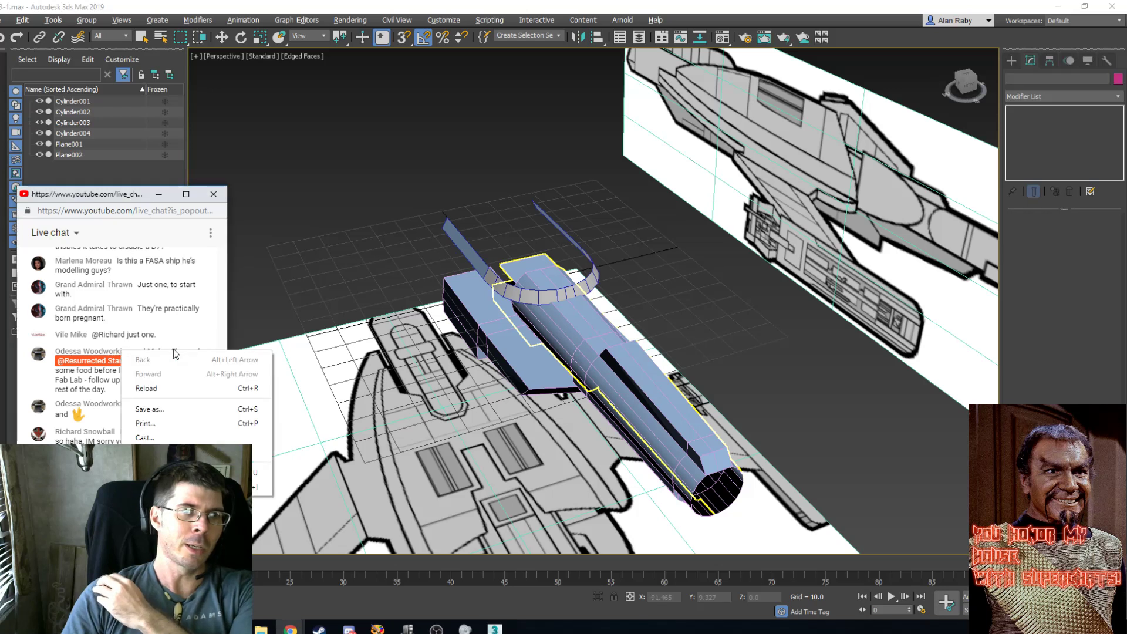
{"action": "left_click", "coordinate": [91, 369]}
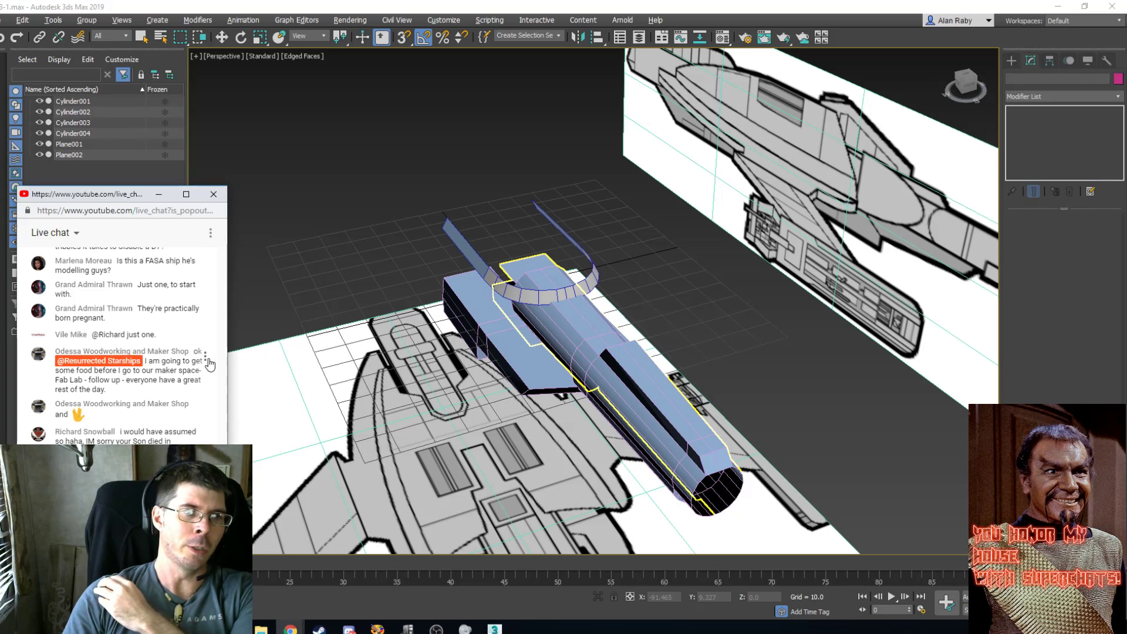
{"action": "left_click", "coordinate": [207, 357]}
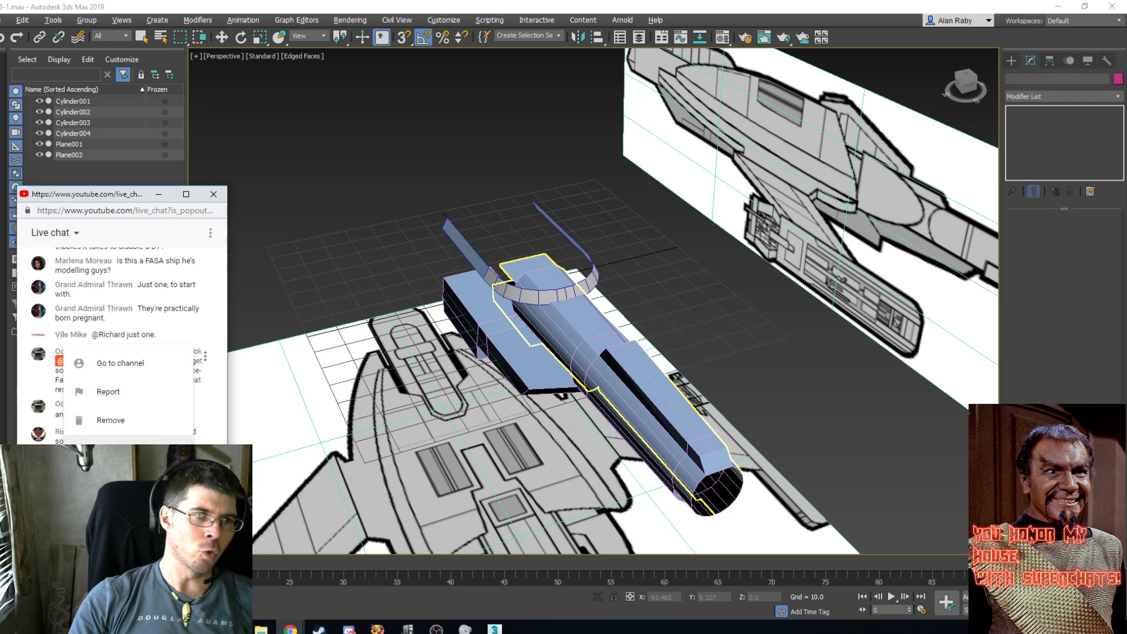
{"action": "left_click", "coordinate": [147, 504]}
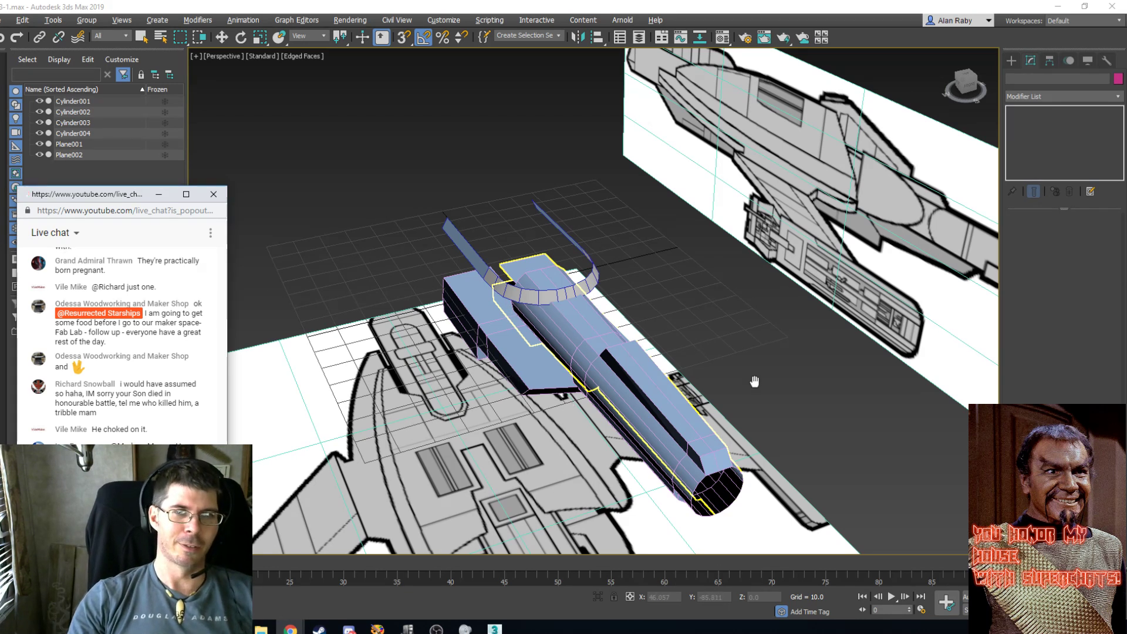
Examine from several angles how the mirrored U-shaped strip sits against the nacelle and the blueprint planes.
{"action": "middle_click_drag", "start_coordinate": [587, 246], "coordinate": [570, 298], "text": "alt"}
{"action": "left_click_drag", "start_coordinate": [570, 298], "coordinate": [663, 287]}
{"action": "scroll", "coordinate": [662, 288], "scroll_direction": "down", "scroll_amount": 6}
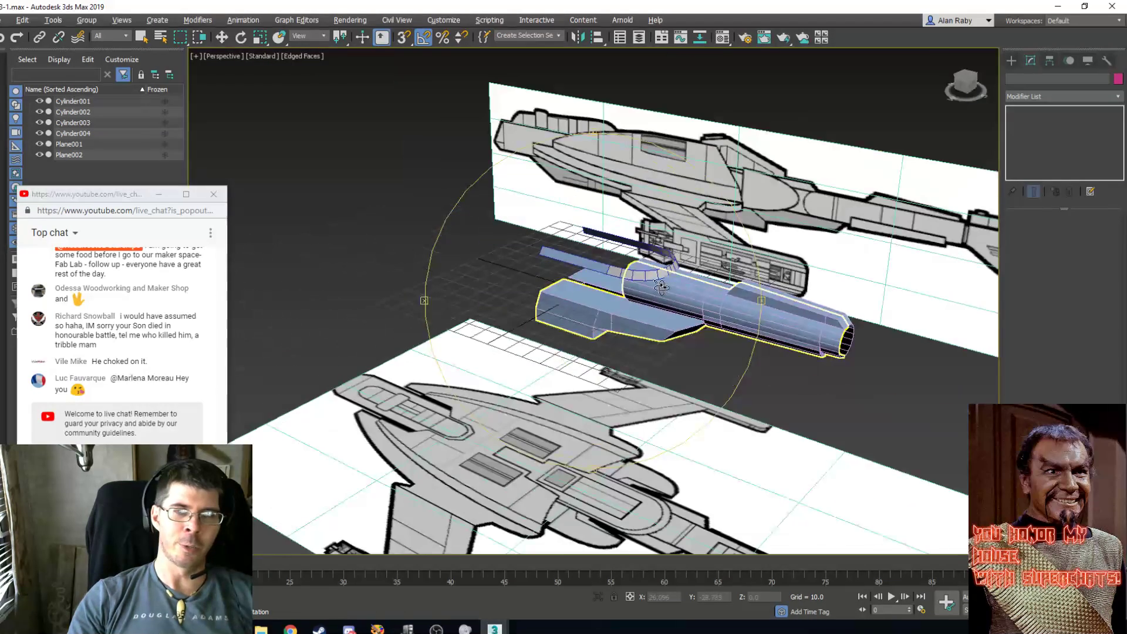
{"action": "scroll", "coordinate": [662, 288], "scroll_direction": "up", "scroll_amount": 6}
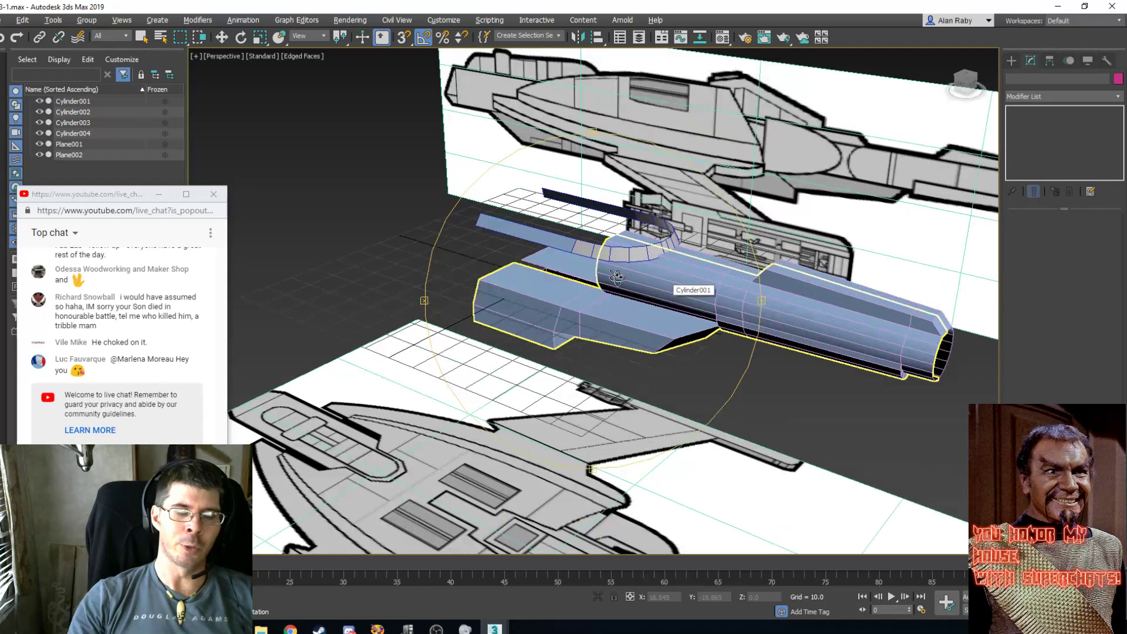
{"action": "middle_click_drag", "start_coordinate": [662, 288], "coordinate": [596, 289], "text": "alt"}
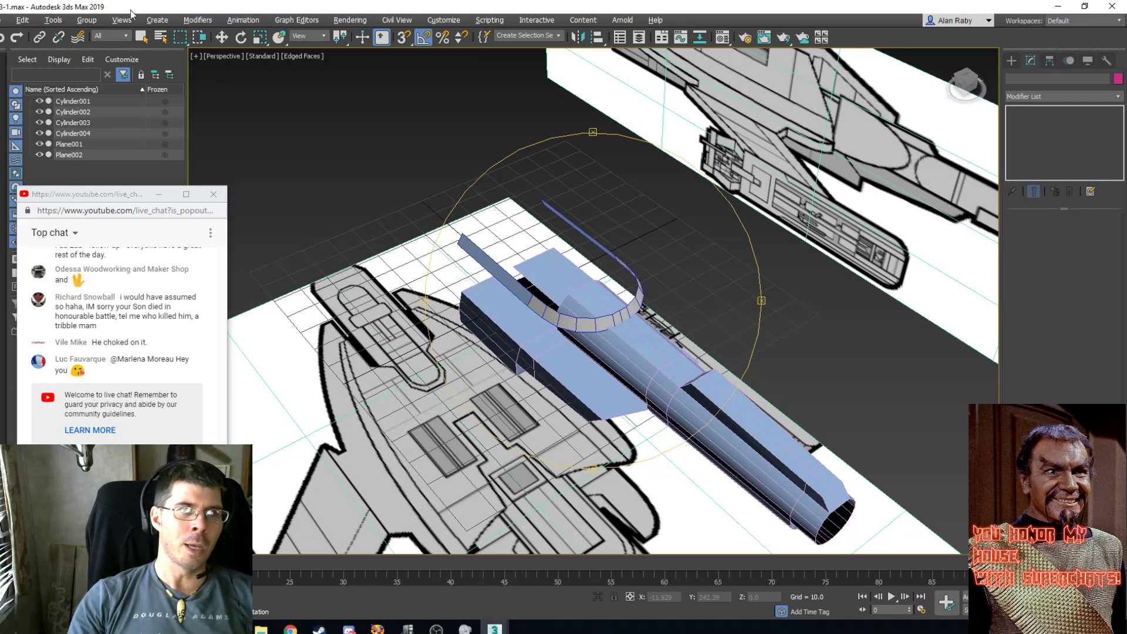
Select the original half of the U-shaped strip, Cylinder003, with the Select Object tool.
{"action": "left_click", "coordinate": [141, 39]}
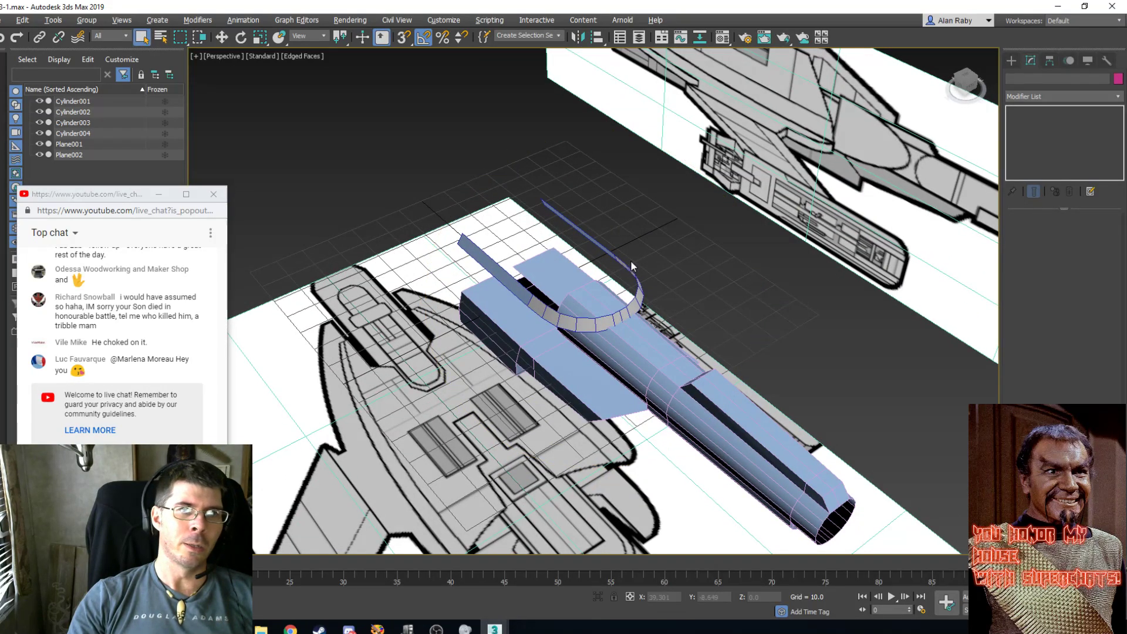
{"action": "left_click", "coordinate": [492, 271]}
{"action": "scroll", "coordinate": [575, 276], "scroll_direction": "up", "scroll_amount": 4}
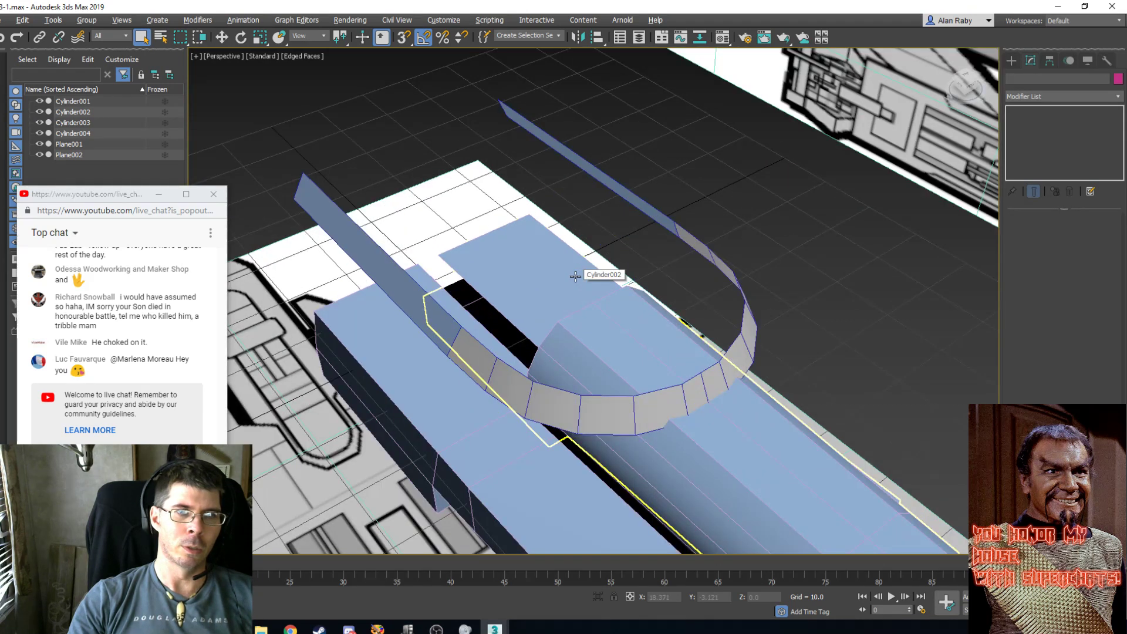
{"action": "scroll", "coordinate": [575, 276], "scroll_direction": "down", "scroll_amount": 3}
{"action": "left_click", "coordinate": [576, 275]}
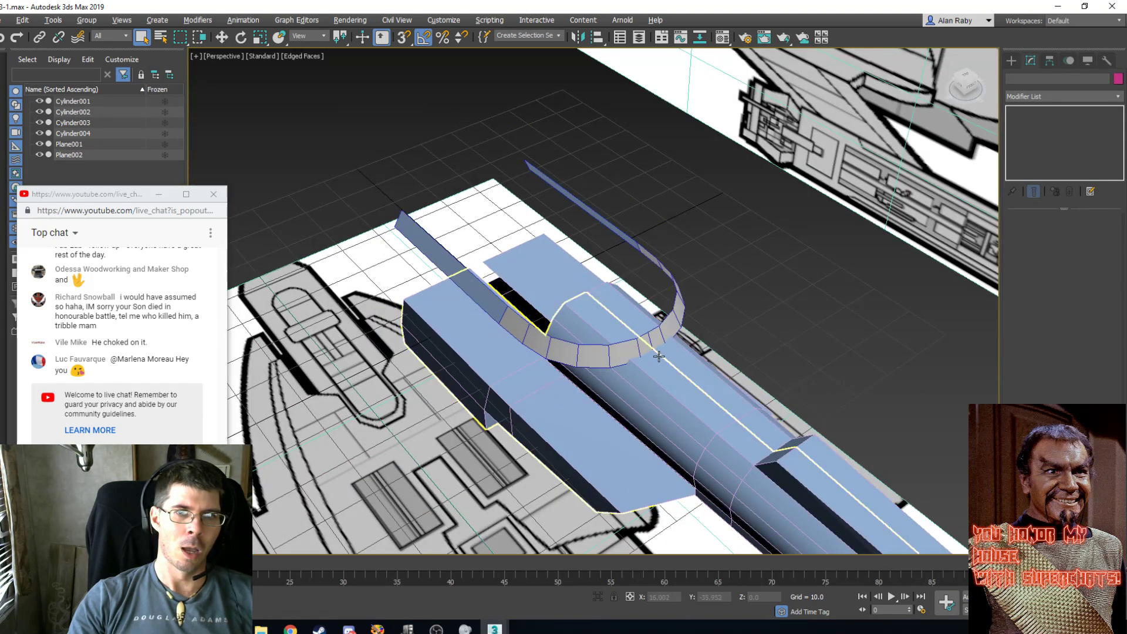
{"action": "left_click", "coordinate": [642, 346]}
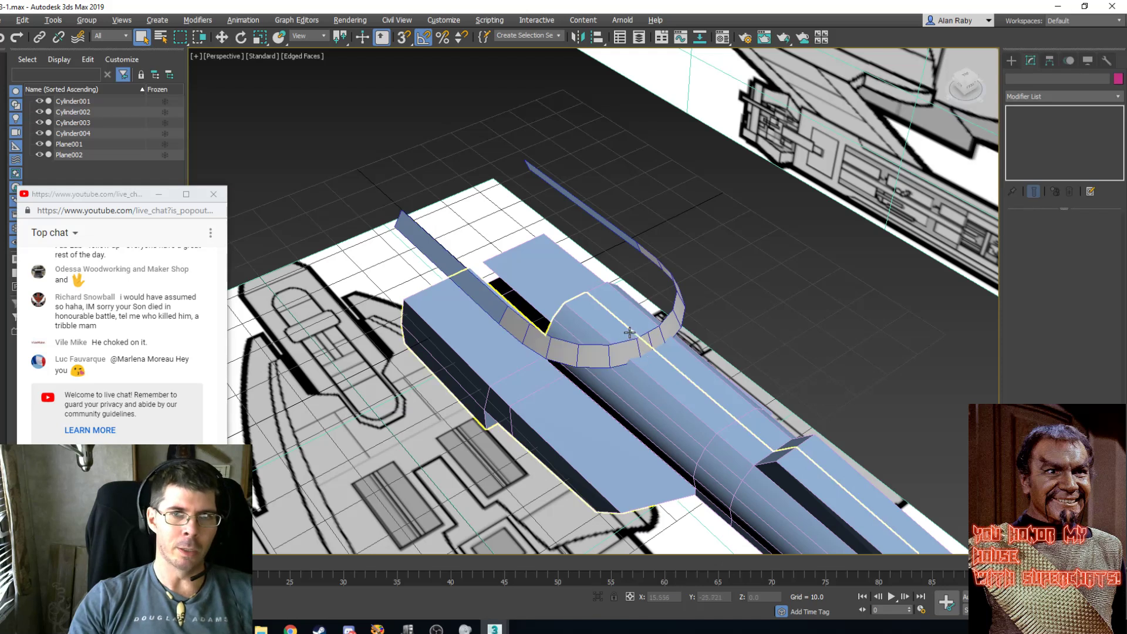
{"action": "left_click", "coordinate": [645, 339]}
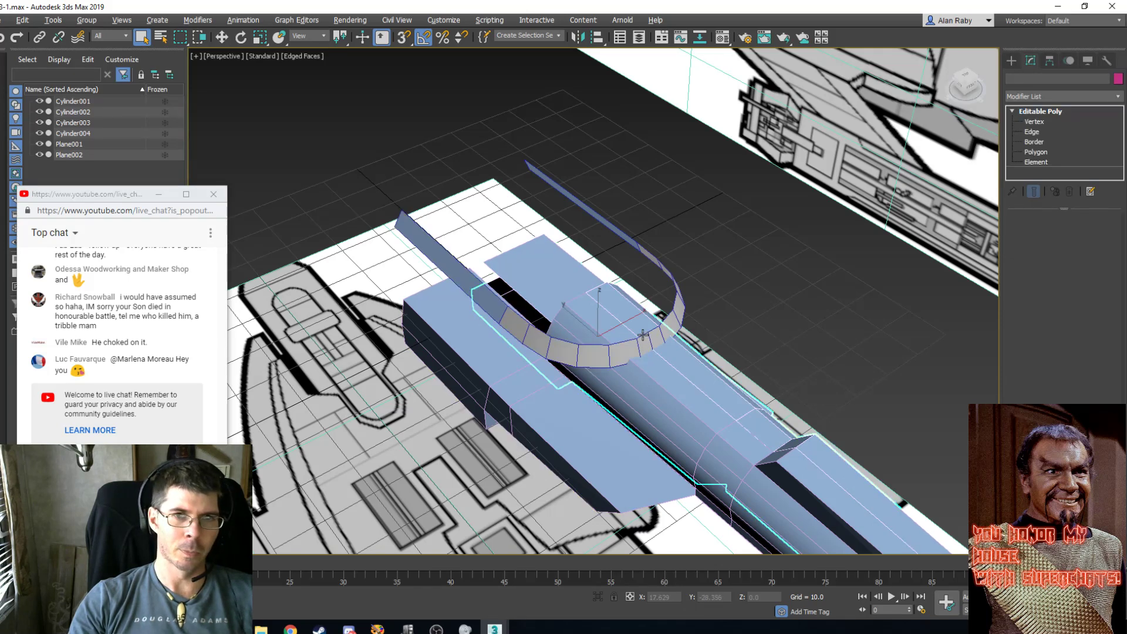
{"action": "left_click", "coordinate": [801, 243]}
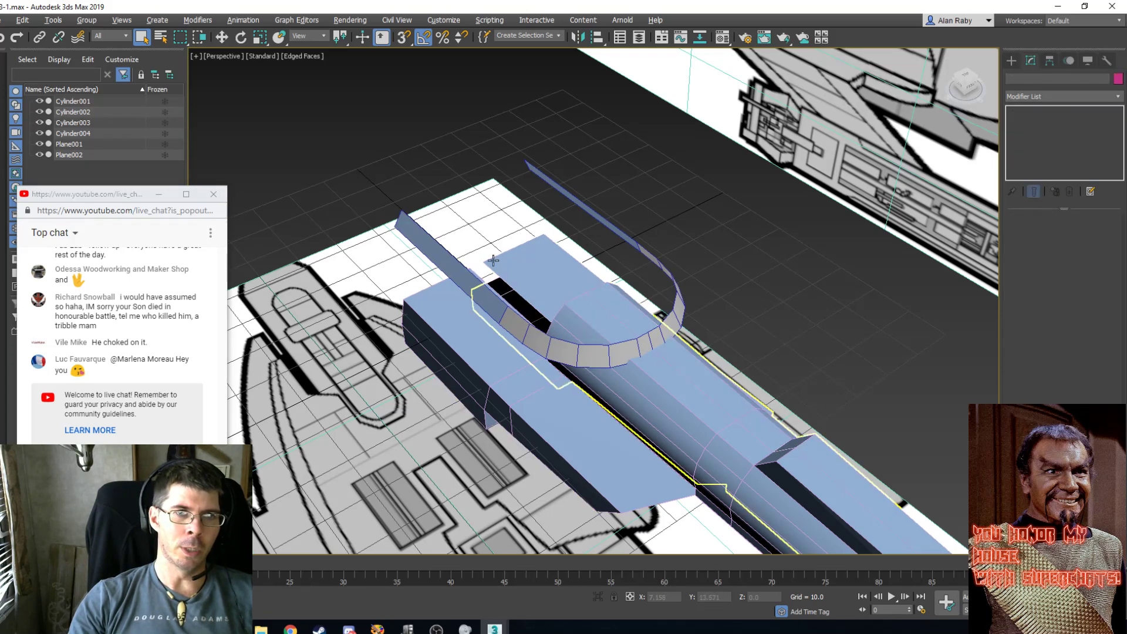
{"action": "left_click", "coordinate": [440, 265]}
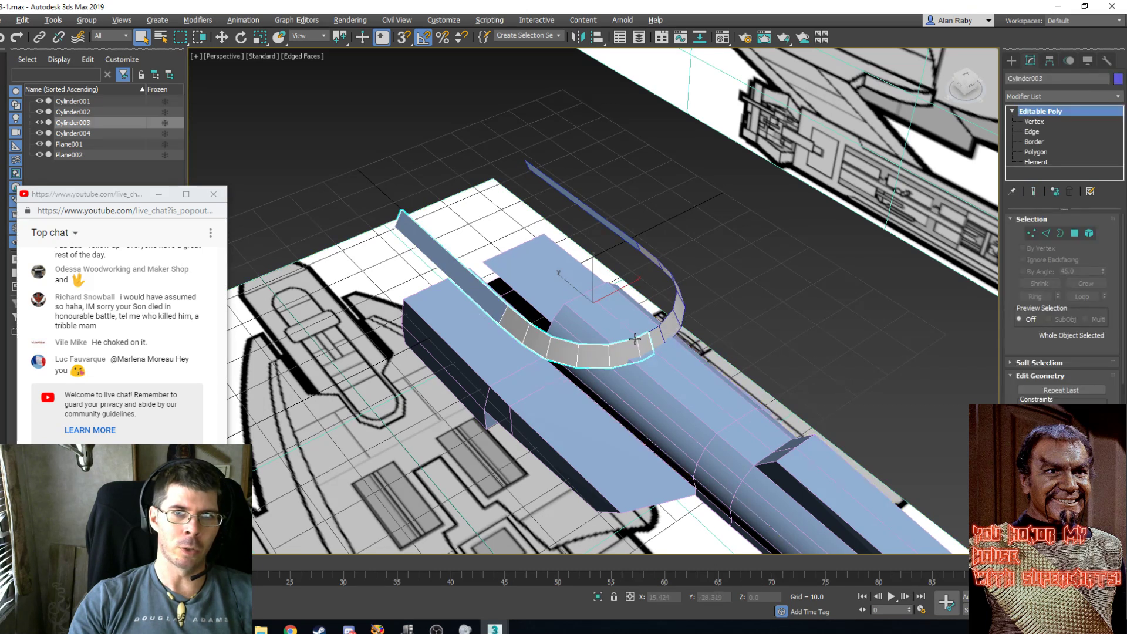
Extend the two upper edges nearest the centre of Cylinder003's curve about 59 units backwards along Y as new polygons.
{"action": "key", "text": "2"}
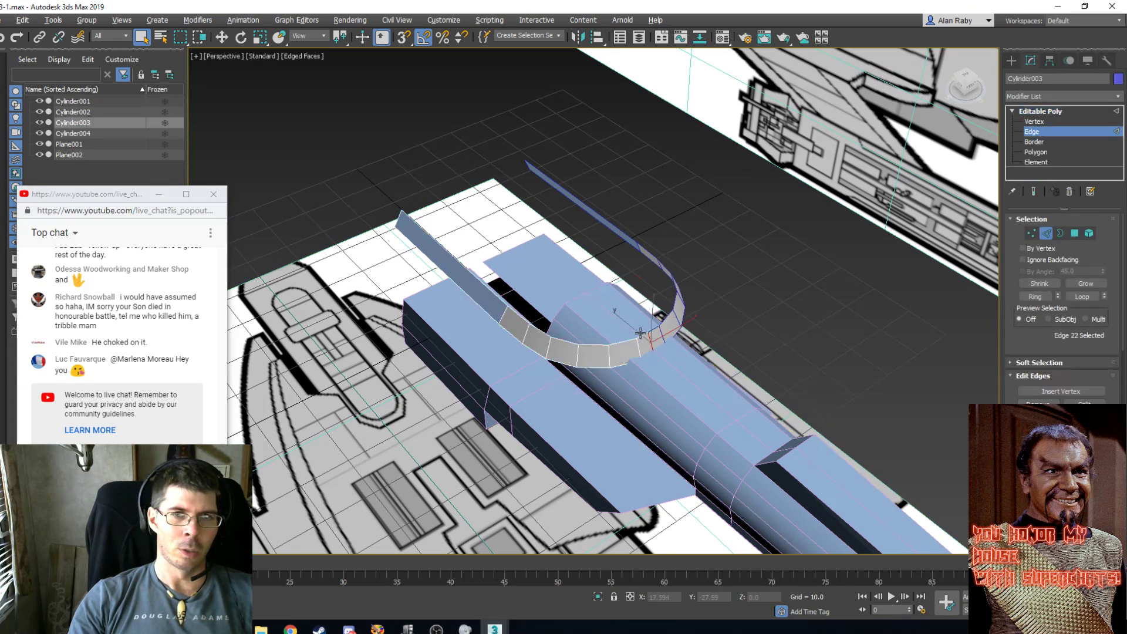
{"action": "left_click", "coordinate": [638, 337]}
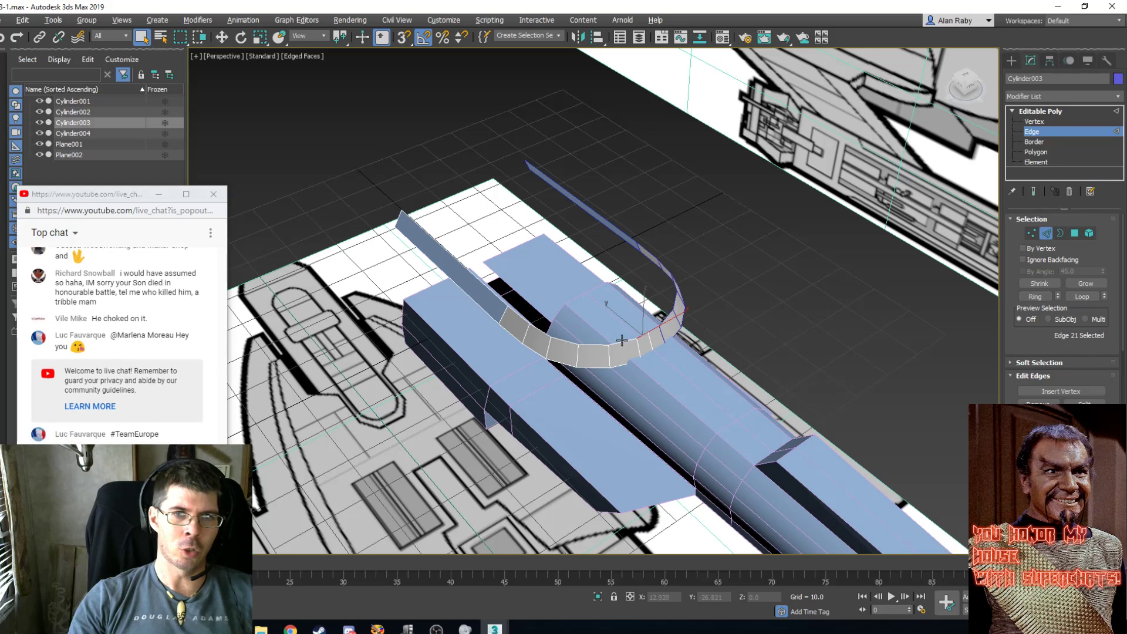
{"action": "key", "text": "shift"}
{"action": "left_click", "coordinate": [618, 343], "text": "shift"}
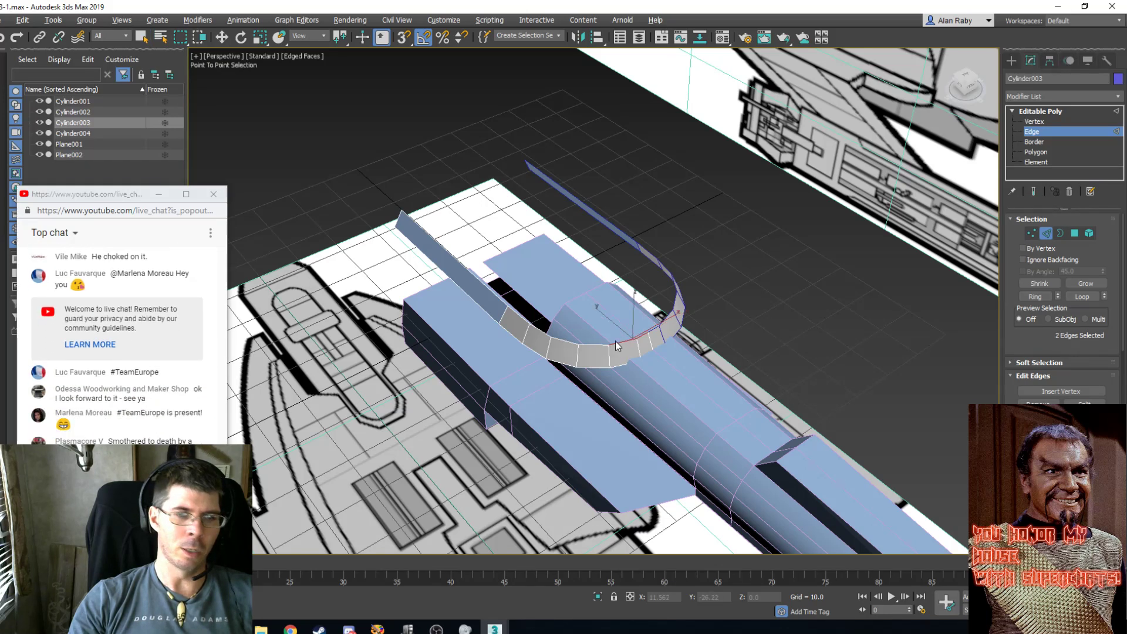
{"action": "key", "text": "ctrl+z"}
{"action": "key", "text": "w"}
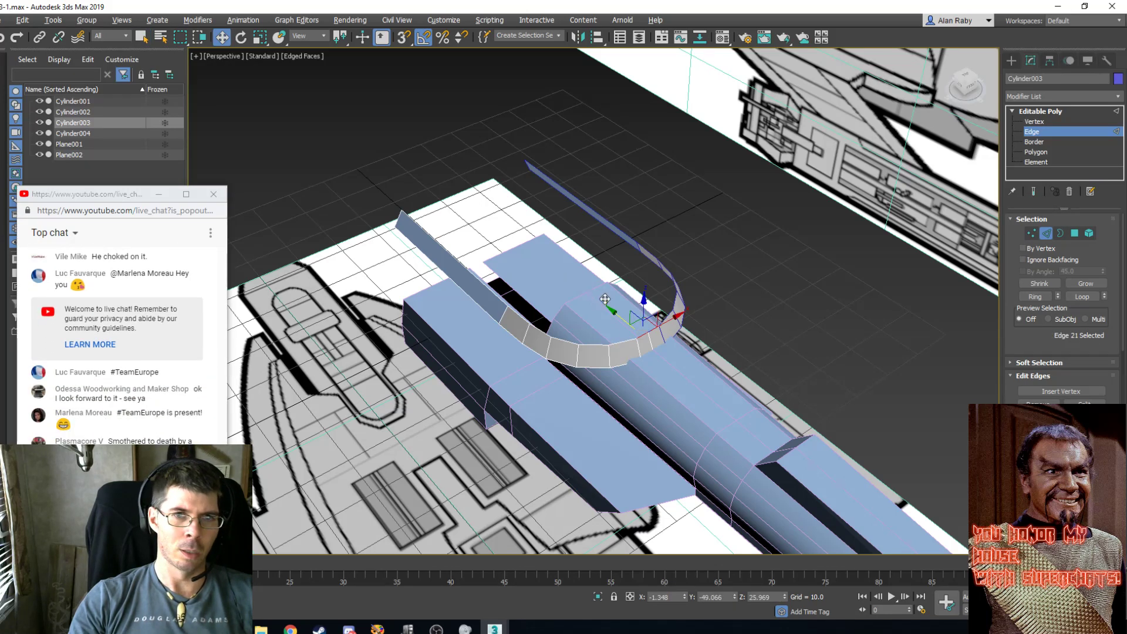
{"action": "left_click", "coordinate": [620, 343], "text": "ctrl"}
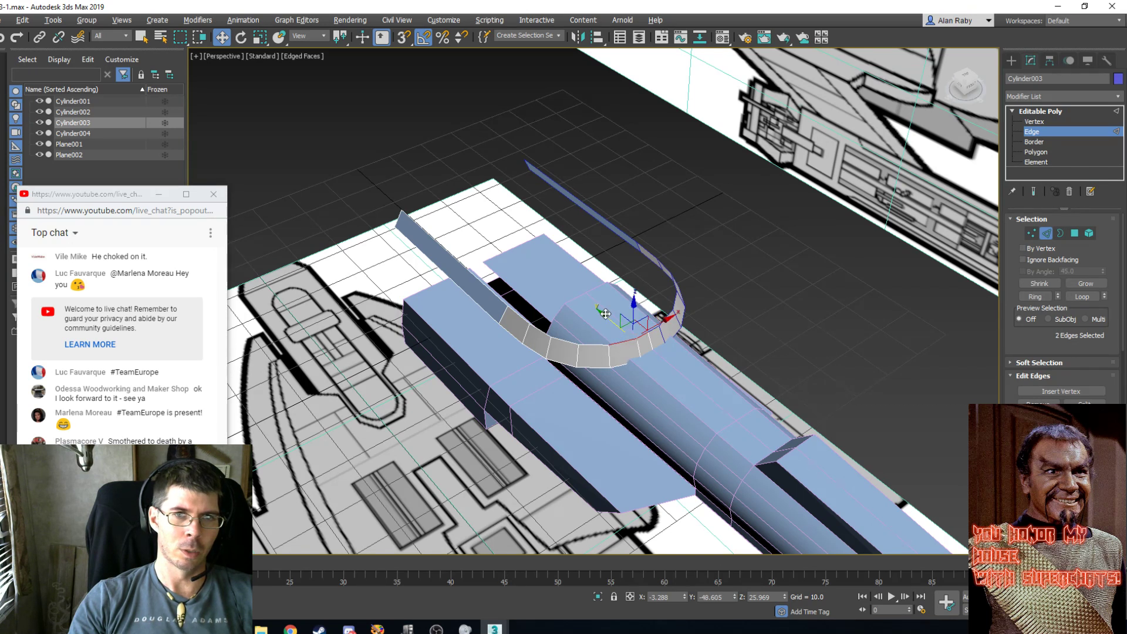
{"action": "left_click_drag", "start_coordinate": [605, 314], "coordinate": [391, 182], "text": "shift"}
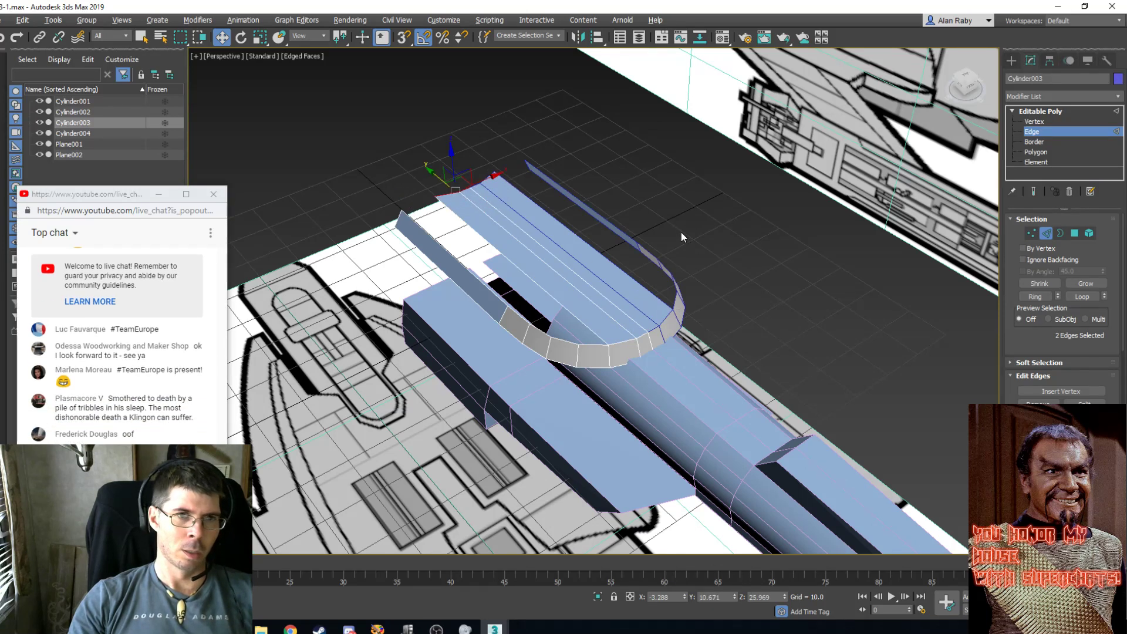
{"action": "key", "text": "l"}
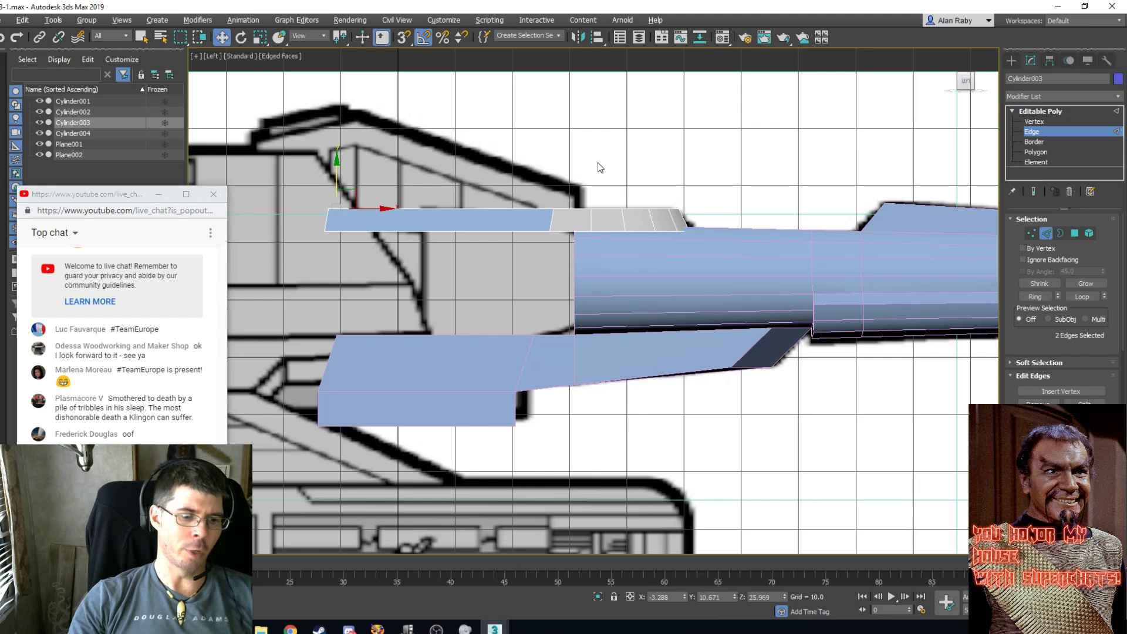
{"action": "key", "text": "p"}
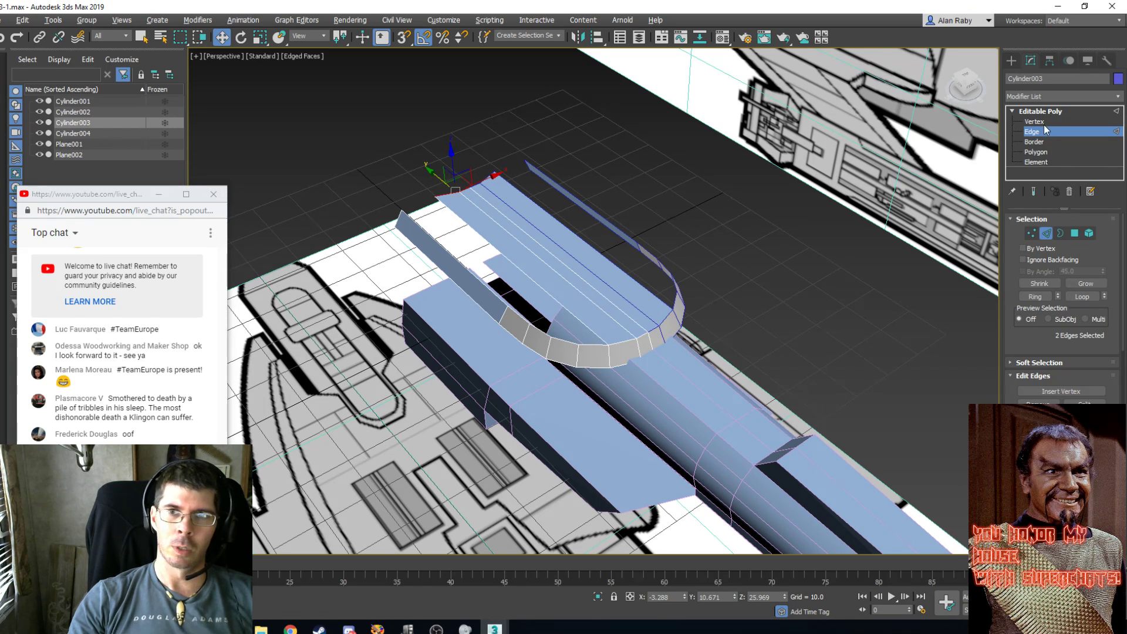
Try to extrude the extension's two end edges, cancel the extrusion and redo the cloned edge extension.
{"action": "scroll", "coordinate": [1028, 336], "scroll_direction": "down", "scroll_amount": 3}
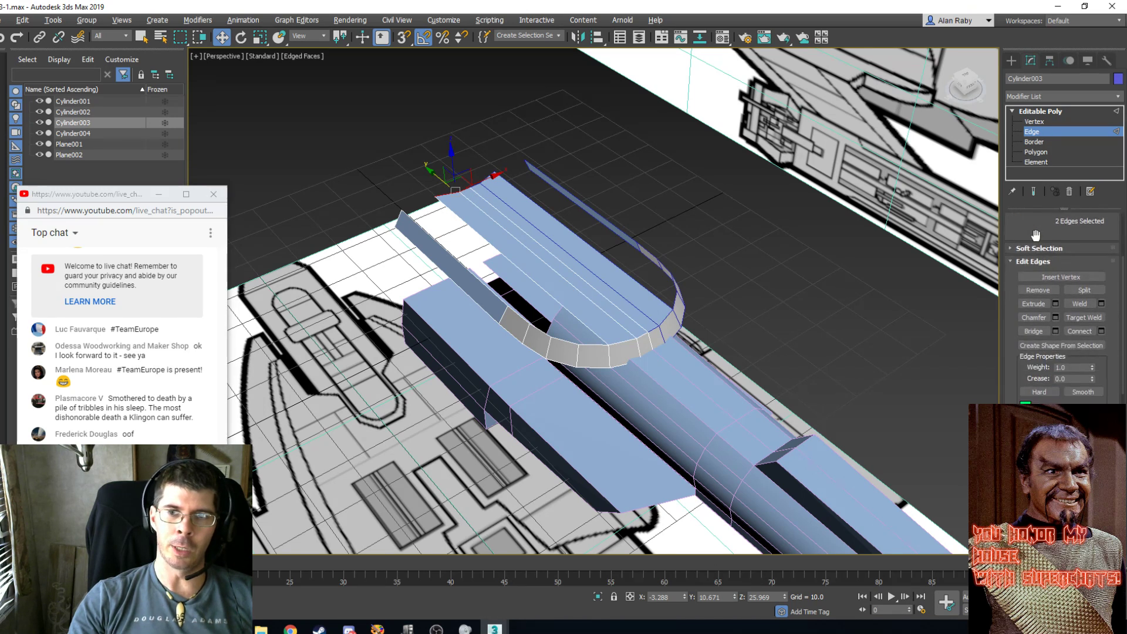
{"action": "left_click", "coordinate": [1055, 304]}
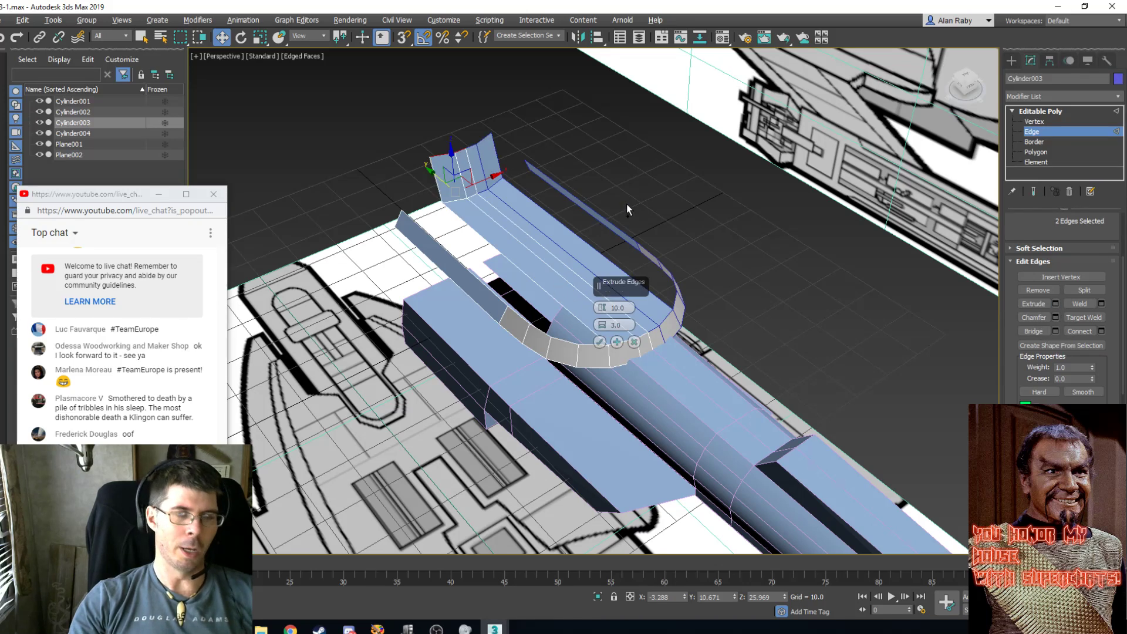
{"action": "key", "text": "ctrl+z"}
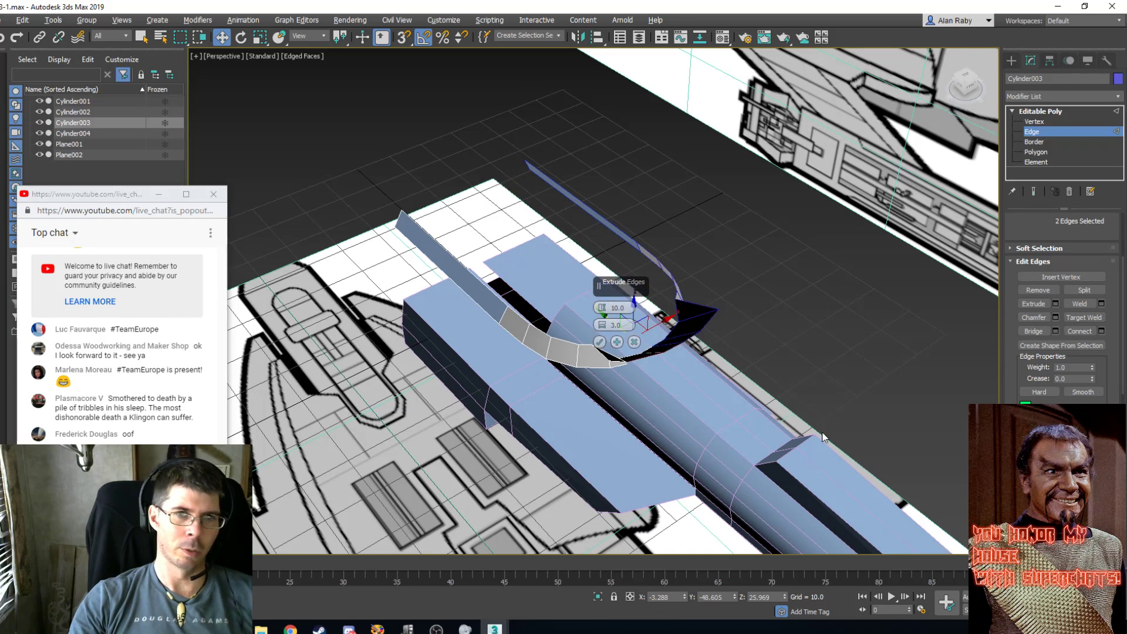
{"action": "left_click", "coordinate": [634, 341]}
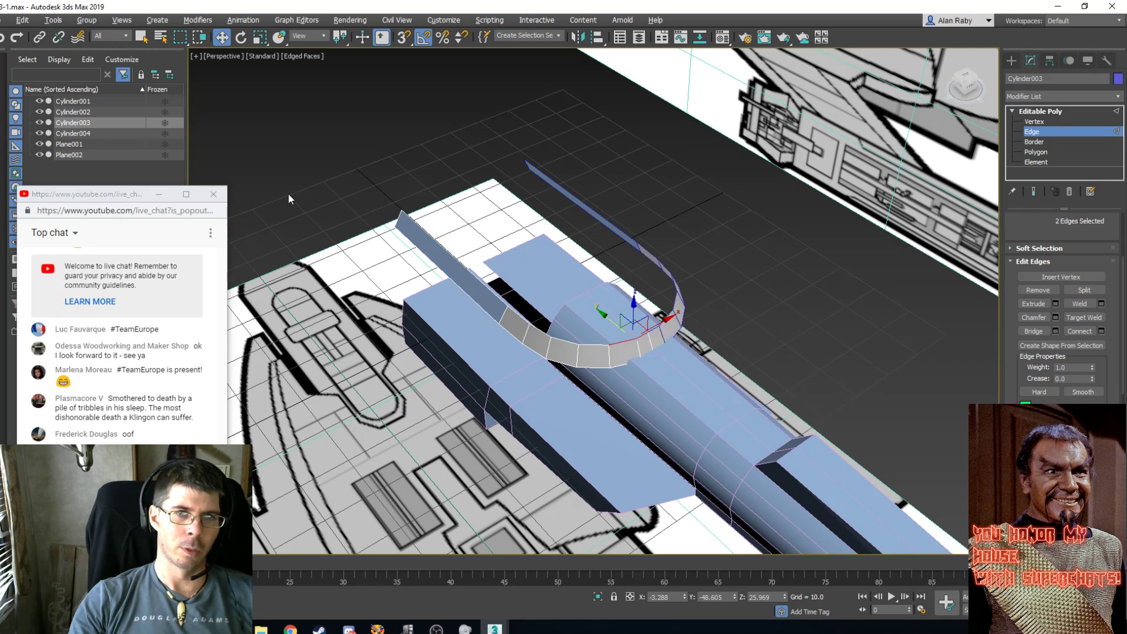
{"action": "left_click", "coordinate": [22, 21]}
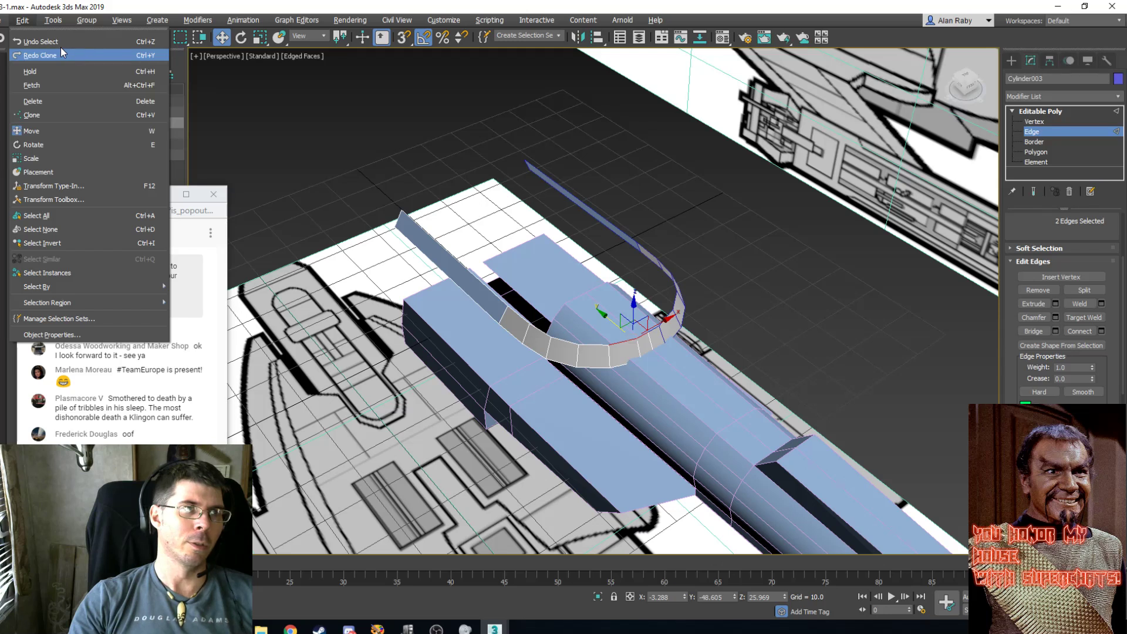
{"action": "left_click", "coordinate": [61, 52]}
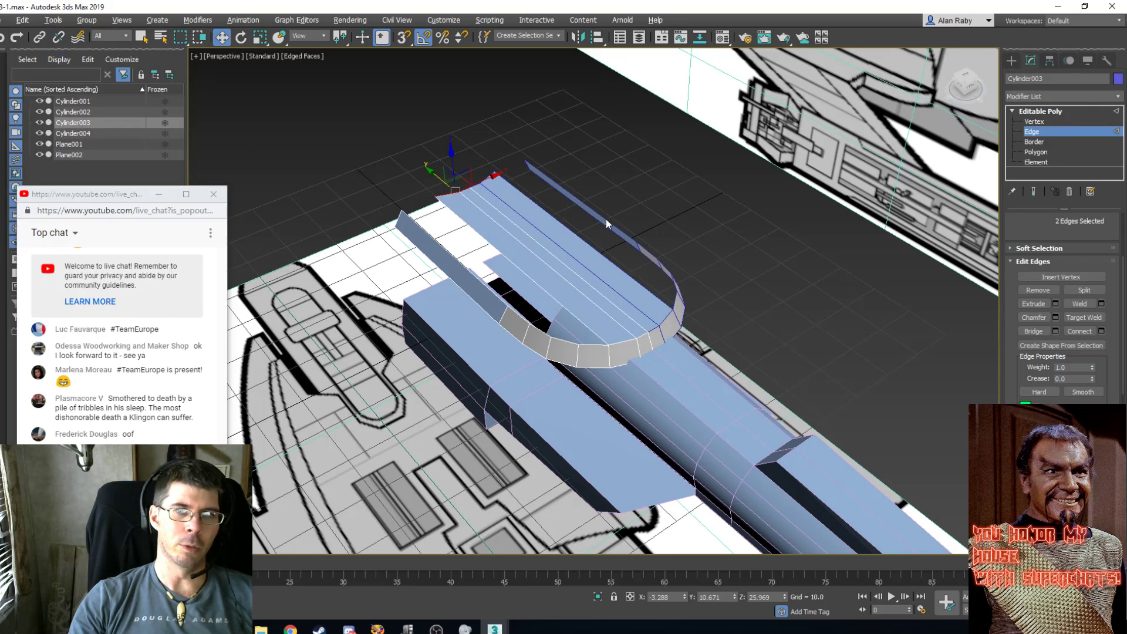
Select the extension's two polygons and compare their height with the side blueprint in the Left view.
{"action": "key", "text": "4"}
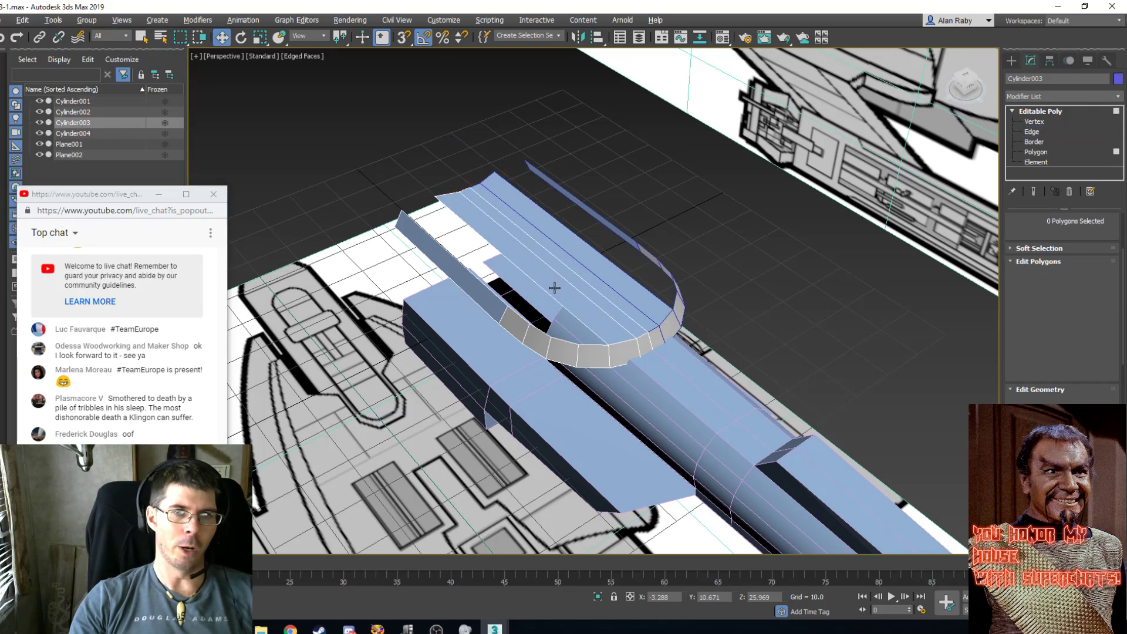
{"action": "left_click", "coordinate": [556, 287]}
{"action": "left_click", "coordinate": [587, 288], "text": "ctrl"}
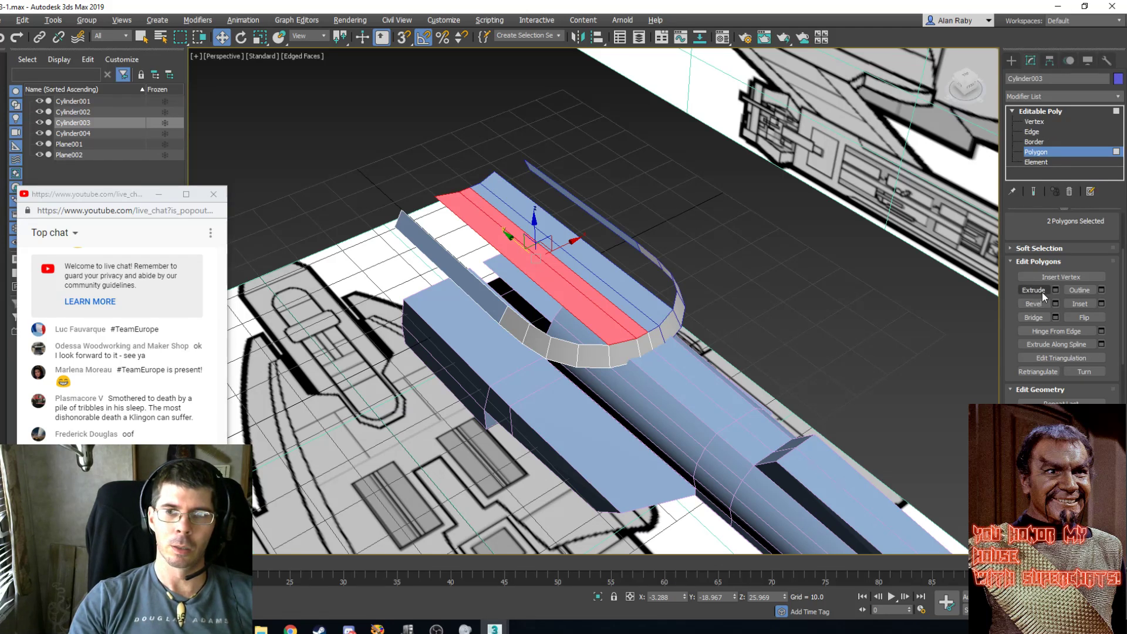
{"action": "key", "text": "l"}
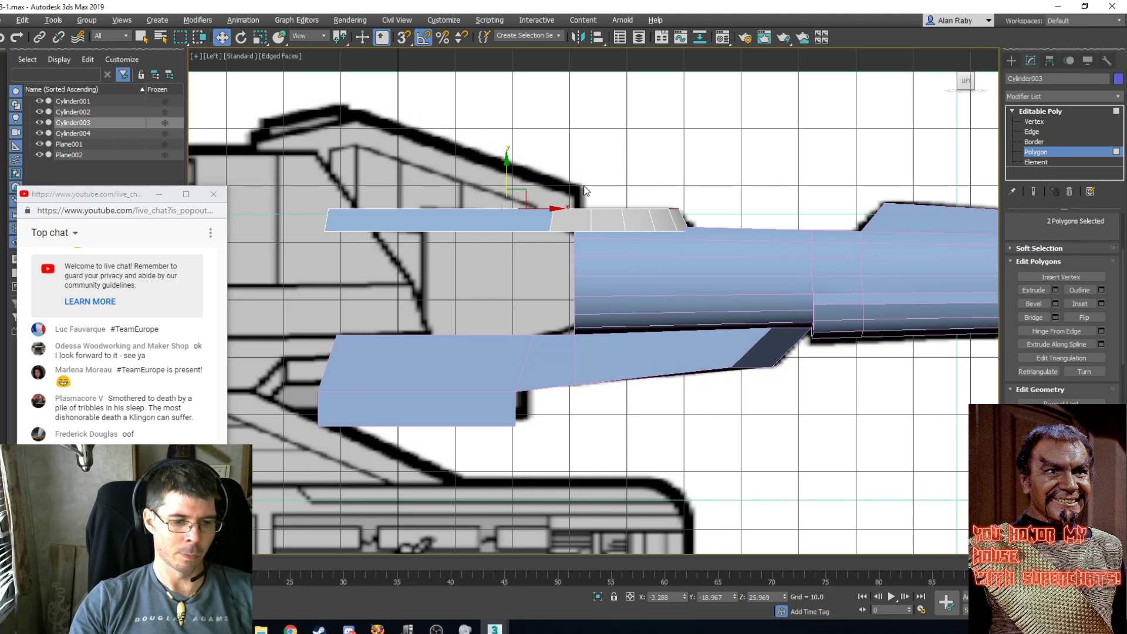
{"action": "key", "text": "p"}
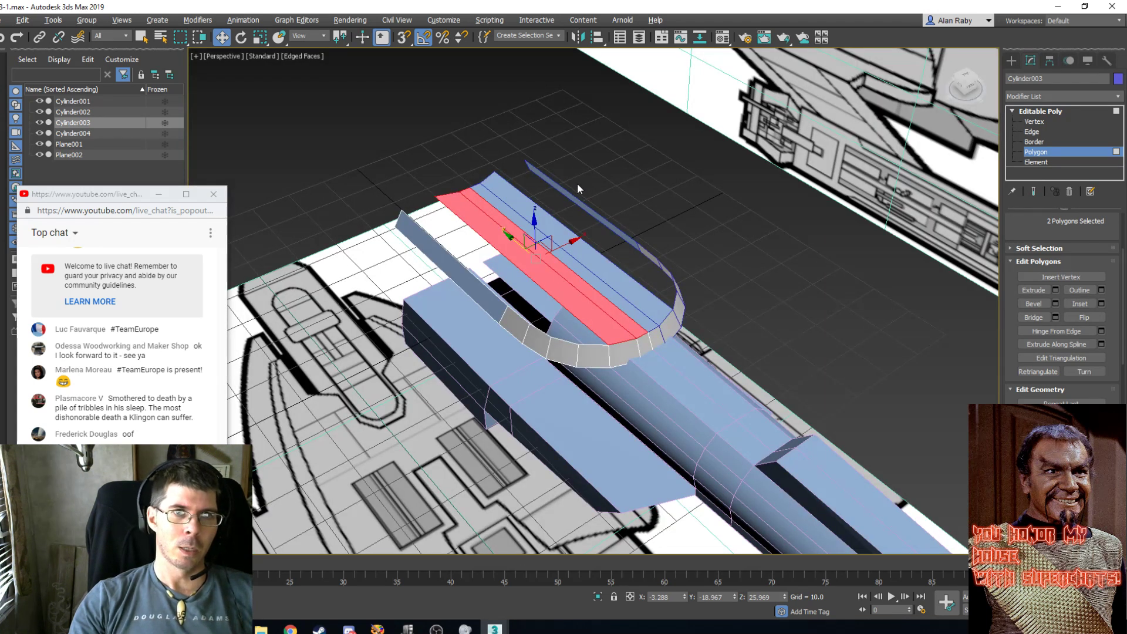
Shorten the extension by moving its two end edges back along Y to about -31.7, and clear the edge selection.
{"action": "key", "text": "2"}
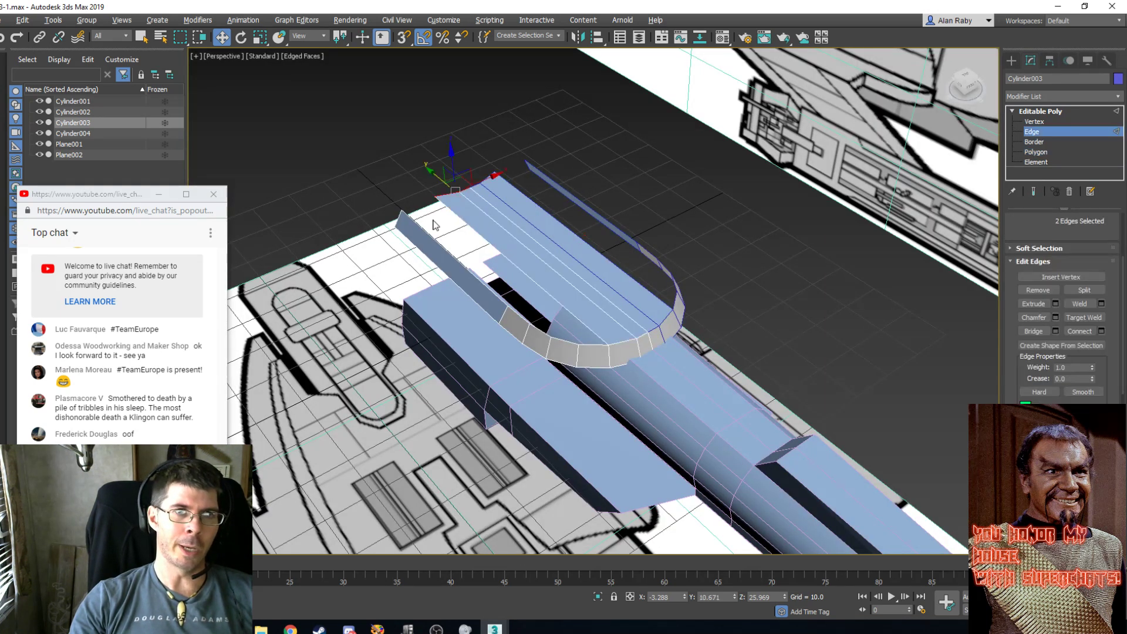
{"action": "left_click_drag", "start_coordinate": [433, 176], "coordinate": [542, 278]}
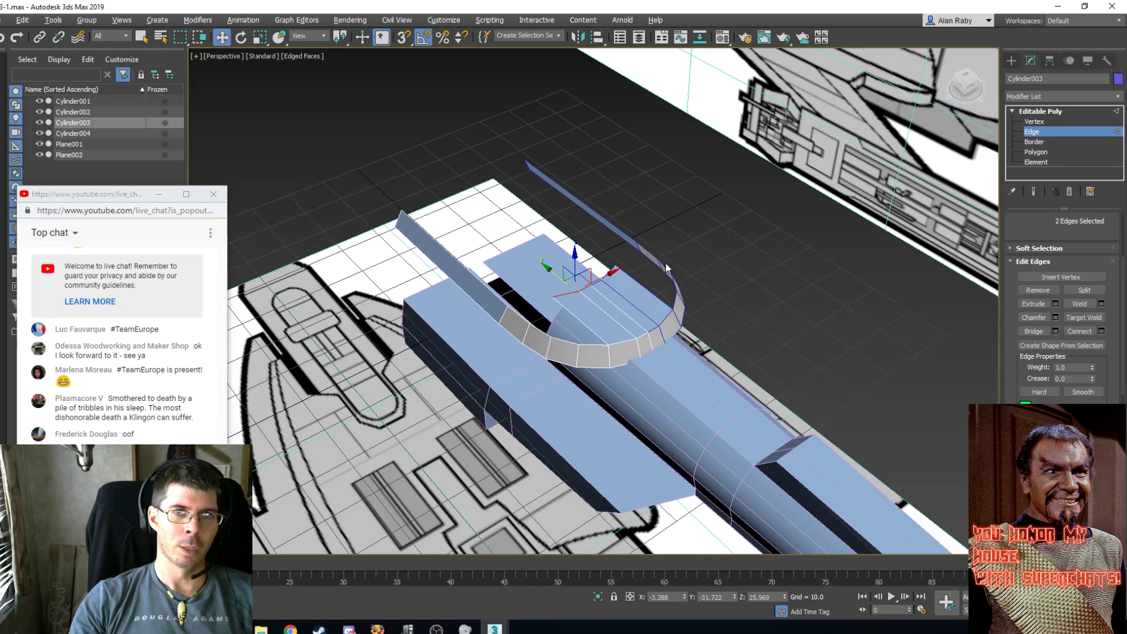
{"action": "key", "text": "t"}
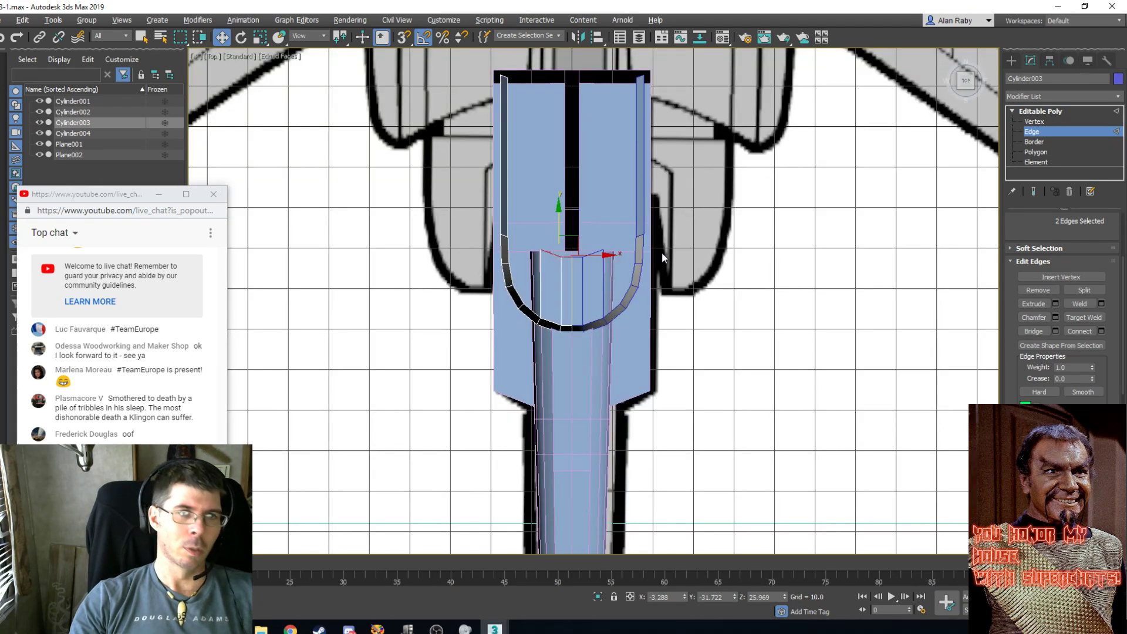
{"action": "left_click", "coordinate": [662, 254]}
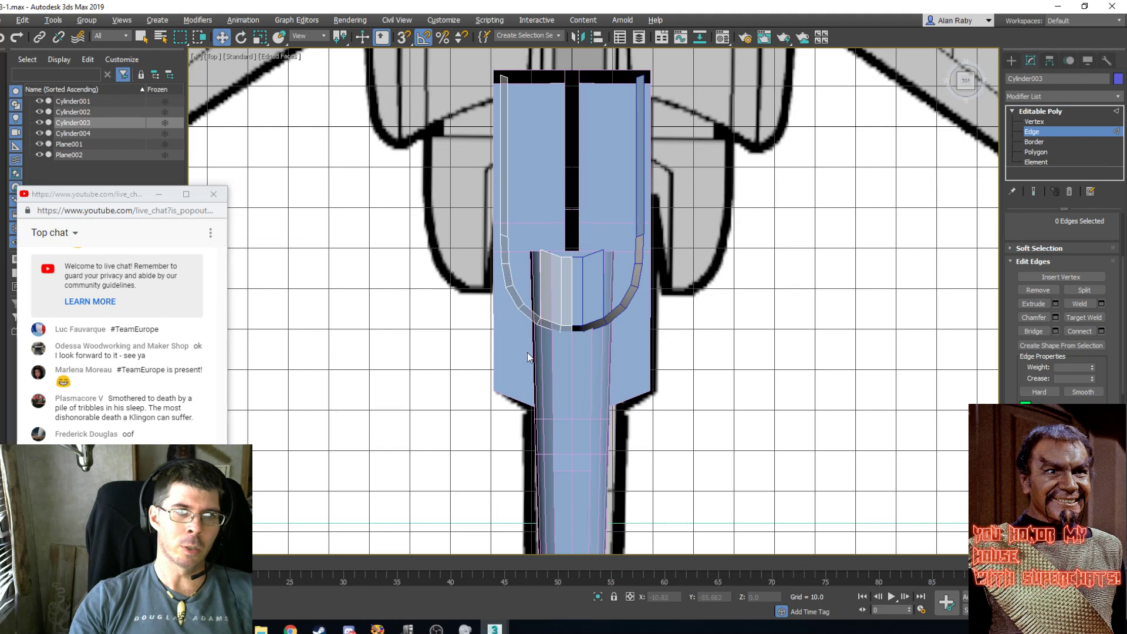
Turn on see-through display for the nacelle half Cylinder001 and turn it off for the strip half Cylinder003.
{"action": "left_click", "coordinate": [1037, 111]}
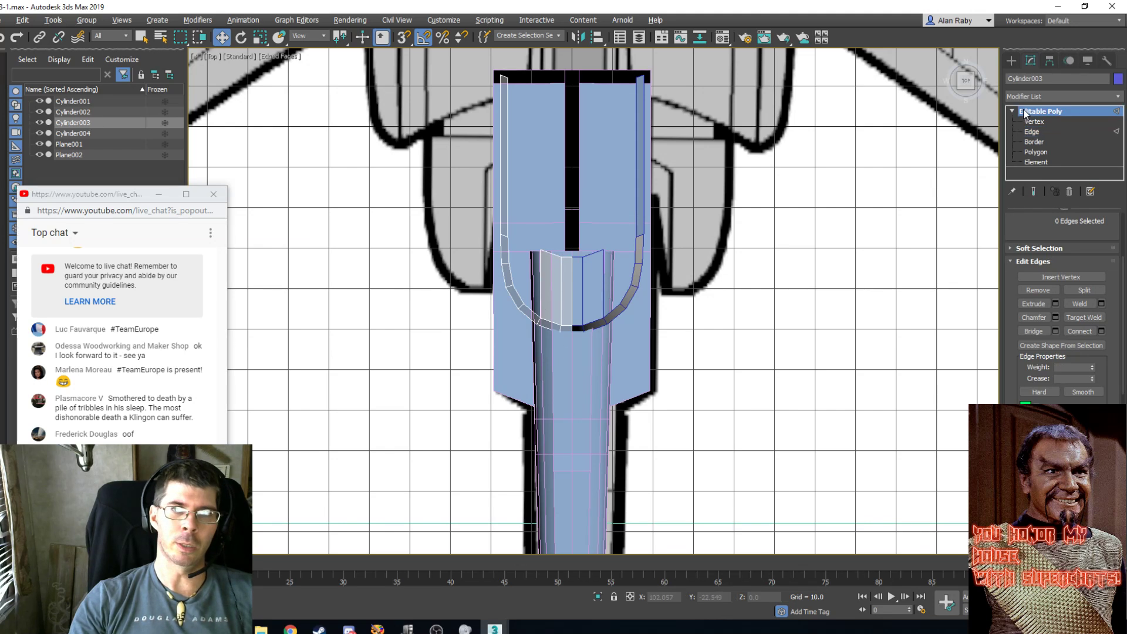
{"action": "left_click", "coordinate": [496, 394]}
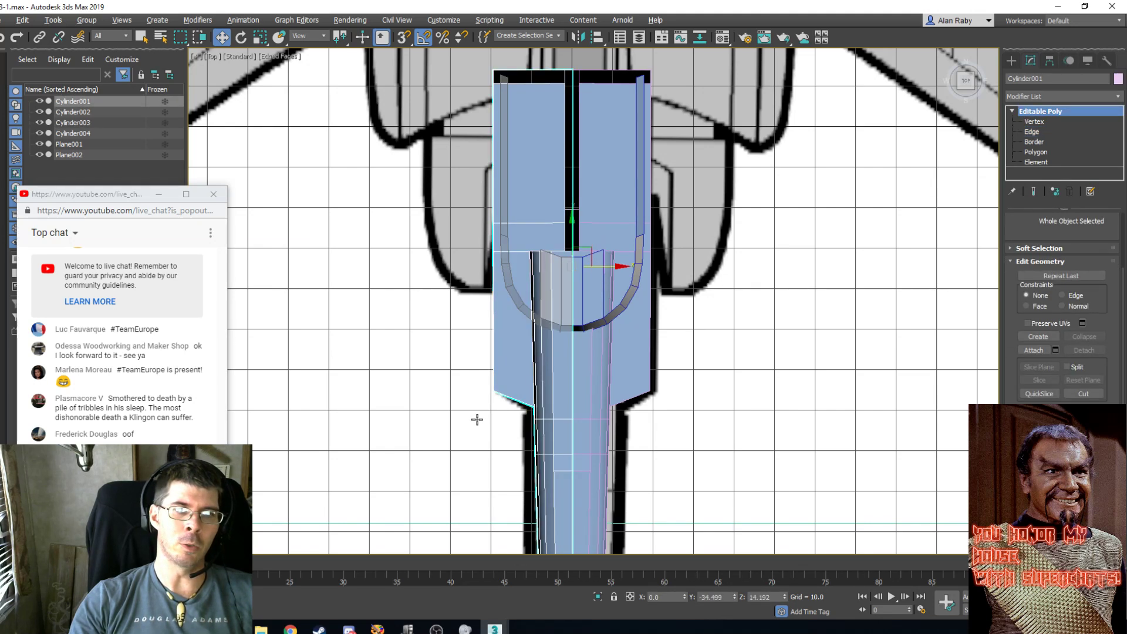
{"action": "key", "text": "alt+x"}
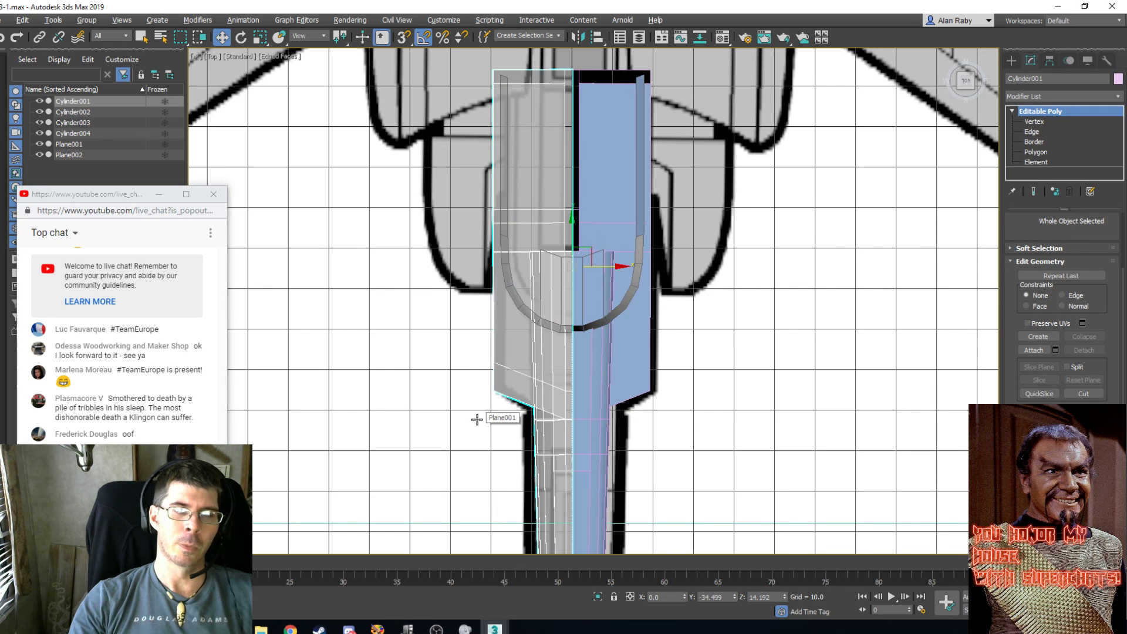
{"action": "scroll", "coordinate": [598, 250], "scroll_direction": "up", "scroll_amount": 2}
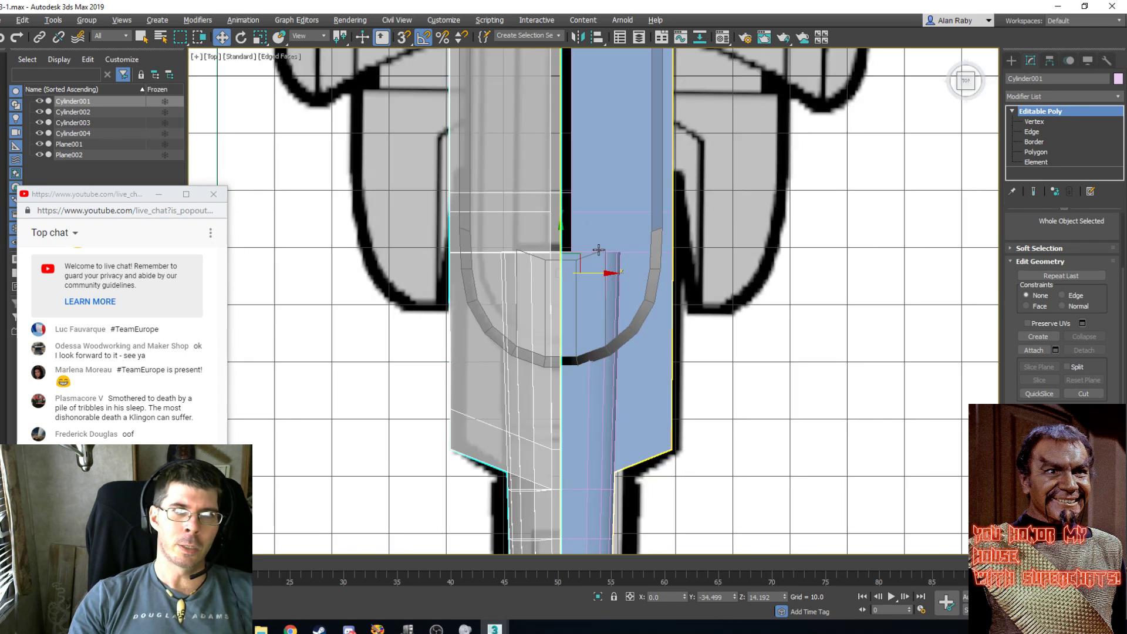
{"action": "scroll", "coordinate": [560, 238], "scroll_direction": "up", "scroll_amount": 2}
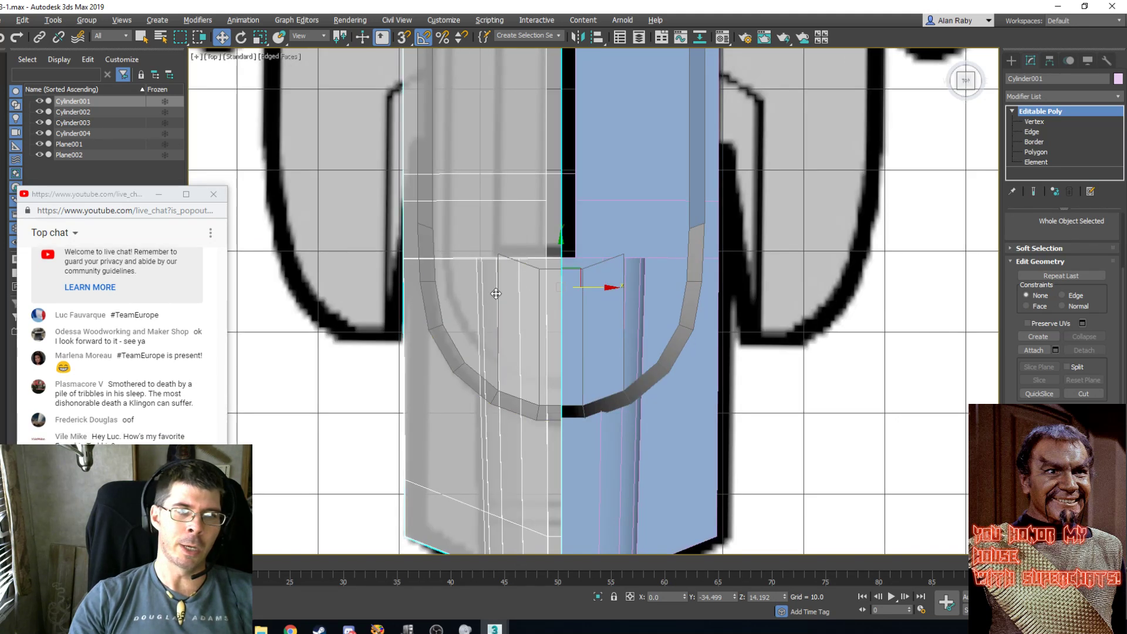
{"action": "left_click", "coordinate": [503, 355]}
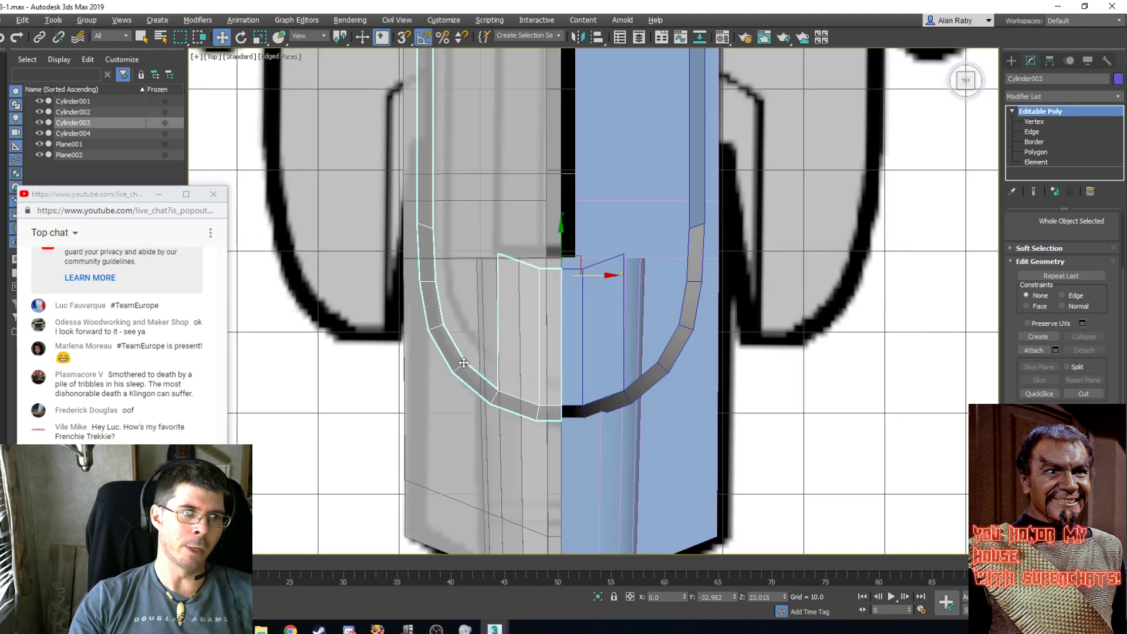
{"action": "key", "text": "alt+x"}
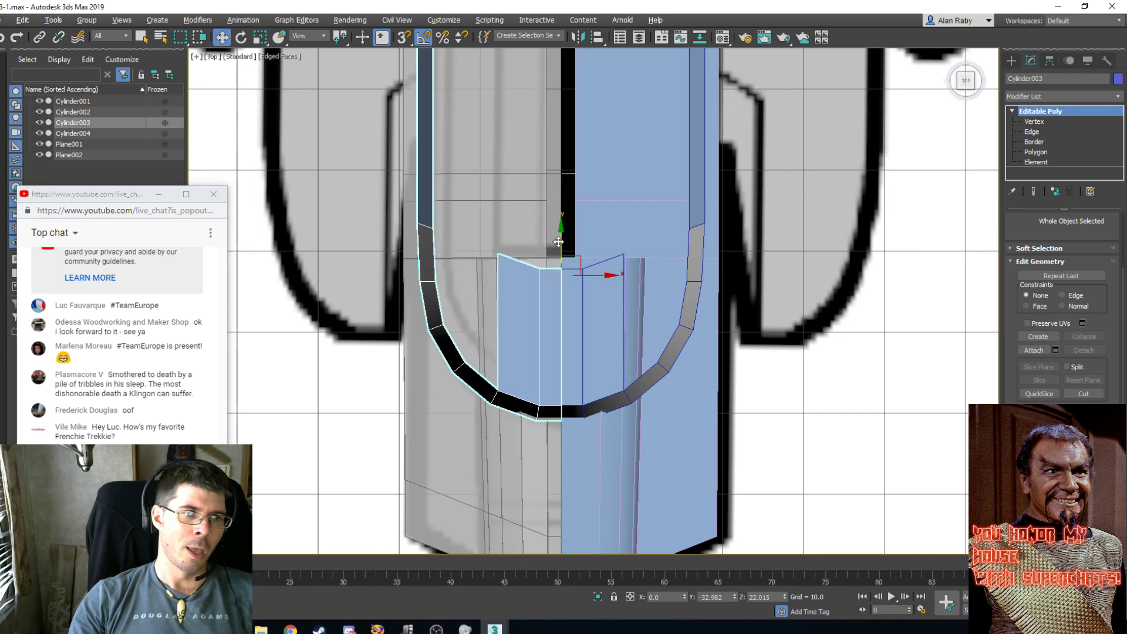
{"action": "scroll", "coordinate": [536, 249], "scroll_direction": "up", "scroll_amount": 2}
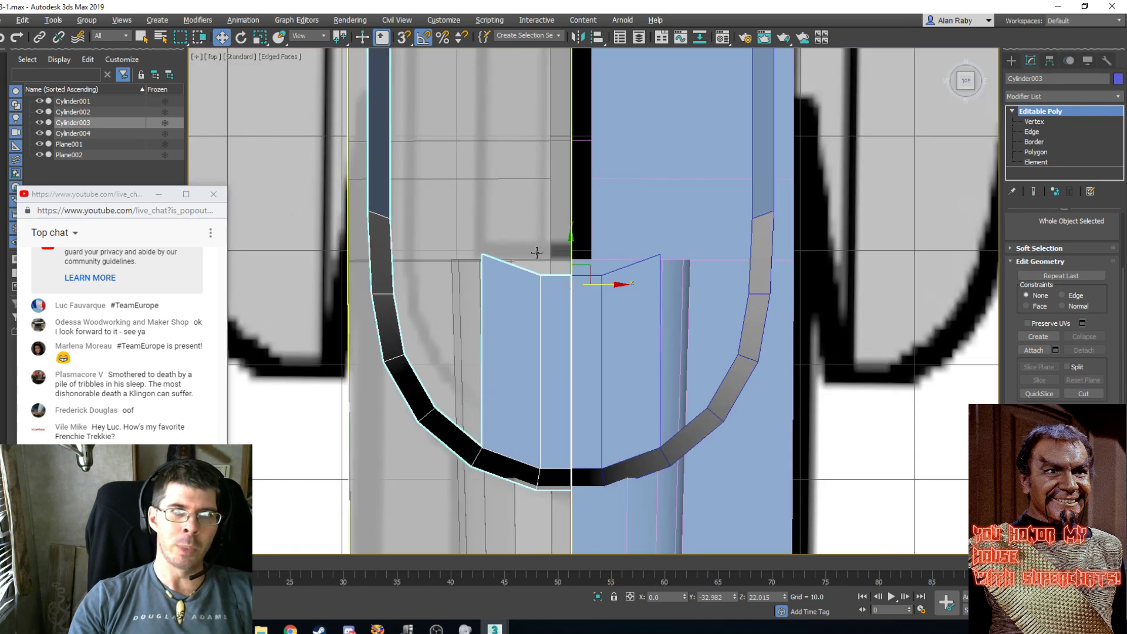
Align the extension's outer end vertex with its neighbouring end vertex by setting its absolute world Y to -32.183.
{"action": "left_click", "coordinate": [1038, 131]}
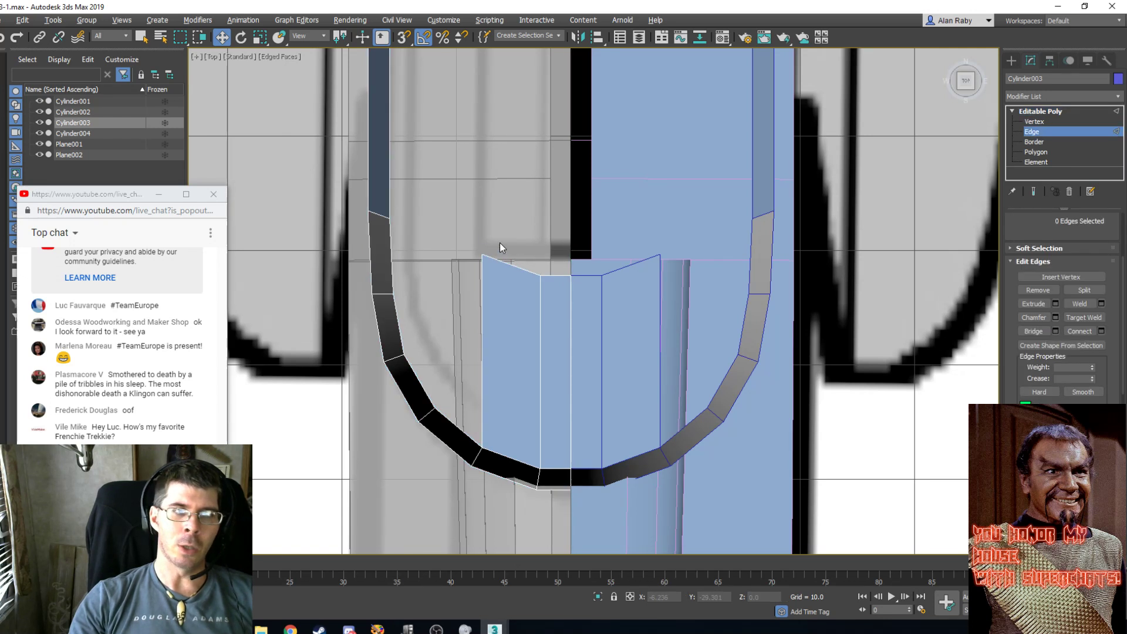
{"action": "key", "text": "1"}
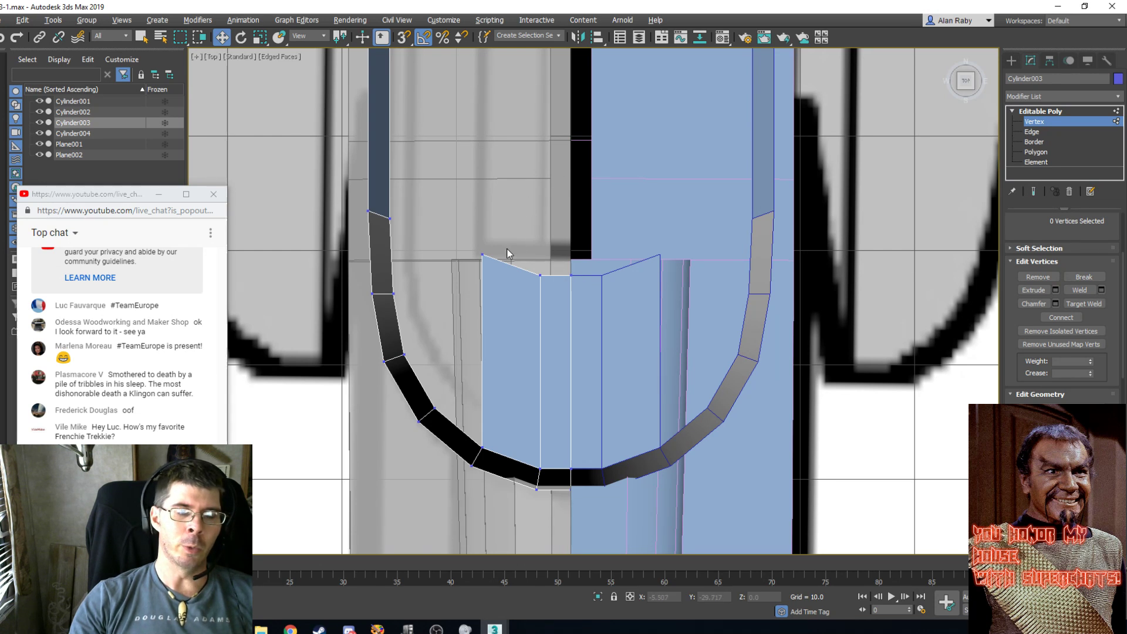
{"action": "left_click", "coordinate": [540, 274]}
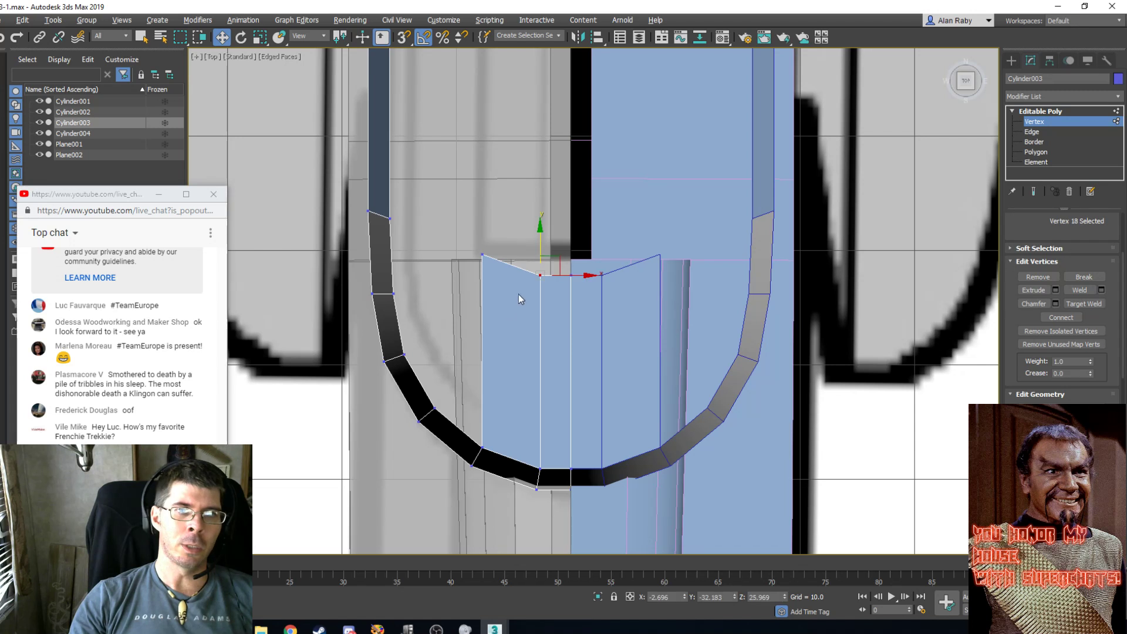
{"action": "right_click", "coordinate": [222, 39]}
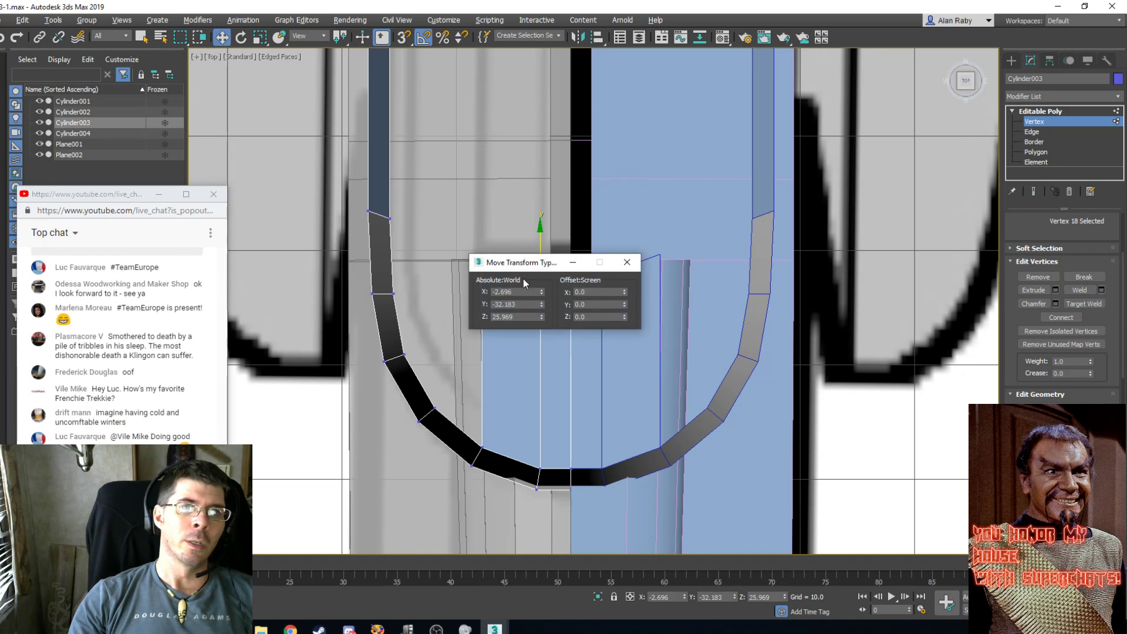
{"action": "left_click_drag", "start_coordinate": [530, 263], "coordinate": [726, 201]}
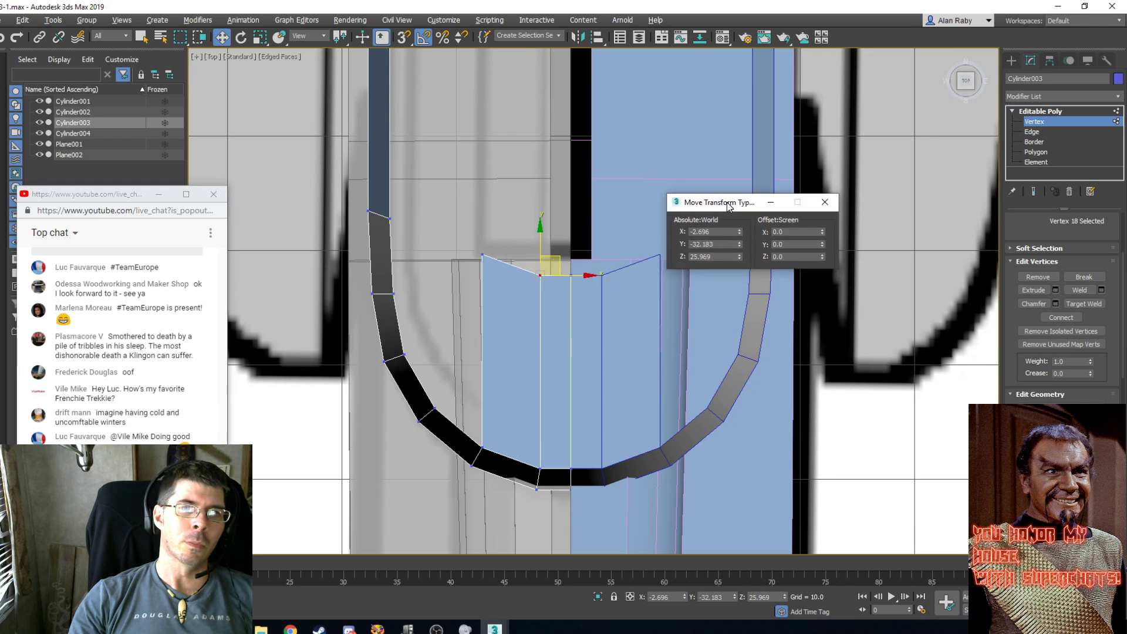
{"action": "left_click", "coordinate": [710, 244]}
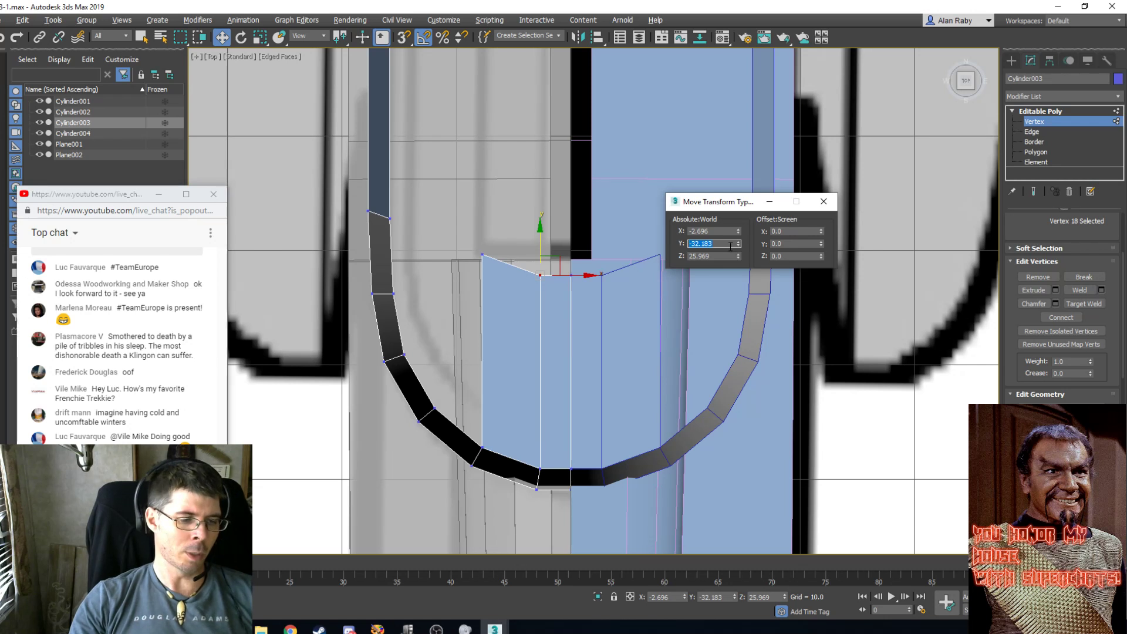
{"action": "left_click", "coordinate": [483, 254]}
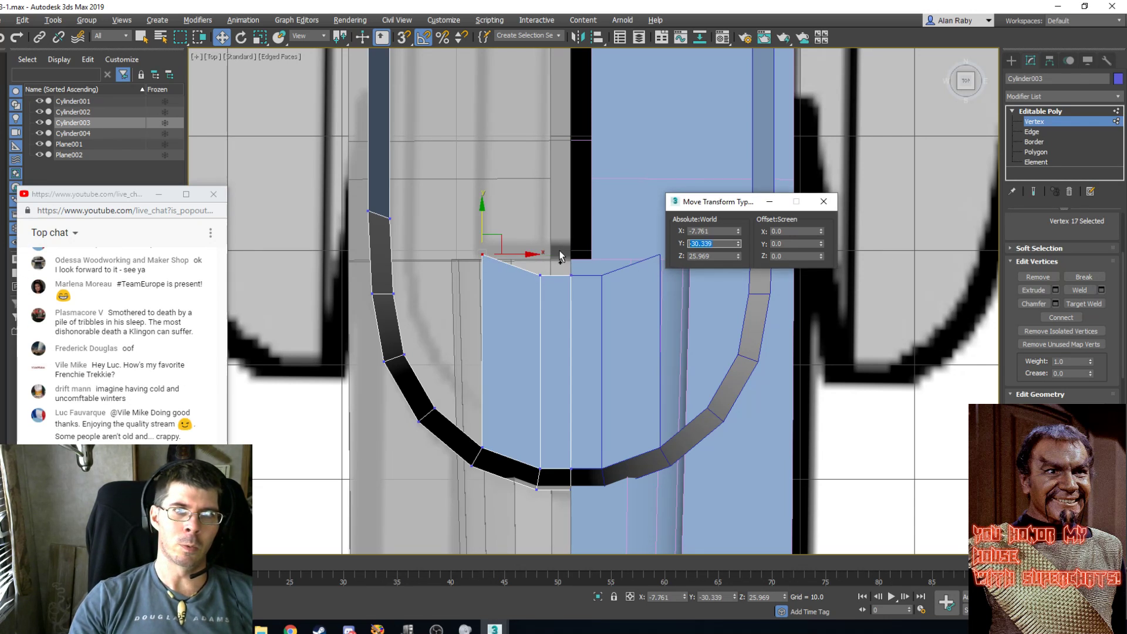
{"action": "key", "text": "Return"}
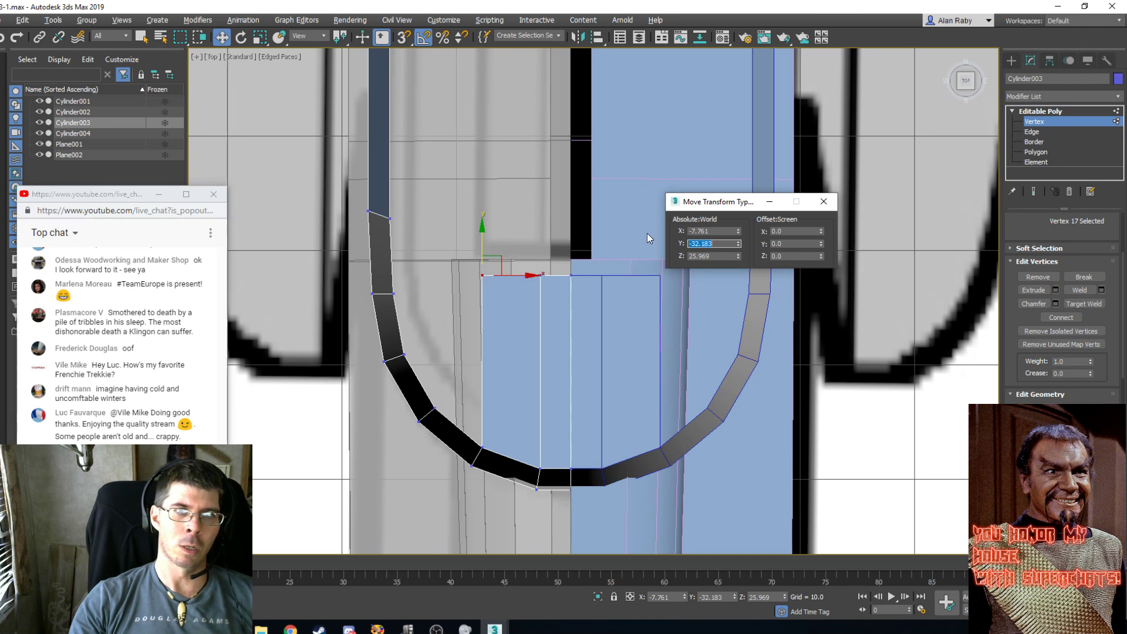
{"action": "left_click", "coordinate": [823, 202]}
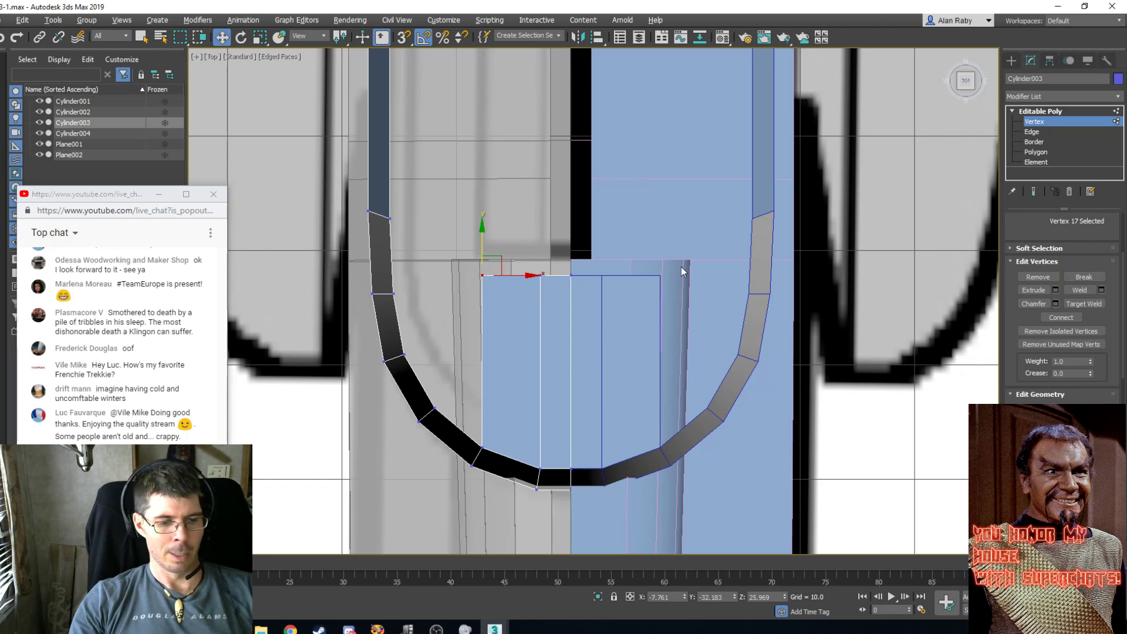
{"action": "key", "text": "p"}
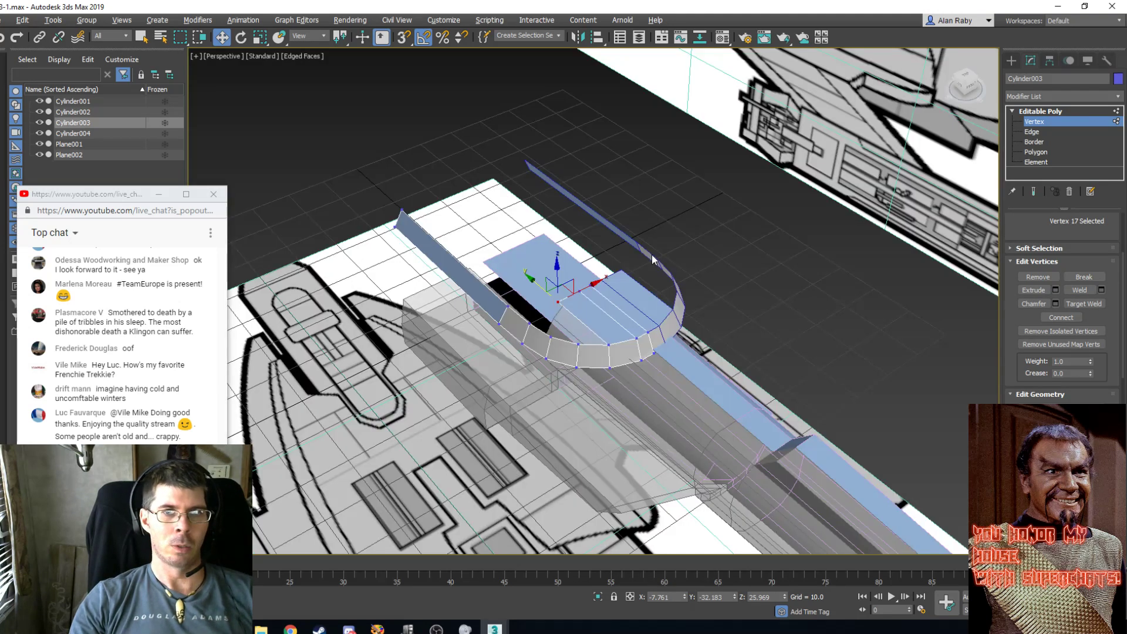
{"action": "middle_click_drag", "start_coordinate": [629, 245], "coordinate": [609, 258], "text": "alt"}
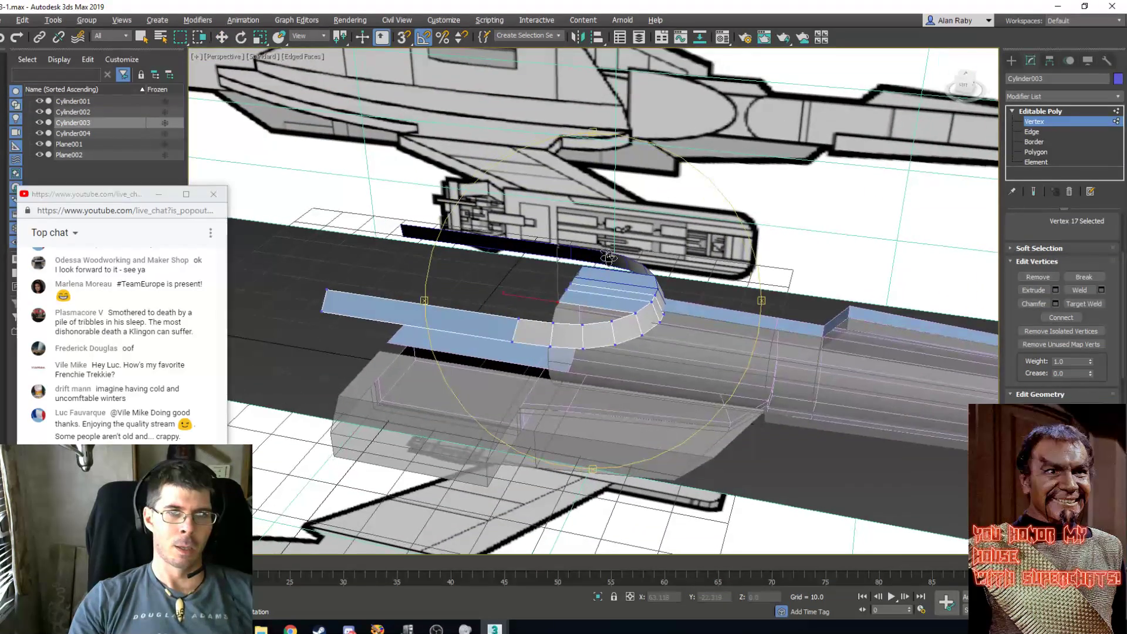
{"action": "scroll", "coordinate": [609, 257], "scroll_direction": "up", "scroll_amount": 3}
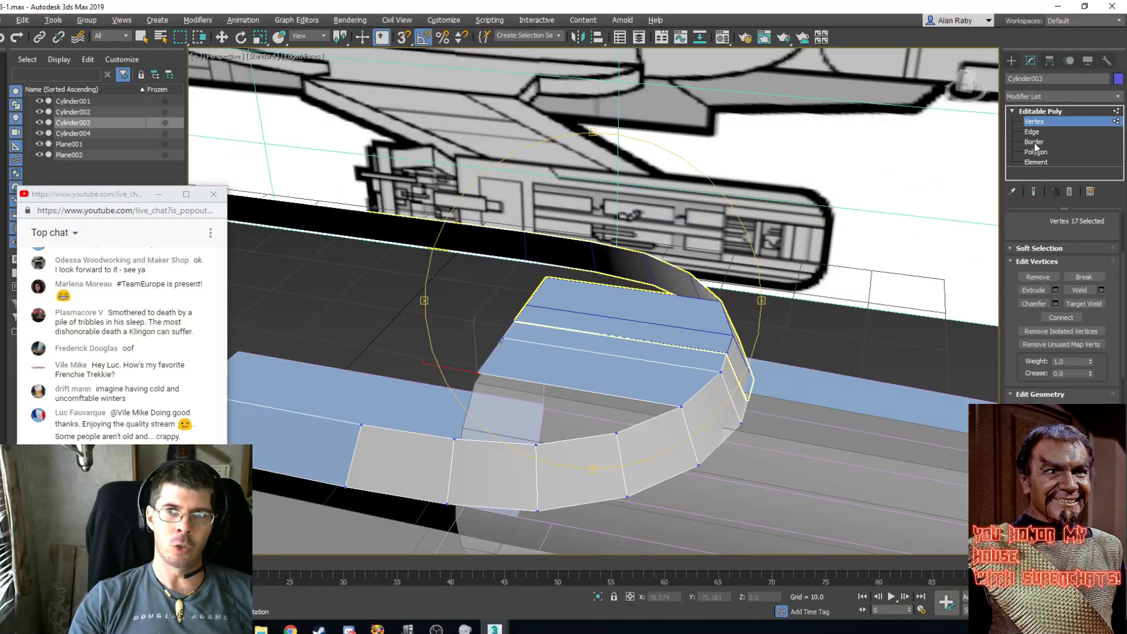
{"action": "key", "text": "2"}
{"action": "key", "text": "w"}
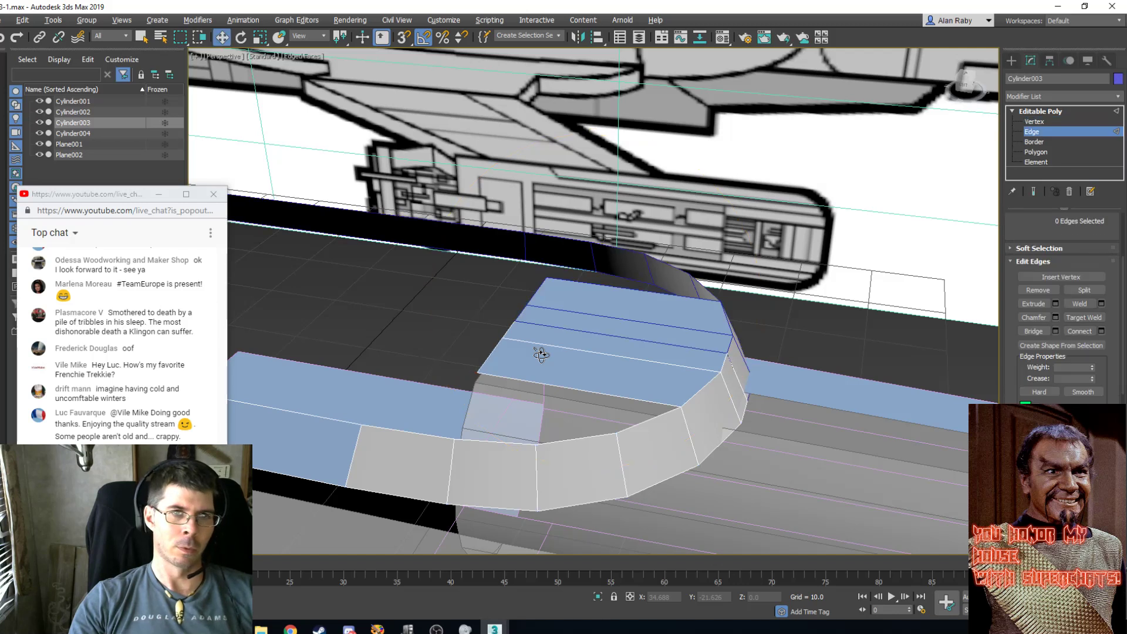
{"action": "key", "text": "2"}
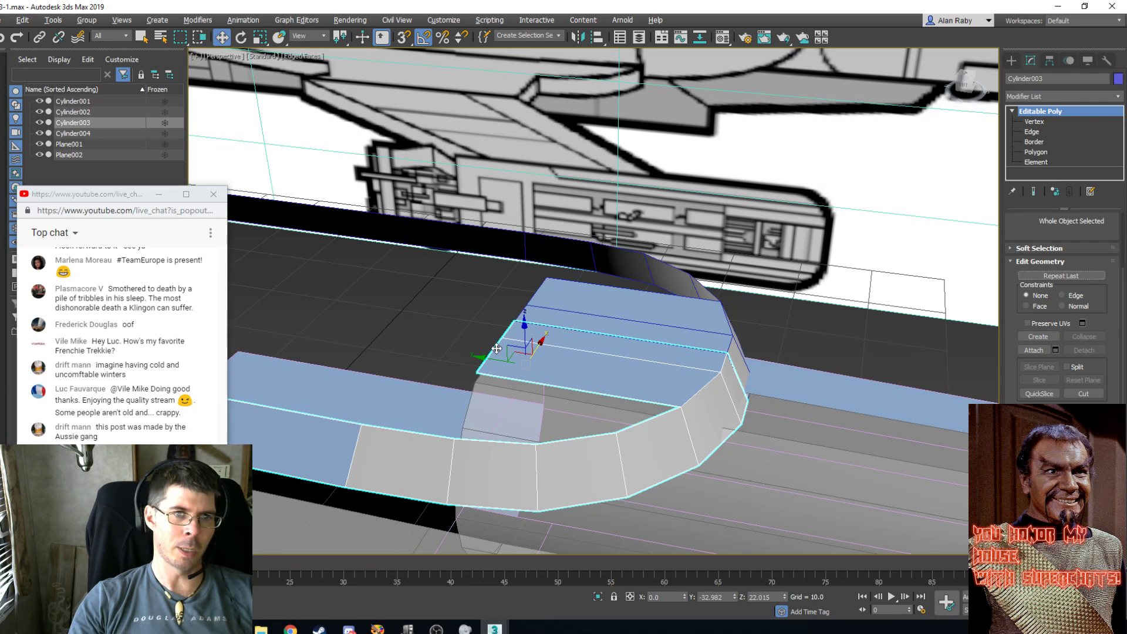
{"action": "middle_click_drag", "start_coordinate": [611, 372], "coordinate": [675, 370], "text": "alt"}
{"action": "key", "text": "w"}
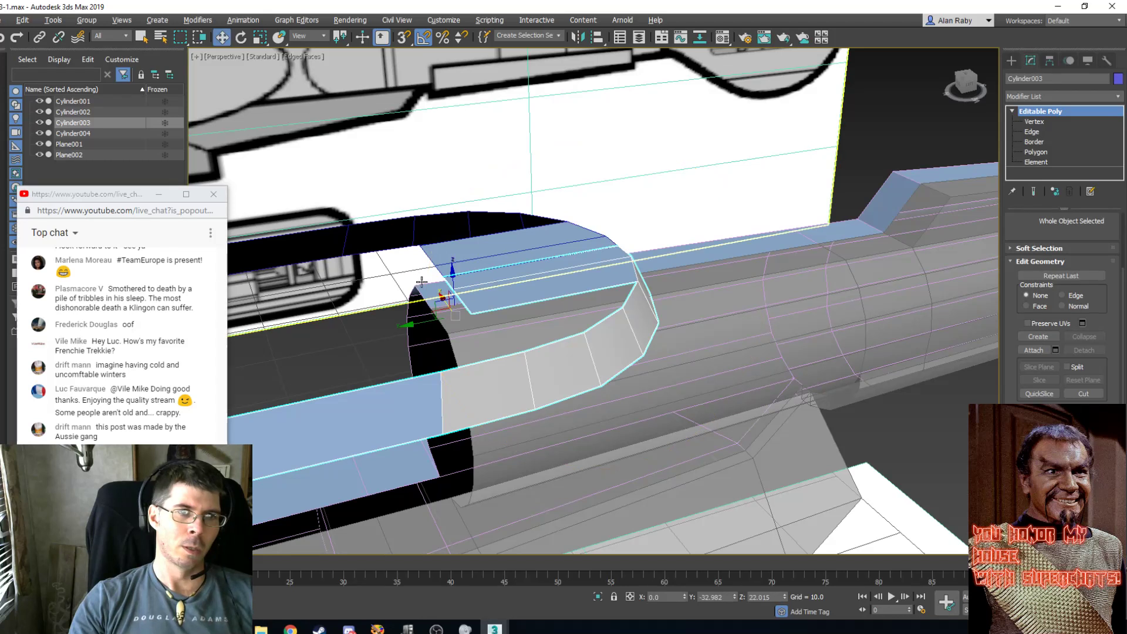
{"action": "mouse_move", "coordinate": [422, 281]}
{"action": "left_mouse_down", "text": "shift"}
{"action": "mouse_move", "coordinate": [424, 317]}
{"action": "mouse_move", "coordinate": [396, 330]}
{"action": "left_mouse_up", "text": "shift"}
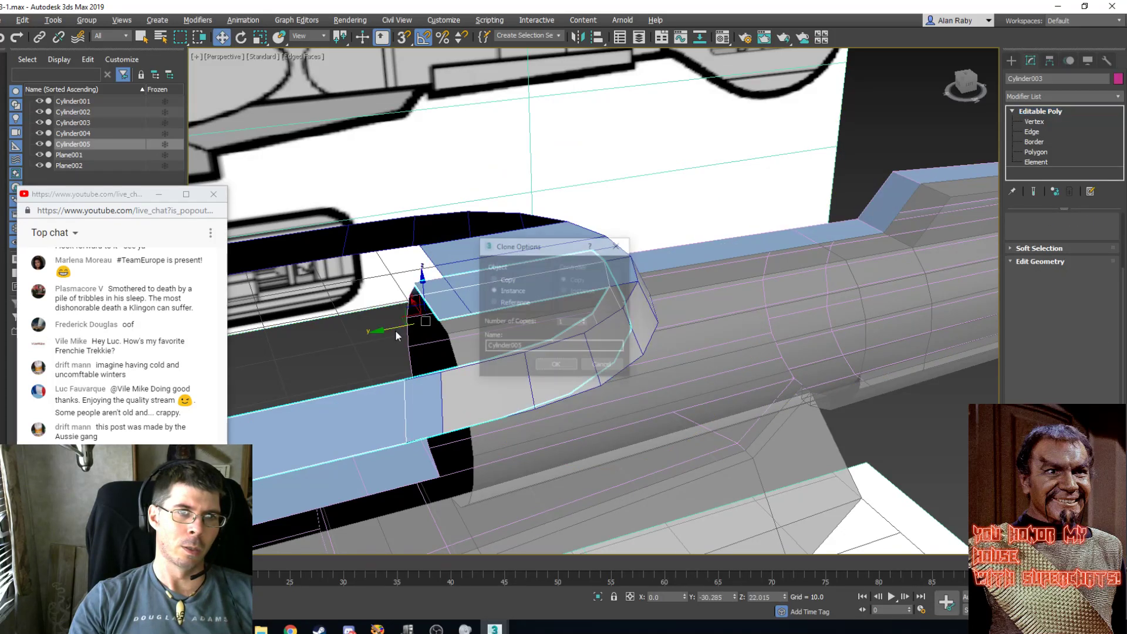
{"action": "left_click", "coordinate": [605, 366]}
Extend the surface's two end edges with cloned segments along the side blueprint's upper outline, over its peak to about Y 24.5, Z 35.4.
{"action": "key", "text": "2"}
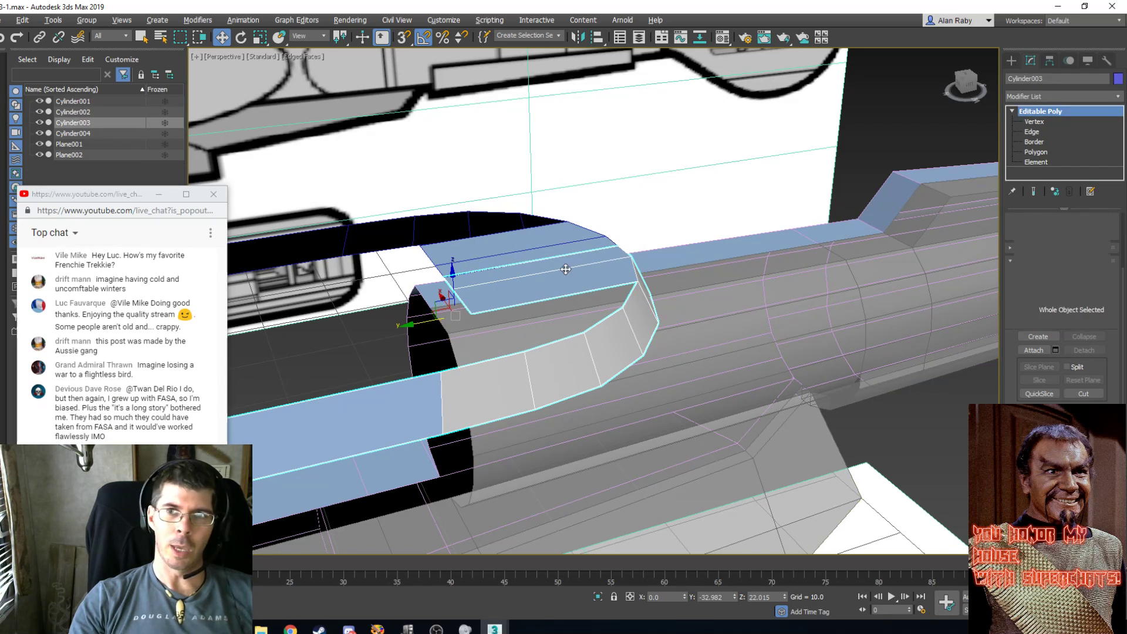
{"action": "left_click", "coordinate": [452, 286]}
{"action": "left_click", "coordinate": [419, 300], "text": "ctrl"}
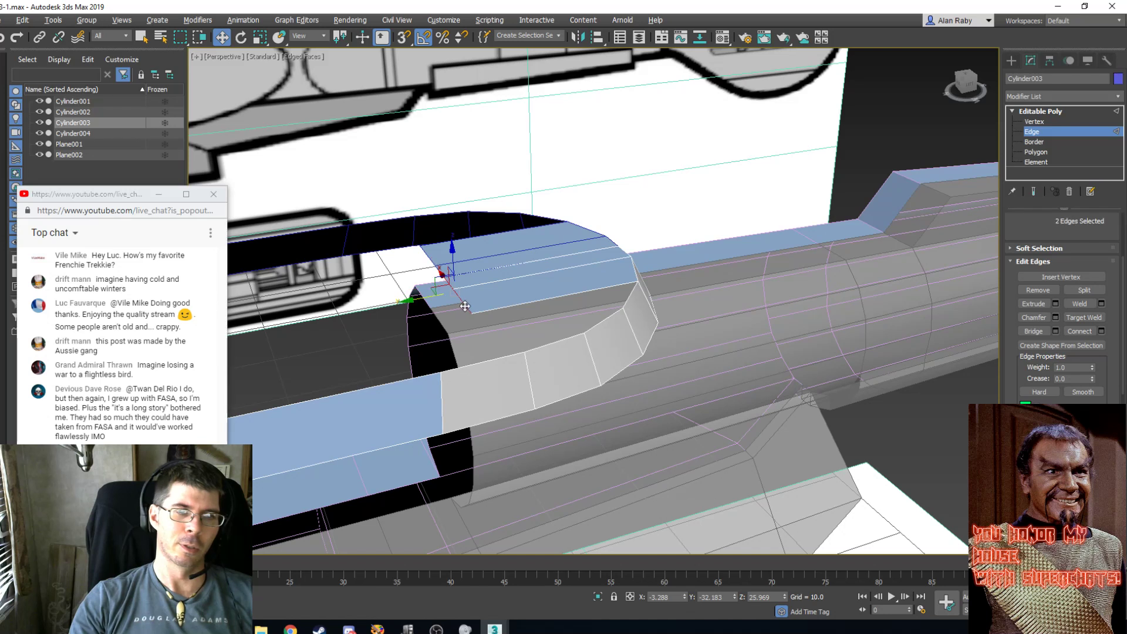
{"action": "left_click_drag", "start_coordinate": [419, 301], "coordinate": [375, 306]}
{"action": "key", "text": "l"}
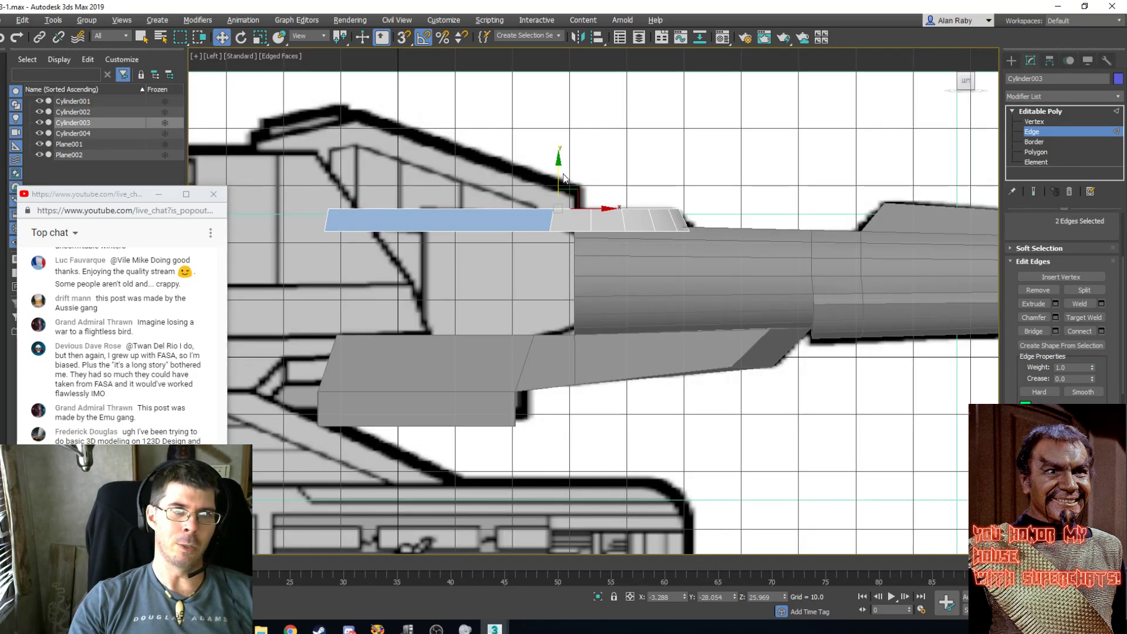
{"action": "left_click_drag", "start_coordinate": [560, 145], "coordinate": [560, 107]}
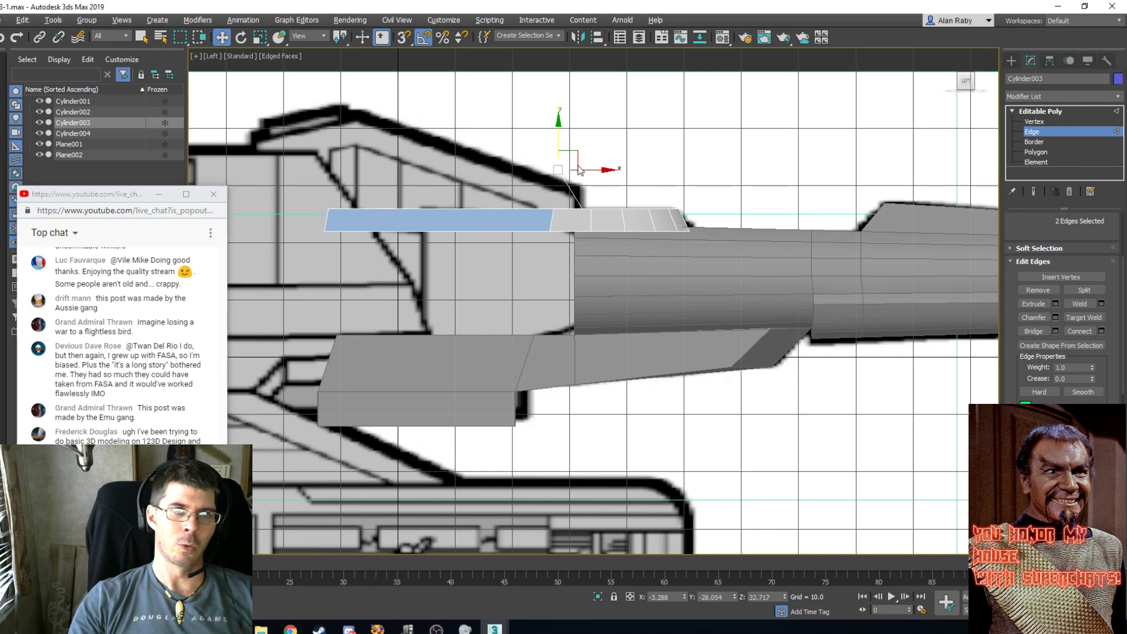
{"action": "left_click_drag", "start_coordinate": [599, 168], "coordinate": [609, 169]}
{"action": "left_click_drag", "start_coordinate": [568, 133], "coordinate": [571, 145]}
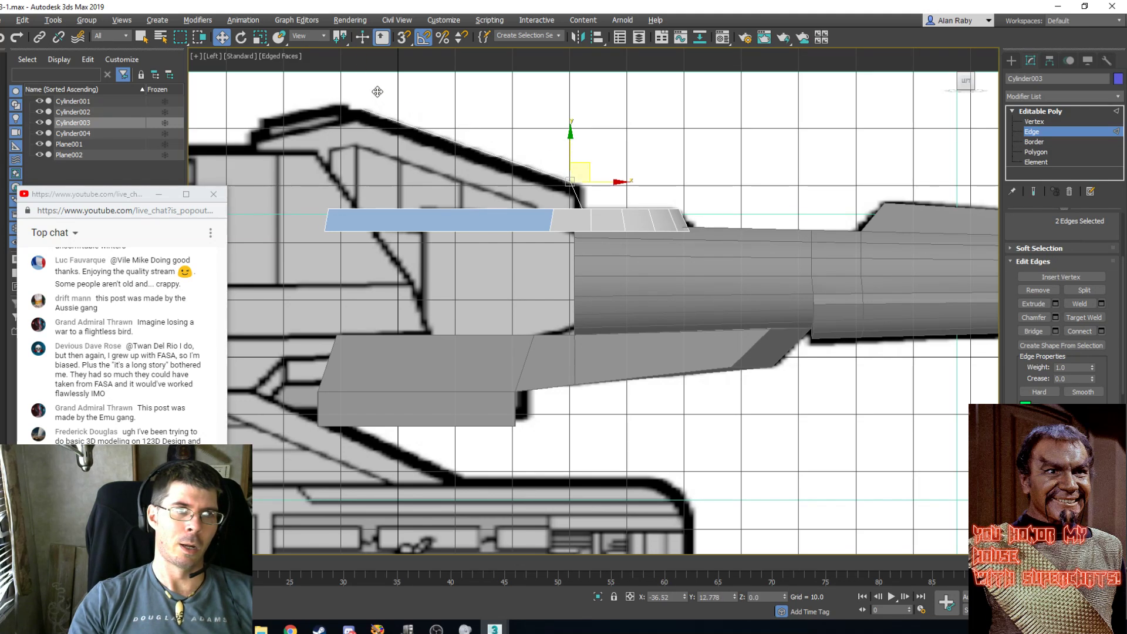
{"action": "left_click_drag", "start_coordinate": [377, 92], "coordinate": [377, 91], "text": "shift"}
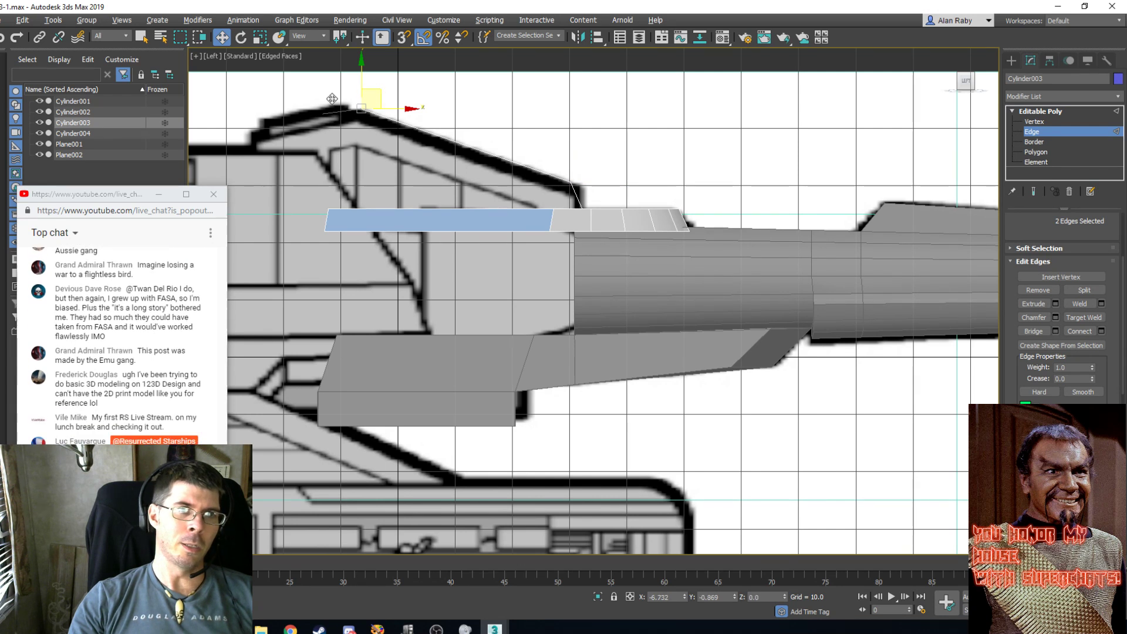
{"action": "left_click_drag", "start_coordinate": [275, 124], "coordinate": [275, 124], "text": "shift"}
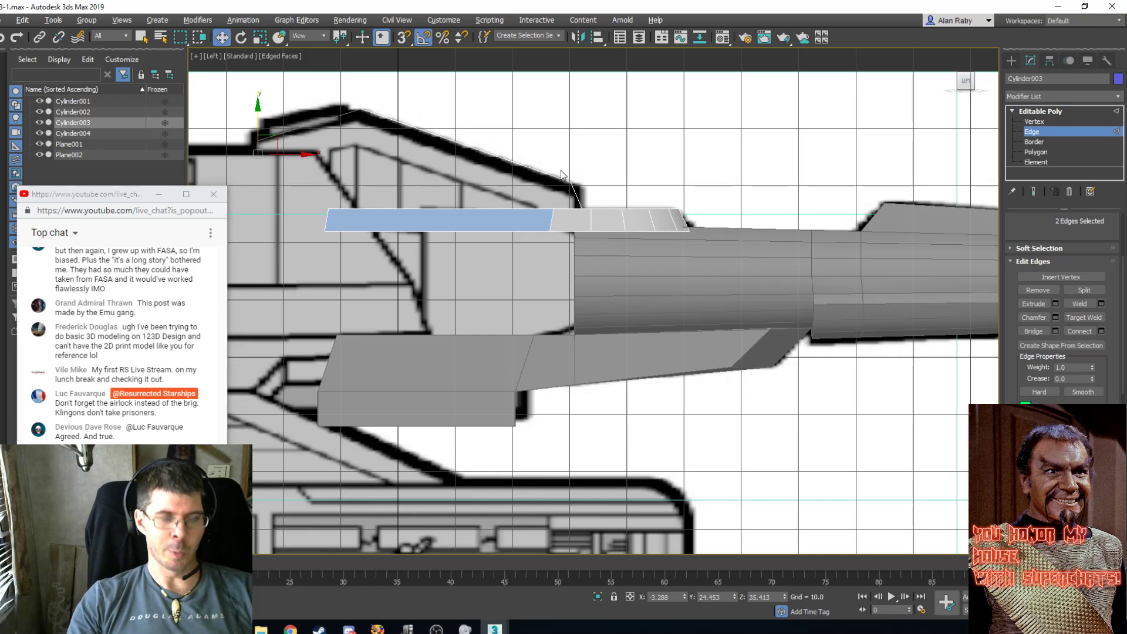
Examine the extended surface's shape and its relation to the U-shaped strip and nacelle from several angles in the Perspective view.
{"action": "key", "text": "p"}
{"action": "key", "text": "e"}
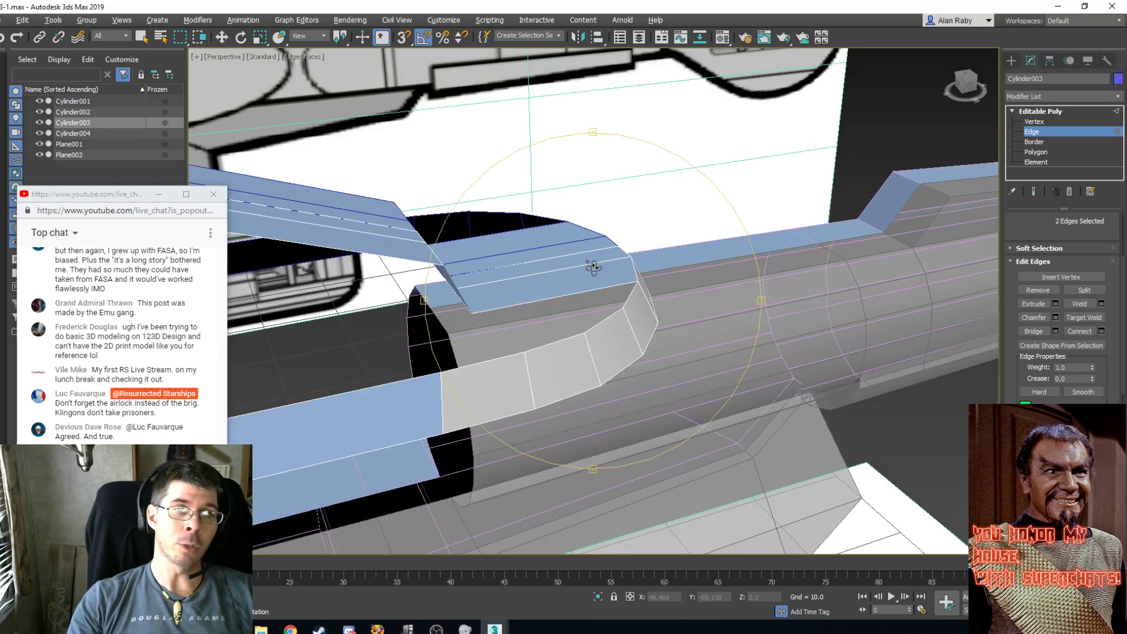
{"action": "key", "text": "z"}
{"action": "middle_click_drag", "start_coordinate": [572, 273], "coordinate": [534, 294], "text": "alt"}
{"action": "scroll", "coordinate": [530, 355], "scroll_direction": "up", "scroll_amount": 4}
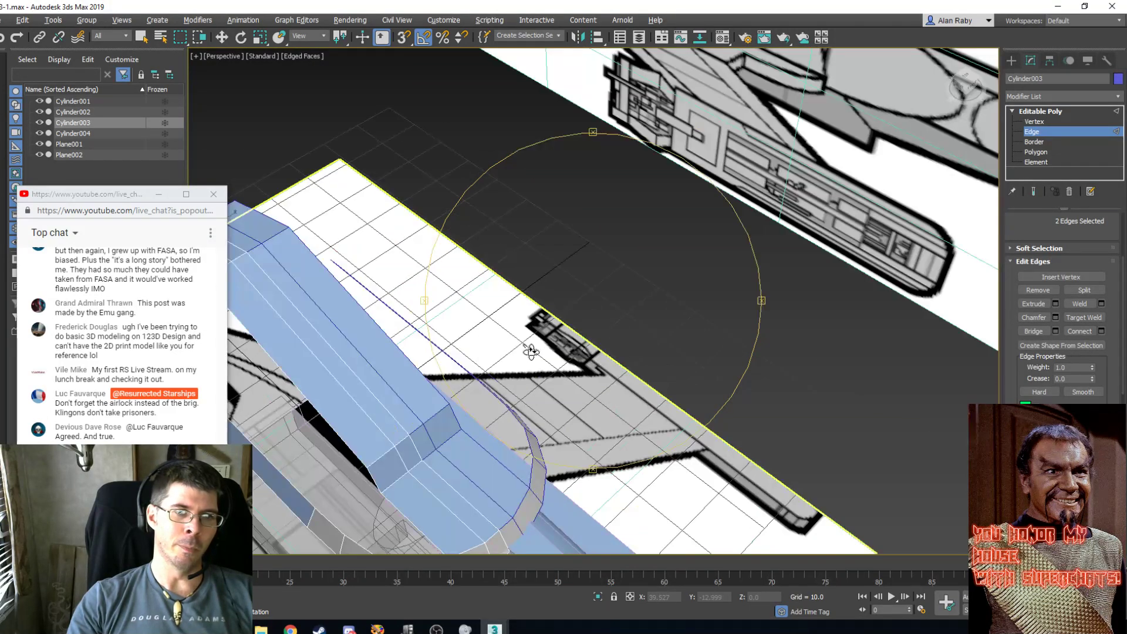
{"action": "middle_click_drag", "start_coordinate": [525, 372], "coordinate": [707, 410], "text": "alt"}
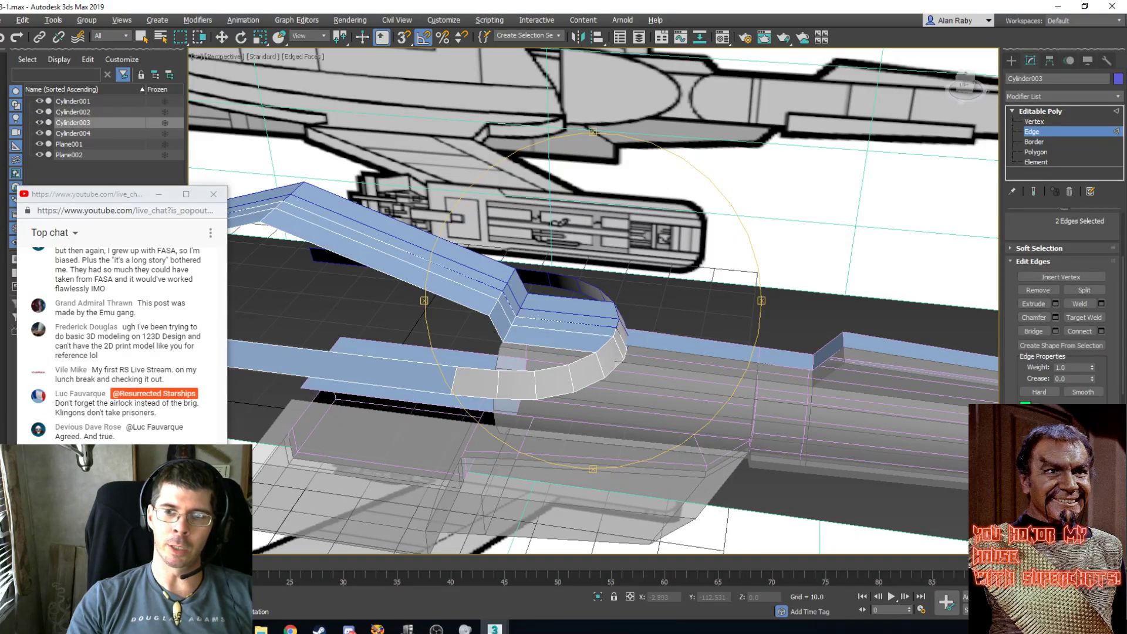
{"action": "middle_click_drag", "start_coordinate": [567, 380], "coordinate": [542, 361]}
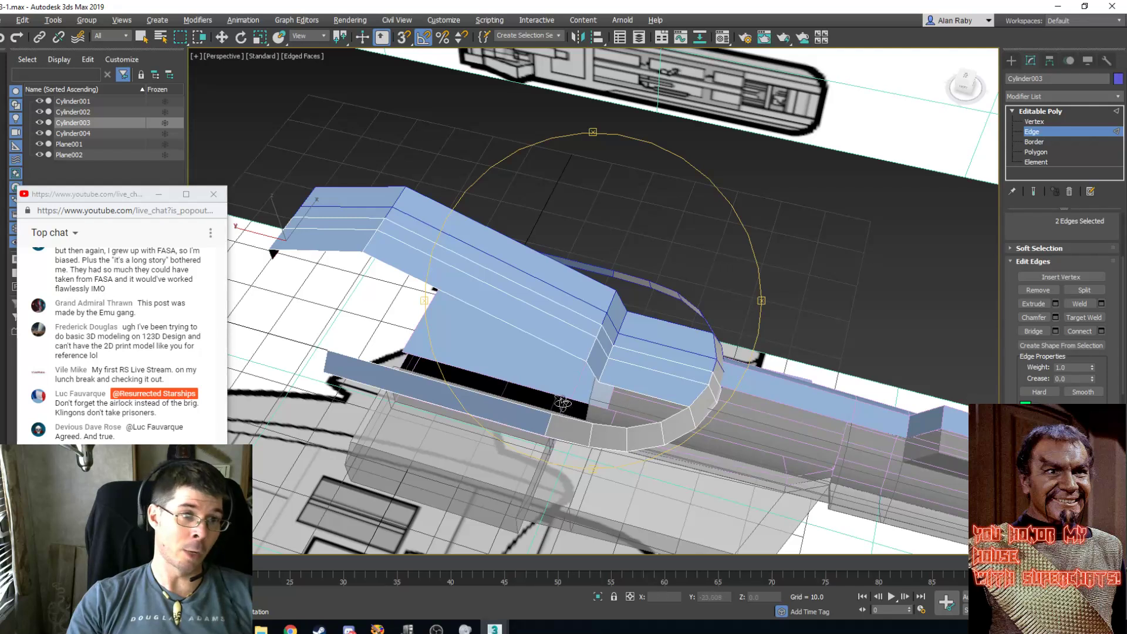
{"action": "middle_click_drag", "start_coordinate": [557, 343], "coordinate": [547, 312], "text": "alt"}
{"action": "middle_click_drag", "start_coordinate": [578, 398], "coordinate": [546, 385], "text": "alt"}
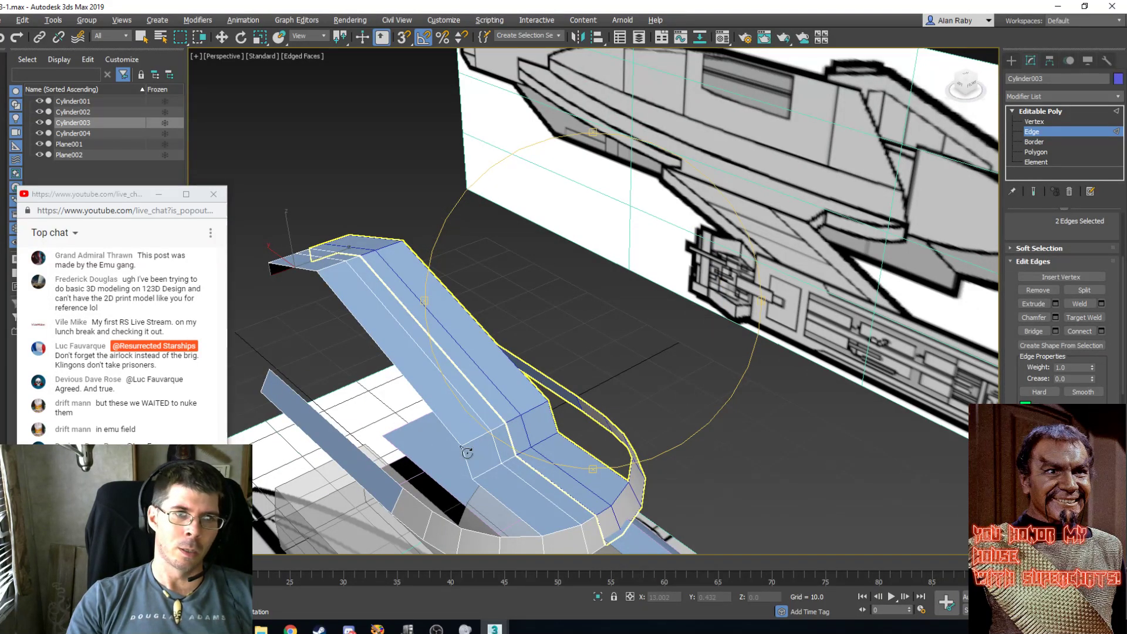
Extend the long upper edge of the strip's straight arm inward along X to about -9.3 as a new flat polygon.
{"action": "key", "text": "q"}
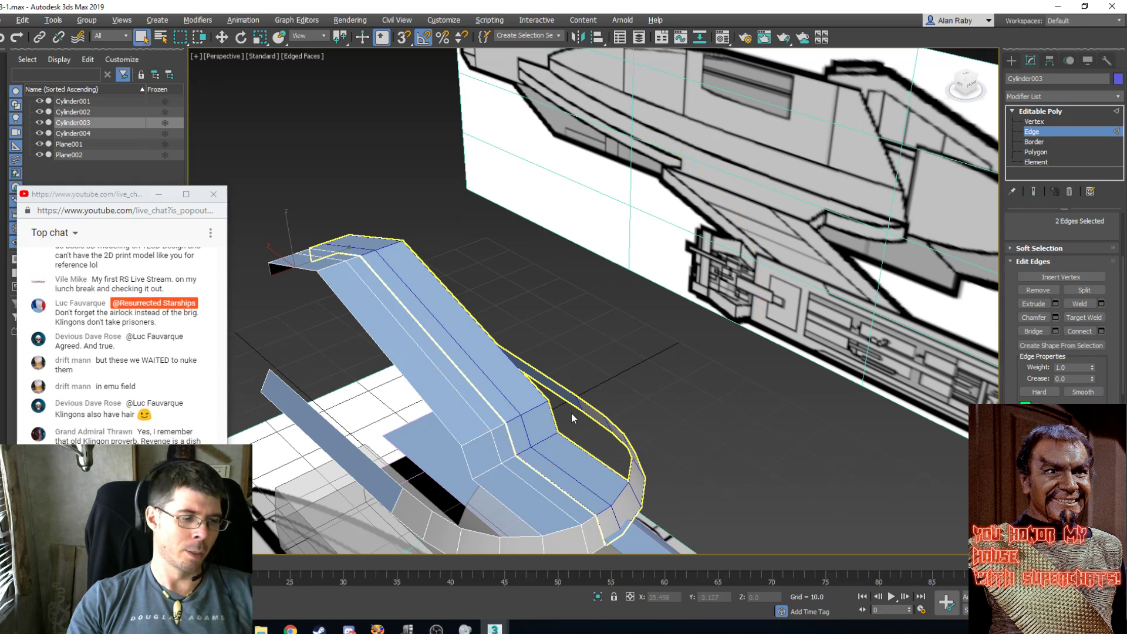
{"action": "key", "text": "2"}
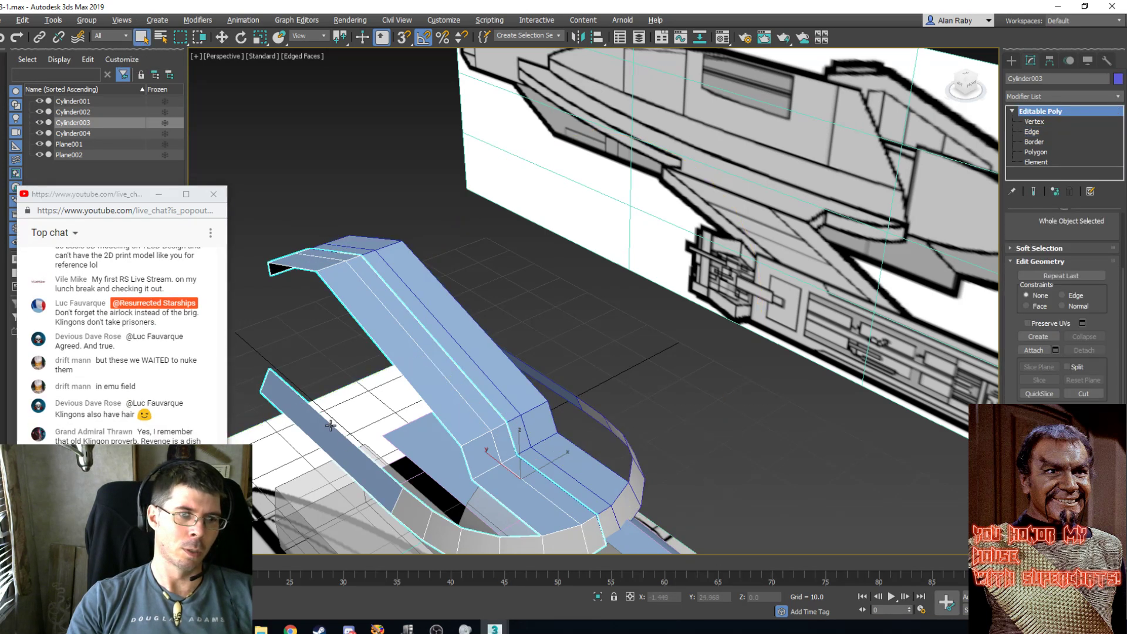
{"action": "key", "text": "2"}
{"action": "left_click", "coordinate": [330, 425]}
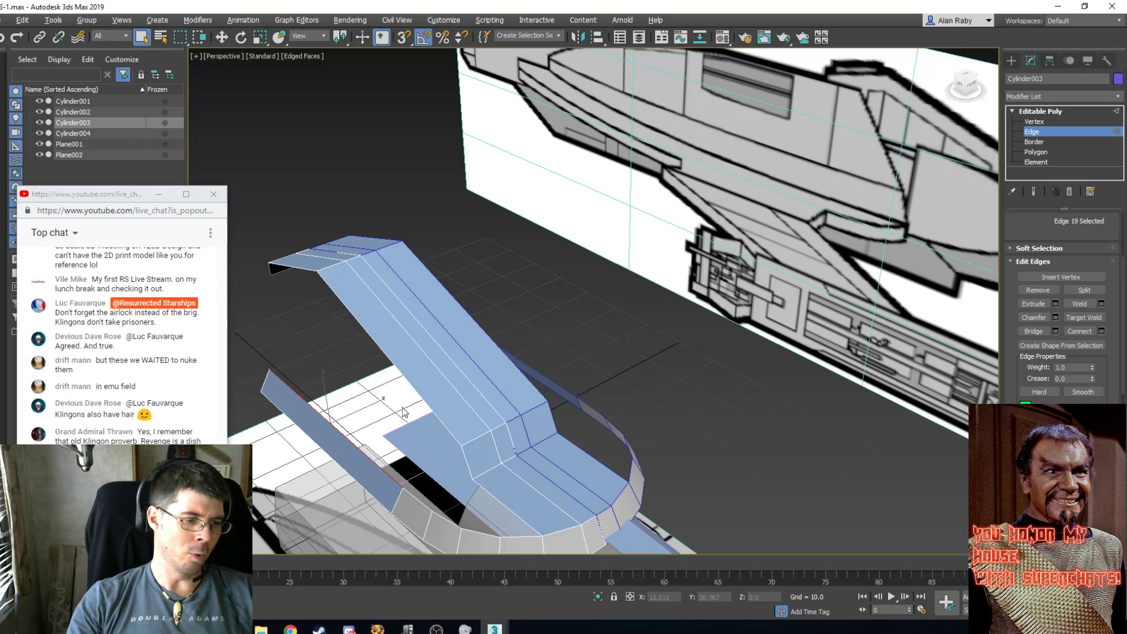
{"action": "key", "text": "w"}
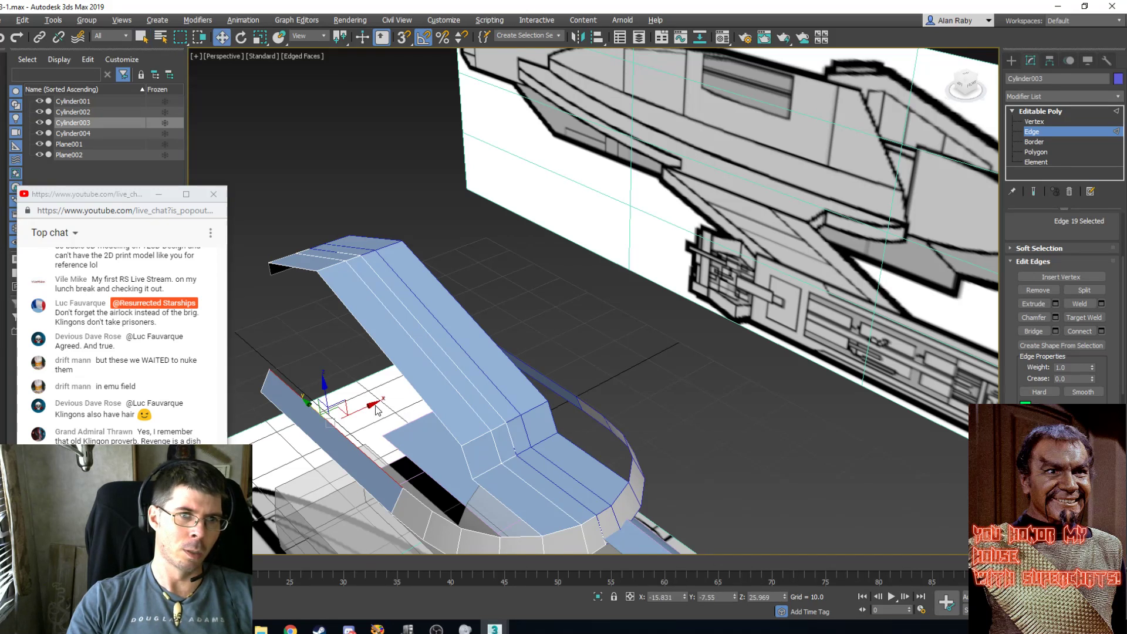
{"action": "left_click_drag", "start_coordinate": [376, 411], "coordinate": [410, 380], "text": "shift"}
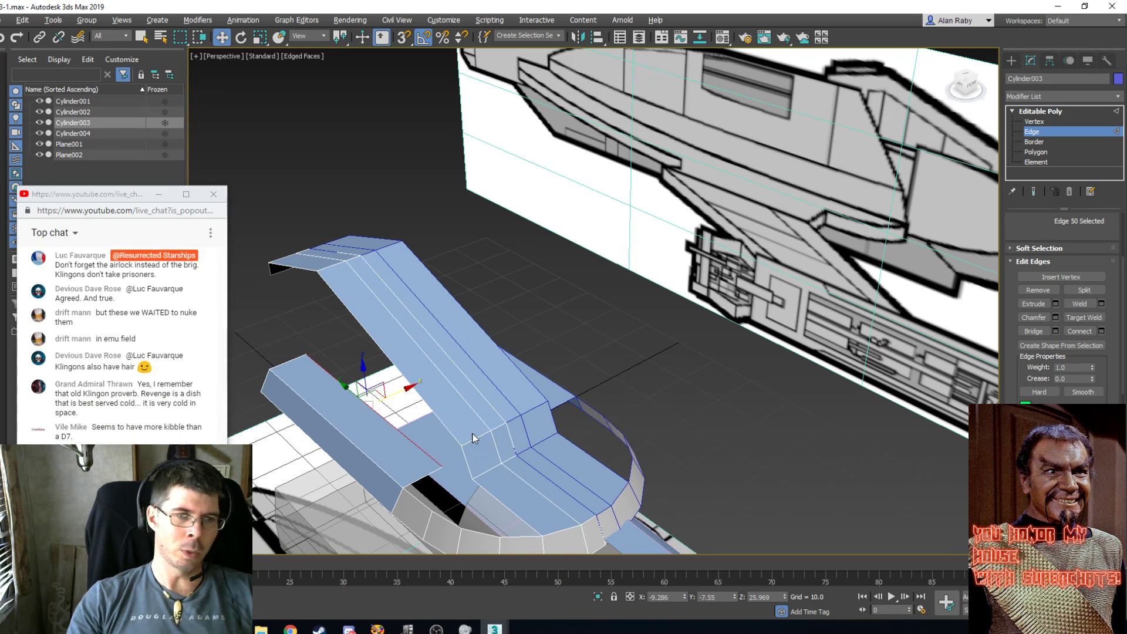
Target-weld the new flat polygon's front inner corner vertex to the neighbouring lower corner vertex of the raised top surface.
{"action": "key", "text": "1"}
{"action": "right_click", "coordinate": [468, 397]}
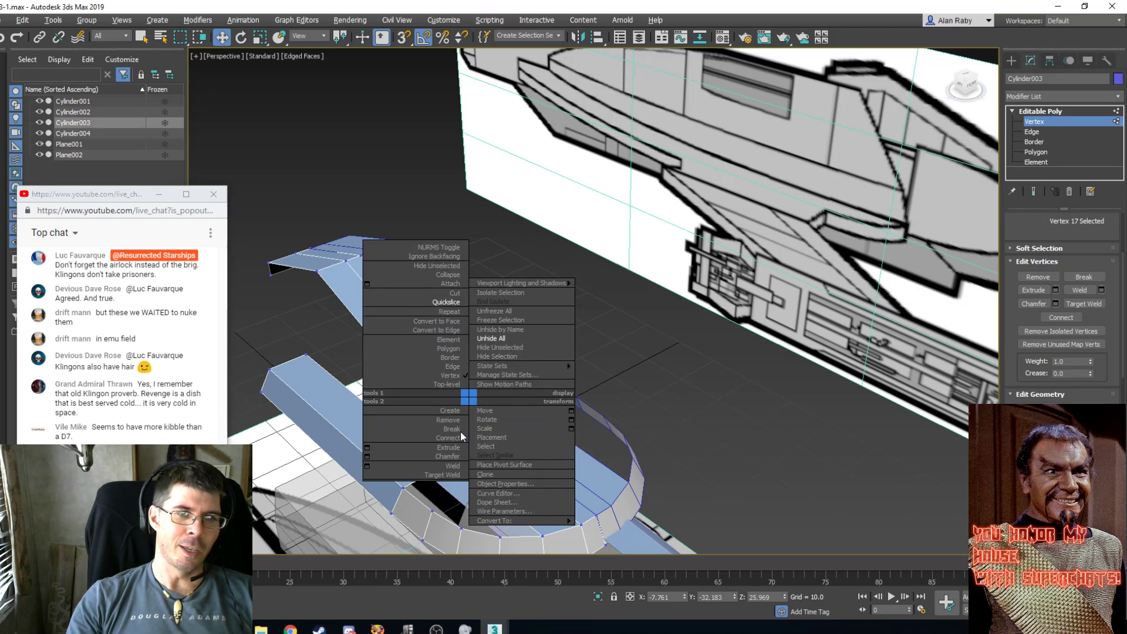
{"action": "left_click", "coordinate": [448, 474]}
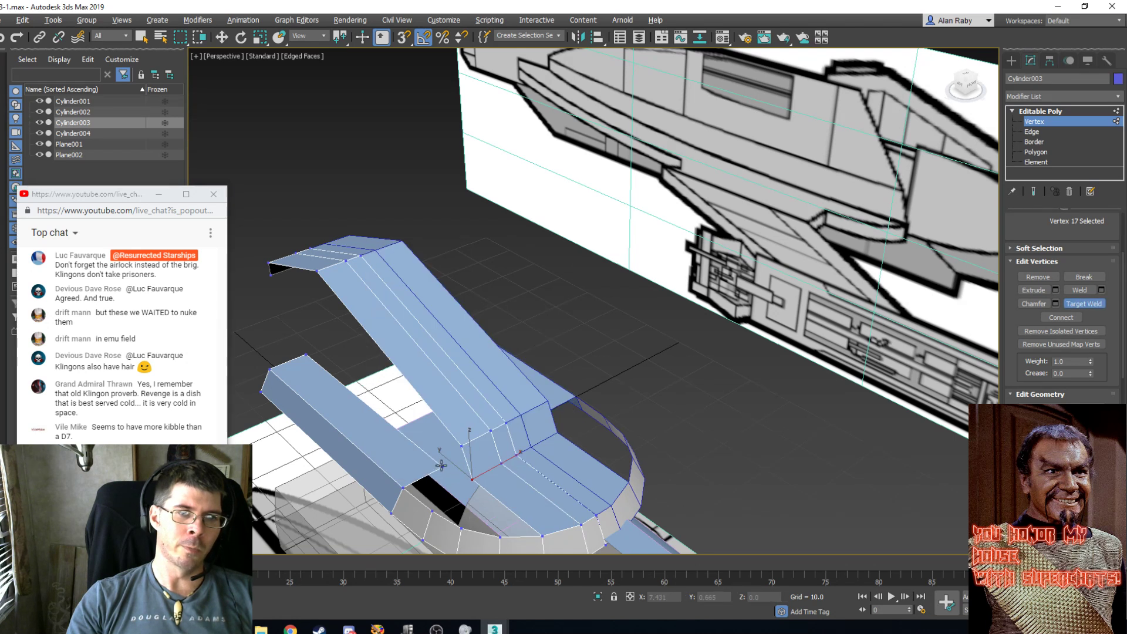
{"action": "left_click", "coordinate": [440, 466]}
{"action": "left_click", "coordinate": [473, 478]}
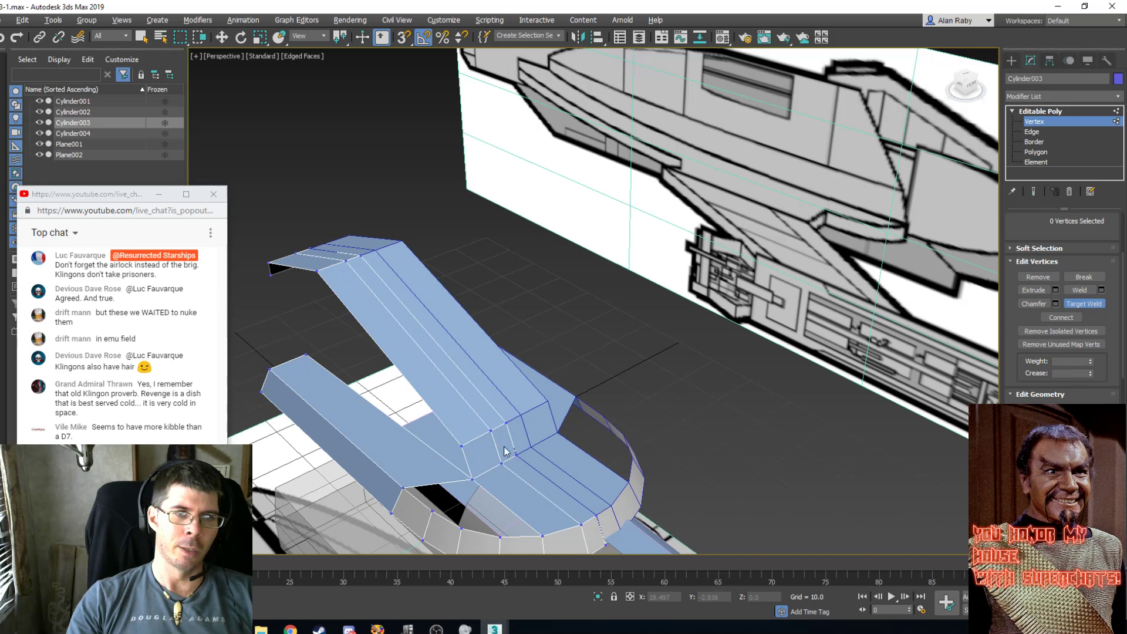
{"action": "key", "text": "ctrl+r"}
{"action": "mouse_move", "coordinate": [505, 379]}
{"action": "left_mouse_down"}
{"action": "mouse_move", "coordinate": [614, 328]}
{"action": "mouse_move", "coordinate": [684, 369]}
{"action": "mouse_move", "coordinate": [679, 360]}
{"action": "mouse_move", "coordinate": [546, 392]}
{"action": "mouse_move", "coordinate": [486, 389]}
{"action": "mouse_move", "coordinate": [516, 372]}
{"action": "left_mouse_up"}
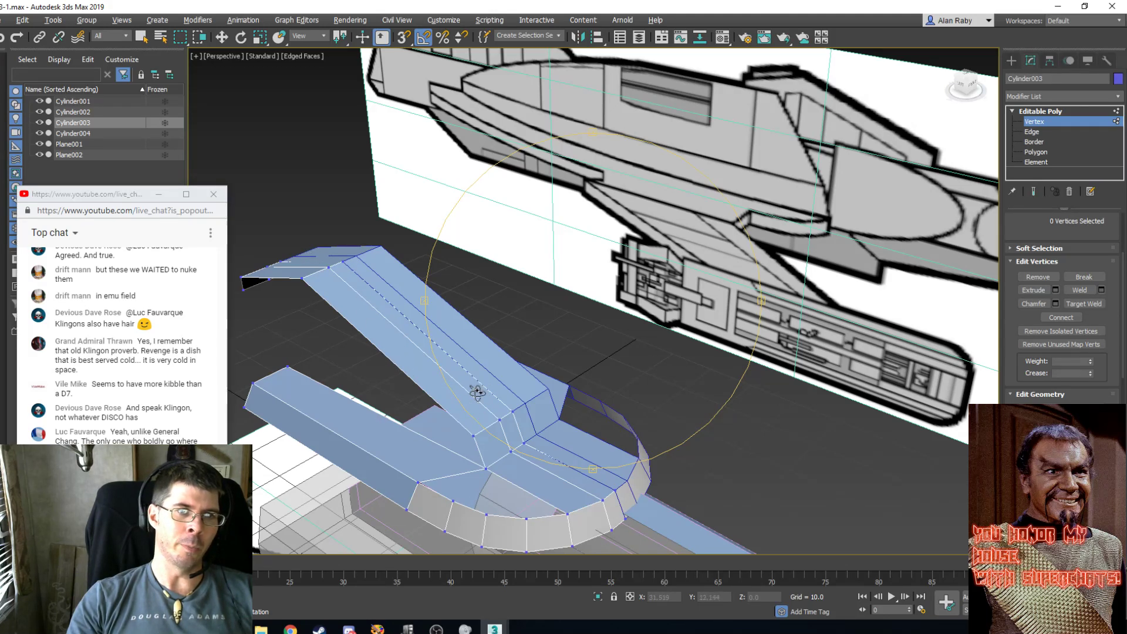
{"action": "left_click_drag", "start_coordinate": [477, 391], "coordinate": [500, 393]}
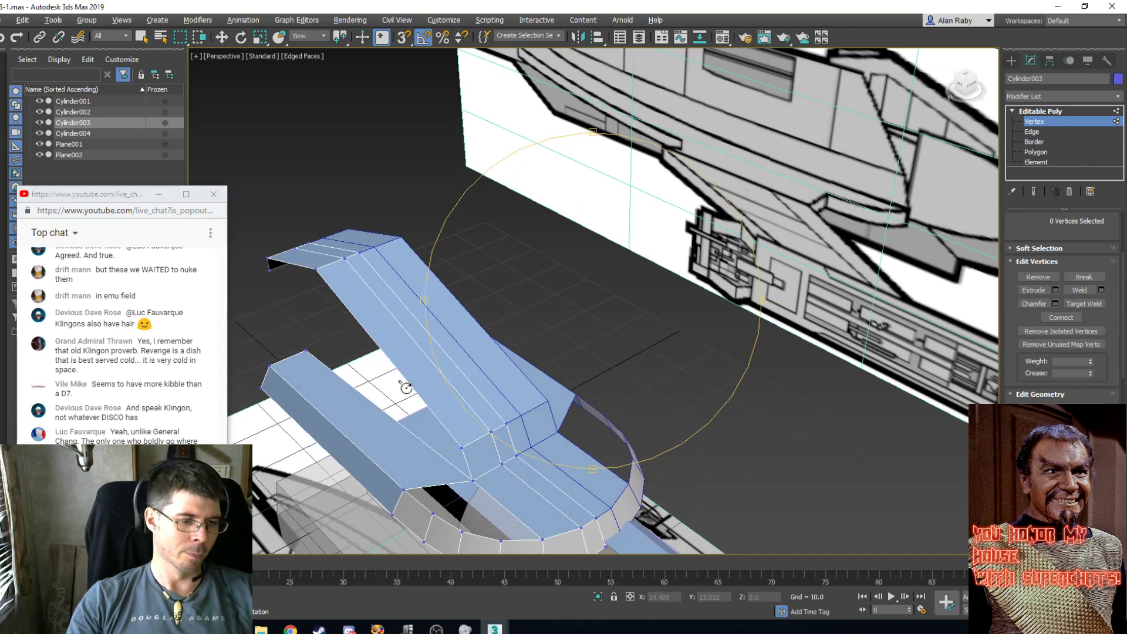
Set the flat polygon's rear inner vertex to absolute world X -7.761, copied from the welded front corner vertex.
{"action": "left_click", "coordinate": [144, 40]}
{"action": "left_click", "coordinate": [472, 480]}
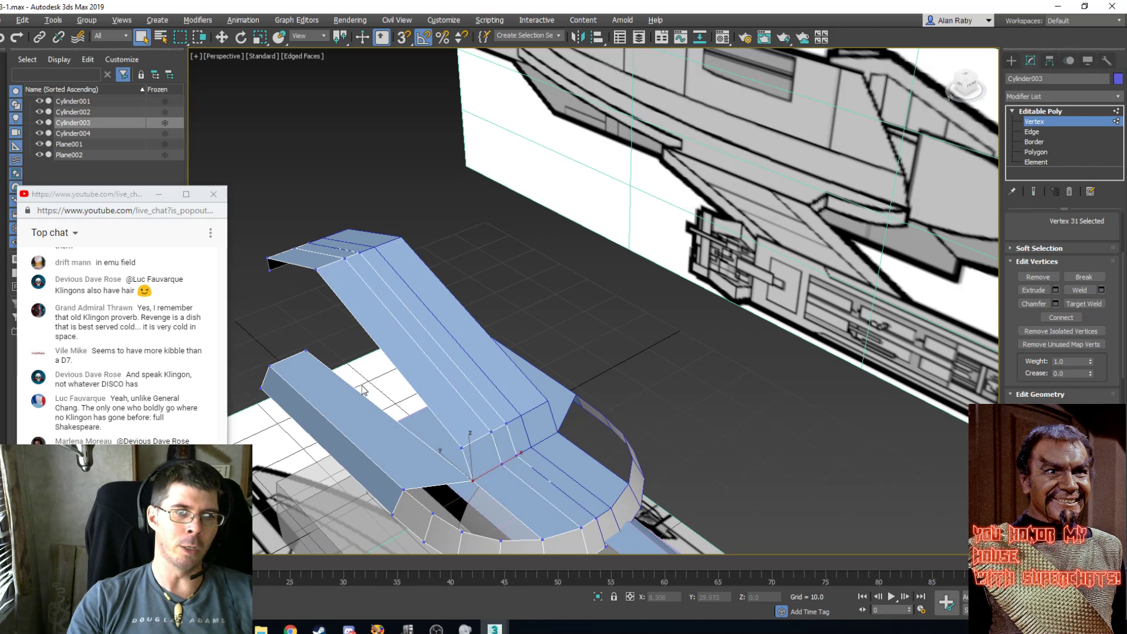
{"action": "right_click", "coordinate": [222, 37]}
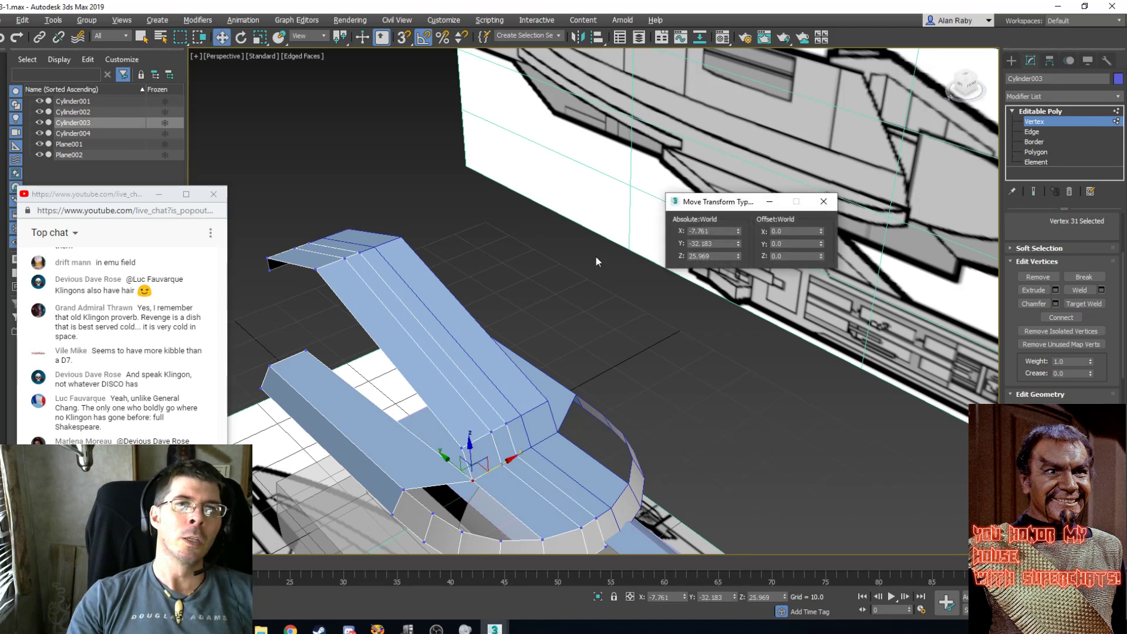
{"action": "double_click", "coordinate": [731, 230]}
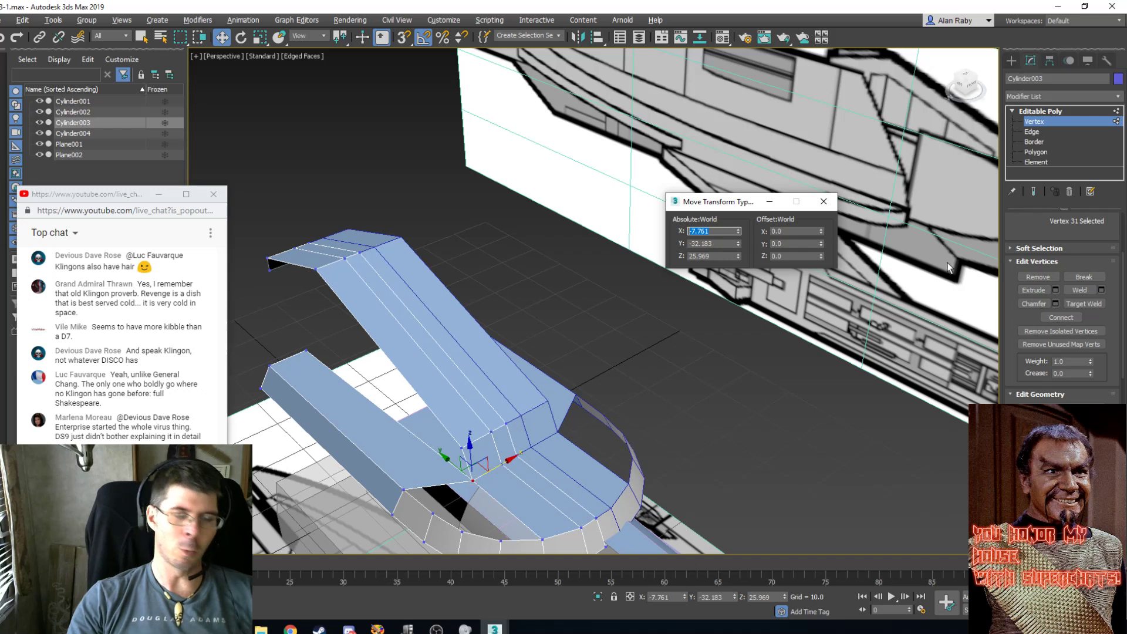
{"action": "left_click", "coordinate": [823, 202]}
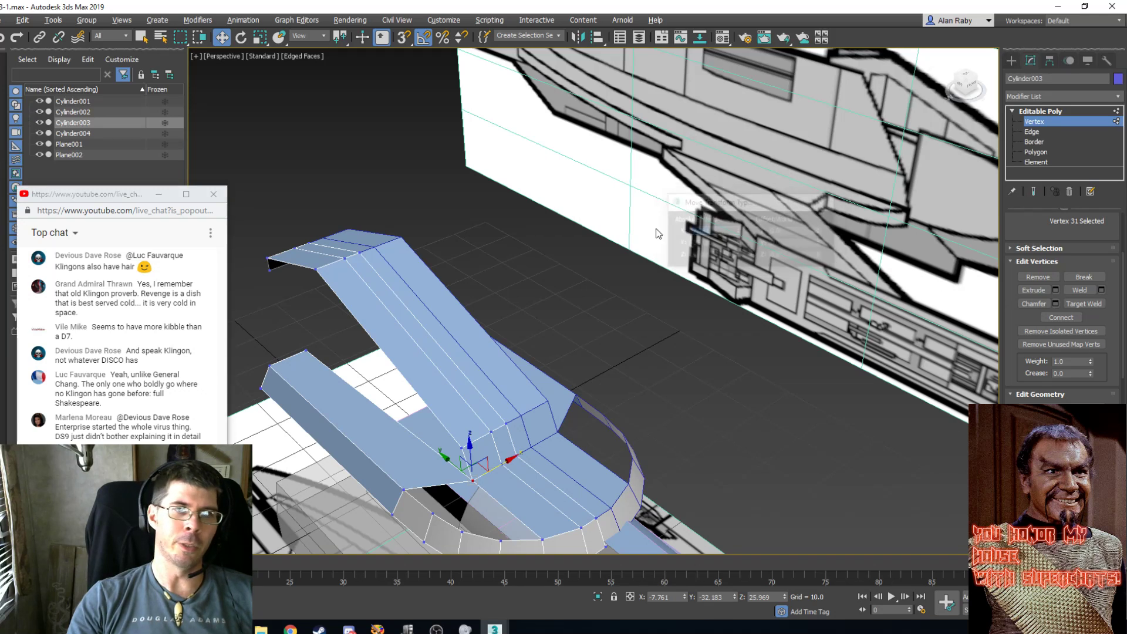
{"action": "right_click", "coordinate": [304, 351]}
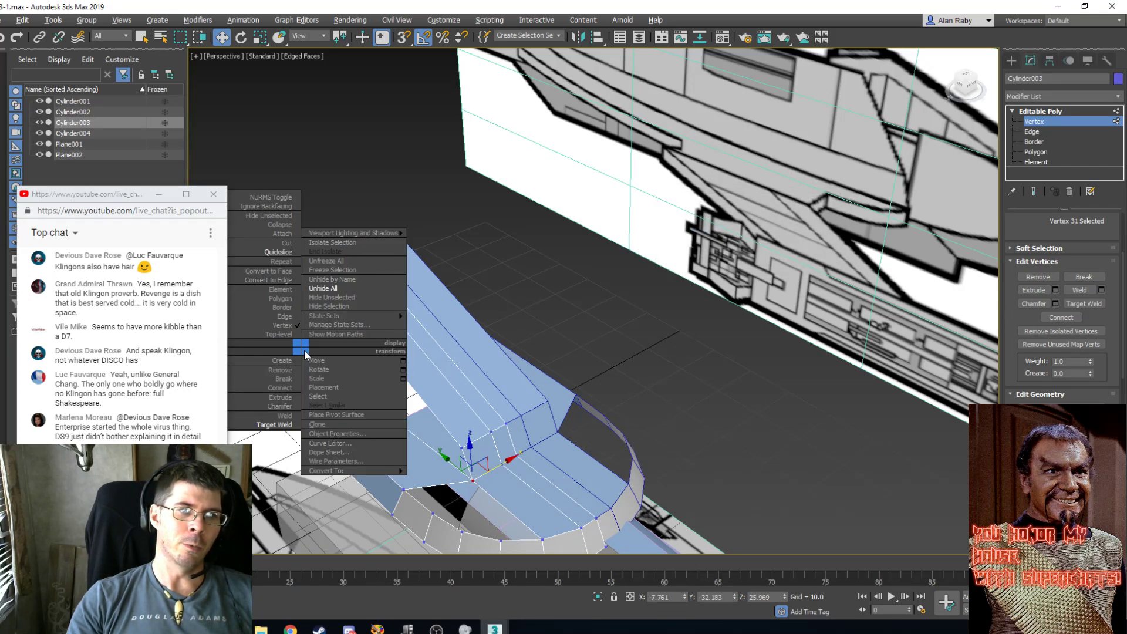
{"action": "left_click", "coordinate": [407, 221]}
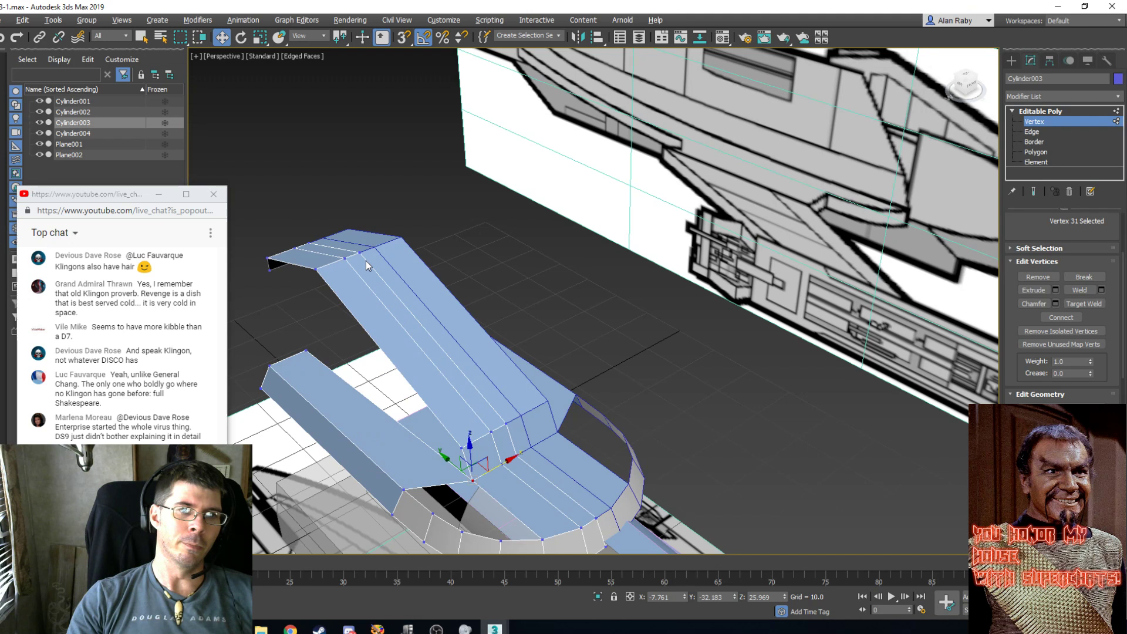
{"action": "left_click", "coordinate": [307, 351]}
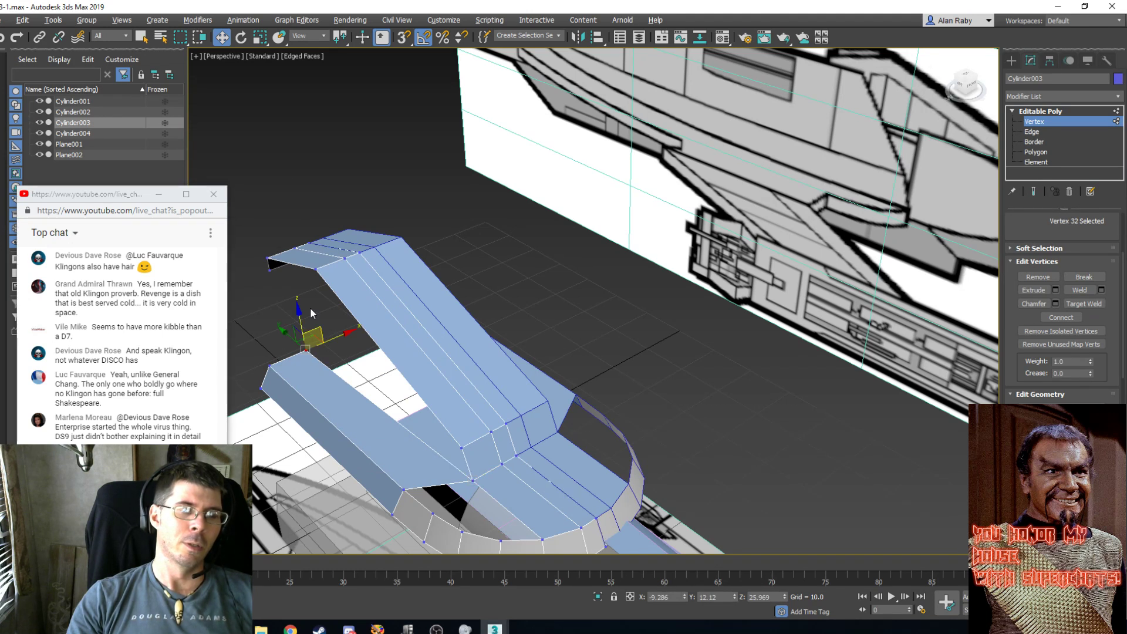
{"action": "right_click", "coordinate": [222, 37]}
{"action": "double_click", "coordinate": [719, 256]}
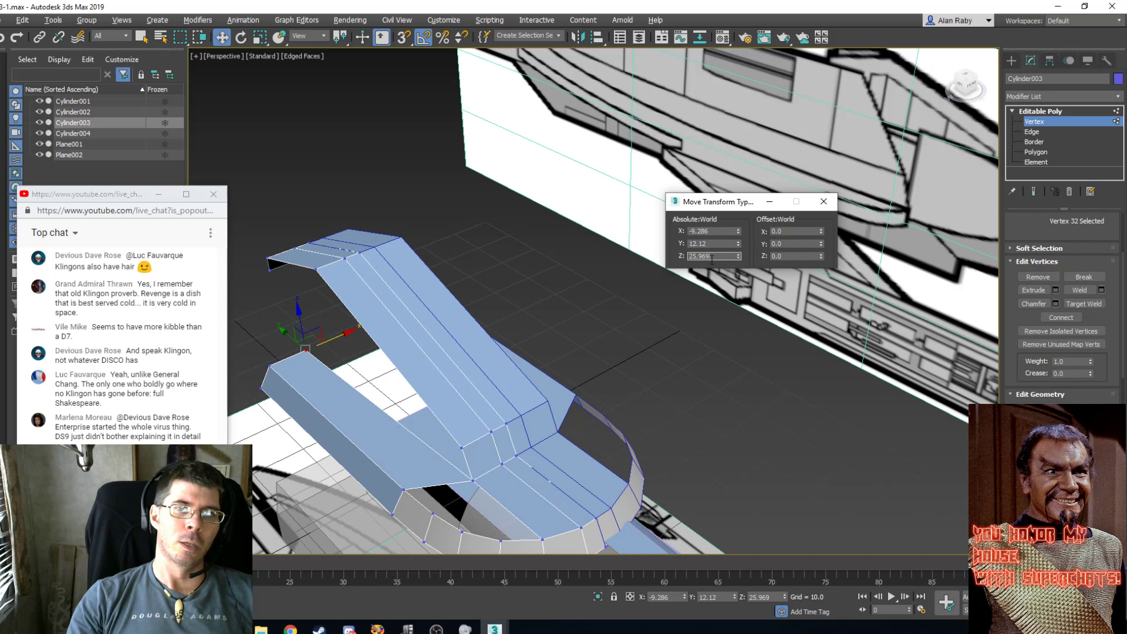
{"action": "double_click", "coordinate": [713, 231]}
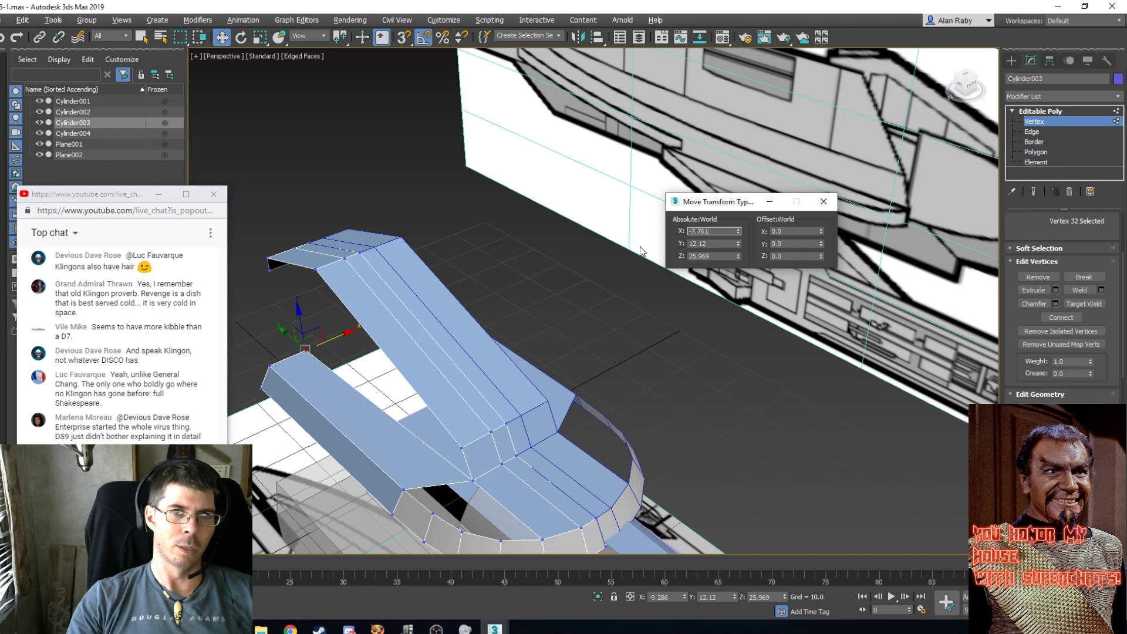
{"action": "key", "text": "Return"}
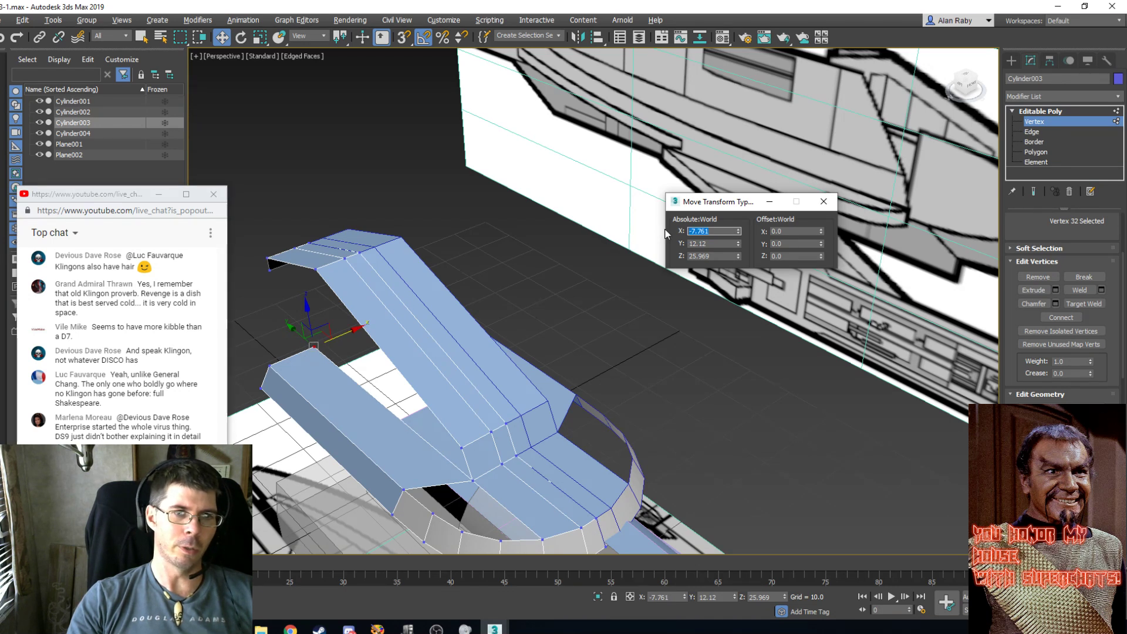
{"action": "left_click", "coordinate": [816, 203]}
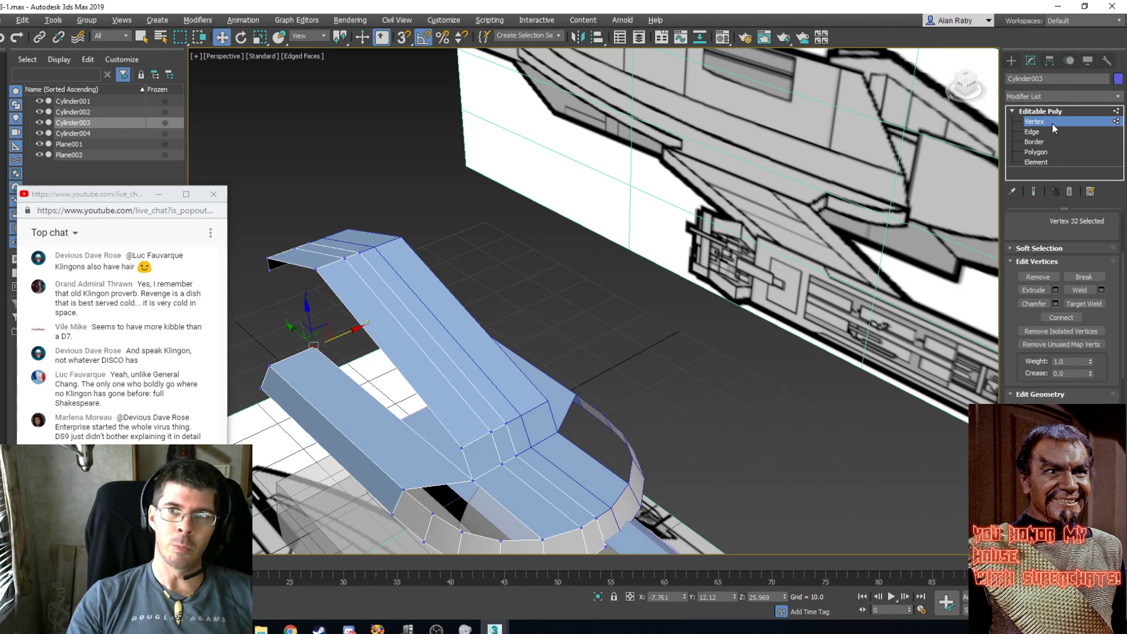
Extend the flat polygon's long inner edge upward as a cloned vertical wall to about Z 30.9.
{"action": "left_click", "coordinate": [1034, 132]}
{"action": "left_click", "coordinate": [364, 389]}
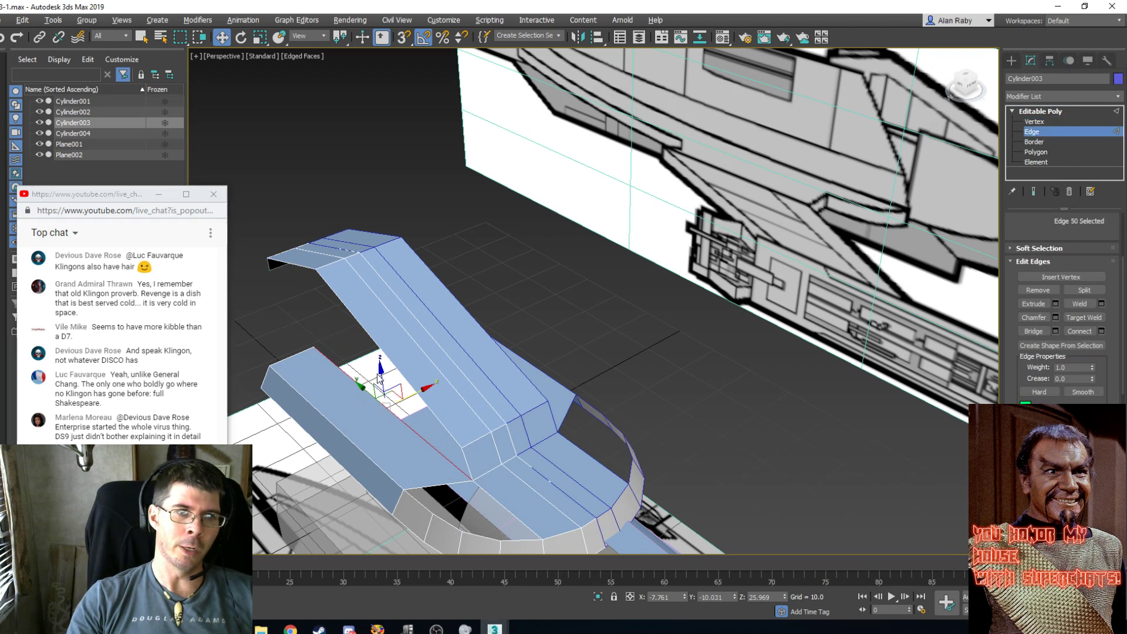
{"action": "left_click_drag", "start_coordinate": [380, 372], "coordinate": [383, 367], "text": "shift"}
{"action": "left_click_drag", "start_coordinate": [382, 353], "coordinate": [381, 343]}
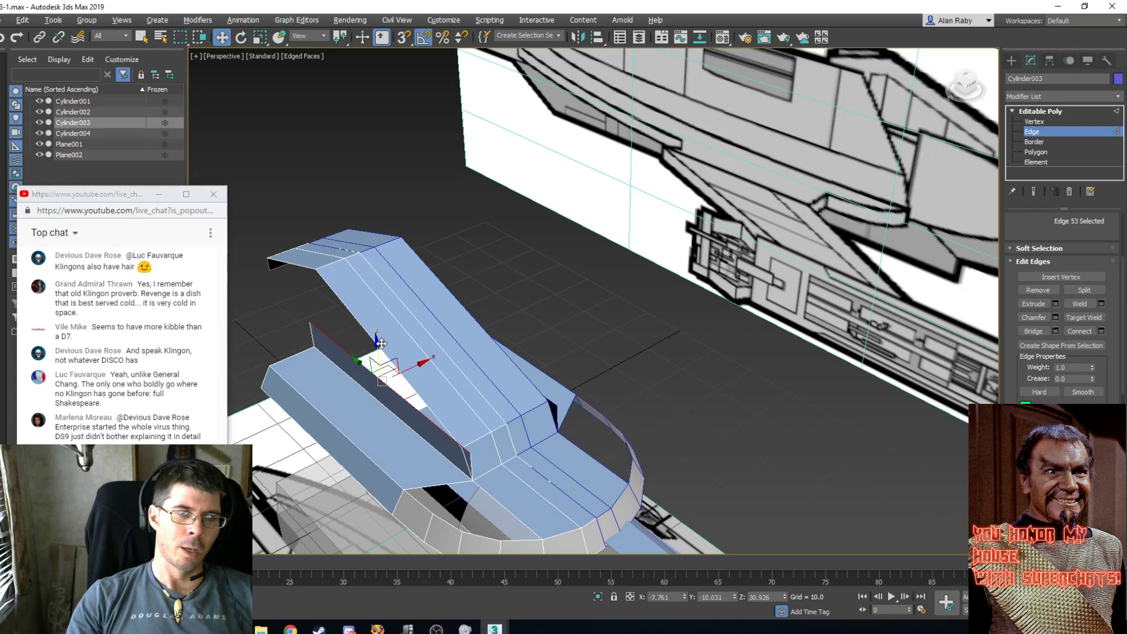
Target-weld the vertical wall's two upper corner vertices to the matching side vertices of the raised top surface.
{"action": "key", "text": "1"}
{"action": "right_click", "coordinate": [500, 406]}
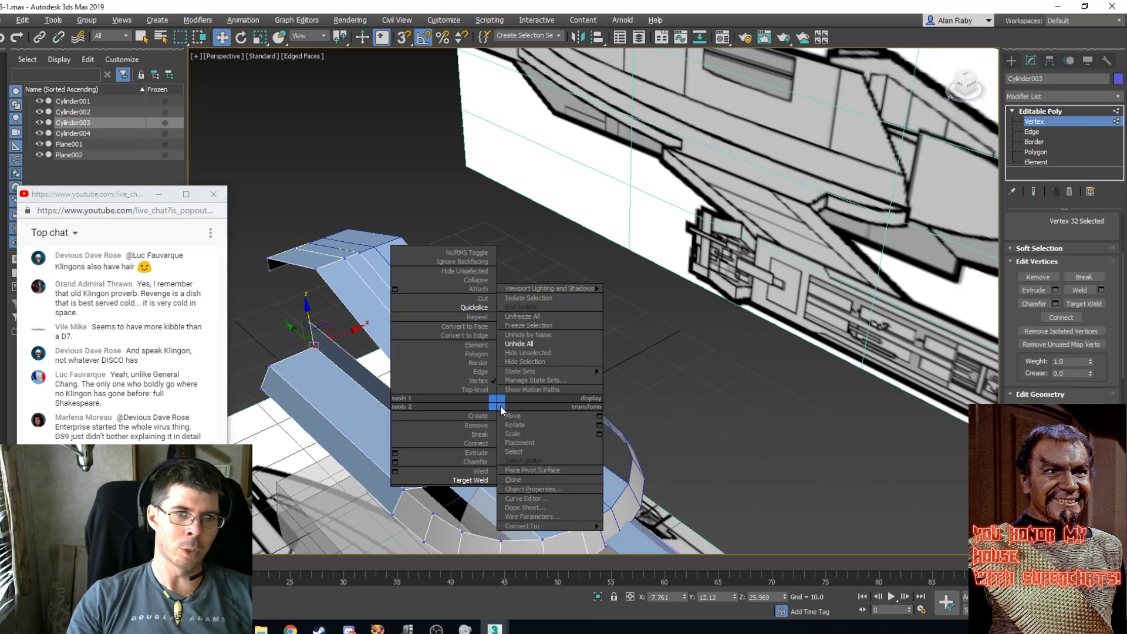
{"action": "left_click", "coordinate": [464, 479]}
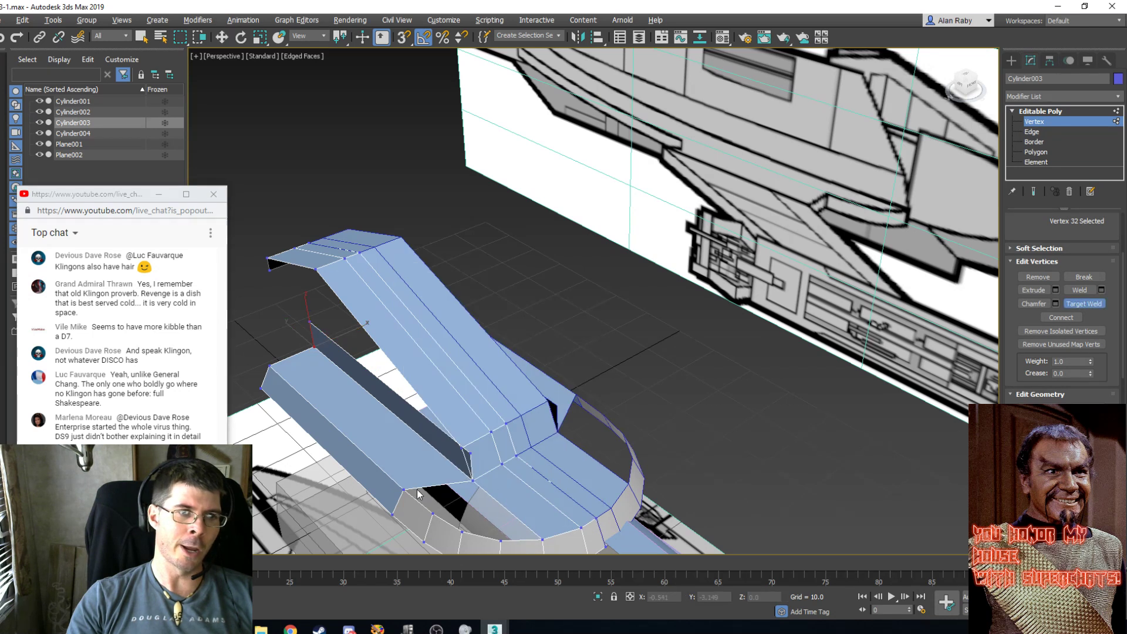
{"action": "left_click", "coordinate": [472, 450]}
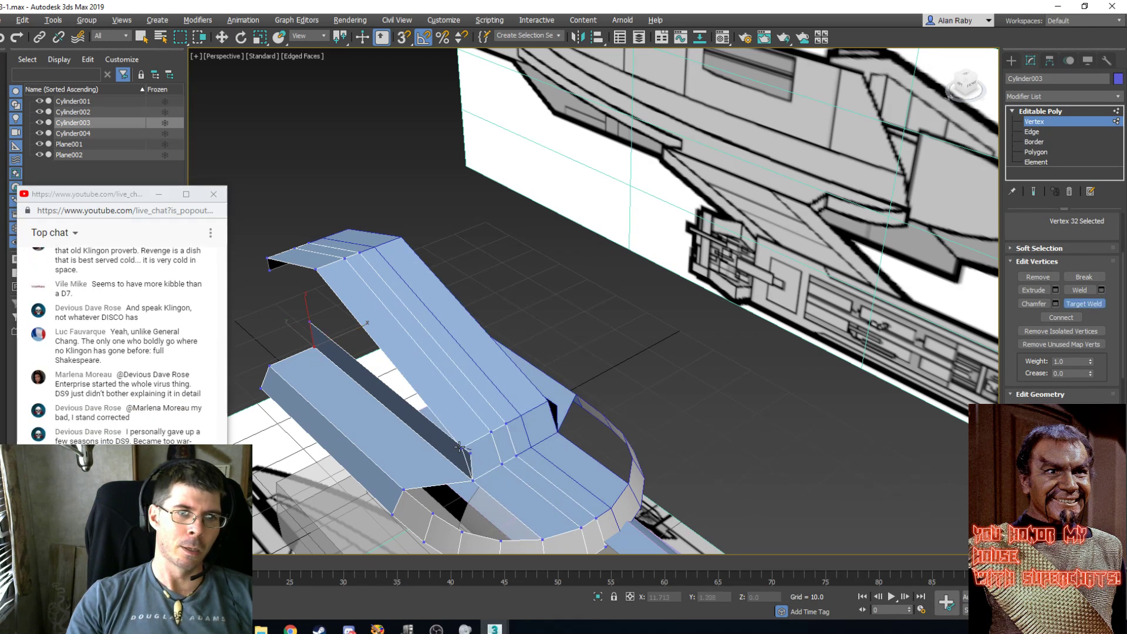
{"action": "left_click", "coordinate": [462, 447]}
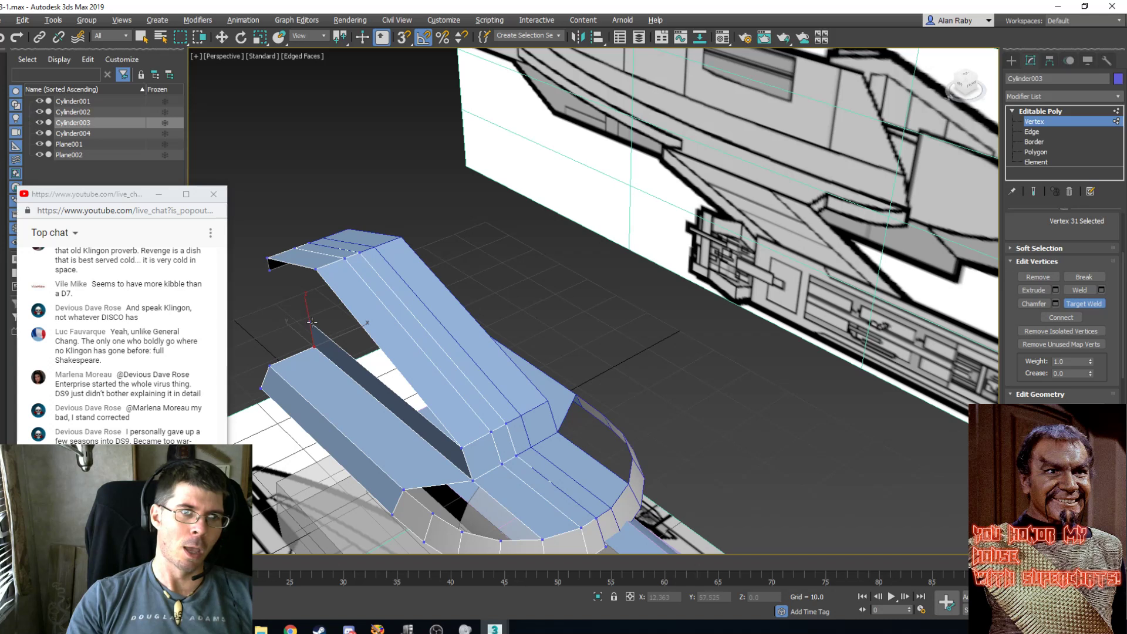
{"action": "left_click", "coordinate": [317, 269]}
{"action": "left_click", "coordinate": [309, 243]}
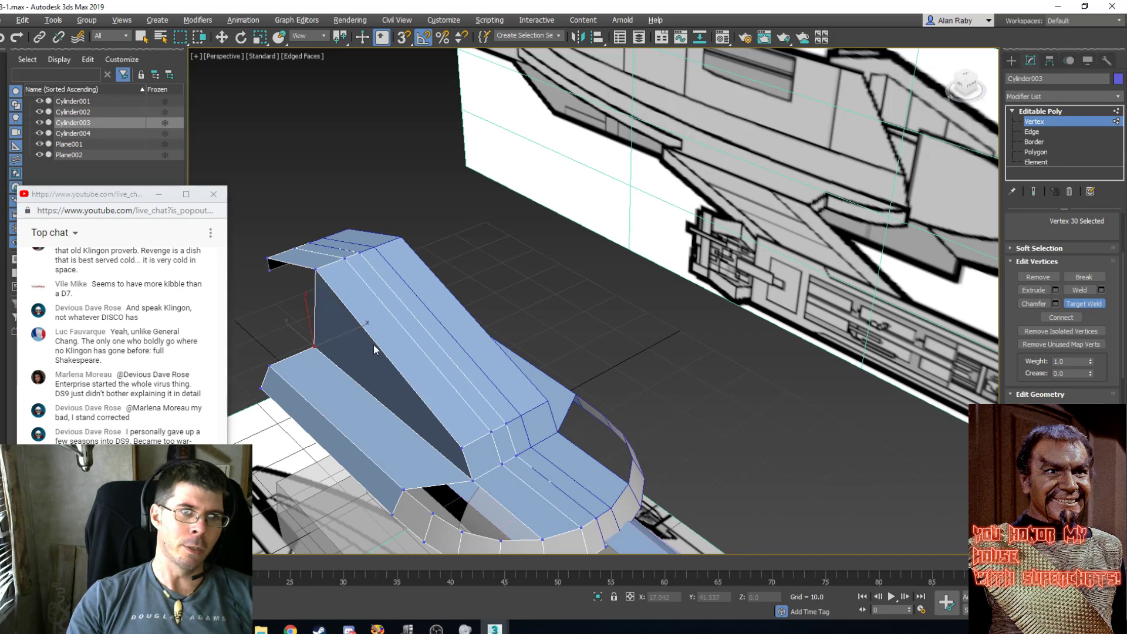
Try to cap the open border between the strip's curved end, the flat polygon and the top surface.
{"action": "middle_click_drag", "start_coordinate": [427, 343], "coordinate": [431, 337], "text": "alt"}
{"action": "scroll", "coordinate": [442, 384], "scroll_direction": "up", "scroll_amount": 2}
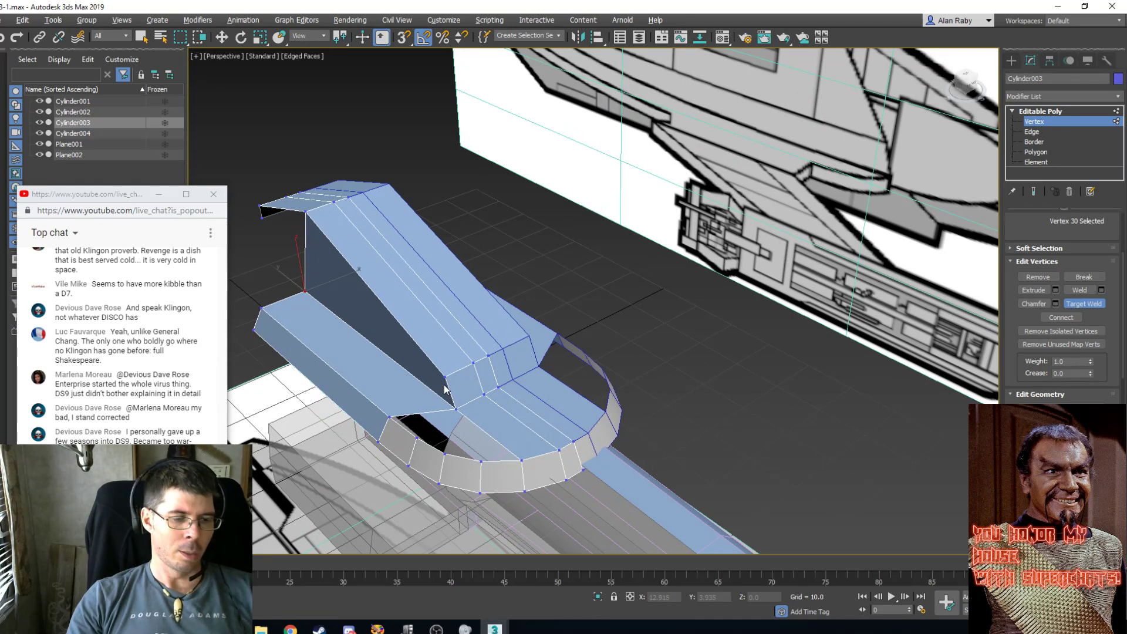
{"action": "middle_click_drag", "start_coordinate": [540, 405], "coordinate": [601, 416], "text": "alt"}
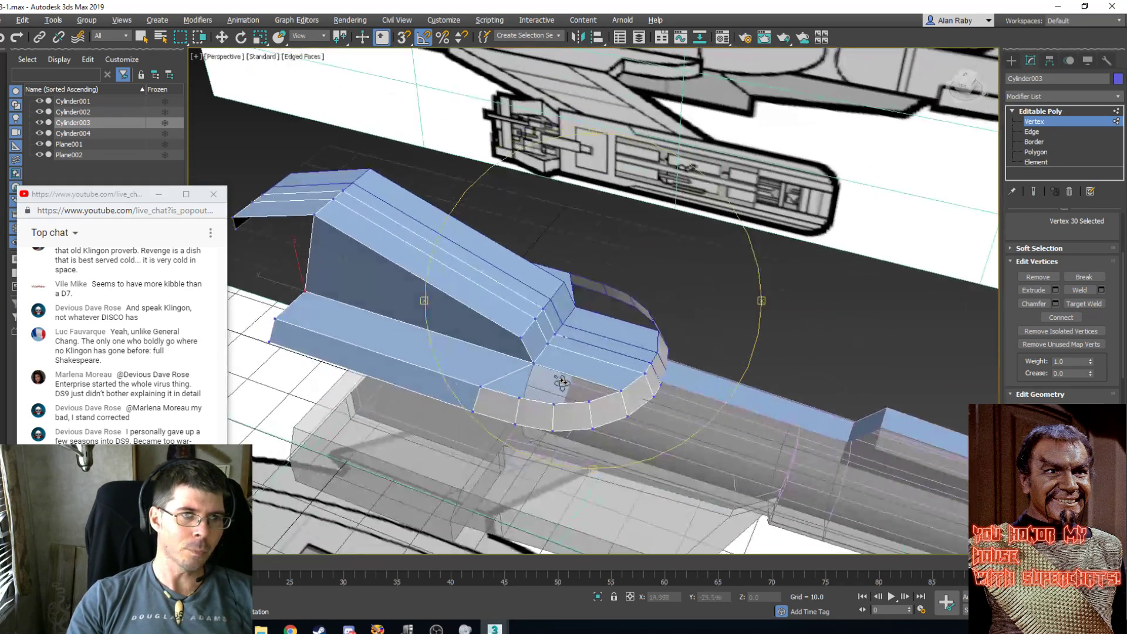
{"action": "scroll", "coordinate": [600, 417], "scroll_direction": "up", "scroll_amount": 2}
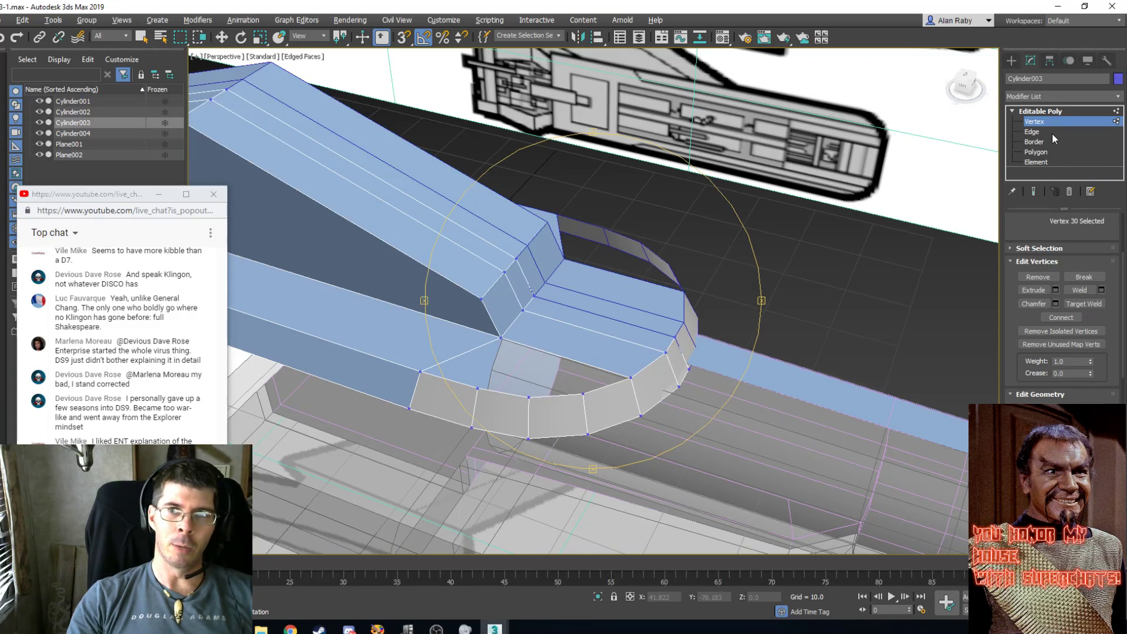
{"action": "left_click", "coordinate": [1034, 142]}
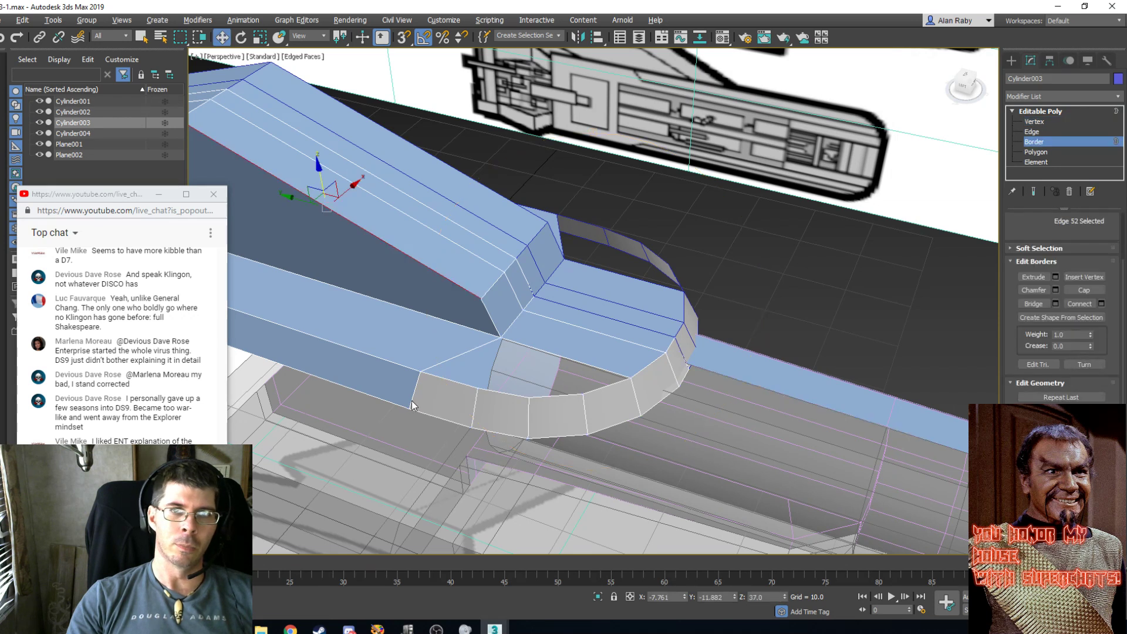
{"action": "left_click", "coordinate": [523, 343]}
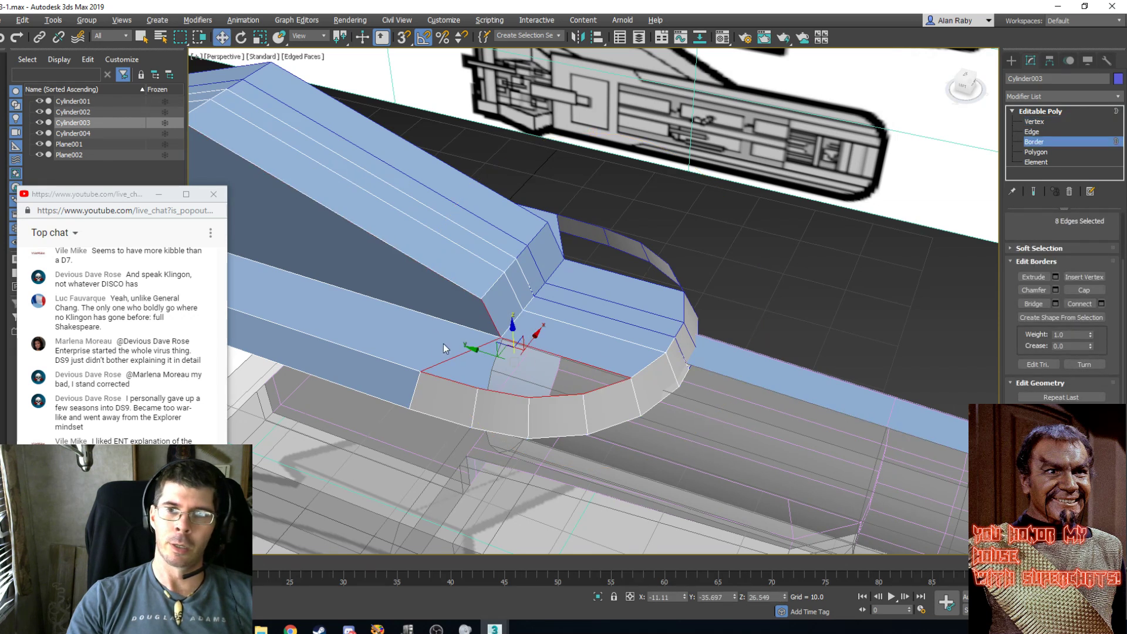
{"action": "left_click", "coordinate": [1085, 290]}
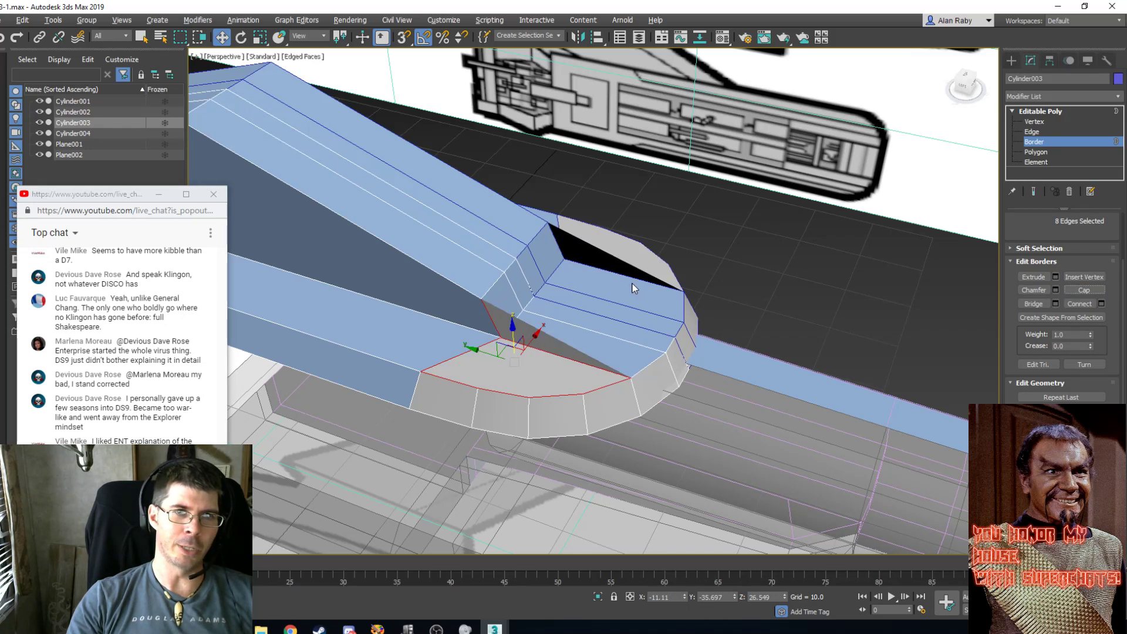
{"action": "middle_click_drag", "start_coordinate": [591, 313], "coordinate": [572, 355], "text": "alt"}
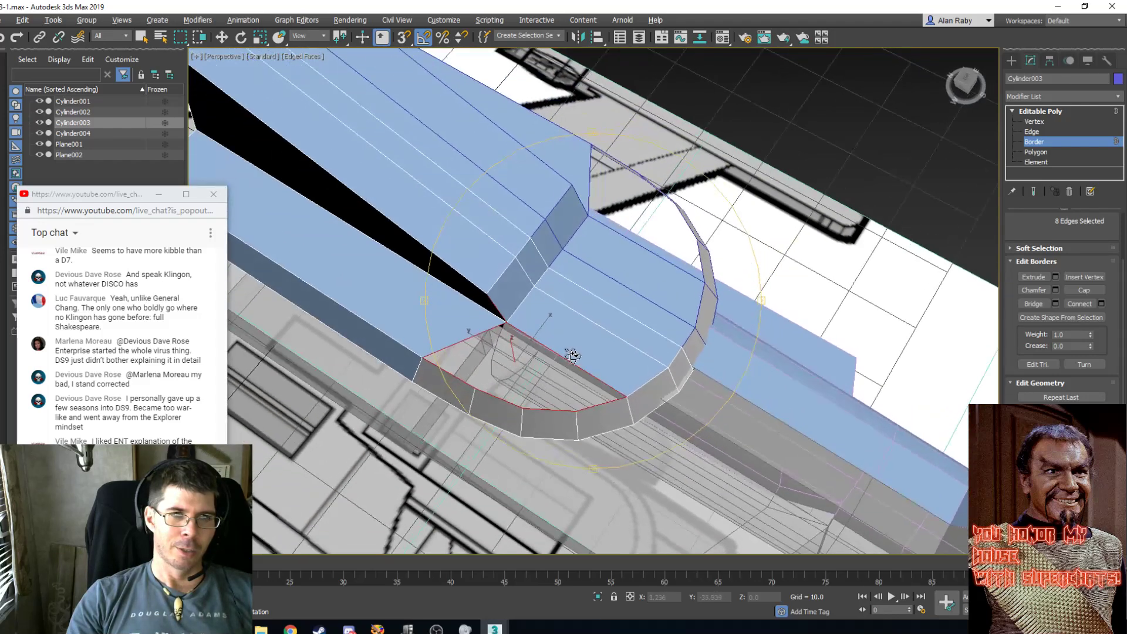
{"action": "middle_click_drag", "start_coordinate": [514, 407], "coordinate": [586, 364], "text": "alt"}
Try moving the vertex where the top surface's side edge meets the curved rim, and undo the move.
{"action": "left_click", "coordinate": [221, 38]}
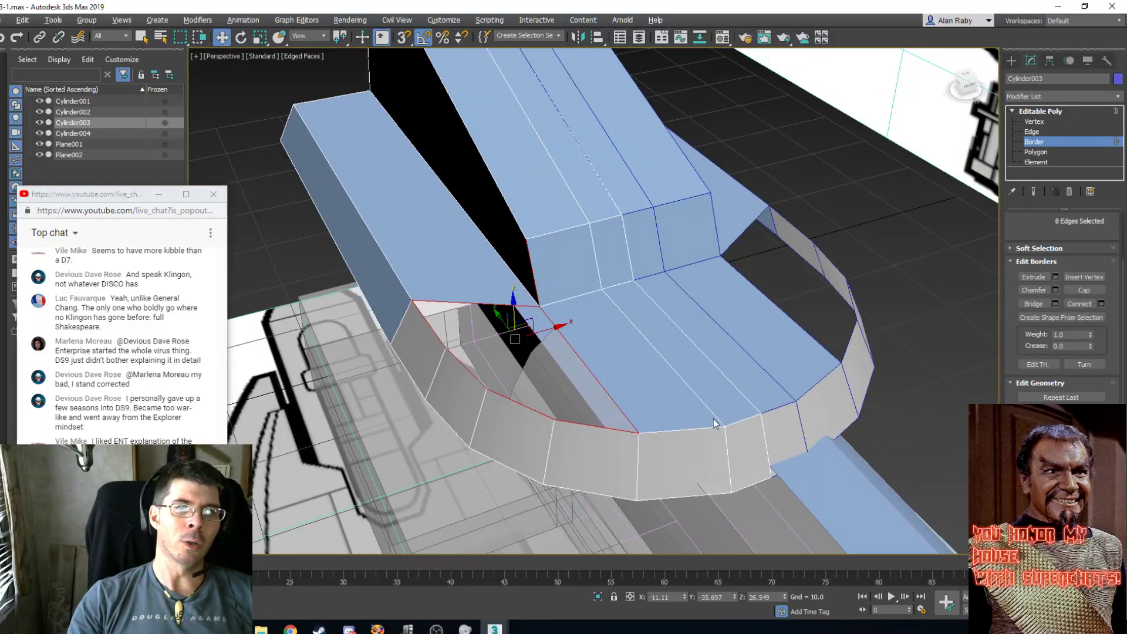
{"action": "key", "text": "1"}
{"action": "left_click", "coordinate": [640, 435]}
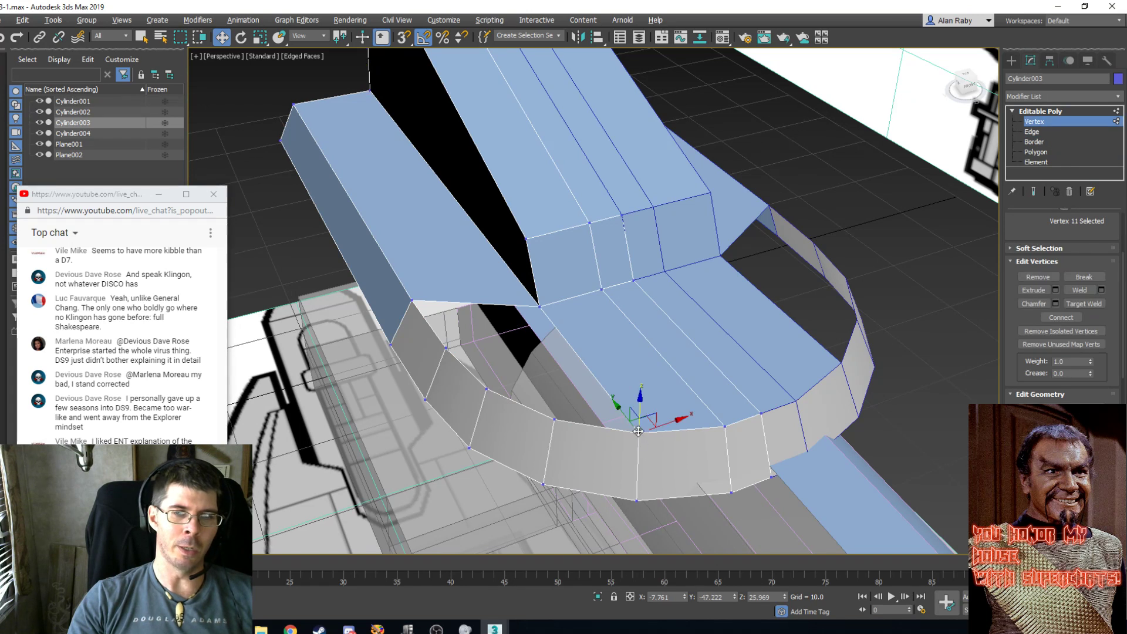
{"action": "mouse_move", "coordinate": [650, 422]}
{"action": "left_mouse_down"}
{"action": "mouse_move", "coordinate": [645, 397]}
{"action": "mouse_move", "coordinate": [641, 421]}
{"action": "left_mouse_up"}
{"action": "key", "text": "ctrl+z"}
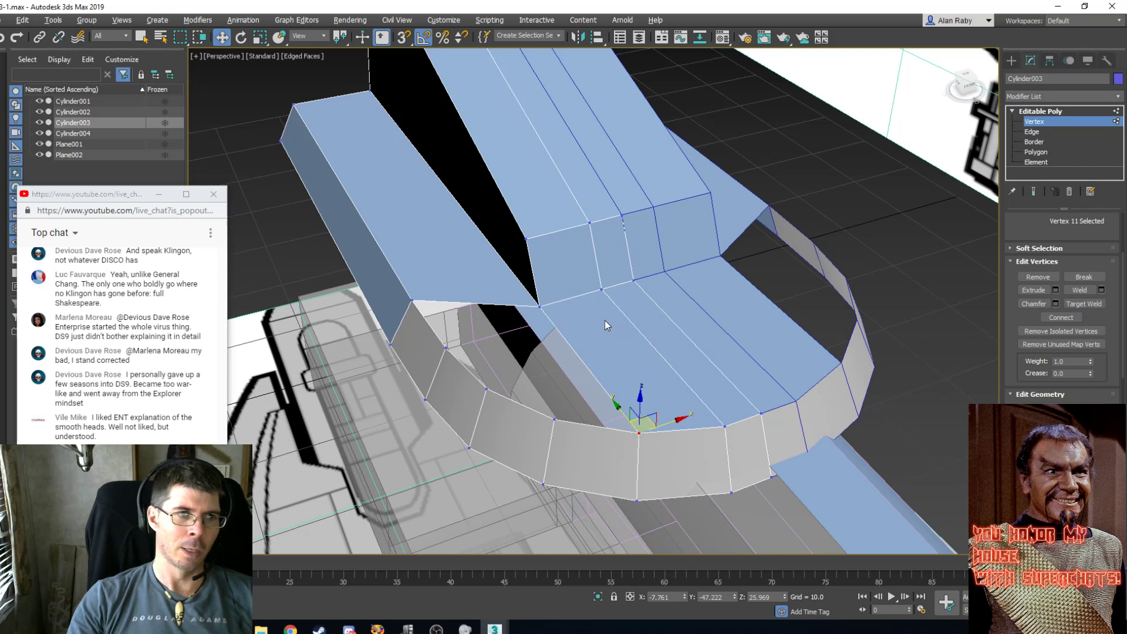
{"action": "key", "text": "ctrl+r"}
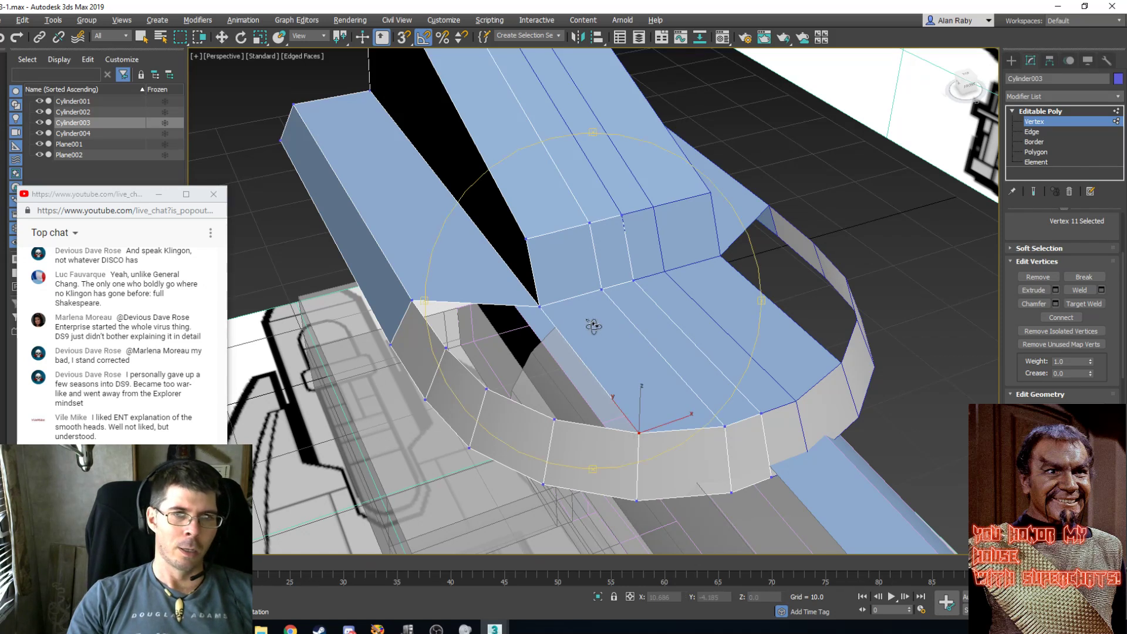
{"action": "left_click_drag", "start_coordinate": [593, 327], "coordinate": [621, 360]}
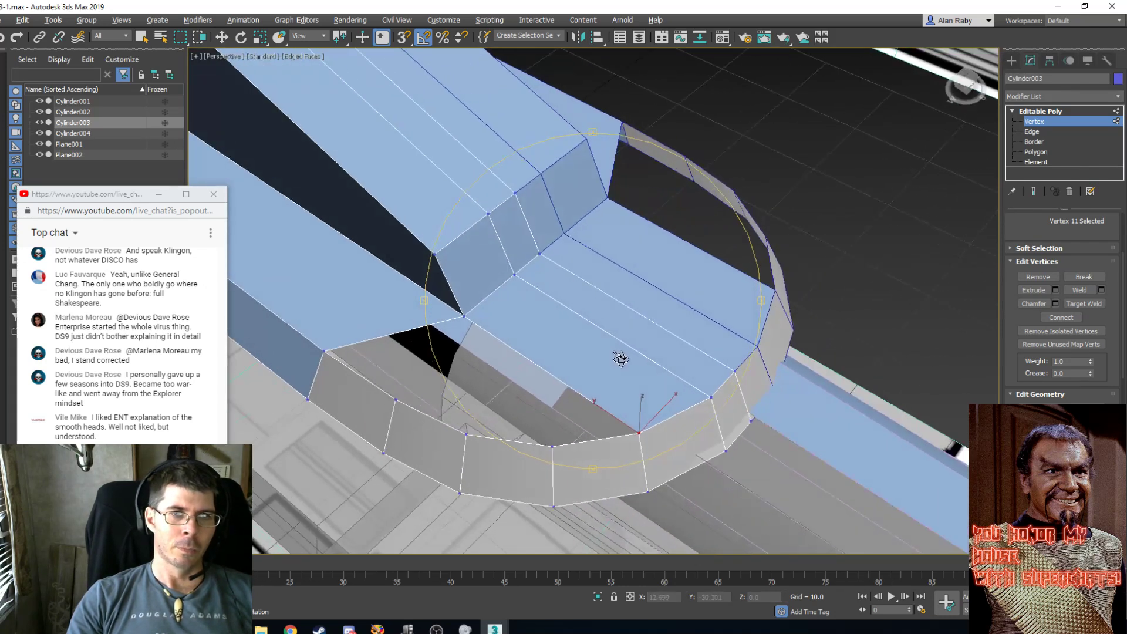
Clone the curved rim edge next to the flat polygon inward along X to about -12.15, forming a new face.
{"action": "left_click", "coordinate": [1031, 131]}
{"action": "key", "text": "w"}
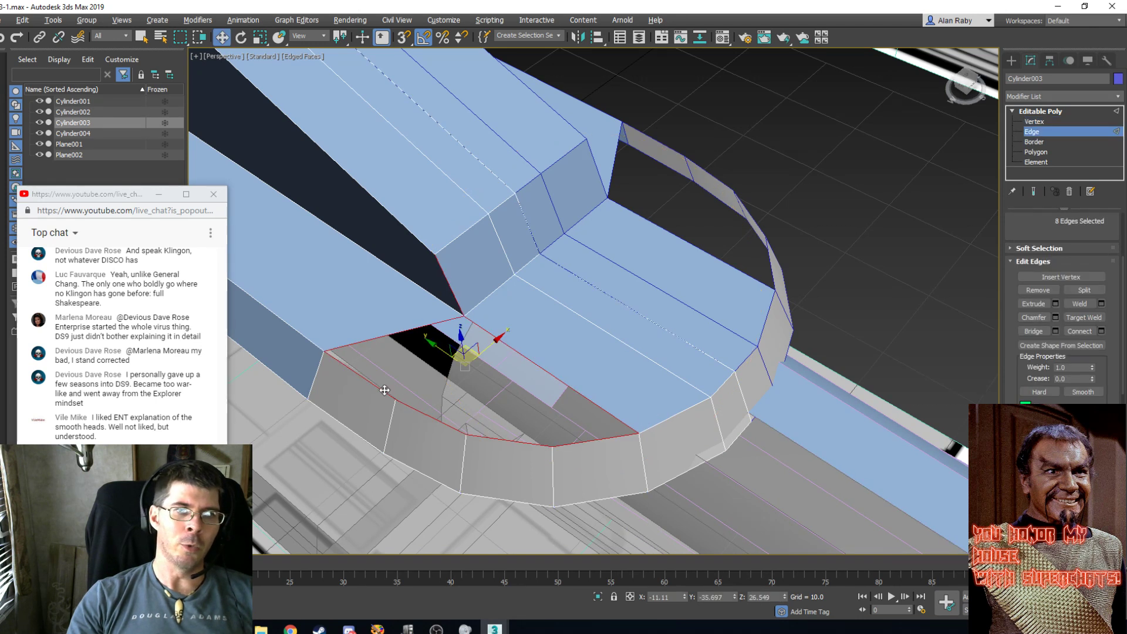
{"action": "left_click", "coordinate": [384, 390]}
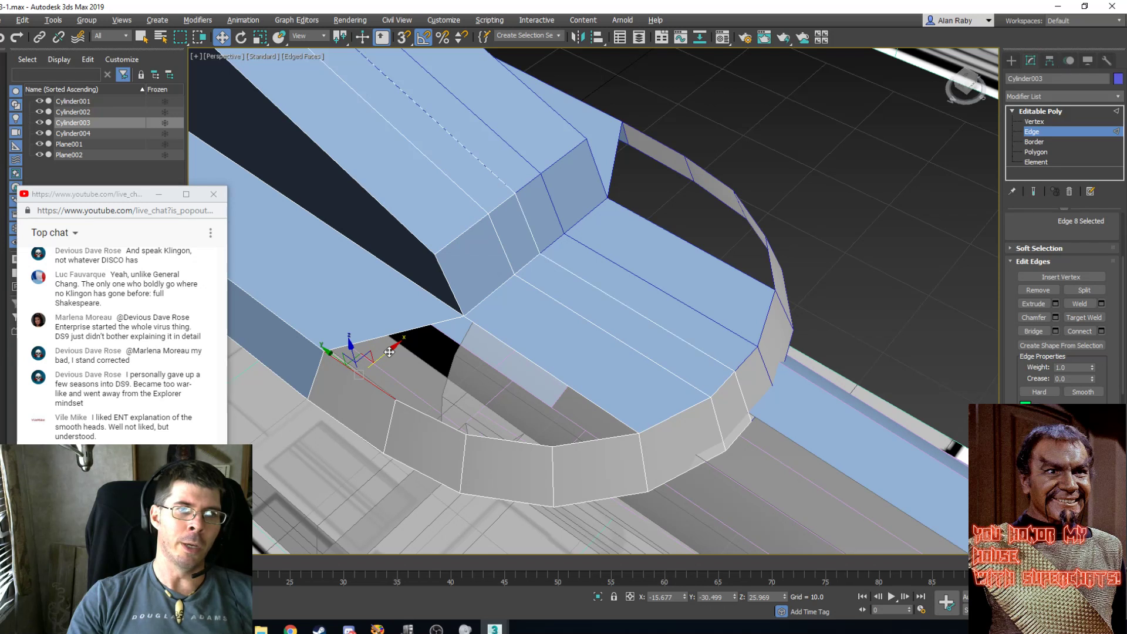
{"action": "left_click_drag", "start_coordinate": [389, 351], "coordinate": [426, 322], "text": "shift"}
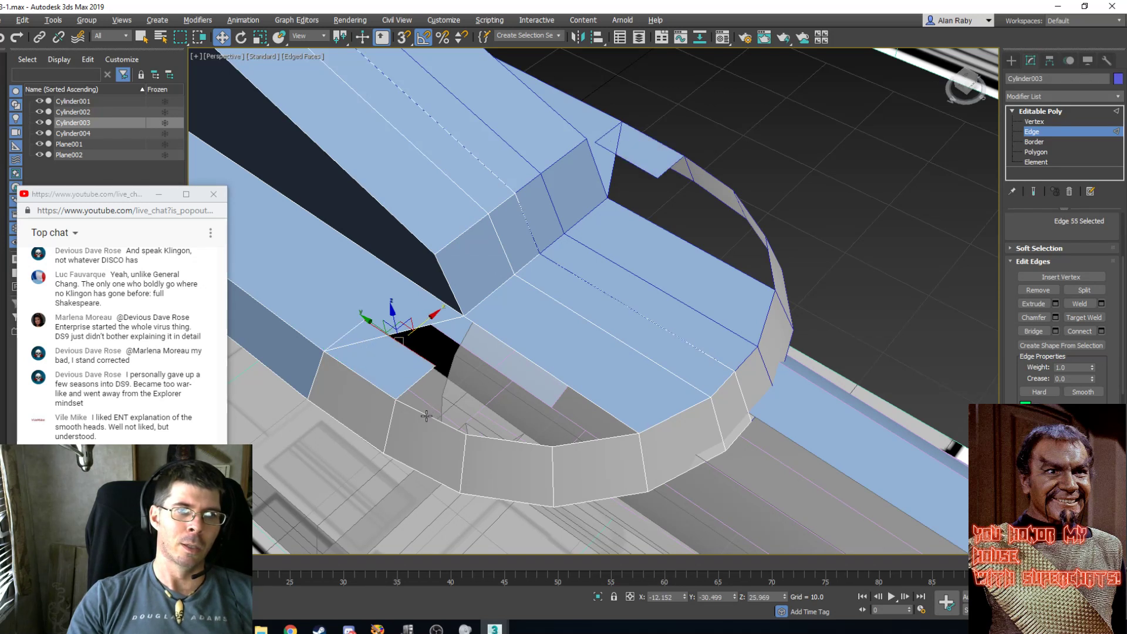
Target-weld the new face's two inner vertices to the corner vertex where the flat polygon meets the top surface's step.
{"action": "key", "text": "1"}
{"action": "right_click", "coordinate": [537, 313]}
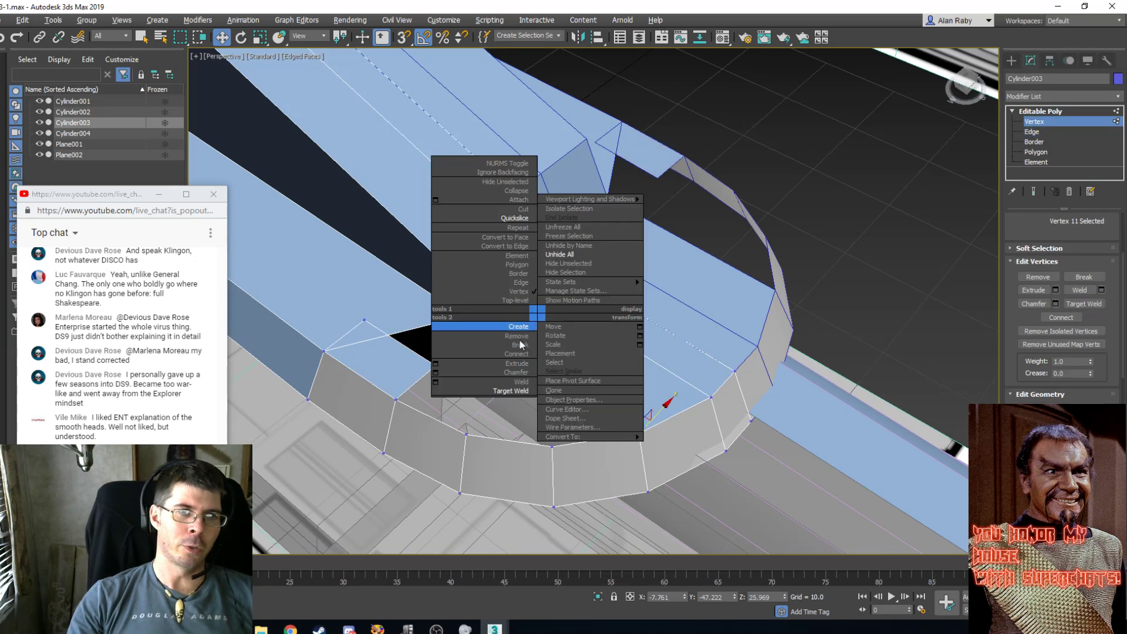
{"action": "left_click", "coordinate": [510, 390]}
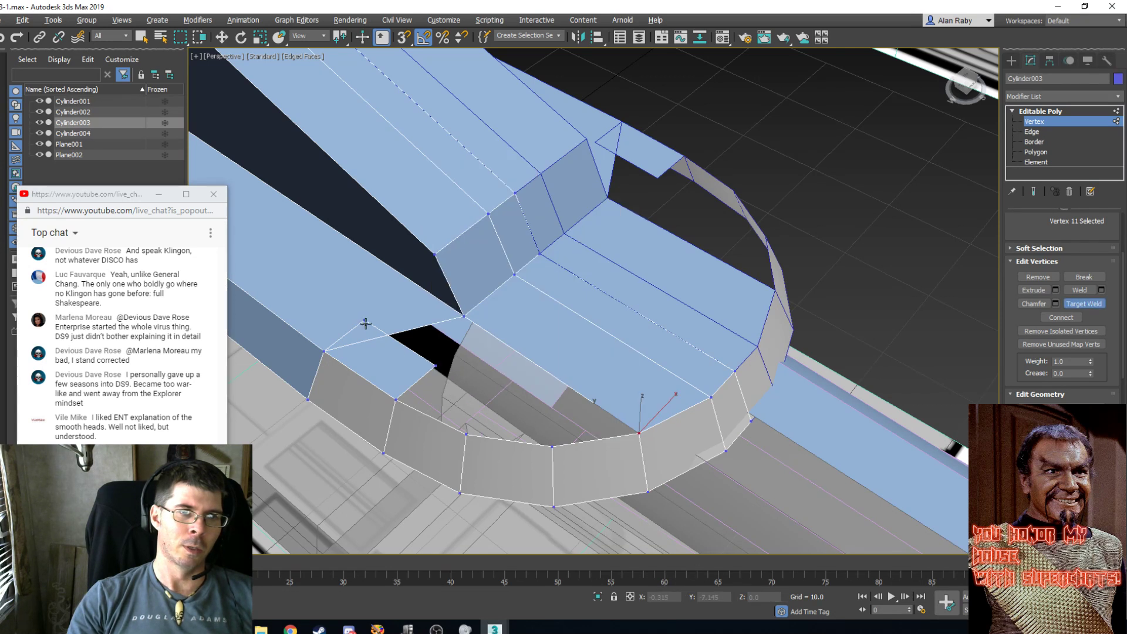
{"action": "left_click", "coordinate": [464, 315]}
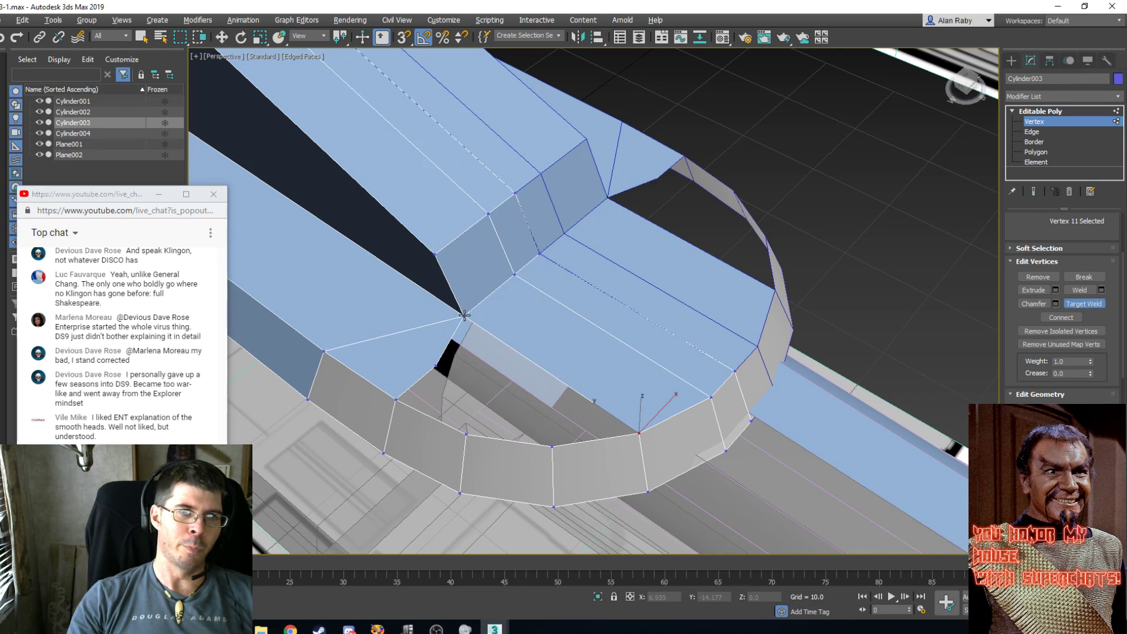
{"action": "key", "text": "w"}
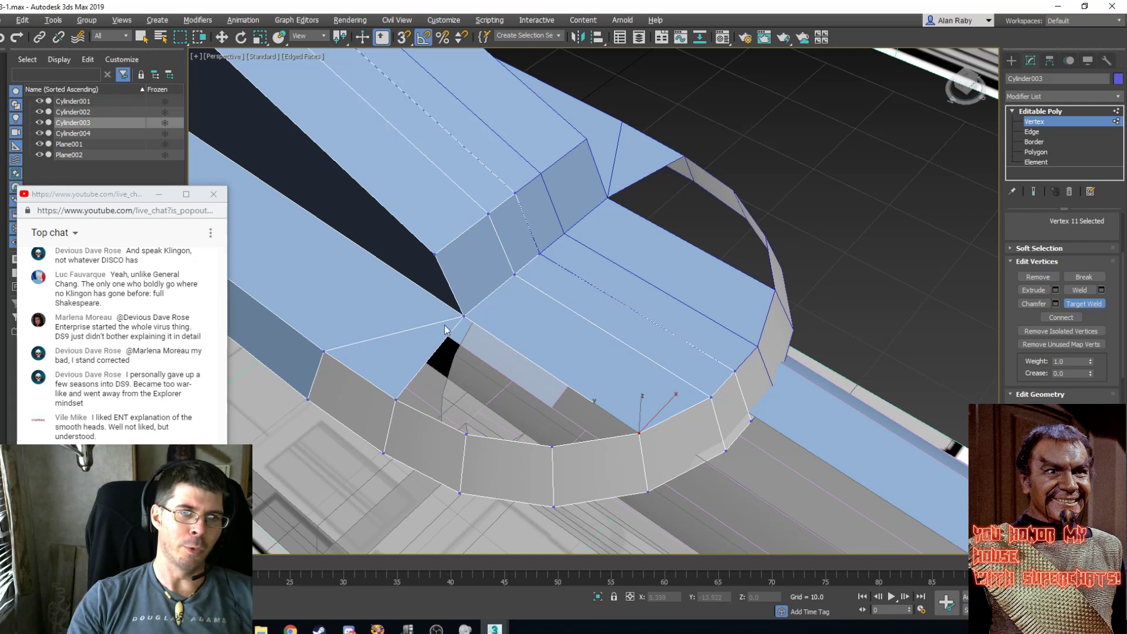
Clone the three remaining open rim edges inward with a slight scale-down and shift them along X to about -10.97.
{"action": "key", "text": "2"}
{"action": "left_click", "coordinate": [437, 421]}
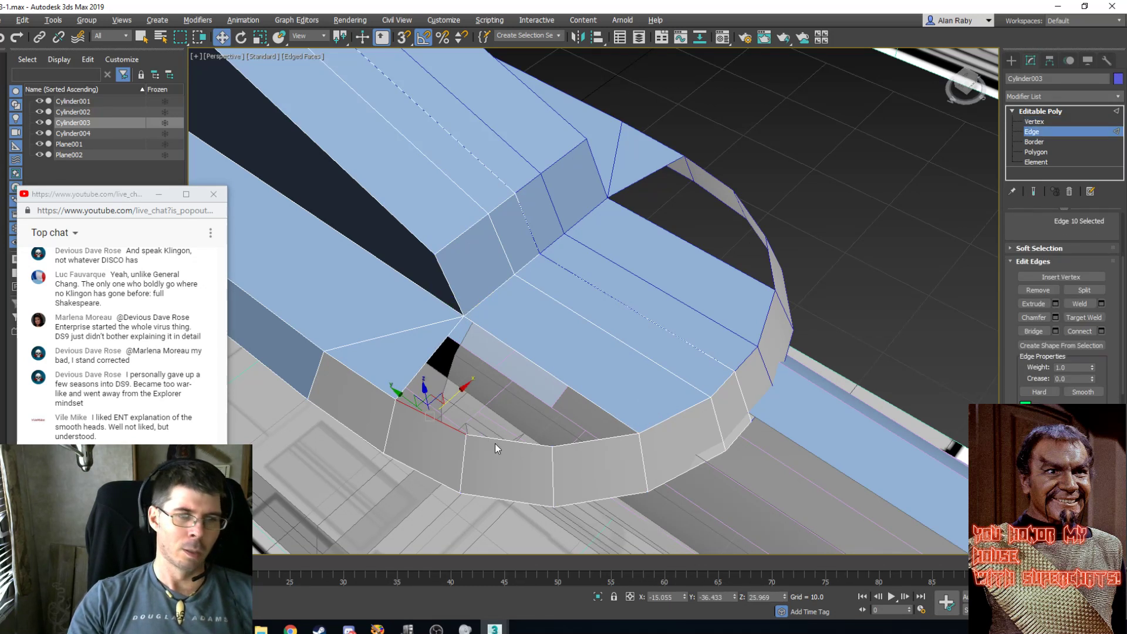
{"action": "key", "text": "alt+grave"}
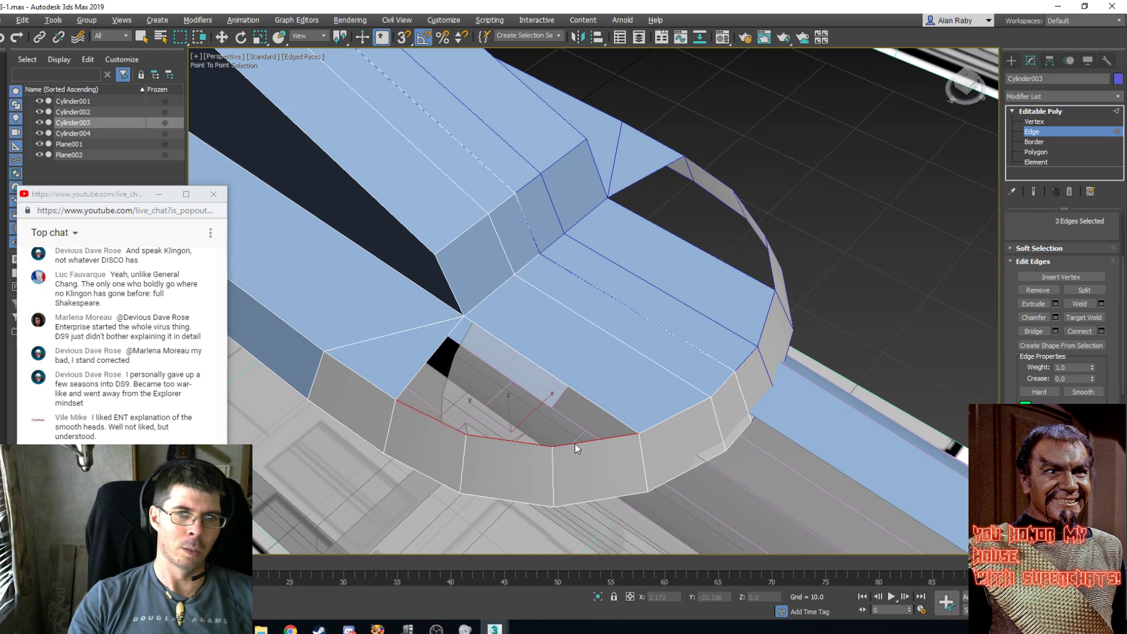
{"action": "key", "text": "w"}
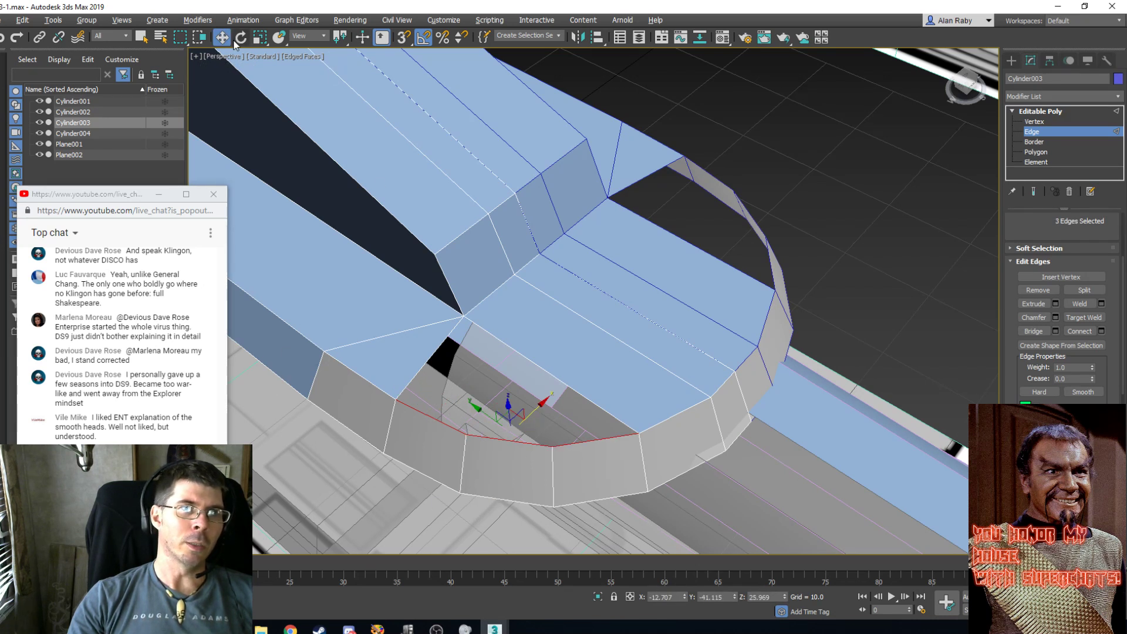
{"action": "left_click", "coordinate": [259, 37]}
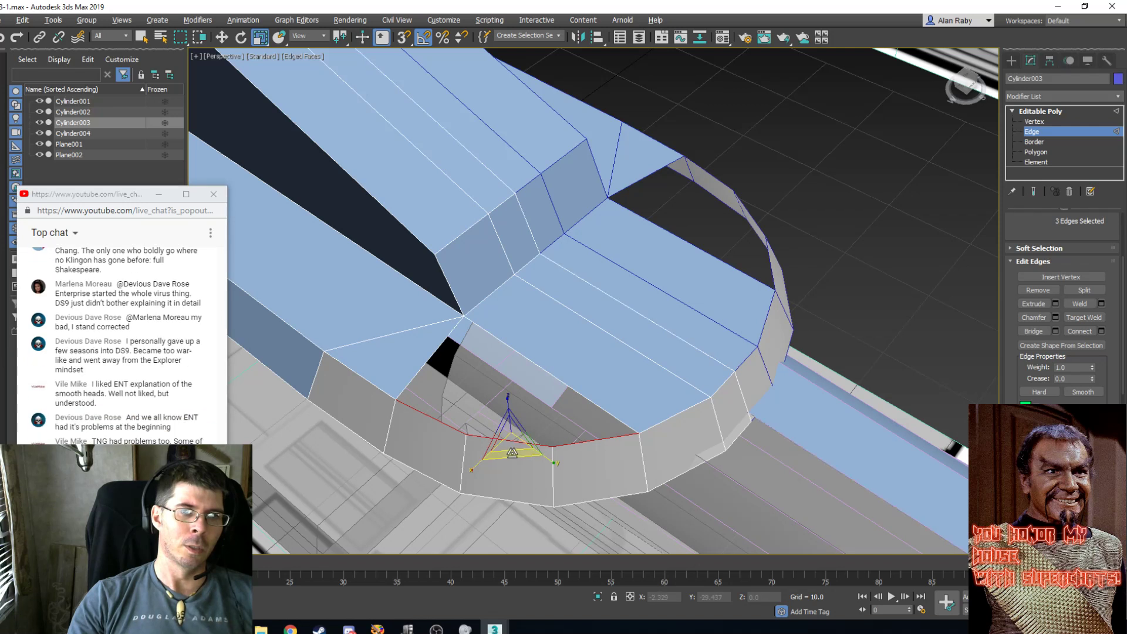
{"action": "left_click_drag", "start_coordinate": [512, 453], "coordinate": [512, 412]}
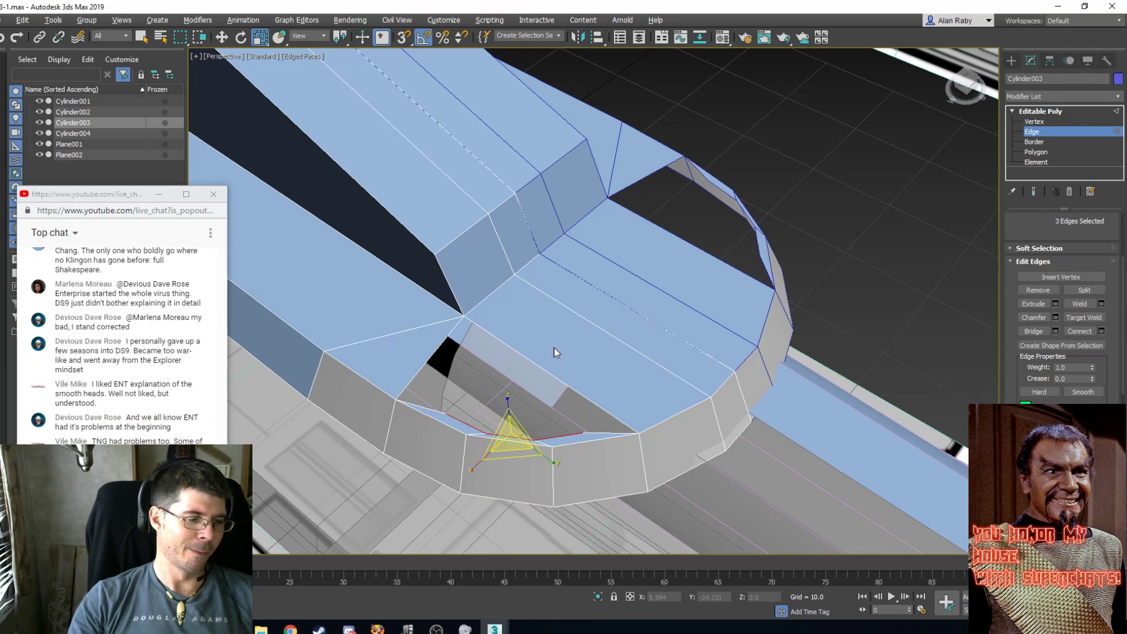
{"action": "key", "text": "w"}
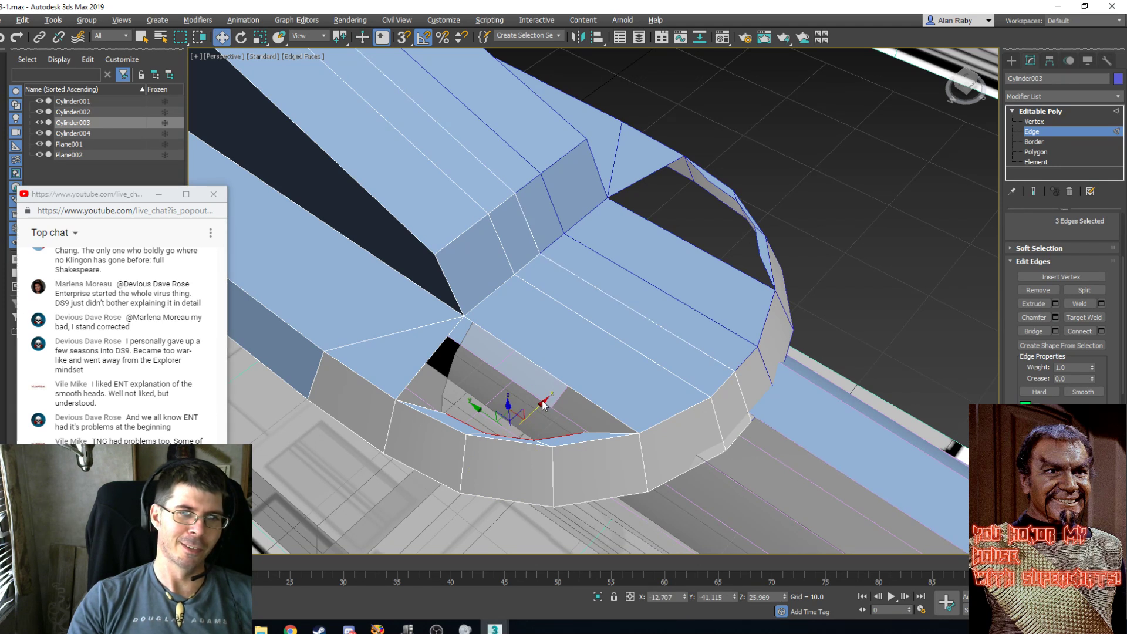
{"action": "left_click_drag", "start_coordinate": [535, 407], "coordinate": [555, 392]}
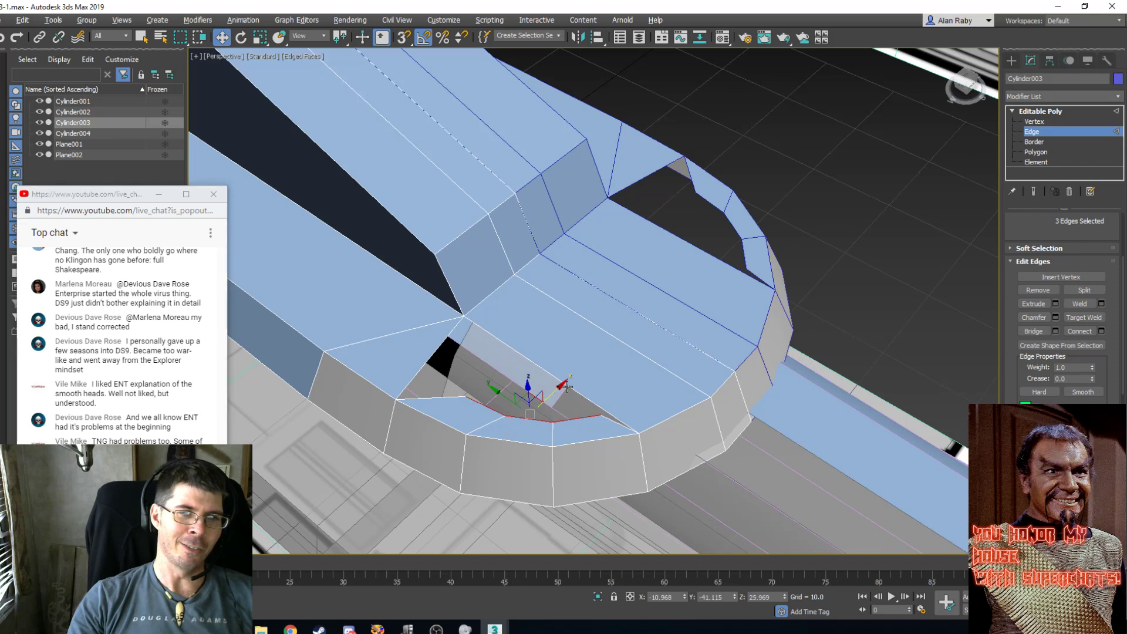
Target-weld the new strip's inner vertices to the shared step corner, and its last one to the top surface's rim vertex.
{"action": "key", "text": "1"}
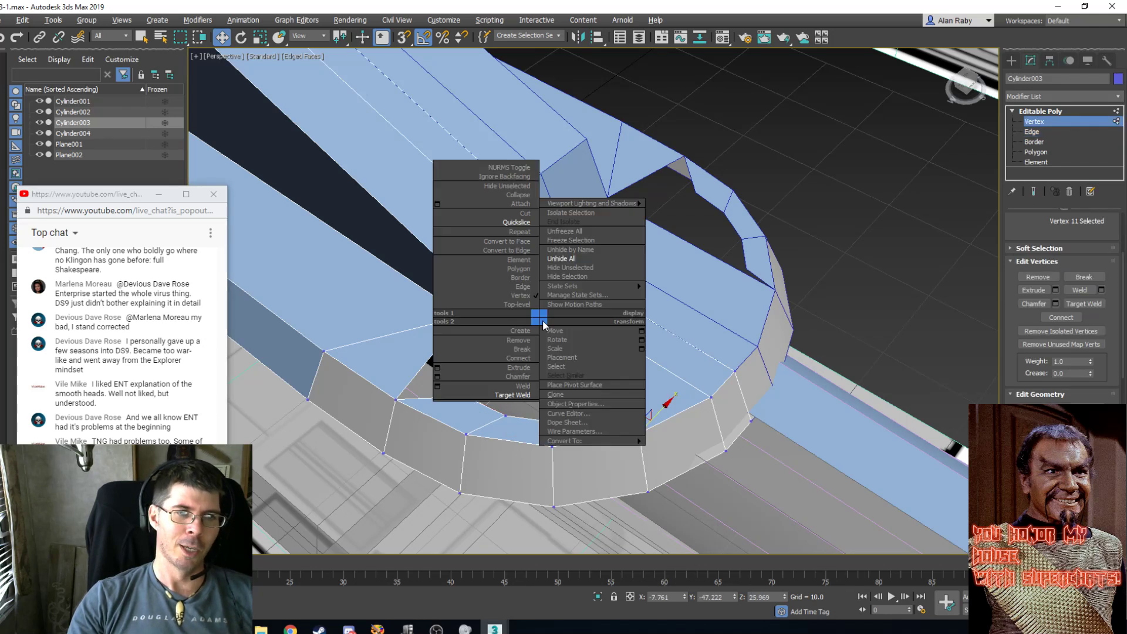
{"action": "right_click", "coordinate": [540, 318]}
{"action": "left_click", "coordinate": [514, 395]}
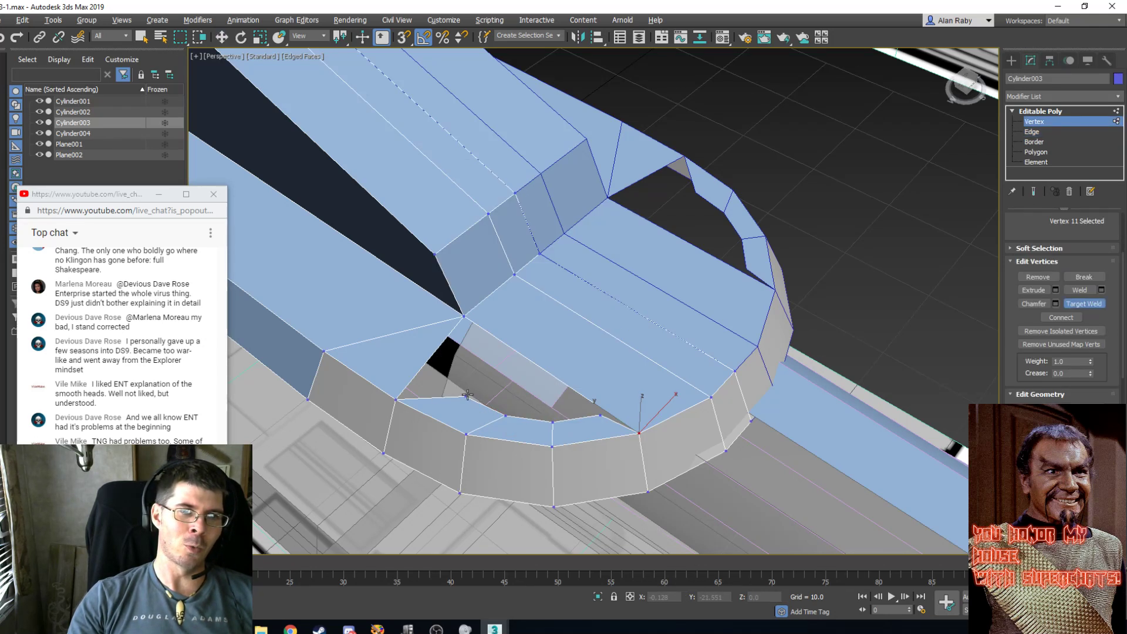
{"action": "left_click", "coordinate": [467, 395]}
{"action": "left_click", "coordinate": [463, 315]}
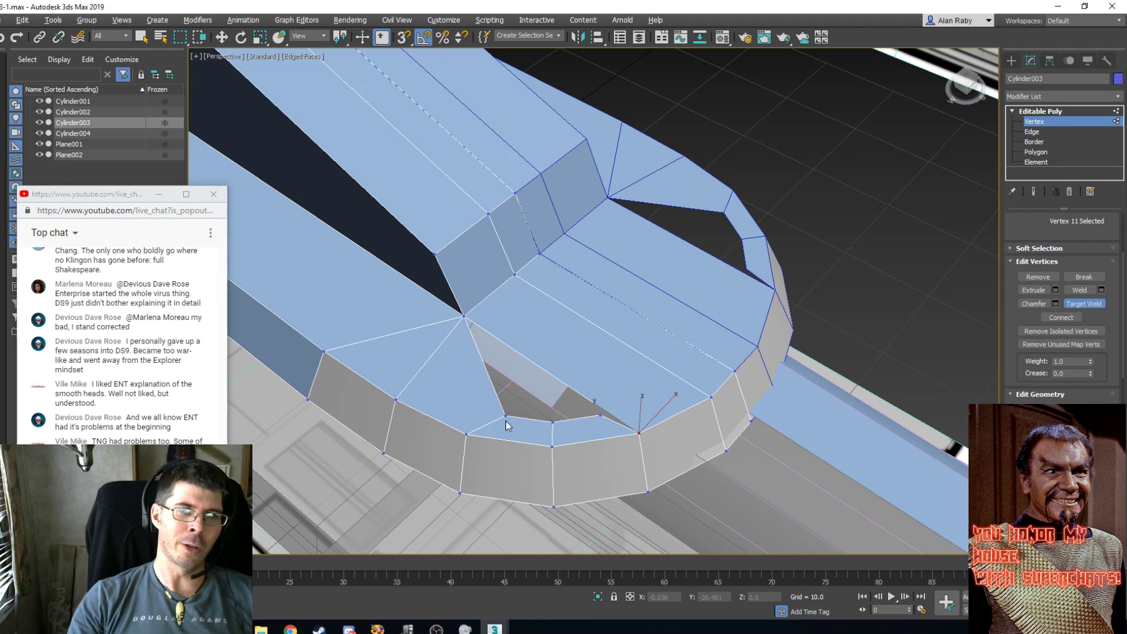
{"action": "left_click", "coordinate": [463, 314]}
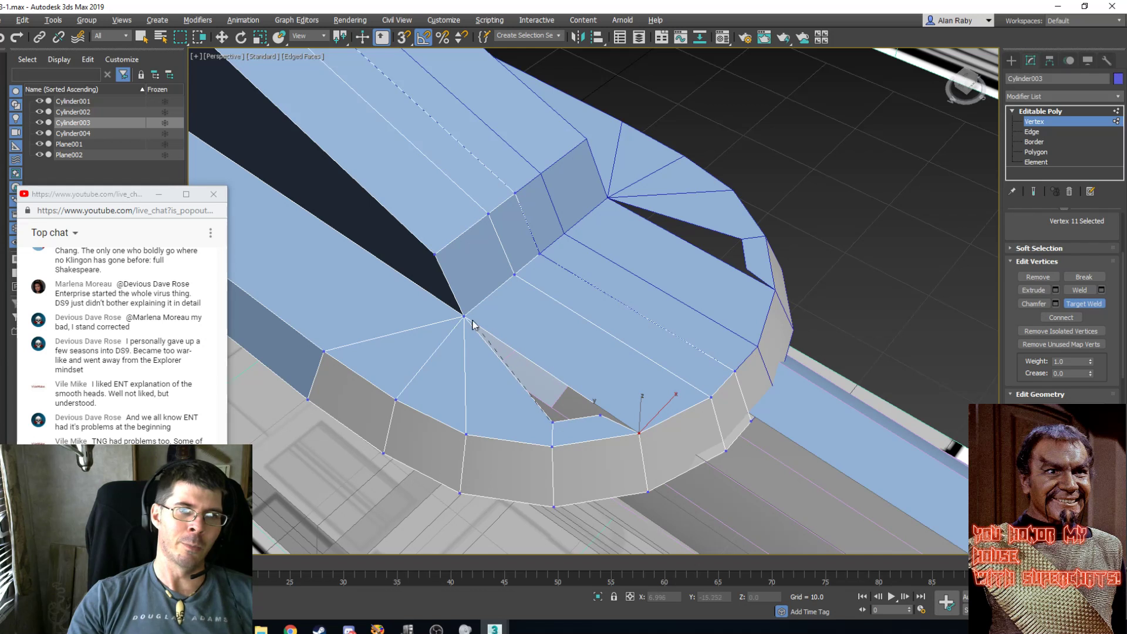
{"action": "left_click", "coordinate": [466, 318]}
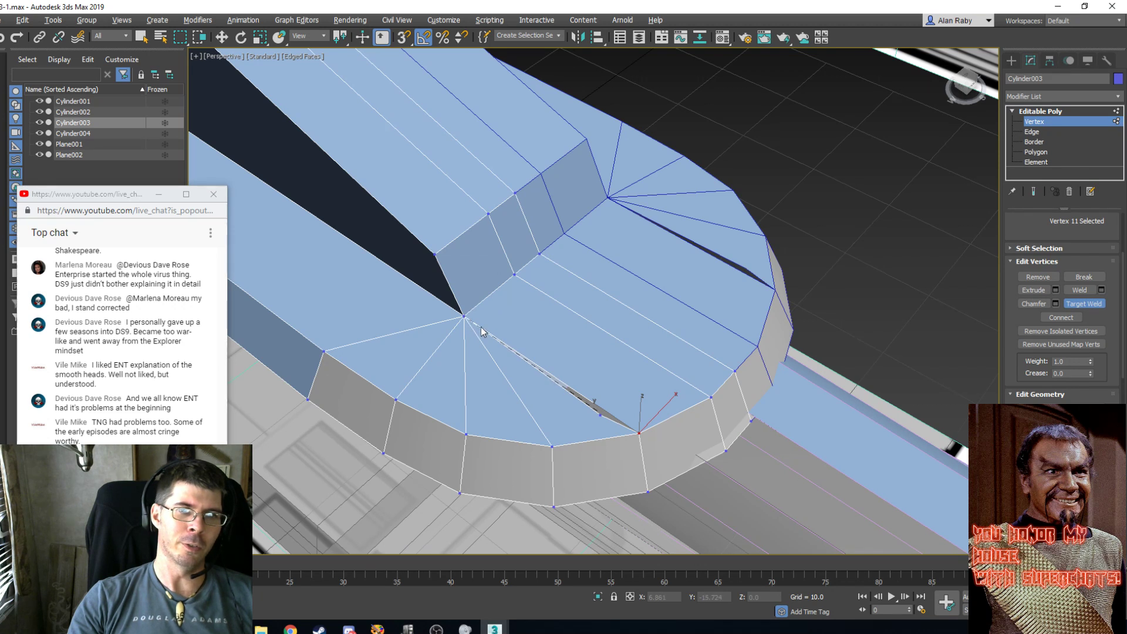
{"action": "left_click", "coordinate": [639, 434]}
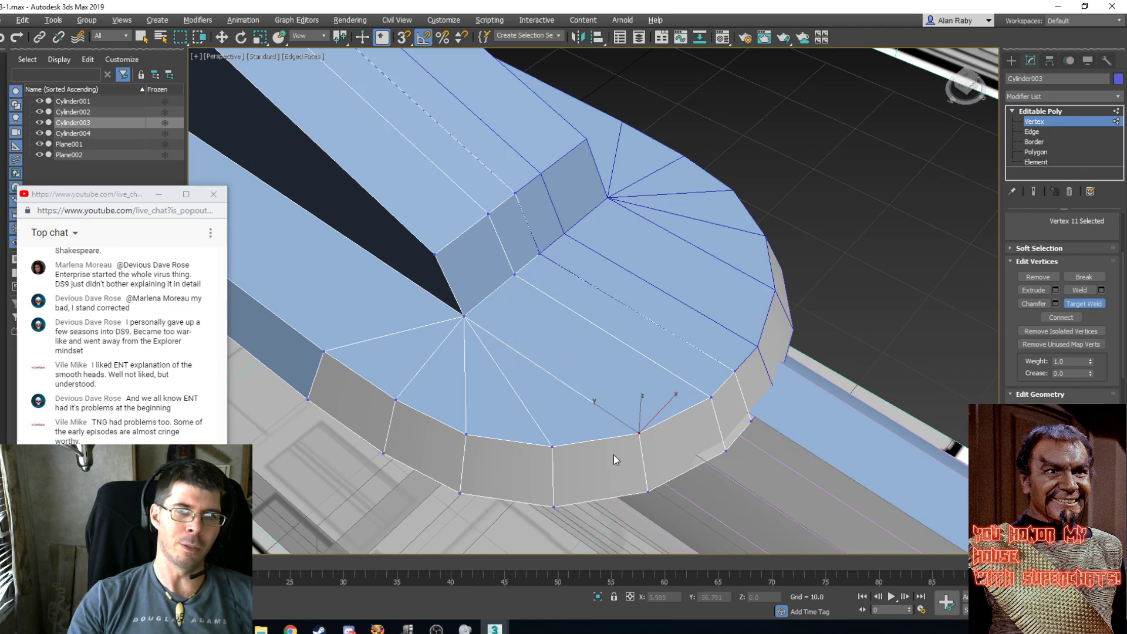
Render a close perspective view of the closed rounded end together with the neighbouring hull parts.
{"action": "scroll", "coordinate": [600, 396], "scroll_direction": "down", "scroll_amount": 2}
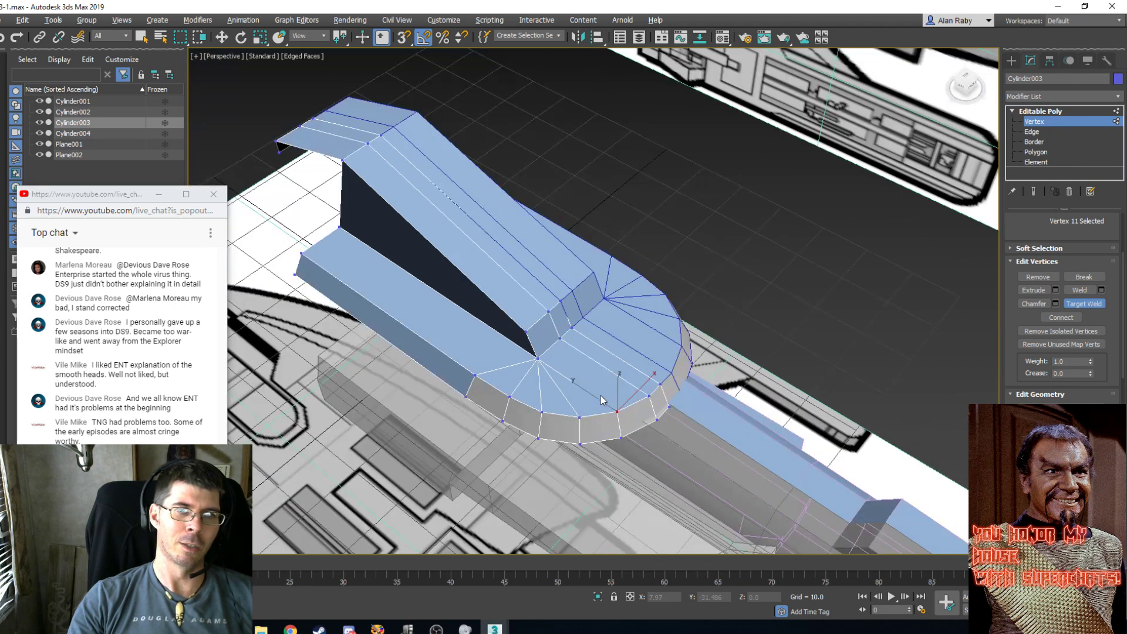
{"action": "right_click", "coordinate": [612, 358]}
{"action": "middle_click_drag", "start_coordinate": [611, 358], "coordinate": [610, 332], "text": "alt"}
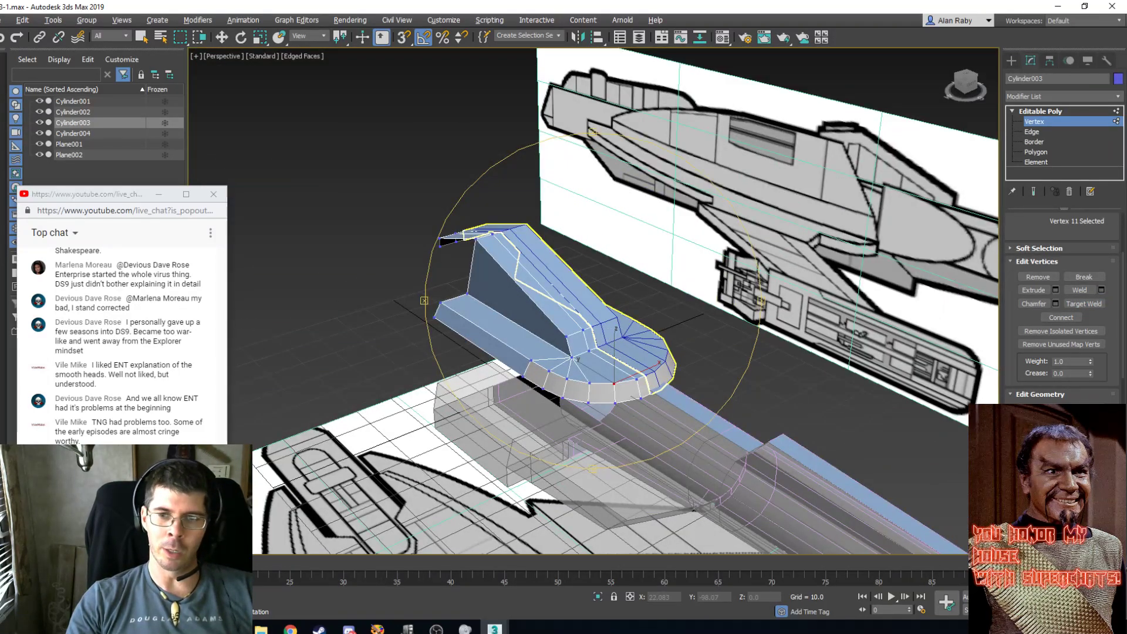
{"action": "middle_click_drag", "start_coordinate": [643, 419], "coordinate": [539, 312]}
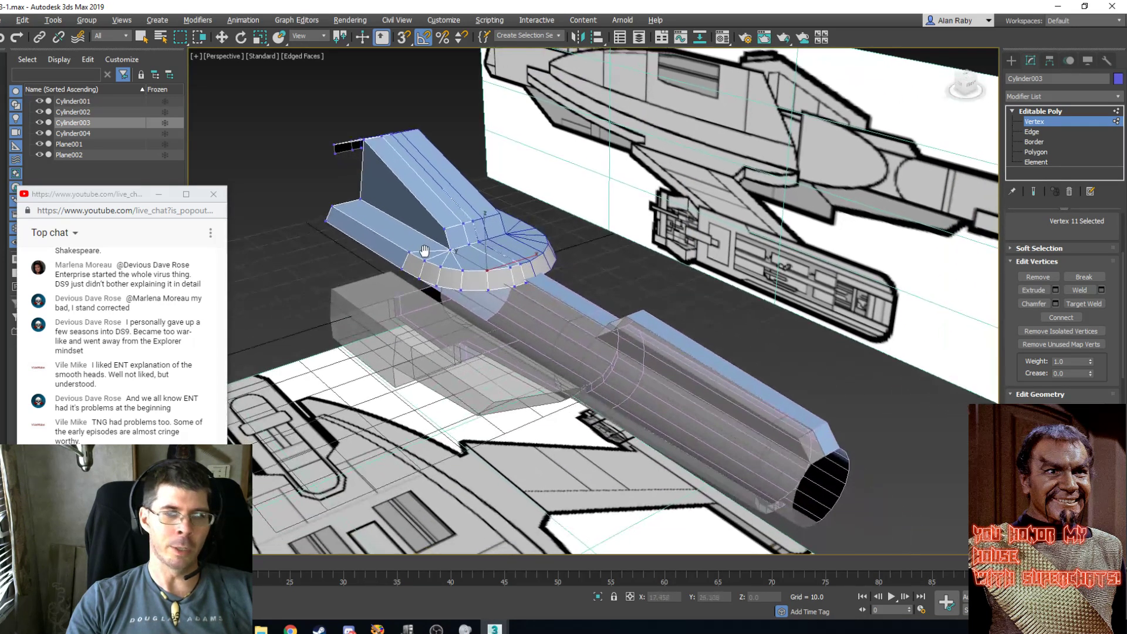
{"action": "key", "text": "shift+q"}
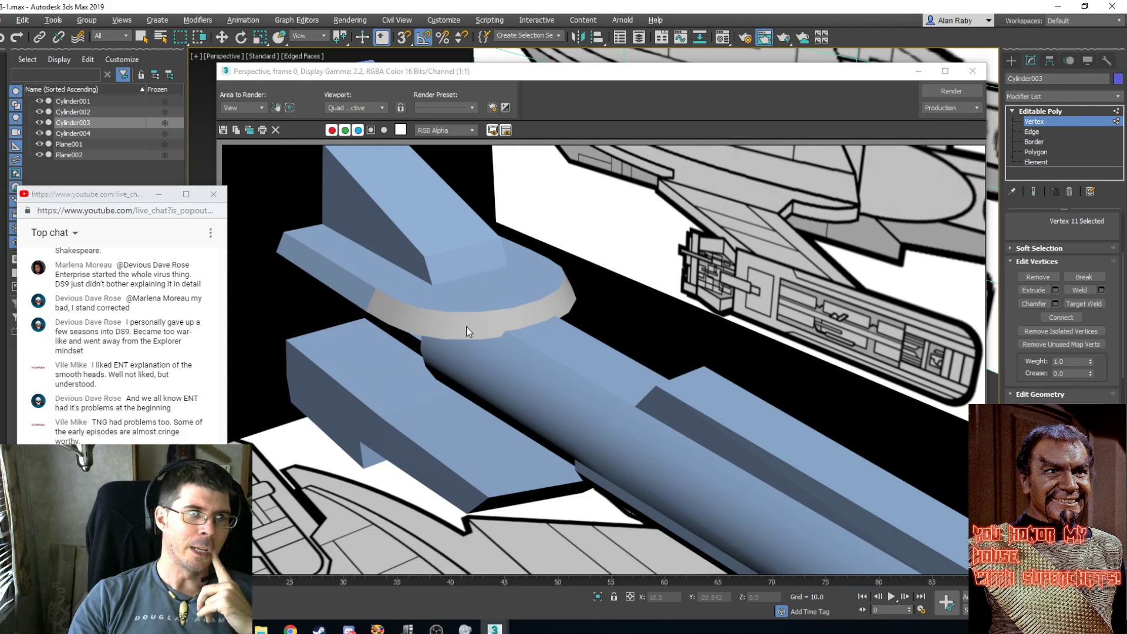
{"action": "left_click", "coordinate": [973, 71]}
Render a wider perspective view showing the complete assembled part against the side blueprint.
{"action": "scroll", "coordinate": [499, 552], "scroll_direction": "down", "scroll_amount": 10}
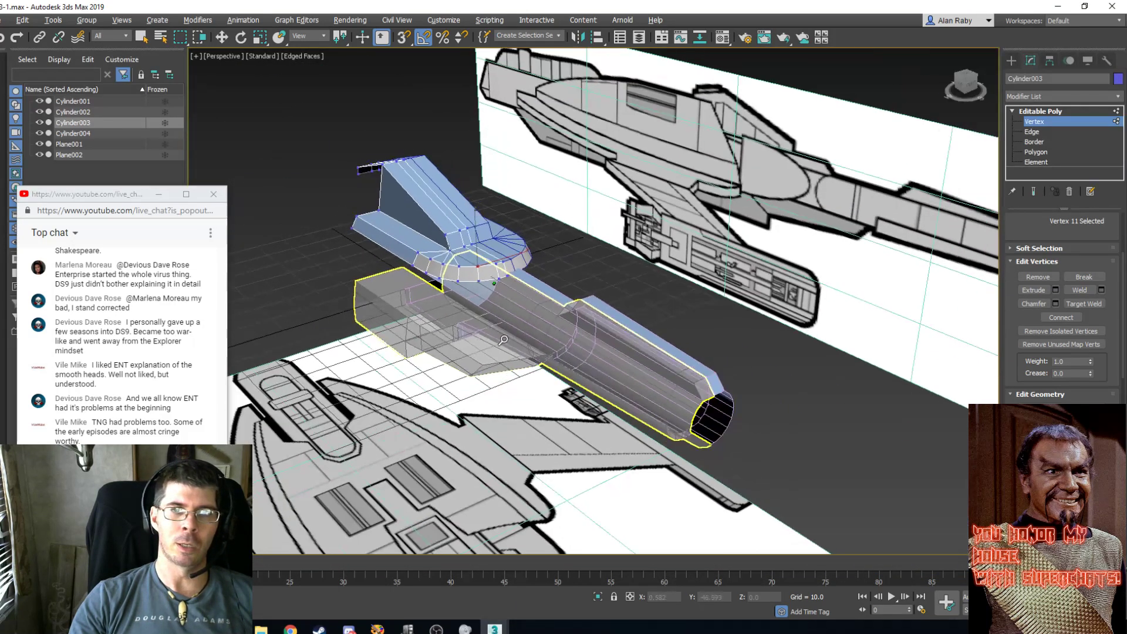
{"action": "scroll", "coordinate": [540, 309], "scroll_direction": "up", "scroll_amount": 2}
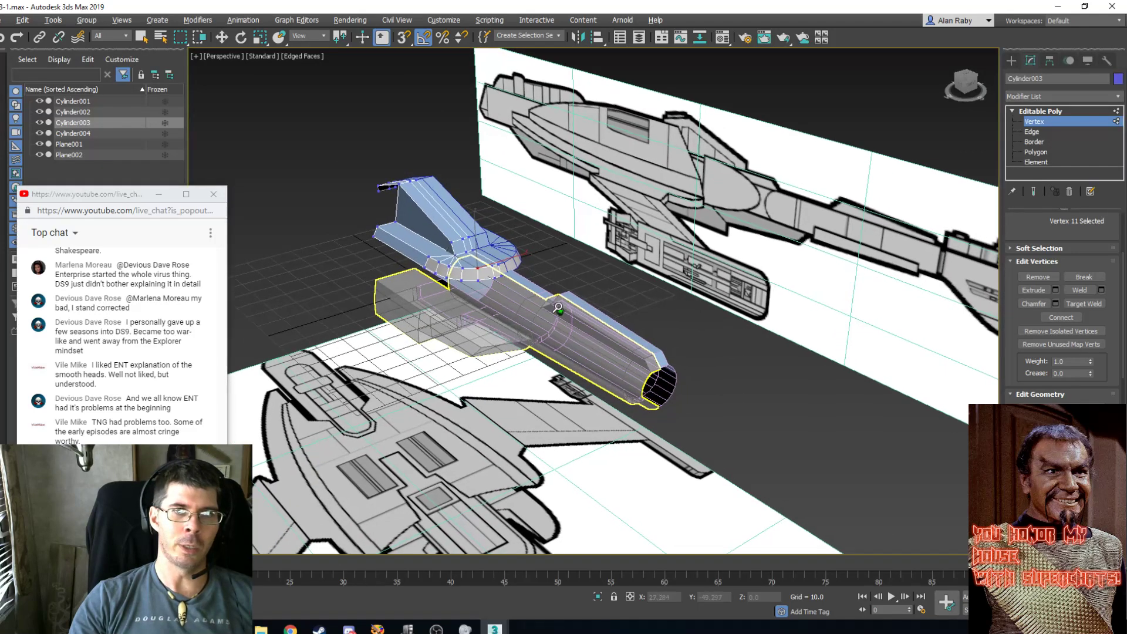
{"action": "key", "text": "shift+q"}
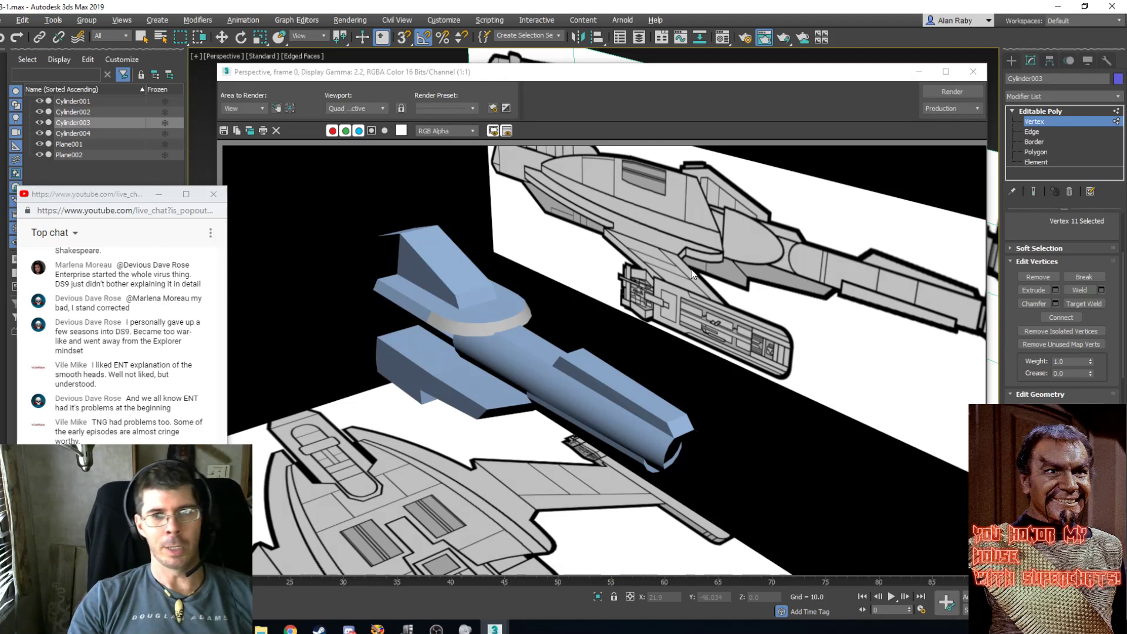
{"action": "left_click", "coordinate": [973, 78]}
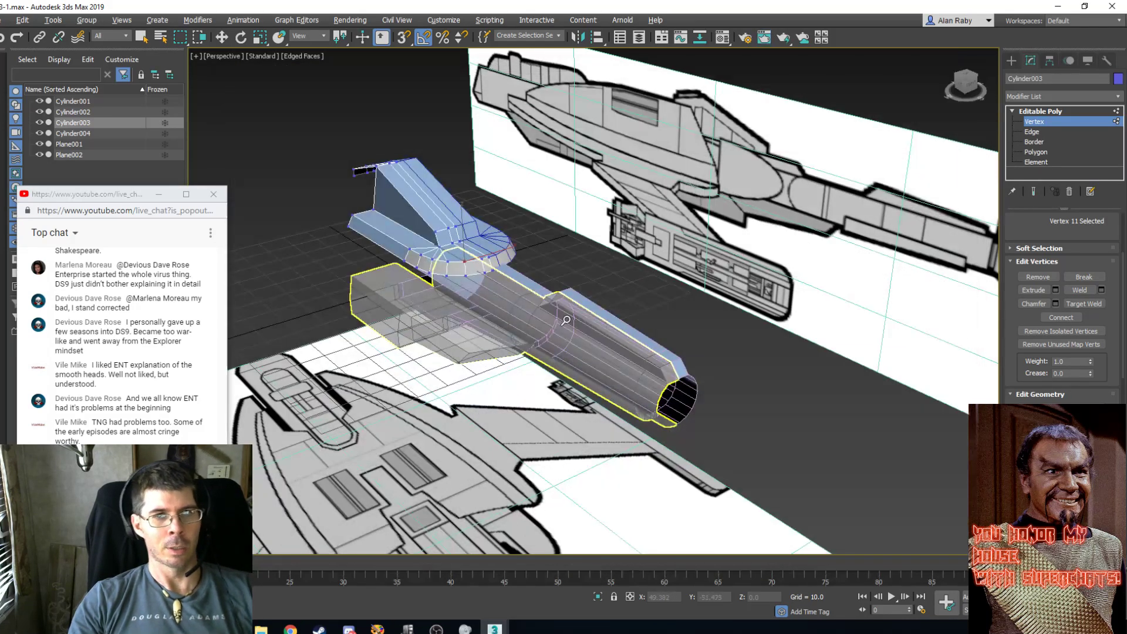
Render the part from its opposite side, and the whole scene with both blueprint planes in frame.
{"action": "middle_click_drag", "start_coordinate": [458, 360], "coordinate": [429, 357], "text": "alt"}
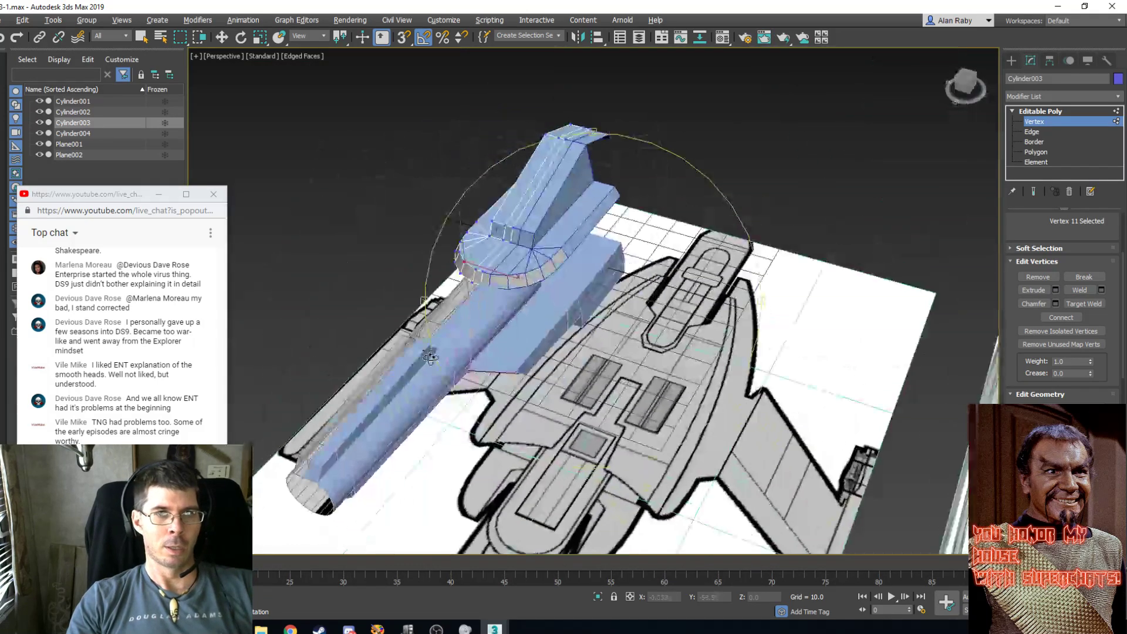
{"action": "key", "text": "shift+q"}
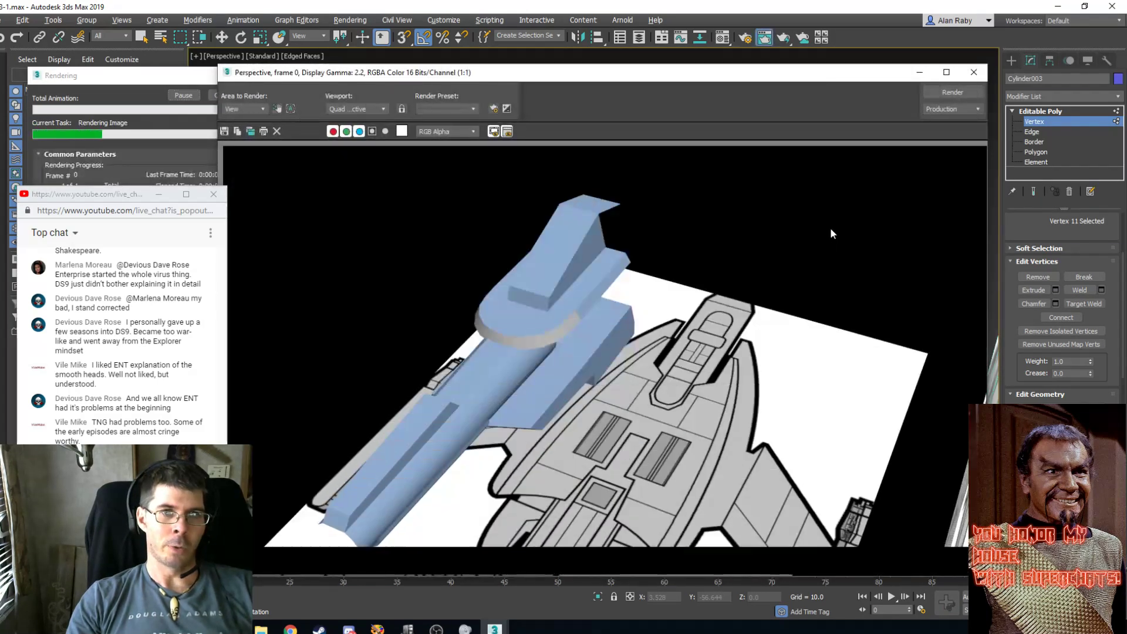
{"action": "left_click", "coordinate": [974, 72]}
{"action": "middle_click_drag", "start_coordinate": [611, 293], "coordinate": [601, 364], "text": "alt"}
{"action": "scroll", "coordinate": [625, 332], "scroll_direction": "down", "scroll_amount": 5}
{"action": "key", "text": "shift+q"}
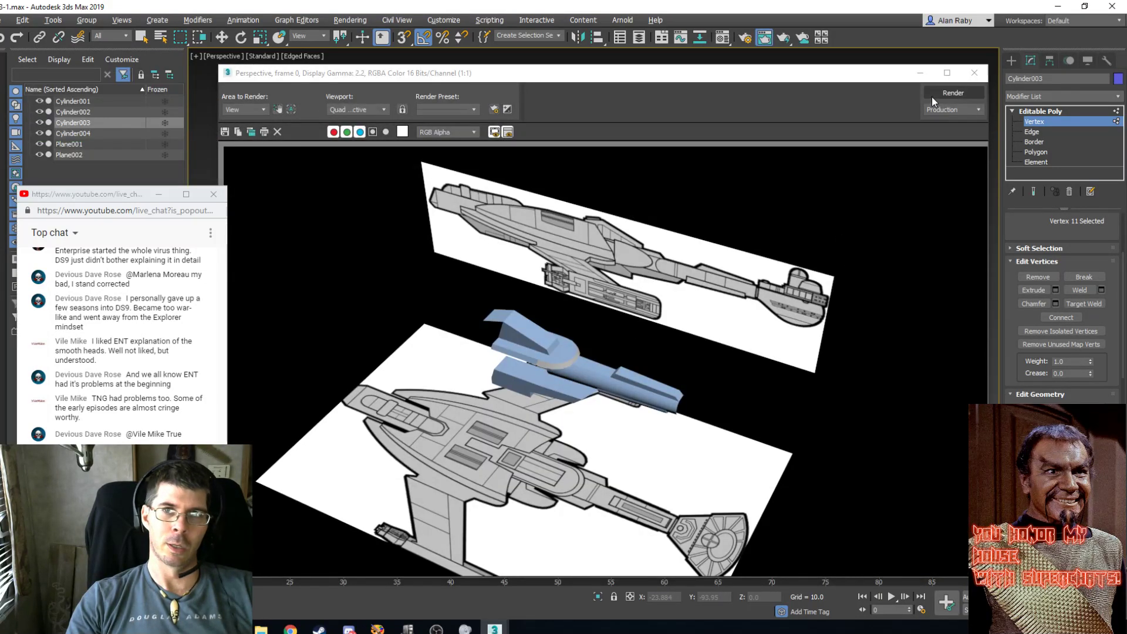
{"action": "left_click", "coordinate": [974, 72]}
{"action": "middle_click_drag", "start_coordinate": [562, 312], "coordinate": [700, 315], "text": "alt"}
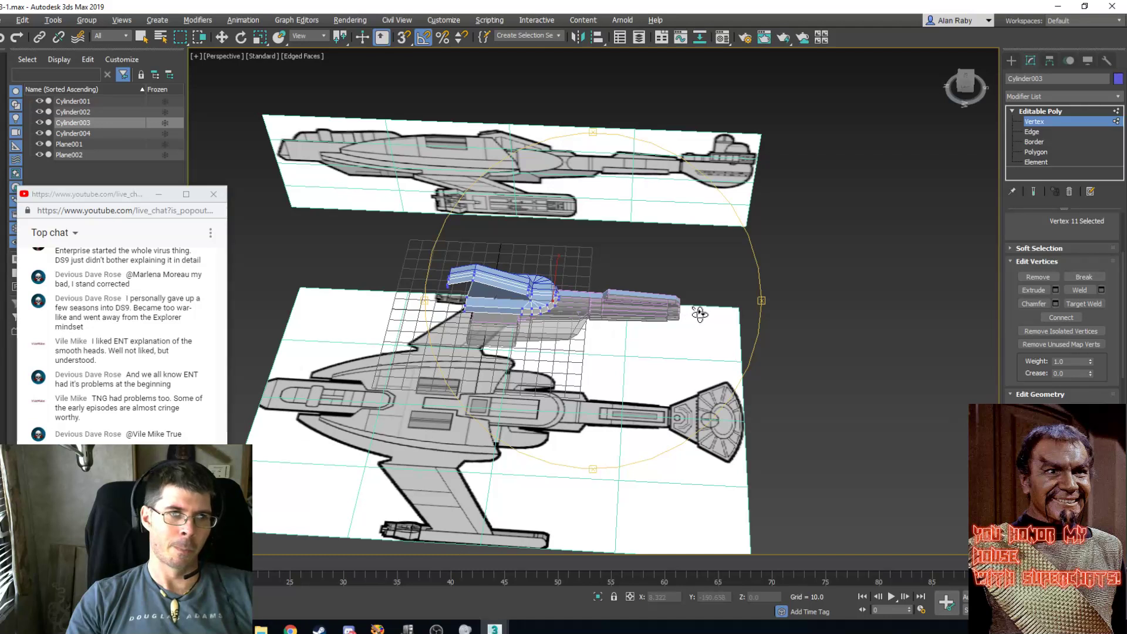
{"action": "scroll", "coordinate": [700, 314], "scroll_direction": "up", "scroll_amount": 3}
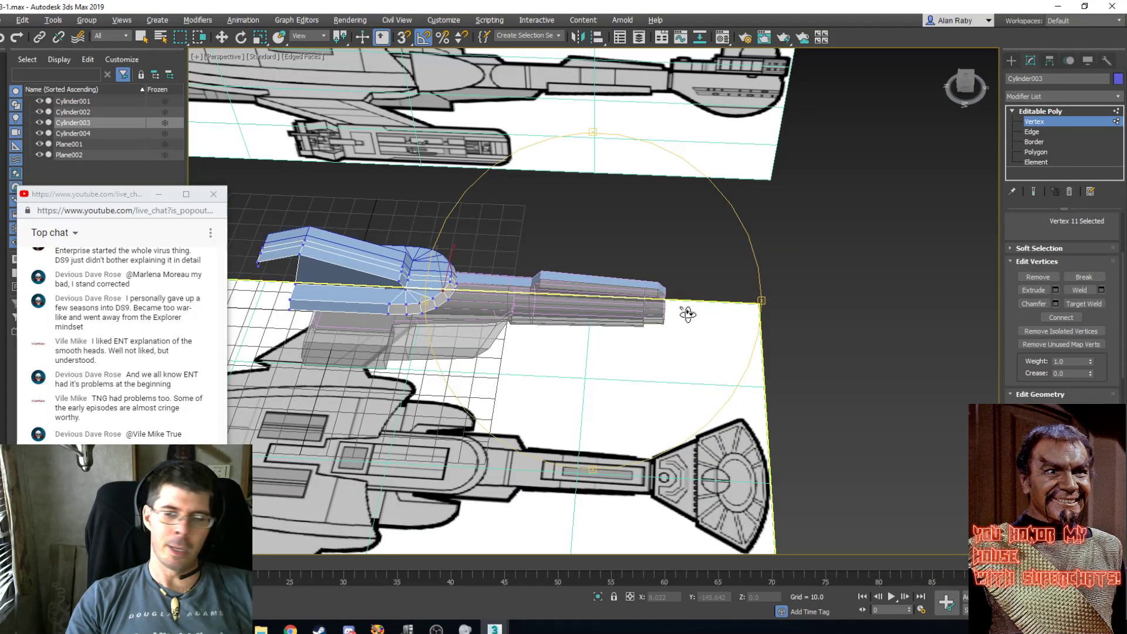
{"action": "middle_click_drag", "start_coordinate": [687, 314], "coordinate": [580, 303], "text": "alt"}
{"action": "left_click_drag", "start_coordinate": [580, 302], "coordinate": [577, 314]}
{"action": "scroll", "coordinate": [576, 314], "scroll_direction": "up", "scroll_amount": 5}
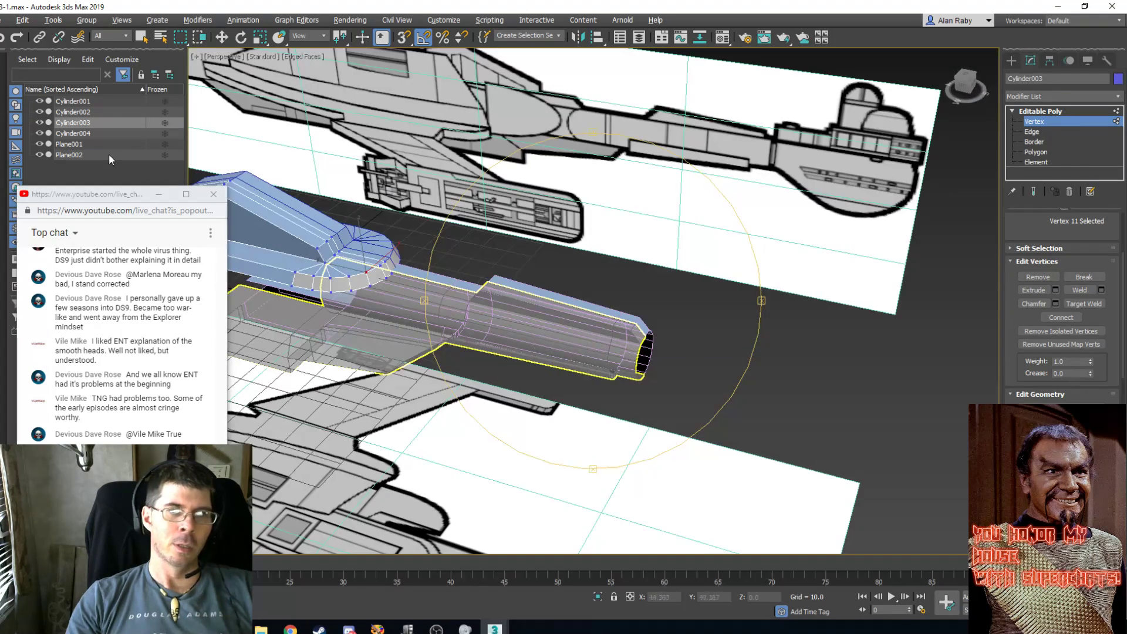
{"action": "left_click", "coordinate": [139, 37]}
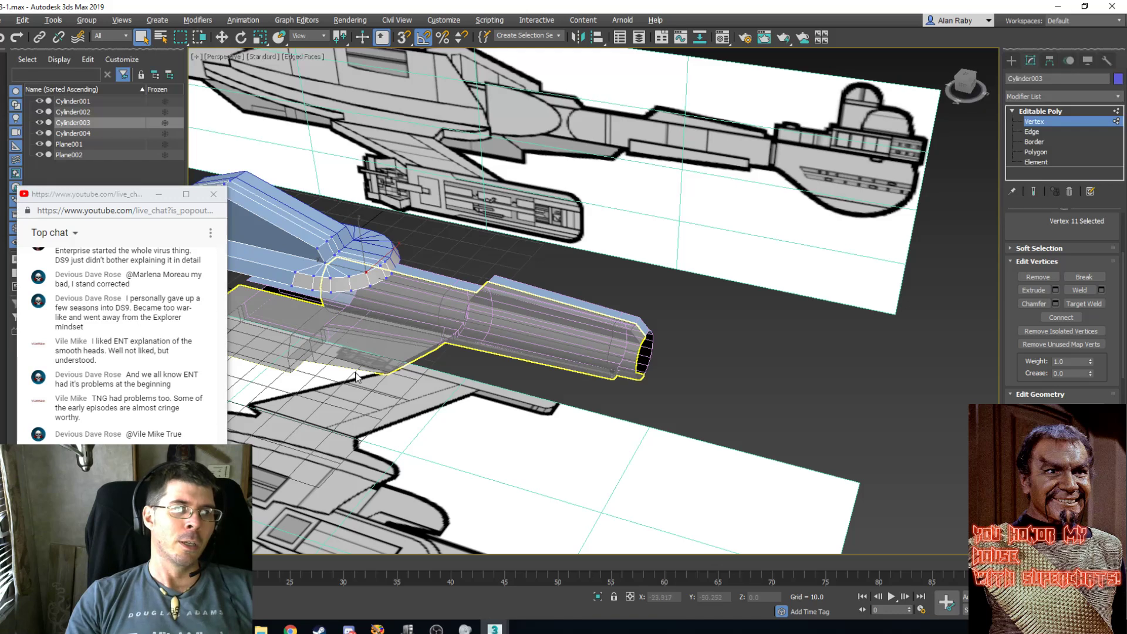
Leave vertex editing on Cylinder003 and select the see-through hull body Cylinder001.
{"action": "left_click", "coordinate": [1037, 111]}
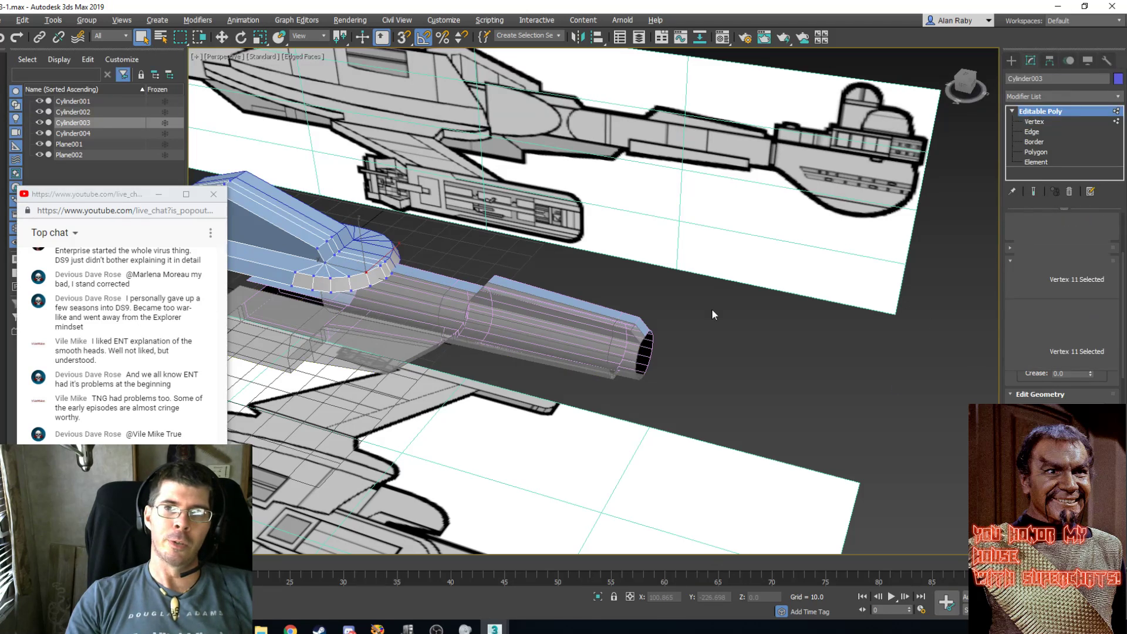
{"action": "left_click", "coordinate": [392, 312]}
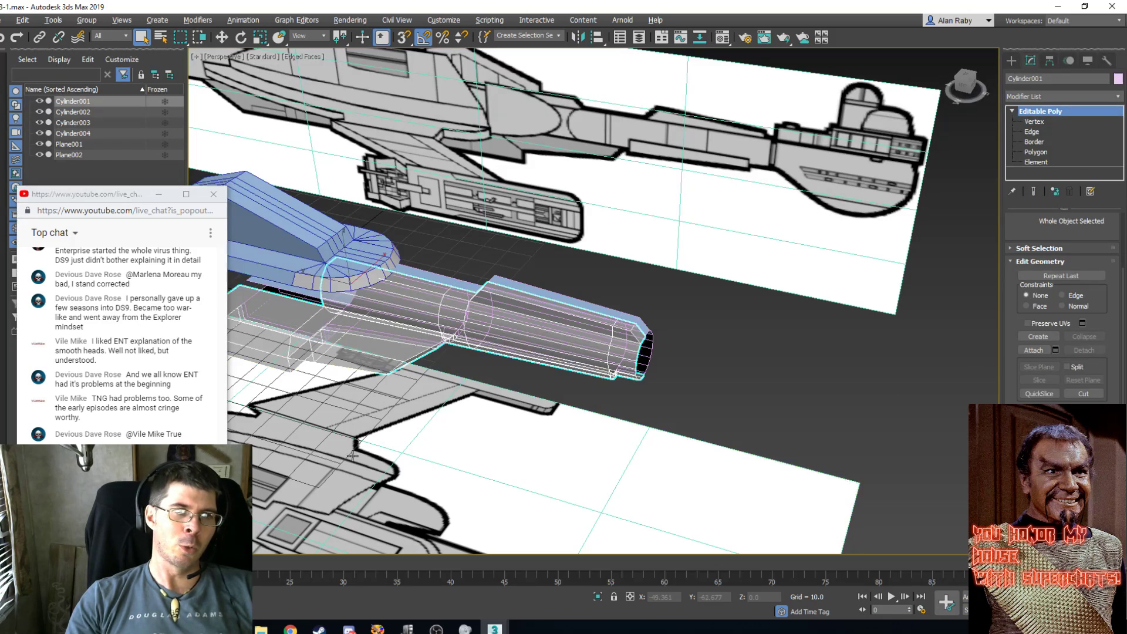
{"action": "mouse_move", "coordinate": [290, 628]}
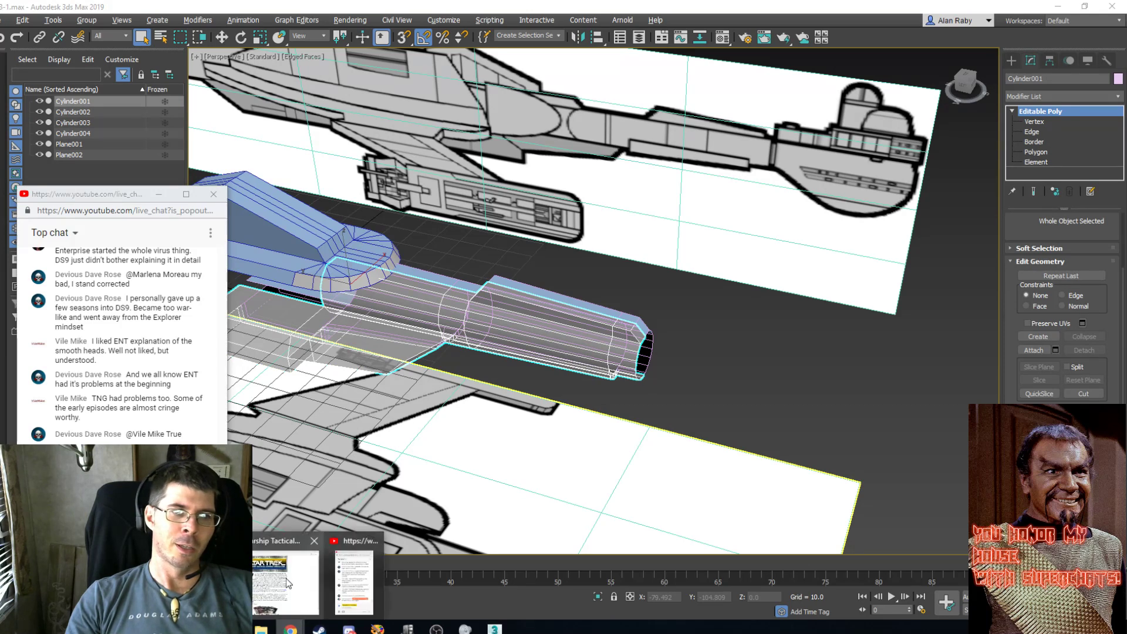
{"action": "mouse_move", "coordinate": [353, 568]}
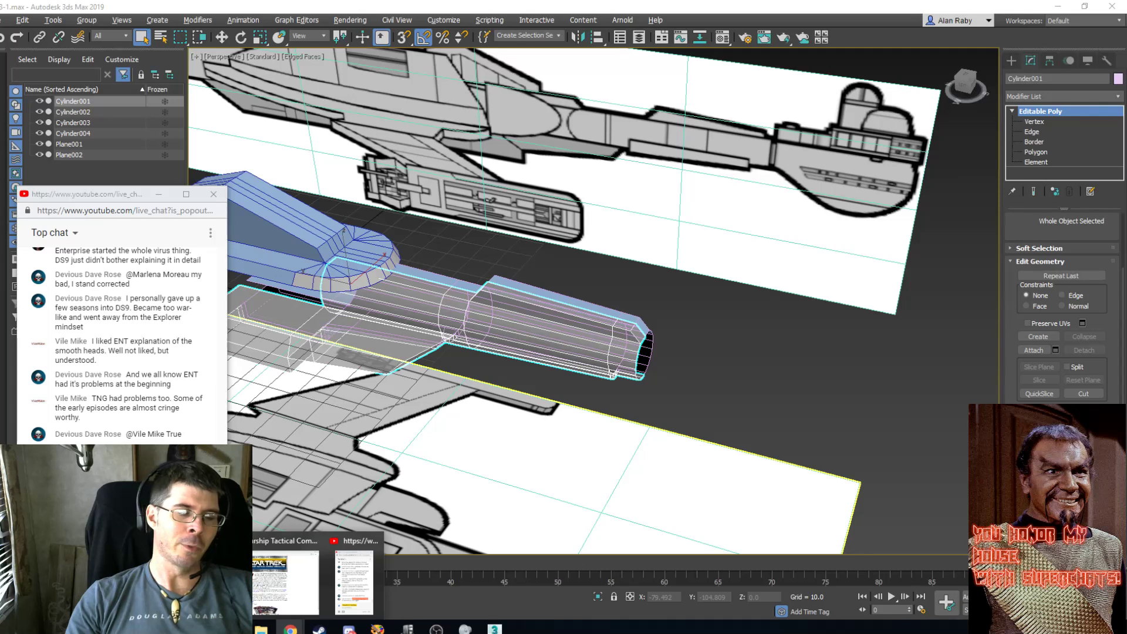
{"action": "left_click", "coordinate": [353, 580]}
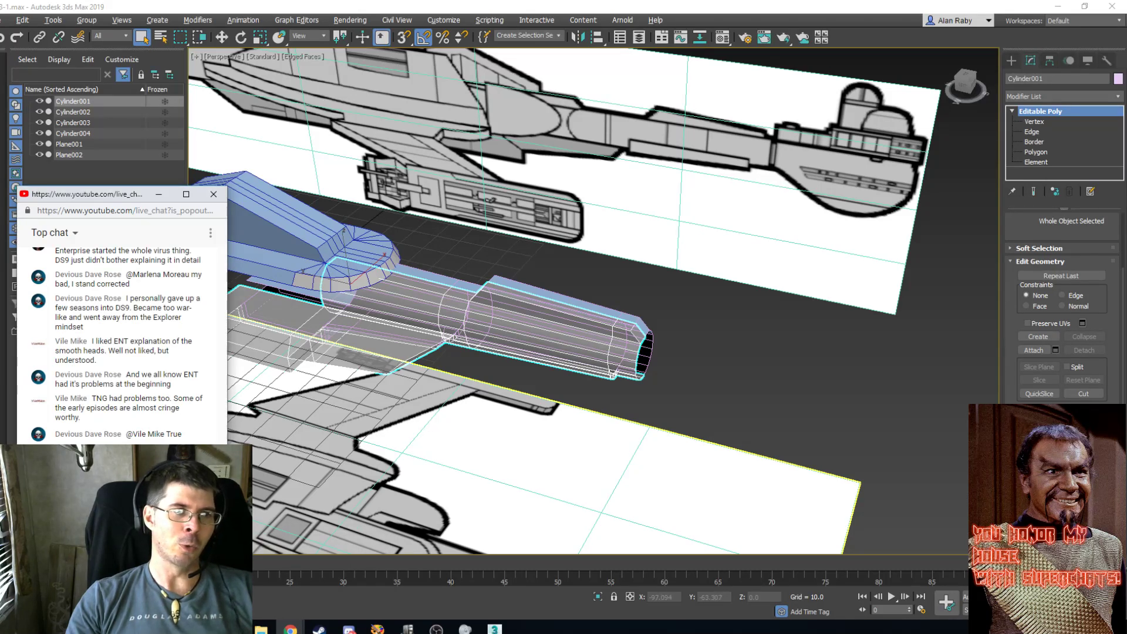
{"action": "left_click", "coordinate": [1102, 611]}
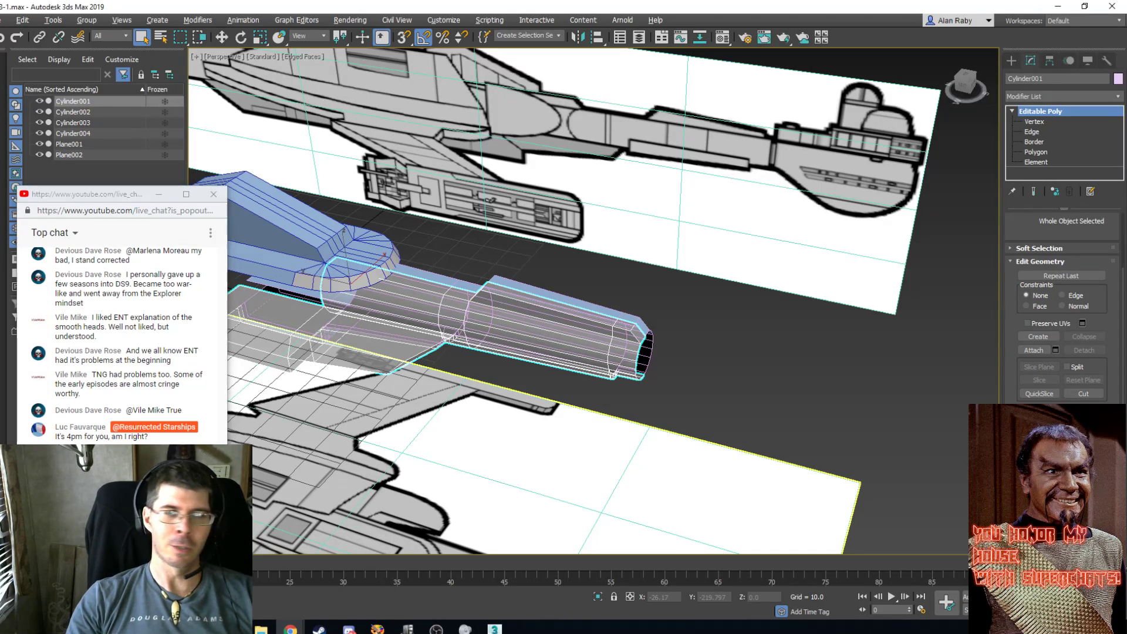
Examine the see-through hull body and its tube end from several angles against the blueprint planes.
{"action": "left_click_drag", "start_coordinate": [522, 352], "coordinate": [611, 324]}
{"action": "middle_click_drag", "start_coordinate": [500, 324], "coordinate": [525, 342], "text": "alt"}
{"action": "scroll", "coordinate": [541, 352], "scroll_direction": "up", "scroll_amount": 2}
{"action": "scroll", "coordinate": [559, 353], "scroll_direction": "up", "scroll_amount": 2}
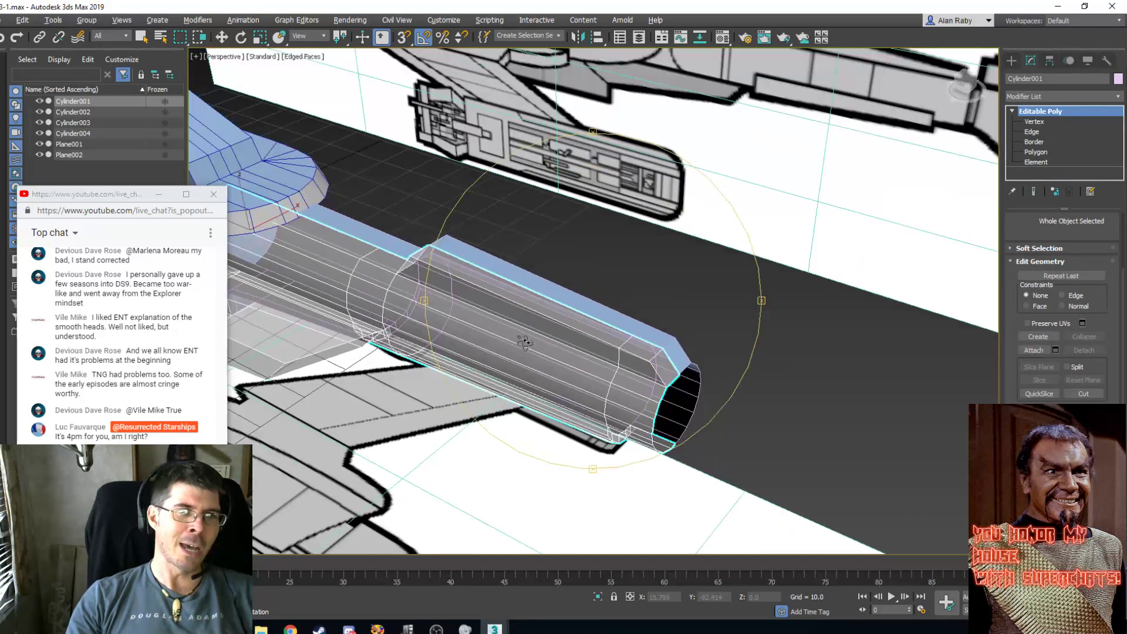
{"action": "scroll", "coordinate": [525, 342], "scroll_direction": "down", "scroll_amount": 5}
{"action": "scroll", "coordinate": [525, 342], "scroll_direction": "up", "scroll_amount": 4}
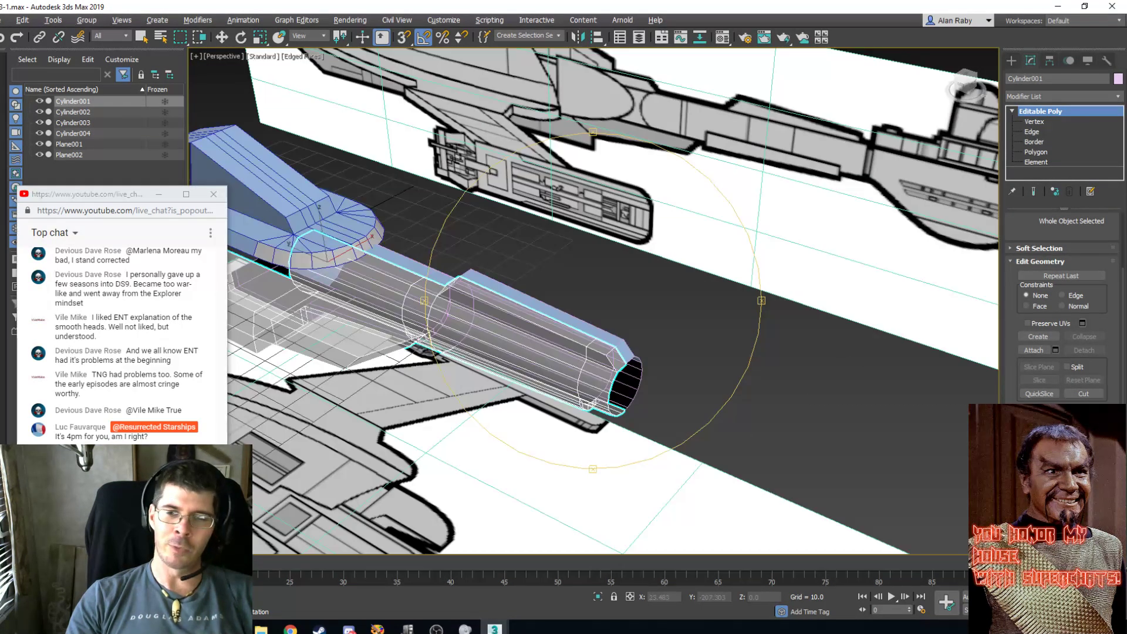
{"action": "middle_click_drag", "start_coordinate": [610, 367], "coordinate": [618, 373], "text": "alt"}
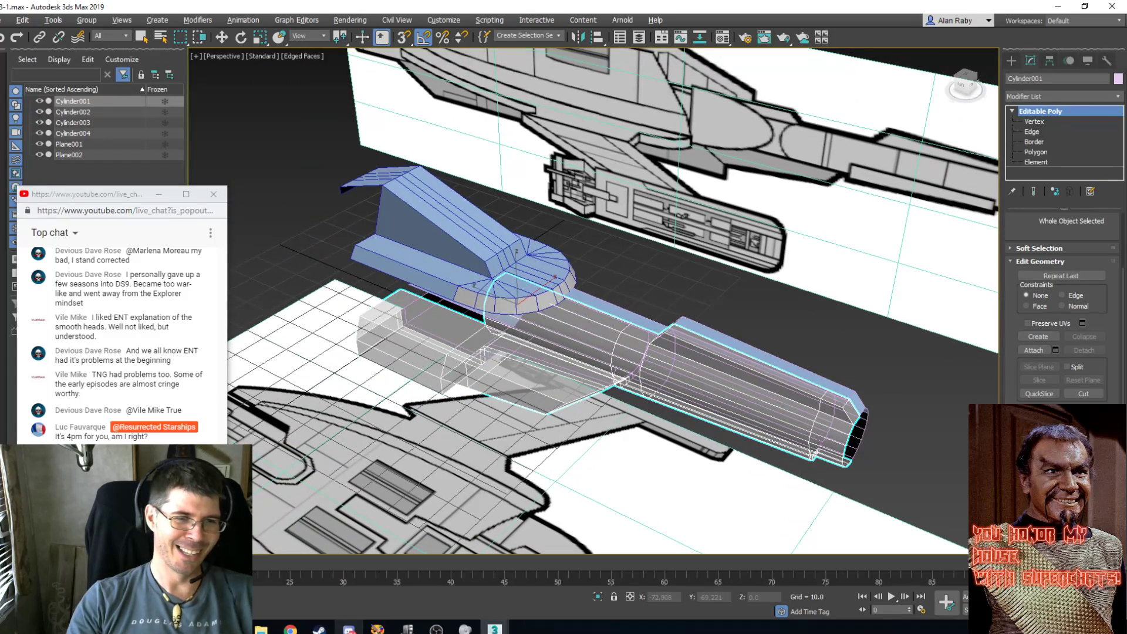
Switch to Chrome, check the YouTube live dashboard, and return to the t3-1.max scene in 3ds Max.
{"action": "mouse_move", "coordinate": [290, 628]}
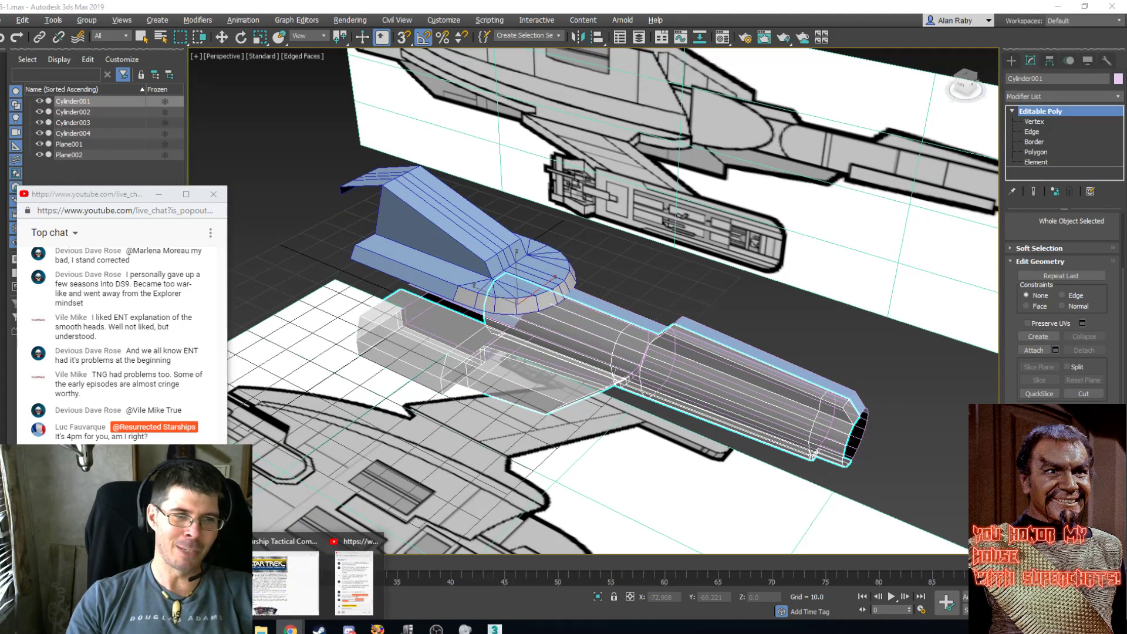
{"action": "left_click", "coordinate": [294, 539]}
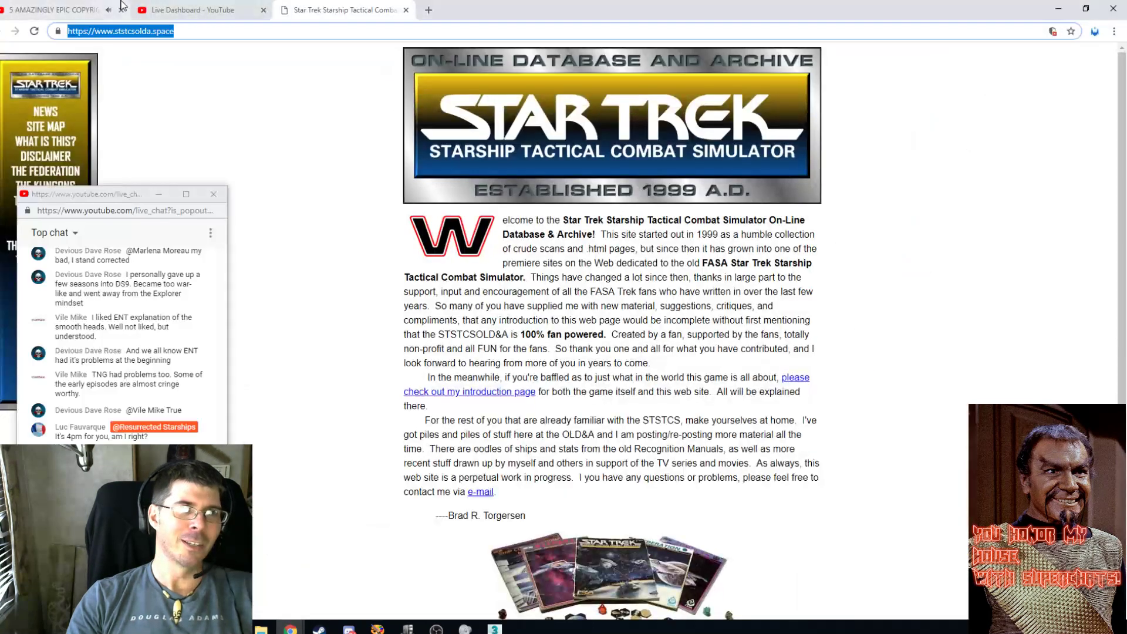
{"action": "left_click", "coordinate": [64, 10]}
{"action": "left_click", "coordinate": [171, 8]}
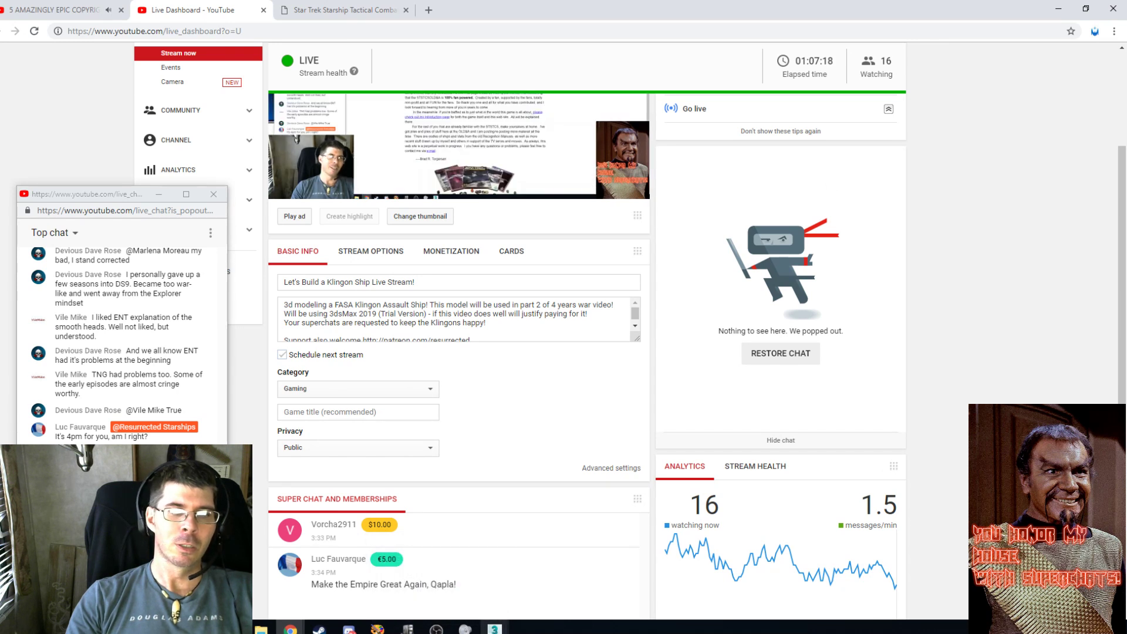
{"action": "mouse_move", "coordinate": [494, 629]}
{"action": "left_click", "coordinate": [543, 544]}
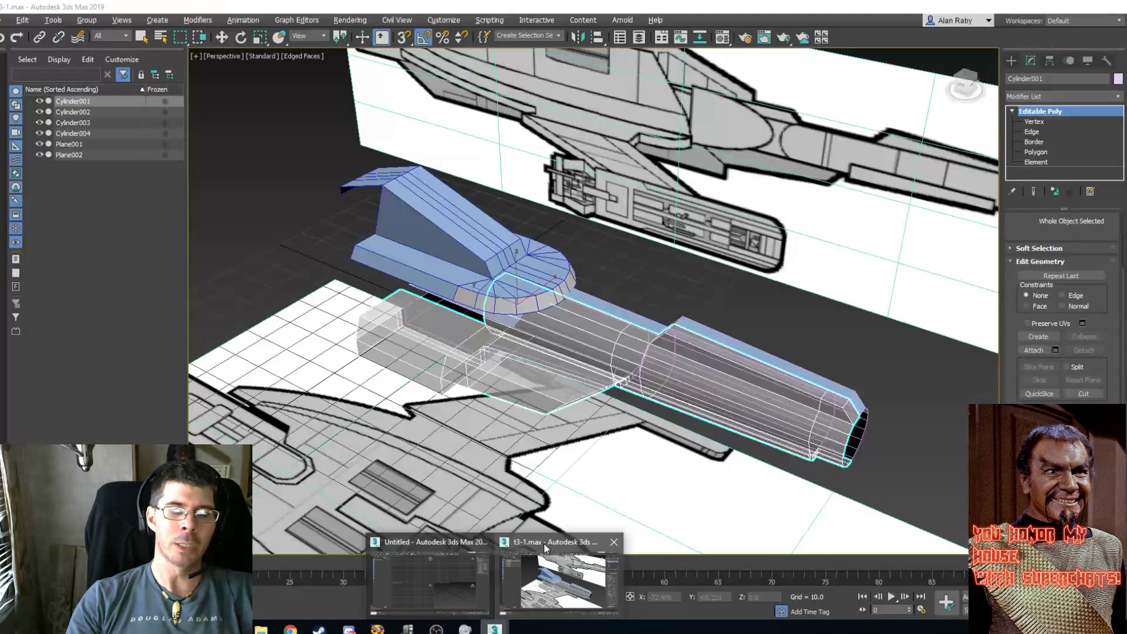
Turn off the see-through display of the selected hull body so it shades solid.
{"action": "scroll", "coordinate": [634, 296], "scroll_direction": "up", "scroll_amount": 3}
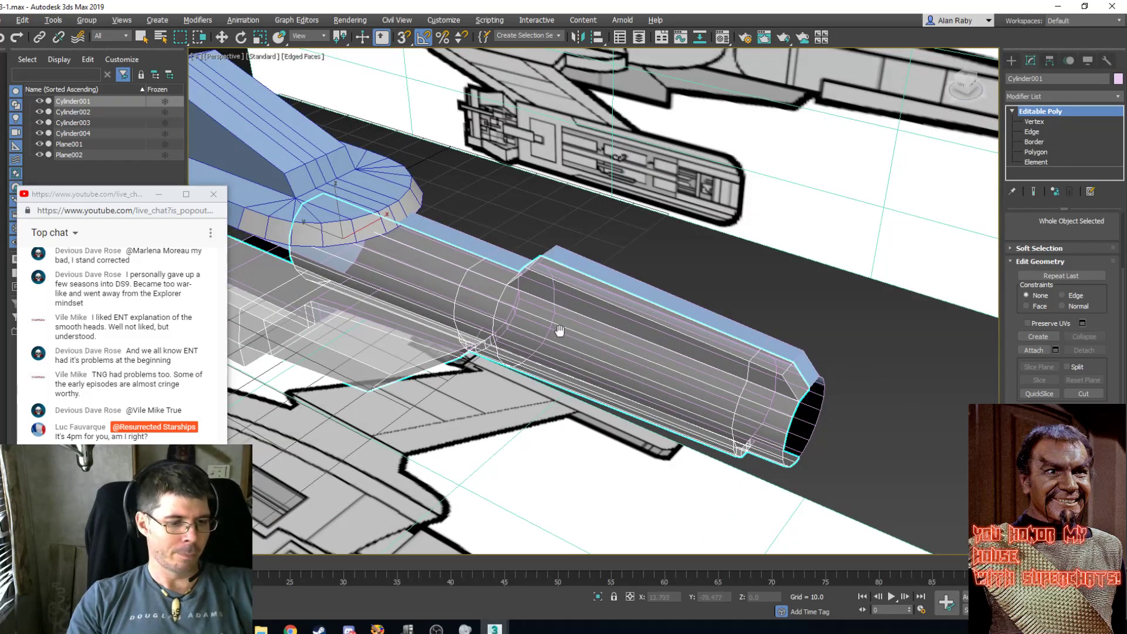
{"action": "middle_click_drag", "start_coordinate": [560, 330], "coordinate": [521, 339], "text": "alt"}
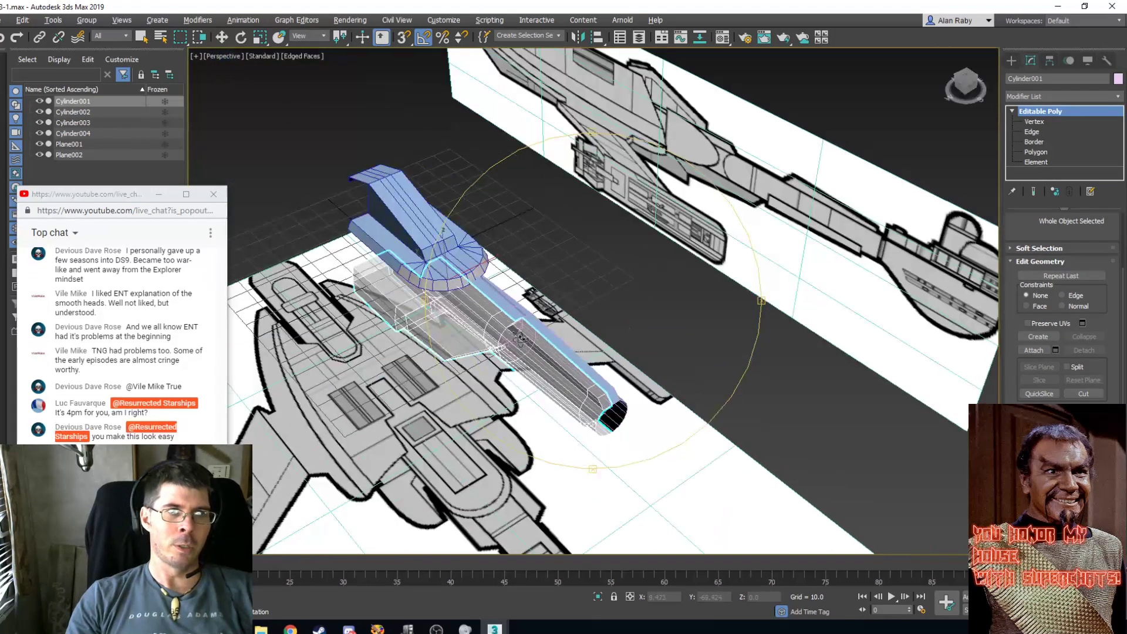
{"action": "key", "text": "alt+x"}
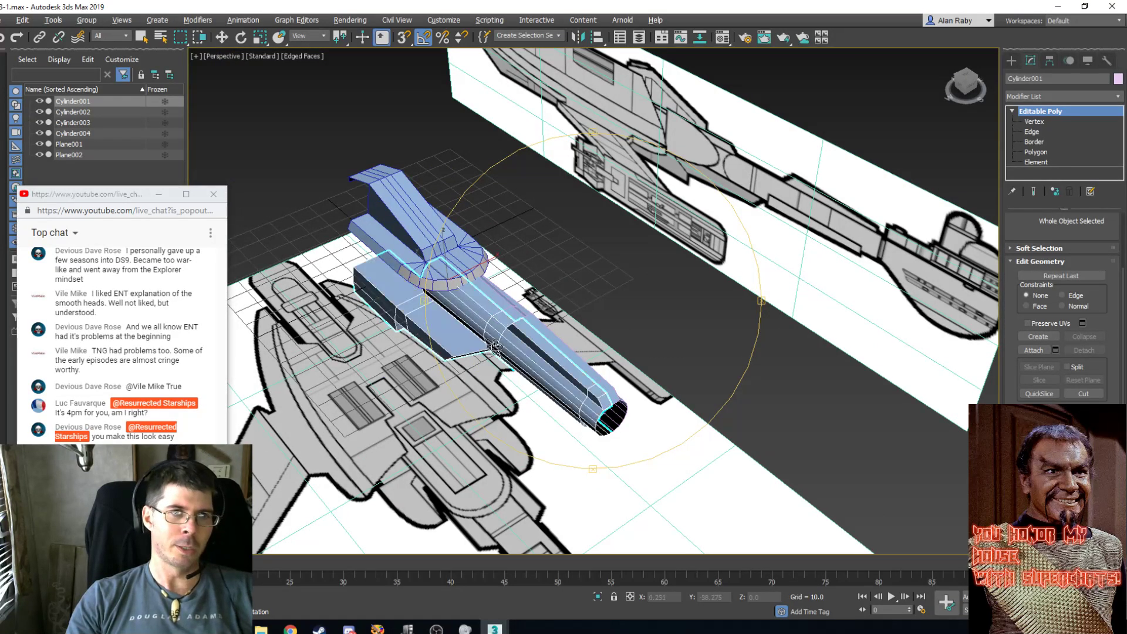
Examine the solid-shaded assembled part from near and far over the top and side blueprints.
{"action": "left_click_drag", "start_coordinate": [653, 331], "coordinate": [695, 349]}
{"action": "scroll", "coordinate": [563, 308], "scroll_direction": "down", "scroll_amount": 3}
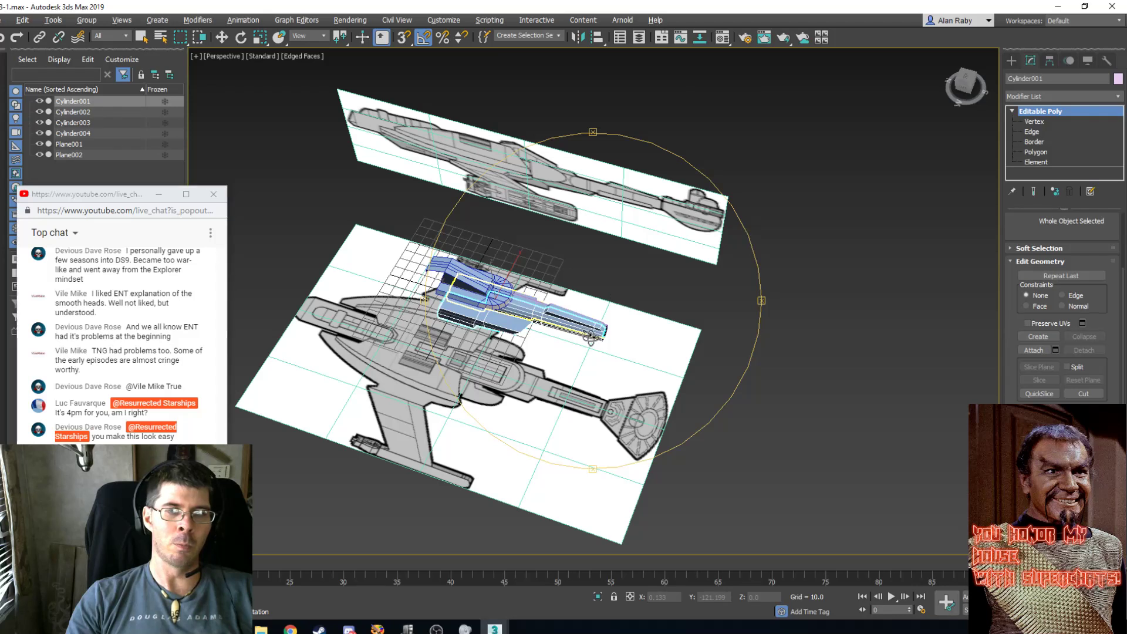
{"action": "scroll", "coordinate": [590, 338], "scroll_direction": "up", "scroll_amount": 5}
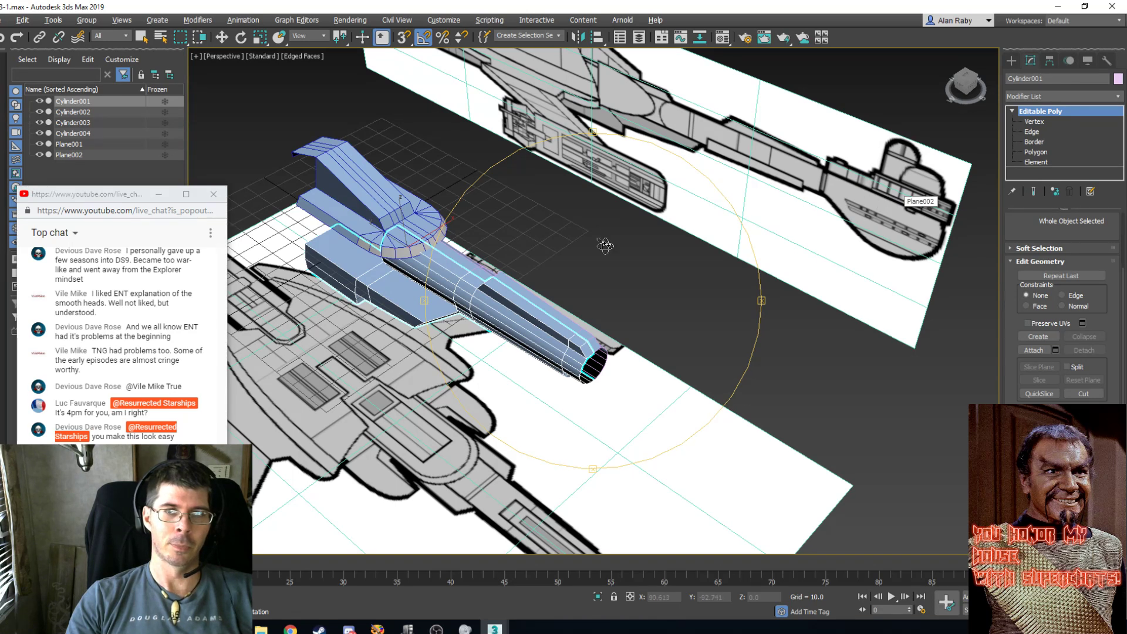
{"action": "middle_click_drag", "start_coordinate": [572, 277], "coordinate": [581, 276], "text": "alt"}
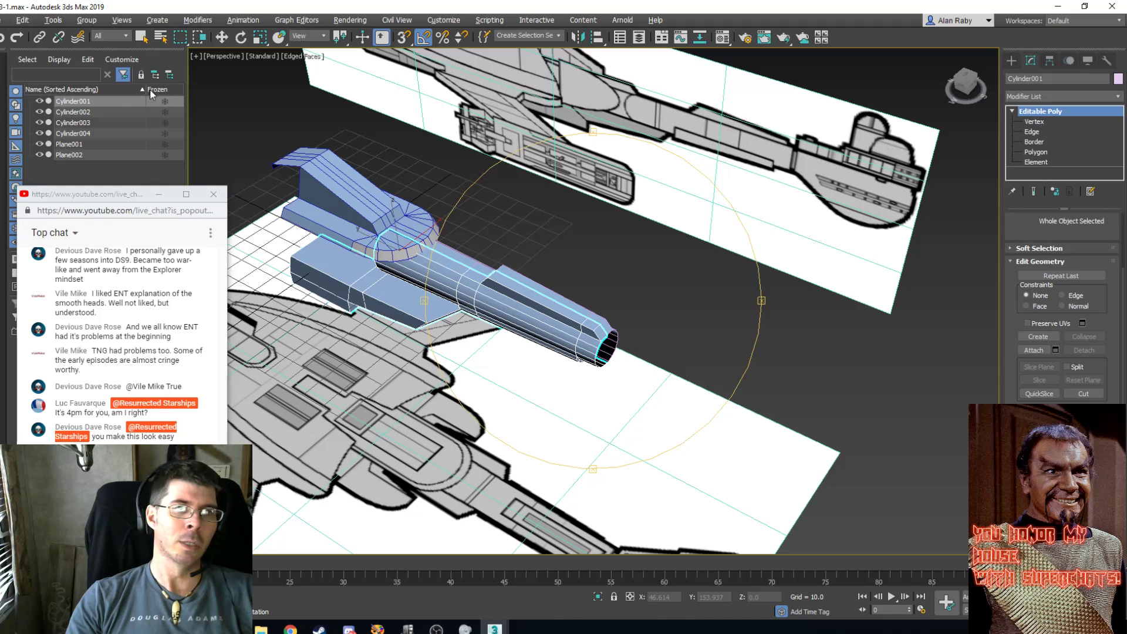
{"action": "mouse_move", "coordinate": [629, 338]}
{"action": "middle_mouse_down", "text": "alt"}
{"action": "mouse_move", "coordinate": [696, 284]}
{"action": "mouse_move", "coordinate": [611, 345]}
{"action": "middle_mouse_up", "text": "alt"}
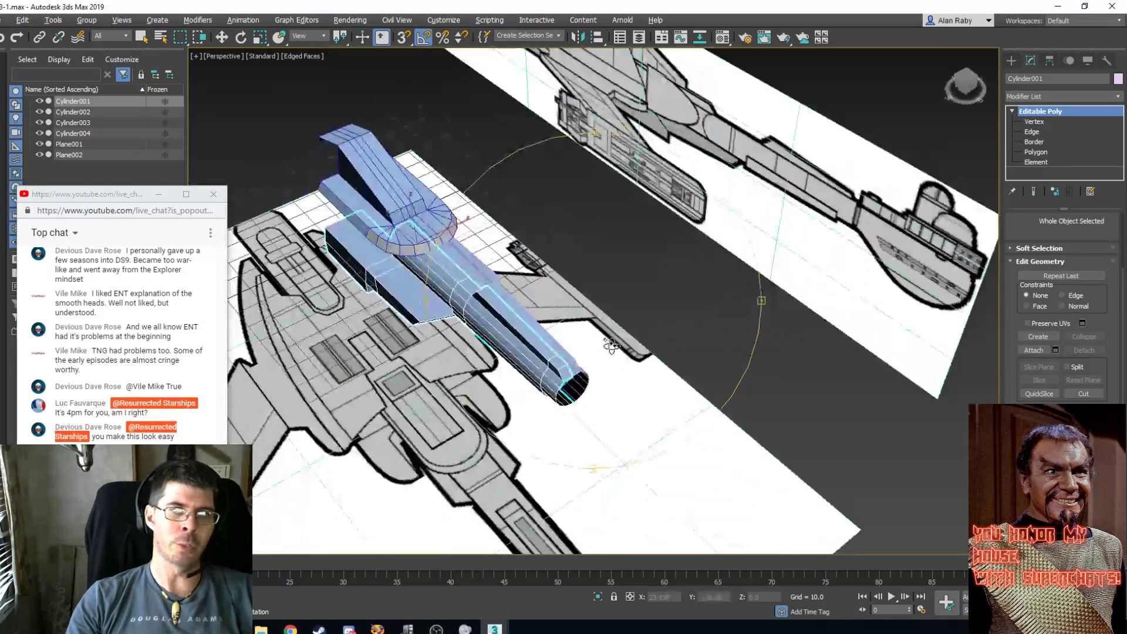
{"action": "scroll", "coordinate": [549, 356], "scroll_direction": "up", "scroll_amount": 3}
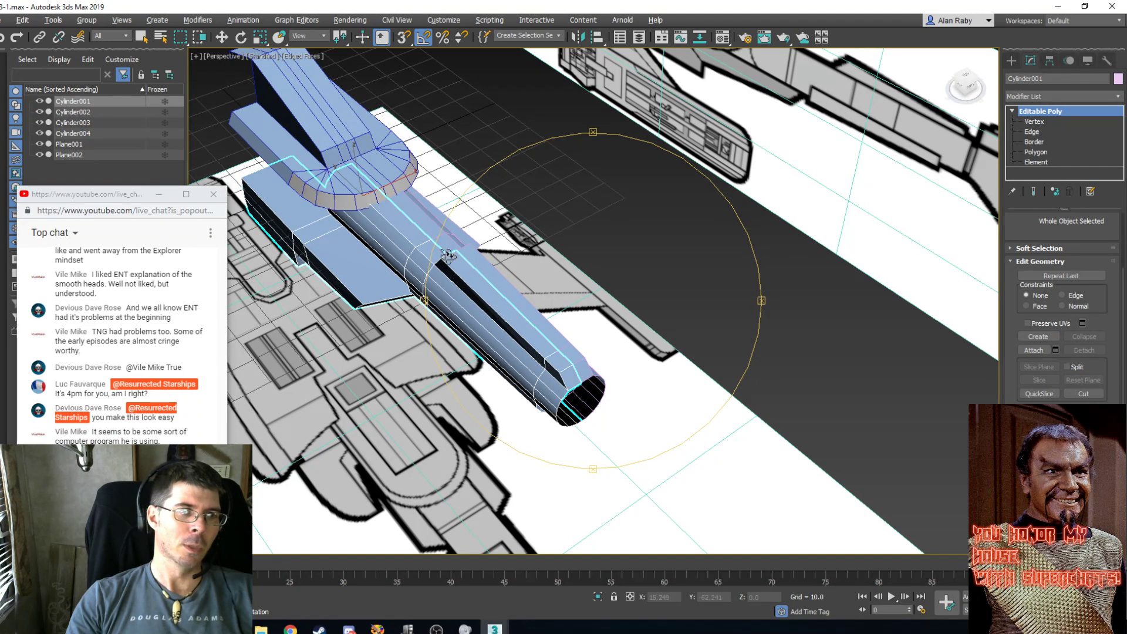
{"action": "middle_click_drag", "start_coordinate": [448, 256], "coordinate": [525, 278], "text": "alt"}
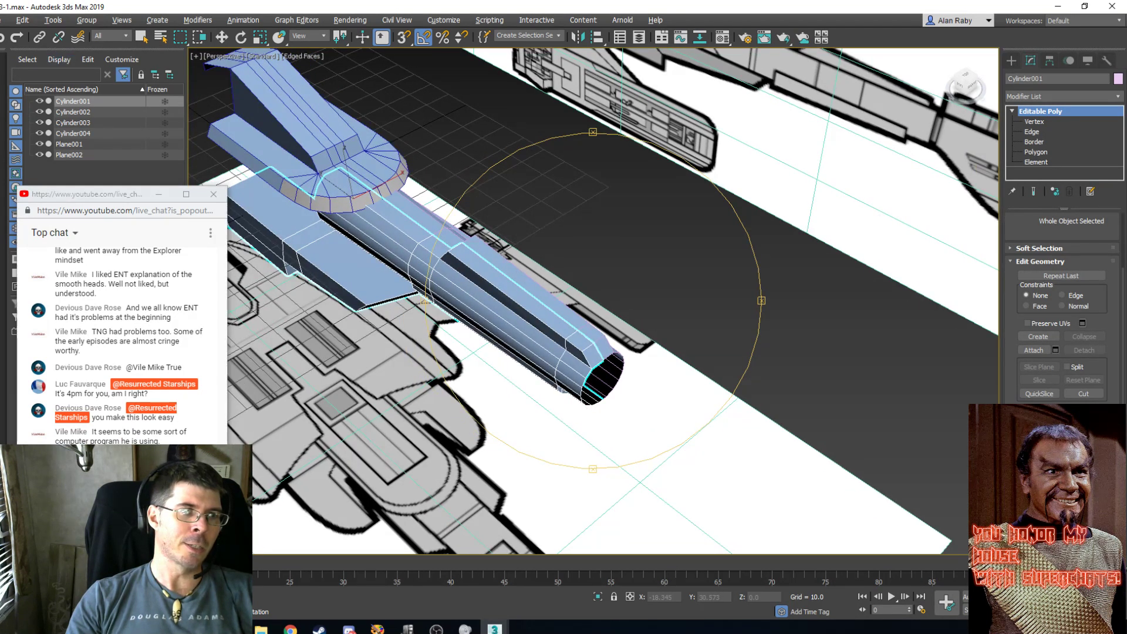
Start merging an external max file and browse to the a1projects folder in Documents.
{"action": "left_click", "coordinate": [1, 20]}
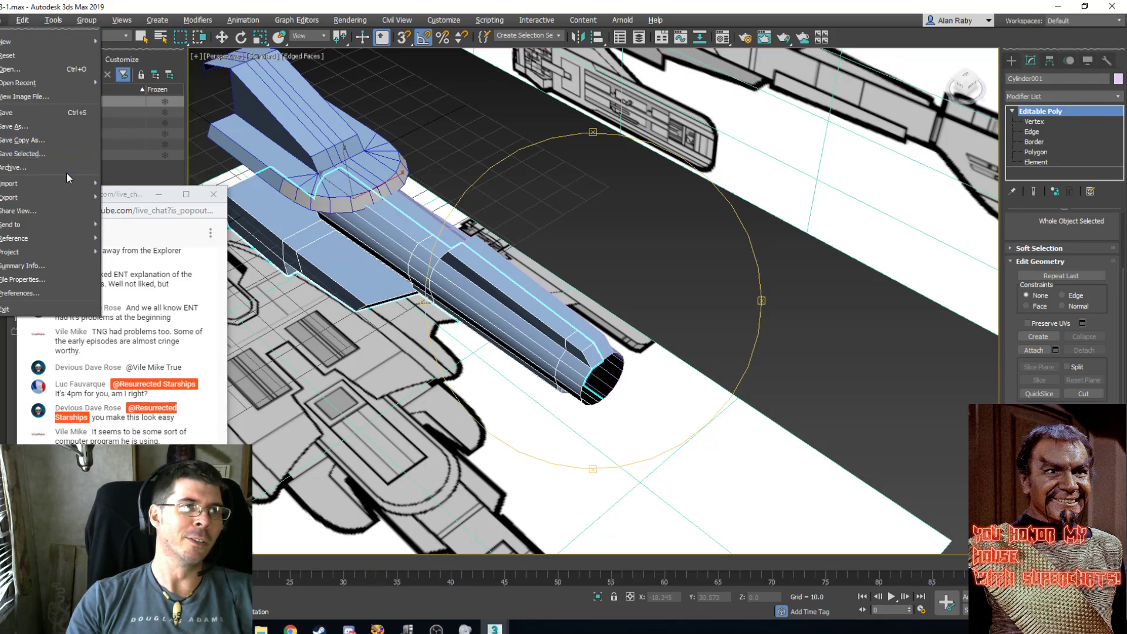
{"action": "mouse_move", "coordinate": [66, 180]}
{"action": "left_click", "coordinate": [168, 206]}
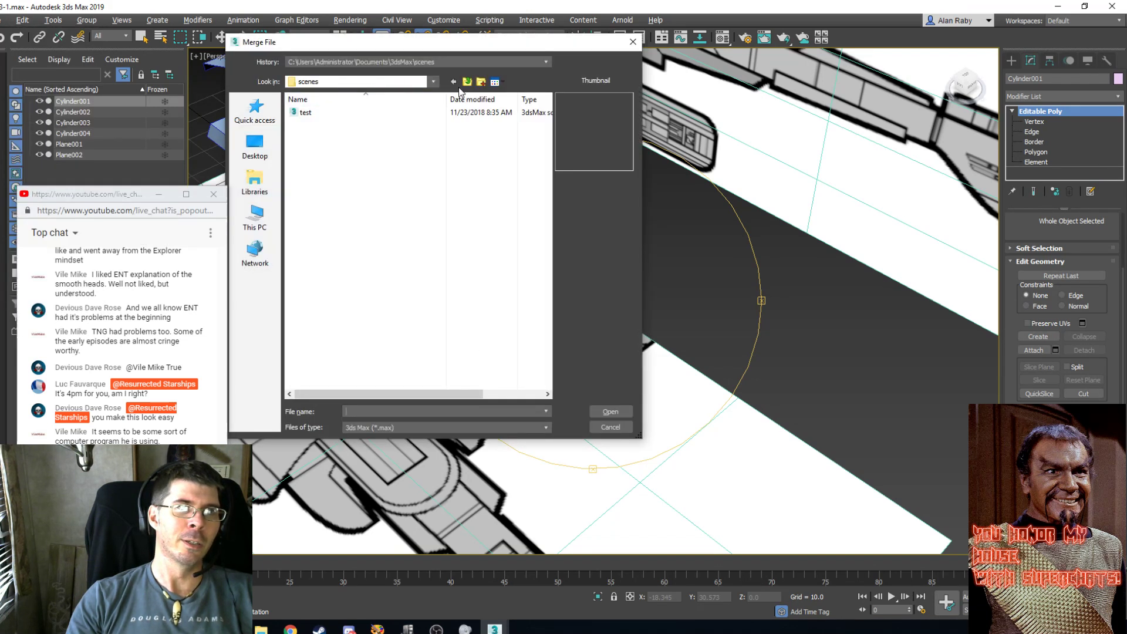
{"action": "left_click", "coordinate": [432, 83]}
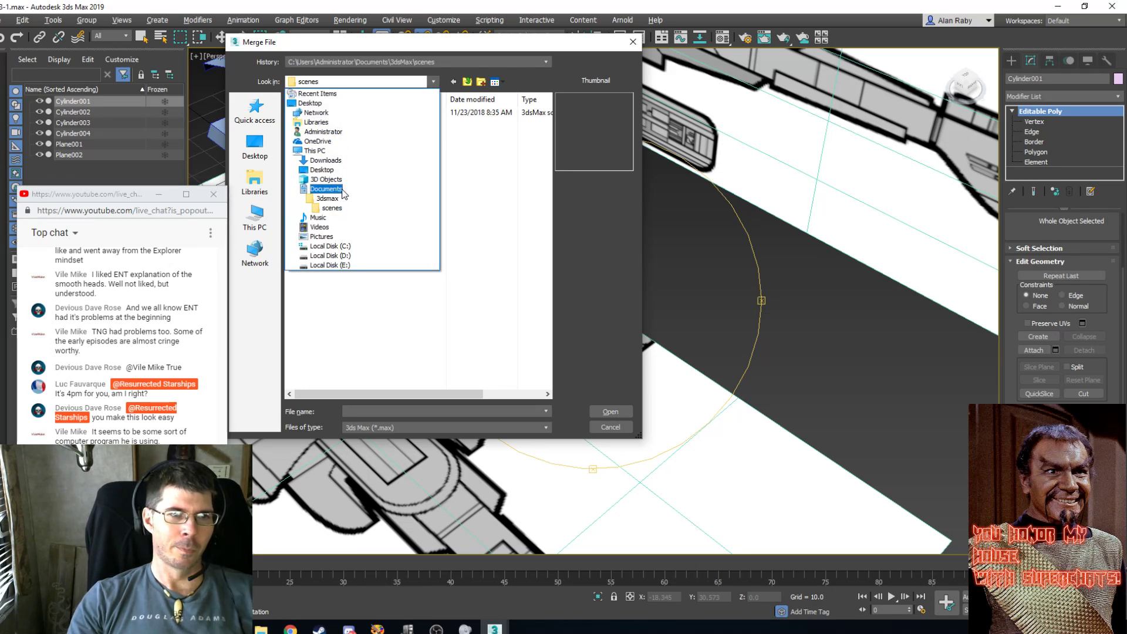
{"action": "left_click", "coordinate": [328, 189]}
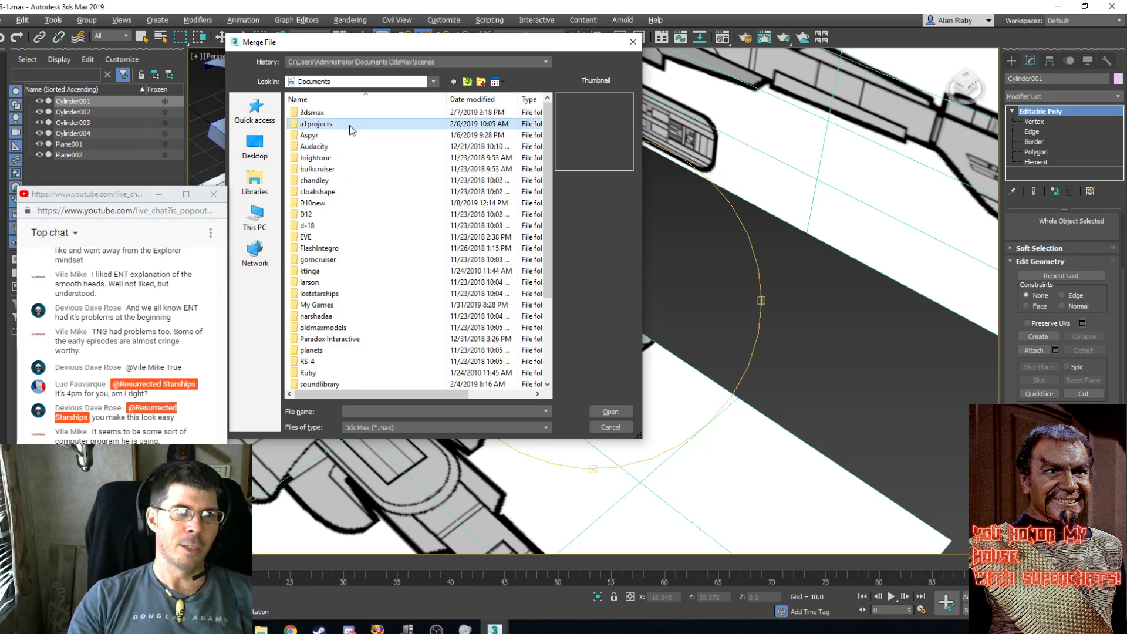
{"action": "double_click", "coordinate": [347, 125]}
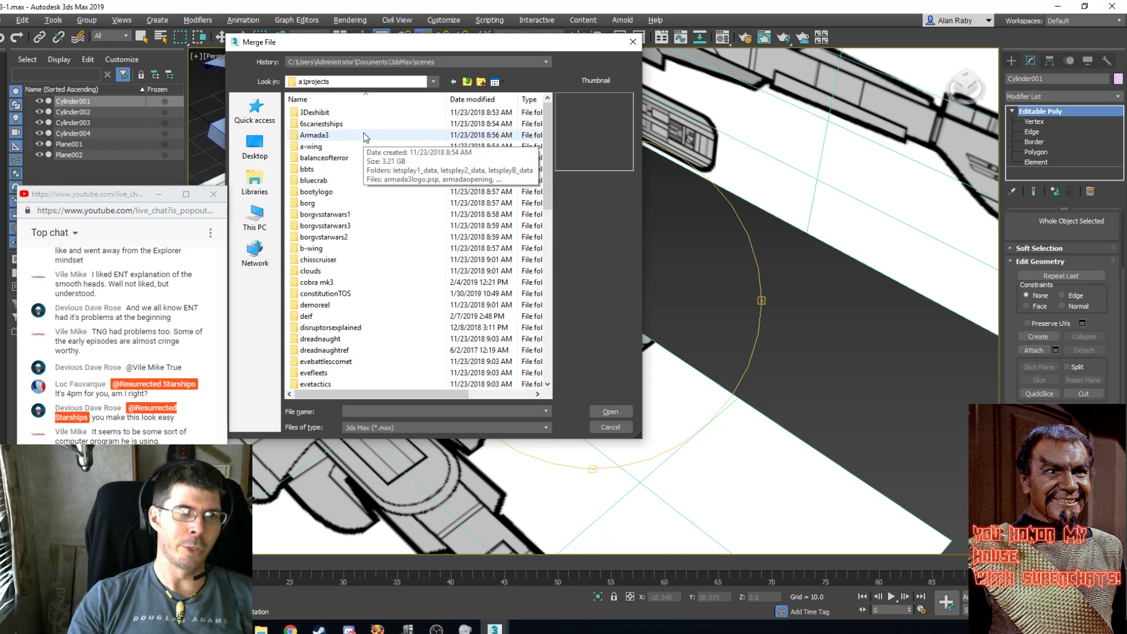
Look through the a1projects folders for the merge source and open the d-7CGassets folder inside fouryearswar.
{"action": "scroll", "coordinate": [364, 137], "scroll_direction": "down", "scroll_amount": 10}
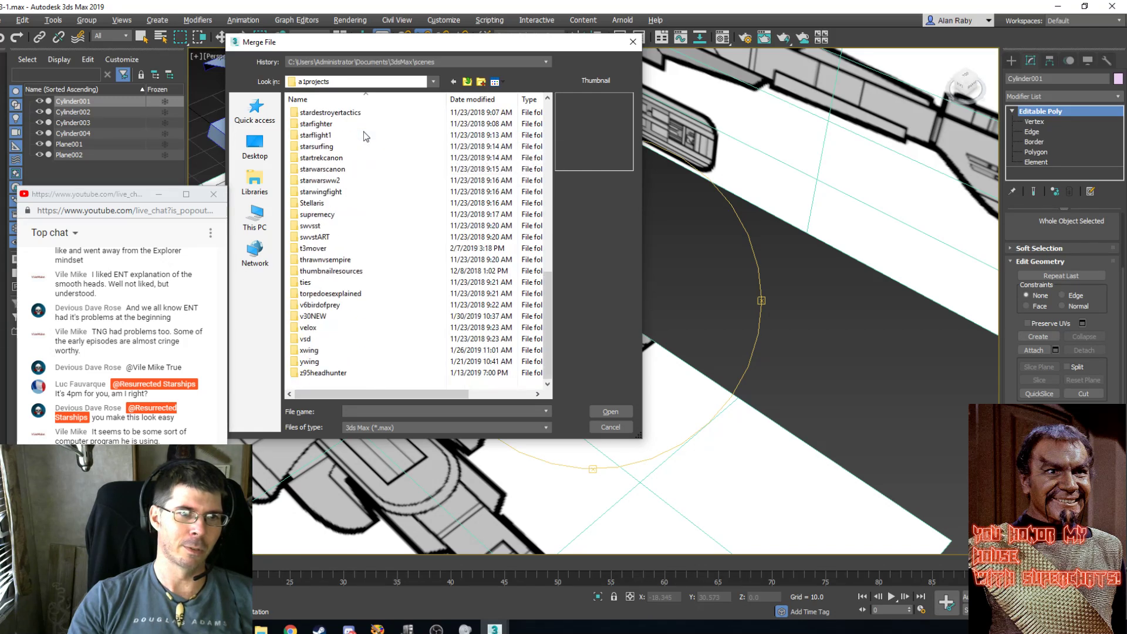
{"action": "scroll", "coordinate": [364, 134], "scroll_direction": "up", "scroll_amount": 1}
{"action": "scroll", "coordinate": [364, 132], "scroll_direction": "up", "scroll_amount": 8}
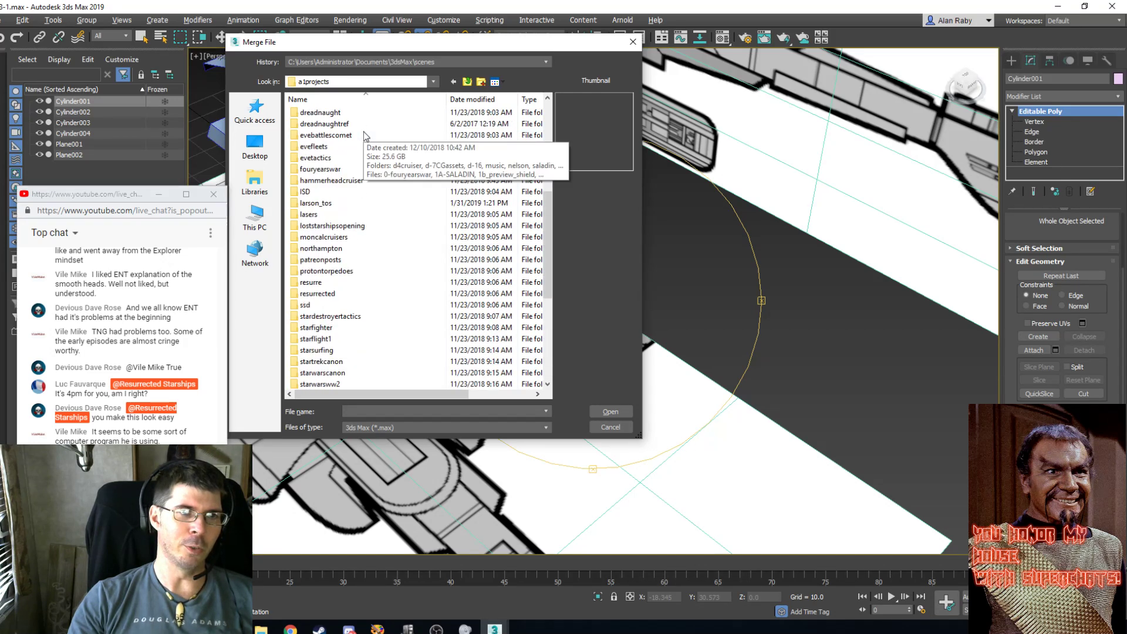
{"action": "scroll", "coordinate": [375, 144], "scroll_direction": "up", "scroll_amount": 2}
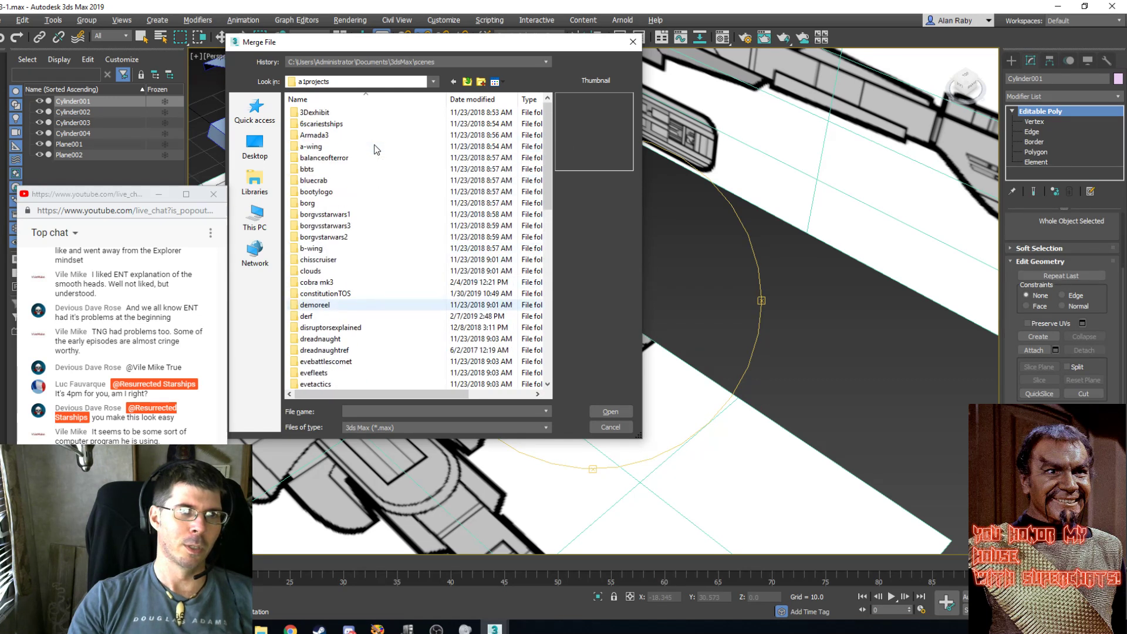
{"action": "scroll", "coordinate": [374, 144], "scroll_direction": "down", "scroll_amount": 2}
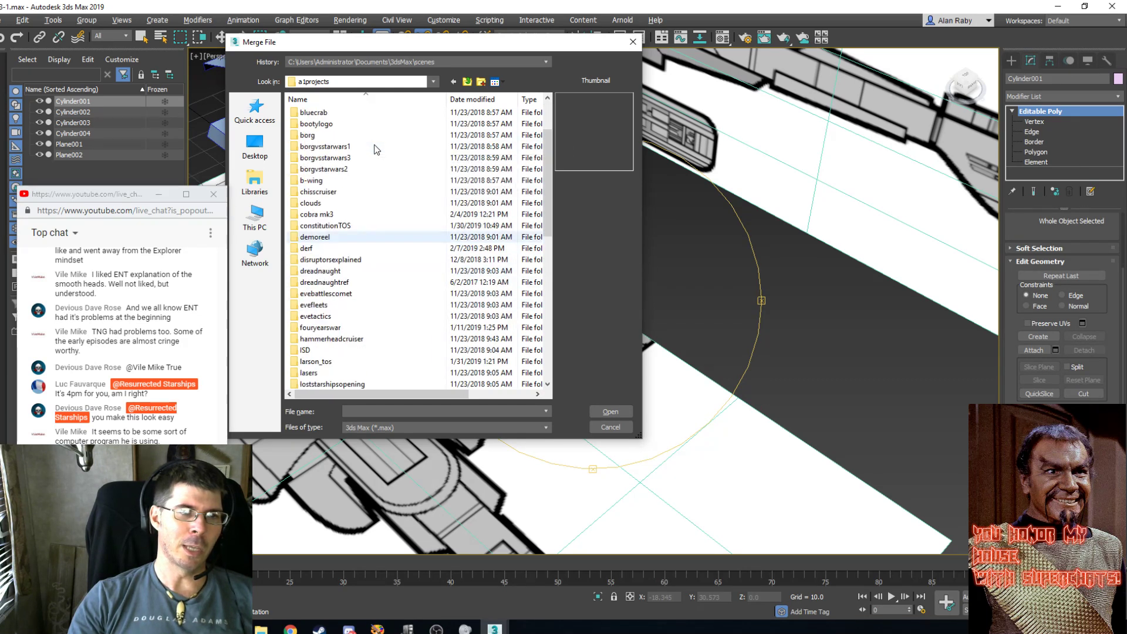
{"action": "scroll", "coordinate": [374, 146], "scroll_direction": "up", "scroll_amount": 2}
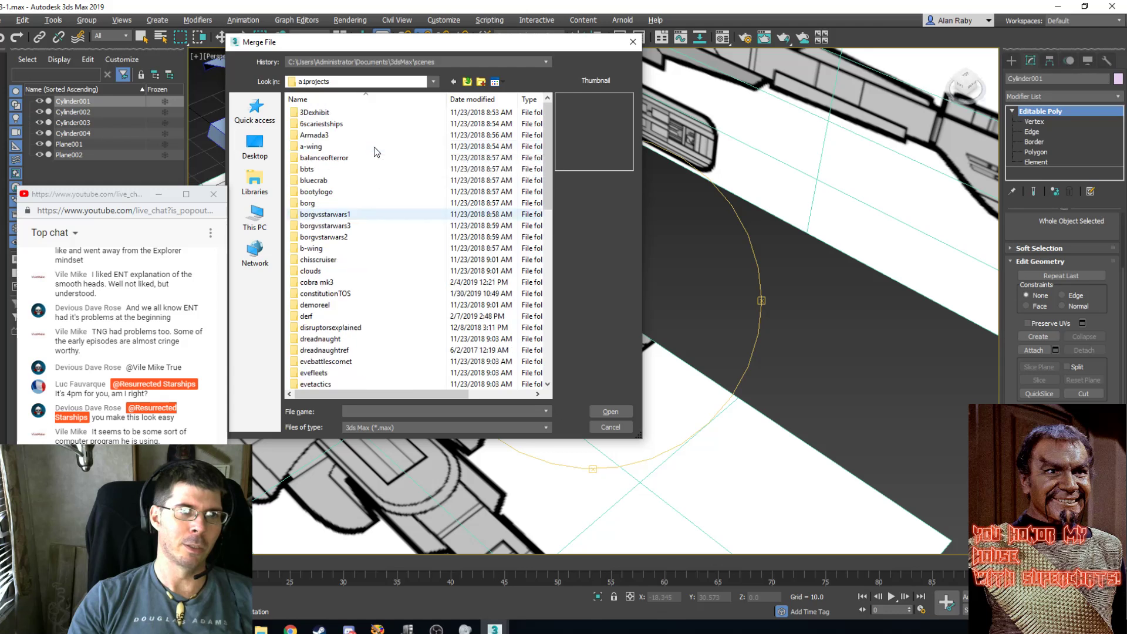
{"action": "scroll", "coordinate": [375, 147], "scroll_direction": "down", "scroll_amount": 7}
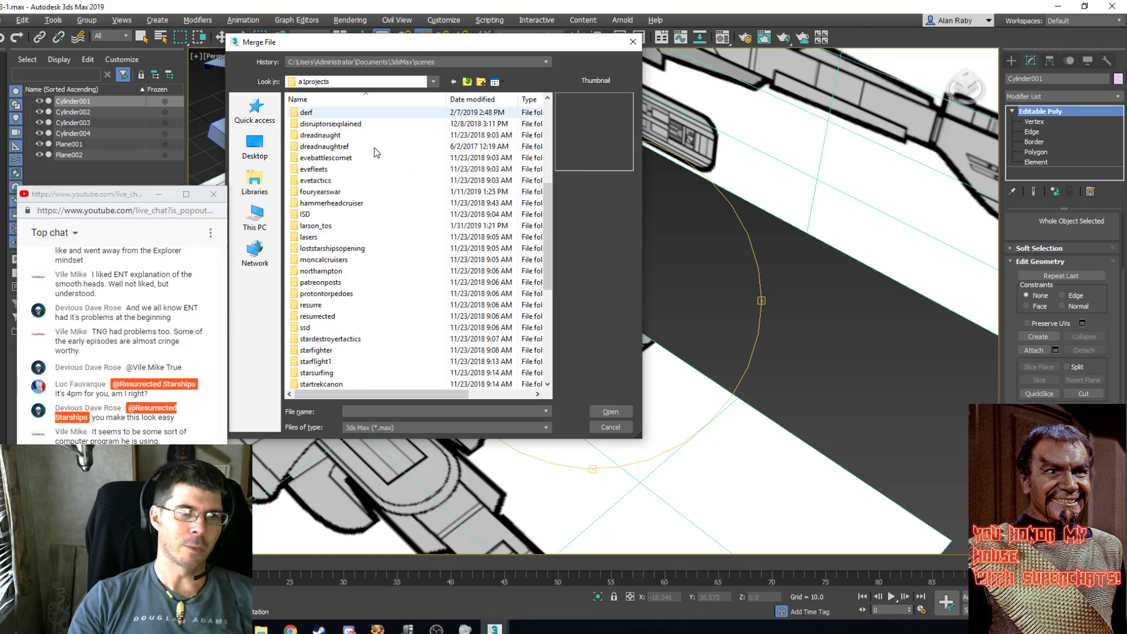
{"action": "scroll", "coordinate": [374, 147], "scroll_direction": "down", "scroll_amount": 6}
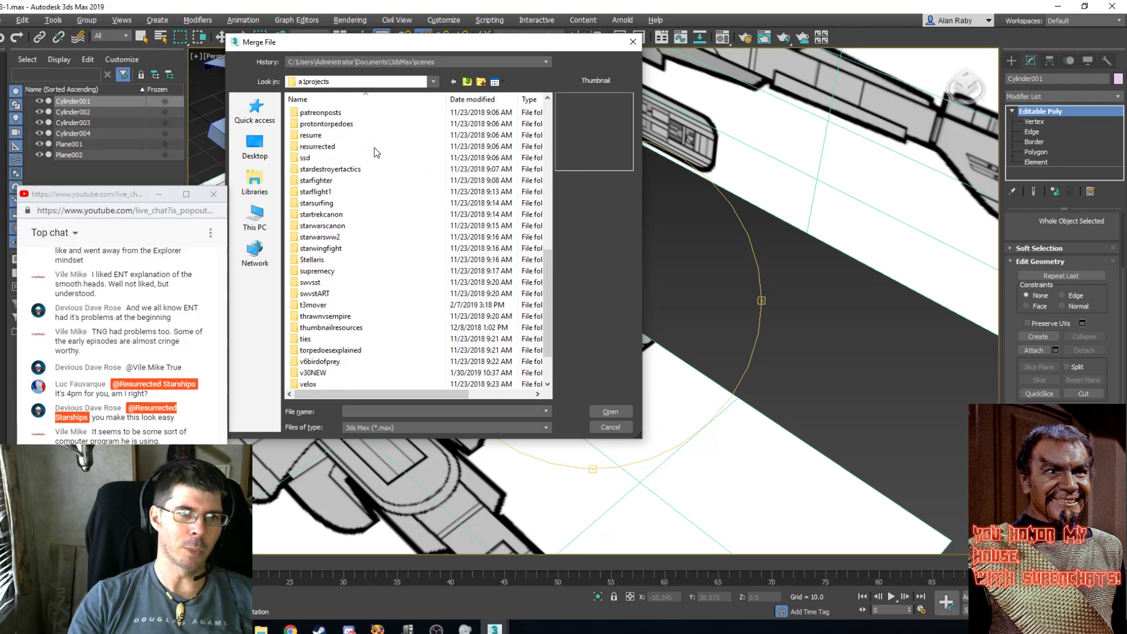
{"action": "scroll", "coordinate": [375, 147], "scroll_direction": "up", "scroll_amount": 8}
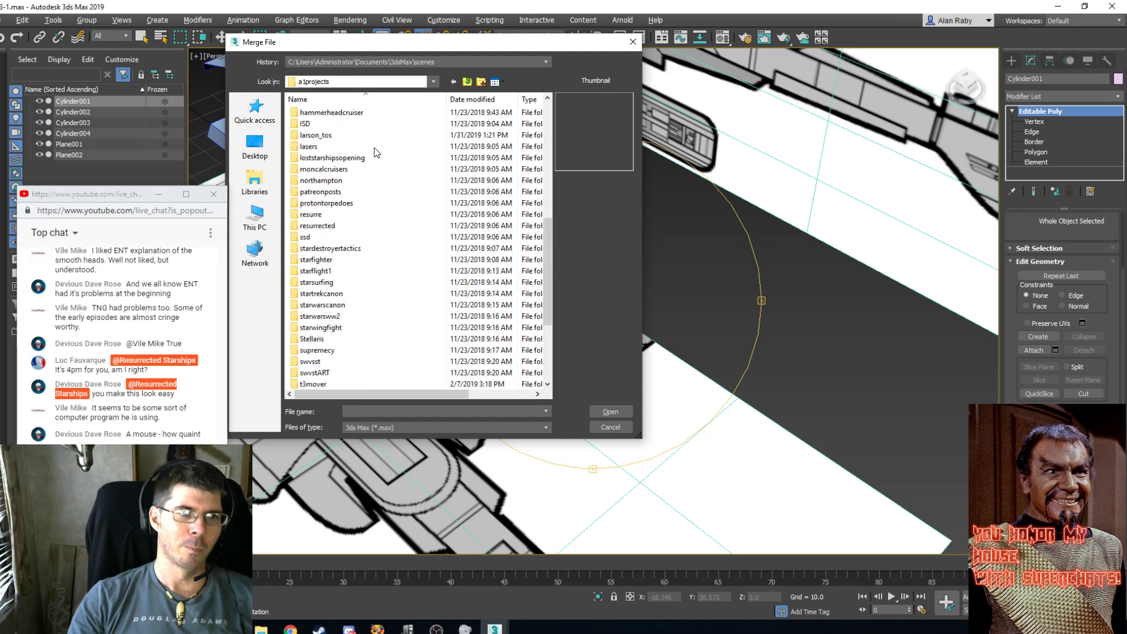
{"action": "scroll", "coordinate": [374, 147], "scroll_direction": "up", "scroll_amount": 5}
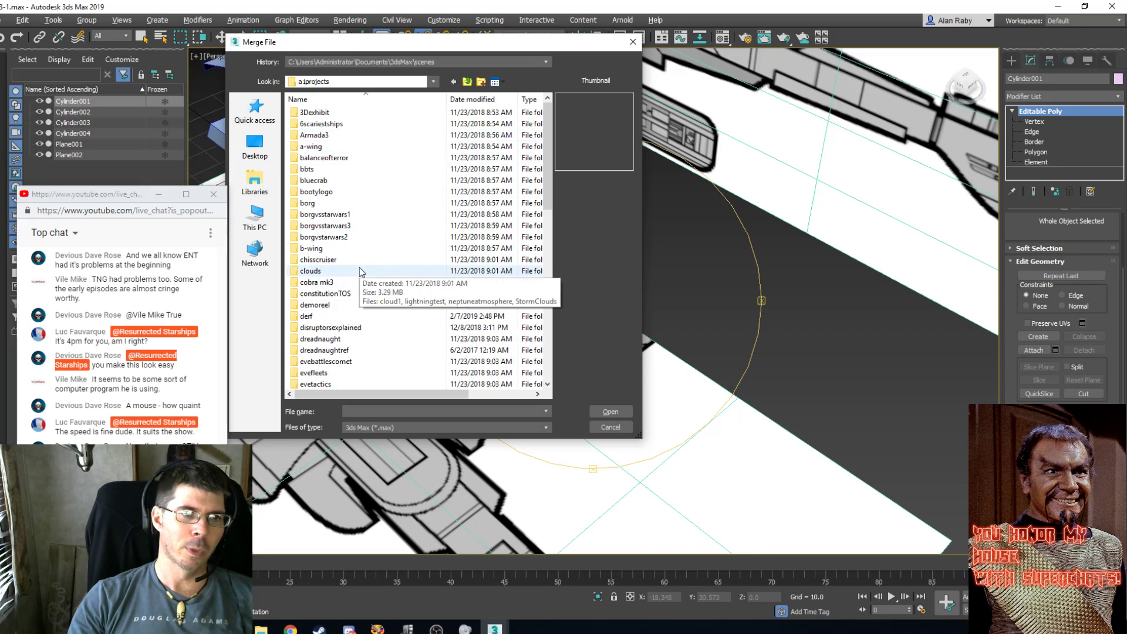
{"action": "scroll", "coordinate": [362, 276], "scroll_direction": "down", "scroll_amount": 3}
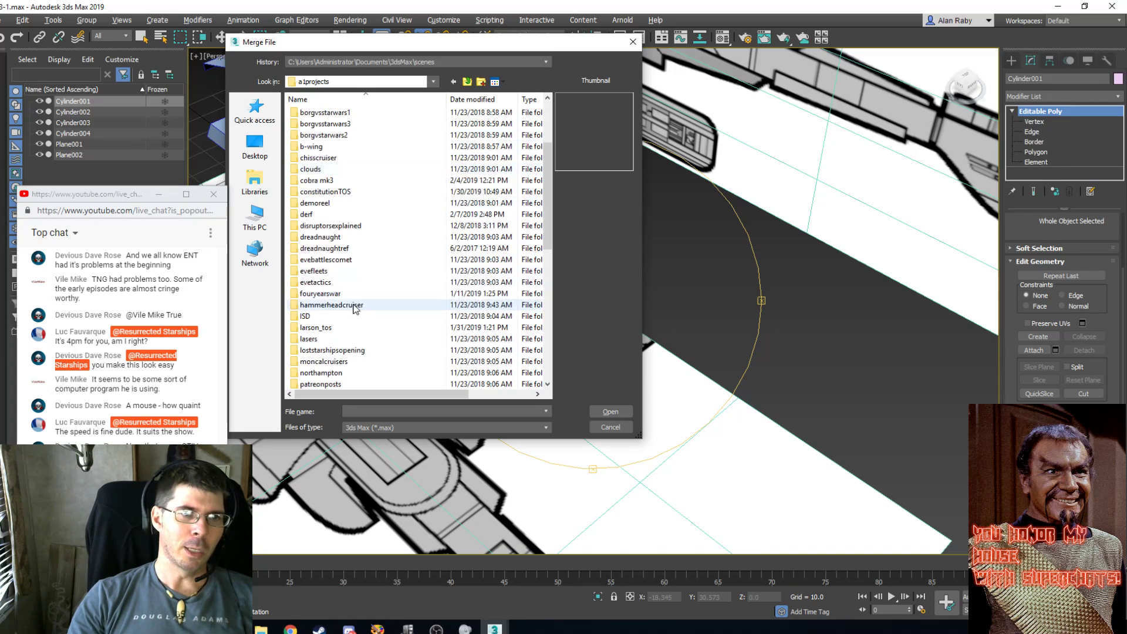
{"action": "double_click", "coordinate": [345, 293]}
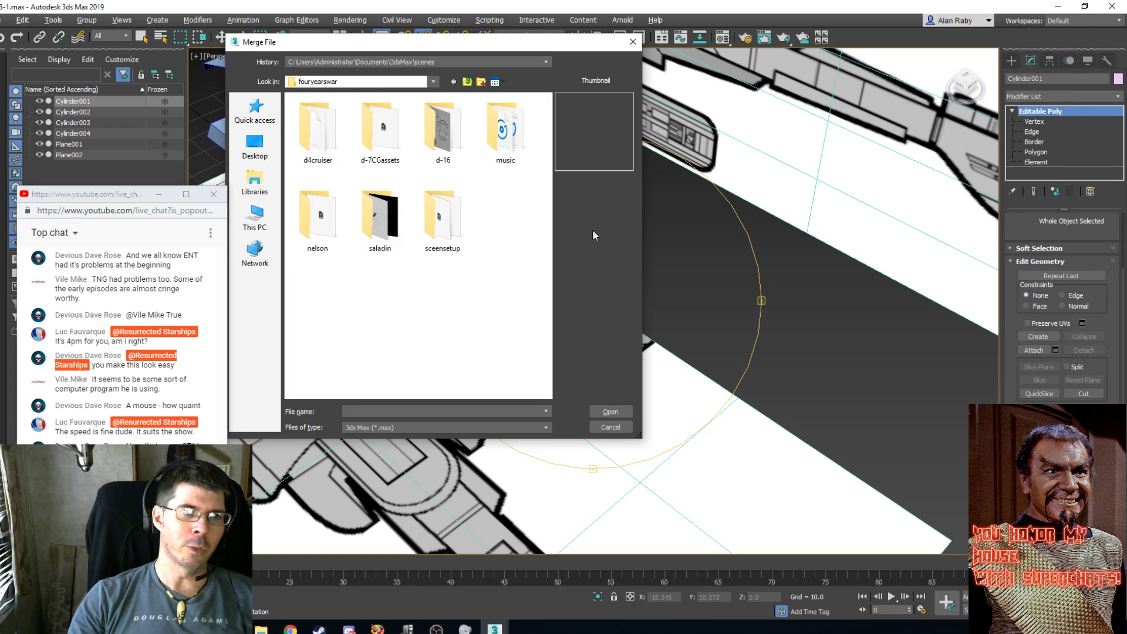
{"action": "double_click", "coordinate": [392, 137]}
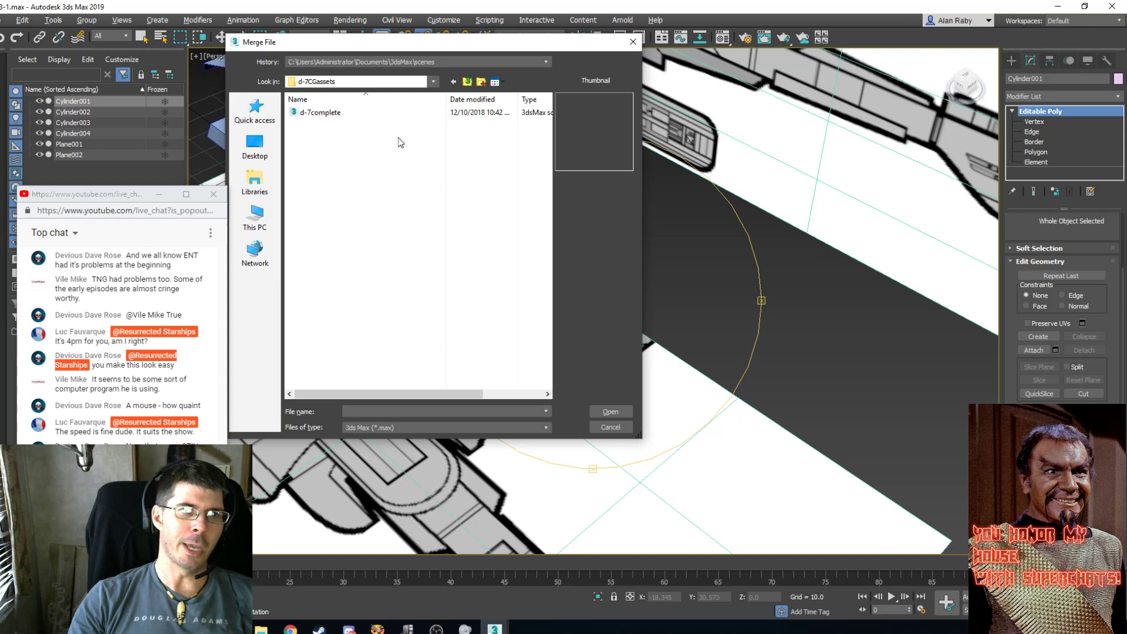
Merge the d7withlights group from d-7complete.max into the scene and dismiss the obsolete file notice.
{"action": "left_click", "coordinate": [323, 113]}
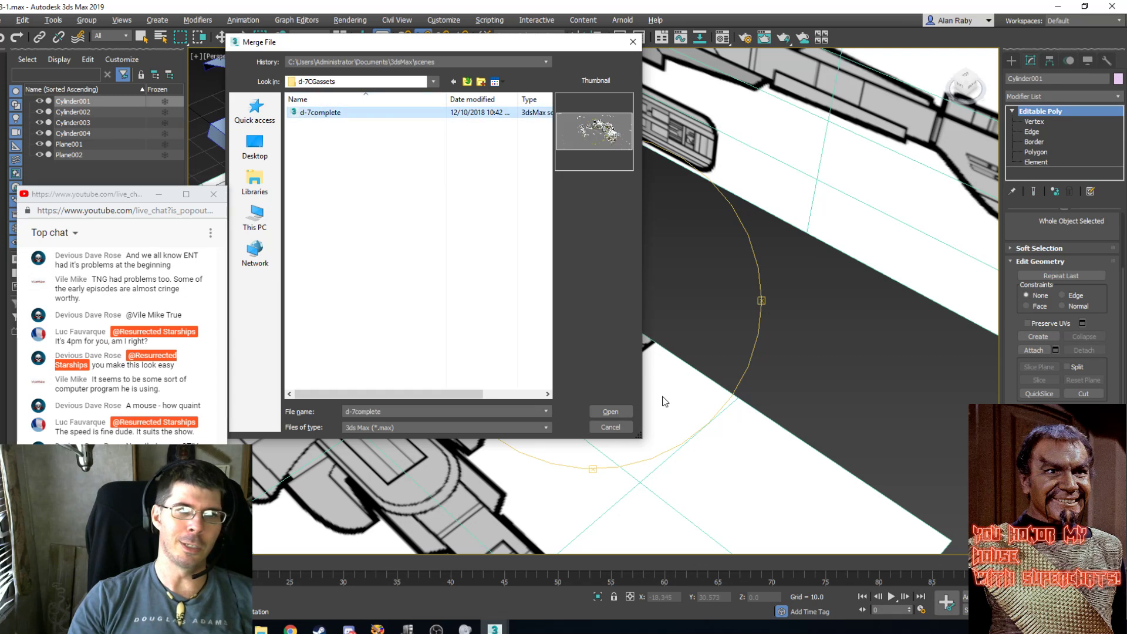
{"action": "left_click", "coordinate": [608, 412]}
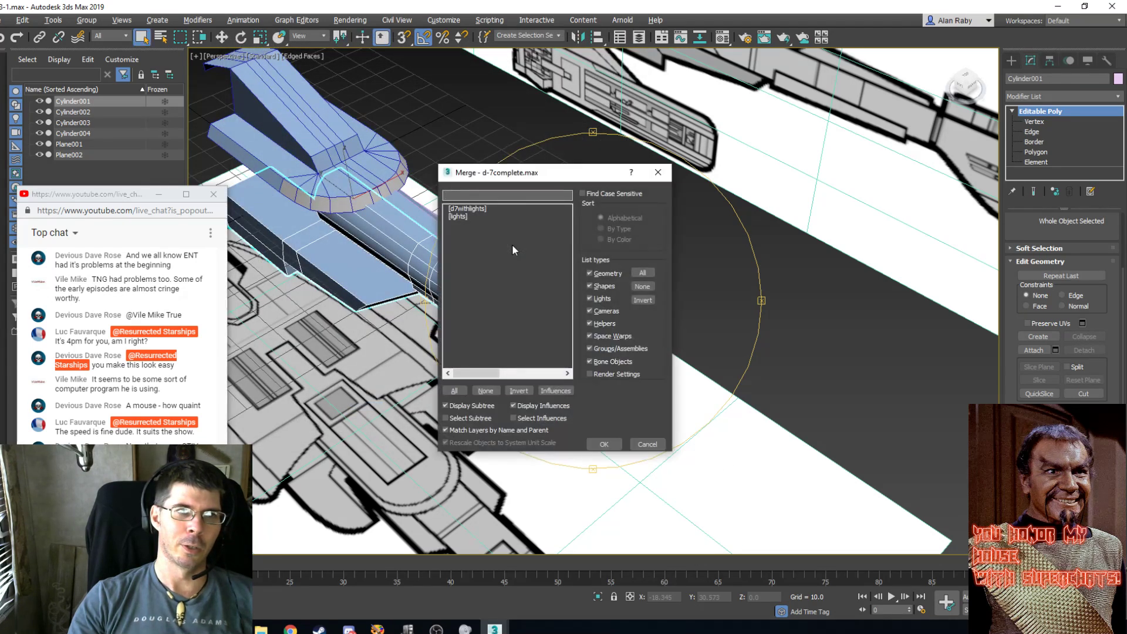
{"action": "left_click", "coordinate": [485, 209]}
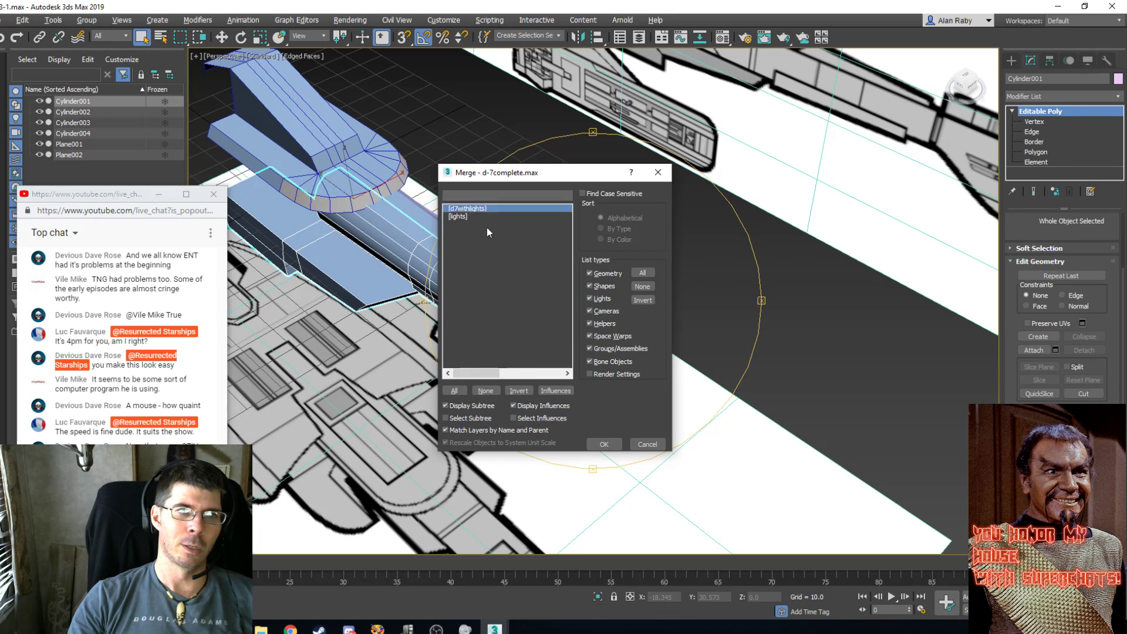
{"action": "left_click", "coordinate": [605, 444]}
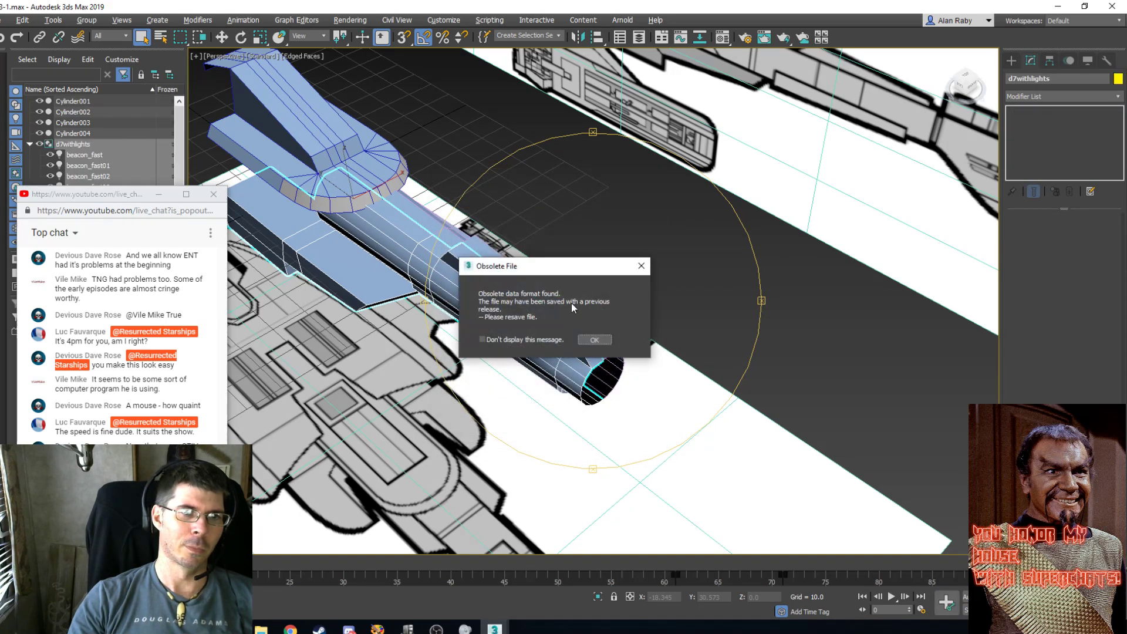
{"action": "left_click", "coordinate": [594, 341]}
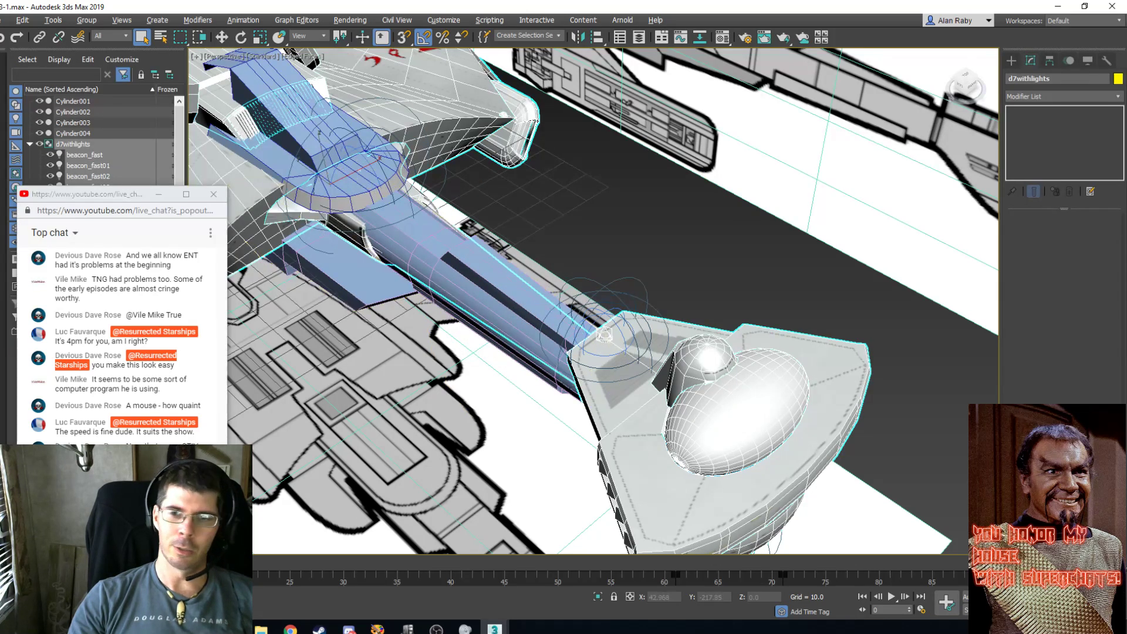
Move the merged d7withlights ship along Y to about -247, clear of the modeled part, and test-render the perspective view.
{"action": "middle_click_drag", "start_coordinate": [483, 266], "coordinate": [485, 374], "text": "ctrl+alt"}
{"action": "left_click", "coordinate": [222, 39]}
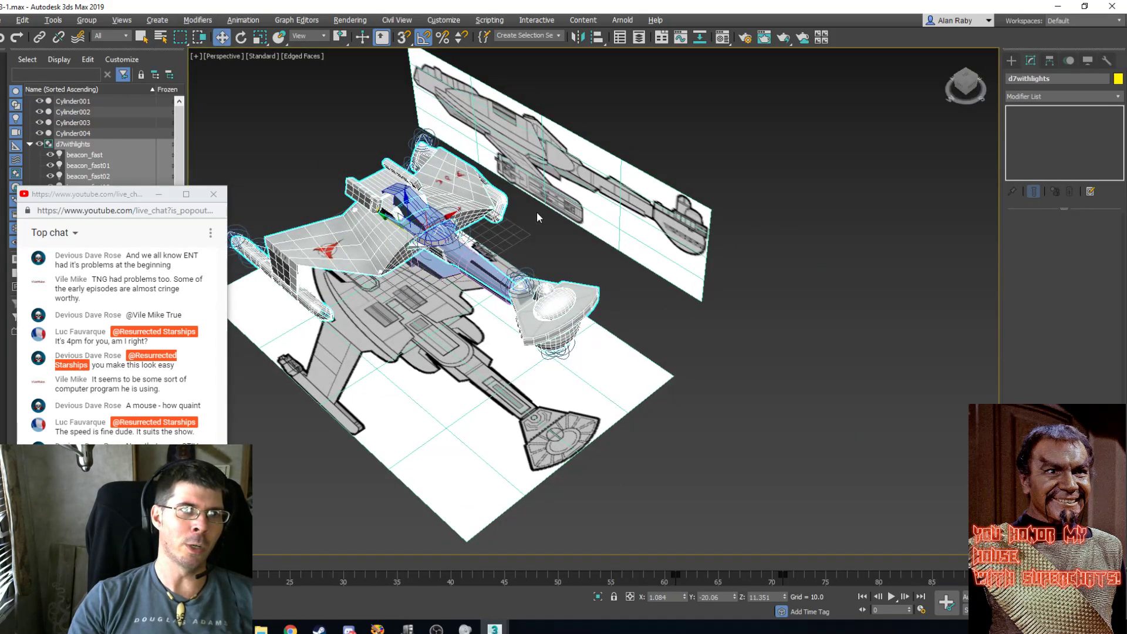
{"action": "left_click_drag", "start_coordinate": [392, 219], "coordinate": [612, 327]}
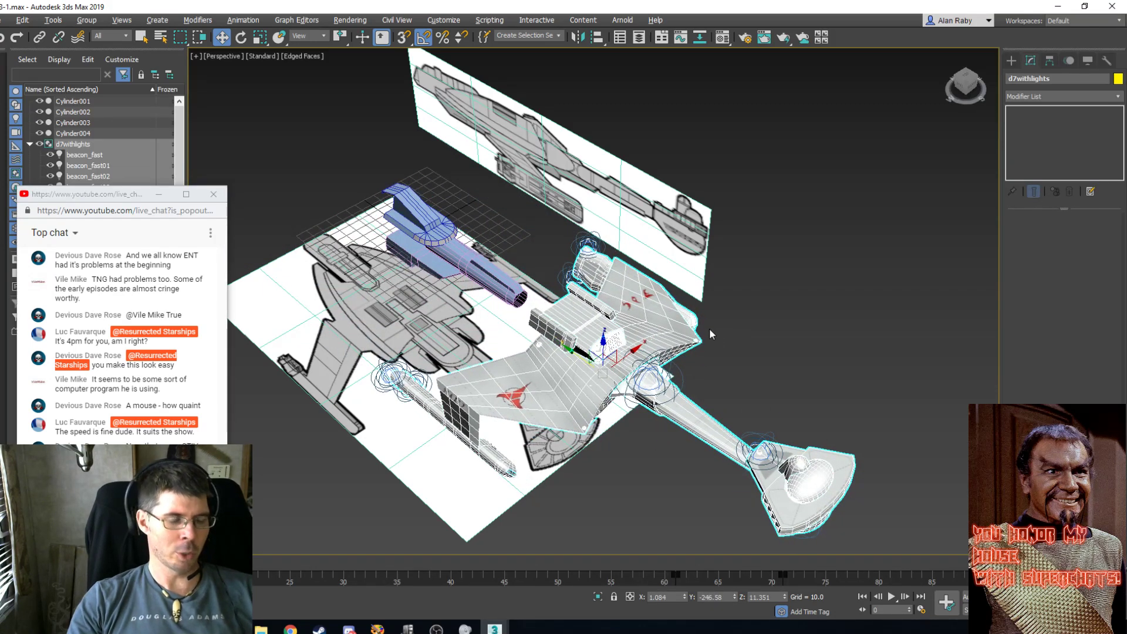
{"action": "key", "text": "shift+q"}
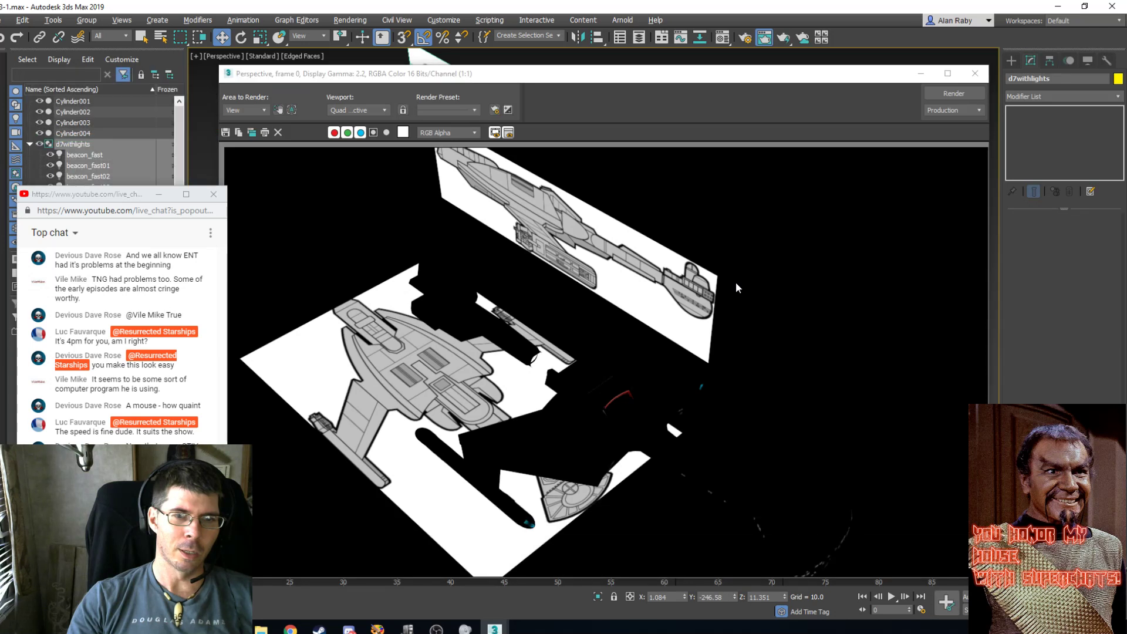
{"action": "left_click", "coordinate": [975, 73]}
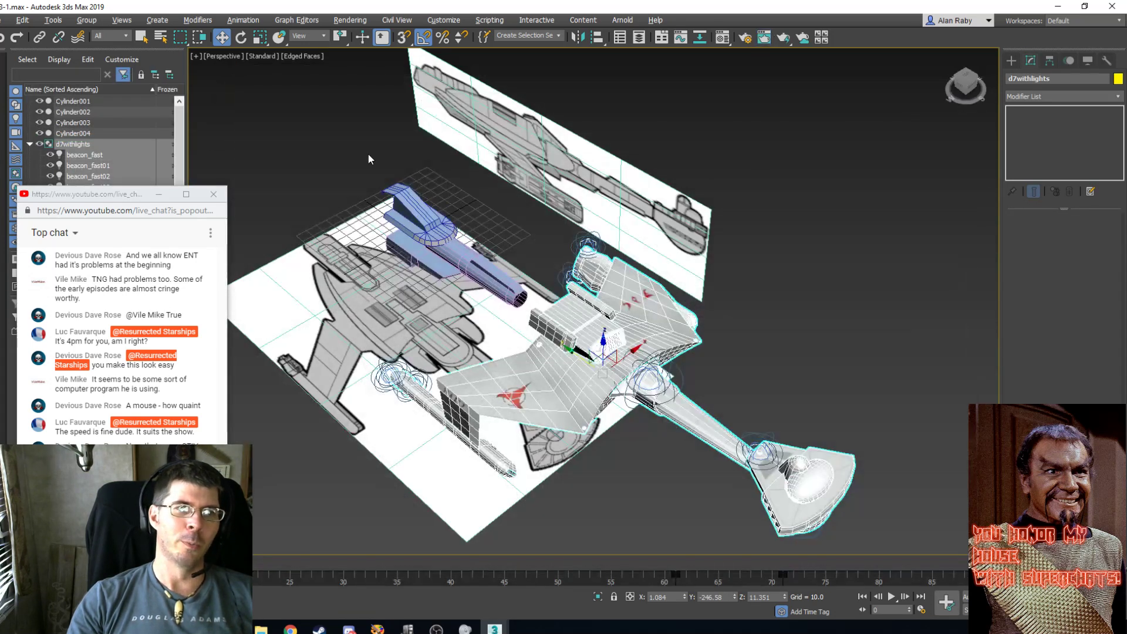
Merge the lights group from d-7complete.max into the scene.
{"action": "left_click", "coordinate": [2, 20]}
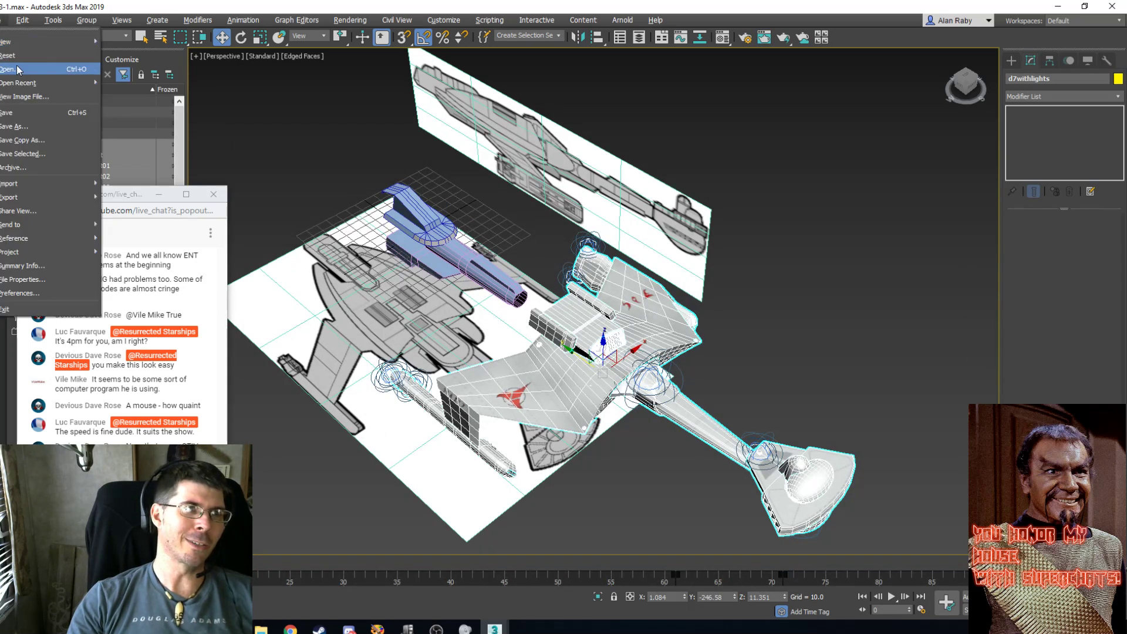
{"action": "mouse_move", "coordinate": [27, 85]}
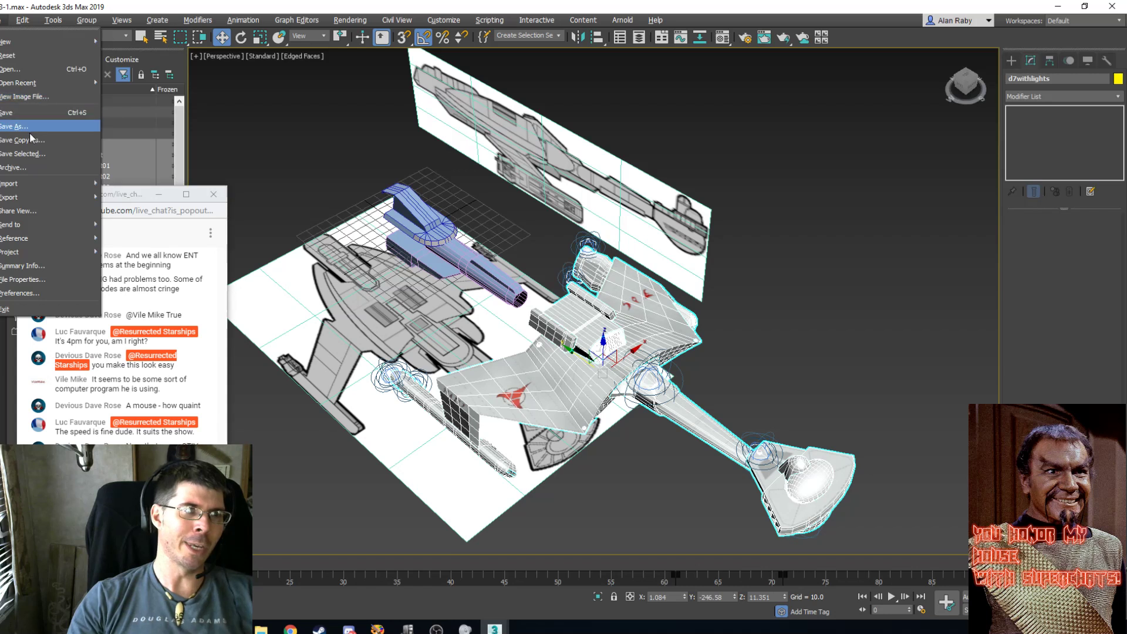
{"action": "mouse_move", "coordinate": [32, 183]}
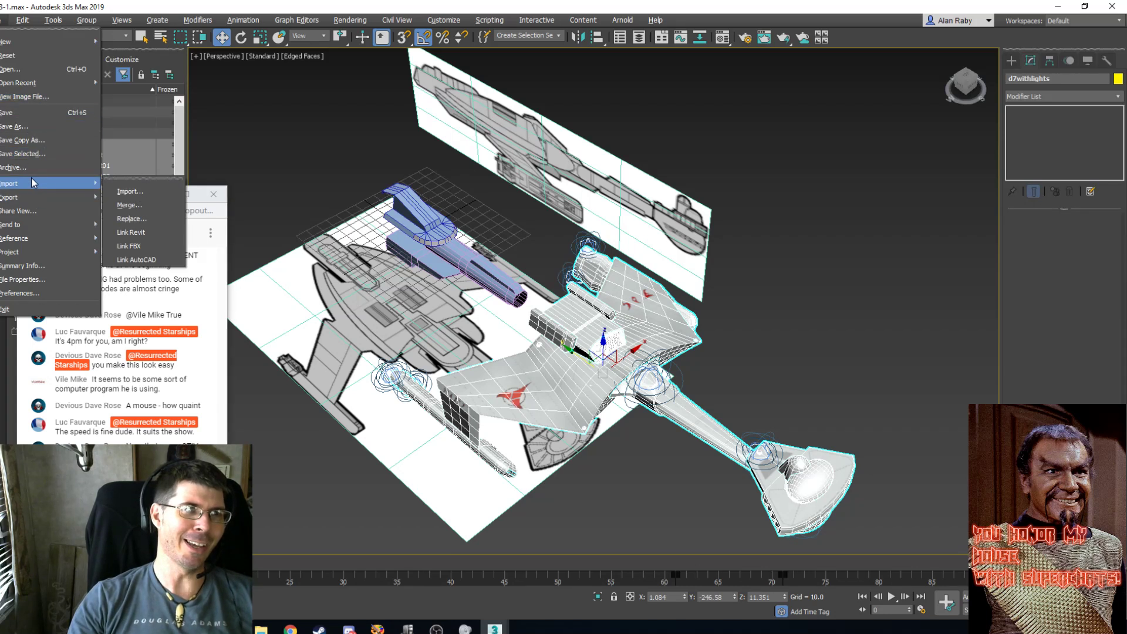
{"action": "left_click", "coordinate": [129, 204]}
{"action": "left_click", "coordinate": [318, 113]}
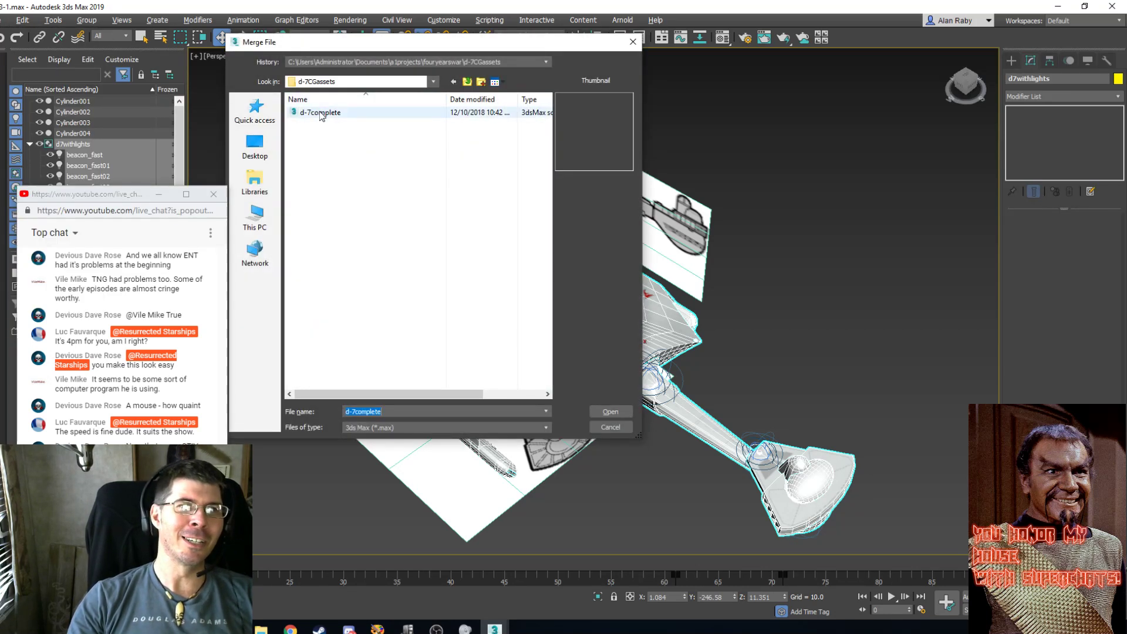
{"action": "left_click", "coordinate": [612, 411]}
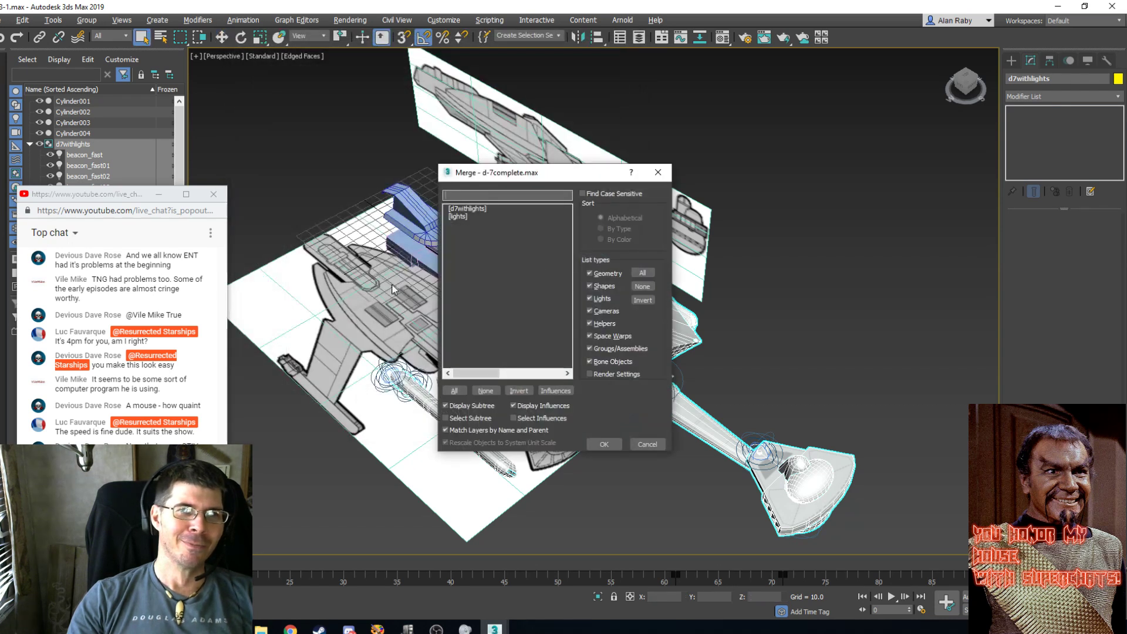
{"action": "left_click", "coordinate": [457, 217]}
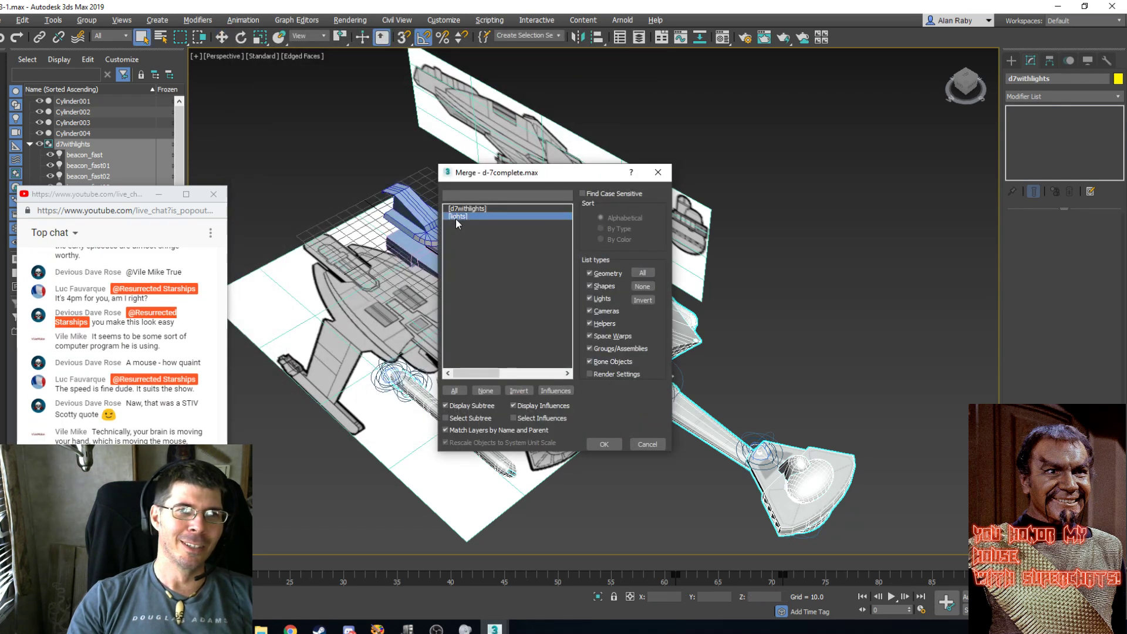
{"action": "left_click", "coordinate": [603, 445]}
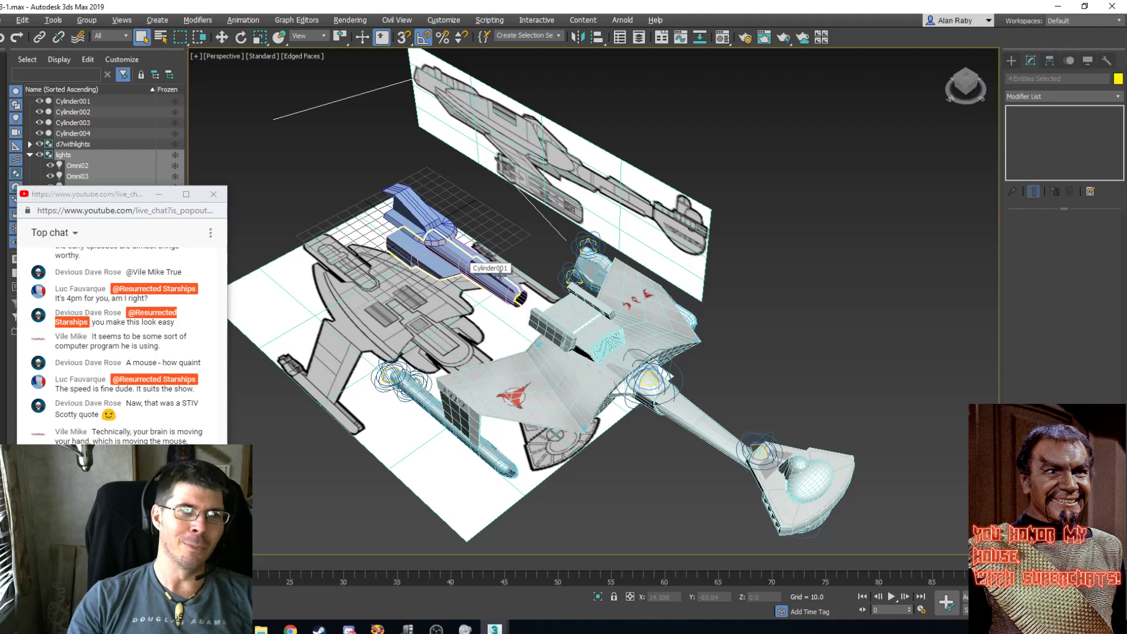
Render the perspective view with the merged lights and check the scene from a lower angle.
{"action": "key", "text": "shift+q"}
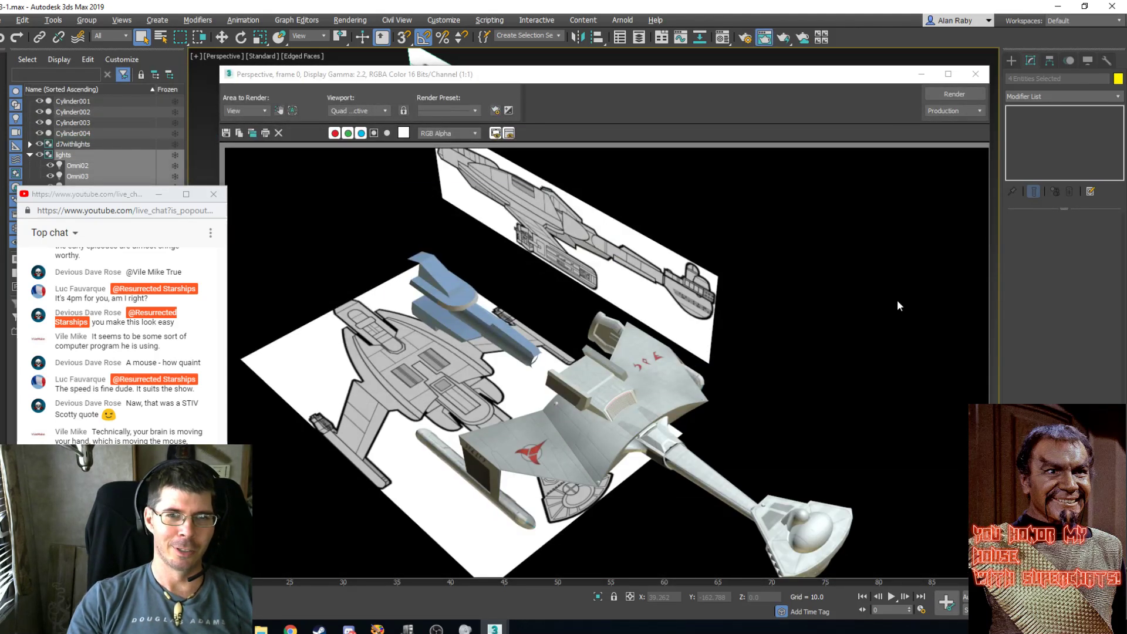
{"action": "left_click", "coordinate": [977, 73]}
{"action": "key", "text": "ctrl+r"}
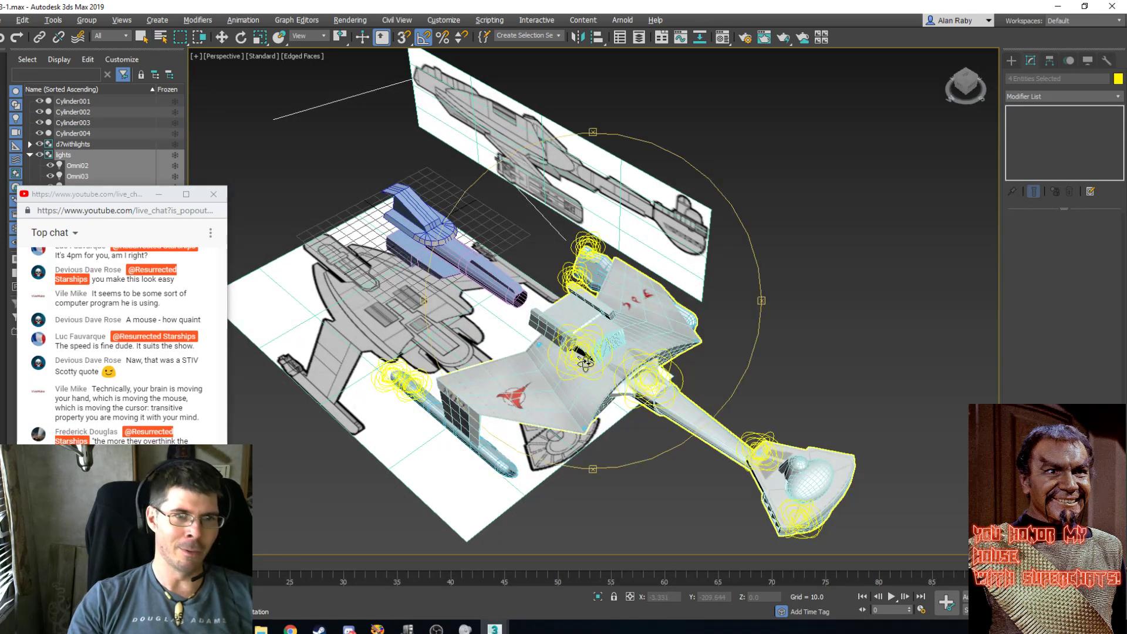
{"action": "left_click_drag", "start_coordinate": [583, 364], "coordinate": [571, 339]}
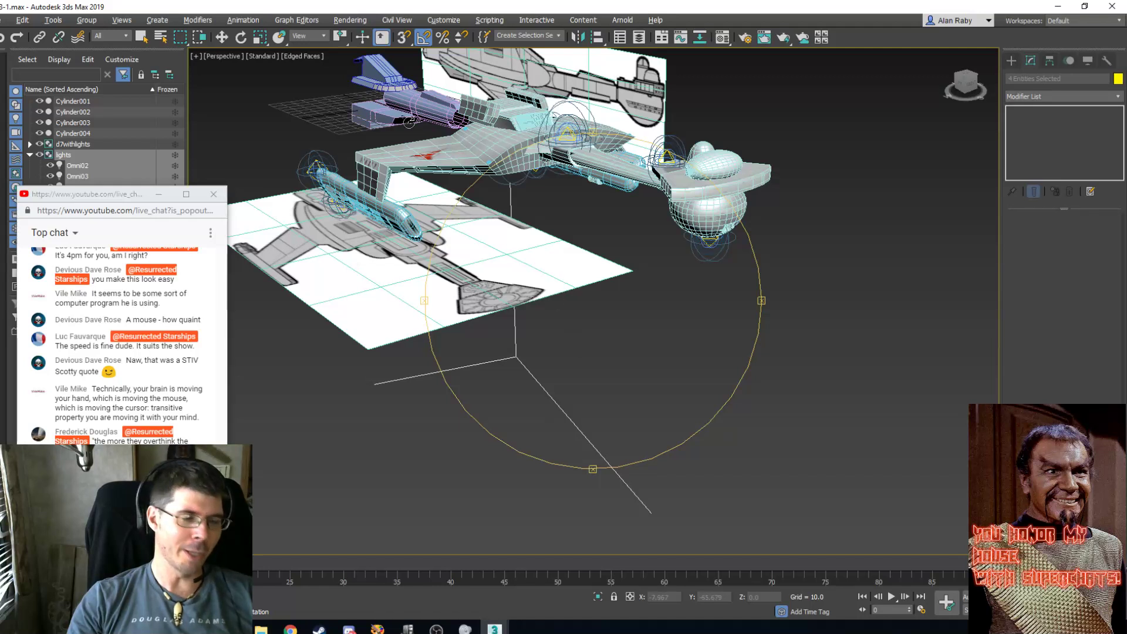
{"action": "left_click", "coordinate": [141, 37]}
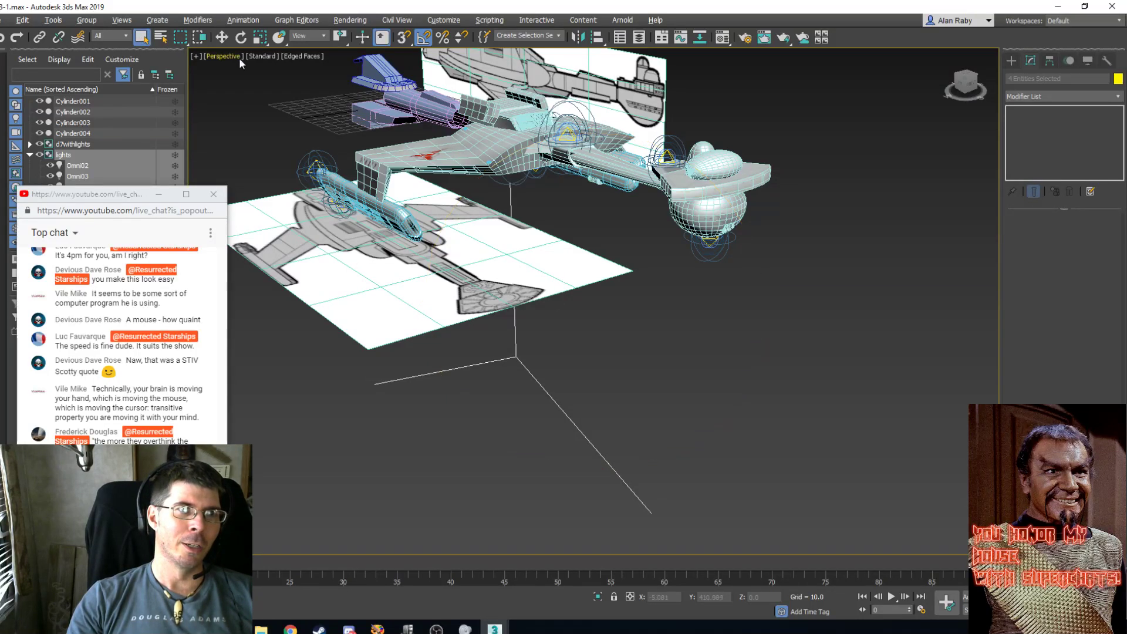
Ungroup the merged d7withlights ship.
{"action": "left_click", "coordinate": [468, 159]}
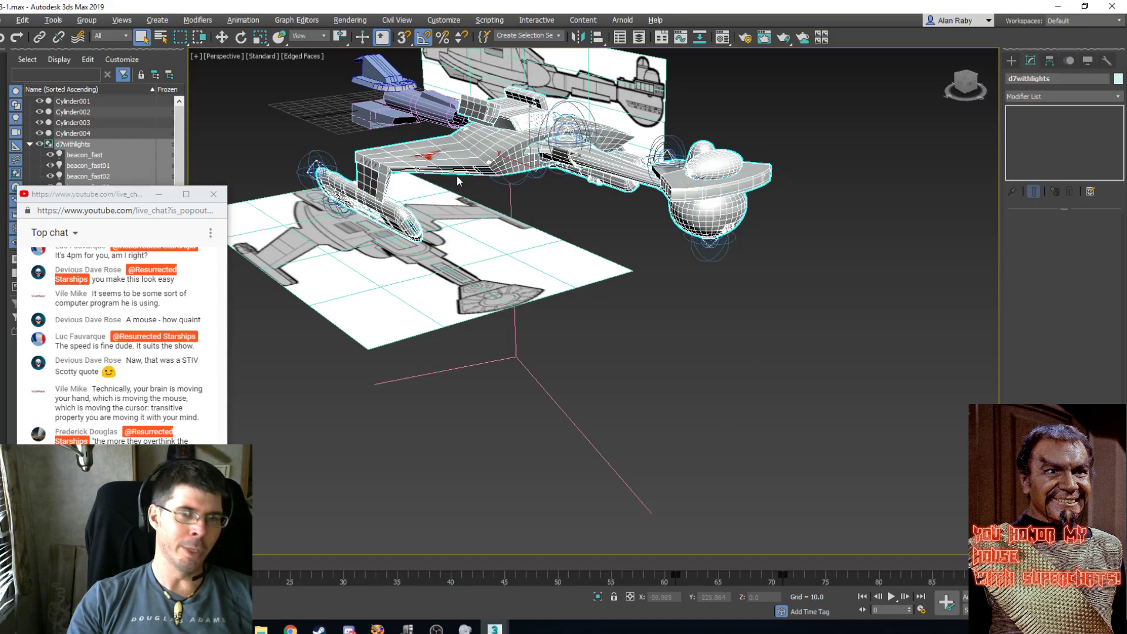
{"action": "key", "text": "z"}
{"action": "key", "text": "ctrl+r"}
{"action": "left_click_drag", "start_coordinate": [580, 292], "coordinate": [626, 319]}
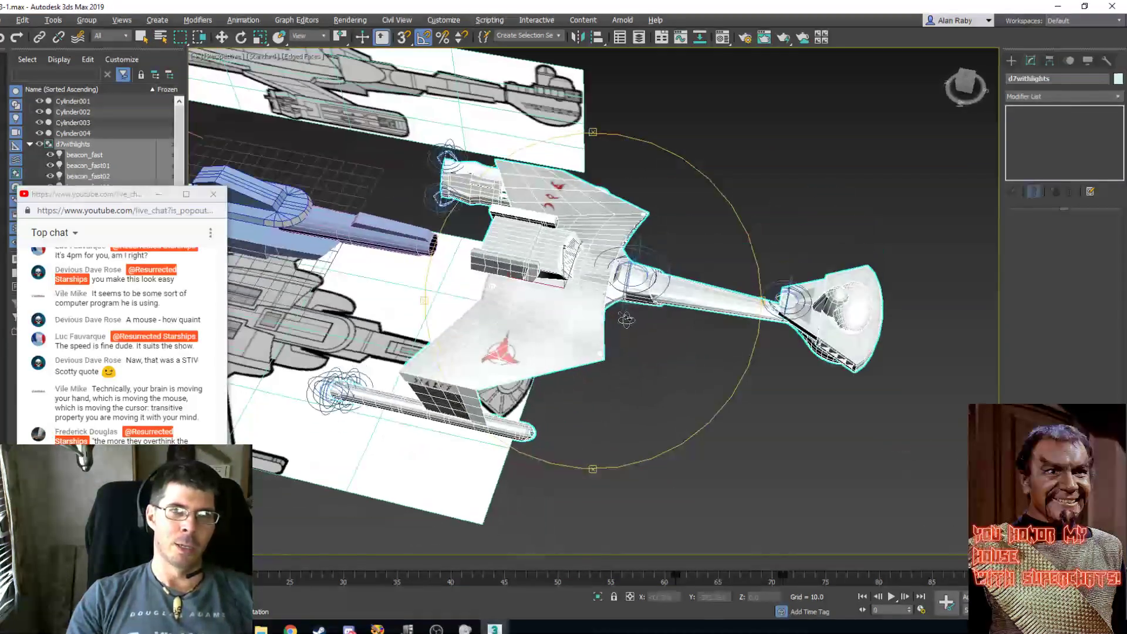
{"action": "left_click", "coordinate": [87, 20]}
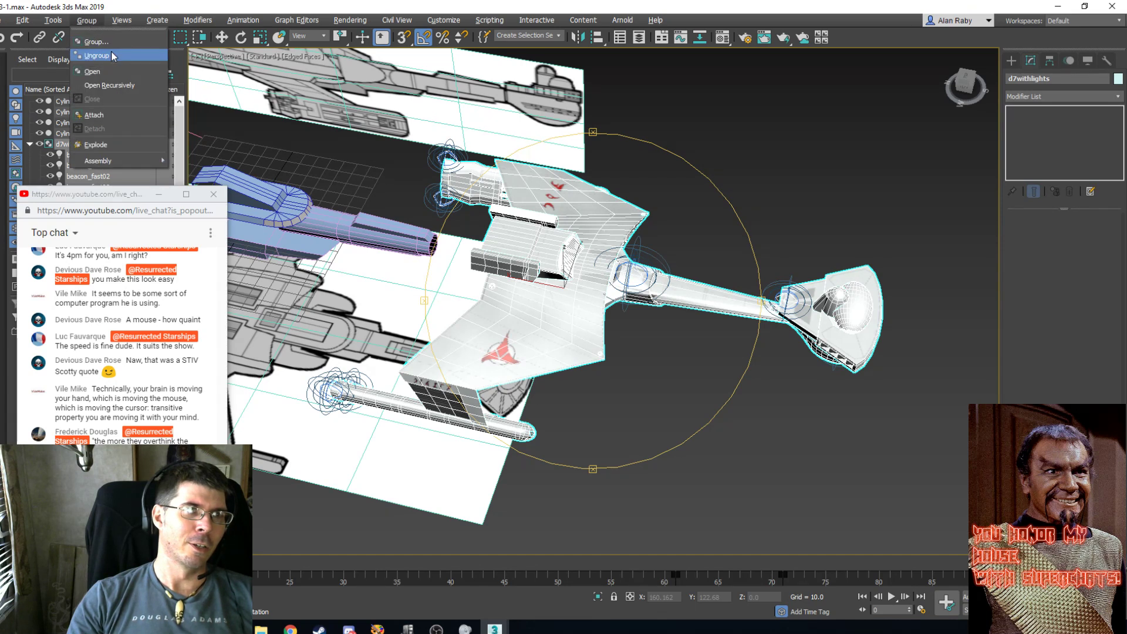
{"action": "middle_click_drag", "start_coordinate": [688, 343], "coordinate": [685, 341], "text": "alt"}
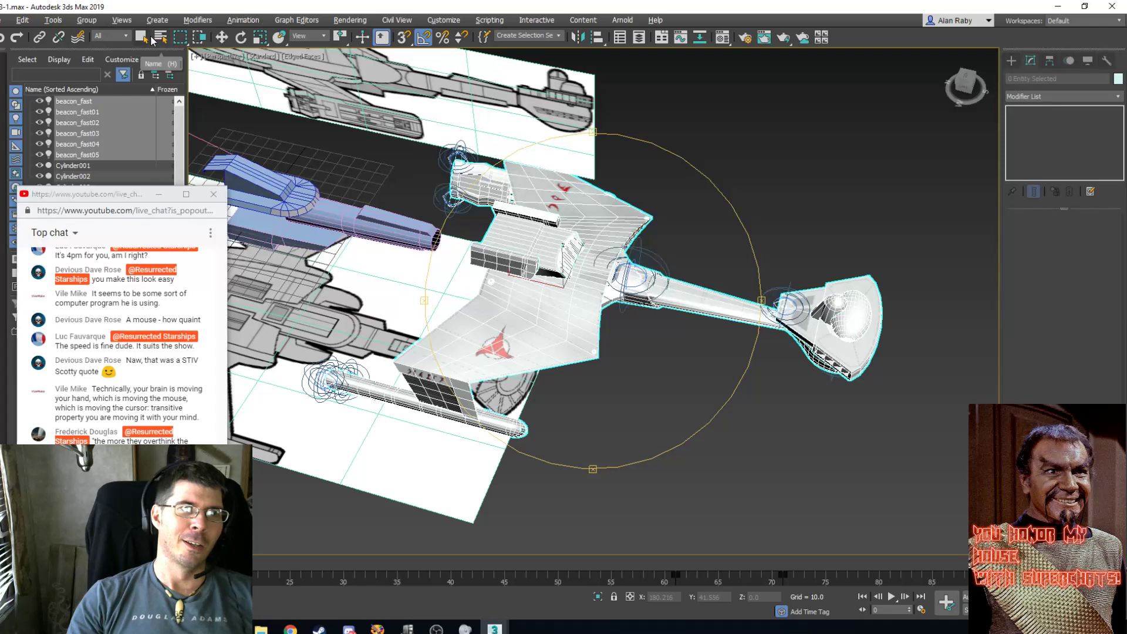
Select the nested d7 group and ungroup it into its separate ship parts.
{"action": "key", "text": "q"}
{"action": "left_click", "coordinate": [849, 343]}
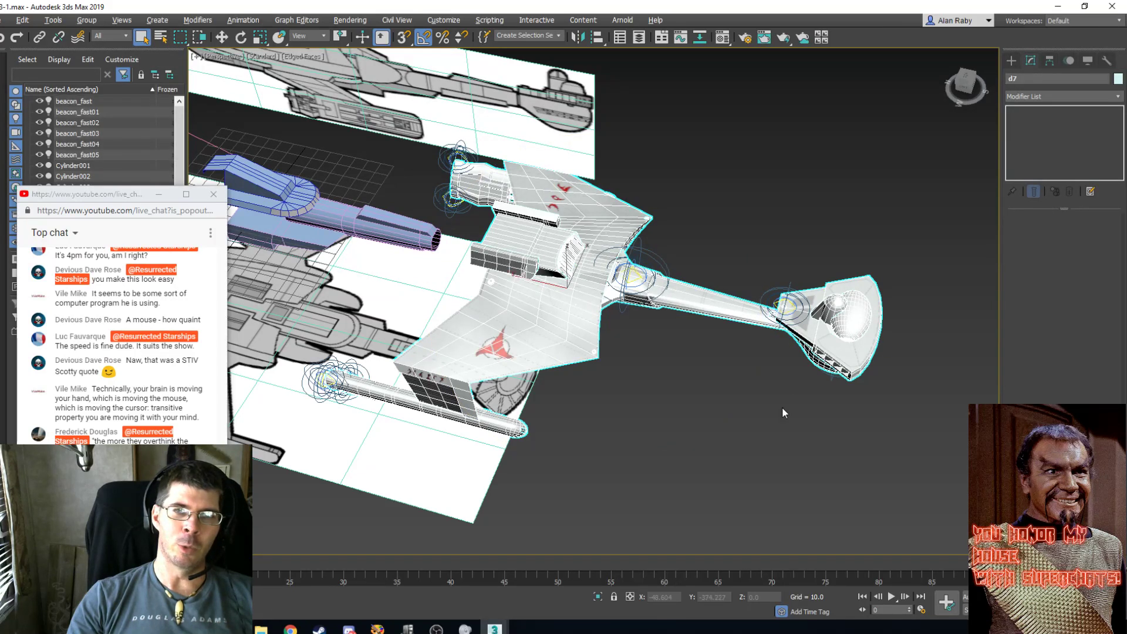
{"action": "left_click", "coordinate": [750, 420]}
{"action": "left_click", "coordinate": [805, 352]}
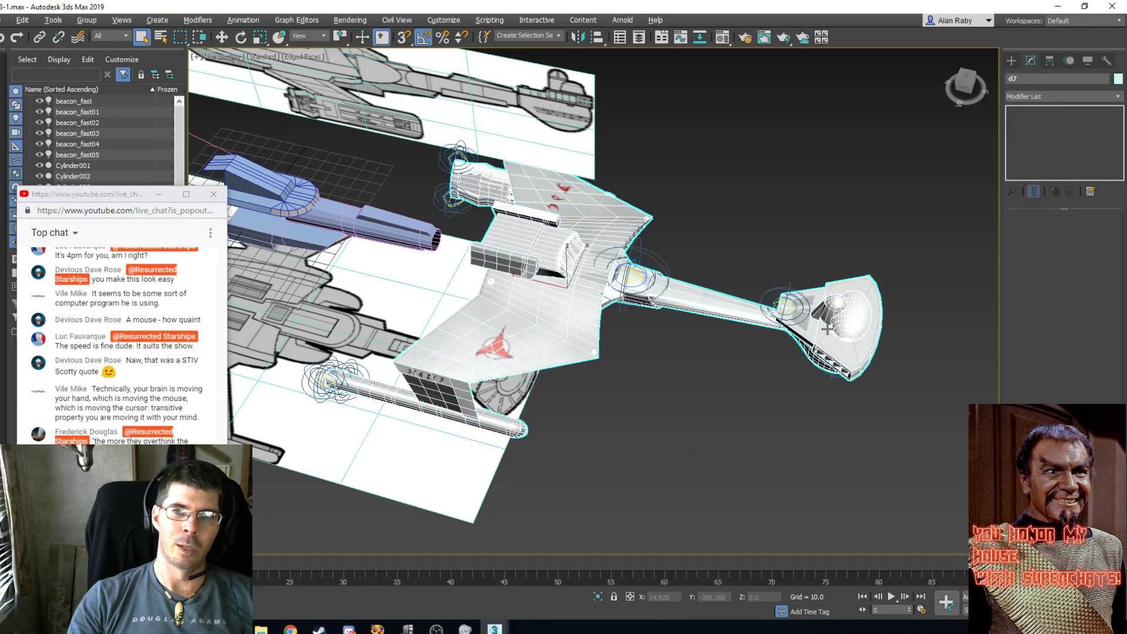
{"action": "left_click", "coordinate": [89, 21]}
{"action": "left_click", "coordinate": [111, 55]}
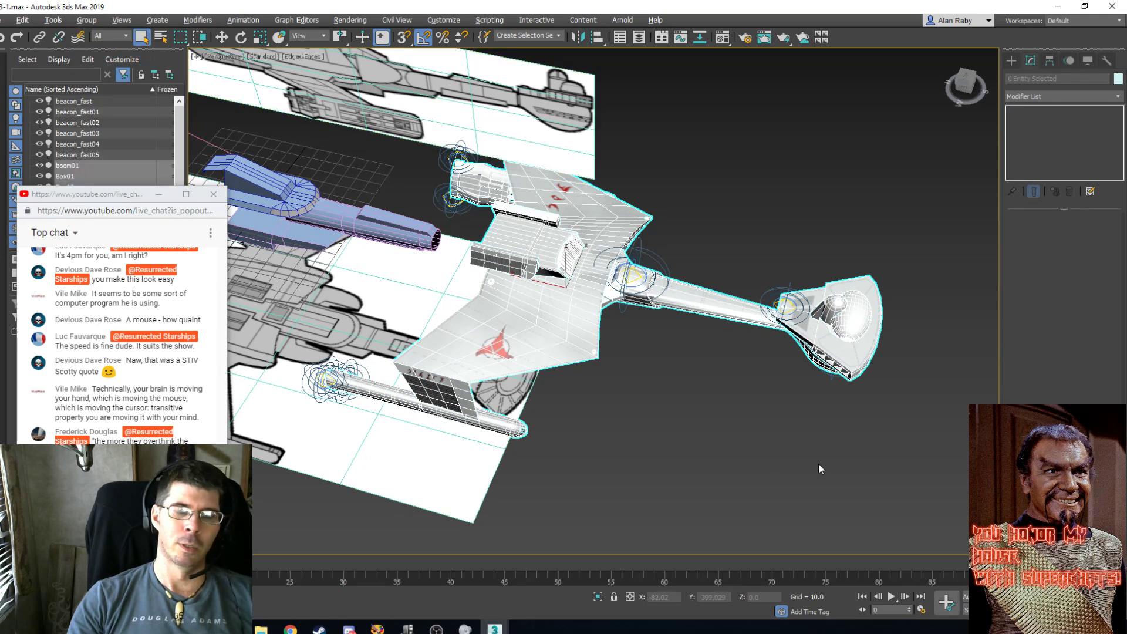
Select the commanddeck part, leave its Unwrap UVW Edge level and clear the selection.
{"action": "left_click", "coordinate": [846, 347]}
{"action": "left_click", "coordinate": [845, 347]}
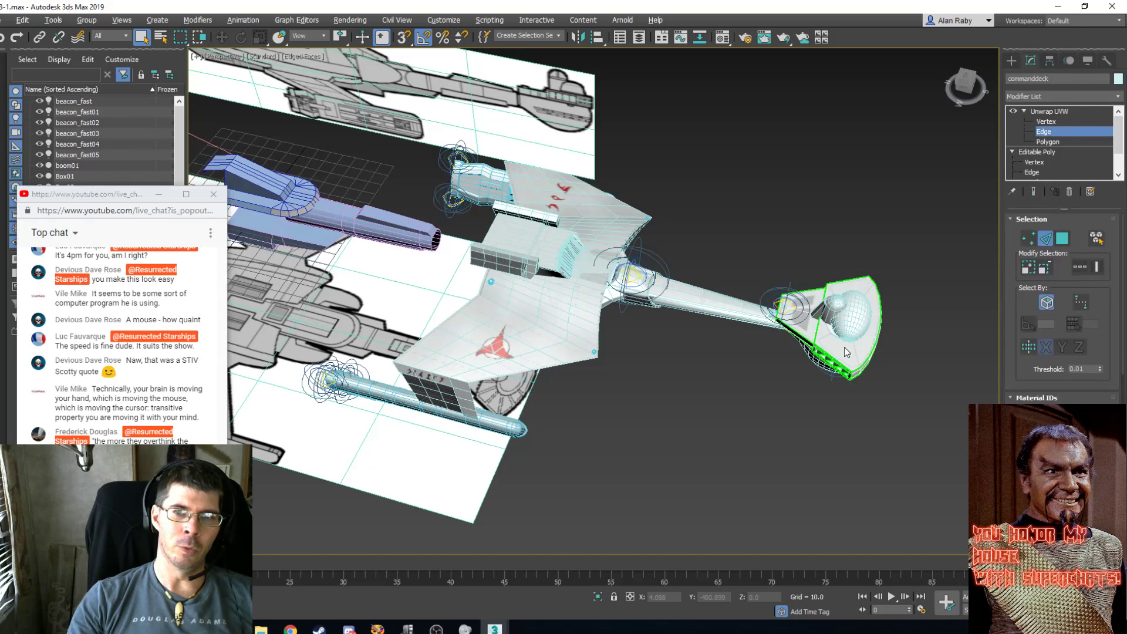
{"action": "middle_click_drag", "start_coordinate": [625, 288], "coordinate": [587, 239], "text": "alt"}
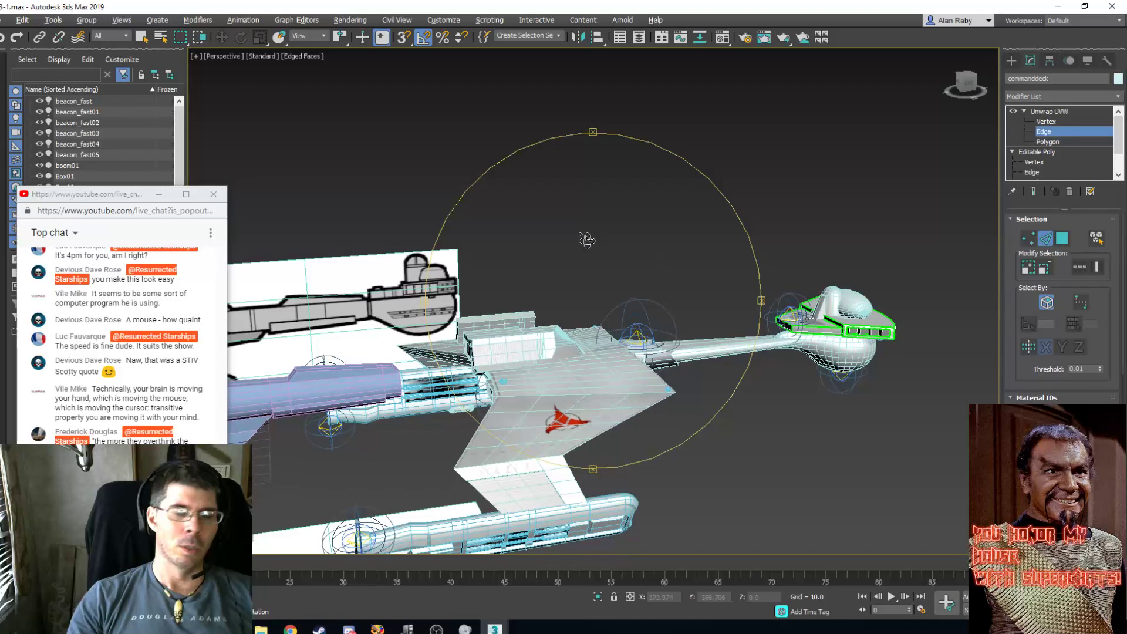
{"action": "left_click", "coordinate": [143, 37]}
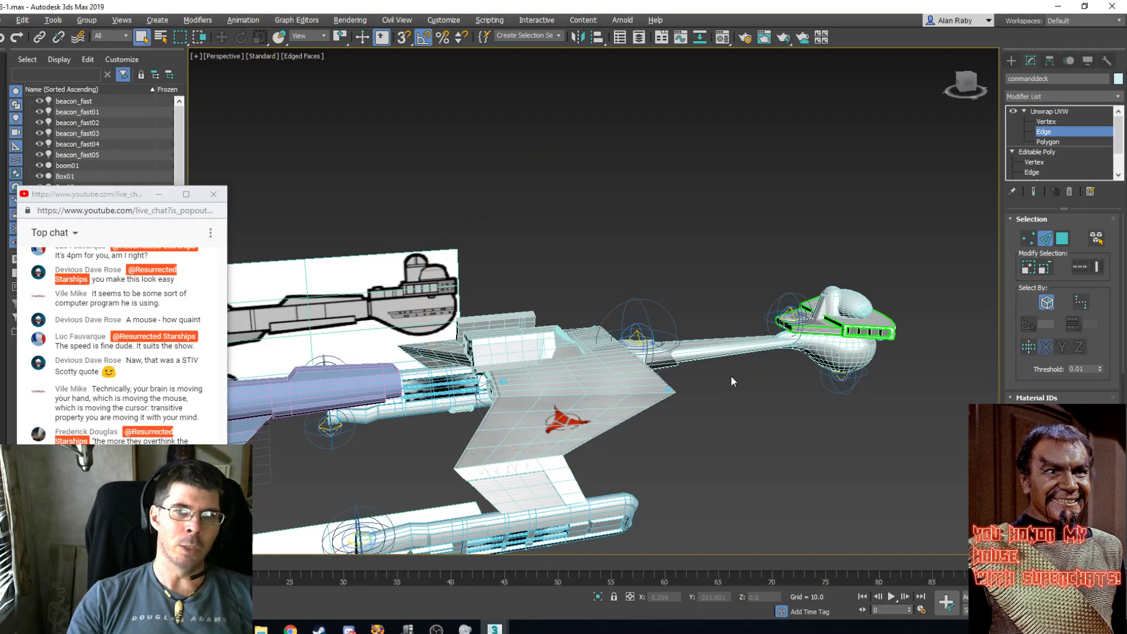
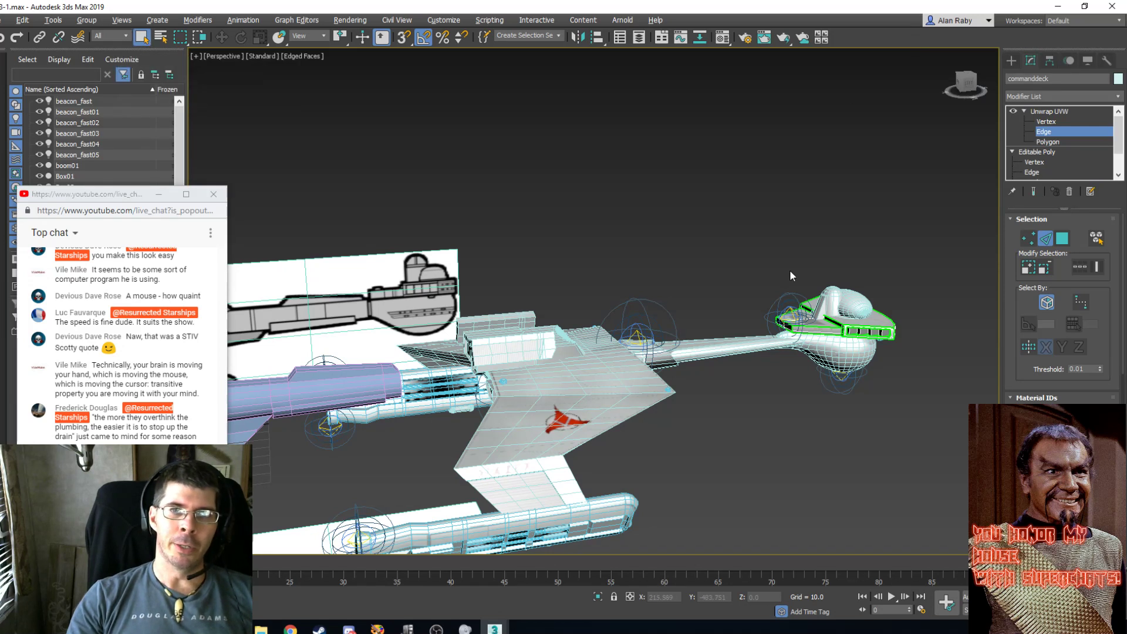
{"action": "left_click", "coordinate": [1065, 112]}
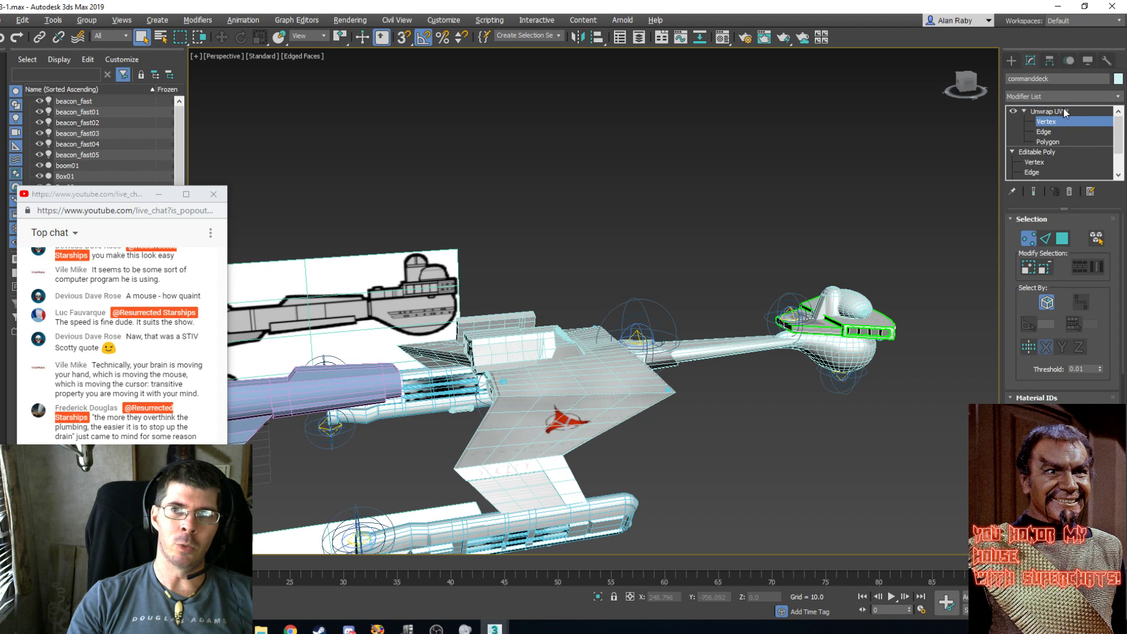
{"action": "left_click", "coordinate": [725, 244]}
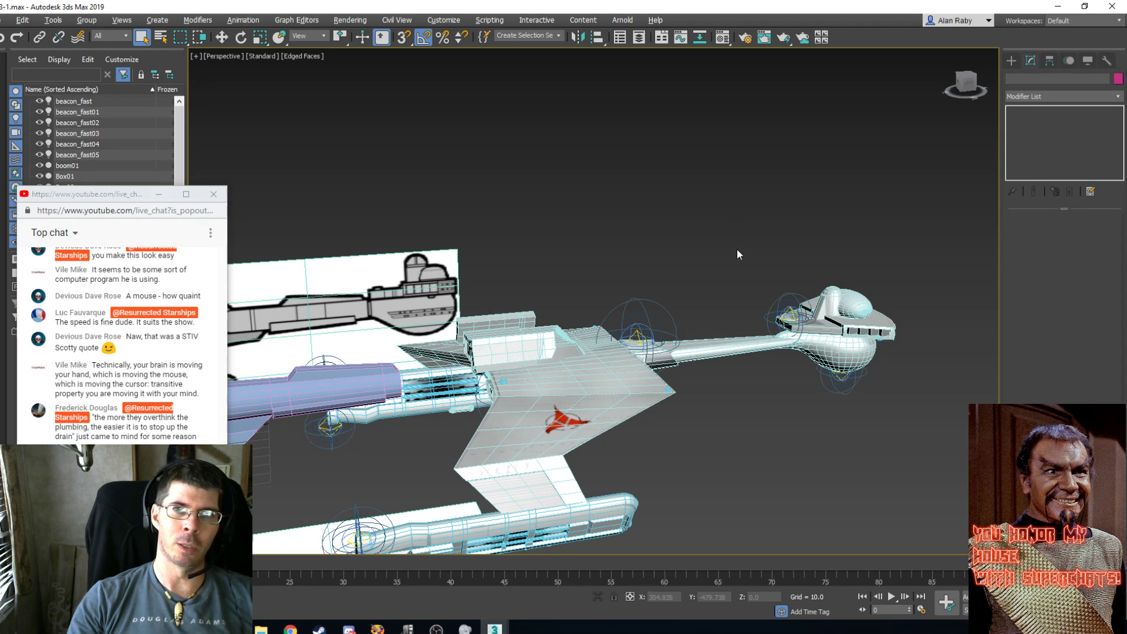
Leave the Unwrap UVW Edge level of boom01 and delete the whole neck boom.
{"action": "left_click_drag", "start_coordinate": [737, 249], "coordinate": [644, 405]}
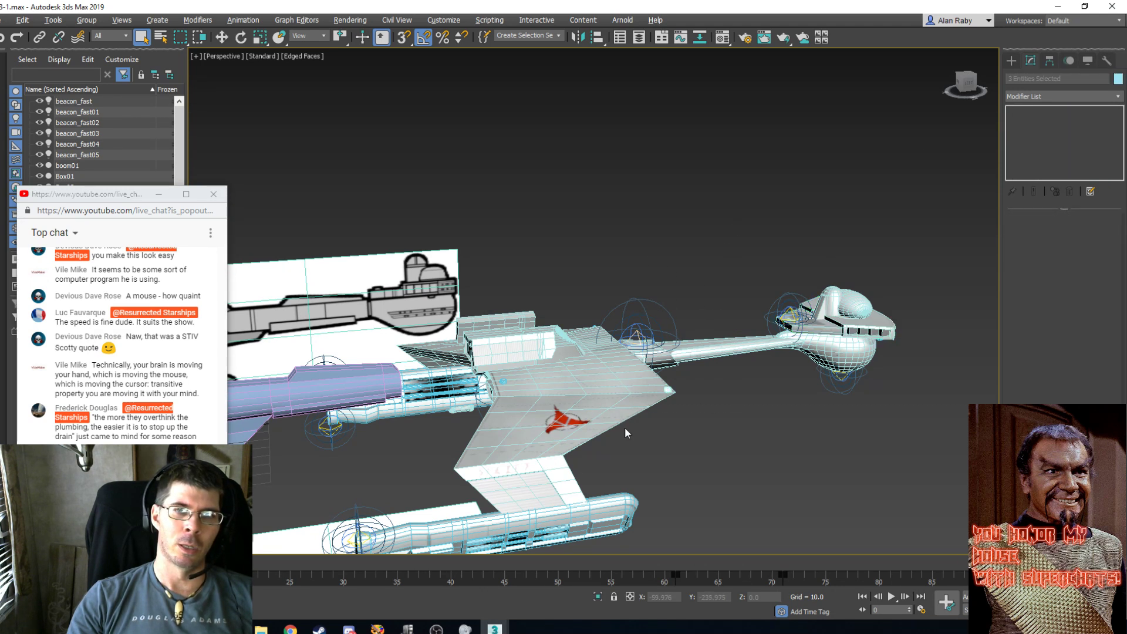
{"action": "left_click", "coordinate": [685, 354]}
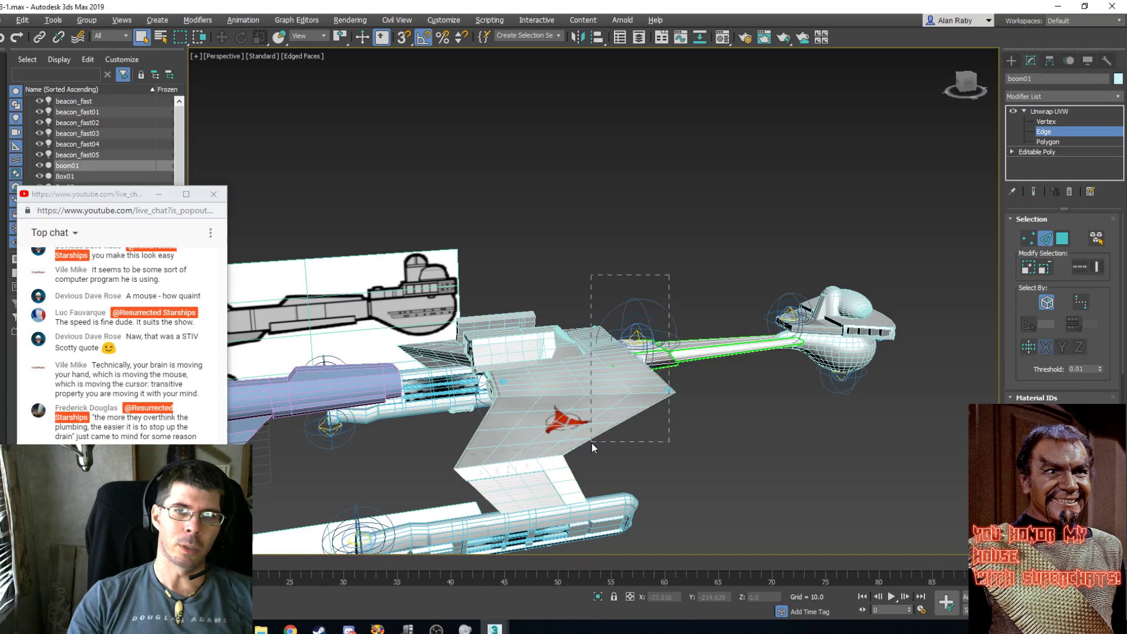
{"action": "left_click_drag", "start_coordinate": [591, 442], "coordinate": [591, 445]}
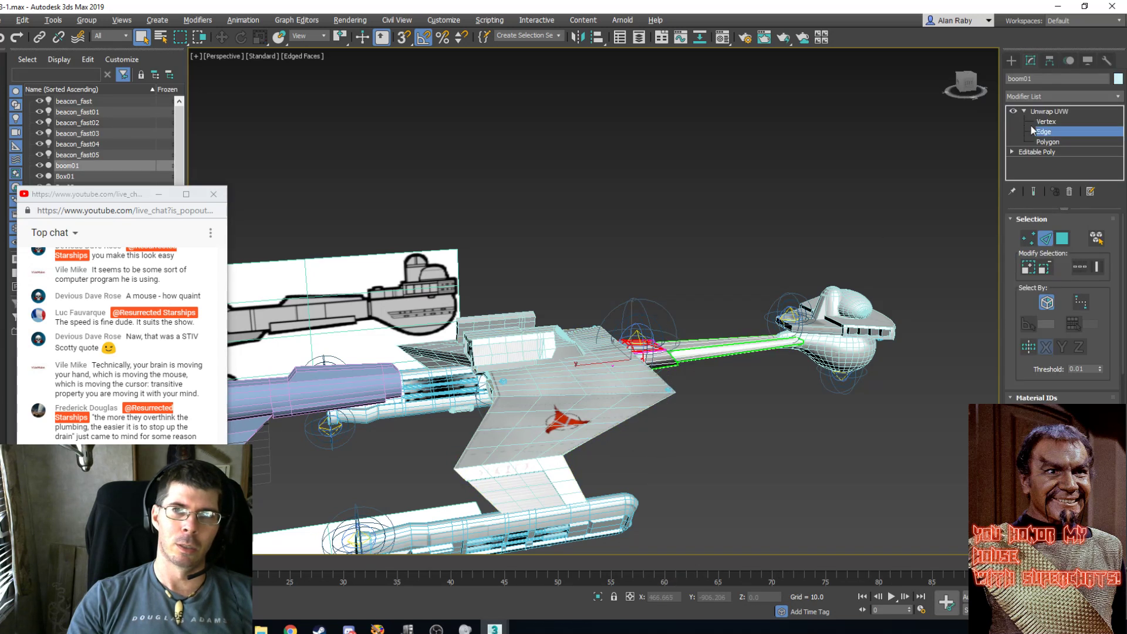
{"action": "left_click", "coordinate": [1036, 109]}
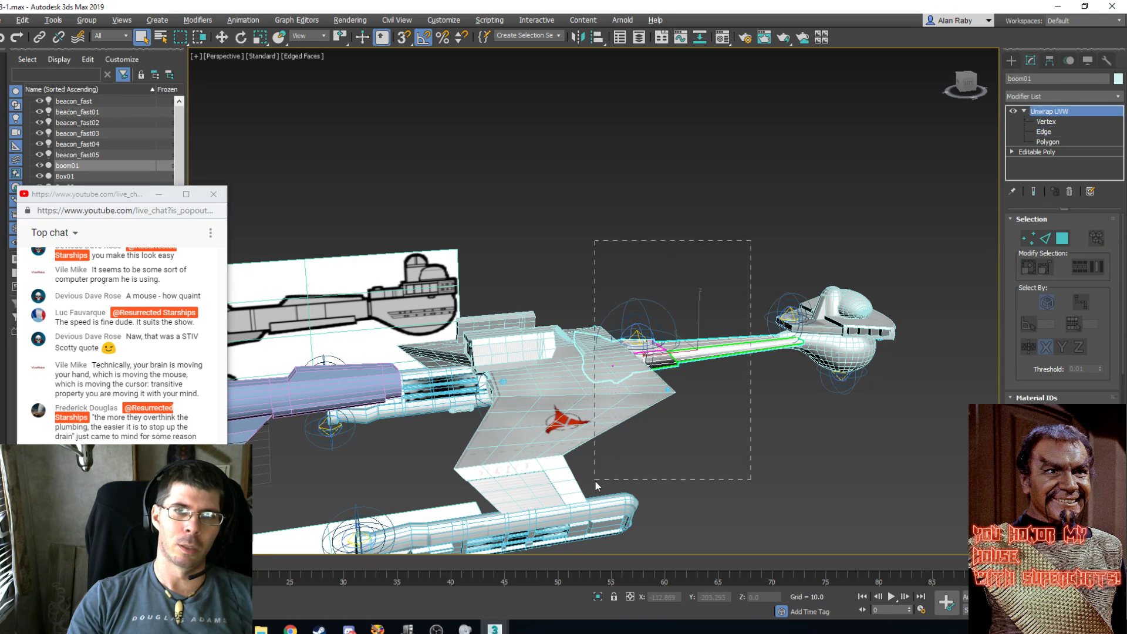
{"action": "left_click_drag", "start_coordinate": [595, 482], "coordinate": [595, 481]}
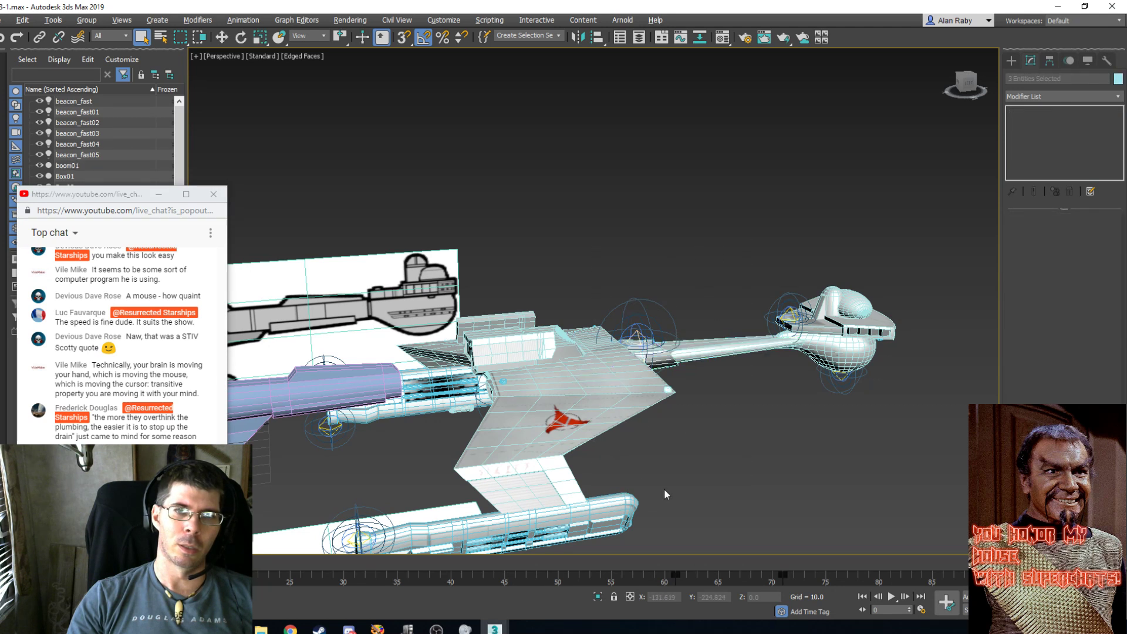
{"action": "left_click", "coordinate": [709, 354]}
{"action": "key", "text": "Delete"}
Delete the winged main hull and the light at the former rear end of the neck boom.
{"action": "left_click", "coordinate": [638, 381]}
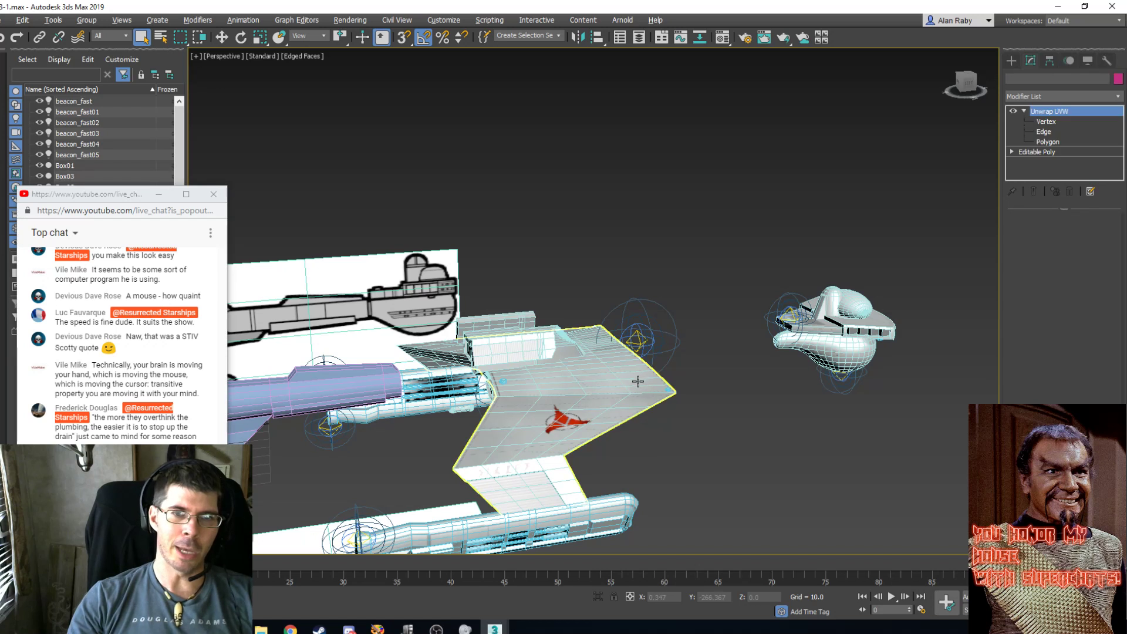
{"action": "key", "text": "Delete"}
{"action": "left_click", "coordinate": [649, 333]}
{"action": "key", "text": "Delete"}
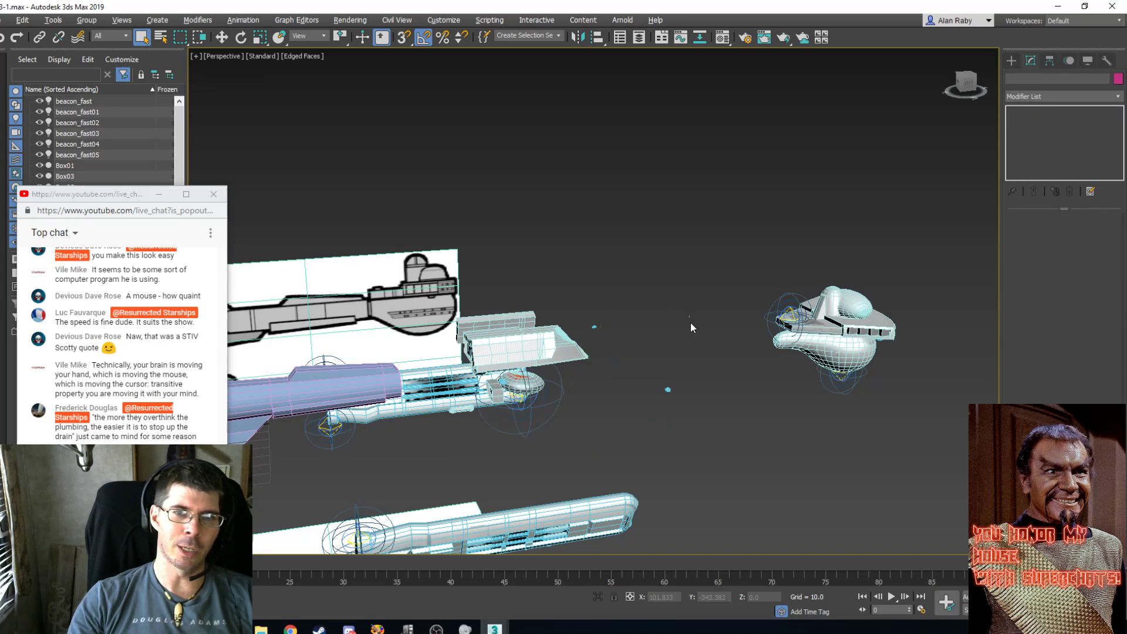
Delete the two tiny spheres left by the main hull and the two objects at the front edge of the hull block.
{"action": "left_click_drag", "start_coordinate": [690, 322], "coordinate": [651, 437]}
{"action": "key", "text": "Delete"}
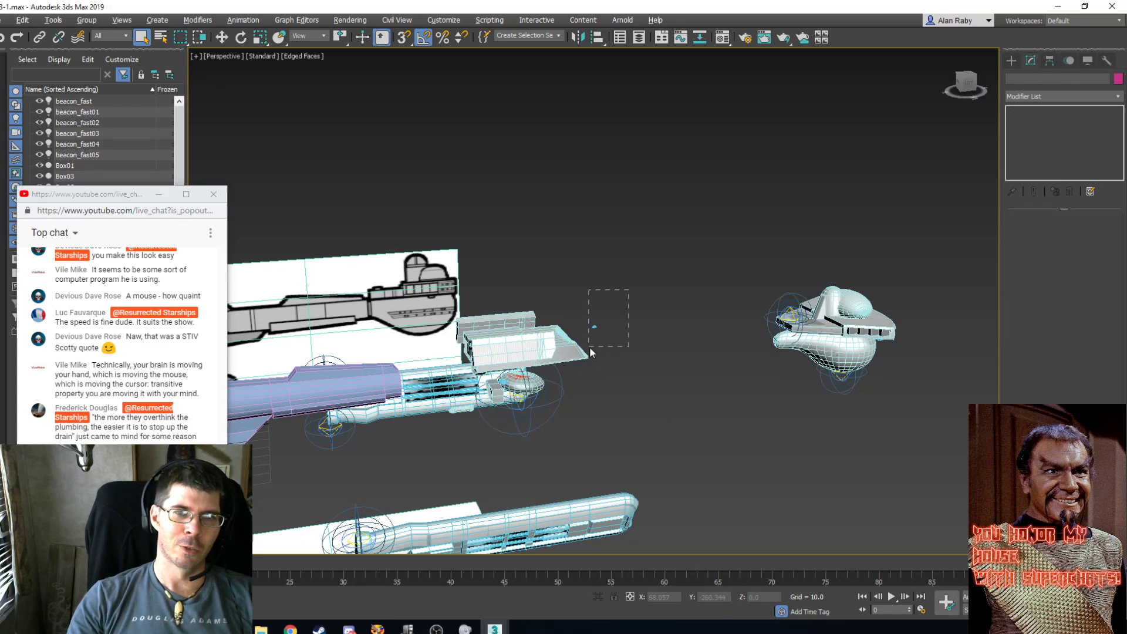
{"action": "left_click_drag", "start_coordinate": [589, 348], "coordinate": [587, 352]}
{"action": "key", "text": "Delete"}
{"action": "left_click_drag", "start_coordinate": [652, 273], "coordinate": [539, 365]}
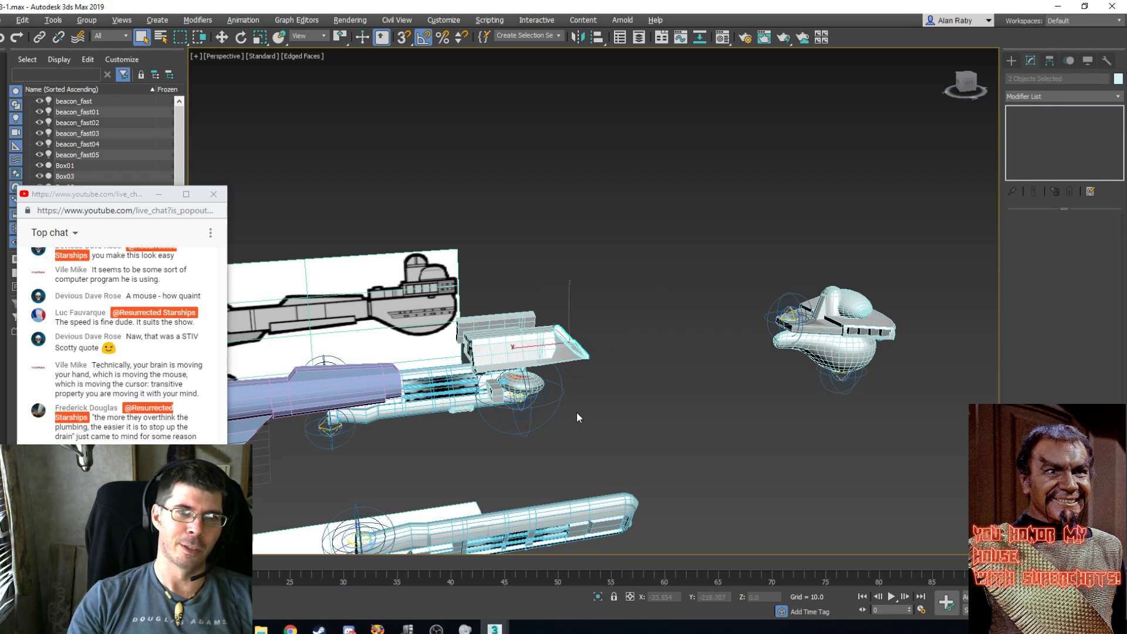
{"action": "key", "text": "Delete"}
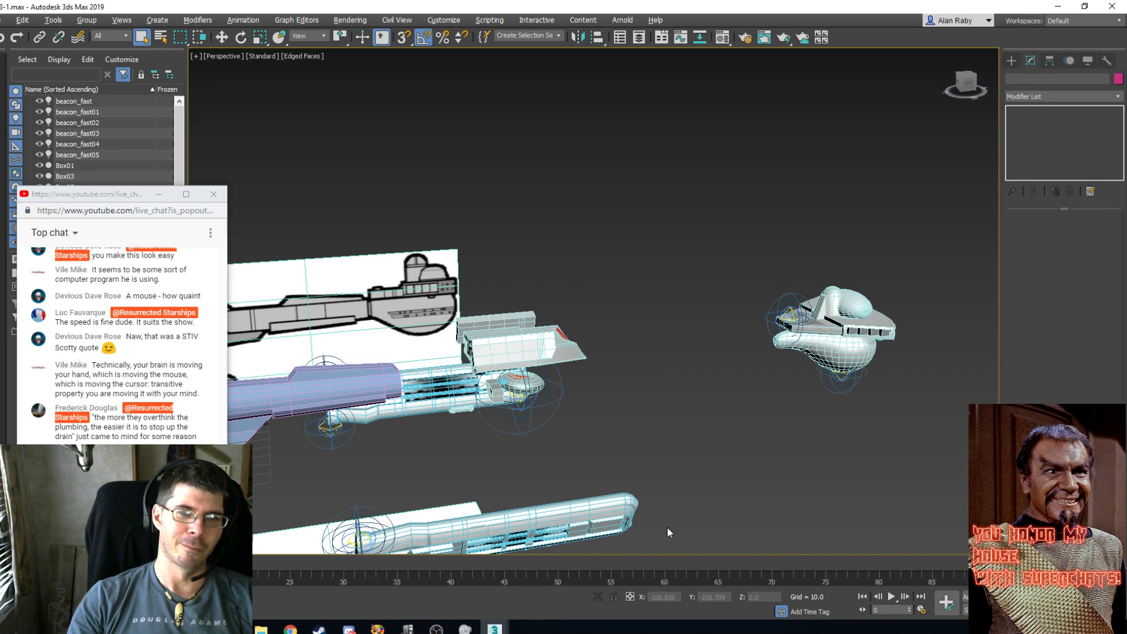
Delete the rounded part and the box below the hull block, along with the block's outer shell.
{"action": "left_click", "coordinate": [532, 382]}
{"action": "key", "text": "Delete"}
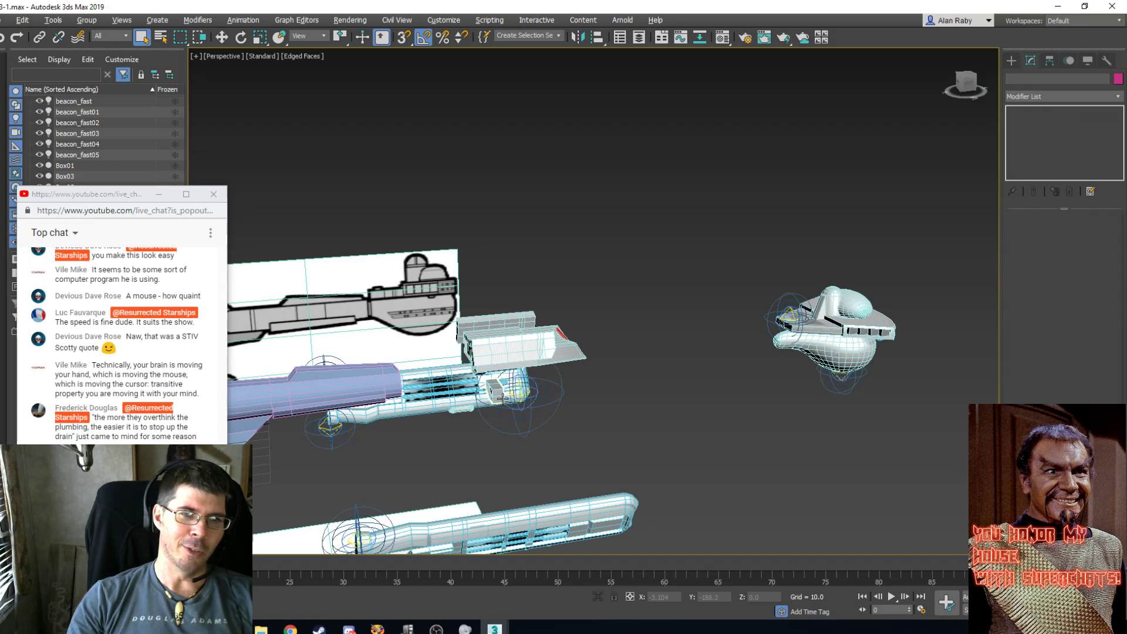
{"action": "left_click", "coordinate": [500, 394]}
{"action": "key", "text": "Delete"}
{"action": "left_click", "coordinate": [531, 351]}
{"action": "key", "text": "Delete"}
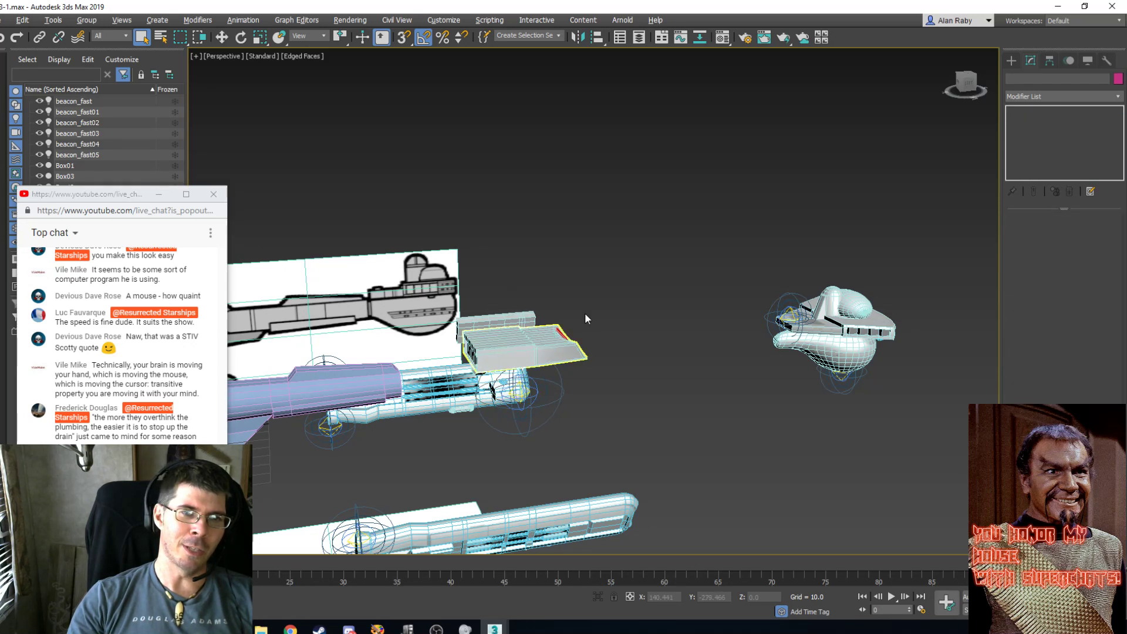
Delete the remaining louvered hull block and the long box behind it.
{"action": "left_click", "coordinate": [528, 348]}
{"action": "key", "text": "Delete"}
{"action": "left_click", "coordinate": [524, 343]}
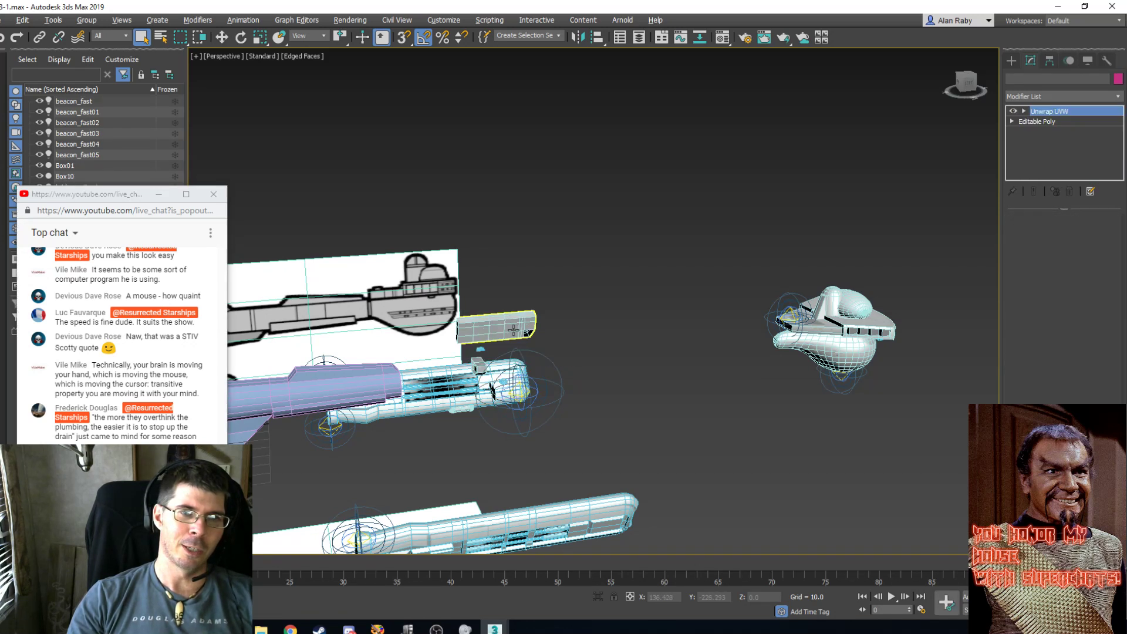
{"action": "key", "text": "Delete"}
Delete the small box and the tiny leftover part above the far engine nacelle.
{"action": "left_click", "coordinate": [480, 348]}
{"action": "key", "text": "Delete"}
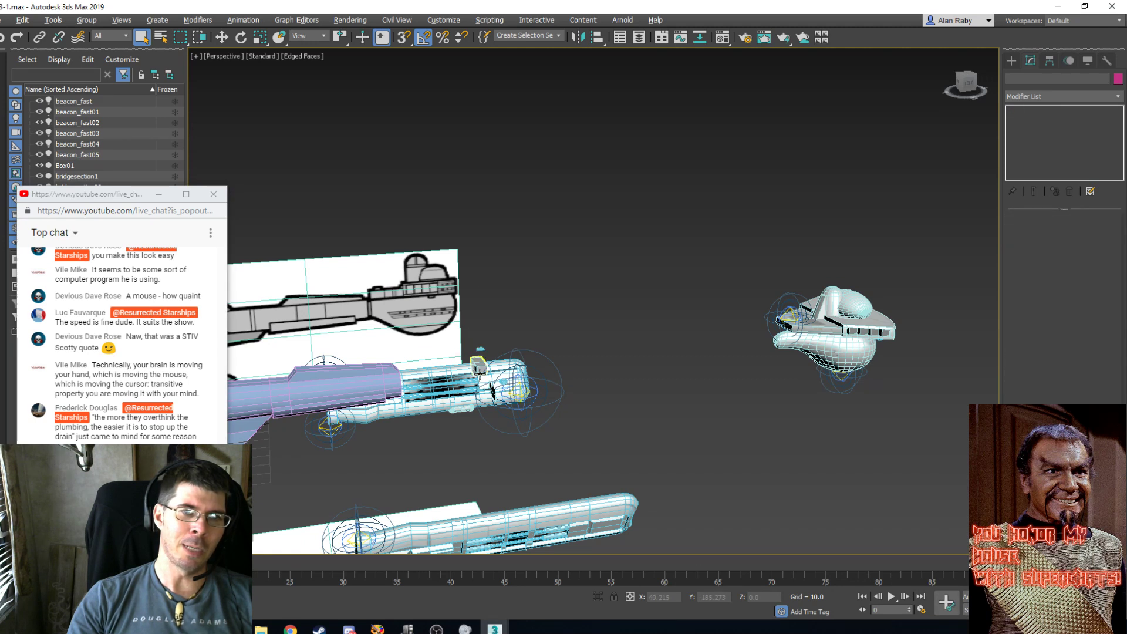
{"action": "left_click", "coordinate": [479, 369]}
{"action": "key", "text": "Delete"}
{"action": "left_click", "coordinate": [482, 349]}
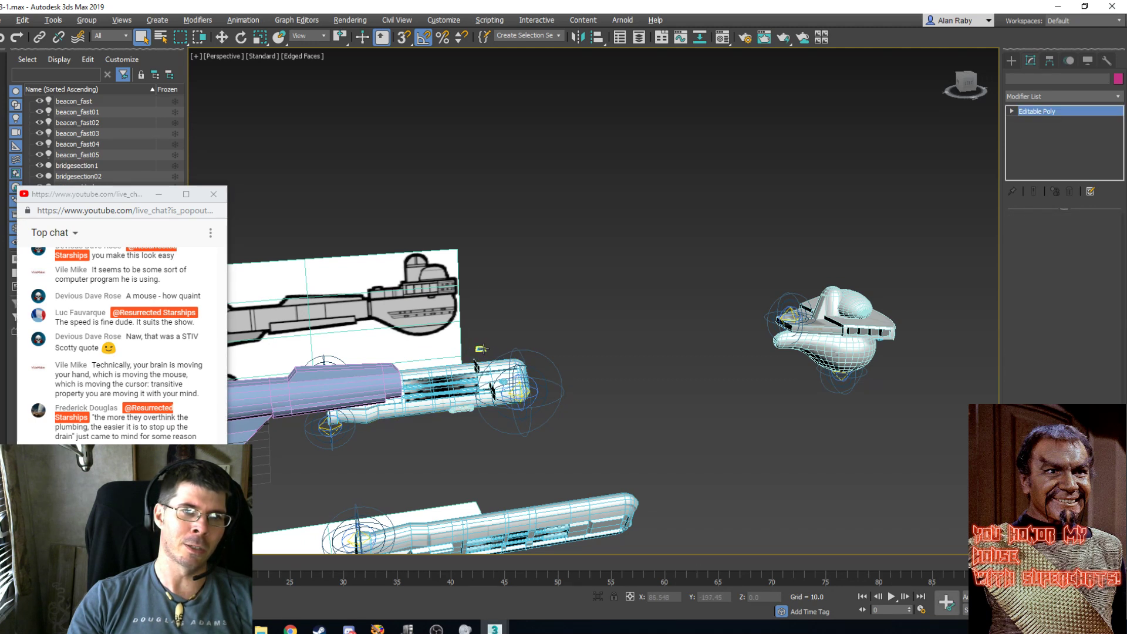
{"action": "key", "text": "Delete"}
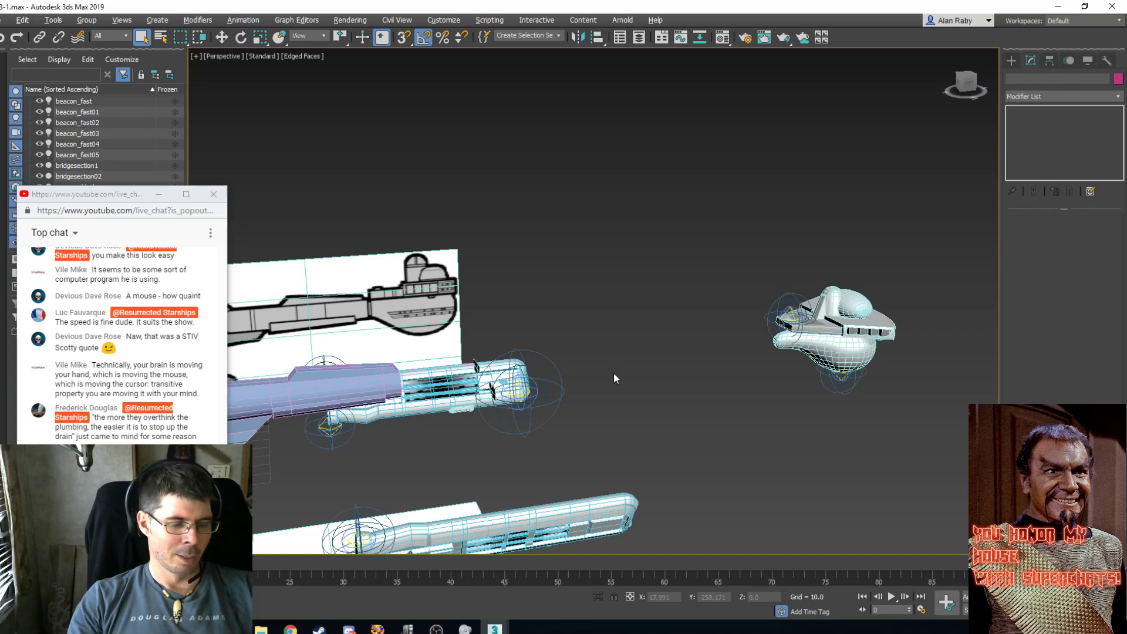
Delete the two red panels, the small sphere and the light left floating between the nacelles.
{"action": "middle_click_drag", "start_coordinate": [611, 364], "coordinate": [523, 391], "text": "alt"}
{"action": "scroll", "coordinate": [515, 375], "scroll_direction": "down", "scroll_amount": 5}
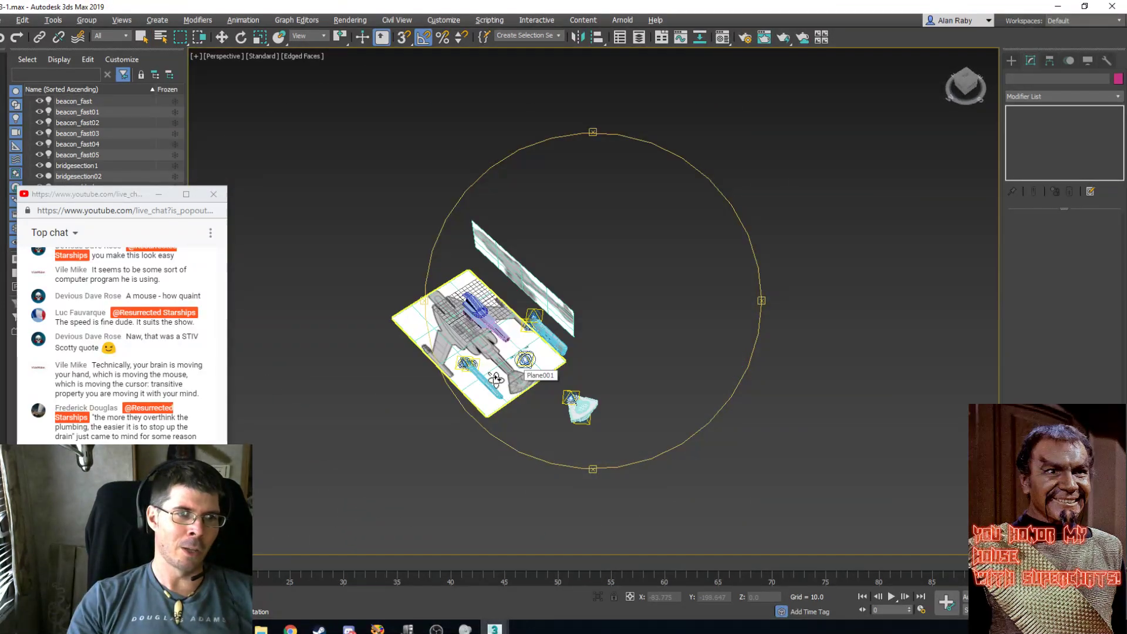
{"action": "scroll", "coordinate": [495, 385], "scroll_direction": "up", "scroll_amount": 5}
{"action": "middle_click_drag", "start_coordinate": [493, 389], "coordinate": [627, 361], "text": "alt"}
{"action": "scroll", "coordinate": [628, 361], "scroll_direction": "up", "scroll_amount": 5}
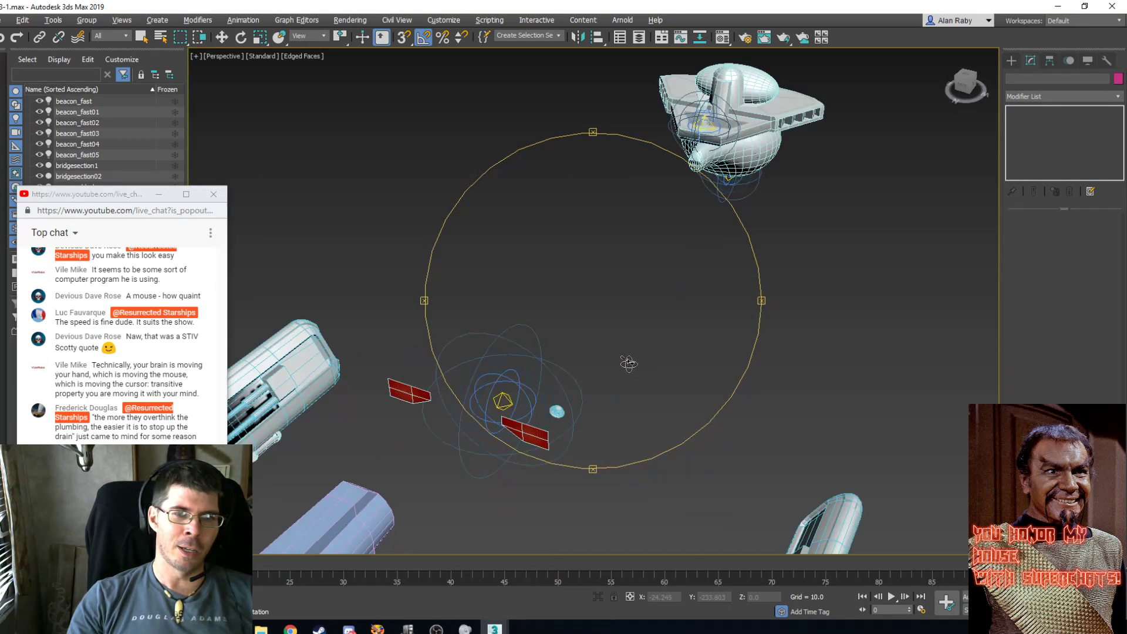
{"action": "left_click", "coordinate": [144, 39]}
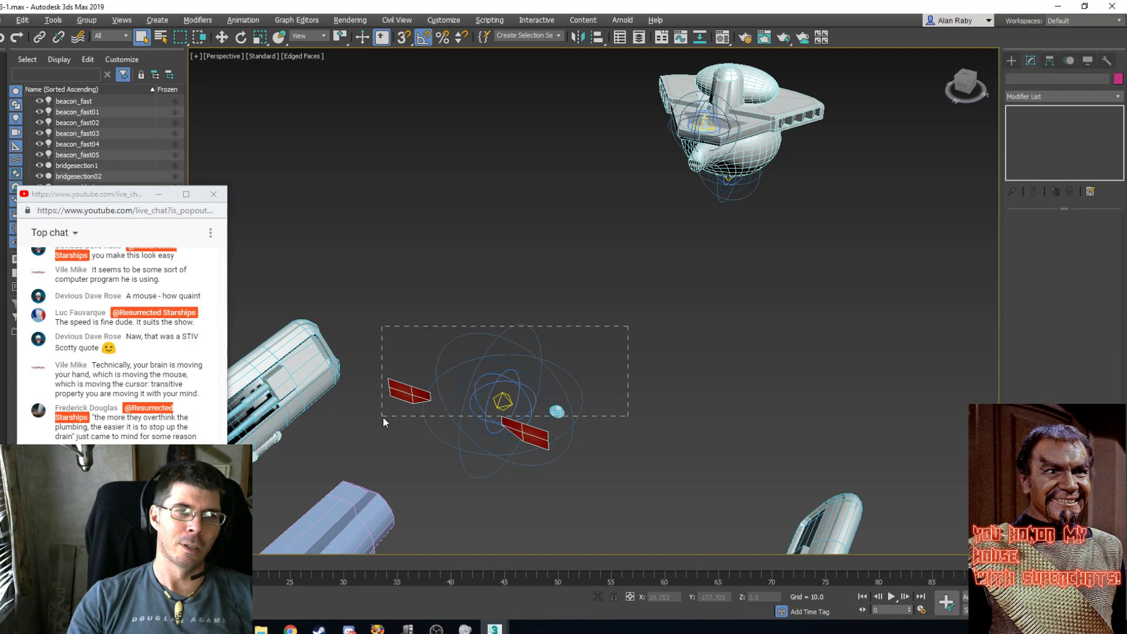
{"action": "left_click_drag", "start_coordinate": [405, 453], "coordinate": [406, 453]}
{"action": "key", "text": "Delete"}
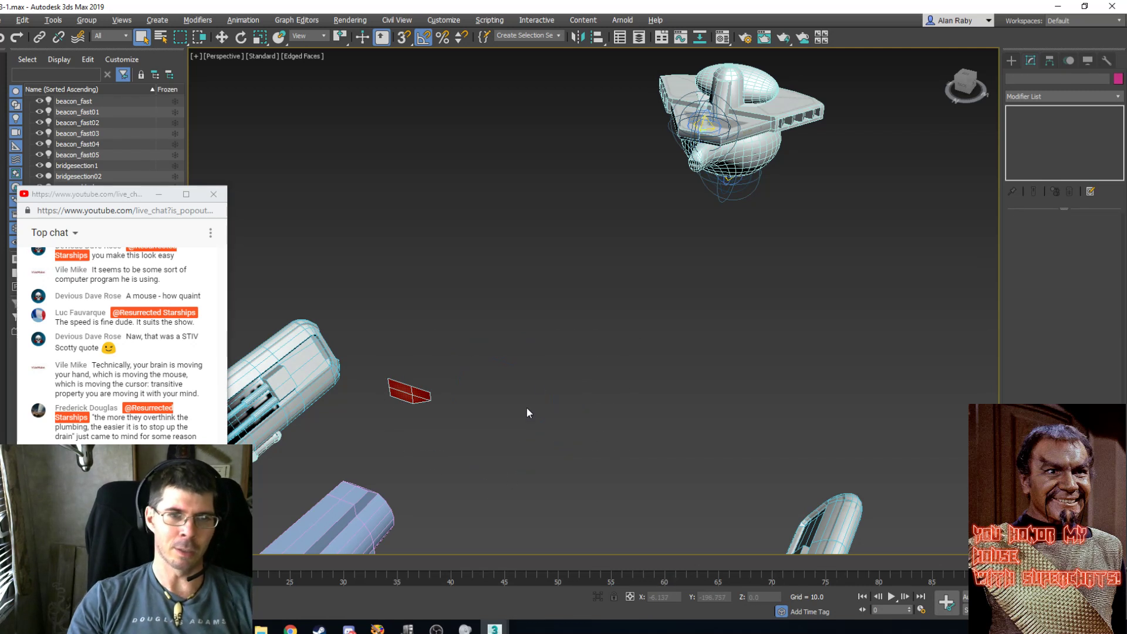
{"action": "left_click", "coordinate": [430, 390]}
{"action": "key", "text": "Delete"}
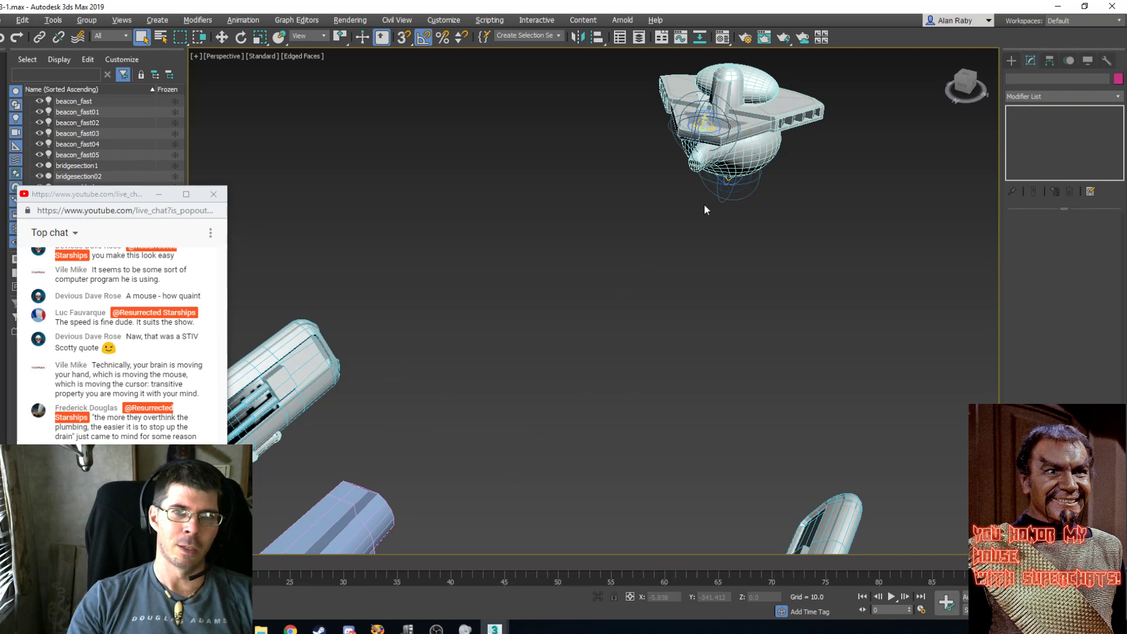
Group all the parts of the forward head section under the name forsection.
{"action": "left_click_drag", "start_coordinate": [849, 60], "coordinate": [602, 202]}
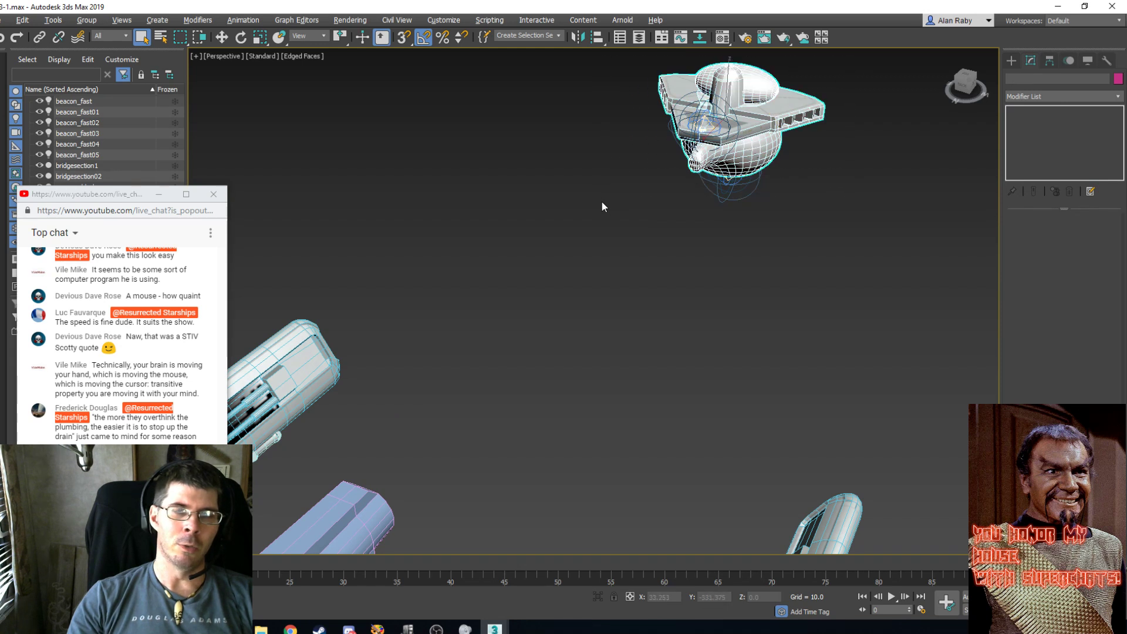
{"action": "left_click", "coordinate": [96, 20]}
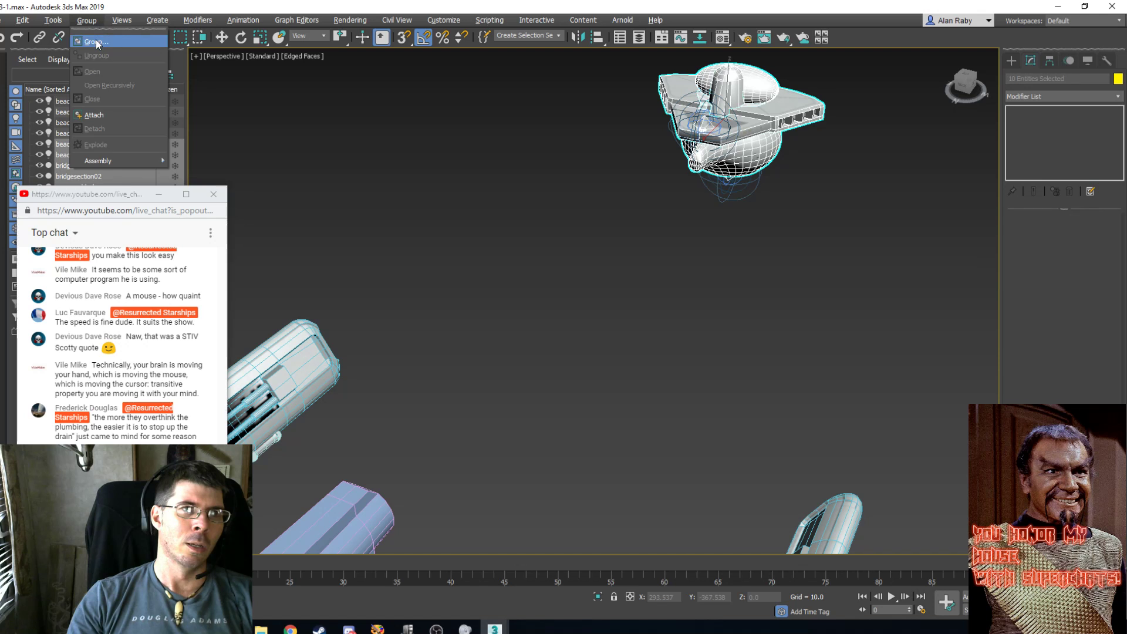
{"action": "left_click", "coordinate": [96, 42]}
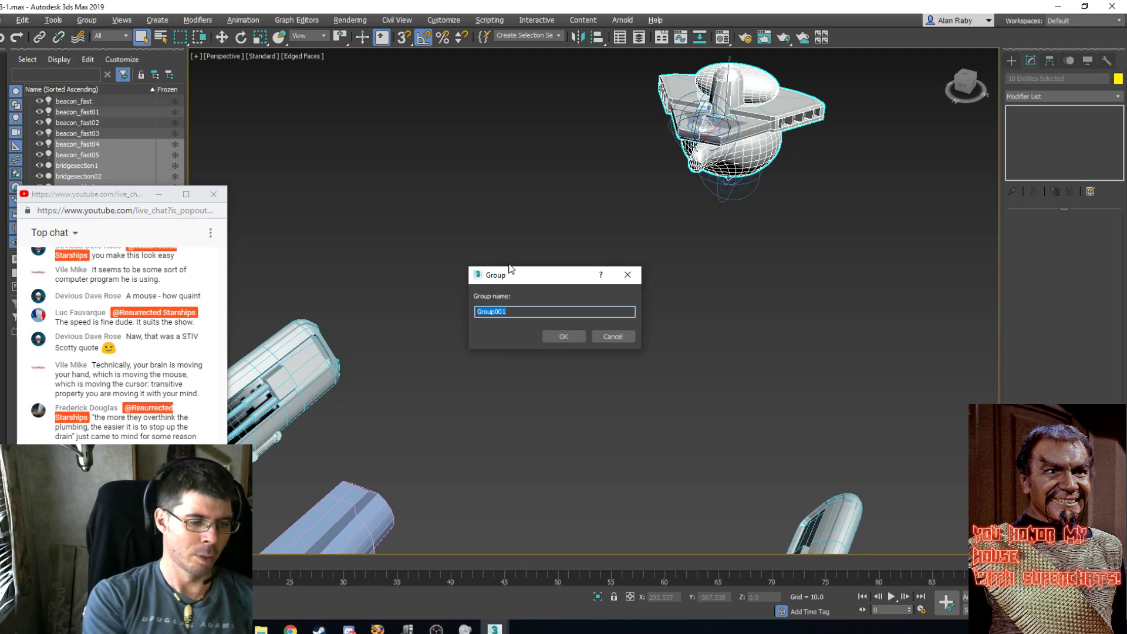
{"action": "type", "text": "forsectgi"}
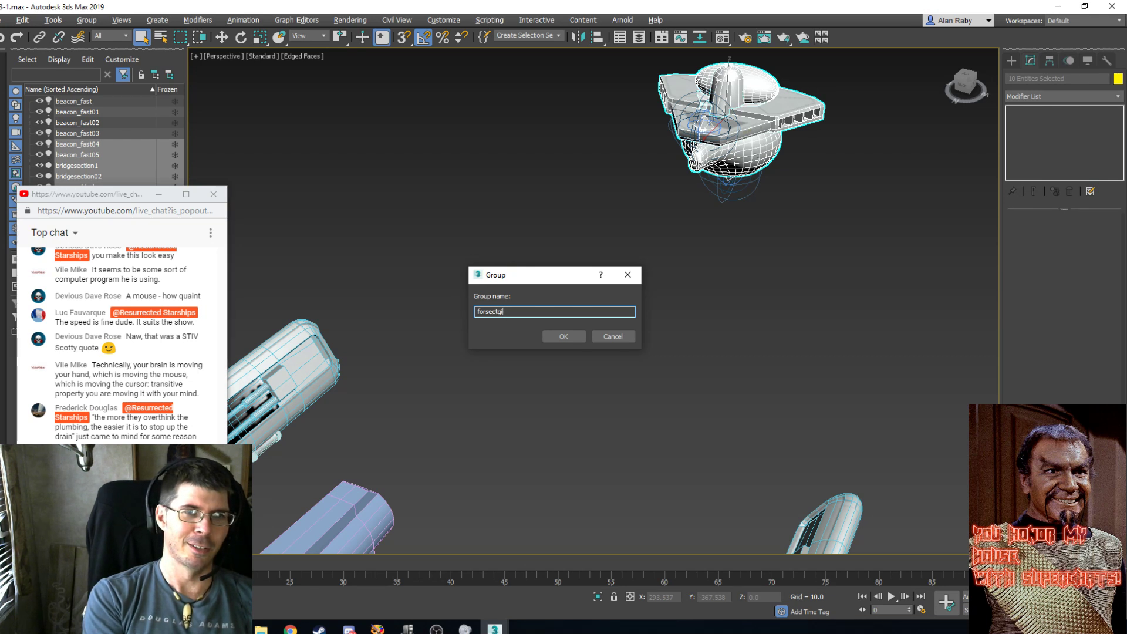
{"action": "key", "text": "BackSpace"}
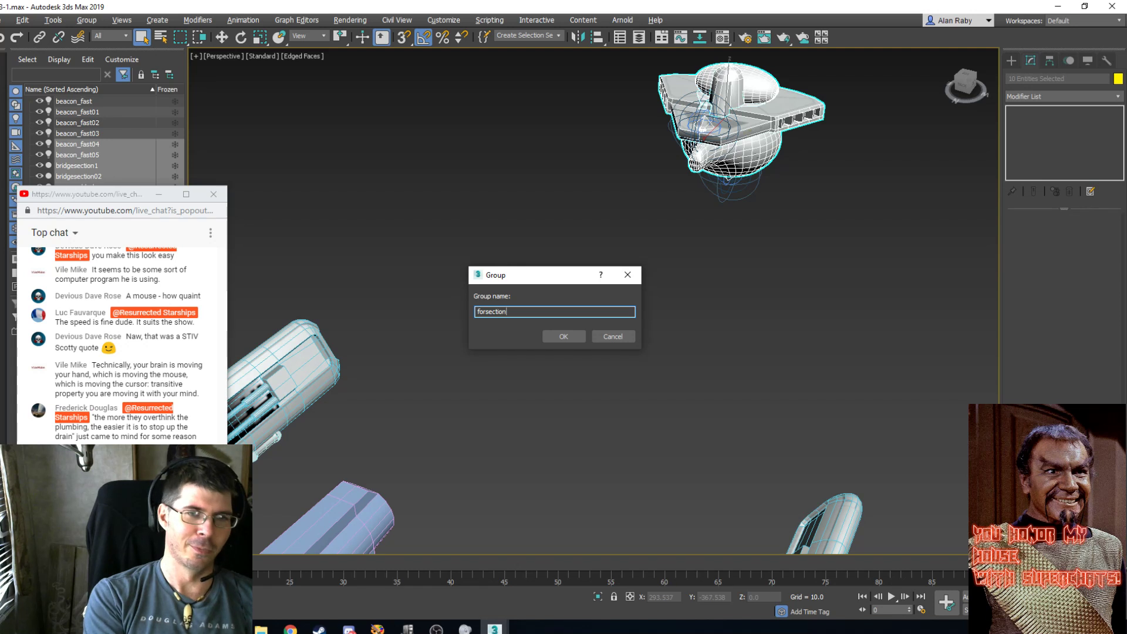
{"action": "key", "text": "Return"}
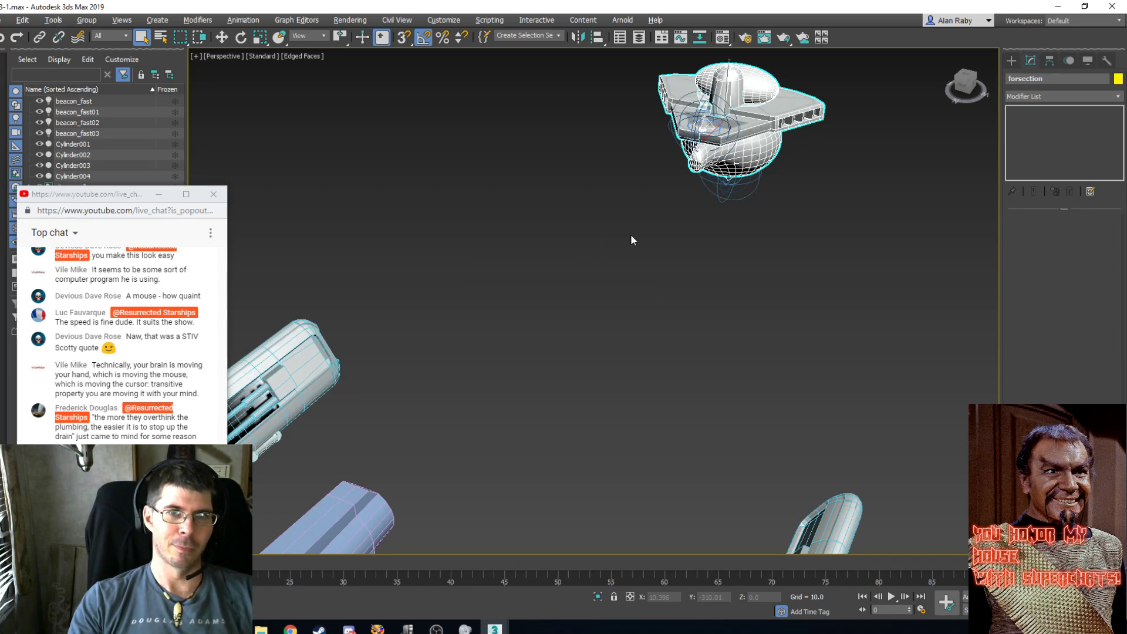
Move the forsection group away from the blueprint's outer side and over to the front end of the blue neck.
{"action": "key", "text": "ctrl+r"}
{"action": "left_click_drag", "start_coordinate": [593, 279], "coordinate": [502, 290]}
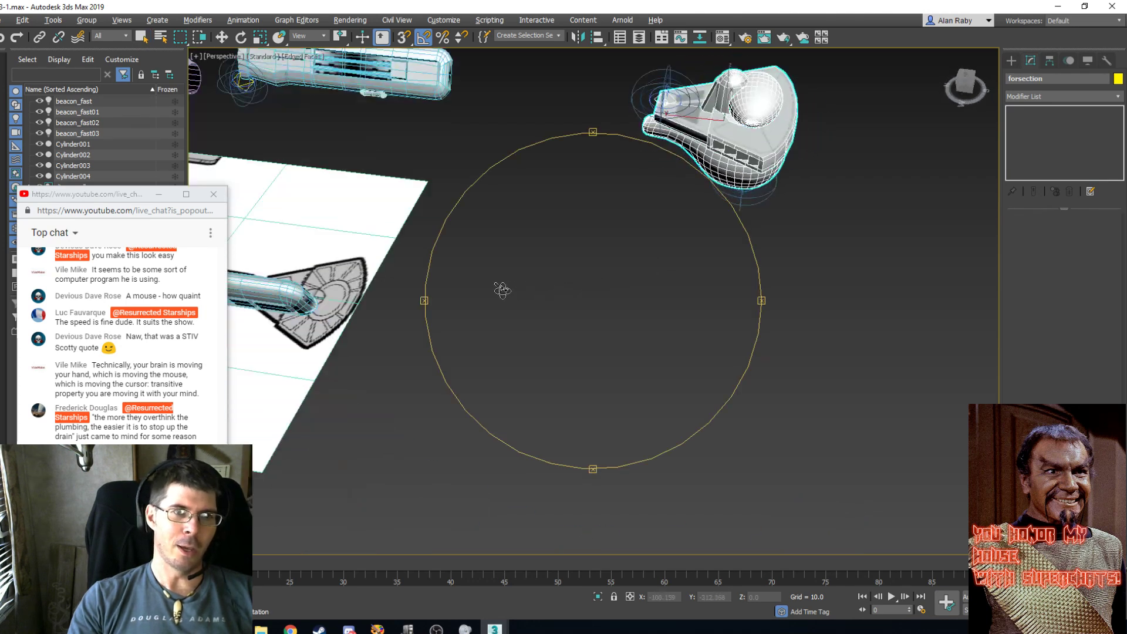
{"action": "scroll", "coordinate": [502, 288], "scroll_direction": "down", "scroll_amount": 8}
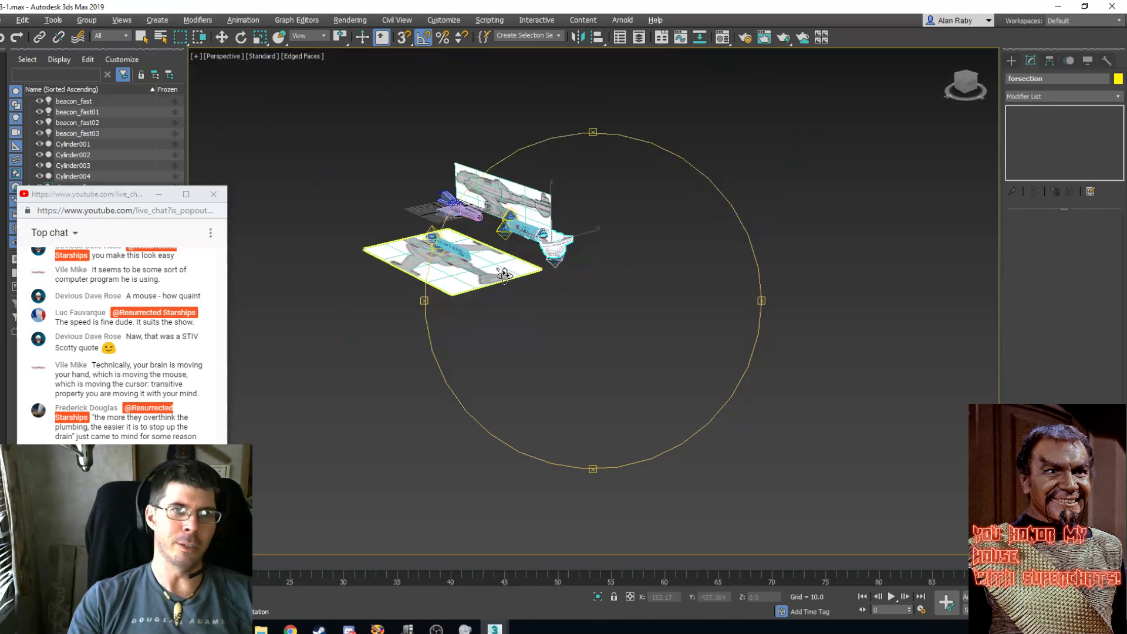
{"action": "scroll", "coordinate": [503, 274], "scroll_direction": "up", "scroll_amount": 6}
{"action": "key", "text": "Escape"}
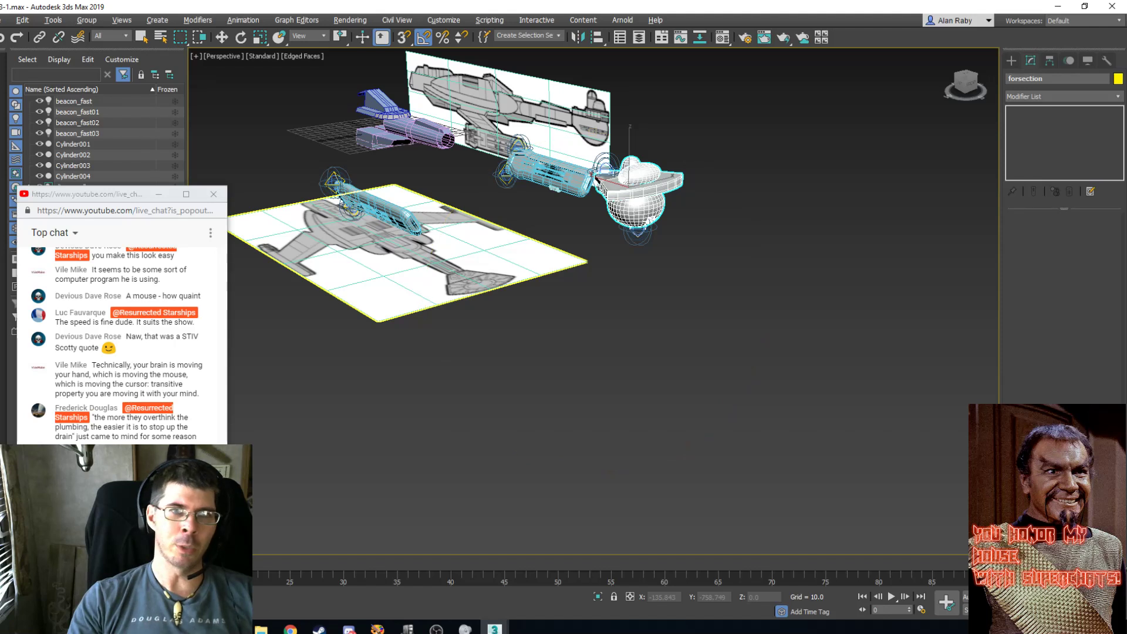
{"action": "middle_click_drag", "start_coordinate": [532, 230], "coordinate": [586, 412]}
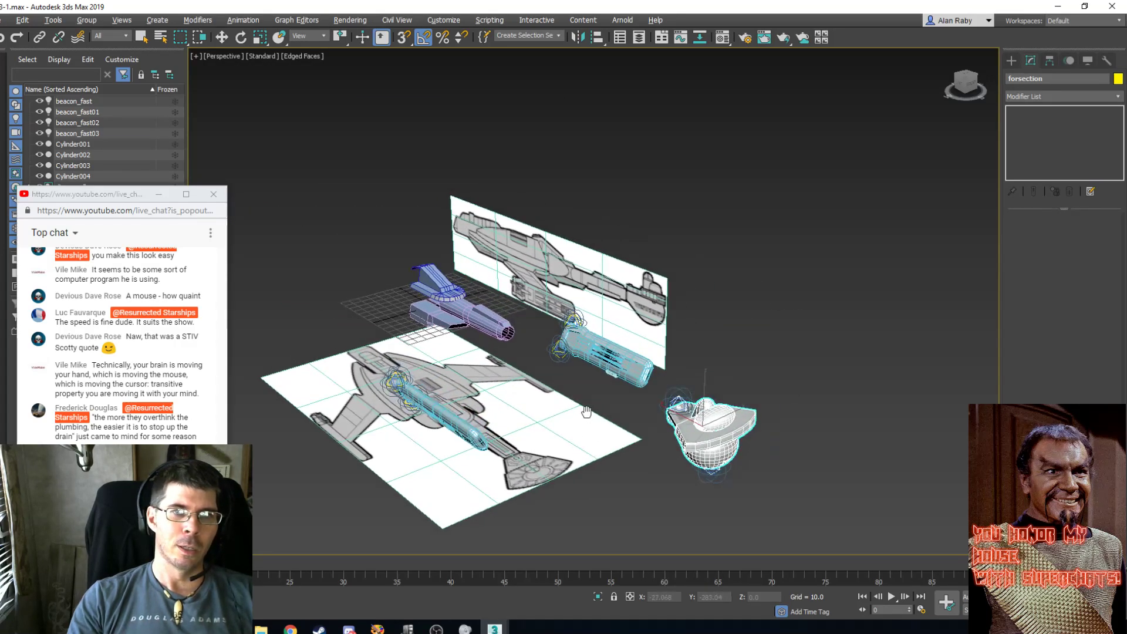
{"action": "scroll", "coordinate": [587, 412], "scroll_direction": "up", "scroll_amount": 3}
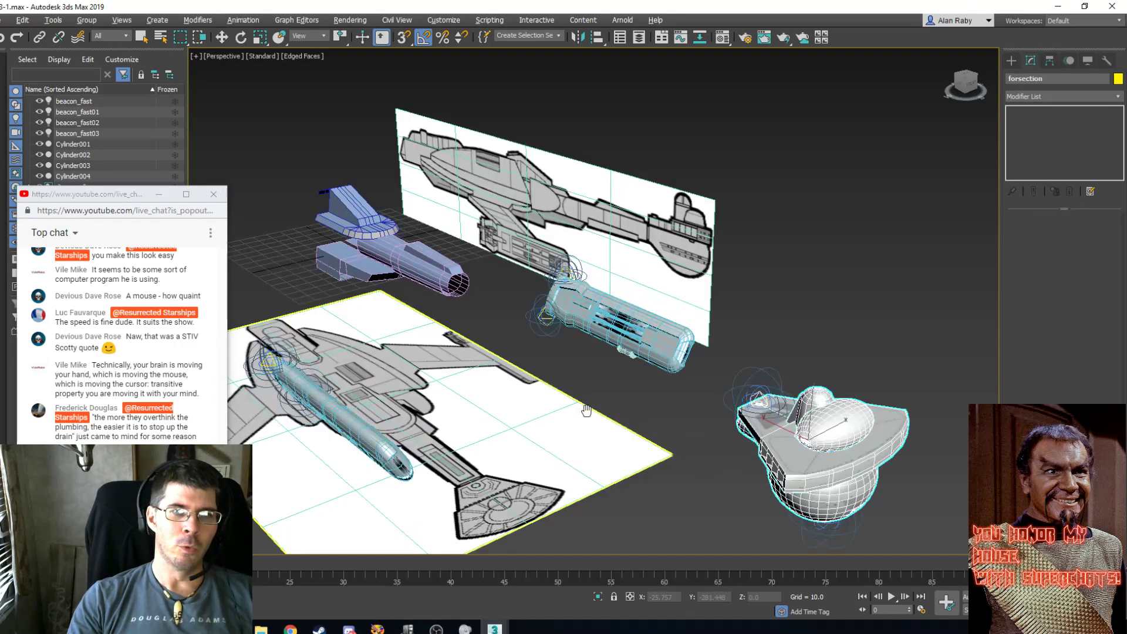
{"action": "left_click", "coordinate": [222, 39]}
{"action": "left_click_drag", "start_coordinate": [778, 425], "coordinate": [460, 301]}
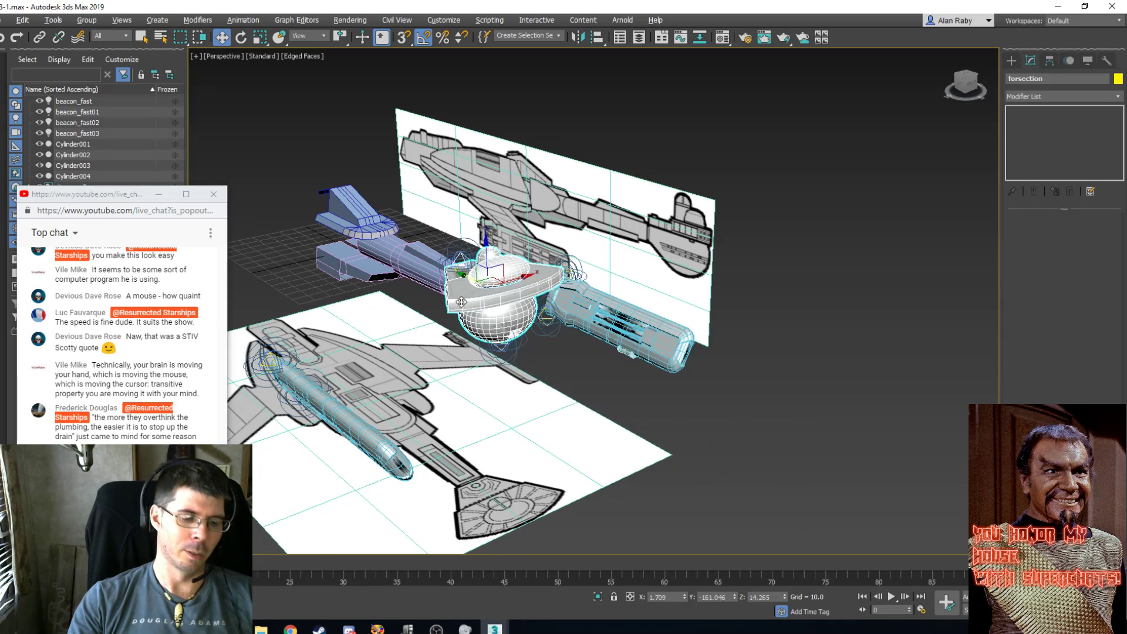
In the Left view, scale the forsection group up uniformly to about 122% and reposition it over the blueprint head.
{"action": "key", "text": "l"}
{"action": "scroll", "coordinate": [638, 210], "scroll_direction": "down", "scroll_amount": 4}
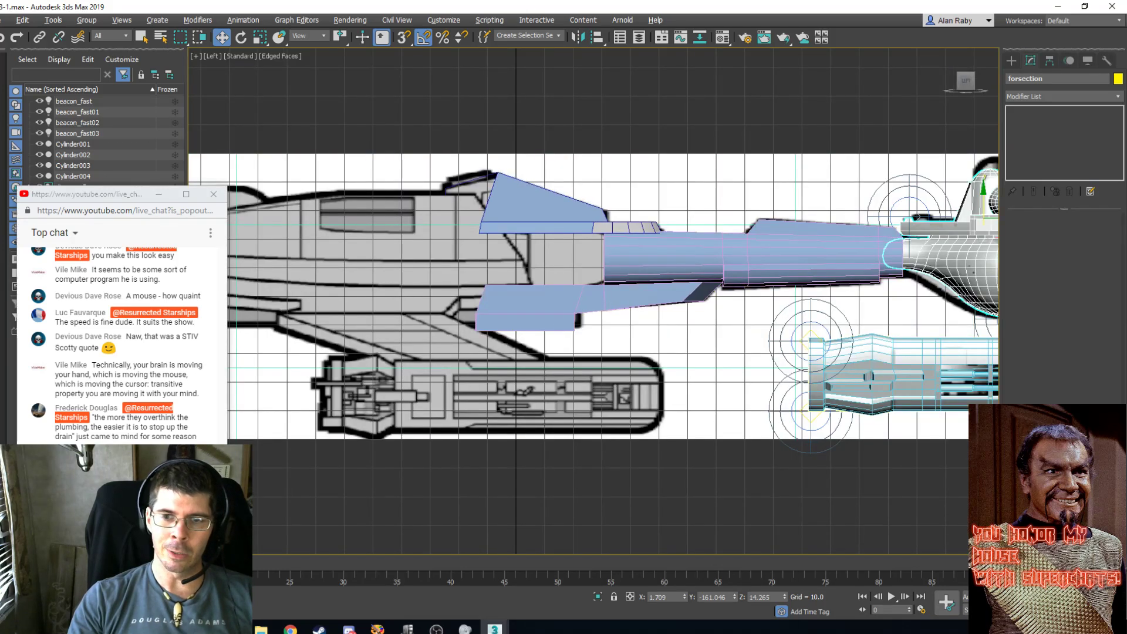
{"action": "middle_click_drag", "start_coordinate": [857, 320], "coordinate": [626, 316]}
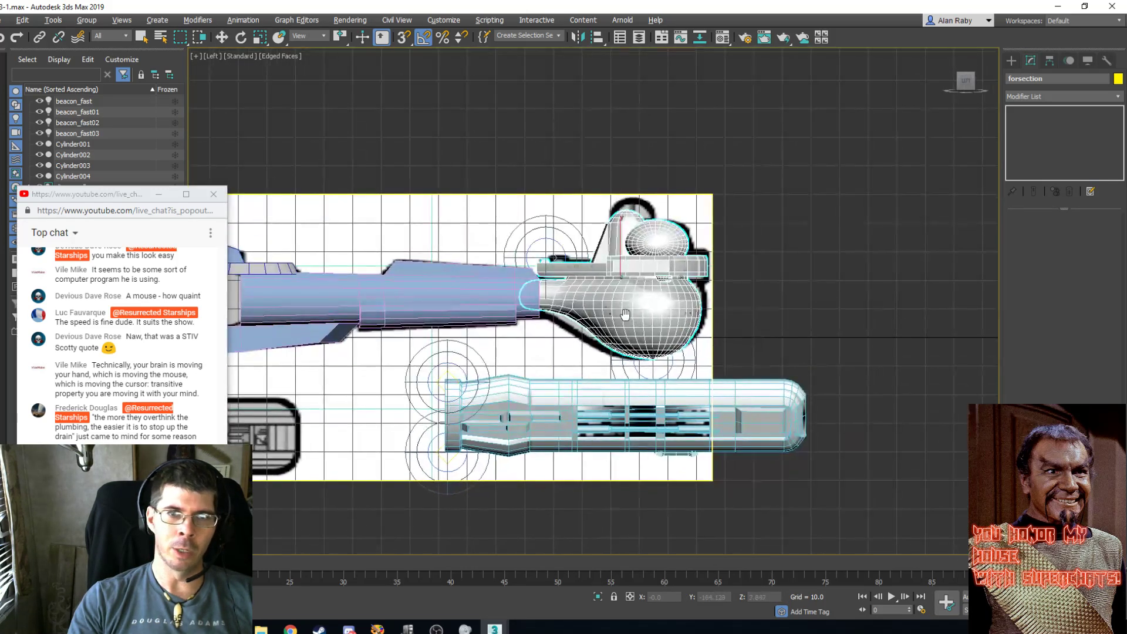
{"action": "scroll", "coordinate": [628, 317], "scroll_direction": "up", "scroll_amount": 4}
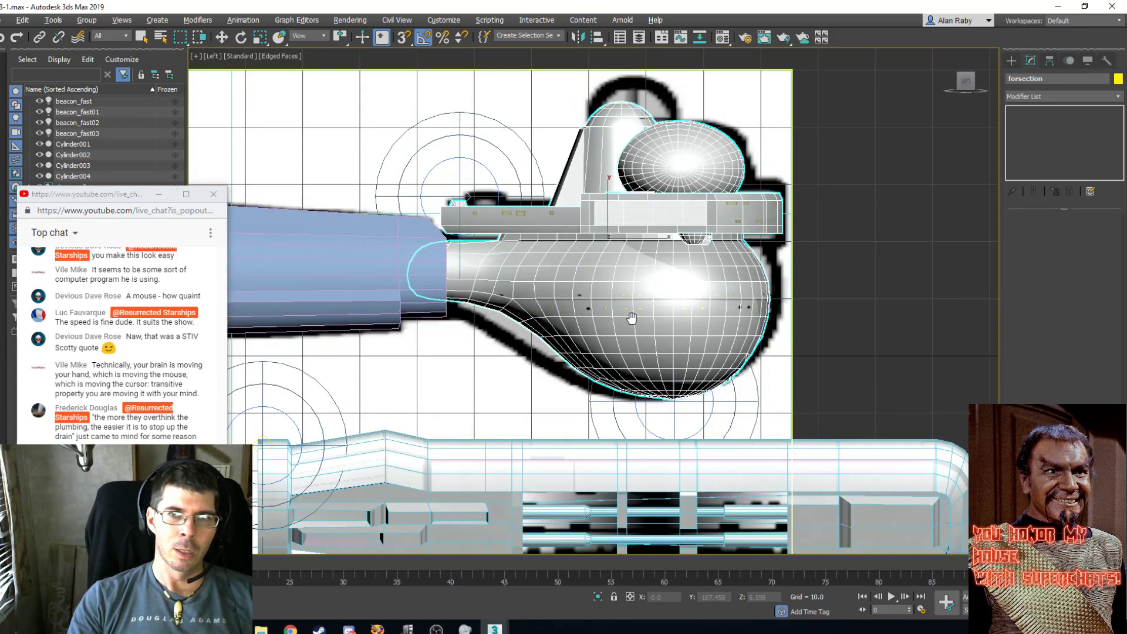
{"action": "scroll", "coordinate": [631, 318], "scroll_direction": "down", "scroll_amount": 3}
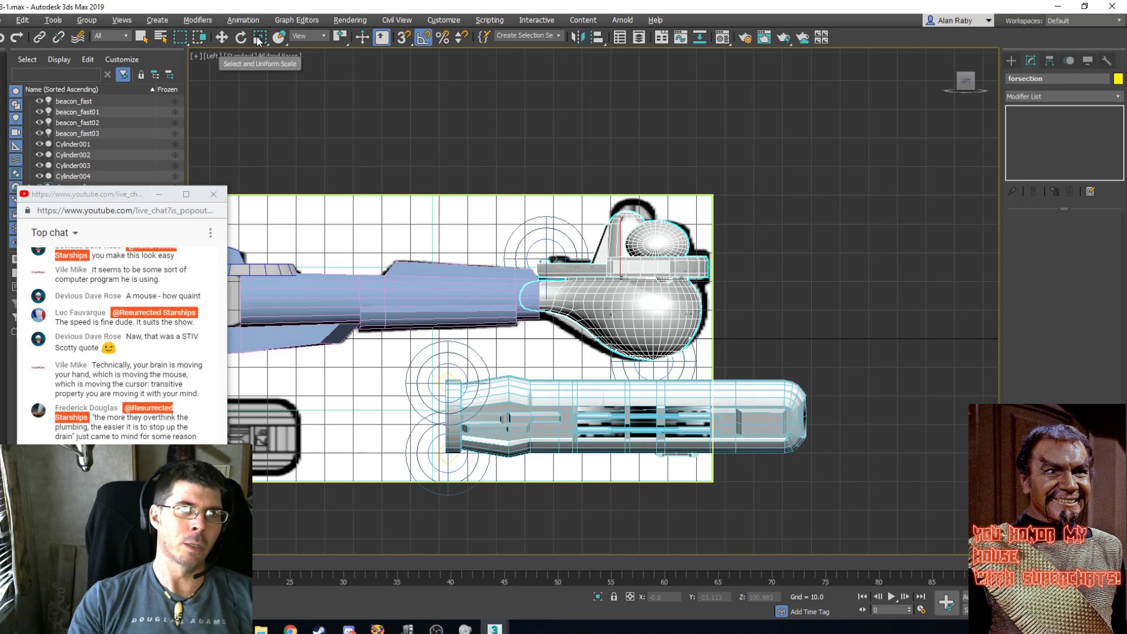
{"action": "key", "text": "r"}
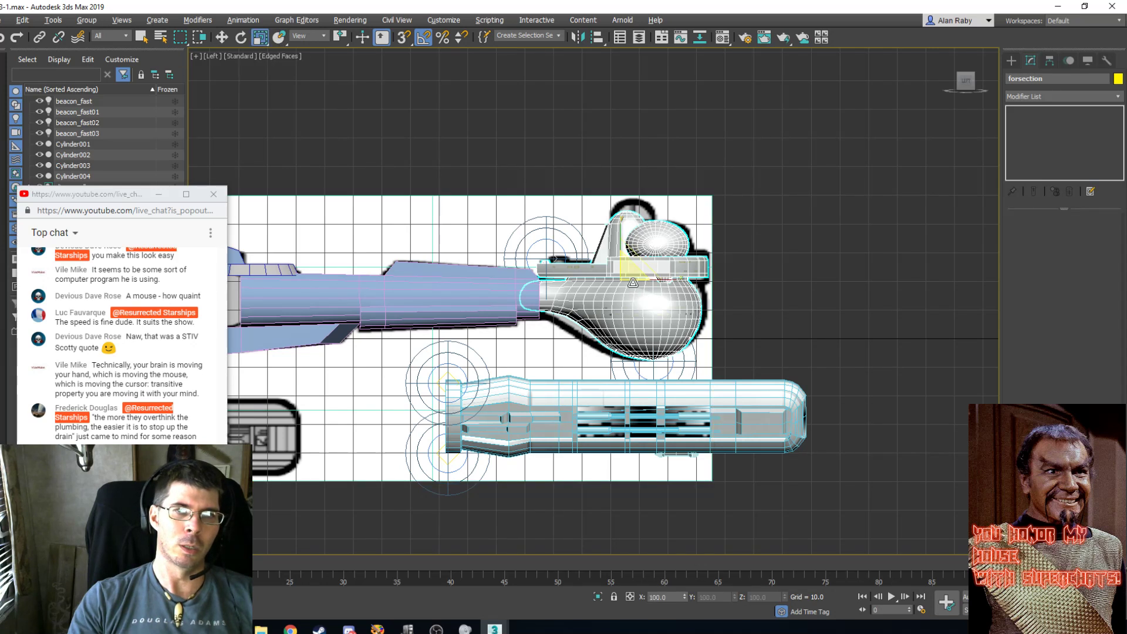
{"action": "left_click_drag", "start_coordinate": [632, 274], "coordinate": [666, 289]}
{"action": "key", "text": "w"}
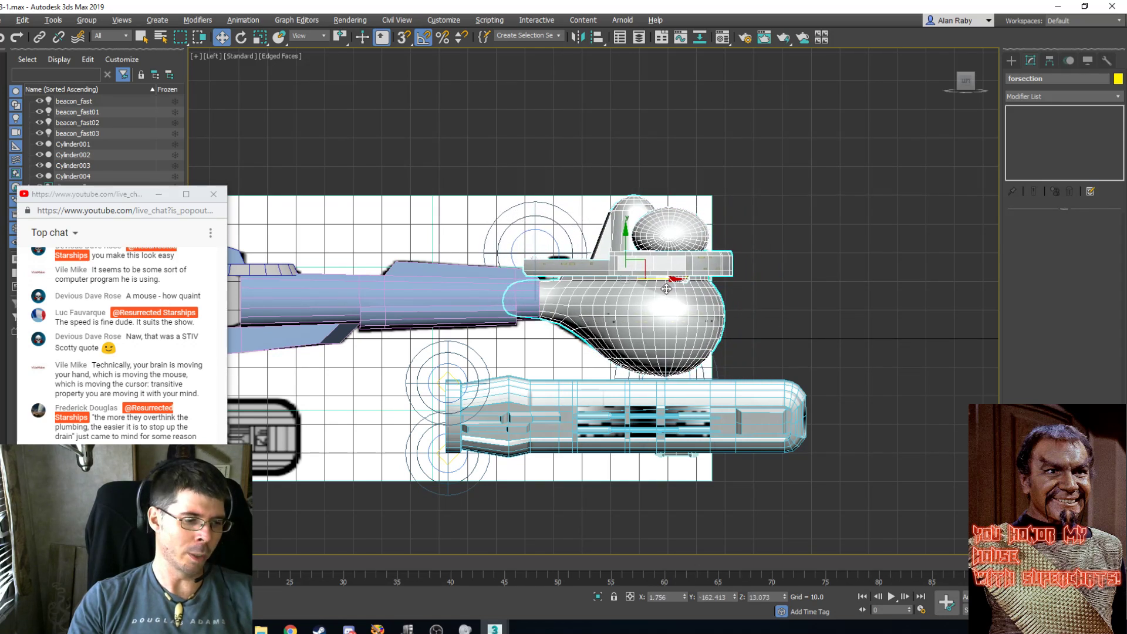
Make the forsection group see-through and refit it to the side blueprint, scaling it to about 106.8% and nudging it slightly forward.
{"action": "key", "text": "alt+x"}
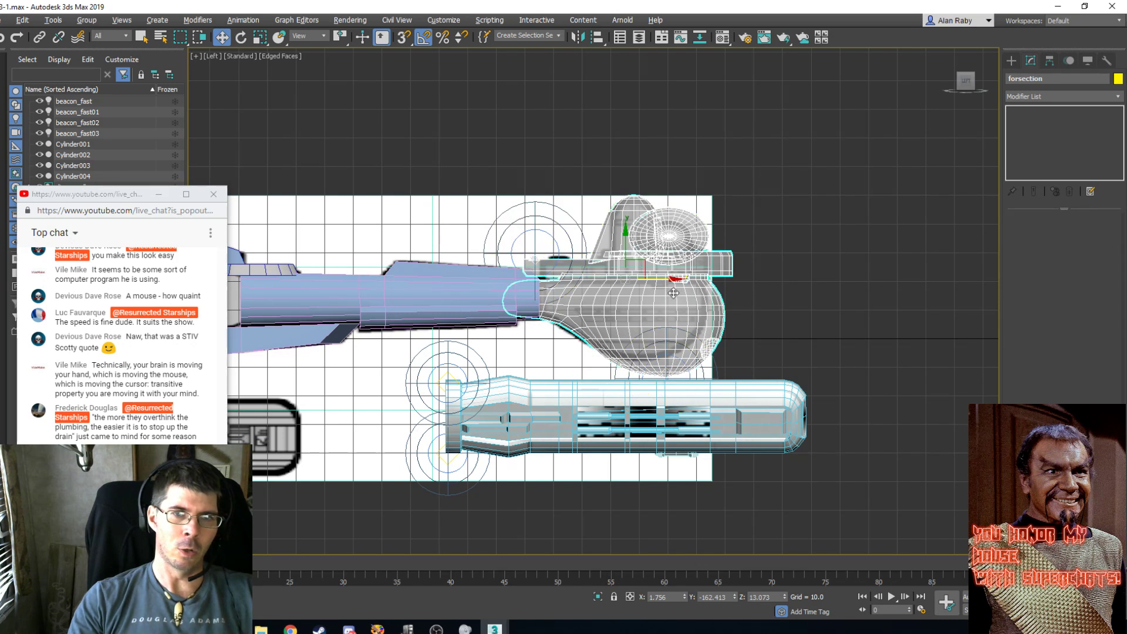
{"action": "left_click", "coordinate": [259, 37]}
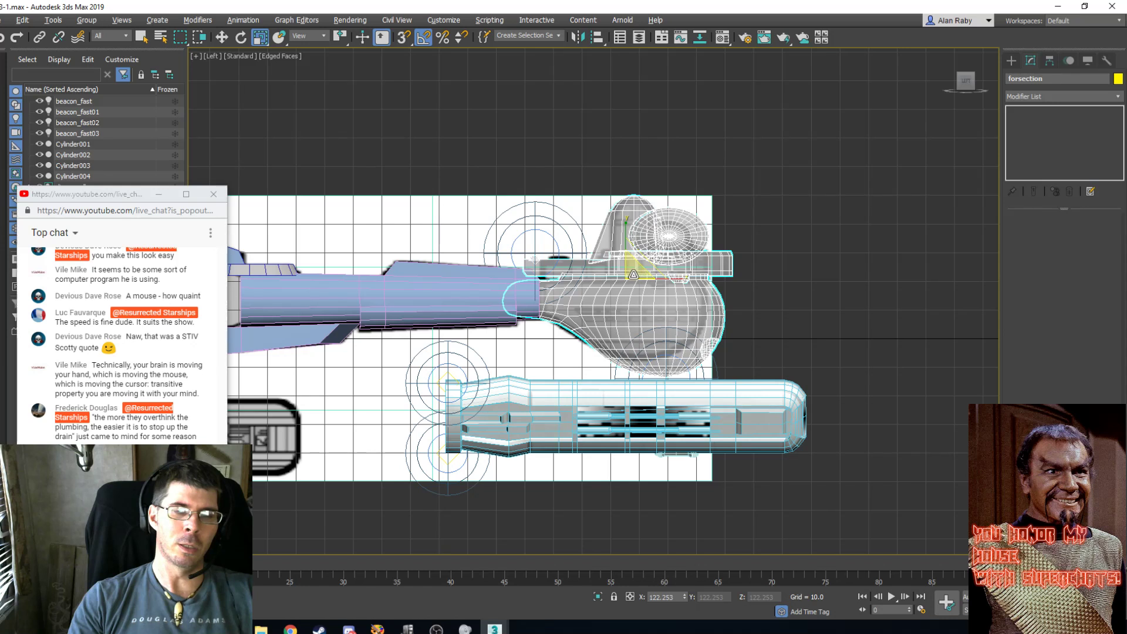
{"action": "left_click_drag", "start_coordinate": [634, 274], "coordinate": [633, 283]}
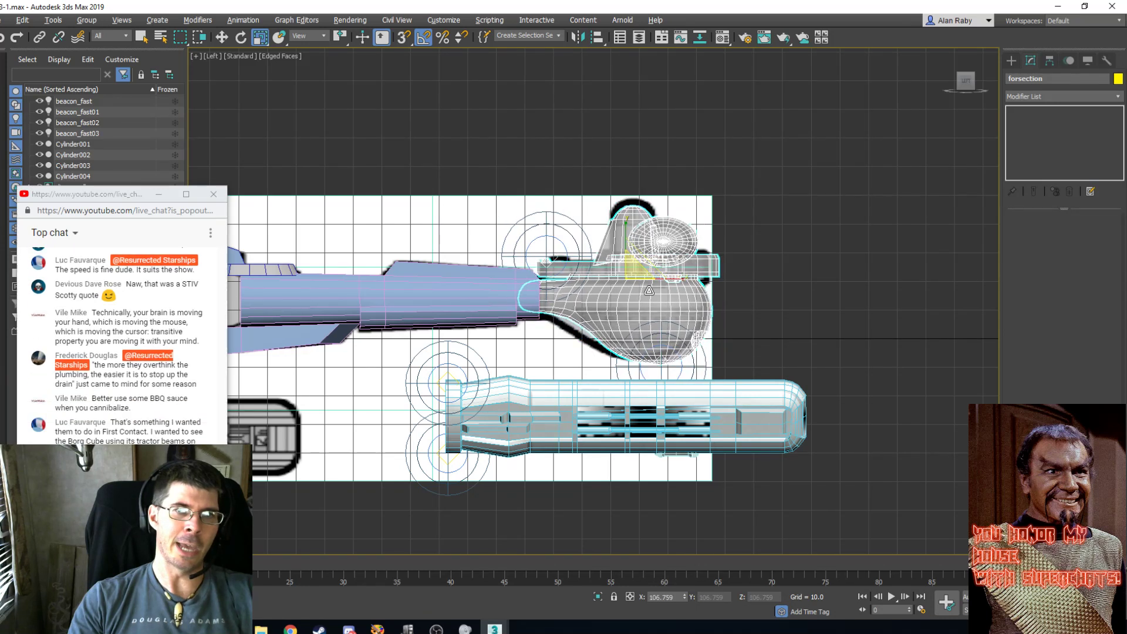
{"action": "scroll", "coordinate": [678, 318], "scroll_direction": "up", "scroll_amount": 3}
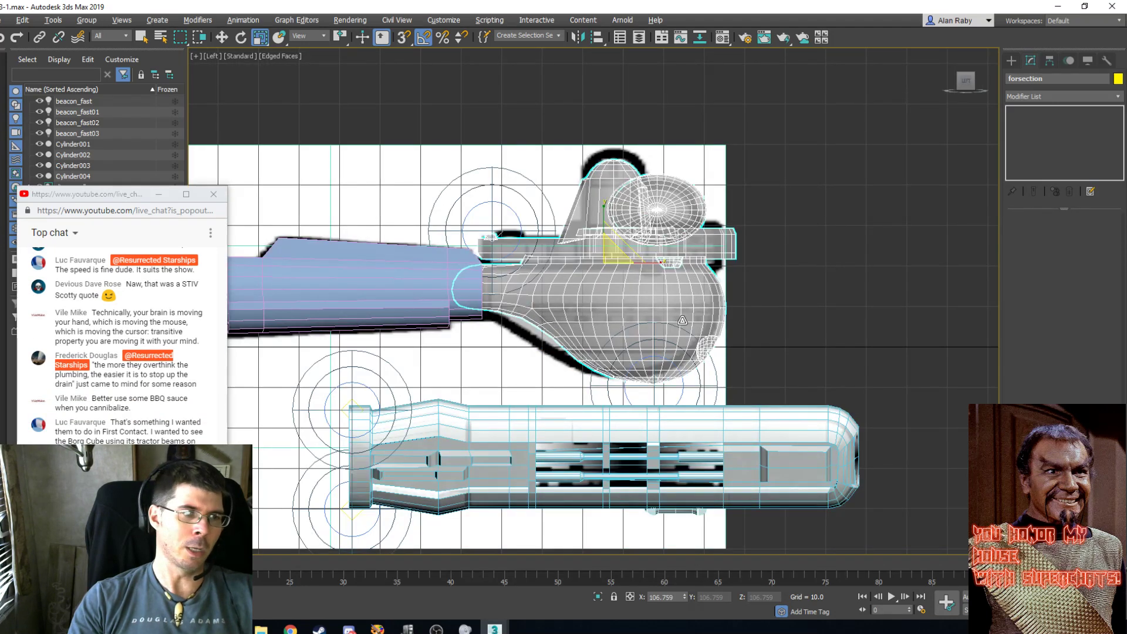
{"action": "key", "text": "w"}
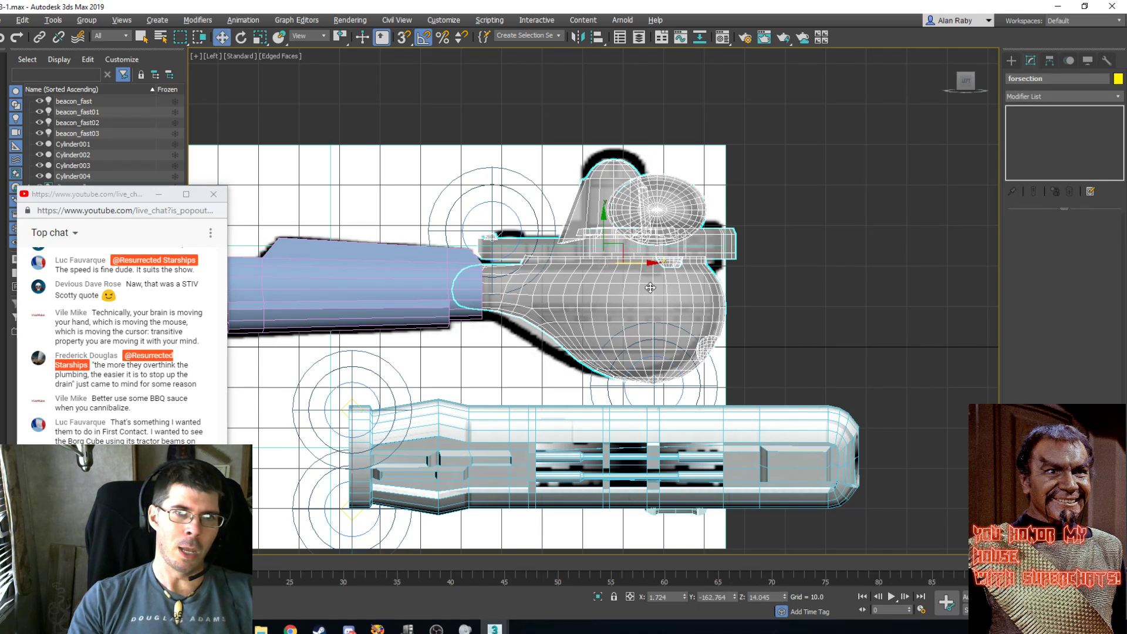
{"action": "left_click_drag", "start_coordinate": [648, 263], "coordinate": [652, 262]}
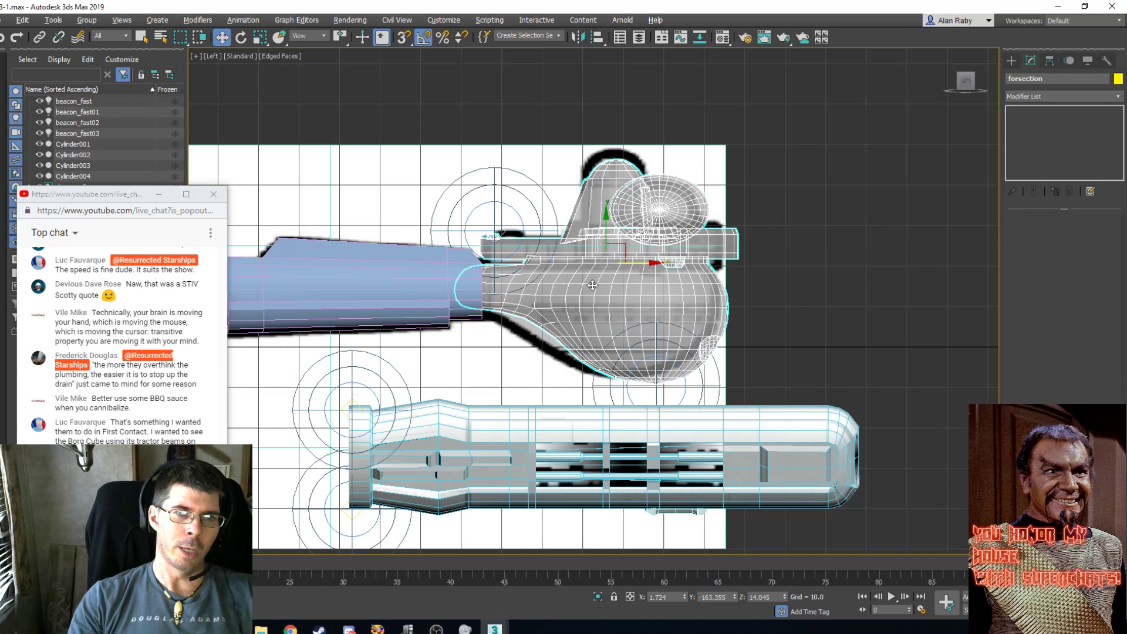
Render the Perspective view to check the head against the neck, closing the render window when done.
{"action": "key", "text": "p"}
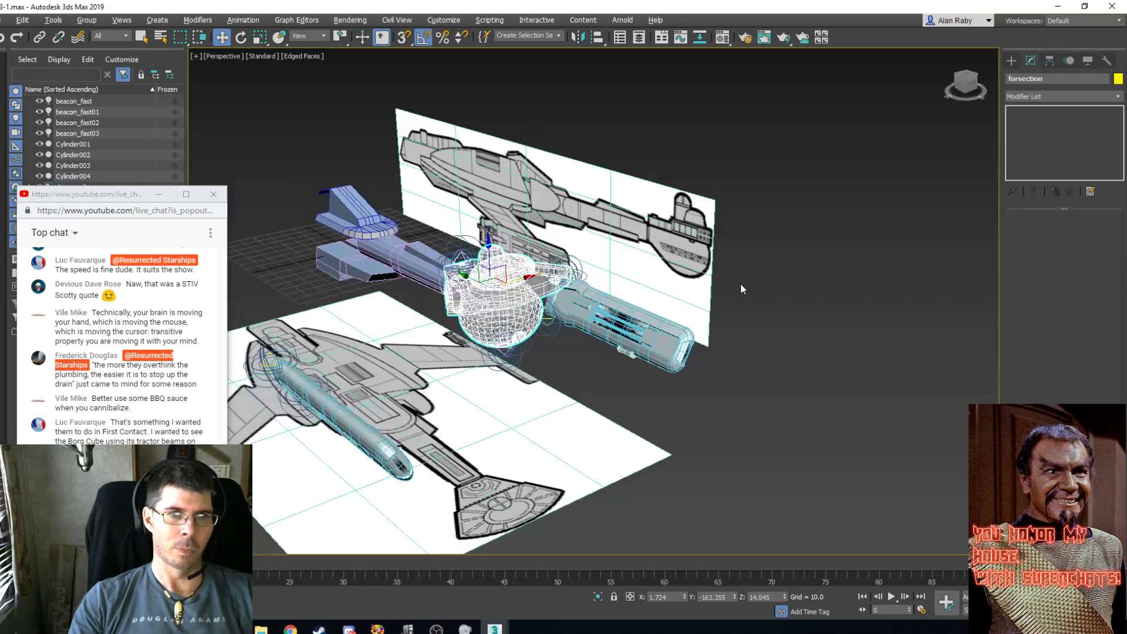
{"action": "key", "text": "shift+q"}
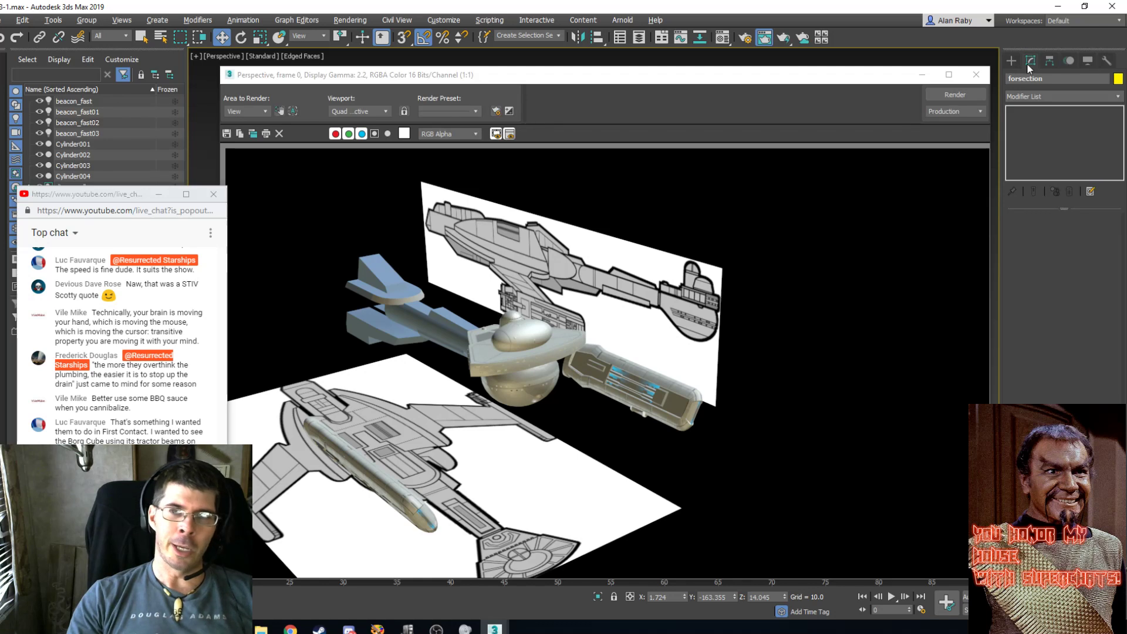
{"action": "left_click", "coordinate": [975, 74]}
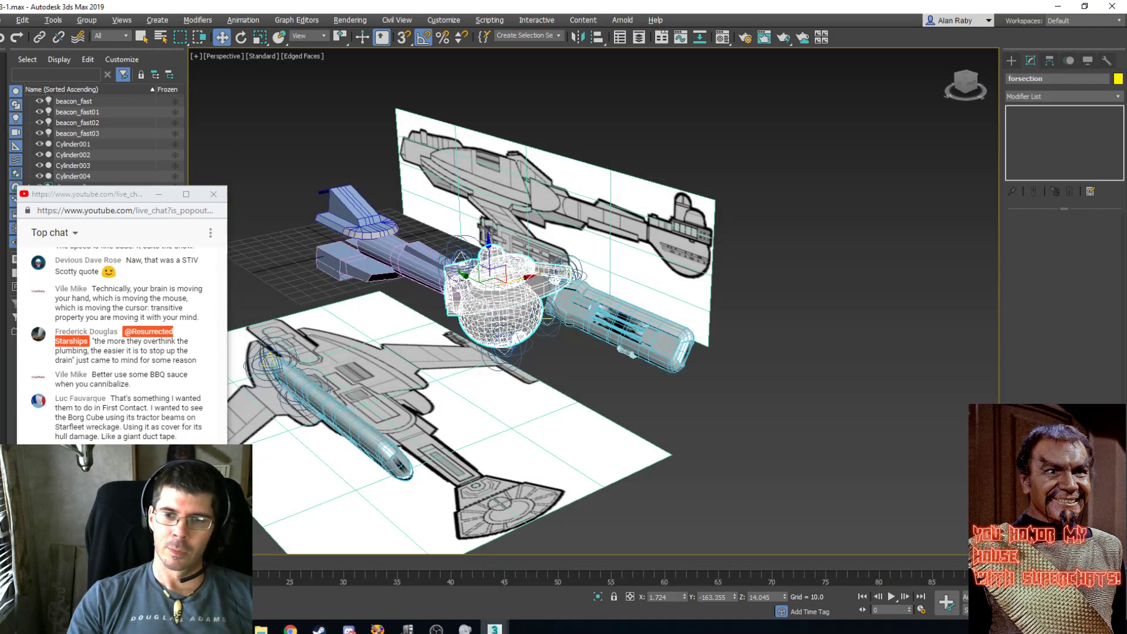
Delete the engine nacelle beside the side blueprint along with the two lights at its end.
{"action": "scroll", "coordinate": [617, 412], "scroll_direction": "down", "scroll_amount": 5}
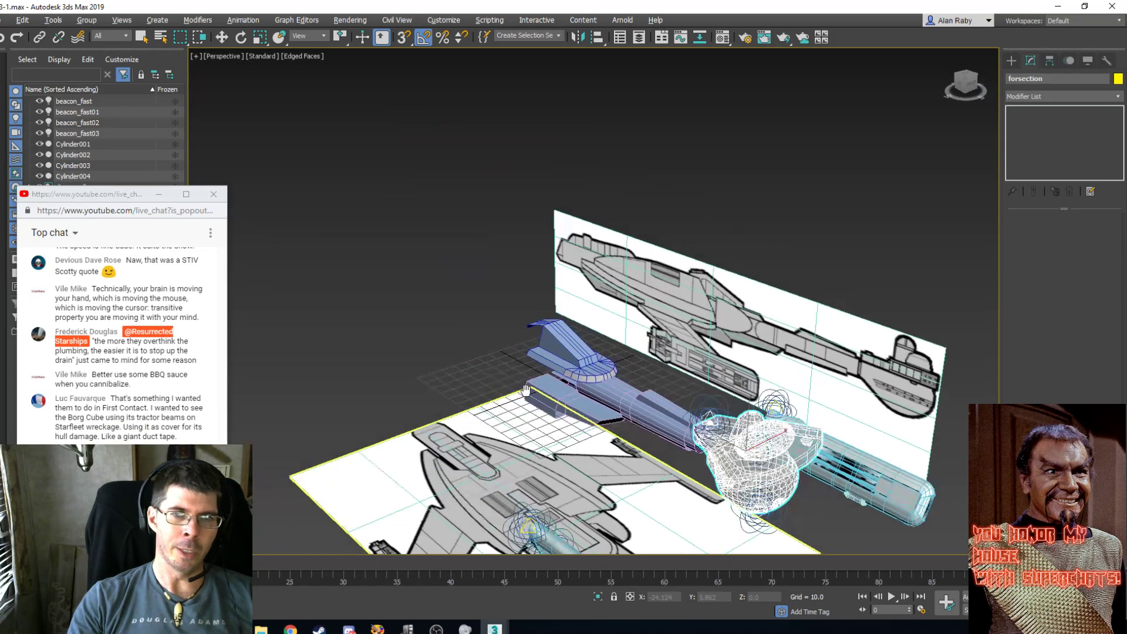
{"action": "scroll", "coordinate": [617, 414], "scroll_direction": "up", "scroll_amount": 4}
{"action": "middle_click_drag", "start_coordinate": [624, 428], "coordinate": [357, 319]}
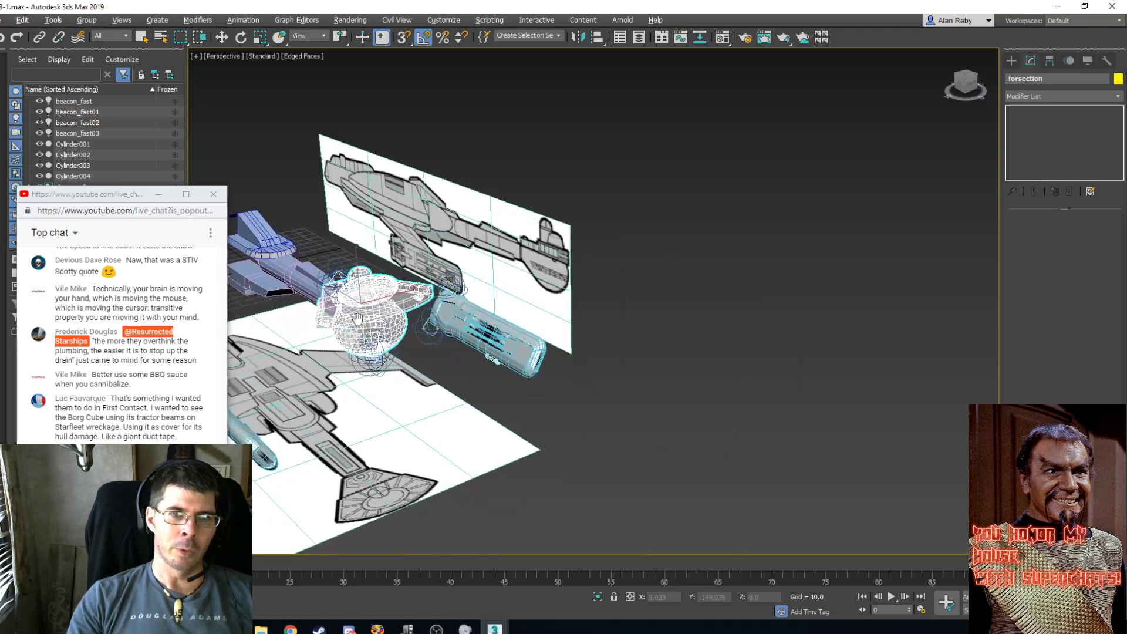
{"action": "left_click", "coordinate": [141, 37]}
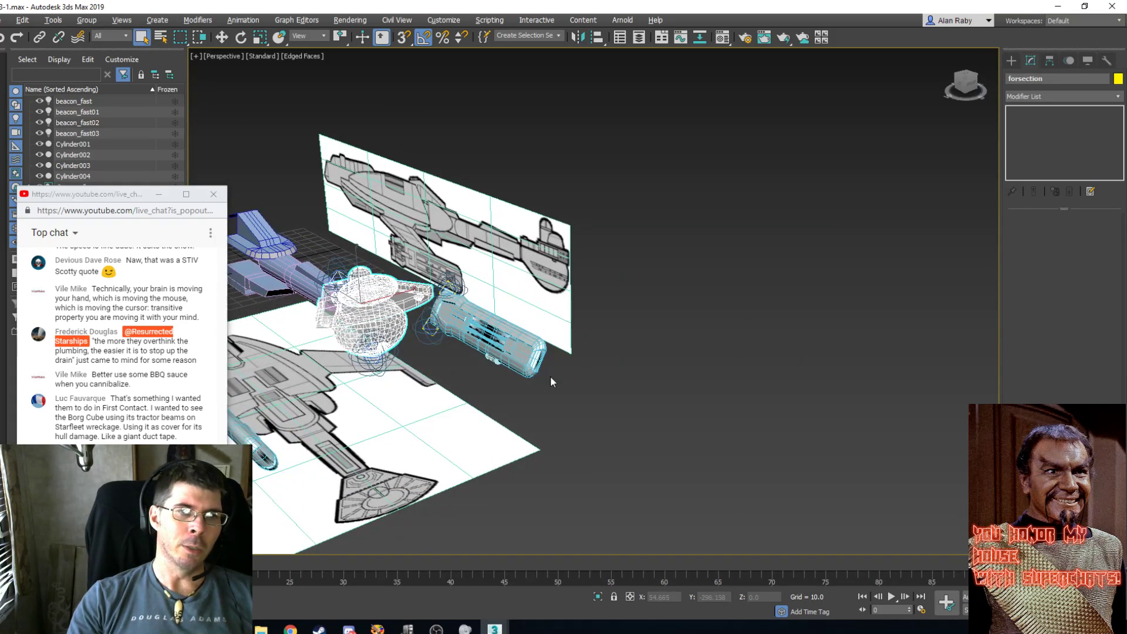
{"action": "left_click", "coordinate": [512, 356]}
{"action": "left_click", "coordinate": [507, 365]}
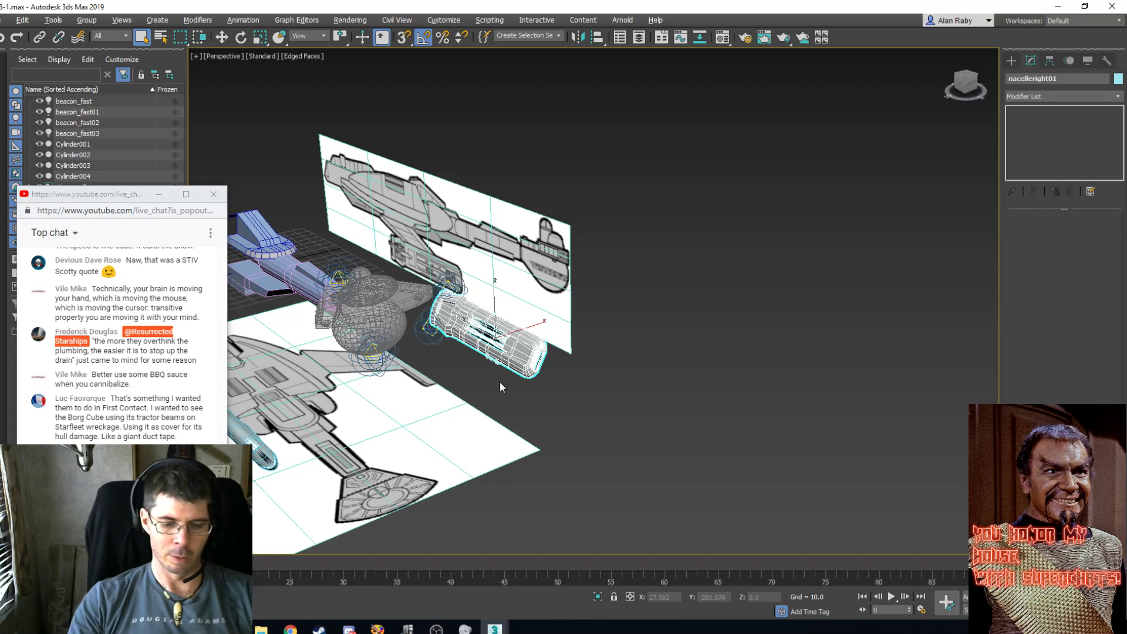
{"action": "key", "text": "Delete"}
{"action": "left_click", "coordinate": [432, 325]}
{"action": "key", "text": "Delete"}
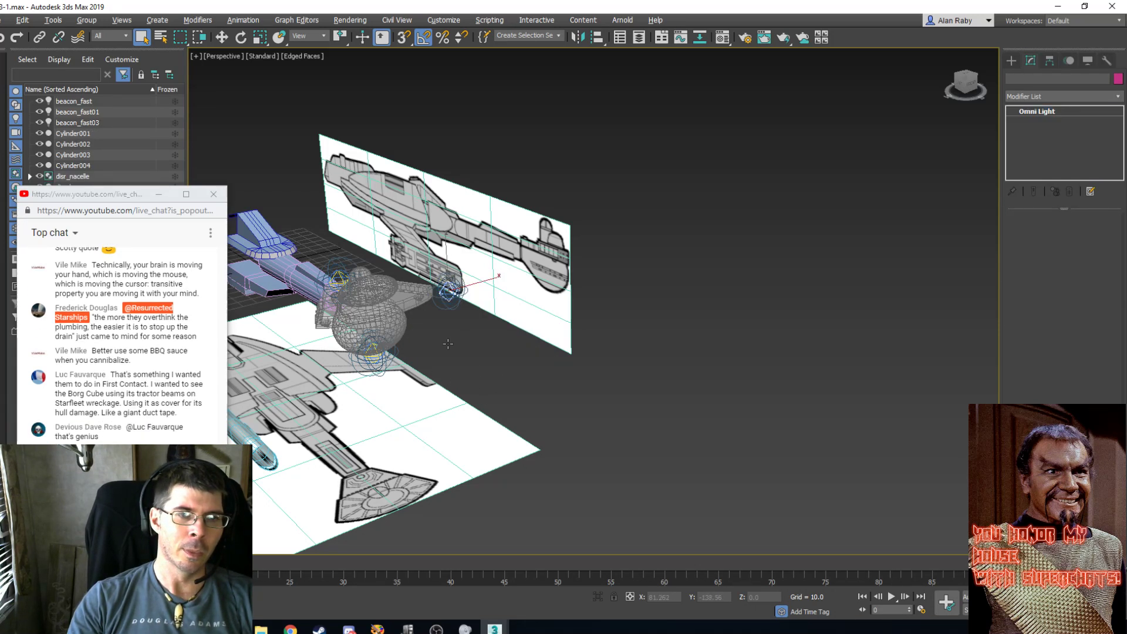
{"action": "left_click", "coordinate": [455, 295]}
{"action": "key", "text": "Delete"}
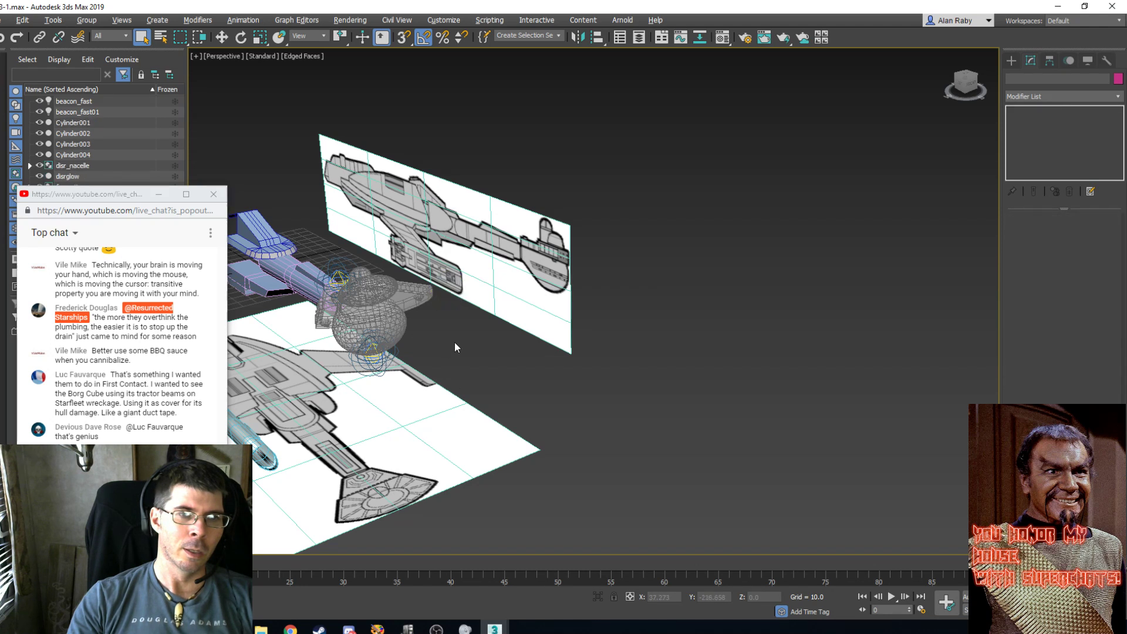
Display the Front view with Default Shading and Edged Faces.
{"action": "middle_click_drag", "start_coordinate": [512, 302], "coordinate": [686, 297]}
{"action": "key", "text": "f"}
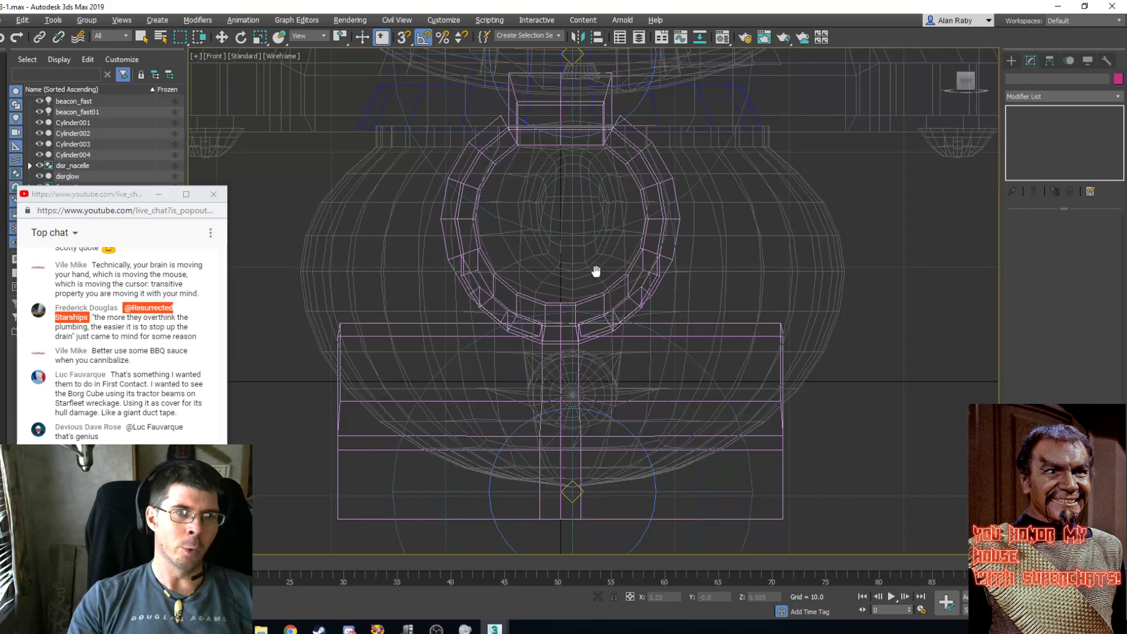
{"action": "left_click", "coordinate": [283, 56]}
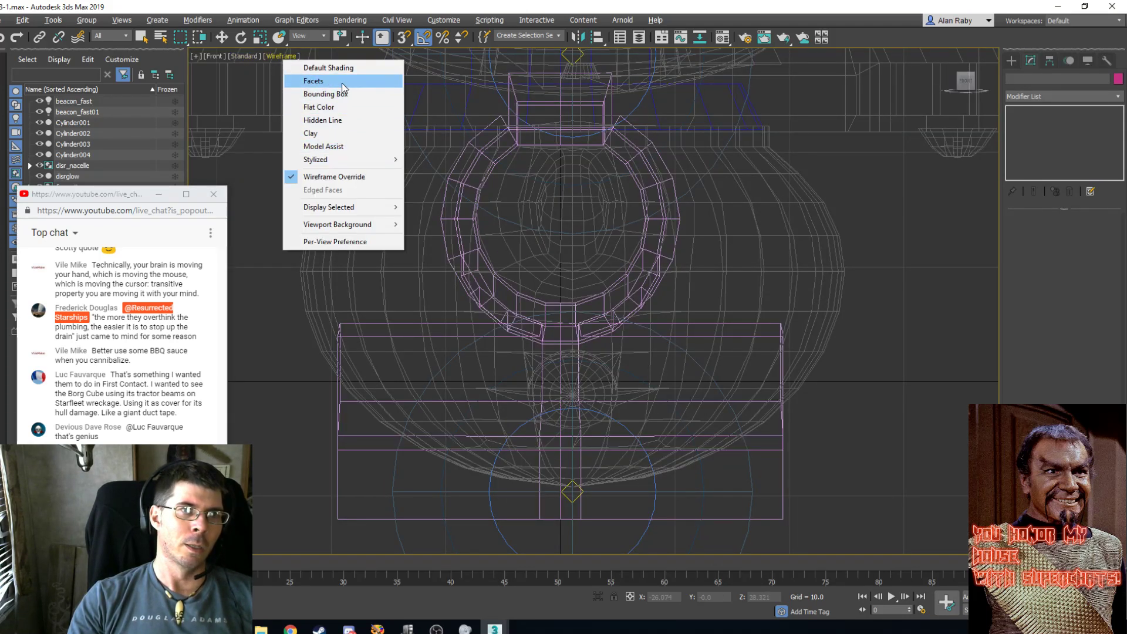
{"action": "left_click", "coordinate": [338, 68]}
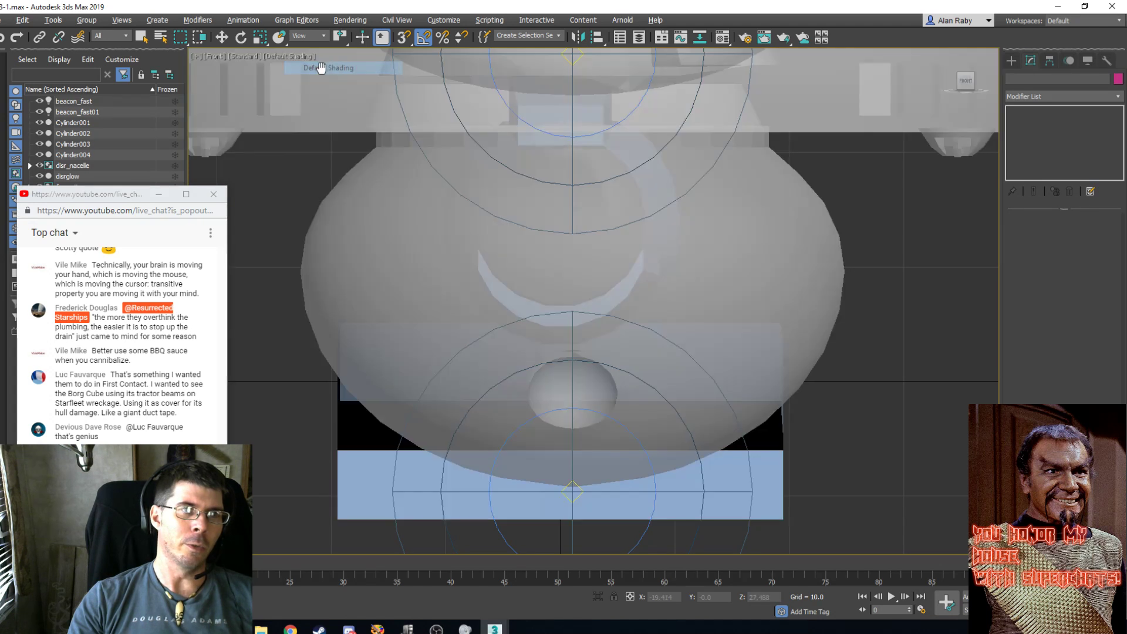
{"action": "left_click", "coordinate": [285, 58]}
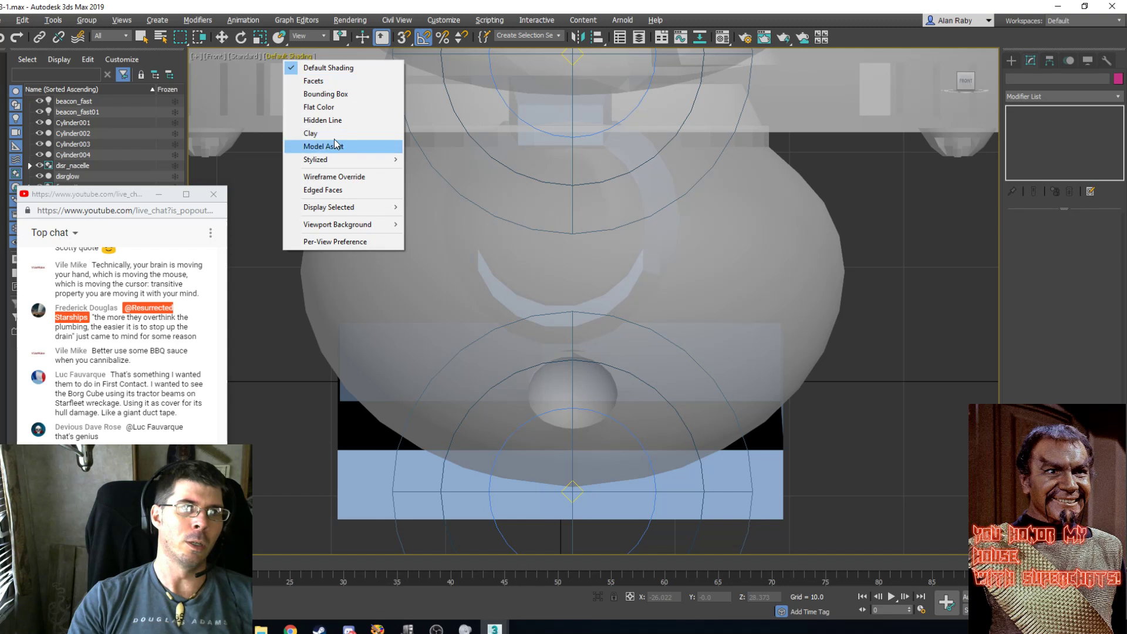
{"action": "left_click", "coordinate": [337, 188]}
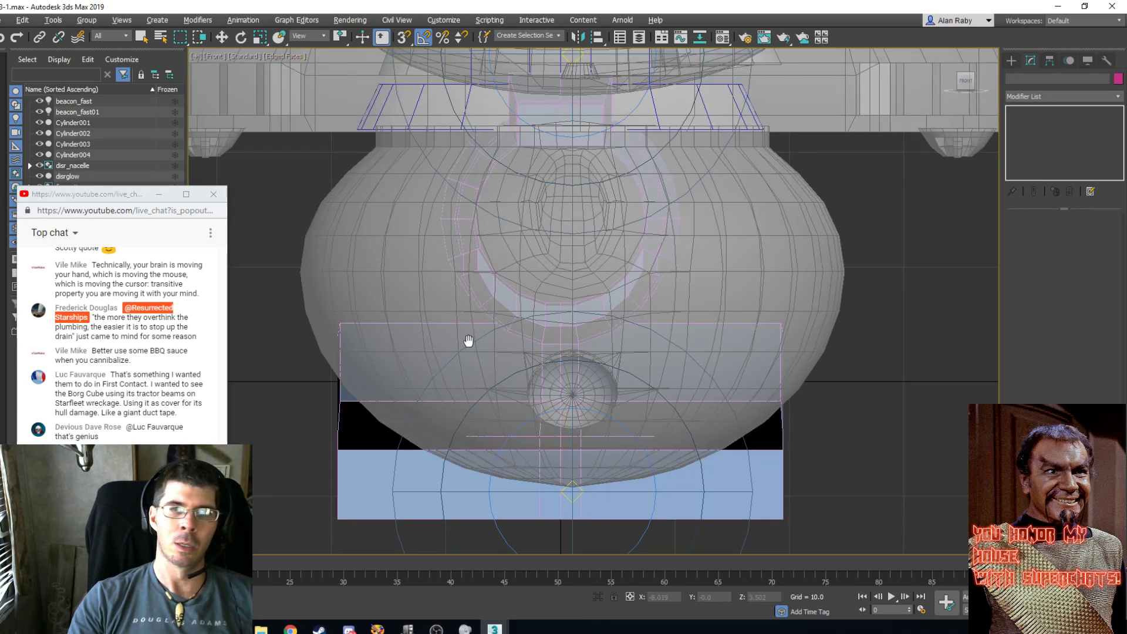
Select the remaining engine nacelle together with its two lights in the Front view.
{"action": "middle_click_drag", "start_coordinate": [432, 328], "coordinate": [804, 259]}
{"action": "scroll", "coordinate": [428, 307], "scroll_direction": "down", "scroll_amount": 4}
{"action": "middle_click_drag", "start_coordinate": [424, 329], "coordinate": [570, 318]}
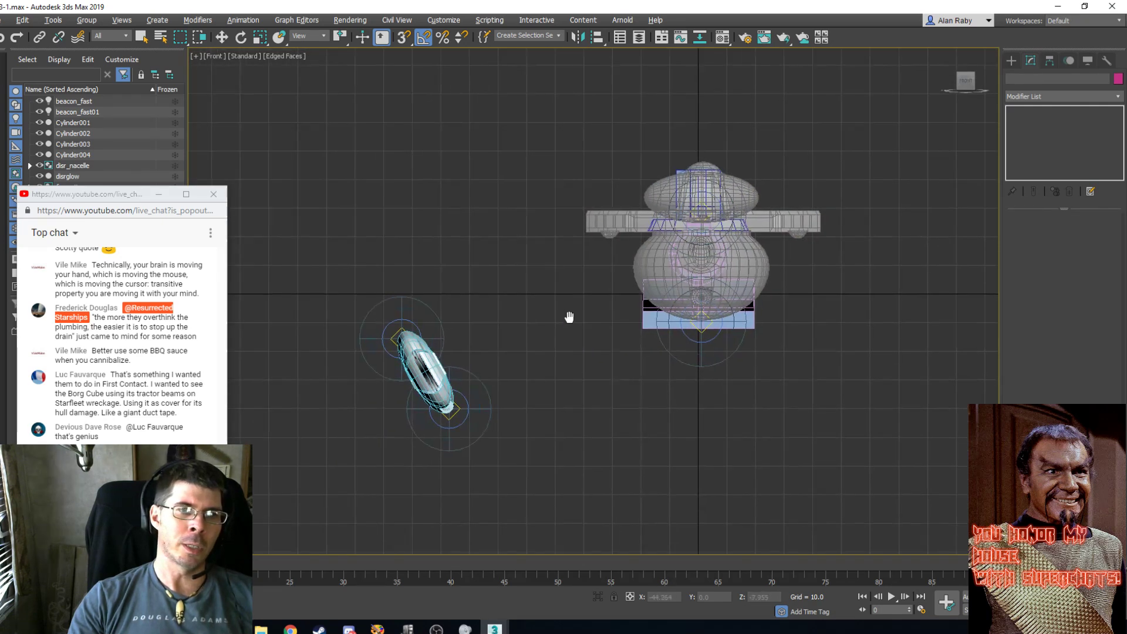
{"action": "left_click", "coordinate": [141, 37]}
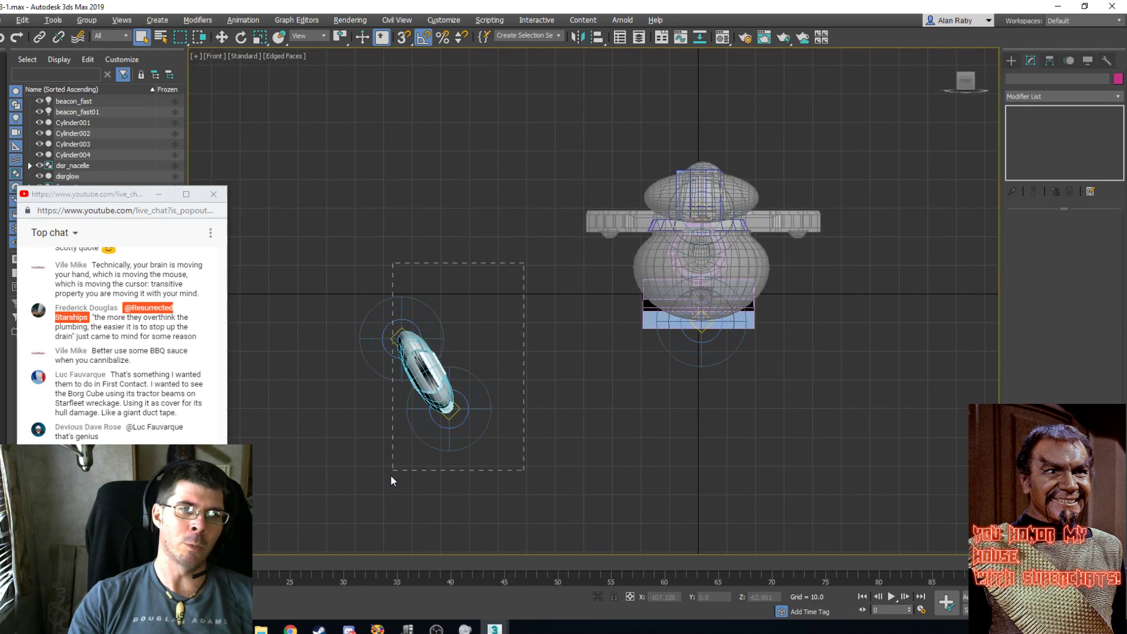
Group the detached engine nacelle's parts and beacon lights together under the name nacelle.
{"action": "left_click_drag", "start_coordinate": [391, 475], "coordinate": [377, 500]}
{"action": "left_click", "coordinate": [86, 20]}
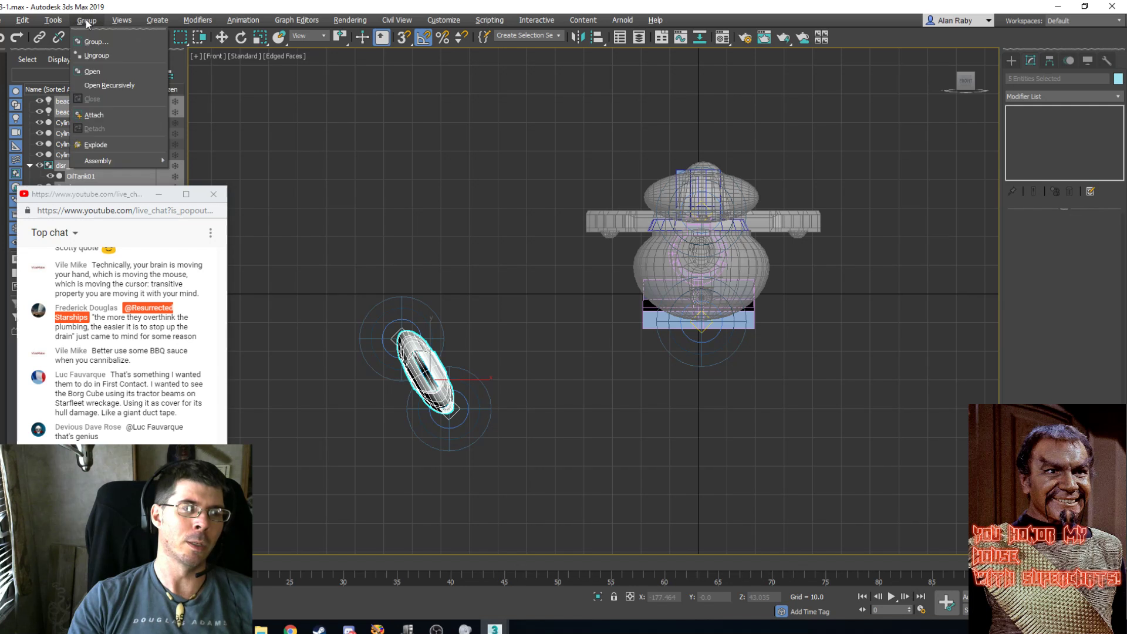
{"action": "left_click", "coordinate": [88, 33]}
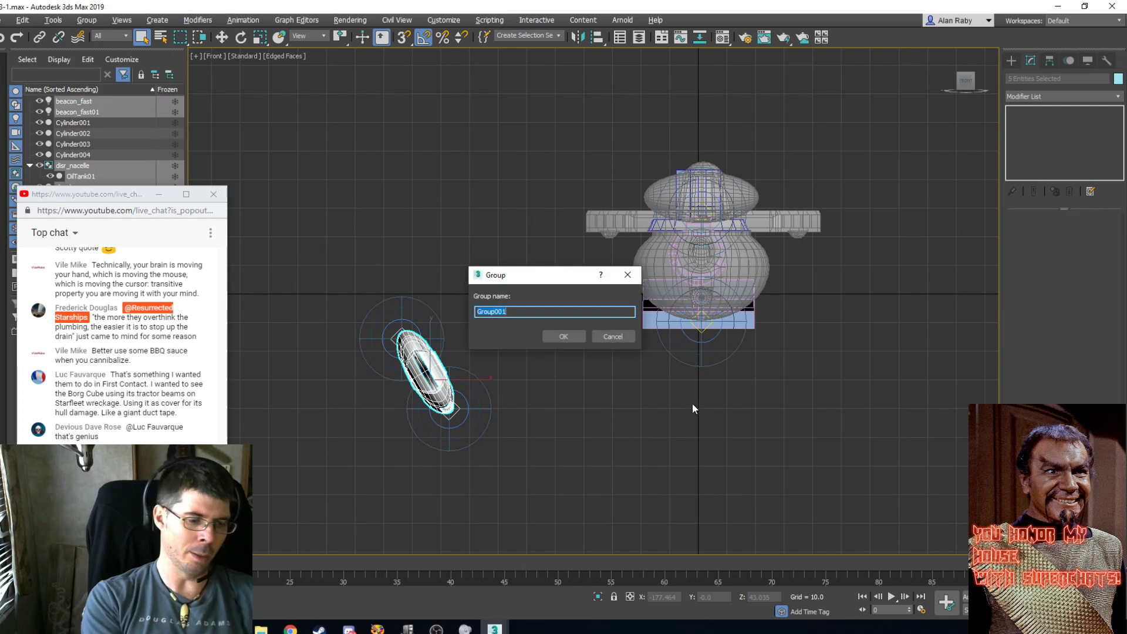
{"action": "type", "text": "nacelle"}
{"action": "key", "text": "Return"}
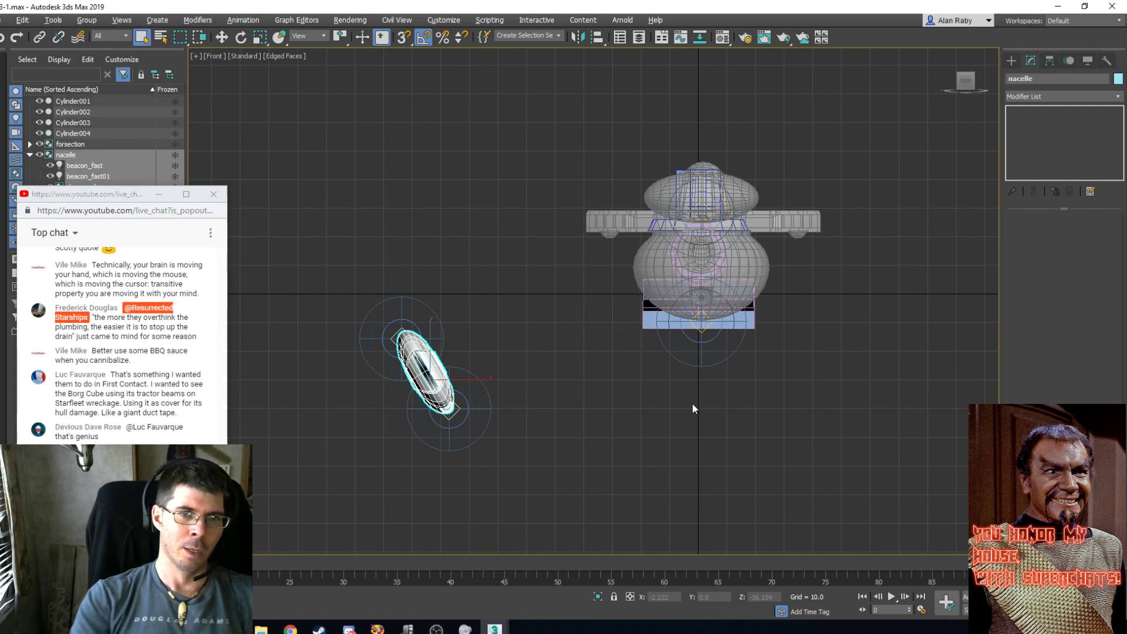
Move the nacelle group in the perspective view back and outward, beyond the rear edge of the top-view reference image.
{"action": "key", "text": "p"}
{"action": "key", "text": "w"}
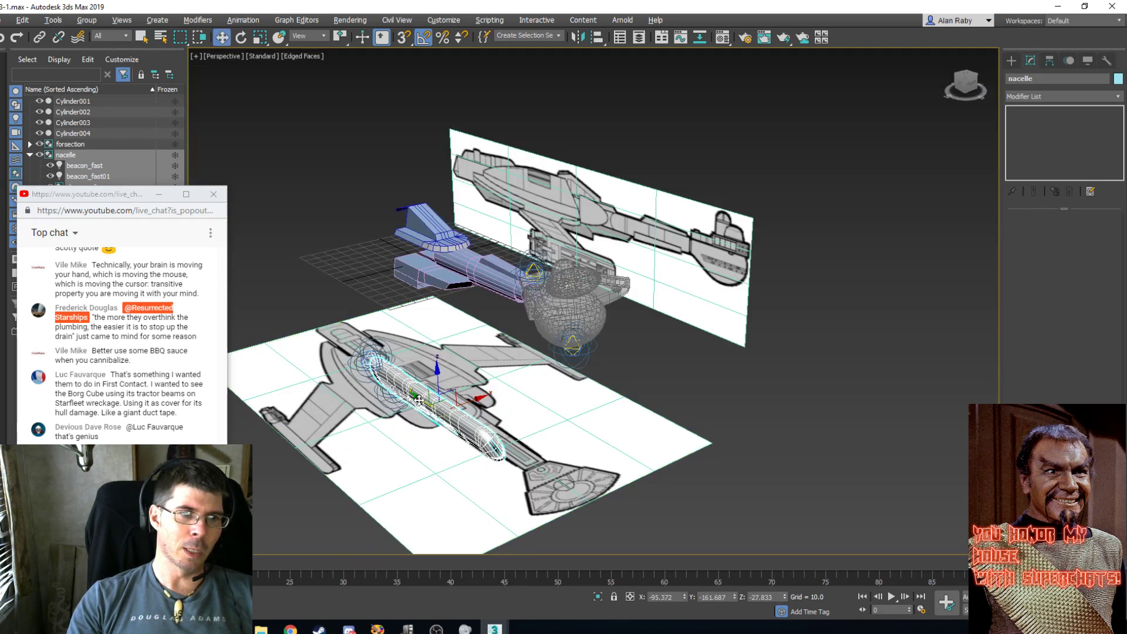
{"action": "left_click_drag", "start_coordinate": [418, 399], "coordinate": [259, 322]}
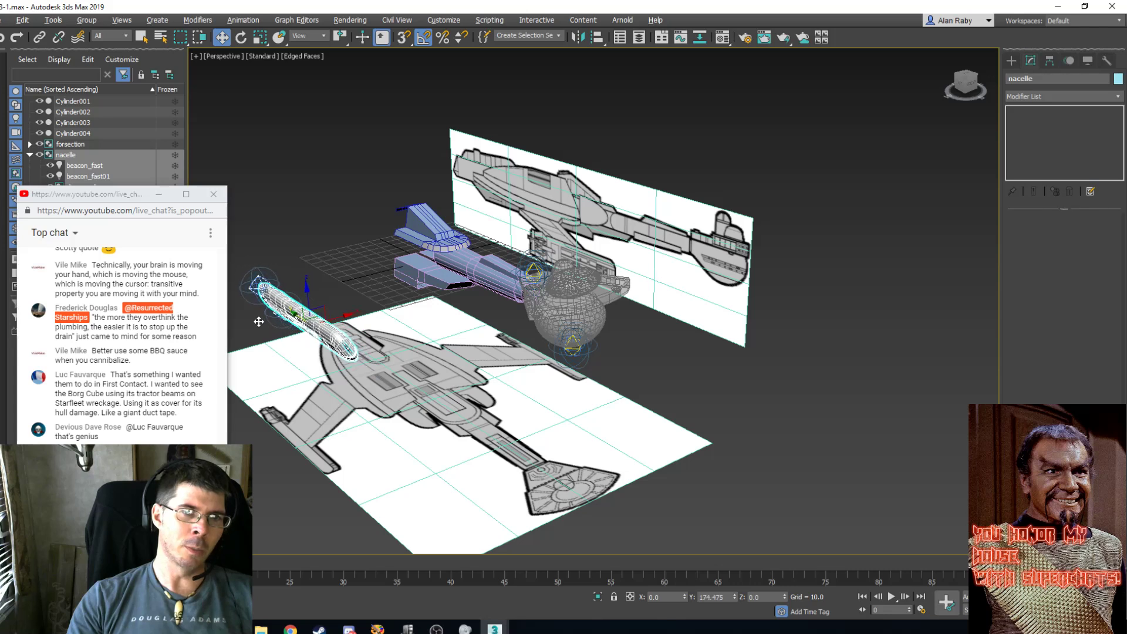
Examine the ship parts in perspective and compare the forward section with the side reference image in the left view.
{"action": "key", "text": "ctrl+r"}
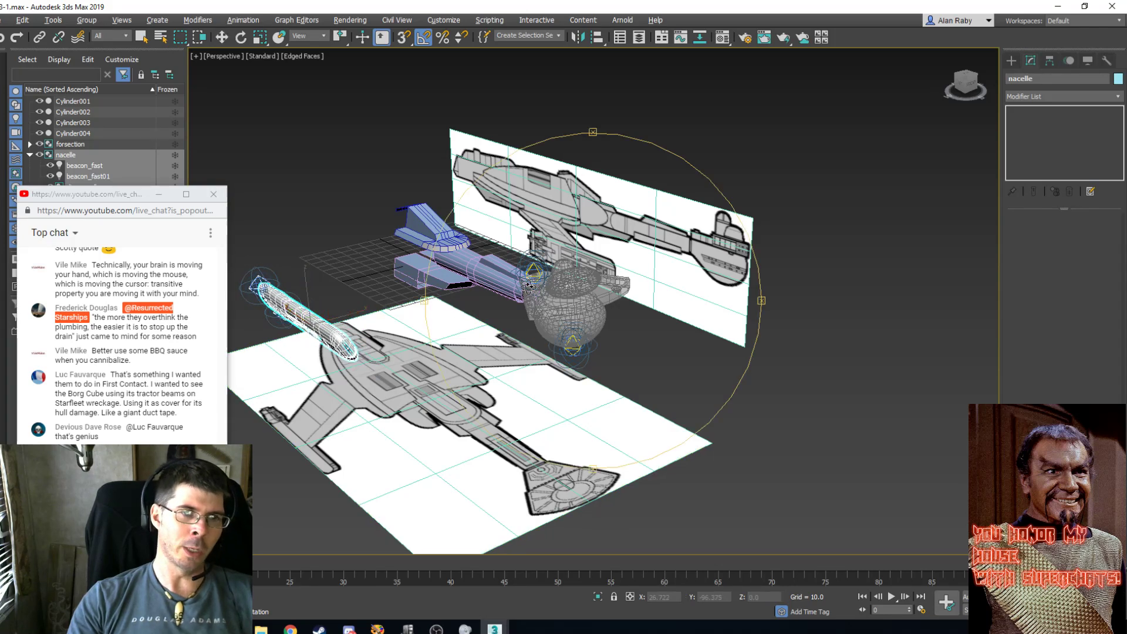
{"action": "left_click_drag", "start_coordinate": [461, 310], "coordinate": [518, 294]}
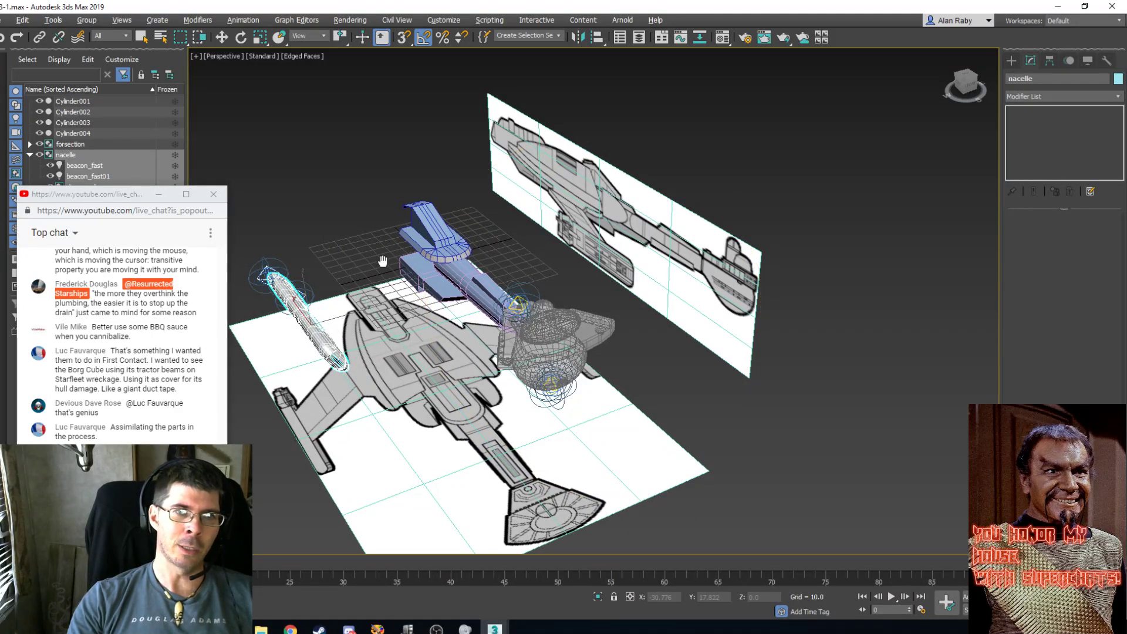
{"action": "middle_click_drag", "start_coordinate": [382, 261], "coordinate": [491, 317]}
{"action": "scroll", "coordinate": [492, 320], "scroll_direction": "up", "scroll_amount": 2}
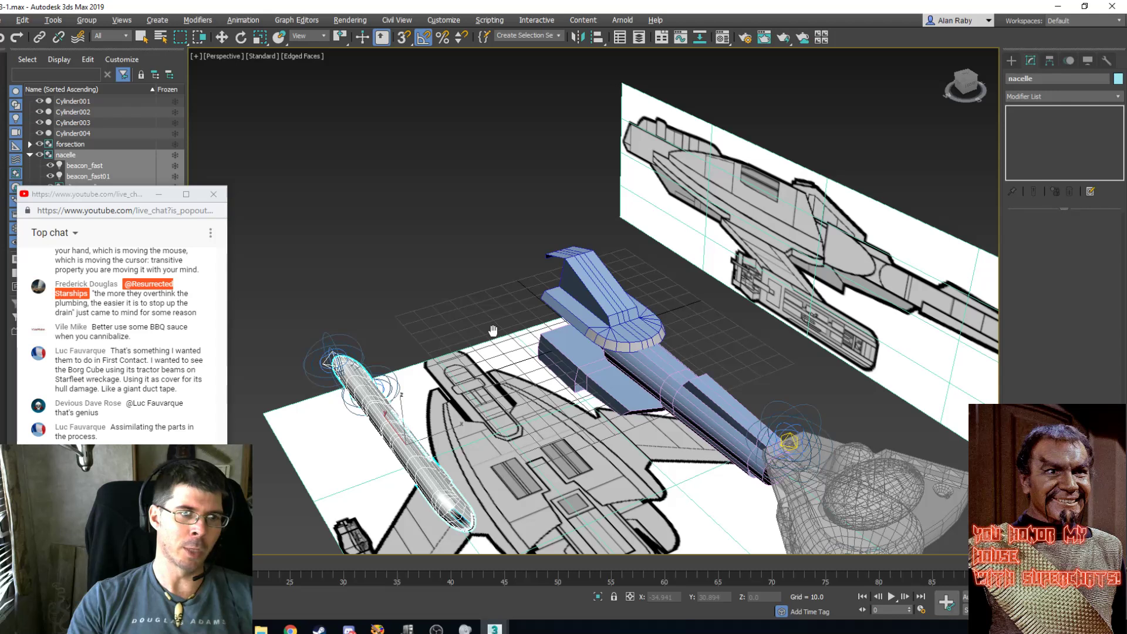
{"action": "scroll", "coordinate": [492, 330], "scroll_direction": "down", "scroll_amount": 2}
{"action": "scroll", "coordinate": [523, 333], "scroll_direction": "up", "scroll_amount": 3}
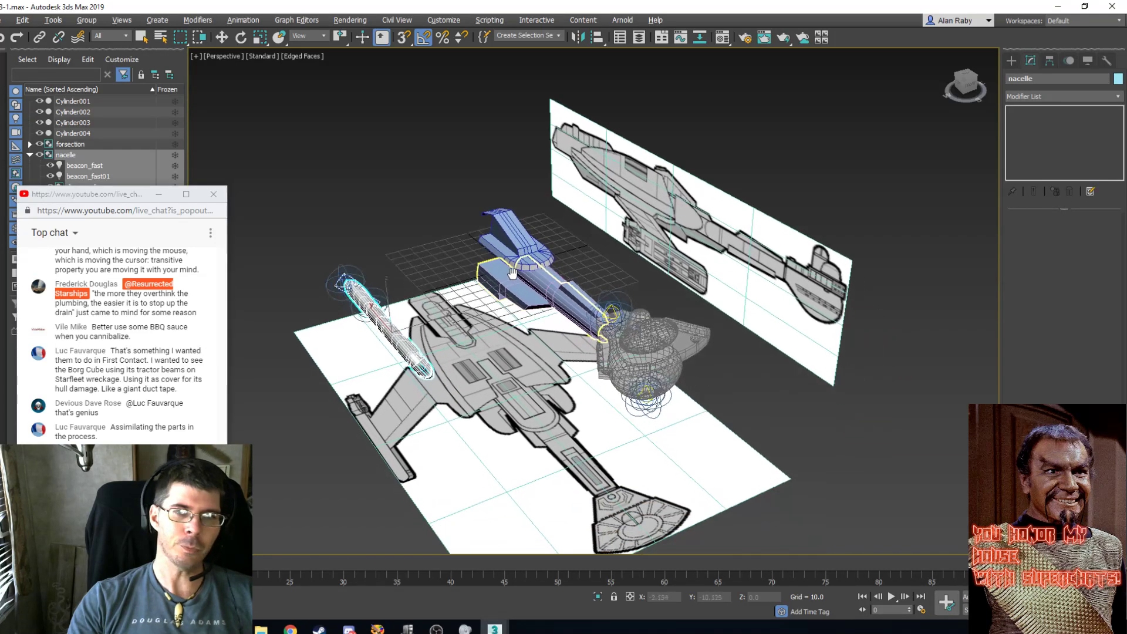
{"action": "scroll", "coordinate": [577, 324], "scroll_direction": "up", "scroll_amount": 2}
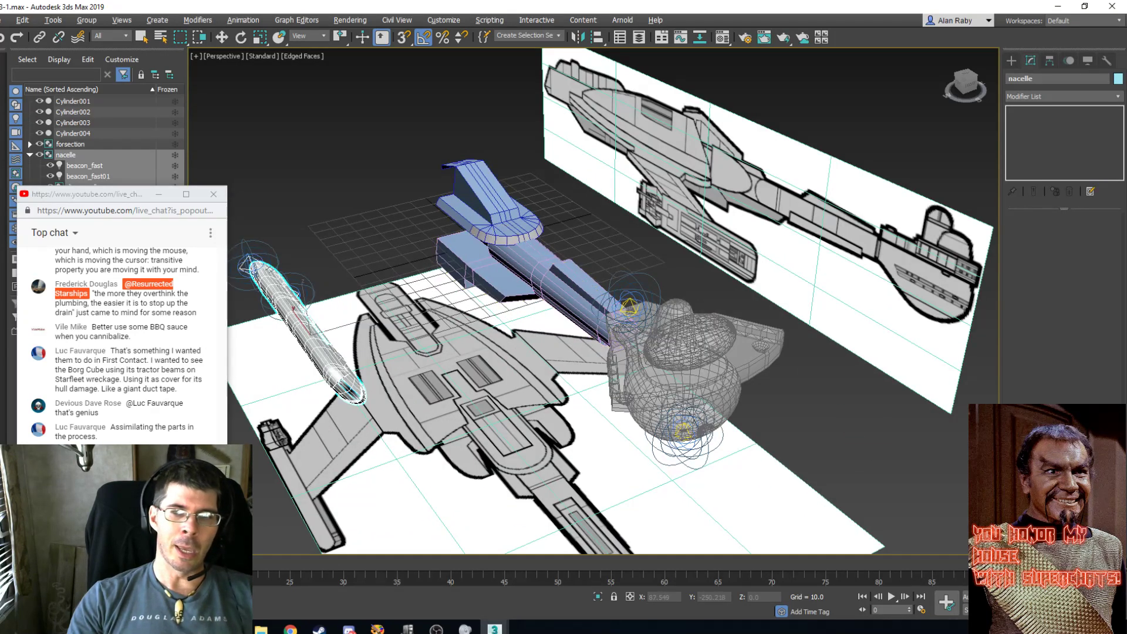
{"action": "middle_click_drag", "start_coordinate": [577, 308], "coordinate": [596, 294], "text": "alt"}
{"action": "key", "text": "l"}
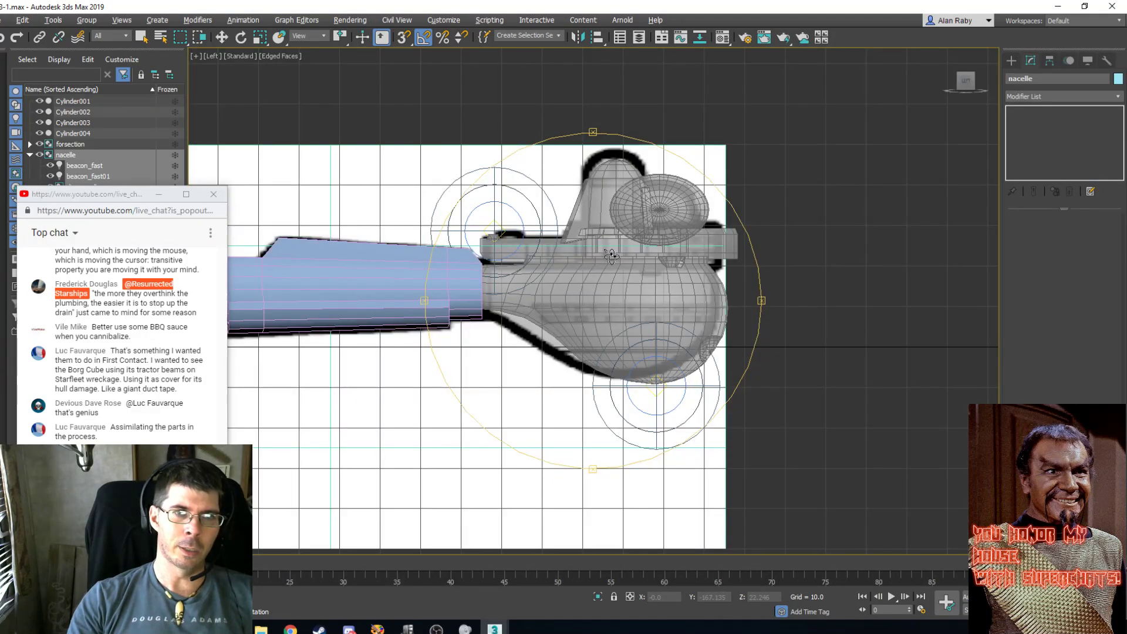
{"action": "scroll", "coordinate": [571, 300], "scroll_direction": "up", "scroll_amount": 3}
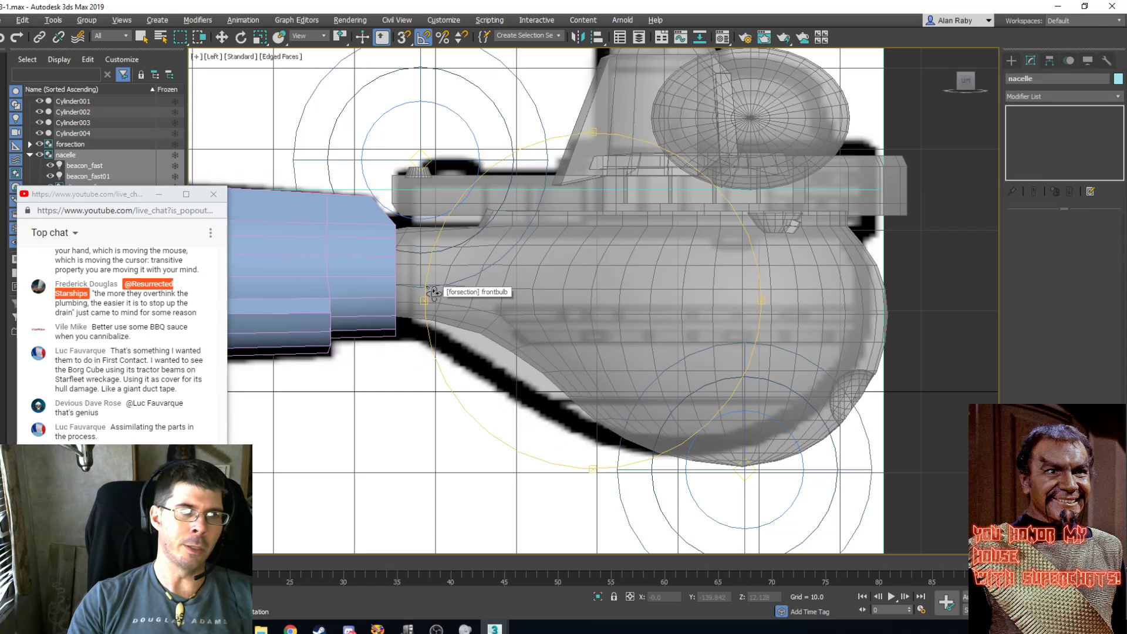
Open the forsection group so that its member objects can be edited individually.
{"action": "left_click", "coordinate": [141, 37]}
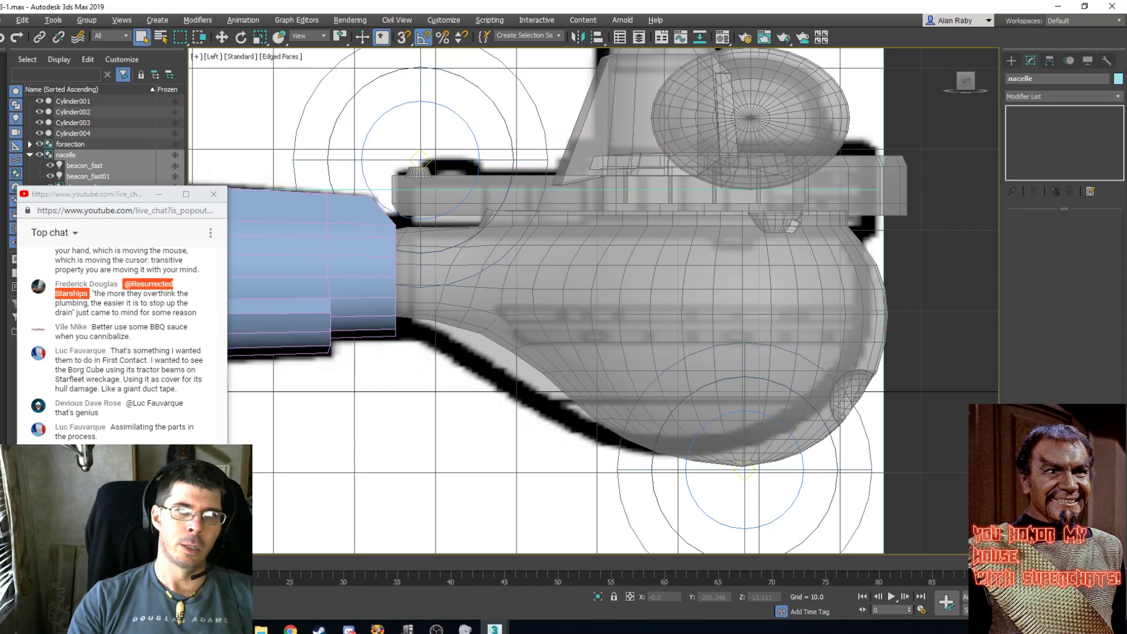
{"action": "left_click", "coordinate": [793, 336]}
{"action": "left_click", "coordinate": [793, 336]}
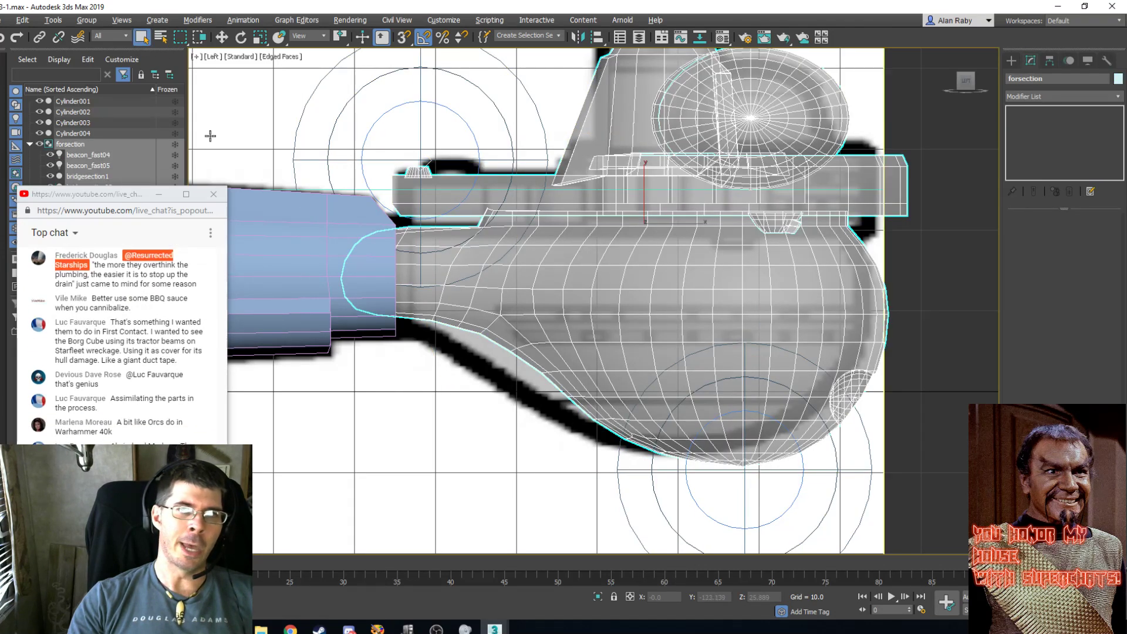
{"action": "left_click", "coordinate": [85, 20]}
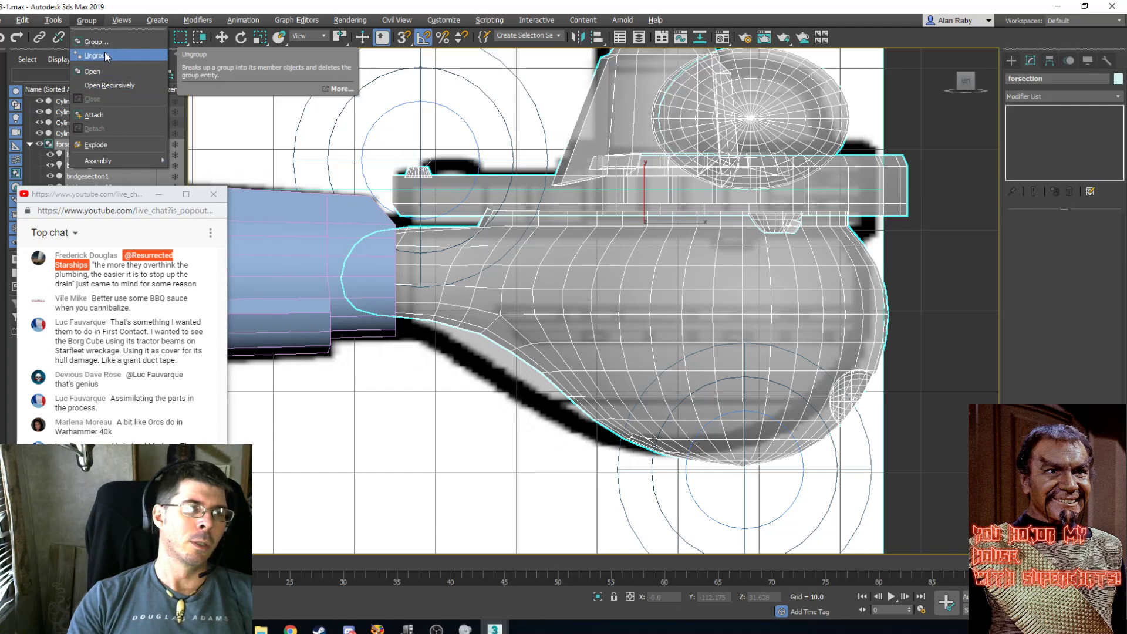
{"action": "left_click", "coordinate": [107, 73]}
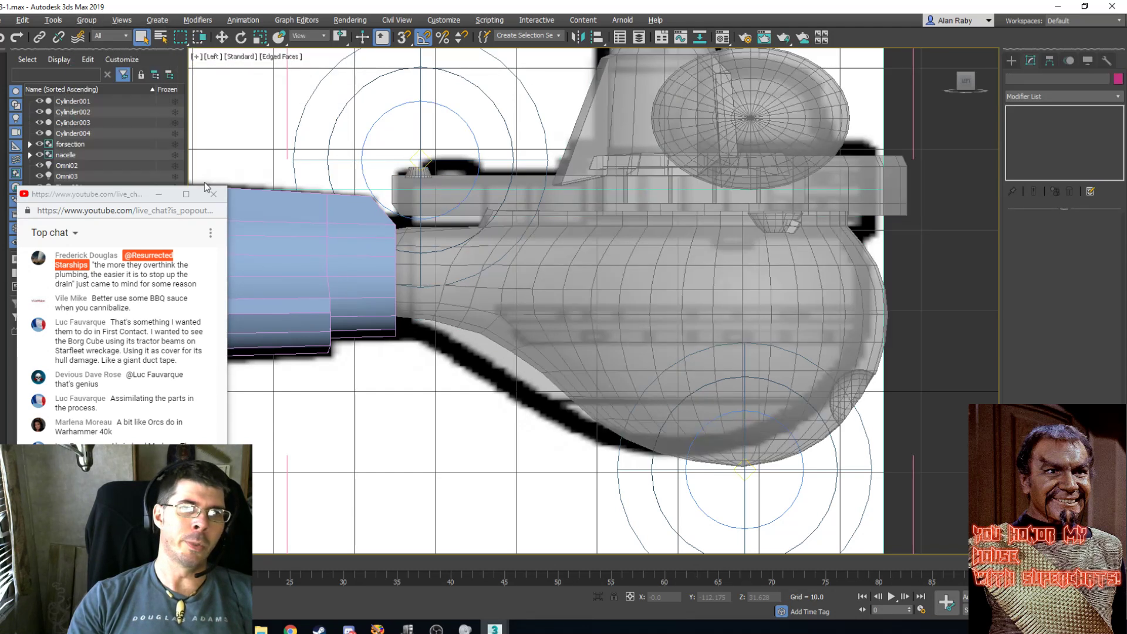
Collapse the frontbulb object's whole modifier stack, including Unwrap UVW, to an Editable Poly and enter vertex editing.
{"action": "left_click", "coordinate": [556, 331]}
{"action": "key", "text": "2"}
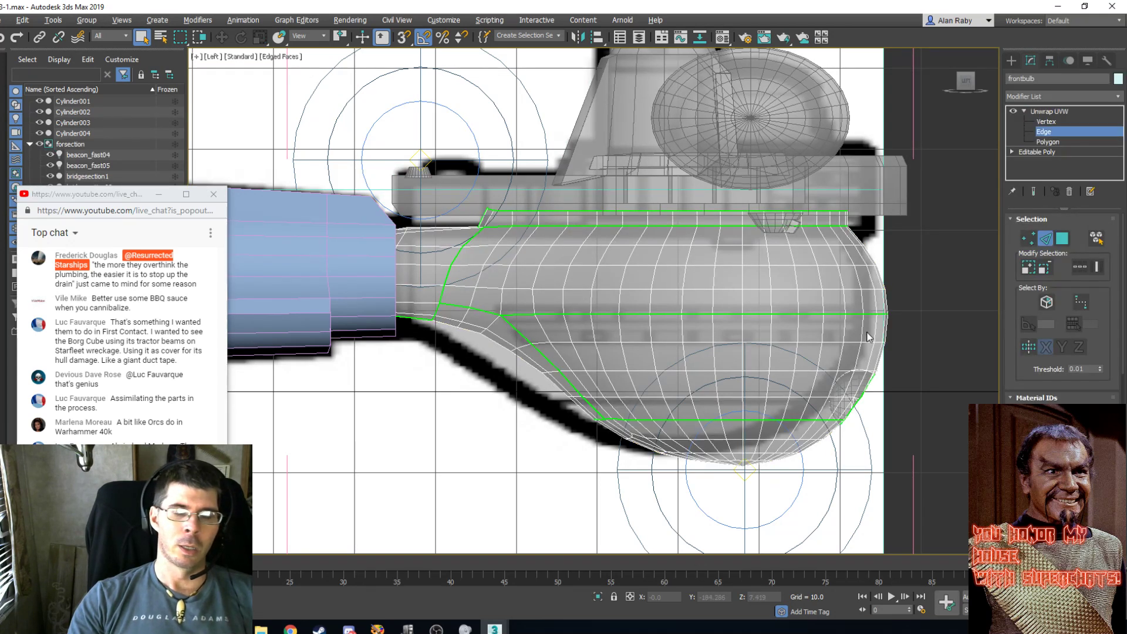
{"action": "left_click", "coordinate": [1048, 121]}
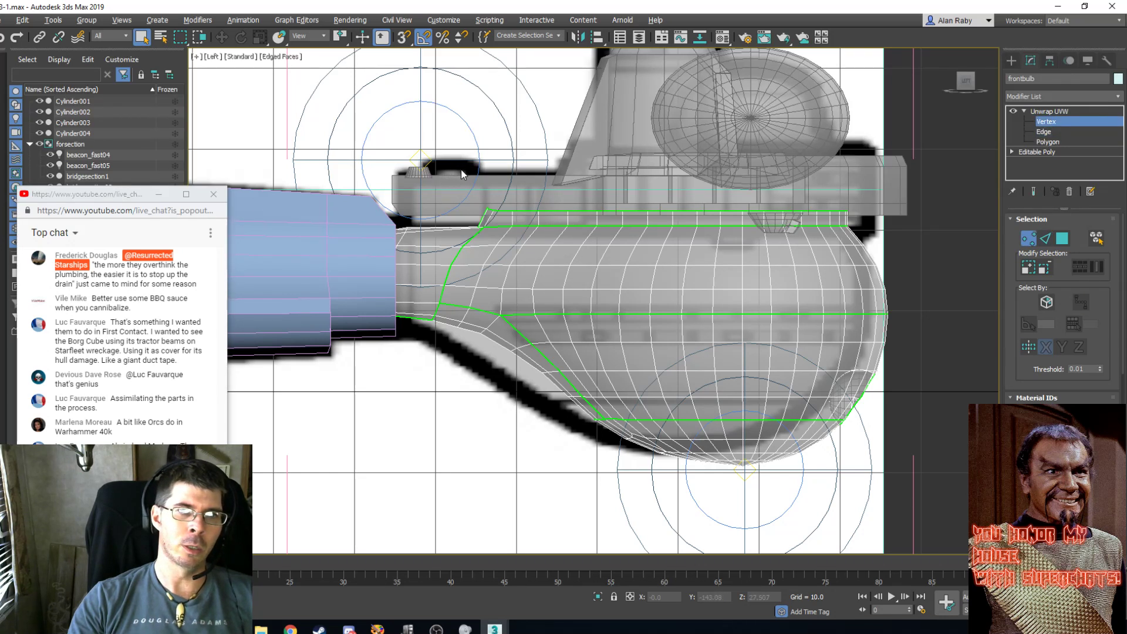
{"action": "left_click", "coordinate": [1054, 112]}
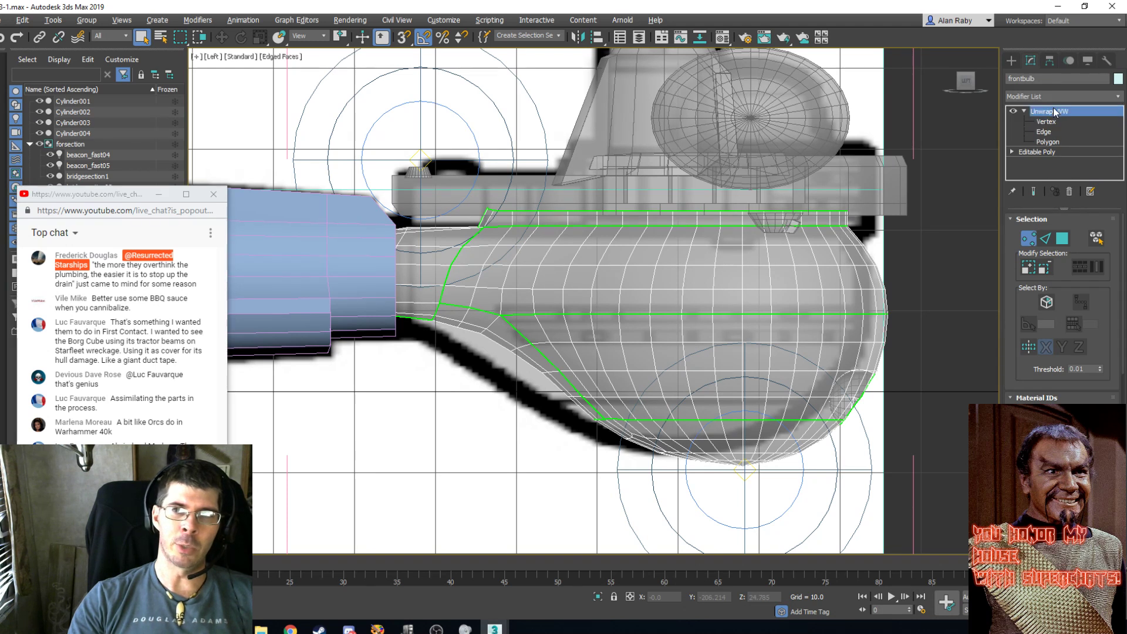
{"action": "left_click", "coordinate": [1054, 111]}
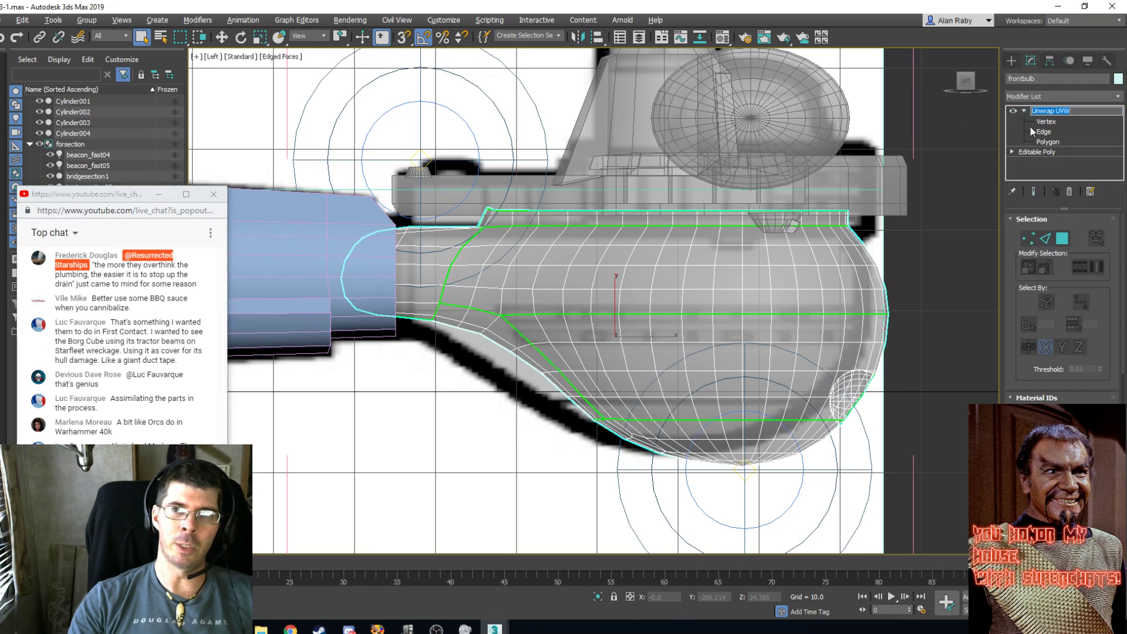
{"action": "right_click", "coordinate": [1050, 111]}
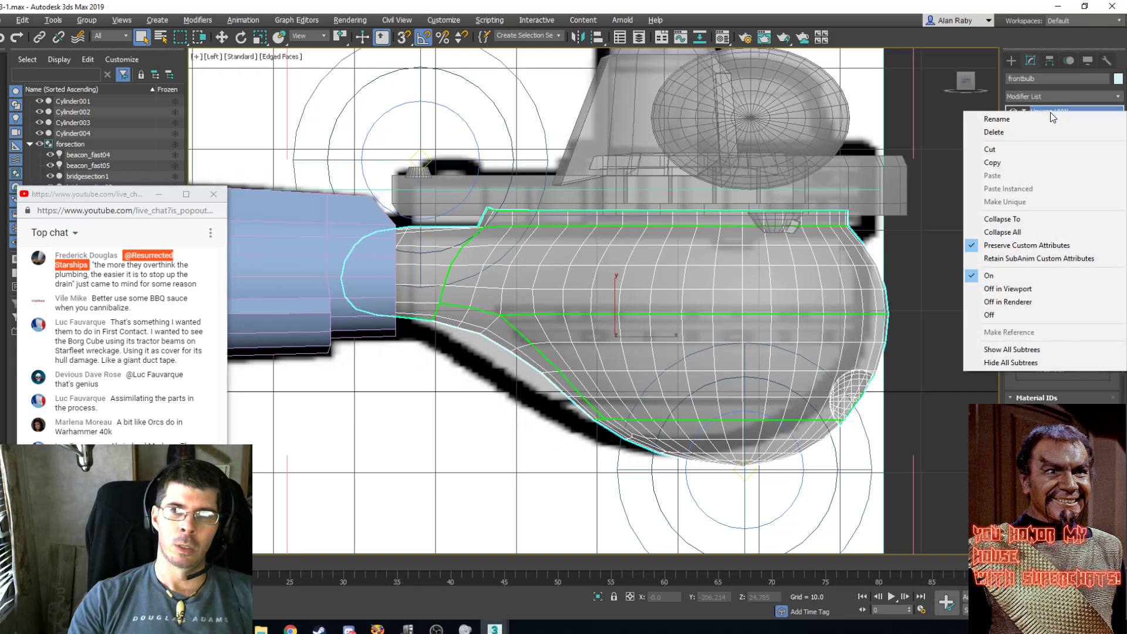
{"action": "left_click", "coordinate": [1021, 231]}
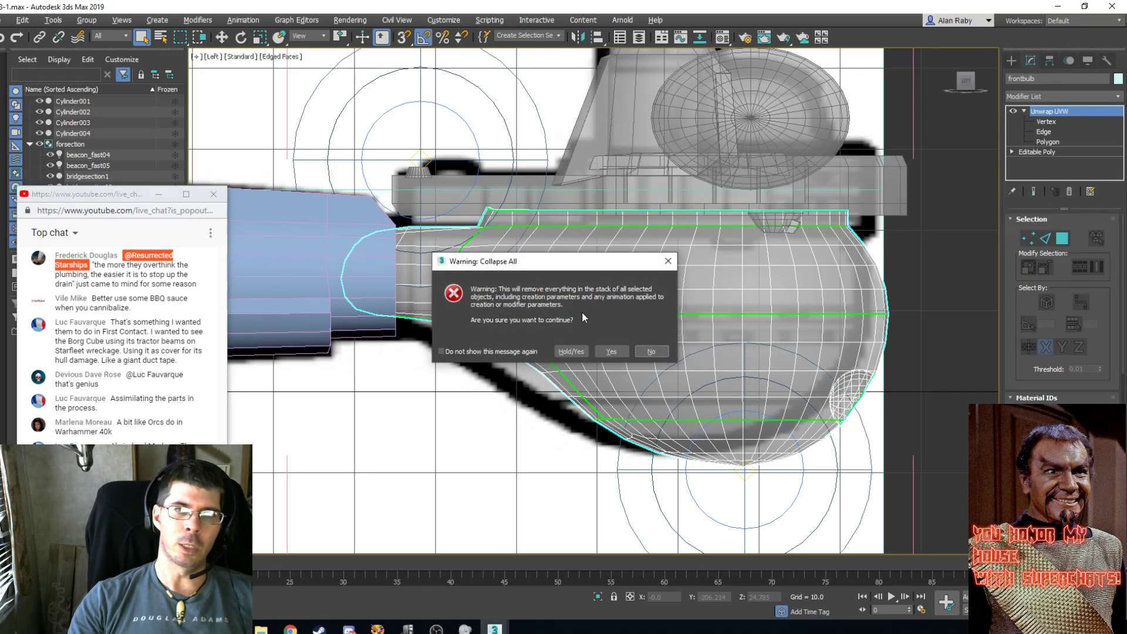
{"action": "left_click", "coordinate": [610, 351]}
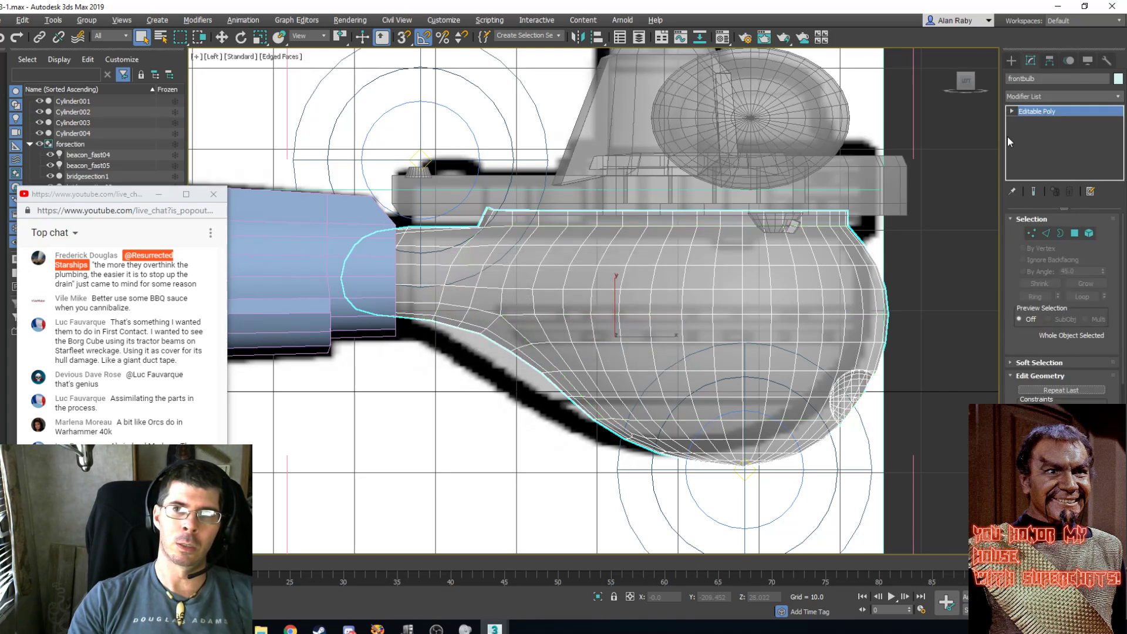
{"action": "left_click", "coordinate": [1031, 233]}
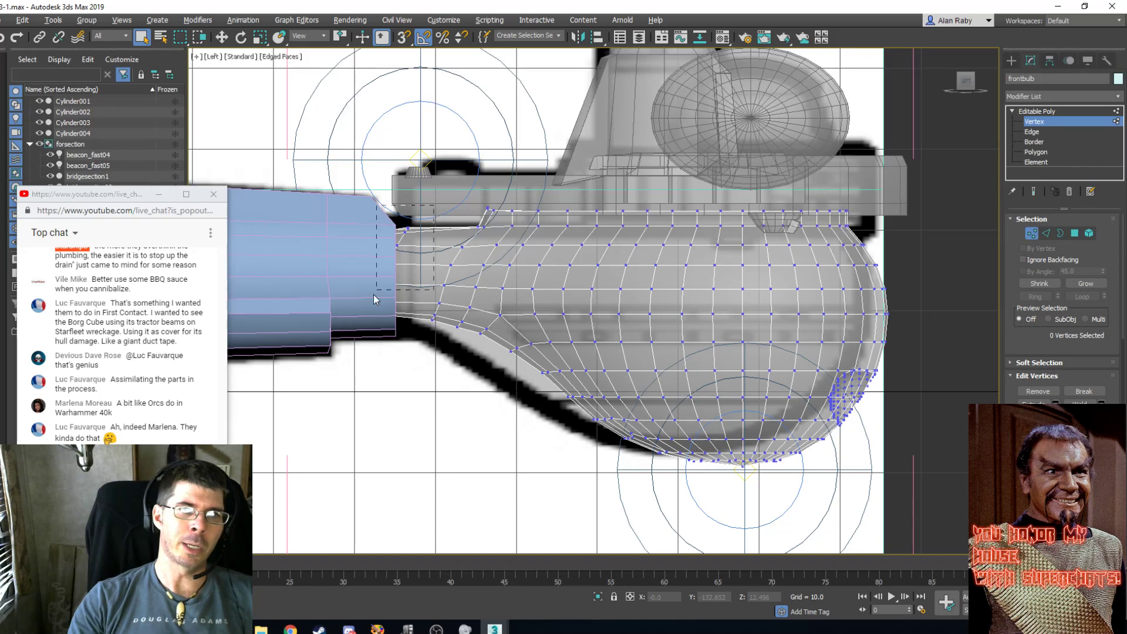
Try to select the vertices at the bulb's narrow neck end where it meets the blue hull section.
{"action": "left_click_drag", "start_coordinate": [330, 342], "coordinate": [331, 340]}
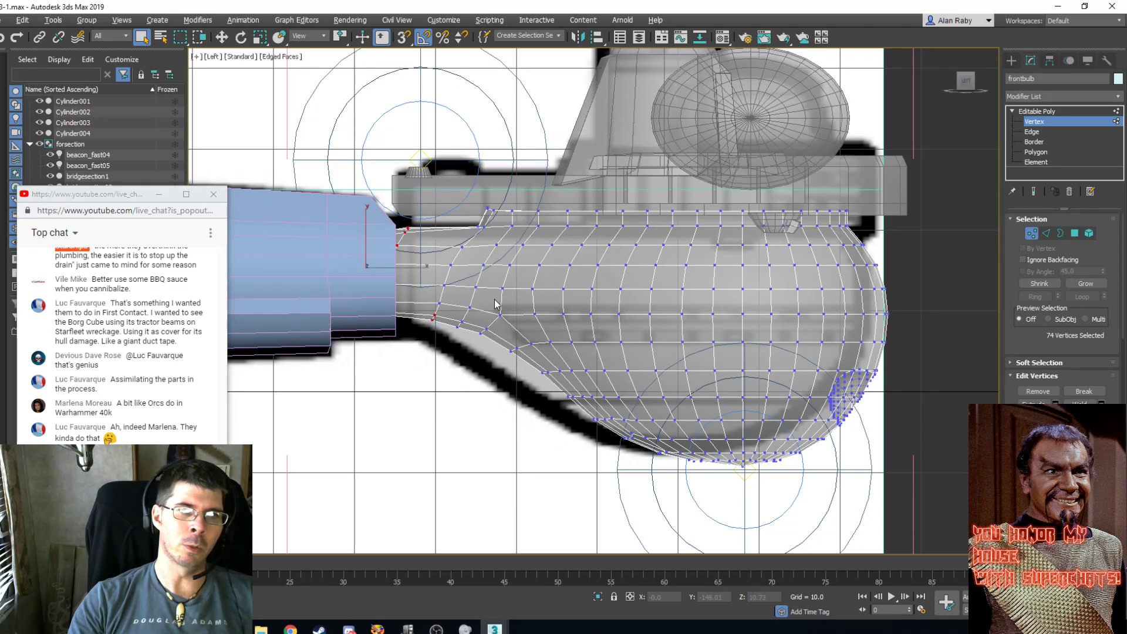
{"action": "left_click", "coordinate": [398, 196]}
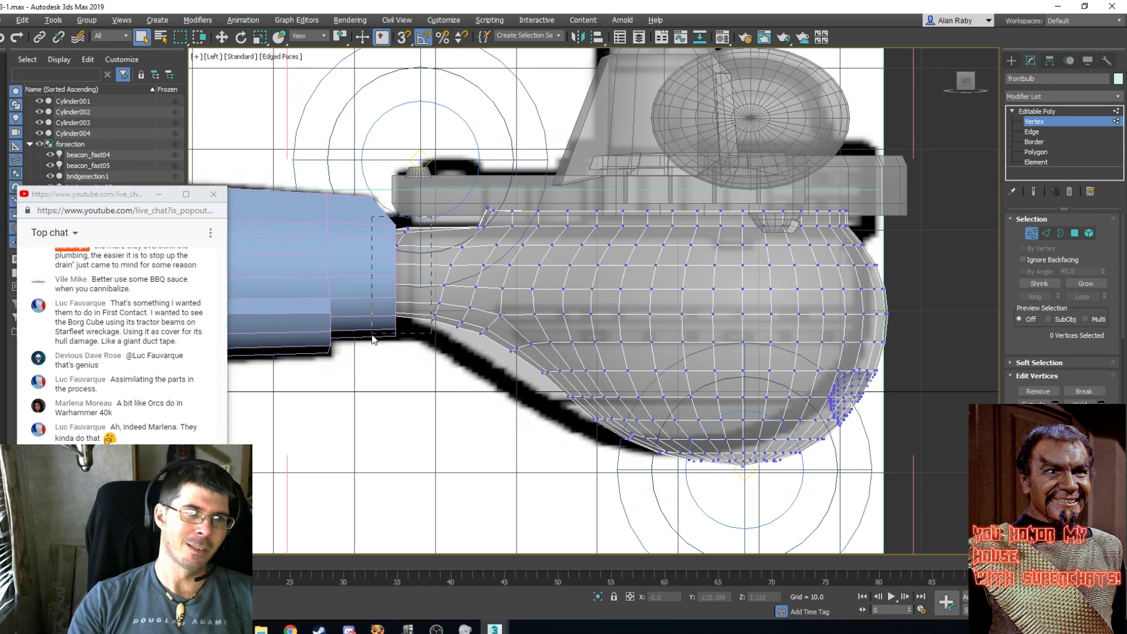
{"action": "left_click_drag", "start_coordinate": [373, 339], "coordinate": [369, 345]}
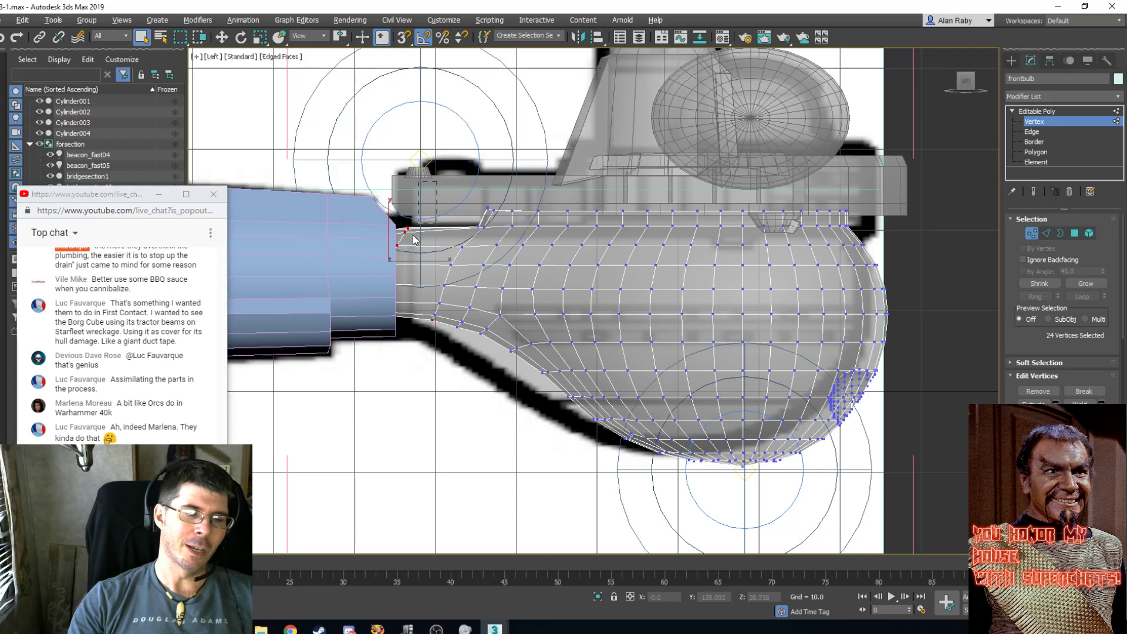
{"action": "left_click_drag", "start_coordinate": [413, 239], "coordinate": [378, 284]}
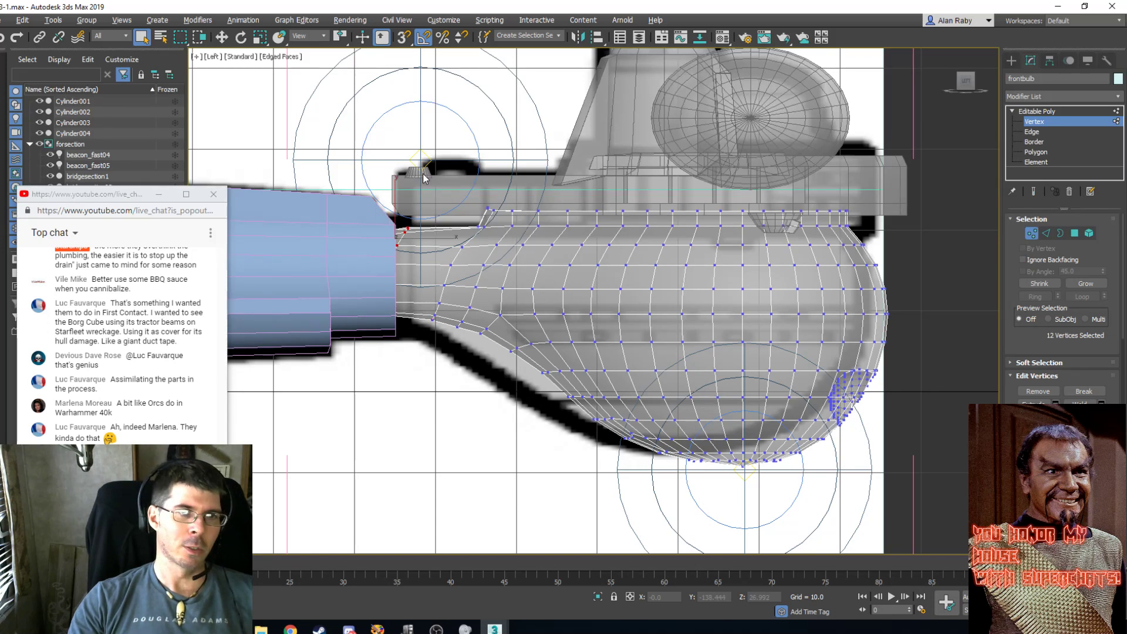
{"action": "left_click", "coordinate": [420, 226]}
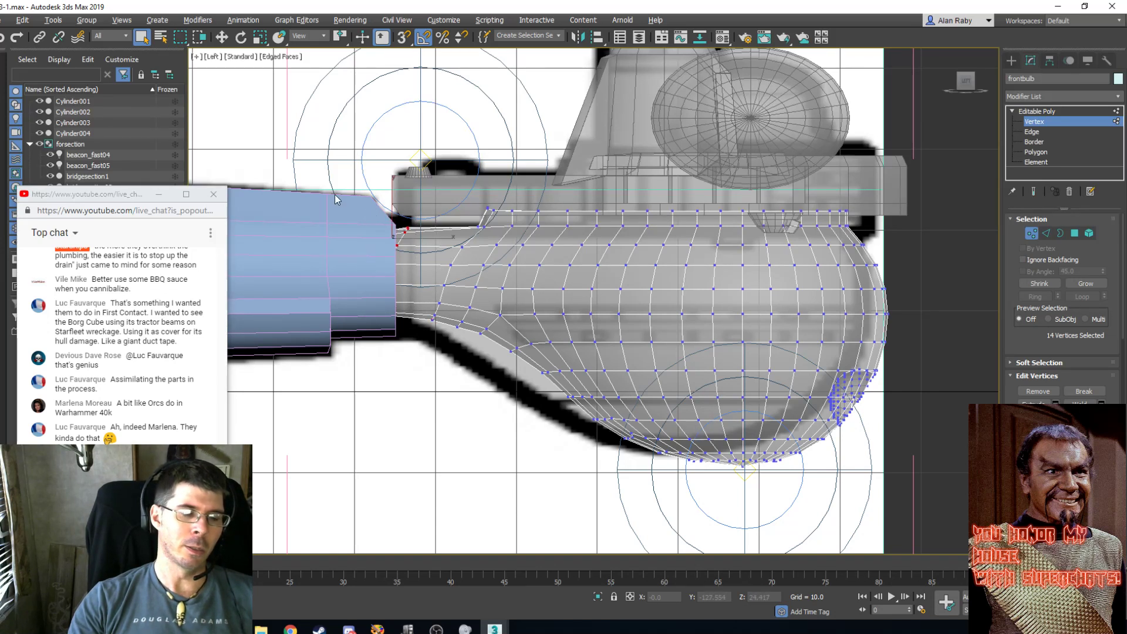
Hide every object except the front bulb and select all vertices of its rounded neck end.
{"action": "right_click", "coordinate": [401, 382]}
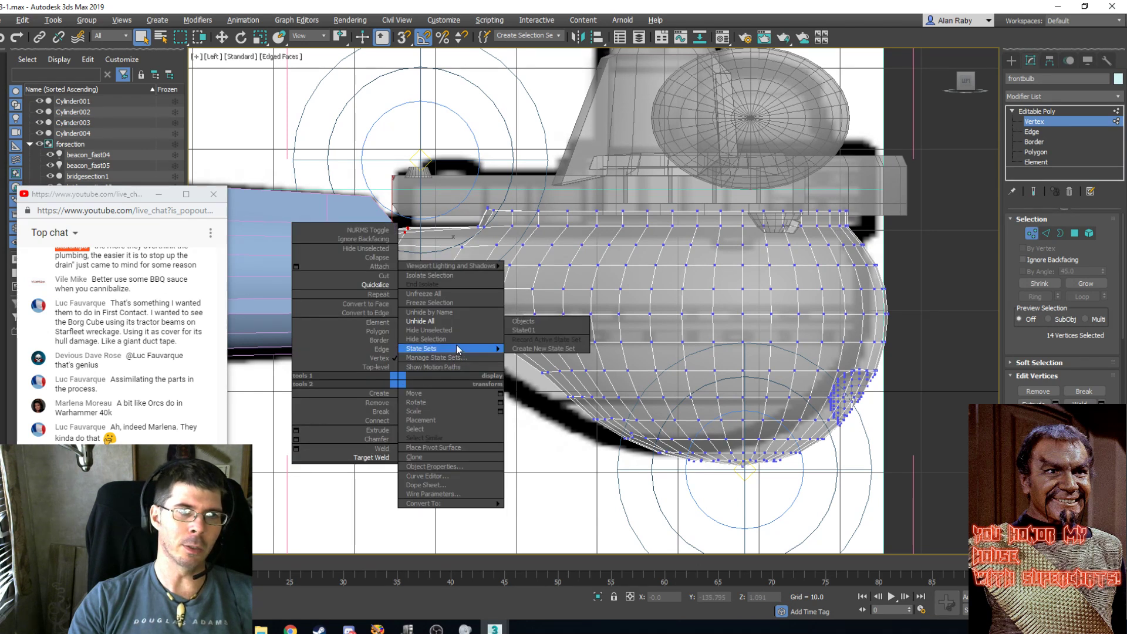
{"action": "left_click", "coordinate": [461, 330]}
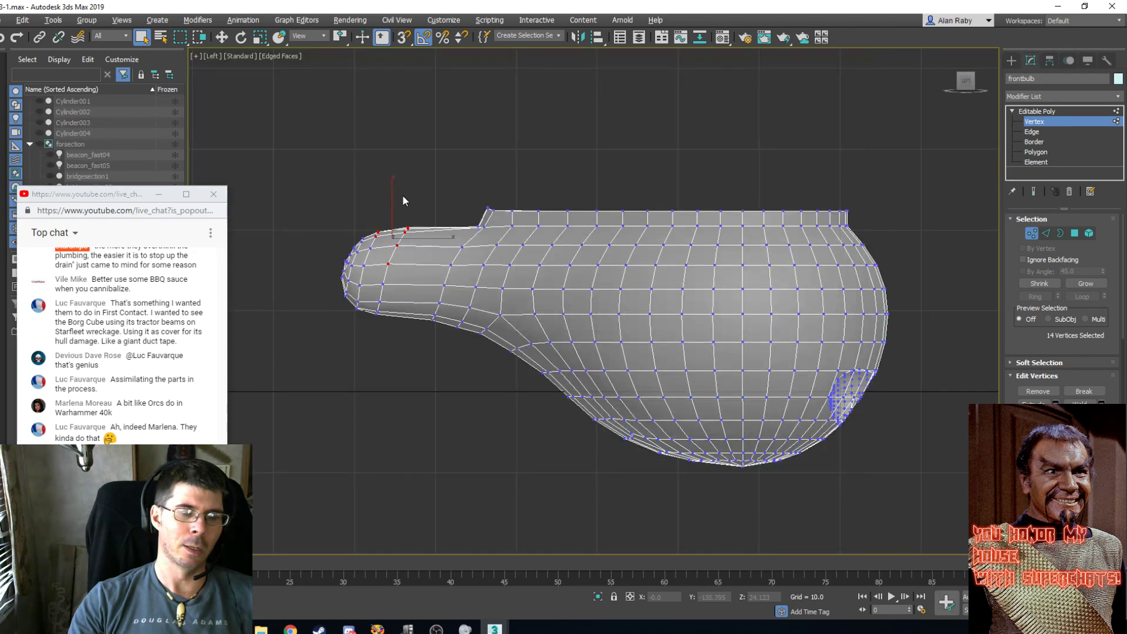
{"action": "left_click_drag", "start_coordinate": [409, 191], "coordinate": [325, 404]}
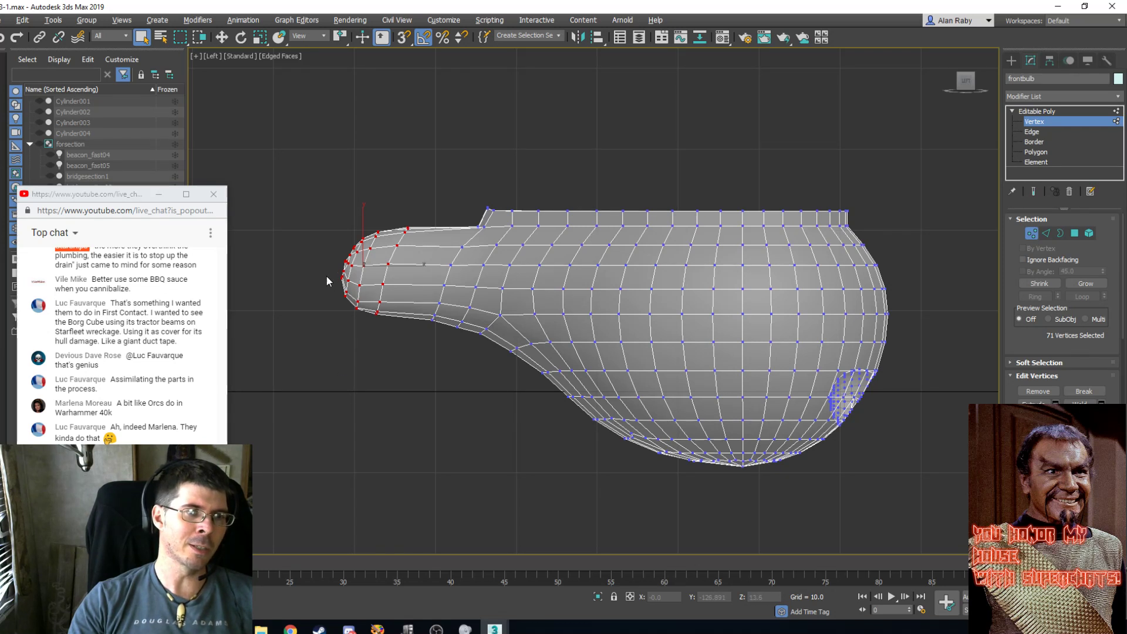
Scale up the selected neck-end vertices uniformly and shift them slightly down and away from the bulb.
{"action": "left_click", "coordinate": [259, 37]}
{"action": "left_click_drag", "start_coordinate": [370, 255], "coordinate": [364, 243]}
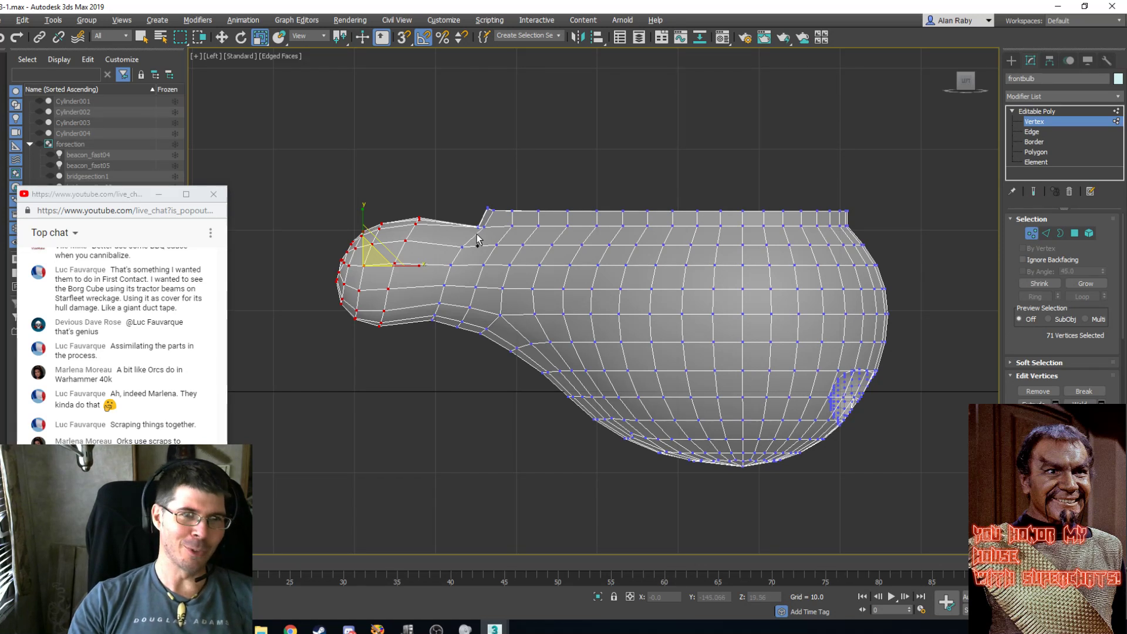
{"action": "key", "text": "w"}
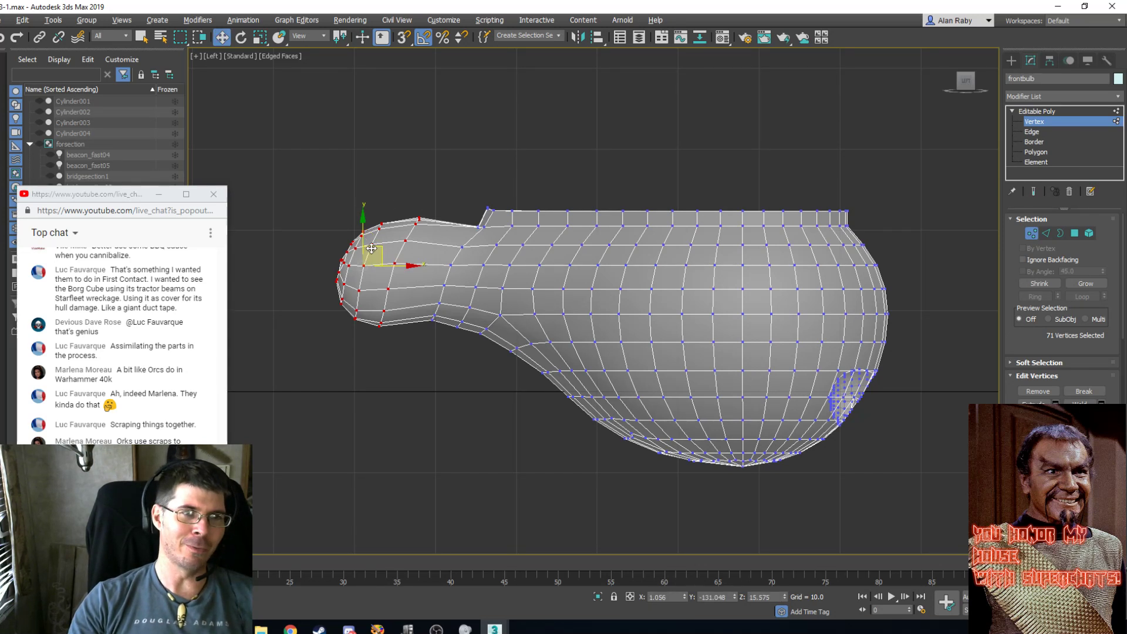
{"action": "left_click_drag", "start_coordinate": [372, 250], "coordinate": [364, 260]}
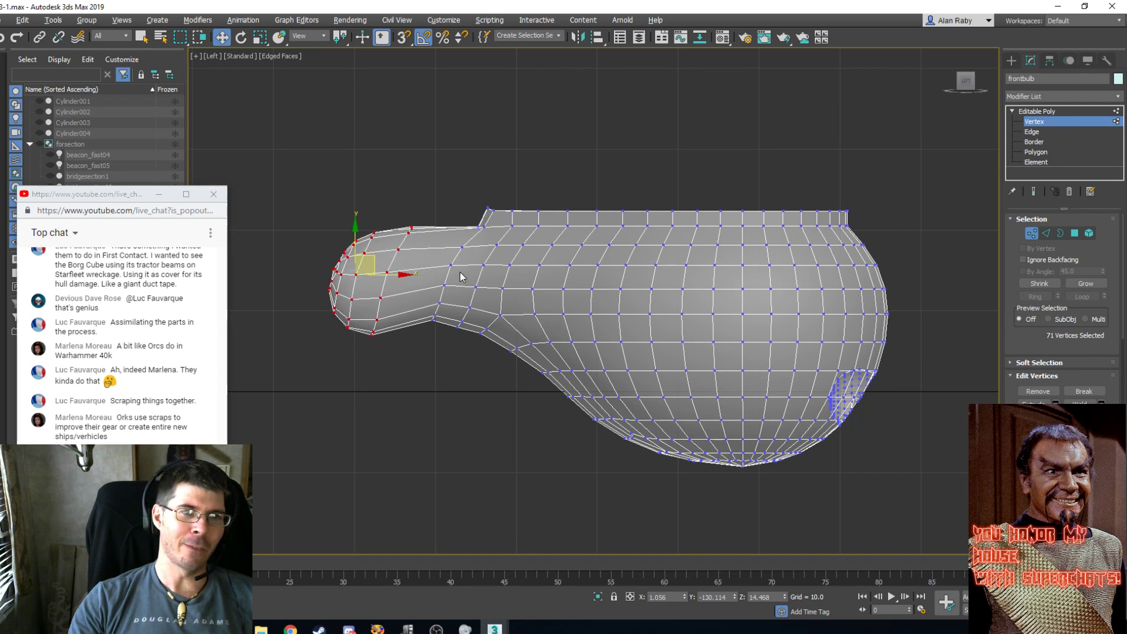
Try to stretch the front bulb's lower neck vertices vertically where the neck meets the bulb, and undo the change.
{"action": "mouse_move", "coordinate": [429, 327]}
{"action": "left_mouse_down"}
{"action": "mouse_move", "coordinate": [436, 316]}
{"action": "mouse_move", "coordinate": [427, 337]}
{"action": "left_mouse_up"}
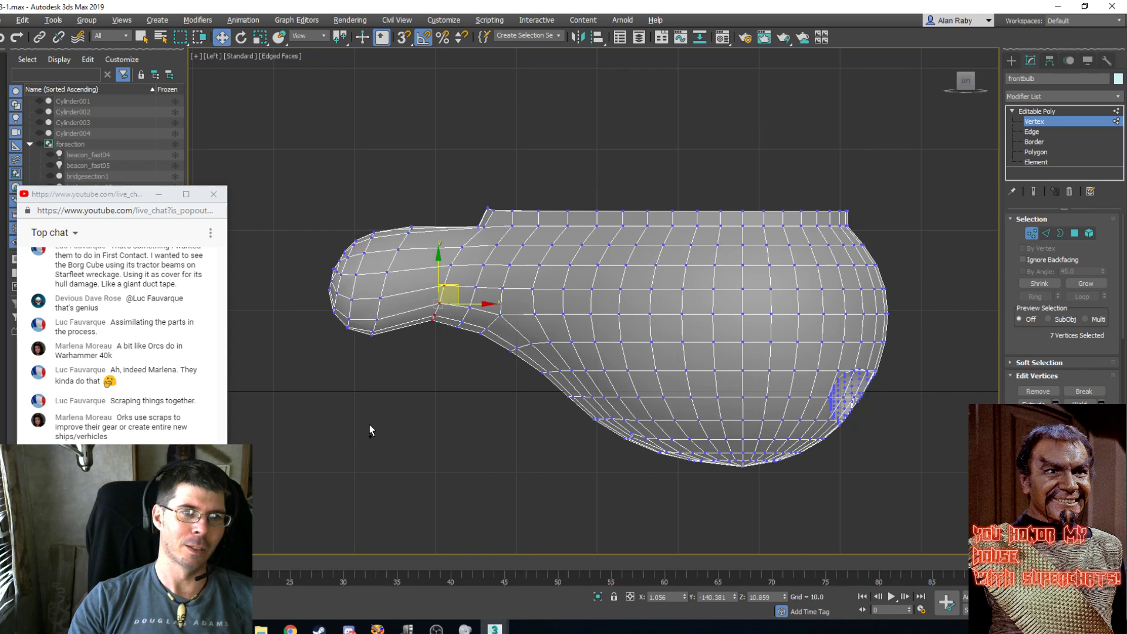
{"action": "left_click", "coordinate": [260, 39]}
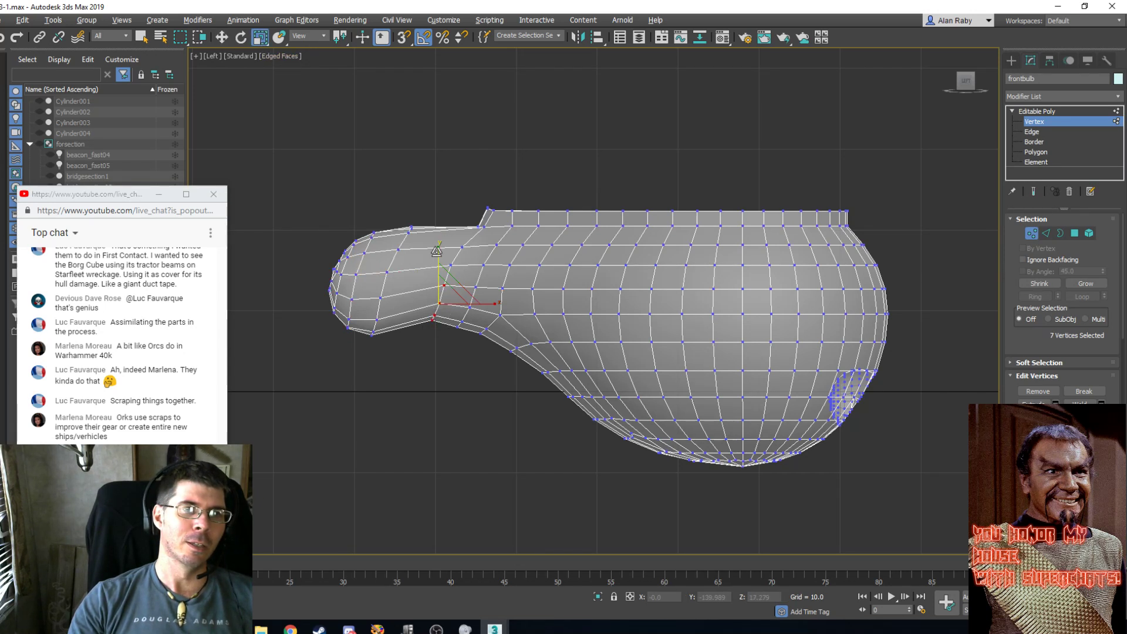
{"action": "left_click_drag", "start_coordinate": [439, 249], "coordinate": [440, 221]}
{"action": "key", "text": "w"}
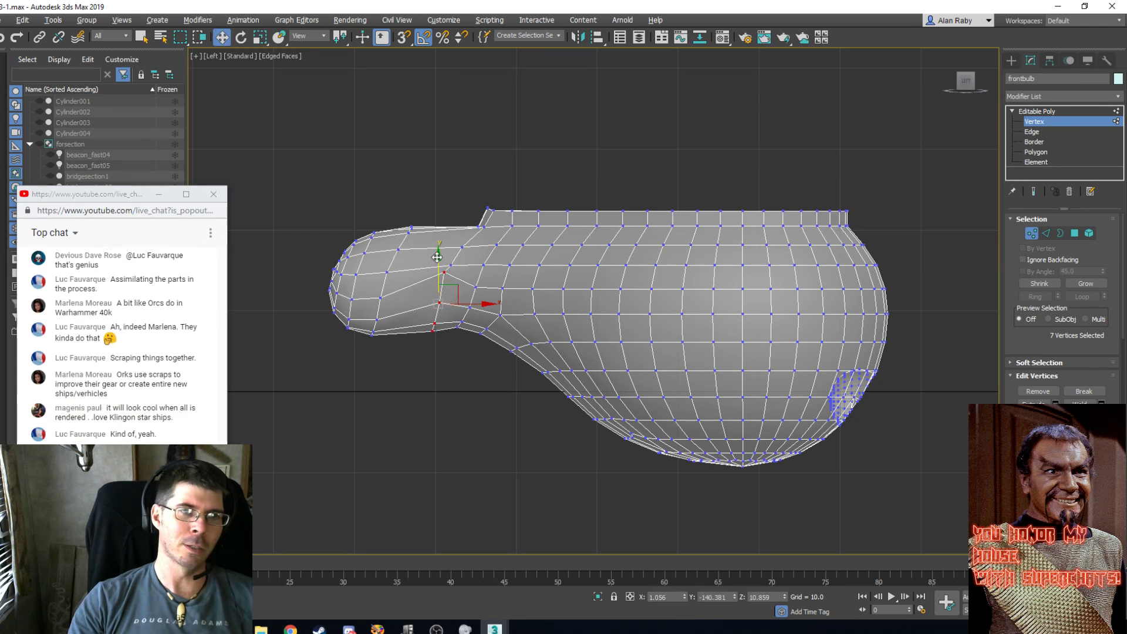
{"action": "left_click_drag", "start_coordinate": [436, 260], "coordinate": [436, 267]}
{"action": "key", "text": "ctrl+z"}
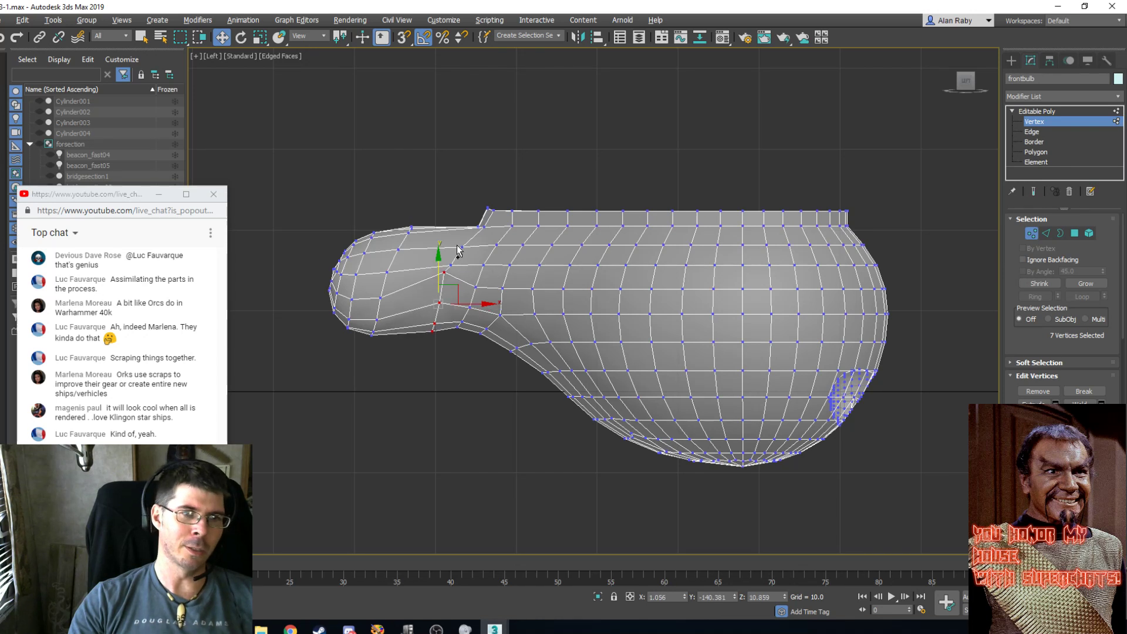
{"action": "key", "text": "ctrl+z"}
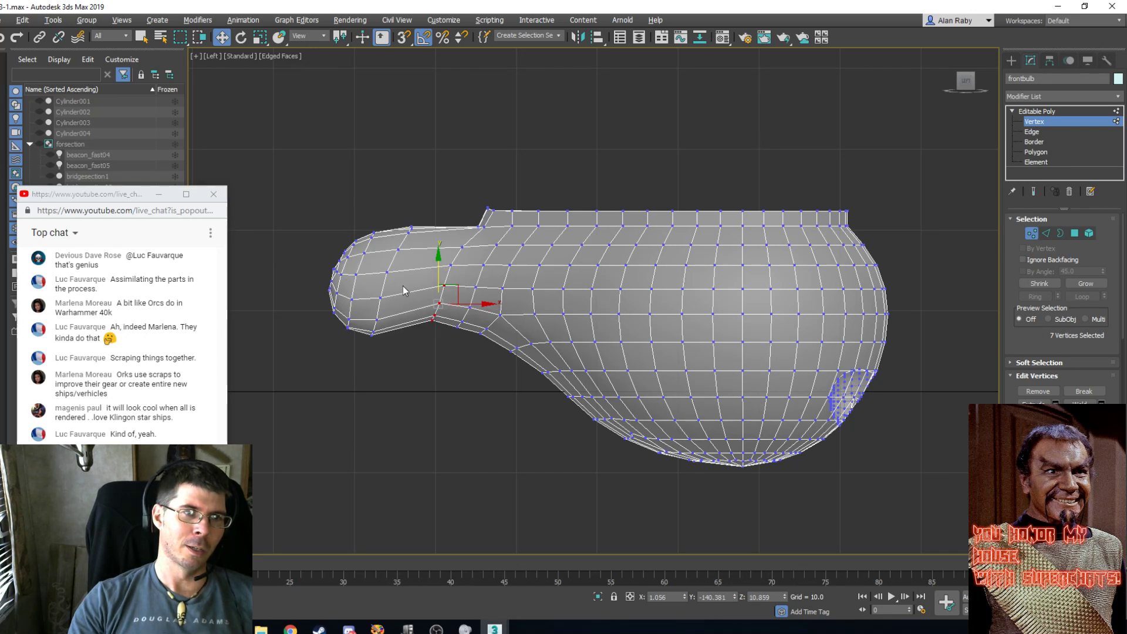
Select the lower vertices of the bulb's rounded neck end and scale them down vertically to flatten its underside.
{"action": "left_click_drag", "start_coordinate": [401, 284], "coordinate": [289, 350]}
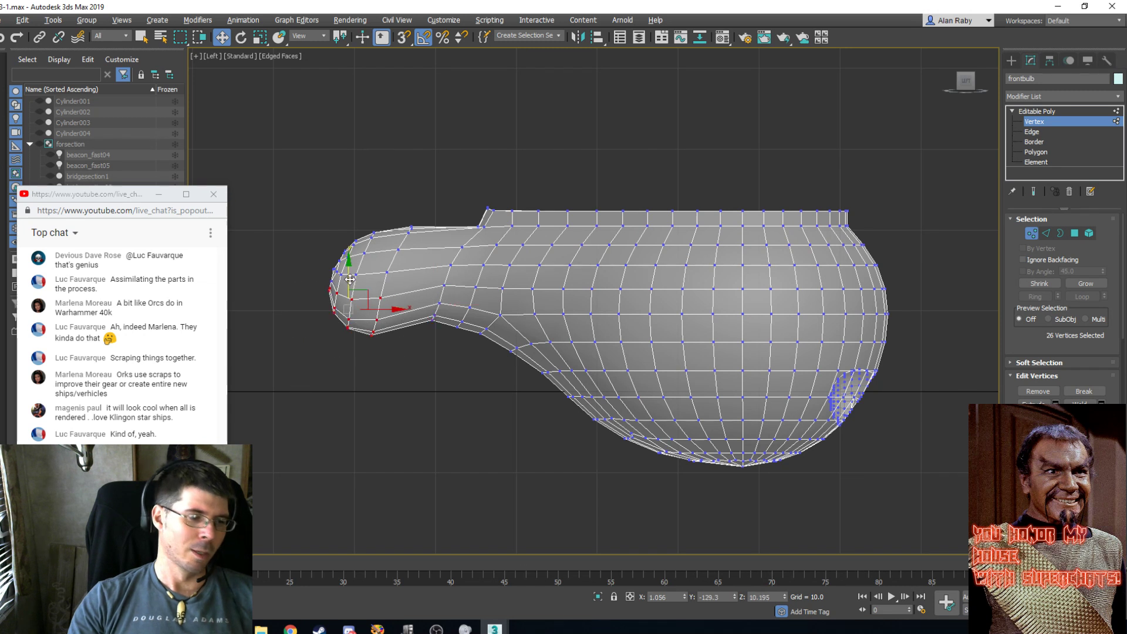
{"action": "left_click", "coordinate": [260, 37]}
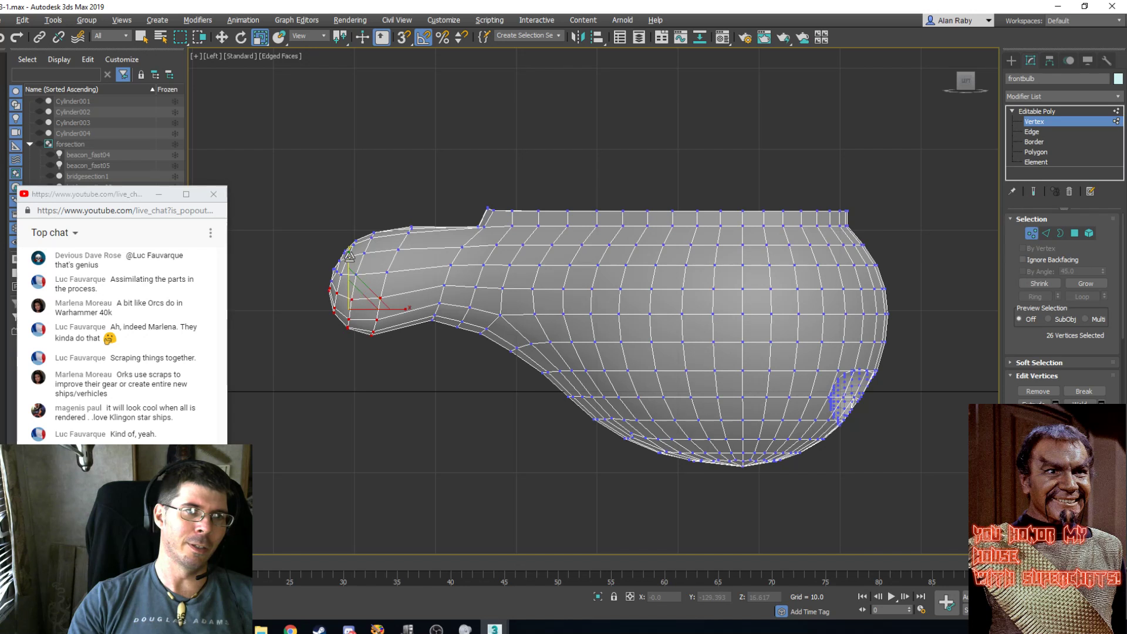
{"action": "mouse_move", "coordinate": [348, 257]}
{"action": "left_mouse_down"}
{"action": "mouse_move", "coordinate": [332, 294]}
{"action": "mouse_move", "coordinate": [345, 263]}
{"action": "left_mouse_up"}
{"action": "key", "text": "w"}
Unhide all objects, leave vertex editing and move the whole front bulb slightly away from the blue hull section.
{"action": "right_click", "coordinate": [377, 376]}
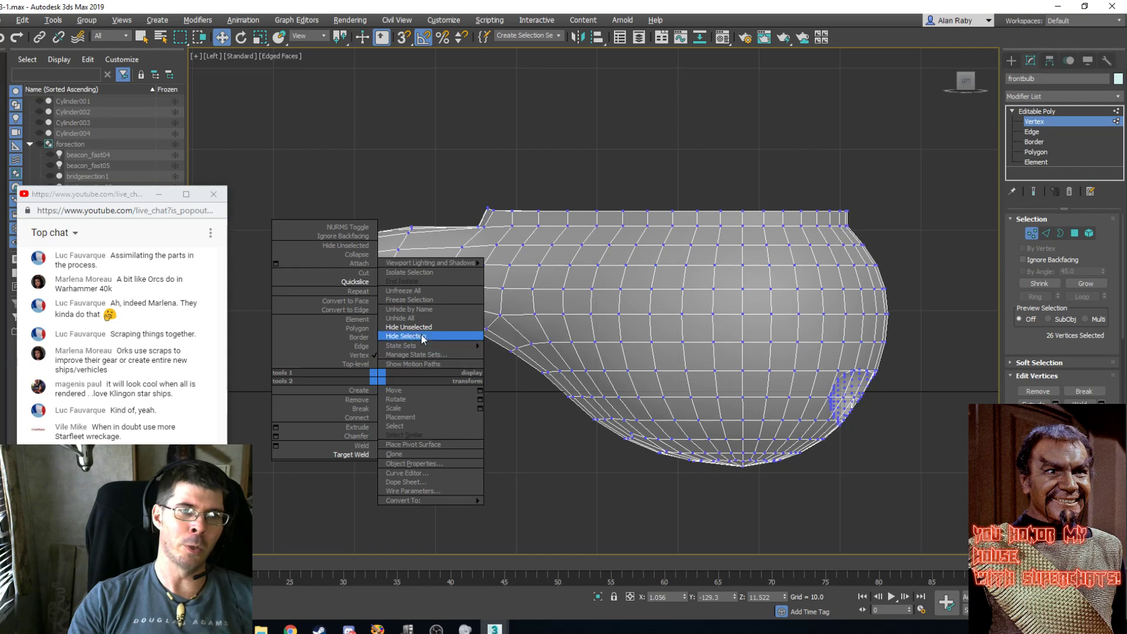
{"action": "left_click", "coordinate": [410, 318]}
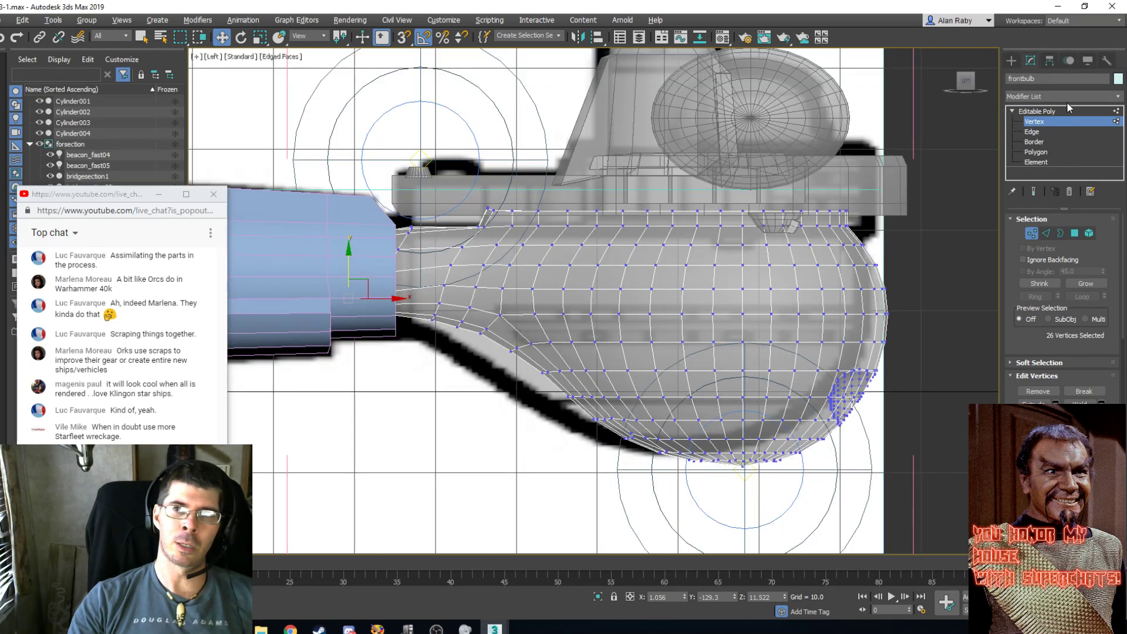
{"action": "left_click", "coordinate": [1039, 111]}
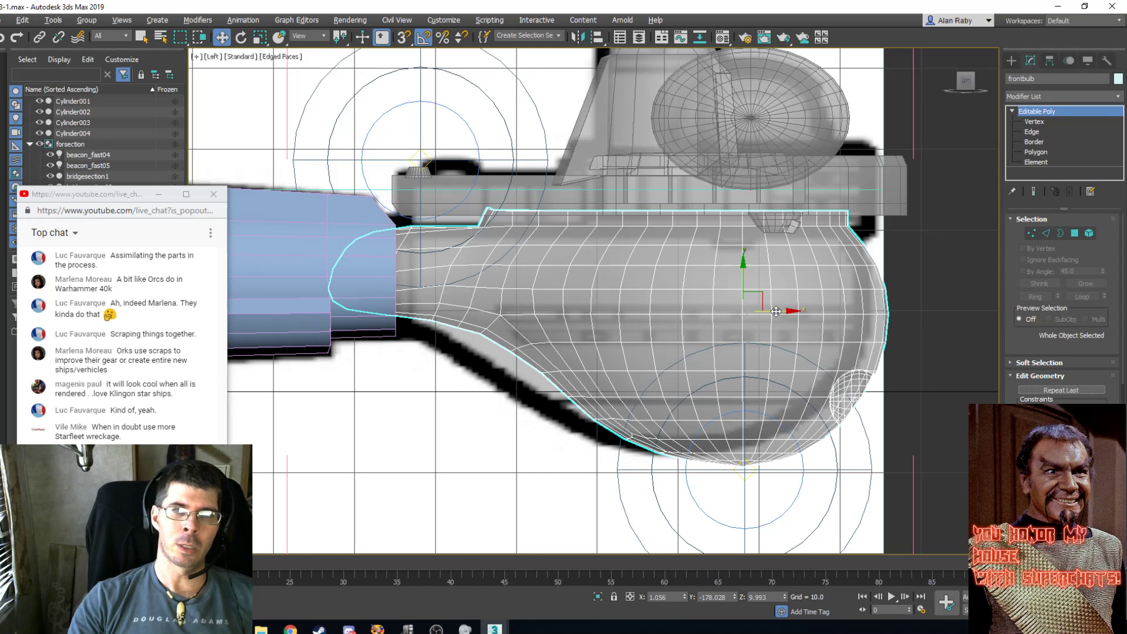
{"action": "left_click_drag", "start_coordinate": [789, 311], "coordinate": [803, 311]}
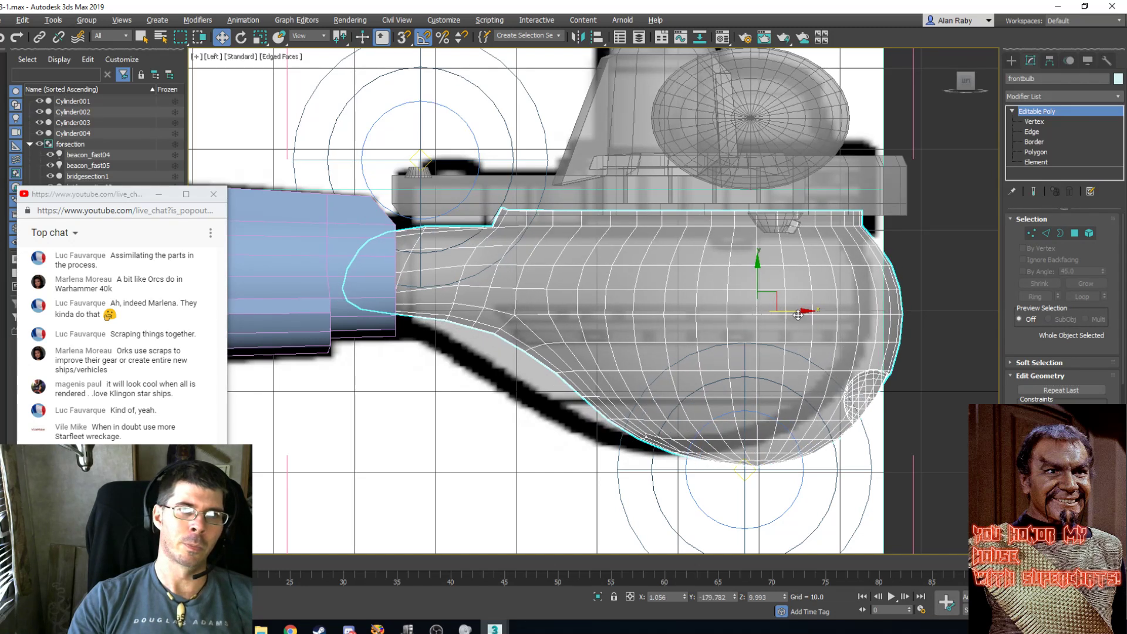
Switch to the perspective view, select the front bulb and turn off its see-through display.
{"action": "left_click", "coordinate": [389, 262]}
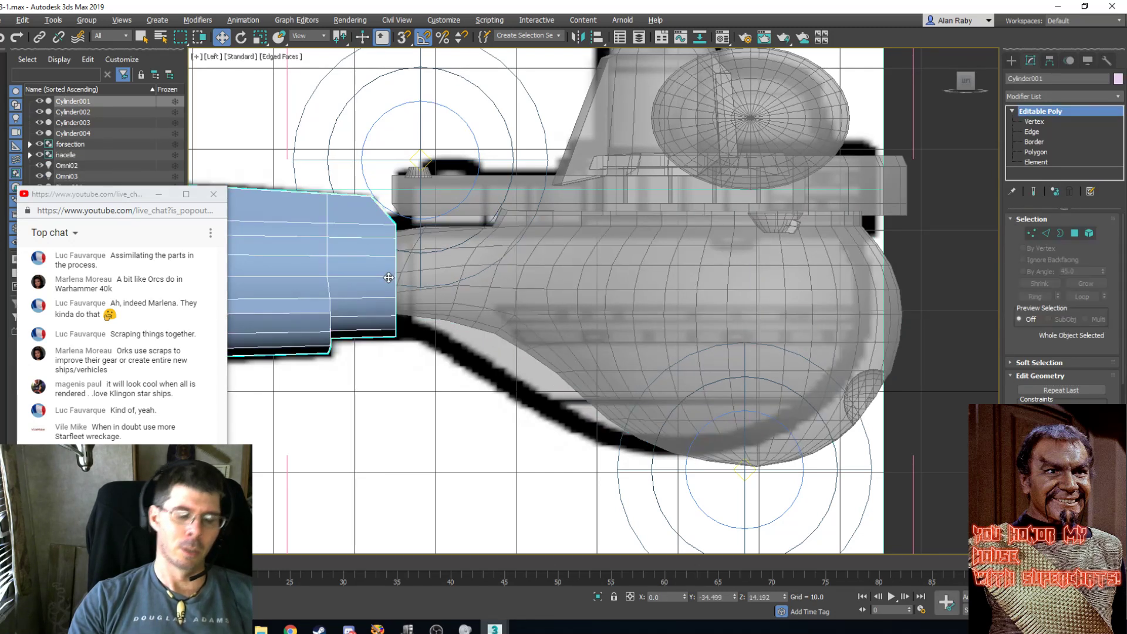
{"action": "key", "text": "p"}
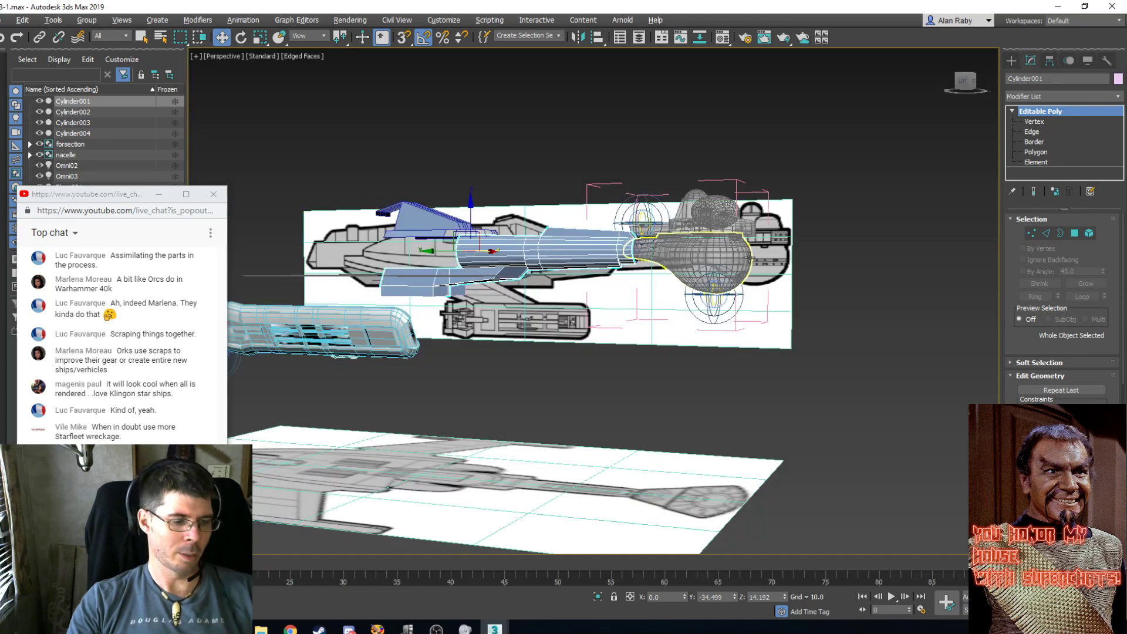
{"action": "scroll", "coordinate": [614, 316], "scroll_direction": "up", "scroll_amount": 2}
{"action": "middle_click_drag", "start_coordinate": [674, 323], "coordinate": [615, 352], "text": "alt"}
{"action": "middle_click_drag", "start_coordinate": [674, 417], "coordinate": [548, 361]}
{"action": "scroll", "coordinate": [548, 362], "scroll_direction": "up", "scroll_amount": 4}
{"action": "middle_click_drag", "start_coordinate": [521, 311], "coordinate": [586, 433]}
{"action": "scroll", "coordinate": [586, 433], "scroll_direction": "down", "scroll_amount": 5}
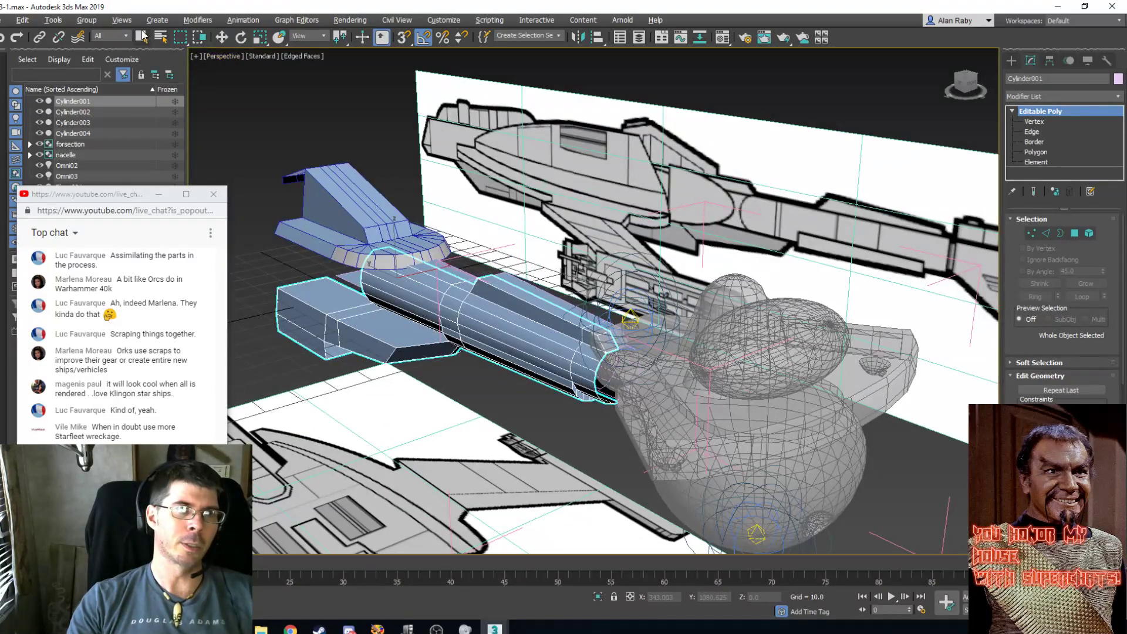
{"action": "left_click", "coordinate": [141, 36]}
{"action": "left_click", "coordinate": [825, 460]}
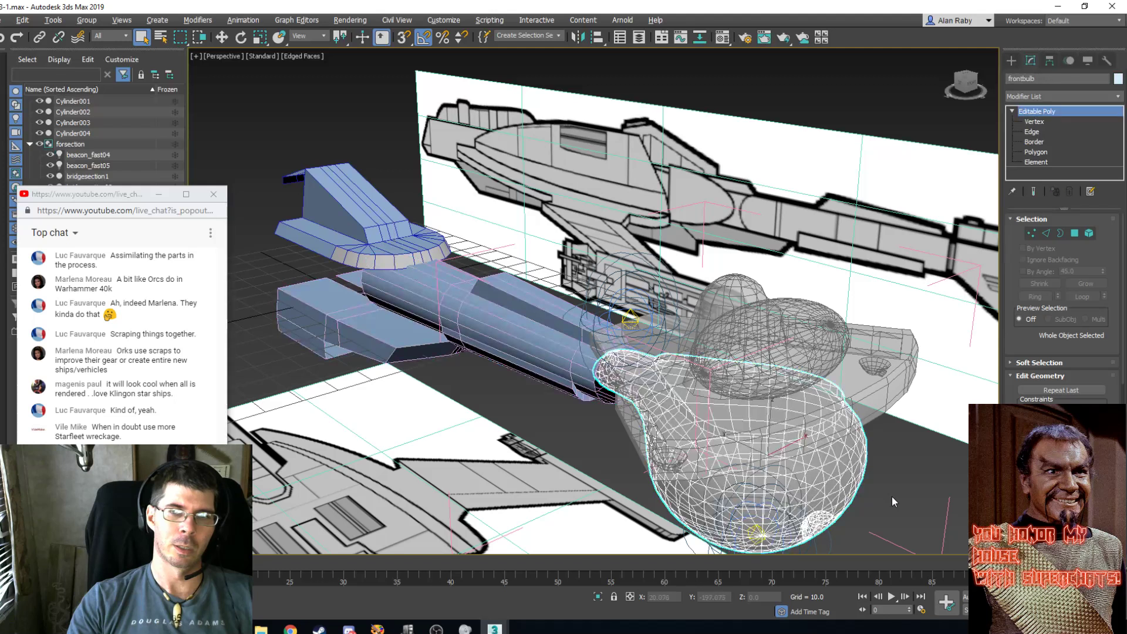
{"action": "key", "text": "alt+x"}
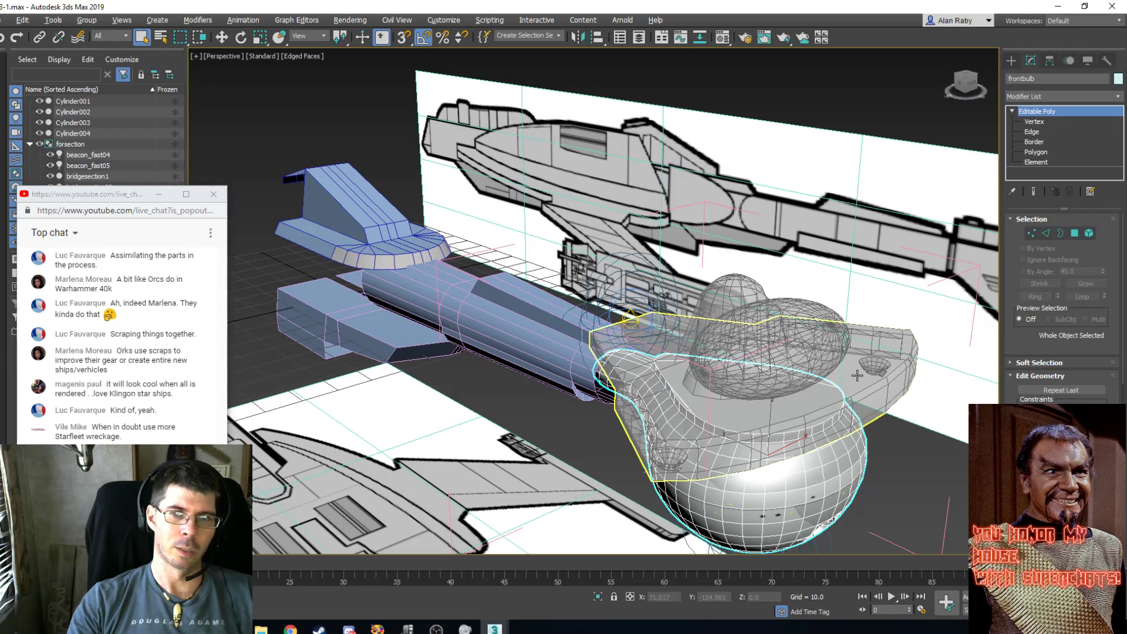
Turn off see-through display for the plate above the bulb, the bridge dome and the large ellipsoid on top.
{"action": "left_click", "coordinate": [857, 374]}
{"action": "key", "text": "alt+x"}
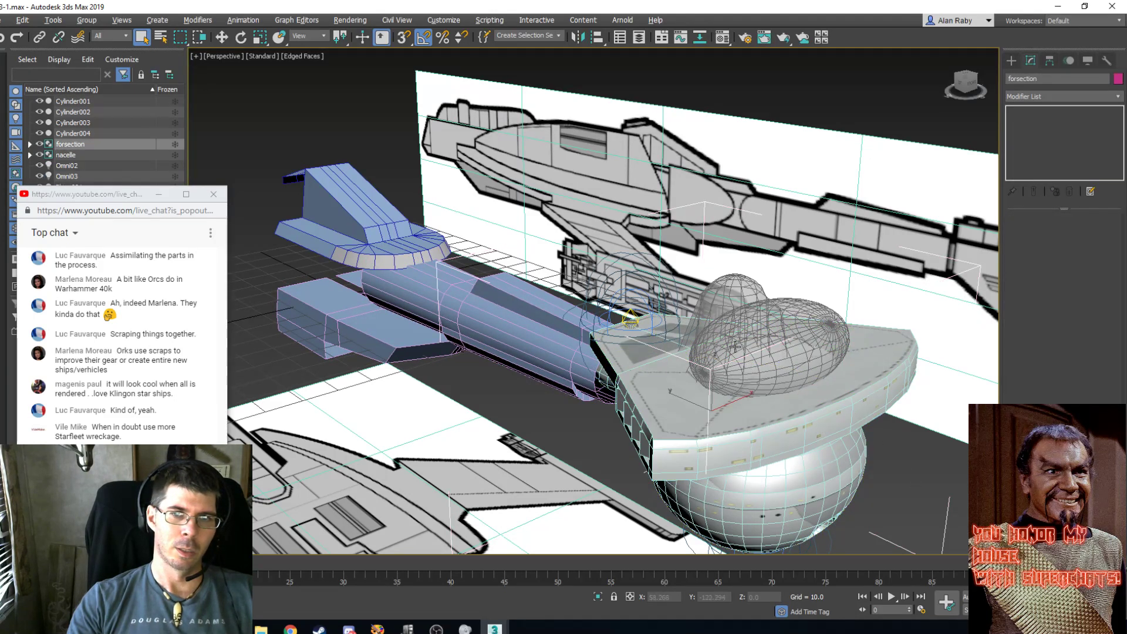
{"action": "left_click", "coordinate": [735, 298]}
{"action": "key", "text": "alt+x"}
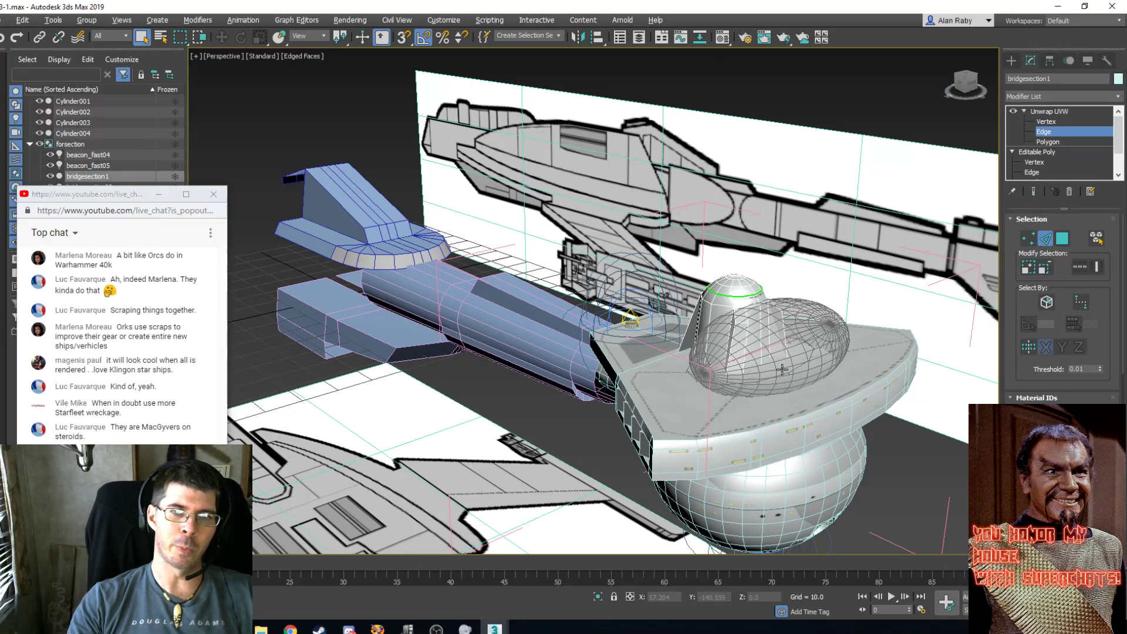
{"action": "left_click", "coordinate": [1055, 111]}
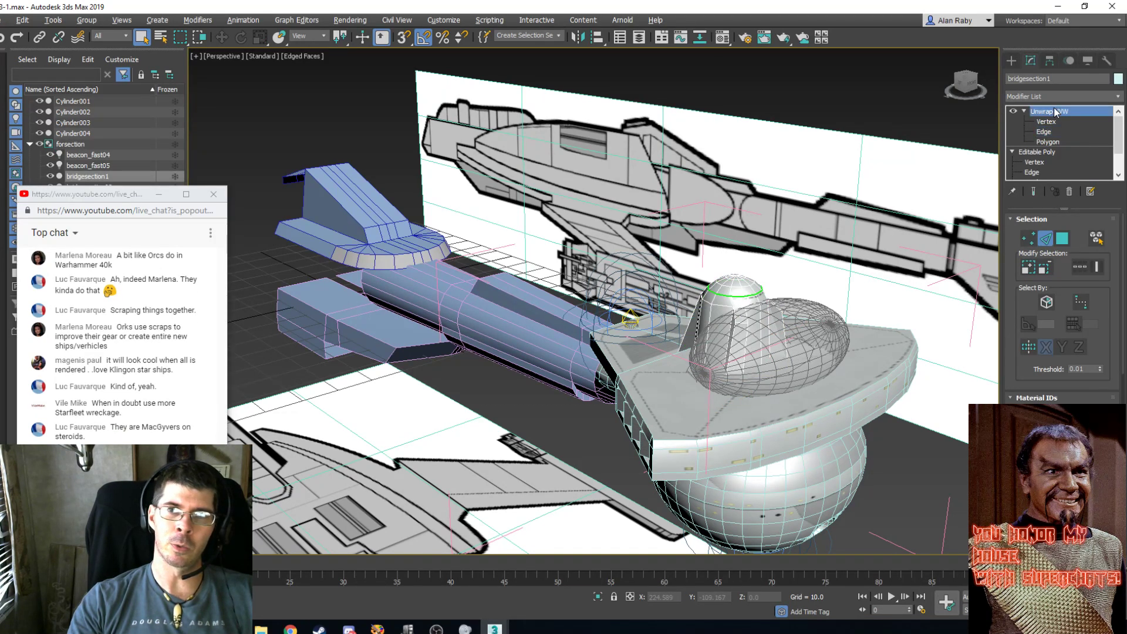
{"action": "left_click", "coordinate": [809, 326]}
{"action": "key", "text": "2"}
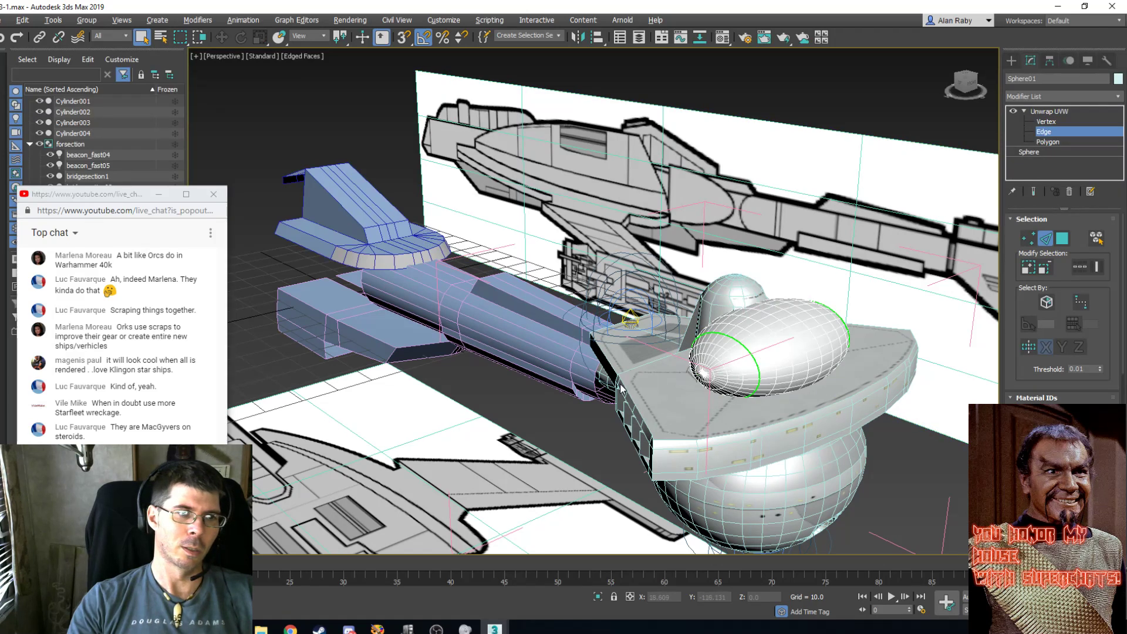
Leave the ellipsoid's Unwrap UVW edge editing and select the blue hull cylinder where it meets the bulb's neck.
{"action": "scroll", "coordinate": [634, 392], "scroll_direction": "up", "scroll_amount": 2}
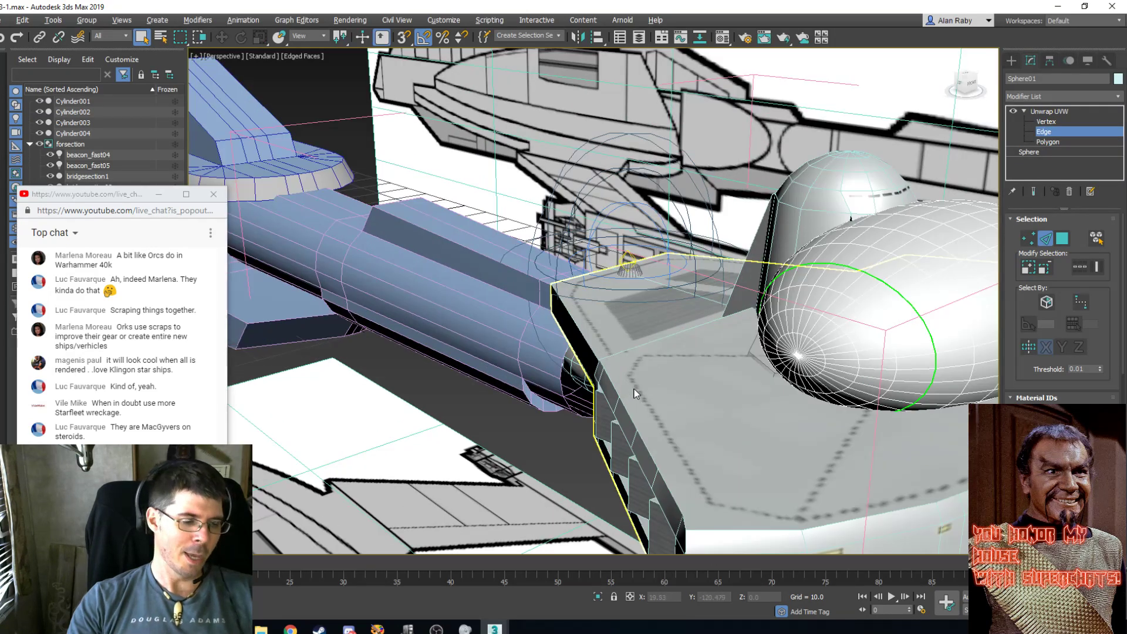
{"action": "middle_click_drag", "start_coordinate": [713, 372], "coordinate": [636, 310], "text": "alt"}
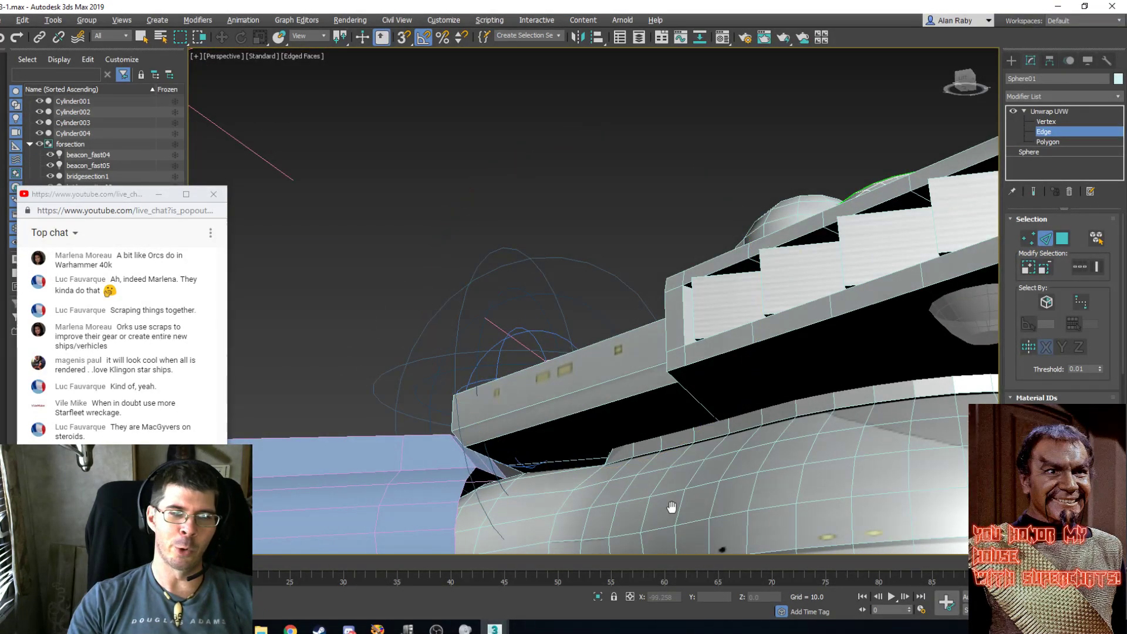
{"action": "double_click", "coordinate": [534, 475]}
{"action": "middle_click_drag", "start_coordinate": [533, 476], "coordinate": [578, 294]}
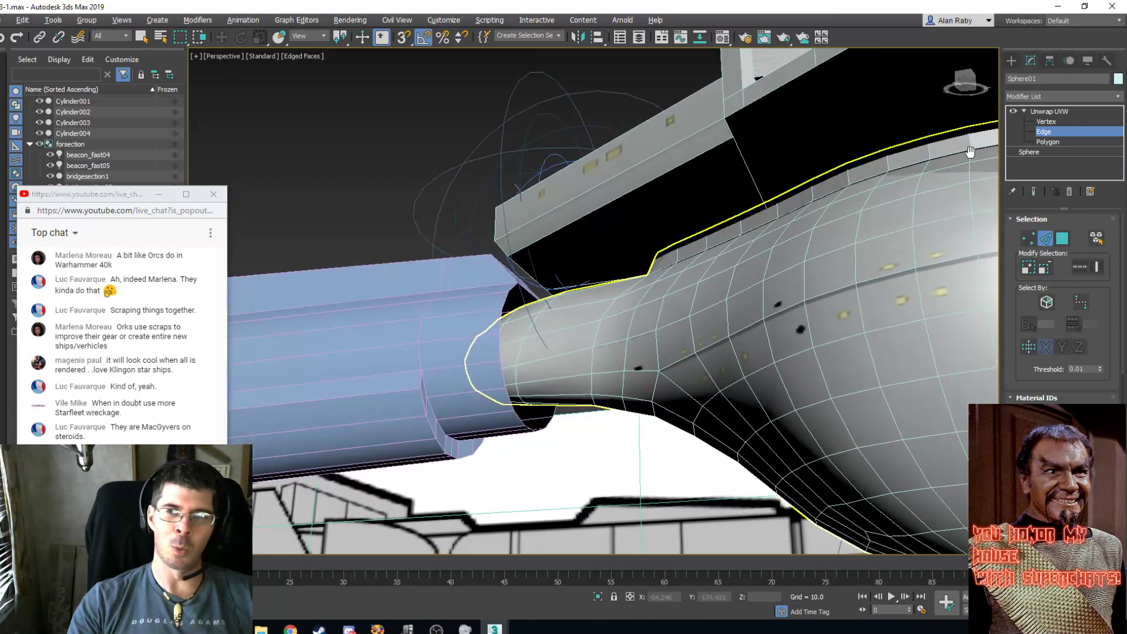
{"action": "key", "text": "ctrl+d"}
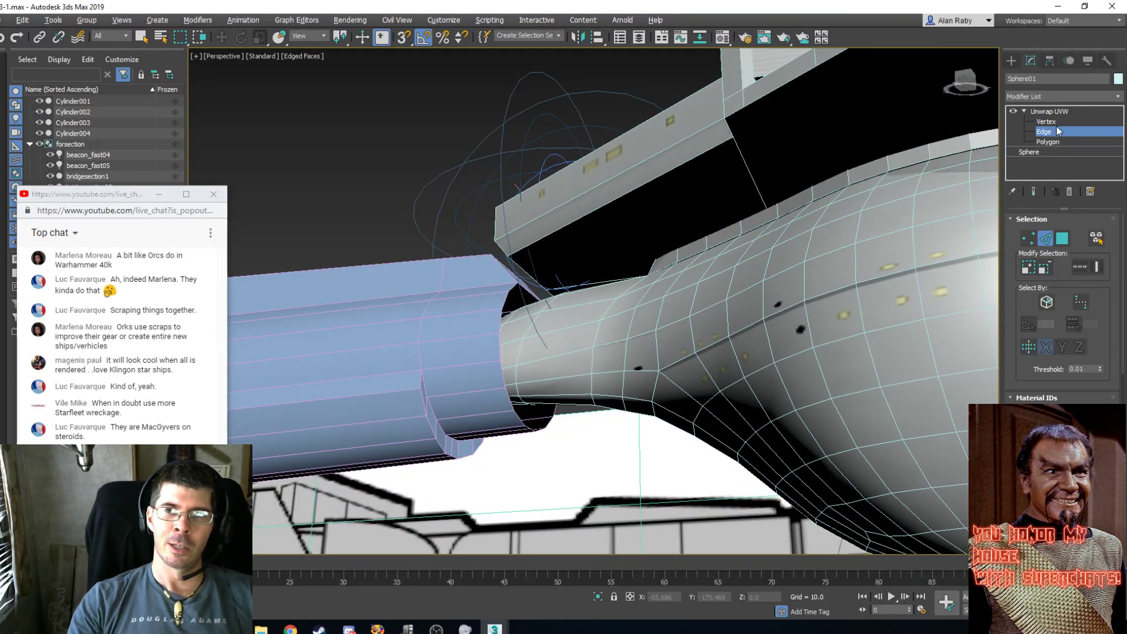
{"action": "left_click", "coordinate": [140, 38]}
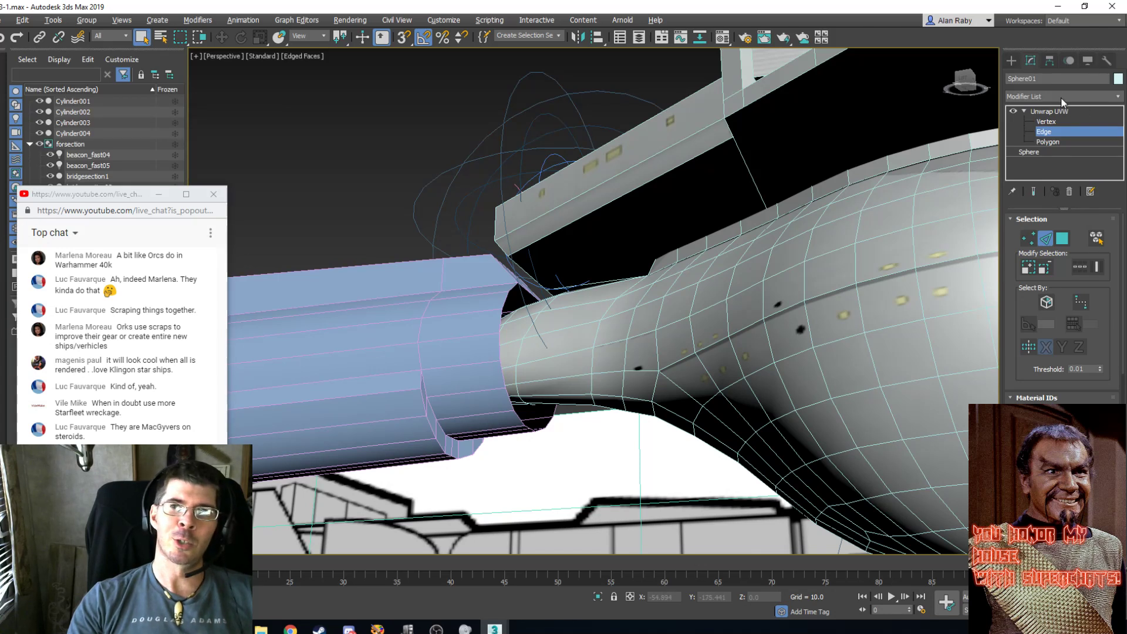
{"action": "left_click", "coordinate": [1053, 111]}
{"action": "left_click", "coordinate": [415, 301]}
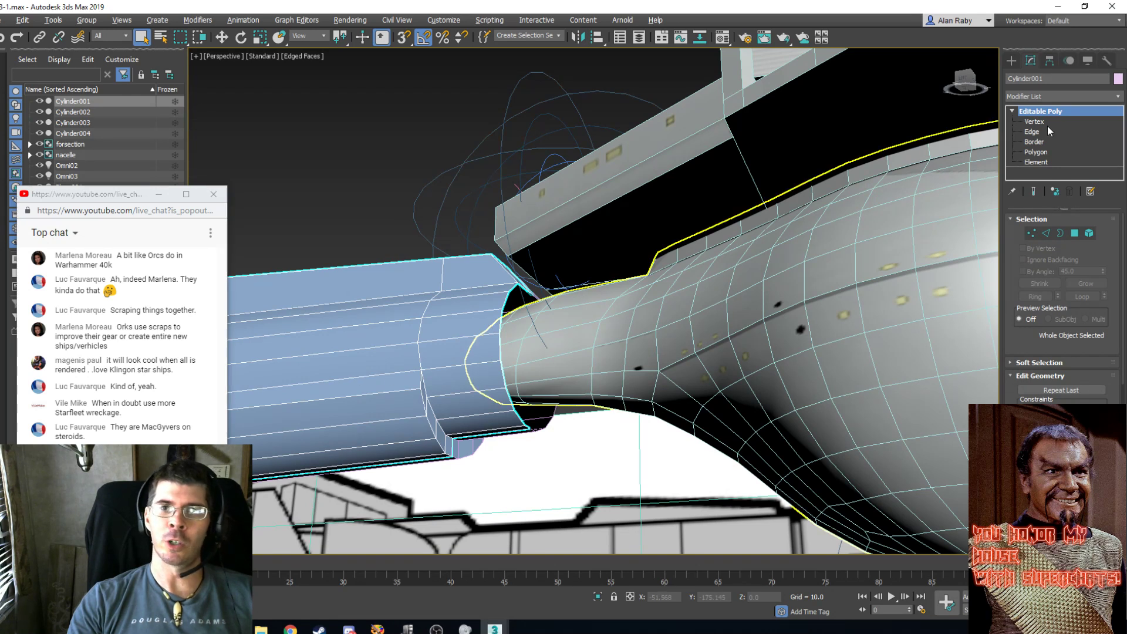
Select the nine edges around the open end of the blue hull cylinder where it meets the bulb's neck.
{"action": "key", "text": "ctrl+r"}
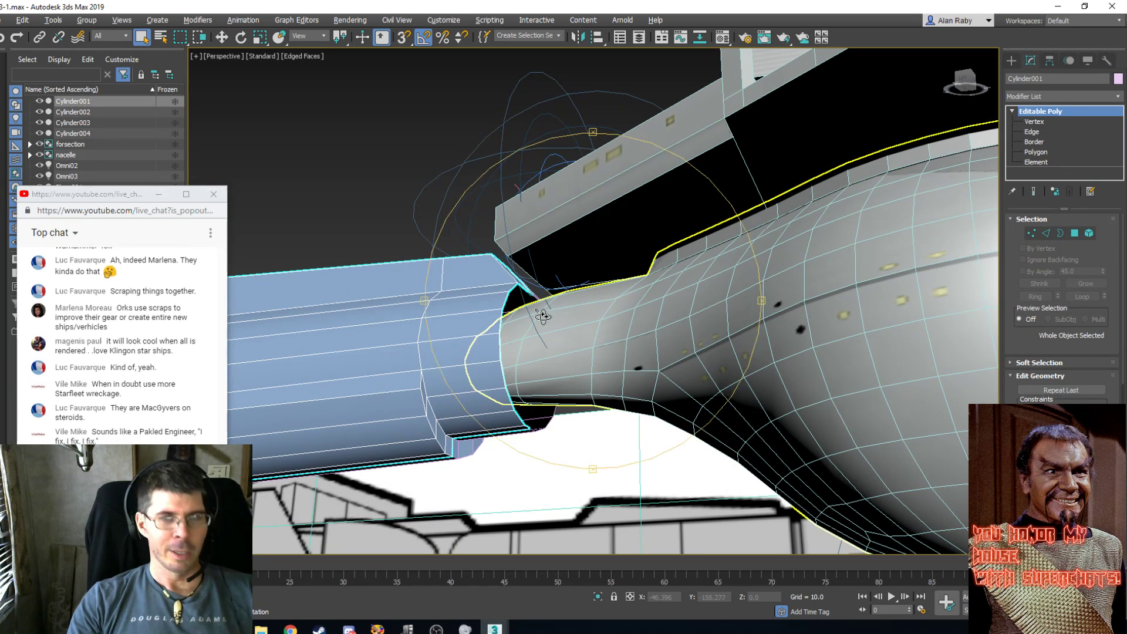
{"action": "left_click_drag", "start_coordinate": [539, 318], "coordinate": [567, 310]}
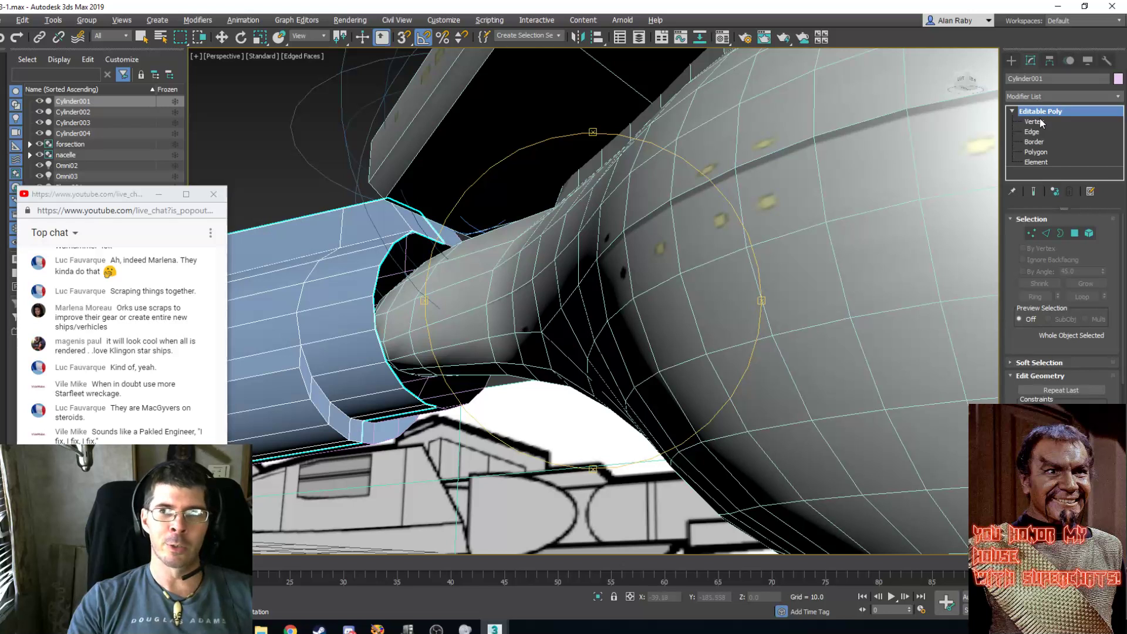
{"action": "left_click", "coordinate": [1032, 132]}
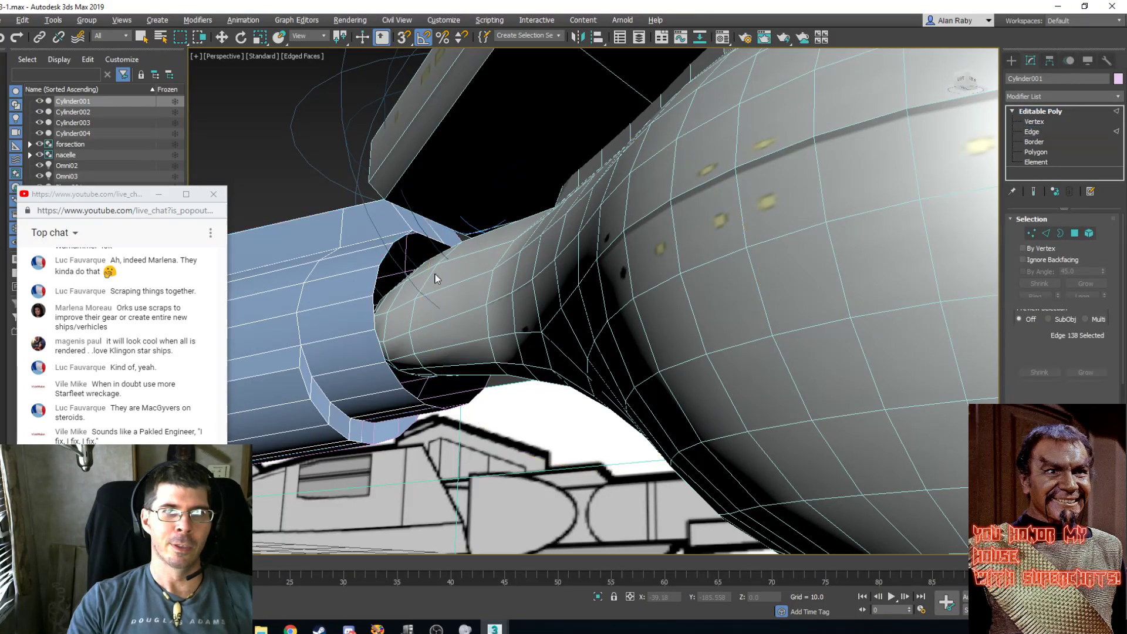
{"action": "left_click", "coordinate": [428, 238]}
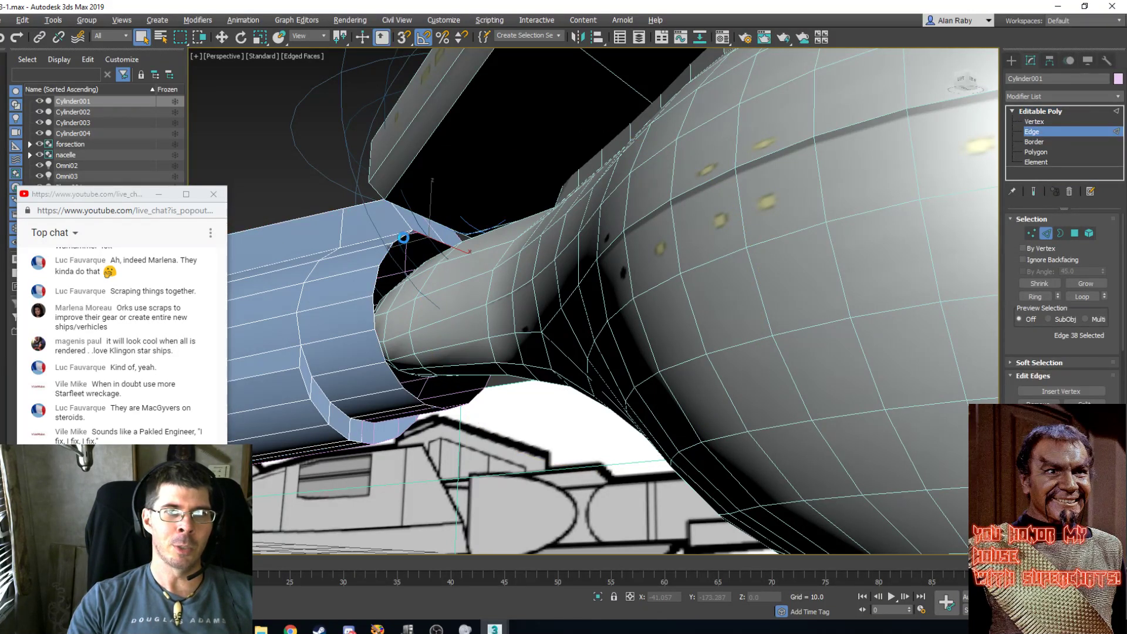
{"action": "left_click", "coordinate": [402, 239], "text": "ctrl"}
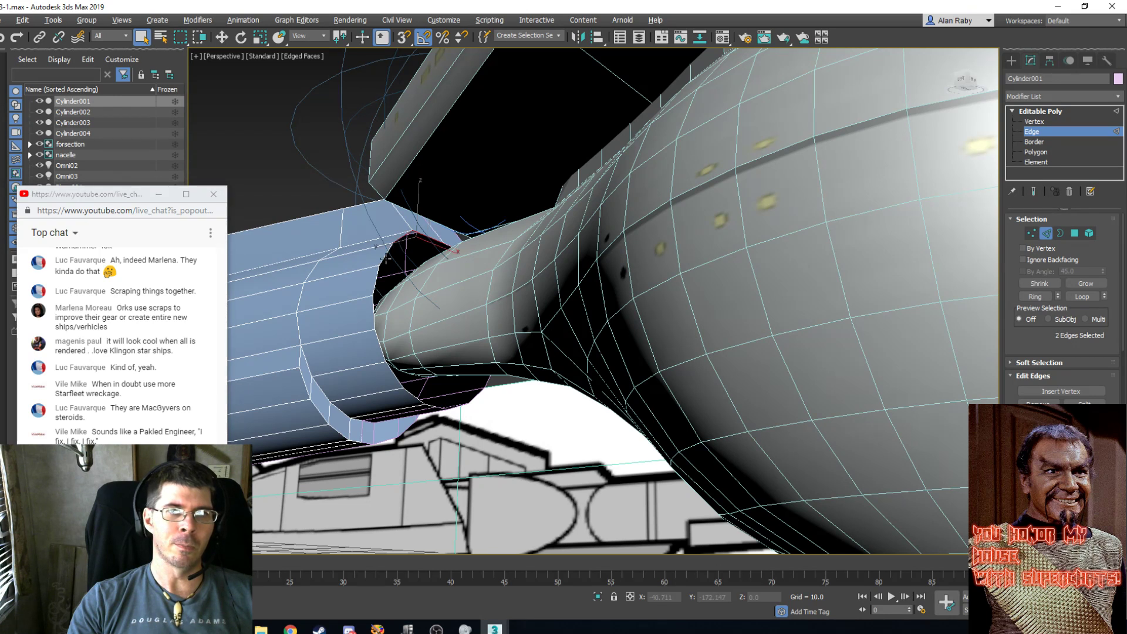
{"action": "left_click", "coordinate": [385, 258], "text": "ctrl"}
{"action": "left_click", "coordinate": [371, 299], "text": "ctrl"}
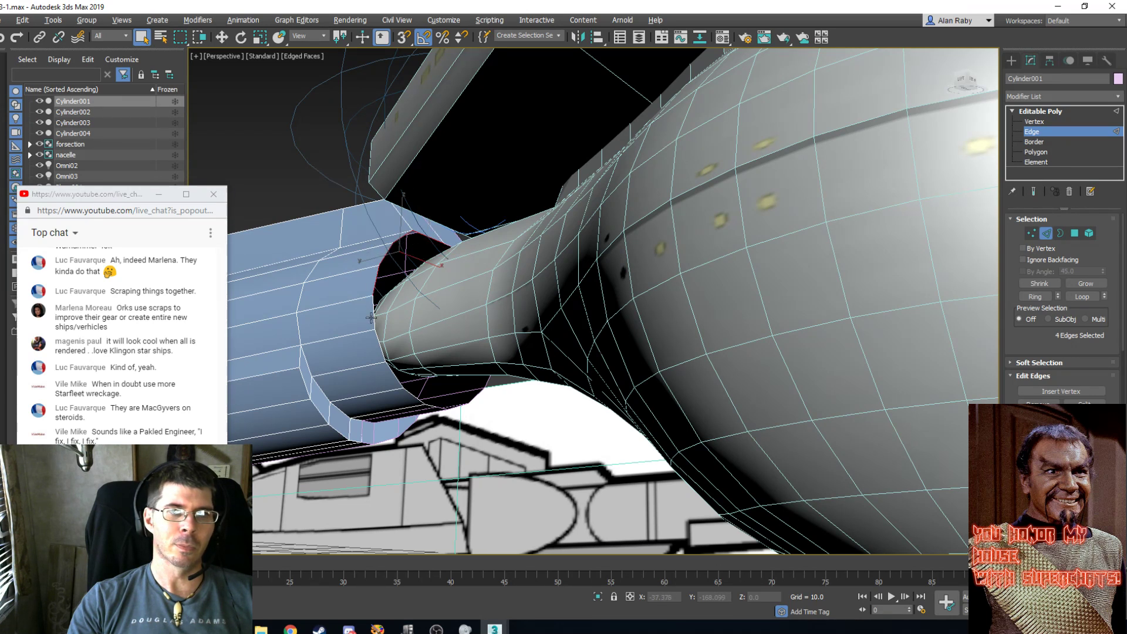
{"action": "left_click", "coordinate": [372, 313], "text": "ctrl"}
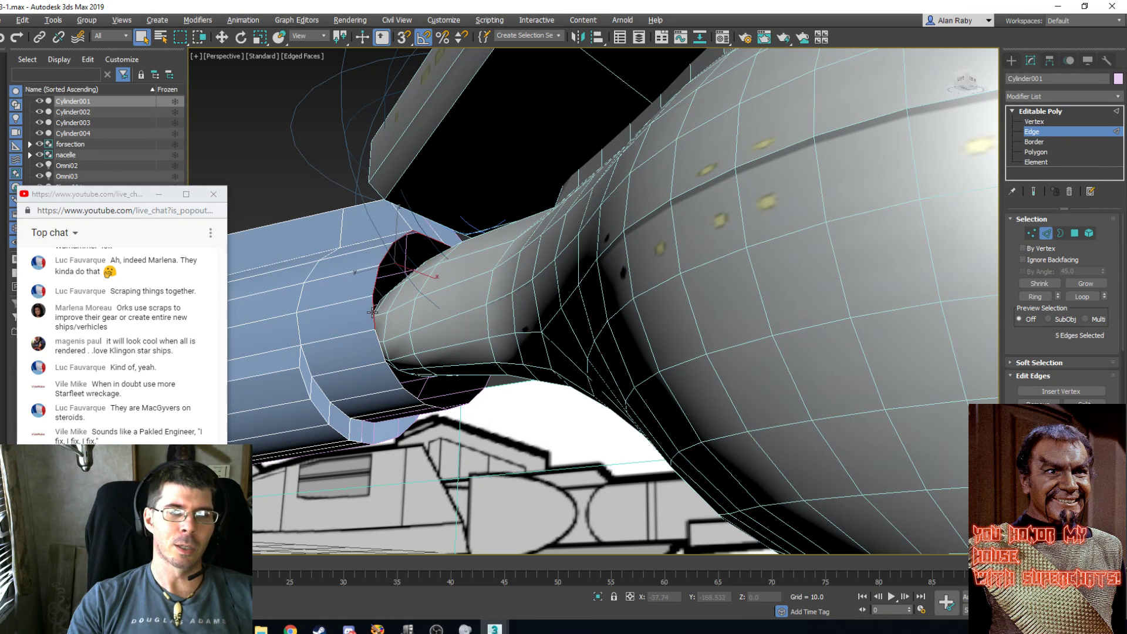
{"action": "left_click", "coordinate": [379, 346], "text": "ctrl"}
{"action": "left_click", "coordinate": [405, 388], "text": "ctrl"}
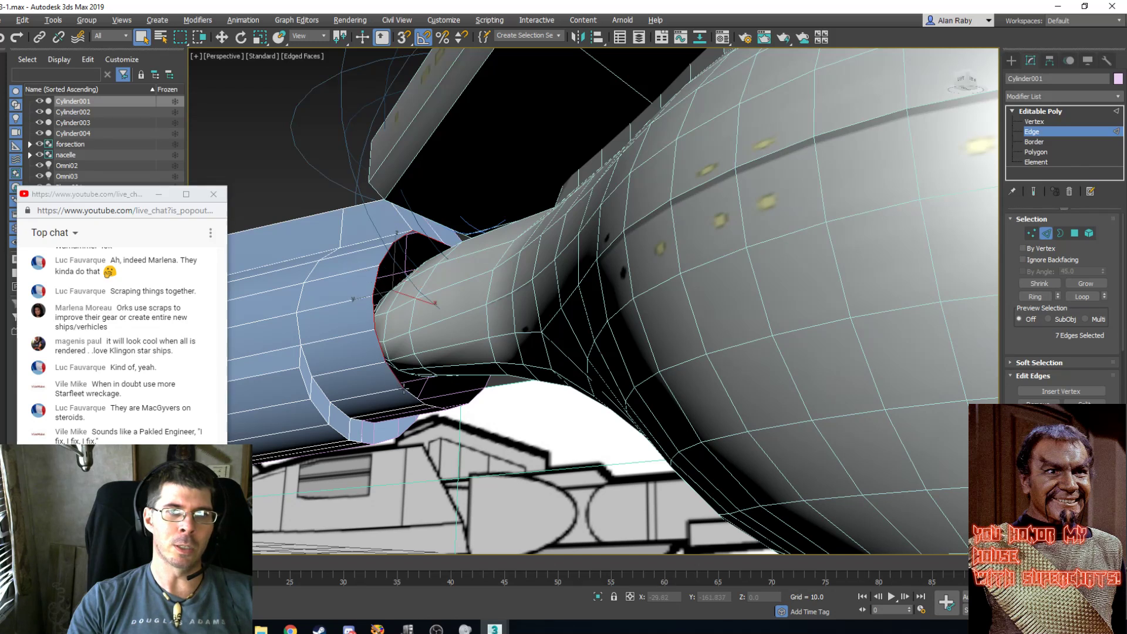
{"action": "left_click", "coordinate": [415, 399], "text": "ctrl"}
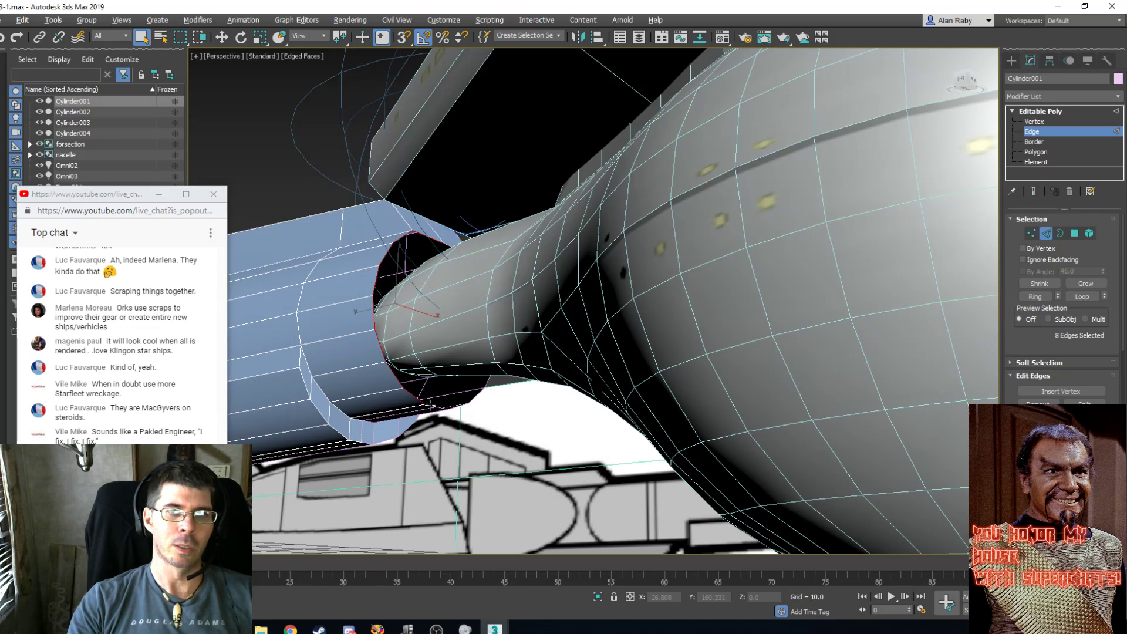
{"action": "left_click", "coordinate": [426, 420], "text": "ctrl"}
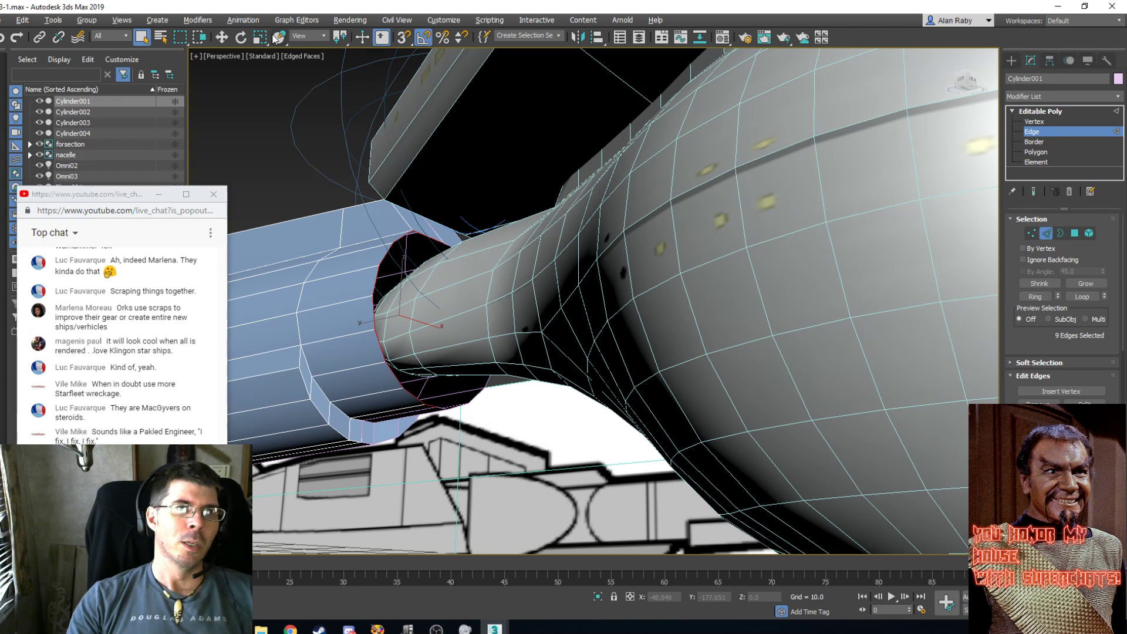
Extend the selected edges inward as a narrow rim, and pull new faces from the rim forward along the bulb's neck.
{"action": "key", "text": "r"}
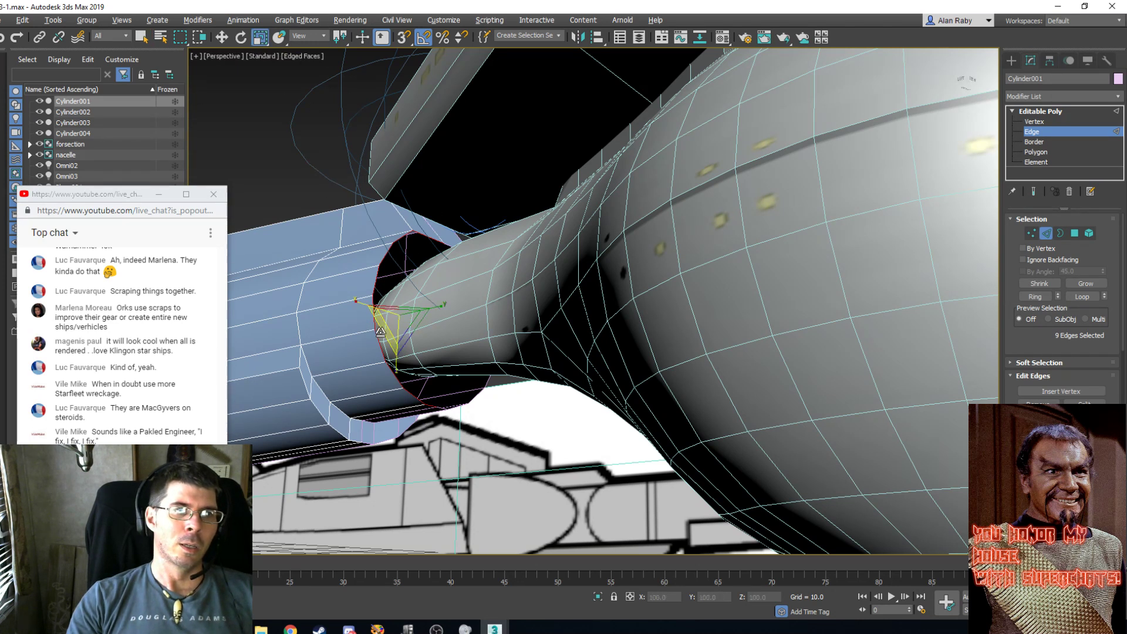
{"action": "mouse_move", "coordinate": [381, 330]}
{"action": "left_mouse_down"}
{"action": "mouse_move", "coordinate": [398, 313]}
{"action": "mouse_move", "coordinate": [388, 321]}
{"action": "left_mouse_up"}
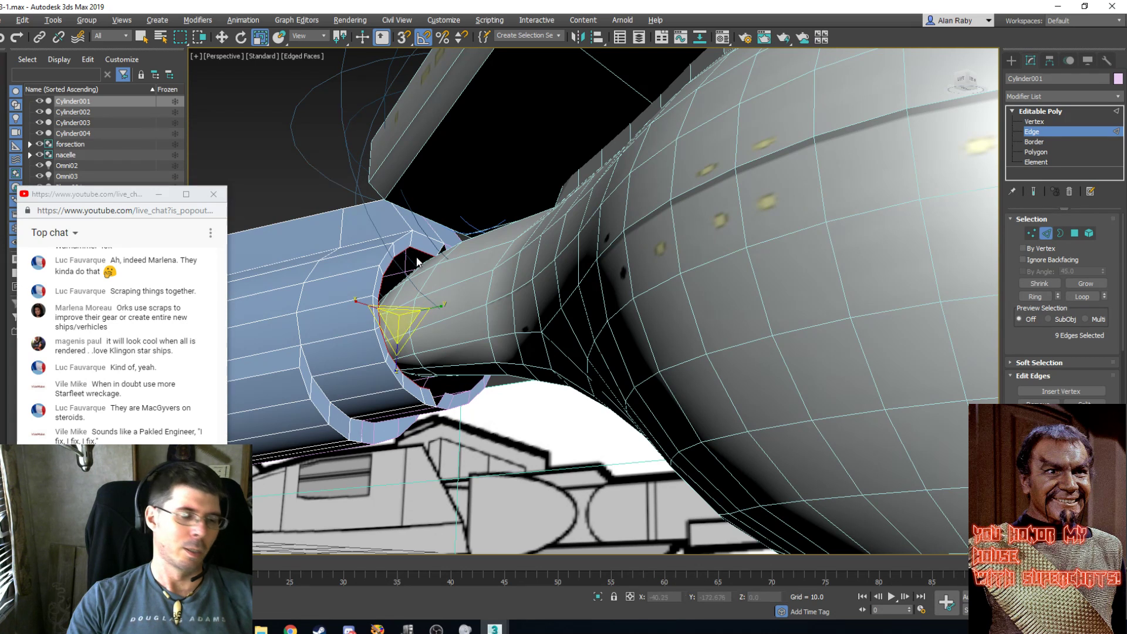
{"action": "key", "text": "w"}
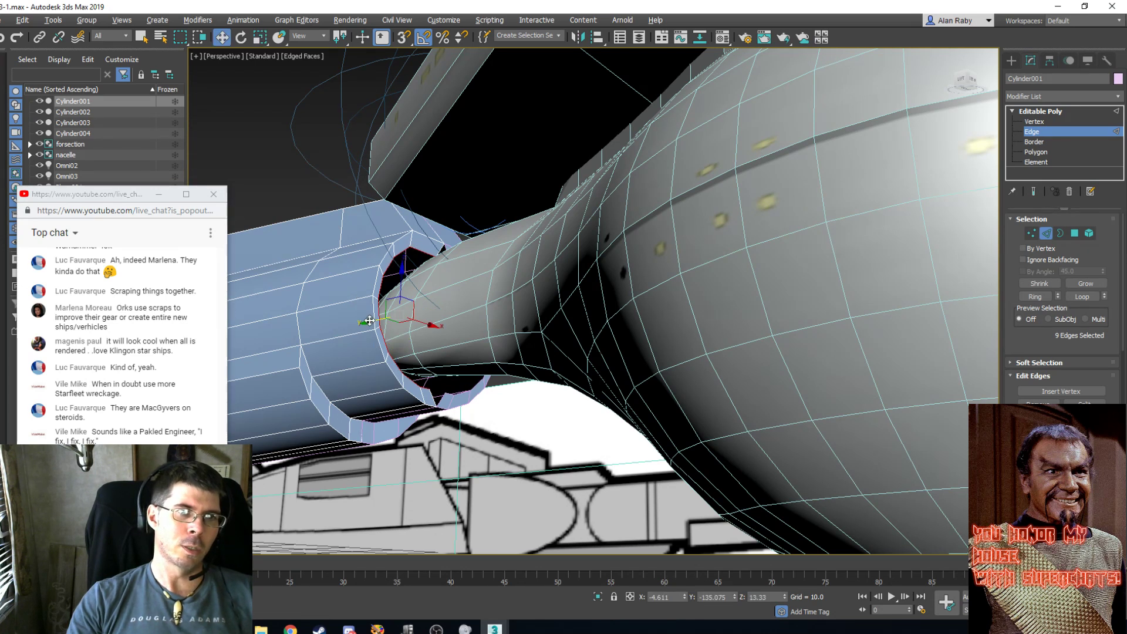
{"action": "left_click_drag", "start_coordinate": [369, 321], "coordinate": [461, 281]}
Scale the new front edges down to taper them around the neck and shift them about 1.6 units along X.
{"action": "left_click", "coordinate": [259, 40]}
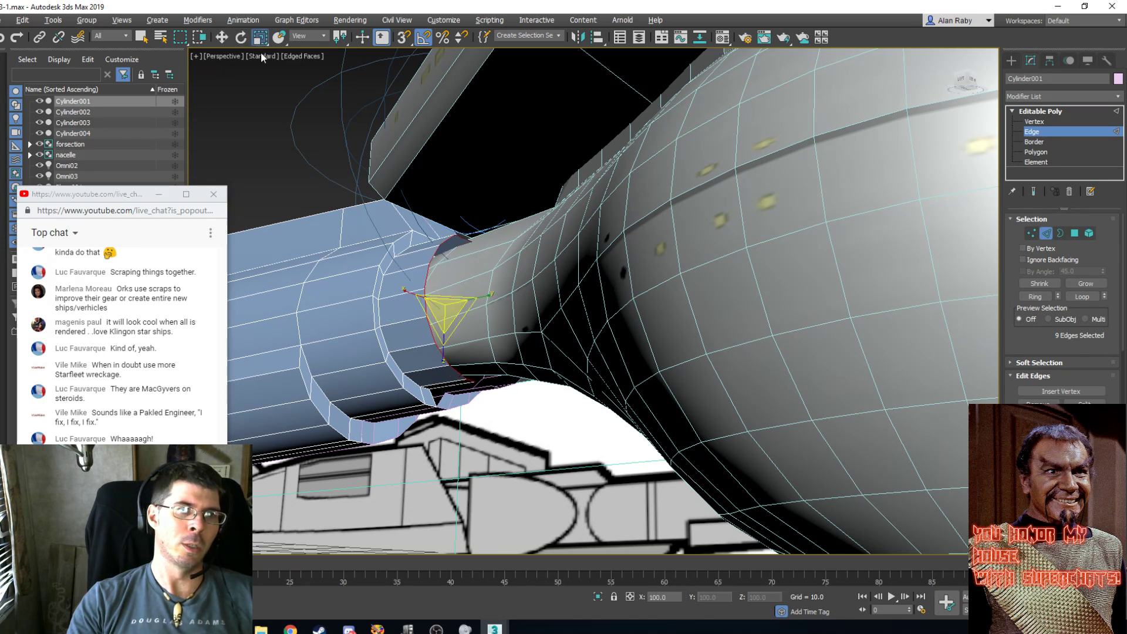
{"action": "left_click_drag", "start_coordinate": [427, 314], "coordinate": [437, 301]}
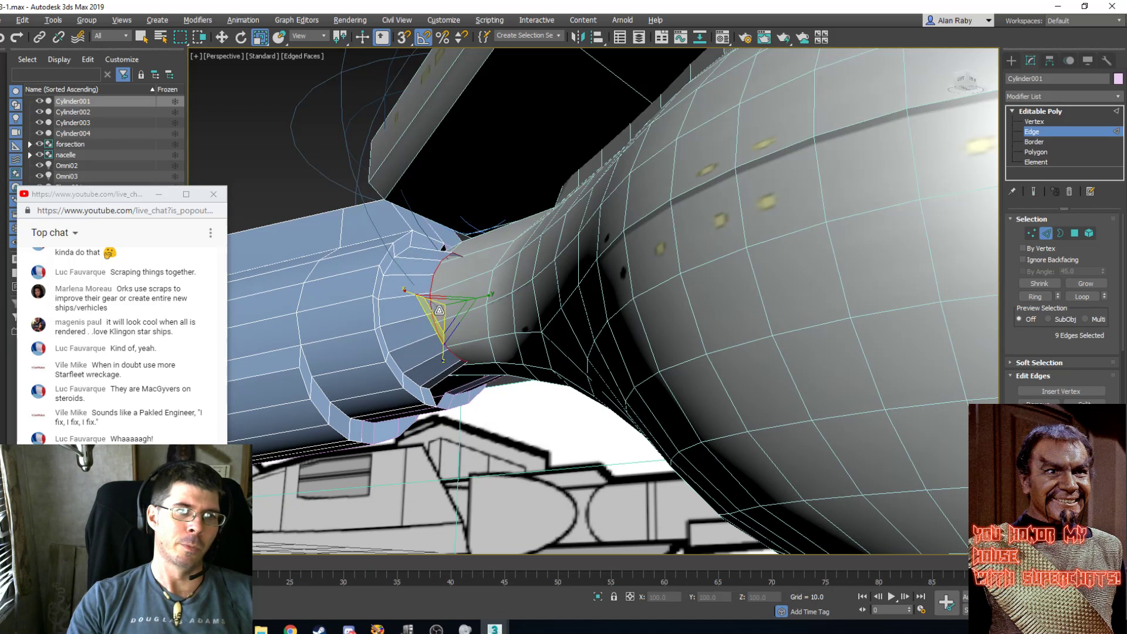
{"action": "key", "text": "w"}
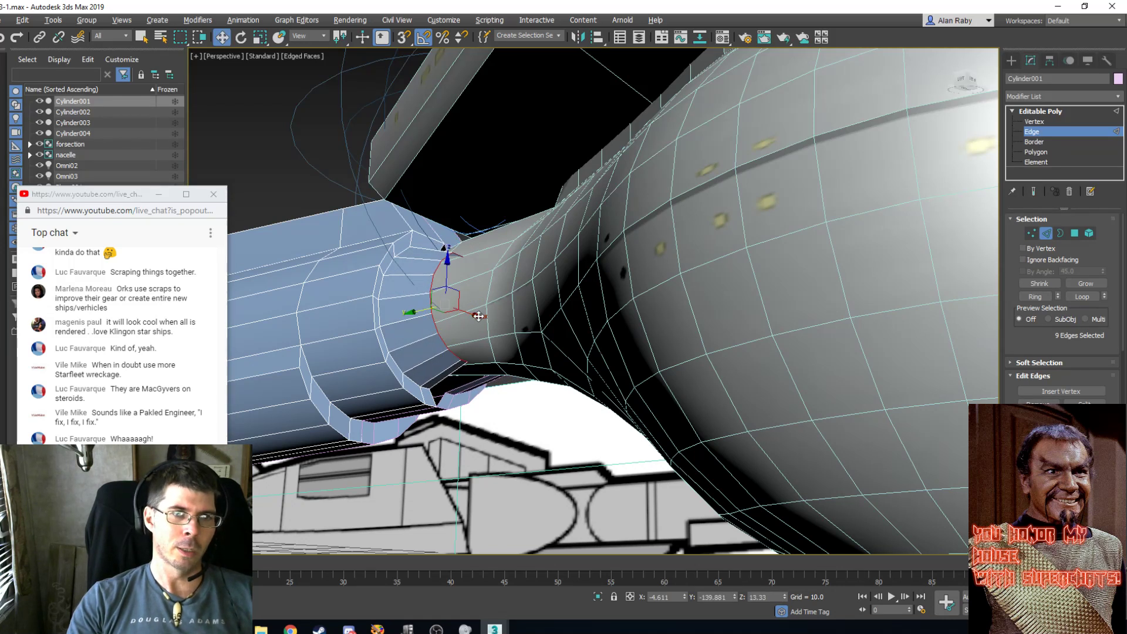
{"action": "left_click_drag", "start_coordinate": [488, 319], "coordinate": [493, 319]}
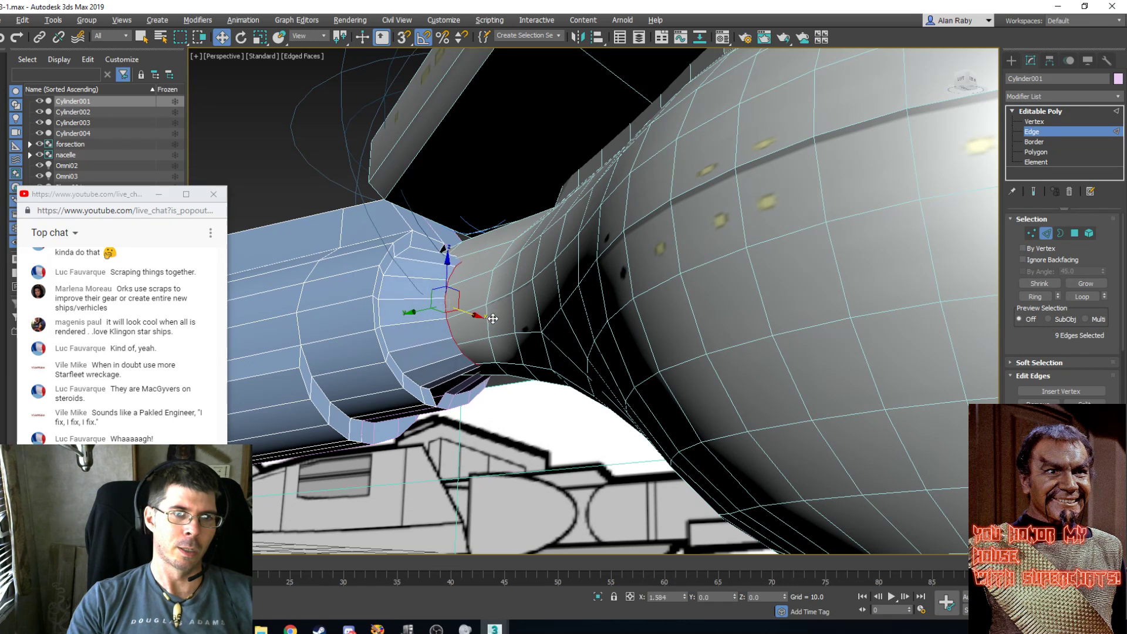
From below, narrow the tapered front edges slightly along X and move them sideways toward the hull's centreline.
{"action": "scroll", "coordinate": [533, 296], "scroll_direction": "down", "scroll_amount": 4}
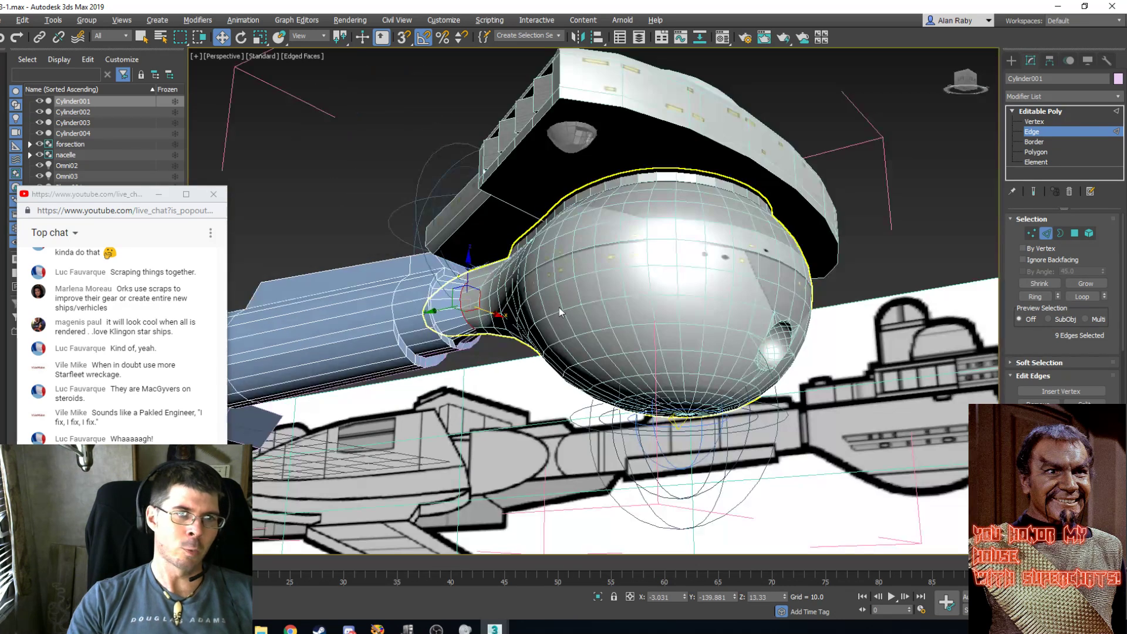
{"action": "middle_click_drag", "start_coordinate": [533, 297], "coordinate": [540, 270], "text": "alt"}
{"action": "scroll", "coordinate": [508, 355], "scroll_direction": "up", "scroll_amount": 5}
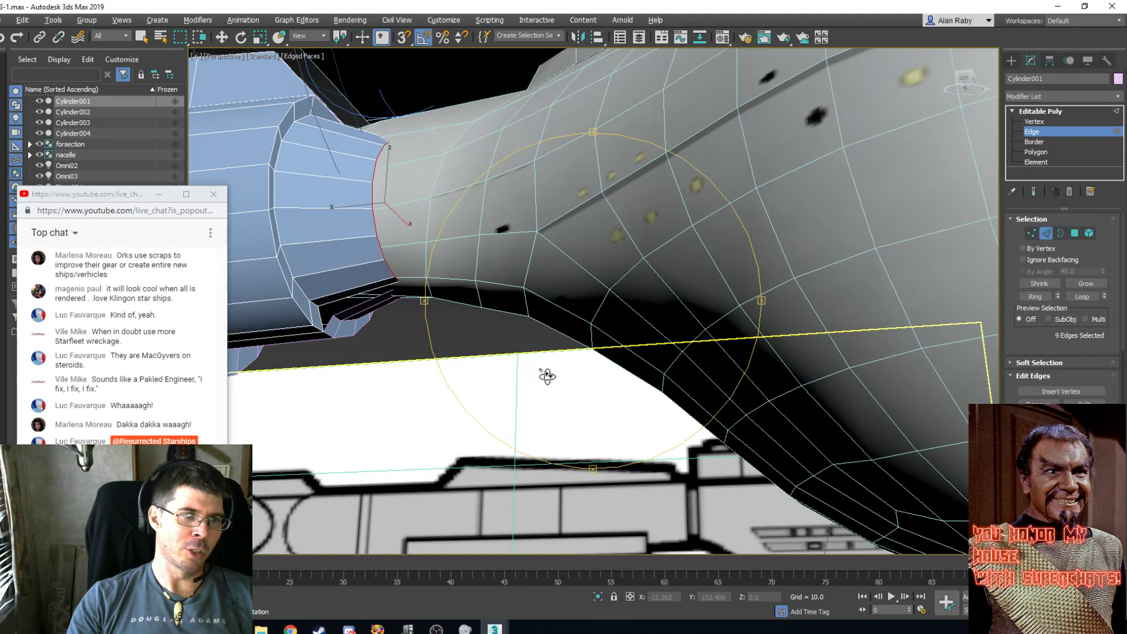
{"action": "middle_click_drag", "start_coordinate": [546, 375], "coordinate": [470, 298], "text": "alt"}
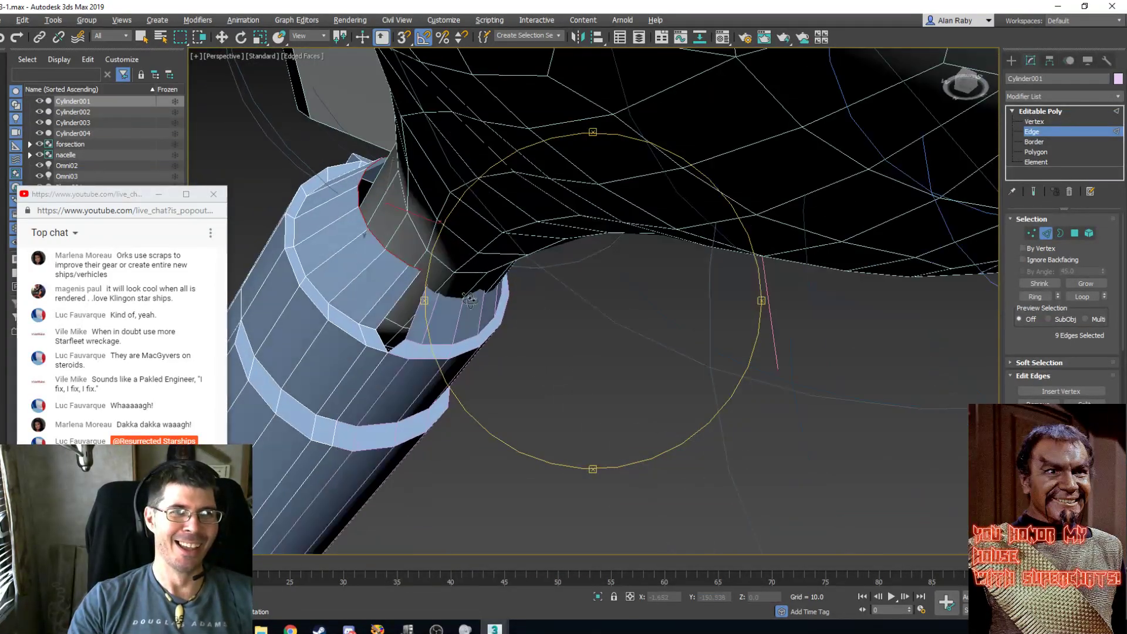
{"action": "left_click", "coordinate": [260, 38]}
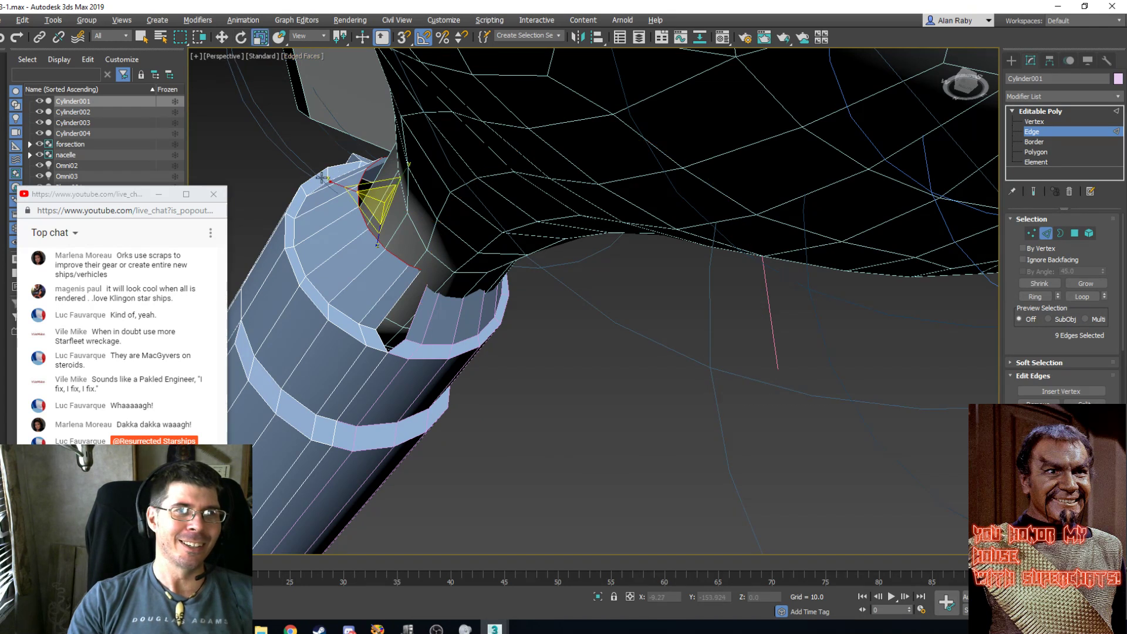
{"action": "left_click_drag", "start_coordinate": [329, 182], "coordinate": [345, 182]}
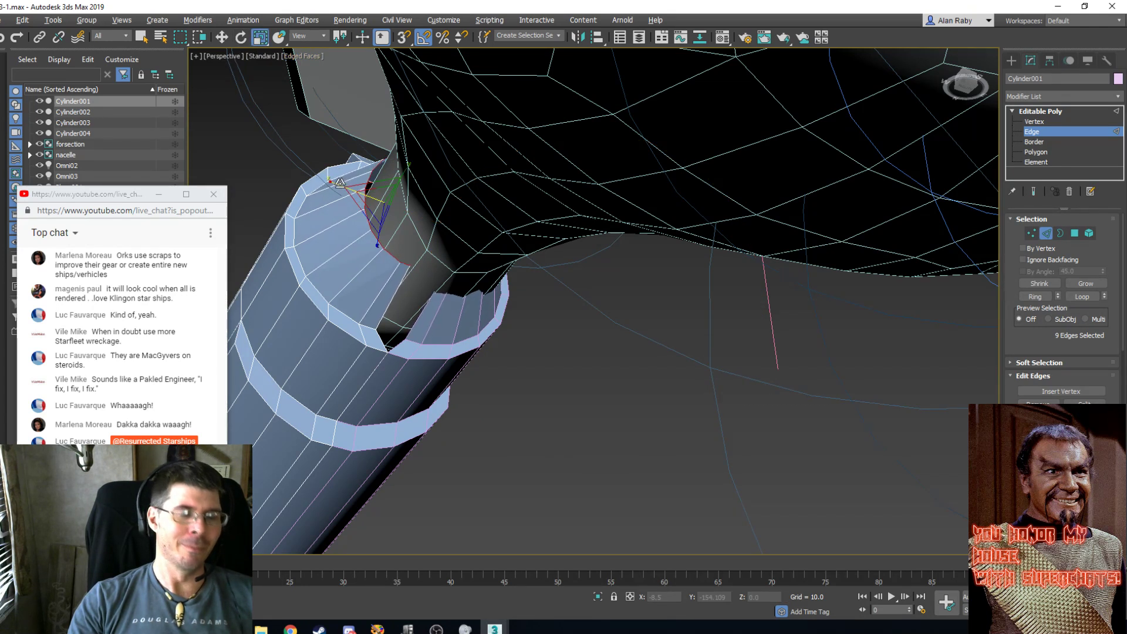
{"action": "key", "text": "w"}
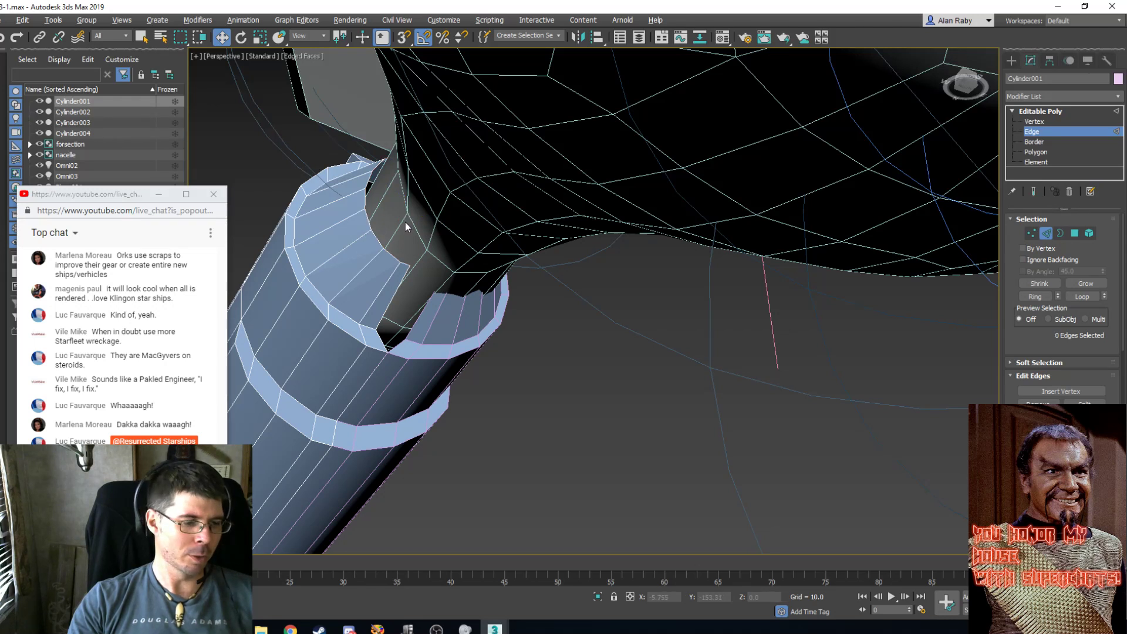
{"action": "left_click_drag", "start_coordinate": [423, 218], "coordinate": [431, 228]}
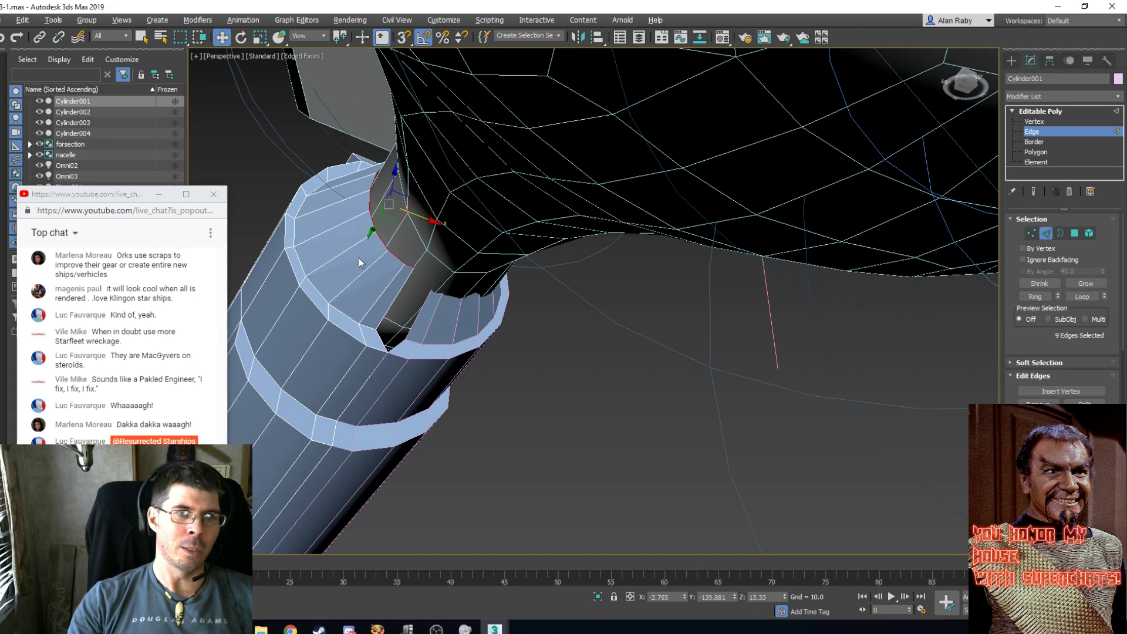
Hide all unselected objects and set the bottom vertex of the cylinder's tapered front edge to X 0.0.
{"action": "right_click", "coordinate": [508, 409]}
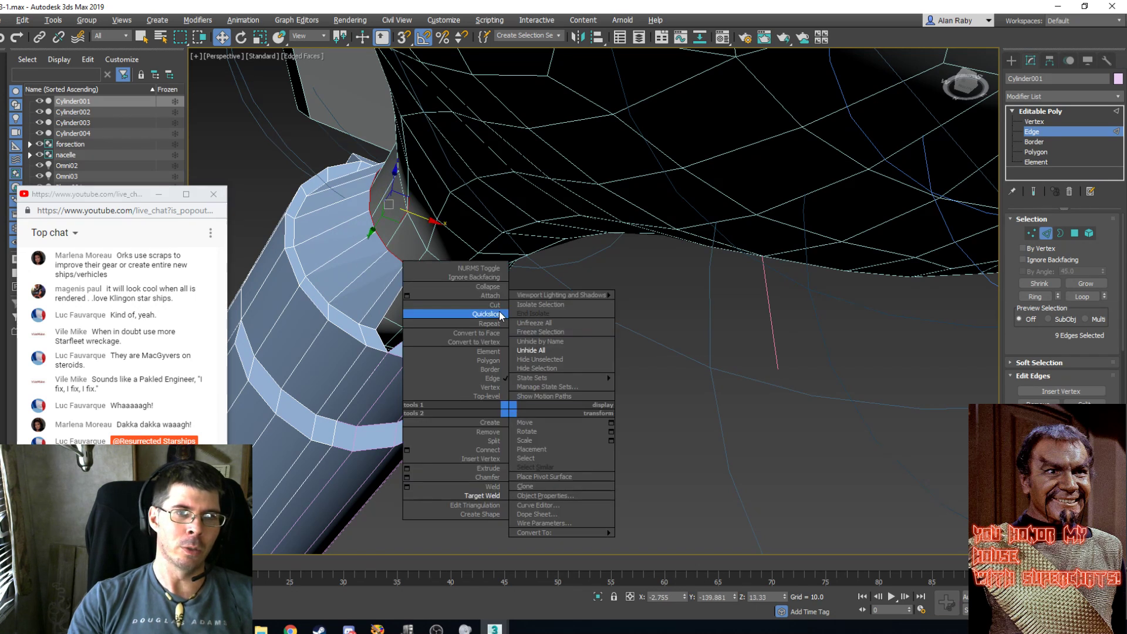
{"action": "left_click", "coordinate": [542, 359]}
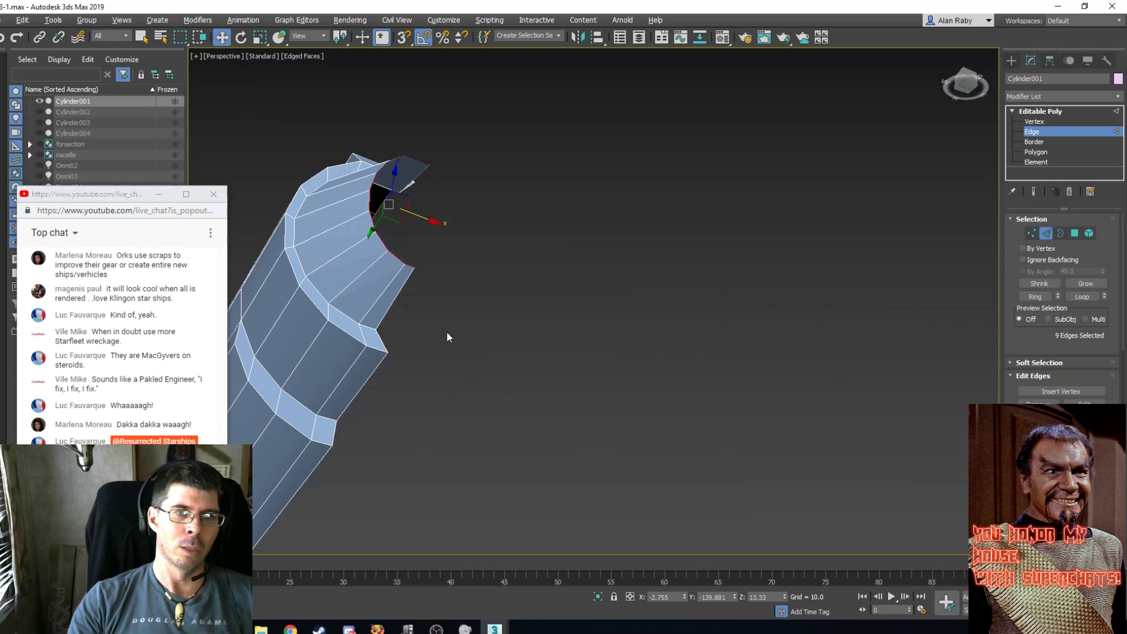
{"action": "key", "text": "1"}
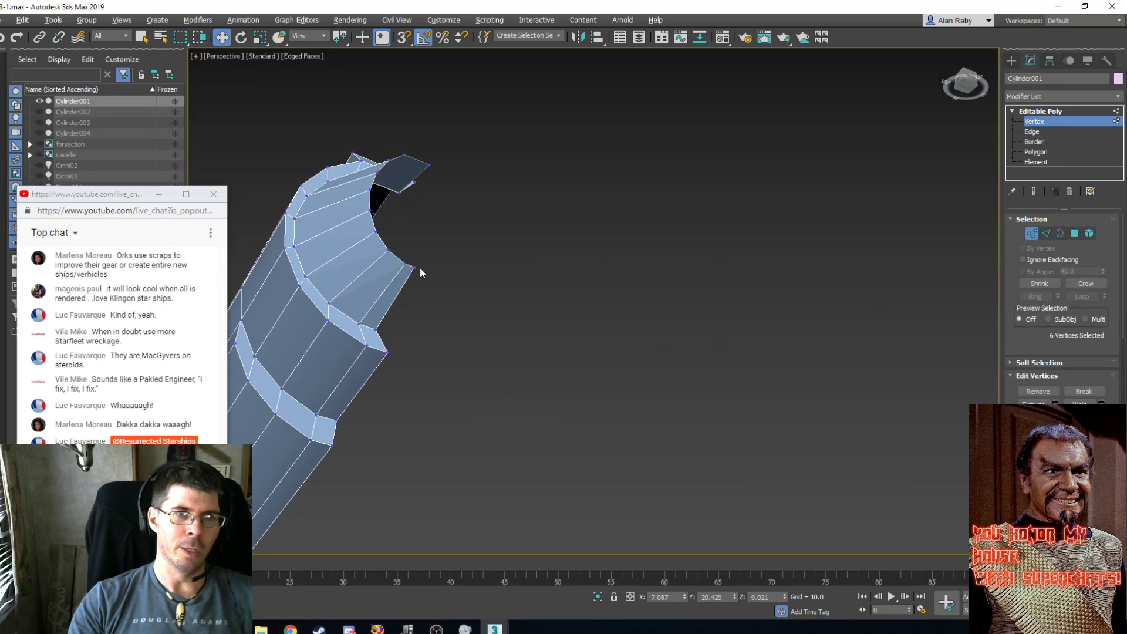
{"action": "left_click", "coordinate": [415, 267]}
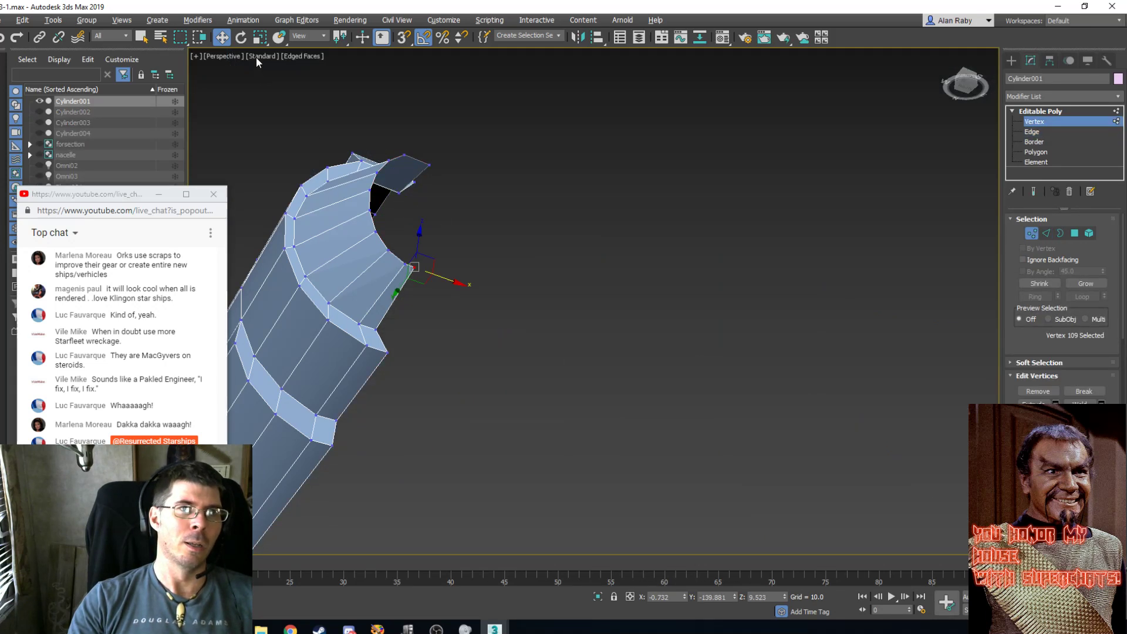
{"action": "right_click", "coordinate": [221, 38]}
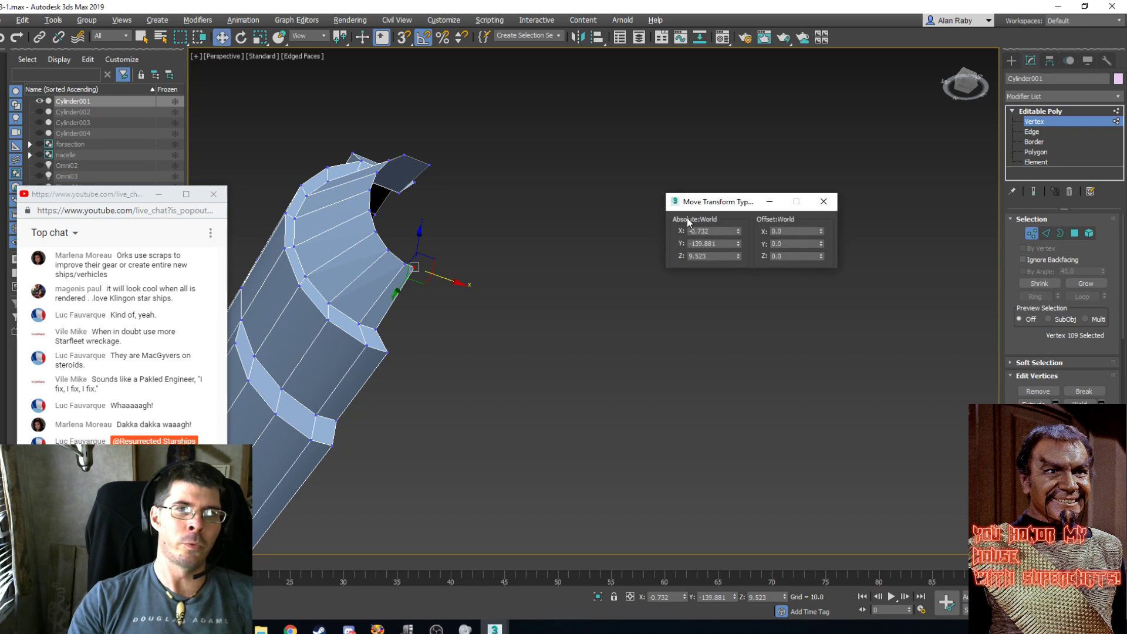
{"action": "right_click", "coordinate": [738, 234]}
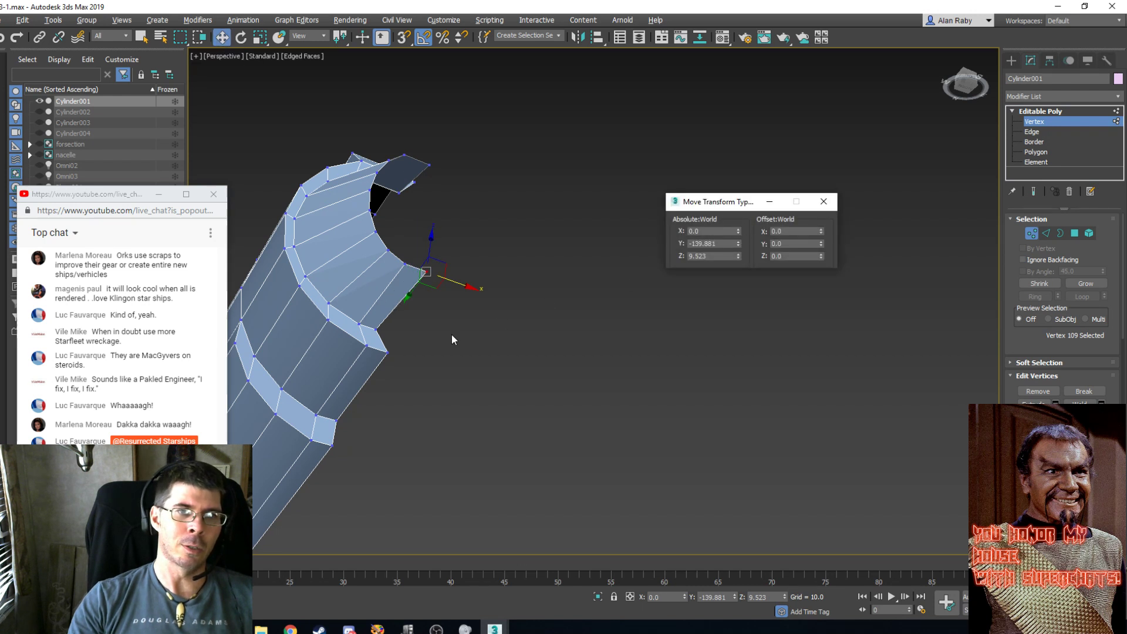
Set the bottom vertex of the cylinder's inner rim to X 0.0 and unhide all objects.
{"action": "left_click", "coordinate": [379, 330]}
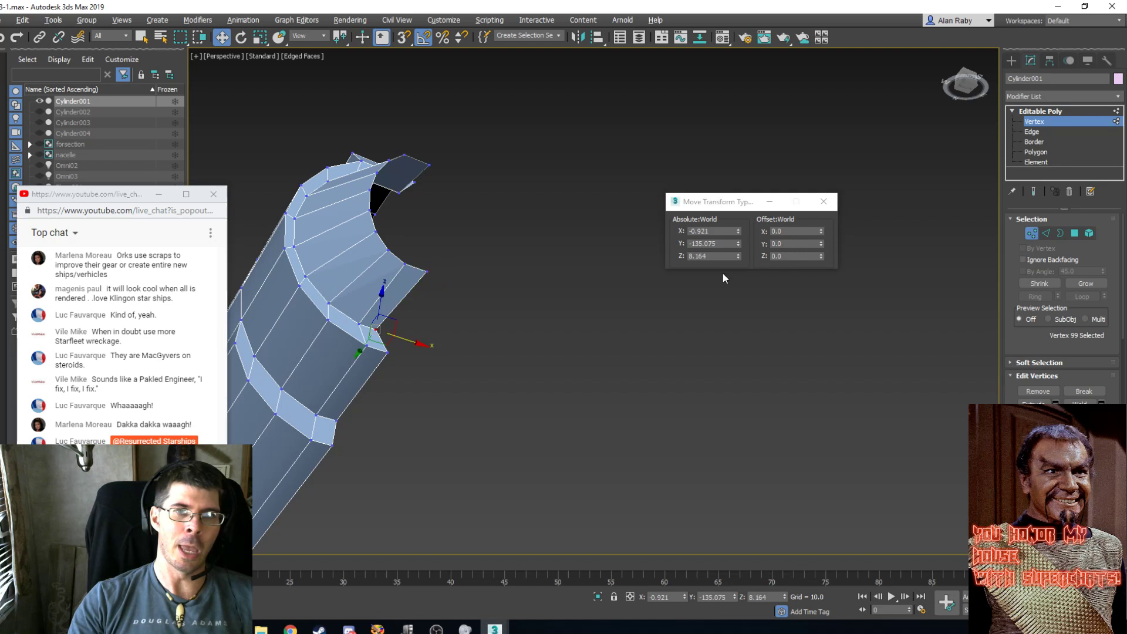
{"action": "right_click", "coordinate": [739, 231]}
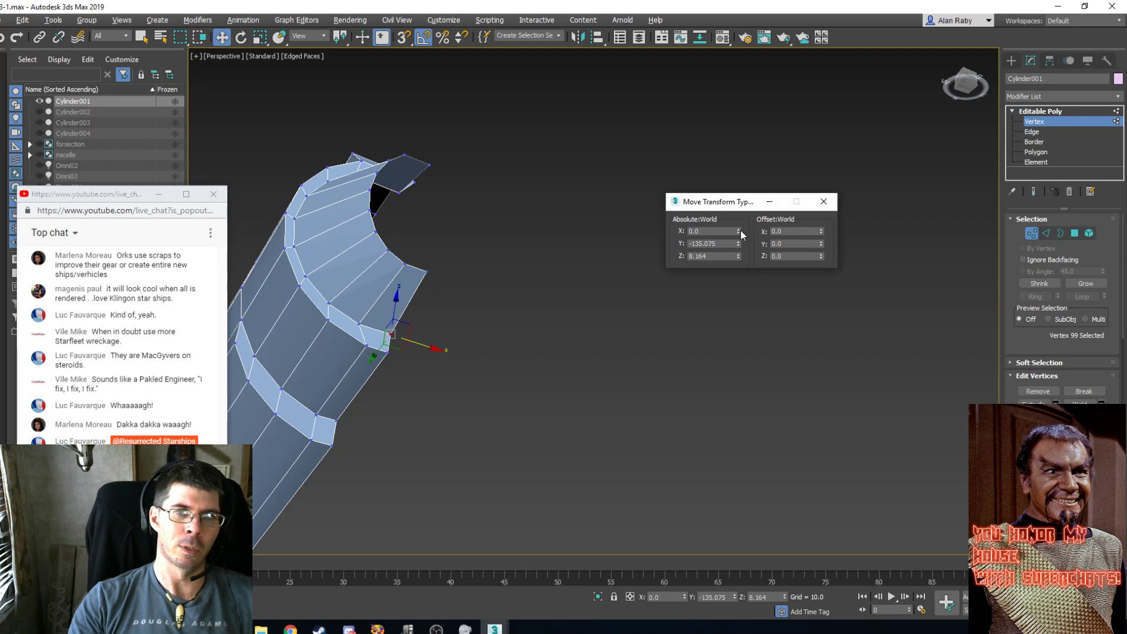
{"action": "left_click", "coordinate": [387, 352]}
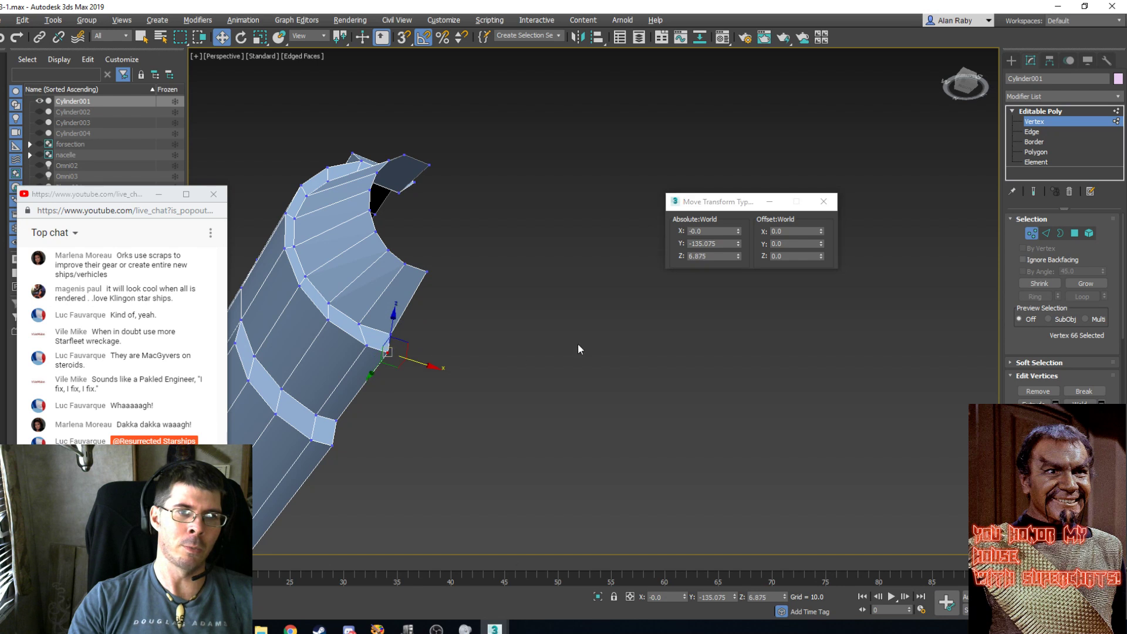
{"action": "right_click", "coordinate": [508, 355]}
{"action": "left_click", "coordinate": [526, 295]}
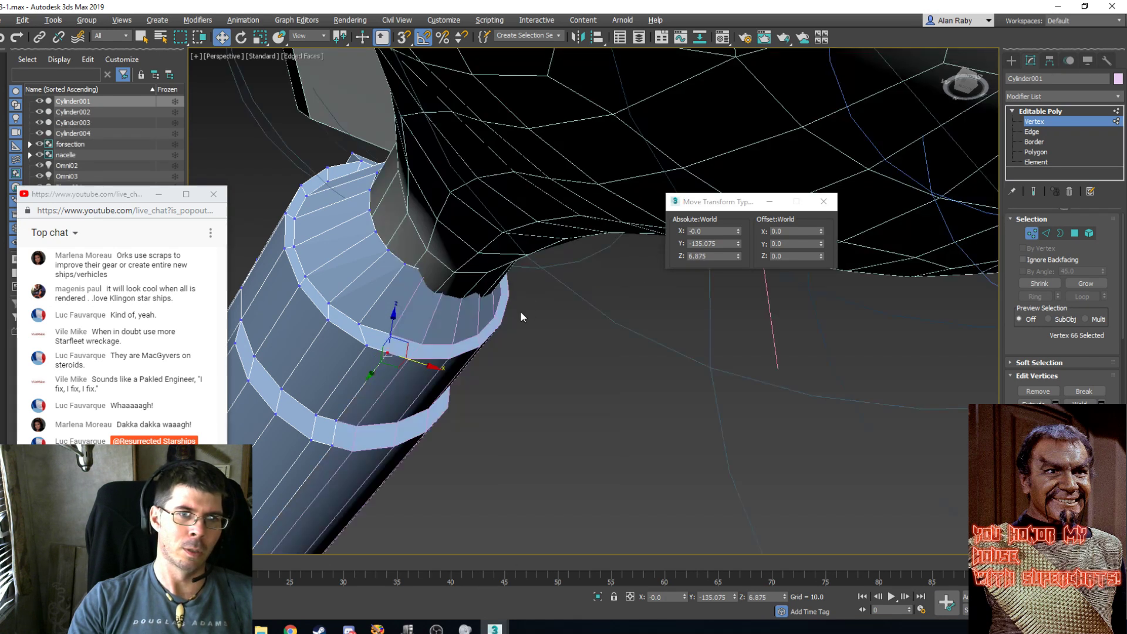
{"action": "key", "text": "ctrl+r"}
{"action": "left_click_drag", "start_coordinate": [450, 249], "coordinate": [483, 351]}
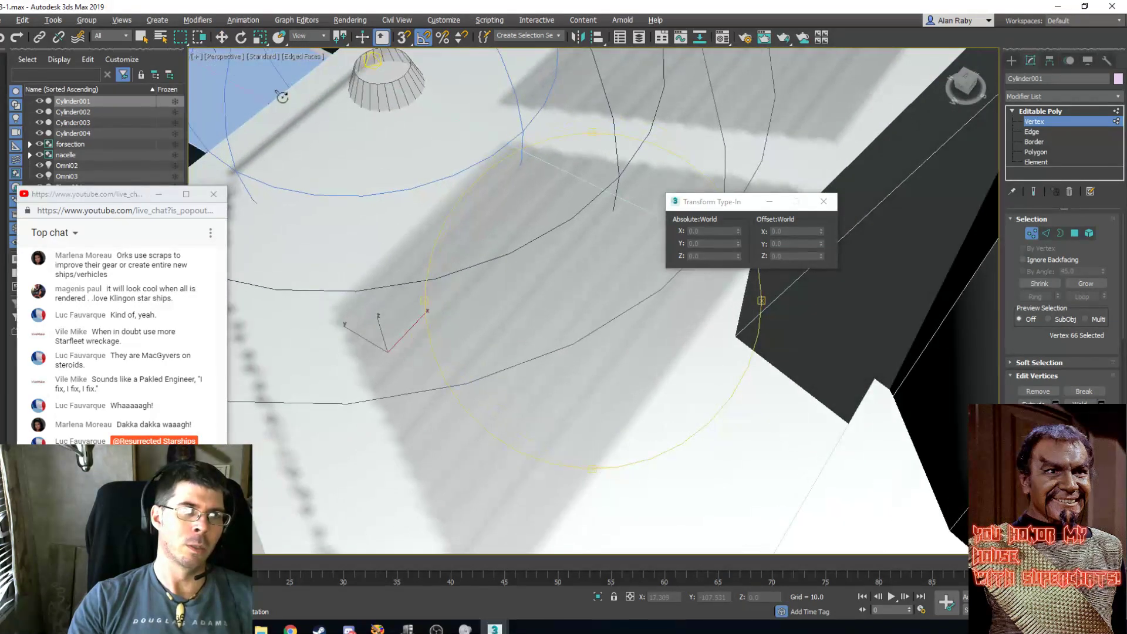
Hide all unselected objects and set the top vertex of the cylinder's tapered front edge to X 0.0.
{"action": "left_click", "coordinate": [221, 37]}
{"action": "right_click", "coordinate": [430, 218]}
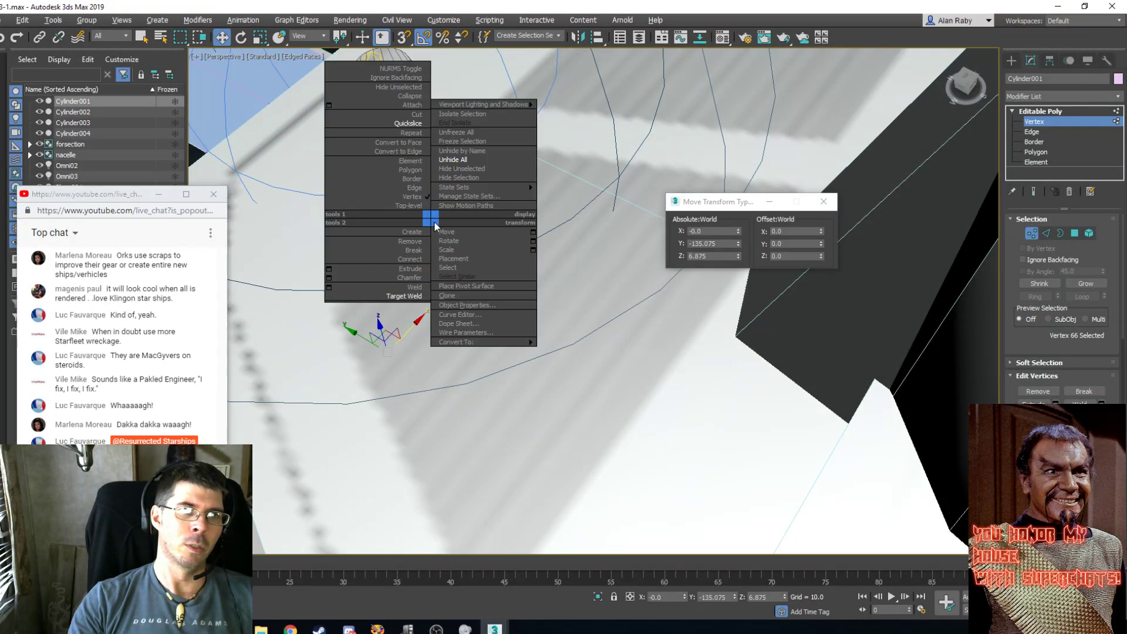
{"action": "left_click", "coordinate": [466, 168]}
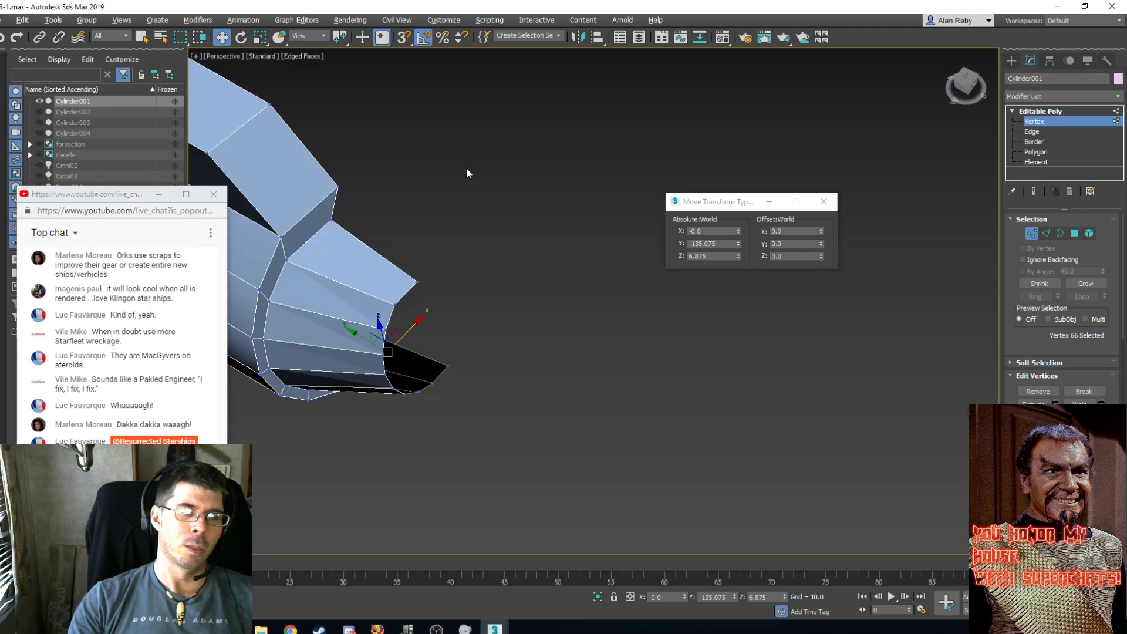
{"action": "left_click", "coordinate": [417, 282]}
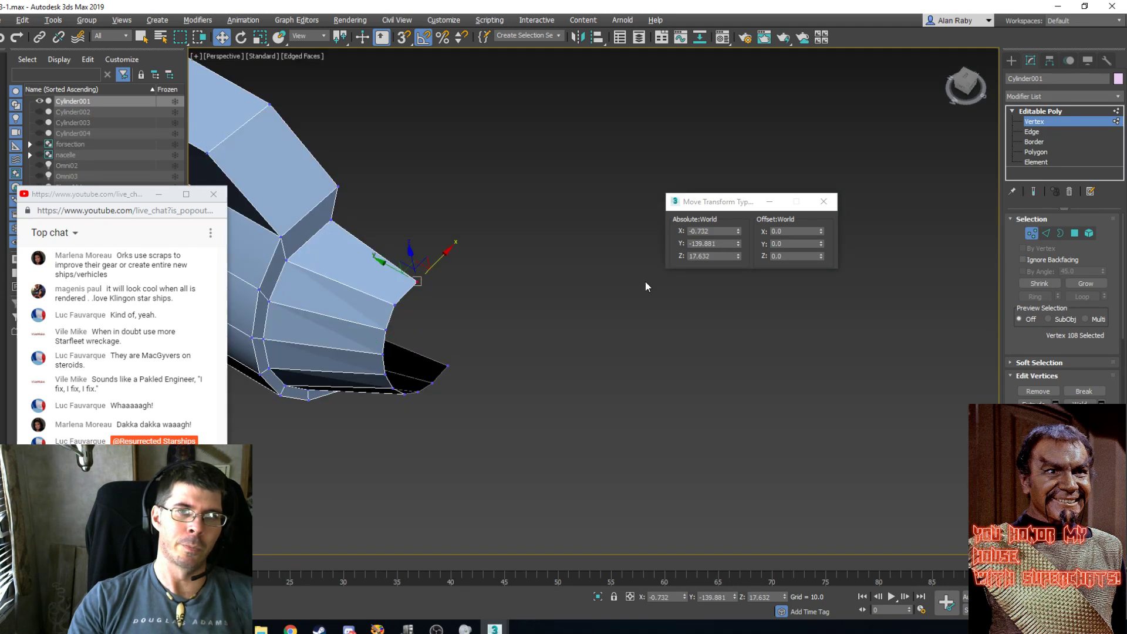
{"action": "right_click", "coordinate": [739, 232]}
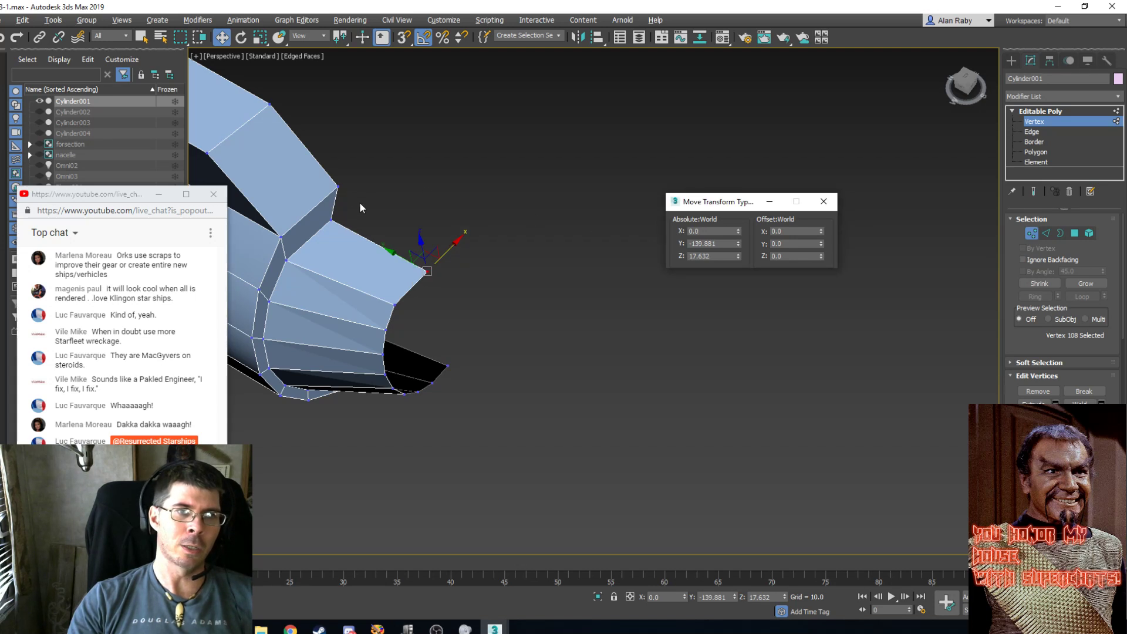
Set the top vertex of the cylinder's inner rim to X 0.0 and close the Transform Type-In.
{"action": "left_click", "coordinate": [332, 219]}
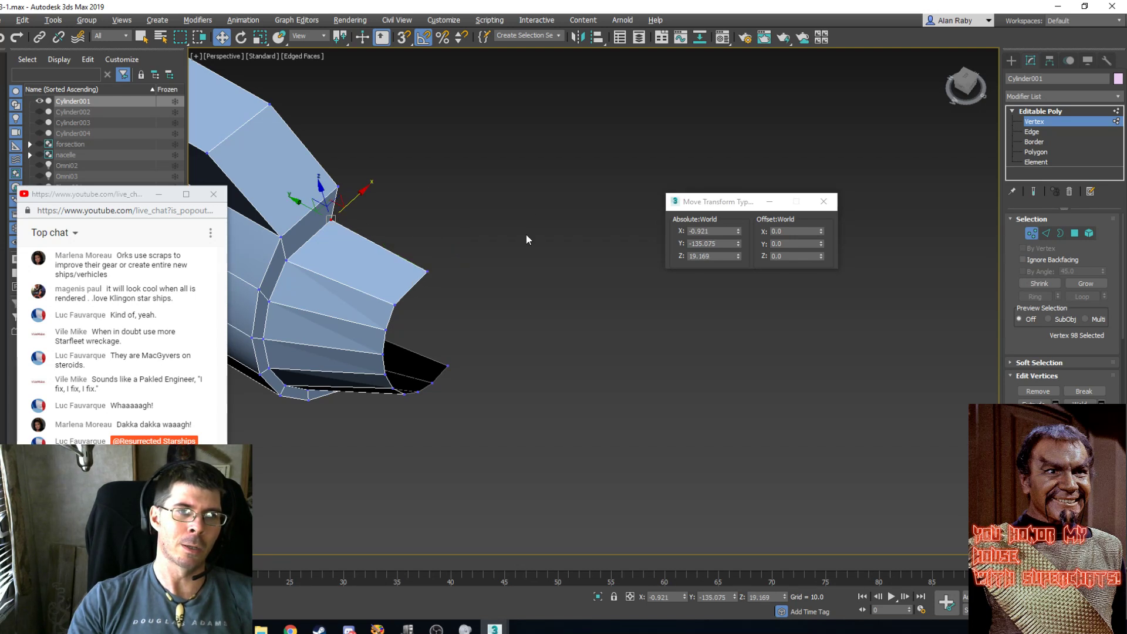
{"action": "right_click", "coordinate": [740, 233]}
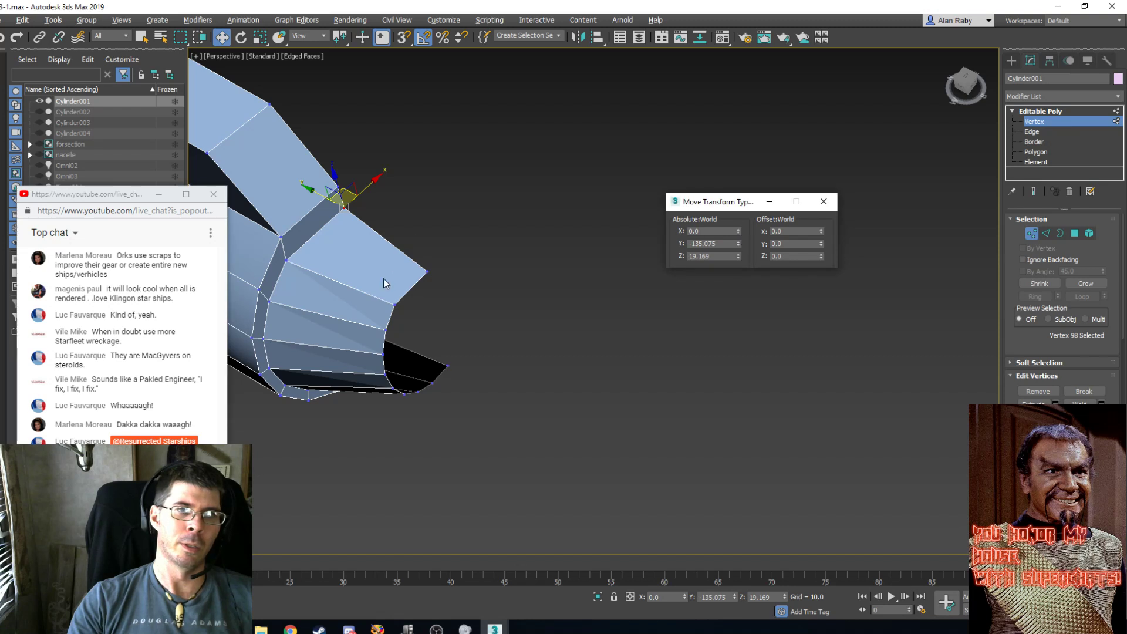
{"action": "left_click", "coordinate": [824, 201]}
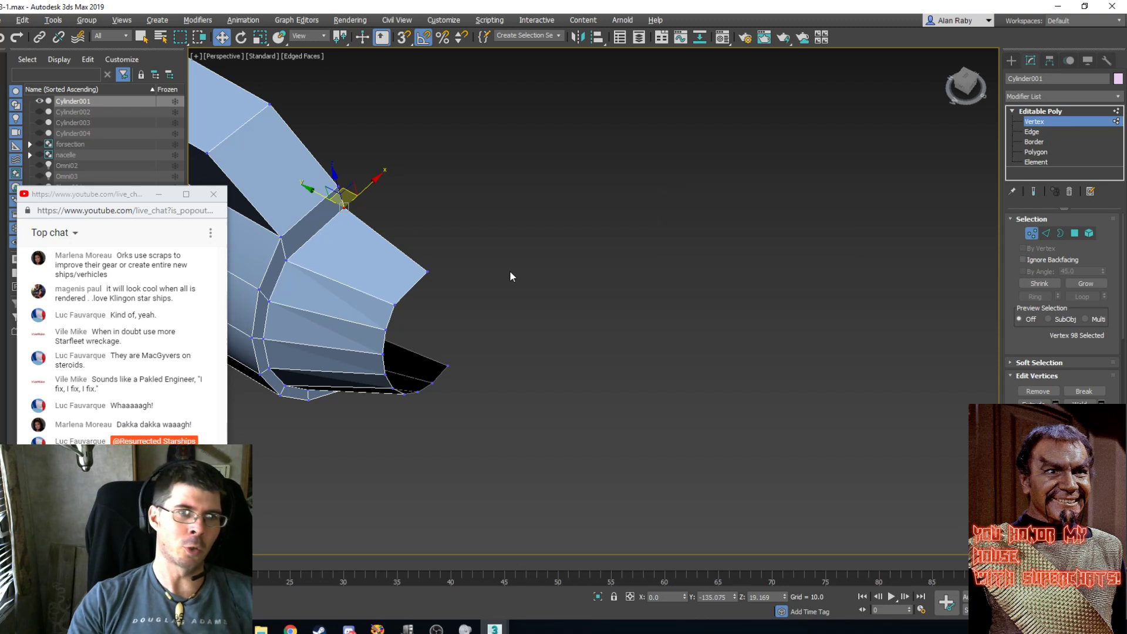
{"action": "key", "text": "e"}
{"action": "middle_click_drag", "start_coordinate": [548, 356], "coordinate": [530, 336], "text": "alt"}
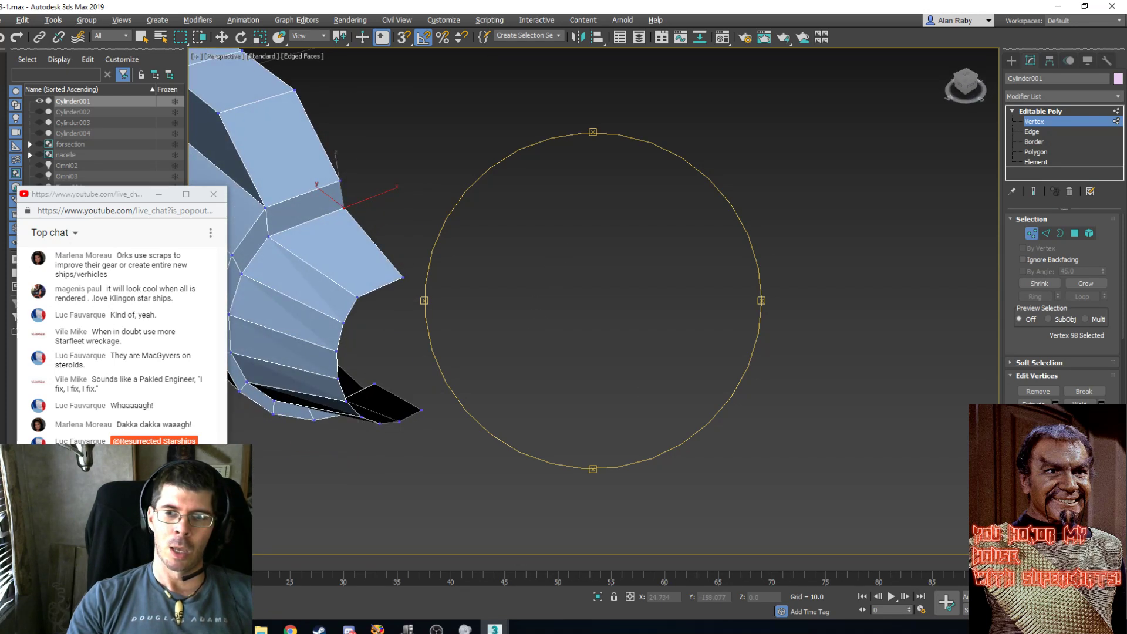
{"action": "middle_click_drag", "start_coordinate": [472, 382], "coordinate": [471, 382]}
{"action": "middle_click_drag", "start_coordinate": [302, 304], "coordinate": [546, 322]}
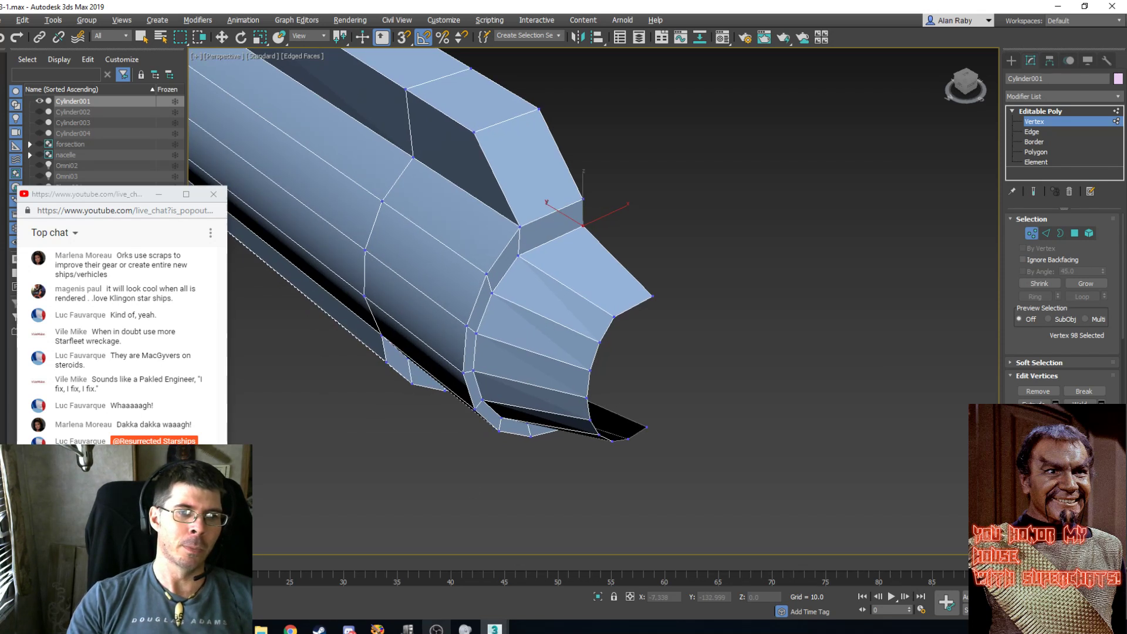
Switch to OBS and mute the microphone source.
{"action": "mouse_move", "coordinate": [377, 629]}
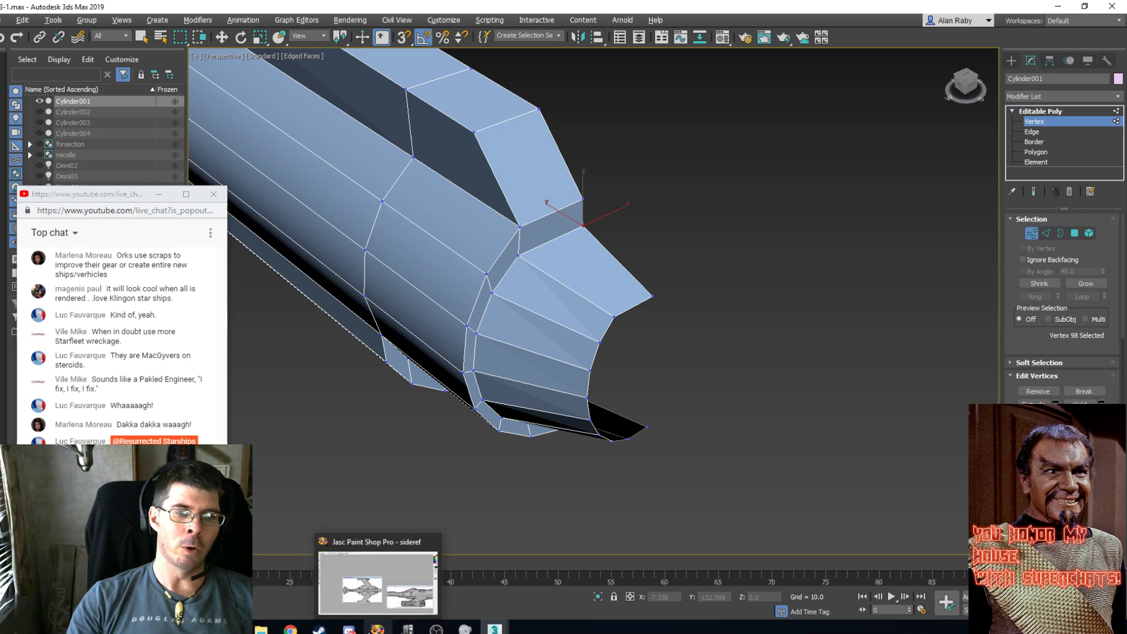
{"action": "left_click", "coordinate": [349, 630]}
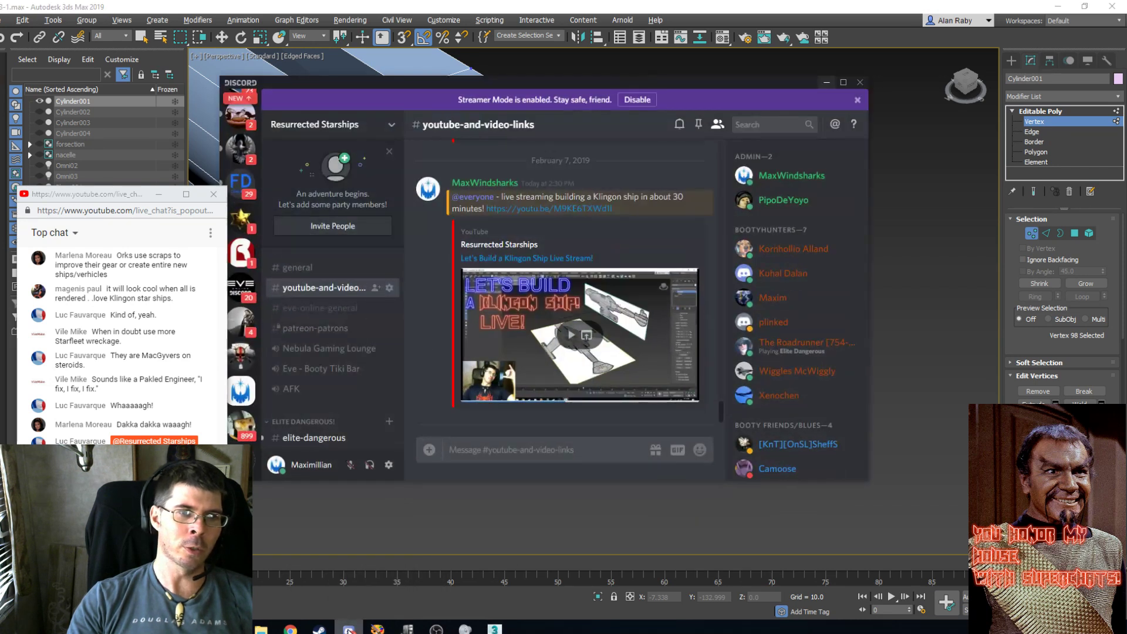
{"action": "left_click", "coordinate": [348, 630]}
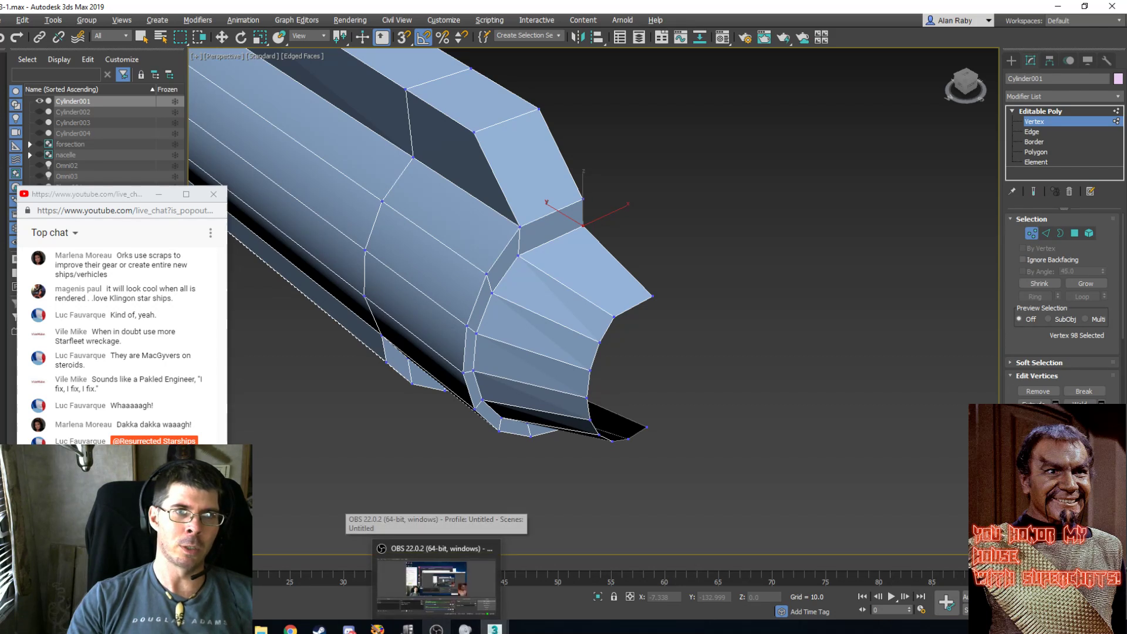
{"action": "left_click", "coordinate": [437, 584]}
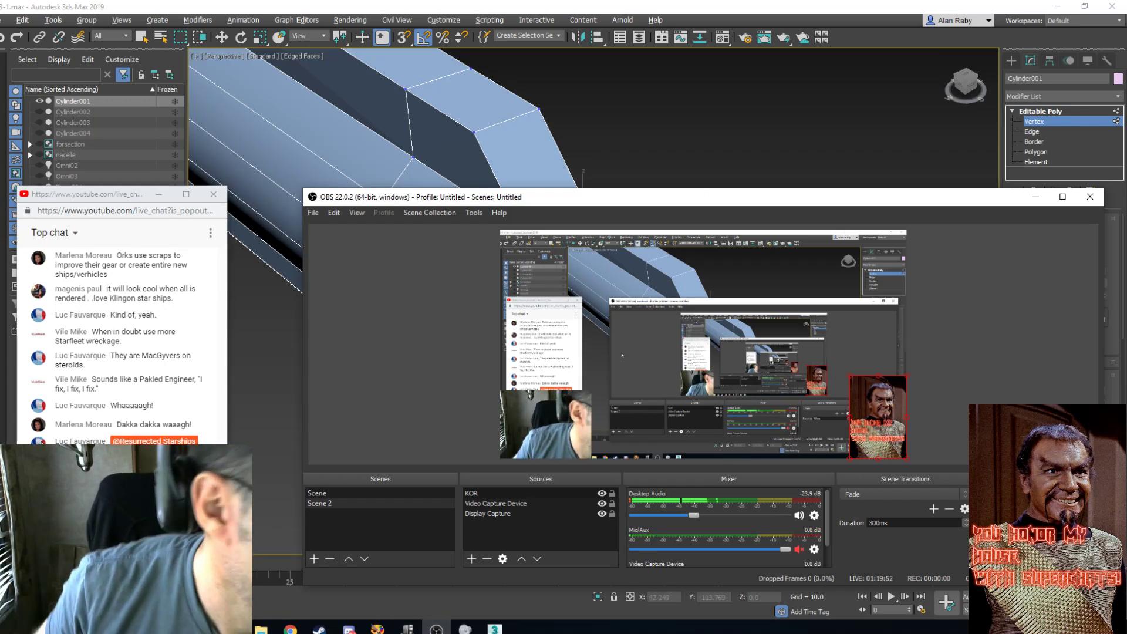
Switch to Chrome, check the live stream dashboard and bring up the retro synth playlist video.
{"action": "left_click", "coordinate": [122, 509]}
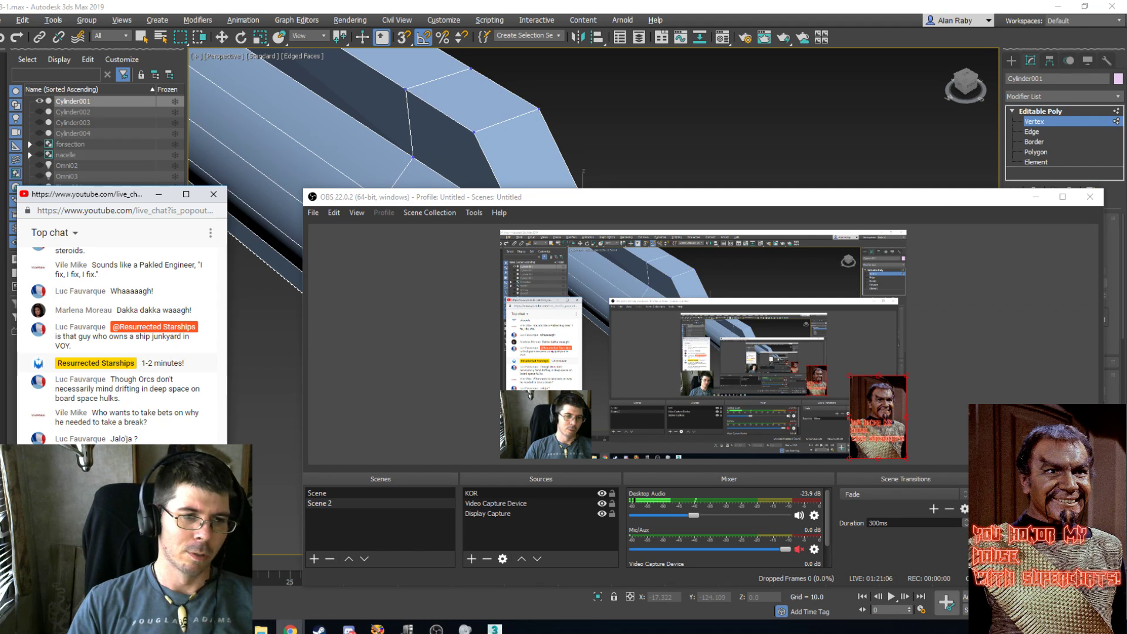
{"action": "left_click", "coordinate": [290, 628]}
{"action": "left_click", "coordinate": [286, 578]}
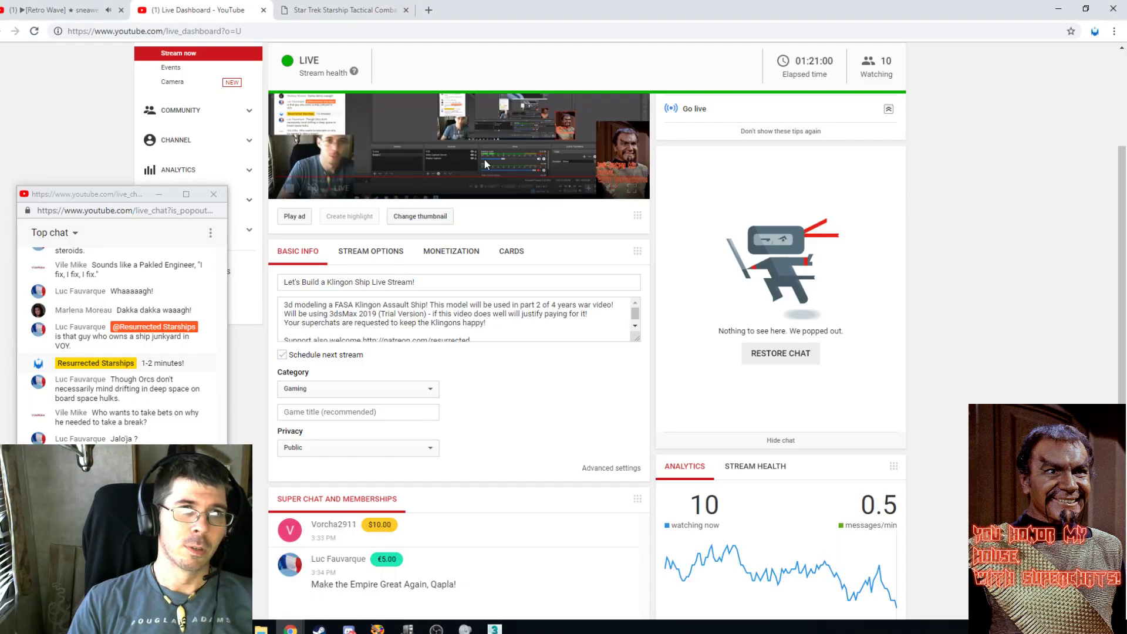
{"action": "left_click", "coordinate": [56, 9]}
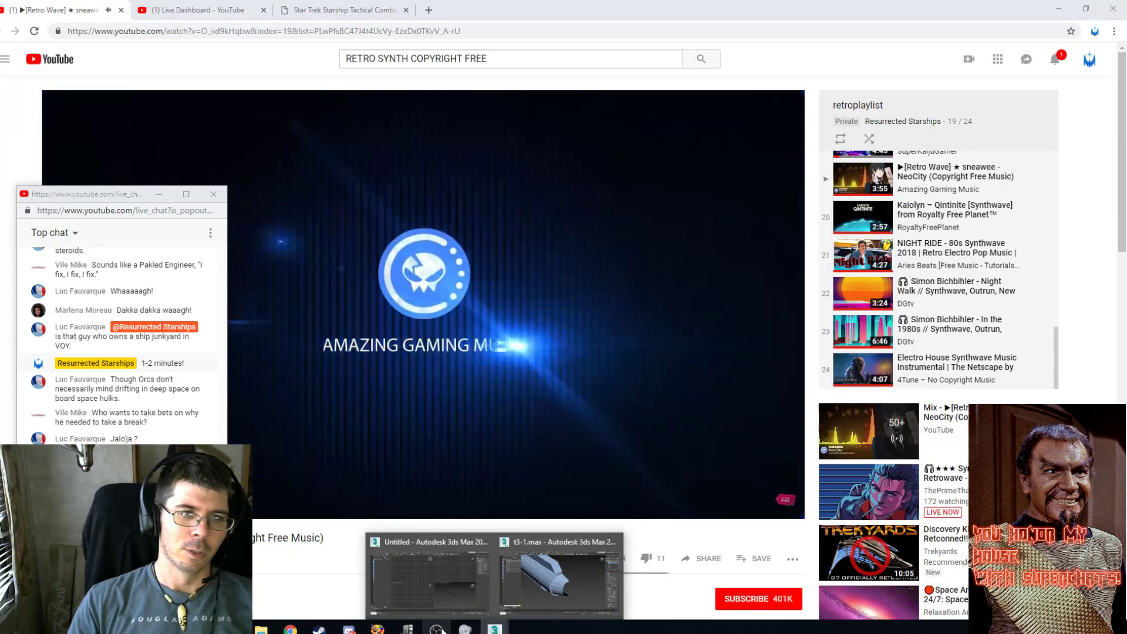
Unmute the microphone source in OBS and return to the t3-1.max scene in 3ds Max.
{"action": "left_click", "coordinate": [436, 630]}
{"action": "left_click", "coordinate": [798, 549]}
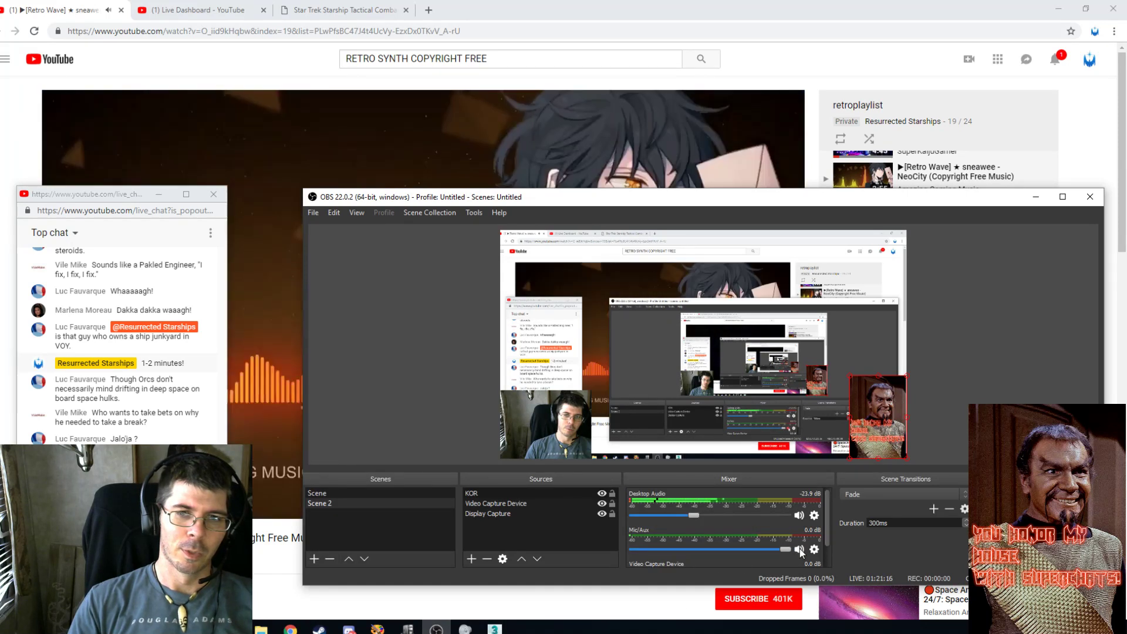
{"action": "left_click", "coordinate": [494, 628]}
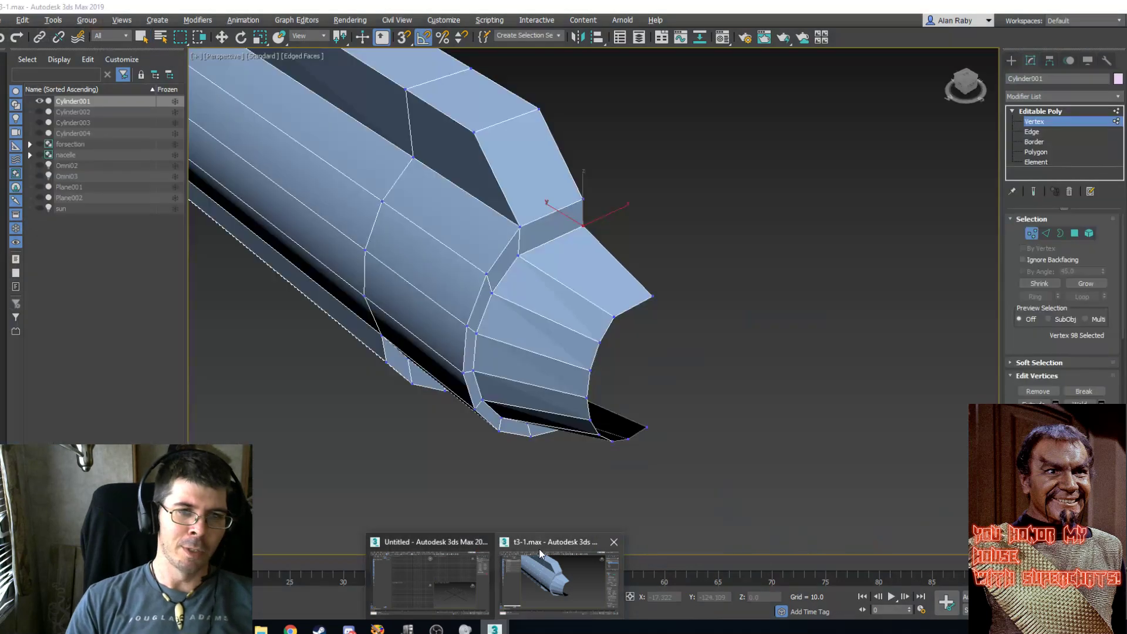
{"action": "left_click", "coordinate": [540, 547]}
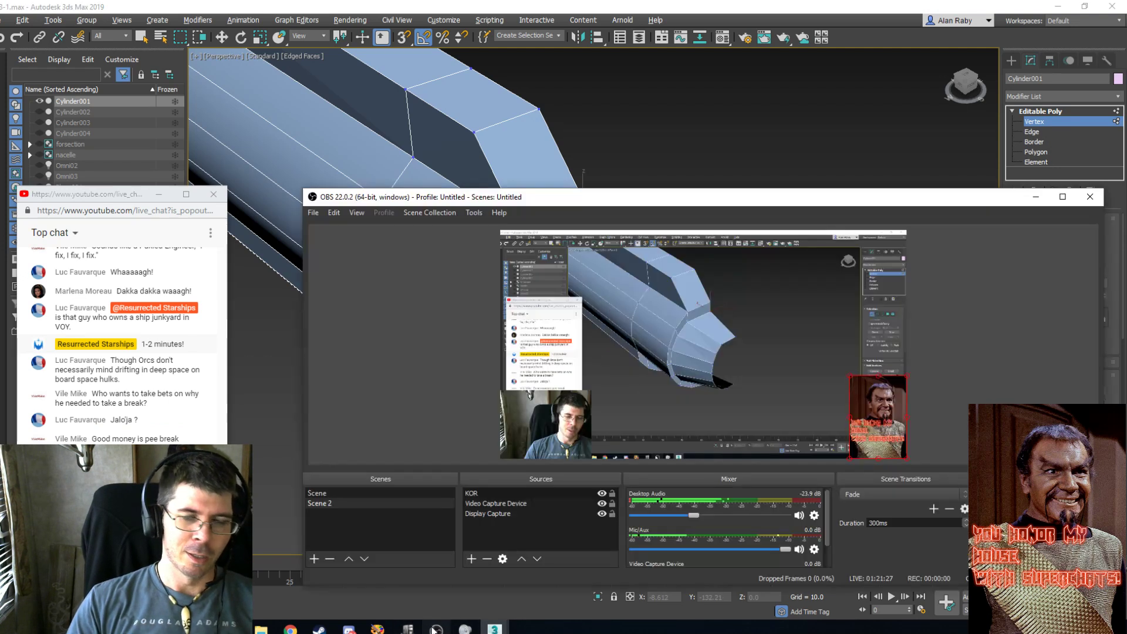
{"action": "left_click", "coordinate": [436, 629]}
{"action": "left_click", "coordinate": [436, 628]}
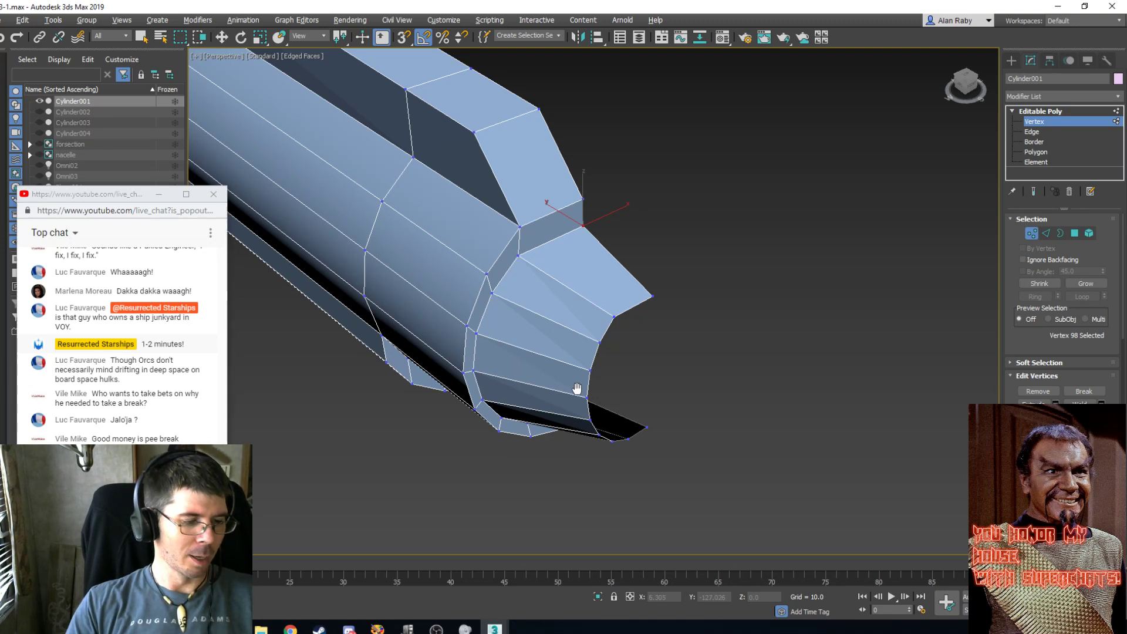
Render the perspective view to examine the cylinder's tapered front collar, and close the render.
{"action": "key", "text": "shift+q"}
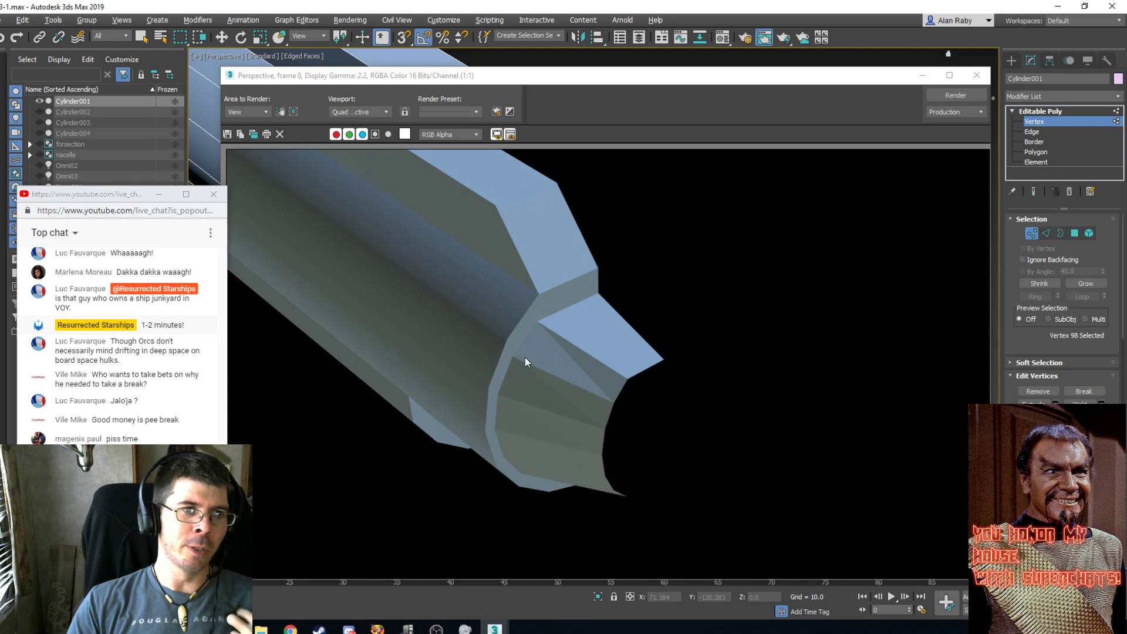
{"action": "left_click", "coordinate": [976, 75]}
{"action": "left_click_drag", "start_coordinate": [596, 283], "coordinate": [619, 280]}
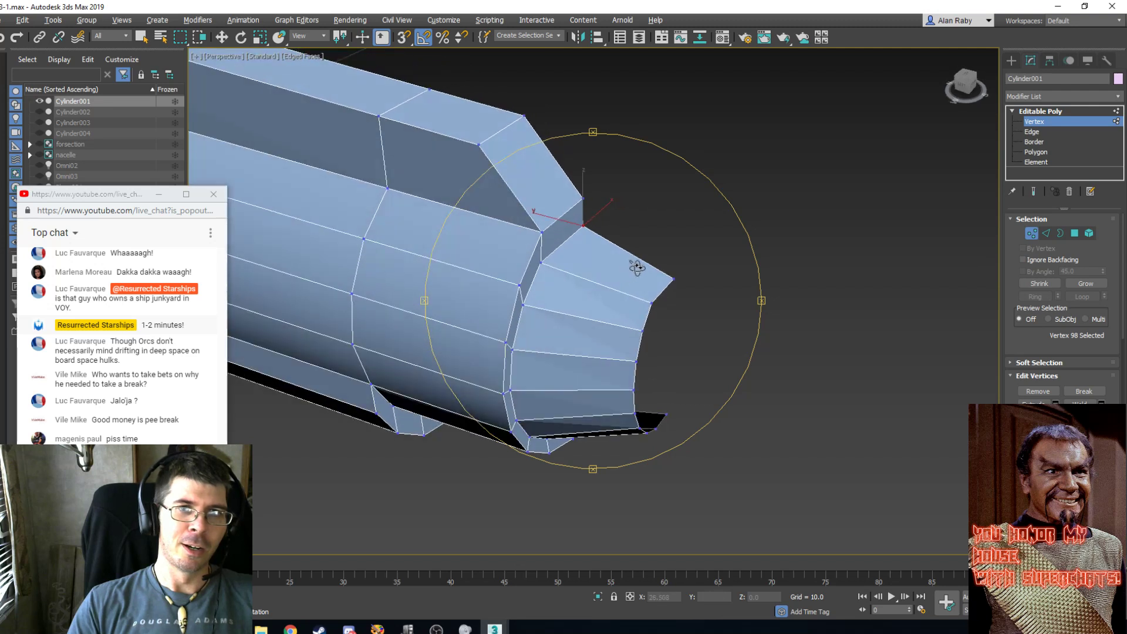
{"action": "scroll", "coordinate": [636, 268], "scroll_direction": "down", "scroll_amount": 6}
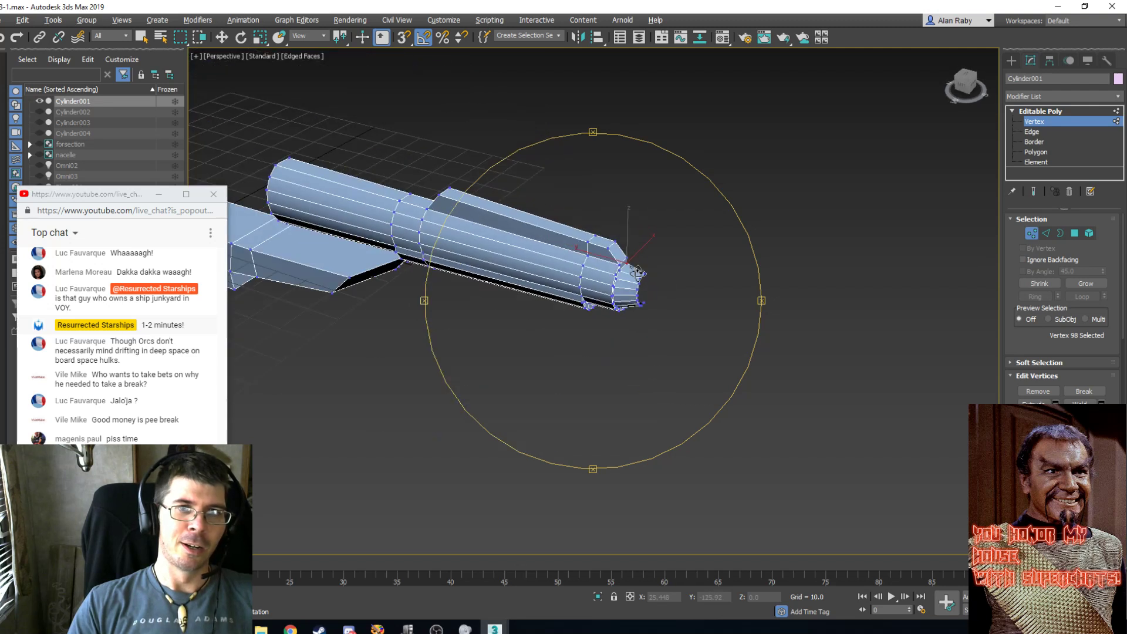
Unhide all objects and check the tapered collar's fit around the front bulb's neck from below and from the side.
{"action": "left_click", "coordinate": [221, 37]}
{"action": "right_click", "coordinate": [589, 385]}
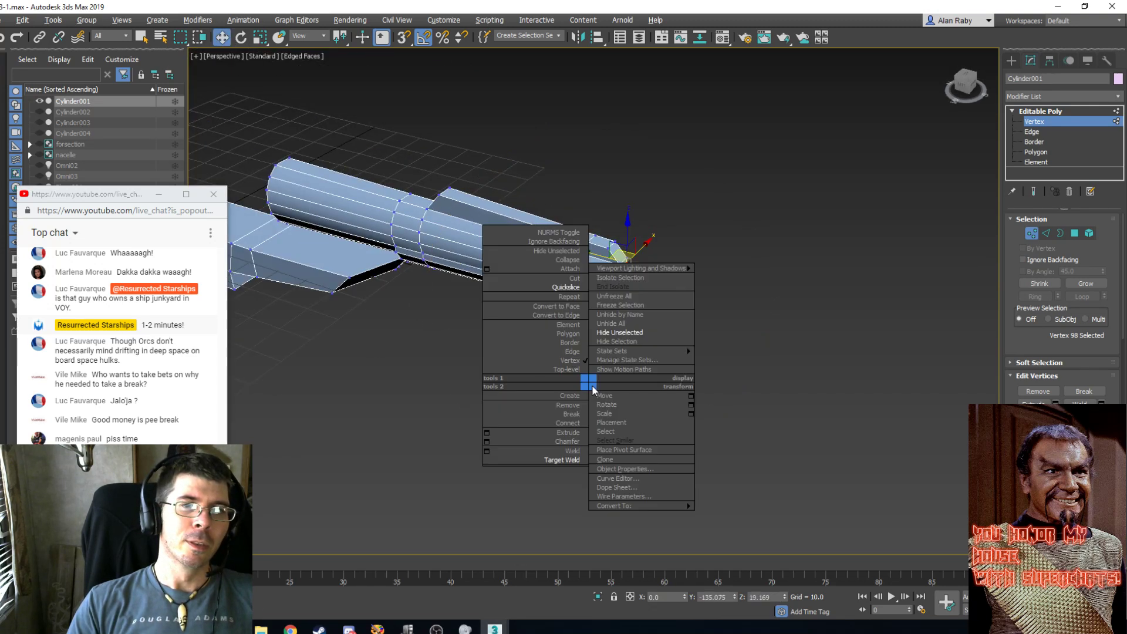
{"action": "left_click", "coordinate": [639, 324]}
{"action": "key", "text": "ctrl+r"}
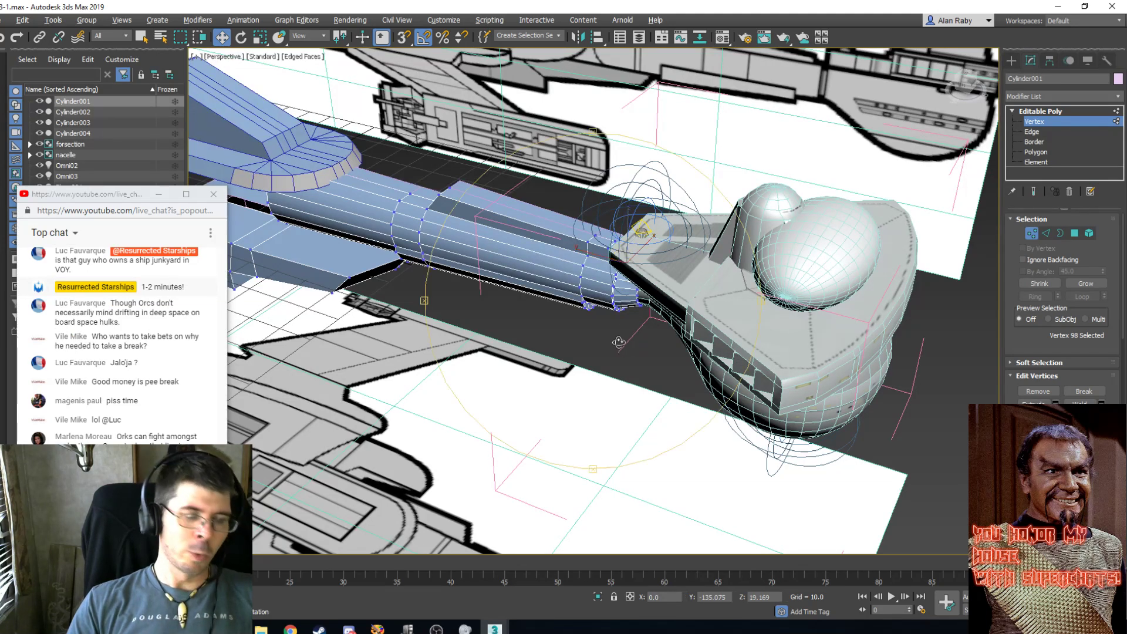
{"action": "left_click_drag", "start_coordinate": [620, 344], "coordinate": [609, 246]}
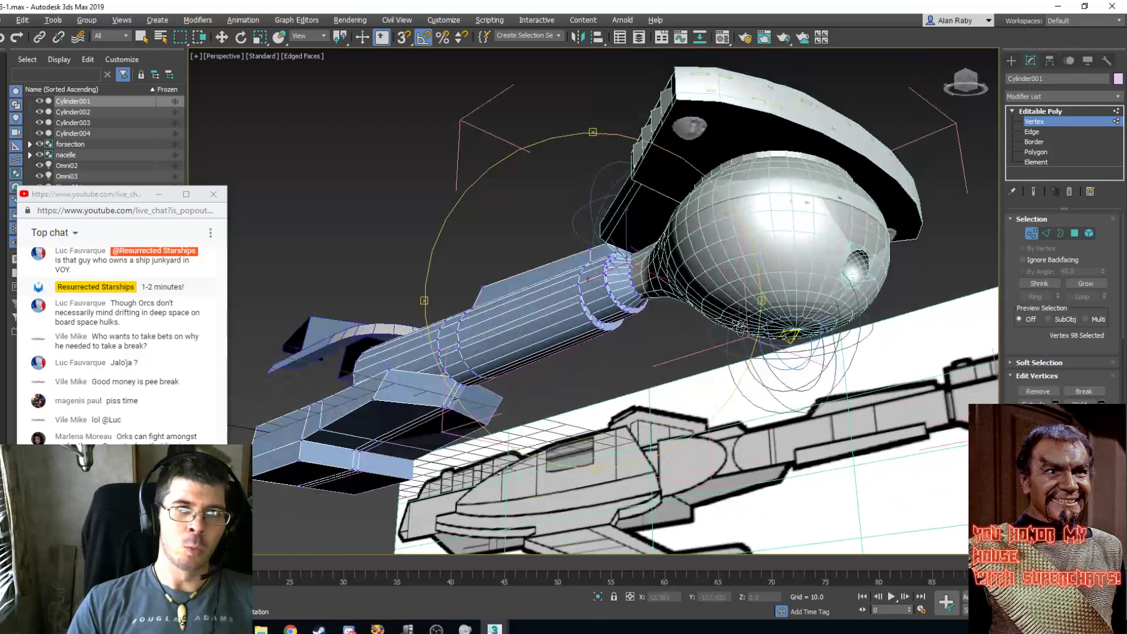
{"action": "scroll", "coordinate": [667, 312], "scroll_direction": "up", "scroll_amount": 5}
{"action": "scroll", "coordinate": [566, 224], "scroll_direction": "up", "scroll_amount": 2}
{"action": "scroll", "coordinate": [566, 223], "scroll_direction": "down", "scroll_amount": 5}
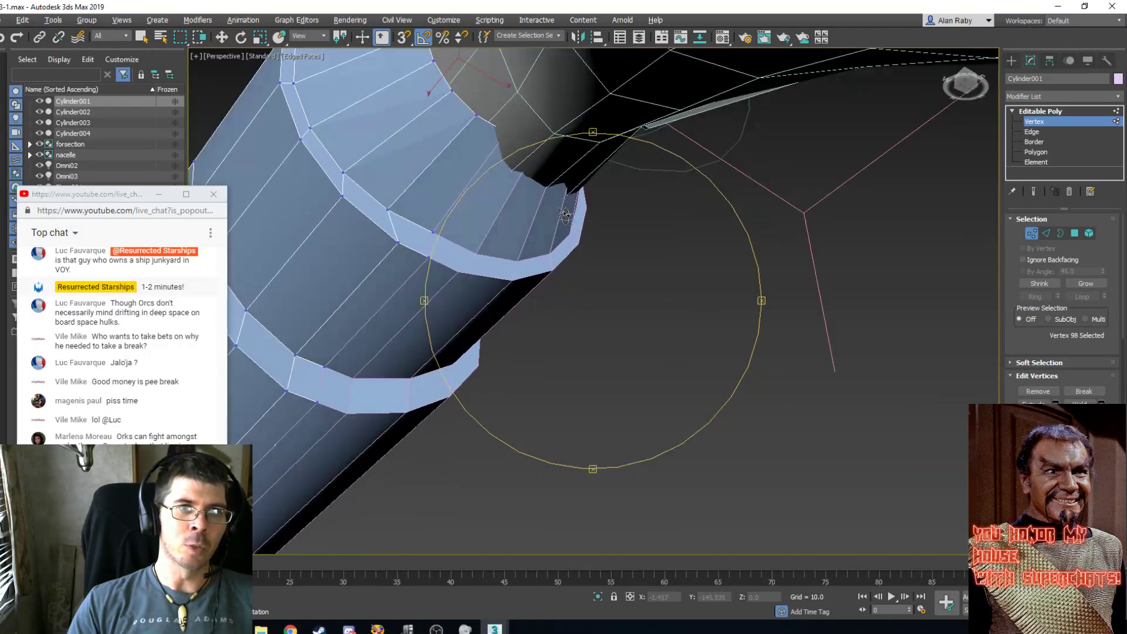
{"action": "left_click_drag", "start_coordinate": [567, 221], "coordinate": [601, 294]}
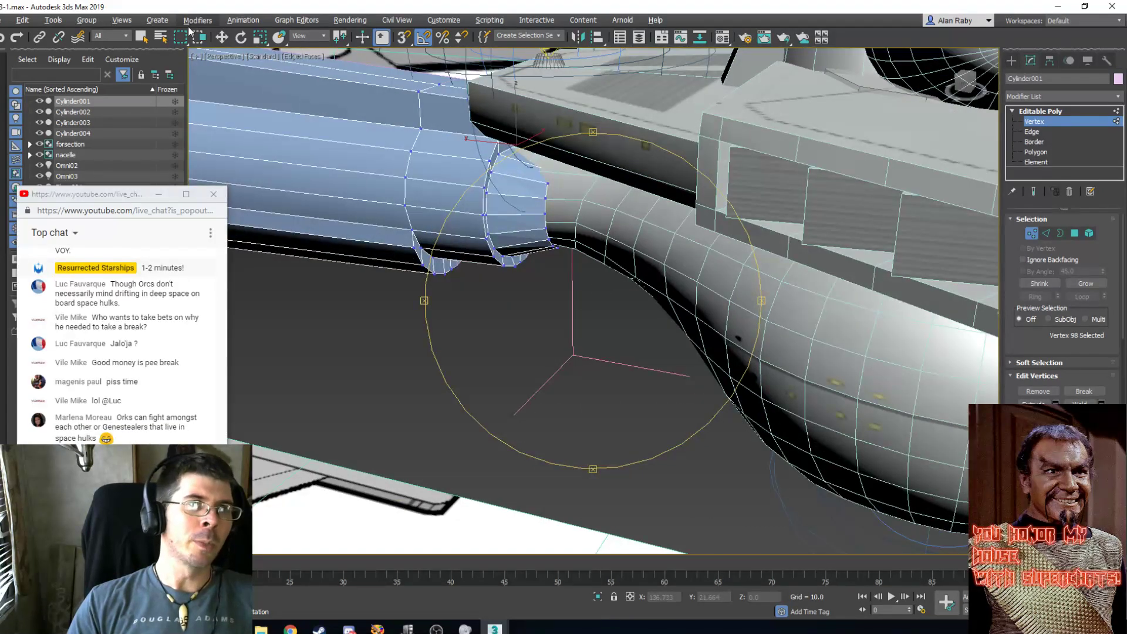
Select the upper five polygons on the near side of Cylinder001's tapered front collar.
{"action": "left_click", "coordinate": [141, 37]}
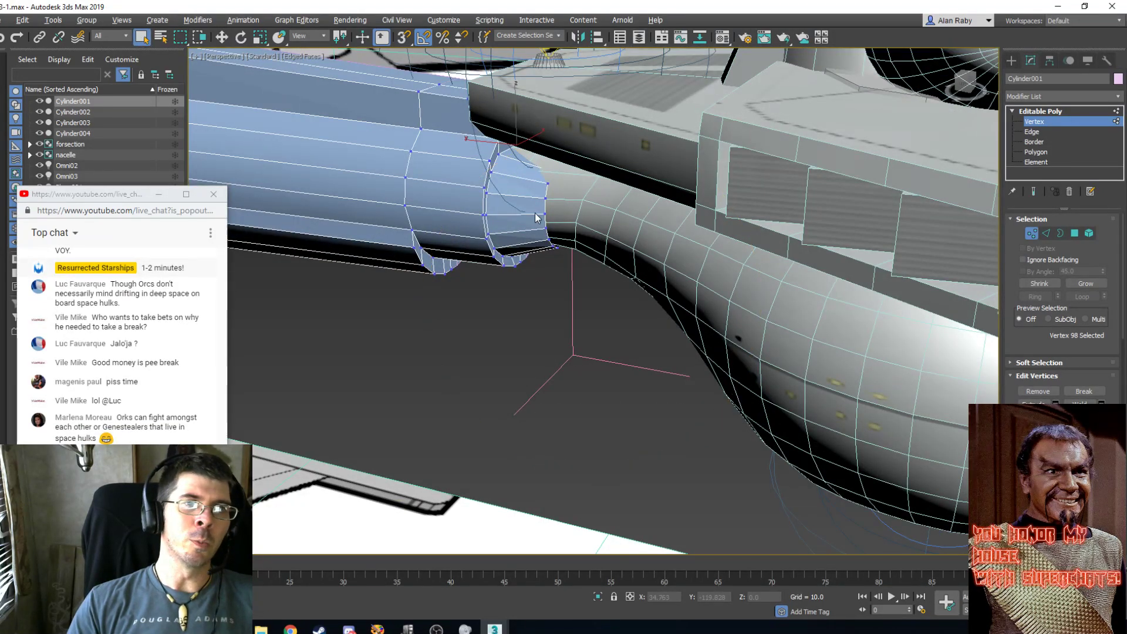
{"action": "key", "text": "4"}
{"action": "left_click", "coordinate": [511, 166]}
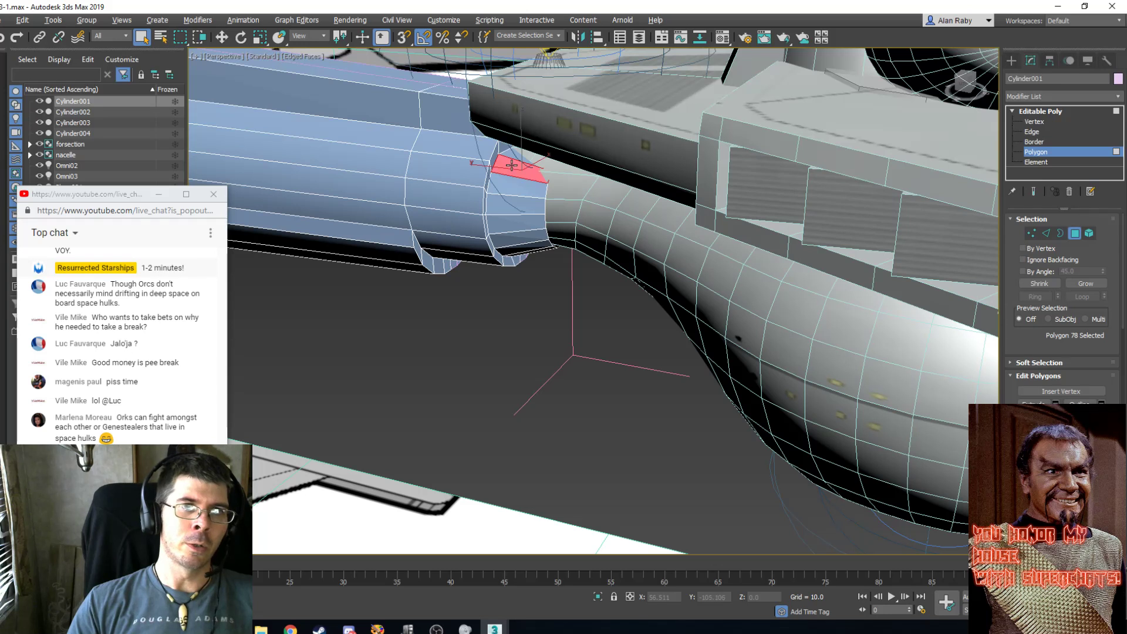
{"action": "left_click", "coordinate": [500, 182], "text": "ctrl"}
{"action": "left_click", "coordinate": [502, 207], "text": "ctrl"}
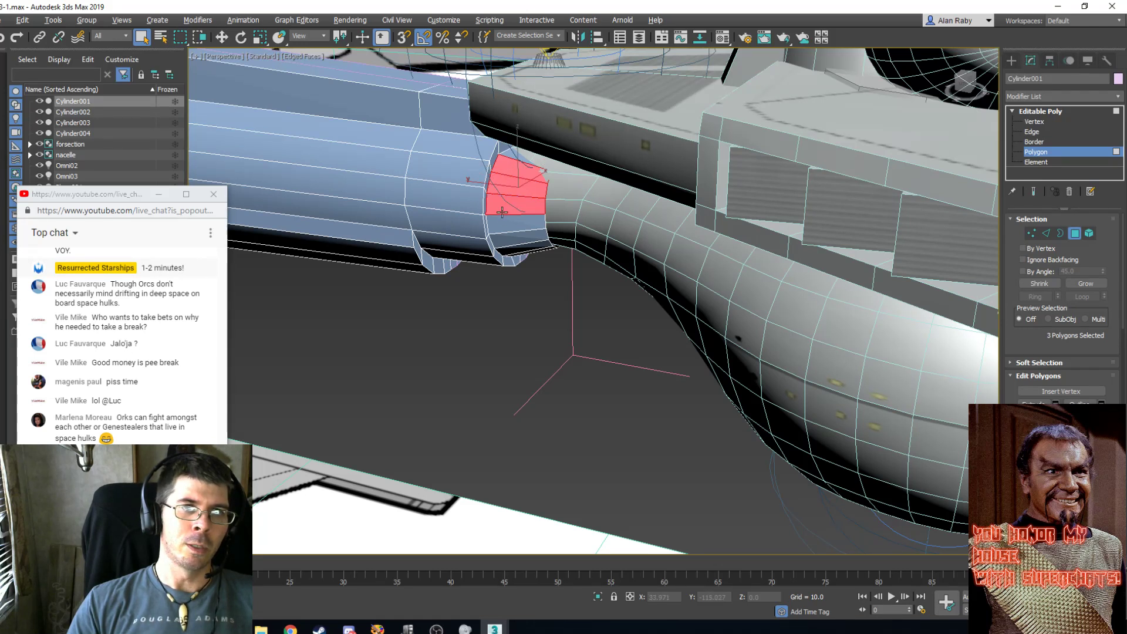
{"action": "left_click", "coordinate": [505, 224], "text": "ctrl"}
{"action": "left_click", "coordinate": [508, 240], "text": "ctrl"}
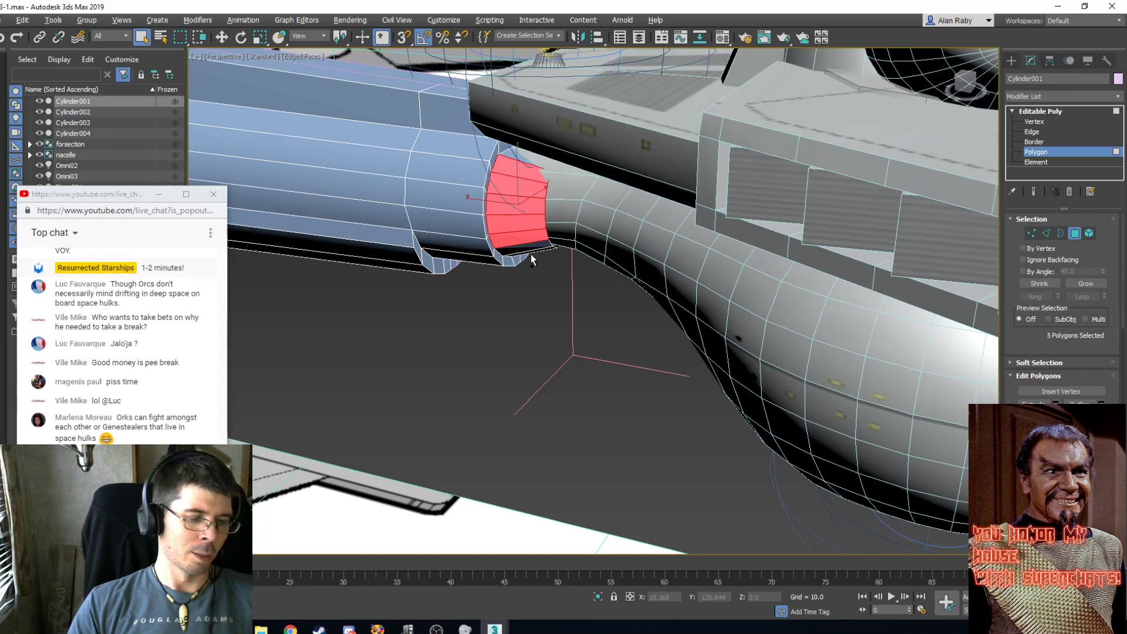
Extend the polygon selection down the collar's underside with three more faces, leaving out the face on the cylinder body.
{"action": "middle_click_drag", "start_coordinate": [531, 260], "coordinate": [405, 170], "text": "alt"}
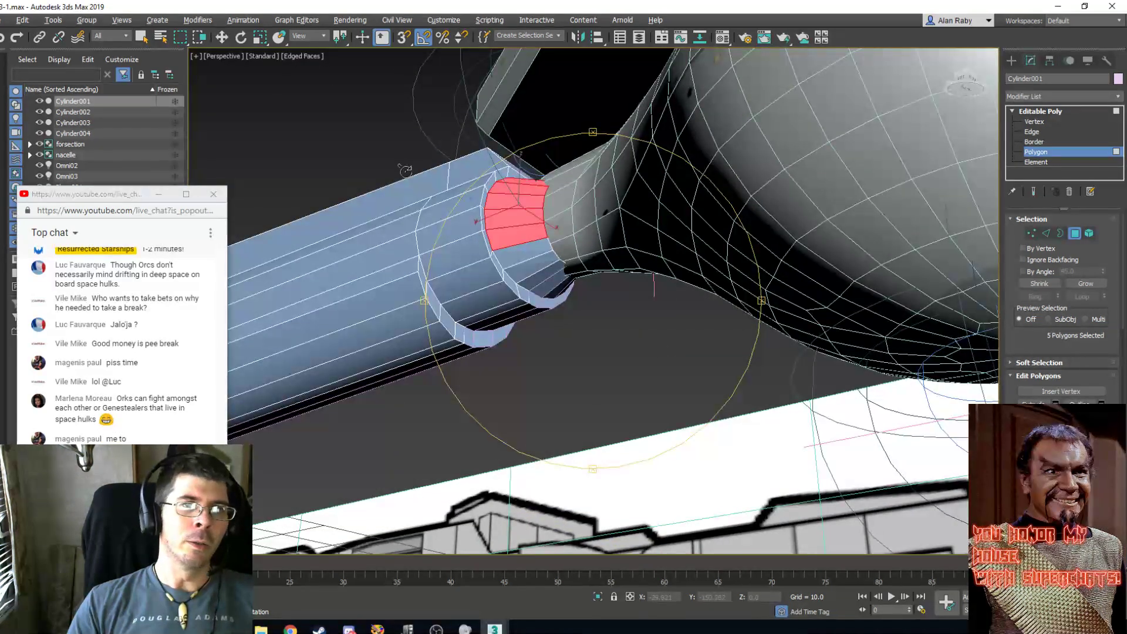
{"action": "left_click", "coordinate": [141, 37]}
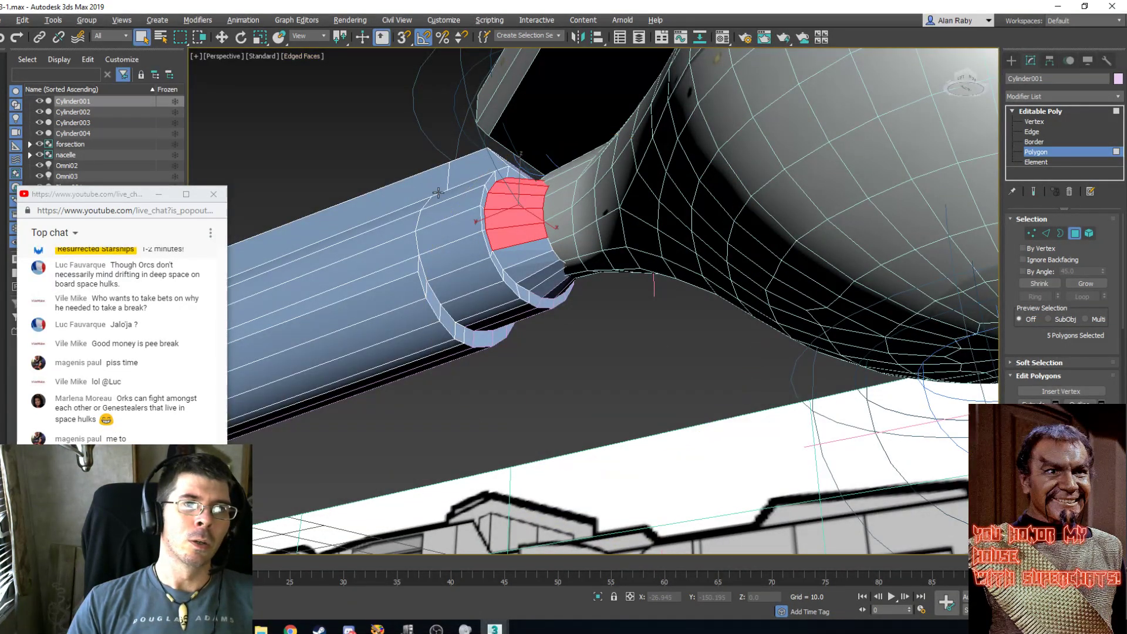
{"action": "left_click", "coordinate": [451, 205], "text": "ctrl"}
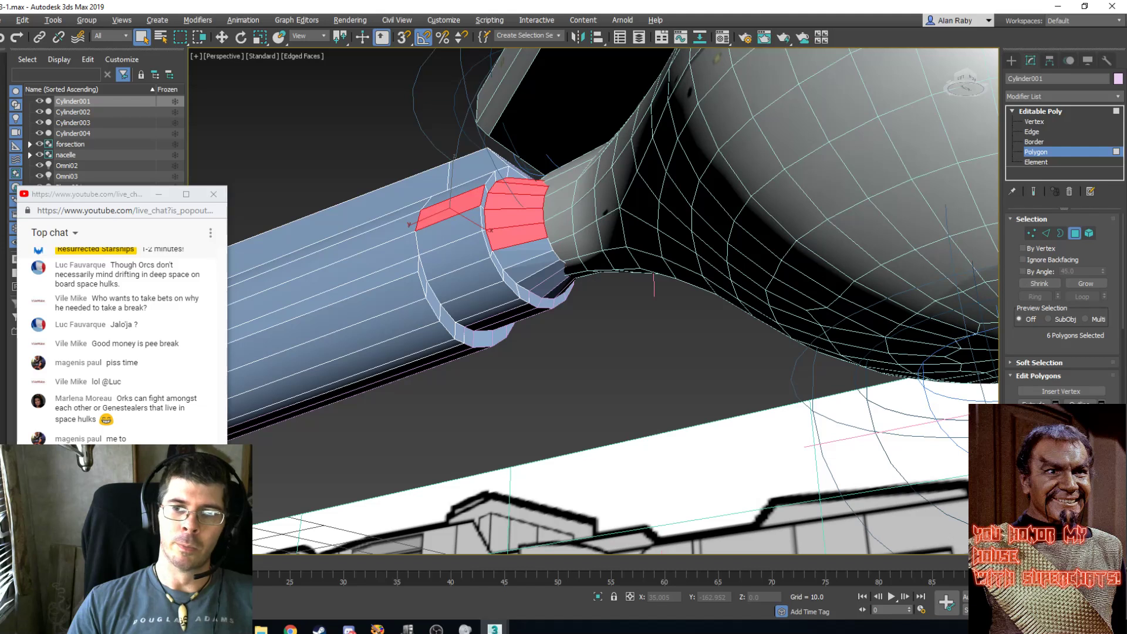
{"action": "scroll", "coordinate": [1062, 293], "scroll_direction": "down", "scroll_amount": 10}
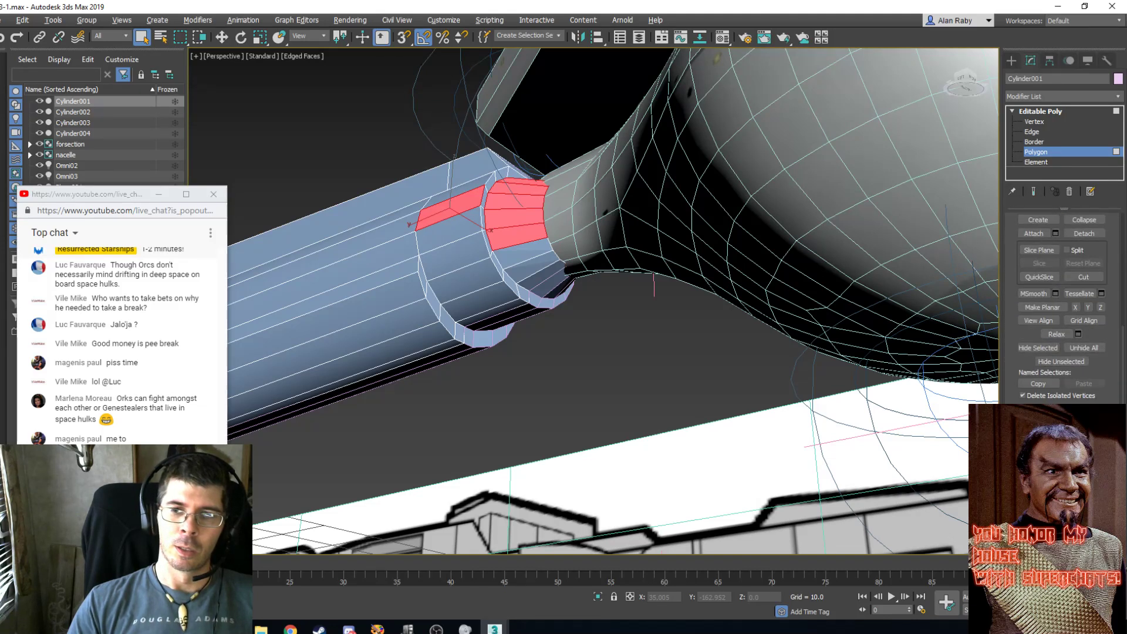
{"action": "scroll", "coordinate": [1062, 293], "scroll_direction": "down", "scroll_amount": 3}
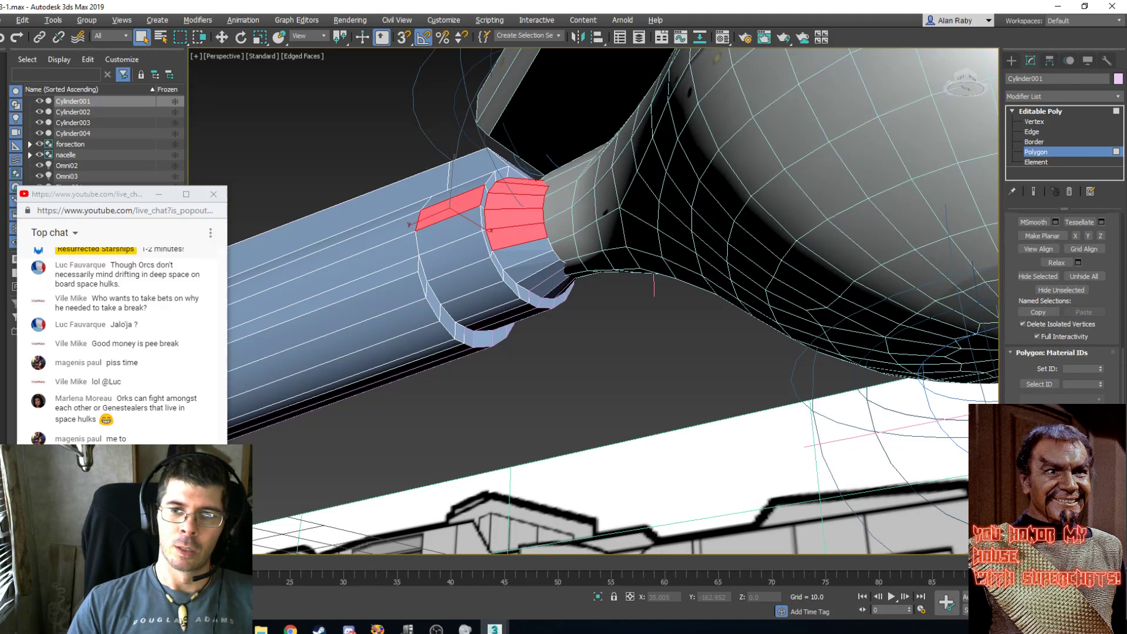
{"action": "left_click", "coordinate": [464, 203], "text": "alt"}
{"action": "left_click", "coordinate": [511, 252], "text": "ctrl"}
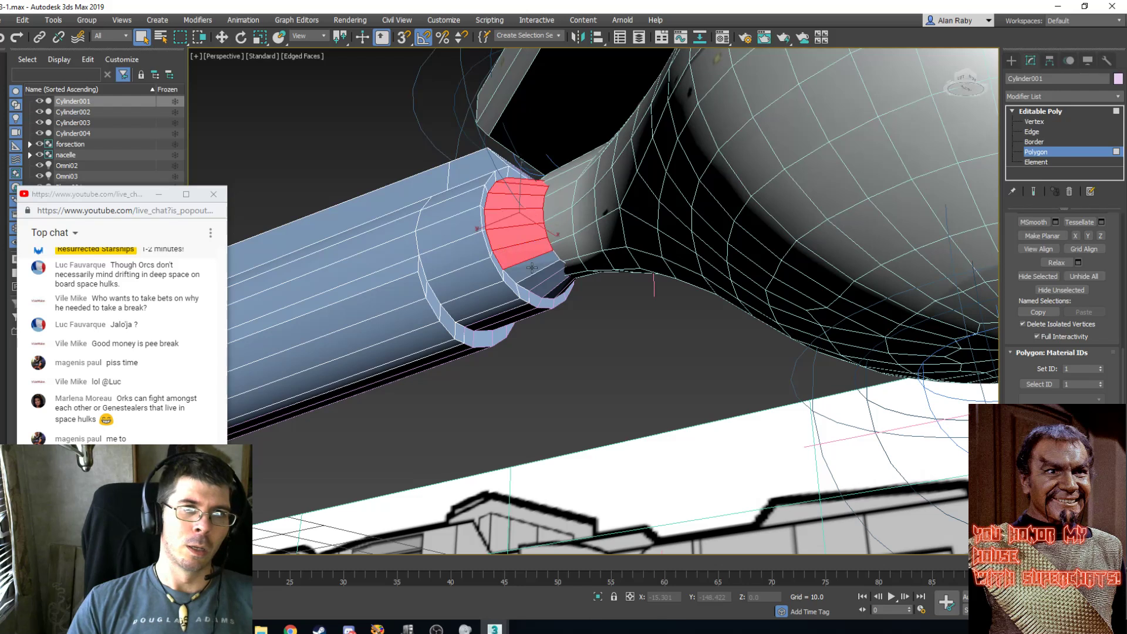
{"action": "left_click", "coordinate": [532, 268], "text": "ctrl"}
{"action": "left_click", "coordinate": [545, 273], "text": "ctrl"}
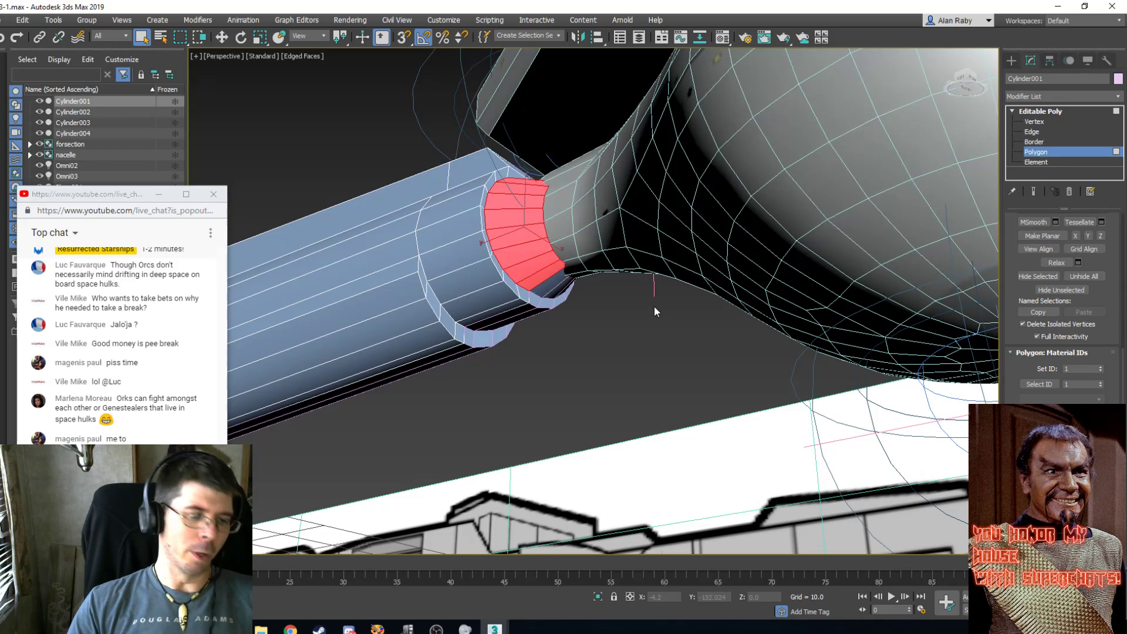
Render the perspective view to check the collar, close the render, and compare the rear hull with the blueprints in perspective and top views.
{"action": "key", "text": "shift+q"}
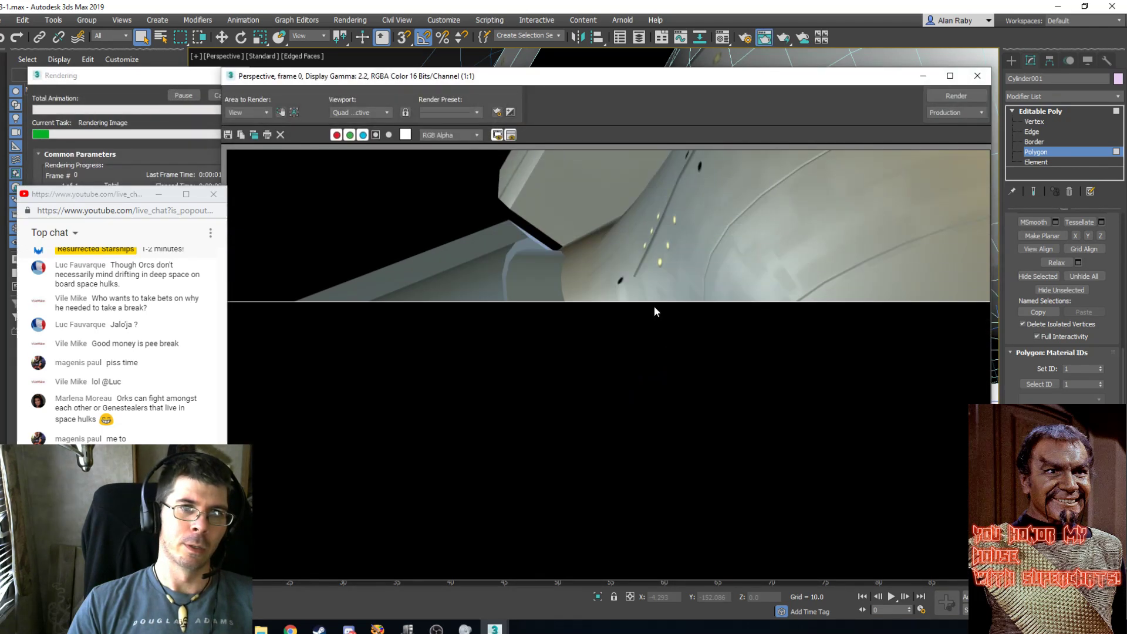
{"action": "left_click", "coordinate": [977, 76]}
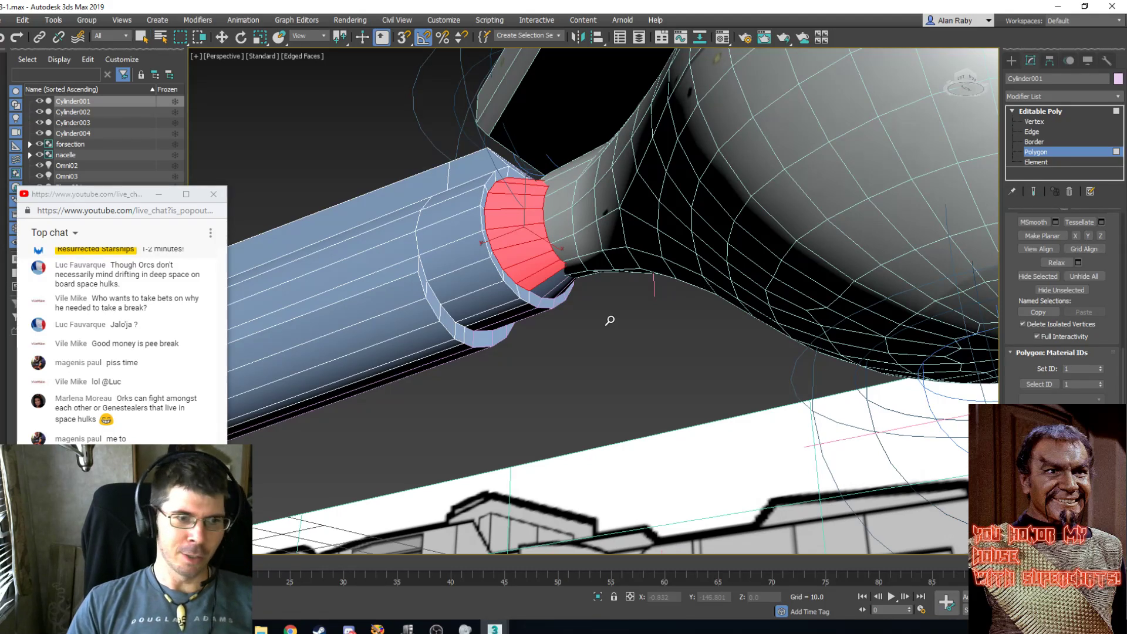
{"action": "scroll", "coordinate": [587, 294], "scroll_direction": "down", "scroll_amount": 5}
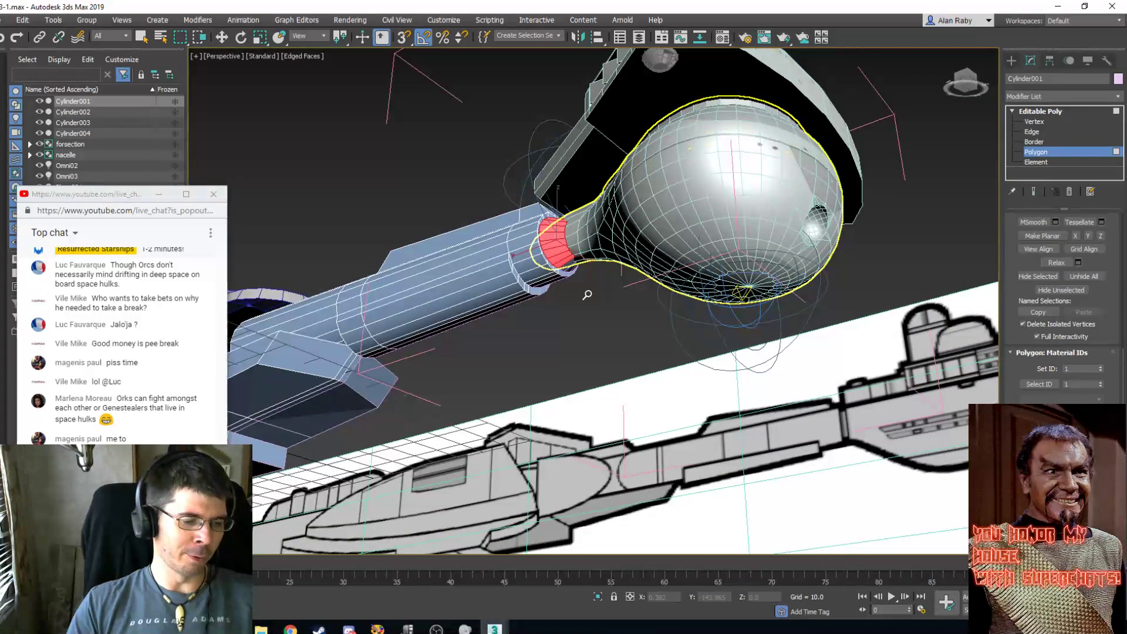
{"action": "middle_click_drag", "start_coordinate": [587, 294], "coordinate": [597, 329], "text": "alt"}
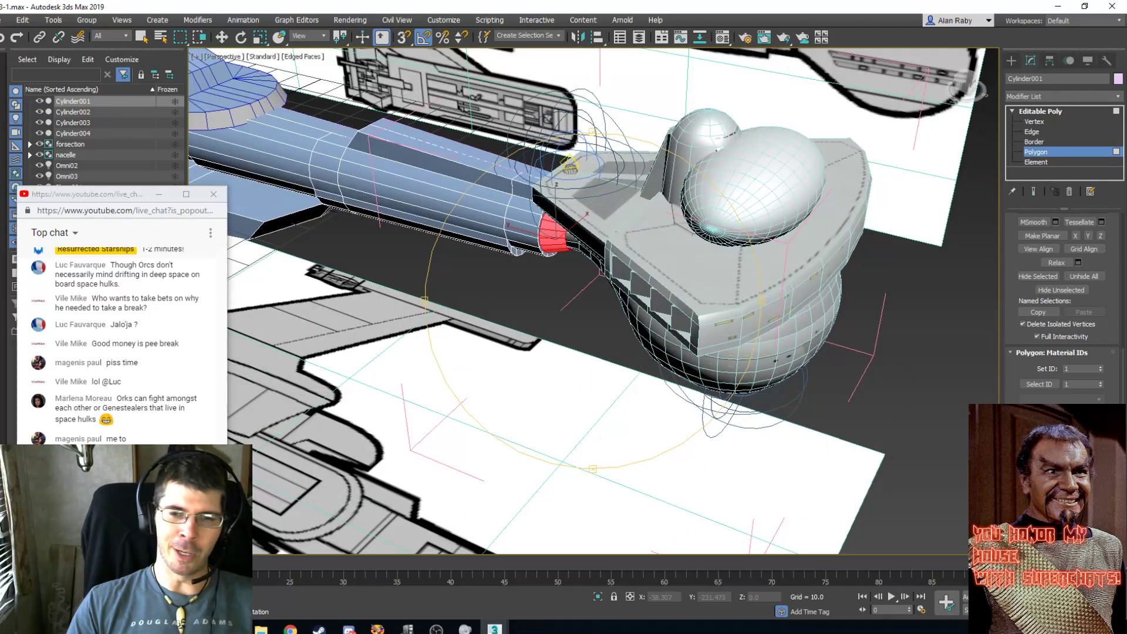
{"action": "middle_click_drag", "start_coordinate": [458, 169], "coordinate": [707, 442]}
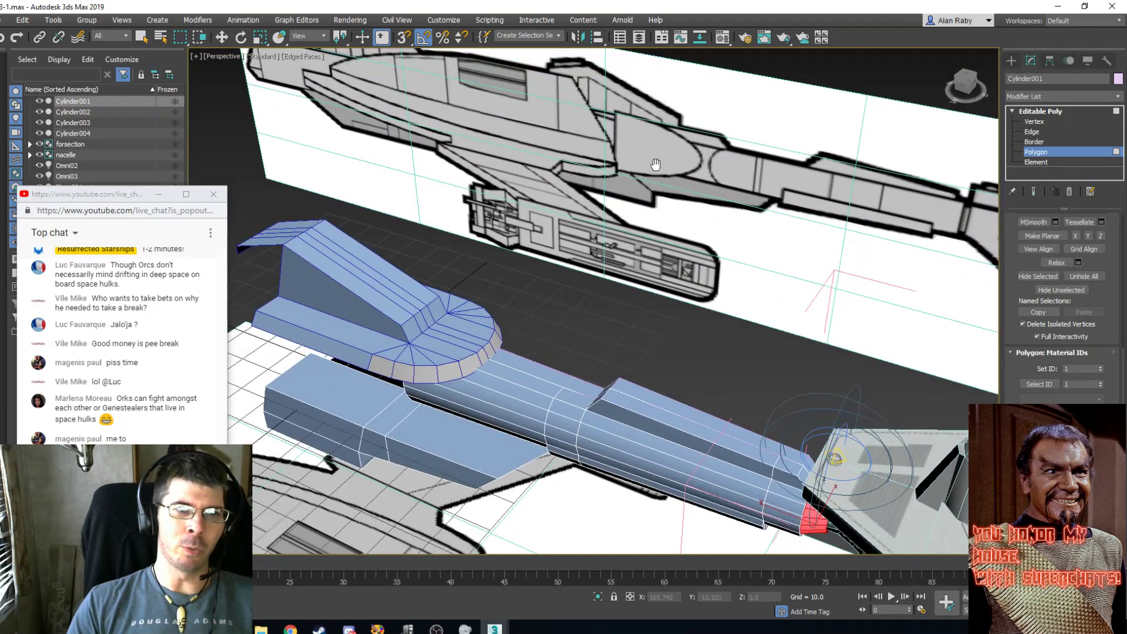
{"action": "middle_click_drag", "start_coordinate": [624, 287], "coordinate": [622, 245]}
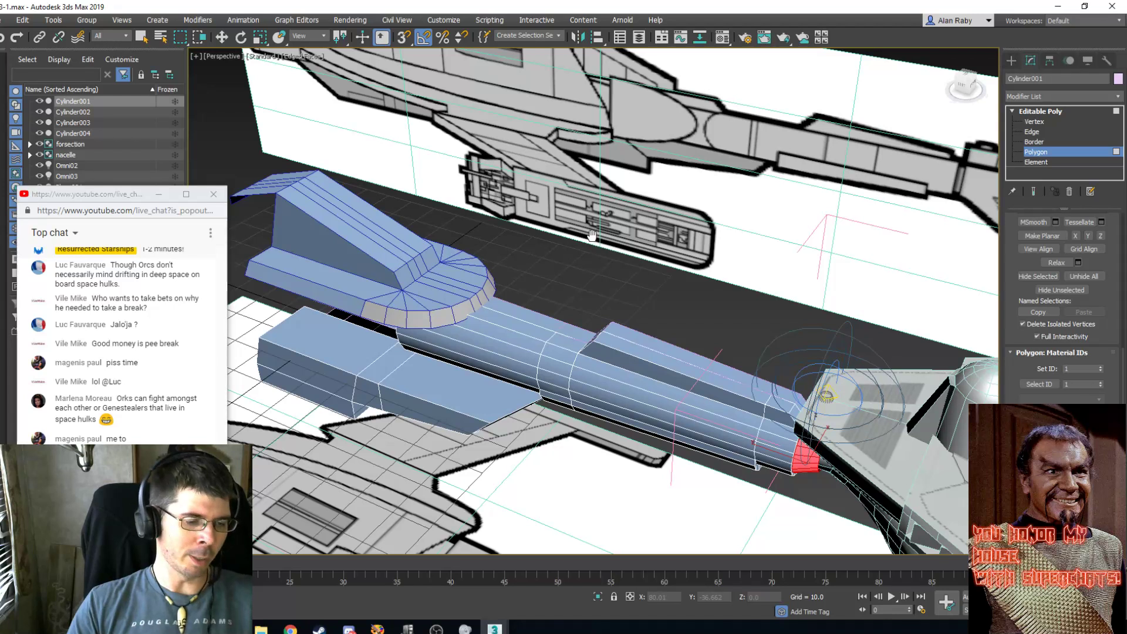
{"action": "key", "text": "t"}
{"action": "scroll", "coordinate": [550, 232], "scroll_direction": "down", "scroll_amount": 3}
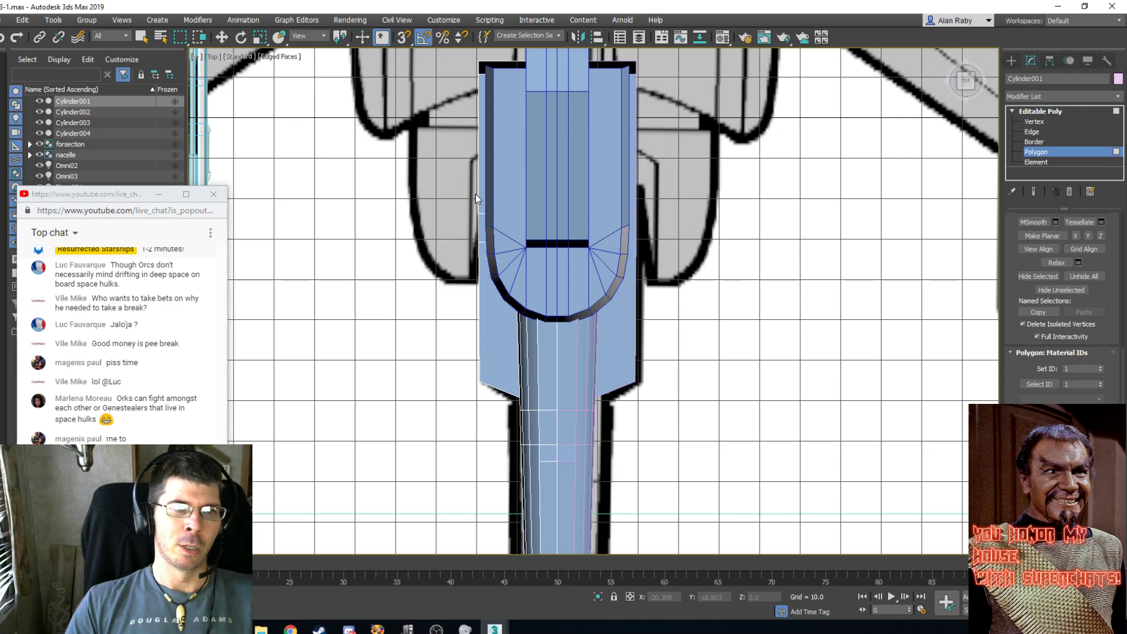
{"action": "key", "text": "p"}
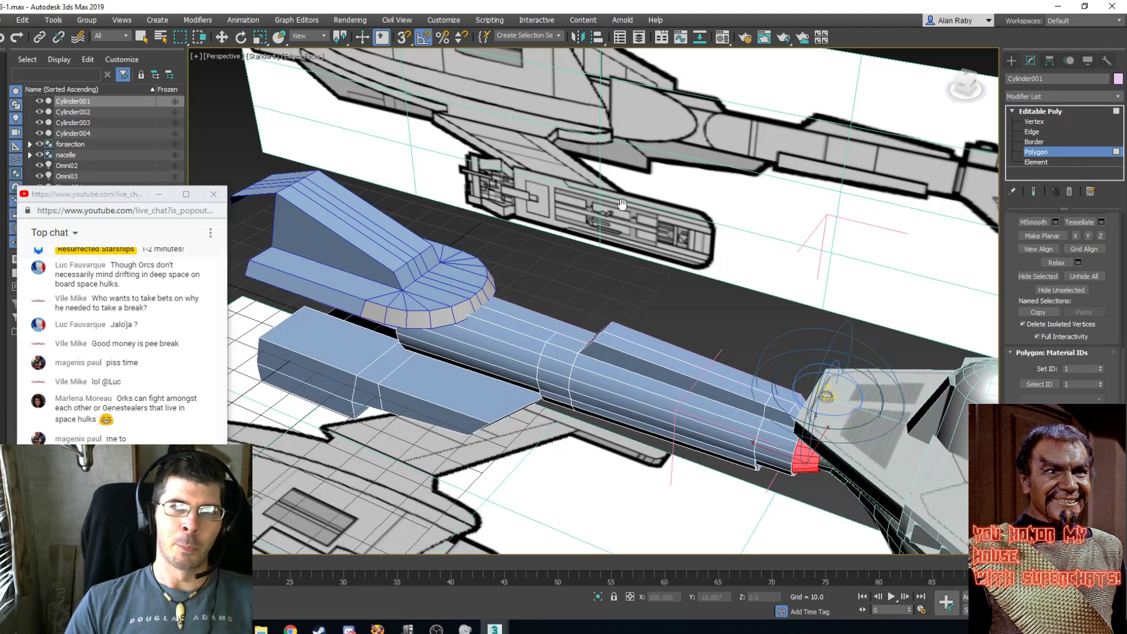
Enable snapping to faces and draw a sphere with a radius of about 13.3 on the hull's rear side block.
{"action": "left_click", "coordinate": [1013, 62]}
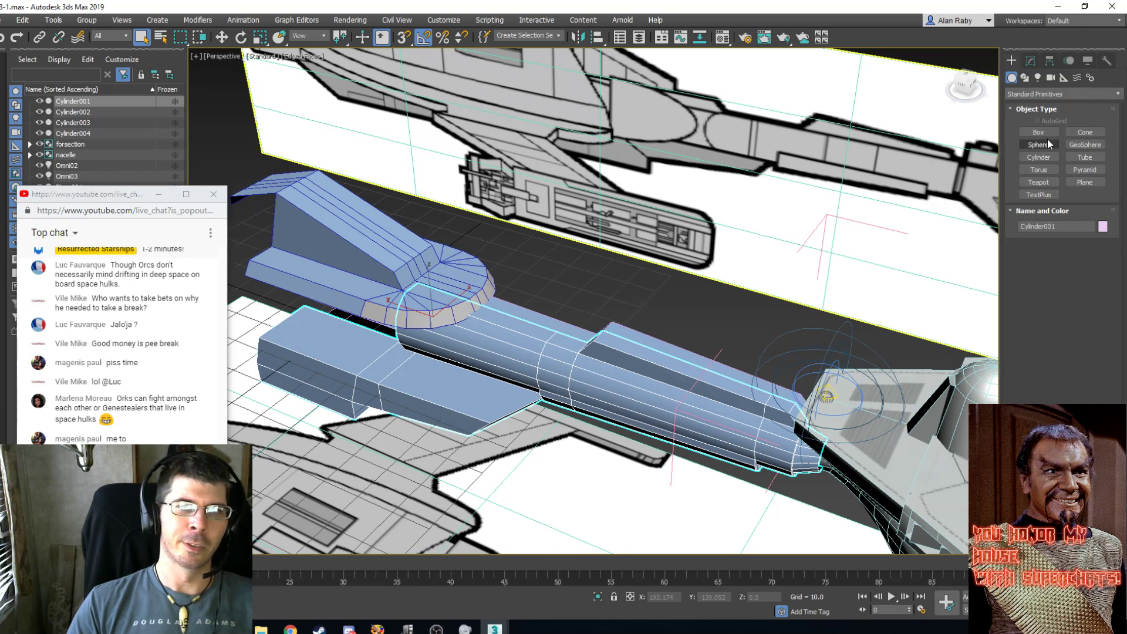
{"action": "left_click", "coordinate": [1038, 145]}
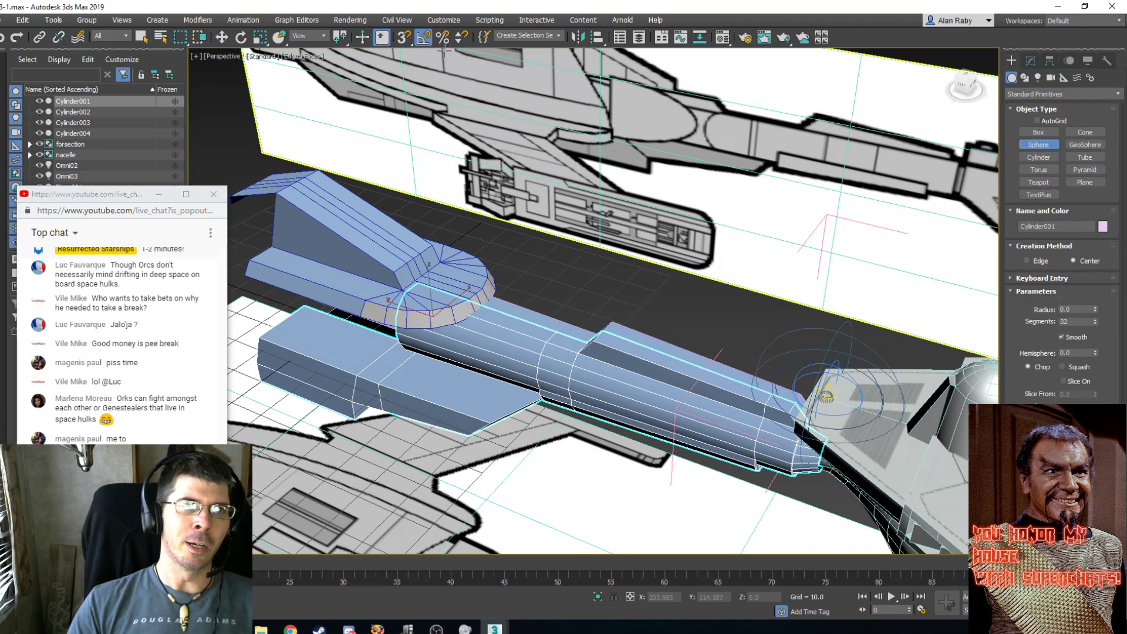
{"action": "left_click", "coordinate": [405, 38]}
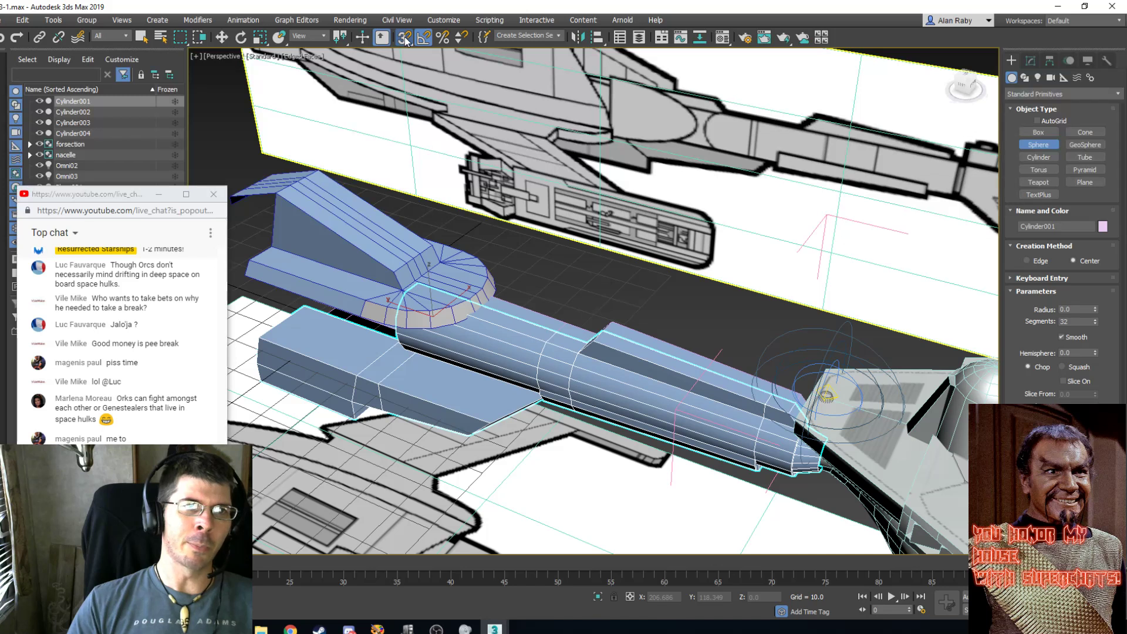
{"action": "right_click", "coordinate": [409, 40]}
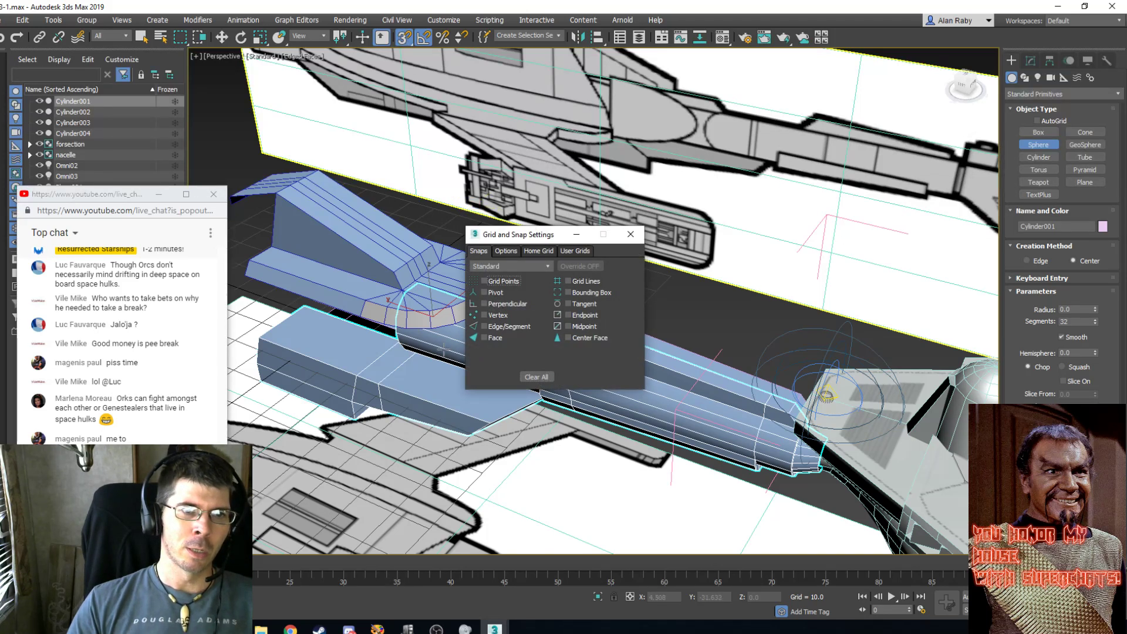
{"action": "left_click", "coordinate": [484, 338]}
{"action": "left_click_drag", "start_coordinate": [345, 359], "coordinate": [378, 331]}
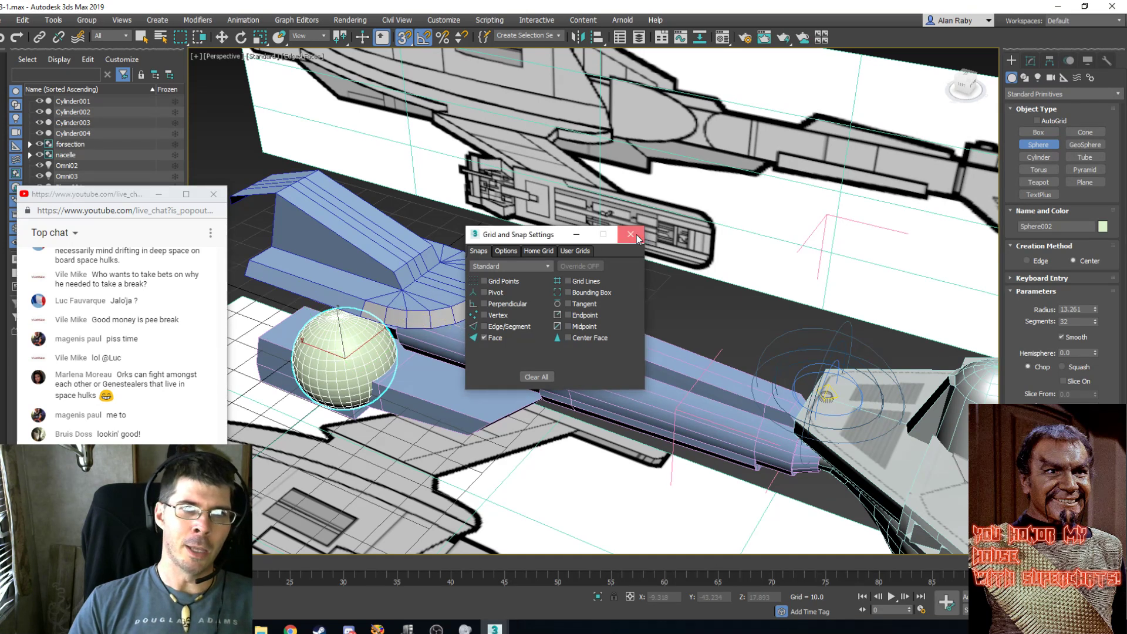
{"action": "left_click", "coordinate": [631, 234]}
With snapping off, move the sphere outward to about X -24.9 over the blueprint's side pod and rotate it 90 degrees about X.
{"action": "key", "text": "t"}
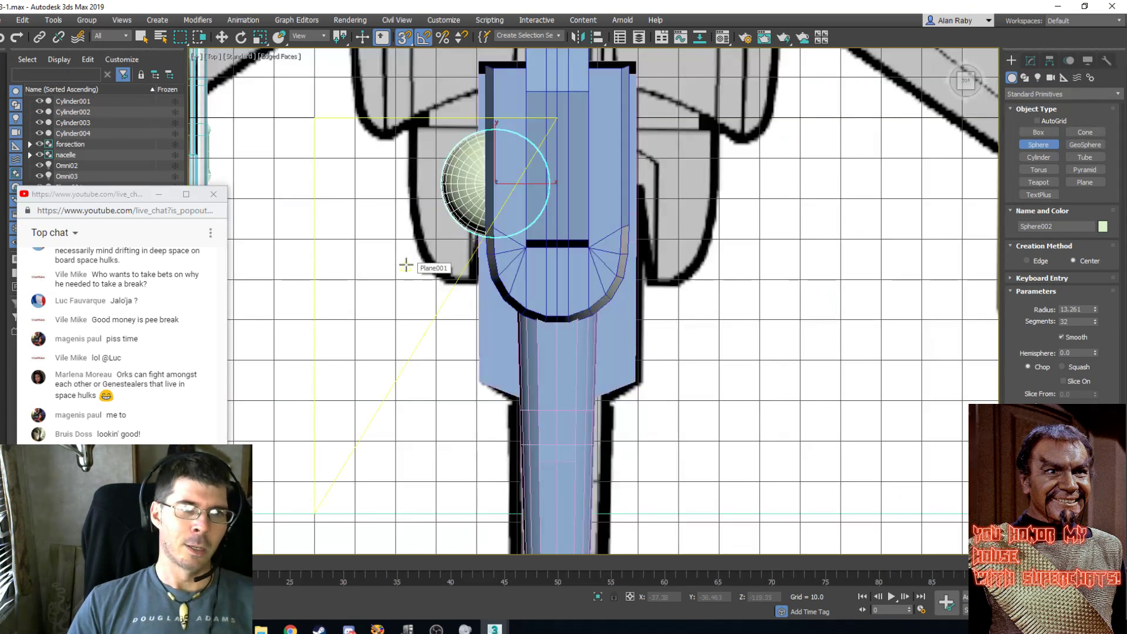
{"action": "left_click", "coordinate": [222, 37]}
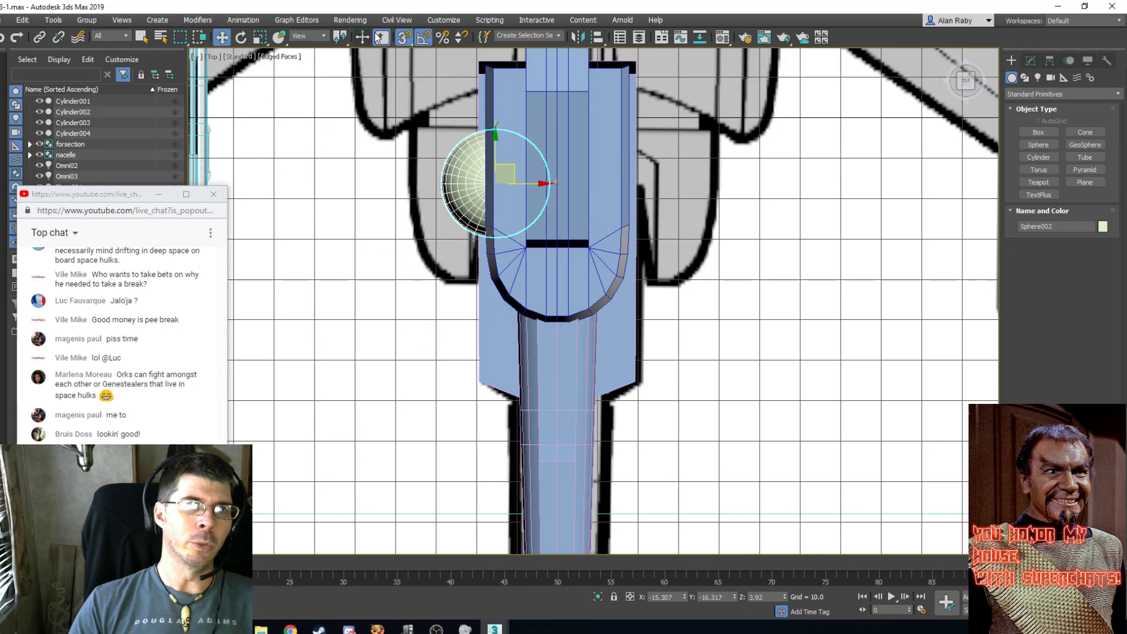
{"action": "left_click", "coordinate": [403, 37]}
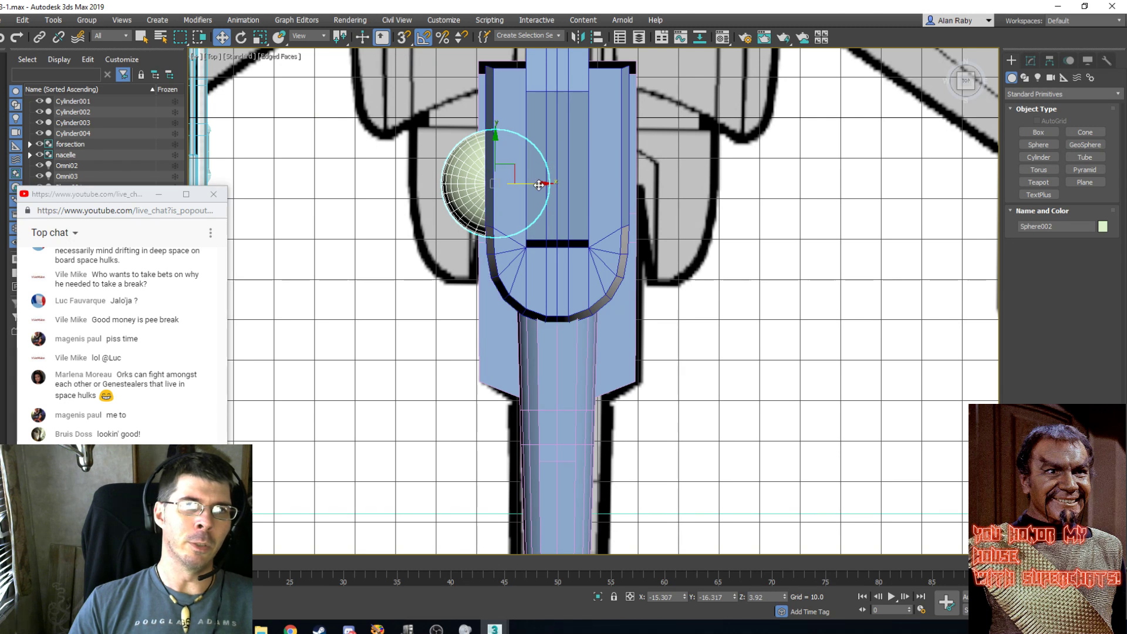
{"action": "left_click_drag", "start_coordinate": [539, 181], "coordinate": [500, 181]}
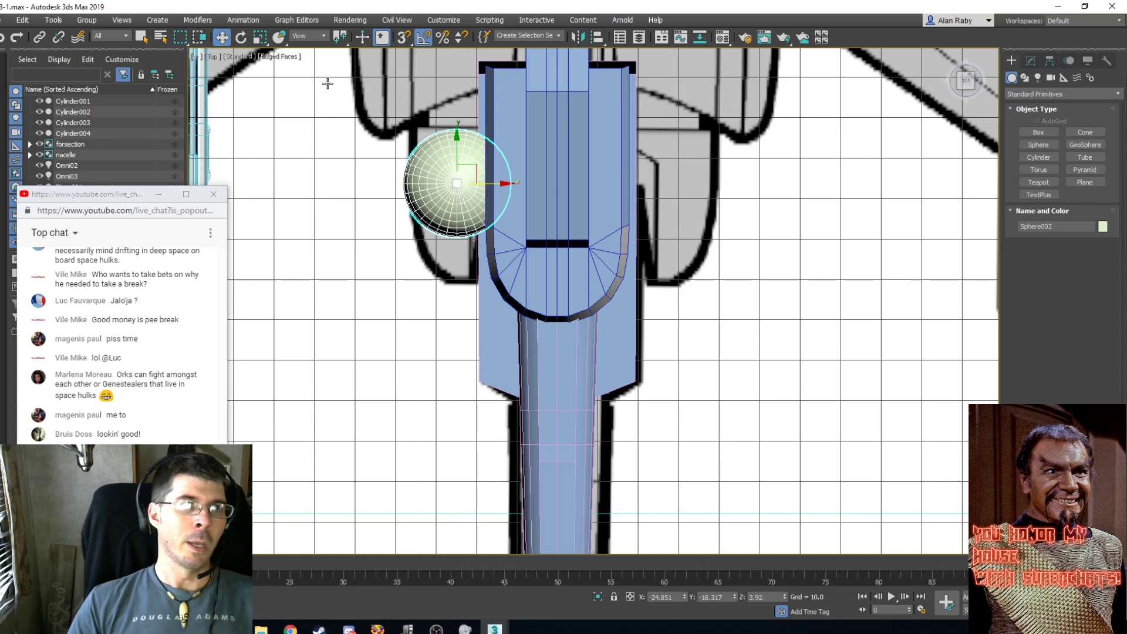
{"action": "left_click", "coordinate": [242, 39]}
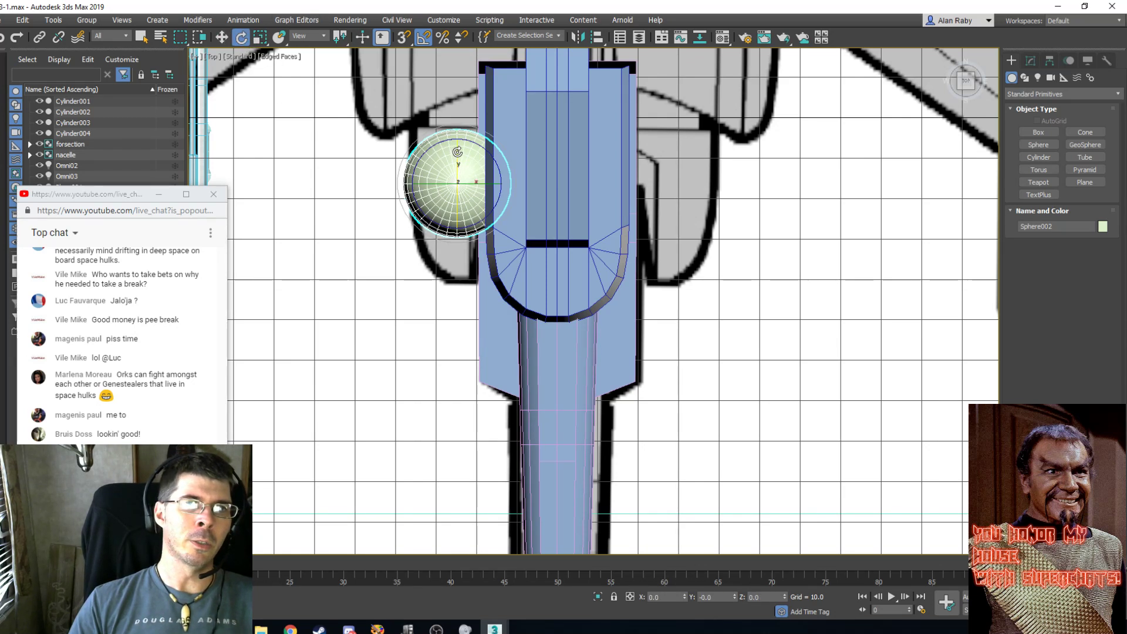
{"action": "left_click_drag", "start_coordinate": [457, 152], "coordinate": [456, 206]}
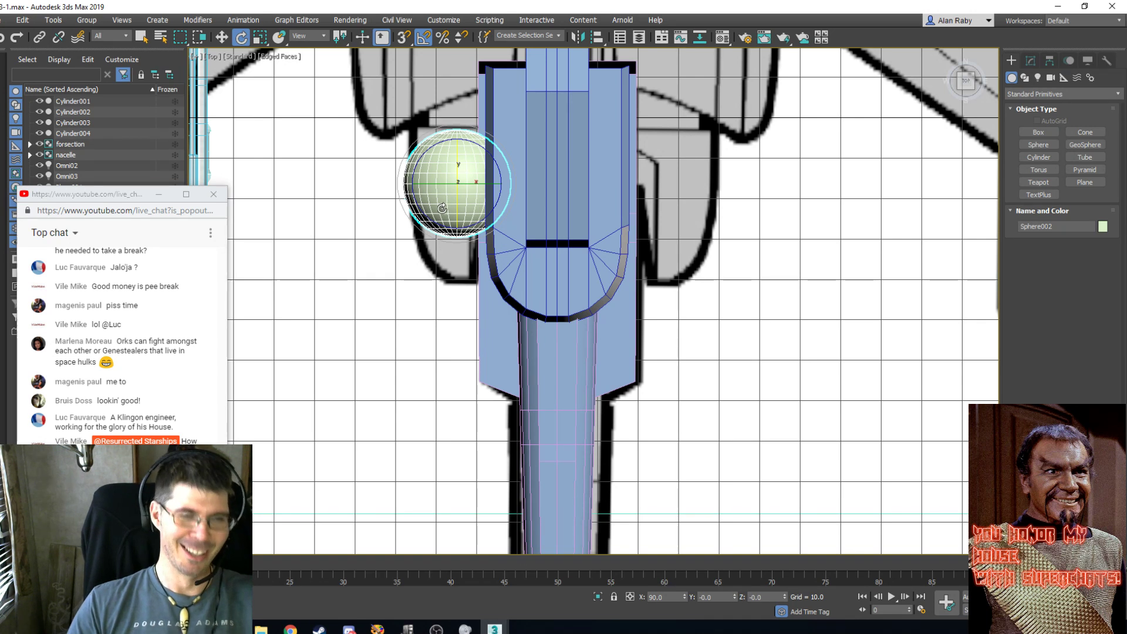
Check the rotated sphere's position beside the hull in perspective and against the side pod outline in the top view.
{"action": "key", "text": "p"}
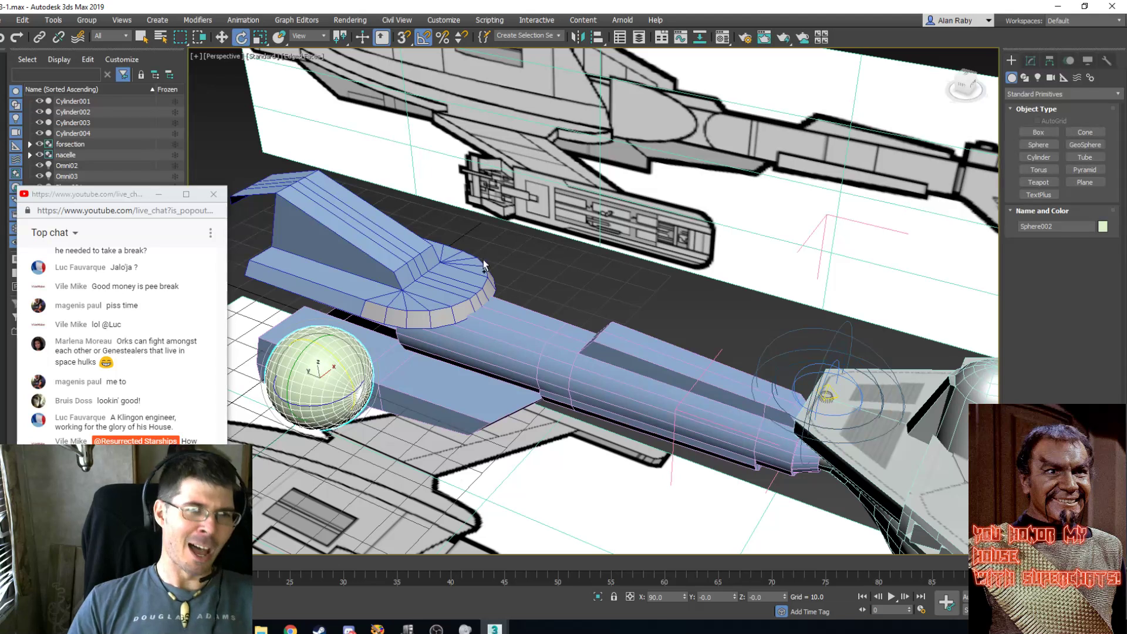
{"action": "middle_click_drag", "start_coordinate": [489, 327], "coordinate": [498, 335], "text": "alt"}
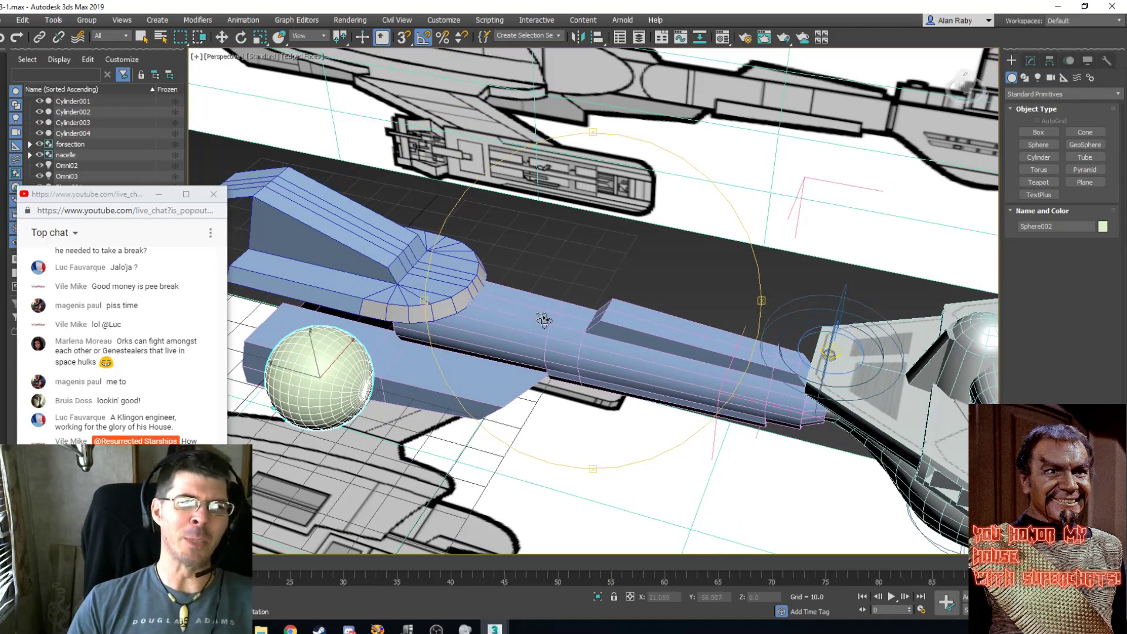
{"action": "scroll", "coordinate": [543, 318], "scroll_direction": "up", "scroll_amount": 3}
{"action": "key", "text": "t"}
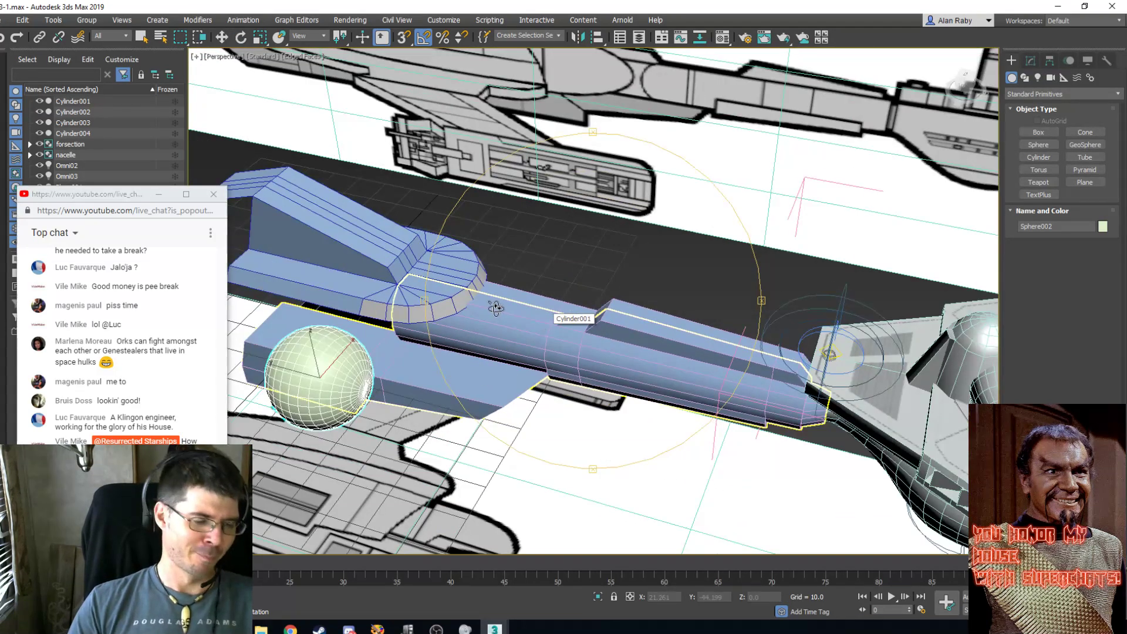
{"action": "scroll", "coordinate": [490, 300], "scroll_direction": "up", "scroll_amount": 3}
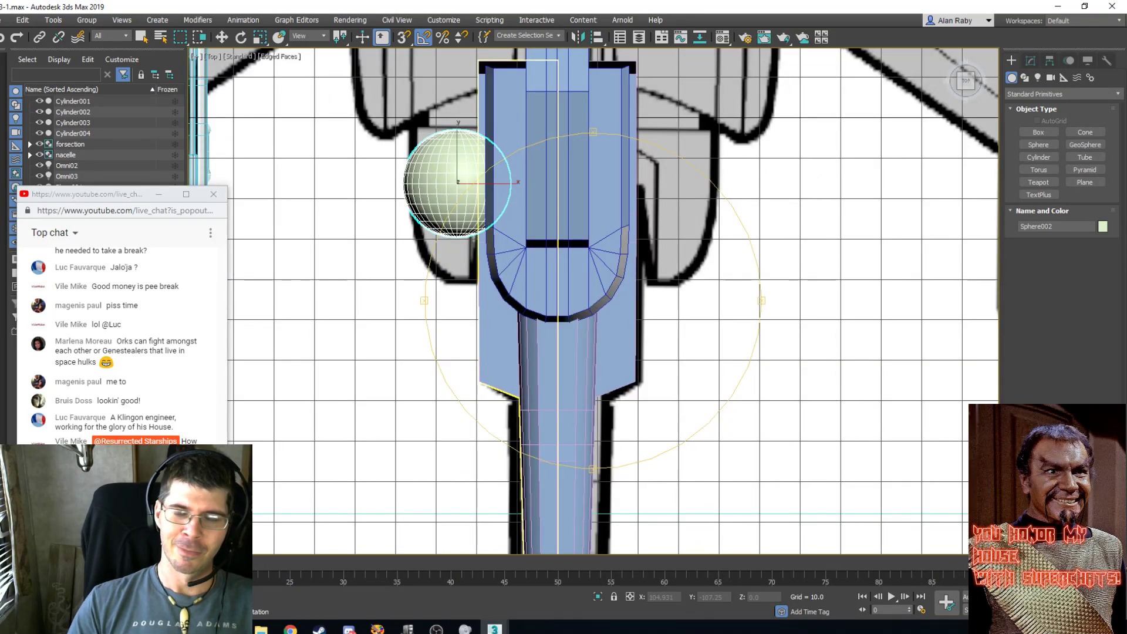
{"action": "middle_click_drag", "start_coordinate": [451, 191], "coordinate": [458, 304]}
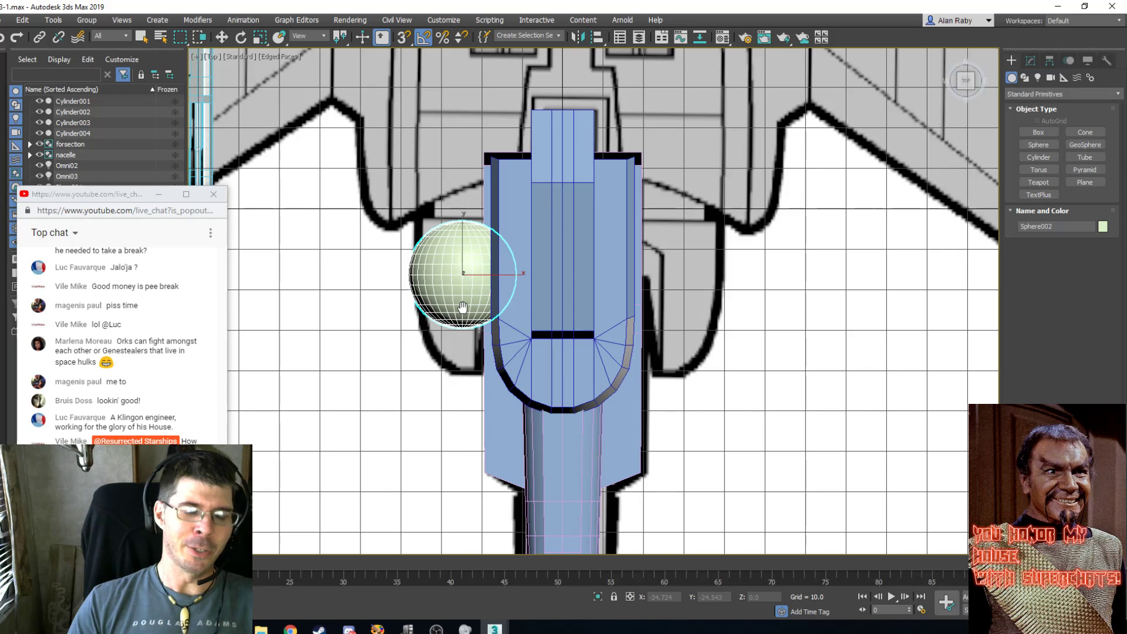
Stretch the sphere to about 180% along the hull's length to cover the side pod outline.
{"action": "key", "text": "p"}
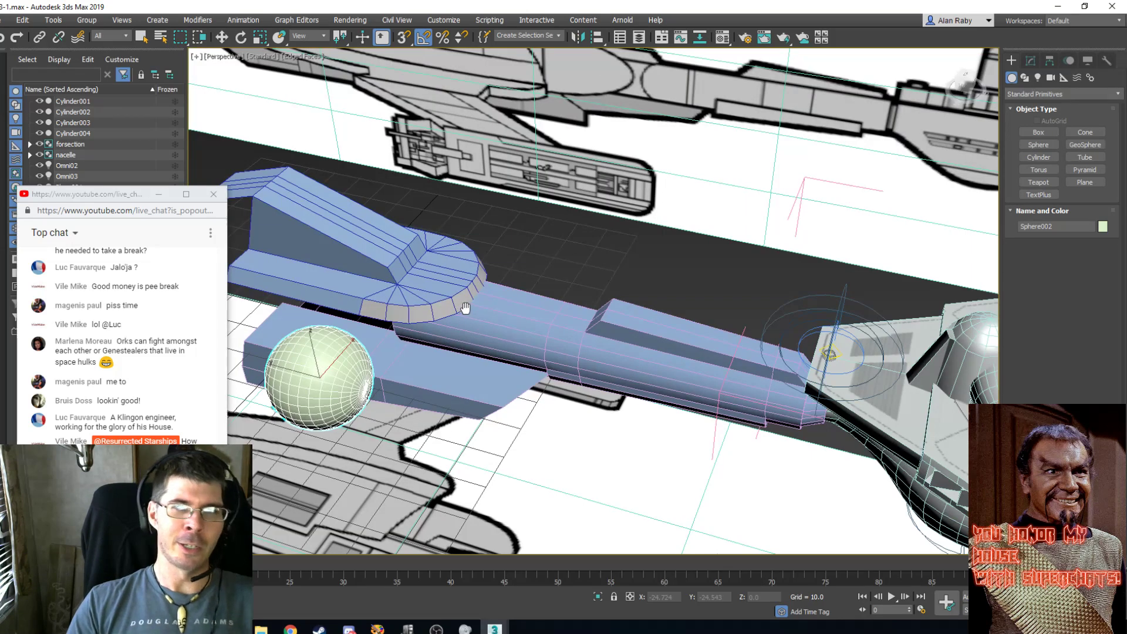
{"action": "left_click", "coordinate": [260, 38]}
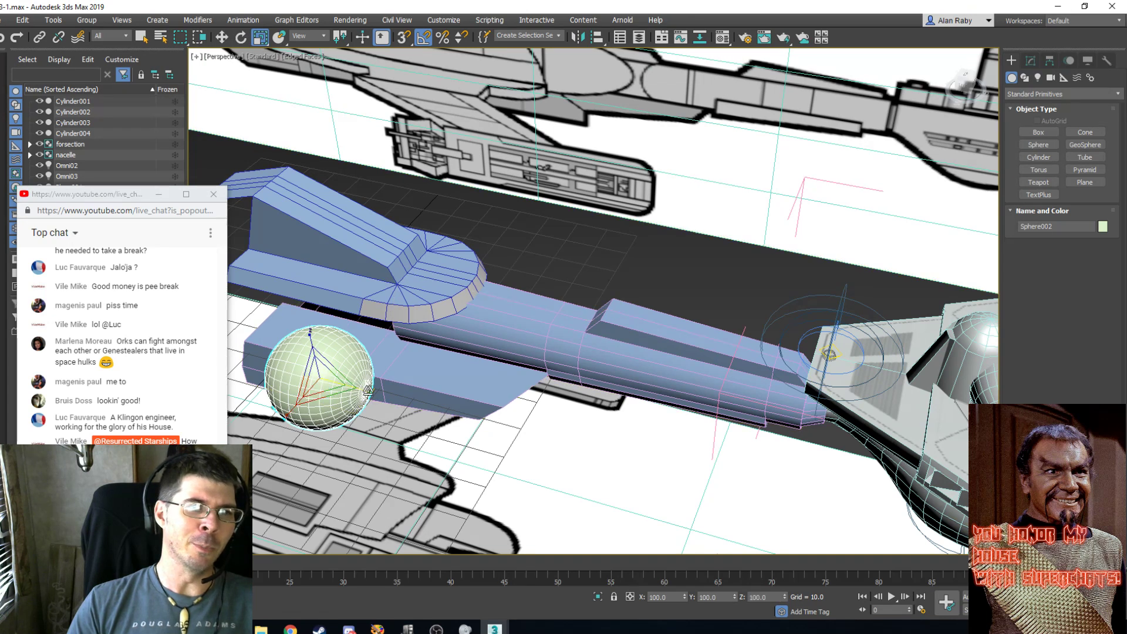
{"action": "left_click_drag", "start_coordinate": [368, 391], "coordinate": [397, 398]}
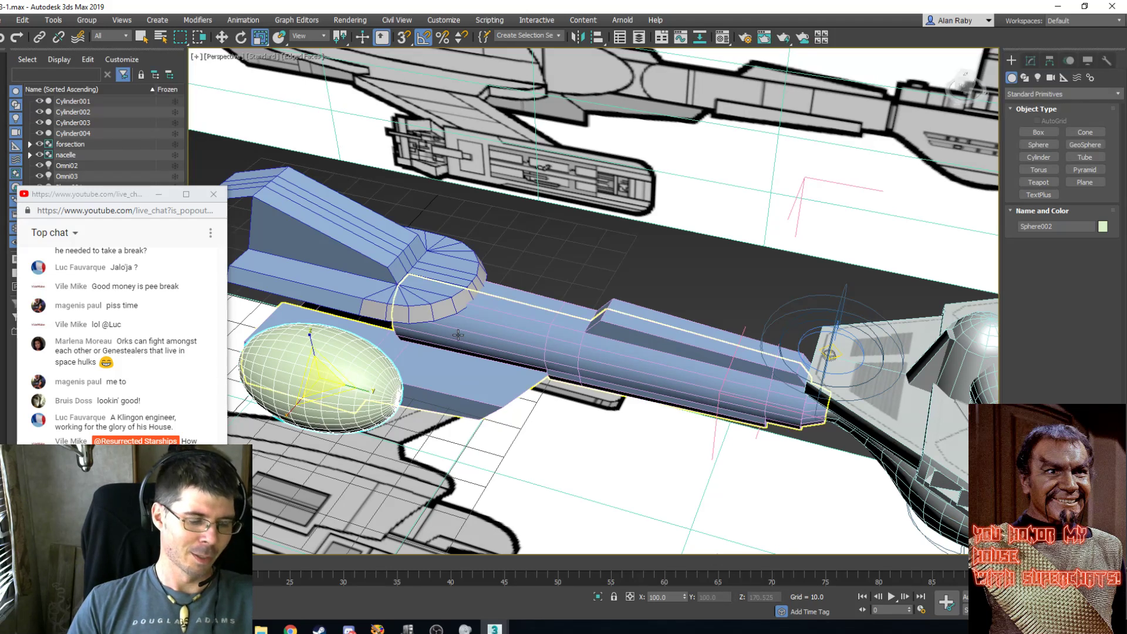
{"action": "key", "text": "t"}
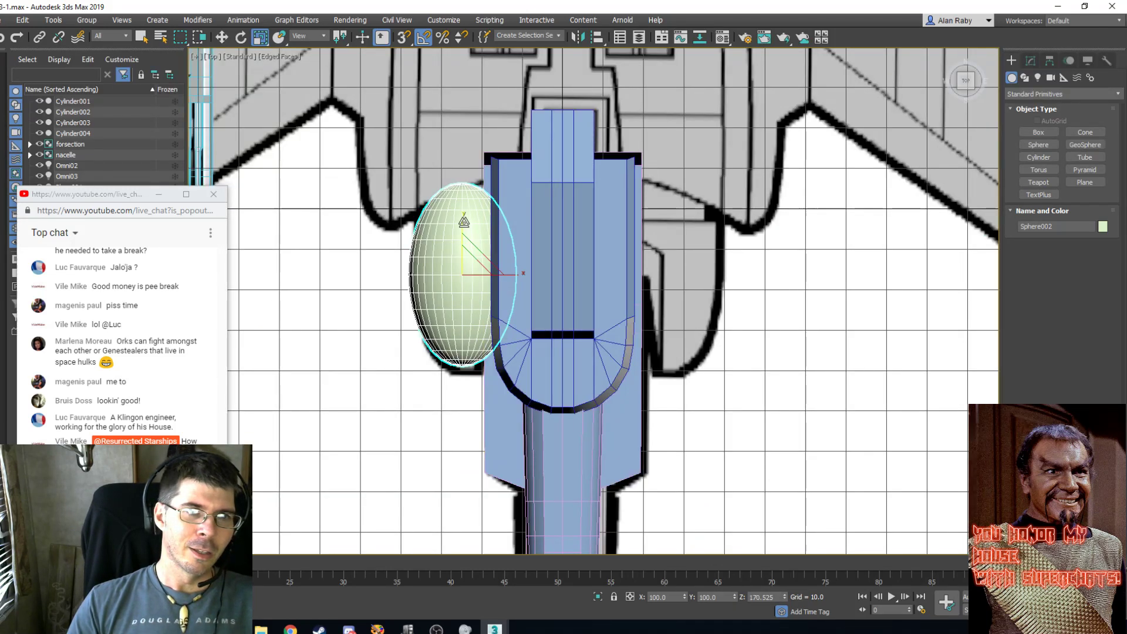
{"action": "left_click_drag", "start_coordinate": [464, 222], "coordinate": [462, 236]}
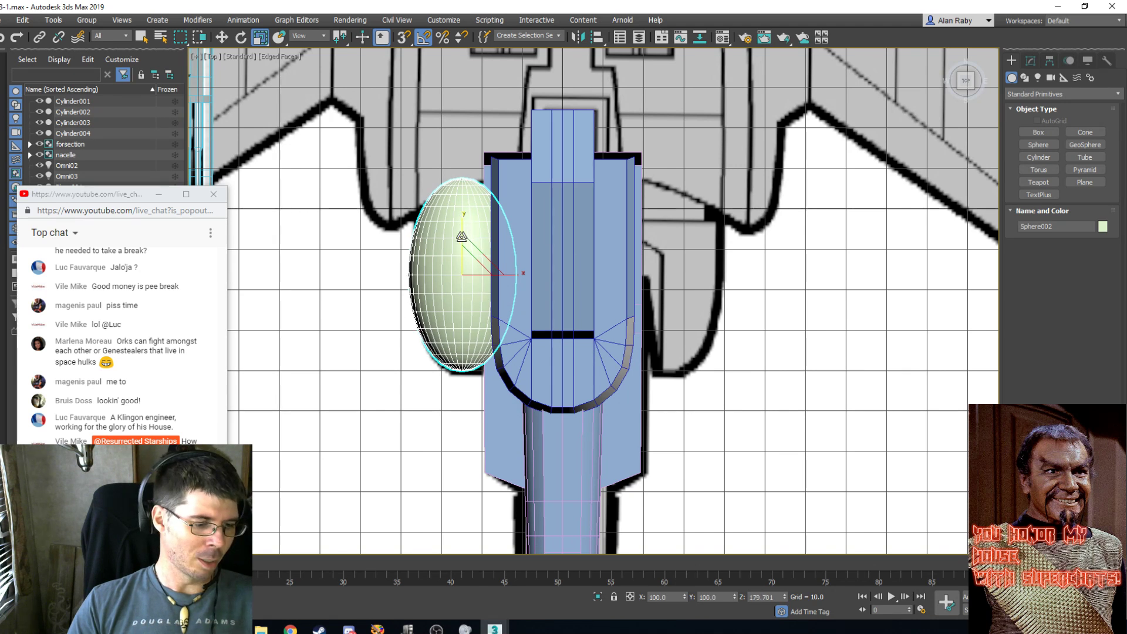
Make the stretched sphere see-through and set its segments to 24.
{"action": "key", "text": "alt+x"}
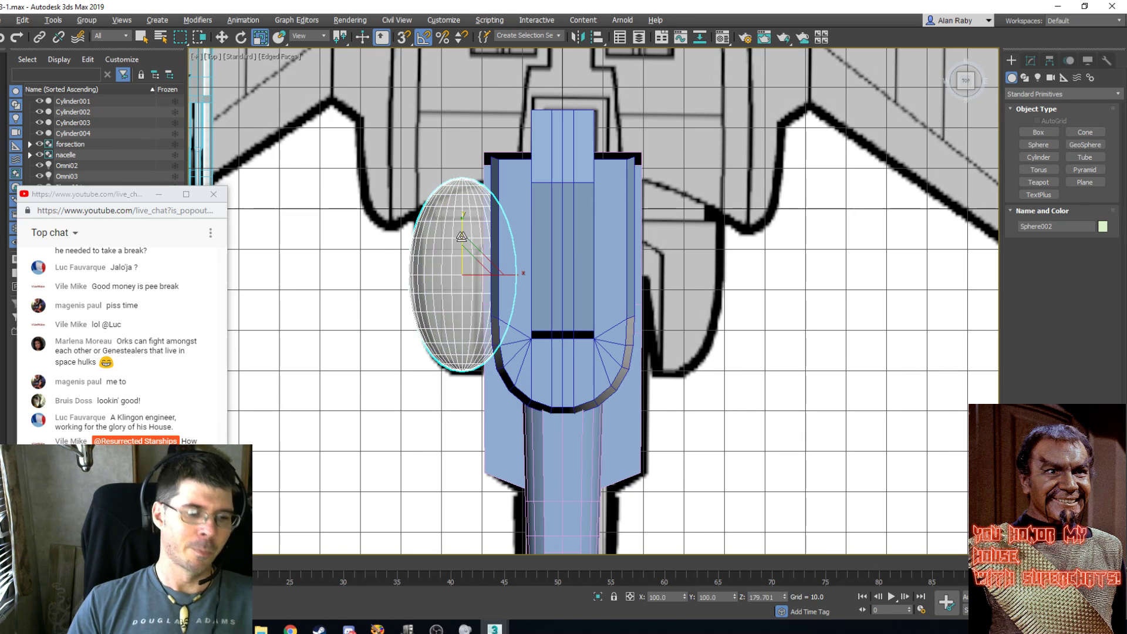
{"action": "key", "text": "p"}
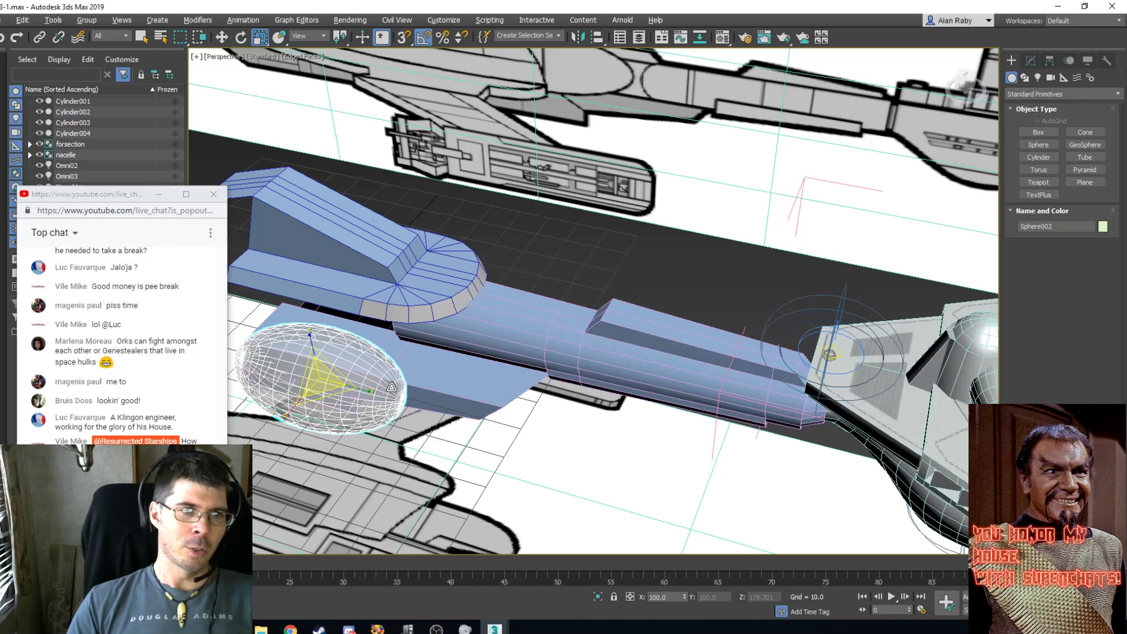
{"action": "left_click", "coordinate": [1030, 61]}
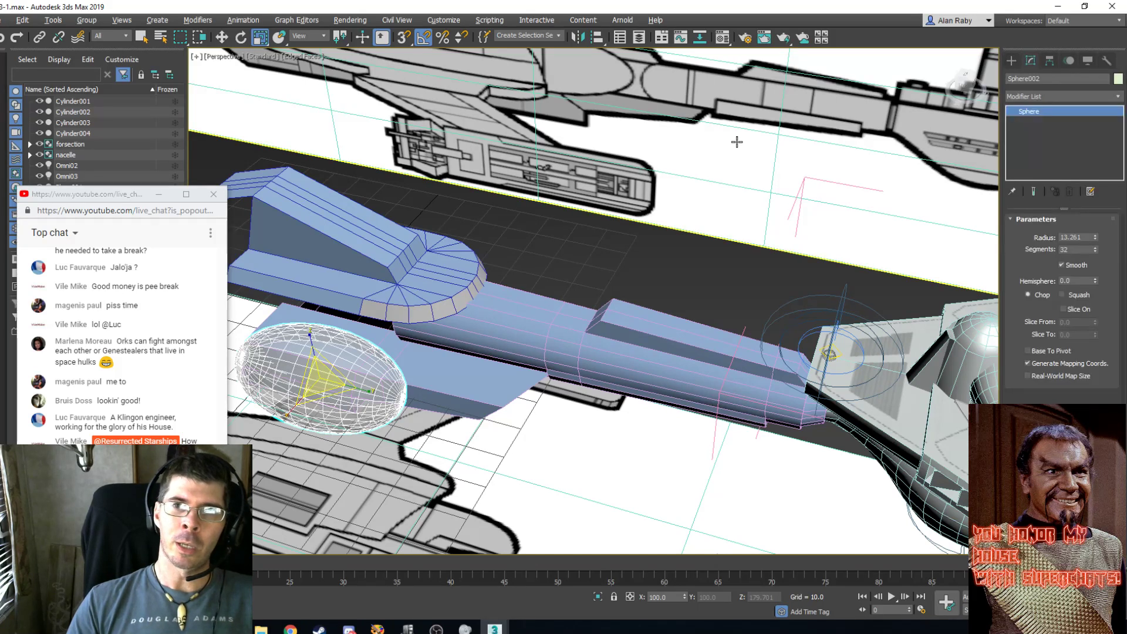
{"action": "double_click", "coordinate": [1063, 250]}
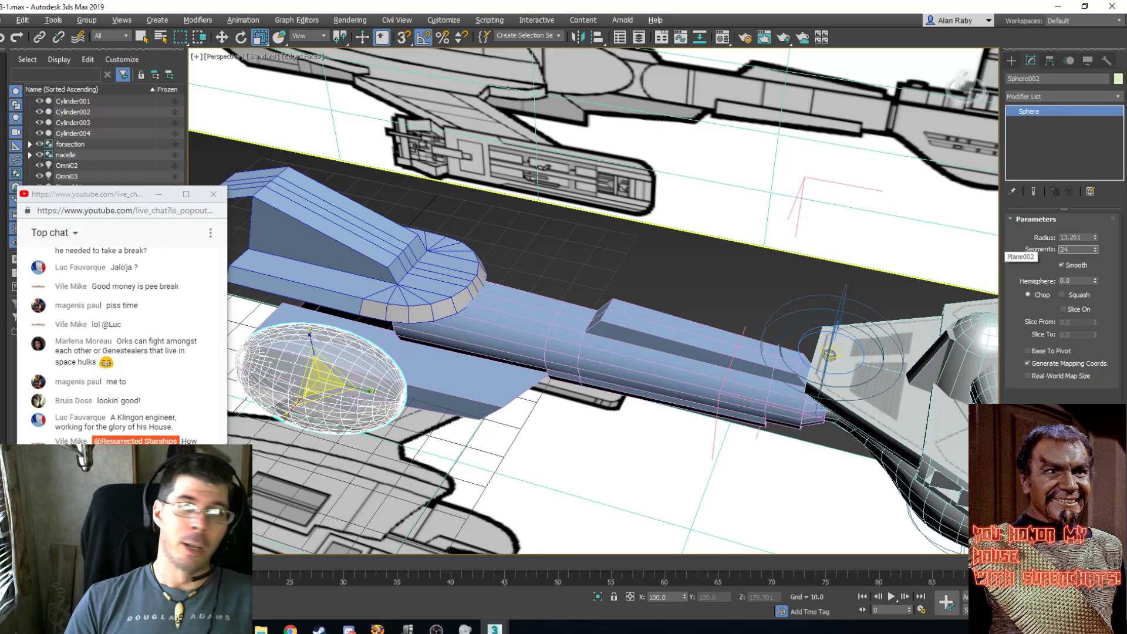
{"action": "key", "text": "Return"}
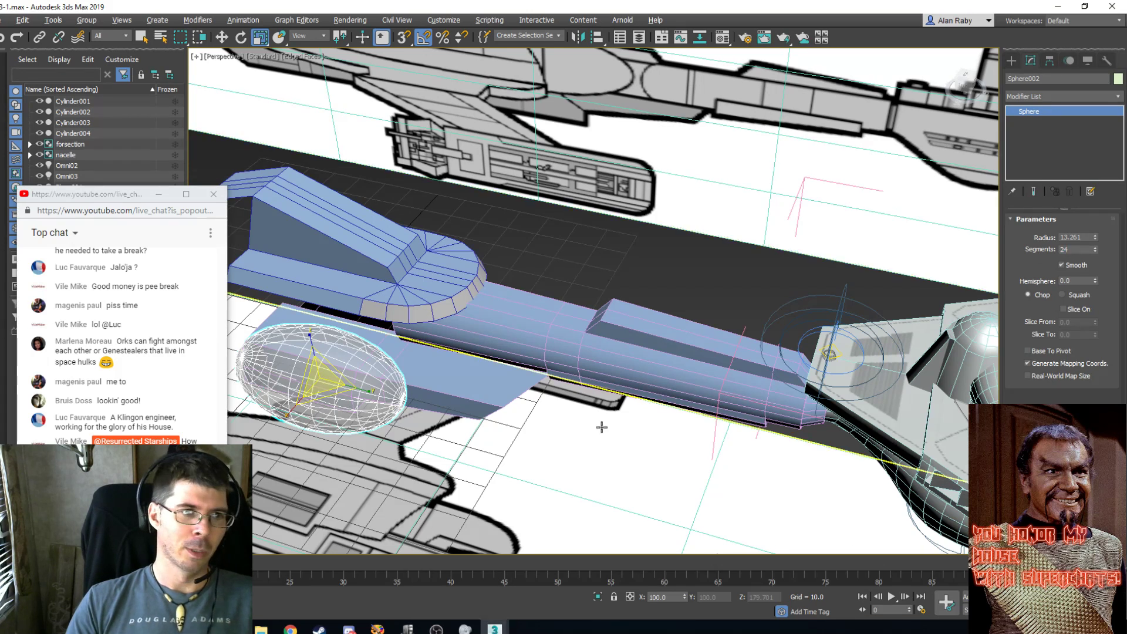
{"action": "left_click", "coordinate": [527, 359]}
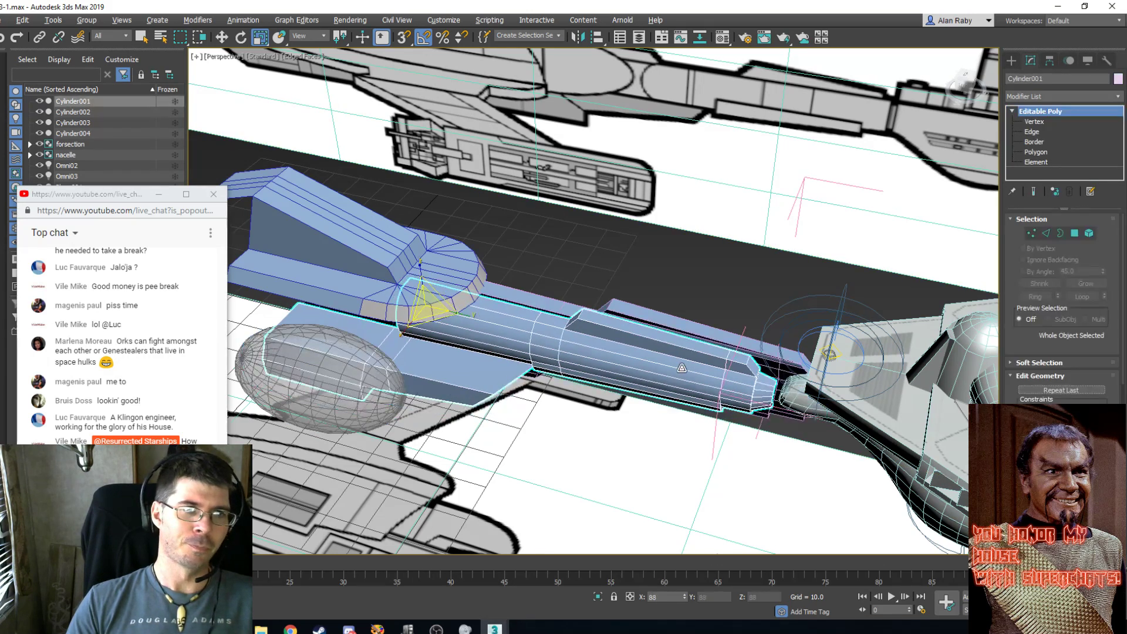
{"action": "left_click_drag", "start_coordinate": [681, 368], "coordinate": [620, 378]}
{"action": "right_click", "coordinate": [620, 378]}
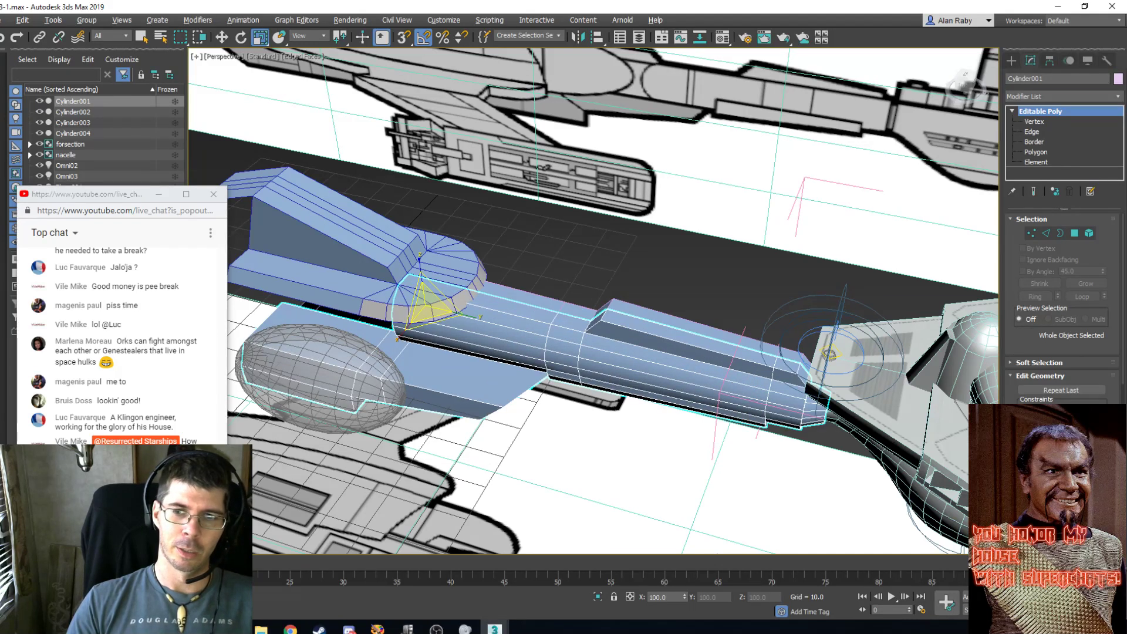
{"action": "key", "text": "q"}
{"action": "middle_click_drag", "start_coordinate": [531, 343], "coordinate": [668, 338]}
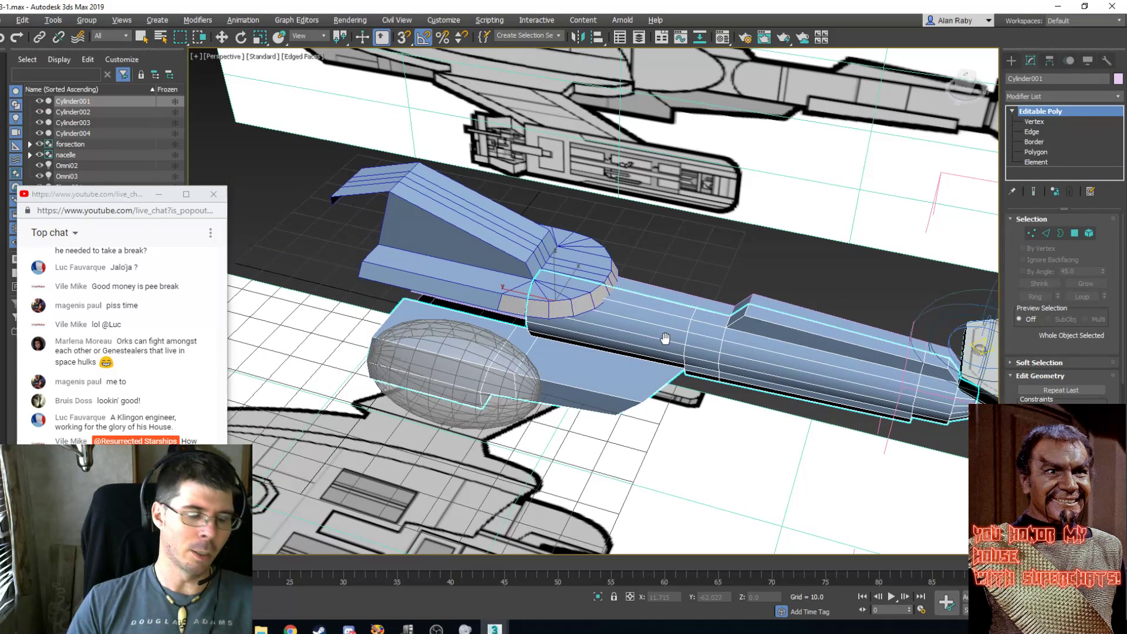
Scale the sphere's width and height together to about 87.6%, keeping its length, and compare it with the side pod outline from above.
{"action": "key", "text": "t"}
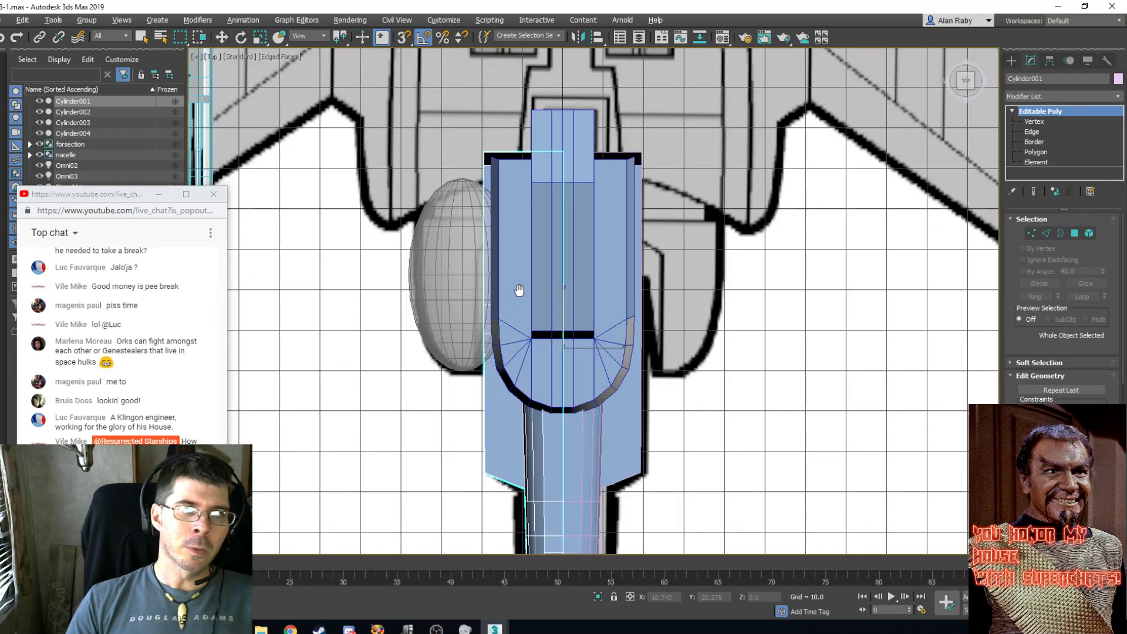
{"action": "scroll", "coordinate": [519, 290], "scroll_direction": "up", "scroll_amount": 2}
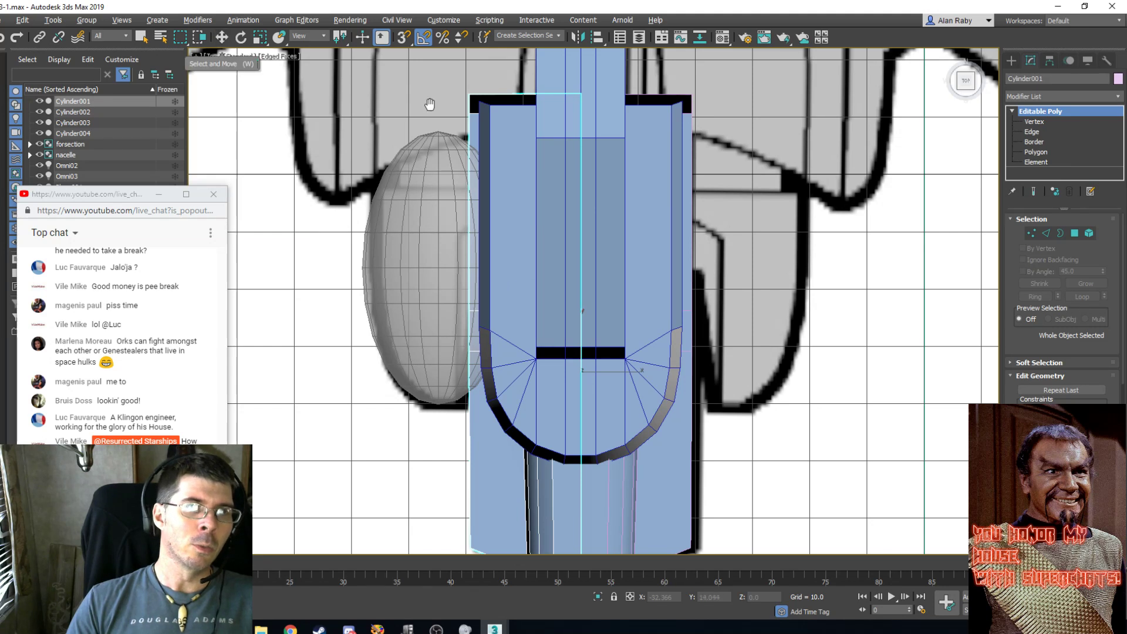
{"action": "key", "text": "p"}
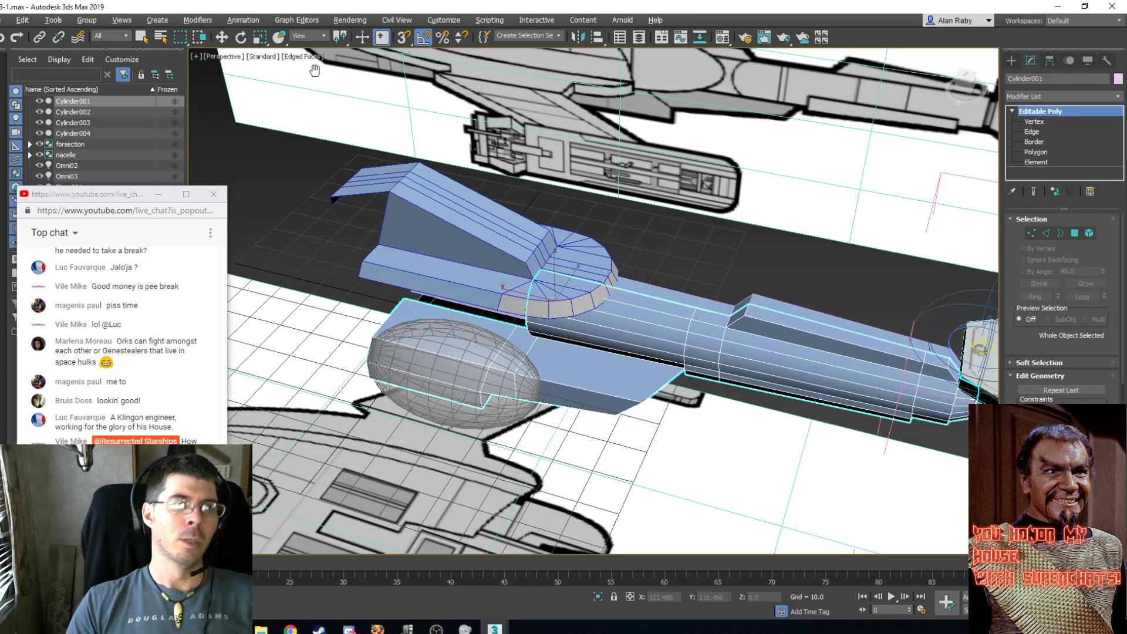
{"action": "left_click", "coordinate": [259, 37]}
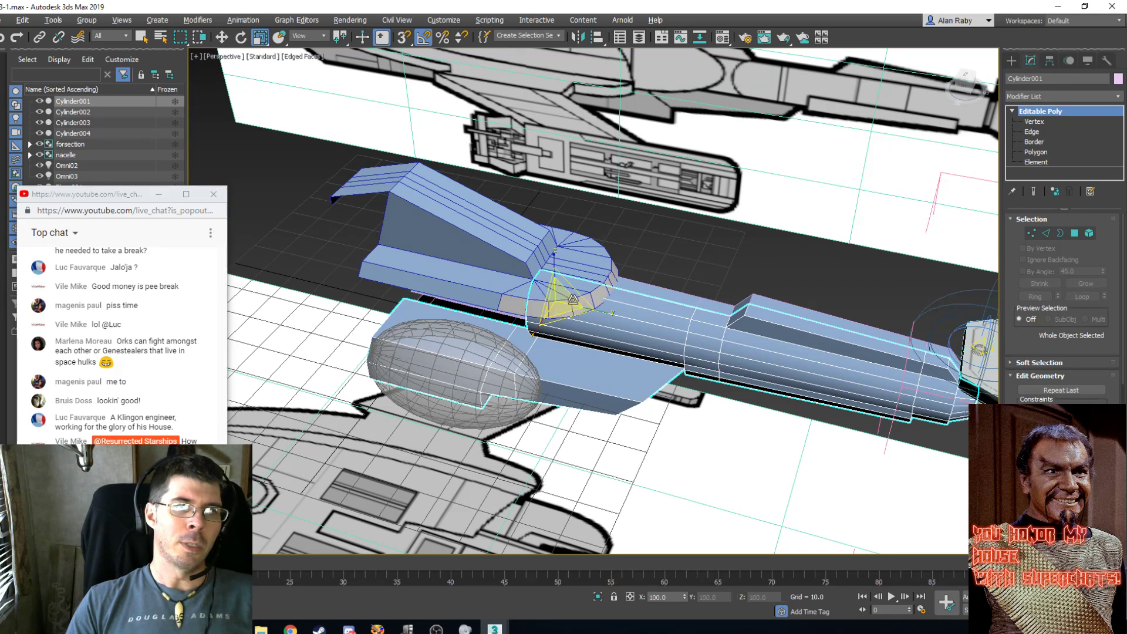
{"action": "left_click", "coordinate": [455, 369]}
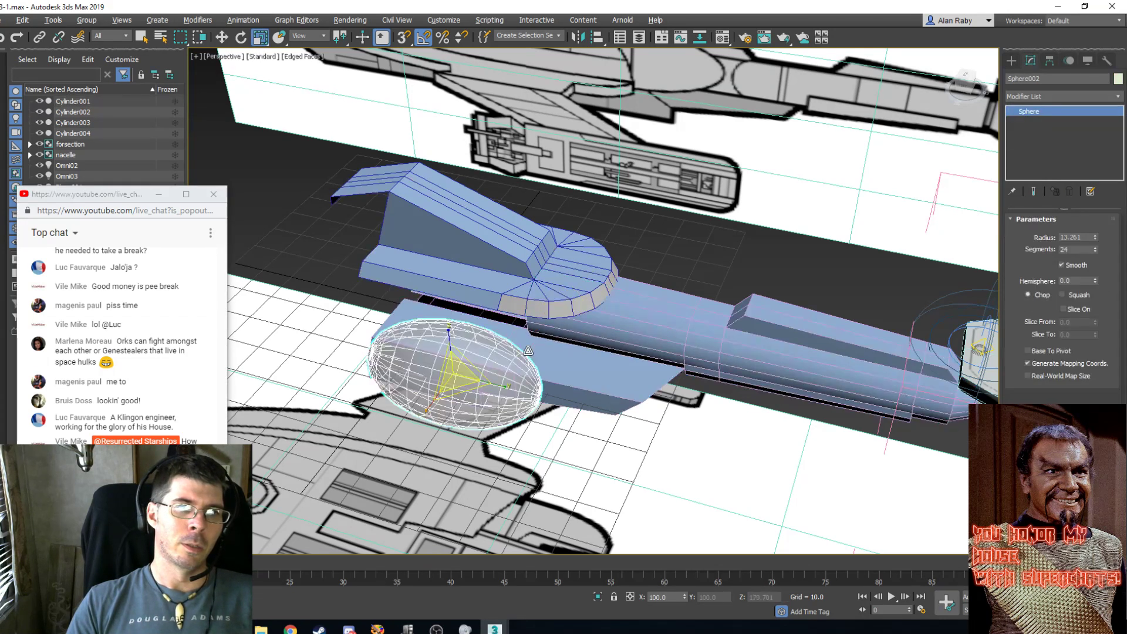
{"action": "left_click_drag", "start_coordinate": [445, 362], "coordinate": [448, 365]}
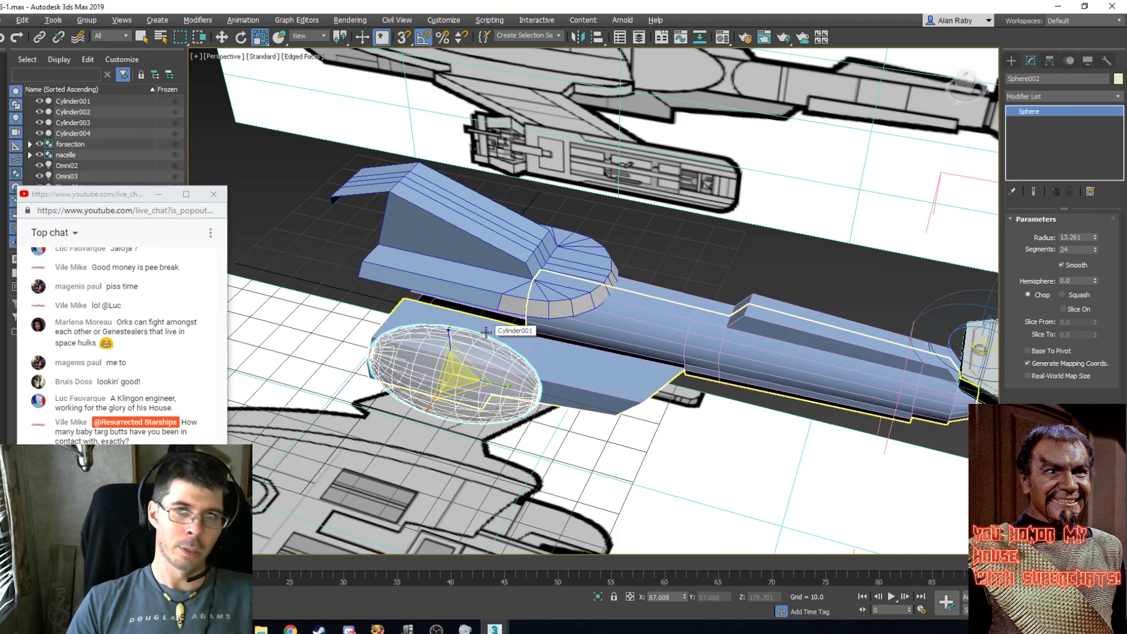
{"action": "key", "text": "t"}
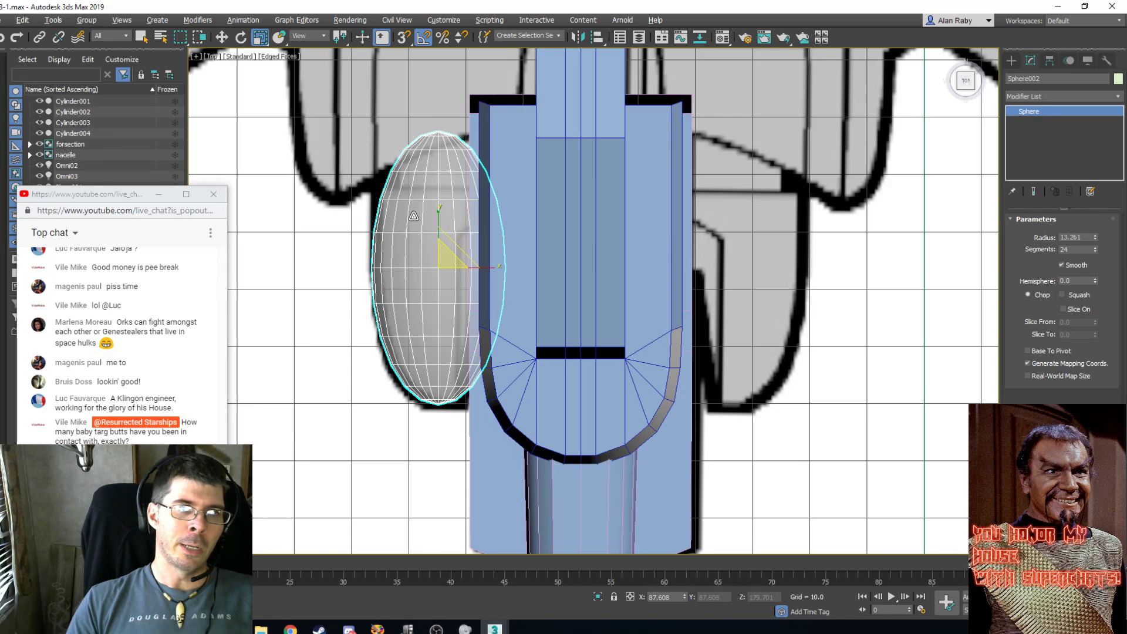
Convert the stretched sphere to an Editable Poly.
{"action": "left_click", "coordinate": [141, 37]}
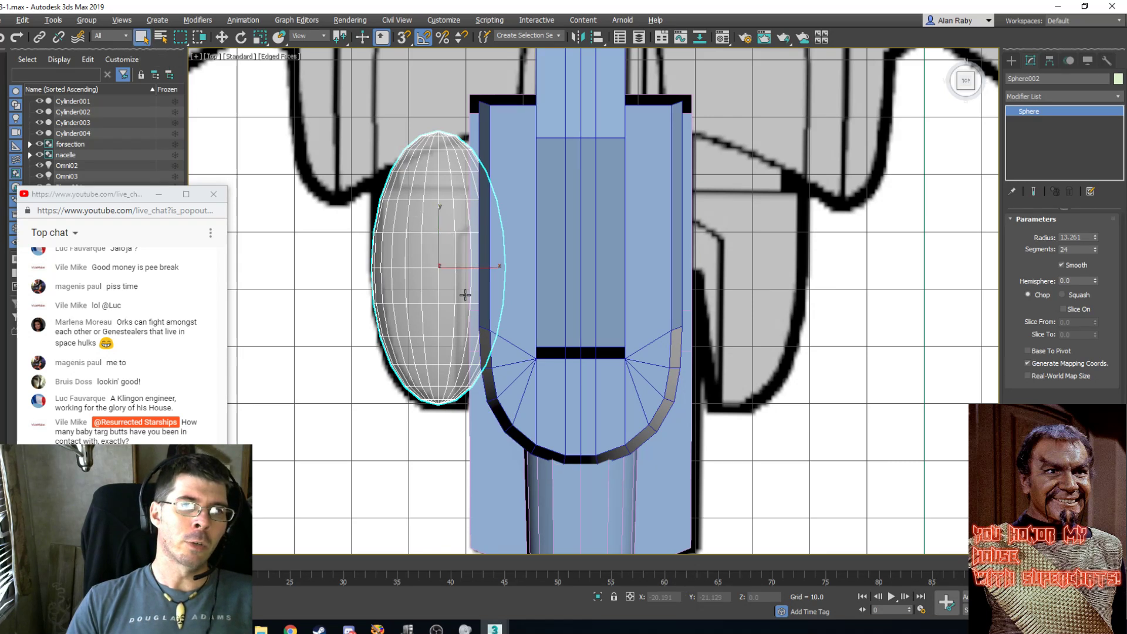
{"action": "right_click", "coordinate": [444, 252]}
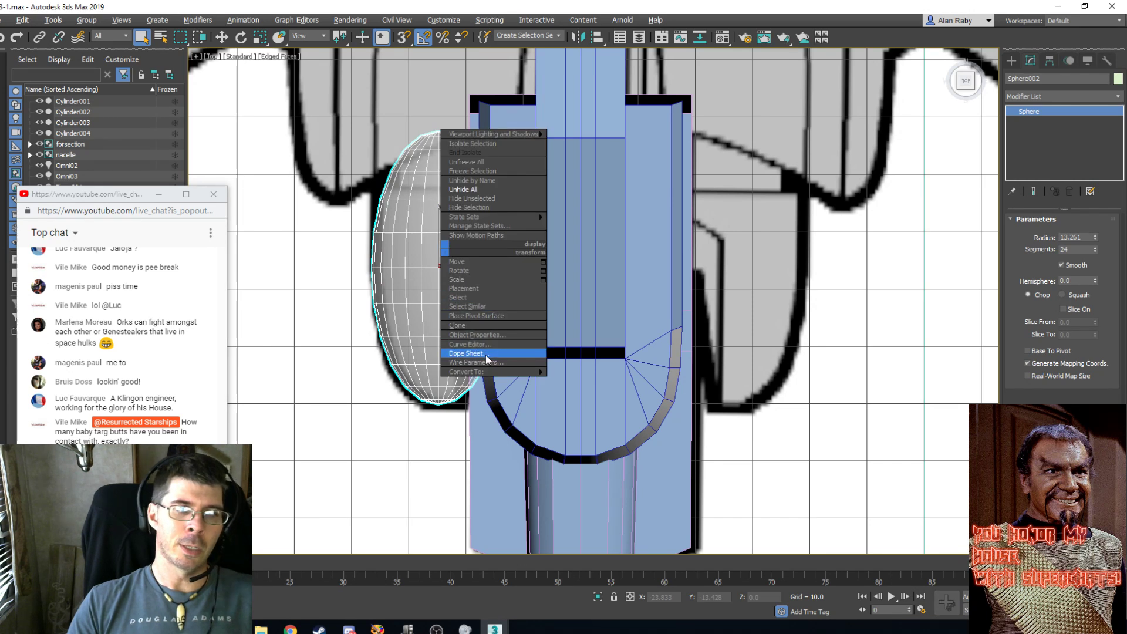
{"action": "mouse_move", "coordinate": [484, 370]}
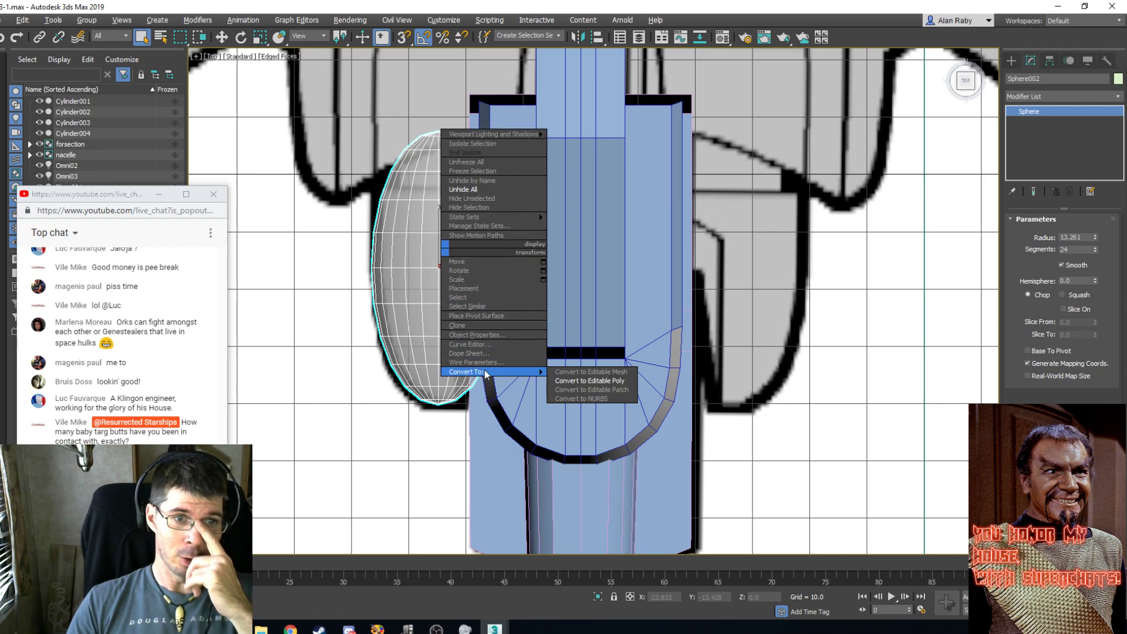
{"action": "left_click", "coordinate": [557, 382]}
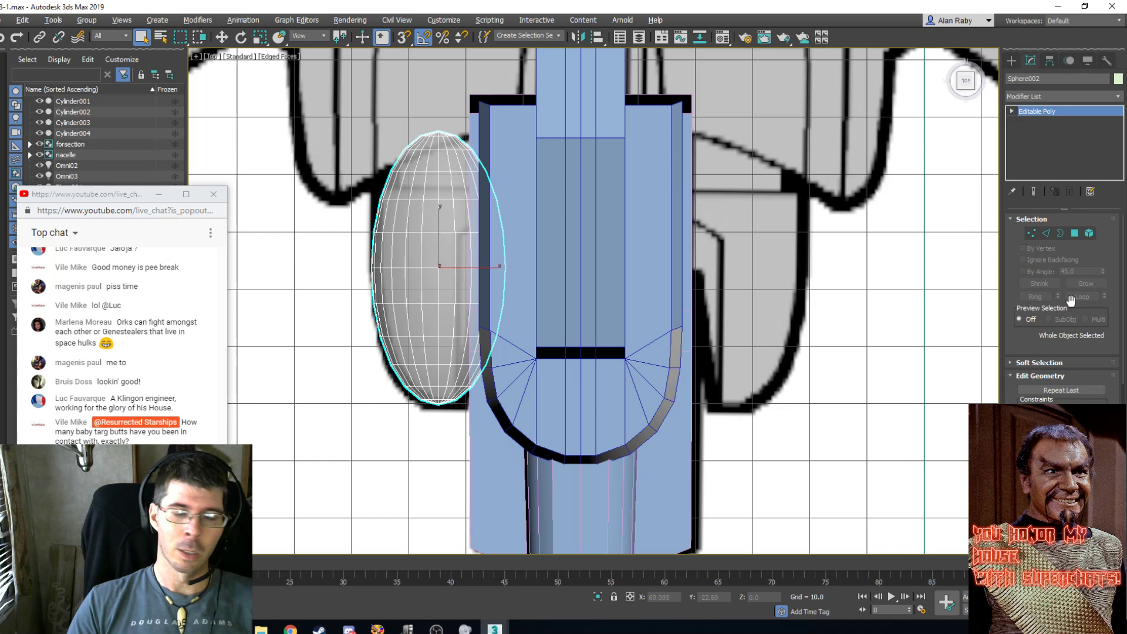
Delete the rear half of the stretched sphere up to its middle ring, leaving an open-ended rounded nose.
{"action": "left_click", "coordinate": [1074, 233]}
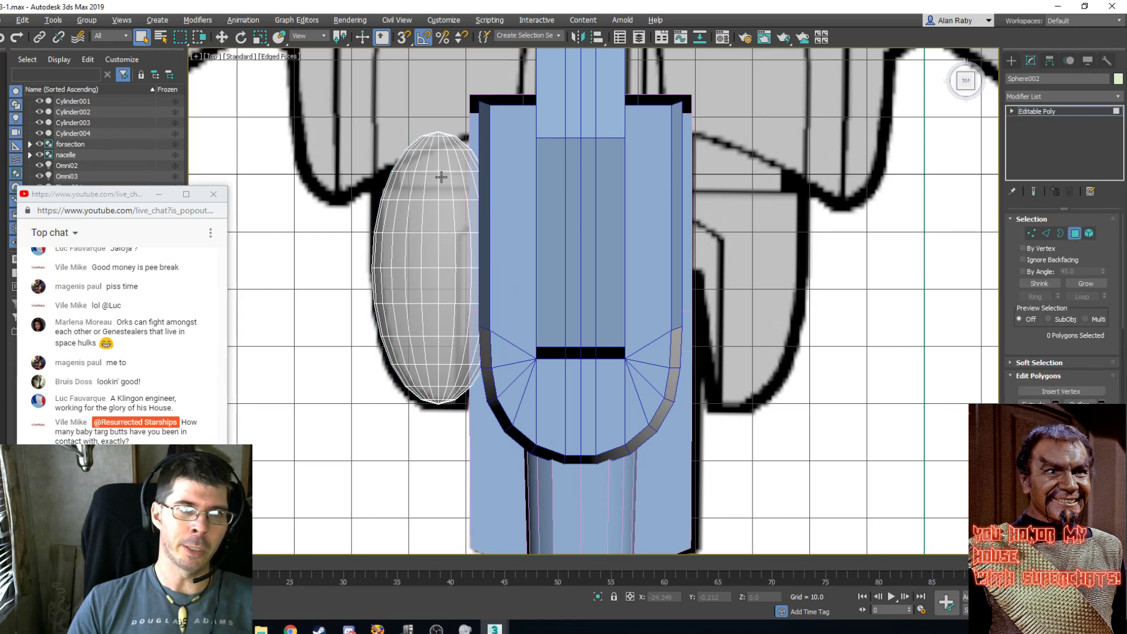
{"action": "left_click_drag", "start_coordinate": [311, 233], "coordinate": [310, 236]}
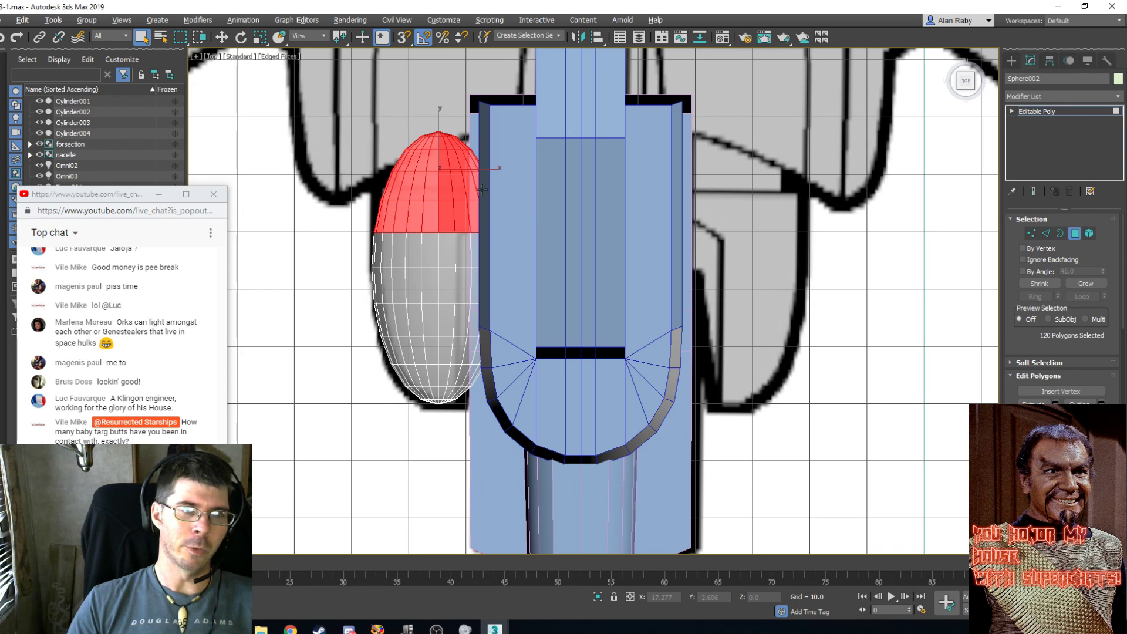
{"action": "key", "text": "Delete"}
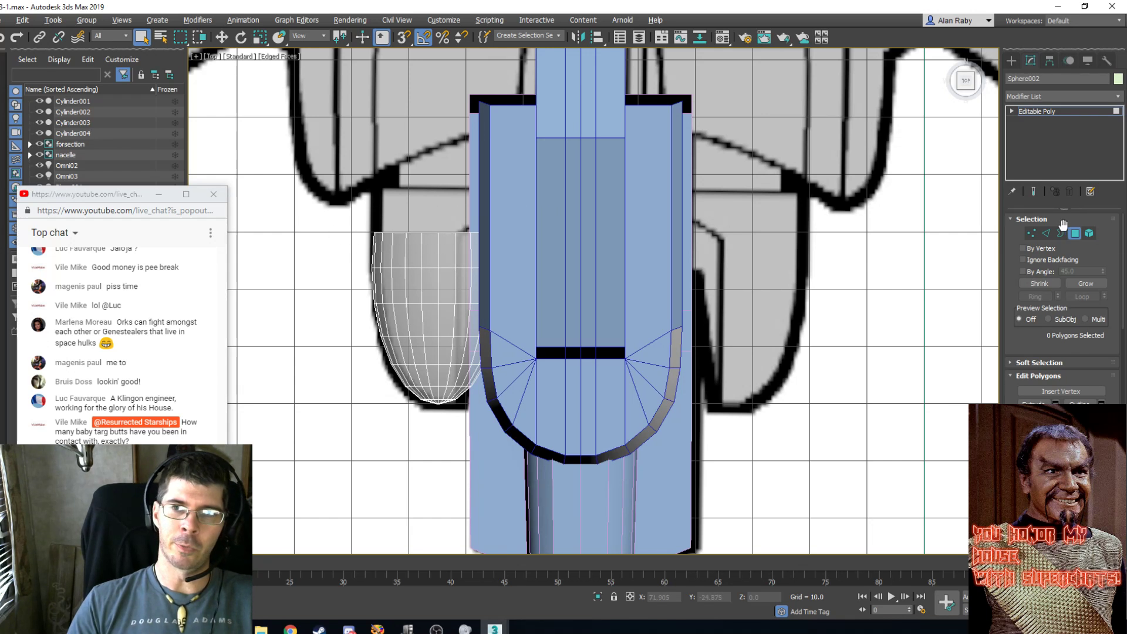
{"action": "left_click", "coordinate": [1042, 233]}
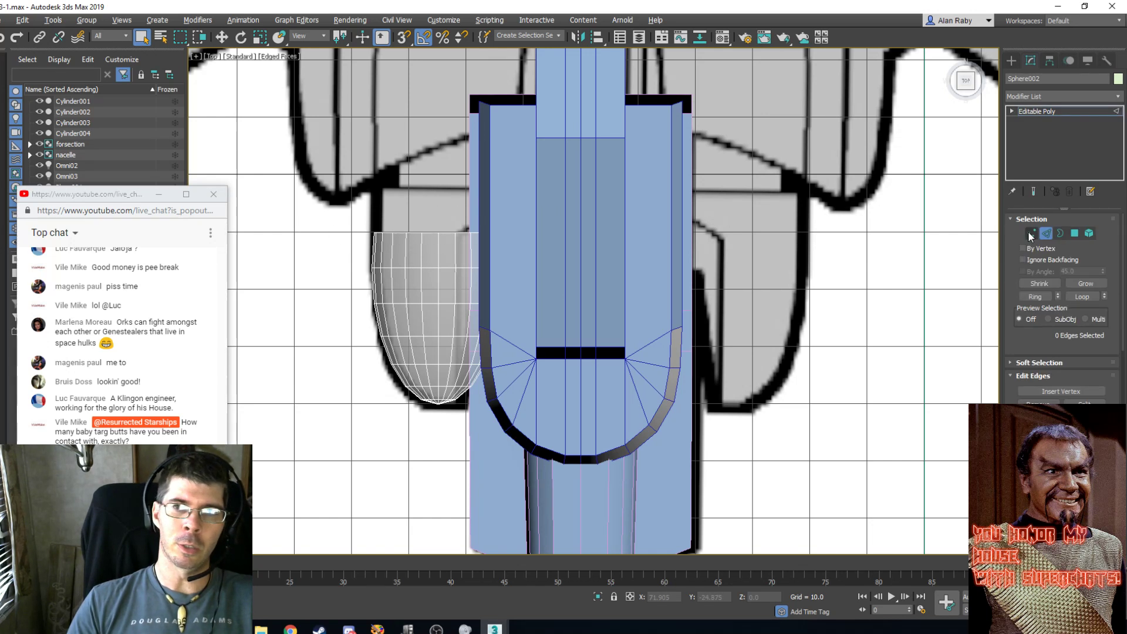
{"action": "left_click", "coordinate": [1030, 233]}
{"action": "left_click_drag", "start_coordinate": [326, 198], "coordinate": [572, 249]}
{"action": "key", "text": "Delete"}
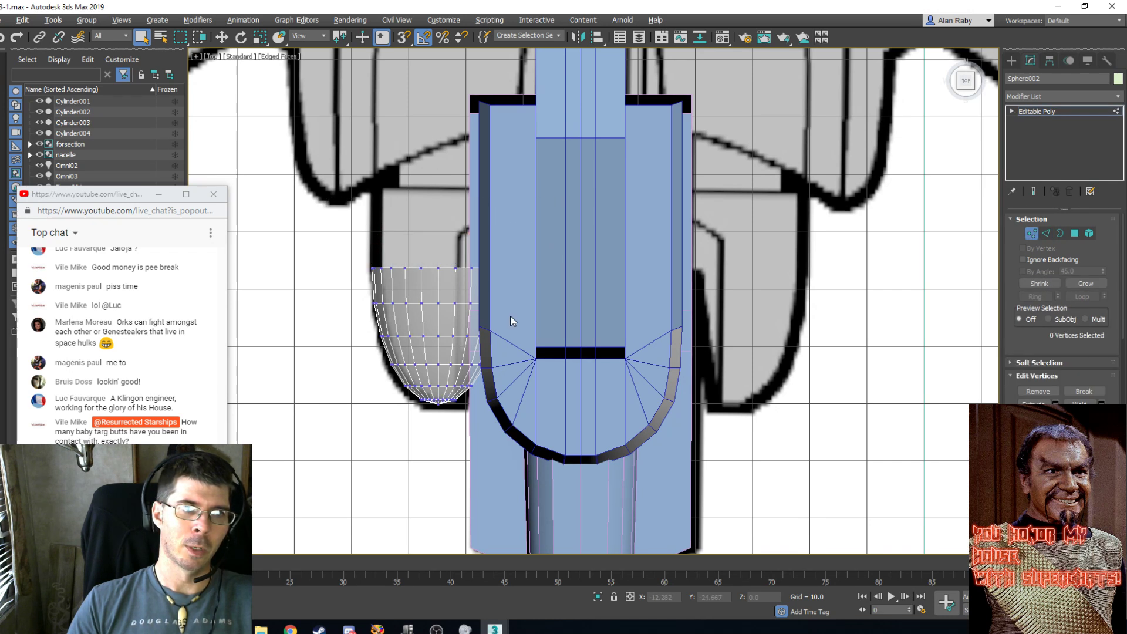
Extrude the pod's open border rearward to about Y -1.44 as a new straight section following the blueprint.
{"action": "left_click", "coordinate": [1059, 234]}
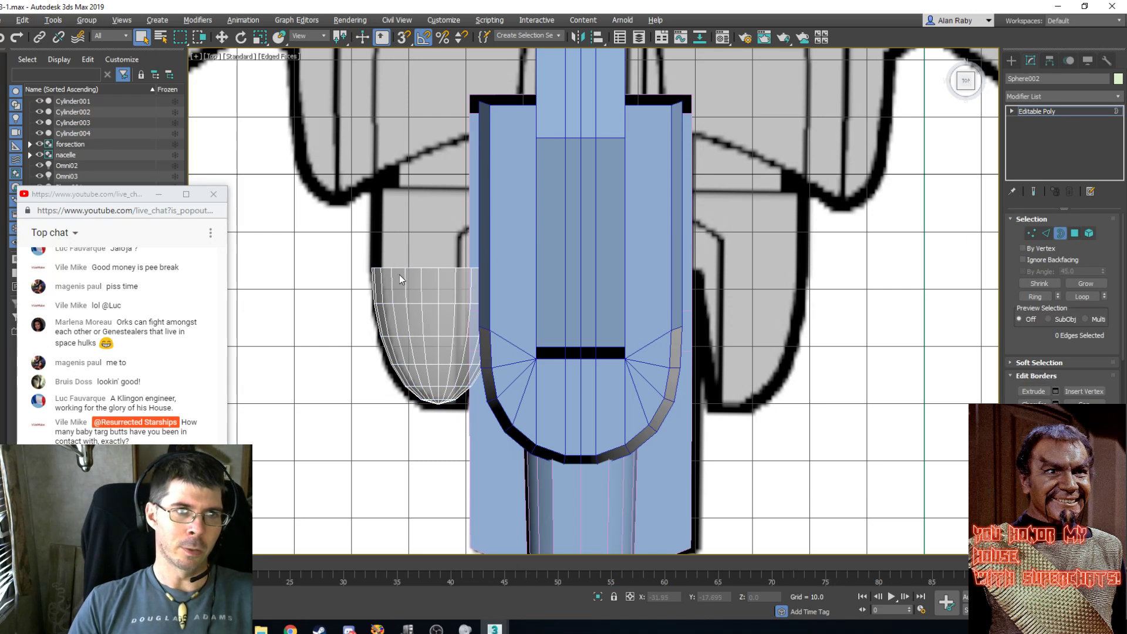
{"action": "left_click", "coordinate": [415, 269]}
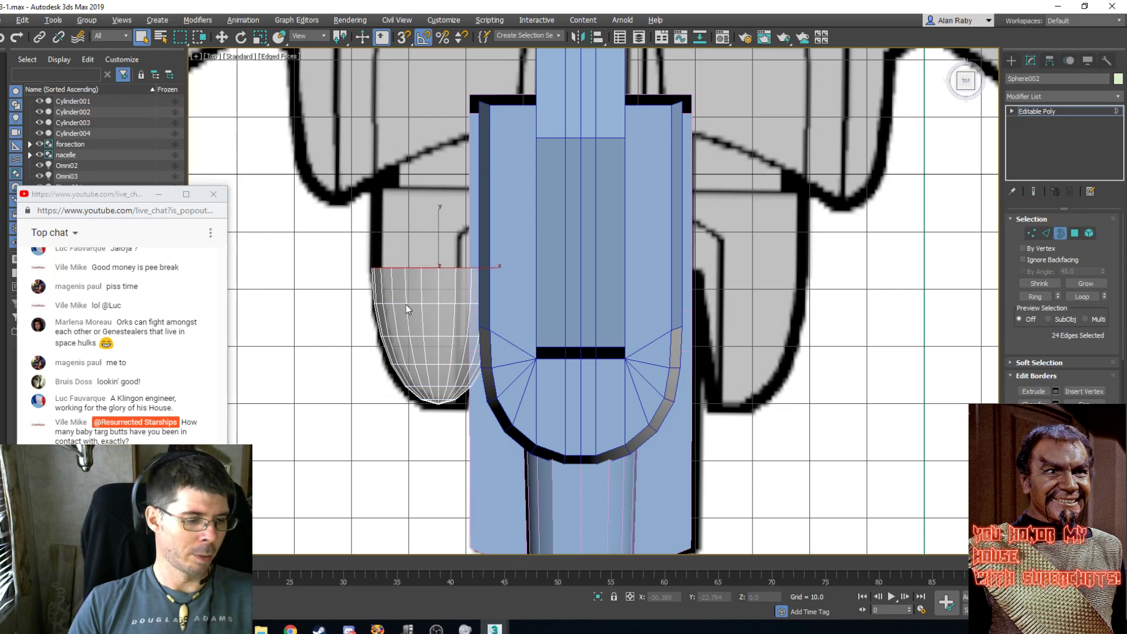
{"action": "key", "text": "w"}
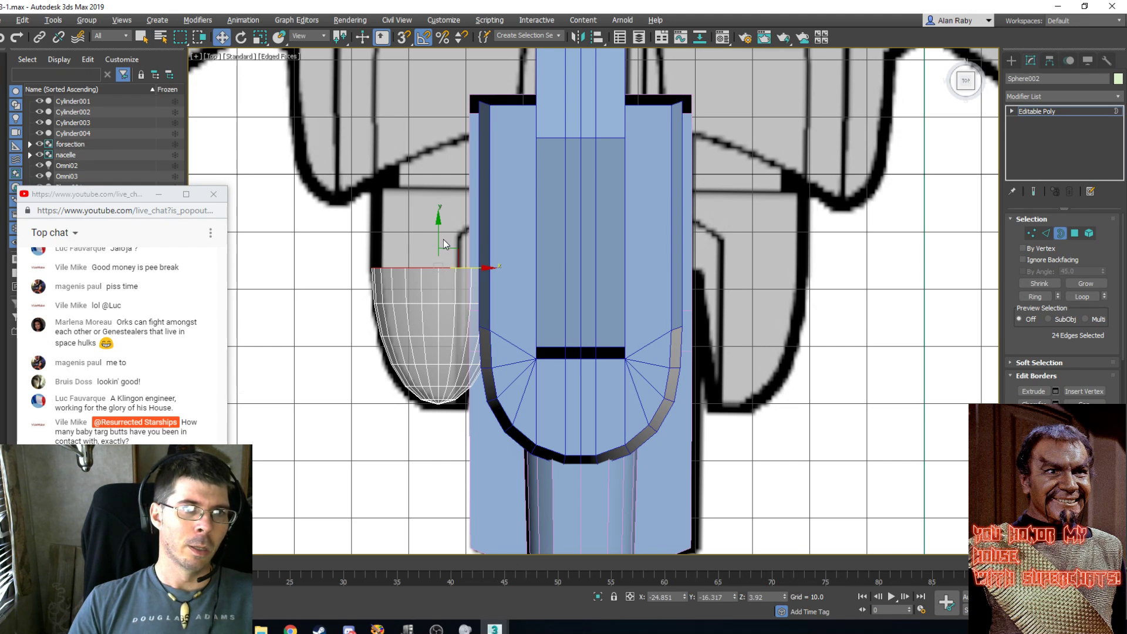
{"action": "left_click_drag", "start_coordinate": [443, 242], "coordinate": [442, 159]}
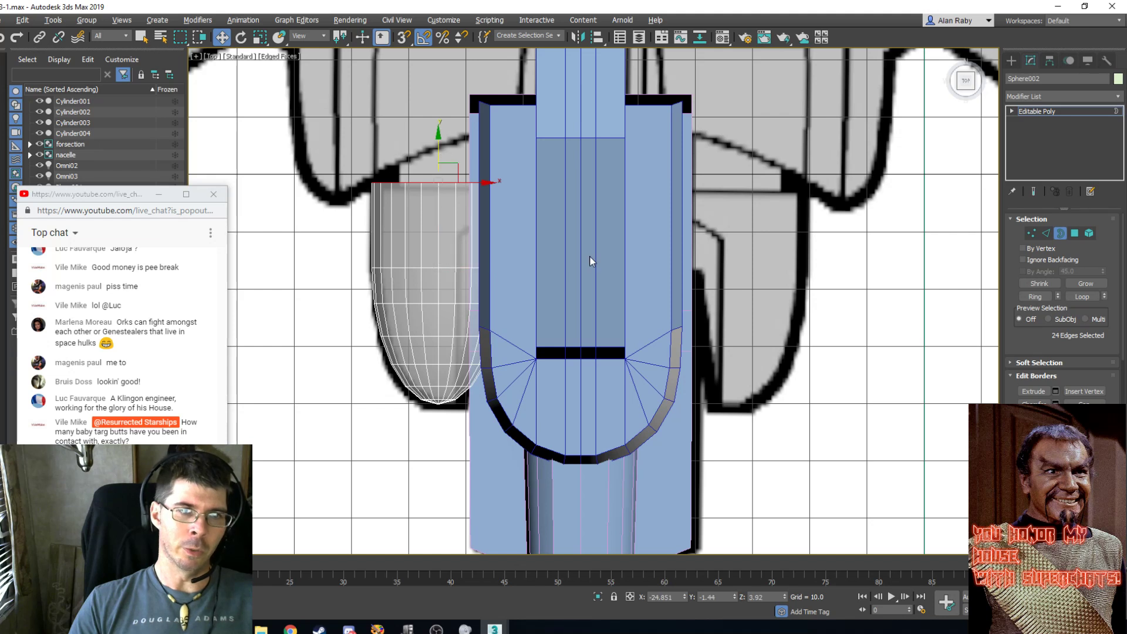
Move only the side pod's pivot point to X 0 on the ship's centreline.
{"action": "key", "text": "p"}
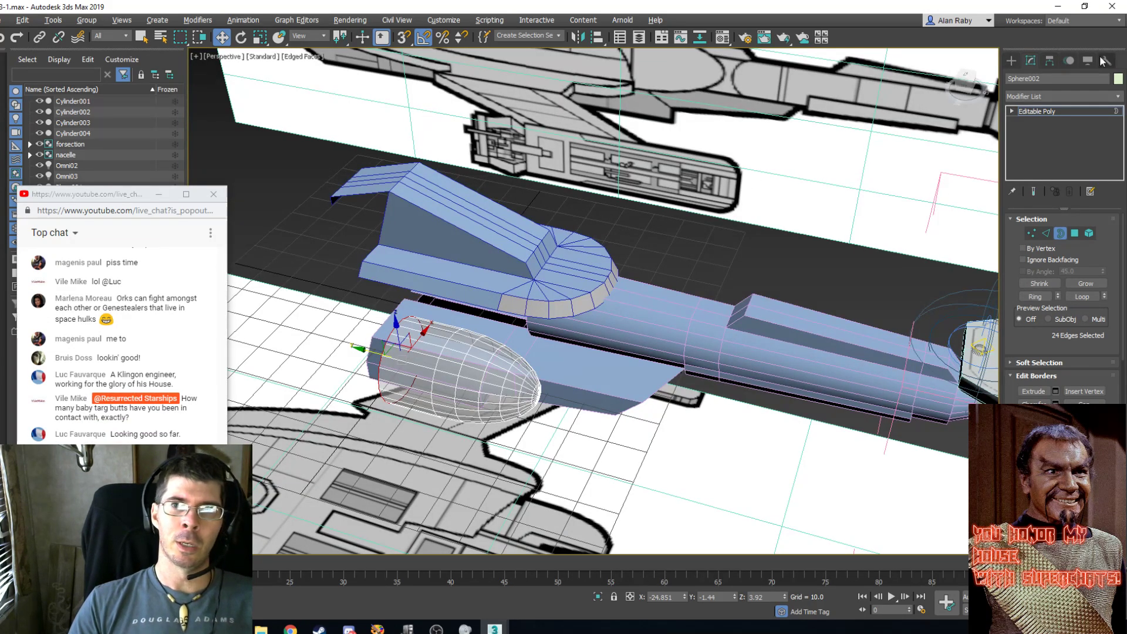
{"action": "left_click", "coordinate": [1050, 61]}
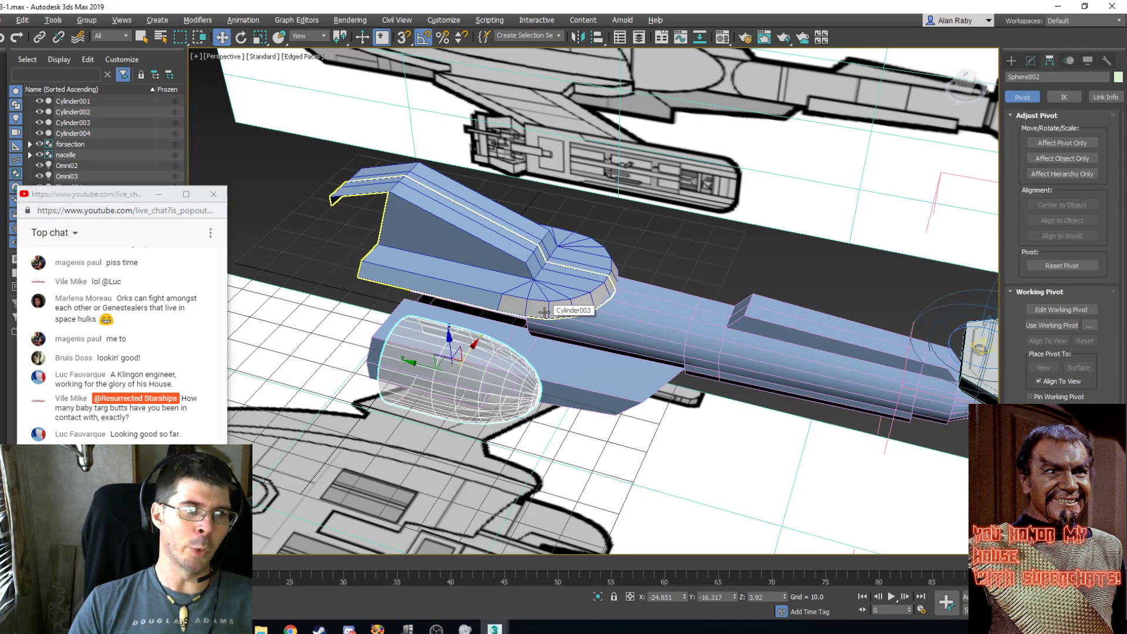
{"action": "left_click", "coordinate": [1050, 143]}
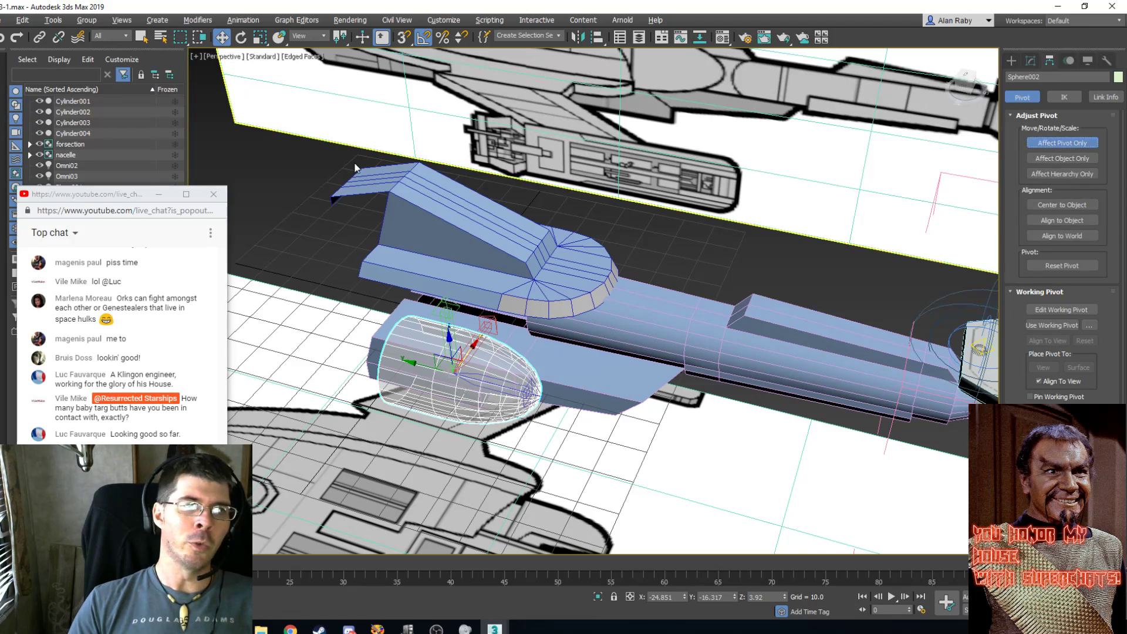
{"action": "left_click", "coordinate": [224, 52]}
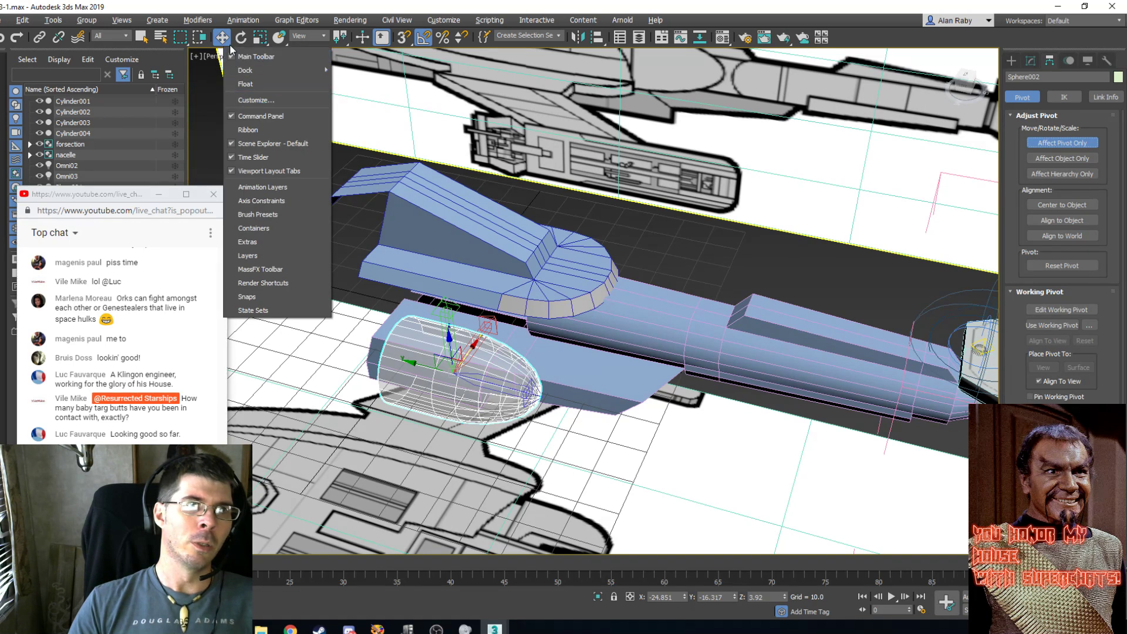
{"action": "left_click", "coordinate": [224, 40]}
{"action": "right_click", "coordinate": [223, 40]}
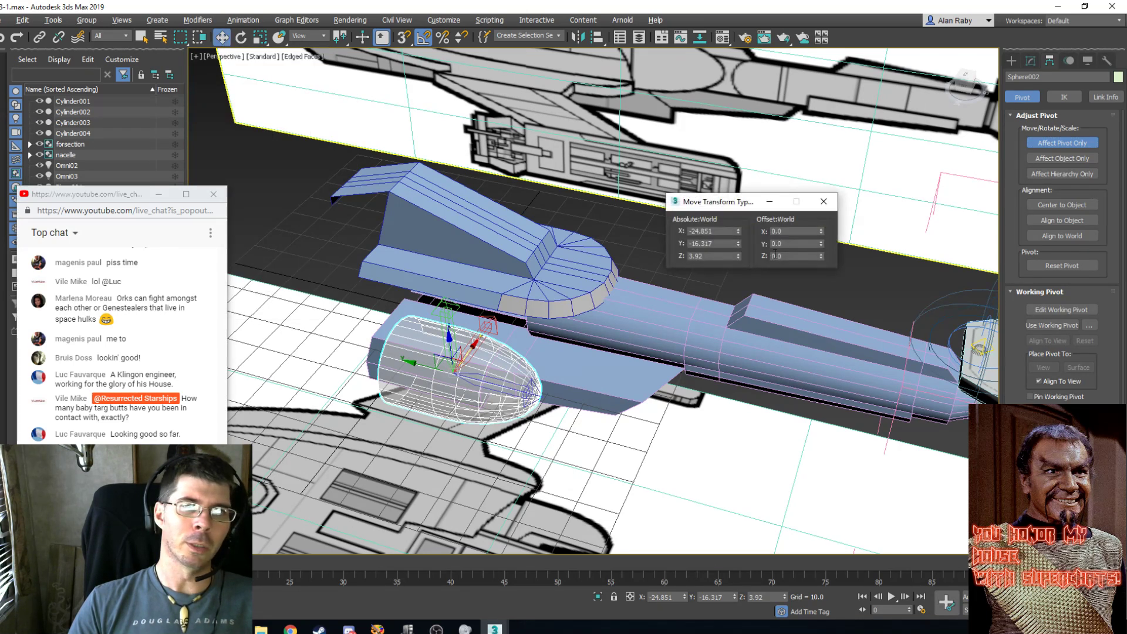
{"action": "right_click", "coordinate": [739, 232]}
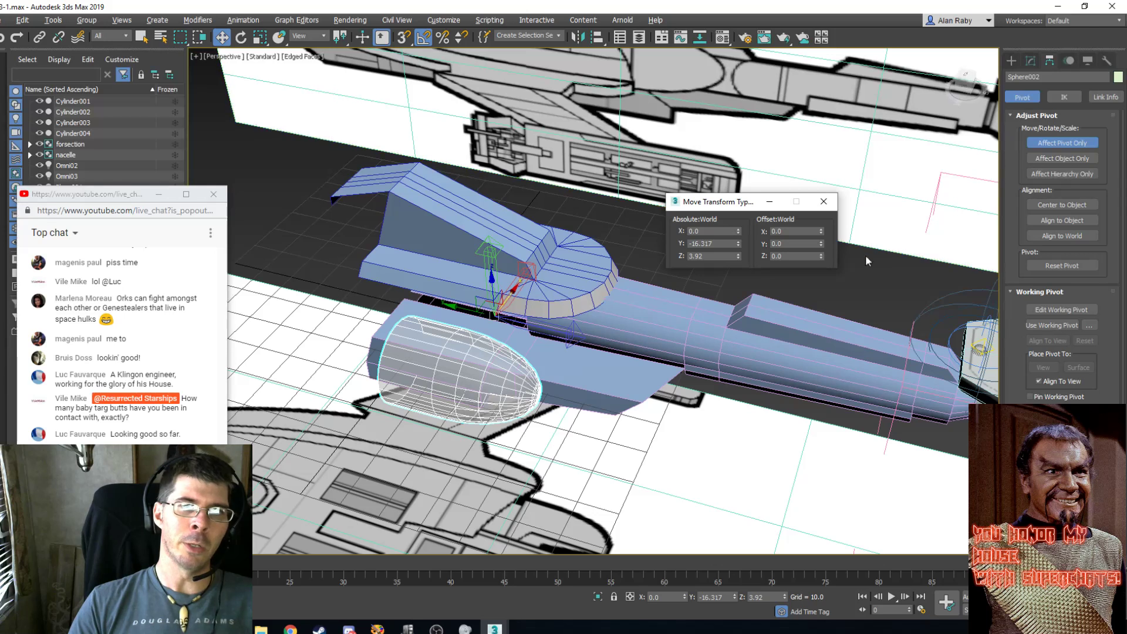
{"action": "left_click", "coordinate": [824, 201]}
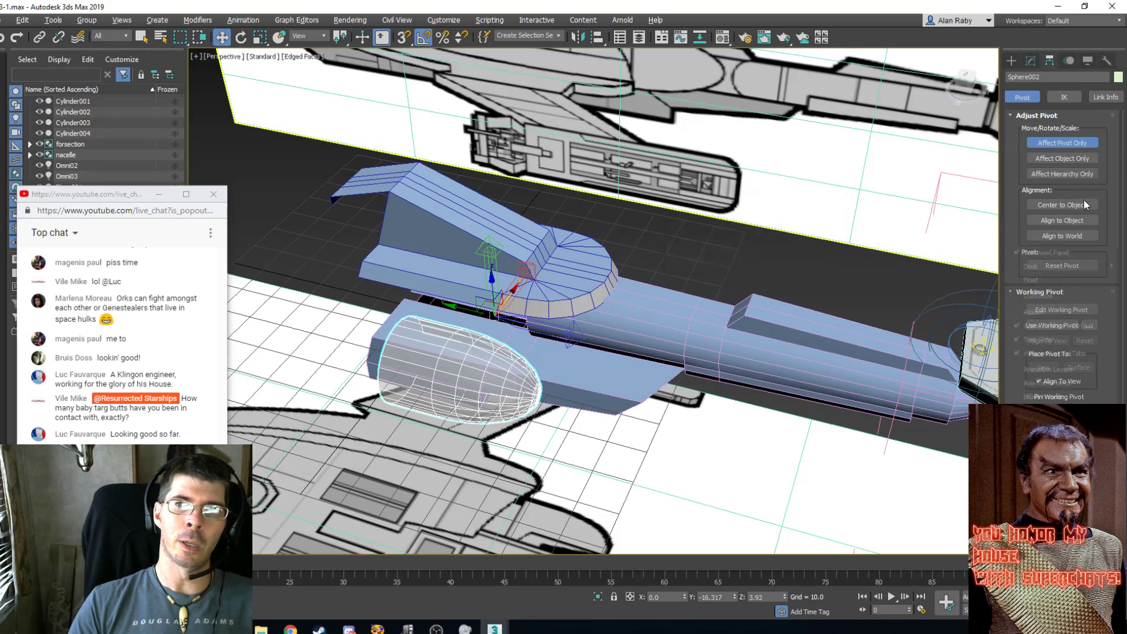
{"action": "left_click", "coordinate": [1071, 141]}
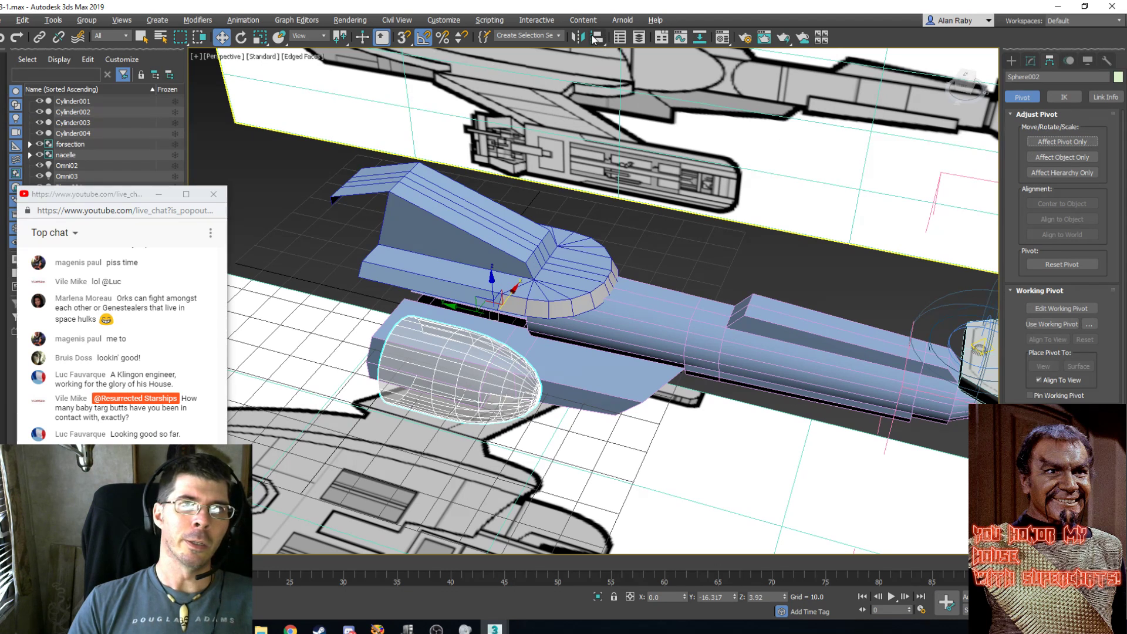
Mirror the side pod across the X axis as an instance on the opposite side of the hull.
{"action": "left_click", "coordinate": [579, 37]}
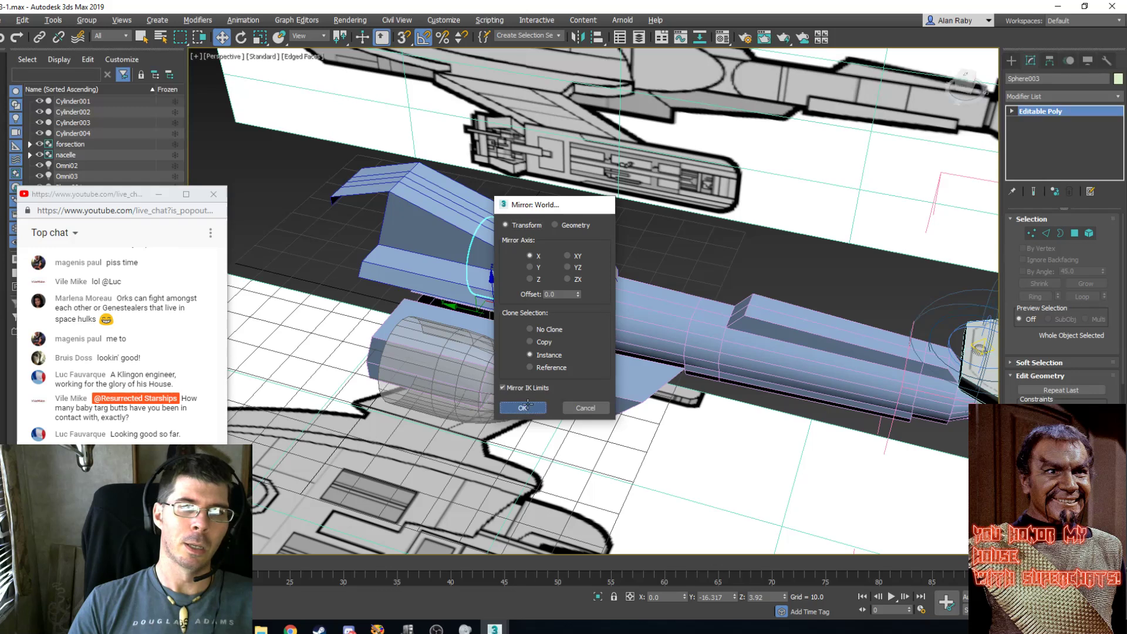
{"action": "left_click", "coordinate": [528, 407]}
{"action": "left_click", "coordinate": [684, 255]}
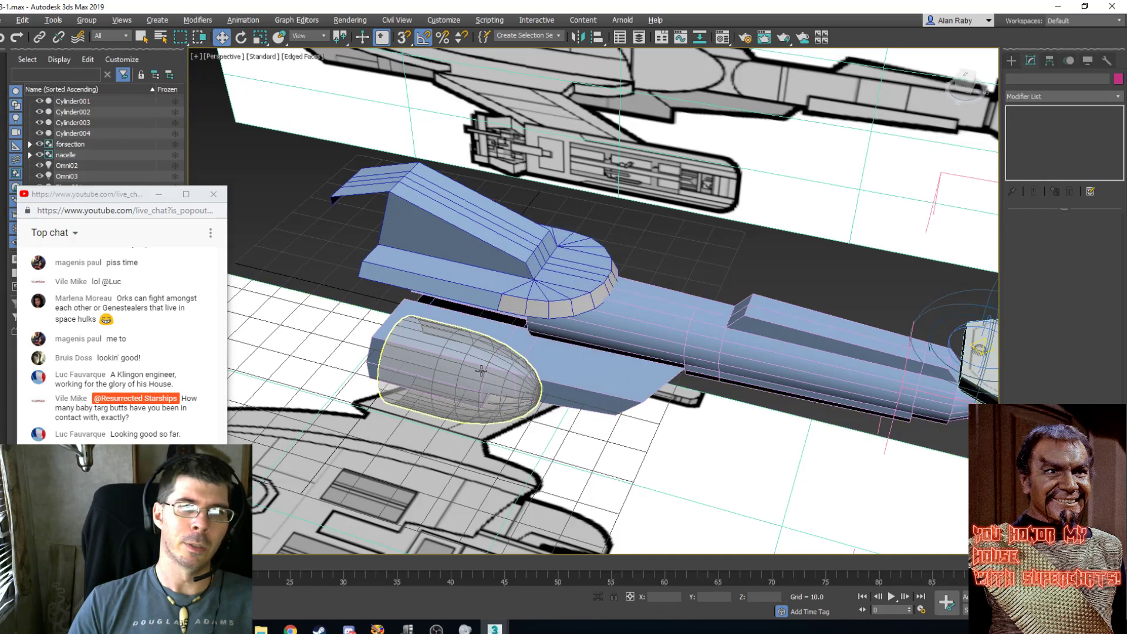
Try moving the original pod's open rear edges rearward to about Y 2.765, and undo the move.
{"action": "left_click", "coordinate": [516, 347]}
{"action": "key", "text": "ctrl+r"}
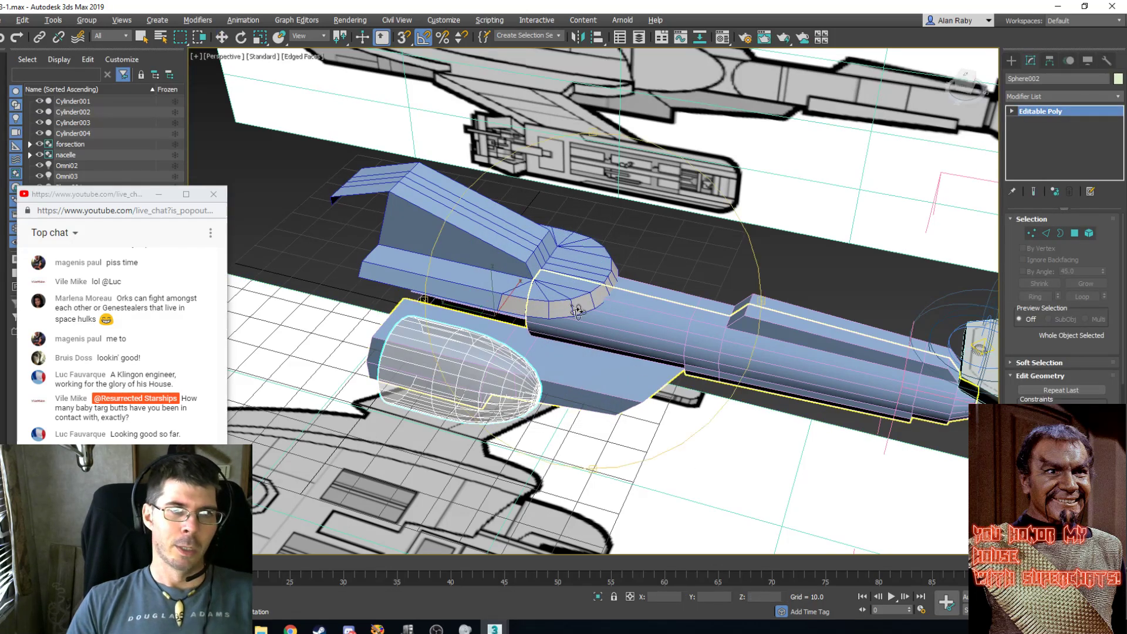
{"action": "left_click_drag", "start_coordinate": [575, 308], "coordinate": [529, 317]}
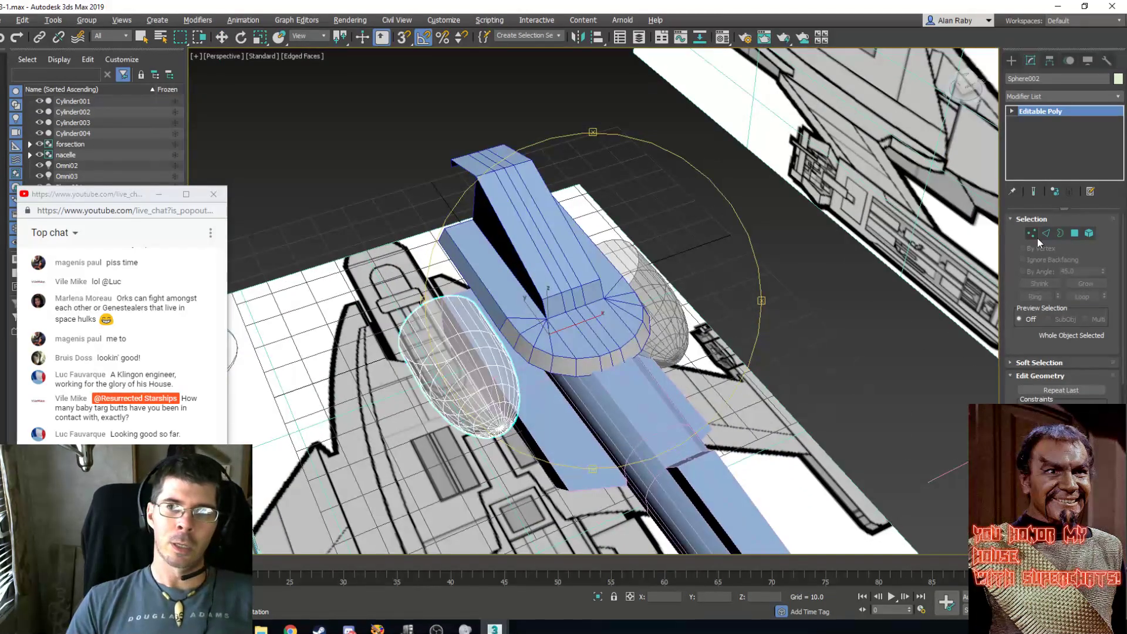
{"action": "left_click", "coordinate": [1045, 234]}
{"action": "left_click_drag", "start_coordinate": [424, 289], "coordinate": [402, 330]}
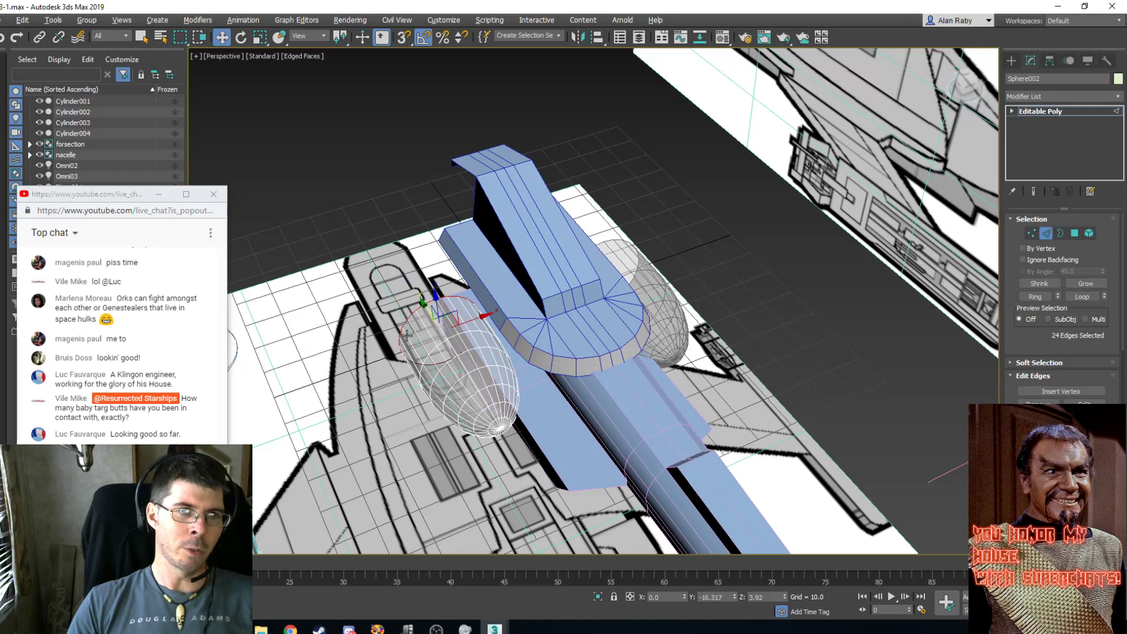
{"action": "left_click_drag", "start_coordinate": [427, 307], "coordinate": [406, 303]}
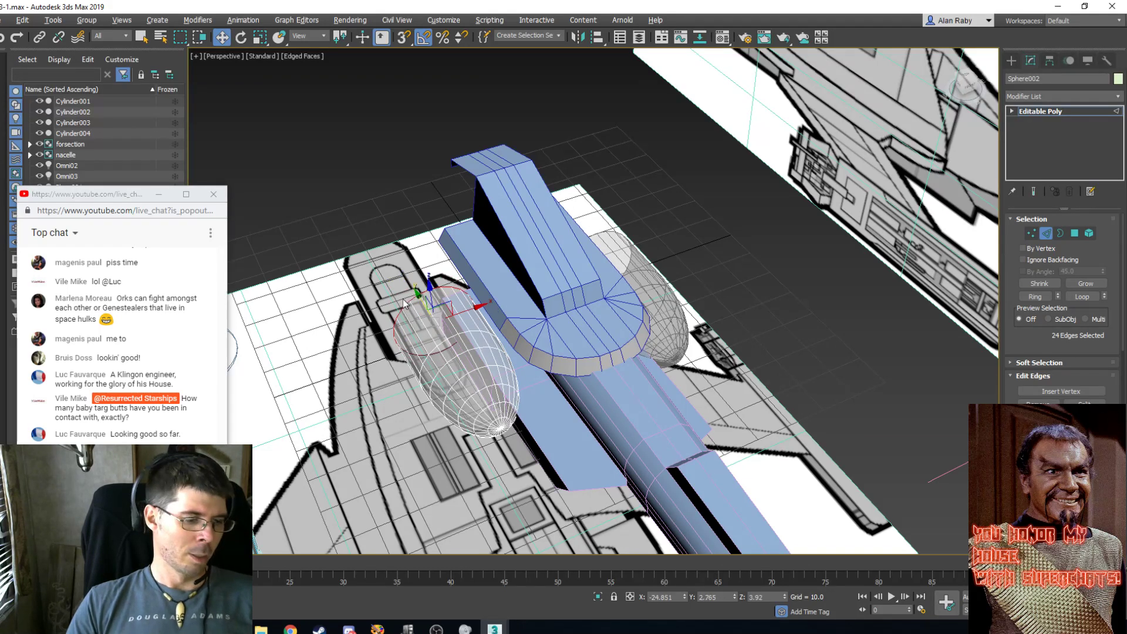
{"action": "key", "text": "ctrl+z"}
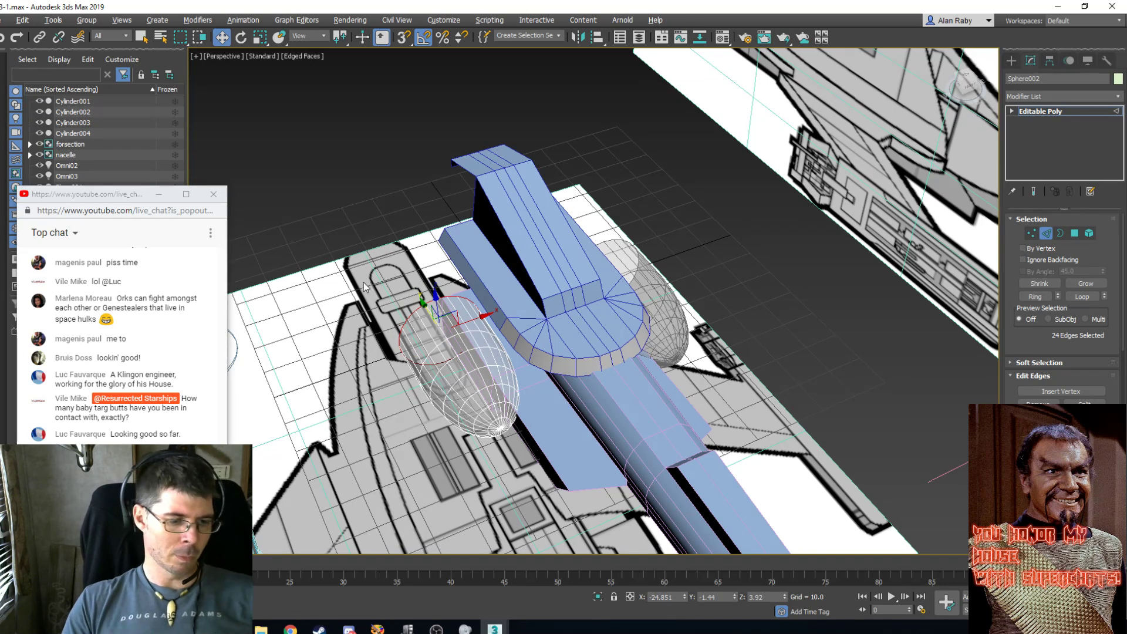
Quickslice the original pod with a straight lengthwise cut near its inner side and a diagonal cut across it, following the blueprint from above.
{"action": "key", "text": "t"}
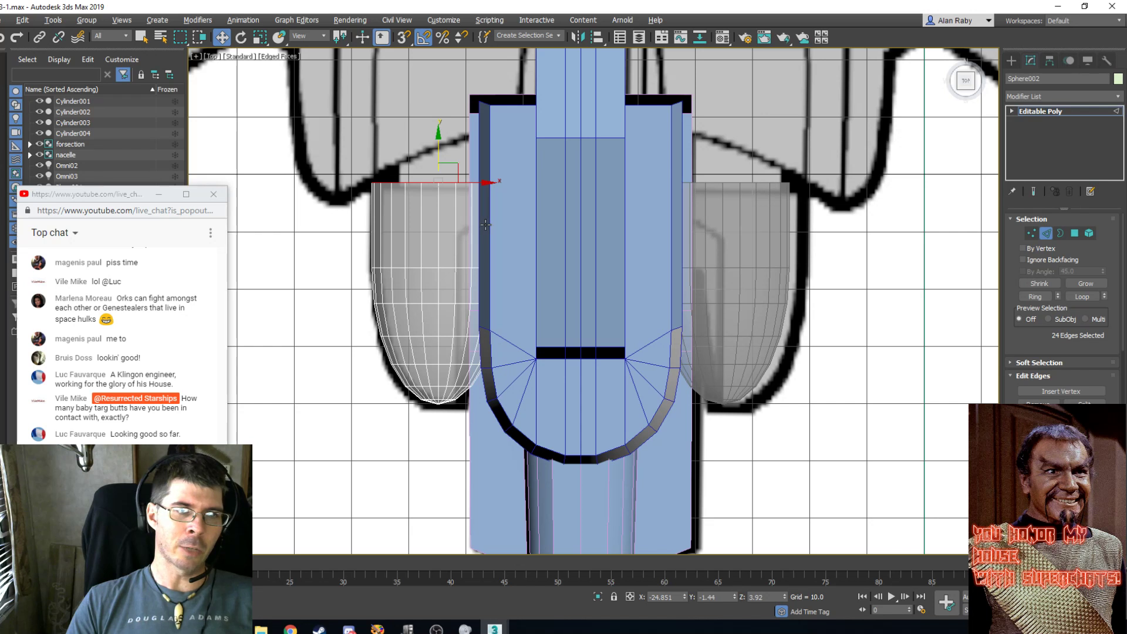
{"action": "left_click", "coordinate": [459, 424]}
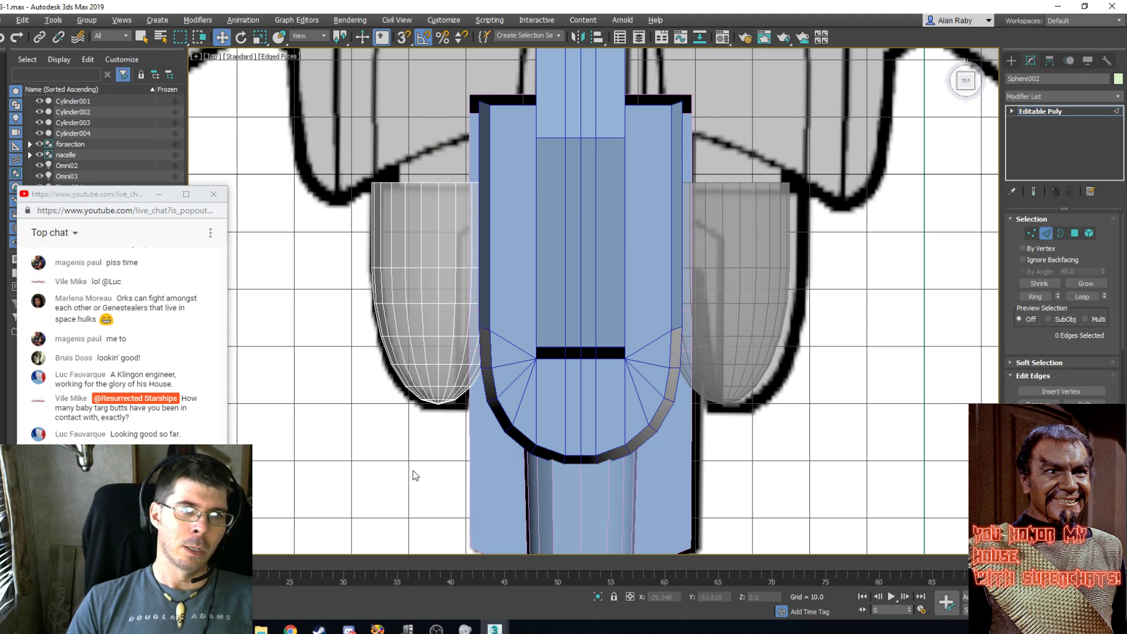
{"action": "left_click", "coordinate": [1046, 233]}
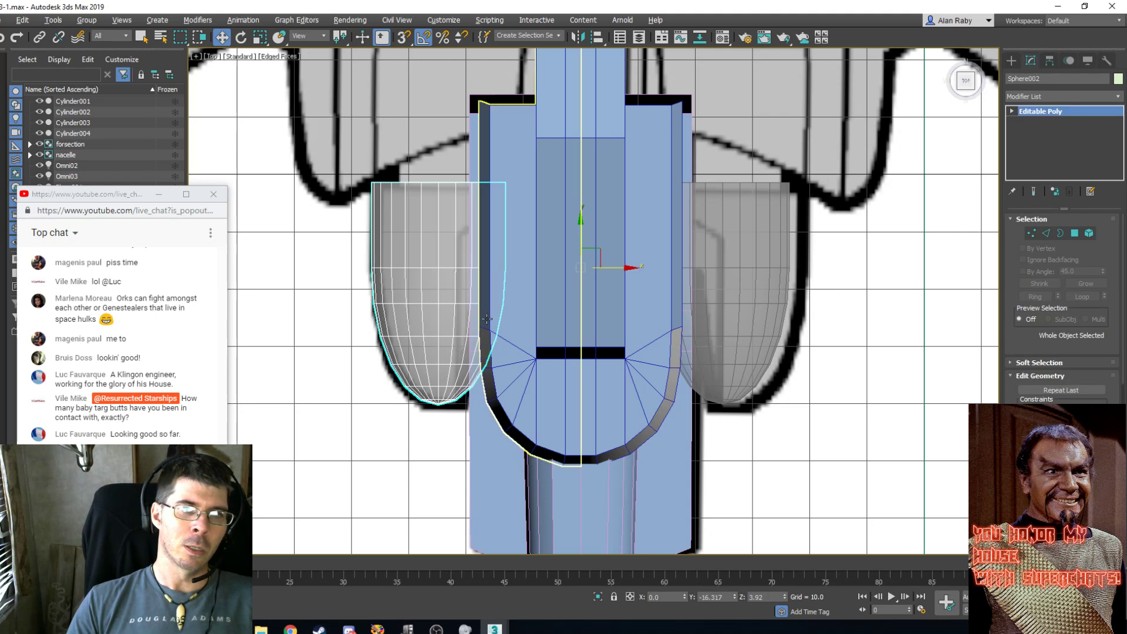
{"action": "scroll", "coordinate": [486, 318], "scroll_direction": "up", "scroll_amount": 2}
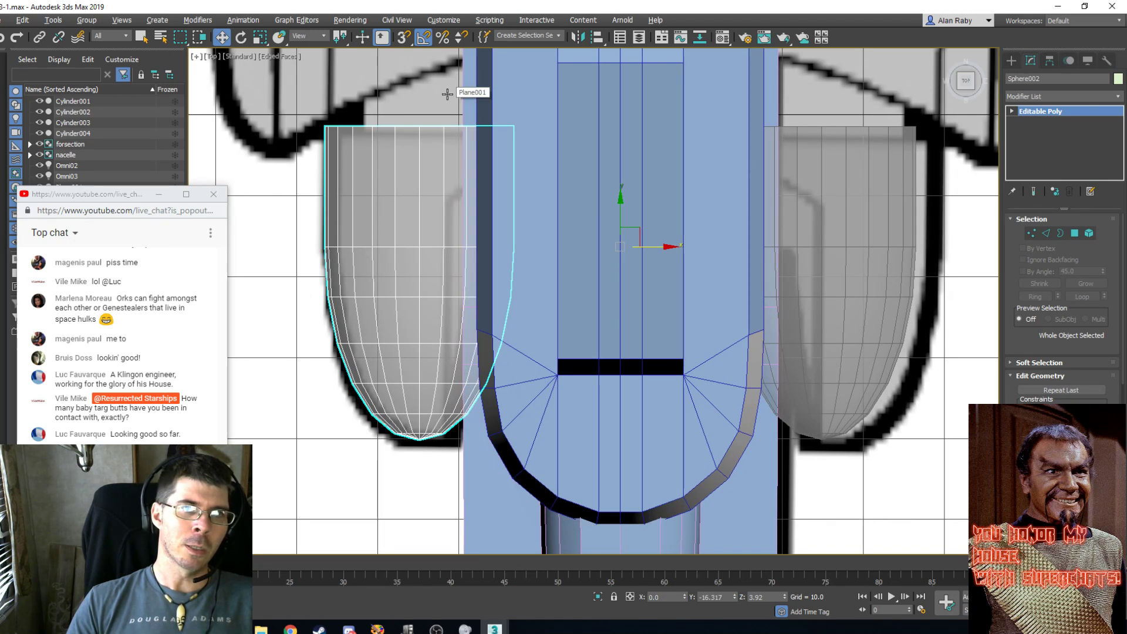
{"action": "right_click", "coordinate": [448, 113]}
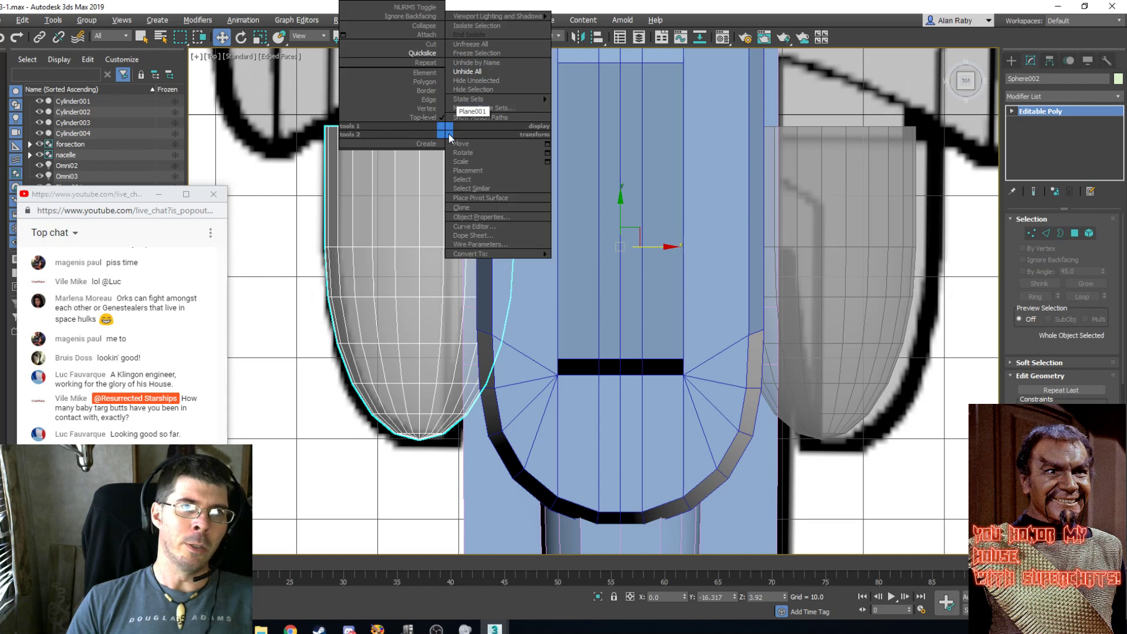
{"action": "left_click", "coordinate": [423, 54]}
{"action": "left_click", "coordinate": [424, 39]}
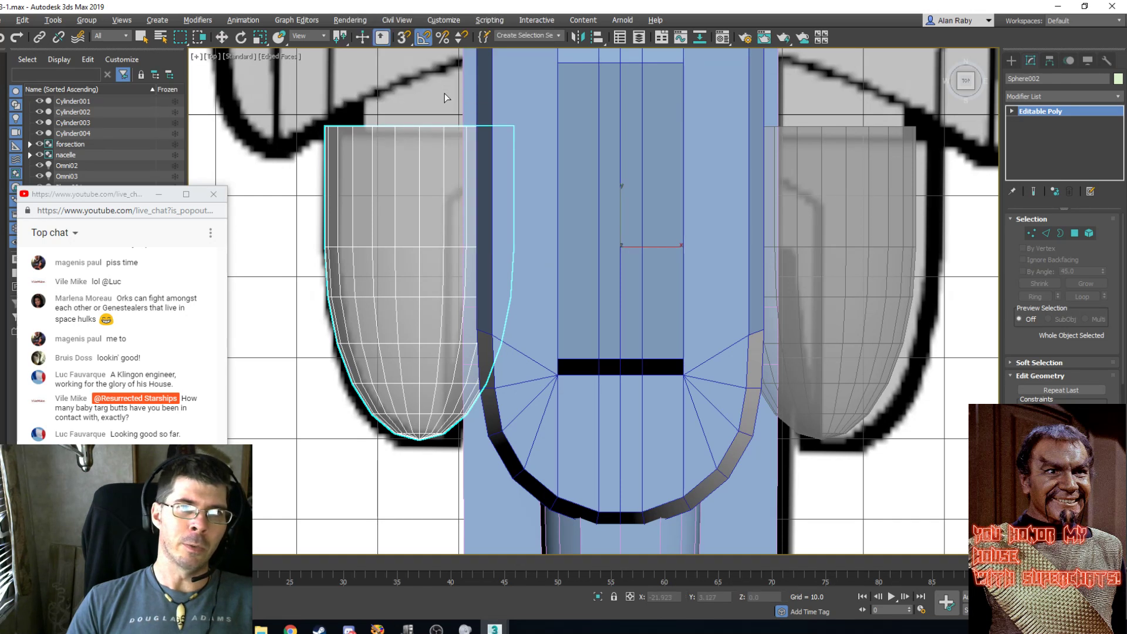
{"action": "left_click", "coordinate": [449, 125]}
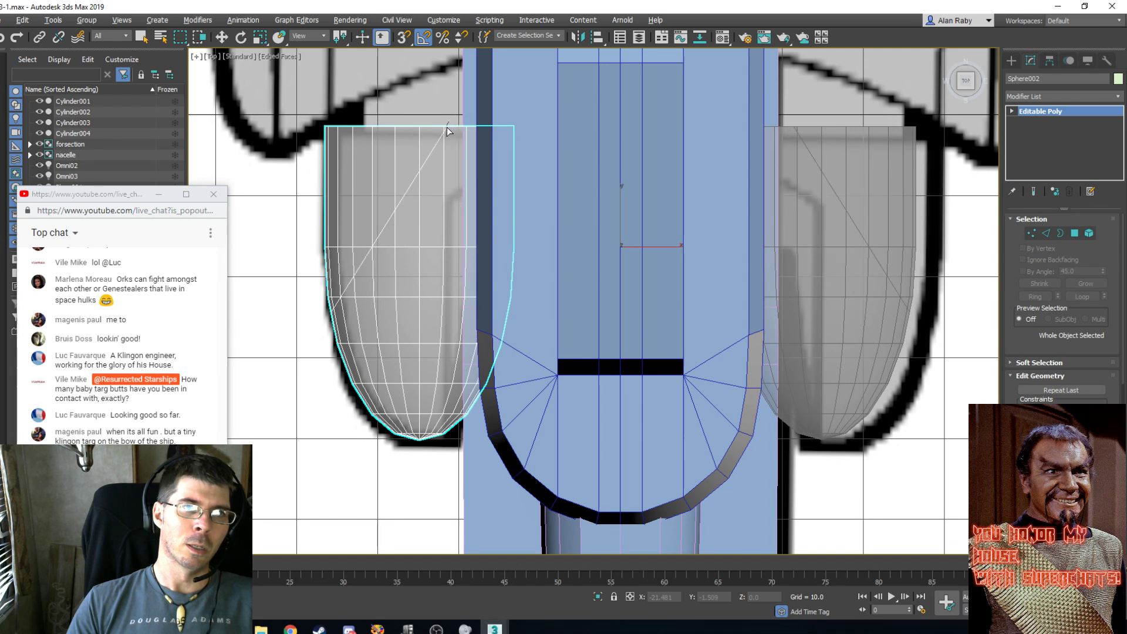
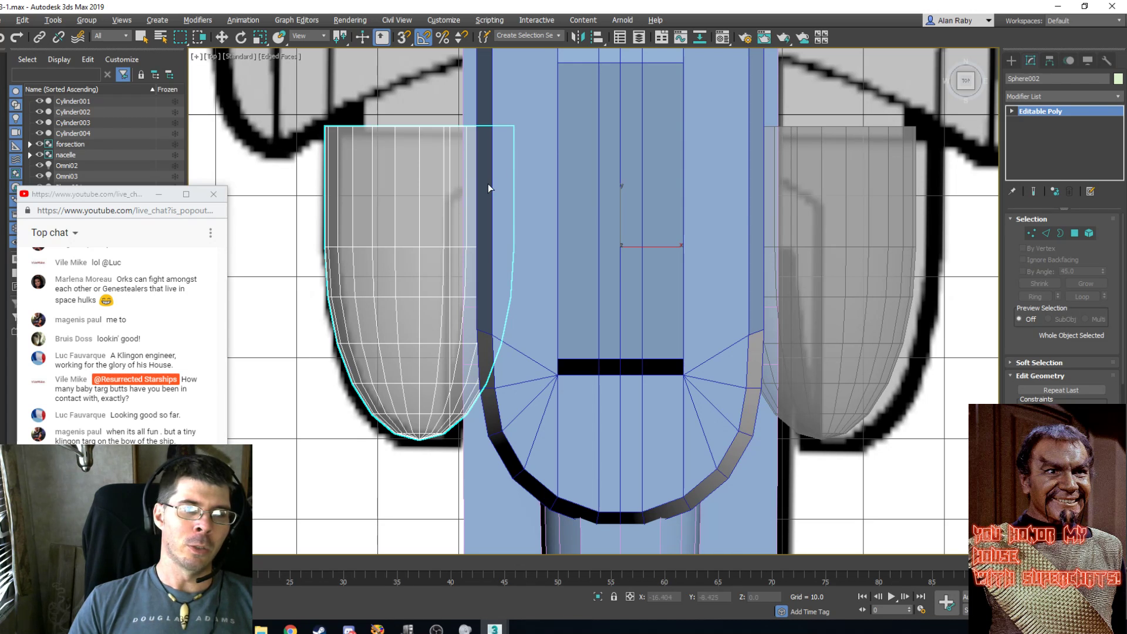
{"action": "left_click", "coordinate": [450, 203]}
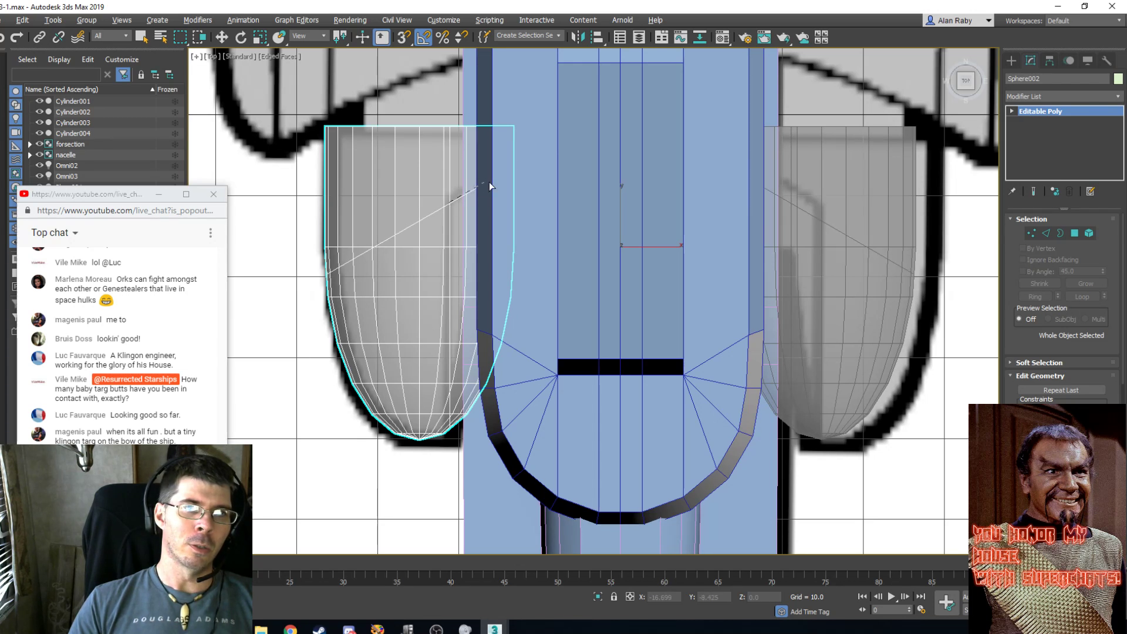
{"action": "right_click", "coordinate": [515, 156]}
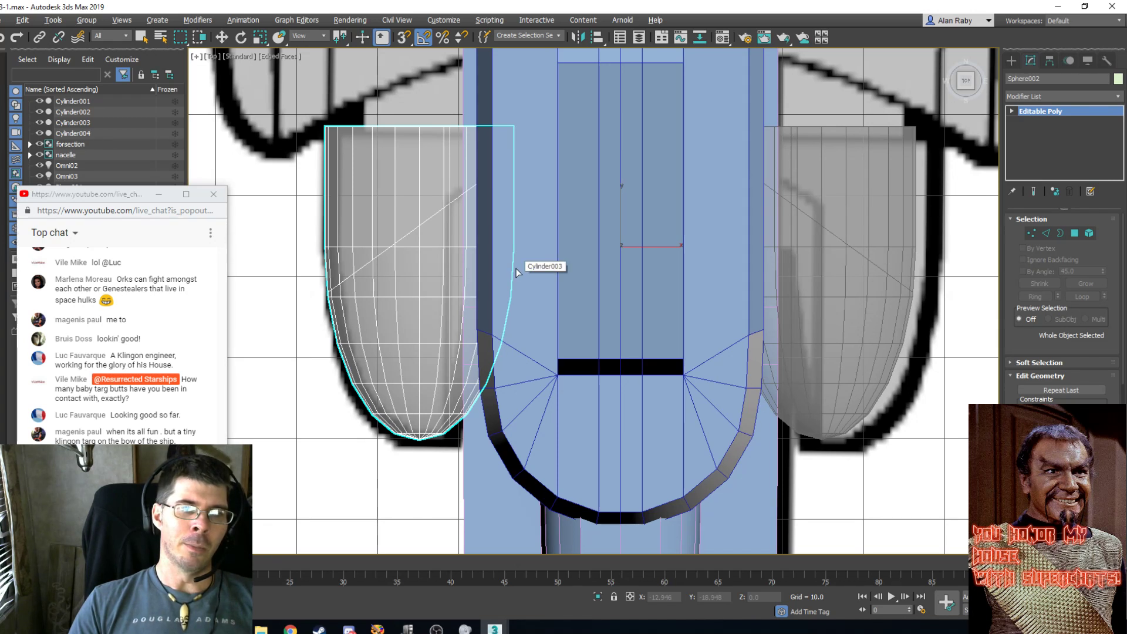
Hide all unselected objects so that only the sliced pod remains for polygon editing.
{"action": "left_click", "coordinate": [1073, 233]}
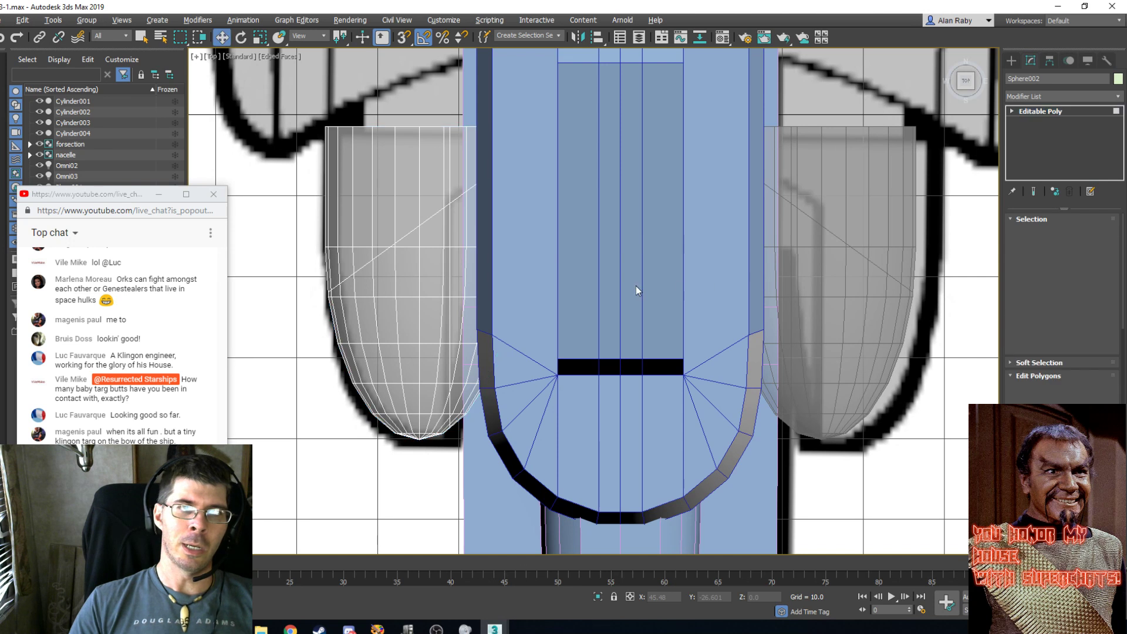
{"action": "key", "text": "w"}
{"action": "right_click", "coordinate": [527, 215]}
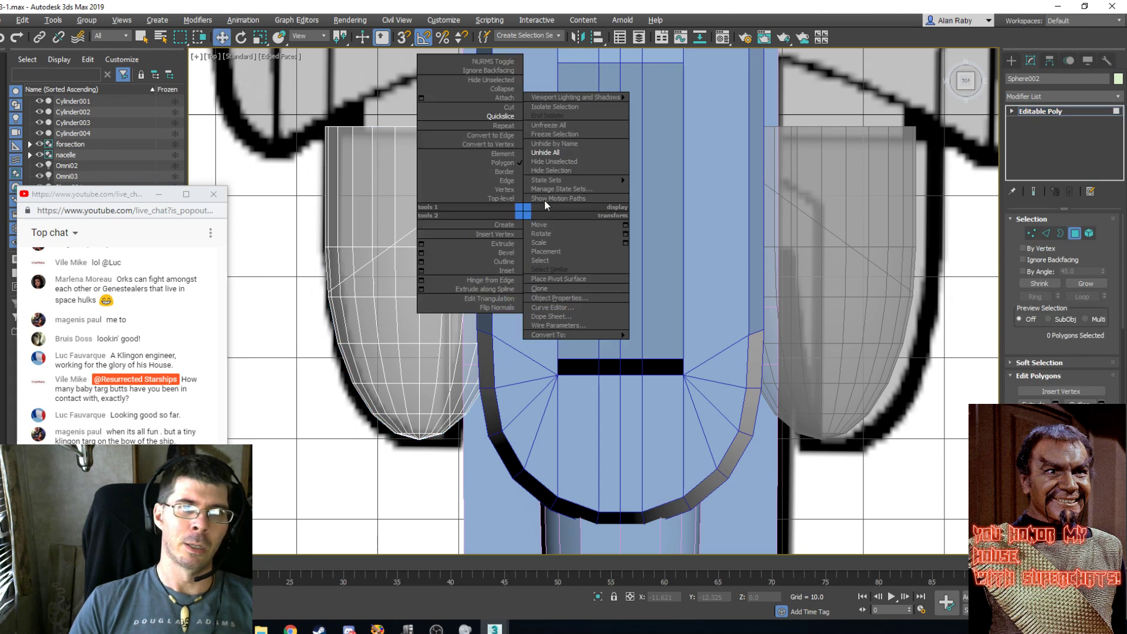
{"action": "left_click", "coordinate": [551, 162]}
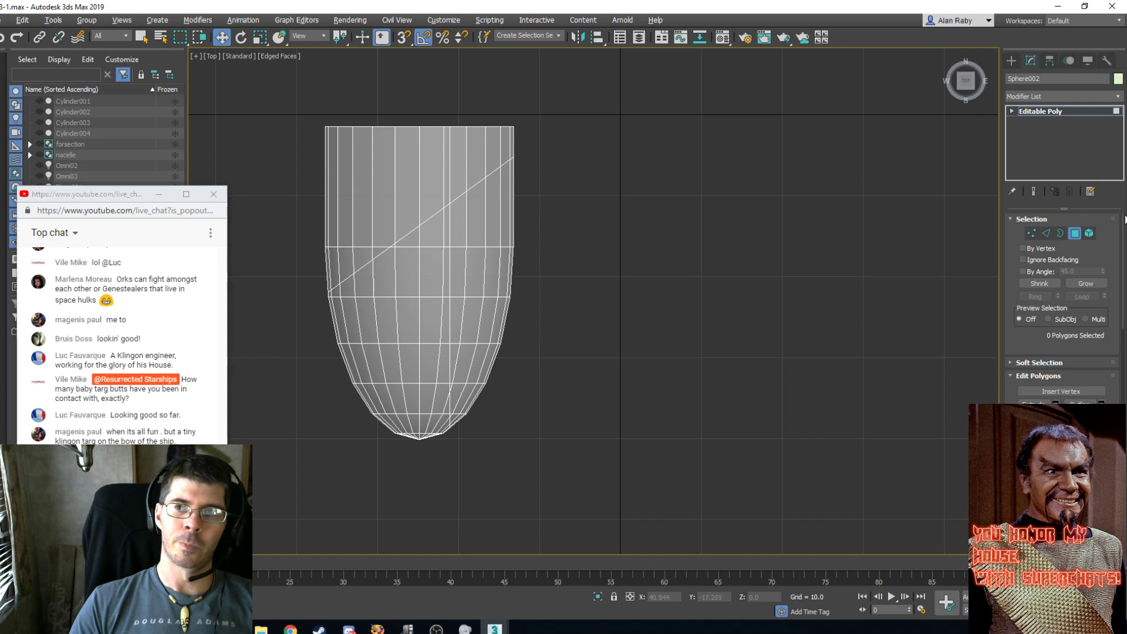
Delete the pod's vertices inboard of the lengthwise cut and forward of the diagonal cut, down to the nose.
{"action": "left_click_drag", "start_coordinate": [486, 266], "coordinate": [510, 327]}
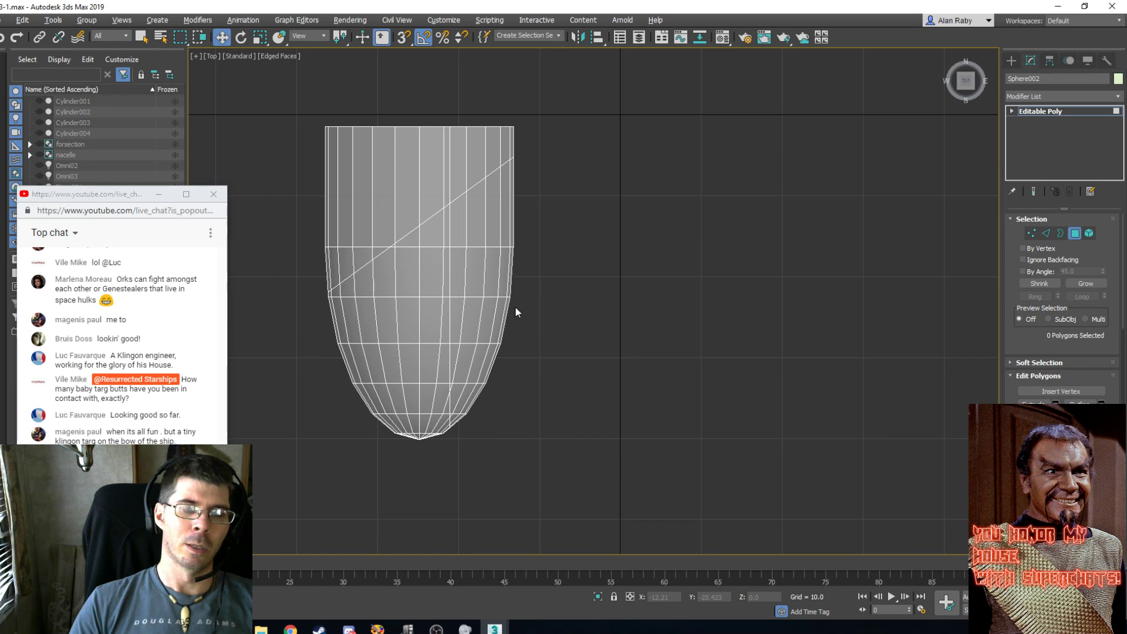
{"action": "left_click", "coordinate": [1031, 233]}
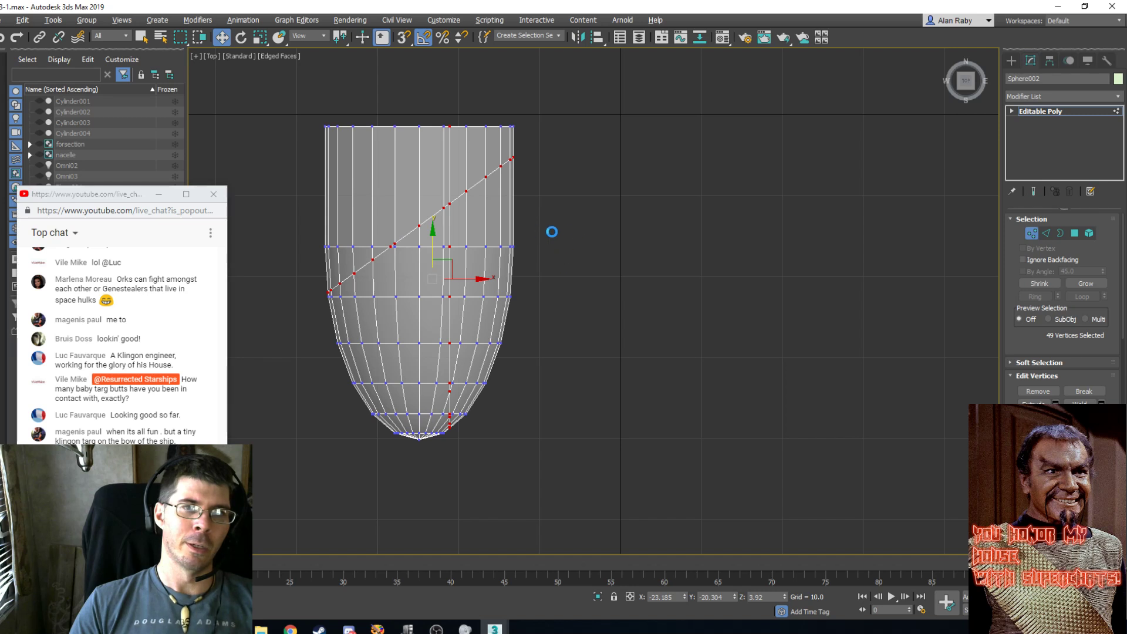
{"action": "left_click_drag", "start_coordinate": [508, 325], "coordinate": [474, 352]}
{"action": "key", "text": "Delete"}
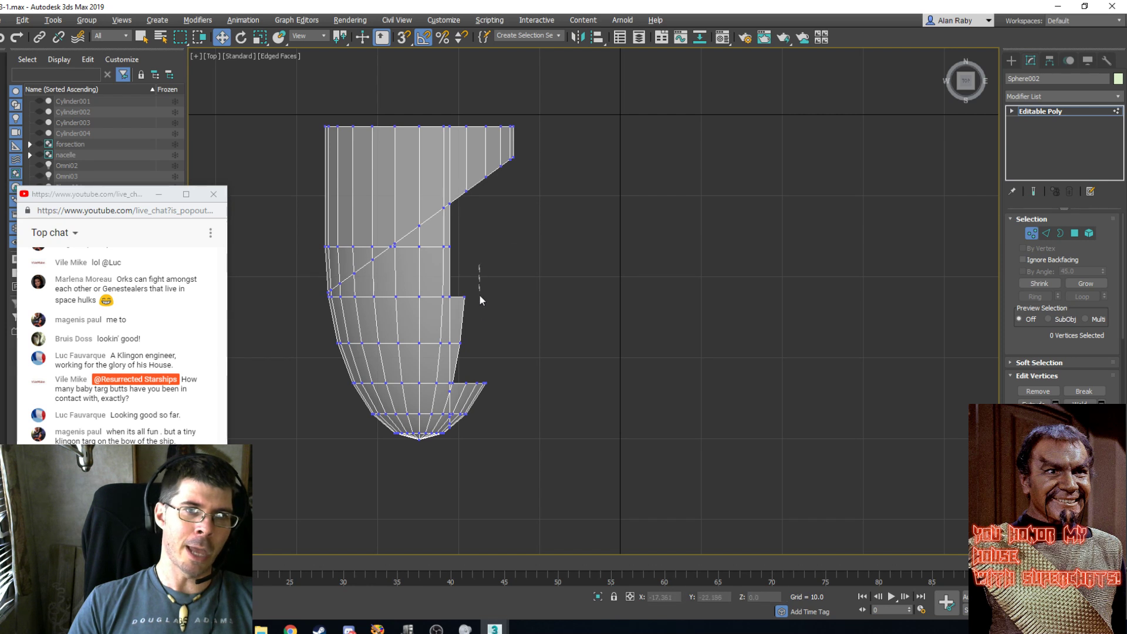
{"action": "key", "text": "Delete"}
{"action": "left_click_drag", "start_coordinate": [459, 336], "coordinate": [458, 370]}
{"action": "key", "text": "Delete"}
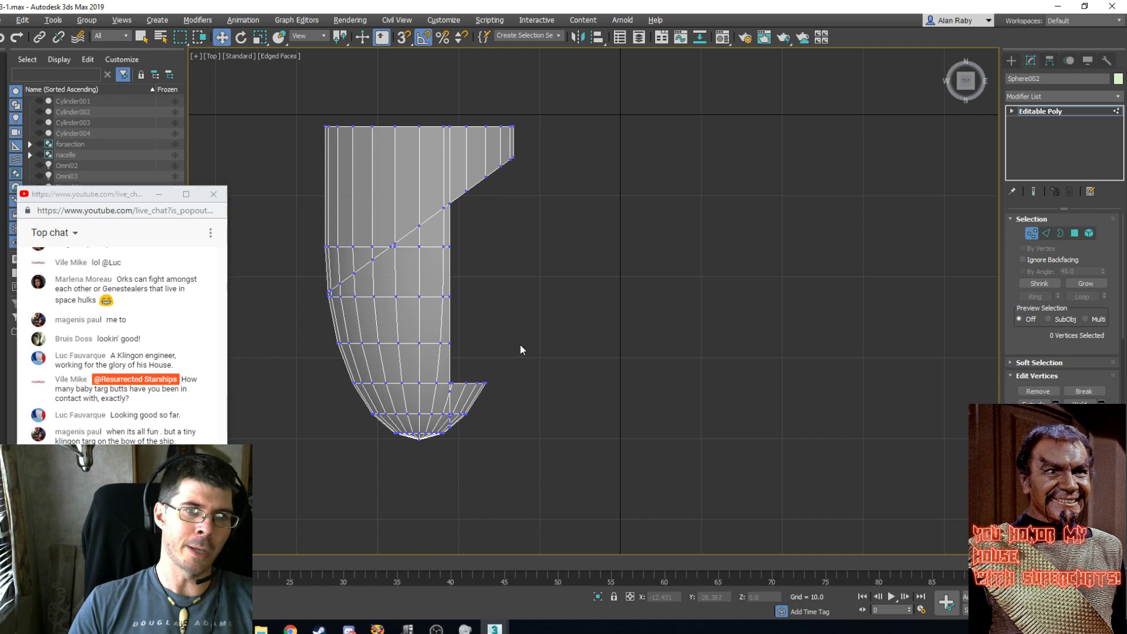
{"action": "left_click_drag", "start_coordinate": [520, 344], "coordinate": [459, 442]}
{"action": "key", "text": "Delete"}
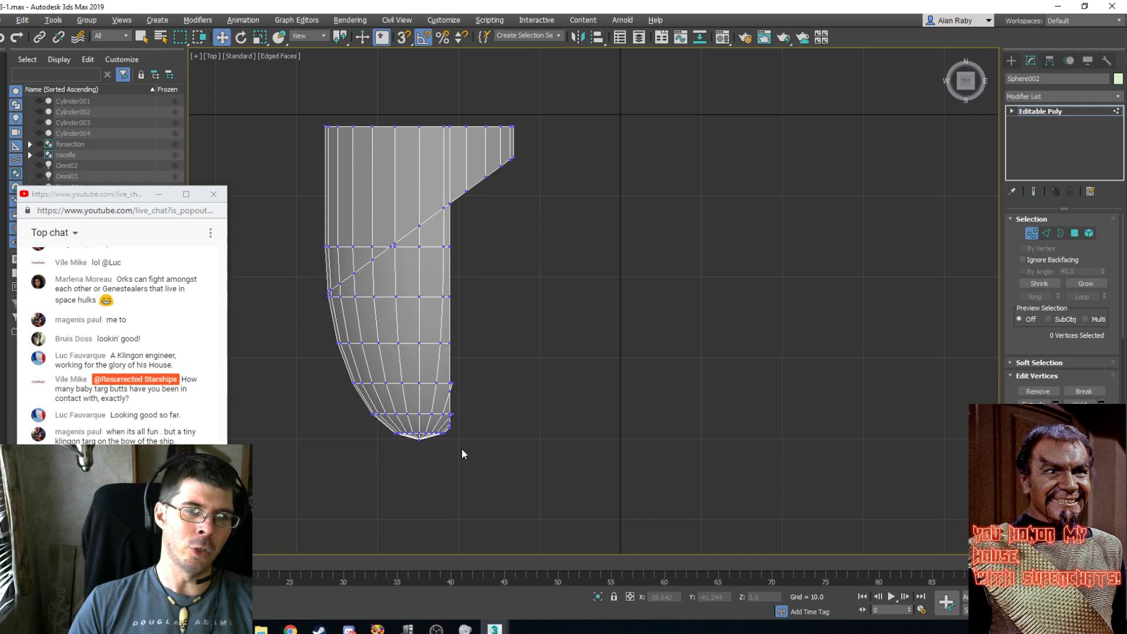
{"action": "scroll", "coordinate": [471, 443], "scroll_direction": "up", "scroll_amount": 4}
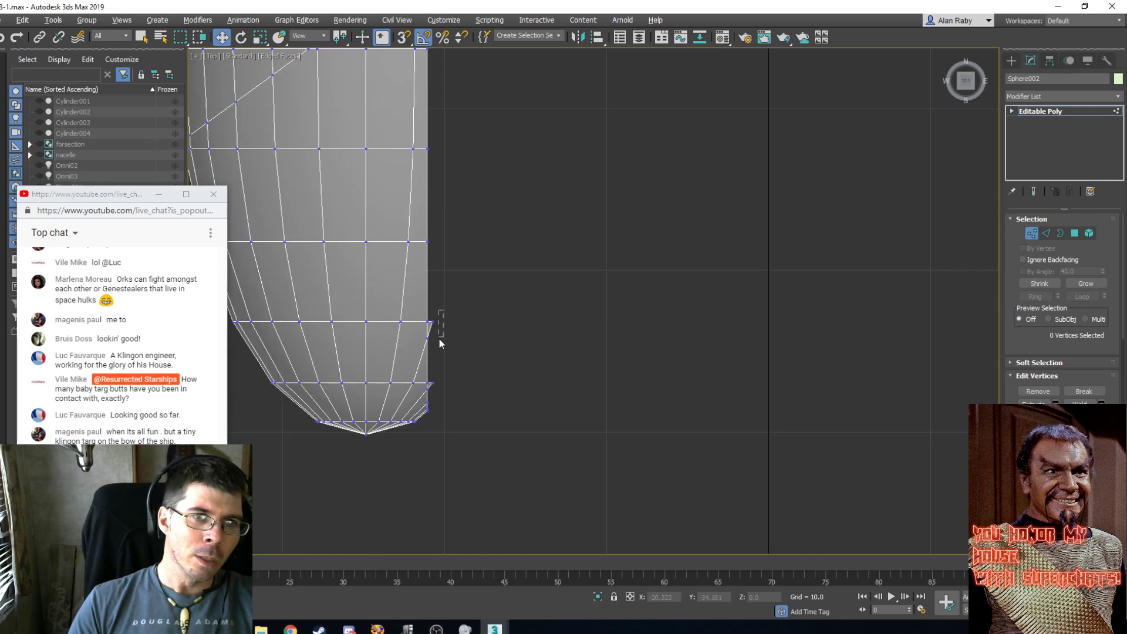
{"action": "left_click_drag", "start_coordinate": [440, 339], "coordinate": [433, 400]}
{"action": "key", "text": "Delete"}
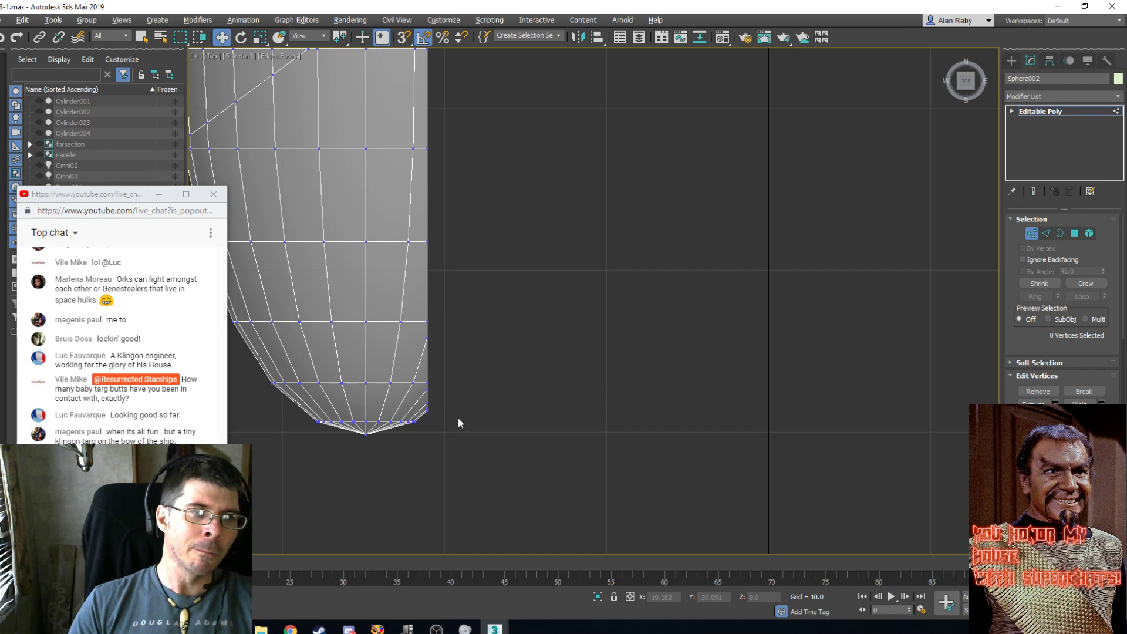
Unhide all objects and view the cut pod beside the hull in perspective.
{"action": "key", "text": "p"}
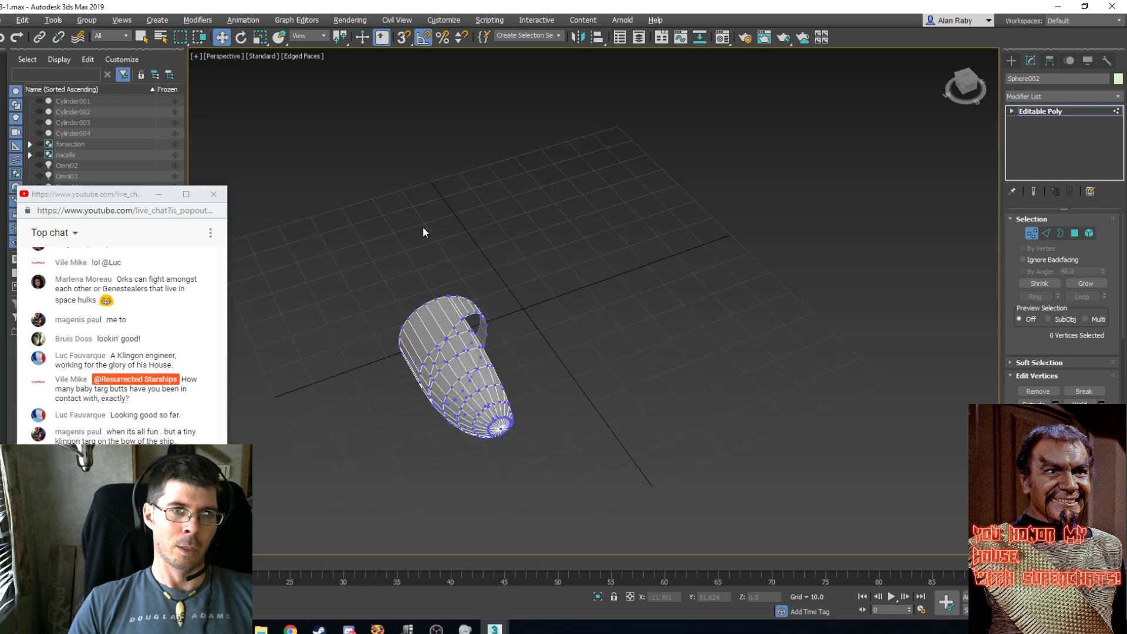
{"action": "right_click", "coordinate": [518, 267]}
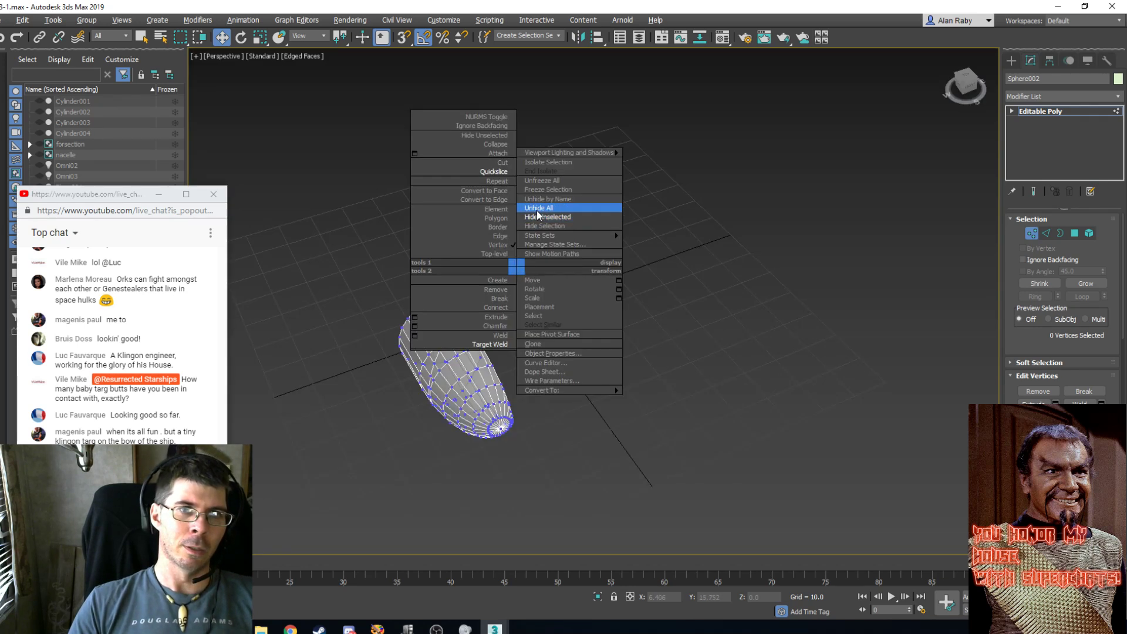
{"action": "left_click", "coordinate": [537, 210]}
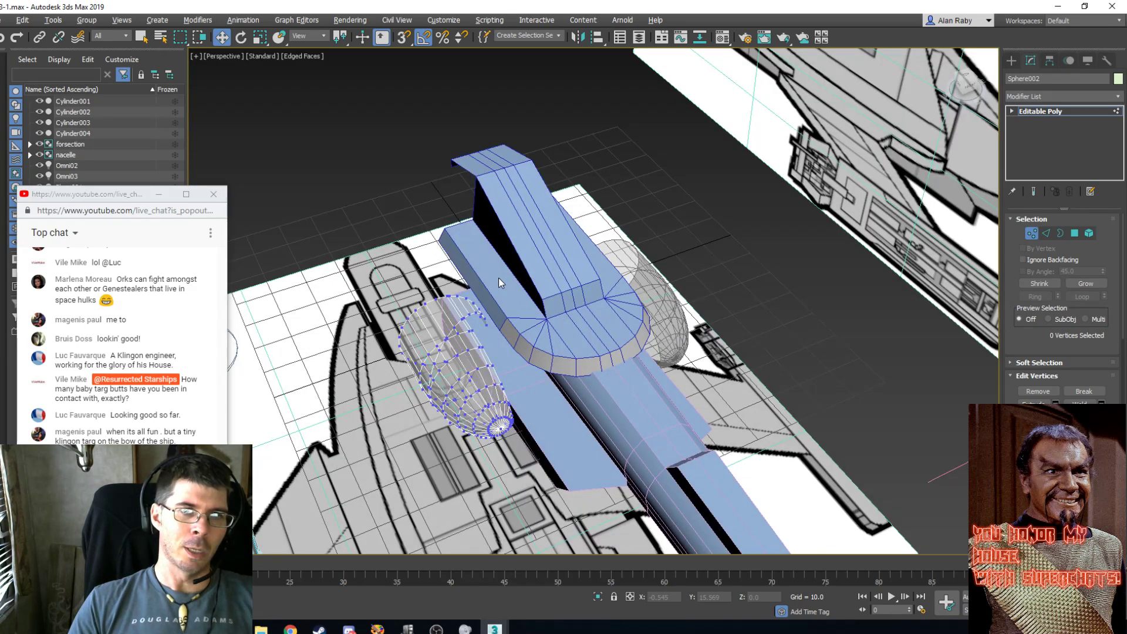
{"action": "mouse_move", "coordinate": [499, 277]}
{"action": "middle_mouse_down", "text": "alt"}
{"action": "mouse_move", "coordinate": [499, 338]}
{"action": "mouse_move", "coordinate": [530, 313]}
{"action": "mouse_move", "coordinate": [522, 346]}
{"action": "mouse_move", "coordinate": [547, 355]}
{"action": "mouse_move", "coordinate": [530, 335]}
{"action": "middle_mouse_up", "text": "alt"}
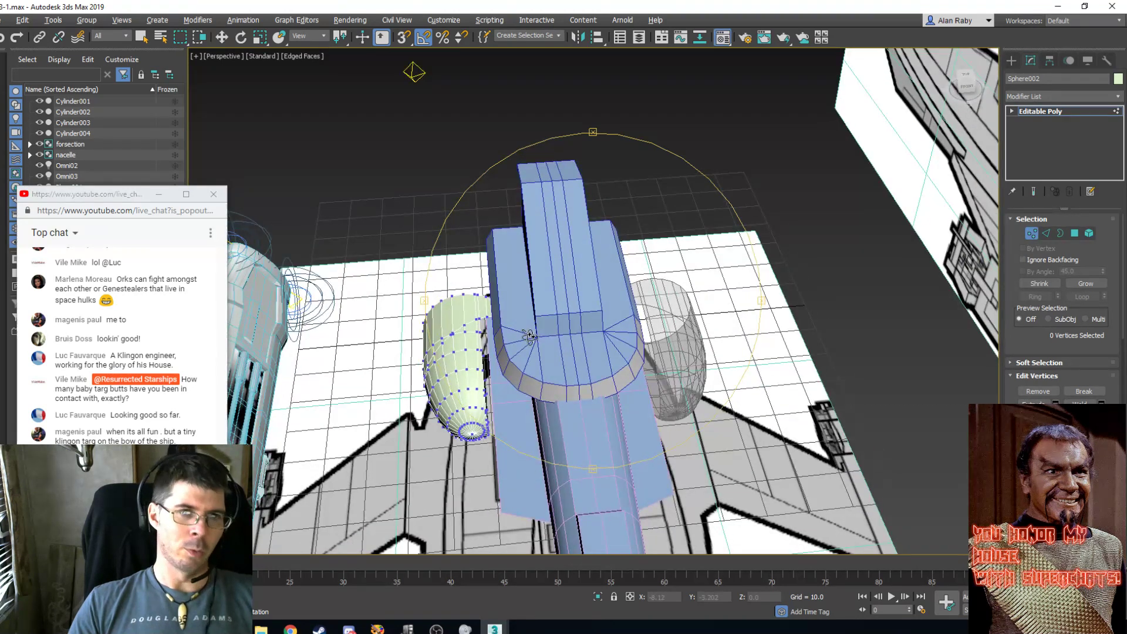
Assign the blue 07 - Default material to the cut pod.
{"action": "key", "text": "m"}
{"action": "left_click", "coordinate": [280, 196]}
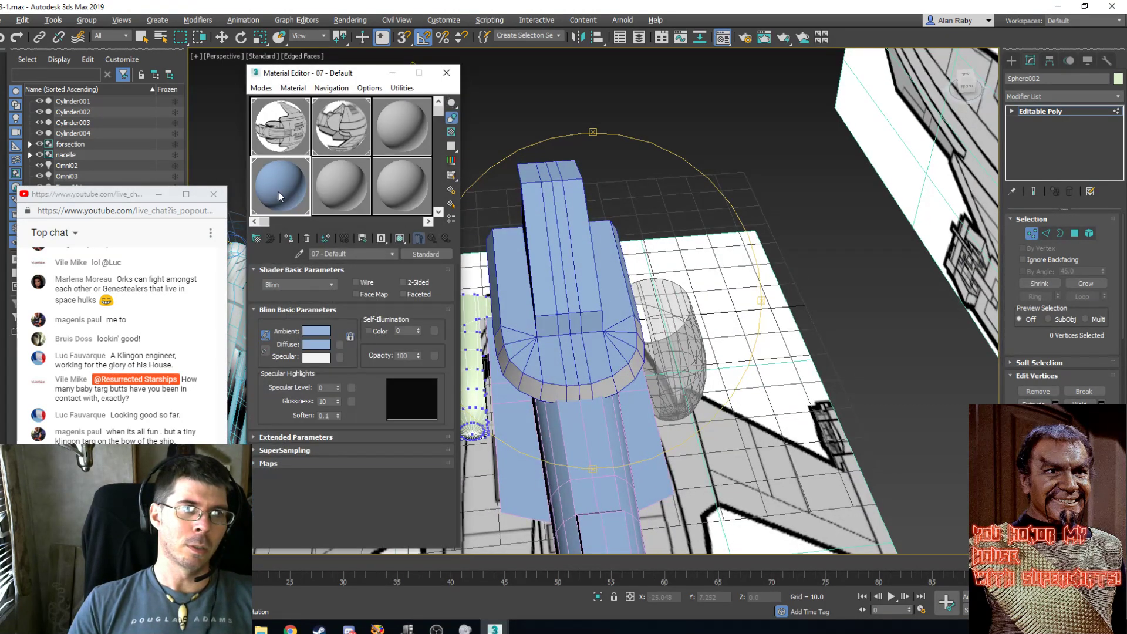
{"action": "left_click", "coordinate": [295, 242]}
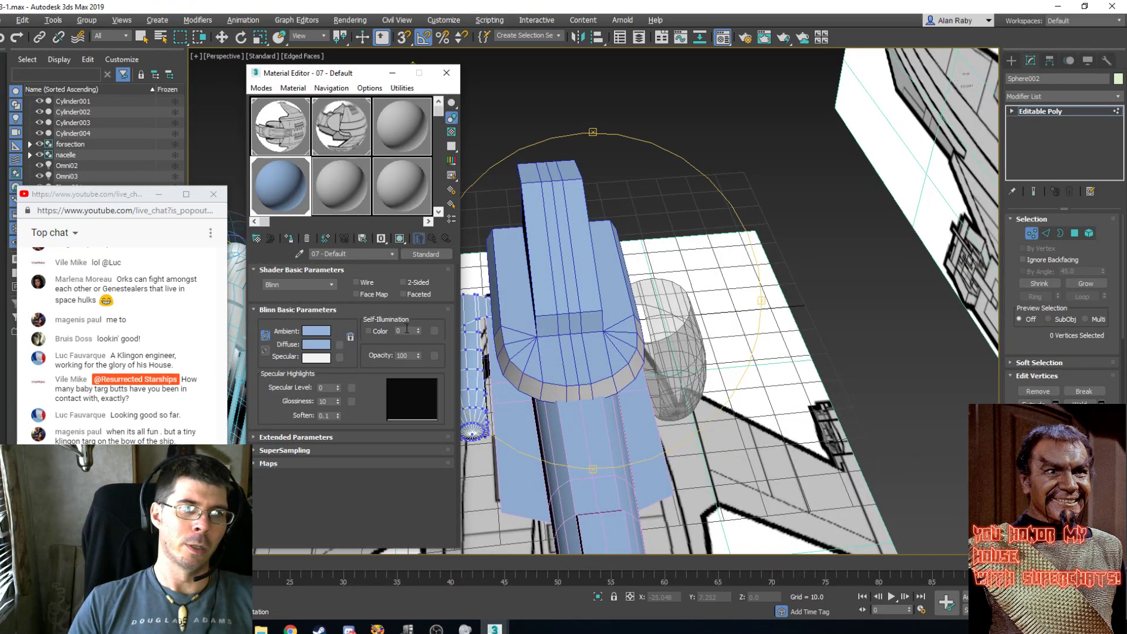
{"action": "left_click", "coordinate": [446, 73]}
Check the pod against the hull from the front, and hide all unselected objects so only the pod remains.
{"action": "left_click_drag", "start_coordinate": [575, 295], "coordinate": [549, 272]}
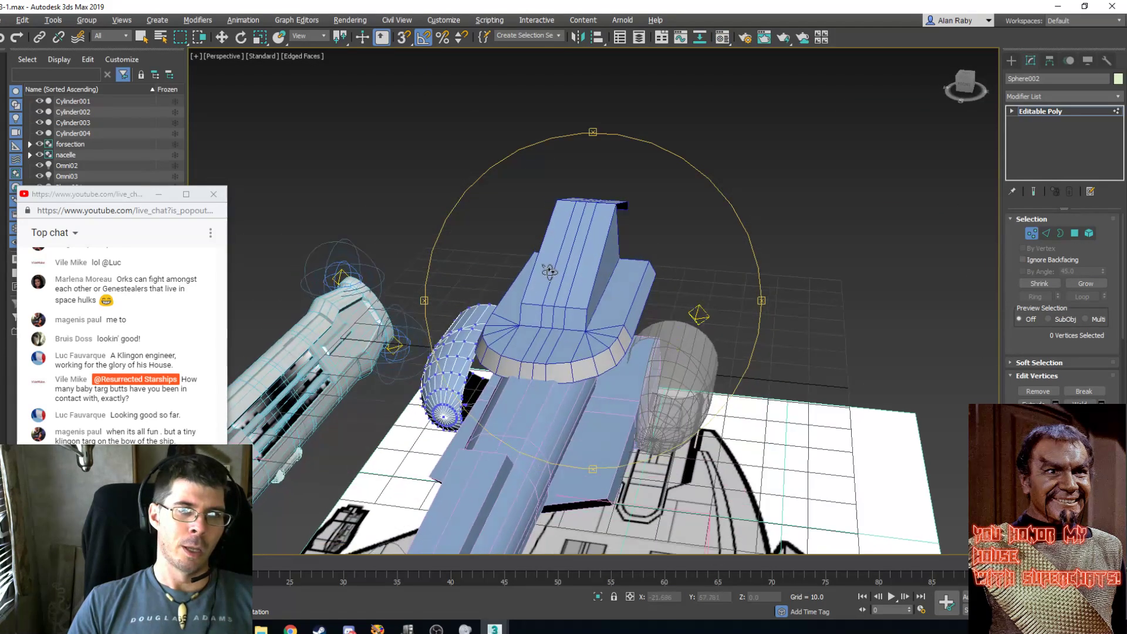
{"action": "scroll", "coordinate": [505, 341], "scroll_direction": "up", "scroll_amount": 4}
{"action": "left_click_drag", "start_coordinate": [503, 355], "coordinate": [524, 342]}
{"action": "left_click", "coordinate": [221, 37]}
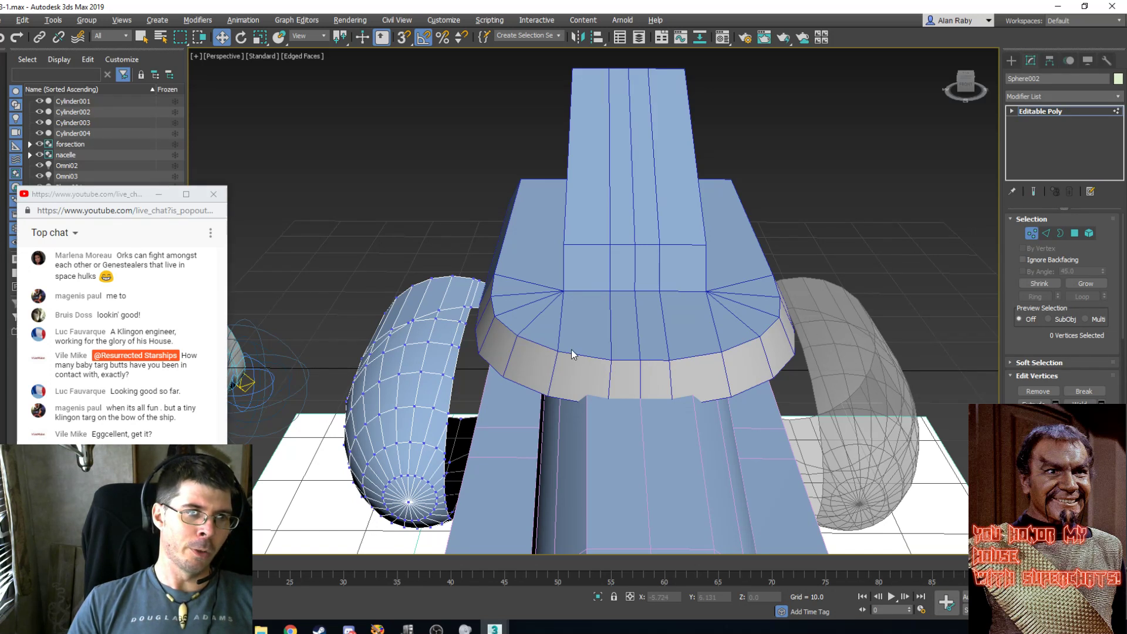
{"action": "right_click", "coordinate": [393, 229]}
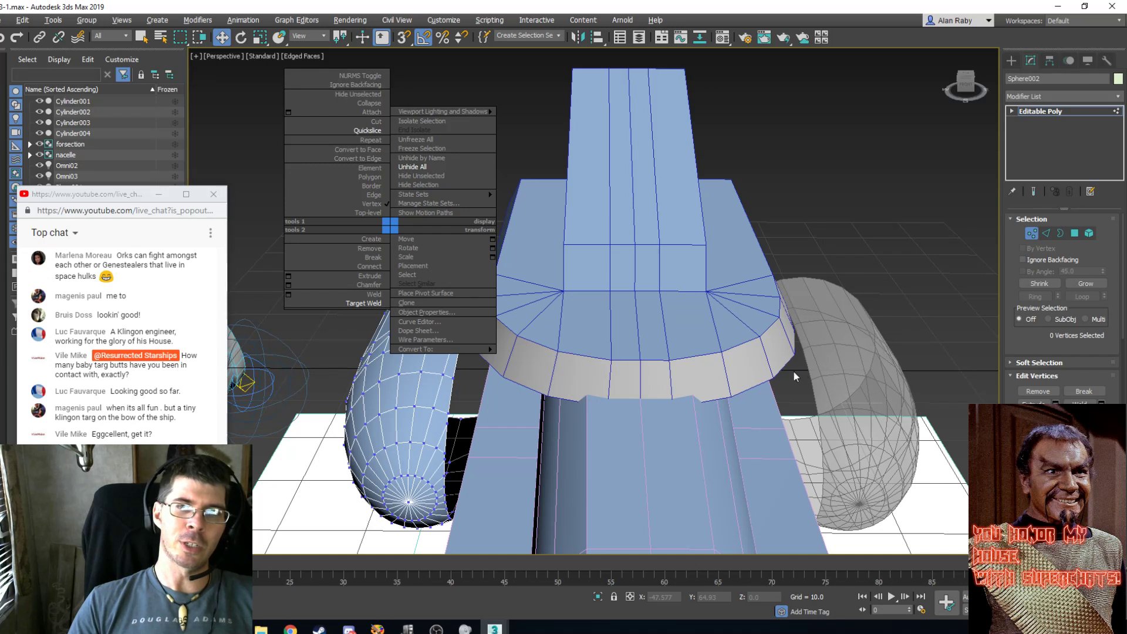
{"action": "left_click", "coordinate": [434, 176]}
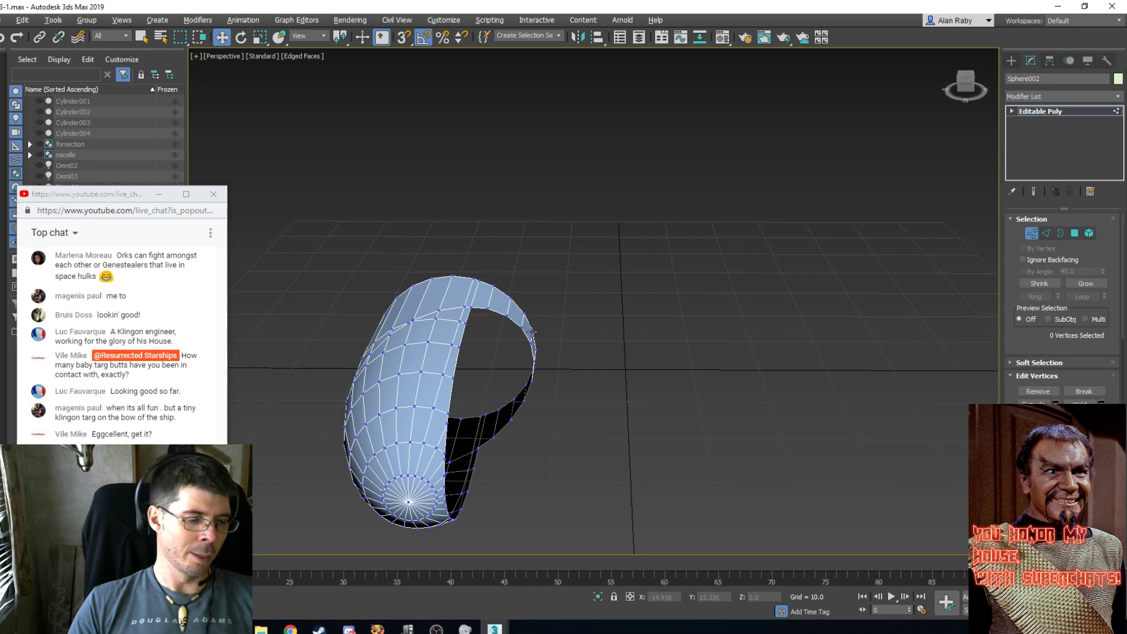
Extend the single upper rim edge at the corner of the pod's two cuts straight down as a narrow vertical strip.
{"action": "middle_click_drag", "start_coordinate": [528, 341], "coordinate": [463, 329], "text": "alt"}
{"action": "scroll", "coordinate": [482, 417], "scroll_direction": "up", "scroll_amount": 2}
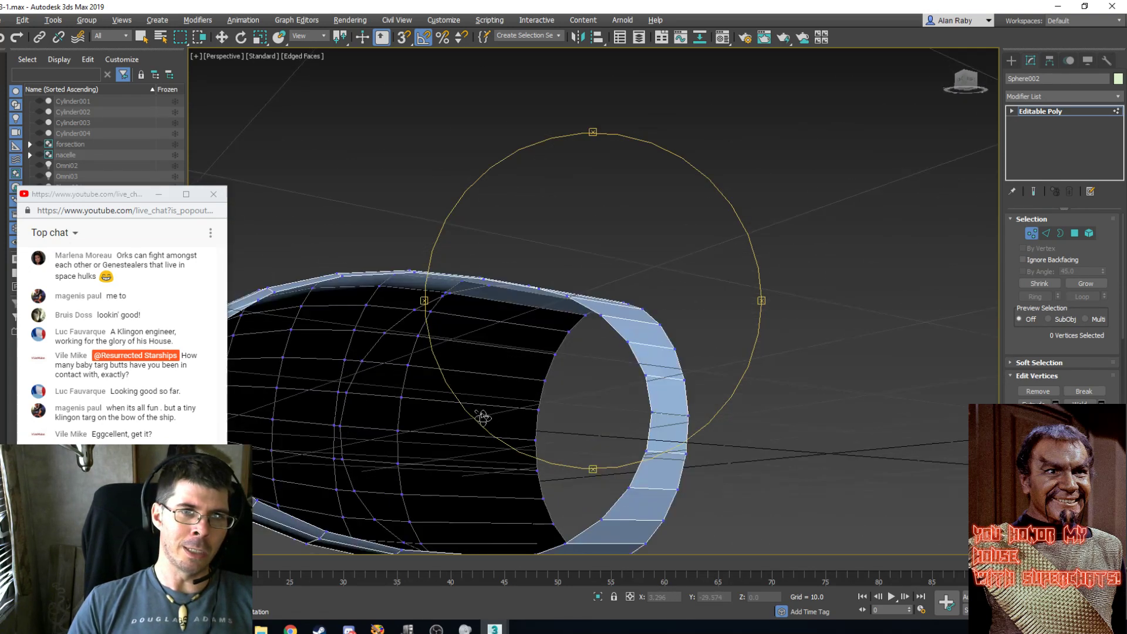
{"action": "middle_click_drag", "start_coordinate": [482, 416], "coordinate": [552, 456], "text": "alt"}
{"action": "key", "text": "2"}
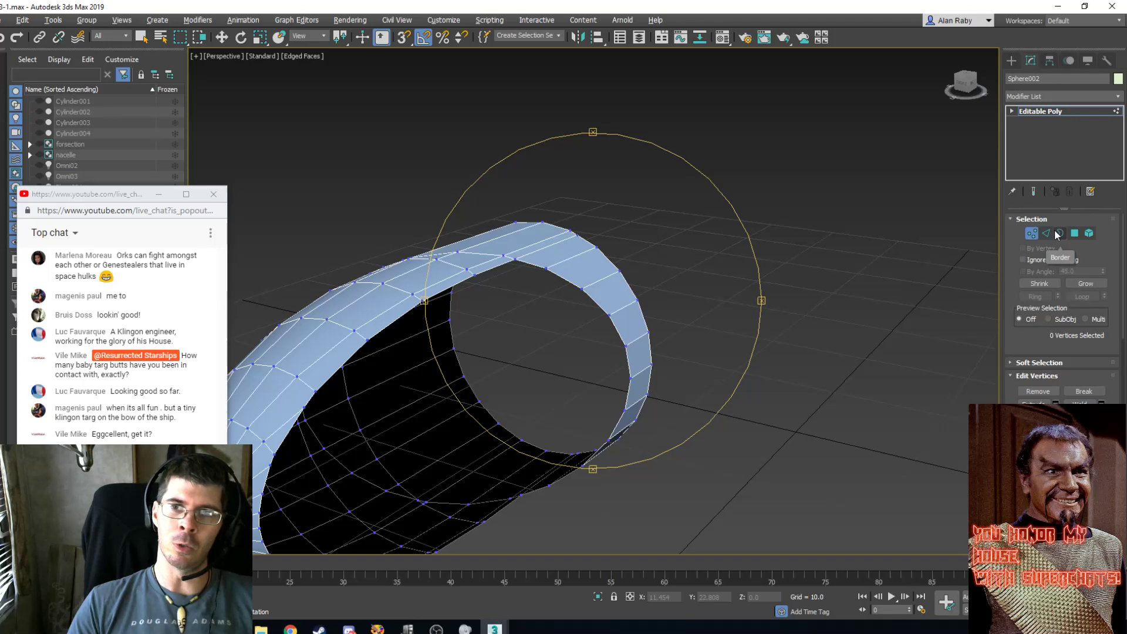
{"action": "key", "text": "w"}
{"action": "double_click", "coordinate": [525, 271]}
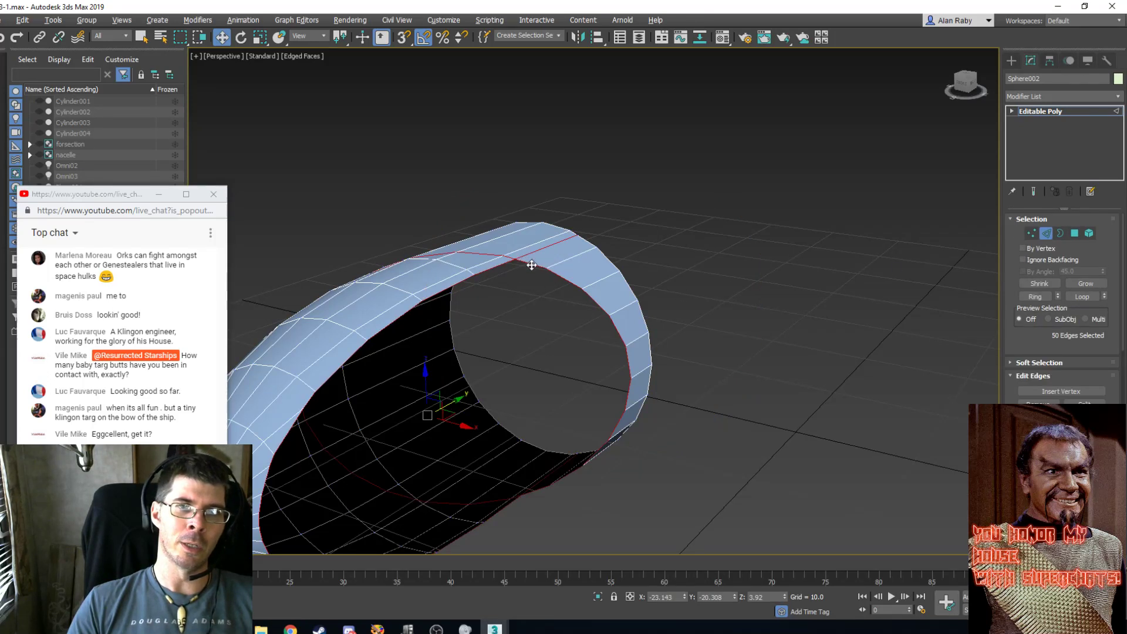
{"action": "left_click", "coordinate": [526, 261]}
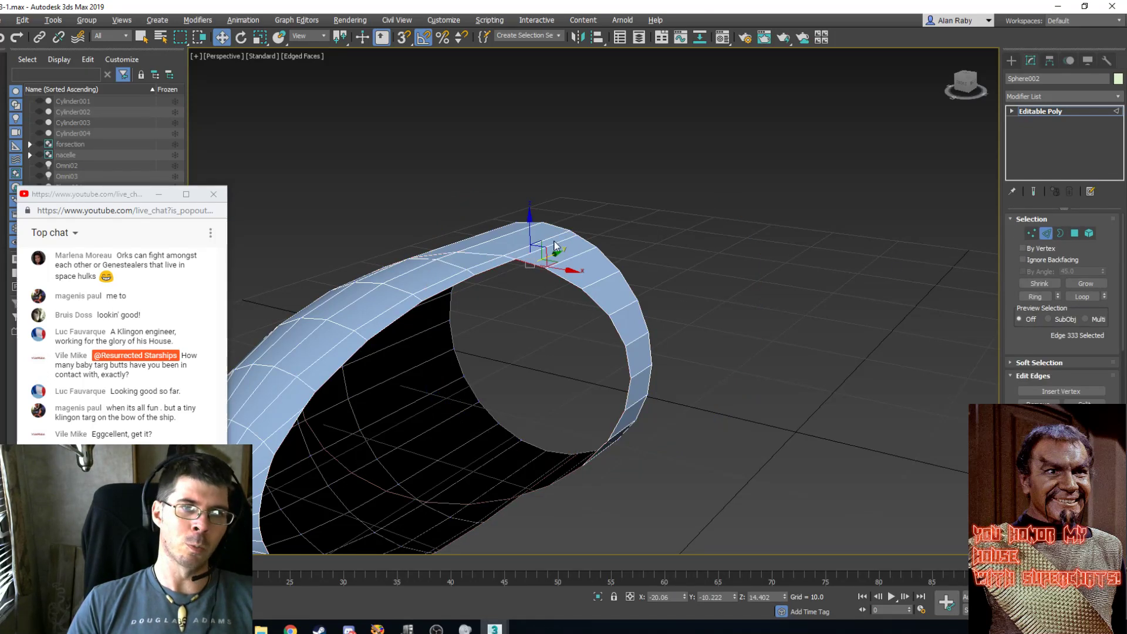
{"action": "left_click_drag", "start_coordinate": [530, 240], "coordinate": [531, 438], "text": "shift"}
Target-weld the strip's lower edge to the matching edge on the pod's lower rim.
{"action": "middle_click_drag", "start_coordinate": [585, 380], "coordinate": [570, 306], "text": "alt"}
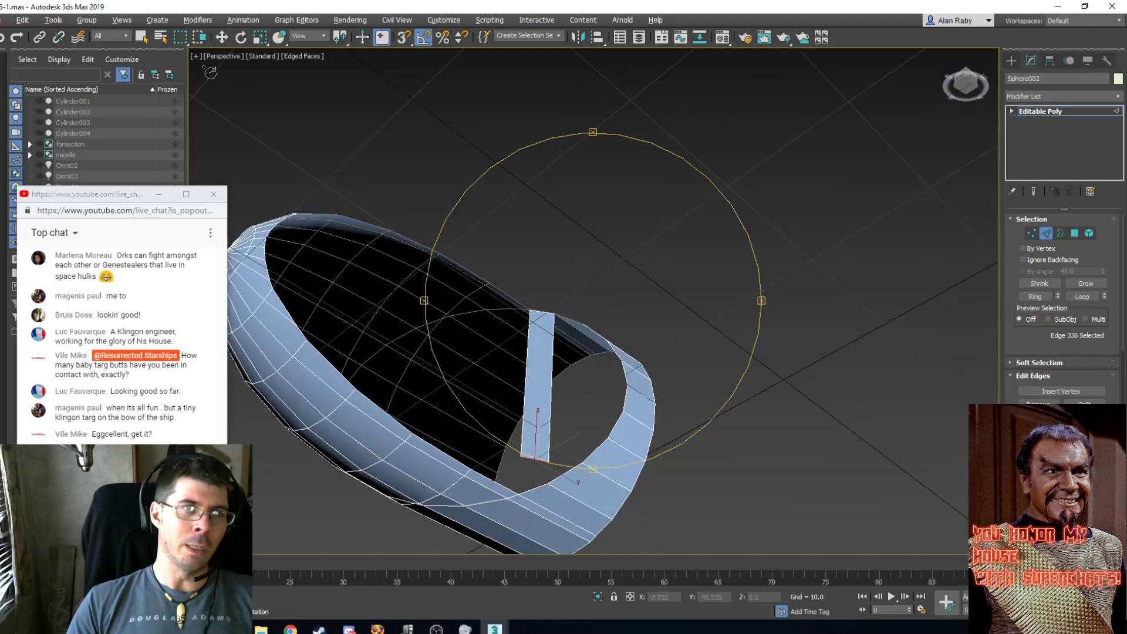
{"action": "left_click", "coordinate": [141, 37]}
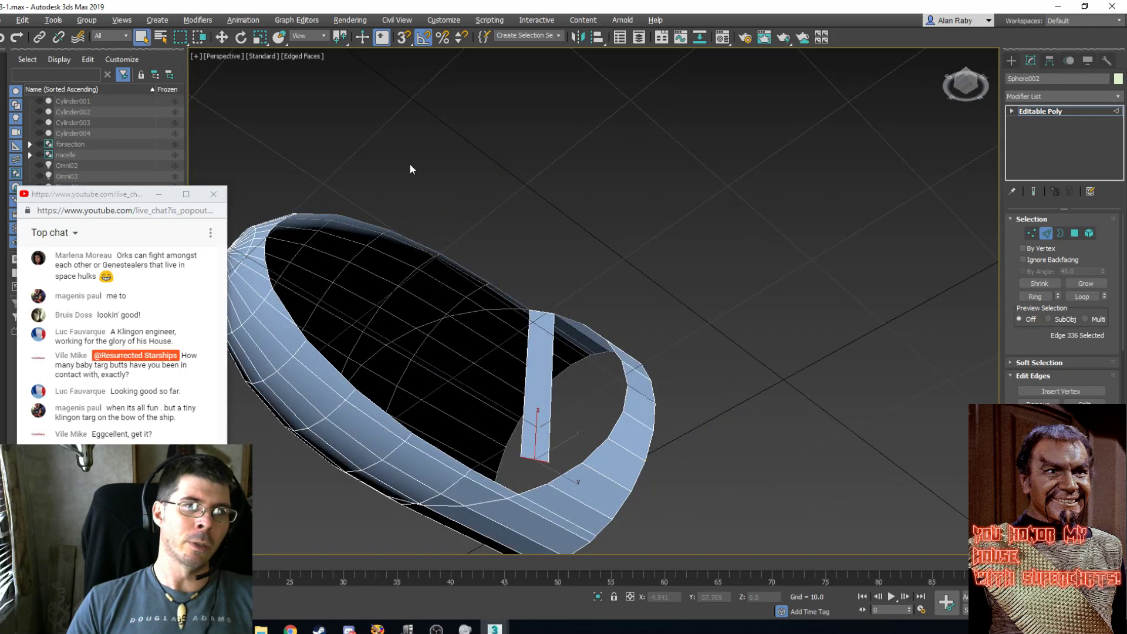
{"action": "right_click", "coordinate": [555, 176]}
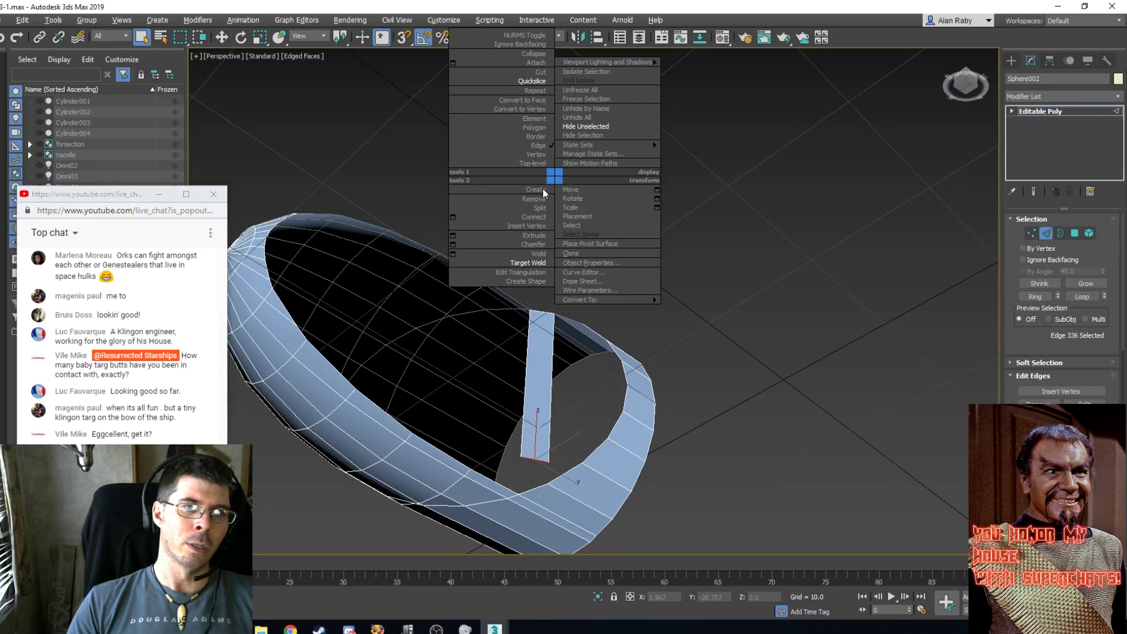
{"action": "left_click", "coordinate": [519, 265]}
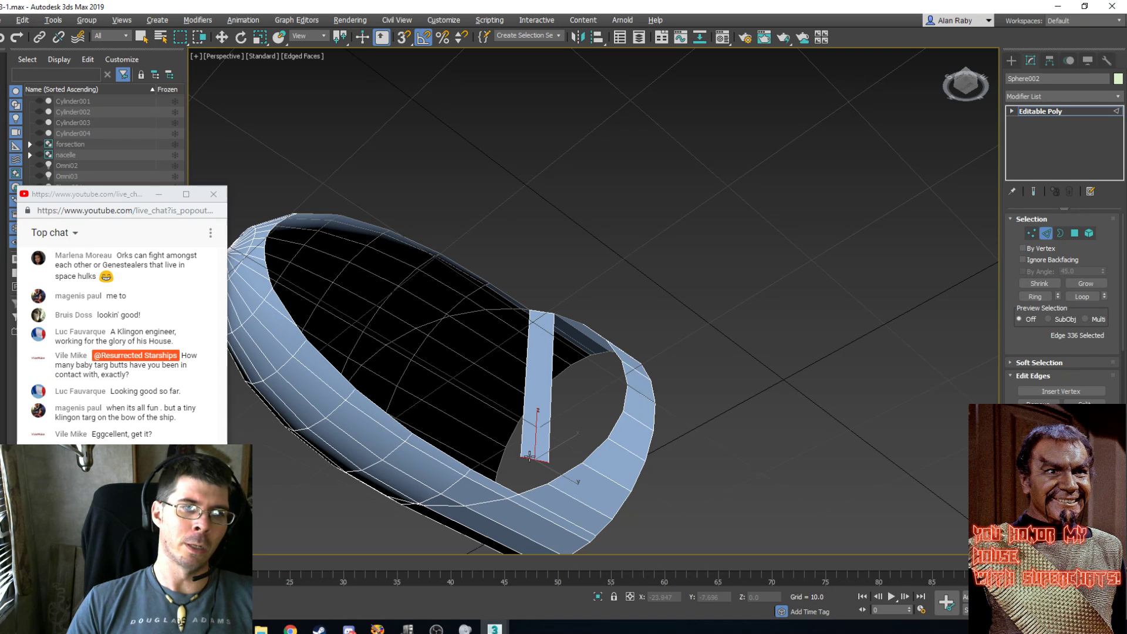
{"action": "left_click", "coordinate": [530, 488]}
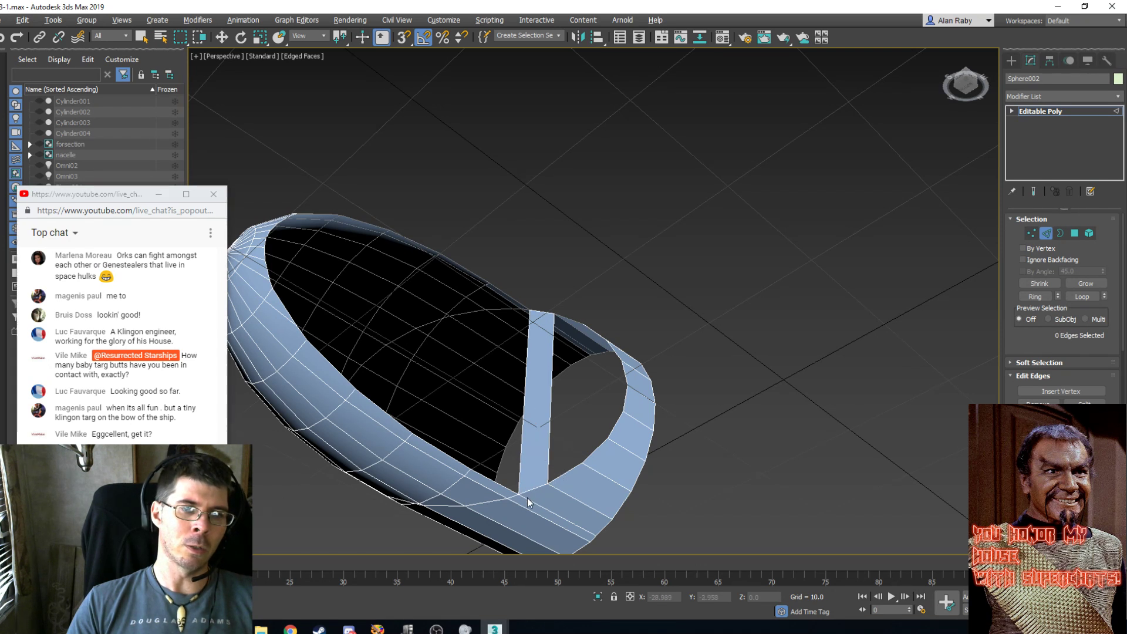
Cap the large opening on the pod's inner side, forward of the vertical strip.
{"action": "middle_click_drag", "start_coordinate": [575, 404], "coordinate": [598, 421], "text": "alt"}
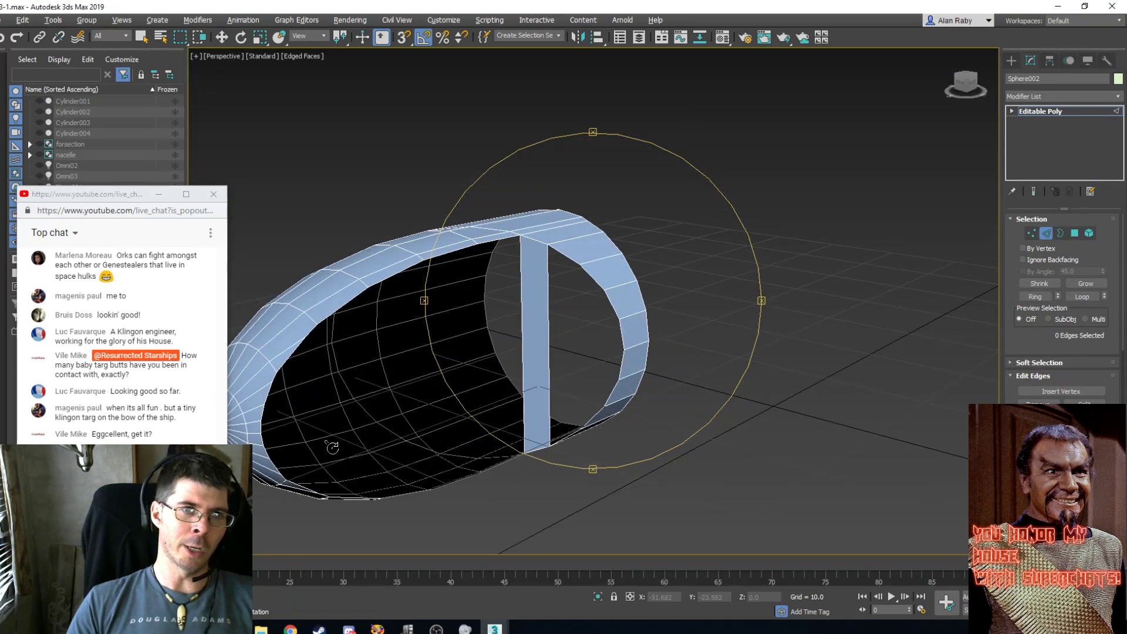
{"action": "left_click", "coordinate": [1059, 235]}
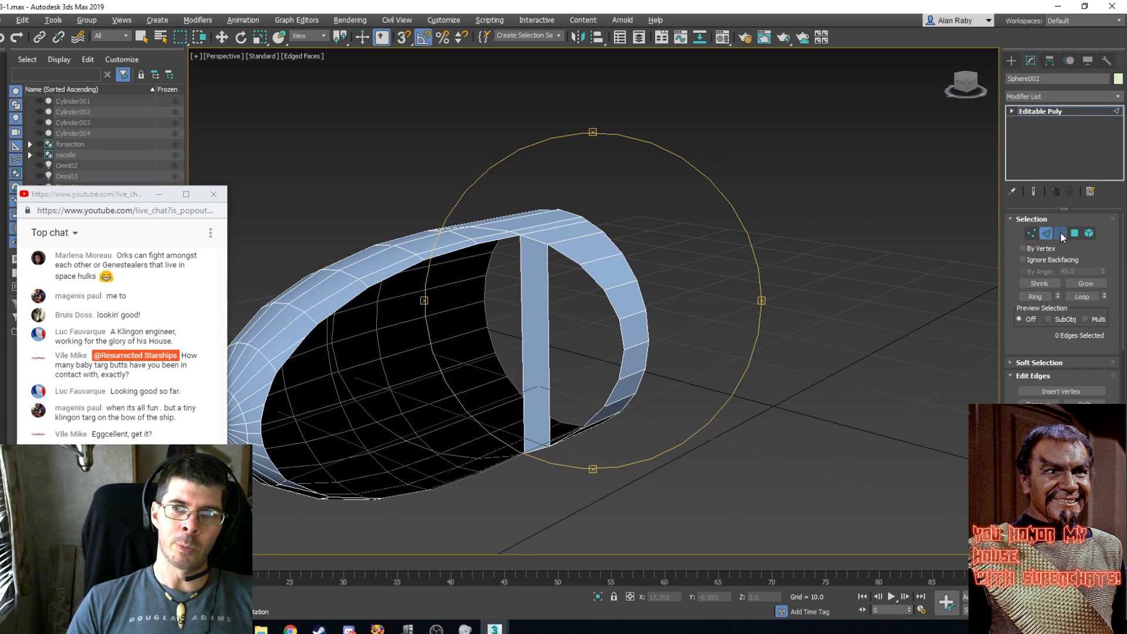
{"action": "left_click", "coordinate": [498, 244]}
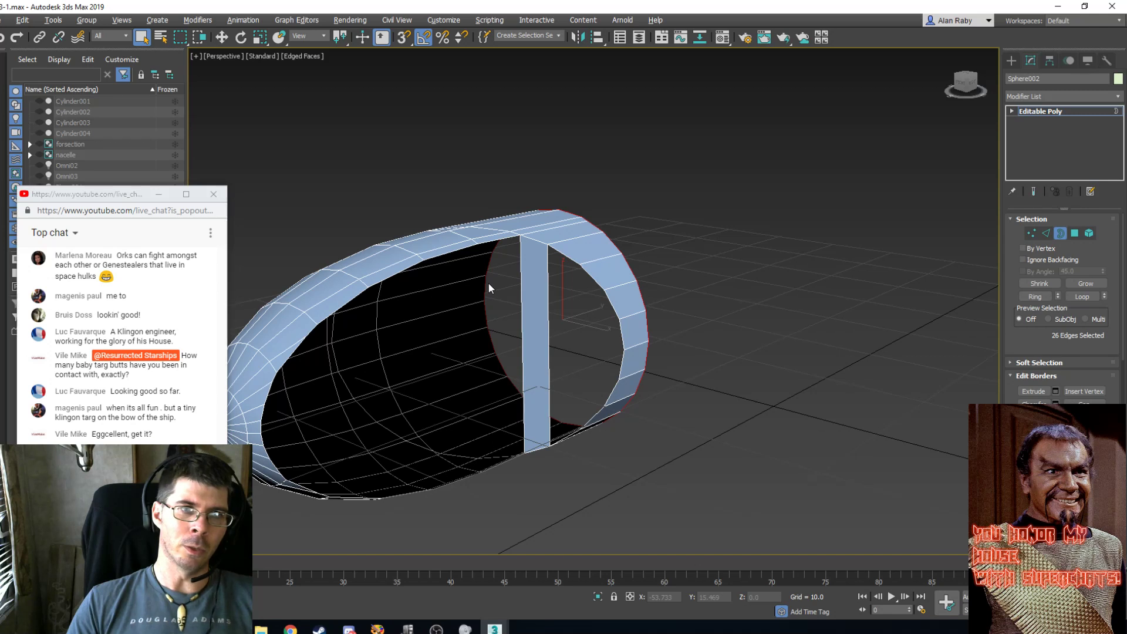
{"action": "left_click", "coordinate": [395, 294]}
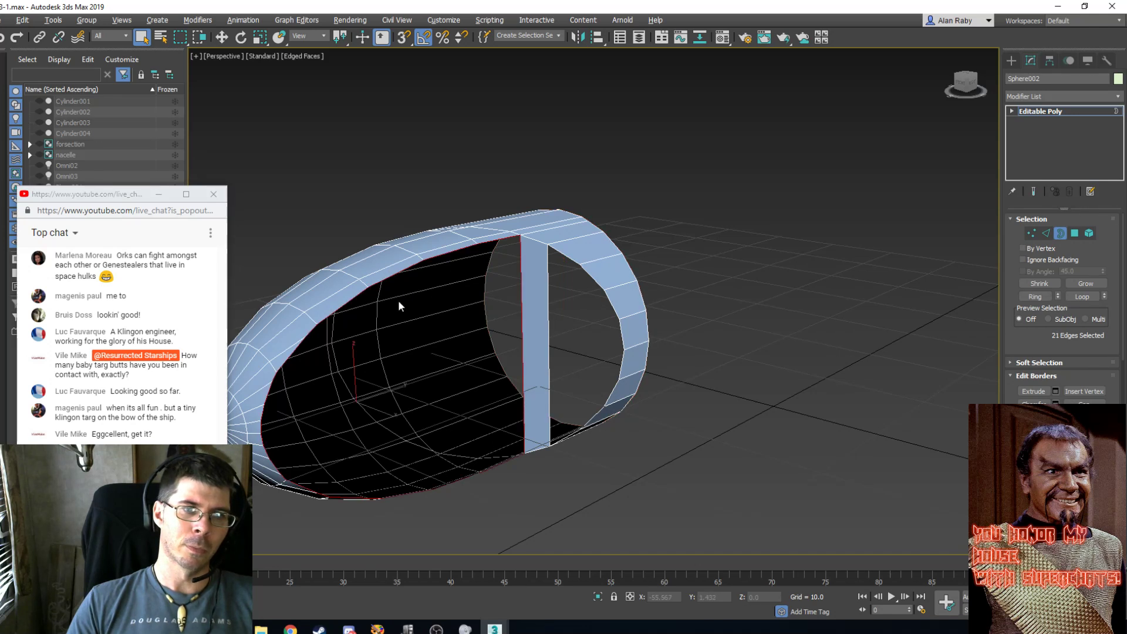
{"action": "middle_click_drag", "start_coordinate": [528, 331], "coordinate": [547, 251], "text": "alt"}
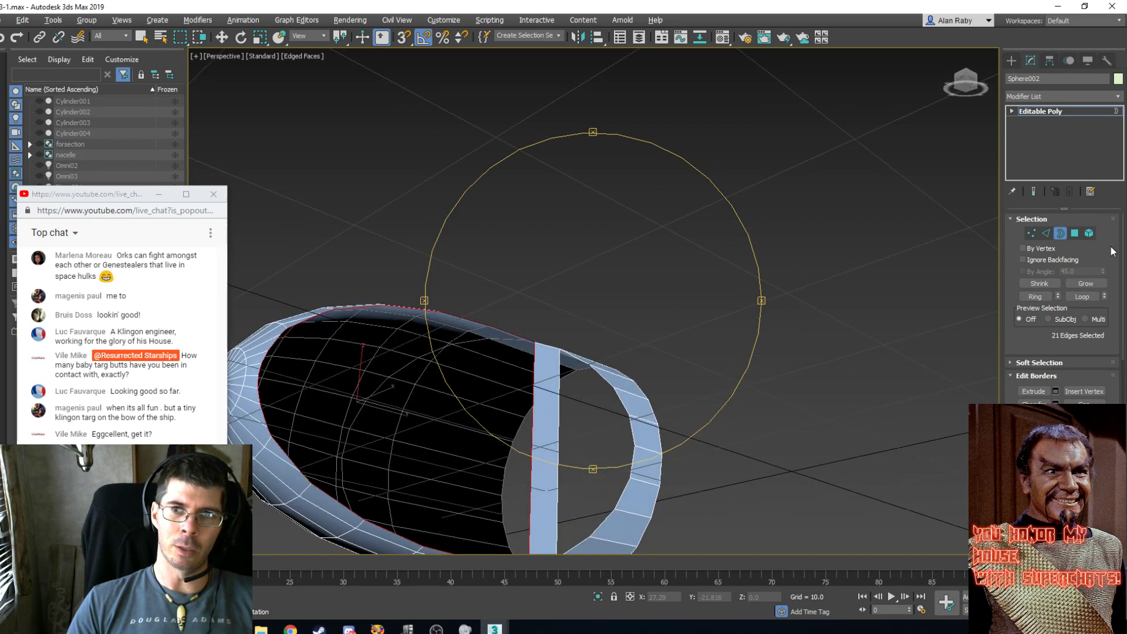
{"action": "scroll", "coordinate": [1106, 238], "scroll_direction": "down", "scroll_amount": 1}
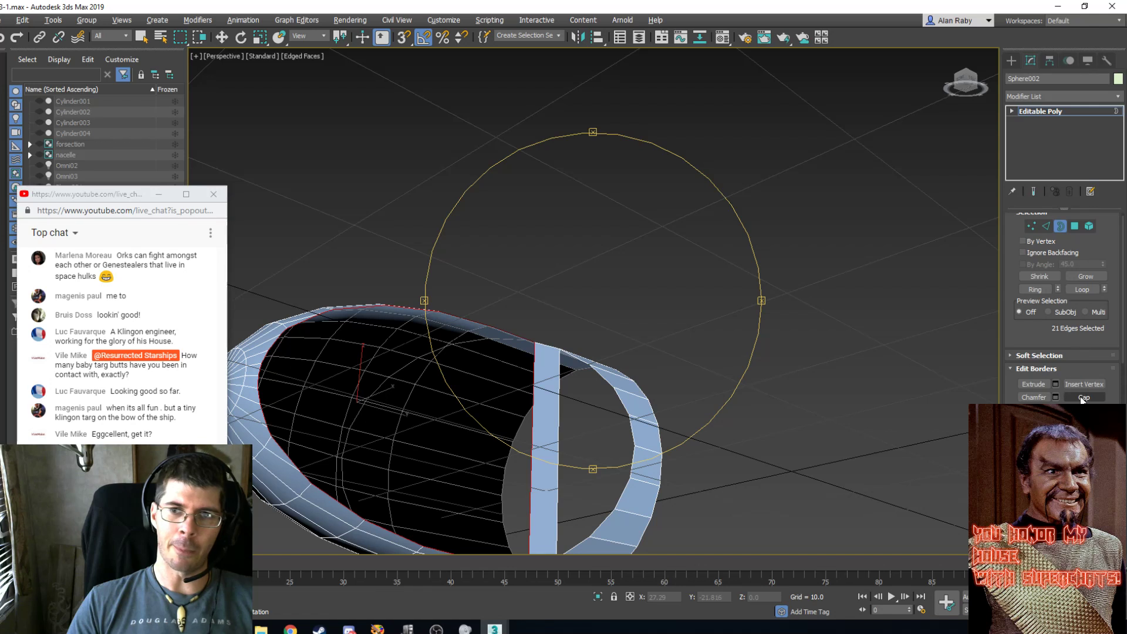
{"action": "left_click", "coordinate": [1083, 399]}
Cap the smaller opening between the vertical strip and the pod's rear band.
{"action": "middle_click_drag", "start_coordinate": [511, 354], "coordinate": [583, 317], "text": "alt"}
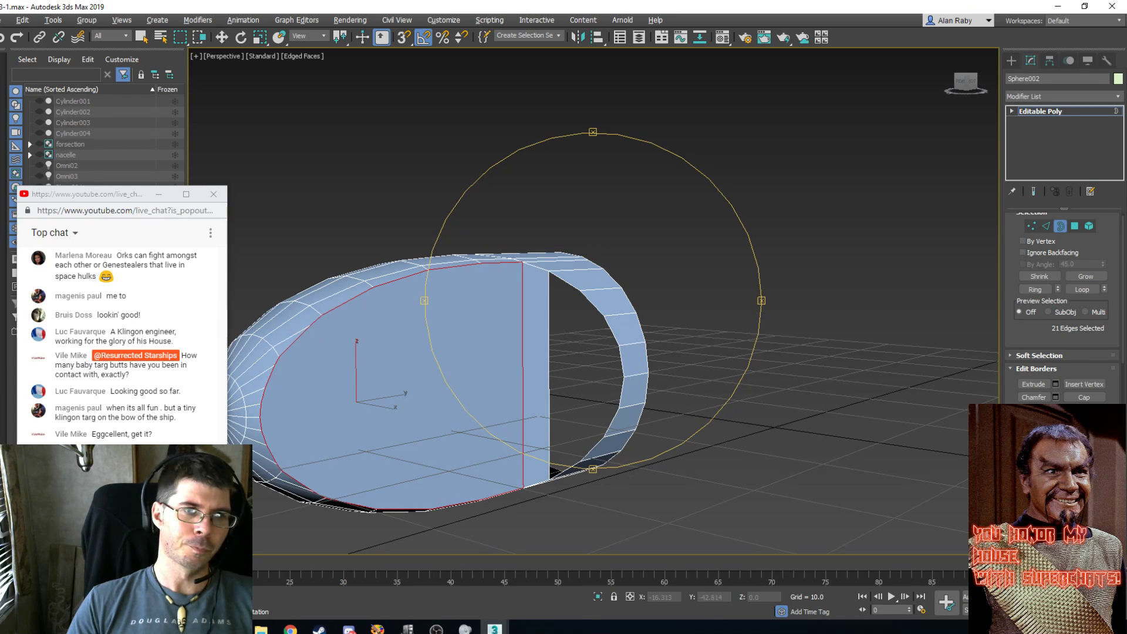
{"action": "left_click", "coordinate": [126, 517]}
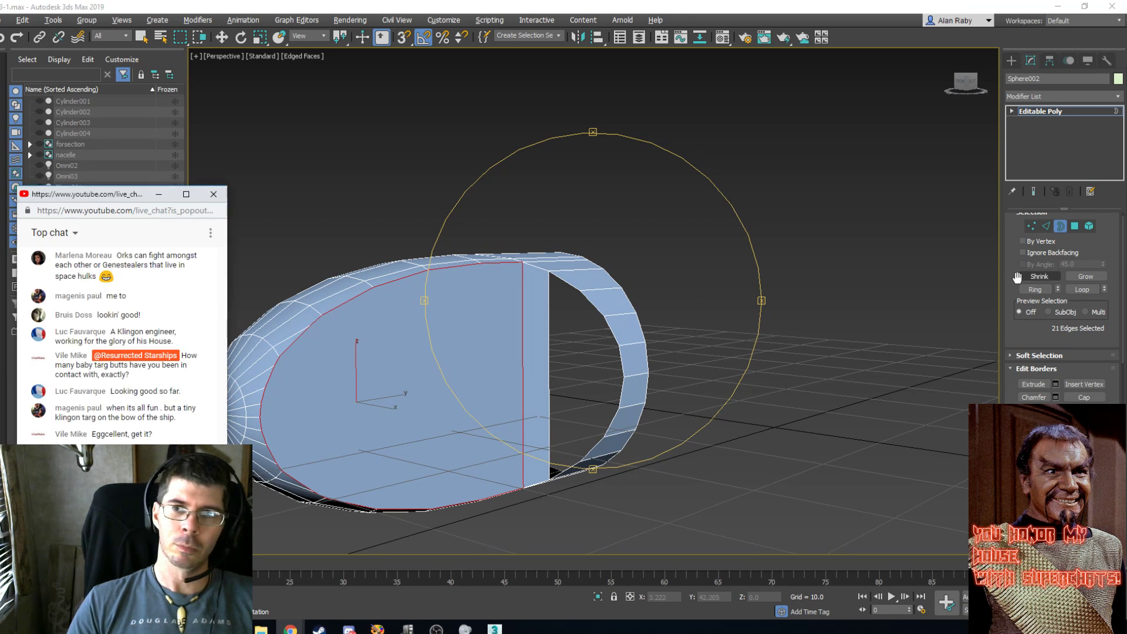
{"action": "left_click", "coordinate": [142, 37]}
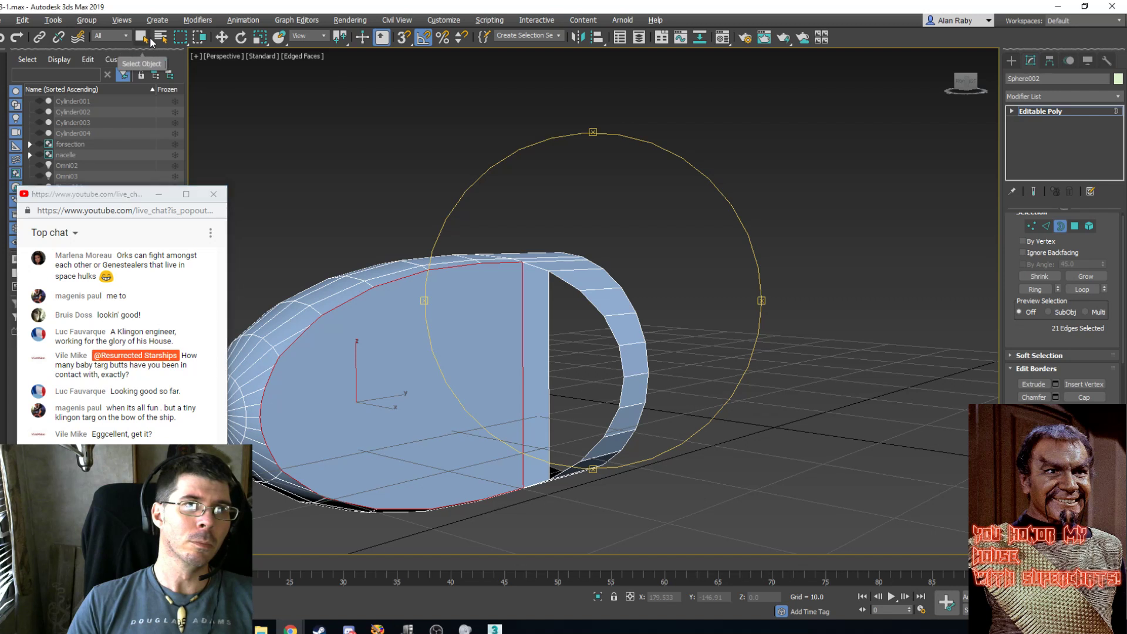
{"action": "left_click", "coordinate": [588, 301]}
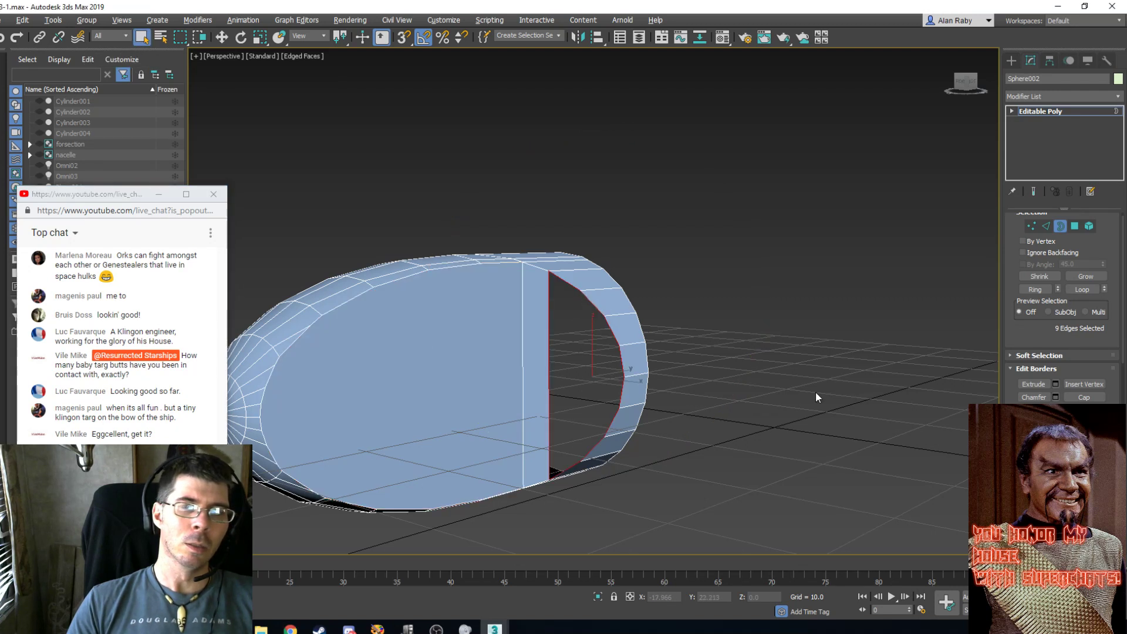
{"action": "left_click", "coordinate": [1083, 398]}
Unhide all objects to bring the ship and blueprints back around the capped pod.
{"action": "key", "text": "ctrl+r"}
{"action": "left_click_drag", "start_coordinate": [509, 317], "coordinate": [588, 350]}
{"action": "scroll", "coordinate": [589, 350], "scroll_direction": "down", "scroll_amount": 5}
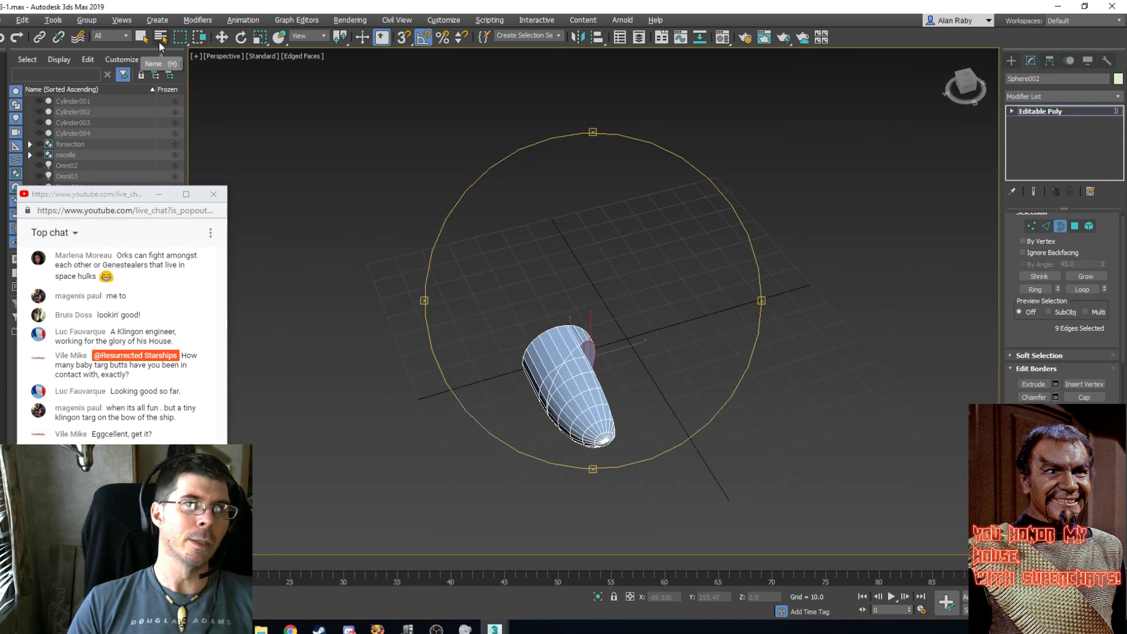
{"action": "key", "text": "Escape"}
{"action": "right_click", "coordinate": [406, 266]}
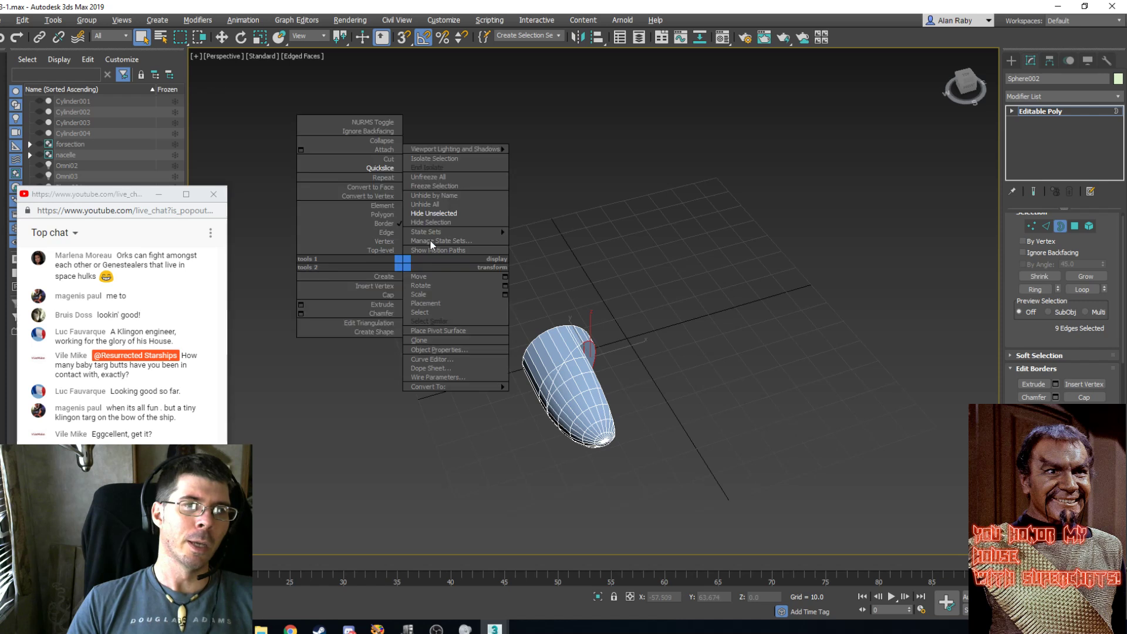
{"action": "left_click", "coordinate": [431, 205]}
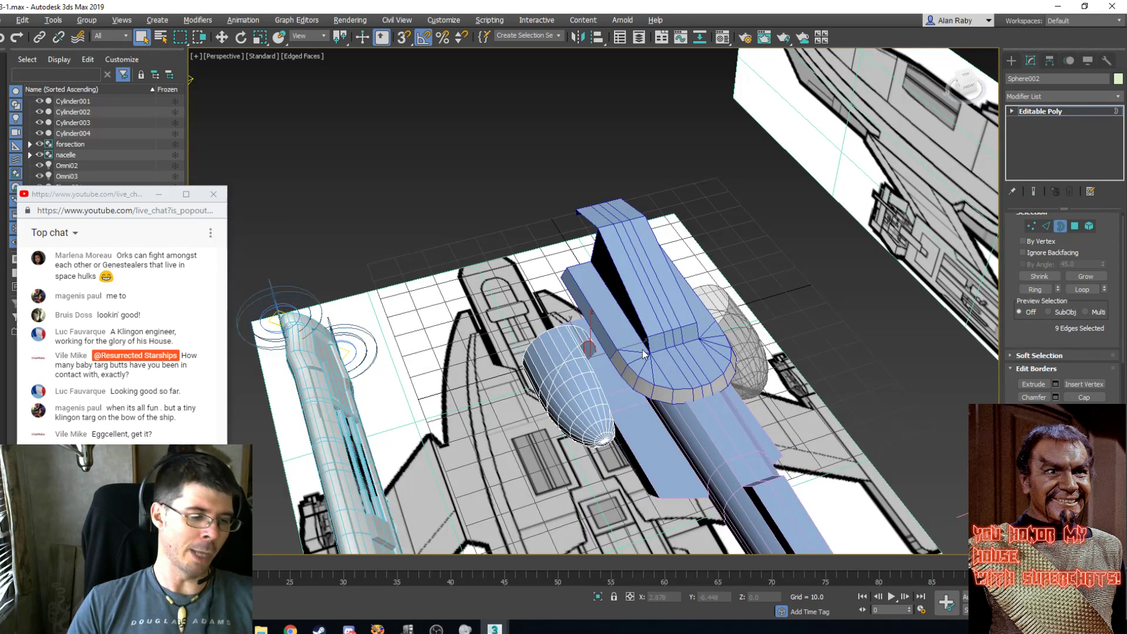
Render a perspective view of the whole ship with both blueprint planes.
{"action": "key", "text": "ctrl+r"}
{"action": "left_click_drag", "start_coordinate": [615, 306], "coordinate": [668, 284]}
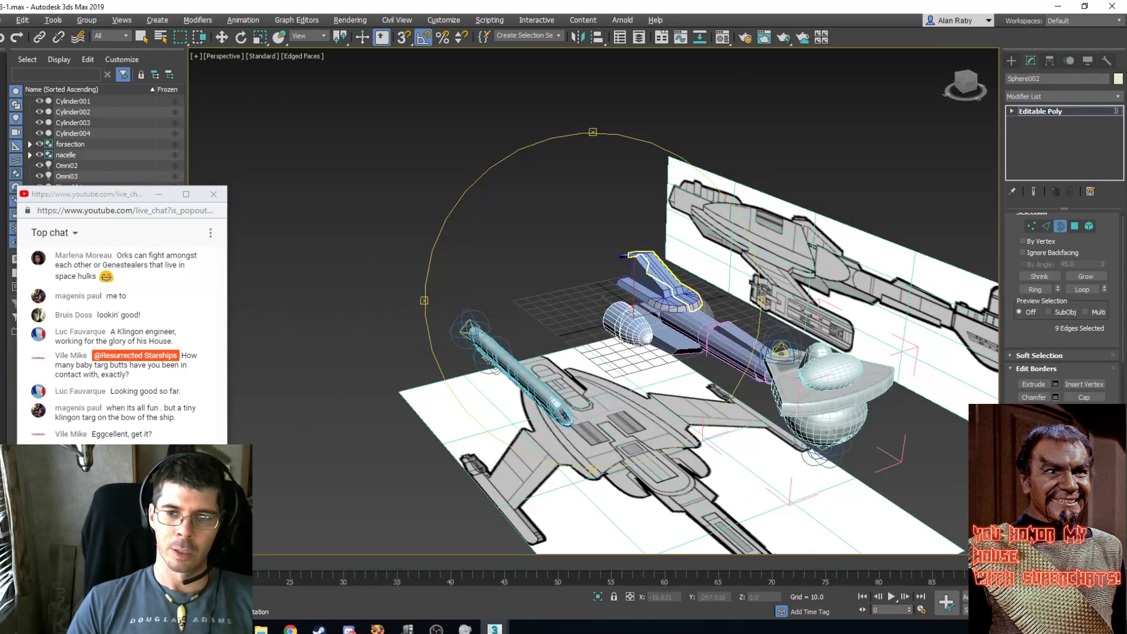
{"action": "middle_click_drag", "start_coordinate": [730, 358], "coordinate": [611, 362]}
{"action": "scroll", "coordinate": [610, 362], "scroll_direction": "up", "scroll_amount": 2}
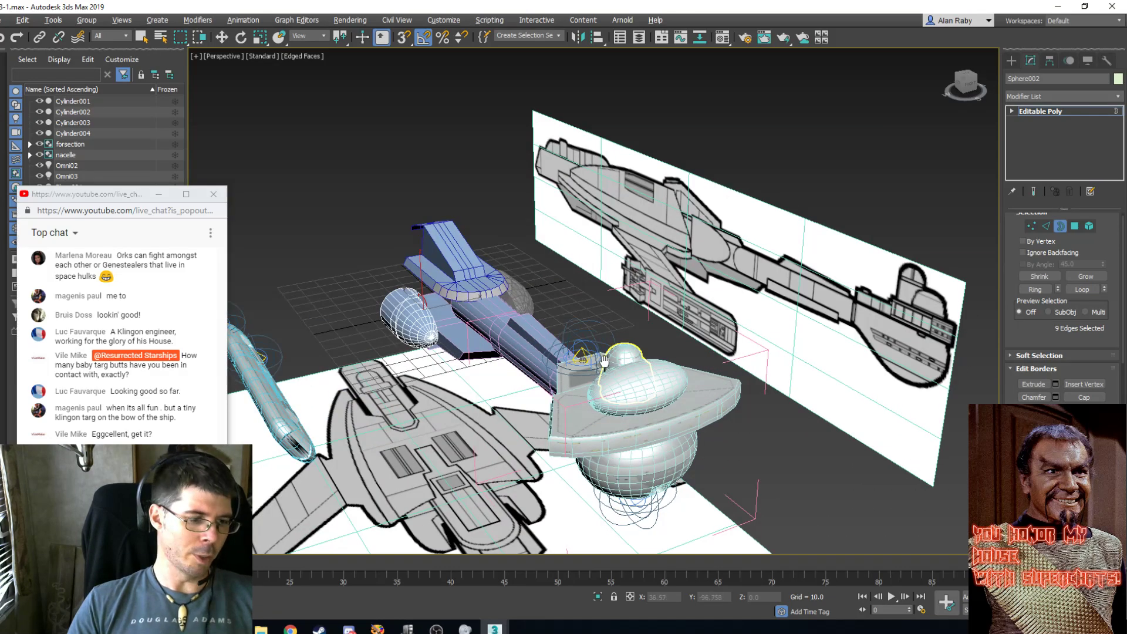
{"action": "key", "text": "shift+q"}
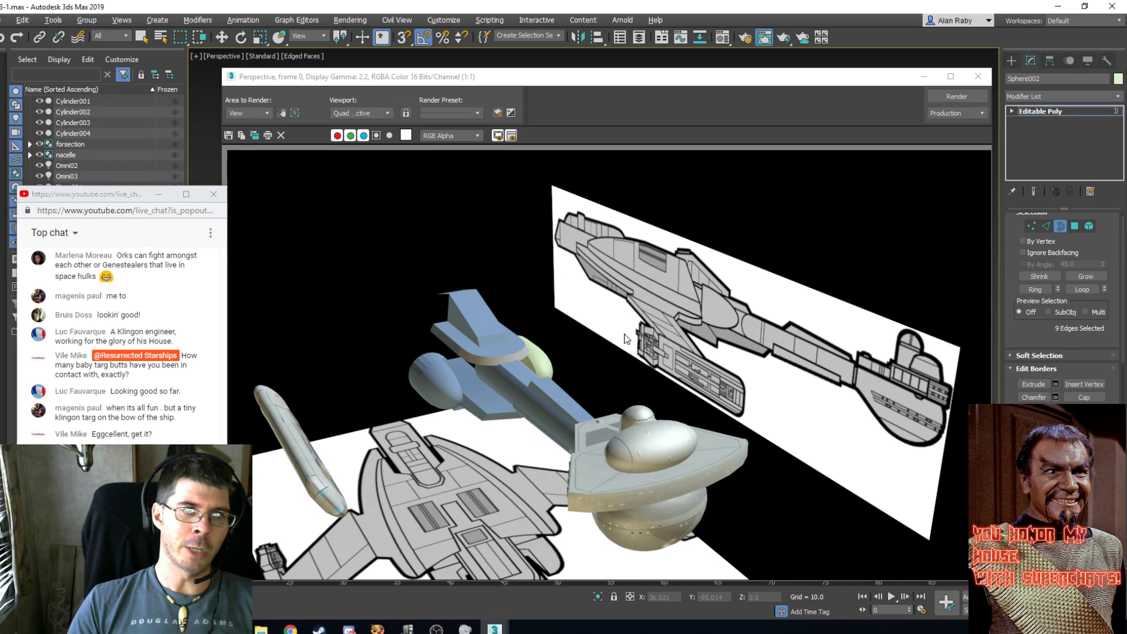
Close the render and assign the blue 07 - Default material to the pod on the opposite side of the hull.
{"action": "left_click", "coordinate": [978, 82]}
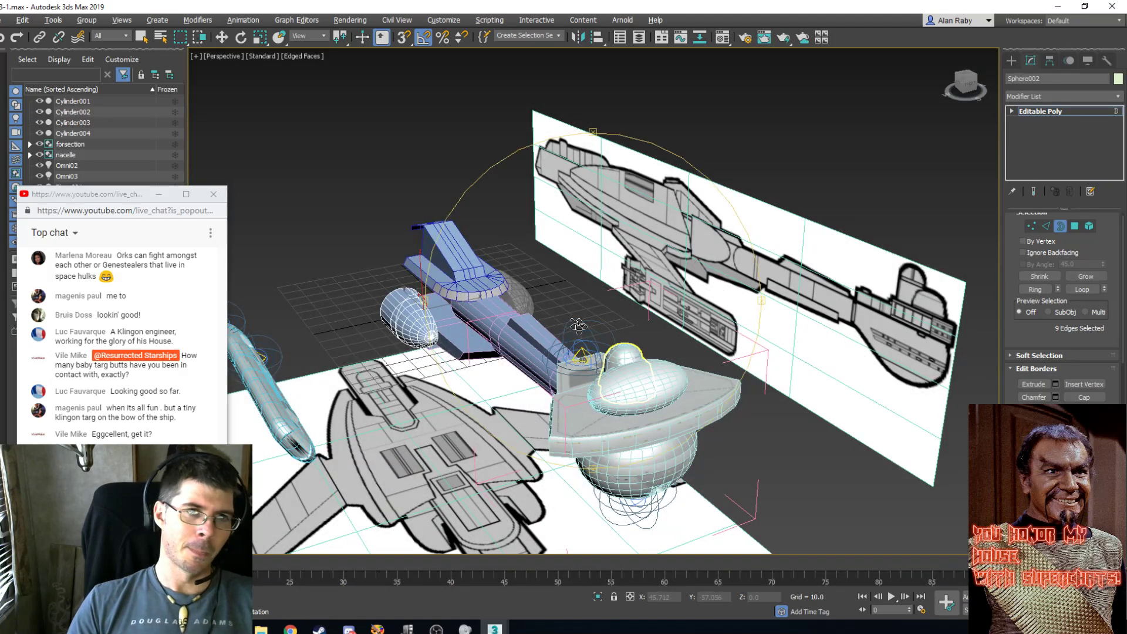
{"action": "middle_click_drag", "start_coordinate": [572, 327], "coordinate": [347, 368], "text": "alt"}
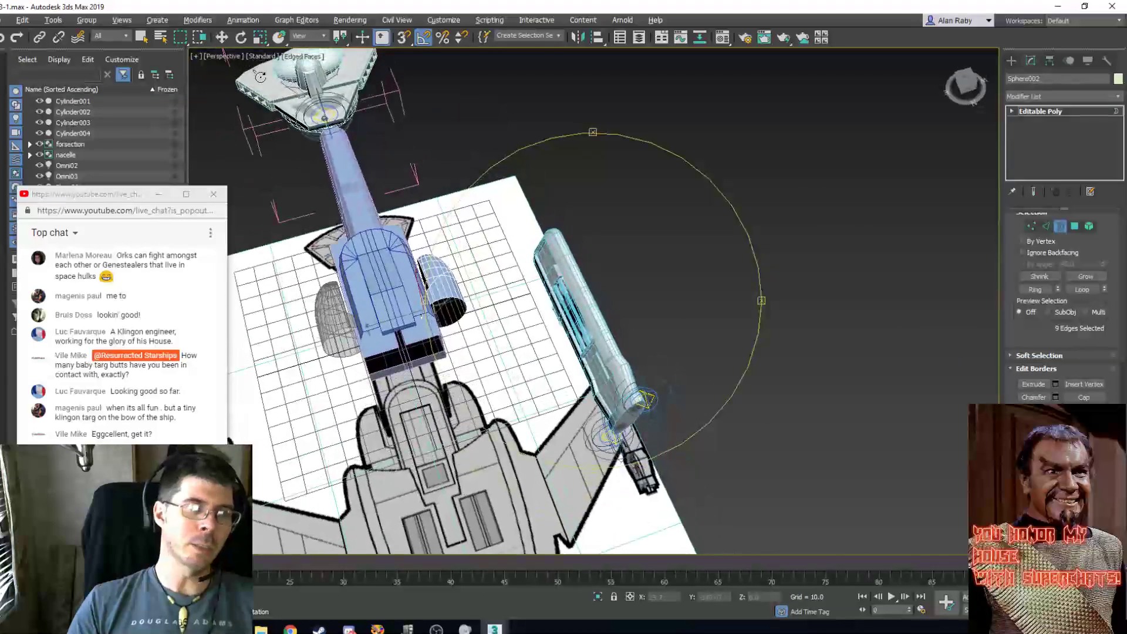
{"action": "left_click", "coordinate": [141, 38]}
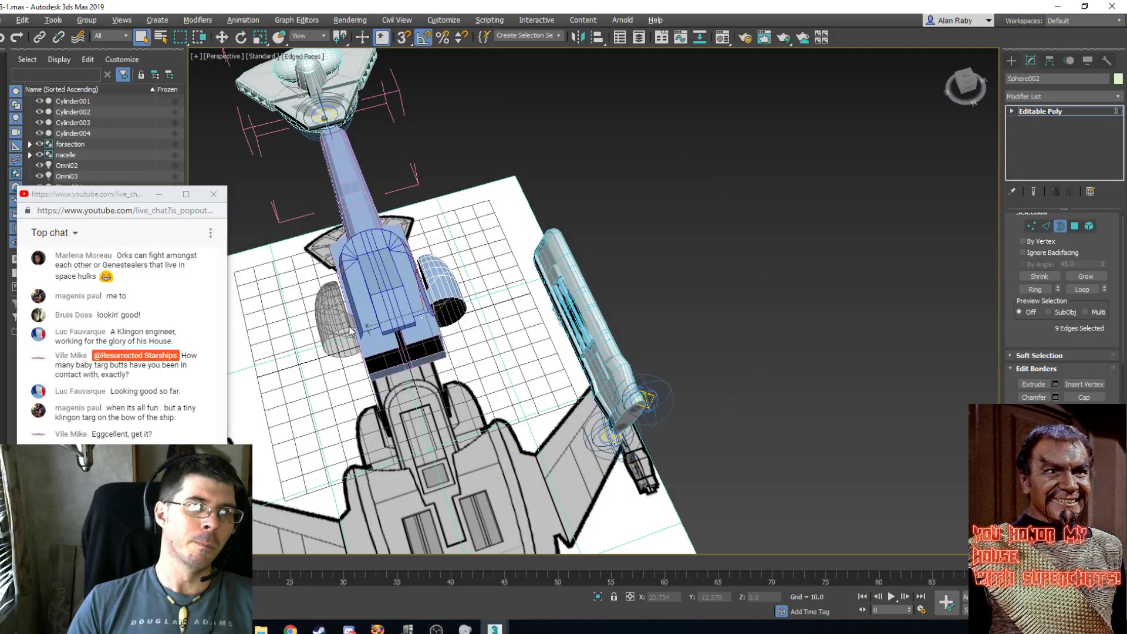
{"action": "left_click", "coordinate": [1059, 226]}
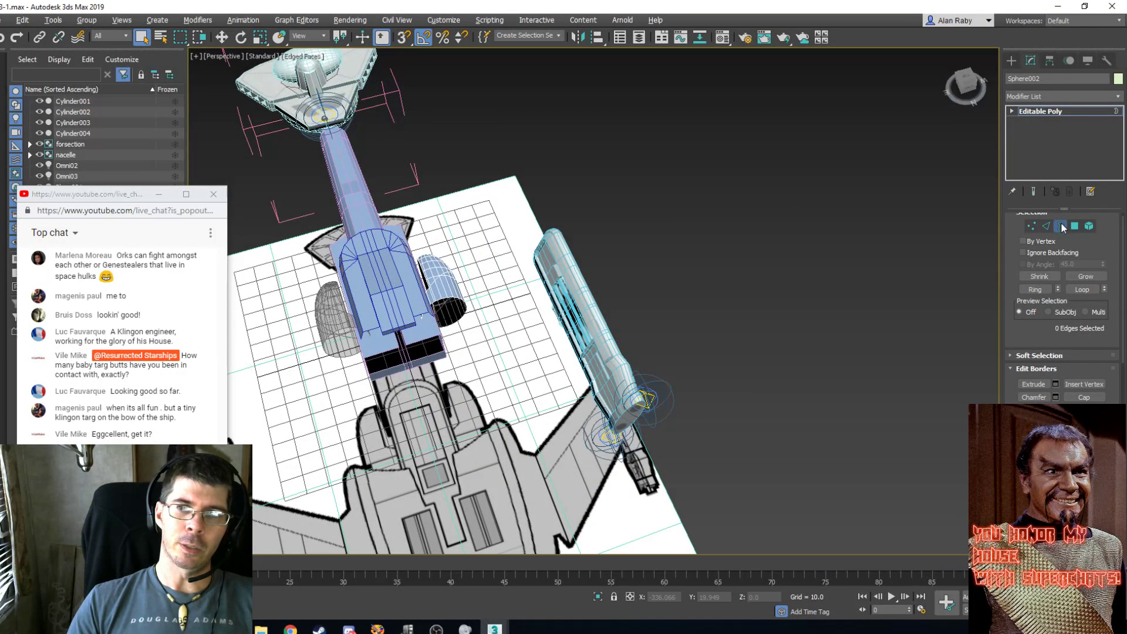
{"action": "left_click", "coordinate": [334, 329]}
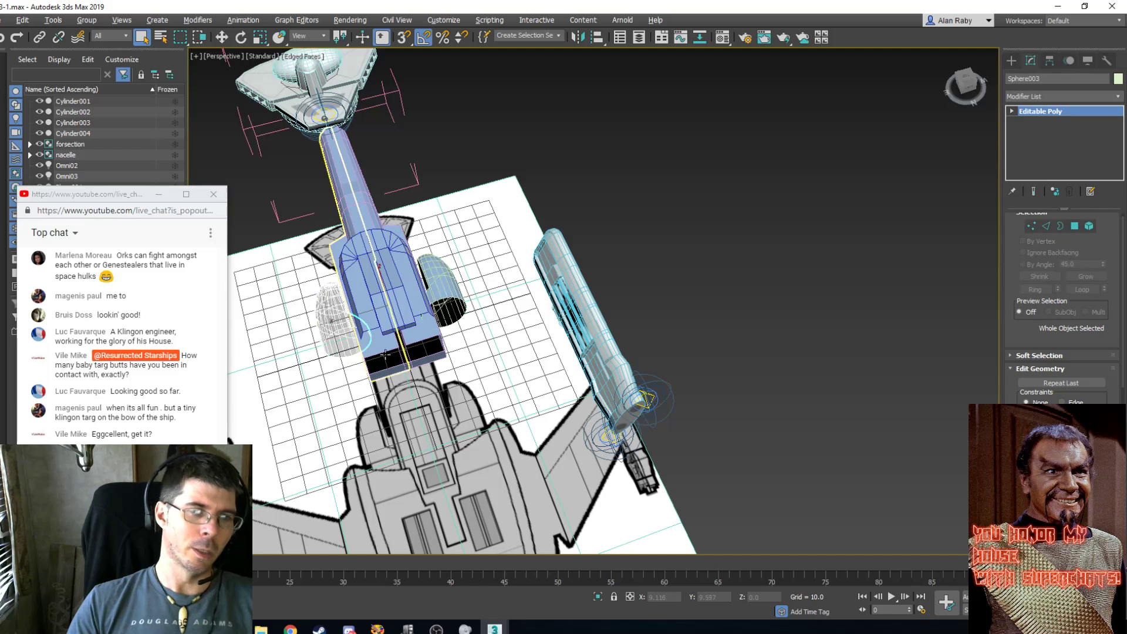
{"action": "left_click", "coordinate": [722, 37]}
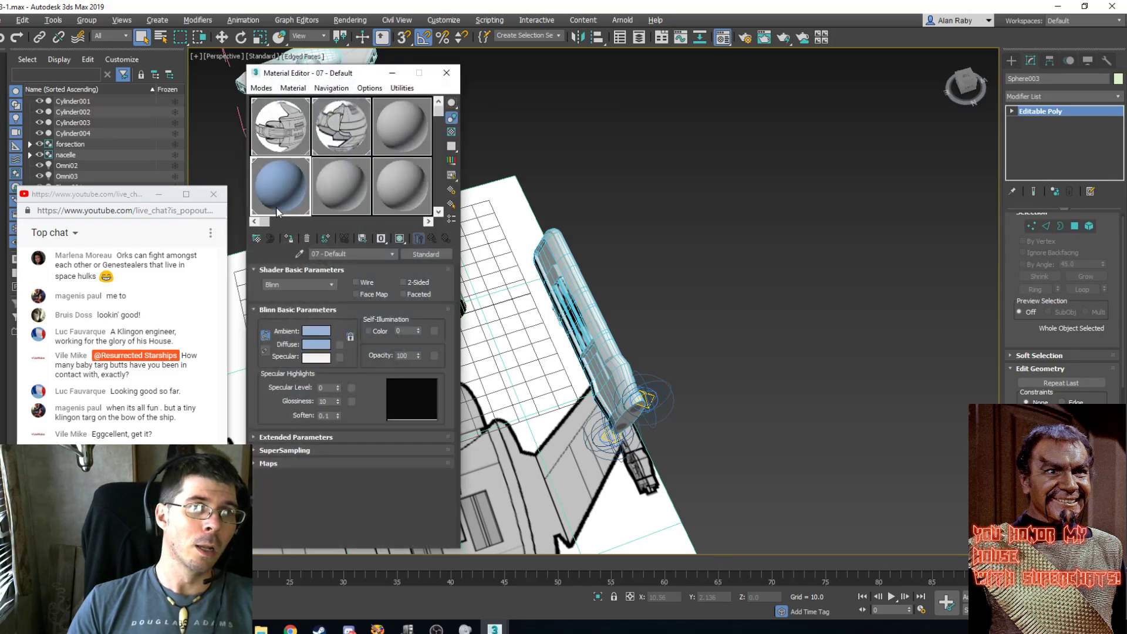
{"action": "left_click", "coordinate": [446, 73]}
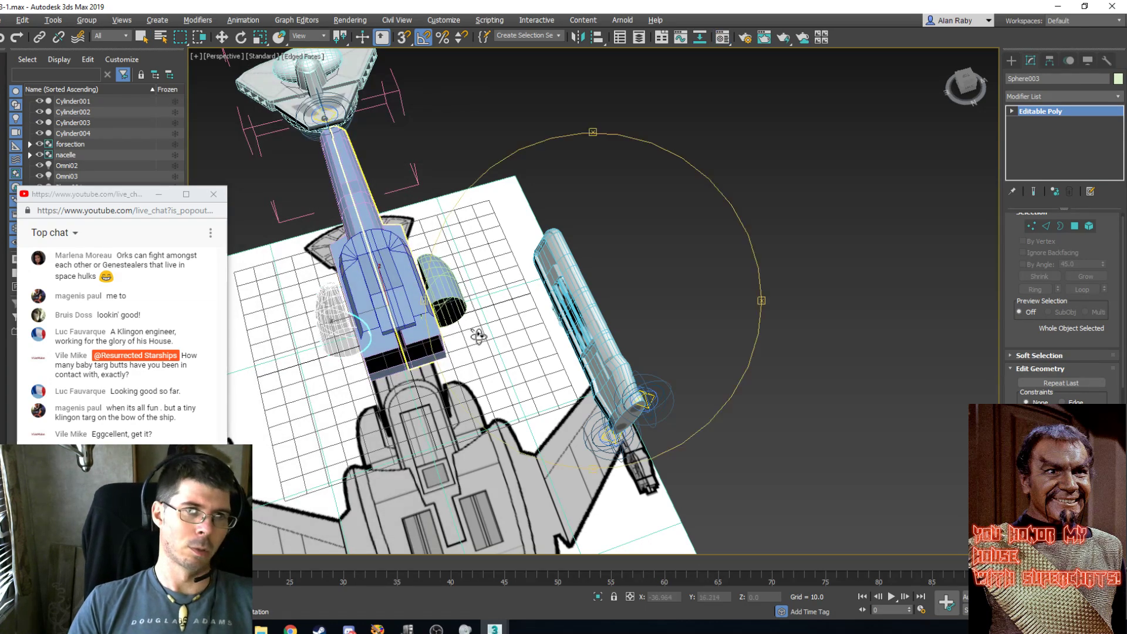
Render a perspective view of the ship from the front and above to check both side pods.
{"action": "middle_click_drag", "start_coordinate": [478, 335], "coordinate": [511, 355], "text": "alt"}
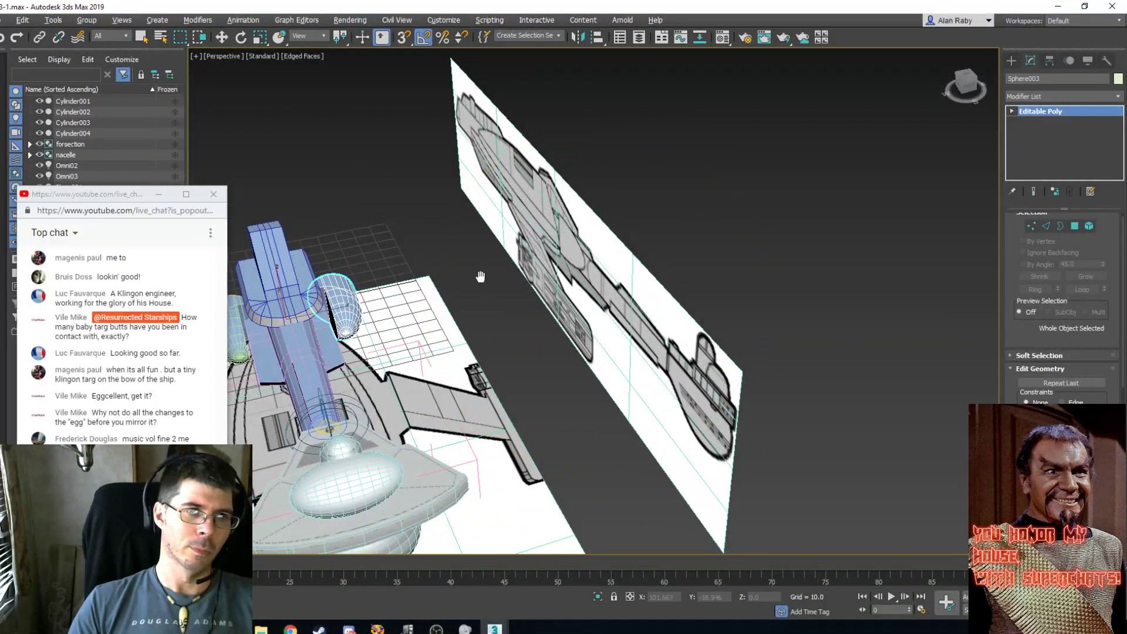
{"action": "middle_click_drag", "start_coordinate": [423, 288], "coordinate": [616, 328]}
{"action": "scroll", "coordinate": [624, 302], "scroll_direction": "up", "scroll_amount": 4}
{"action": "scroll", "coordinate": [616, 321], "scroll_direction": "down", "scroll_amount": 5}
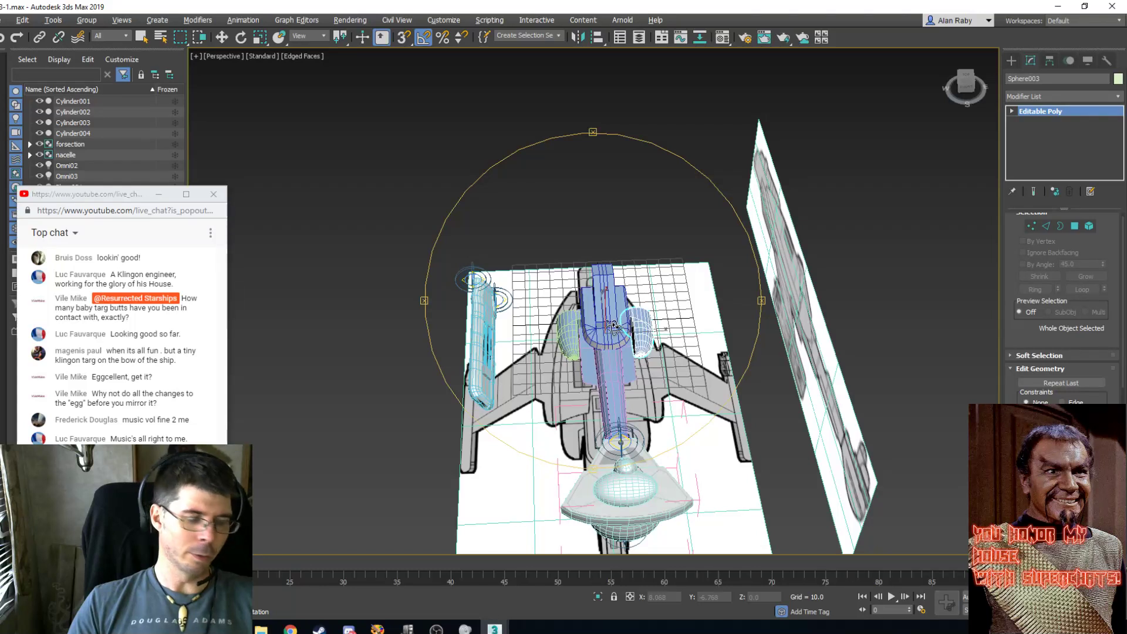
{"action": "key", "text": "shift+q"}
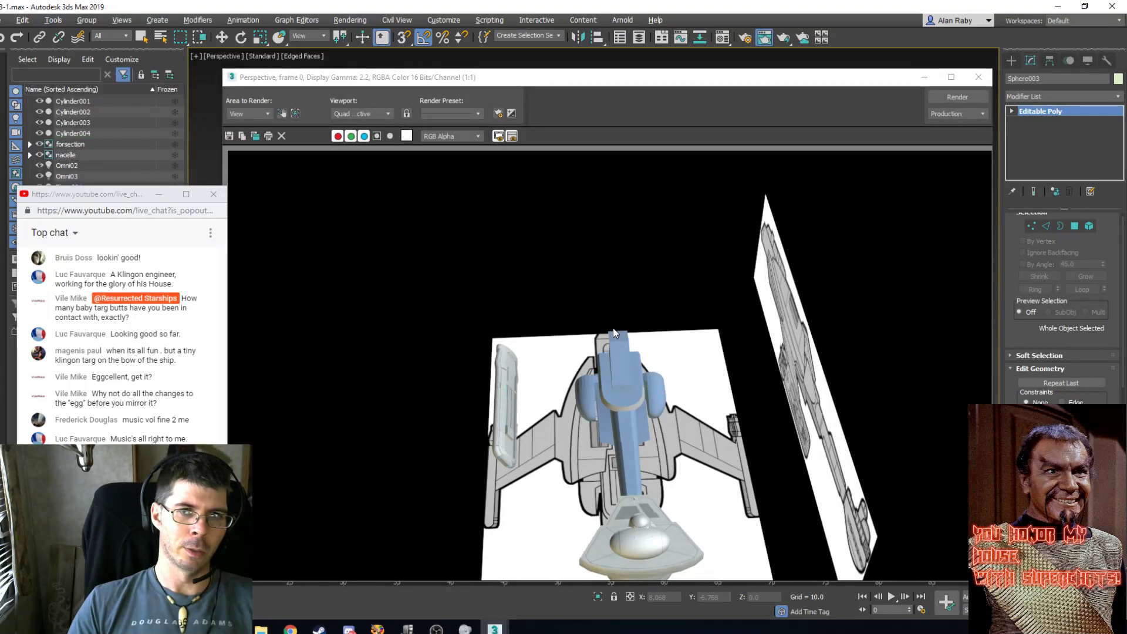
{"action": "left_click", "coordinate": [978, 77]}
Select the capped side pod beside the rear hull and switch to polygon-level editing.
{"action": "middle_click_drag", "start_coordinate": [593, 317], "coordinate": [637, 326], "text": "alt"}
{"action": "scroll", "coordinate": [666, 418], "scroll_direction": "up", "scroll_amount": 6}
{"action": "left_click_drag", "start_coordinate": [527, 274], "coordinate": [545, 274]}
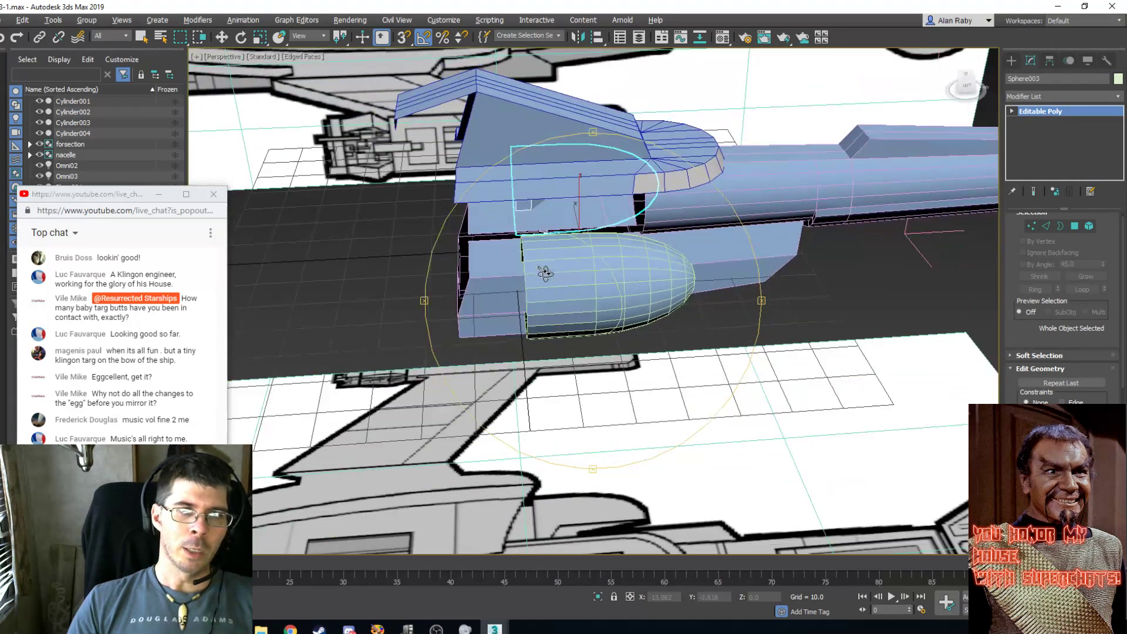
{"action": "mouse_move", "coordinate": [576, 355]}
{"action": "middle_mouse_down", "text": "alt"}
{"action": "mouse_move", "coordinate": [573, 386]}
{"action": "mouse_move", "coordinate": [569, 369]}
{"action": "middle_mouse_up", "text": "alt"}
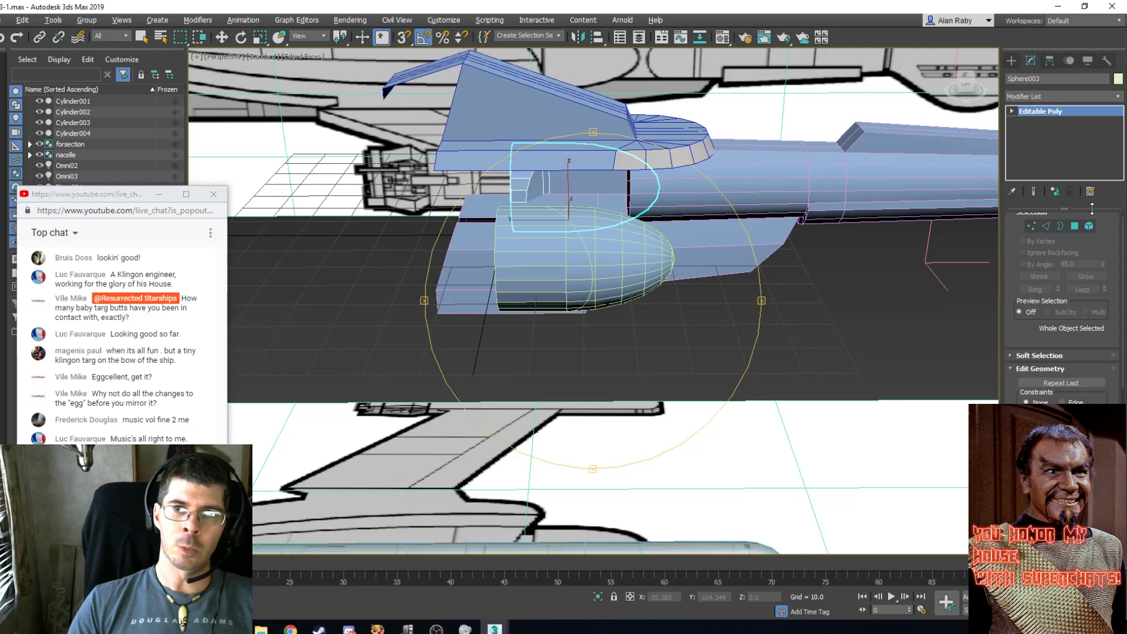
{"action": "left_click", "coordinate": [1077, 226]}
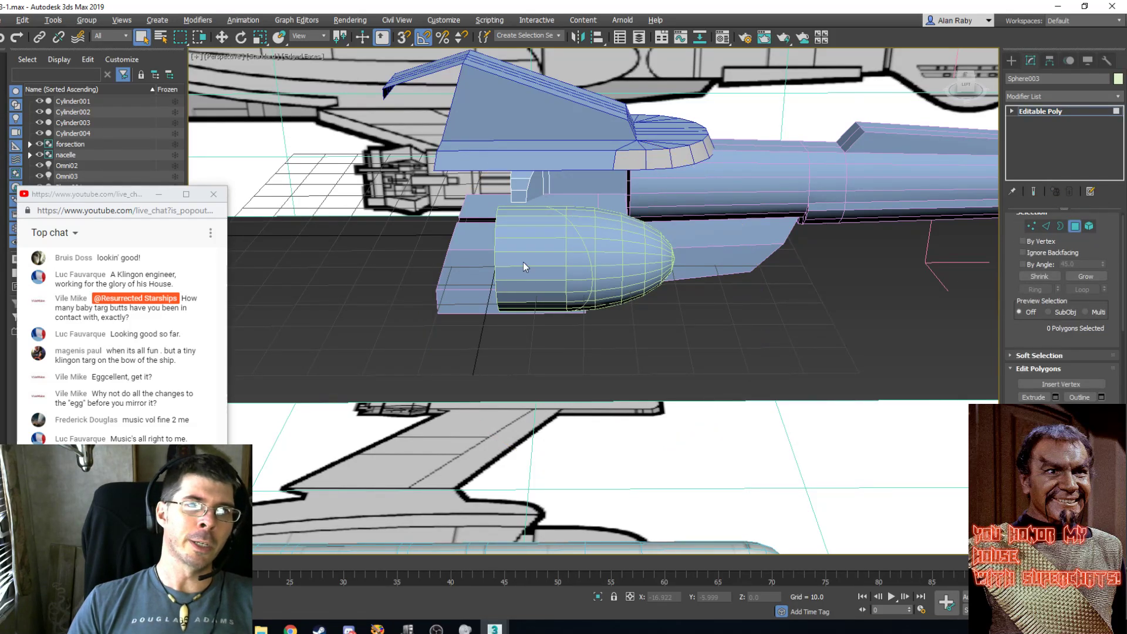
{"action": "left_click", "coordinate": [1076, 228]}
{"action": "left_click", "coordinate": [789, 355]}
{"action": "left_click", "coordinate": [575, 262]}
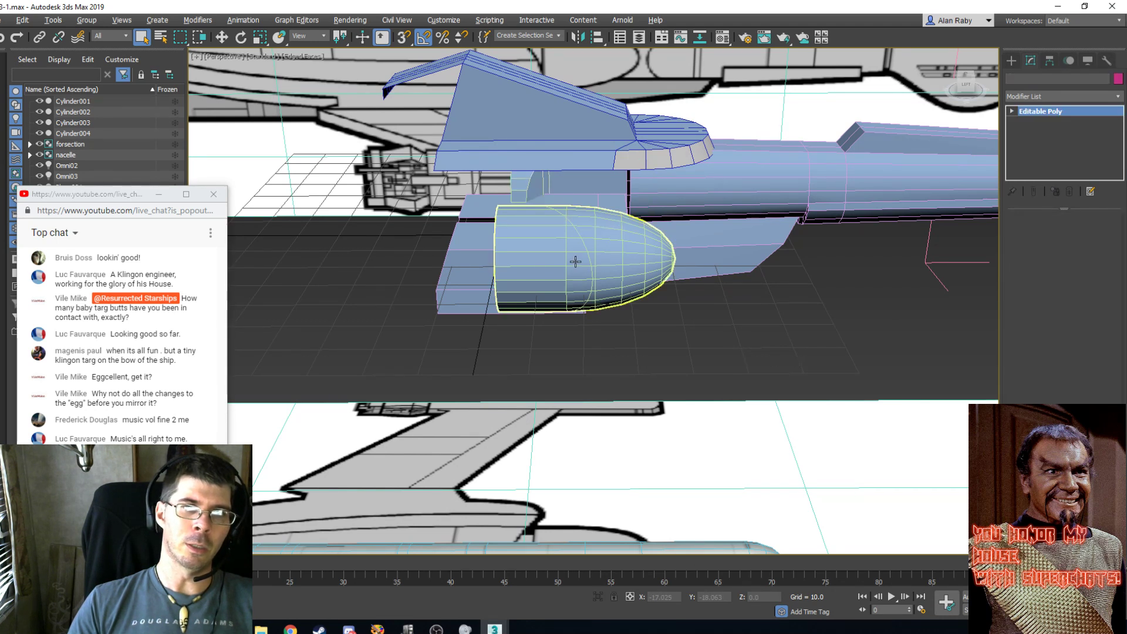
{"action": "left_click", "coordinate": [1074, 234]}
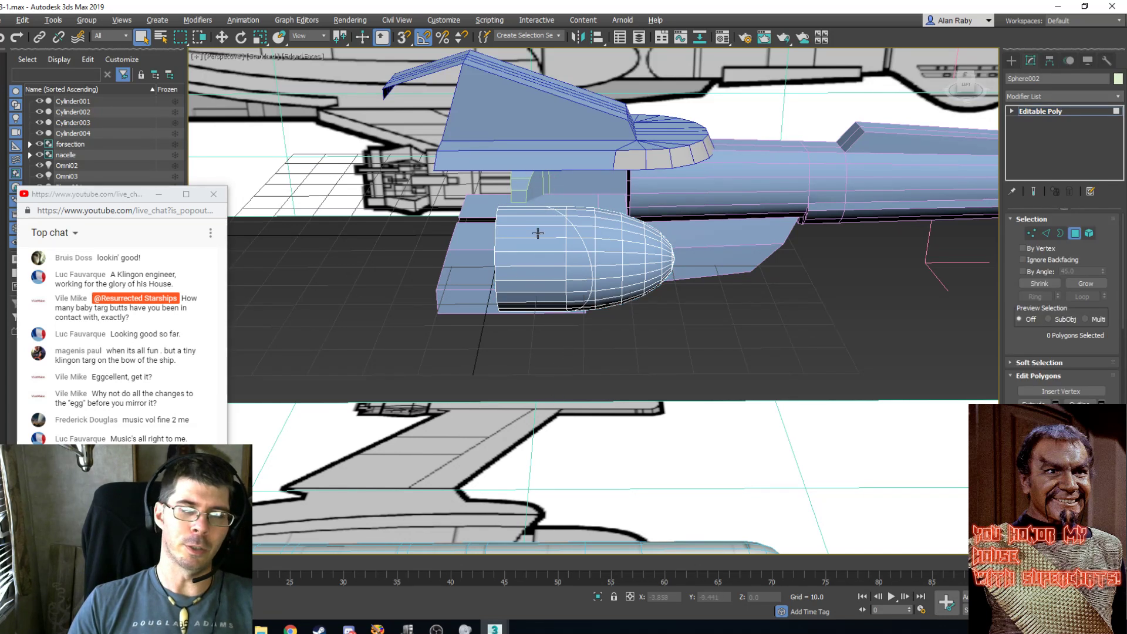
{"action": "left_click", "coordinate": [1045, 233]}
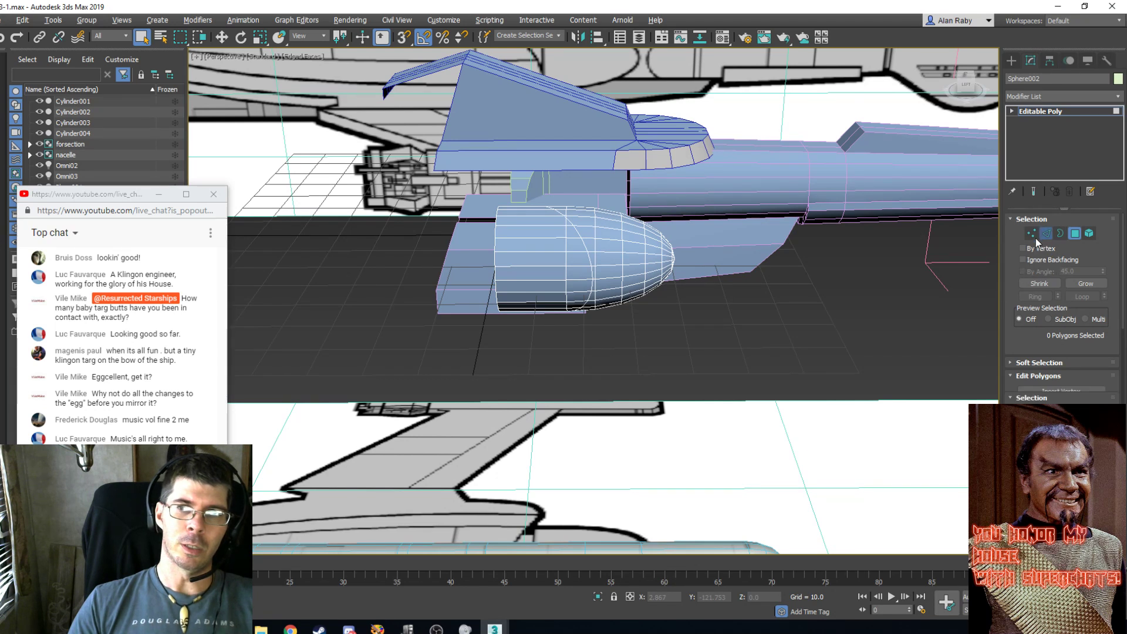
{"action": "left_click", "coordinate": [1074, 235]}
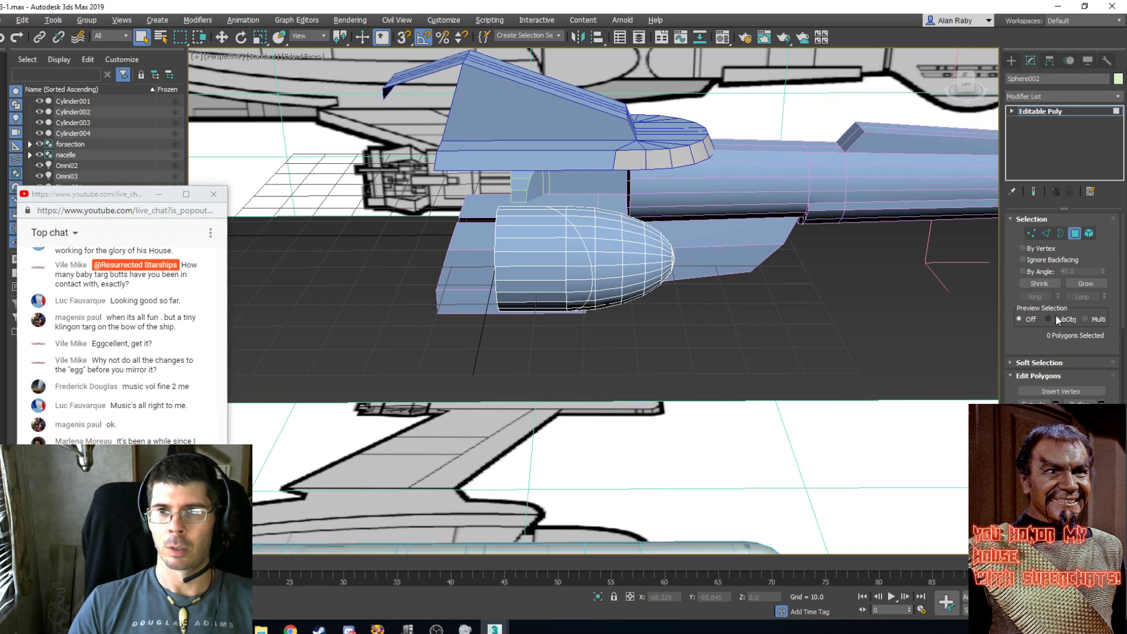
{"action": "left_click", "coordinate": [1061, 232]}
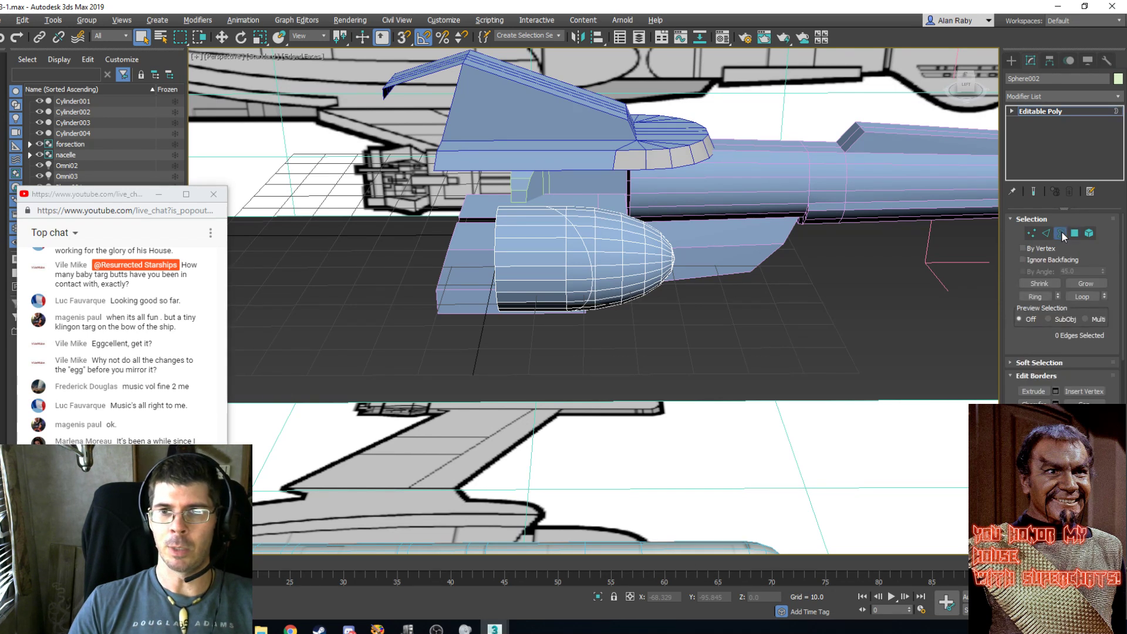
{"action": "left_click", "coordinate": [1031, 233]}
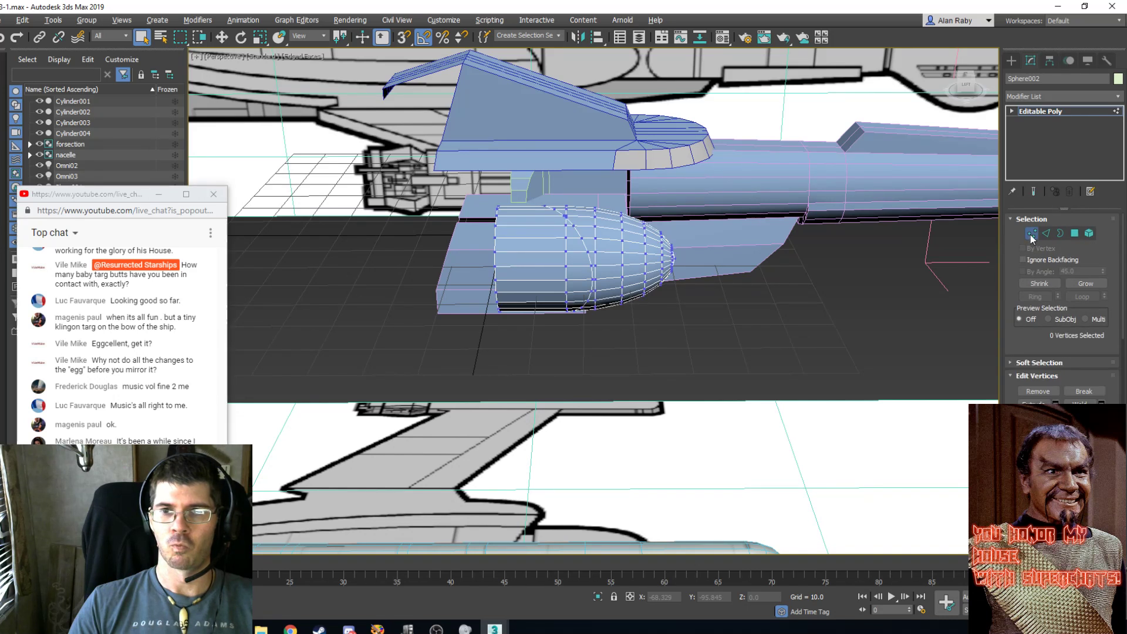
{"action": "left_click", "coordinate": [1075, 233]}
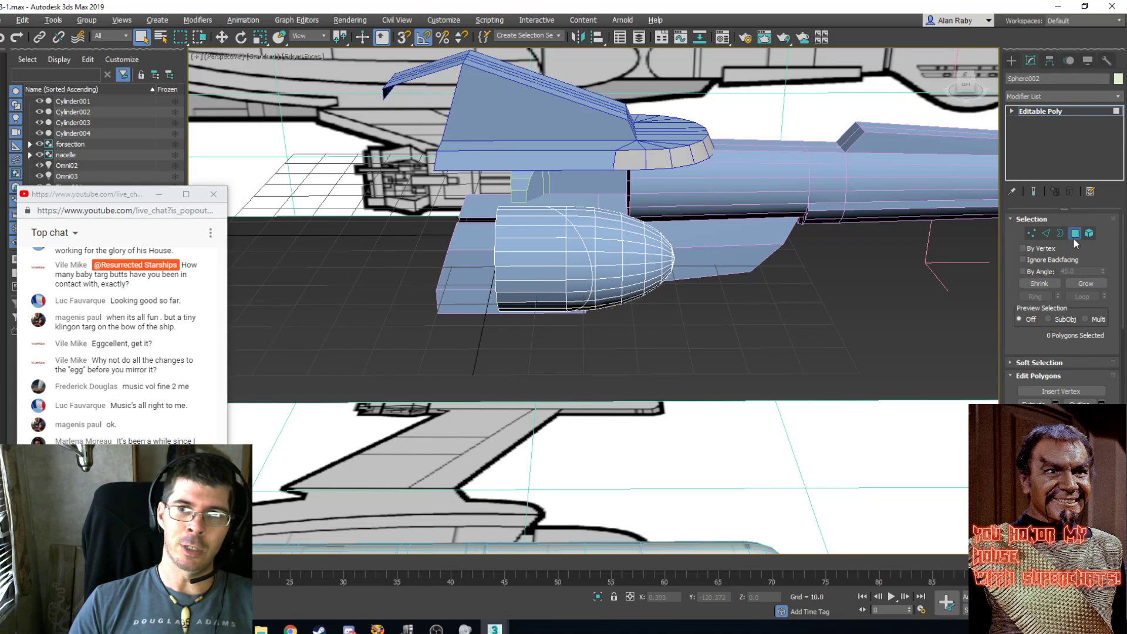
{"action": "left_click", "coordinate": [1032, 234]}
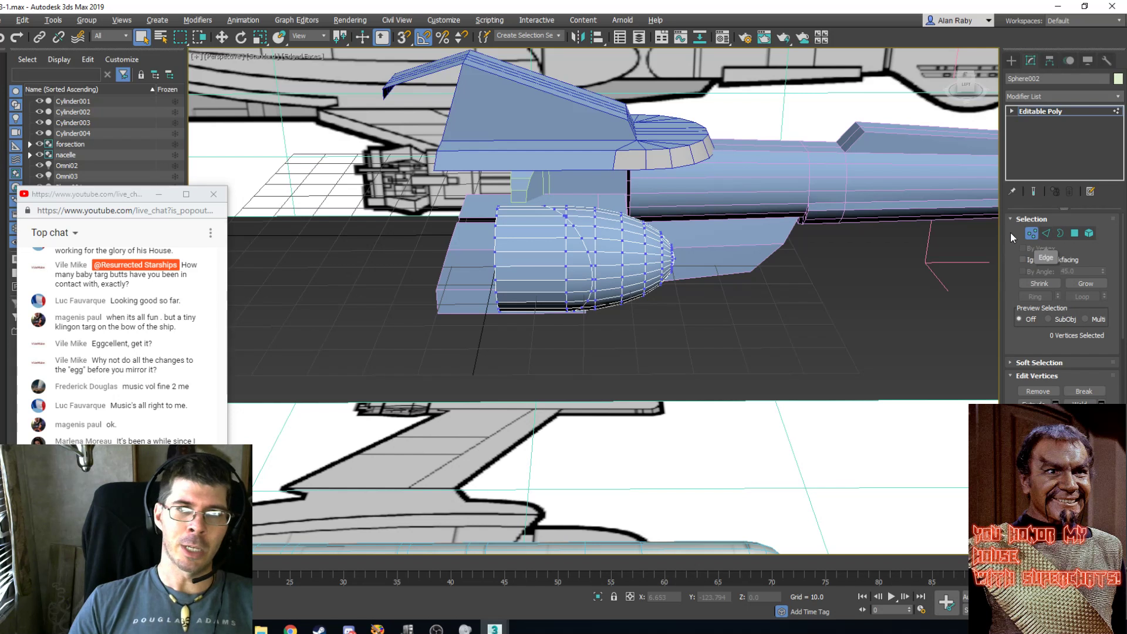
Select the seven long polygons on the outer side of the pod's rear band, from upper edge to lower edge.
{"action": "left_click", "coordinate": [1074, 234]}
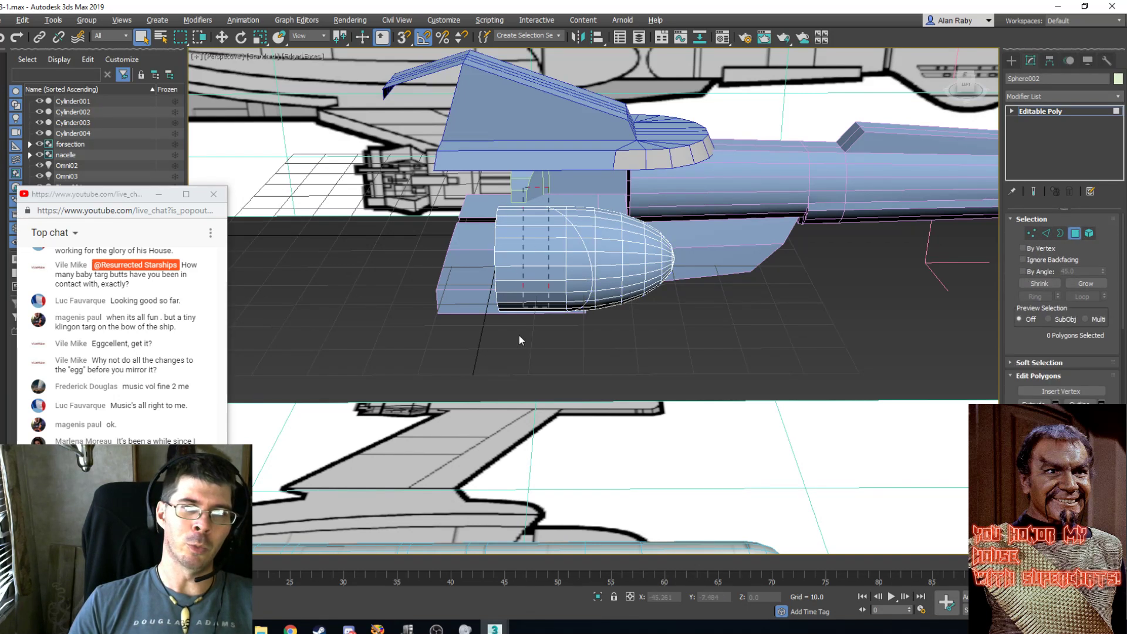
{"action": "left_click_drag", "start_coordinate": [519, 335], "coordinate": [511, 454]}
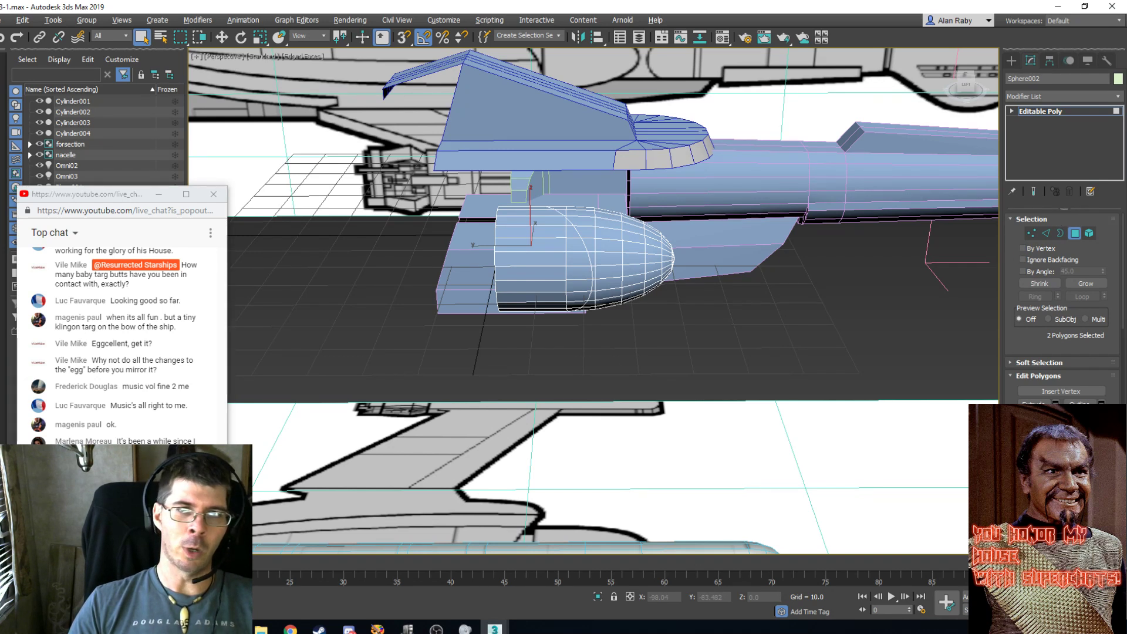
{"action": "scroll", "coordinate": [703, 350], "scroll_direction": "up", "scroll_amount": 5}
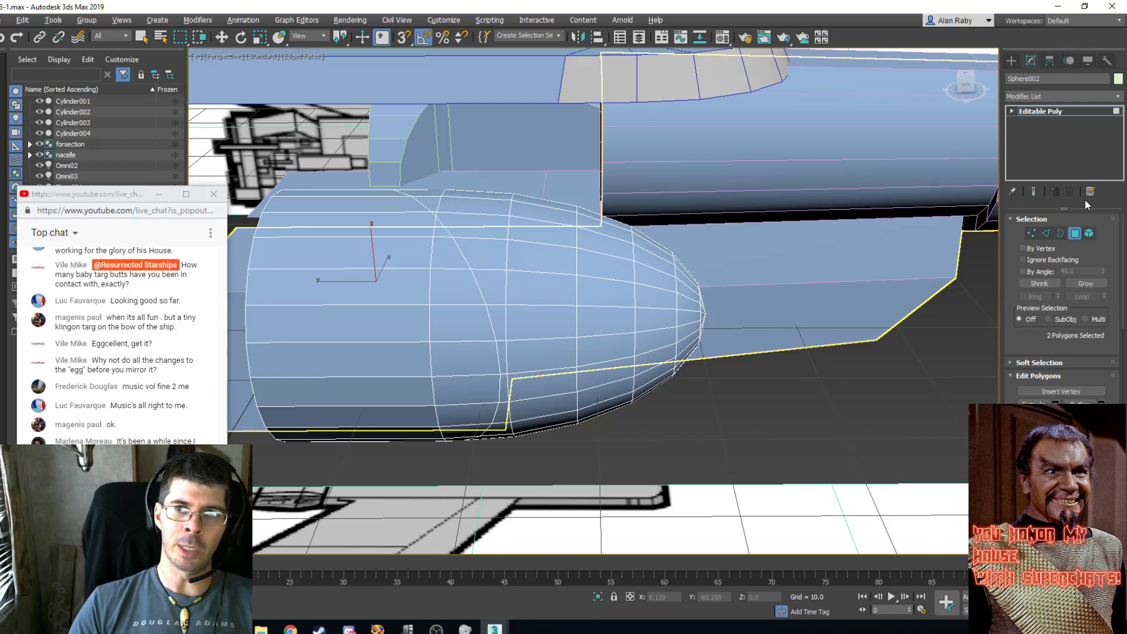
{"action": "left_click", "coordinate": [141, 37]}
{"action": "left_click", "coordinate": [362, 230]}
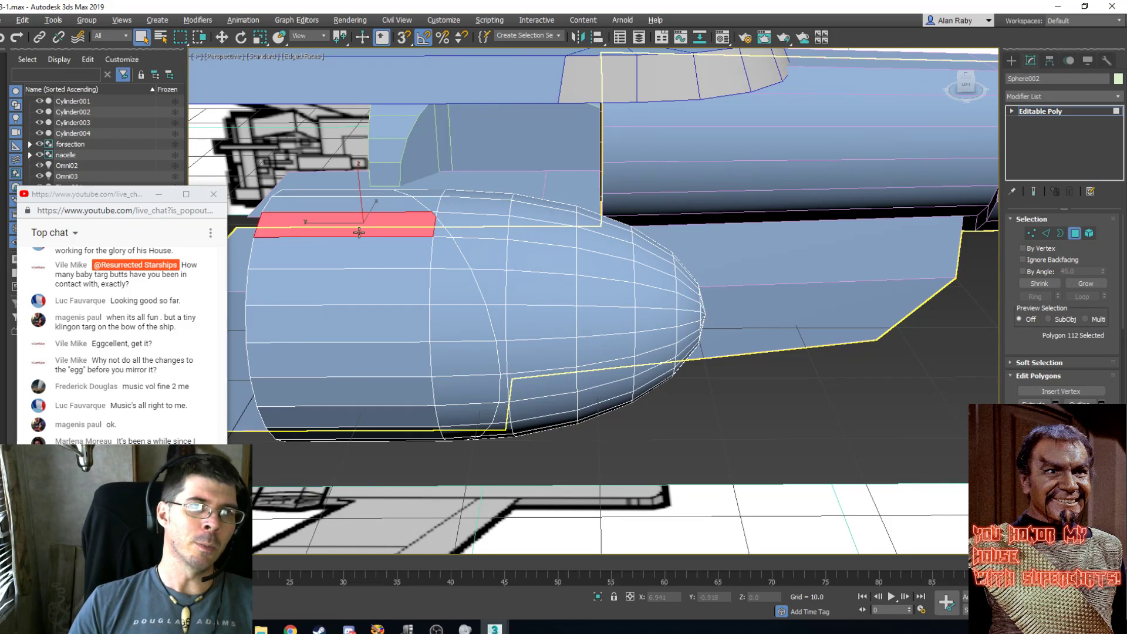
{"action": "left_click", "coordinate": [354, 251], "text": "ctrl"}
{"action": "left_click", "coordinate": [354, 292], "text": "ctrl"}
{"action": "left_click", "coordinate": [355, 331], "text": "ctrl"}
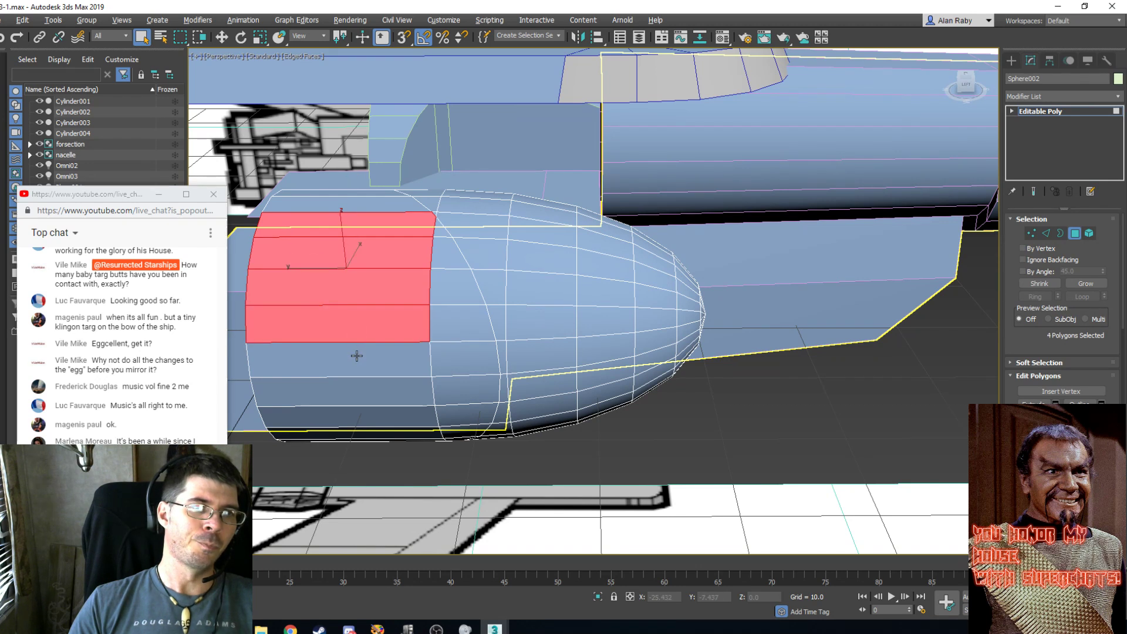
{"action": "left_click", "coordinate": [357, 355], "text": "ctrl"}
{"action": "left_click", "coordinate": [355, 393], "text": "ctrl"}
{"action": "left_click", "coordinate": [354, 416], "text": "ctrl"}
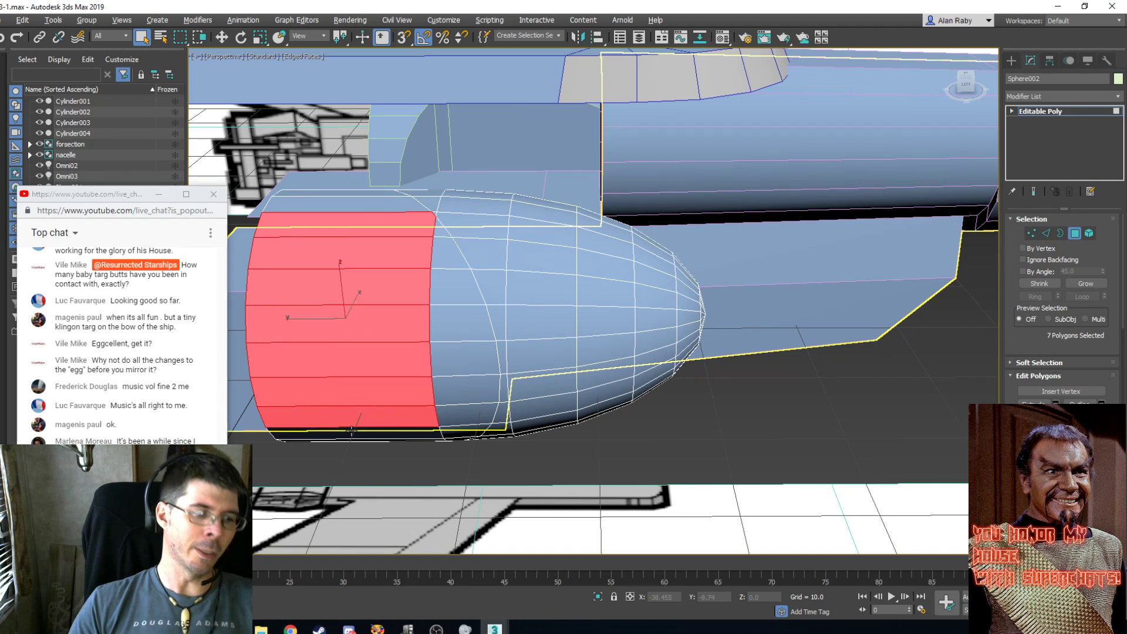
Hide all objects except the pod being edited, keeping its rear band polygons selected.
{"action": "middle_click_drag", "start_coordinate": [389, 421], "coordinate": [496, 270], "text": "alt"}
{"action": "key", "text": "w"}
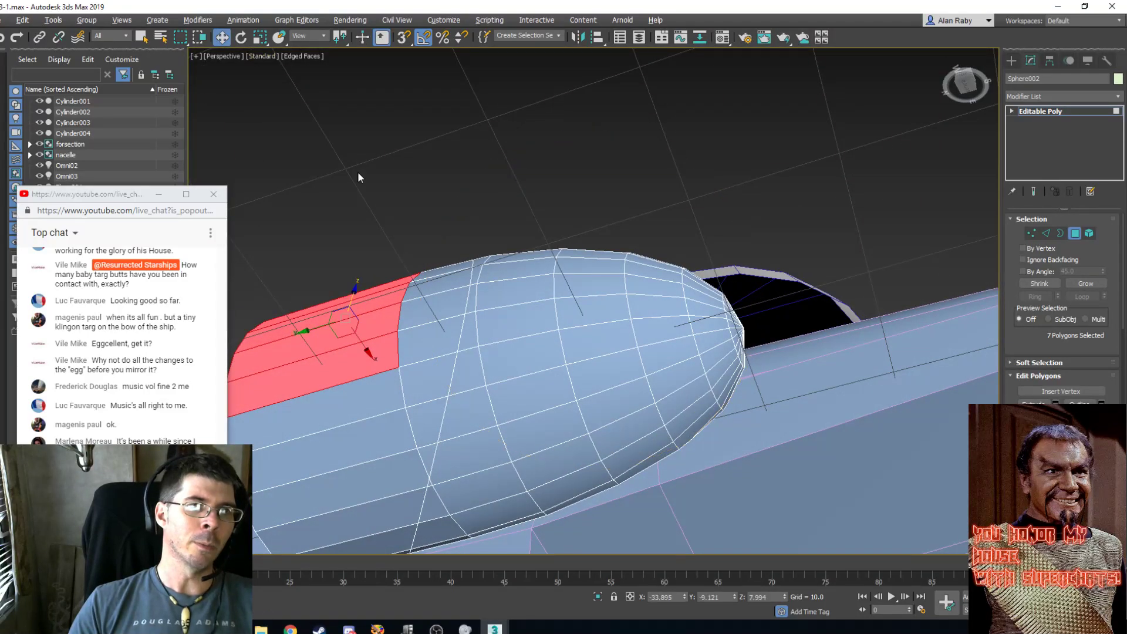
{"action": "right_click", "coordinate": [375, 181]}
{"action": "left_click", "coordinate": [420, 129]}
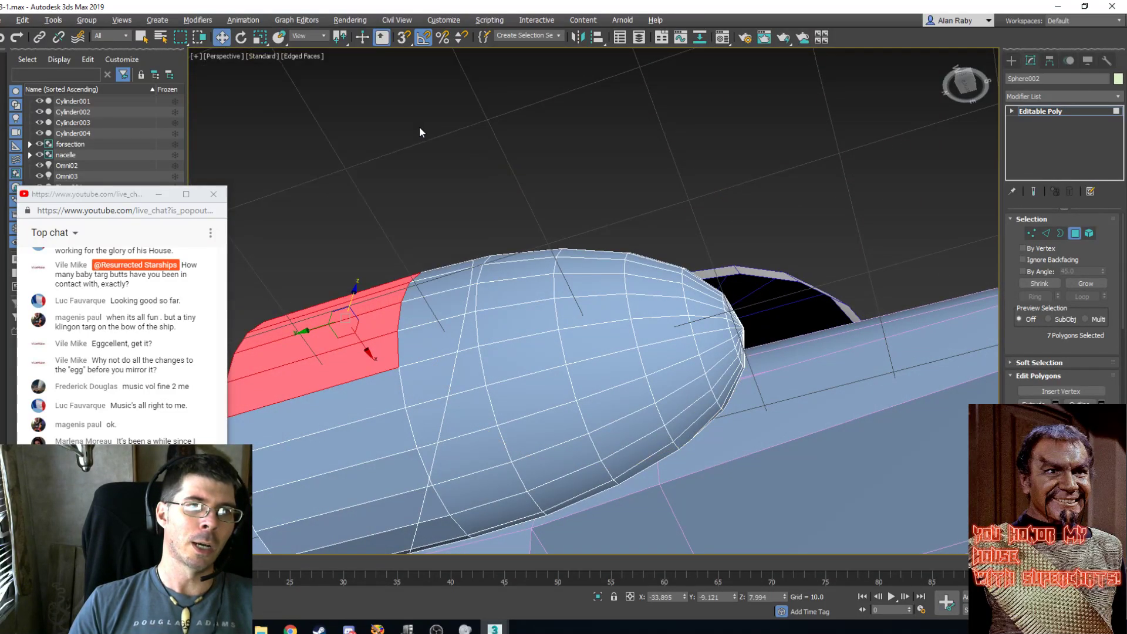
{"action": "right_click", "coordinate": [432, 190]}
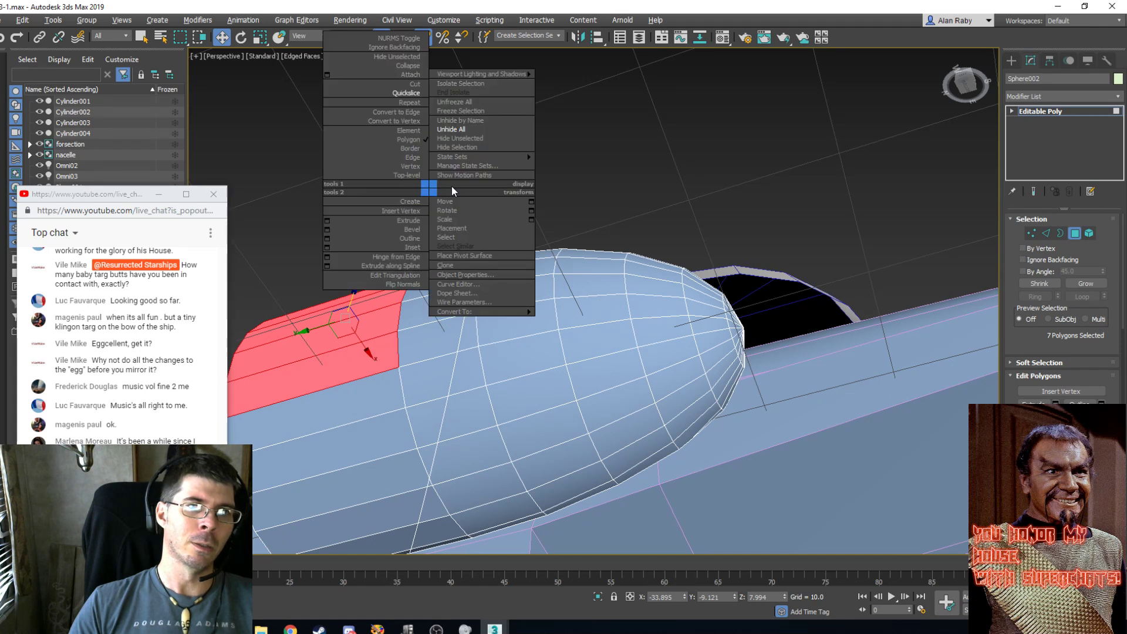
{"action": "left_click", "coordinate": [467, 138]}
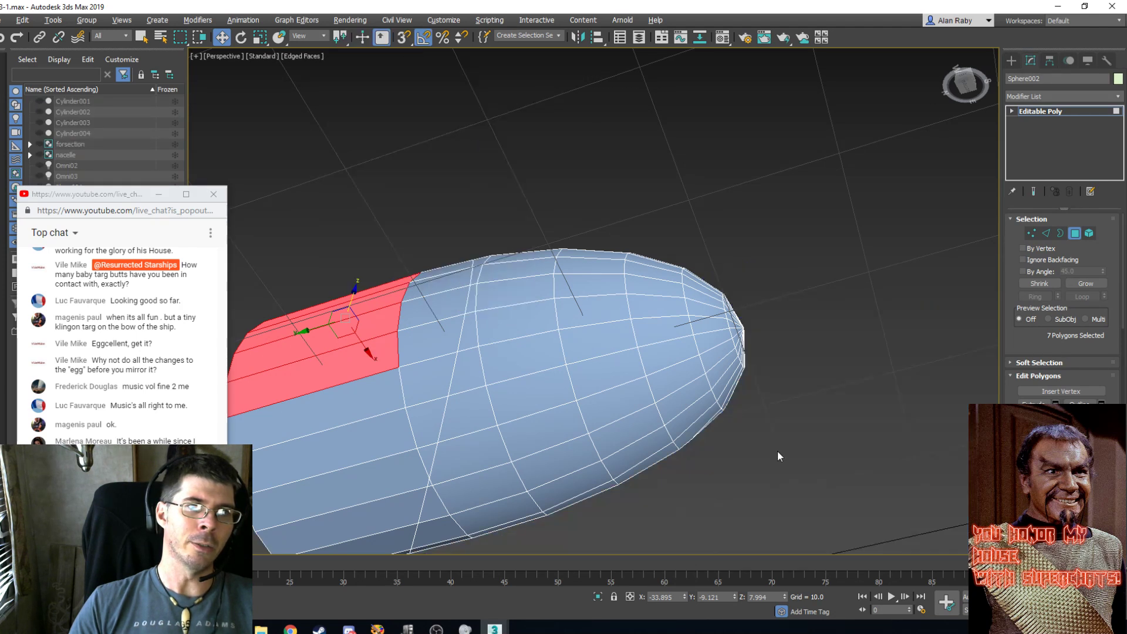
{"action": "left_click", "coordinate": [1086, 611]}
{"action": "left_click_drag", "start_coordinate": [467, 321], "coordinate": [558, 171]}
{"action": "left_click", "coordinate": [141, 37]}
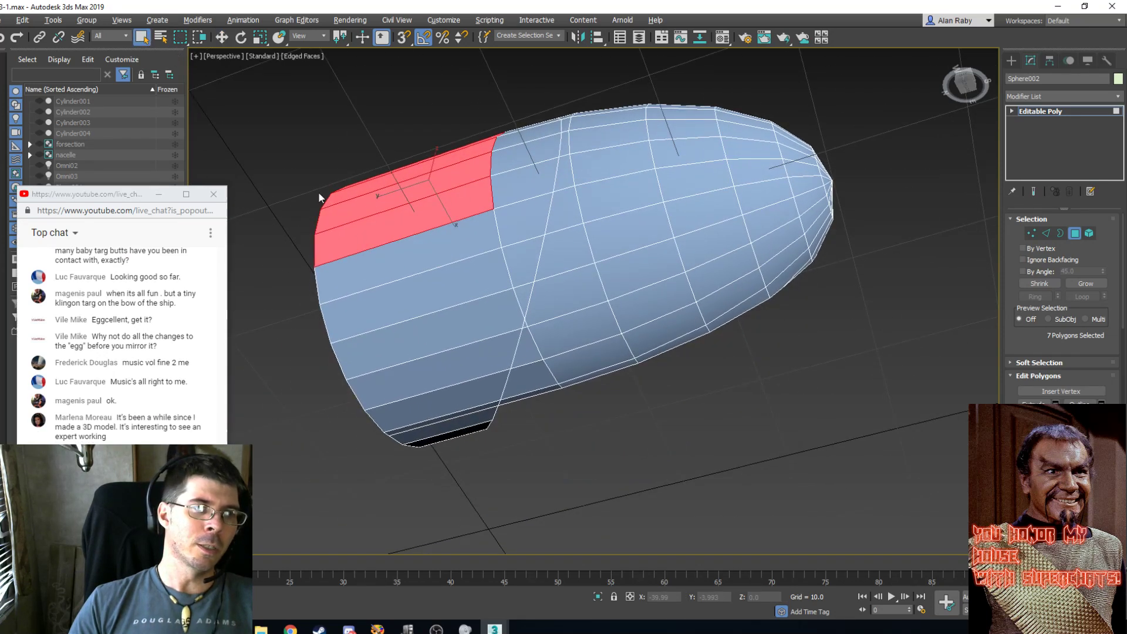
Add eight more long polygons around the outer side and lower edge of the pod's rear band to the selection.
{"action": "left_click", "coordinate": [374, 291], "text": "ctrl"}
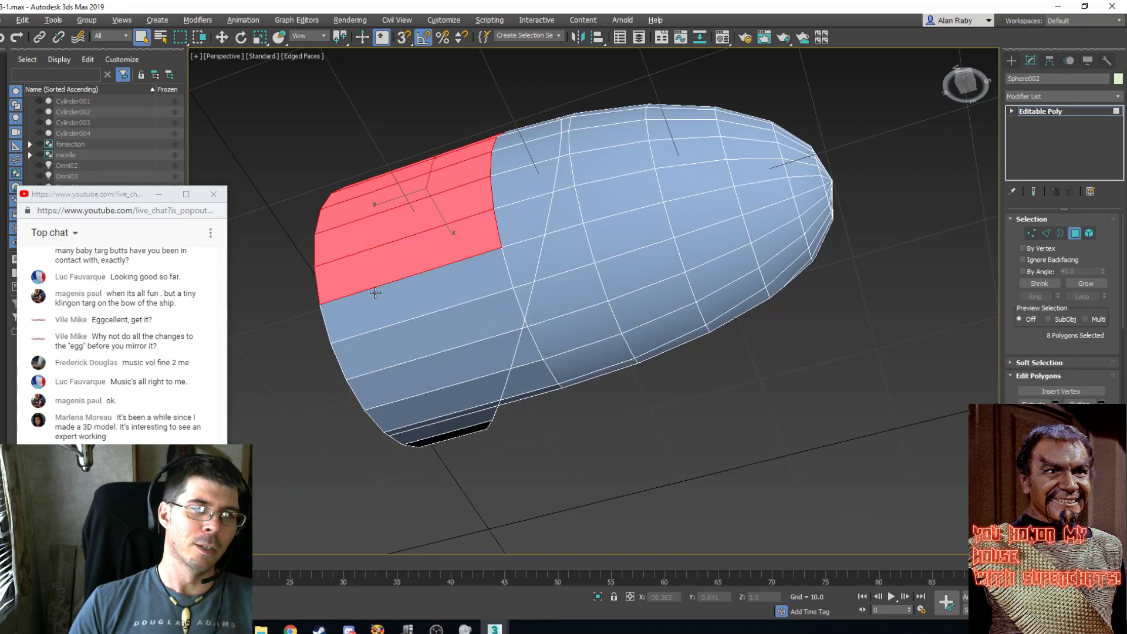
{"action": "left_click", "coordinate": [393, 336], "text": "ctrl"}
{"action": "left_click", "coordinate": [414, 365], "text": "ctrl"}
{"action": "left_click", "coordinate": [423, 386], "text": "ctrl"}
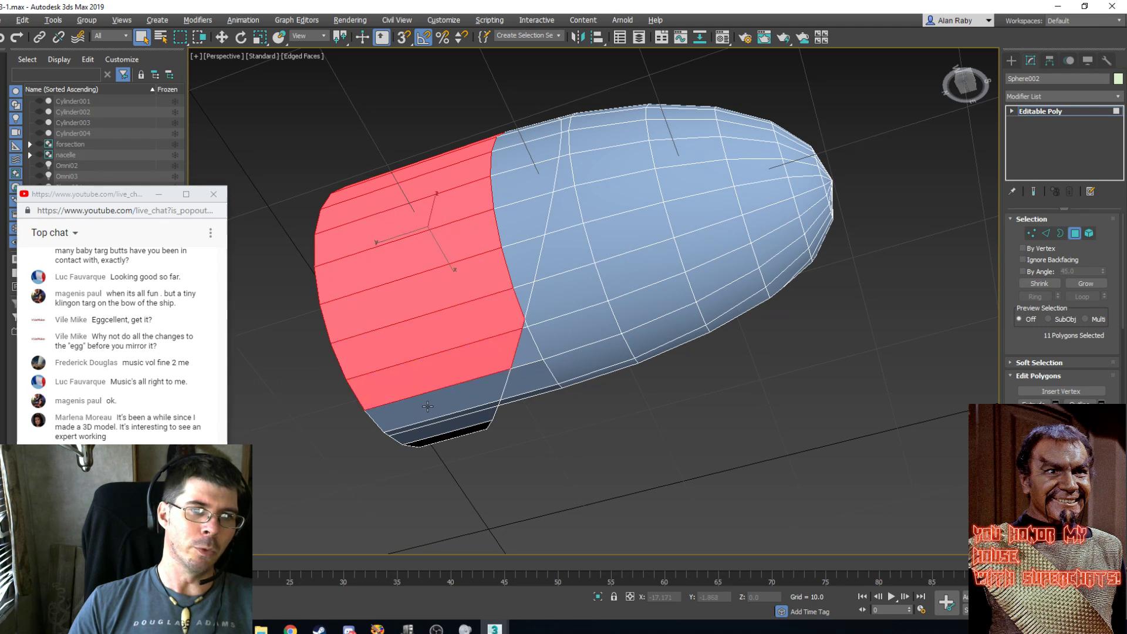
{"action": "left_click", "coordinate": [427, 406], "text": "ctrl"}
{"action": "left_click", "coordinate": [415, 425], "text": "ctrl"}
{"action": "left_click", "coordinate": [431, 439], "text": "ctrl"}
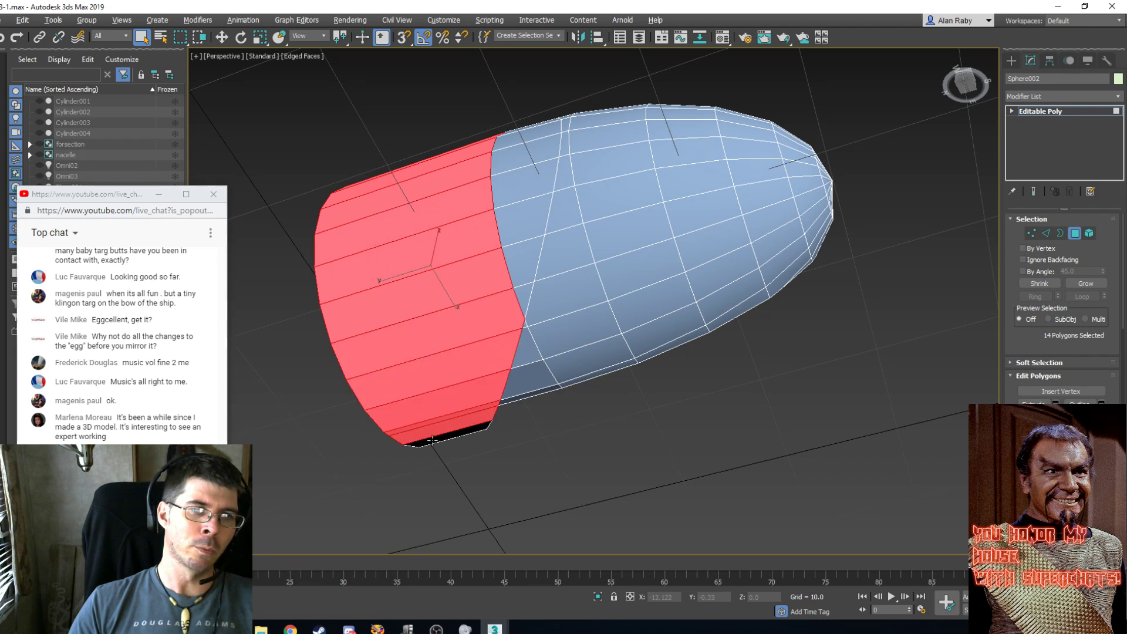
{"action": "left_click", "coordinate": [437, 437], "text": "ctrl"}
Extend the selection with five rear band polygons up the pod's inner side, starting from its lower edge.
{"action": "middle_click_drag", "start_coordinate": [563, 329], "coordinate": [320, 230], "text": "alt"}
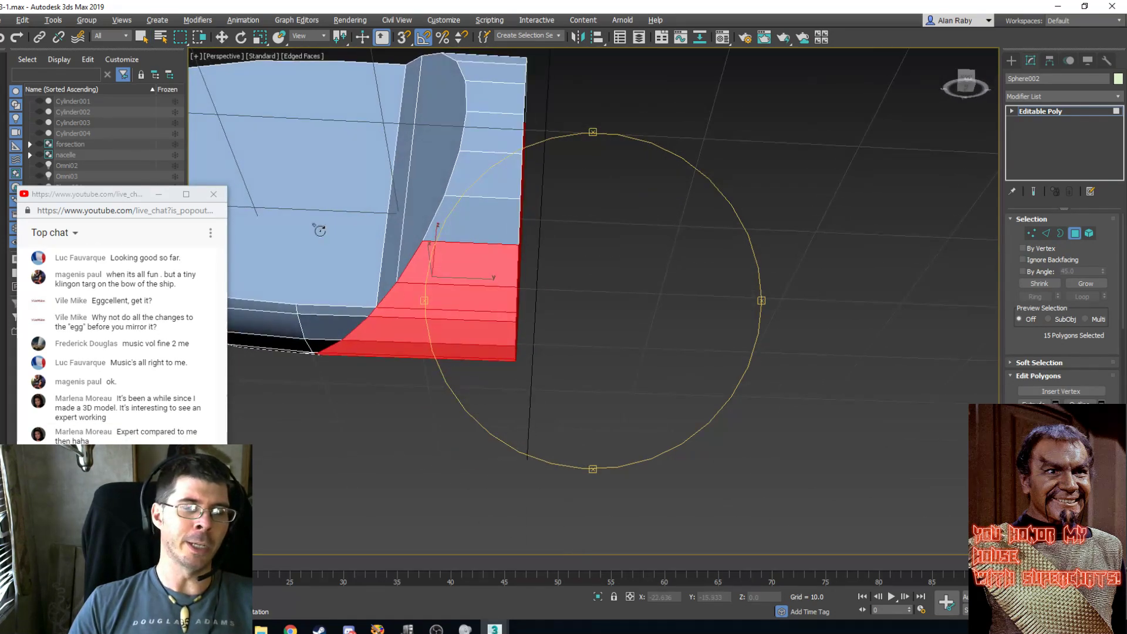
{"action": "left_click", "coordinate": [141, 36]}
{"action": "left_click", "coordinate": [482, 215], "text": "ctrl"}
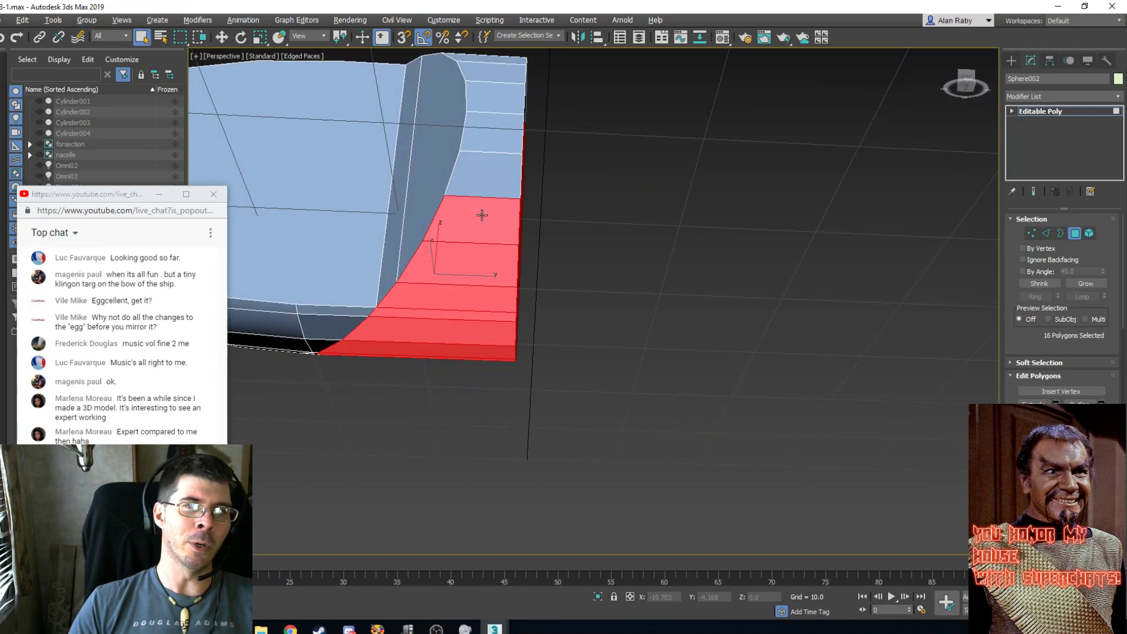
{"action": "left_click", "coordinate": [482, 175], "text": "ctrl"}
{"action": "left_click", "coordinate": [478, 130], "text": "ctrl"}
{"action": "left_click", "coordinate": [492, 101], "text": "ctrl"}
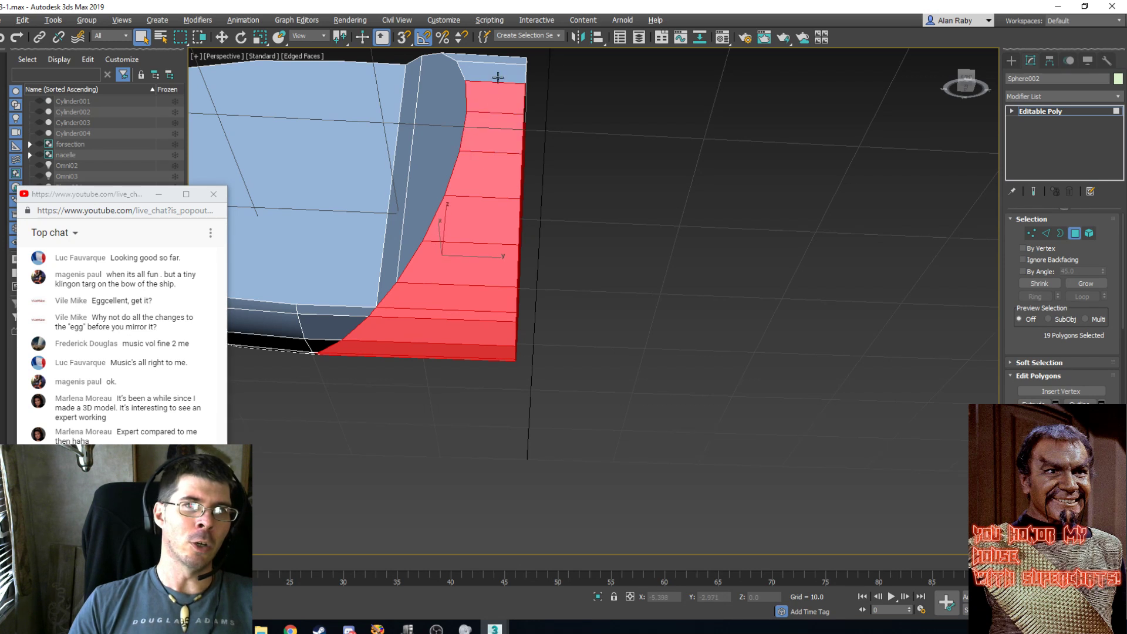
{"action": "left_click", "coordinate": [498, 72], "text": "ctrl"}
Add the six remaining unselected long polygons around the pod's rear opening to the selection.
{"action": "middle_click_drag", "start_coordinate": [493, 87], "coordinate": [493, 356], "text": "alt"}
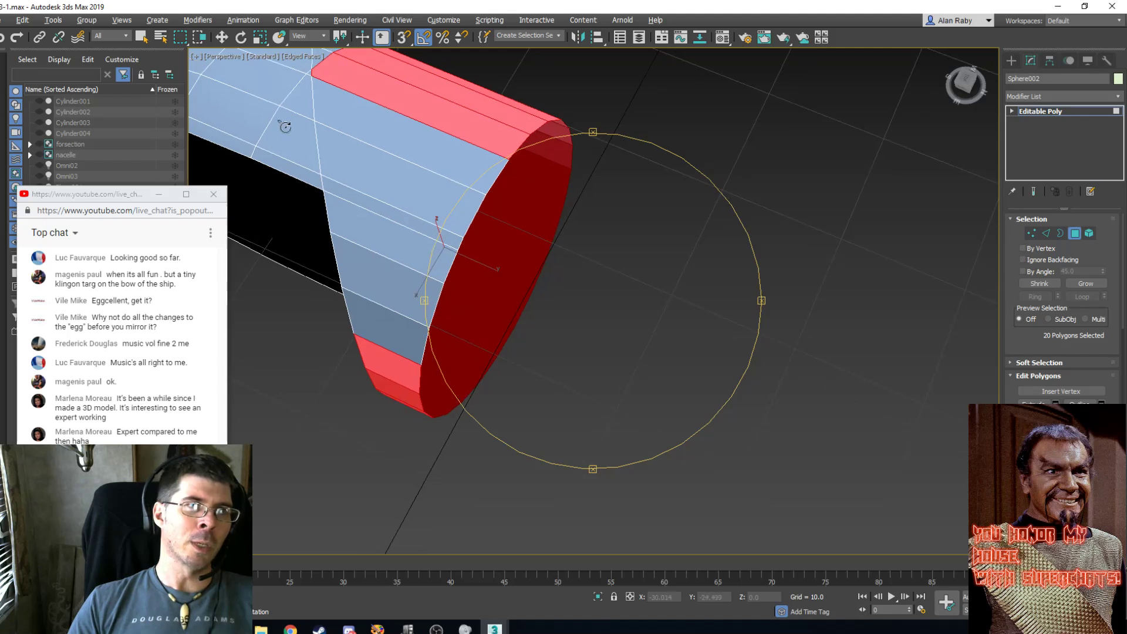
{"action": "left_click", "coordinate": [142, 37]}
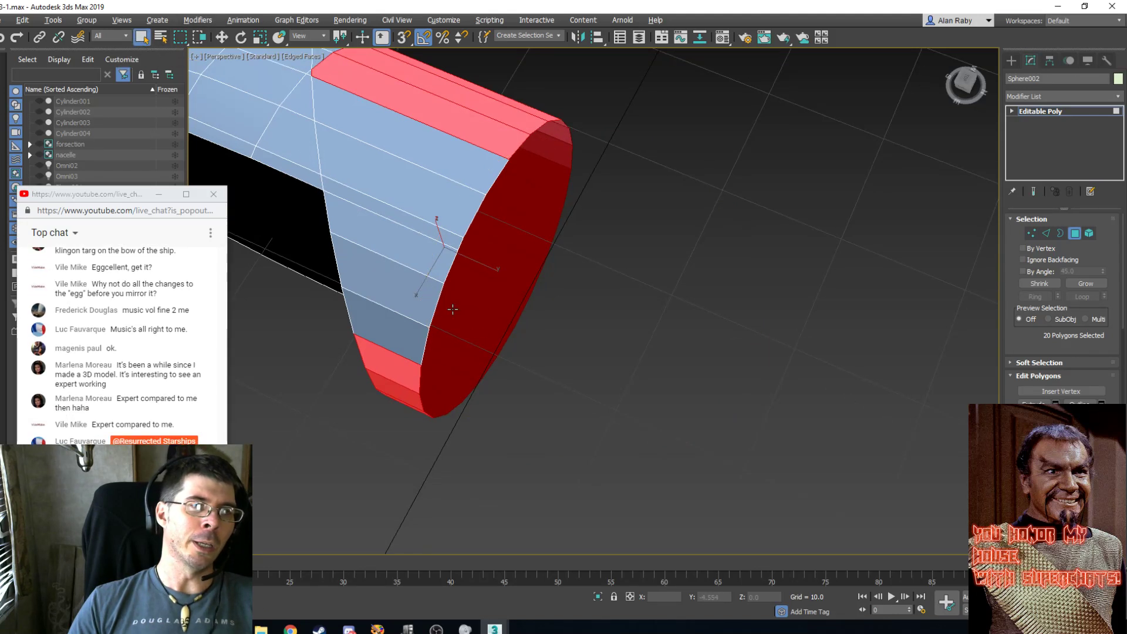
{"action": "left_click", "coordinate": [402, 344], "text": "ctrl"}
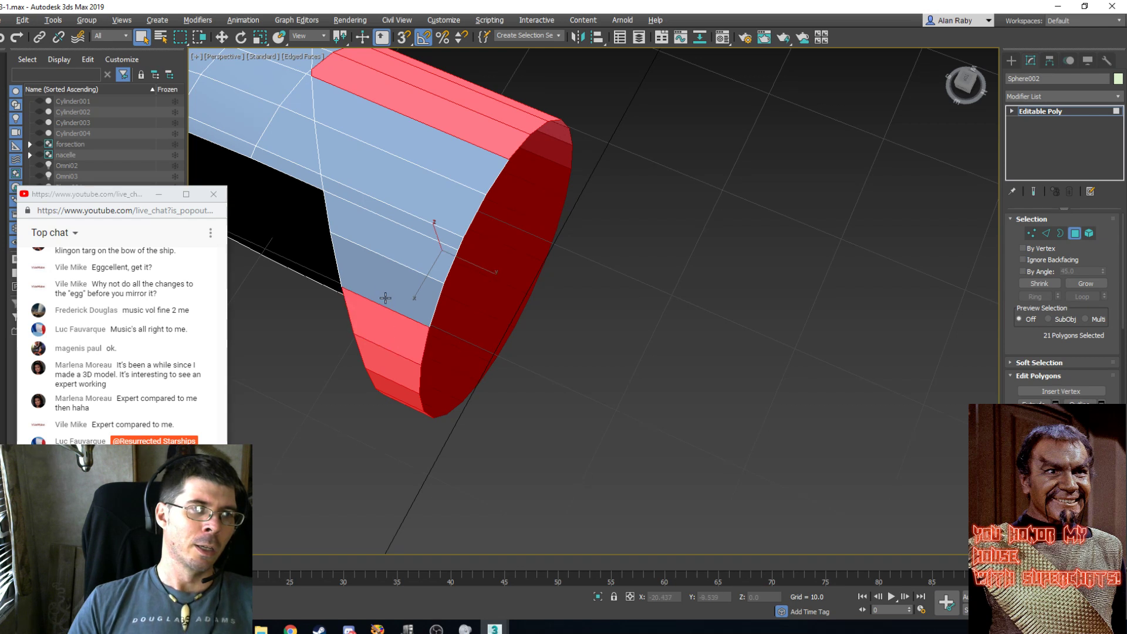
{"action": "left_click", "coordinate": [395, 278], "text": "ctrl"}
{"action": "left_click", "coordinate": [403, 243], "text": "ctrl"}
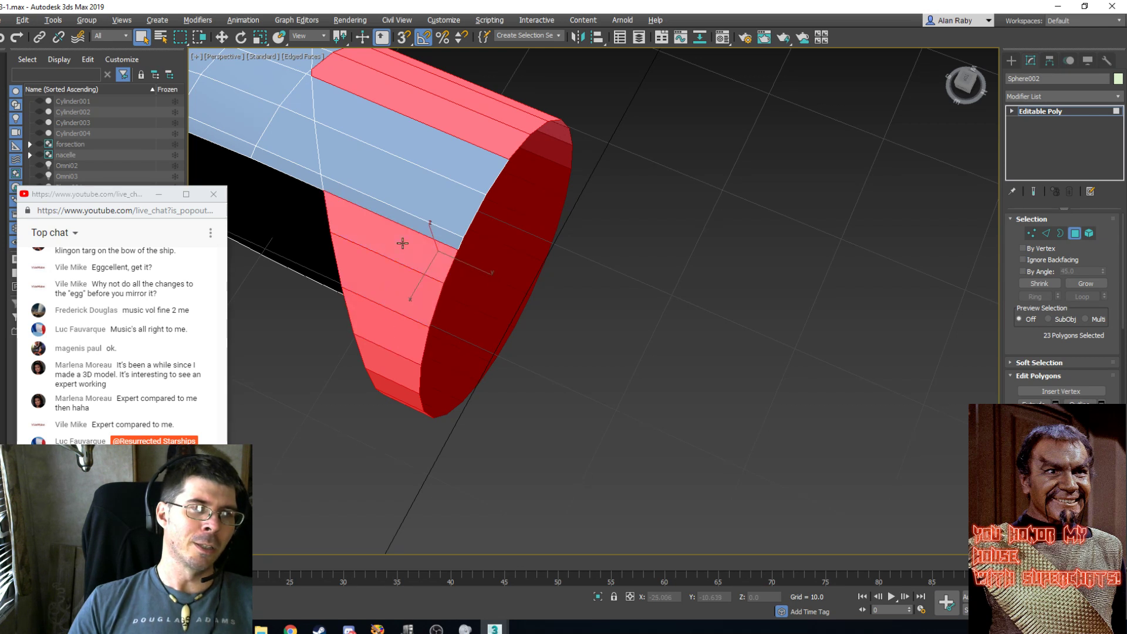
{"action": "left_click", "coordinate": [396, 211], "text": "ctrl"}
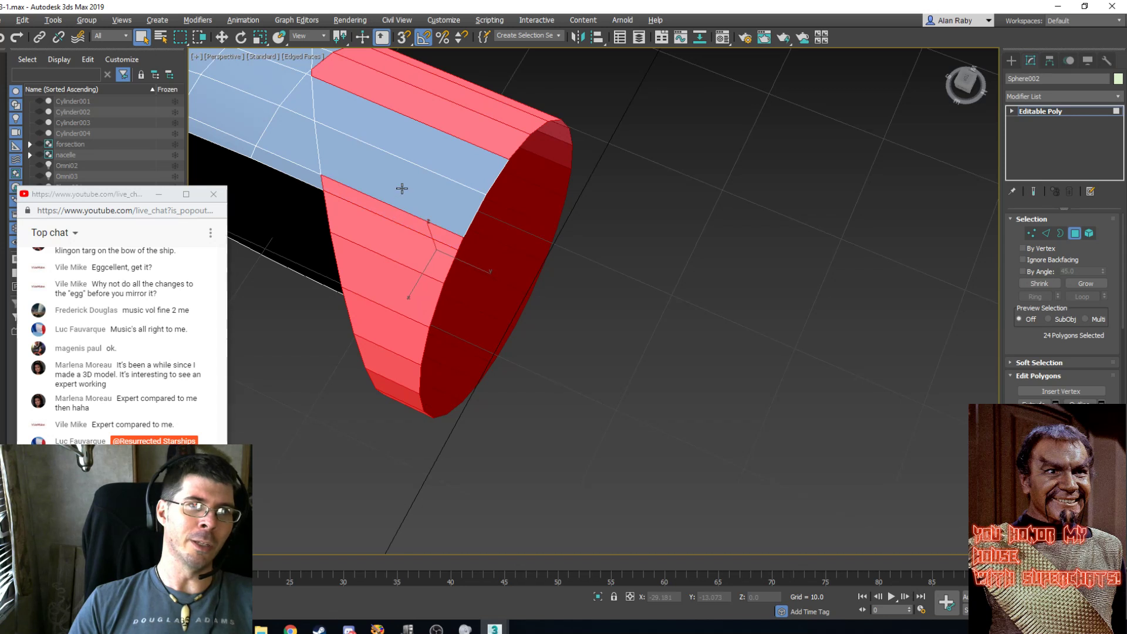
{"action": "left_click", "coordinate": [402, 187], "text": "ctrl"}
{"action": "left_click", "coordinate": [407, 141], "text": "ctrl"}
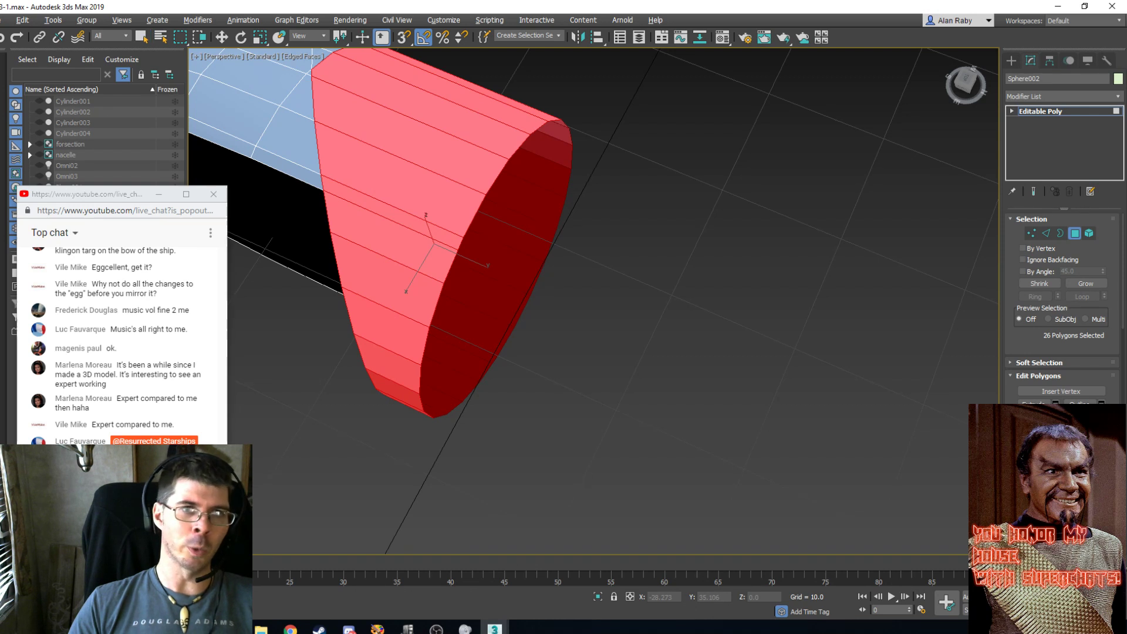
Add the polygons between the band's slanted front edge and the next edge loop down to the pod's cut side.
{"action": "middle_click_drag", "start_coordinate": [365, 151], "coordinate": [633, 251], "text": "alt"}
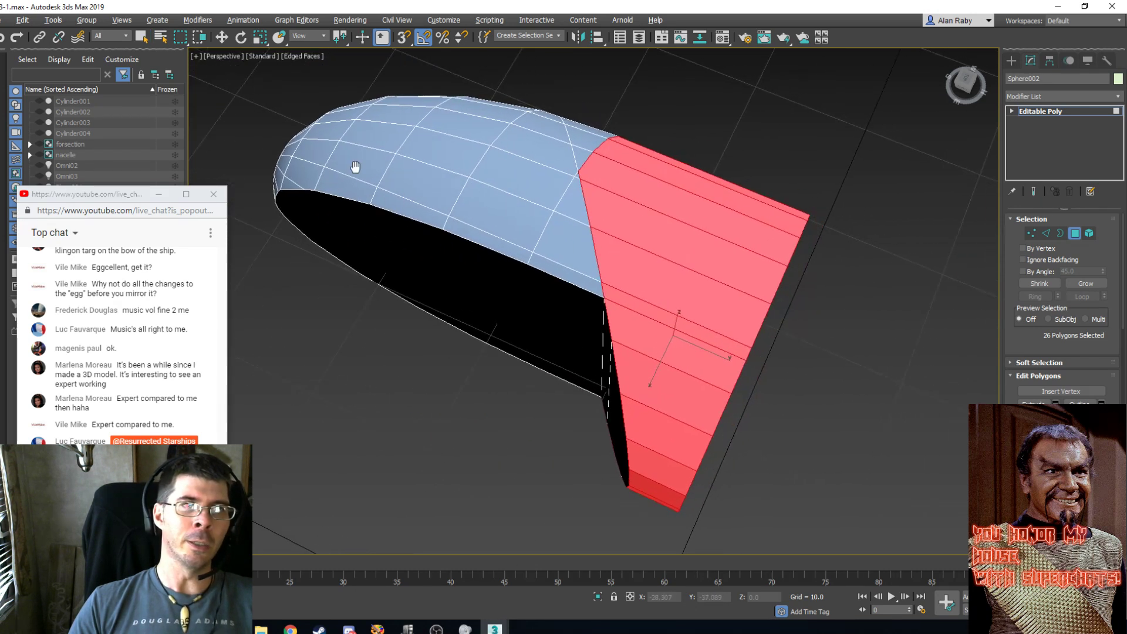
{"action": "left_click", "coordinate": [142, 38]}
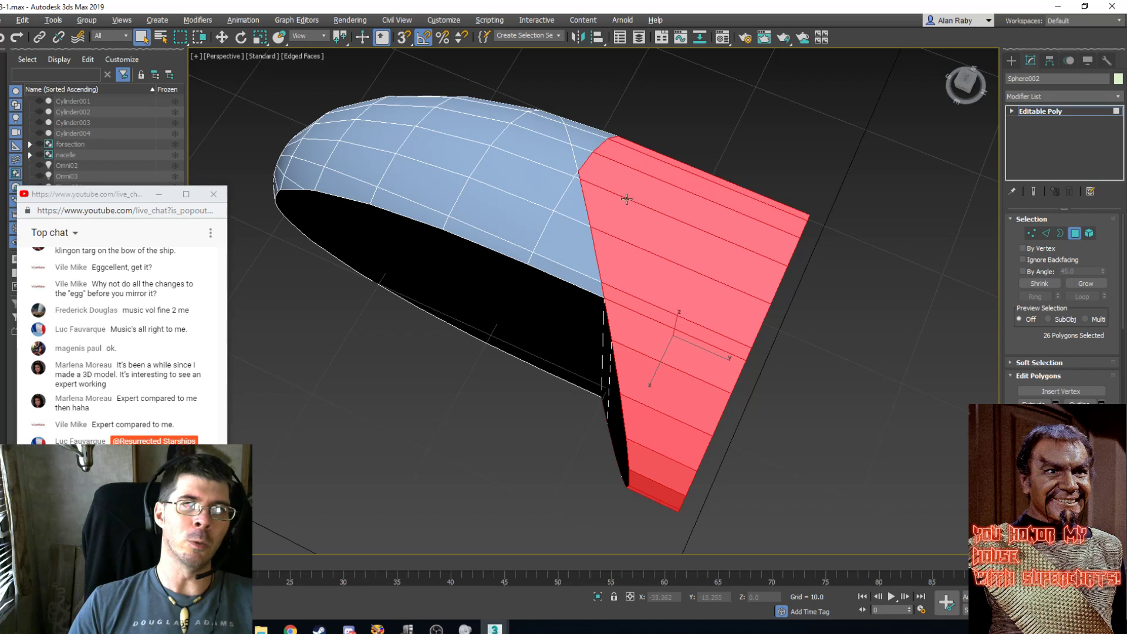
{"action": "left_click", "coordinate": [577, 198], "text": "ctrl"}
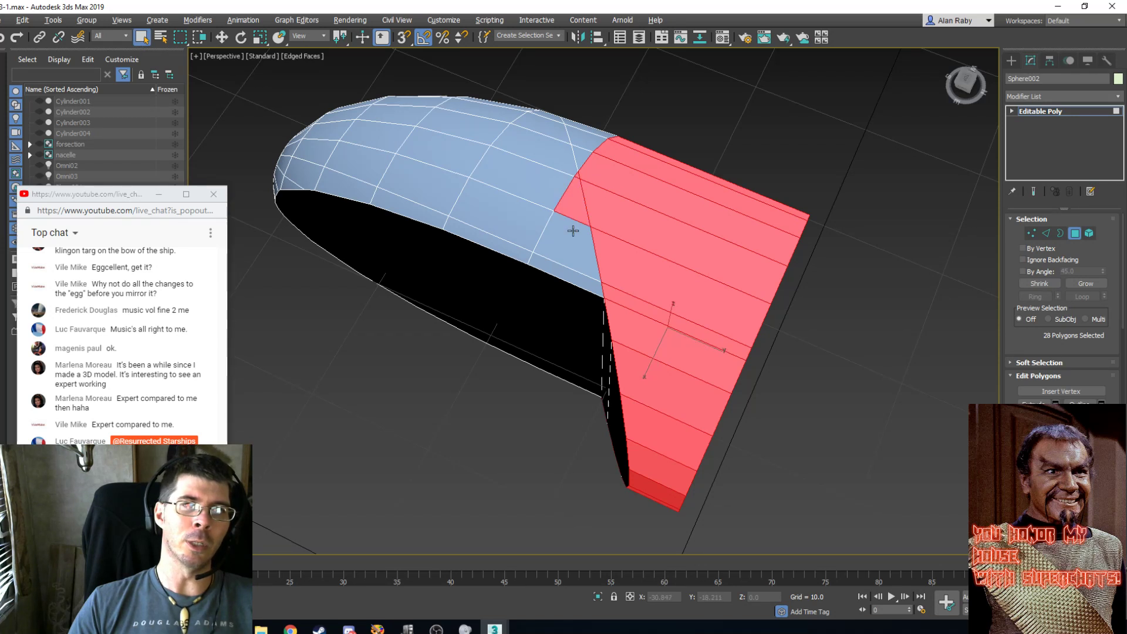
{"action": "left_click", "coordinate": [565, 248], "text": "ctrl"}
{"action": "left_click", "coordinate": [553, 275], "text": "ctrl"}
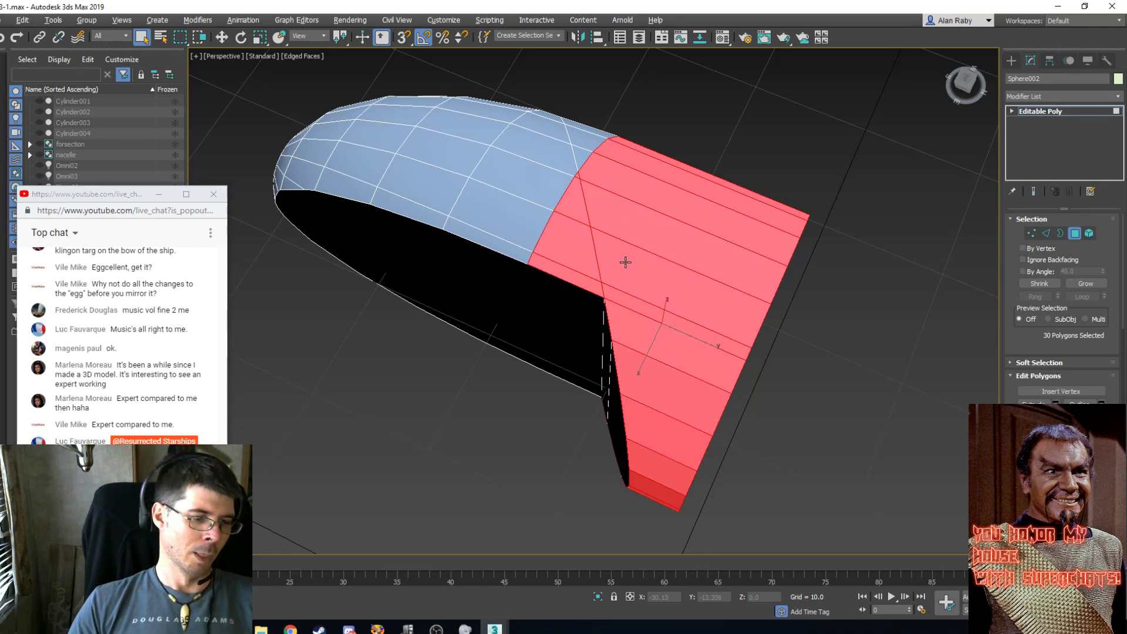
Add the matching polygons ahead of the slanted edge on the pod's opposite side, completing the band selection at 34 polygons.
{"action": "middle_click_drag", "start_coordinate": [625, 262], "coordinate": [557, 267], "text": "alt"}
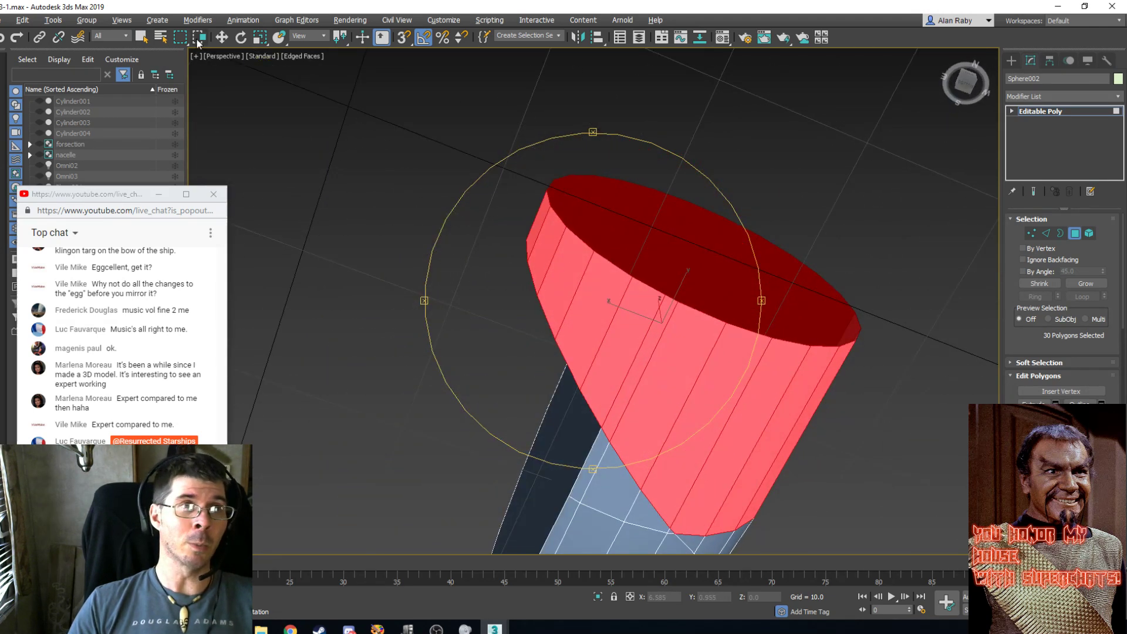
{"action": "left_click", "coordinate": [141, 36]}
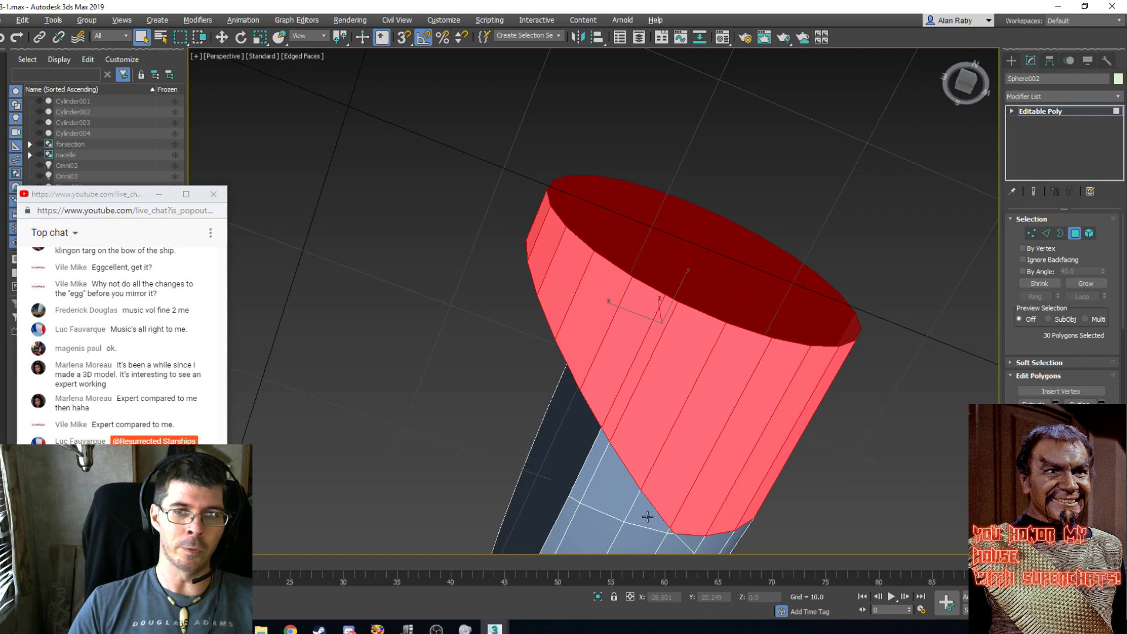
{"action": "left_click", "coordinate": [664, 531], "text": "ctrl"}
{"action": "left_click", "coordinate": [670, 531], "text": "ctrl"}
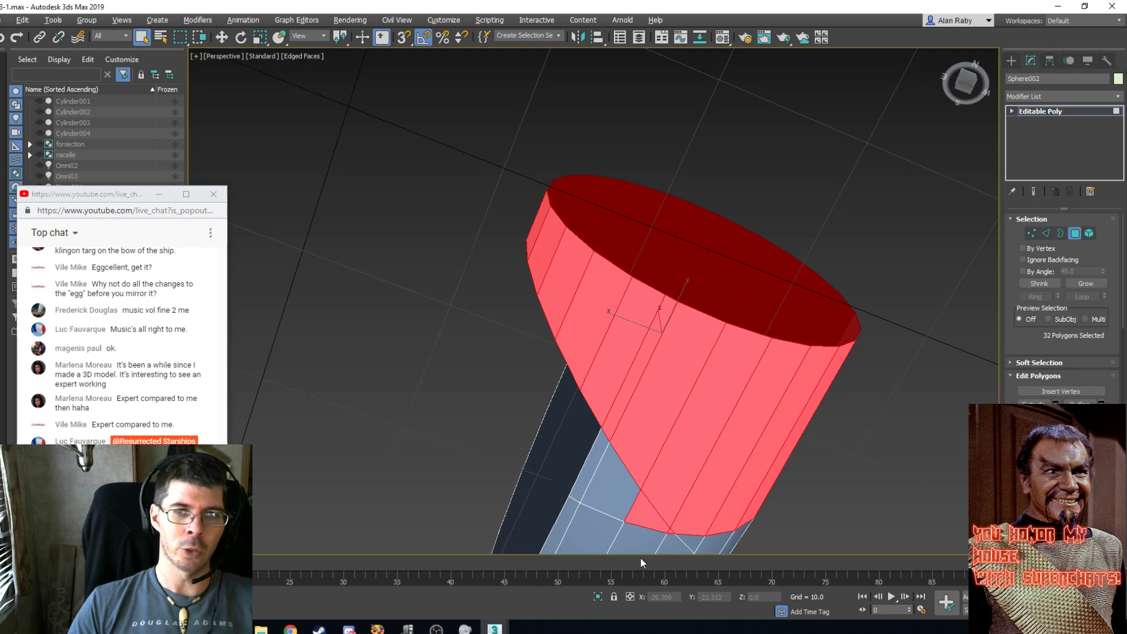
{"action": "left_click", "coordinate": [611, 488], "text": "ctrl"}
{"action": "left_click", "coordinate": [589, 463], "text": "ctrl"}
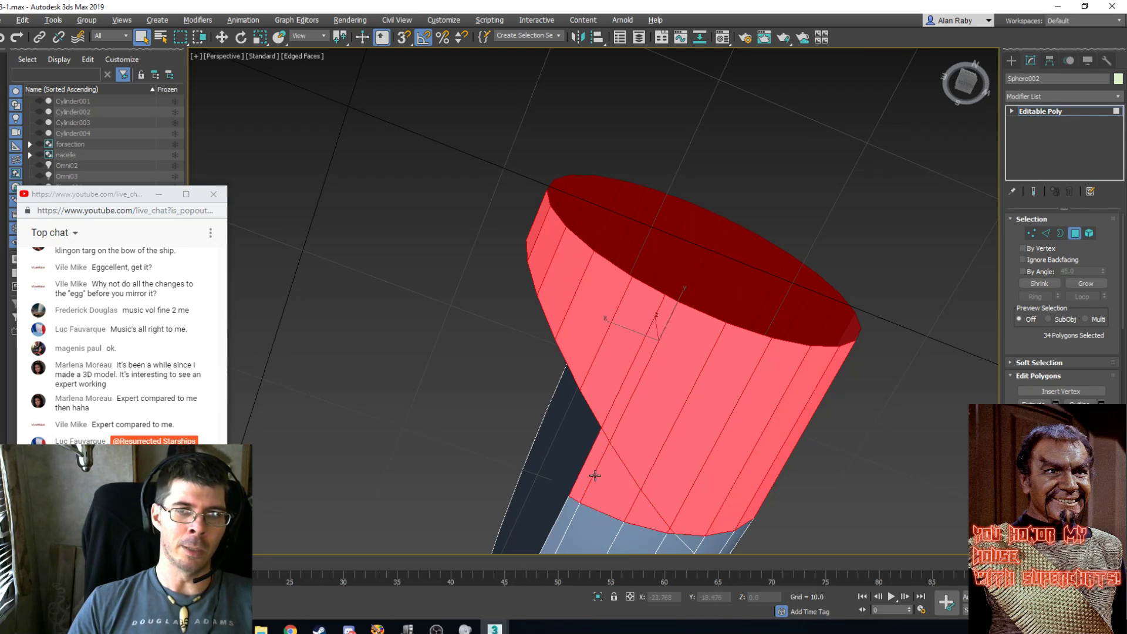
Bring up the polygon material ID settings and add one polygon just ahead of the band on the pod's outer side to the selection.
{"action": "key", "text": "e"}
{"action": "middle_click_drag", "start_coordinate": [629, 256], "coordinate": [685, 388], "text": "alt"}
{"action": "scroll", "coordinate": [684, 387], "scroll_direction": "down", "scroll_amount": 3}
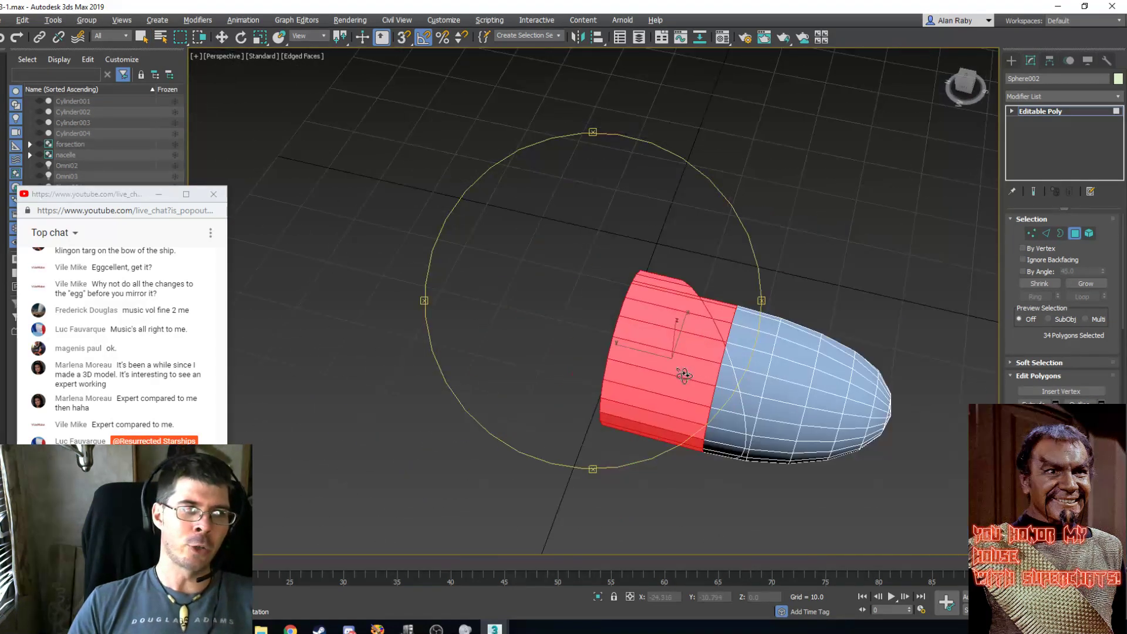
{"action": "middle_click_drag", "start_coordinate": [745, 413], "coordinate": [716, 366], "text": "alt"}
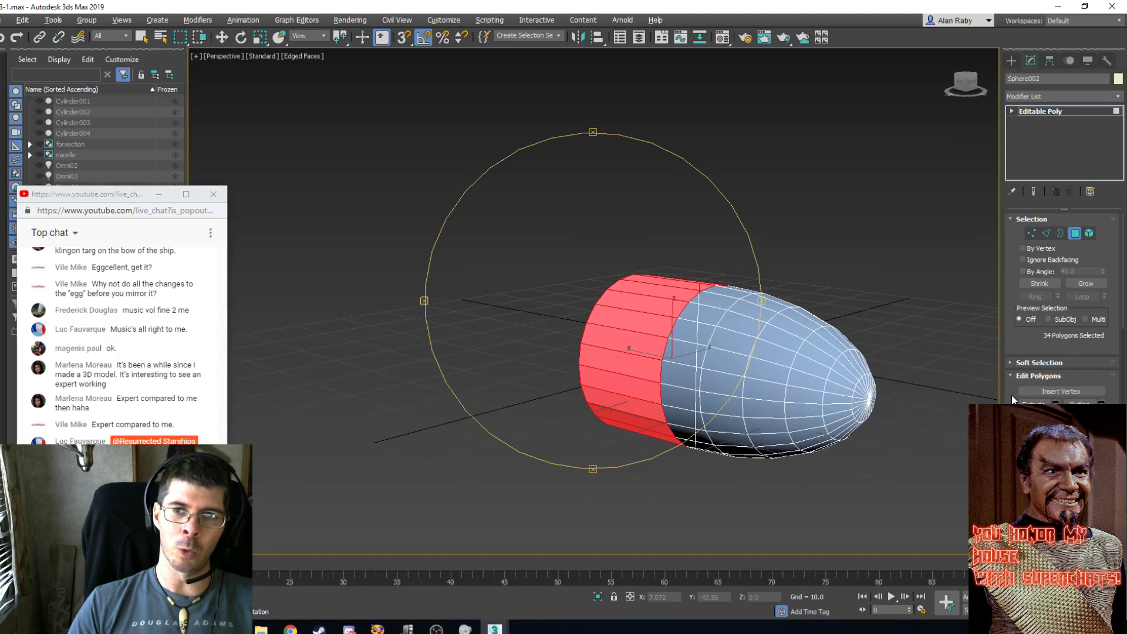
{"action": "left_click_drag", "start_coordinate": [1024, 342], "coordinate": [1024, 275]}
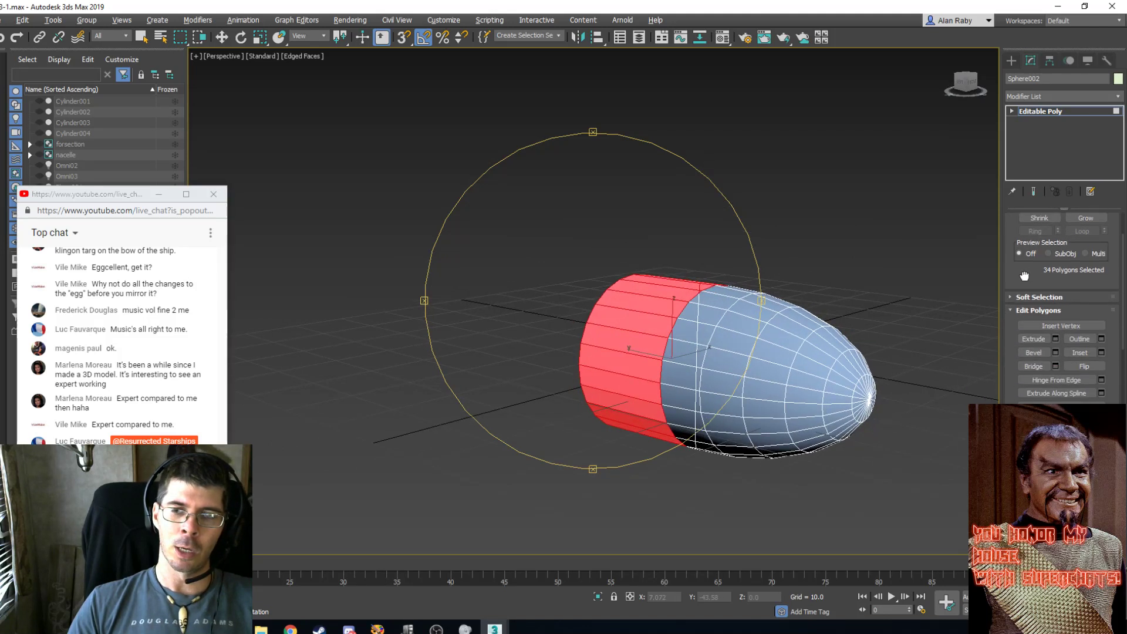
{"action": "scroll", "coordinate": [1115, 290], "scroll_direction": "down", "scroll_amount": 10}
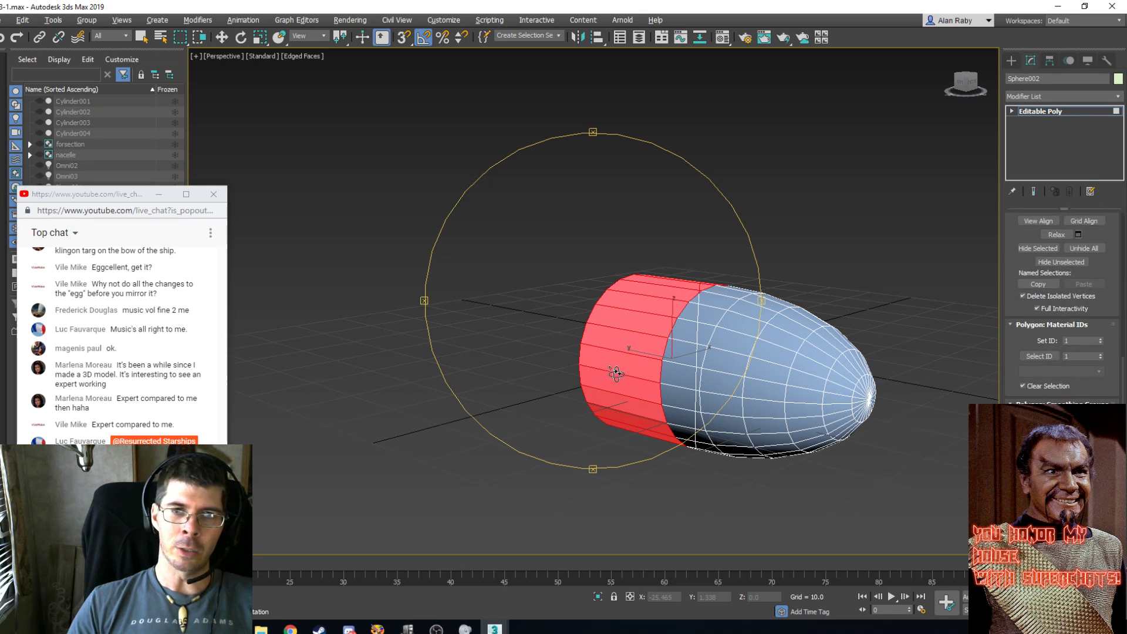
{"action": "key", "text": "q"}
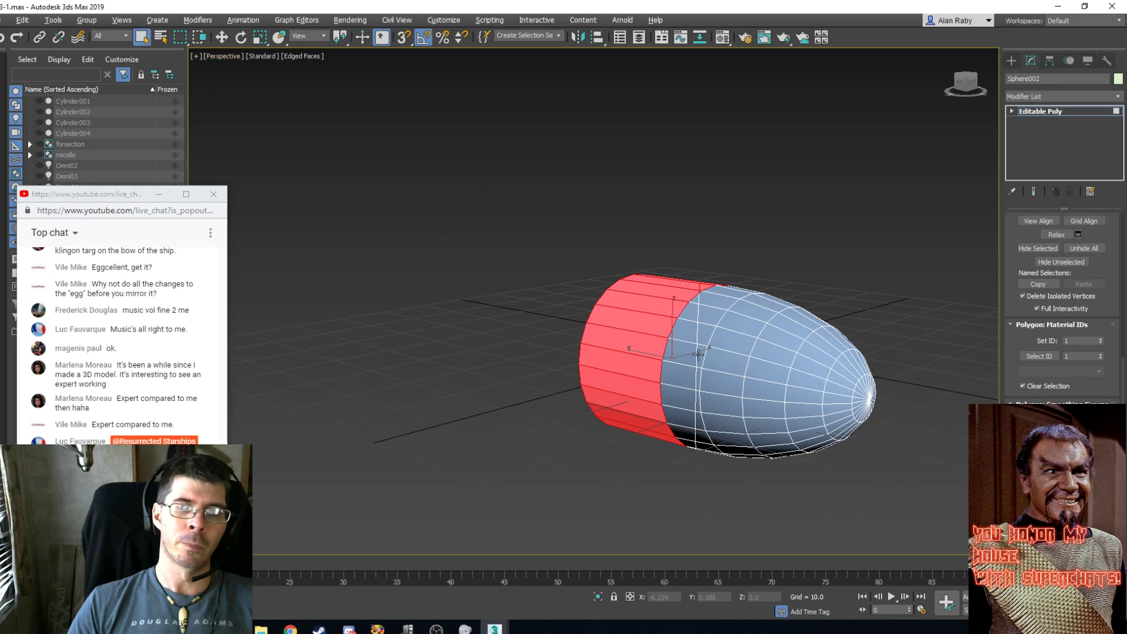
{"action": "left_click", "coordinate": [683, 349], "text": "ctrl"}
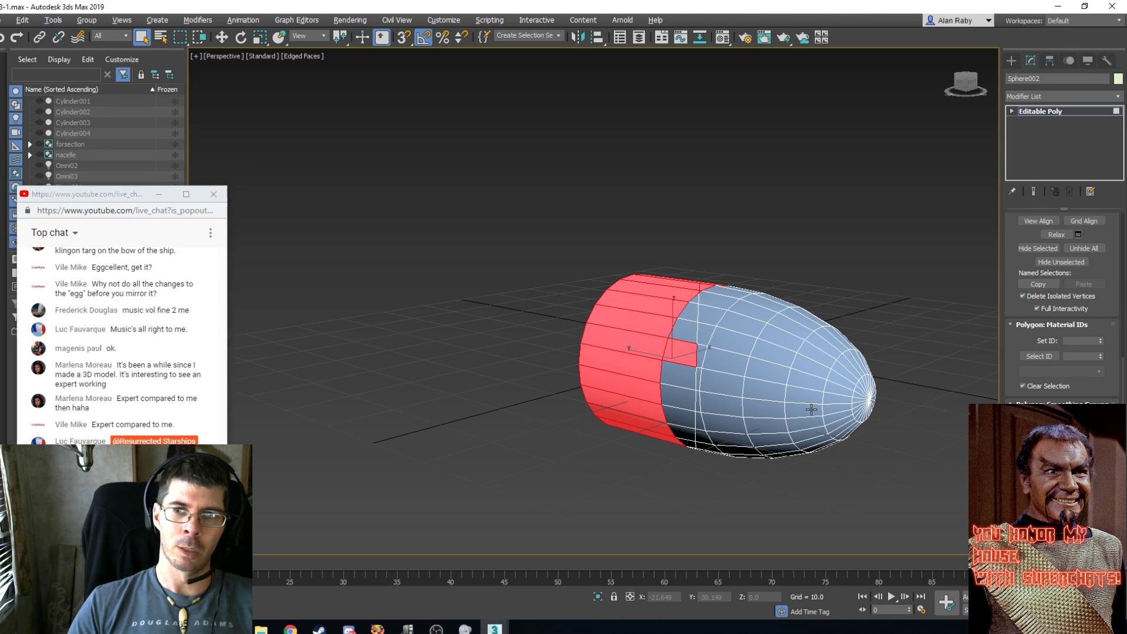
Unhide all objects so the rest of the ship and the blueprints surround the pod.
{"action": "scroll", "coordinate": [823, 357], "scroll_direction": "down", "scroll_amount": 5}
{"action": "scroll", "coordinate": [823, 356], "scroll_direction": "up", "scroll_amount": 5}
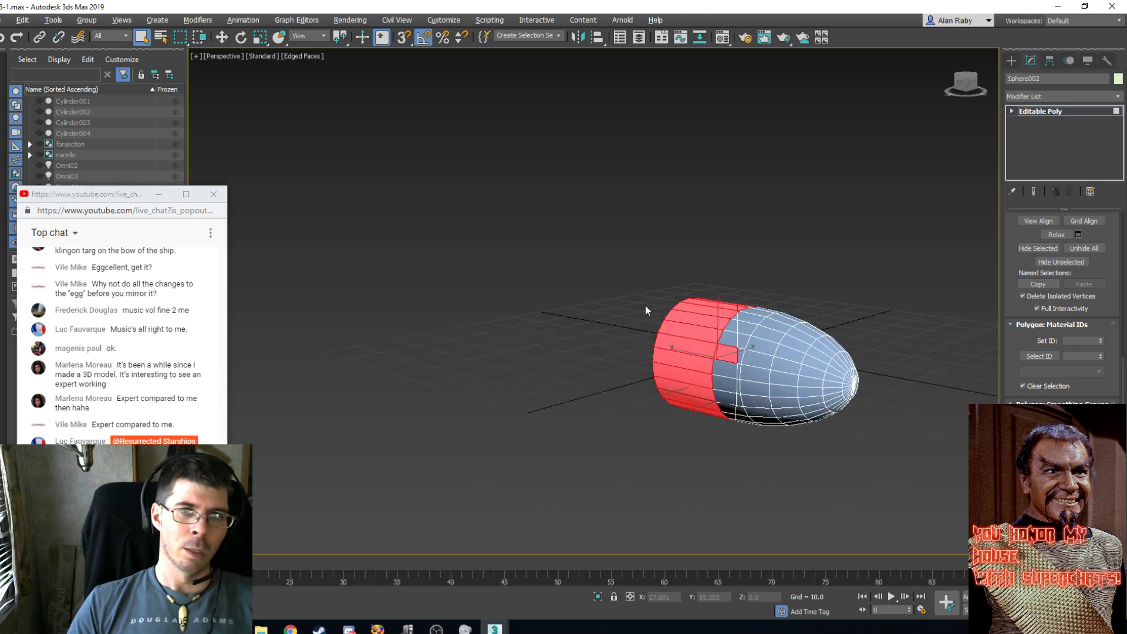
{"action": "right_click", "coordinate": [581, 237]}
{"action": "left_click", "coordinate": [632, 178]}
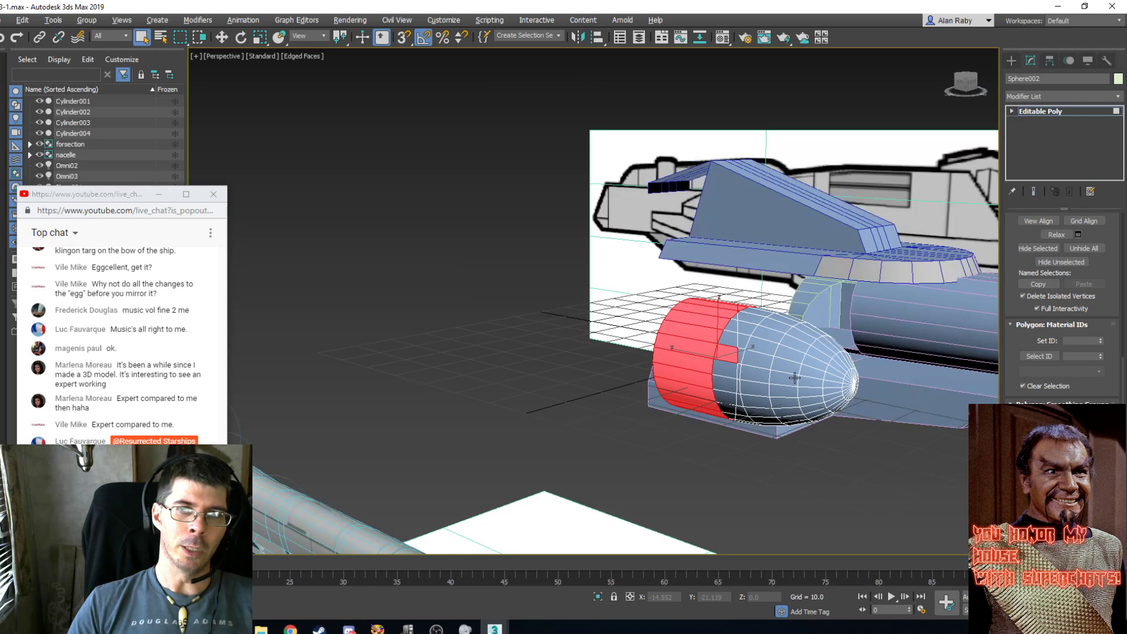
Render the perspective view of the rear hull and side pods from above, and close the rendered frame.
{"action": "middle_click_drag", "start_coordinate": [856, 368], "coordinate": [577, 384]}
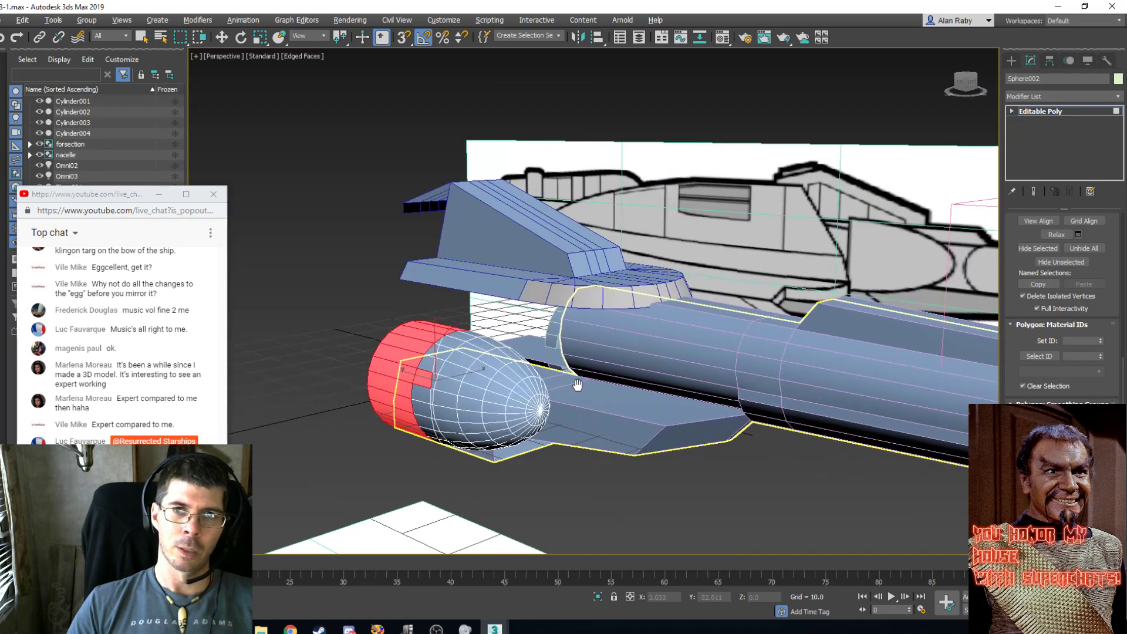
{"action": "middle_click_drag", "start_coordinate": [695, 323], "coordinate": [601, 349], "text": "alt"}
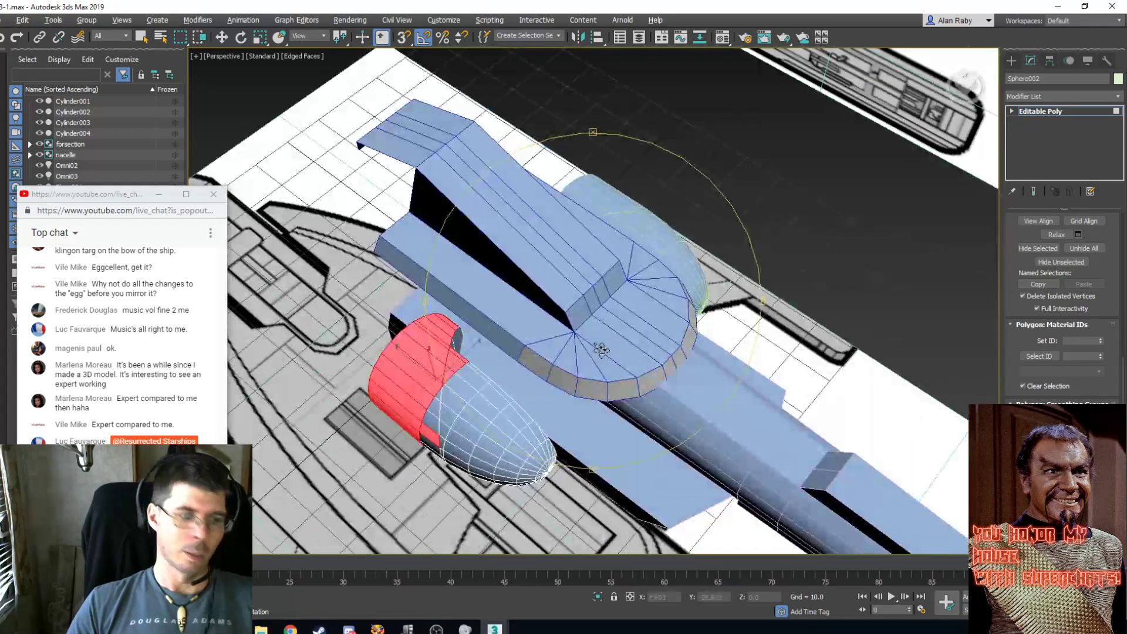
{"action": "key", "text": "shift+q"}
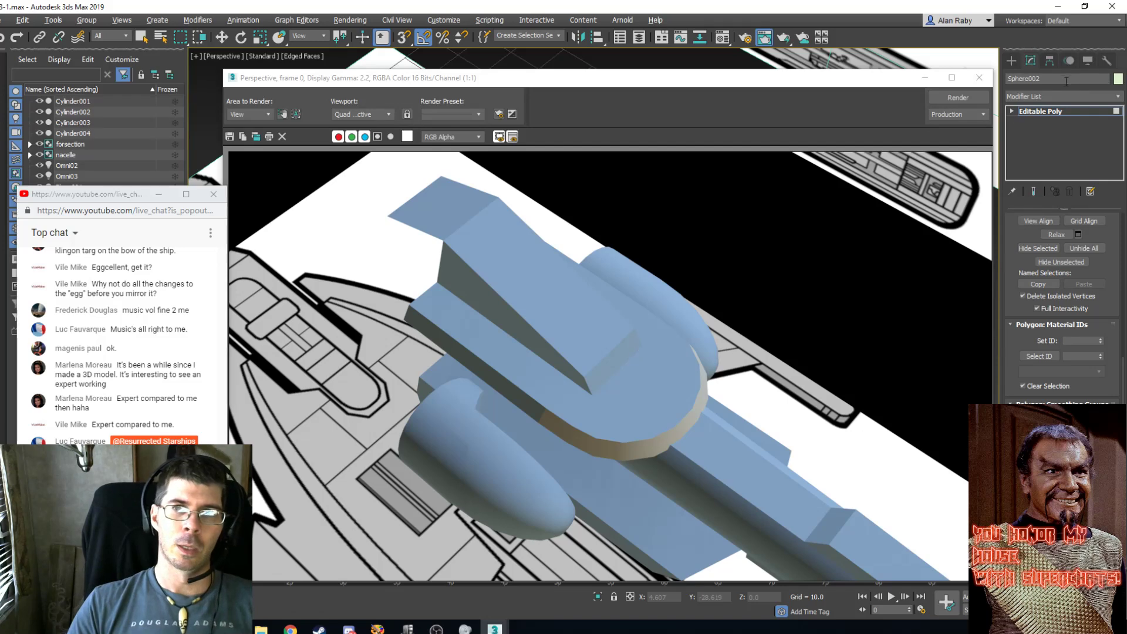
{"action": "left_click", "coordinate": [979, 77]}
Examine the whole ship and its side pods against the blueprints from the side and from below the front.
{"action": "scroll", "coordinate": [531, 313], "scroll_direction": "up", "scroll_amount": 3}
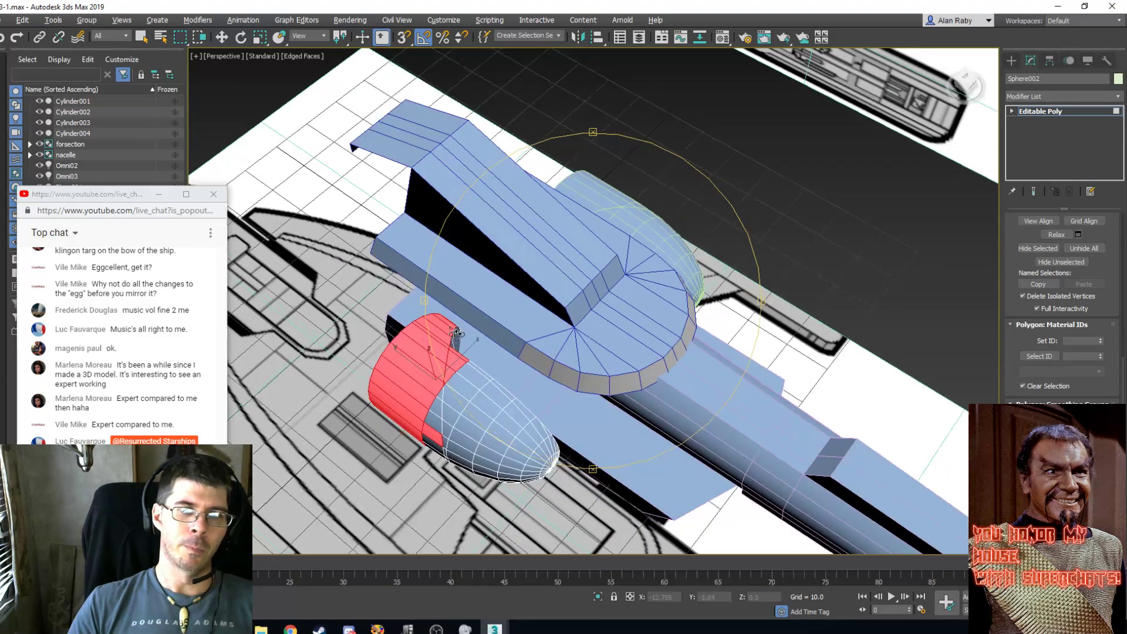
{"action": "scroll", "coordinate": [531, 313], "scroll_direction": "down", "scroll_amount": 5}
{"action": "middle_click_drag", "start_coordinate": [531, 313], "coordinate": [568, 312], "text": "alt"}
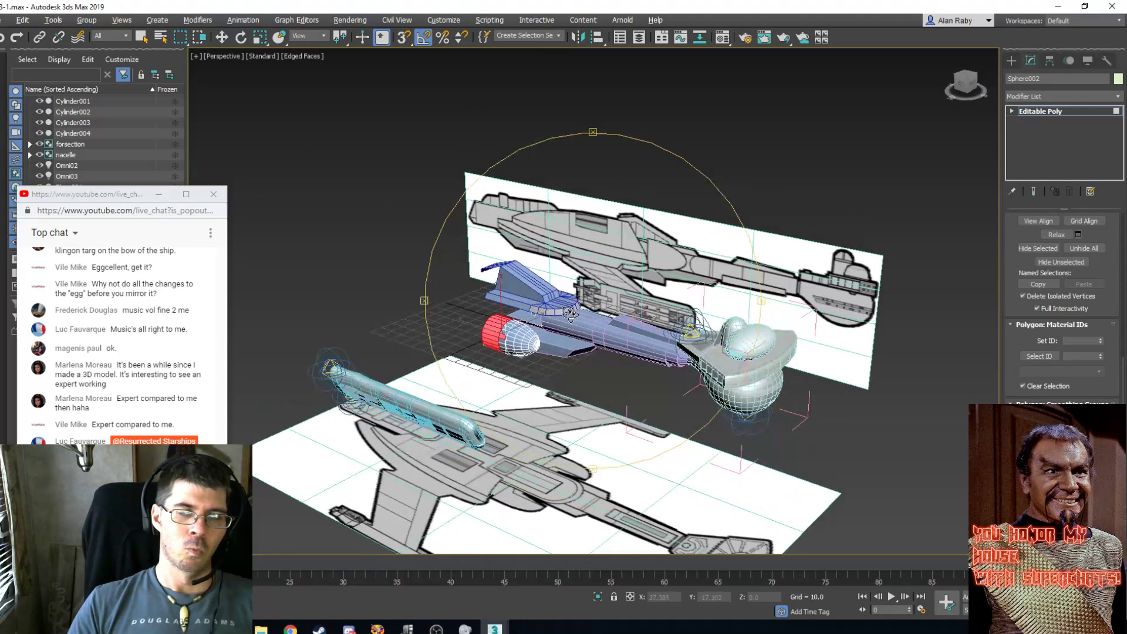
{"action": "scroll", "coordinate": [569, 313], "scroll_direction": "up", "scroll_amount": 5}
{"action": "scroll", "coordinate": [569, 314], "scroll_direction": "down", "scroll_amount": 5}
{"action": "scroll", "coordinate": [569, 314], "scroll_direction": "up", "scroll_amount": 4}
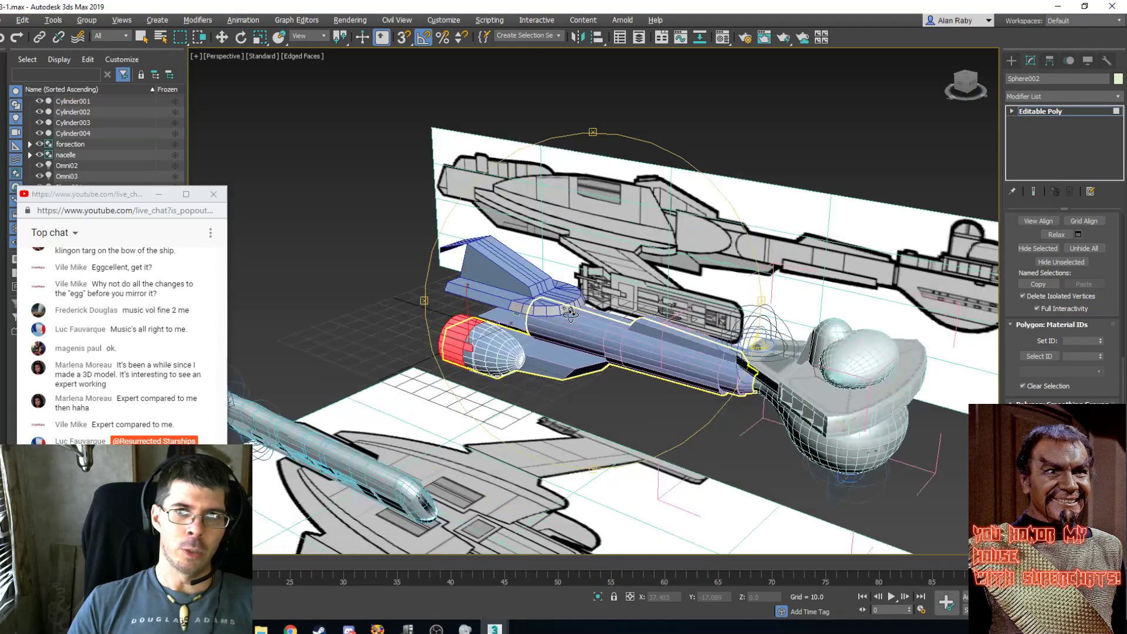
{"action": "middle_click_drag", "start_coordinate": [570, 315], "coordinate": [541, 304], "text": "alt"}
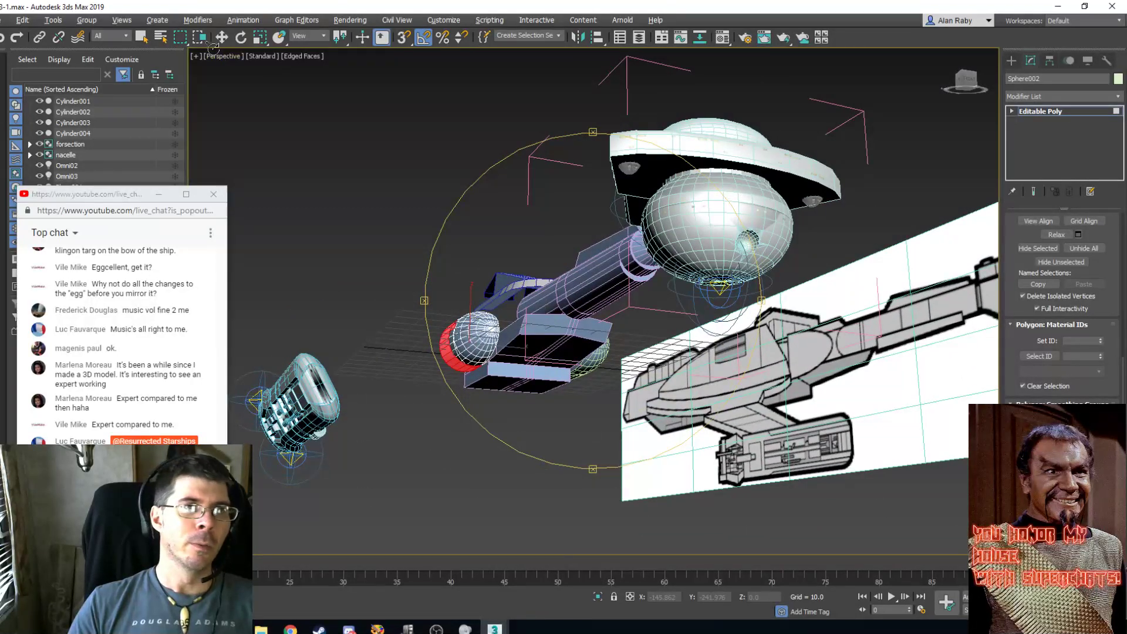
Sample the ellipsoid material from the egg on top of the bow into an unused material slot, and close the material editor.
{"action": "middle_click_drag", "start_coordinate": [677, 319], "coordinate": [724, 381], "text": "alt"}
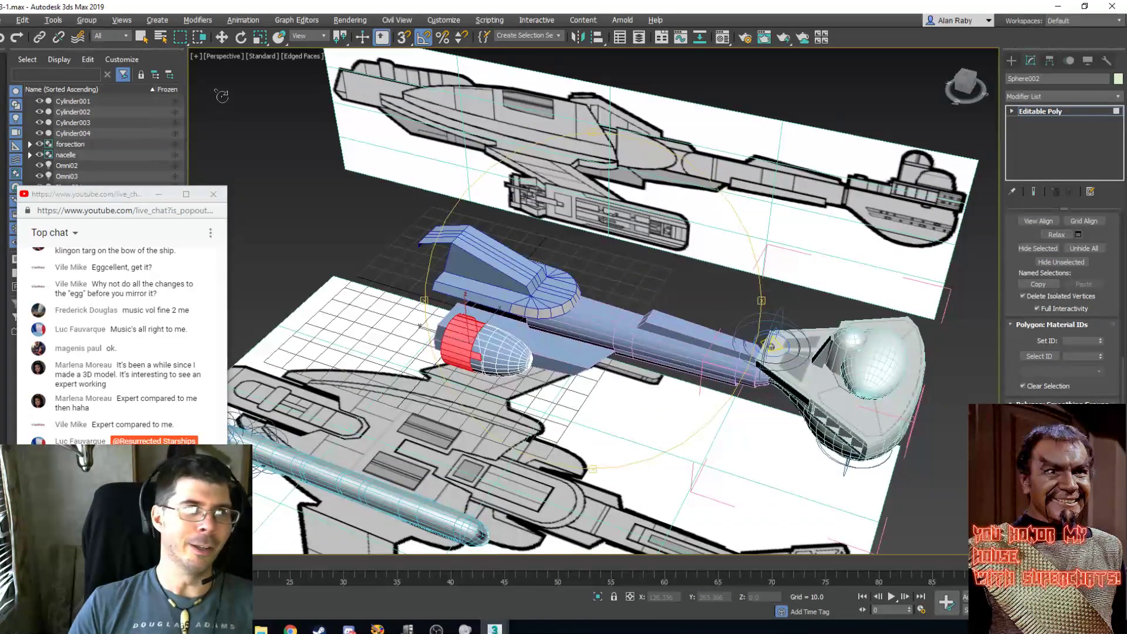
{"action": "left_click", "coordinate": [141, 37]}
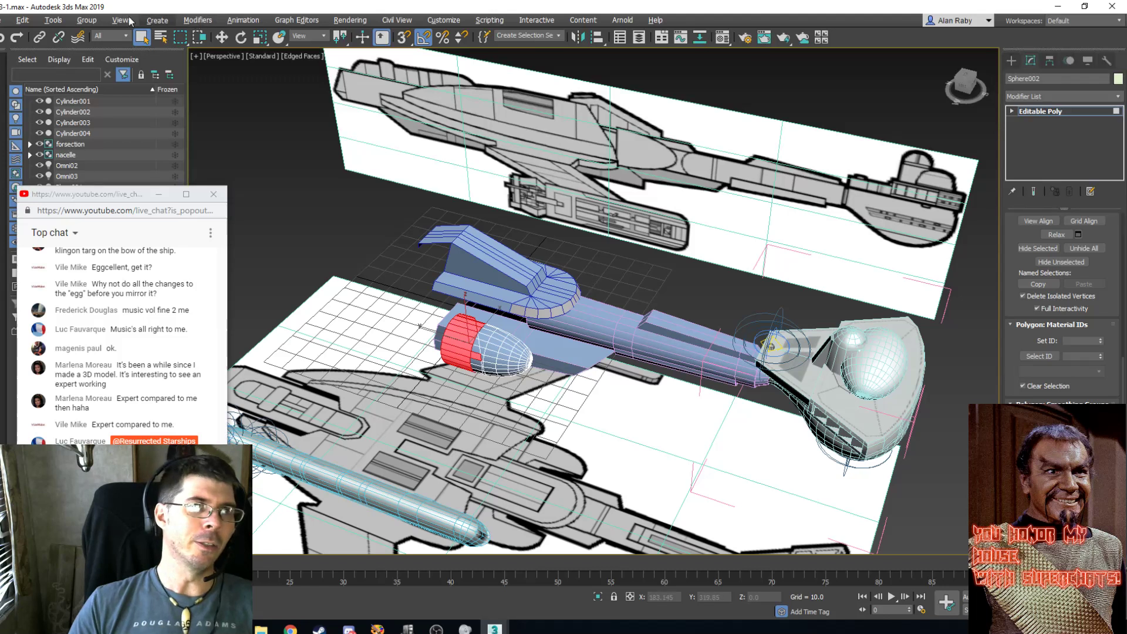
{"action": "key", "text": "m"}
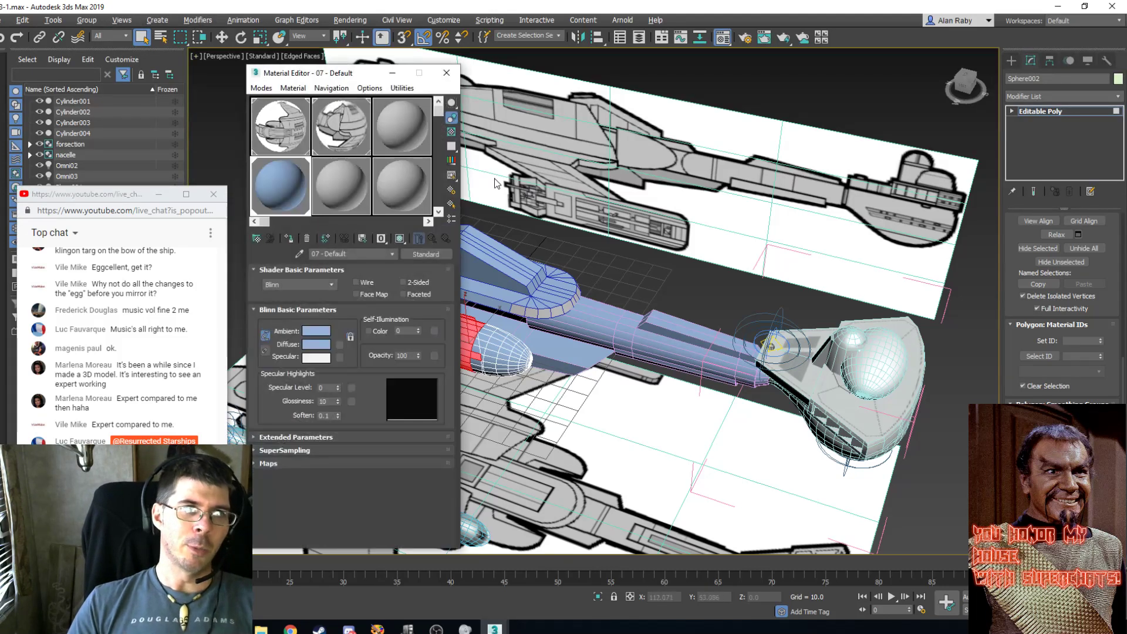
{"action": "left_click", "coordinate": [300, 253]}
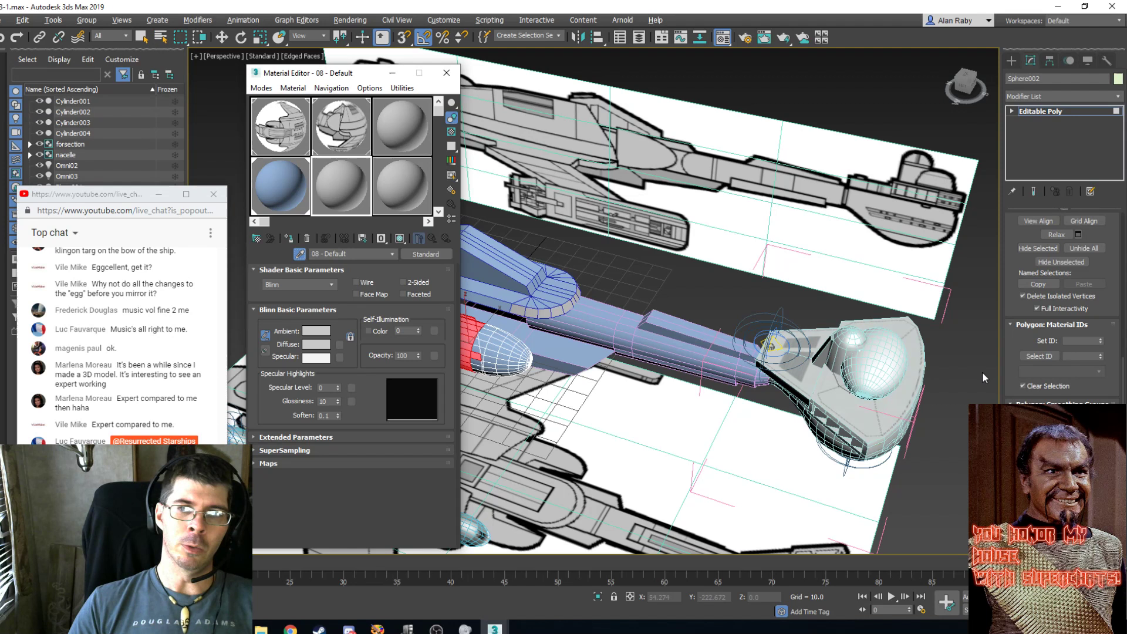
{"action": "left_click", "coordinate": [871, 364]}
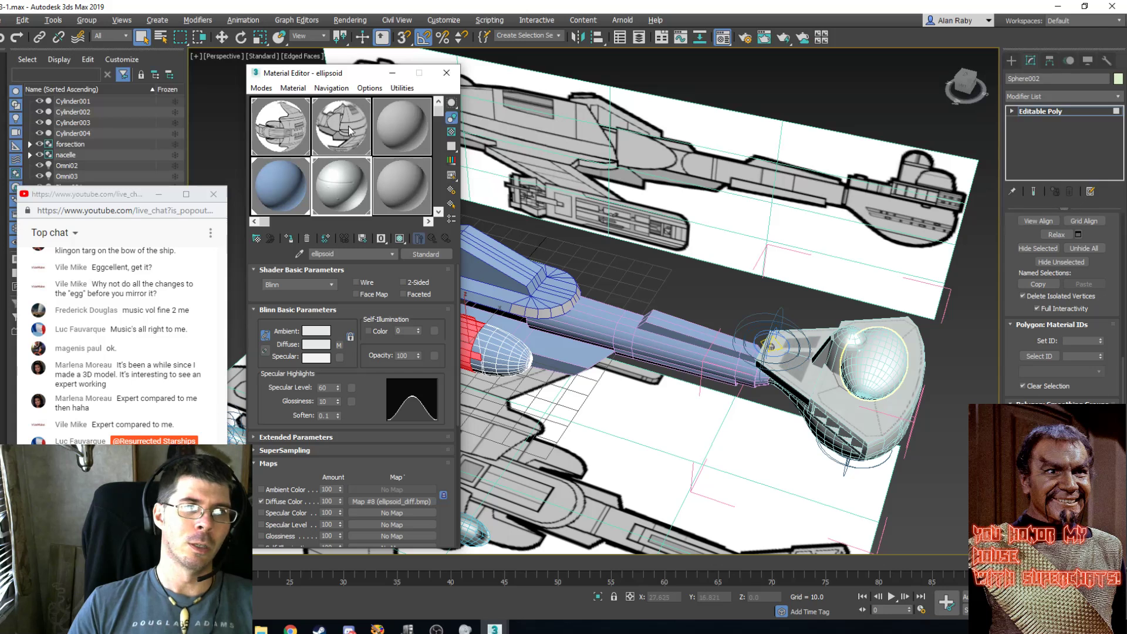
{"action": "left_click_drag", "start_coordinate": [324, 79], "coordinate": [359, 96]}
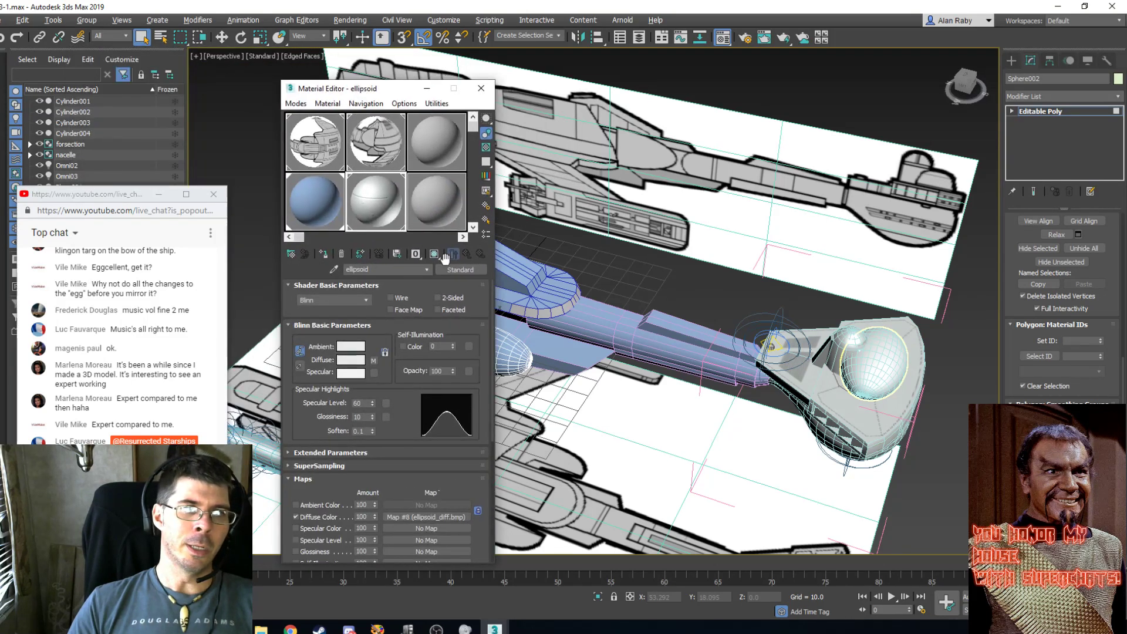
{"action": "left_click", "coordinate": [481, 87]}
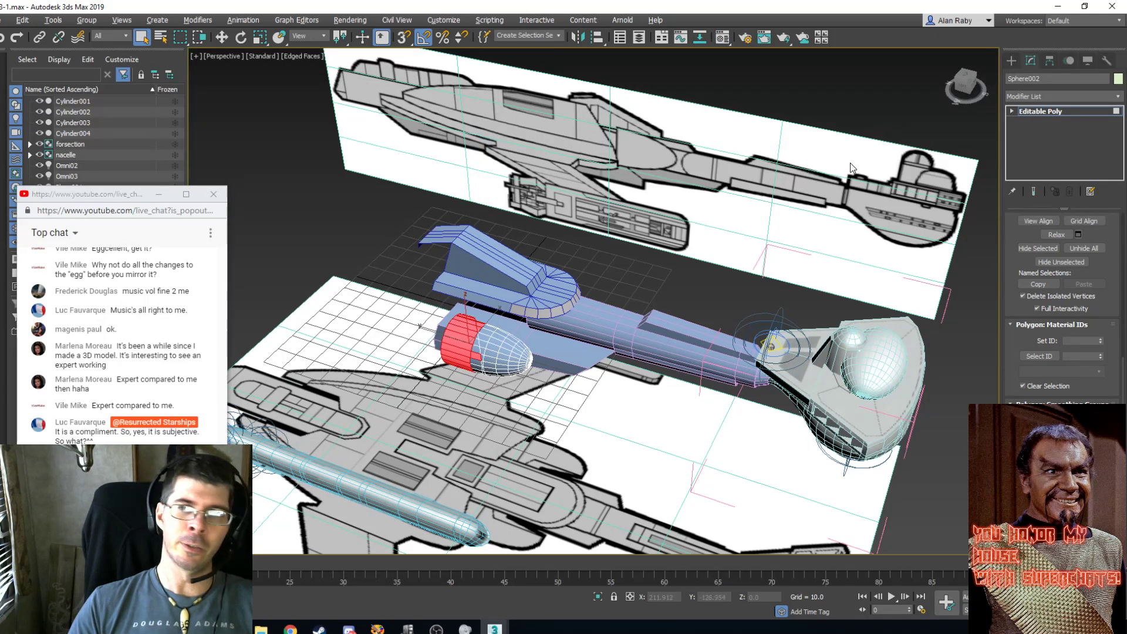
Clear the polygon selection on the side pod and leave polygon editing.
{"action": "left_click", "coordinate": [602, 284]}
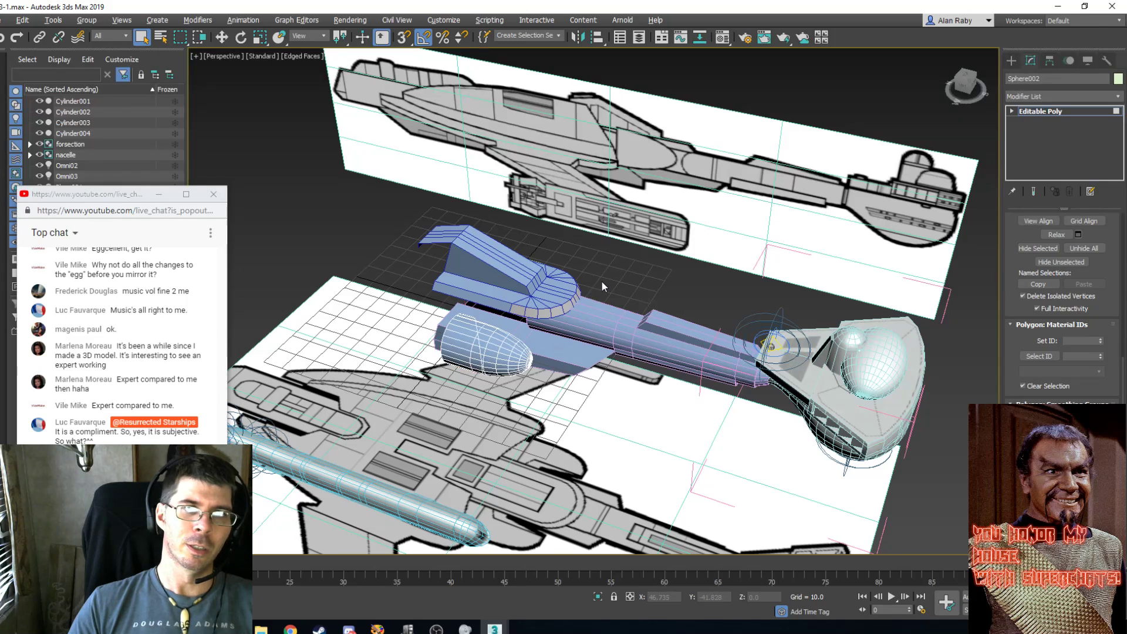
{"action": "left_click", "coordinate": [1011, 112]}
{"action": "left_click", "coordinate": [1010, 113]}
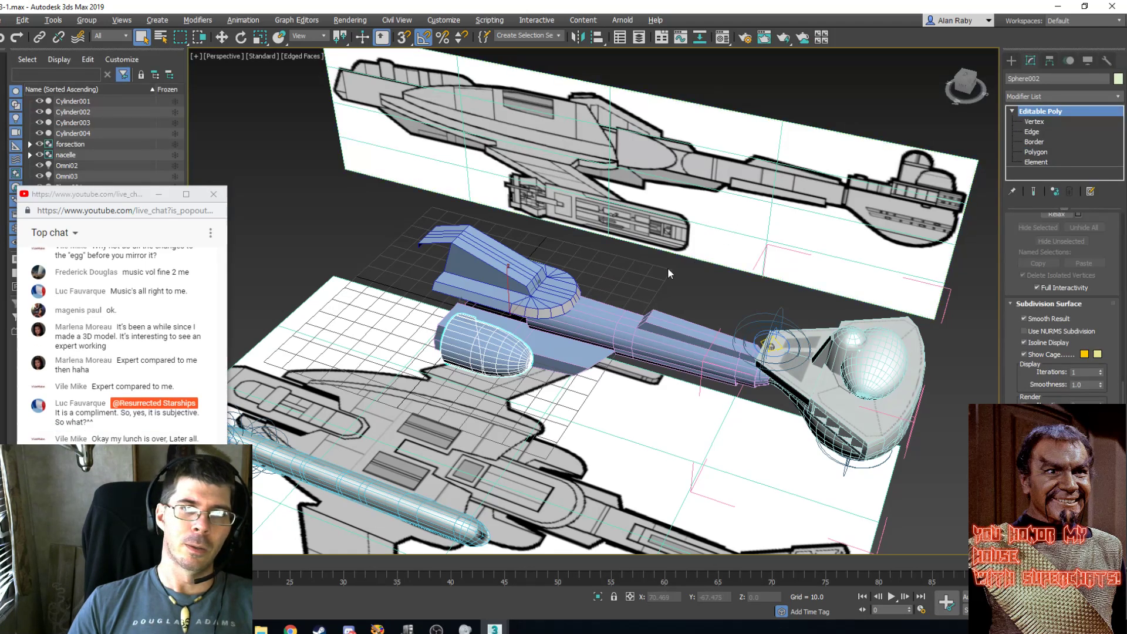
{"action": "left_click", "coordinate": [449, 384]}
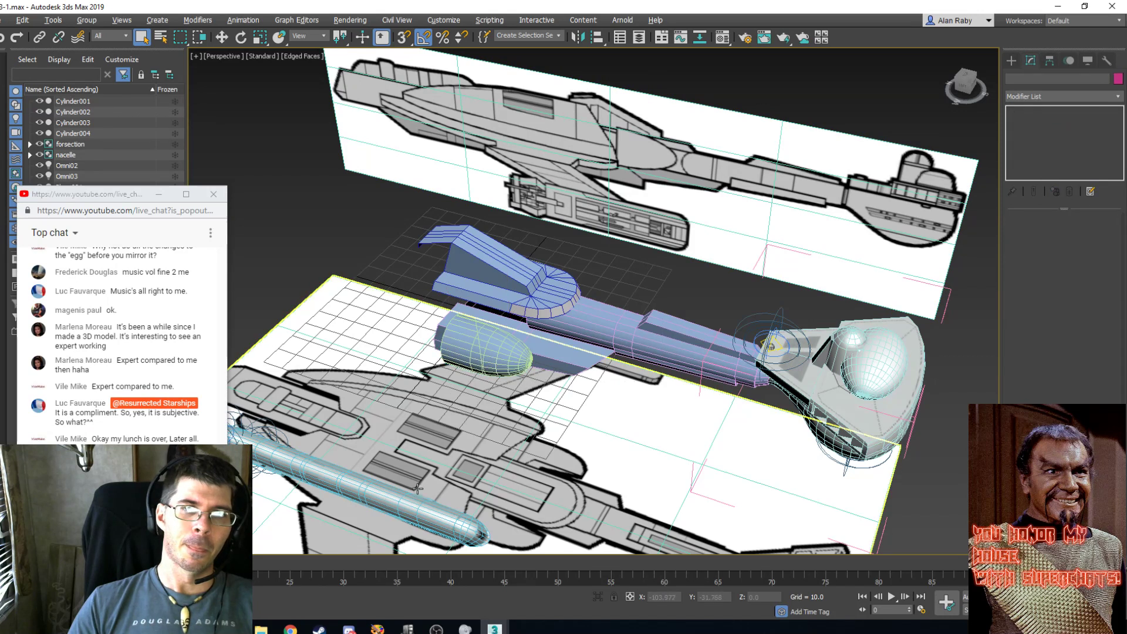
{"action": "left_click", "coordinate": [605, 473]}
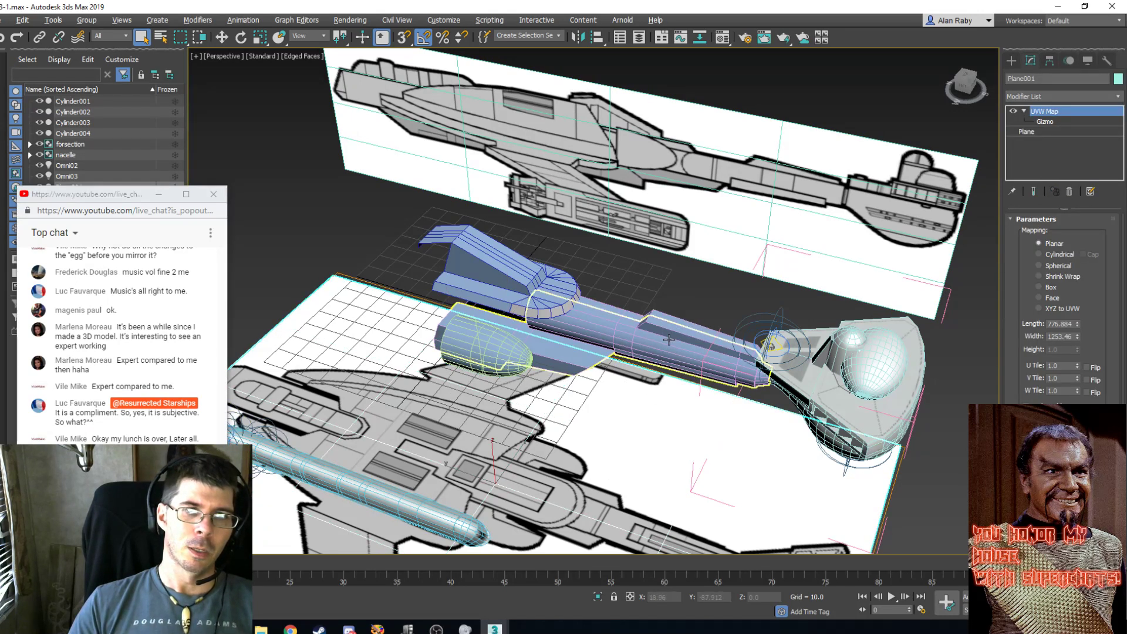
Assign the ellipsoid material to the near half of the neck hull and the near half of the raised rear superstructure.
{"action": "left_click", "coordinate": [683, 367]}
{"action": "key", "text": "m"}
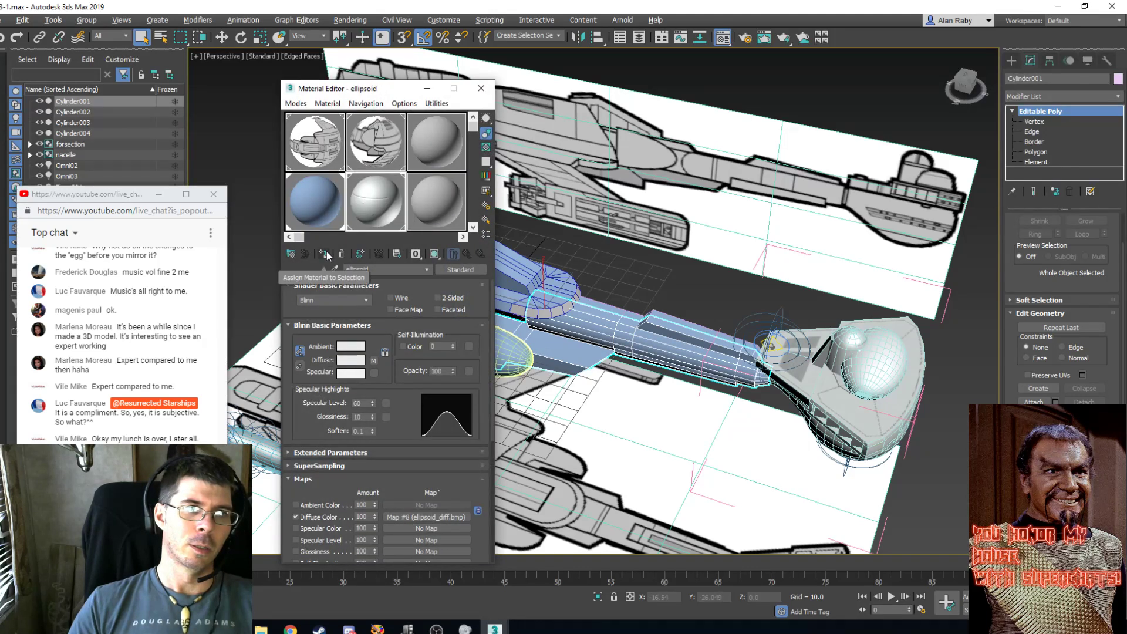
{"action": "left_click", "coordinate": [309, 254]}
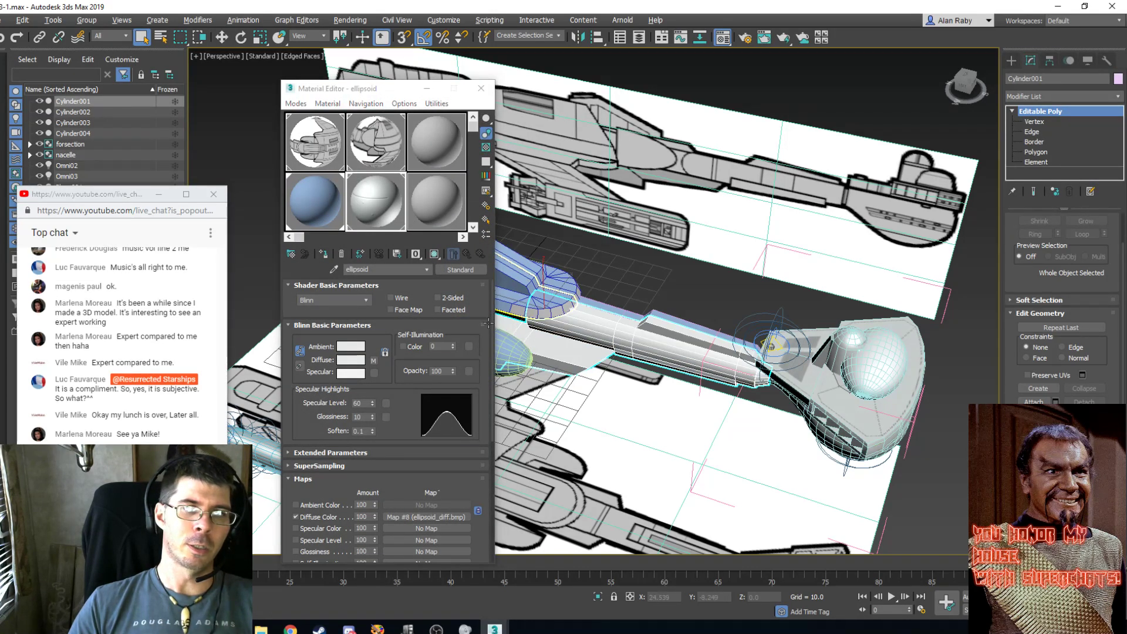
{"action": "left_click", "coordinate": [520, 288]}
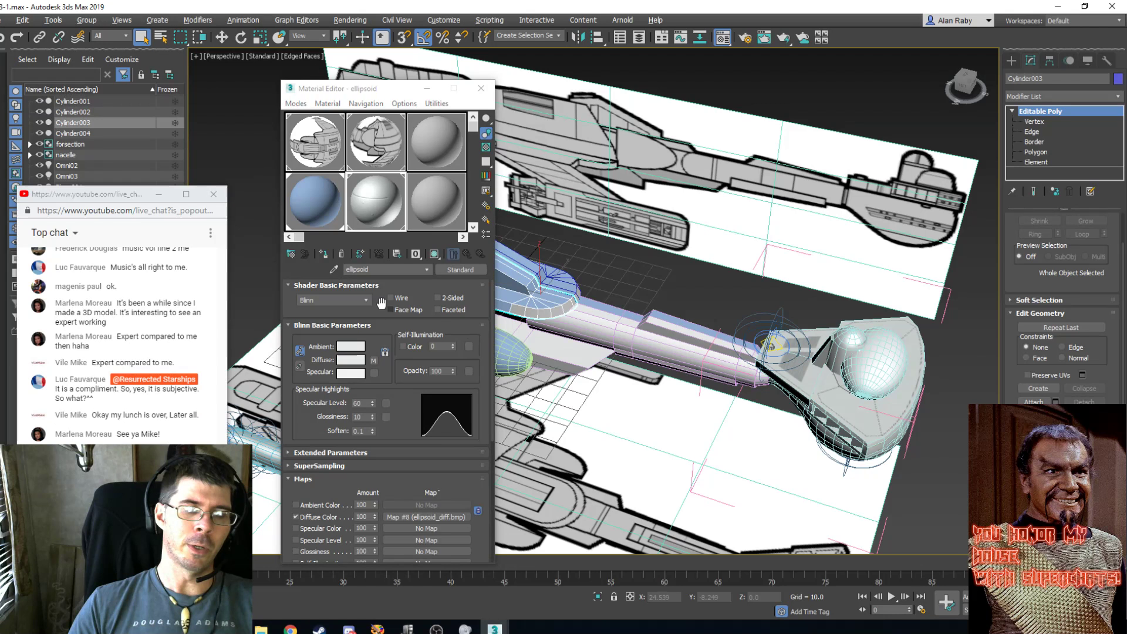
{"action": "left_click", "coordinate": [326, 254]}
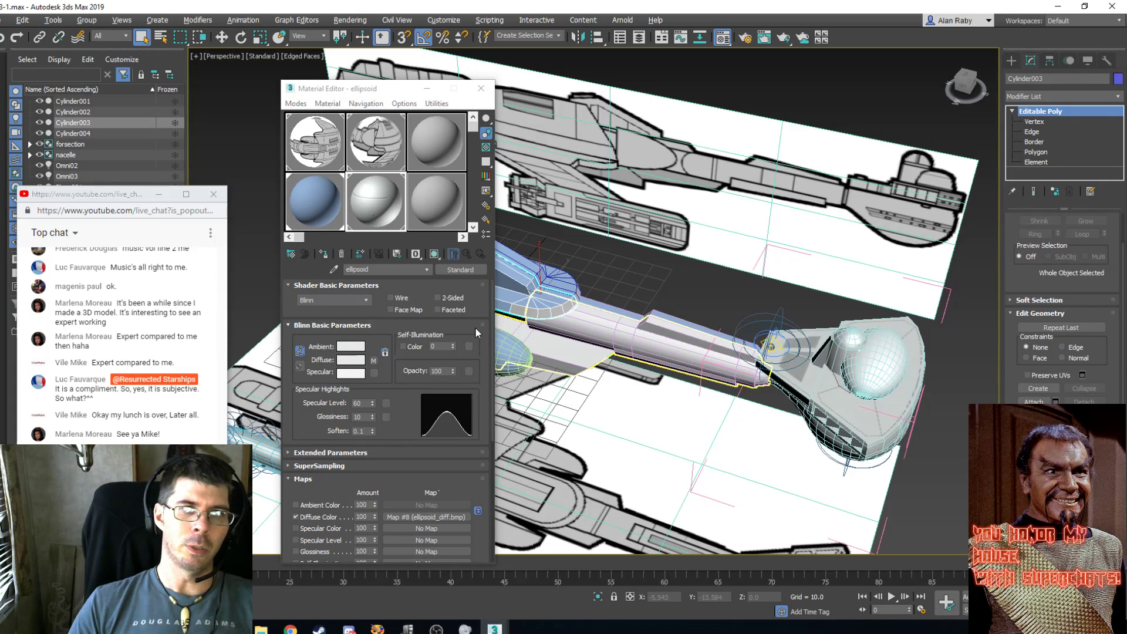
{"action": "left_click", "coordinate": [325, 257]}
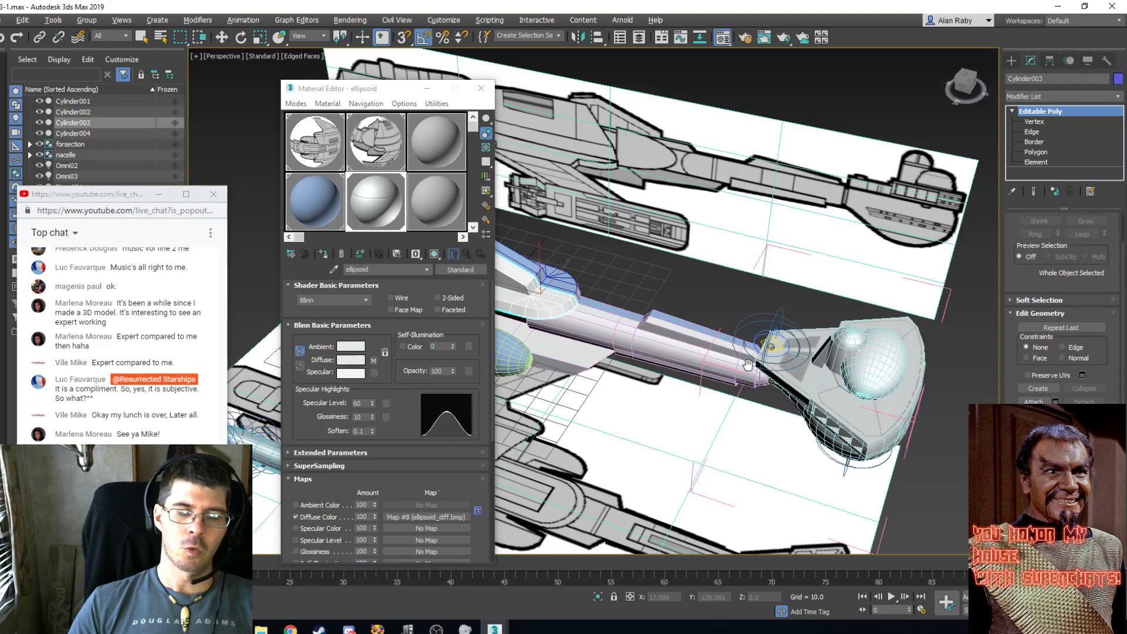
Assign the ellipsoid material to the far half of the rear superstructure and the far half of the neck hull.
{"action": "middle_click_drag", "start_coordinate": [747, 365], "coordinate": [914, 401]}
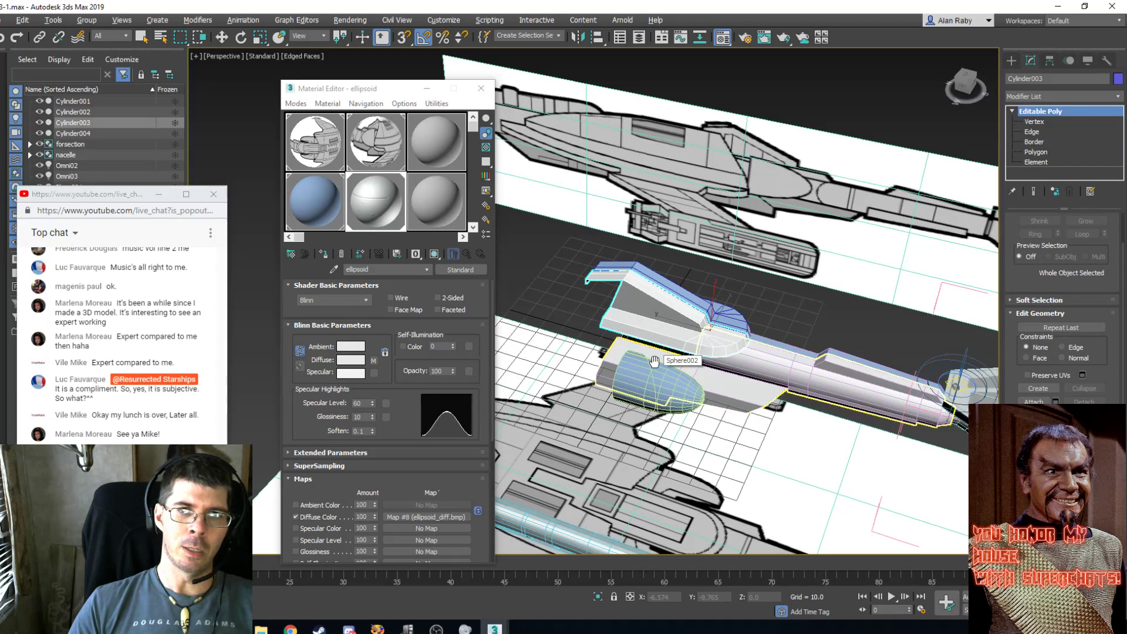
{"action": "left_click", "coordinate": [142, 37]}
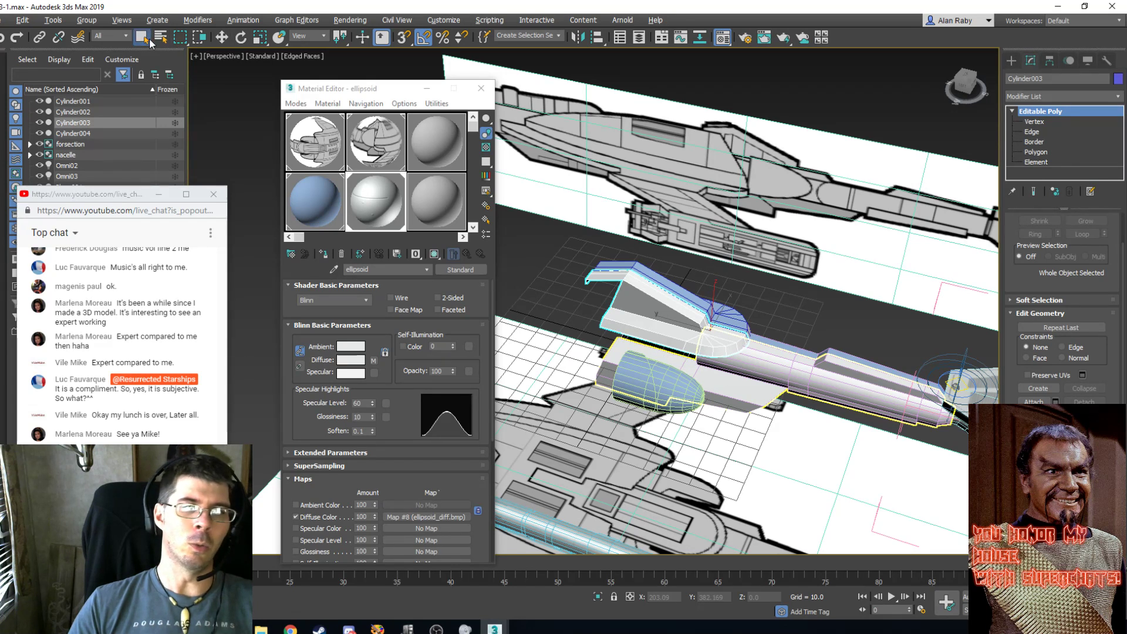
{"action": "left_click", "coordinate": [725, 359]}
{"action": "left_click", "coordinate": [727, 320]}
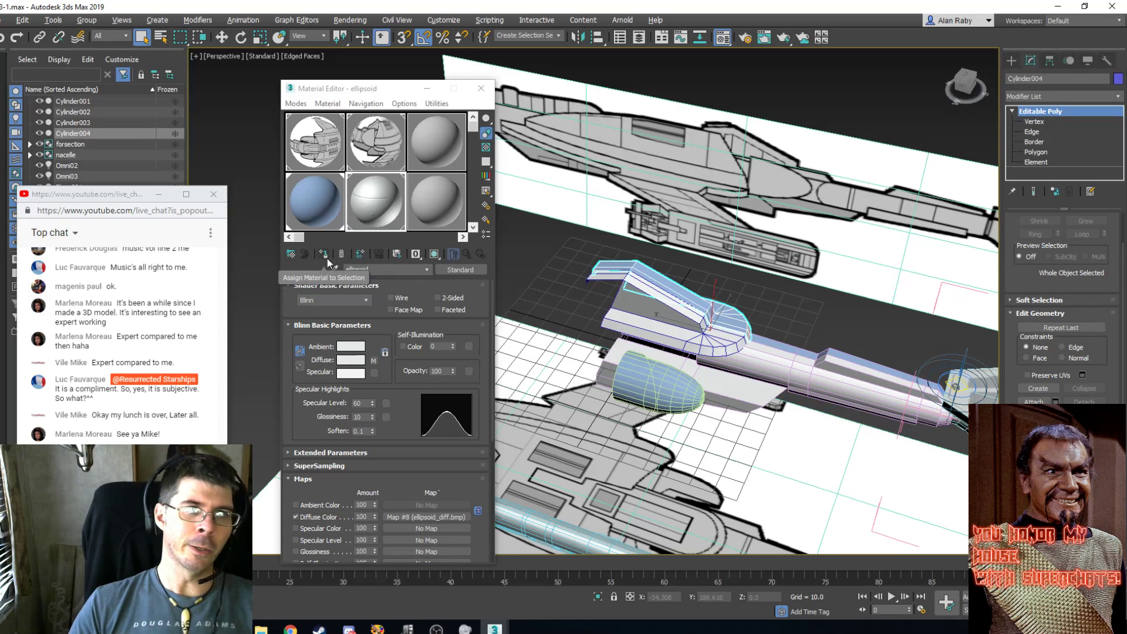
{"action": "left_click", "coordinate": [790, 350]}
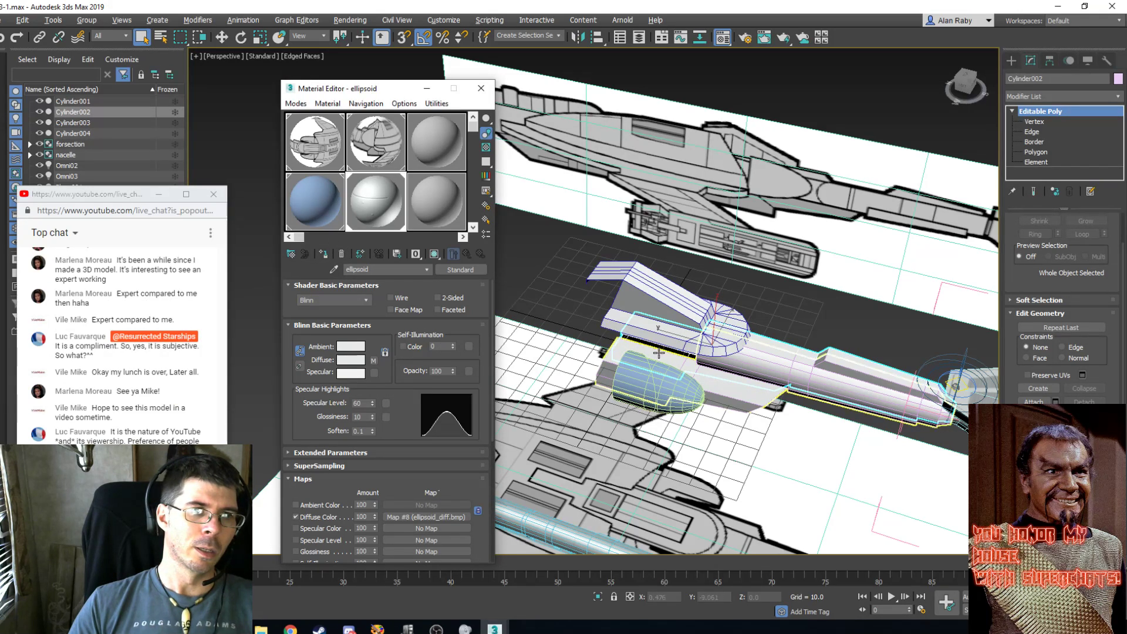
Assign the ellipsoid material to the near side pod, and reselect the near hull half.
{"action": "left_click", "coordinate": [651, 378]}
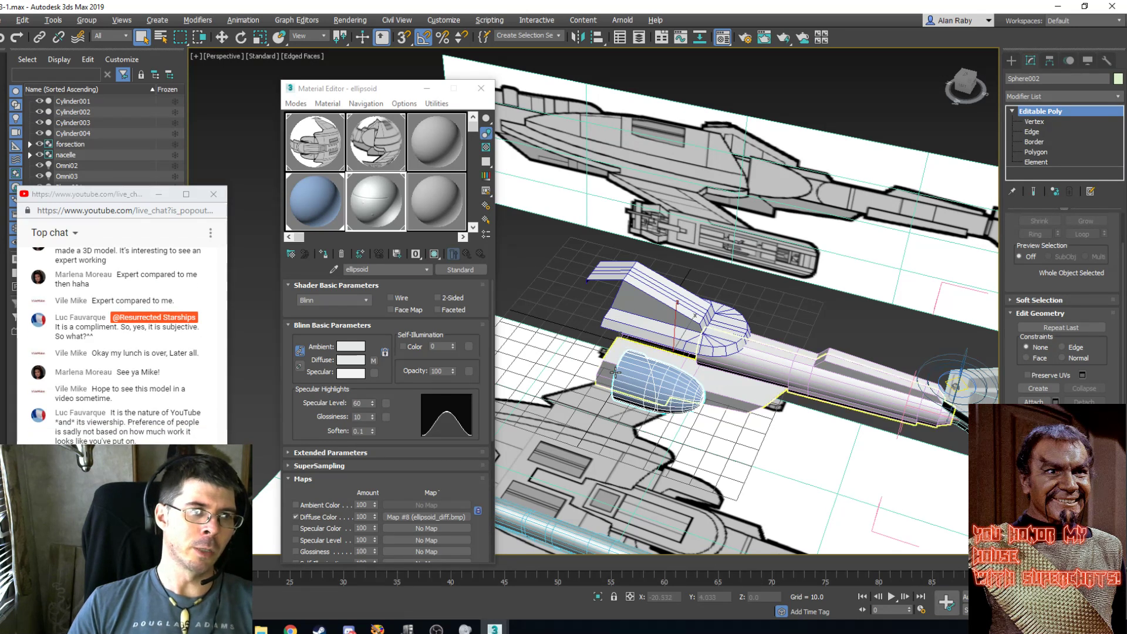
{"action": "left_click", "coordinate": [324, 255]}
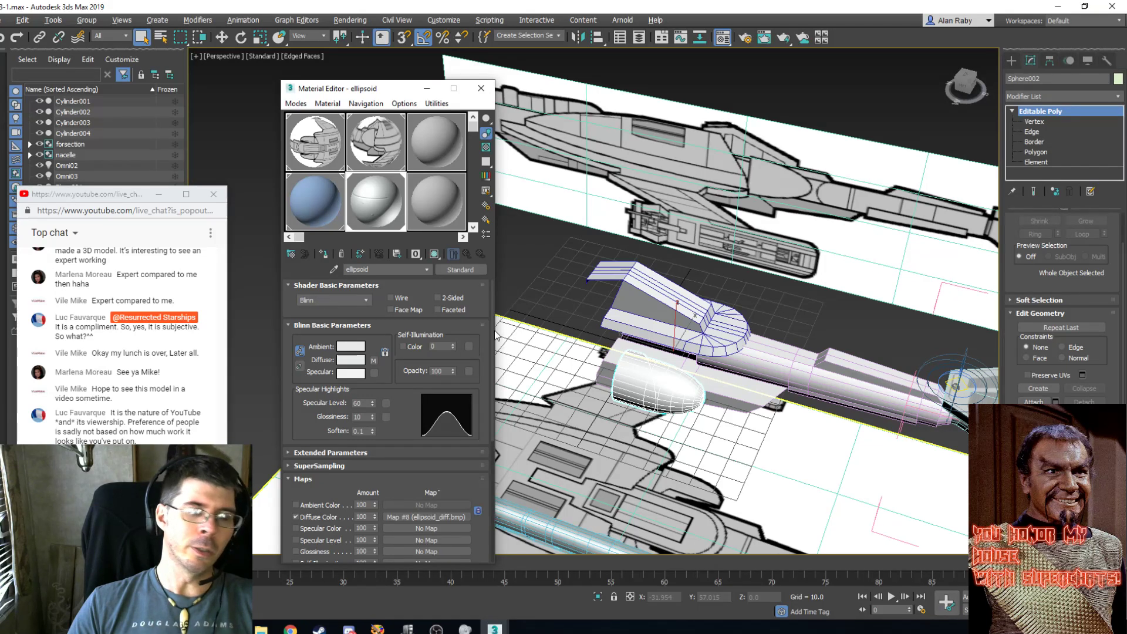
{"action": "left_click", "coordinate": [726, 400]}
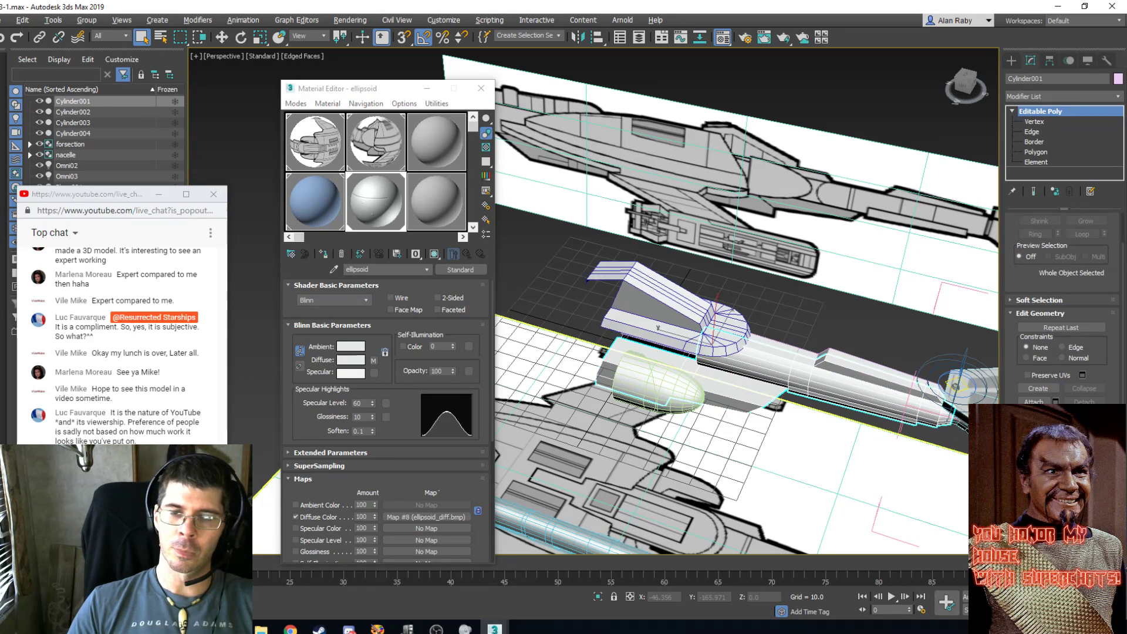
Assign the ellipsoid material to the side pod on the opposite side of the hull, and close the material editor.
{"action": "left_click", "coordinate": [1101, 611]}
{"action": "left_click_drag", "start_coordinate": [598, 333], "coordinate": [616, 282]}
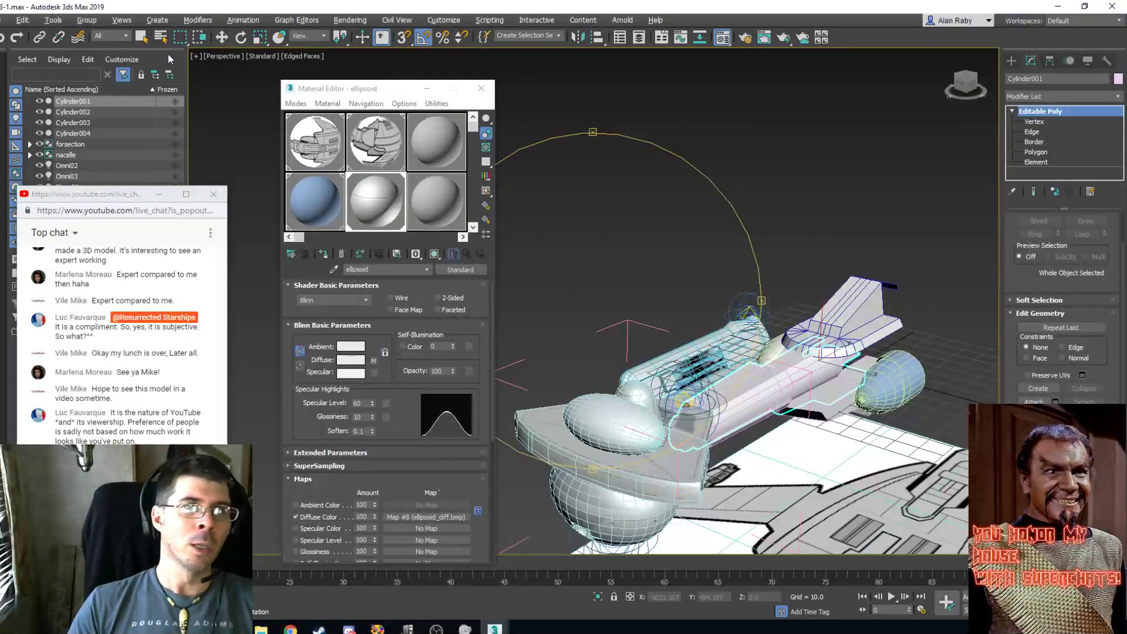
{"action": "left_click", "coordinate": [221, 37]}
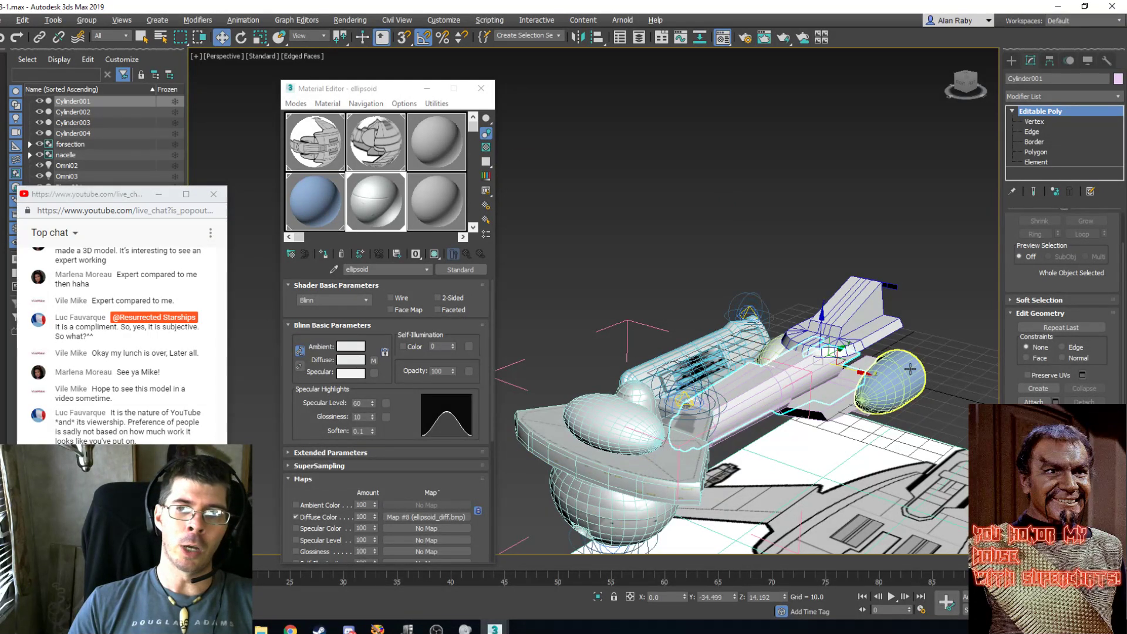
{"action": "left_click", "coordinate": [937, 388]}
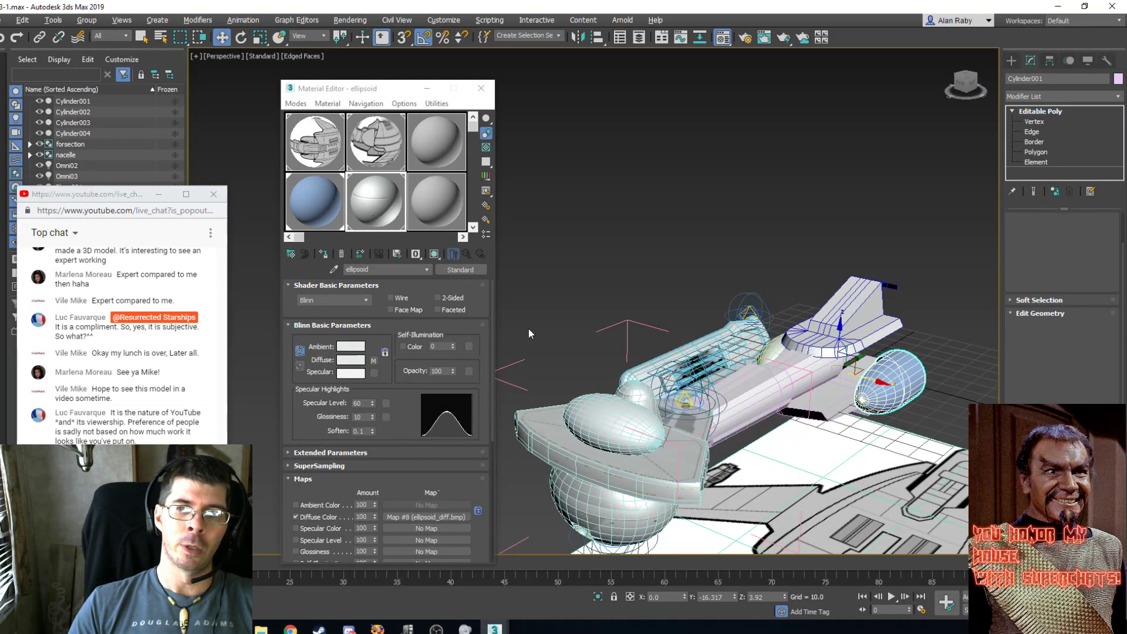
{"action": "left_click", "coordinate": [323, 254]}
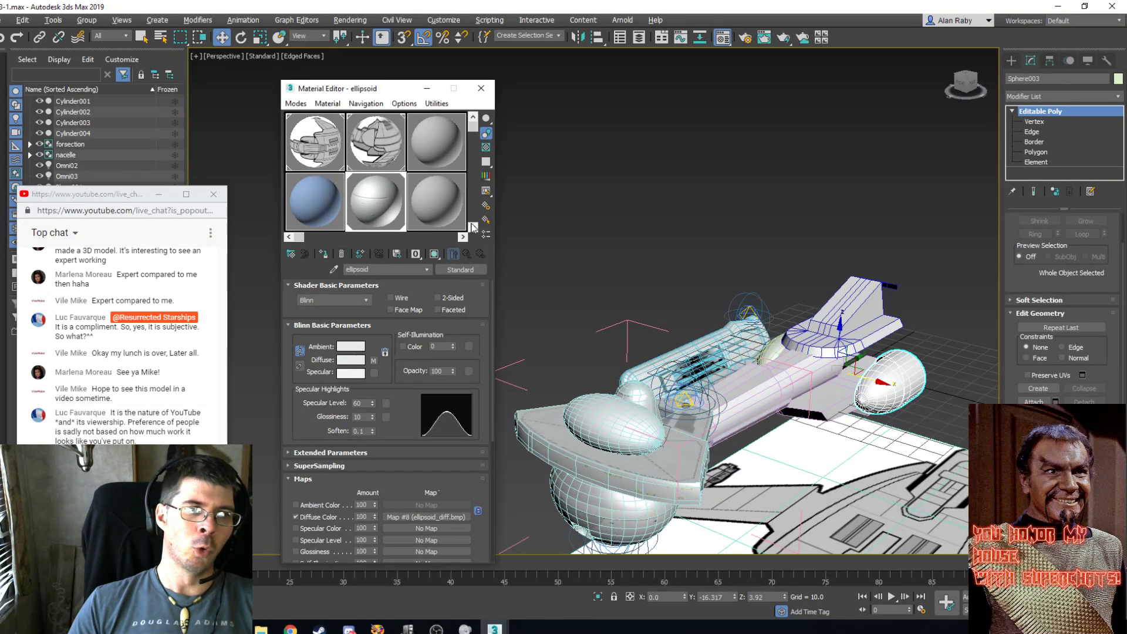
{"action": "left_click", "coordinate": [480, 89]}
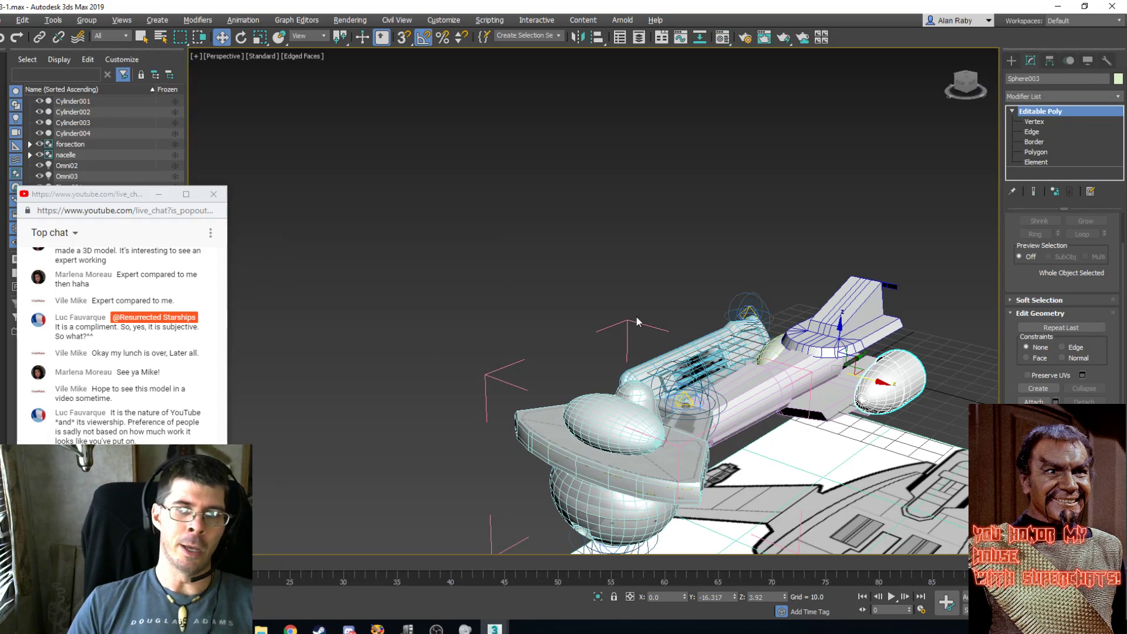
Examine both side pods against the plan blueprint, first in perspective and then in the top view.
{"action": "middle_click_drag", "start_coordinate": [635, 317], "coordinate": [754, 358], "text": "alt"}
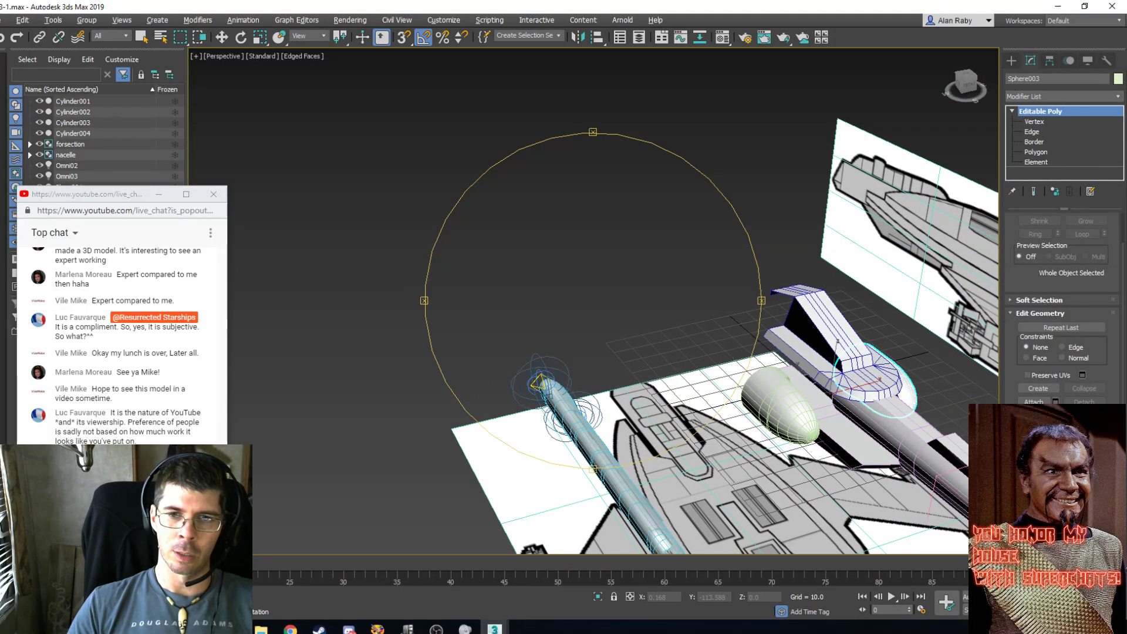
{"action": "middle_click_drag", "start_coordinate": [769, 373], "coordinate": [820, 185], "text": "alt"}
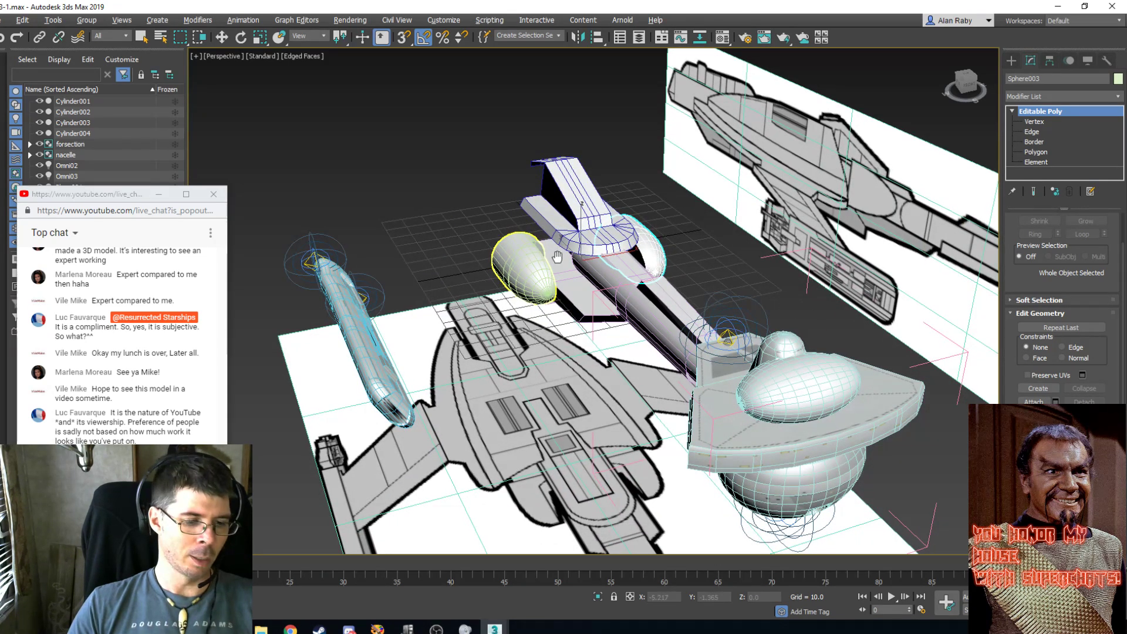
{"action": "key", "text": "t"}
{"action": "scroll", "coordinate": [558, 276], "scroll_direction": "down", "scroll_amount": 5}
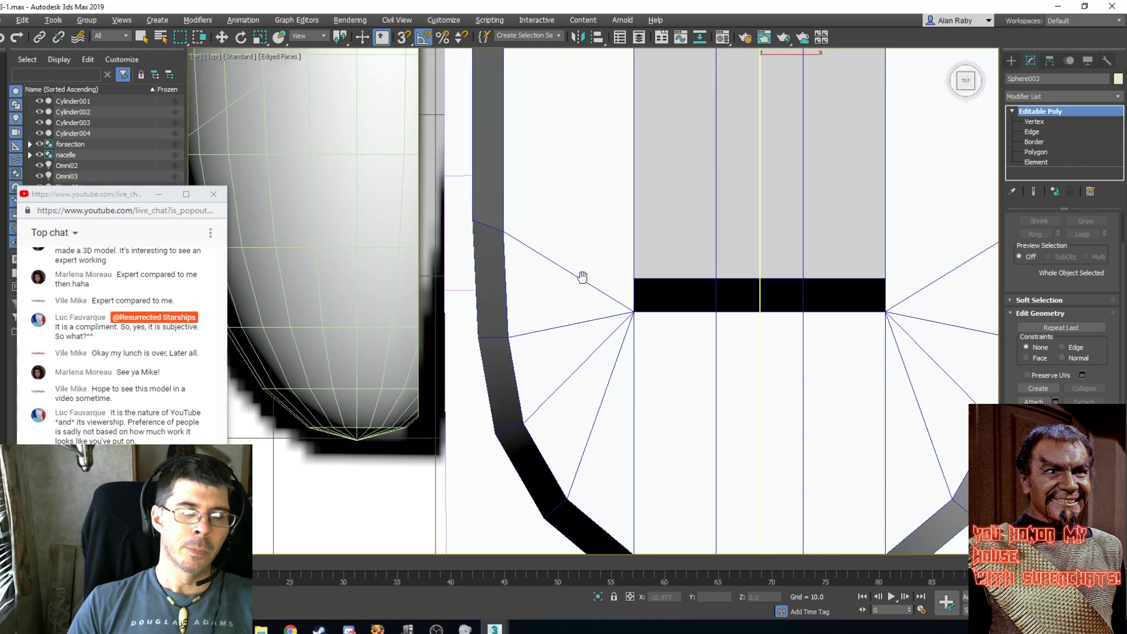
{"action": "scroll", "coordinate": [588, 276], "scroll_direction": "down", "scroll_amount": 4}
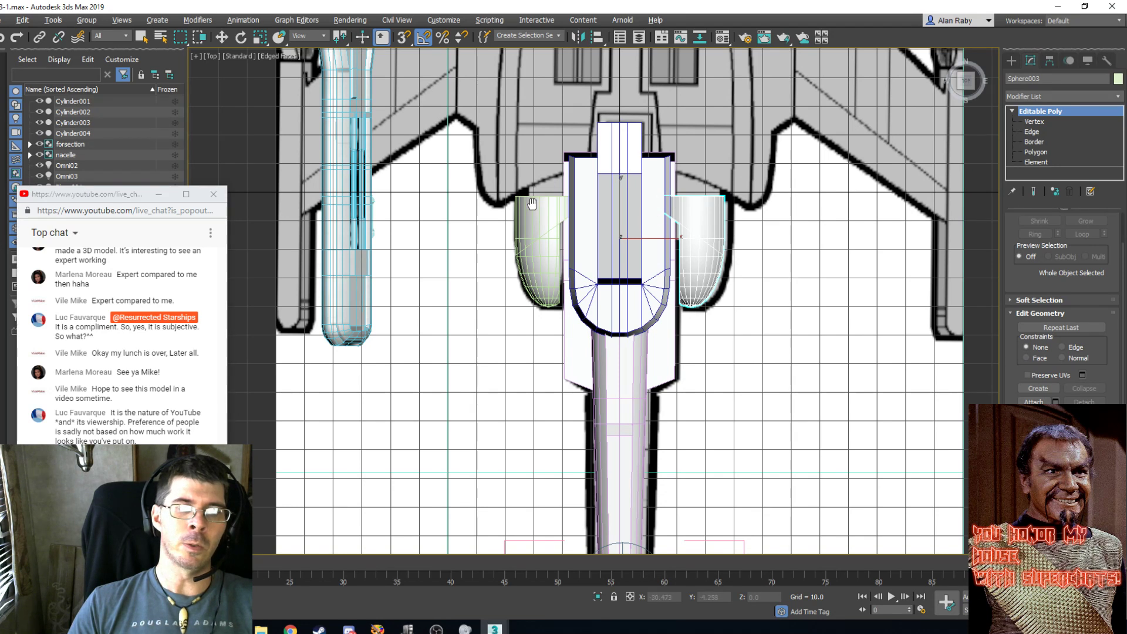
Examine the open rear ends of the two side pods and the surrounding hull in the Top and Perspective views.
{"action": "middle_click_drag", "start_coordinate": [582, 128], "coordinate": [570, 370]}
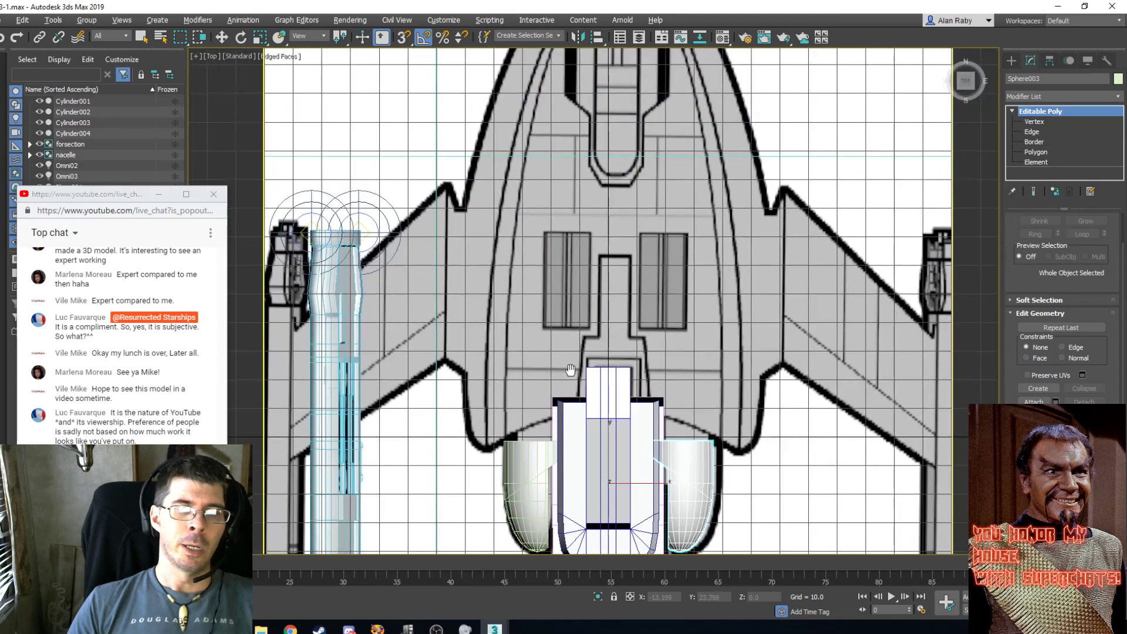
{"action": "scroll", "coordinate": [578, 329], "scroll_direction": "down", "scroll_amount": 4}
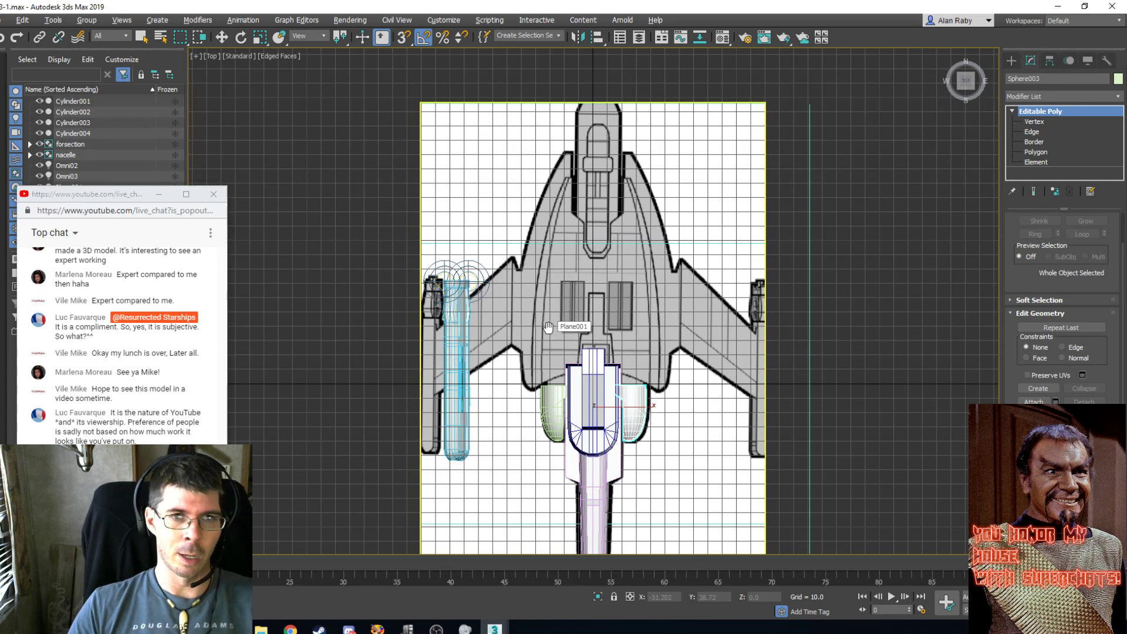
{"action": "key", "text": "p"}
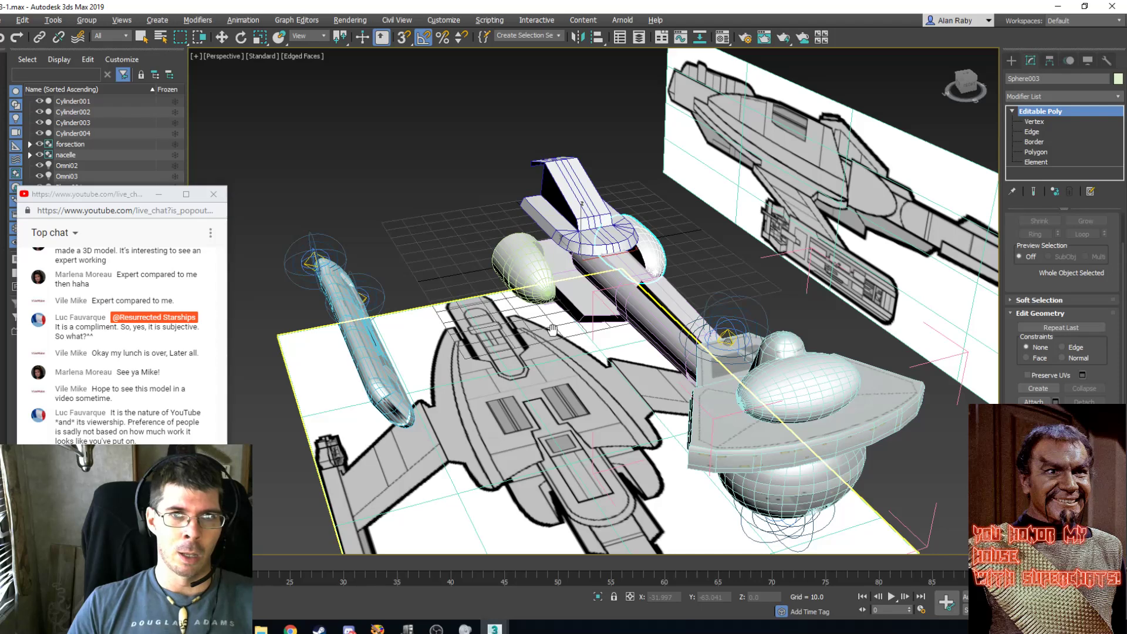
{"action": "middle_click_drag", "start_coordinate": [552, 330], "coordinate": [713, 337], "text": "alt"}
{"action": "scroll", "coordinate": [650, 345], "scroll_direction": "up", "scroll_amount": 4}
{"action": "middle_click_drag", "start_coordinate": [642, 337], "coordinate": [703, 297], "text": "alt"}
{"action": "middle_click_drag", "start_coordinate": [679, 304], "coordinate": [624, 317], "text": "alt"}
{"action": "middle_click_drag", "start_coordinate": [559, 225], "coordinate": [768, 219], "text": "alt"}
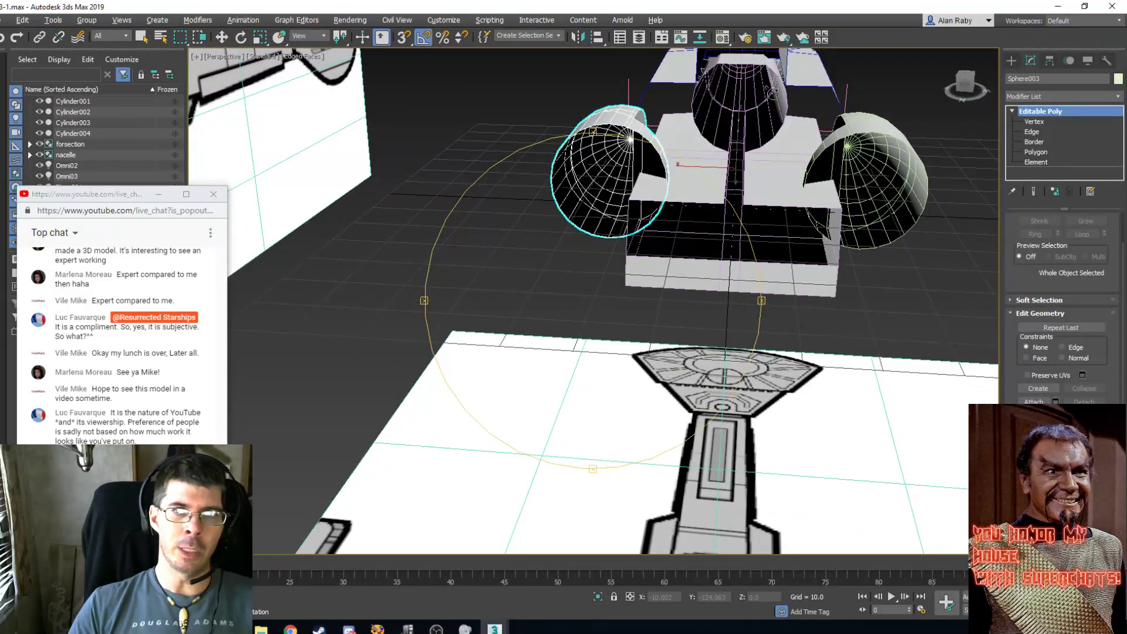
{"action": "middle_click_drag", "start_coordinate": [777, 144], "coordinate": [726, 137], "text": "alt"}
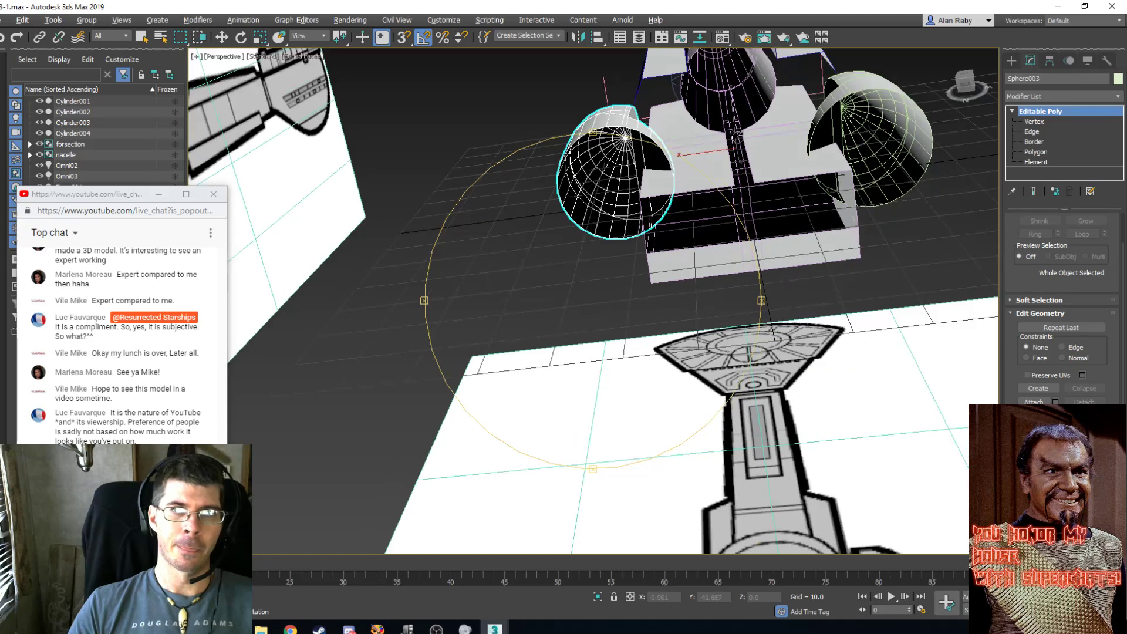
{"action": "left_click_drag", "start_coordinate": [738, 137], "coordinate": [745, 139]}
{"action": "left_click_drag", "start_coordinate": [706, 223], "coordinate": [631, 233]}
{"action": "scroll", "coordinate": [622, 238], "scroll_direction": "down", "scroll_amount": 3}
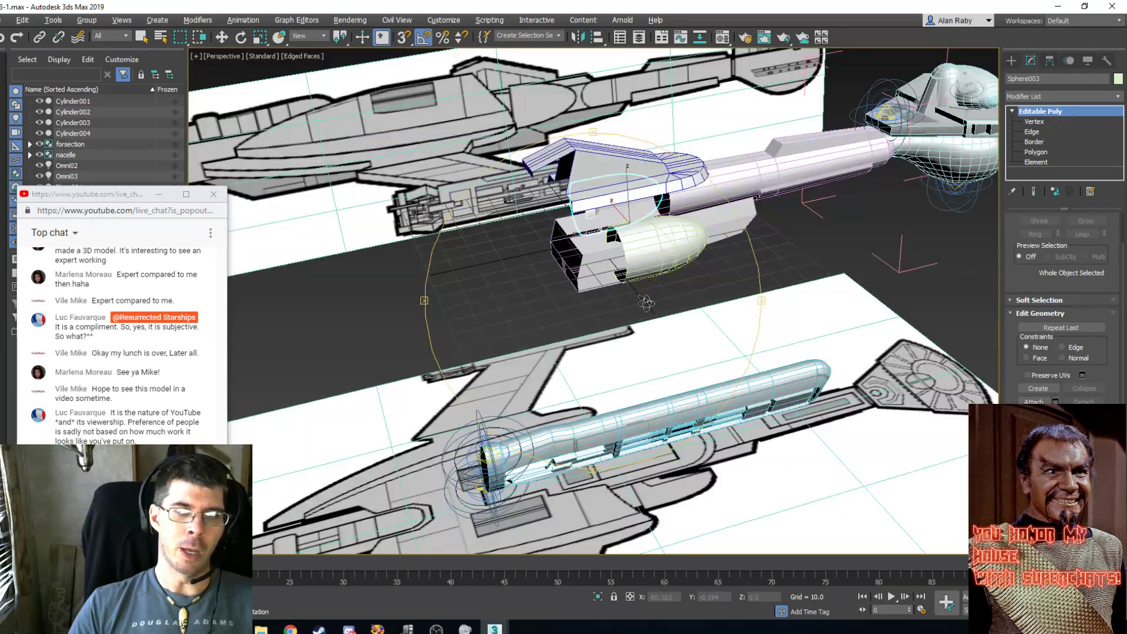
{"action": "middle_click_drag", "start_coordinate": [645, 303], "coordinate": [567, 346], "text": "alt"}
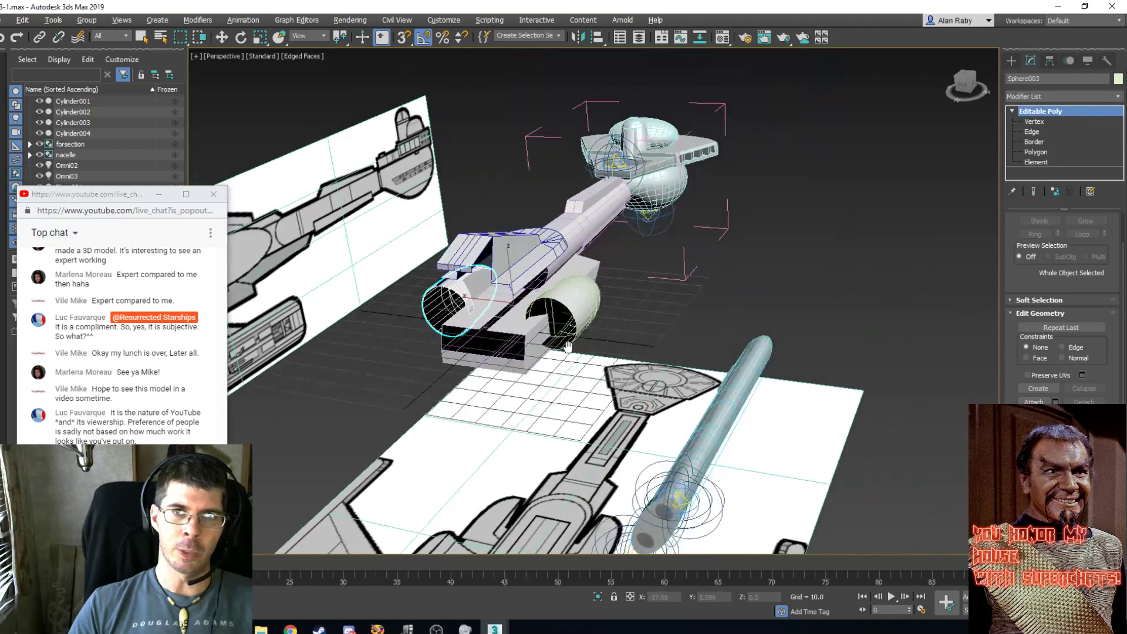
Extend the open rear border of side pod Sphere002 inward as a new rim, scaled to 80 percent on X and Z.
{"action": "scroll", "coordinate": [498, 289], "scroll_direction": "up", "scroll_amount": 5}
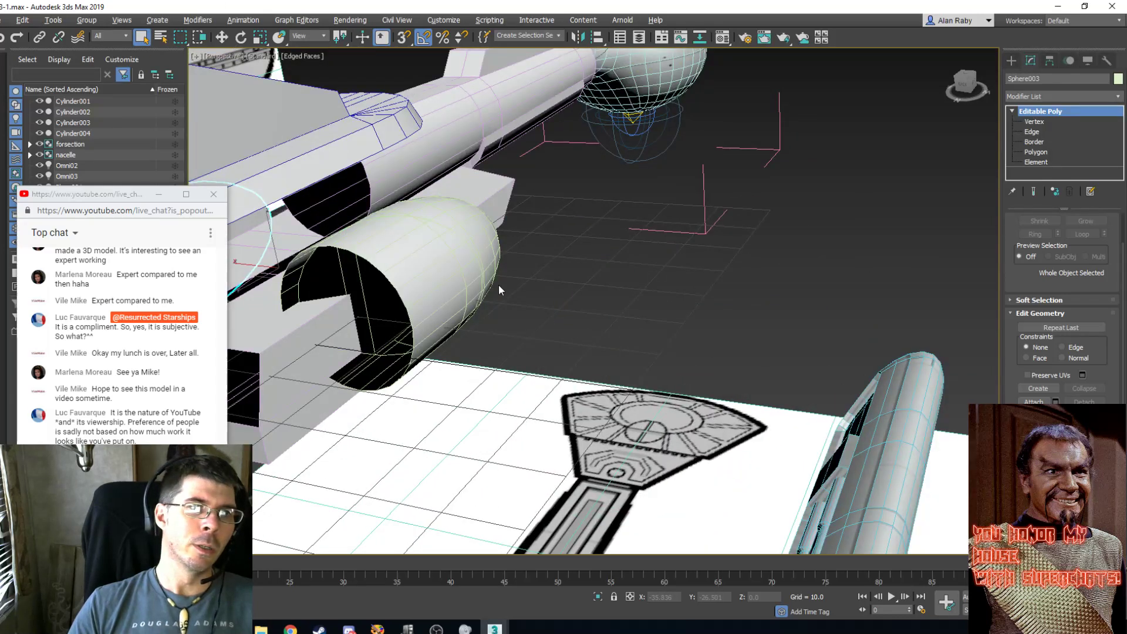
{"action": "left_click", "coordinate": [436, 281]}
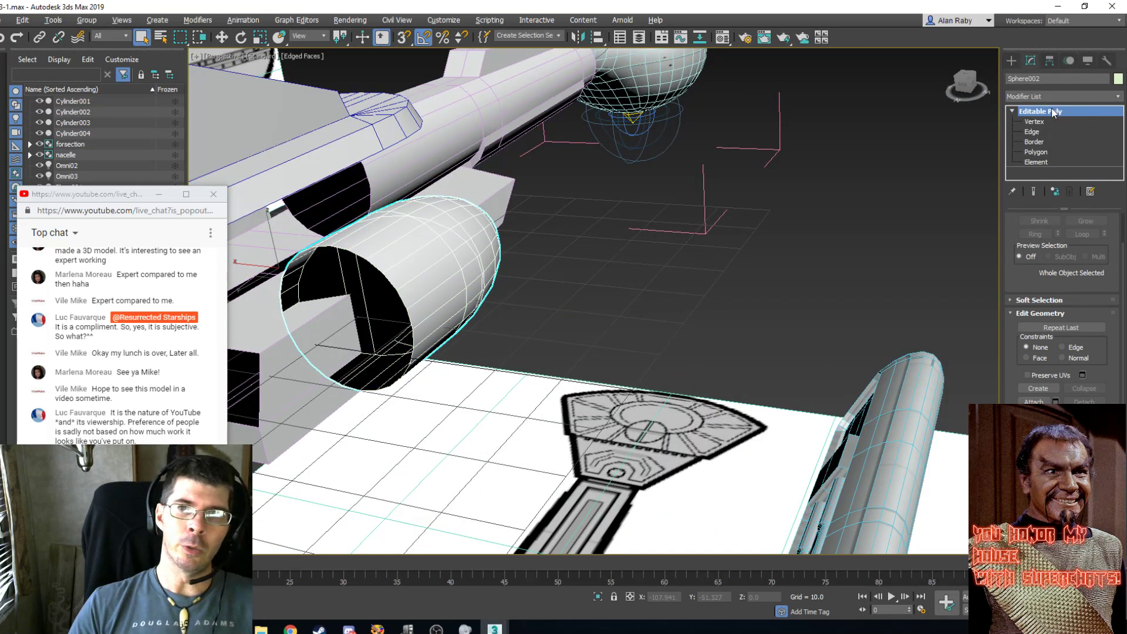
{"action": "left_click", "coordinate": [1036, 152]}
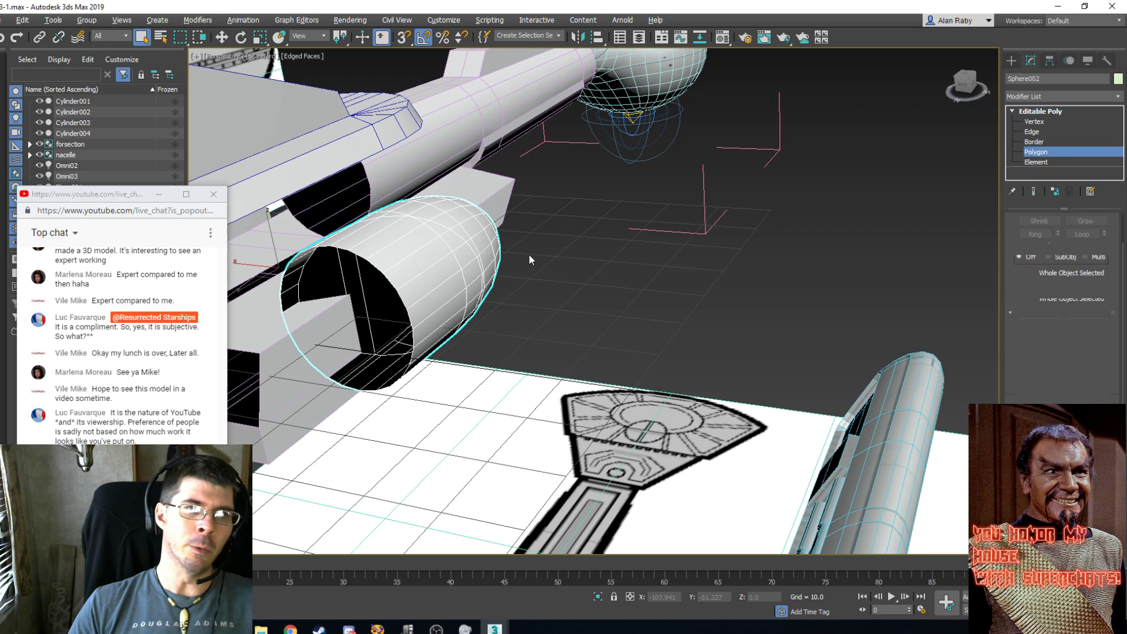
{"action": "left_click", "coordinate": [352, 254]}
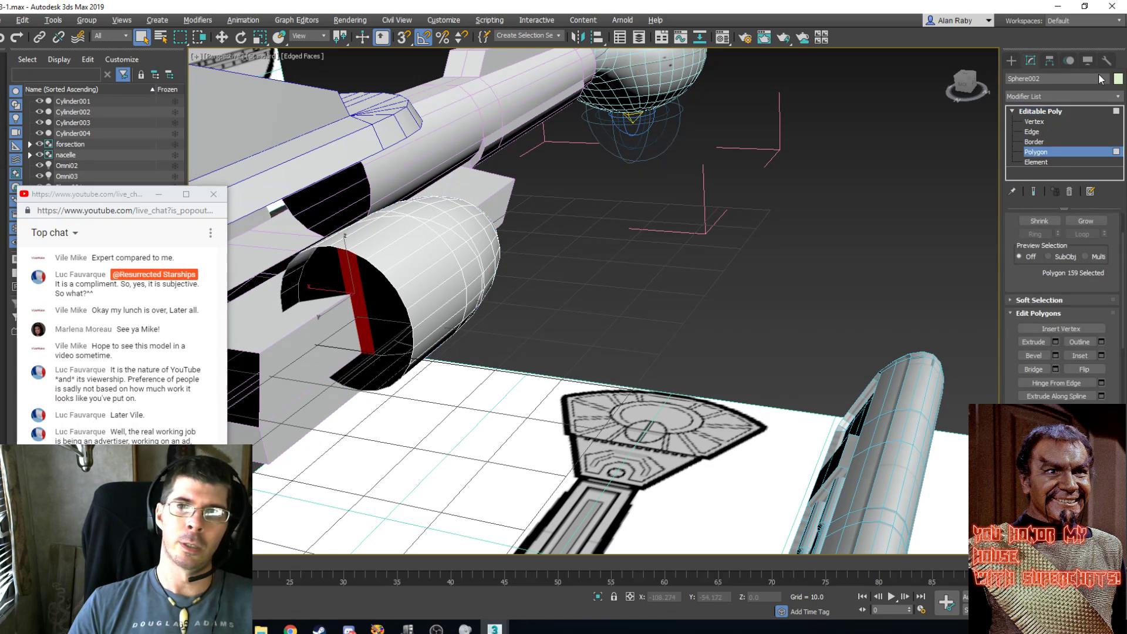
{"action": "left_click", "coordinate": [1041, 142]}
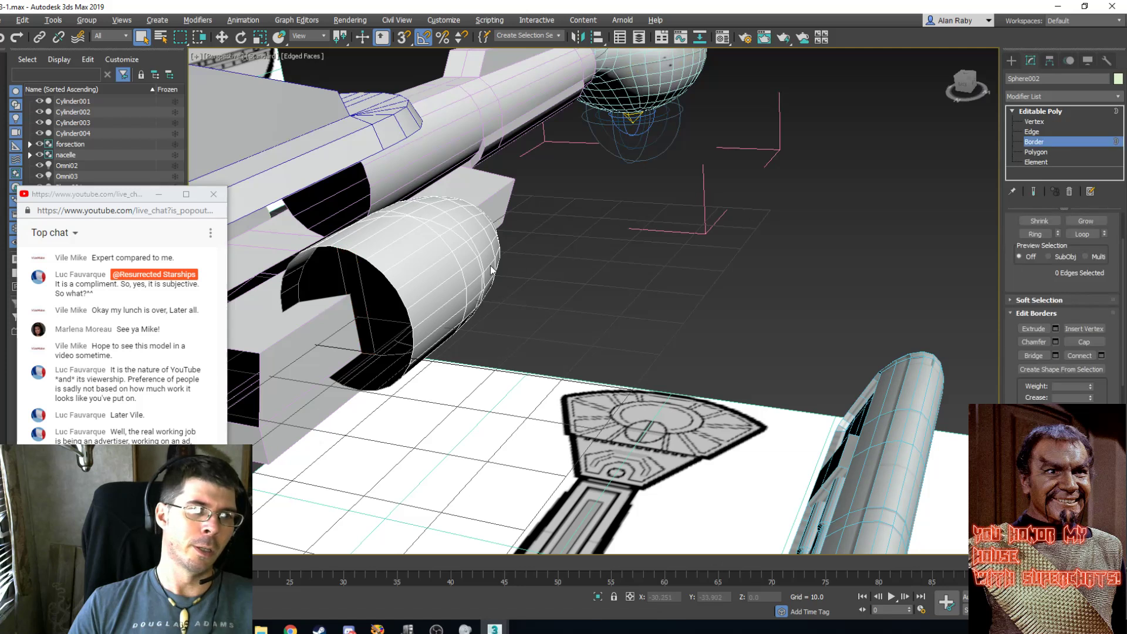
{"action": "left_click", "coordinate": [384, 278]}
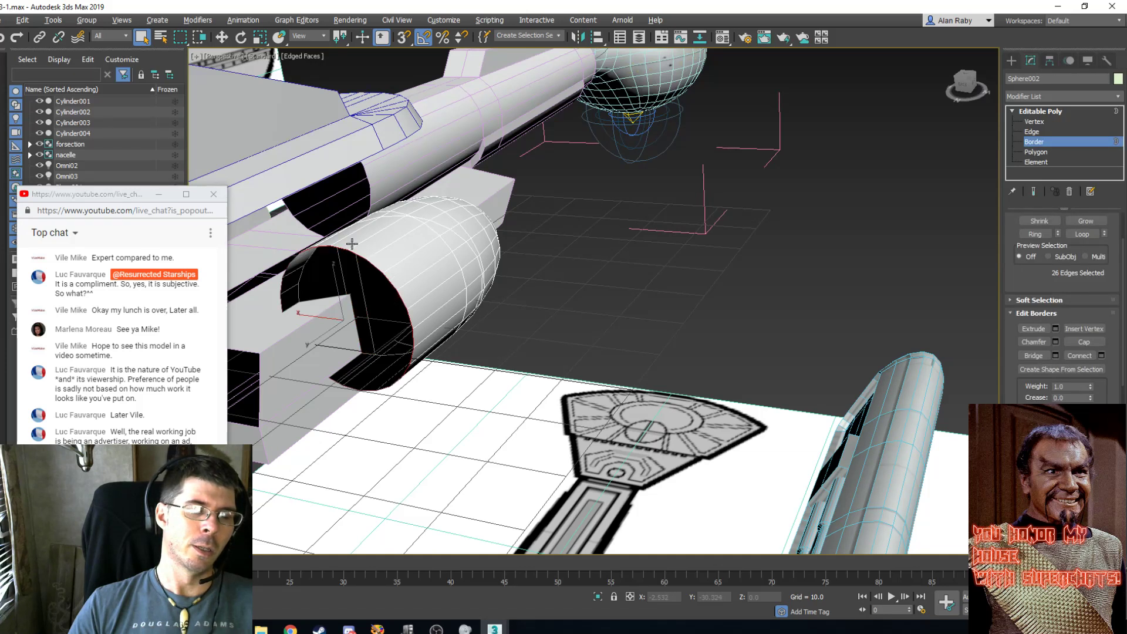
{"action": "left_click", "coordinate": [259, 37]}
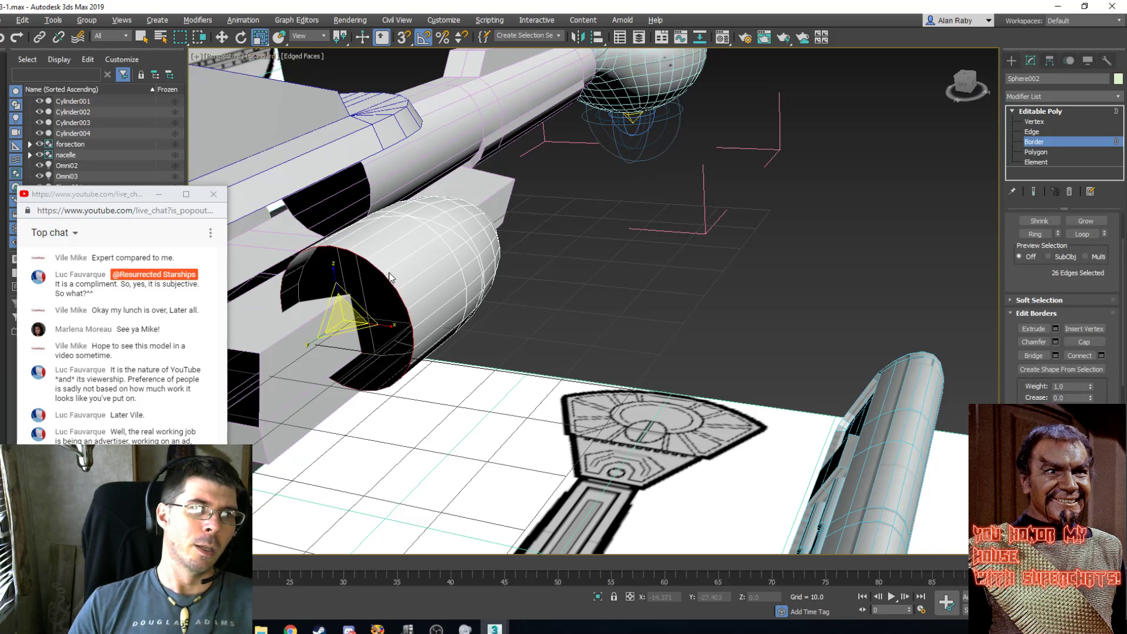
{"action": "left_click_drag", "start_coordinate": [354, 302], "coordinate": [352, 315]}
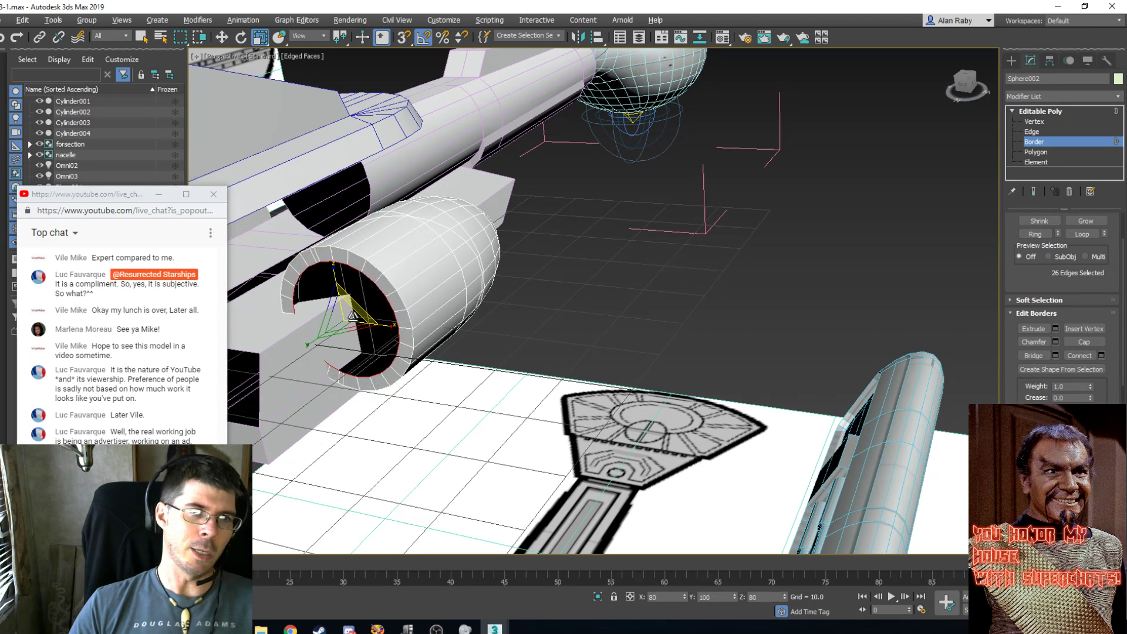
Extend the pod's inner border rearward to Y 6.284 as a narrower collar, and leave border editing.
{"action": "key", "text": "w"}
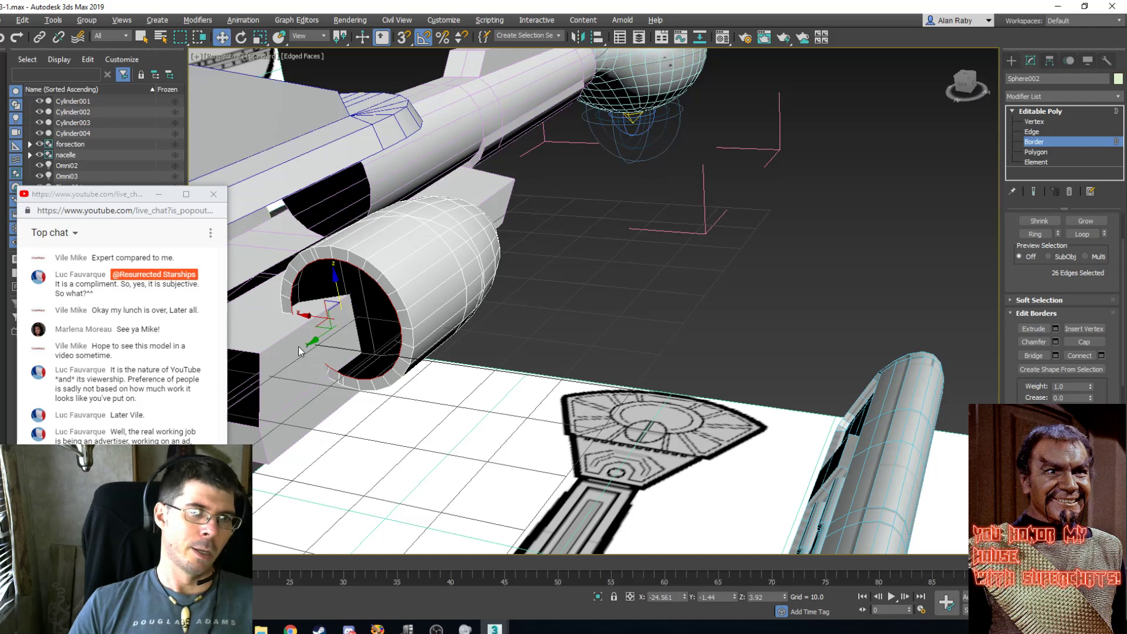
{"action": "left_click_drag", "start_coordinate": [309, 344], "coordinate": [266, 365]}
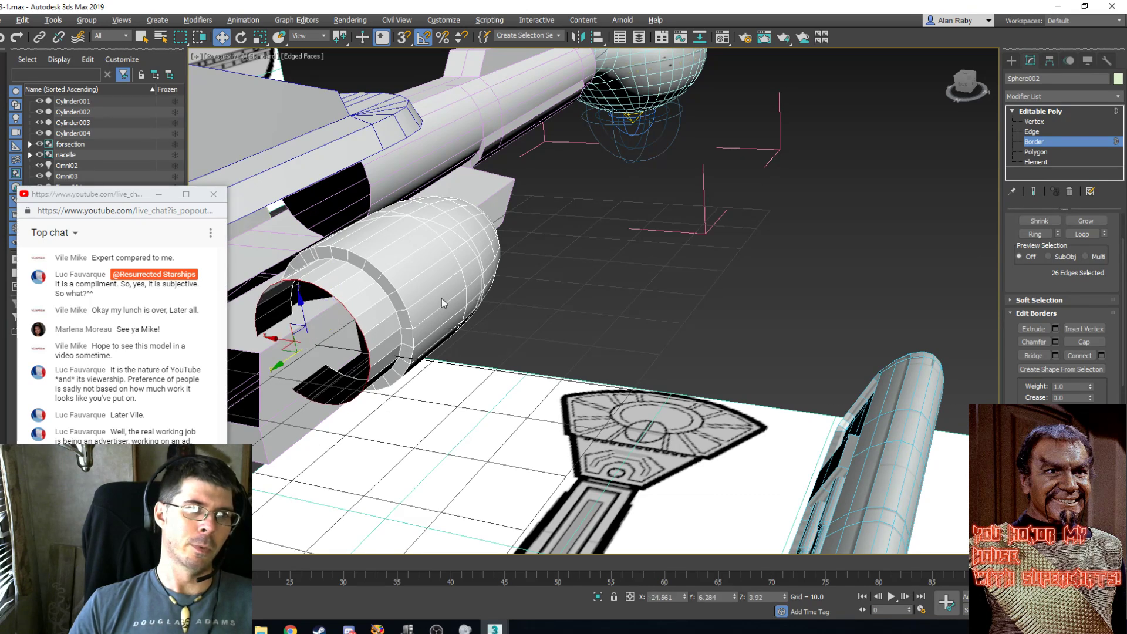
{"action": "scroll", "coordinate": [442, 296], "scroll_direction": "down", "scroll_amount": 5}
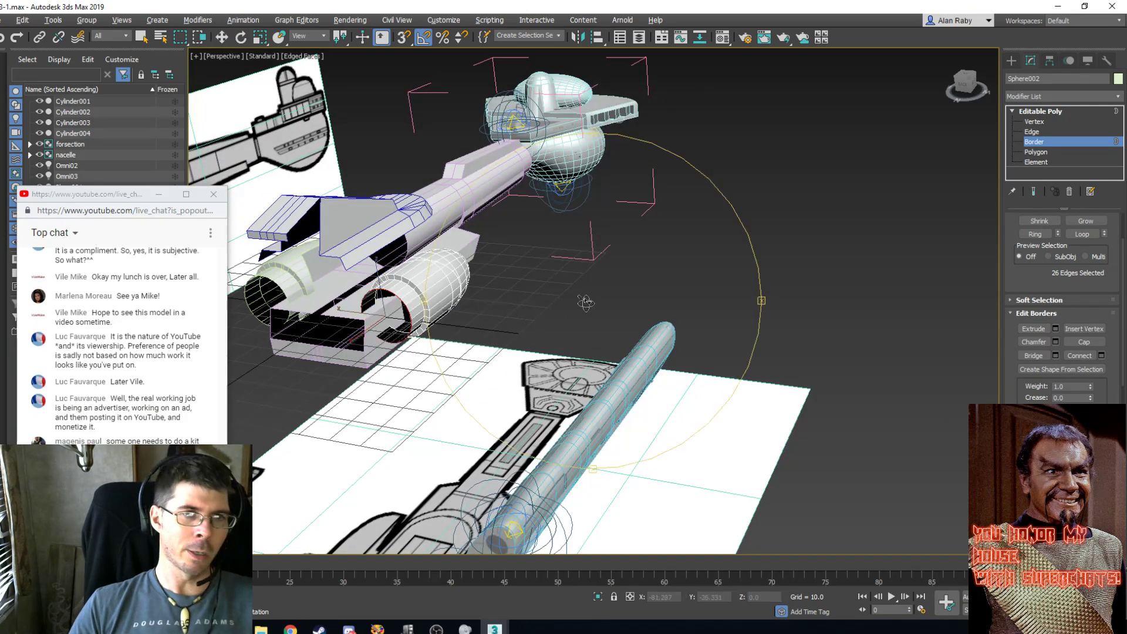
{"action": "middle_click_drag", "start_coordinate": [585, 302], "coordinate": [622, 299], "text": "alt"}
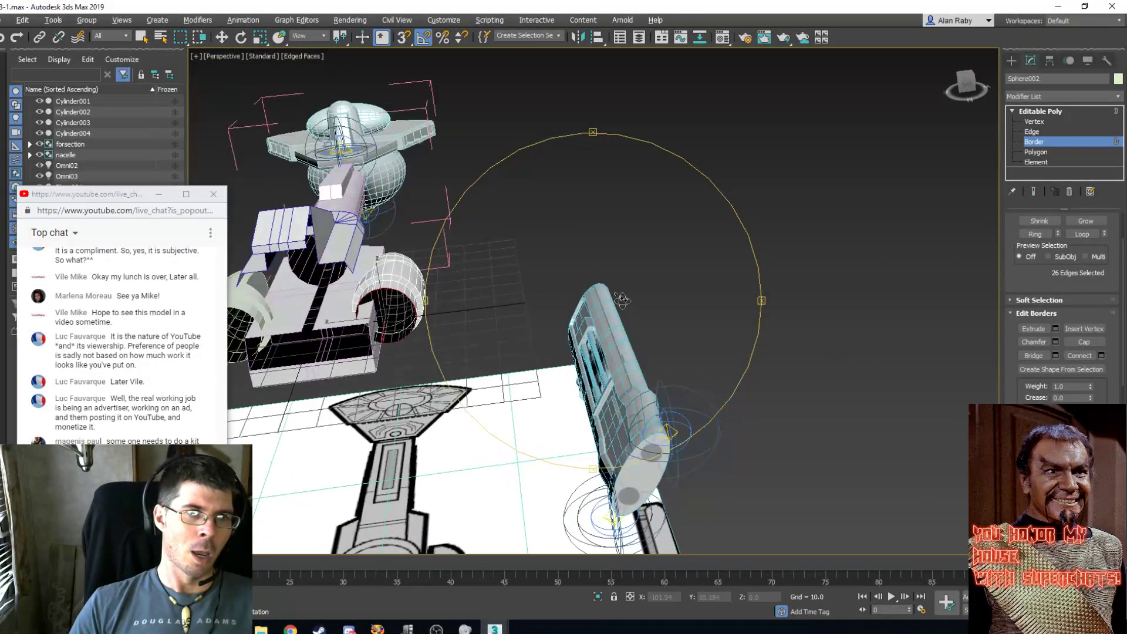
{"action": "scroll", "coordinate": [456, 296], "scroll_direction": "up", "scroll_amount": 3}
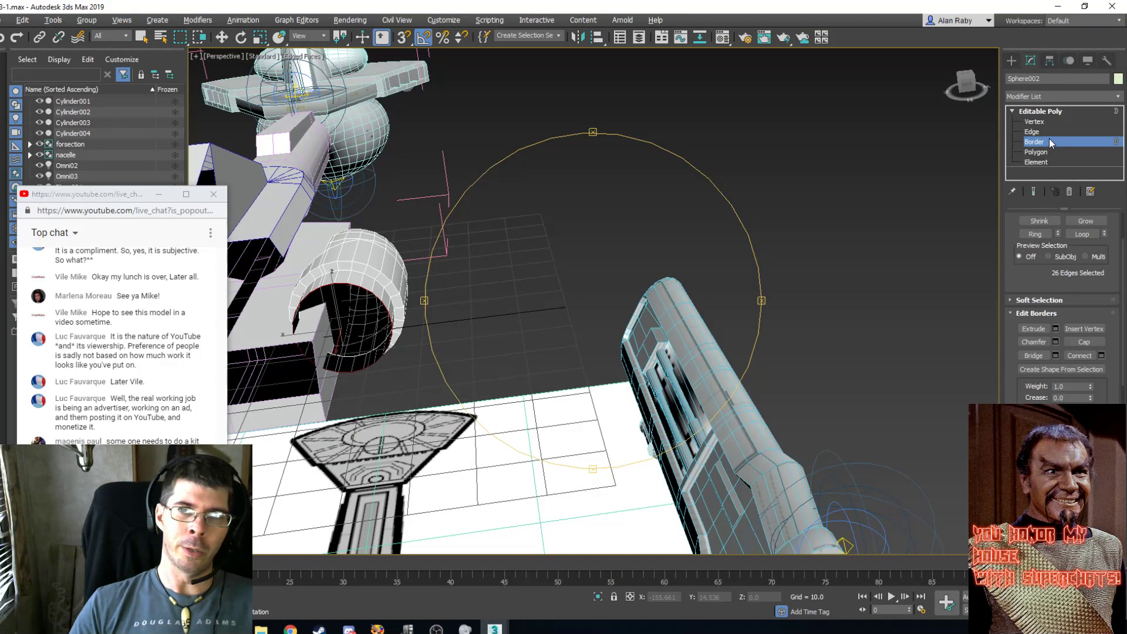
{"action": "left_click", "coordinate": [141, 37]}
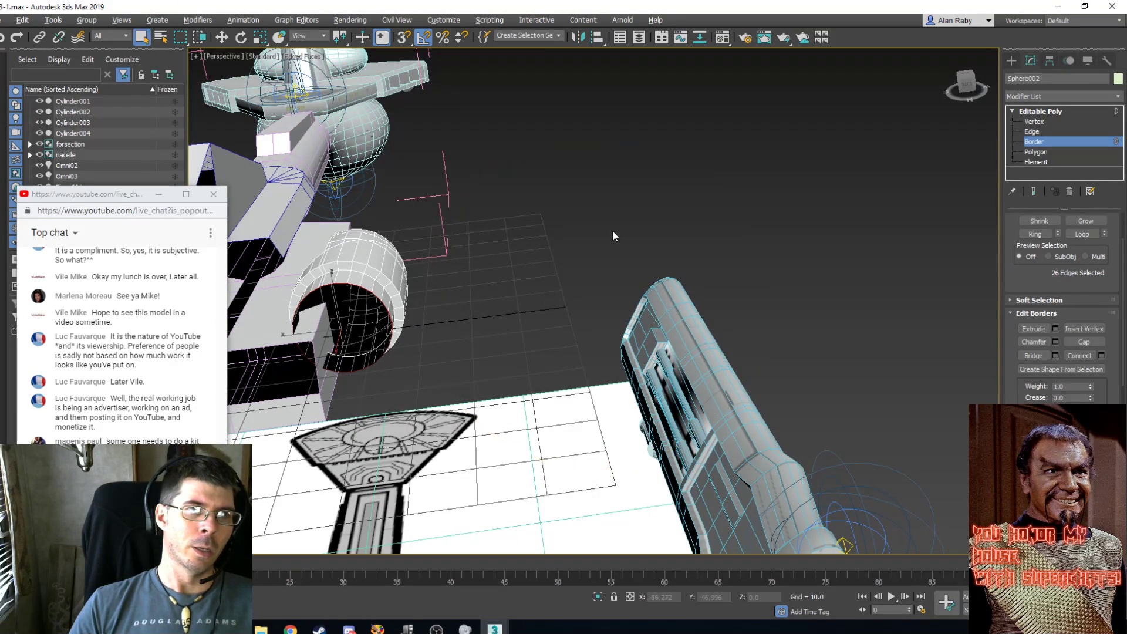
{"action": "left_click", "coordinate": [295, 358]}
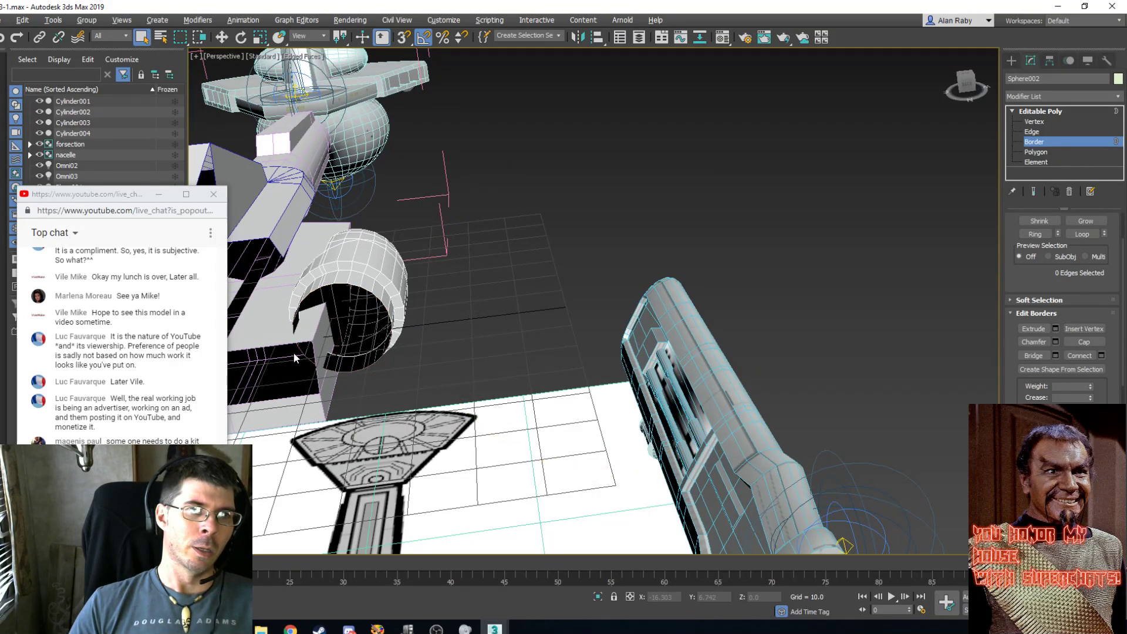
{"action": "left_click", "coordinate": [1050, 110]}
Extrude the two upper hull polygons of Cylinder001 beside the side pod upward towards the underside of the raised fin section.
{"action": "left_click", "coordinate": [279, 378]}
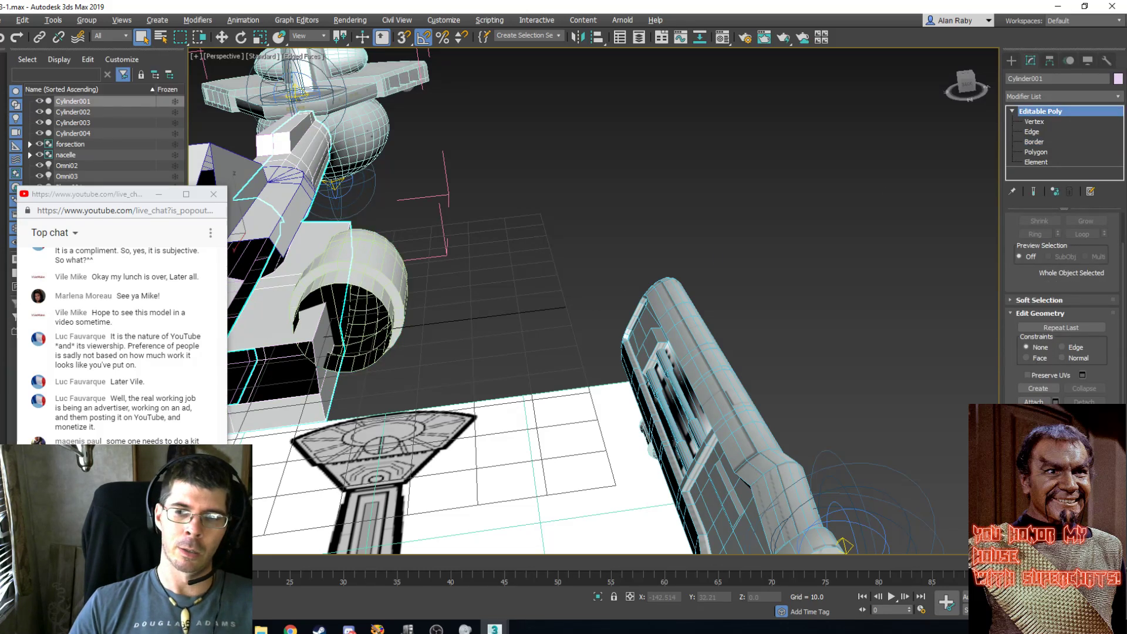
{"action": "middle_click_drag", "start_coordinate": [490, 310], "coordinate": [702, 316], "text": "alt"}
{"action": "scroll", "coordinate": [704, 316], "scroll_direction": "up", "scroll_amount": 5}
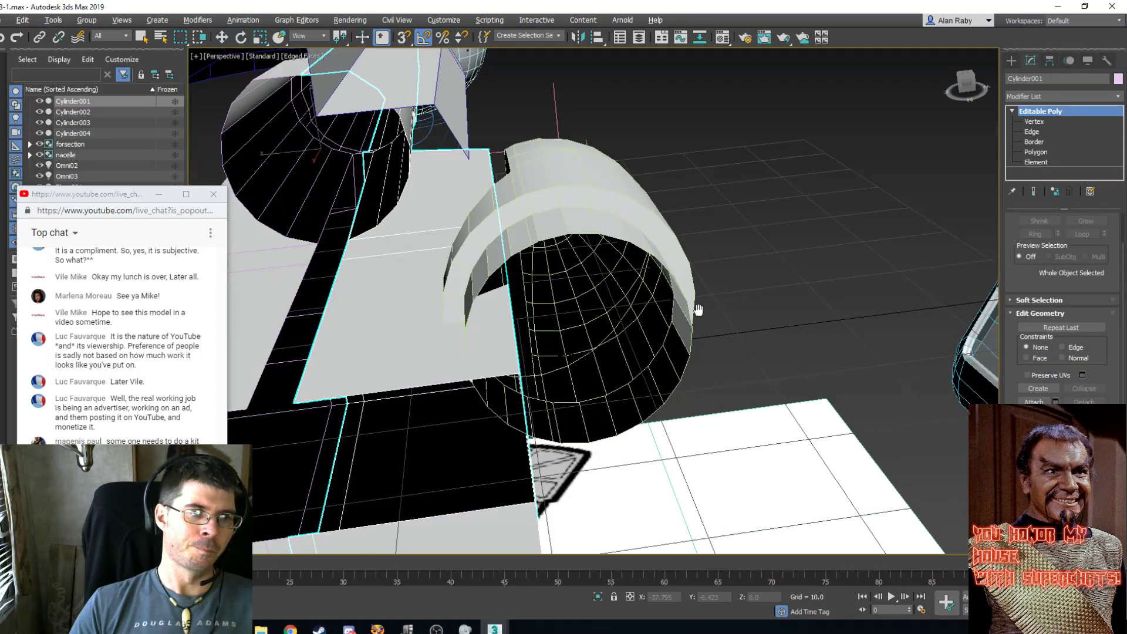
{"action": "scroll", "coordinate": [698, 309], "scroll_direction": "down", "scroll_amount": 6}
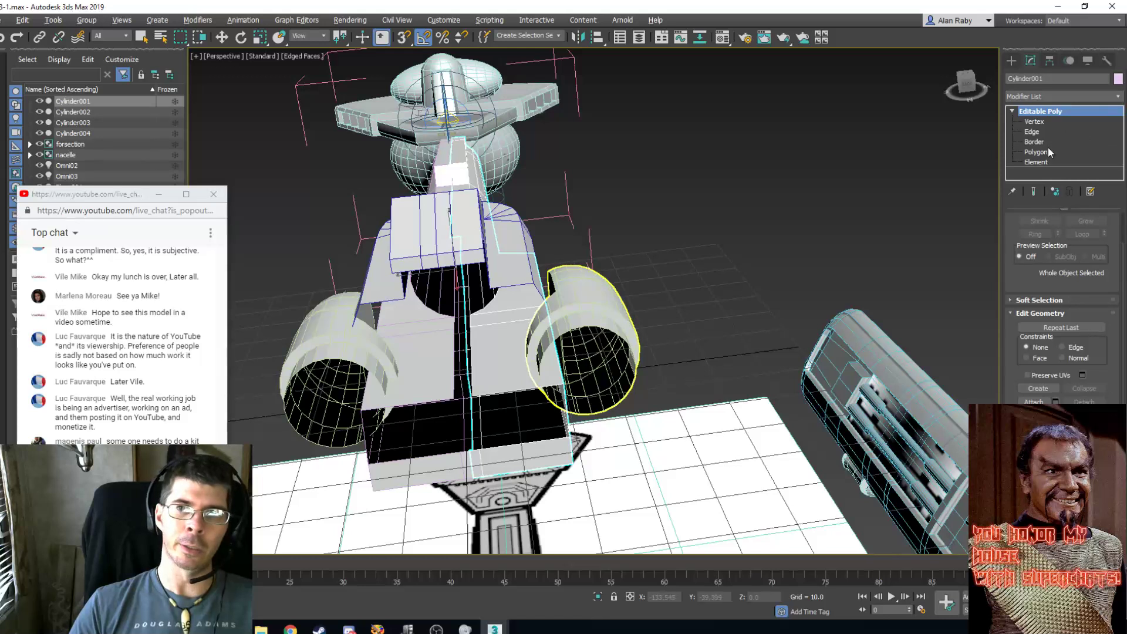
{"action": "left_click", "coordinate": [1035, 153]}
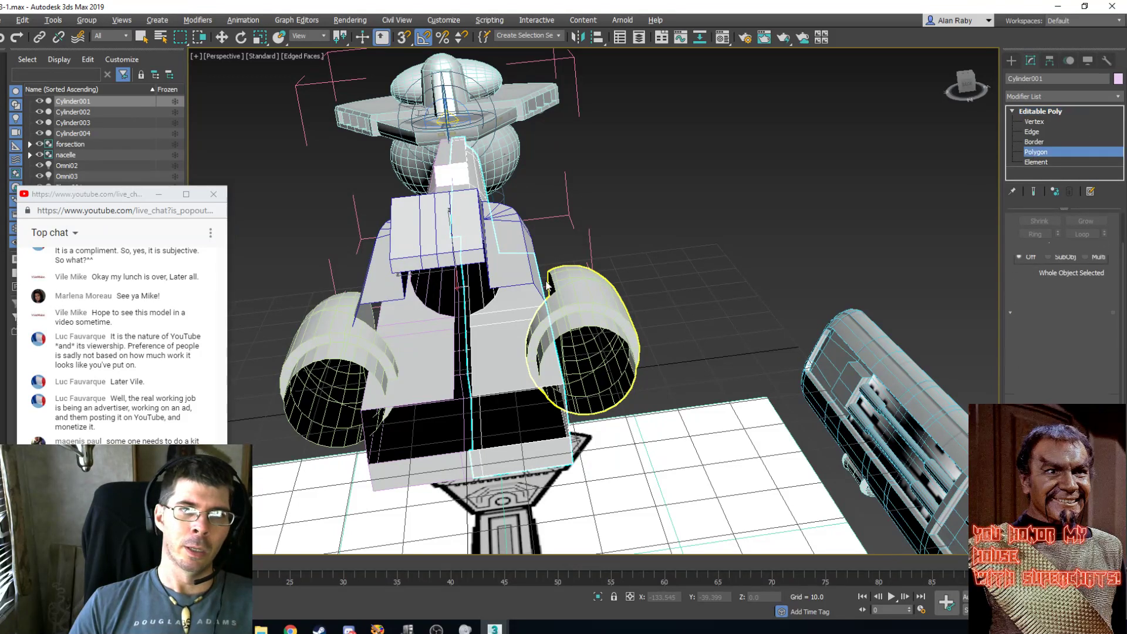
{"action": "left_click", "coordinate": [506, 350]}
{"action": "left_click", "coordinate": [495, 320], "text": "ctrl"}
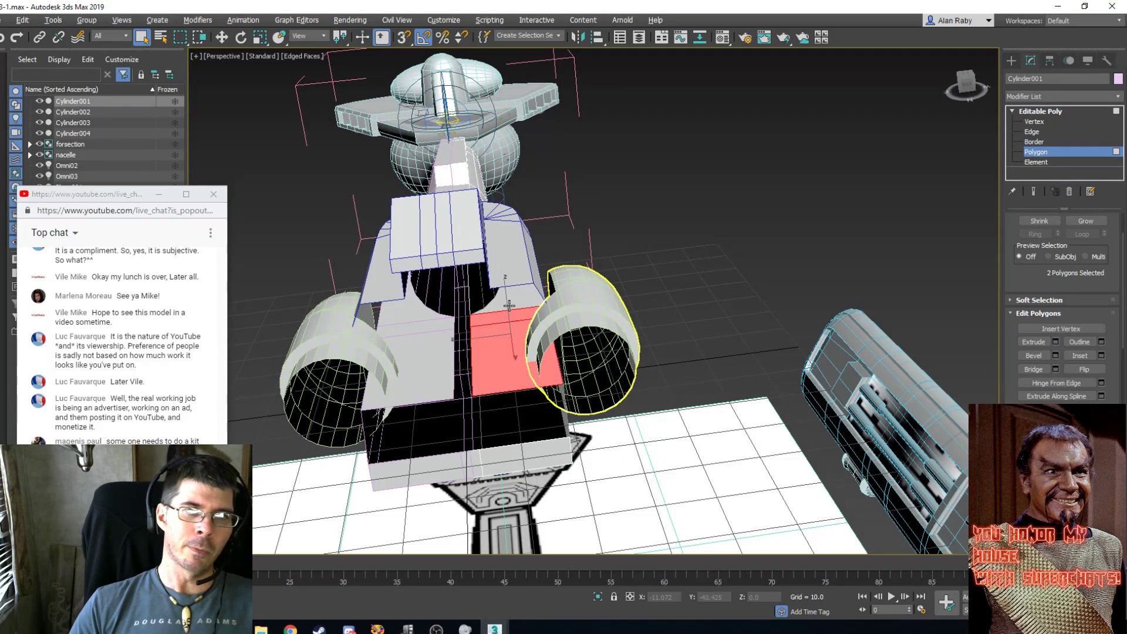
{"action": "middle_click_drag", "start_coordinate": [600, 297], "coordinate": [374, 311], "text": "alt"}
{"action": "left_click_drag", "start_coordinate": [373, 311], "coordinate": [449, 297]}
{"action": "scroll", "coordinate": [448, 297], "scroll_direction": "down", "scroll_amount": 4}
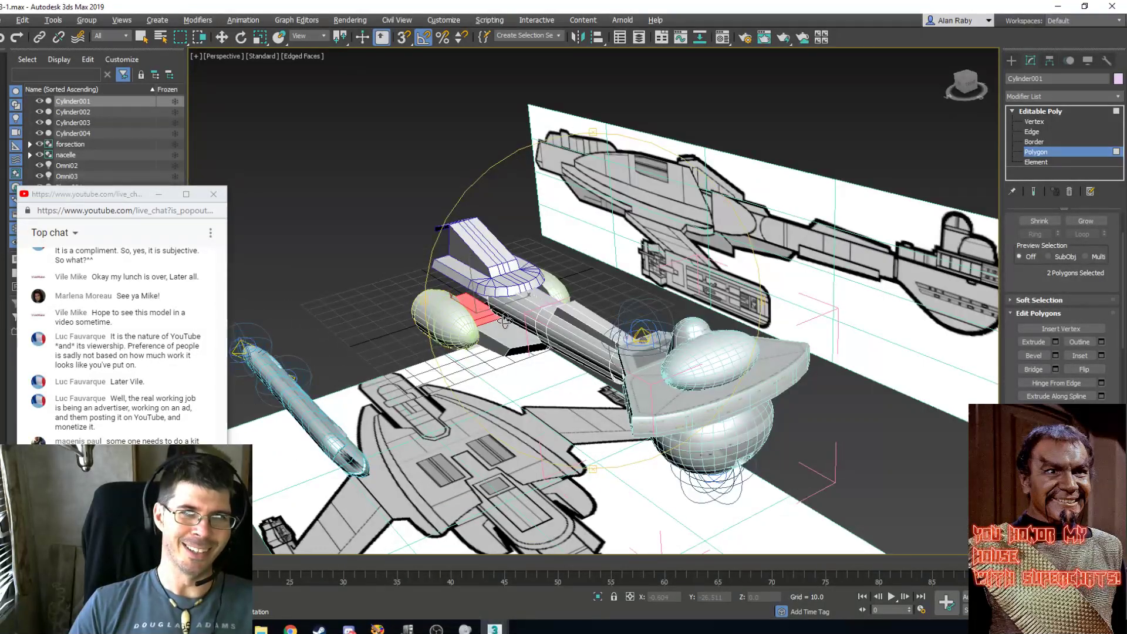
{"action": "scroll", "coordinate": [495, 317], "scroll_direction": "up", "scroll_amount": 4}
{"action": "scroll", "coordinate": [536, 295], "scroll_direction": "up", "scroll_amount": 2}
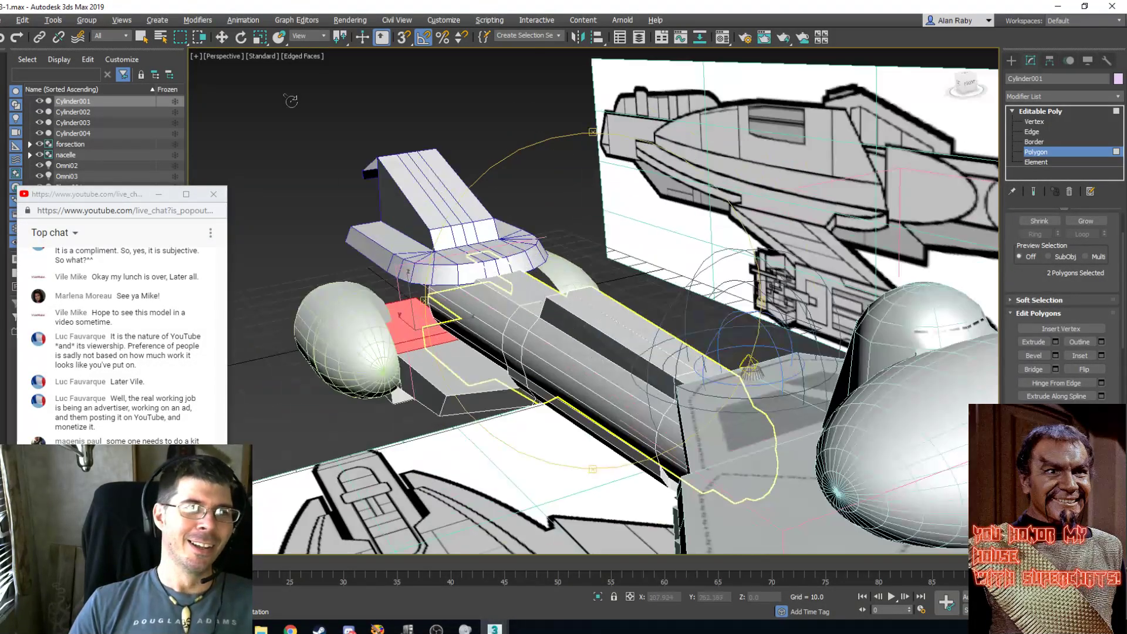
{"action": "left_click", "coordinate": [1032, 342]}
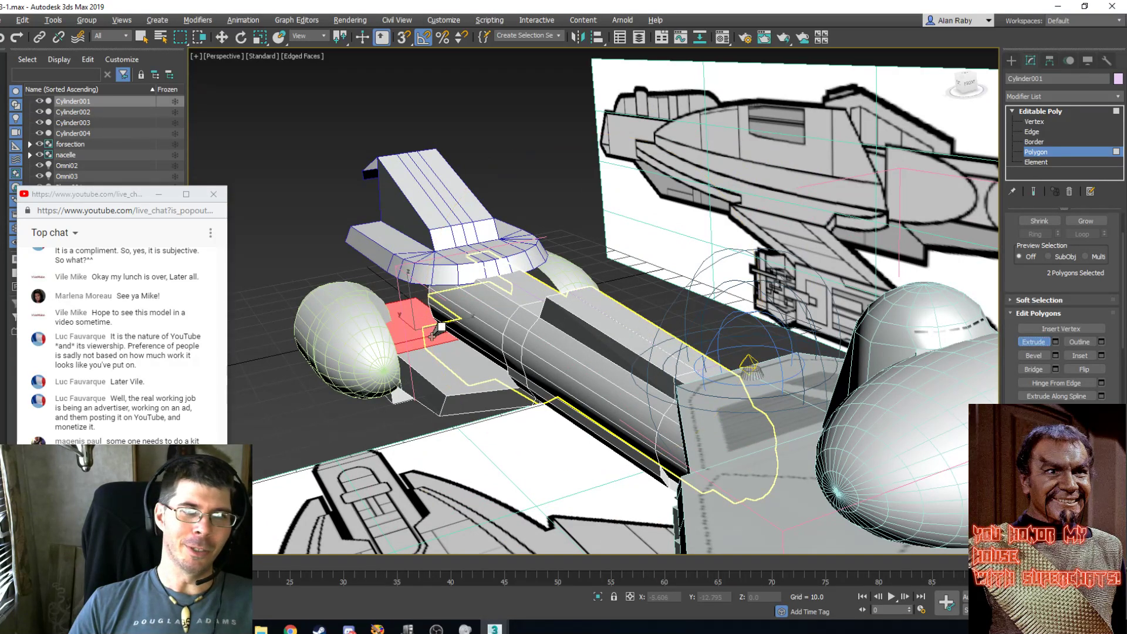
{"action": "left_click_drag", "start_coordinate": [437, 331], "coordinate": [449, 301]}
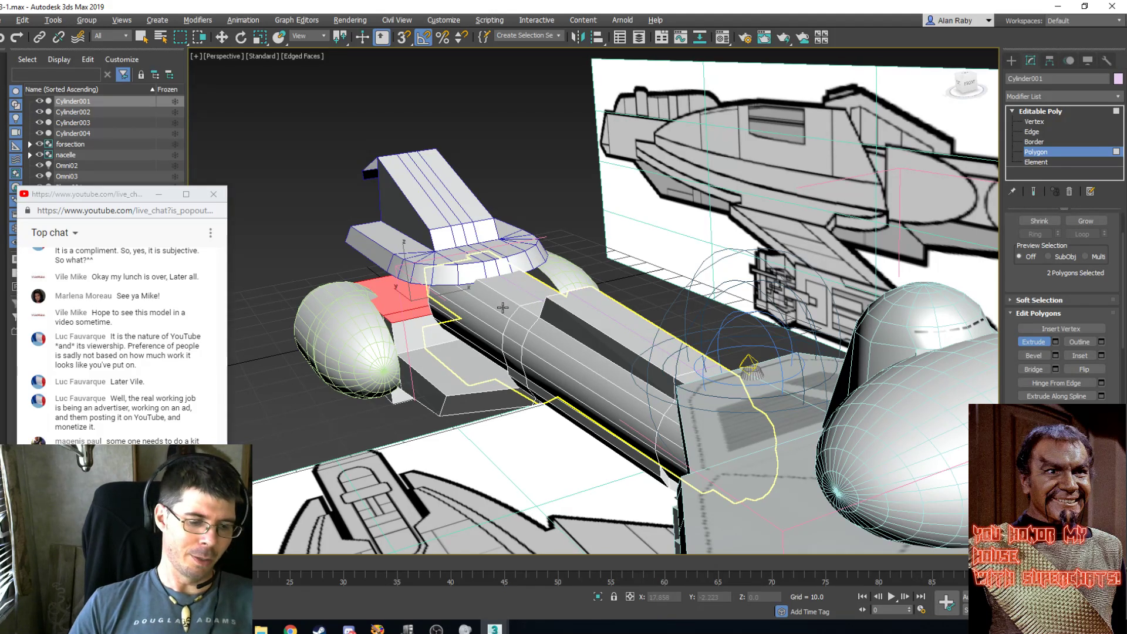
End the polygon extrusion on Cylinder001 and bring the side pods and rear hull into view from the left side.
{"action": "key", "text": "l"}
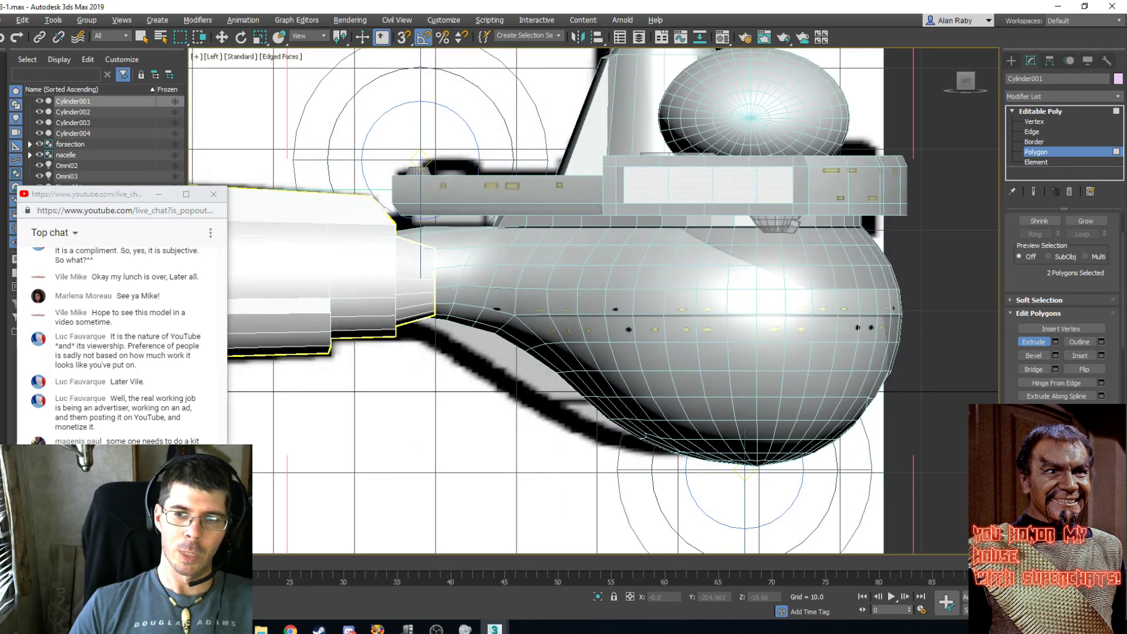
{"action": "scroll", "coordinate": [510, 316], "scroll_direction": "down", "scroll_amount": 5}
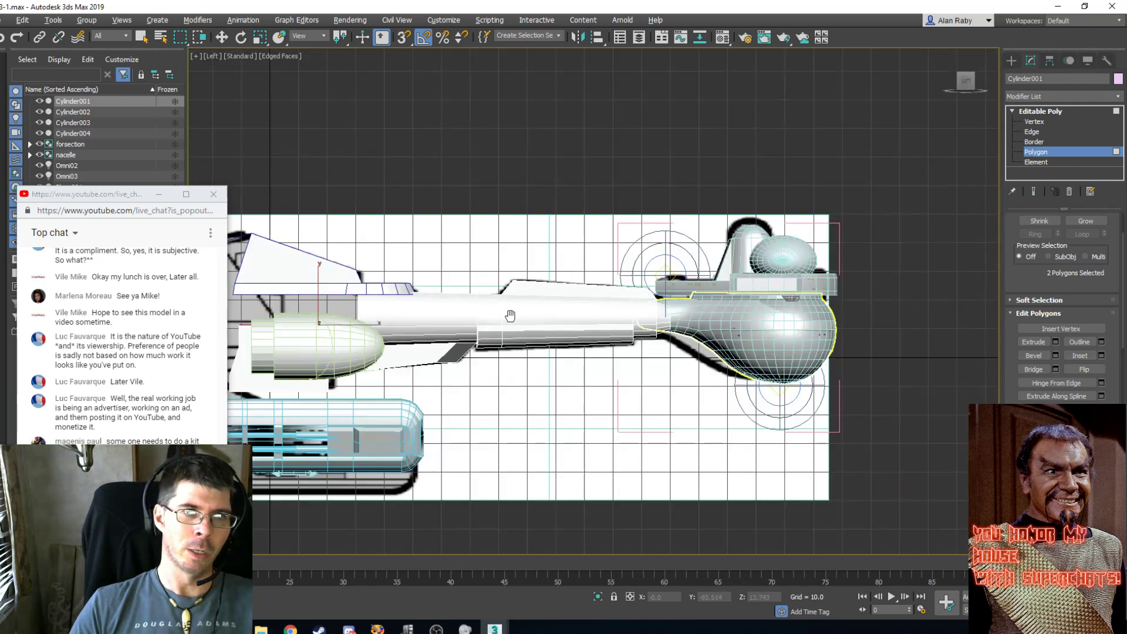
{"action": "middle_click_drag", "start_coordinate": [510, 315], "coordinate": [702, 323]}
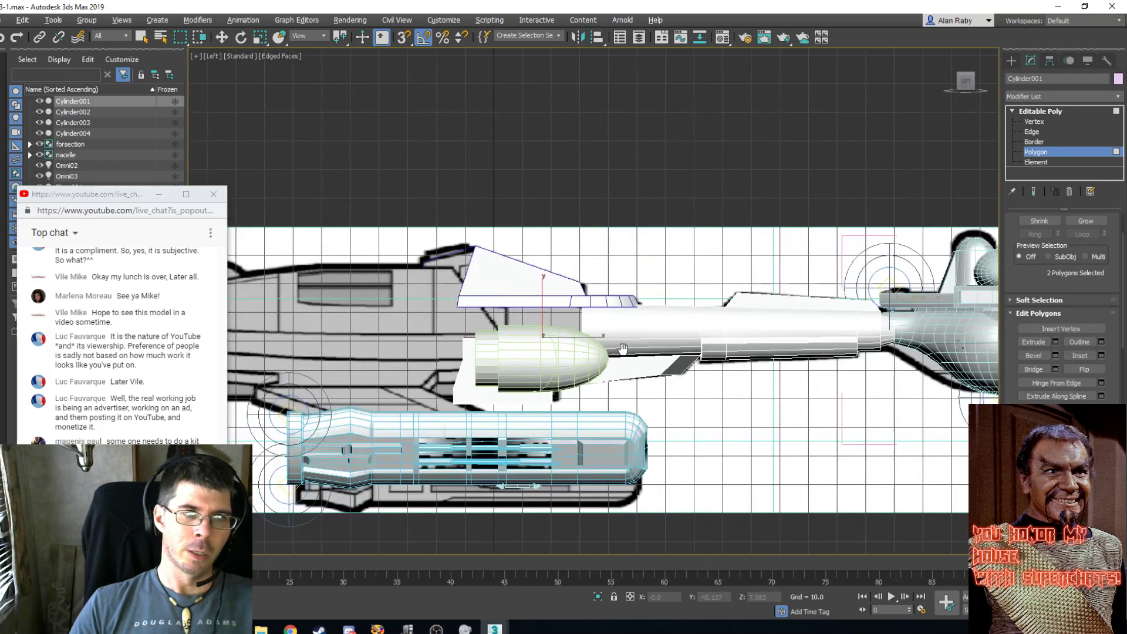
{"action": "scroll", "coordinate": [622, 349], "scroll_direction": "up", "scroll_amount": 3}
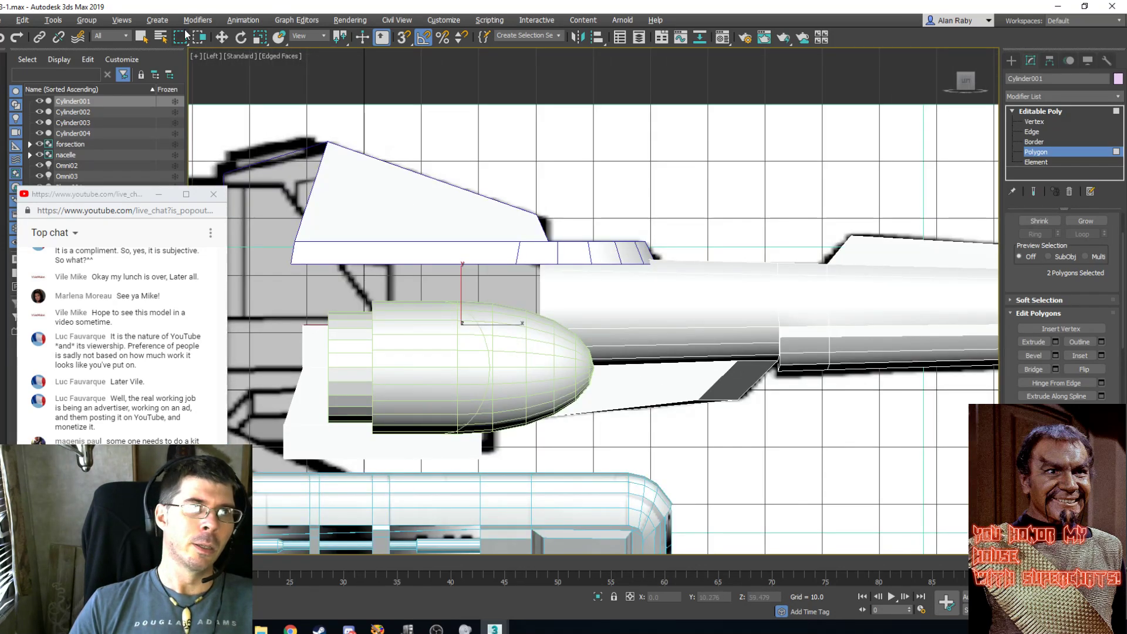
{"action": "left_click", "coordinate": [142, 37]}
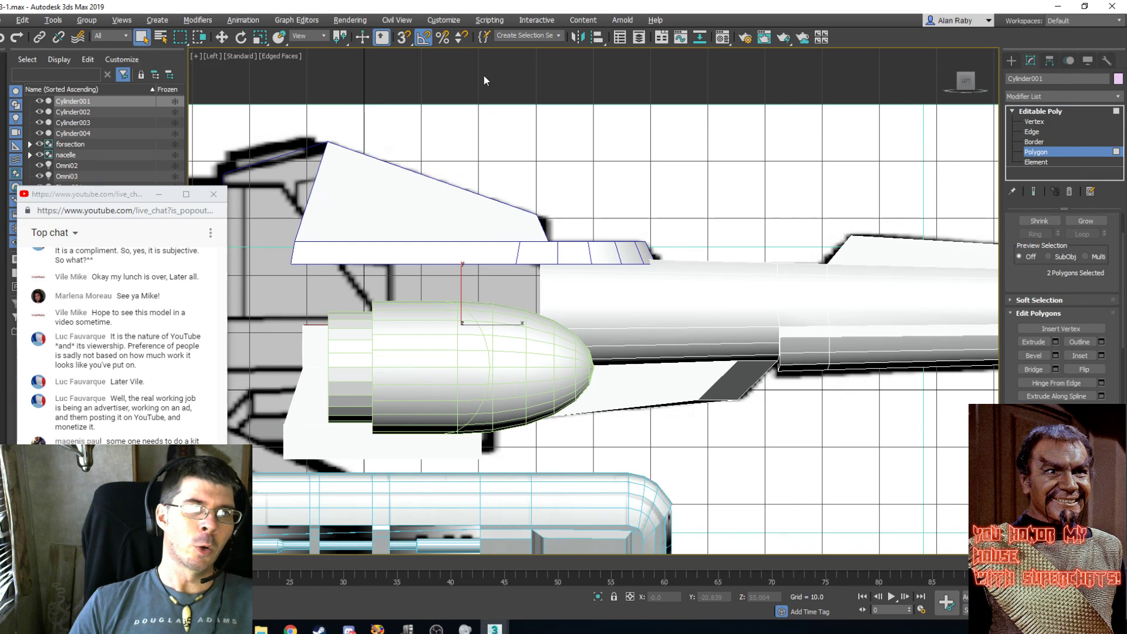
{"action": "left_click", "coordinate": [484, 77]}
{"action": "scroll", "coordinate": [601, 273], "scroll_direction": "down", "scroll_amount": 4}
{"action": "left_click", "coordinate": [542, 316]}
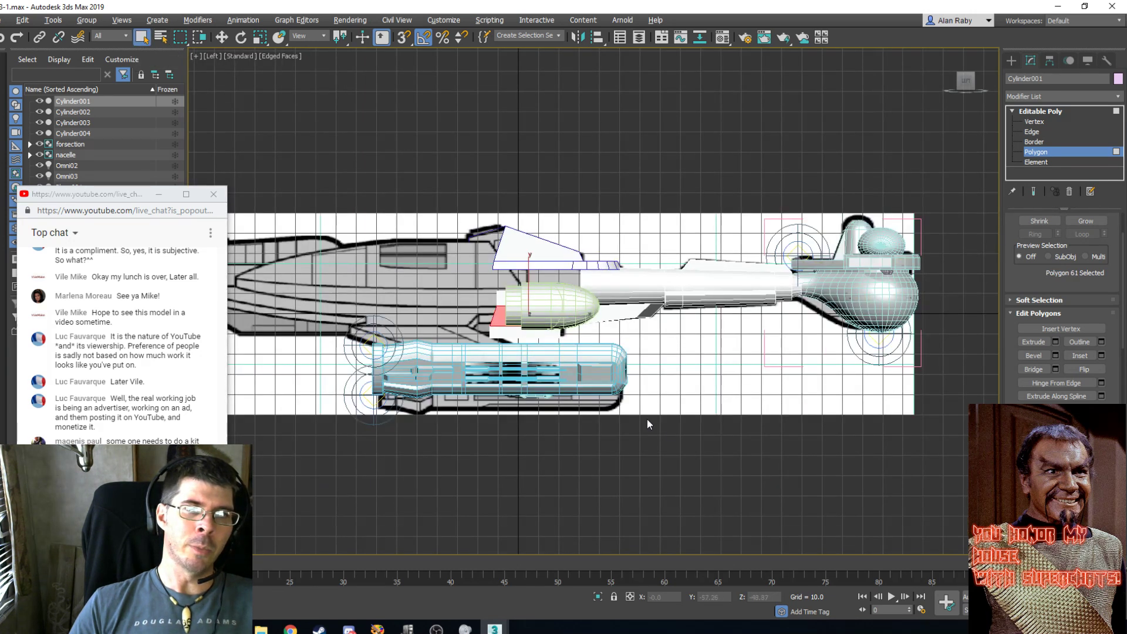
{"action": "left_click", "coordinate": [752, 471]}
{"action": "left_click", "coordinate": [689, 286]}
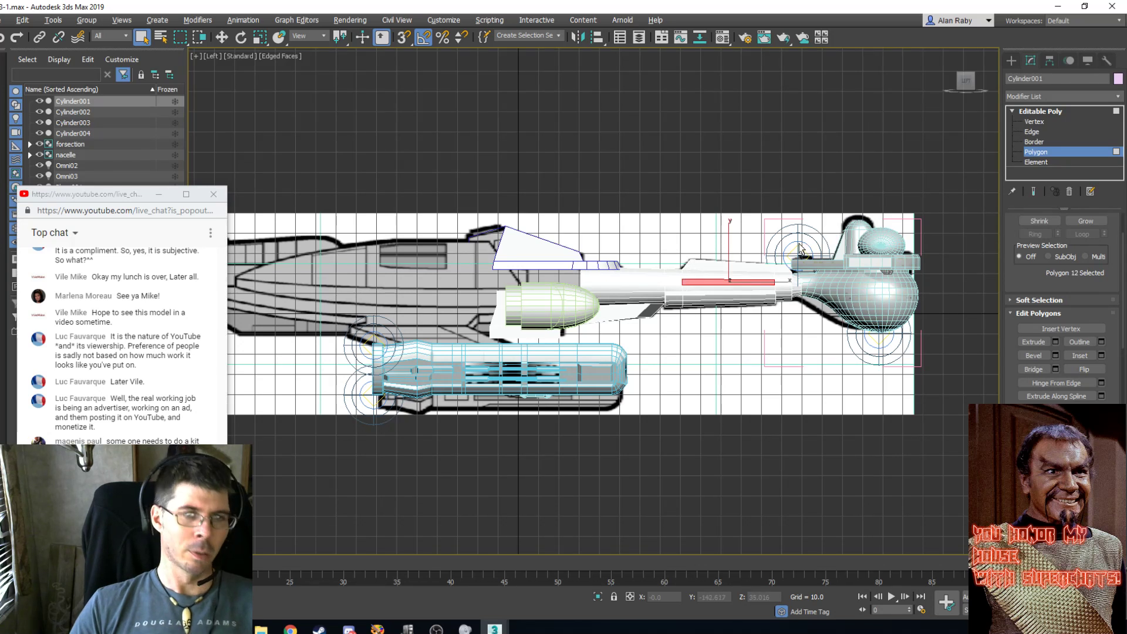
Leave polygon editing and make hull Cylinder001, fin section Cylinder003, side pod Sphere002 and the nacelle see-through over the side blueprint.
{"action": "left_click", "coordinate": [1037, 112]}
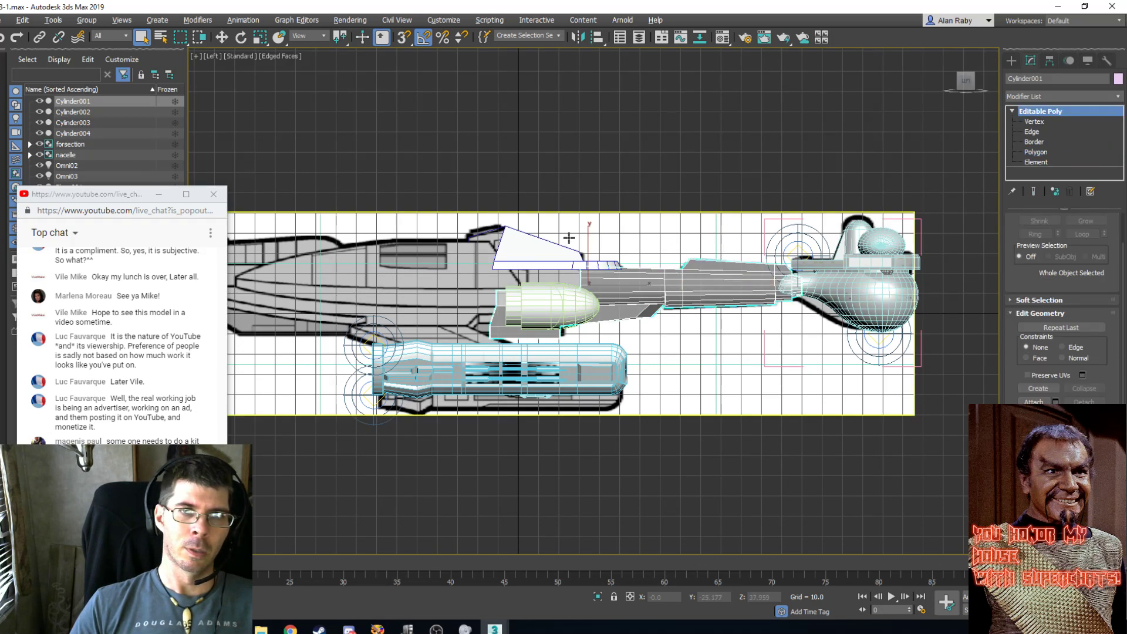
{"action": "left_click", "coordinate": [537, 288]}
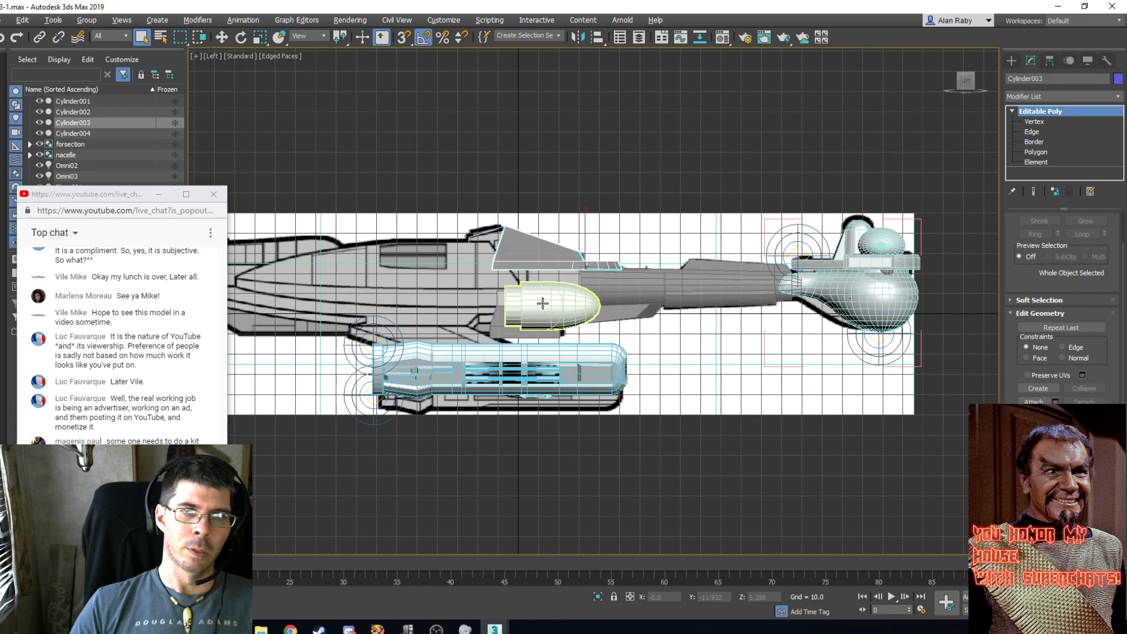
{"action": "left_click", "coordinate": [543, 303]}
{"action": "scroll", "coordinate": [648, 296], "scroll_direction": "up", "scroll_amount": 2}
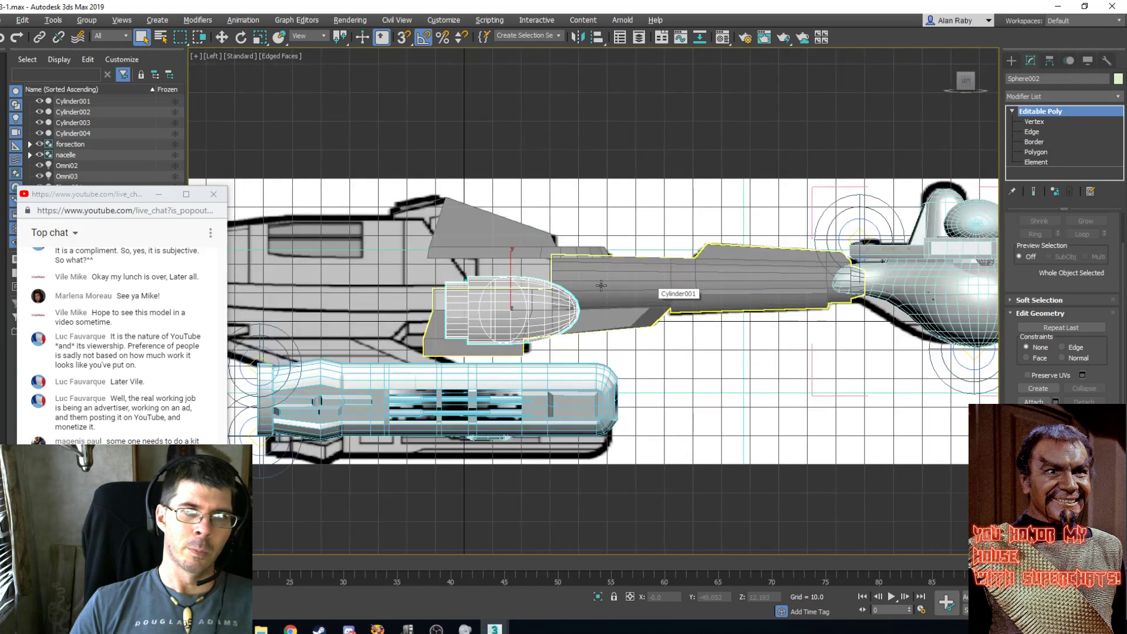
{"action": "left_click_drag", "start_coordinate": [538, 111], "coordinate": [651, 552], "text": "ctrl"}
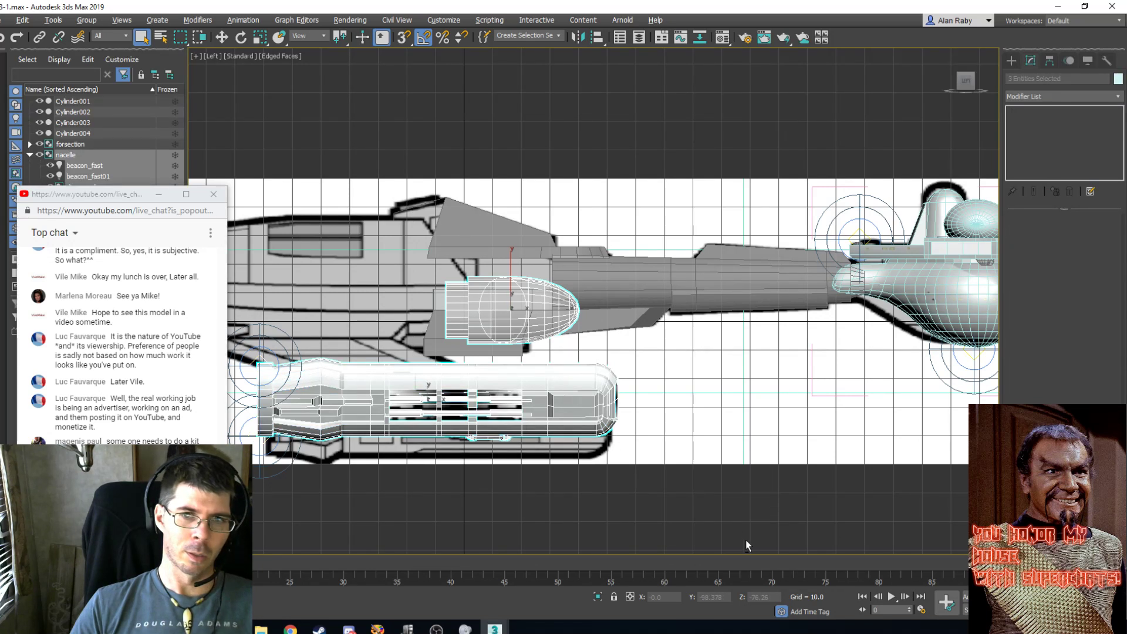
{"action": "key", "text": "alt+x"}
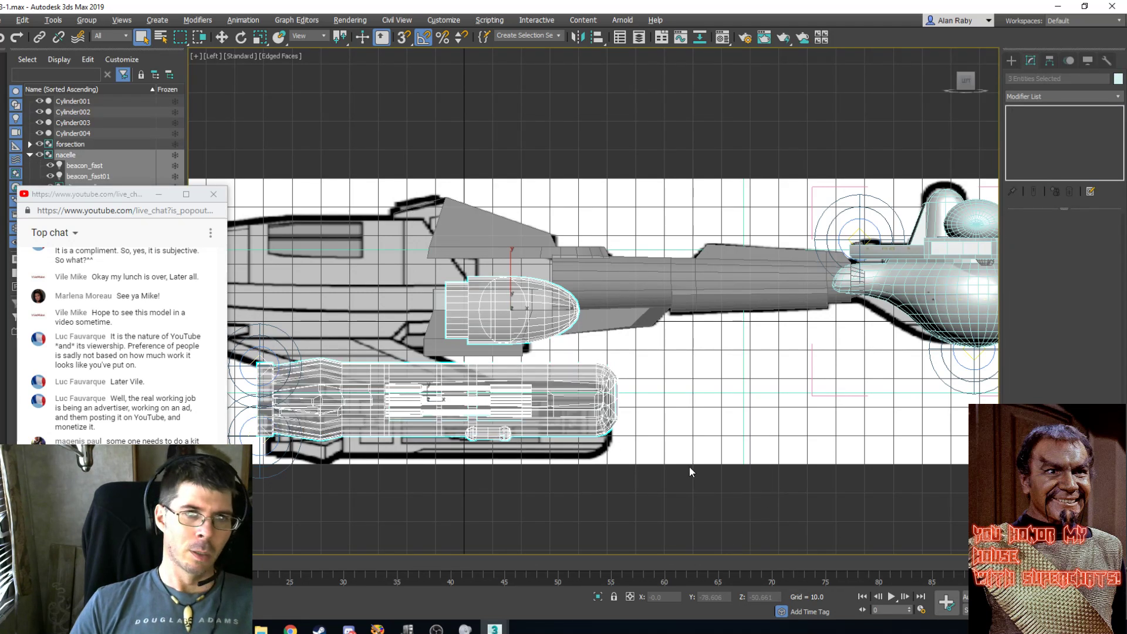
{"action": "left_click", "coordinate": [629, 118]}
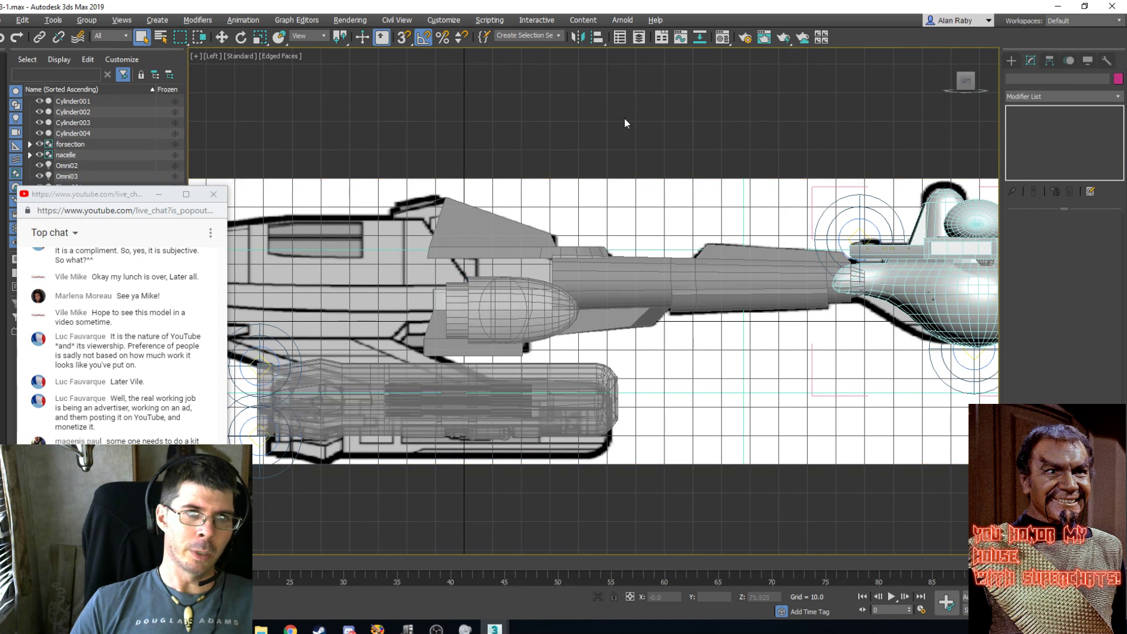
Move side pod Sphere002 straight up about 5.4 units in the Left view, towards its position in the side blueprint.
{"action": "scroll", "coordinate": [506, 261], "scroll_direction": "up", "scroll_amount": 3}
{"action": "left_click", "coordinate": [579, 311]}
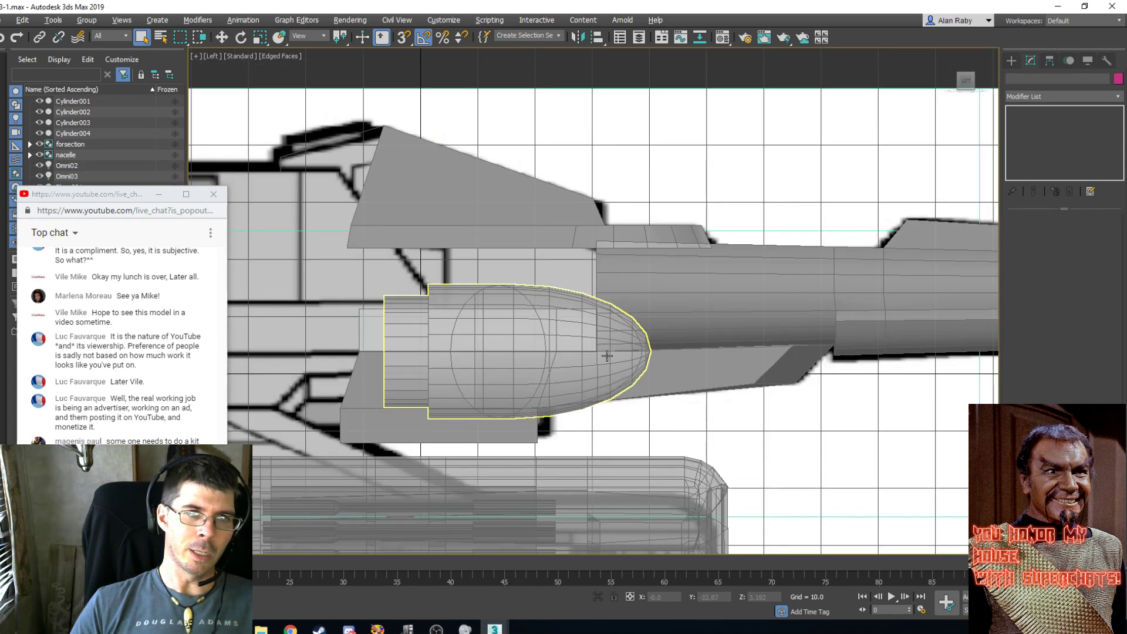
{"action": "left_click", "coordinate": [588, 383]}
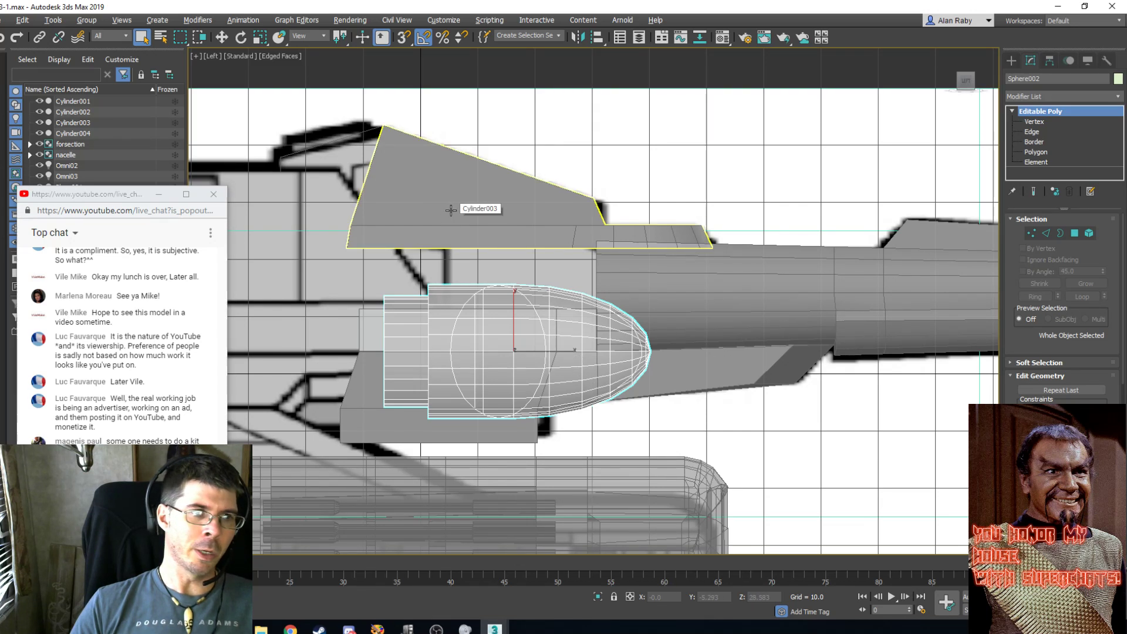
{"action": "scroll", "coordinate": [549, 255], "scroll_direction": "down", "scroll_amount": 4}
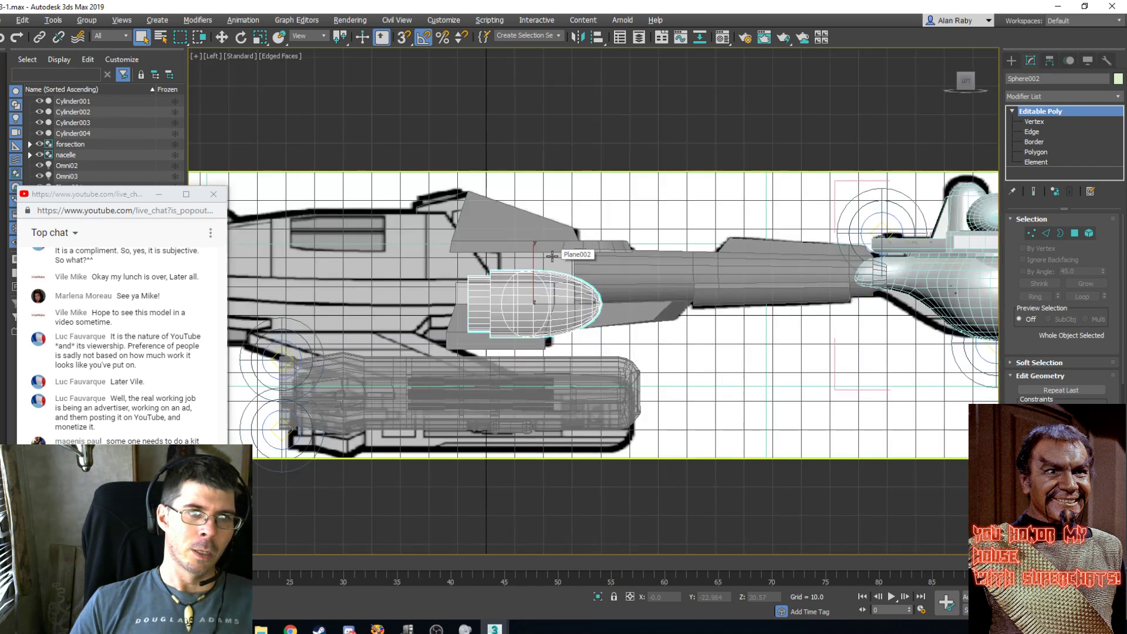
{"action": "scroll", "coordinate": [551, 255], "scroll_direction": "up", "scroll_amount": 4}
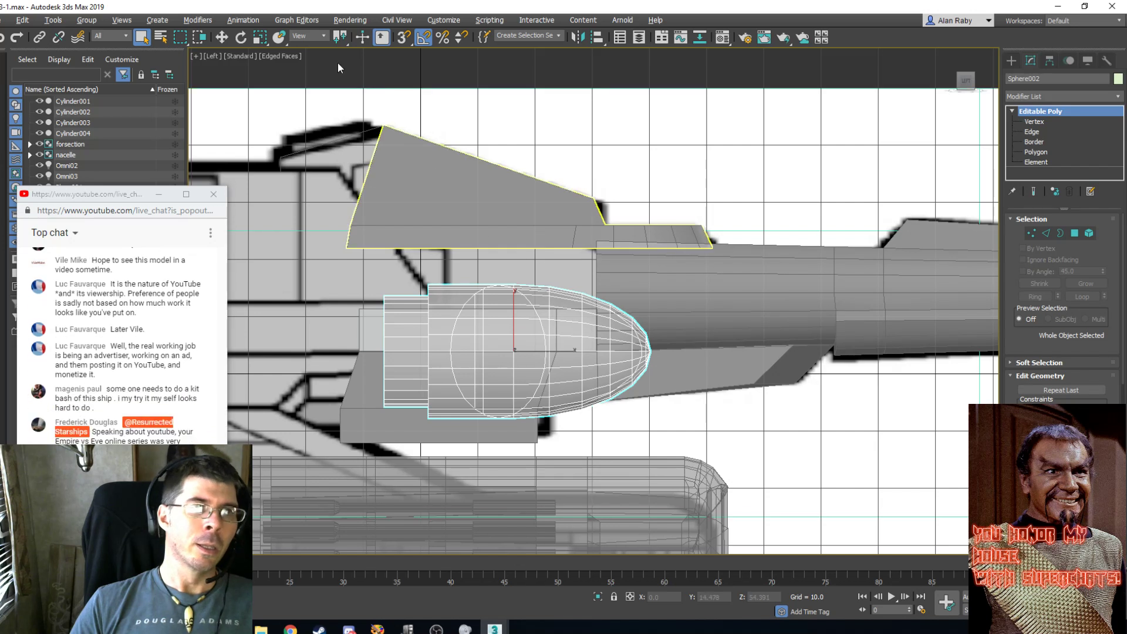
{"action": "left_click", "coordinate": [222, 37]}
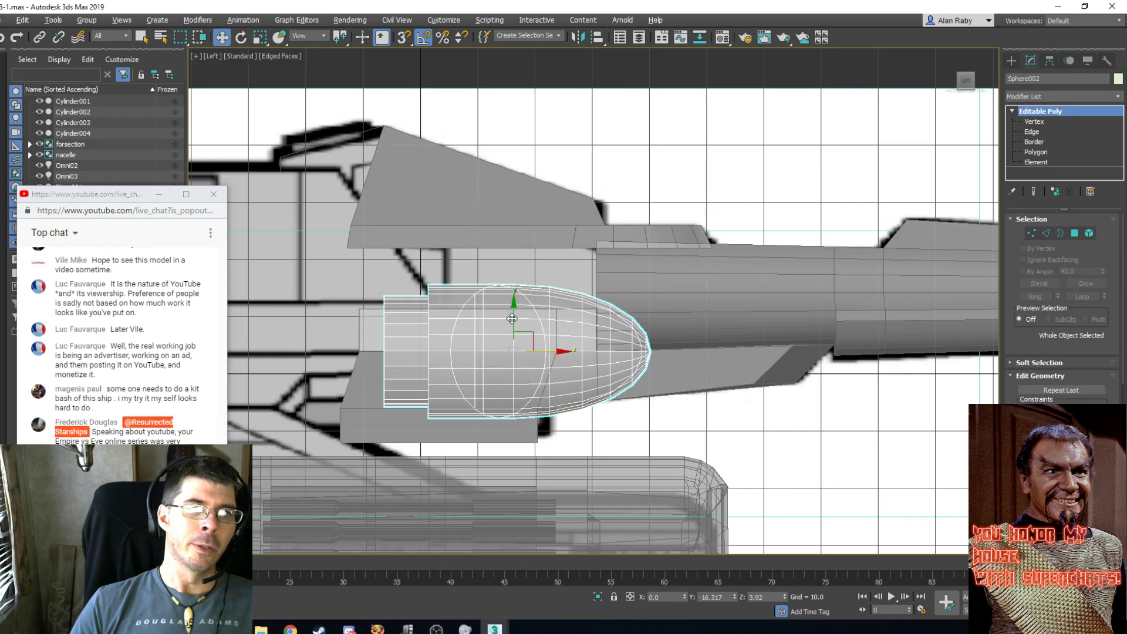
{"action": "left_click_drag", "start_coordinate": [514, 313], "coordinate": [496, 282]}
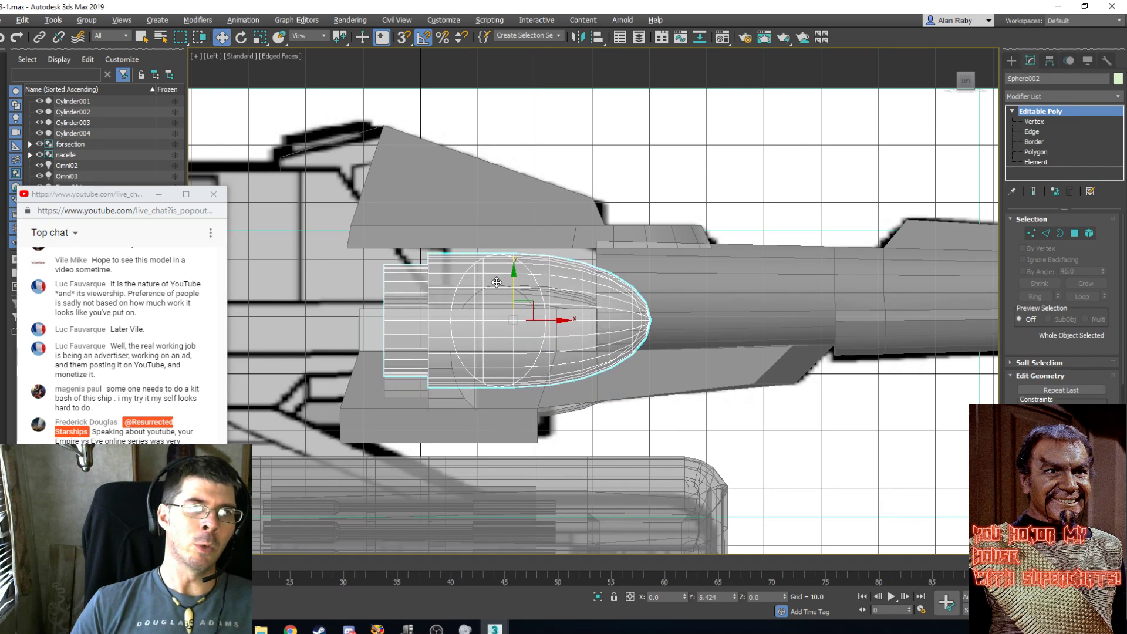
Try stretching side pod Sphere002 vertically to a scale of about 134 percent.
{"action": "left_click", "coordinate": [260, 38]}
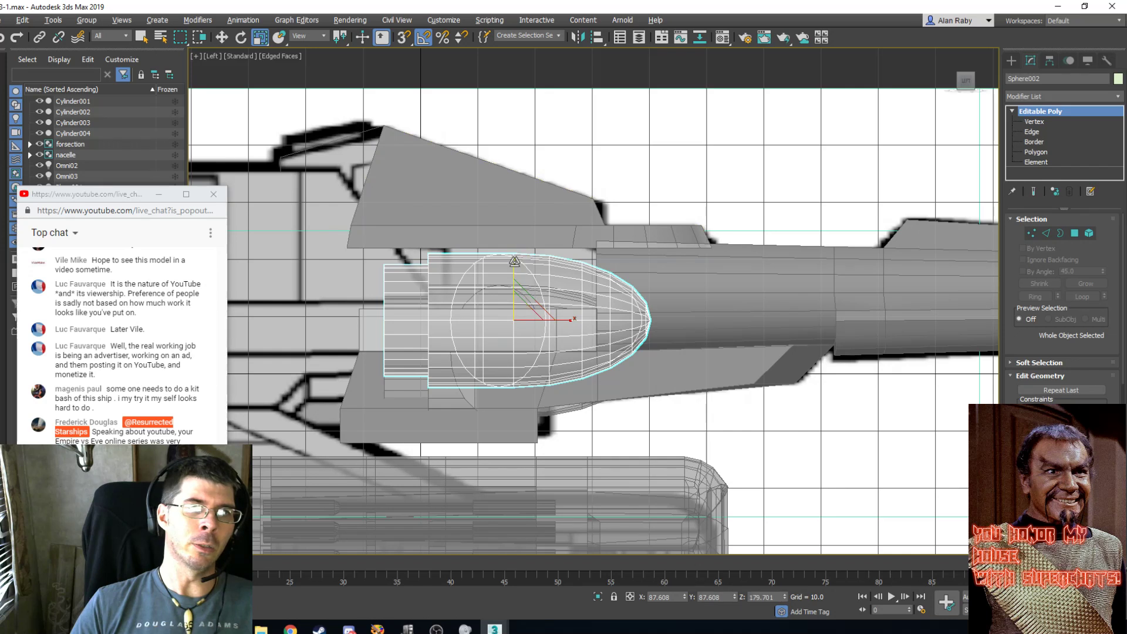
{"action": "left_click_drag", "start_coordinate": [514, 260], "coordinate": [508, 235]}
{"action": "scroll", "coordinate": [543, 235], "scroll_direction": "down", "scroll_amount": 4}
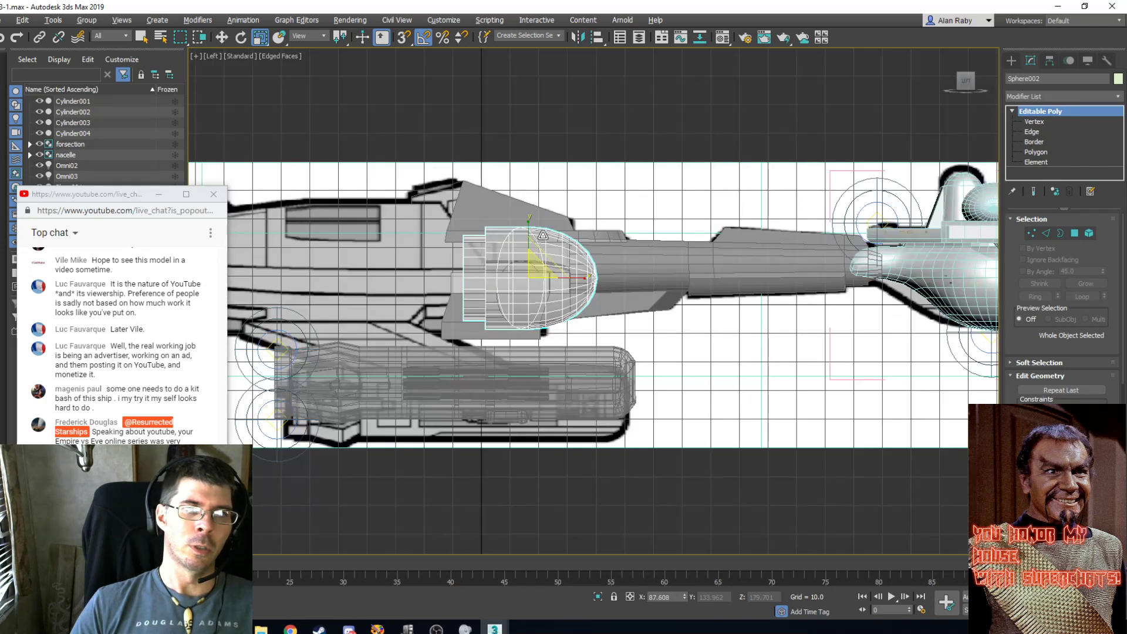
{"action": "left_click", "coordinate": [590, 107]}
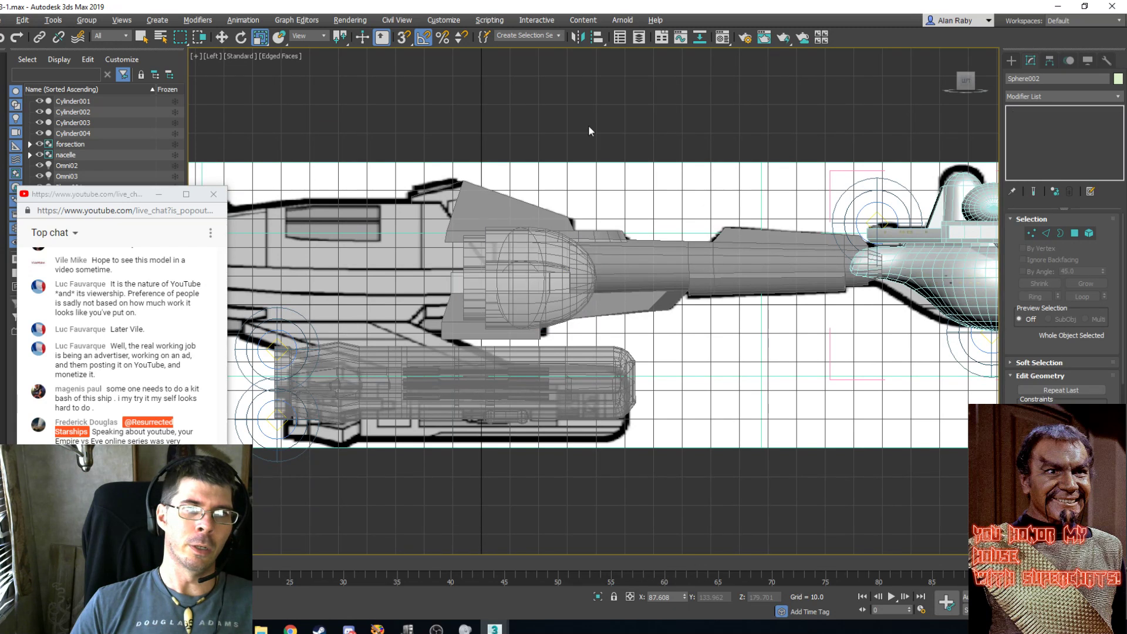
Select the side pod together with the side blueprint plane and hide all unselected objects.
{"action": "left_click", "coordinate": [684, 259]}
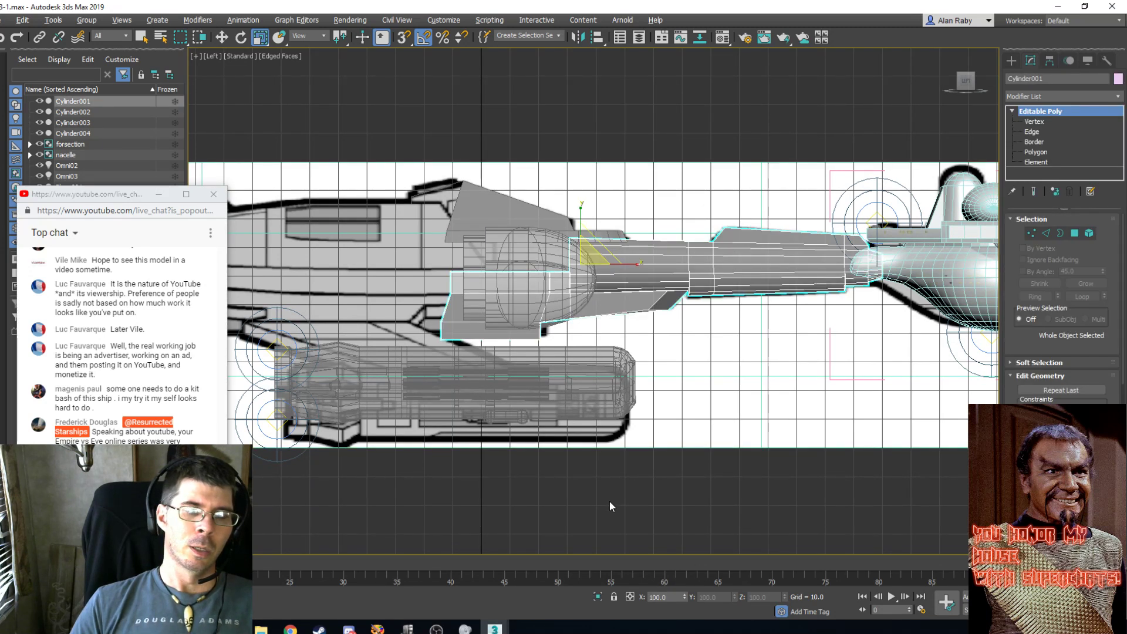
{"action": "left_click", "coordinate": [762, 517]}
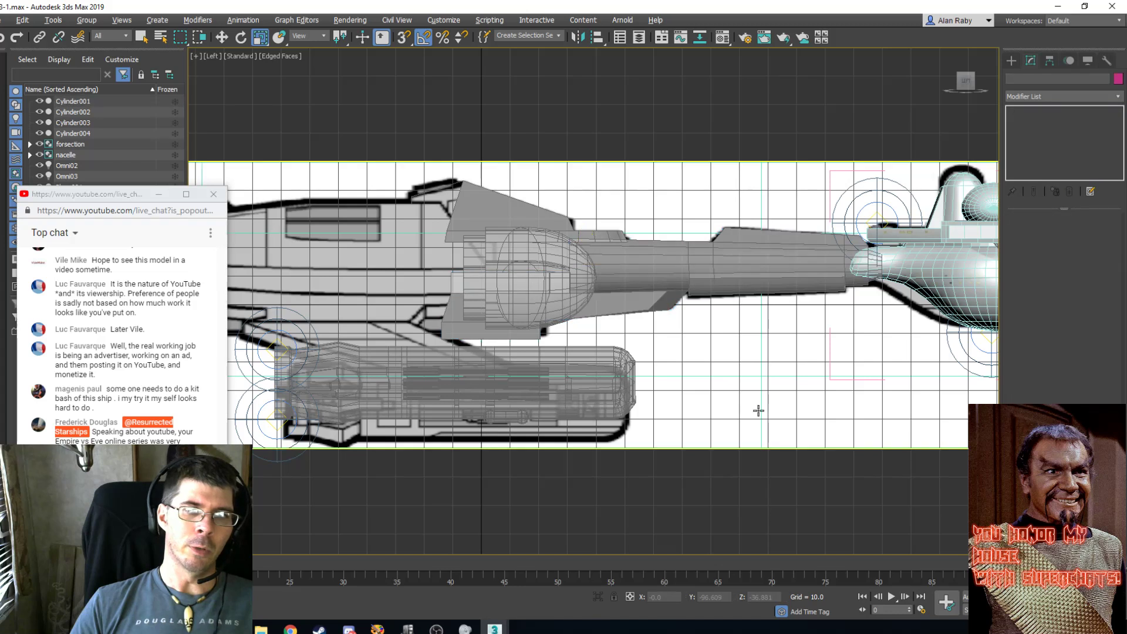
{"action": "left_click", "coordinate": [758, 409]}
{"action": "left_click", "coordinate": [560, 274], "text": "ctrl"}
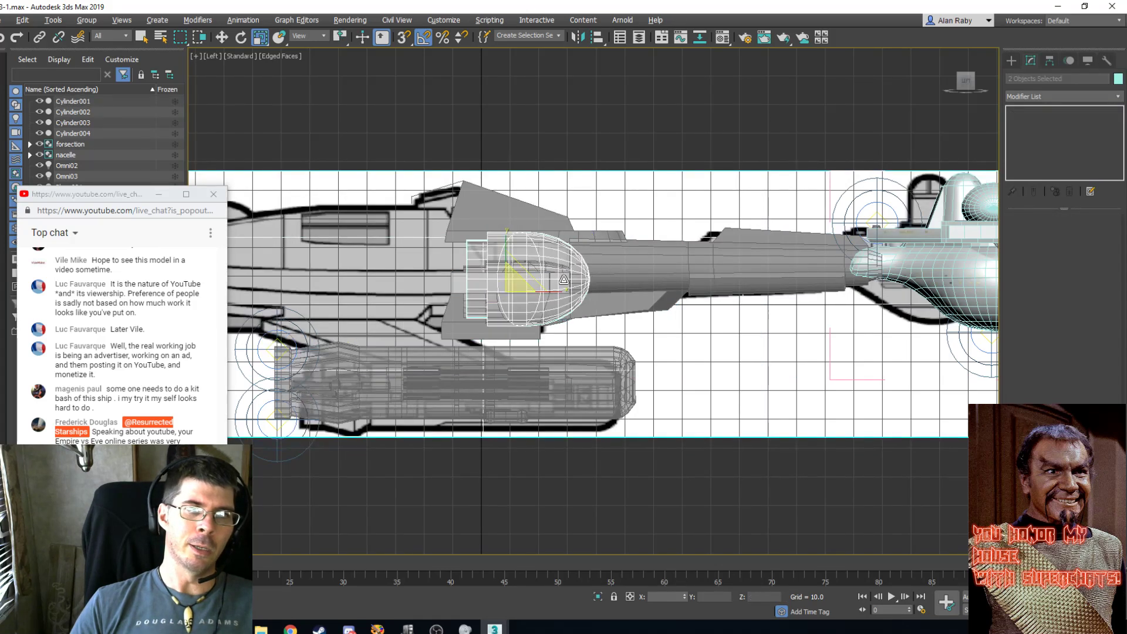
{"action": "right_click", "coordinate": [752, 508]}
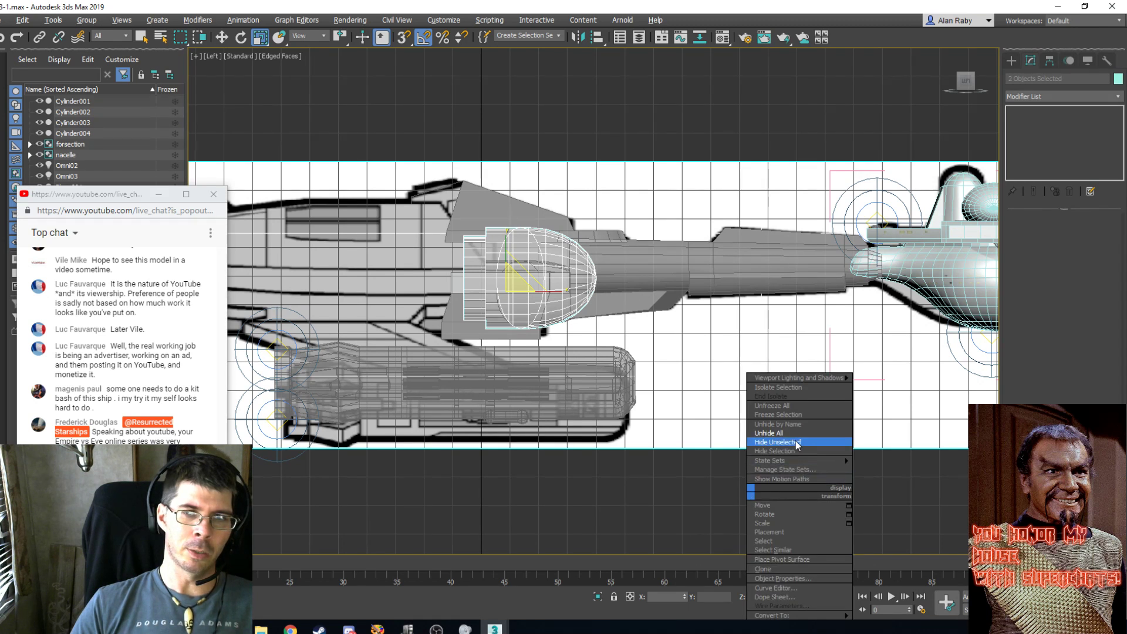
{"action": "left_click", "coordinate": [770, 444]}
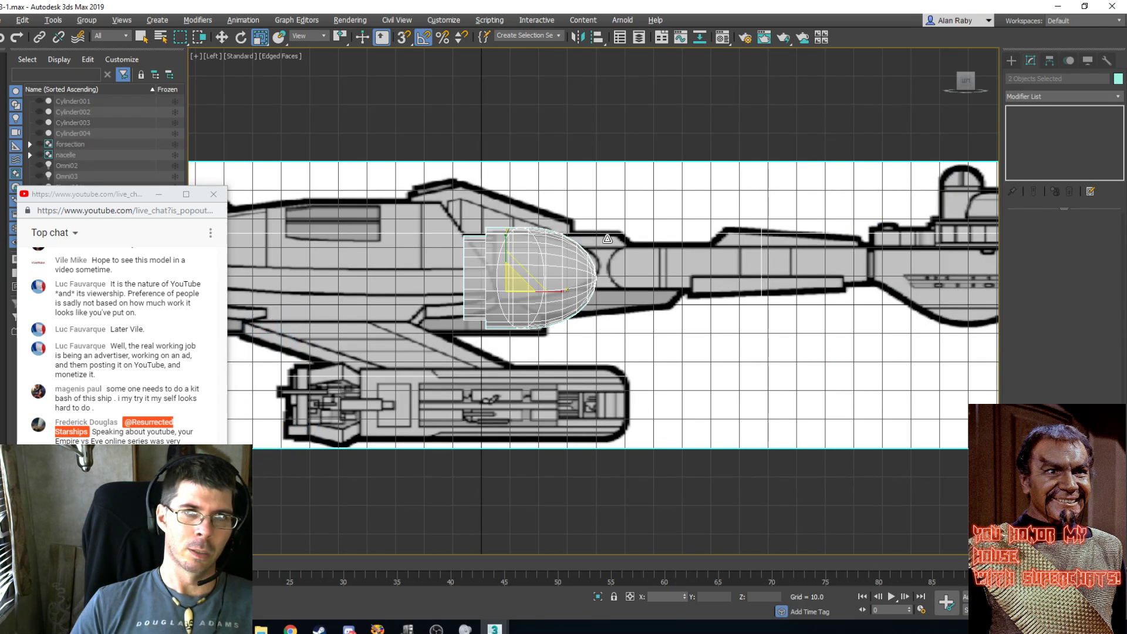
{"action": "scroll", "coordinate": [607, 239], "scroll_direction": "up", "scroll_amount": 2}
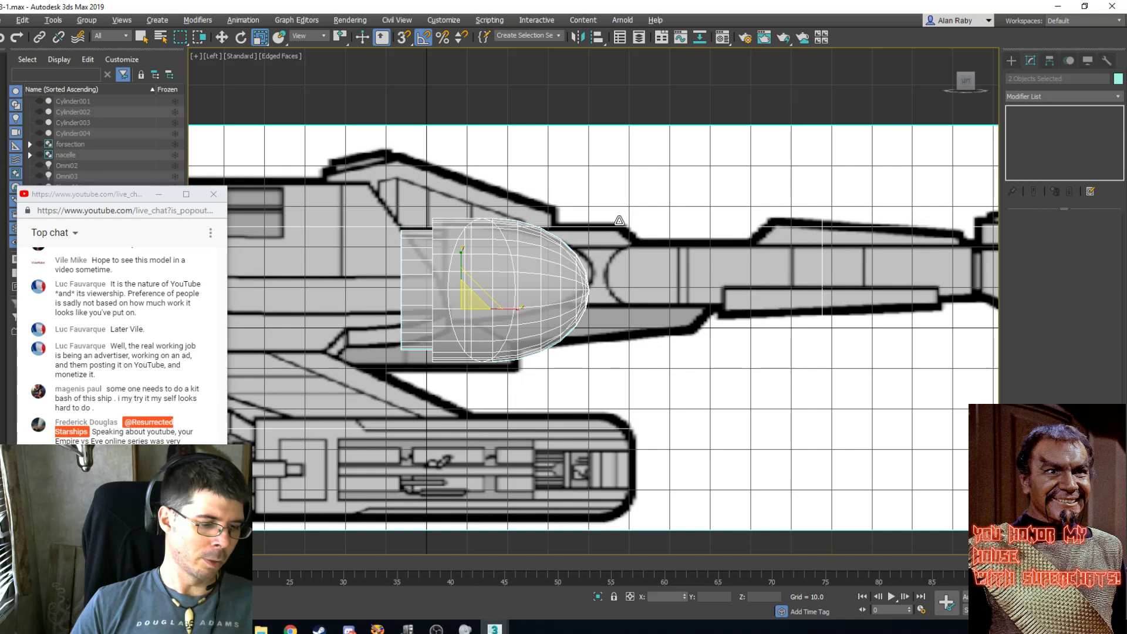
Undo the hiding of the other objects and the vertical stretch of side pod Sphere002.
{"action": "key", "text": "ctrl+z"}
{"action": "left_click", "coordinate": [618, 222]}
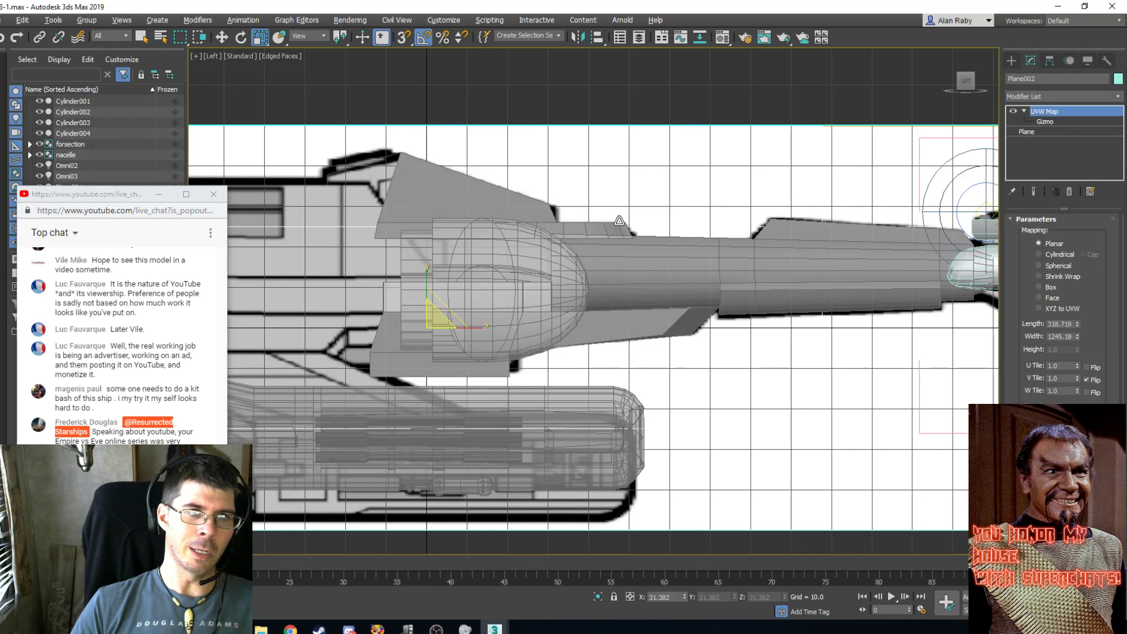
{"action": "key", "text": "ctrl+z"}
{"action": "key", "text": "ctrl+z"}
{"action": "key", "text": "ctrl+z"}
{"action": "key", "text": "ctrl+z"}
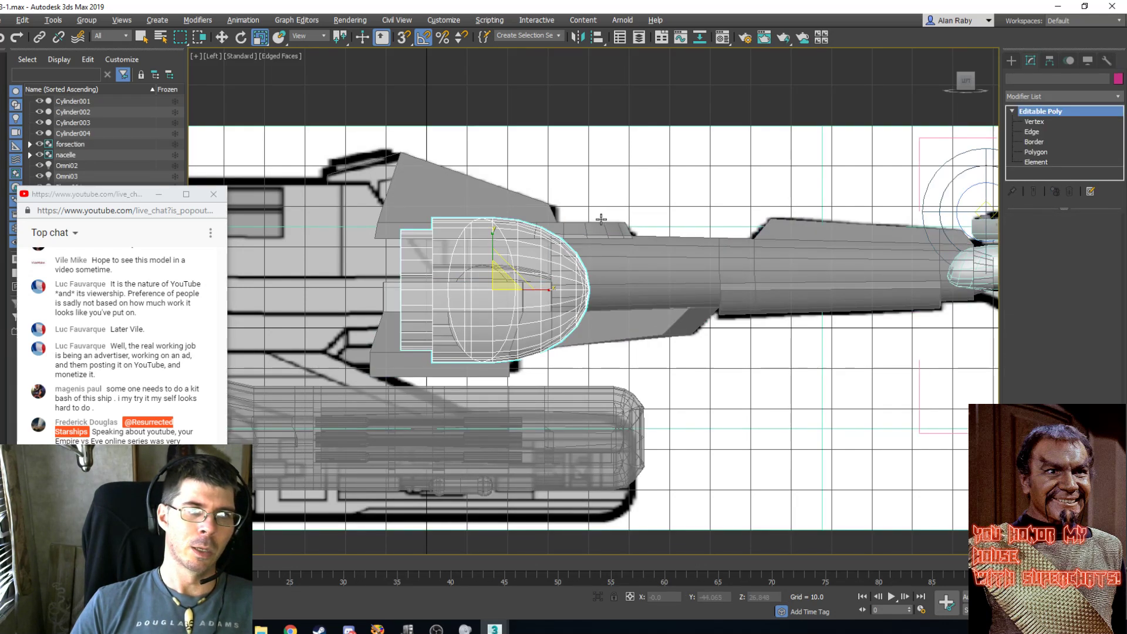
{"action": "key", "text": "ctrl+z"}
Hide every object except the unstretched side pod and the side blueprint plane.
{"action": "right_click", "coordinate": [650, 118]}
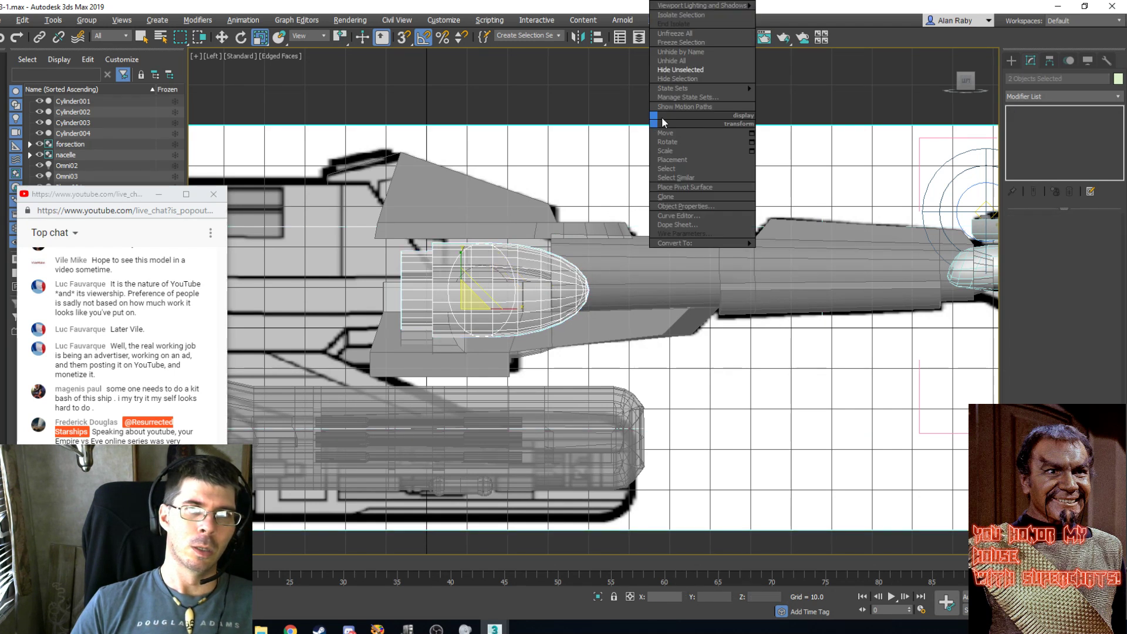
{"action": "left_click", "coordinate": [700, 70]}
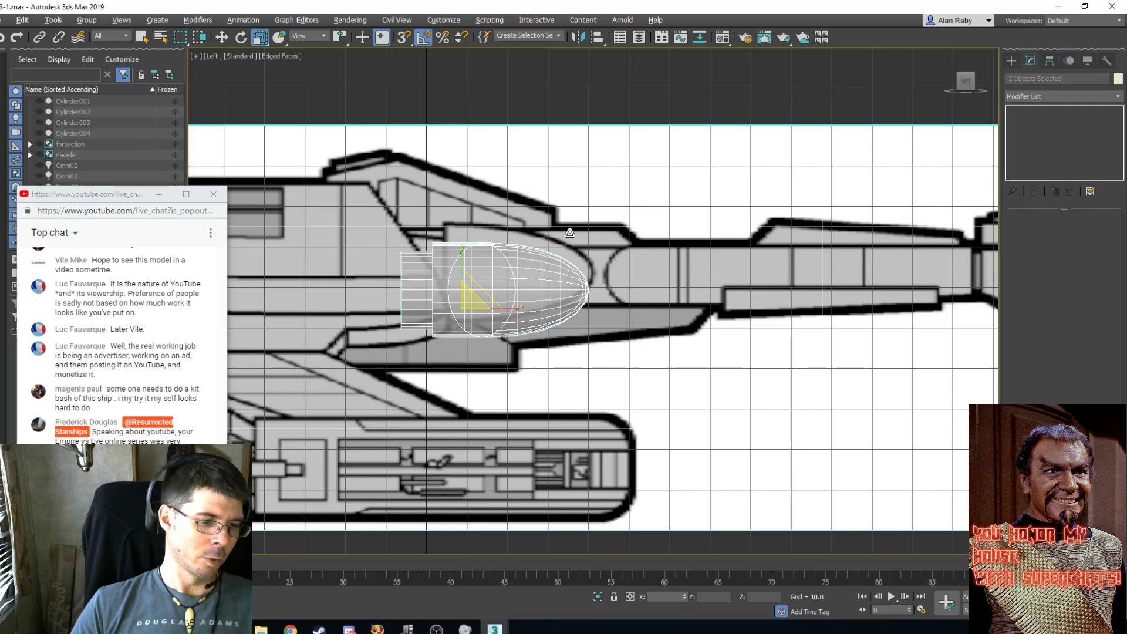
Try moving the selected side pod and side blueprint plane together up about 2.2 units, comparing both positions.
{"action": "key", "text": "w"}
{"action": "left_click_drag", "start_coordinate": [464, 272], "coordinate": [465, 260]}
{"action": "key", "text": "ctrl+z"}
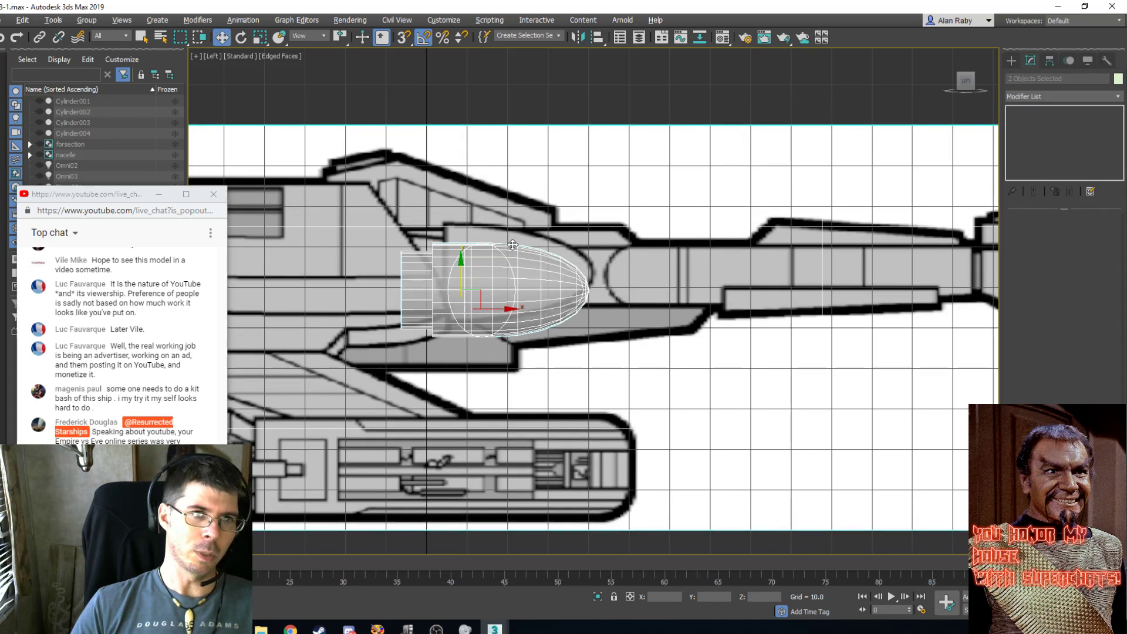
{"action": "key", "text": "ctrl+y"}
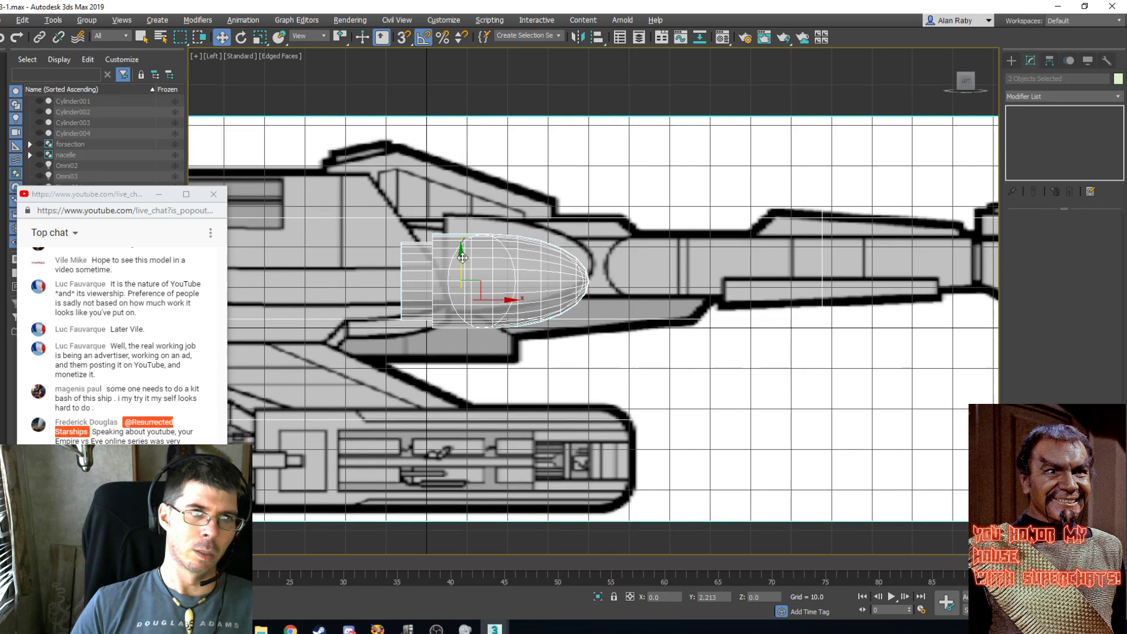
{"action": "key", "text": "ctrl+z"}
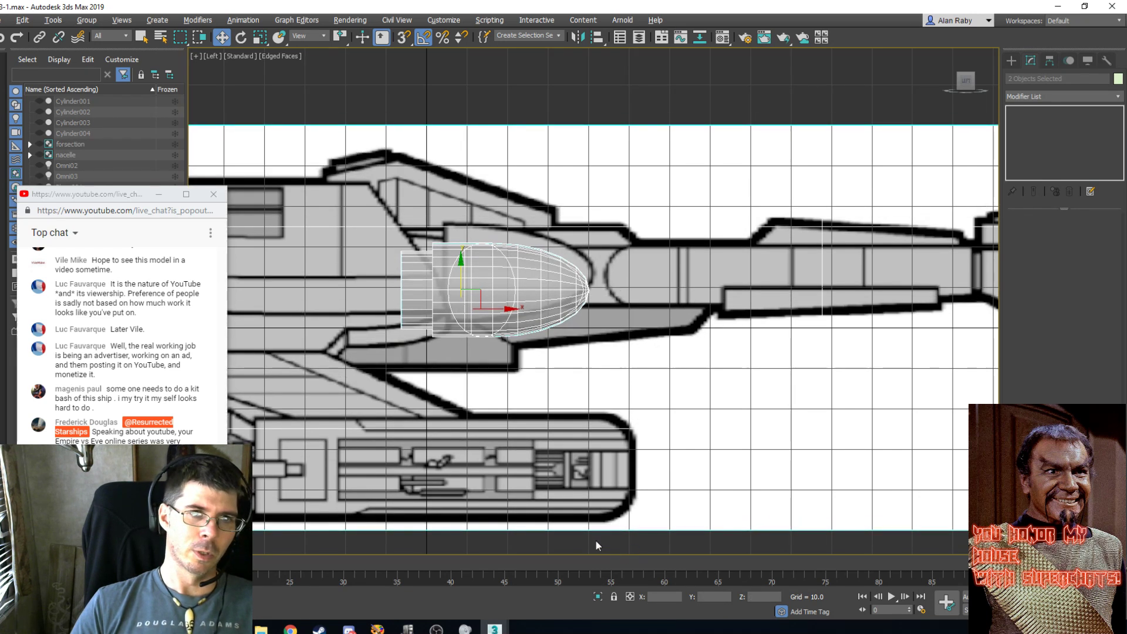
Move only side pod Sphere002 up about 3.2 units to line it up with the pod drawn on the side blueprint.
{"action": "left_click", "coordinate": [696, 215]}
{"action": "left_click", "coordinate": [531, 264]}
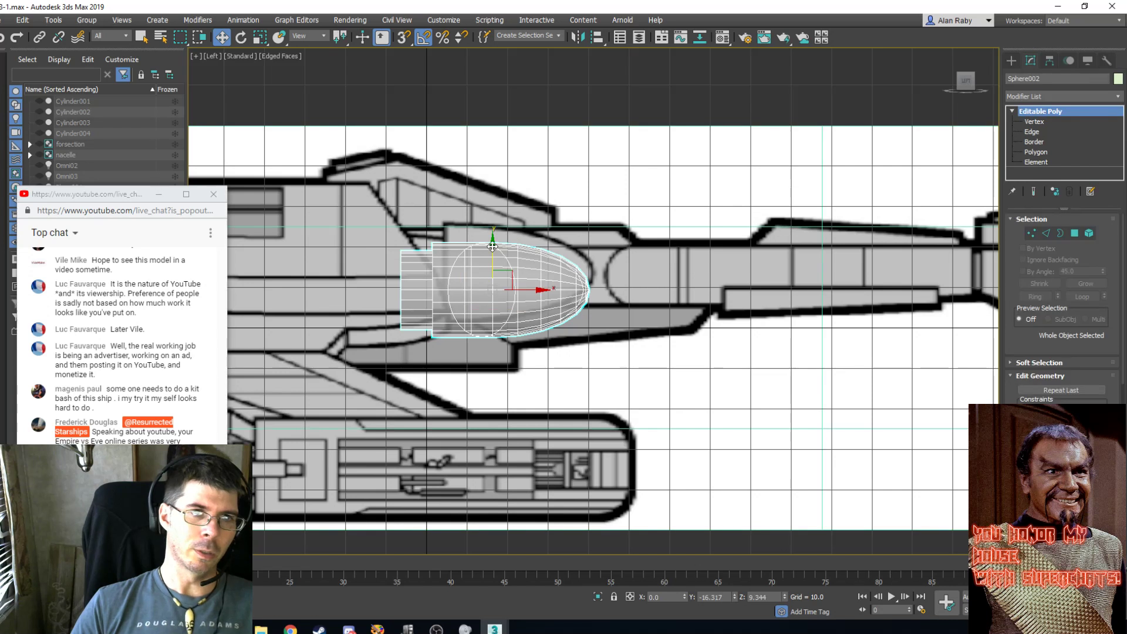
{"action": "left_click_drag", "start_coordinate": [496, 247], "coordinate": [497, 234]}
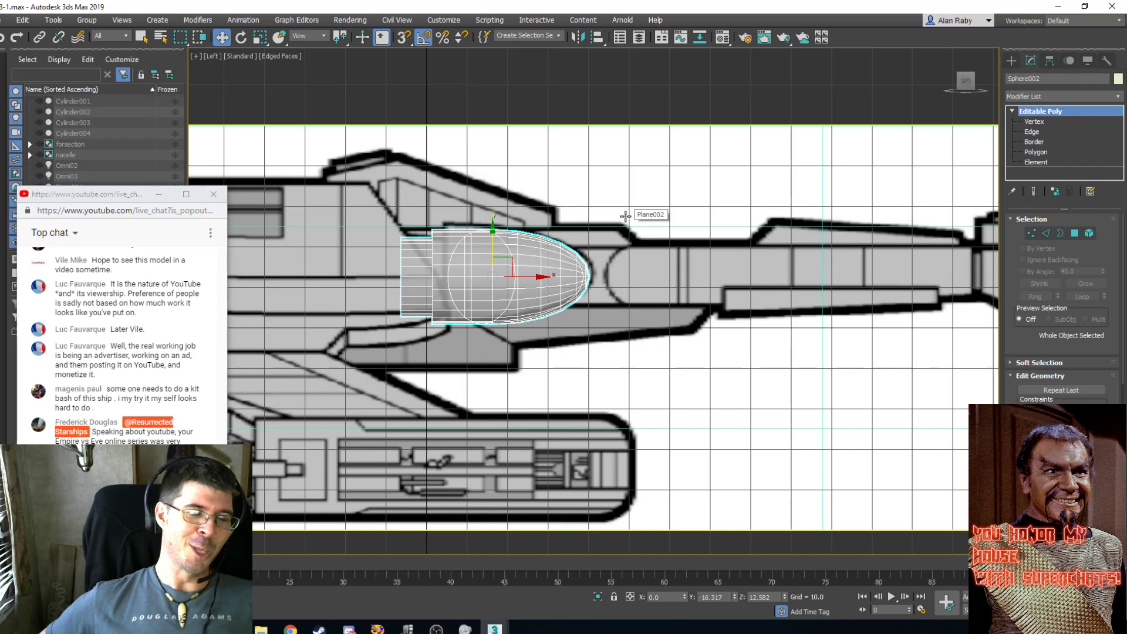
Unhide all the hidden objects around the side pod in the perspective view.
{"action": "key", "text": "p"}
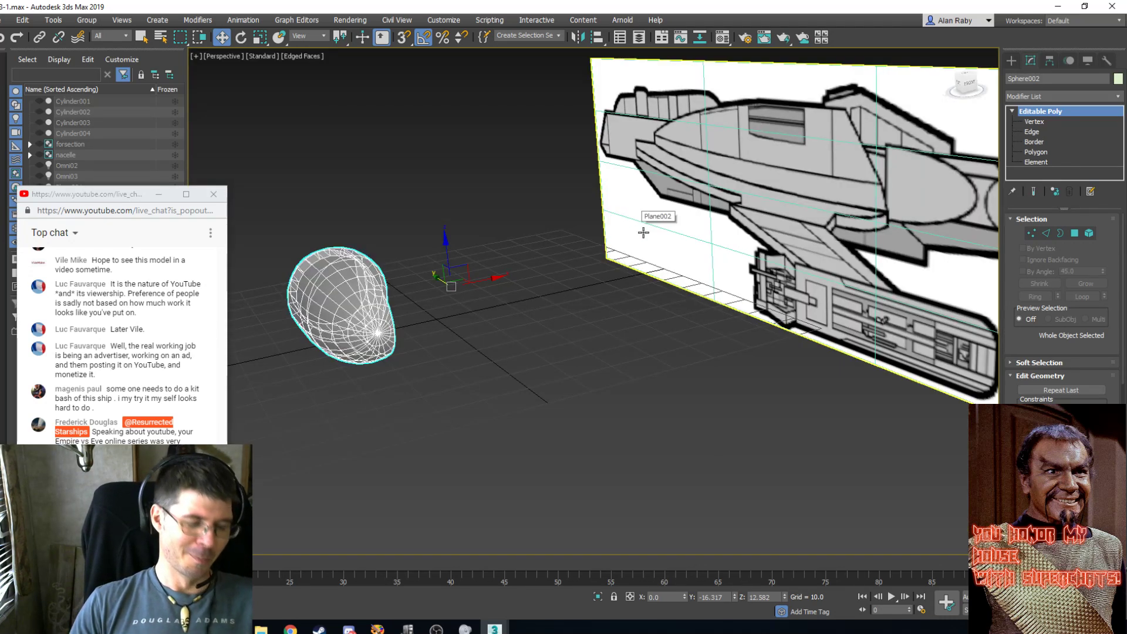
{"action": "middle_click_drag", "start_coordinate": [643, 232], "coordinate": [586, 274], "text": "alt"}
{"action": "scroll", "coordinate": [586, 274], "scroll_direction": "up", "scroll_amount": 3}
{"action": "scroll", "coordinate": [586, 275], "scroll_direction": "down", "scroll_amount": 3}
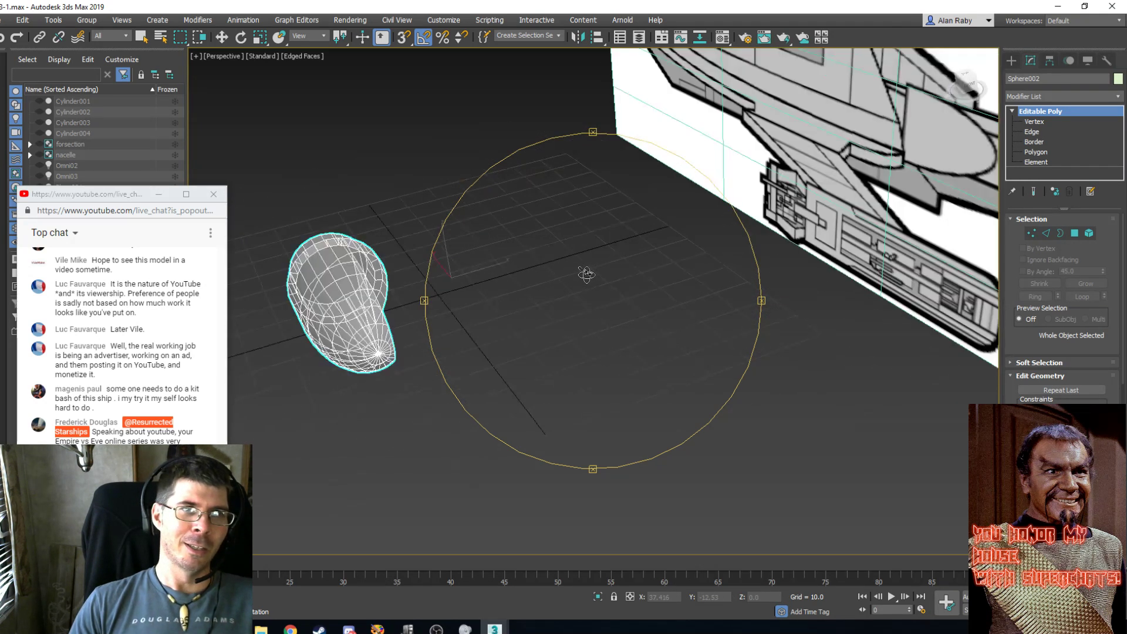
{"action": "left_click", "coordinate": [141, 38]}
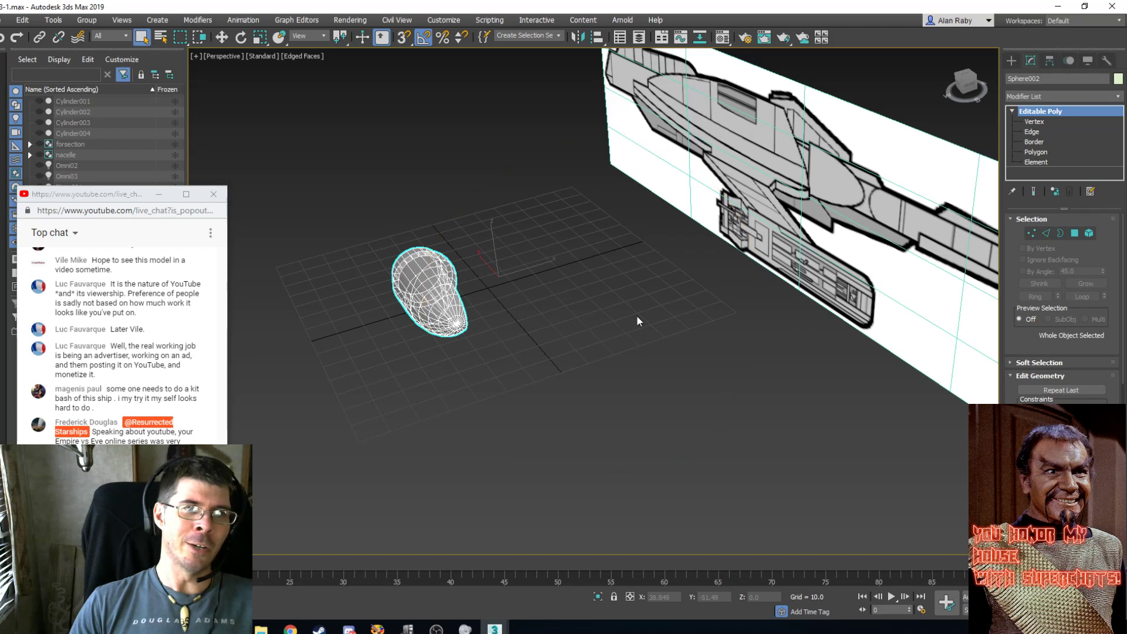
{"action": "right_click", "coordinate": [635, 314]}
{"action": "left_click", "coordinate": [680, 255]}
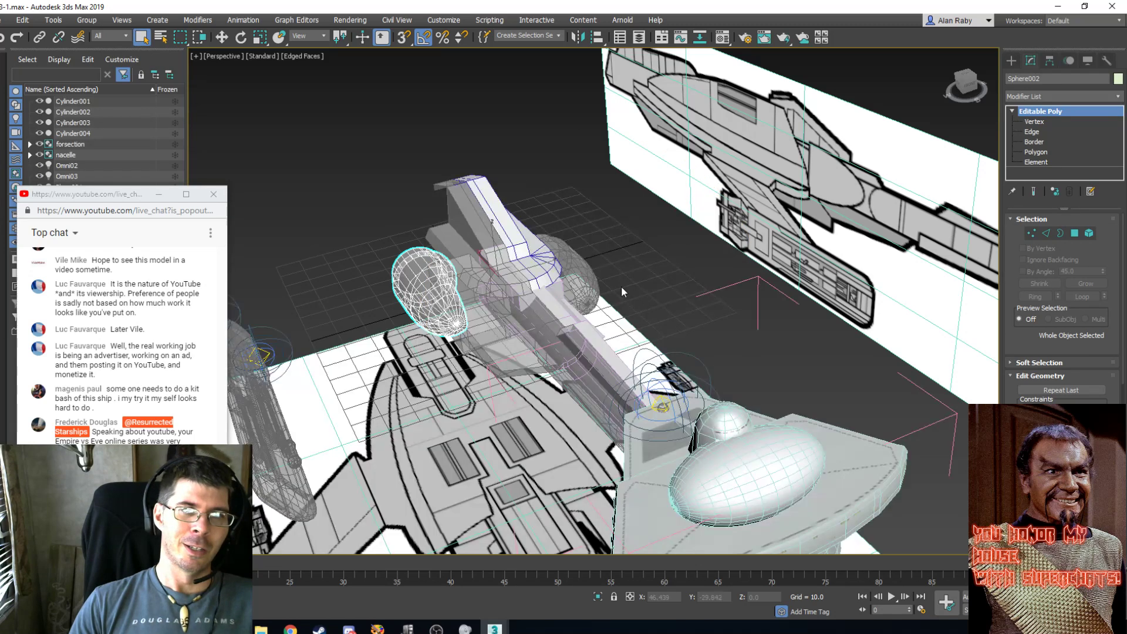
{"action": "key", "text": "ctrl+r"}
{"action": "left_click_drag", "start_coordinate": [604, 277], "coordinate": [484, 249]}
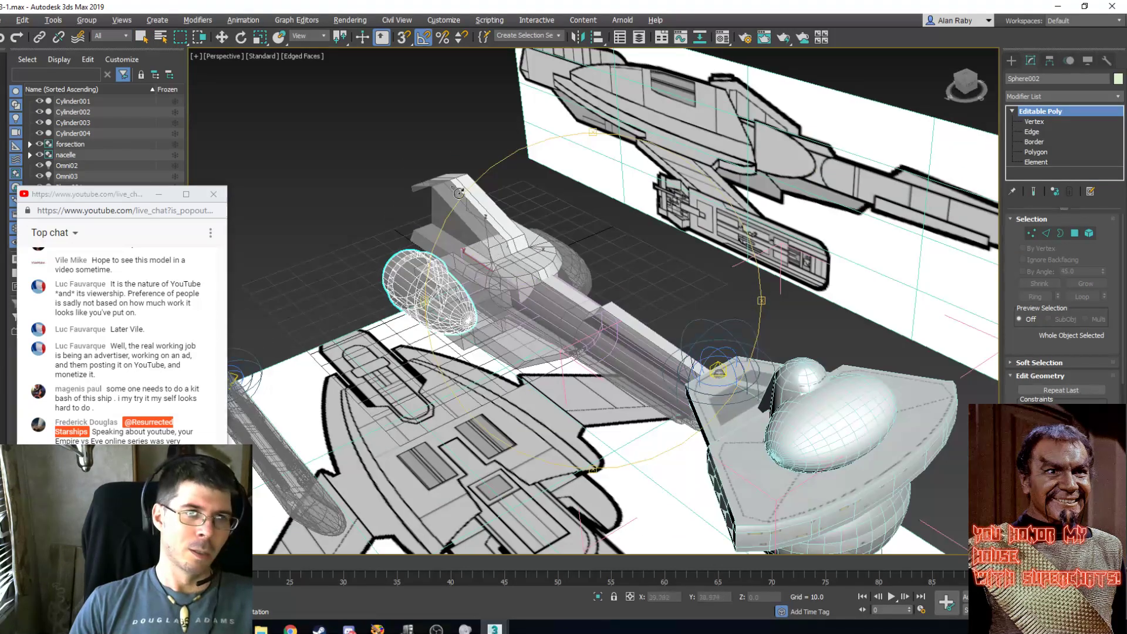
Raise the top polygon of Cylinder001's rear block beside the side pod up to the underside of the fin piece.
{"action": "left_click", "coordinate": [222, 37]}
{"action": "left_click", "coordinate": [524, 352]}
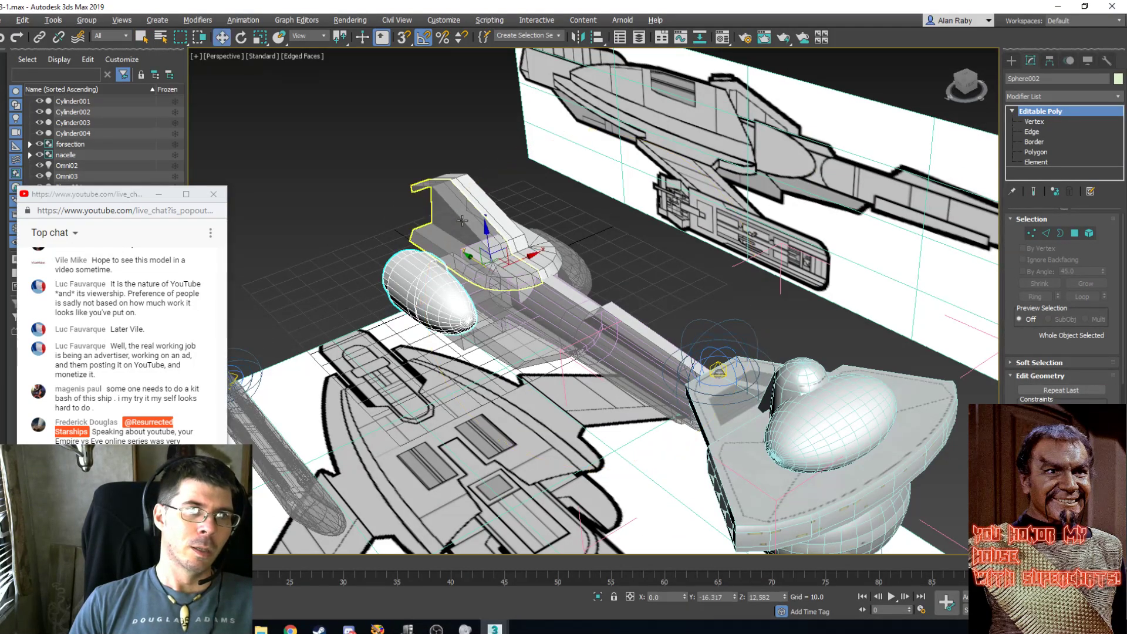
{"action": "left_click", "coordinate": [474, 270]}
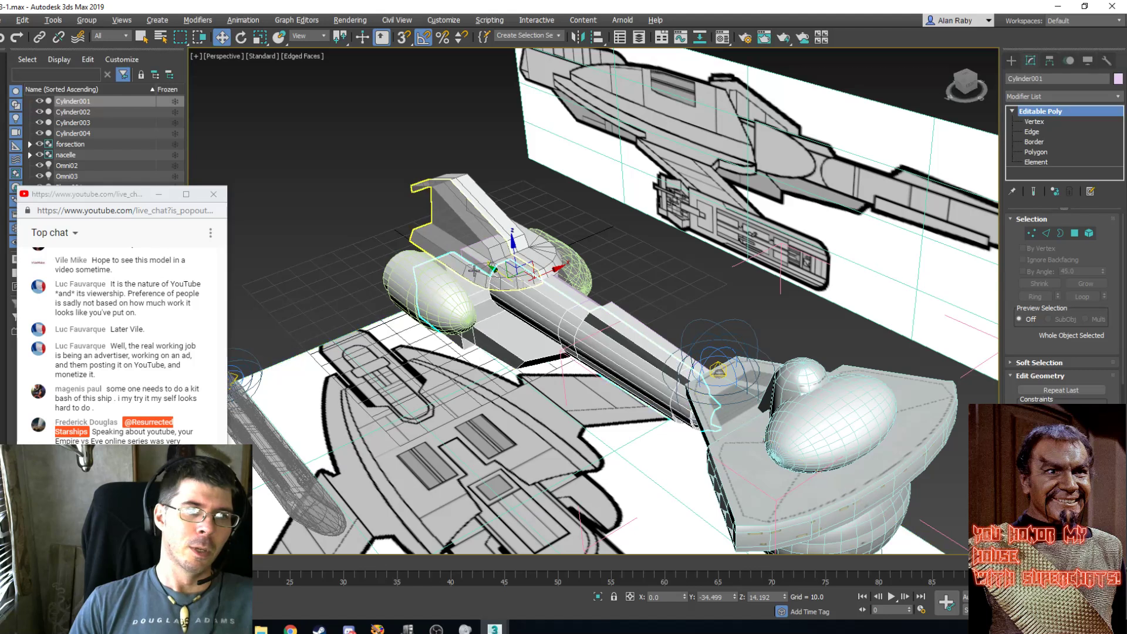
{"action": "left_click", "coordinate": [459, 236]}
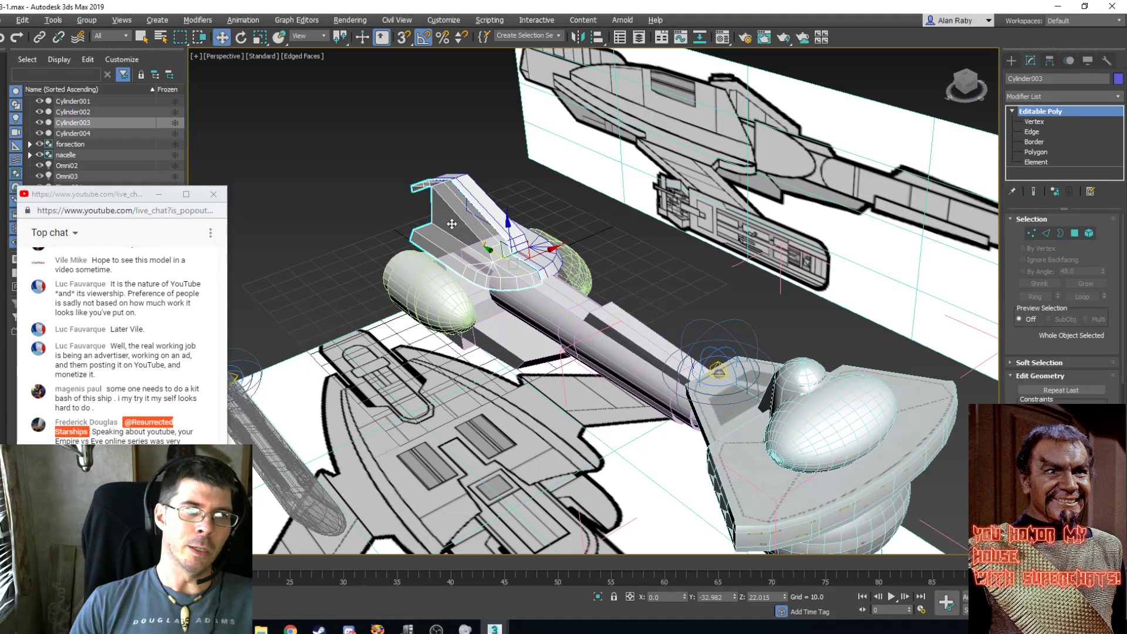
{"action": "middle_click_drag", "start_coordinate": [475, 229], "coordinate": [679, 270], "text": "alt"}
{"action": "scroll", "coordinate": [489, 243], "scroll_direction": "up", "scroll_amount": 4}
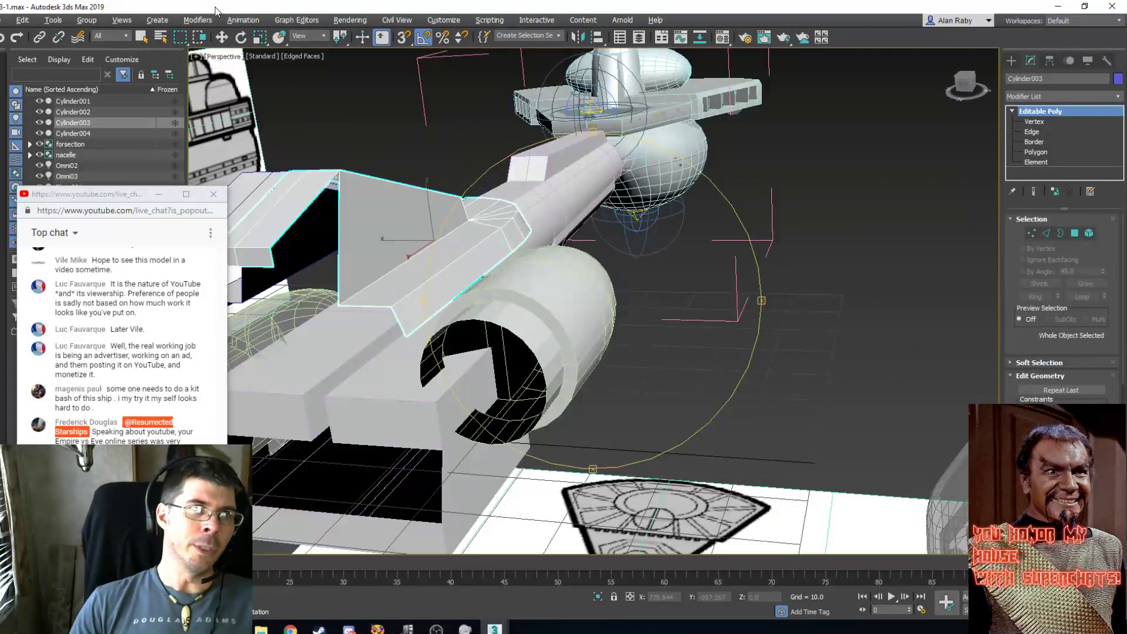
{"action": "left_click", "coordinate": [222, 37]}
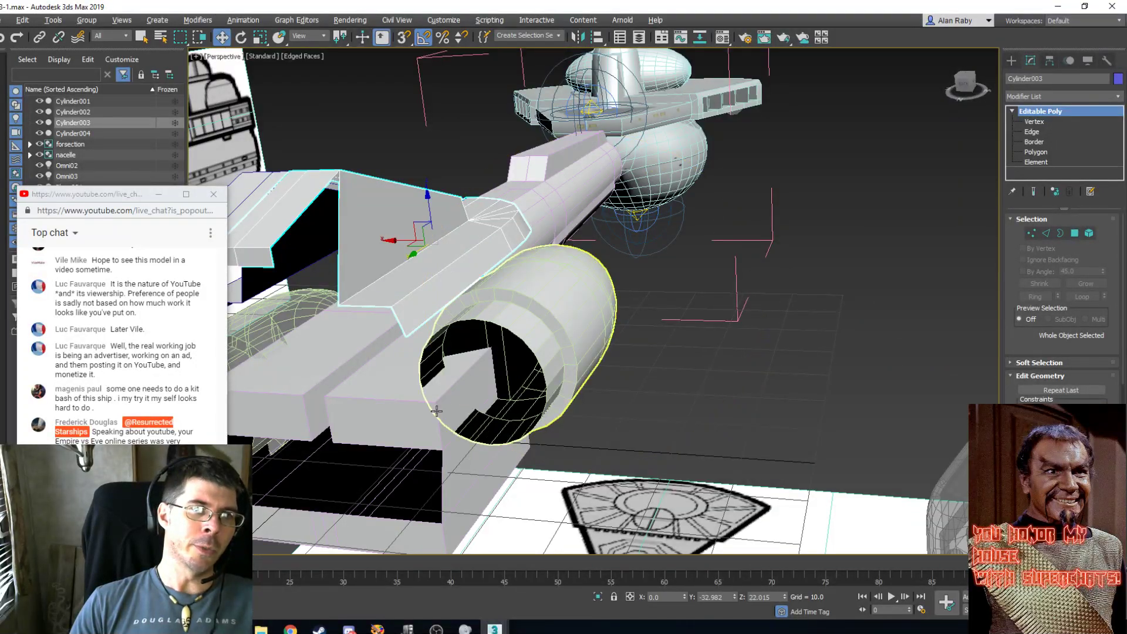
{"action": "left_click", "coordinate": [404, 383]}
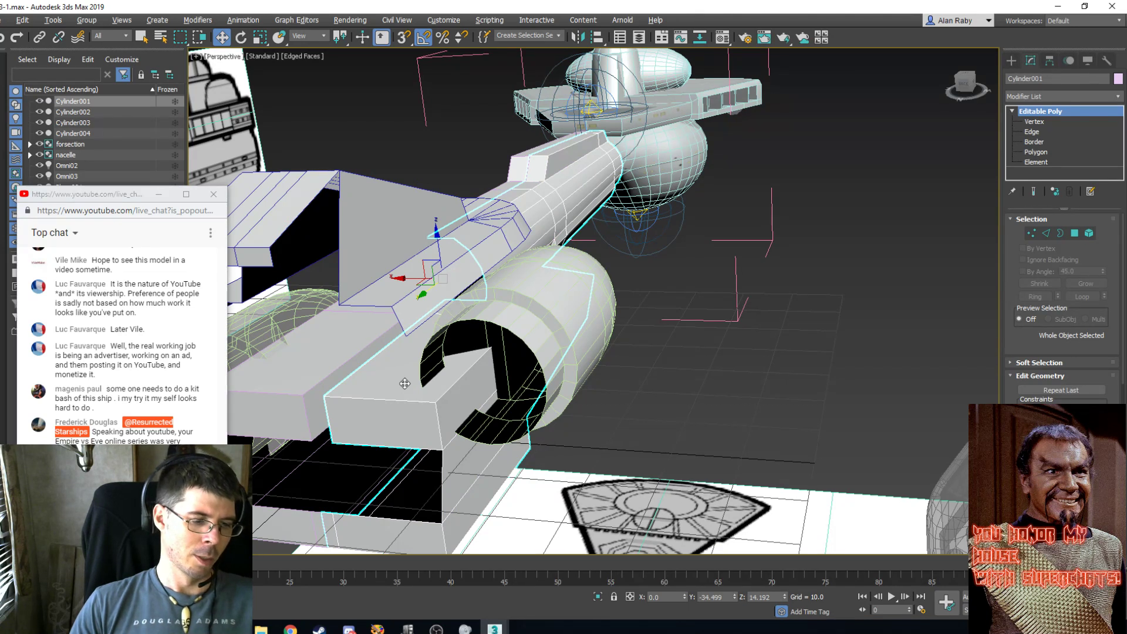
{"action": "key", "text": "4"}
{"action": "left_click", "coordinate": [395, 368]}
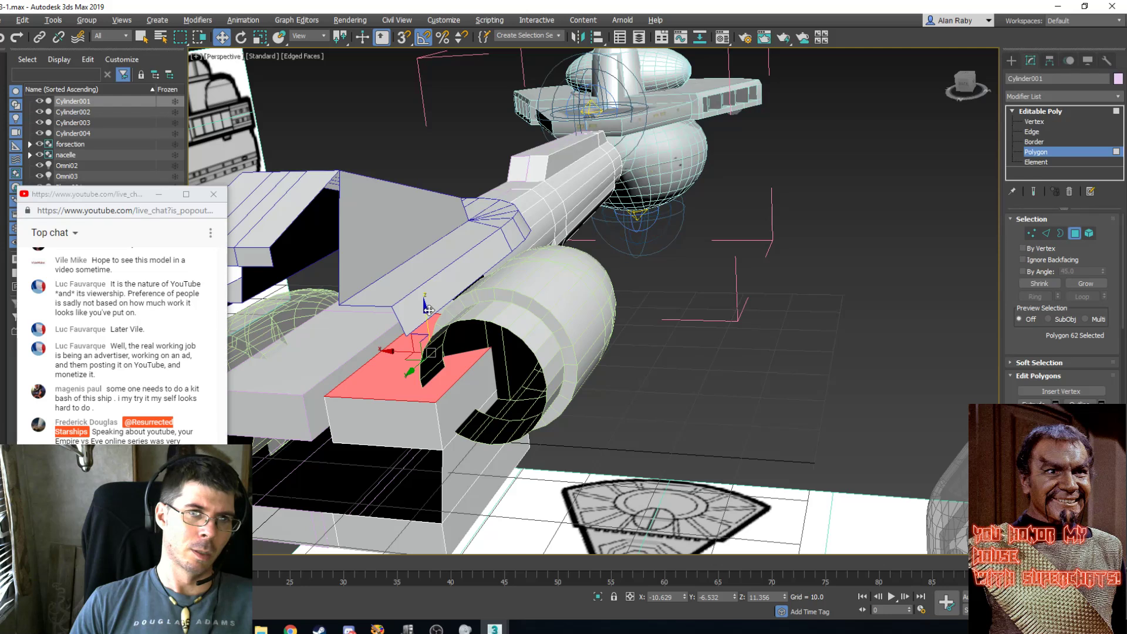
{"action": "left_click_drag", "start_coordinate": [425, 316], "coordinate": [416, 247]}
Examine the raised rear block against the side pods, fin piece and blueprints in top view and from several perspective angles.
{"action": "middle_click_drag", "start_coordinate": [698, 300], "coordinate": [467, 251], "text": "alt"}
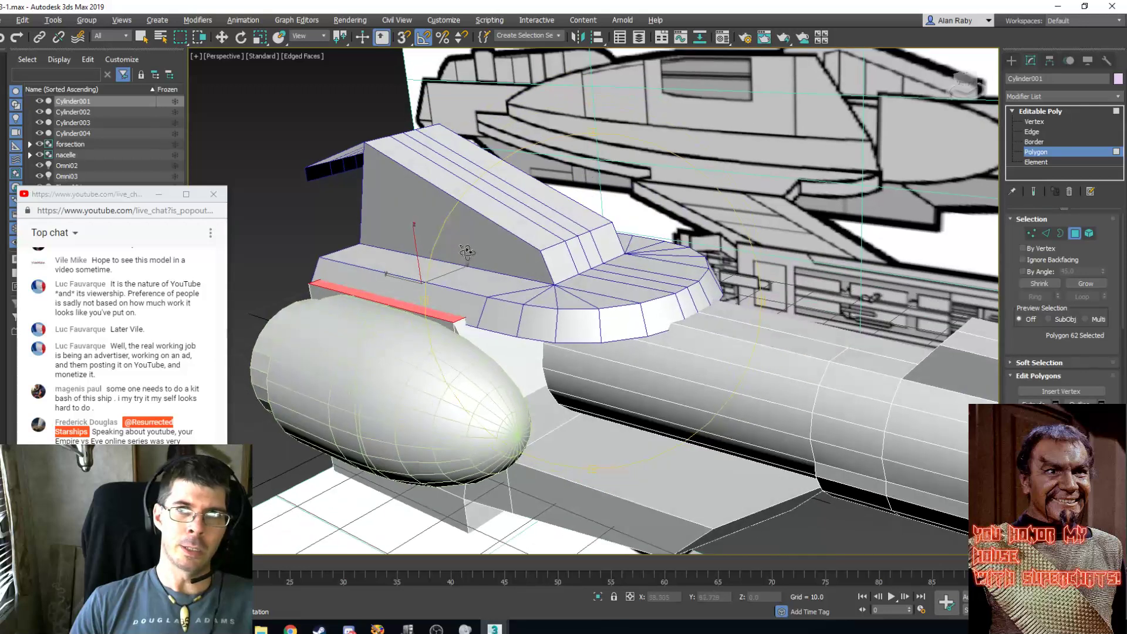
{"action": "scroll", "coordinate": [474, 265], "scroll_direction": "down", "scroll_amount": 5}
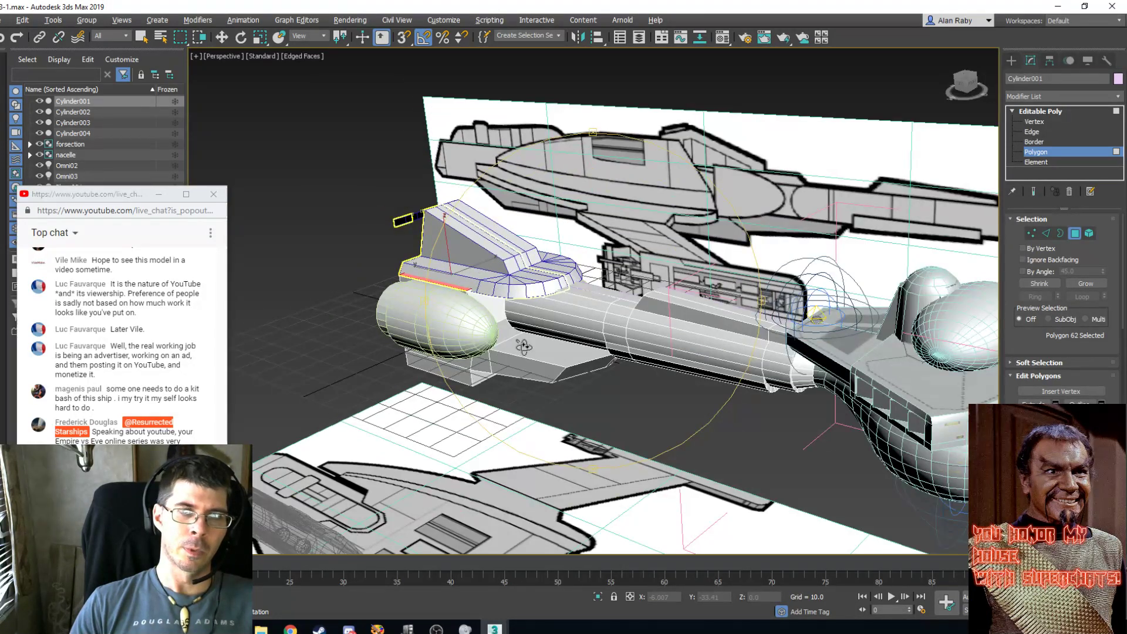
{"action": "middle_click_drag", "start_coordinate": [524, 347], "coordinate": [479, 289], "text": "alt"}
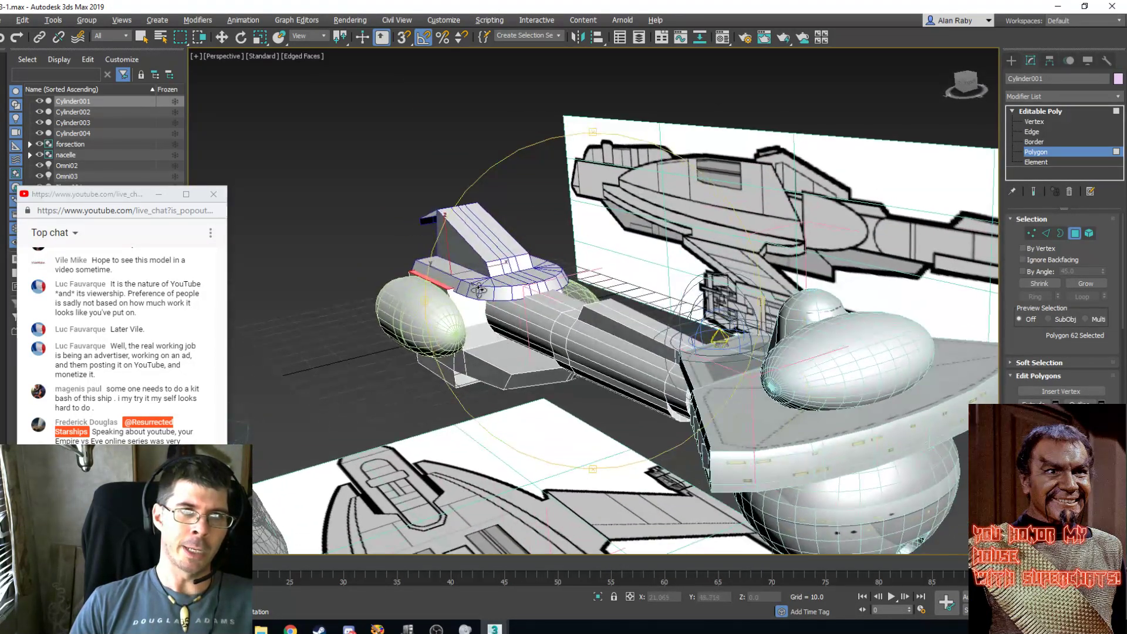
{"action": "scroll", "coordinate": [484, 327], "scroll_direction": "up", "scroll_amount": 4}
{"action": "middle_click_drag", "start_coordinate": [486, 352], "coordinate": [459, 359], "text": "alt"}
{"action": "key", "text": "t"}
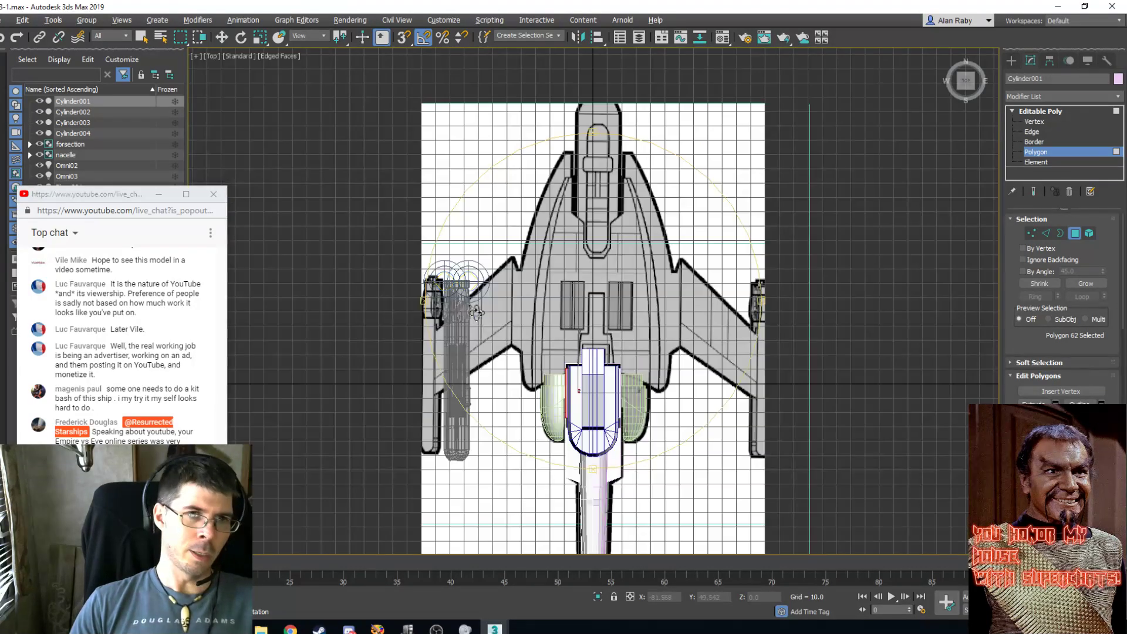
{"action": "scroll", "coordinate": [633, 418], "scroll_direction": "up", "scroll_amount": 2}
{"action": "scroll", "coordinate": [633, 418], "scroll_direction": "up", "scroll_amount": 2}
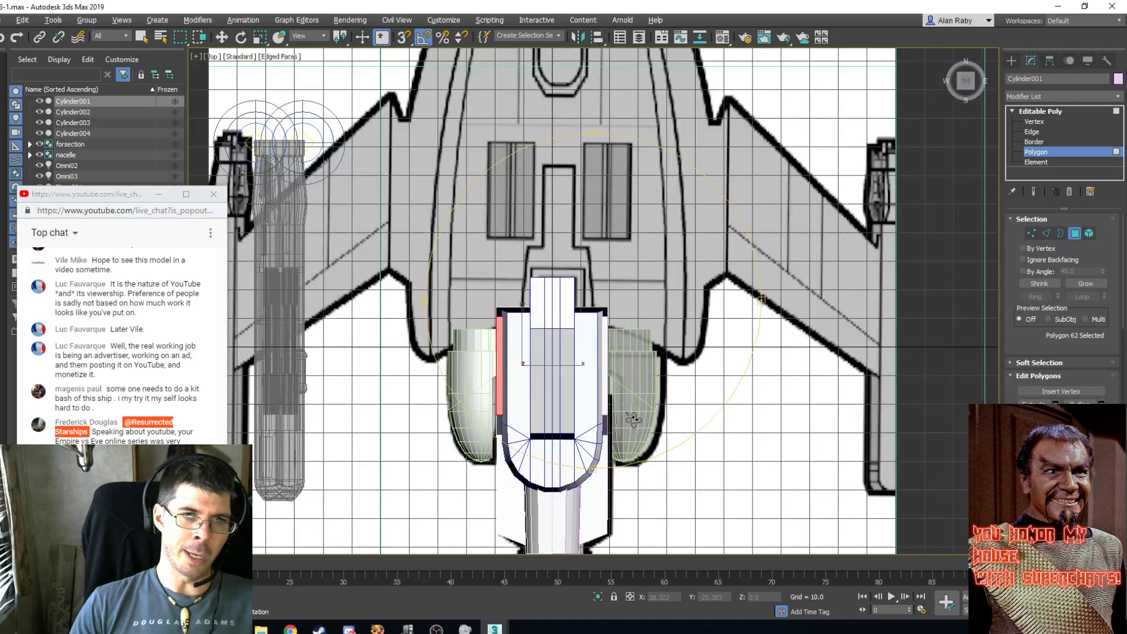
{"action": "key", "text": "p"}
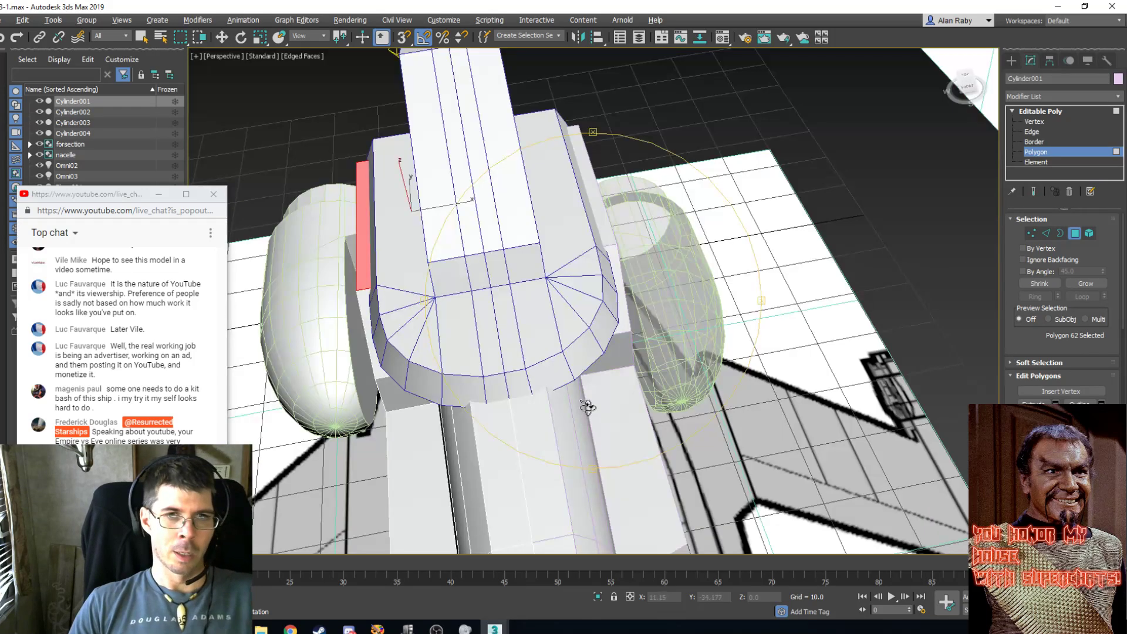
{"action": "middle_click_drag", "start_coordinate": [521, 369], "coordinate": [551, 314], "text": "alt"}
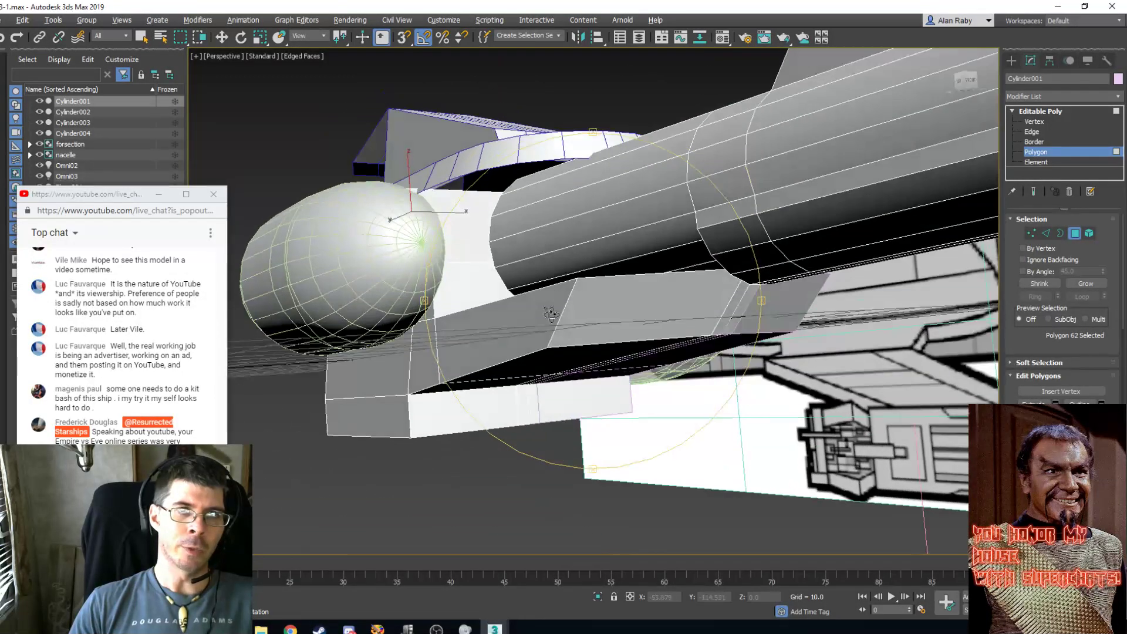
Finish editing Cylinder001's polygons, select the fin piece Cylinder003 and hide all unselected objects.
{"action": "left_click", "coordinate": [221, 40]}
{"action": "left_click", "coordinate": [249, 149]}
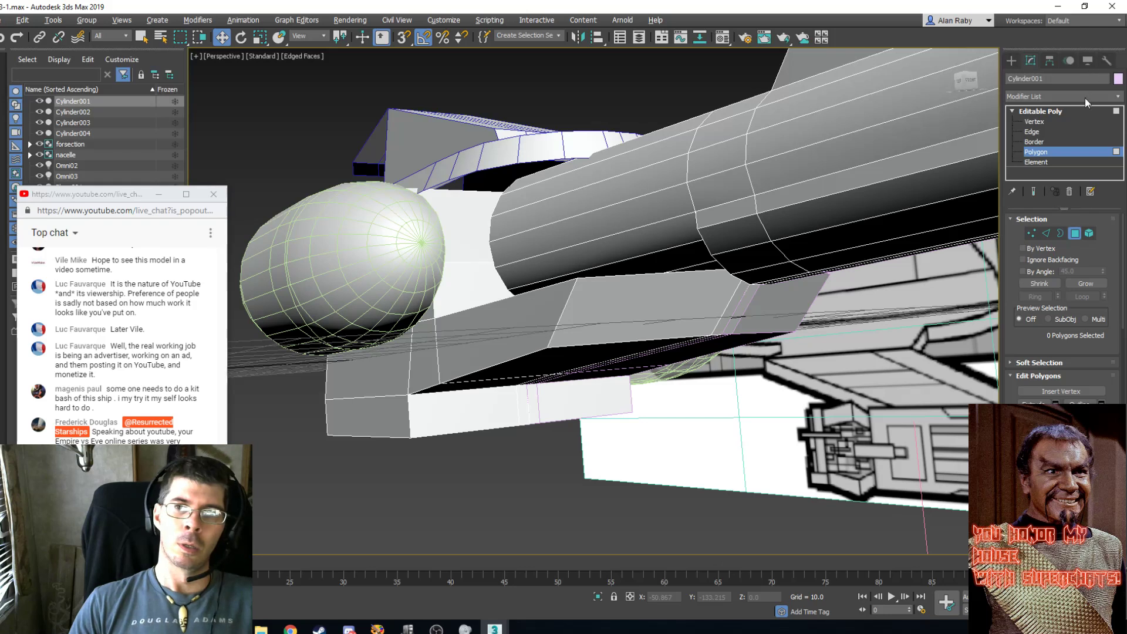
{"action": "left_click", "coordinate": [1058, 112]}
{"action": "left_click", "coordinate": [564, 138]}
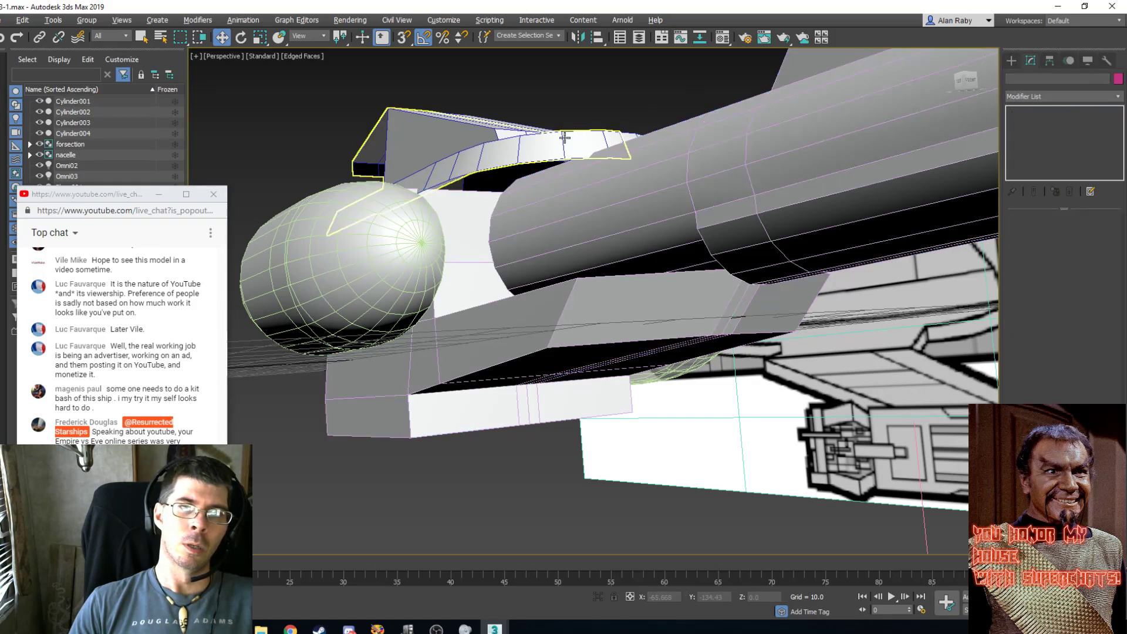
{"action": "left_click", "coordinate": [564, 138]}
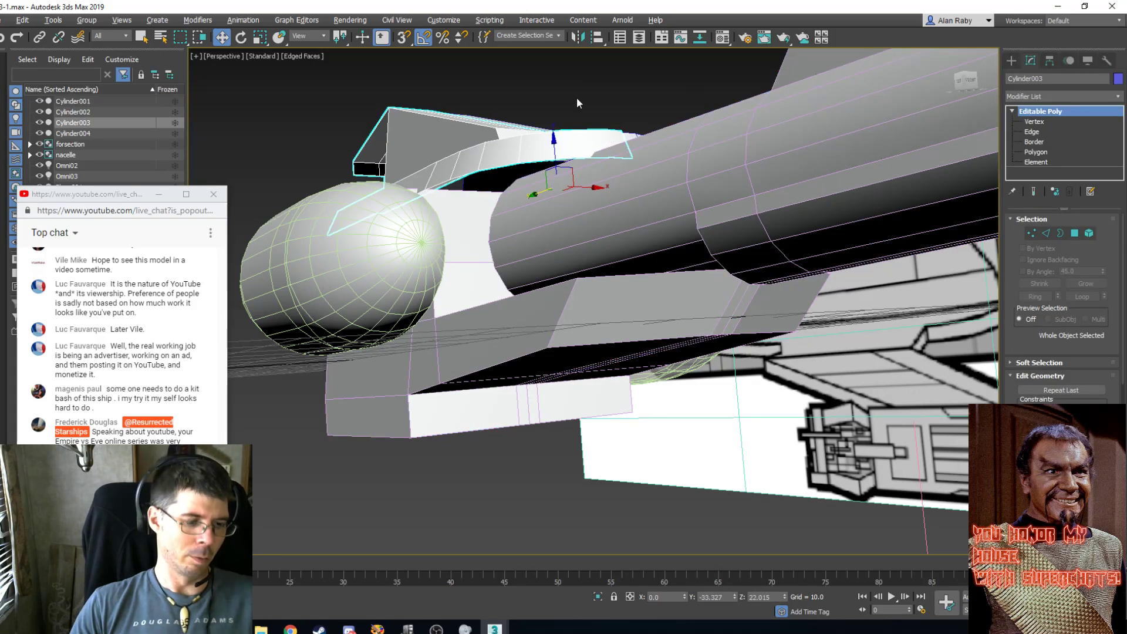
{"action": "right_click", "coordinate": [576, 94]}
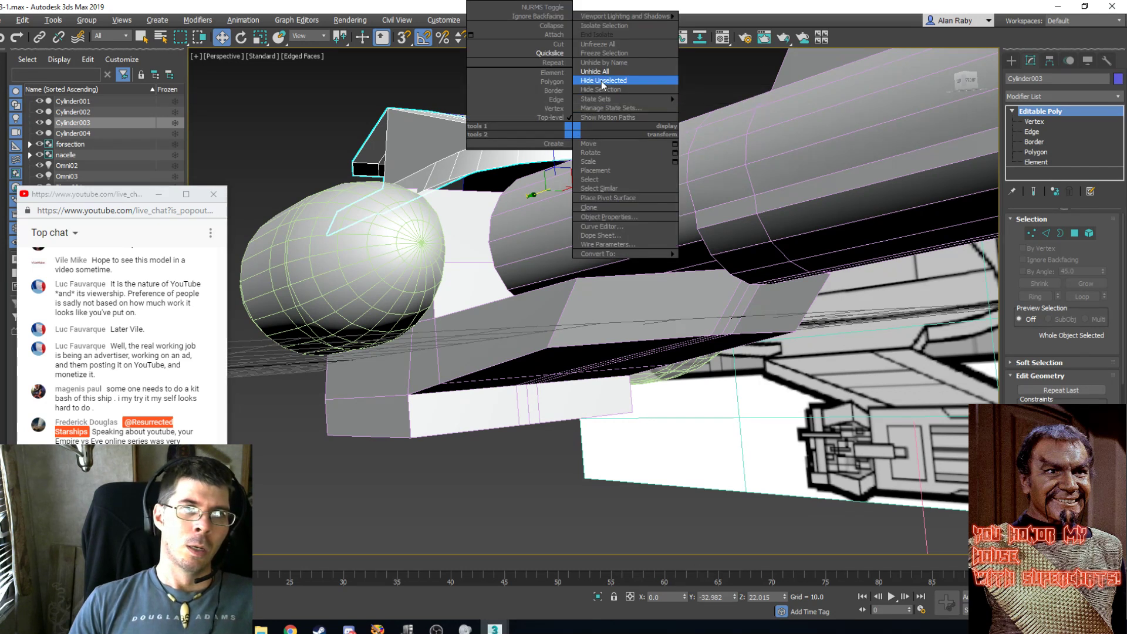
{"action": "left_click", "coordinate": [604, 80]}
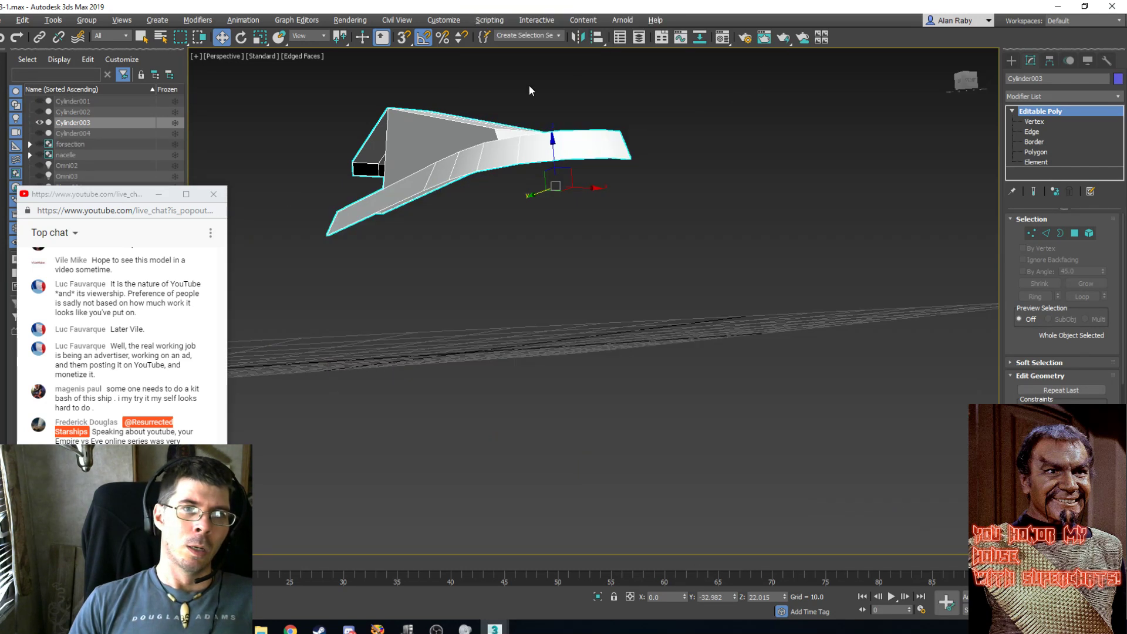
Select the seven lower edges along the curved rim of Cylinder003 and scale them outward so the rim flares.
{"action": "left_click", "coordinate": [1033, 132]}
{"action": "left_click", "coordinate": [619, 158]}
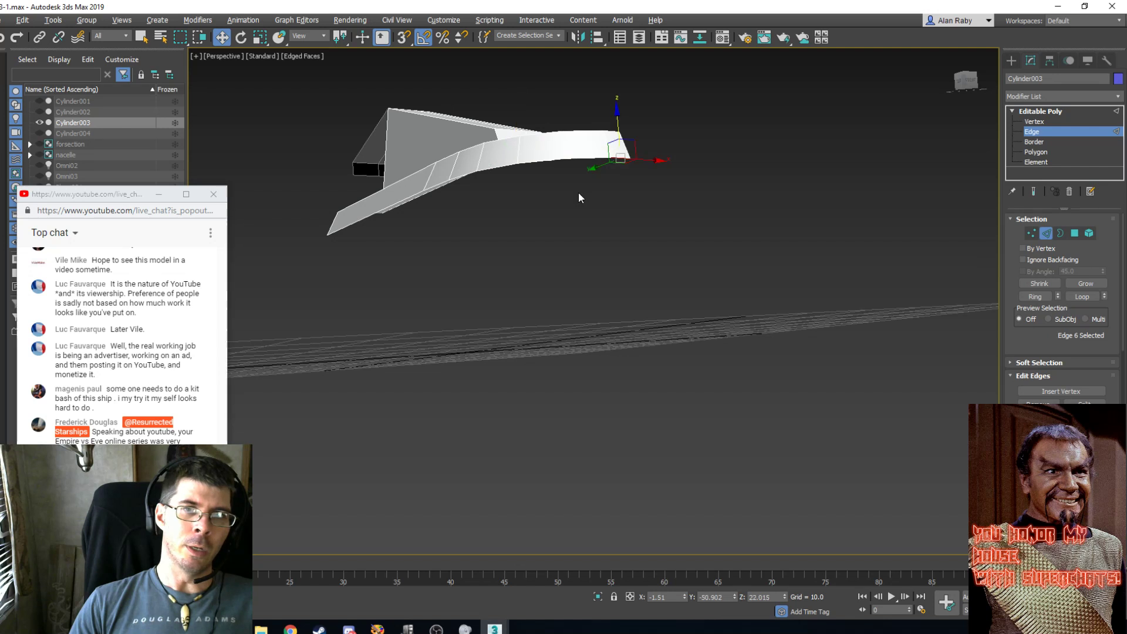
{"action": "left_click", "coordinate": [583, 157], "text": "ctrl"}
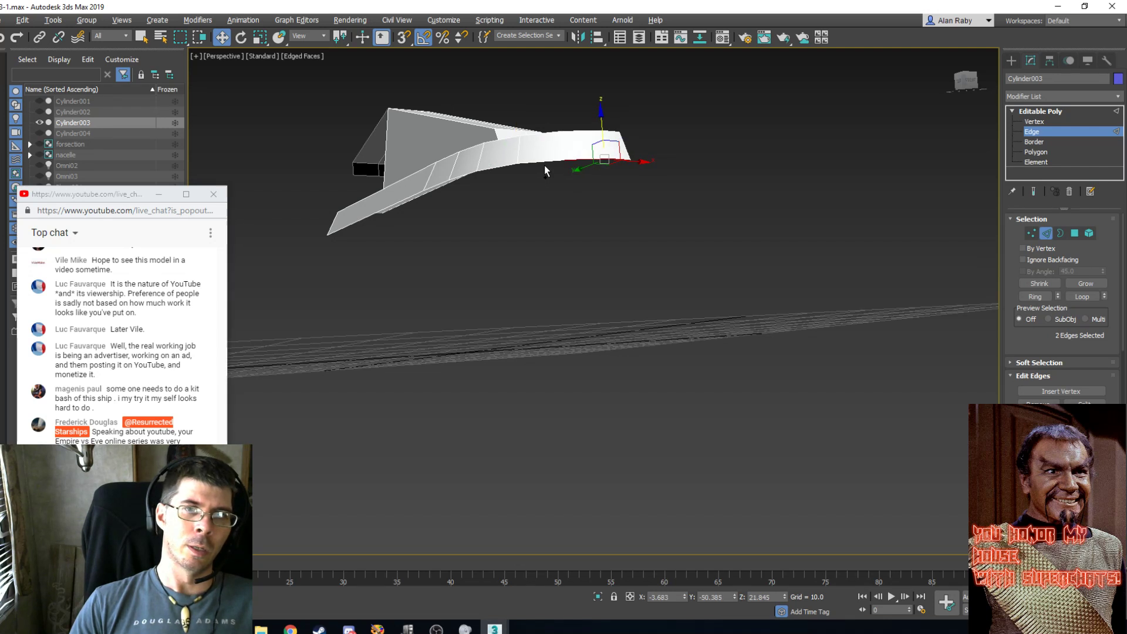
{"action": "key", "text": "ctrl+z"}
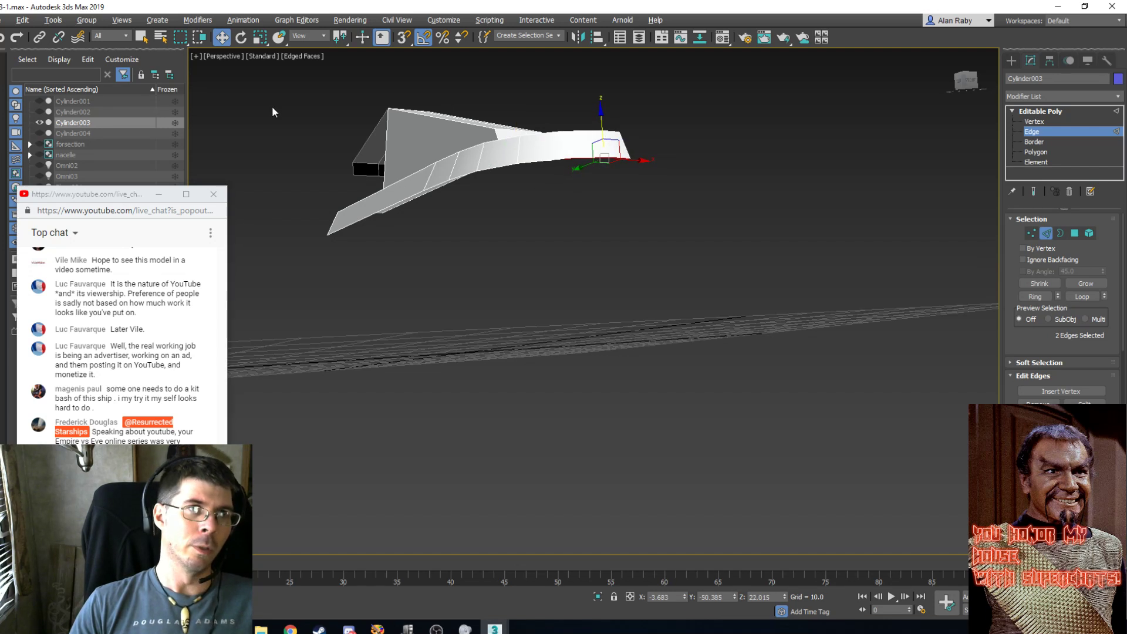
{"action": "left_click", "coordinate": [143, 37]}
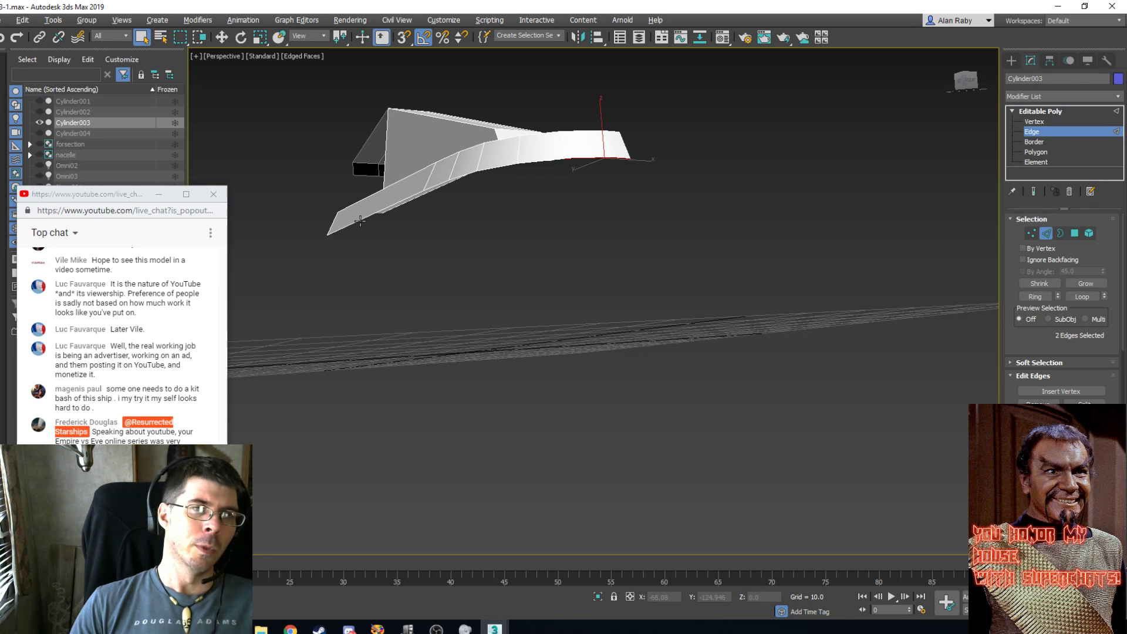
{"action": "left_click", "coordinate": [360, 220], "text": "ctrl"}
{"action": "left_click", "coordinate": [437, 183], "text": "ctrl"}
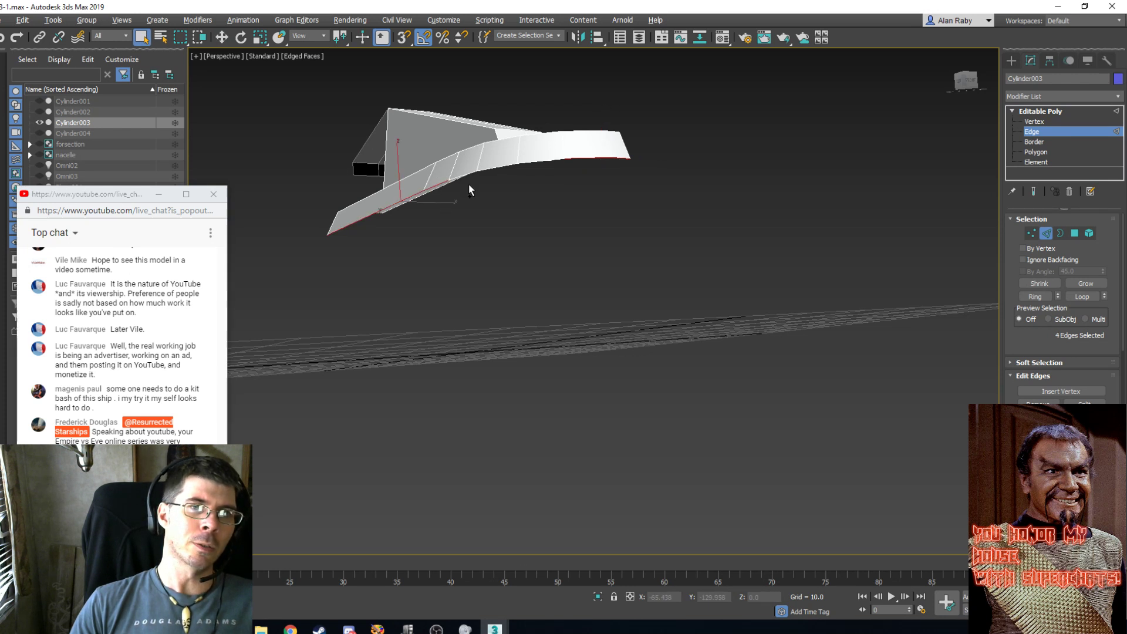
{"action": "left_click", "coordinate": [464, 176], "text": "ctrl"}
{"action": "left_click", "coordinate": [503, 167], "text": "ctrl"}
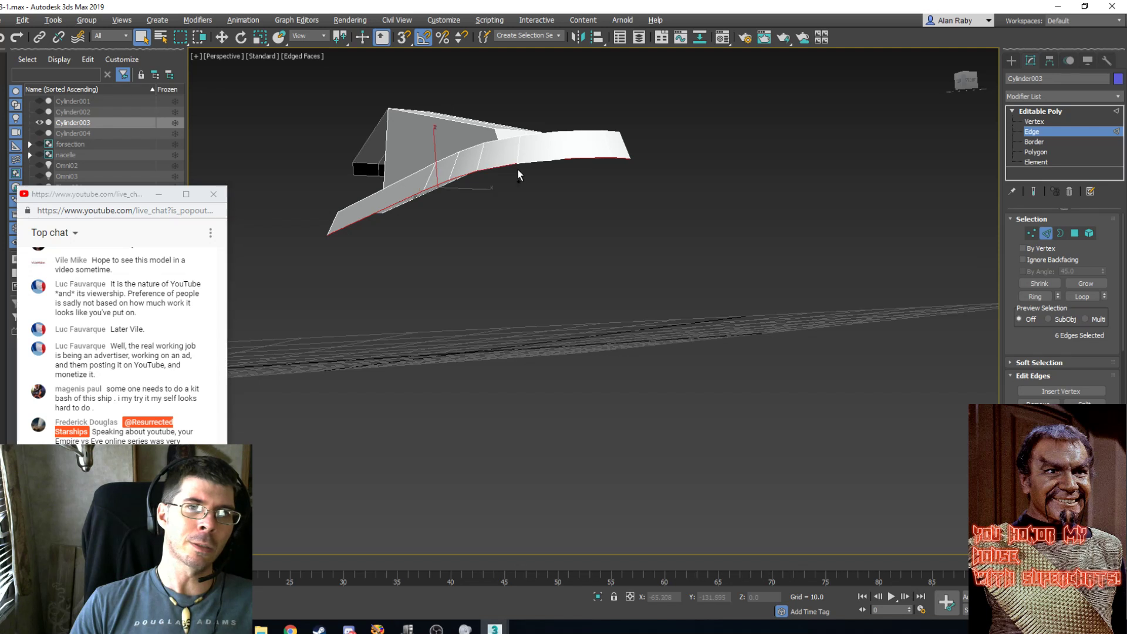
{"action": "left_click", "coordinate": [532, 160], "text": "ctrl"}
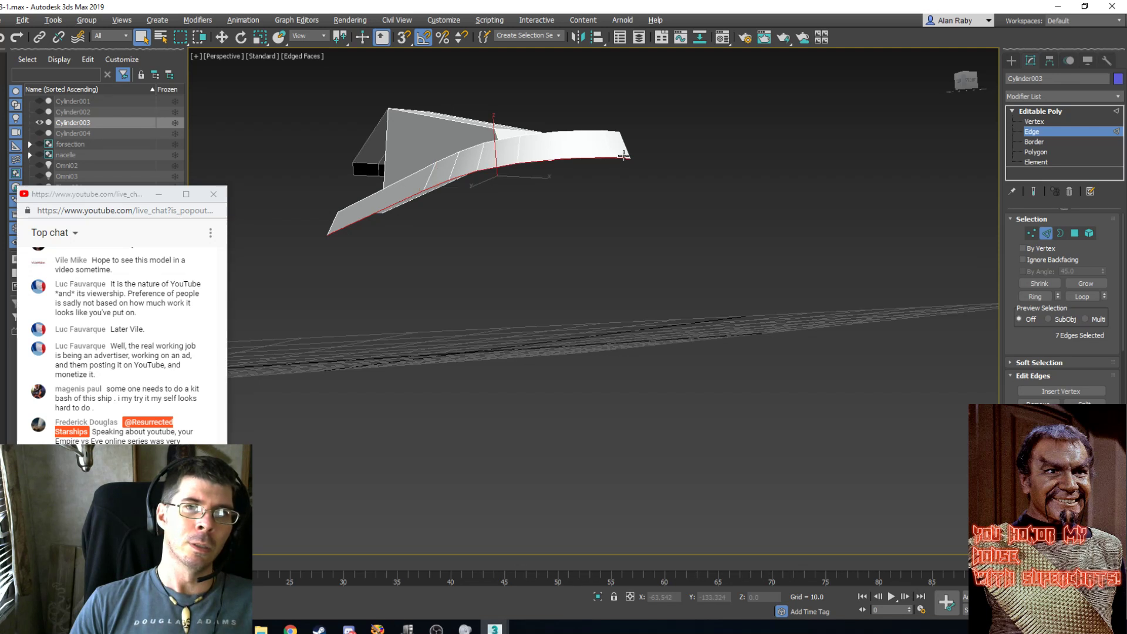
{"action": "left_click", "coordinate": [260, 37]}
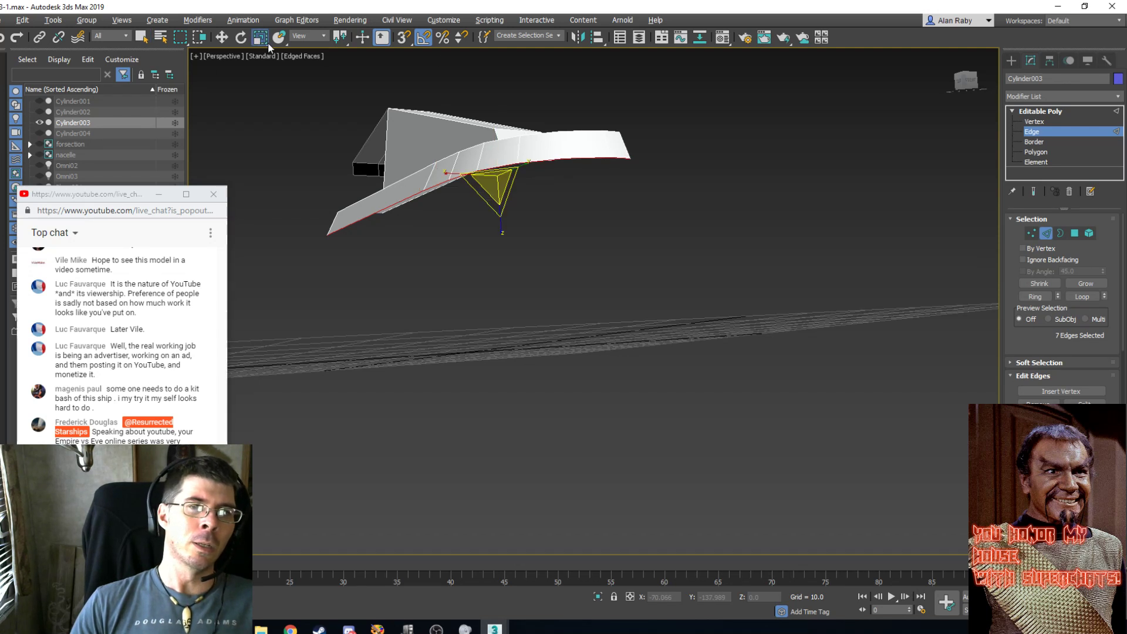
{"action": "left_click_drag", "start_coordinate": [496, 171], "coordinate": [493, 170]}
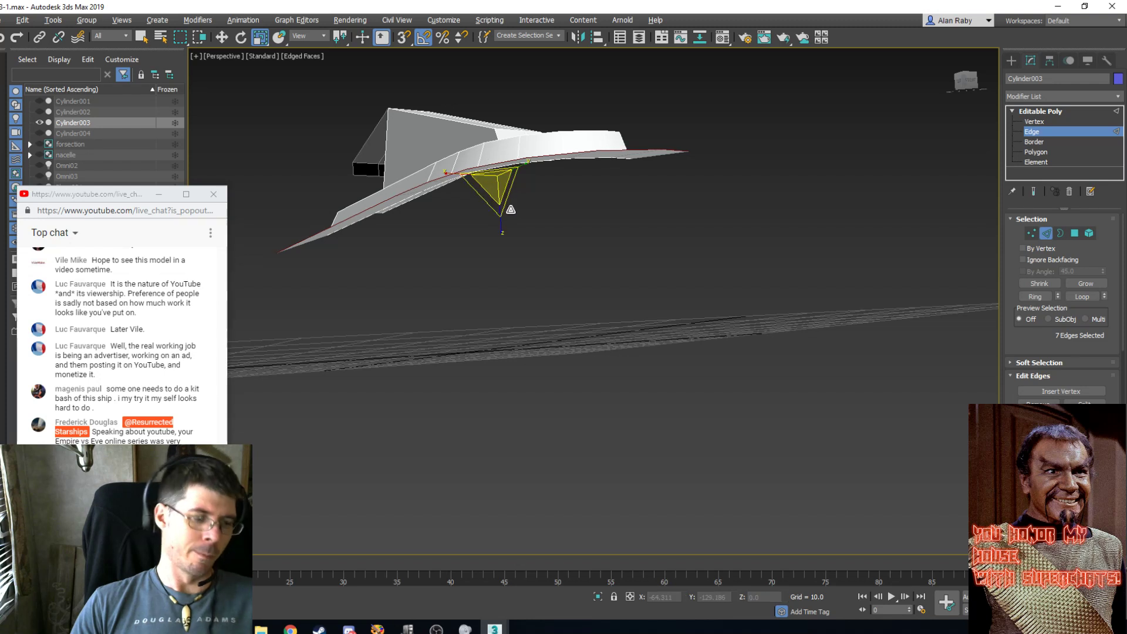
Unhide all objects so the rest of the ship surrounds the fin piece Cylinder003.
{"action": "key", "text": "e"}
{"action": "middle_click_drag", "start_coordinate": [516, 253], "coordinate": [501, 302], "text": "alt"}
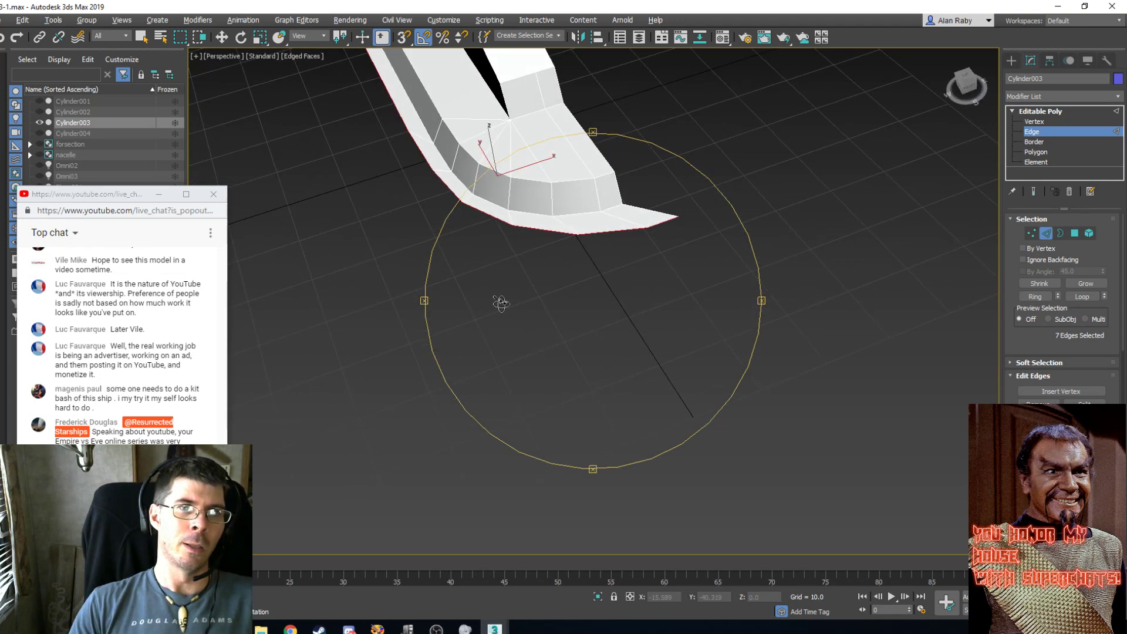
{"action": "left_click", "coordinate": [221, 37]}
{"action": "right_click", "coordinate": [463, 269]}
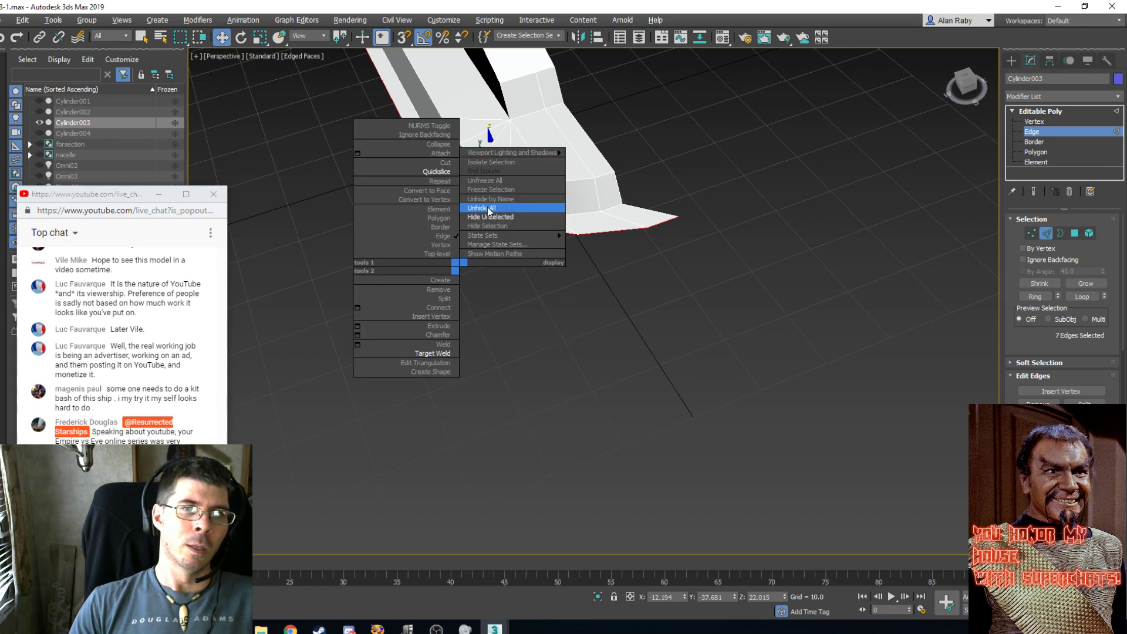
{"action": "left_click", "coordinate": [487, 207]}
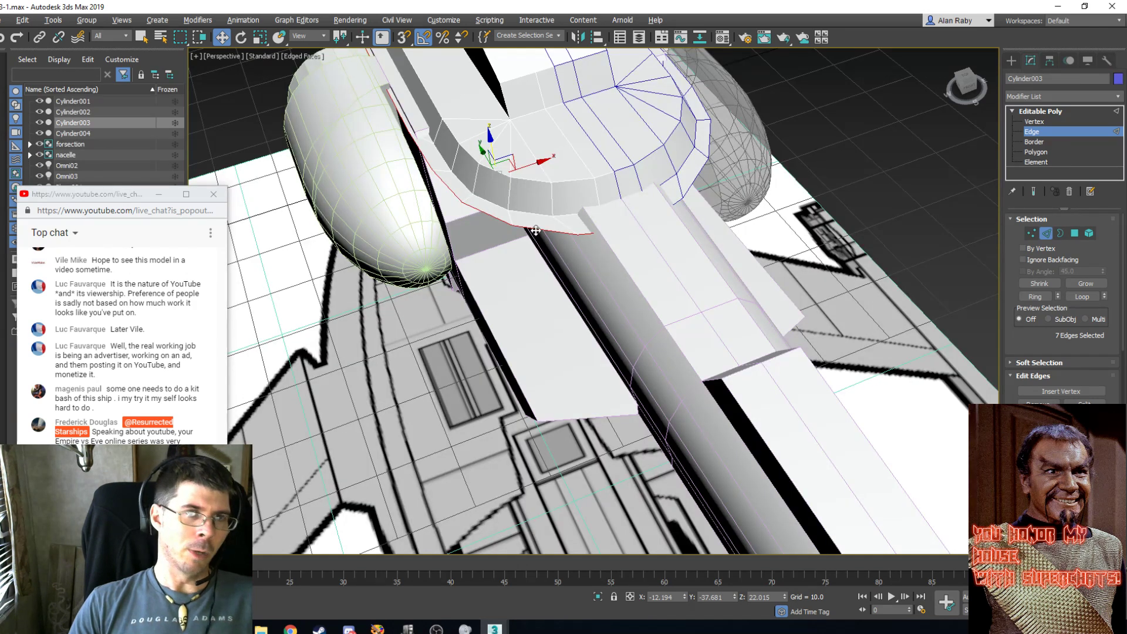
Extrude the seven selected rim edges of Cylinder003 straight down to about Z 3.1, forming a vertical wall beside the side pod.
{"action": "middle_click_drag", "start_coordinate": [535, 224], "coordinate": [513, 243], "text": "alt"}
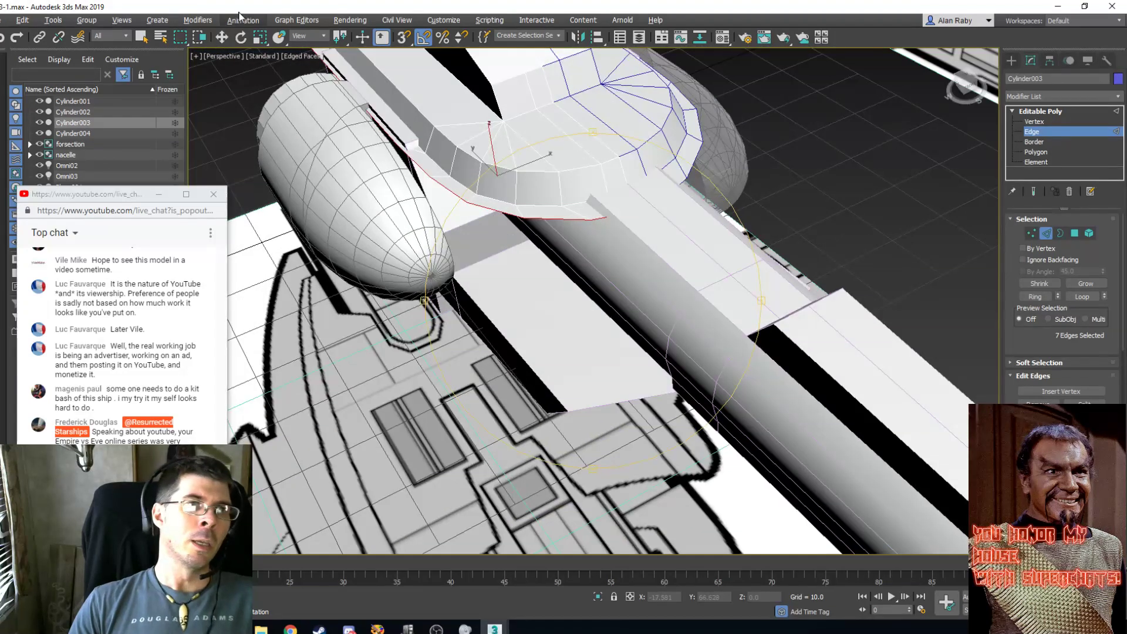
{"action": "left_click", "coordinate": [221, 37]}
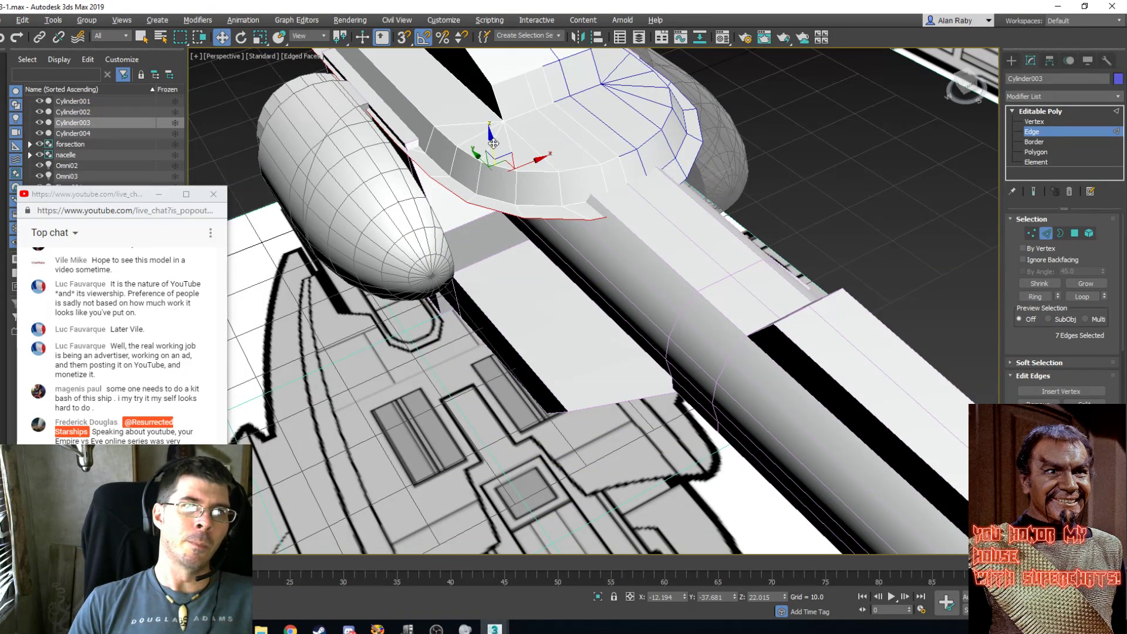
{"action": "left_click_drag", "start_coordinate": [493, 144], "coordinate": [522, 240], "text": "shift"}
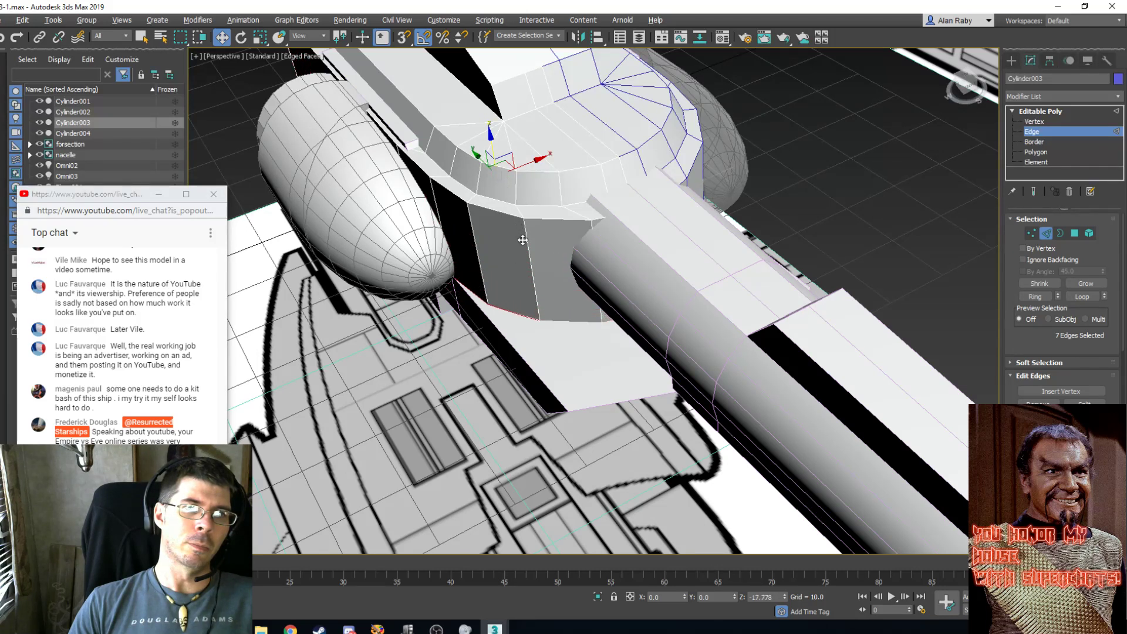
{"action": "scroll", "coordinate": [578, 228], "scroll_direction": "down", "scroll_amount": 8}
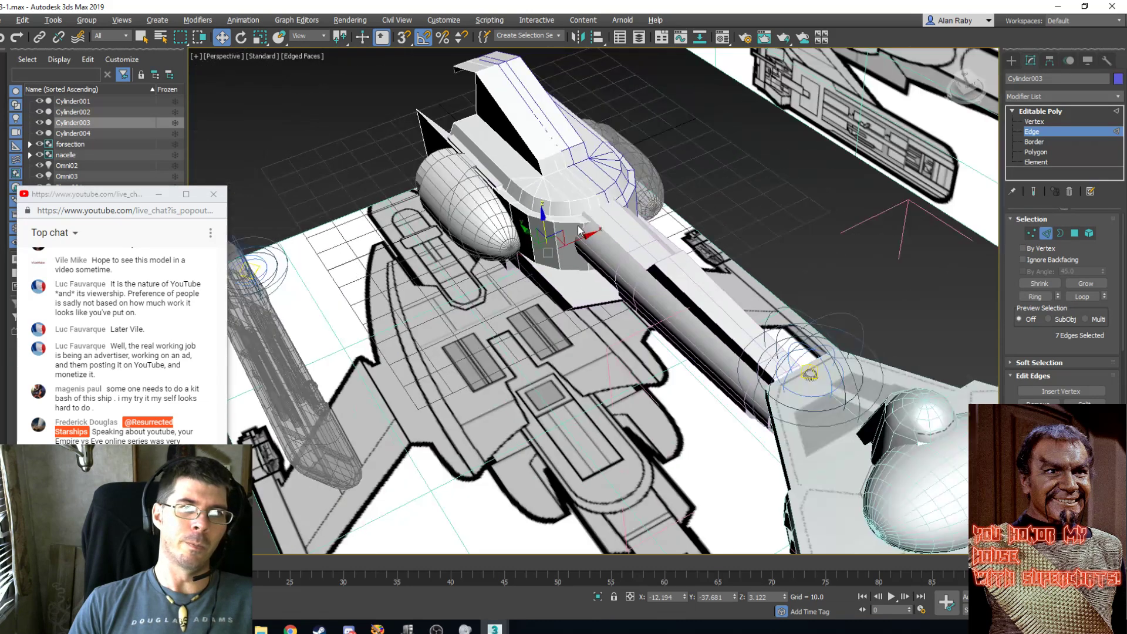
{"action": "scroll", "coordinate": [578, 225], "scroll_direction": "up", "scroll_amount": 5}
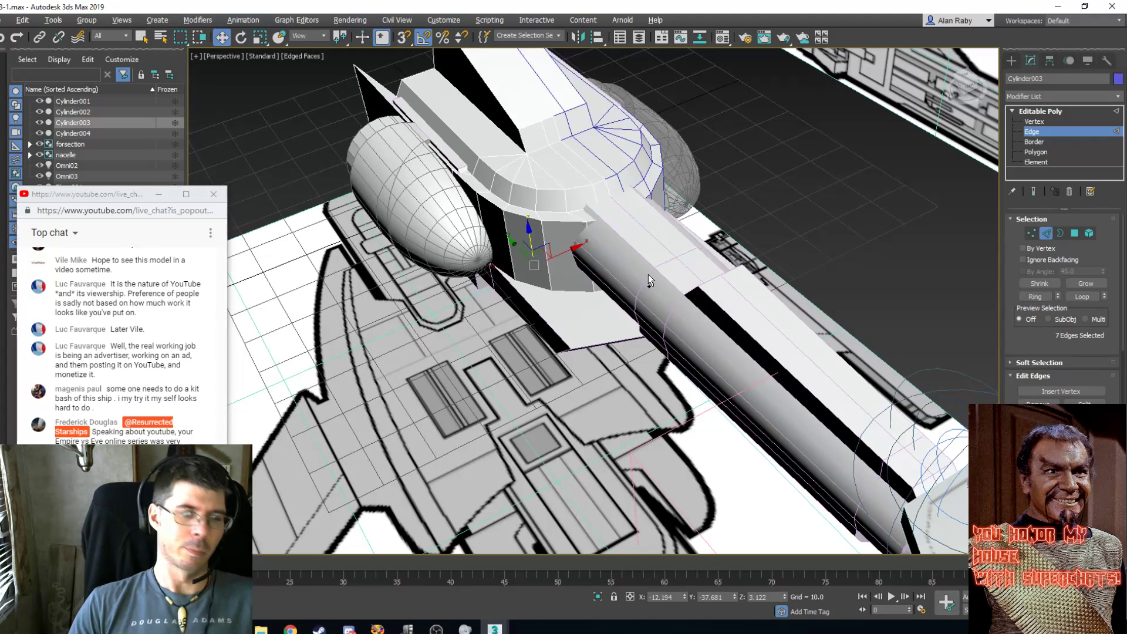
{"action": "middle_click_drag", "start_coordinate": [612, 273], "coordinate": [538, 275], "text": "alt"}
{"action": "key", "text": "e"}
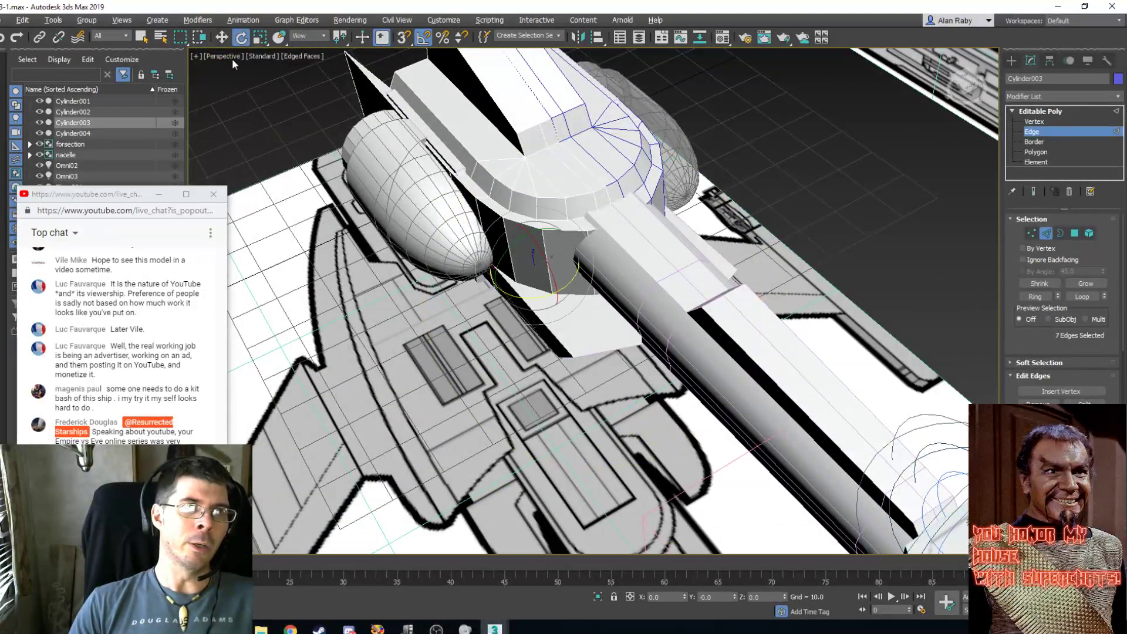
Hide all unselected objects to isolate Cylinder003 with its new wall.
{"action": "left_click", "coordinate": [222, 37]}
{"action": "right_click", "coordinate": [203, 148]}
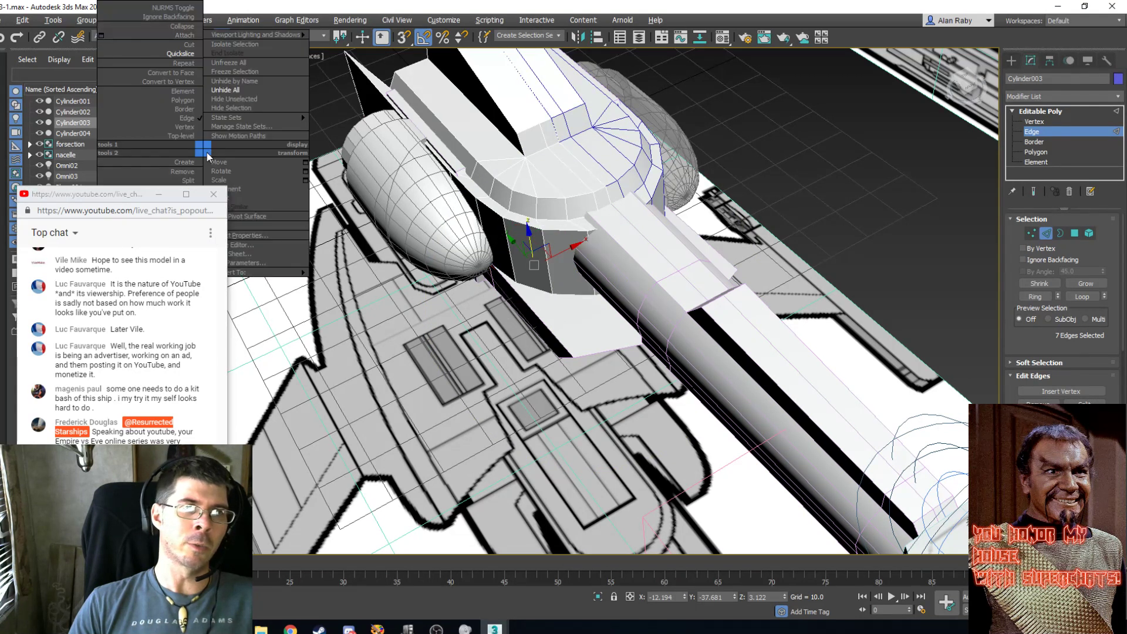
{"action": "left_click", "coordinate": [258, 99]}
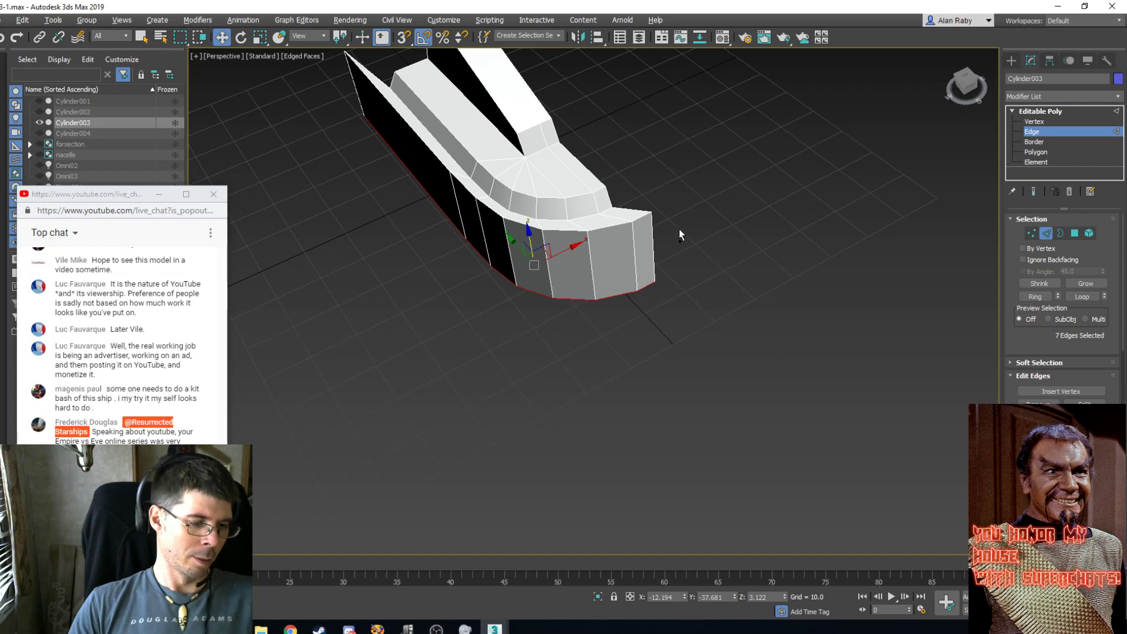
Move the end polygon of Cylinder003's new wall along X toward the centreline, to about X -1.9.
{"action": "key", "text": "ctrl+r"}
{"action": "left_click_drag", "start_coordinate": [568, 239], "coordinate": [506, 220]}
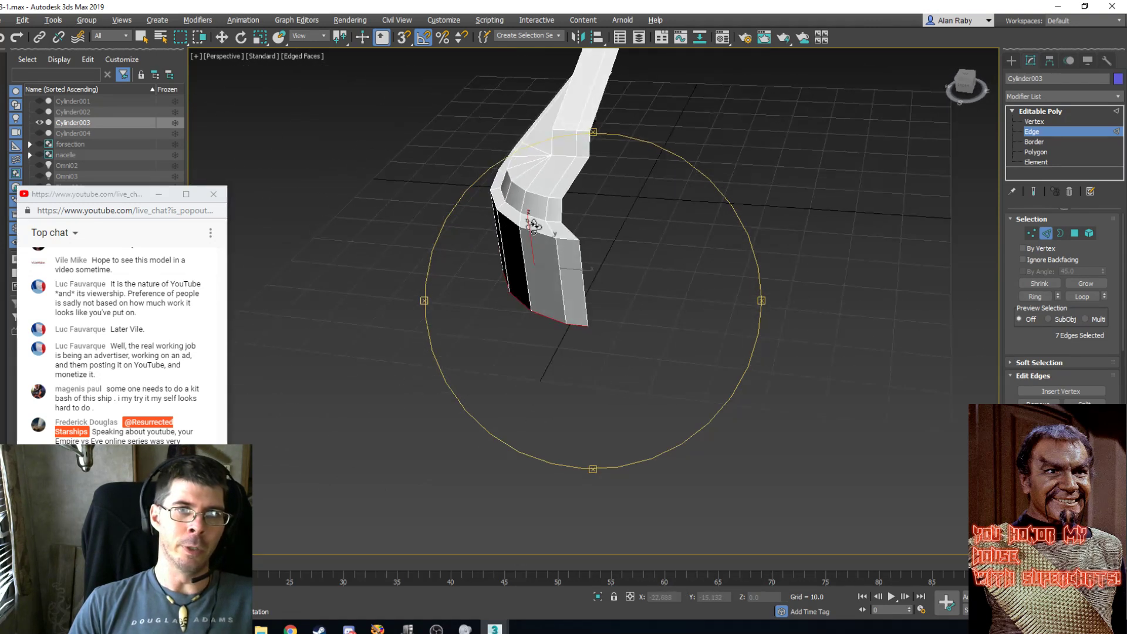
{"action": "scroll", "coordinate": [534, 224], "scroll_direction": "up", "scroll_amount": 5}
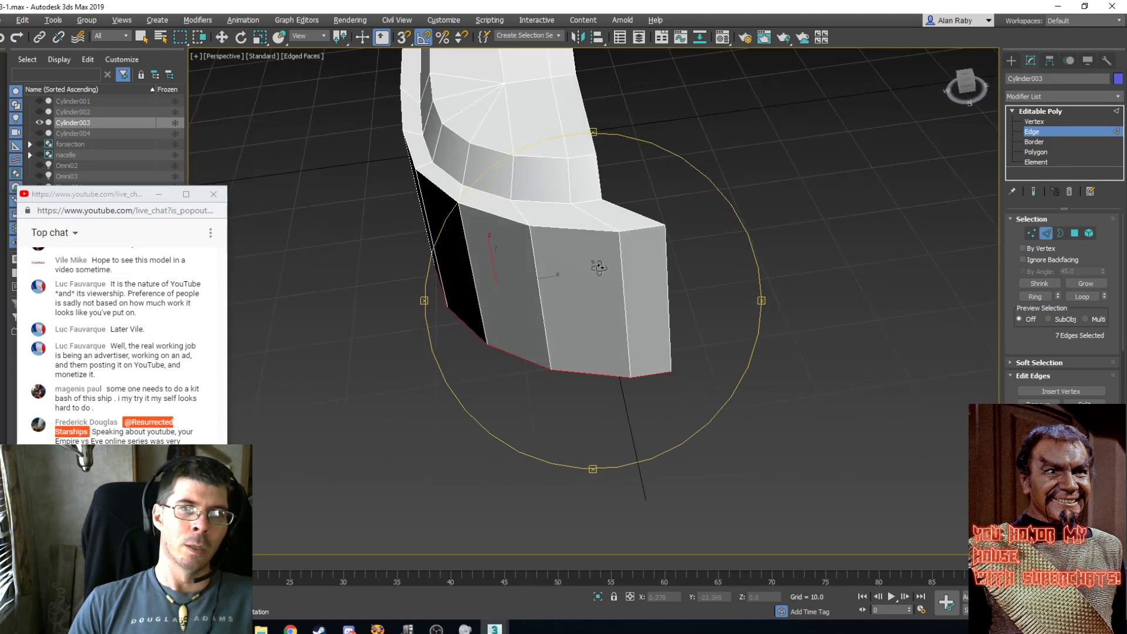
{"action": "left_click", "coordinate": [221, 37]}
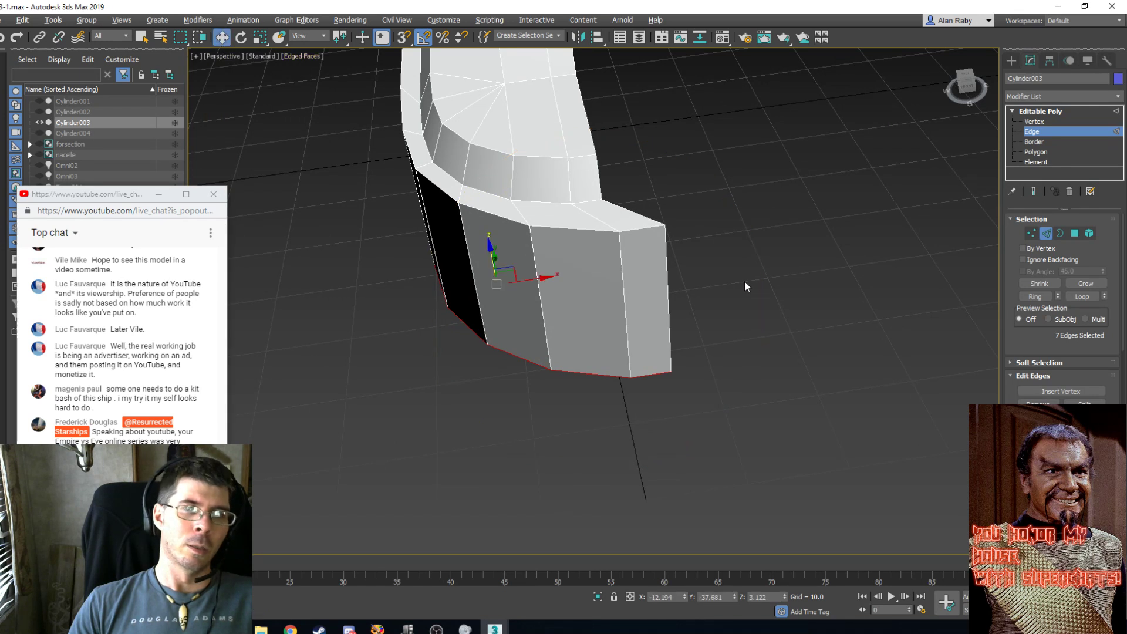
{"action": "key", "text": "4"}
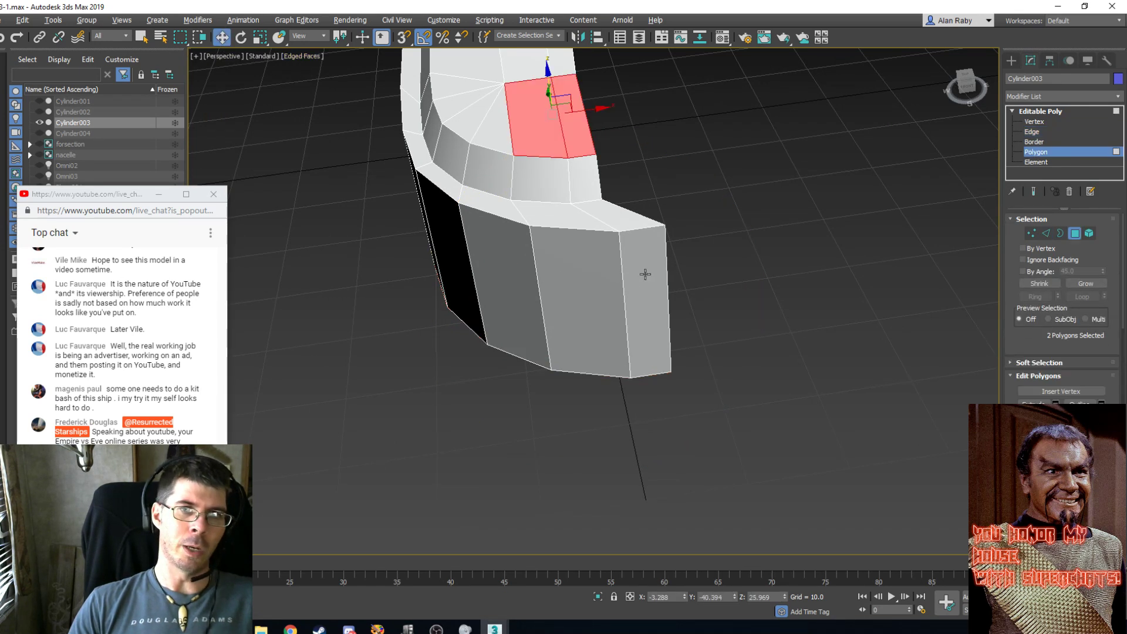
{"action": "left_click", "coordinate": [646, 274]}
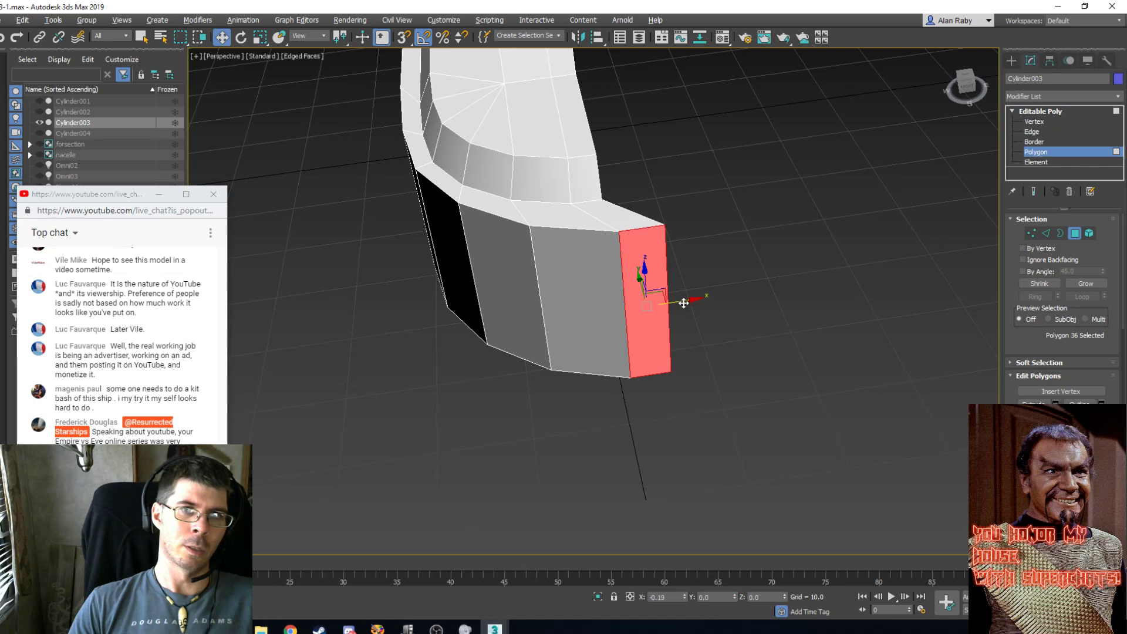
{"action": "left_click_drag", "start_coordinate": [679, 297], "coordinate": [639, 306]}
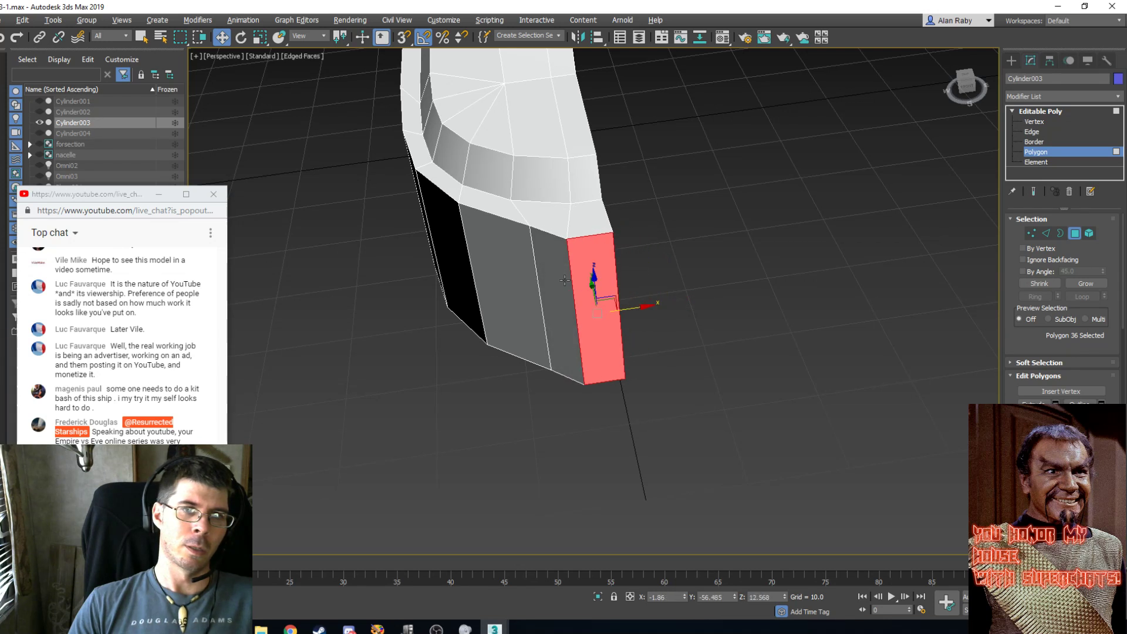
Shift the third vertical edge from the wall's centreline end slightly along negative X to even the curve, and finish edge editing.
{"action": "left_click", "coordinate": [537, 276]}
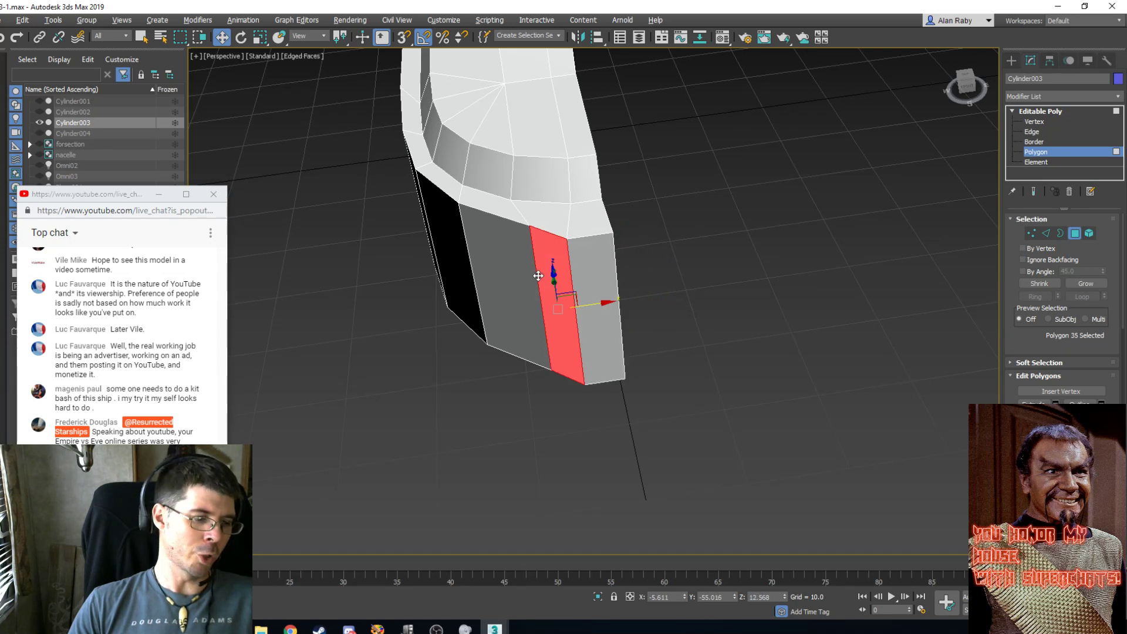
{"action": "key", "text": "2"}
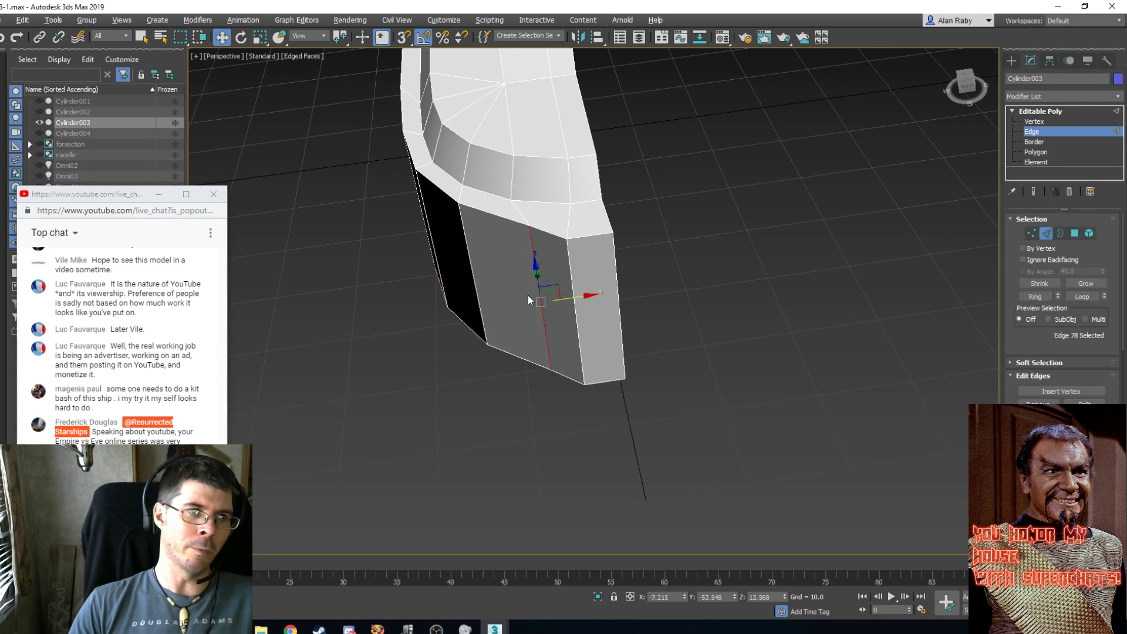
{"action": "left_click_drag", "start_coordinate": [581, 300], "coordinate": [567, 299]}
{"action": "left_click", "coordinate": [1038, 111]}
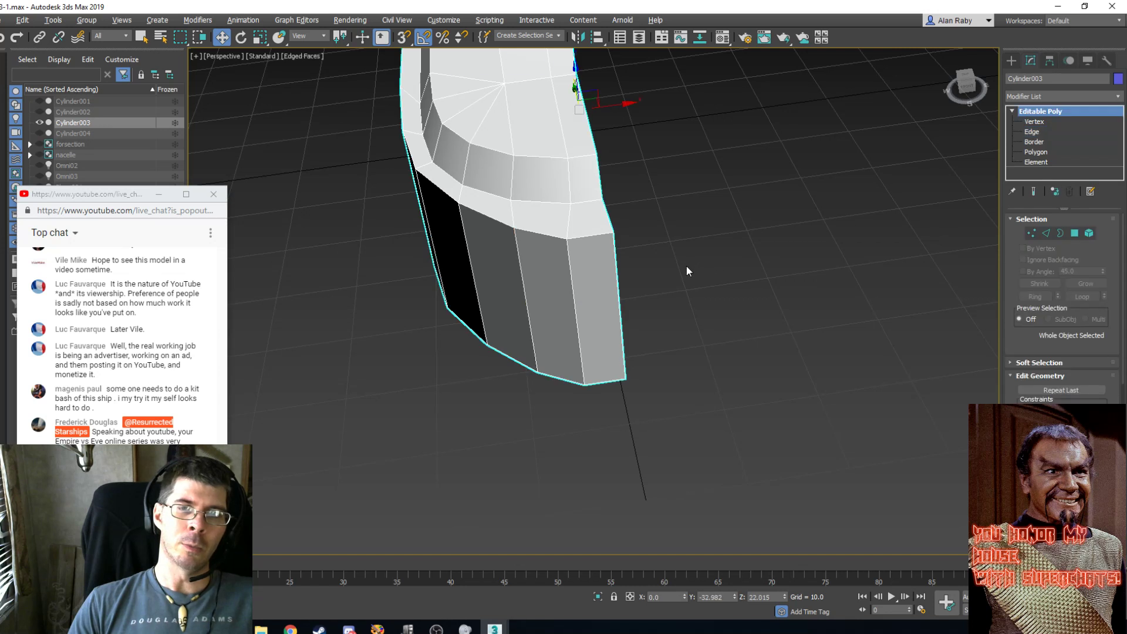
Select the vertical edge at the wall's centreline end and set its absolute world X to 0.
{"action": "left_click", "coordinate": [621, 276]}
{"action": "left_click", "coordinate": [615, 268]}
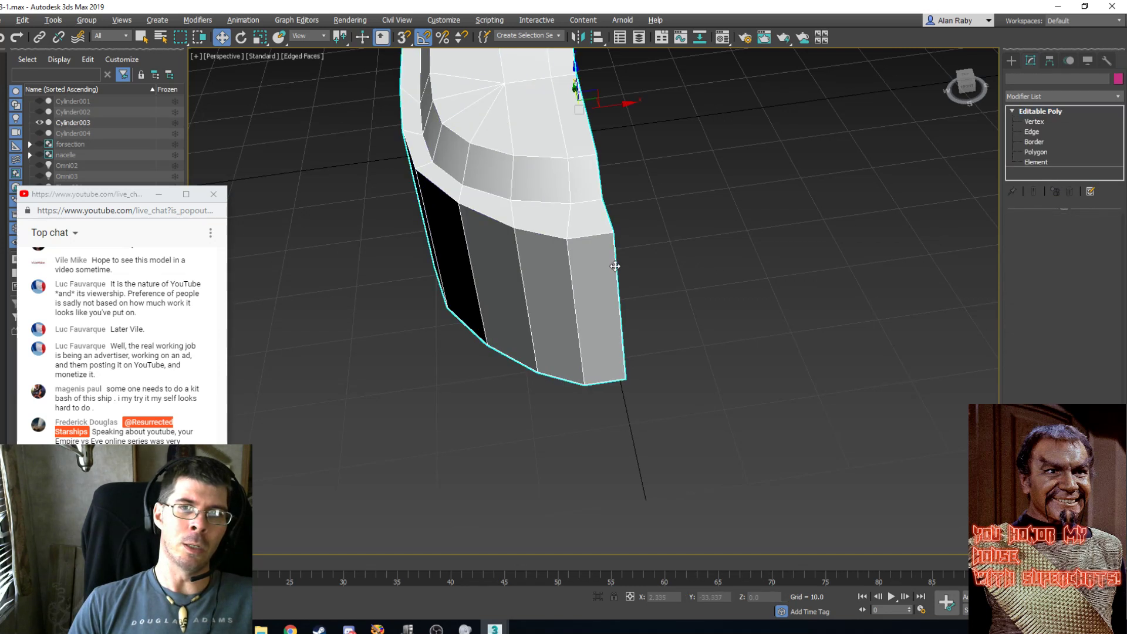
{"action": "key", "text": "2"}
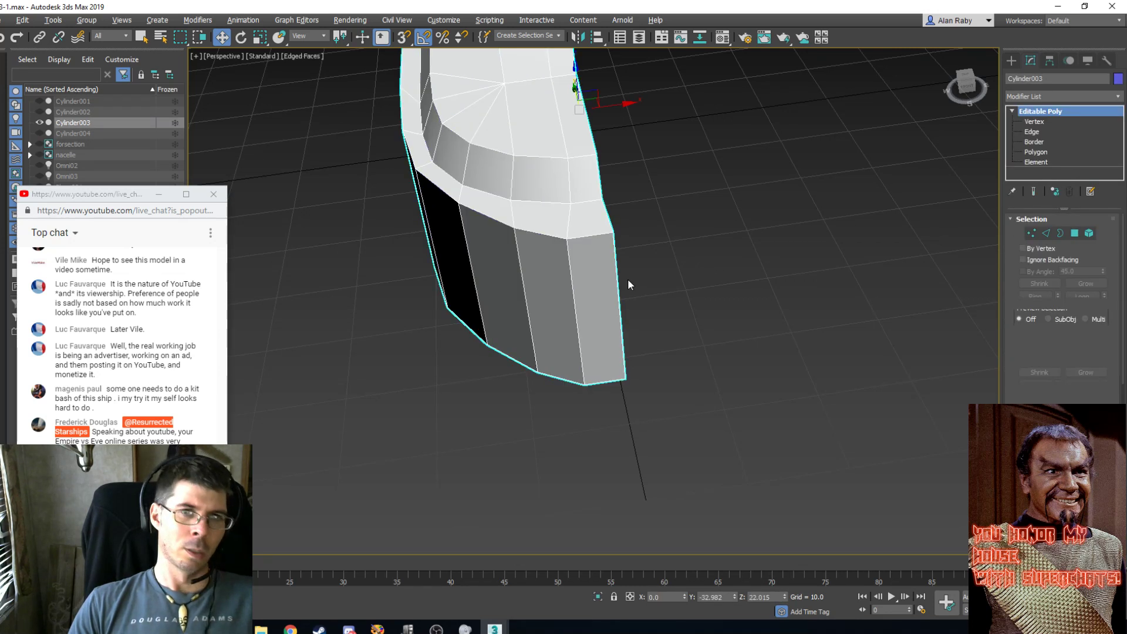
{"action": "left_click", "coordinate": [615, 271]}
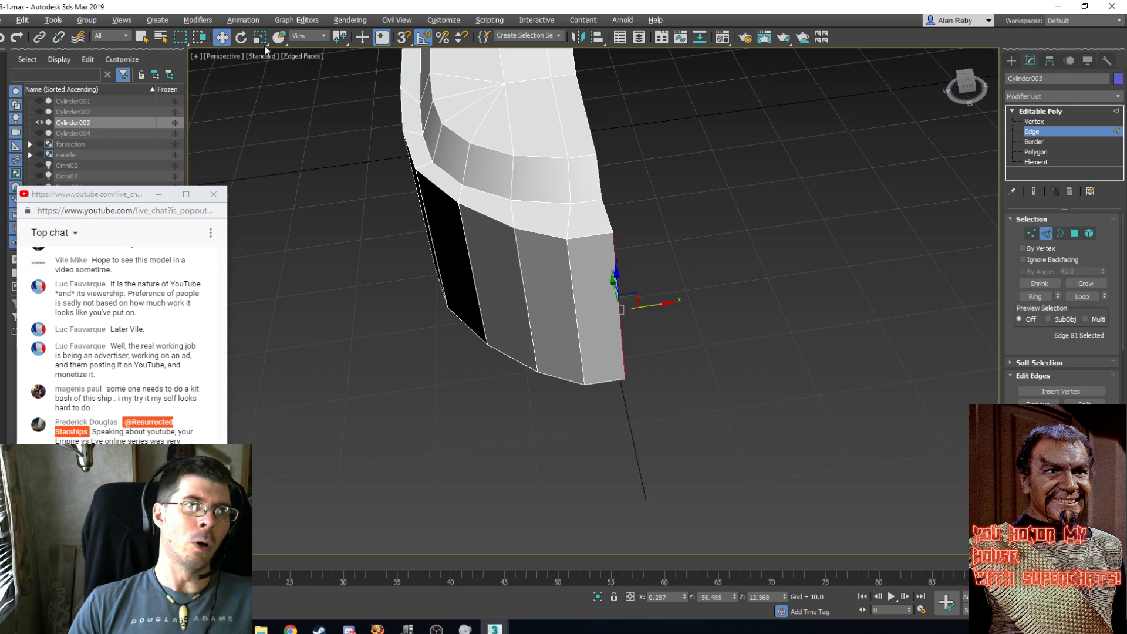
{"action": "right_click", "coordinate": [226, 39]}
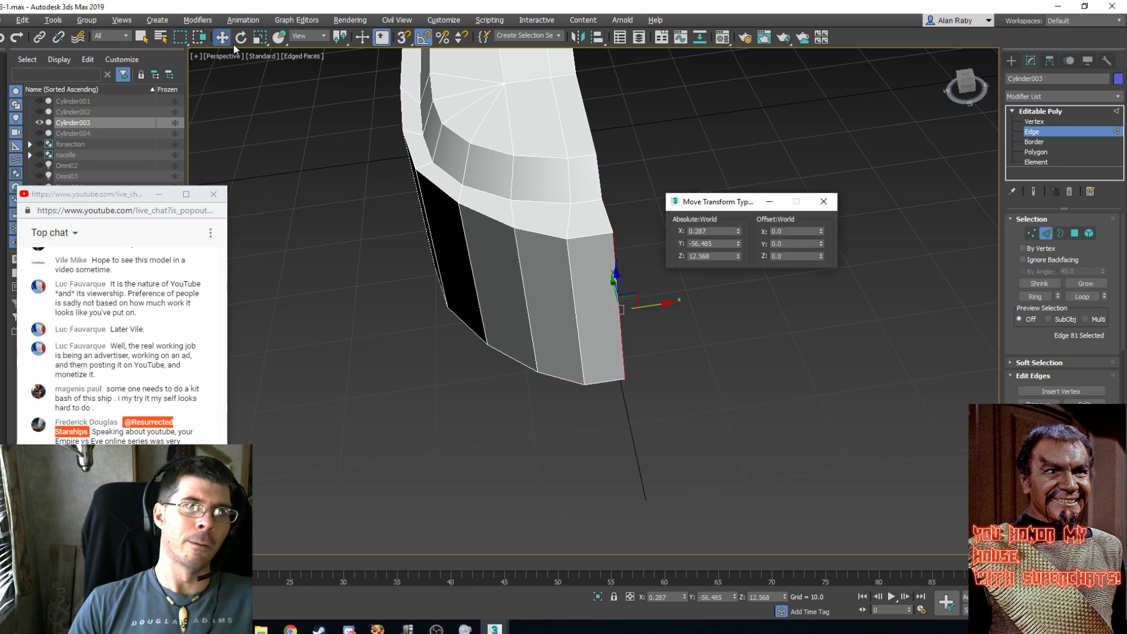
{"action": "right_click", "coordinate": [738, 233]}
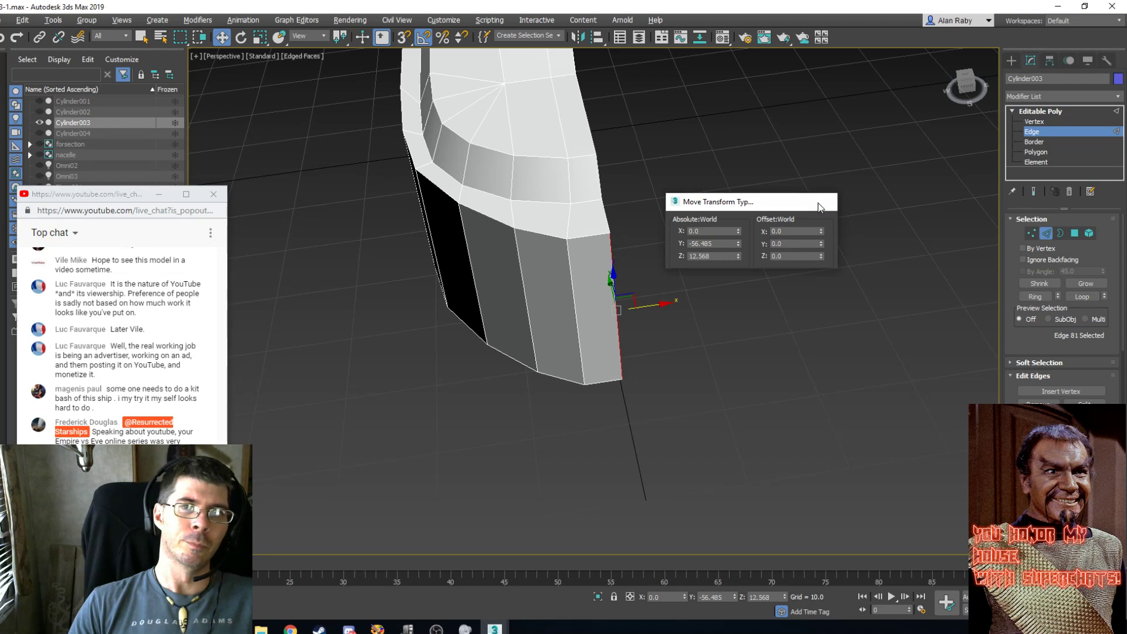
{"action": "left_click", "coordinate": [818, 203]}
Check the curved wall of Cylinder003 from the other side and unhide all objects.
{"action": "key", "text": "ctrl+r"}
{"action": "left_click_drag", "start_coordinate": [593, 218], "coordinate": [647, 217]}
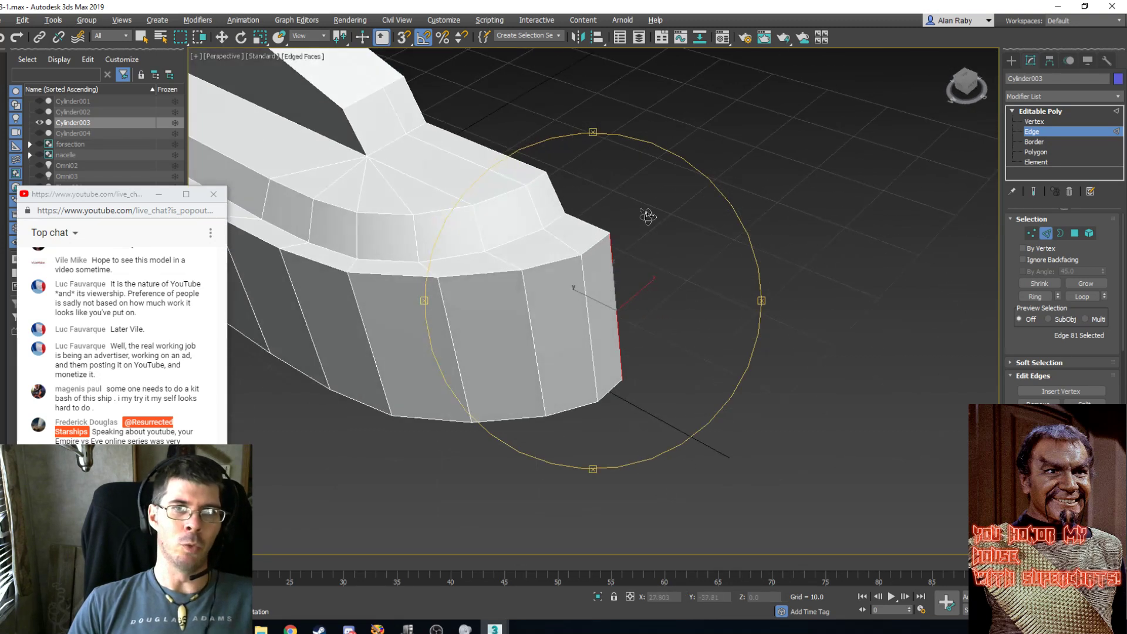
{"action": "scroll", "coordinate": [649, 224], "scroll_direction": "down", "scroll_amount": 5}
{"action": "left_click_drag", "start_coordinate": [566, 226], "coordinate": [491, 177]}
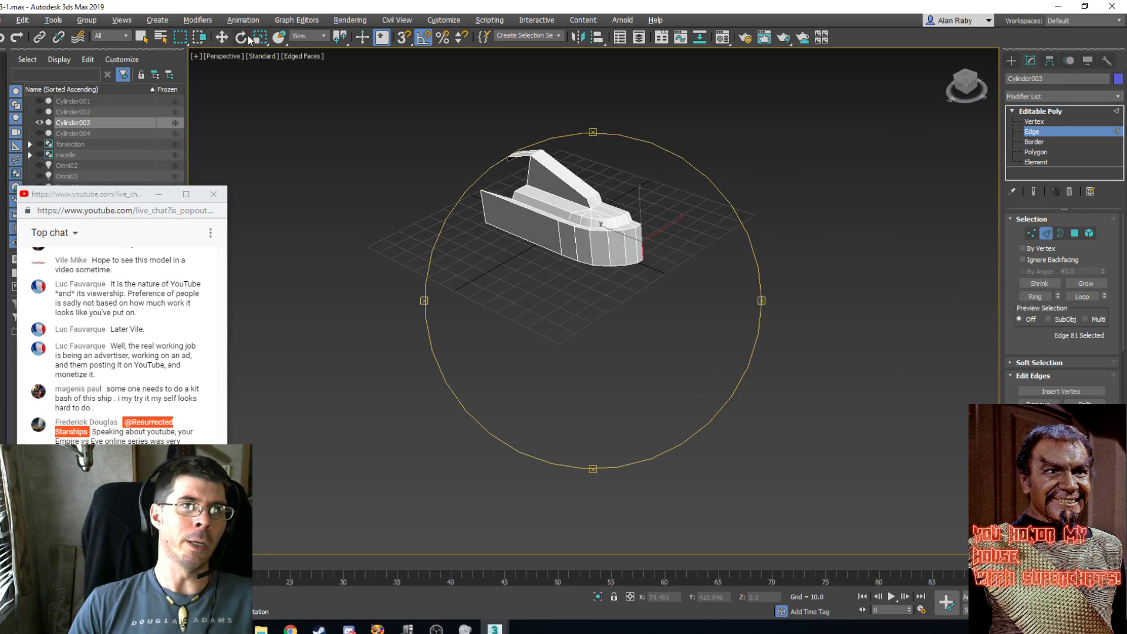
{"action": "left_click", "coordinate": [222, 37]}
{"action": "right_click", "coordinate": [541, 274]}
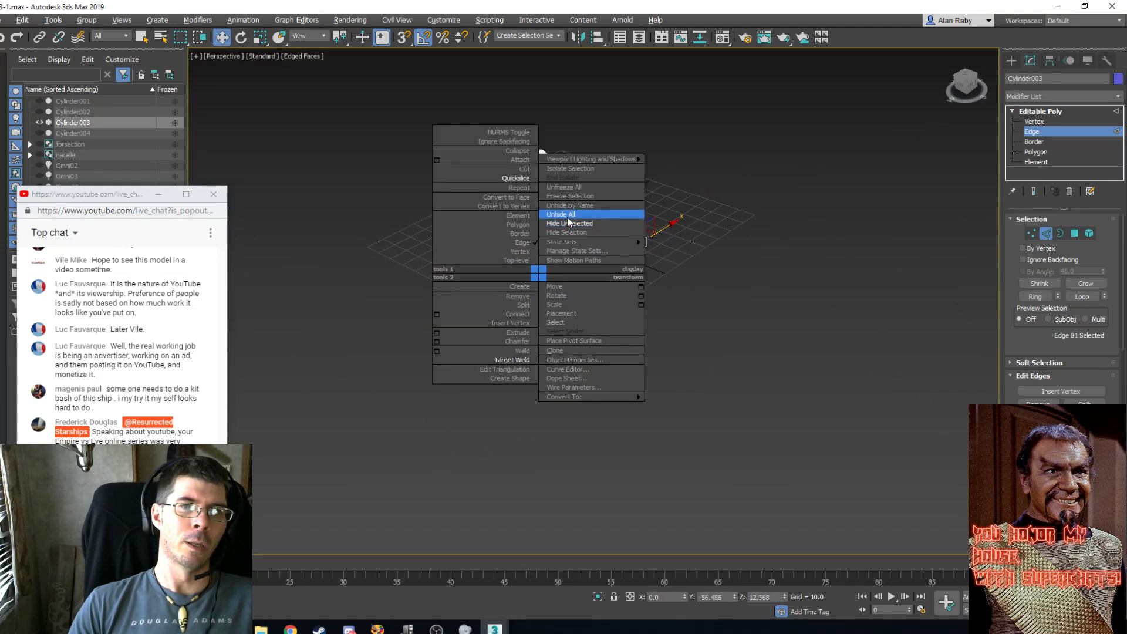
{"action": "left_click", "coordinate": [563, 214]}
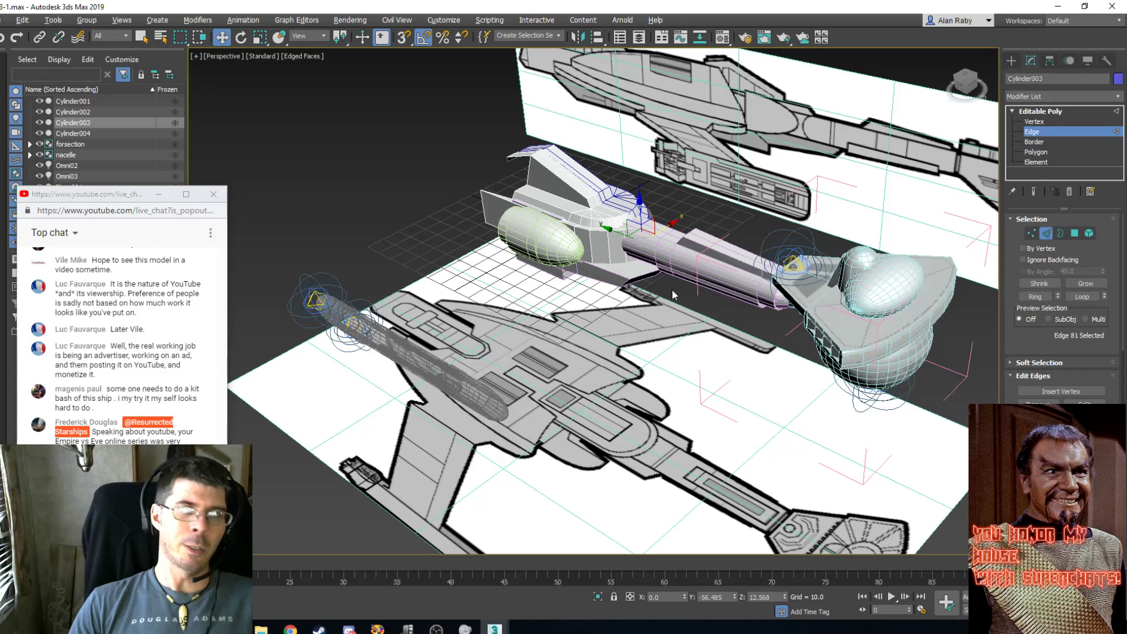
Frame the whole ship with both blueprints in an angled perspective view and render it.
{"action": "middle_click_drag", "start_coordinate": [672, 289], "coordinate": [622, 270], "text": "alt"}
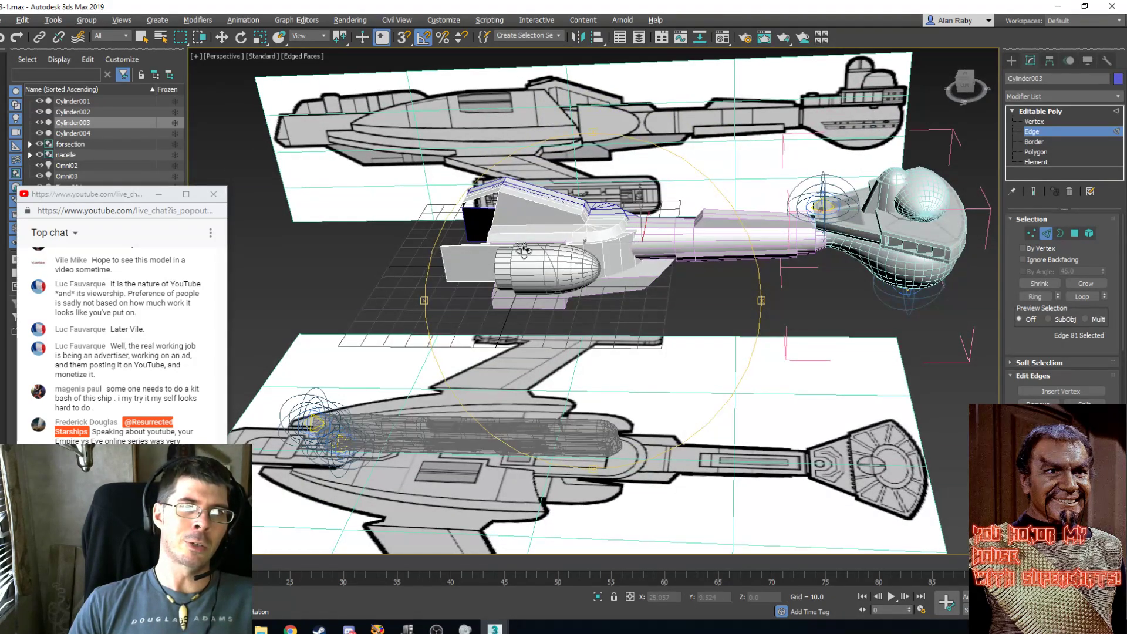
{"action": "middle_click_drag", "start_coordinate": [524, 250], "coordinate": [485, 321], "text": "alt"}
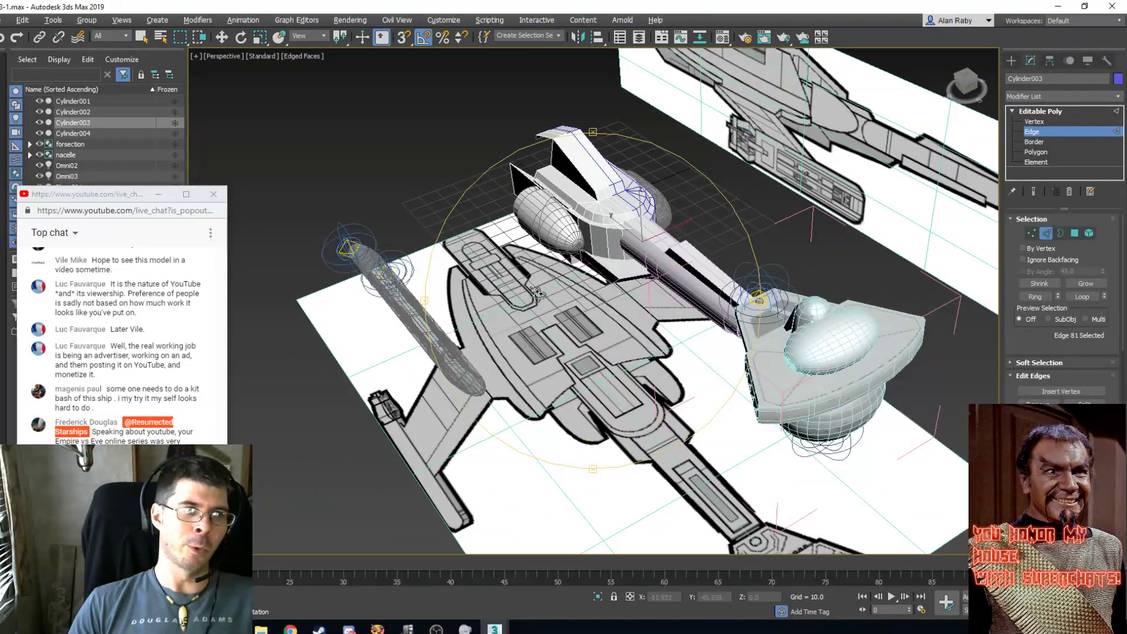
{"action": "scroll", "coordinate": [534, 288], "scroll_direction": "up", "scroll_amount": 3}
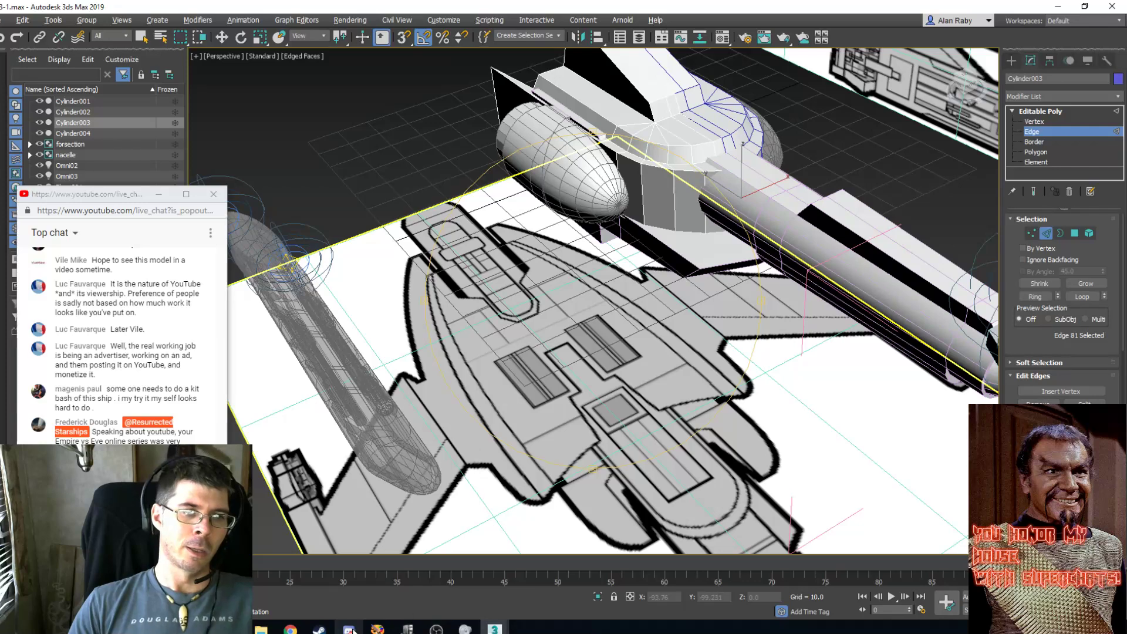
{"action": "left_click_drag", "start_coordinate": [683, 166], "coordinate": [695, 218]}
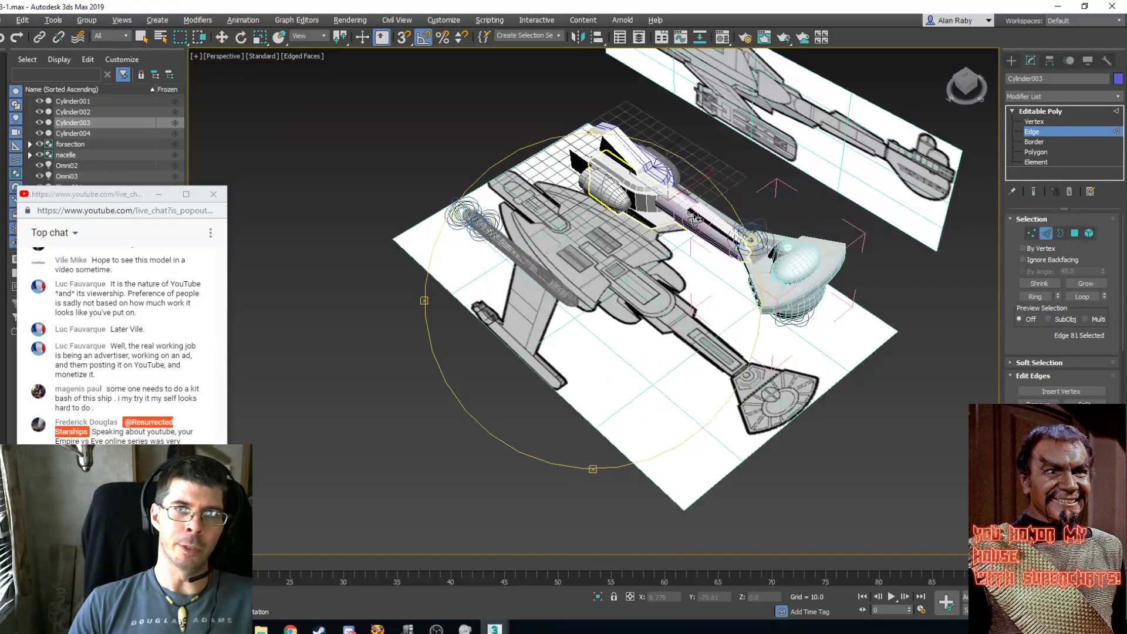
{"action": "key", "text": "shift+q"}
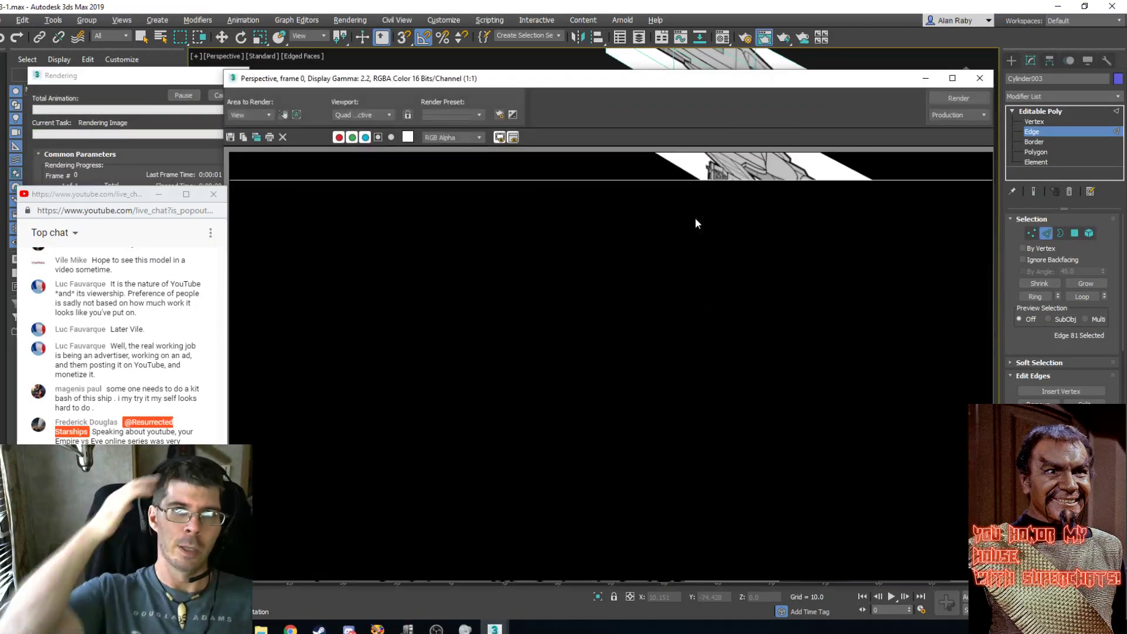
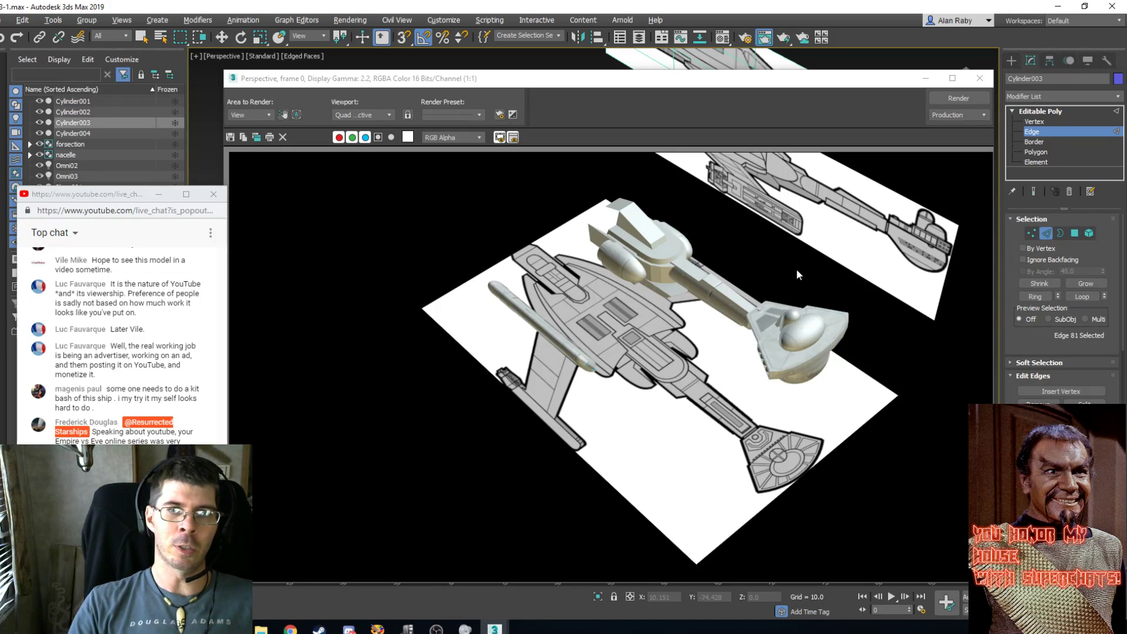
Render the perspective view of the ship again from the opposite front angle and close the rendered frame.
{"action": "left_click", "coordinate": [986, 81]}
{"action": "left_click_drag", "start_coordinate": [681, 298], "coordinate": [575, 287]}
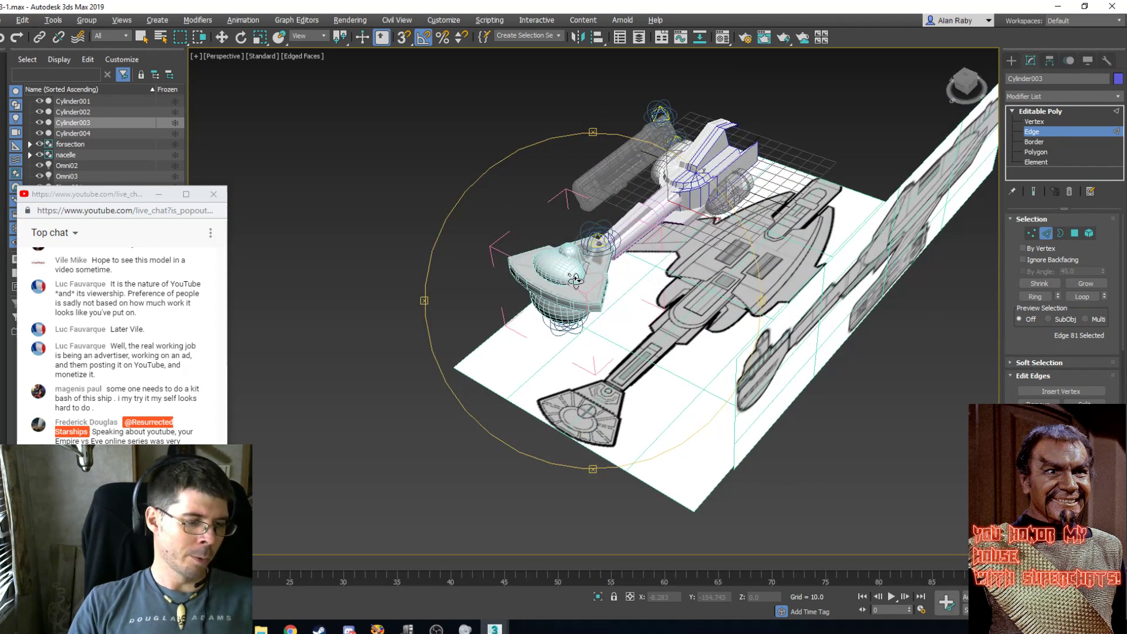
{"action": "key", "text": "shift+q"}
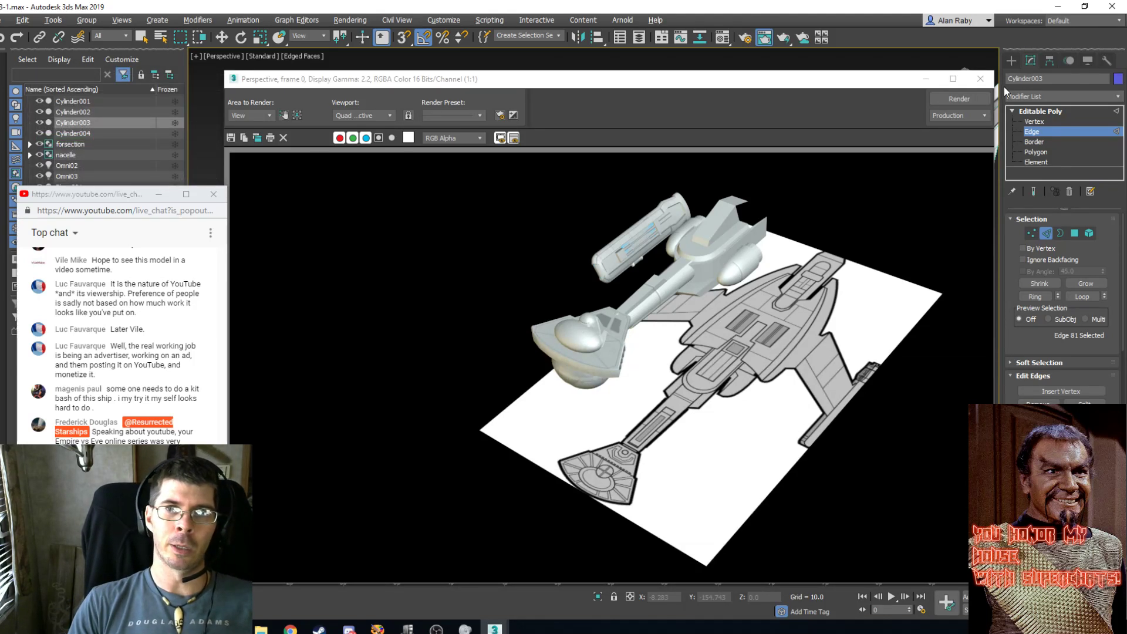
{"action": "left_click", "coordinate": [980, 78]}
Switch to the top view and frame the main hull of the blueprint together with the modelled pods.
{"action": "middle_click_drag", "start_coordinate": [740, 258], "coordinate": [693, 268], "text": "alt"}
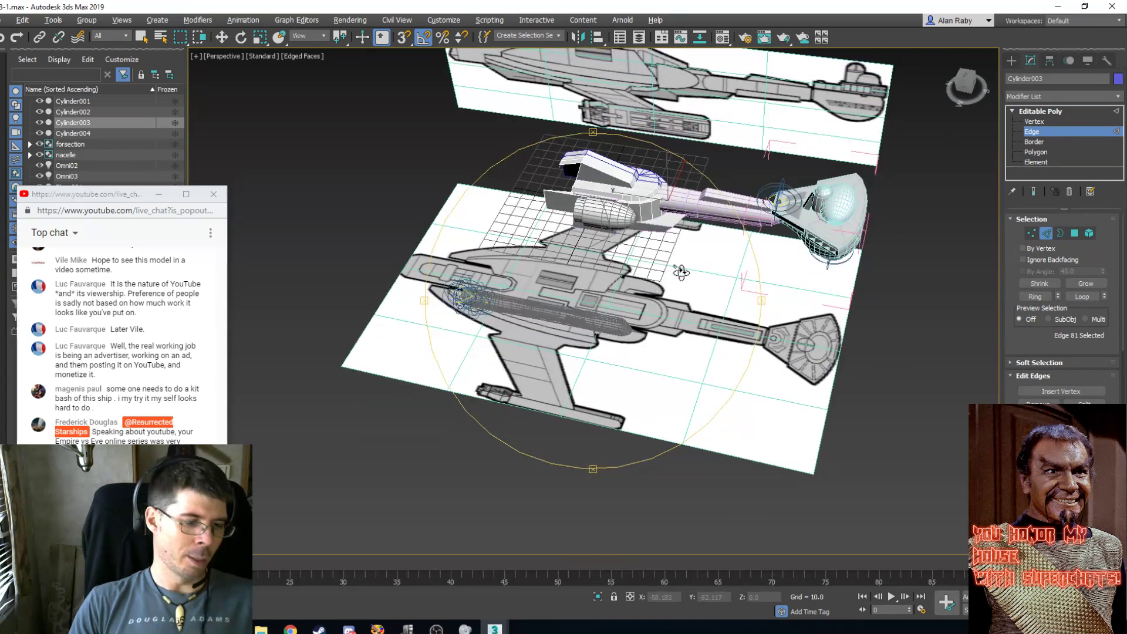
{"action": "key", "text": "t"}
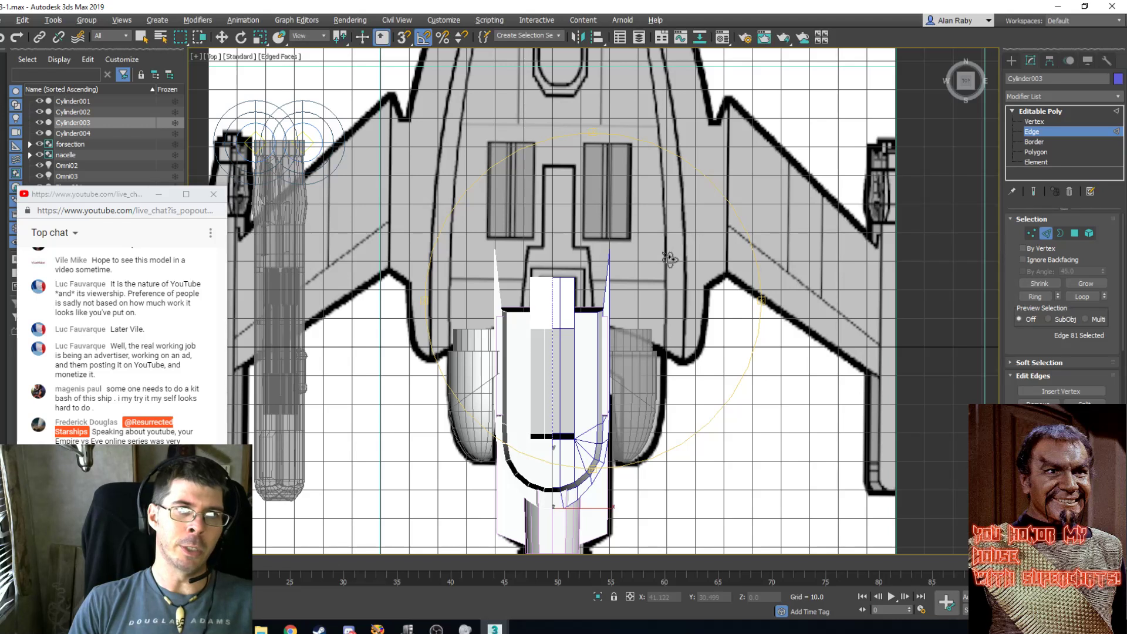
{"action": "scroll", "coordinate": [669, 258], "scroll_direction": "down", "scroll_amount": 3}
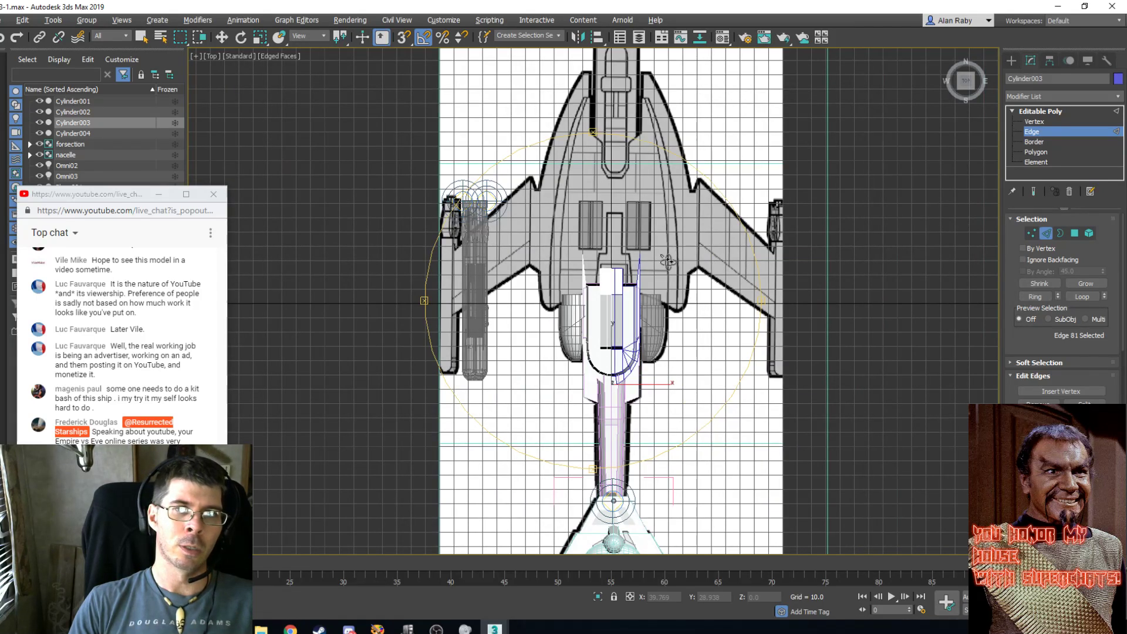
{"action": "scroll", "coordinate": [667, 261], "scroll_direction": "up", "scroll_amount": 2}
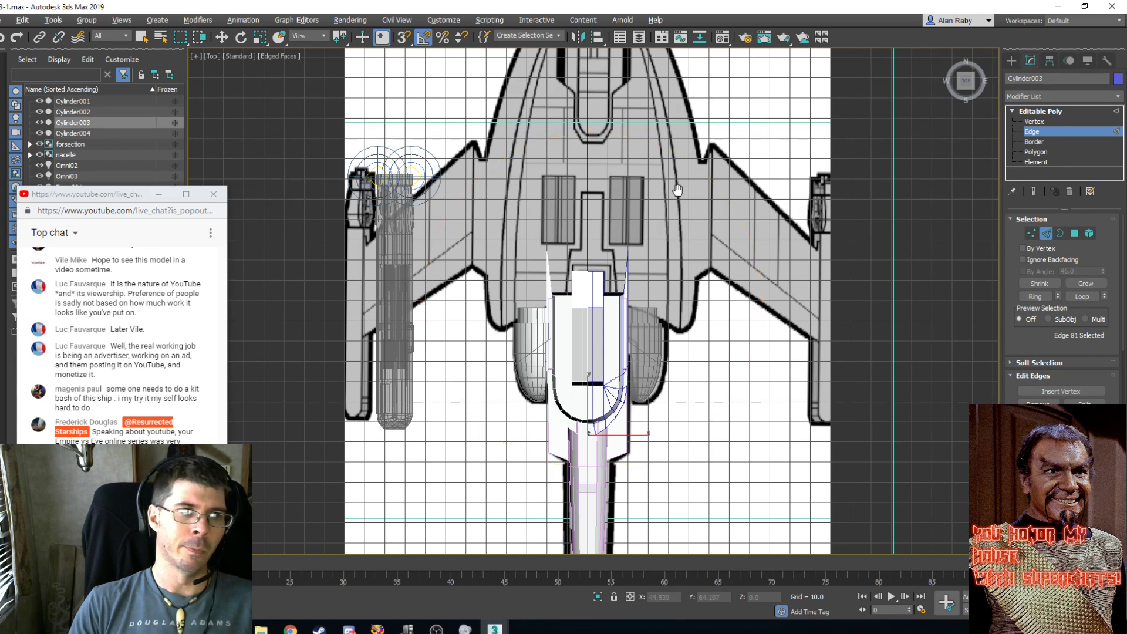
{"action": "middle_click_drag", "start_coordinate": [681, 185], "coordinate": [625, 293]}
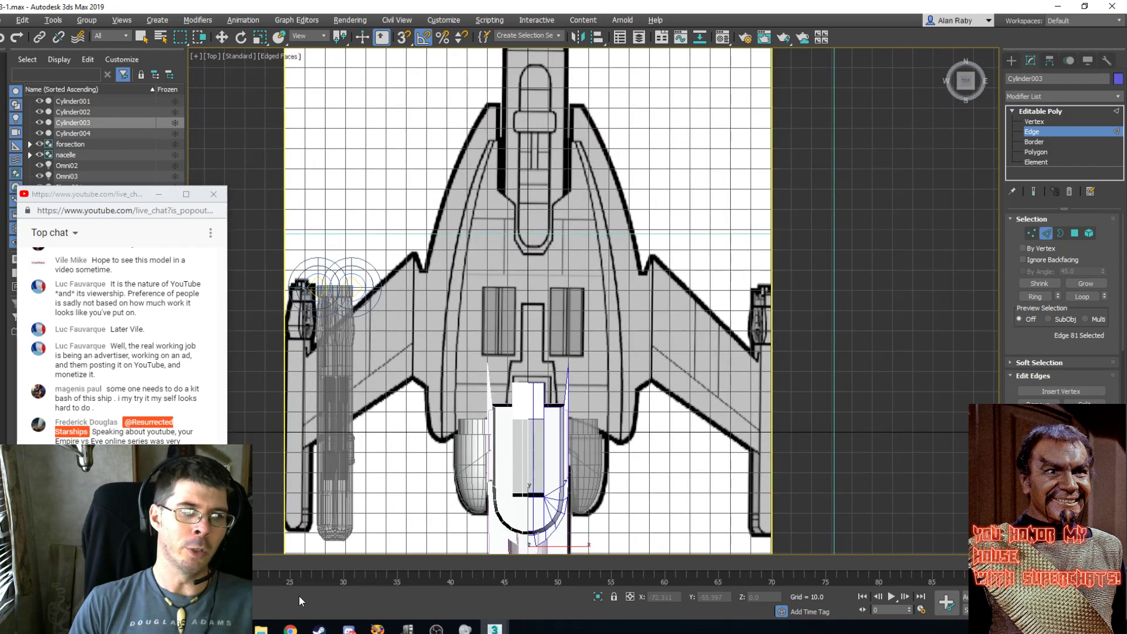
Check the YouTube live dashboard in the browser and return to the ship scene in 3ds Max.
{"action": "left_click", "coordinate": [290, 630]}
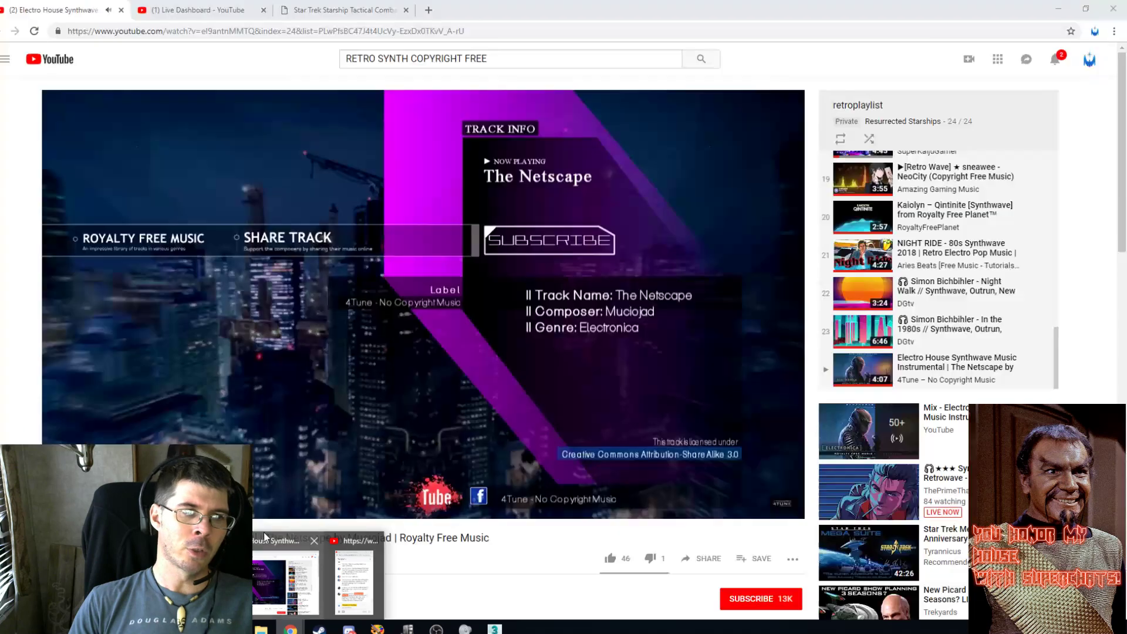
{"action": "left_click", "coordinate": [265, 540]}
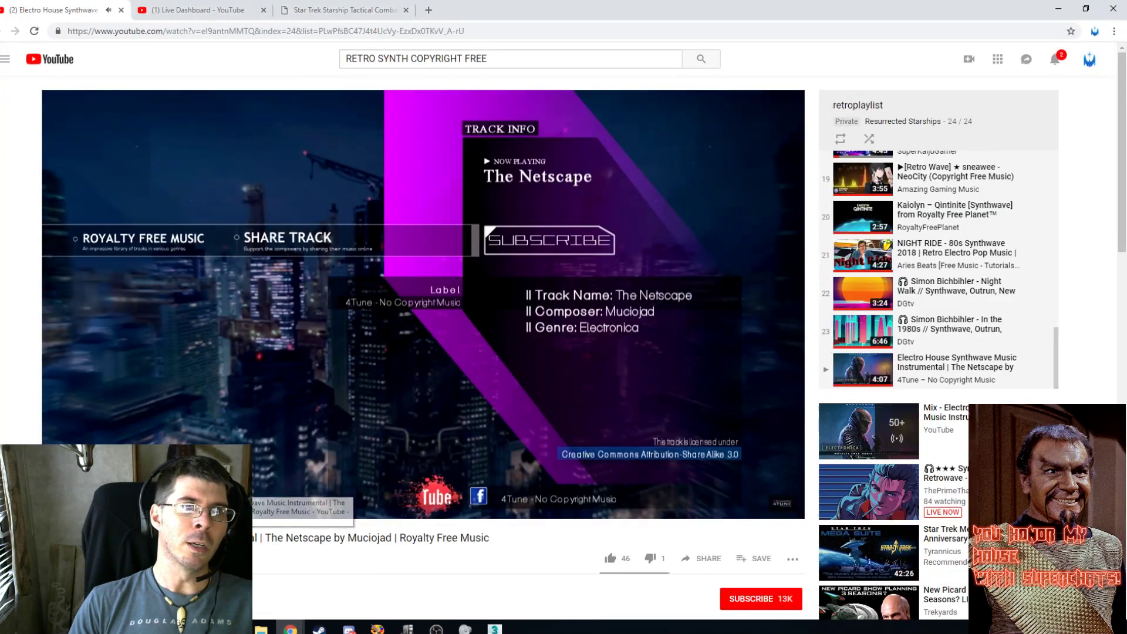
{"action": "left_click", "coordinate": [249, 14]}
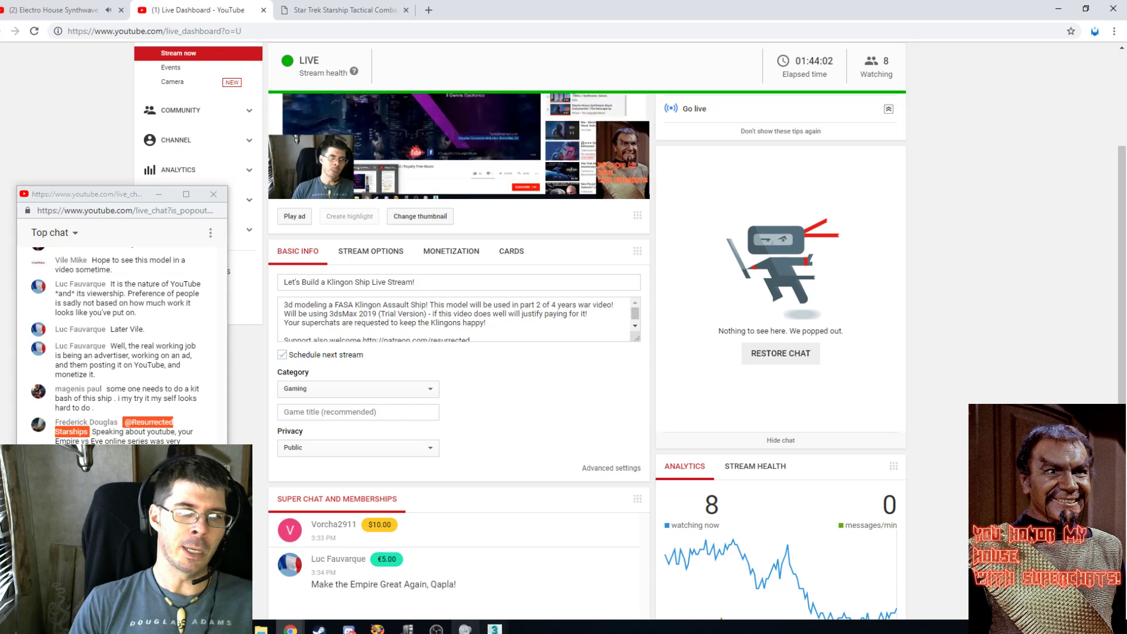
{"action": "mouse_move", "coordinate": [495, 626]}
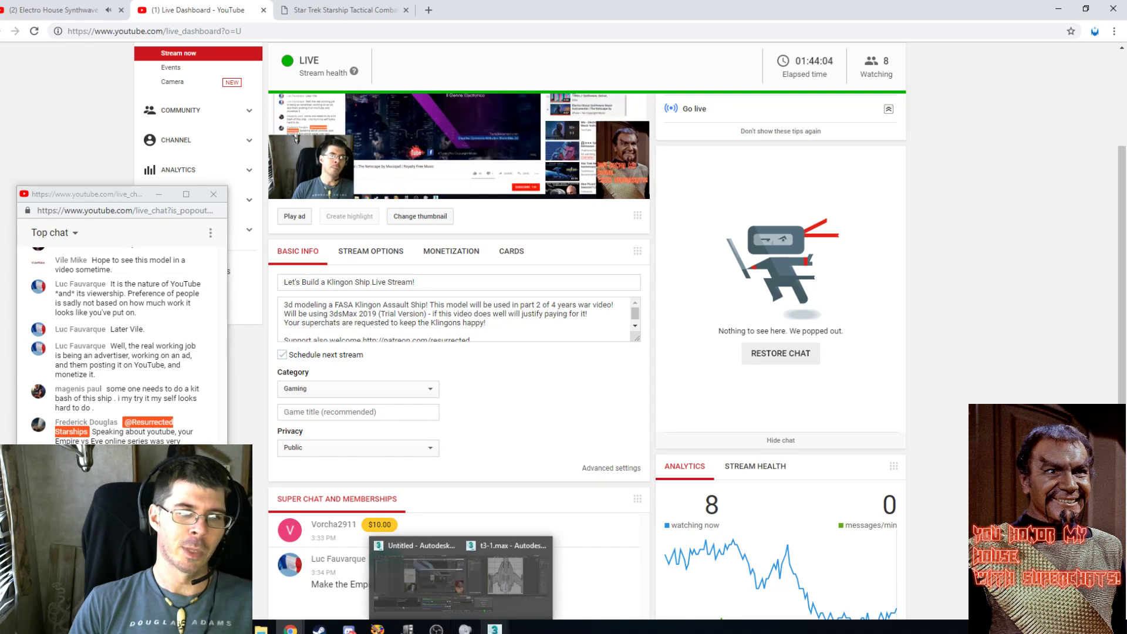
{"action": "left_click", "coordinate": [546, 565]}
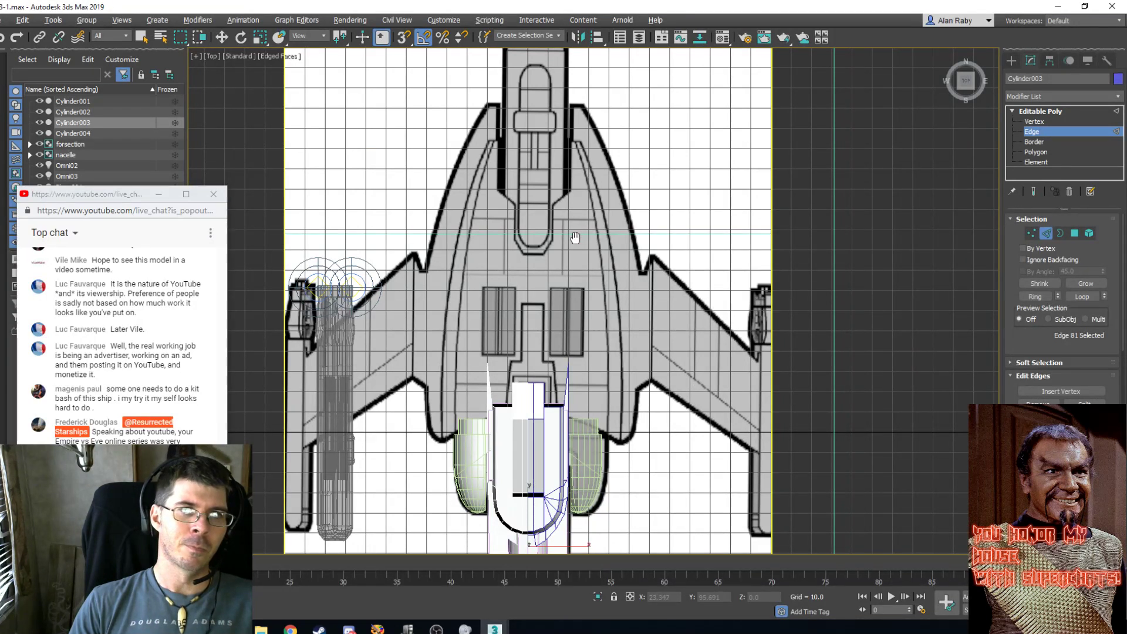
Examine the main hull outline on the top blueprint and how it meets the pods and fin piece.
{"action": "scroll", "coordinate": [575, 238], "scroll_direction": "down", "scroll_amount": 2}
{"action": "scroll", "coordinate": [575, 237], "scroll_direction": "up", "scroll_amount": 2}
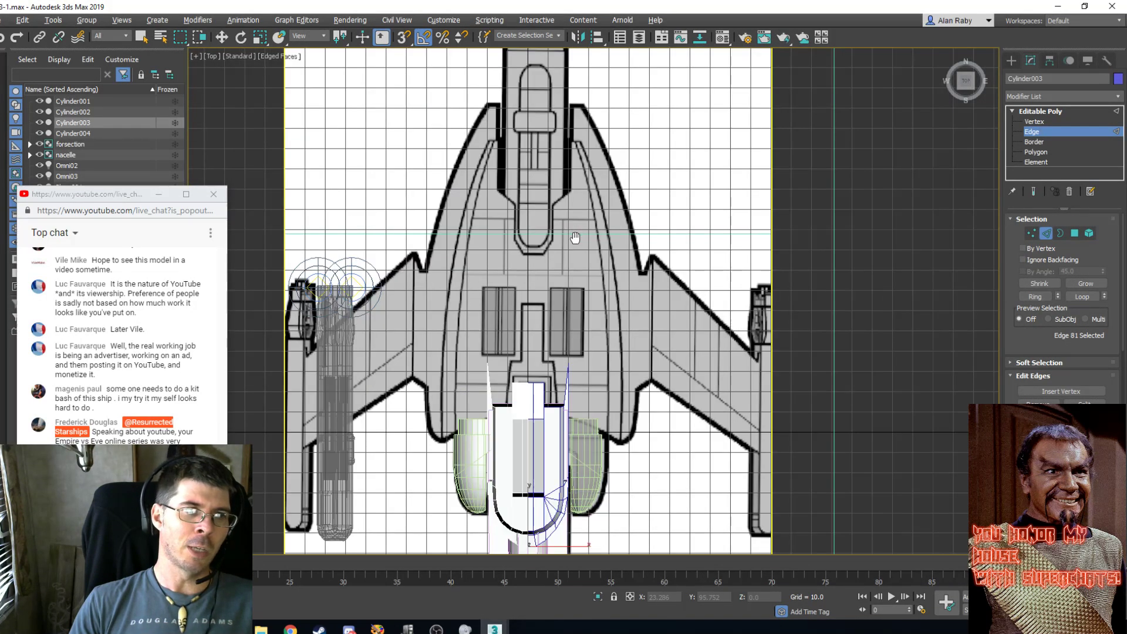
{"action": "scroll", "coordinate": [575, 238], "scroll_direction": "down", "scroll_amount": 2}
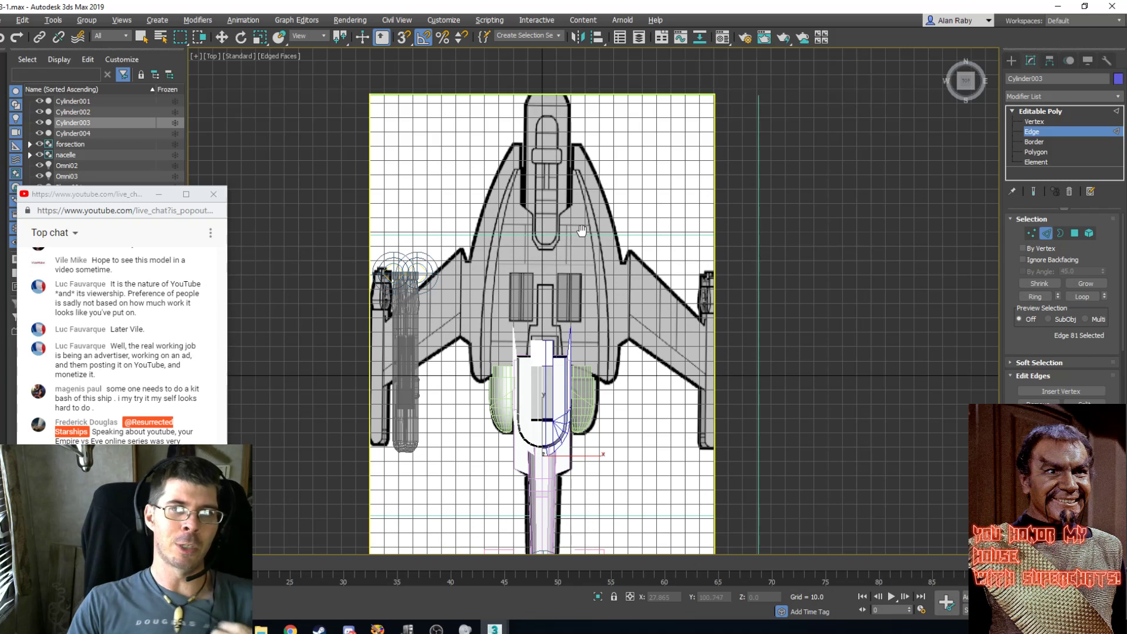
{"action": "scroll", "coordinate": [572, 263], "scroll_direction": "up", "scroll_amount": 2}
{"action": "scroll", "coordinate": [574, 263], "scroll_direction": "up", "scroll_amount": 2}
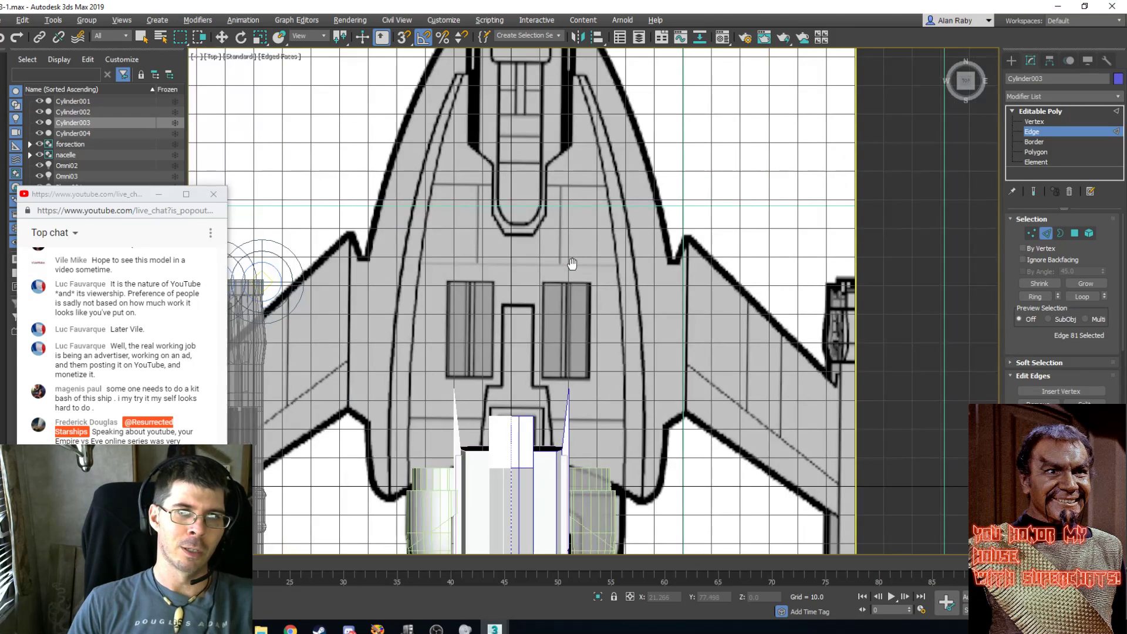
{"action": "middle_click_drag", "start_coordinate": [574, 340], "coordinate": [654, 265]}
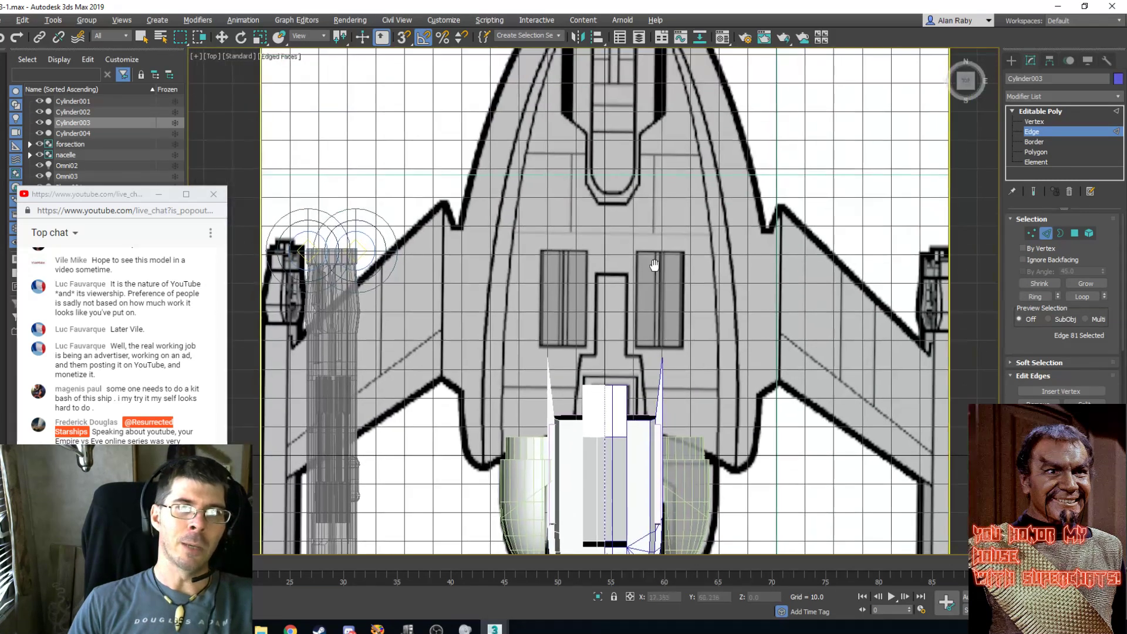
{"action": "scroll", "coordinate": [654, 265], "scroll_direction": "down", "scroll_amount": 2}
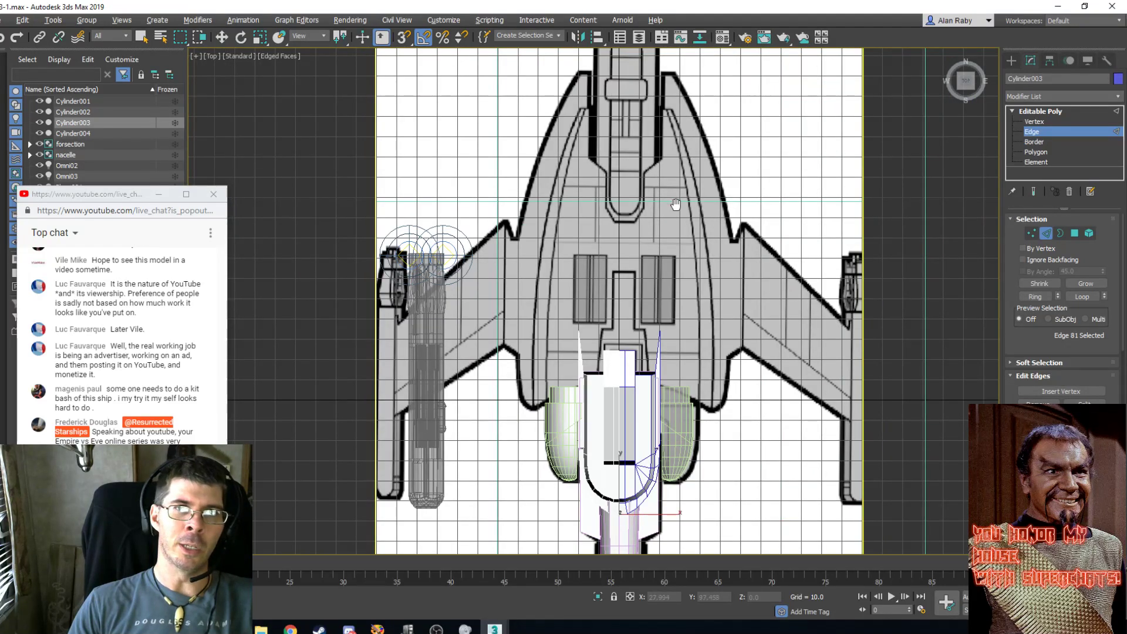
{"action": "middle_click_drag", "start_coordinate": [674, 206], "coordinate": [652, 252]}
{"action": "scroll", "coordinate": [611, 402], "scroll_direction": "up", "scroll_amount": 3}
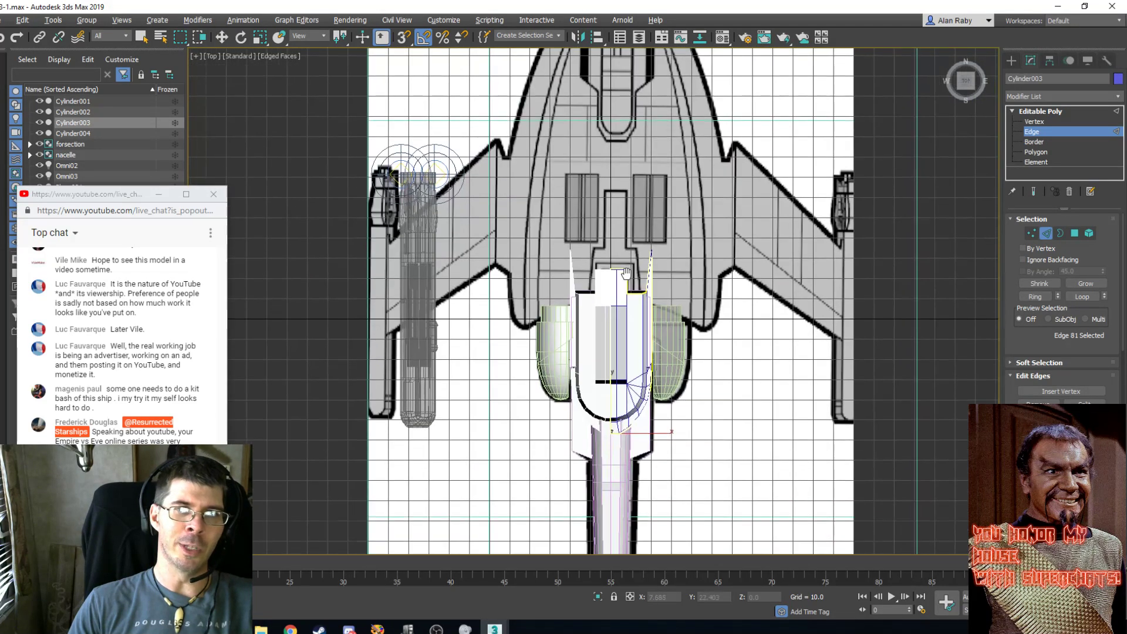
{"action": "scroll", "coordinate": [568, 294], "scroll_direction": "up", "scroll_amount": 3}
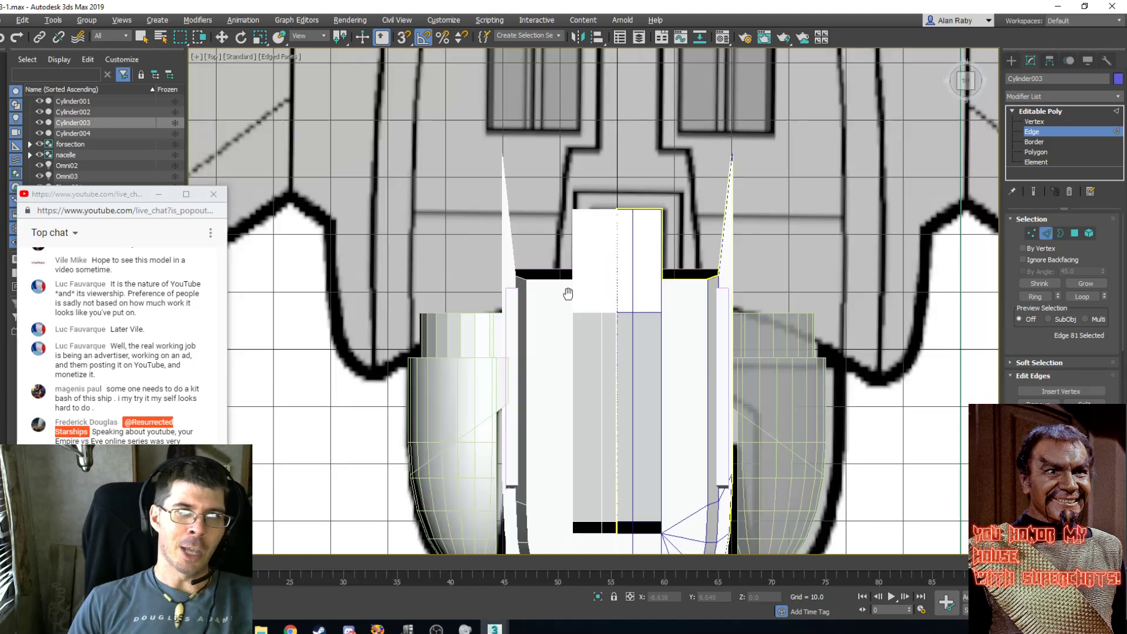
{"action": "scroll", "coordinate": [567, 293], "scroll_direction": "down", "scroll_amount": 4}
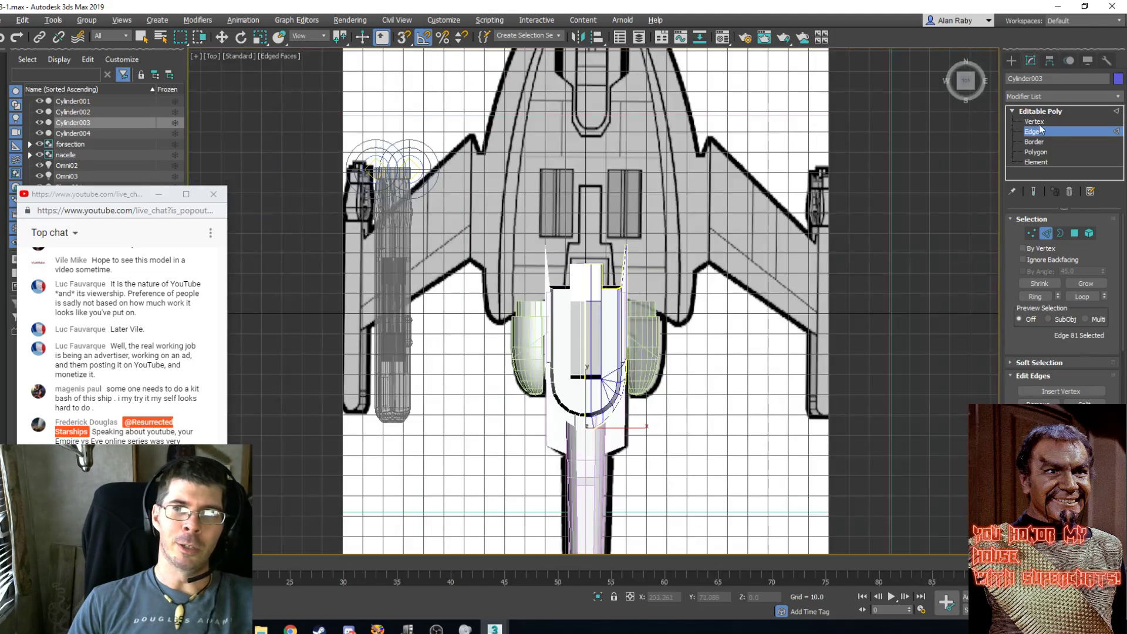
Leave edge editing of Cylinder003 and create a box over the blueprint's main hull, about 134 long, 77 wide and -278 high.
{"action": "left_click", "coordinate": [1042, 112]}
{"action": "key", "text": "w"}
{"action": "left_click", "coordinate": [1010, 60]}
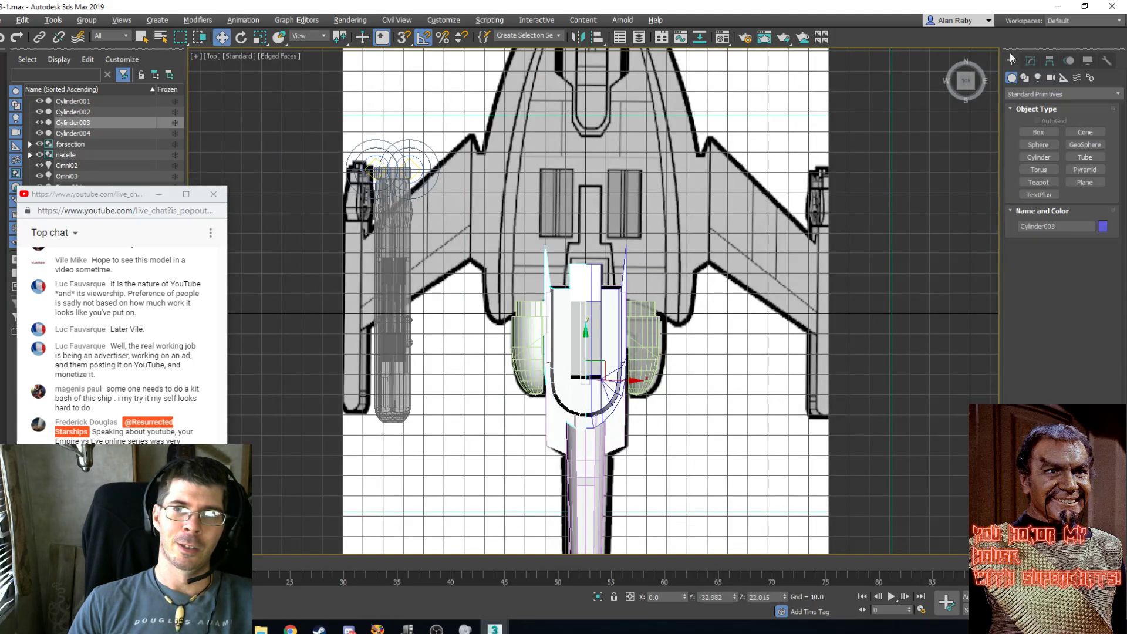
{"action": "left_click", "coordinate": [1038, 132]}
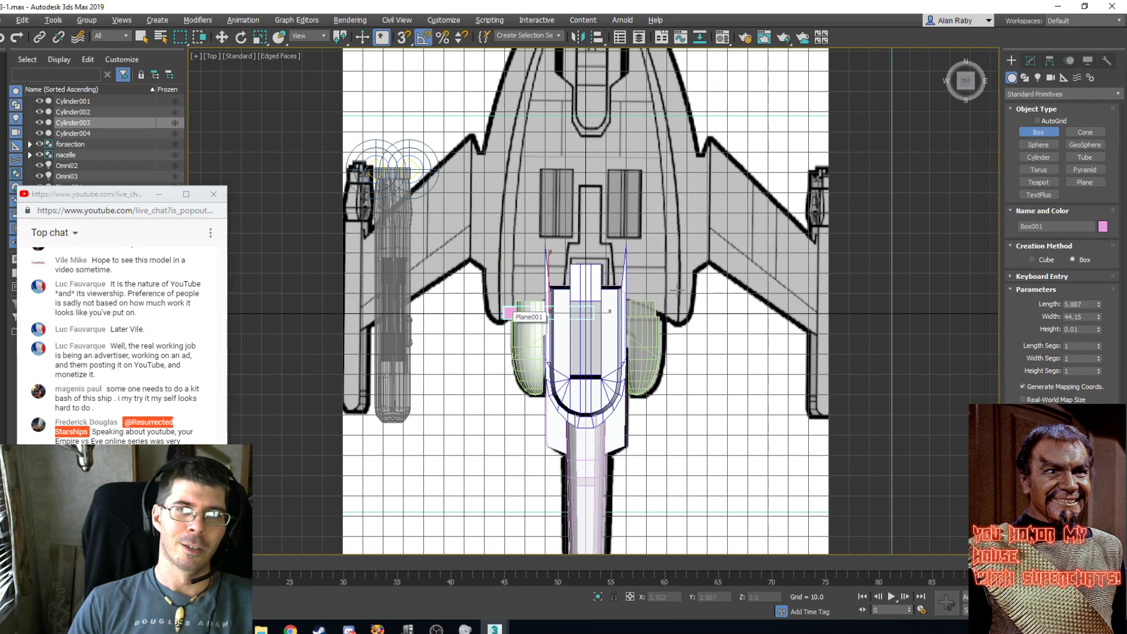
{"action": "left_click_drag", "start_coordinate": [505, 320], "coordinate": [662, 47]}
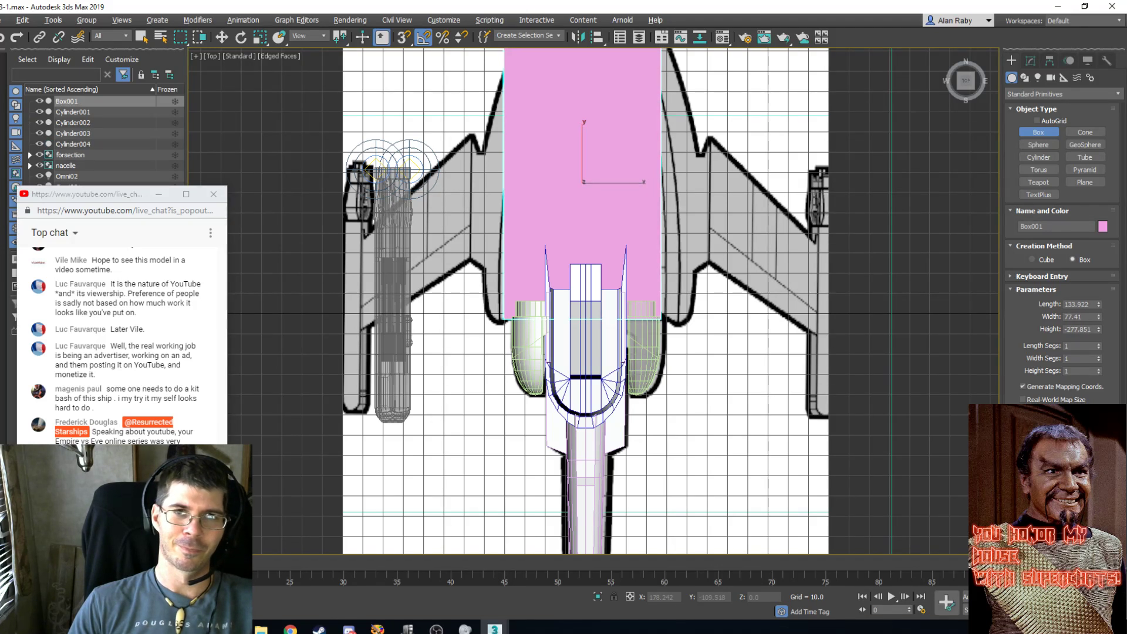
{"action": "right_click", "coordinate": [624, 219]}
Centre the new box on the ship by setting its absolute world X to 0.
{"action": "middle_click_drag", "start_coordinate": [623, 218], "coordinate": [576, 342]}
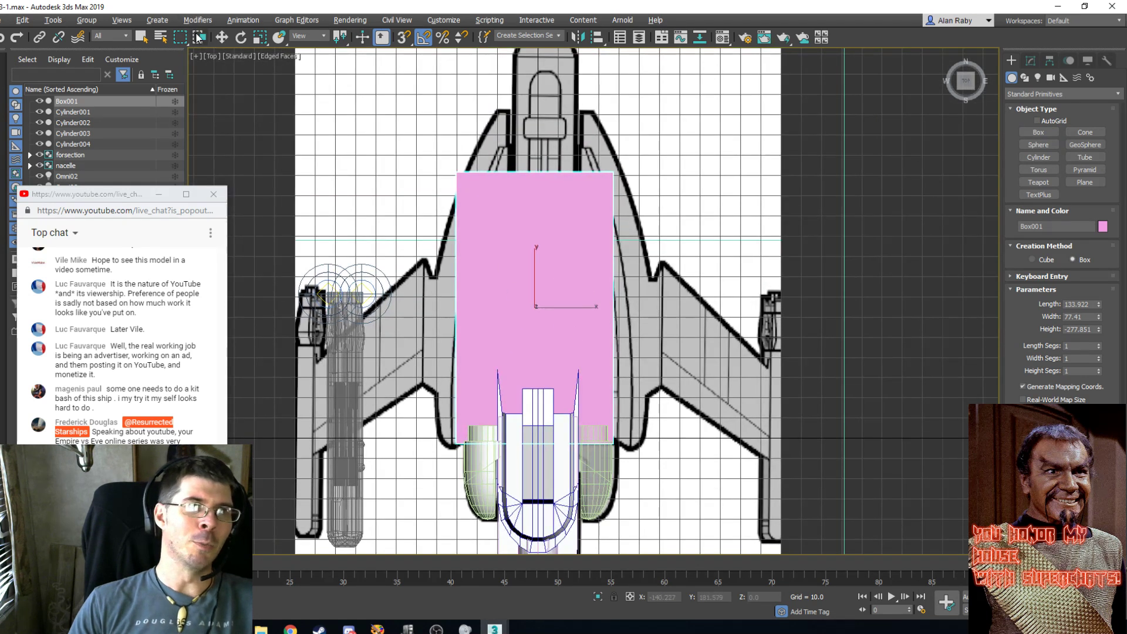
{"action": "right_click", "coordinate": [222, 37]}
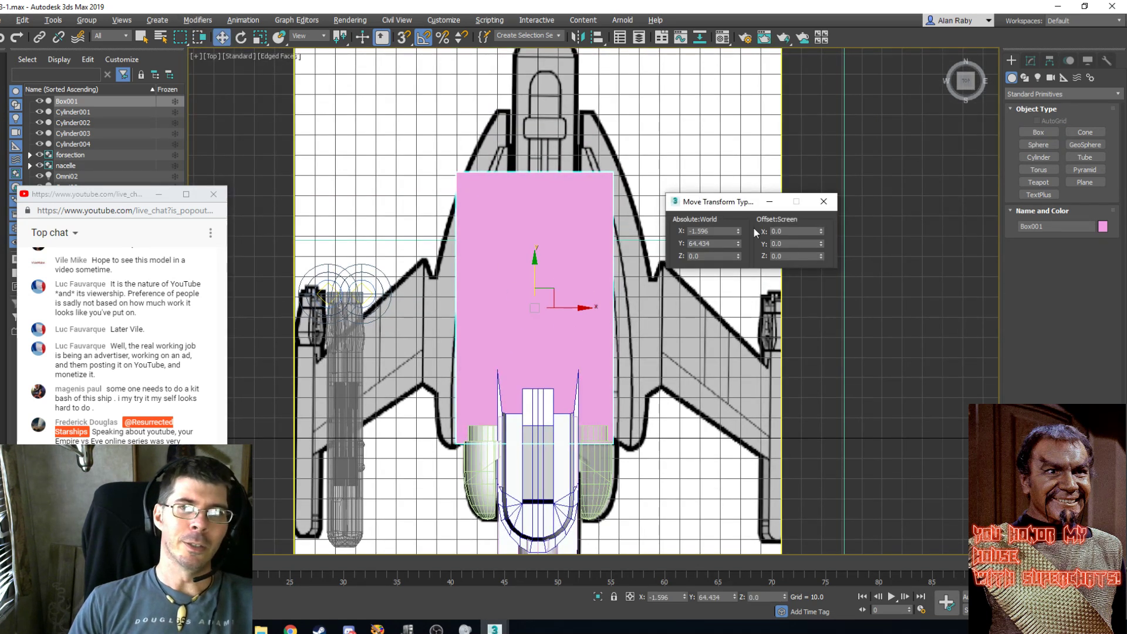
{"action": "right_click", "coordinate": [739, 233]}
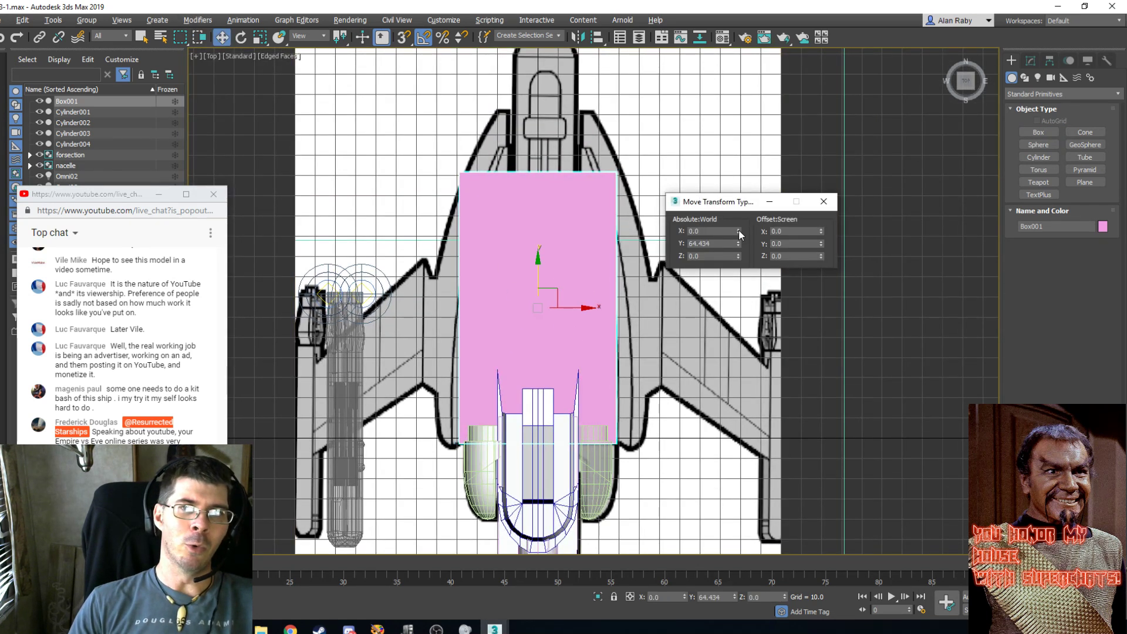
{"action": "left_click", "coordinate": [824, 201]}
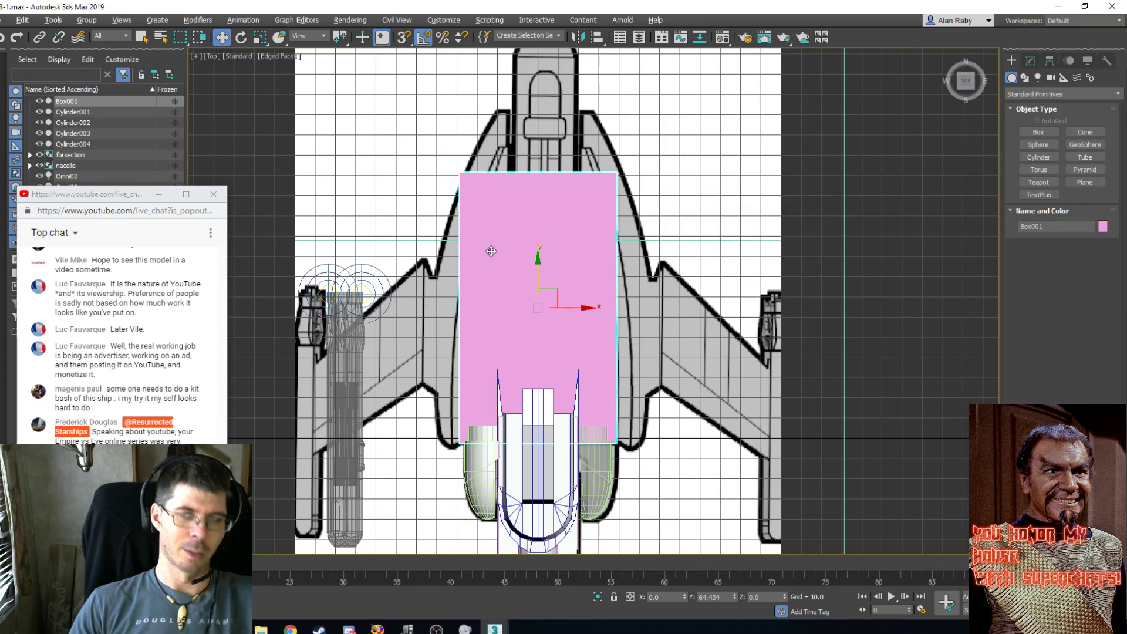
Reduce the box's height to about -33.3, judging it against the side blueprint in the left view.
{"action": "key", "text": "l"}
{"action": "scroll", "coordinate": [470, 346], "scroll_direction": "down", "scroll_amount": 8}
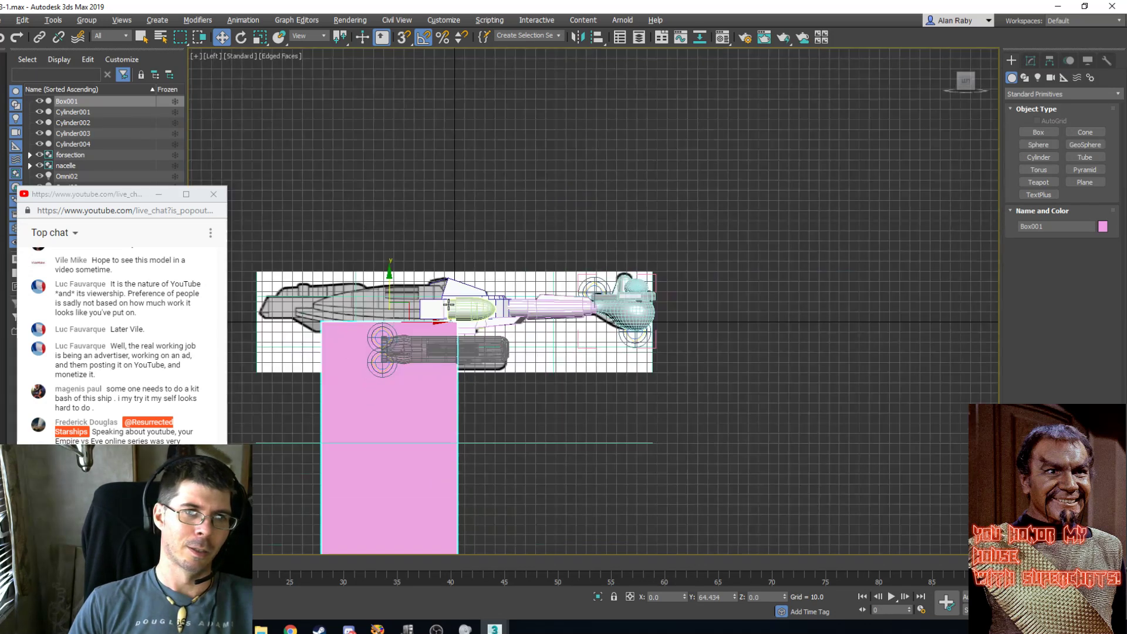
{"action": "left_click", "coordinate": [1030, 62]}
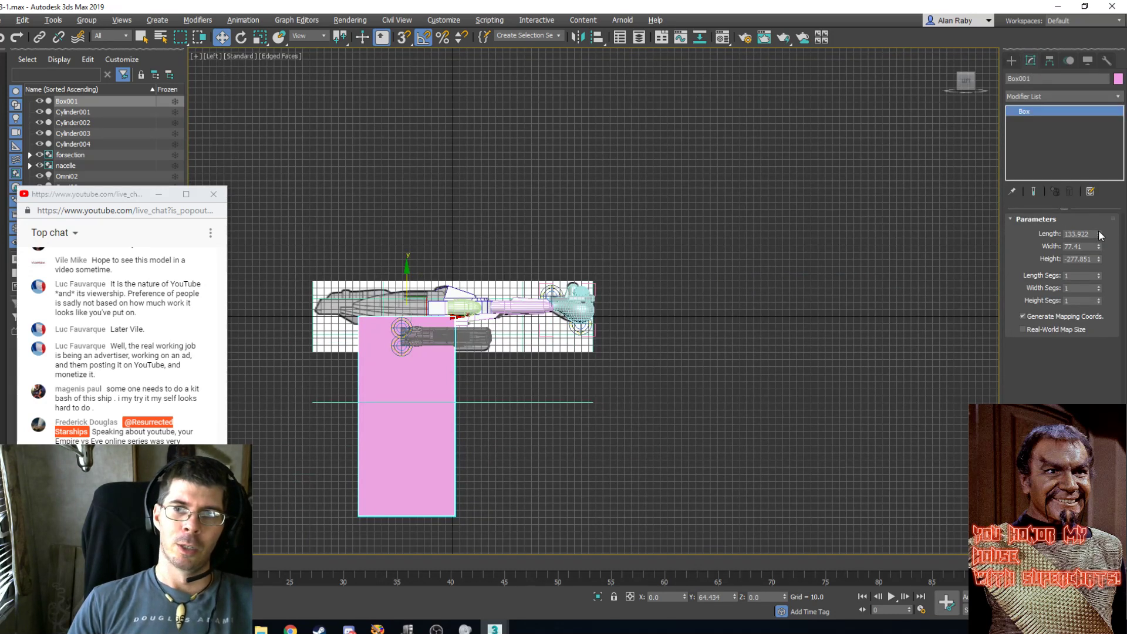
{"action": "left_click_drag", "start_coordinate": [1098, 260], "coordinate": [1107, 207]}
{"action": "scroll", "coordinate": [422, 369], "scroll_direction": "up", "scroll_amount": 3}
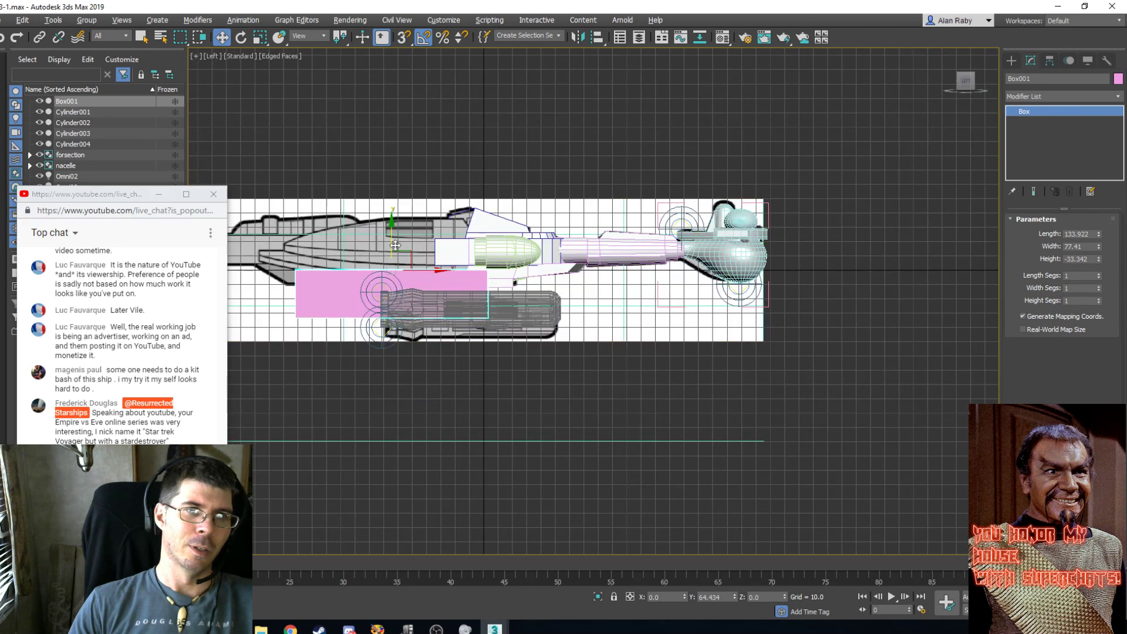
Raise the box to about Z 36.6 so it lies over the main hull in the side blueprint.
{"action": "left_click_drag", "start_coordinate": [392, 244], "coordinate": [409, 192]}
{"action": "scroll", "coordinate": [433, 201], "scroll_direction": "up", "scroll_amount": 2}
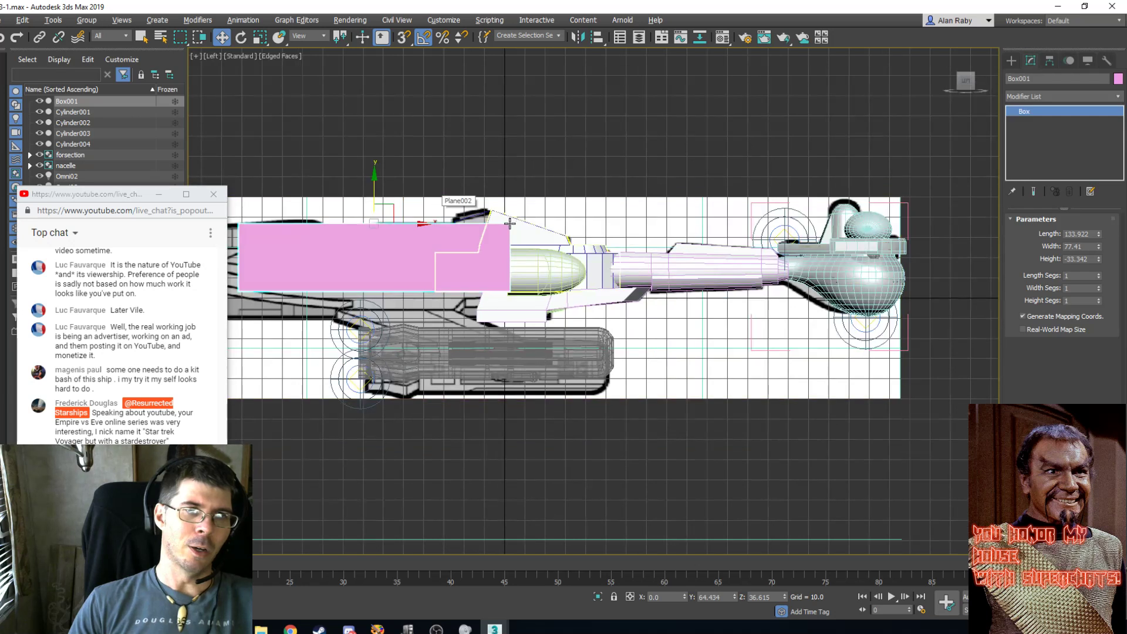
{"action": "scroll", "coordinate": [432, 206], "scroll_direction": "up", "scroll_amount": 2}
{"action": "scroll", "coordinate": [430, 207], "scroll_direction": "down", "scroll_amount": 2}
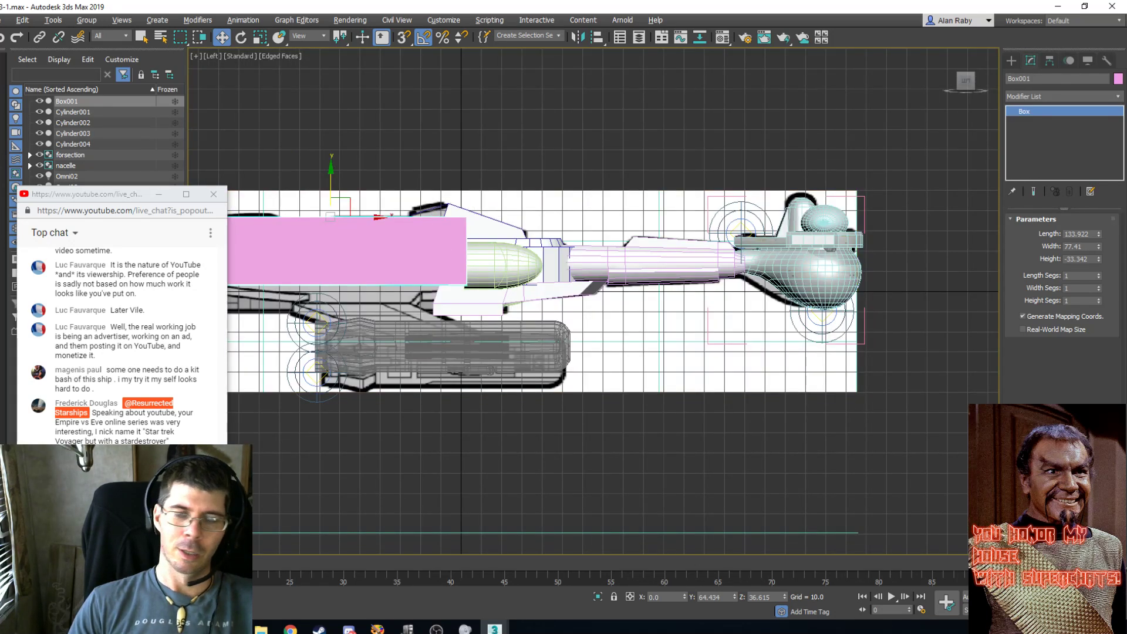
Set the box's length segments to 3 and width segments to 3.
{"action": "middle_click_drag", "start_coordinate": [468, 199], "coordinate": [681, 324]}
{"action": "scroll", "coordinate": [680, 324], "scroll_direction": "up", "scroll_amount": 2}
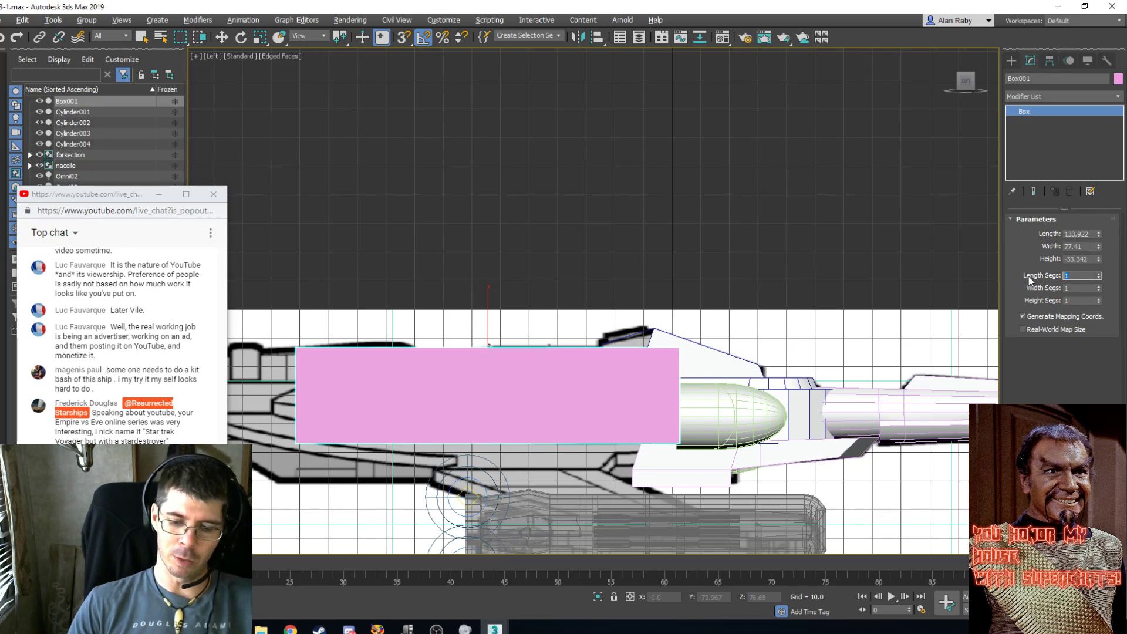
{"action": "key", "text": "Return"}
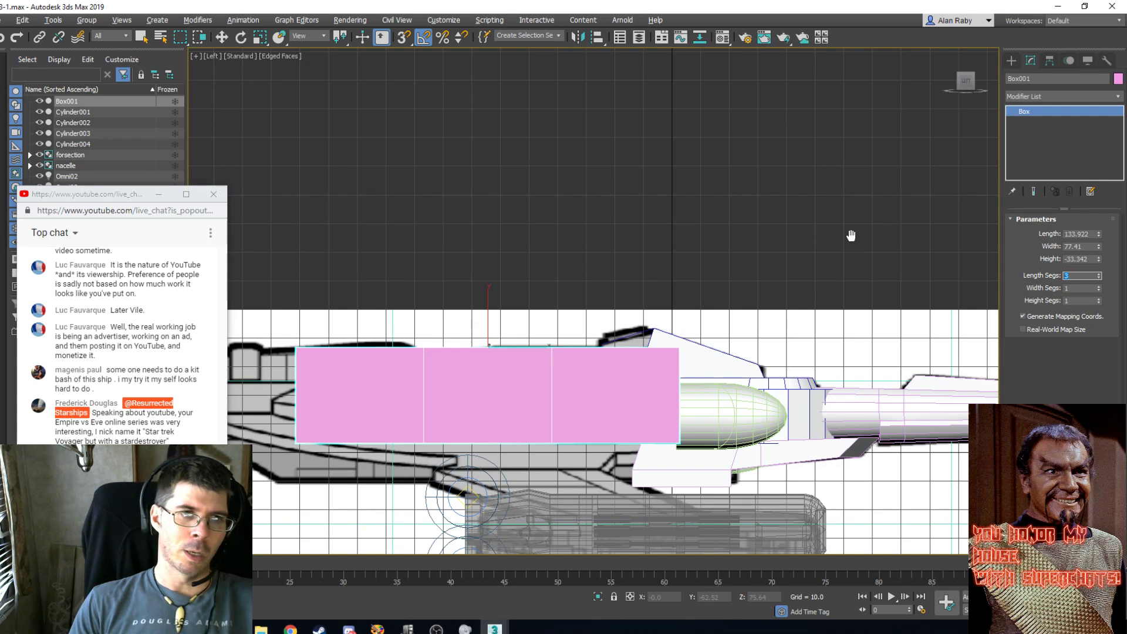
{"action": "left_click", "coordinate": [1070, 288]}
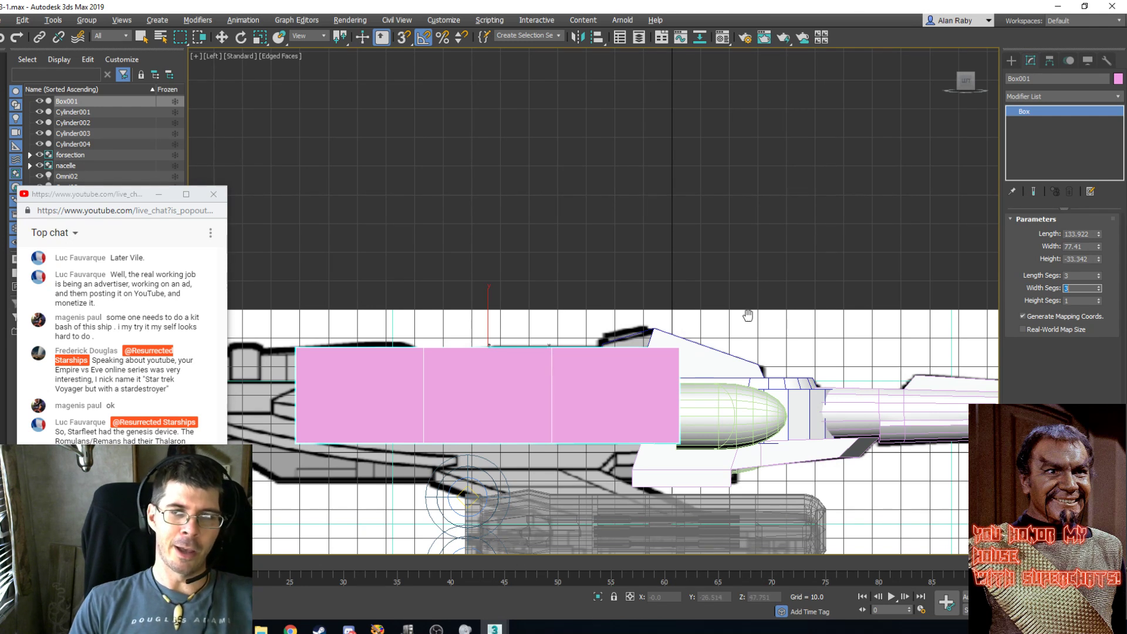
Set the box's width segments to 4 so an edge runs along the ship's centre line.
{"action": "middle_click_drag", "start_coordinate": [759, 274], "coordinate": [753, 243]}
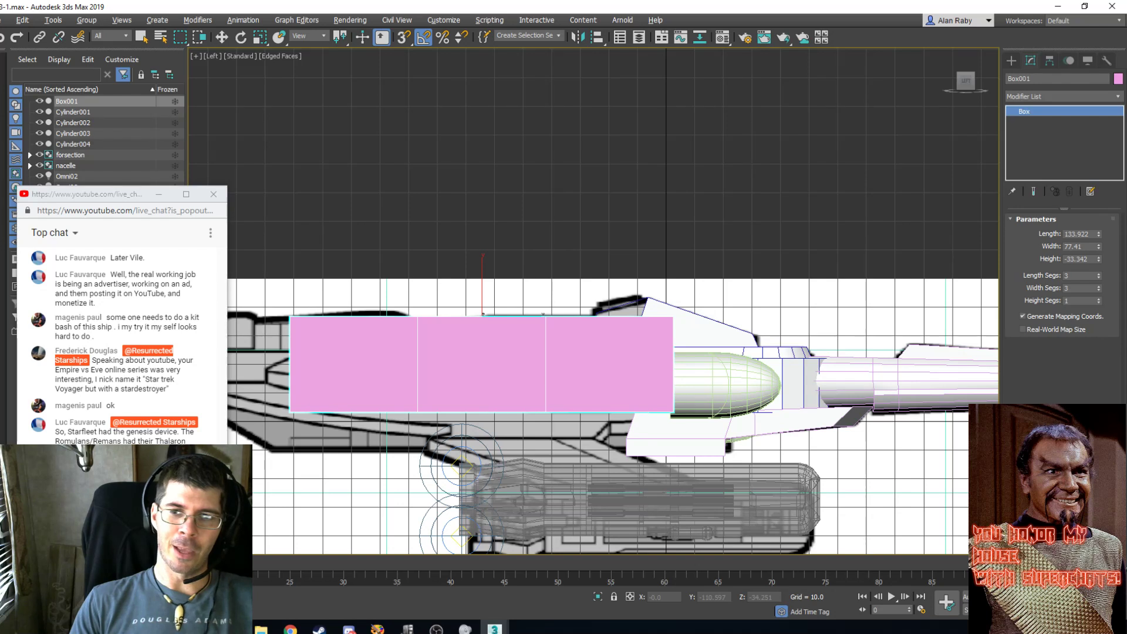
{"action": "left_click", "coordinate": [1102, 610]}
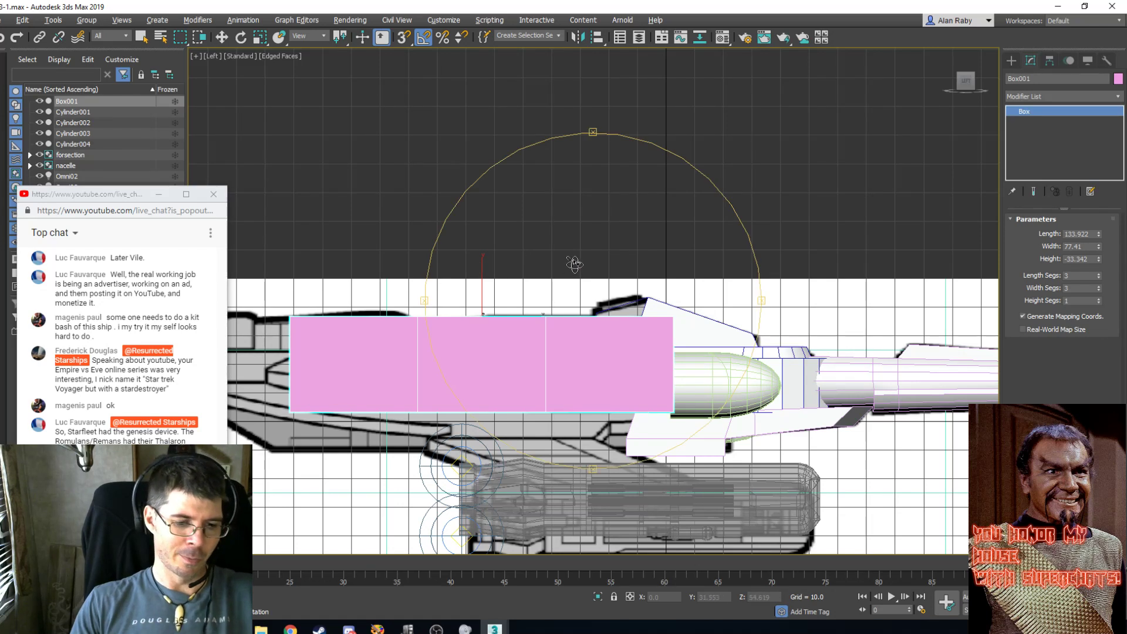
{"action": "left_click_drag", "start_coordinate": [573, 262], "coordinate": [532, 269]}
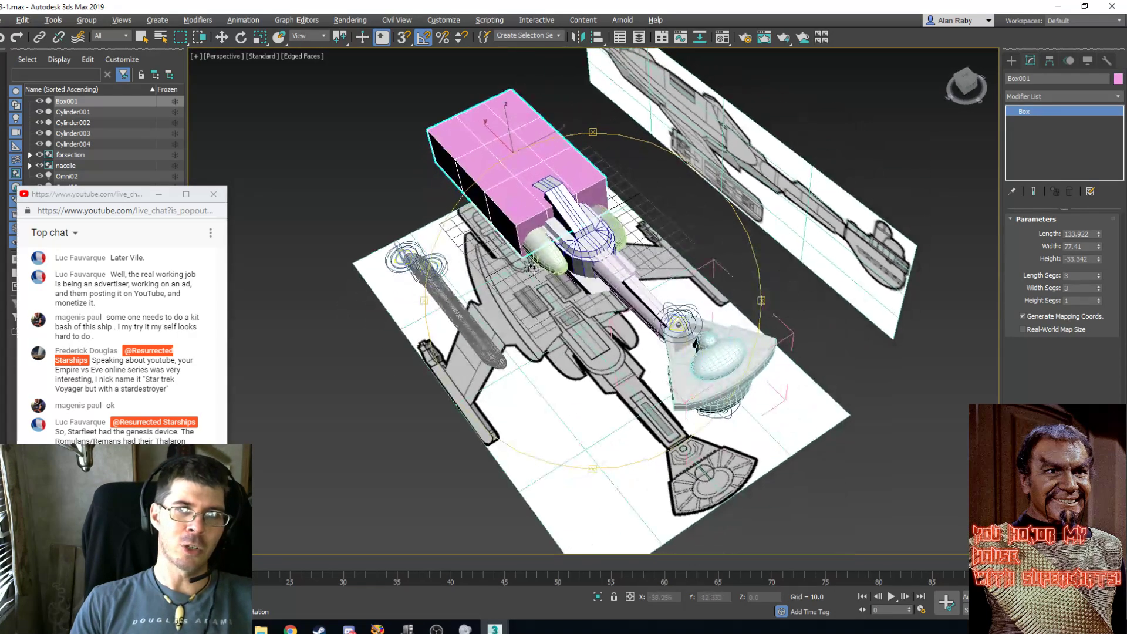
{"action": "scroll", "coordinate": [534, 256], "scroll_direction": "down", "scroll_amount": 3}
{"action": "scroll", "coordinate": [533, 256], "scroll_direction": "up", "scroll_amount": 3}
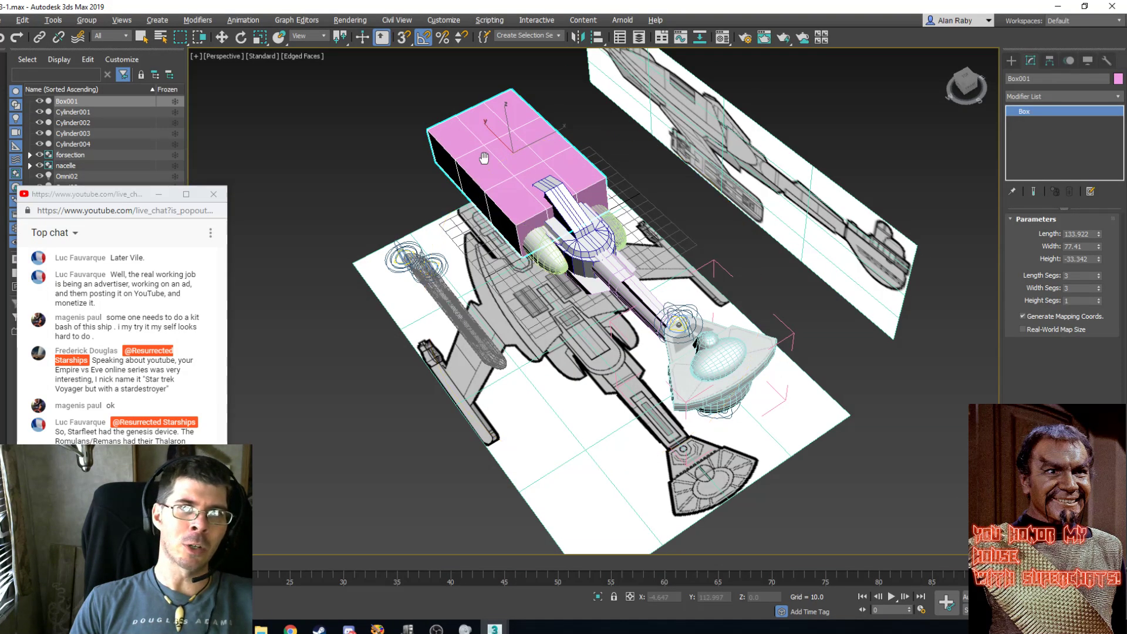
{"action": "middle_click_drag", "start_coordinate": [484, 158], "coordinate": [603, 359]}
{"action": "scroll", "coordinate": [766, 405], "scroll_direction": "up", "scroll_amount": 3}
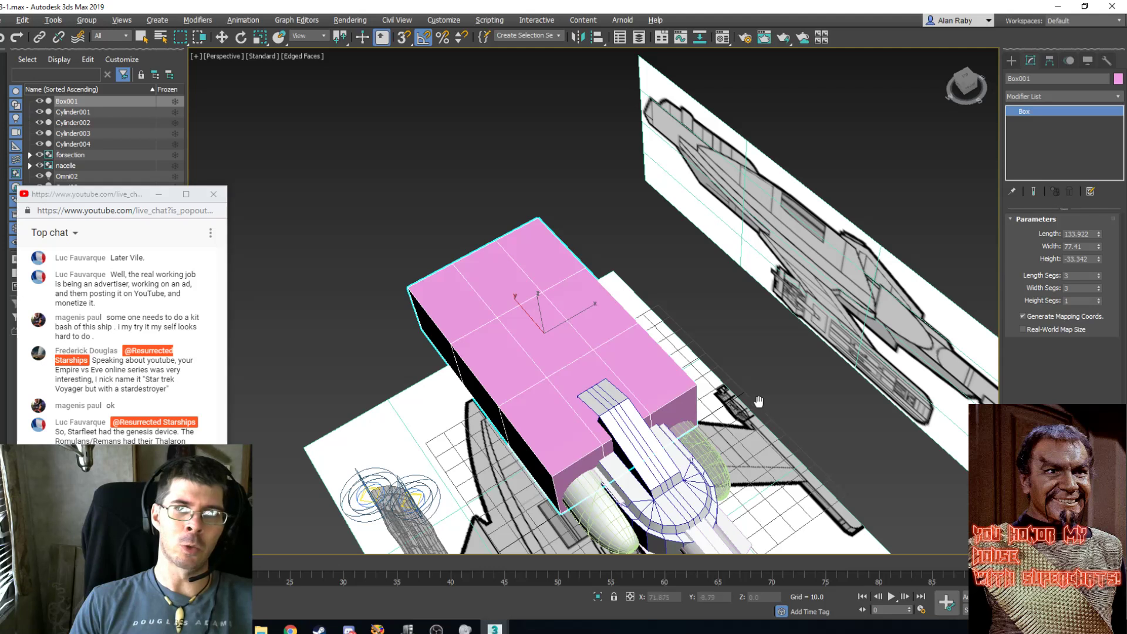
{"action": "middle_click_drag", "start_coordinate": [679, 392], "coordinate": [552, 383], "text": "alt"}
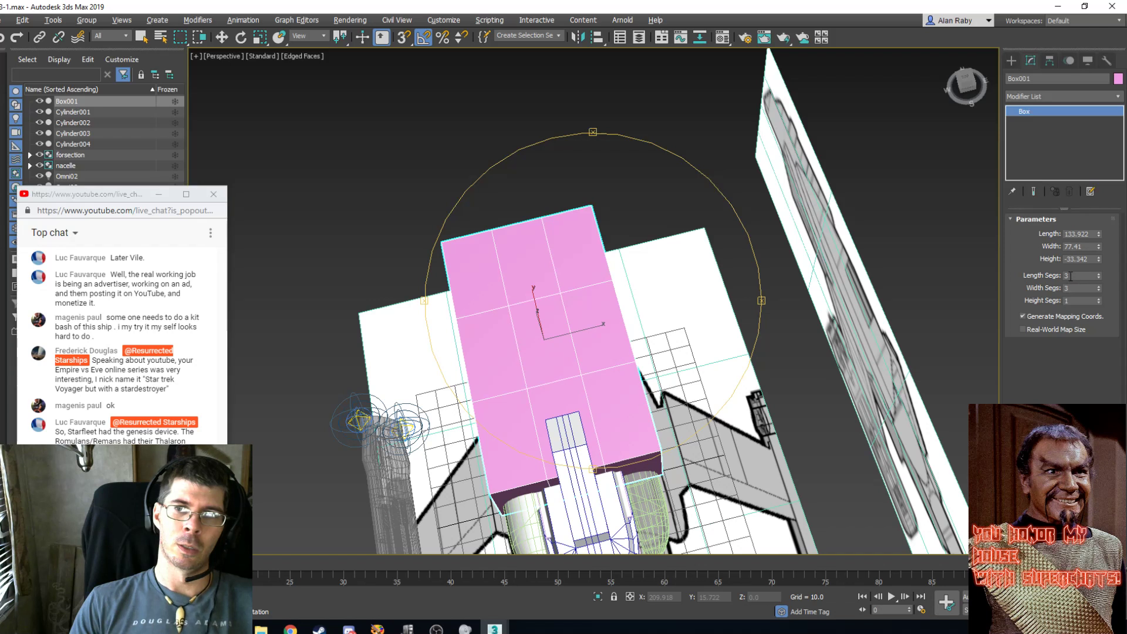
{"action": "double_click", "coordinate": [1068, 289]}
{"action": "type", "text": "4"}
{"action": "key", "text": "Return"}
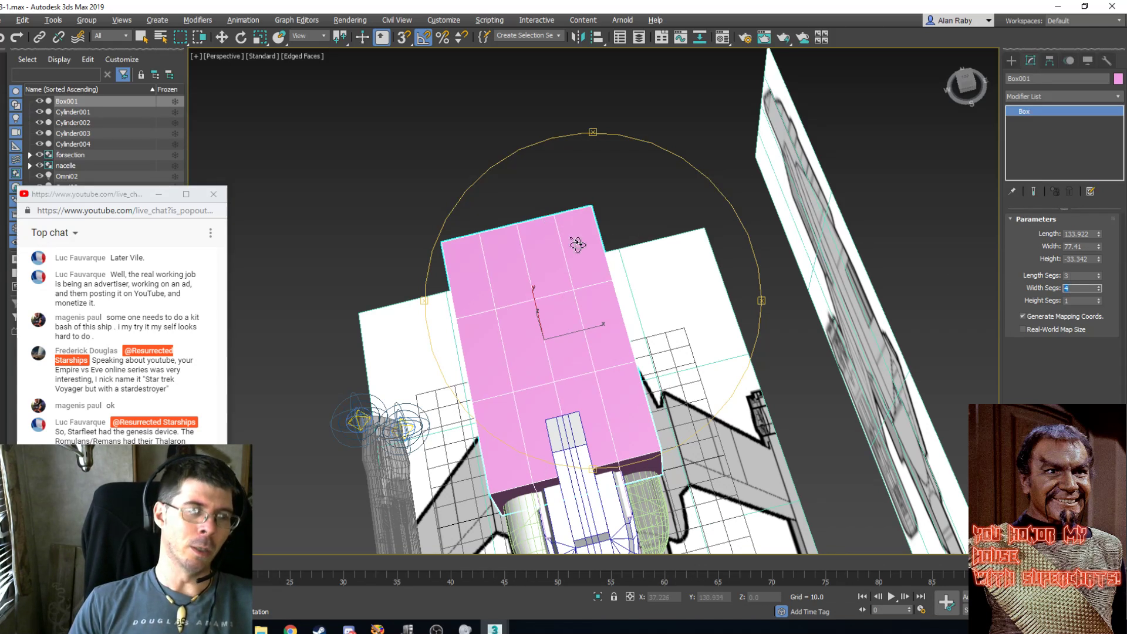
Convert the segmented hull box to an editable poly.
{"action": "left_click", "coordinate": [142, 37]}
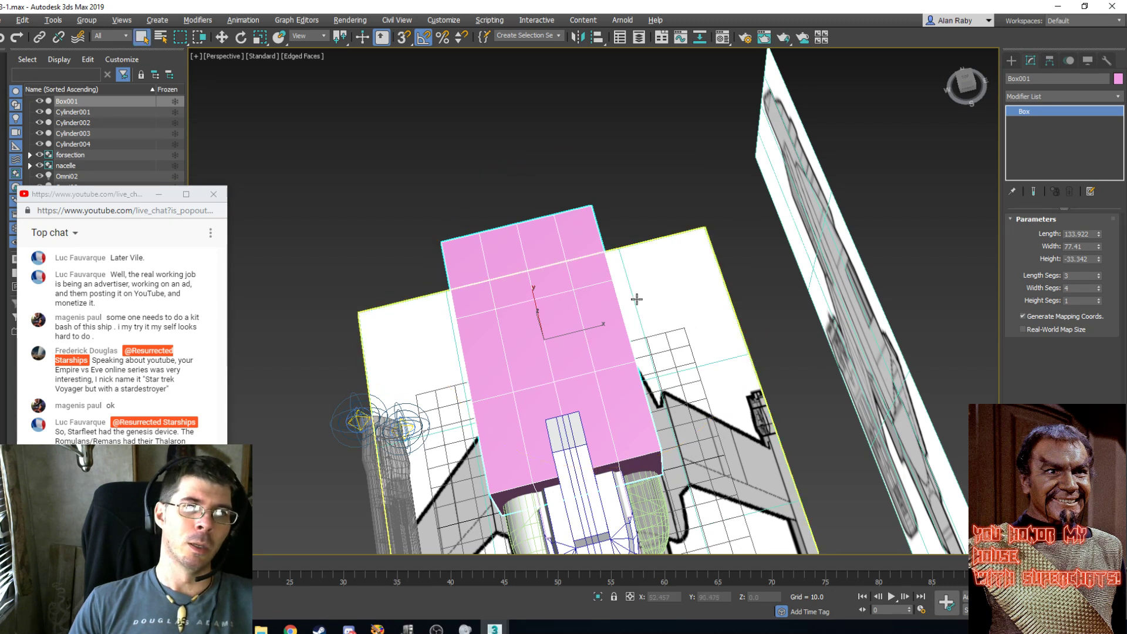
{"action": "right_click", "coordinate": [570, 279]}
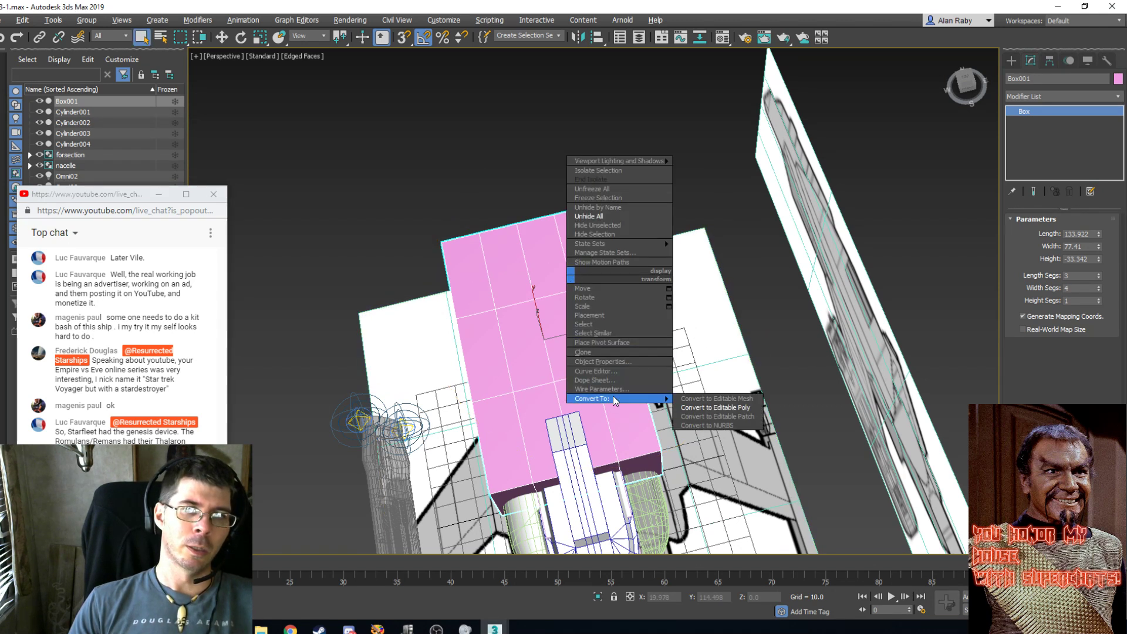
{"action": "left_click", "coordinate": [685, 407]}
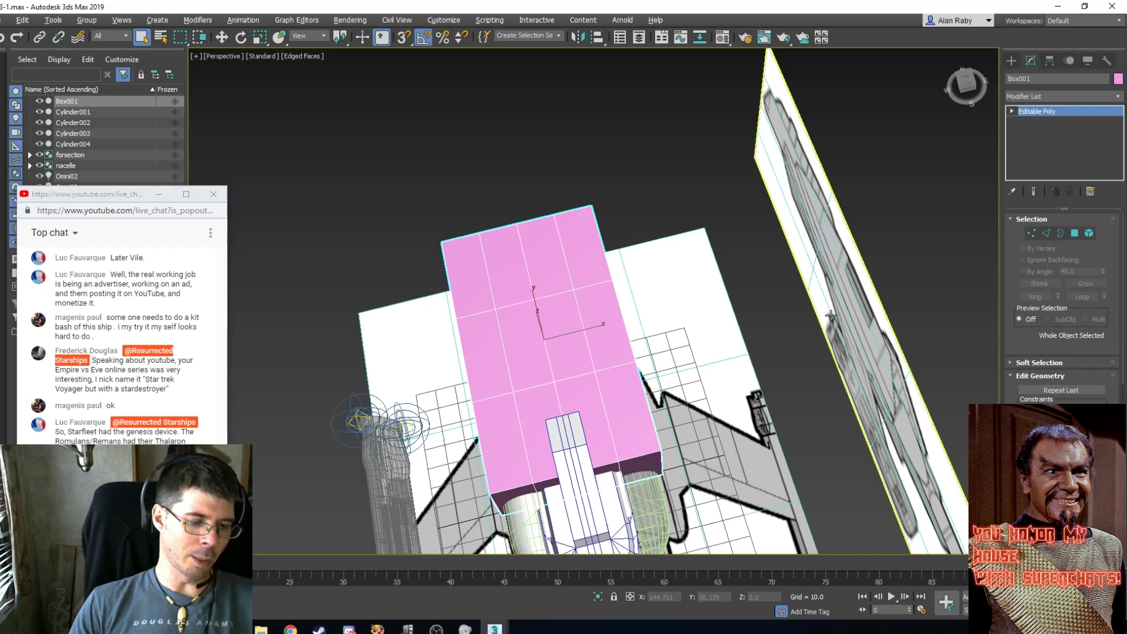
Delete the positive-X half of the box up to the ship's centre line, working in the top view.
{"action": "key", "text": "t"}
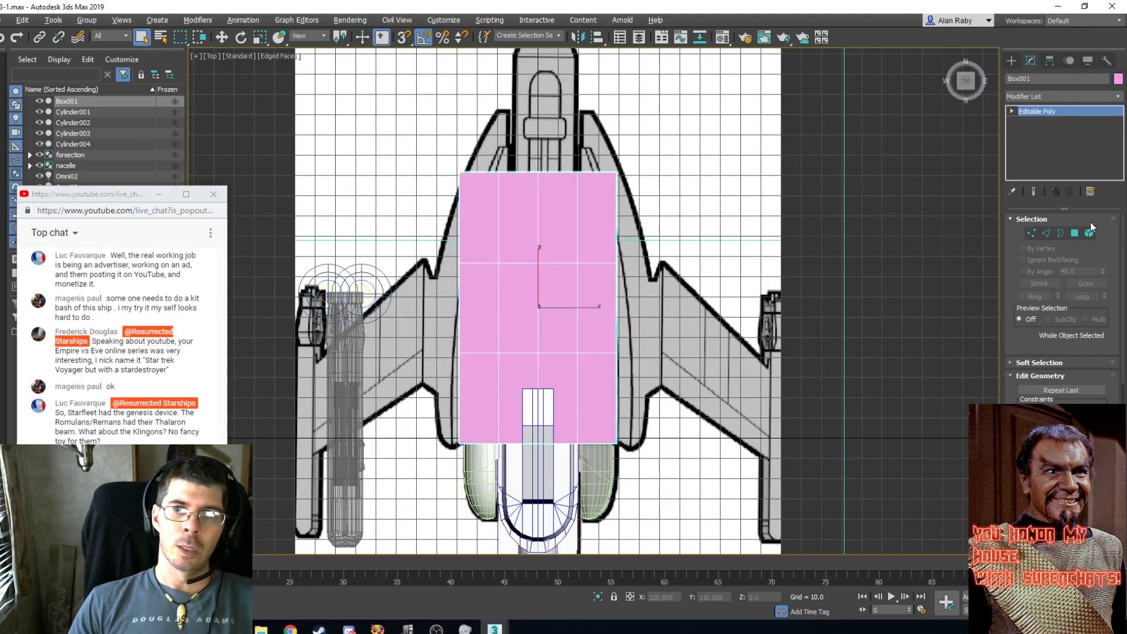
{"action": "left_click", "coordinate": [1075, 233]}
{"action": "left_click_drag", "start_coordinate": [676, 154], "coordinate": [584, 535]}
{"action": "key", "text": "Delete"}
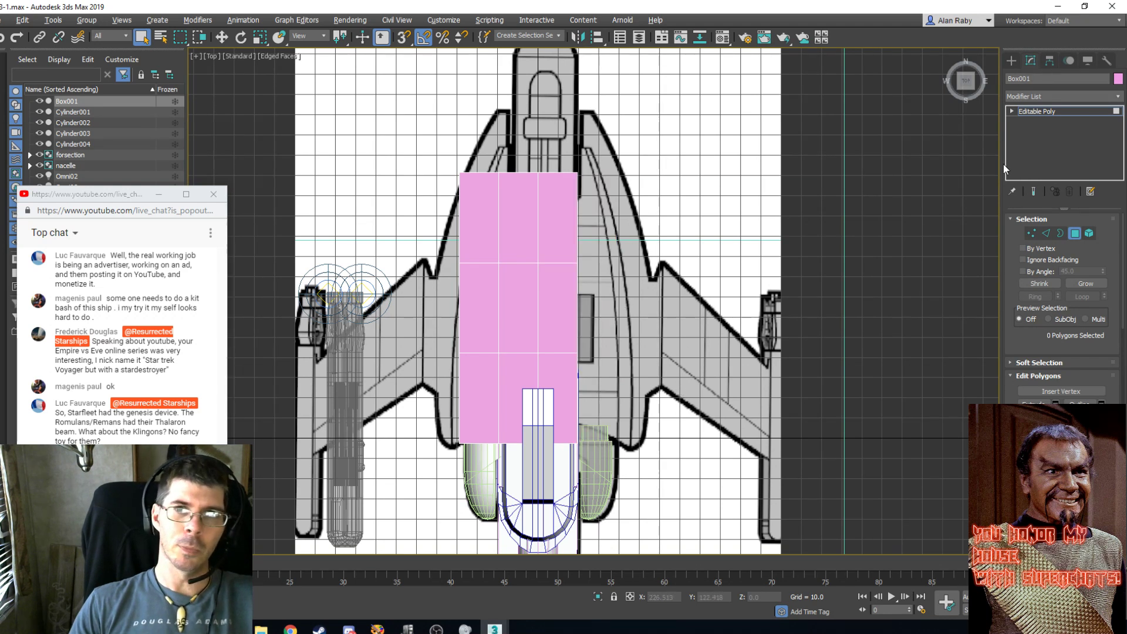
{"action": "left_click", "coordinate": [1033, 234]}
{"action": "left_click_drag", "start_coordinate": [621, 137], "coordinate": [569, 474]}
{"action": "key", "text": "Delete"}
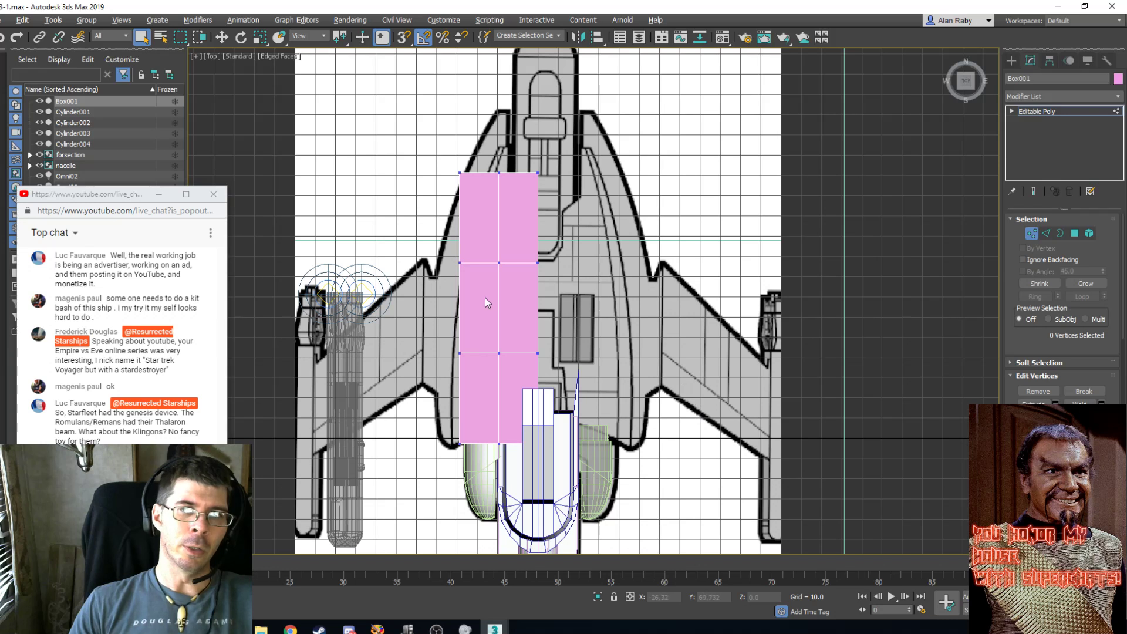
{"action": "scroll", "coordinate": [485, 302], "scroll_direction": "up", "scroll_amount": 2}
{"action": "scroll", "coordinate": [552, 303], "scroll_direction": "down", "scroll_amount": 2}
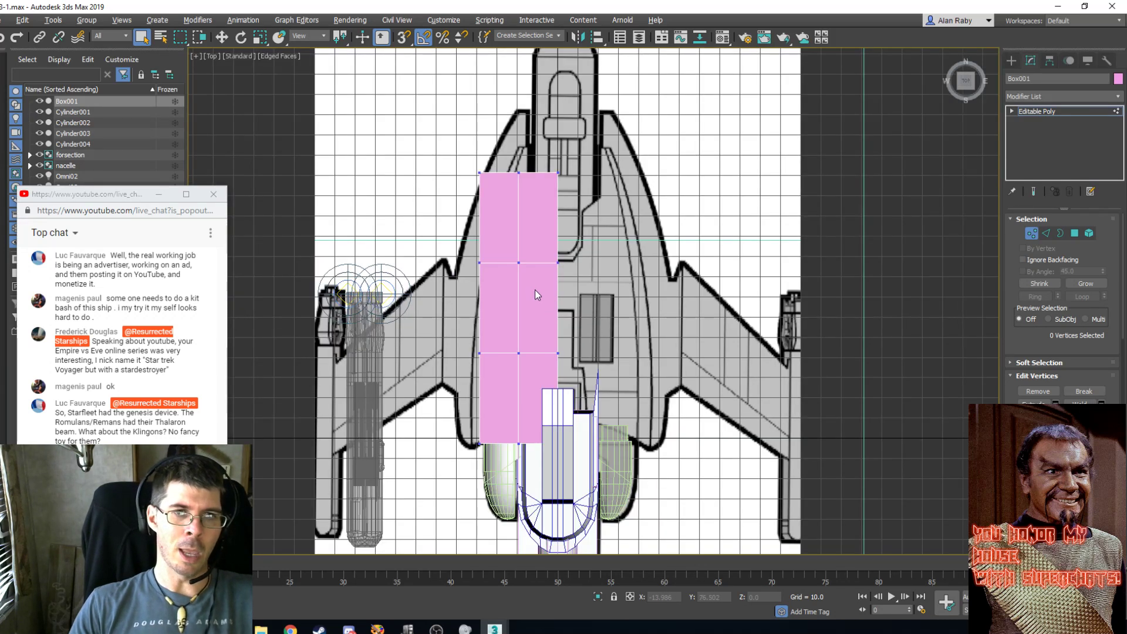
Reposition the half-box's front vertices and the next outer pair to the hull outline in the top blueprint, placing that pair at about X -43.
{"action": "left_click", "coordinate": [1031, 233]}
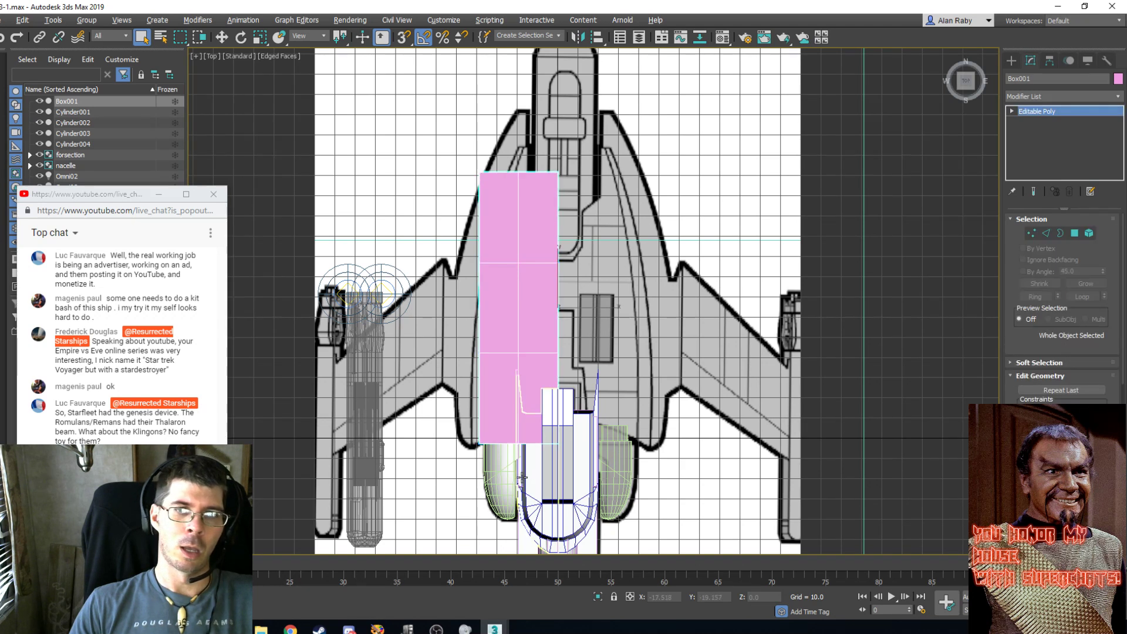
{"action": "left_click_drag", "start_coordinate": [422, 471], "coordinate": [423, 471]}
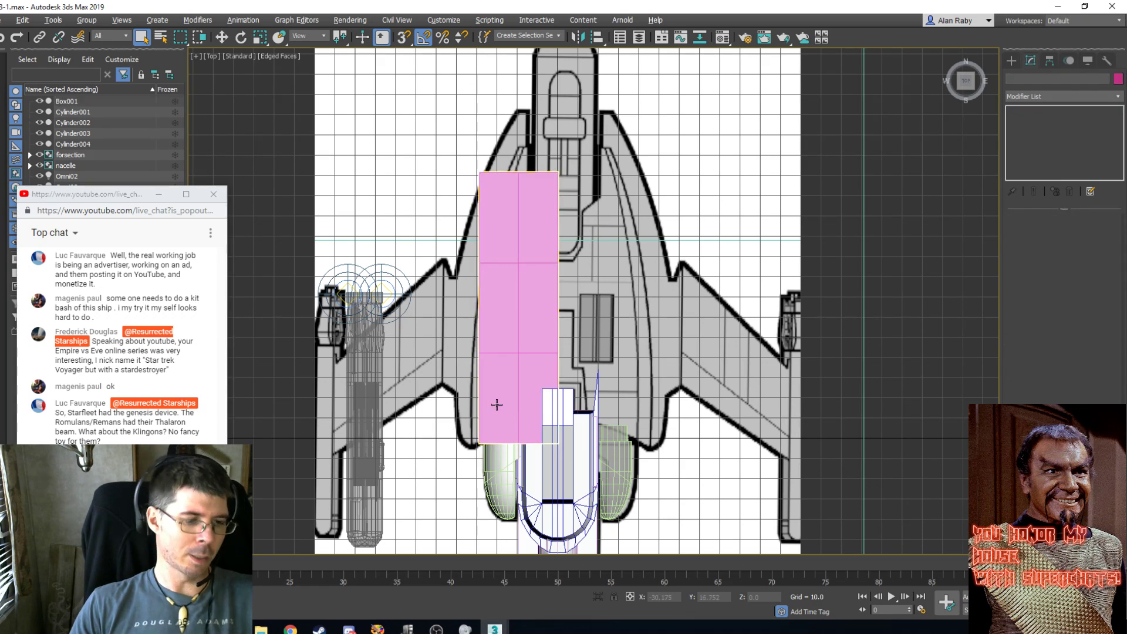
{"action": "key", "text": "w"}
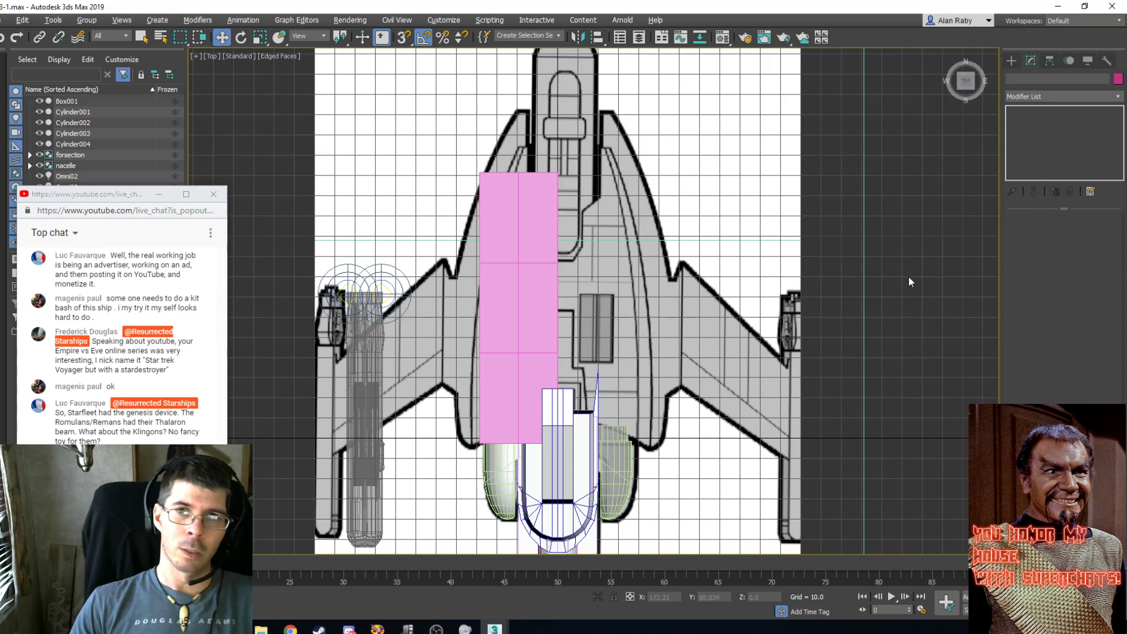
{"action": "left_click", "coordinate": [509, 284]}
{"action": "key", "text": "1"}
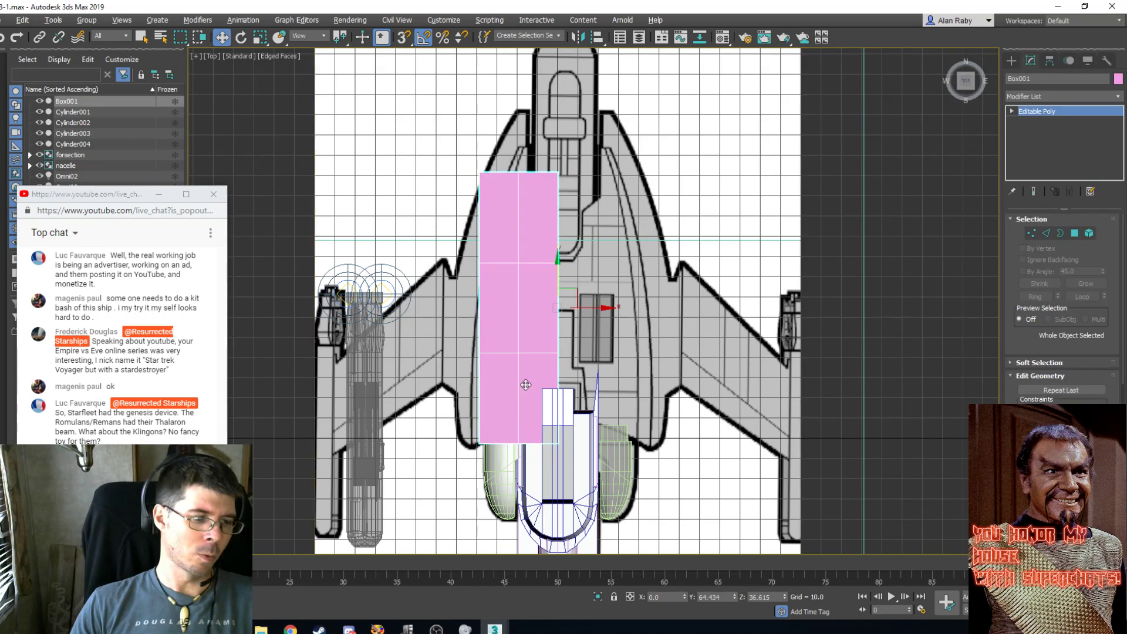
{"action": "left_click_drag", "start_coordinate": [489, 477], "coordinate": [509, 458]}
{"action": "left_click_drag", "start_coordinate": [538, 404], "coordinate": [538, 398]}
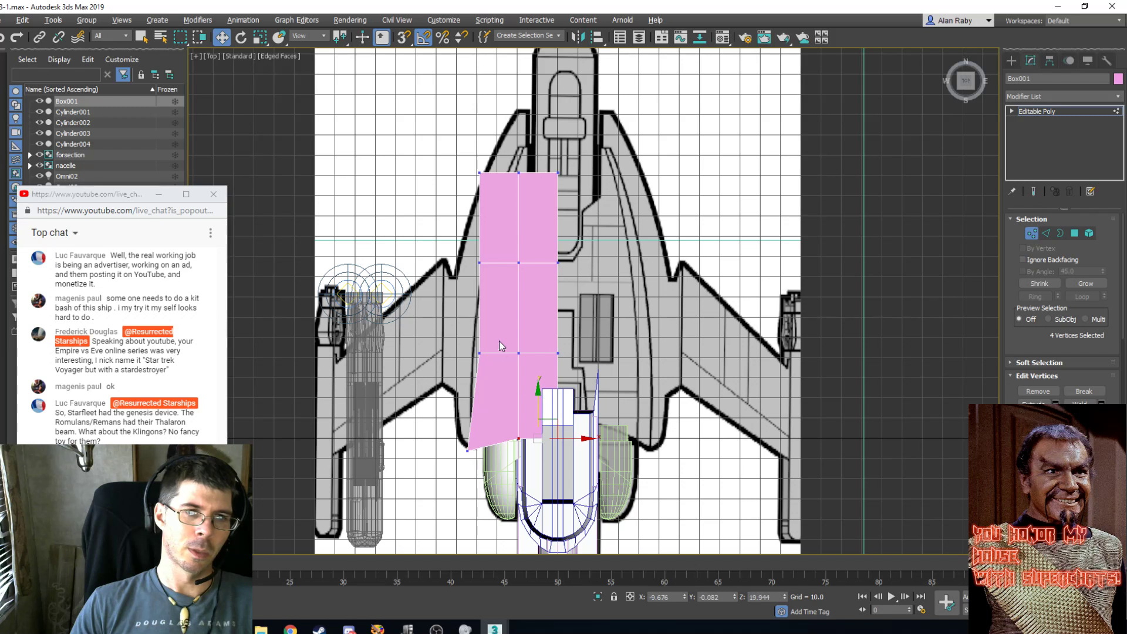
{"action": "mouse_move", "coordinate": [480, 365]}
{"action": "left_mouse_down"}
{"action": "mouse_move", "coordinate": [492, 341]}
{"action": "mouse_move", "coordinate": [477, 356]}
{"action": "left_mouse_up"}
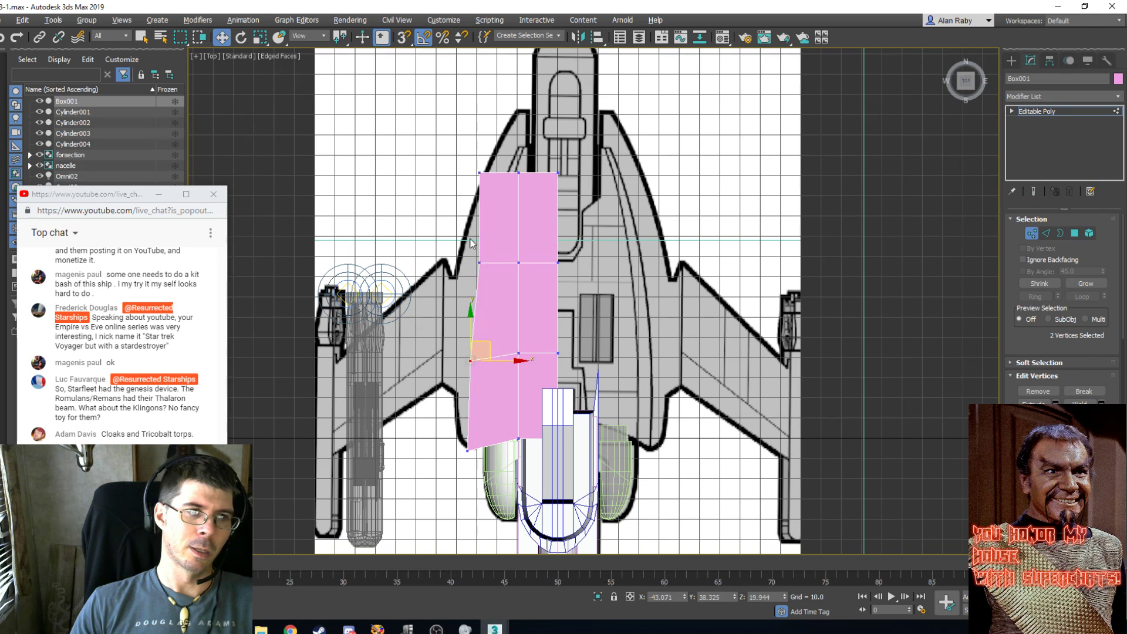
Move the rear vertices back to about Y 143 and narrow them inward, with the outer pair at about X -21.6.
{"action": "left_click_drag", "start_coordinate": [497, 156], "coordinate": [452, 210]}
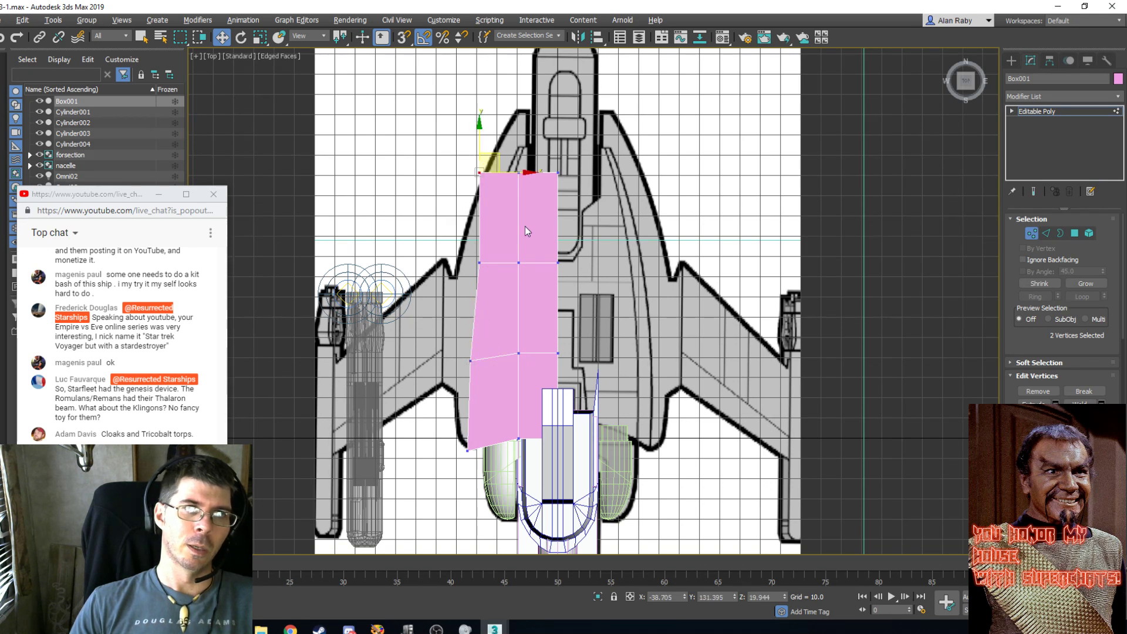
{"action": "left_click_drag", "start_coordinate": [576, 153], "coordinate": [476, 179]}
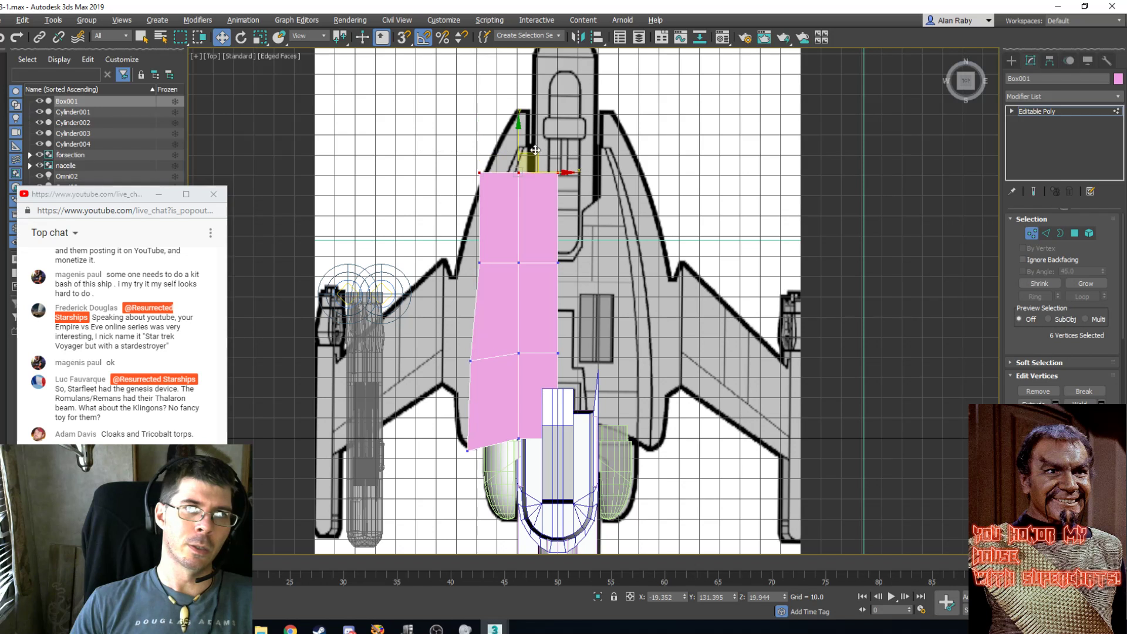
{"action": "left_click_drag", "start_coordinate": [517, 131], "coordinate": [517, 106]}
{"action": "left_click", "coordinate": [526, 130]}
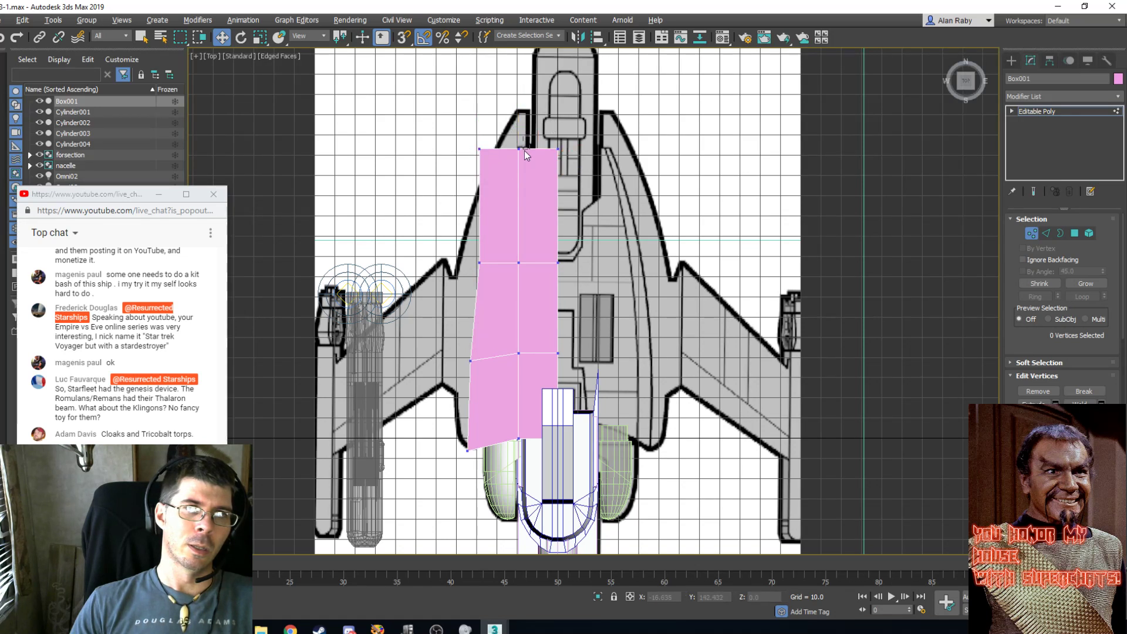
{"action": "left_click_drag", "start_coordinate": [523, 150], "coordinate": [584, 148]}
{"action": "left_click_drag", "start_coordinate": [494, 145], "coordinate": [557, 151]}
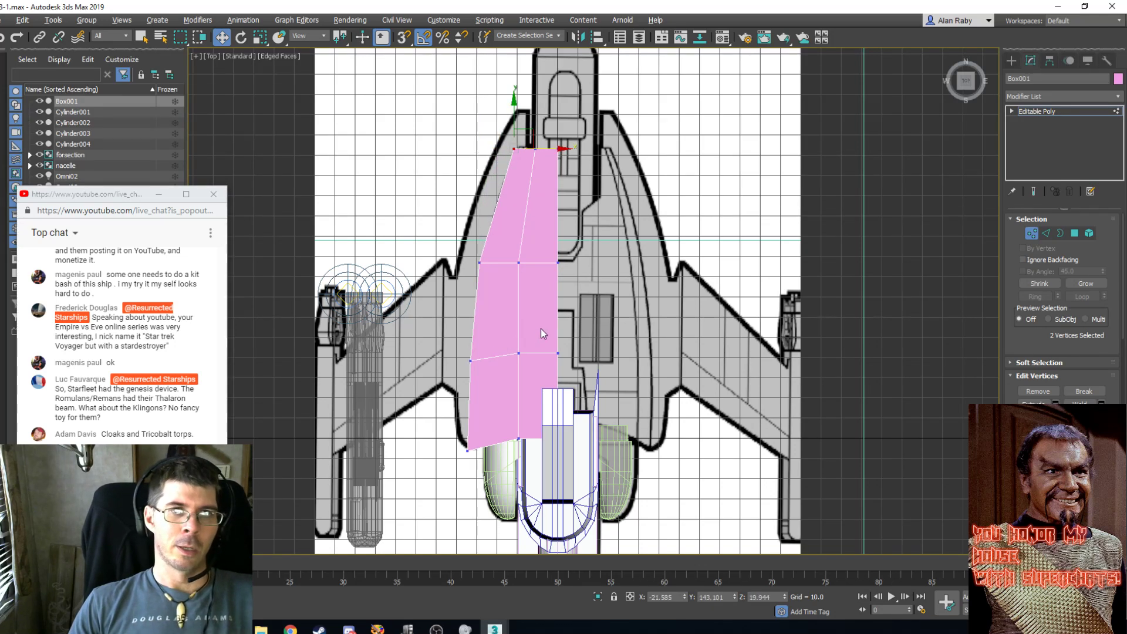
Scale the three outer side polygons vertically to about half their height so the hull's side tapers above and below.
{"action": "key", "text": "p"}
{"action": "middle_click_drag", "start_coordinate": [537, 332], "coordinate": [531, 308], "text": "alt"}
{"action": "right_click", "coordinate": [532, 308]}
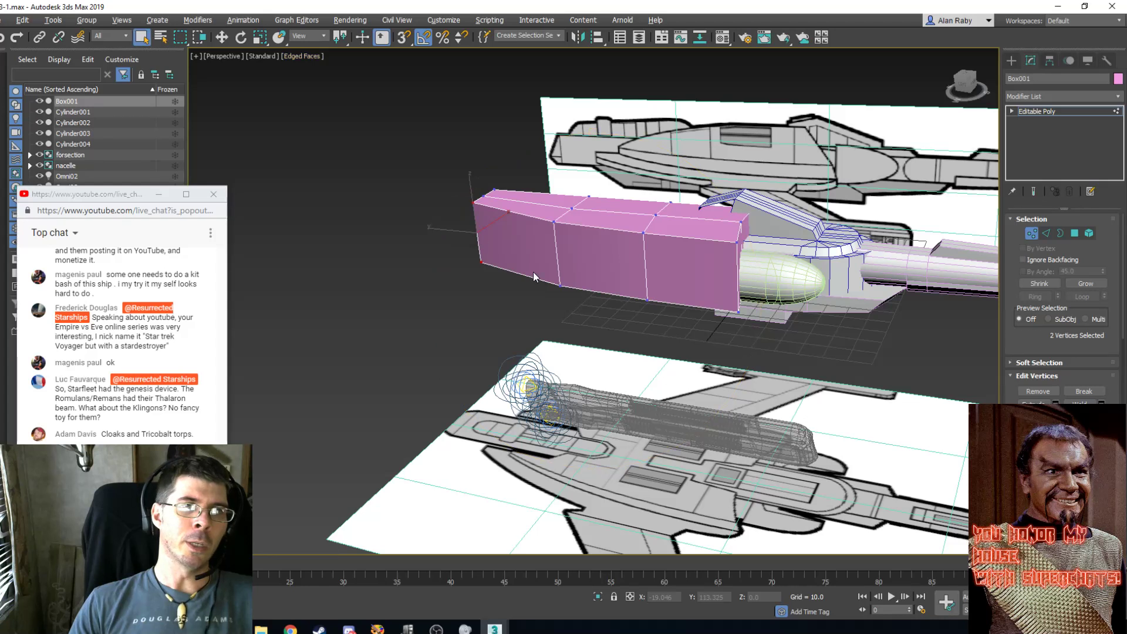
{"action": "key", "text": "4"}
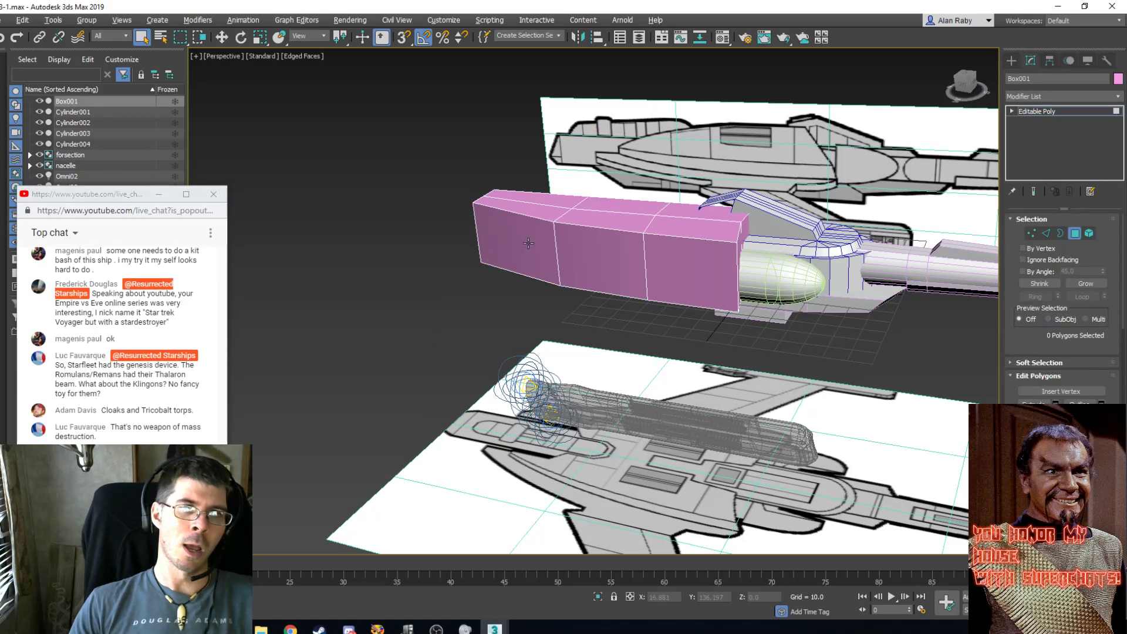
{"action": "left_click", "coordinate": [525, 244]}
{"action": "left_click", "coordinate": [586, 256], "text": "ctrl"}
{"action": "left_click", "coordinate": [691, 265], "text": "ctrl"}
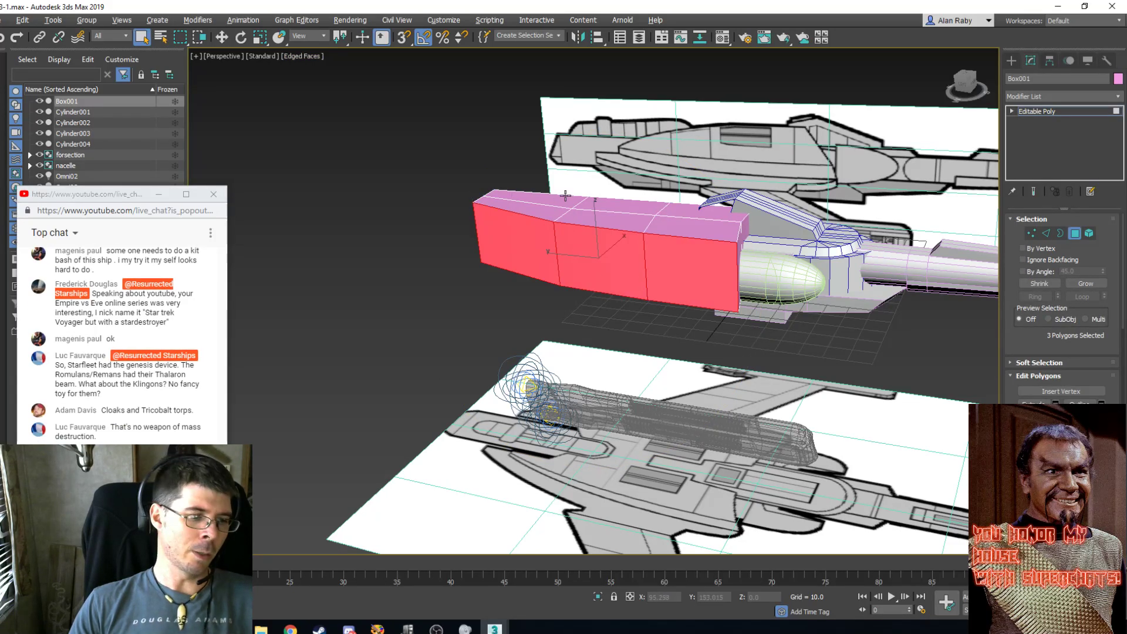
{"action": "key", "text": "r"}
{"action": "left_click_drag", "start_coordinate": [595, 211], "coordinate": [597, 244]}
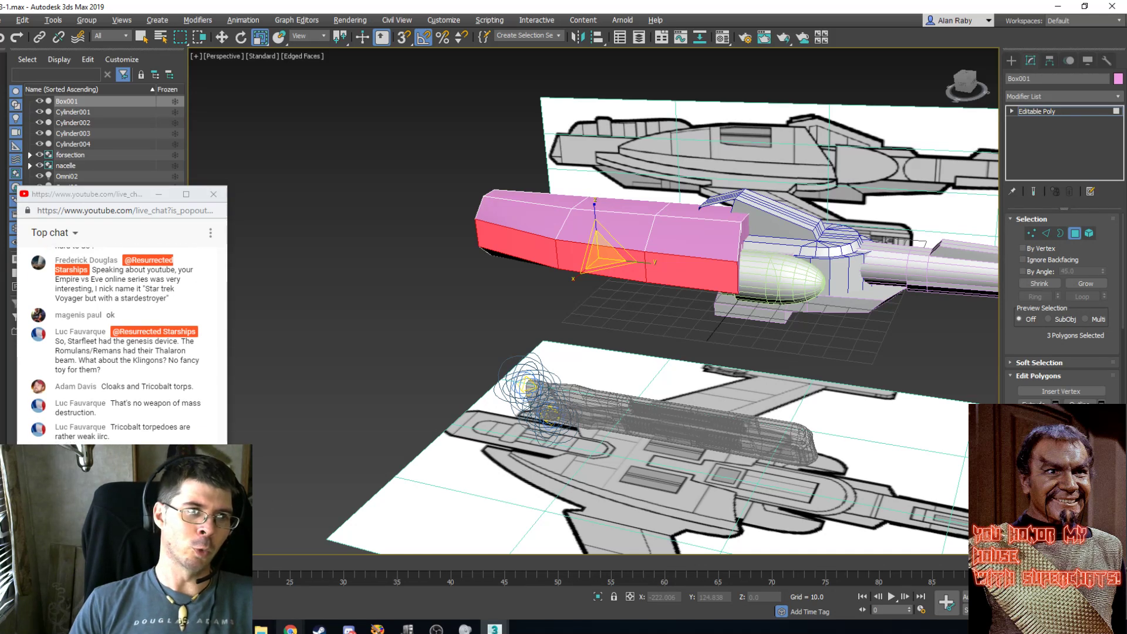
Switch to the browser and restart the YouTube retroplaylist from its first track, "Retro In Seoul".
{"action": "mouse_move", "coordinate": [290, 629]}
{"action": "left_click", "coordinate": [291, 542]}
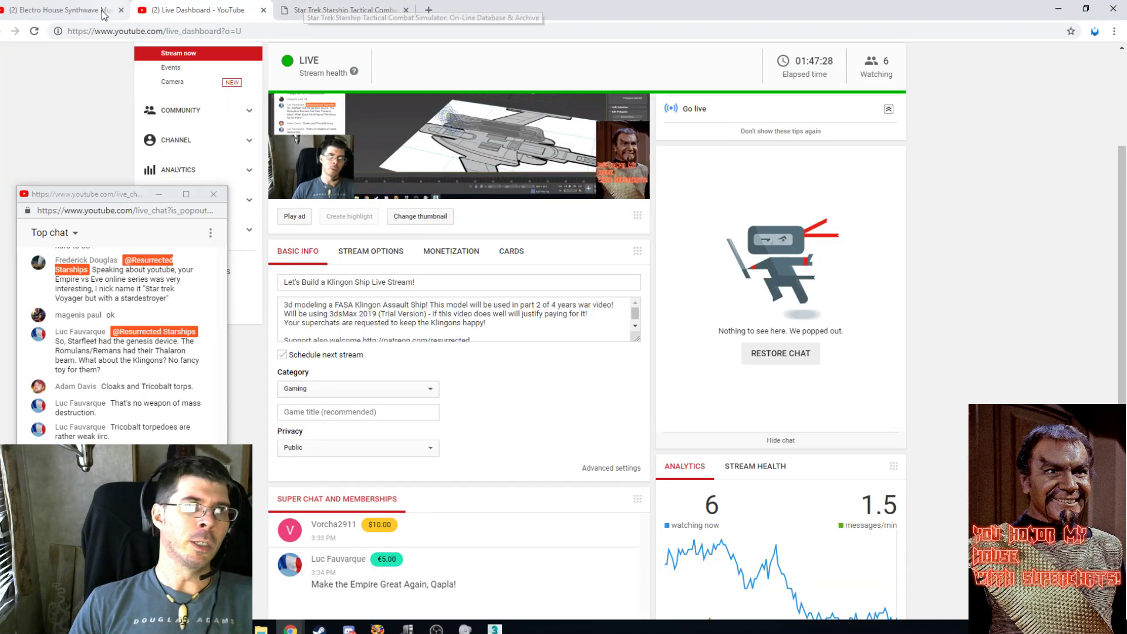
{"action": "left_click", "coordinate": [72, 7]}
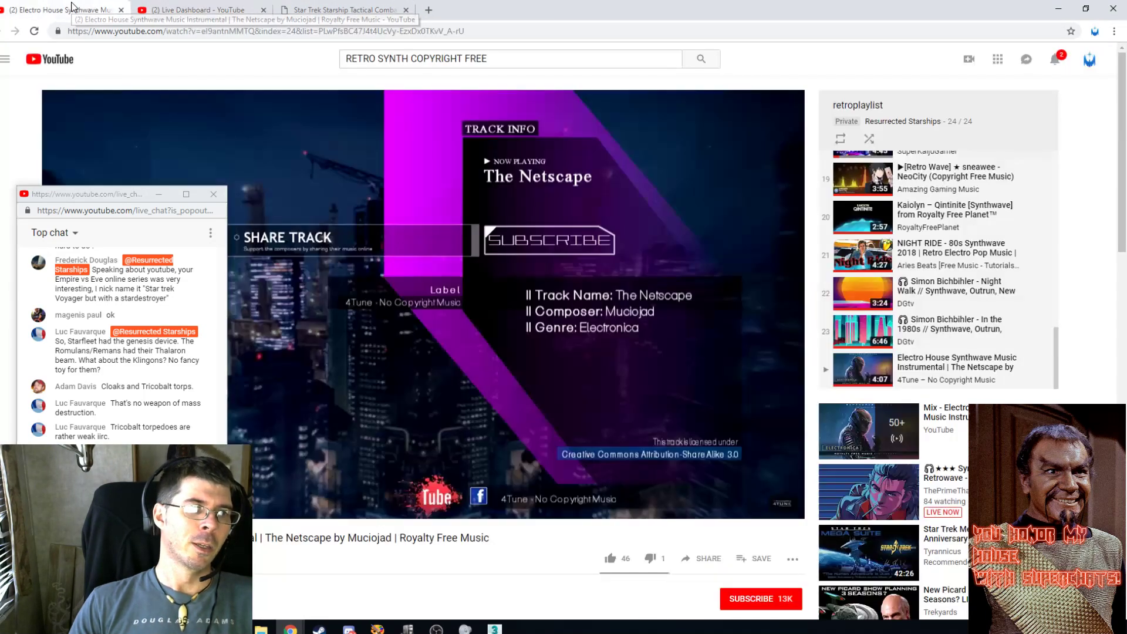
{"action": "scroll", "coordinate": [957, 250], "scroll_direction": "up", "scroll_amount": 12}
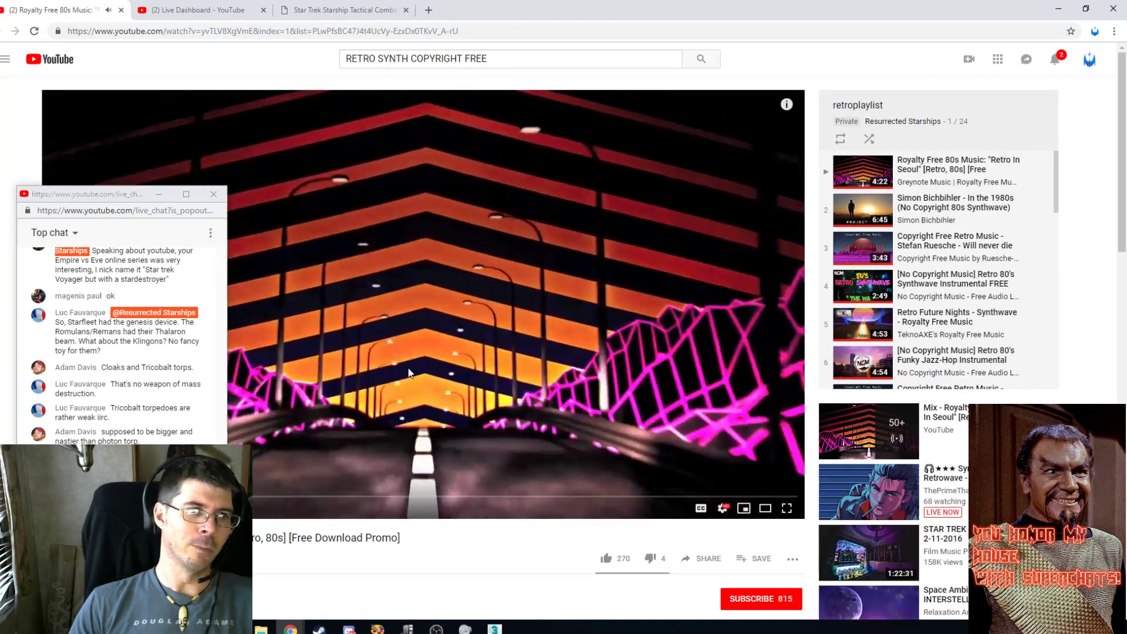
Return to the t3-1.max scene in 3ds Max and make the half-hull see-through over the side blueprint in the left view.
{"action": "mouse_move", "coordinate": [495, 628]}
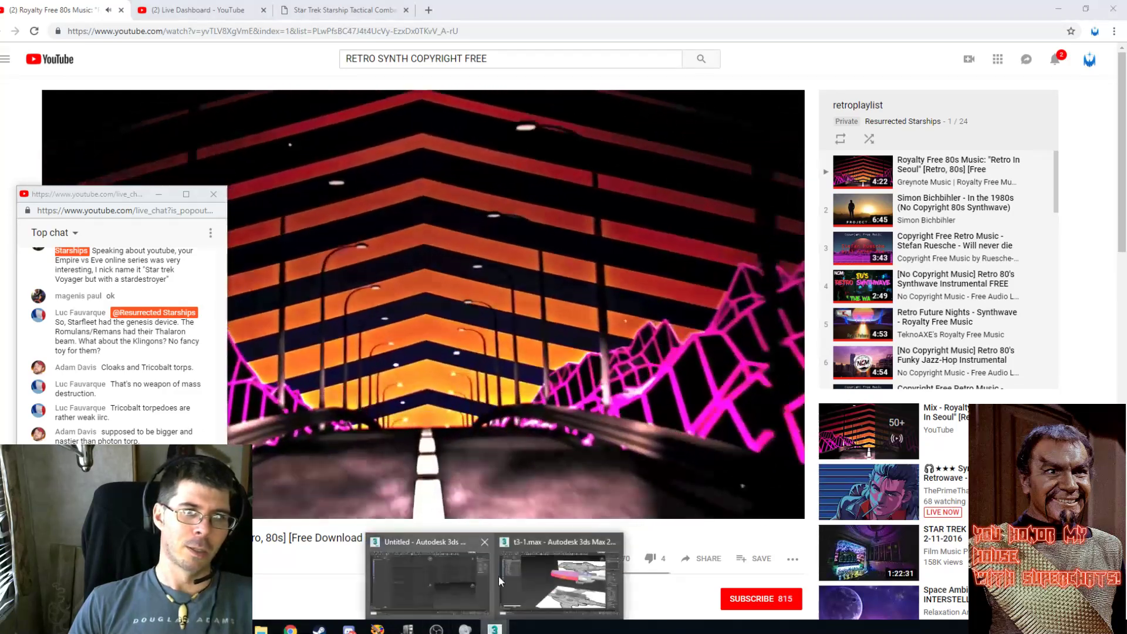
{"action": "left_click", "coordinate": [498, 575]}
{"action": "middle_click_drag", "start_coordinate": [654, 248], "coordinate": [622, 237], "text": "alt"}
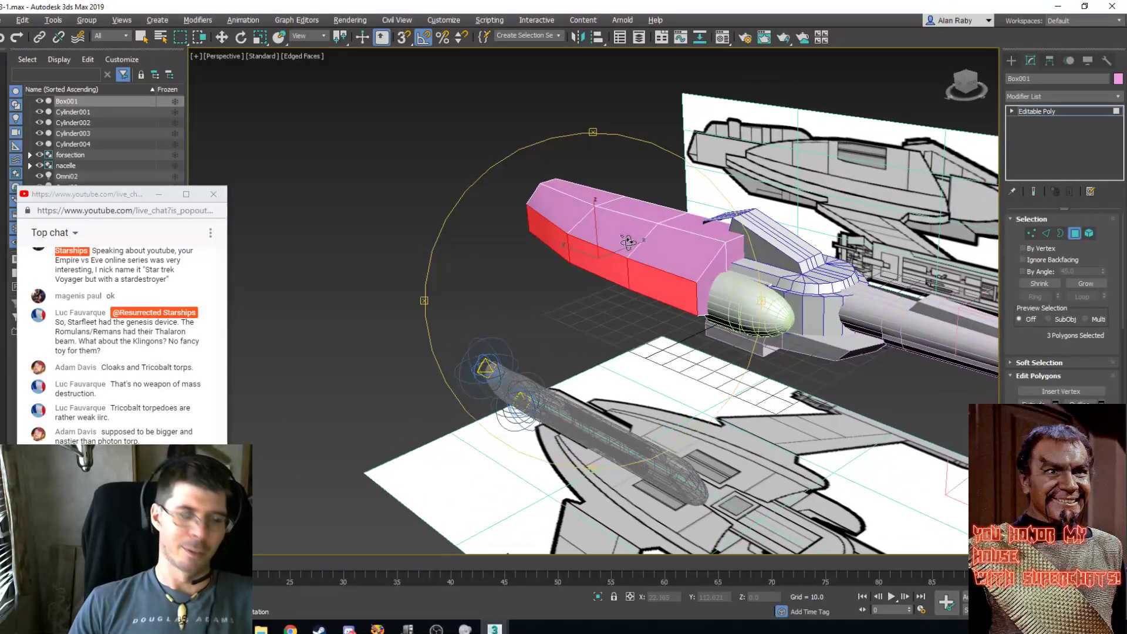
{"action": "key", "text": "l"}
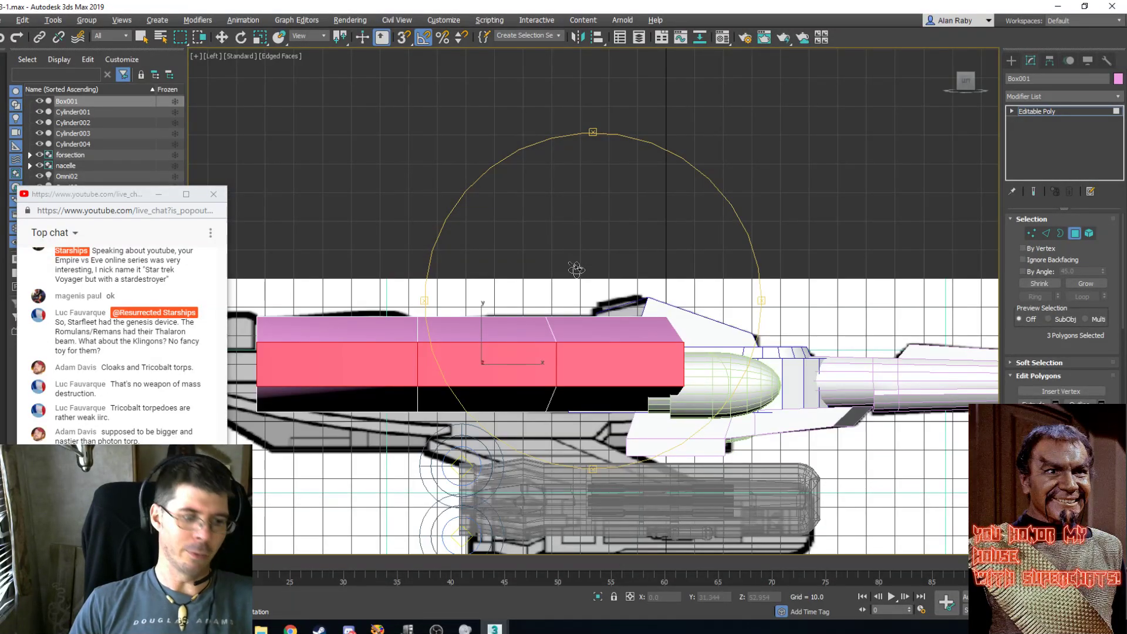
{"action": "key", "text": "alt+x"}
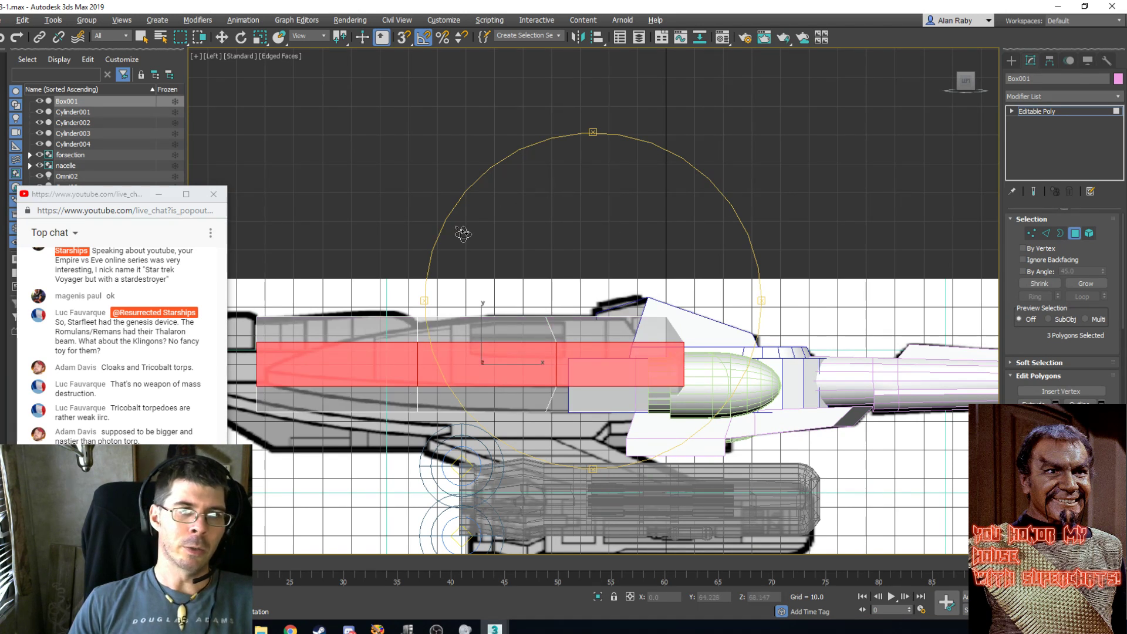
Leave polygon editing and hide everything except the half-hull and the side blueprint plane.
{"action": "left_click", "coordinate": [143, 37]}
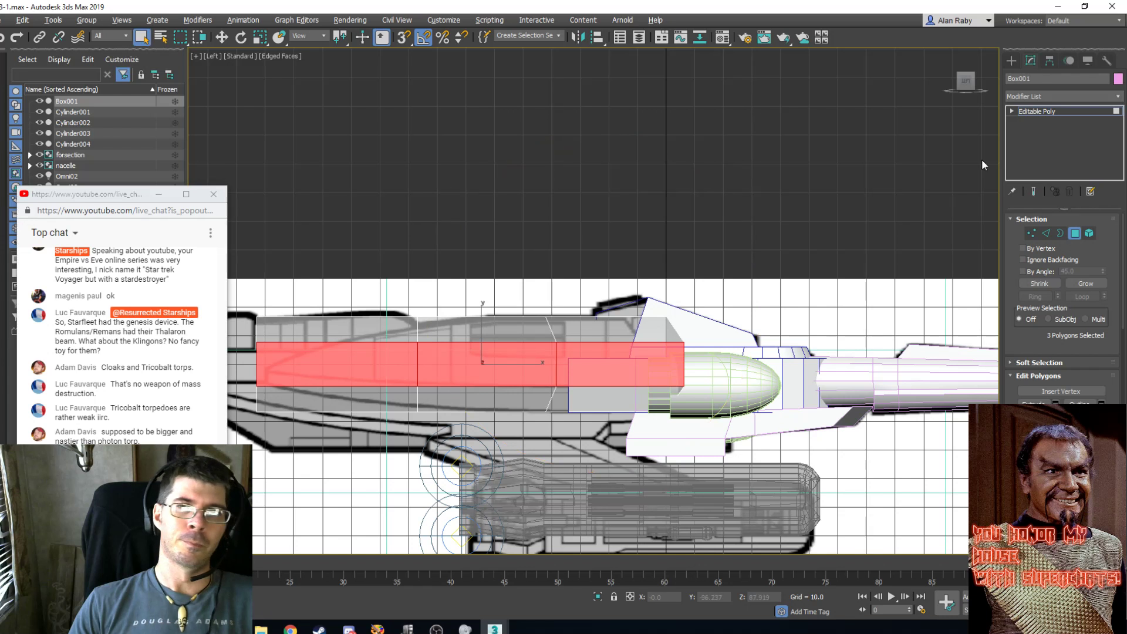
{"action": "left_click", "coordinate": [1074, 234]}
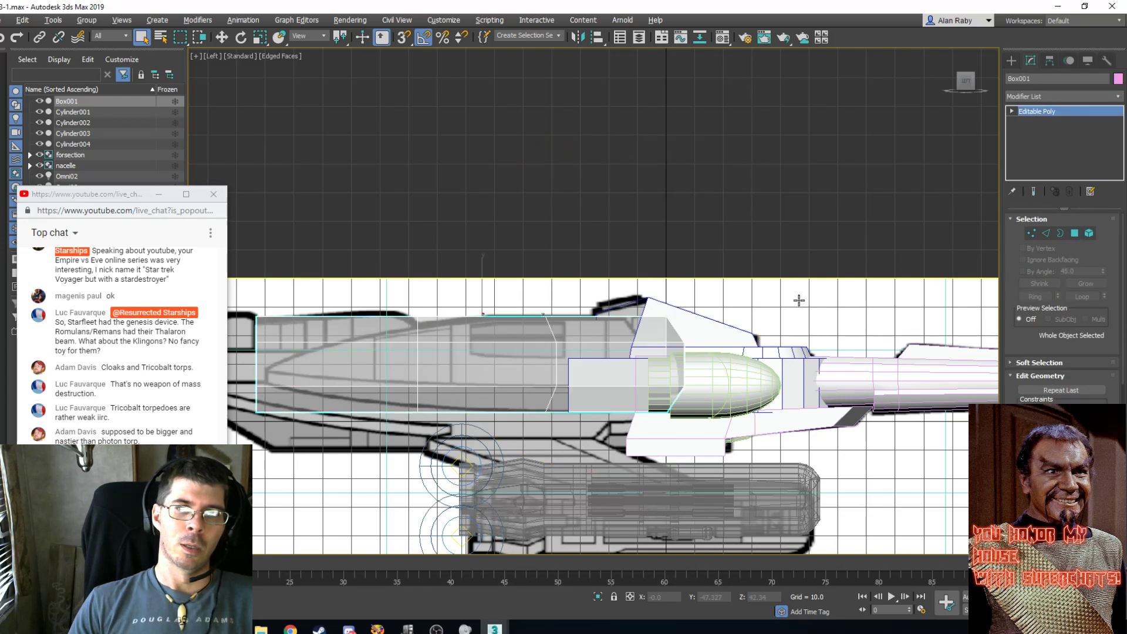
{"action": "left_click", "coordinate": [774, 298], "text": "ctrl"}
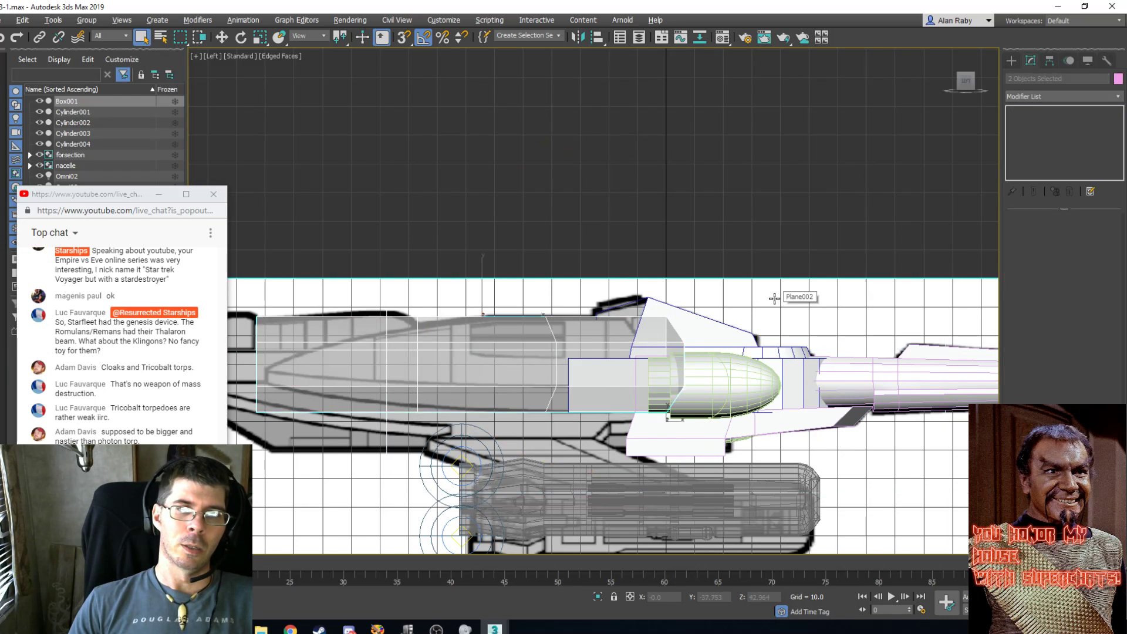
{"action": "right_click", "coordinate": [541, 219]}
{"action": "left_click", "coordinate": [589, 168]}
{"action": "left_click", "coordinate": [562, 171]}
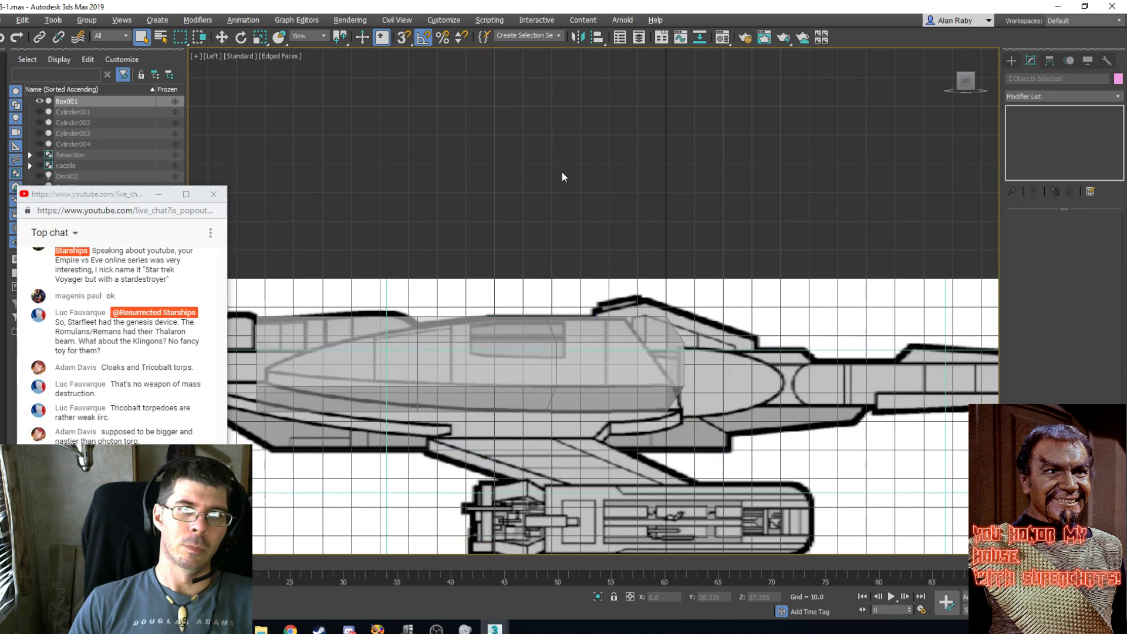
Lower the hull's upper row of side vertices to just above the lower row, and move the top front vertices back to Y 14.5.
{"action": "left_click", "coordinate": [548, 366]}
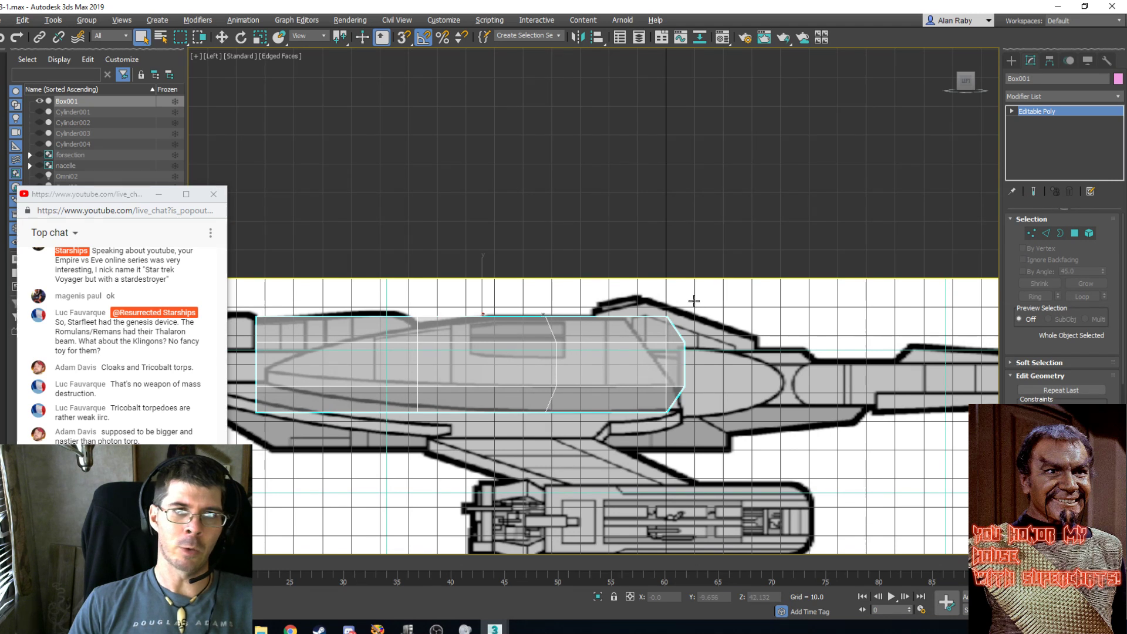
{"action": "left_click", "coordinate": [1031, 233]}
{"action": "left_click_drag", "start_coordinate": [701, 341], "coordinate": [255, 367]}
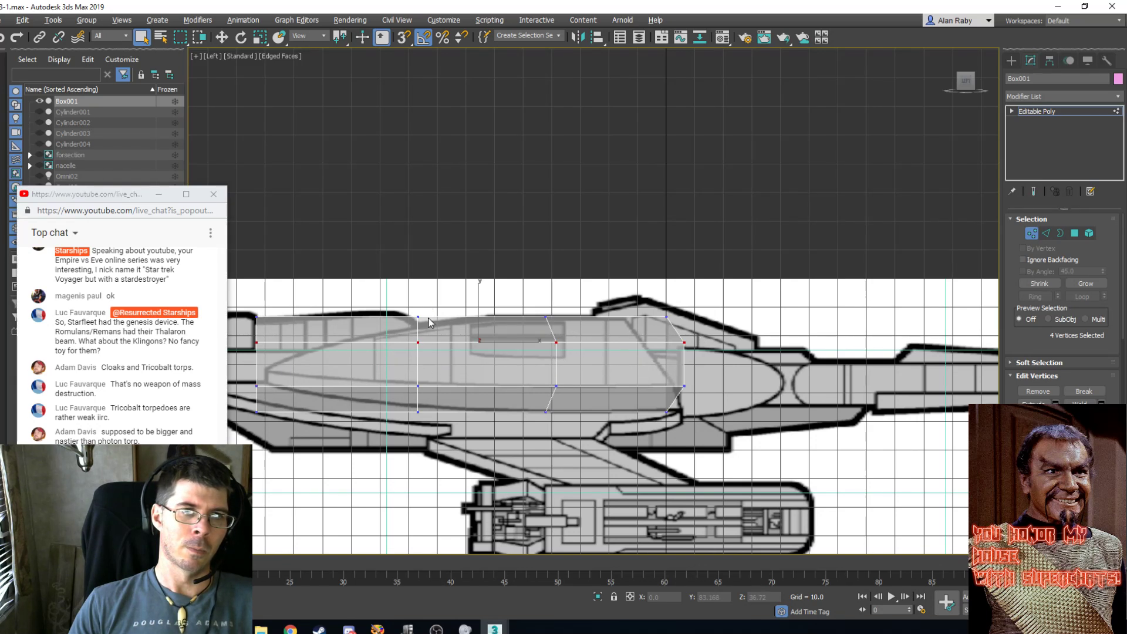
{"action": "key", "text": "w"}
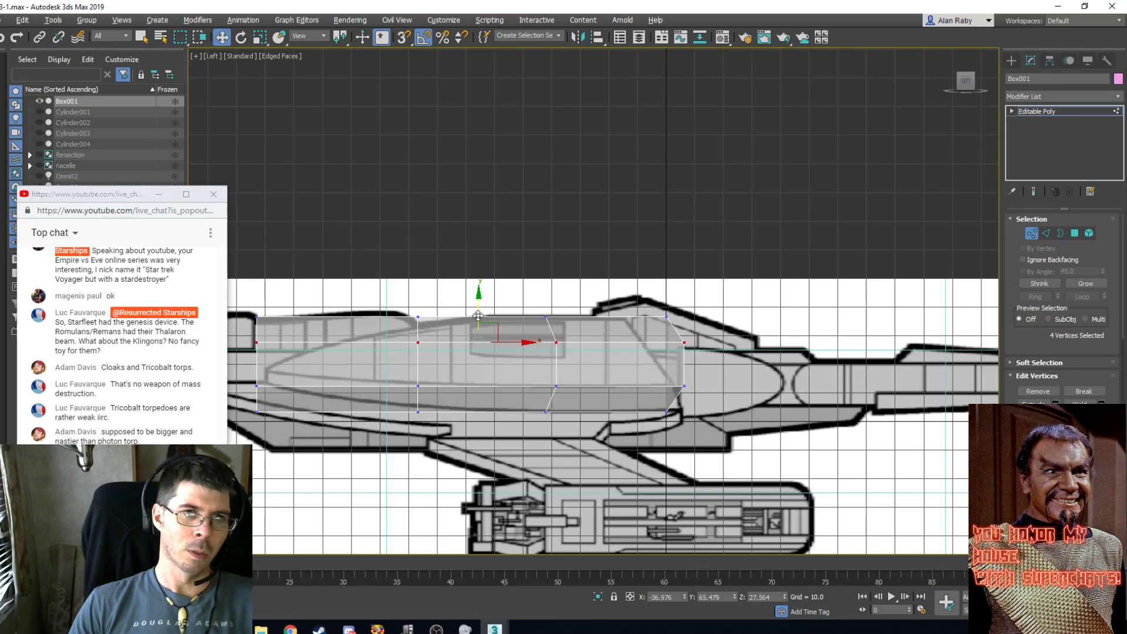
{"action": "left_click_drag", "start_coordinate": [476, 315], "coordinate": [470, 347]}
{"action": "left_click_drag", "start_coordinate": [688, 314], "coordinate": [613, 333]}
{"action": "left_click_drag", "start_coordinate": [706, 316], "coordinate": [665, 328]}
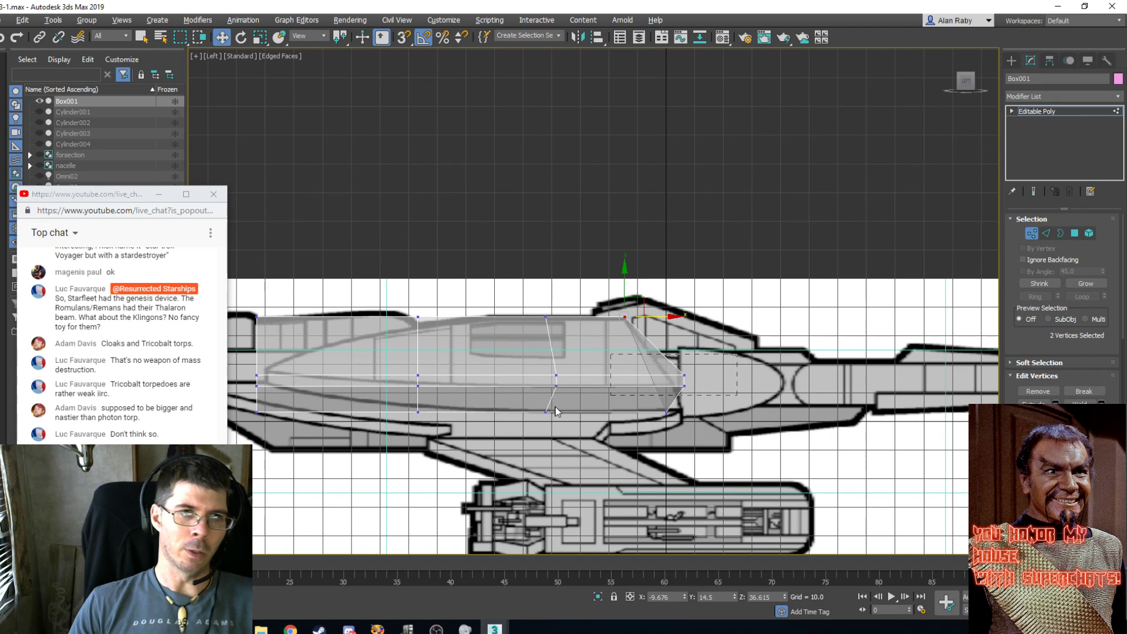
Lower both side vertex rows and the bottom row together to about Z 1.9, keeping the top vertices in place.
{"action": "left_click_drag", "start_coordinate": [270, 453], "coordinate": [253, 461]}
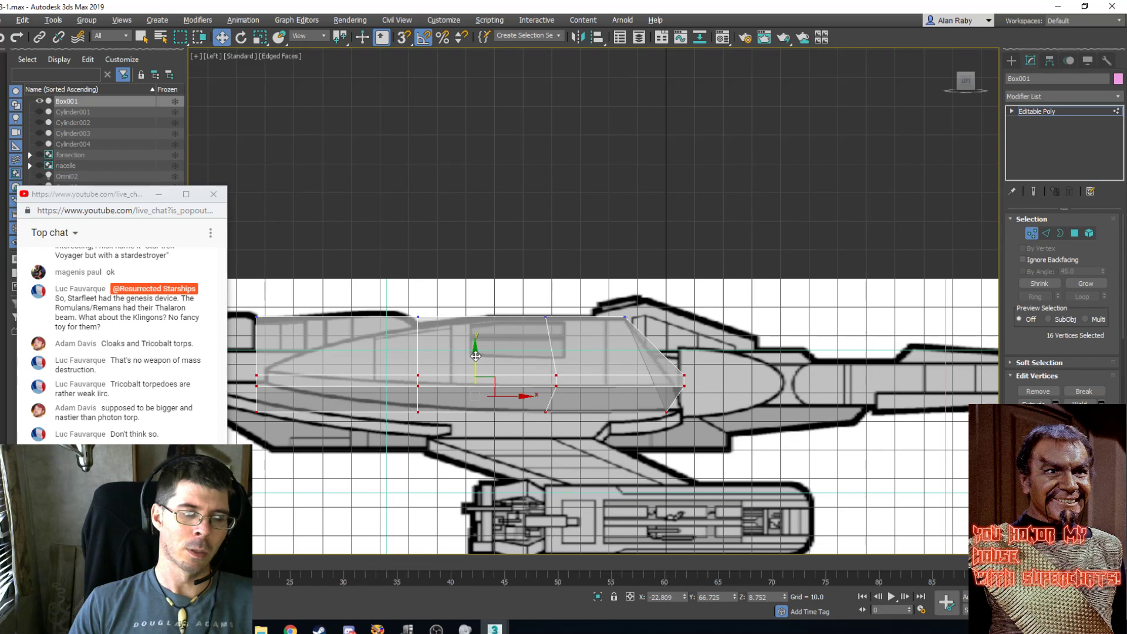
{"action": "left_click_drag", "start_coordinate": [469, 359], "coordinate": [473, 376]}
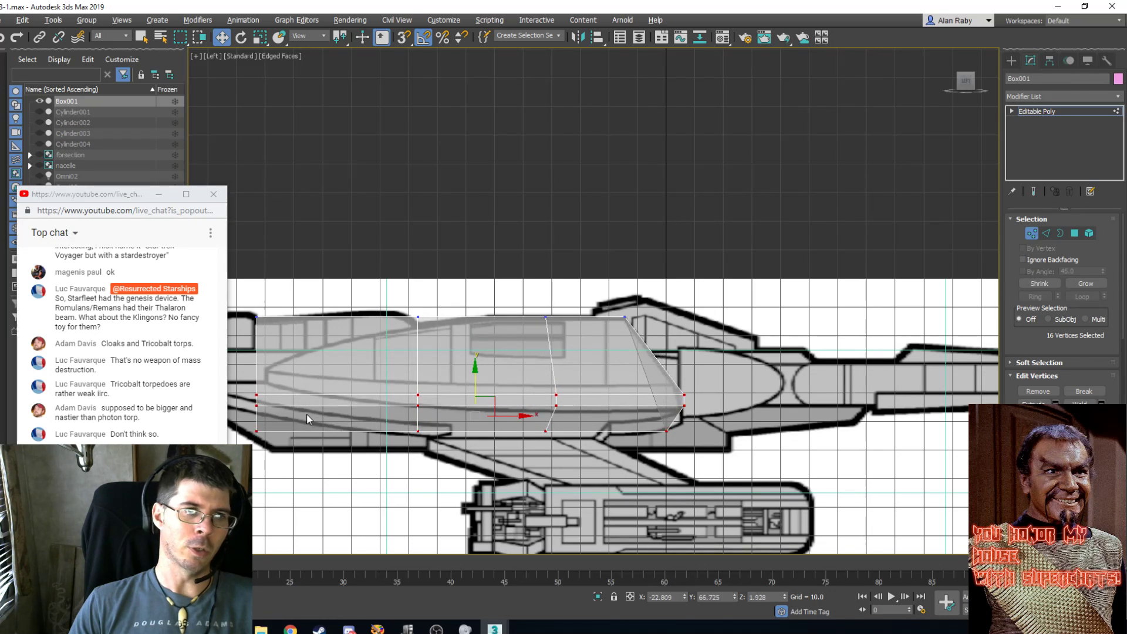
{"action": "left_click", "coordinate": [279, 287]}
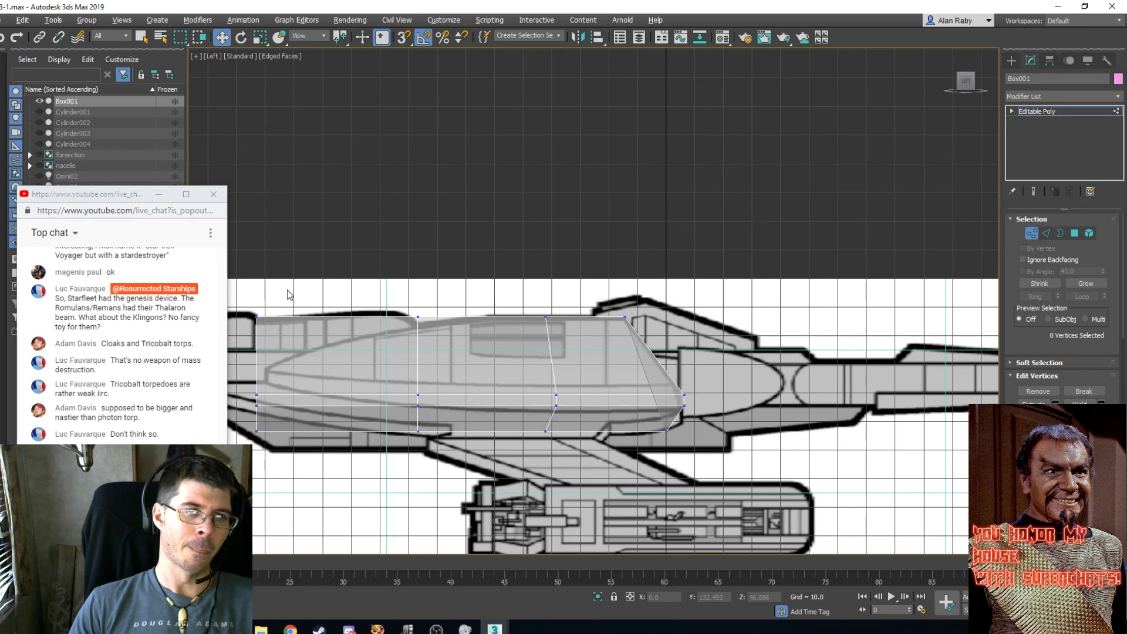
Scale the six rear-end vertices vertically so the hull tapers toward the blueprint's narrow stern.
{"action": "left_click_drag", "start_coordinate": [251, 474], "coordinate": [251, 474]}
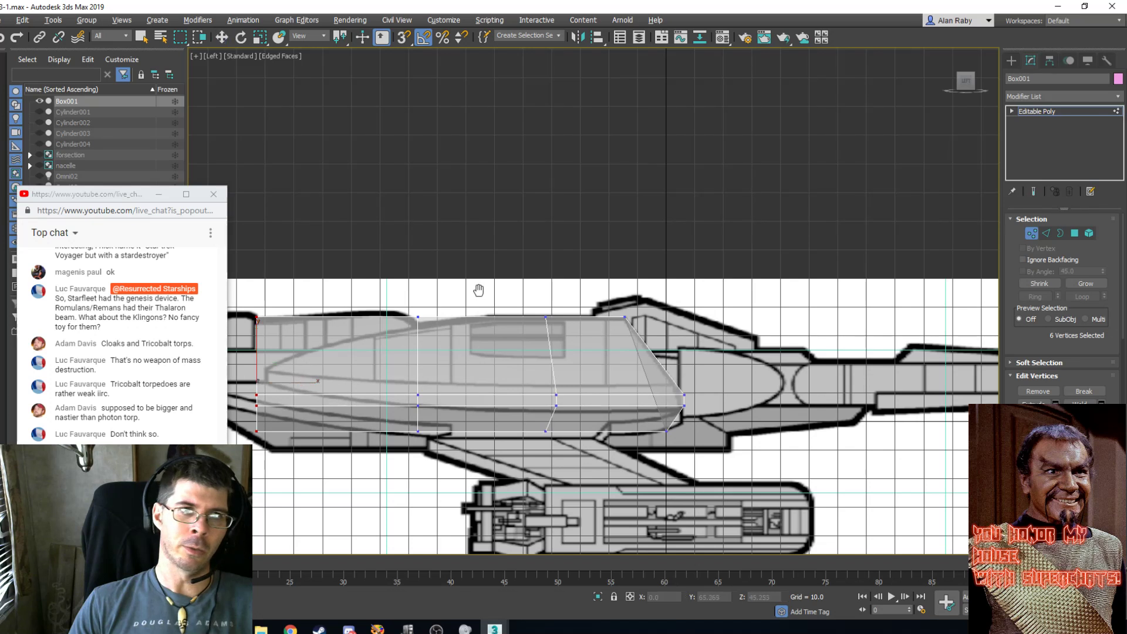
{"action": "middle_click_drag", "start_coordinate": [478, 289], "coordinate": [590, 290]}
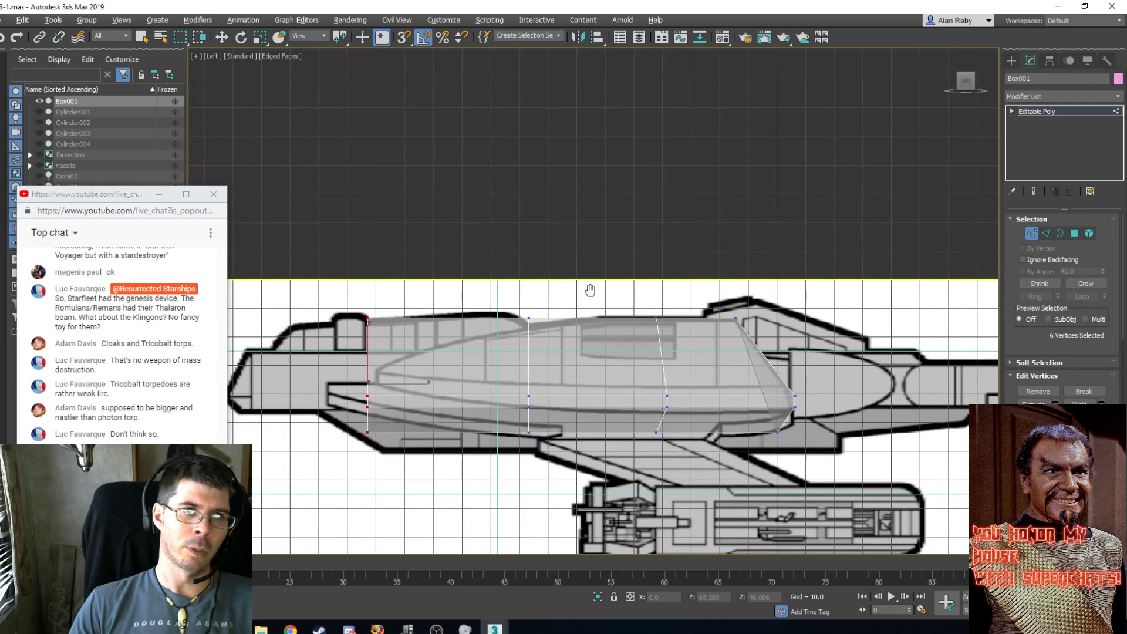
{"action": "left_click", "coordinate": [260, 38]}
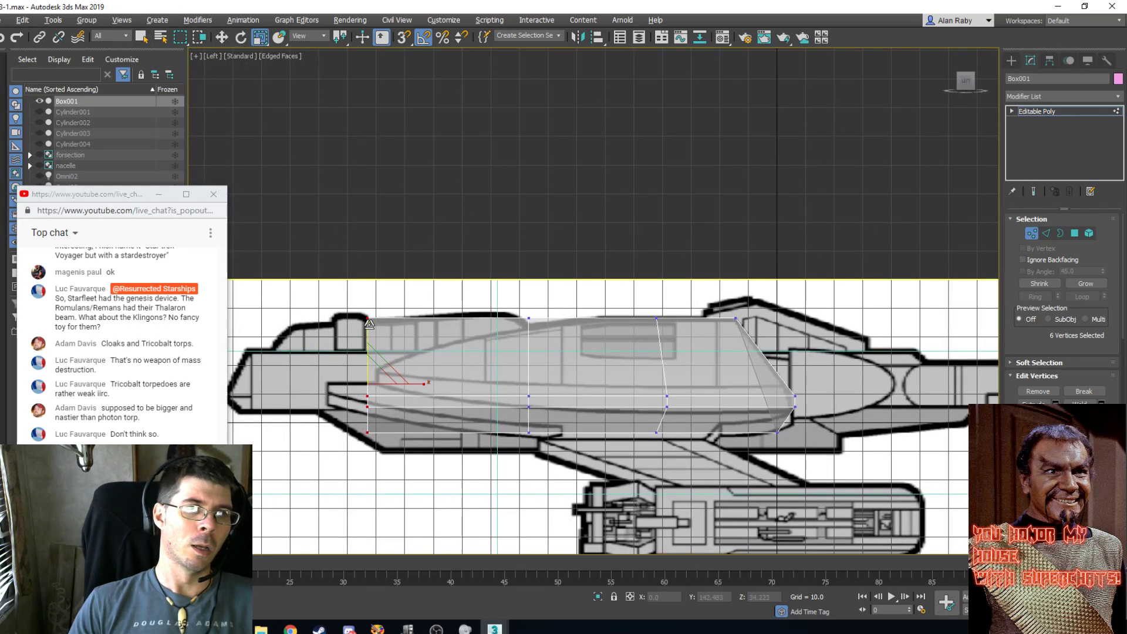
{"action": "left_click_drag", "start_coordinate": [369, 324], "coordinate": [360, 427]}
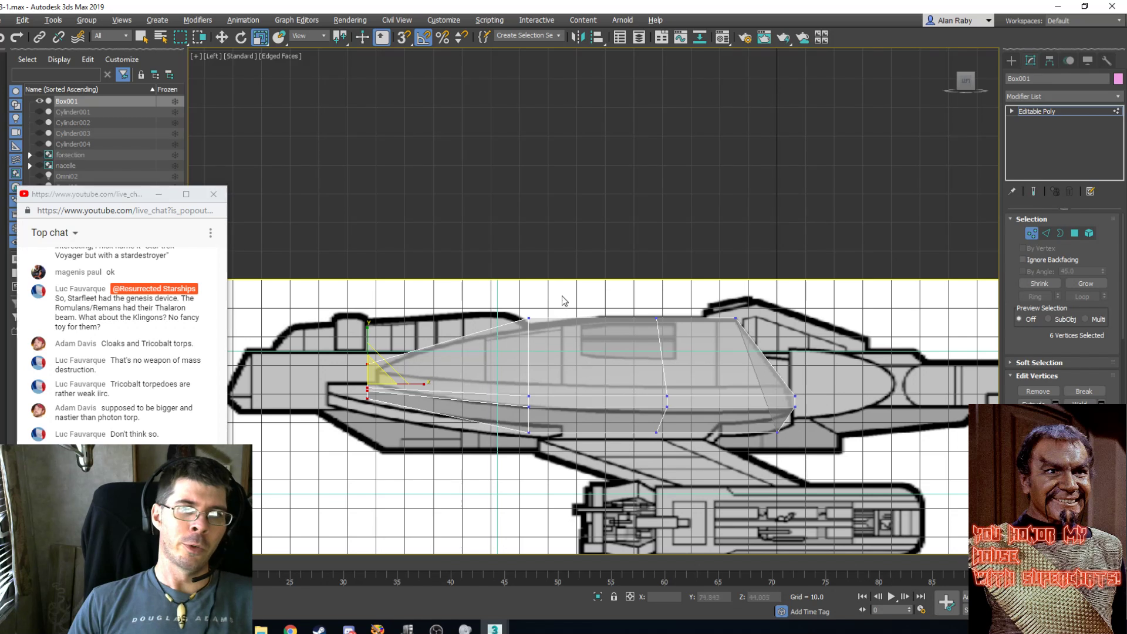
Lower the two top vertices of the section ahead of the rear end to about Z 32.3, following the blueprint's curve.
{"action": "left_click_drag", "start_coordinate": [512, 354], "coordinate": [510, 354]}
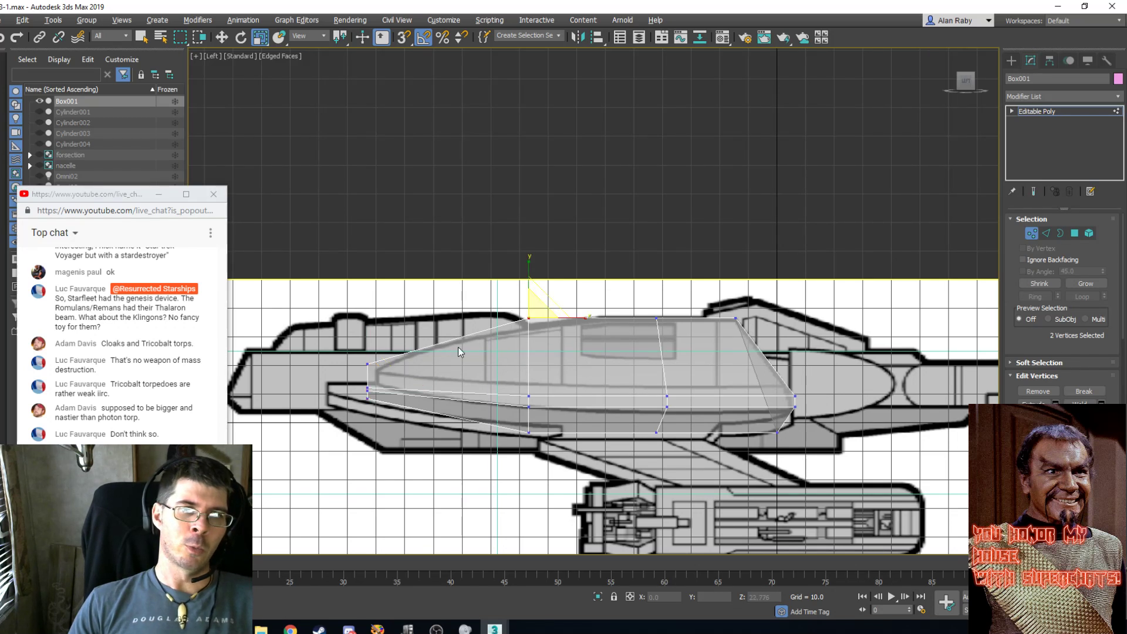
{"action": "key", "text": "w"}
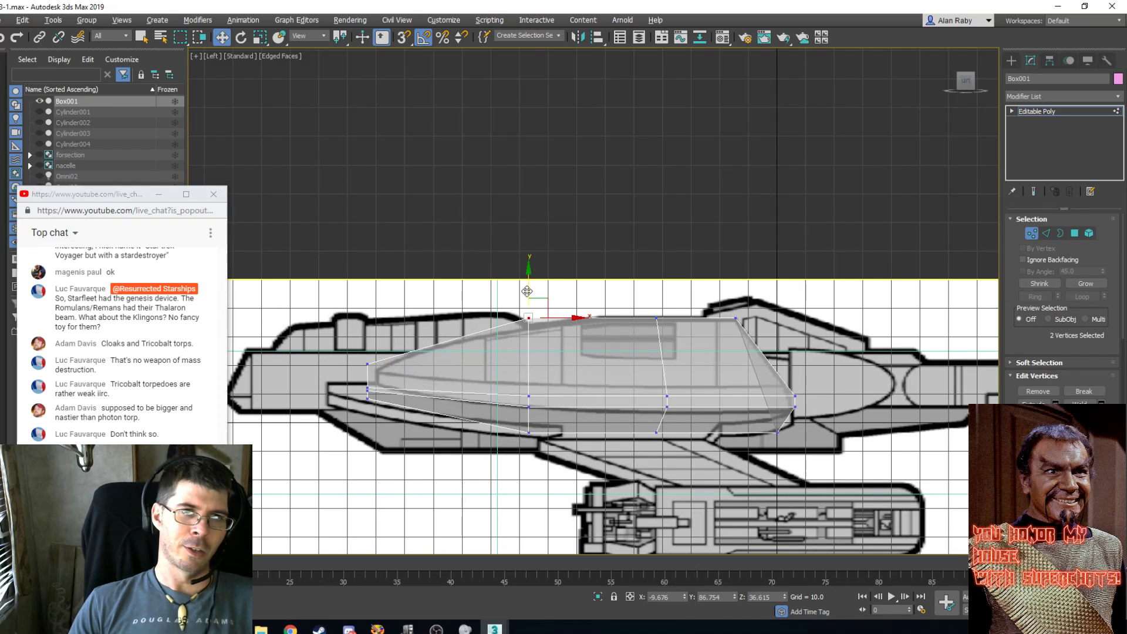
{"action": "left_click_drag", "start_coordinate": [531, 285], "coordinate": [524, 303]}
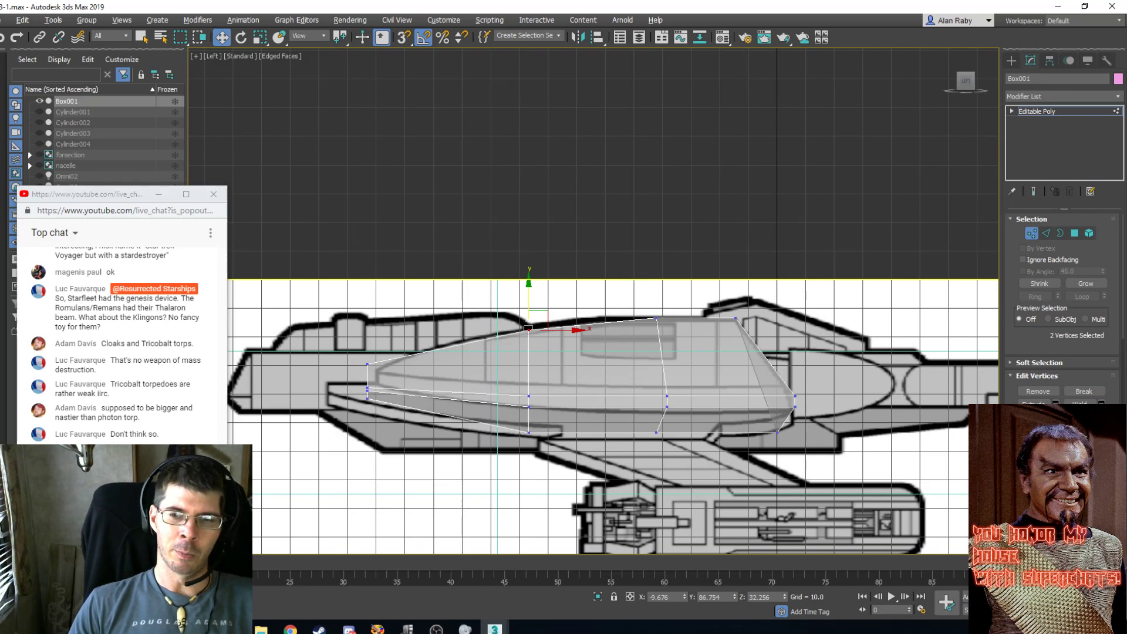
Scale the six rear-end vertices vertically a little more to match the side blueprint's tip.
{"action": "mouse_move", "coordinate": [676, 333]}
{"action": "middle_mouse_down"}
{"action": "mouse_move", "coordinate": [628, 331]}
{"action": "mouse_move", "coordinate": [670, 325]}
{"action": "middle_mouse_up"}
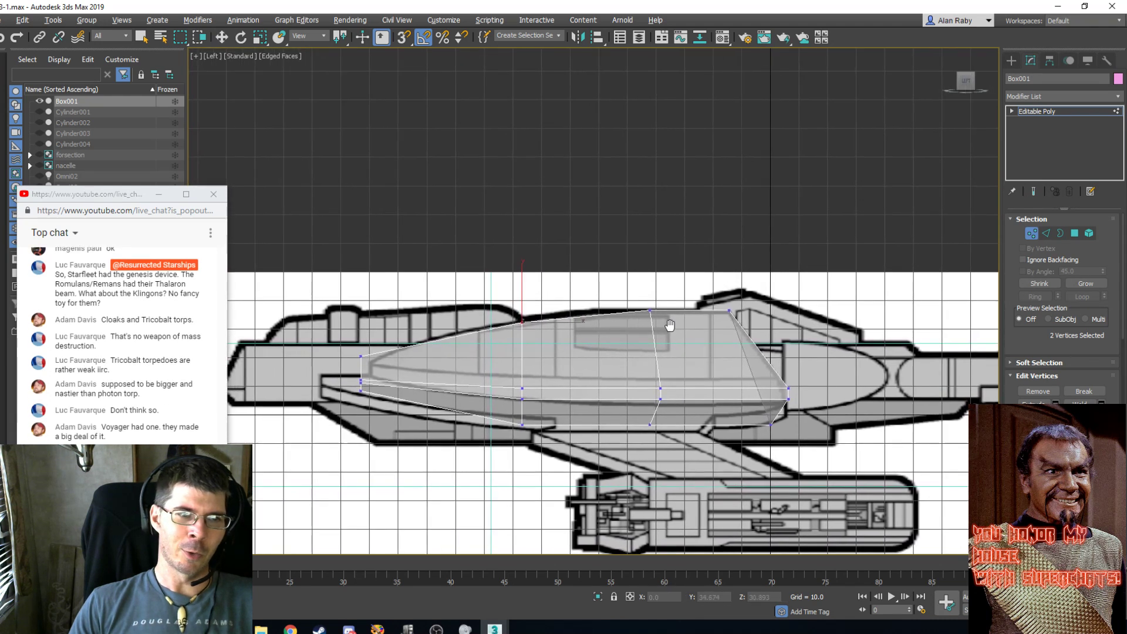
{"action": "left_click", "coordinate": [145, 38]}
{"action": "left_click_drag", "start_coordinate": [384, 320], "coordinate": [343, 423]}
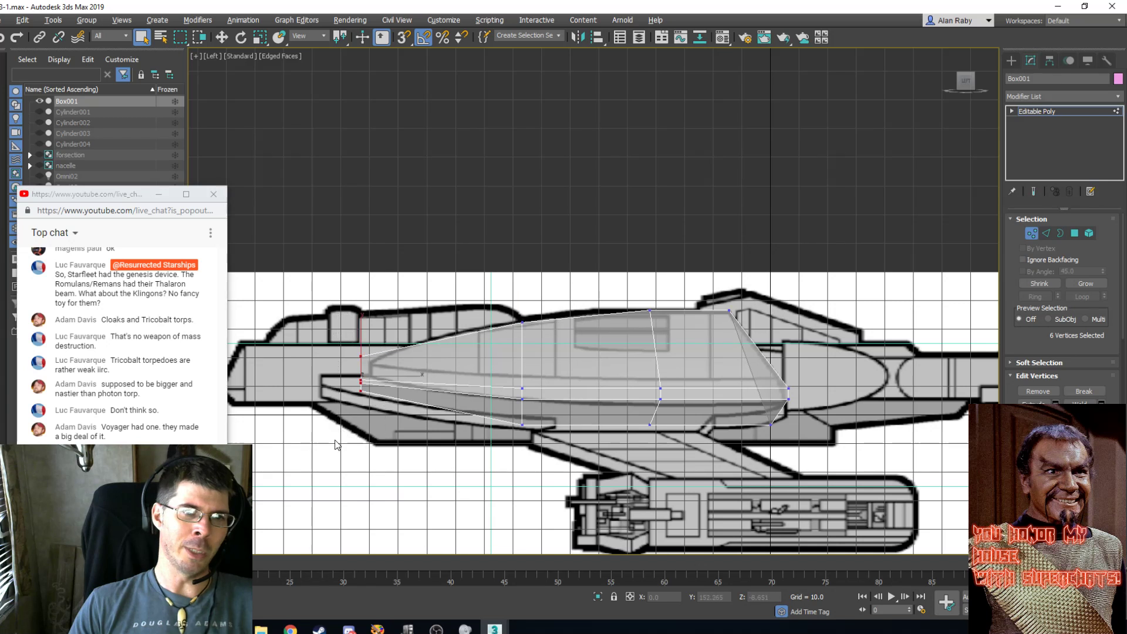
{"action": "left_click", "coordinate": [262, 37]}
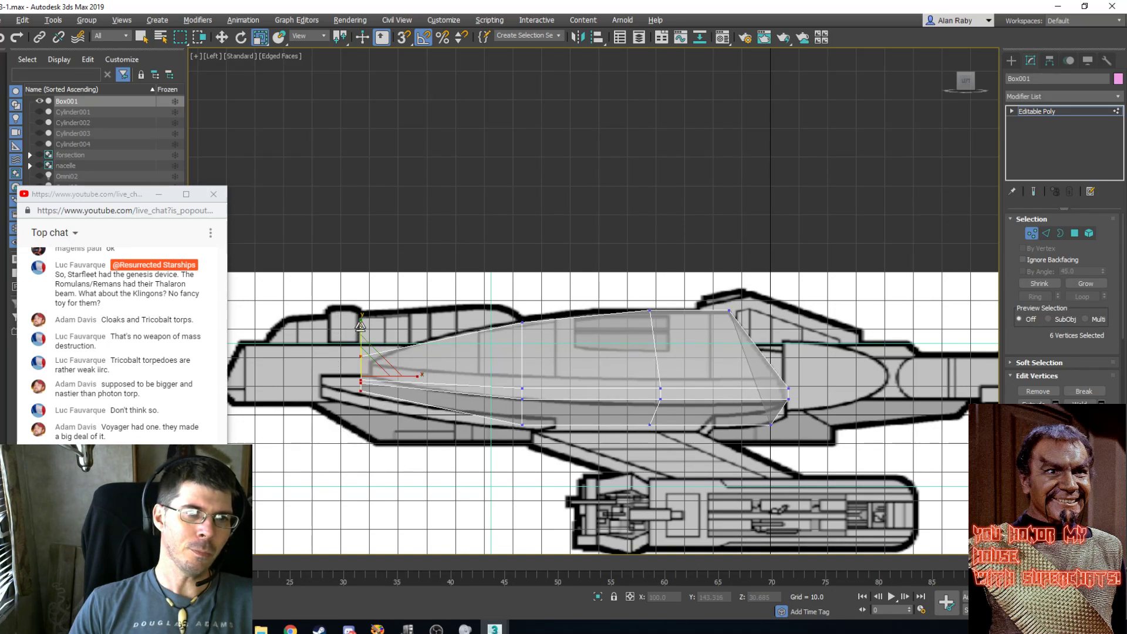
{"action": "left_click_drag", "start_coordinate": [359, 326], "coordinate": [363, 339]}
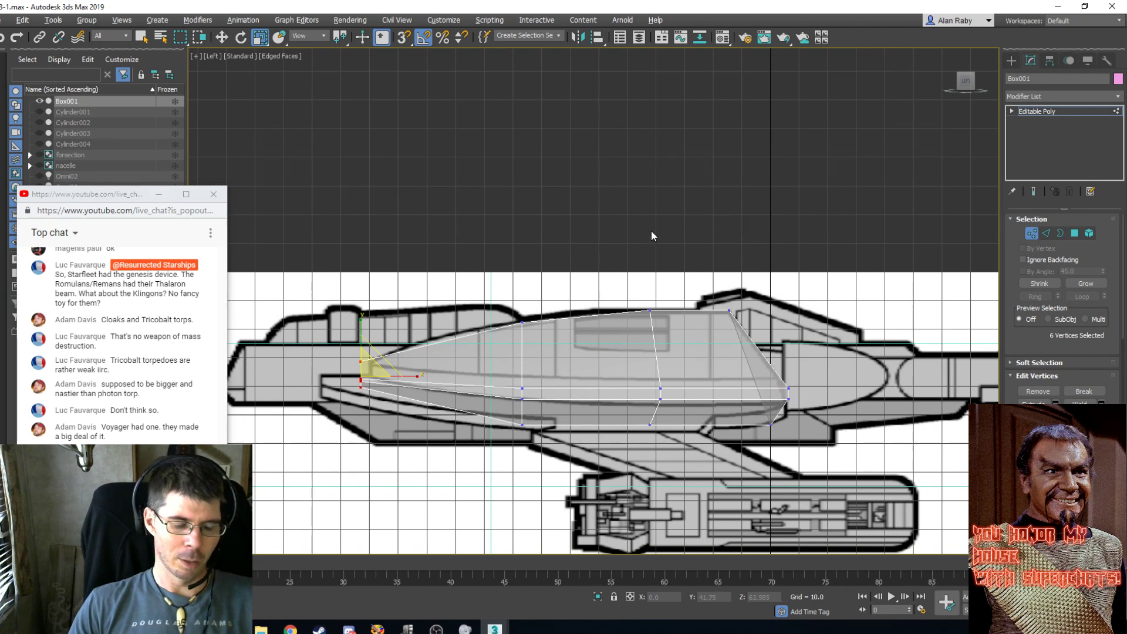
Switch to the perspective view and unhide all hidden objects.
{"action": "key", "text": "p"}
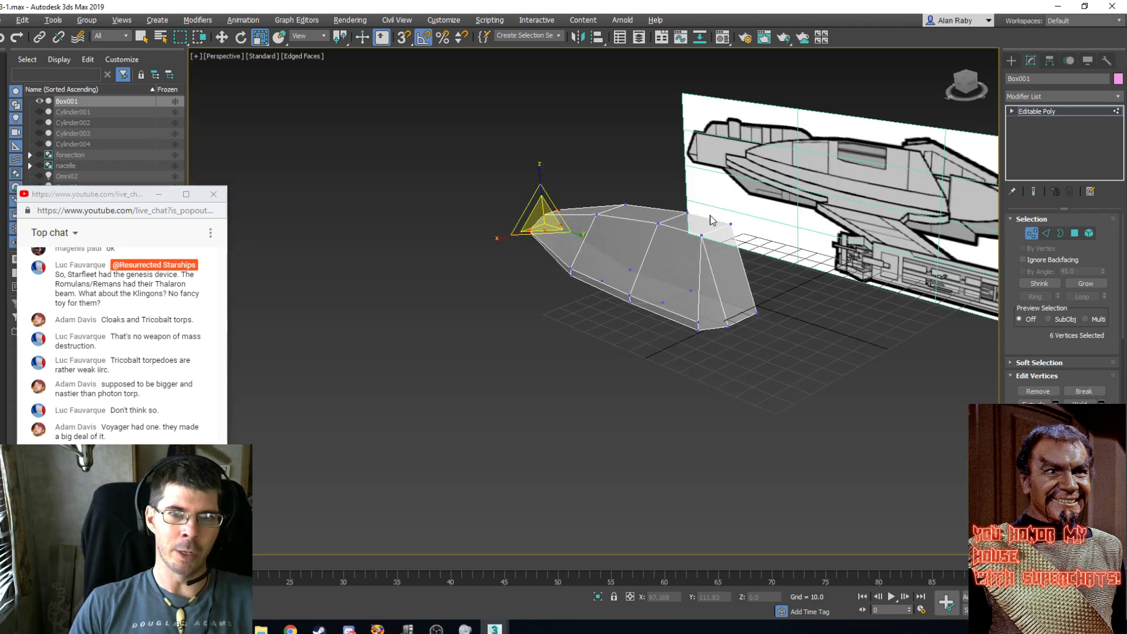
{"action": "right_click", "coordinate": [528, 370]}
{"action": "left_click", "coordinate": [557, 311]}
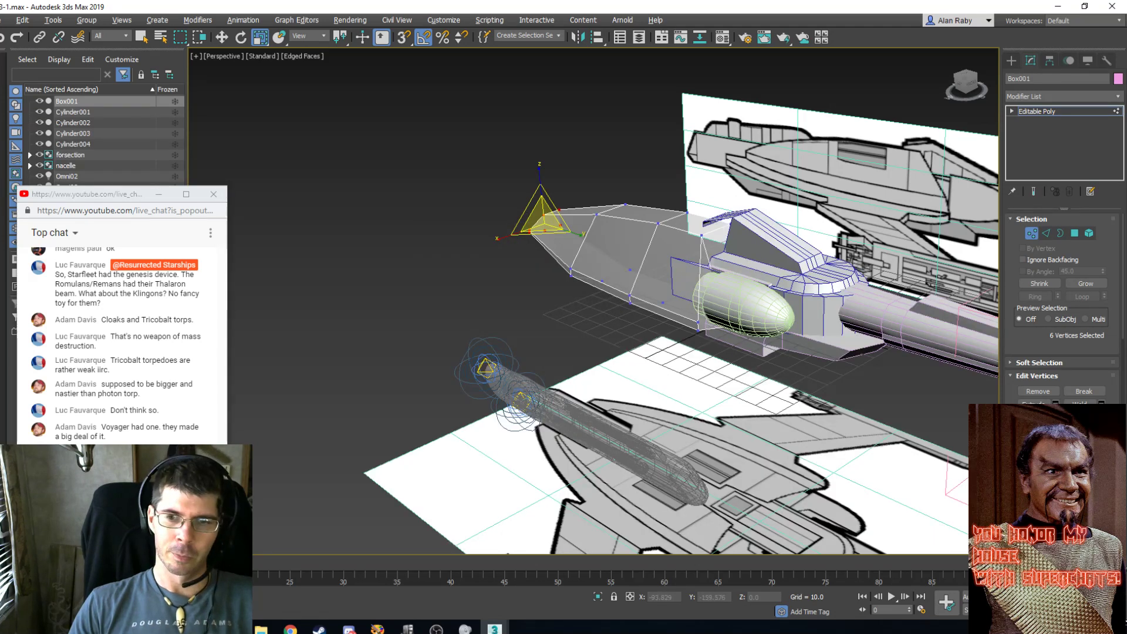
Examine the tapered half-hull against the top blueprint and the rest of the ship in the top and perspective views.
{"action": "left_click", "coordinate": [1088, 610]}
{"action": "left_click_drag", "start_coordinate": [696, 368], "coordinate": [507, 456]}
{"action": "key", "text": "t"}
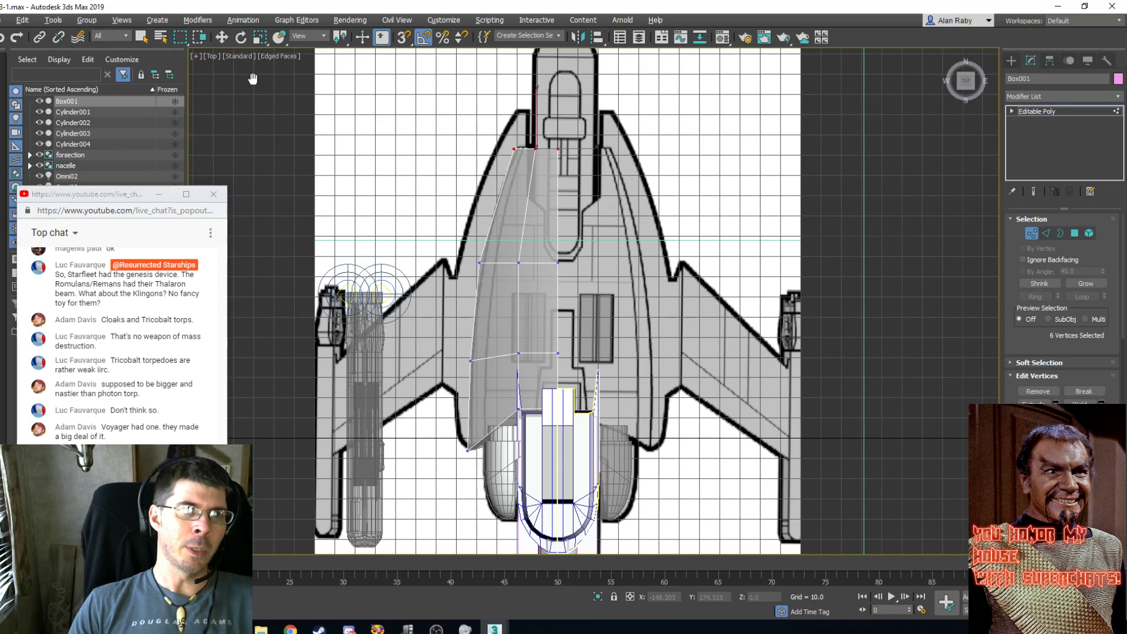
{"action": "left_click", "coordinate": [221, 37]}
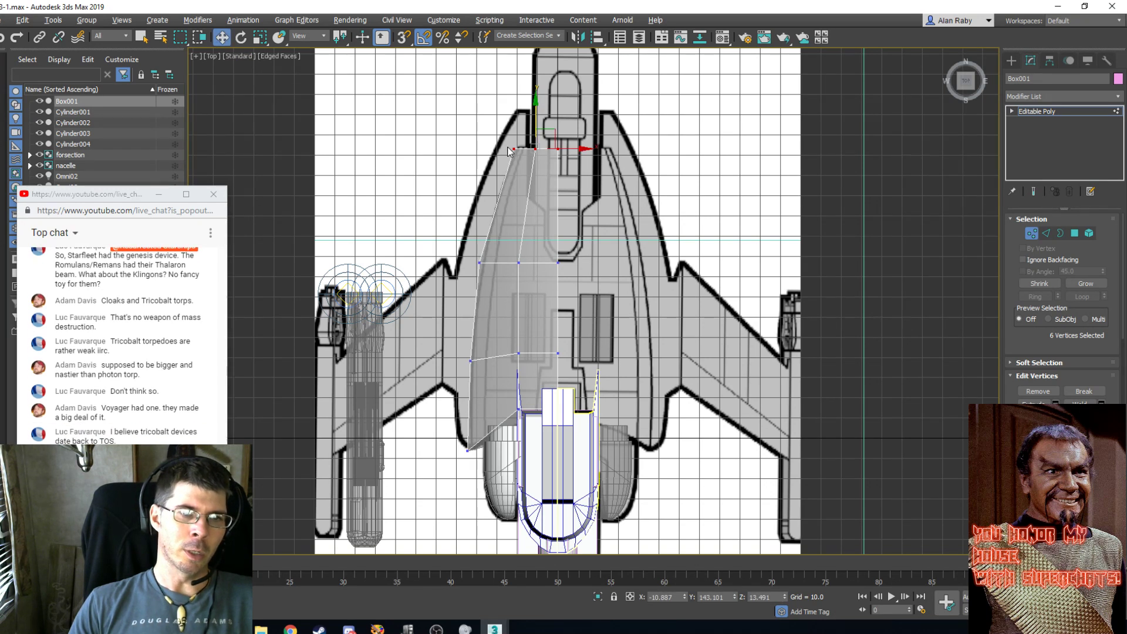
{"action": "key", "text": "p"}
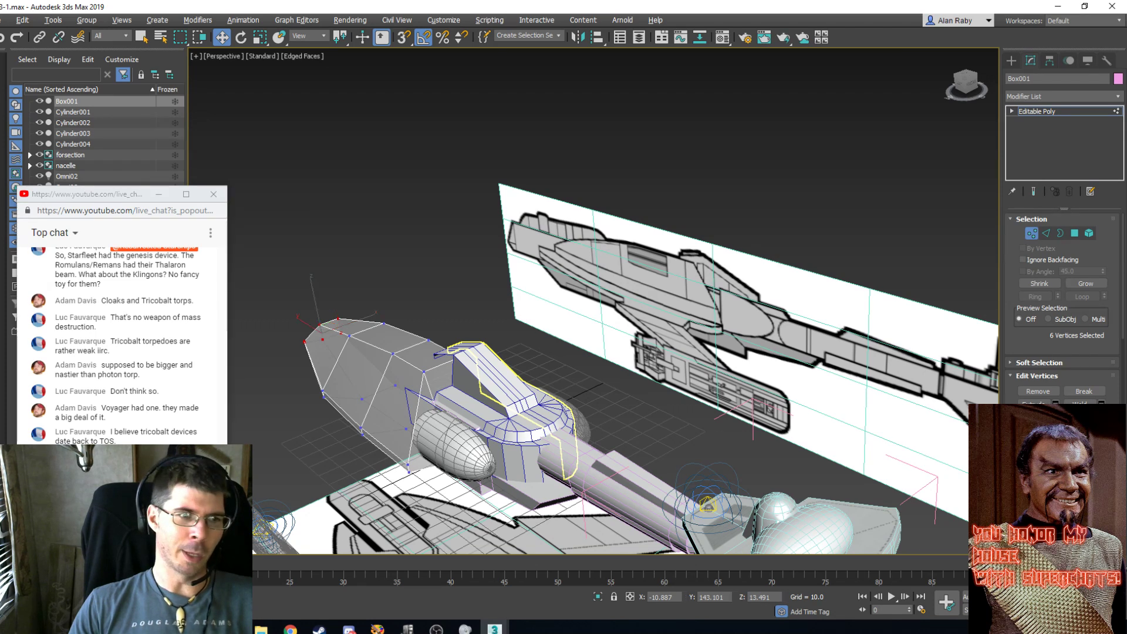
{"action": "middle_click_drag", "start_coordinate": [496, 352], "coordinate": [604, 252]}
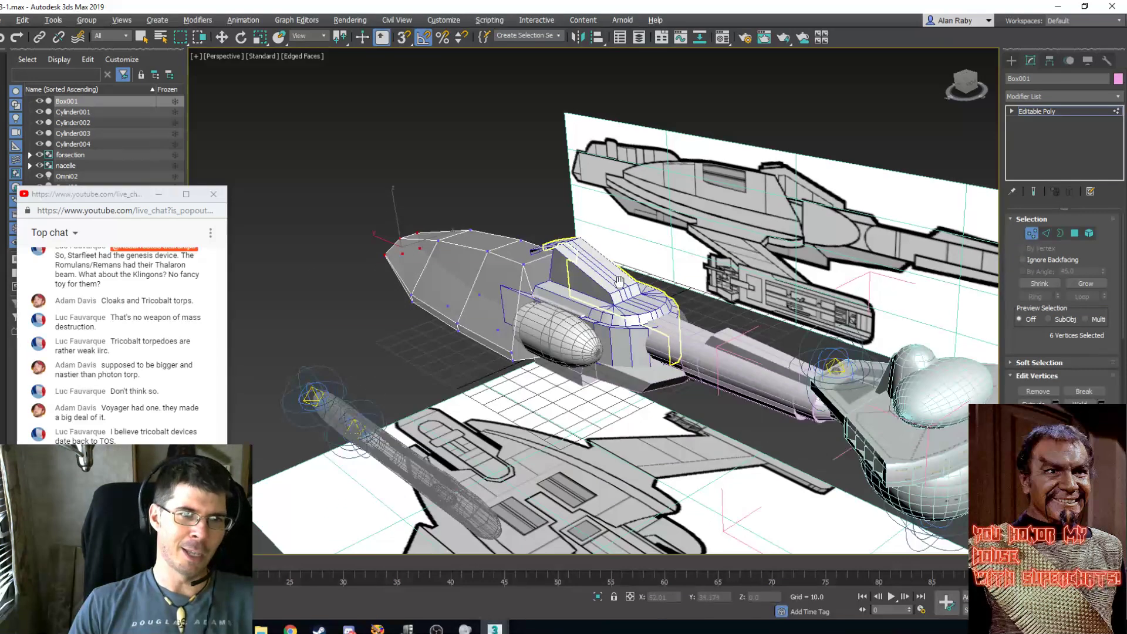
{"action": "scroll", "coordinate": [619, 281], "scroll_direction": "up", "scroll_amount": 3}
{"action": "middle_click_drag", "start_coordinate": [499, 309], "coordinate": [680, 309]}
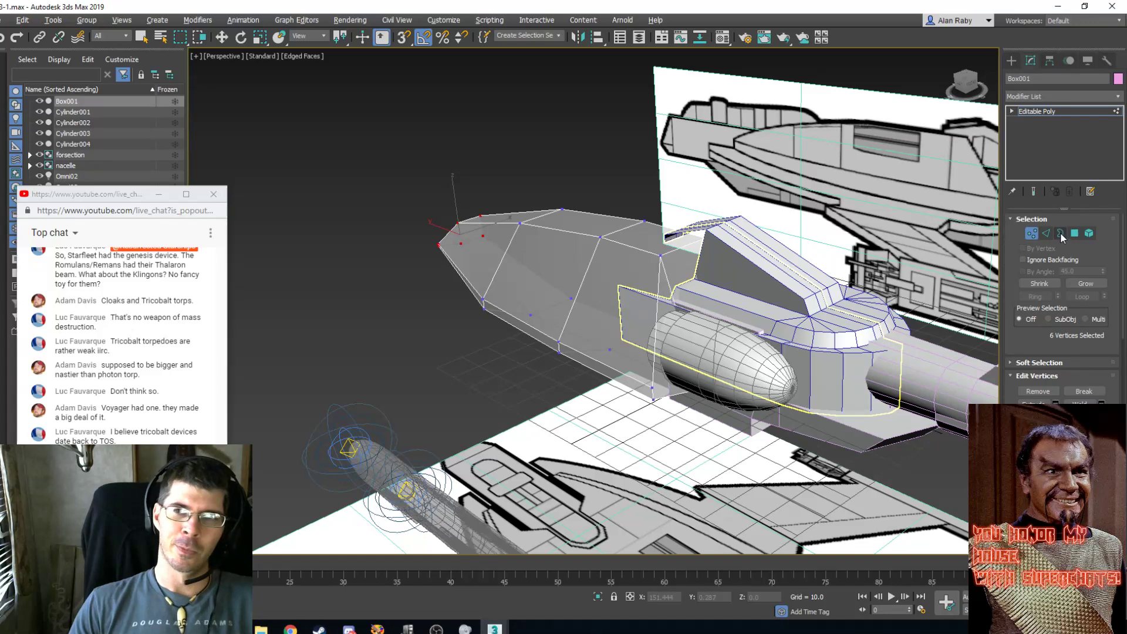
Extrude the three narrow outer side polygons of the half-hull outward by about 28 units.
{"action": "left_click", "coordinate": [1076, 237]}
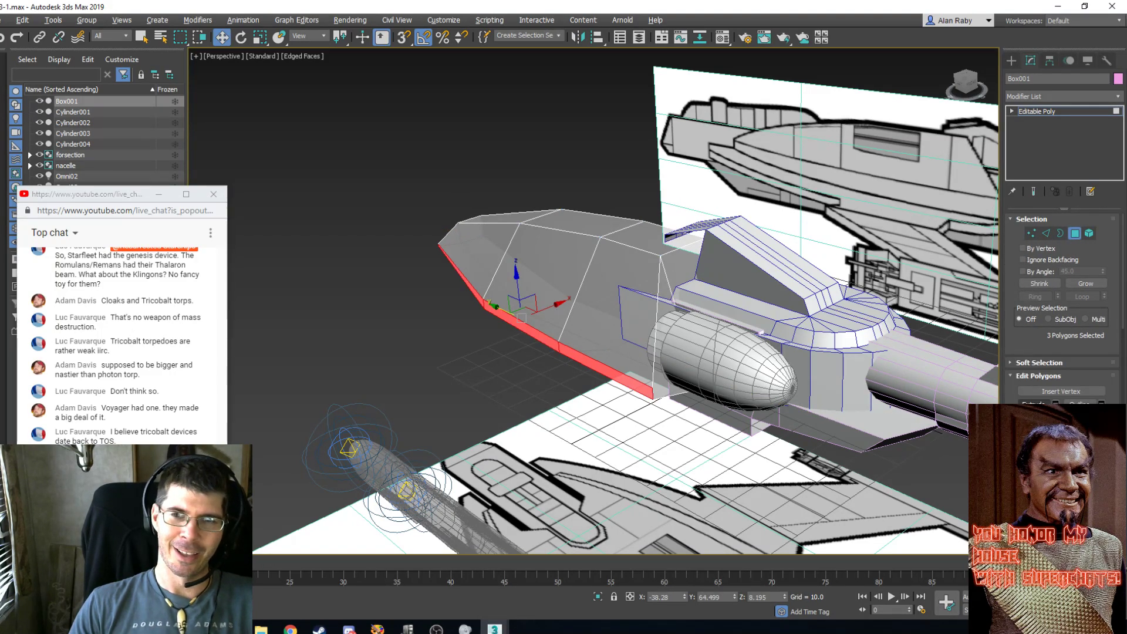
{"action": "left_click", "coordinate": [1034, 403]}
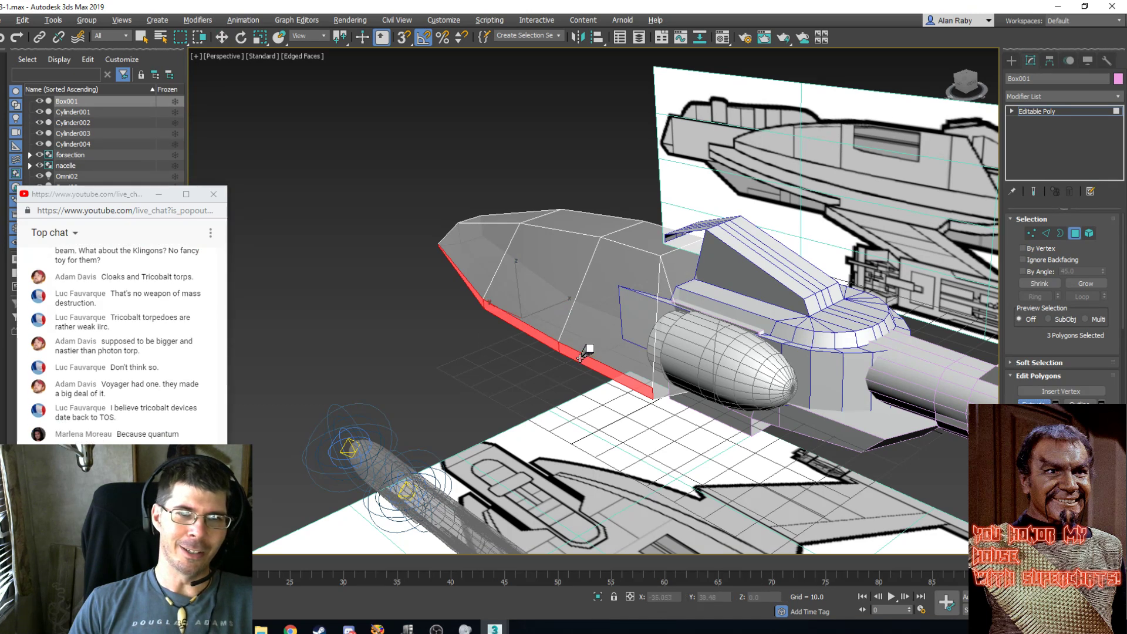
{"action": "left_click_drag", "start_coordinate": [580, 357], "coordinate": [588, 218]}
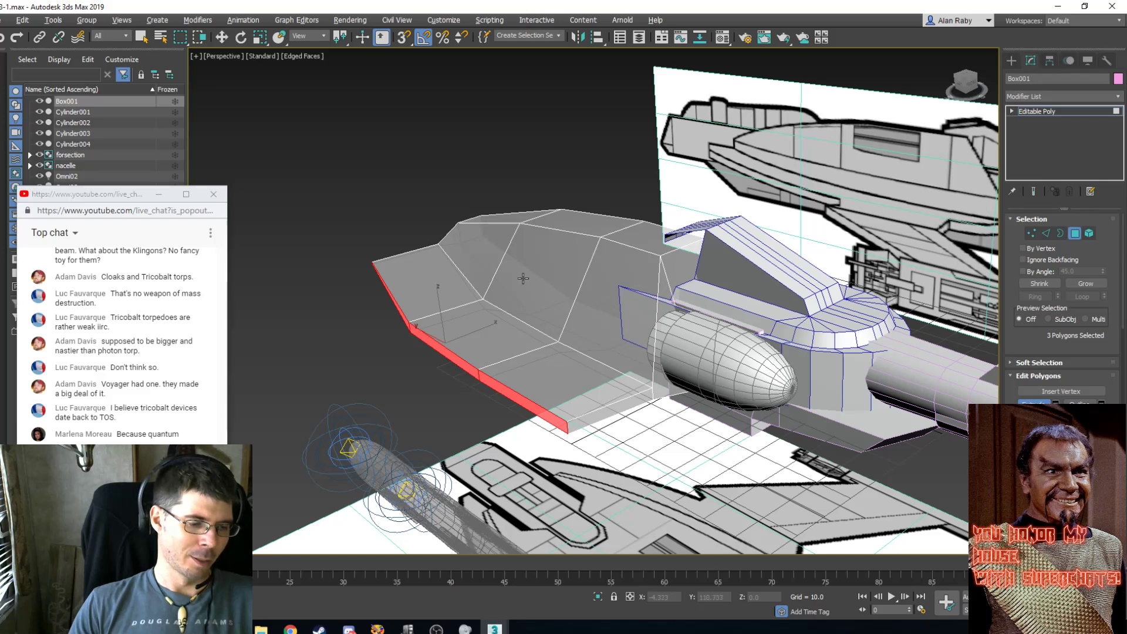
In the top view, move the three extruded side polygons inward to about X -49.6, against the blueprint's hull outline.
{"action": "key", "text": "t"}
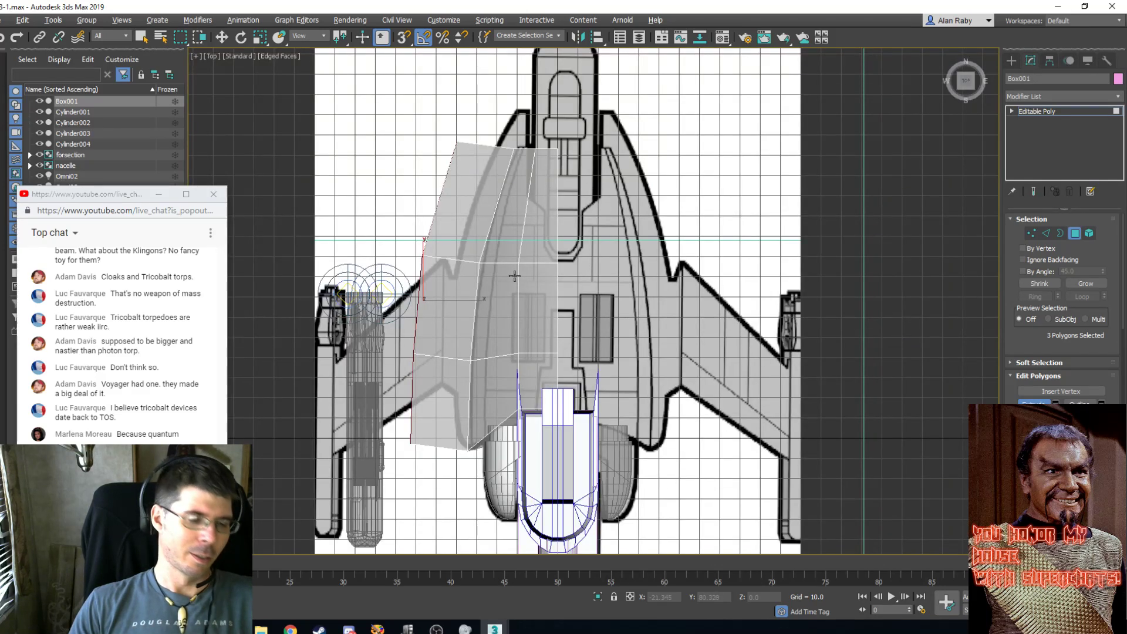
{"action": "key", "text": "w"}
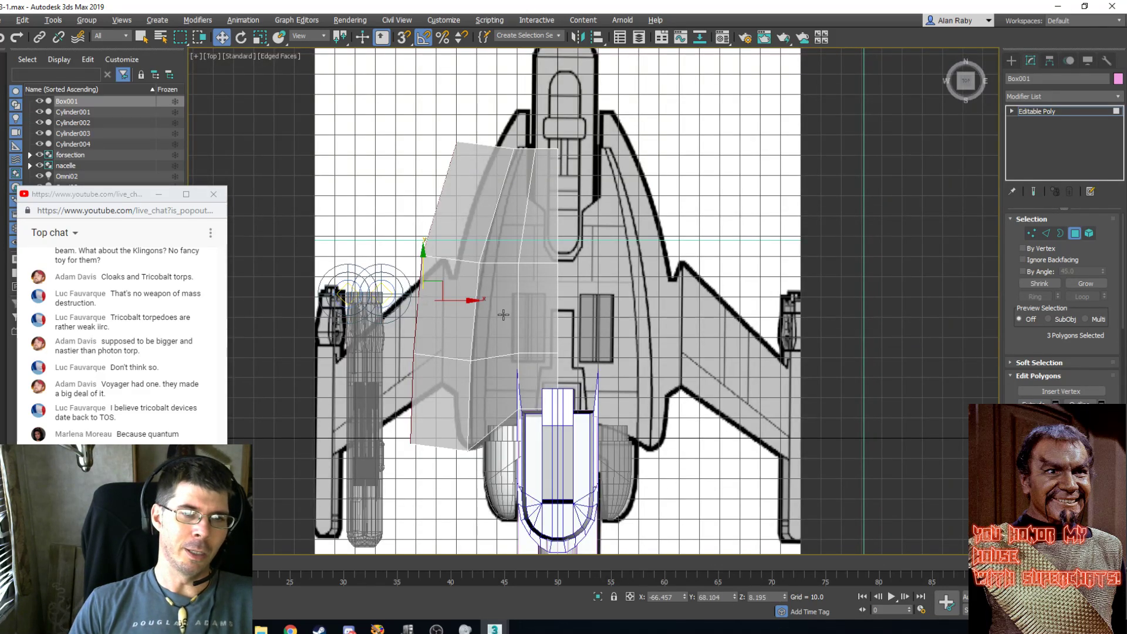
{"action": "left_click", "coordinate": [470, 303]}
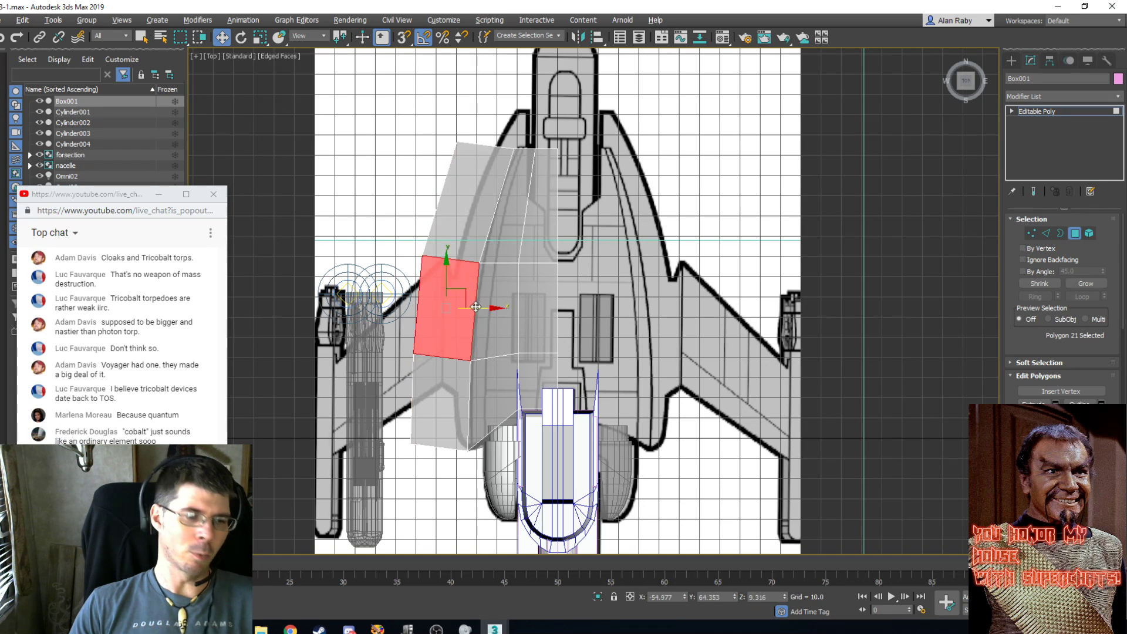
{"action": "key", "text": "ctrl+z"}
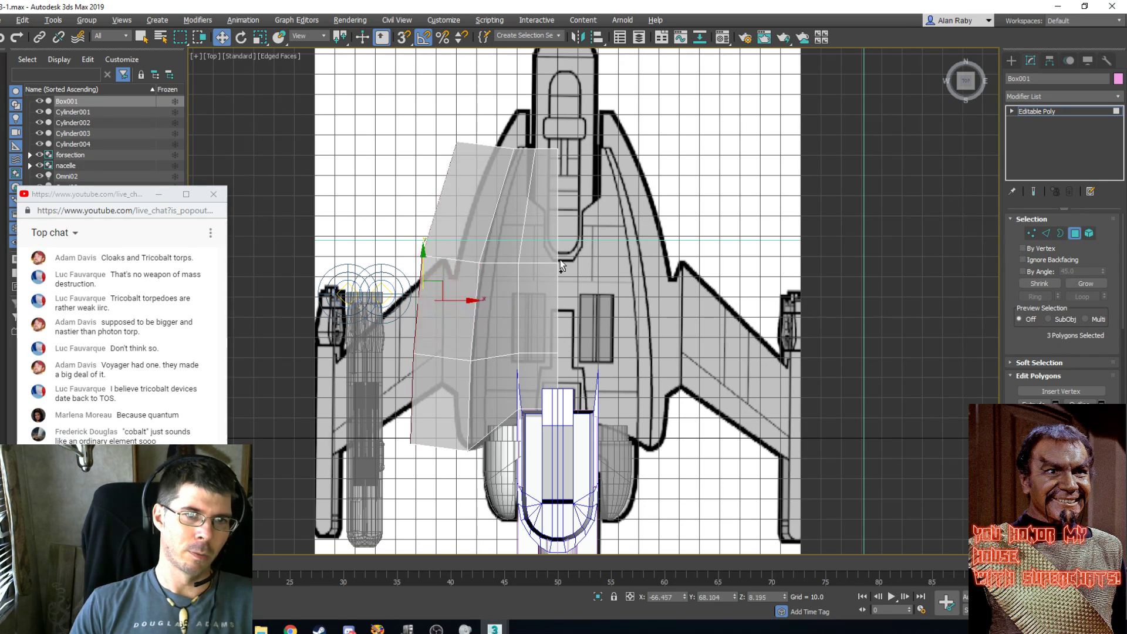
{"action": "left_click", "coordinate": [473, 302]}
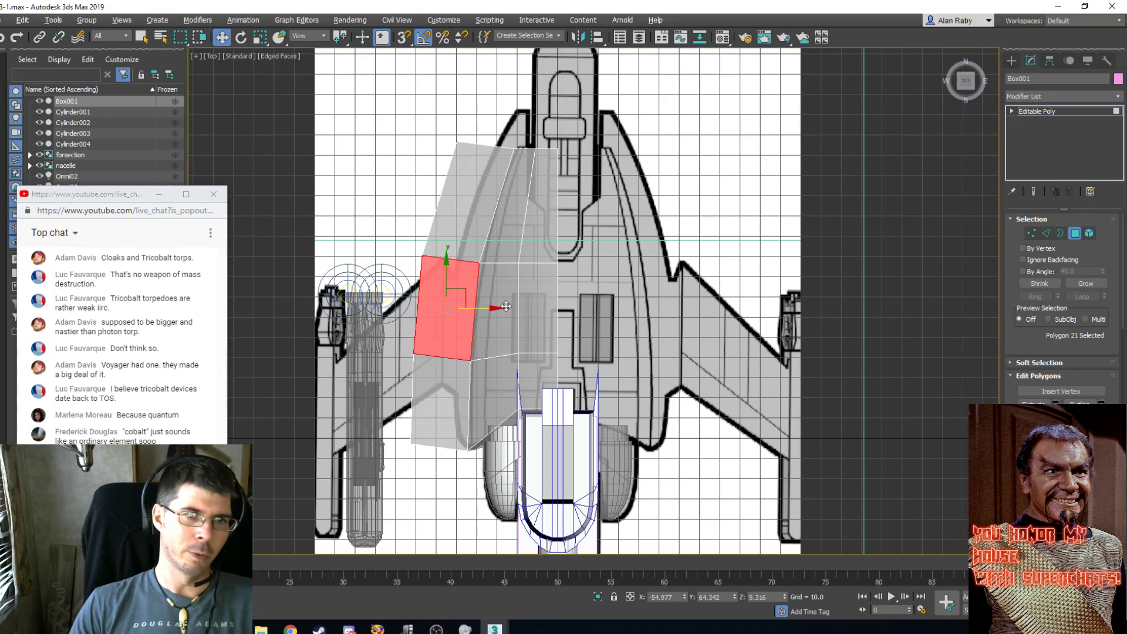
{"action": "key", "text": "ctrl+z"}
{"action": "left_click", "coordinate": [482, 300]}
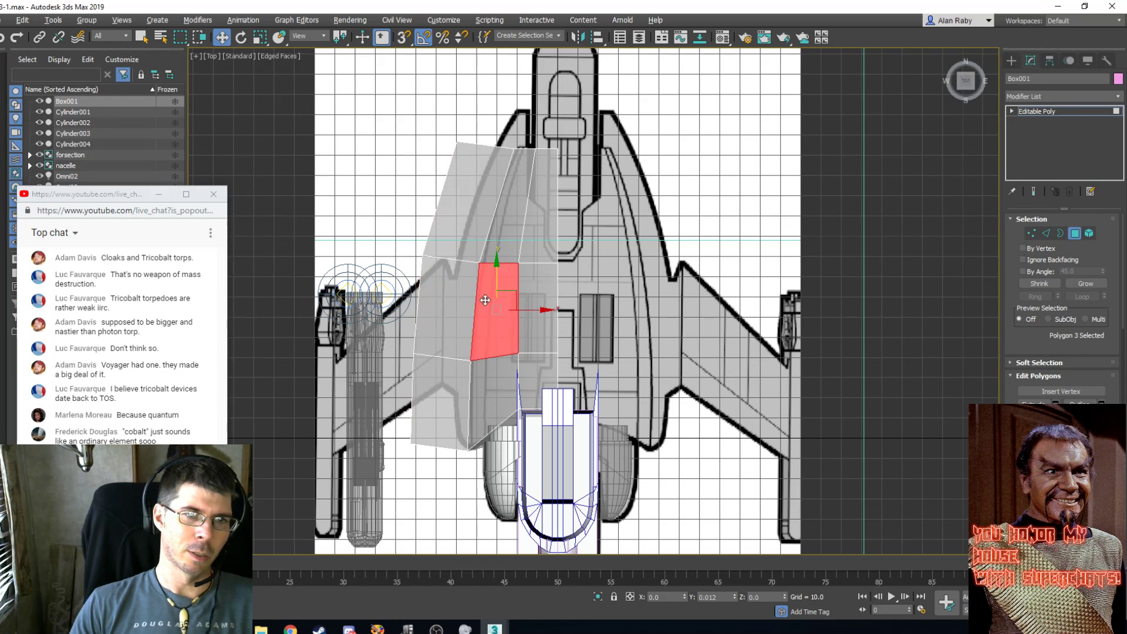
{"action": "key", "text": "ctrl+z"}
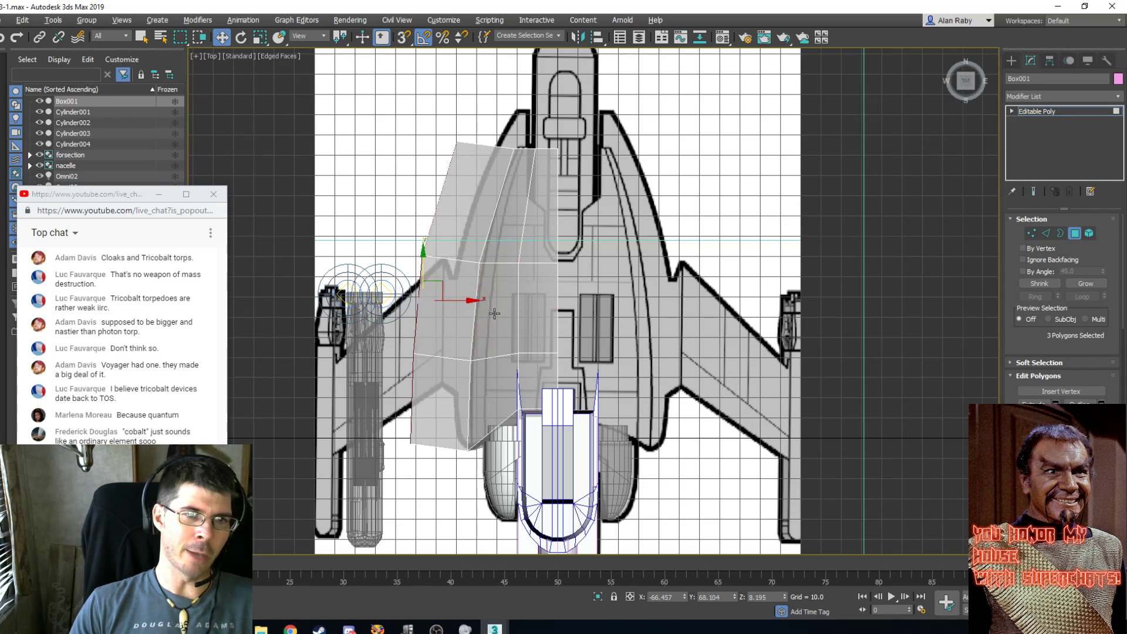
{"action": "mouse_move", "coordinate": [470, 303]}
{"action": "left_mouse_down"}
{"action": "mouse_move", "coordinate": [504, 303]}
{"action": "mouse_move", "coordinate": [484, 309]}
{"action": "left_mouse_up"}
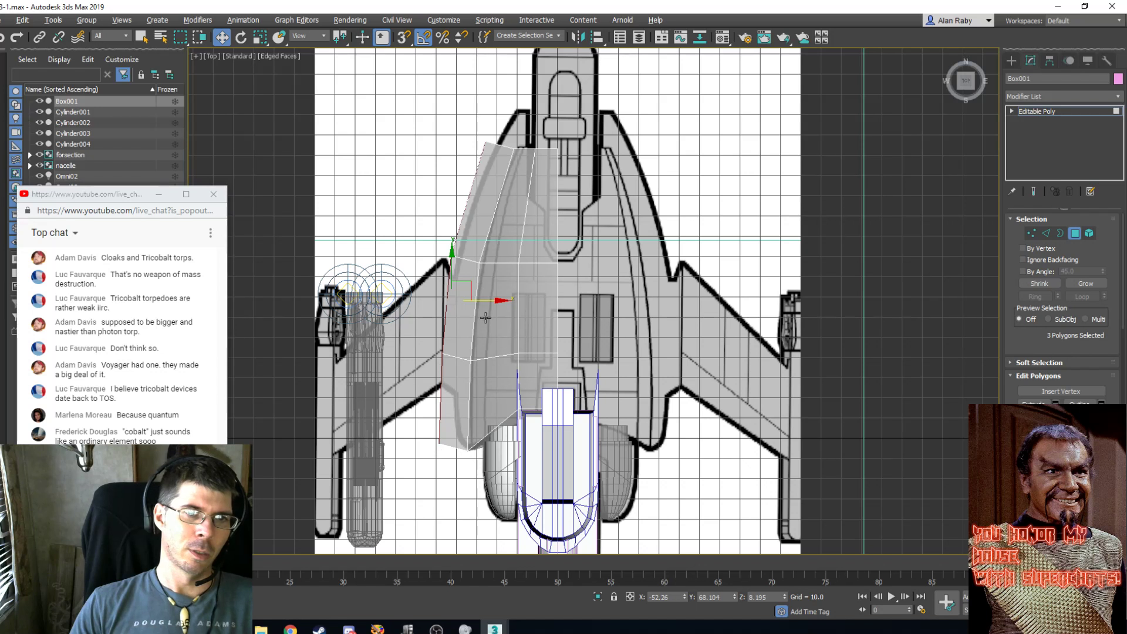
{"action": "left_click_drag", "start_coordinate": [498, 303], "coordinate": [505, 301]}
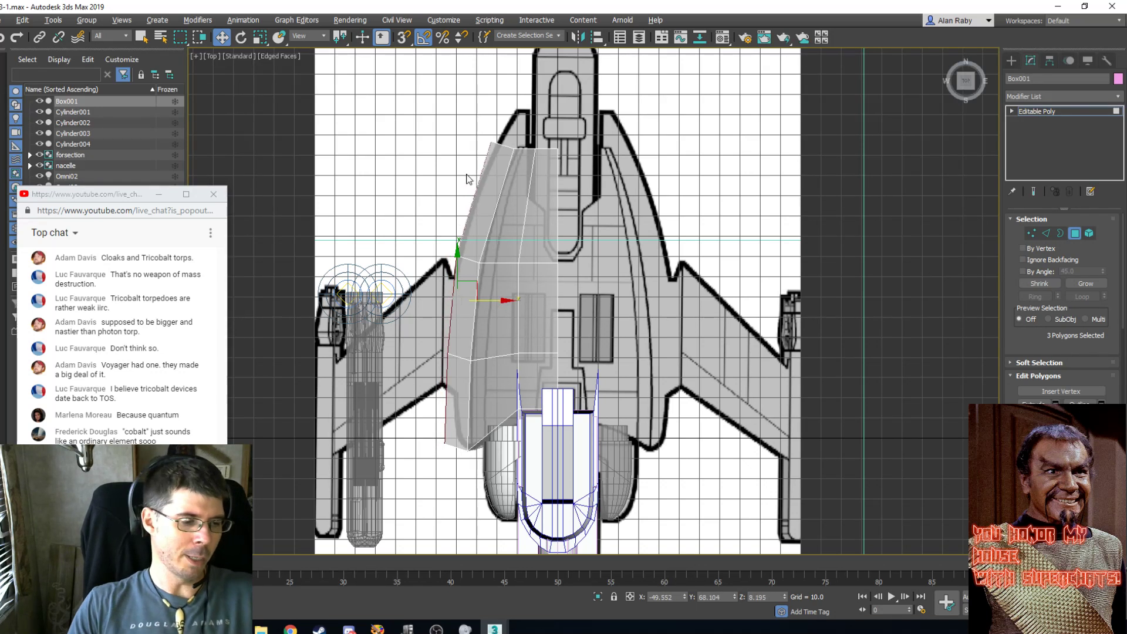
Move the two outermost rear corner vertices onto the top blueprint's outline, at about X -30.2, Y 144.3.
{"action": "key", "text": "1"}
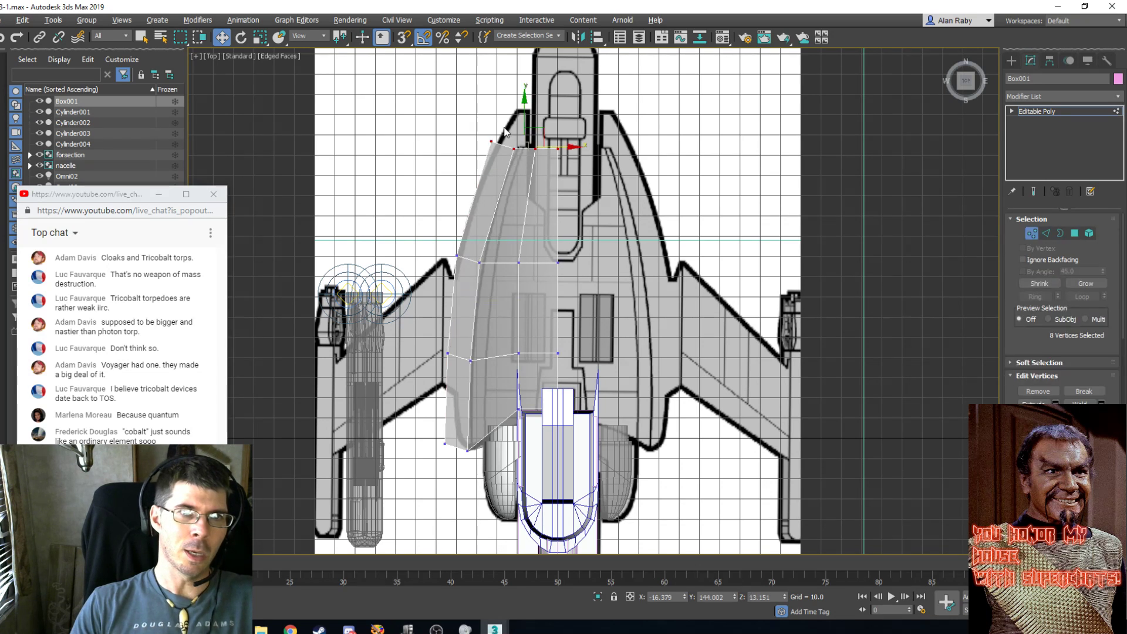
{"action": "left_click_drag", "start_coordinate": [482, 157], "coordinate": [516, 126]}
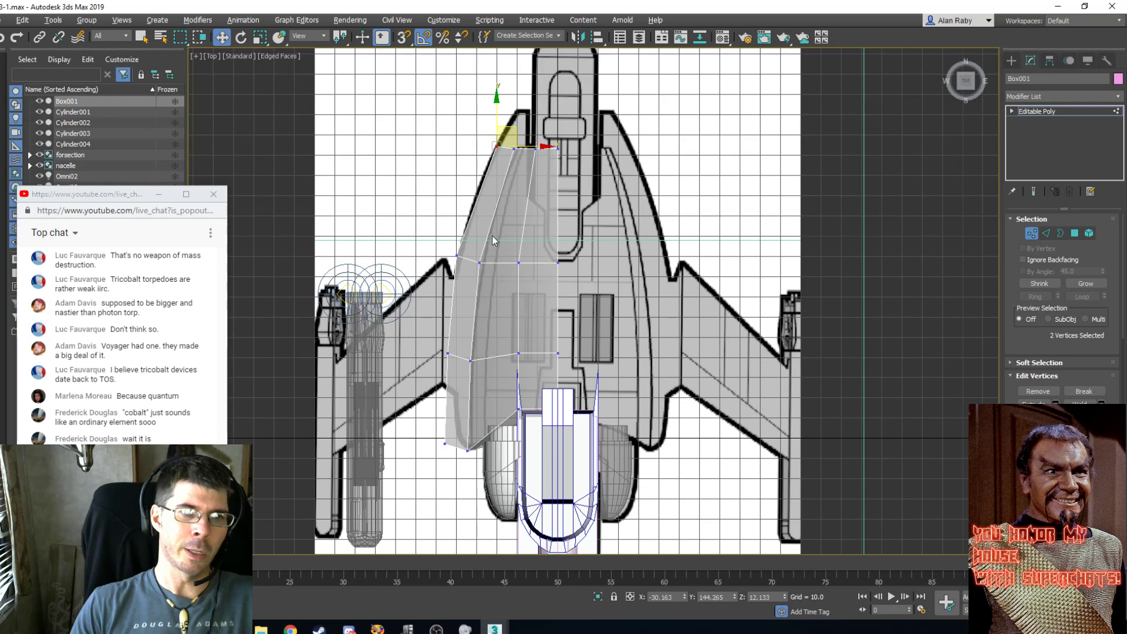
{"action": "key", "text": "p"}
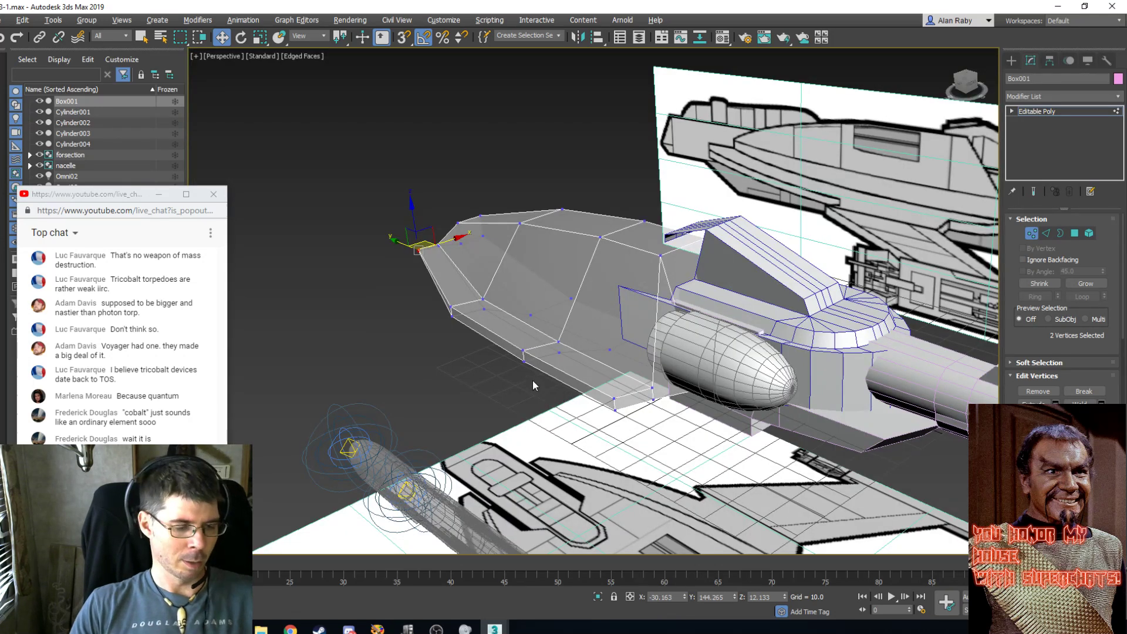
Select all eight outermost vertices of the extruded strip and lower them in the front view so the strip slopes downward.
{"action": "key", "text": "f"}
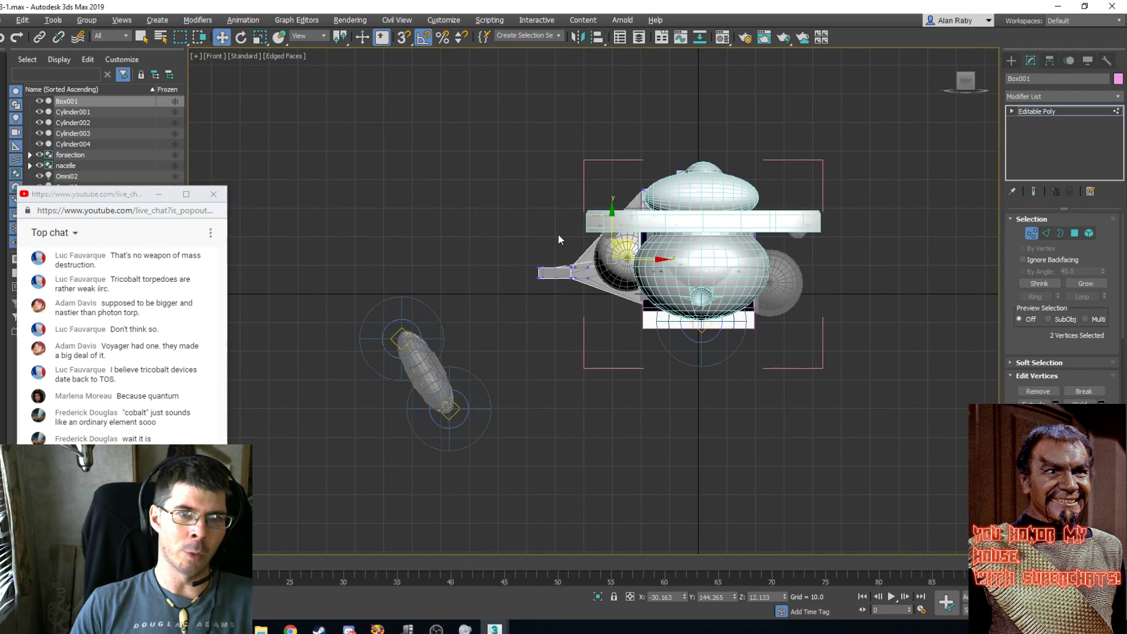
{"action": "left_click_drag", "start_coordinate": [557, 233], "coordinate": [498, 346]}
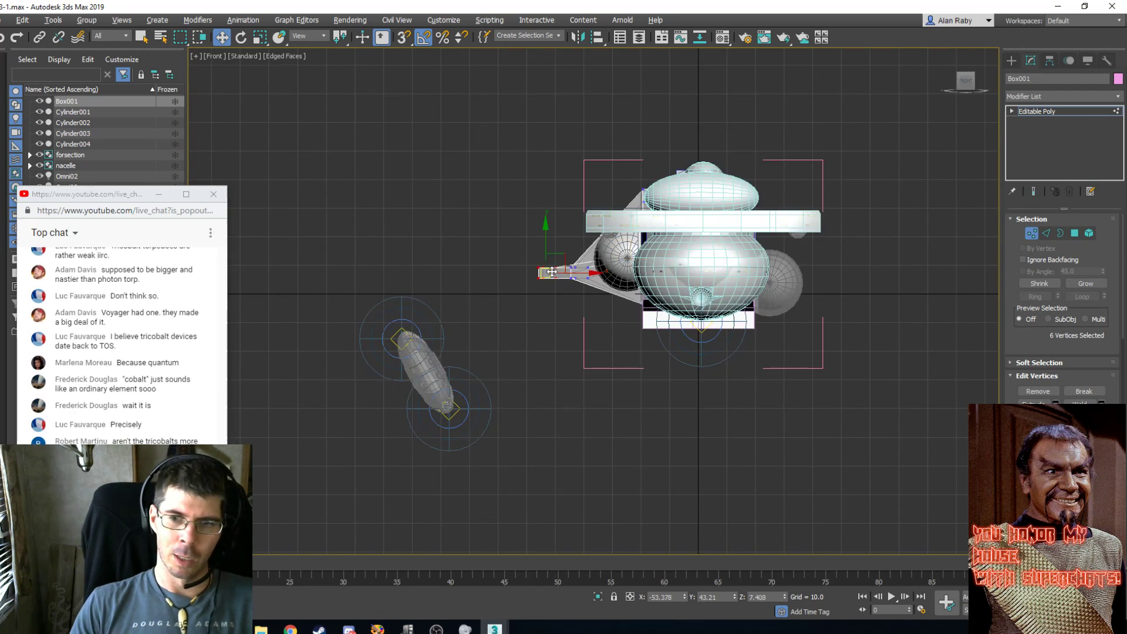
{"action": "scroll", "coordinate": [558, 285], "scroll_direction": "up", "scroll_amount": 2}
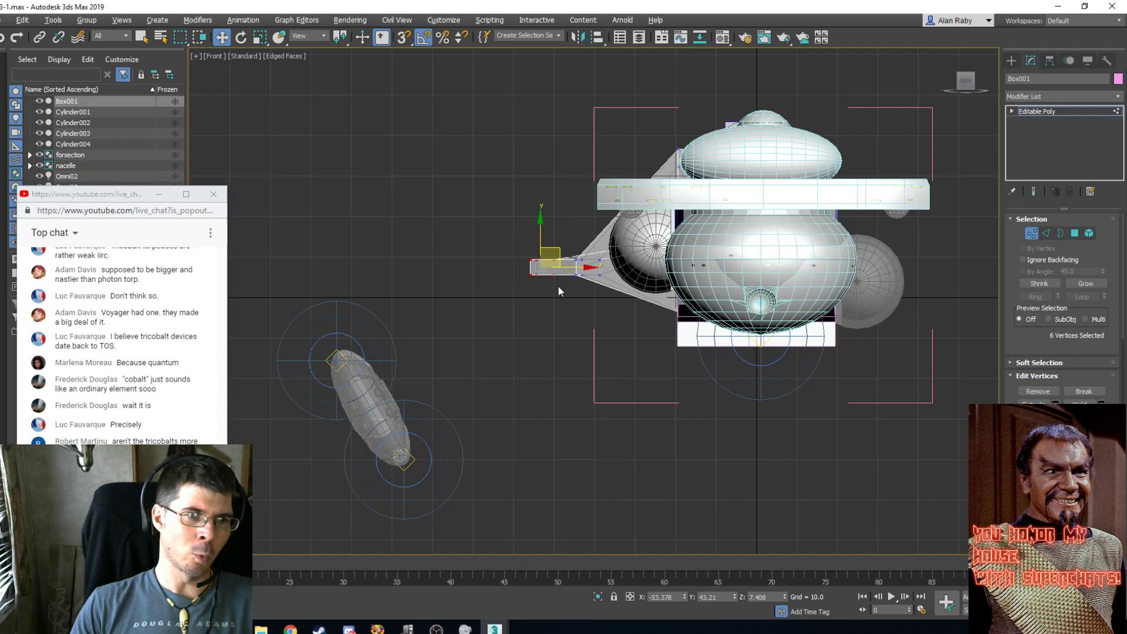
{"action": "key", "text": "t"}
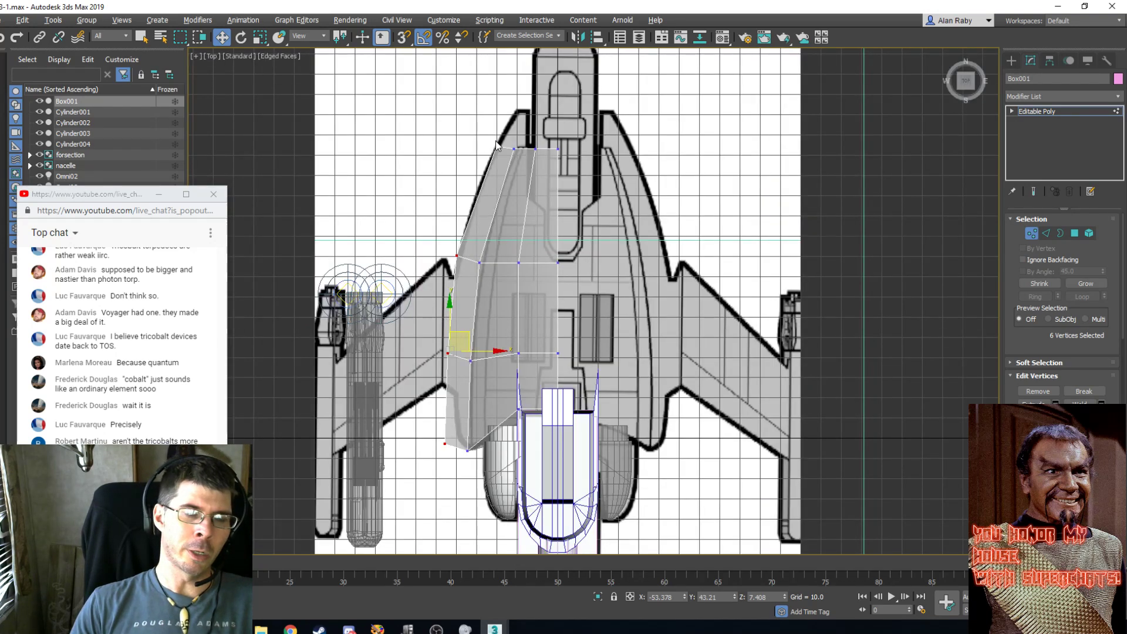
{"action": "left_click_drag", "start_coordinate": [486, 154], "coordinate": [485, 155], "text": "ctrl"}
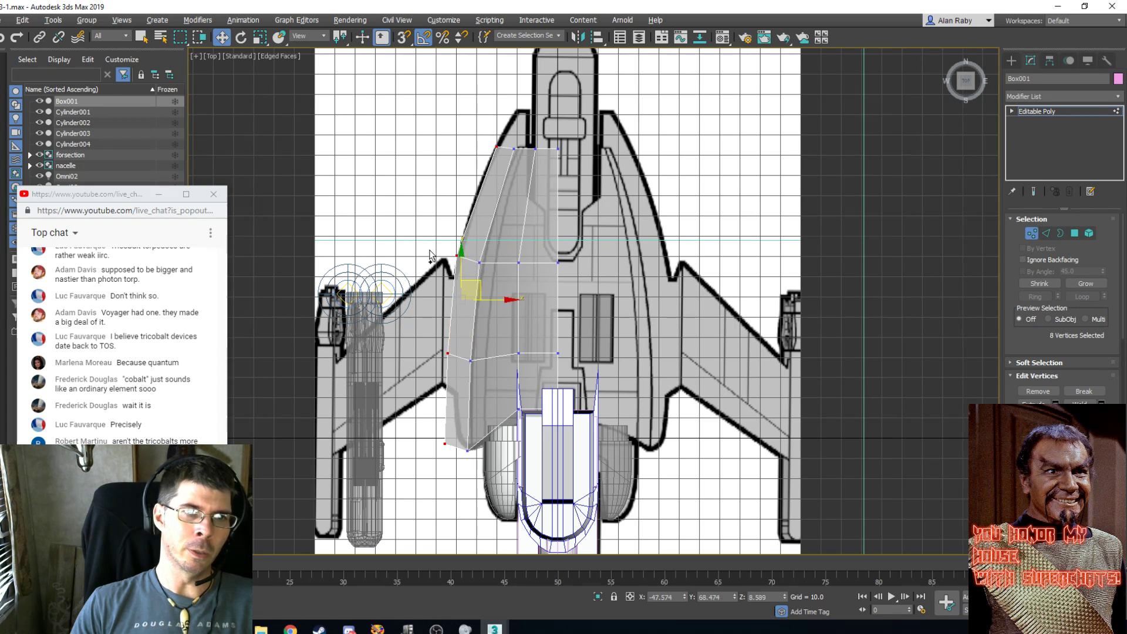
{"action": "key", "text": "f"}
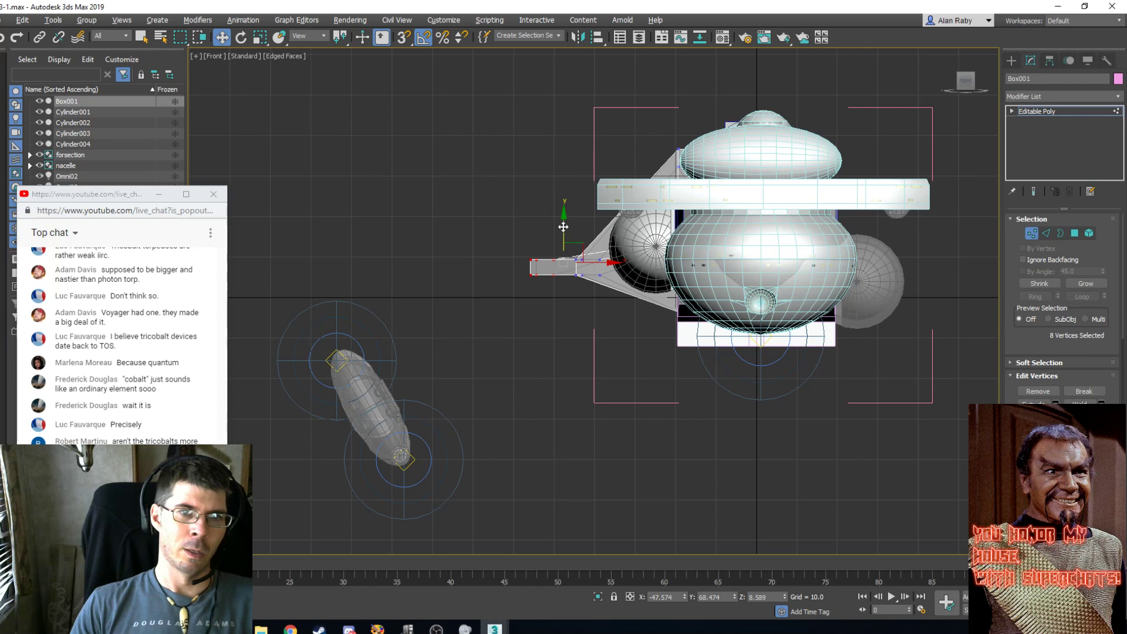
{"action": "left_click_drag", "start_coordinate": [563, 226], "coordinate": [562, 239]}
{"action": "left_click", "coordinate": [565, 315]}
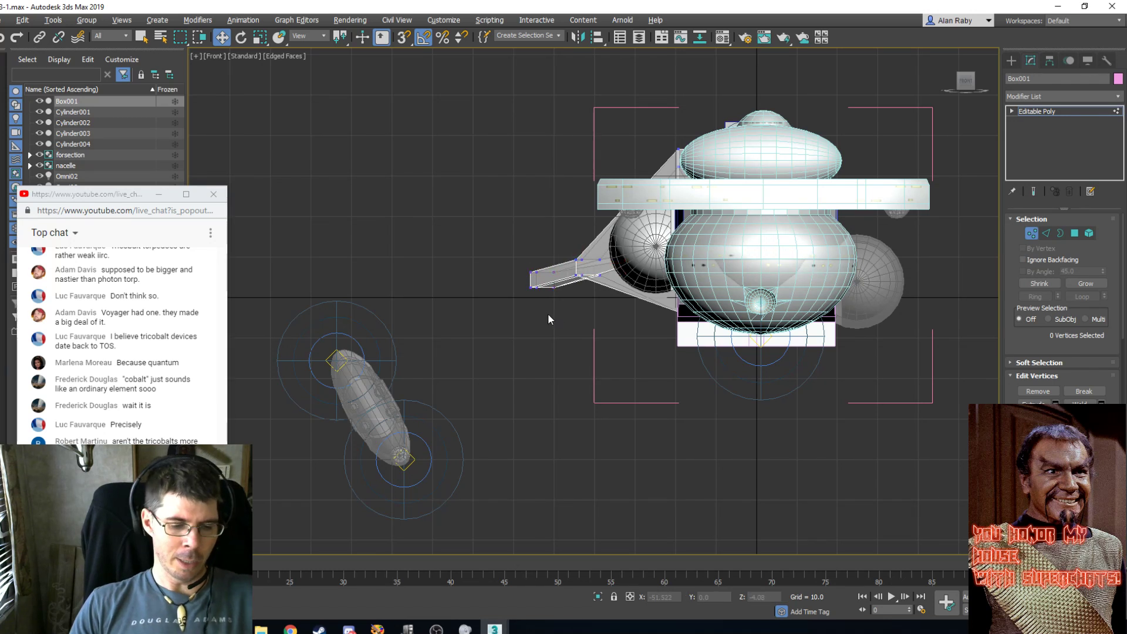
{"action": "key", "text": "p"}
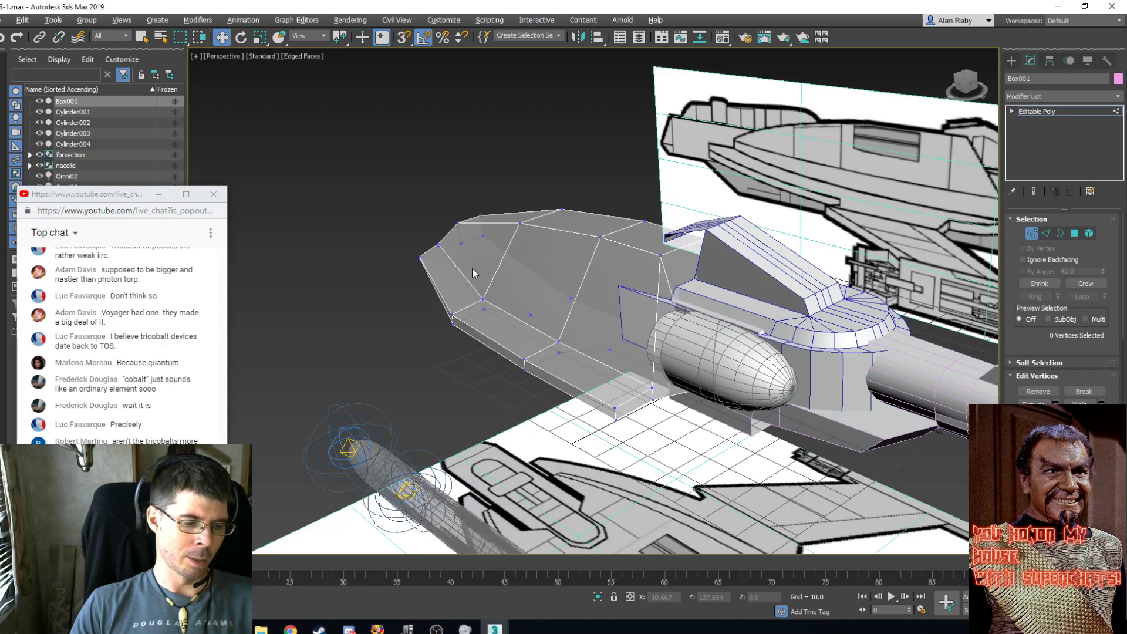
Scale the six vertices where the outer strip meets the half-hull apart vertically in the front view.
{"action": "key", "text": "f"}
{"action": "left_click_drag", "start_coordinate": [555, 220], "coordinate": [593, 294]}
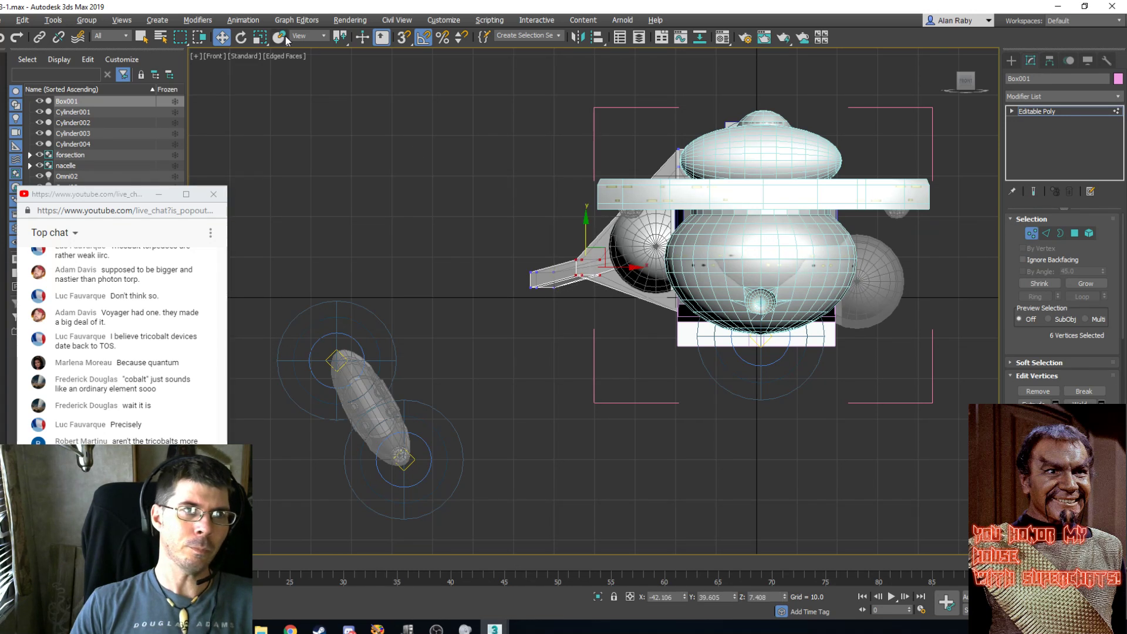
{"action": "left_click", "coordinate": [260, 37]}
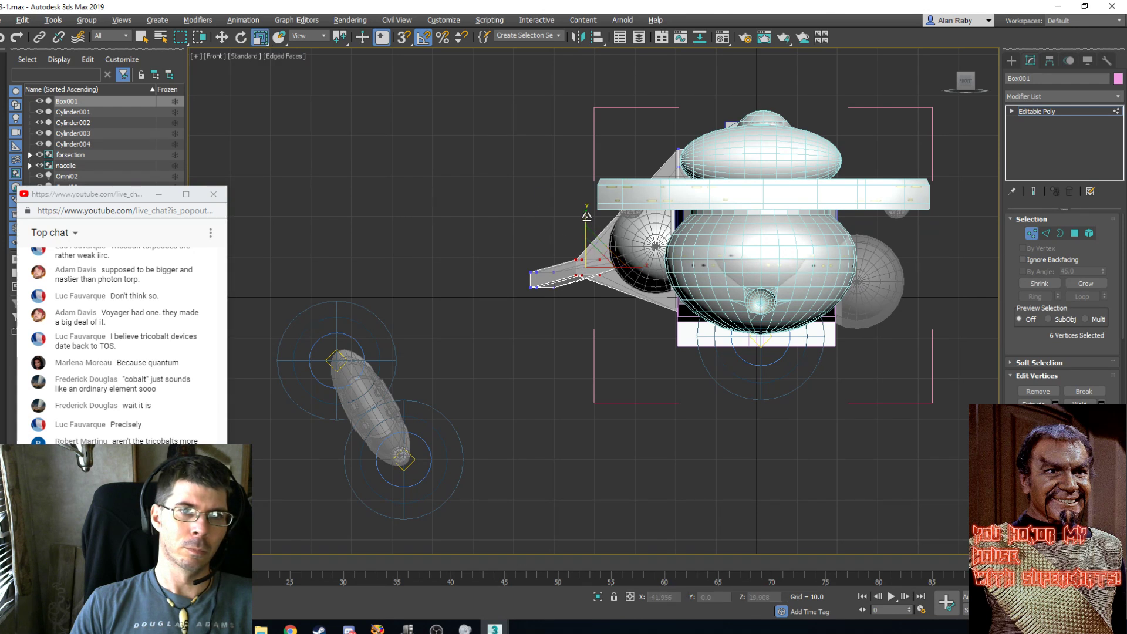
{"action": "left_click_drag", "start_coordinate": [586, 215], "coordinate": [588, 186]}
{"action": "key", "text": "p"}
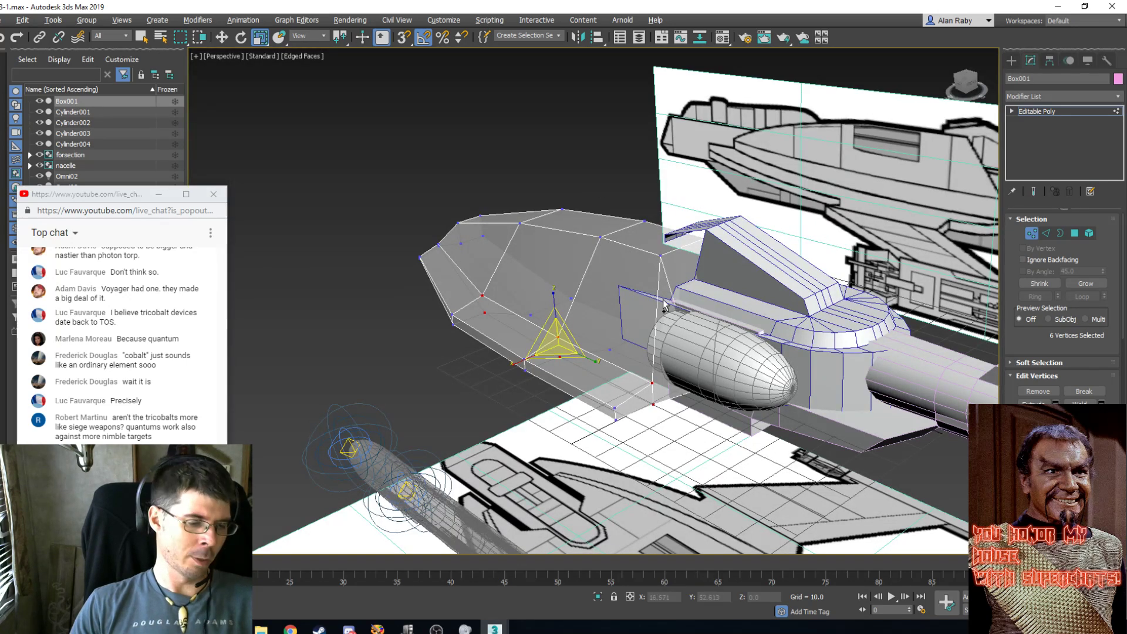
Lower the two upper outer vertices at the half-hull's rear end, bringing the outermost one to about Z 3.7.
{"action": "middle_click_drag", "start_coordinate": [664, 304], "coordinate": [757, 258], "text": "alt"}
{"action": "middle_click_drag", "start_coordinate": [608, 322], "coordinate": [630, 305], "text": "alt"}
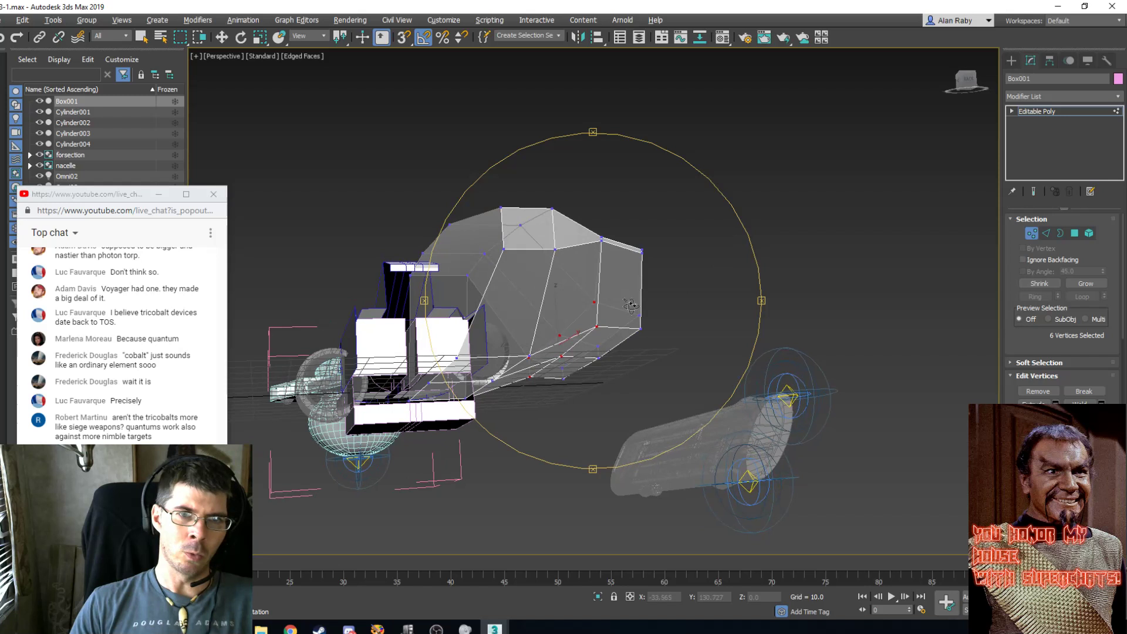
{"action": "left_click", "coordinate": [1046, 233]}
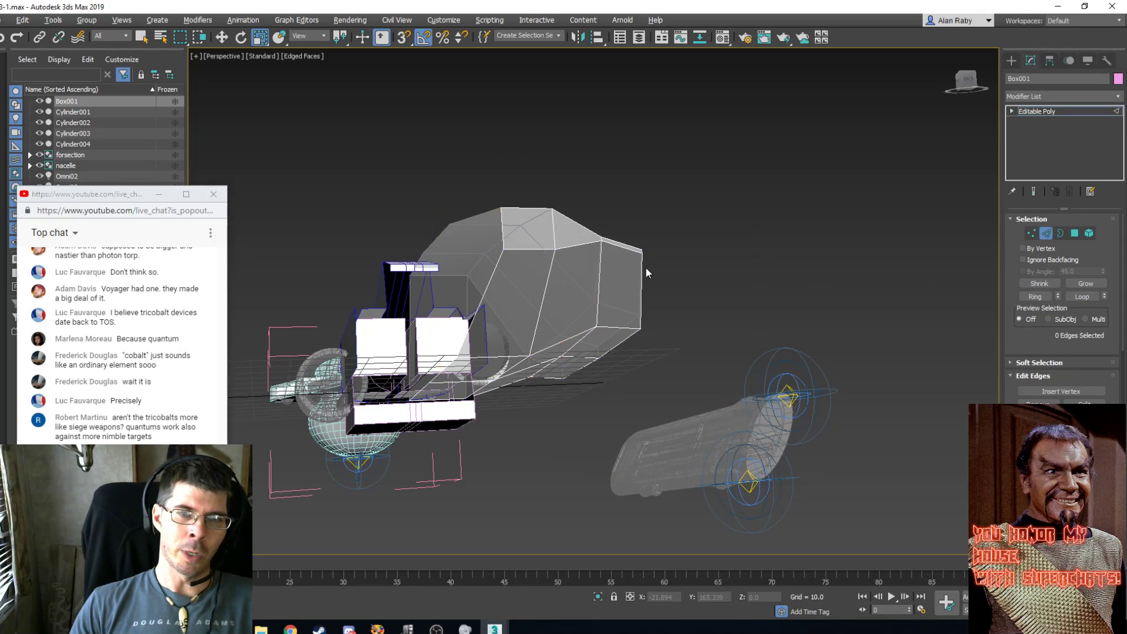
{"action": "left_click", "coordinate": [1075, 234]}
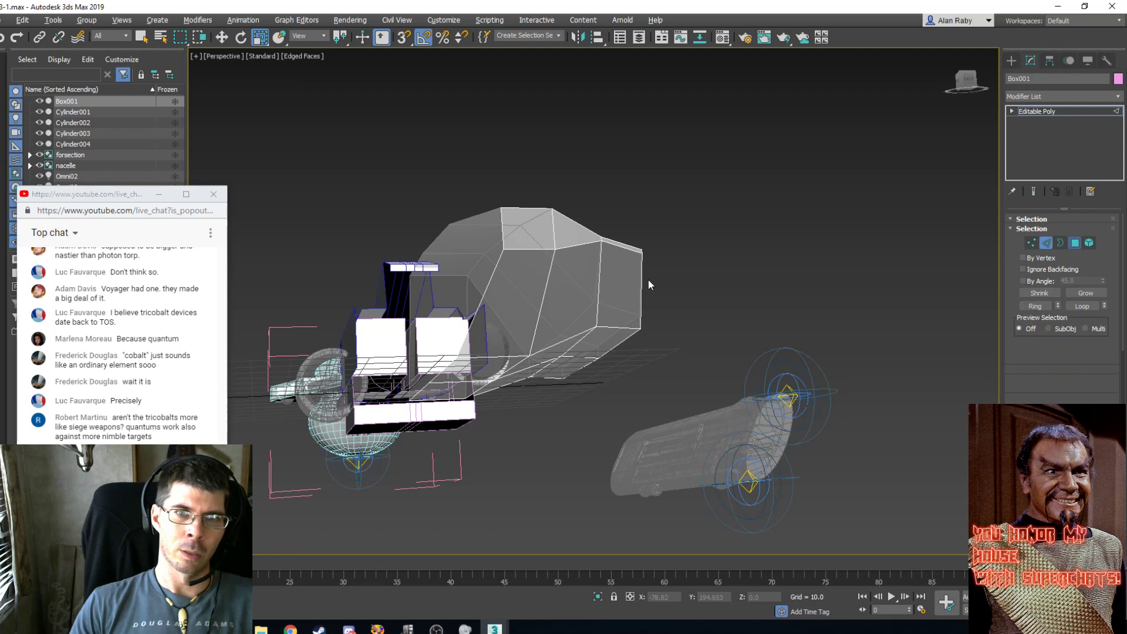
{"action": "key", "text": "1"}
{"action": "left_click", "coordinate": [601, 241]}
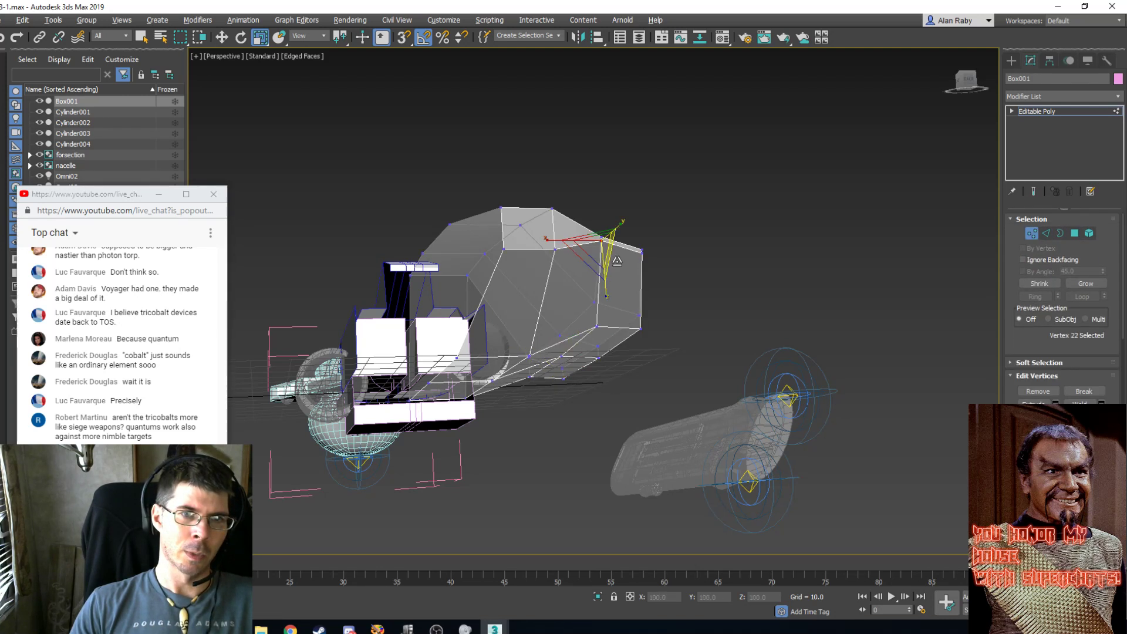
{"action": "key", "text": "w"}
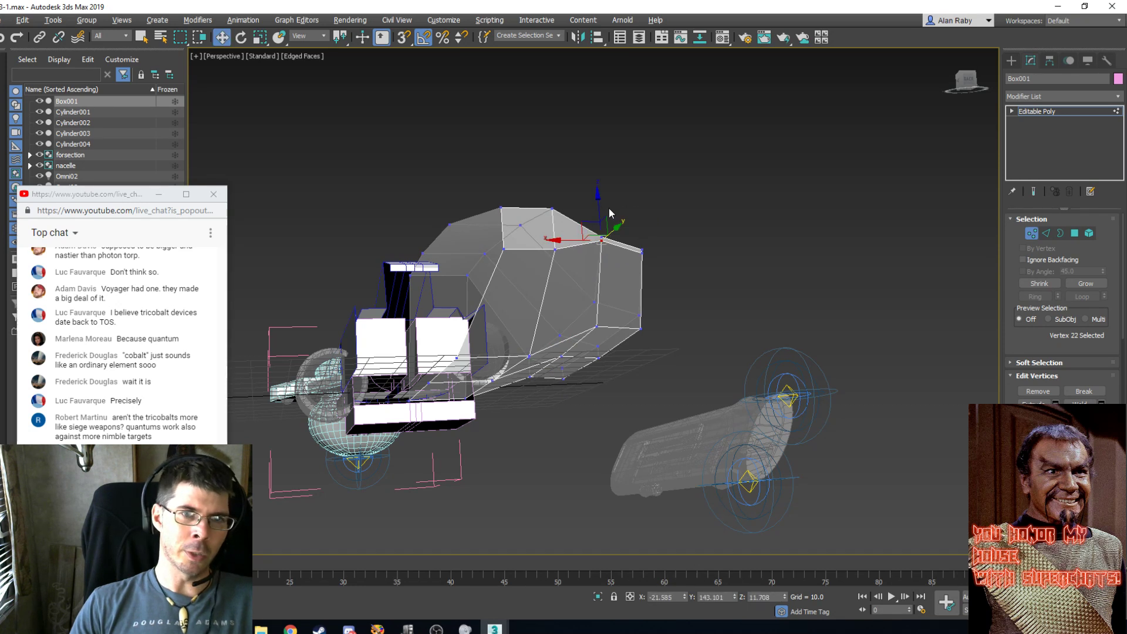
{"action": "left_click_drag", "start_coordinate": [600, 210], "coordinate": [619, 268]}
{"action": "left_click", "coordinate": [641, 253]}
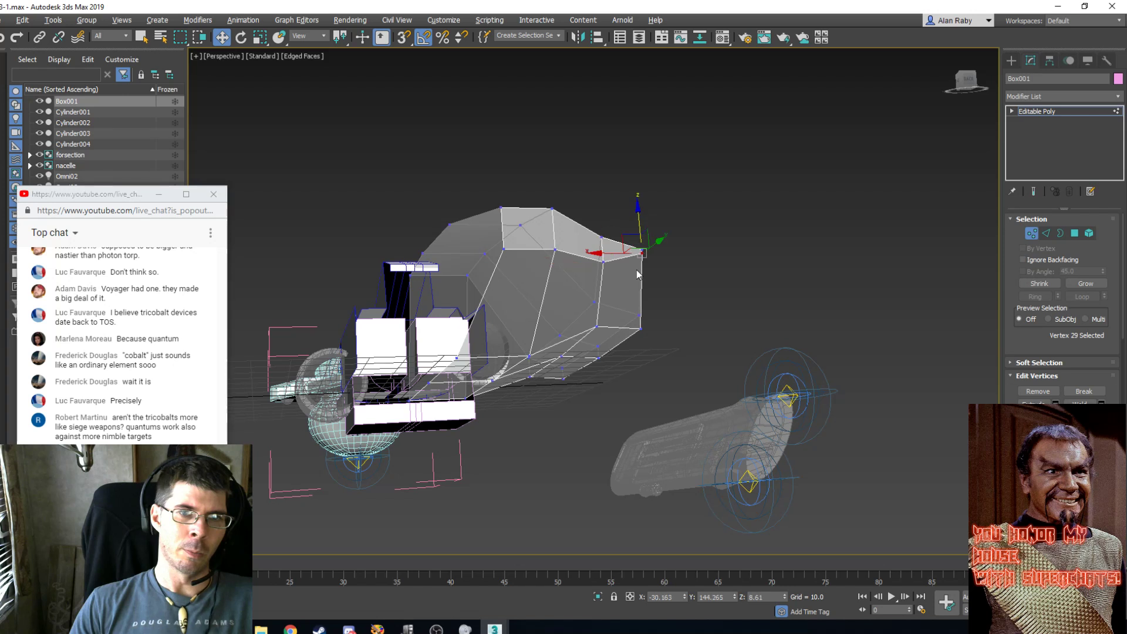
{"action": "left_click_drag", "start_coordinate": [641, 216], "coordinate": [649, 235]}
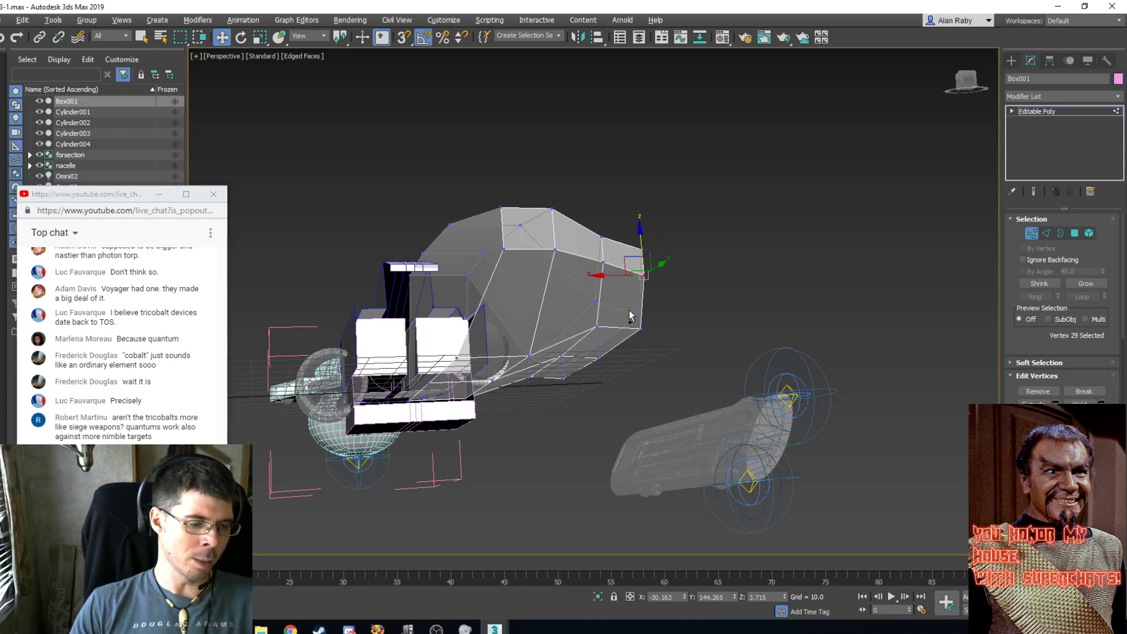
Inspect the reshaped half-hull from several angles and hide every object except it.
{"action": "key", "text": "ctrl+r"}
{"action": "left_click_drag", "start_coordinate": [605, 346], "coordinate": [649, 407]}
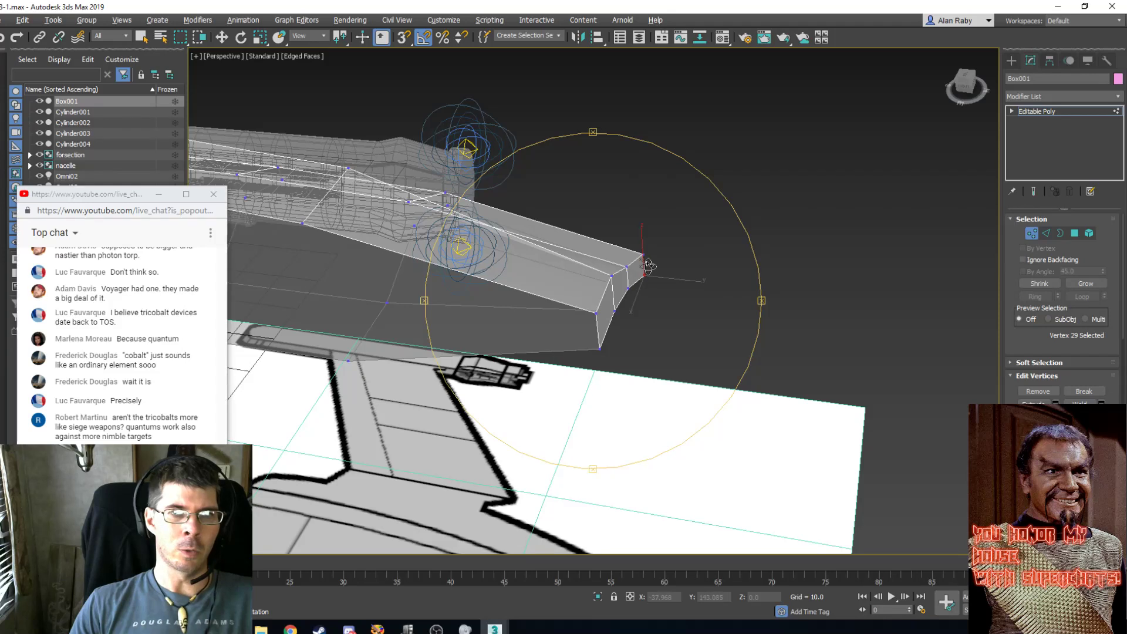
{"action": "left_click_drag", "start_coordinate": [601, 311], "coordinate": [504, 294]}
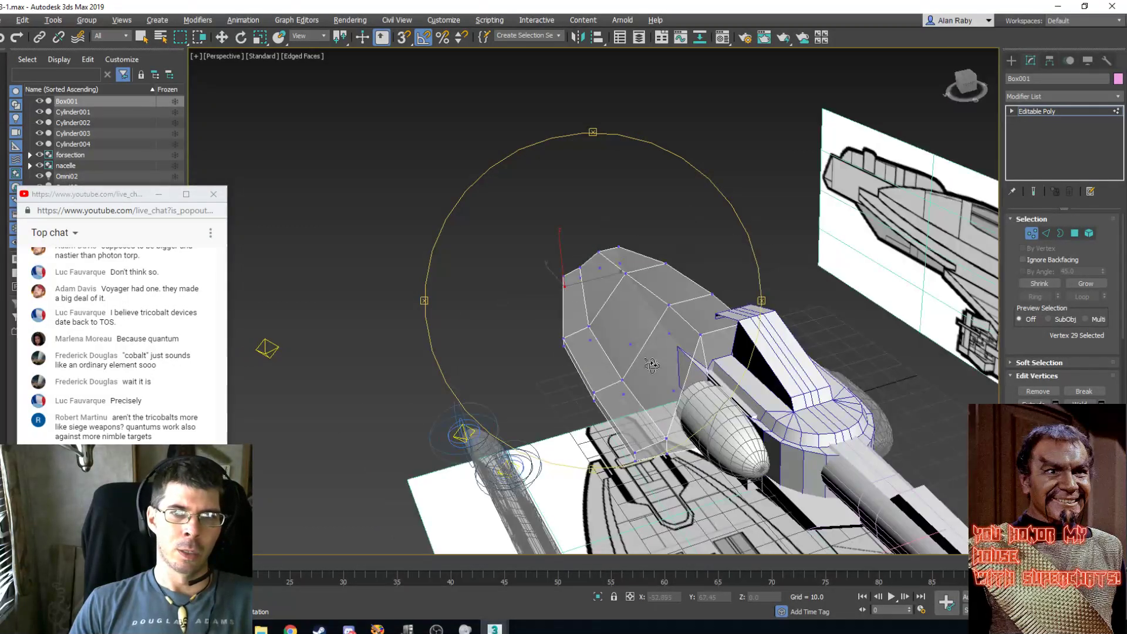
{"action": "left_click_drag", "start_coordinate": [653, 366], "coordinate": [708, 372]}
{"action": "left_click_drag", "start_coordinate": [707, 329], "coordinate": [660, 299]}
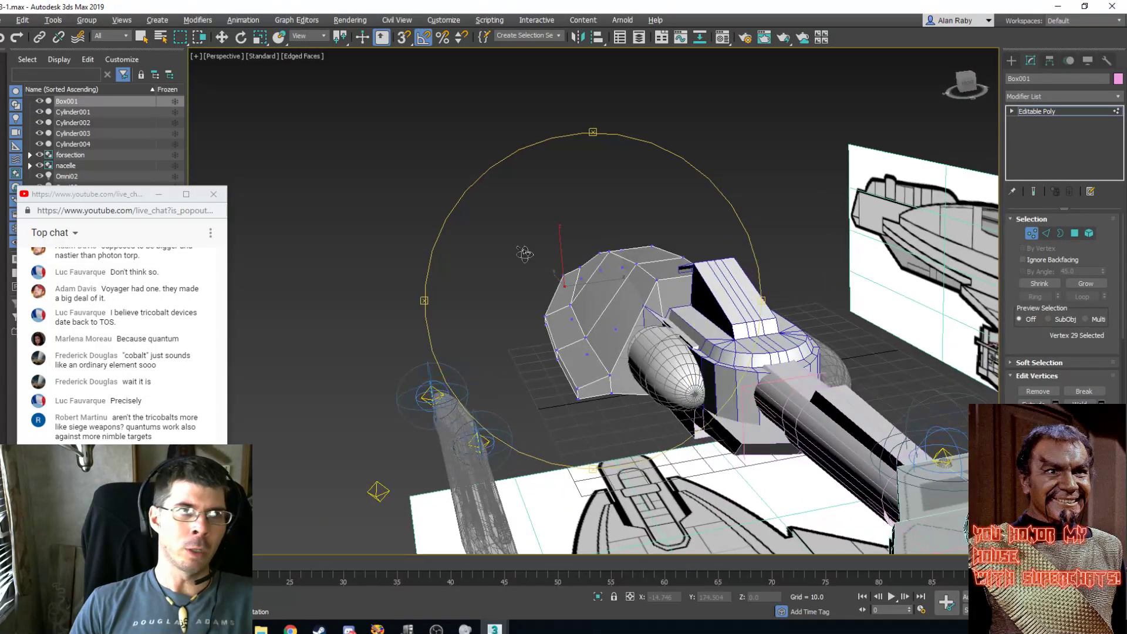
{"action": "left_click", "coordinate": [222, 37]}
{"action": "right_click", "coordinate": [354, 193]}
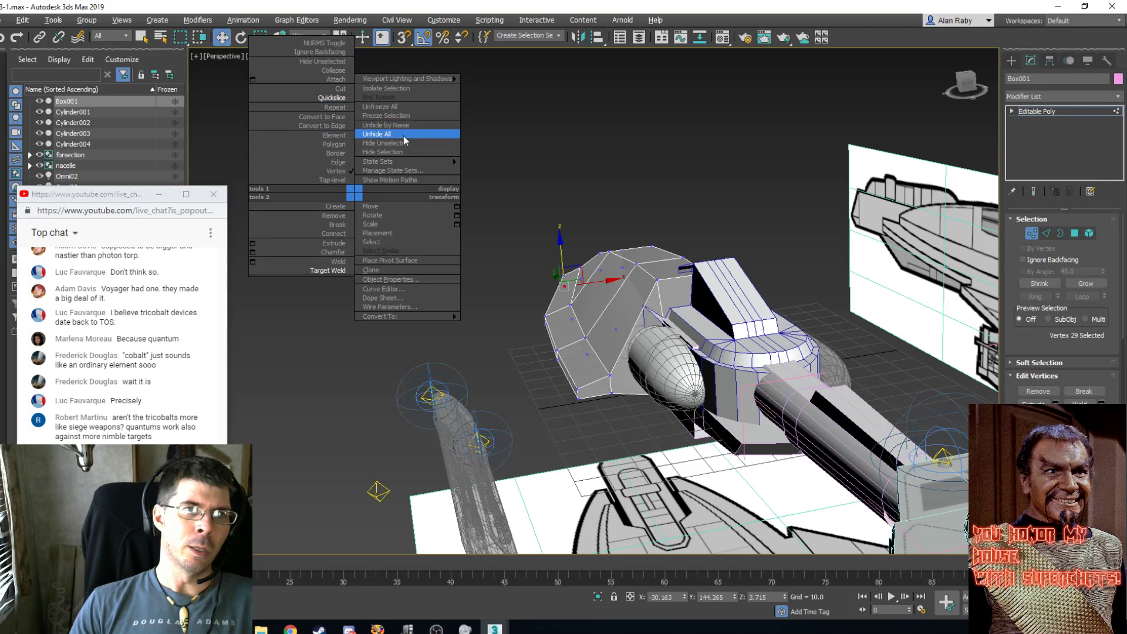
{"action": "left_click", "coordinate": [381, 143]}
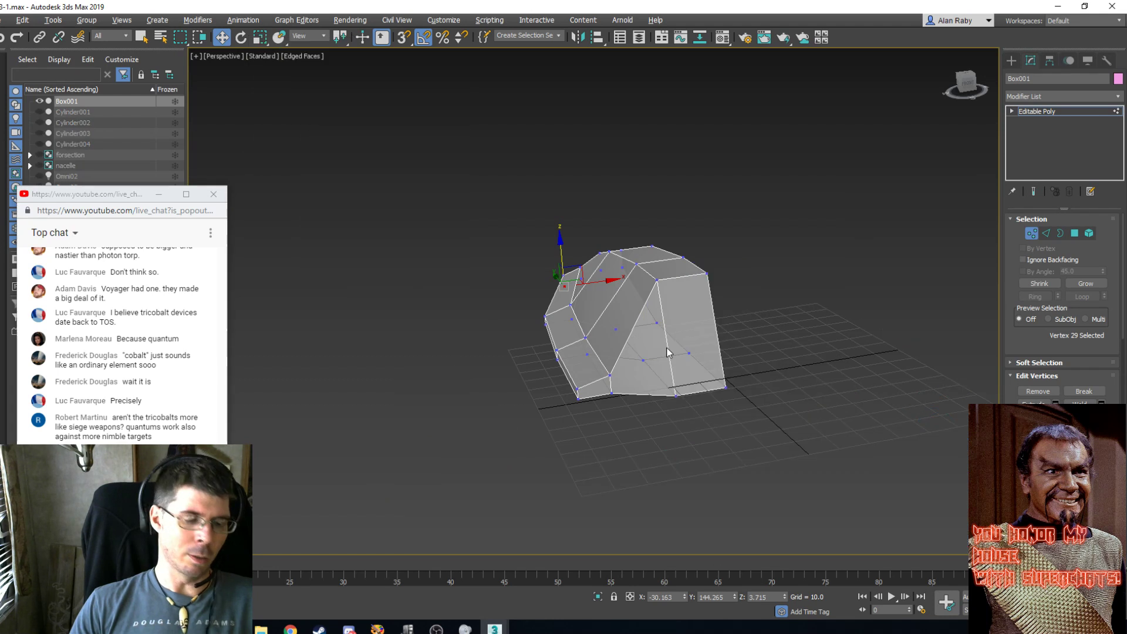
Connect the four crosswise edges of the half-hull's top centre strip with a new lengthwise edge line.
{"action": "middle_click_drag", "start_coordinate": [653, 370], "coordinate": [771, 425], "text": "alt"}
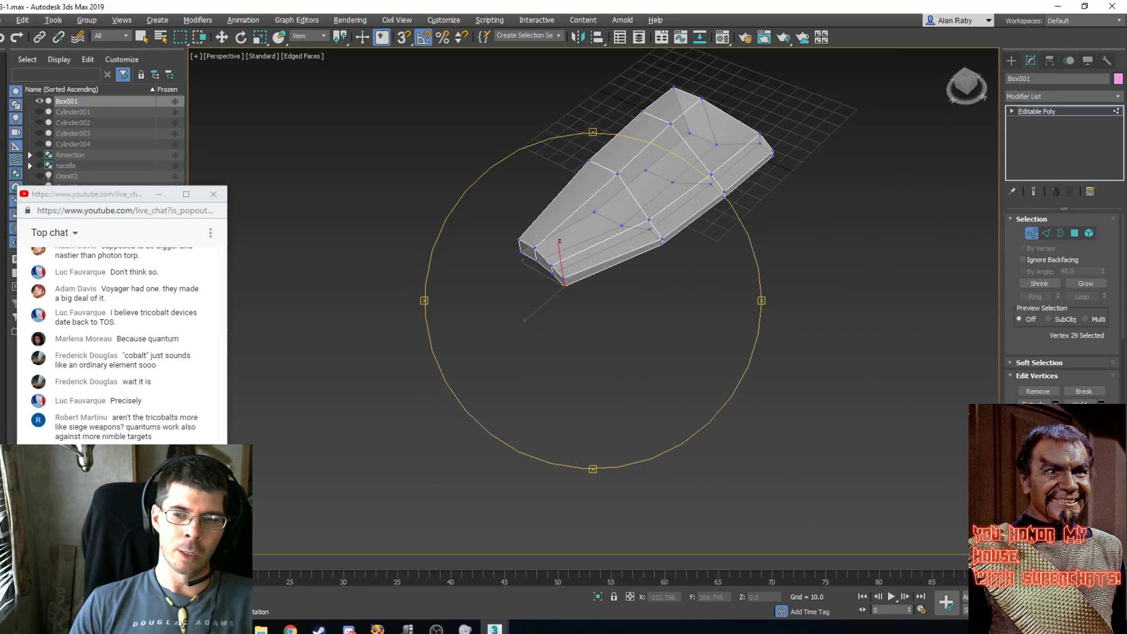
{"action": "middle_click_drag", "start_coordinate": [719, 323], "coordinate": [634, 431]}
{"action": "scroll", "coordinate": [525, 362], "scroll_direction": "up", "scroll_amount": 3}
{"action": "middle_click_drag", "start_coordinate": [545, 384], "coordinate": [604, 387]}
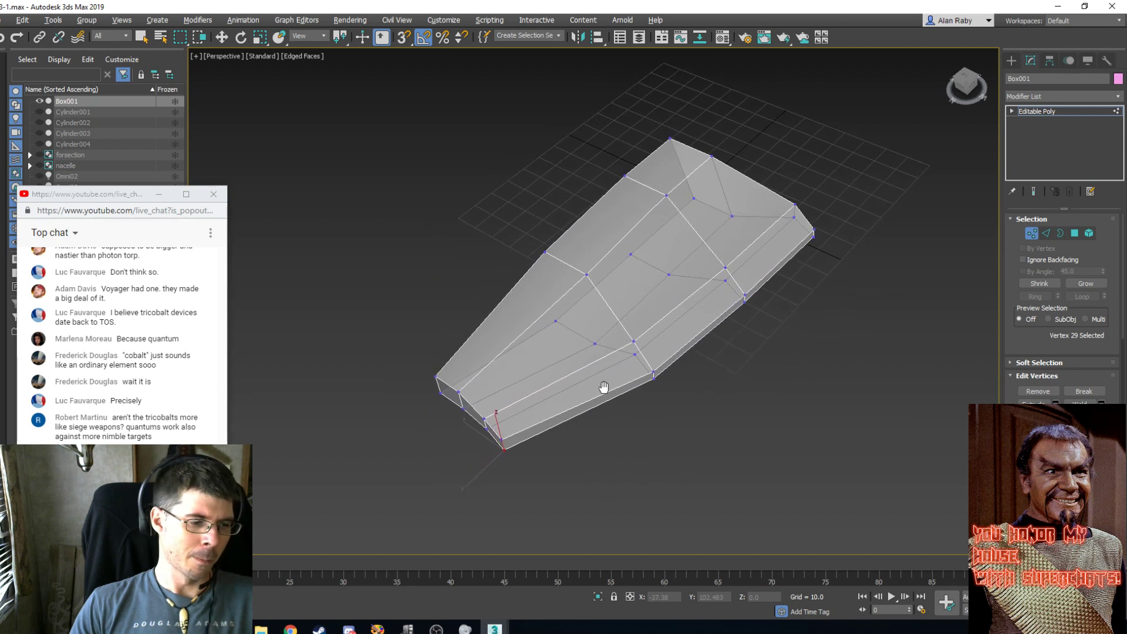
{"action": "key", "text": "w"}
{"action": "key", "text": "2"}
{"action": "scroll", "coordinate": [596, 377], "scroll_direction": "up", "scroll_amount": 5}
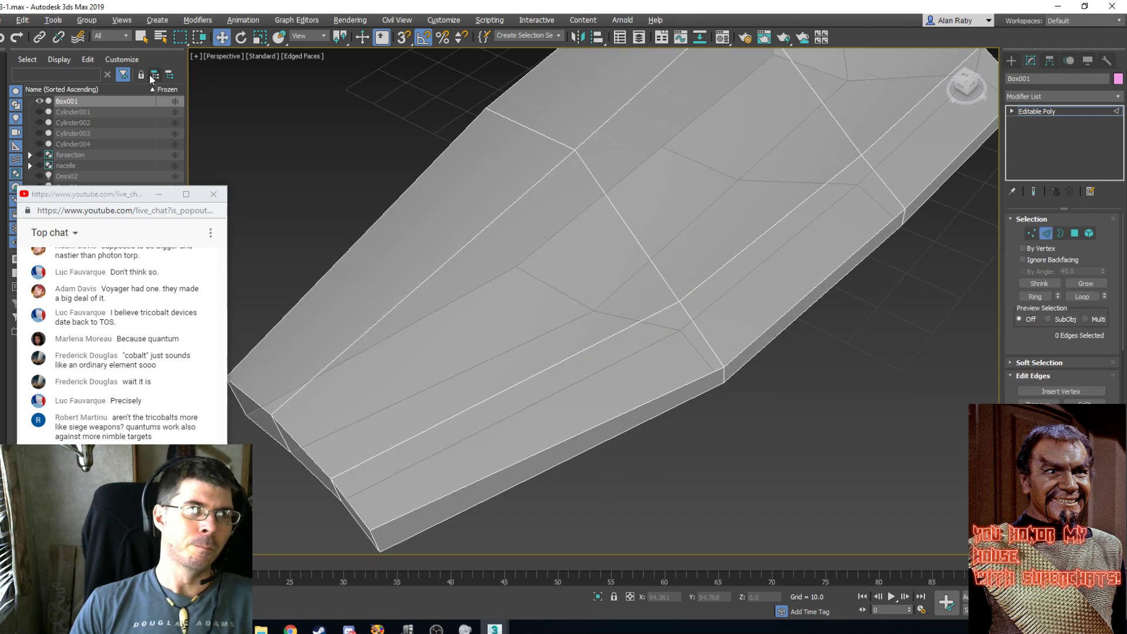
{"action": "key", "text": "2"}
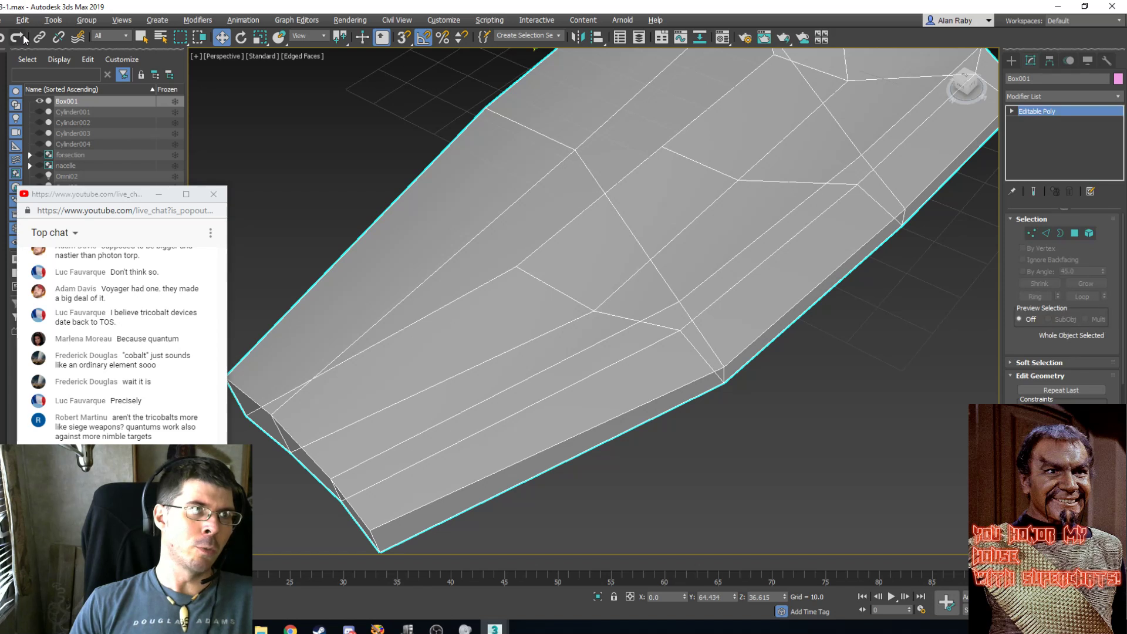
{"action": "left_click", "coordinate": [1050, 232]}
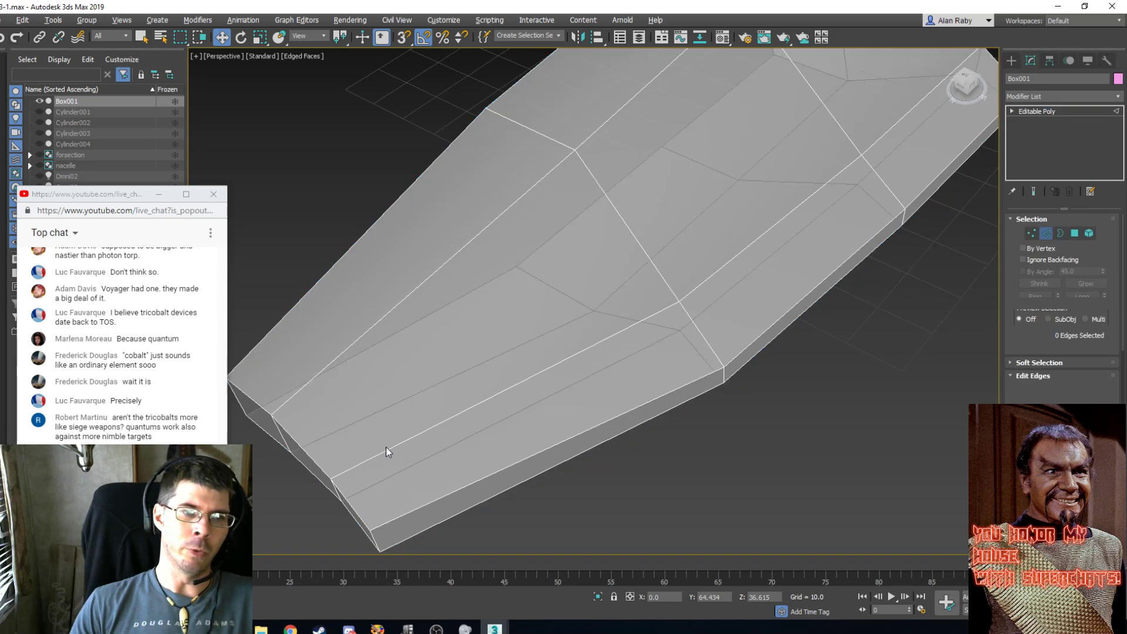
{"action": "left_click", "coordinate": [295, 441]}
{"action": "left_click", "coordinate": [253, 398]}
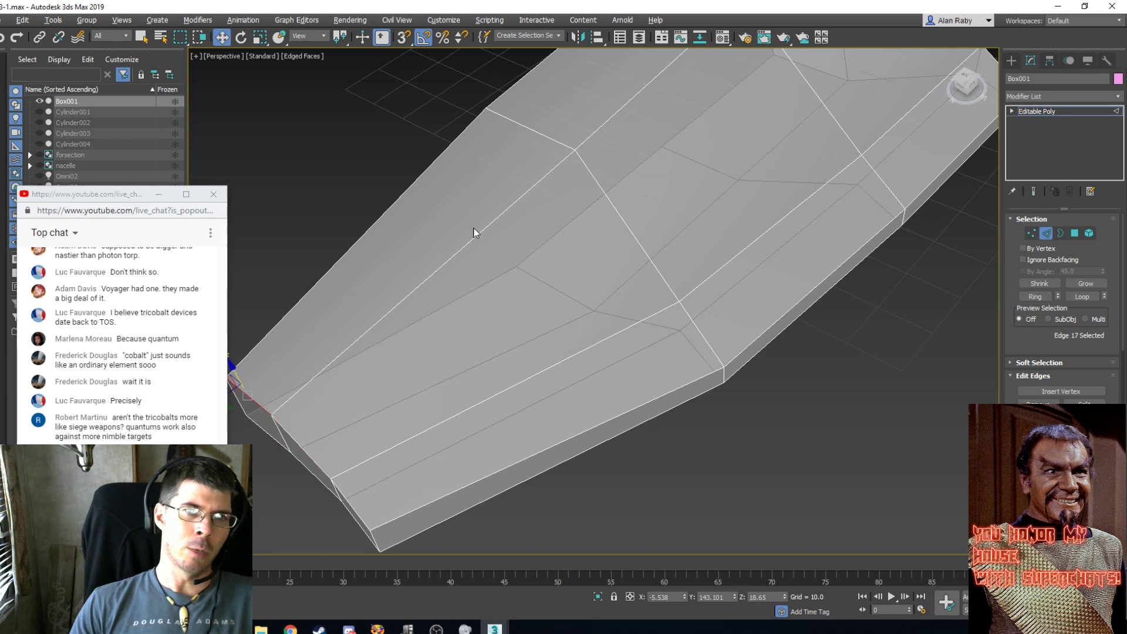
{"action": "left_click", "coordinate": [543, 136], "text": "ctrl"}
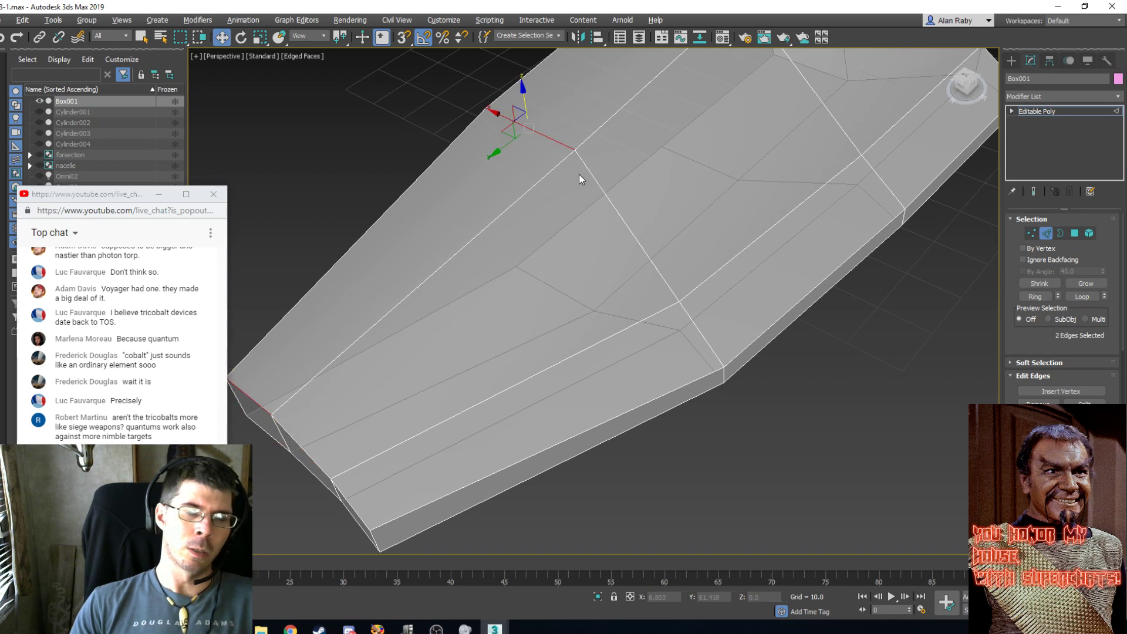
{"action": "scroll", "coordinate": [578, 175], "scroll_direction": "down", "scroll_amount": 3}
{"action": "left_click", "coordinate": [631, 83], "text": "ctrl"}
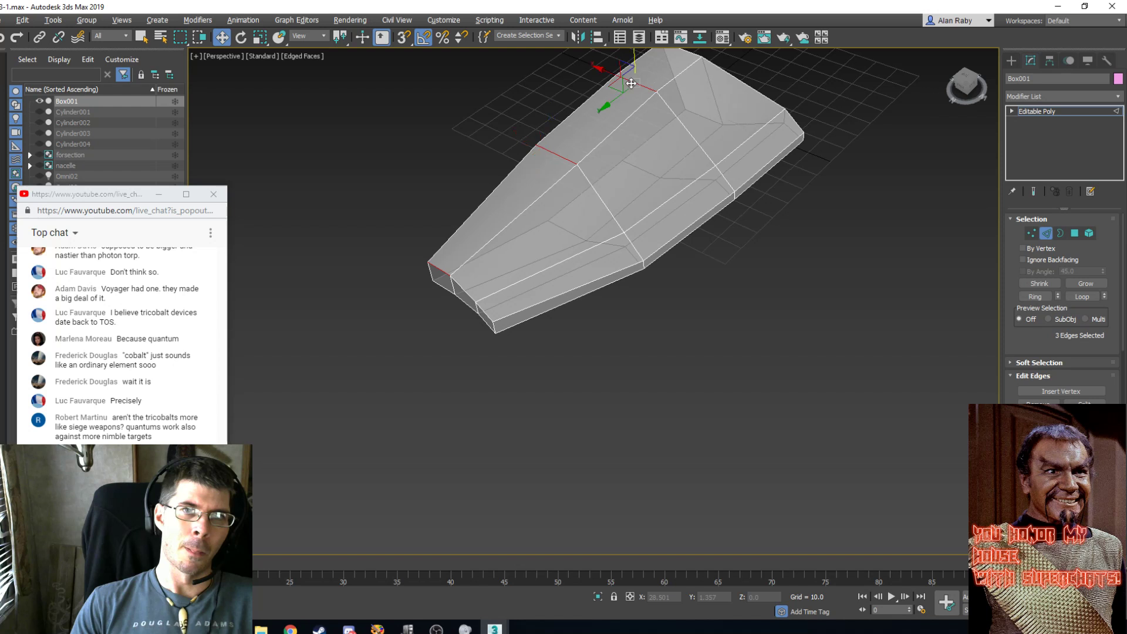
{"action": "left_click", "coordinate": [691, 53], "text": "ctrl"}
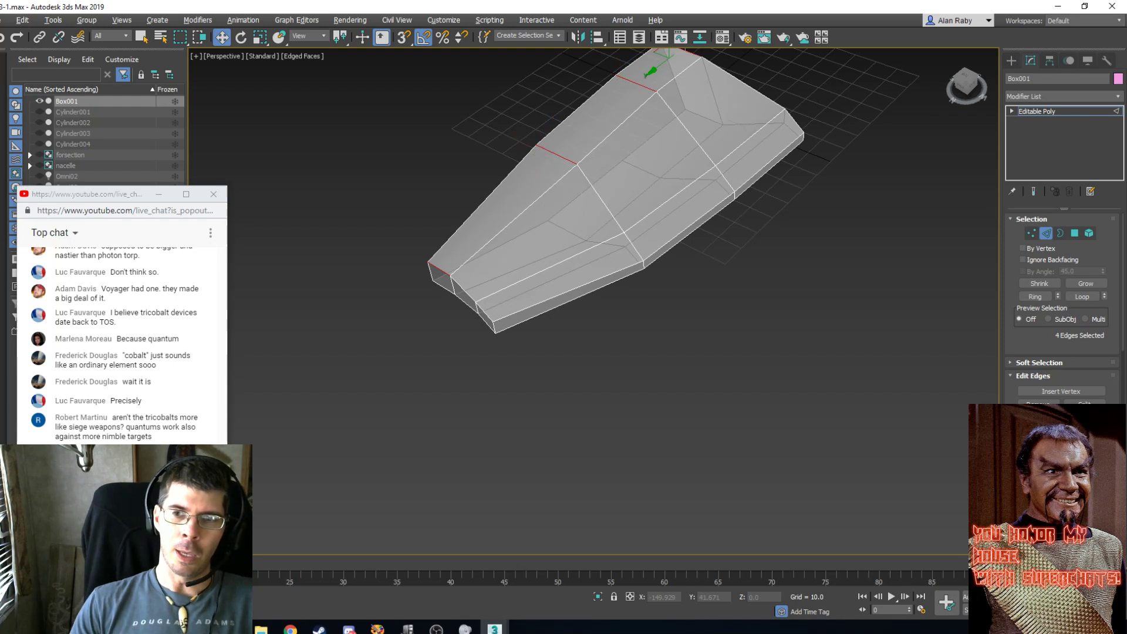
{"action": "key", "text": "ctrl+shift+e"}
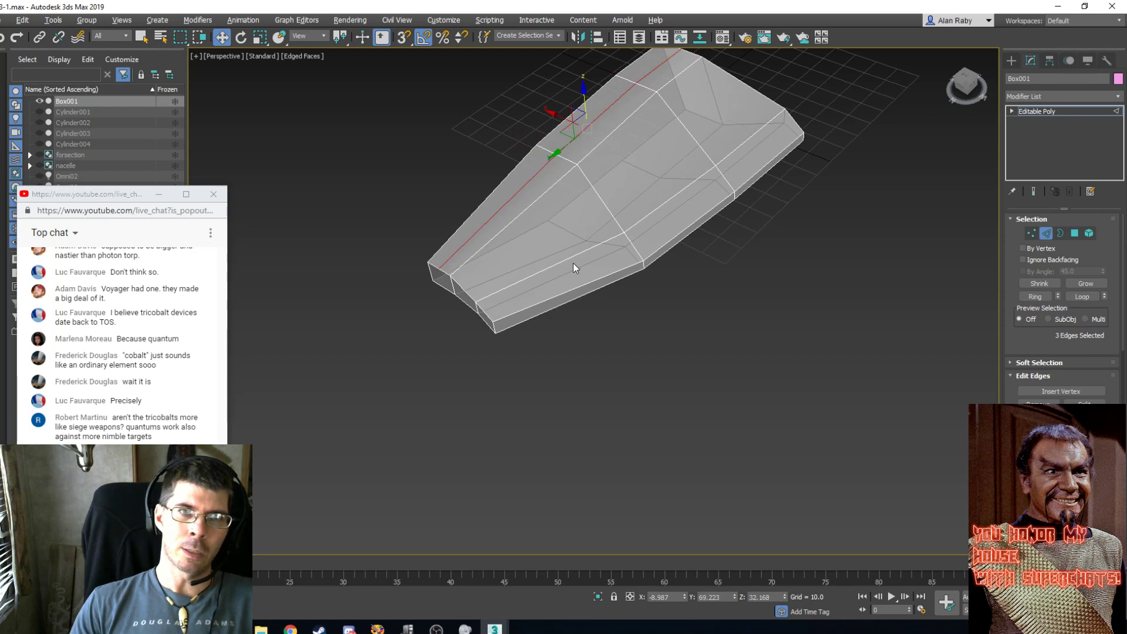
Connect the four crosswise edges of the half-hull's upper sloped band and the four matching underside edges, adding lengthwise lines on both surfaces.
{"action": "left_click", "coordinate": [463, 277]}
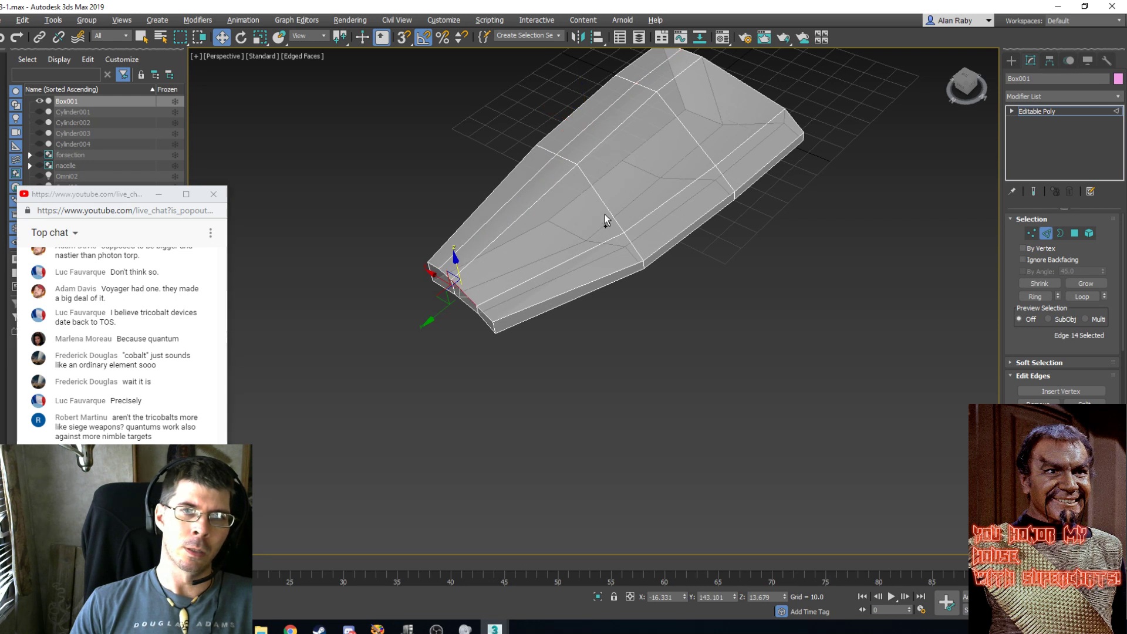
{"action": "key", "text": "ctrl+z"}
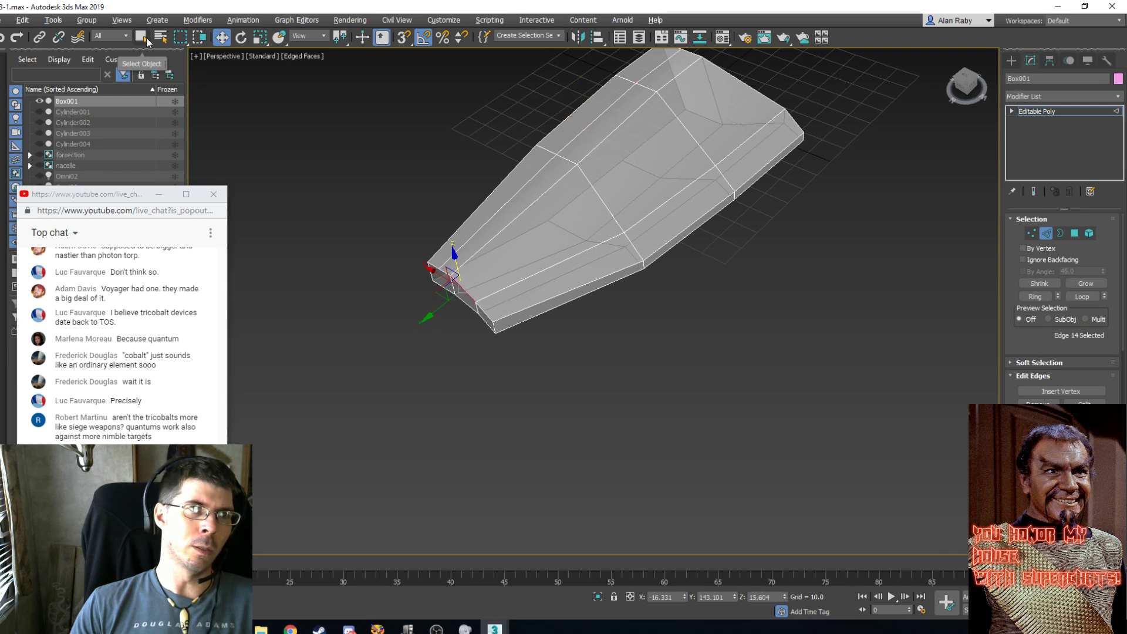
{"action": "left_click", "coordinate": [144, 39]}
{"action": "left_click", "coordinate": [603, 190], "text": "ctrl"}
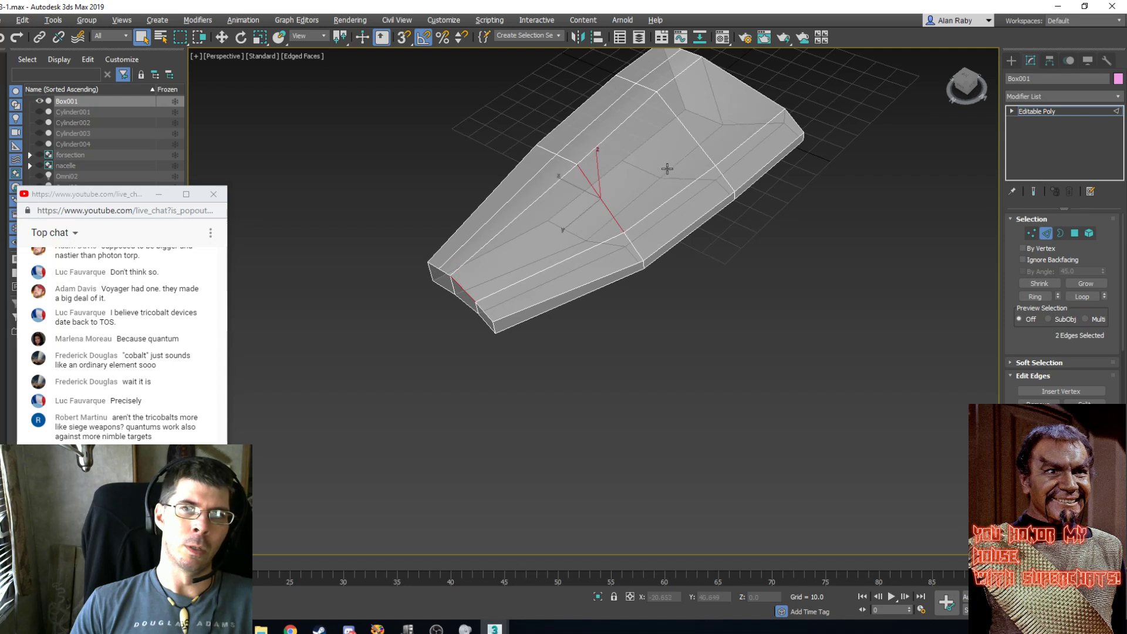
{"action": "left_click", "coordinate": [692, 132], "text": "ctrl"}
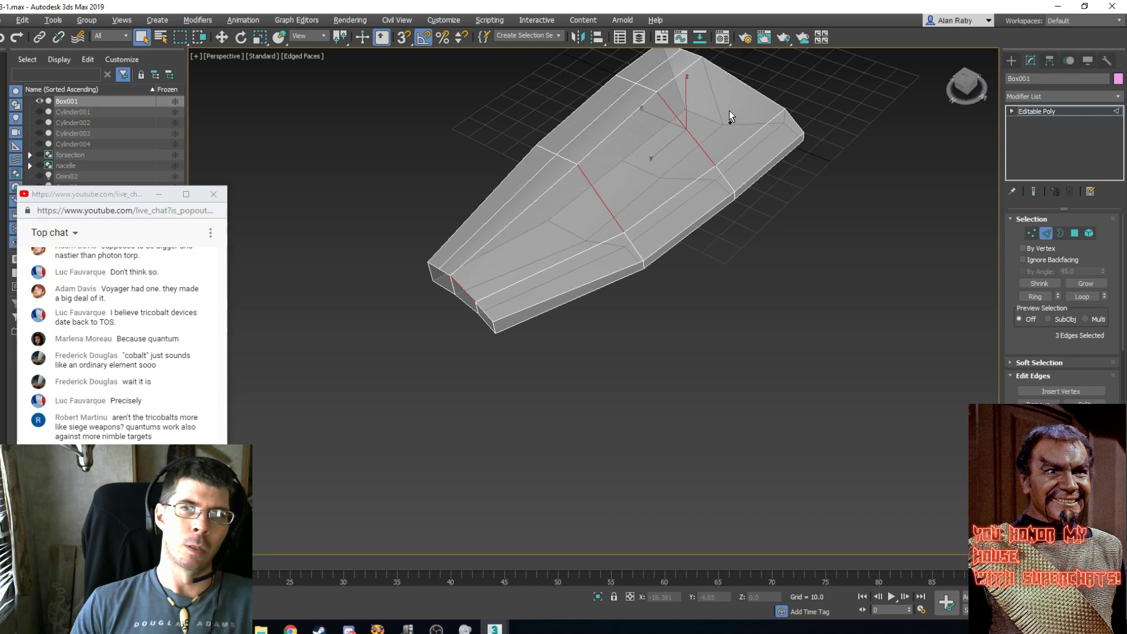
{"action": "left_click", "coordinate": [749, 90], "text": "ctrl"}
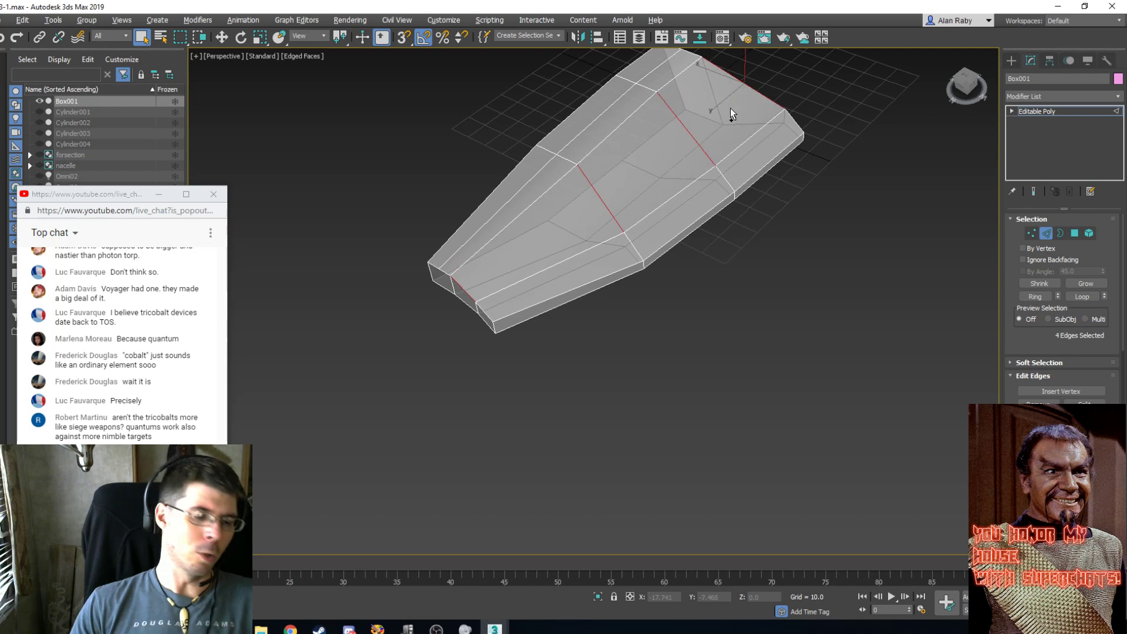
{"action": "key", "text": "e"}
{"action": "middle_click_drag", "start_coordinate": [633, 160], "coordinate": [494, 144], "text": "alt"}
{"action": "left_click_drag", "start_coordinate": [494, 144], "coordinate": [501, 151]}
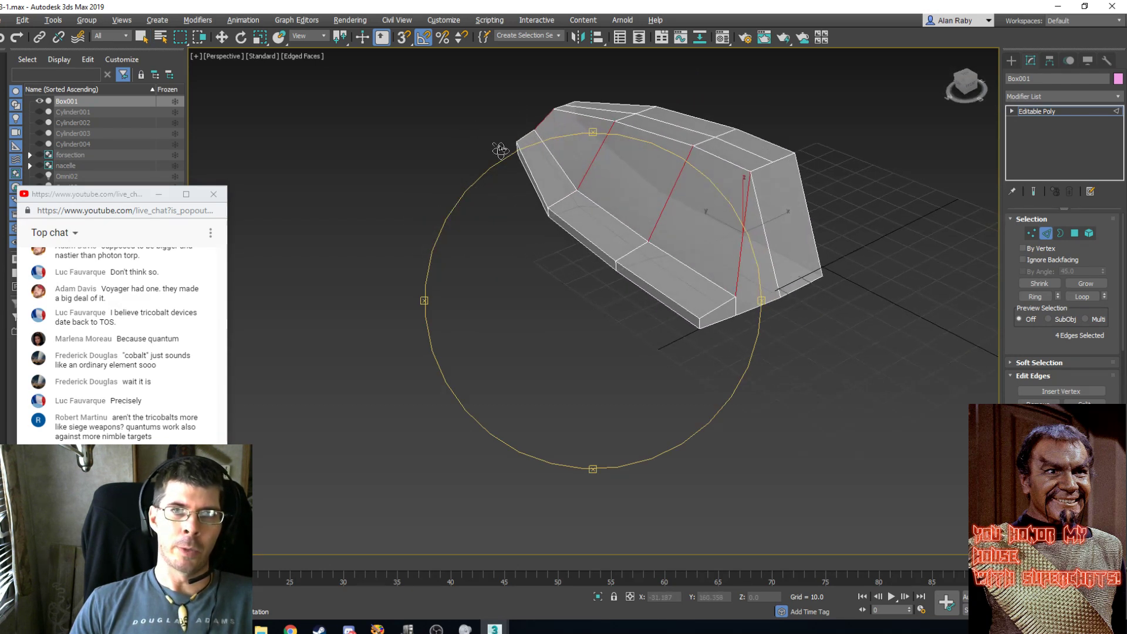
{"action": "left_click_drag", "start_coordinate": [706, 271], "coordinate": [680, 200]}
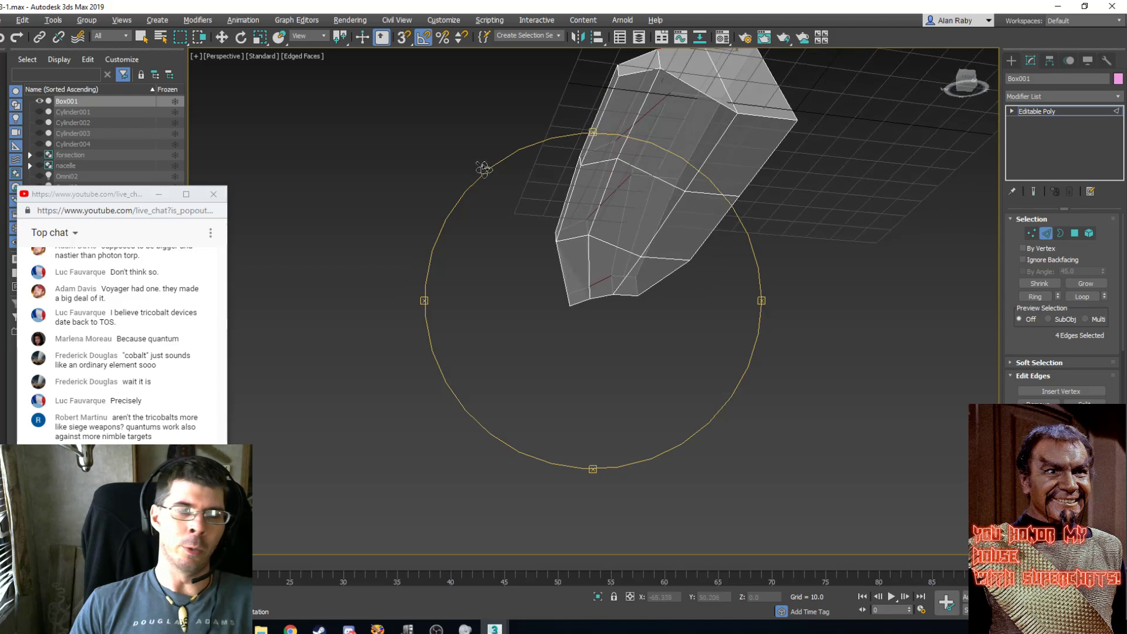
{"action": "left_click", "coordinate": [140, 37]}
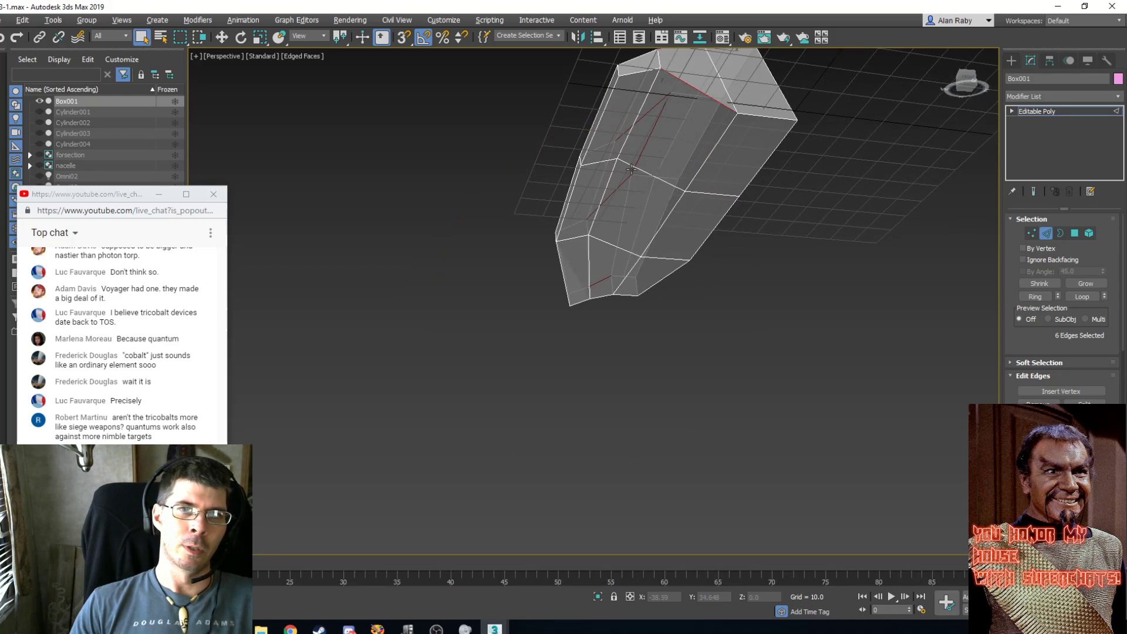
{"action": "key", "text": "ctrl+z"}
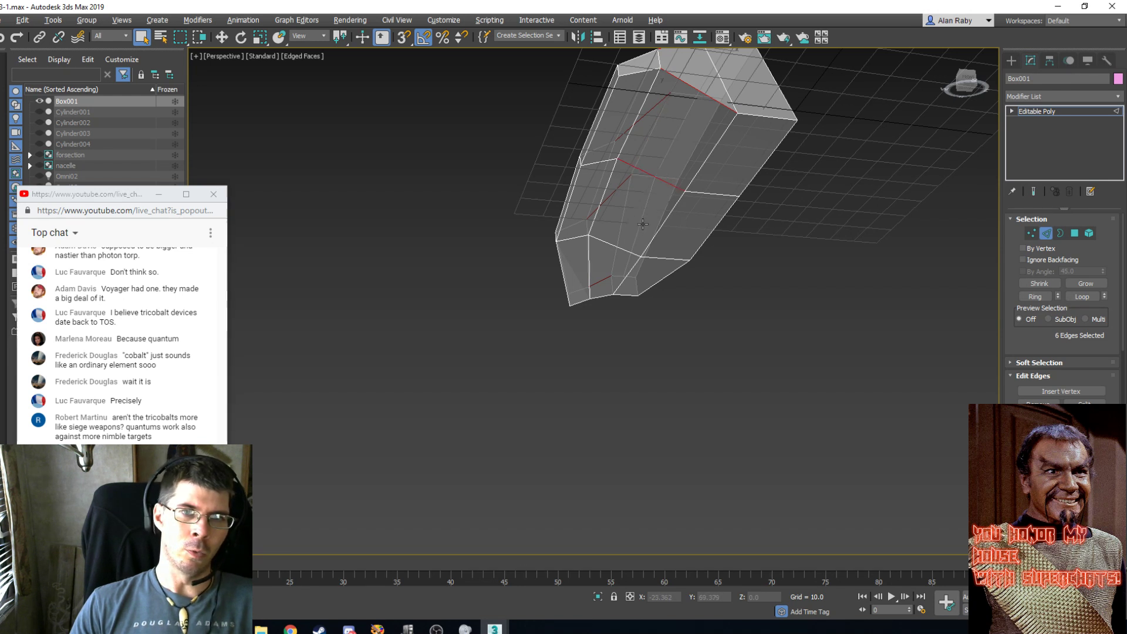
{"action": "left_click", "coordinate": [599, 241], "text": "ctrl"}
{"action": "left_click", "coordinate": [604, 296], "text": "ctrl"}
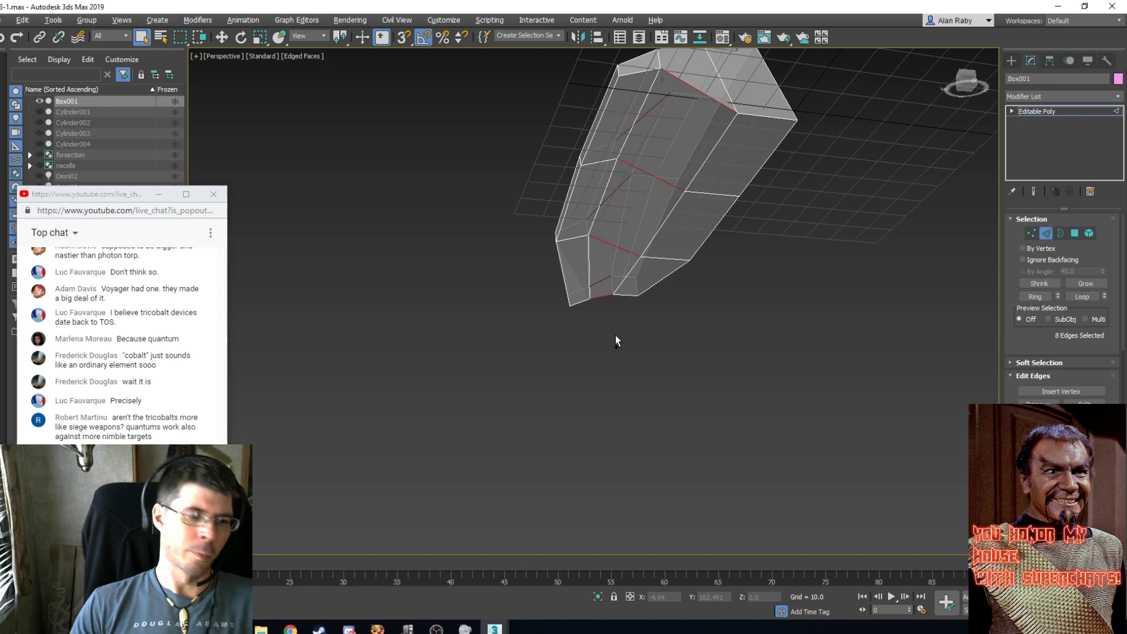
{"action": "key", "text": "ctrl+shift+e"}
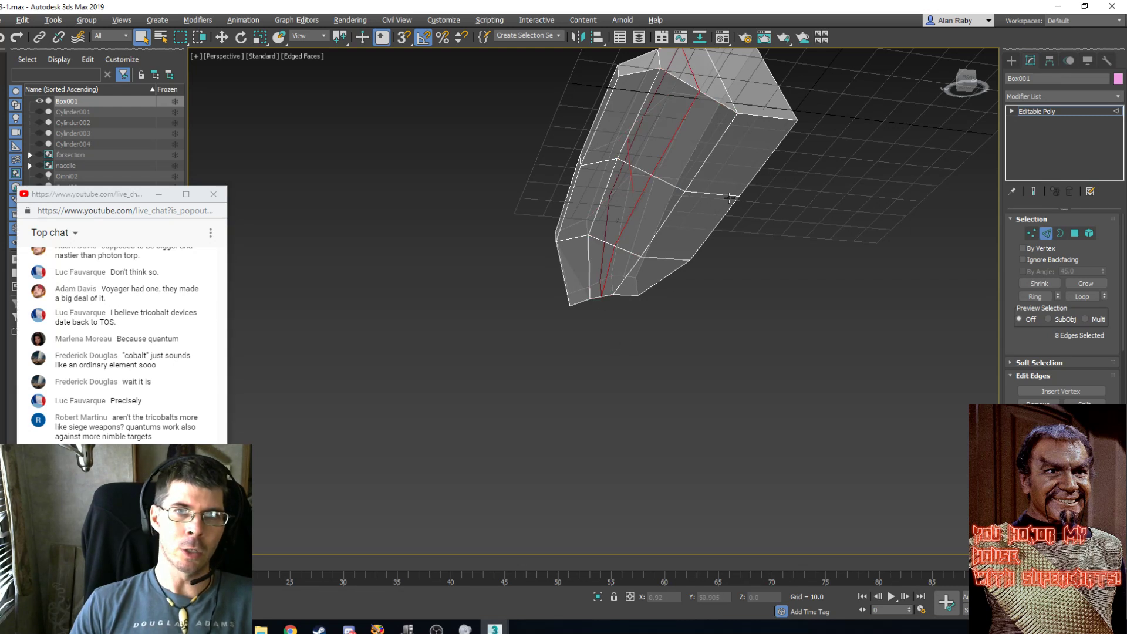
Connect the four crosswise edges of the underside's centre strip with a new lengthwise edge line.
{"action": "left_click", "coordinate": [763, 117]}
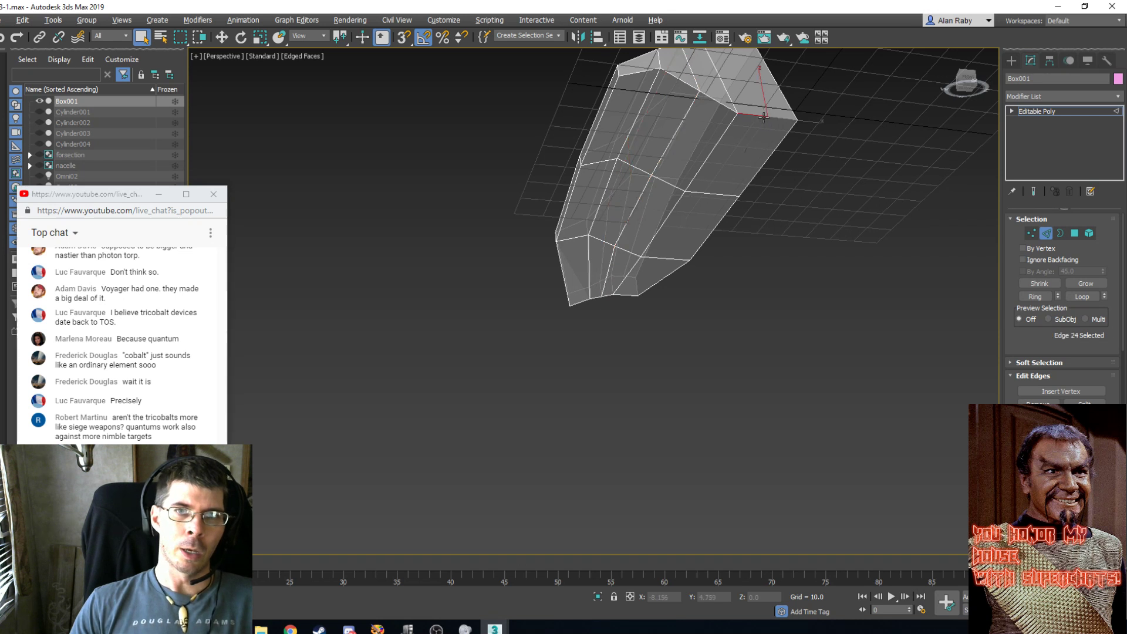
{"action": "left_click", "coordinate": [717, 191], "text": "ctrl"}
{"action": "left_click", "coordinate": [666, 259], "text": "ctrl"}
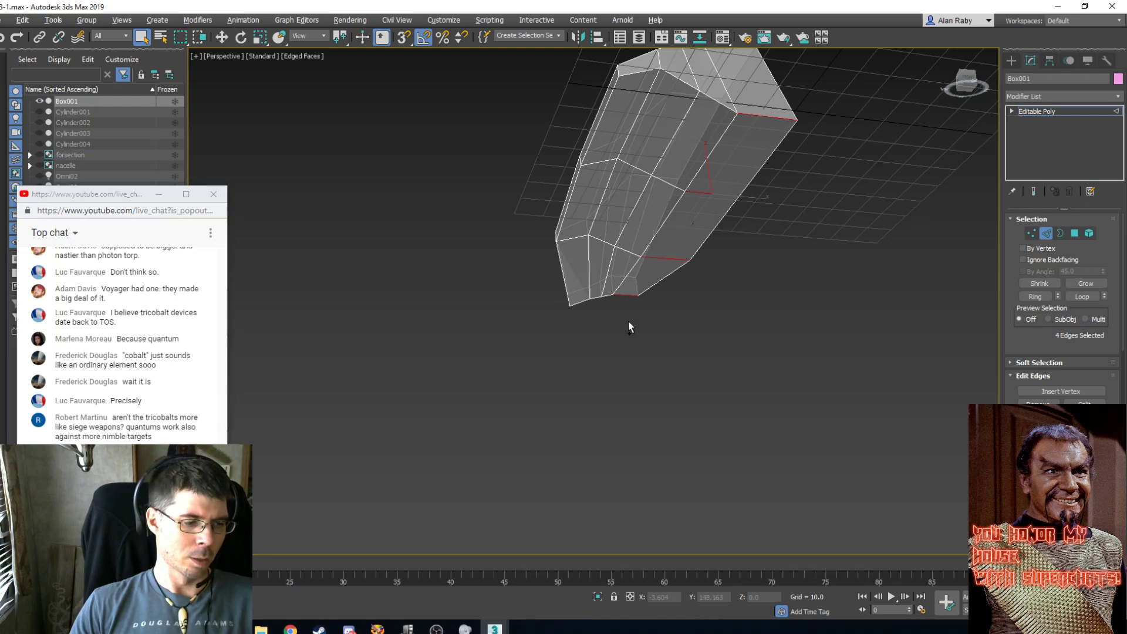
{"action": "key", "text": "ctrl+shift+e"}
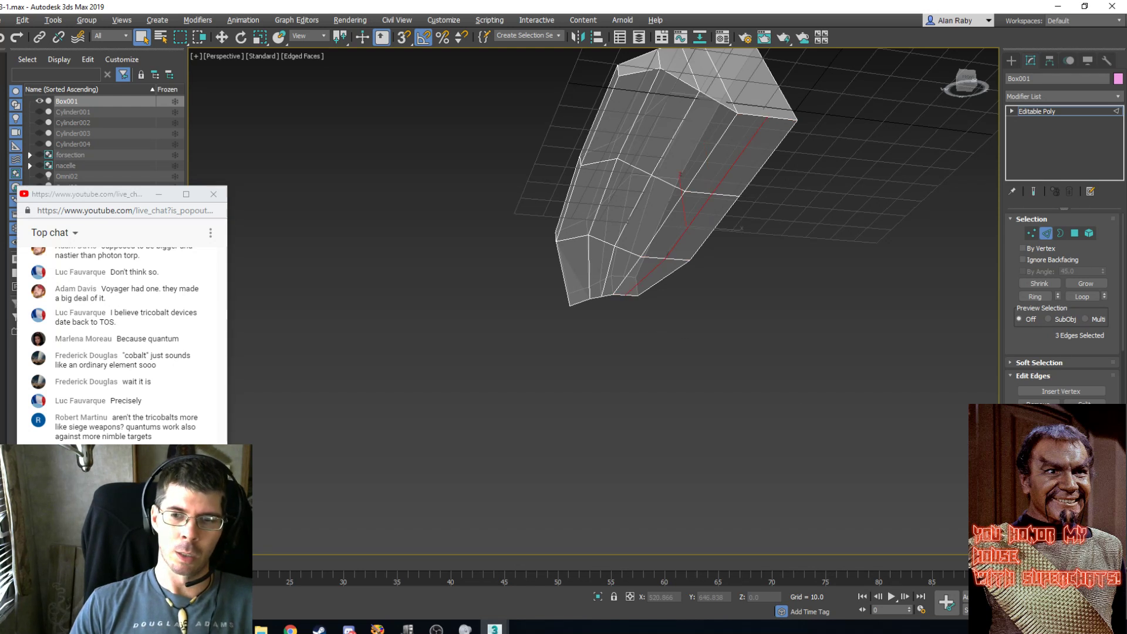
Connect the new upper and lower centre-strip vertices across the half-hull's wide end face.
{"action": "middle_click_drag", "start_coordinate": [721, 218], "coordinate": [615, 390]}
{"action": "key", "text": "1"}
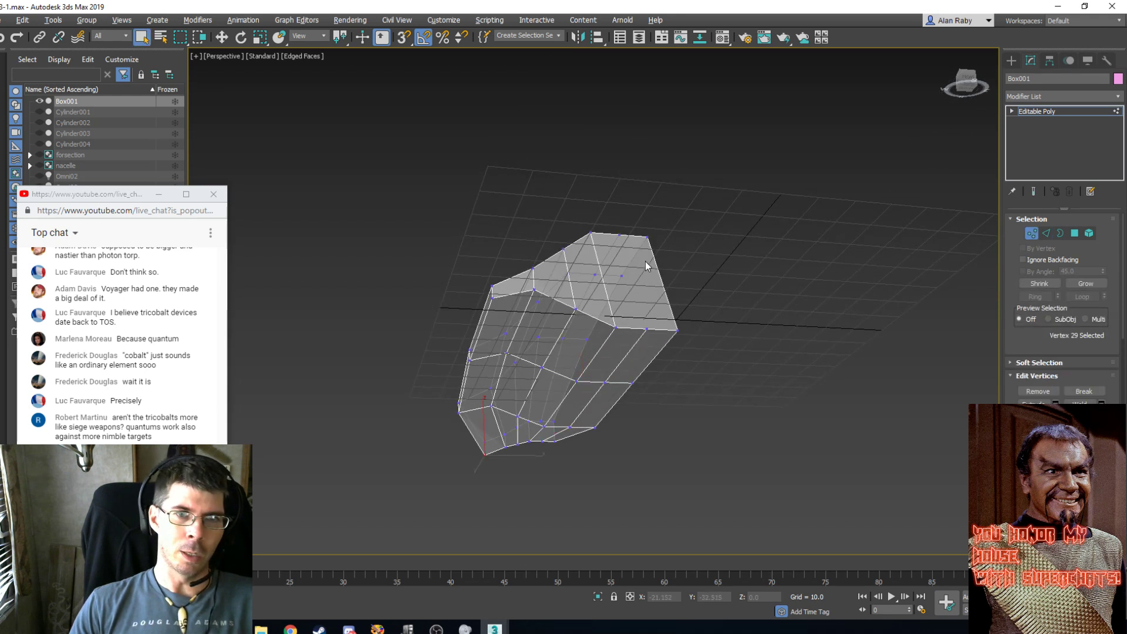
{"action": "scroll", "coordinate": [646, 262], "scroll_direction": "up", "scroll_amount": 3}
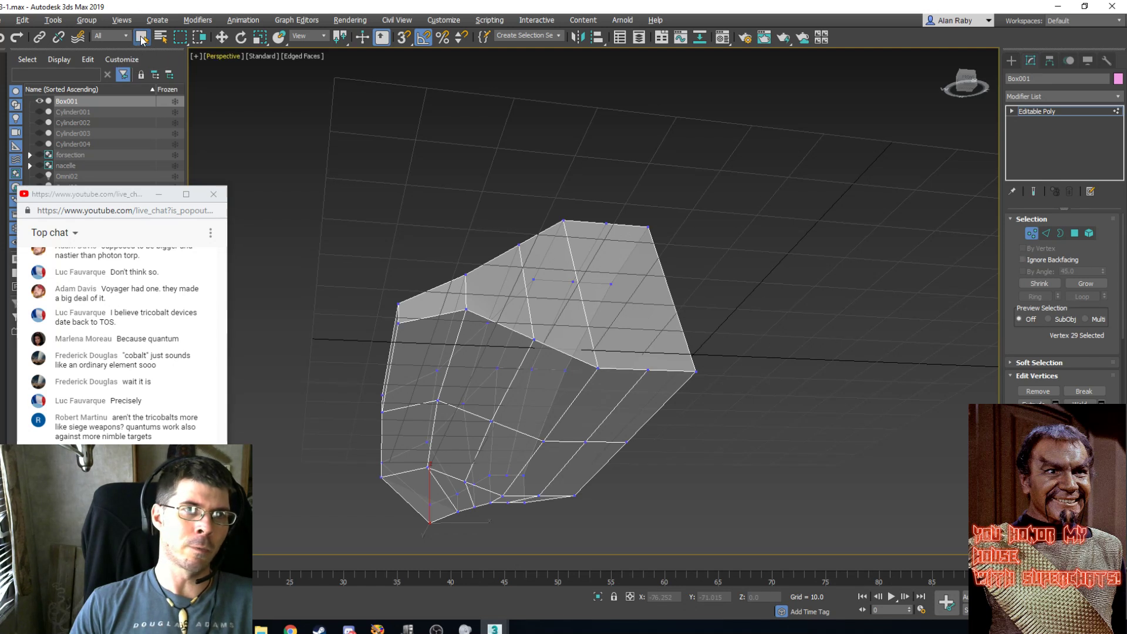
{"action": "left_click", "coordinate": [605, 226]}
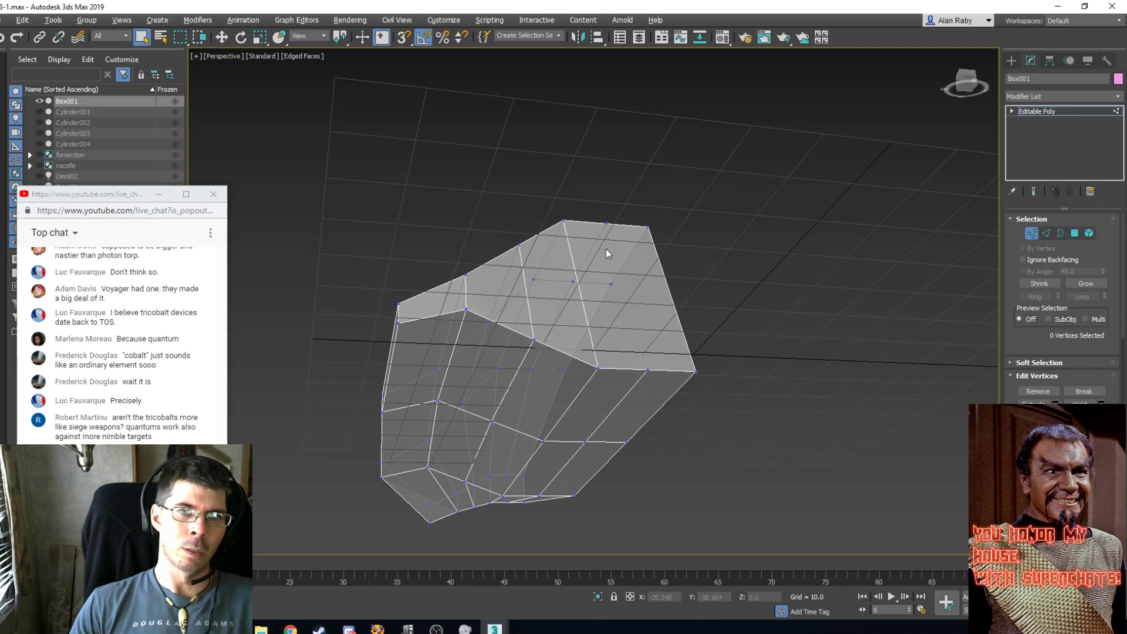
{"action": "left_click", "coordinate": [641, 372], "text": "ctrl"}
{"action": "key", "text": "ctrl+shift+e"}
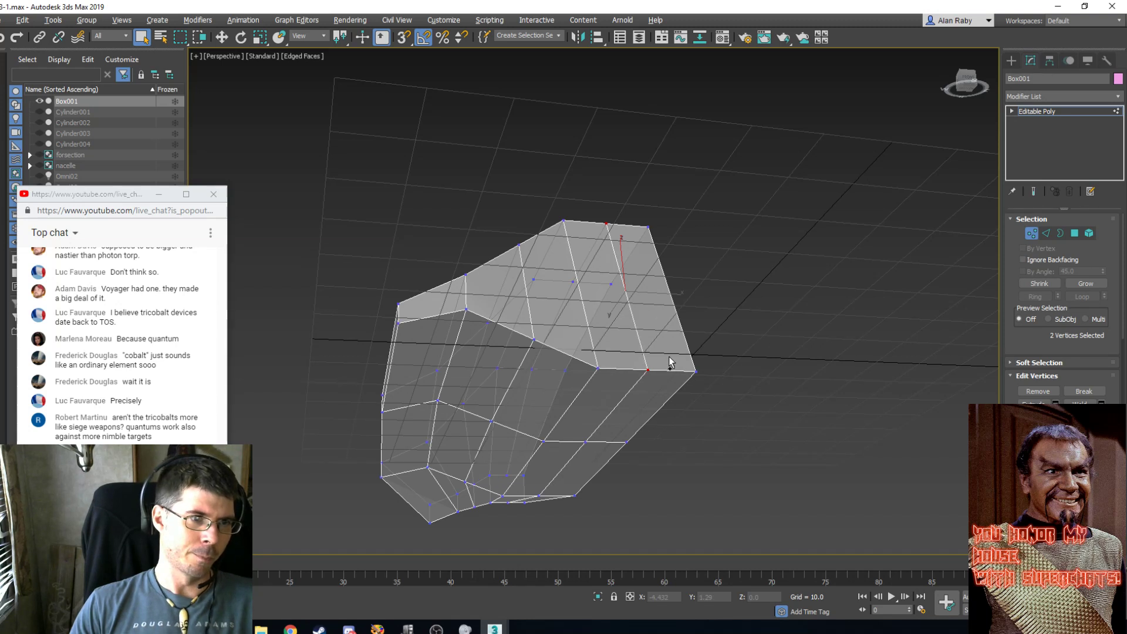
Examine the half-hull's narrow end face and side for midpoint vertices that are not yet joined.
{"action": "key", "text": "e"}
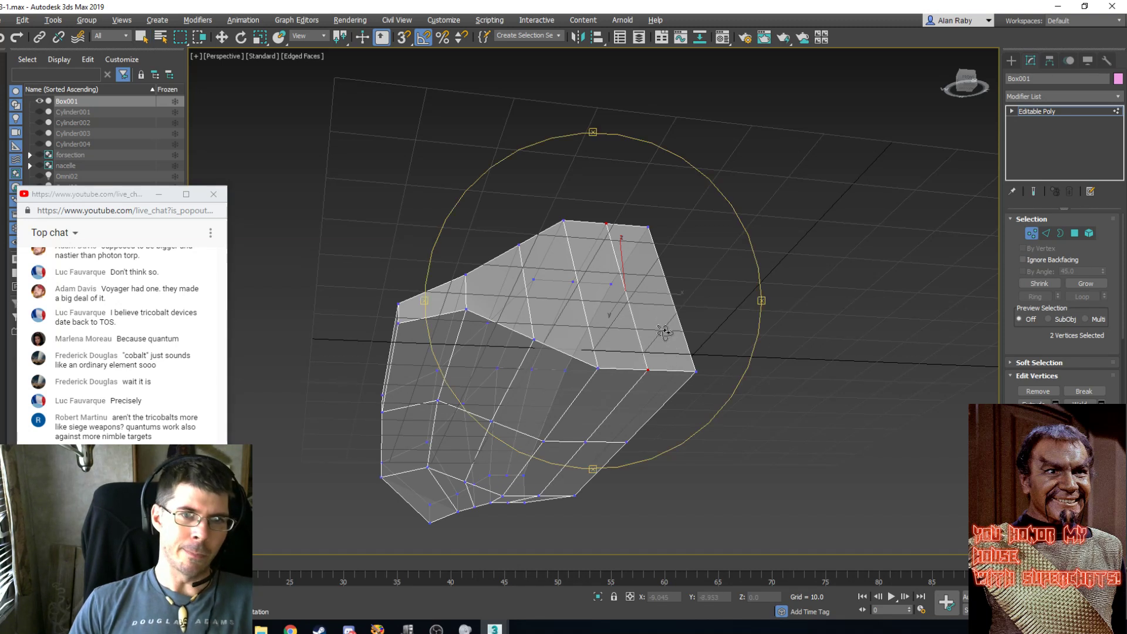
{"action": "middle_click_drag", "start_coordinate": [664, 333], "coordinate": [709, 262], "text": "alt"}
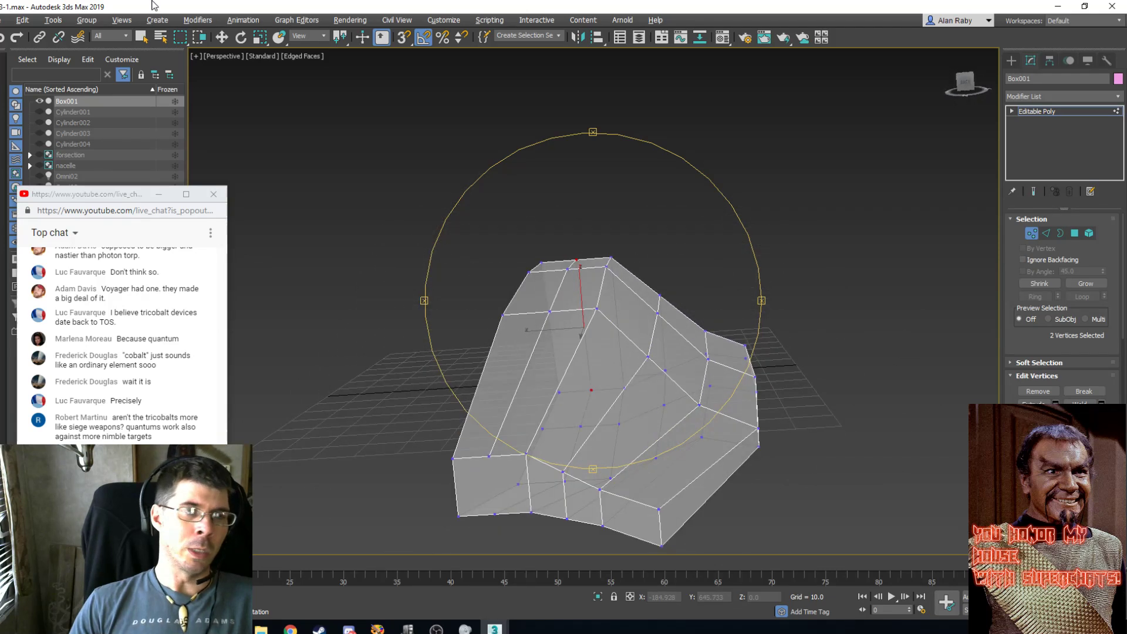
{"action": "left_click", "coordinate": [140, 37]}
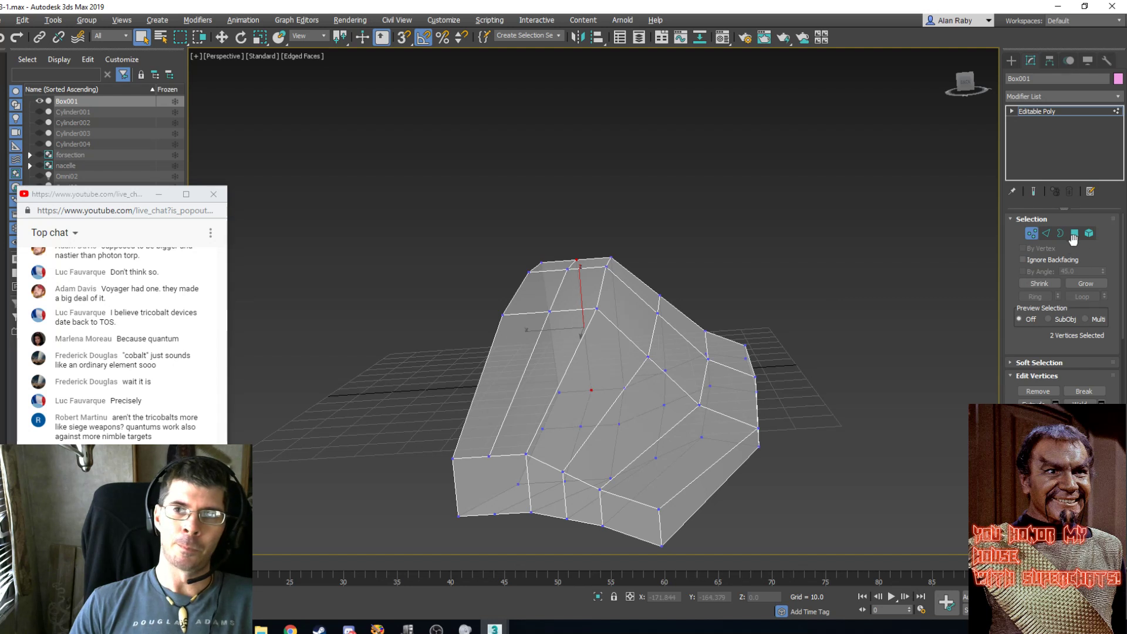
{"action": "left_click", "coordinate": [1031, 234]}
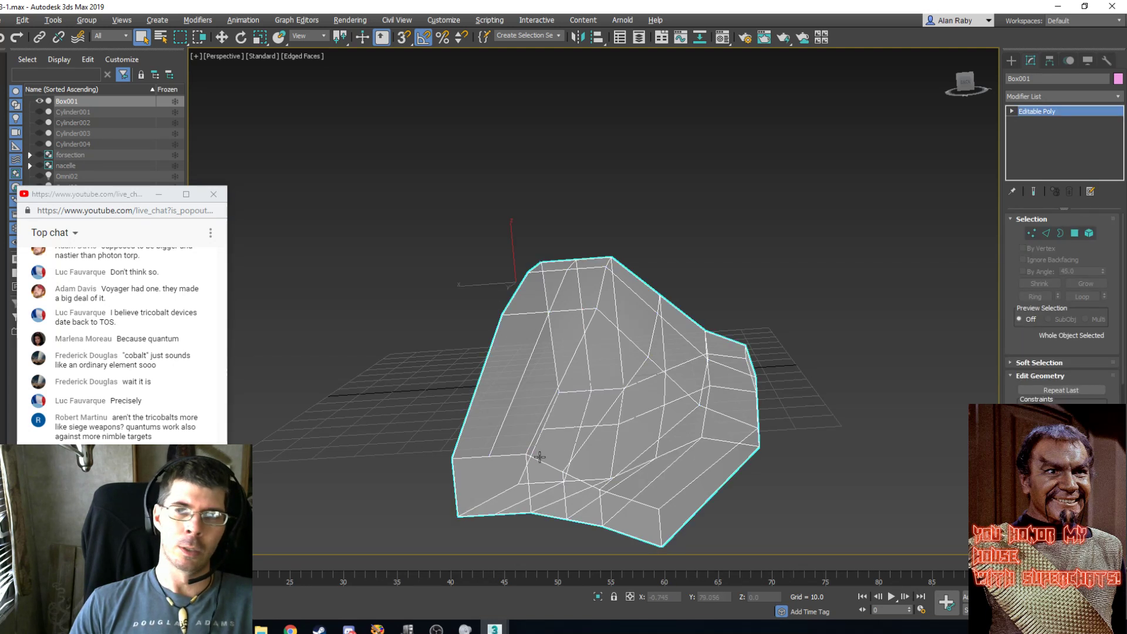
{"action": "left_click", "coordinate": [1032, 233]}
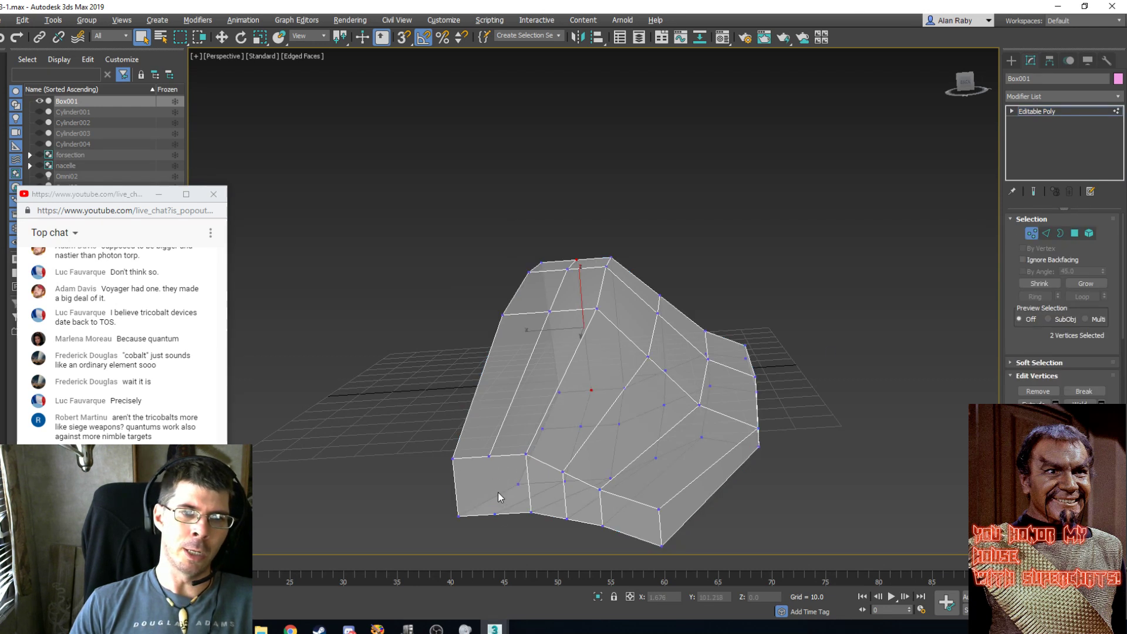
{"action": "middle_click_drag", "start_coordinate": [525, 446], "coordinate": [545, 408], "text": "alt"}
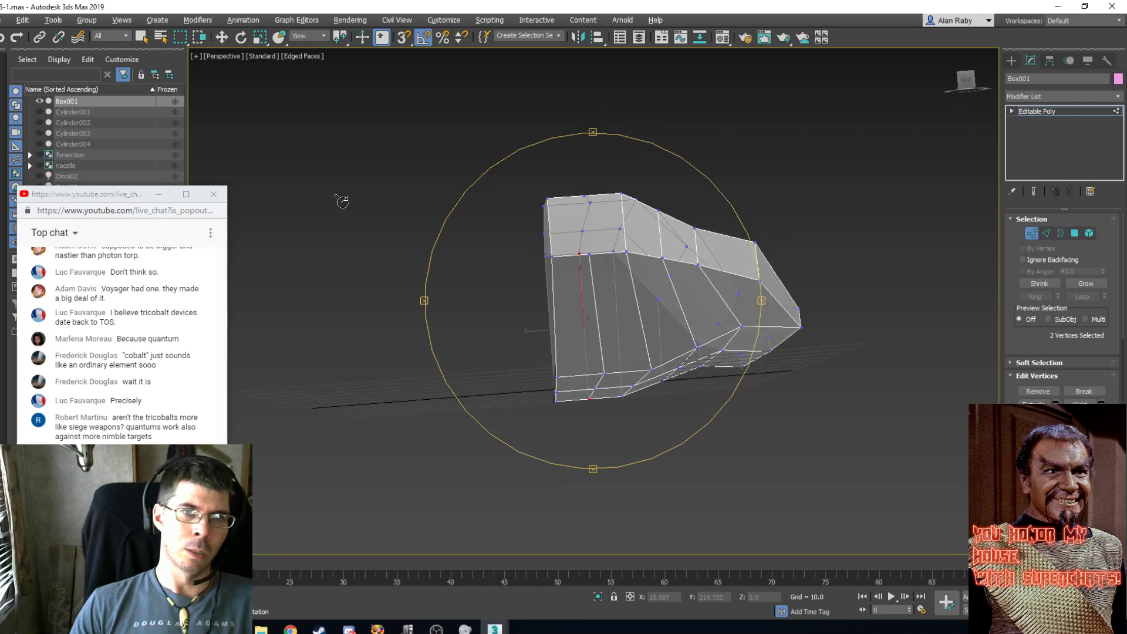
{"action": "left_click", "coordinate": [141, 37]}
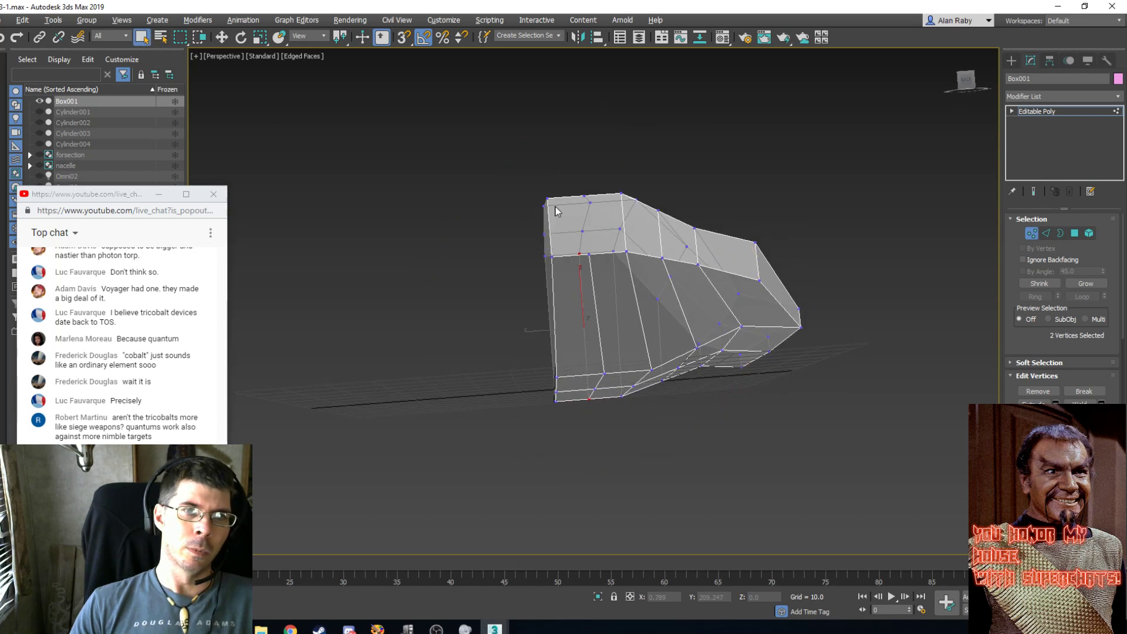
Connect the facing upper and lower centre-strip vertices across the half-hull's narrow end face.
{"action": "left_click", "coordinate": [585, 199]}
{"action": "left_click", "coordinate": [590, 254], "text": "ctrl"}
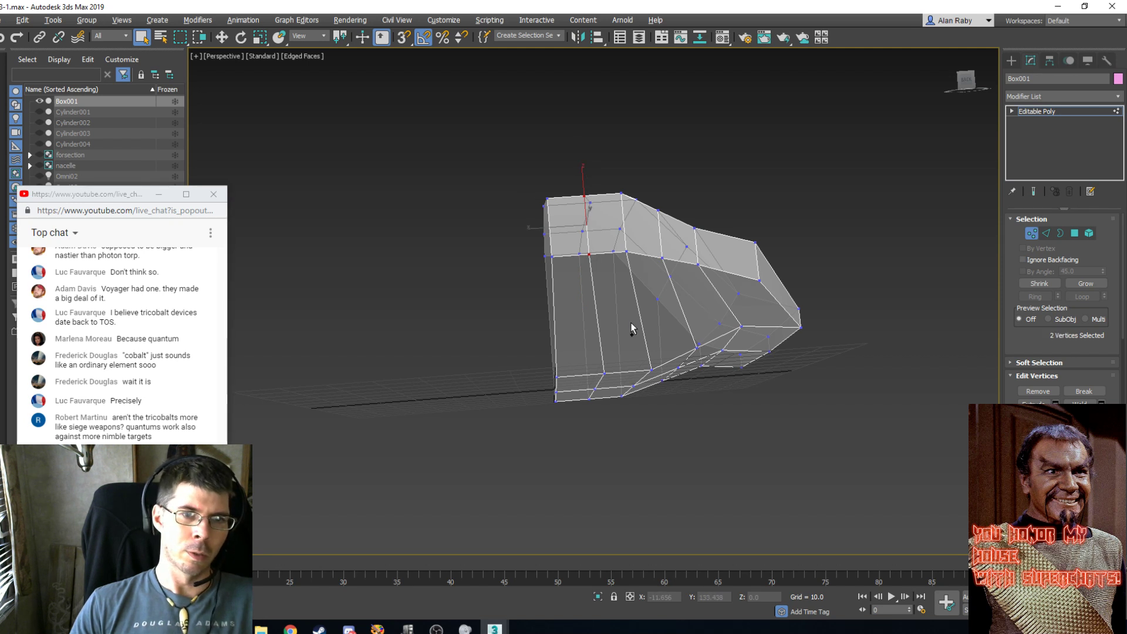
{"action": "key", "text": "e"}
{"action": "middle_click_drag", "start_coordinate": [624, 279], "coordinate": [698, 192], "text": "alt"}
{"action": "scroll", "coordinate": [698, 193], "scroll_direction": "up", "scroll_amount": 3}
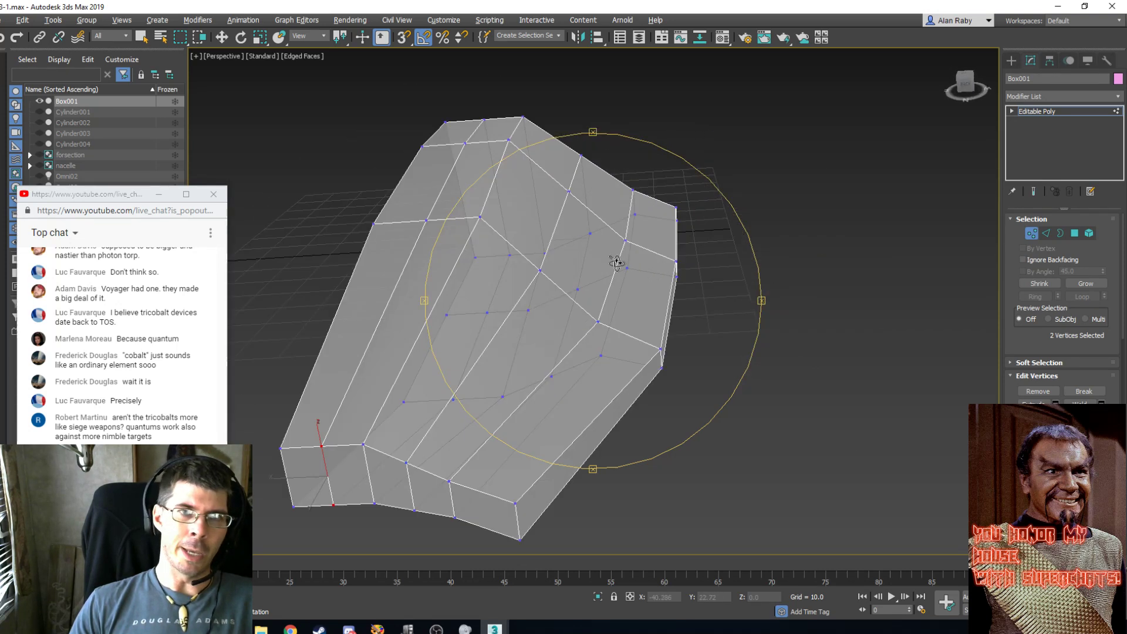
{"action": "middle_click_drag", "start_coordinate": [616, 263], "coordinate": [624, 243], "text": "alt"}
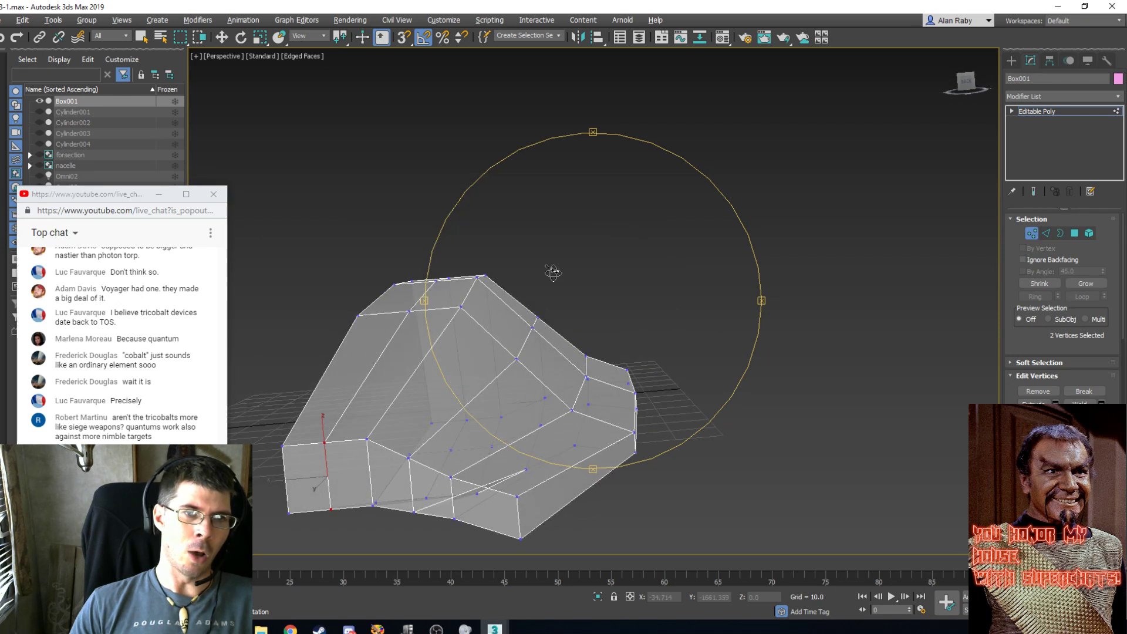
Select the three lengthwise edges along the top's outer ridge and lower them to about Z 30.7.
{"action": "left_click", "coordinate": [222, 37]}
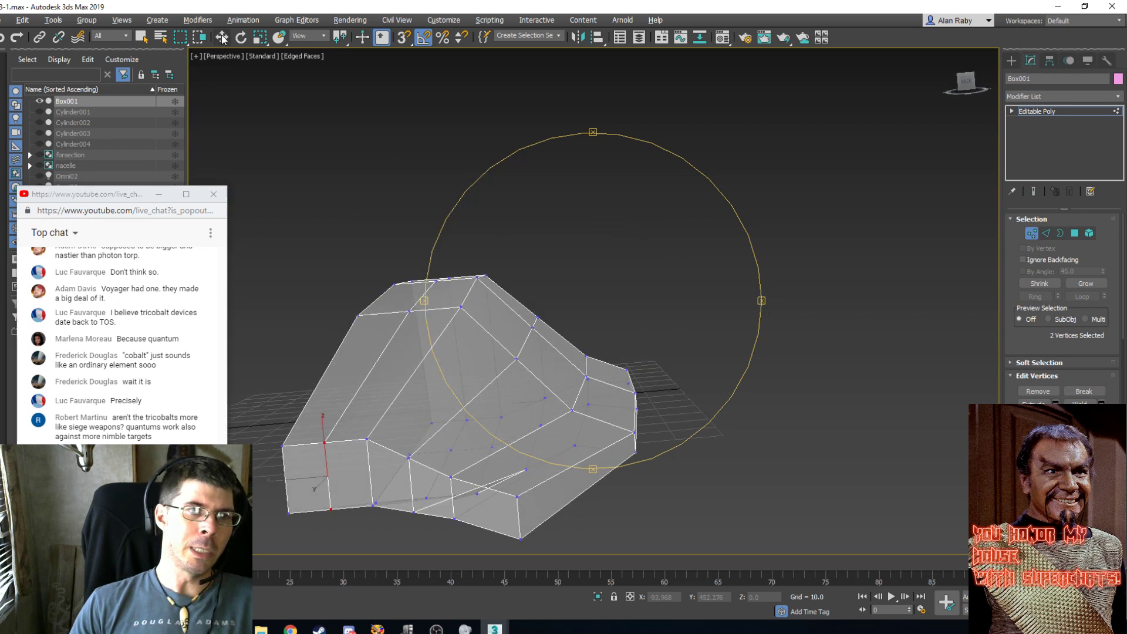
{"action": "left_click", "coordinate": [368, 439]}
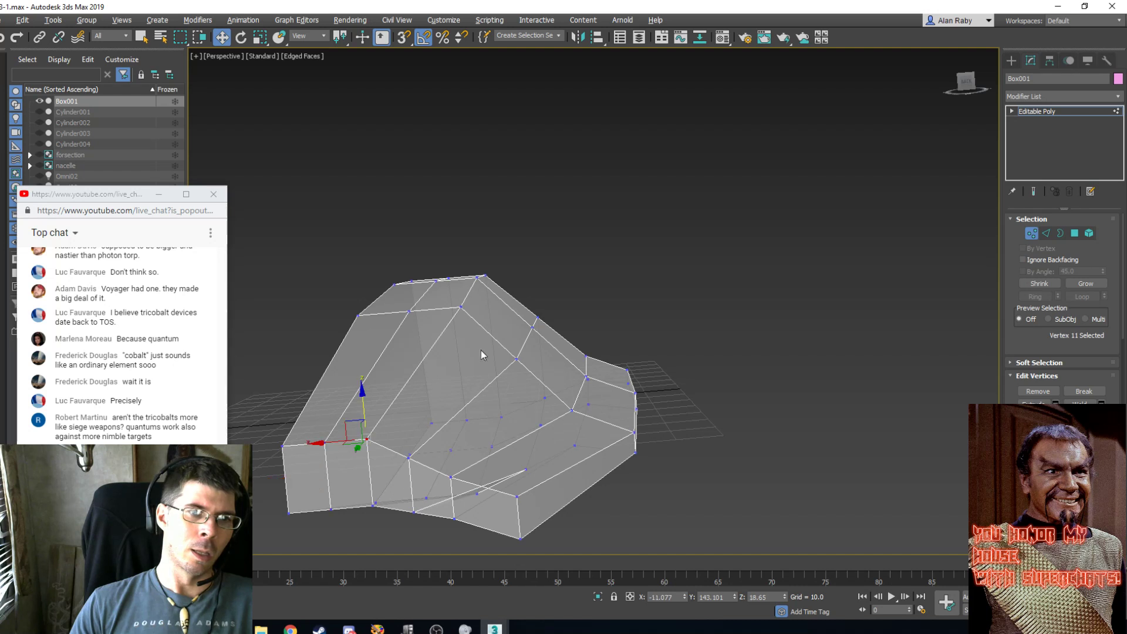
{"action": "left_click", "coordinate": [1045, 233]}
{"action": "left_click", "coordinate": [419, 368]}
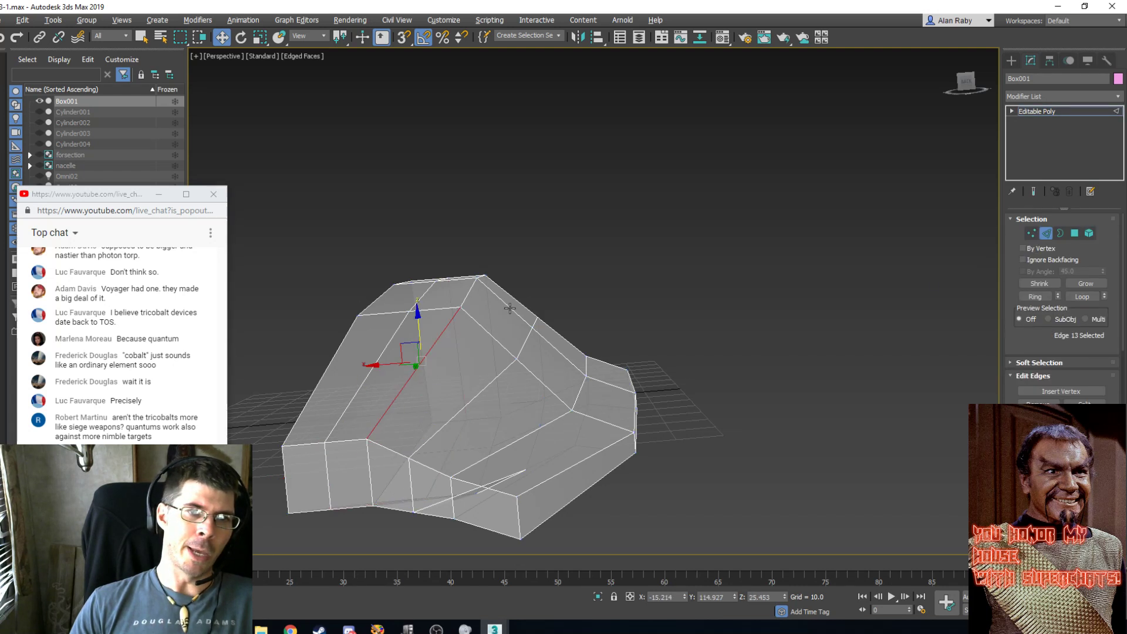
{"action": "left_click", "coordinate": [466, 298], "text": "ctrl"}
{"action": "key", "text": "ctrl+r"}
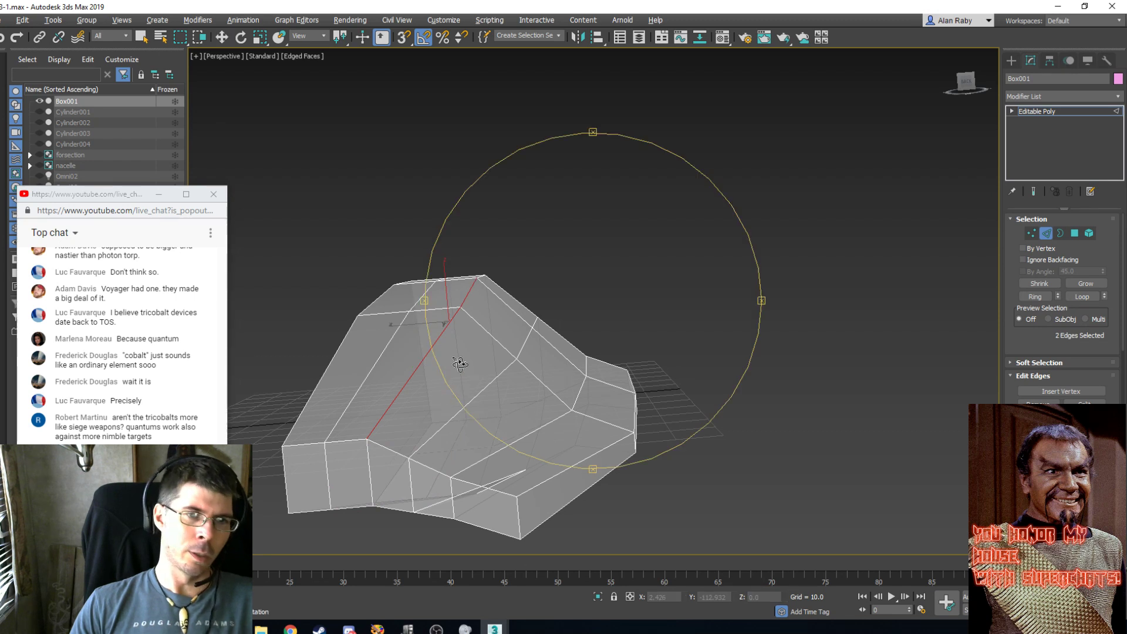
{"action": "left_click_drag", "start_coordinate": [460, 357], "coordinate": [376, 396]}
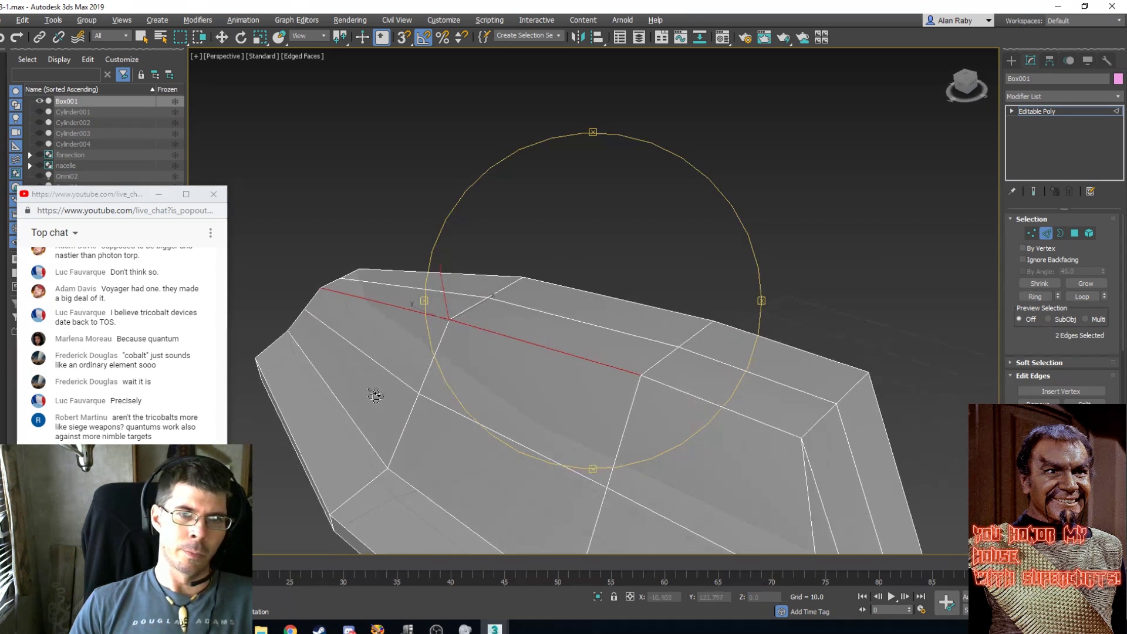
{"action": "left_click", "coordinate": [142, 37]}
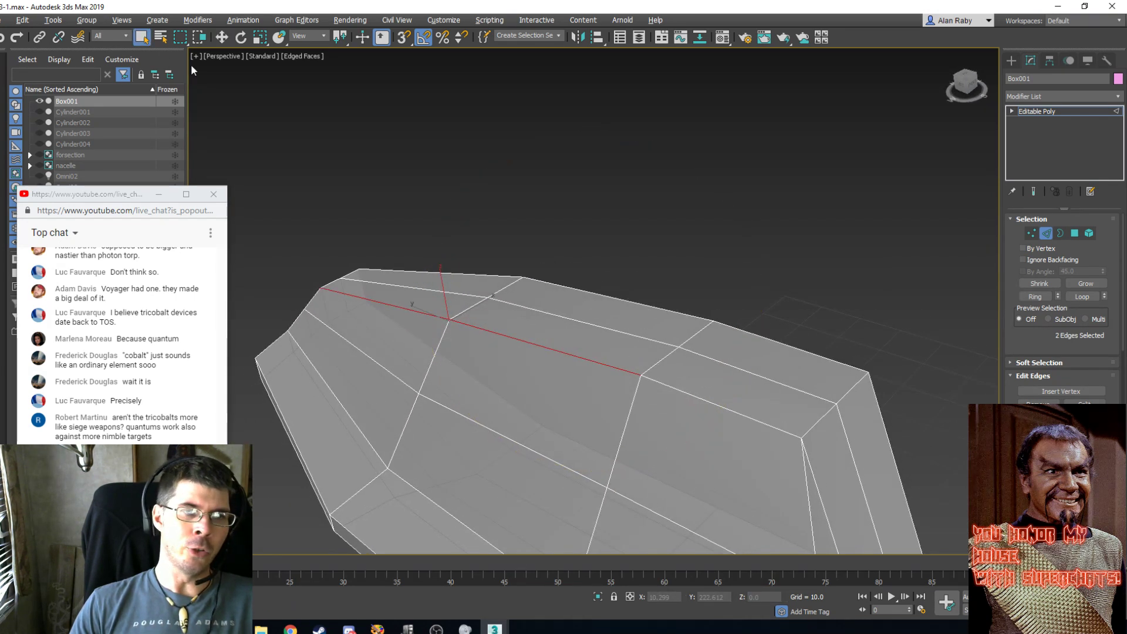
{"action": "left_click", "coordinate": [693, 393], "text": "ctrl"}
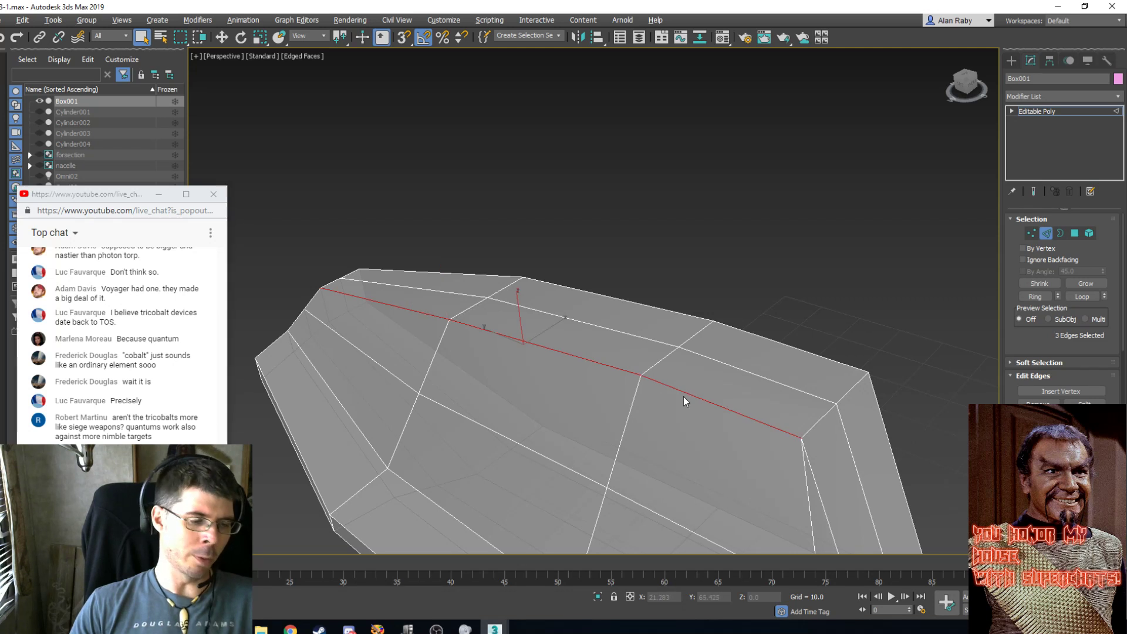
{"action": "key", "text": "w"}
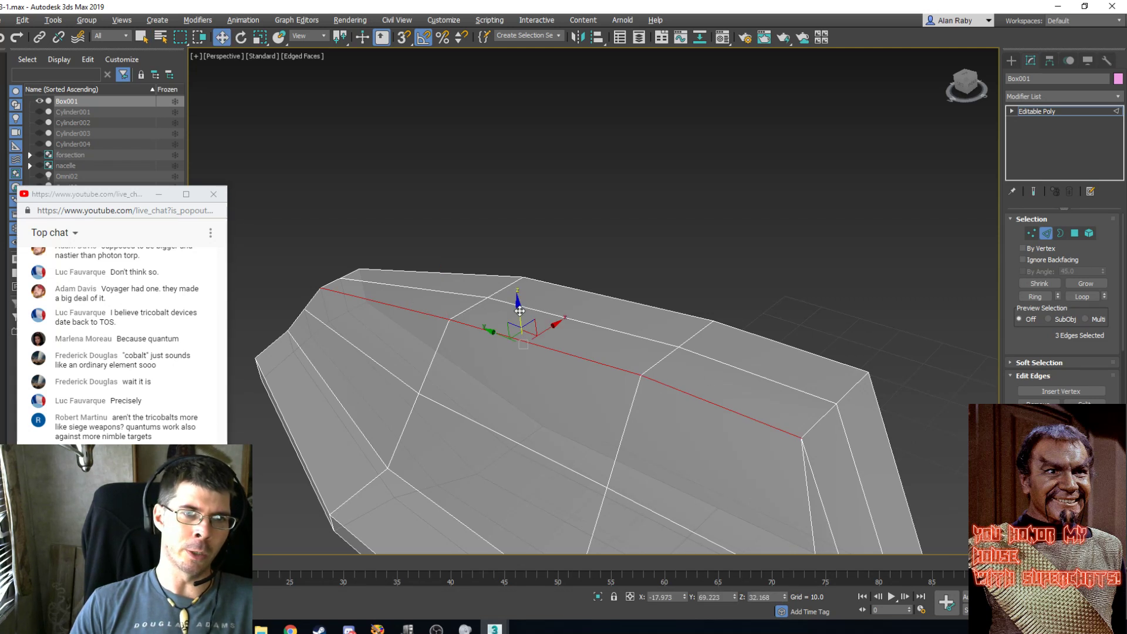
{"action": "left_click_drag", "start_coordinate": [519, 311], "coordinate": [505, 324]}
{"action": "scroll", "coordinate": [572, 323], "scroll_direction": "down", "scroll_amount": 3}
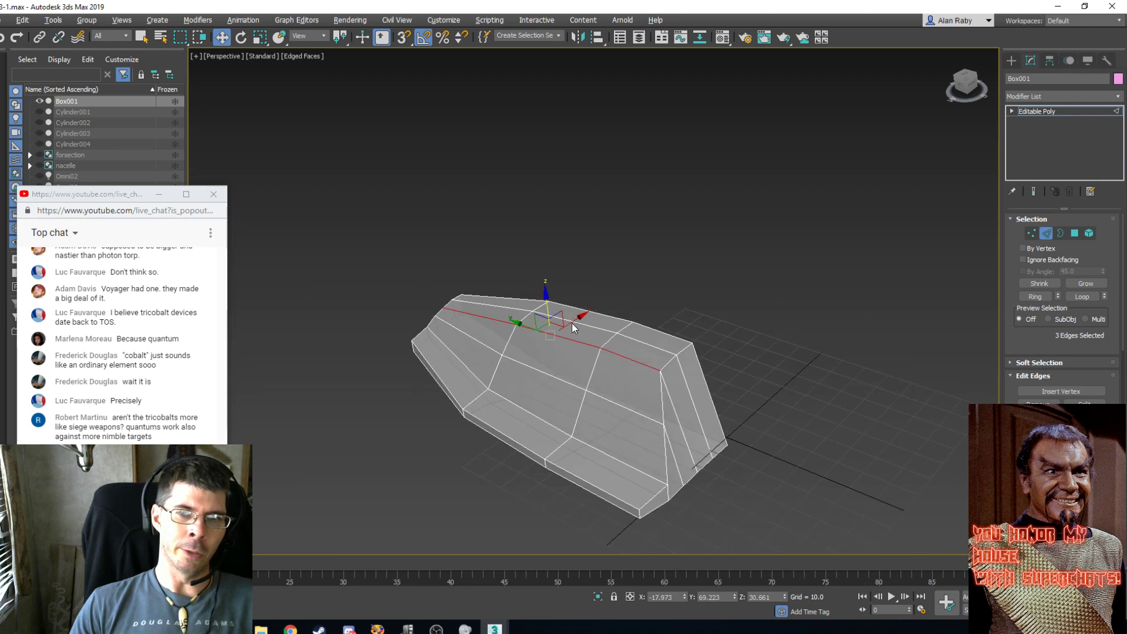
Move the vertex halfway down the wide end face's sloped upper edge lengthwise into the hull, to about Y 6.2.
{"action": "middle_click_drag", "start_coordinate": [660, 382], "coordinate": [670, 358], "text": "alt"}
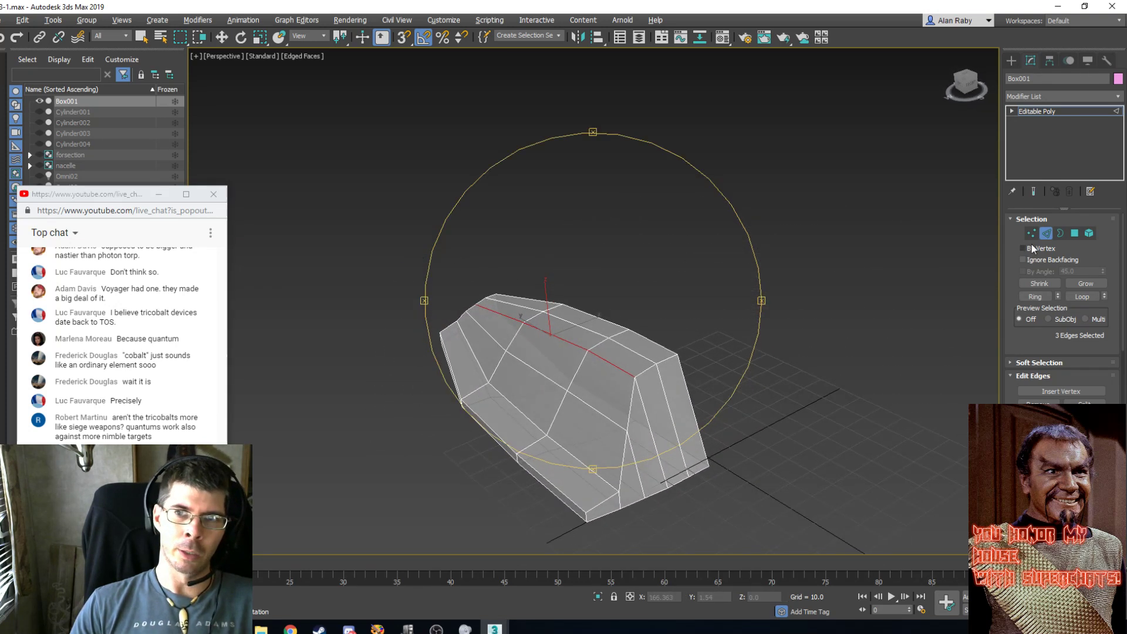
{"action": "key", "text": "w"}
{"action": "key", "text": "1"}
{"action": "left_click", "coordinate": [626, 430]}
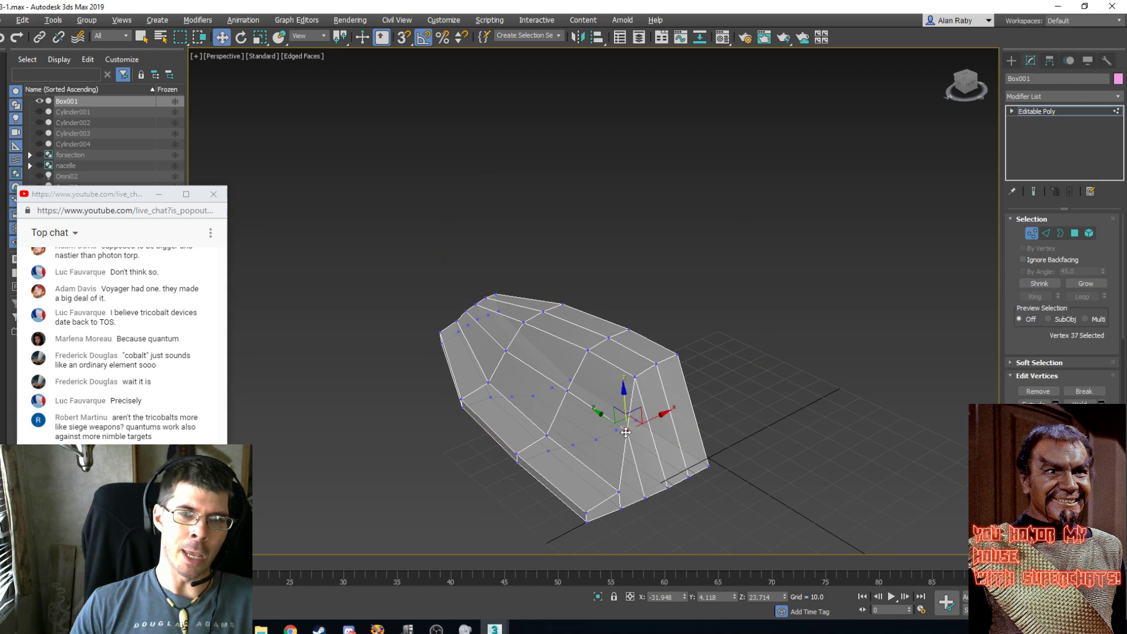
{"action": "left_click_drag", "start_coordinate": [599, 412], "coordinate": [592, 415]}
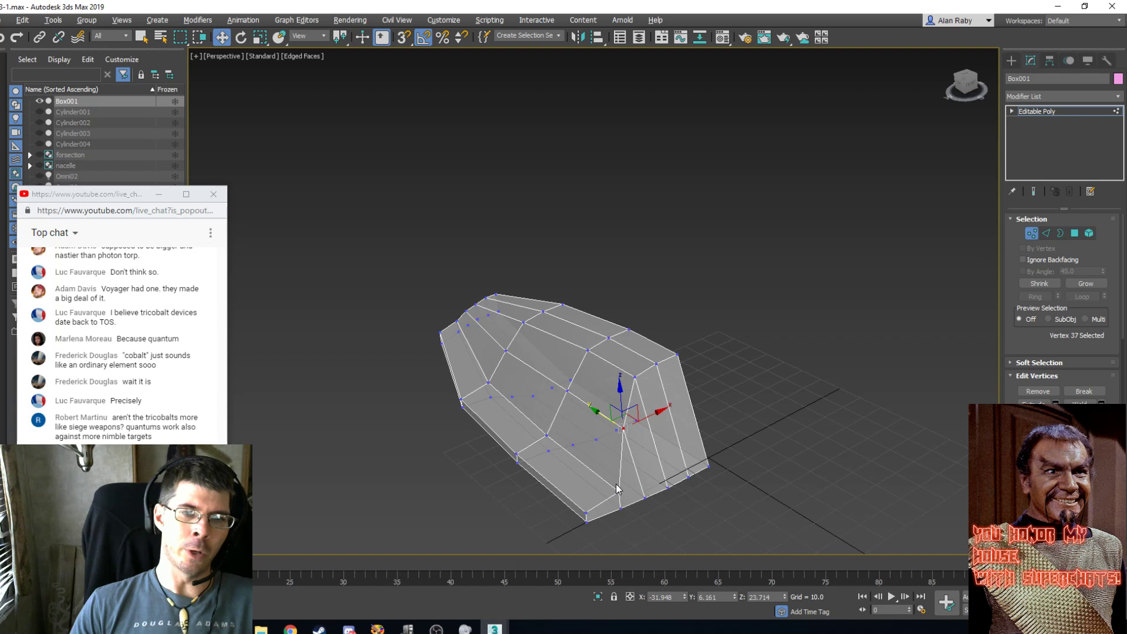
Move the upper and lower vertices beside the wide end face's outer corner inward along the hull, to about Y -1.2.
{"action": "left_click", "coordinate": [619, 492]}
{"action": "left_click", "coordinate": [622, 508], "text": "ctrl"}
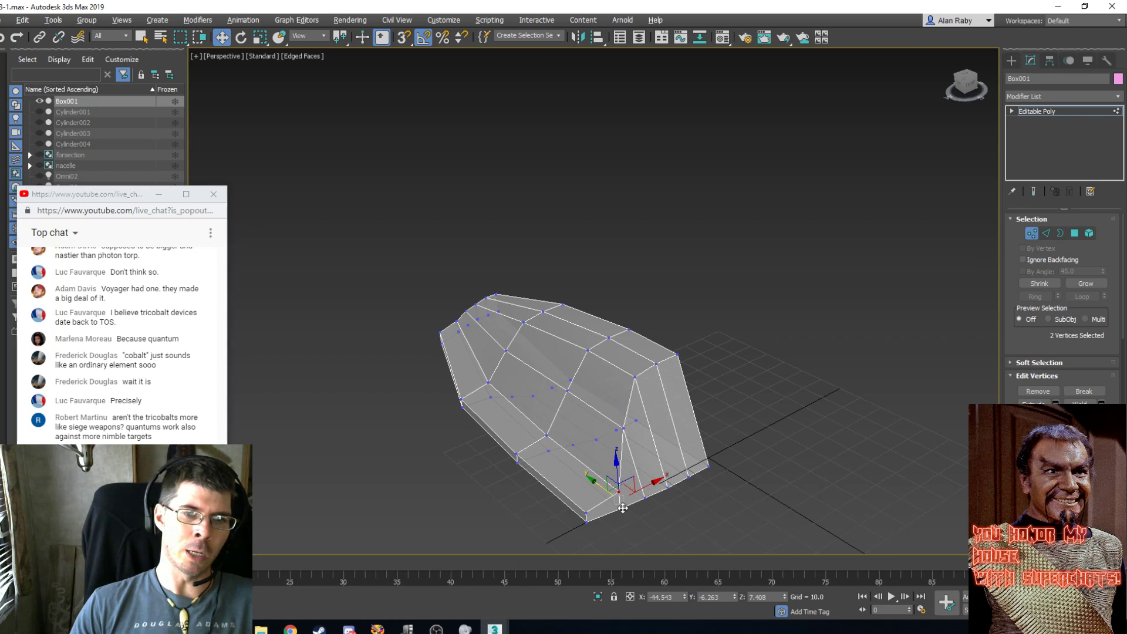
{"action": "left_click_drag", "start_coordinate": [598, 480], "coordinate": [590, 473]}
In the top view, move the two stacked outer corner vertices of the wide end outward to about X -57, Y -5.3.
{"action": "key", "text": "t"}
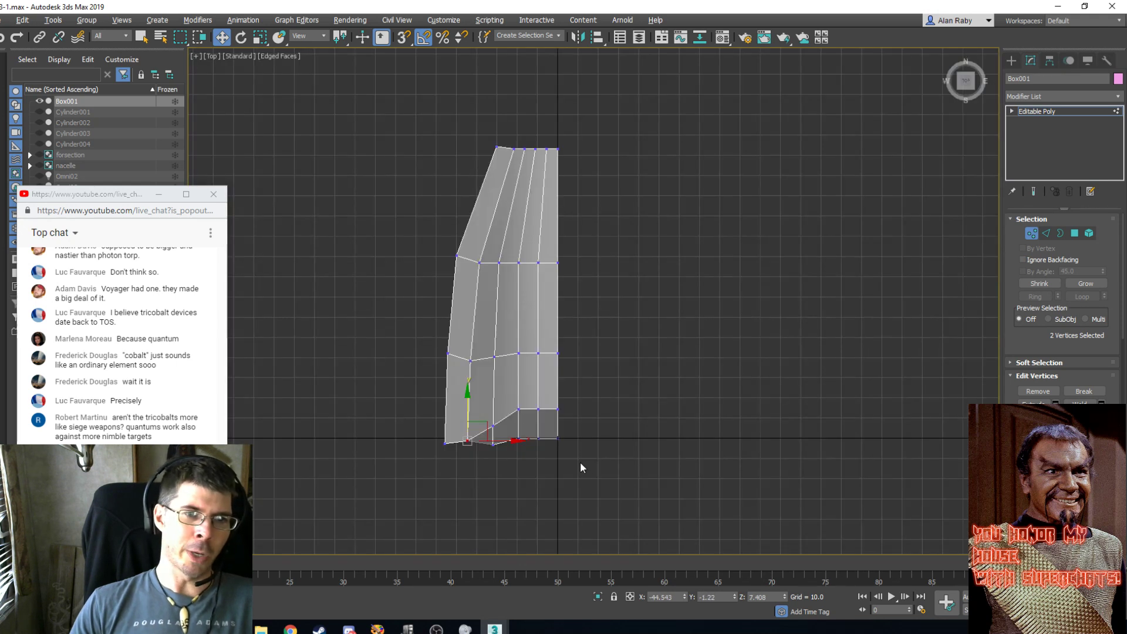
{"action": "scroll", "coordinate": [464, 499], "scroll_direction": "up", "scroll_amount": 3}
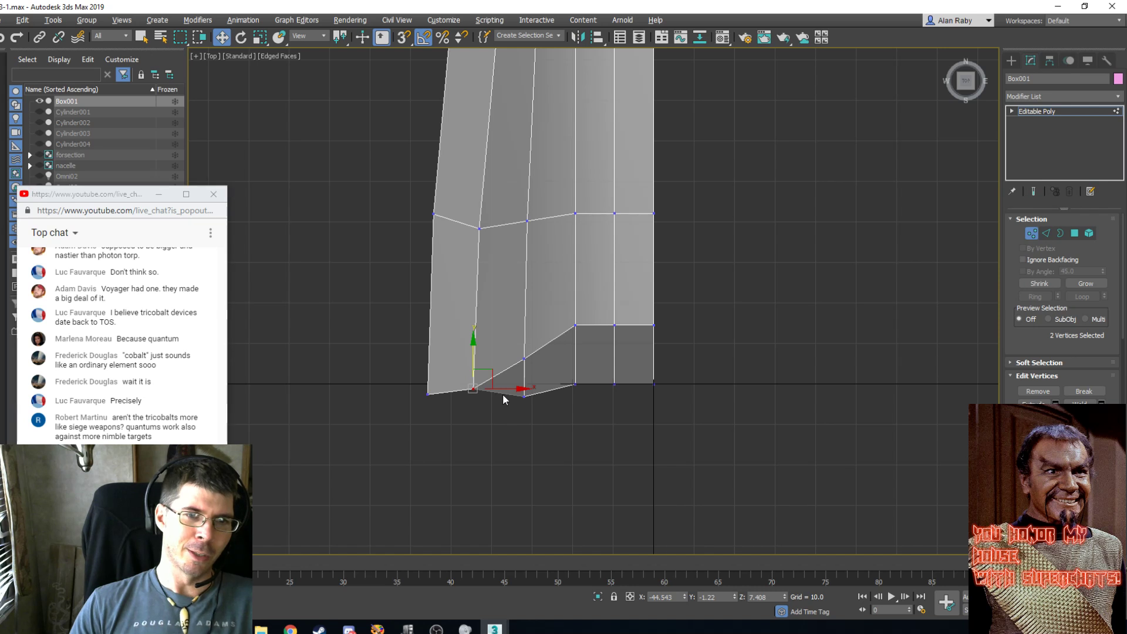
{"action": "left_click_drag", "start_coordinate": [384, 456], "coordinate": [383, 455]}
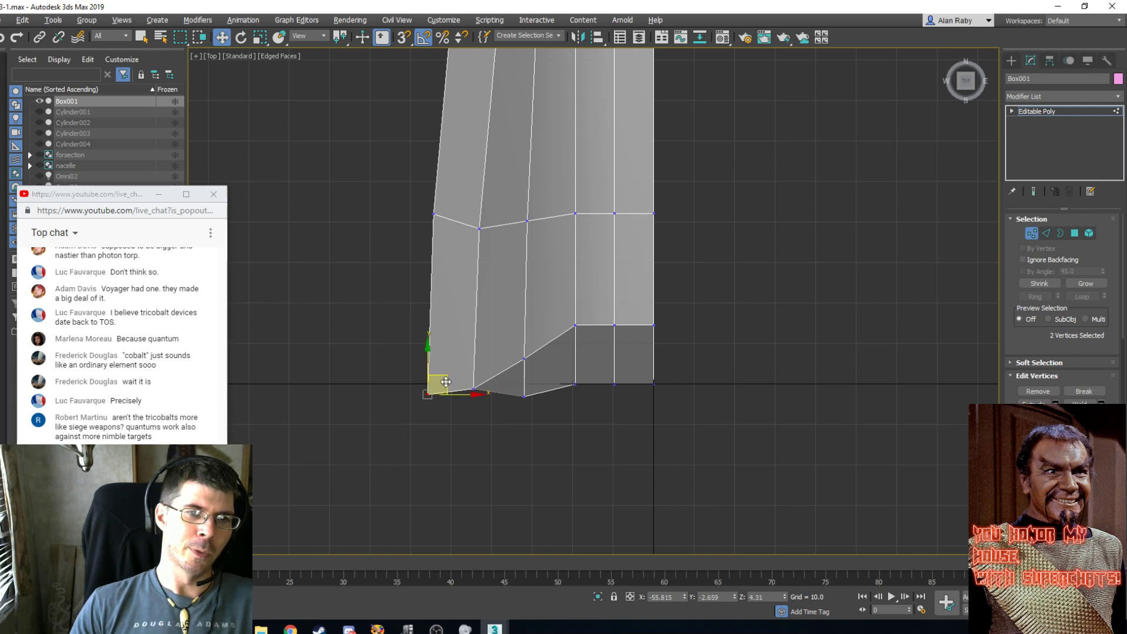
{"action": "left_click_drag", "start_coordinate": [442, 378], "coordinate": [438, 388]}
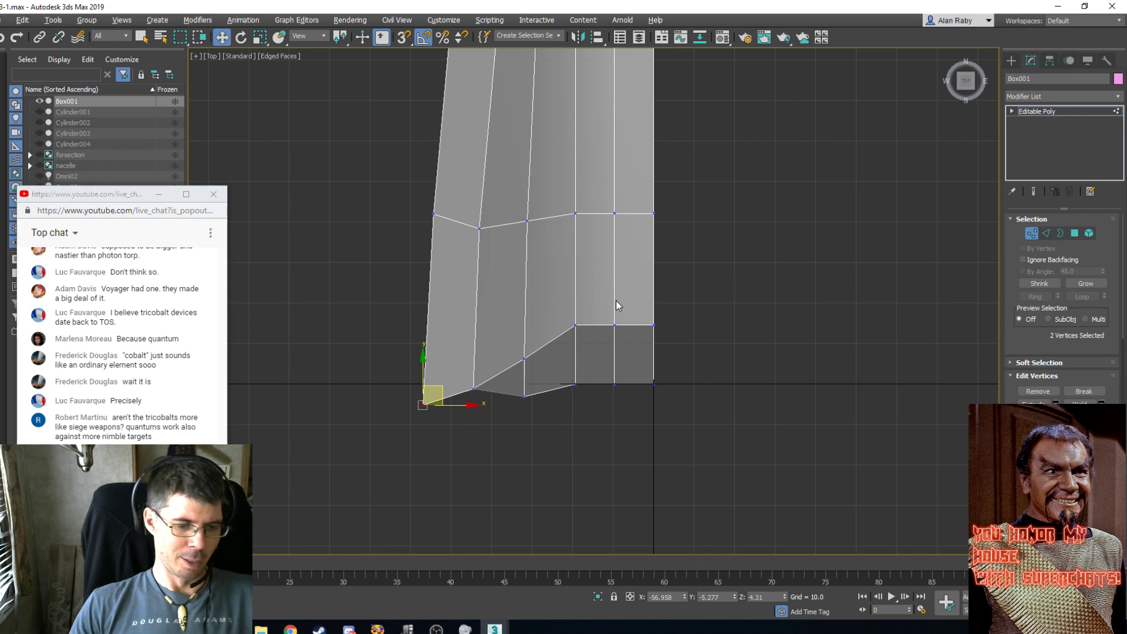
In perspective, select the sloped band's three middle lengthwise edges and bulge them outward and up to about X -31.1, Z 22.3.
{"action": "key", "text": "p"}
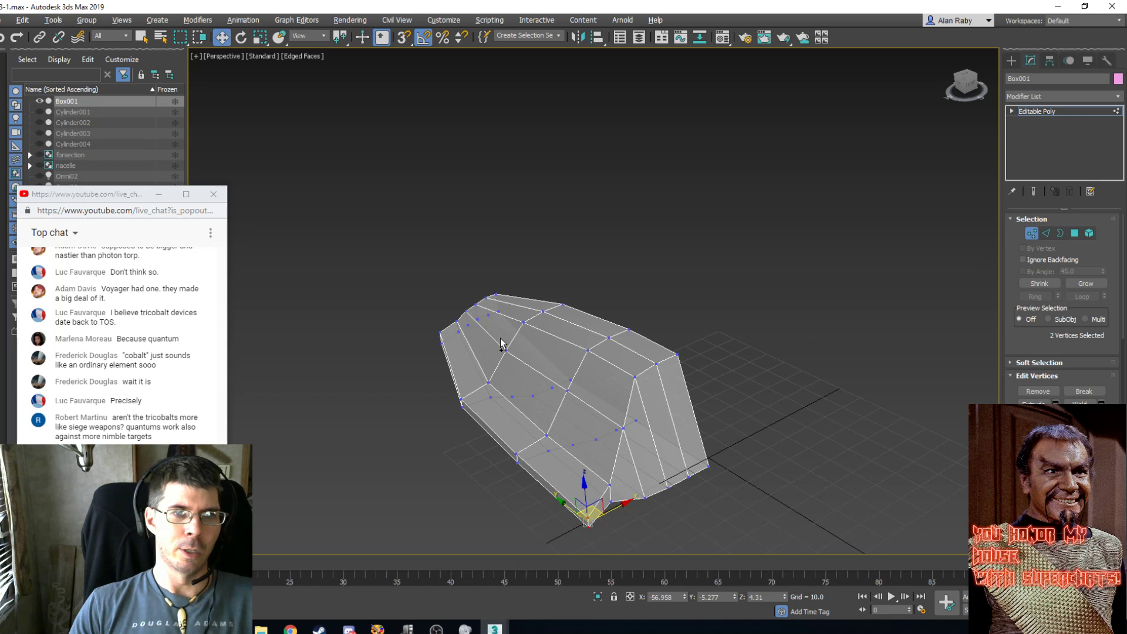
{"action": "key", "text": "2"}
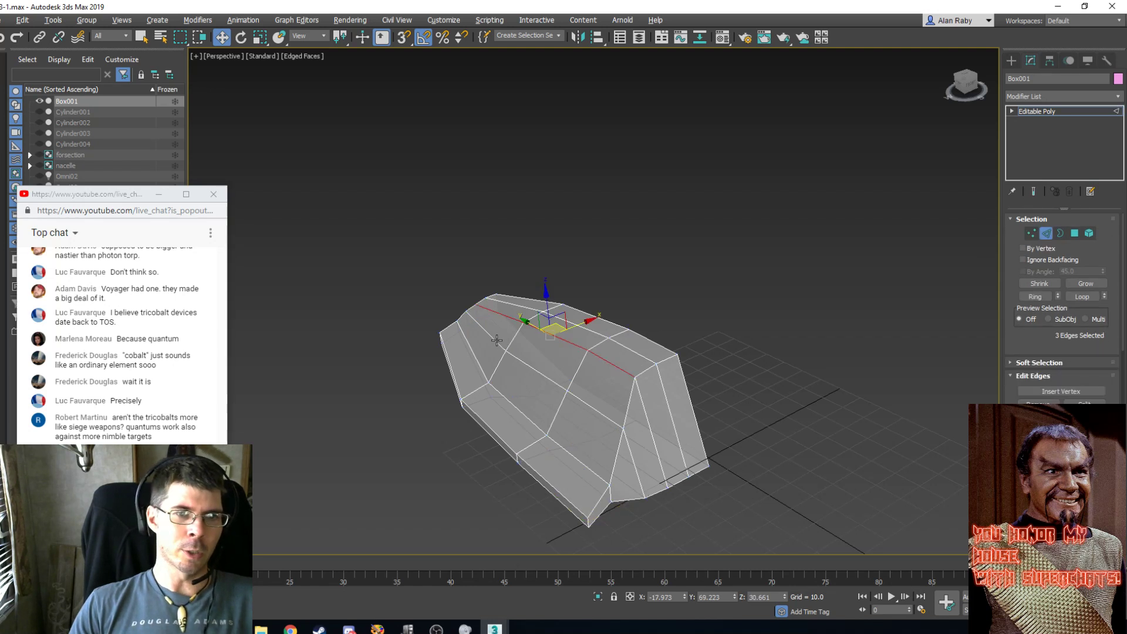
{"action": "left_click", "coordinate": [506, 347]}
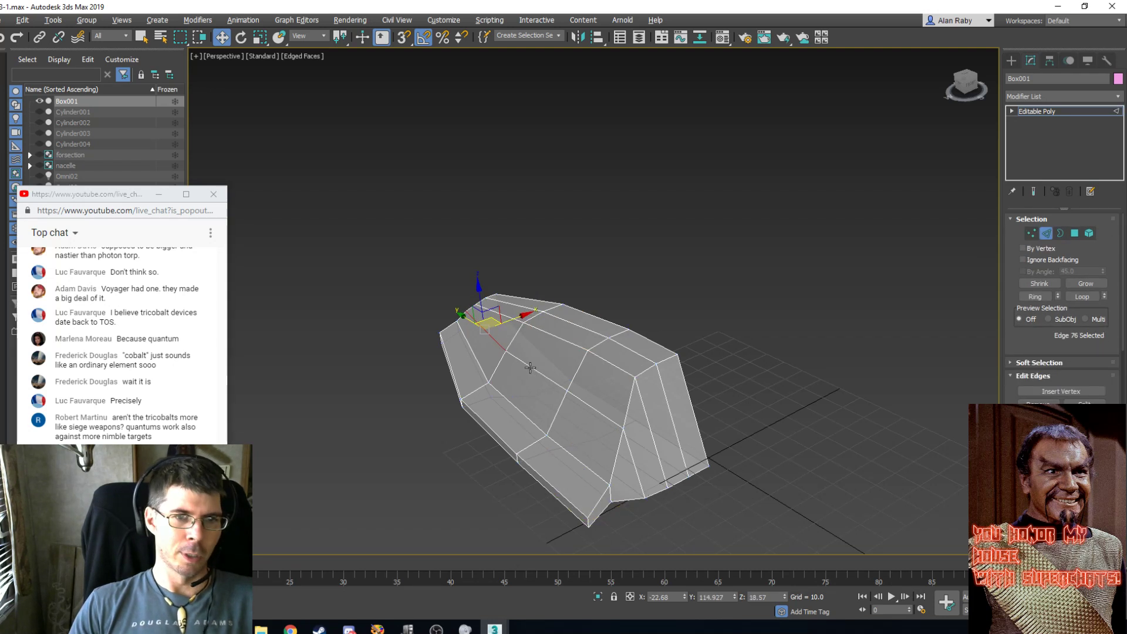
{"action": "double_click", "coordinate": [595, 415]}
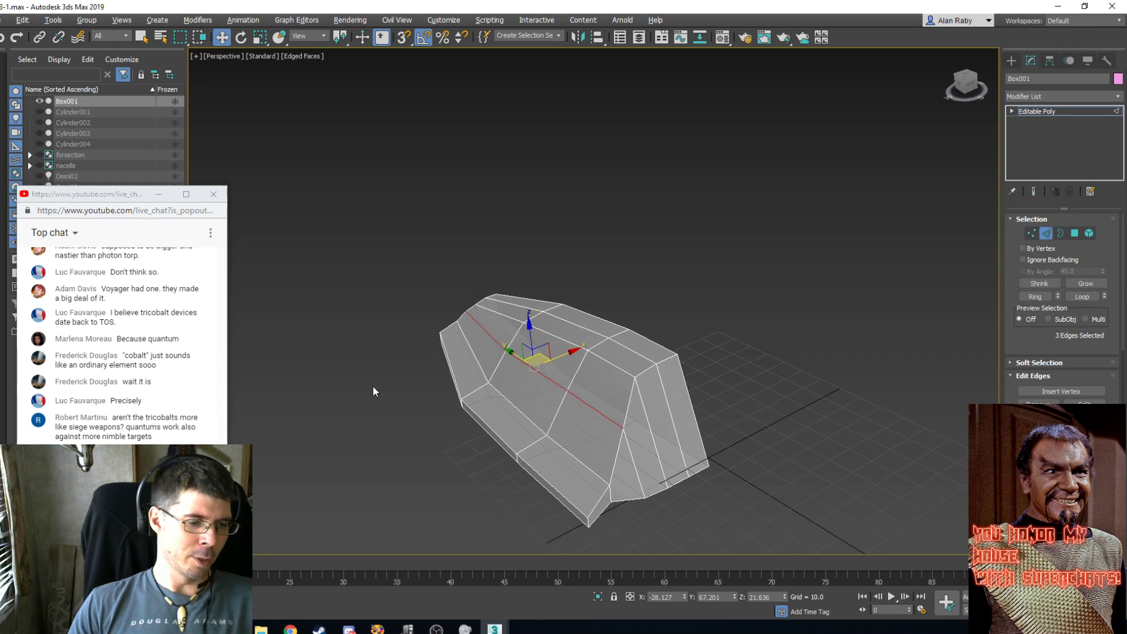
{"action": "key", "text": "ctrl+r"}
{"action": "left_click_drag", "start_coordinate": [522, 361], "coordinate": [498, 335]}
{"action": "left_click", "coordinate": [221, 37]}
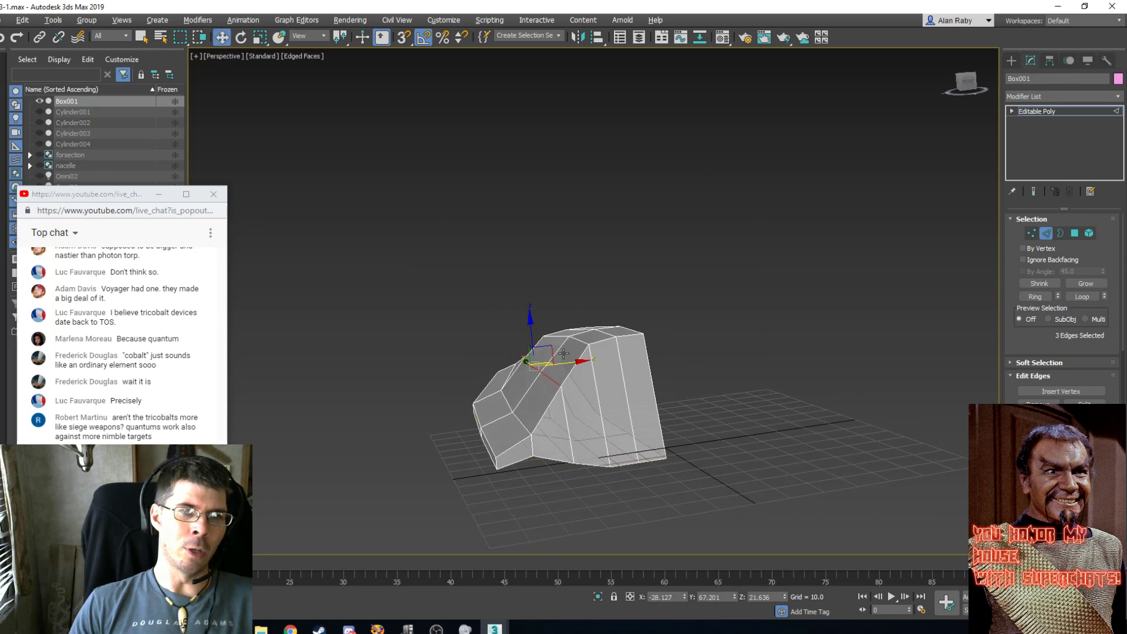
{"action": "left_click_drag", "start_coordinate": [553, 347], "coordinate": [547, 361]}
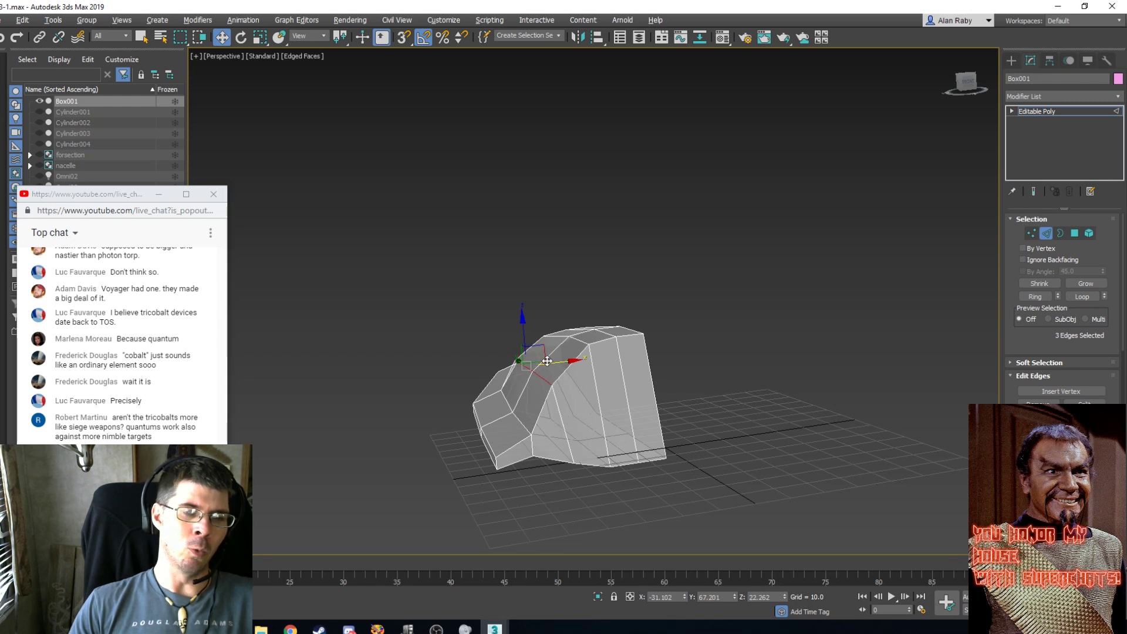
Select the three lengthwise edges where the sloped side meets the outer lower band and raise them to about Z 12.2.
{"action": "left_click", "coordinate": [514, 431]}
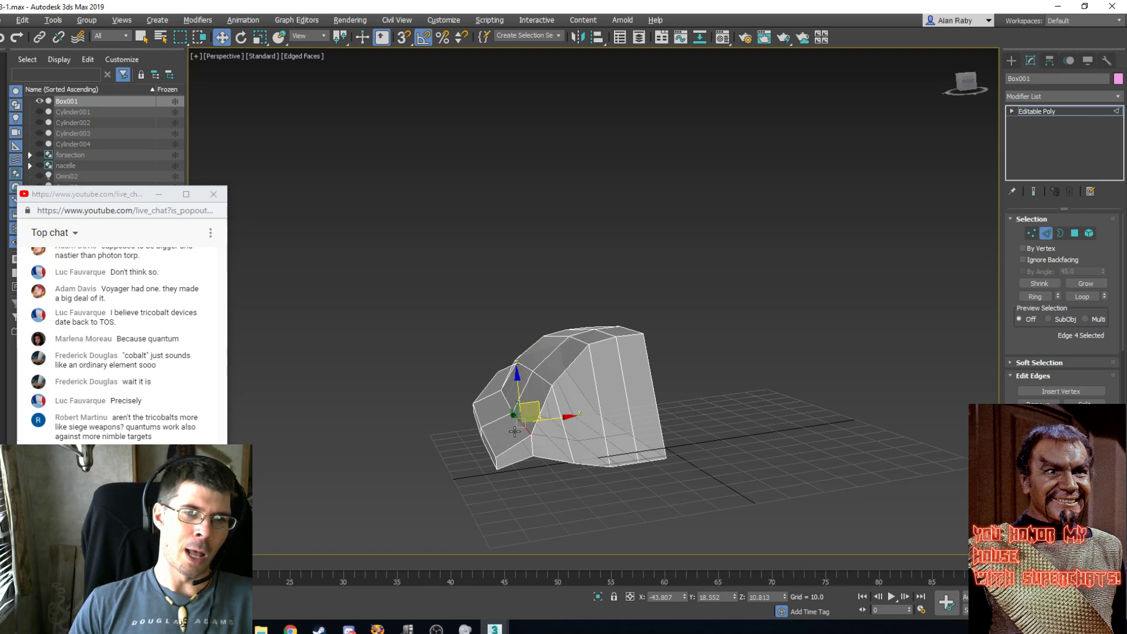
{"action": "left_click", "coordinate": [505, 402], "text": "ctrl"}
{"action": "key", "text": "ctrl+r"}
{"action": "left_click_drag", "start_coordinate": [613, 400], "coordinate": [657, 411]}
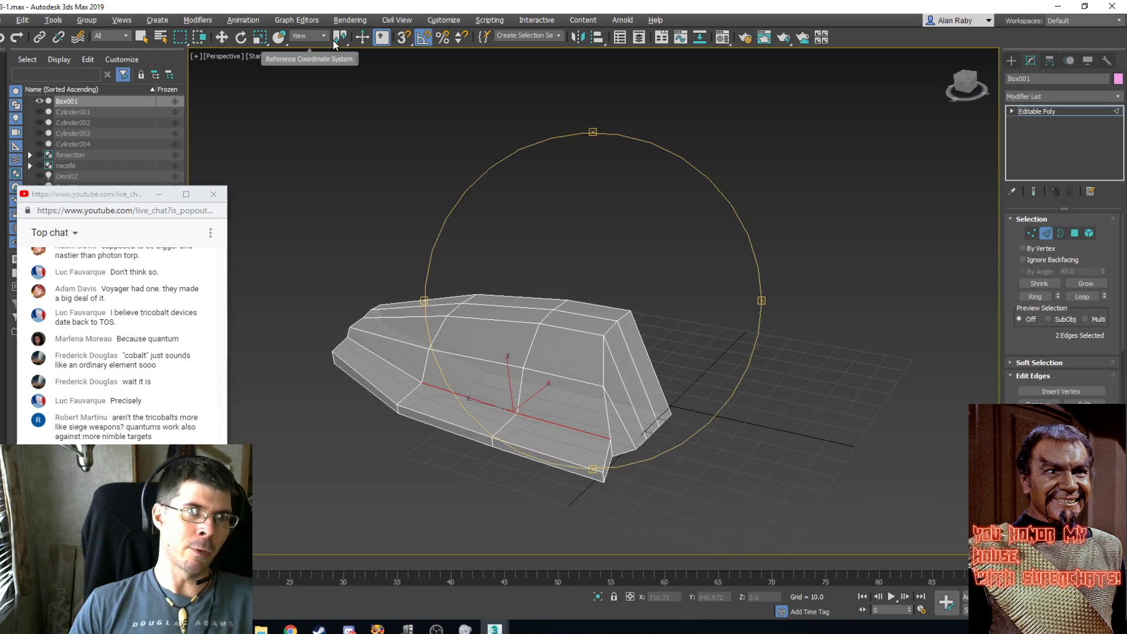
{"action": "left_click", "coordinate": [223, 37]}
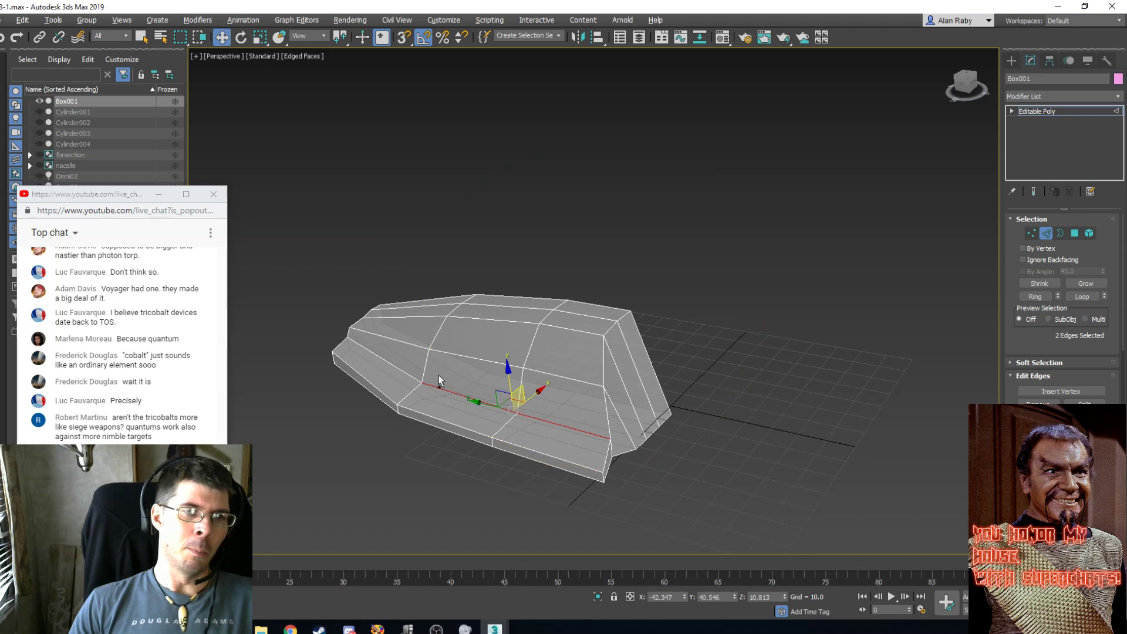
{"action": "left_click", "coordinate": [409, 372], "text": "ctrl"}
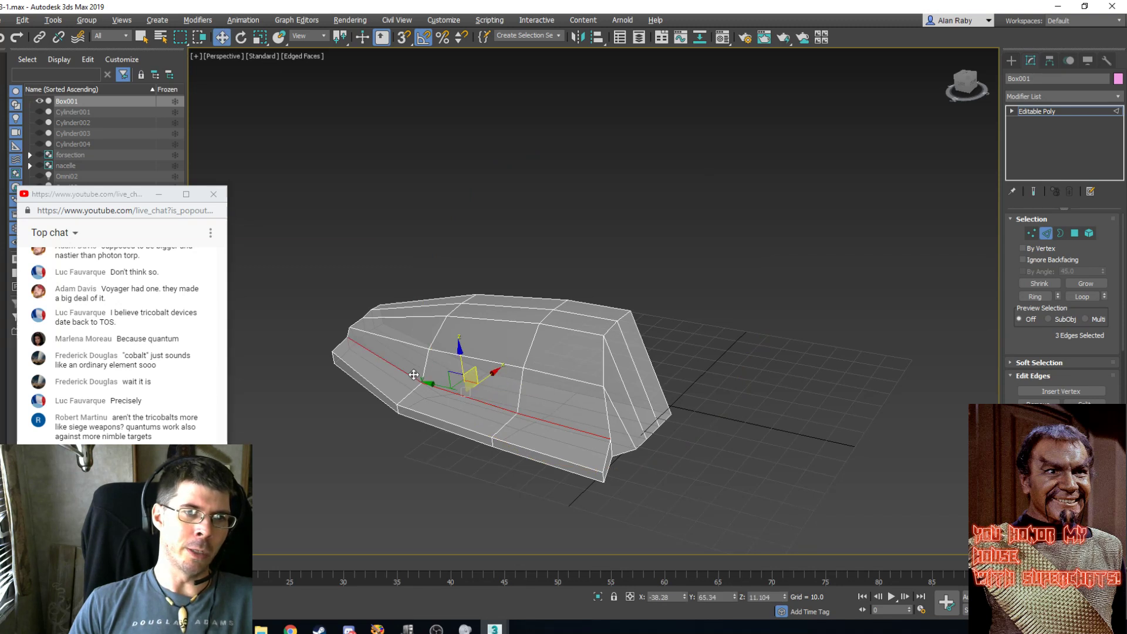
{"action": "middle_click_drag", "start_coordinate": [528, 324], "coordinate": [489, 365], "text": "alt"}
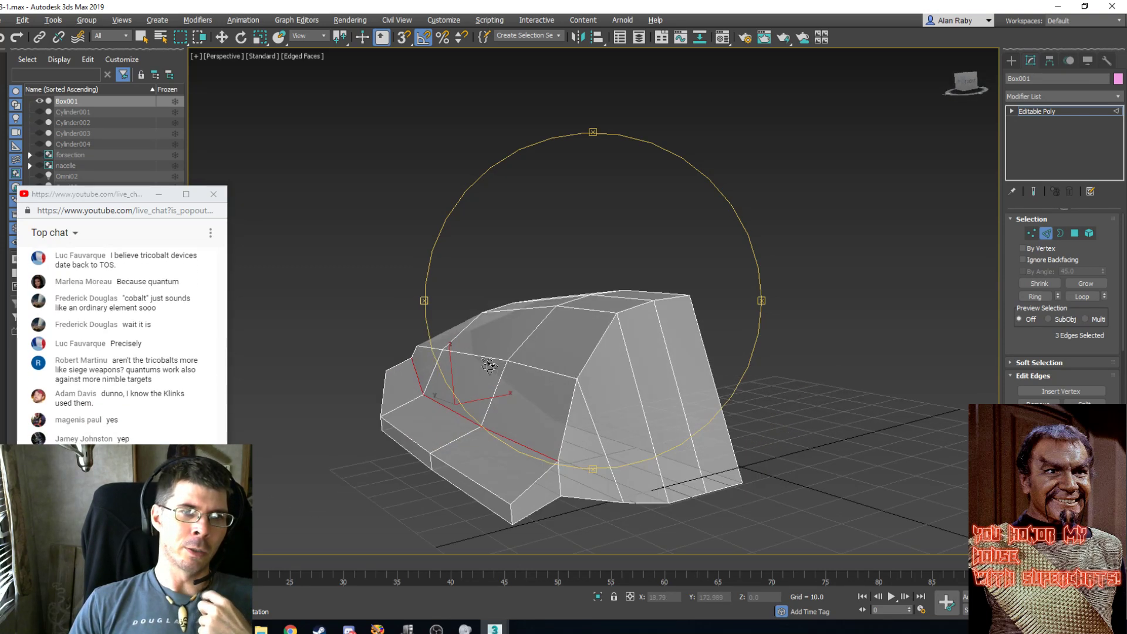
{"action": "left_click", "coordinate": [223, 44]}
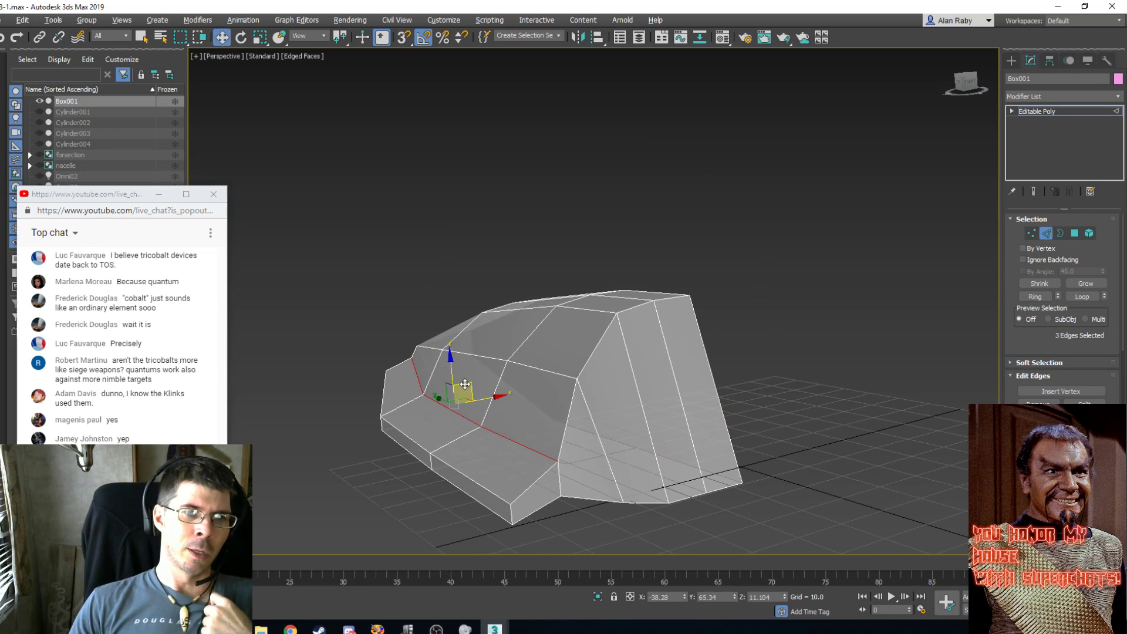
{"action": "left_click_drag", "start_coordinate": [465, 384], "coordinate": [464, 378]}
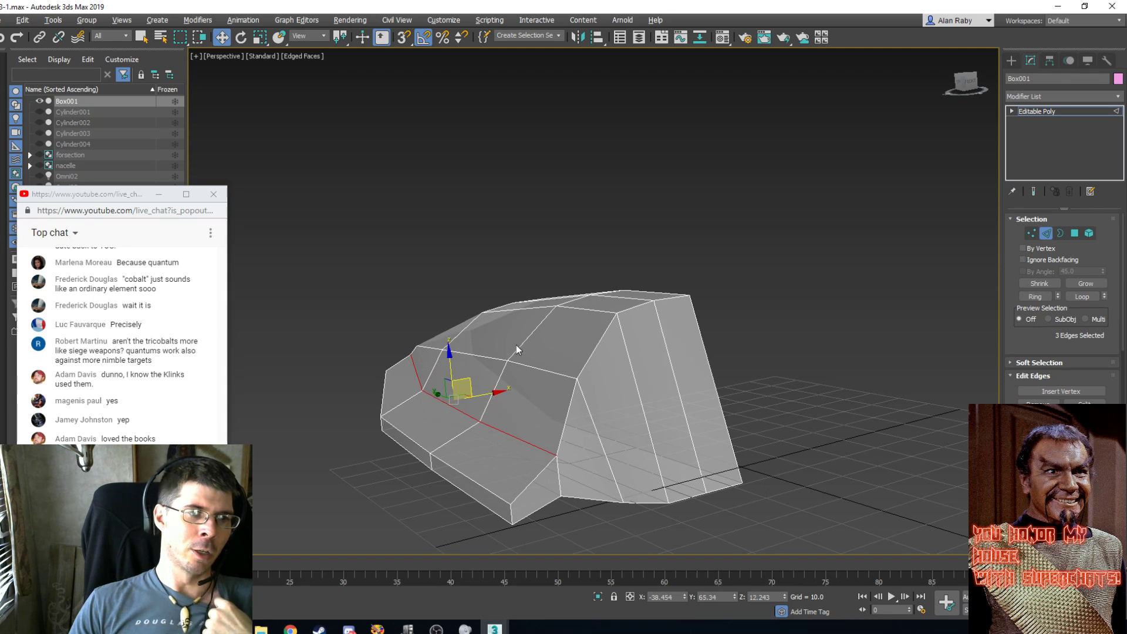
{"action": "scroll", "coordinate": [512, 337], "scroll_direction": "down", "scroll_amount": 3}
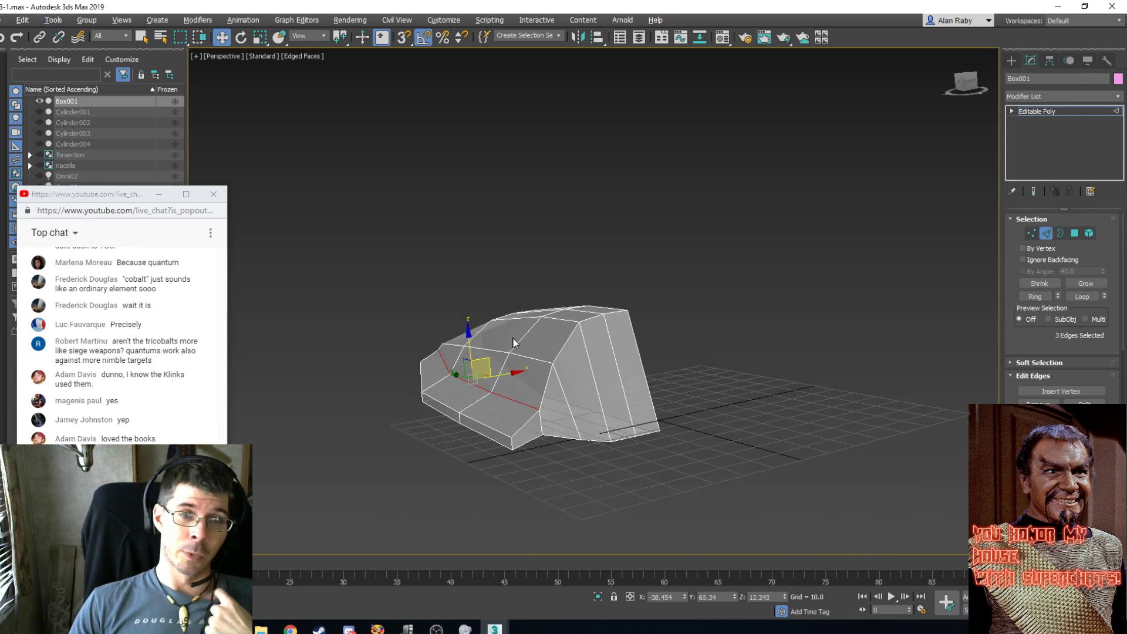
{"action": "middle_click_drag", "start_coordinate": [519, 340], "coordinate": [589, 388], "text": "alt"}
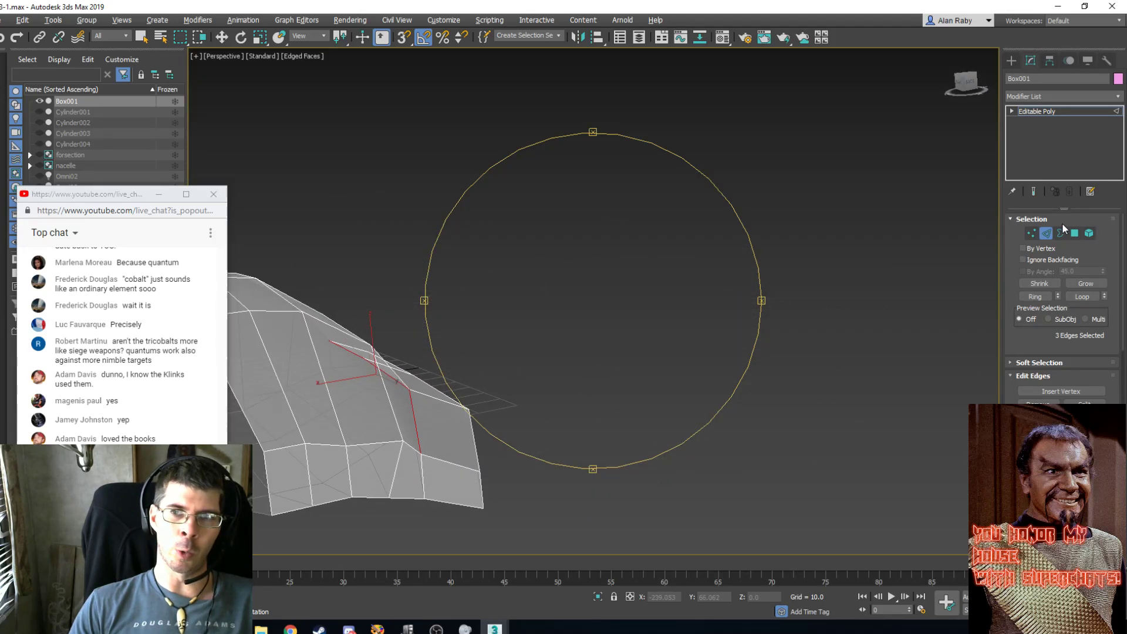
In the Back view, move the narrow end face's third upper-edge vertex from the centreline about 0.7 units inward and 1.2 units down.
{"action": "left_click", "coordinate": [1030, 233]}
{"action": "key", "text": "w"}
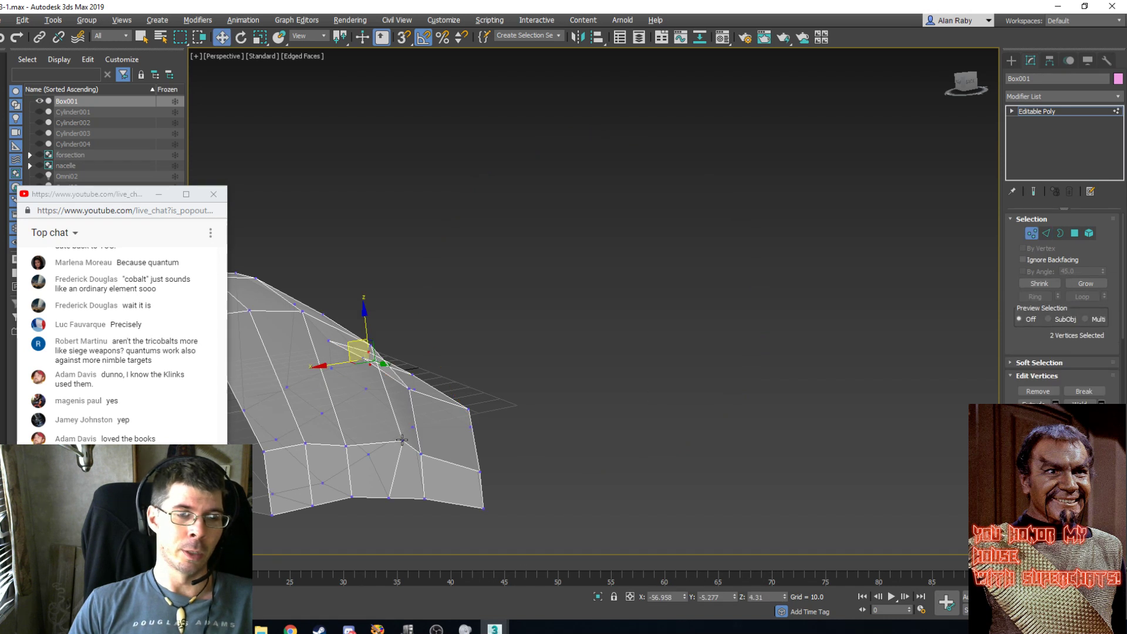
{"action": "left_click", "coordinate": [402, 439]}
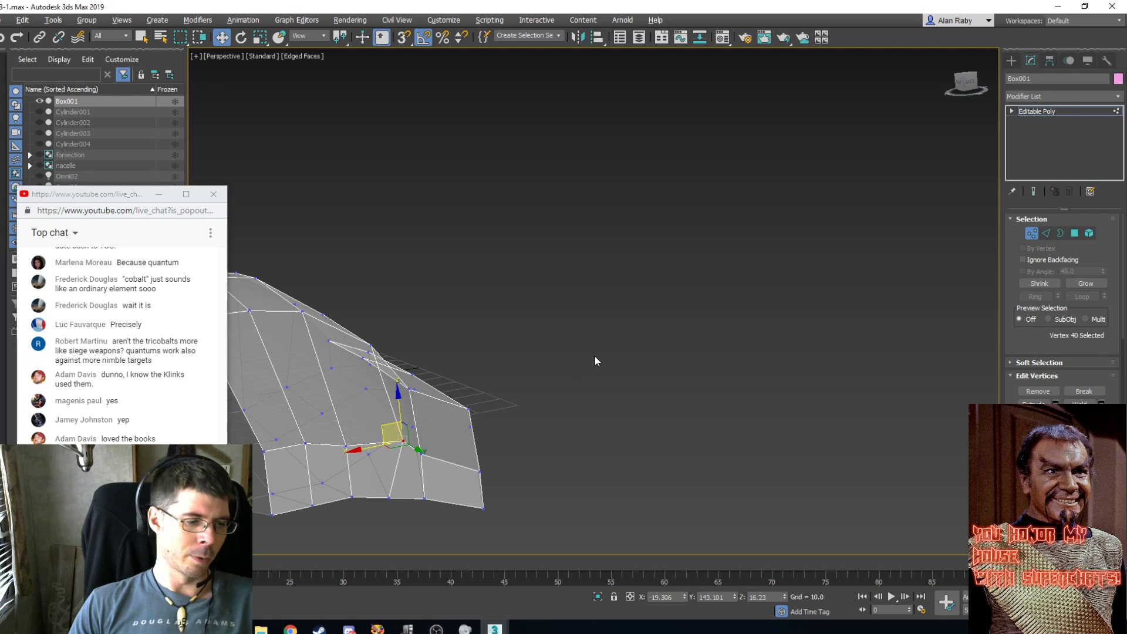
{"action": "middle_click_drag", "start_coordinate": [596, 361], "coordinate": [540, 371], "text": "alt"}
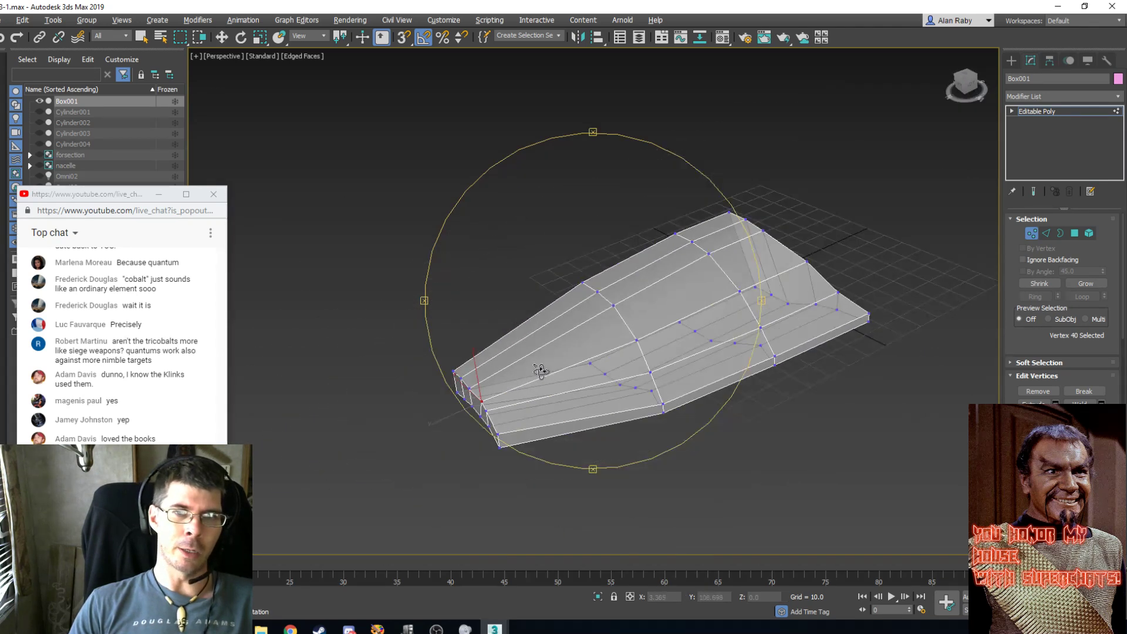
{"action": "scroll", "coordinate": [540, 371], "scroll_direction": "up", "scroll_amount": 2}
{"action": "scroll", "coordinate": [537, 372], "scroll_direction": "up", "scroll_amount": 2}
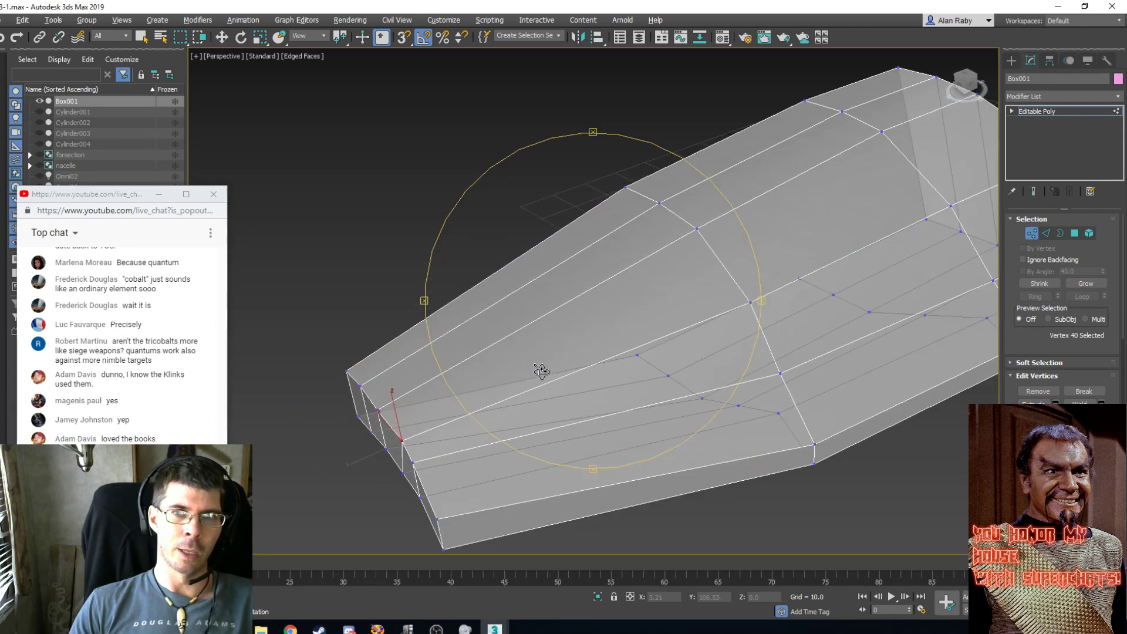
{"action": "scroll", "coordinate": [540, 371], "scroll_direction": "down", "scroll_amount": 3}
{"action": "middle_click_drag", "start_coordinate": [540, 370], "coordinate": [618, 342], "text": "alt"}
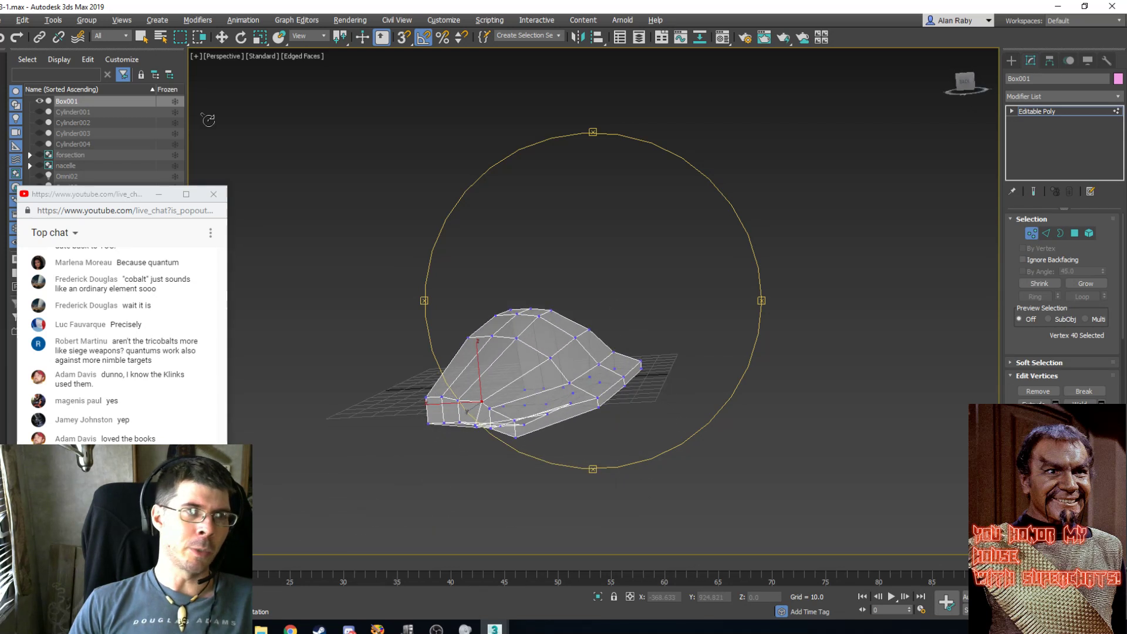
{"action": "left_click", "coordinate": [222, 57]}
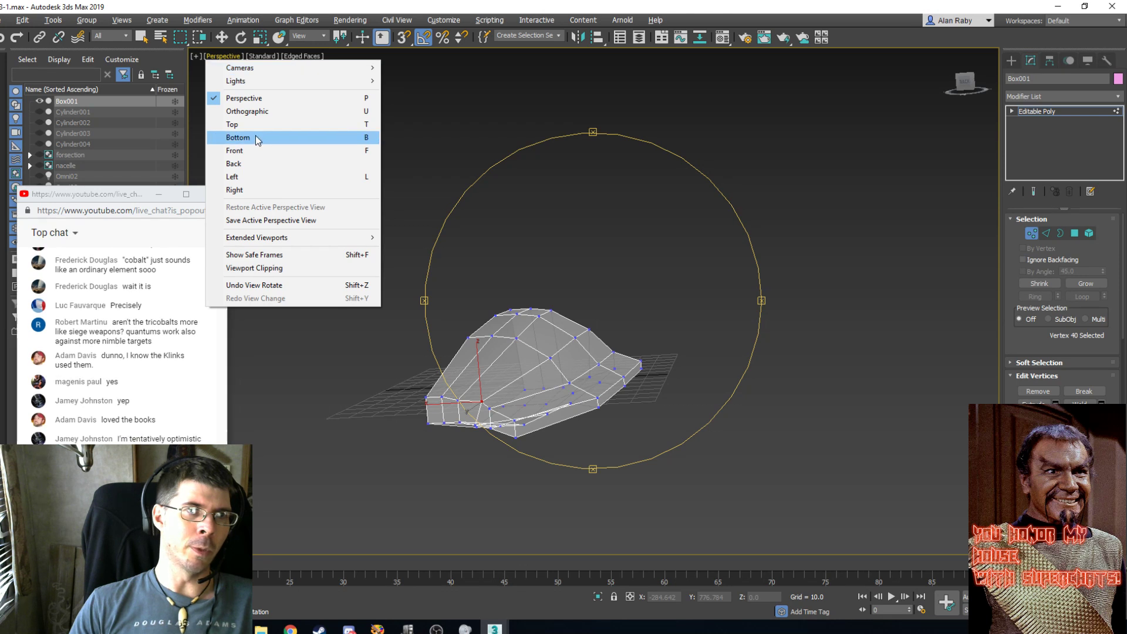
{"action": "left_click", "coordinate": [258, 164]}
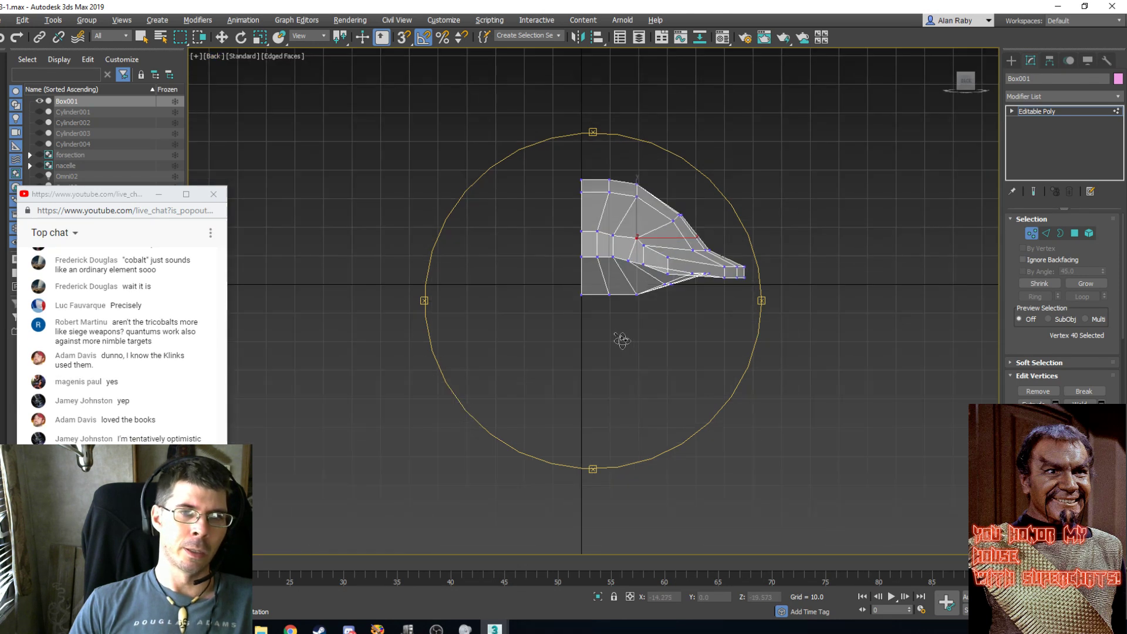
{"action": "scroll", "coordinate": [622, 340], "scroll_direction": "up", "scroll_amount": 2}
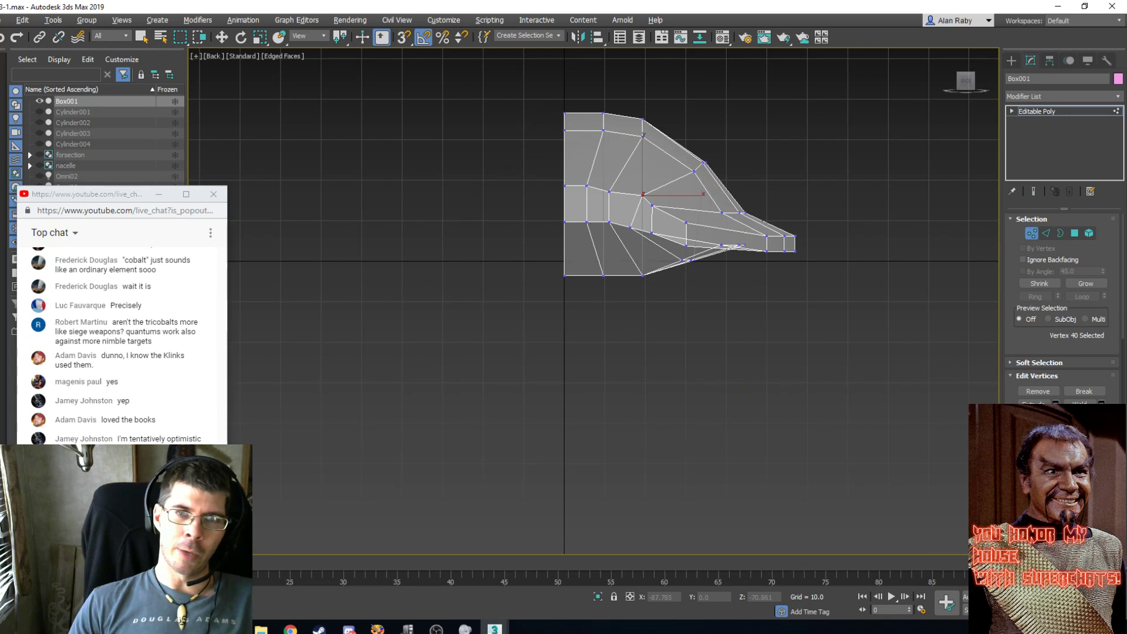
{"action": "middle_click_drag", "start_coordinate": [531, 221], "coordinate": [467, 359], "text": "ctrl+alt"}
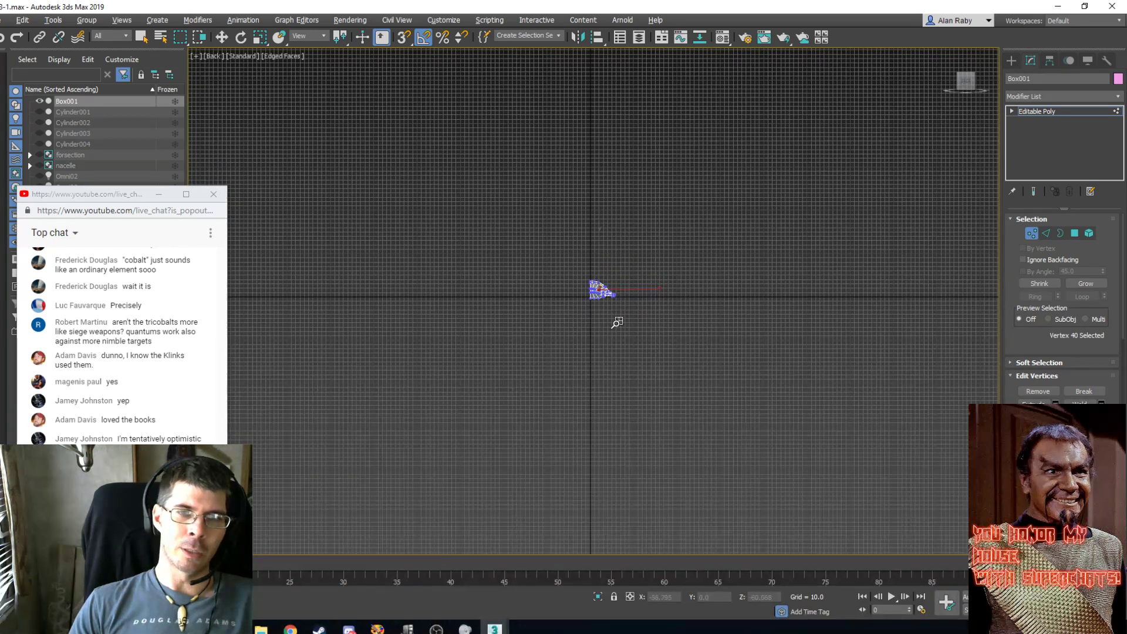
{"action": "middle_click_drag", "start_coordinate": [617, 322], "coordinate": [668, 190], "text": "ctrl+alt"}
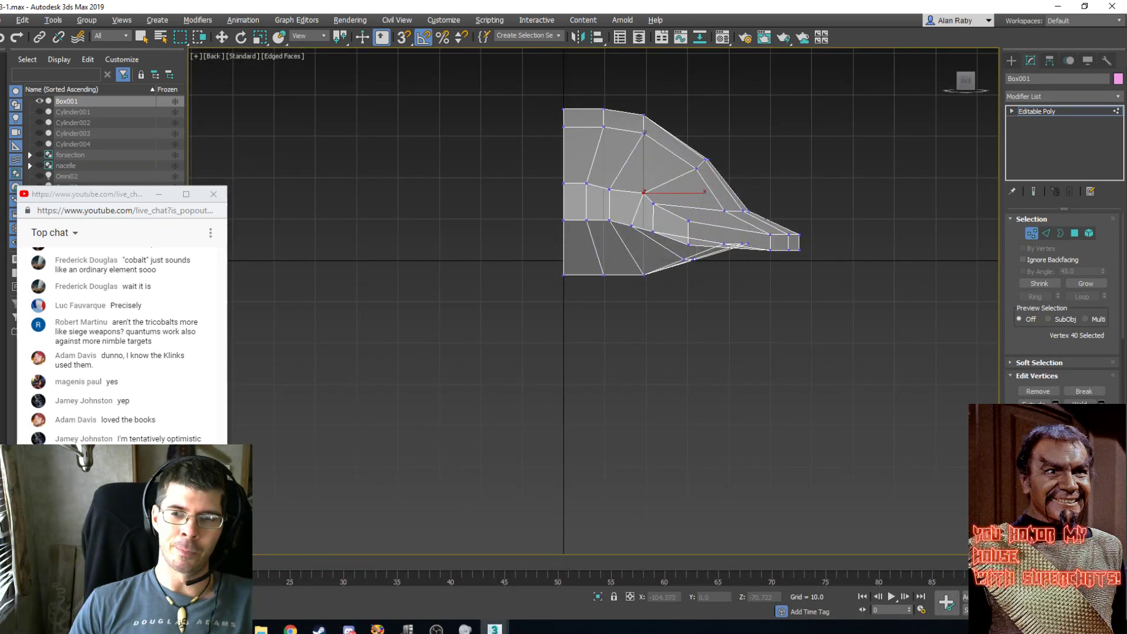
{"action": "middle_click_drag", "start_coordinate": [634, 226], "coordinate": [568, 356]}
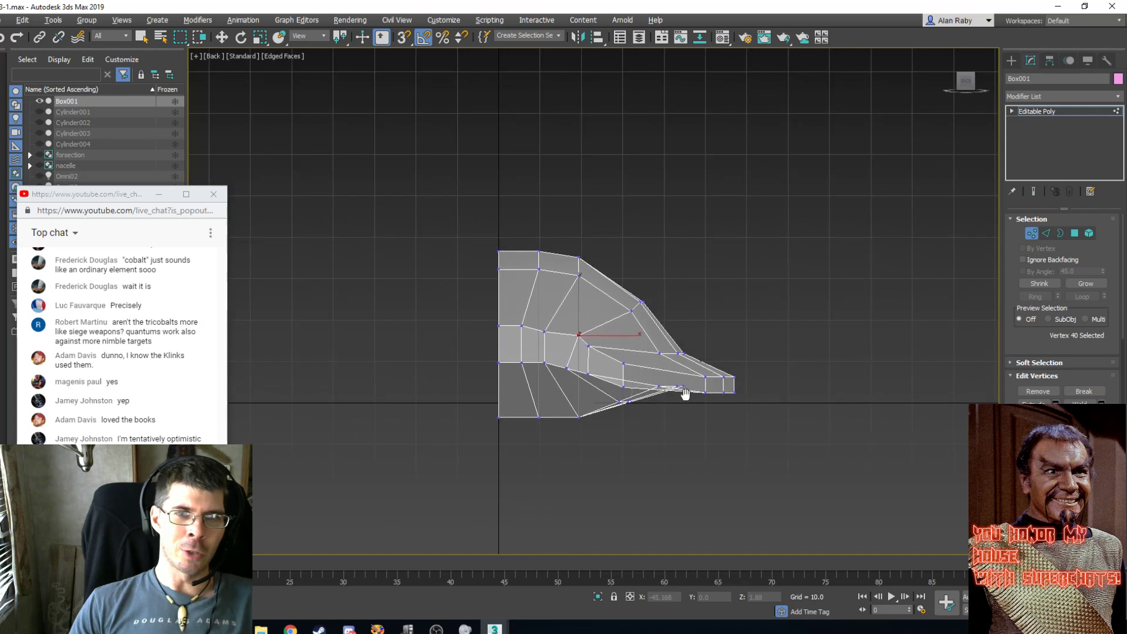
{"action": "scroll", "coordinate": [685, 393], "scroll_direction": "up", "scroll_amount": 3}
{"action": "middle_click_drag", "start_coordinate": [516, 322], "coordinate": [523, 352]}
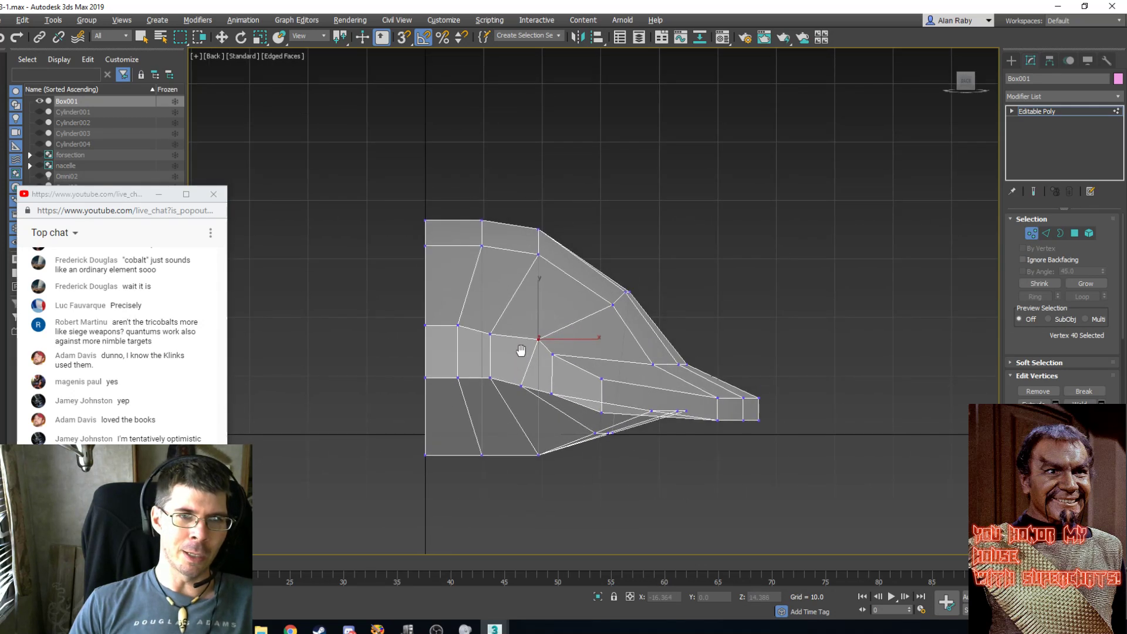
{"action": "left_click", "coordinate": [145, 37]}
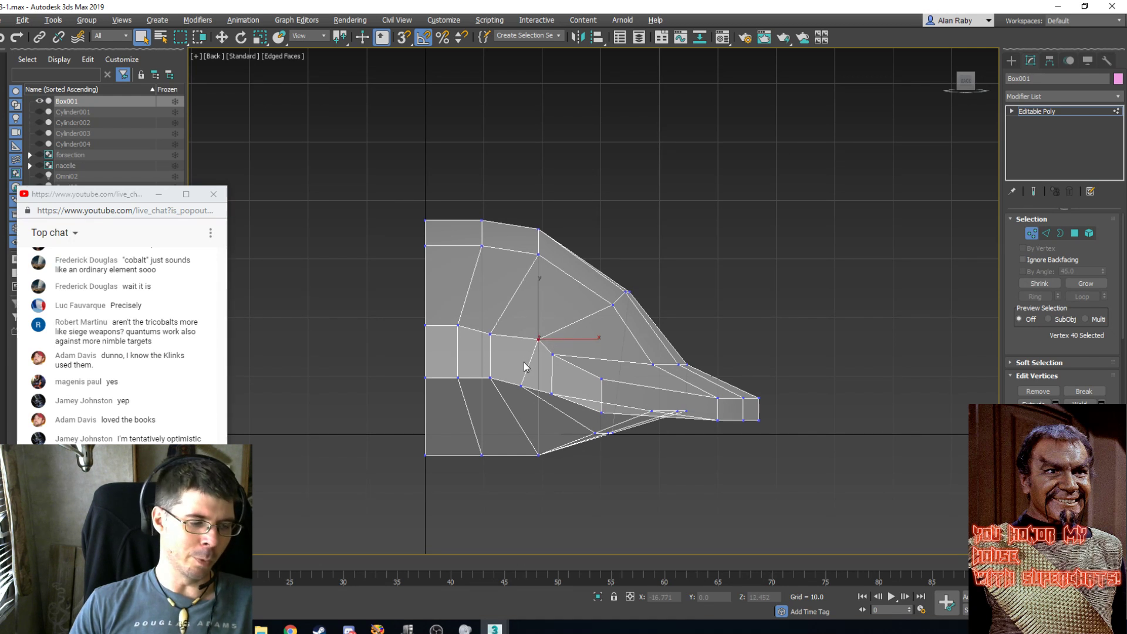
{"action": "key", "text": "w"}
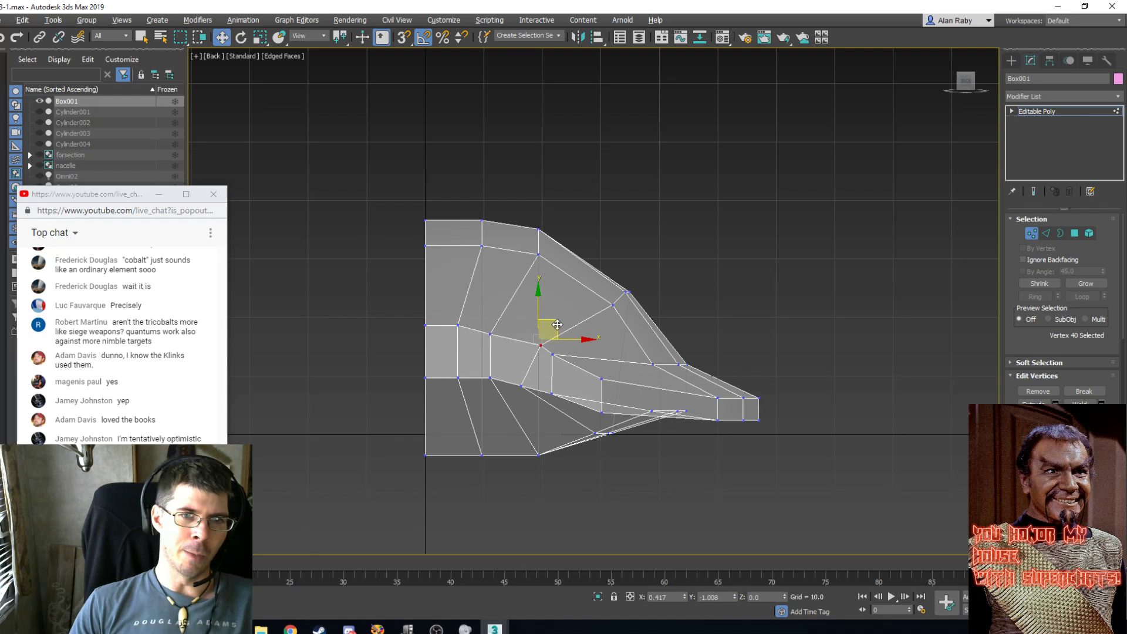
{"action": "left_click_drag", "start_coordinate": [557, 325], "coordinate": [551, 325]}
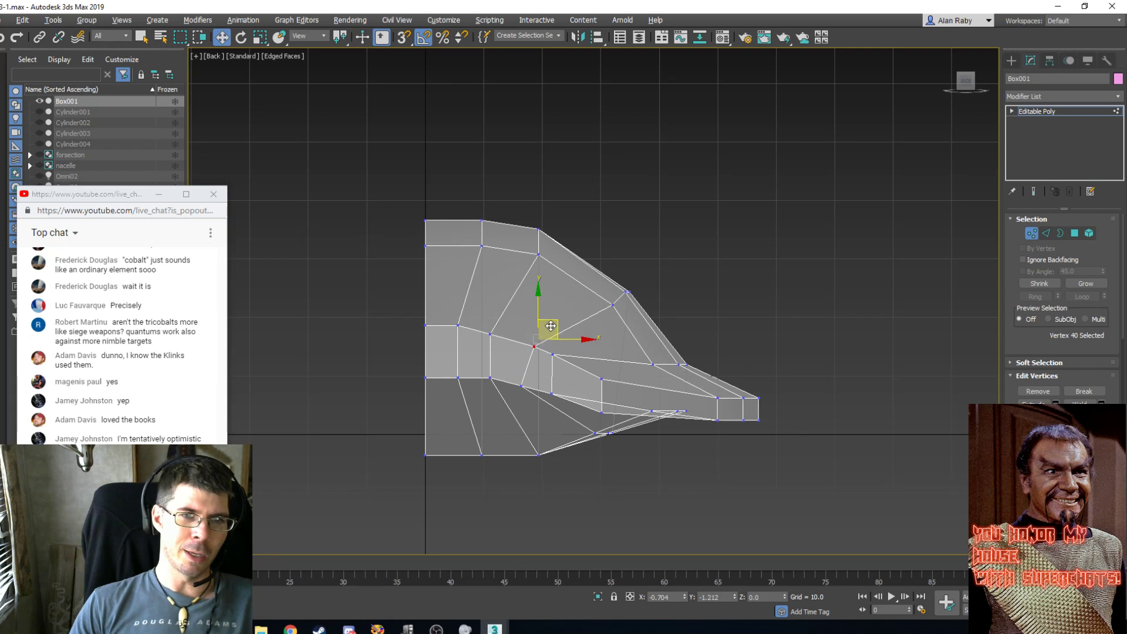
Move the narrow end's adjacent inner upper-edge vertex to about X -11.6, Z 18.2, and the third lower-edge vertex to about X -16.9, Z 8.5.
{"action": "left_click", "coordinate": [491, 332]}
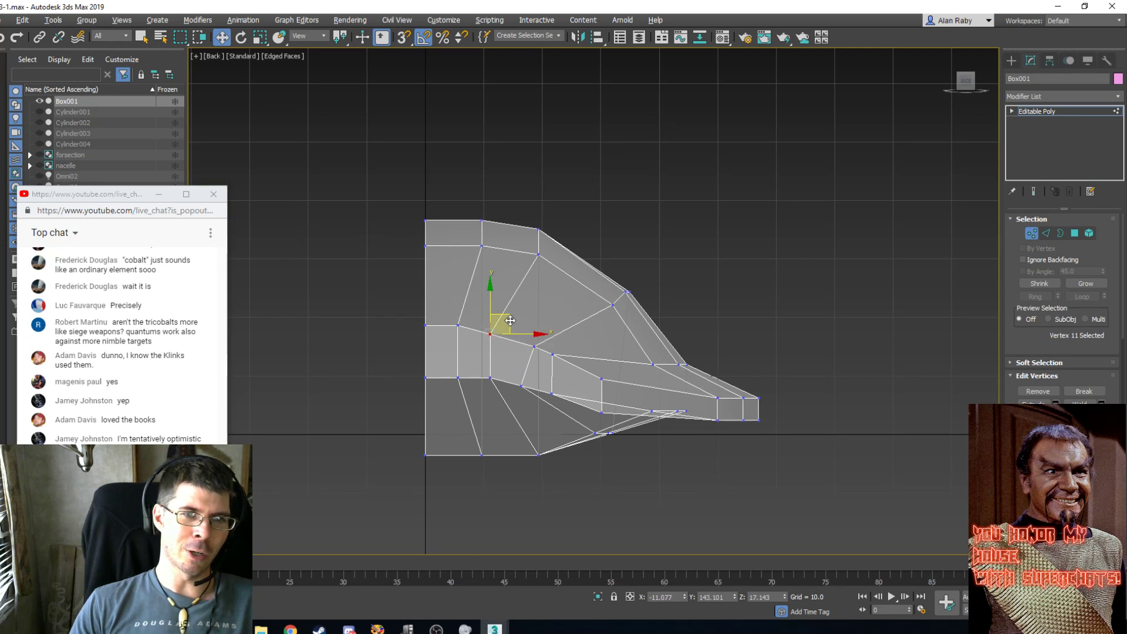
{"action": "left_click_drag", "start_coordinate": [512, 319], "coordinate": [513, 313]}
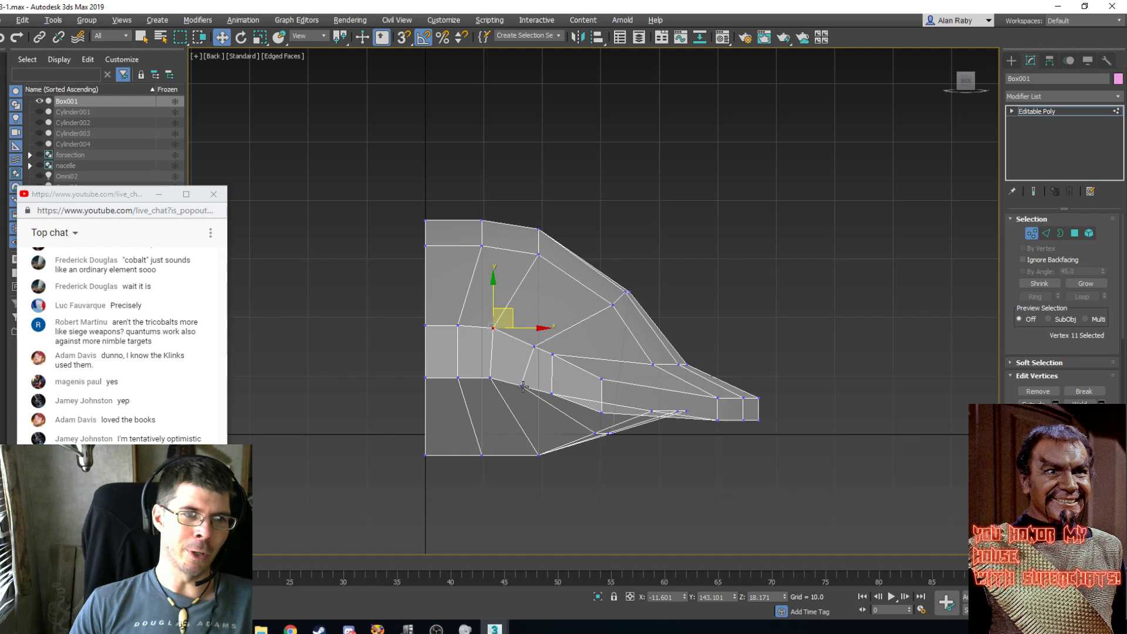
{"action": "left_click", "coordinate": [522, 385]}
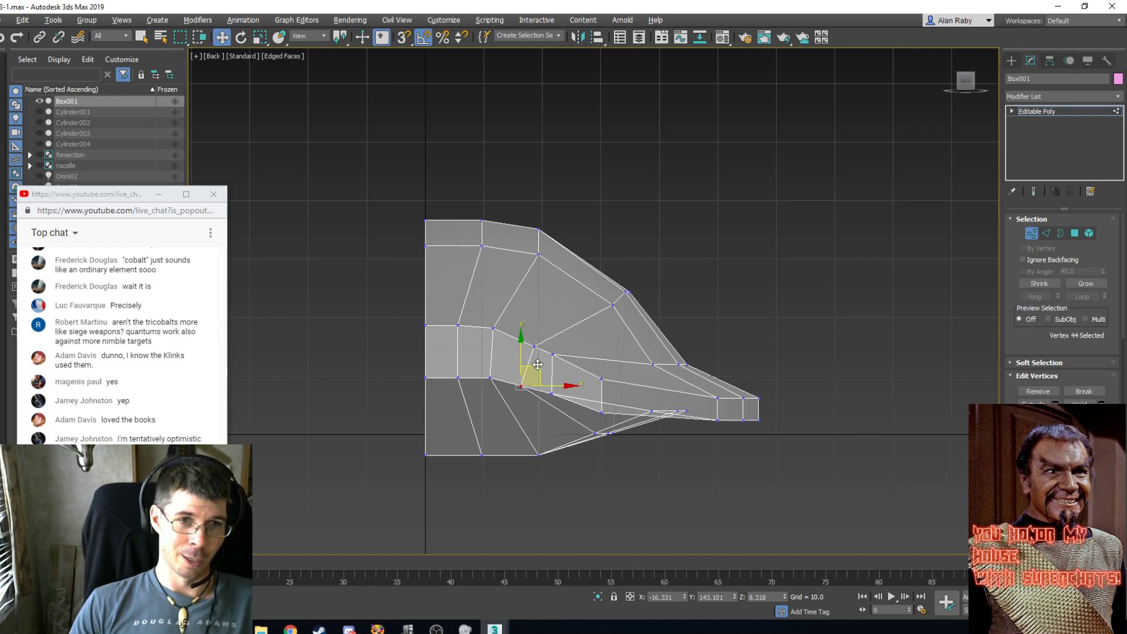
{"action": "left_click_drag", "start_coordinate": [537, 364], "coordinate": [545, 363]}
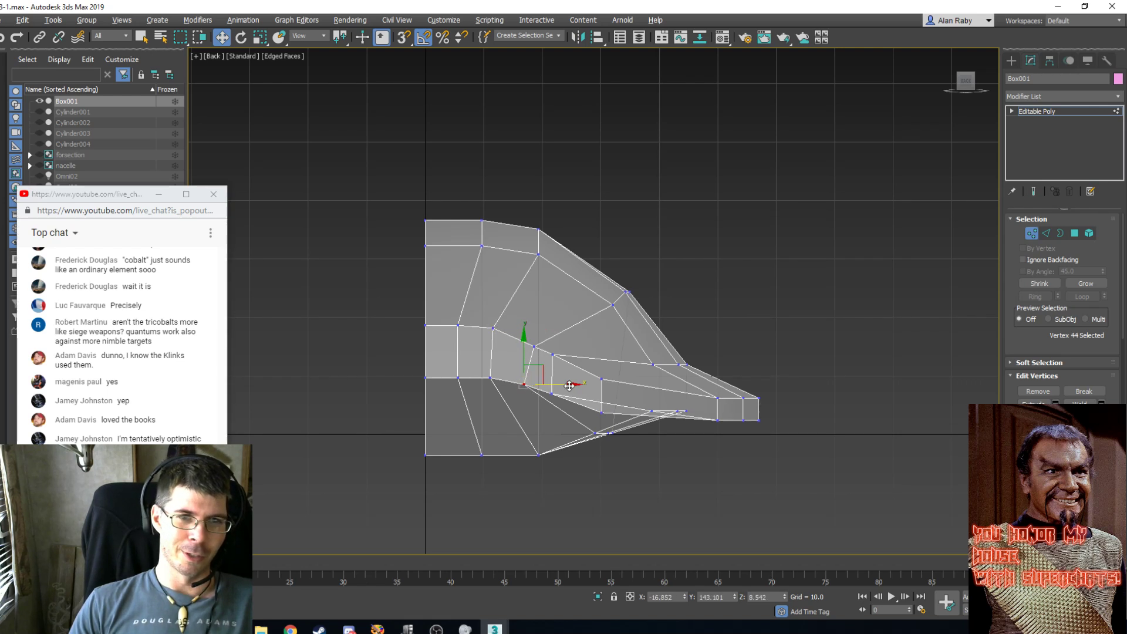
Raise the vertex on the hull's lower edge, below the wing bend, to a Z height of about 4.66.
{"action": "left_click", "coordinate": [602, 382]}
{"action": "left_click", "coordinate": [604, 413]}
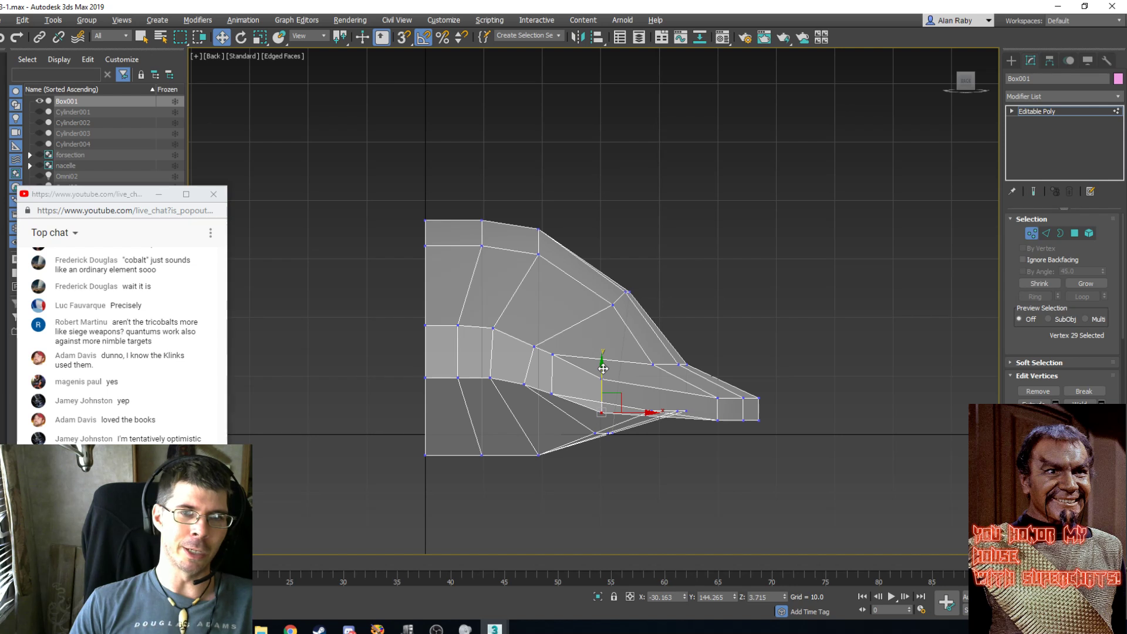
{"action": "left_click_drag", "start_coordinate": [603, 368], "coordinate": [600, 365]}
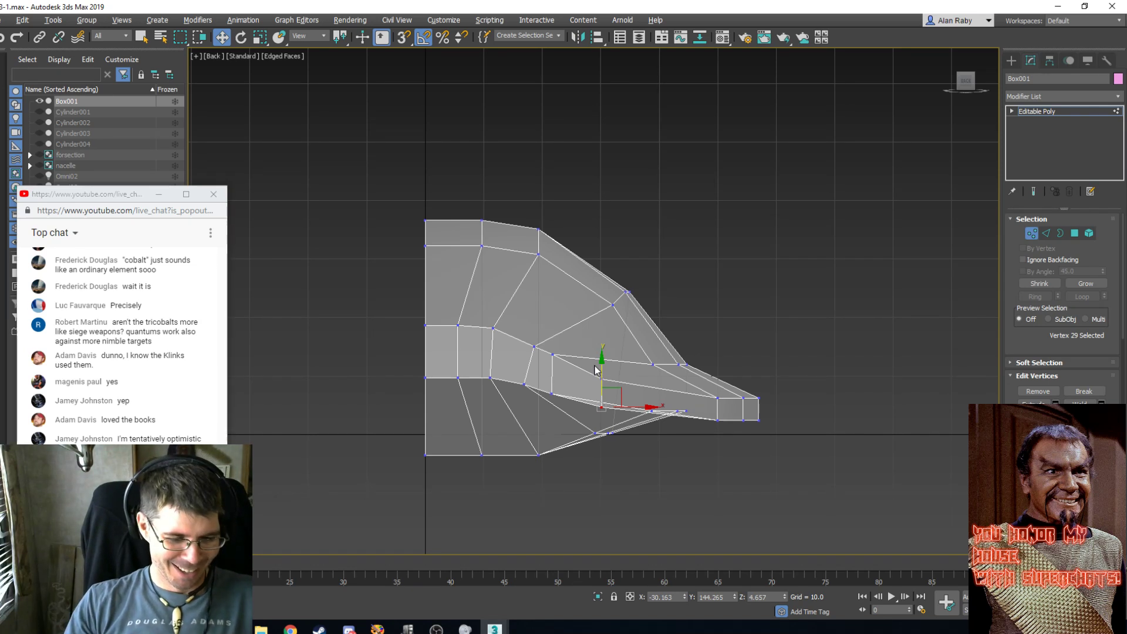
Assign the ellipsoid material to the hull half.
{"action": "key", "text": "p"}
{"action": "key", "text": "z"}
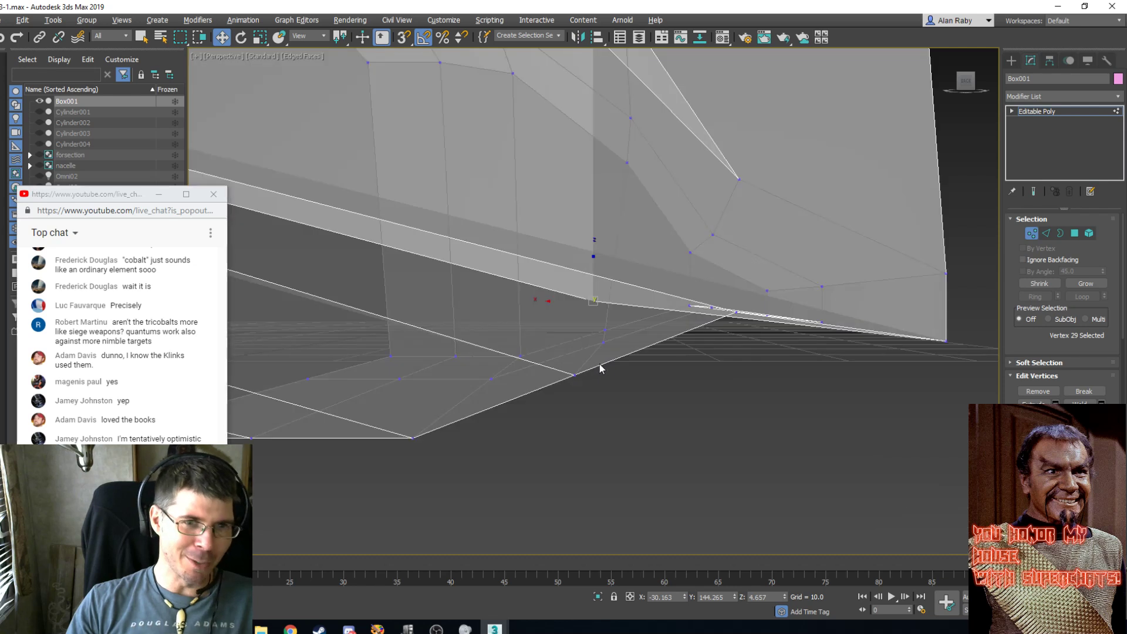
{"action": "middle_click_drag", "start_coordinate": [610, 353], "coordinate": [571, 293], "text": "alt"}
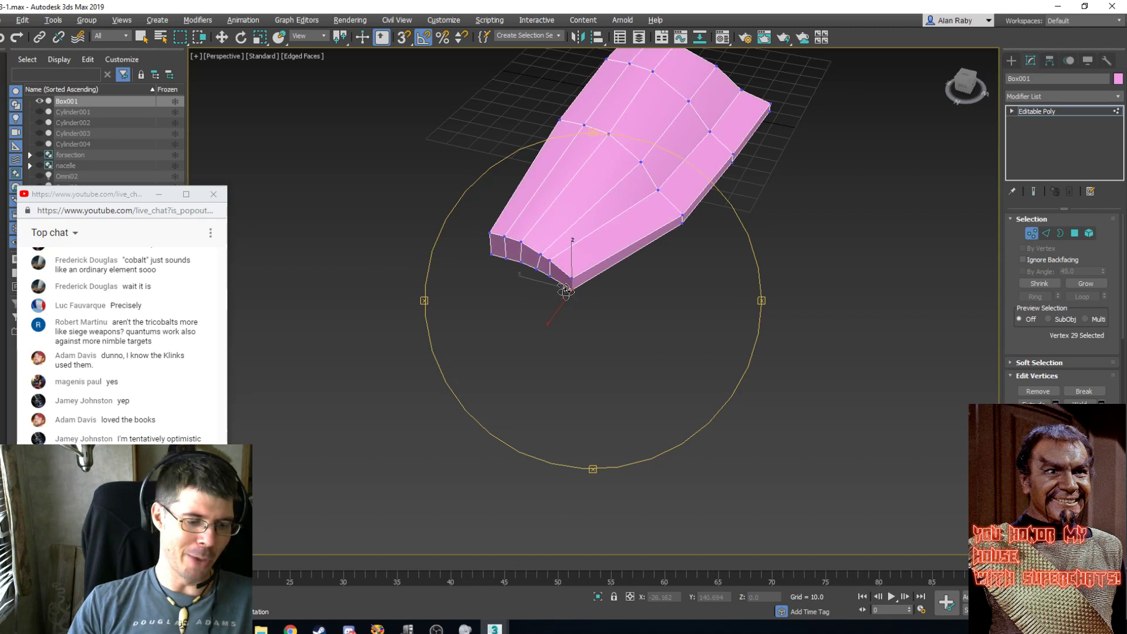
{"action": "key", "text": "m"}
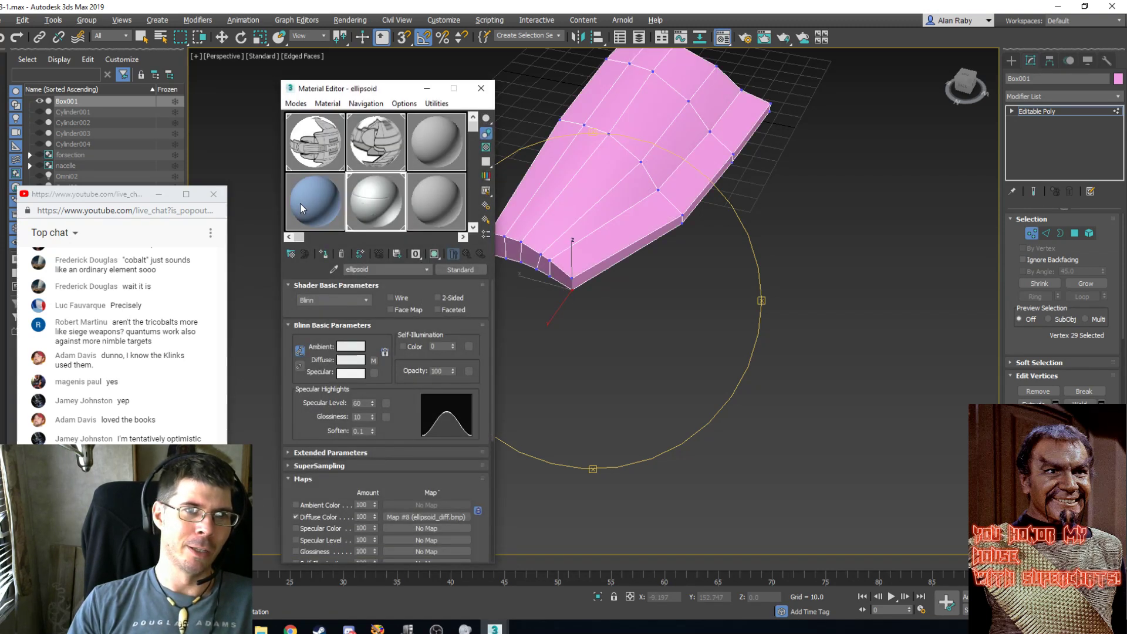
{"action": "left_click", "coordinate": [301, 208]}
{"action": "left_click", "coordinate": [388, 218]}
{"action": "left_click", "coordinate": [323, 253]}
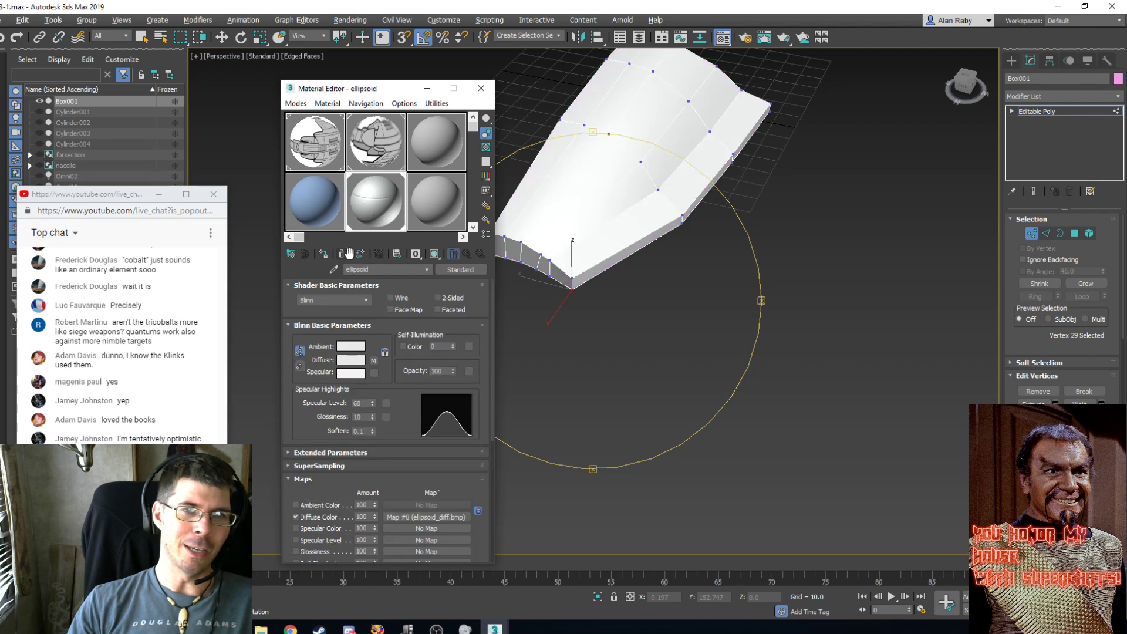
{"action": "left_click", "coordinate": [481, 88]}
Unhide all objects so the rest of the ship and the reference planes are shown around the hull half.
{"action": "middle_click_drag", "start_coordinate": [610, 223], "coordinate": [460, 241], "text": "alt"}
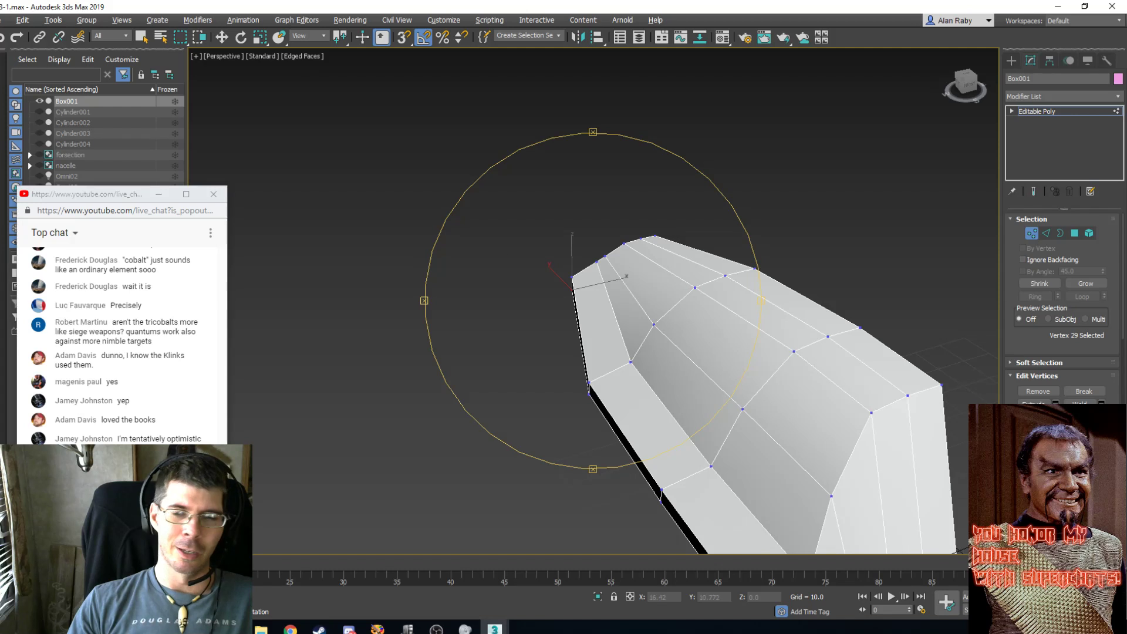
{"action": "scroll", "coordinate": [649, 247], "scroll_direction": "down", "scroll_amount": 6}
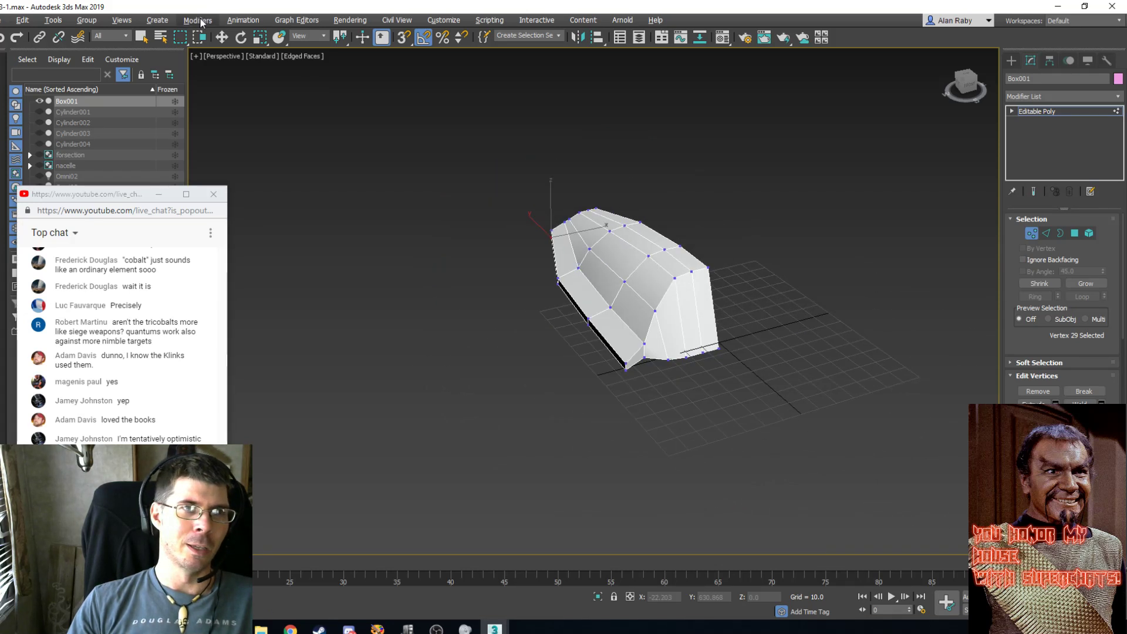
{"action": "left_click", "coordinate": [221, 37]}
{"action": "right_click", "coordinate": [410, 200]}
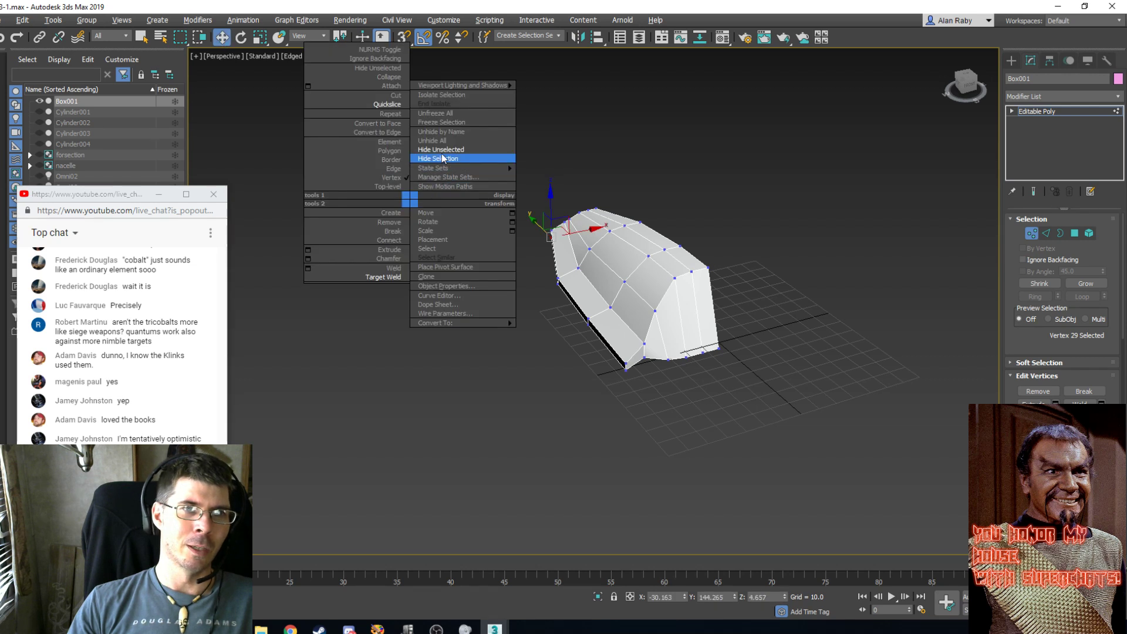
{"action": "left_click", "coordinate": [432, 140]}
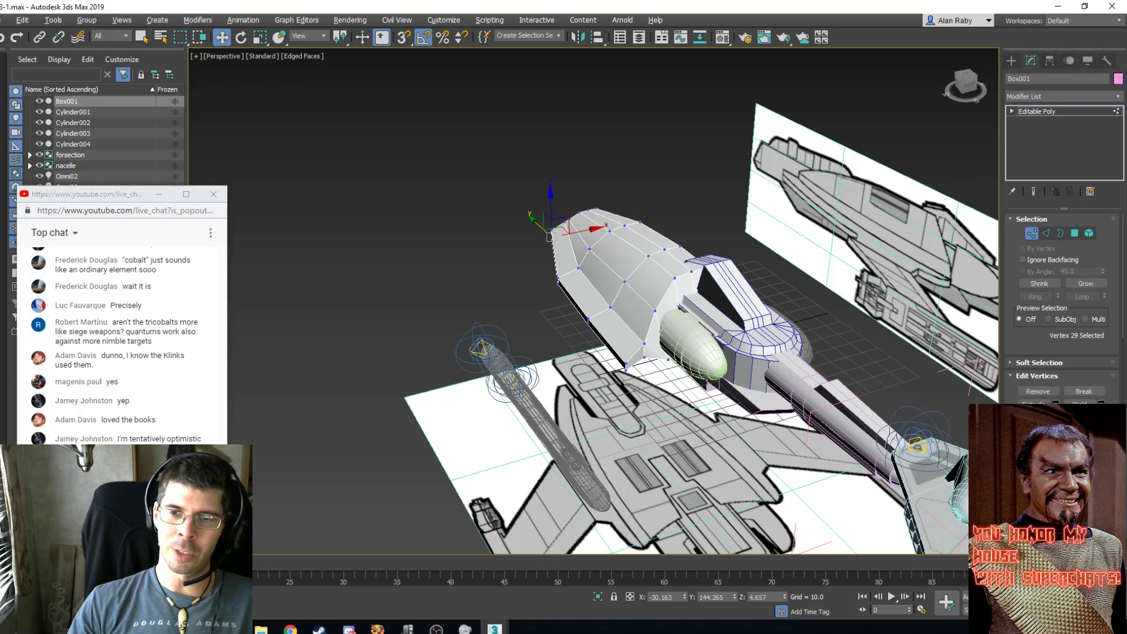
Leave vertex editing and mirror the hull half across the X axis as an instance with zero offset.
{"action": "middle_click_drag", "start_coordinate": [803, 417], "coordinate": [638, 365]}
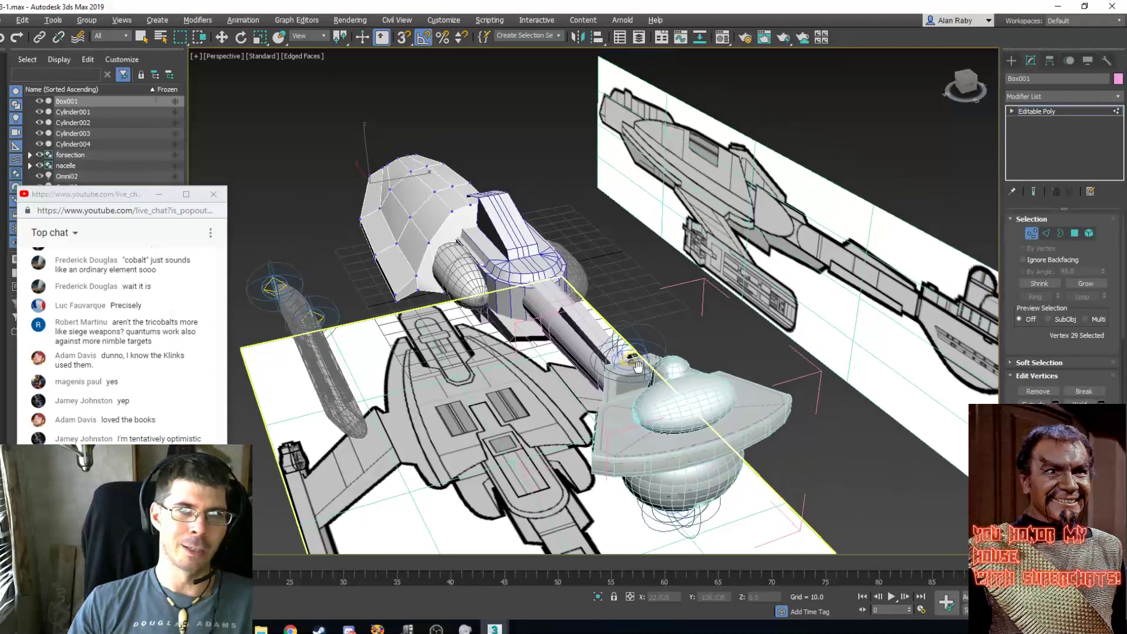
{"action": "scroll", "coordinate": [630, 342], "scroll_direction": "down", "scroll_amount": 3}
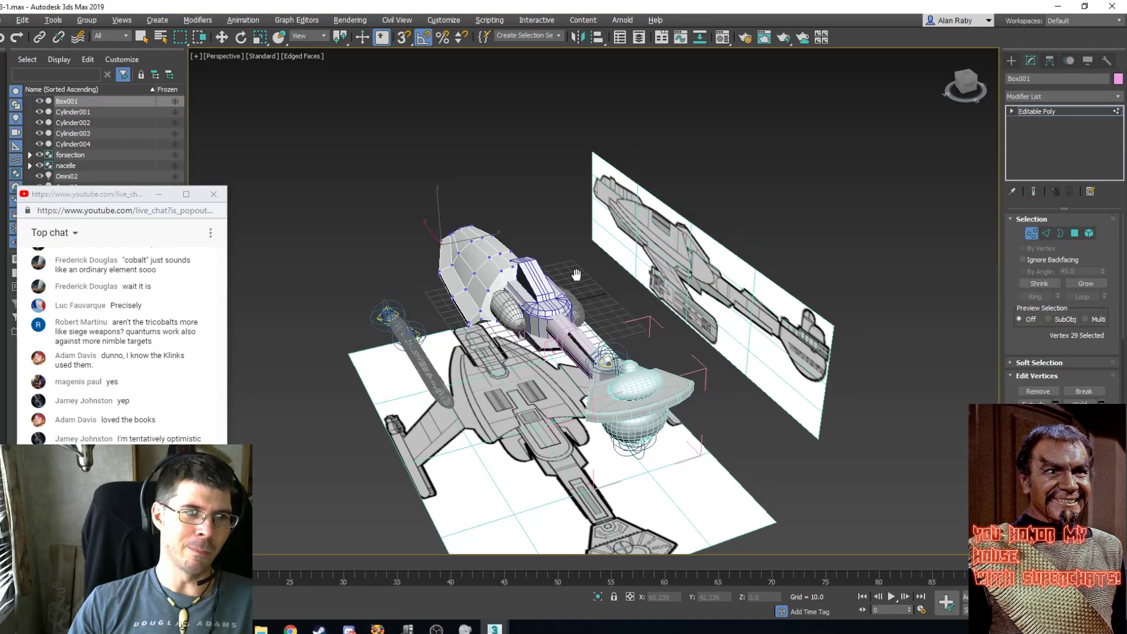
{"action": "middle_click_drag", "start_coordinate": [592, 267], "coordinate": [573, 274]}
{"action": "scroll", "coordinate": [574, 274], "scroll_direction": "up", "scroll_amount": 3}
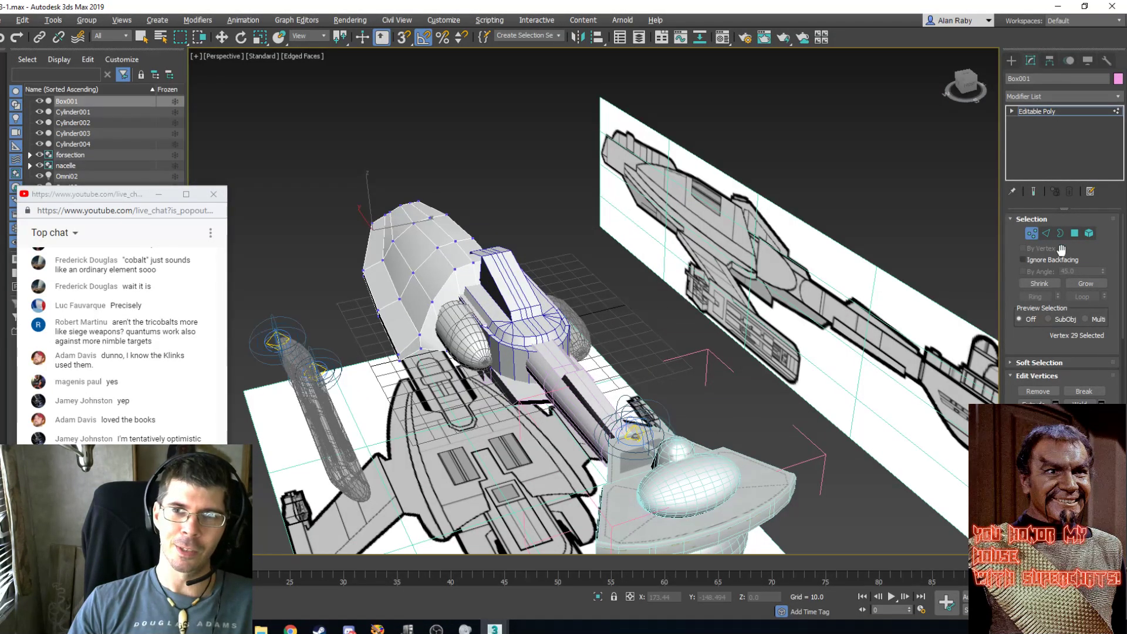
{"action": "left_click", "coordinate": [1031, 233]}
{"action": "key", "text": "w"}
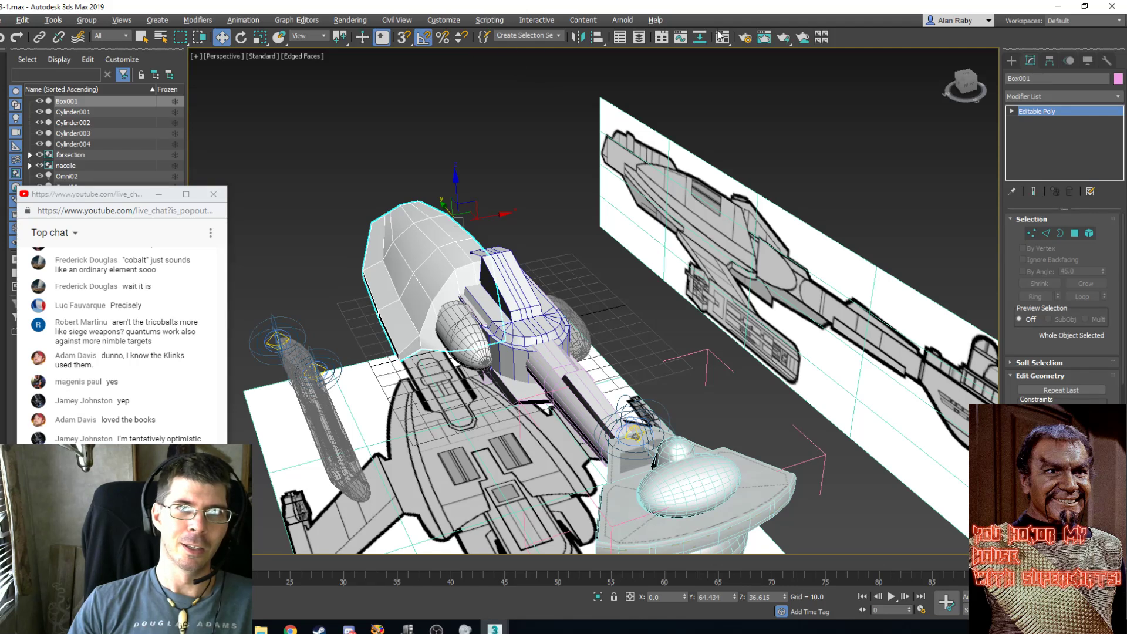
{"action": "left_click", "coordinate": [578, 37]}
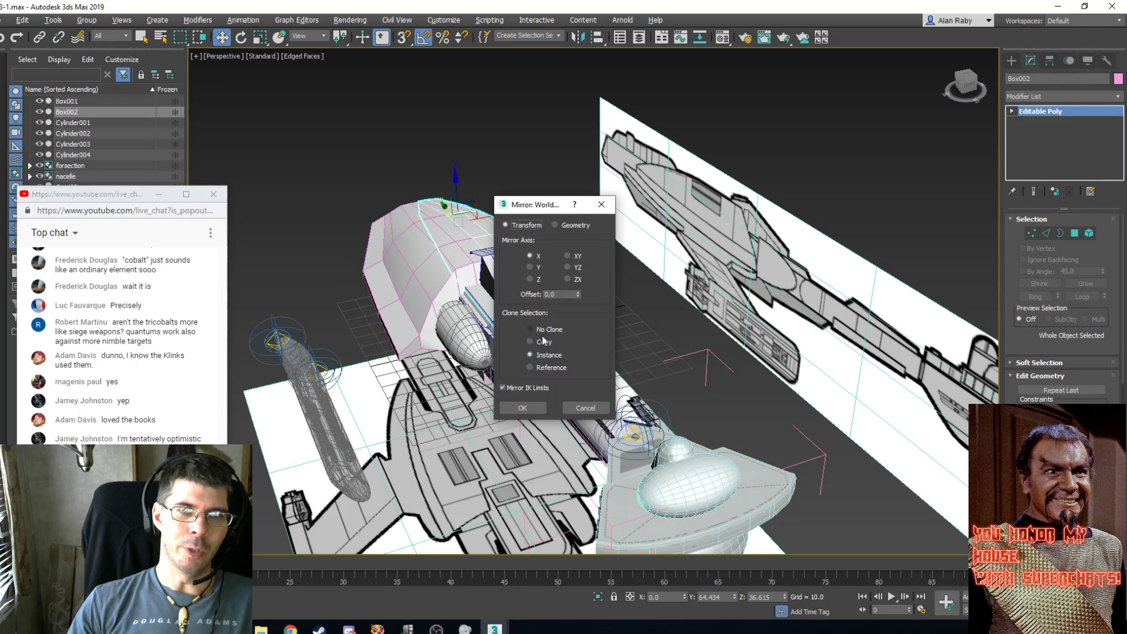
{"action": "left_click", "coordinate": [522, 407]}
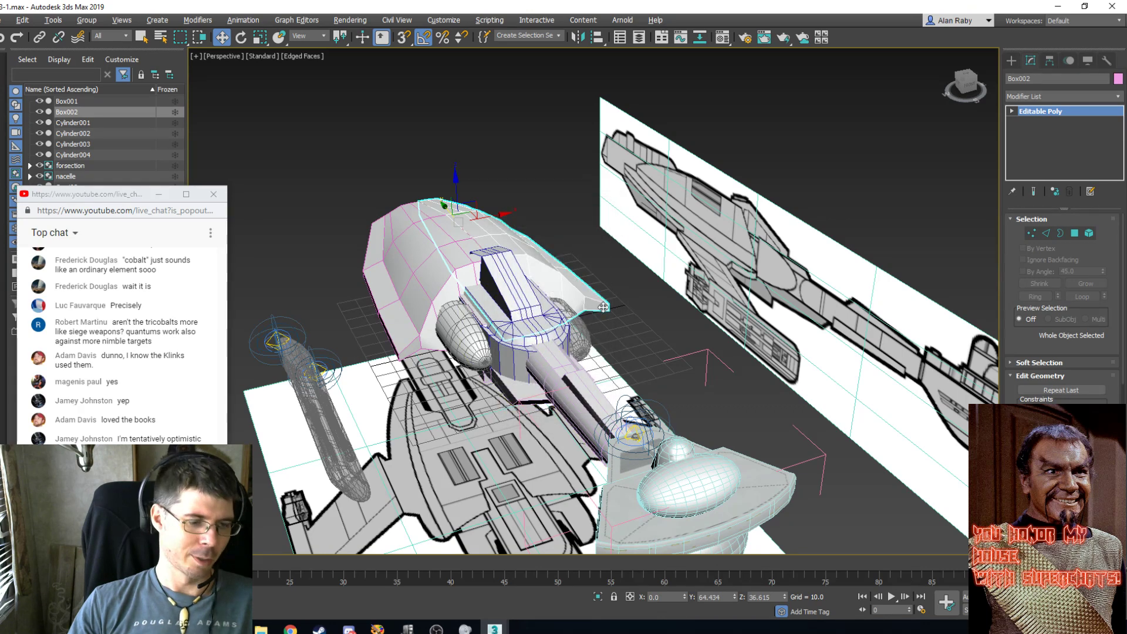
Render the perspective view from the ship's front quarter to check the mirrored hull, then close the render.
{"action": "key", "text": "e"}
{"action": "mouse_move", "coordinate": [556, 314]}
{"action": "middle_mouse_down", "text": "alt"}
{"action": "mouse_move", "coordinate": [572, 292]}
{"action": "mouse_move", "coordinate": [575, 309]}
{"action": "middle_mouse_up", "text": "alt"}
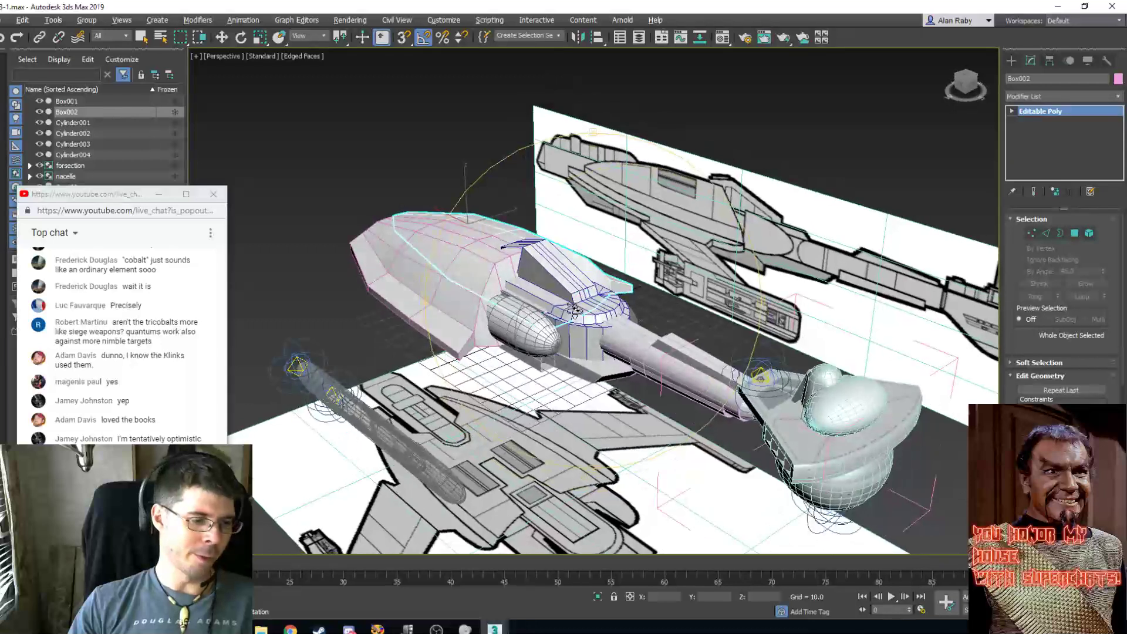
{"action": "key", "text": "shift+q"}
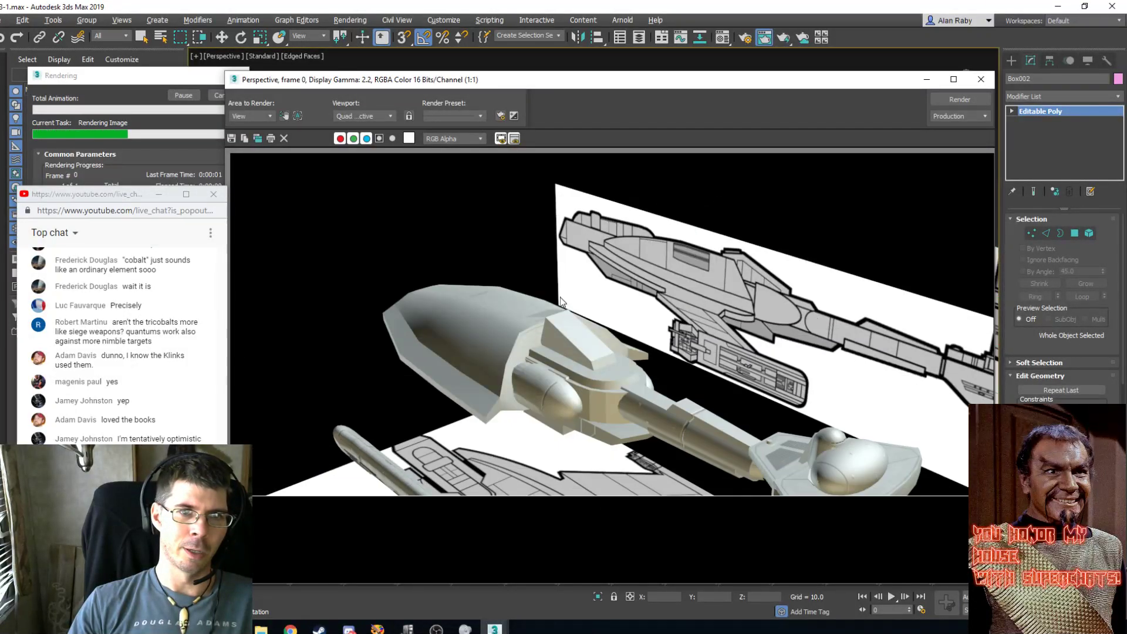
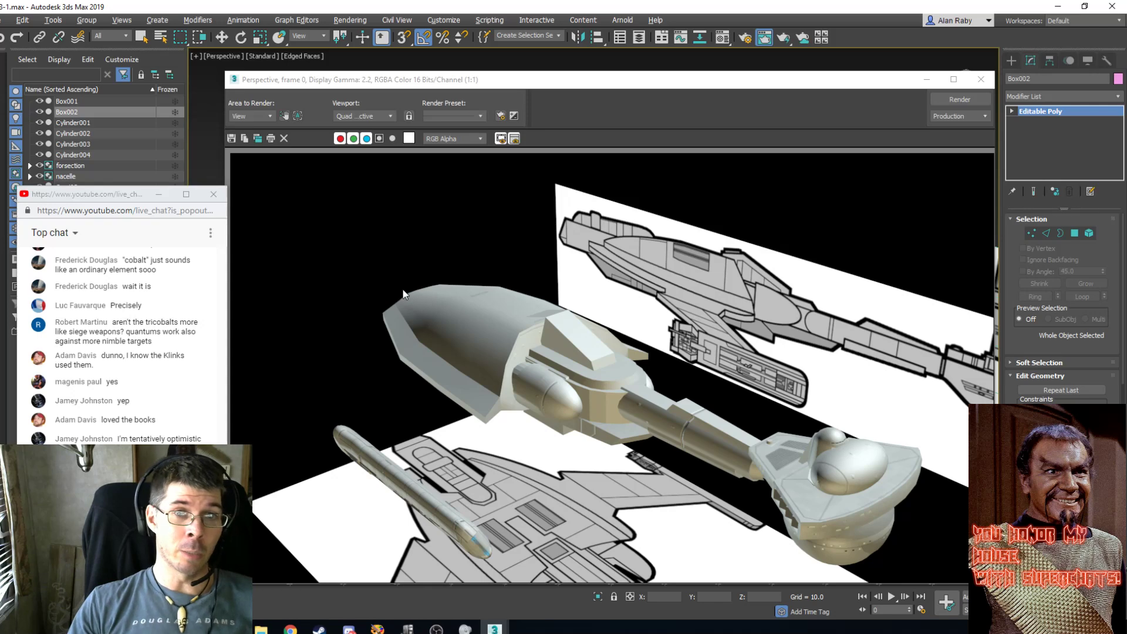
{"action": "left_click", "coordinate": [990, 82]}
Isolate the original hull half by hiding every other object.
{"action": "middle_click_drag", "start_coordinate": [585, 312], "coordinate": [540, 327], "text": "alt"}
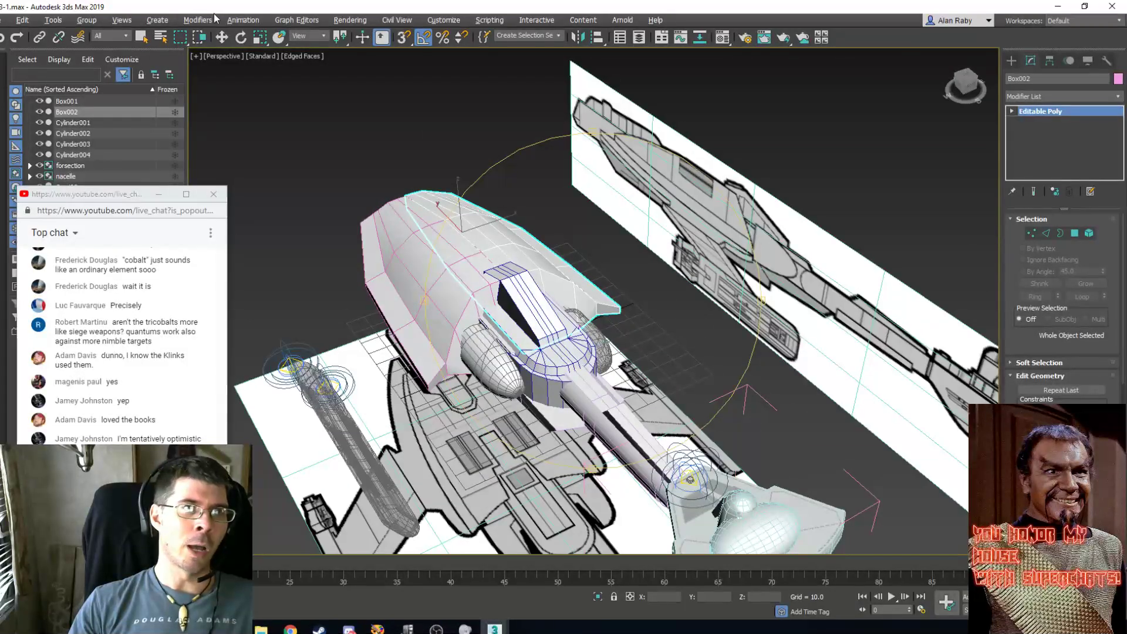
{"action": "left_click", "coordinate": [223, 38]}
{"action": "left_click", "coordinate": [243, 167]}
{"action": "left_click", "coordinate": [383, 271]}
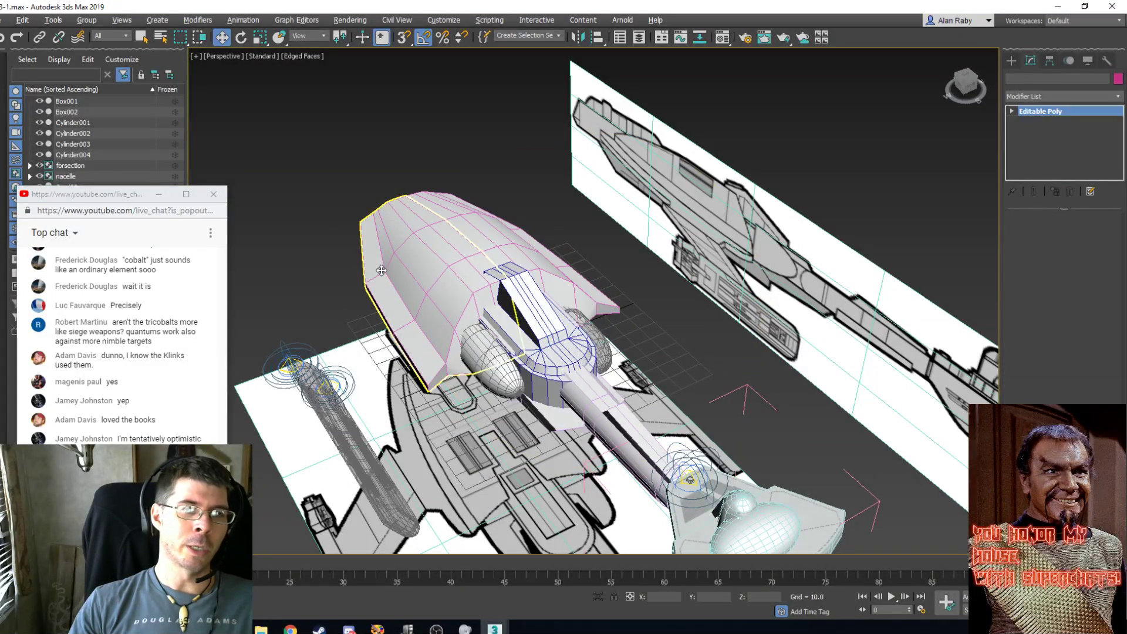
{"action": "right_click", "coordinate": [321, 176]}
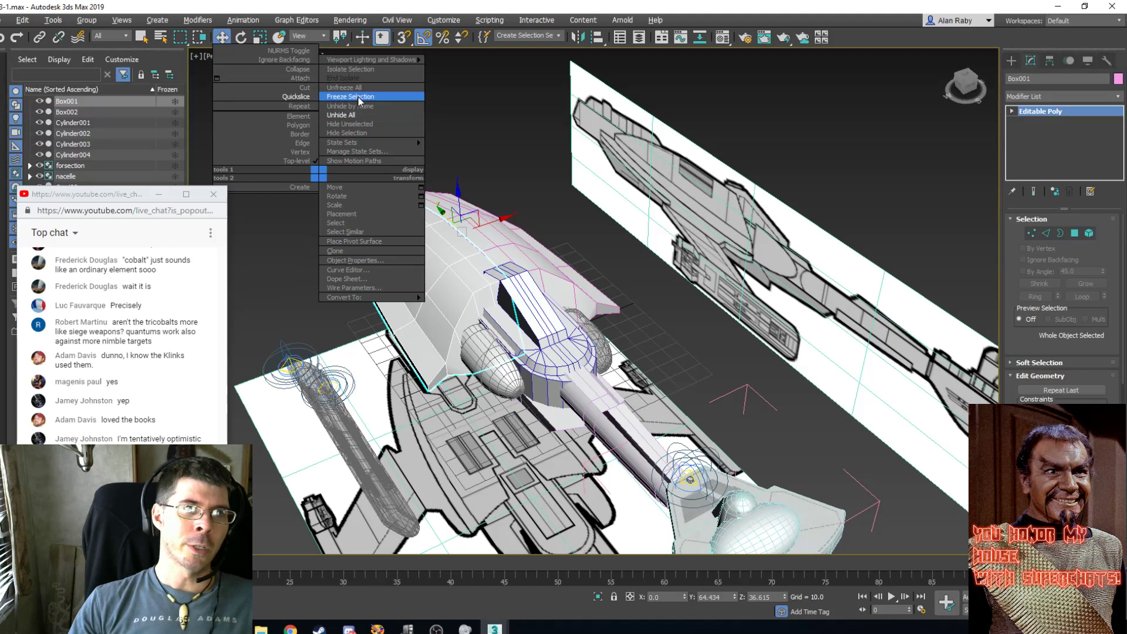
{"action": "left_click", "coordinate": [372, 124]}
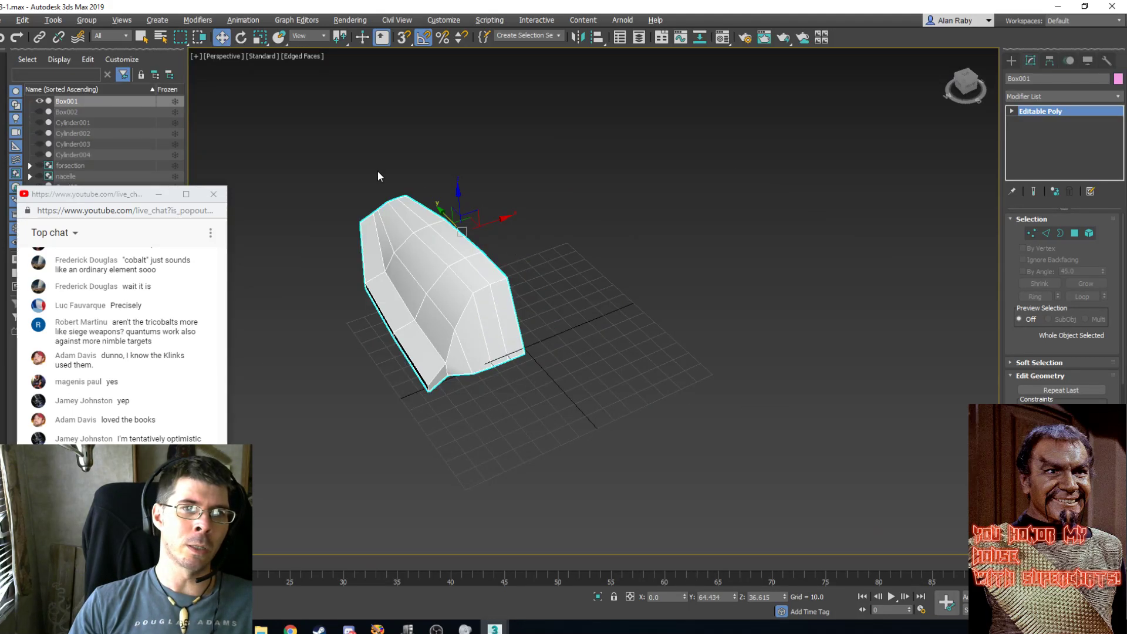
Select the five polygons that form the hull half's upright end face.
{"action": "left_click", "coordinate": [1073, 233]}
{"action": "key", "text": "e"}
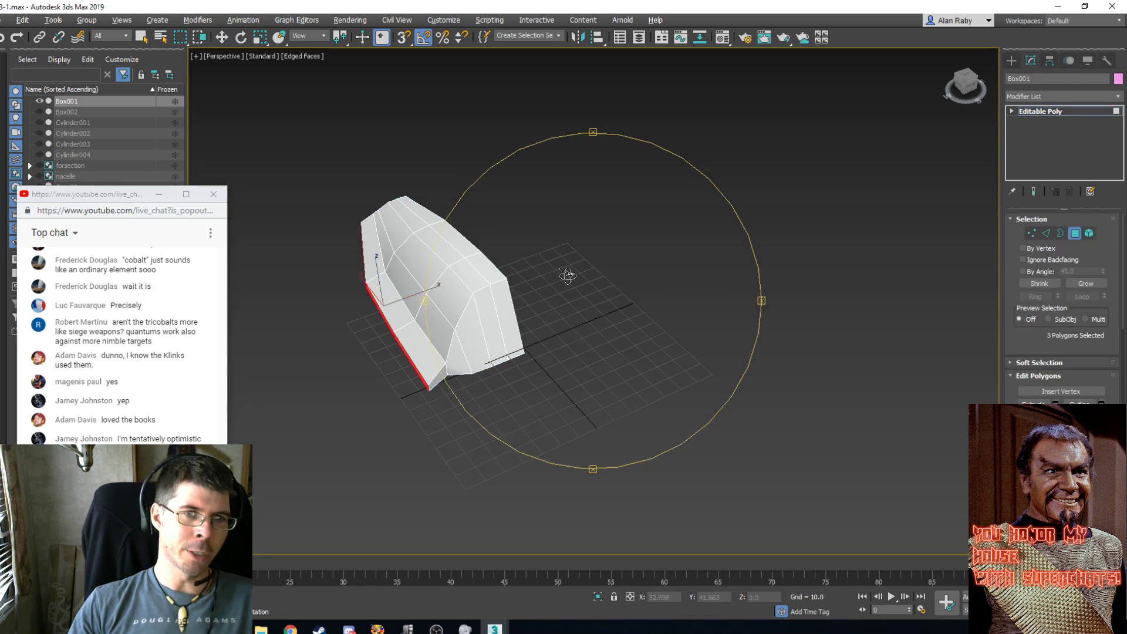
{"action": "middle_click_drag", "start_coordinate": [567, 275], "coordinate": [598, 324], "text": "alt"}
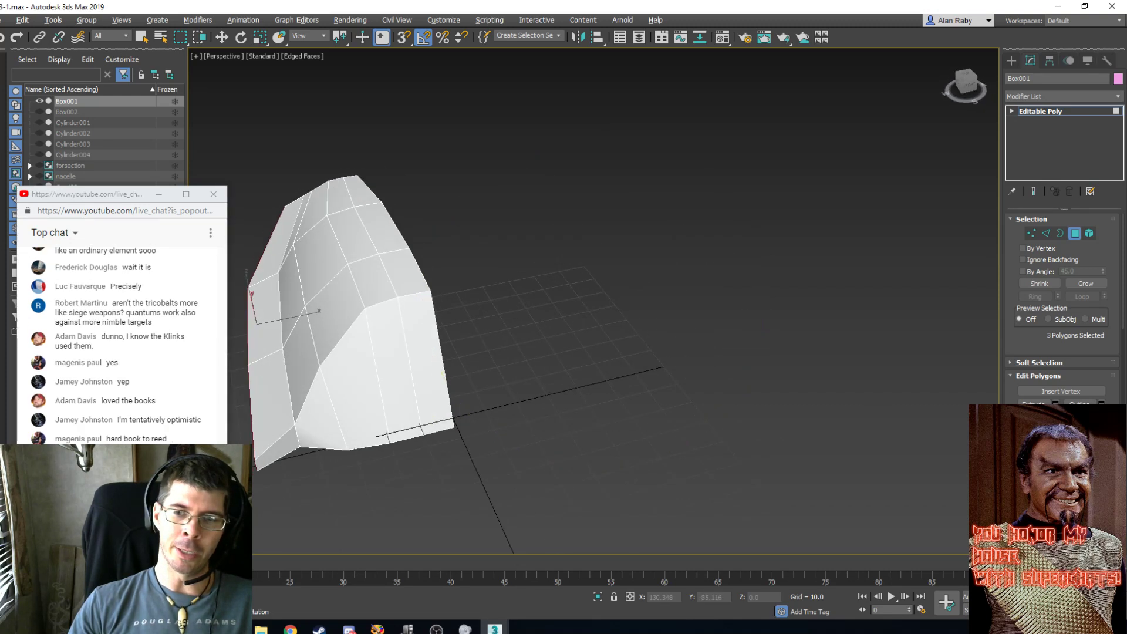
{"action": "middle_click_drag", "start_coordinate": [476, 297], "coordinate": [622, 301]}
{"action": "scroll", "coordinate": [622, 301], "scroll_direction": "up", "scroll_amount": 4}
{"action": "scroll", "coordinate": [616, 306], "scroll_direction": "down", "scroll_amount": 5}
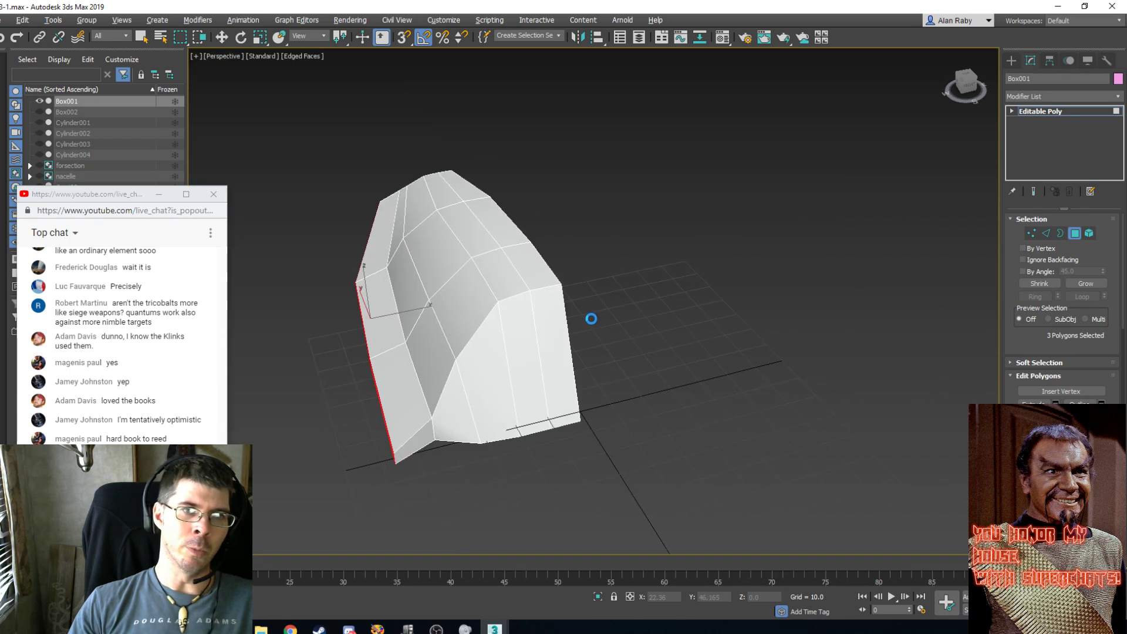
{"action": "left_click", "coordinate": [138, 39]}
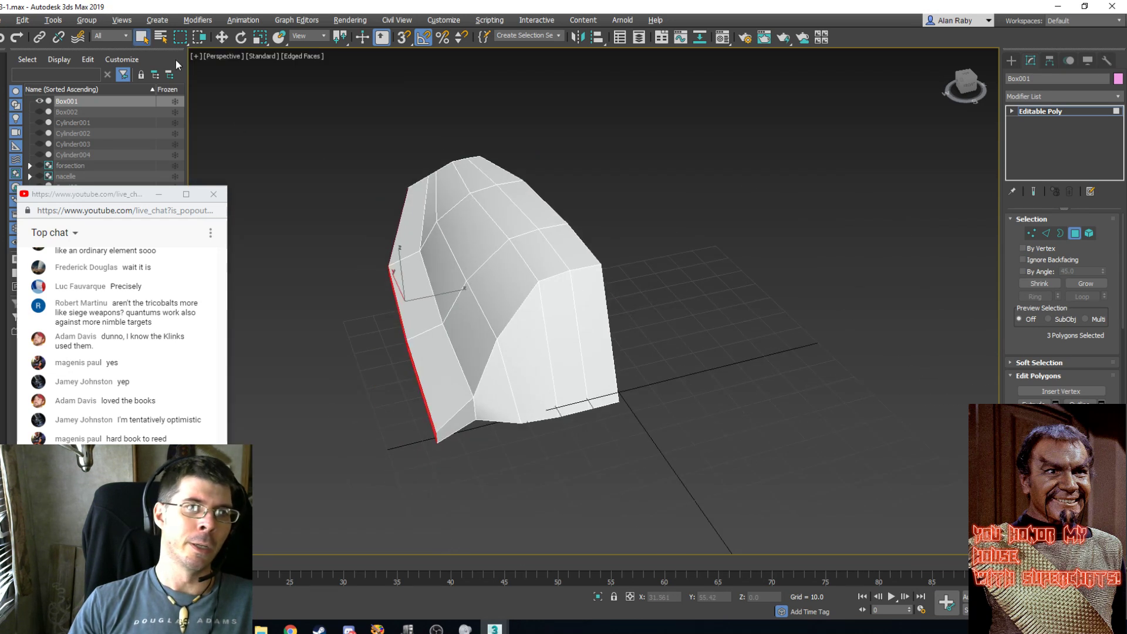
{"action": "left_click", "coordinate": [597, 301]}
{"action": "left_click", "coordinate": [563, 328], "text": "ctrl"}
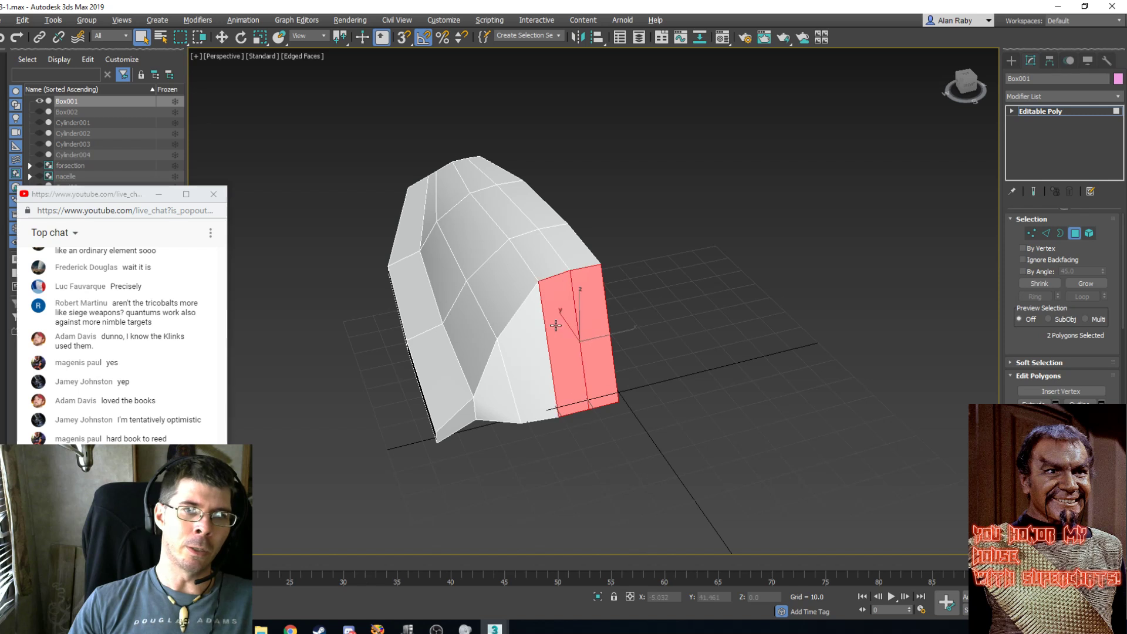
{"action": "left_click", "coordinate": [528, 336], "text": "ctrl"}
{"action": "left_click", "coordinate": [494, 378], "text": "ctrl"}
{"action": "left_click", "coordinate": [456, 418], "text": "ctrl"}
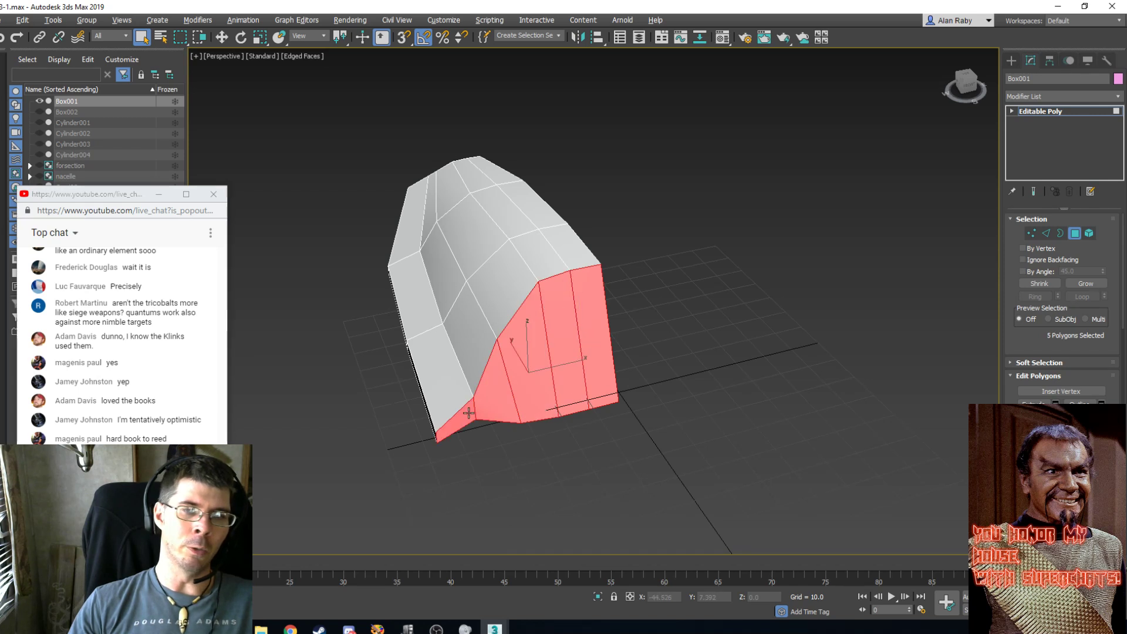
{"action": "scroll", "coordinate": [1069, 355], "scroll_direction": "down", "scroll_amount": 8}
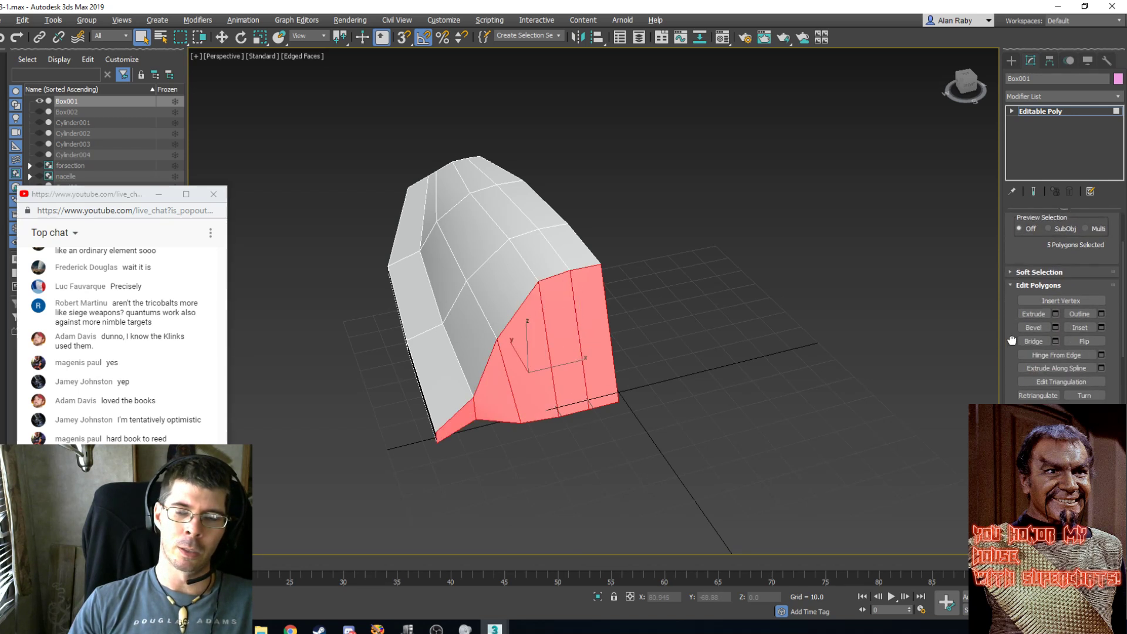
{"action": "scroll", "coordinate": [1069, 354], "scroll_direction": "down", "scroll_amount": 2}
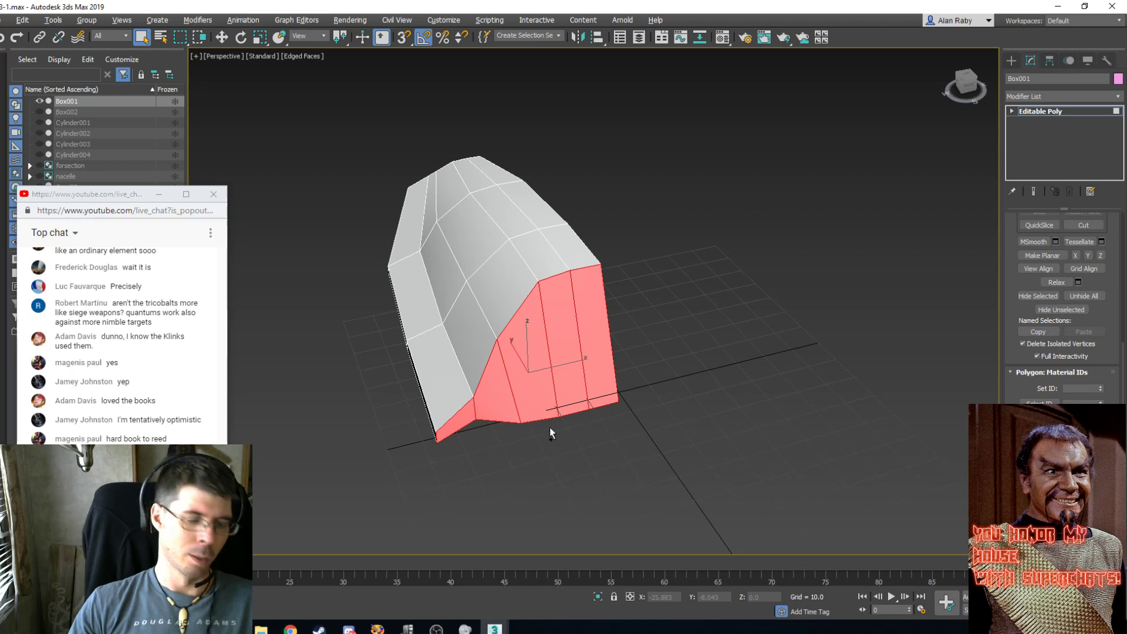
Move the middle vertex on the end face's lower edge inward along Y by about 2.35 units.
{"action": "middle_click_drag", "start_coordinate": [496, 352], "coordinate": [571, 373], "text": "alt"}
{"action": "key", "text": "1"}
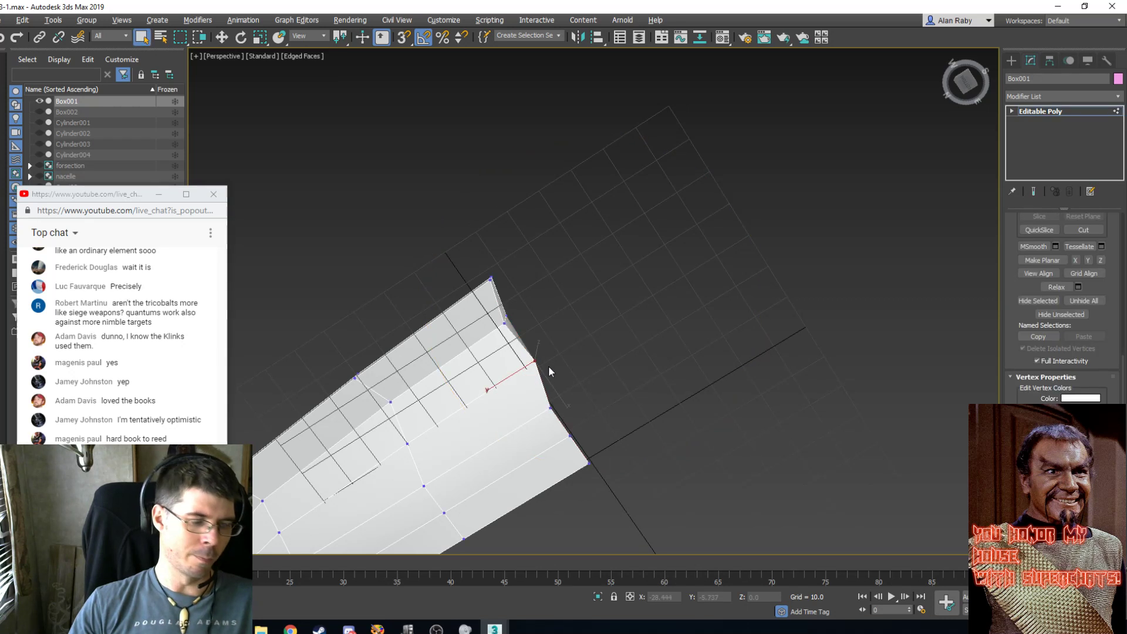
{"action": "key", "text": "w"}
{"action": "left_click_drag", "start_coordinate": [503, 383], "coordinate": [494, 384]}
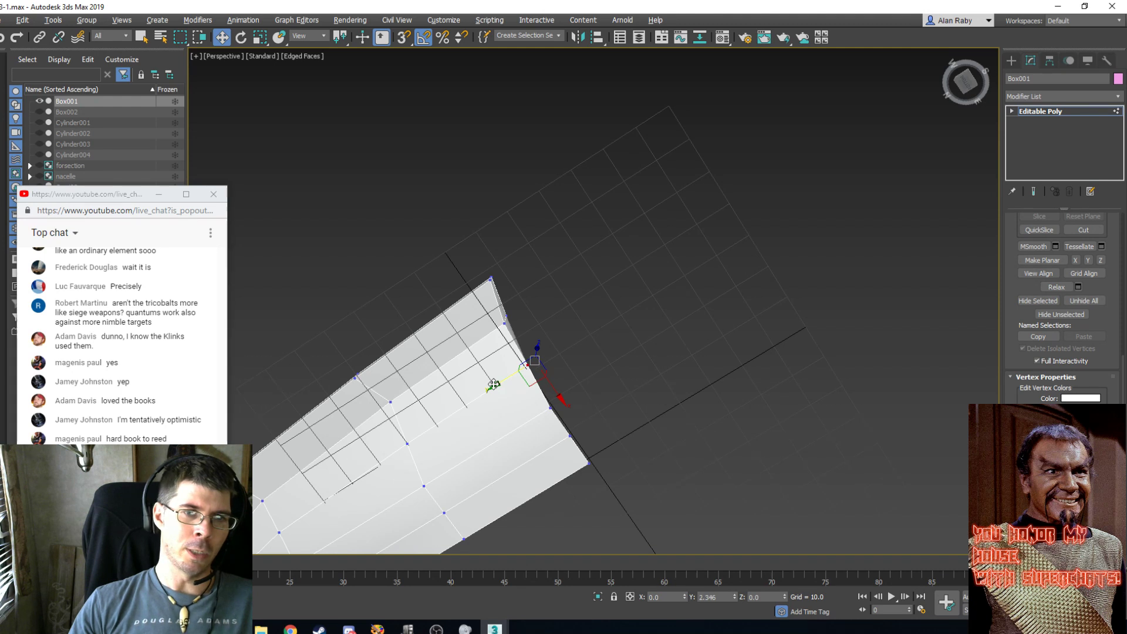
{"action": "middle_click_drag", "start_coordinate": [533, 300], "coordinate": [528, 435], "text": "alt"}
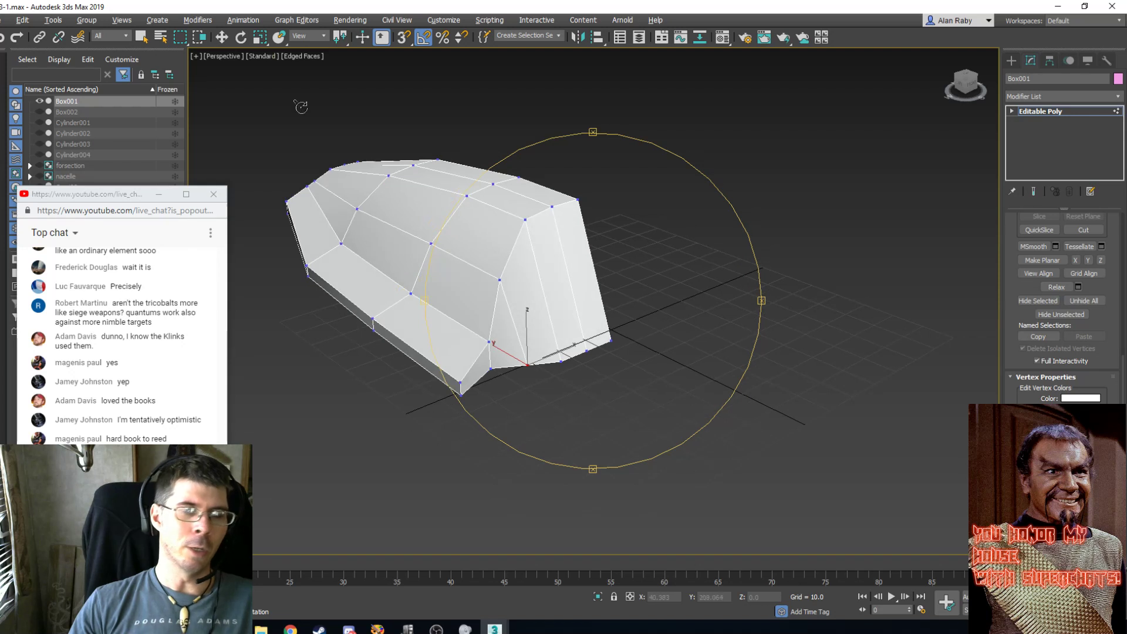
{"action": "key", "text": "q"}
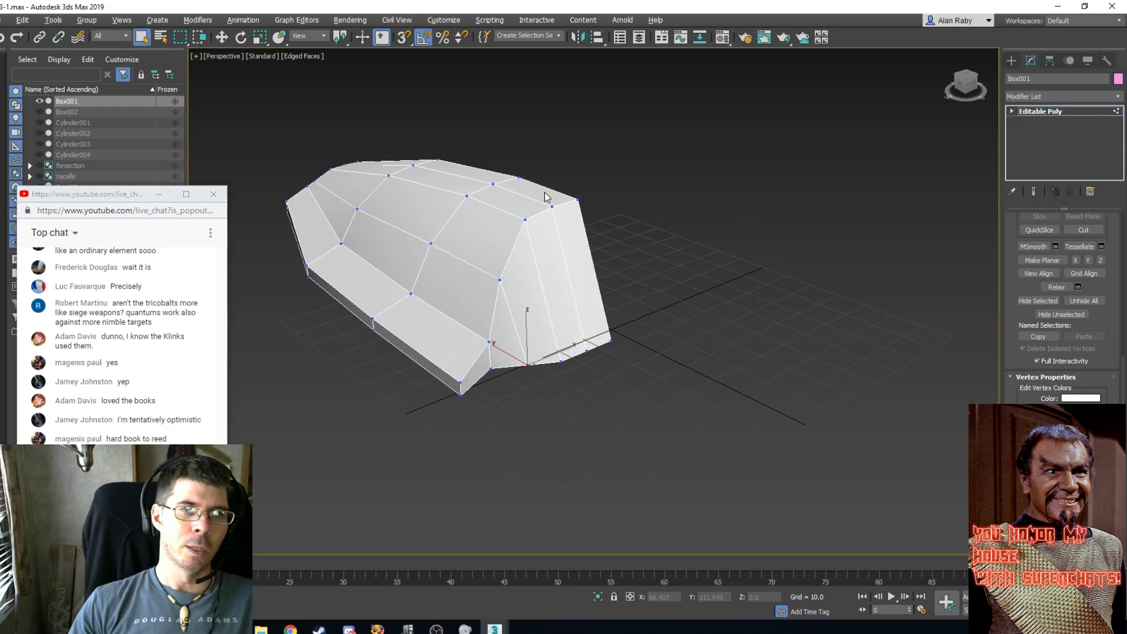
Select all the polygons of the hull half's curved upper surface, leaving out the side ledge and end face.
{"action": "left_click", "coordinate": [1011, 111]}
{"action": "key", "text": "4"}
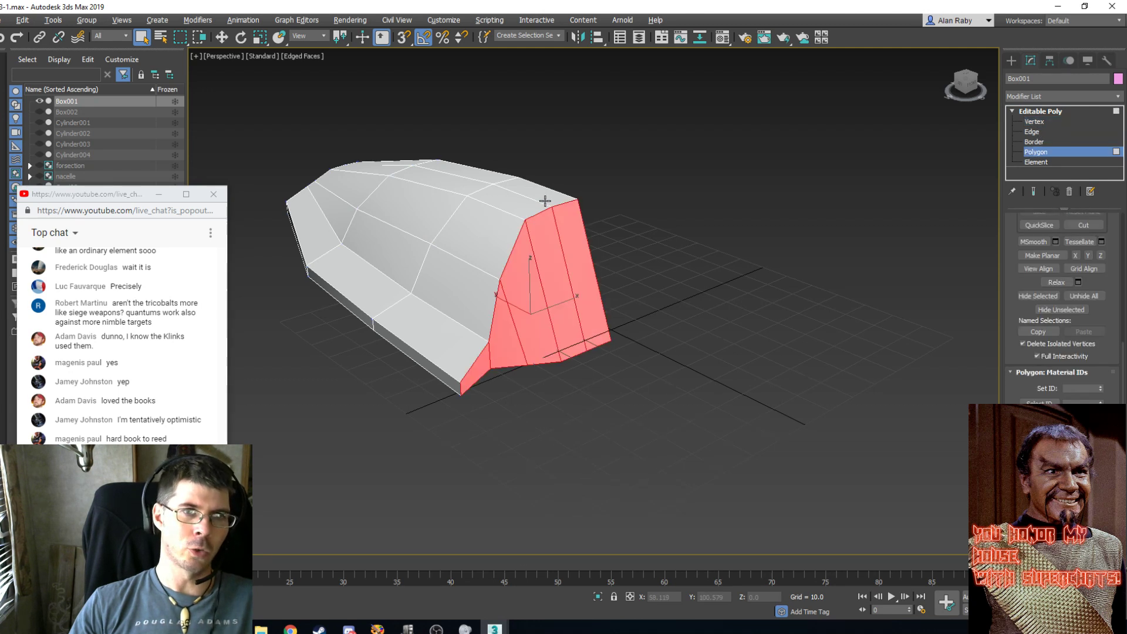
{"action": "left_click", "coordinate": [543, 198]}
{"action": "left_click", "coordinate": [510, 215], "text": "ctrl"}
{"action": "left_click", "coordinate": [475, 256], "text": "ctrl"}
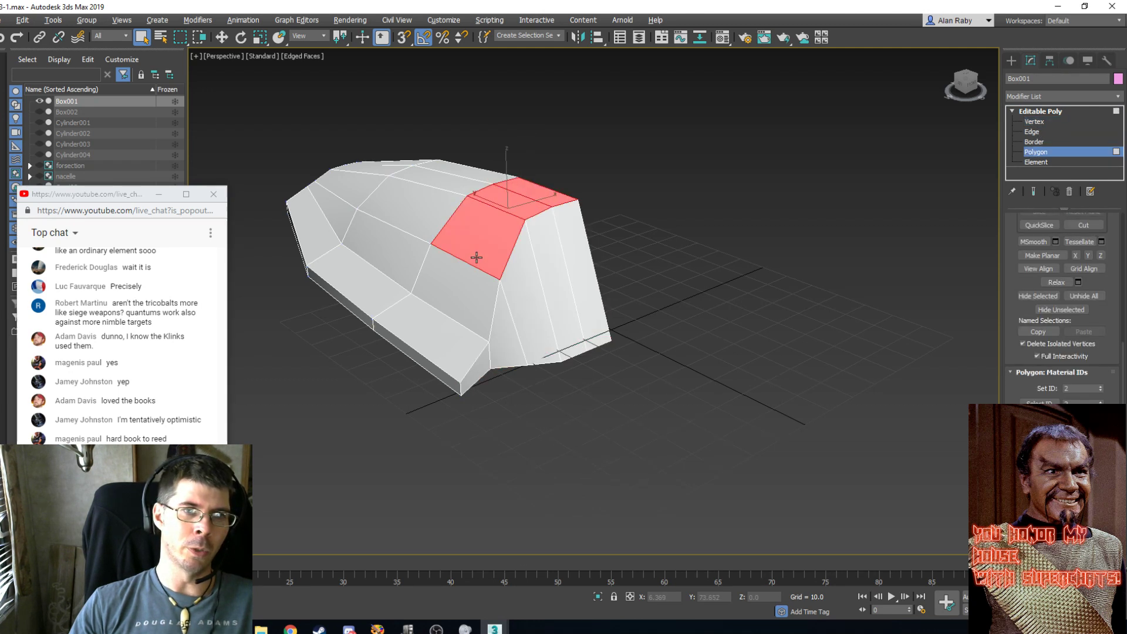
{"action": "left_click", "coordinate": [460, 281], "text": "ctrl"}
{"action": "left_click", "coordinate": [377, 258], "text": "ctrl"}
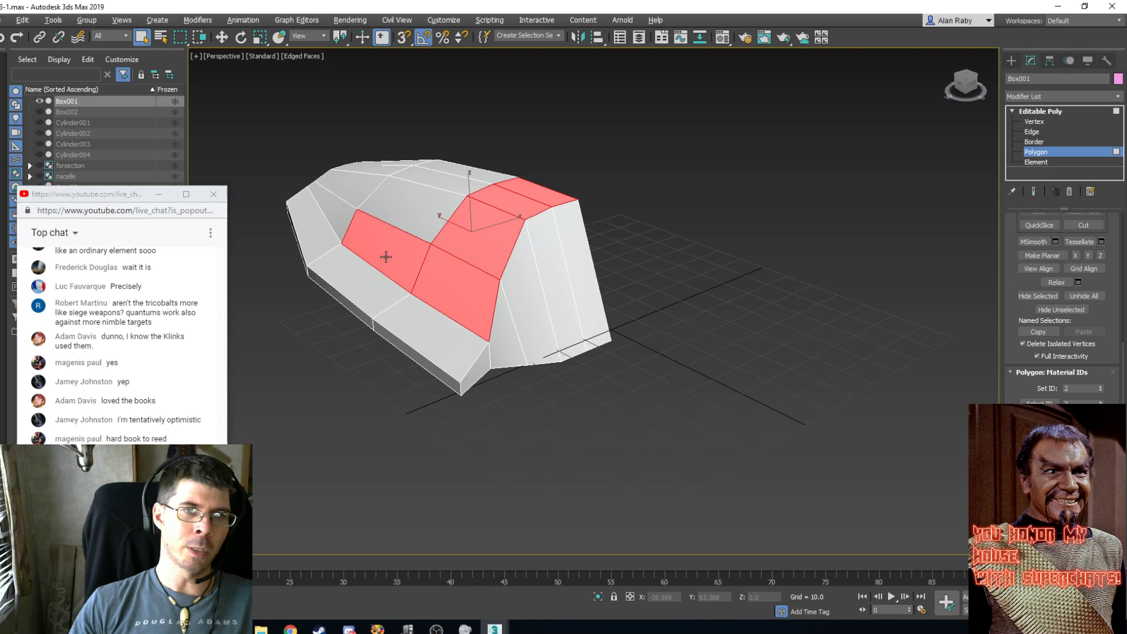
{"action": "left_click", "coordinate": [412, 213], "text": "ctrl"}
{"action": "left_click", "coordinate": [435, 175], "text": "ctrl"}
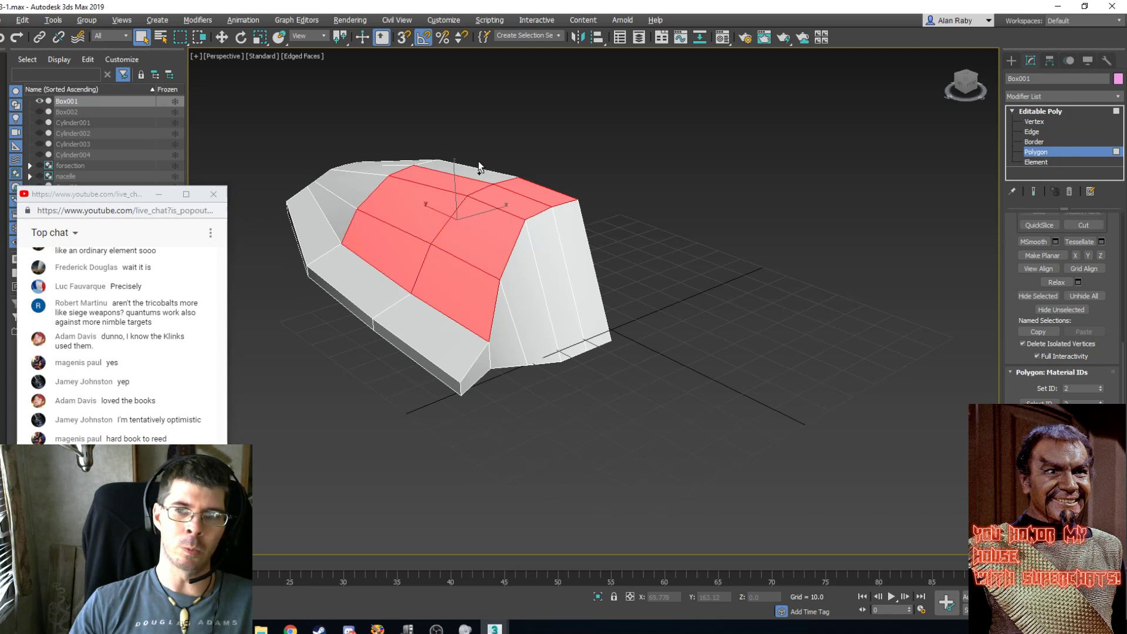
{"action": "left_click", "coordinate": [409, 173], "text": "ctrl"}
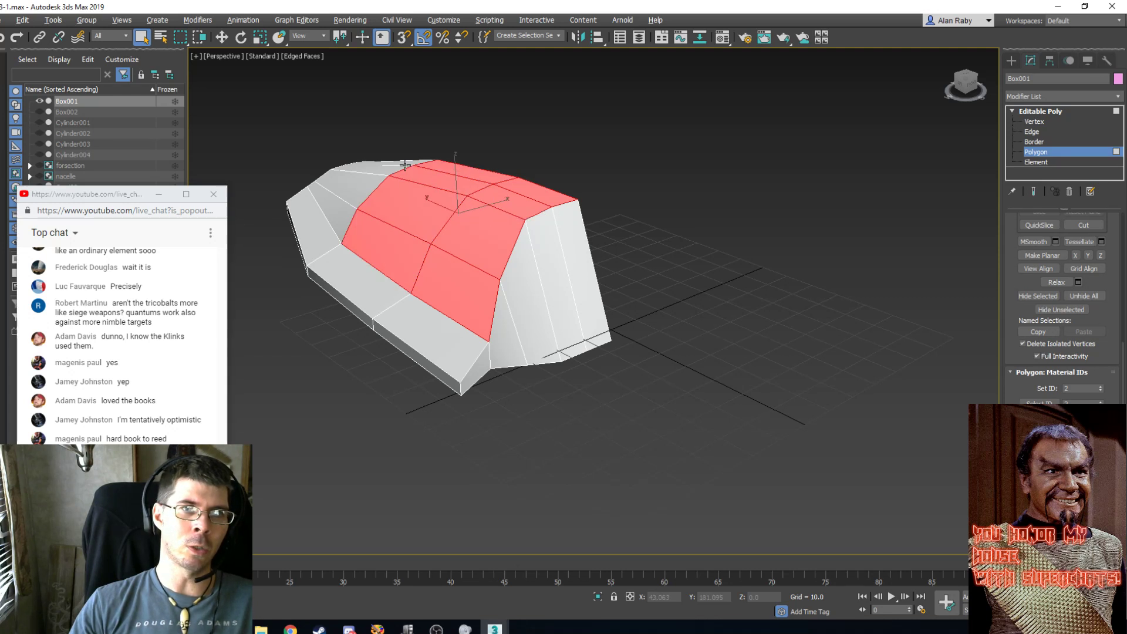
{"action": "left_click", "coordinate": [405, 165], "text": "ctrl"}
{"action": "left_click", "coordinate": [392, 171], "text": "ctrl"}
{"action": "left_click", "coordinate": [360, 181], "text": "ctrl"}
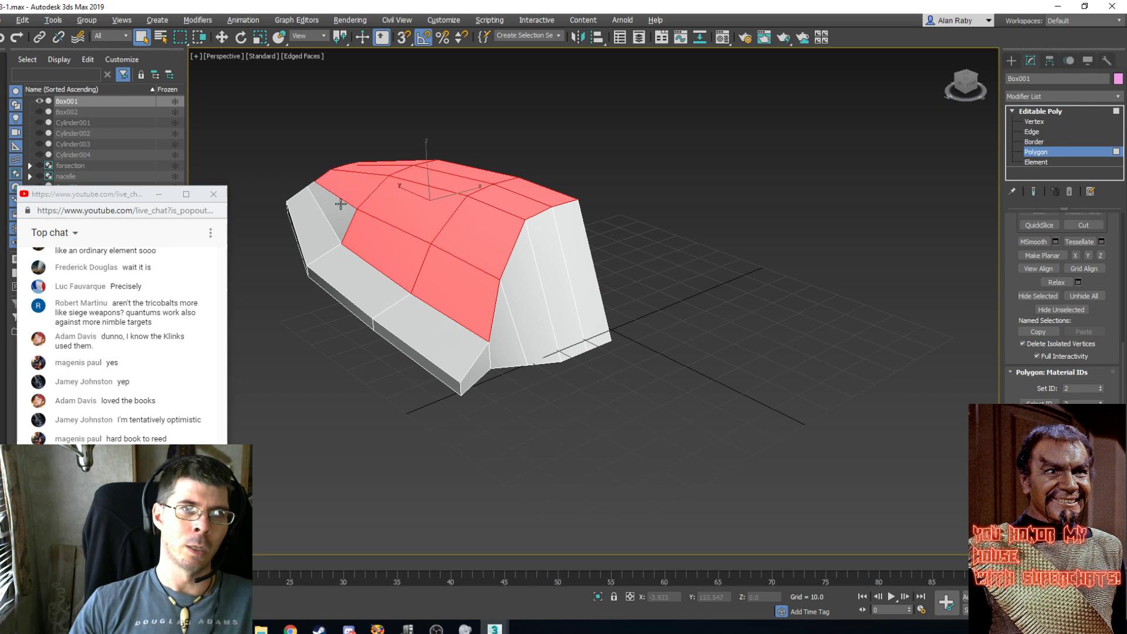
{"action": "left_click", "coordinate": [340, 204], "text": "ctrl"}
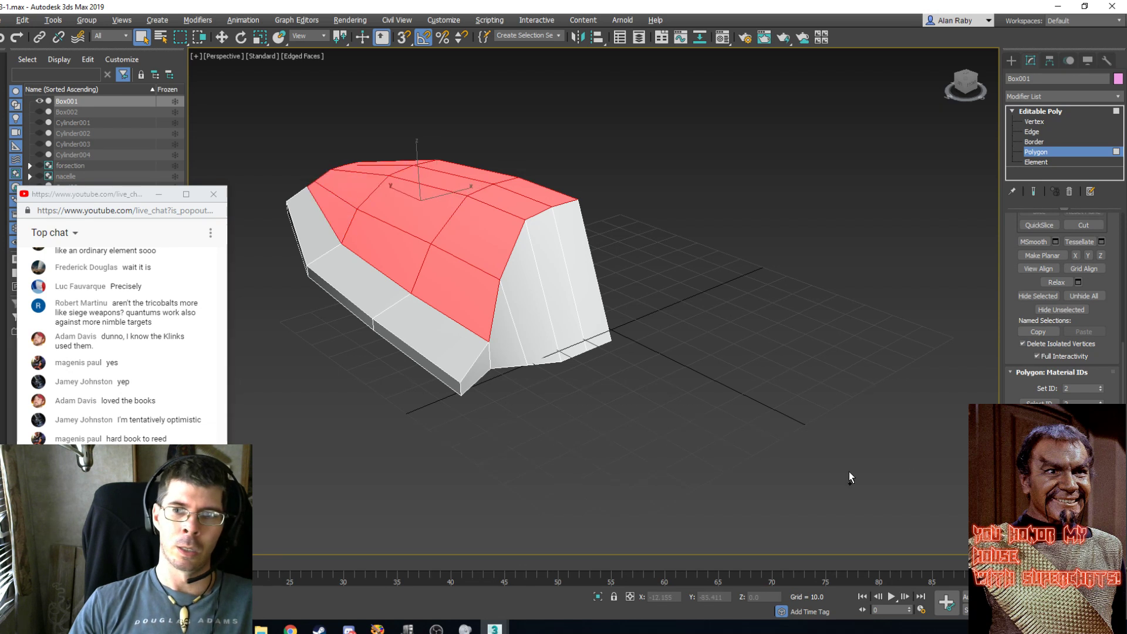
Select the three polygons forming the sloped upper face of the ledge along the hull half's outer side.
{"action": "left_click", "coordinate": [453, 336]}
{"action": "left_click", "coordinate": [372, 282], "text": "ctrl"}
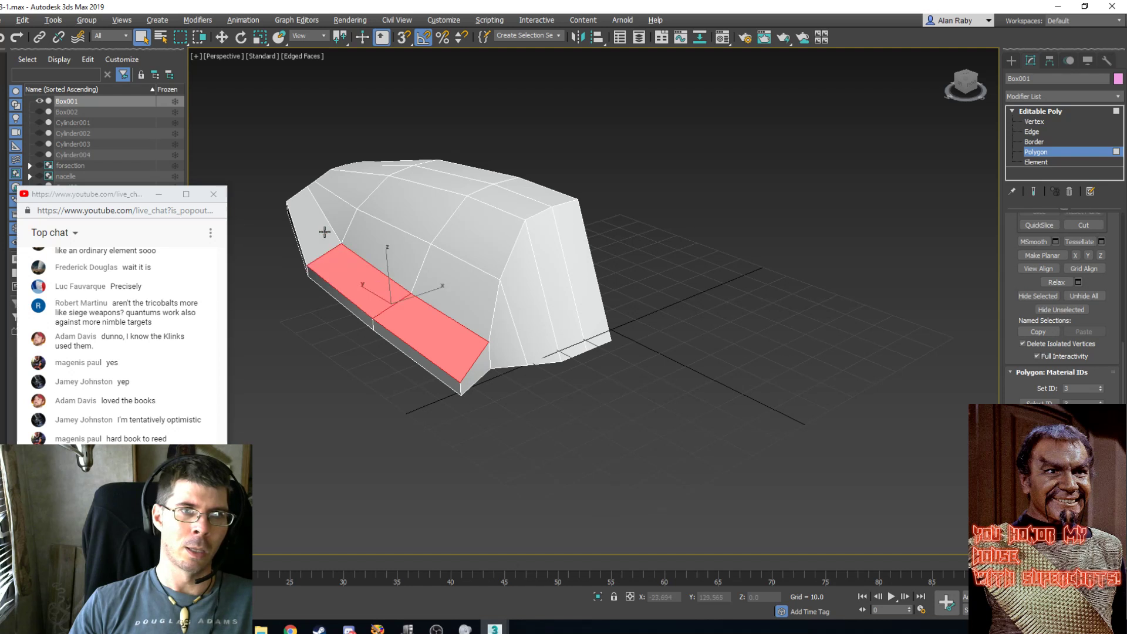
{"action": "left_click", "coordinate": [325, 231], "text": "ctrl"}
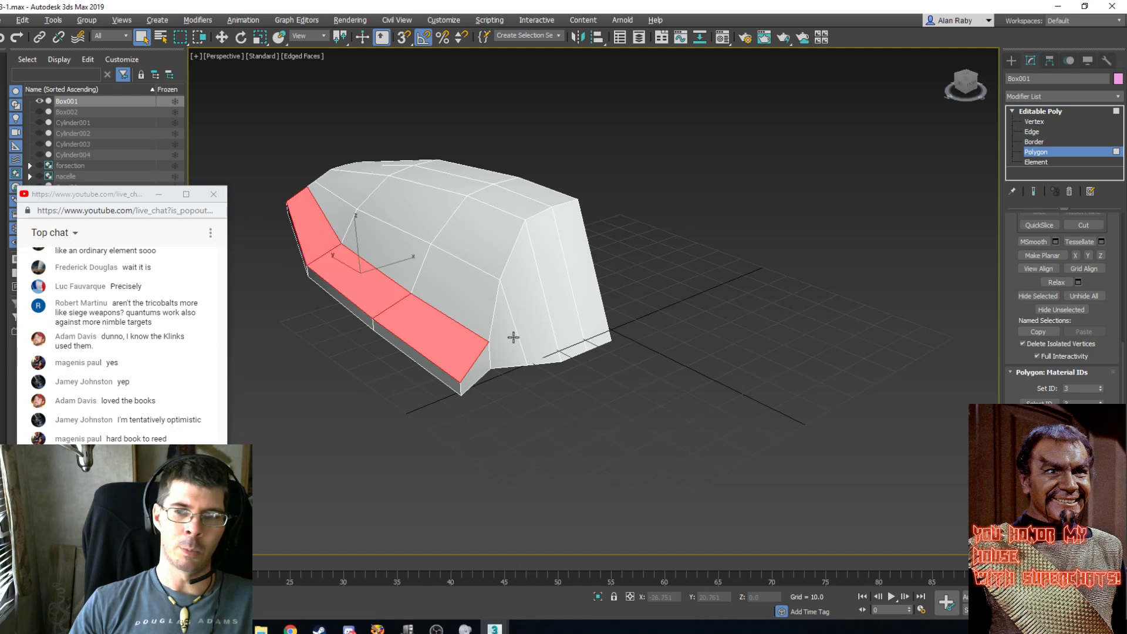
{"action": "left_click", "coordinate": [558, 280]}
{"action": "left_click", "coordinate": [427, 316]}
{"action": "left_click", "coordinate": [366, 292], "text": "ctrl"}
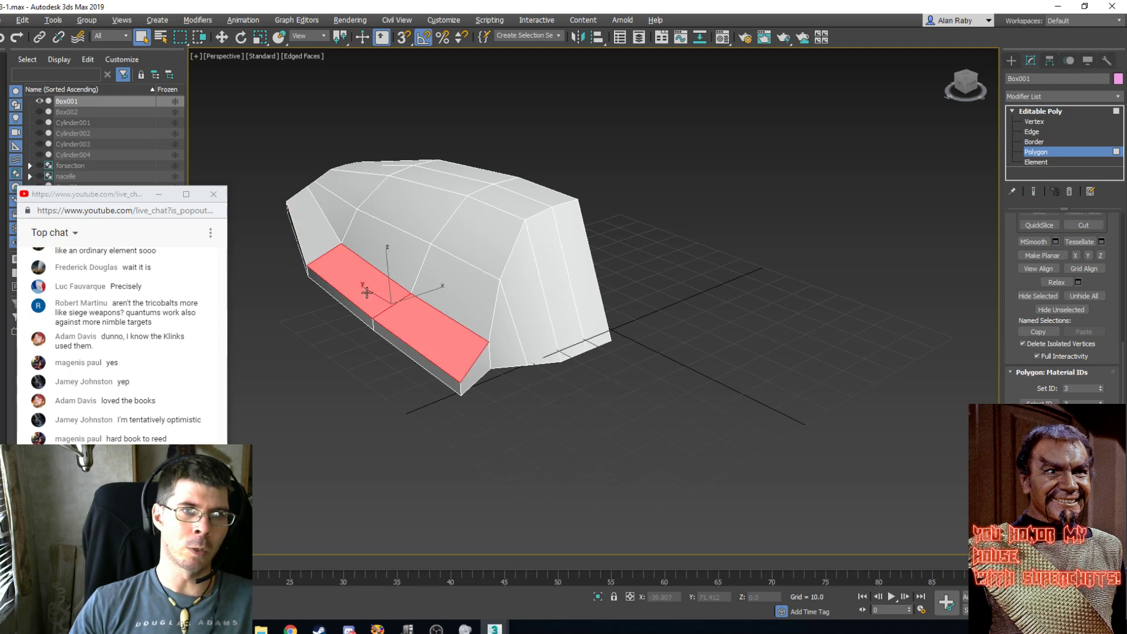
{"action": "left_click", "coordinate": [320, 243], "text": "ctrl"}
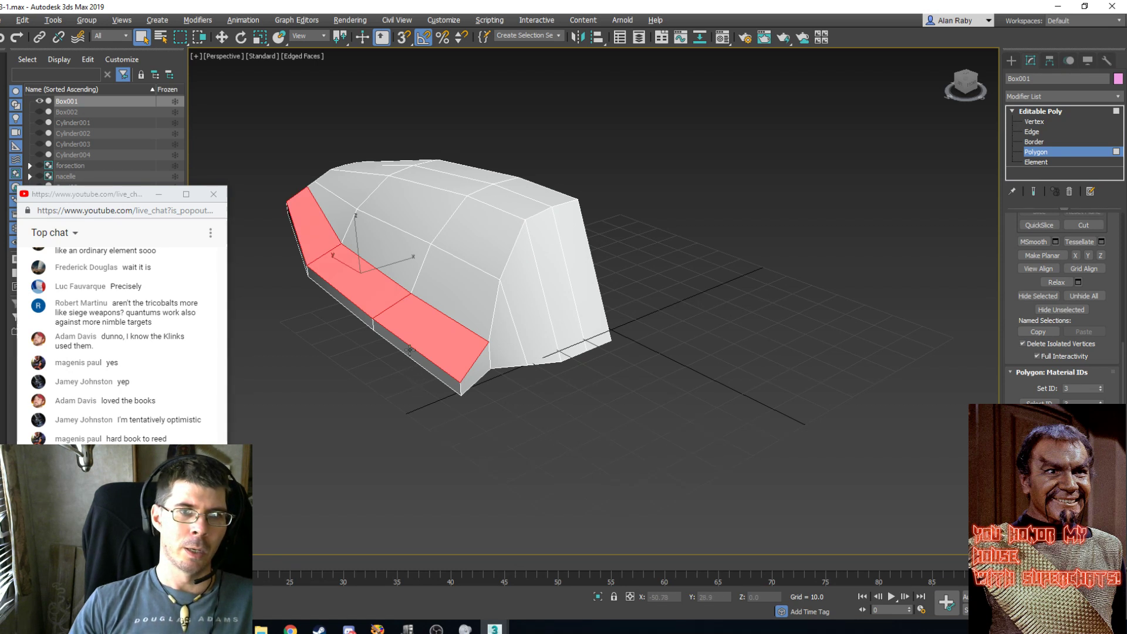
Select the three narrow upright polygons that form the outer rim of the side ledge.
{"action": "left_click", "coordinate": [393, 355]}
{"action": "left_click", "coordinate": [315, 274], "text": "ctrl"}
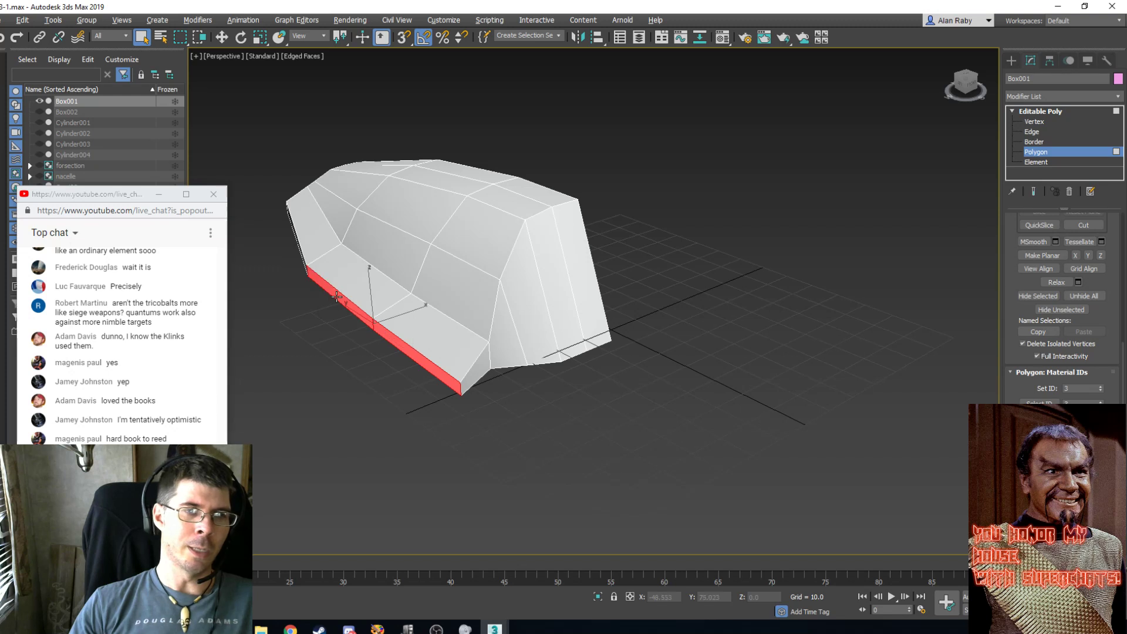
{"action": "key", "text": "ctrl+r"}
{"action": "left_click_drag", "start_coordinate": [617, 314], "coordinate": [808, 292]}
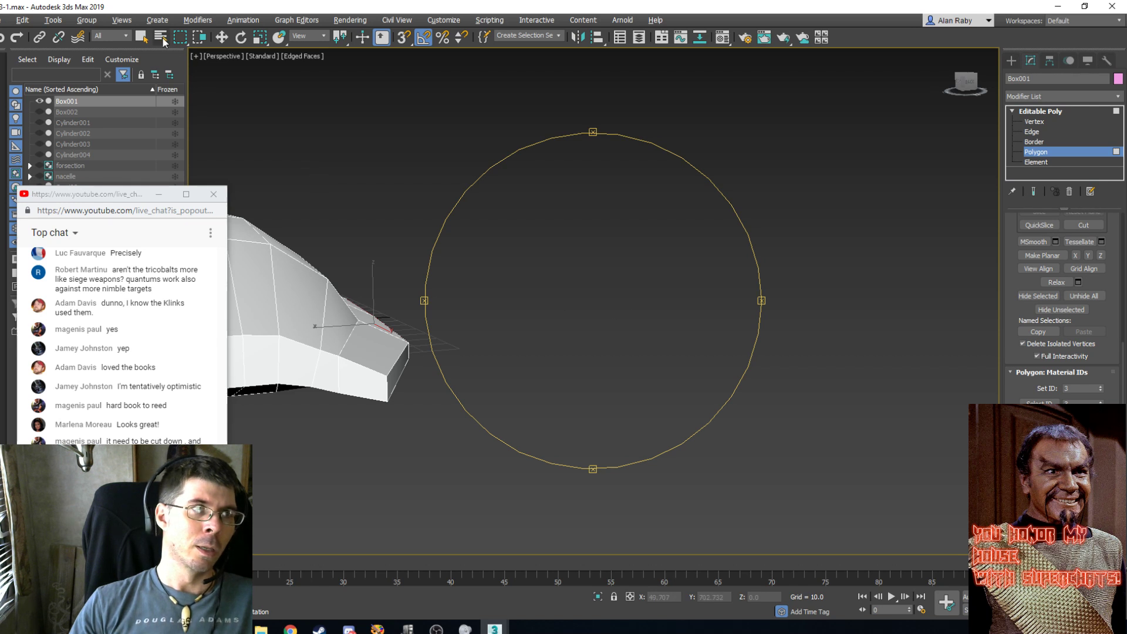
{"action": "left_click", "coordinate": [141, 36]}
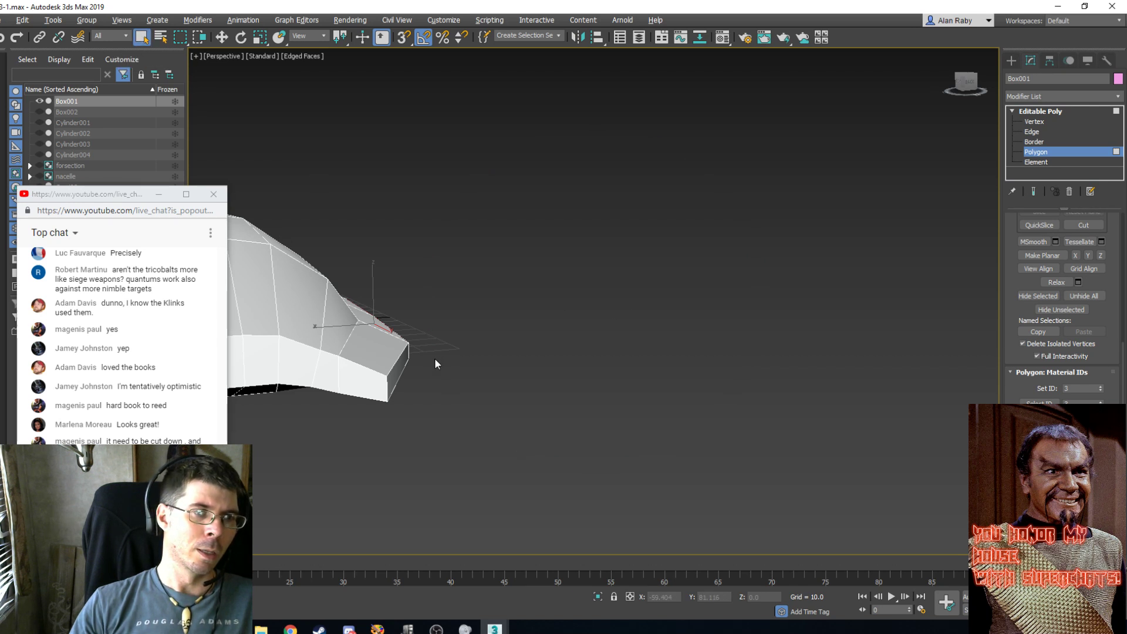
{"action": "left_click", "coordinate": [389, 386]}
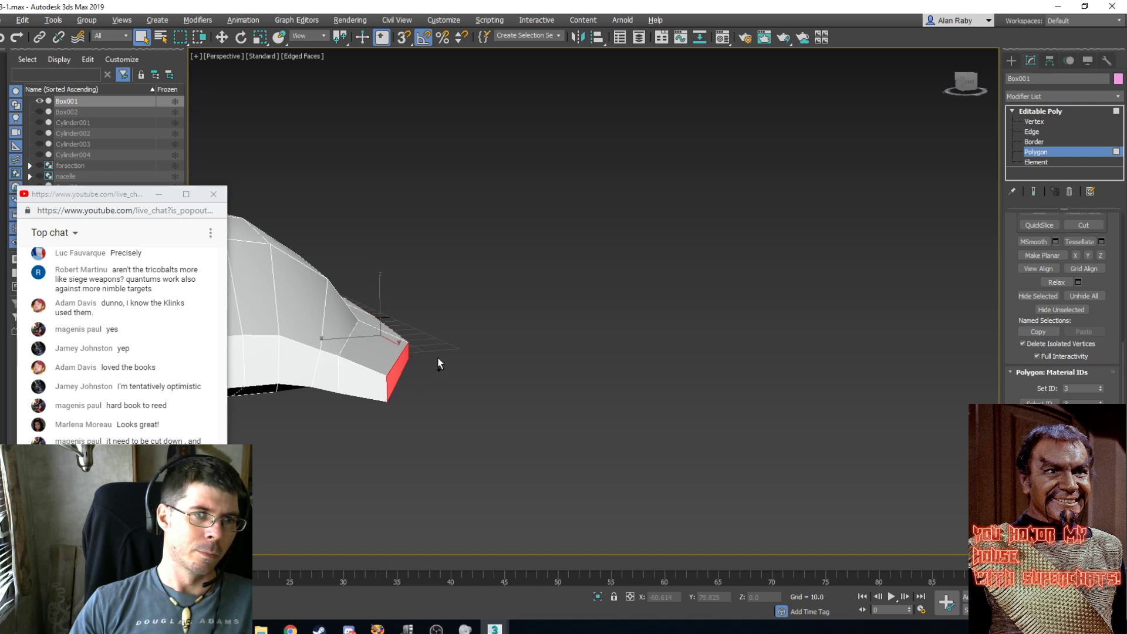
Select the three polygons on the underside of the hull half's outer ledge.
{"action": "middle_click_drag", "start_coordinate": [519, 364], "coordinate": [624, 454], "text": "alt"}
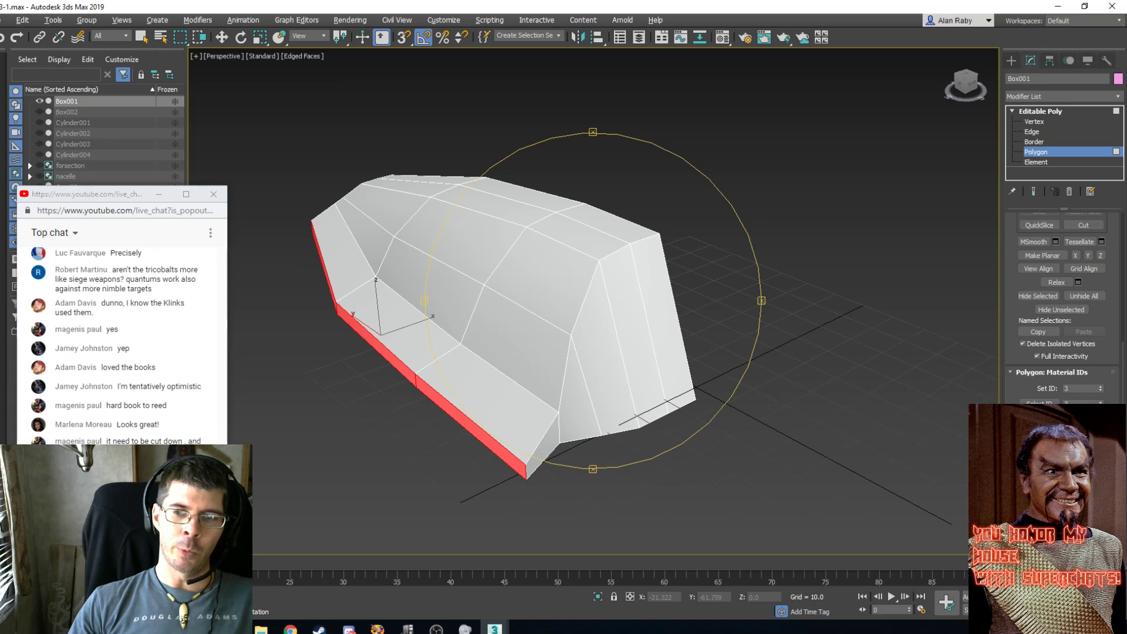
{"action": "middle_click_drag", "start_coordinate": [523, 323], "coordinate": [561, 321]}
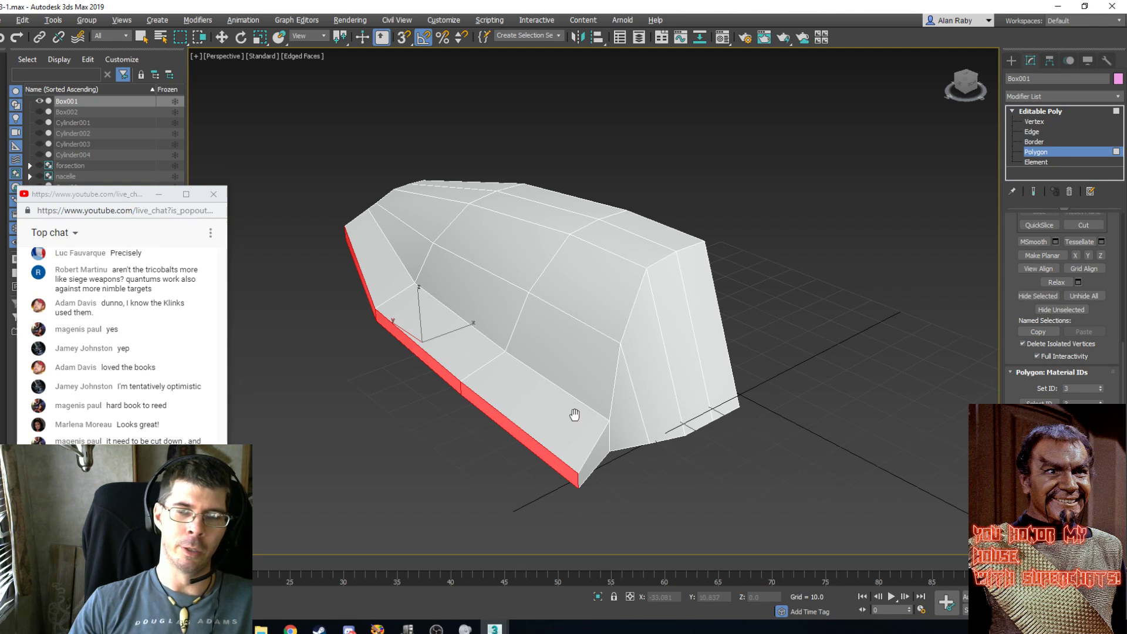
{"action": "middle_click_drag", "start_coordinate": [450, 251], "coordinate": [529, 261], "text": "alt"}
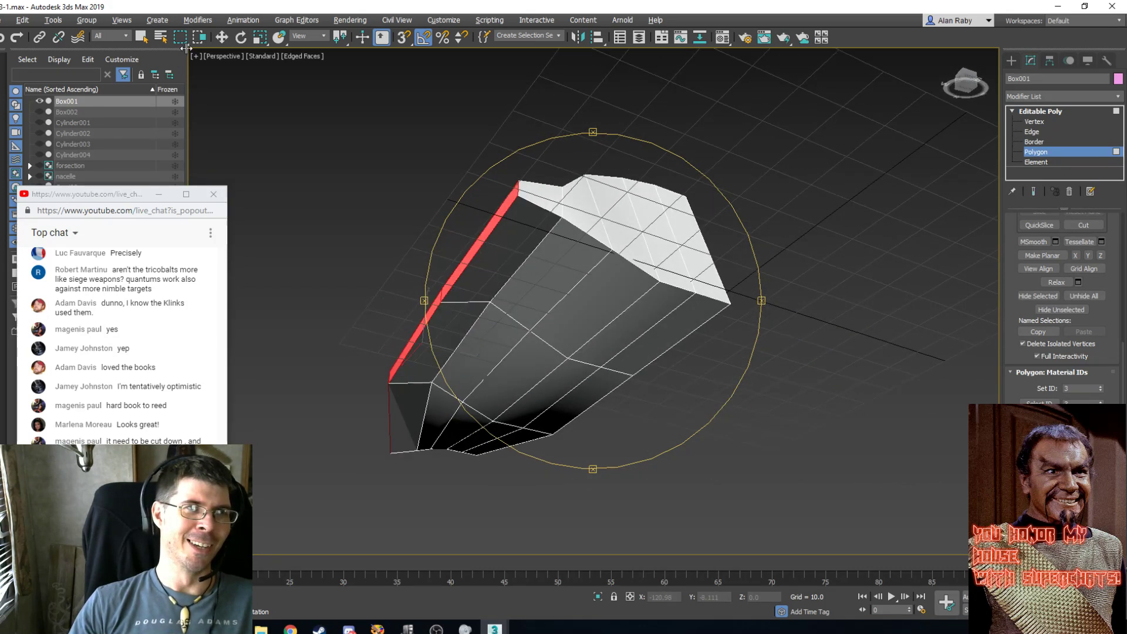
{"action": "left_click", "coordinate": [143, 37]}
{"action": "left_click", "coordinate": [529, 241]}
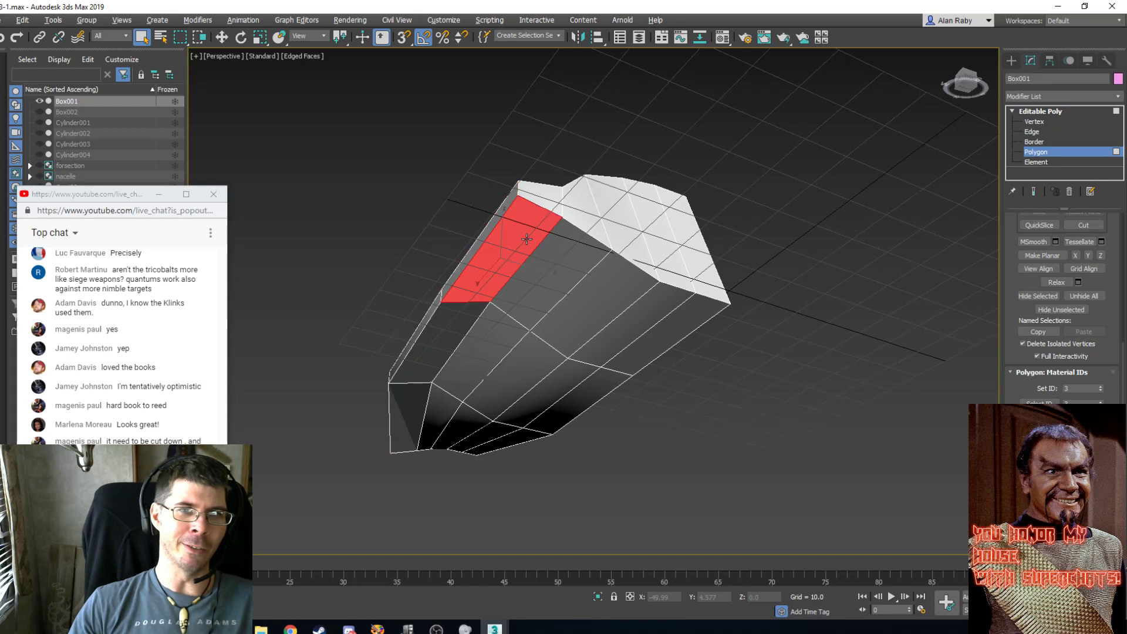
{"action": "left_click", "coordinate": [442, 342], "text": "ctrl"}
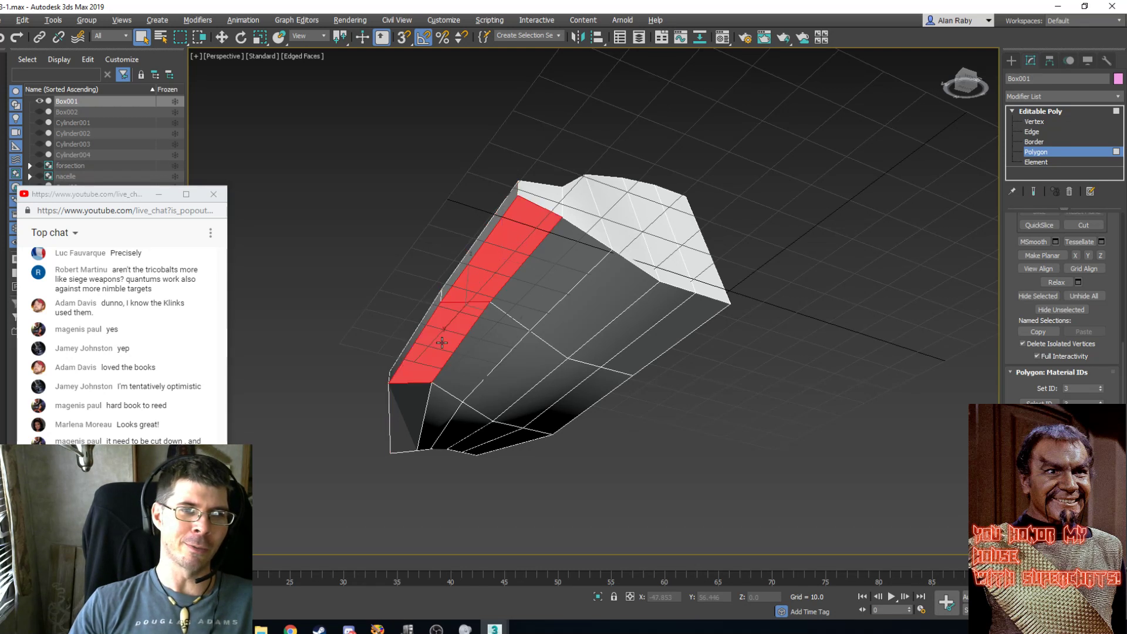
{"action": "left_click", "coordinate": [400, 403], "text": "ctrl"}
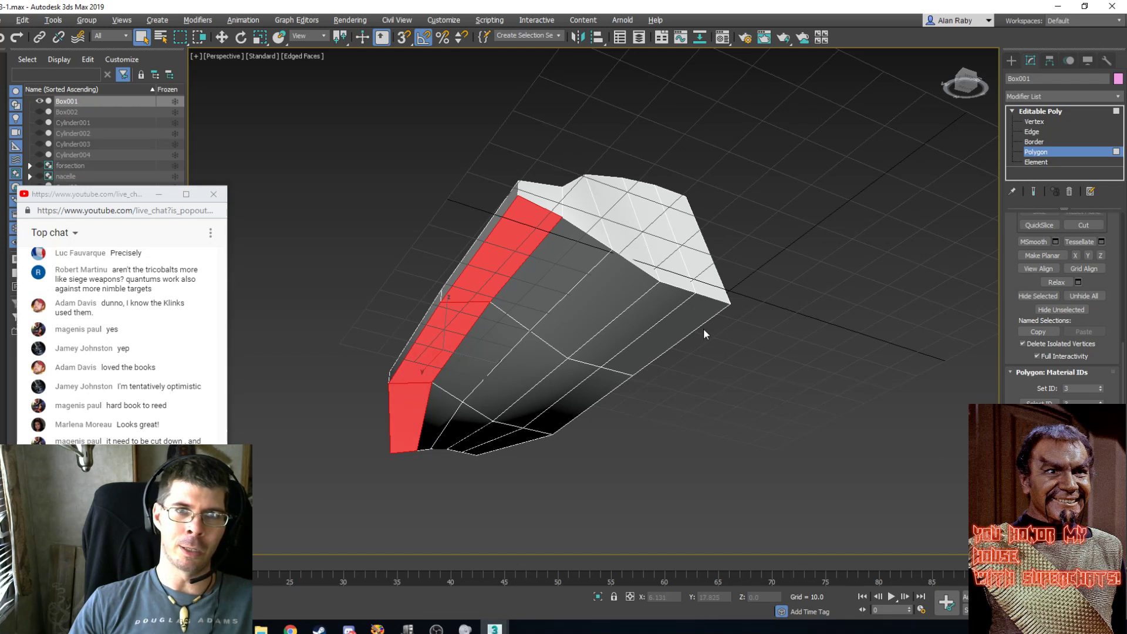
Select all the remaining underside polygons of the hull half, inward of the ledge.
{"action": "left_click", "coordinate": [562, 280]}
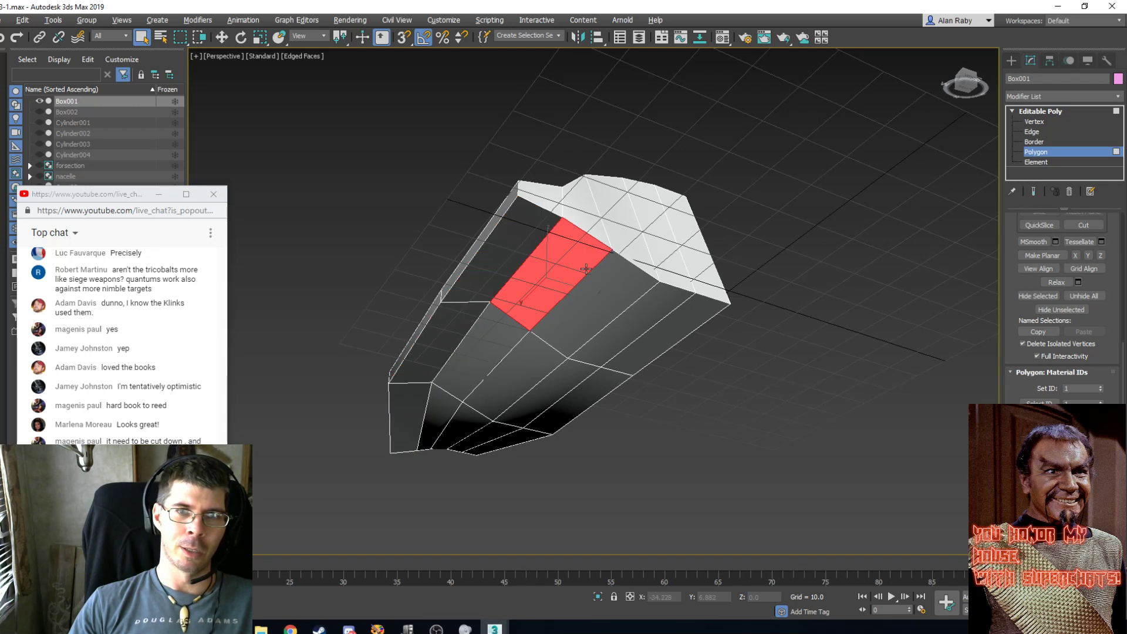
{"action": "left_click", "coordinate": [602, 307], "text": "ctrl"}
{"action": "left_click", "coordinate": [496, 349], "text": "ctrl"}
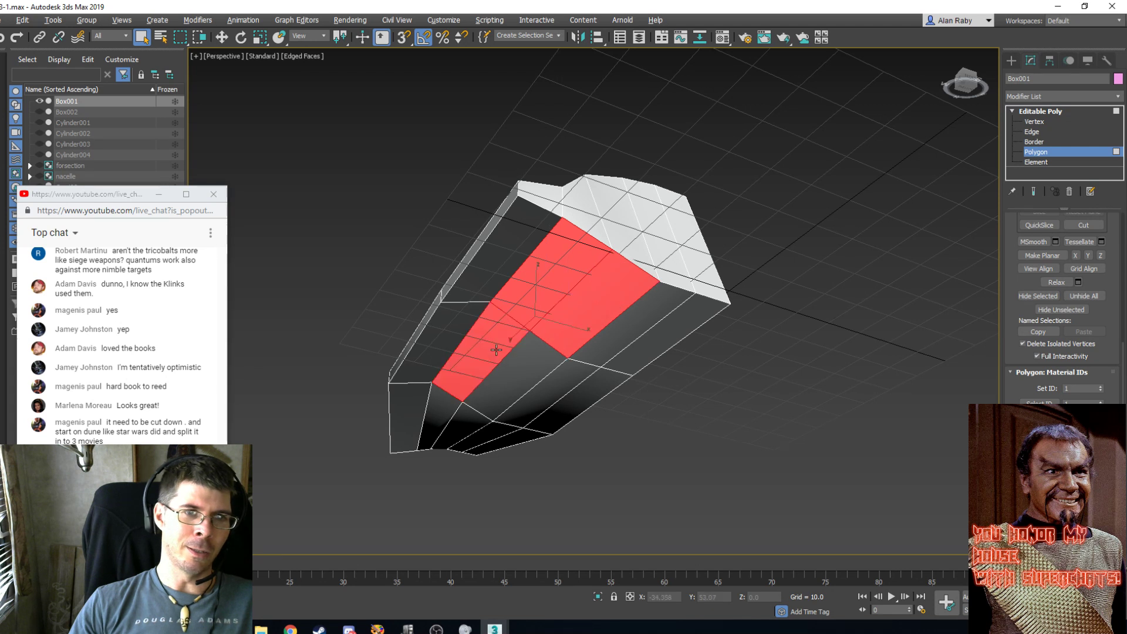
{"action": "left_click", "coordinate": [451, 411], "text": "ctrl"}
{"action": "left_click", "coordinate": [457, 416], "text": "ctrl"}
{"action": "left_click", "coordinate": [475, 435], "text": "ctrl"}
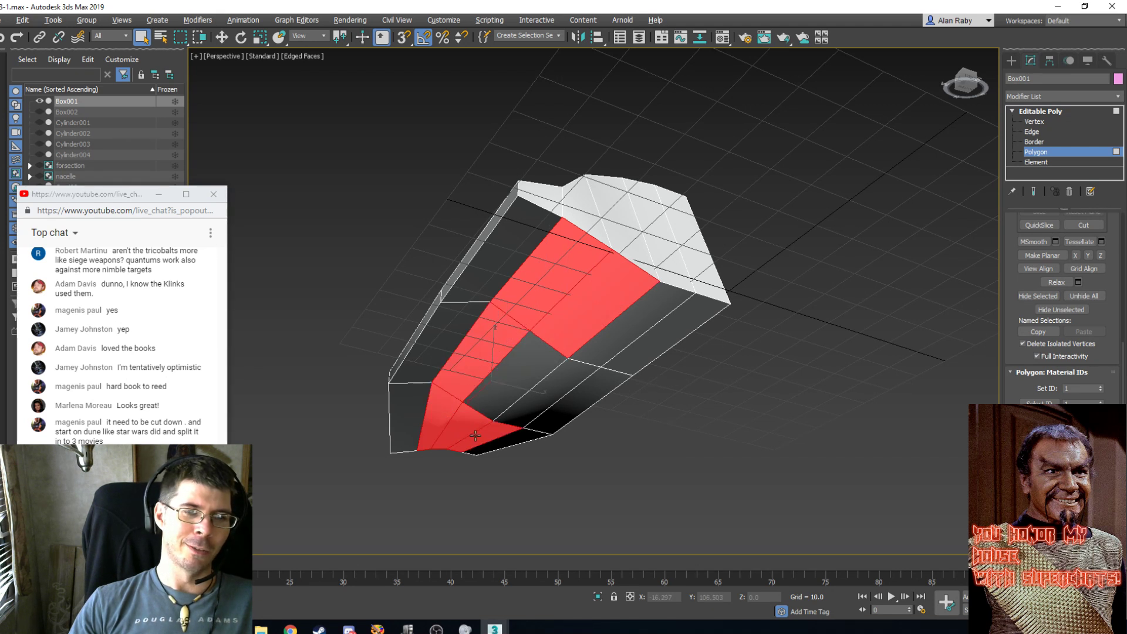
{"action": "left_click", "coordinate": [494, 389], "text": "ctrl"}
{"action": "left_click", "coordinate": [533, 400], "text": "ctrl"}
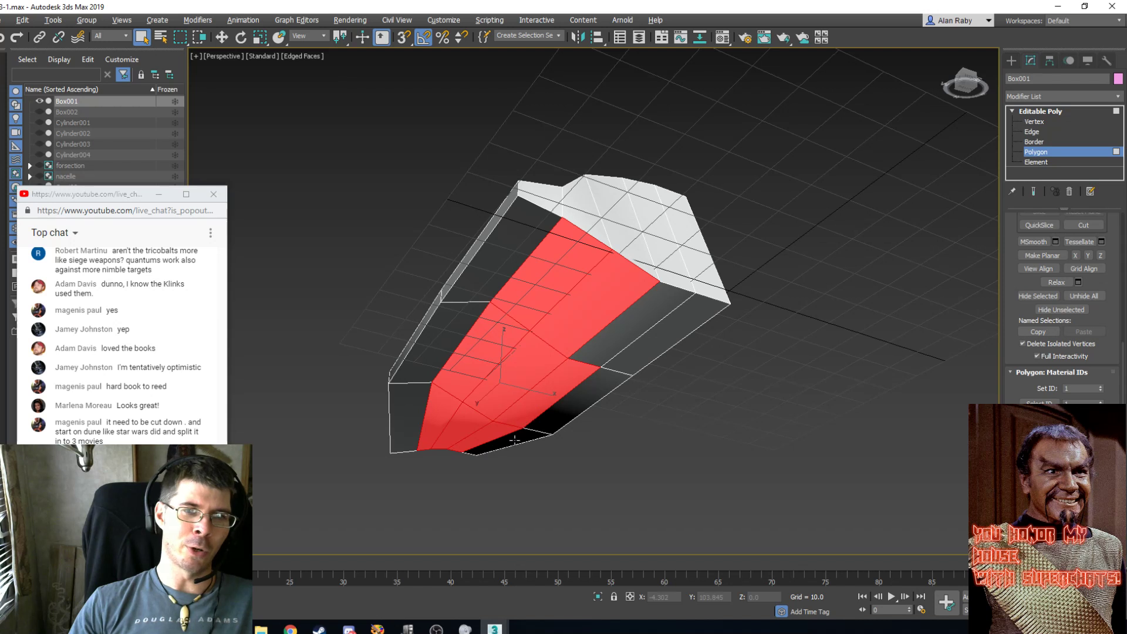
{"action": "left_click", "coordinate": [514, 440], "text": "ctrl"}
{"action": "left_click", "coordinate": [602, 383], "text": "ctrl"}
{"action": "left_click", "coordinate": [632, 358], "text": "ctrl"}
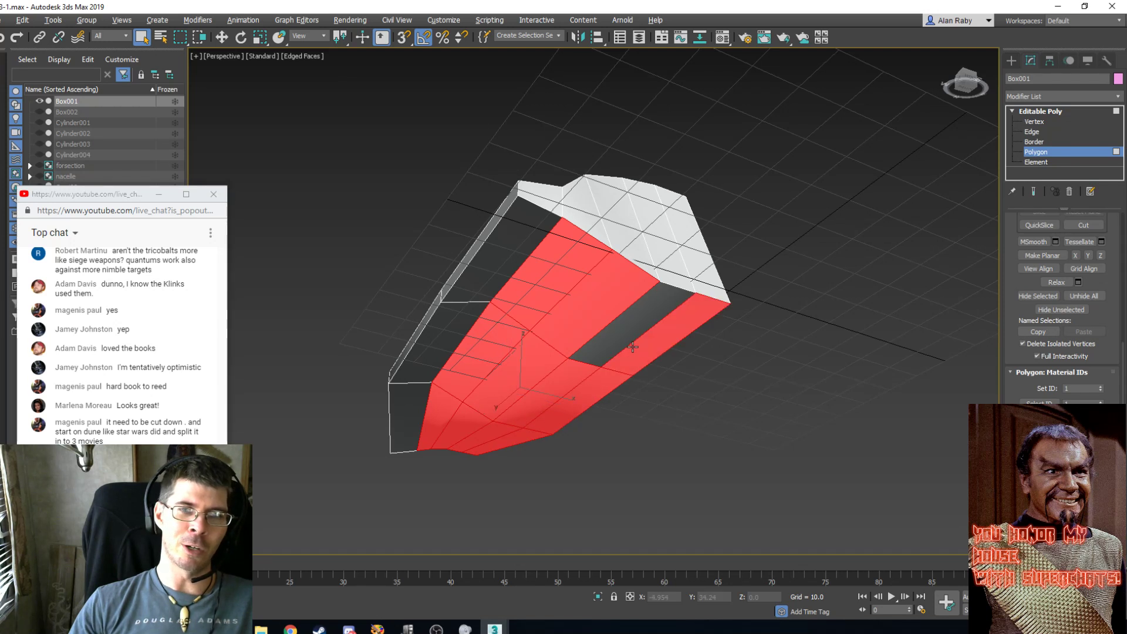
{"action": "left_click", "coordinate": [633, 322], "text": "ctrl"}
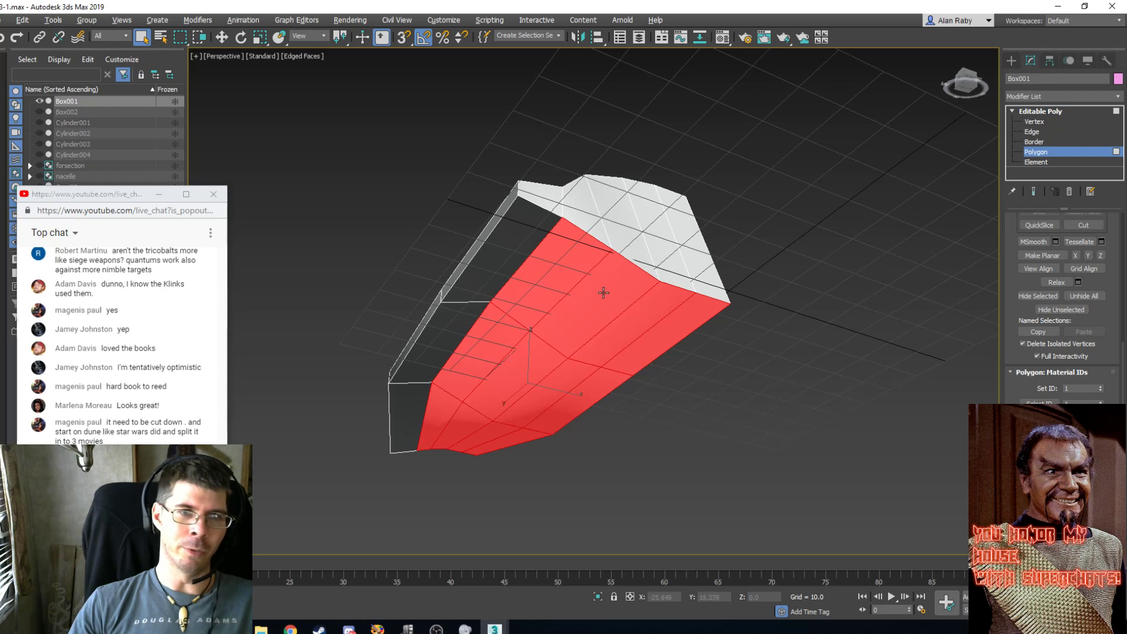
Select the five polygons of the hull half's low end face, opposite the tall one.
{"action": "middle_click_drag", "start_coordinate": [624, 299], "coordinate": [741, 362], "text": "alt"}
{"action": "left_click", "coordinate": [143, 38]}
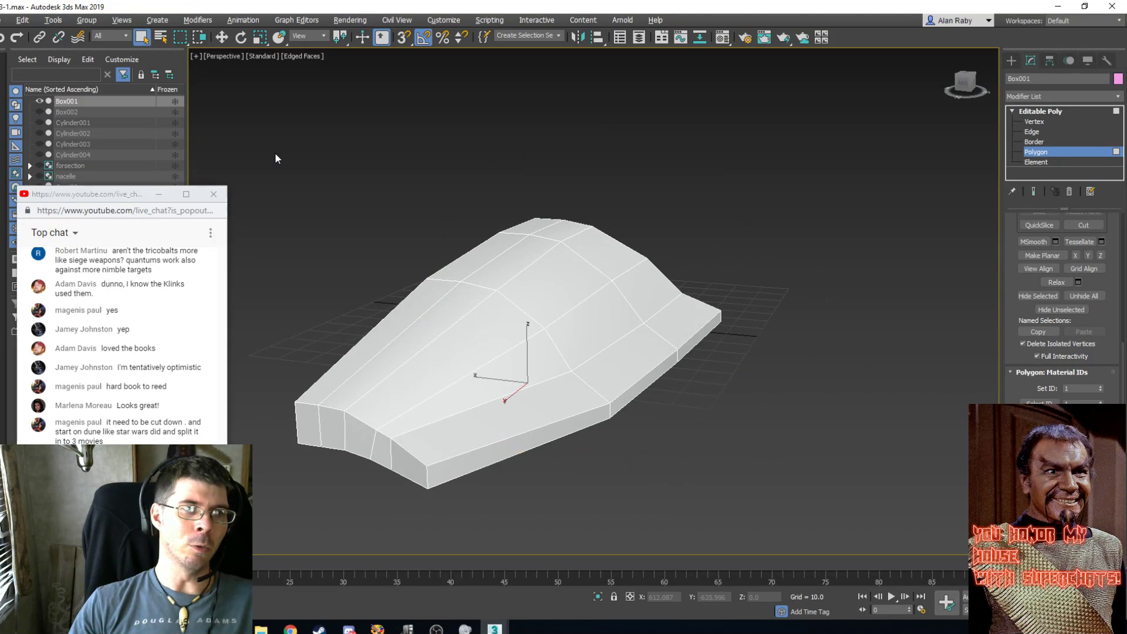
{"action": "left_click", "coordinate": [312, 417]}
{"action": "left_click", "coordinate": [332, 427], "text": "ctrl"}
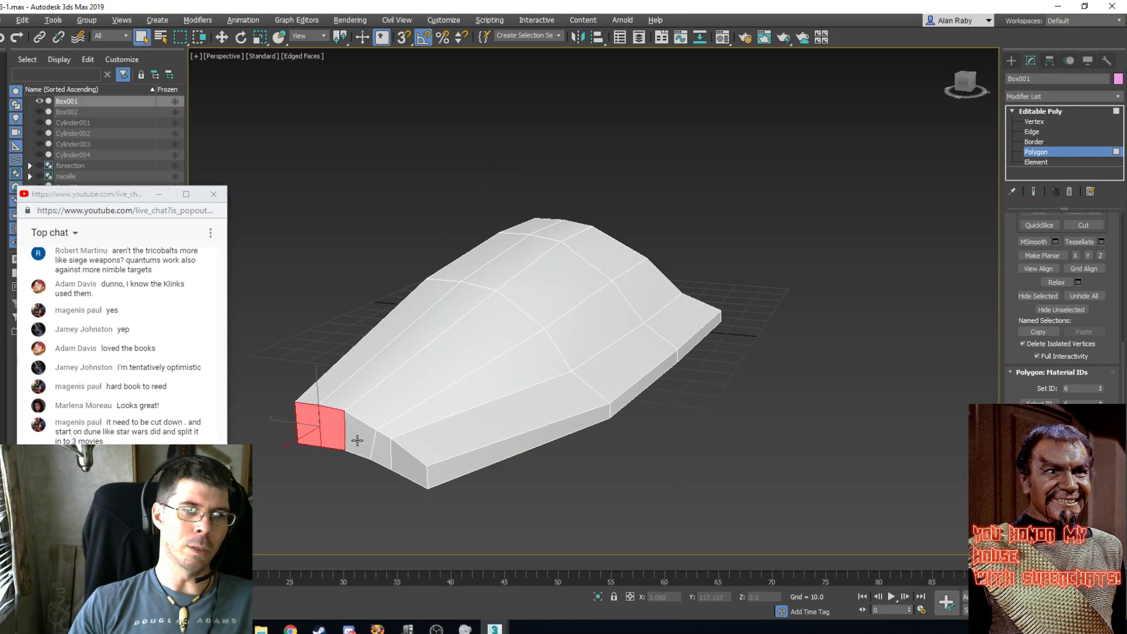
{"action": "left_click", "coordinate": [359, 439], "text": "ctrl"}
{"action": "left_click", "coordinate": [382, 452], "text": "ctrl"}
{"action": "left_click", "coordinate": [412, 465], "text": "ctrl"}
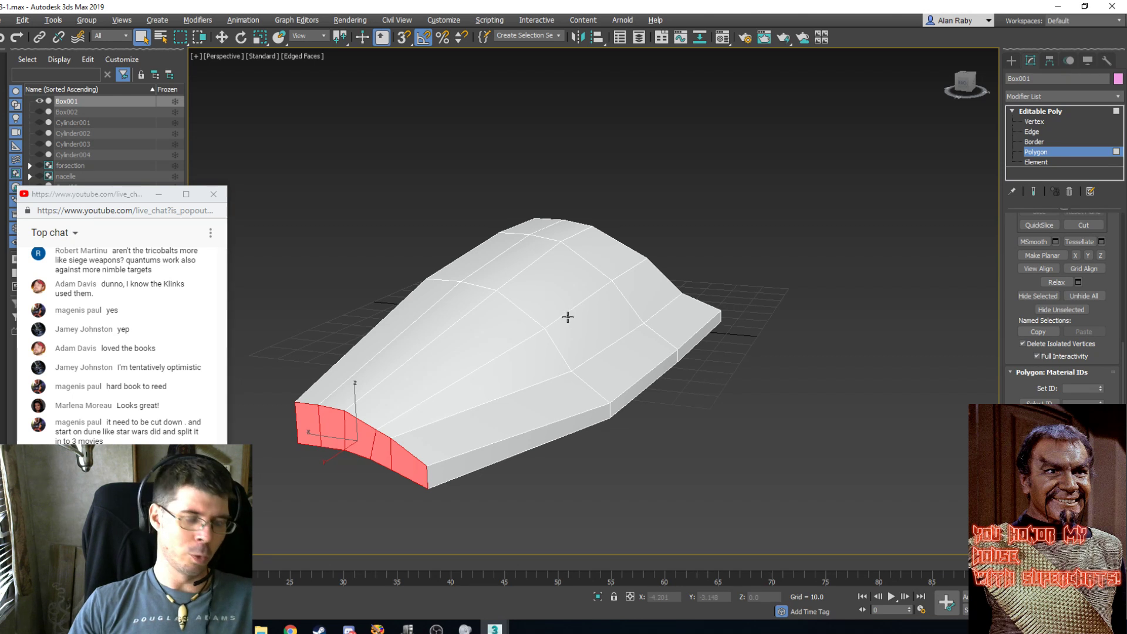
Activate the Move tool and select only the outermost polygon of the low end face.
{"action": "key", "text": "ctrl+r"}
{"action": "left_click_drag", "start_coordinate": [586, 357], "coordinate": [562, 364]}
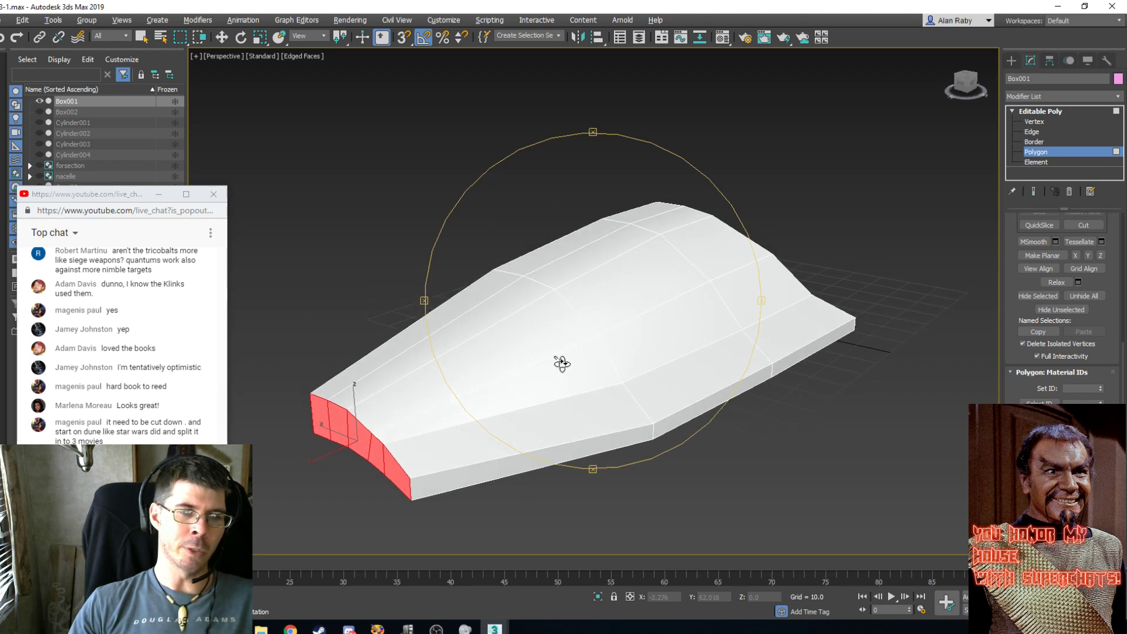
{"action": "left_click", "coordinate": [223, 40]}
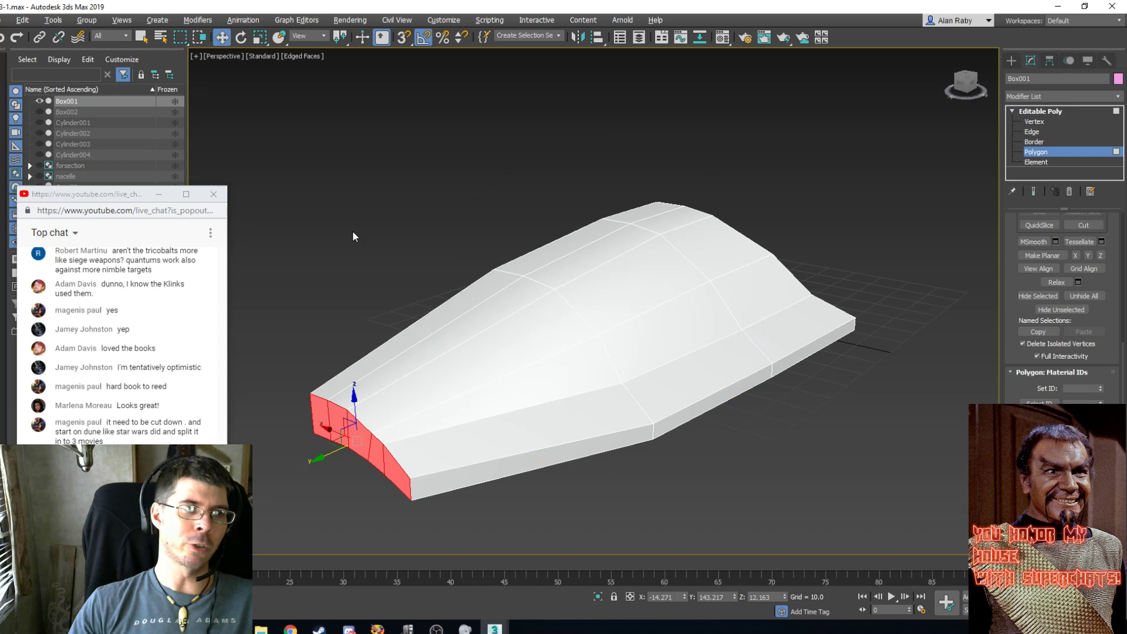
{"action": "left_click", "coordinate": [329, 209]}
{"action": "left_click", "coordinate": [392, 474]}
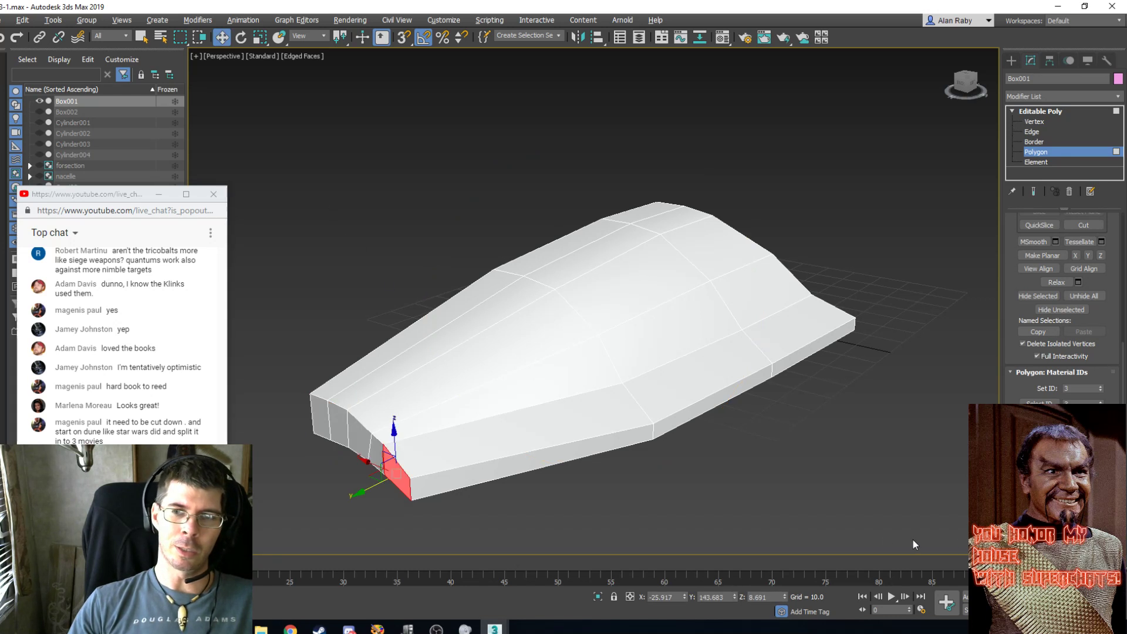
Render the perspective view to check the isolated hull half's shading, and close the render.
{"action": "key", "text": "shift+q"}
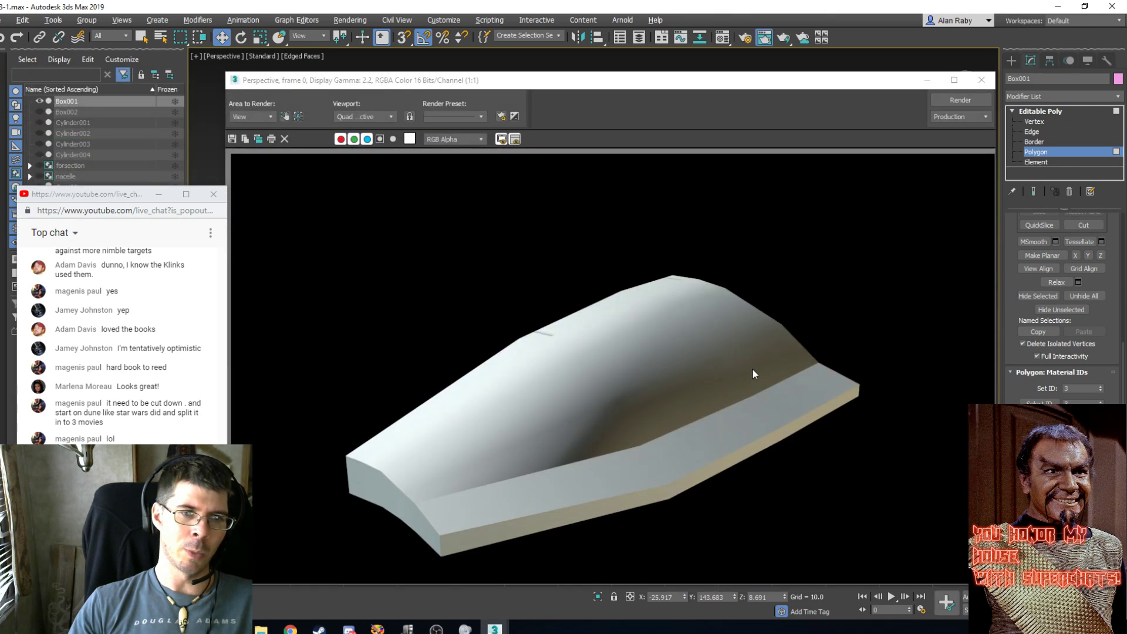
{"action": "left_click", "coordinate": [981, 80]}
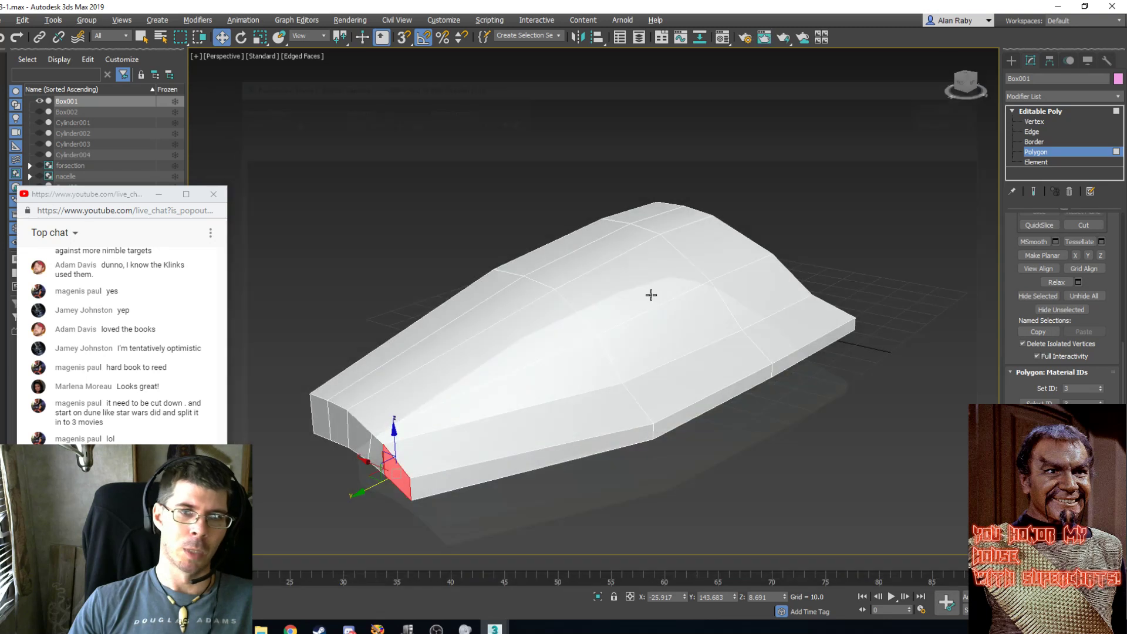
Render the underside of the isolated hull half to check its shading, and close the render.
{"action": "key", "text": "ctrl+r"}
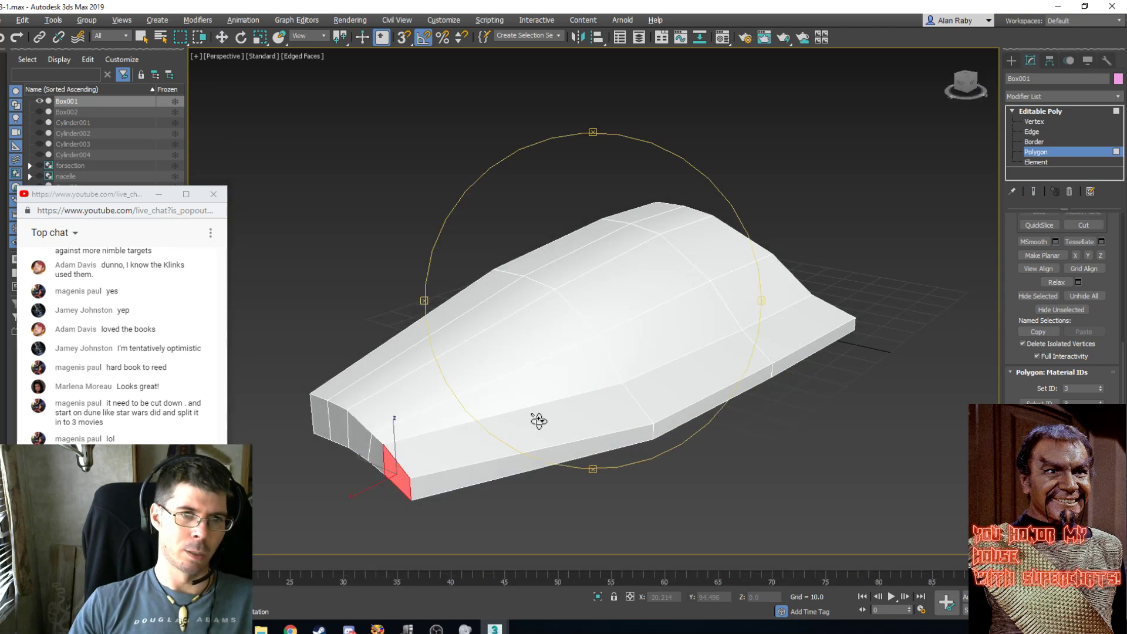
{"action": "left_click_drag", "start_coordinate": [533, 420], "coordinate": [560, 342]}
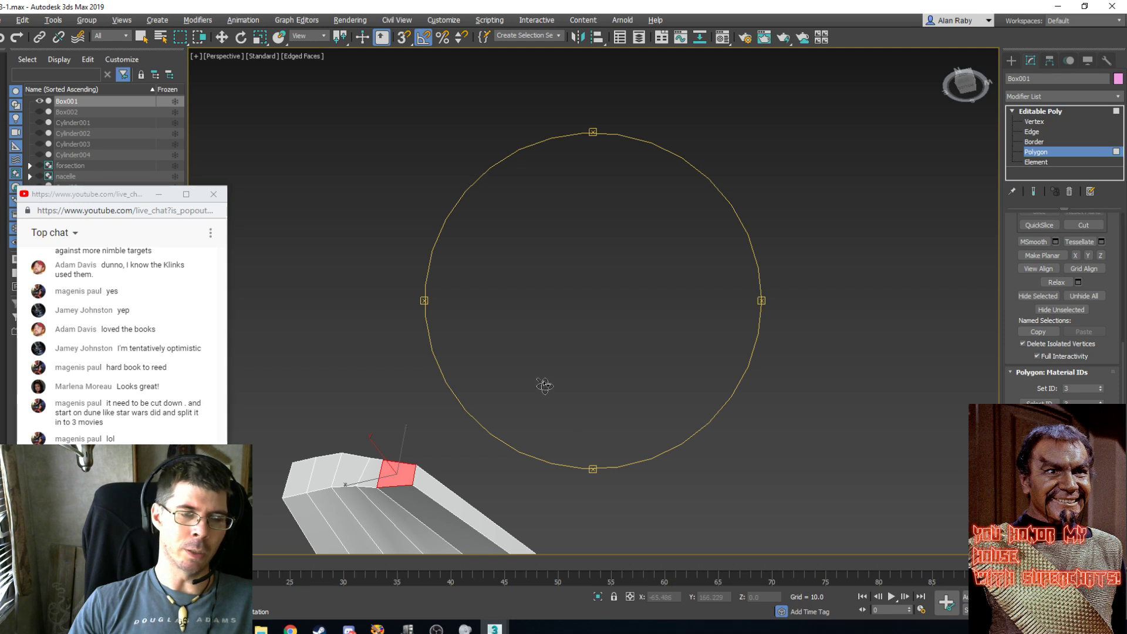
{"action": "left_click_drag", "start_coordinate": [543, 385], "coordinate": [593, 385]}
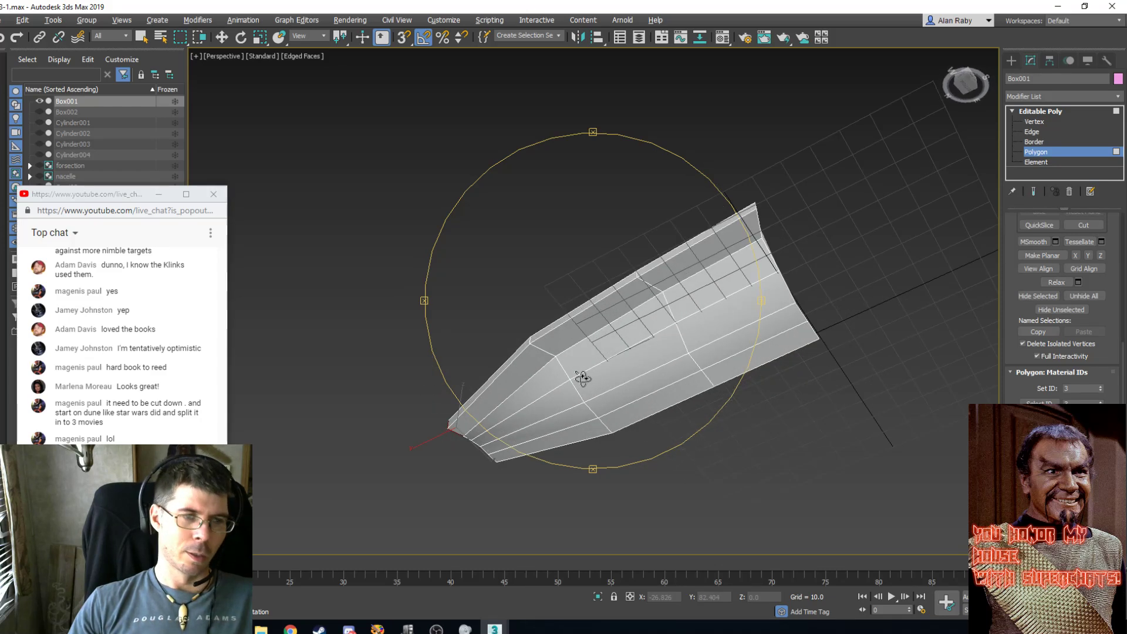
{"action": "key", "text": "shift+q"}
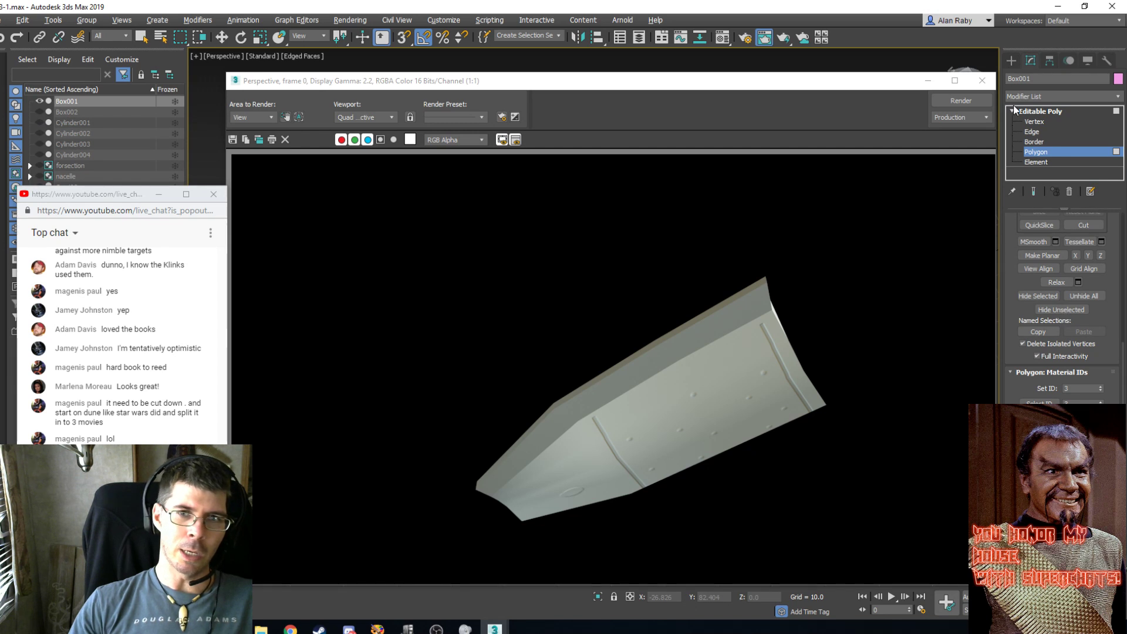
{"action": "left_click", "coordinate": [982, 81]}
Activate the Move tool and unhide all the other ship parts and blueprint planes around the hull half.
{"action": "left_click_drag", "start_coordinate": [566, 332], "coordinate": [554, 455]}
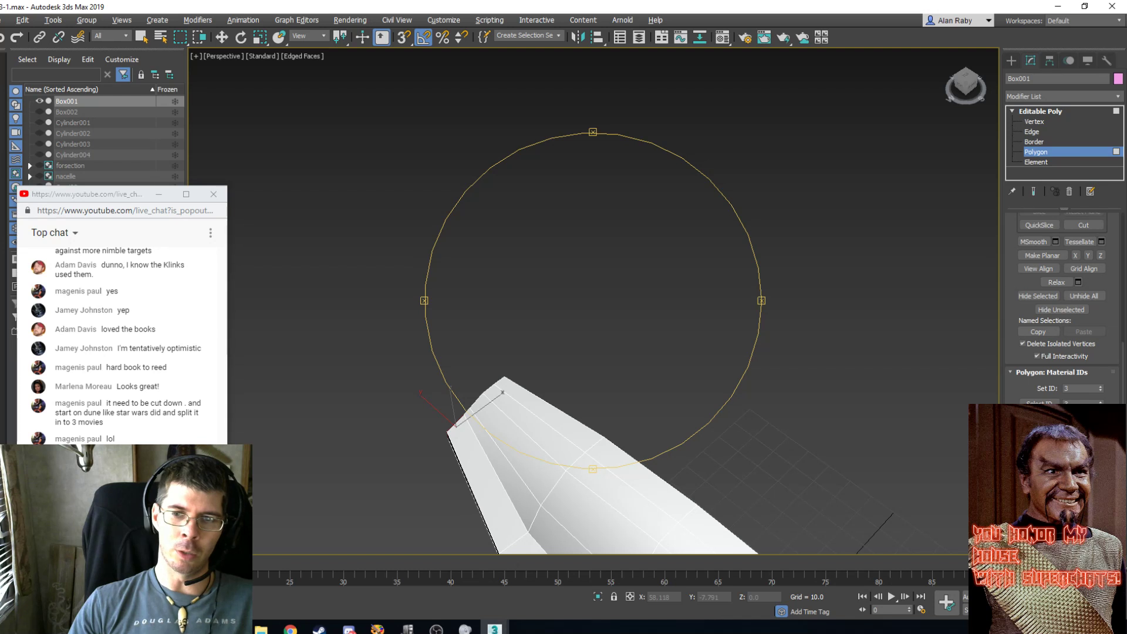
{"action": "left_click", "coordinate": [1091, 610]}
{"action": "left_click_drag", "start_coordinate": [681, 358], "coordinate": [608, 190]}
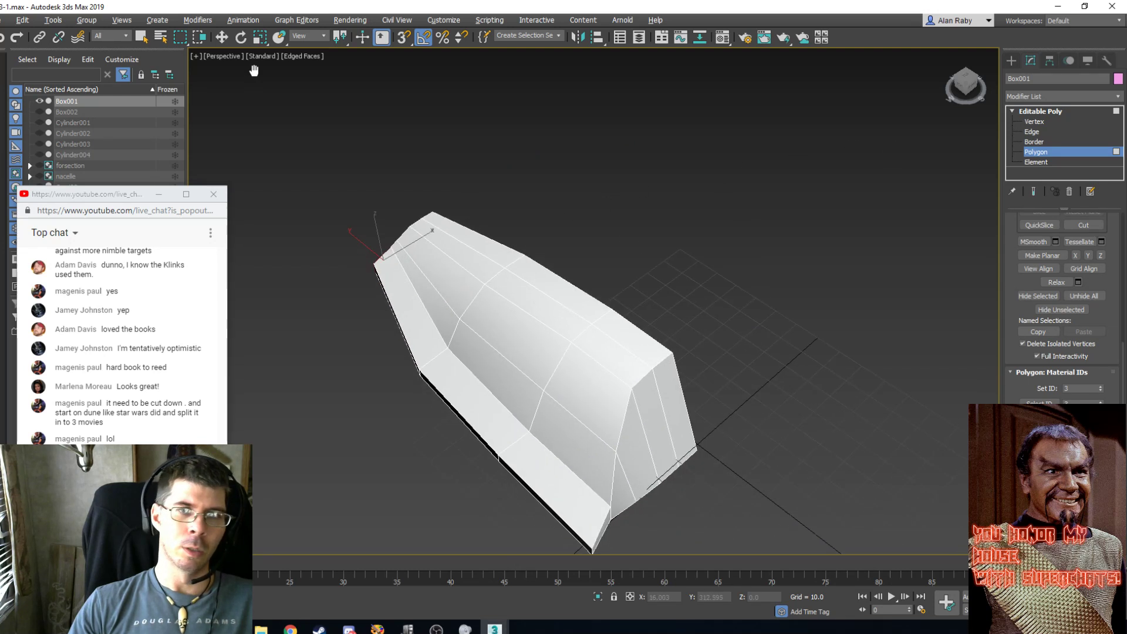
{"action": "left_click", "coordinate": [223, 37]}
{"action": "right_click", "coordinate": [228, 155]}
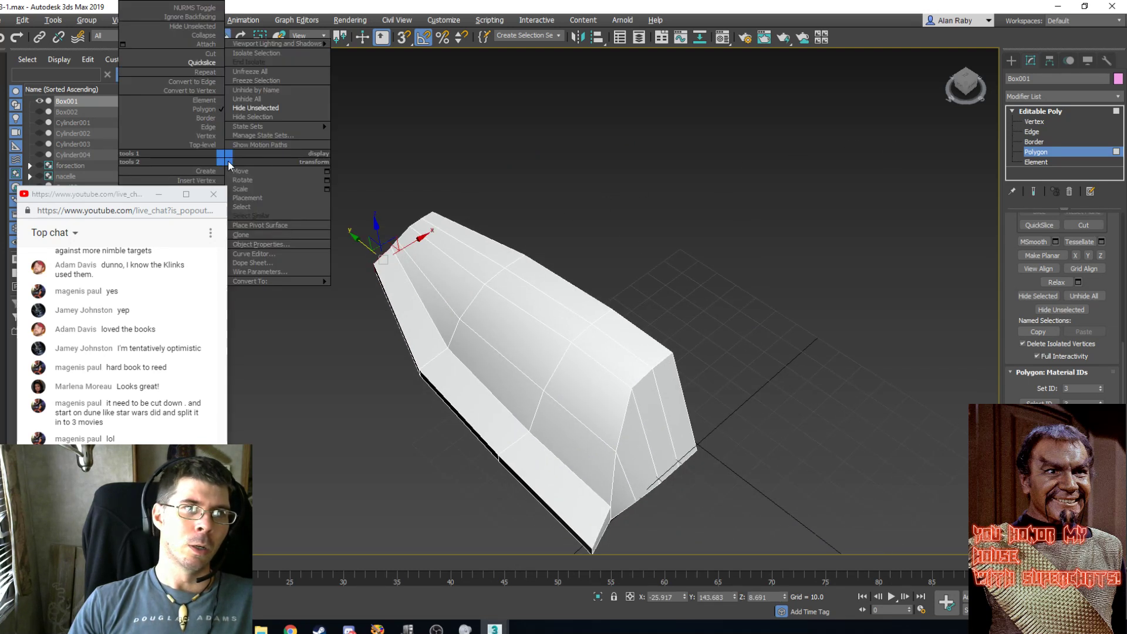
{"action": "left_click", "coordinate": [271, 103]}
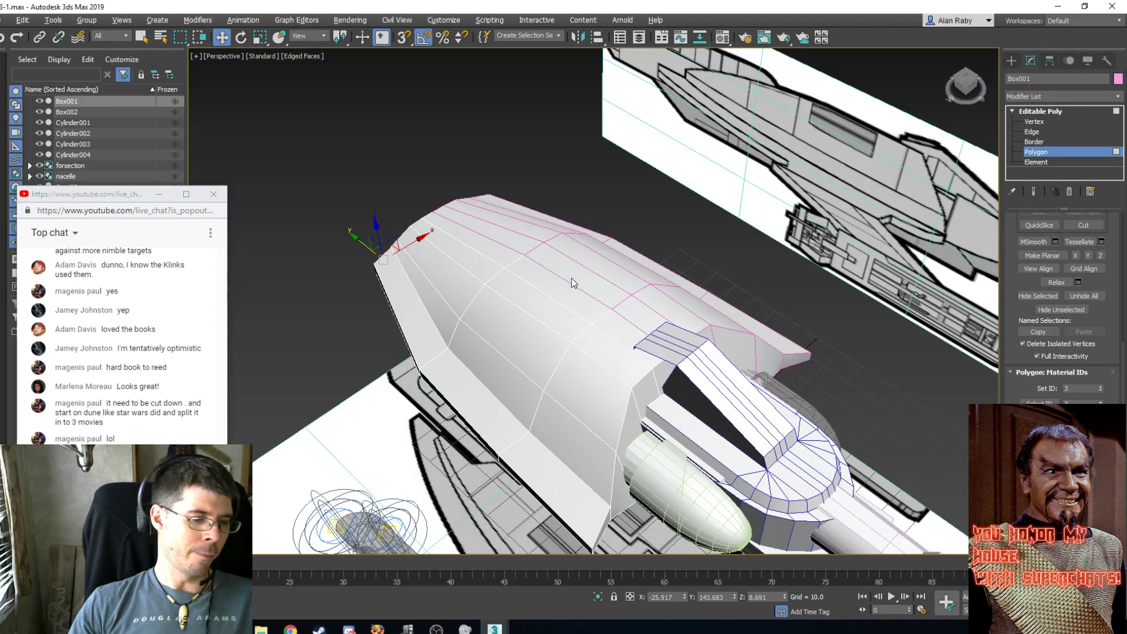
Try MeshSmooth on the hull half's selected end polygon, switching separation by smoothing groups on and off.
{"action": "key", "text": "ctrl+r"}
{"action": "left_click_drag", "start_coordinate": [681, 332], "coordinate": [612, 334]}
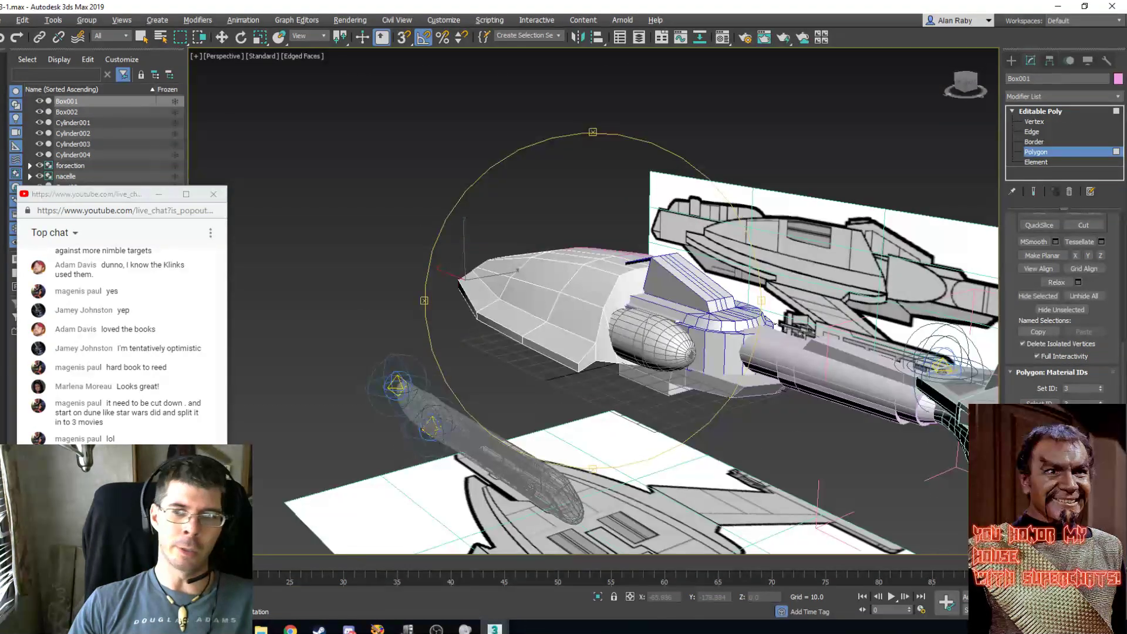
{"action": "left_click", "coordinate": [1084, 611]}
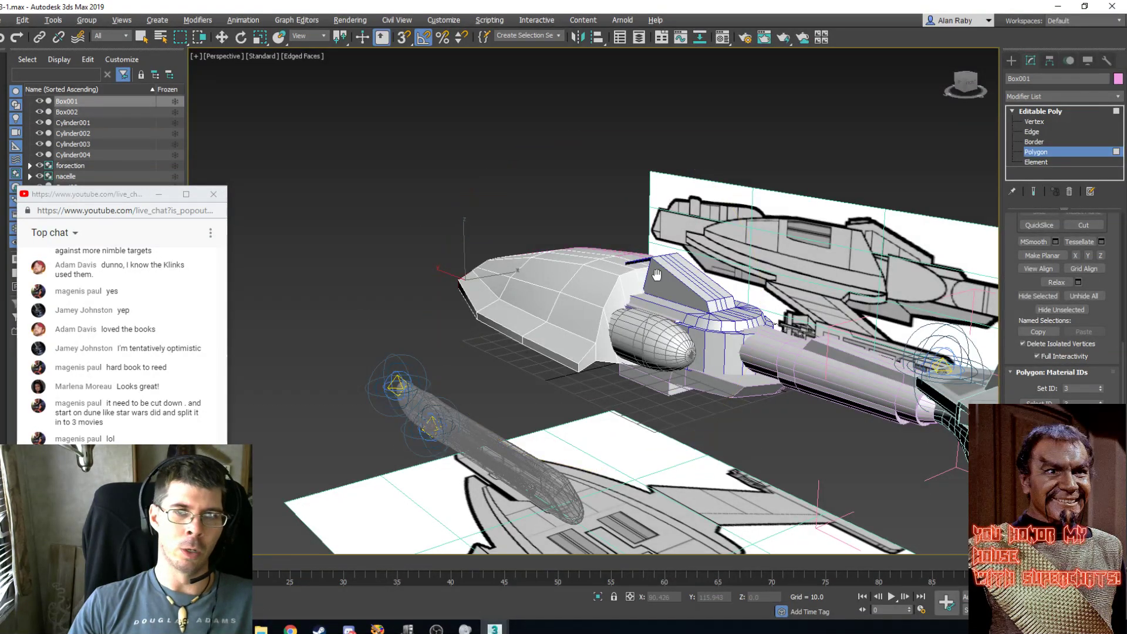
{"action": "middle_click_drag", "start_coordinate": [656, 275], "coordinate": [593, 319]}
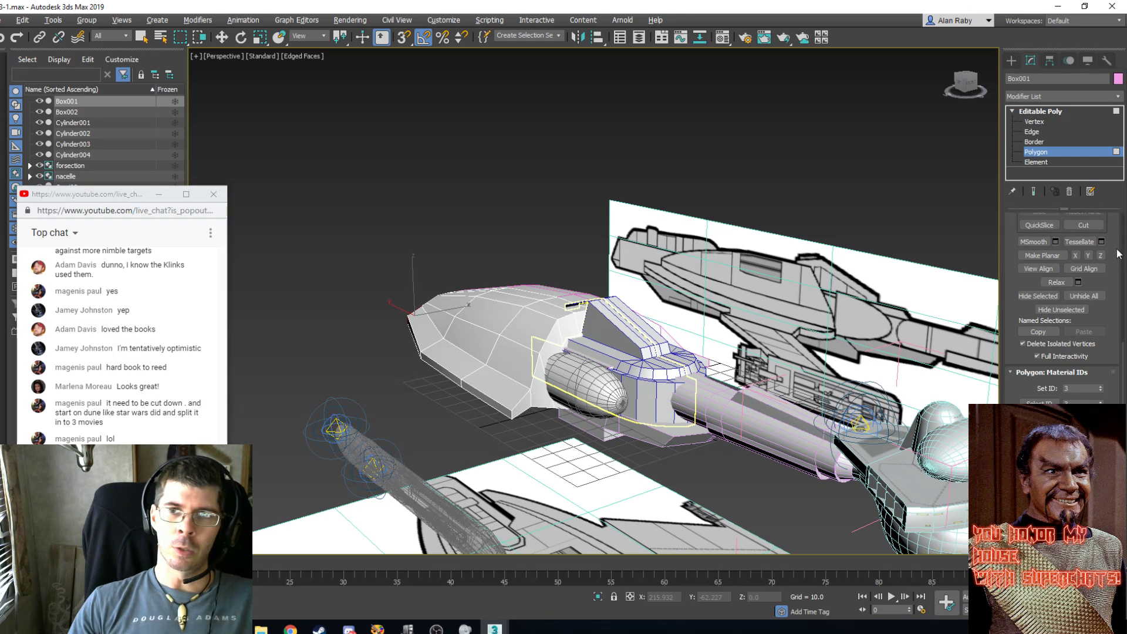
{"action": "left_click", "coordinate": [1057, 242]}
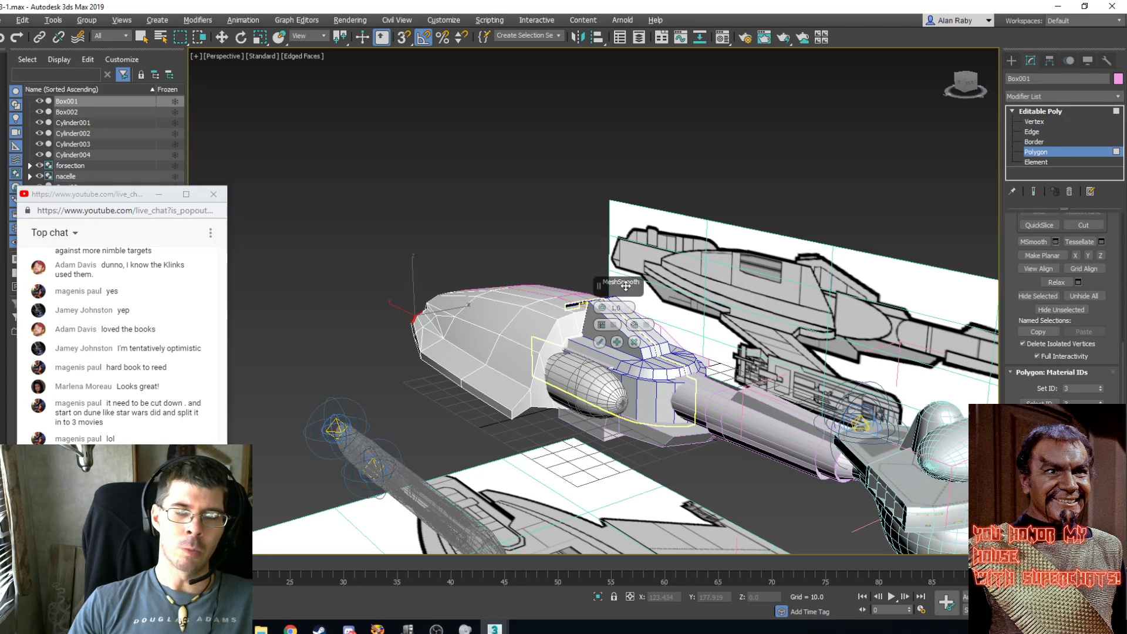
{"action": "left_click_drag", "start_coordinate": [624, 284], "coordinate": [416, 161]}
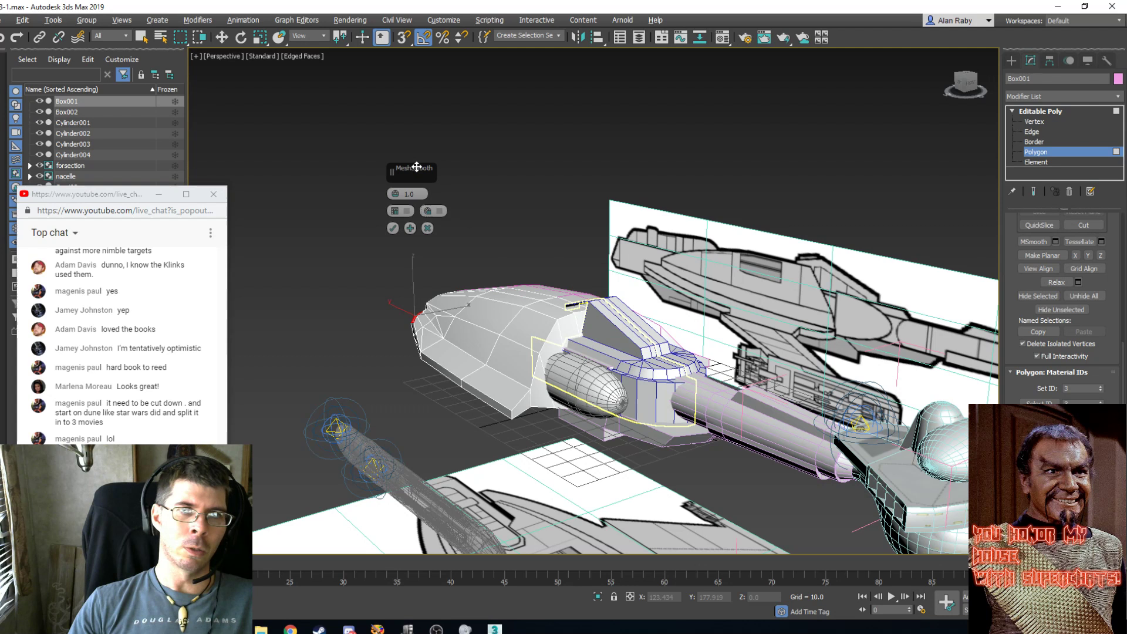
{"action": "left_click", "coordinate": [407, 202]}
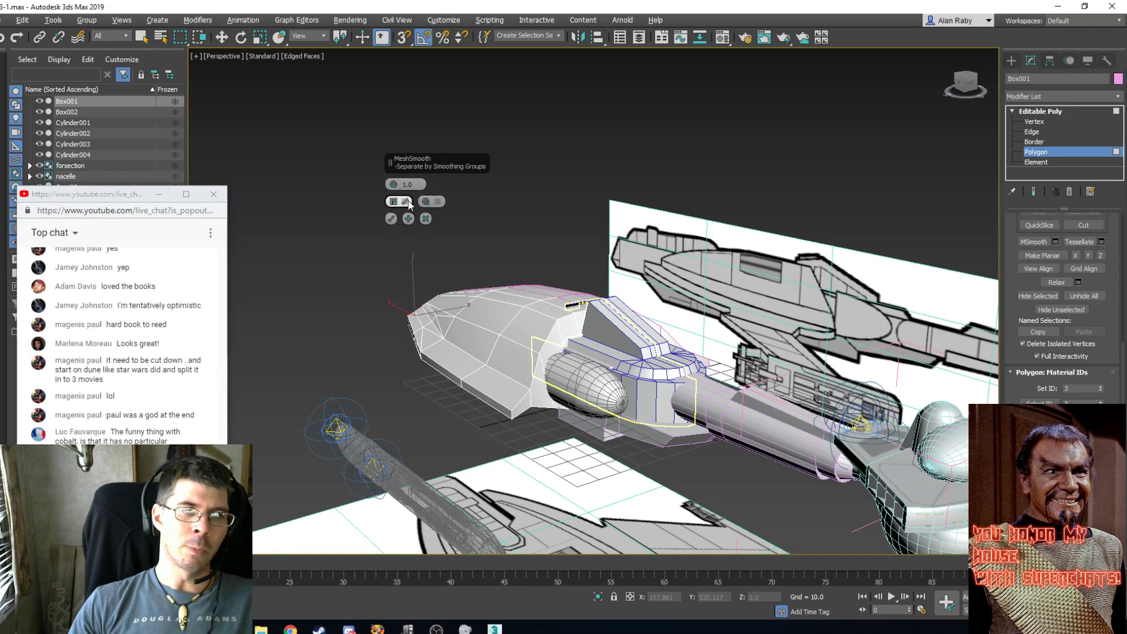
{"action": "left_click", "coordinate": [407, 201]}
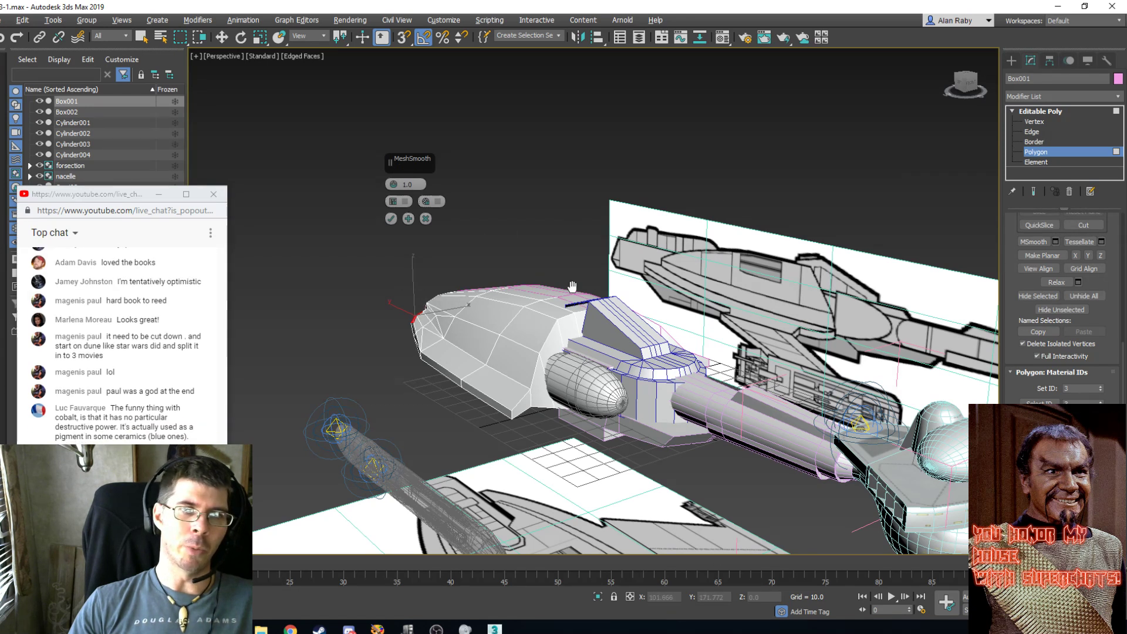
Return the hull half to whole-object level with its polygons deselected, and have all scene objects unhidden.
{"action": "key", "text": "alt+q"}
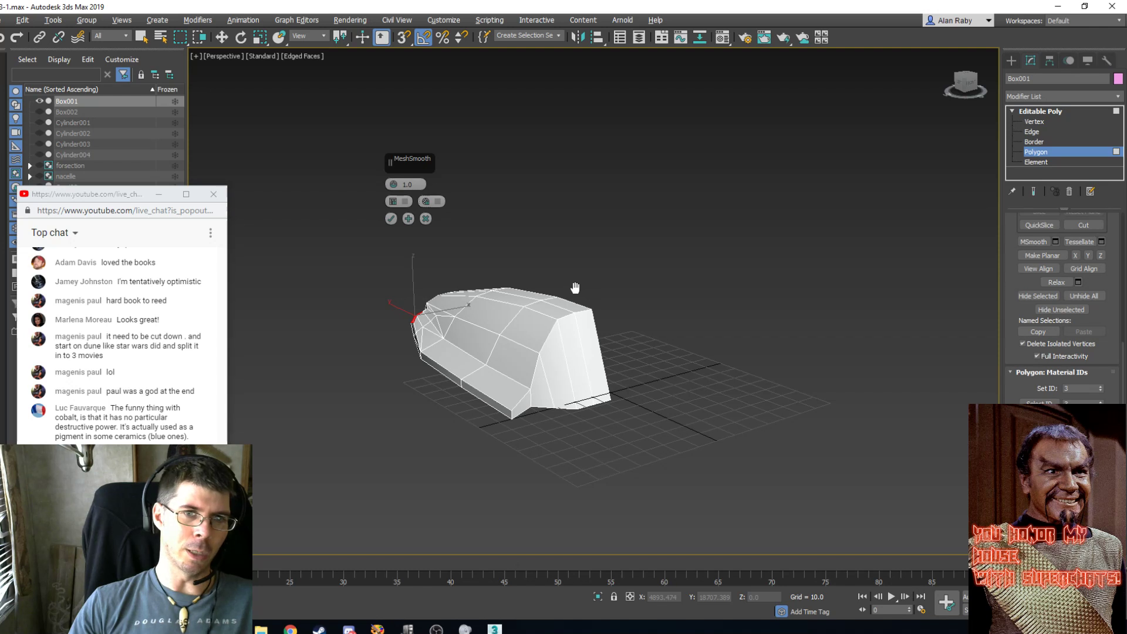
{"action": "left_click", "coordinate": [503, 170]}
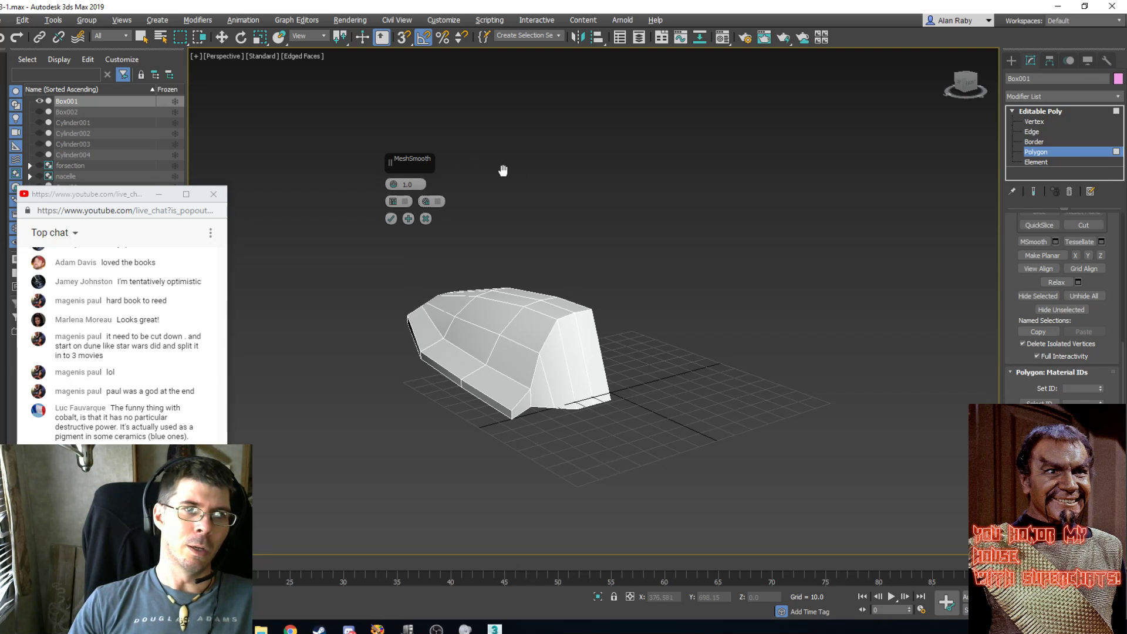
{"action": "left_click", "coordinate": [1054, 112]}
{"action": "key", "text": "w"}
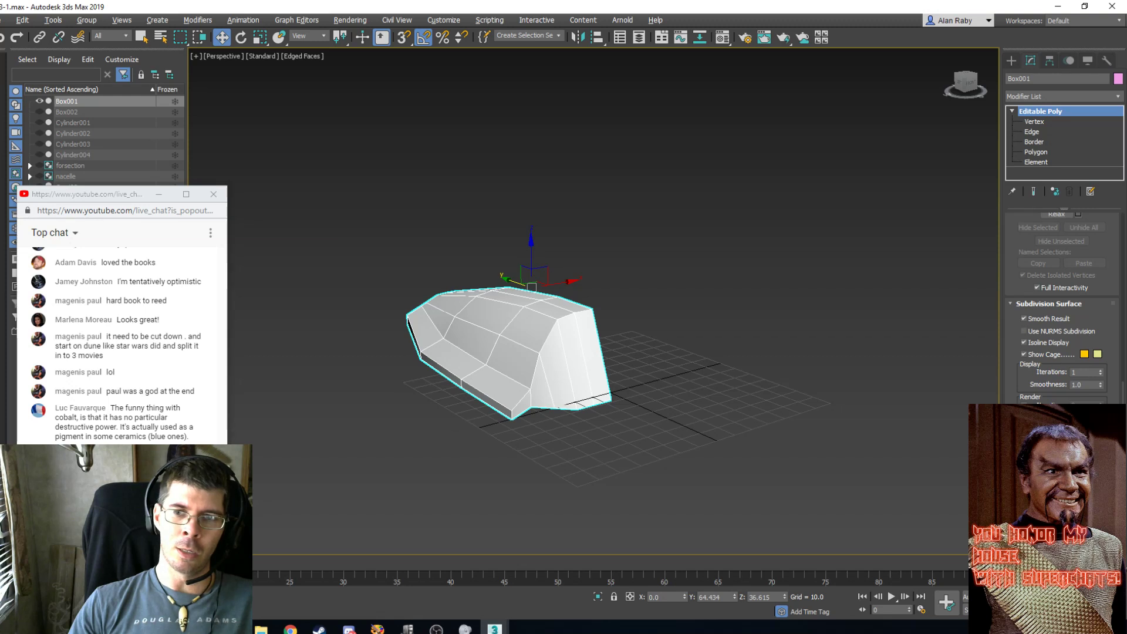
{"action": "right_click", "coordinate": [706, 305]}
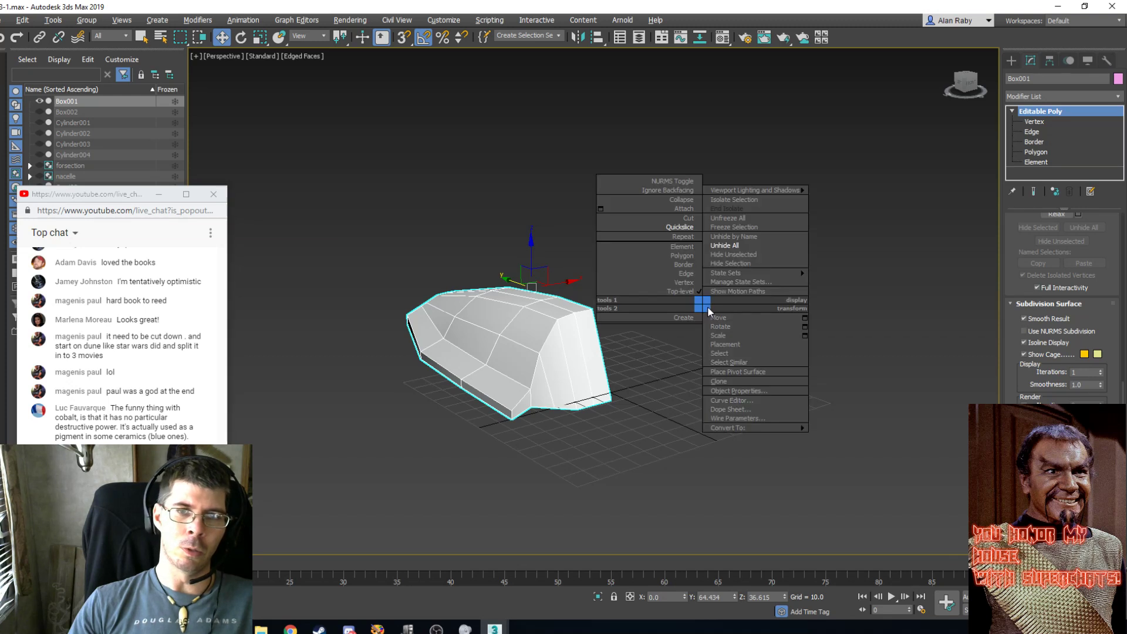
{"action": "left_click", "coordinate": [756, 261]}
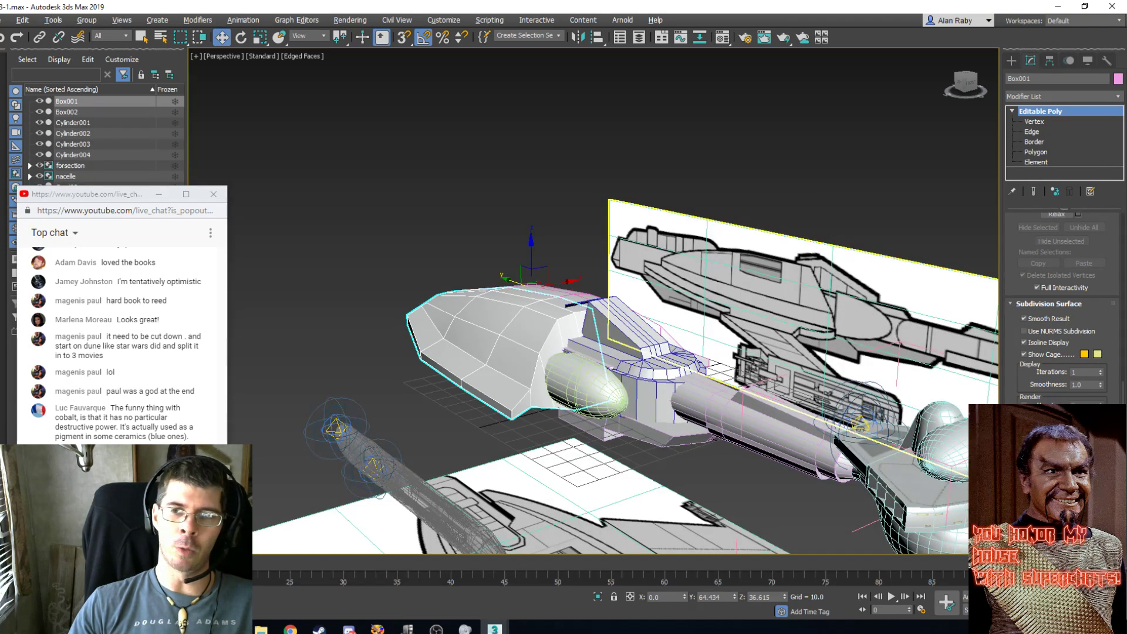
Preview MeshSmooth on the whole hull half with smoothness 1.0 and separation by smoothing groups enabled.
{"action": "scroll", "coordinate": [1121, 317], "scroll_direction": "up", "scroll_amount": 10}
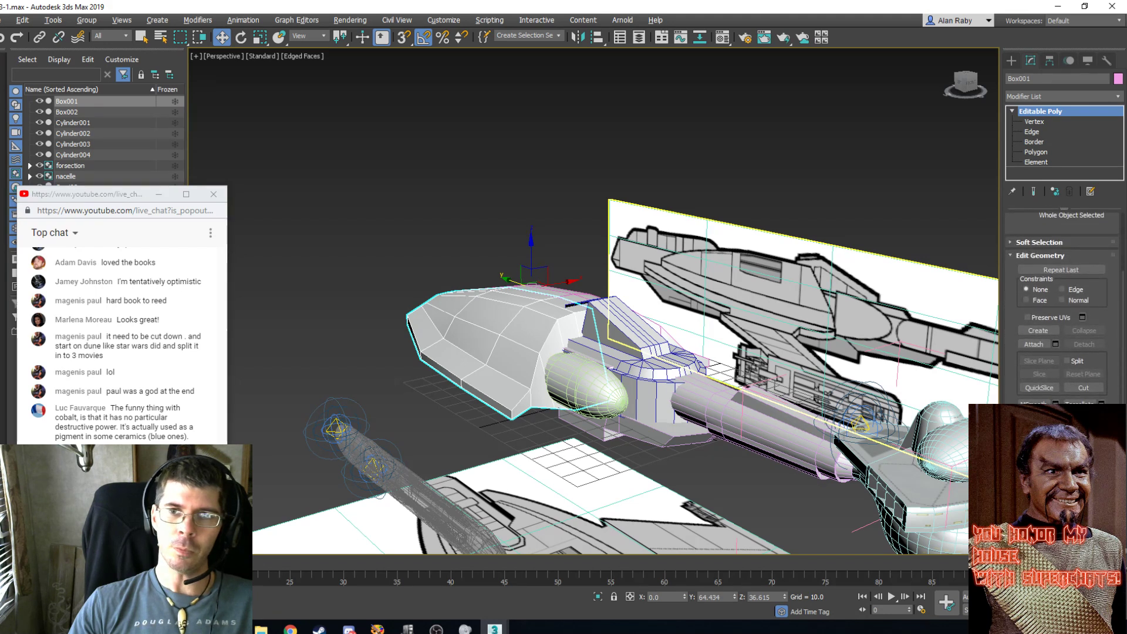
{"action": "scroll", "coordinate": [1068, 363], "scroll_direction": "up", "scroll_amount": 1}
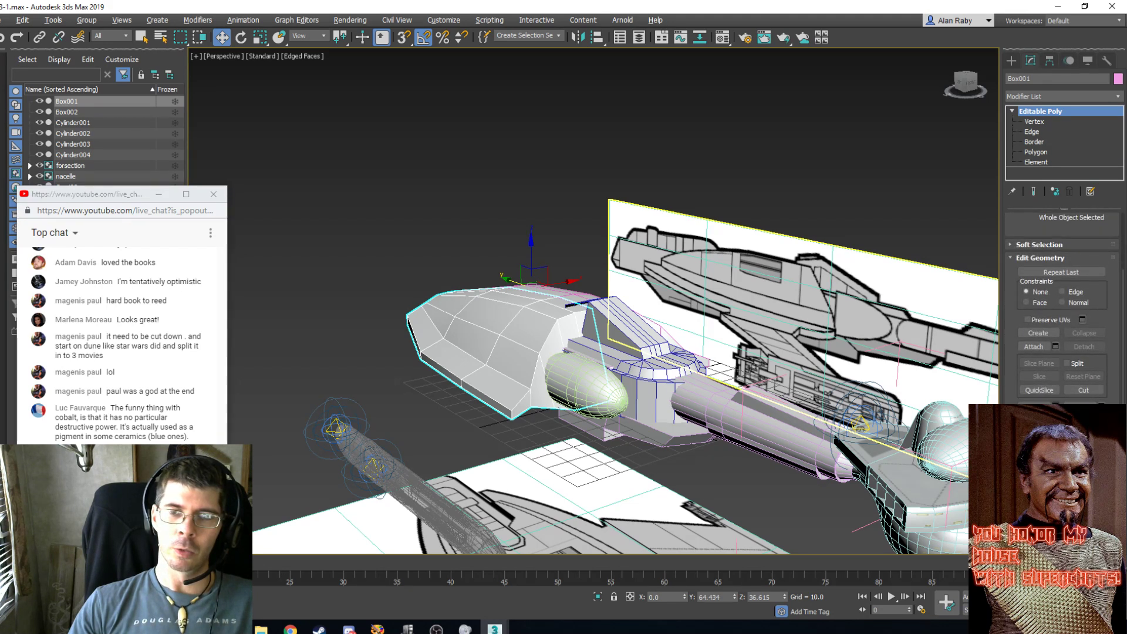
{"action": "key", "text": "ctrl+shift+m"}
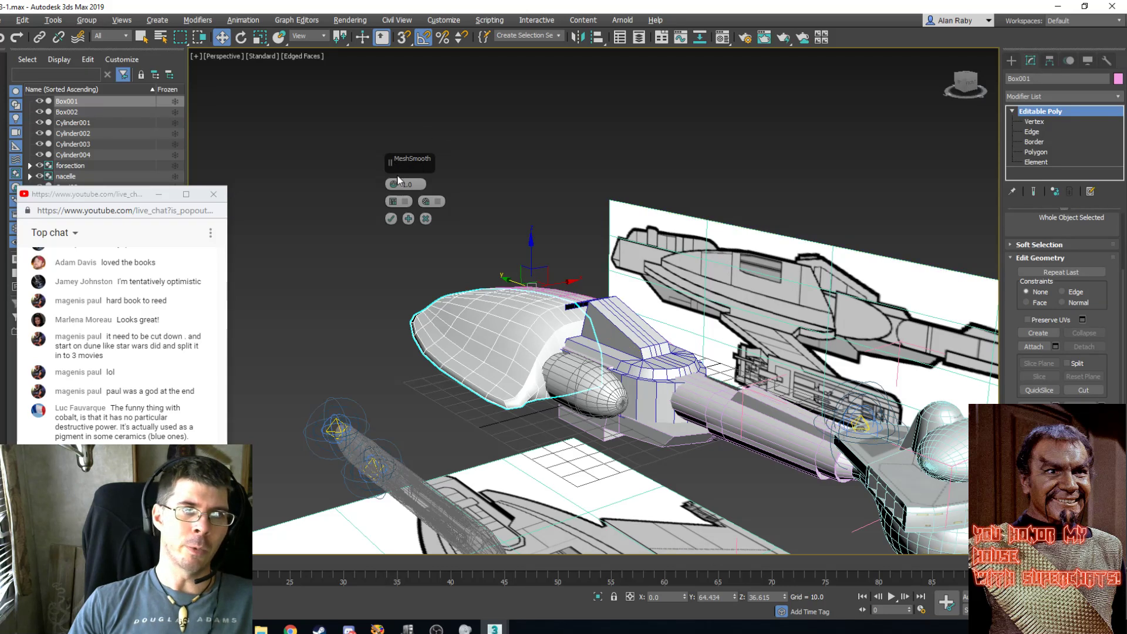
{"action": "left_click", "coordinate": [405, 207]}
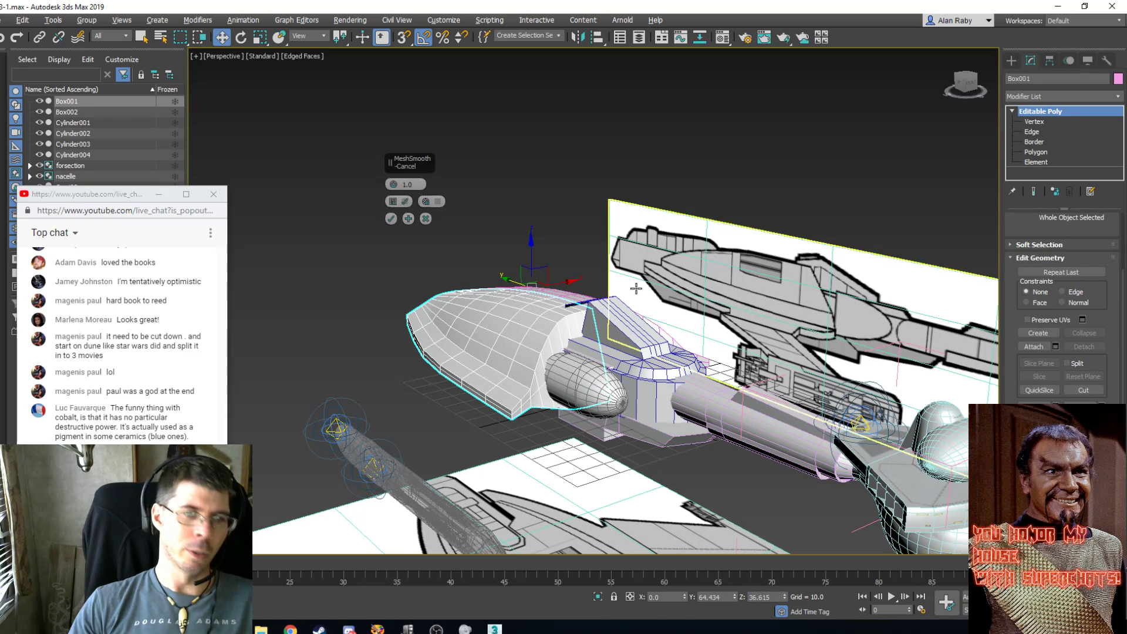
Render the smoothed hull together with the adjoining ship parts, and close the render.
{"action": "key", "text": "ctrl+r"}
{"action": "mouse_move", "coordinate": [663, 308]}
{"action": "left_mouse_down"}
{"action": "mouse_move", "coordinate": [574, 340]}
{"action": "mouse_move", "coordinate": [543, 335]}
{"action": "mouse_move", "coordinate": [615, 372]}
{"action": "mouse_move", "coordinate": [848, 301]}
{"action": "mouse_move", "coordinate": [795, 244]}
{"action": "mouse_move", "coordinate": [682, 265]}
{"action": "mouse_move", "coordinate": [681, 320]}
{"action": "left_mouse_up"}
{"action": "key", "text": "shift+q"}
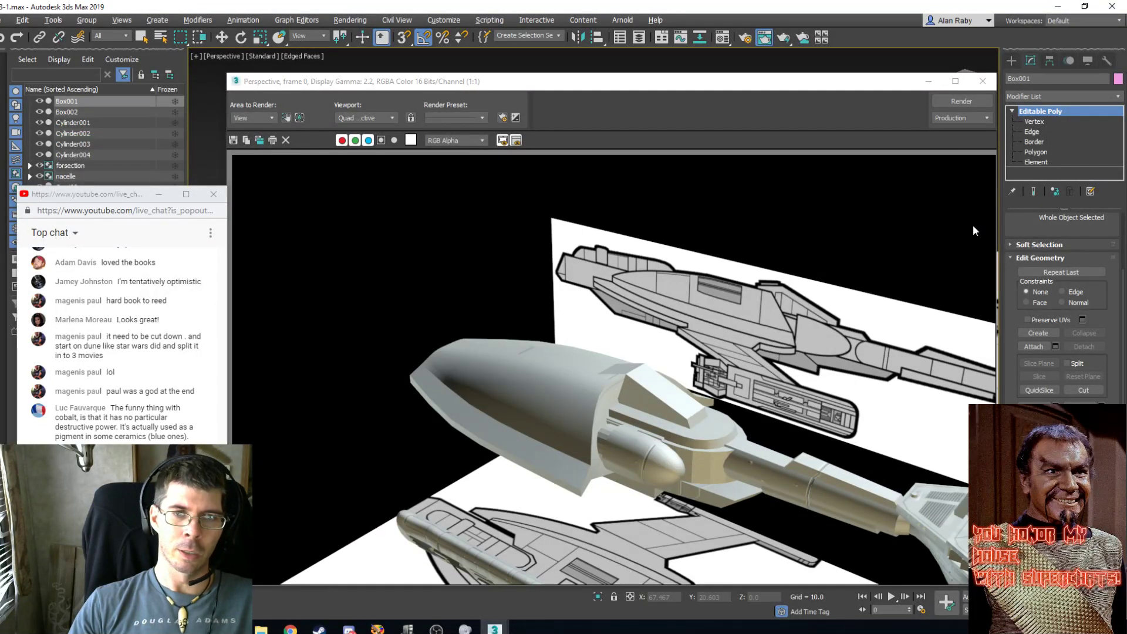
{"action": "left_click", "coordinate": [982, 83]}
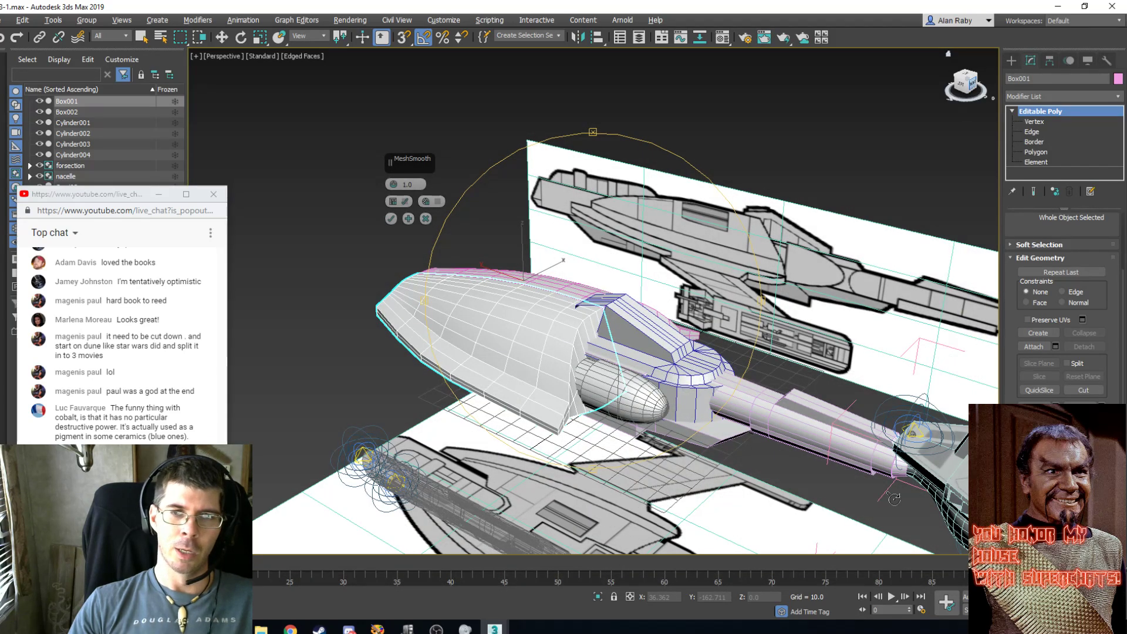
Open the Material Editor to look over the material samples, and close it.
{"action": "middle_click_drag", "start_coordinate": [894, 499], "coordinate": [612, 381], "text": "alt"}
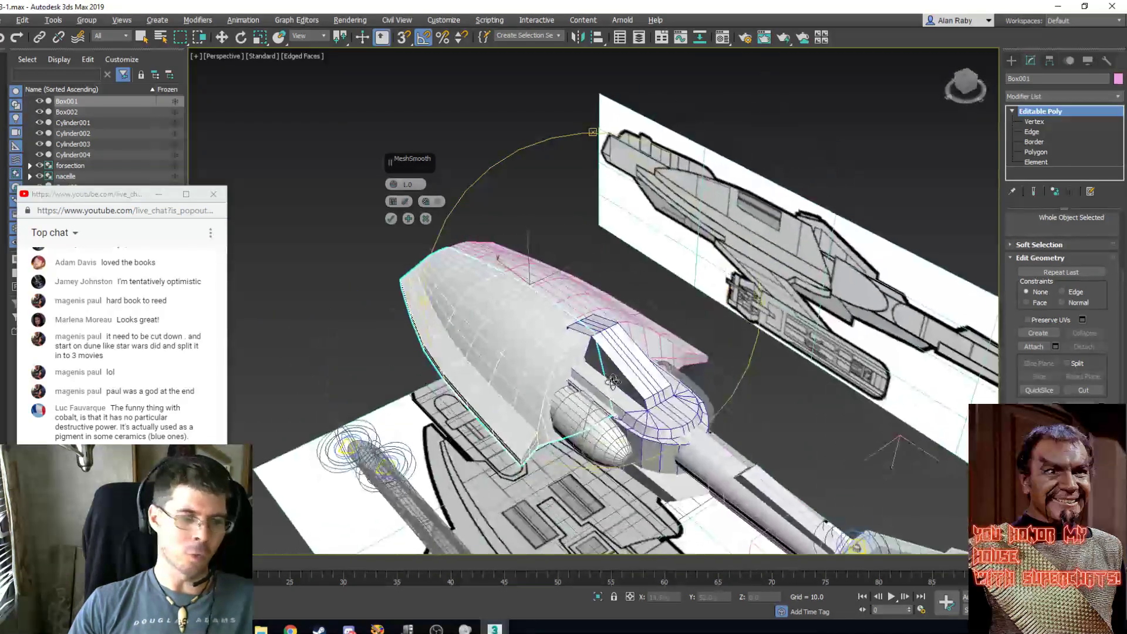
{"action": "key", "text": "m"}
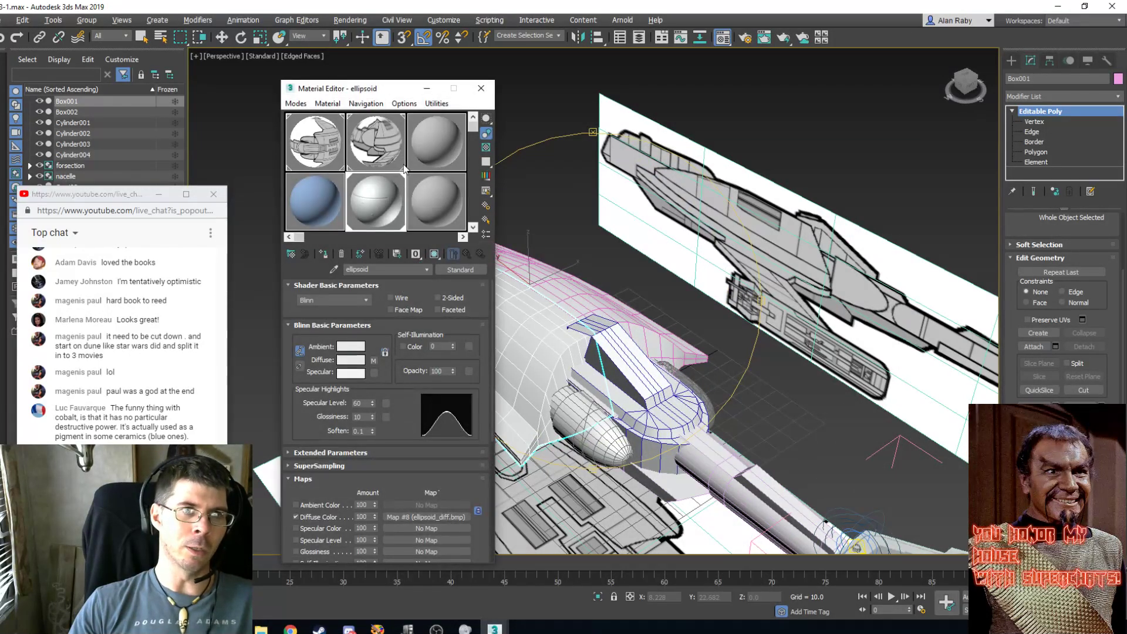
{"action": "left_click", "coordinate": [481, 88]}
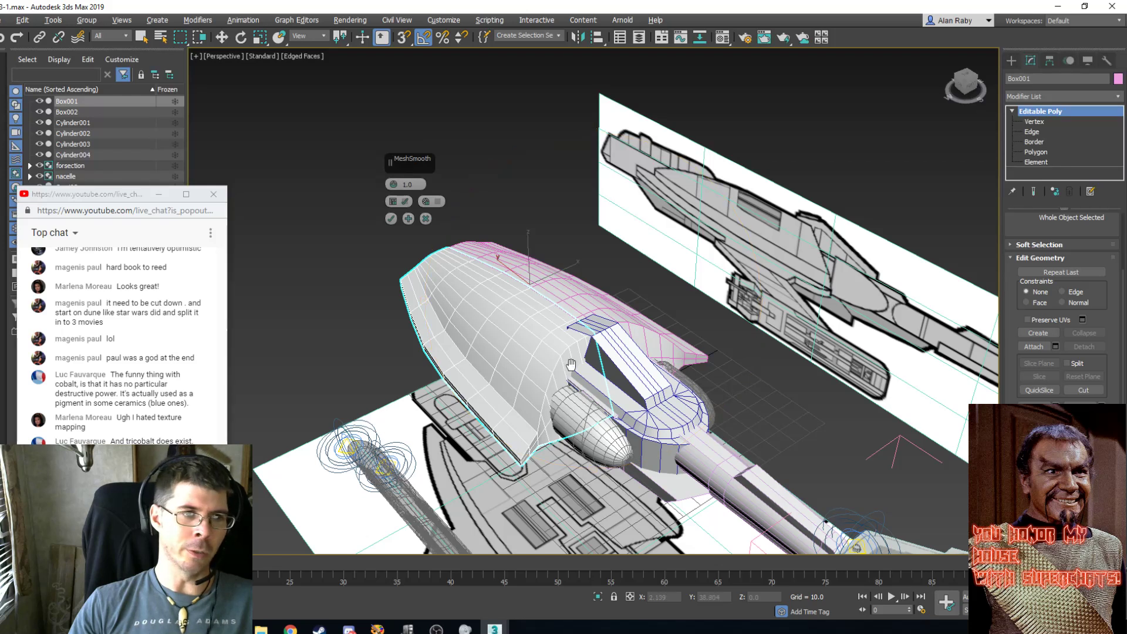
Render the entire ship with both blueprint planes in view, and close the render.
{"action": "middle_click_drag", "start_coordinate": [613, 369], "coordinate": [516, 242]}
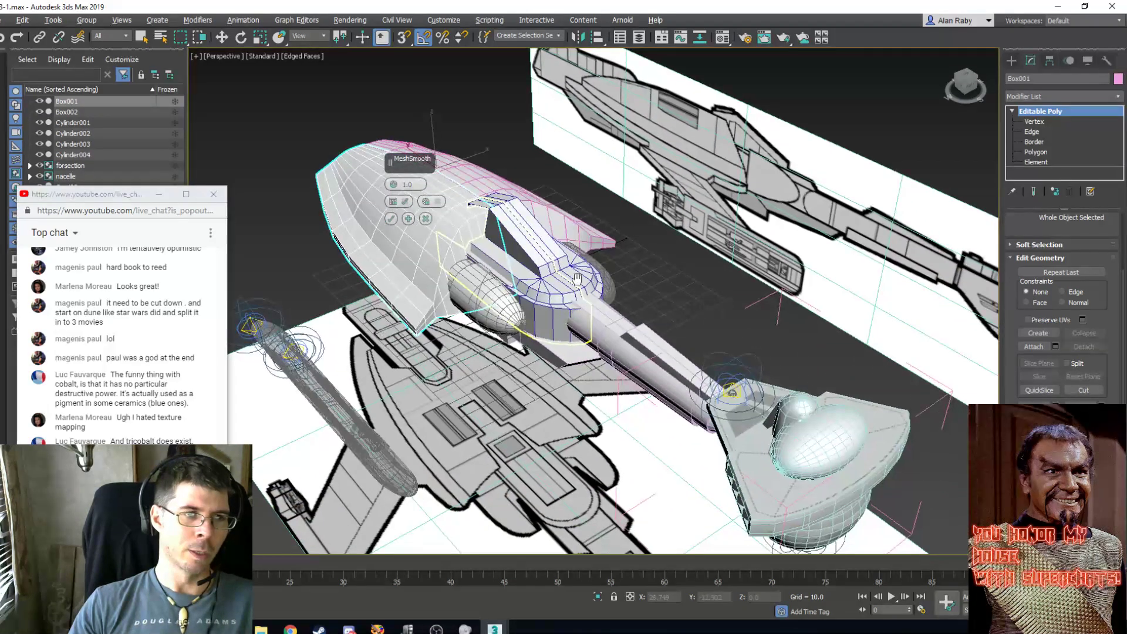
{"action": "scroll", "coordinate": [577, 279], "scroll_direction": "down", "scroll_amount": 3}
{"action": "scroll", "coordinate": [575, 285], "scroll_direction": "up", "scroll_amount": 1}
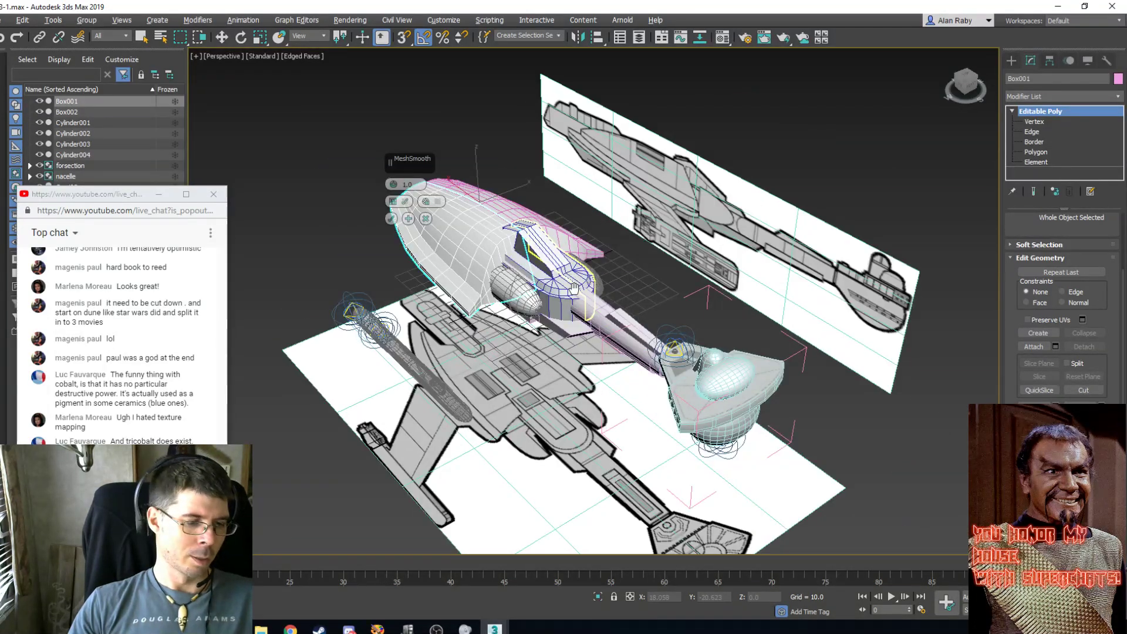
{"action": "key", "text": "shift+q"}
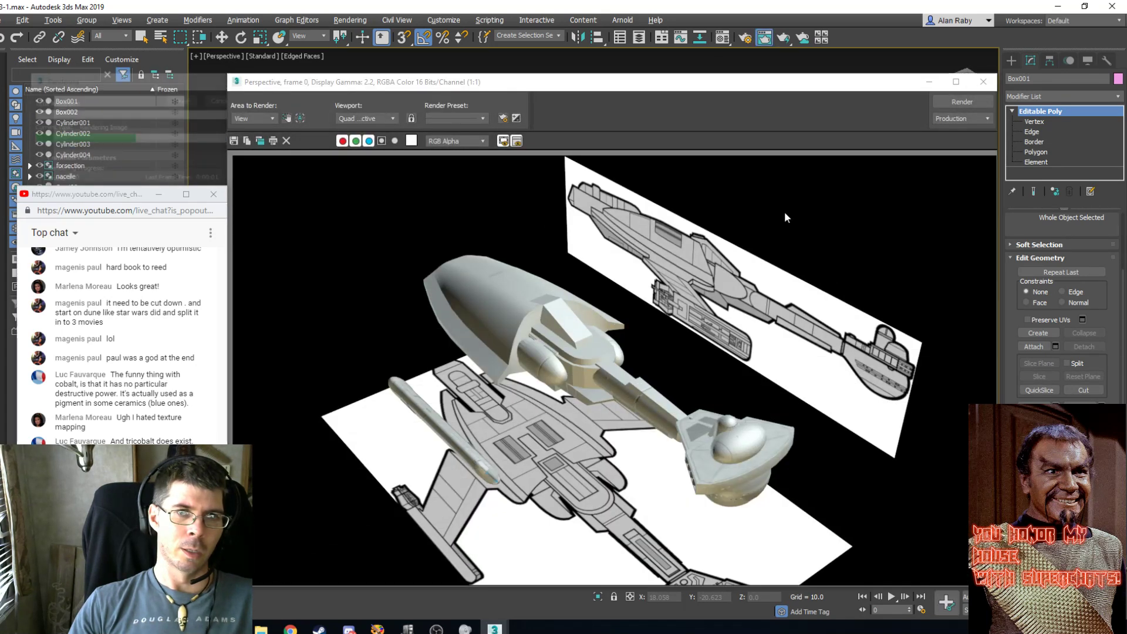
{"action": "left_click", "coordinate": [982, 81]}
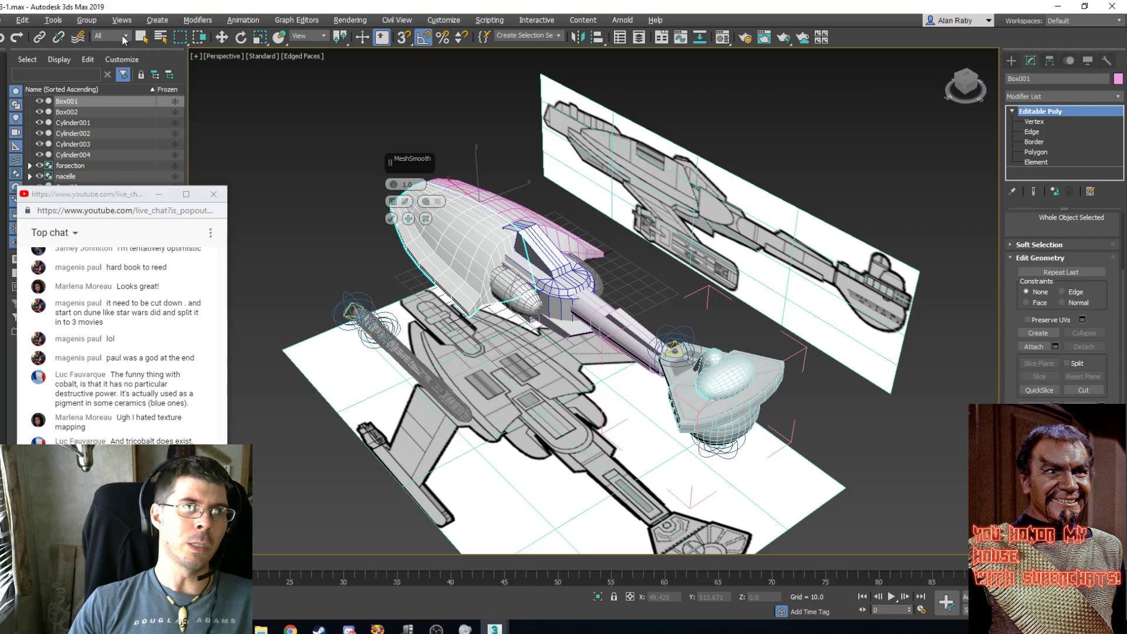
Make the upright side-view blueprint plane non-renderable in its object properties.
{"action": "left_click", "coordinate": [141, 37]}
{"action": "left_click", "coordinate": [654, 156]}
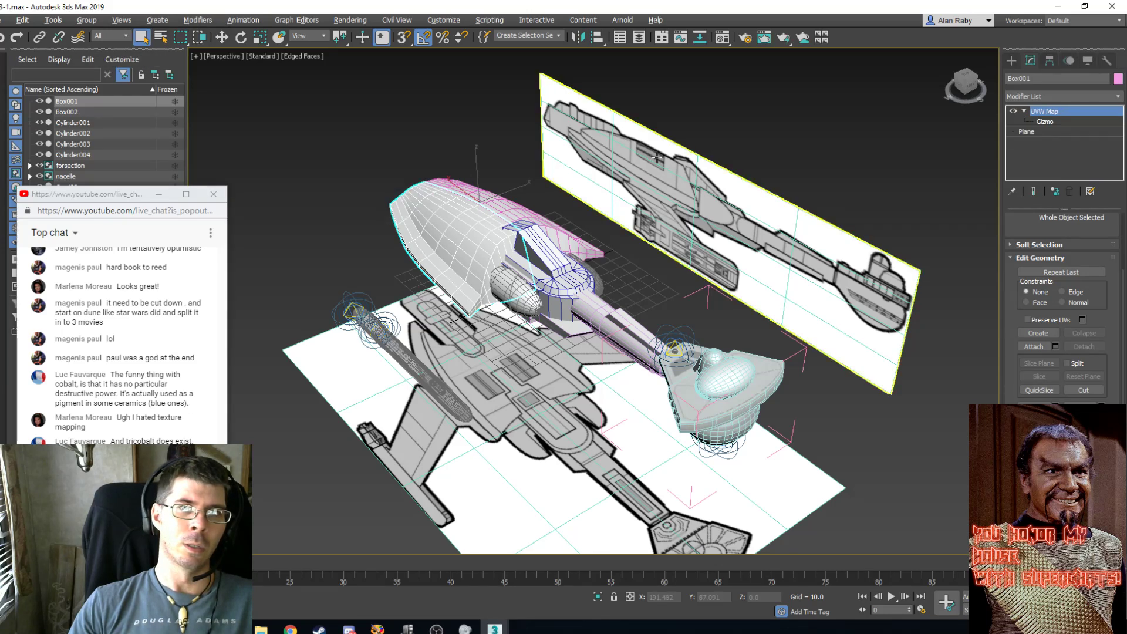
{"action": "right_click", "coordinate": [657, 154]}
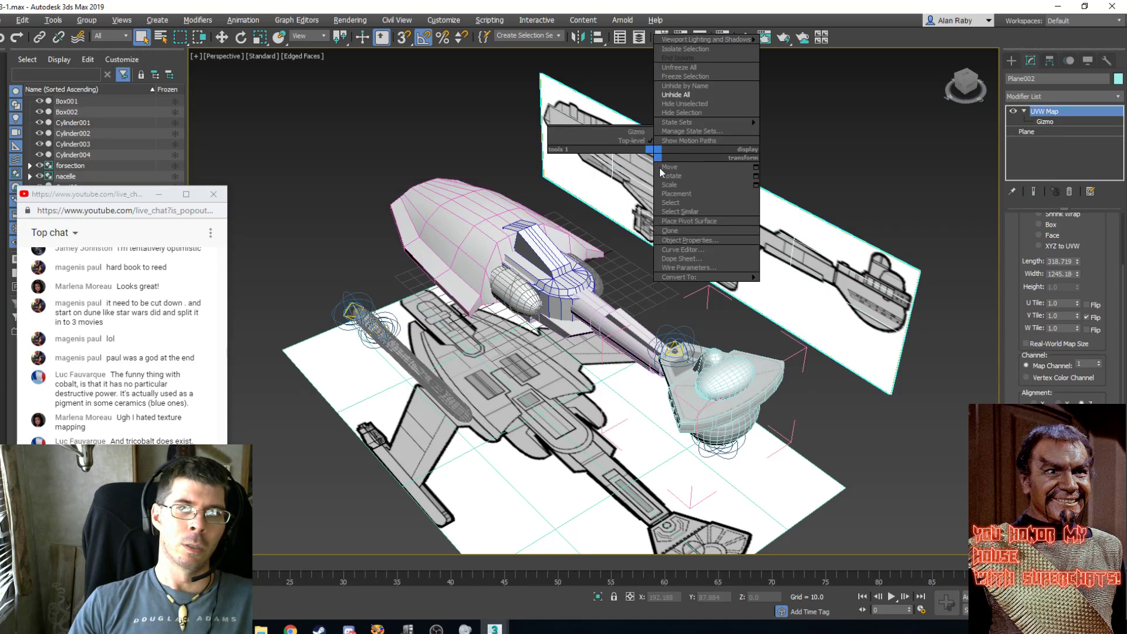
{"action": "left_click", "coordinate": [687, 240]}
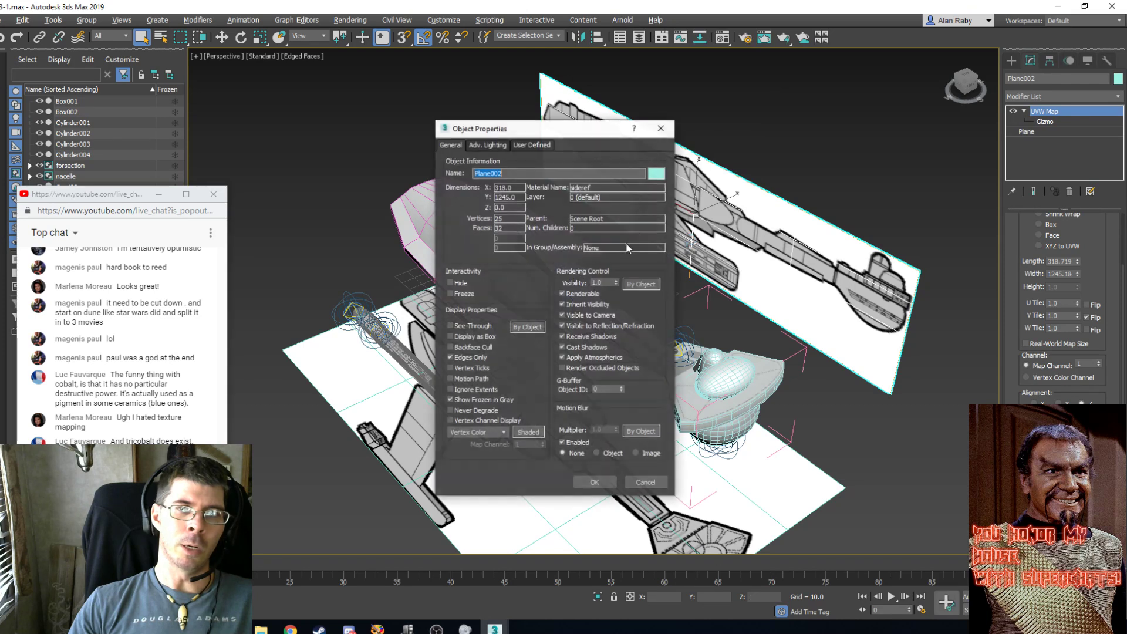
{"action": "left_click", "coordinate": [562, 295]}
{"action": "left_click", "coordinate": [594, 483]}
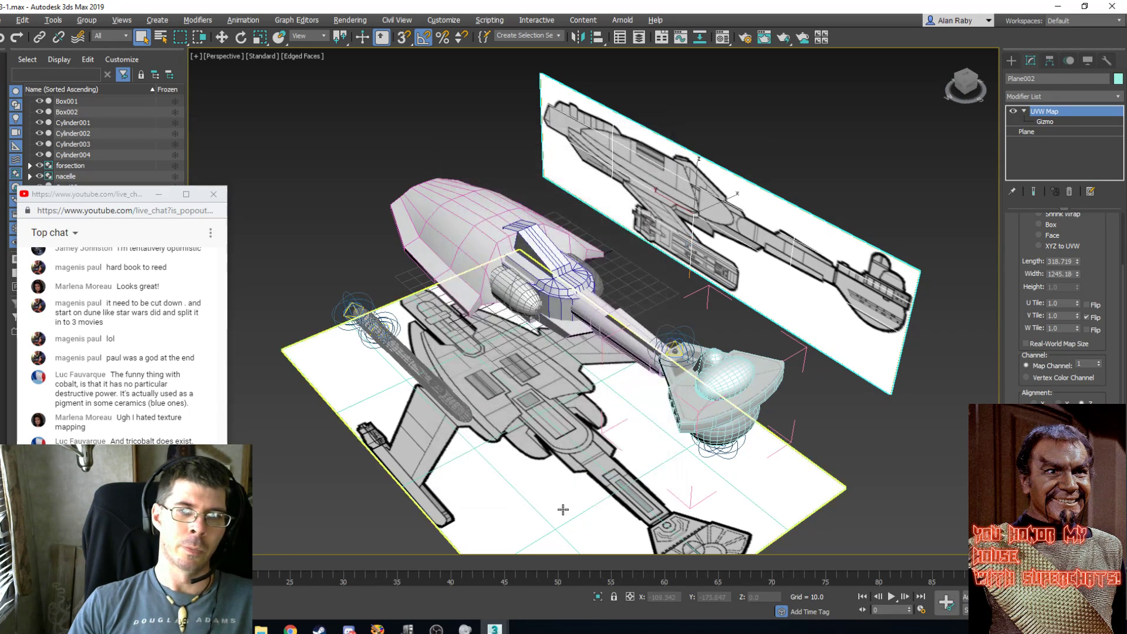
Make the horizontal top-view blueprint plane non-renderable in its object properties.
{"action": "left_click", "coordinate": [562, 495]}
{"action": "right_click", "coordinate": [562, 496]}
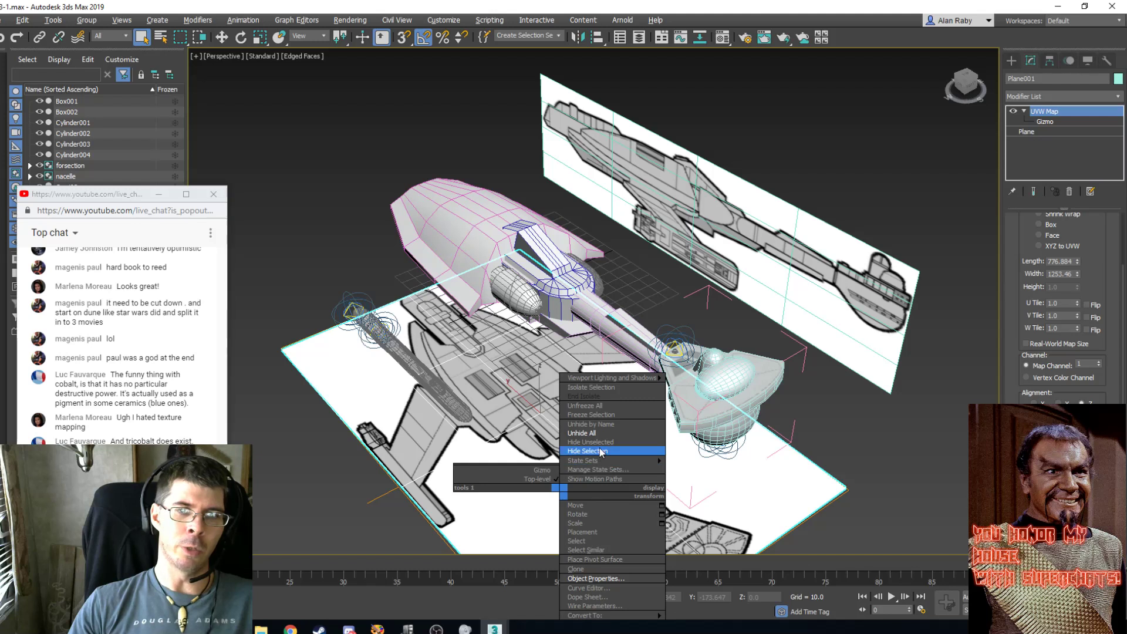
{"action": "left_click", "coordinate": [611, 578]}
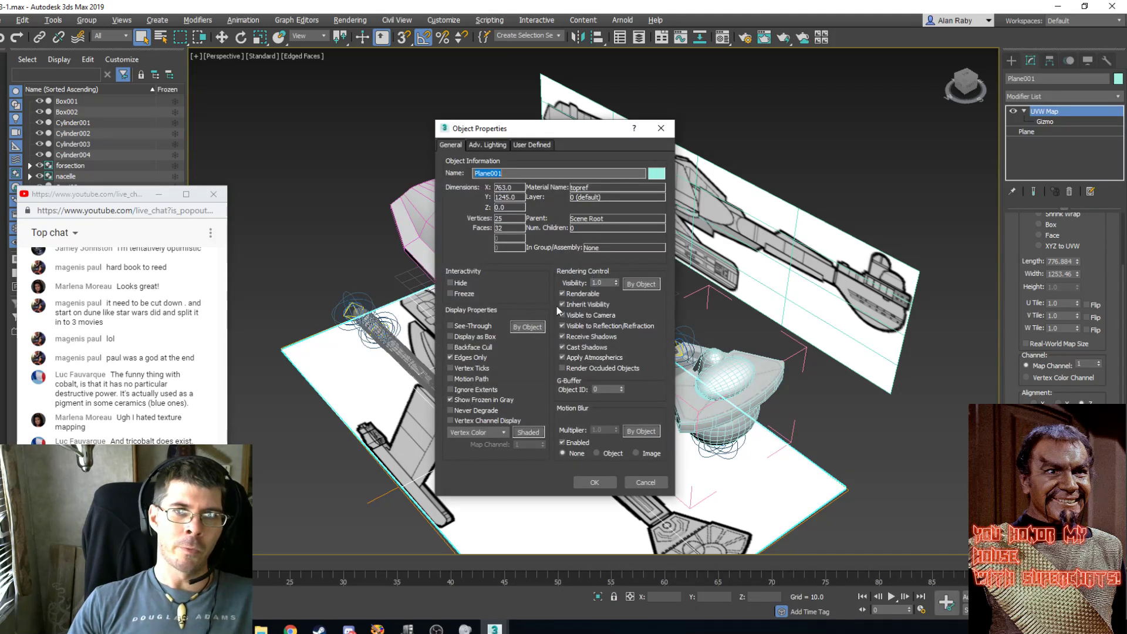
{"action": "left_click", "coordinate": [565, 291]}
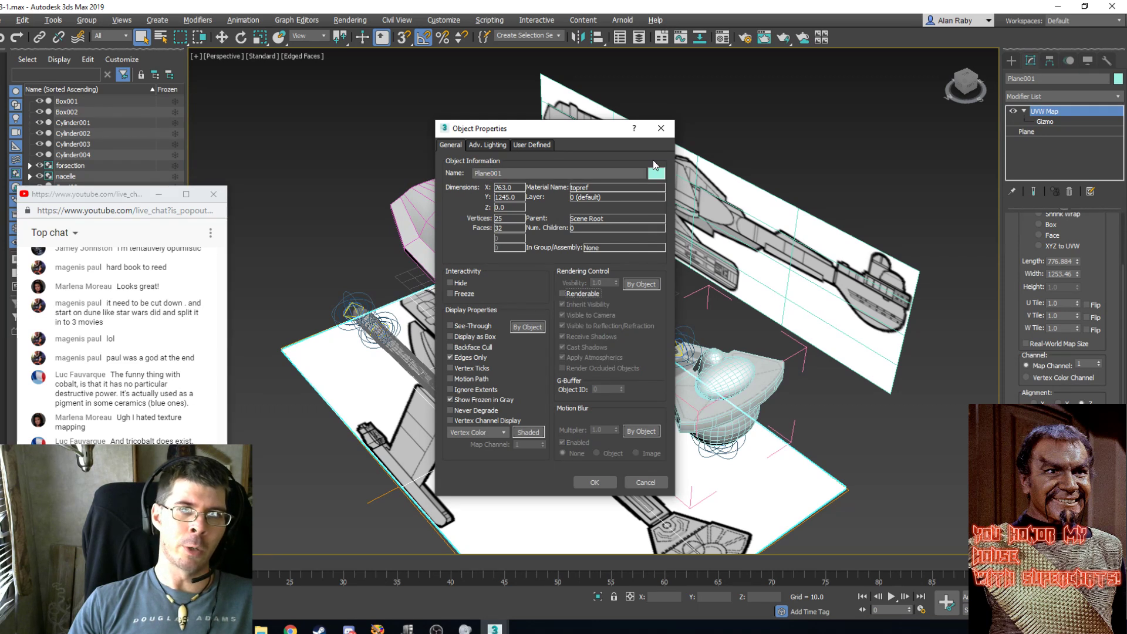
{"action": "left_click", "coordinate": [593, 482]}
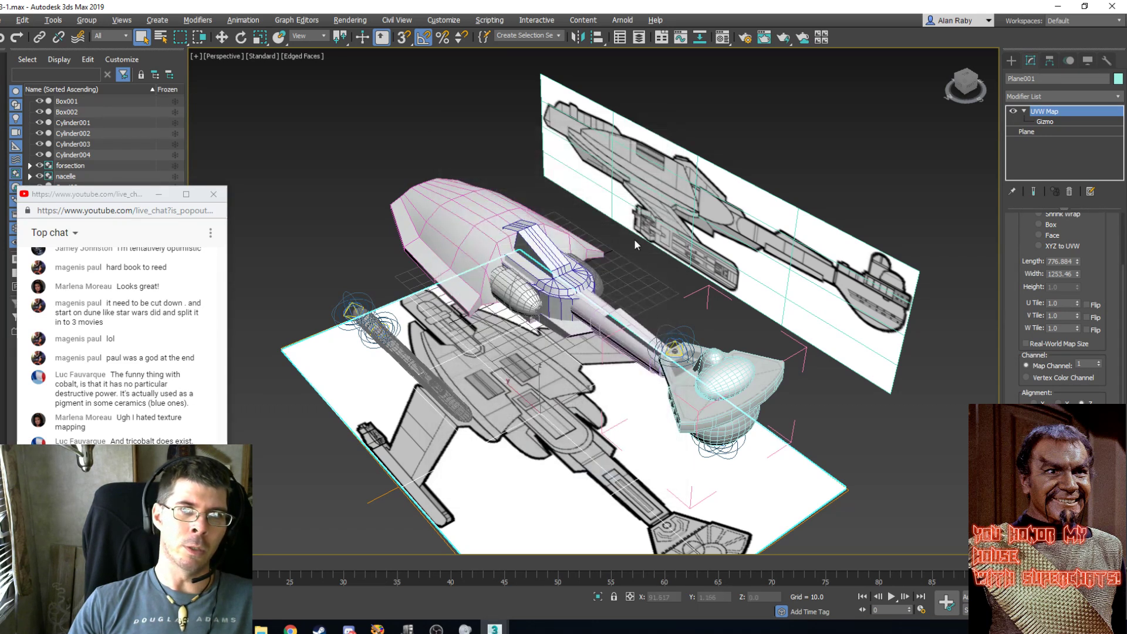
Render the whole ship without the blueprint planes, and close the render.
{"action": "key", "text": "shift+q"}
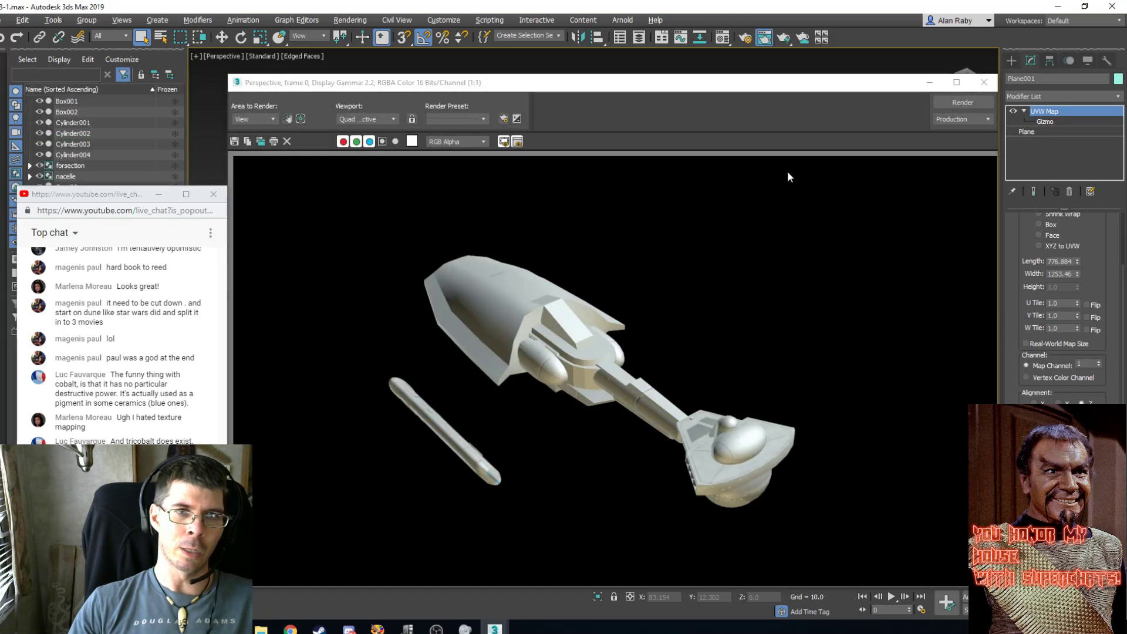
{"action": "left_click", "coordinate": [983, 82]}
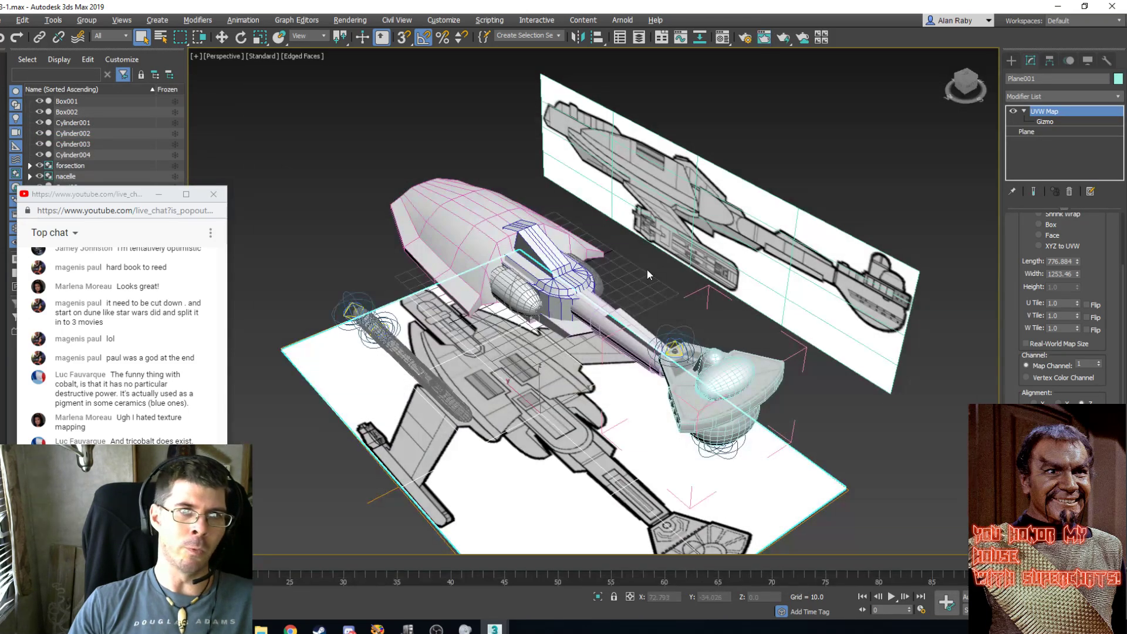
Examine the hull's rear end against the top blueprint, from directly above and from behind the ship.
{"action": "middle_click_drag", "start_coordinate": [576, 287], "coordinate": [546, 304], "text": "alt"}
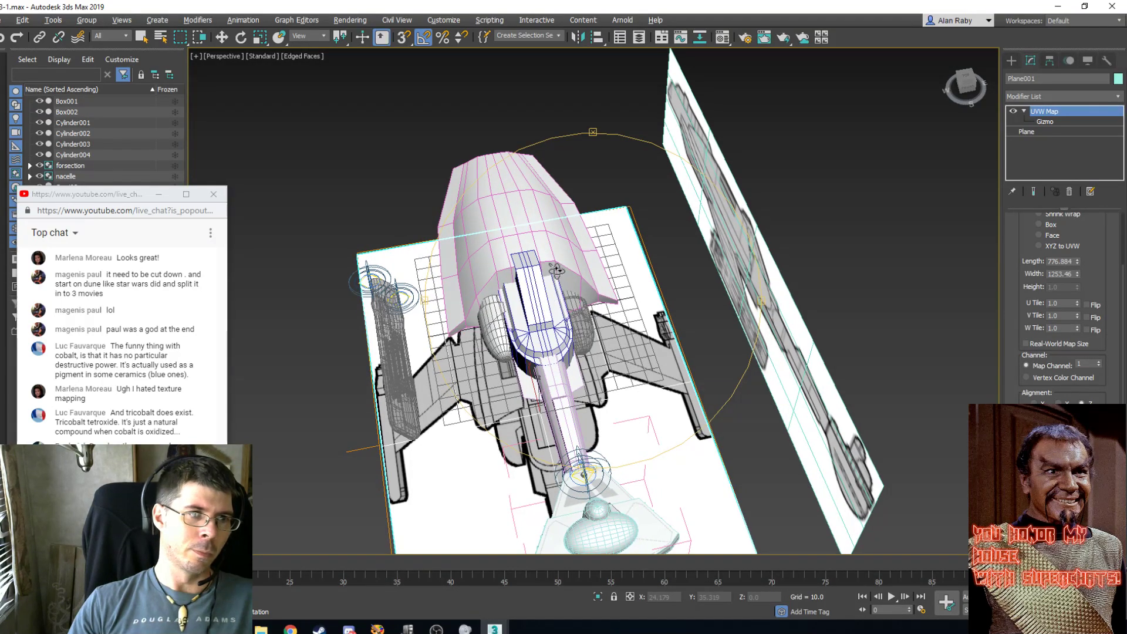
{"action": "key", "text": "t"}
{"action": "key", "text": "z"}
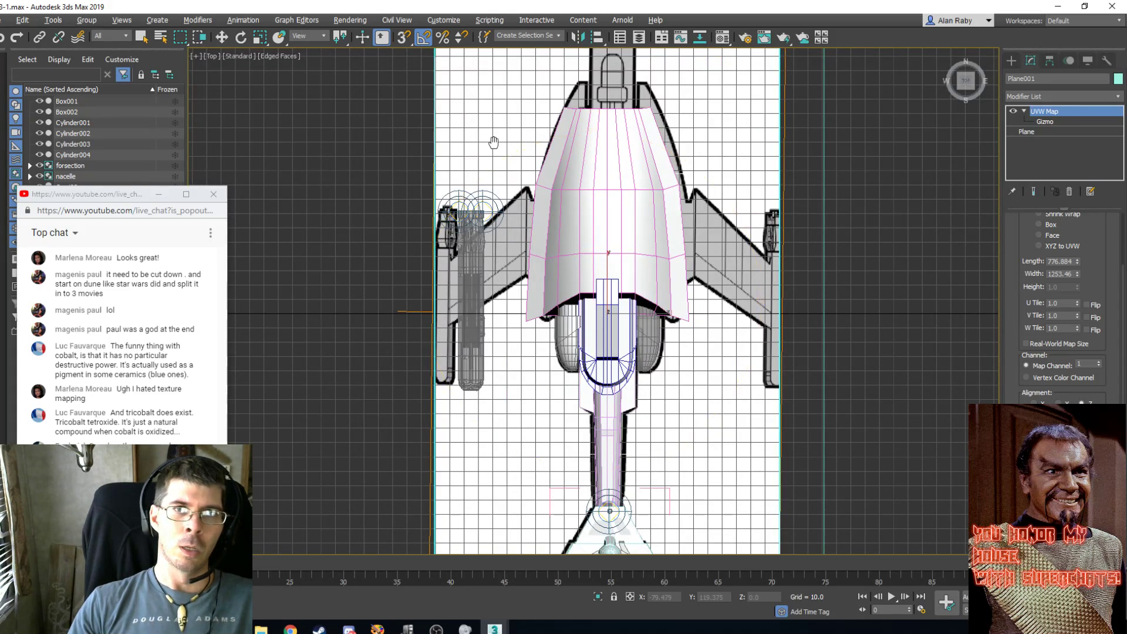
{"action": "middle_click_drag", "start_coordinate": [491, 142], "coordinate": [490, 322]}
{"action": "scroll", "coordinate": [574, 298], "scroll_direction": "up", "scroll_amount": 3}
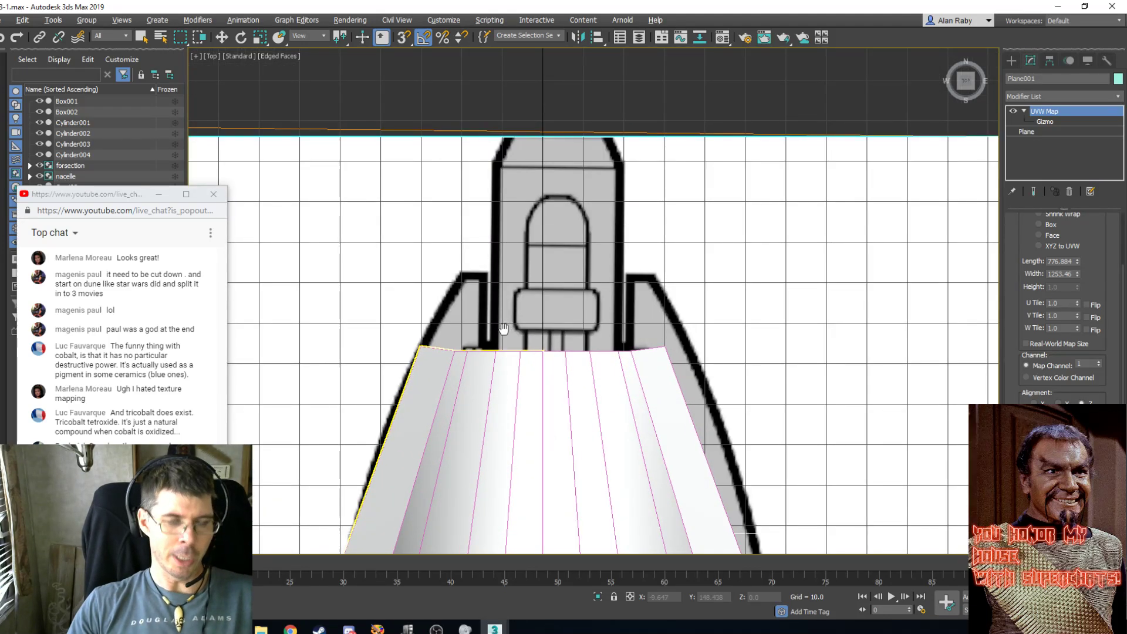
{"action": "key", "text": "p"}
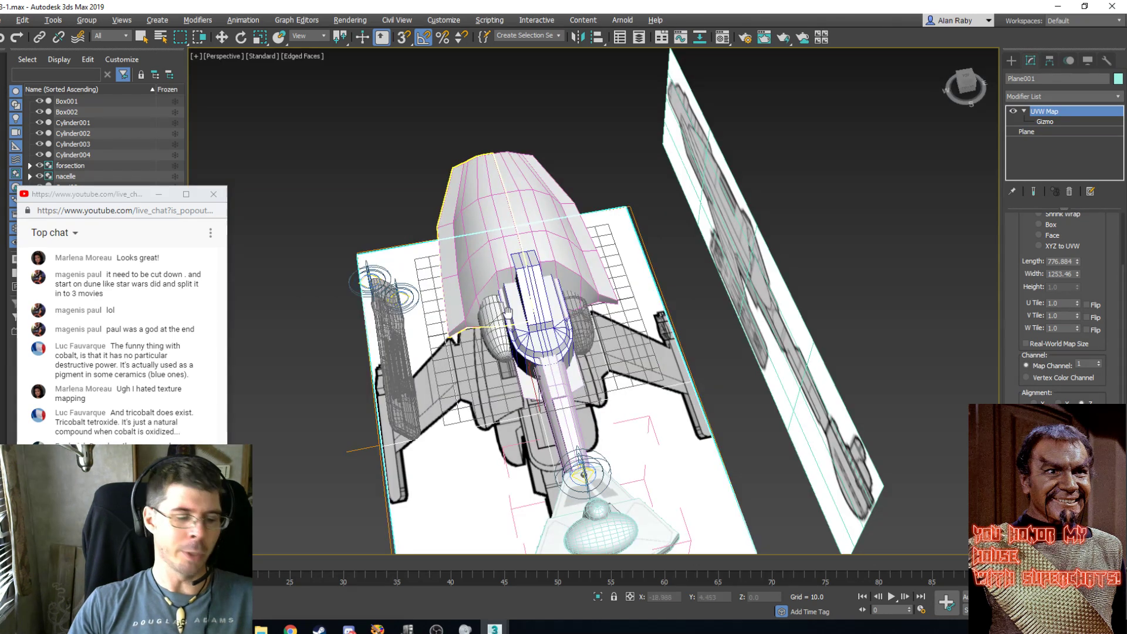
{"action": "middle_click_drag", "start_coordinate": [517, 263], "coordinate": [504, 446], "text": "alt"}
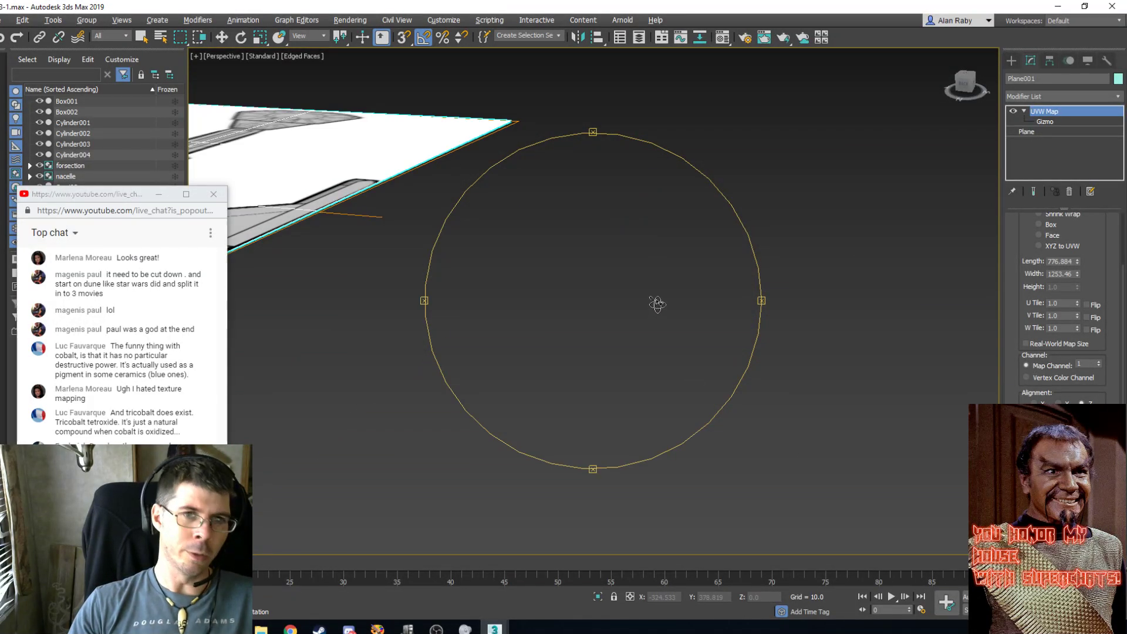
{"action": "middle_click_drag", "start_coordinate": [657, 305], "coordinate": [535, 295], "text": "alt"}
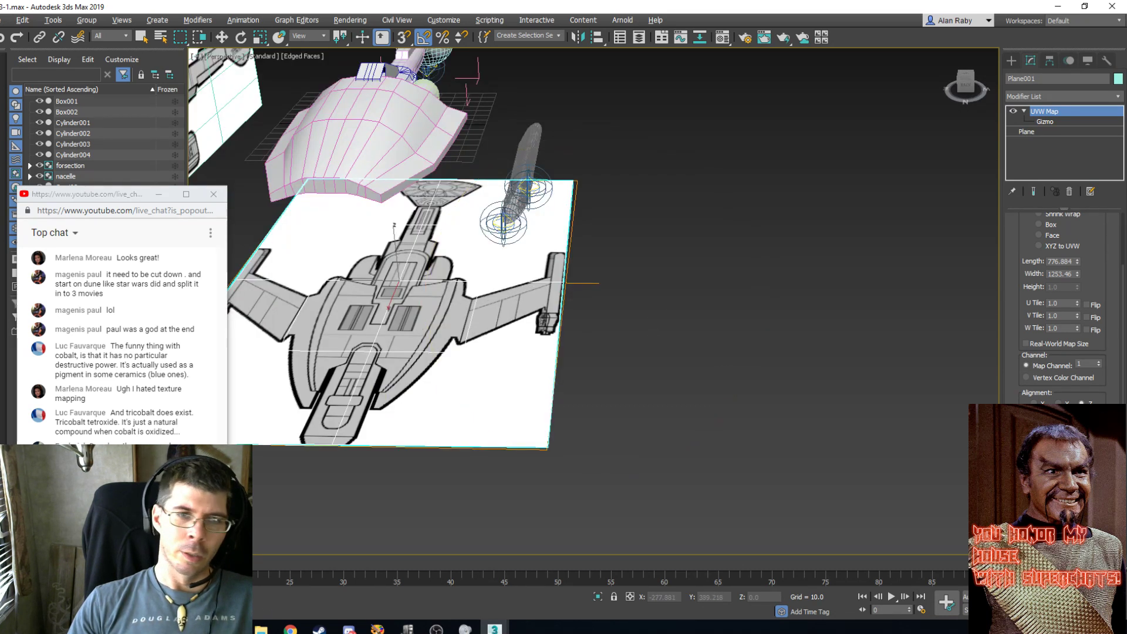
{"action": "middle_click_drag", "start_coordinate": [391, 220], "coordinate": [491, 300]}
{"action": "scroll", "coordinate": [516, 297], "scroll_direction": "up", "scroll_amount": 2}
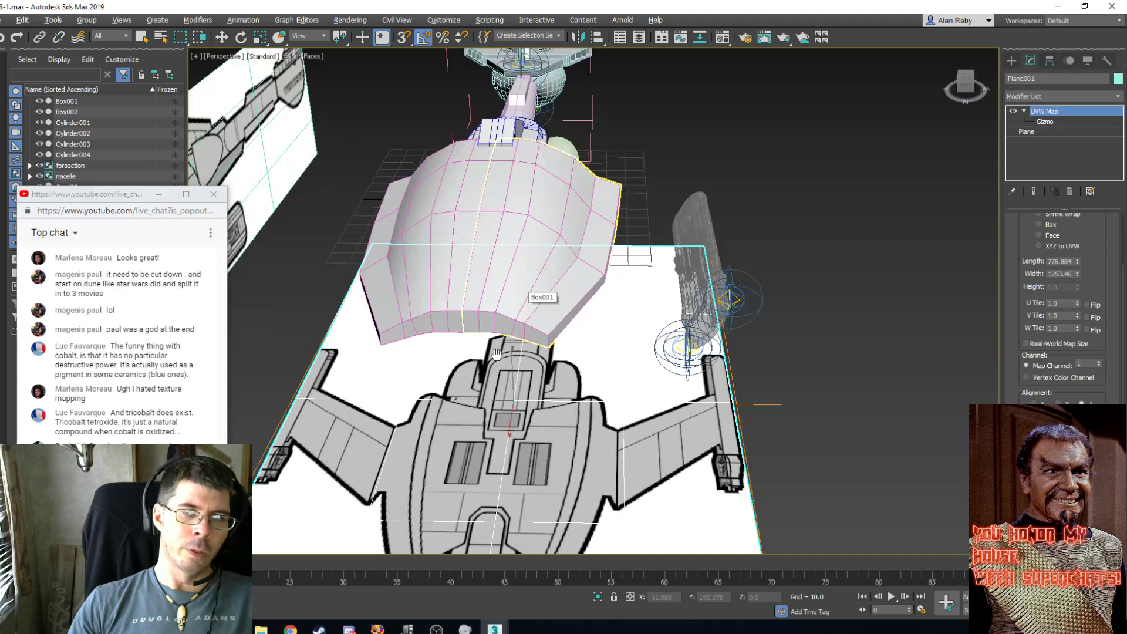
{"action": "middle_click_drag", "start_coordinate": [507, 350], "coordinate": [502, 336]}
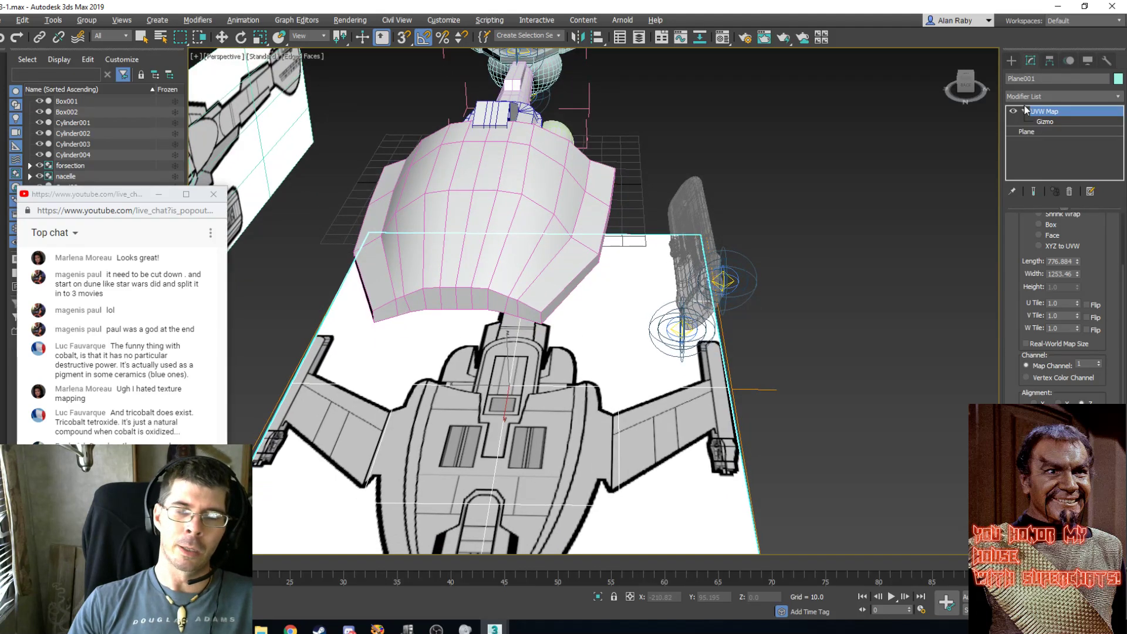
Delete the two outermost polygons of the rear end face on the editable hull half.
{"action": "left_click", "coordinate": [141, 37]}
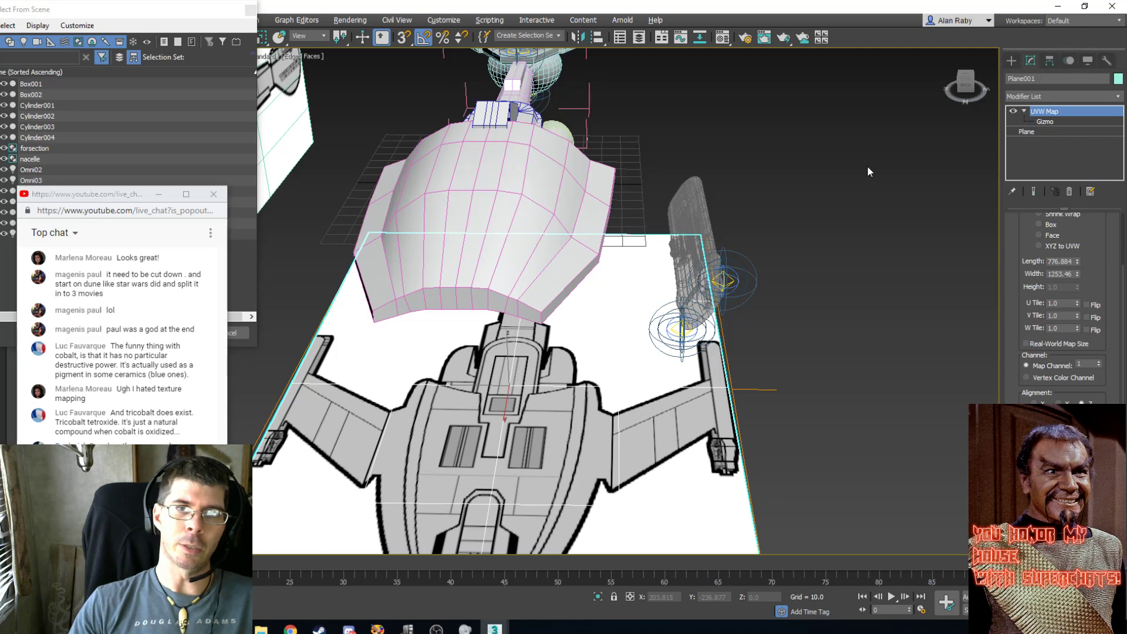
{"action": "left_click", "coordinate": [250, 10]}
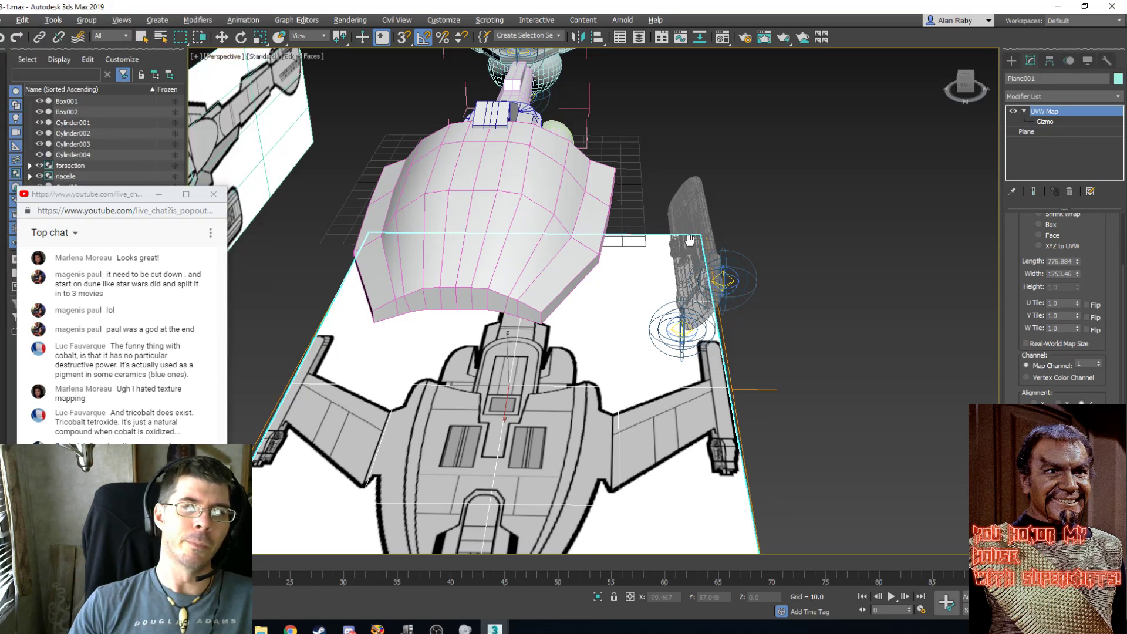
{"action": "left_click", "coordinate": [222, 37]}
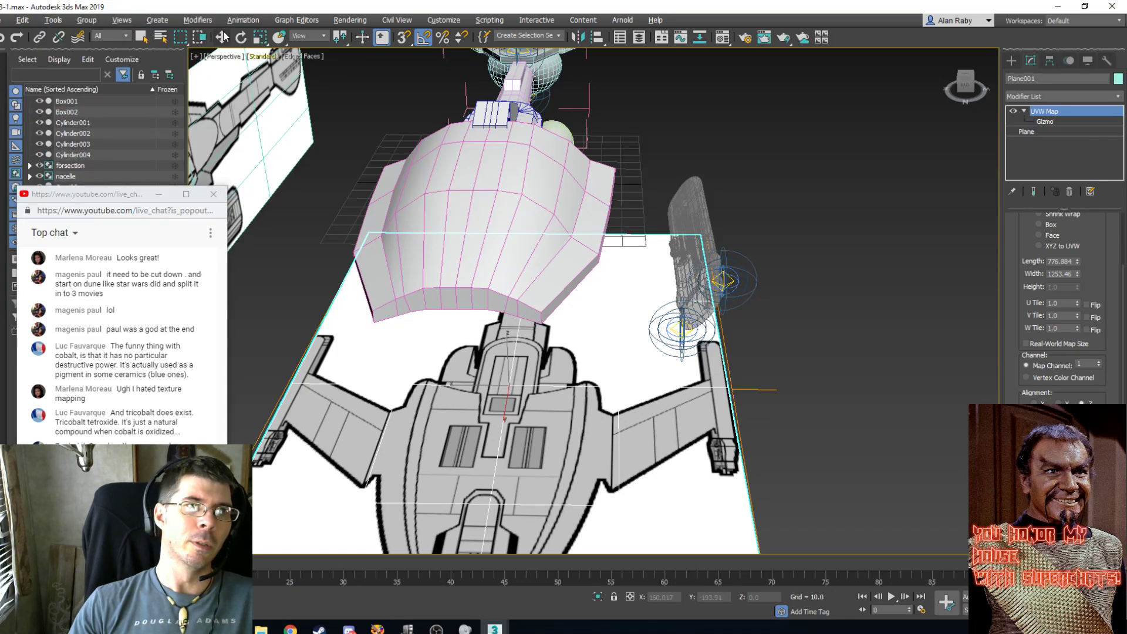
{"action": "left_click", "coordinate": [565, 237]}
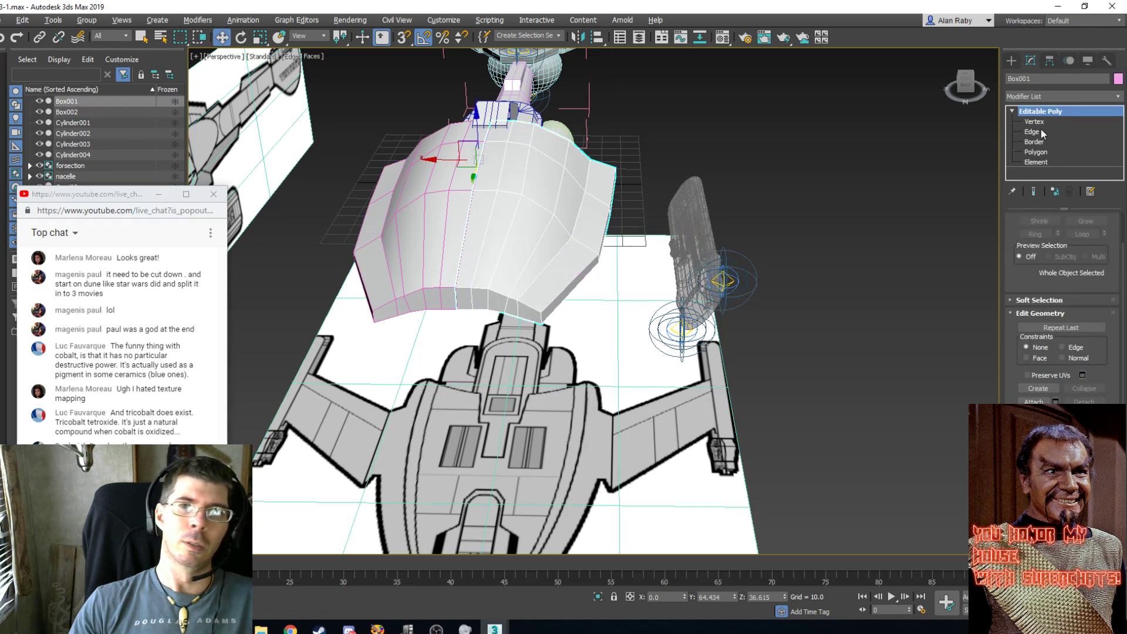
{"action": "left_click", "coordinate": [1037, 153]}
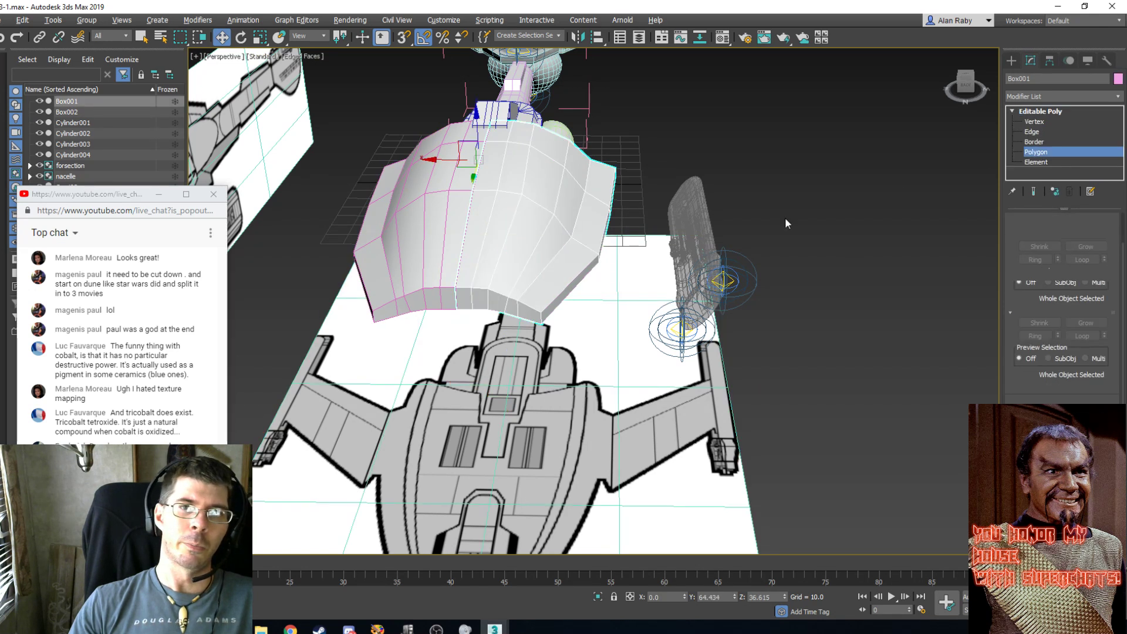
{"action": "left_click", "coordinate": [529, 310]}
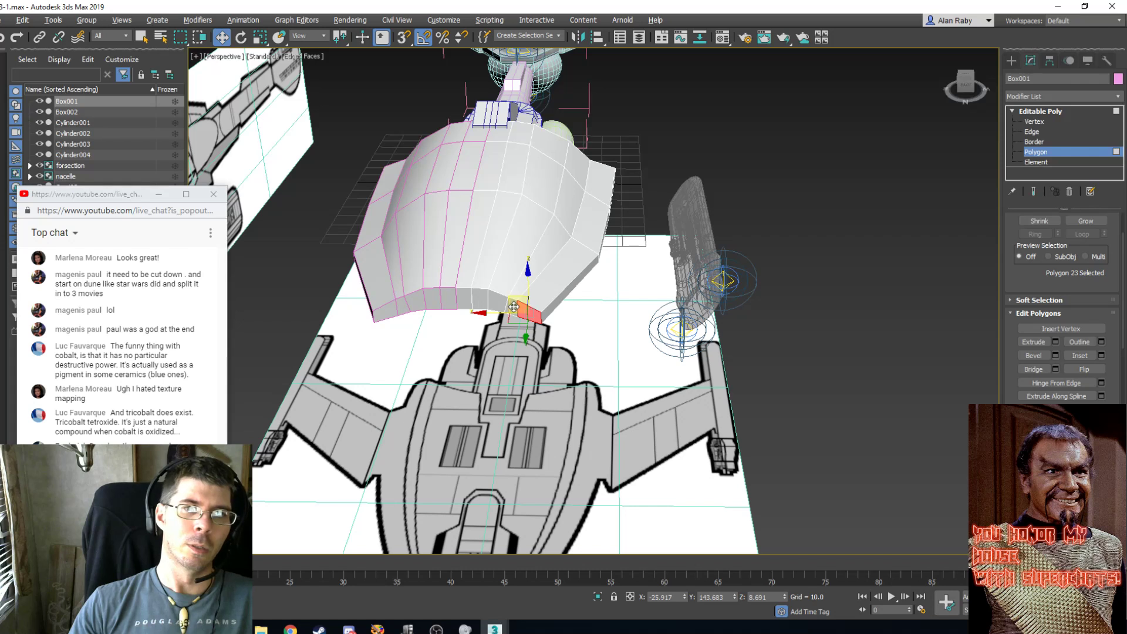
{"action": "left_click", "coordinate": [513, 306], "text": "ctrl"}
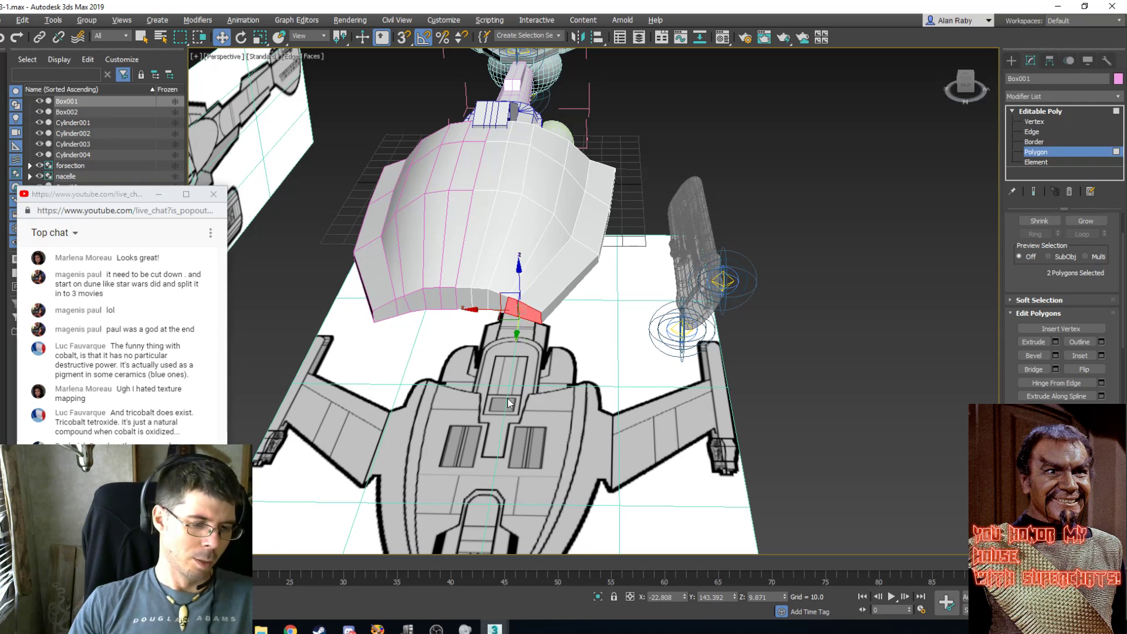
{"action": "key", "text": "t"}
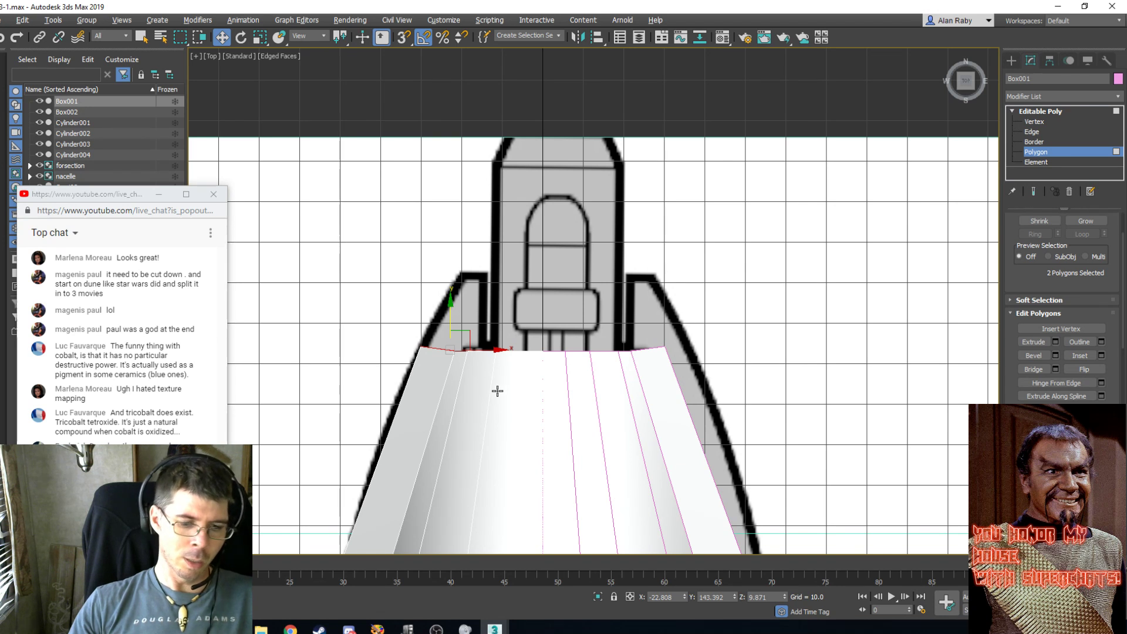
{"action": "key", "text": "p"}
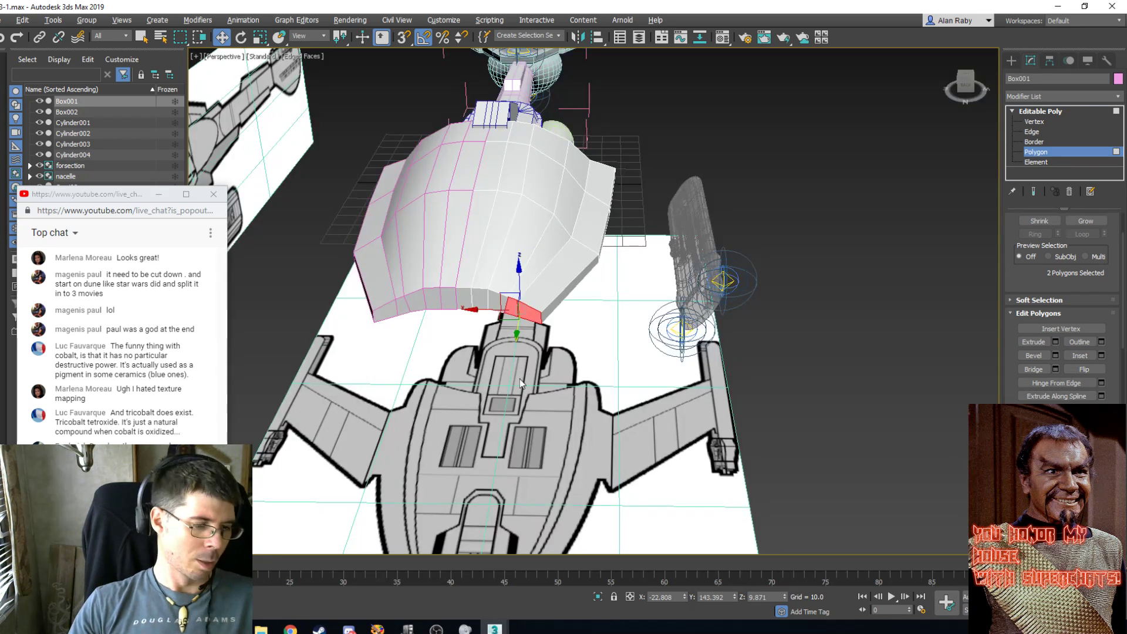
{"action": "key", "text": "Delete"}
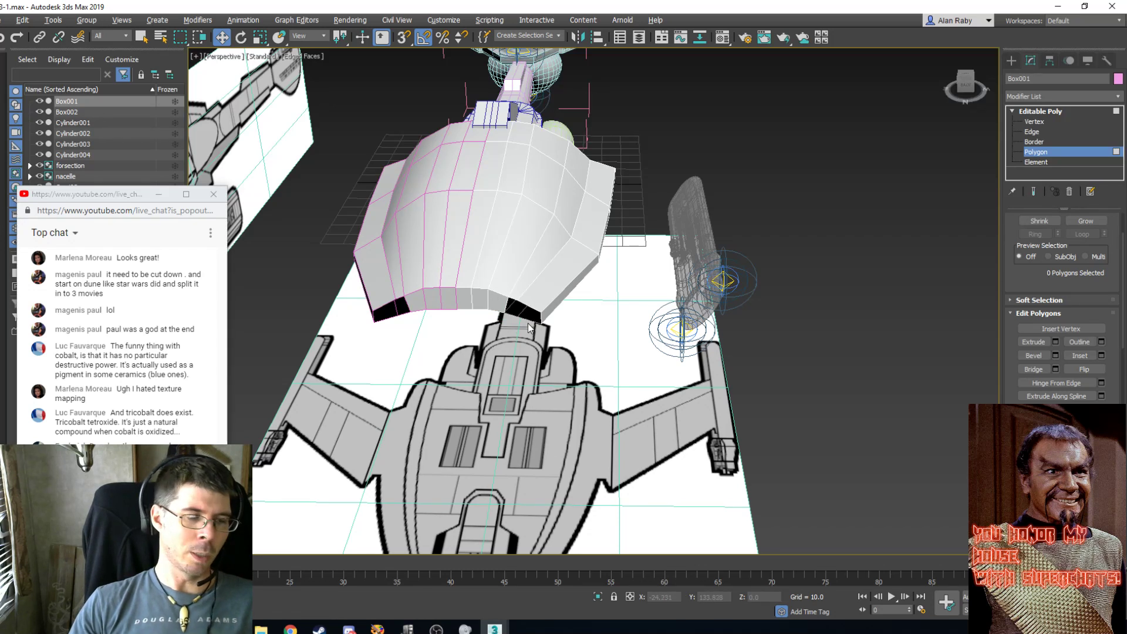
Extend the five top, bottom and inner side edges of the rear opening about 11.6 units backward as new faces, undoing any extra shift.
{"action": "scroll", "coordinate": [530, 326], "scroll_direction": "up", "scroll_amount": 3}
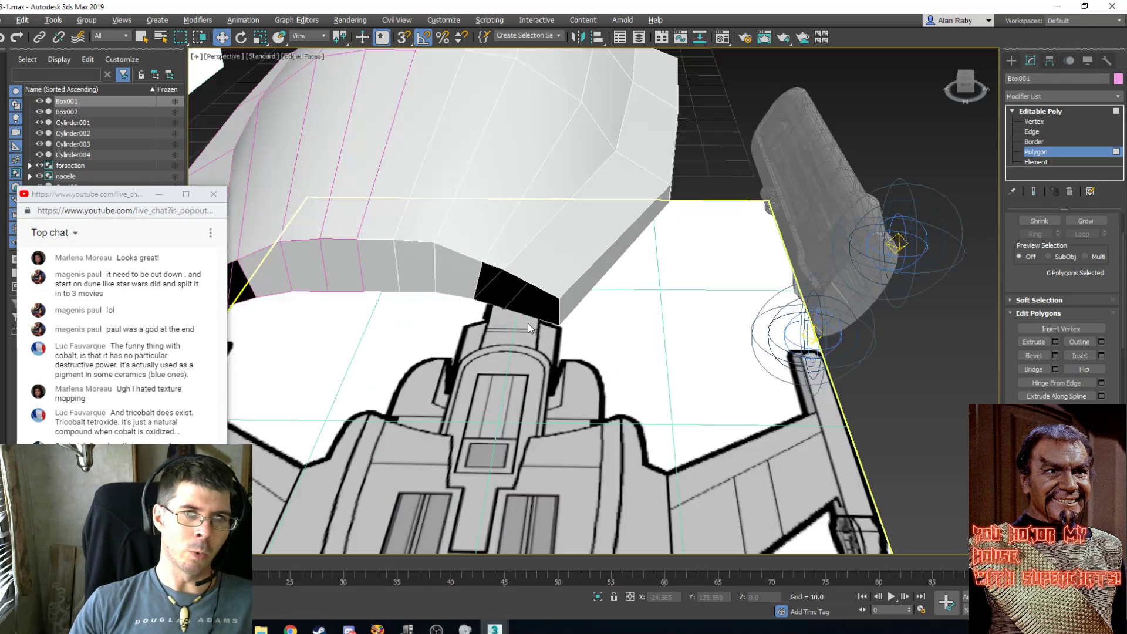
{"action": "key", "text": "2"}
{"action": "double_click", "coordinate": [502, 264]}
{"action": "left_click", "coordinate": [492, 265]}
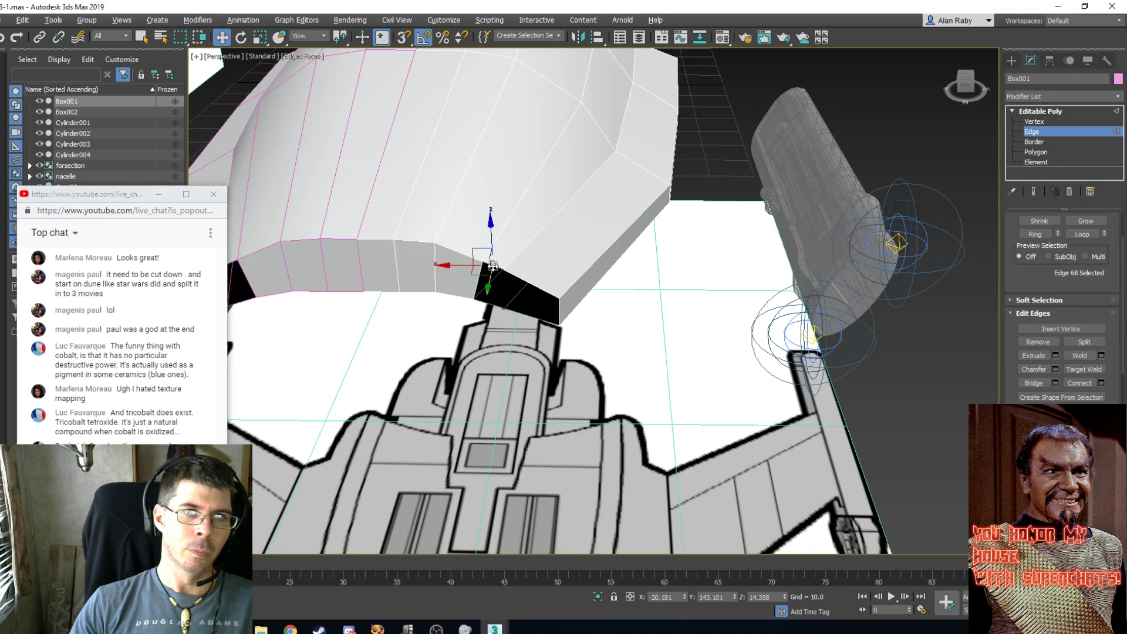
{"action": "left_click", "coordinate": [522, 279], "text": "ctrl"}
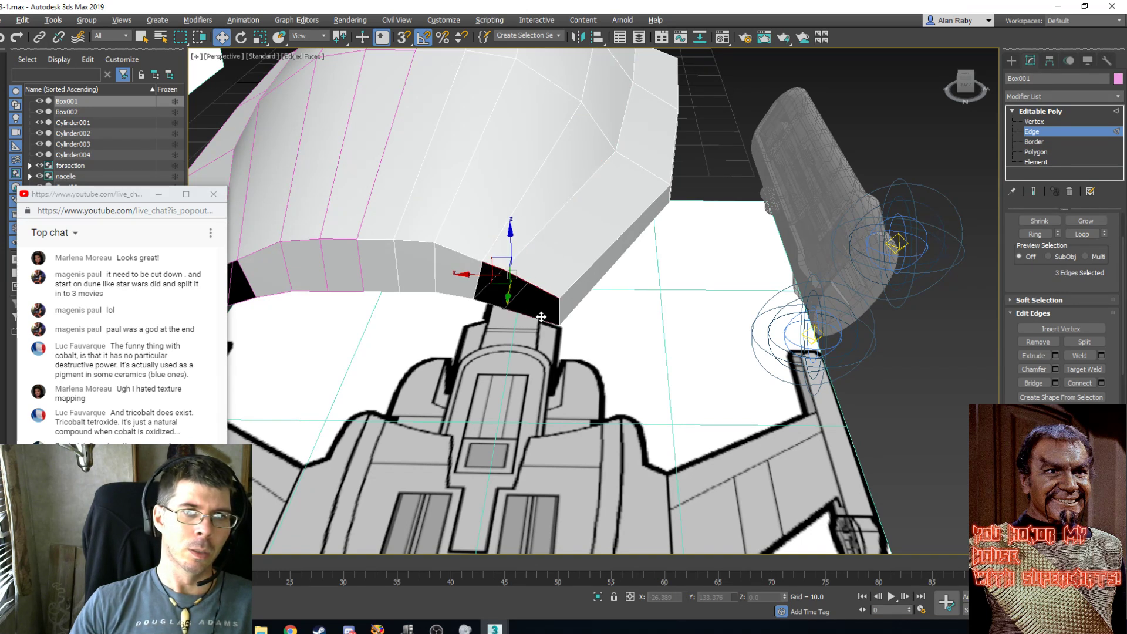
{"action": "left_click", "coordinate": [521, 323], "text": "ctrl"}
{"action": "left_click", "coordinate": [547, 317], "text": "ctrl"}
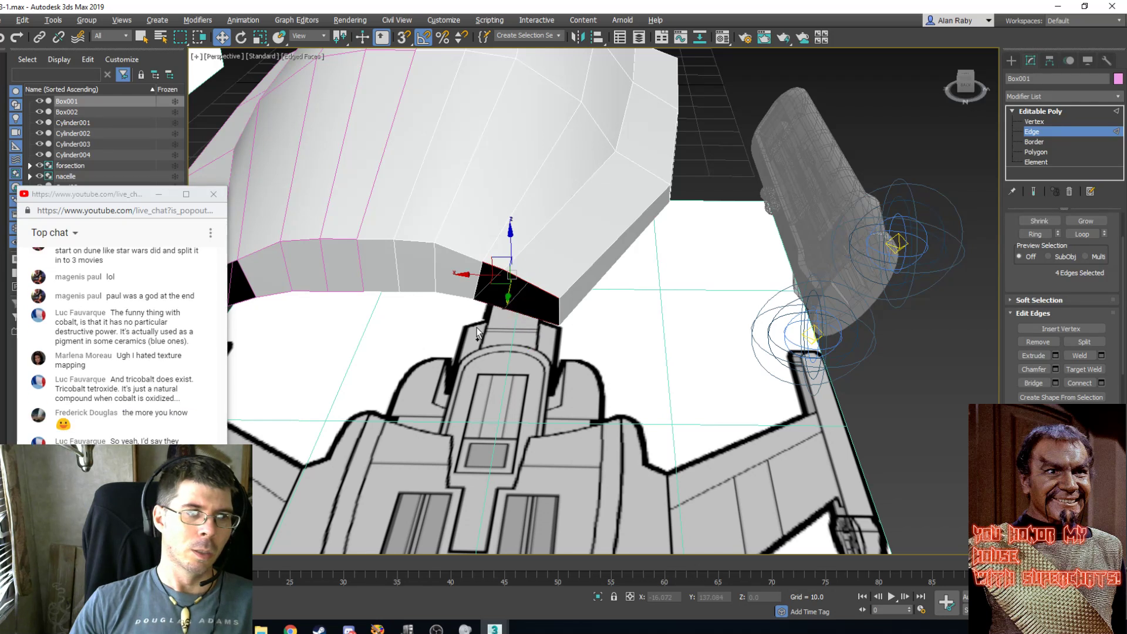
{"action": "left_click", "coordinate": [479, 277], "text": "ctrl"}
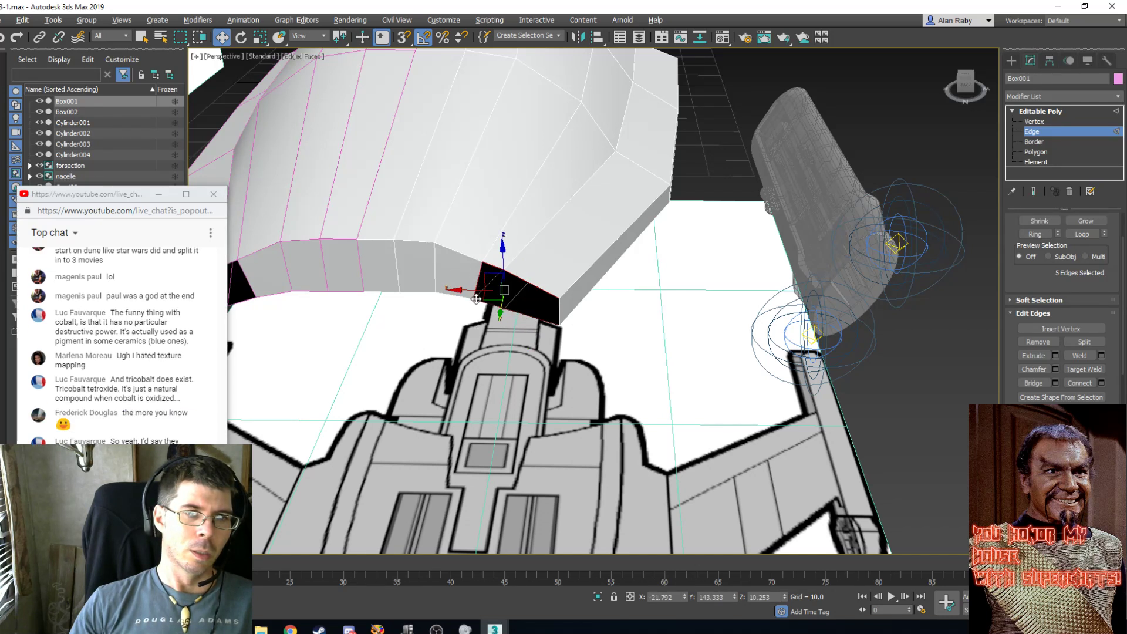
{"action": "left_click_drag", "start_coordinate": [500, 309], "coordinate": [493, 348]}
{"action": "key", "text": "t"}
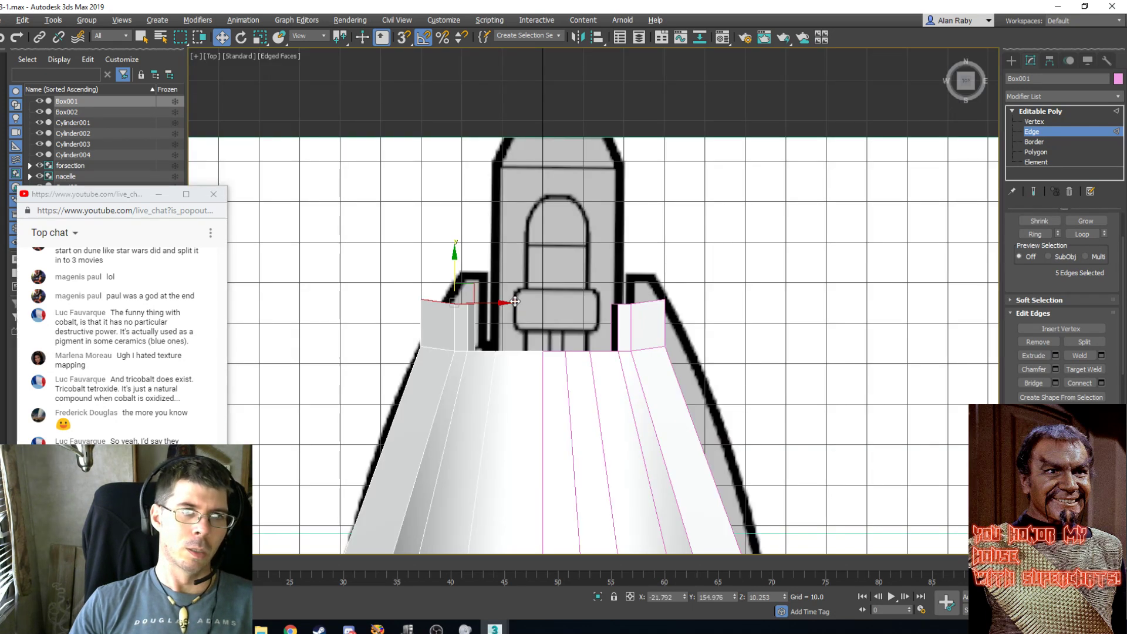
{"action": "left_click_drag", "start_coordinate": [469, 282], "coordinate": [477, 284]}
{"action": "key", "text": "ctrl+z"}
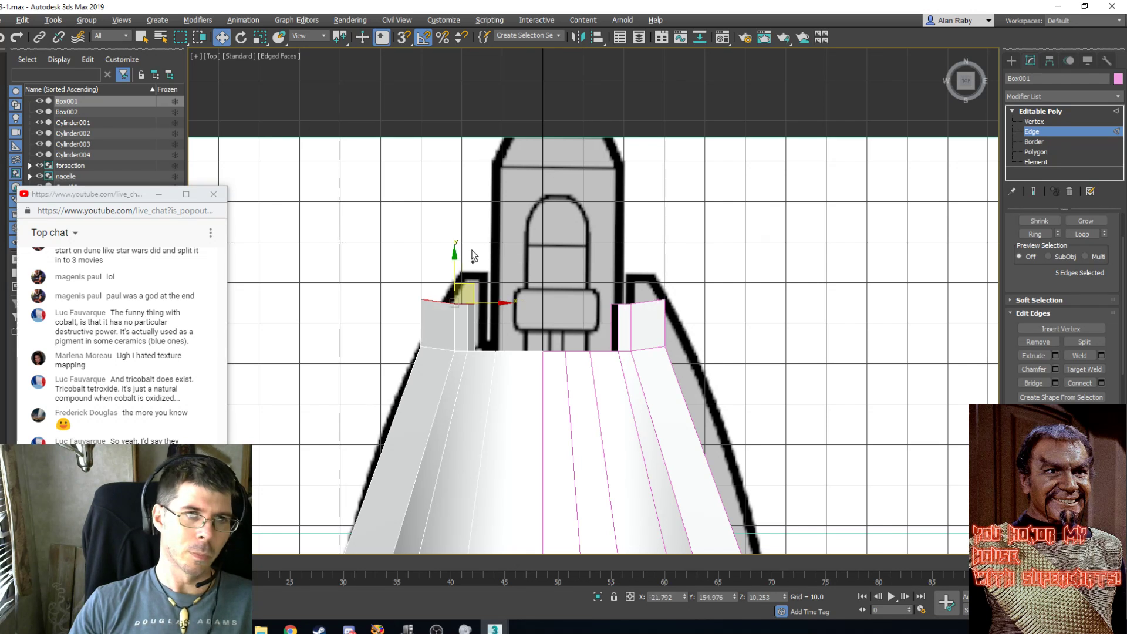
Move the five rear edges about 6.8 units backward, and pull the two outer corner vertices inward and forward to follow the top blueprint.
{"action": "left_click_drag", "start_coordinate": [458, 266], "coordinate": [453, 241]}
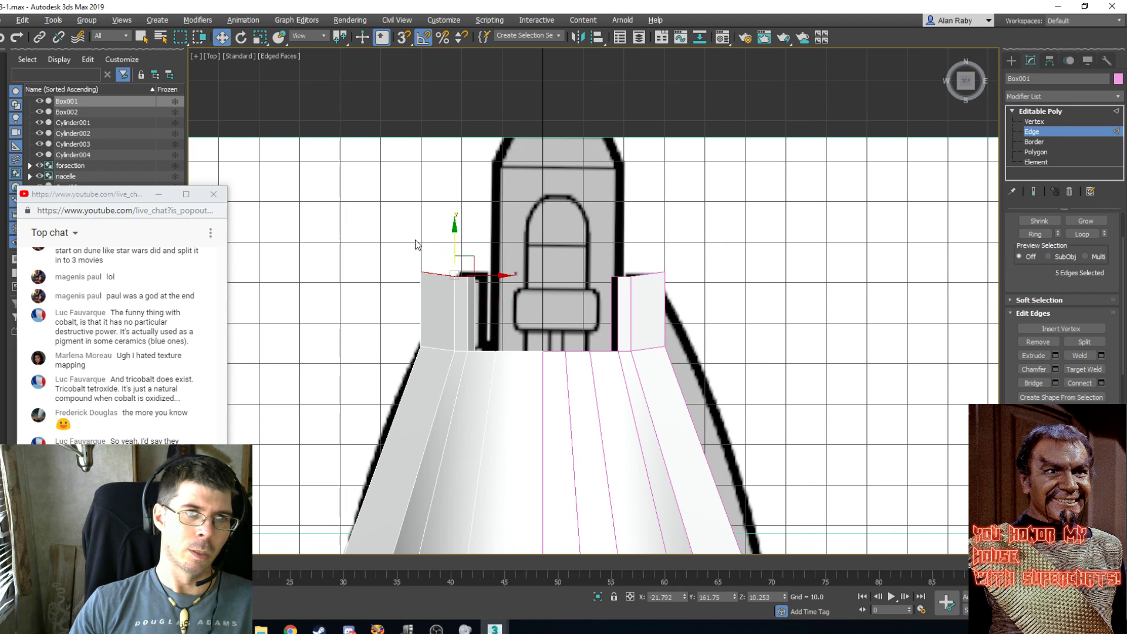
{"action": "key", "text": "1"}
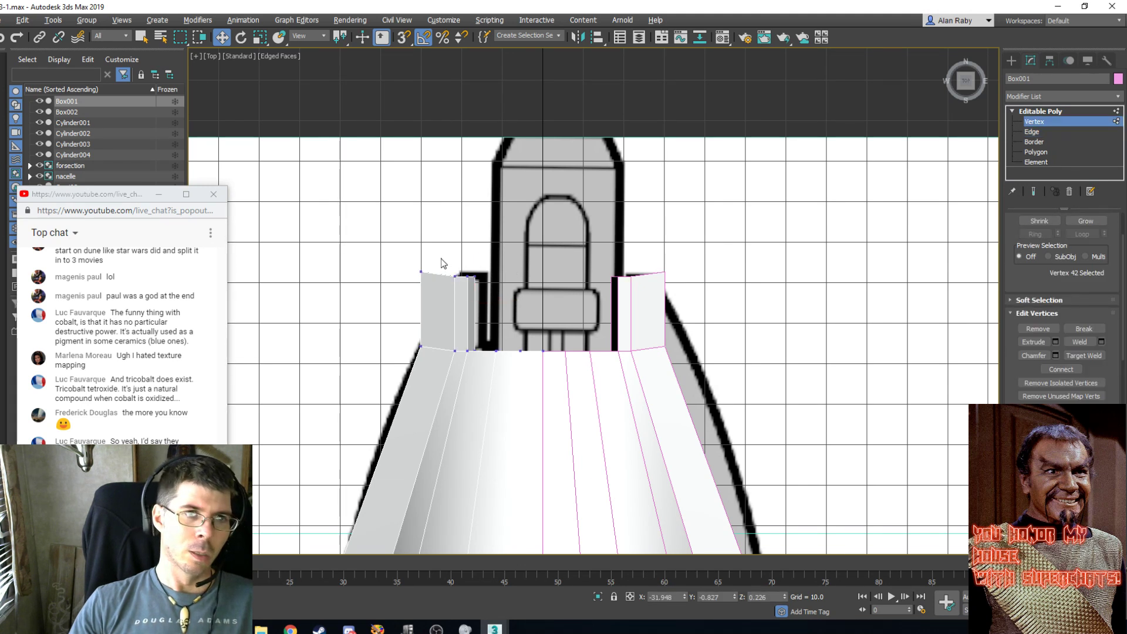
{"action": "left_click_drag", "start_coordinate": [442, 258], "coordinate": [406, 296]}
{"action": "left_click_drag", "start_coordinate": [437, 254], "coordinate": [455, 276]}
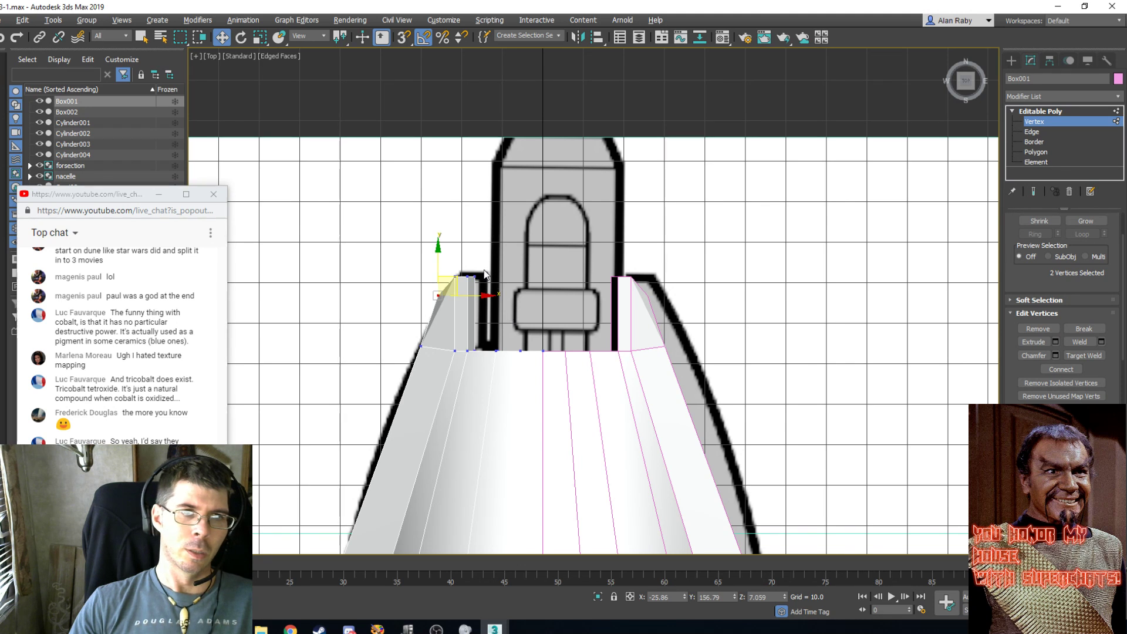
{"action": "left_click_drag", "start_coordinate": [438, 258], "coordinate": [442, 273]}
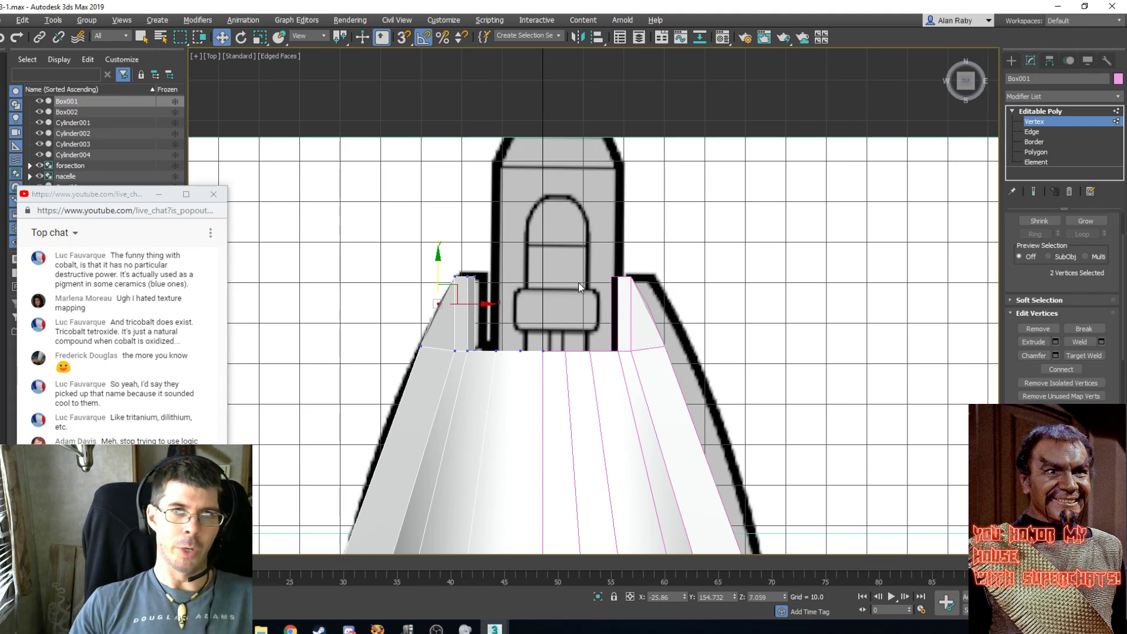
Extend the upper outer edge of the rear opening downward as a new face and target-weld it to the lower edge to close the outer side.
{"action": "scroll", "coordinate": [578, 283], "scroll_direction": "down", "scroll_amount": 2}
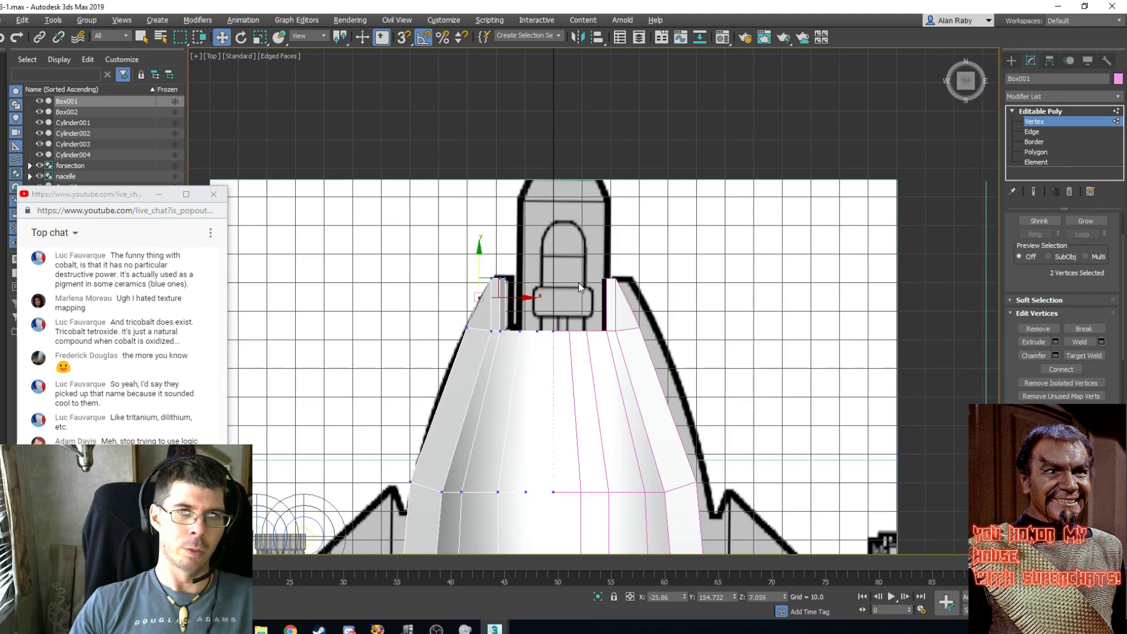
{"action": "key", "text": "p"}
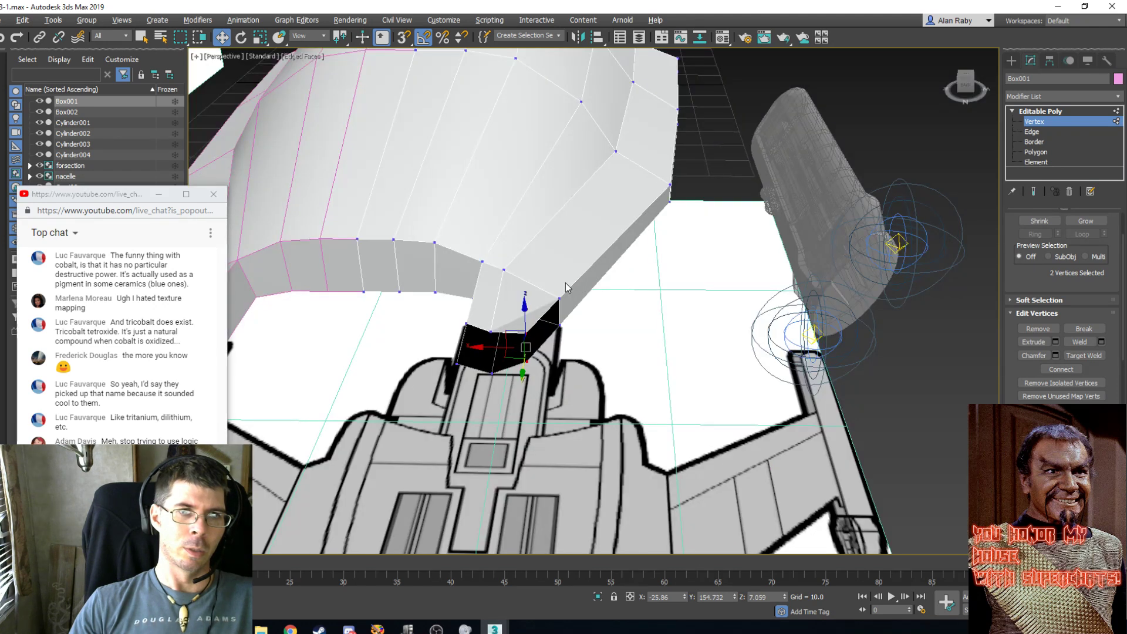
{"action": "key", "text": "e"}
{"action": "middle_click_drag", "start_coordinate": [553, 336], "coordinate": [589, 374], "text": "alt"}
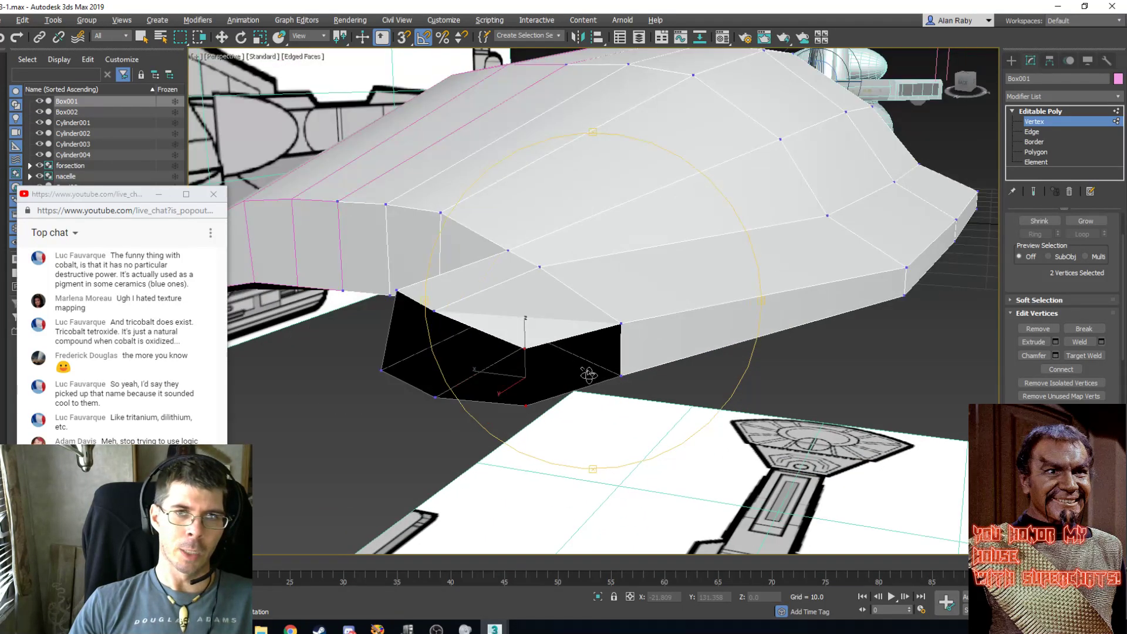
{"action": "key", "text": "w"}
{"action": "left_click", "coordinate": [575, 336]}
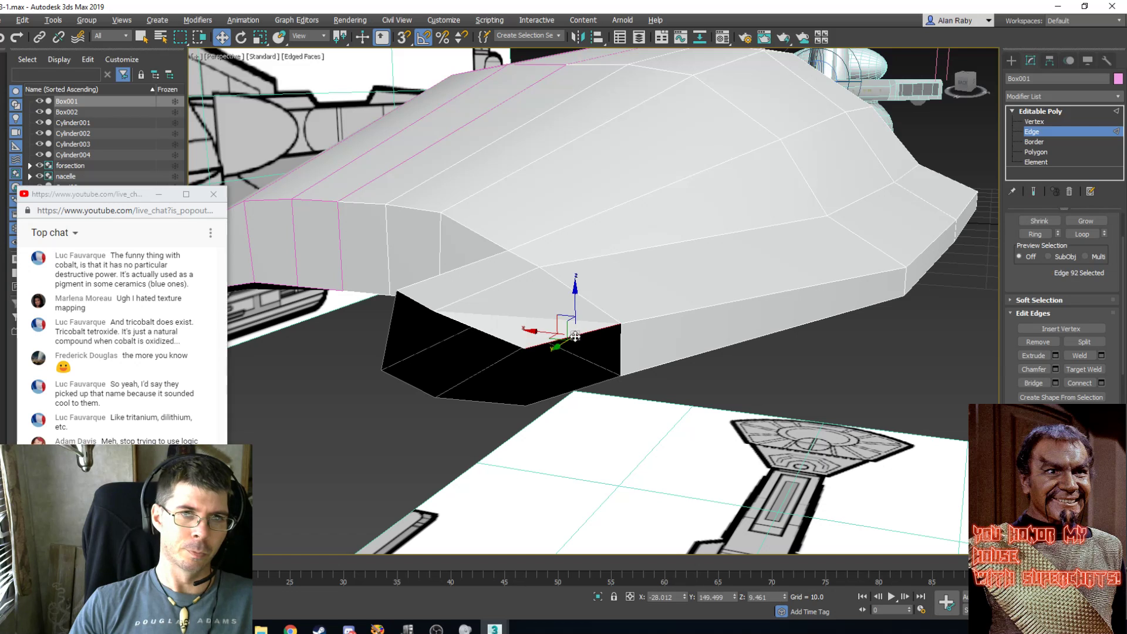
{"action": "left_click_drag", "start_coordinate": [572, 334], "coordinate": [572, 334], "text": "shift"}
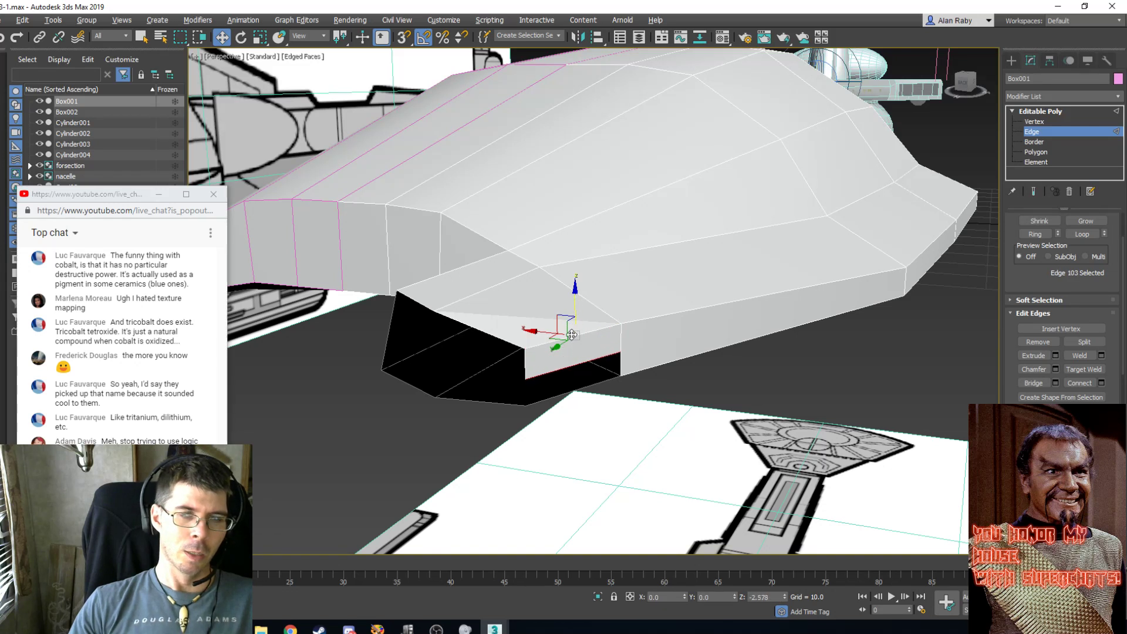
{"action": "right_click", "coordinate": [622, 394]}
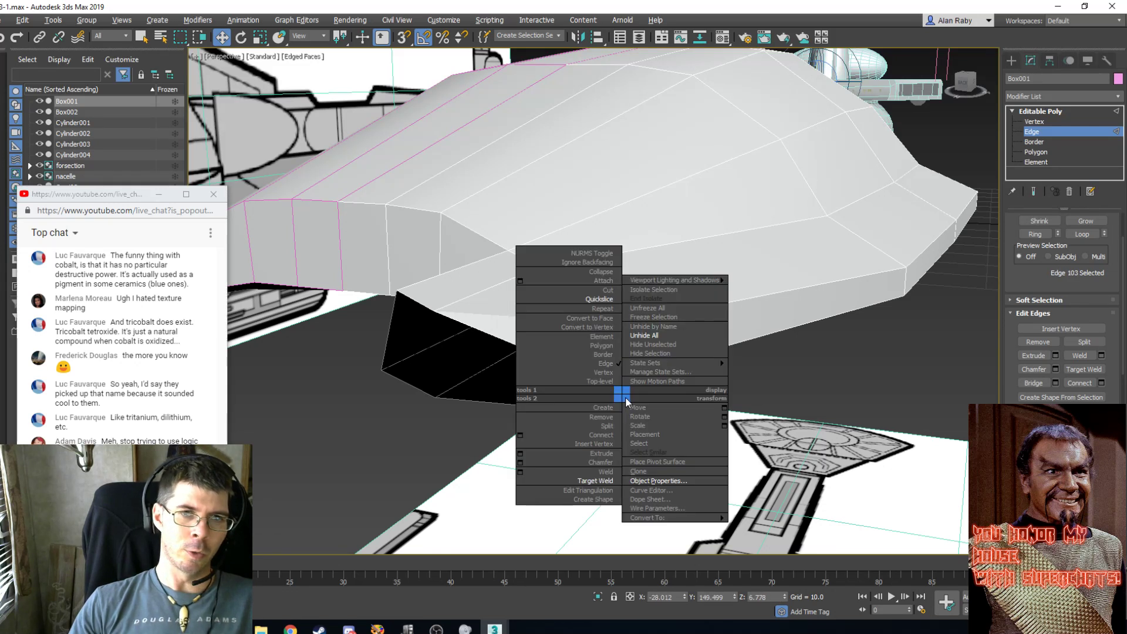
{"action": "left_click", "coordinate": [596, 482]}
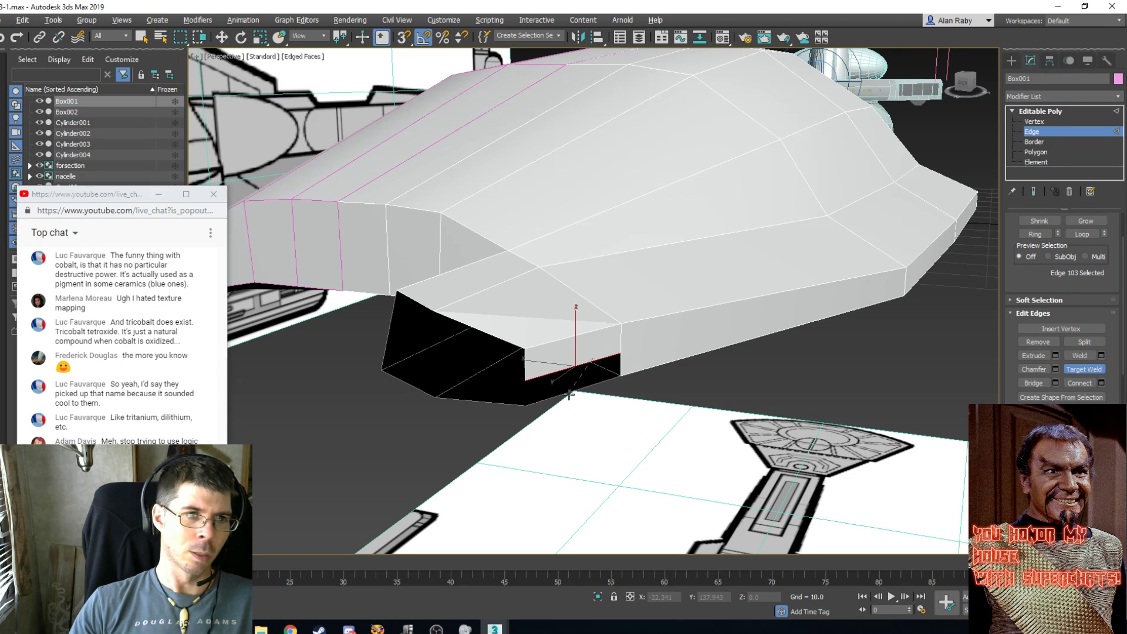
{"action": "left_click", "coordinate": [569, 394]}
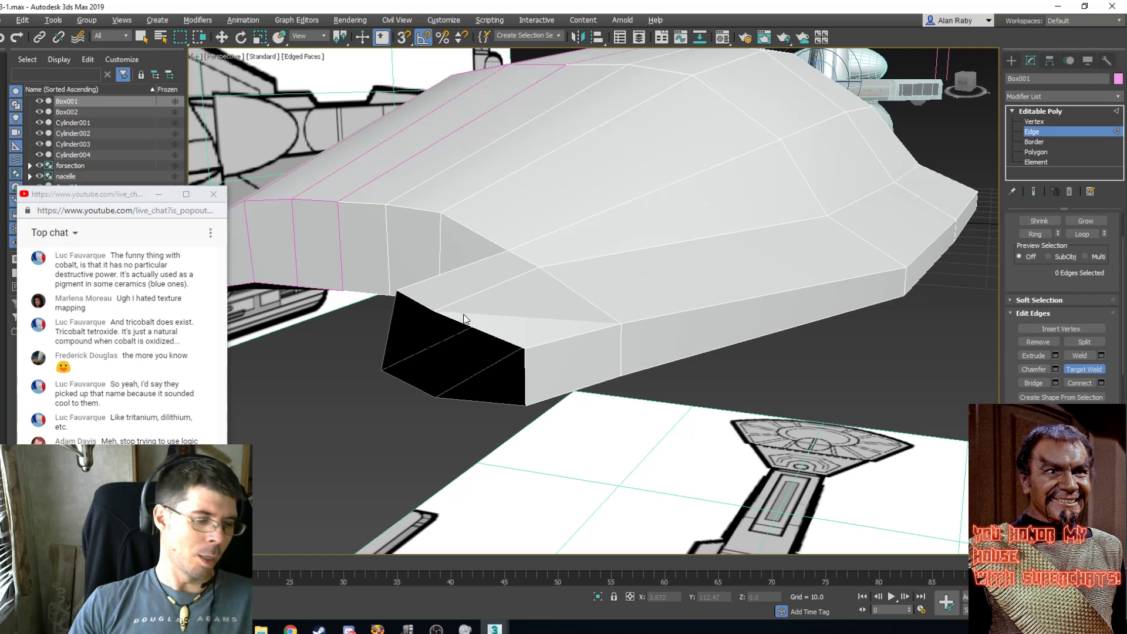
Extend the two remaining upper edges of the rear opening about 4 units down and target-weld the new vertices to the bottom corners, closing the end.
{"action": "key", "text": "2"}
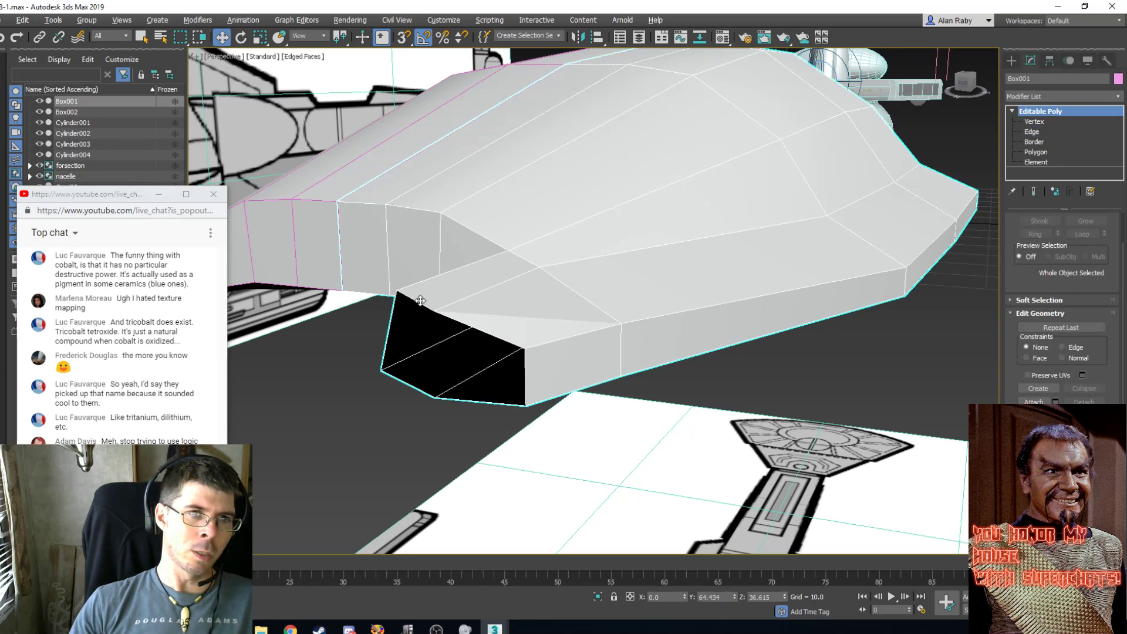
{"action": "key", "text": "2"}
{"action": "left_click", "coordinate": [416, 303]}
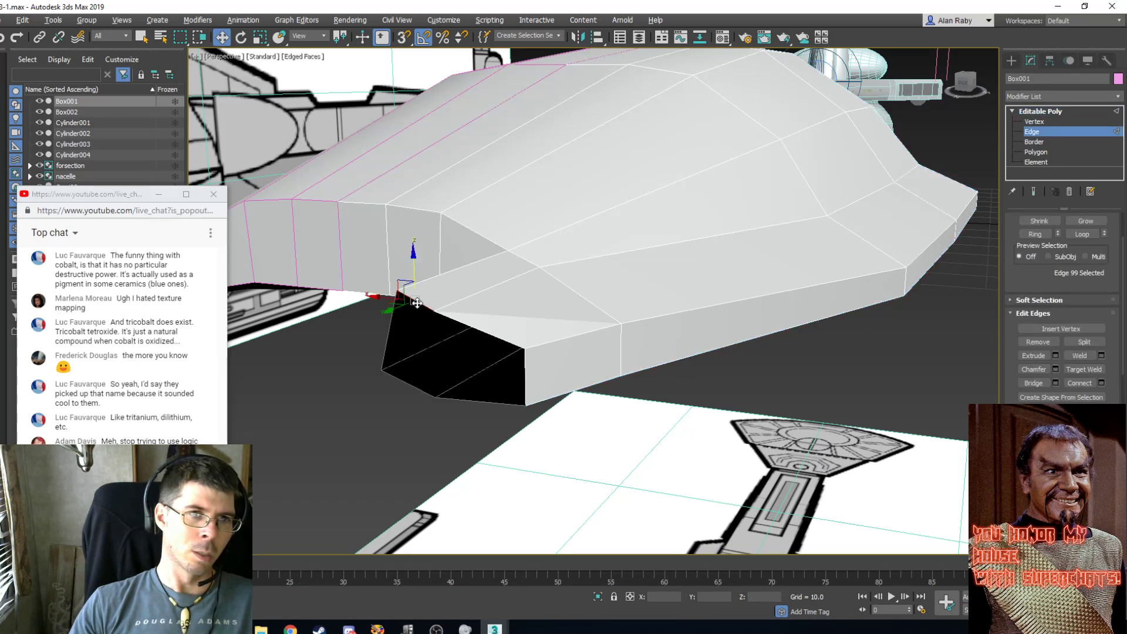
{"action": "left_click", "coordinate": [482, 334], "text": "ctrl"}
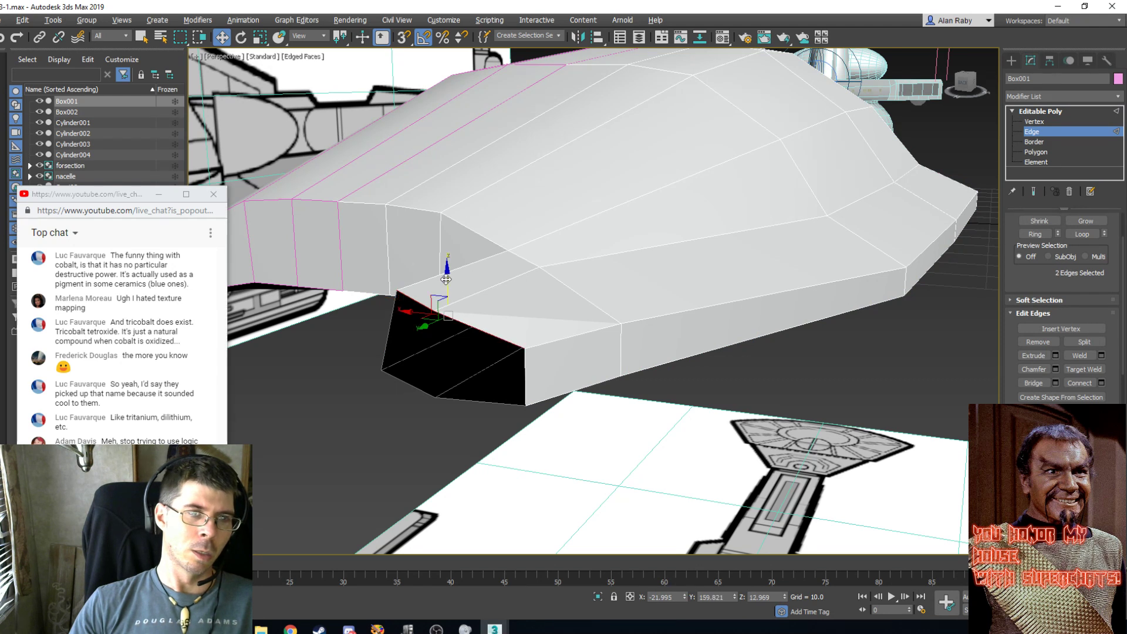
{"action": "left_click_drag", "start_coordinate": [446, 279], "coordinate": [449, 322]}
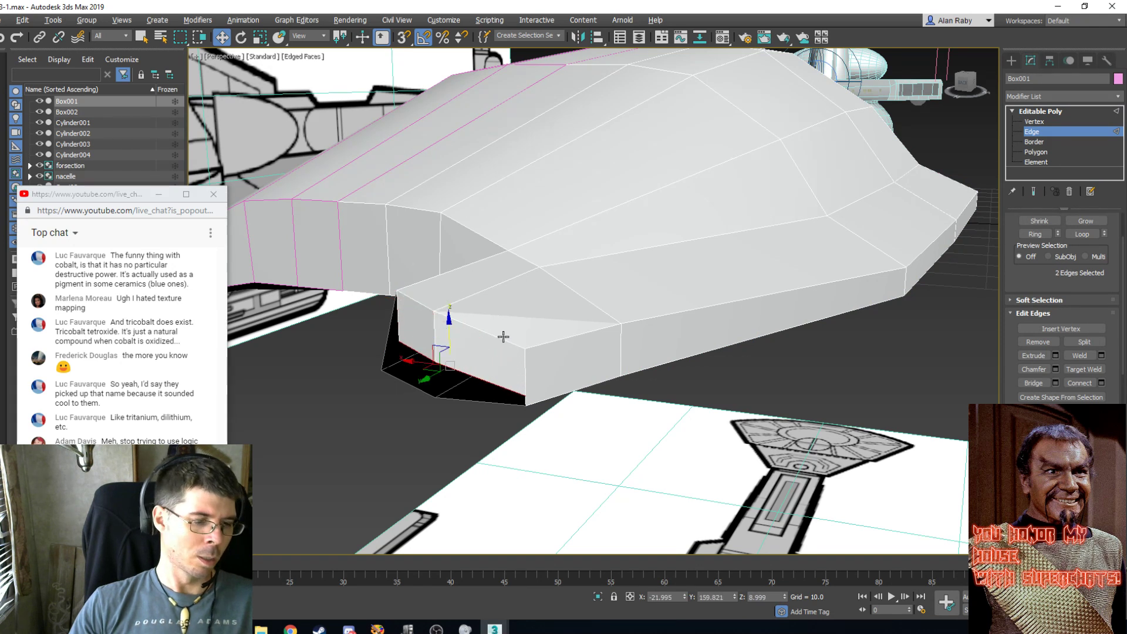
{"action": "key", "text": "1"}
{"action": "right_click", "coordinate": [619, 325]}
{"action": "left_click", "coordinate": [601, 401]}
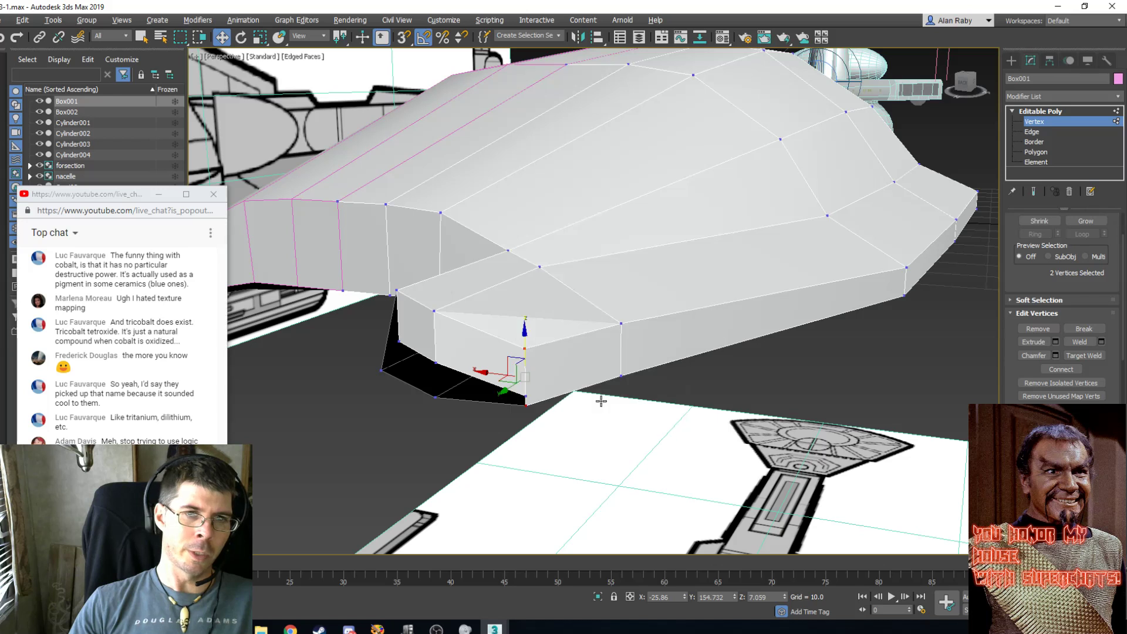
{"action": "left_click", "coordinate": [525, 404]}
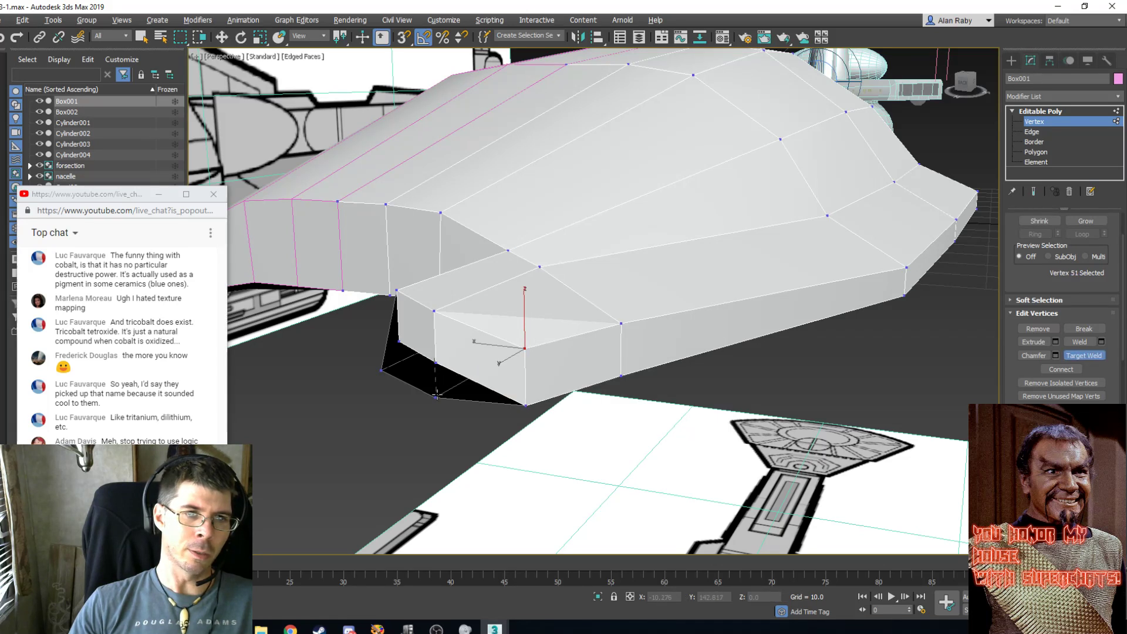
{"action": "left_click", "coordinate": [436, 396]}
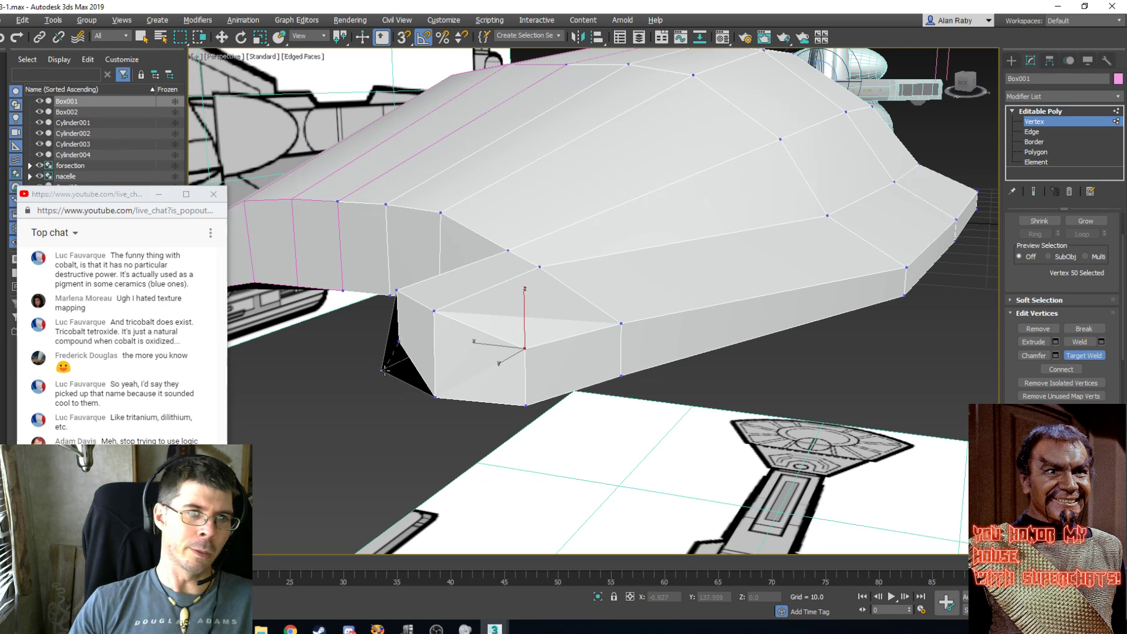
{"action": "left_click", "coordinate": [384, 369]}
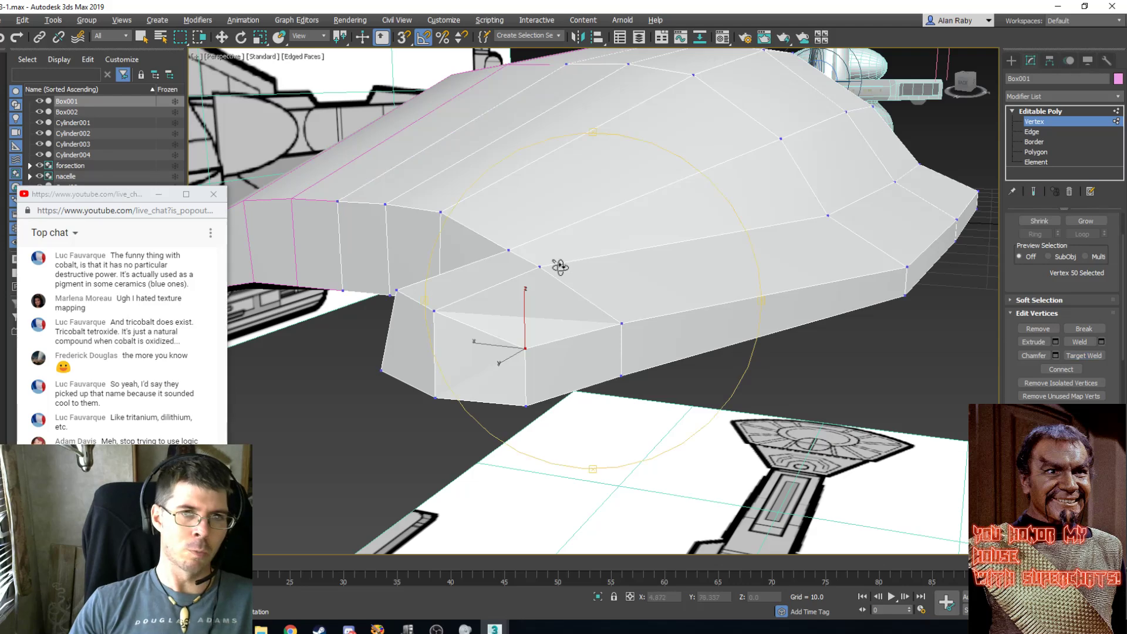
Raise the vertical edge at the outer corner of the rear end about 1.9 units.
{"action": "middle_click_drag", "start_coordinate": [558, 264], "coordinate": [583, 317], "text": "alt"}
{"action": "key", "text": "2"}
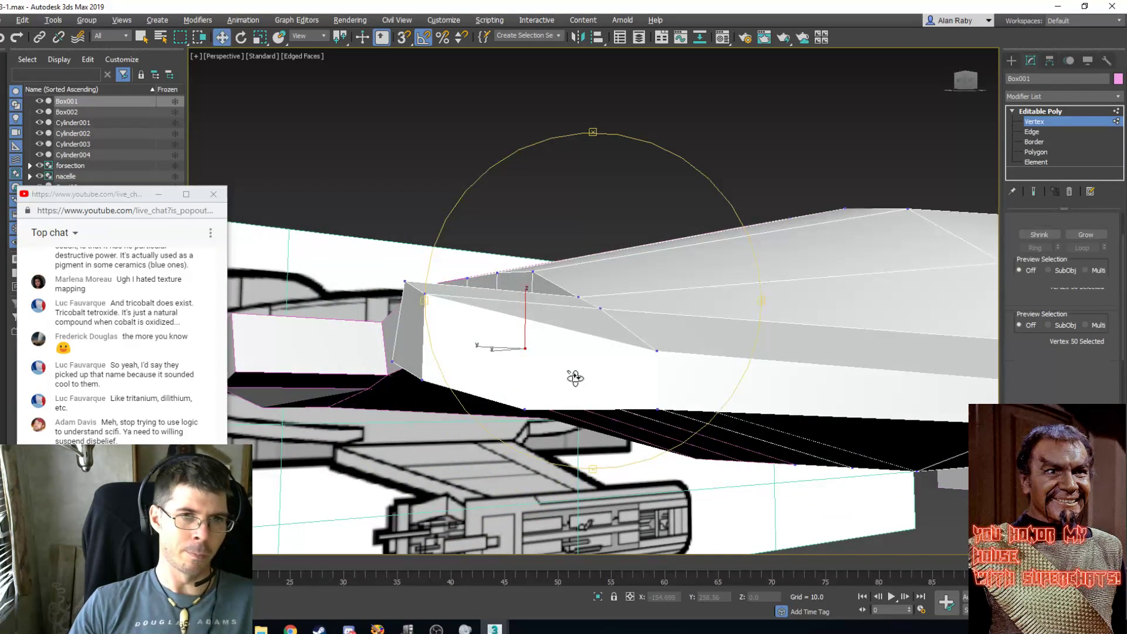
{"action": "key", "text": "w"}
{"action": "left_click", "coordinate": [525, 369]}
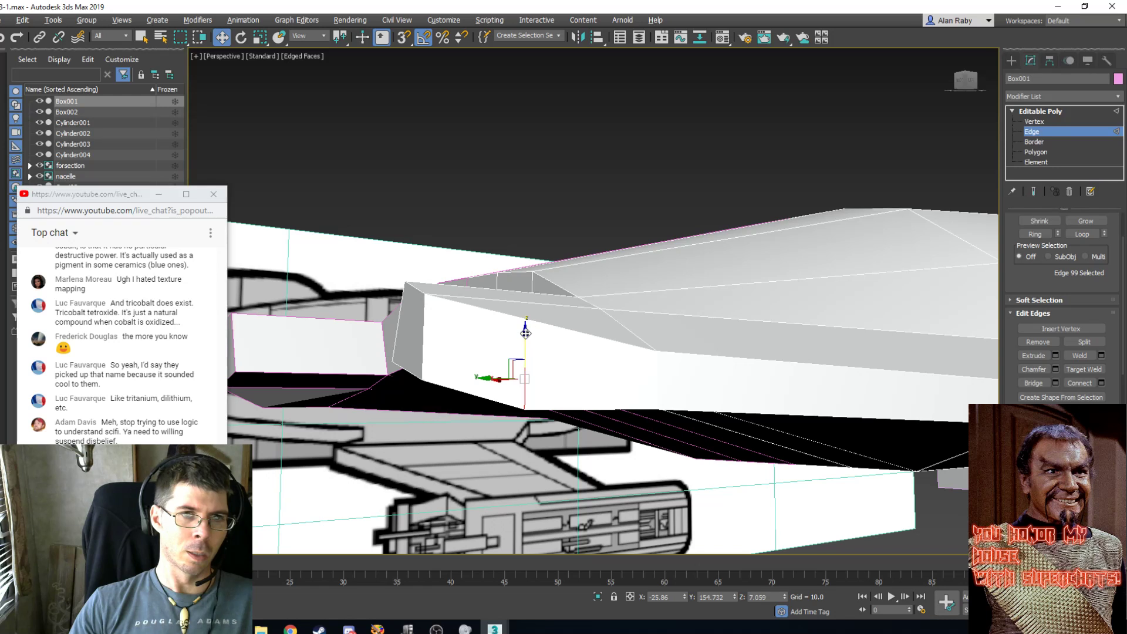
{"action": "left_click_drag", "start_coordinate": [525, 333], "coordinate": [521, 308]}
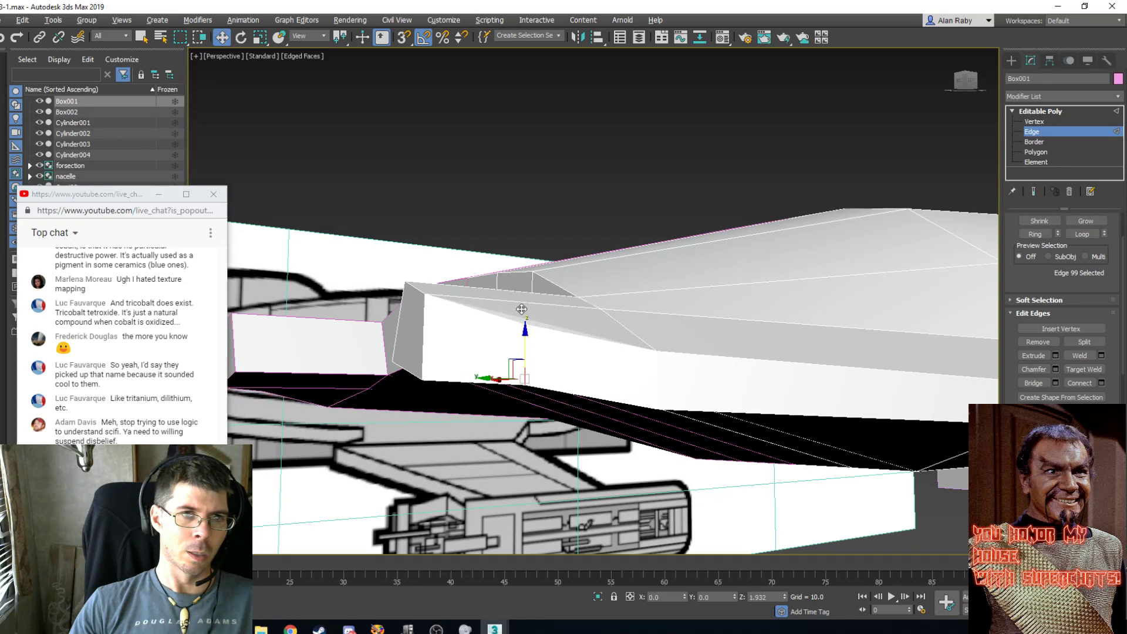
Scale the inner polygon of the closed rear end down vertically.
{"action": "middle_click_drag", "start_coordinate": [591, 327], "coordinate": [601, 367], "text": "alt"}
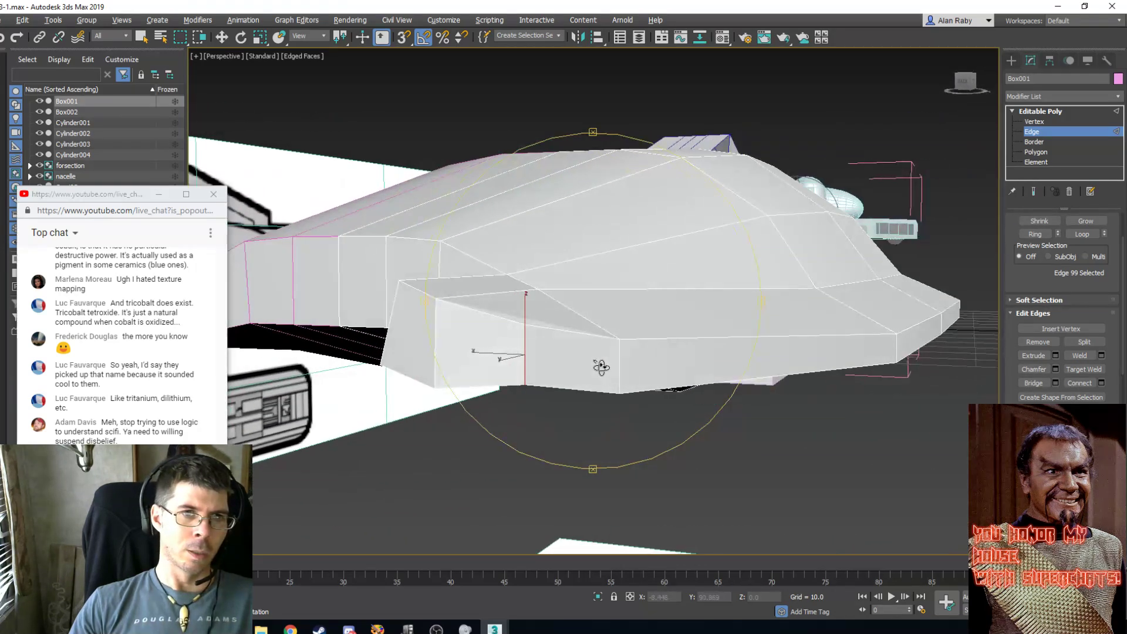
{"action": "left_click", "coordinate": [221, 37]}
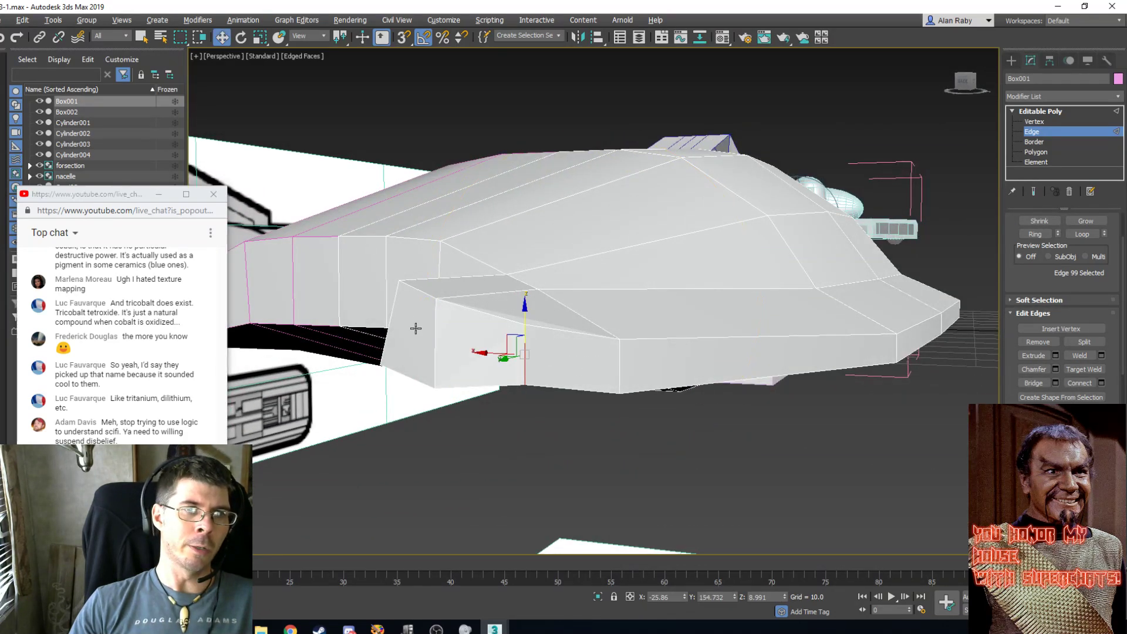
{"action": "left_click", "coordinate": [415, 326]}
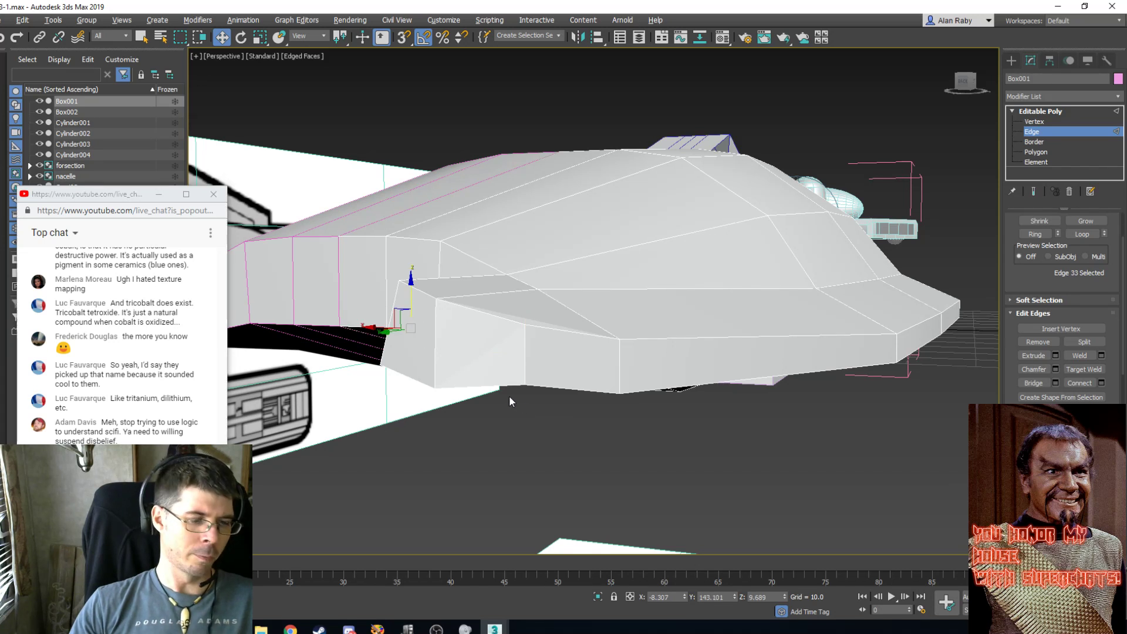
{"action": "key", "text": "4"}
{"action": "left_click", "coordinate": [422, 311]}
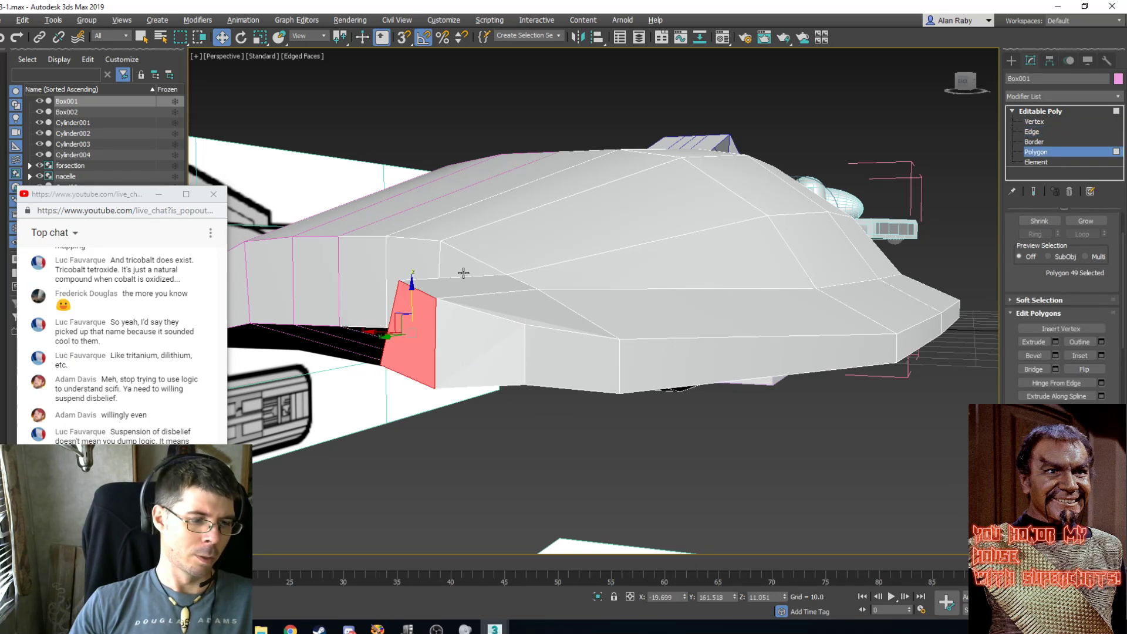
{"action": "key", "text": "r"}
{"action": "left_click_drag", "start_coordinate": [414, 285], "coordinate": [411, 316]}
Examine the reshaped rear end and the whole ship against the blueprints from several angles and distances.
{"action": "key", "text": "ctrl+r"}
{"action": "left_click_drag", "start_coordinate": [639, 365], "coordinate": [584, 370]}
{"action": "scroll", "coordinate": [584, 369], "scroll_direction": "down", "scroll_amount": 10}
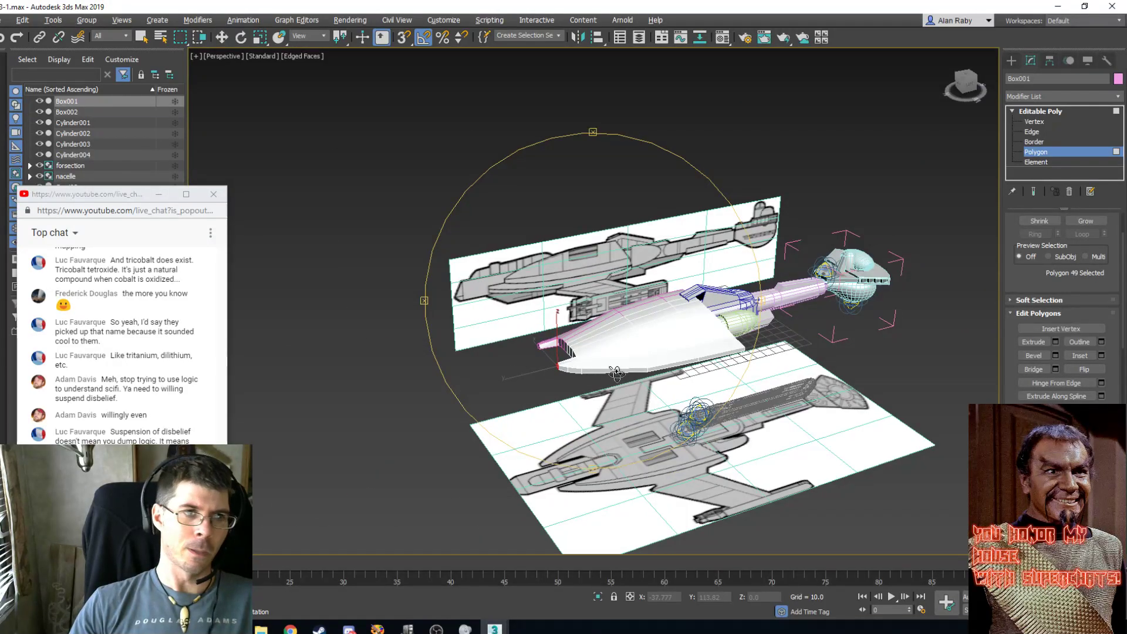
{"action": "scroll", "coordinate": [616, 373], "scroll_direction": "up", "scroll_amount": 2}
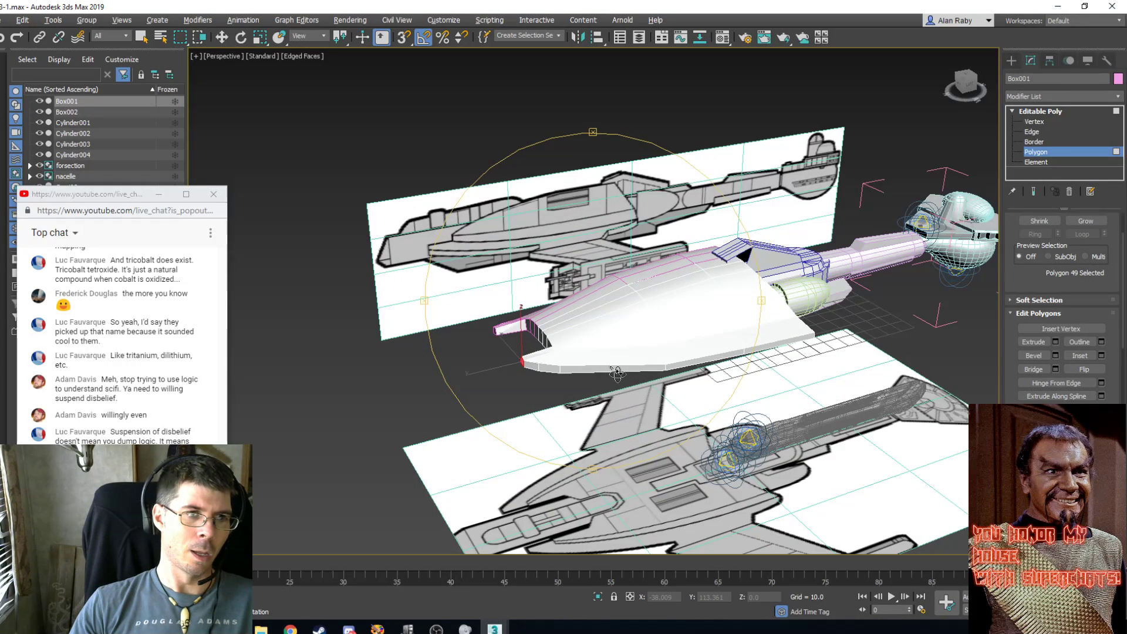
{"action": "scroll", "coordinate": [616, 374], "scroll_direction": "up", "scroll_amount": 2}
{"action": "left_click_drag", "start_coordinate": [604, 377], "coordinate": [642, 362]}
{"action": "scroll", "coordinate": [643, 362], "scroll_direction": "down", "scroll_amount": 3}
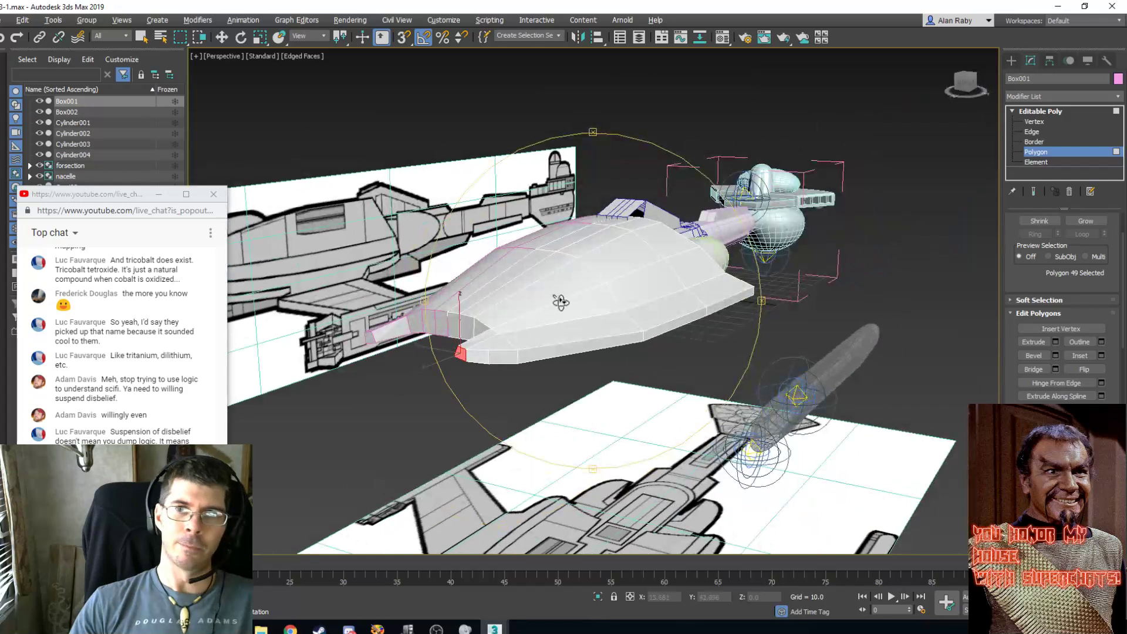
{"action": "scroll", "coordinate": [560, 303], "scroll_direction": "up", "scroll_amount": 3}
Select the three side-edge polygons beside the rear end and bring up their material ID and smoothing group settings.
{"action": "left_click", "coordinate": [141, 37]}
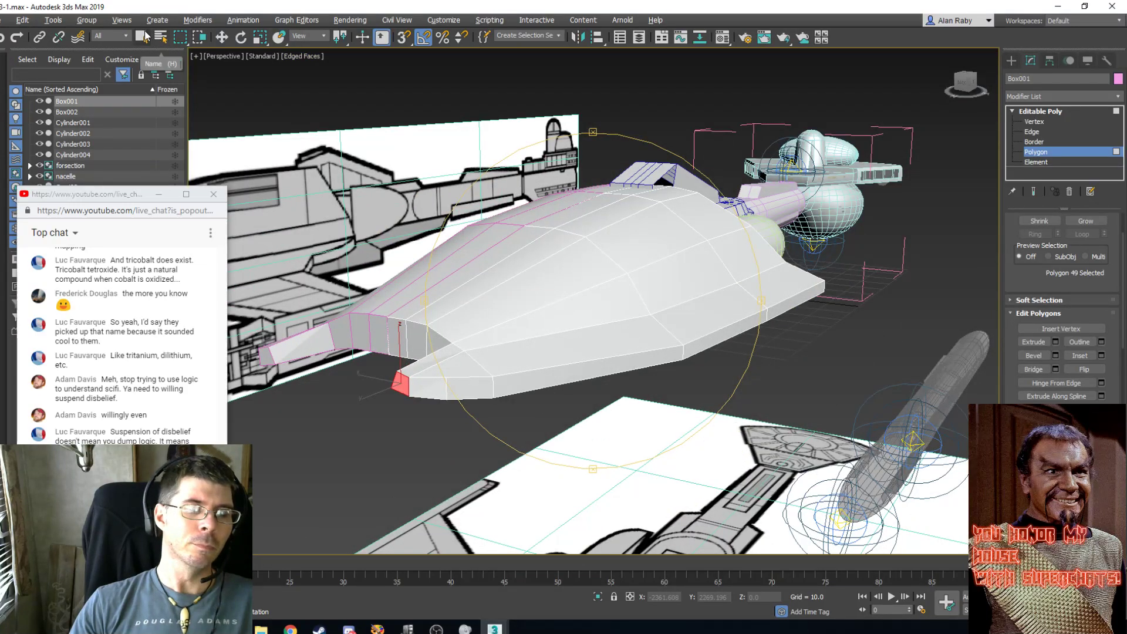
{"action": "left_click", "coordinate": [423, 388]}
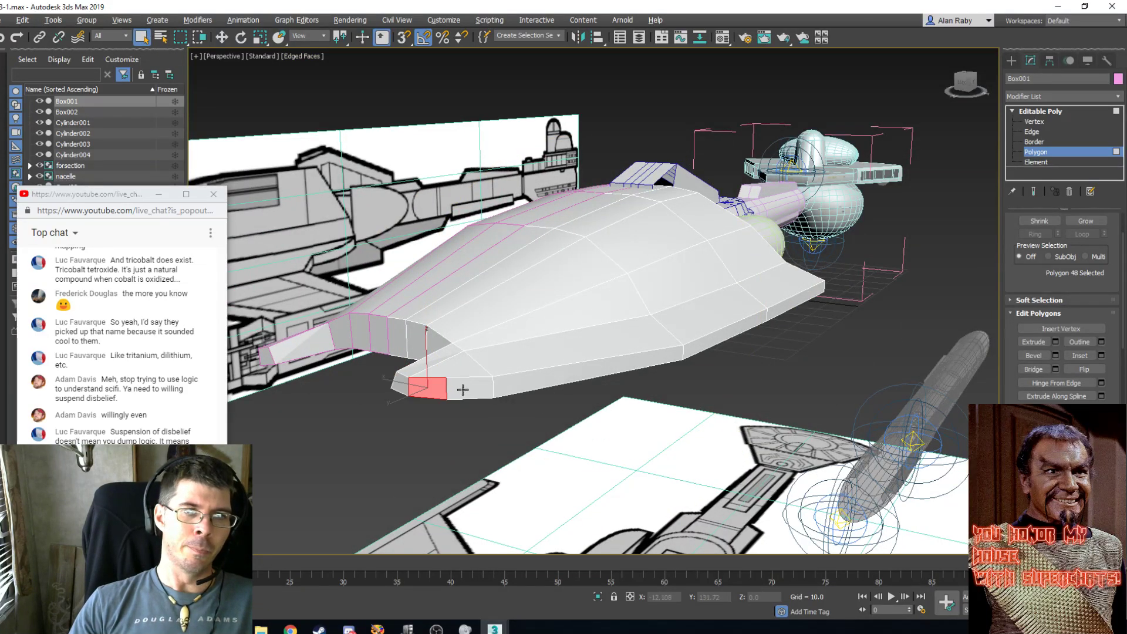
{"action": "left_click", "coordinate": [462, 389], "text": "ctrl"}
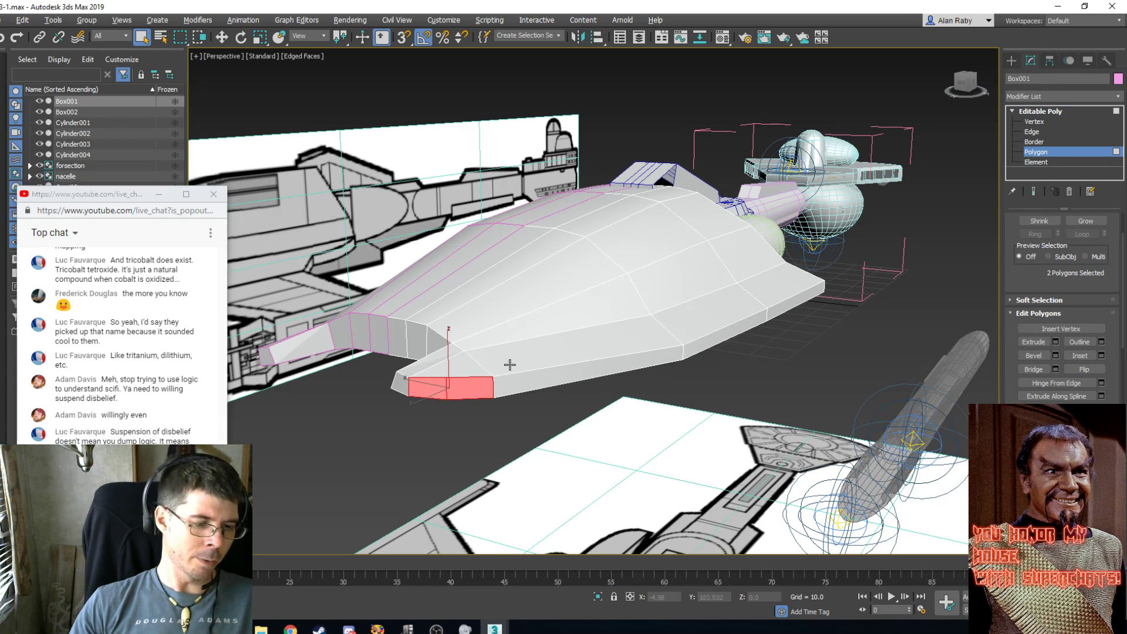
{"action": "left_click", "coordinate": [536, 380], "text": "ctrl"}
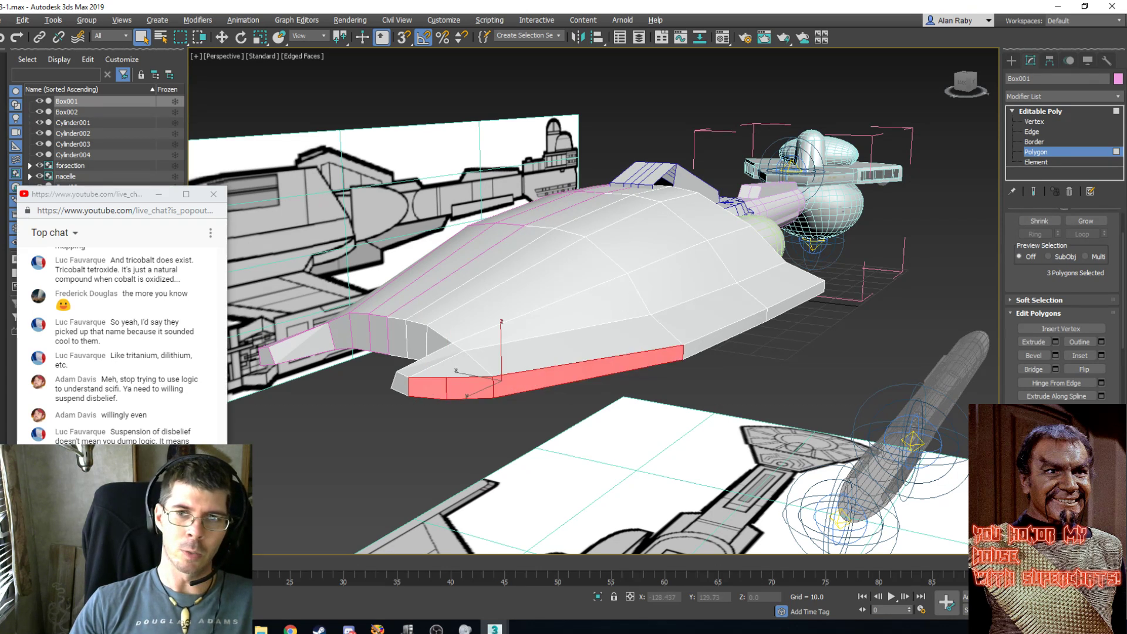
{"action": "scroll", "coordinate": [1062, 305], "scroll_direction": "down", "scroll_amount": 10}
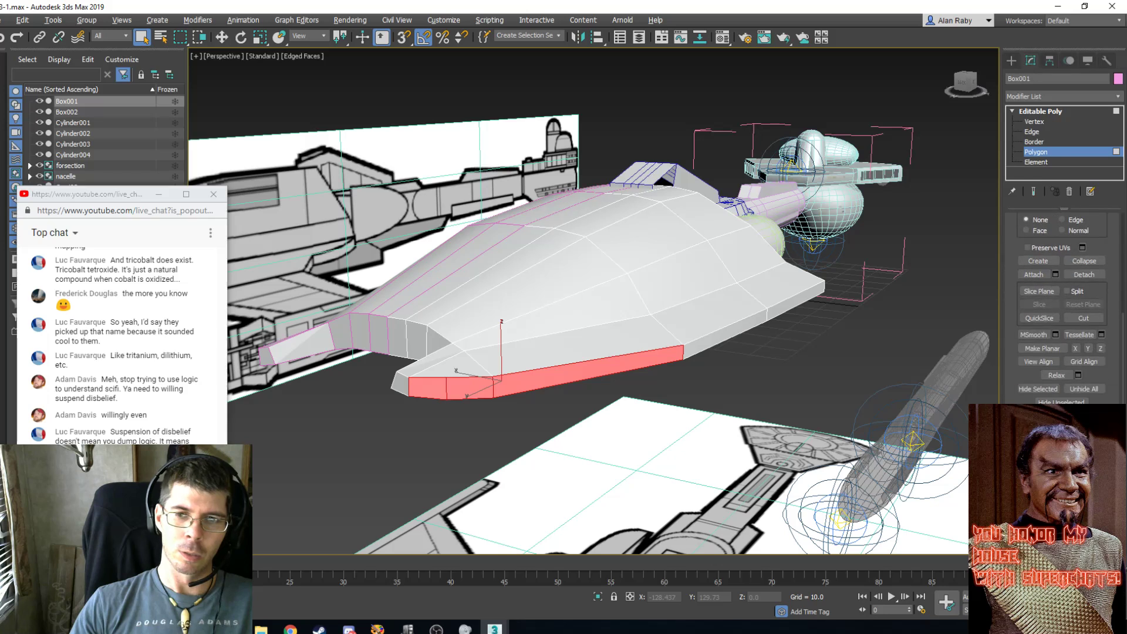
{"action": "scroll", "coordinate": [1062, 305], "scroll_direction": "down", "scroll_amount": 2}
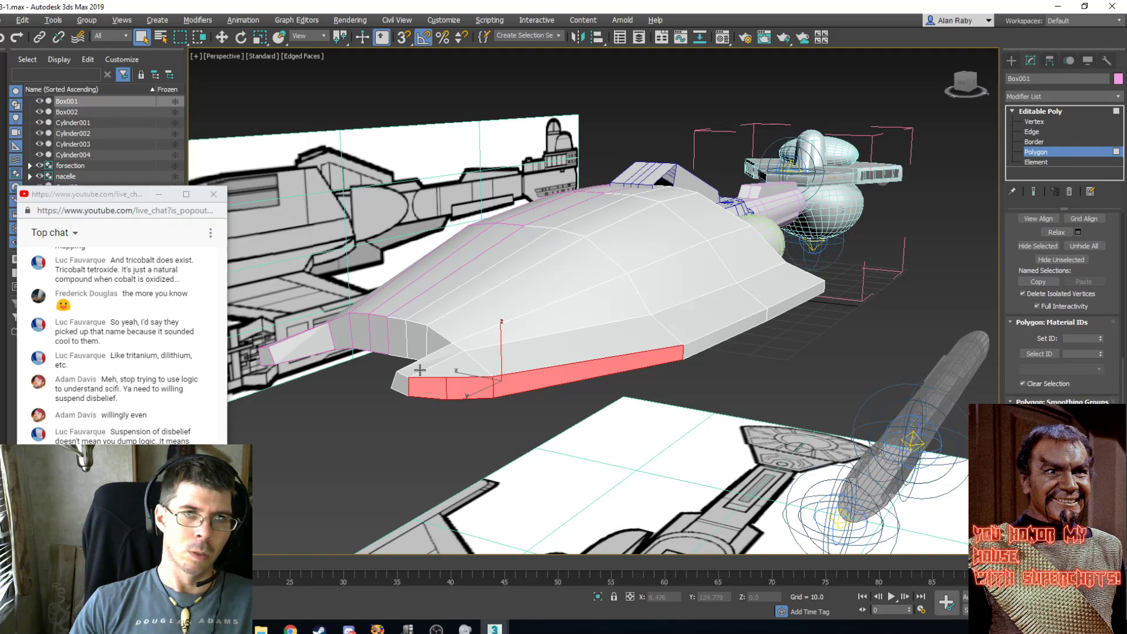
Compare the material ID and smoothing group settings of the individual upper and end polygons around the hull's rear tip.
{"action": "left_click", "coordinate": [450, 368]}
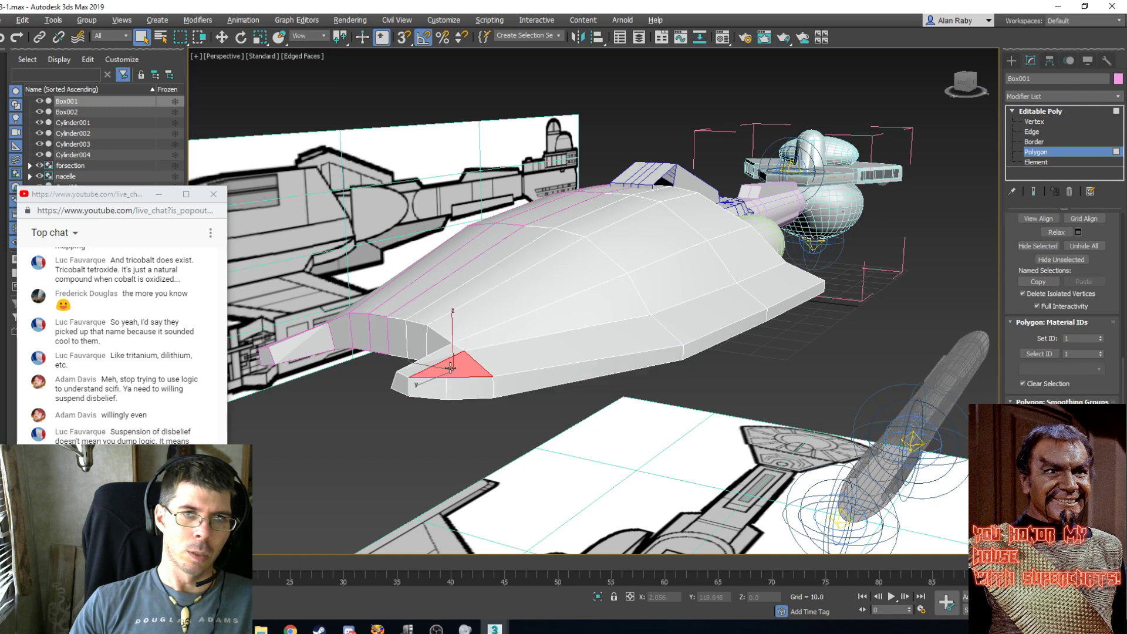
{"action": "left_click", "coordinate": [526, 351]}
{"action": "left_click", "coordinate": [455, 368]}
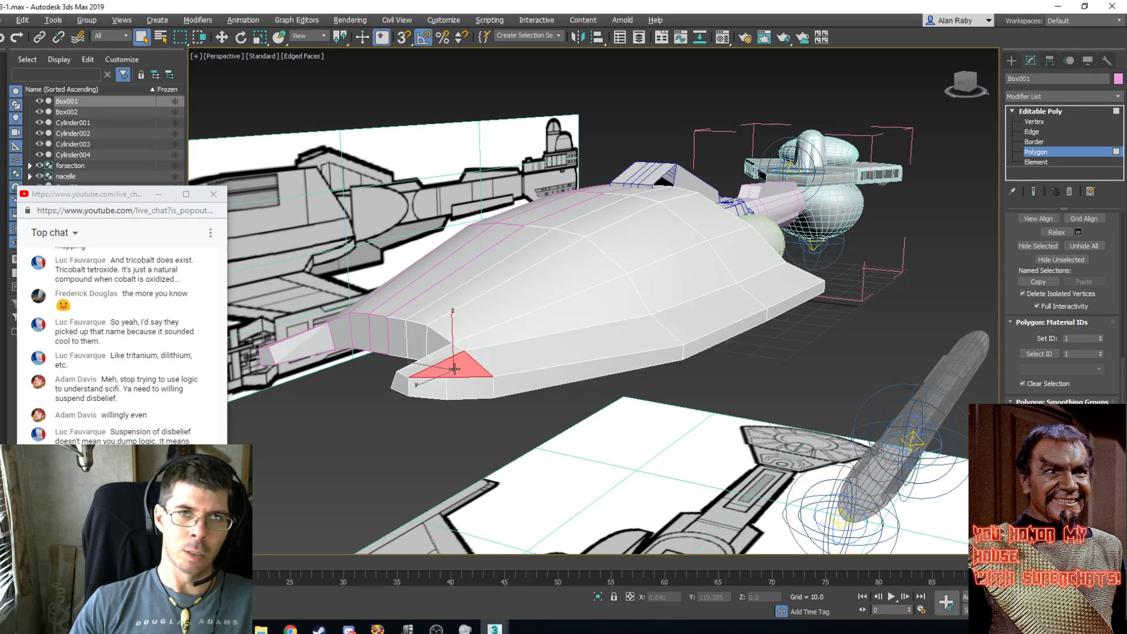
{"action": "left_click", "coordinate": [531, 350]}
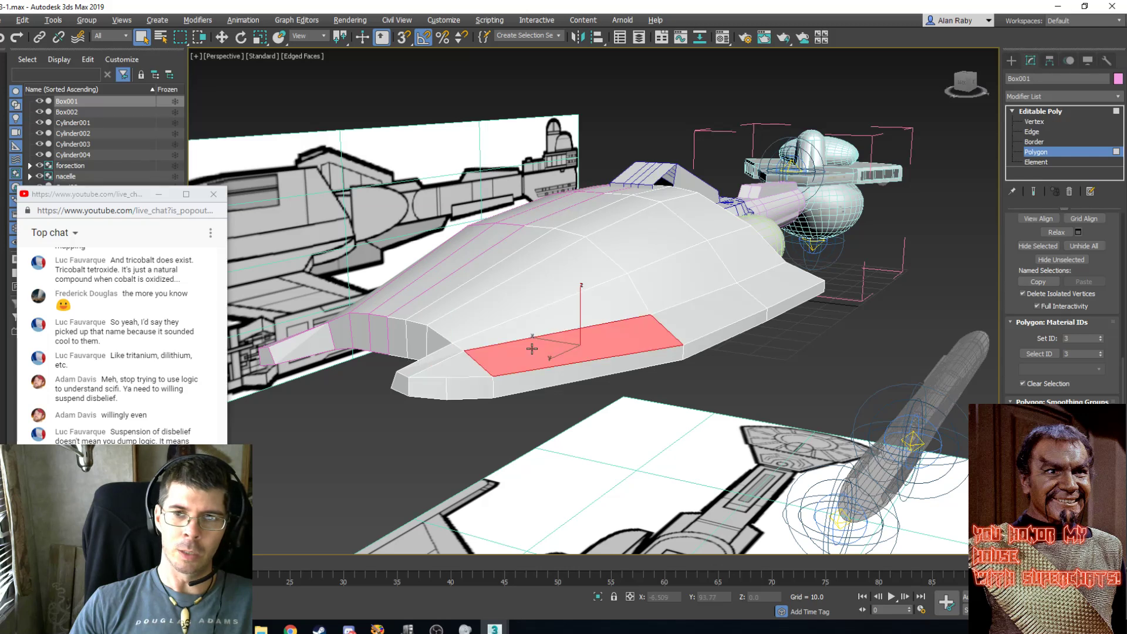
{"action": "left_click", "coordinate": [448, 367]}
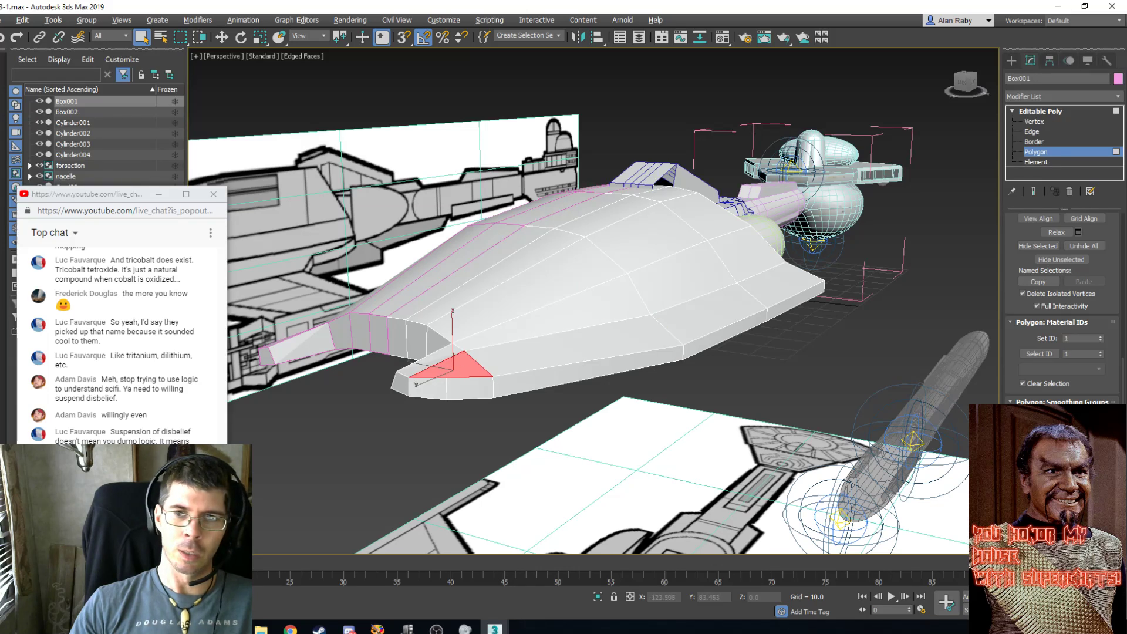
{"action": "left_click", "coordinate": [501, 342]}
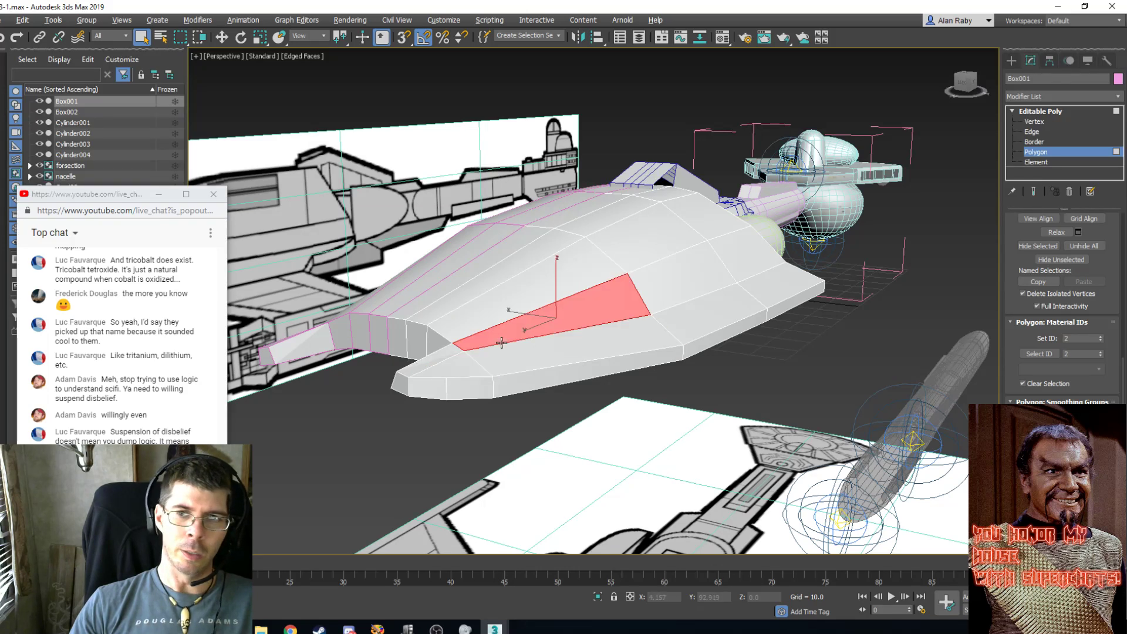
{"action": "left_click", "coordinate": [439, 356]}
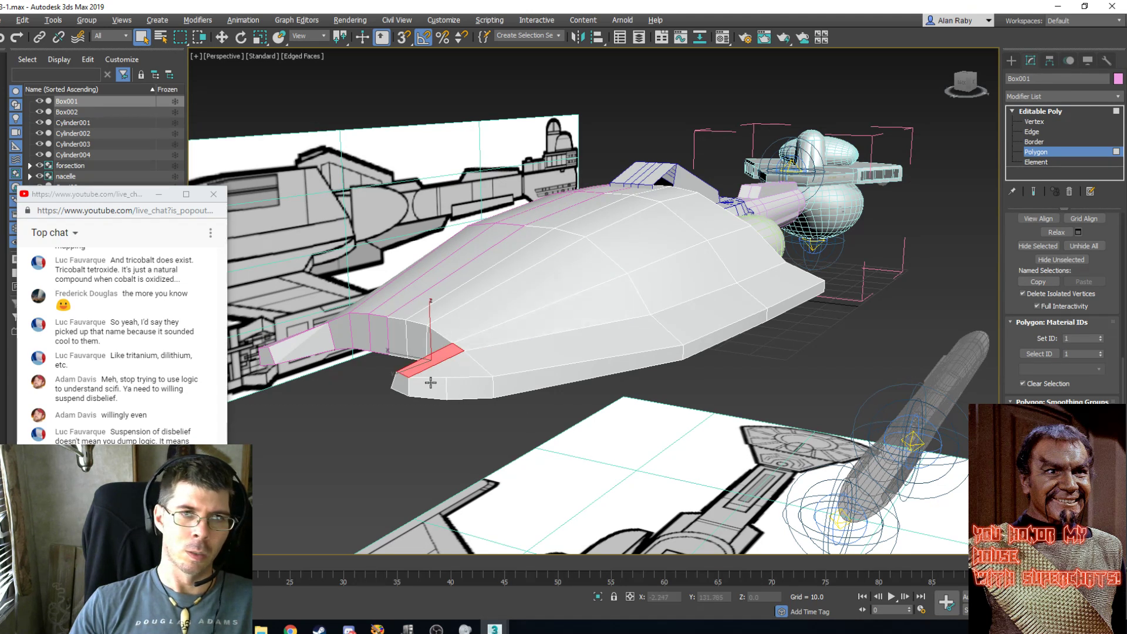
{"action": "left_click", "coordinate": [407, 384]}
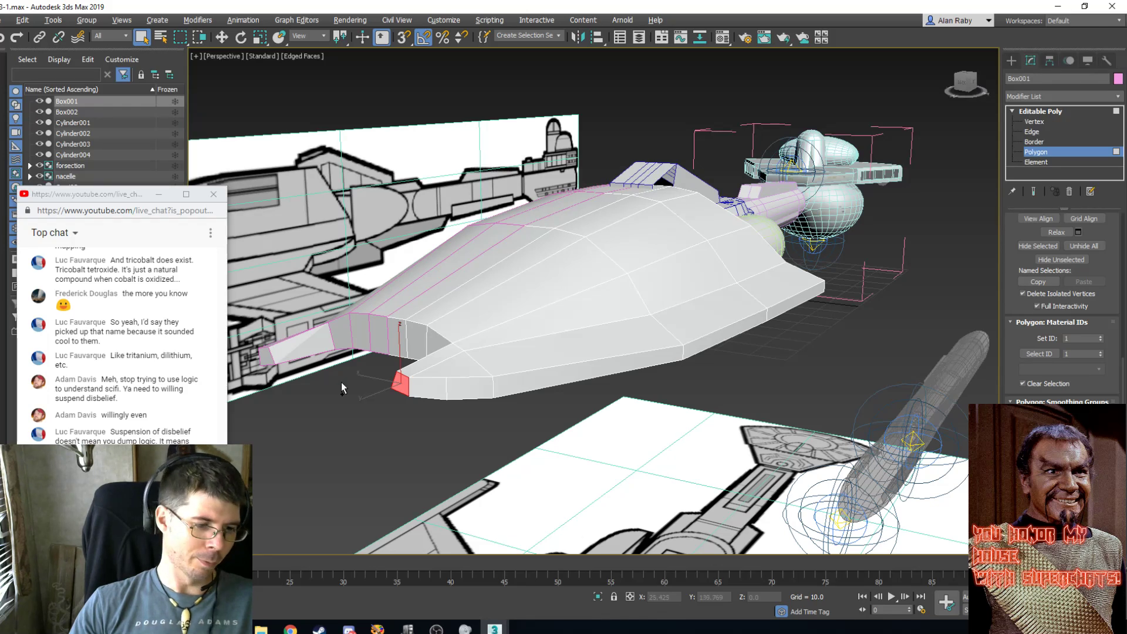
Compare the surface settings of the outer and inner polygon pairs where the rear tip joins the hull's upper surface.
{"action": "middle_click_drag", "start_coordinate": [629, 335], "coordinate": [685, 266], "text": "alt"}
{"action": "middle_click_drag", "start_coordinate": [553, 327], "coordinate": [546, 335], "text": "alt"}
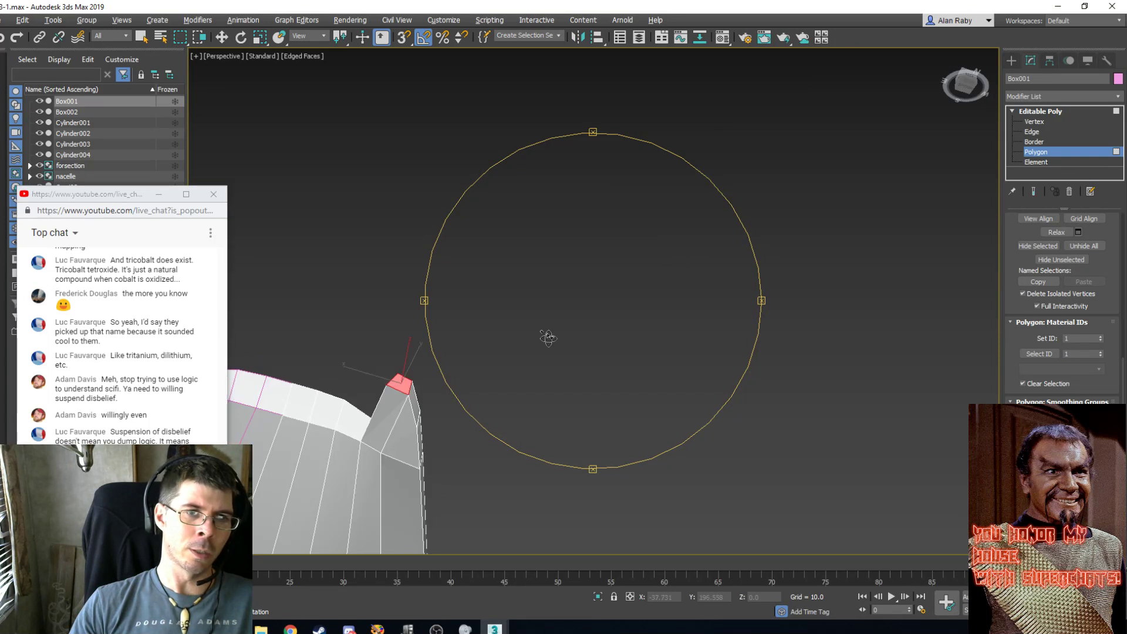
{"action": "left_click", "coordinate": [140, 34]}
{"action": "left_click", "coordinate": [403, 500]}
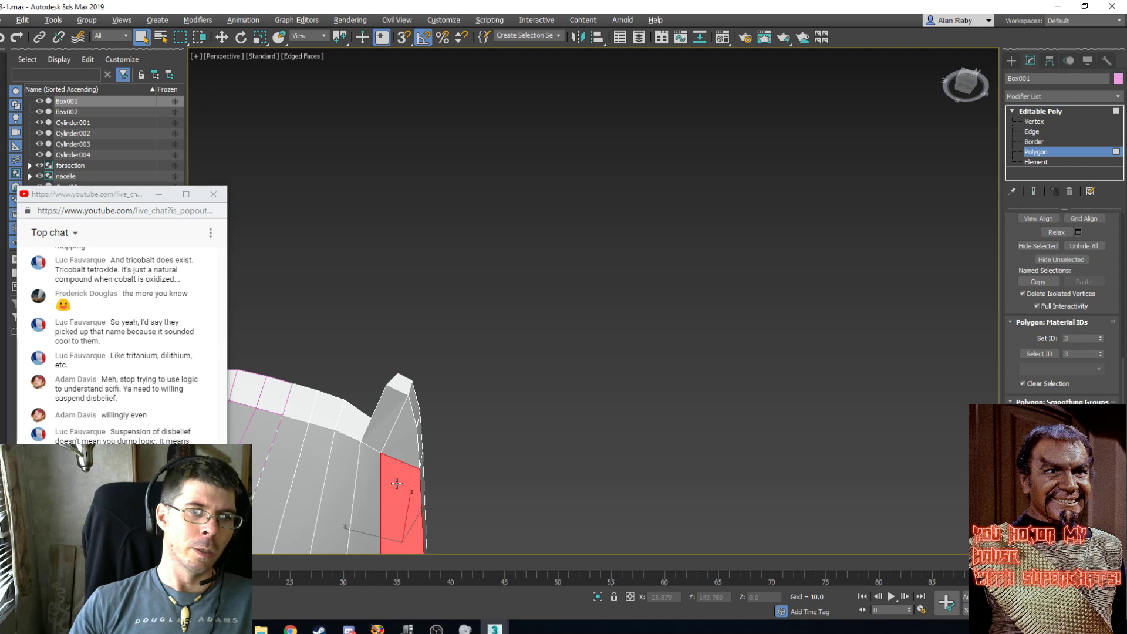
{"action": "left_click", "coordinate": [410, 452], "text": "ctrl"}
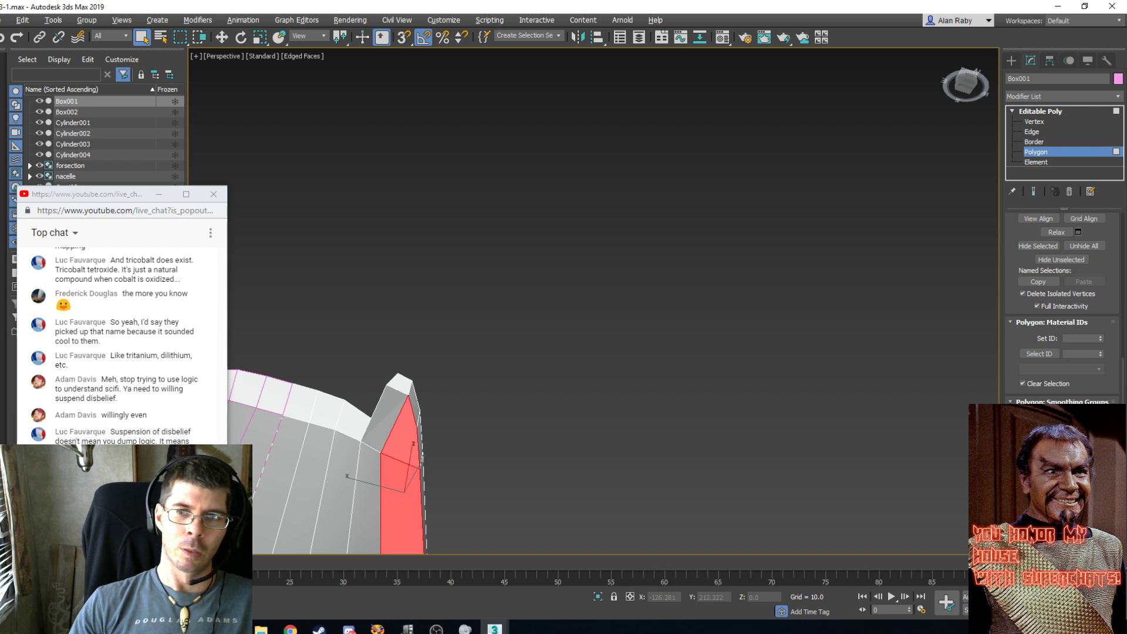
{"action": "left_click", "coordinate": [392, 412]}
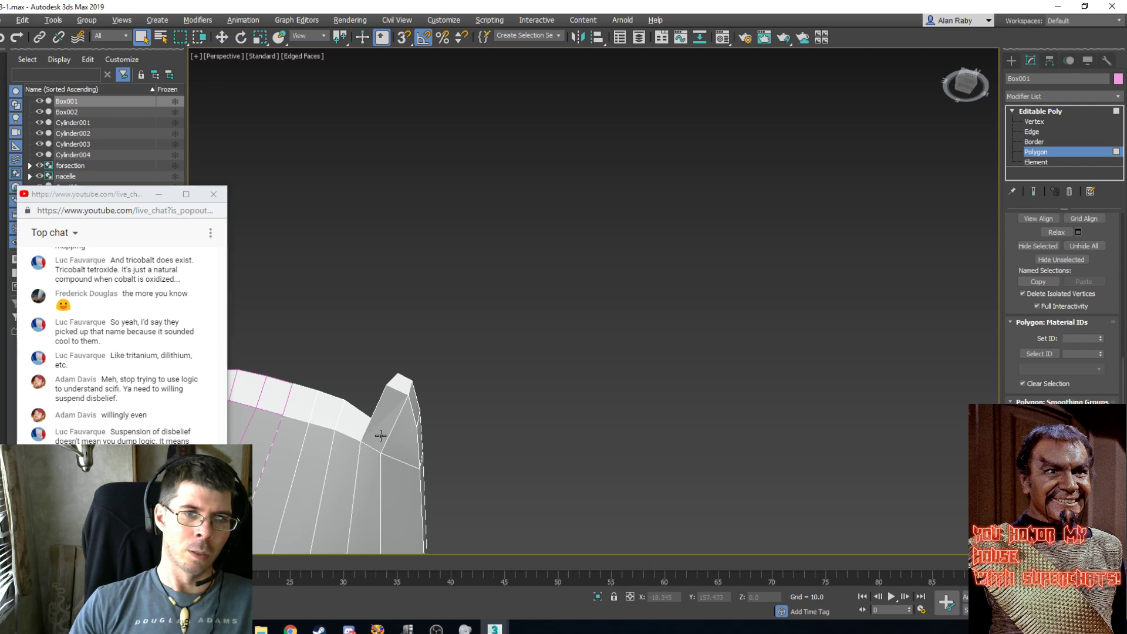
{"action": "left_click", "coordinate": [380, 435]}
{"action": "left_click", "coordinate": [368, 467], "text": "ctrl"}
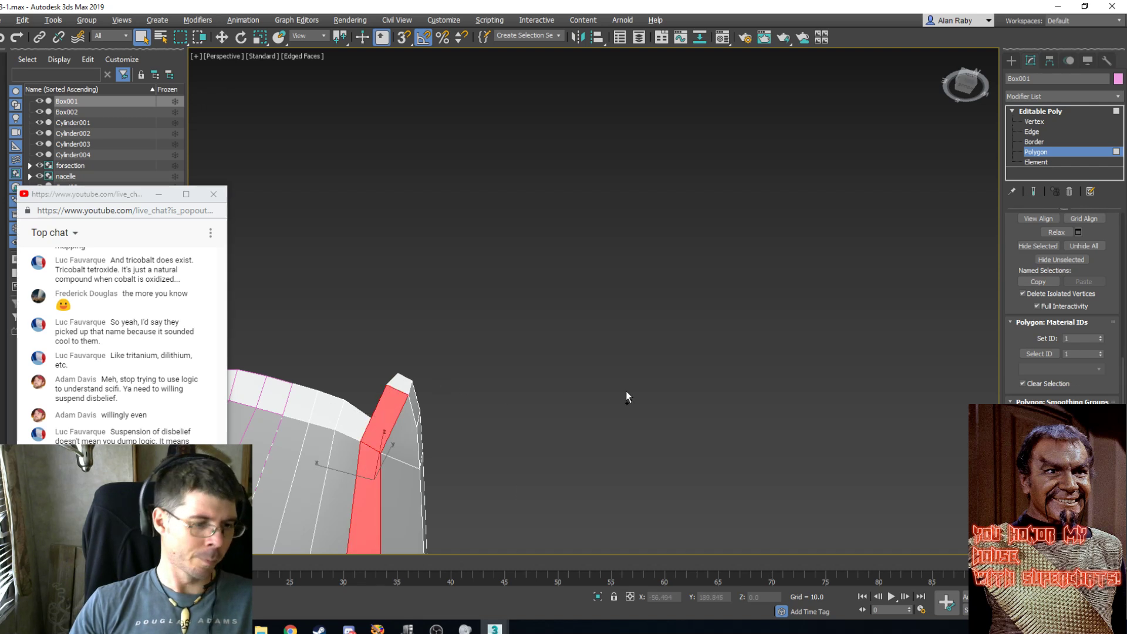
Render the perspective view from a front side angle and from above the rear to check the hull's shading.
{"action": "middle_click_drag", "start_coordinate": [606, 381], "coordinate": [561, 400], "text": "alt"}
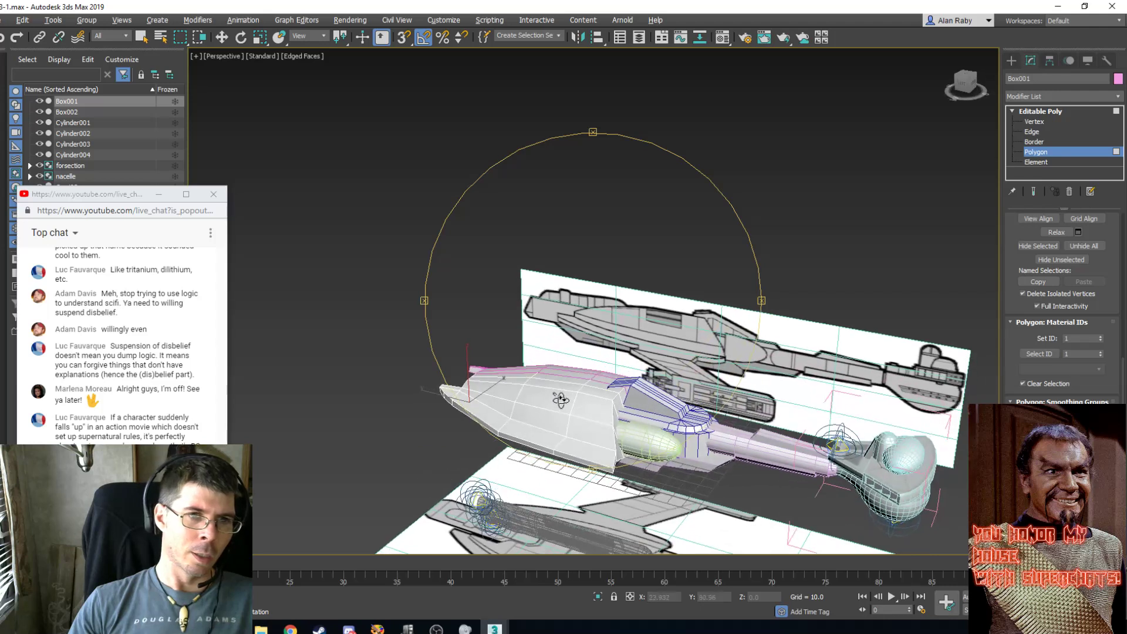
{"action": "key", "text": "shift+q"}
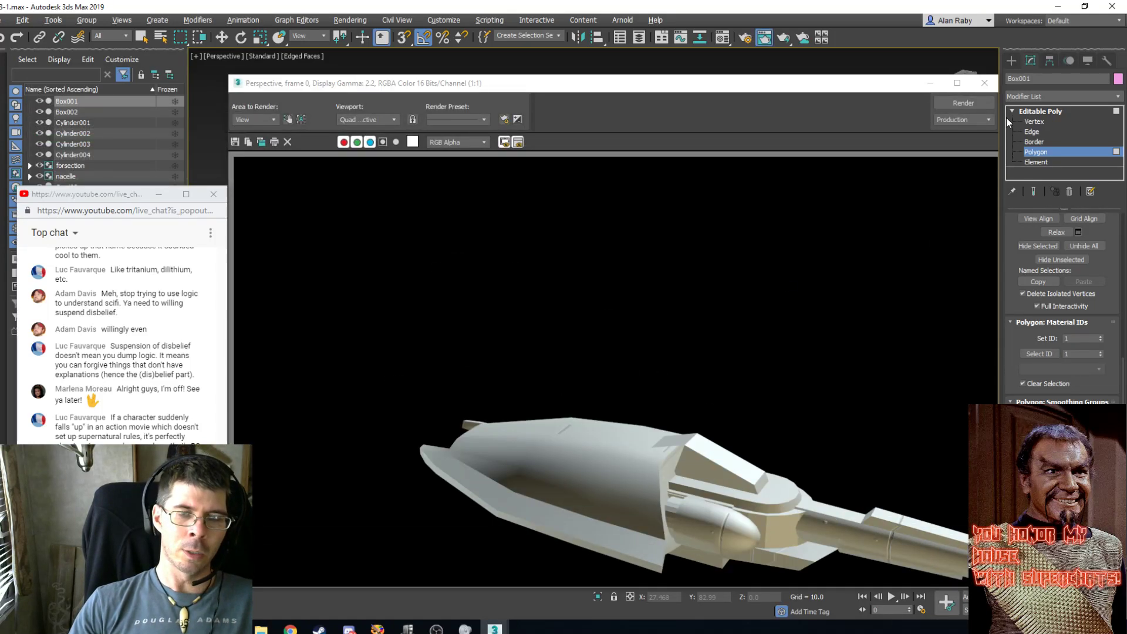
{"action": "left_click", "coordinate": [986, 89]}
{"action": "middle_click_drag", "start_coordinate": [564, 397], "coordinate": [694, 423], "text": "alt"}
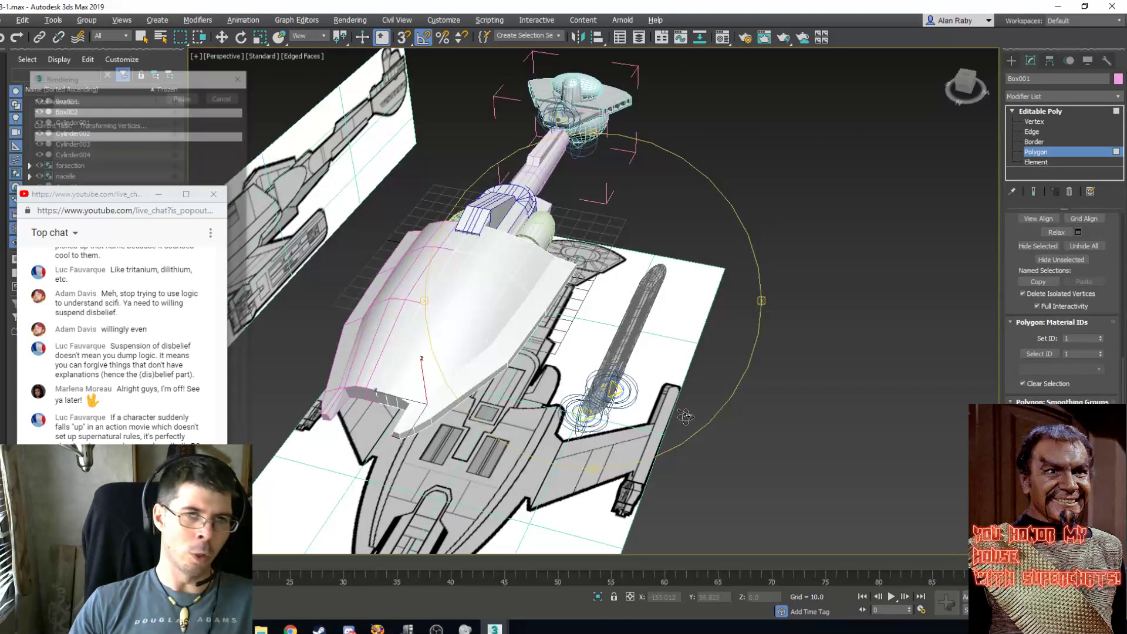
{"action": "key", "text": "shift+q"}
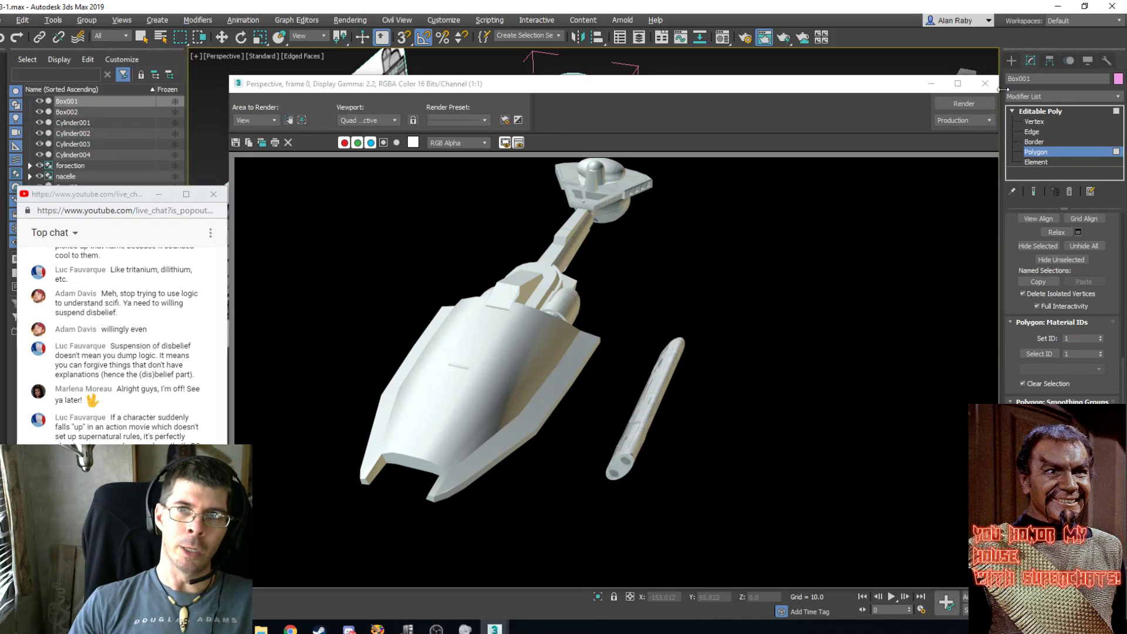
{"action": "left_click", "coordinate": [984, 83]}
{"action": "mouse_move", "coordinate": [513, 362]}
{"action": "middle_mouse_down", "text": "alt"}
{"action": "mouse_move", "coordinate": [540, 378]}
{"action": "mouse_move", "coordinate": [499, 378]}
{"action": "middle_mouse_up", "text": "alt"}
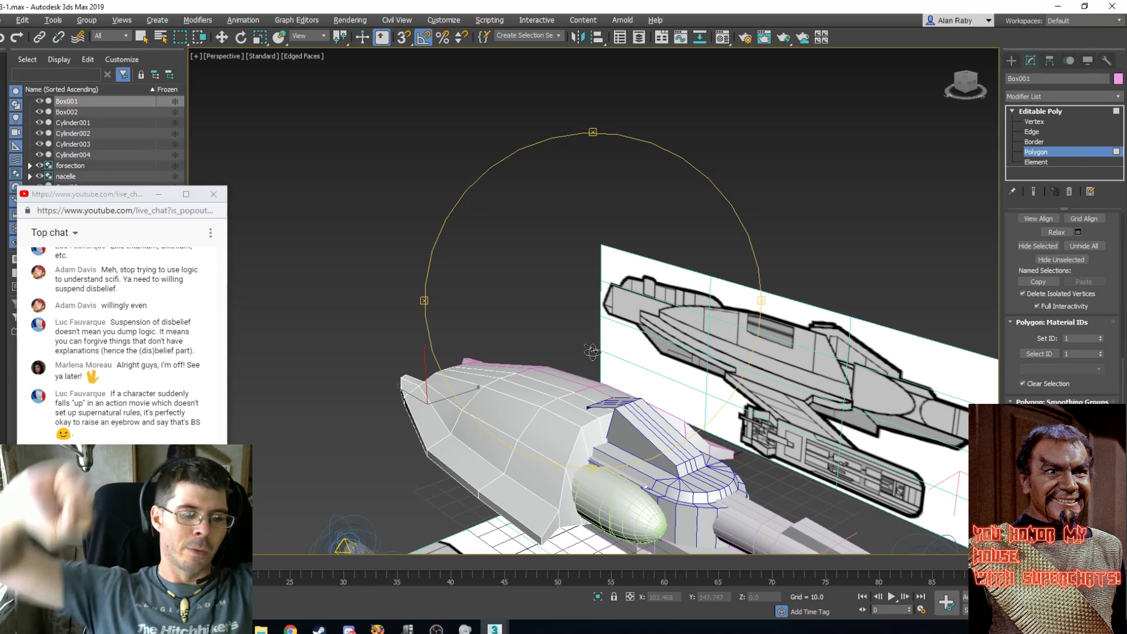
In the top view, move the hull's outer-edge vertex near the wing's rear root to about X -51.6, Y 81.2.
{"action": "key", "text": "t"}
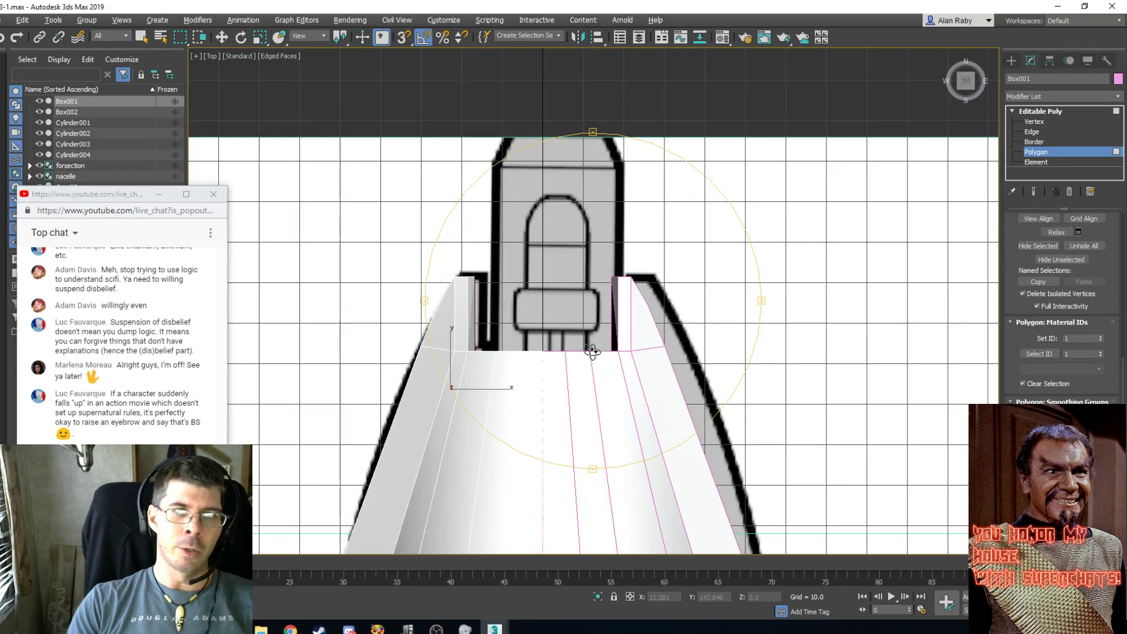
{"action": "scroll", "coordinate": [554, 267], "scroll_direction": "down", "scroll_amount": 5}
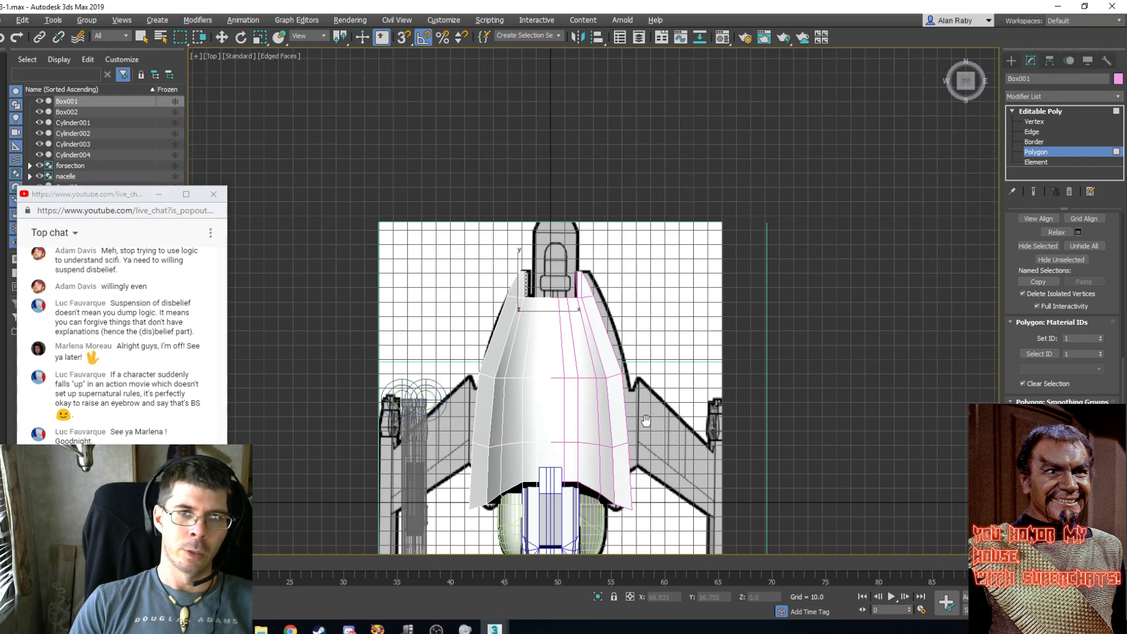
{"action": "middle_click_drag", "start_coordinate": [645, 414], "coordinate": [676, 301]}
{"action": "scroll", "coordinate": [676, 302], "scroll_direction": "up", "scroll_amount": 3}
{"action": "middle_click_drag", "start_coordinate": [587, 349], "coordinate": [643, 311]}
{"action": "middle_click_drag", "start_coordinate": [559, 299], "coordinate": [611, 308]}
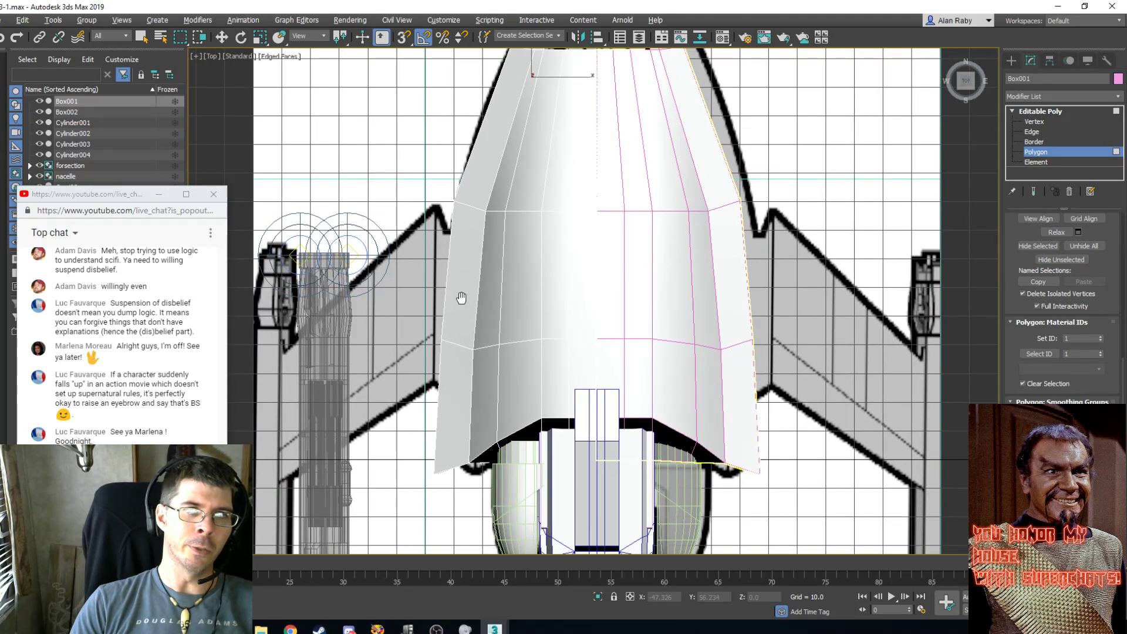
{"action": "left_click", "coordinate": [1034, 121]}
{"action": "left_click_drag", "start_coordinate": [476, 185], "coordinate": [446, 235]}
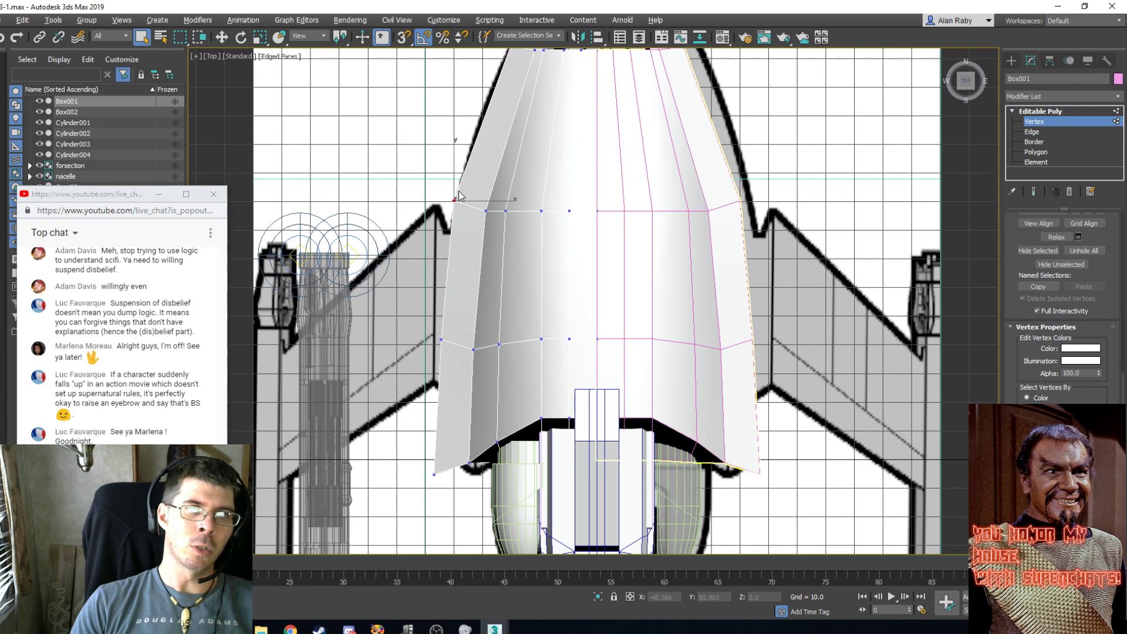
{"action": "key", "text": "w"}
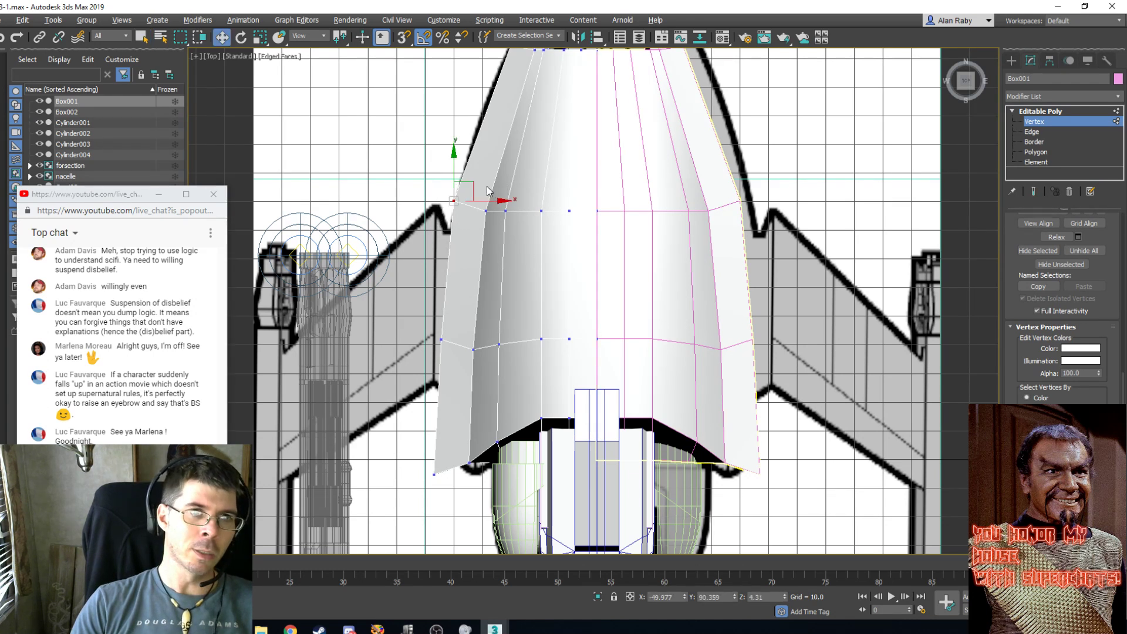
{"action": "left_click_drag", "start_coordinate": [470, 195], "coordinate": [463, 210]}
{"action": "scroll", "coordinate": [486, 183], "scroll_direction": "down", "scroll_amount": 2}
{"action": "scroll", "coordinate": [486, 185], "scroll_direction": "down", "scroll_amount": 2}
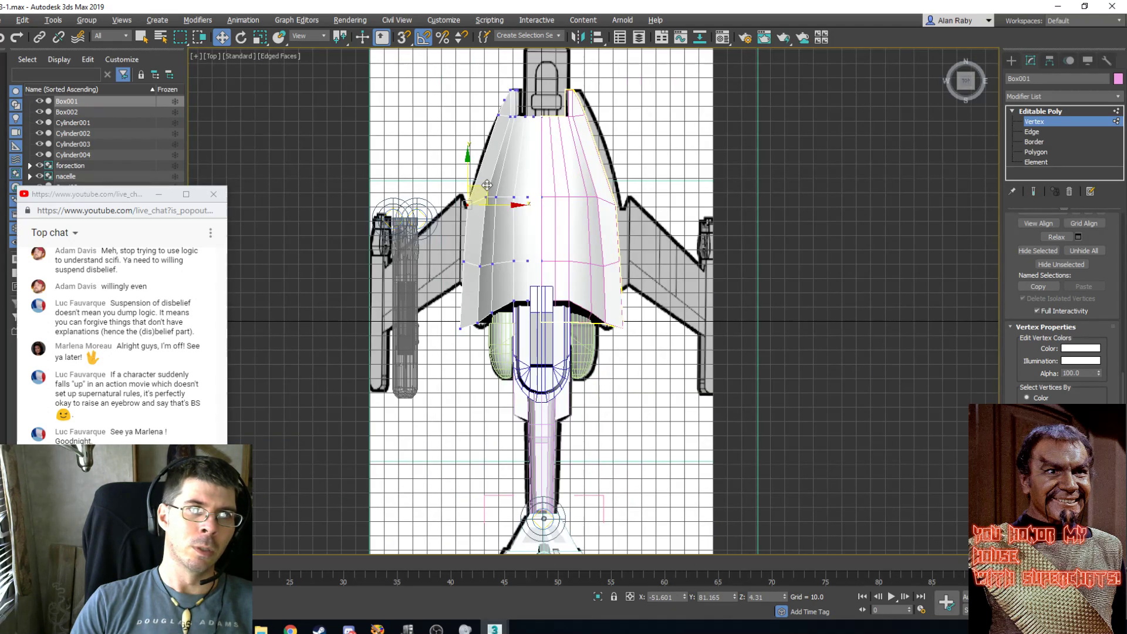
Make the hull see-through and move the next outer-edge vertex to the wing's front root, about X -56.6, Y 27.5.
{"action": "scroll", "coordinate": [486, 185], "scroll_direction": "up", "scroll_amount": 2}
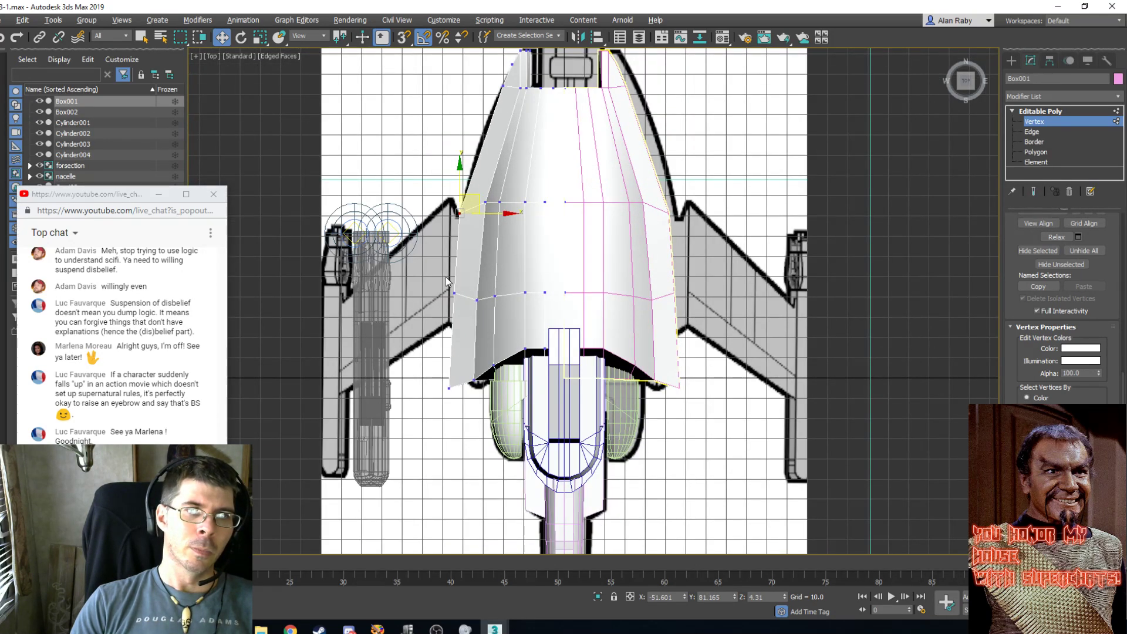
{"action": "left_click_drag", "start_coordinate": [452, 311], "coordinate": [451, 312]}
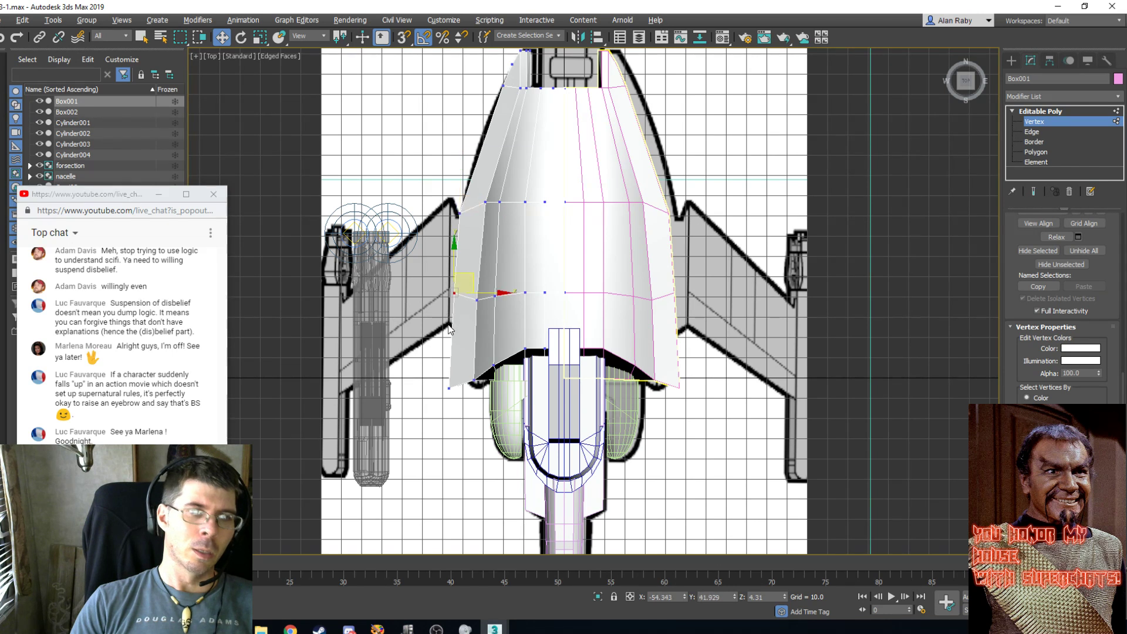
{"action": "key", "text": "alt+x"}
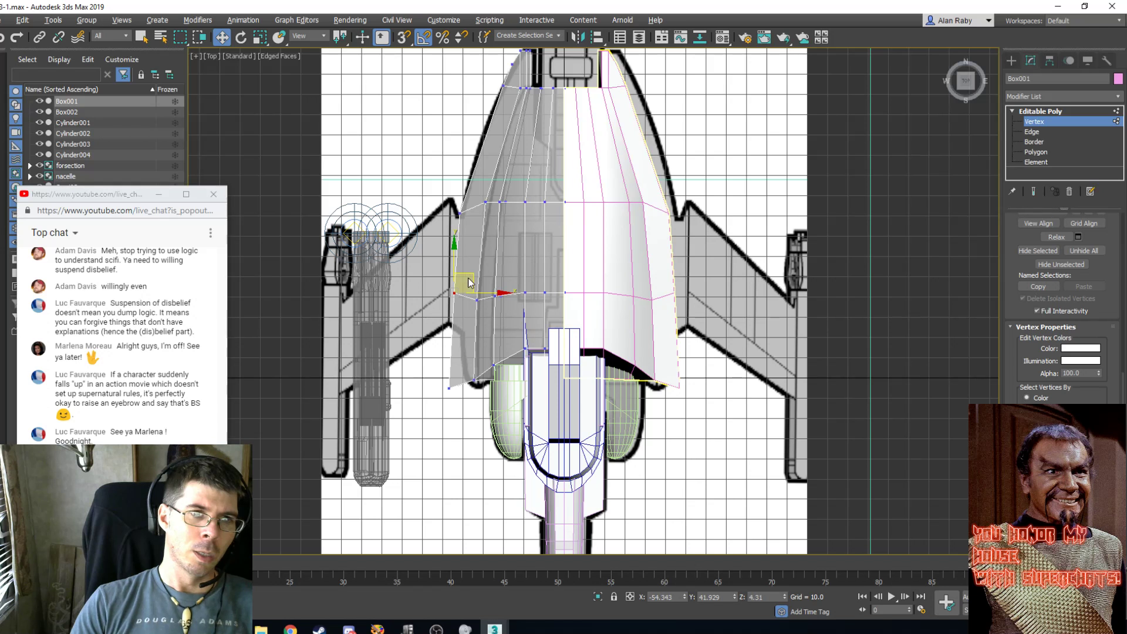
{"action": "left_click_drag", "start_coordinate": [465, 283], "coordinate": [467, 305]}
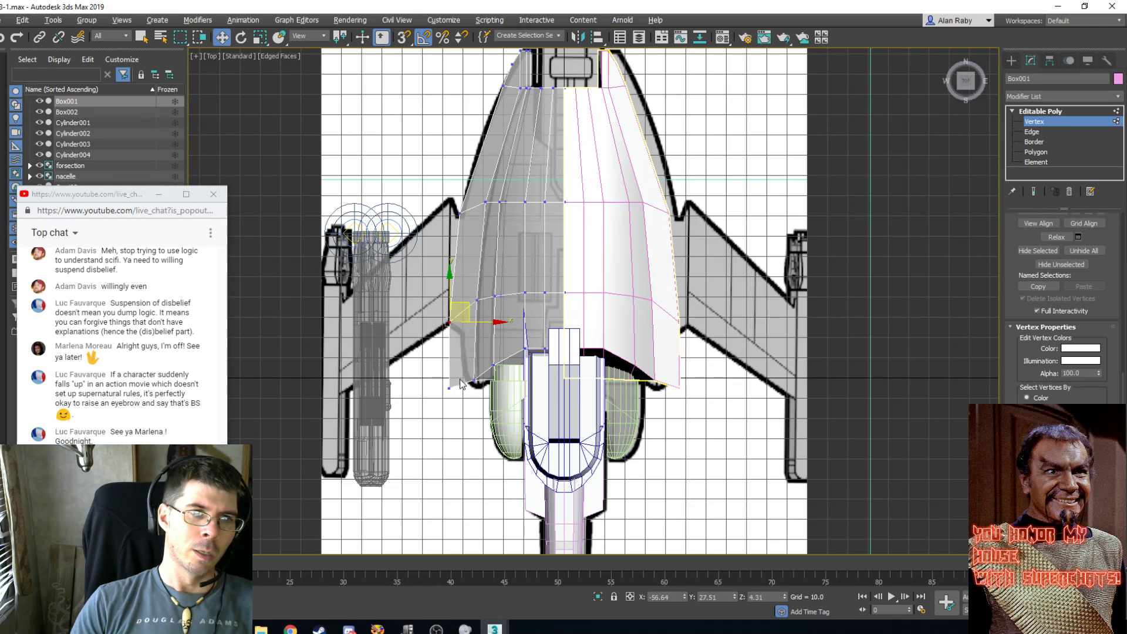
Move the hull's front outer corner vertex to about X -54.5, Y -7.3 in the top view.
{"action": "left_click_drag", "start_coordinate": [422, 419], "coordinate": [423, 419]}
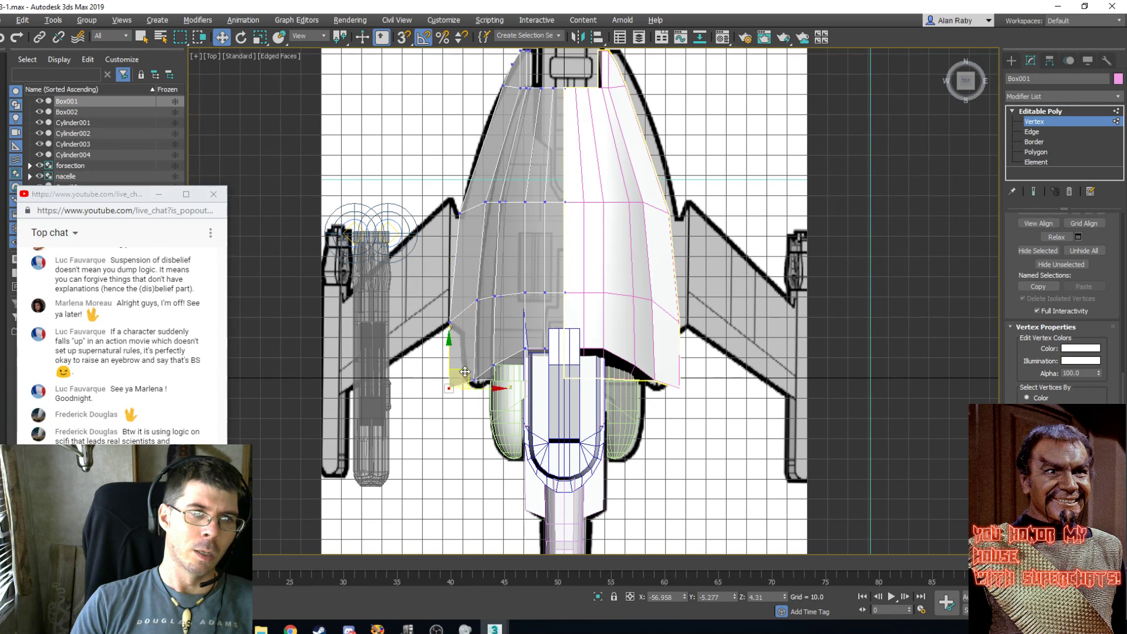
{"action": "left_click_drag", "start_coordinate": [464, 372], "coordinate": [470, 376]}
{"action": "left_click_drag", "start_coordinate": [469, 376], "coordinate": [470, 377]}
{"action": "scroll", "coordinate": [458, 253], "scroll_direction": "up", "scroll_amount": 2}
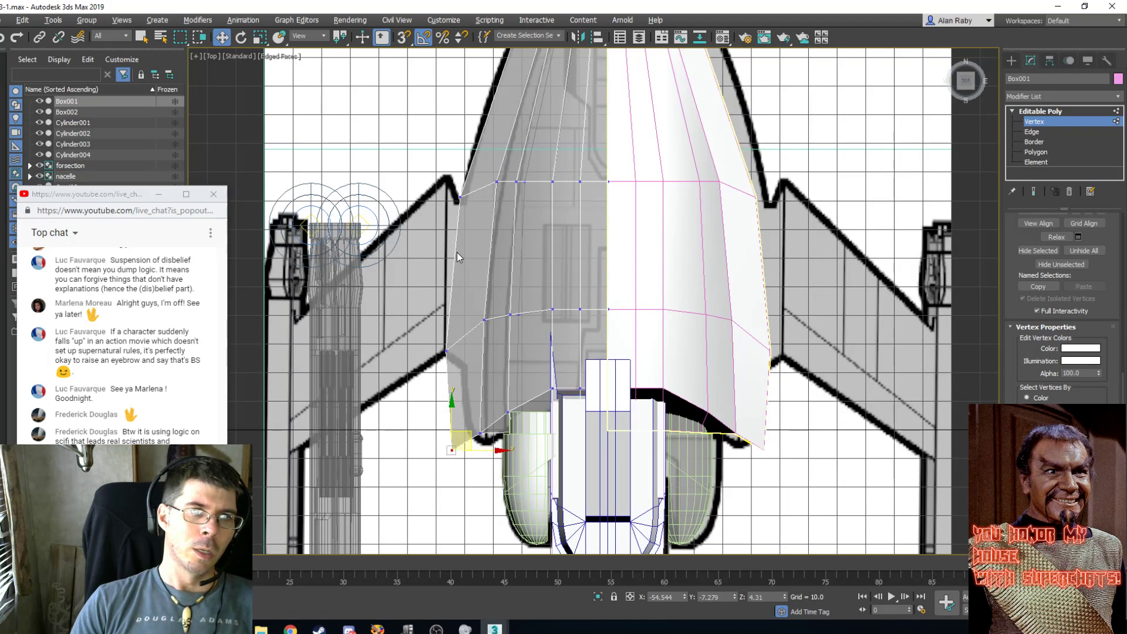
In the top view, move the hull's outer-edge vertex at the wing's front root inward to about X -54.9.
{"action": "left_click", "coordinate": [446, 352]}
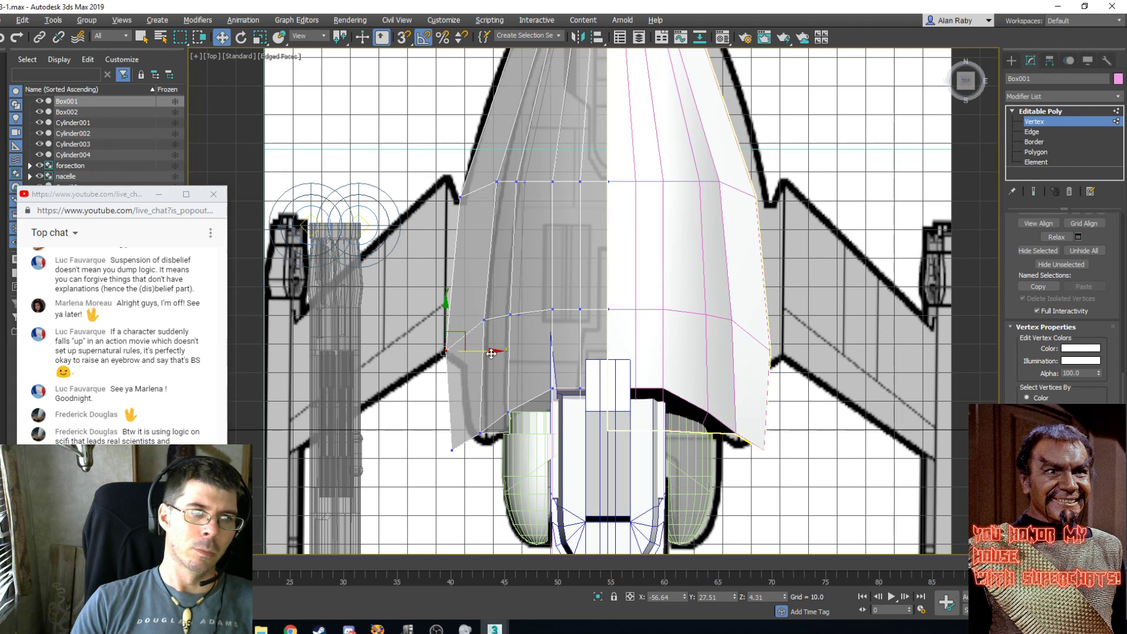
{"action": "left_click_drag", "start_coordinate": [491, 353], "coordinate": [496, 354]}
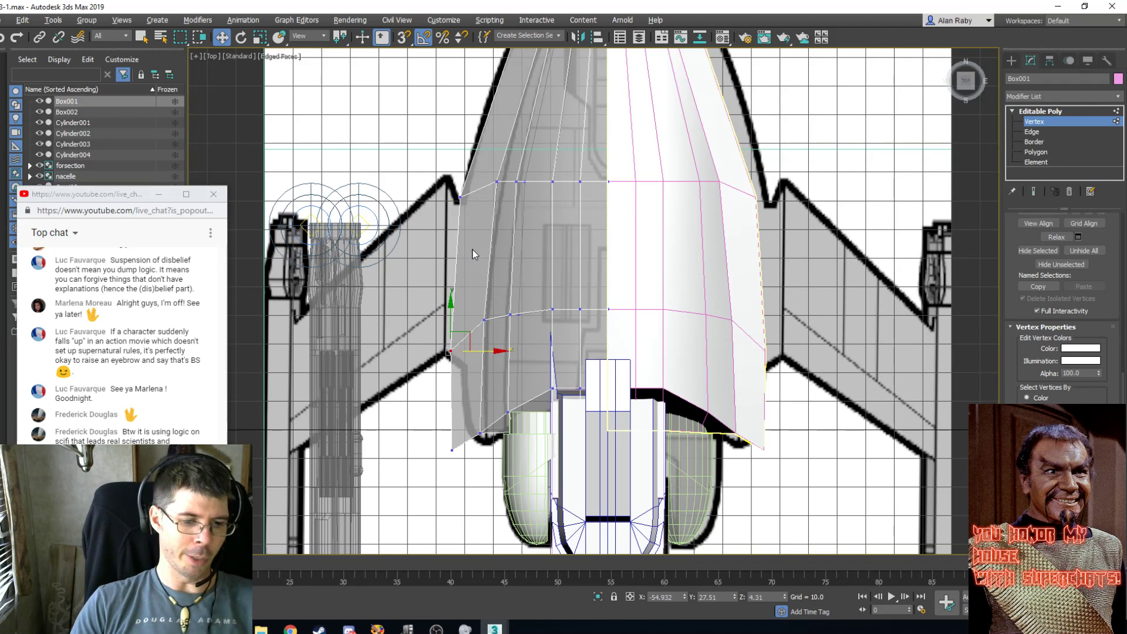
In the perspective view, delete the narrow side polygon of the hull between the wing's front and rear roots.
{"action": "key", "text": "p"}
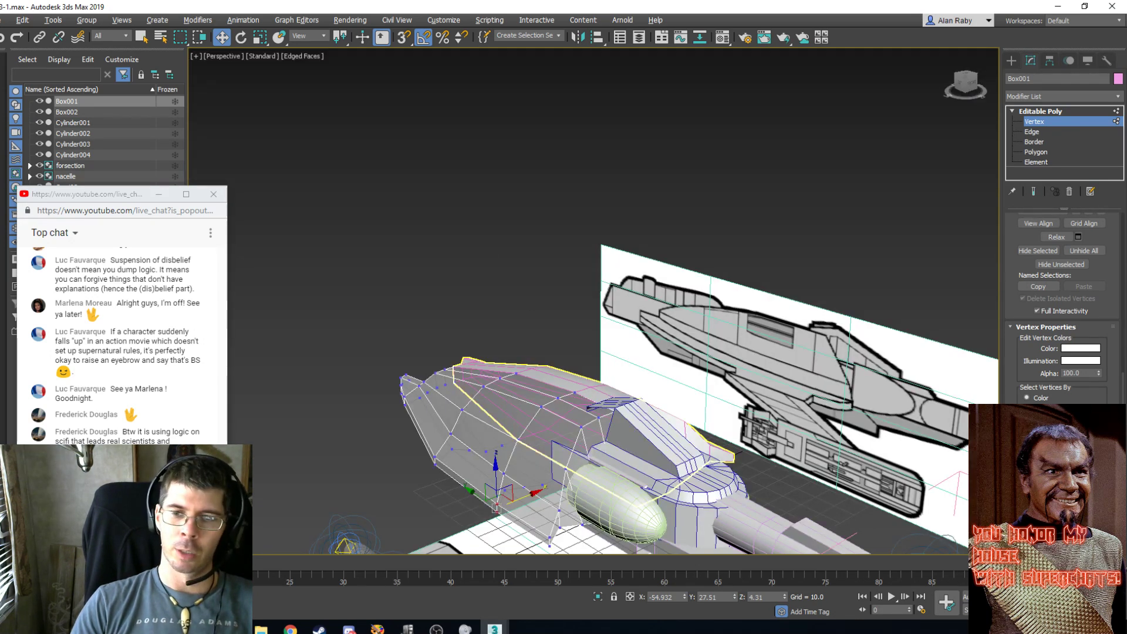
{"action": "middle_click_drag", "start_coordinate": [665, 392], "coordinate": [673, 249]}
{"action": "scroll", "coordinate": [551, 222], "scroll_direction": "up", "scroll_amount": 4}
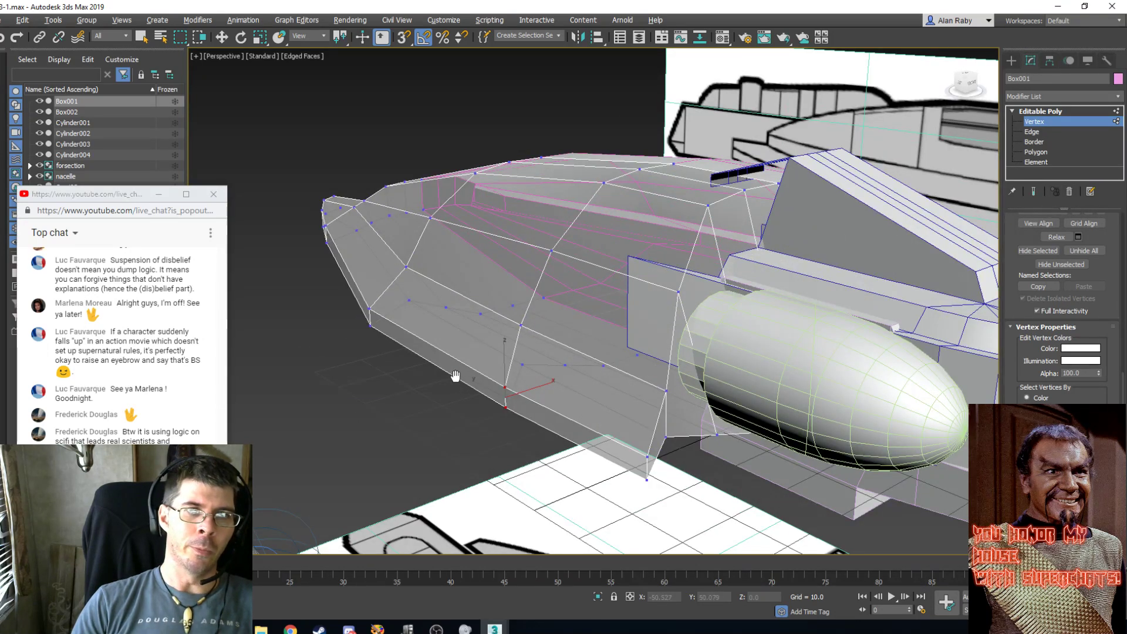
{"action": "left_click", "coordinate": [1036, 152]}
{"action": "left_click", "coordinate": [390, 262]}
{"action": "key", "text": "w"}
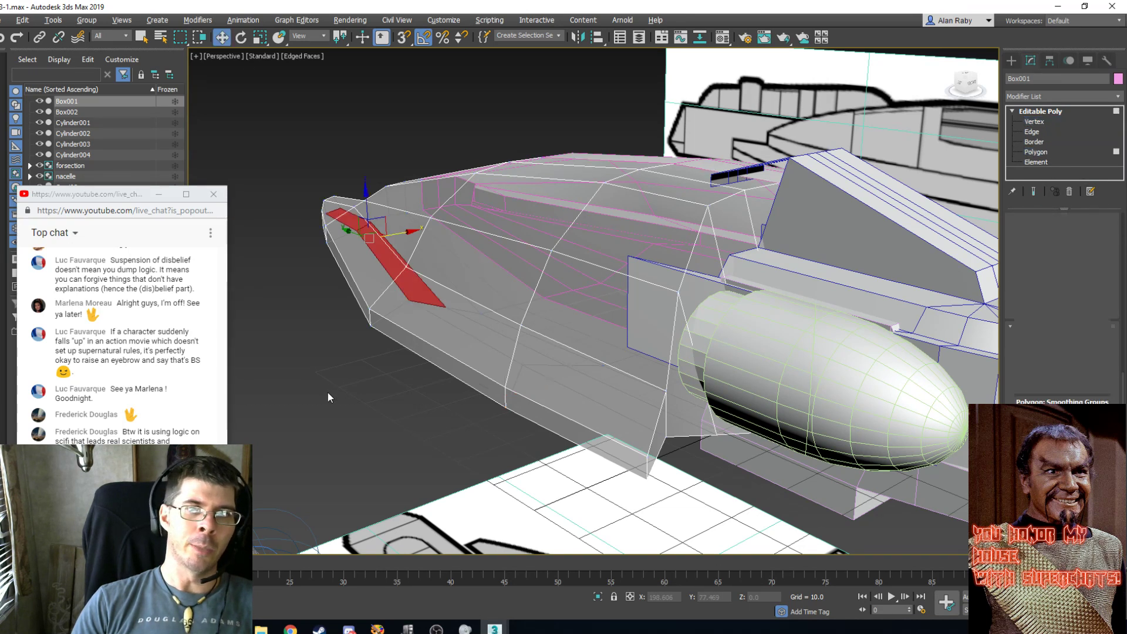
{"action": "left_click", "coordinate": [326, 398]}
{"action": "left_click", "coordinate": [450, 361]}
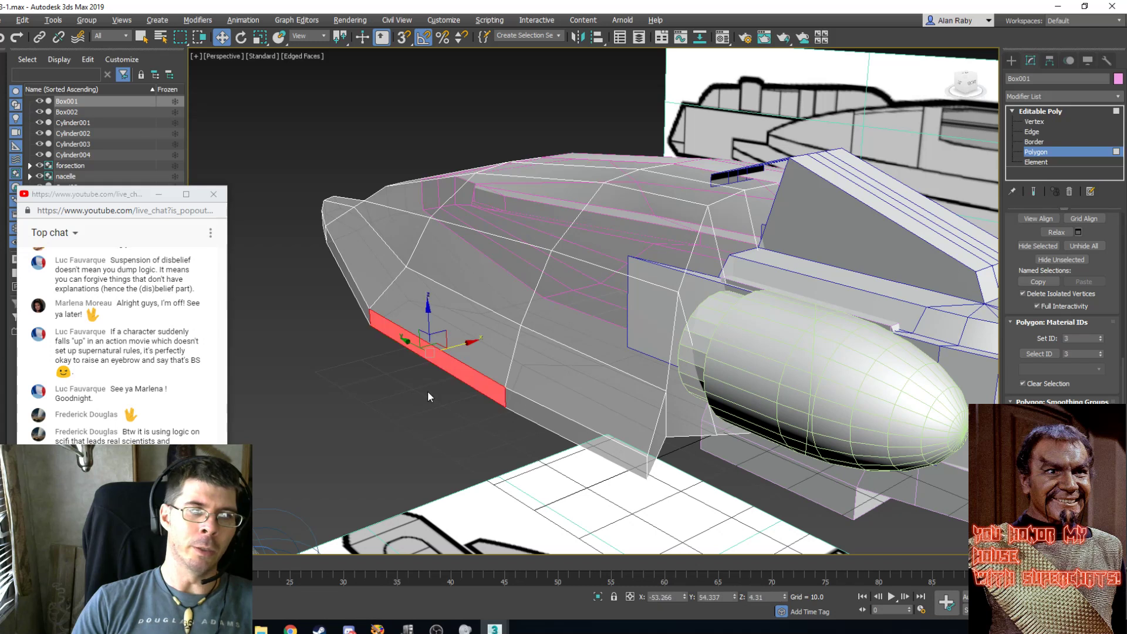
{"action": "left_click", "coordinate": [435, 378]}
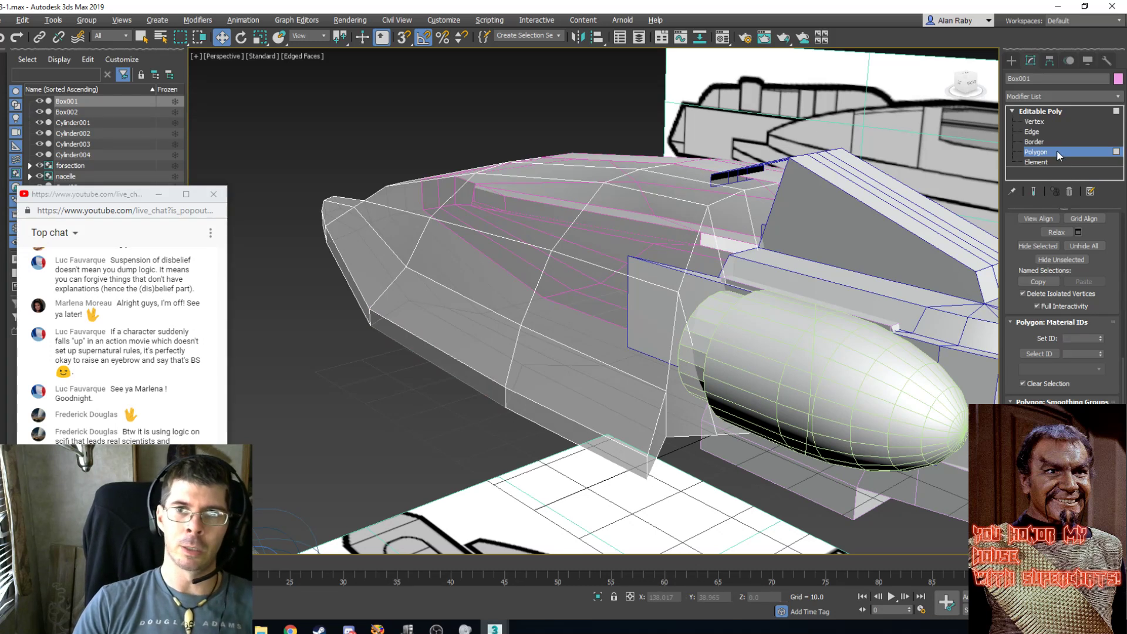
Extrude the opening's border outward from the hull side and adjust it in the top view to about X -57.6.
{"action": "left_click", "coordinate": [1039, 141]}
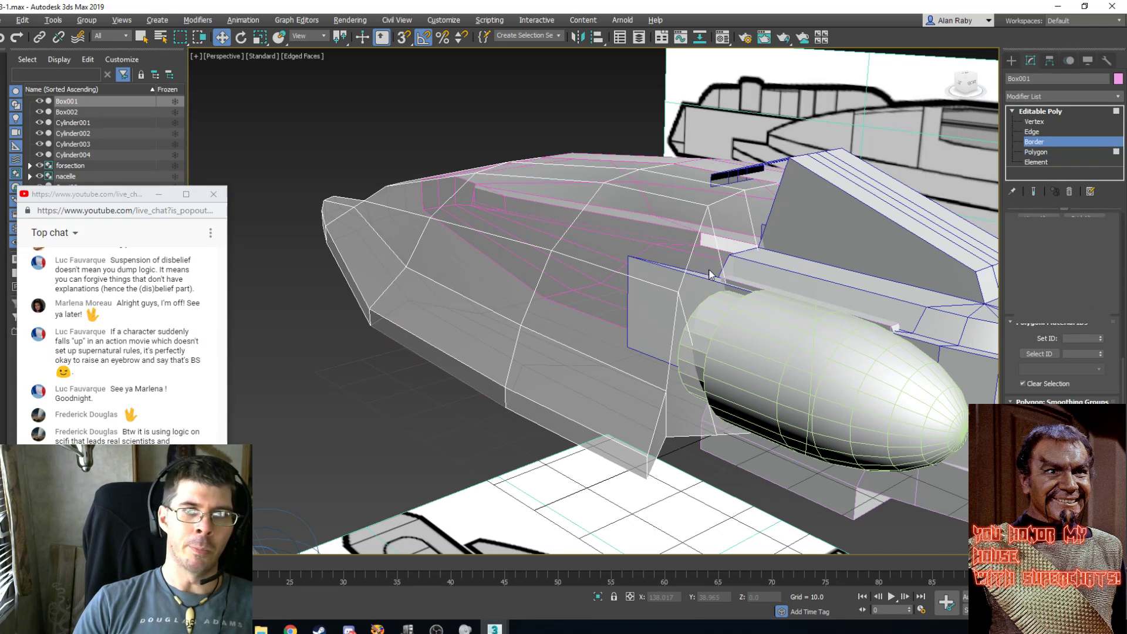
{"action": "left_click", "coordinate": [446, 352]}
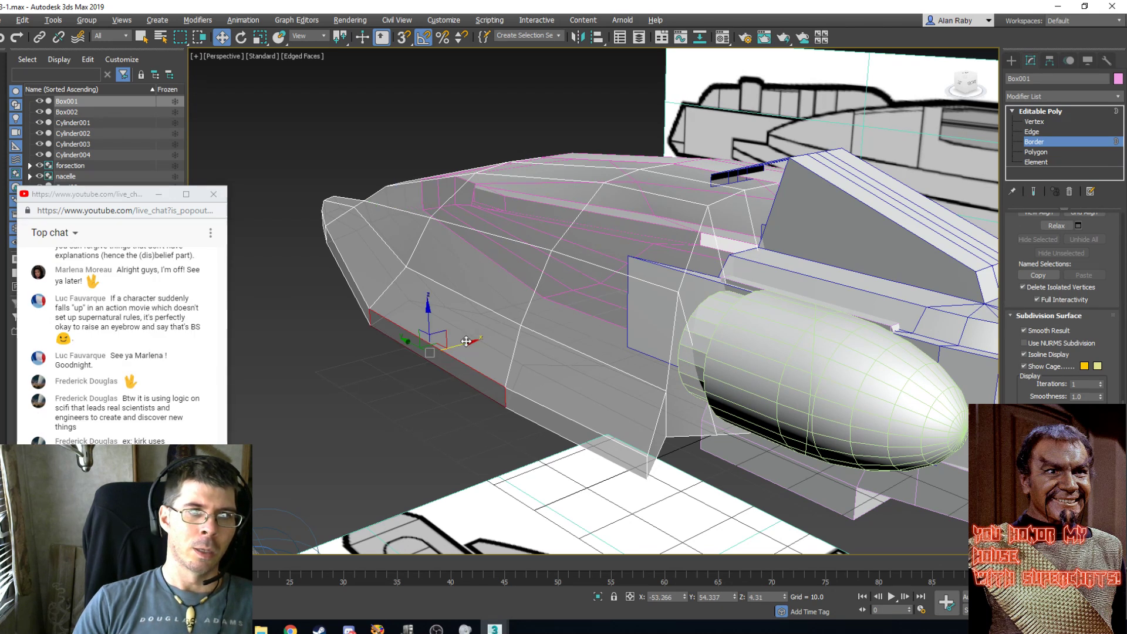
{"action": "left_click_drag", "start_coordinate": [466, 341], "coordinate": [440, 357], "text": "shift"}
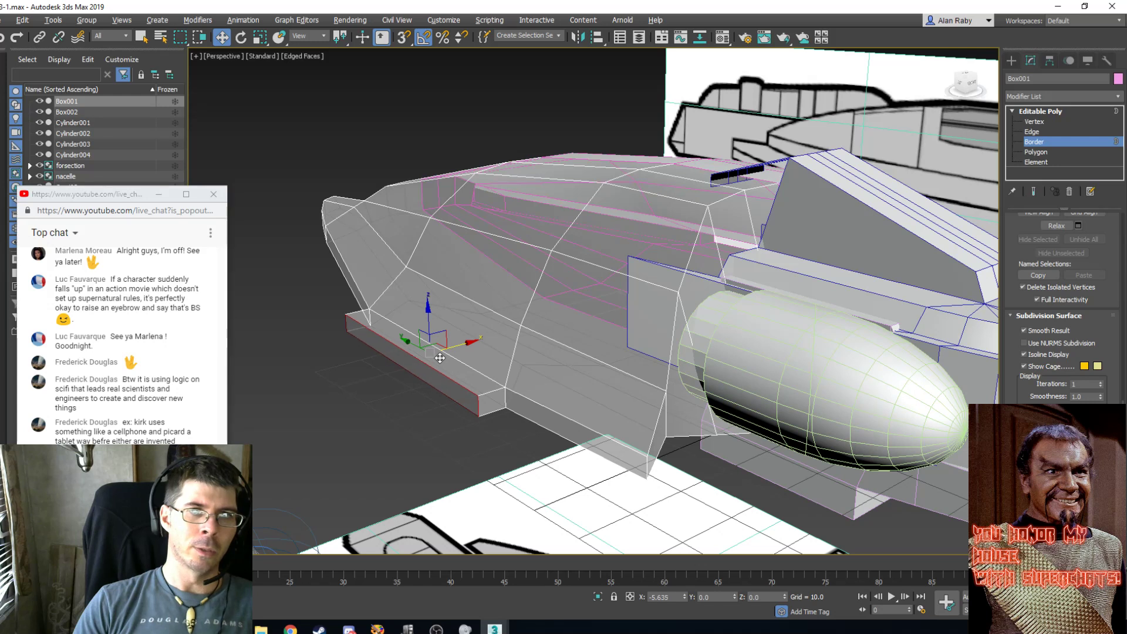
{"action": "key", "text": "t"}
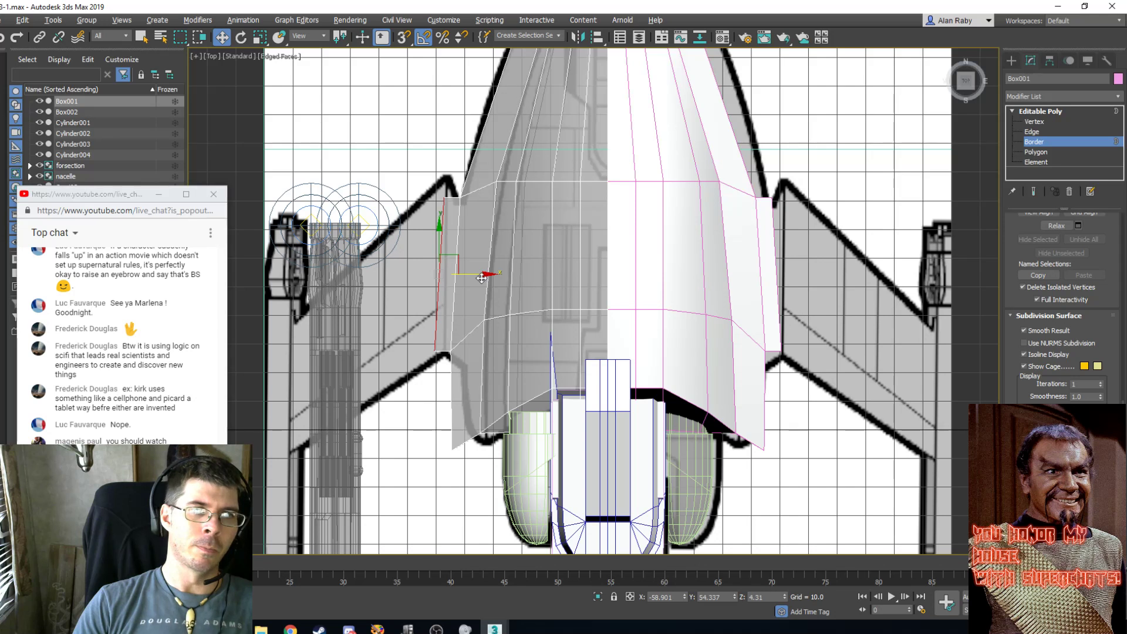
{"action": "left_click_drag", "start_coordinate": [484, 275], "coordinate": [489, 276]}
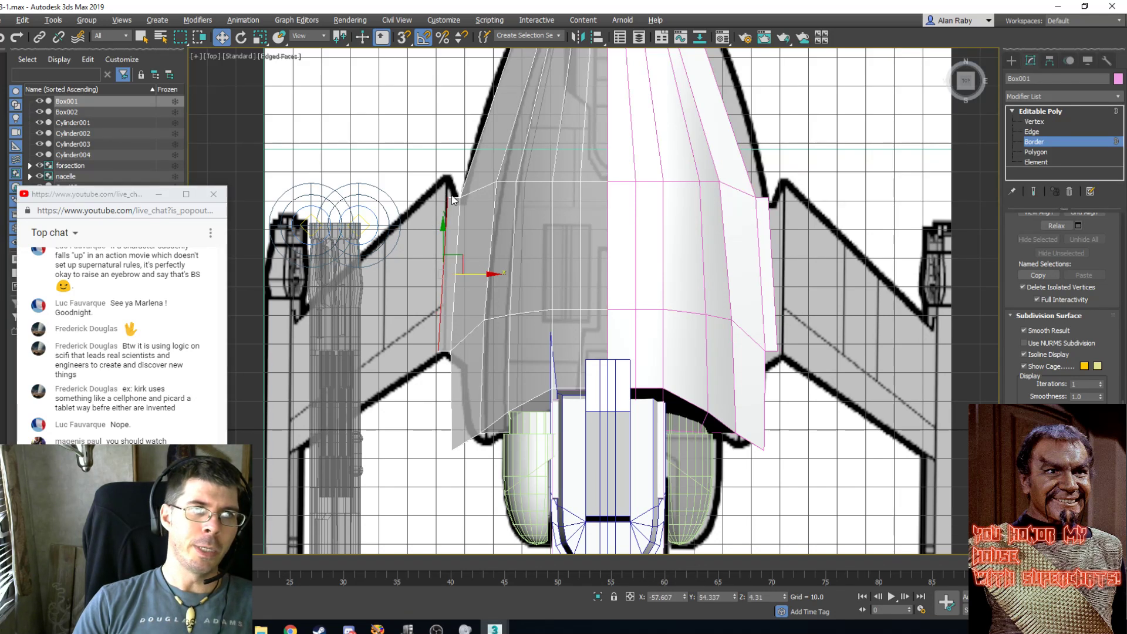
Copy the X position of the extruded stub's front-root vertex and set the rear-root vertex to the same X, -59.273.
{"action": "key", "text": "1"}
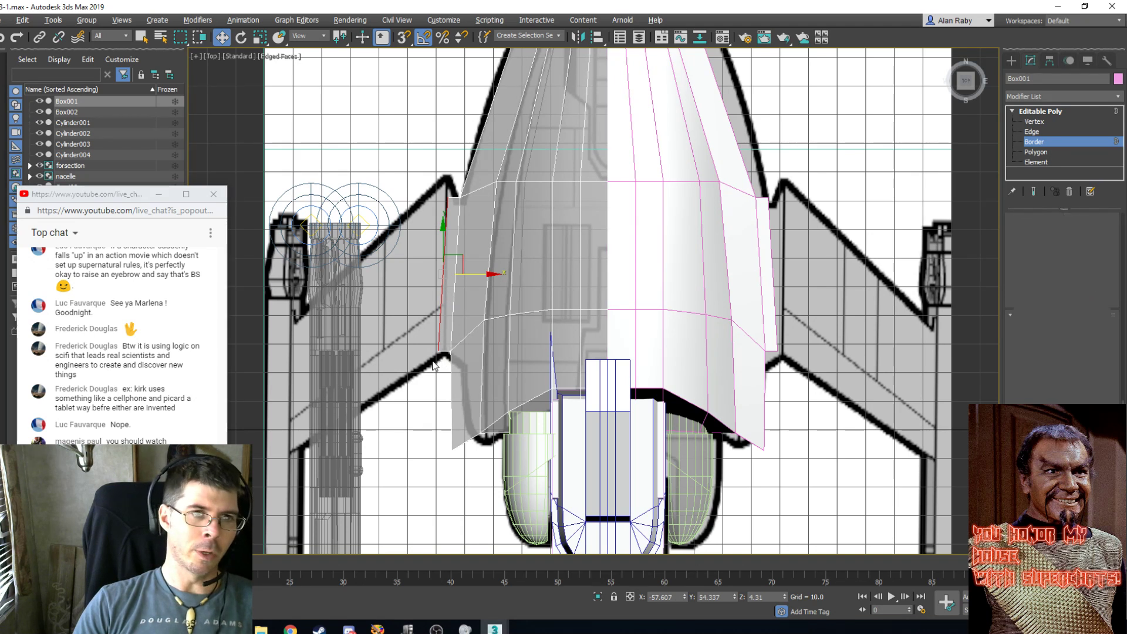
{"action": "left_click", "coordinate": [438, 351]}
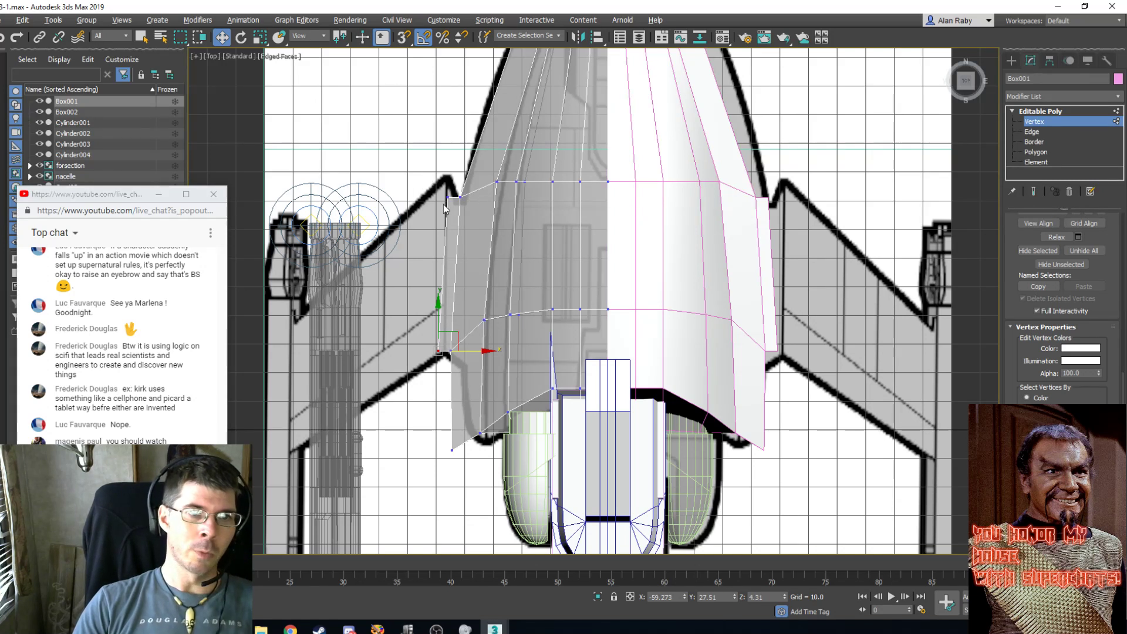
{"action": "scroll", "coordinate": [442, 204], "scroll_direction": "up", "scroll_amount": 2}
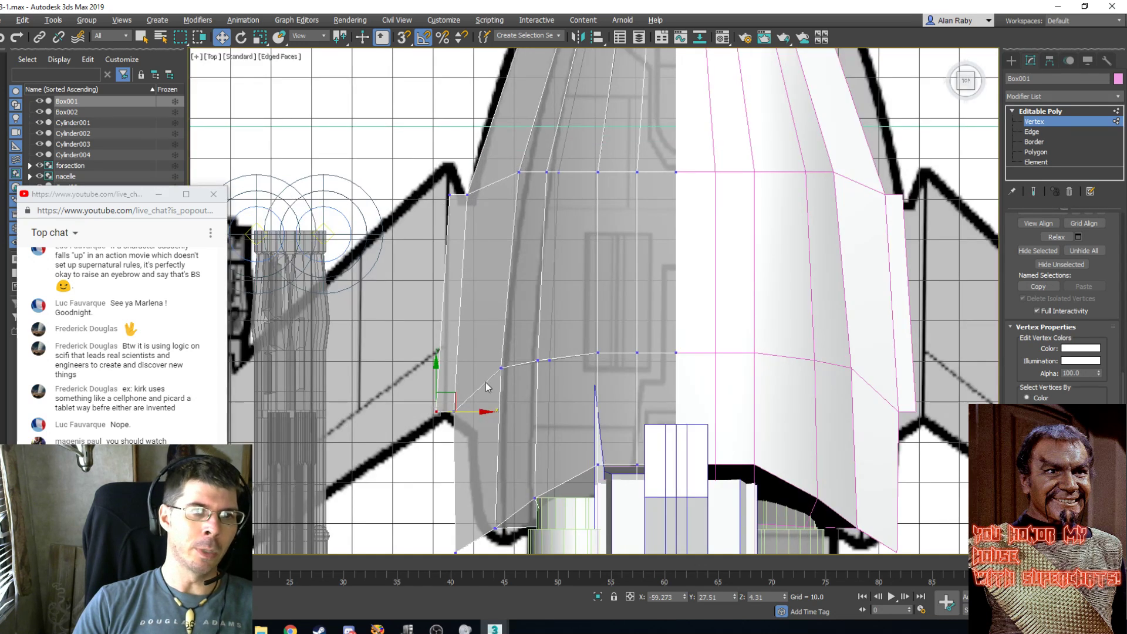
{"action": "right_click", "coordinate": [225, 39]}
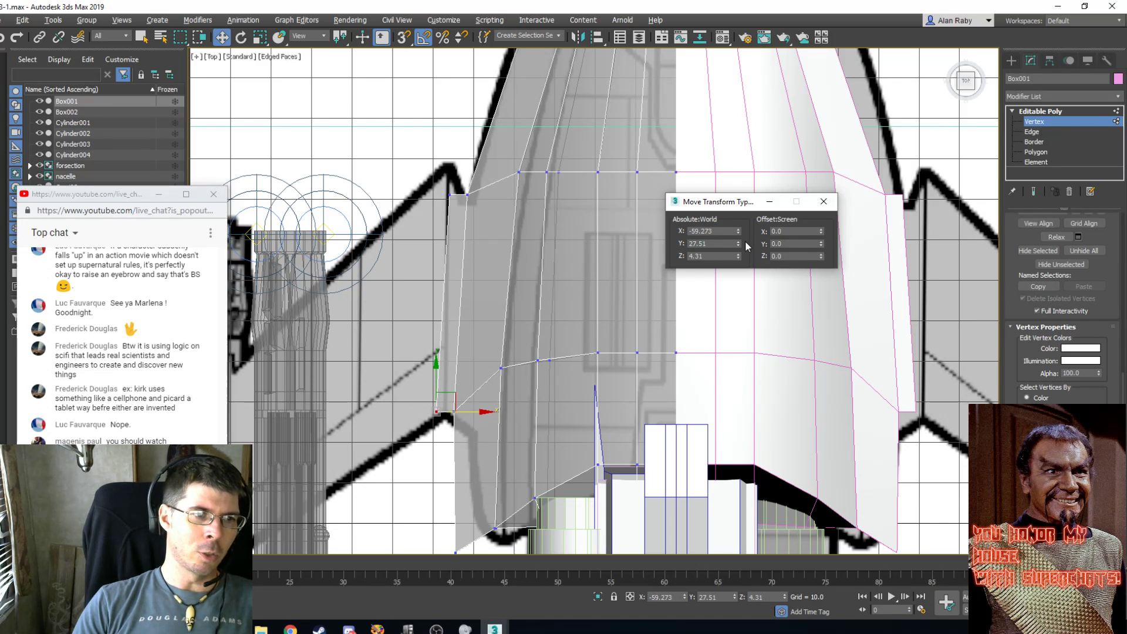
{"action": "left_click", "coordinate": [716, 233]}
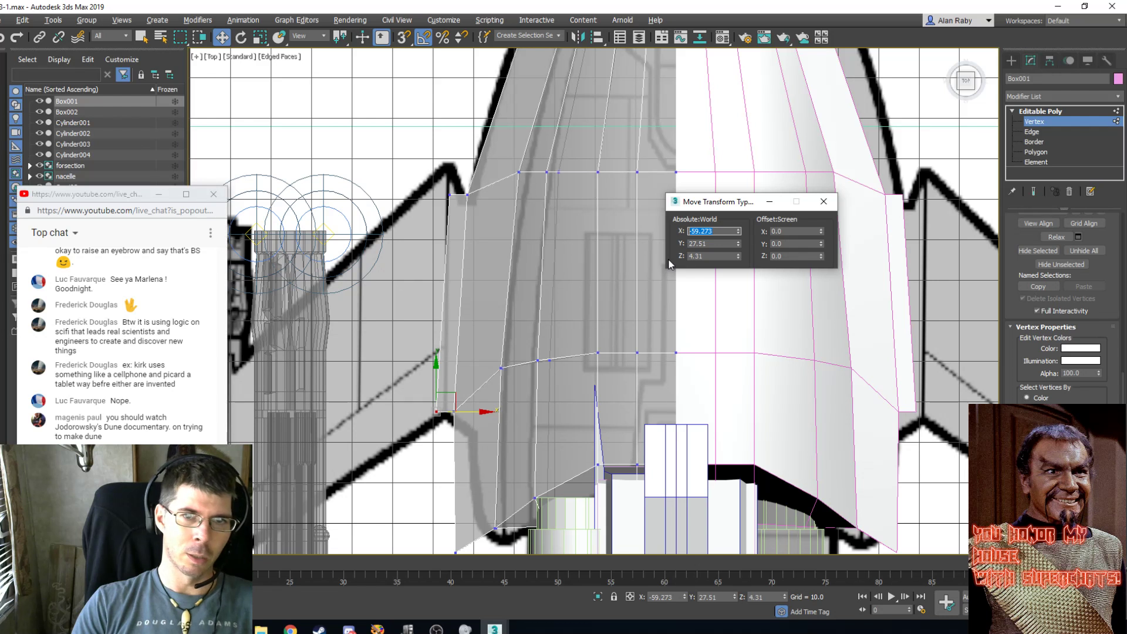
{"action": "left_click", "coordinate": [823, 202]}
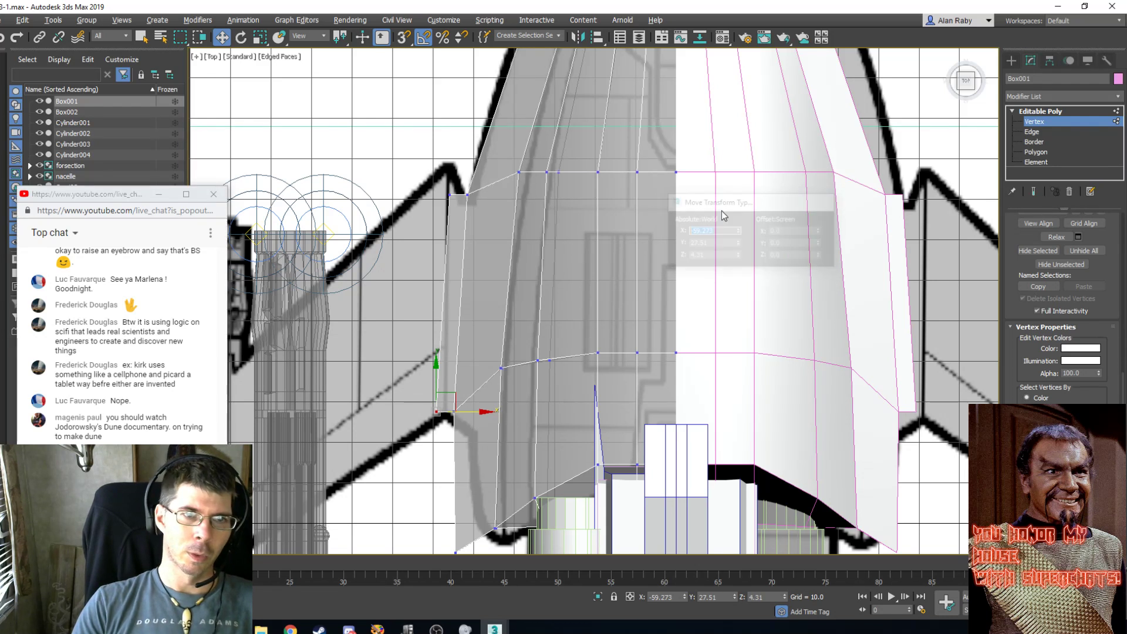
{"action": "left_click", "coordinate": [451, 195]}
{"action": "right_click", "coordinate": [222, 37]}
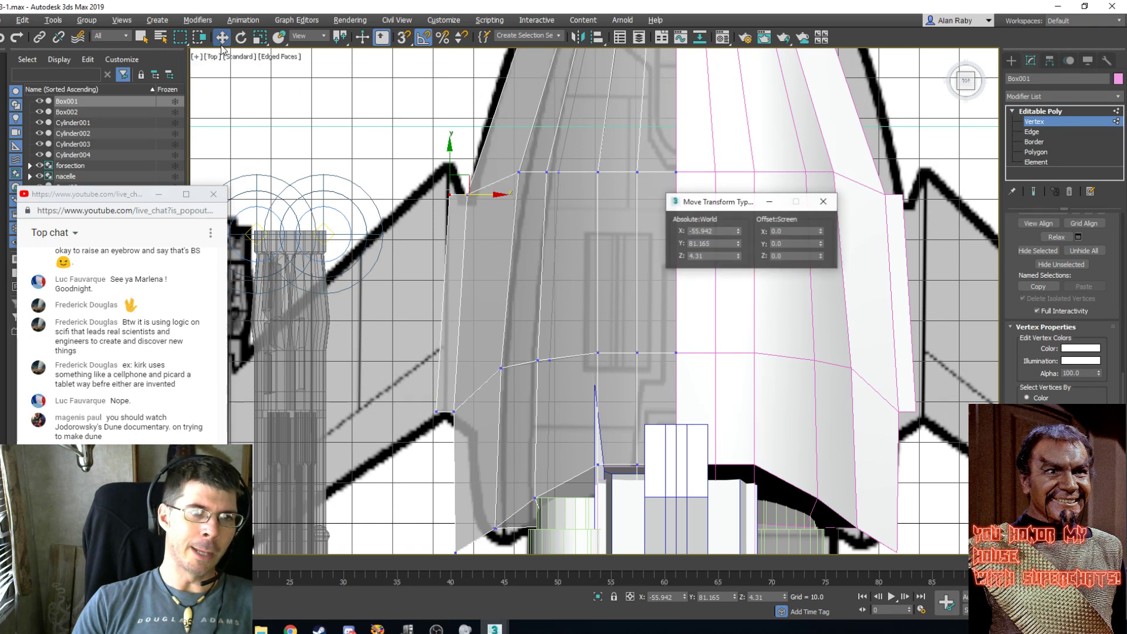
{"action": "double_click", "coordinate": [719, 230]}
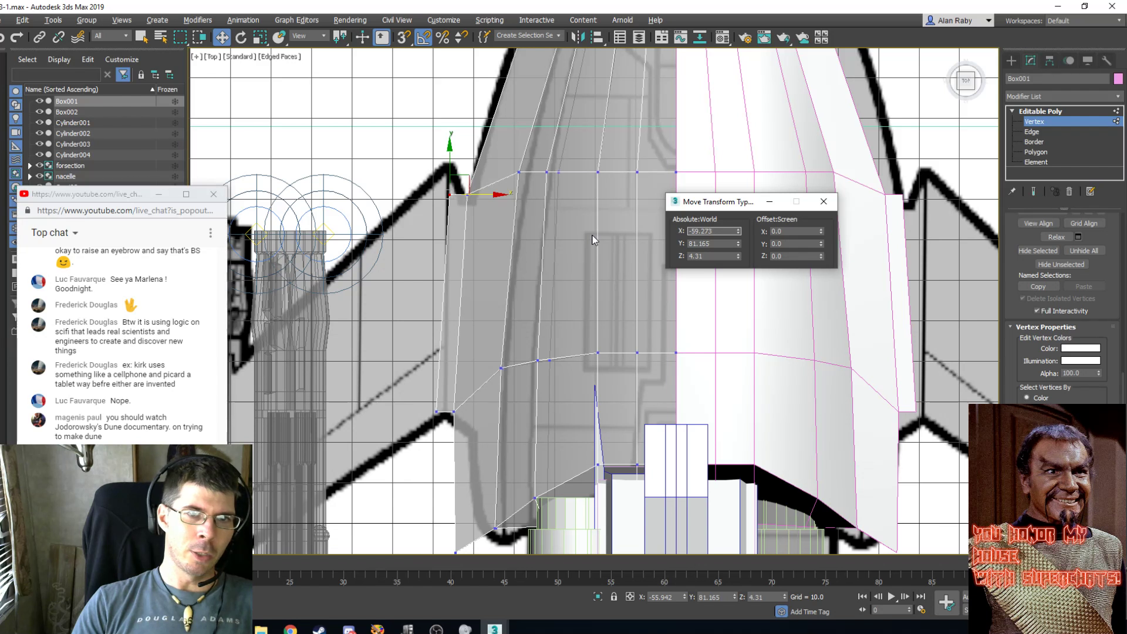
{"action": "type", "text": "-59.273"}
{"action": "key", "text": "Return"}
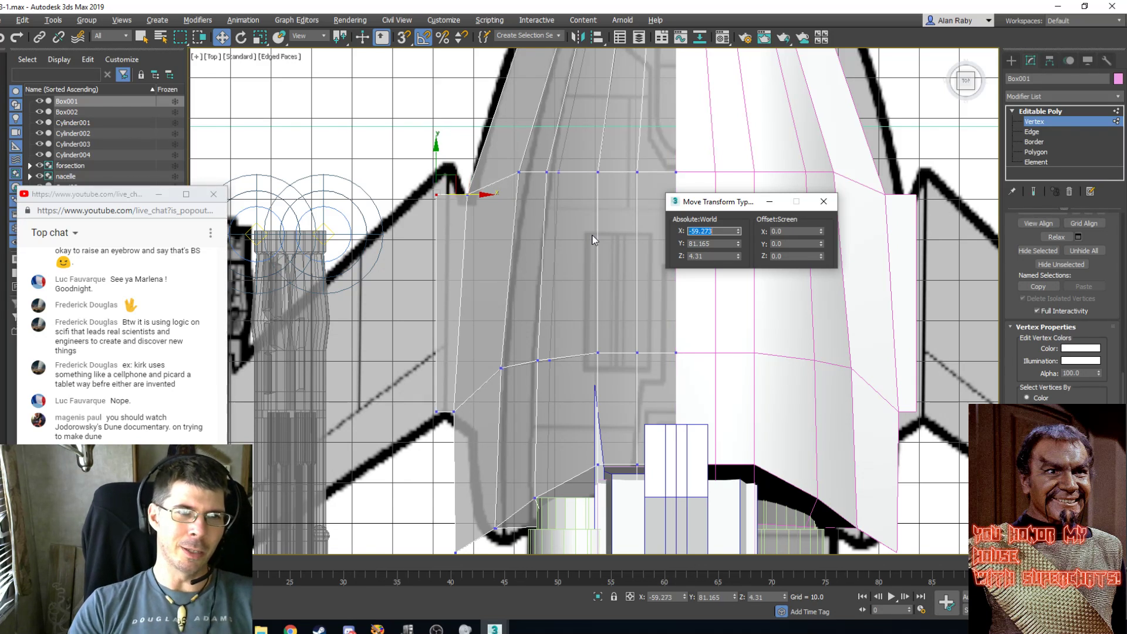
{"action": "left_click", "coordinate": [823, 201]}
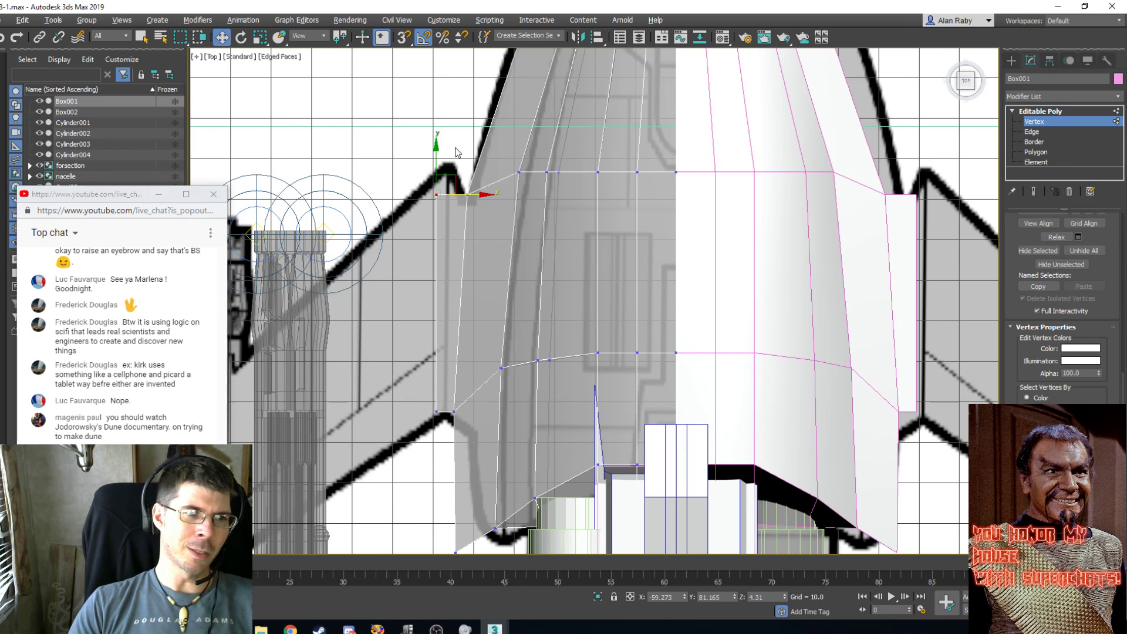
Move the wing stub's outer rear-root vertex along Y to about 88.3, matching the wing's edge in the blueprint.
{"action": "left_click", "coordinate": [457, 151]}
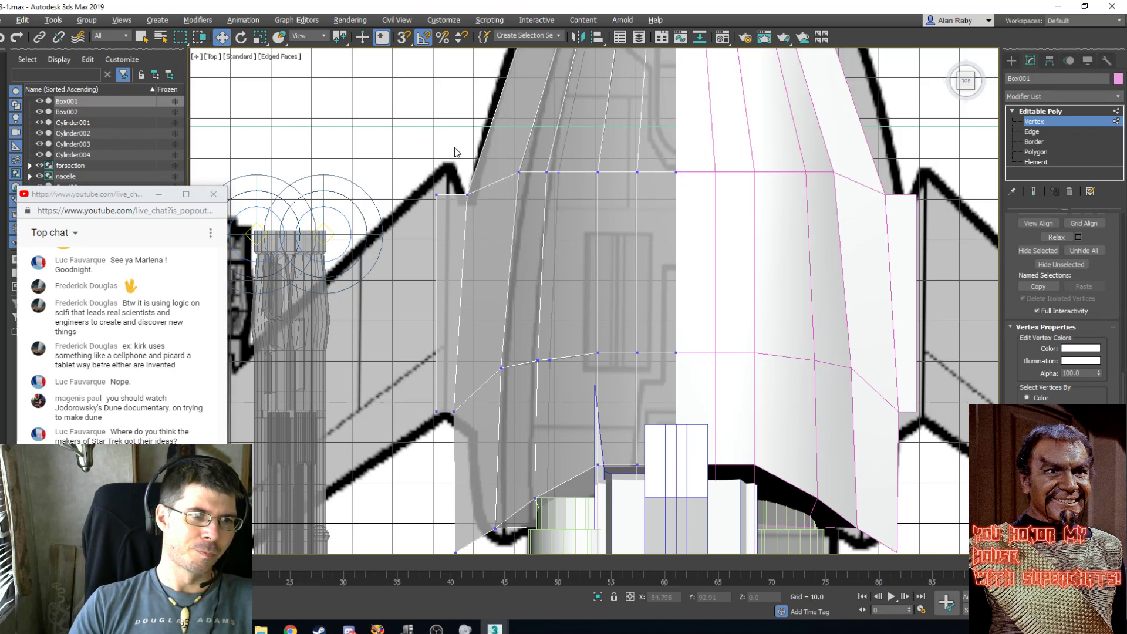
{"action": "left_click_drag", "start_coordinate": [430, 228], "coordinate": [428, 228]}
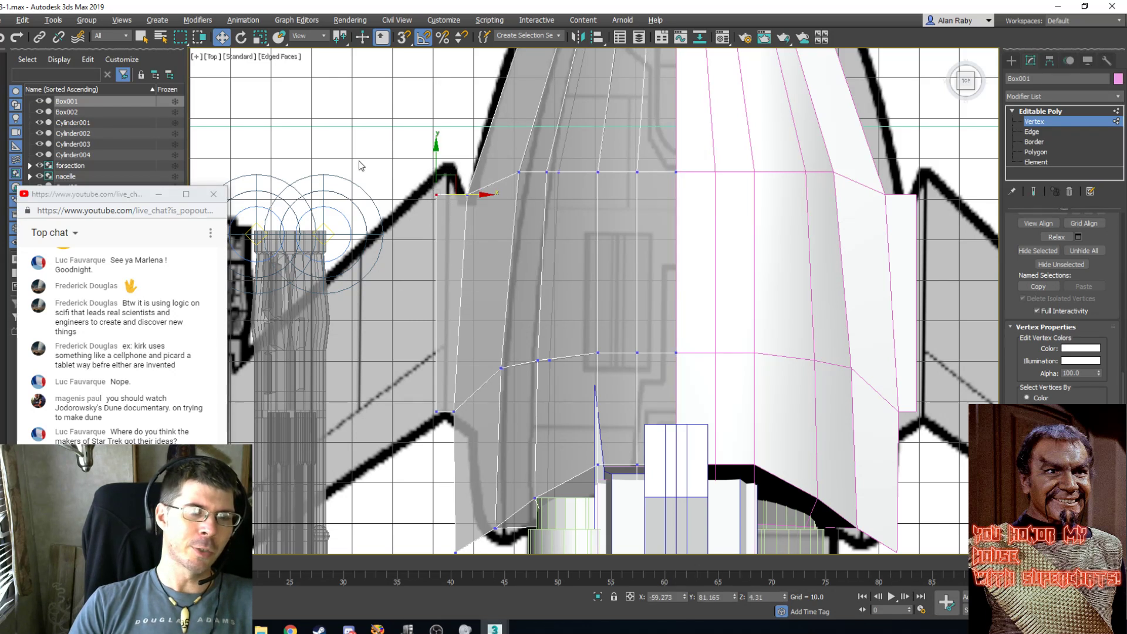
{"action": "left_click", "coordinate": [430, 157]}
{"action": "left_click_drag", "start_coordinate": [447, 165], "coordinate": [424, 241]}
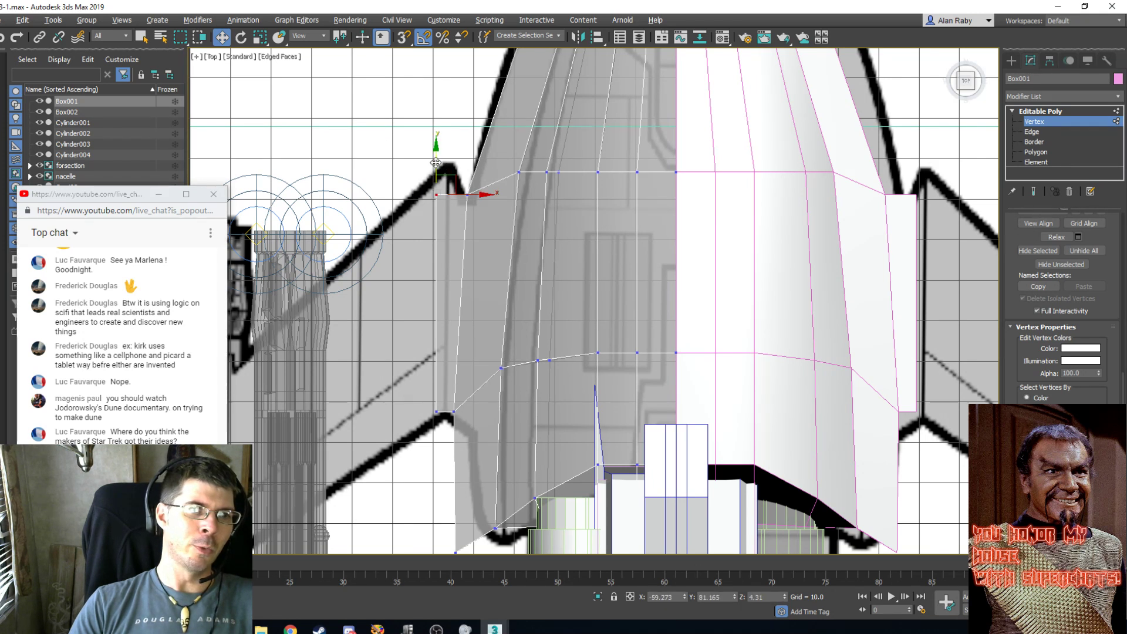
{"action": "left_click_drag", "start_coordinate": [436, 163], "coordinate": [439, 133]}
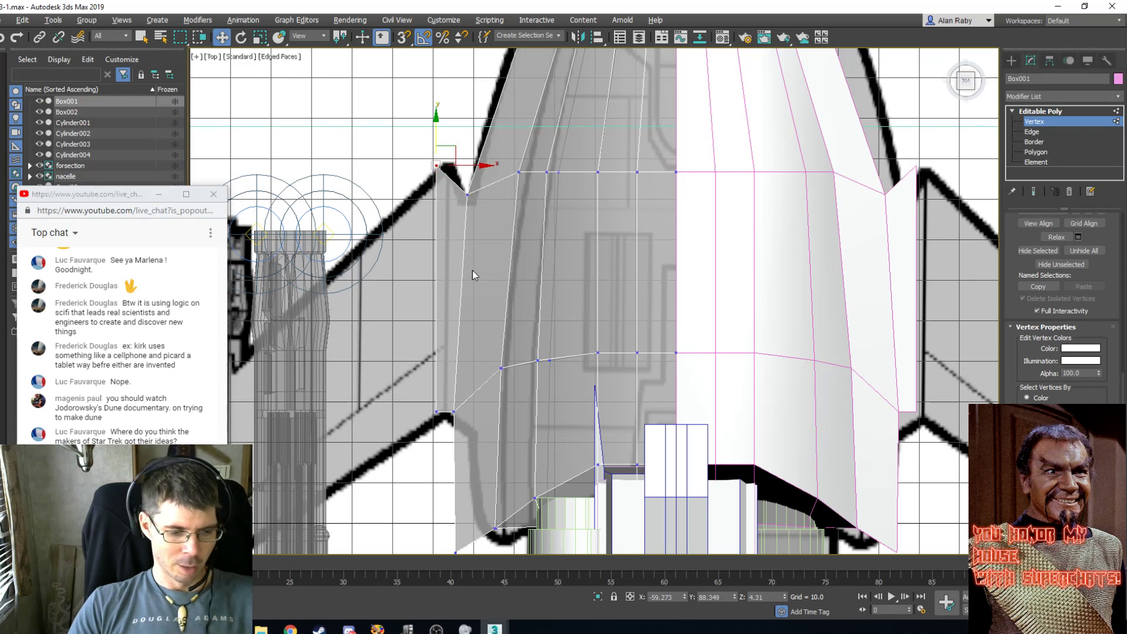
Extrude the stub's outer edges to the wing tip at about X -110.1, Y 21.4 and scale them slightly shorter along Y.
{"action": "key", "text": "p"}
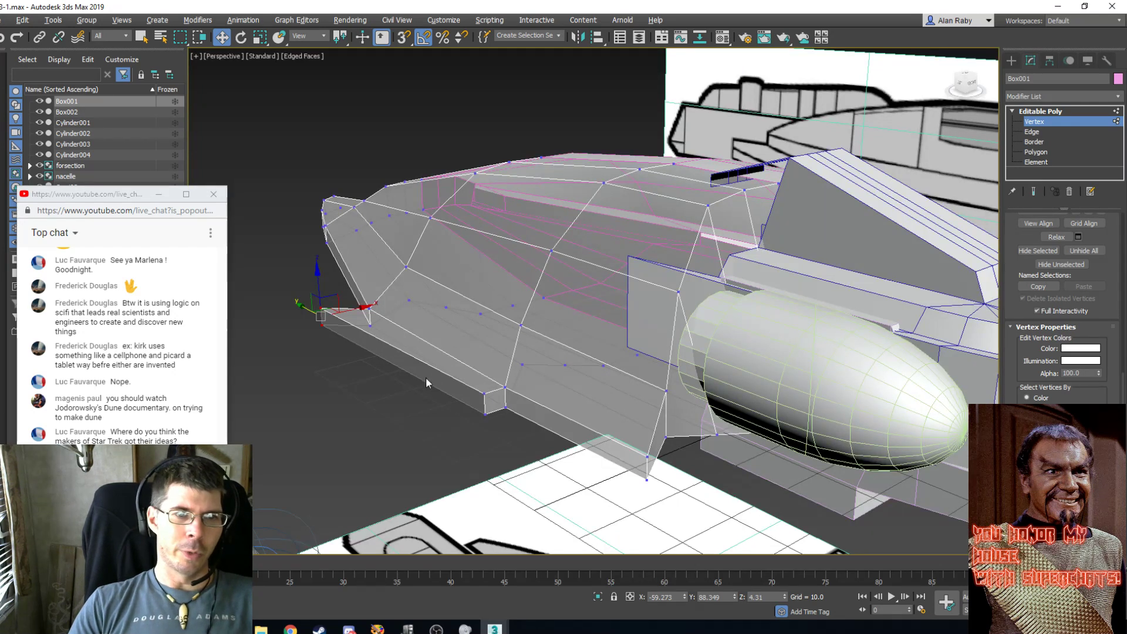
{"action": "key", "text": "2"}
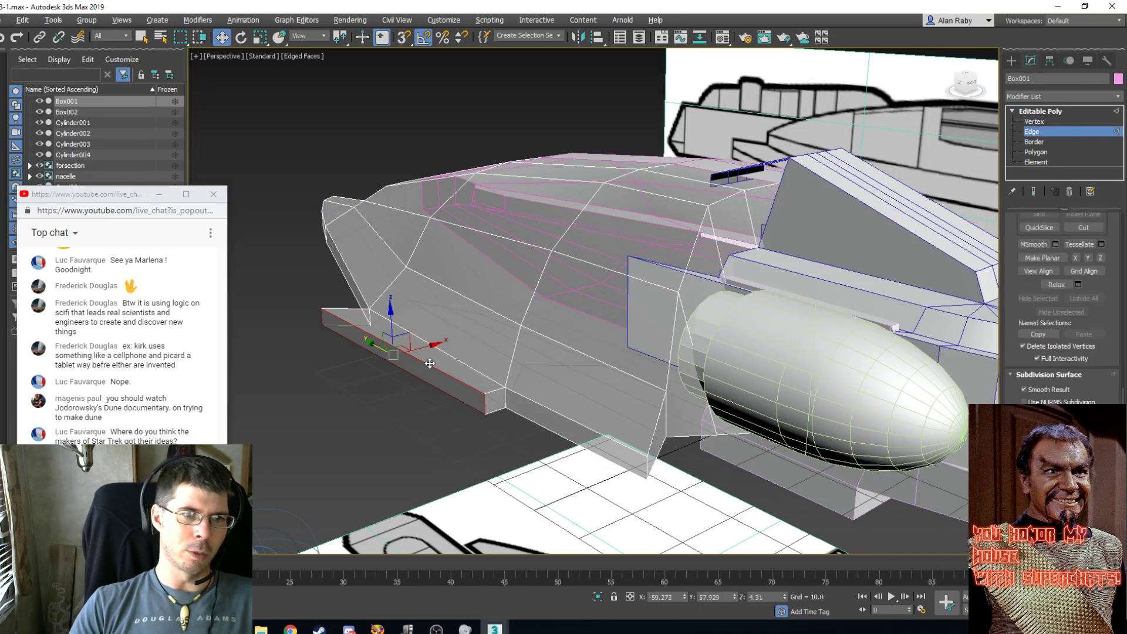
{"action": "scroll", "coordinate": [466, 339], "scroll_direction": "down", "scroll_amount": 4}
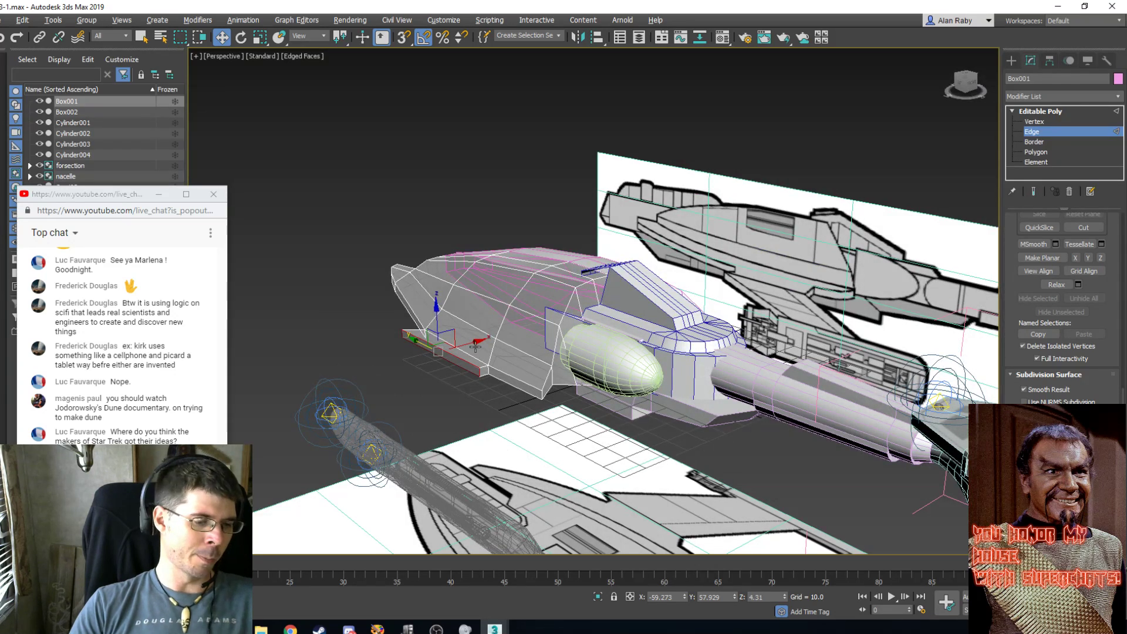
{"action": "key", "text": "t"}
{"action": "scroll", "coordinate": [465, 327], "scroll_direction": "down", "scroll_amount": 3}
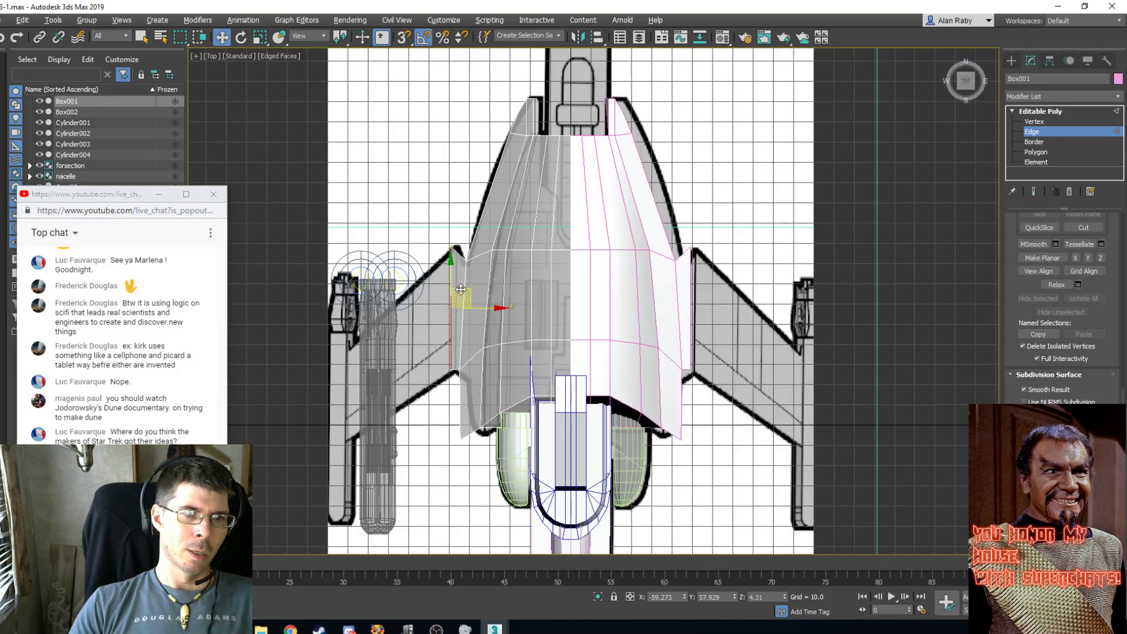
{"action": "left_click_drag", "start_coordinate": [467, 290], "coordinate": [364, 365], "text": "shift"}
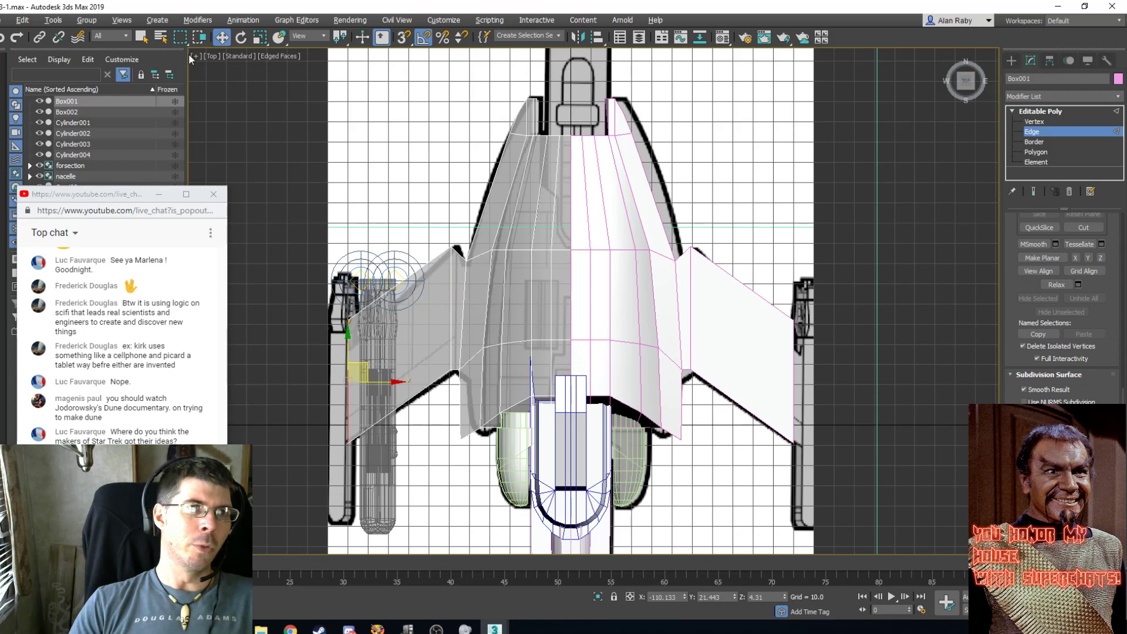
{"action": "left_click", "coordinate": [260, 37]}
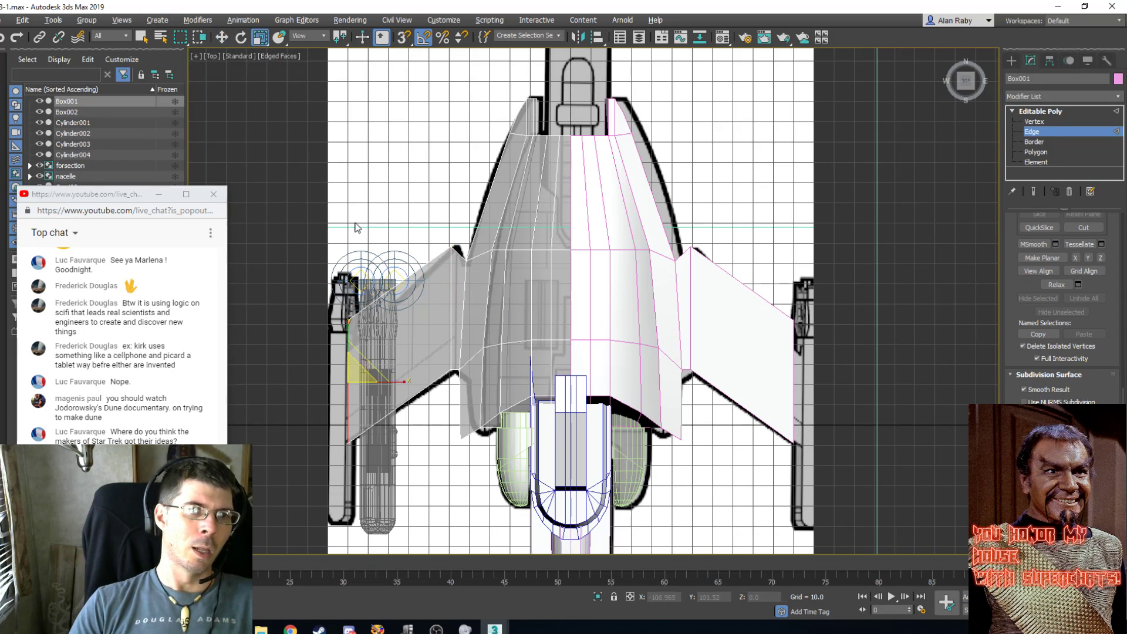
{"action": "left_click_drag", "start_coordinate": [347, 325], "coordinate": [349, 339]}
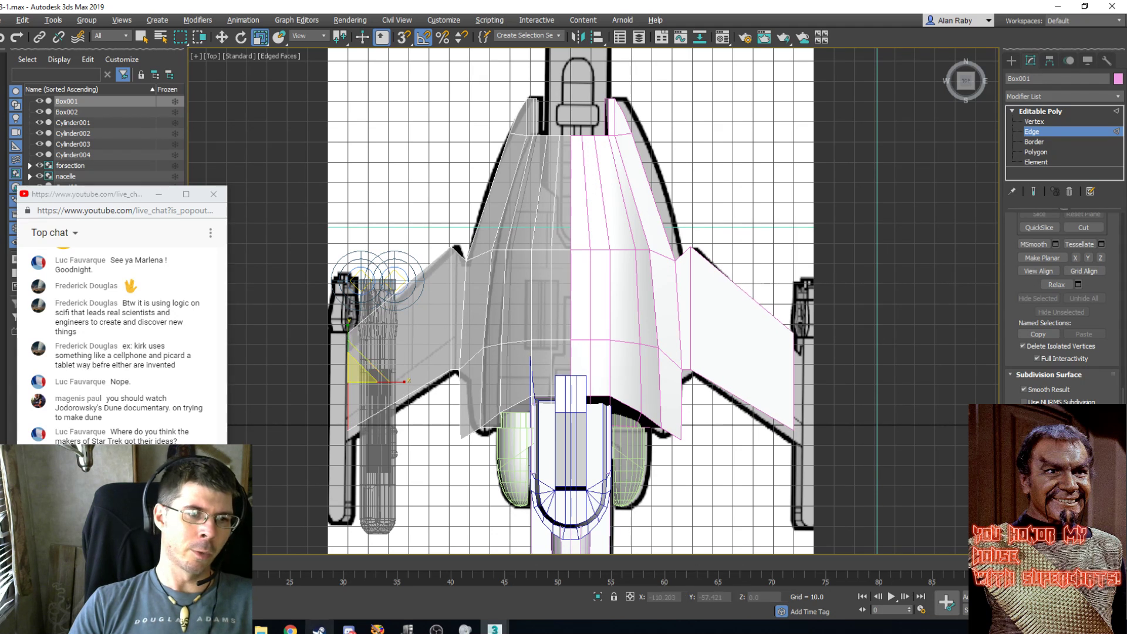
Switch to the browser and bring up the YouTube live dashboard to check the stream.
{"action": "mouse_move", "coordinate": [290, 628]}
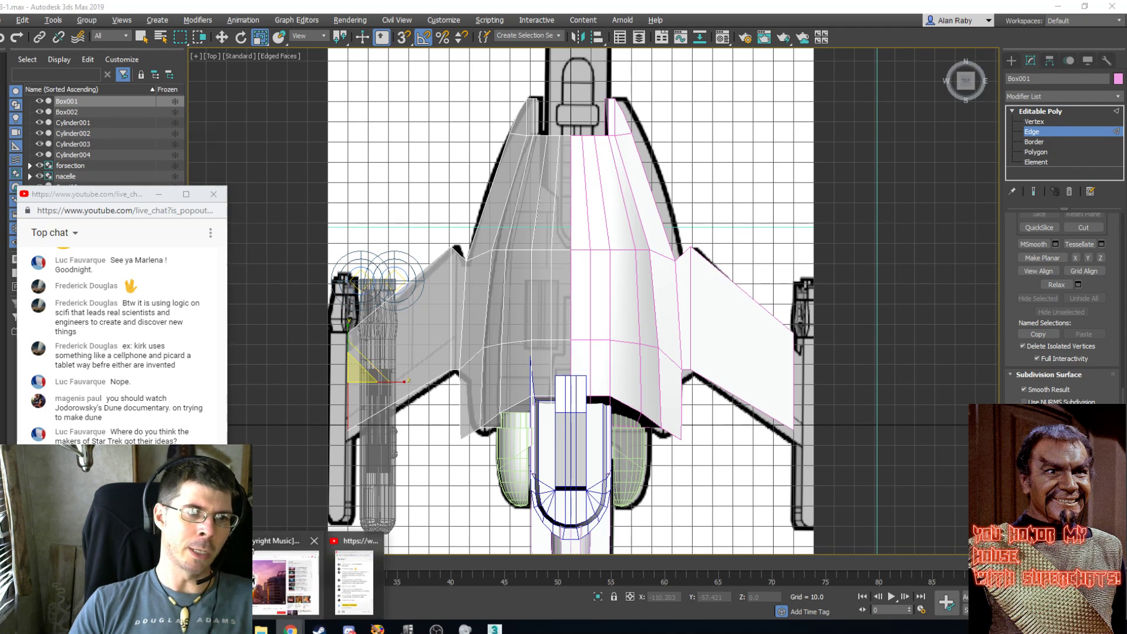
{"action": "left_click", "coordinate": [286, 581]}
{"action": "left_click", "coordinate": [222, 8]}
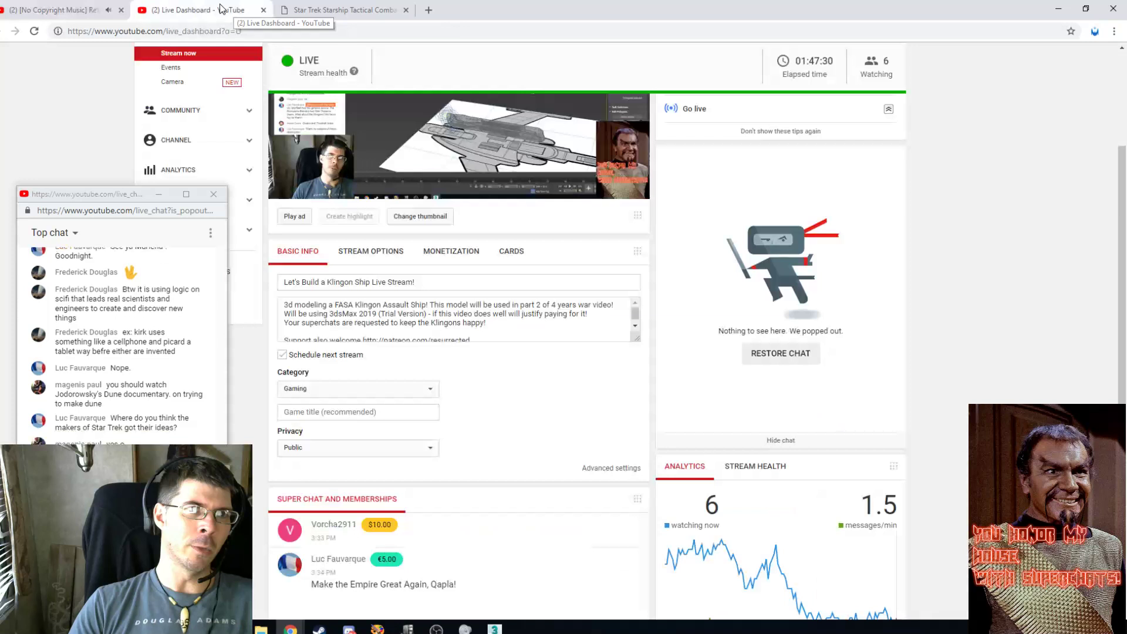
Find the T-3 Mover assault ship page in the STSTCS online archive's Klingon section and examine its three view drawings.
{"action": "left_click", "coordinate": [348, 8]}
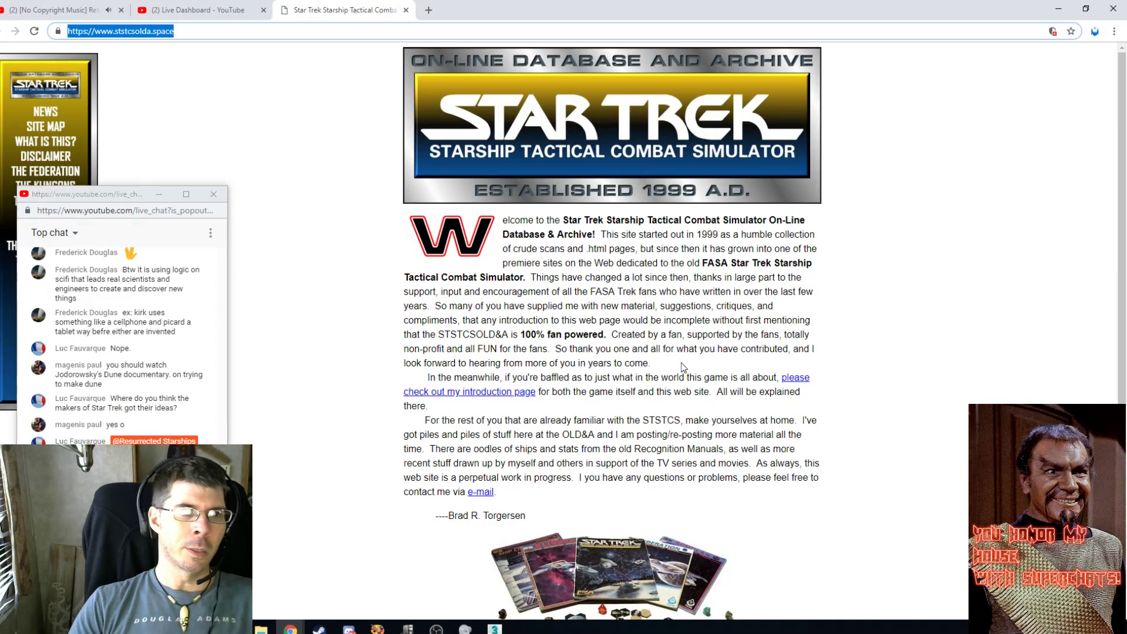
{"action": "scroll", "coordinate": [682, 367], "scroll_direction": "down", "scroll_amount": 1}
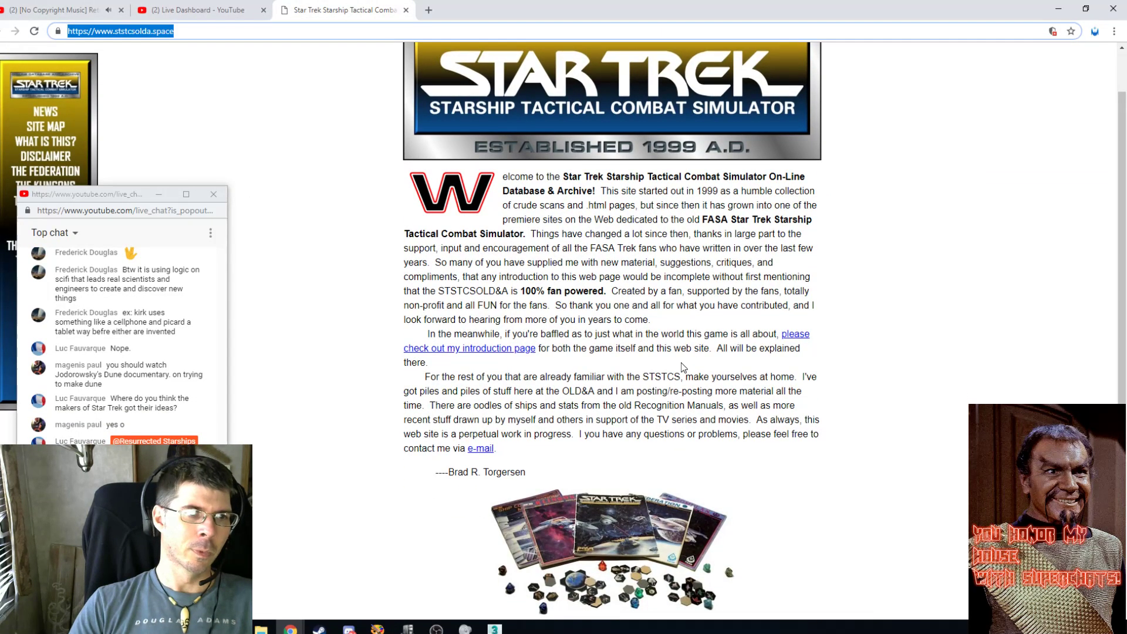
{"action": "scroll", "coordinate": [682, 366], "scroll_direction": "up", "scroll_amount": 1}
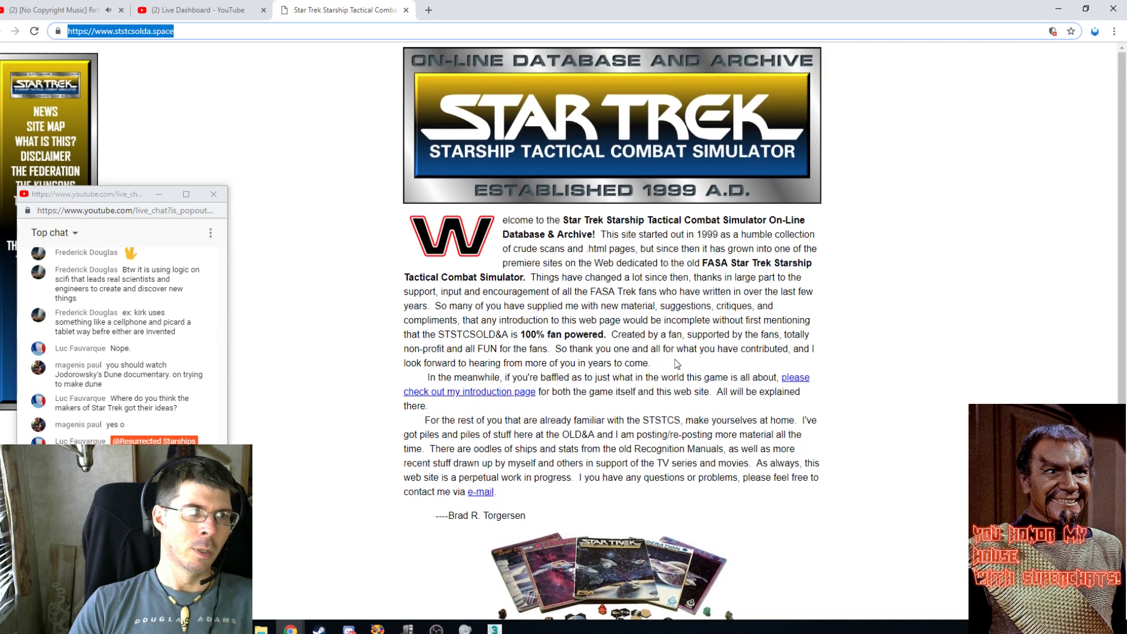
{"action": "left_click", "coordinate": [120, 202]}
{"action": "left_click_drag", "start_coordinate": [120, 201], "coordinate": [110, 237]}
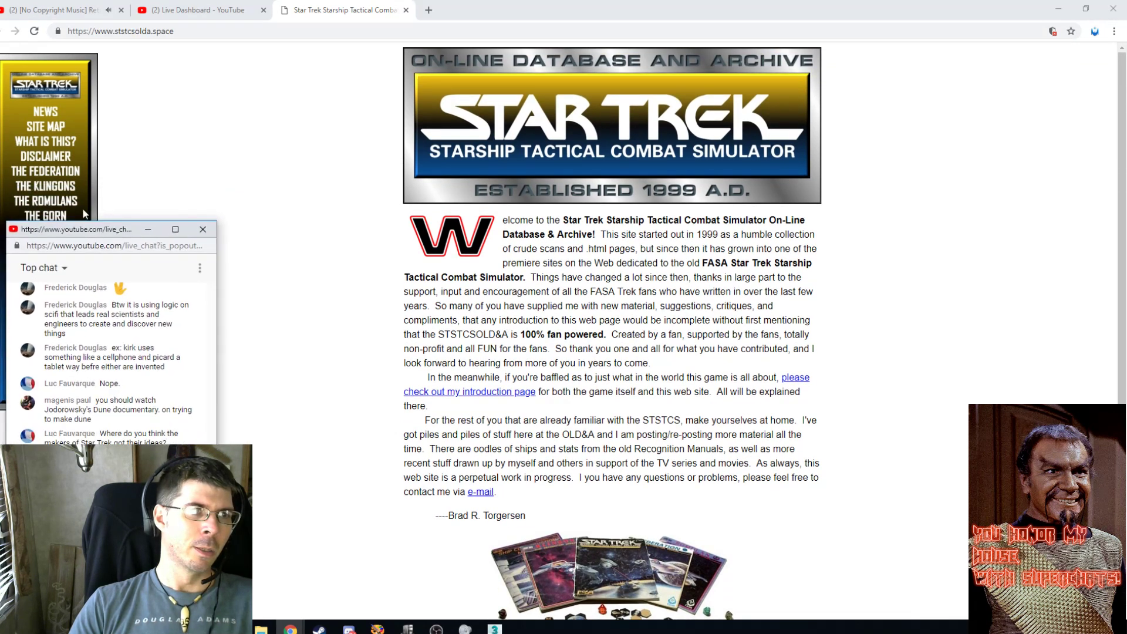
{"action": "left_click", "coordinate": [62, 188]}
{"action": "scroll", "coordinate": [734, 365], "scroll_direction": "down", "scroll_amount": 15}
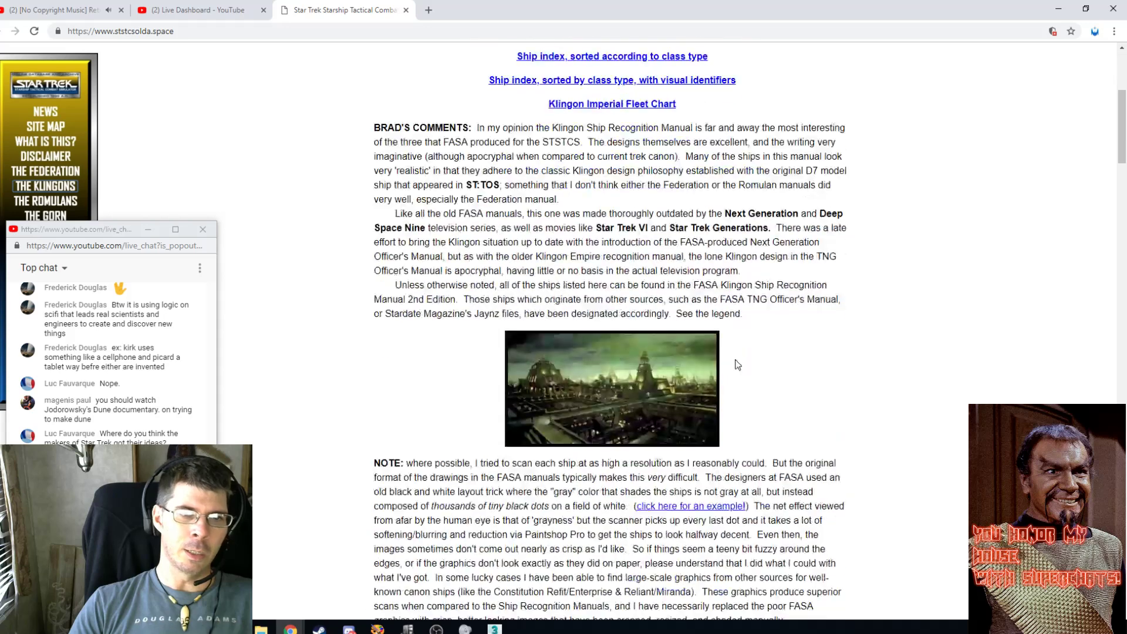
{"action": "scroll", "coordinate": [742, 375], "scroll_direction": "down", "scroll_amount": 5}
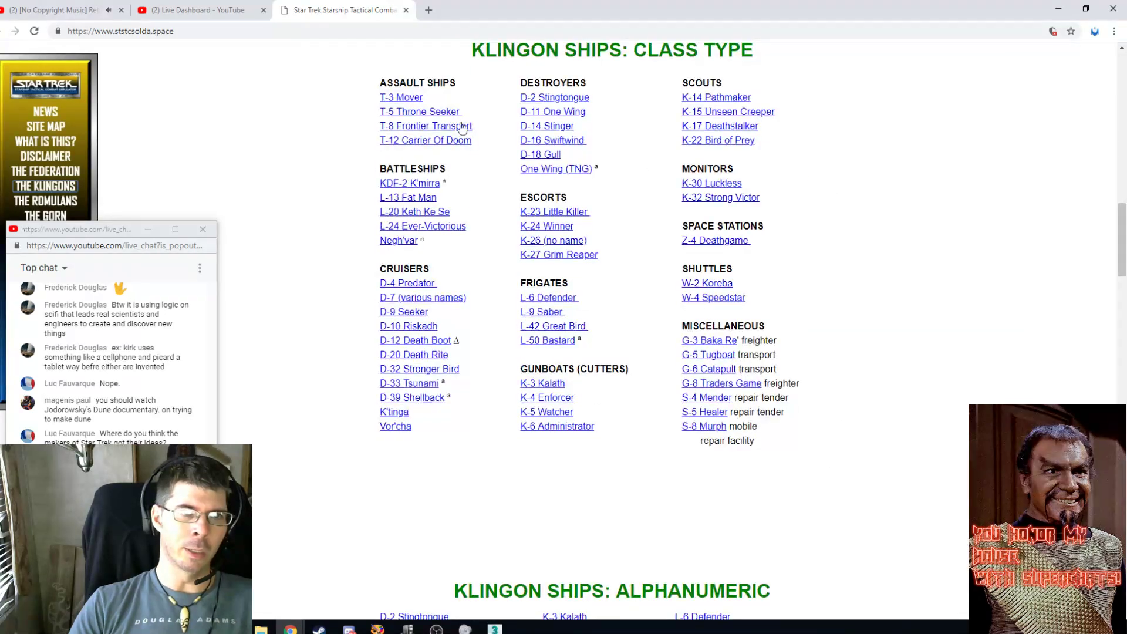
{"action": "left_click", "coordinate": [411, 98]}
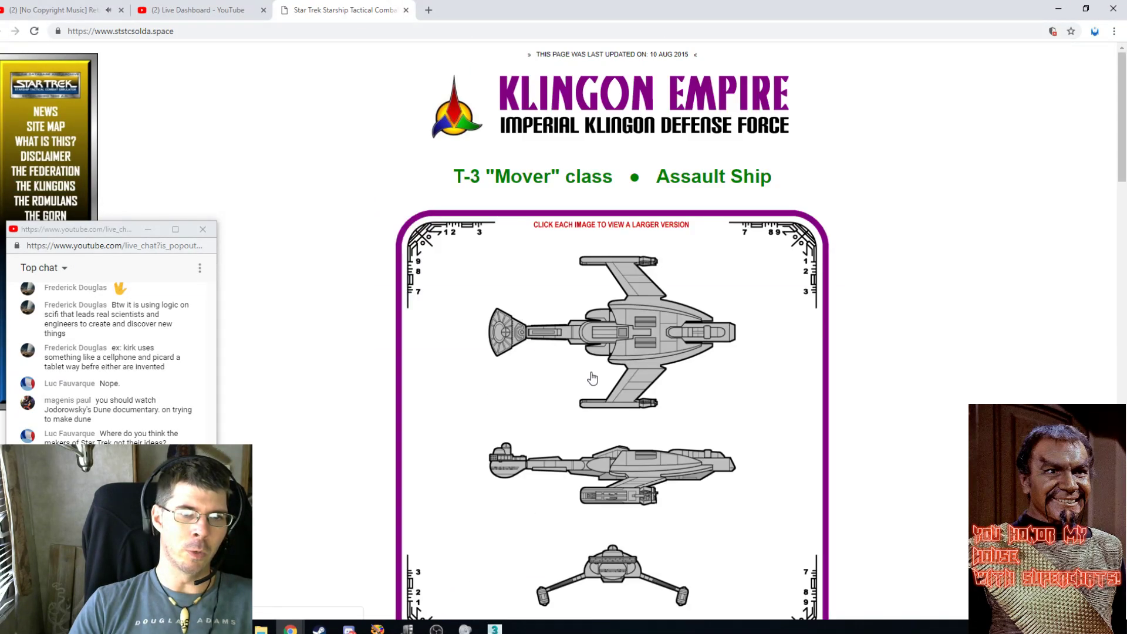
{"action": "scroll", "coordinate": [592, 378], "scroll_direction": "down", "scroll_amount": 2}
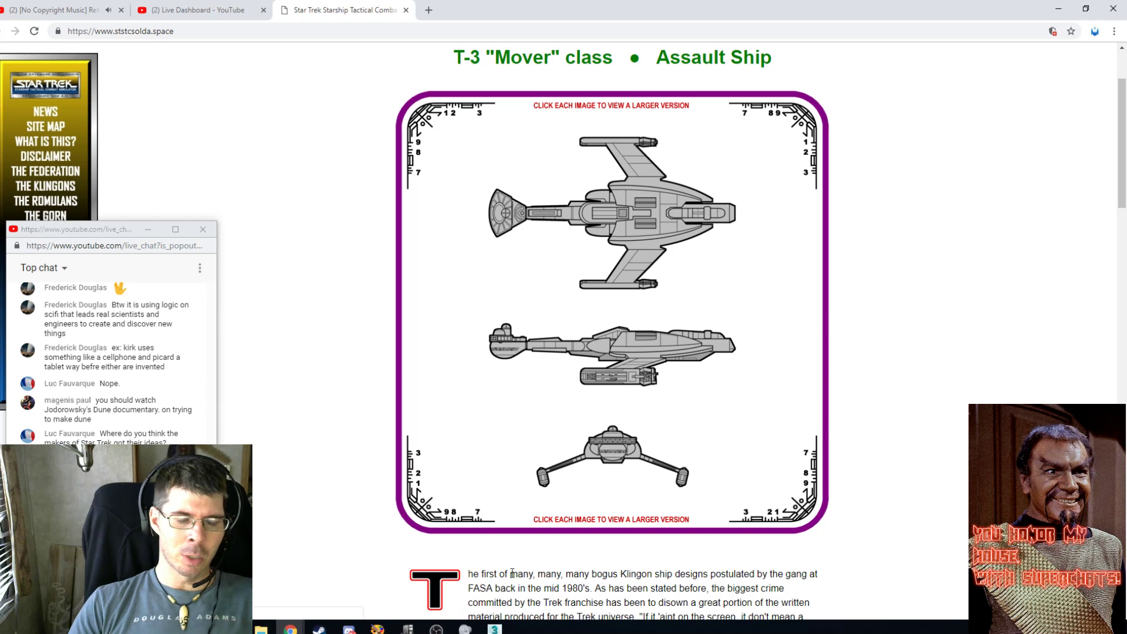
Switch to the t3-1.max scene in 3ds Max and lower the wing tip edges to about Z -20 in the front view.
{"action": "mouse_move", "coordinate": [494, 628]}
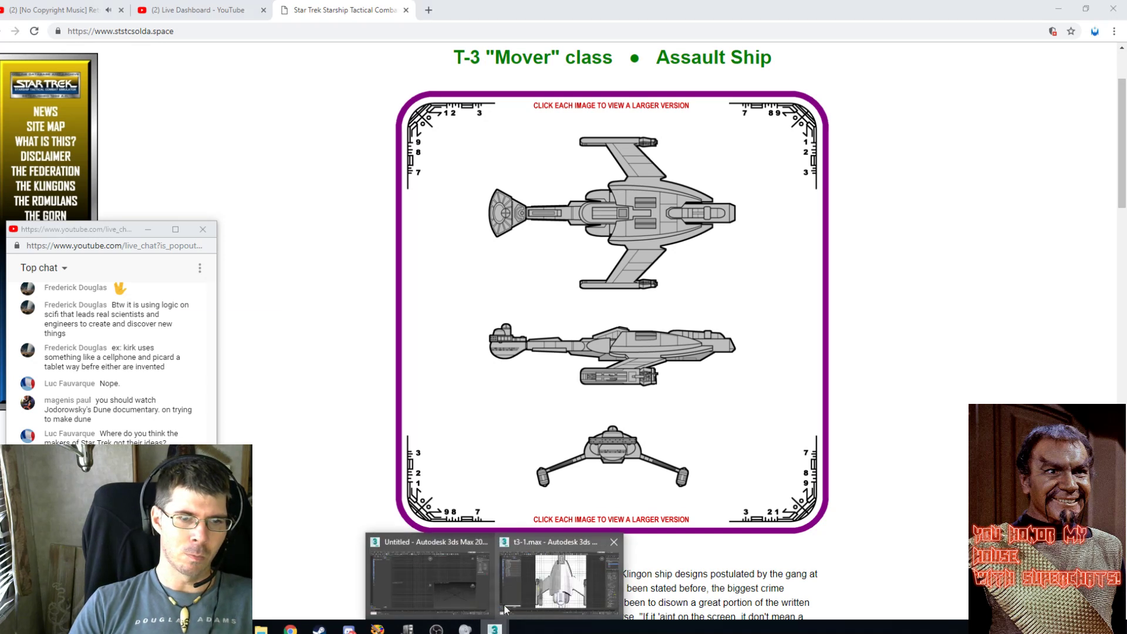
{"action": "left_click", "coordinate": [547, 565]}
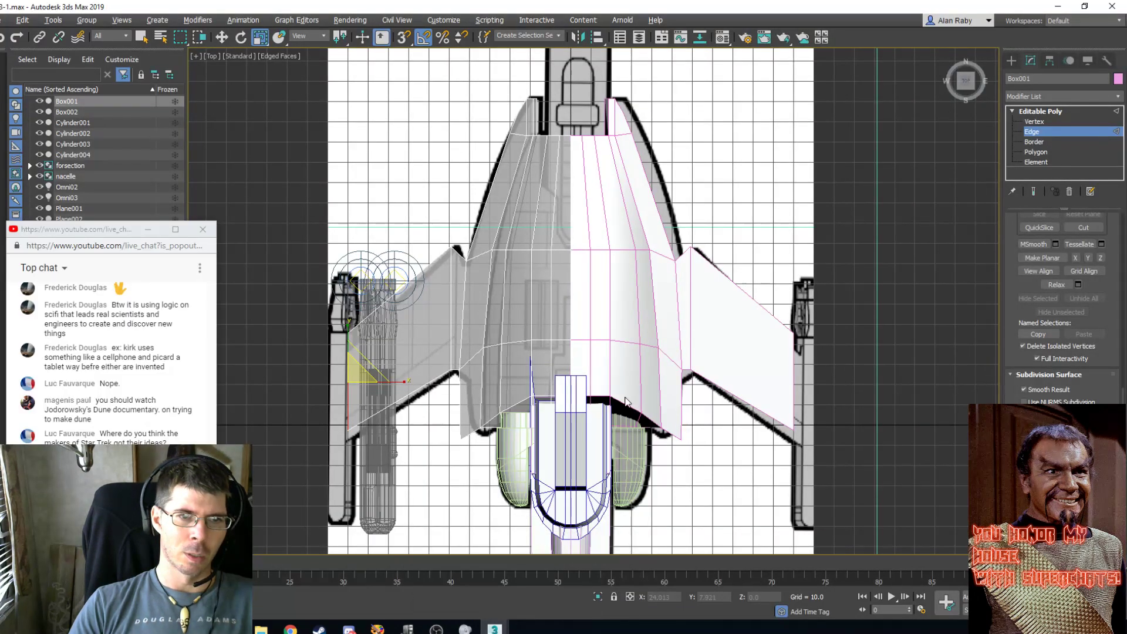
{"action": "key", "text": "f"}
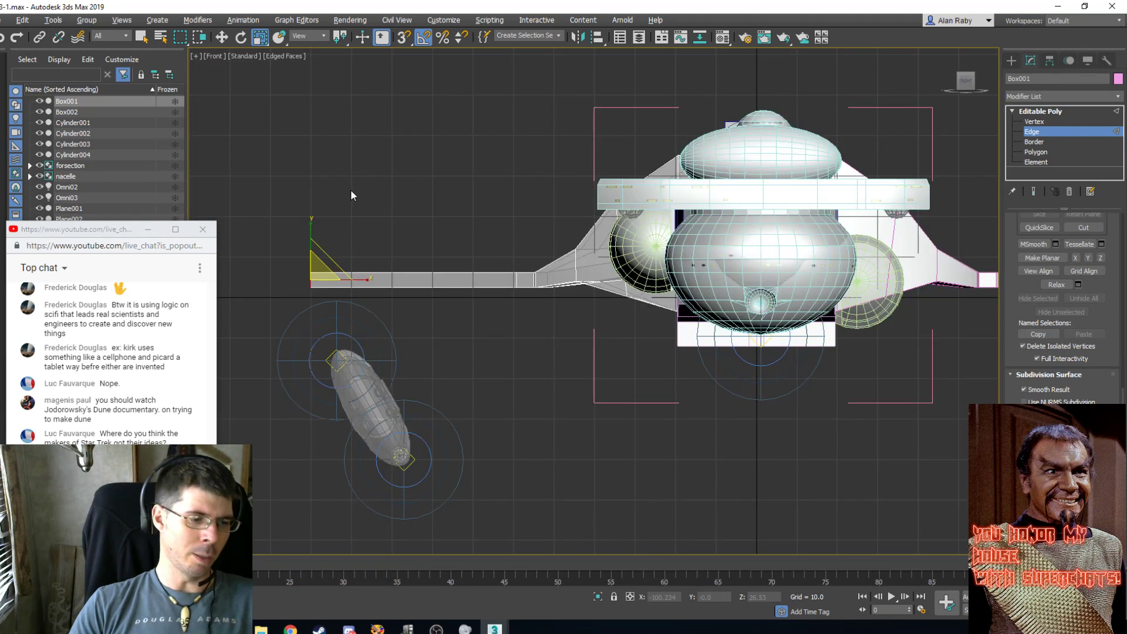
{"action": "key", "text": "w"}
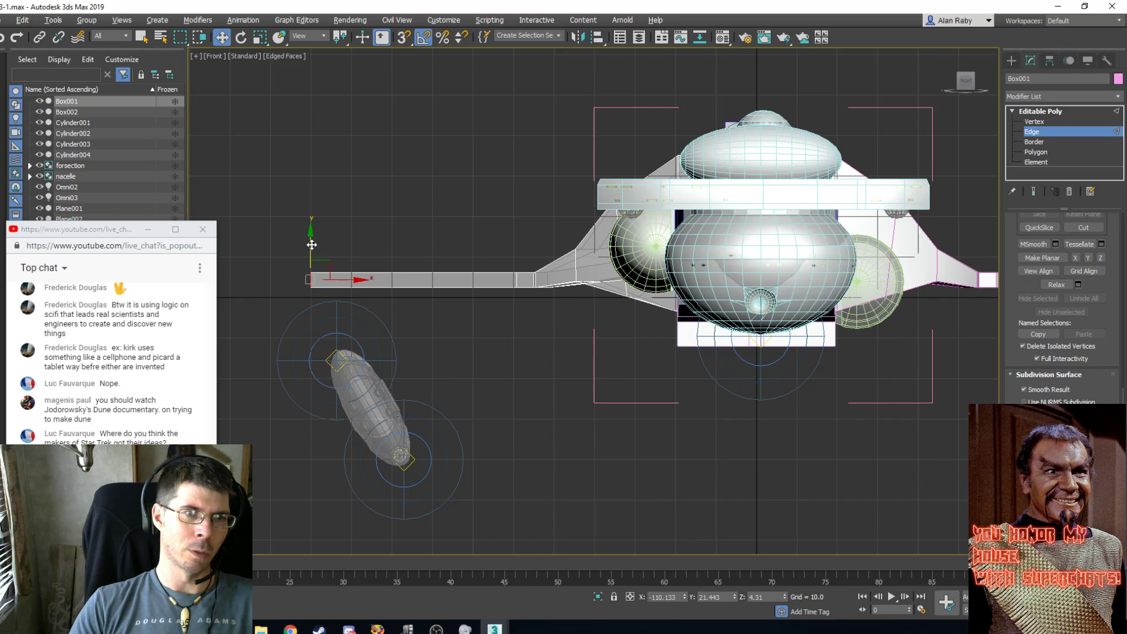
{"action": "left_click_drag", "start_coordinate": [310, 246], "coordinate": [297, 345]}
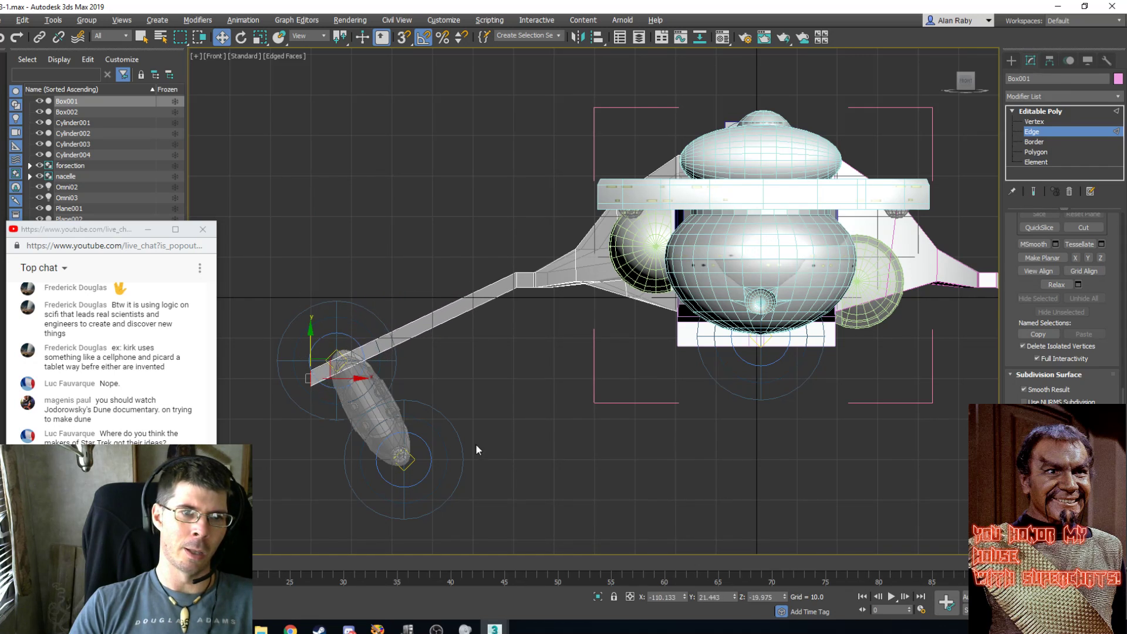
Leave edge editing, select the nacelle group and move it below the wing tip, to about X -106.4, Z -36.9.
{"action": "left_click", "coordinate": [385, 427]}
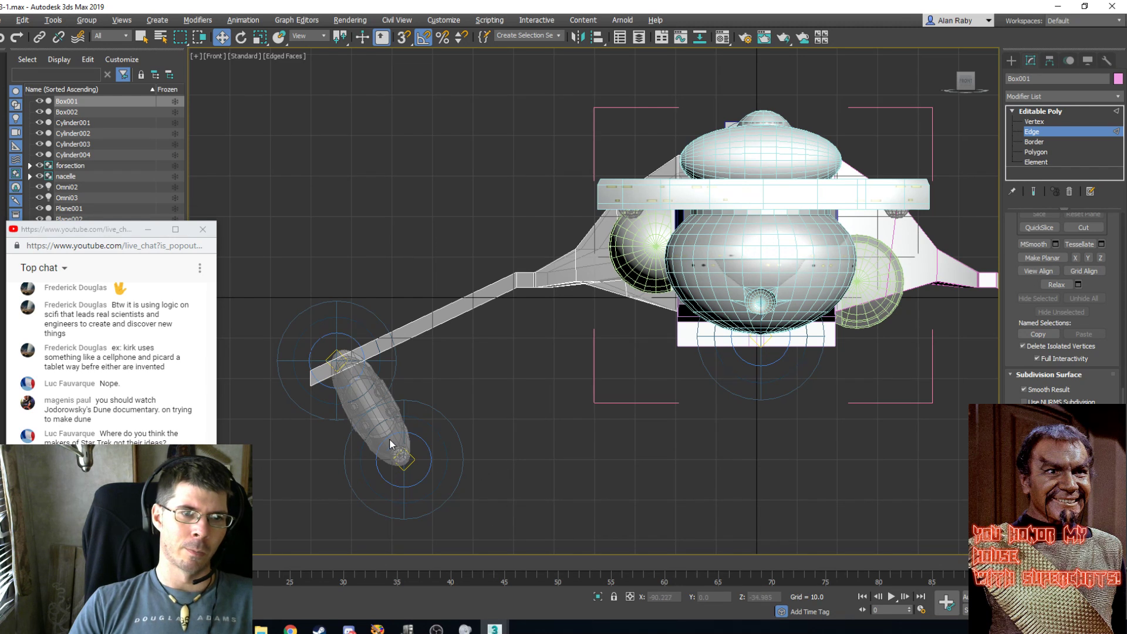
{"action": "left_click", "coordinate": [1048, 115]}
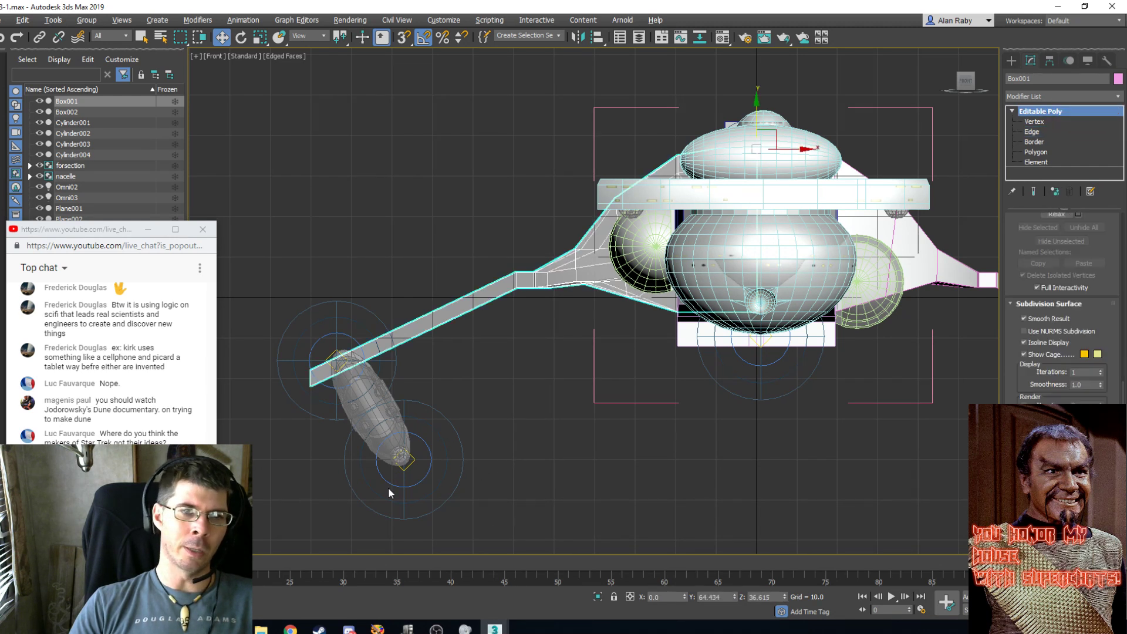
{"action": "left_click", "coordinate": [436, 442]}
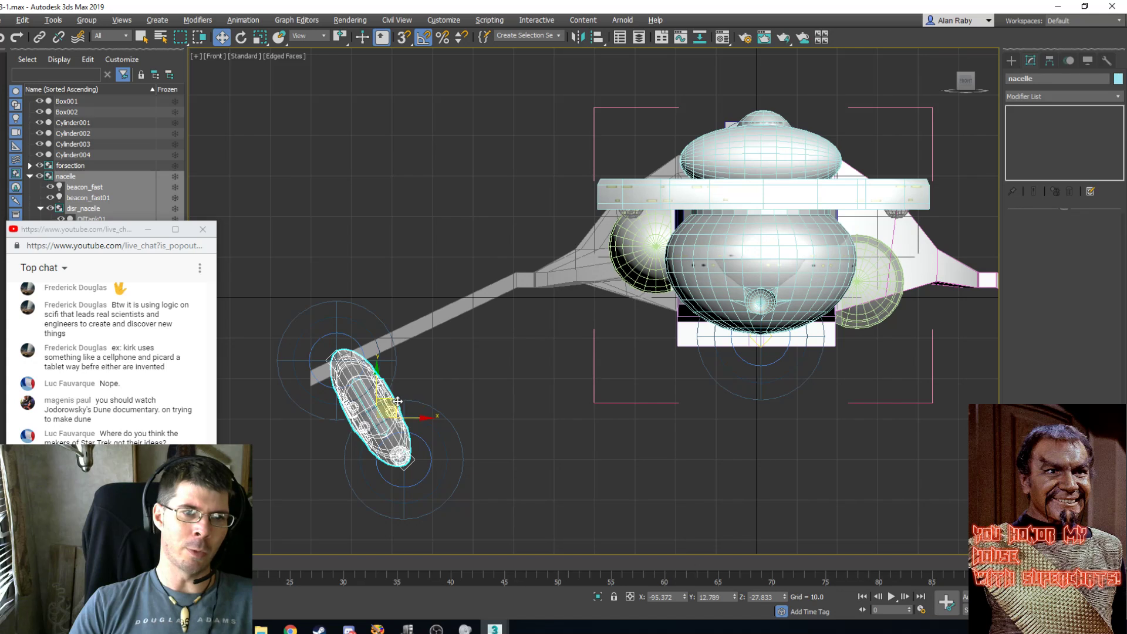
{"action": "left_click_drag", "start_coordinate": [389, 400], "coordinate": [345, 436]}
Check the T-3 front drawing in the browser, return to 3ds Max and rotate the nacelle upright by about 30 degrees.
{"action": "scroll", "coordinate": [511, 362], "scroll_direction": "down", "scroll_amount": 3}
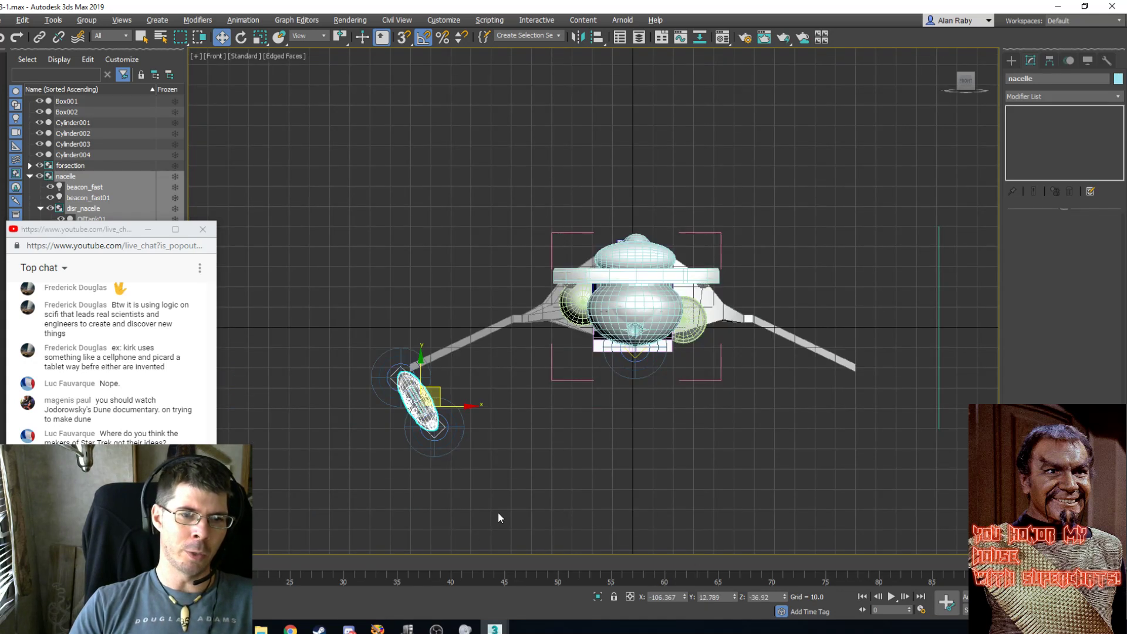
{"action": "mouse_move", "coordinate": [290, 628]}
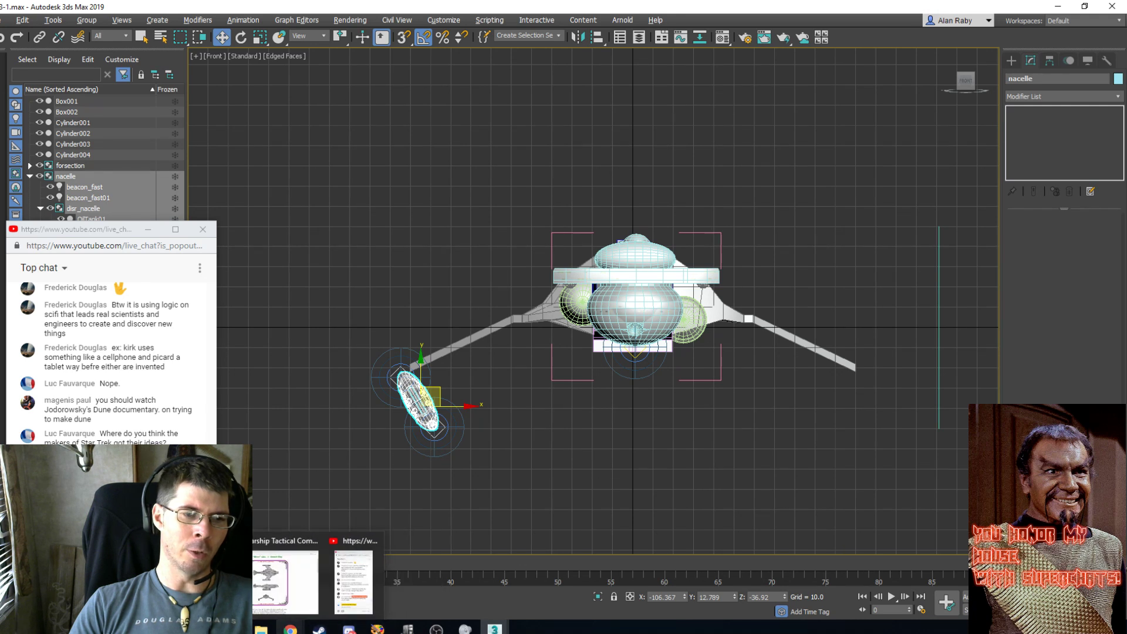
{"action": "left_click", "coordinate": [269, 593]}
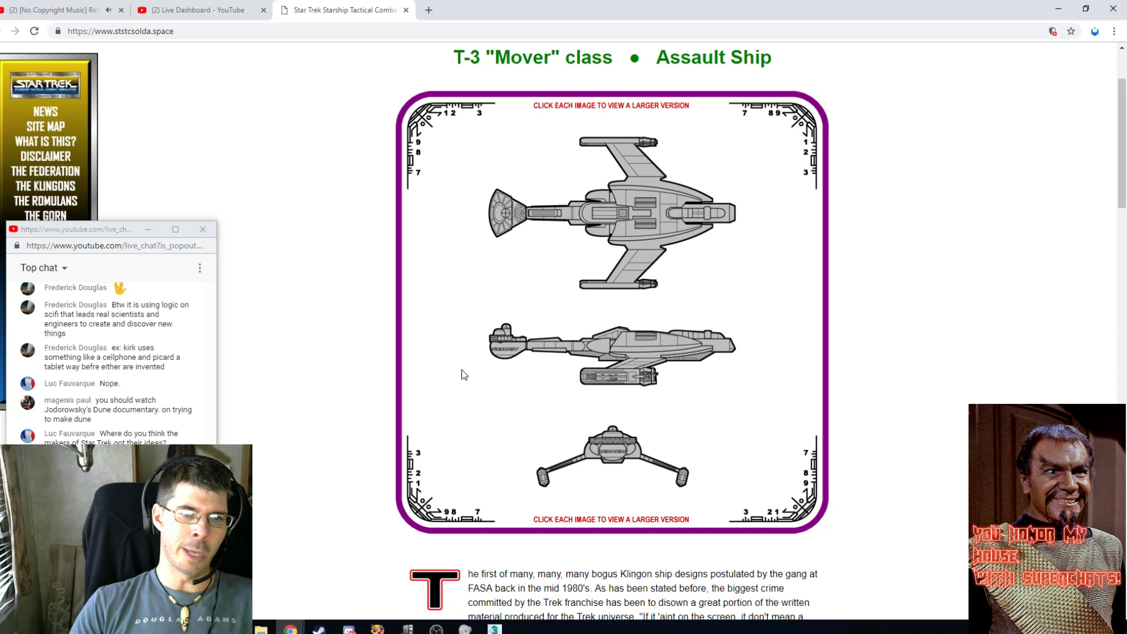
{"action": "mouse_move", "coordinate": [494, 628]}
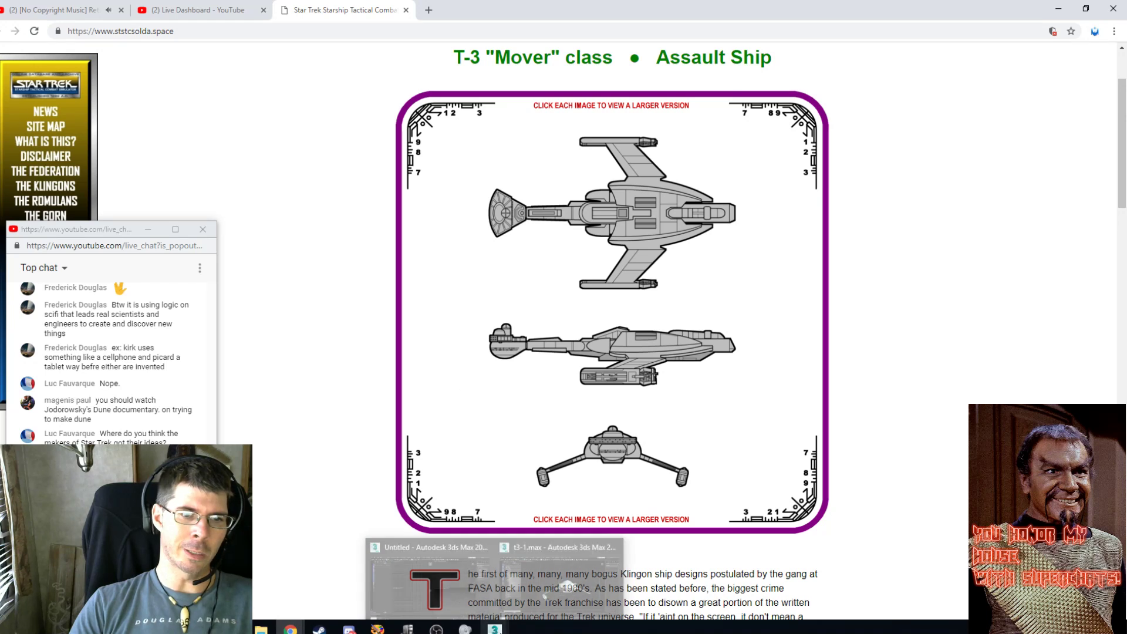
{"action": "left_click", "coordinate": [536, 581]}
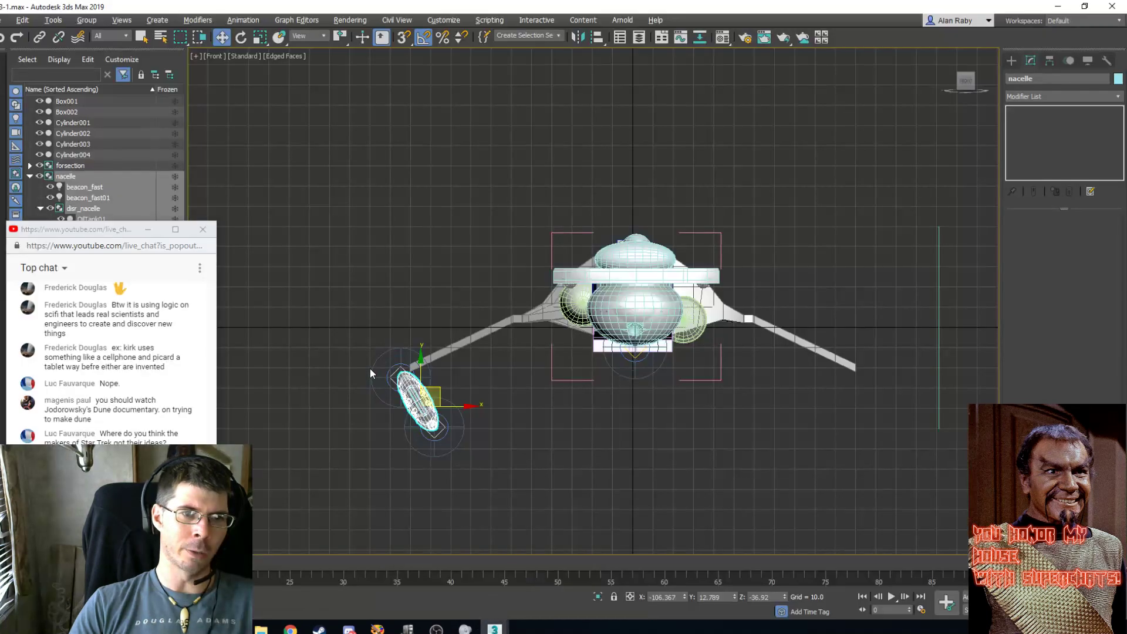
{"action": "left_click", "coordinate": [240, 37]}
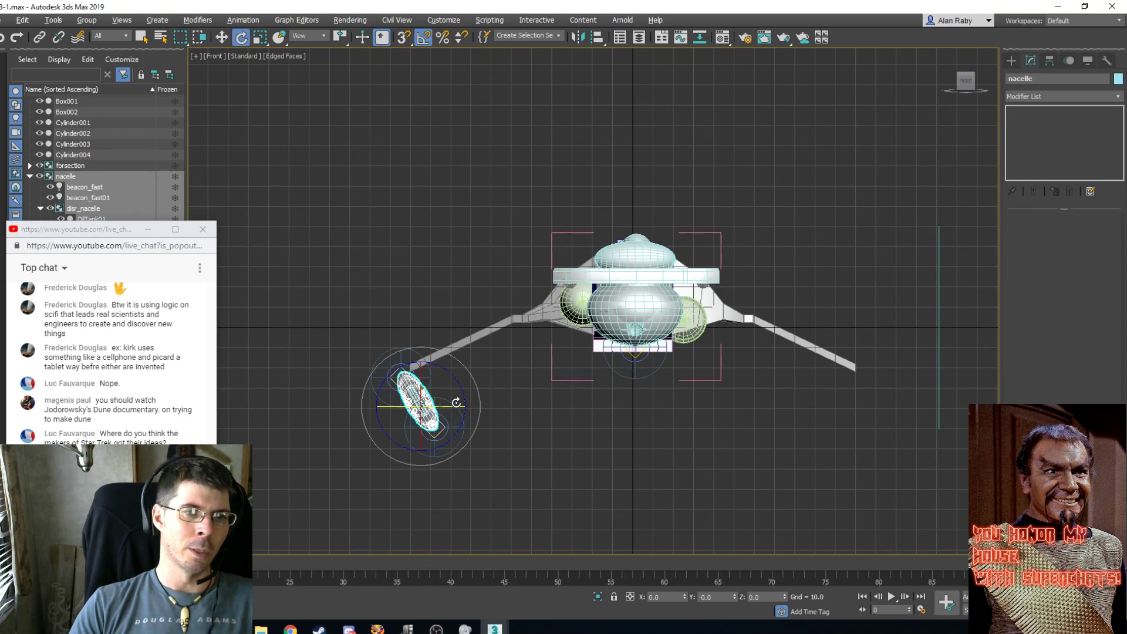
{"action": "left_click_drag", "start_coordinate": [452, 372], "coordinate": [460, 383]}
{"action": "left_click_drag", "start_coordinate": [459, 388], "coordinate": [460, 393]}
Widen the nacelle along X to about 117% and glance at the reference images in Paint Shop Pro.
{"action": "left_click", "coordinate": [261, 38]}
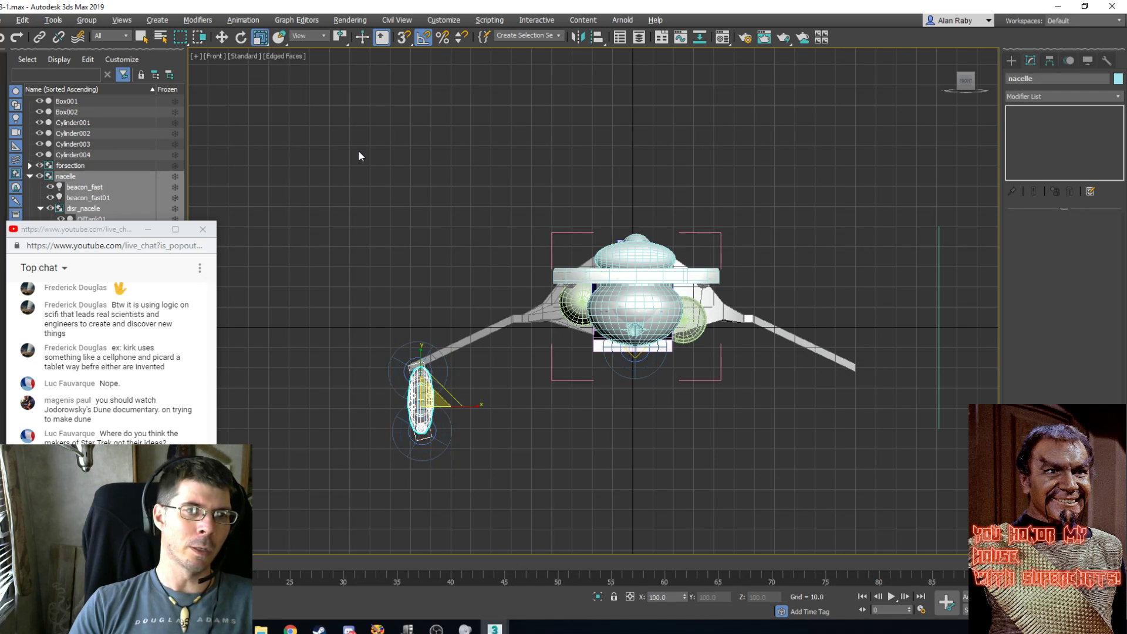
{"action": "left_click_drag", "start_coordinate": [479, 401], "coordinate": [484, 403]}
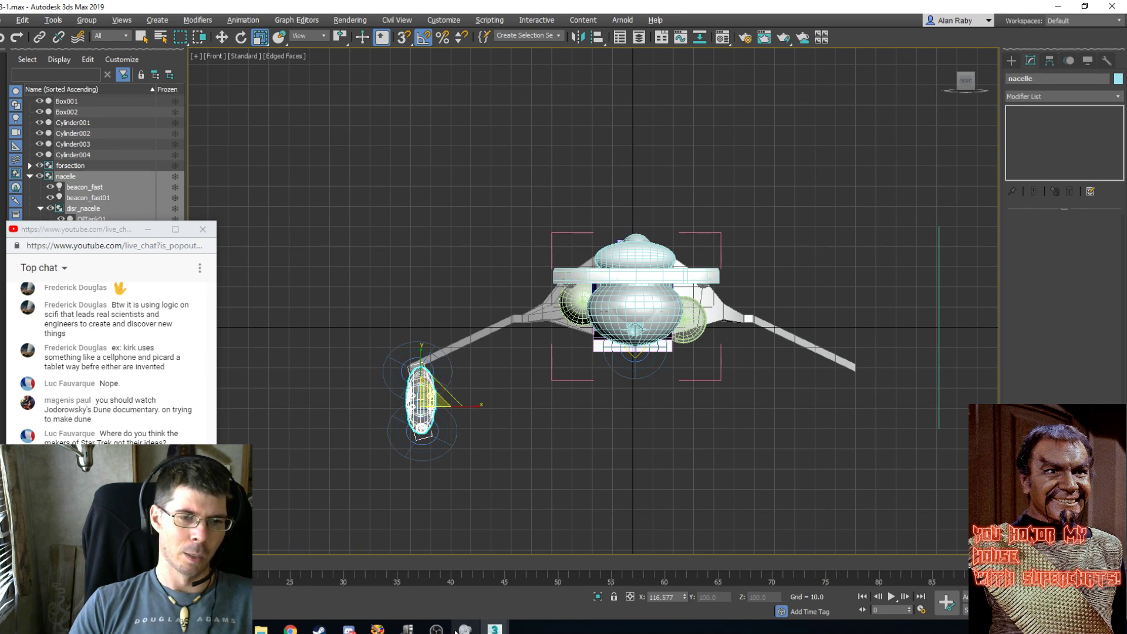
{"action": "left_click", "coordinate": [376, 629]}
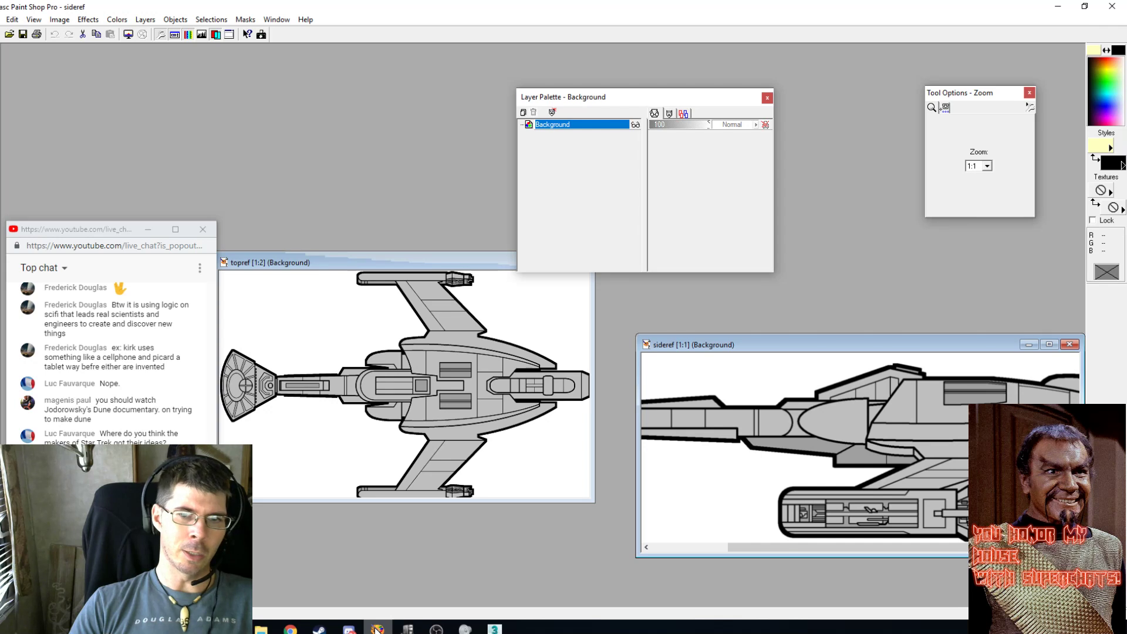
{"action": "key", "text": "alt+Tab"}
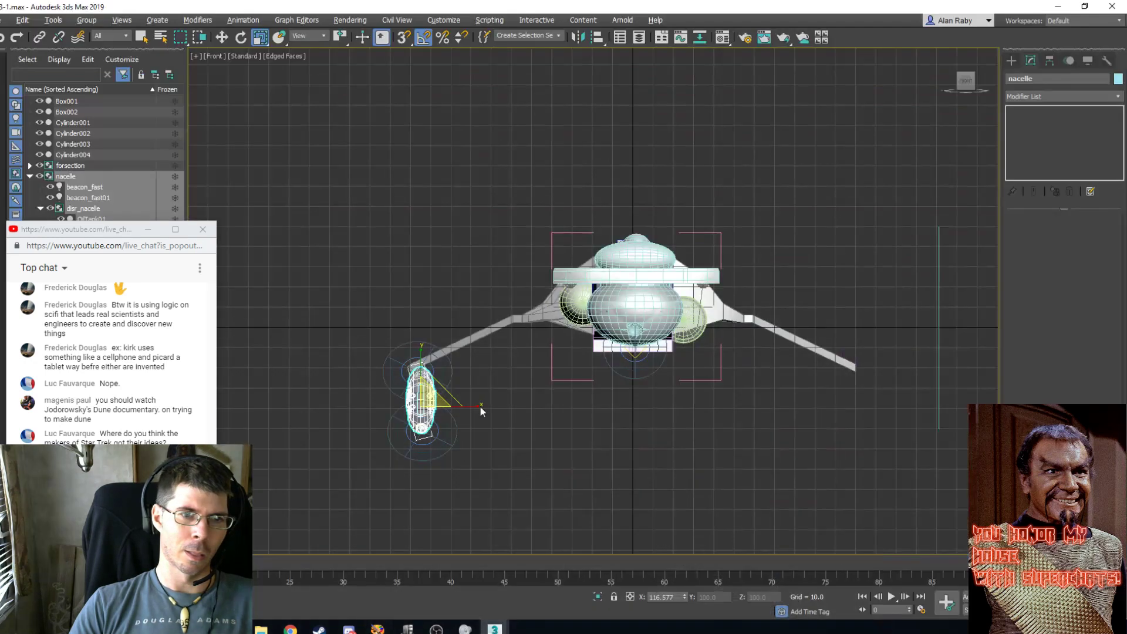
Move the nacelle outward along X to about -110.7 in the top view to match the blueprint.
{"action": "key", "text": "t"}
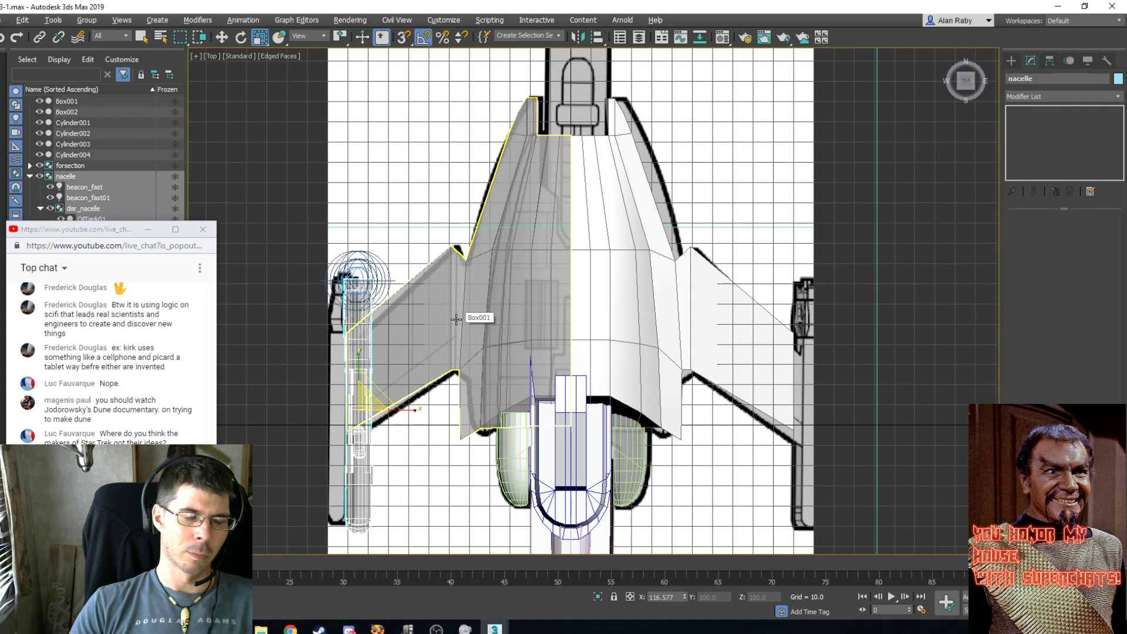
{"action": "key", "text": "w"}
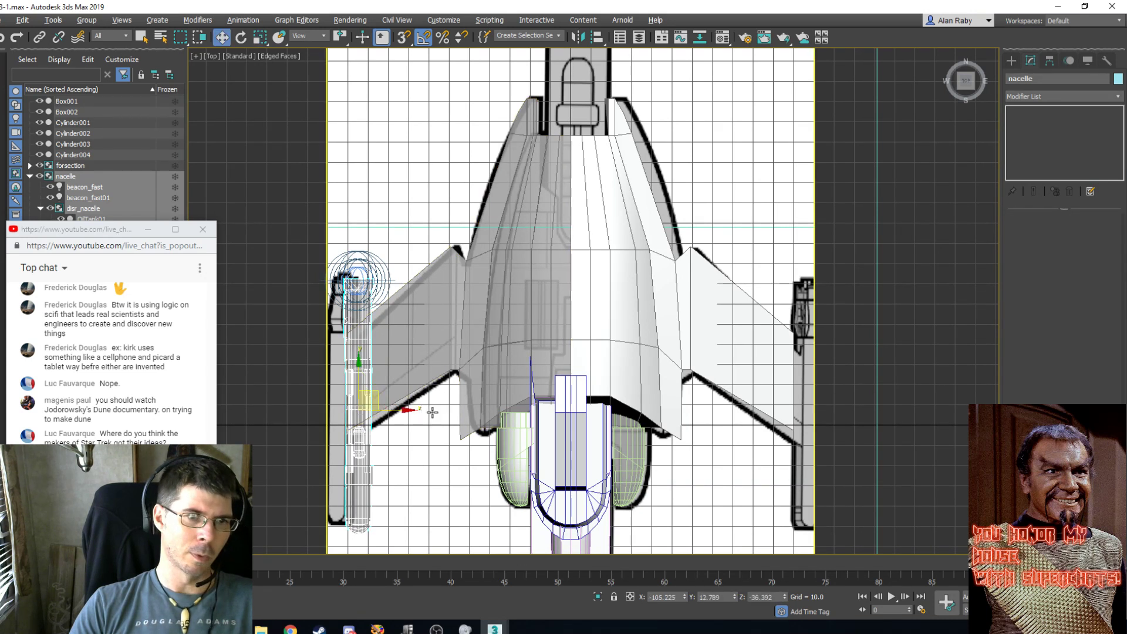
{"action": "left_click_drag", "start_coordinate": [400, 415], "coordinate": [389, 413]}
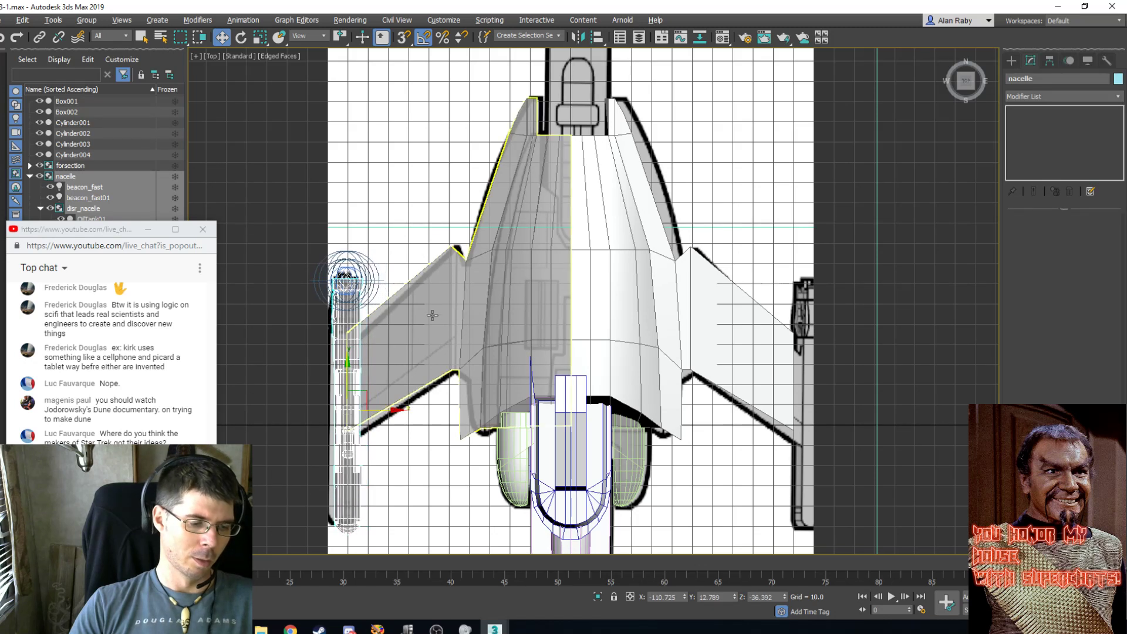
Tilt the nacelle back about 5 degrees in the front view and inspect its fit from the top and in perspective.
{"action": "key", "text": "f"}
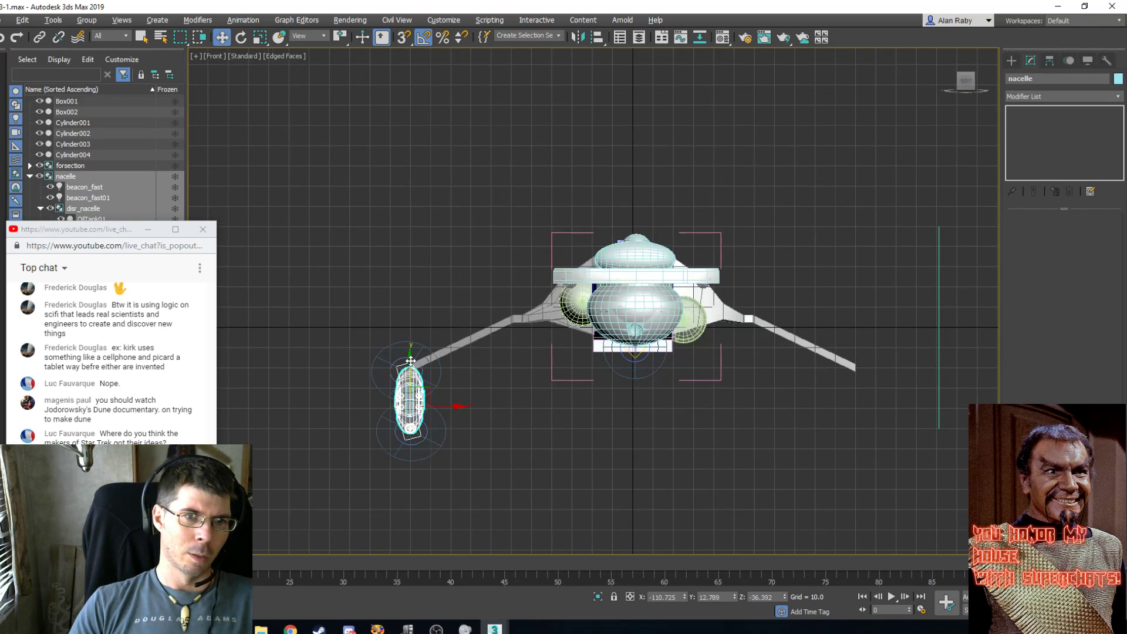
{"action": "left_click", "coordinate": [241, 38]}
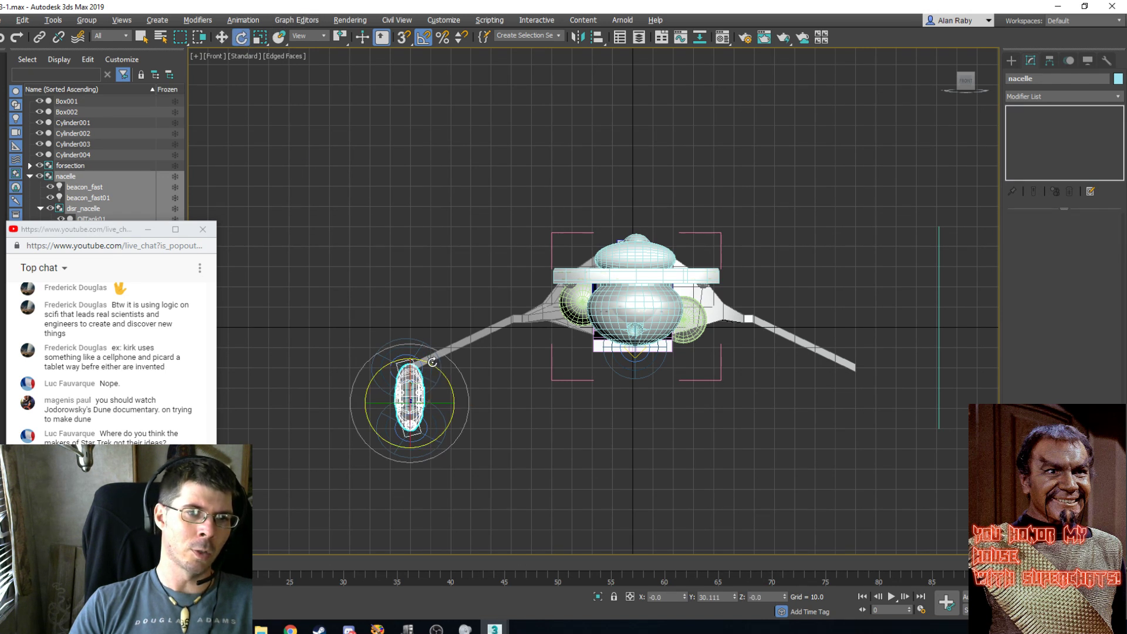
{"action": "left_click_drag", "start_coordinate": [430, 362], "coordinate": [428, 358]}
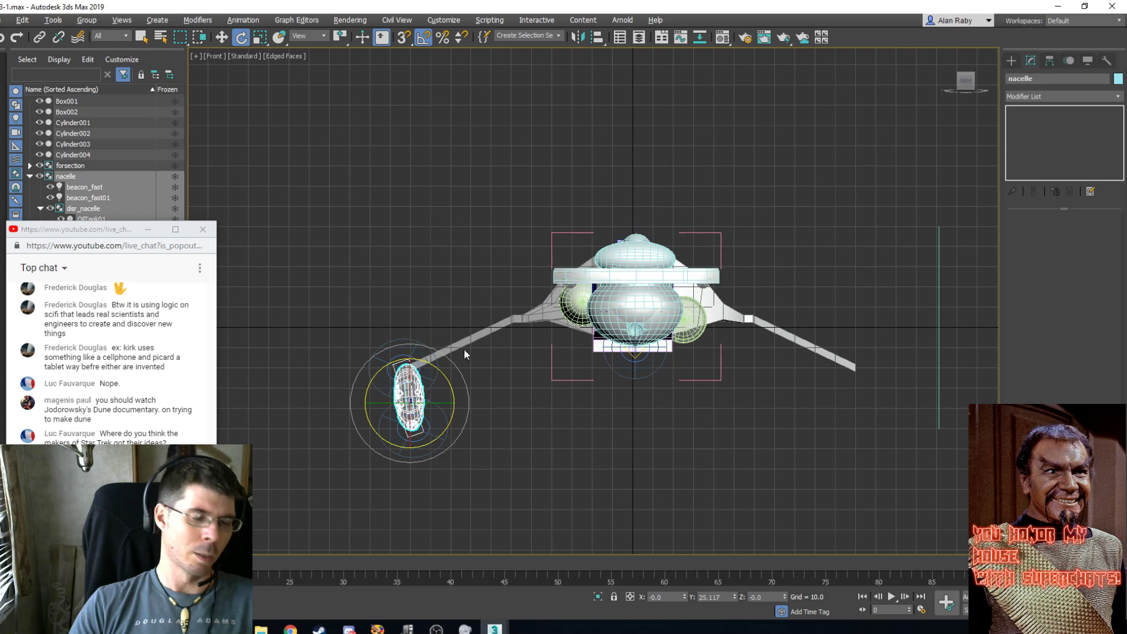
{"action": "key", "text": "t"}
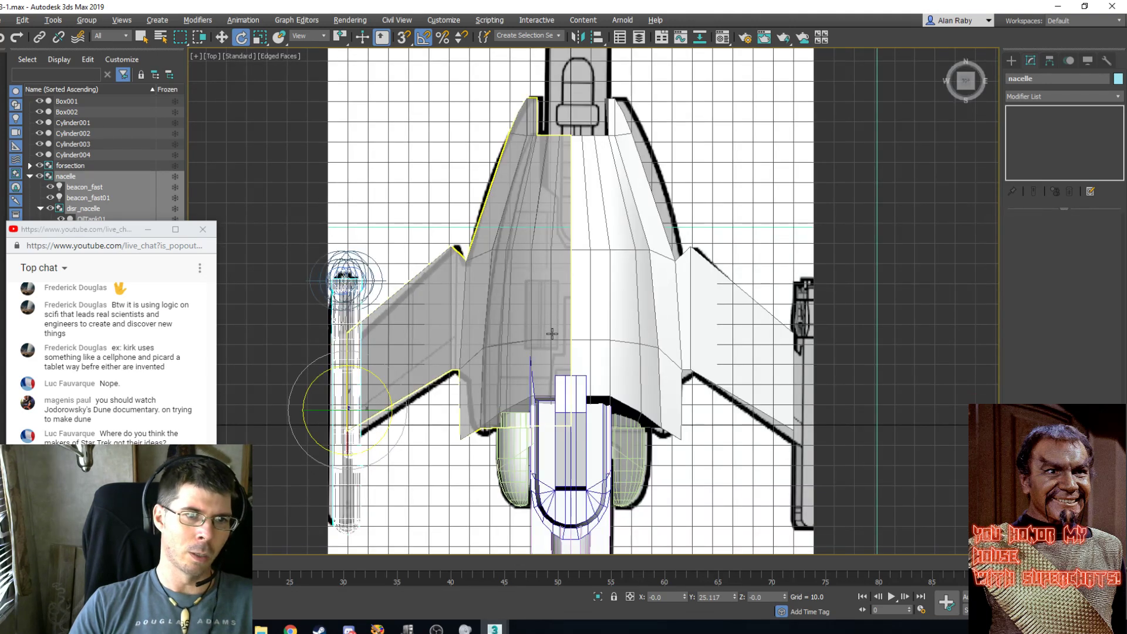
{"action": "key", "text": "p"}
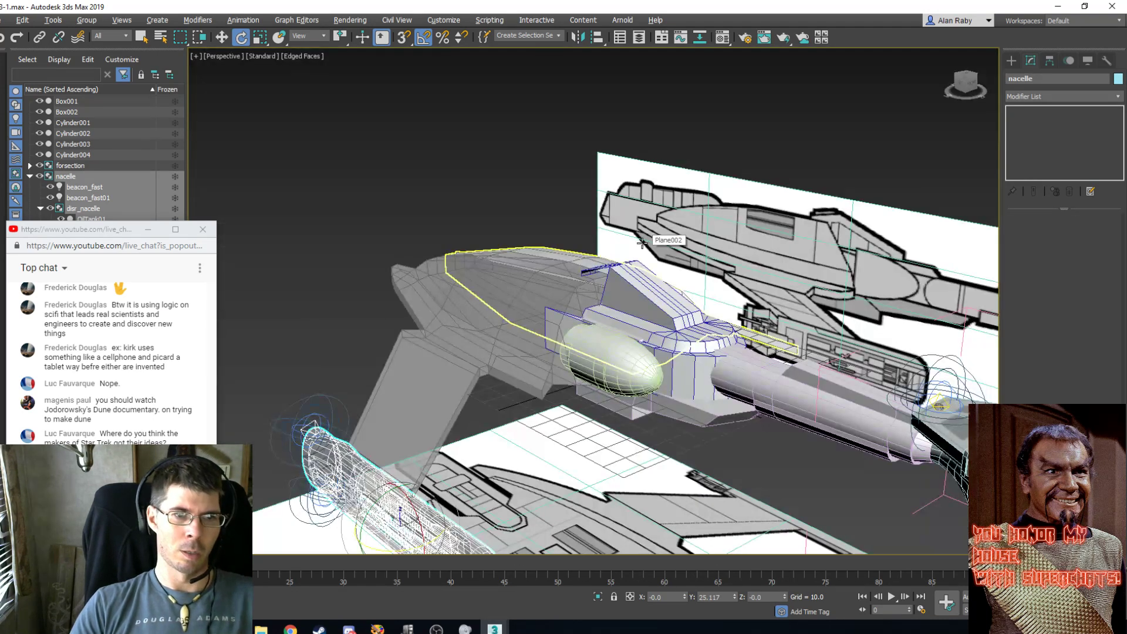
{"action": "scroll", "coordinate": [628, 307], "scroll_direction": "down", "scroll_amount": 3}
{"action": "scroll", "coordinate": [627, 307], "scroll_direction": "up", "scroll_amount": 2}
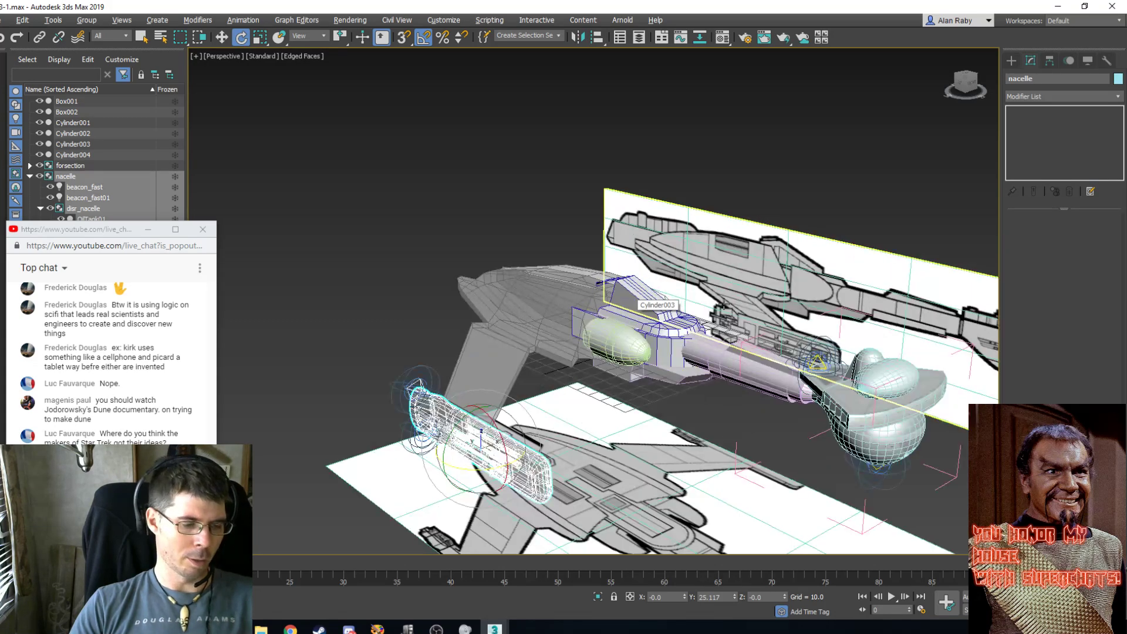
Render the ship in perspective from above the front and from below to check how the nacelle meets the wing.
{"action": "key", "text": "ctrl+r"}
{"action": "left_click_drag", "start_coordinate": [671, 310], "coordinate": [669, 339]}
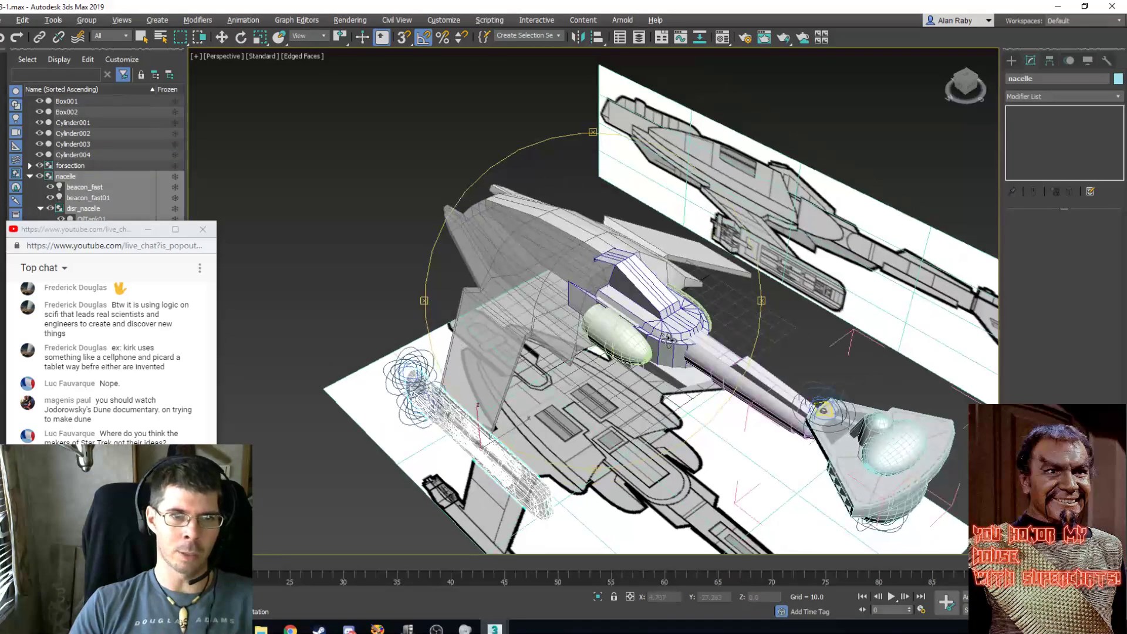
{"action": "key", "text": "shift+q"}
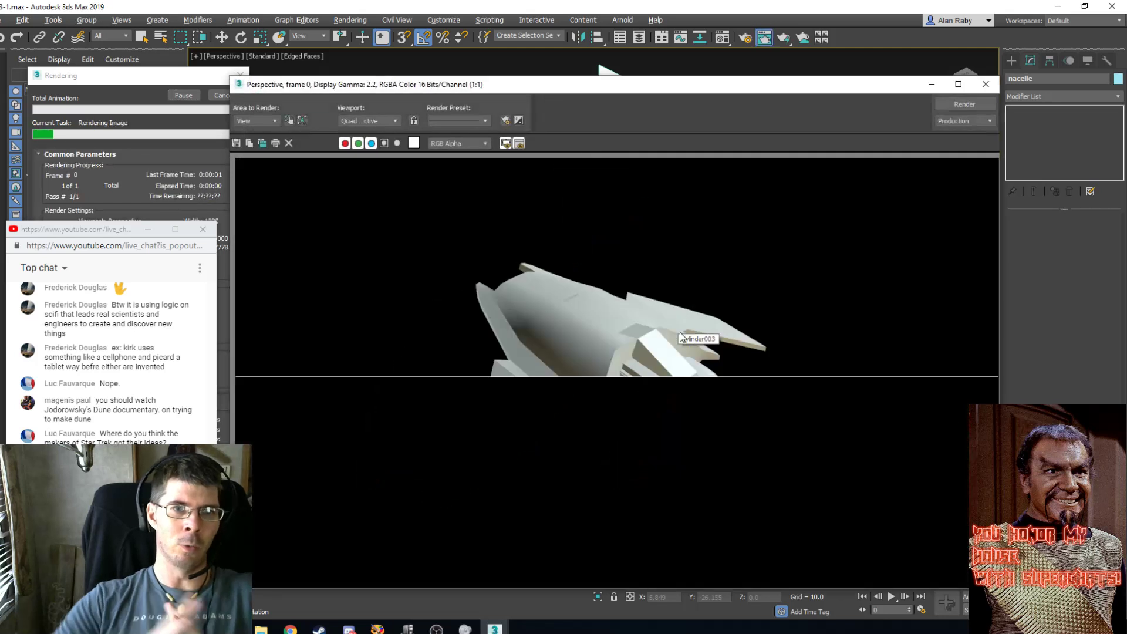
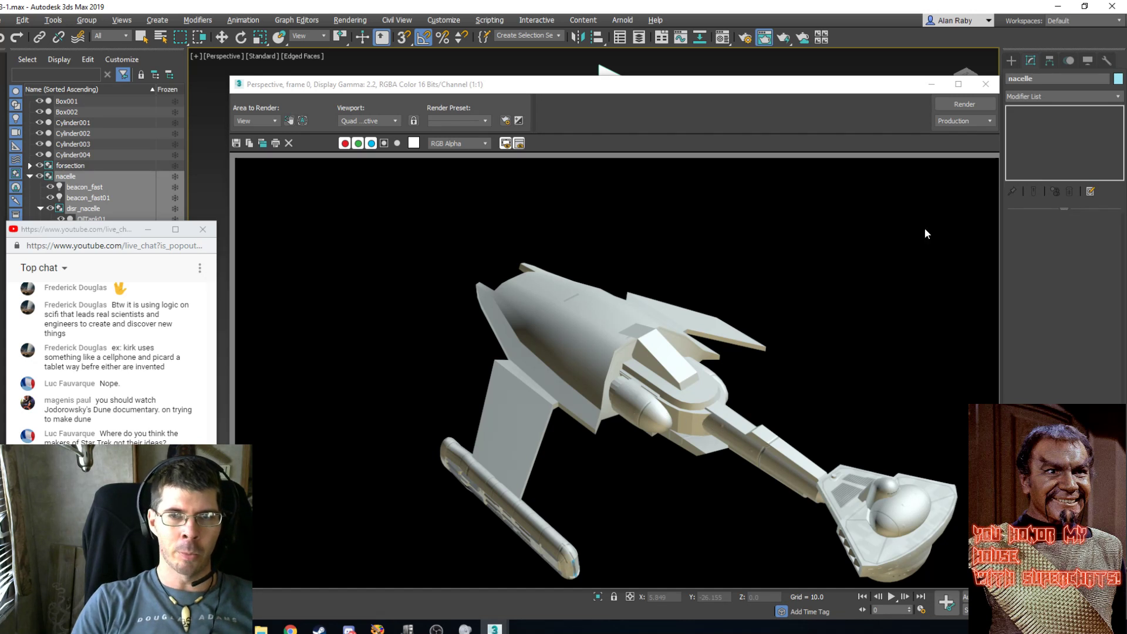
{"action": "left_click", "coordinate": [986, 84]}
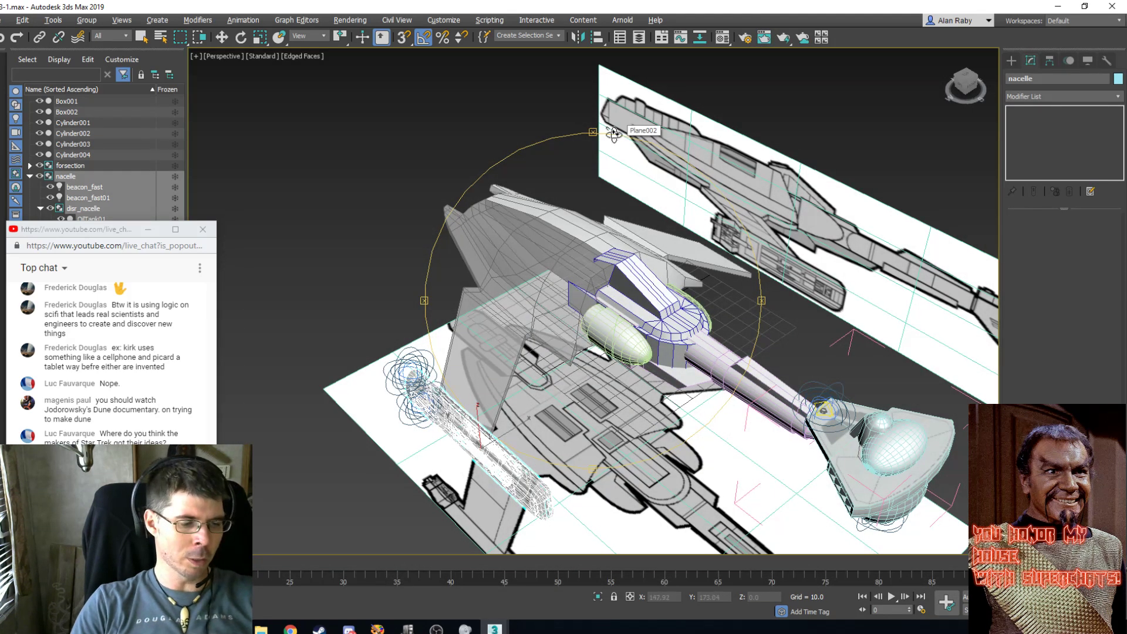
{"action": "left_click_drag", "start_coordinate": [527, 320], "coordinate": [737, 239]}
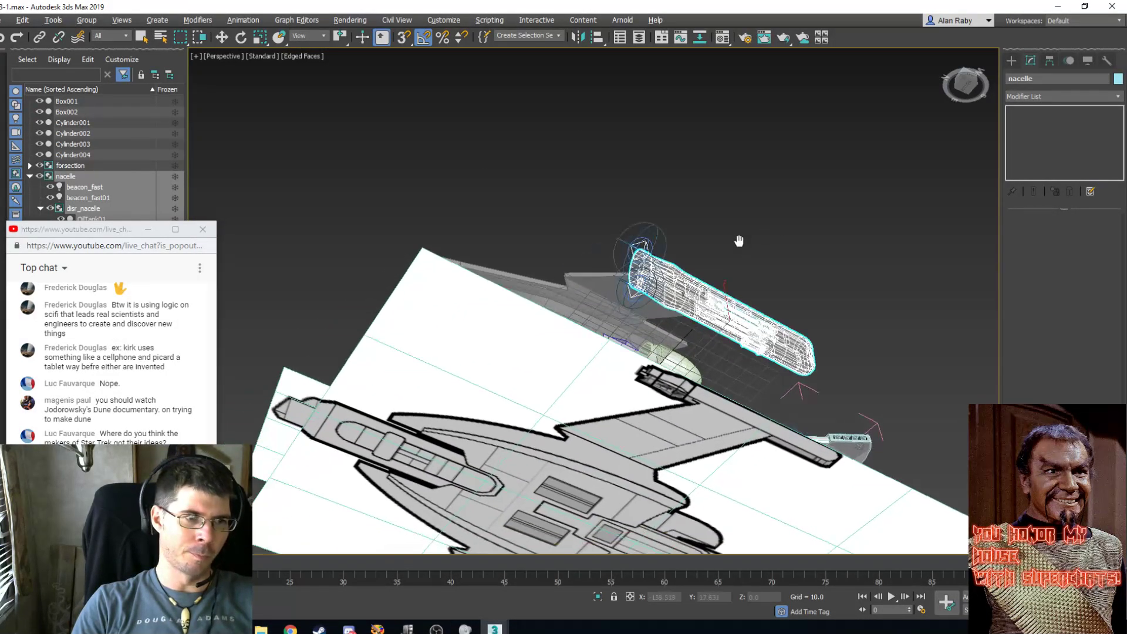
{"action": "key", "text": "shift+q"}
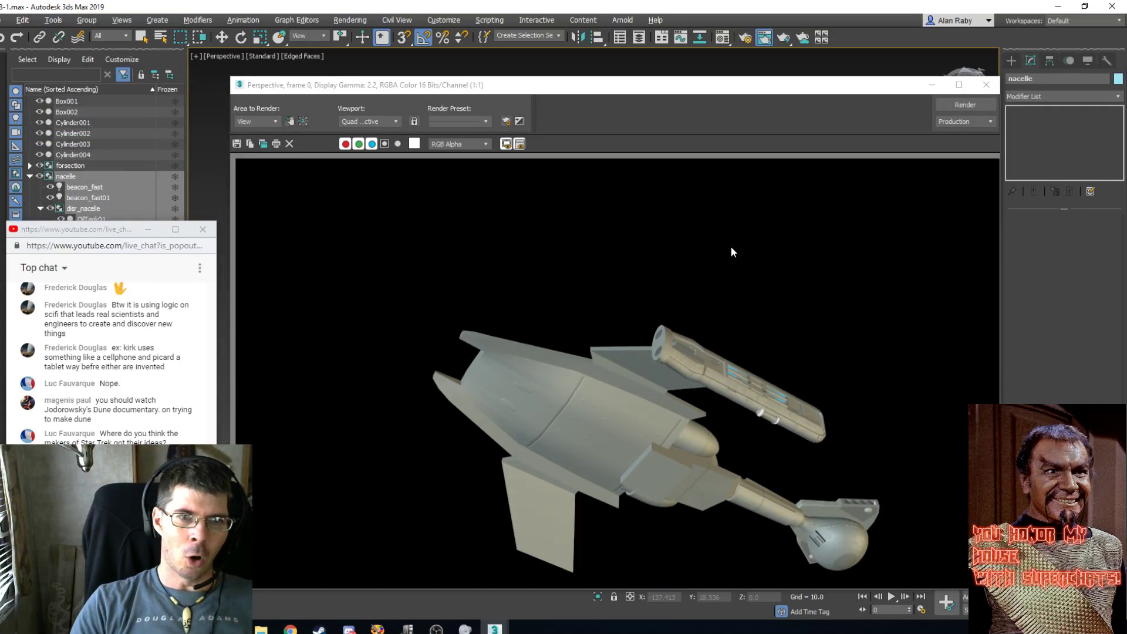
{"action": "left_click", "coordinate": [986, 84]}
Mirror the nacelle about the X axis as an instance with zero offset.
{"action": "middle_click_drag", "start_coordinate": [654, 334], "coordinate": [724, 368], "text": "alt"}
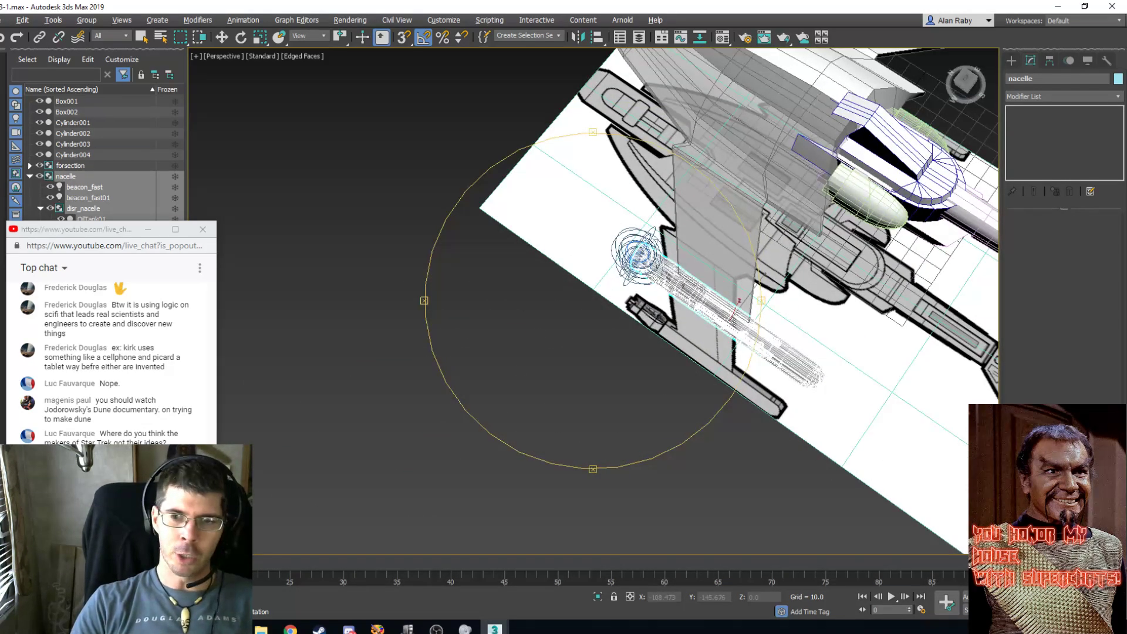
{"action": "middle_click_drag", "start_coordinate": [900, 359], "coordinate": [647, 437]}
{"action": "middle_click_drag", "start_coordinate": [558, 297], "coordinate": [489, 323]}
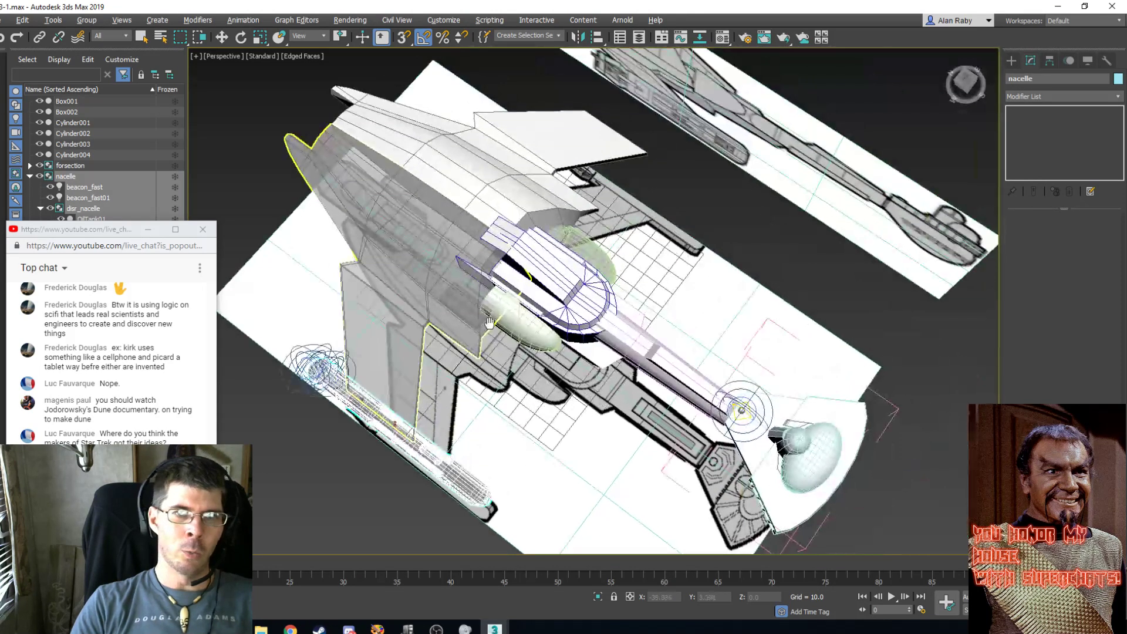
{"action": "left_click", "coordinate": [142, 37]}
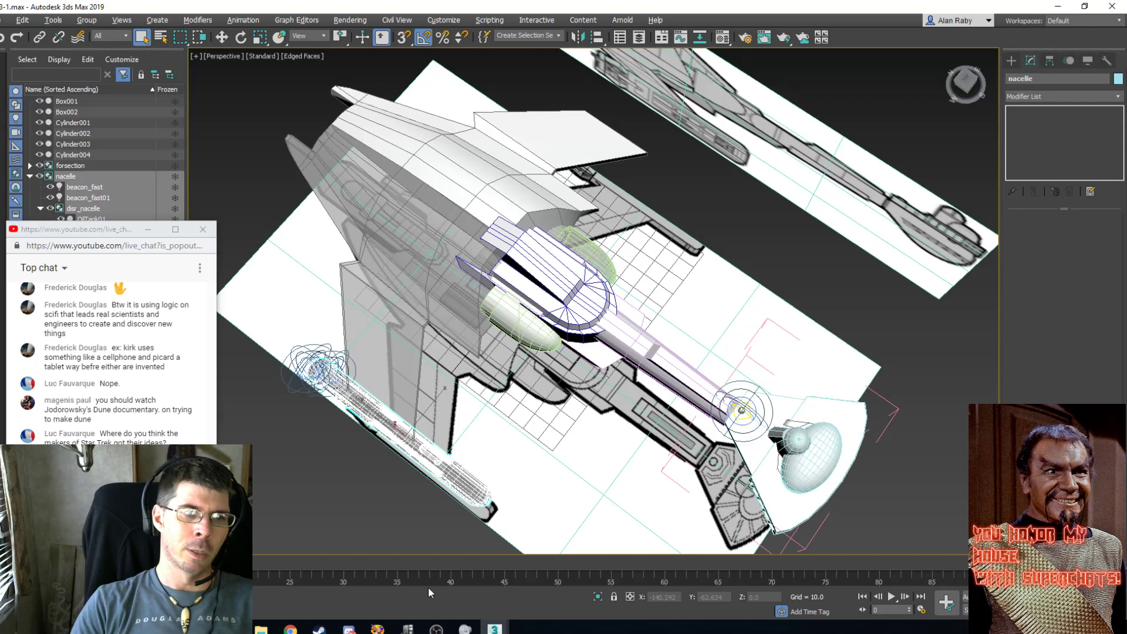
{"action": "key", "text": "ctrl+r"}
{"action": "left_click_drag", "start_coordinate": [597, 339], "coordinate": [549, 254]}
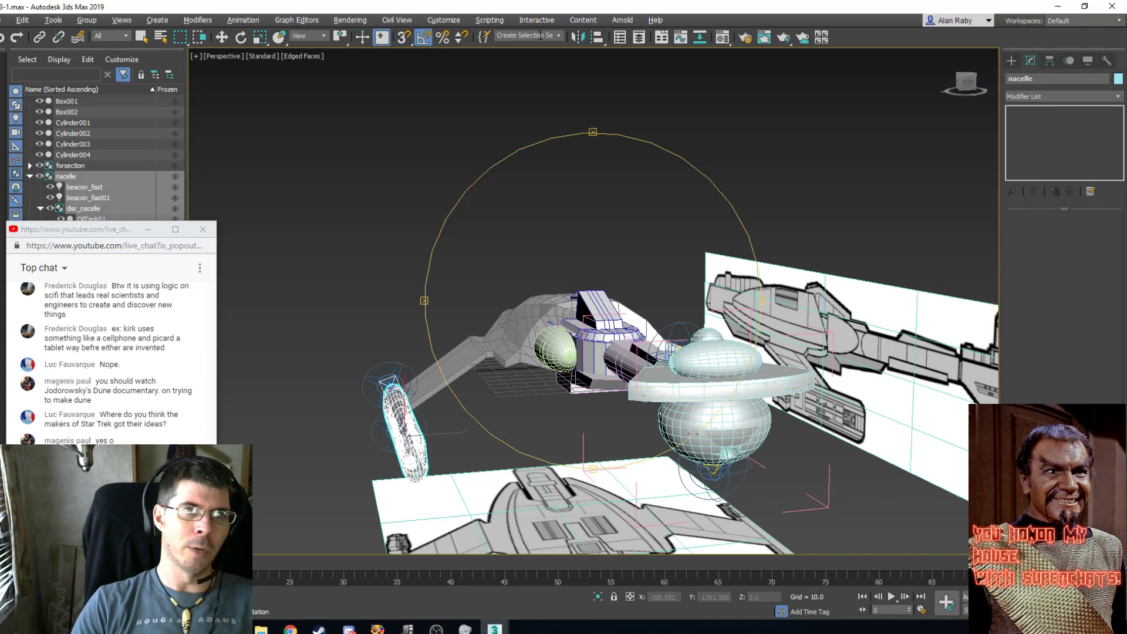
{"action": "left_click", "coordinate": [580, 38]}
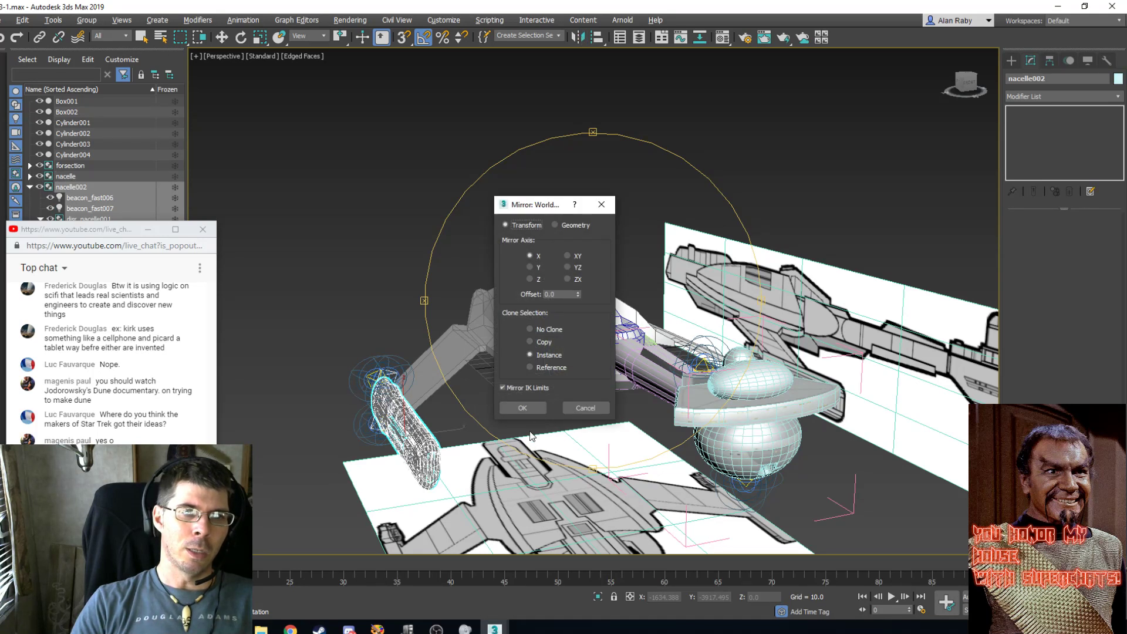
{"action": "left_click", "coordinate": [526, 408]}
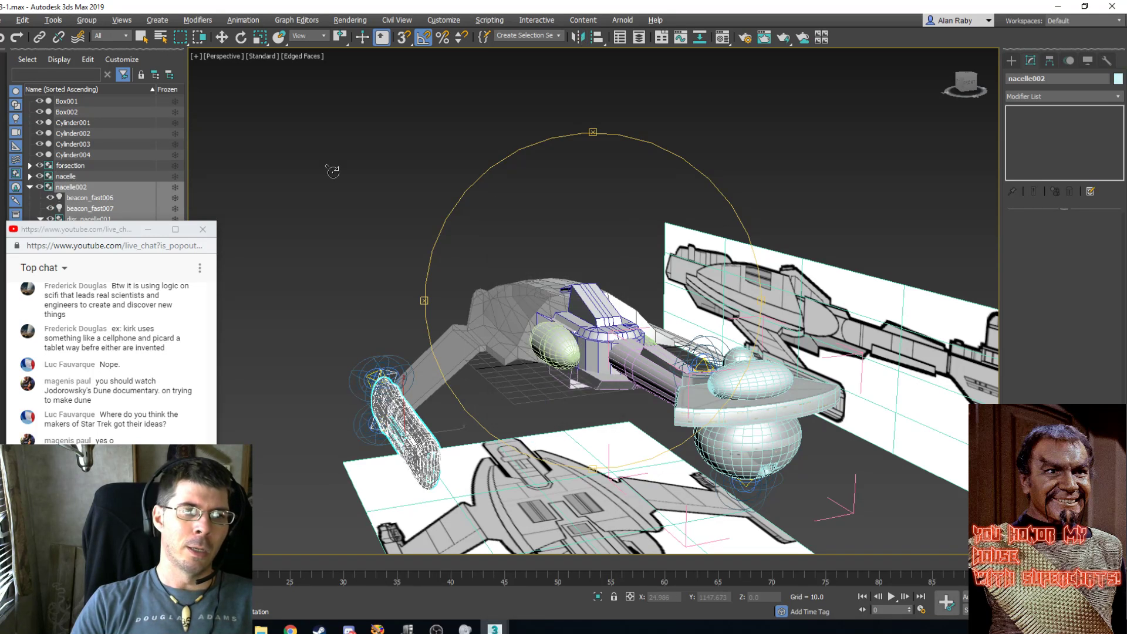
Set the mirrored nacelle's absolute X position to 109.616 so it sits at the opposite wing tip.
{"action": "right_click", "coordinate": [224, 44]}
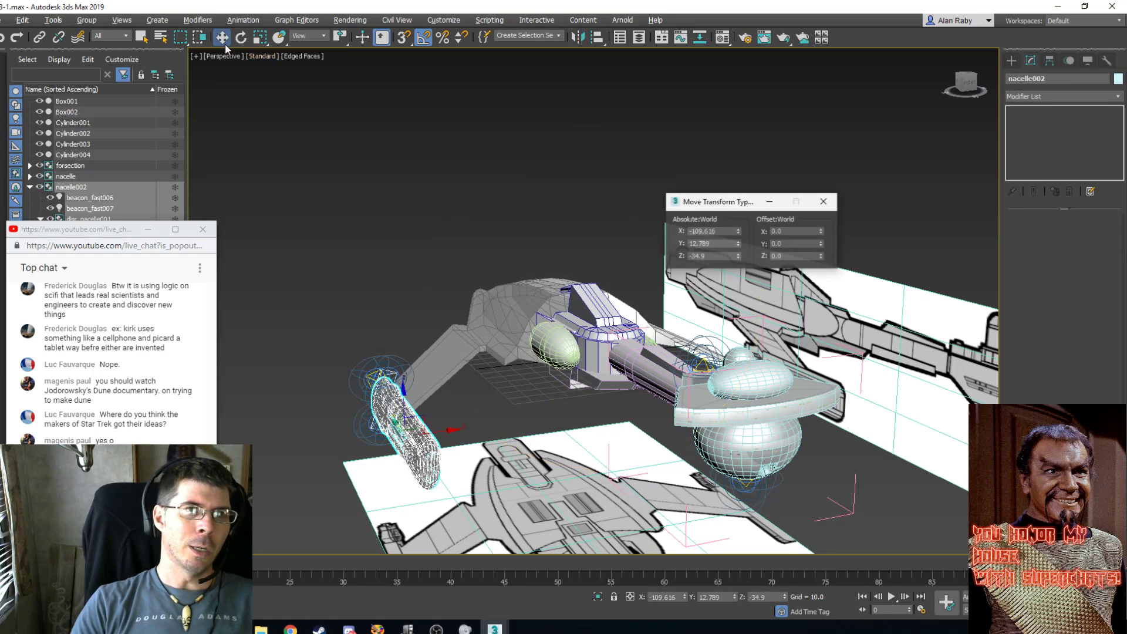
{"action": "double_click", "coordinate": [690, 231]}
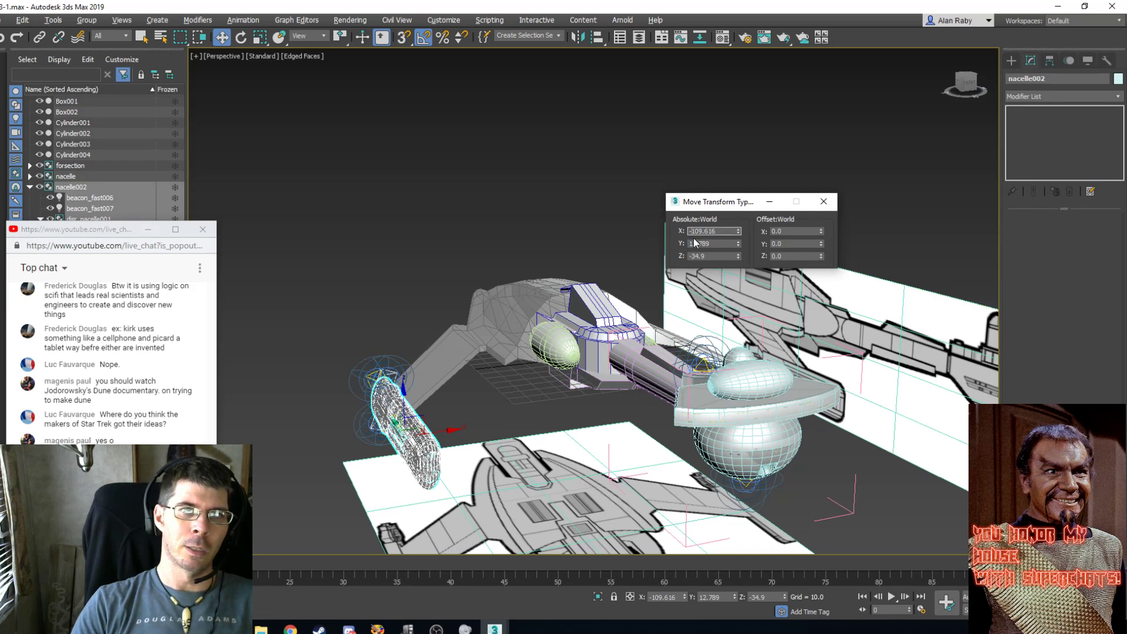
{"action": "type", "text": "109.616"}
{"action": "key", "text": "Return"}
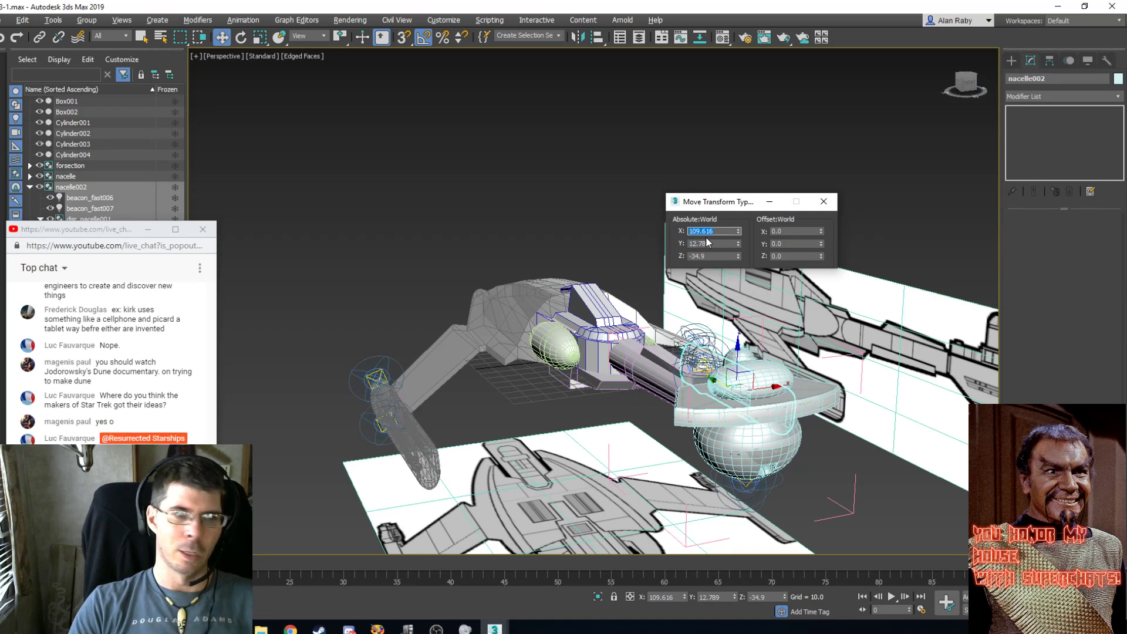
{"action": "left_click", "coordinate": [826, 207]}
Render the ship from the rear at two framings to check both nacelles on the wing tips.
{"action": "middle_click_drag", "start_coordinate": [630, 305], "coordinate": [494, 323], "text": "alt"}
{"action": "middle_click_drag", "start_coordinate": [576, 398], "coordinate": [556, 346]}
{"action": "key", "text": "shift+q"}
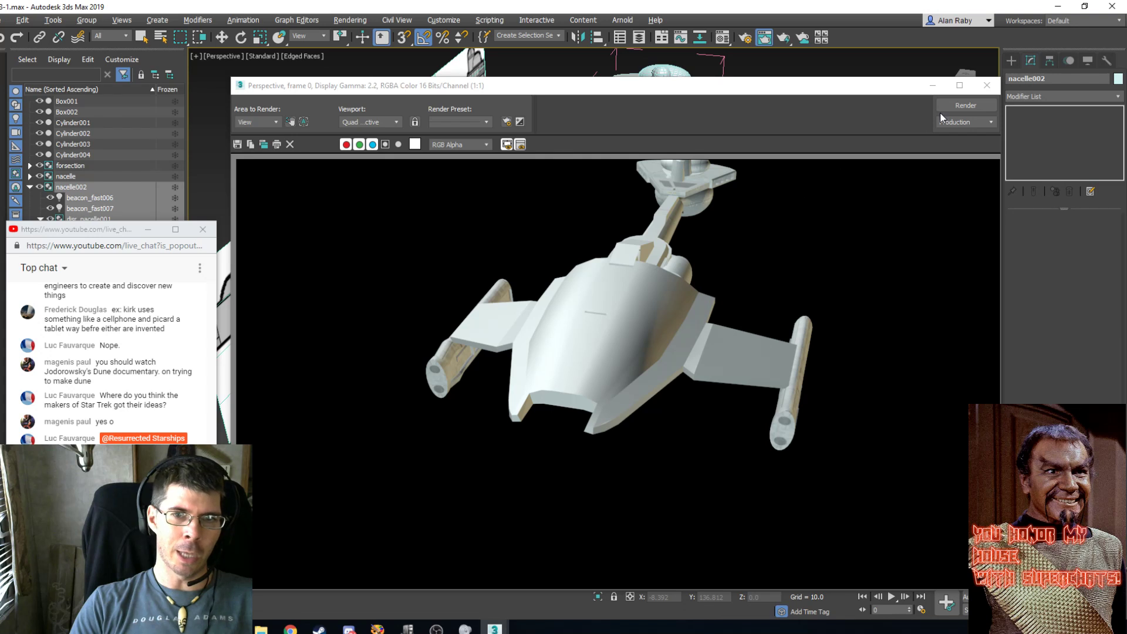
{"action": "left_click", "coordinate": [988, 88]}
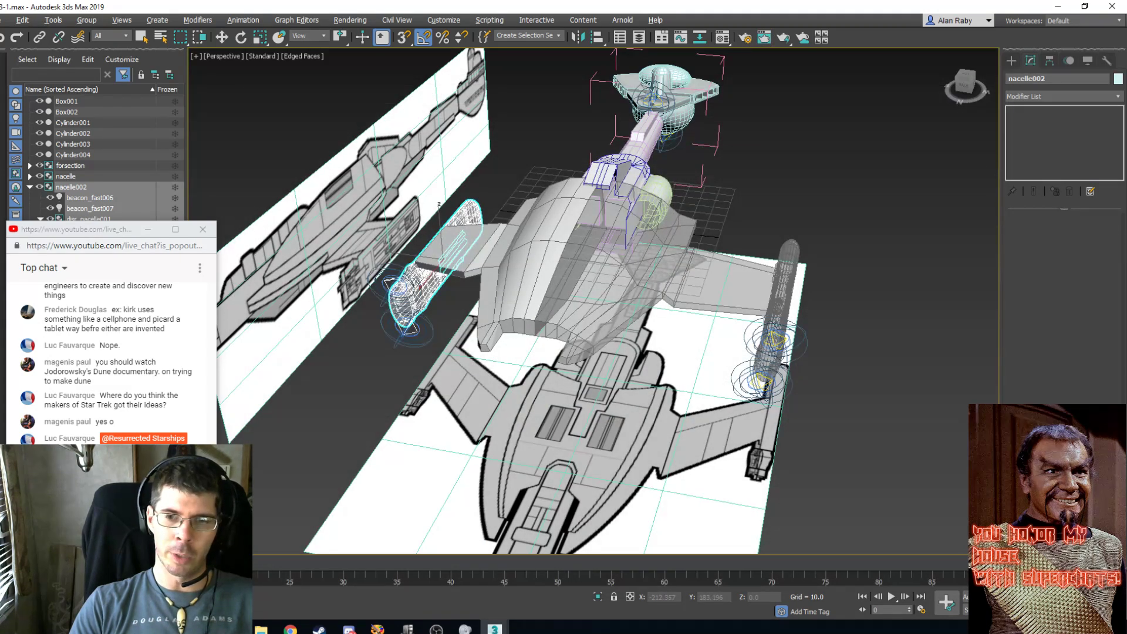
{"action": "middle_click_drag", "start_coordinate": [696, 256], "coordinate": [627, 385]}
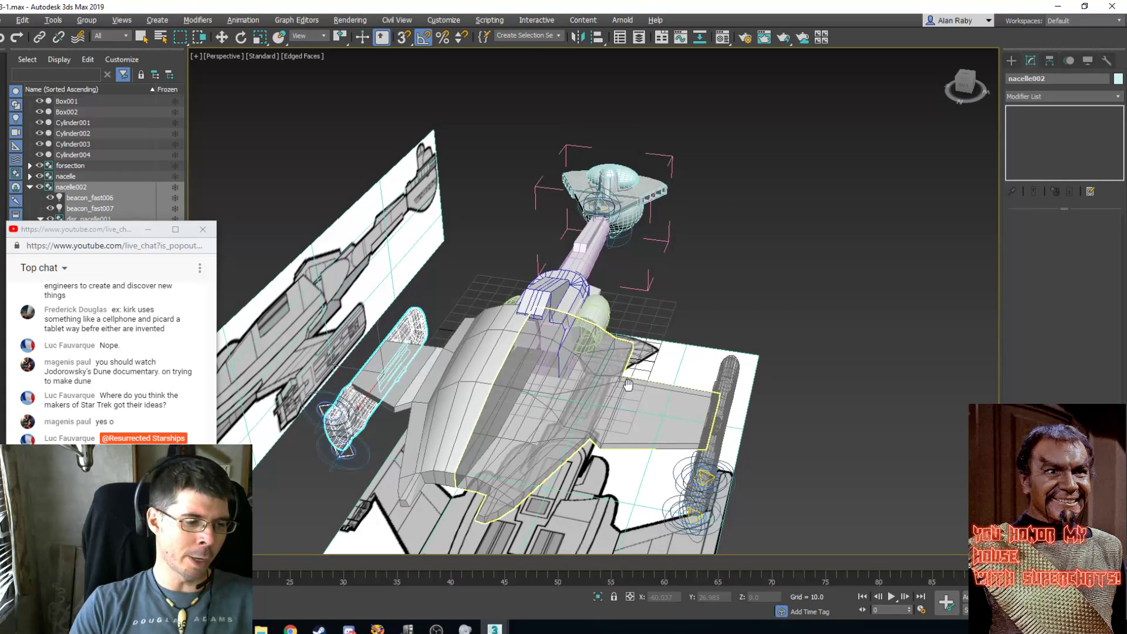
{"action": "key", "text": "shift+q"}
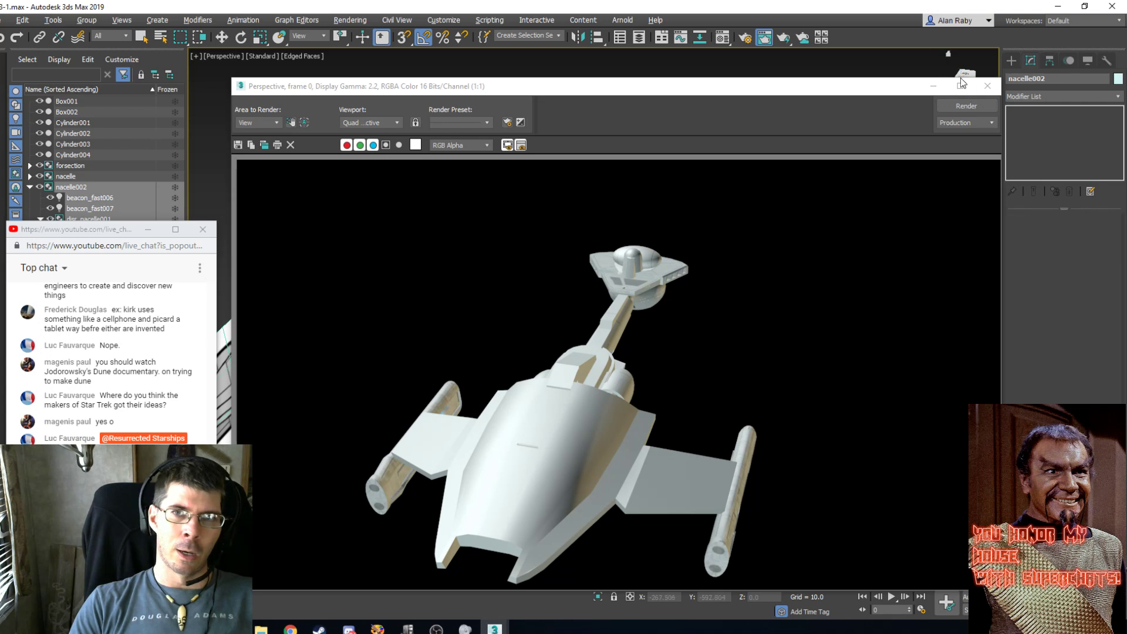
{"action": "left_click", "coordinate": [987, 86]}
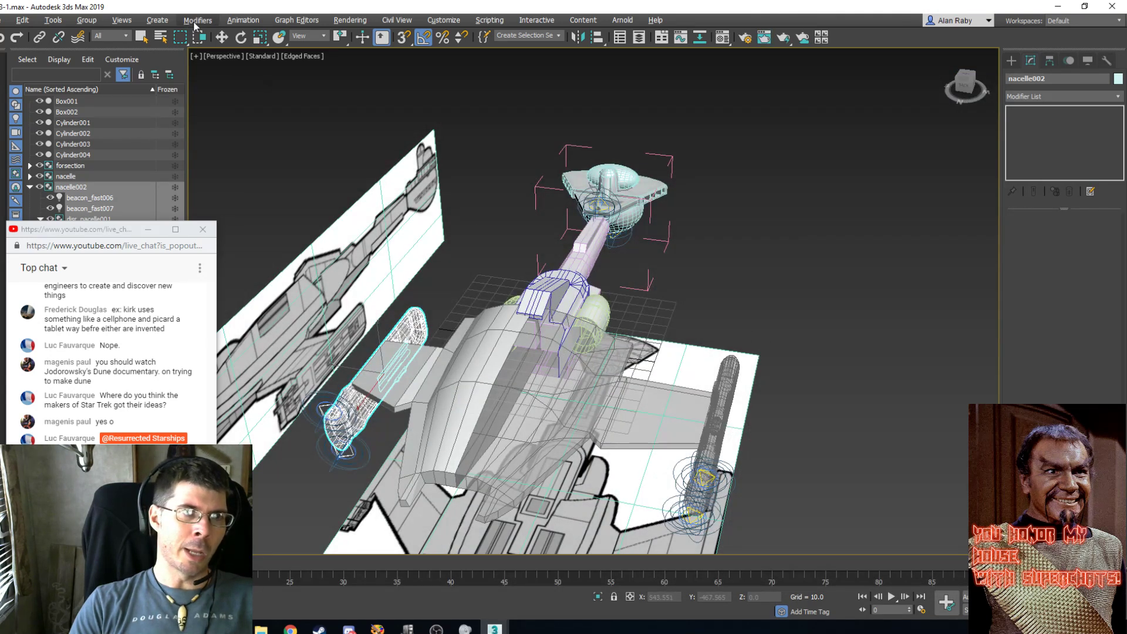
Select the main hull and render the ship from the front side to examine the wings and nacelles.
{"action": "left_click", "coordinate": [146, 39]}
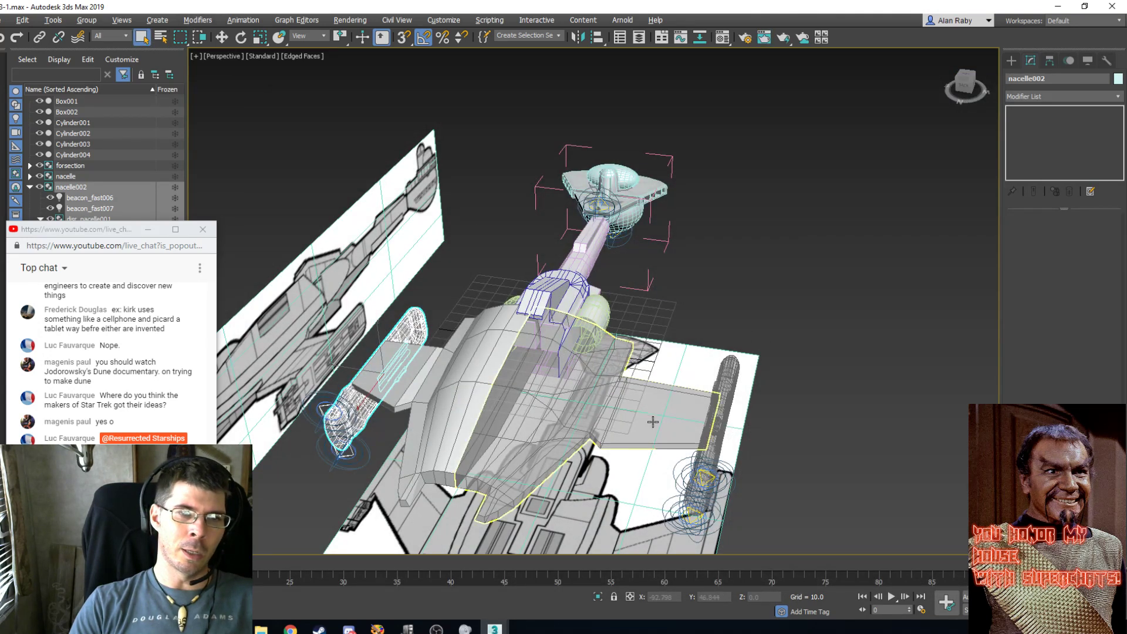
{"action": "left_click", "coordinate": [561, 416]}
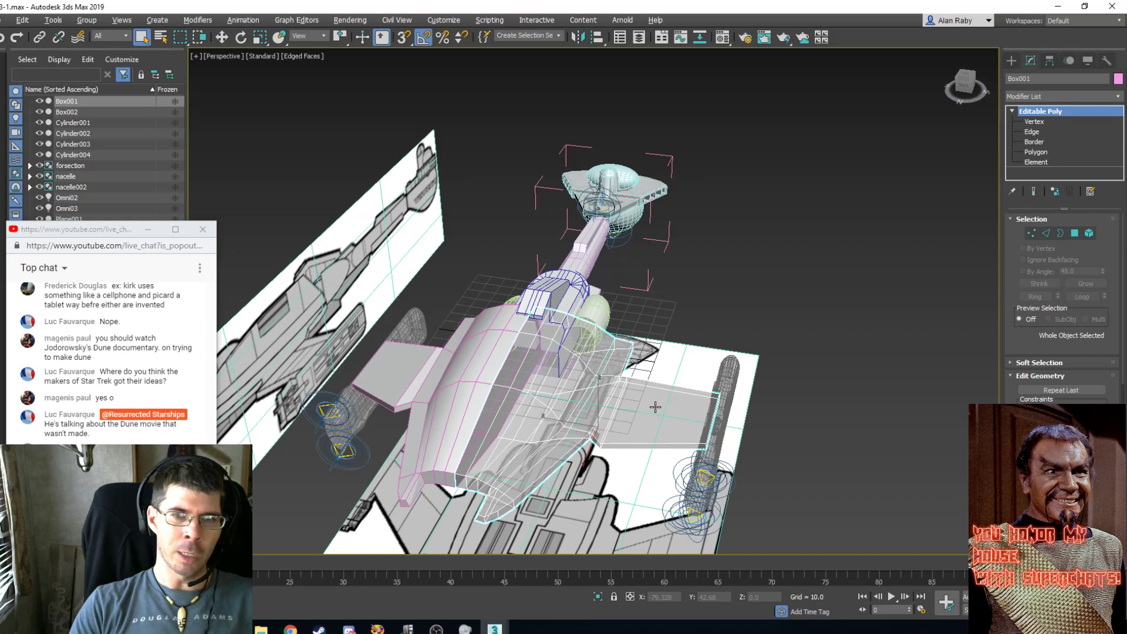
{"action": "middle_click_drag", "start_coordinate": [589, 351], "coordinate": [439, 362], "text": "alt"}
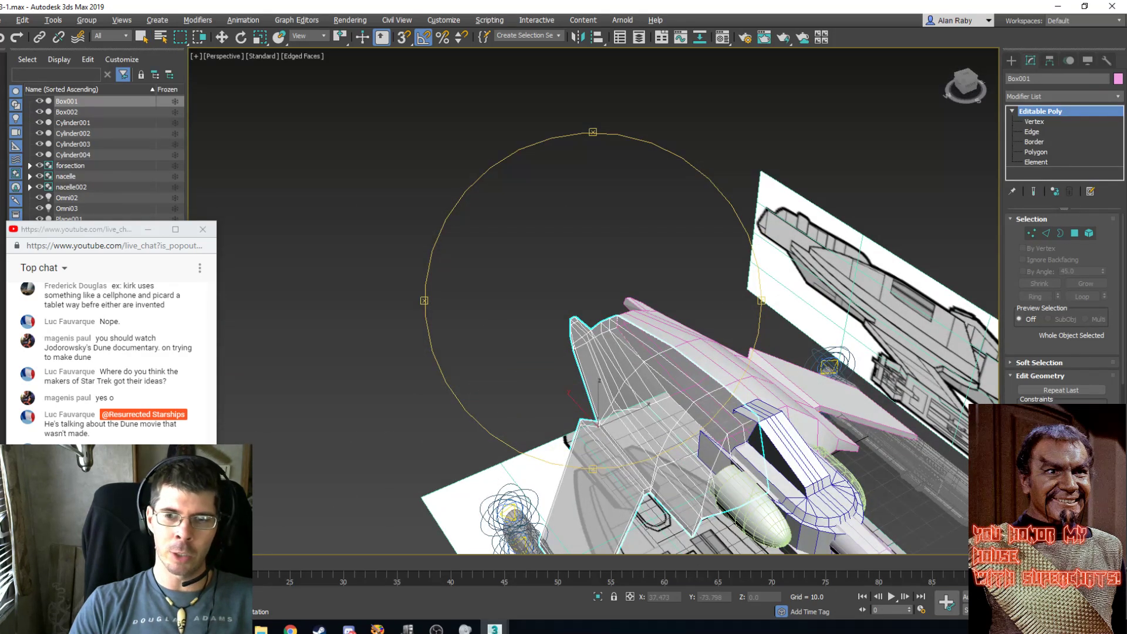
{"action": "middle_click_drag", "start_coordinate": [660, 411], "coordinate": [510, 218]}
{"action": "key", "text": "shift+q"}
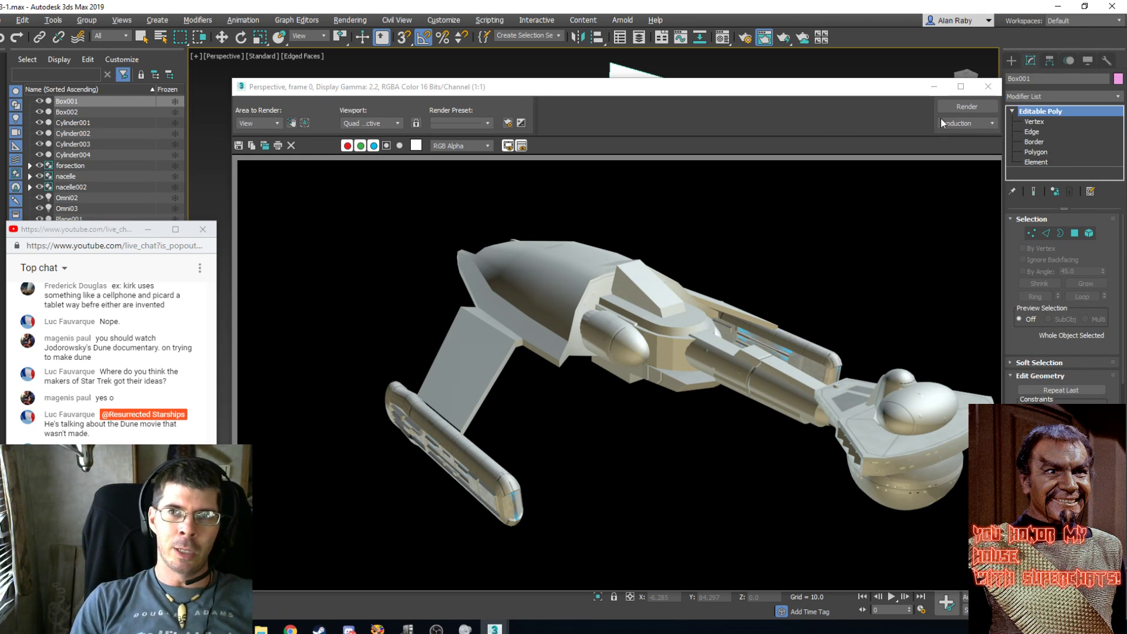
{"action": "left_click", "coordinate": [988, 87]}
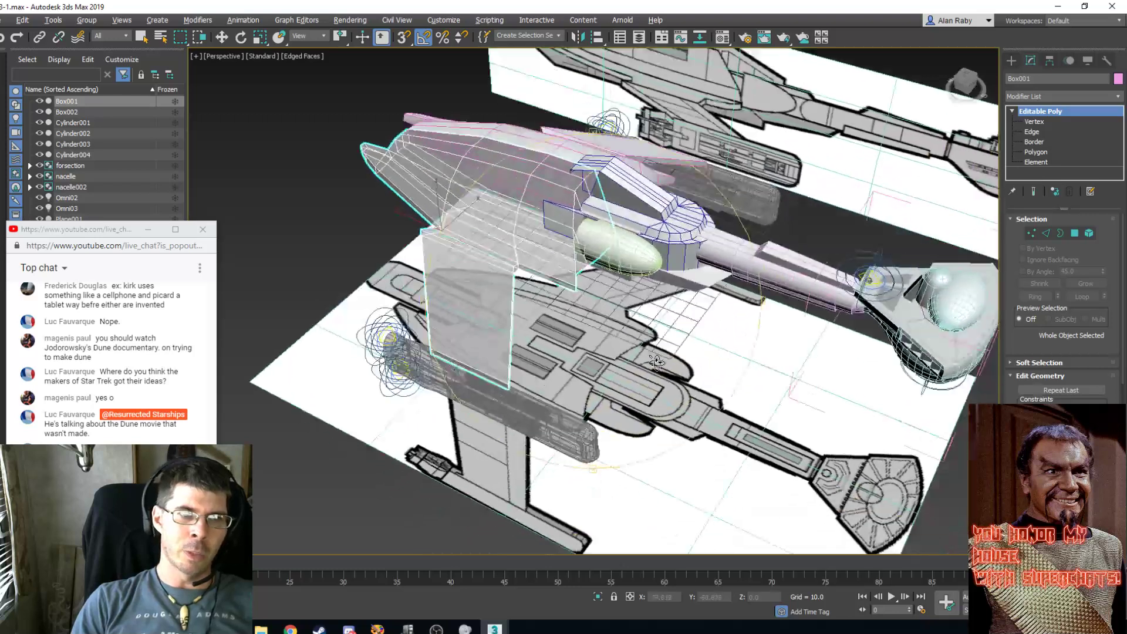
Select both nacelles together and shift them slightly toward the stern along Y.
{"action": "left_click_drag", "start_coordinate": [657, 363], "coordinate": [660, 372]}
{"action": "mouse_move", "coordinate": [562, 367]}
{"action": "left_mouse_down"}
{"action": "mouse_move", "coordinate": [465, 312]}
{"action": "mouse_move", "coordinate": [547, 350]}
{"action": "left_mouse_up"}
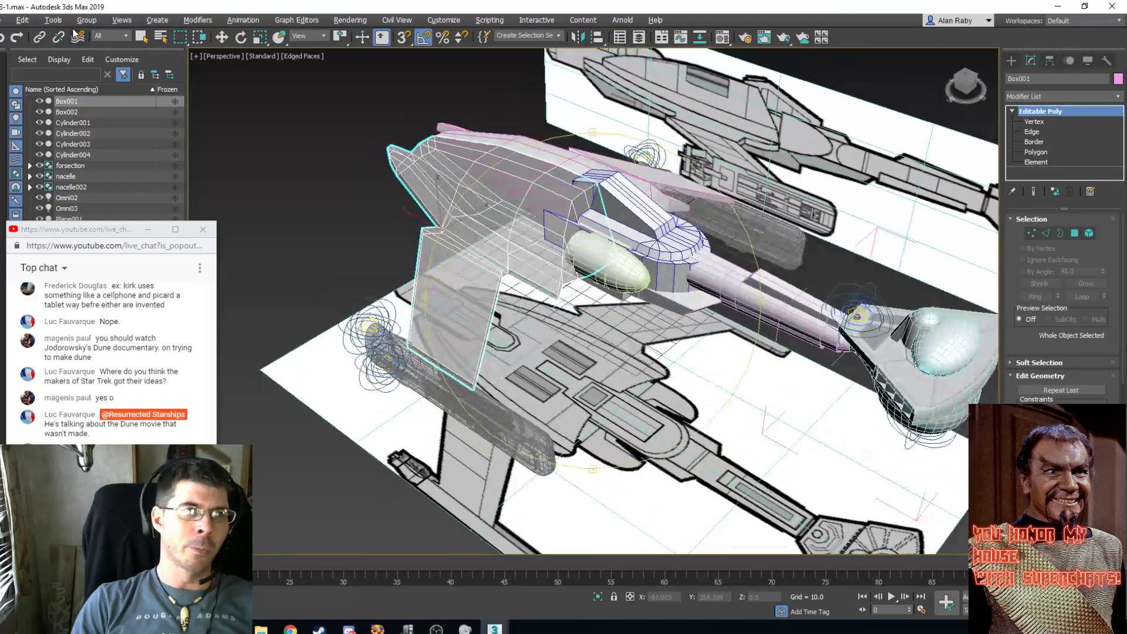
{"action": "left_click", "coordinate": [221, 37]}
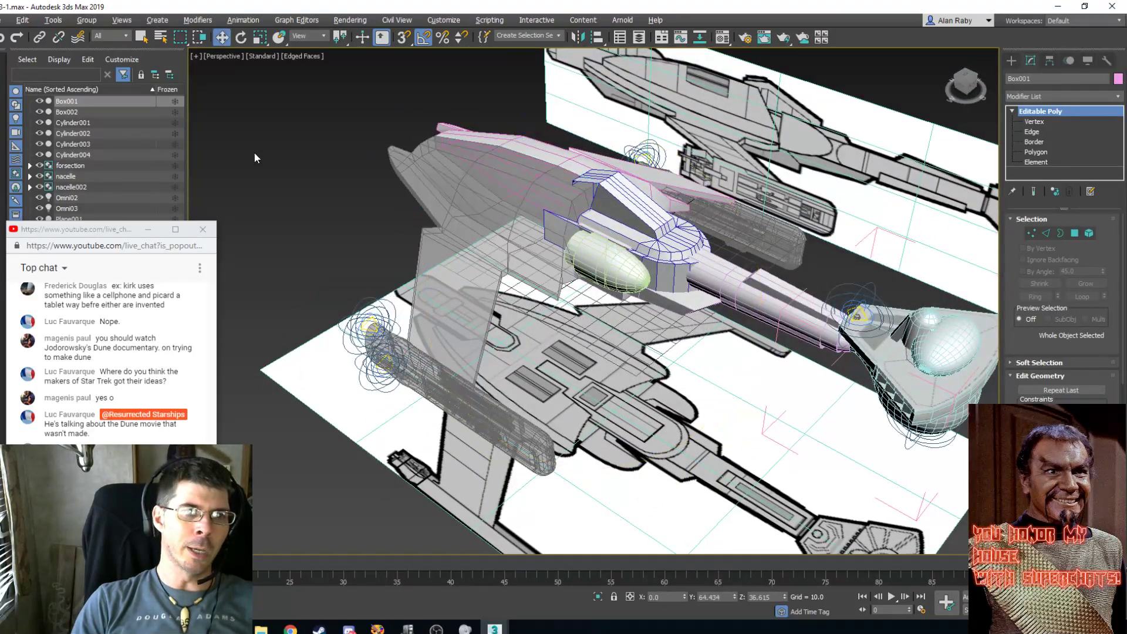
{"action": "left_click", "coordinate": [384, 349]}
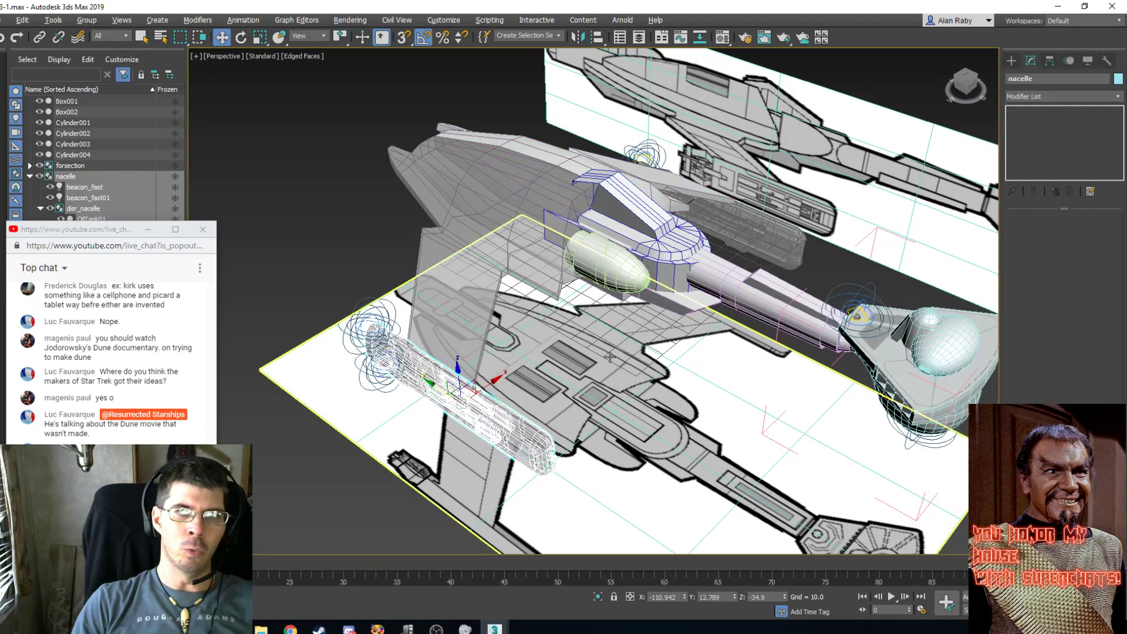
{"action": "left_click", "coordinate": [797, 247], "text": "ctrl"}
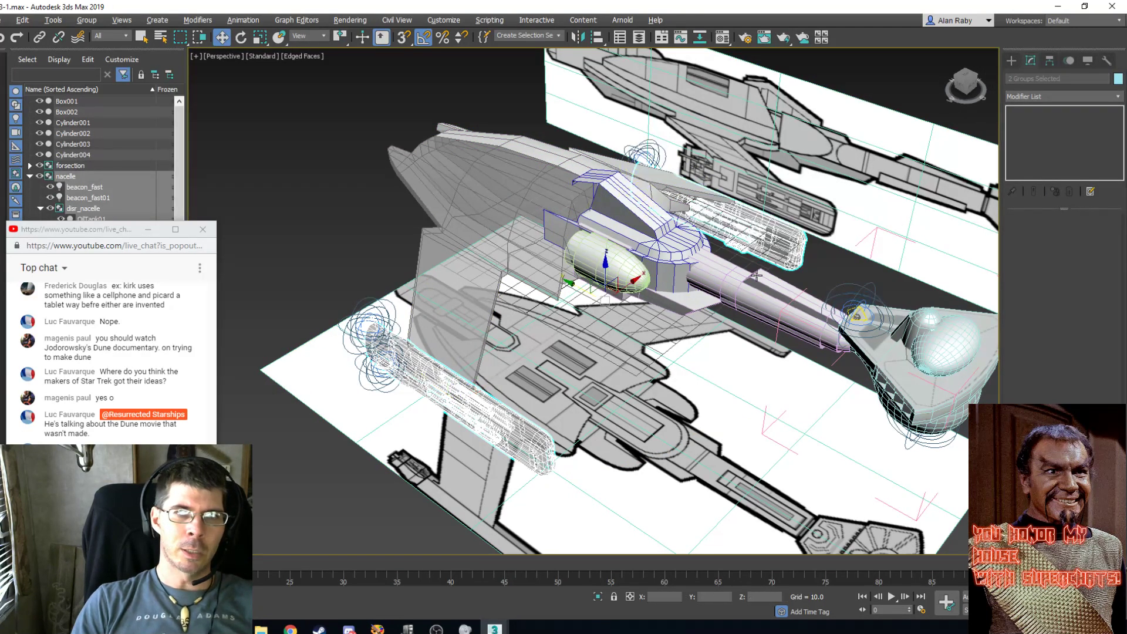
{"action": "left_click_drag", "start_coordinate": [756, 275], "coordinate": [551, 285]}
Inspect the shifted nacelles at several zoom levels and render the ship from above the front.
{"action": "scroll", "coordinate": [580, 275], "scroll_direction": "down", "scroll_amount": 2}
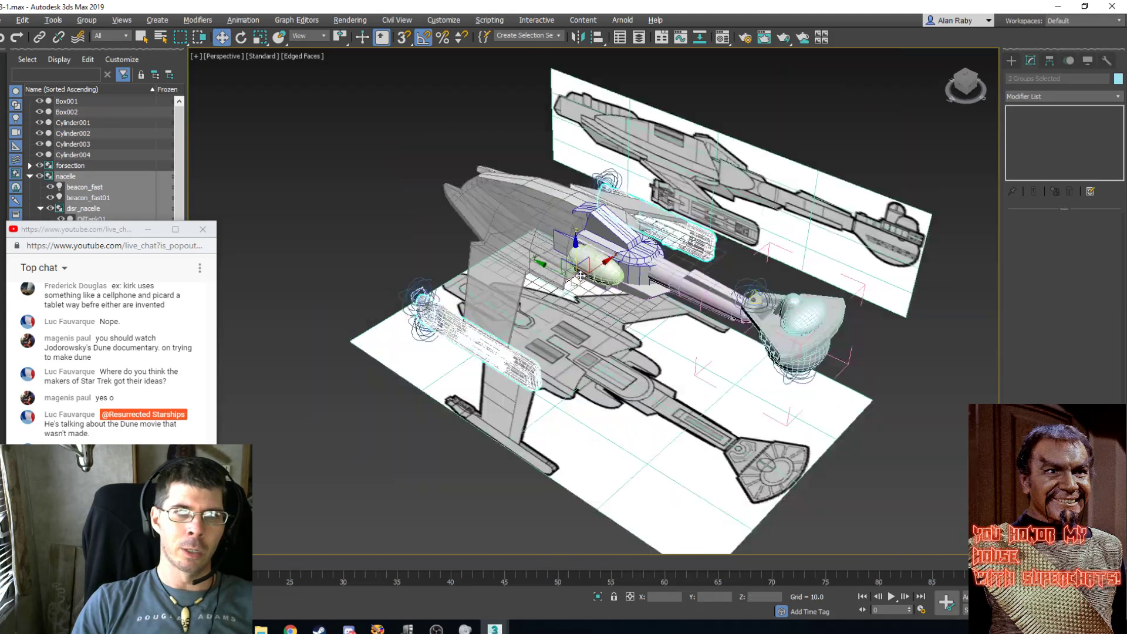
{"action": "scroll", "coordinate": [580, 275], "scroll_direction": "down", "scroll_amount": 3}
{"action": "scroll", "coordinate": [580, 275], "scroll_direction": "up", "scroll_amount": 5}
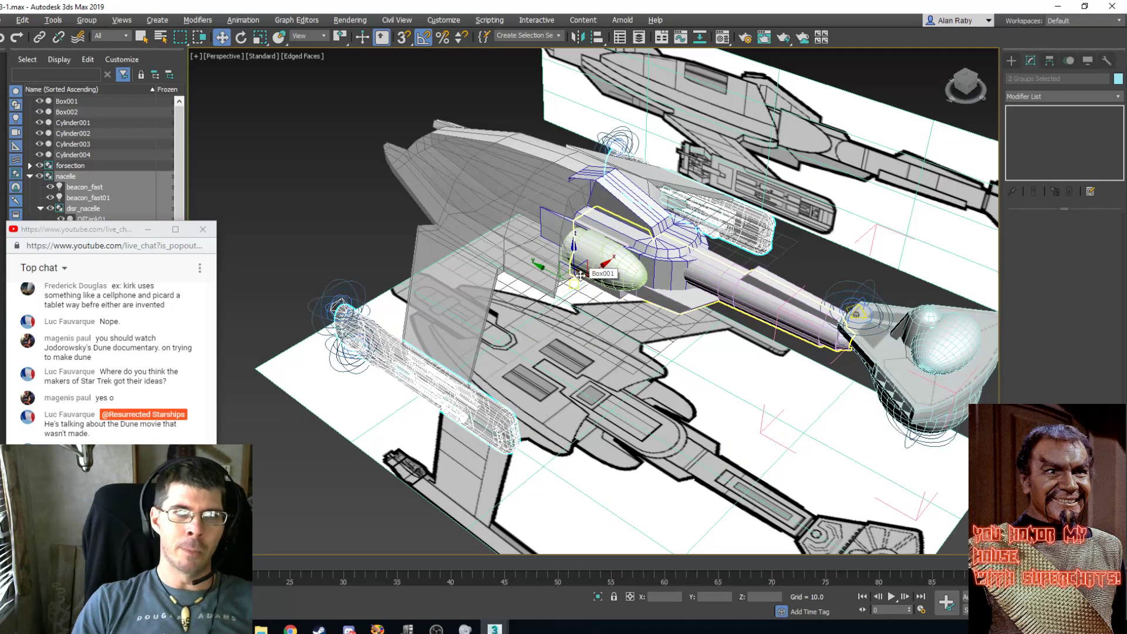
{"action": "scroll", "coordinate": [580, 275], "scroll_direction": "down", "scroll_amount": 5}
{"action": "mouse_move", "coordinate": [580, 275]}
{"action": "middle_mouse_down", "text": "alt"}
{"action": "mouse_move", "coordinate": [572, 254]}
{"action": "mouse_move", "coordinate": [588, 267]}
{"action": "middle_mouse_up", "text": "alt"}
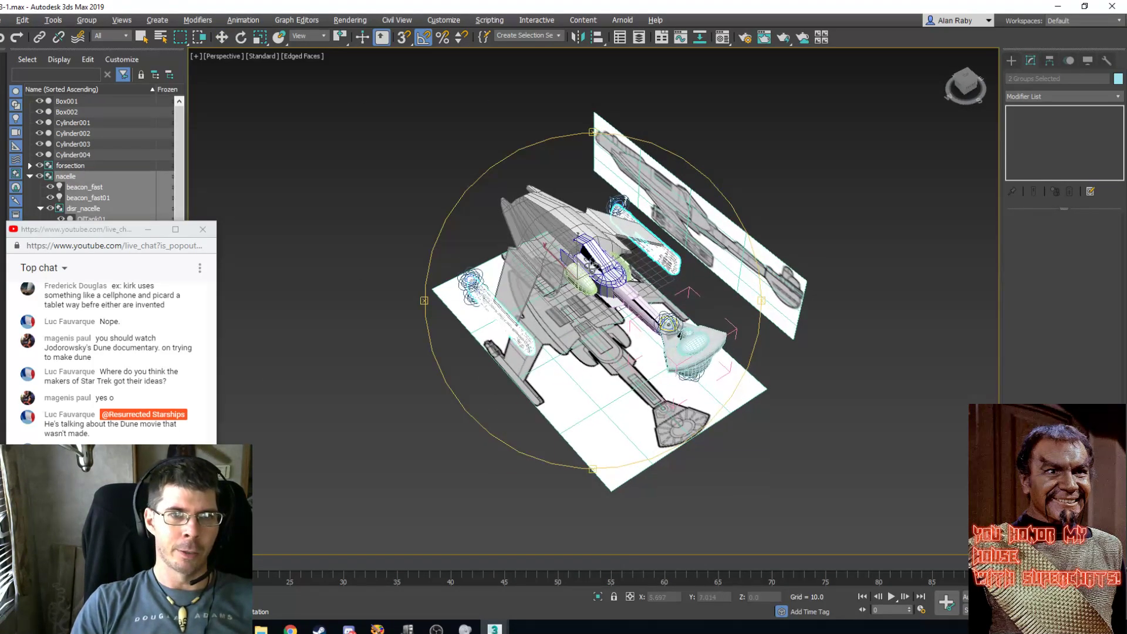
{"action": "scroll", "coordinate": [596, 264], "scroll_direction": "up", "scroll_amount": 4}
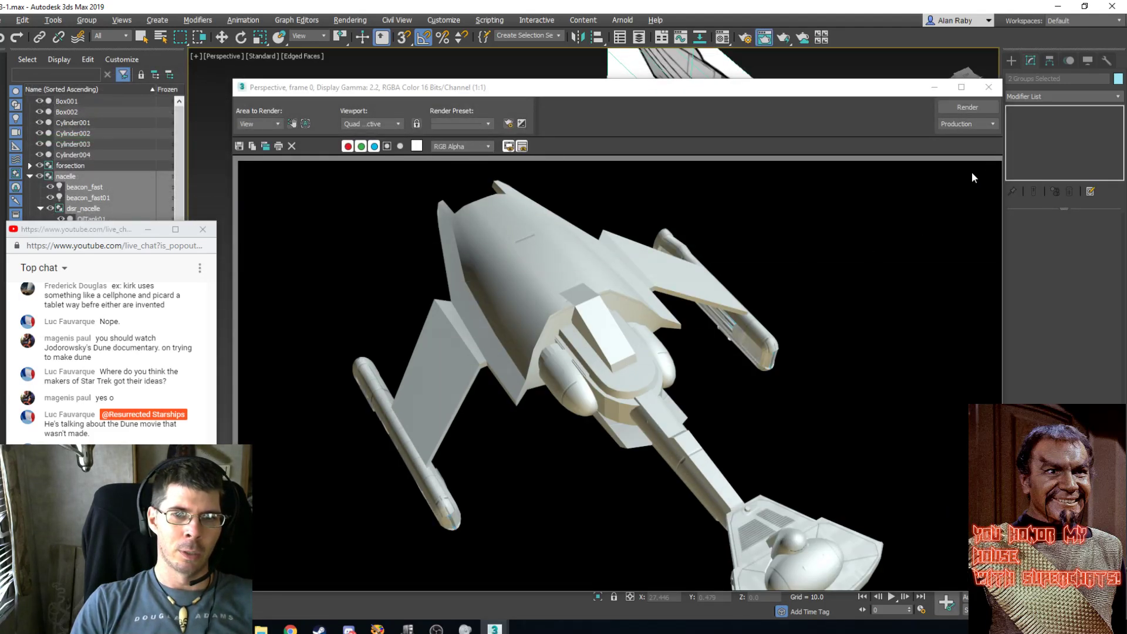
{"action": "left_click", "coordinate": [990, 87]}
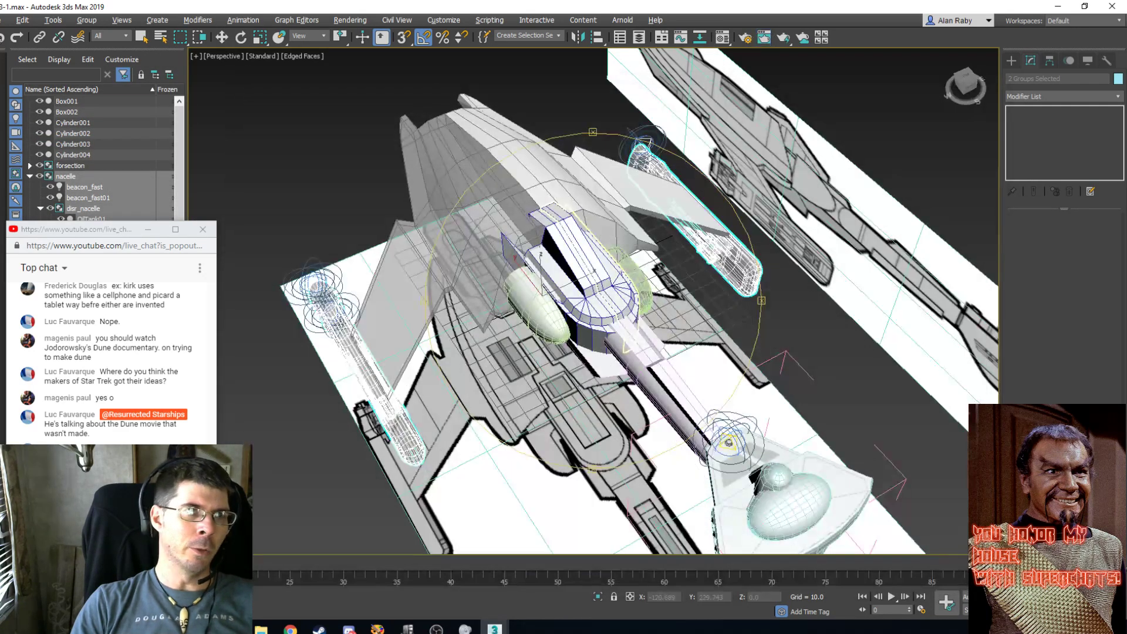
Save the scene with both nacelles in their shifted position.
{"action": "left_click", "coordinate": [3, 22]}
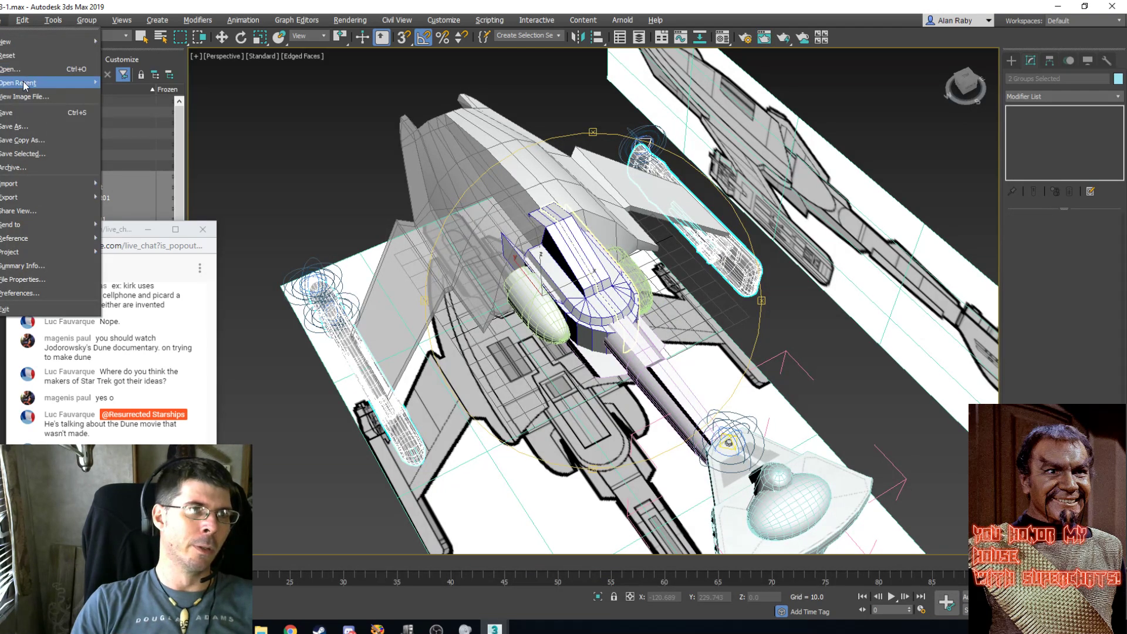
{"action": "left_click", "coordinate": [23, 112]}
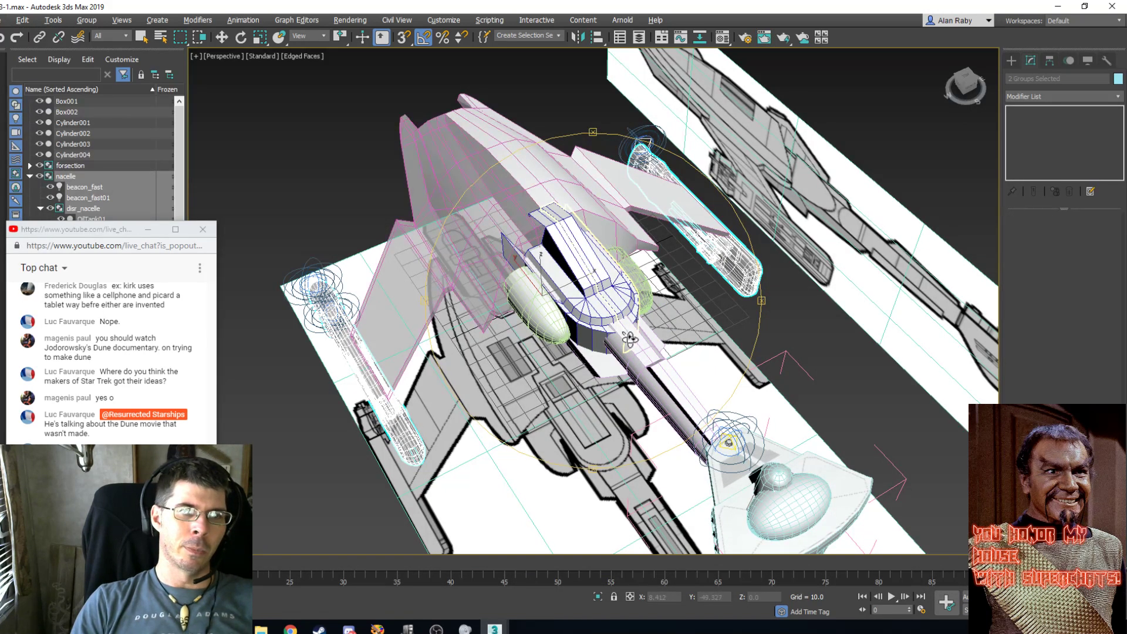
Merge the d7withlights group from d-7complete.max into the scene, auto-renaming the duplicate frontdecks material.
{"action": "middle_click_drag", "start_coordinate": [630, 340], "coordinate": [643, 318], "text": "alt"}
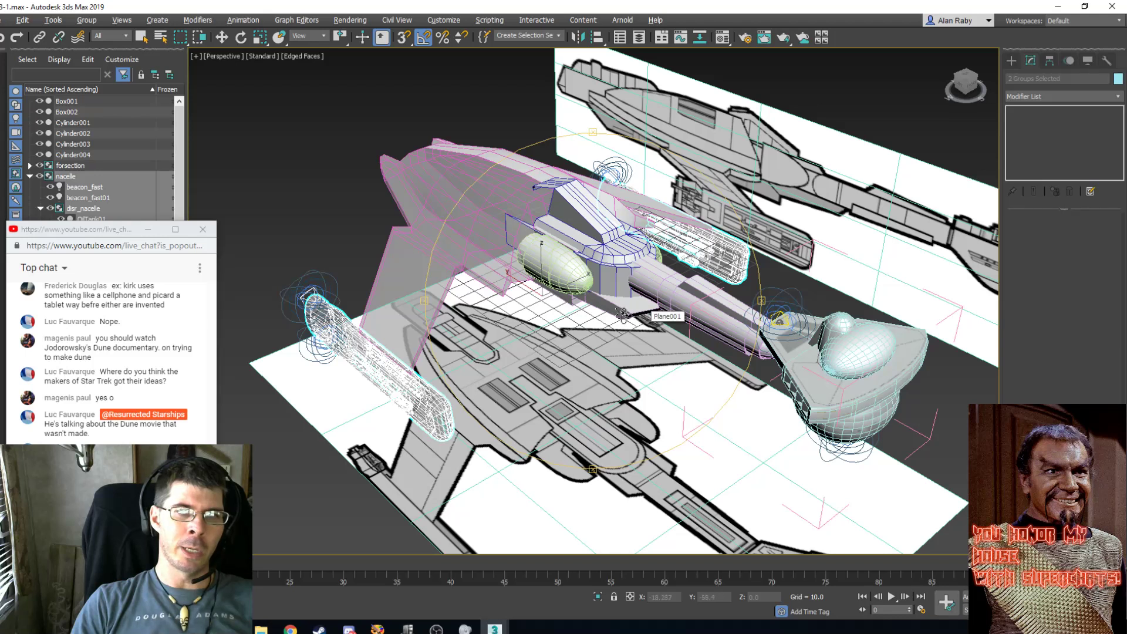
{"action": "scroll", "coordinate": [643, 318], "scroll_direction": "down", "scroll_amount": 2}
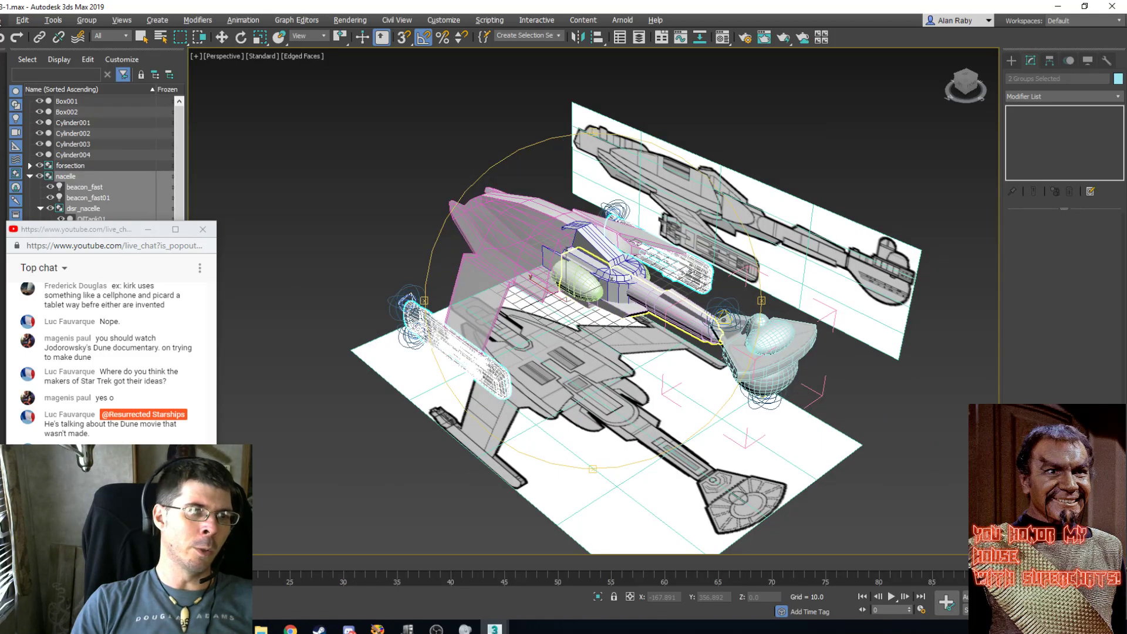
{"action": "left_click", "coordinate": [3, 23]}
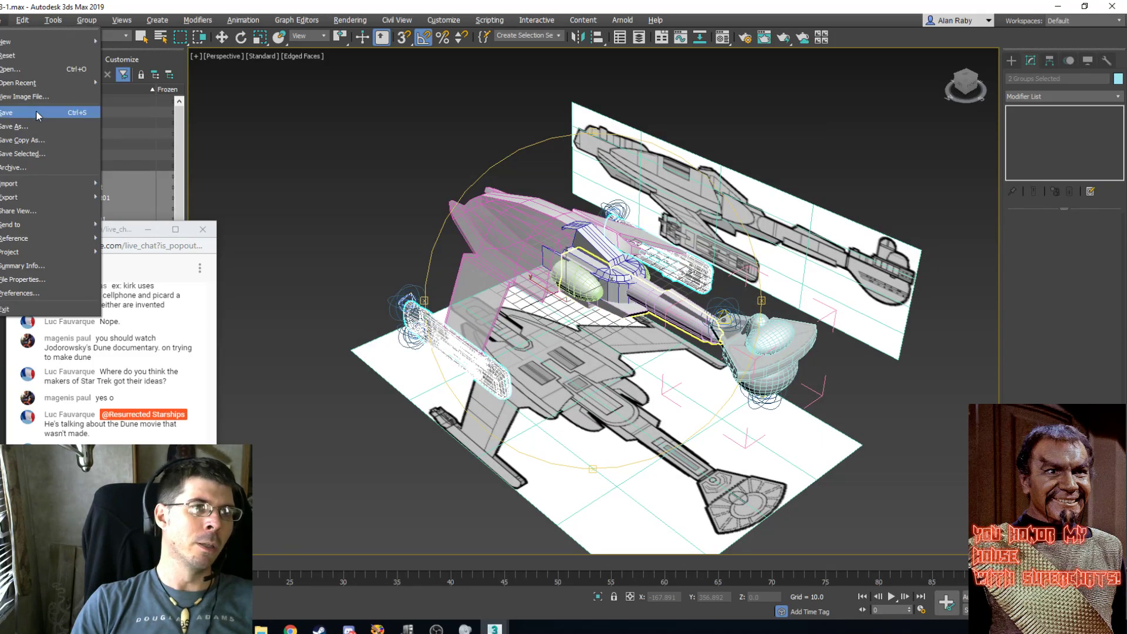
{"action": "mouse_move", "coordinate": [30, 184]}
{"action": "left_click", "coordinate": [153, 203]}
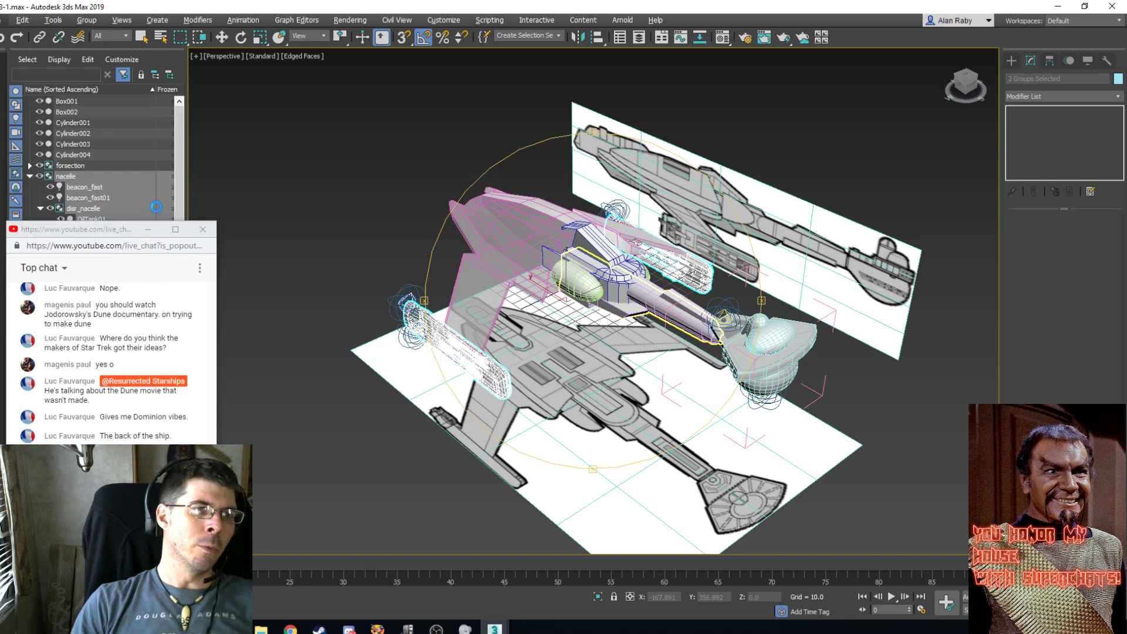
{"action": "left_click", "coordinate": [350, 114]}
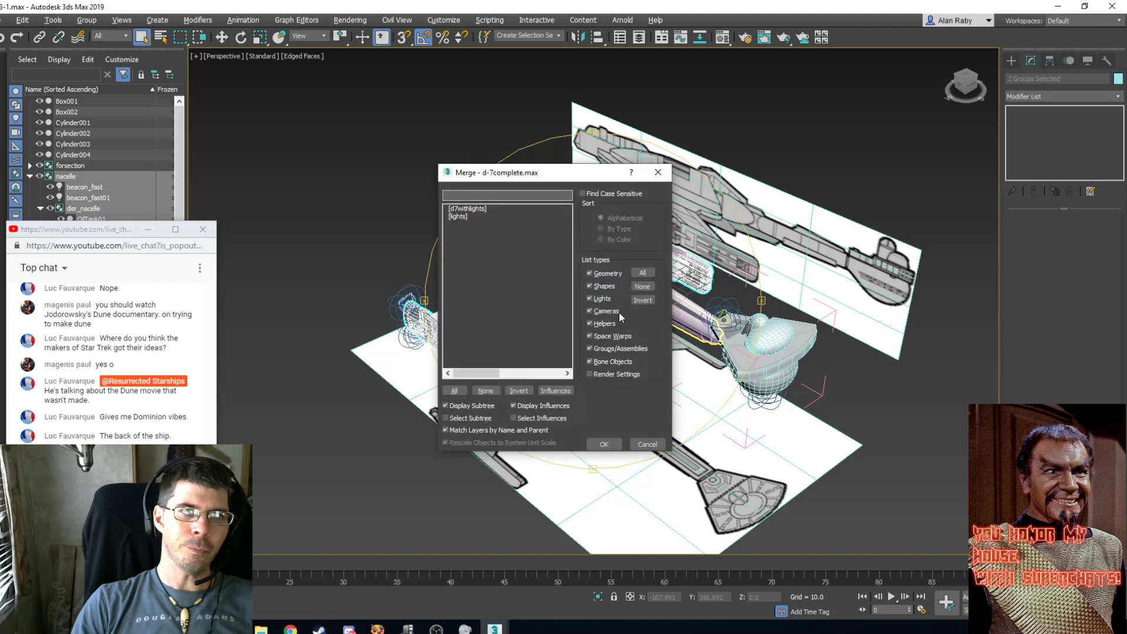
{"action": "left_click", "coordinate": [467, 208]}
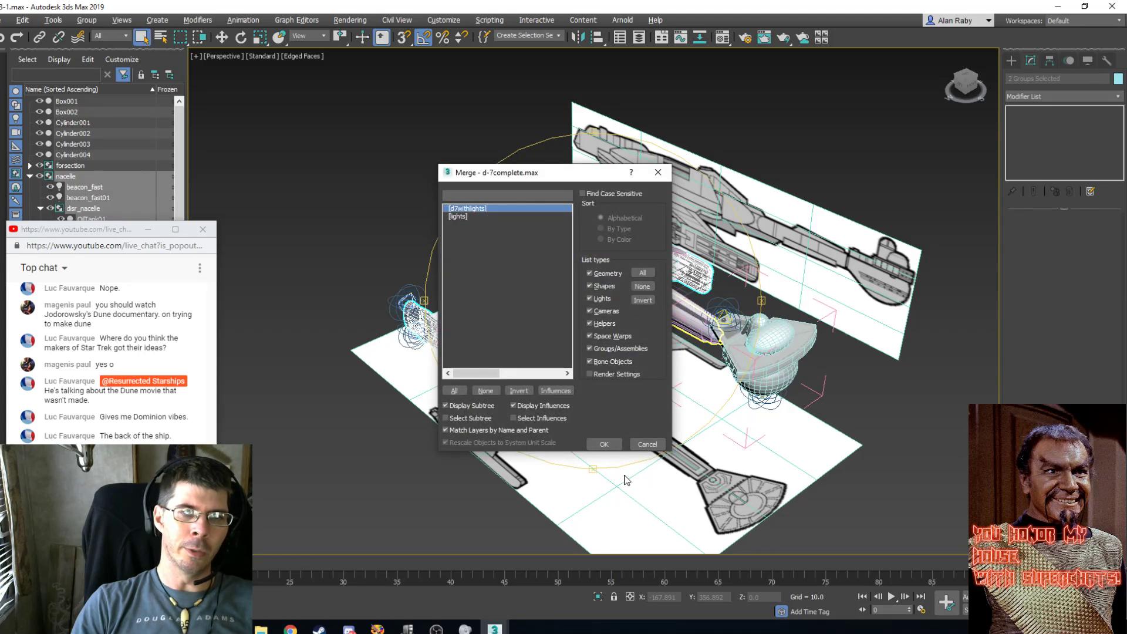
{"action": "left_click", "coordinate": [604, 445]}
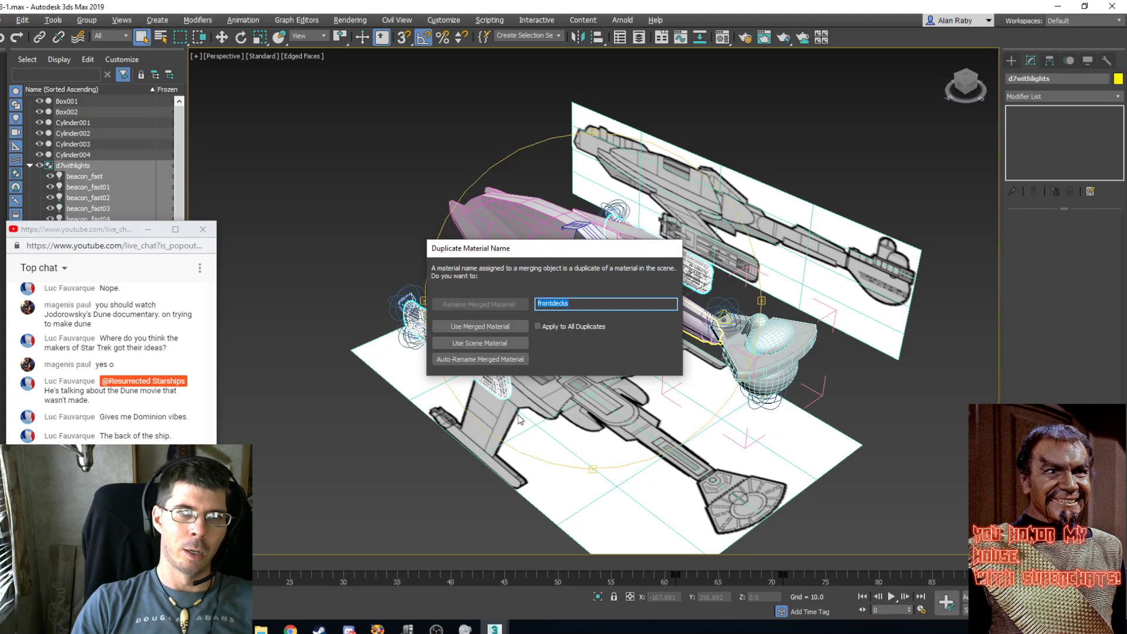
{"action": "left_click", "coordinate": [490, 360]}
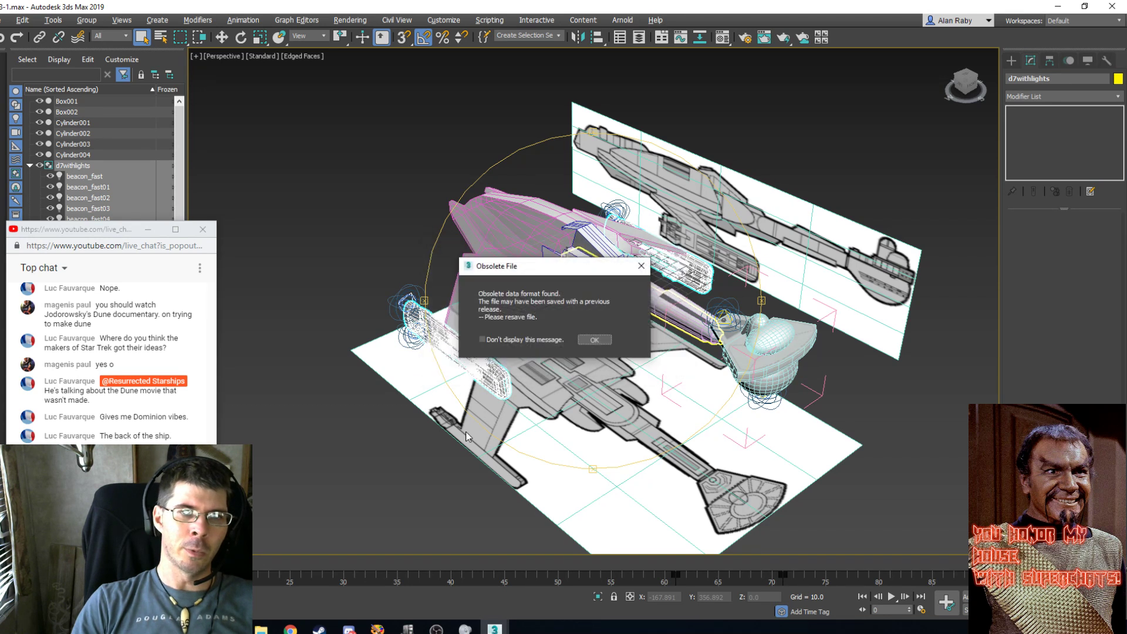
{"action": "left_click", "coordinate": [604, 342]}
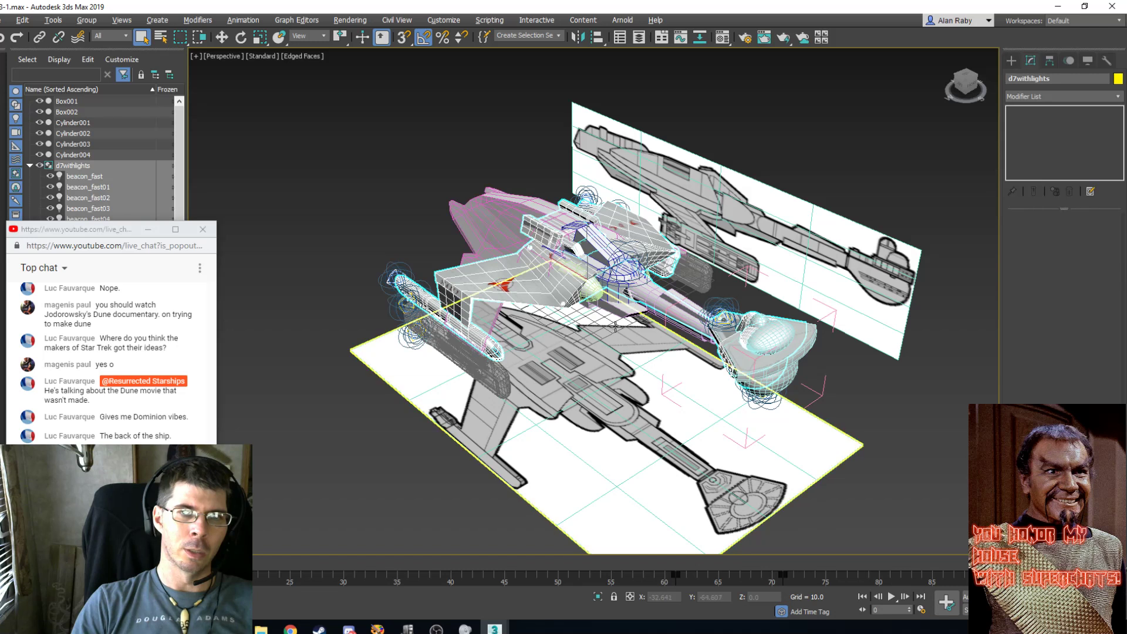
Move the merged D-7 along X to about -254 so it sits beside the T-3.
{"action": "scroll", "coordinate": [639, 314], "scroll_direction": "down", "scroll_amount": 4}
{"action": "scroll", "coordinate": [642, 317], "scroll_direction": "up", "scroll_amount": 4}
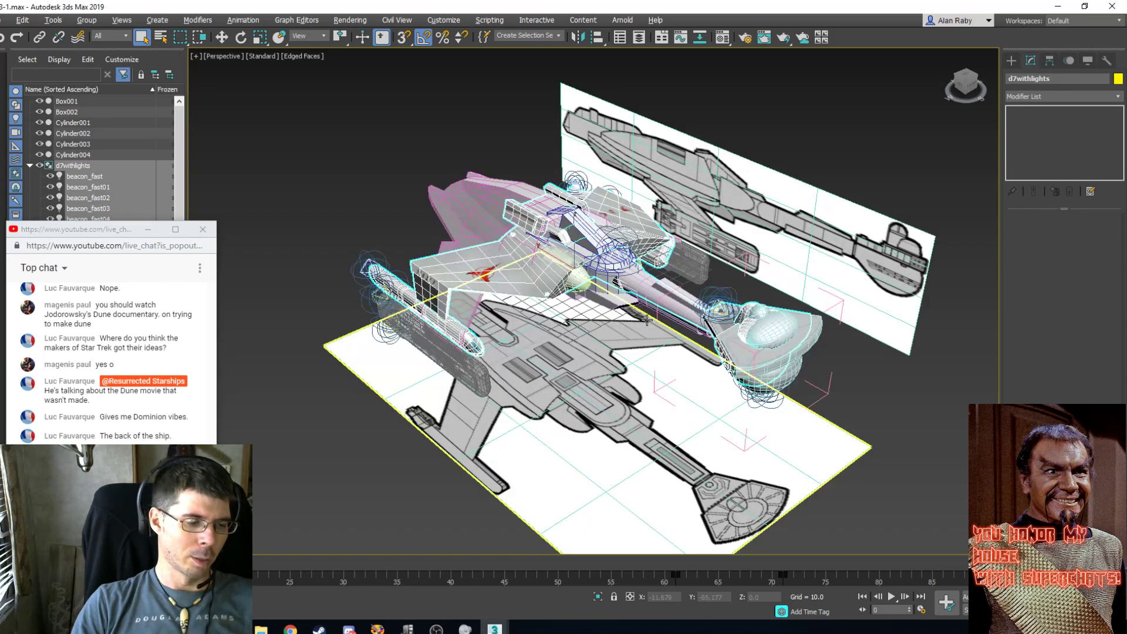
{"action": "key", "text": "w"}
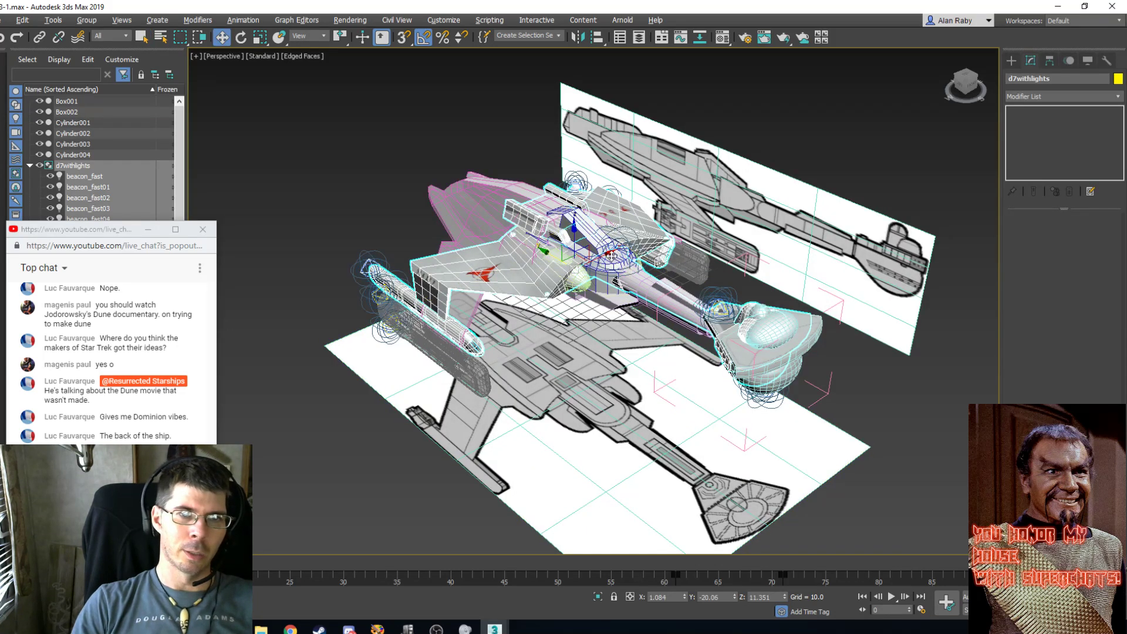
{"action": "left_click_drag", "start_coordinate": [611, 254], "coordinate": [534, 398]}
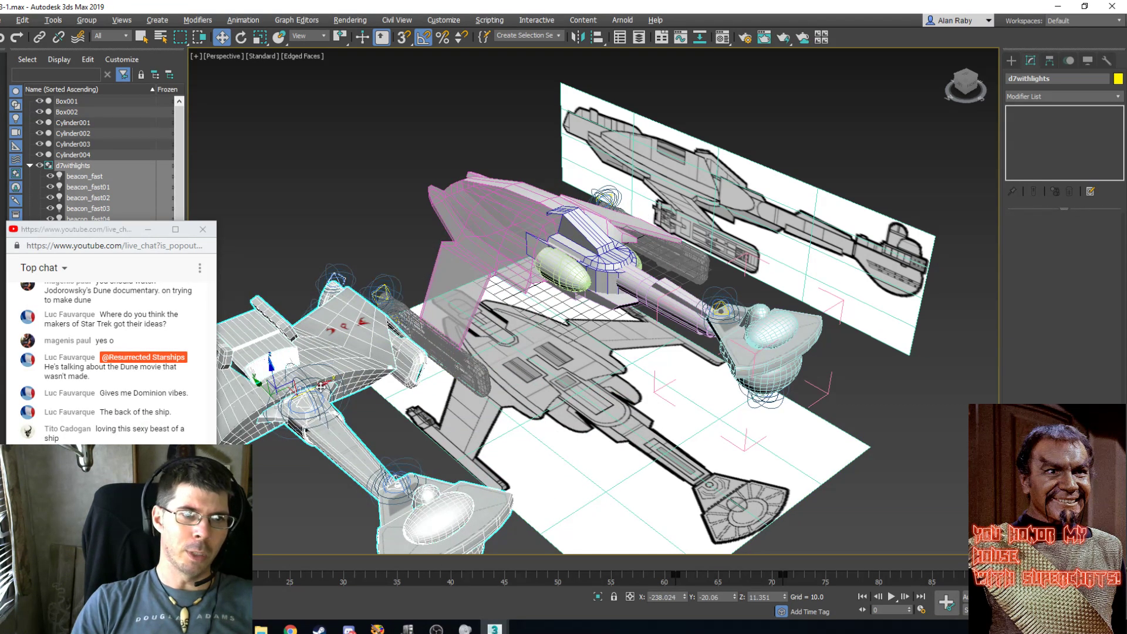
{"action": "left_click_drag", "start_coordinate": [313, 385], "coordinate": [304, 393]}
{"action": "scroll", "coordinate": [646, 335], "scroll_direction": "down", "scroll_amount": 5}
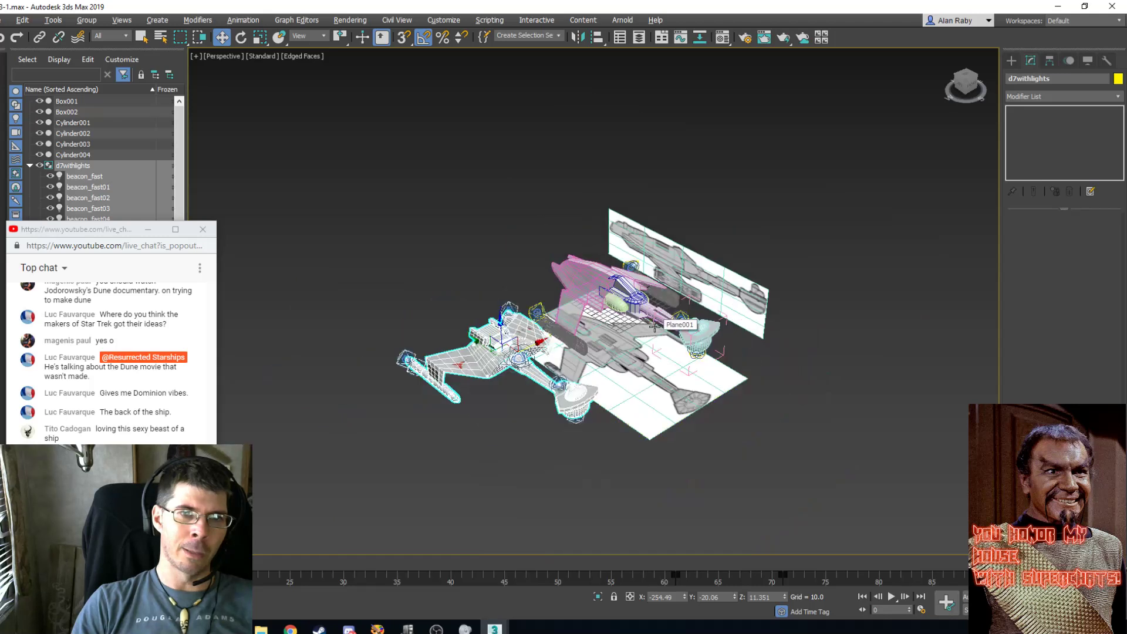
Render both ships from above the front at two framings to compare the D-7 with the T-3.
{"action": "scroll", "coordinate": [646, 335], "scroll_direction": "up", "scroll_amount": 3}
{"action": "middle_click_drag", "start_coordinate": [559, 348], "coordinate": [481, 312], "text": "alt"}
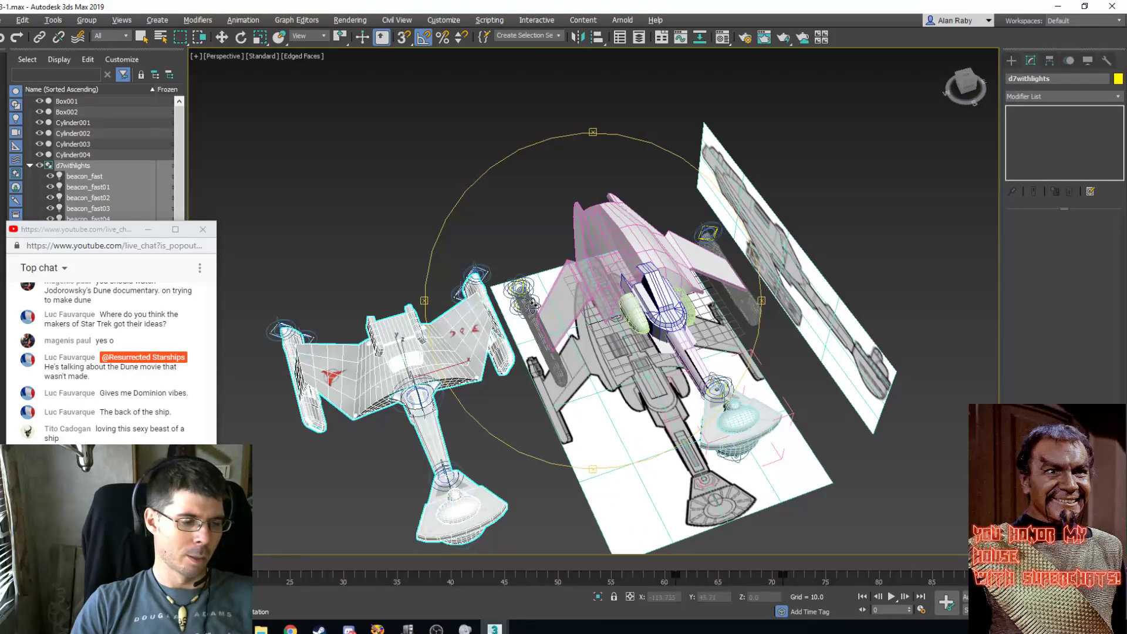
{"action": "key", "text": "shift+q"}
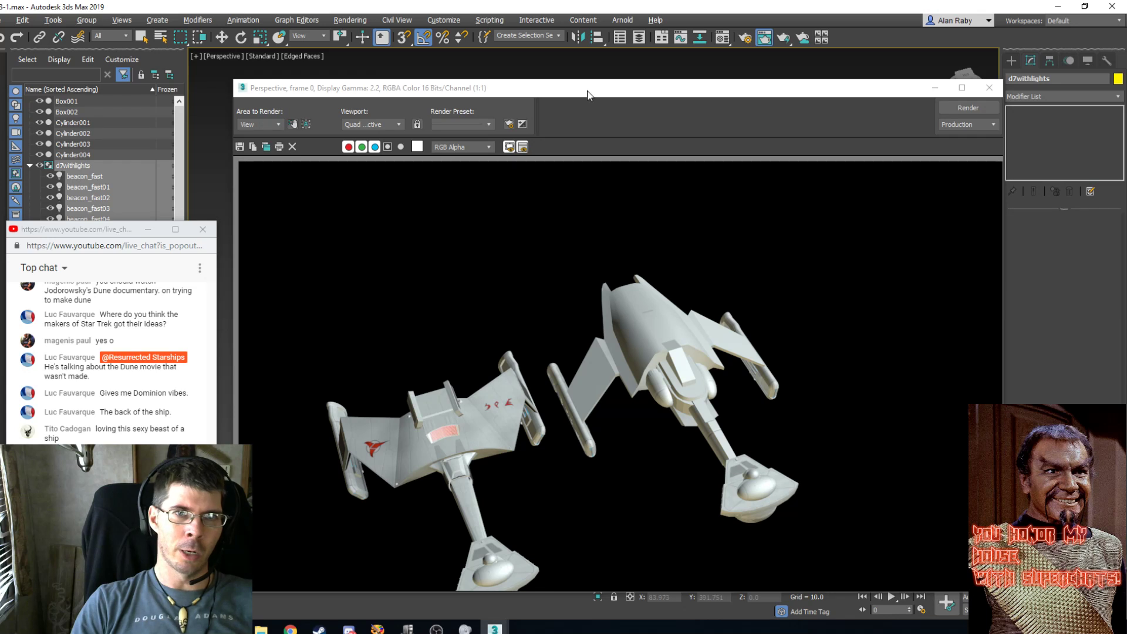
{"action": "left_click_drag", "start_coordinate": [587, 89], "coordinate": [583, 47]}
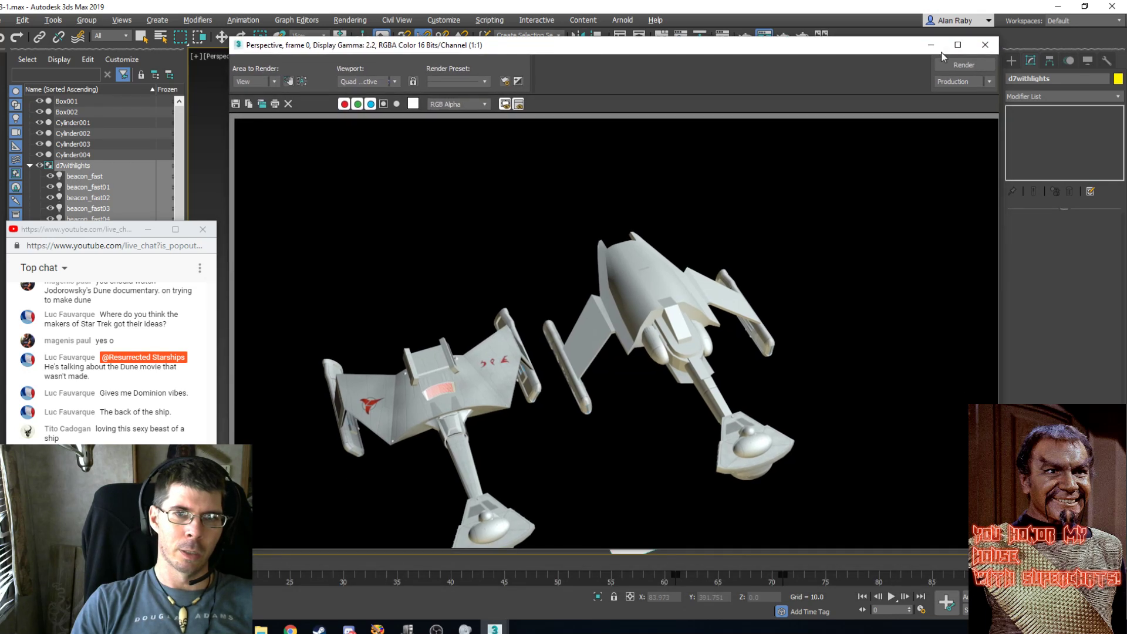
{"action": "left_click", "coordinate": [985, 45]}
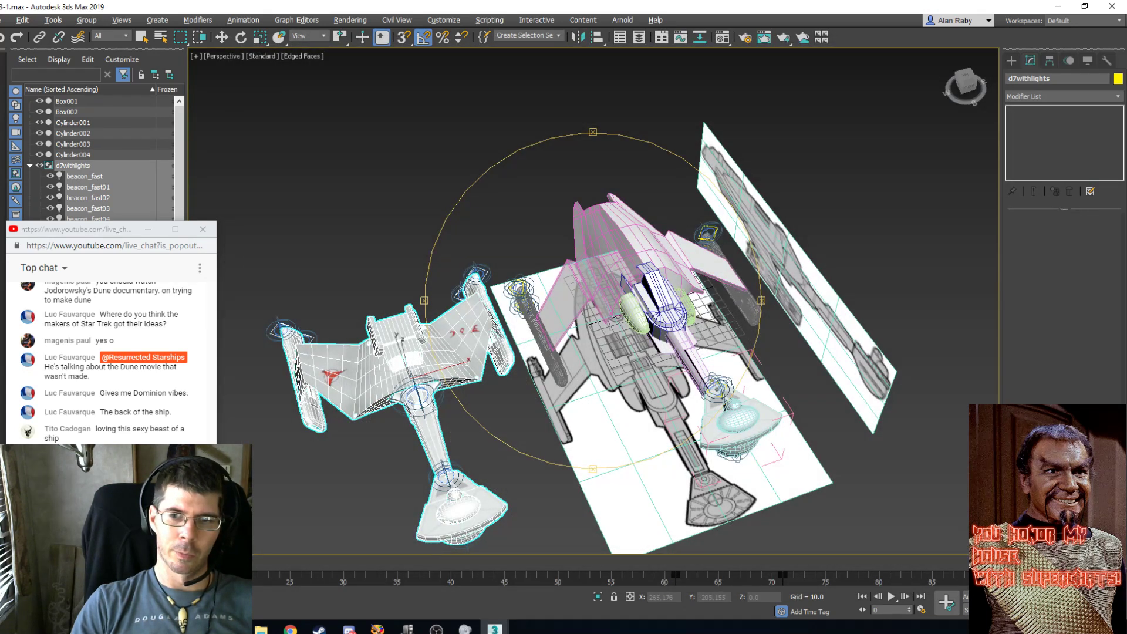
{"action": "middle_click_drag", "start_coordinate": [575, 388], "coordinate": [563, 289]}
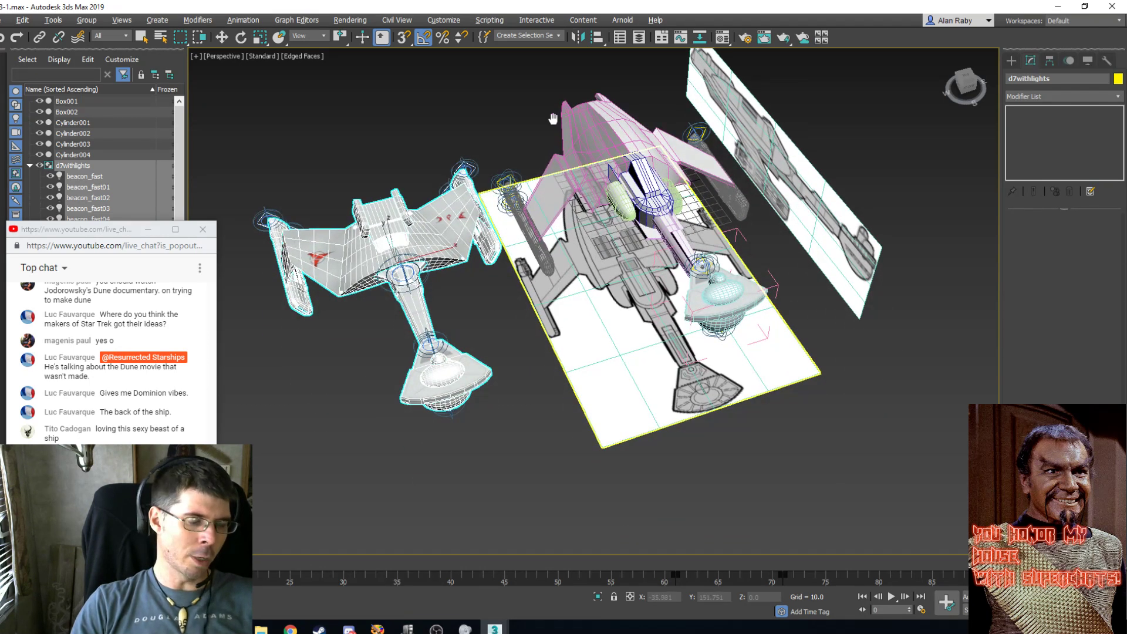
{"action": "key", "text": "shift+q"}
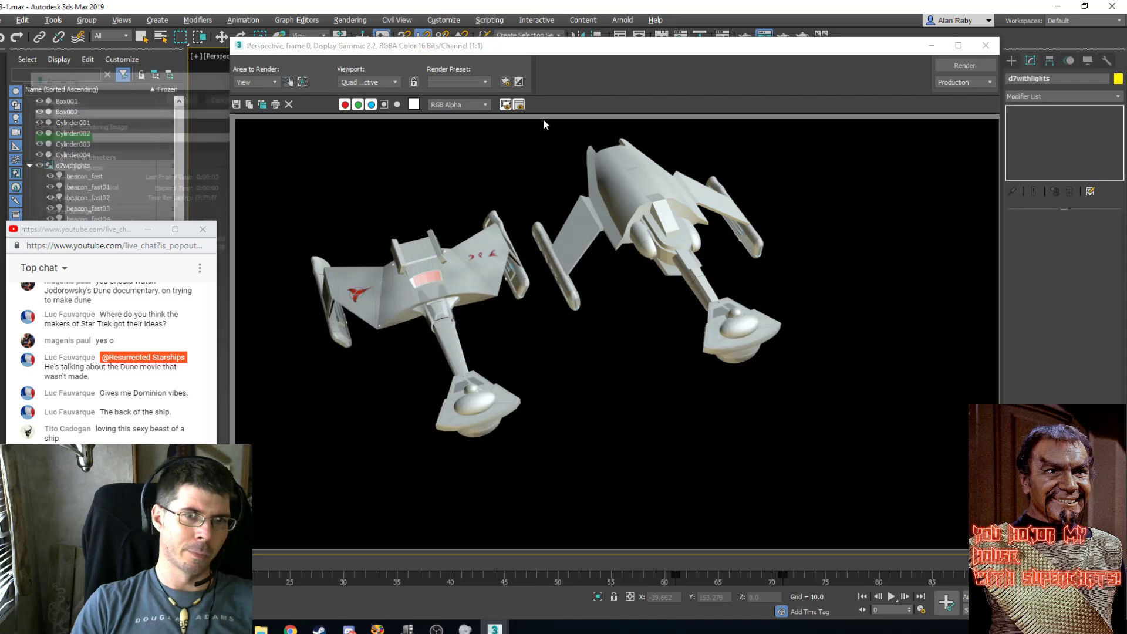
{"action": "left_click", "coordinate": [986, 46]}
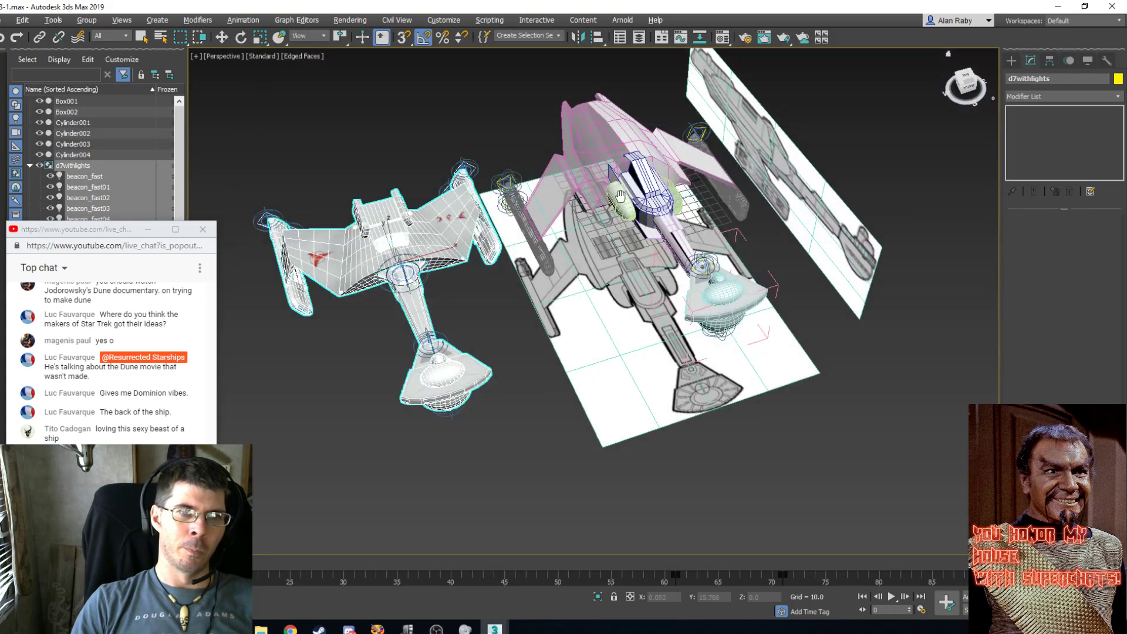
Render both ships from below to compare their undersides.
{"action": "middle_click_drag", "start_coordinate": [552, 230], "coordinate": [524, 215], "text": "alt"}
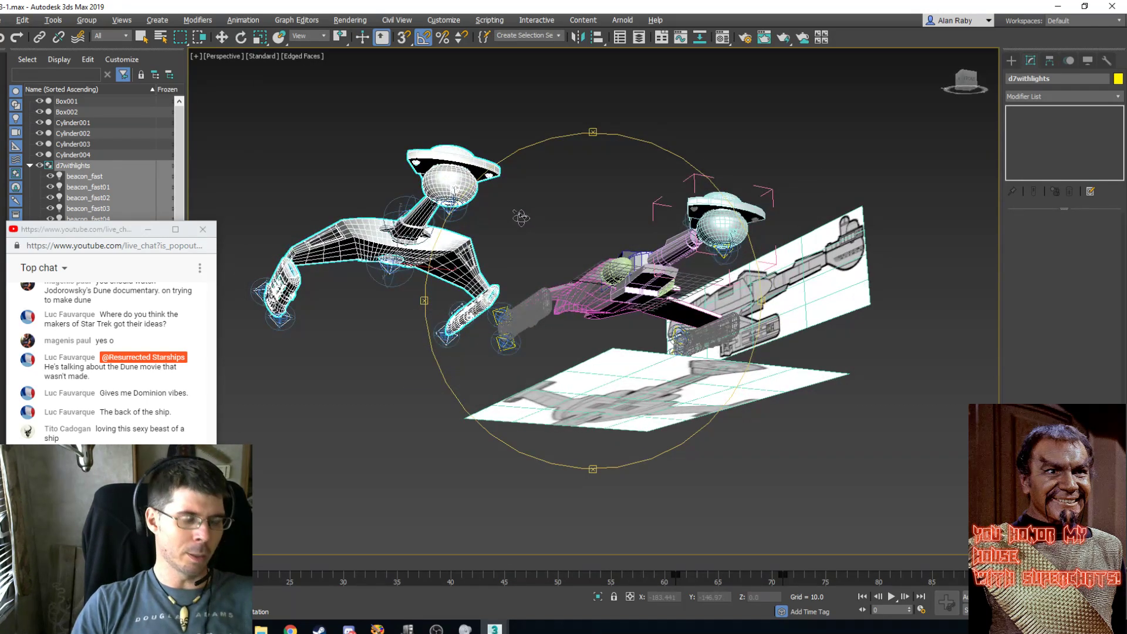
{"action": "key", "text": "shift+q"}
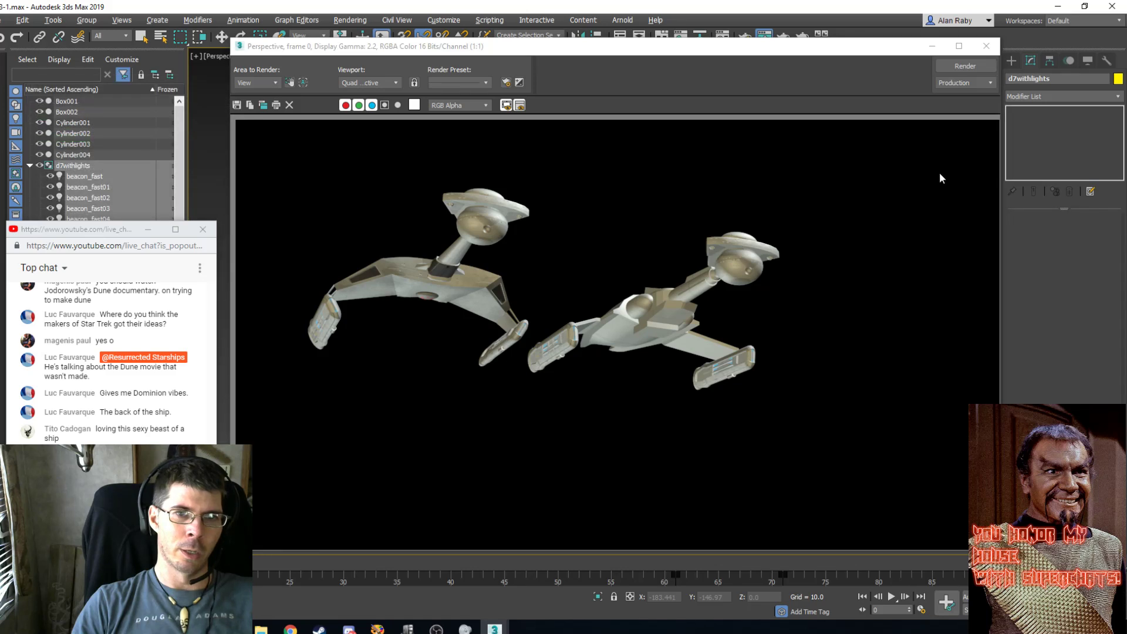
{"action": "left_click", "coordinate": [985, 47]}
Render both ships side by side from the rear to compare their sterns and wings.
{"action": "middle_click_drag", "start_coordinate": [714, 264], "coordinate": [632, 339], "text": "alt"}
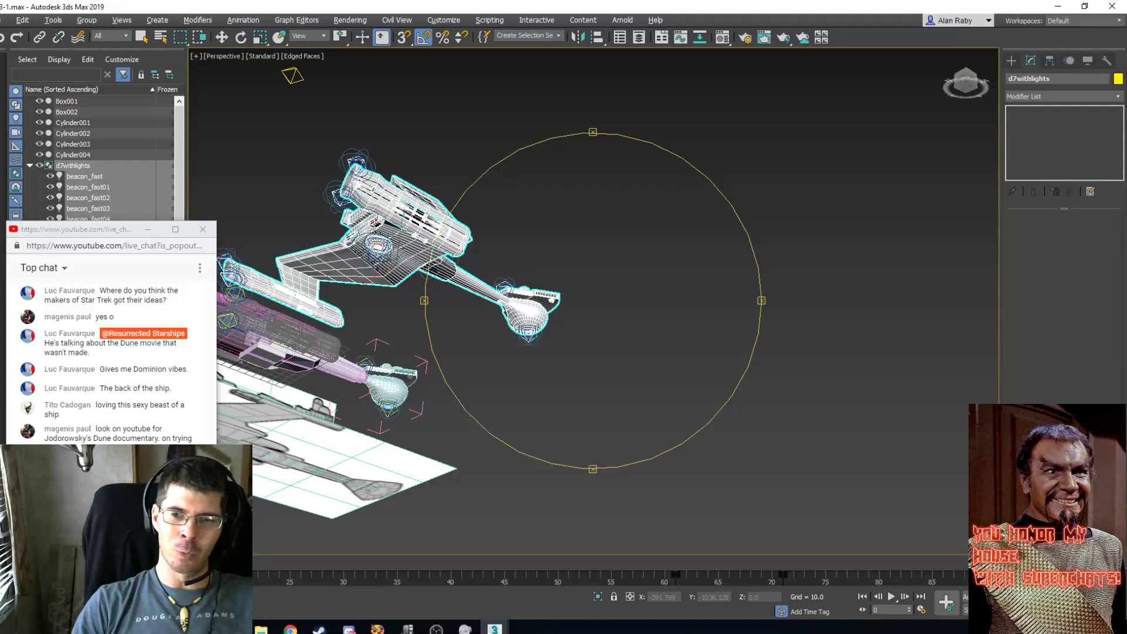
{"action": "middle_click_drag", "start_coordinate": [376, 367], "coordinate": [678, 375], "text": "alt"}
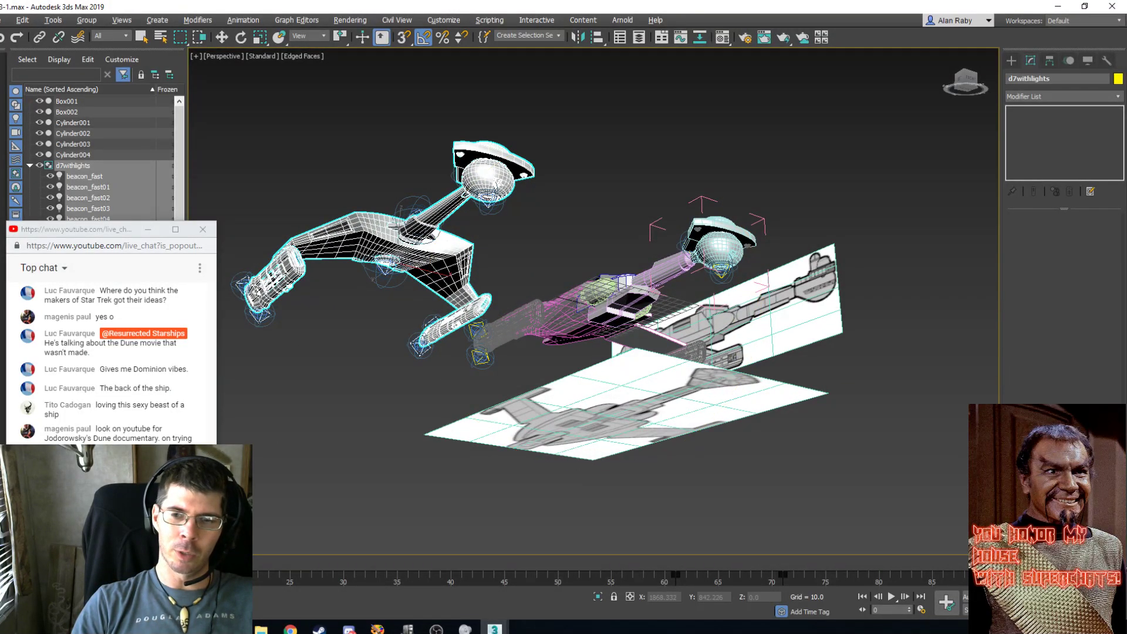
{"action": "middle_click_drag", "start_coordinate": [532, 362], "coordinate": [715, 355], "text": "alt"}
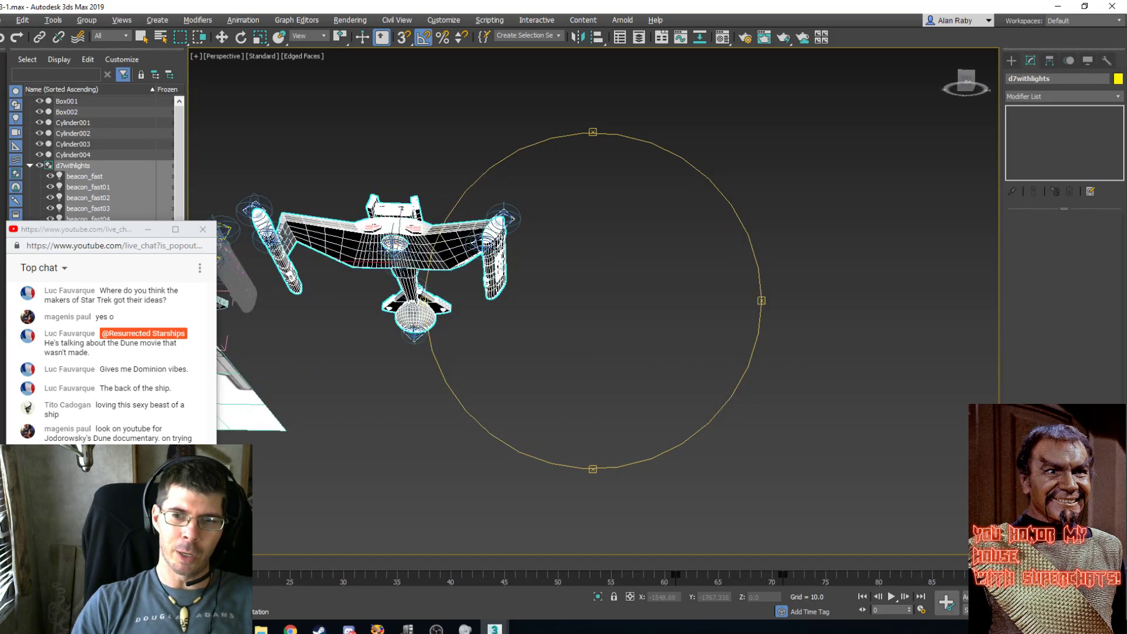
{"action": "middle_click_drag", "start_coordinate": [381, 279], "coordinate": [672, 315]}
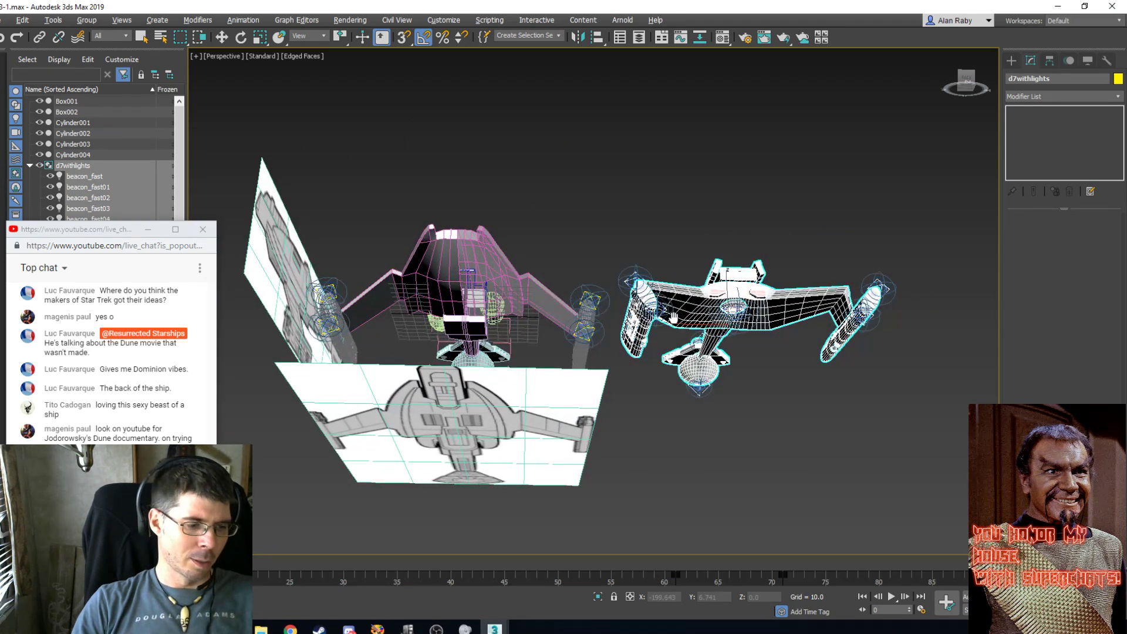
{"action": "key", "text": "shift+q"}
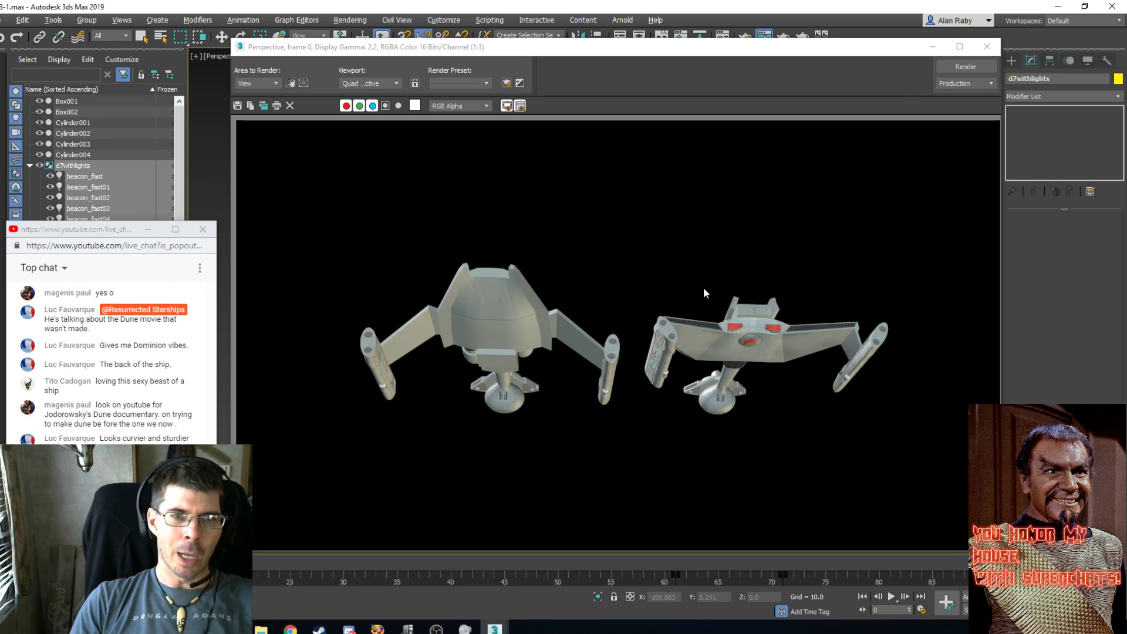
{"action": "left_click", "coordinate": [986, 46]}
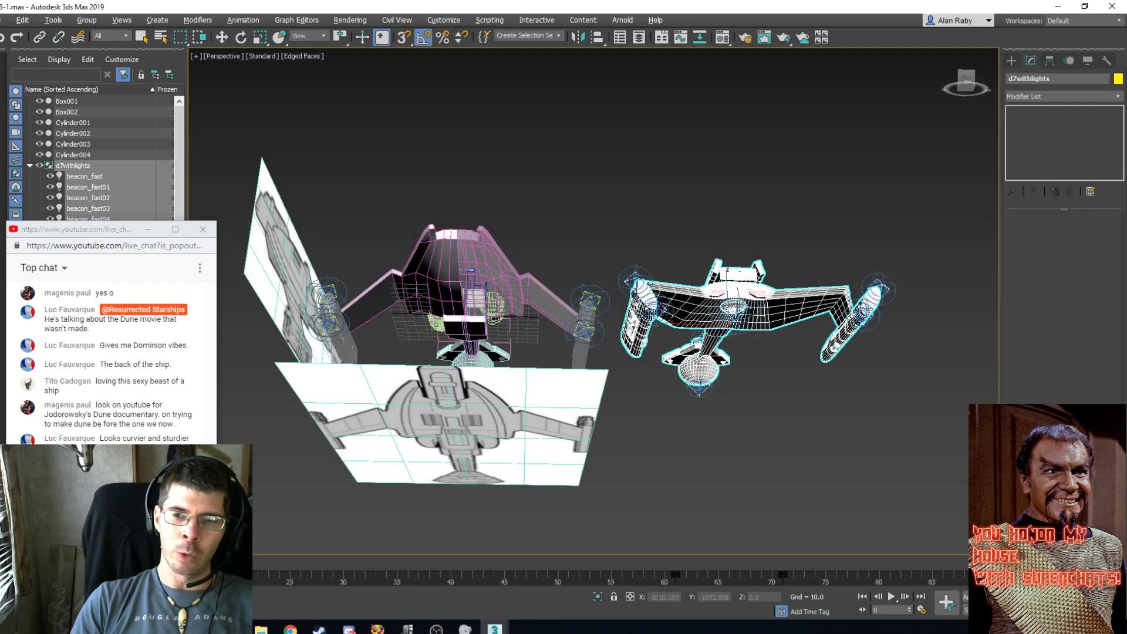
Return to a front view showing both ships and save the scene with the D-7 included.
{"action": "left_click", "coordinate": [1102, 611]}
{"action": "left_click_drag", "start_coordinate": [619, 277], "coordinate": [437, 358]}
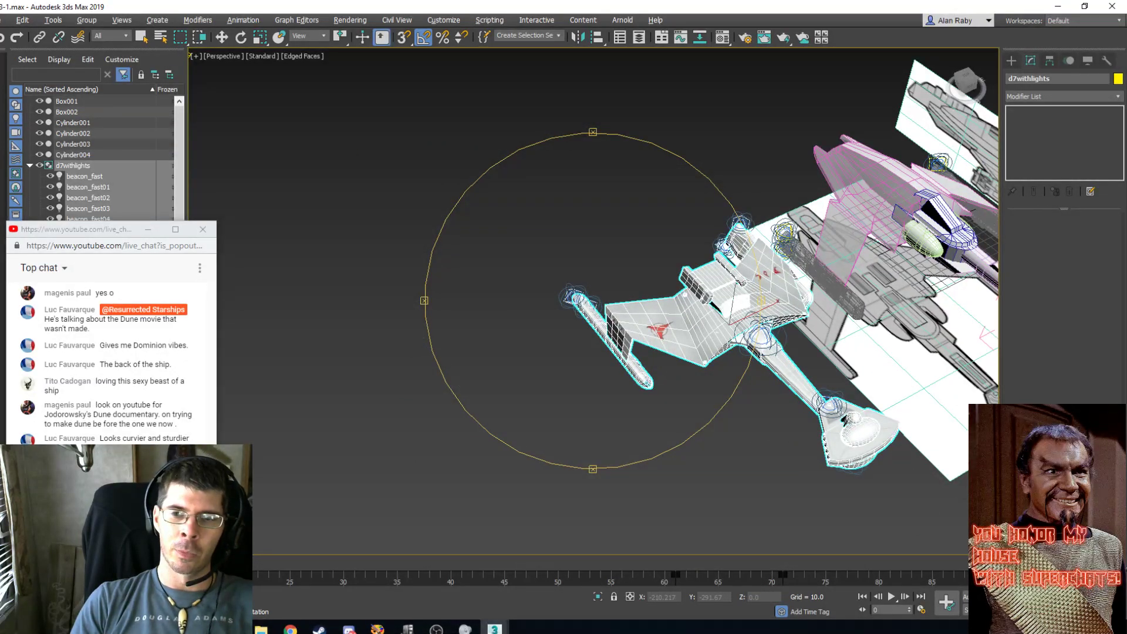
{"action": "right_click", "coordinate": [808, 340]}
{"action": "middle_click_drag", "start_coordinate": [808, 339], "coordinate": [570, 357]}
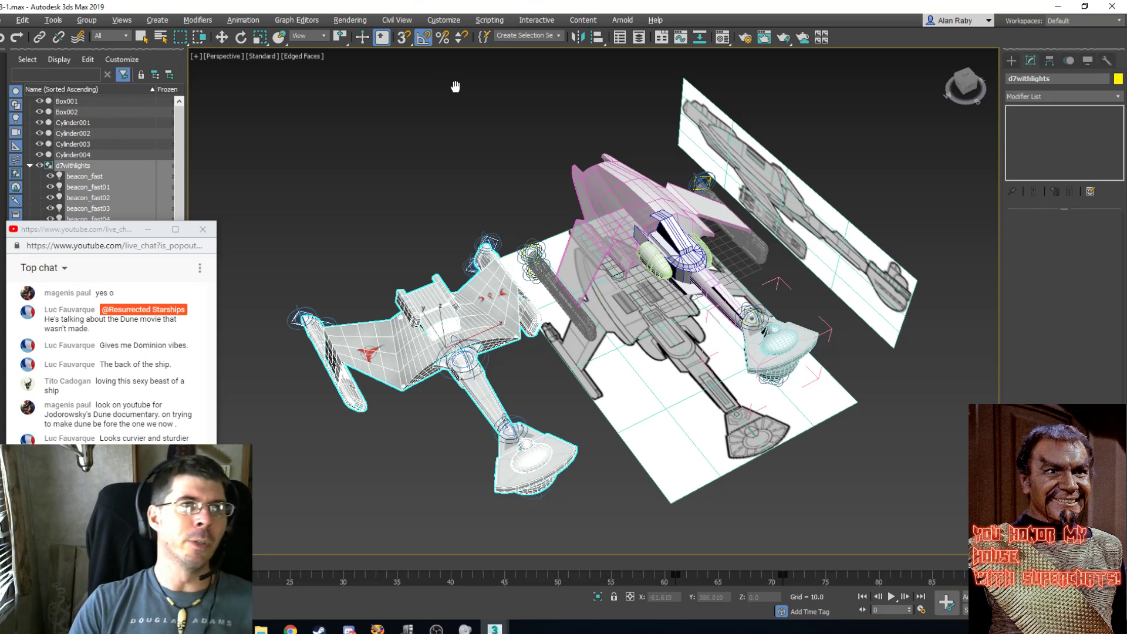
{"action": "left_click", "coordinate": [1, 21]}
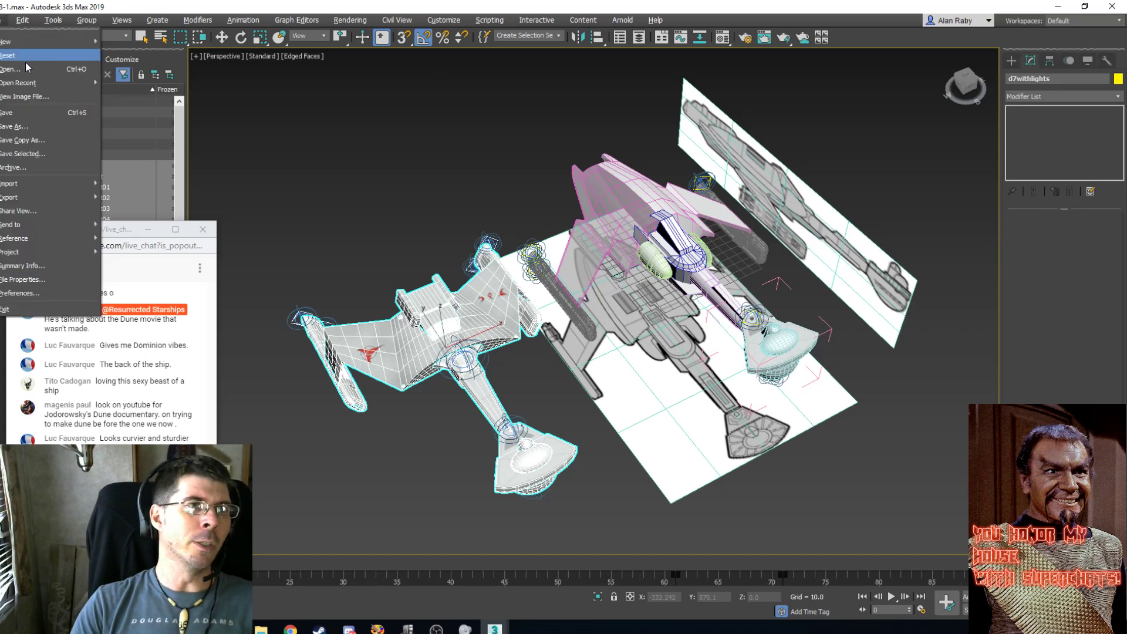
{"action": "left_click", "coordinate": [21, 114]}
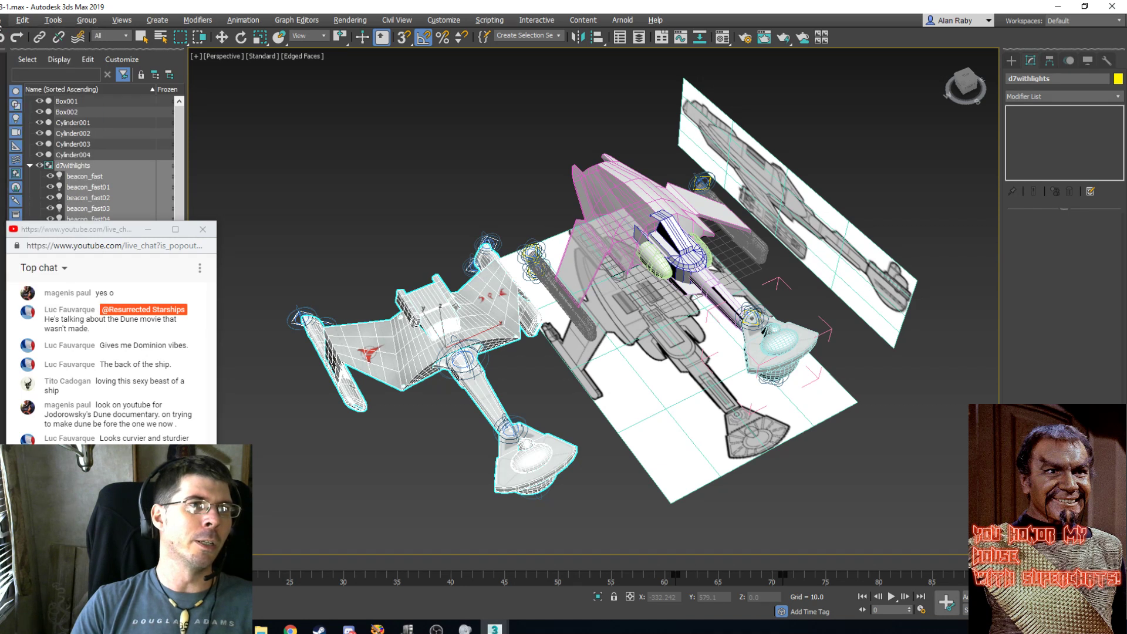
Open the recent scene derf.max and continue loading it without the missing external file.
{"action": "left_click", "coordinate": [6, 21]}
{"action": "mouse_move", "coordinate": [47, 82]}
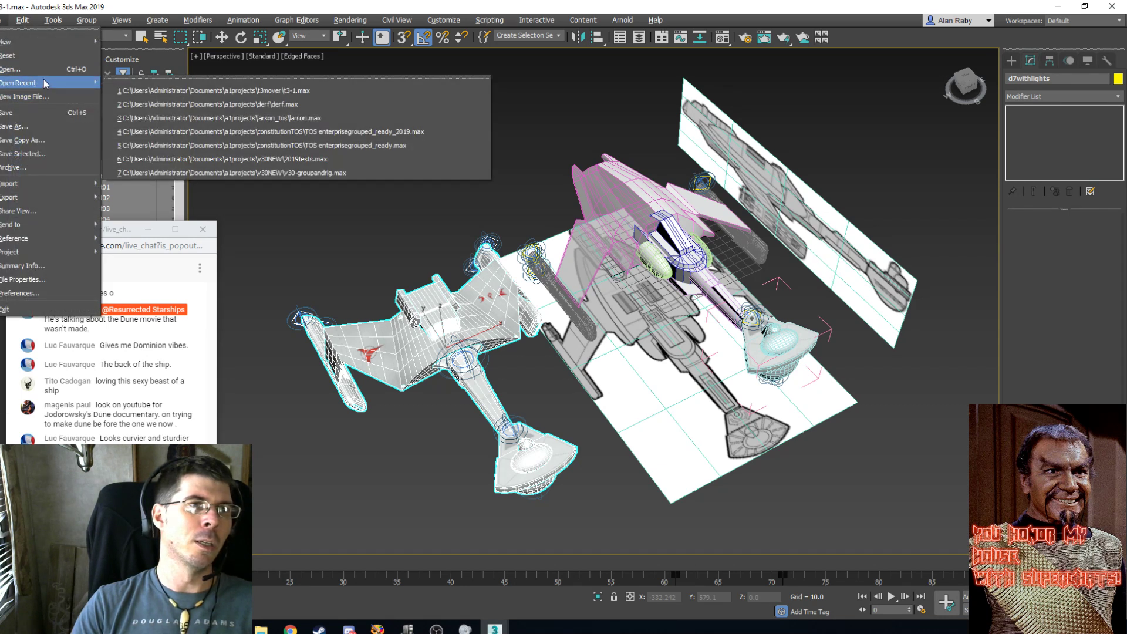
{"action": "left_click", "coordinate": [176, 104]}
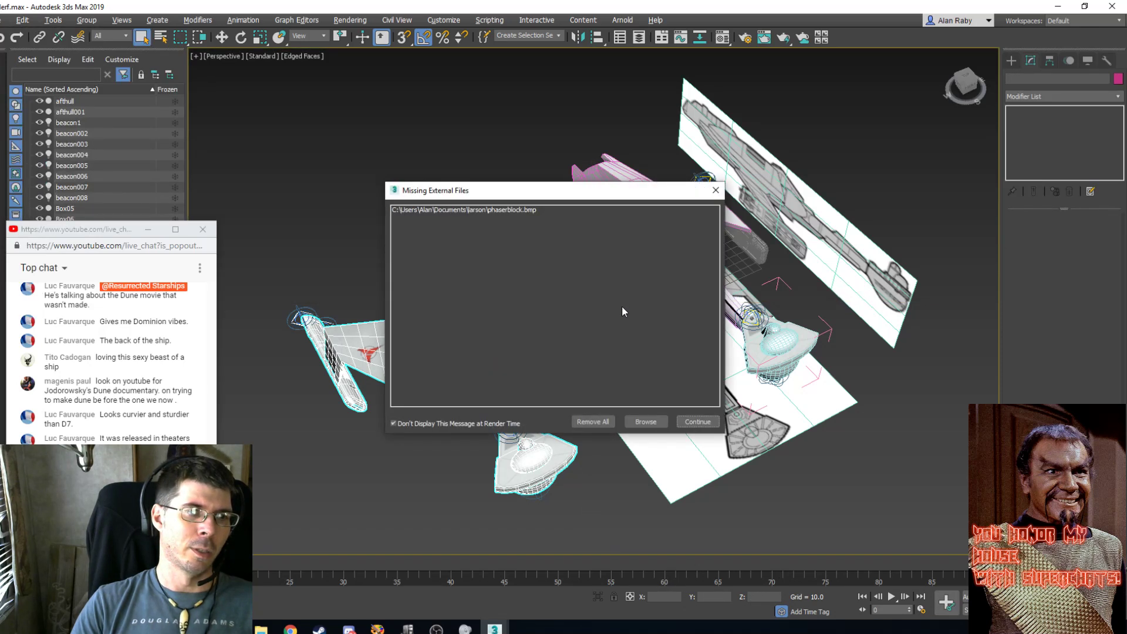
{"action": "left_click", "coordinate": [696, 422]}
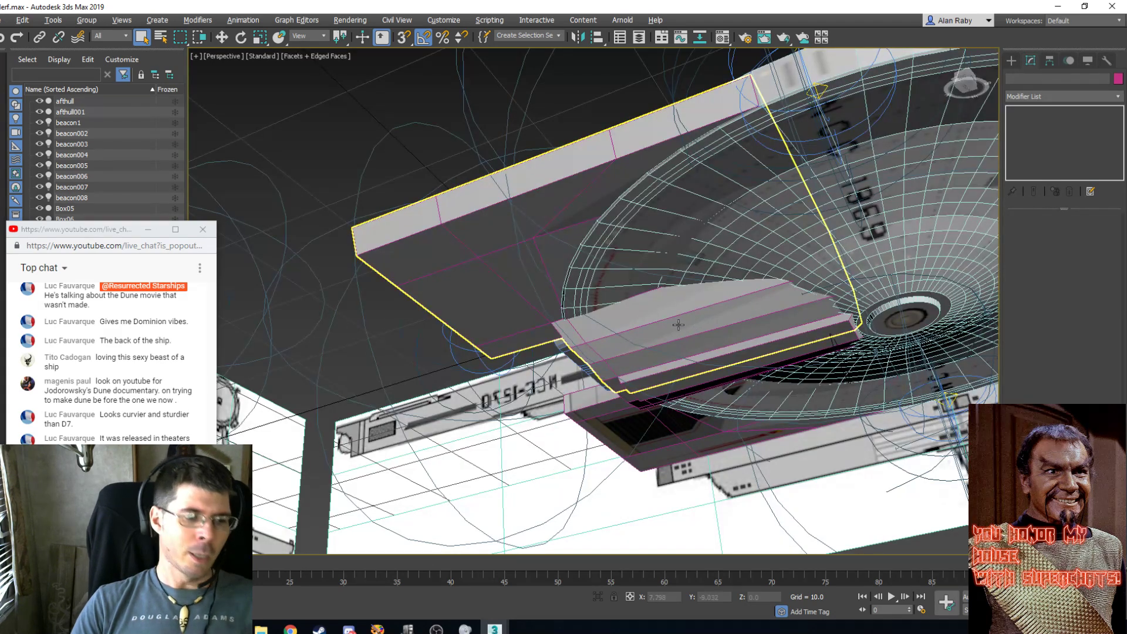
Frame the NCC-1969 saucer and its blueprints from above the front and render that view.
{"action": "middle_click_drag", "start_coordinate": [669, 315], "coordinate": [642, 367], "text": "alt"}
{"action": "scroll", "coordinate": [624, 370], "scroll_direction": "down", "scroll_amount": 8}
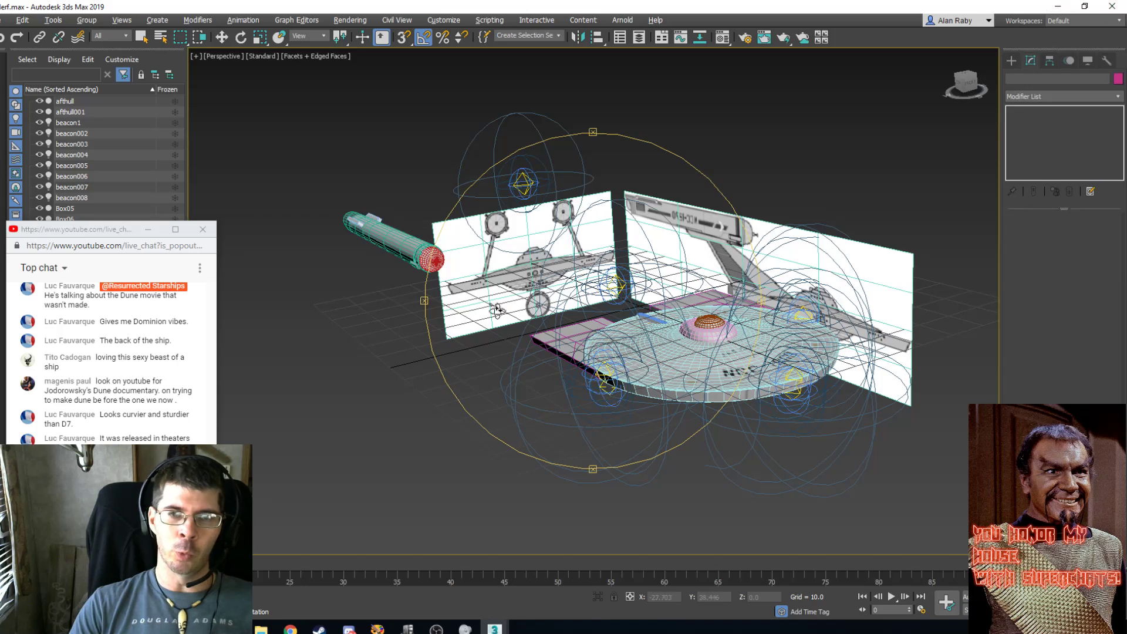
{"action": "middle_click_drag", "start_coordinate": [562, 312], "coordinate": [567, 328], "text": "alt"}
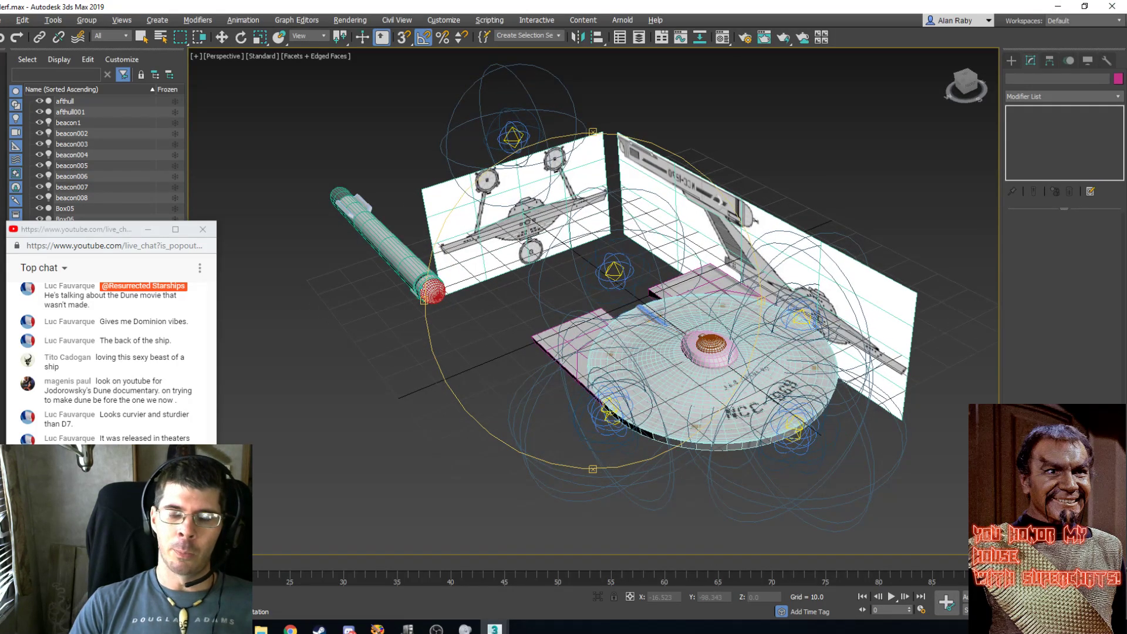
{"action": "mouse_move", "coordinate": [614, 333]}
{"action": "middle_mouse_down", "text": "alt"}
{"action": "mouse_move", "coordinate": [575, 313]}
{"action": "mouse_move", "coordinate": [611, 327]}
{"action": "middle_mouse_up", "text": "alt"}
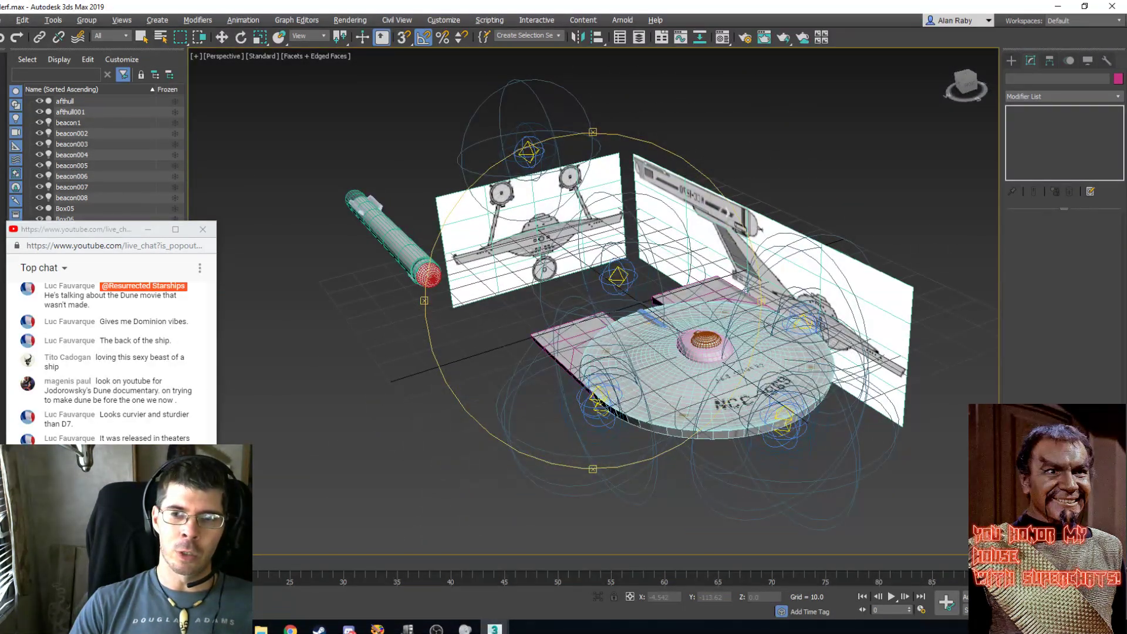
{"action": "middle_click_drag", "start_coordinate": [690, 334], "coordinate": [729, 299]}
{"action": "scroll", "coordinate": [680, 345], "scroll_direction": "up", "scroll_amount": 3}
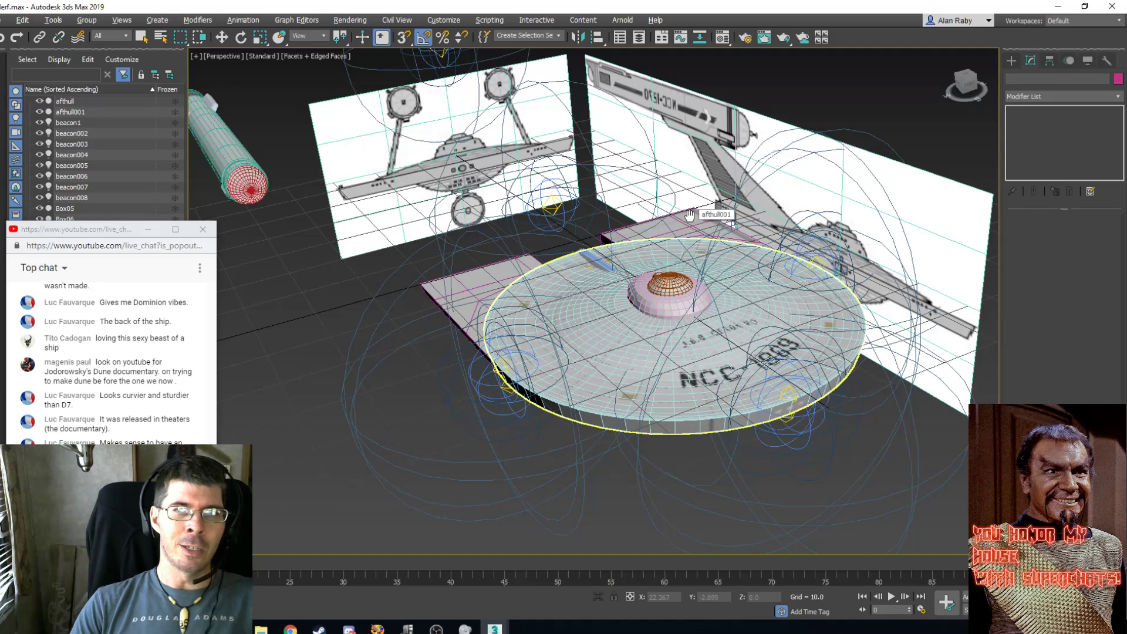
{"action": "key", "text": "shift+q"}
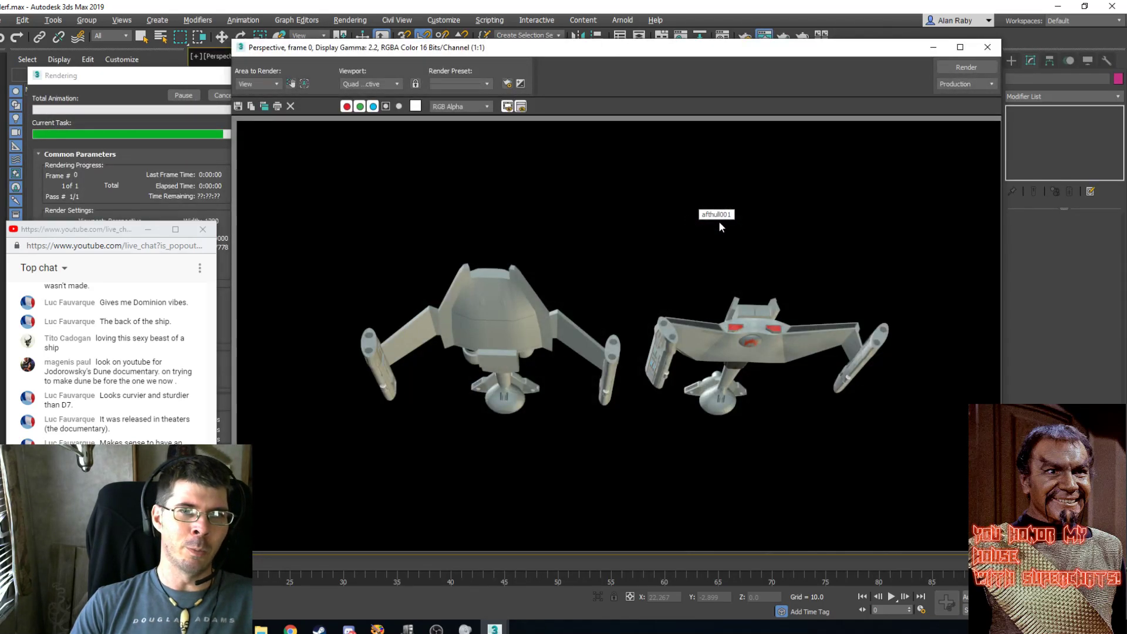
{"action": "left_click", "coordinate": [987, 48]}
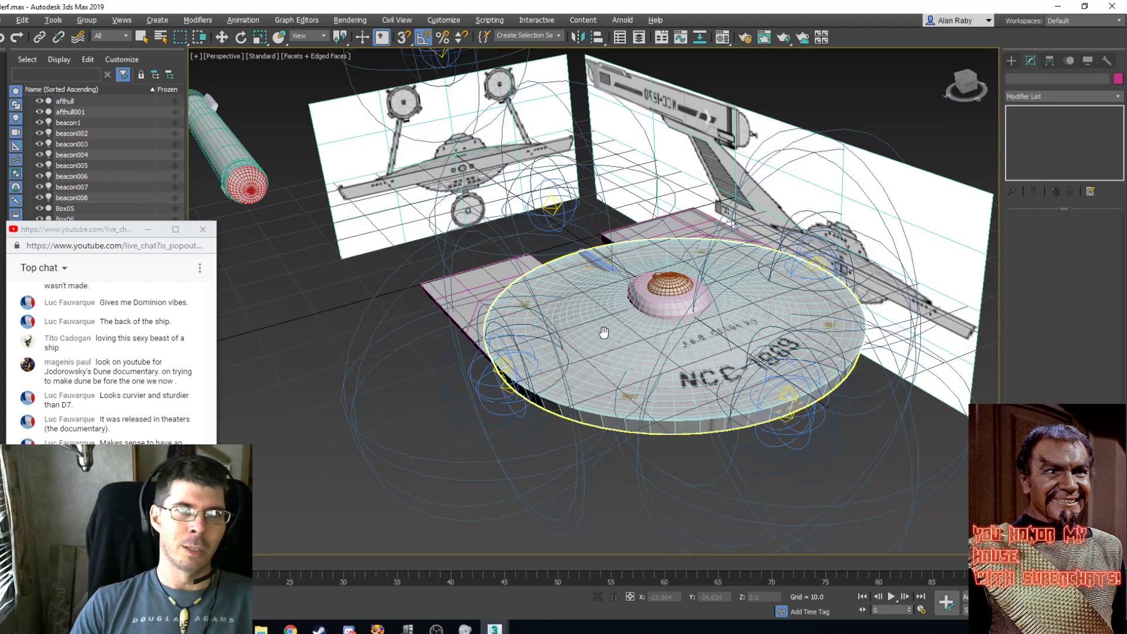
Render the NCC-1969 ship from below to inspect the underside of its saucer and aft hull.
{"action": "middle_click_drag", "start_coordinate": [616, 333], "coordinate": [645, 233], "text": "alt"}
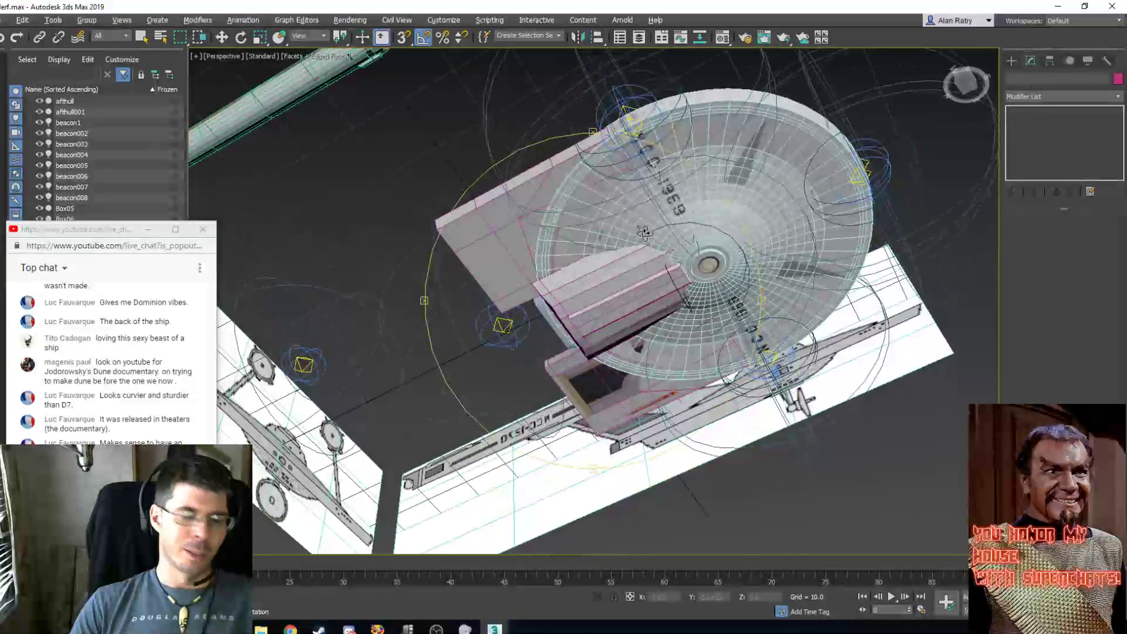
{"action": "key", "text": "shift+q"}
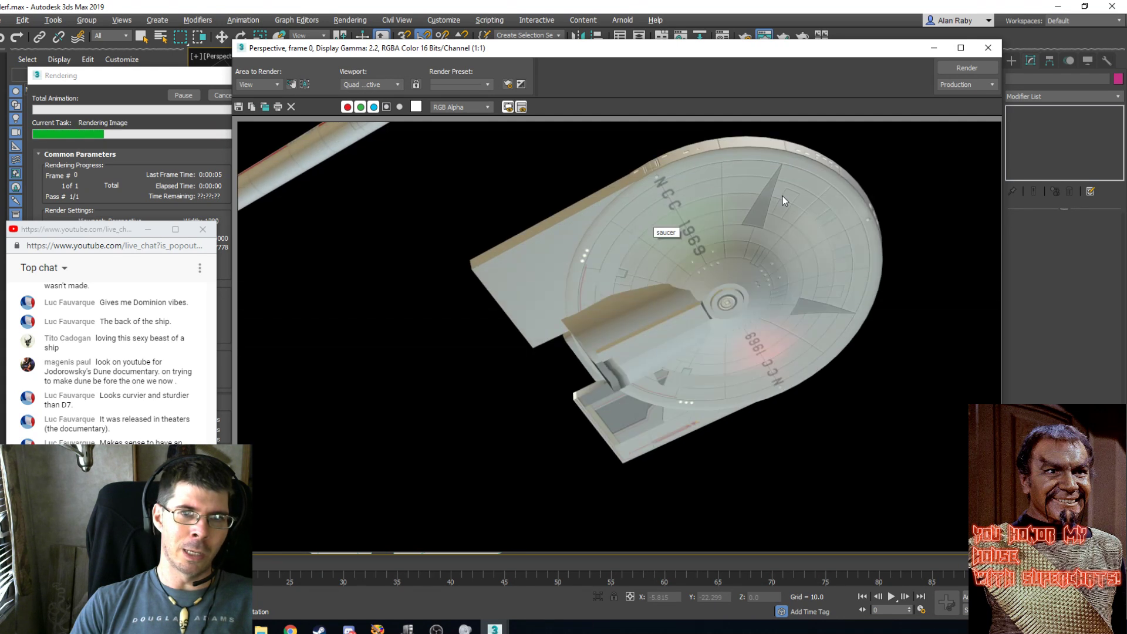
{"action": "left_click", "coordinate": [996, 48]}
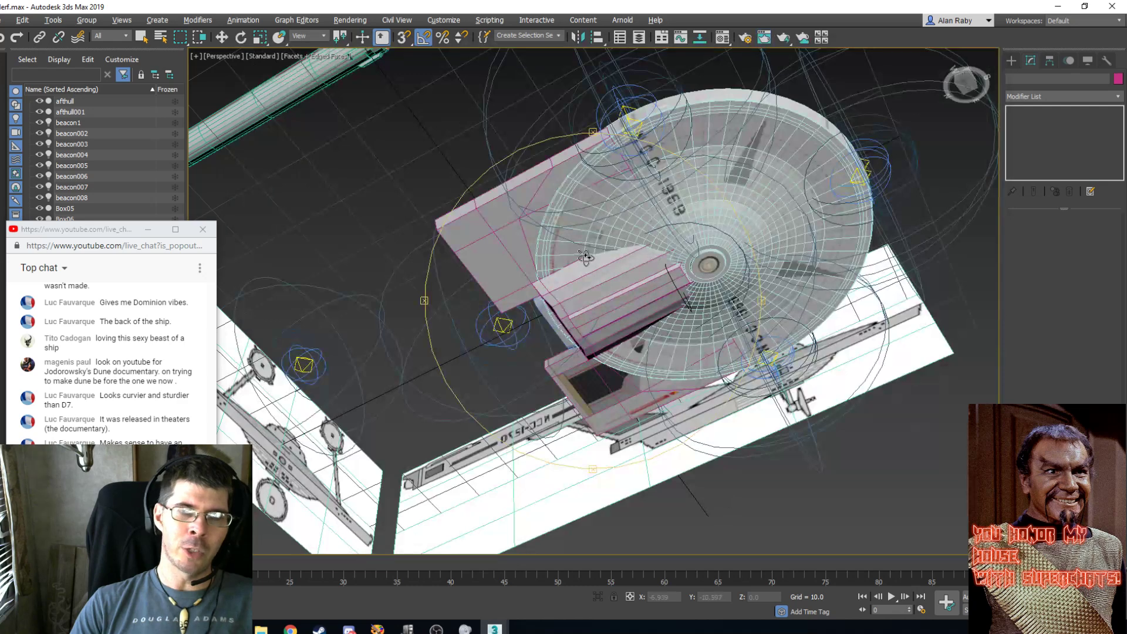
{"action": "left_click_drag", "start_coordinate": [586, 258], "coordinate": [565, 379]}
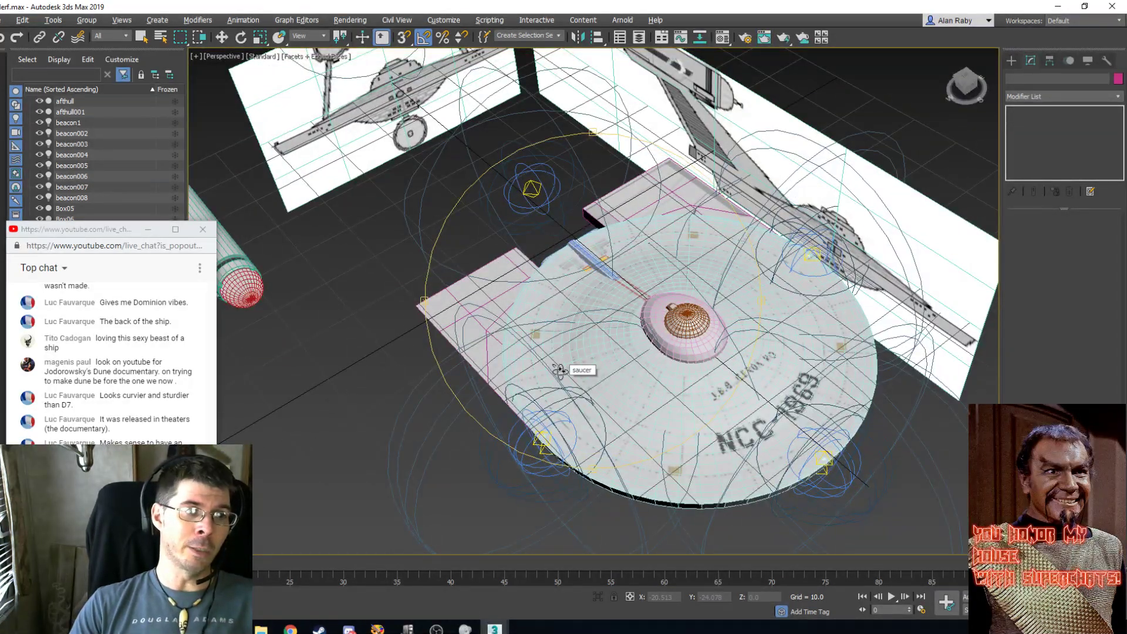
{"action": "scroll", "coordinate": [587, 371], "scroll_direction": "down", "scroll_amount": 3}
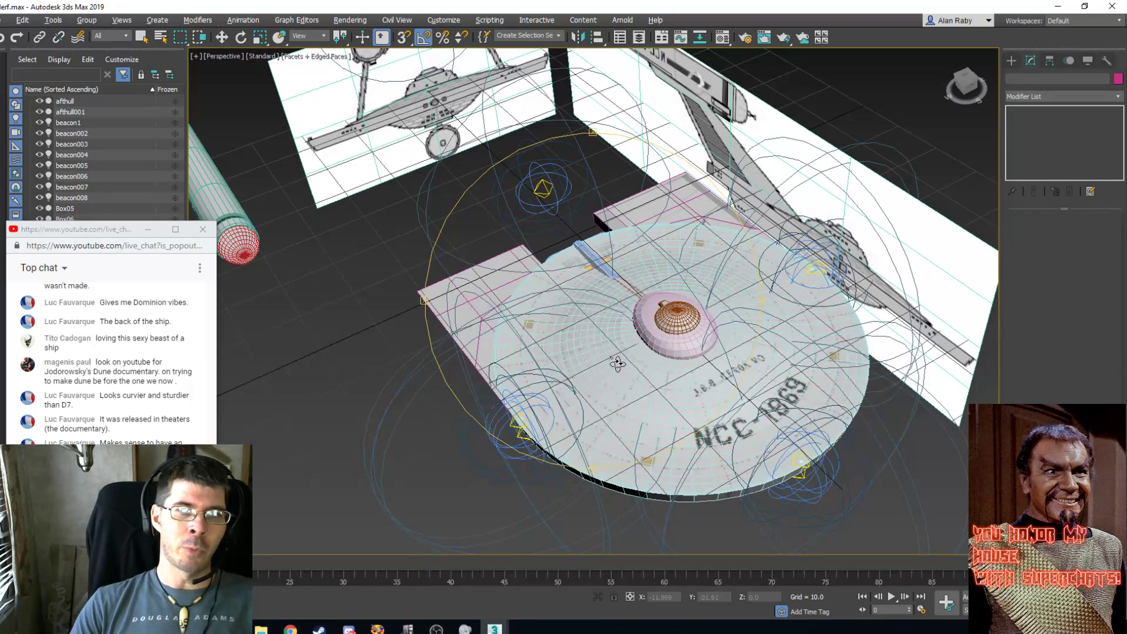
{"action": "scroll", "coordinate": [613, 361], "scroll_direction": "down", "scroll_amount": 3}
{"action": "scroll", "coordinate": [616, 363], "scroll_direction": "up", "scroll_amount": 3}
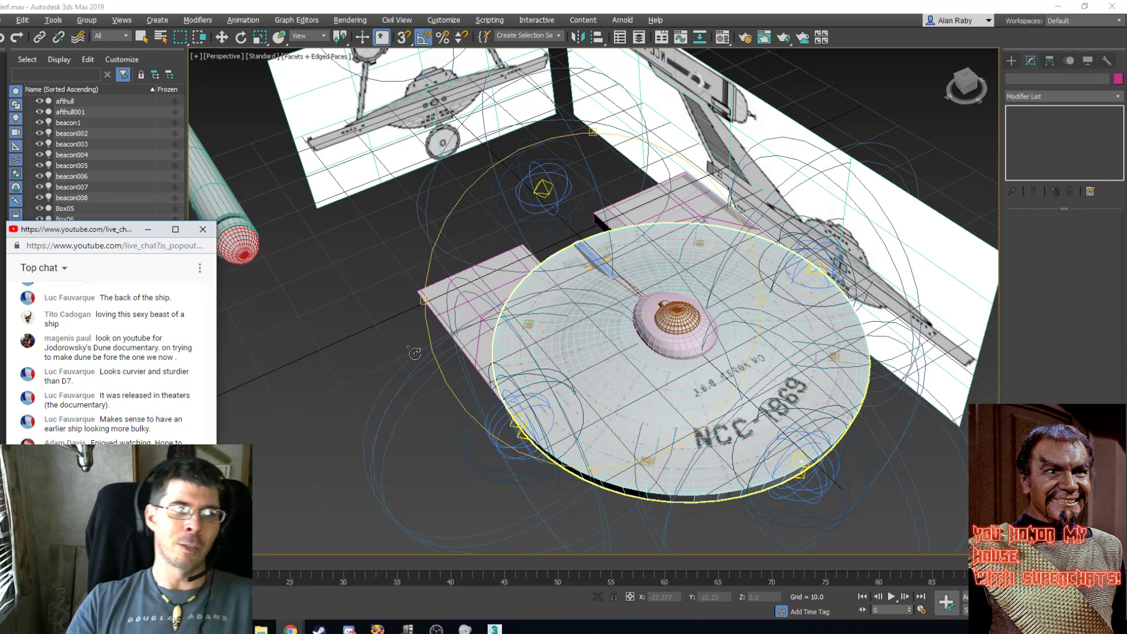
{"action": "left_click_drag", "start_coordinate": [545, 405], "coordinate": [544, 393]}
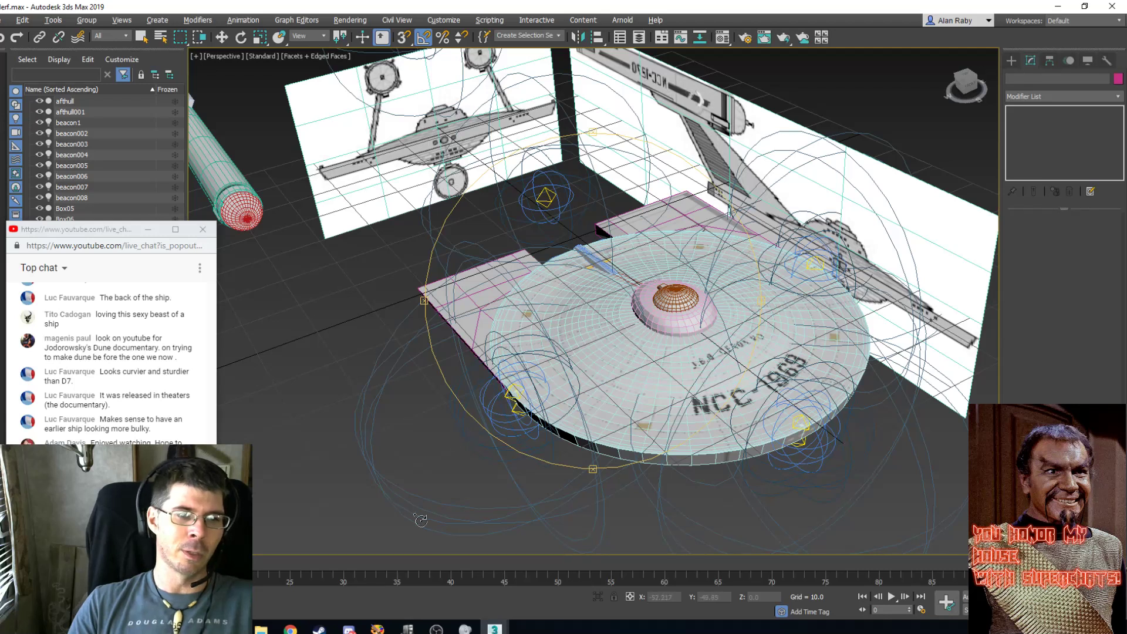
Switch to OBS to bring up the live stream's control window.
{"action": "mouse_move", "coordinate": [378, 630]}
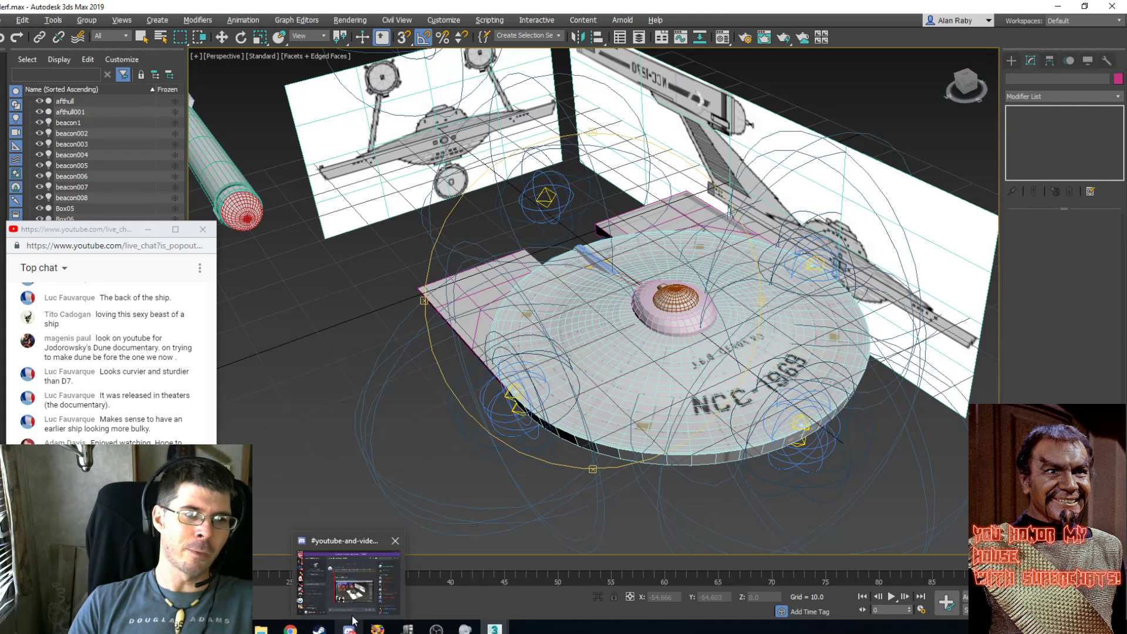
{"action": "left_click", "coordinate": [350, 625]}
{"action": "left_click", "coordinate": [348, 625]}
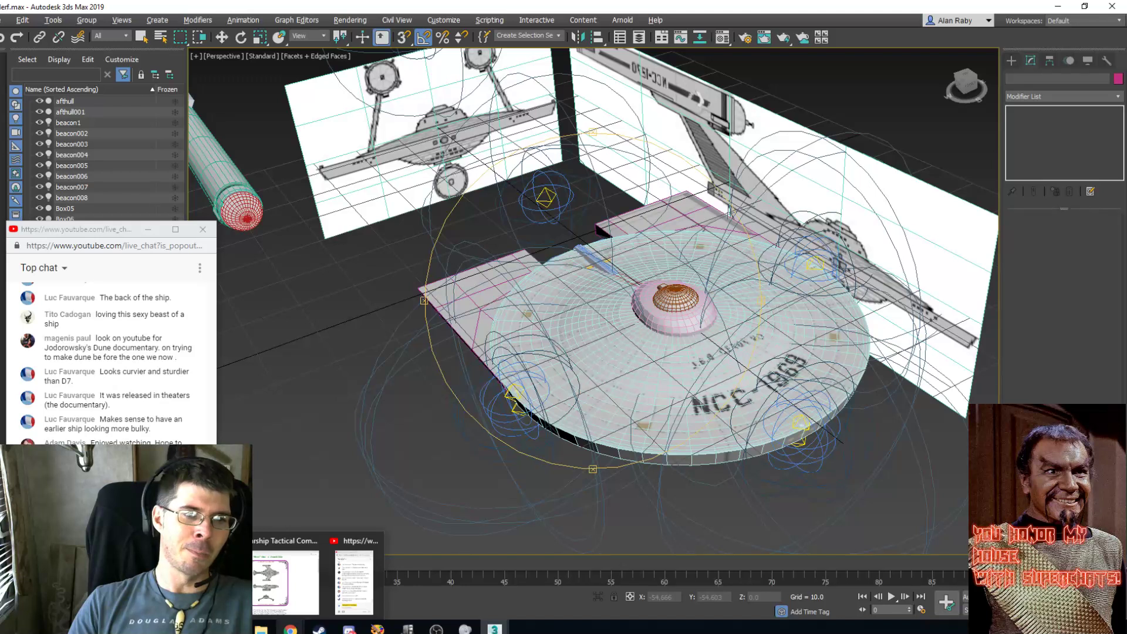
{"action": "mouse_move", "coordinate": [436, 628]}
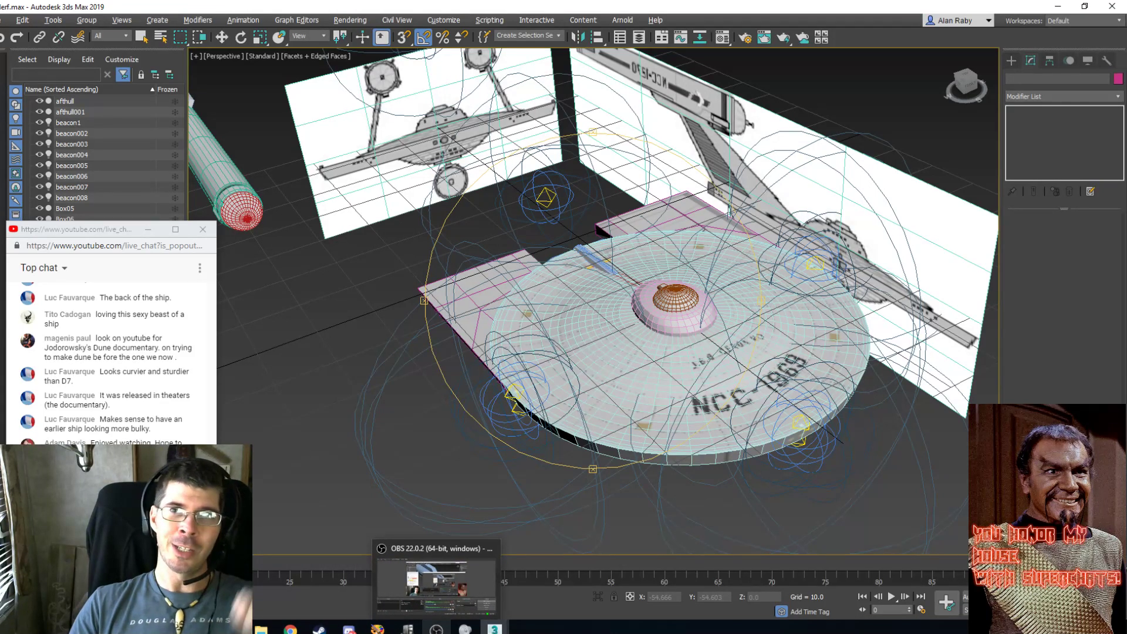
{"action": "left_click", "coordinate": [436, 628]}
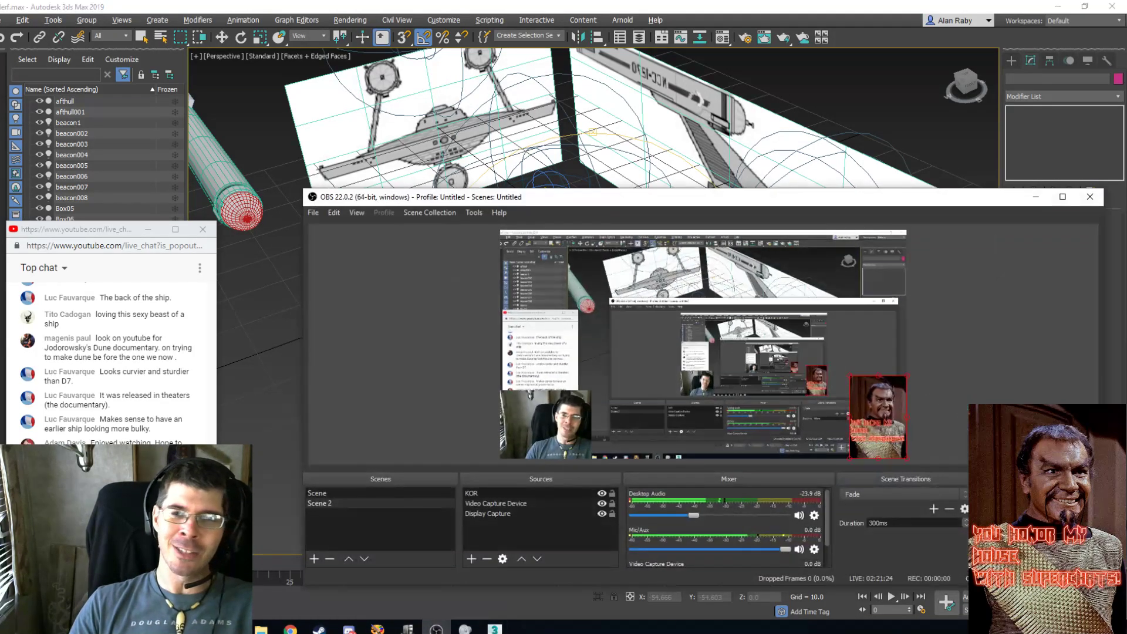